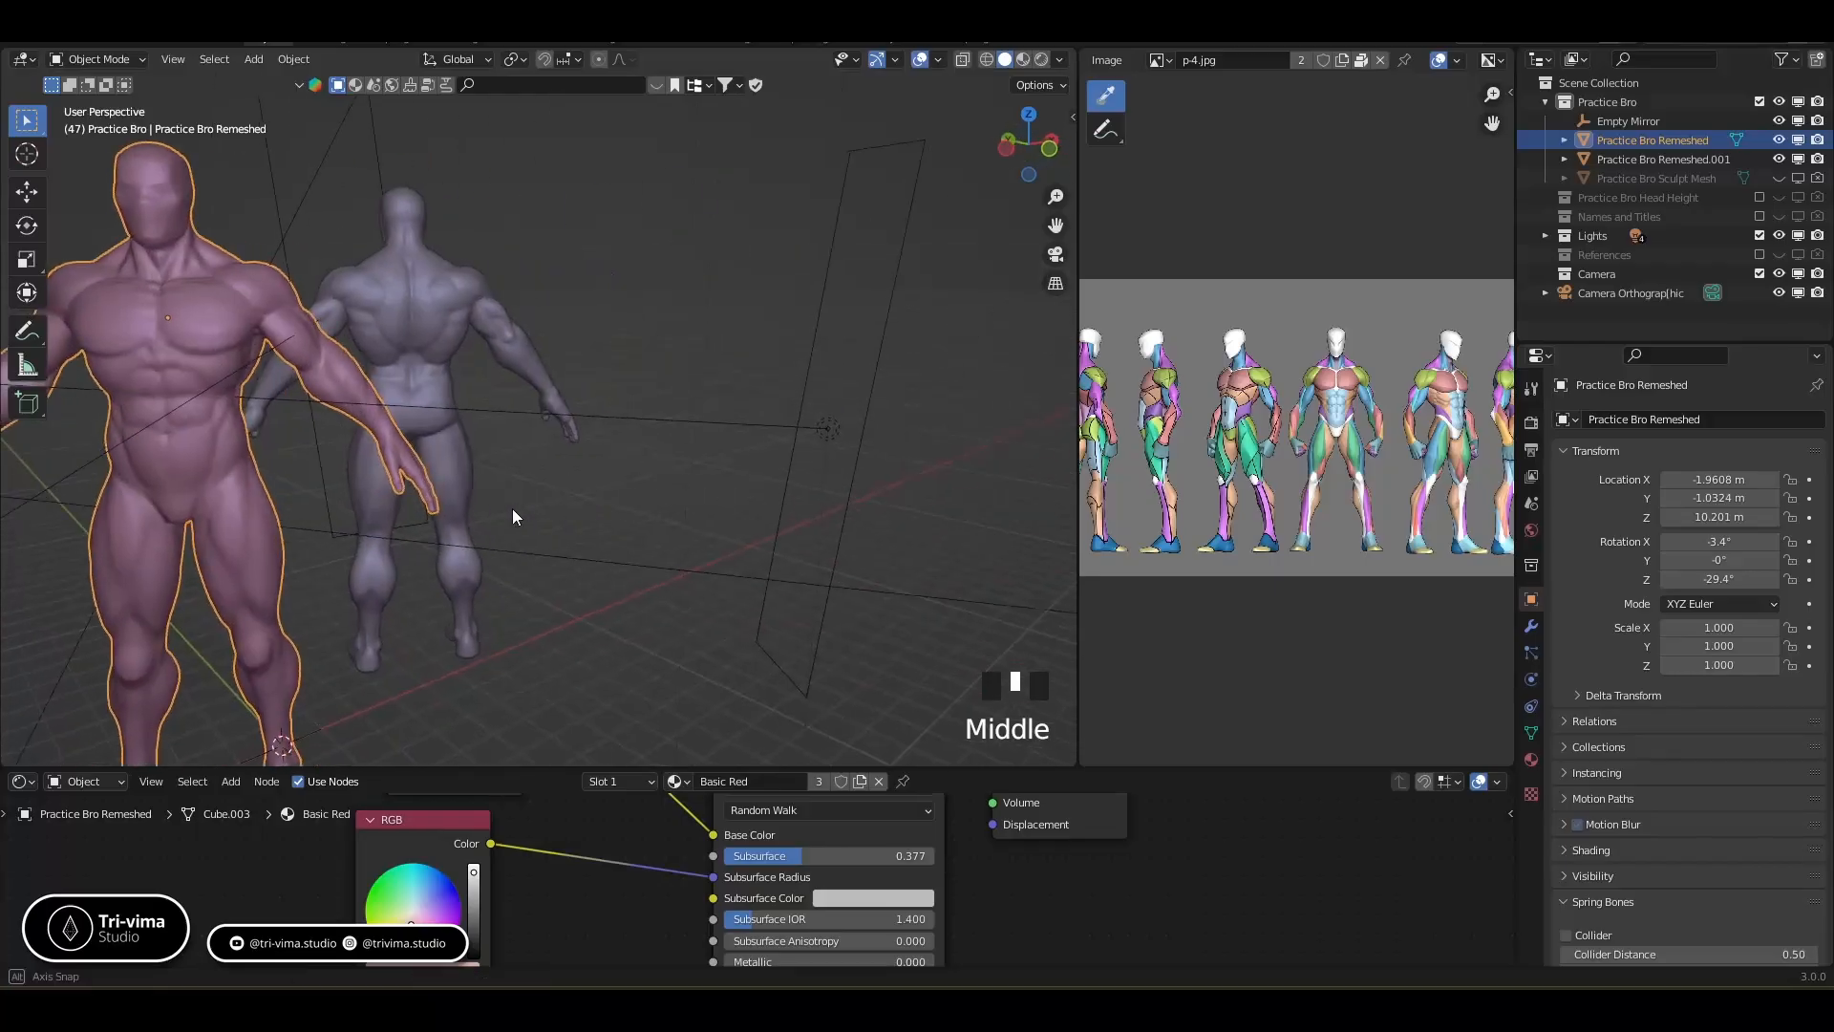
Examine both muscular figures from several angles, in solid shading and in rendered shading without overlays
{"action": "middle_click_drag", "start_coordinate": [553, 573], "coordinate": [448, 525], "text": "shift"}
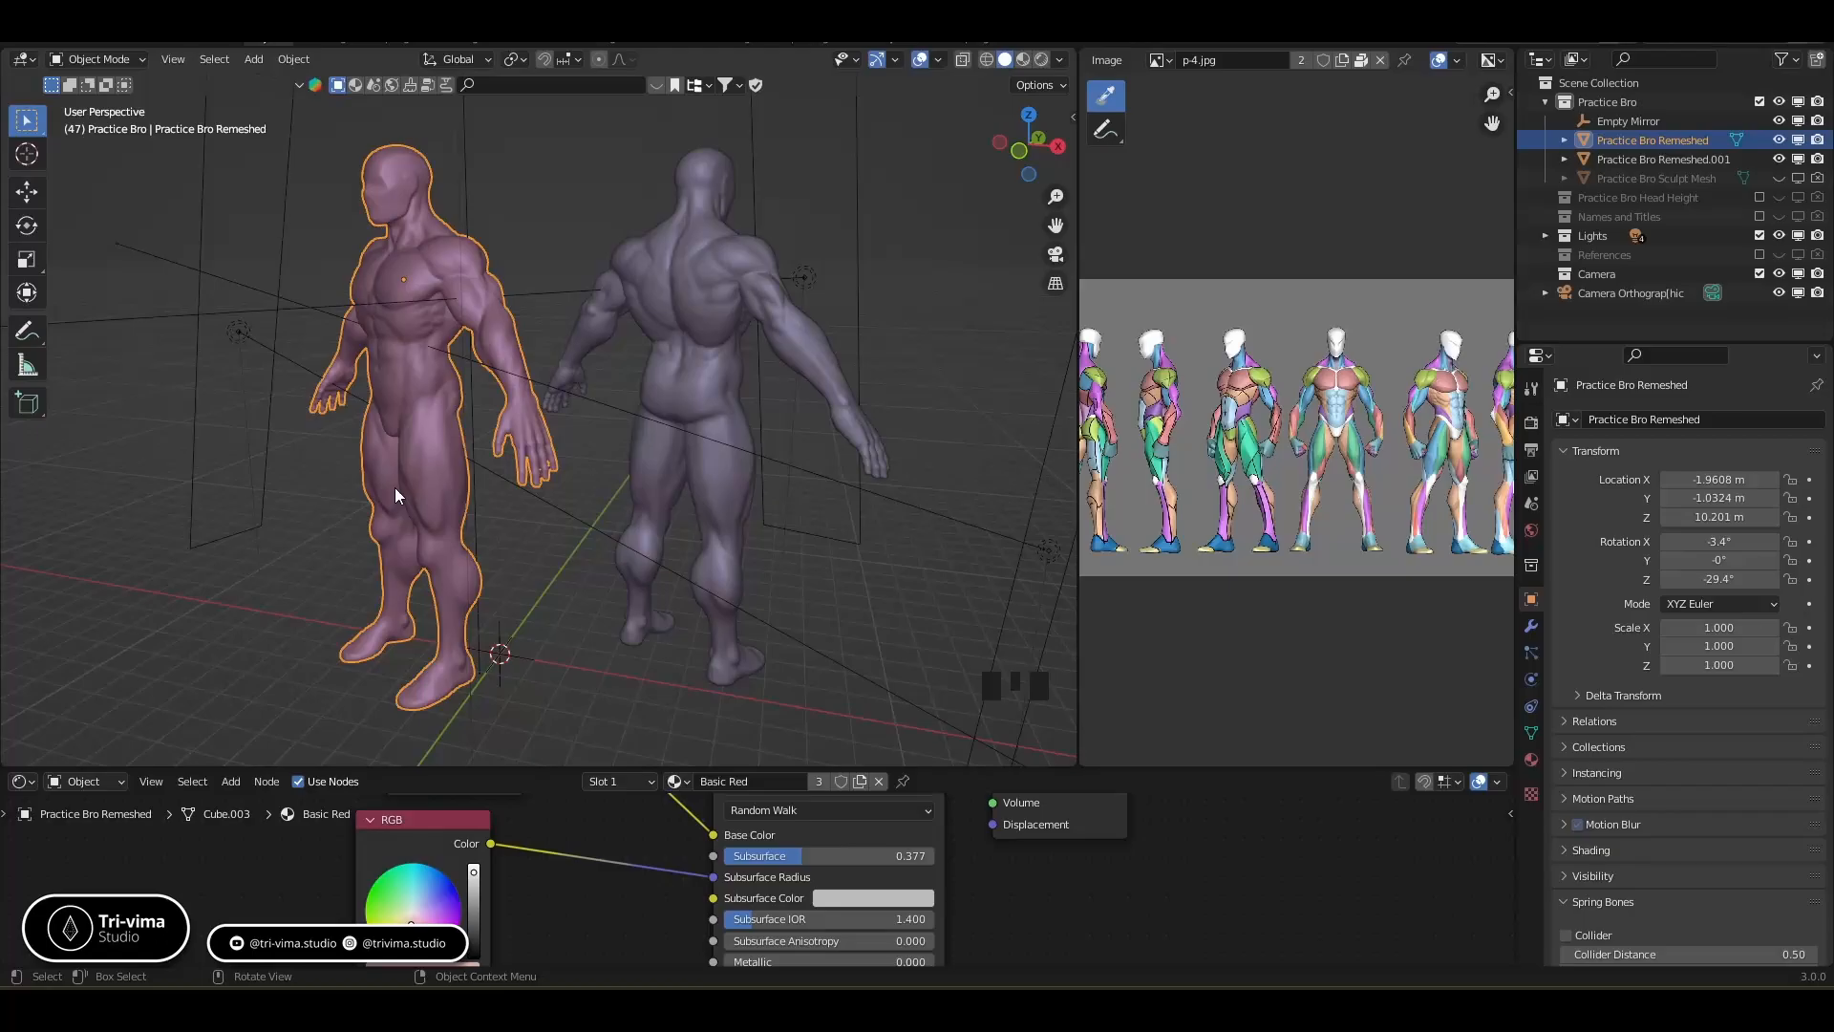
{"action": "middle_click_drag", "start_coordinate": [587, 466], "coordinate": [747, 507]}
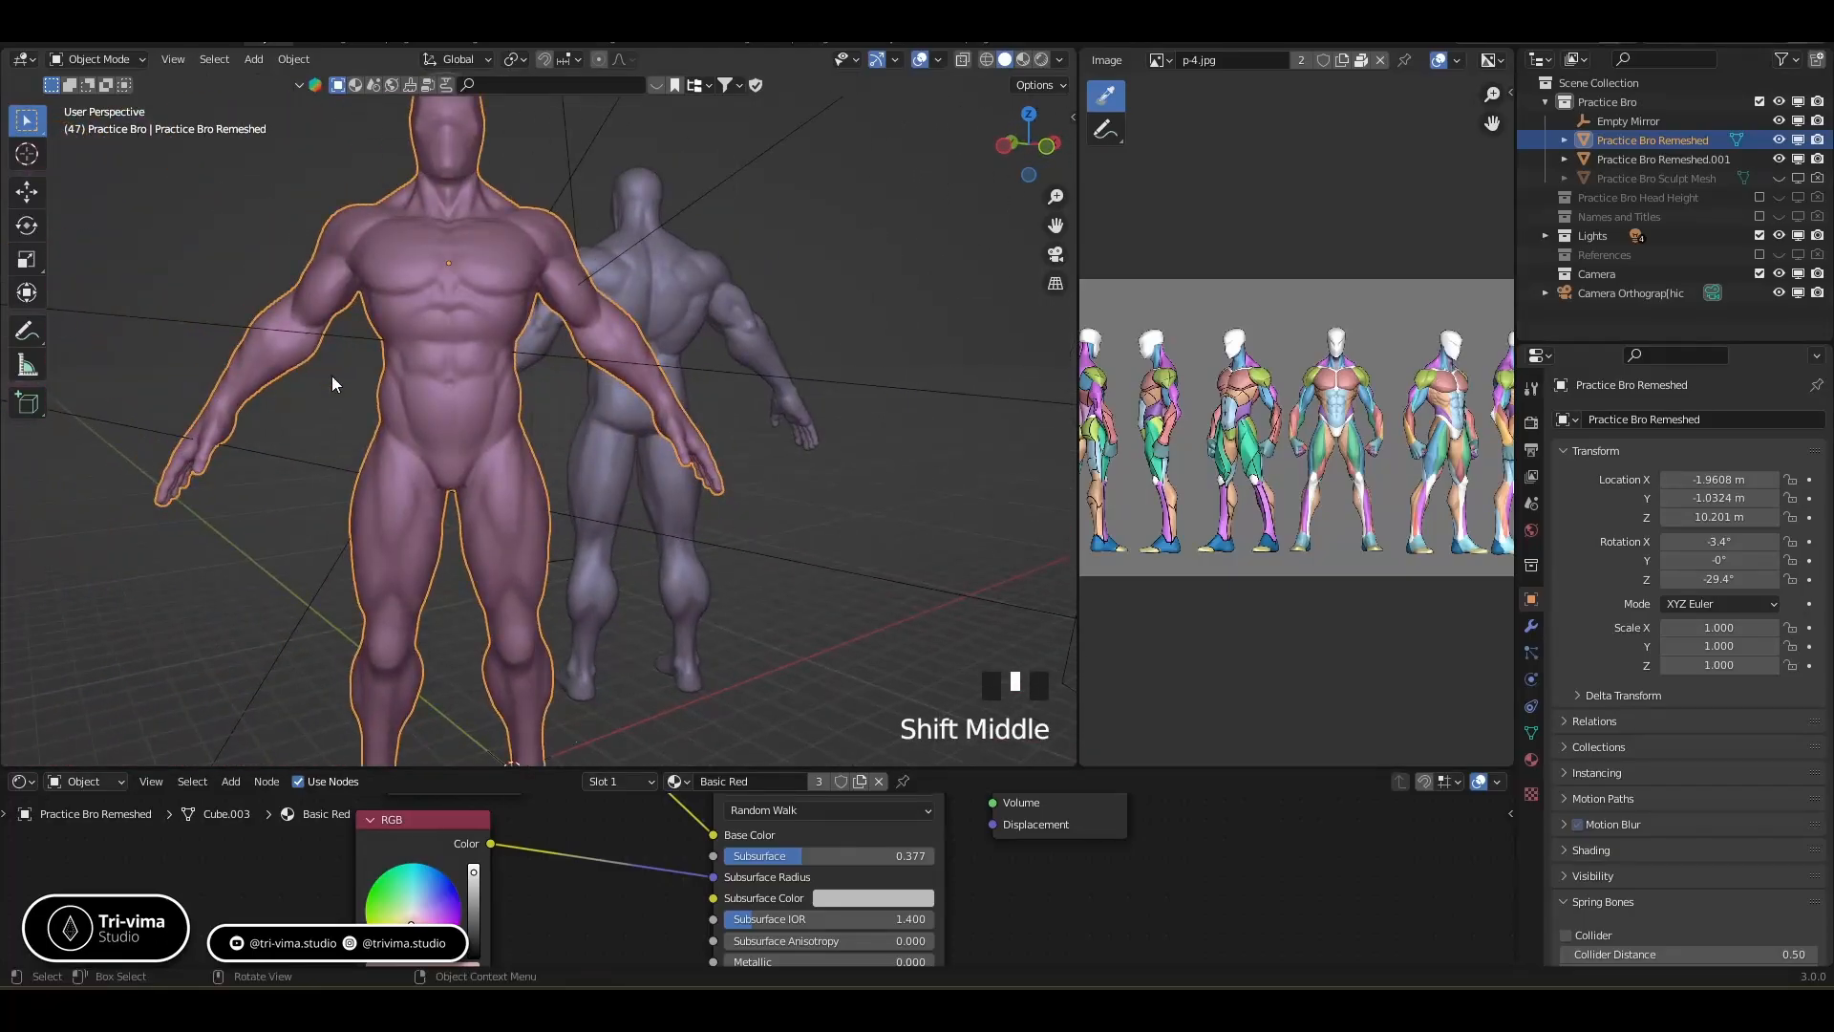
{"action": "middle_click_drag", "start_coordinate": [725, 536], "coordinate": [645, 557]}
{"action": "scroll", "coordinate": [755, 518], "scroll_direction": "down", "scroll_amount": 2}
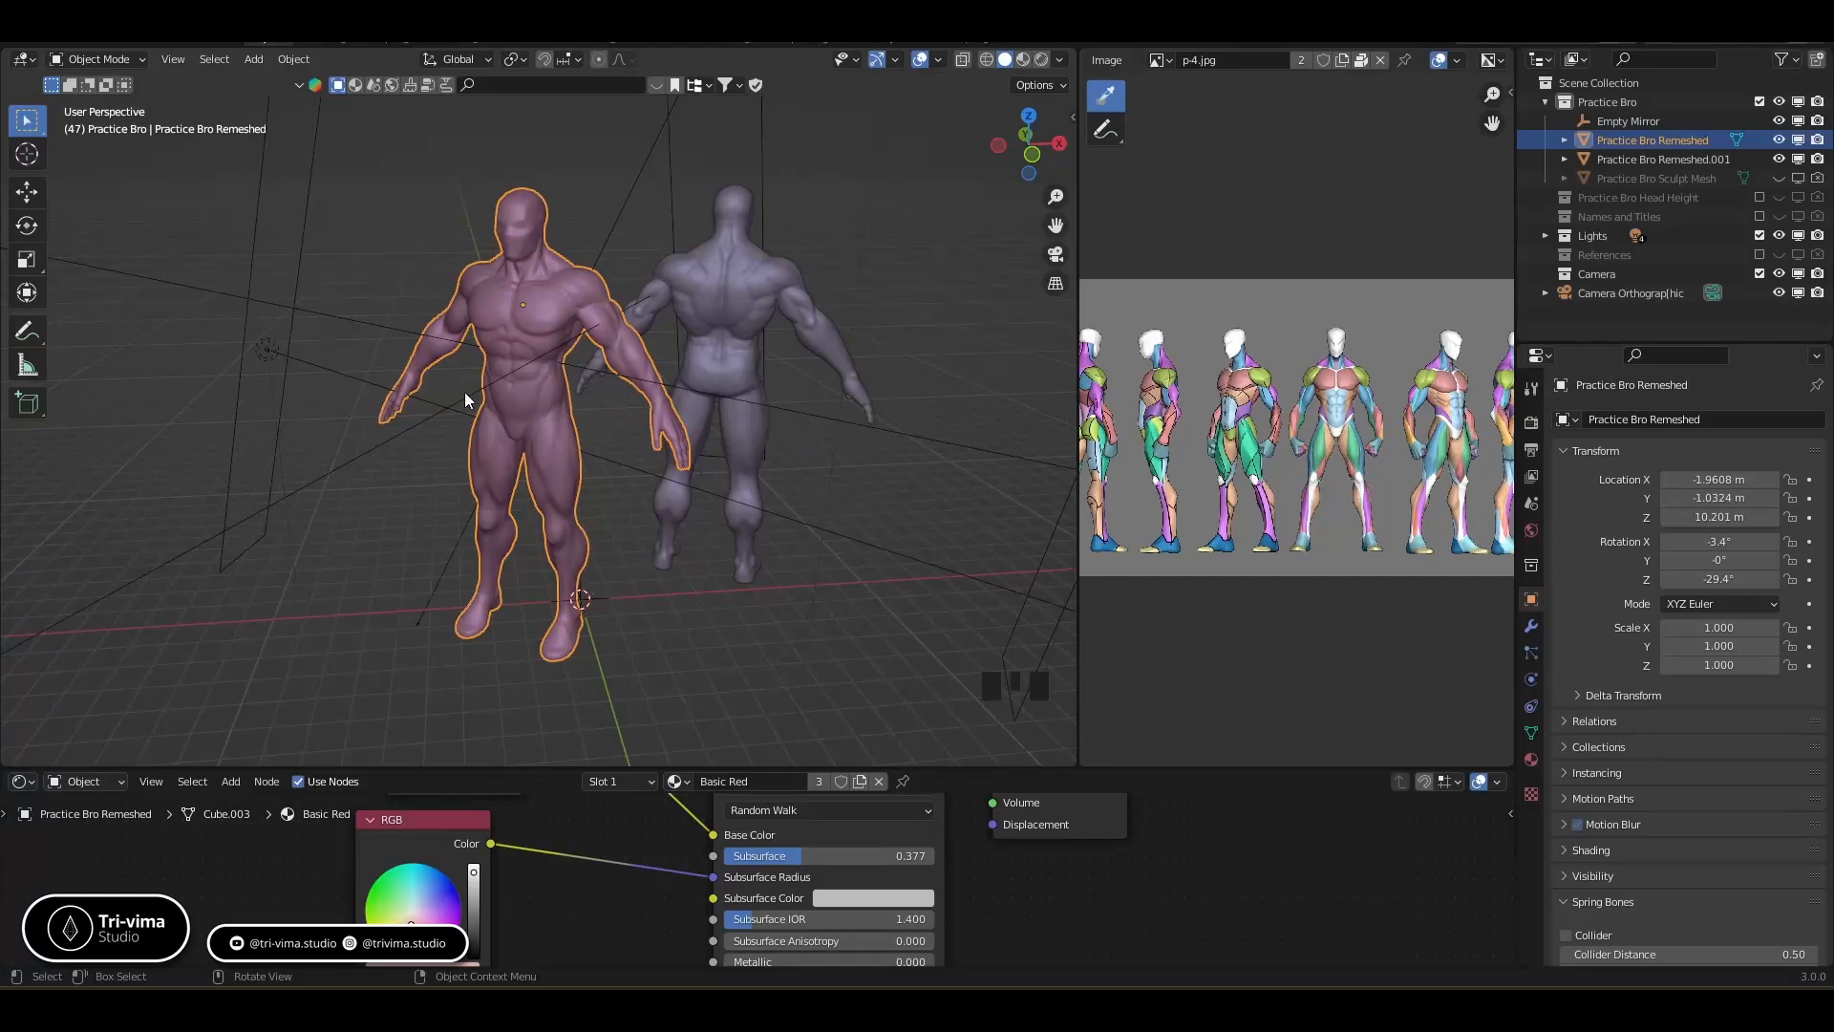
{"action": "middle_click_drag", "start_coordinate": [737, 458], "coordinate": [564, 479], "text": "shift"}
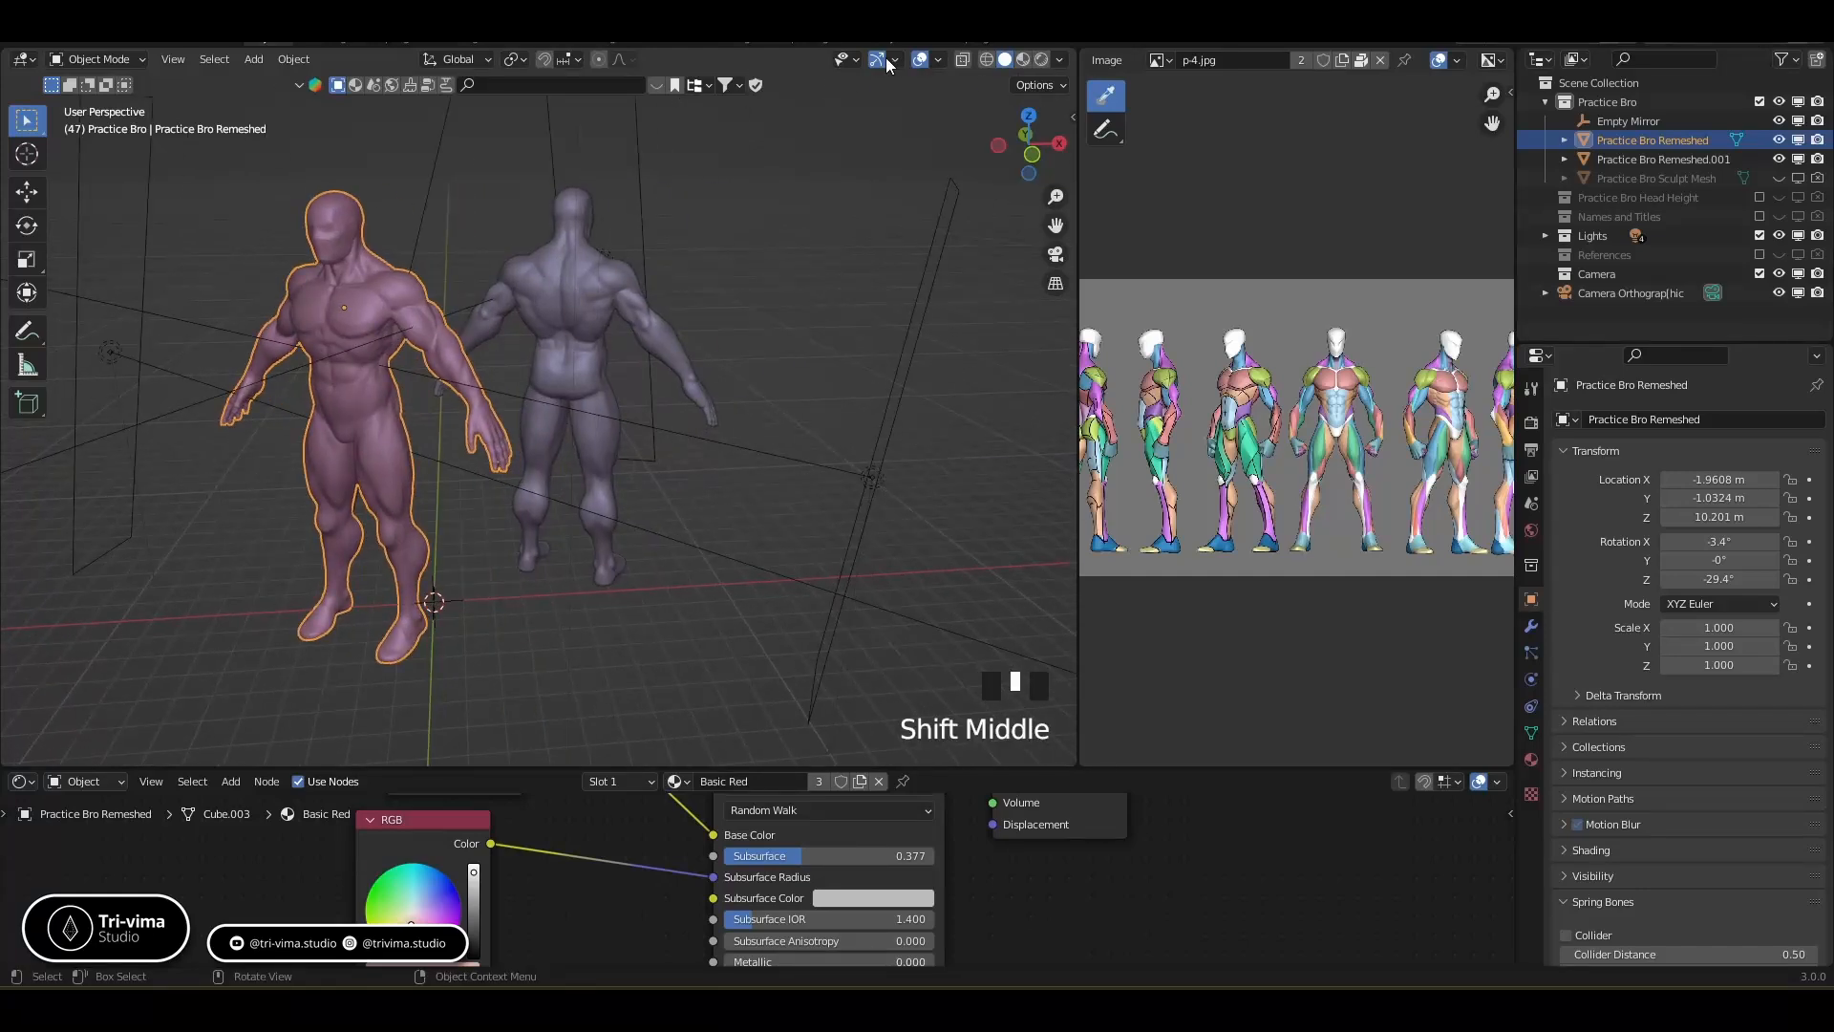
{"action": "left_click", "coordinate": [922, 60]}
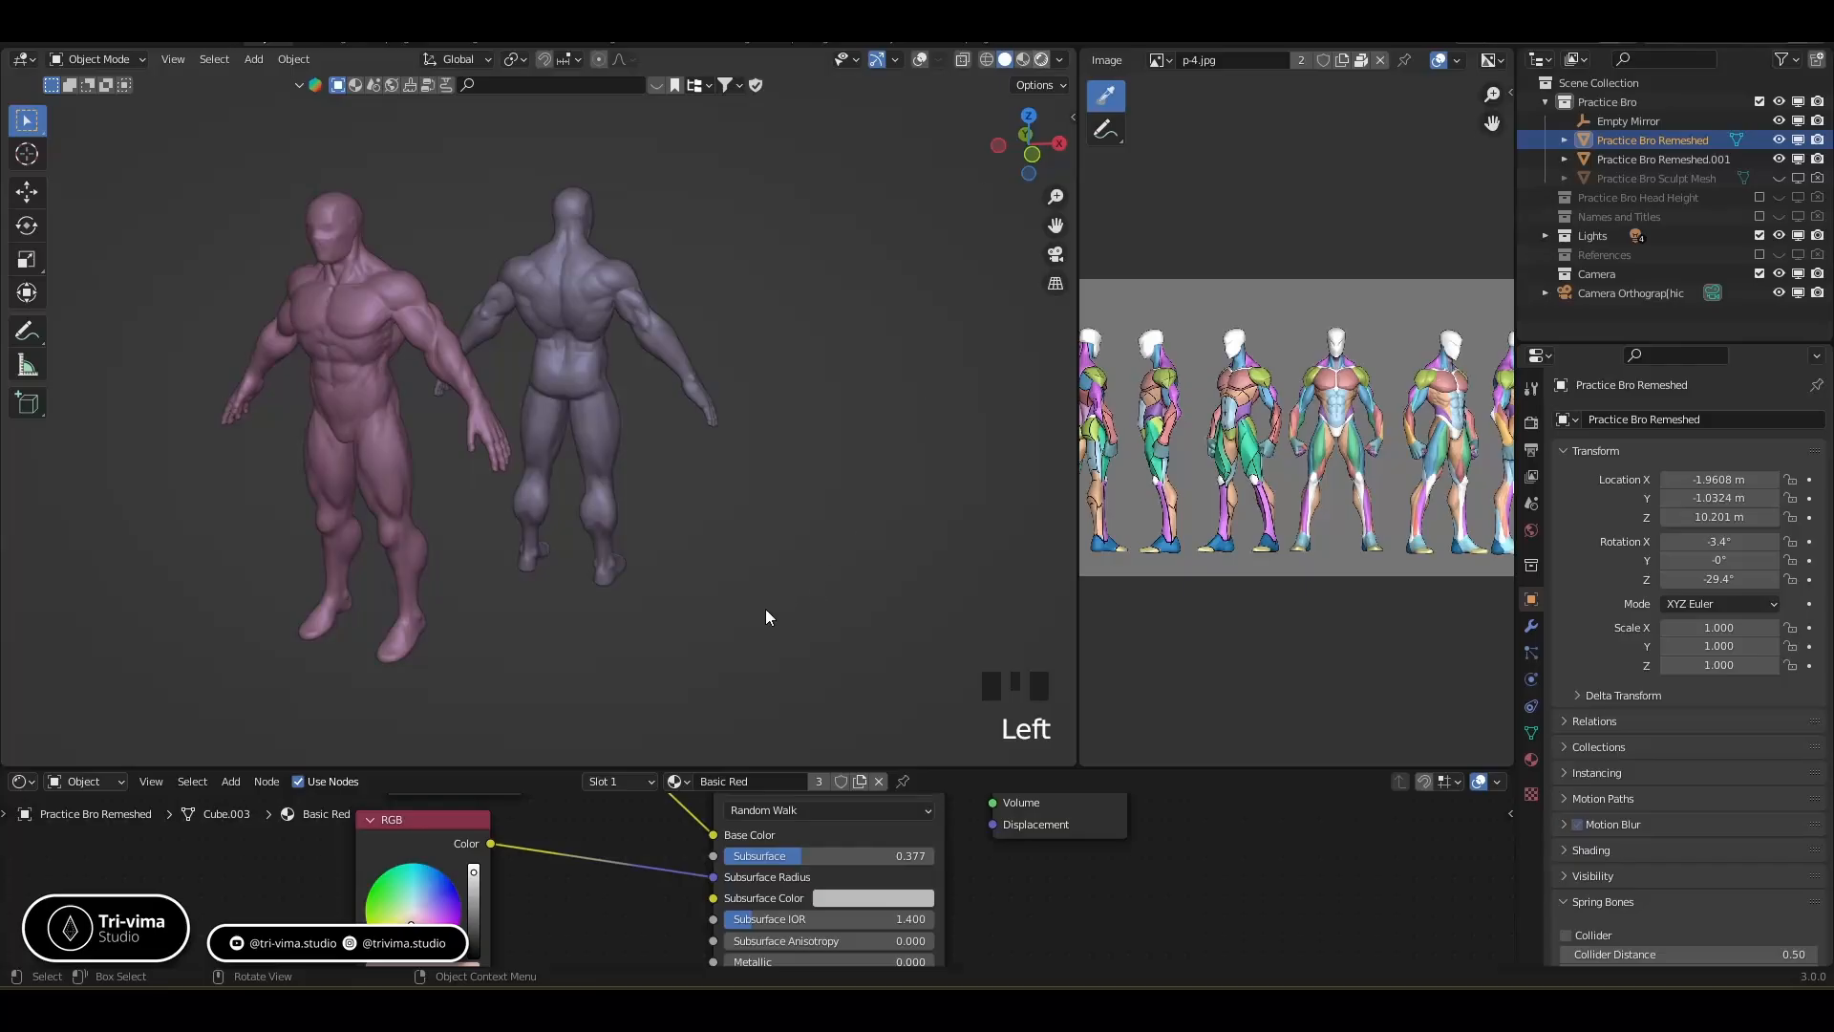
{"action": "left_click", "coordinate": [1042, 59]}
{"action": "middle_click_drag", "start_coordinate": [753, 627], "coordinate": [617, 557]}
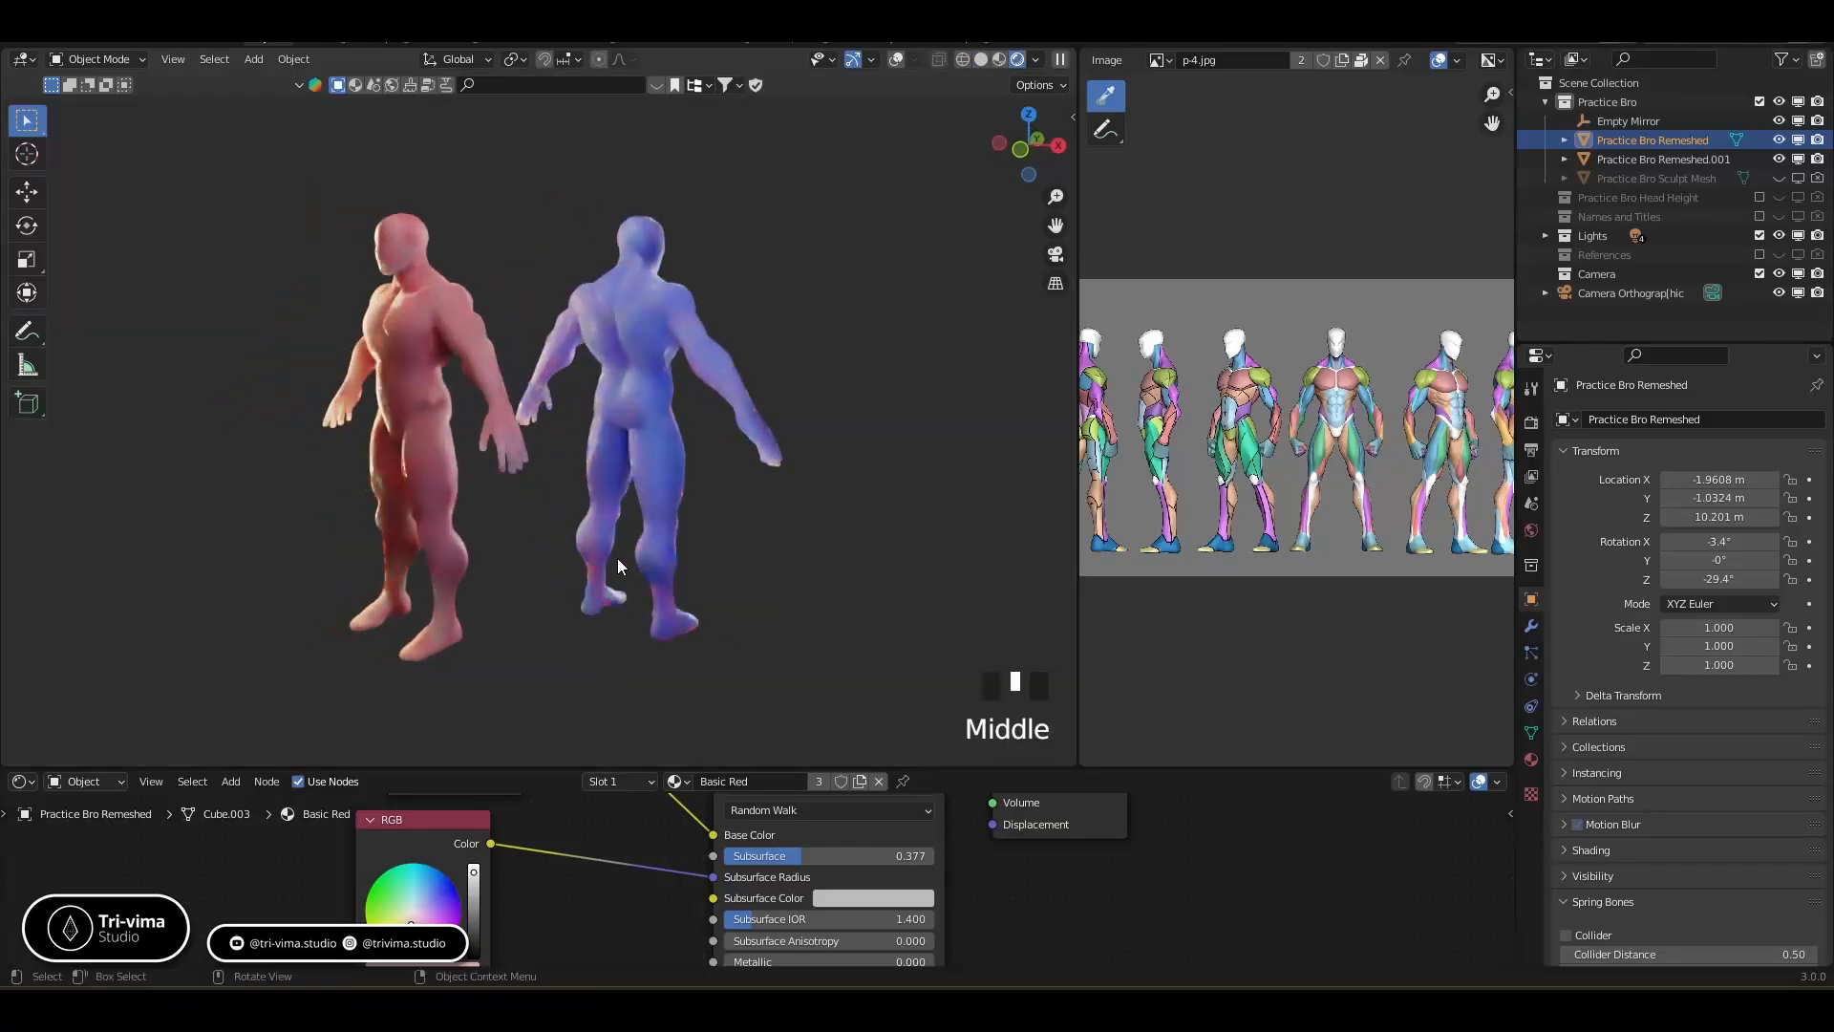
{"action": "scroll", "coordinate": [602, 548], "scroll_direction": "up", "scroll_amount": 3}
{"action": "scroll", "coordinate": [602, 549], "scroll_direction": "down", "scroll_amount": 1}
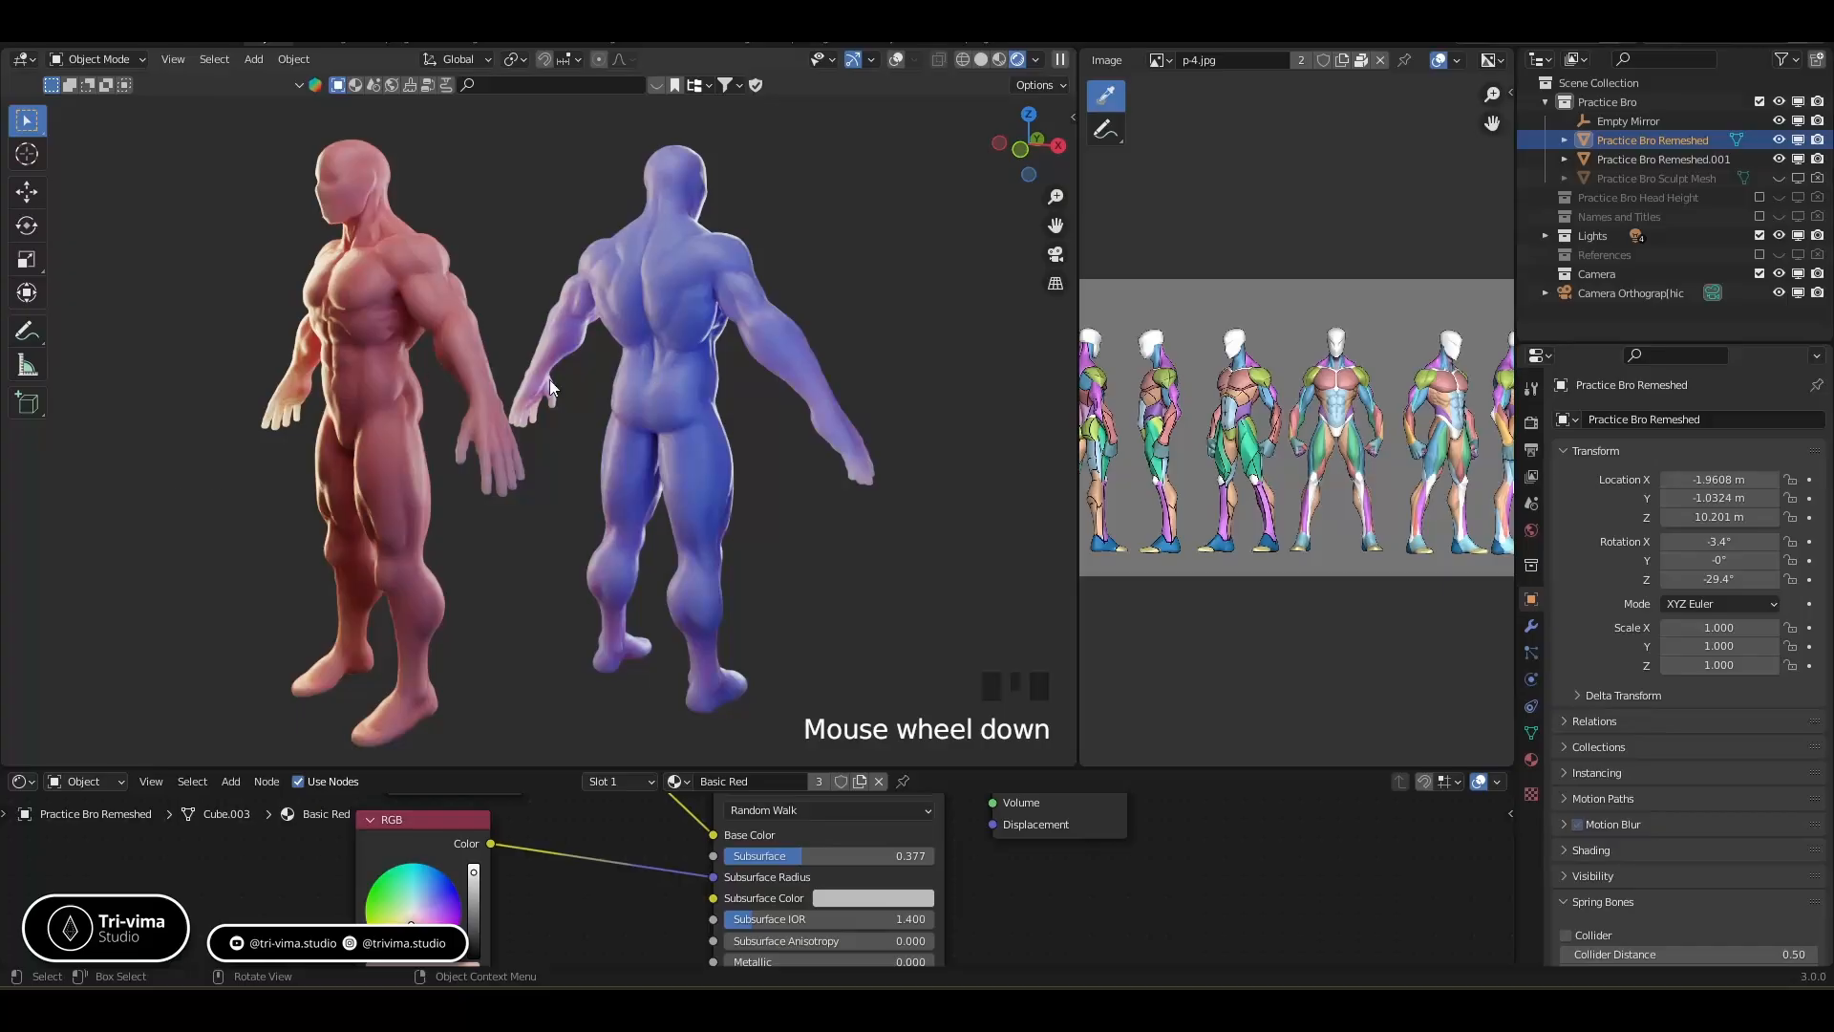
{"action": "middle_click_drag", "start_coordinate": [710, 517], "coordinate": [638, 574]}
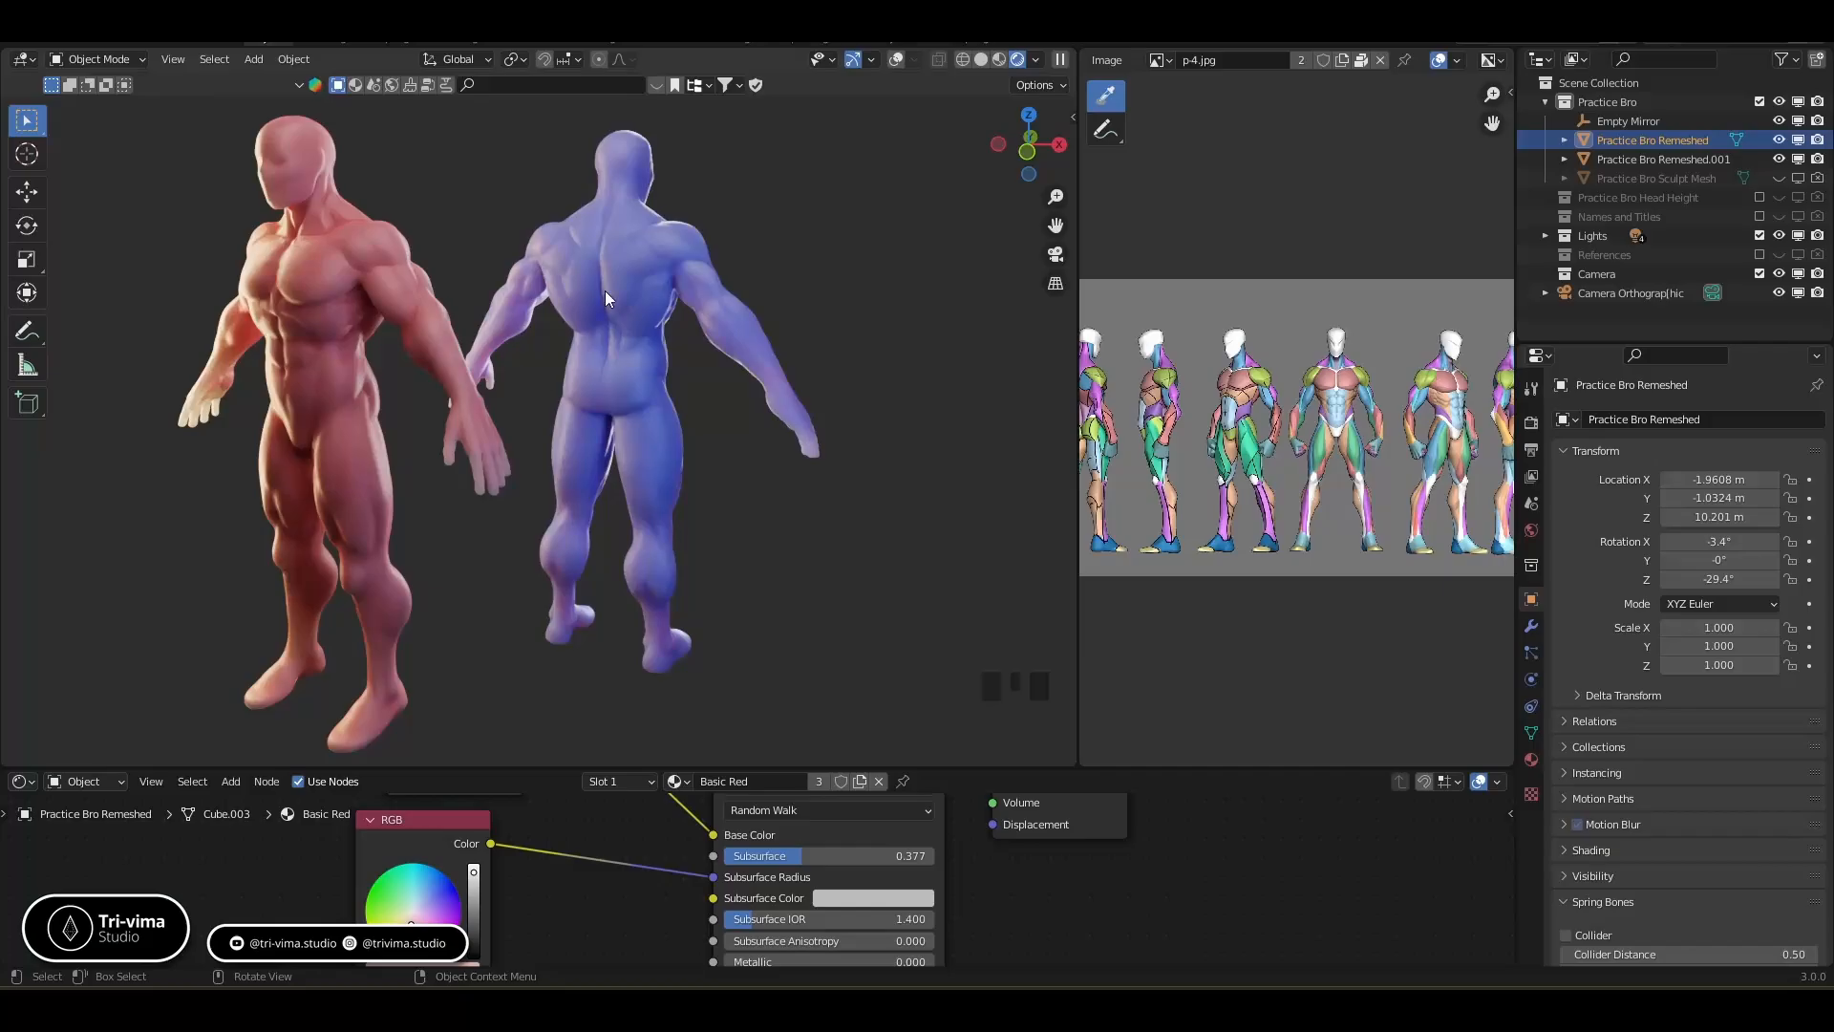
{"action": "middle_click_drag", "start_coordinate": [542, 525], "coordinate": [592, 511]}
Restore the overlays and solid shading, and delete the blue figure that shows its back
{"action": "left_click", "coordinate": [695, 373]}
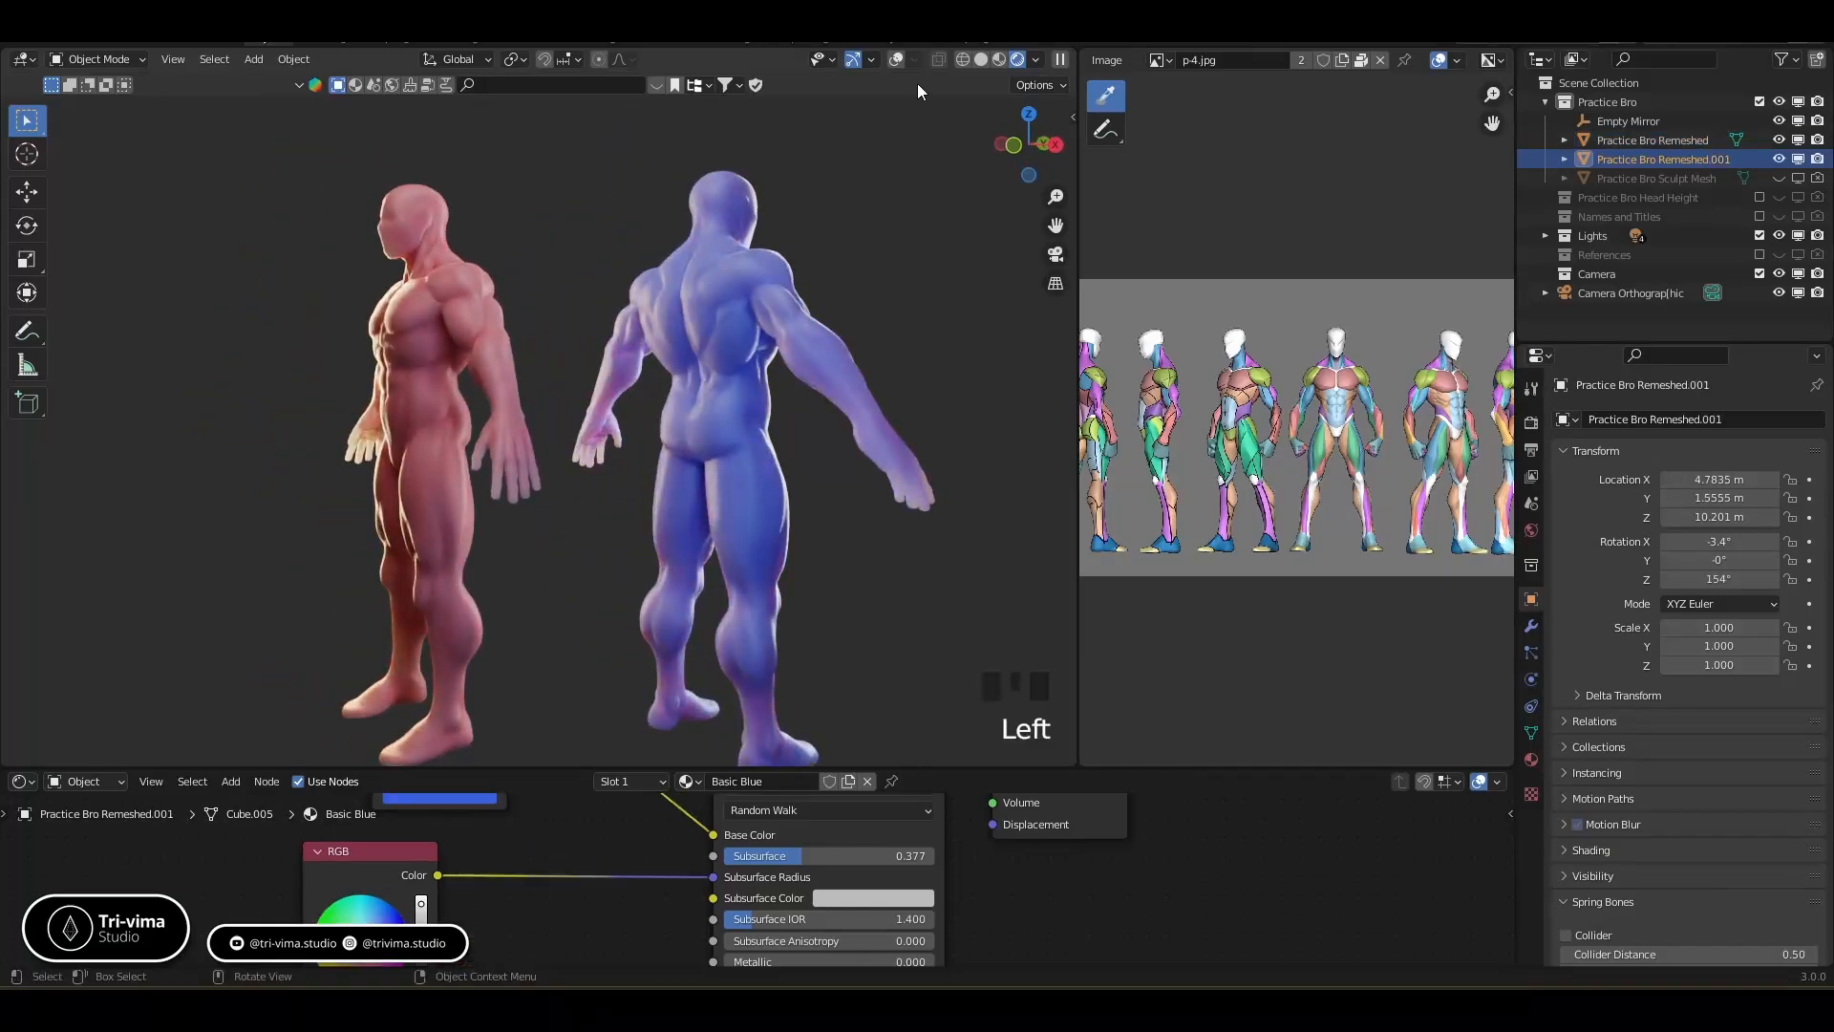
{"action": "left_click", "coordinate": [898, 60]}
{"action": "left_click", "coordinate": [981, 64]}
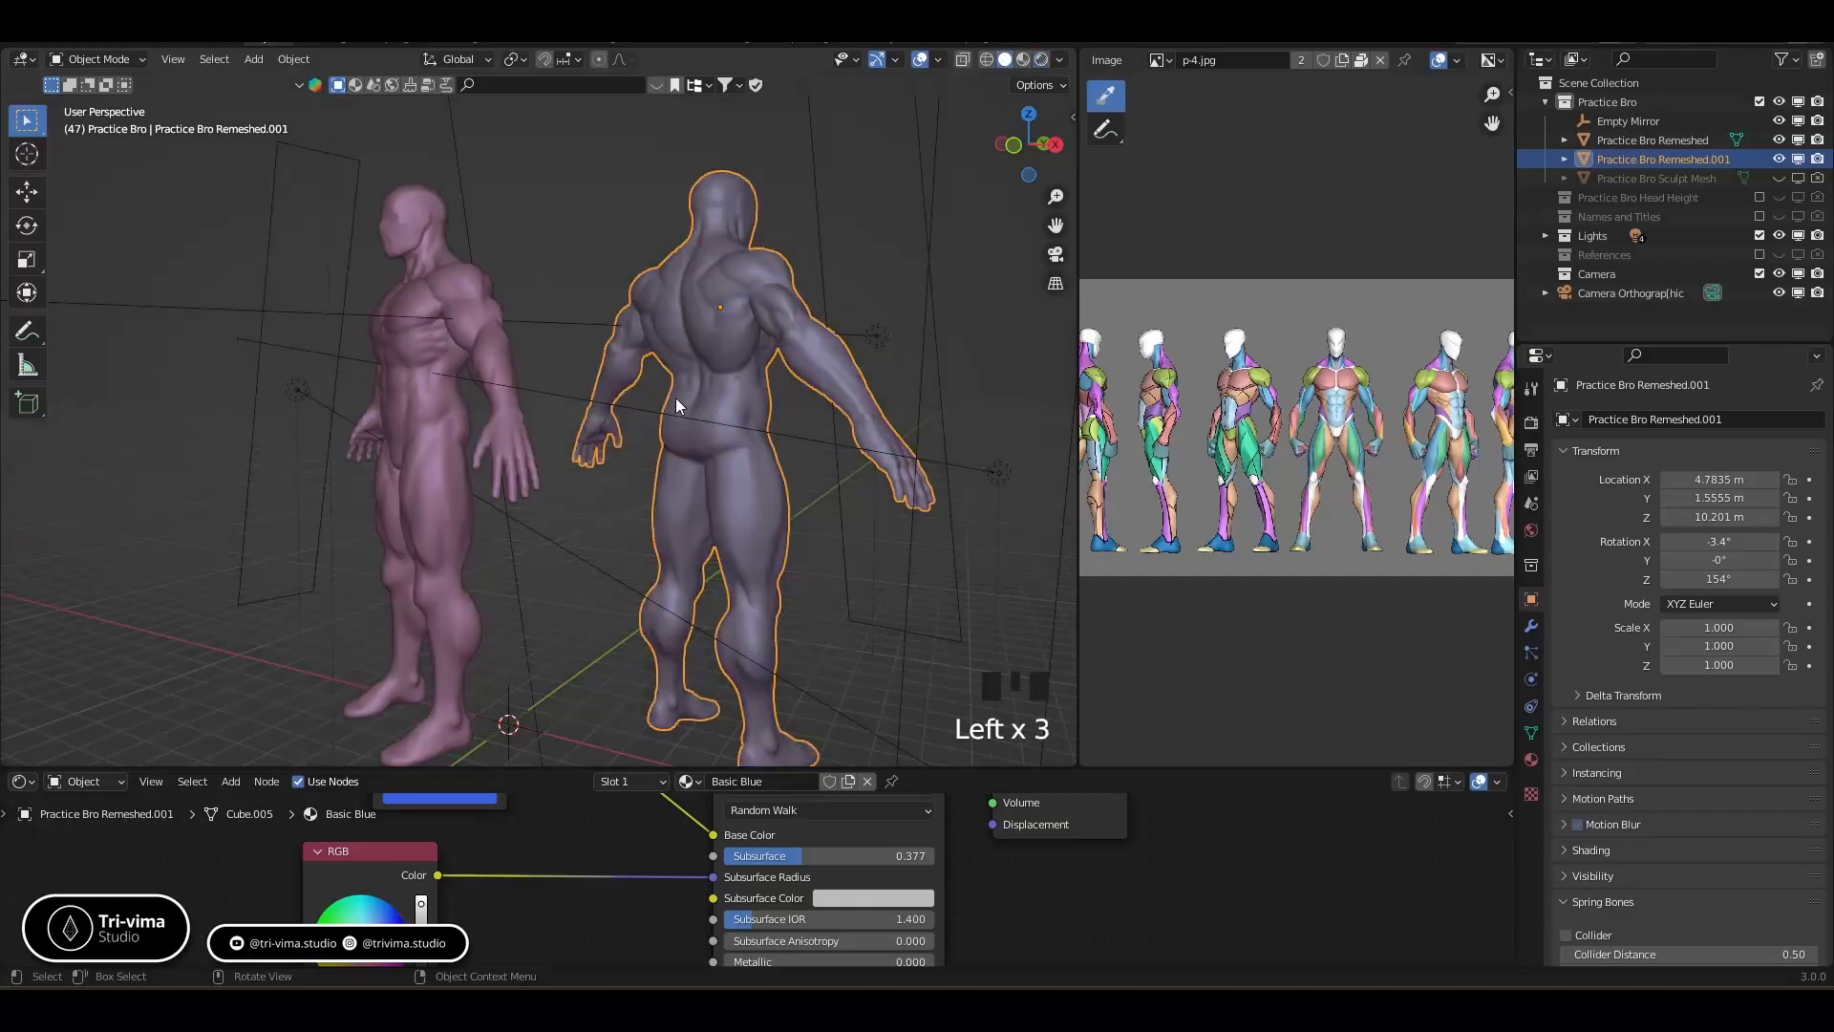
{"action": "key", "text": "x"}
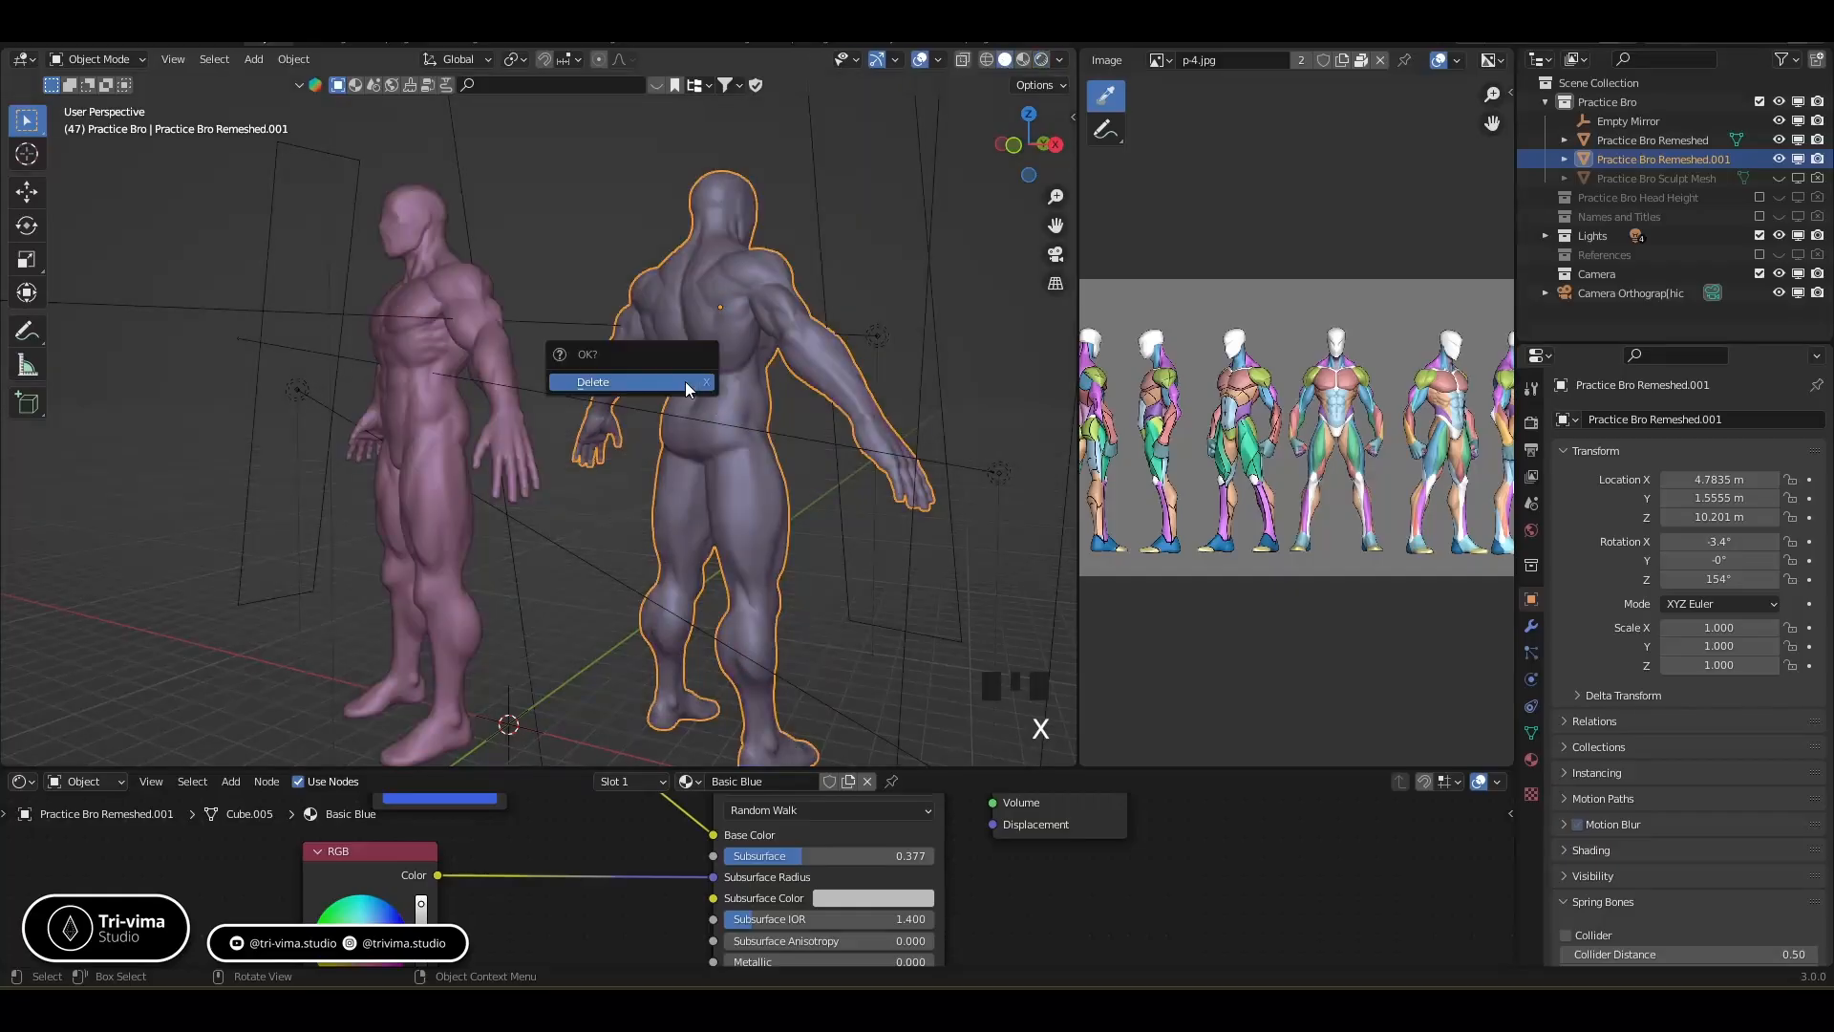
{"action": "left_click", "coordinate": [685, 381]}
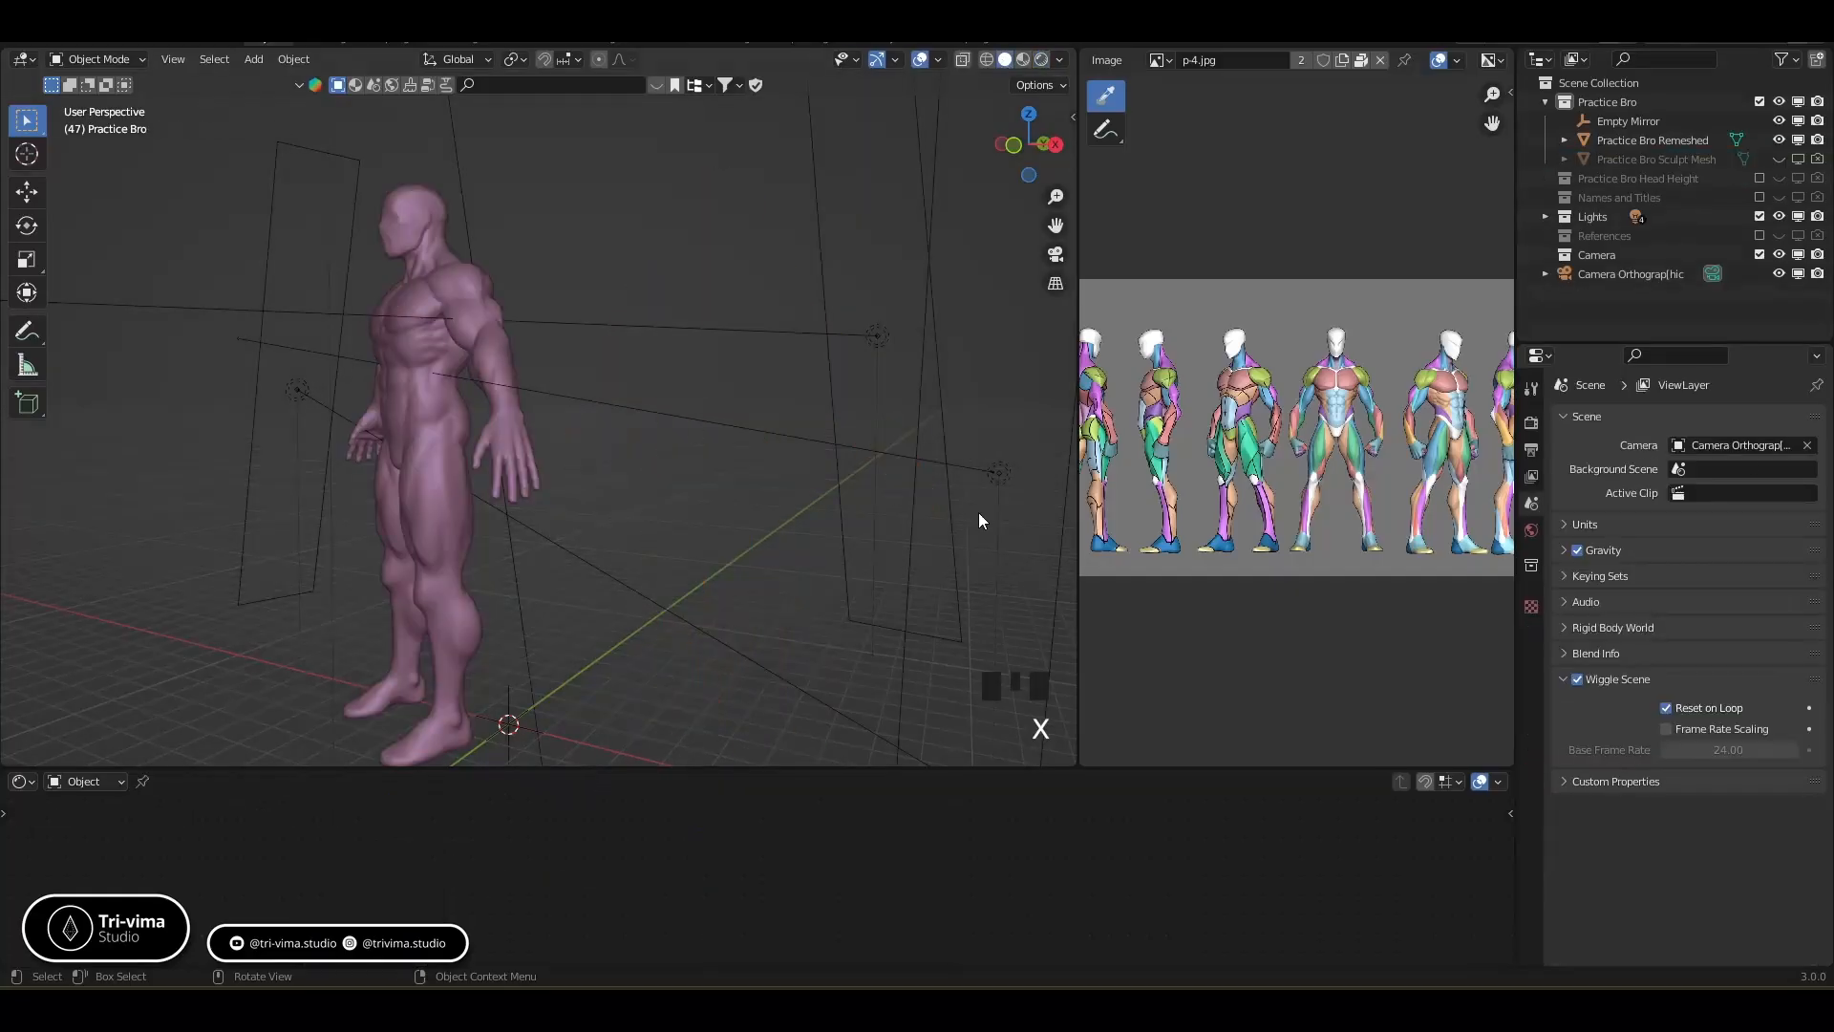
Move the orthographic camera into the Camera collection, and exclude the Lights and Camera collections from the view layer
{"action": "left_click", "coordinate": [1759, 216]}
{"action": "left_click", "coordinate": [1619, 275]}
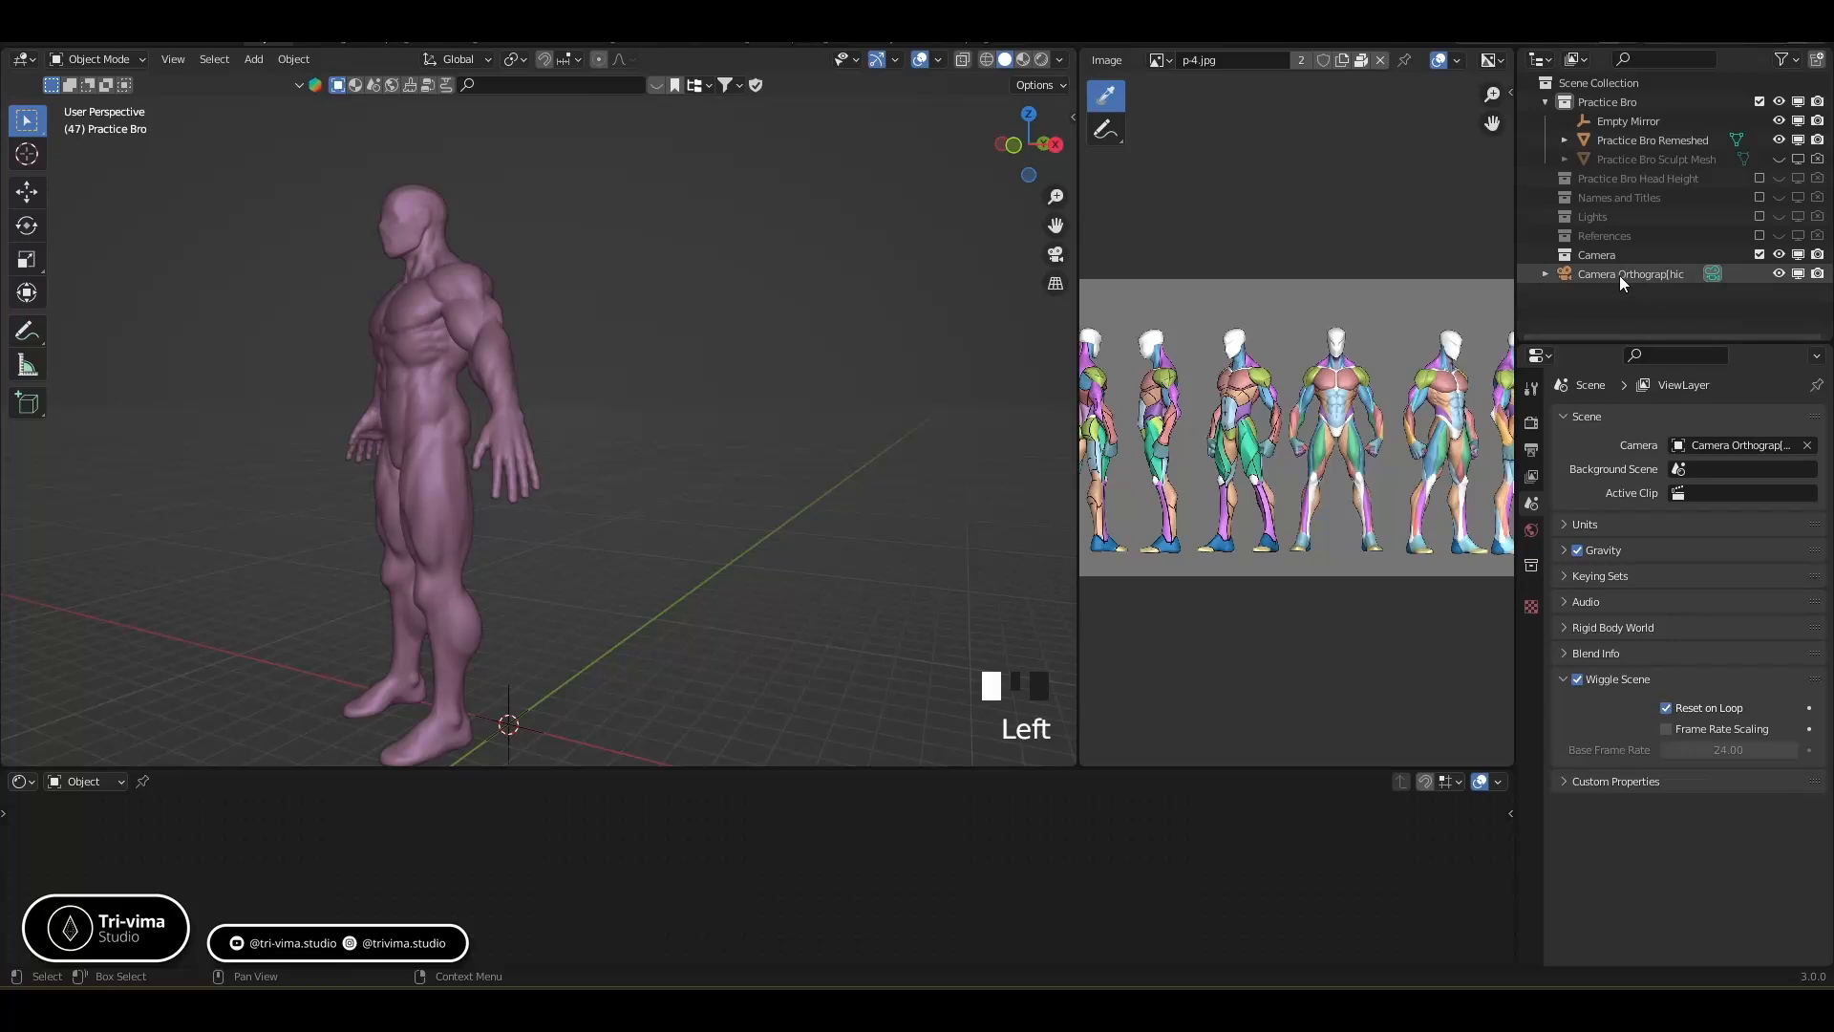
{"action": "left_click", "coordinate": [1619, 275]}
{"action": "left_click_drag", "start_coordinate": [1619, 275], "coordinate": [1613, 260]}
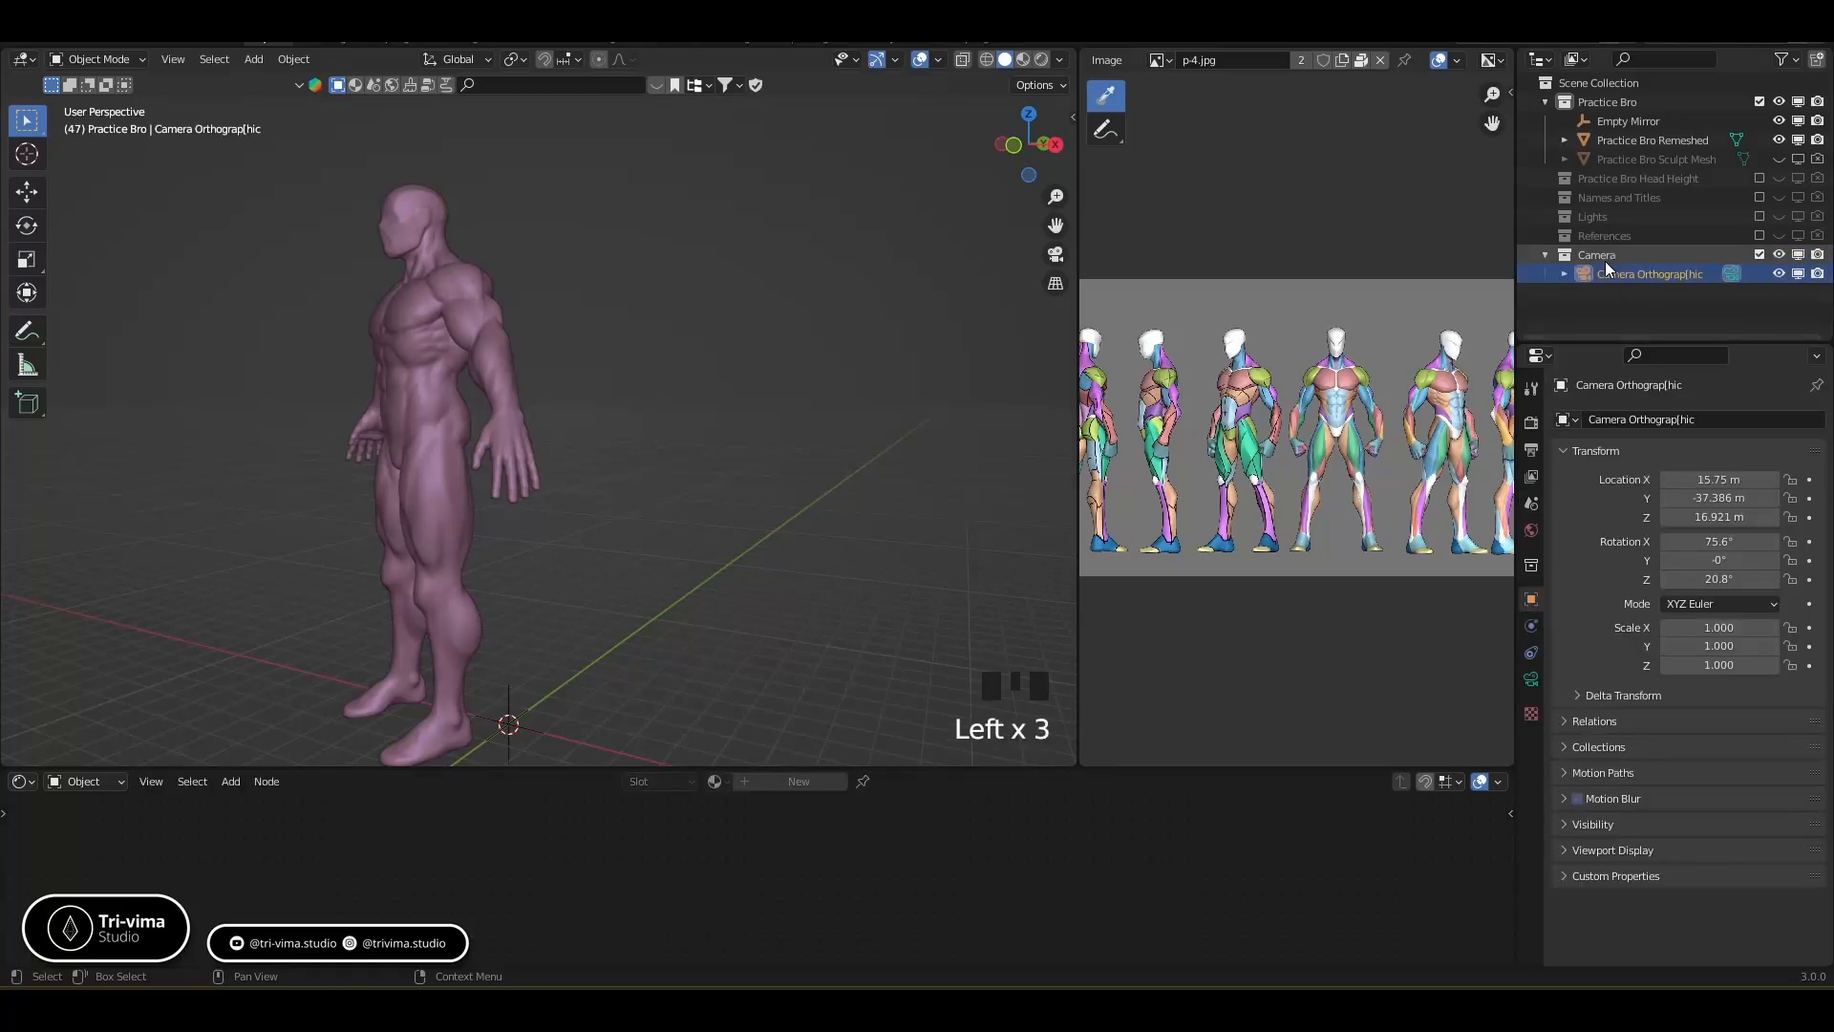
{"action": "left_click", "coordinate": [1760, 254]}
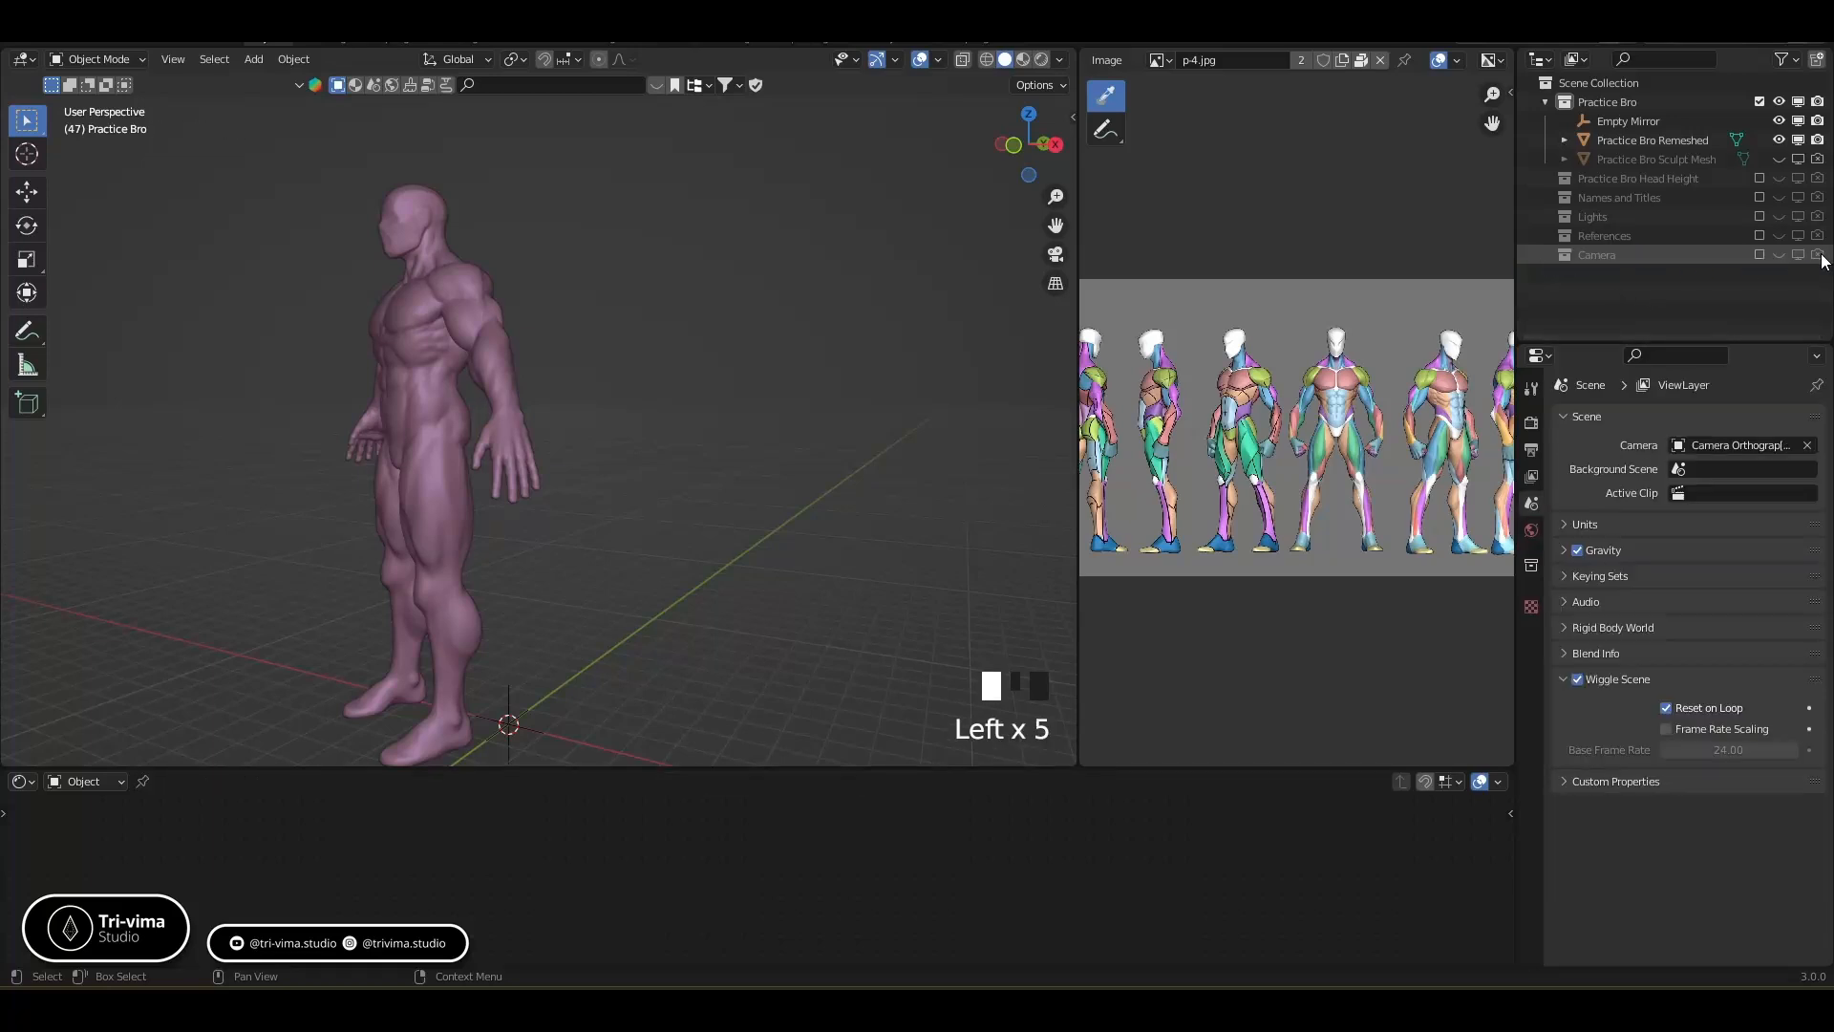
Set the remaining figure's rotation to 0 on all three axes
{"action": "middle_click_drag", "start_coordinate": [478, 440], "coordinate": [392, 438]}
{"action": "left_click", "coordinate": [451, 508]}
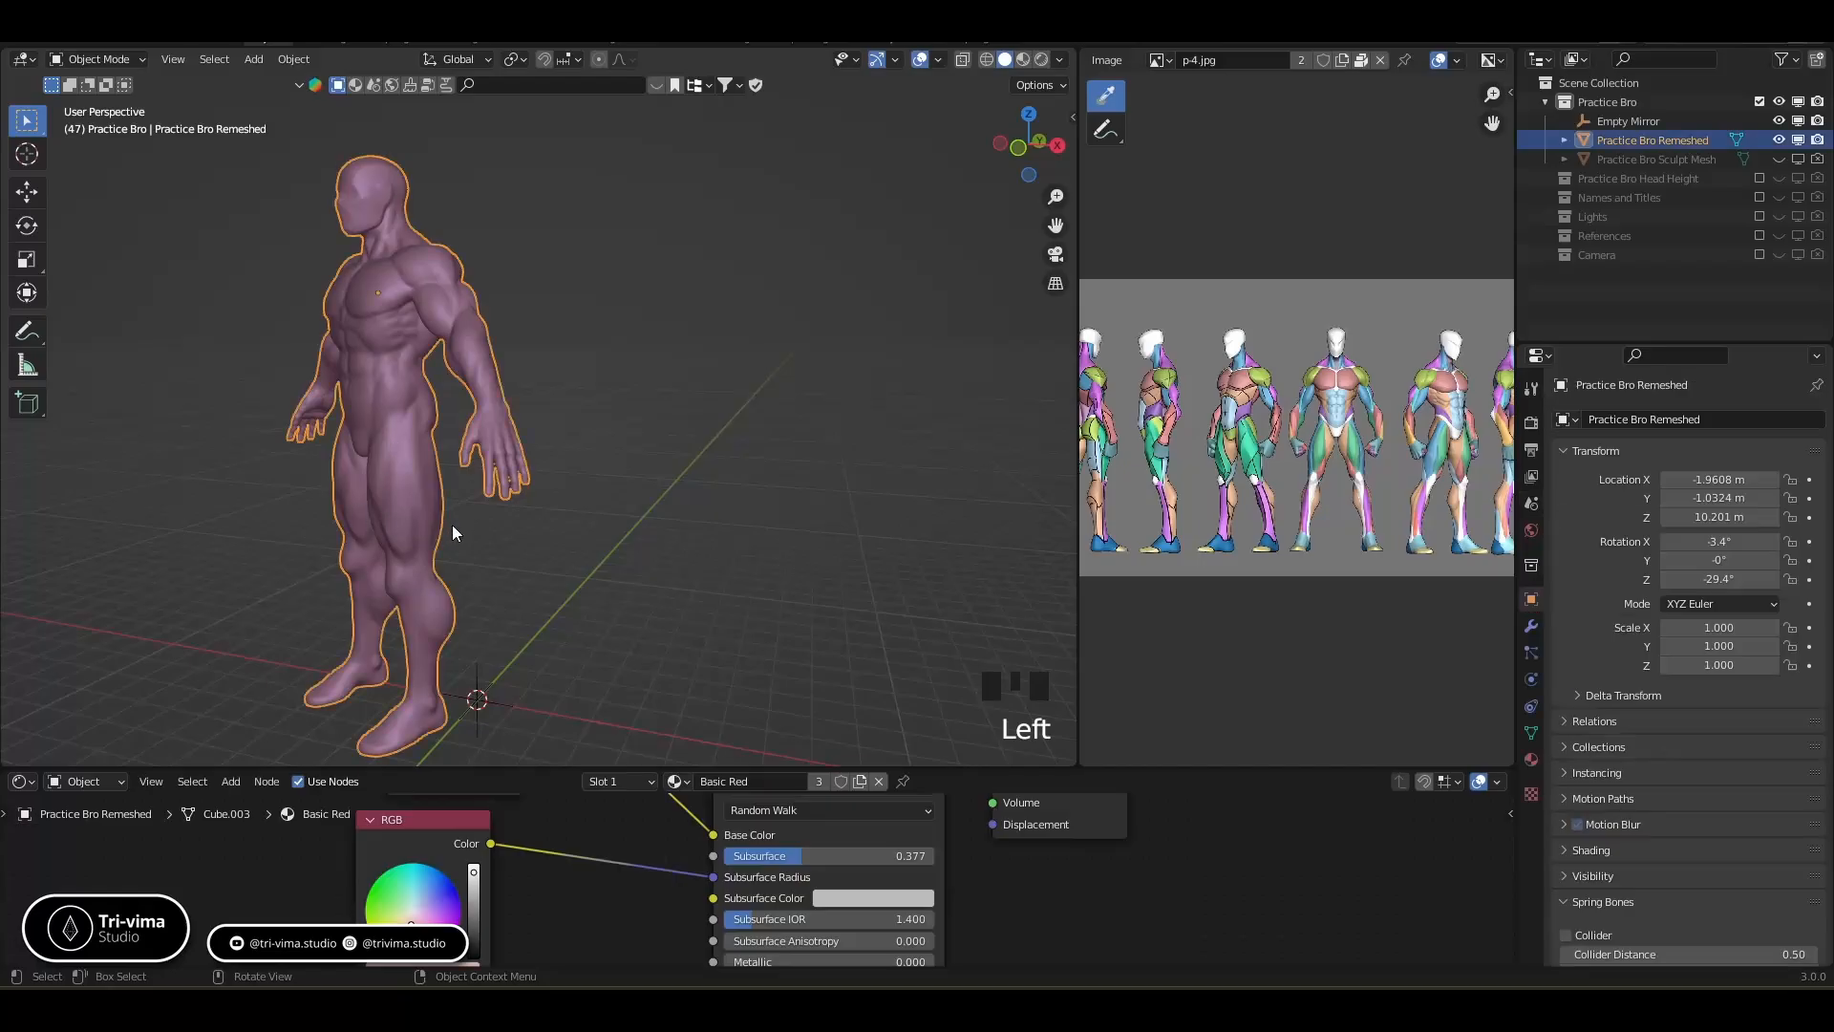
{"action": "left_click", "coordinate": [1531, 625]}
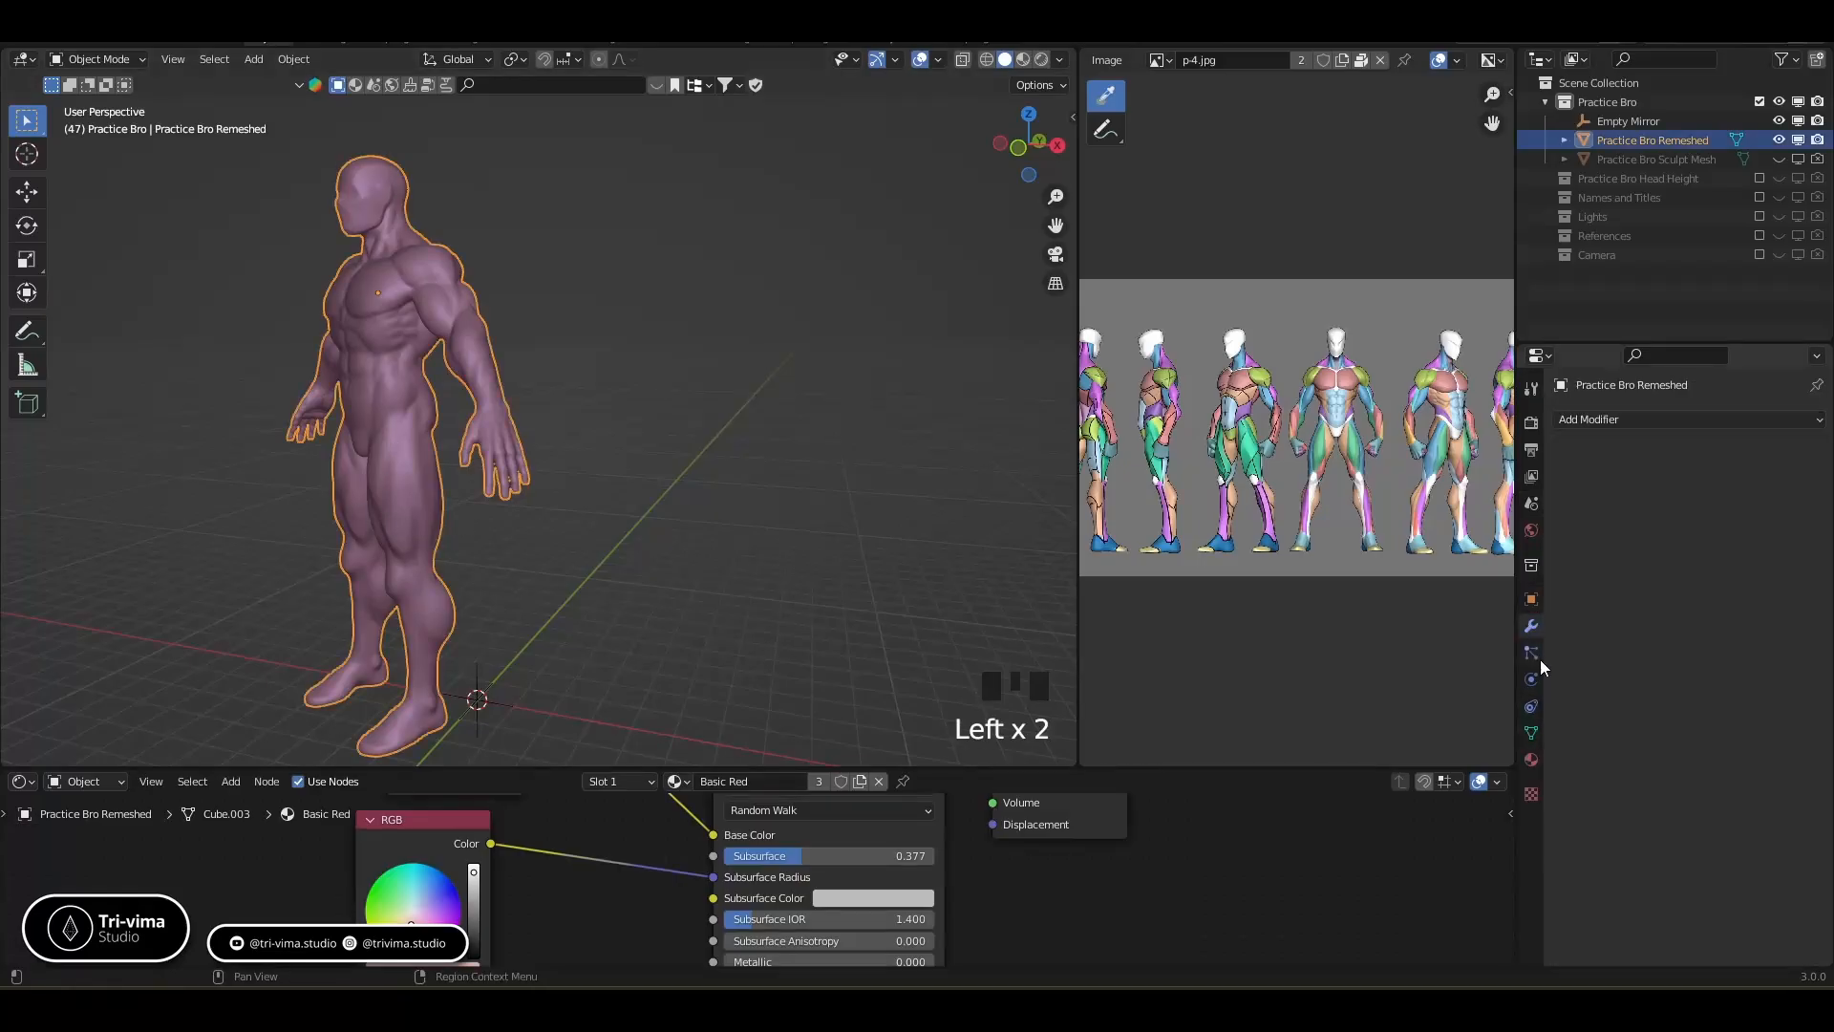
{"action": "left_click", "coordinate": [1531, 599]}
{"action": "left_click", "coordinate": [1712, 541]}
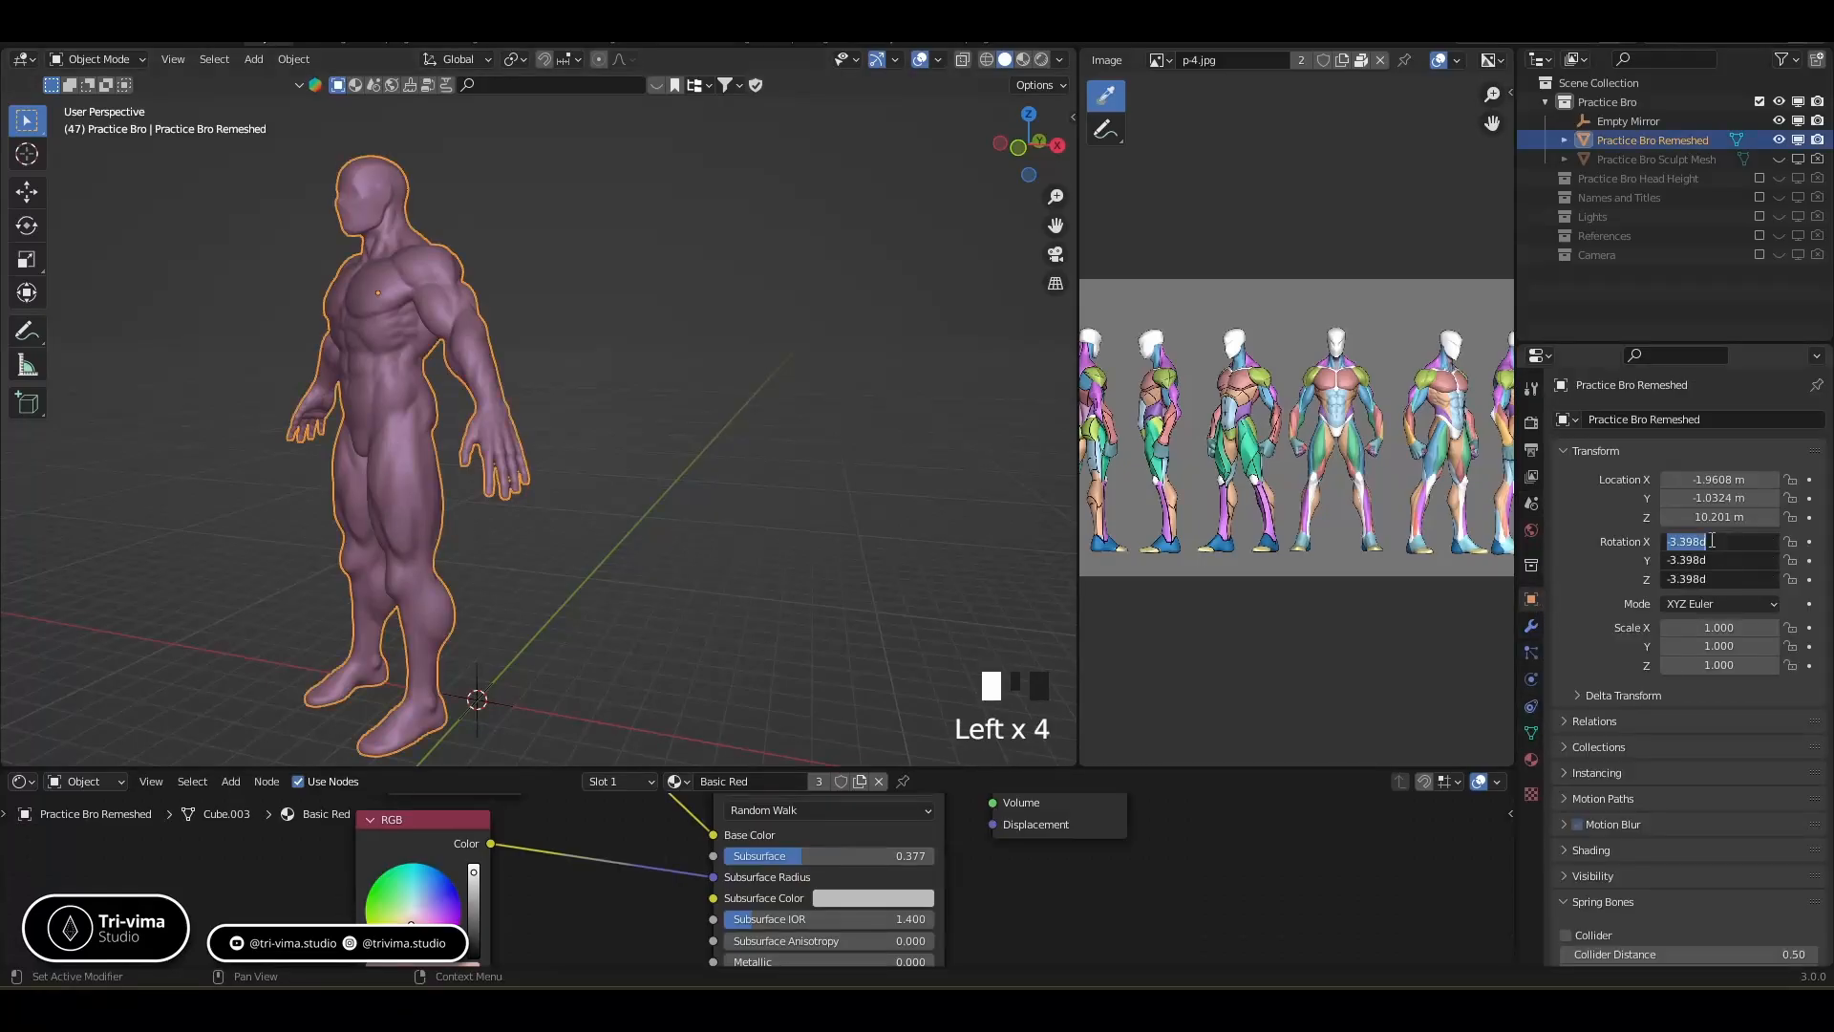
{"action": "type", "text": "0"}
{"action": "key", "text": "Return"}
{"action": "left_click_drag", "start_coordinate": [1710, 479], "coordinate": [1710, 516]}
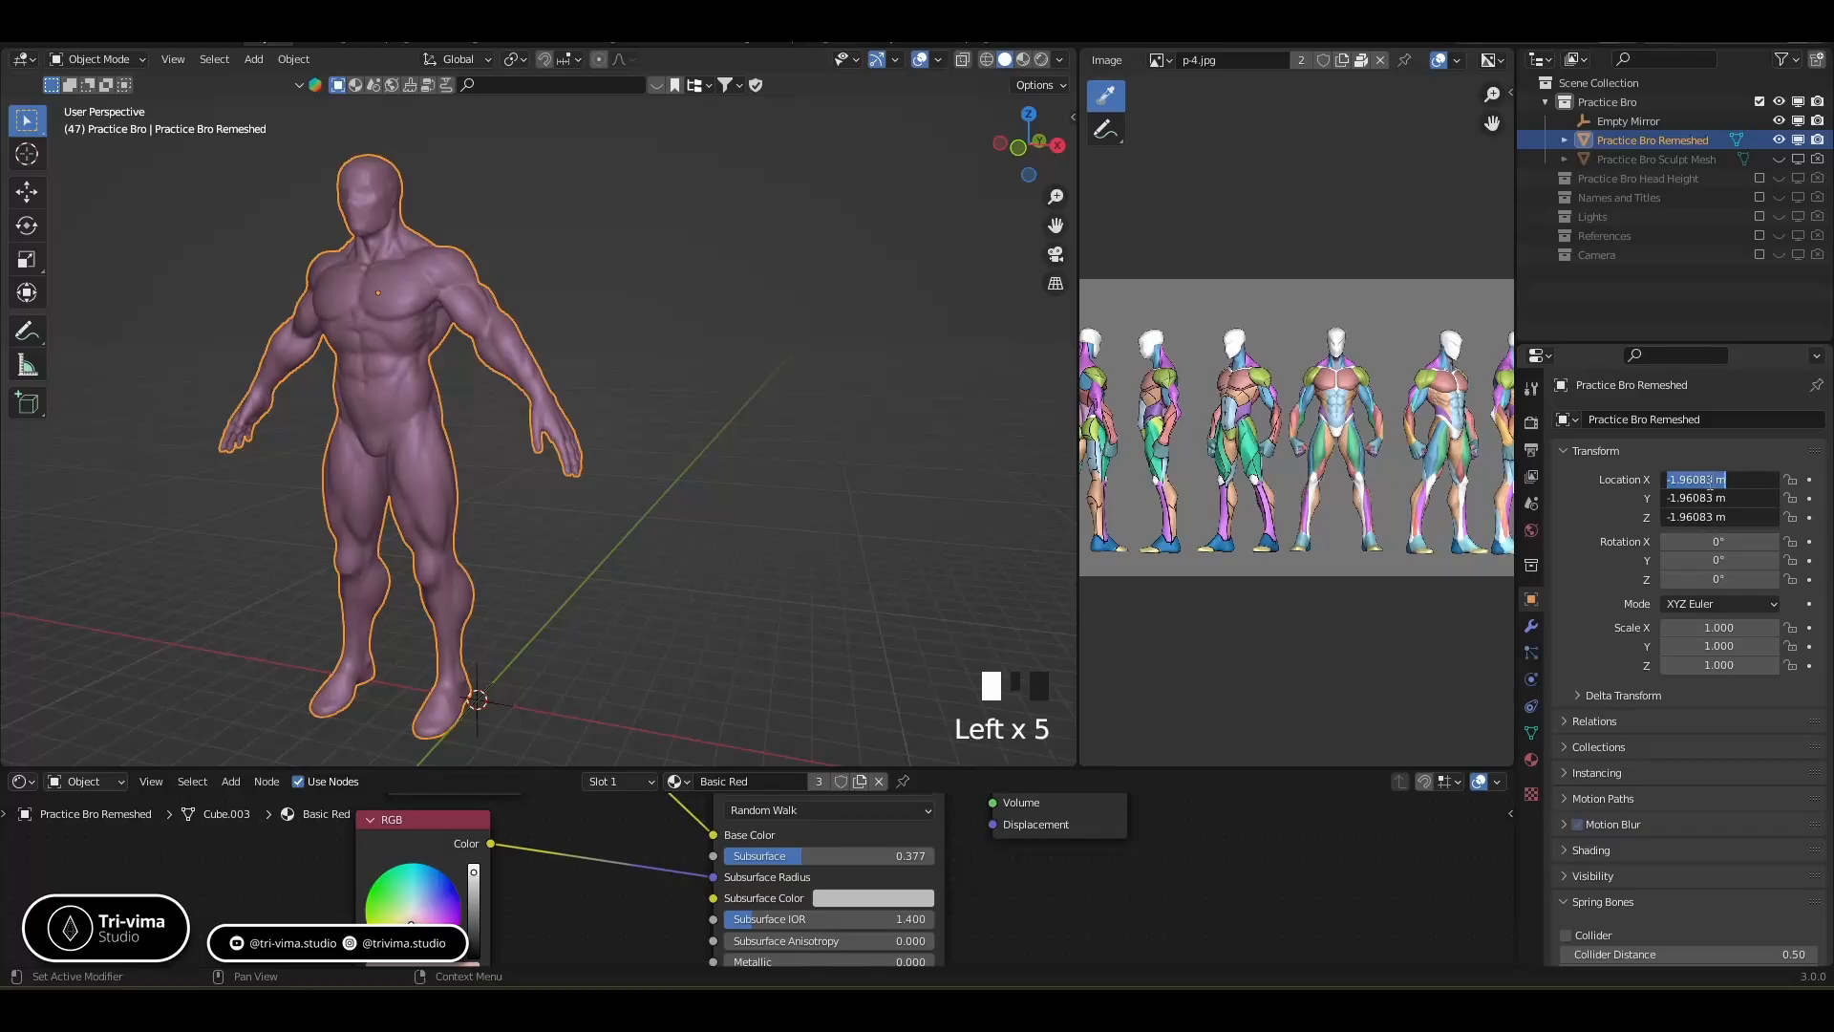
{"action": "left_click_drag", "start_coordinate": [1592, 498], "coordinate": [1592, 498]}
{"action": "key", "text": "ctrl+z"}
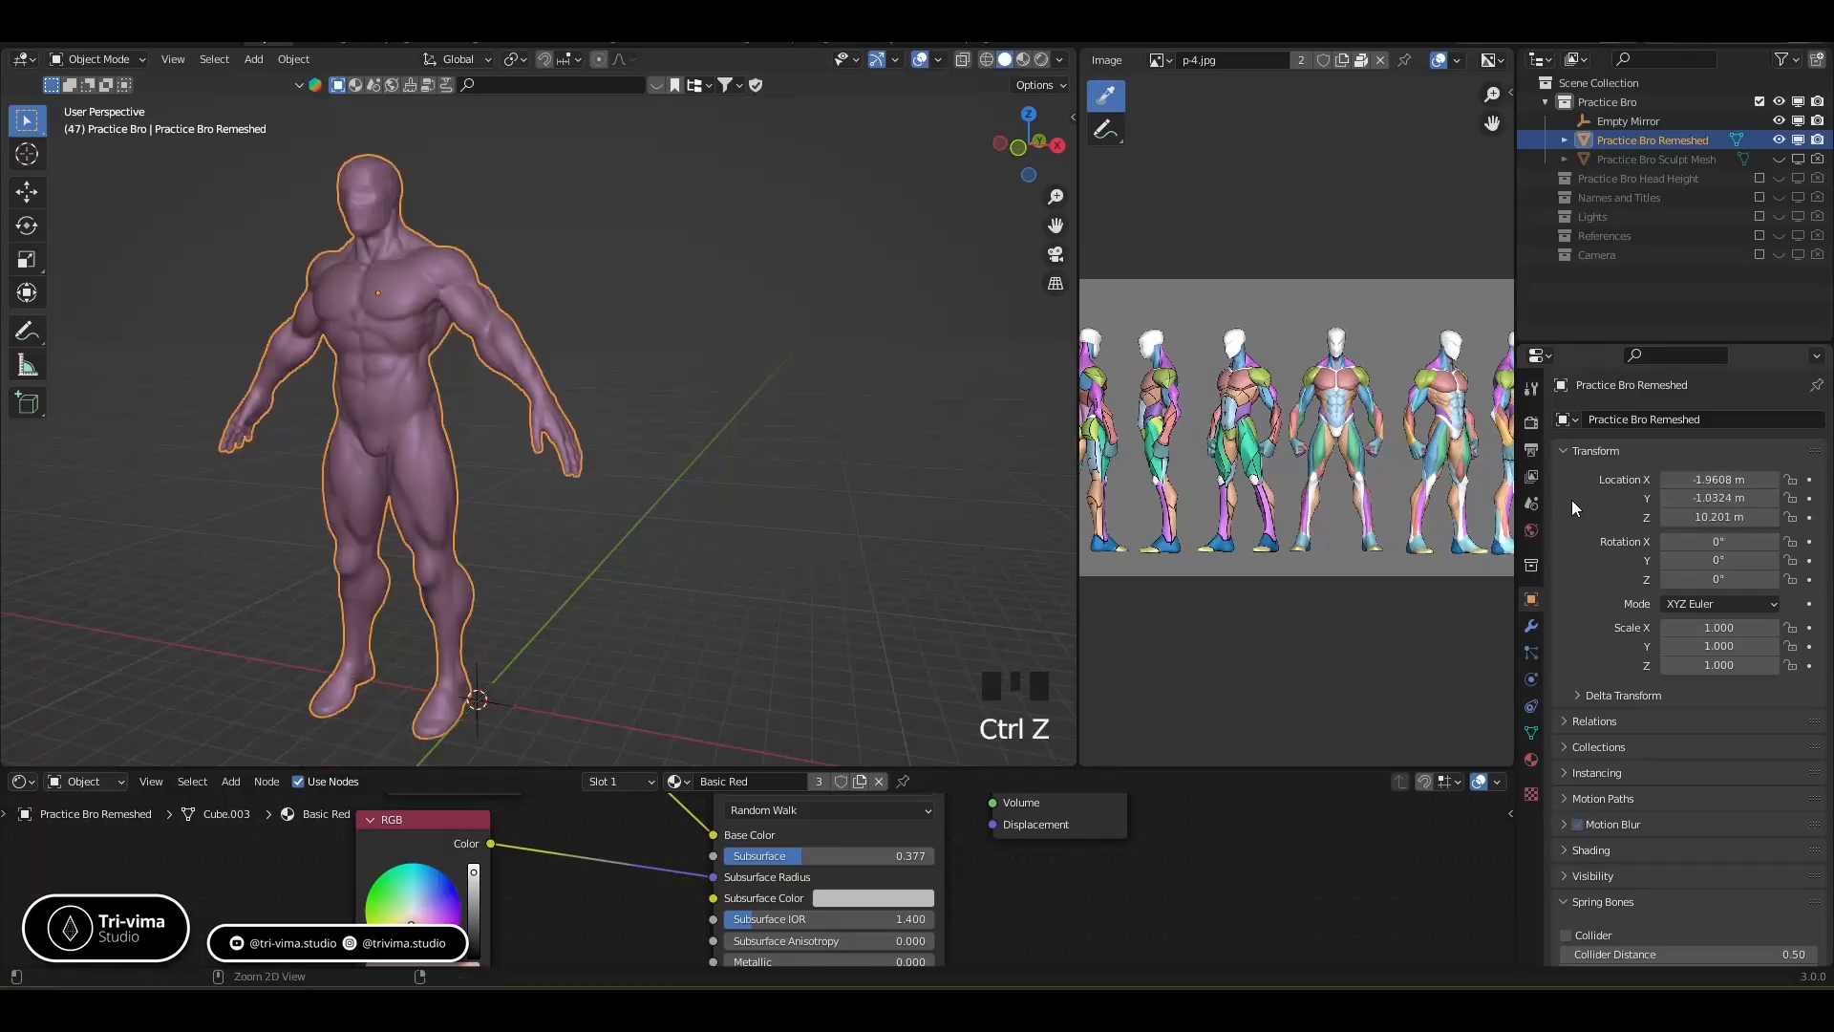
Set the figure's X and Y location to 0 m, leaving Z untouched
{"action": "left_click", "coordinate": [1709, 479]}
{"action": "left_click_drag", "start_coordinate": [1719, 479], "coordinate": [1719, 497]}
{"action": "type", "text": "0"}
{"action": "key", "text": "Return"}
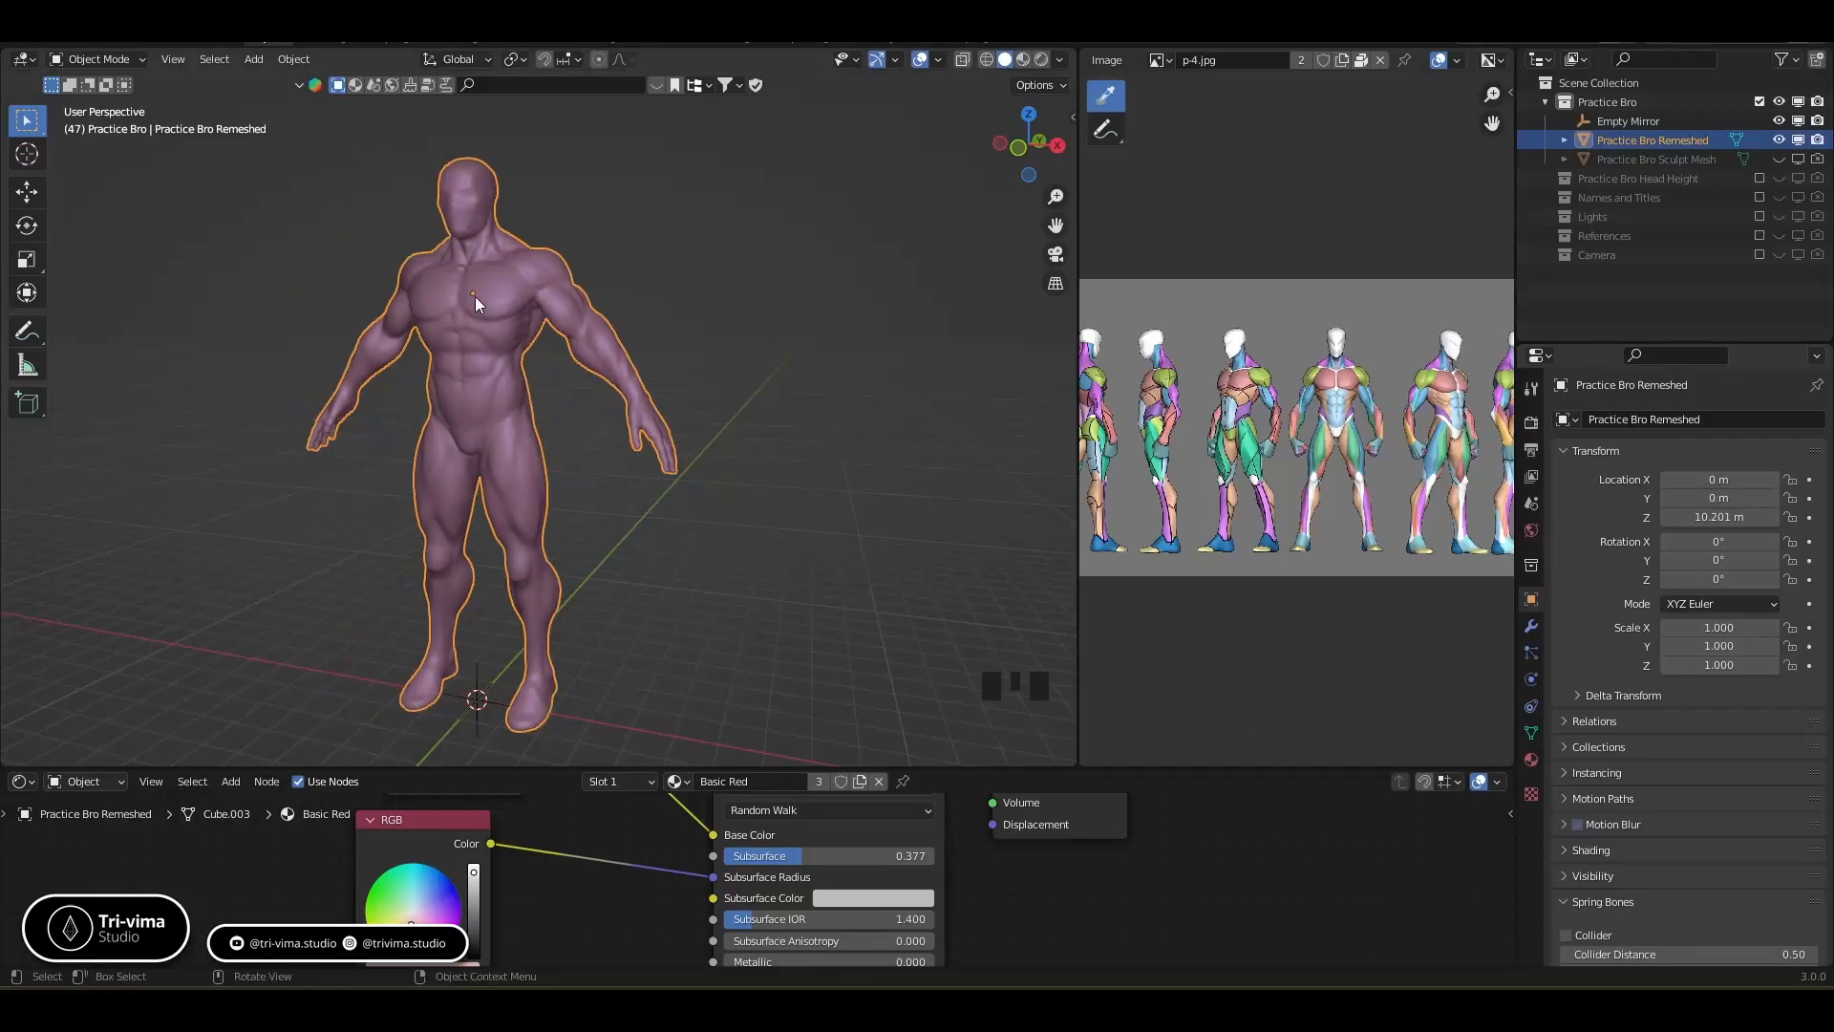
Set the figure's origin to the 3D cursor at its feet
{"action": "left_click", "coordinate": [285, 61]}
{"action": "mouse_move", "coordinate": [314, 106]}
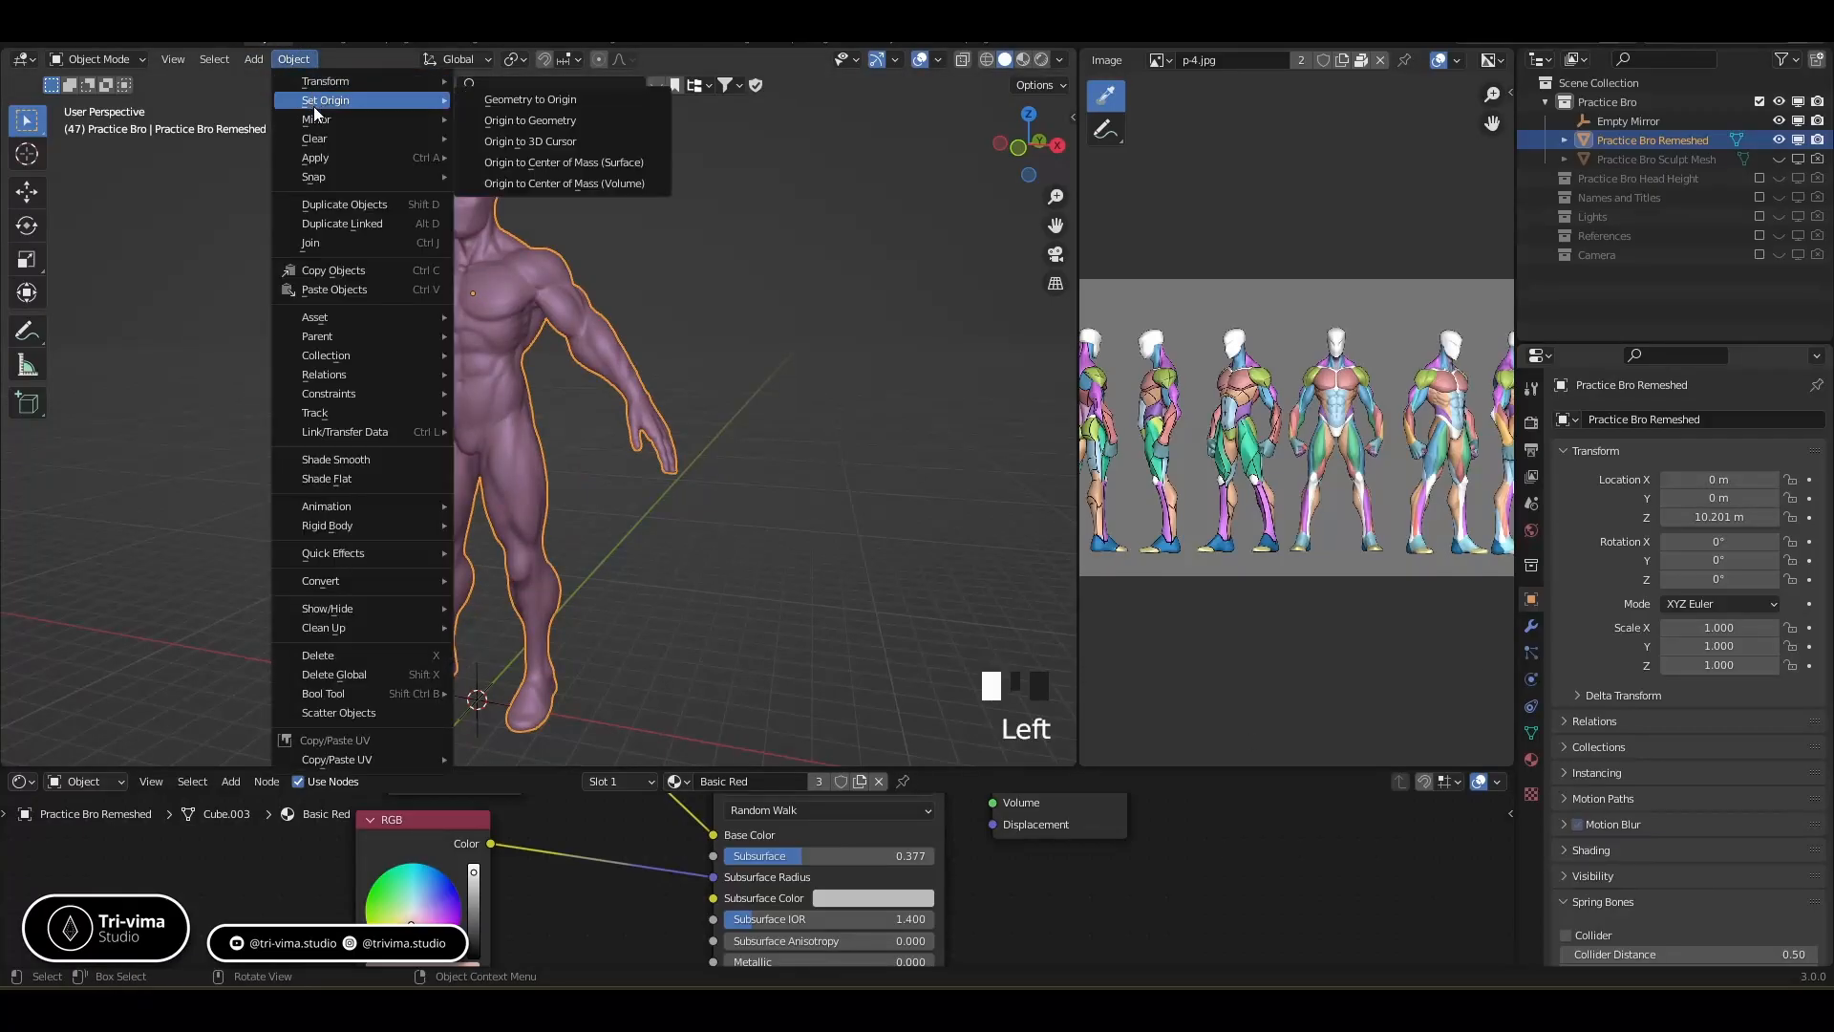
{"action": "left_click", "coordinate": [554, 140]}
{"action": "middle_click_drag", "start_coordinate": [653, 638], "coordinate": [703, 642]}
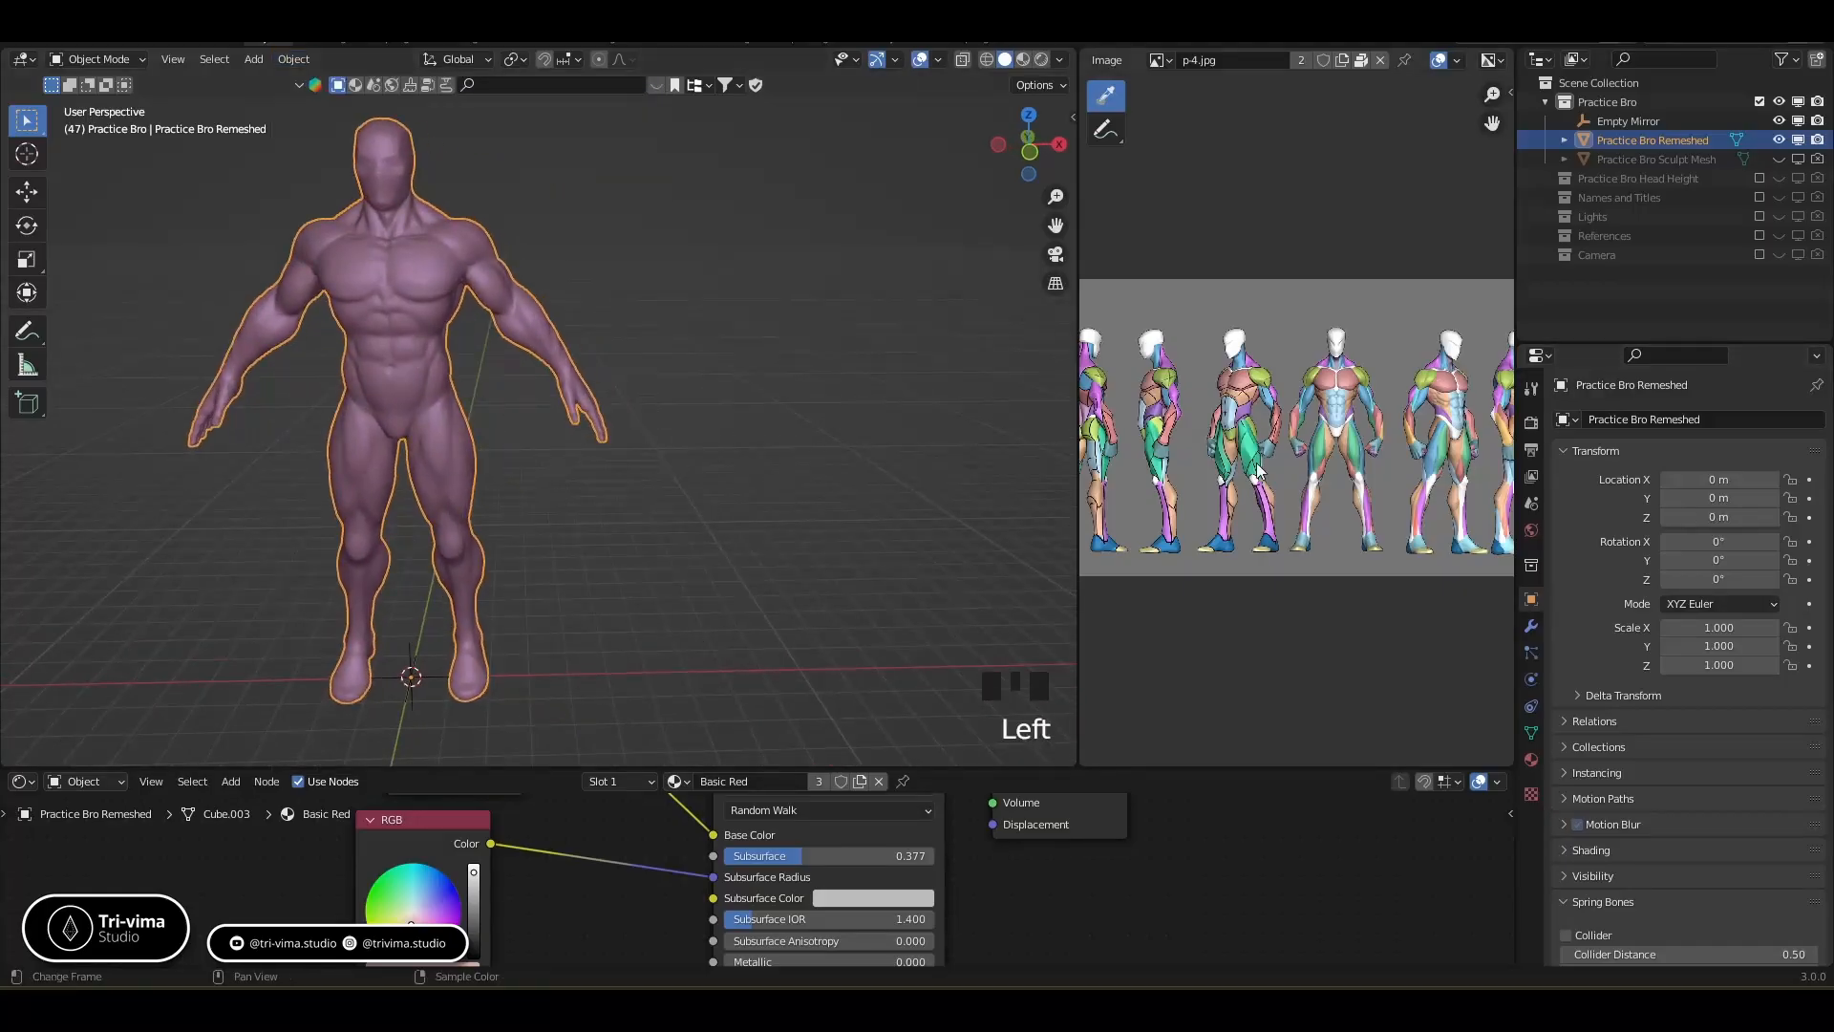
Examine the coloured muscle groups of the torso, shoulders and arms in the reference image
{"action": "scroll", "coordinate": [1242, 441], "scroll_direction": "up", "scroll_amount": 4}
{"action": "middle_click_drag", "start_coordinate": [1242, 442], "coordinate": [1326, 437]}
{"action": "scroll", "coordinate": [1309, 455], "scroll_direction": "up", "scroll_amount": 2}
{"action": "scroll", "coordinate": [1274, 348], "scroll_direction": "up", "scroll_amount": 3}
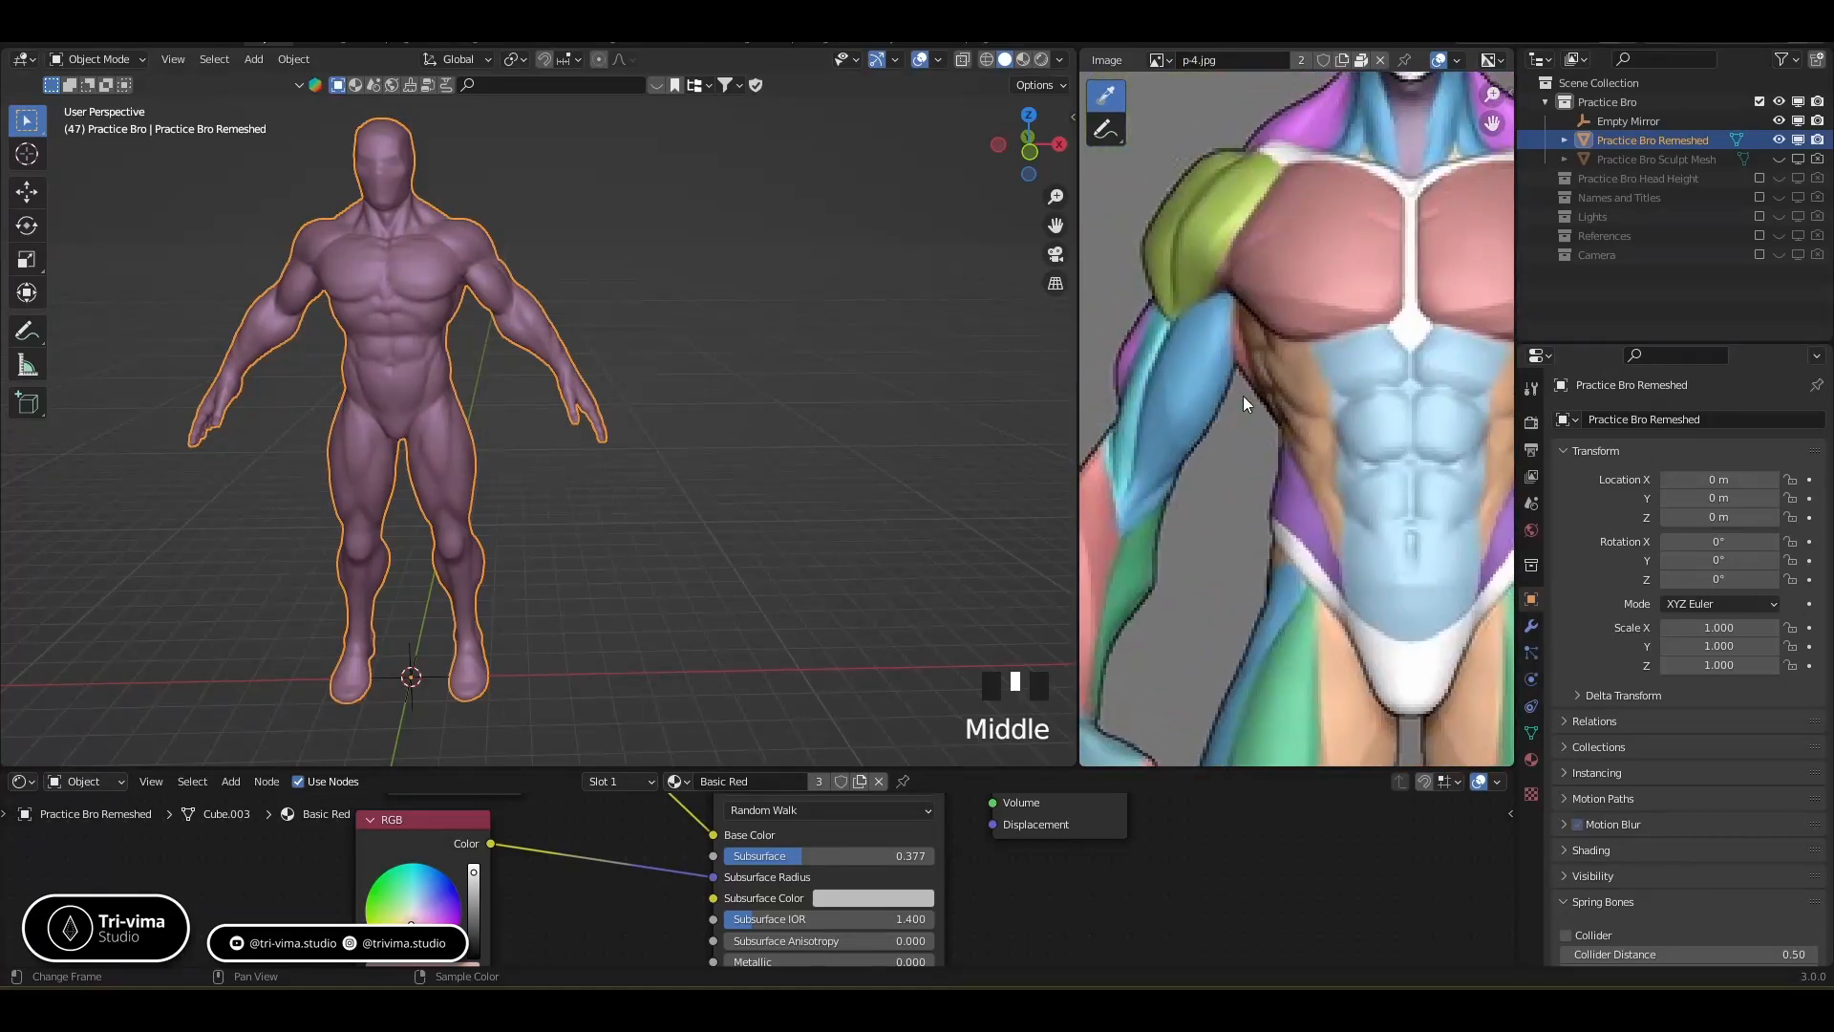
{"action": "scroll", "coordinate": [1248, 426], "scroll_direction": "down", "scroll_amount": 2}
{"action": "mouse_move", "coordinate": [1218, 445]}
{"action": "middle_mouse_down"}
{"action": "mouse_move", "coordinate": [1506, 463]}
{"action": "mouse_move", "coordinate": [1192, 451]}
{"action": "middle_mouse_up"}
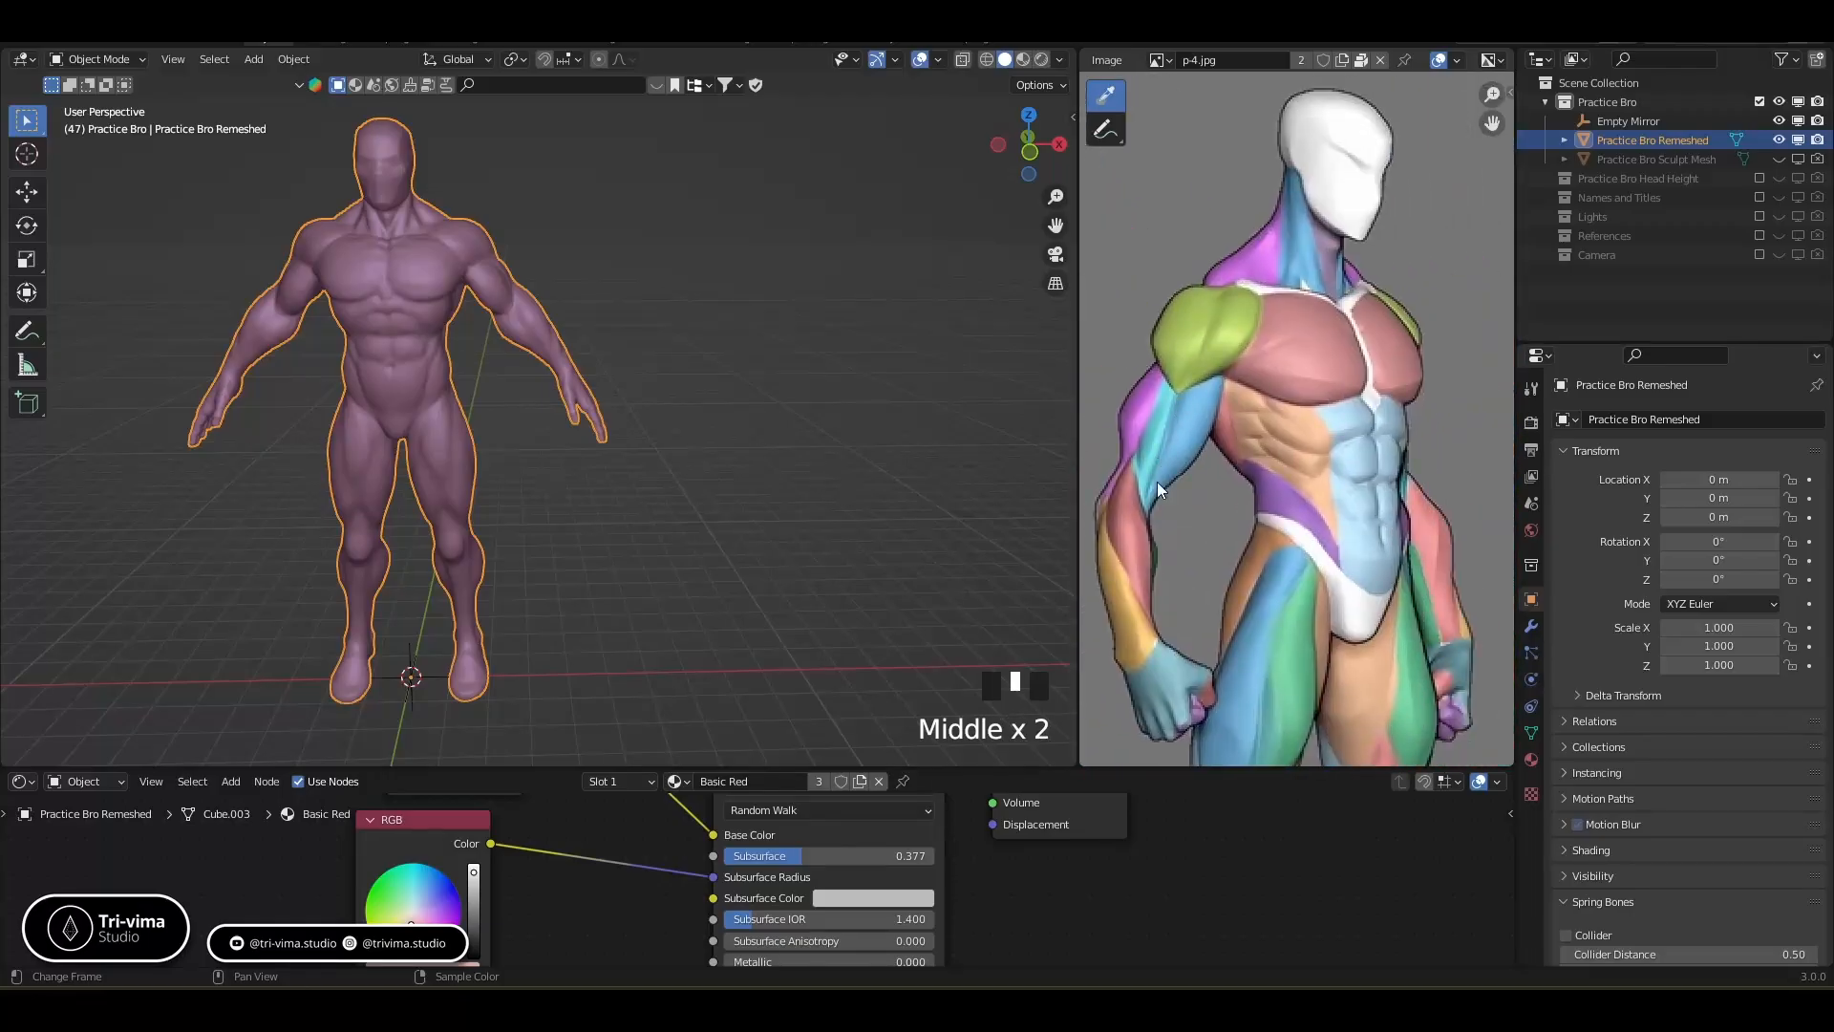
{"action": "middle_click_drag", "start_coordinate": [1200, 483], "coordinate": [1337, 473]}
{"action": "scroll", "coordinate": [1453, 439], "scroll_direction": "up", "scroll_amount": 3}
{"action": "middle_click_drag", "start_coordinate": [1452, 438], "coordinate": [1247, 450]}
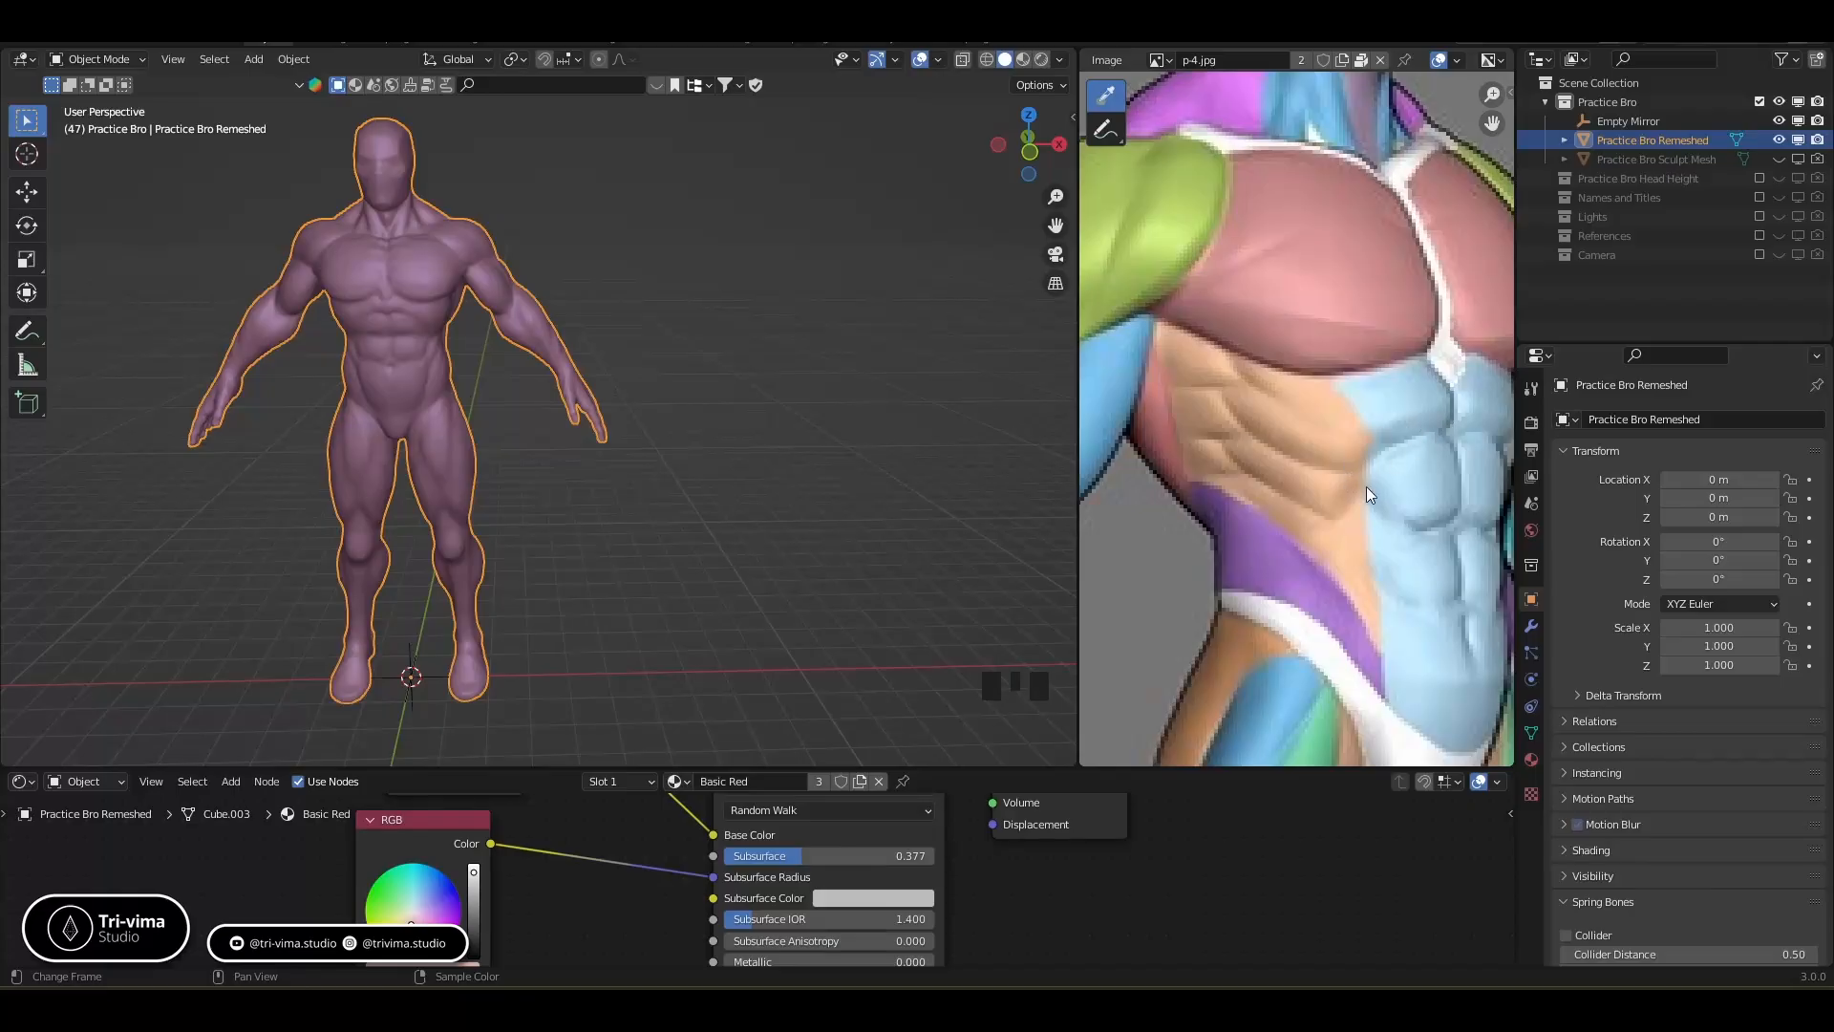
{"action": "middle_click_drag", "start_coordinate": [1250, 308], "coordinate": [1417, 424]}
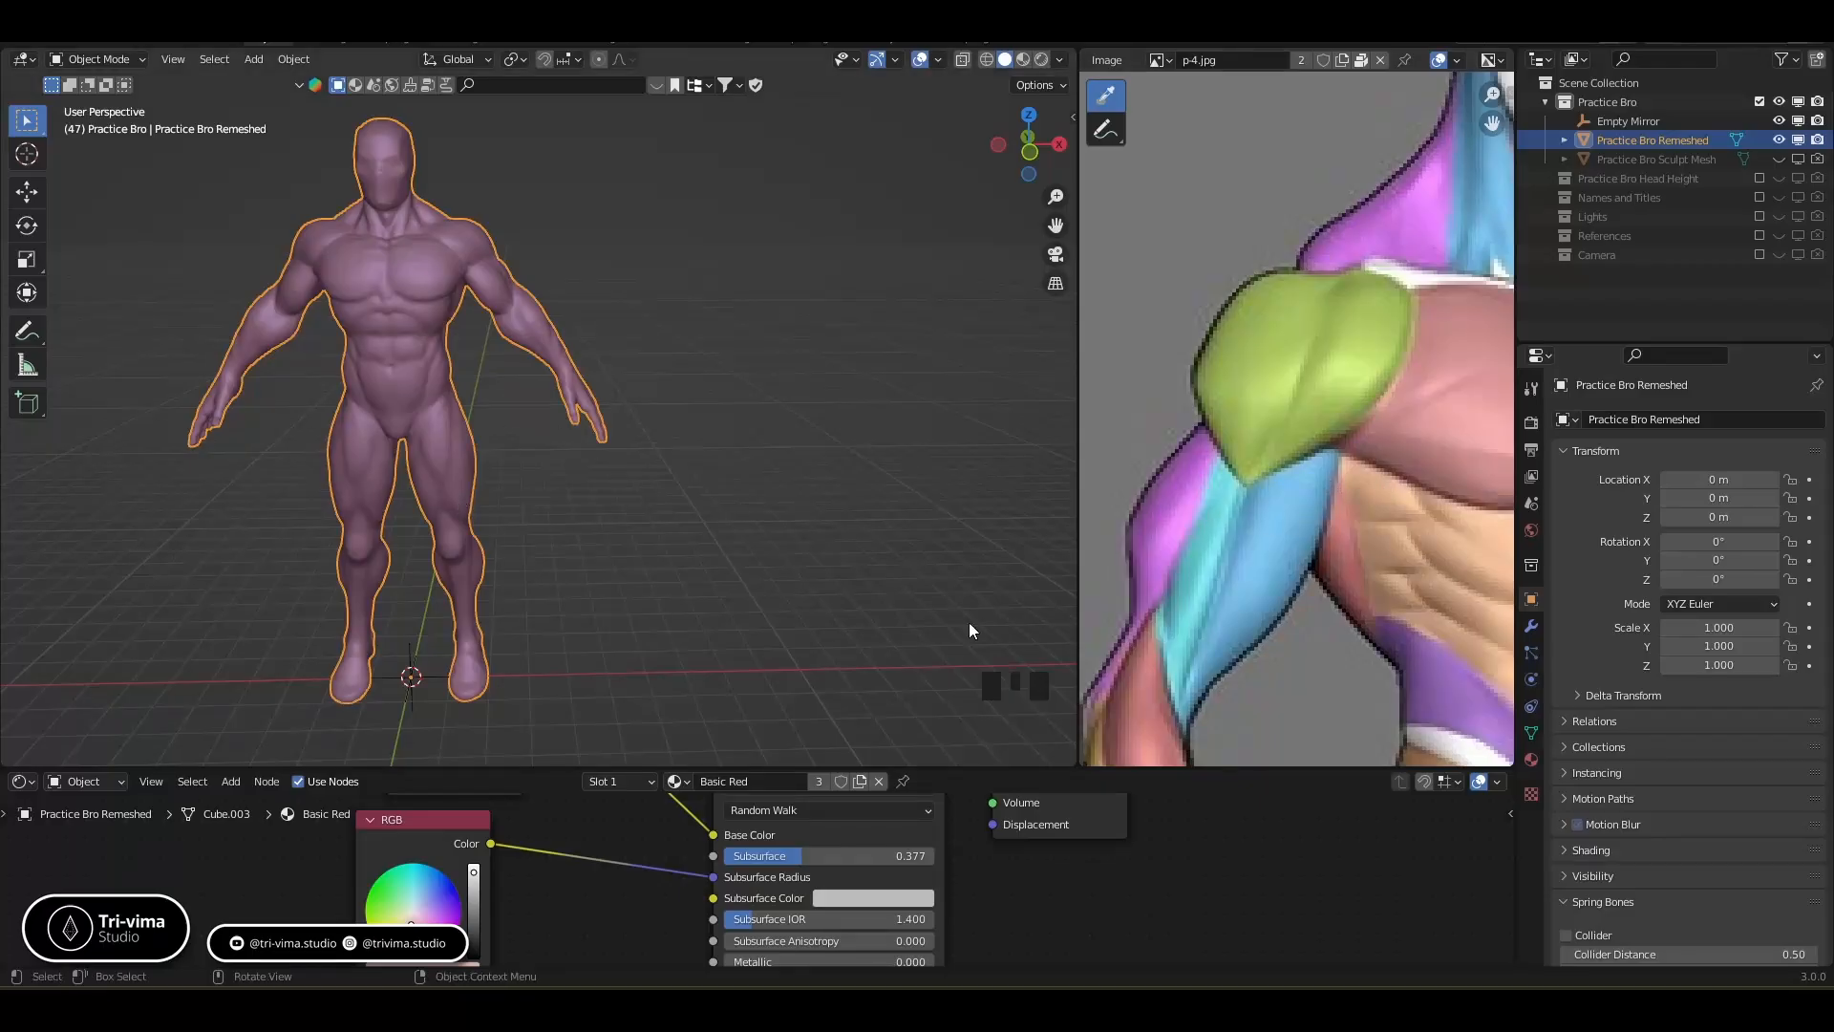
Shrink the shader node editor to enlarge the 3D viewport, and show the whole figure in front orthographic view
{"action": "mouse_move", "coordinate": [664, 587]}
{"action": "middle_mouse_down"}
{"action": "mouse_move", "coordinate": [845, 606]}
{"action": "mouse_move", "coordinate": [593, 589]}
{"action": "mouse_move", "coordinate": [617, 581]}
{"action": "mouse_move", "coordinate": [633, 616]}
{"action": "mouse_move", "coordinate": [690, 590]}
{"action": "middle_mouse_up"}
{"action": "key", "text": "KP_Decimal"}
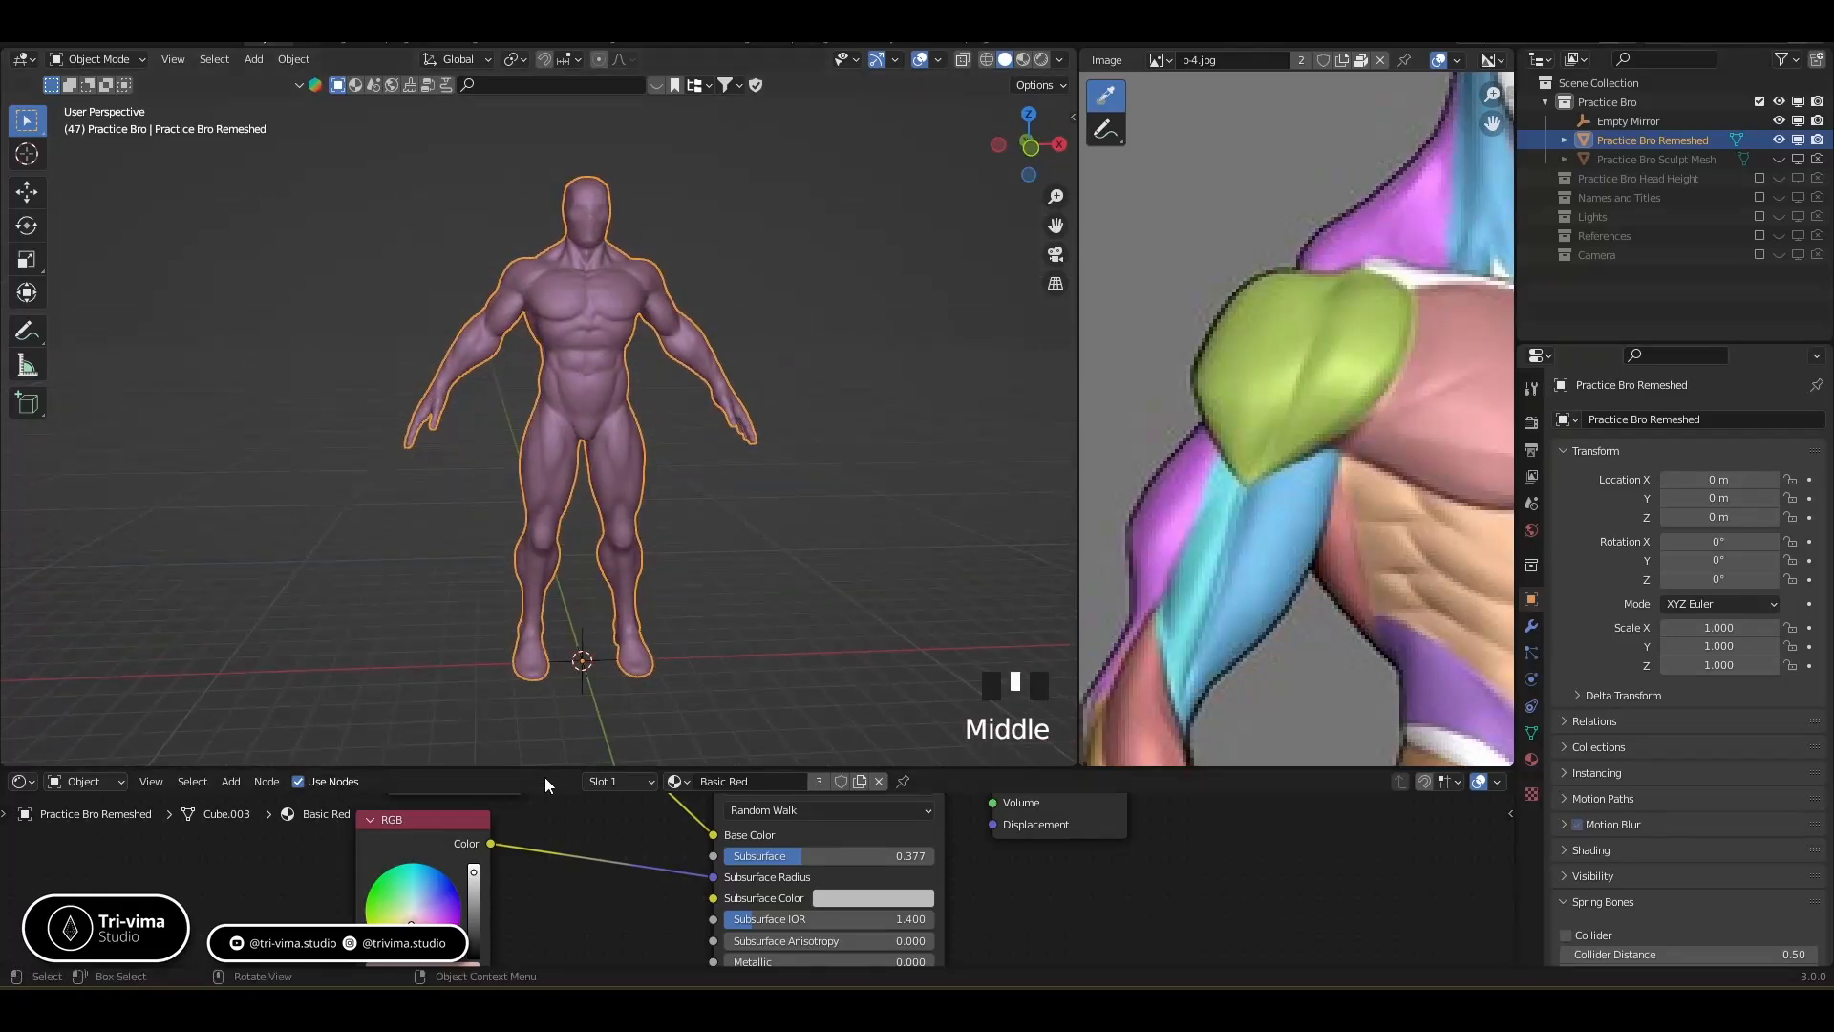
{"action": "left_click_drag", "start_coordinate": [540, 771], "coordinate": [559, 929]}
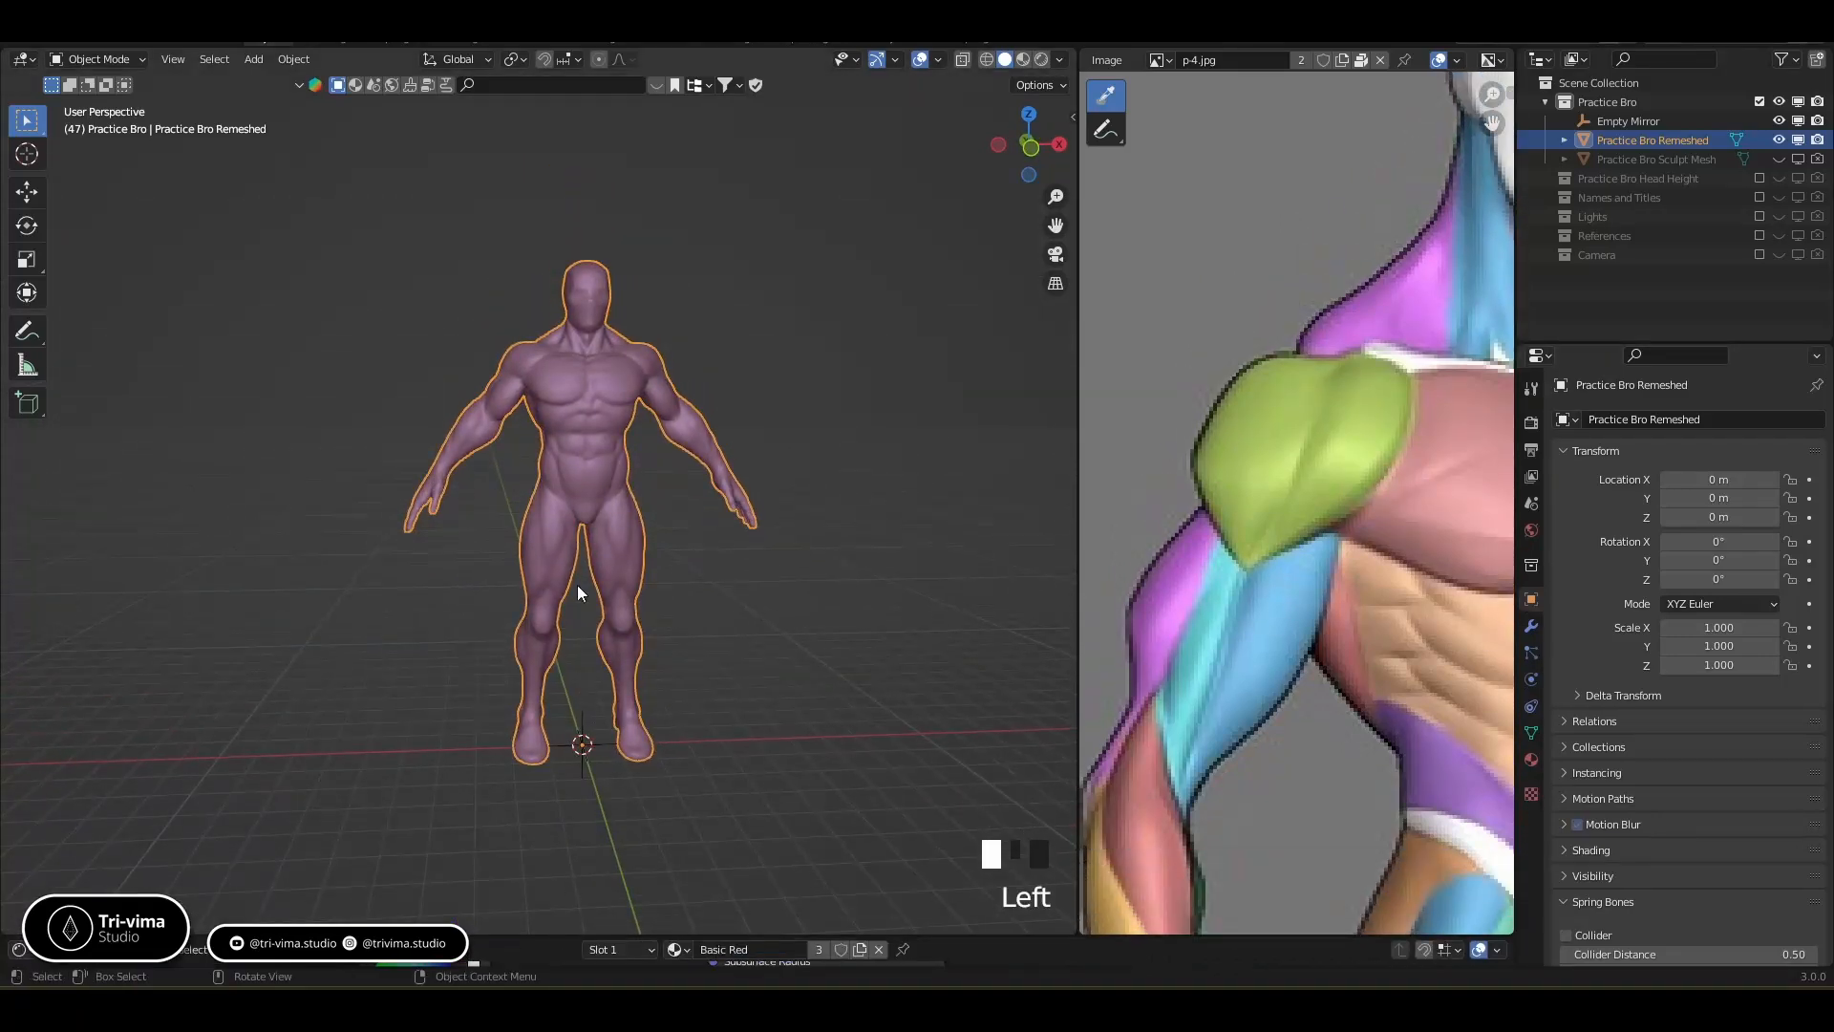
{"action": "scroll", "coordinate": [596, 478], "scroll_direction": "up", "scroll_amount": 2}
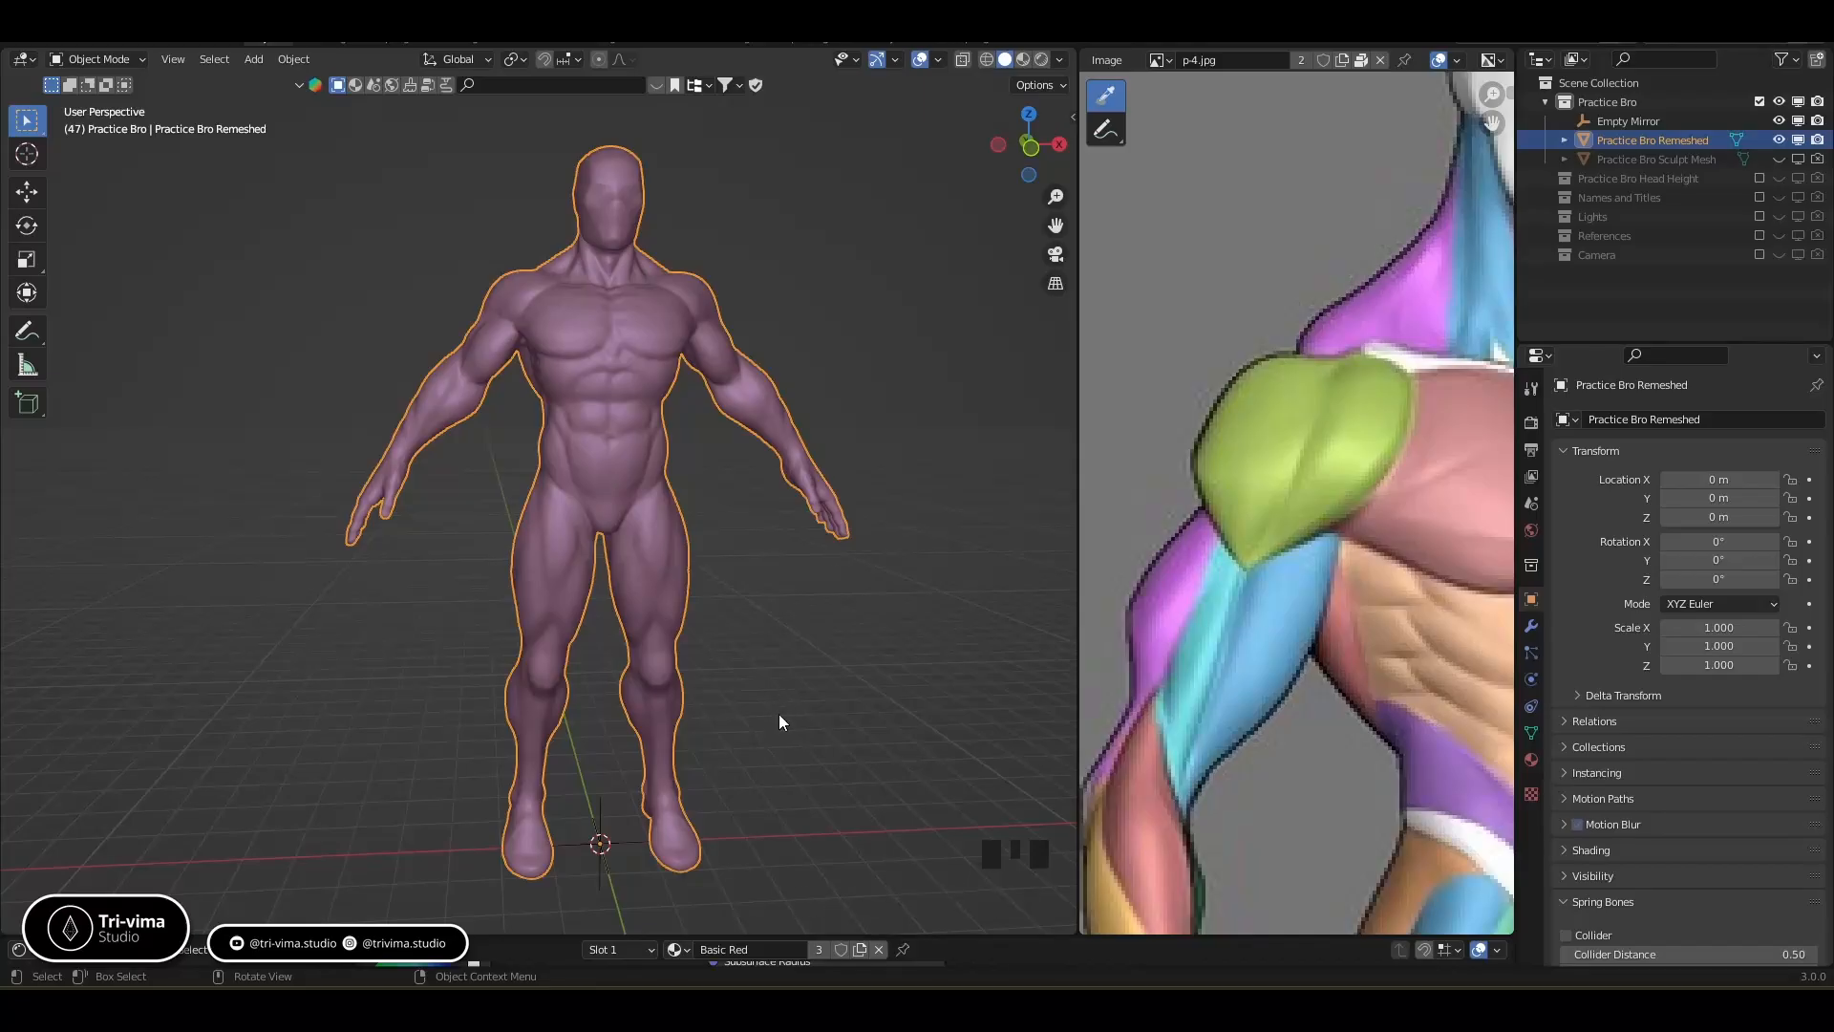
{"action": "key", "text": "KP_1"}
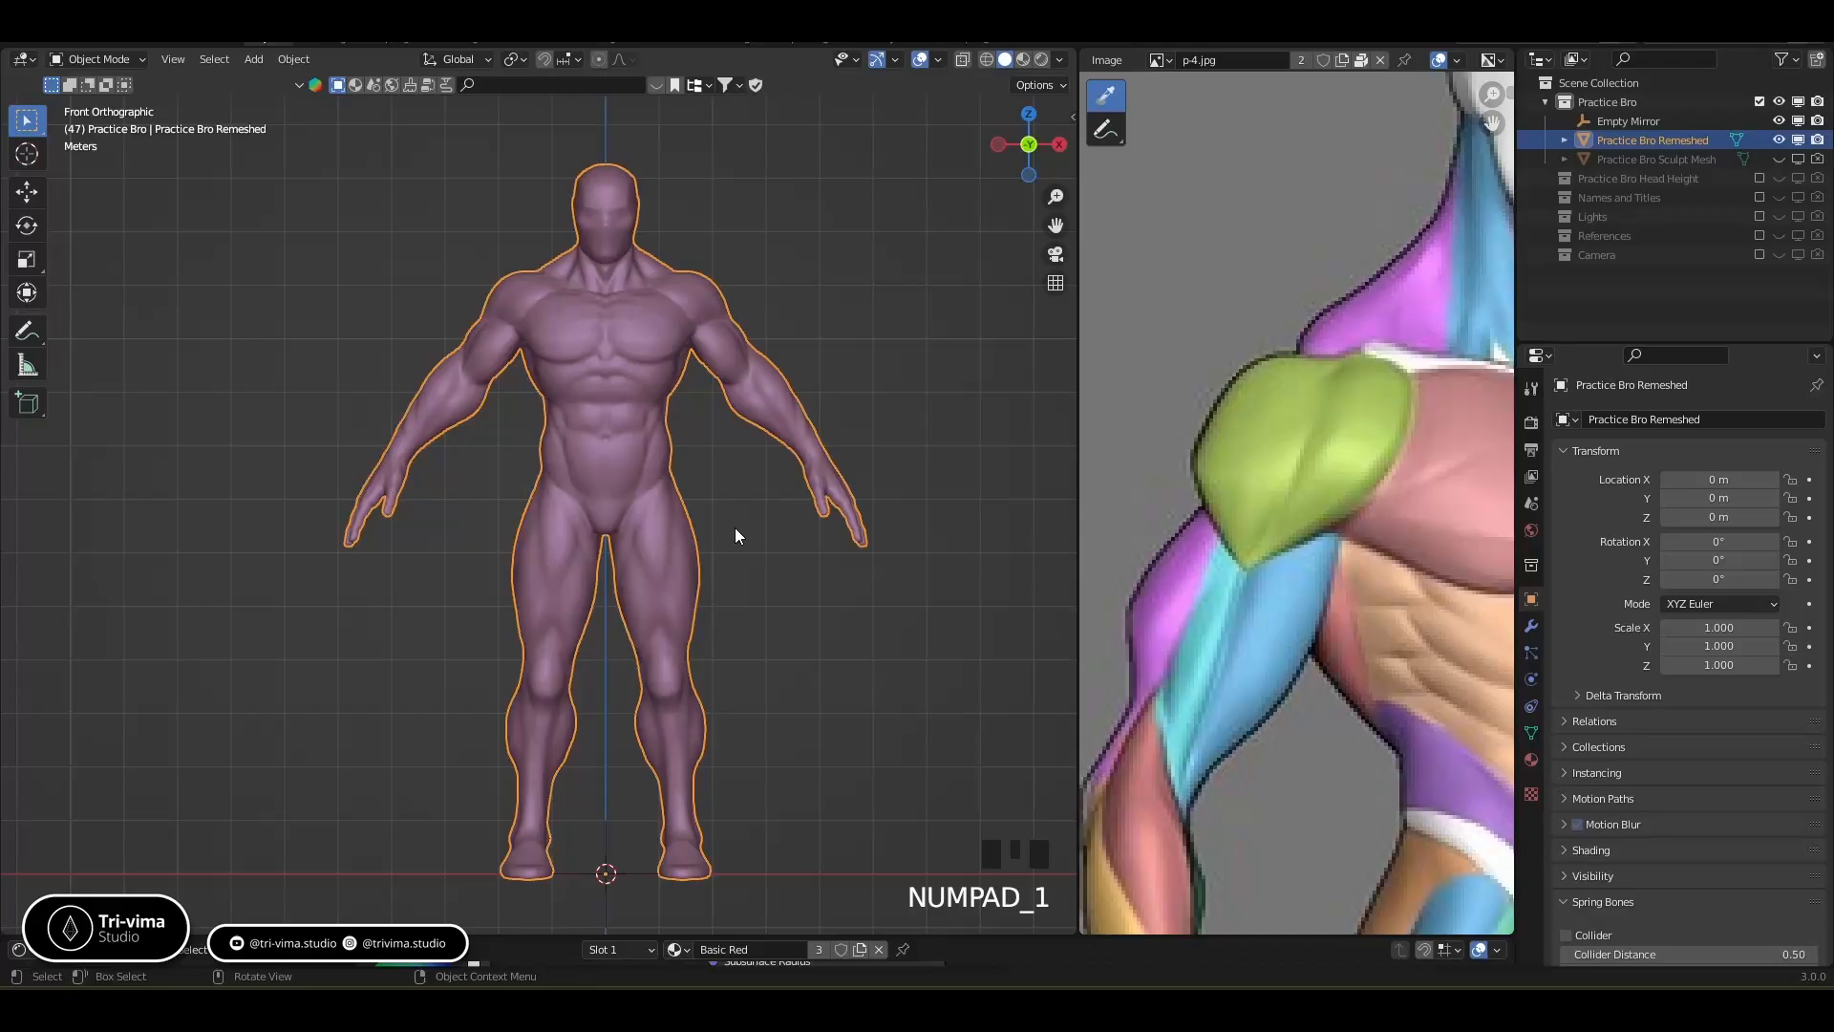
Switch the figure to Sculpt Mode and frame the reference image on the head, neck and torso
{"action": "key", "text": "ctrl+Tab"}
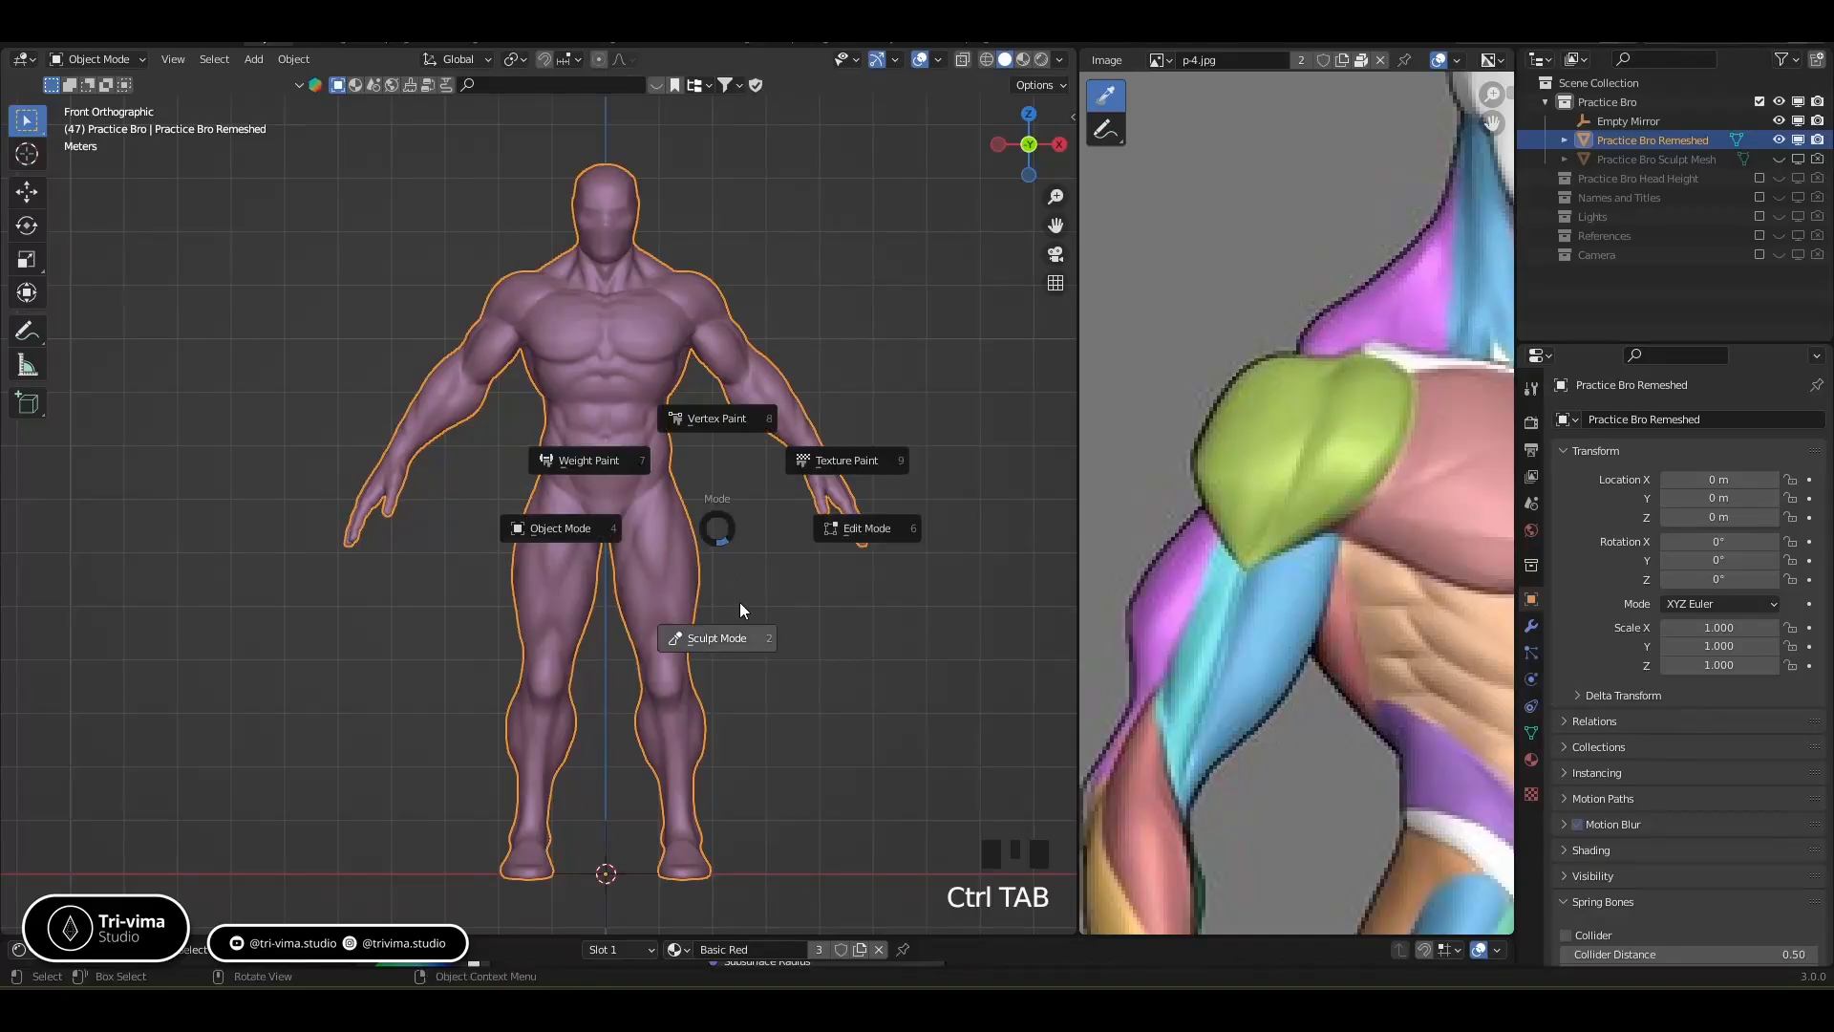
{"action": "left_click", "coordinate": [722, 644]}
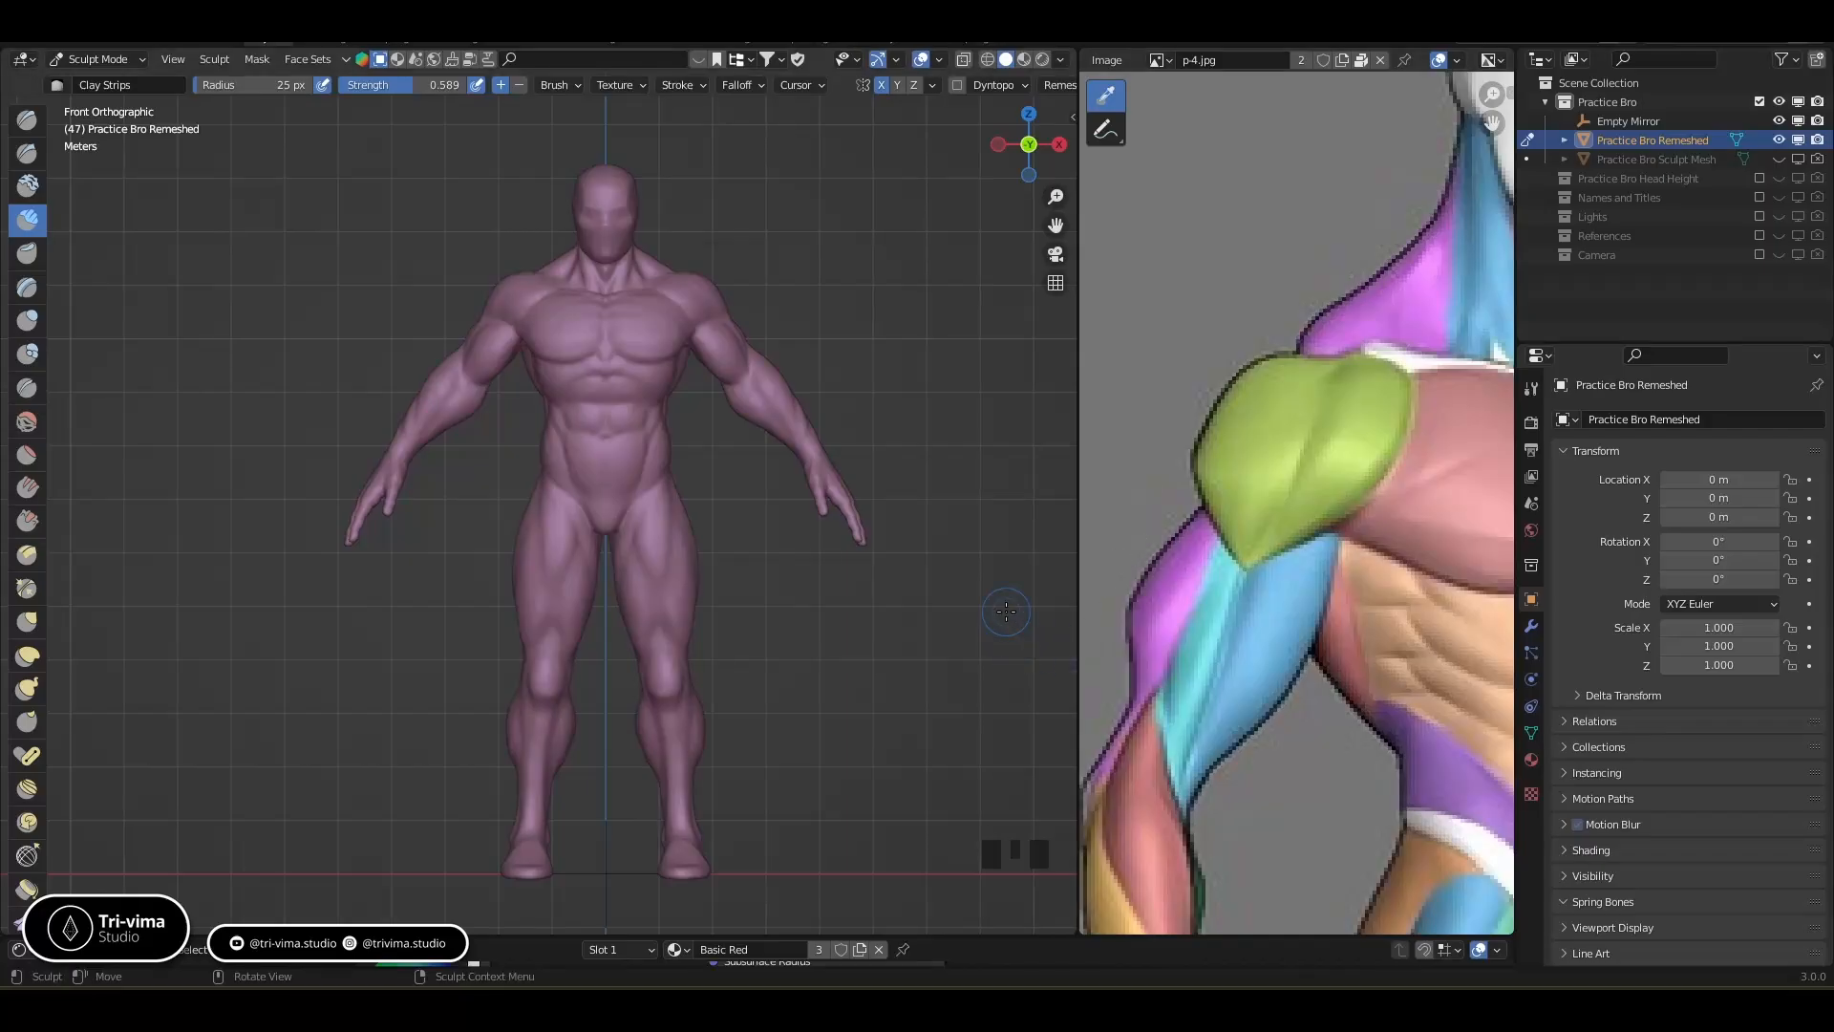
{"action": "middle_click_drag", "start_coordinate": [1331, 494], "coordinate": [1144, 547], "text": "ctrl"}
{"action": "middle_click_drag", "start_coordinate": [1378, 481], "coordinate": [1074, 561], "text": "shift"}
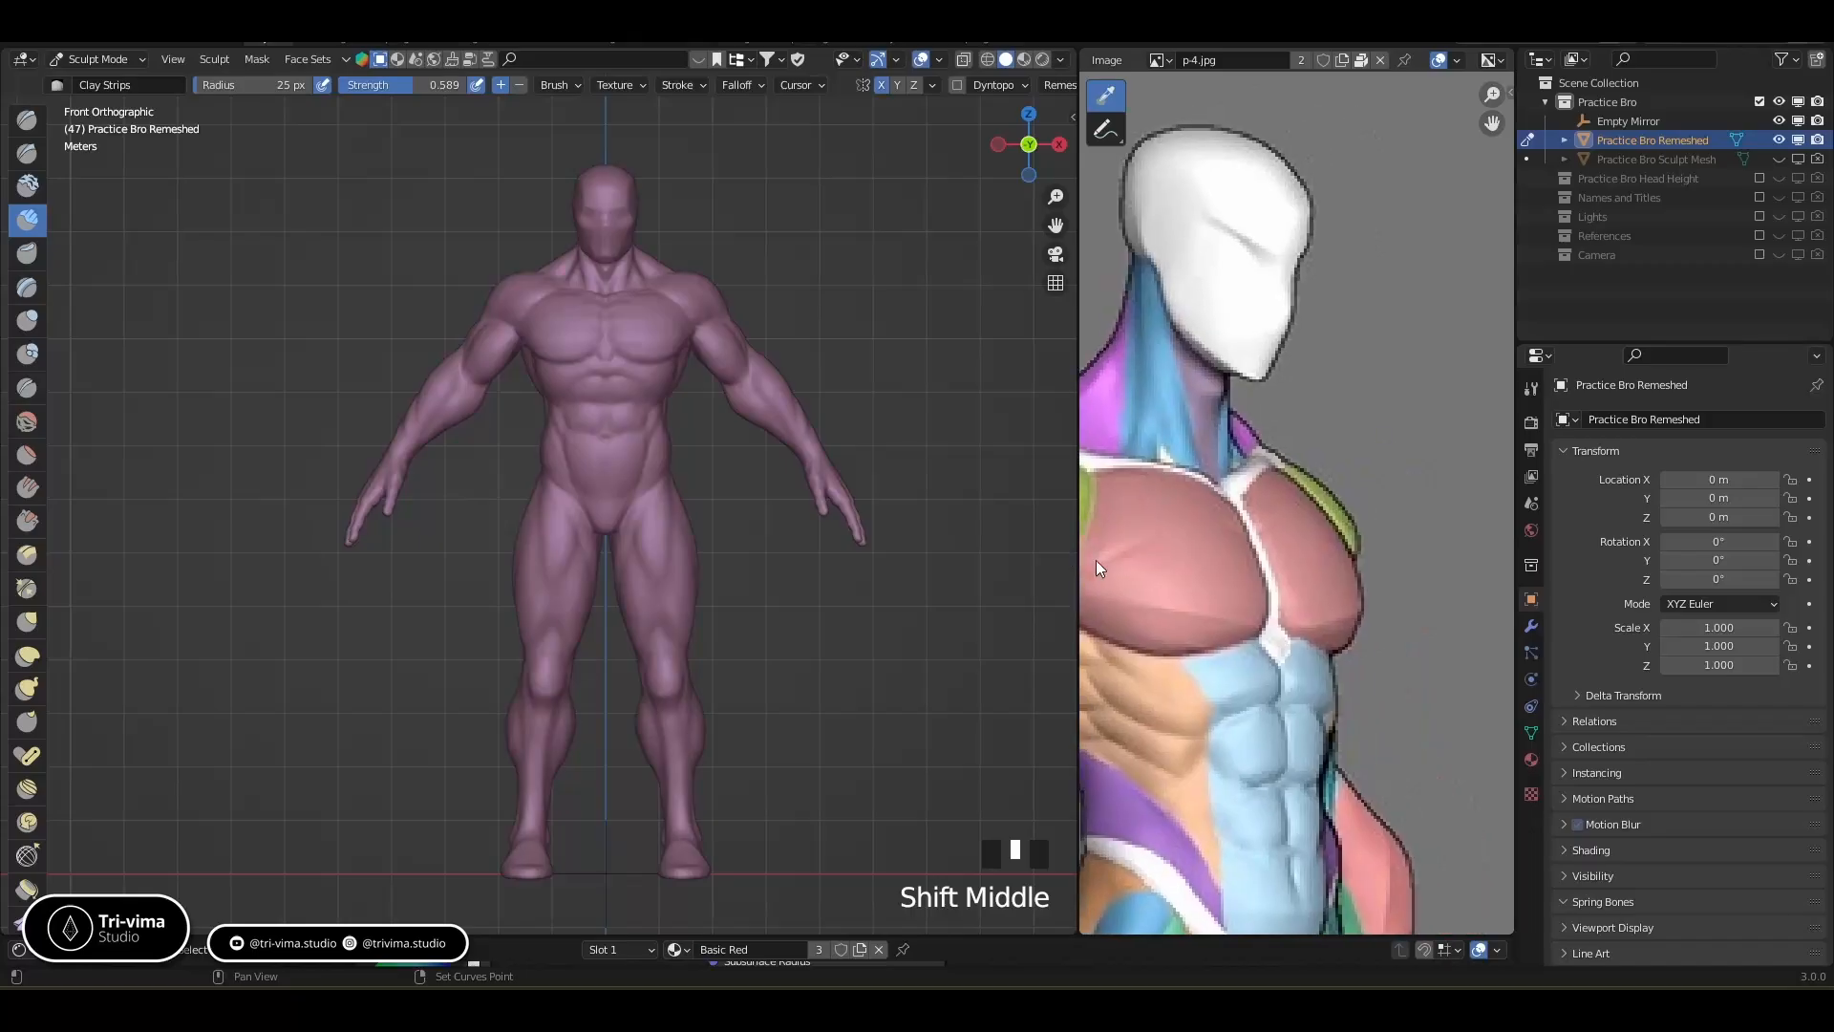
{"action": "middle_click_drag", "start_coordinate": [1316, 560], "coordinate": [1364, 539], "text": "shift"}
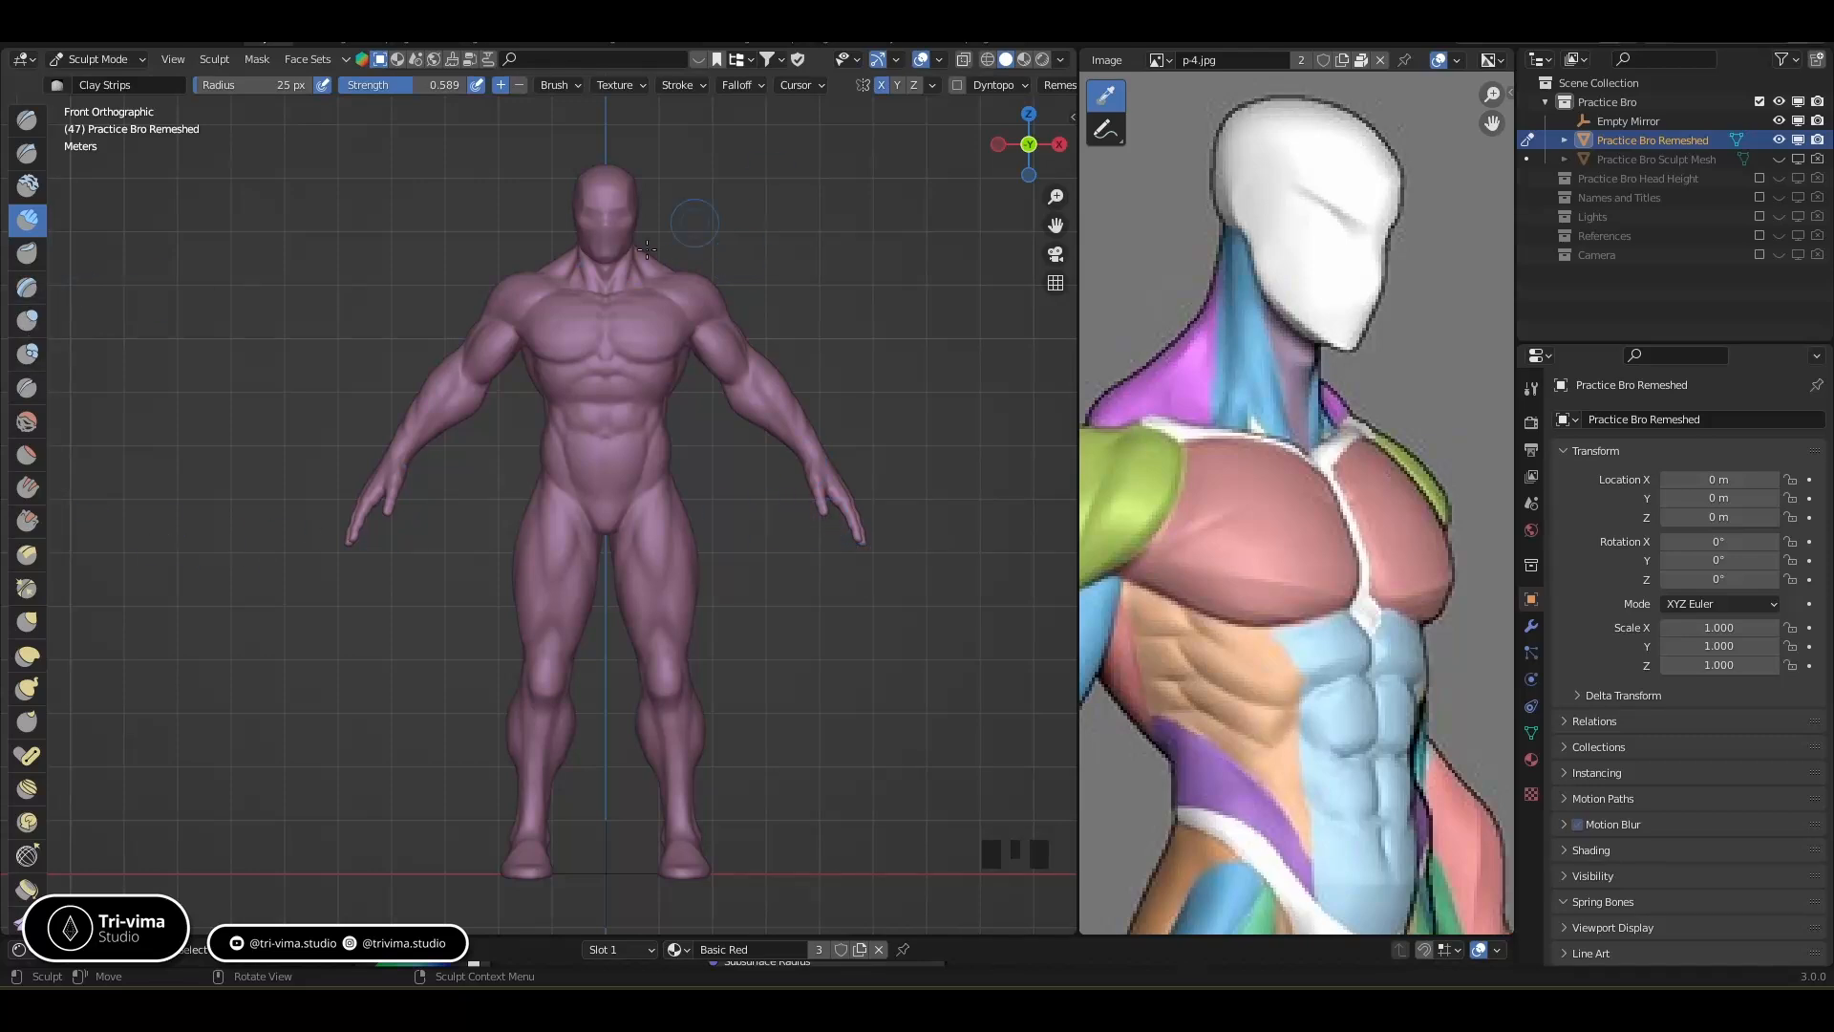
Pull the figure's hands slightly upward with Elastic Deform at a 95 px radius, working from front and back views
{"action": "left_click", "coordinate": [26, 655]}
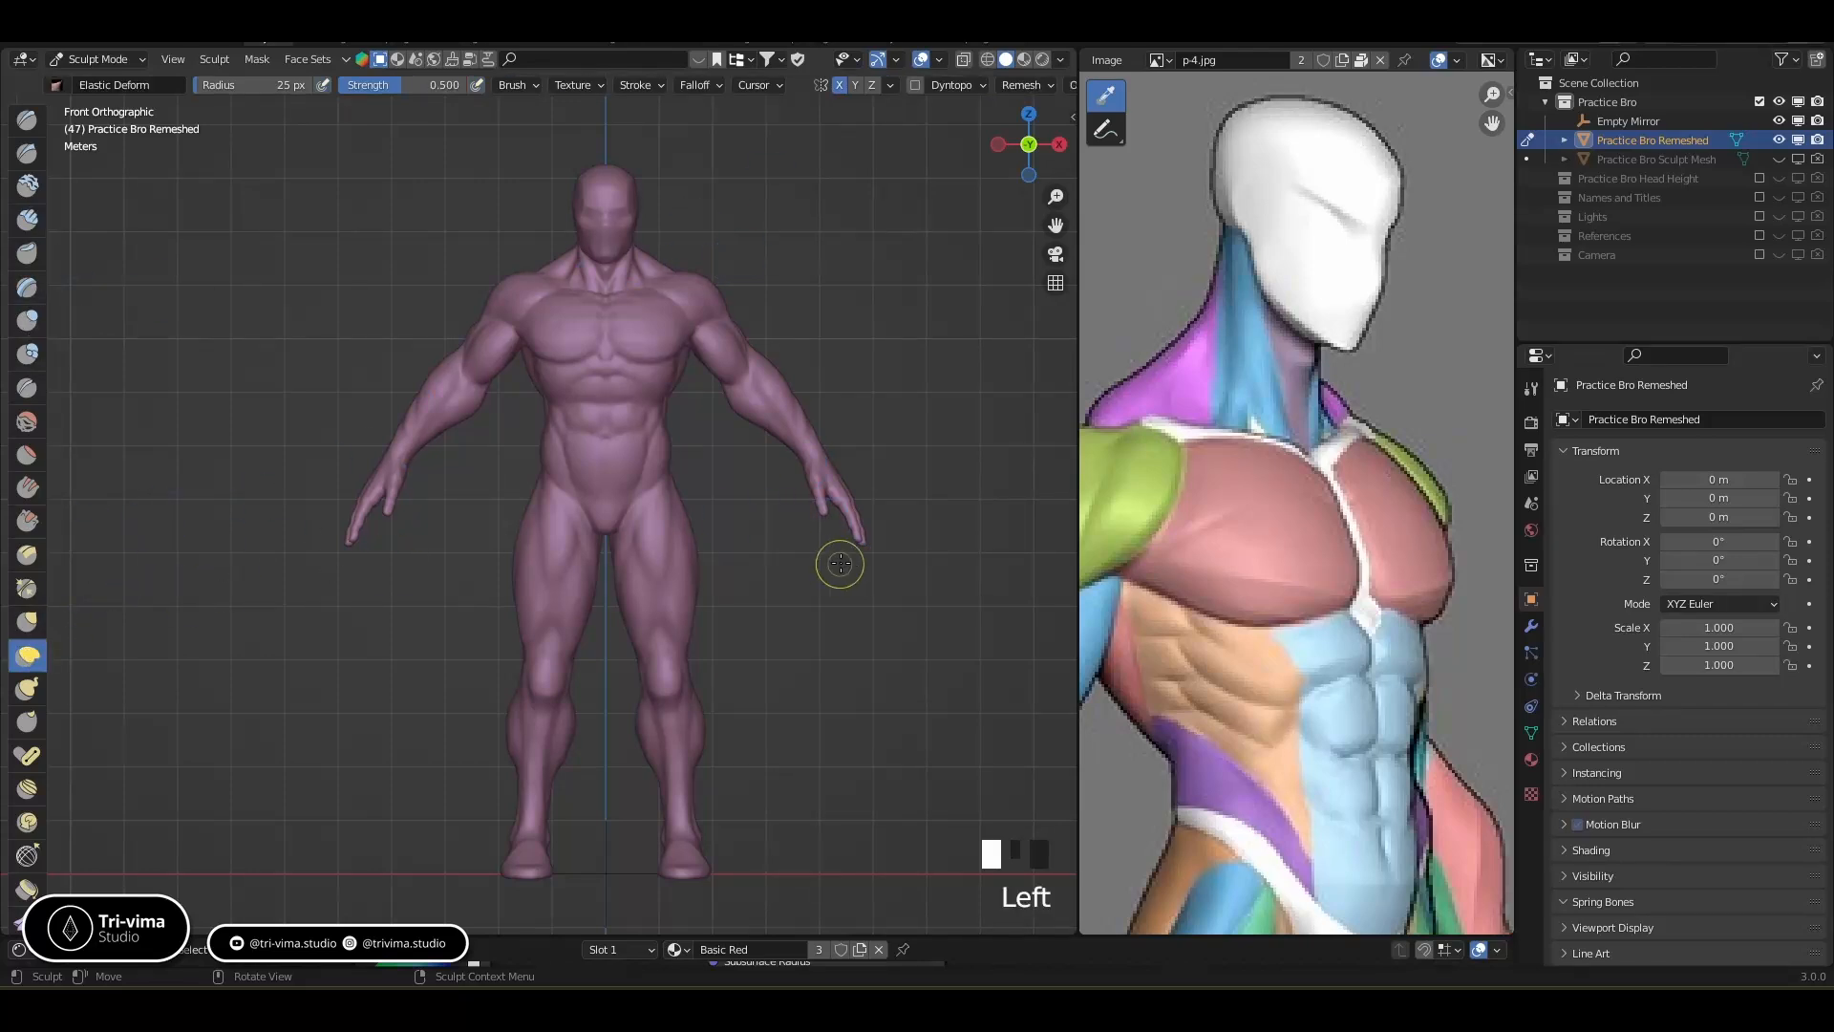
{"action": "key", "text": "bracketright"}
{"action": "key", "text": "bracketright"}
{"action": "key", "text": "bracketright"}
{"action": "key", "text": "bracketright"}
{"action": "key", "text": "bracketright"}
{"action": "key", "text": "bracketright"}
{"action": "key", "text": "bracketright"}
{"action": "key", "text": "bracketright"}
{"action": "key", "text": "bracketright"}
{"action": "key", "text": "bracketright"}
{"action": "key", "text": "bracketright"}
{"action": "key", "text": "bracketright"}
{"action": "key", "text": "bracketright"}
{"action": "key", "text": "bracketright"}
{"action": "key", "text": "bracketright"}
{"action": "key", "text": "bracketright"}
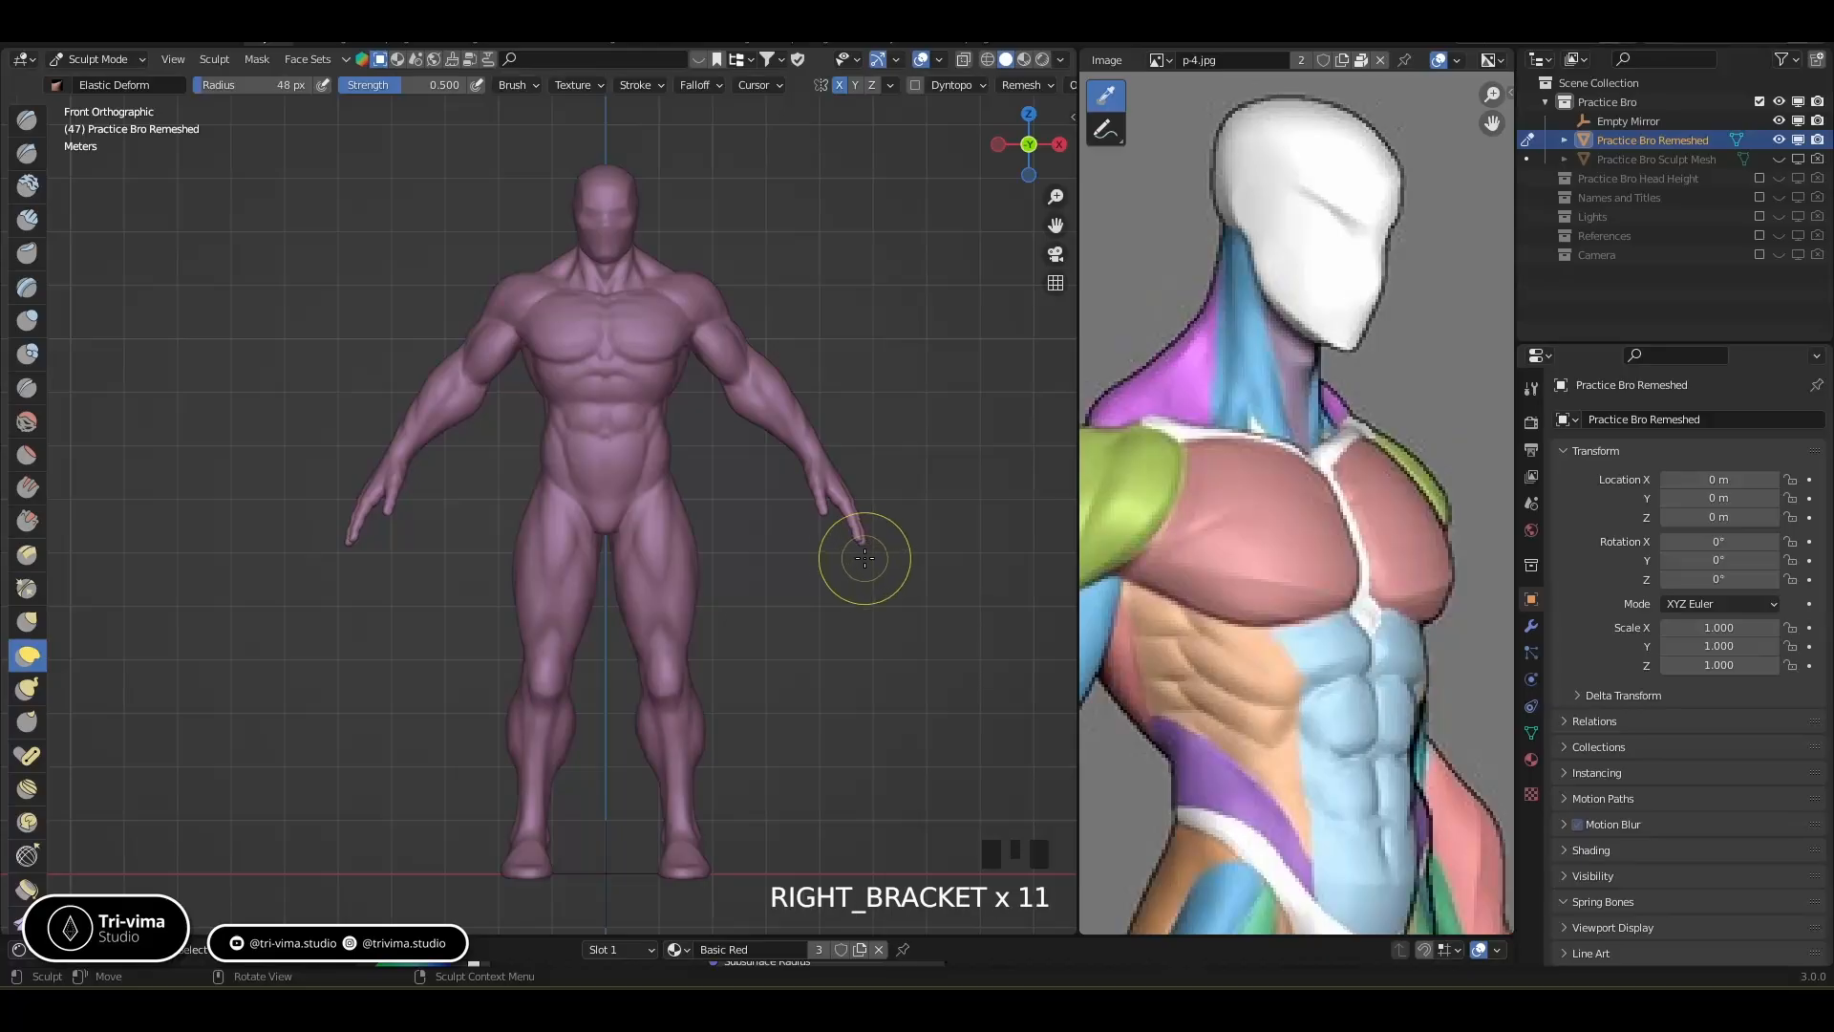
{"action": "key", "text": "bracketright"}
{"action": "key", "text": "bracketright"}
{"action": "key", "text": "bracketright"}
{"action": "key", "text": "bracketright"}
{"action": "key", "text": "bracketright"}
{"action": "key", "text": "bracketright"}
{"action": "key", "text": "bracketright"}
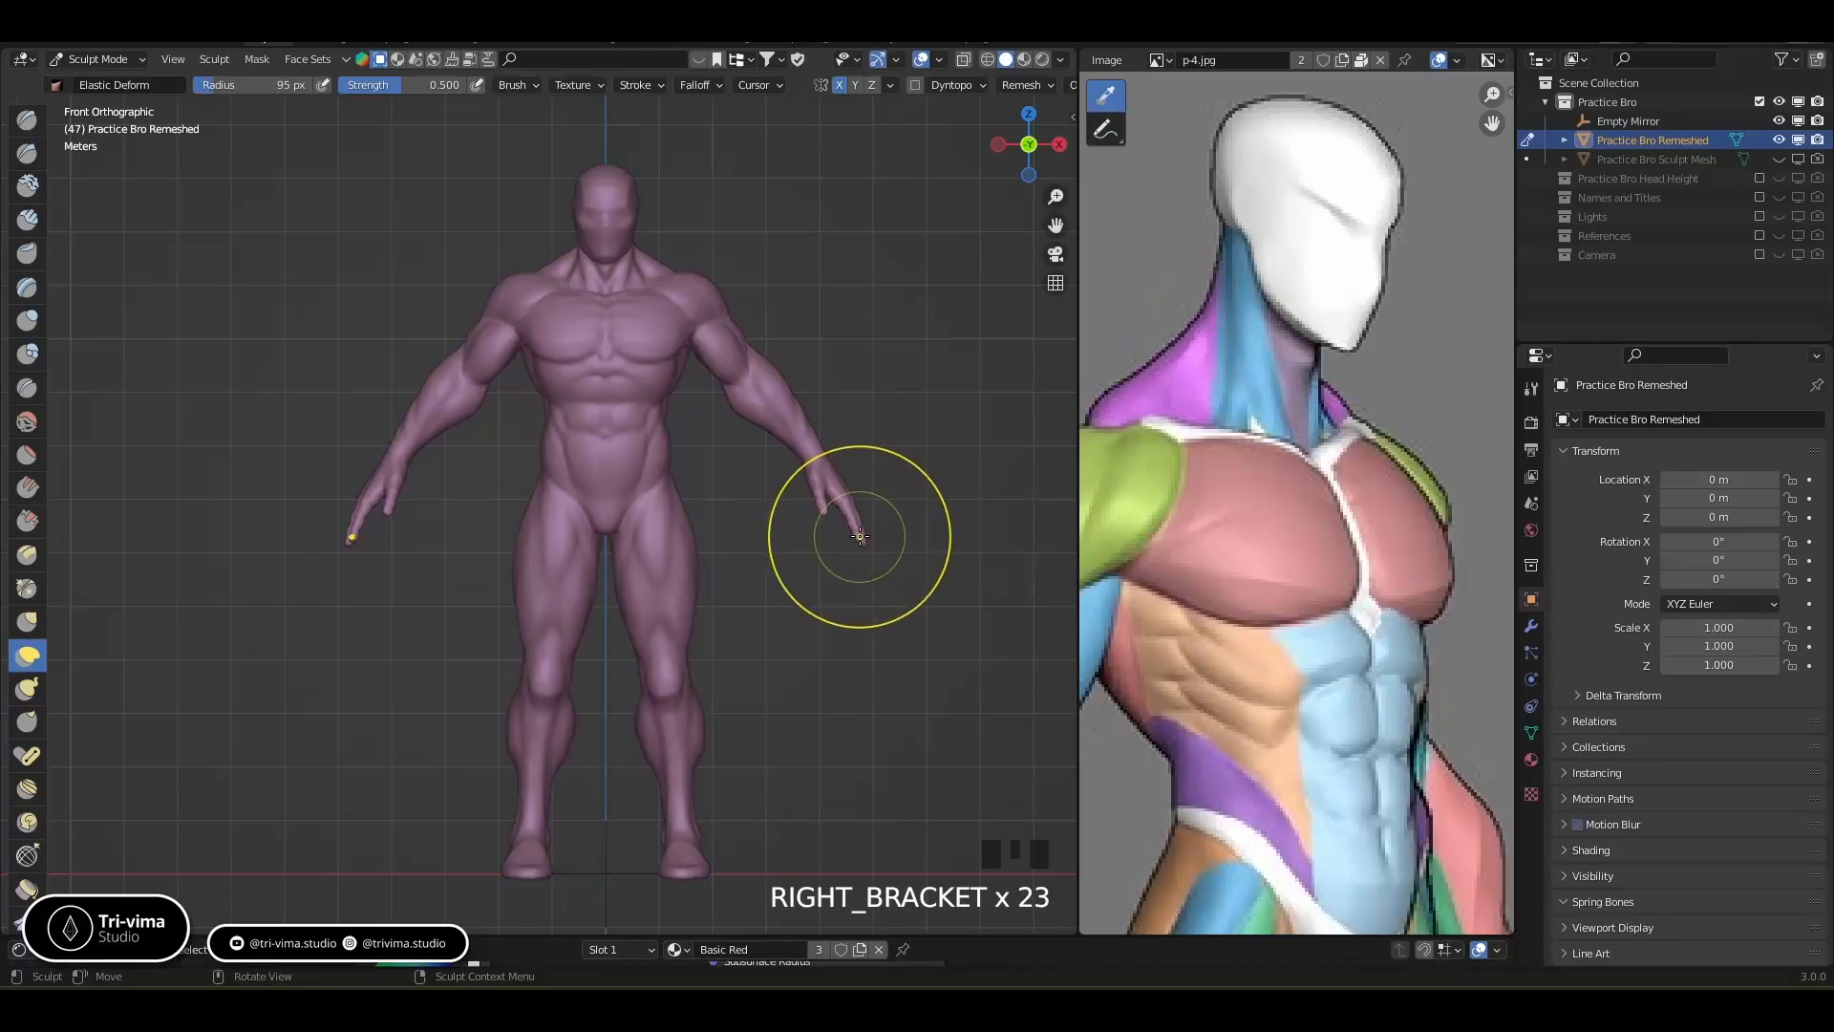
{"action": "left_click_drag", "start_coordinate": [860, 538], "coordinate": [859, 521]}
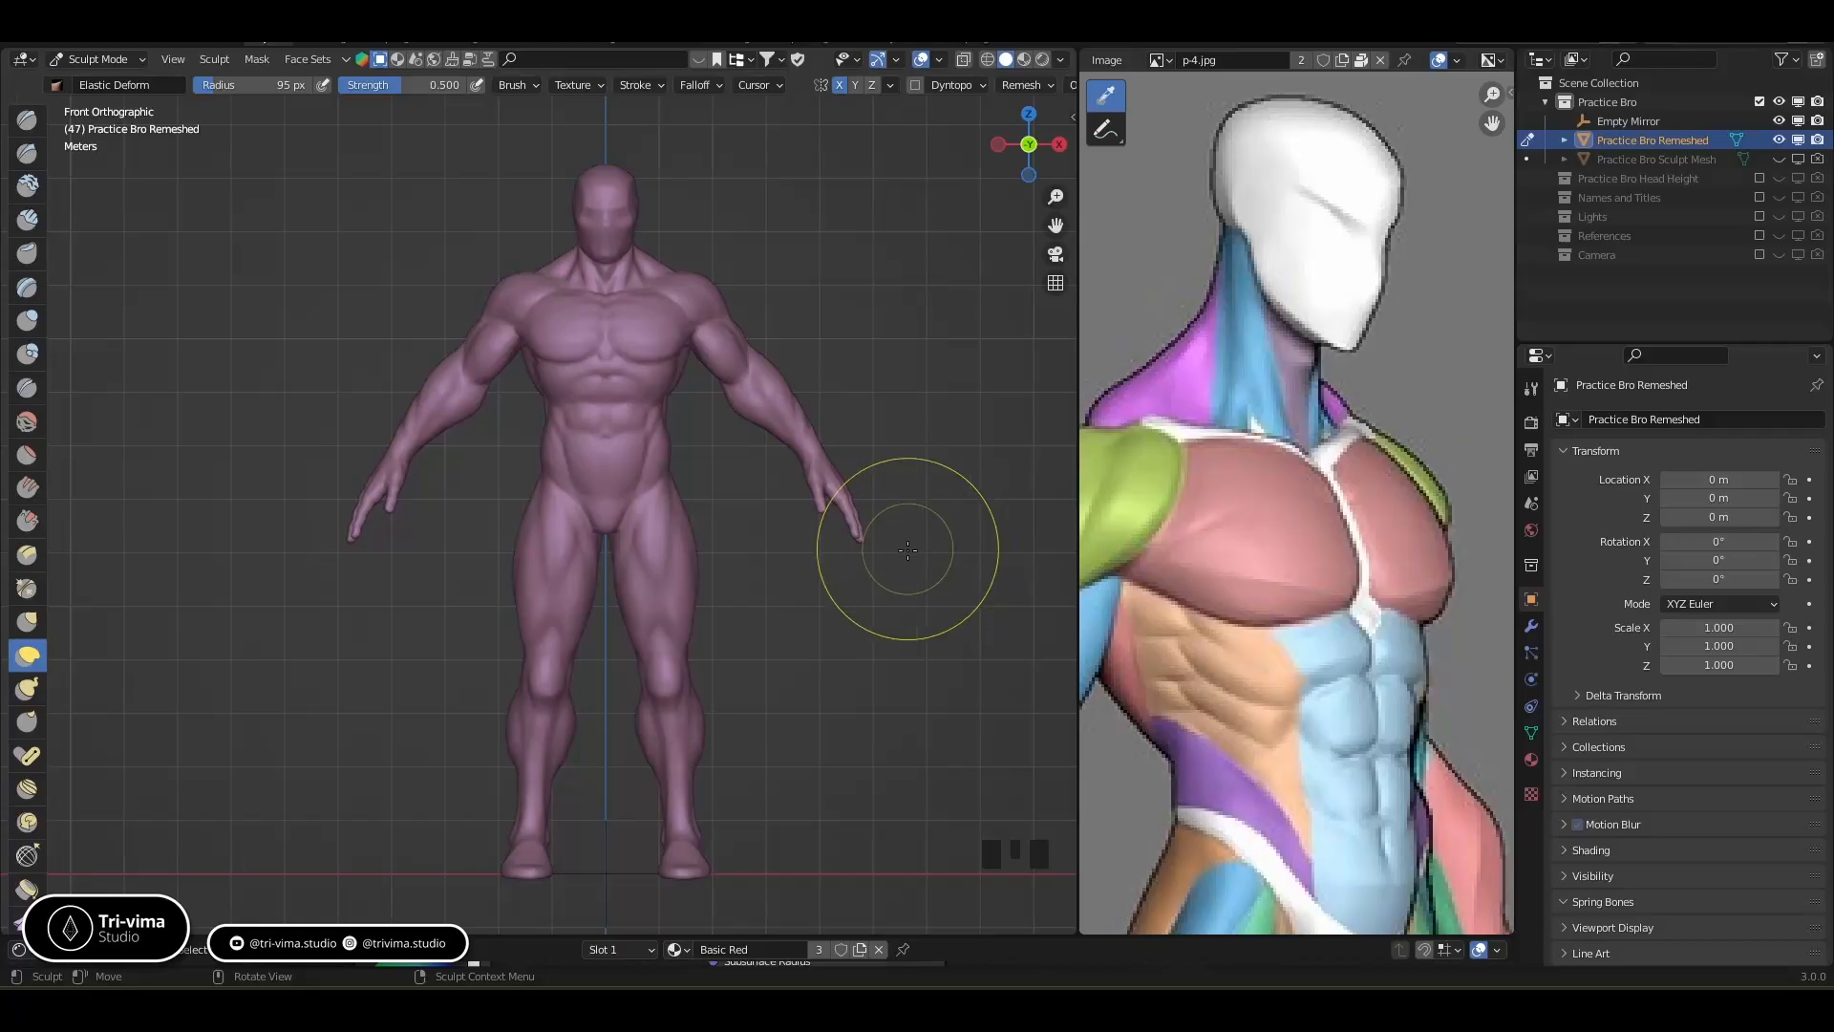
{"action": "key", "text": "ctrl+KP_1"}
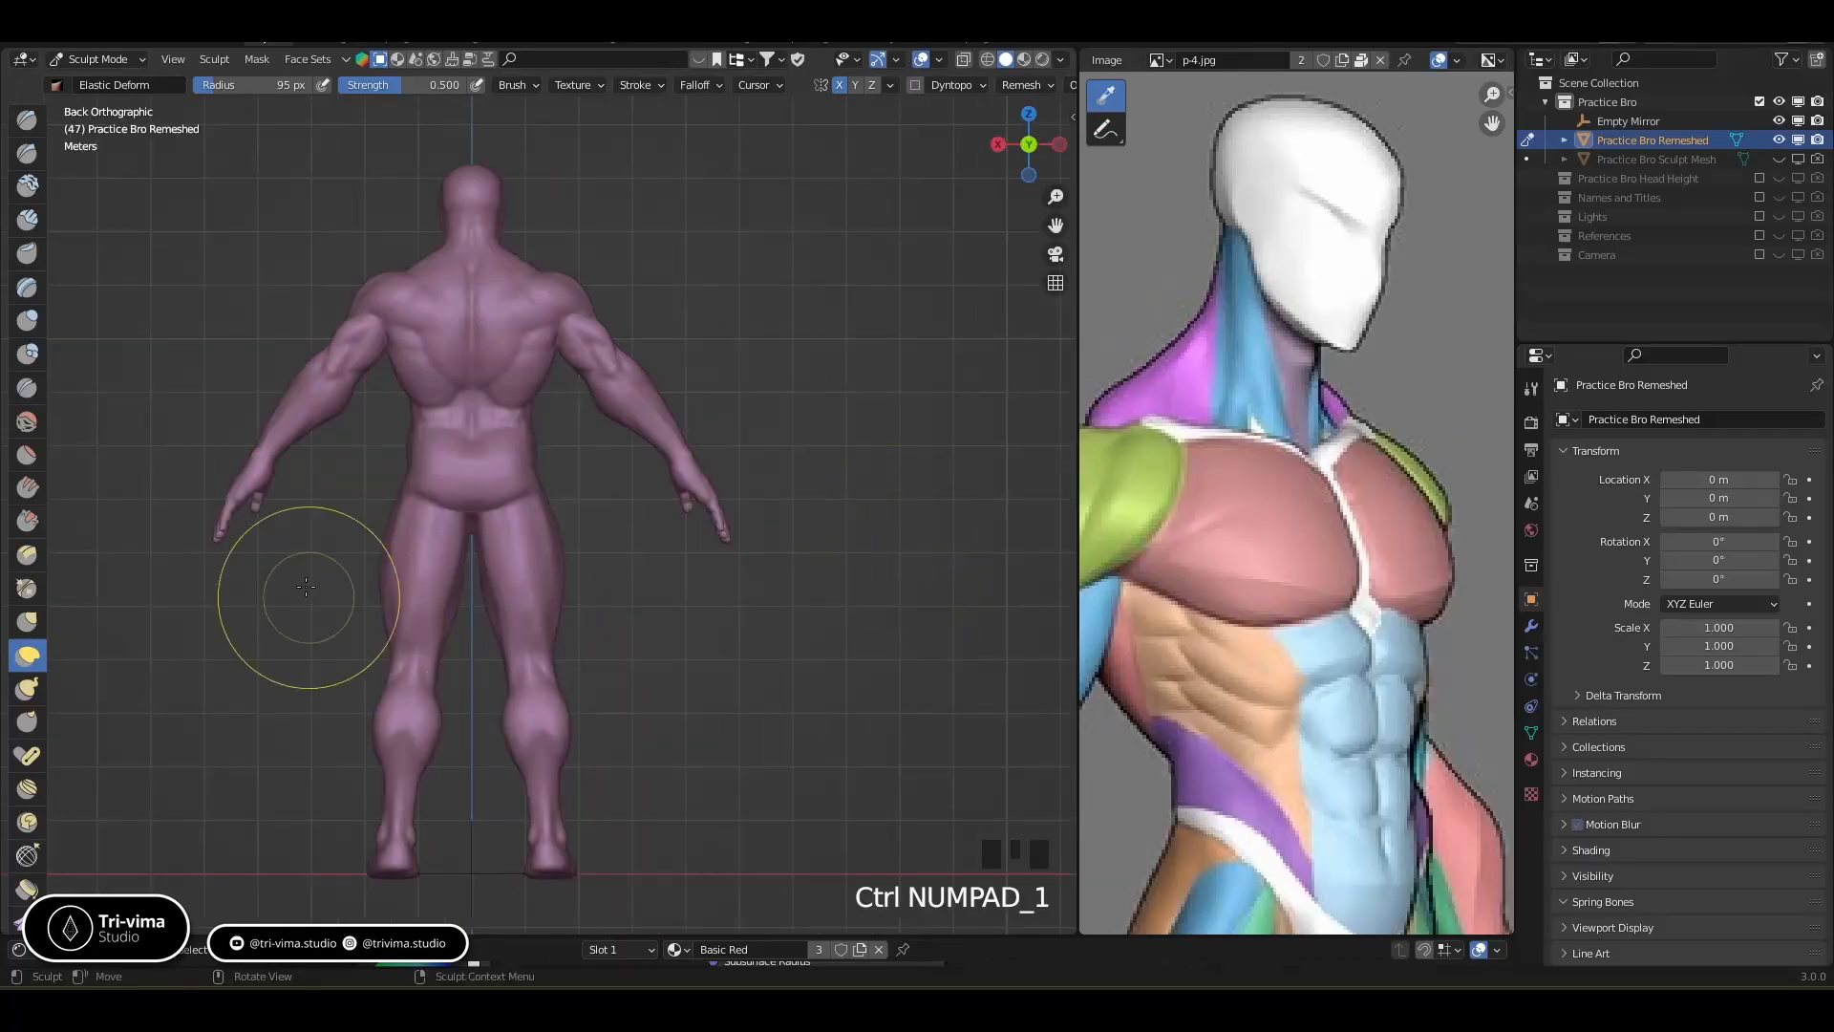
{"action": "left_click_drag", "start_coordinate": [219, 520], "coordinate": [268, 449]}
Reduce the Elastic Deform radius to 61 px and reshape the elbows slightly from back and front views
{"action": "key", "text": "bracketleft"}
{"action": "key", "text": "bracketleft"}
{"action": "key", "text": "bracketleft"}
{"action": "key", "text": "bracketleft"}
{"action": "key", "text": "bracketleft"}
{"action": "key", "text": "bracketleft"}
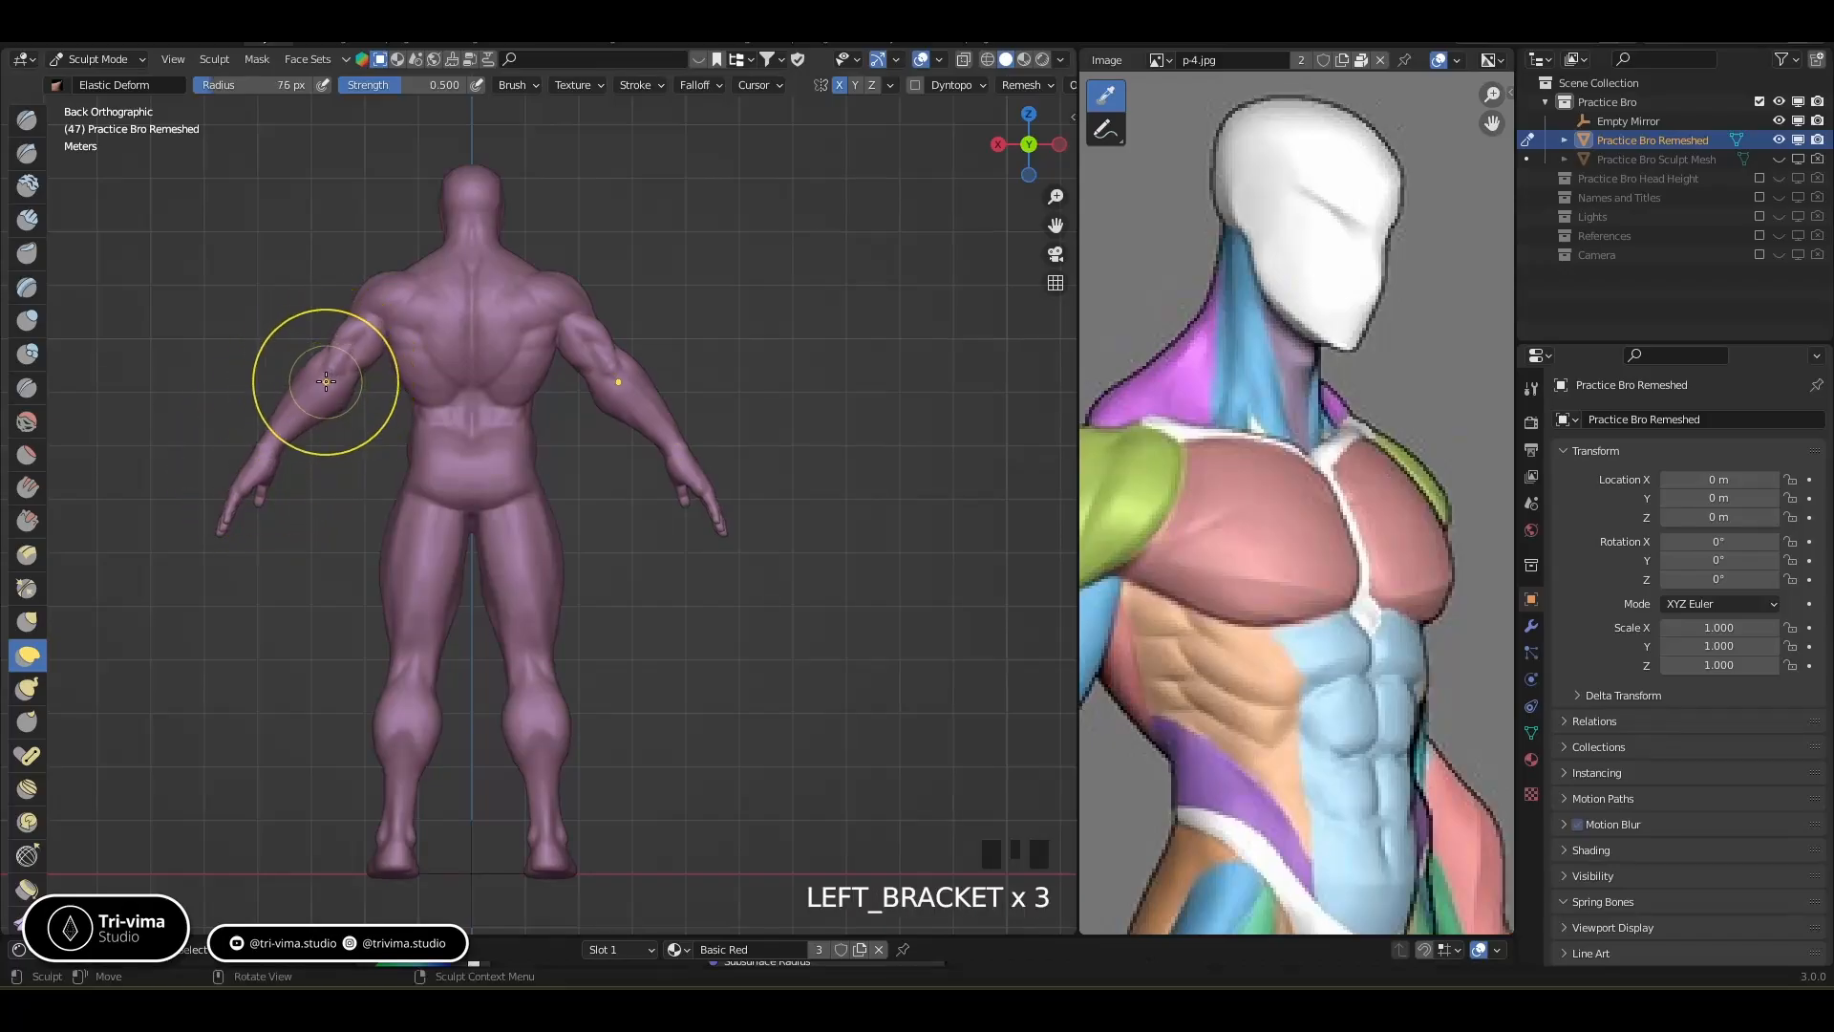
{"action": "left_click_drag", "start_coordinate": [330, 368], "coordinate": [325, 382]}
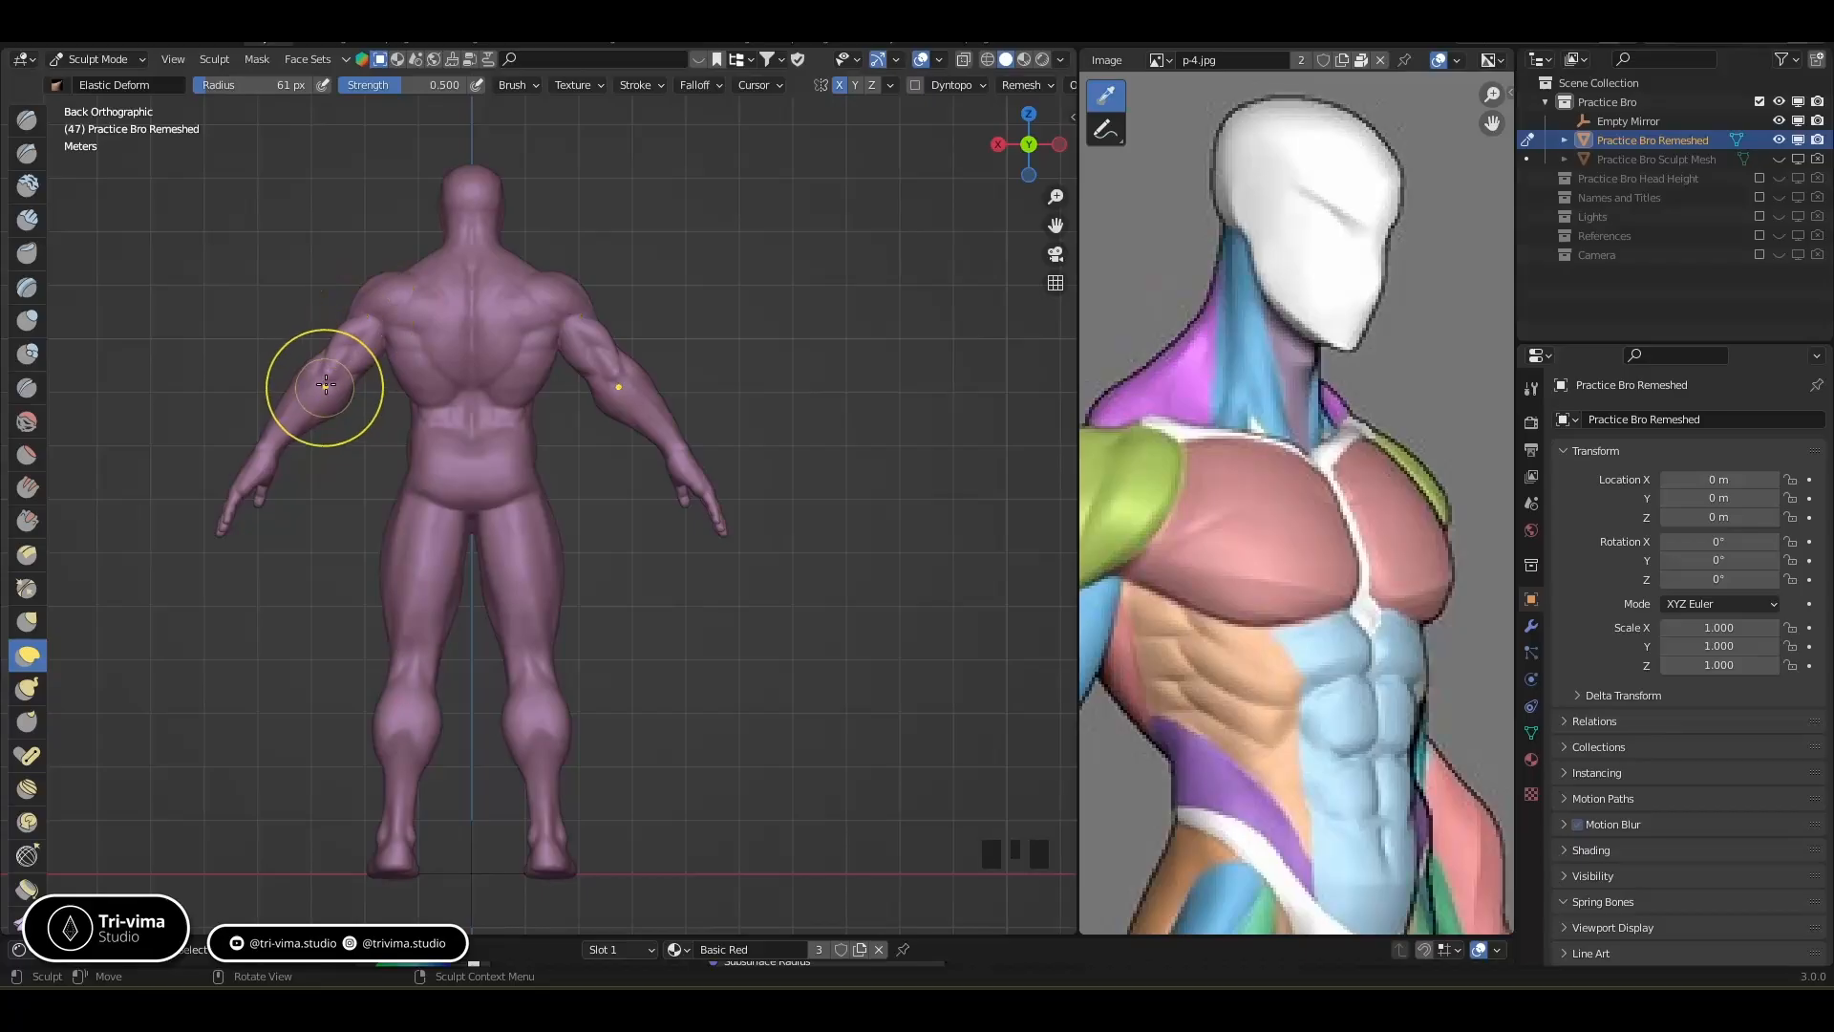
{"action": "left_click_drag", "start_coordinate": [334, 367], "coordinate": [330, 370]}
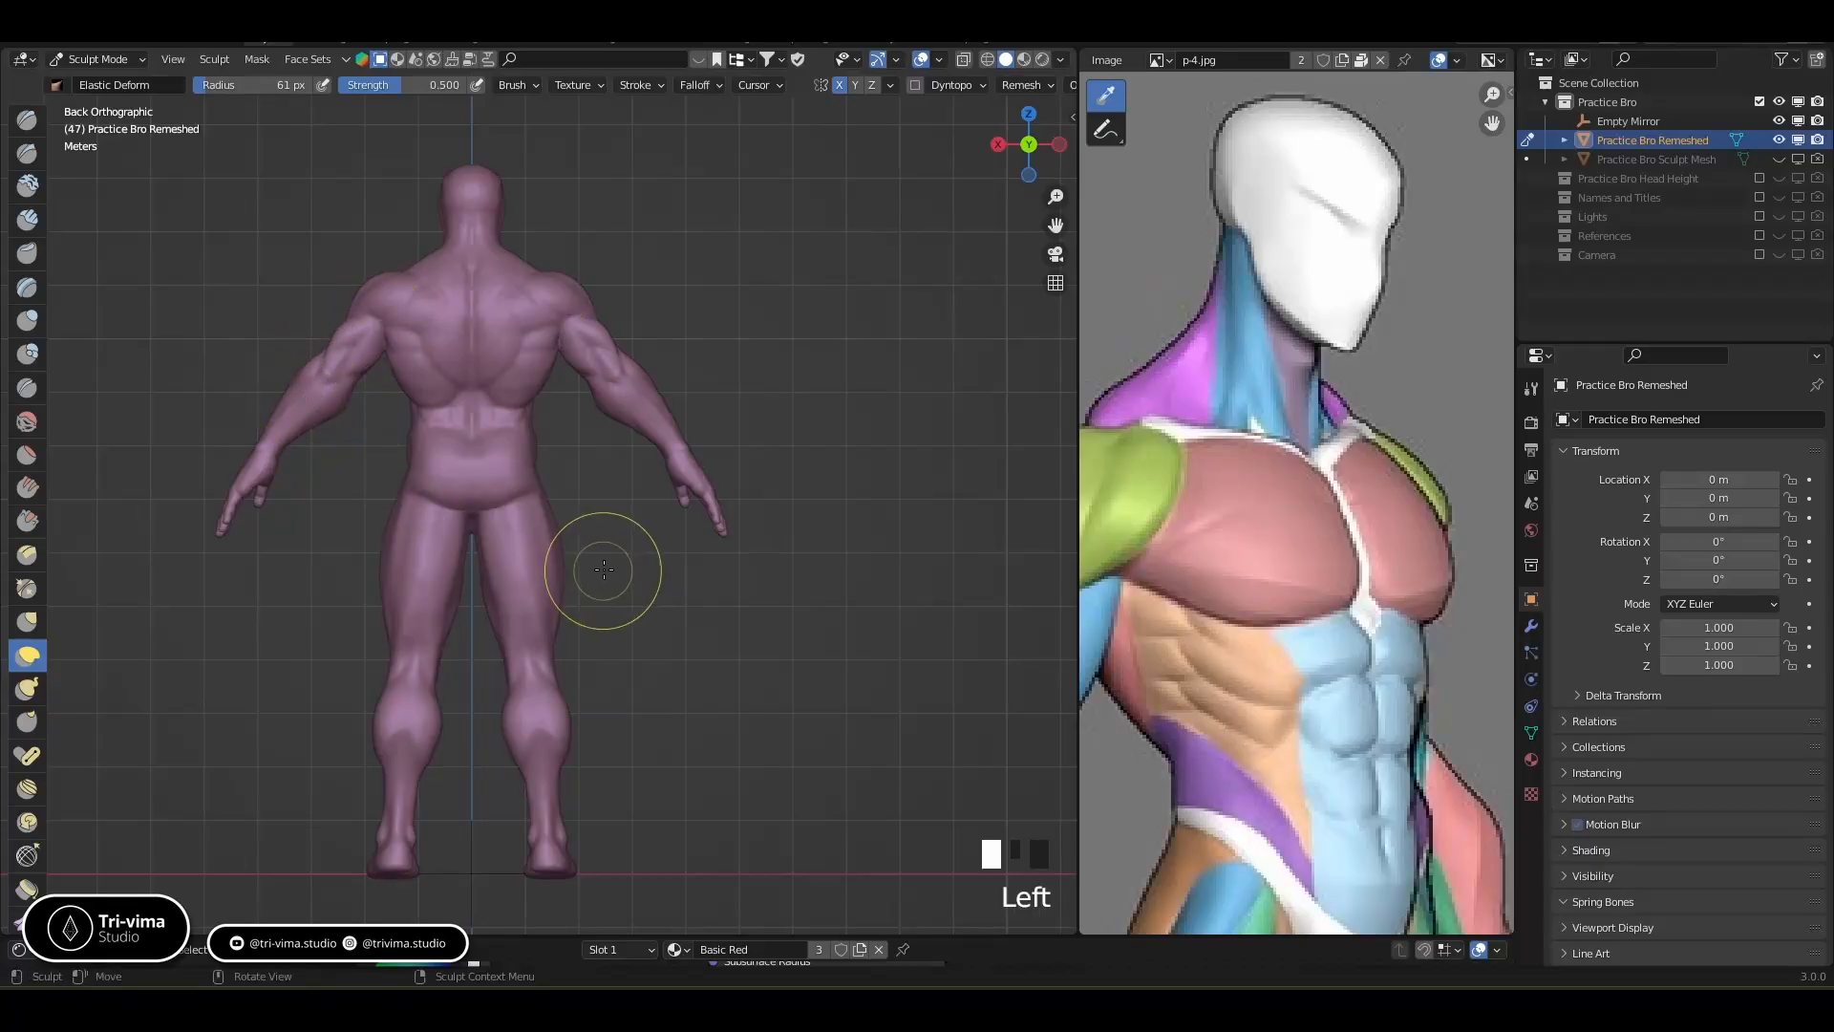
{"action": "key", "text": "KP_1"}
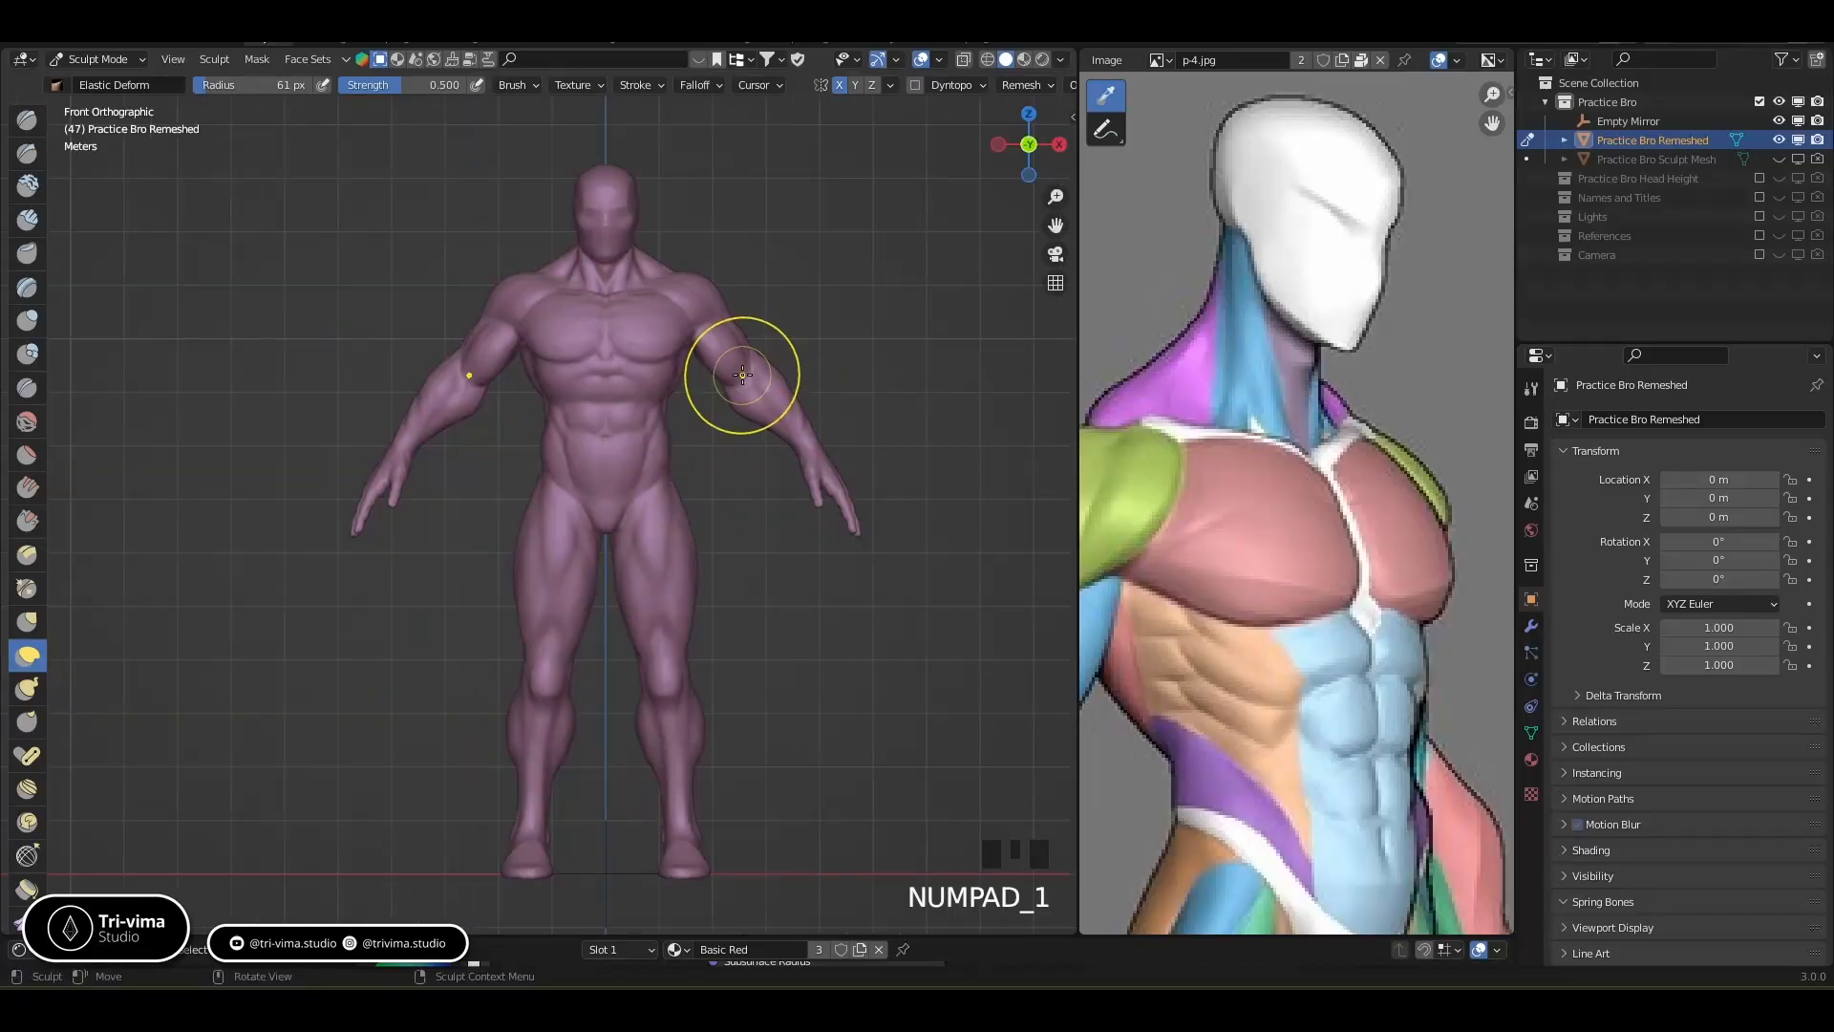
{"action": "left_click_drag", "start_coordinate": [742, 374], "coordinate": [744, 384]}
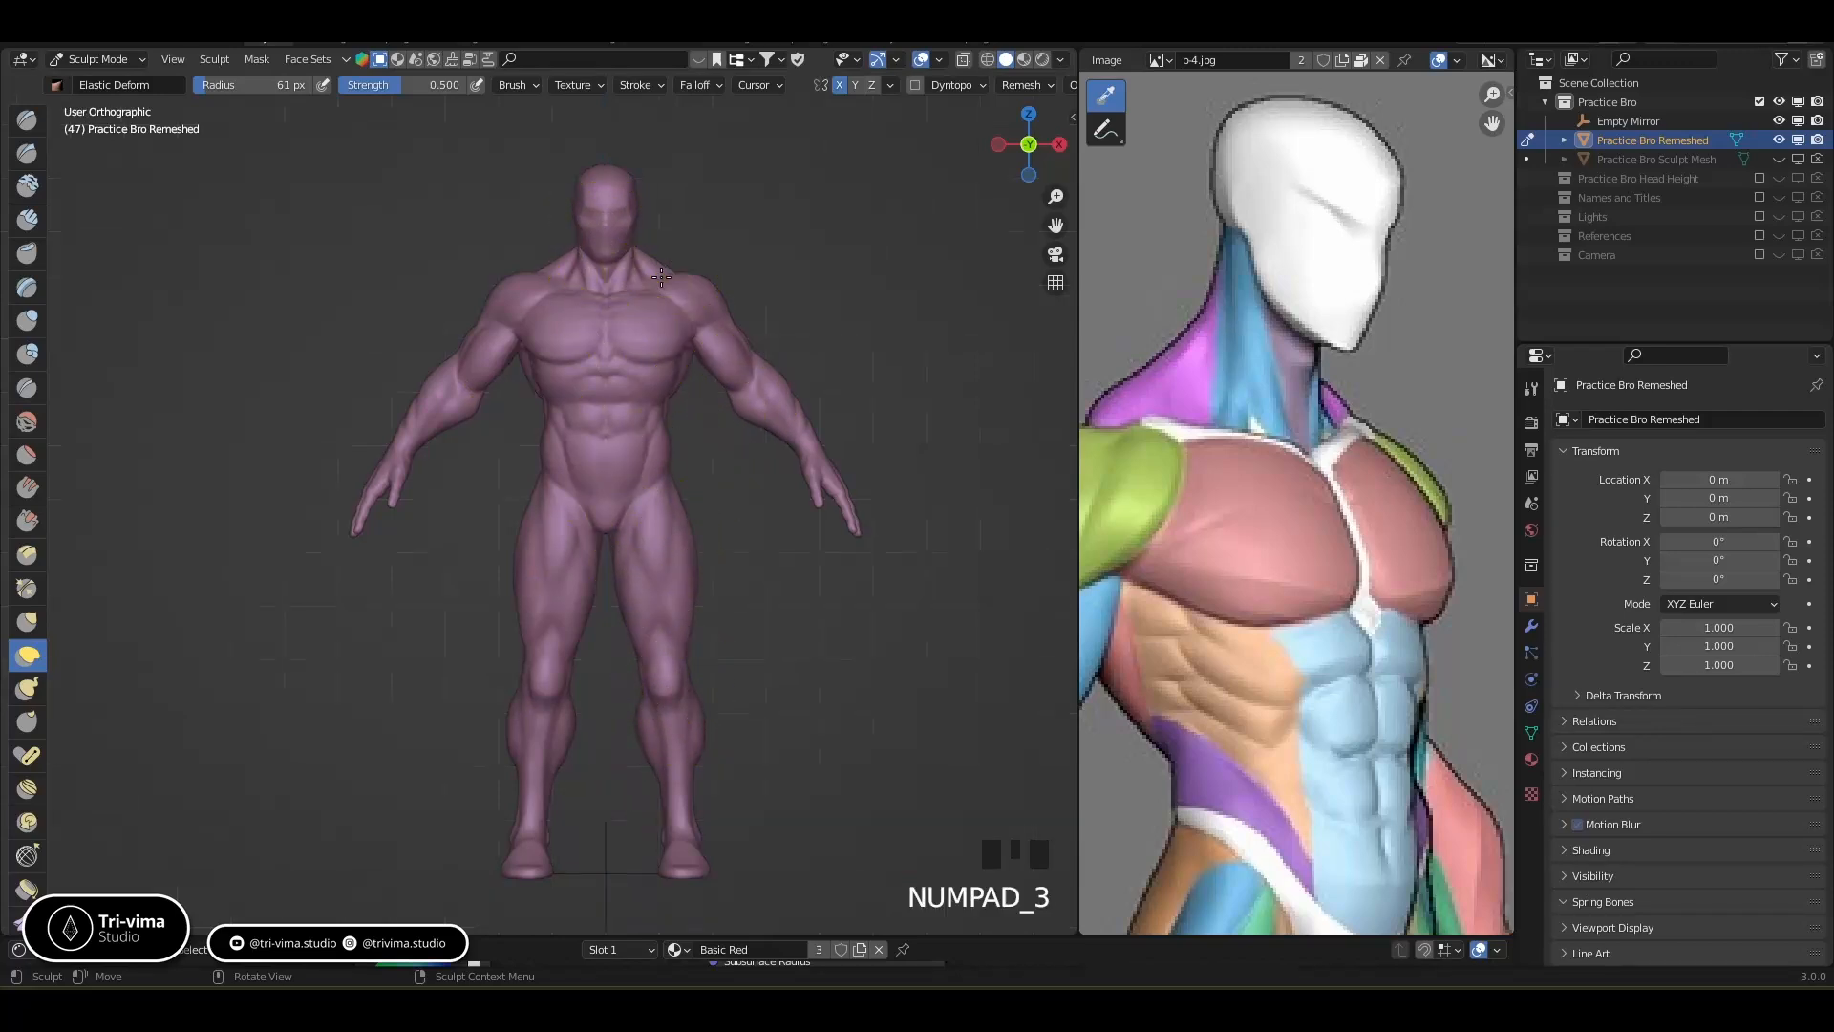
Mask the head and upper neck with Lasso Mask in right orthographic view
{"action": "key", "text": "KP_3"}
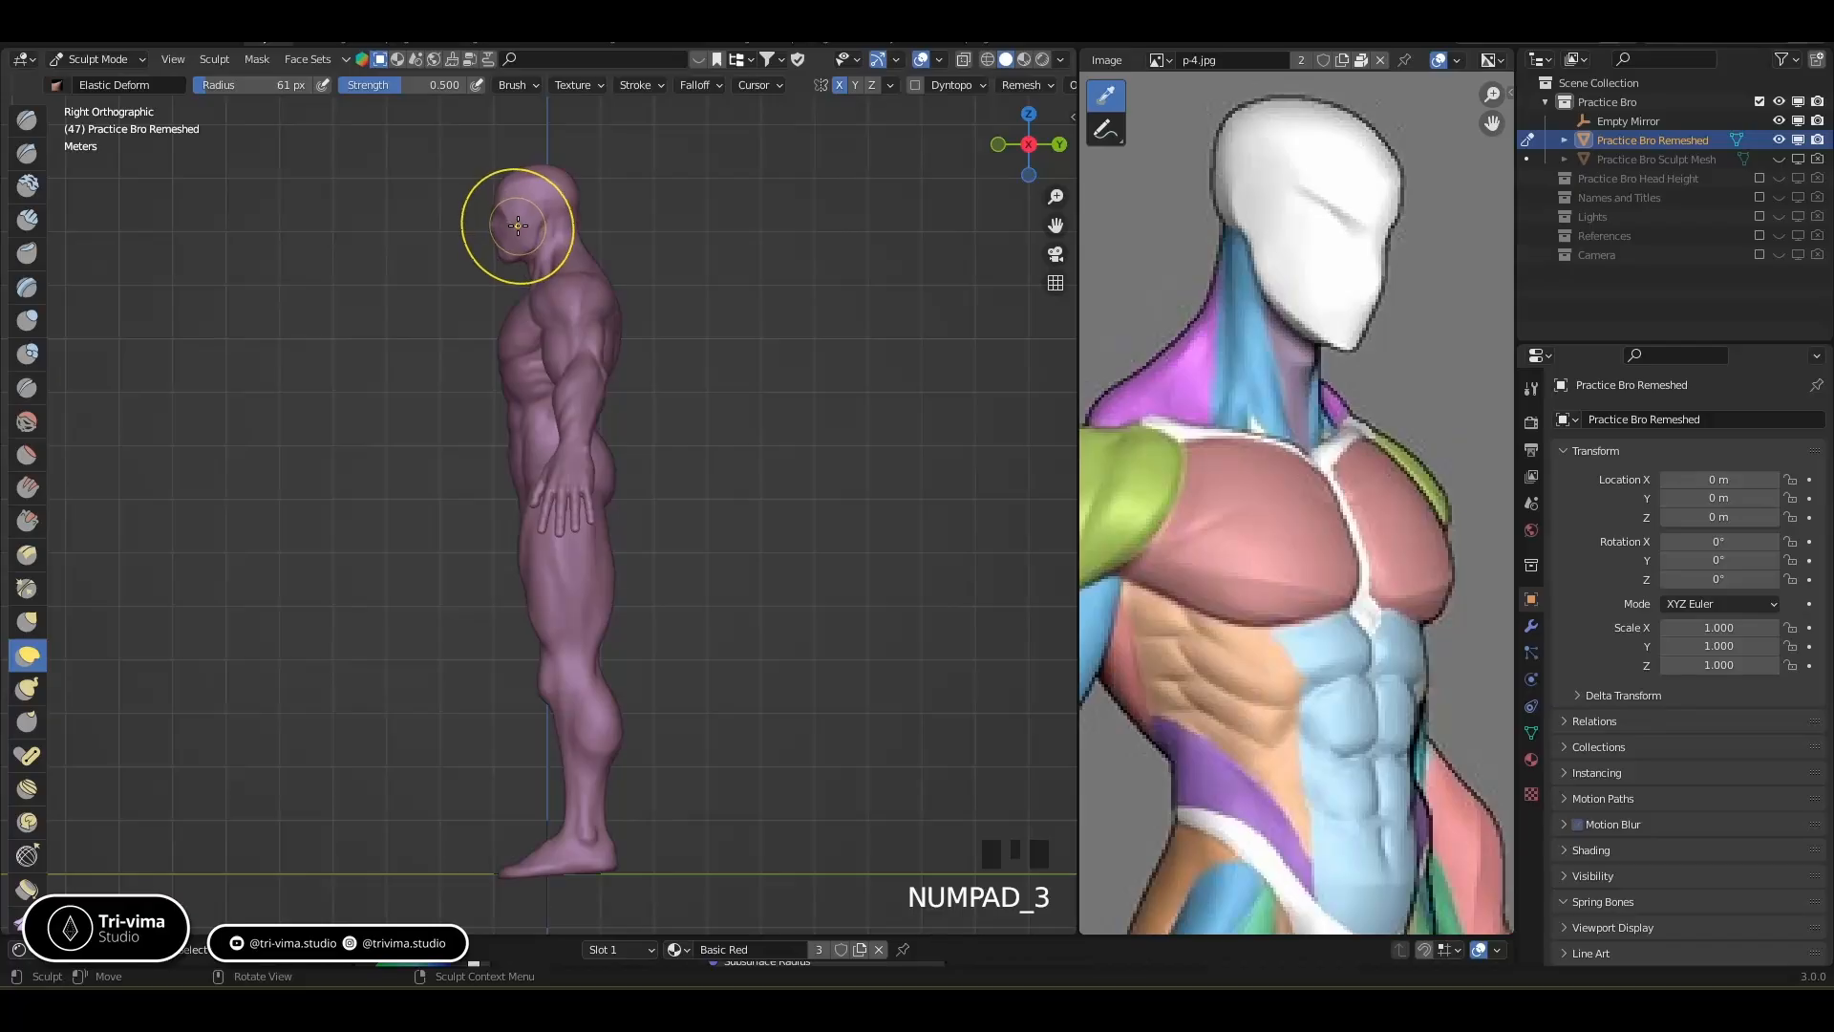
{"action": "middle_click_drag", "start_coordinate": [23, 856], "coordinate": [32, 682]}
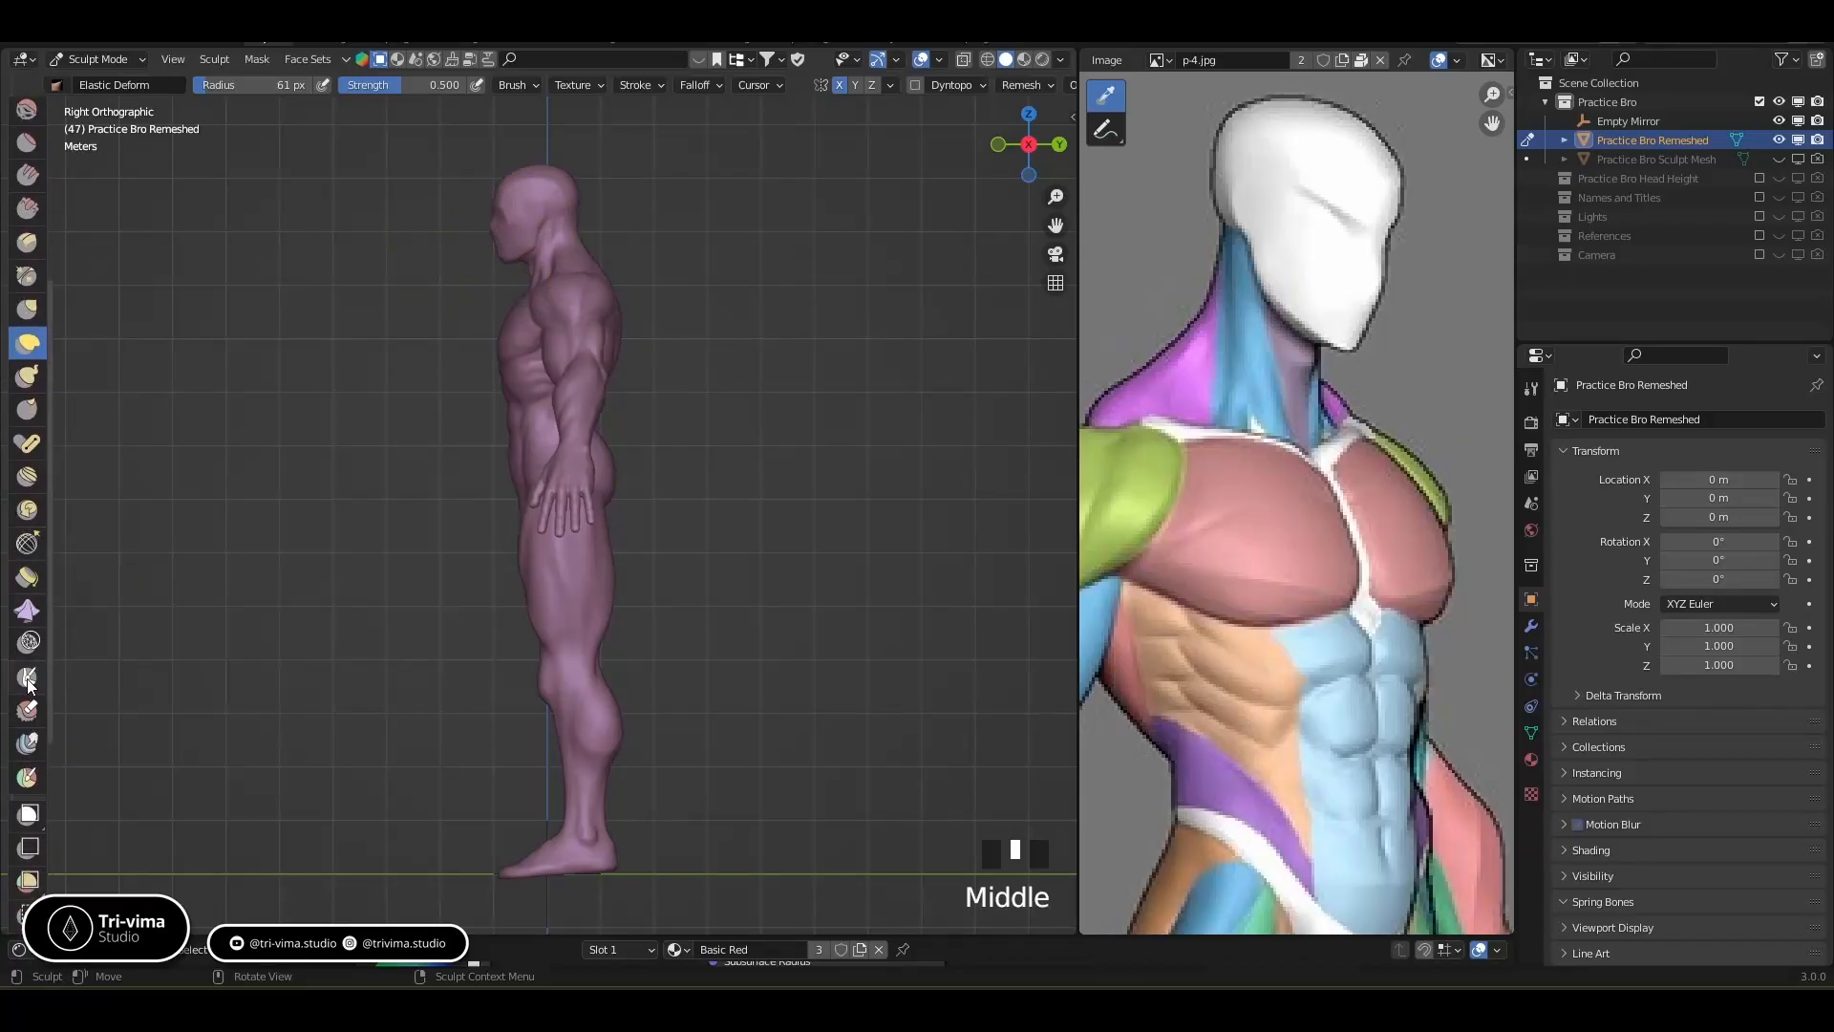
{"action": "left_click", "coordinate": [30, 685]}
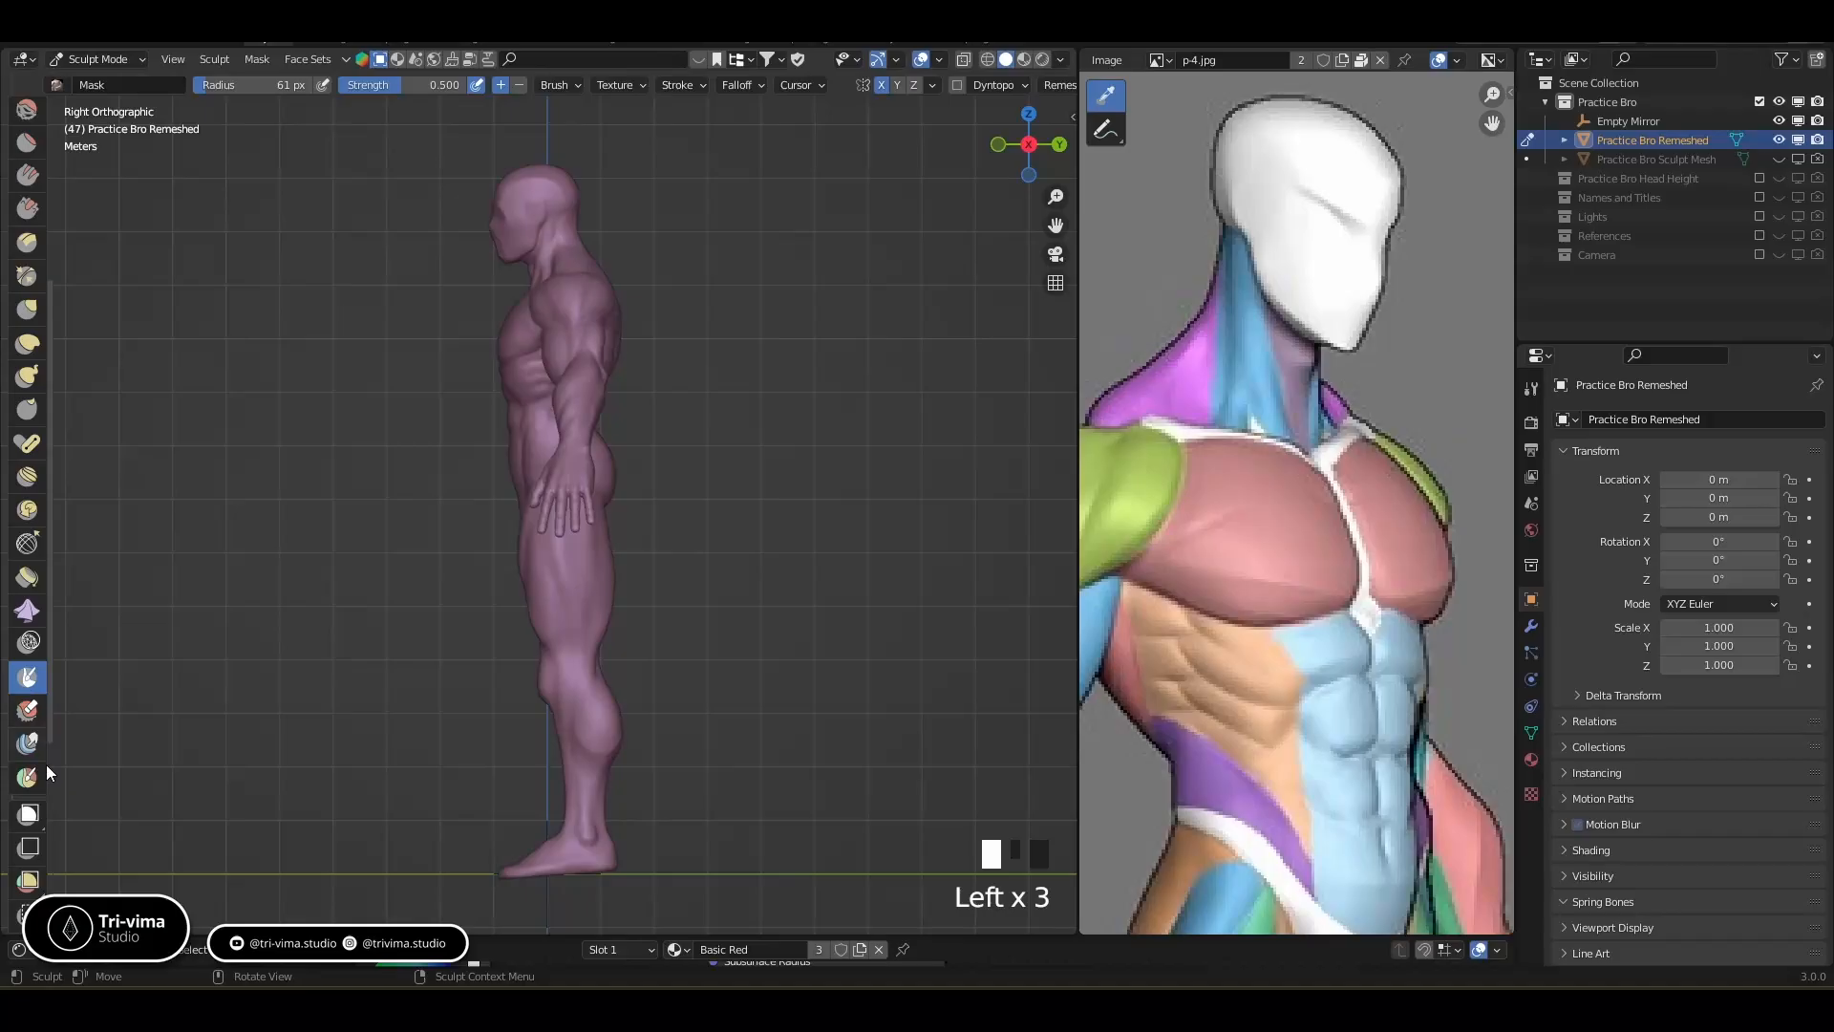
{"action": "left_click", "coordinate": [33, 824]}
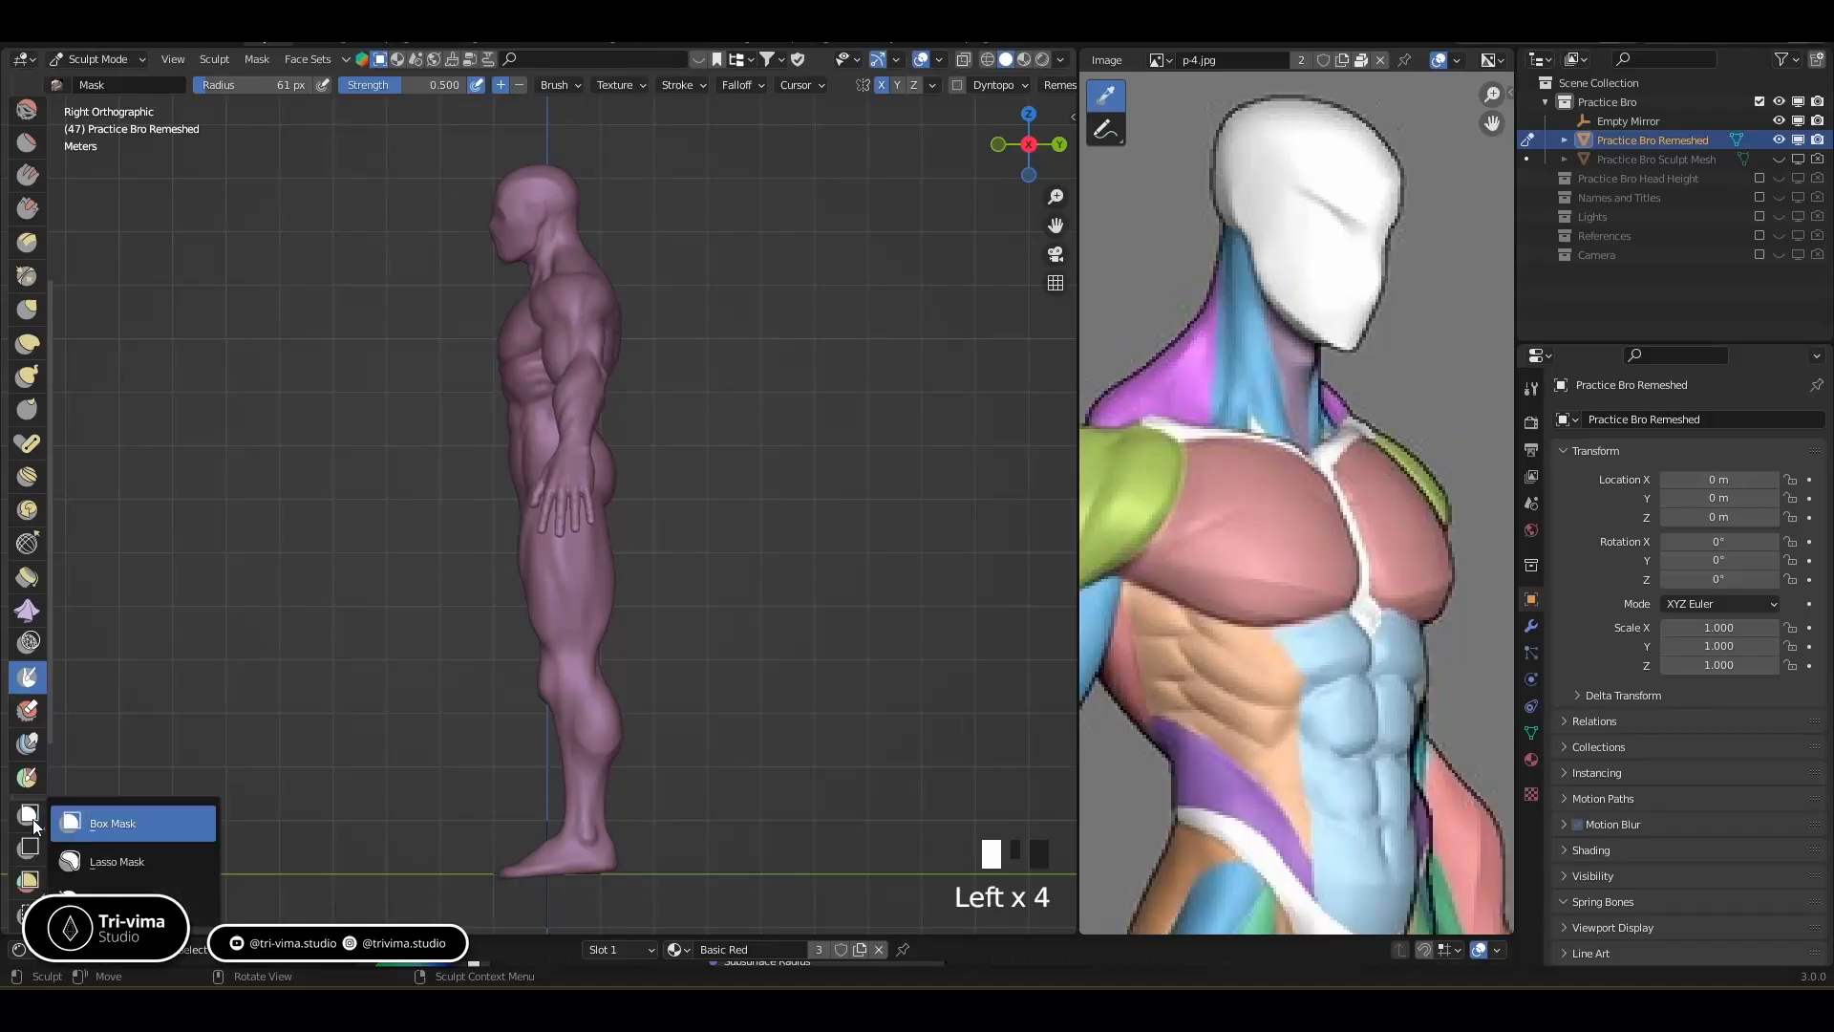
{"action": "left_click", "coordinate": [82, 862]}
{"action": "mouse_move", "coordinate": [470, 144]}
{"action": "left_mouse_down"}
{"action": "mouse_move", "coordinate": [425, 239]}
{"action": "mouse_move", "coordinate": [535, 325]}
{"action": "mouse_move", "coordinate": [630, 230]}
{"action": "mouse_move", "coordinate": [574, 105]}
{"action": "mouse_move", "coordinate": [478, 133]}
{"action": "left_mouse_up"}
Refine the jagged mask edge around the sides and back of the neck with the Mask brush at a 61 px radius
{"action": "middle_click_drag", "start_coordinate": [545, 253], "coordinate": [634, 164], "text": "ctrl"}
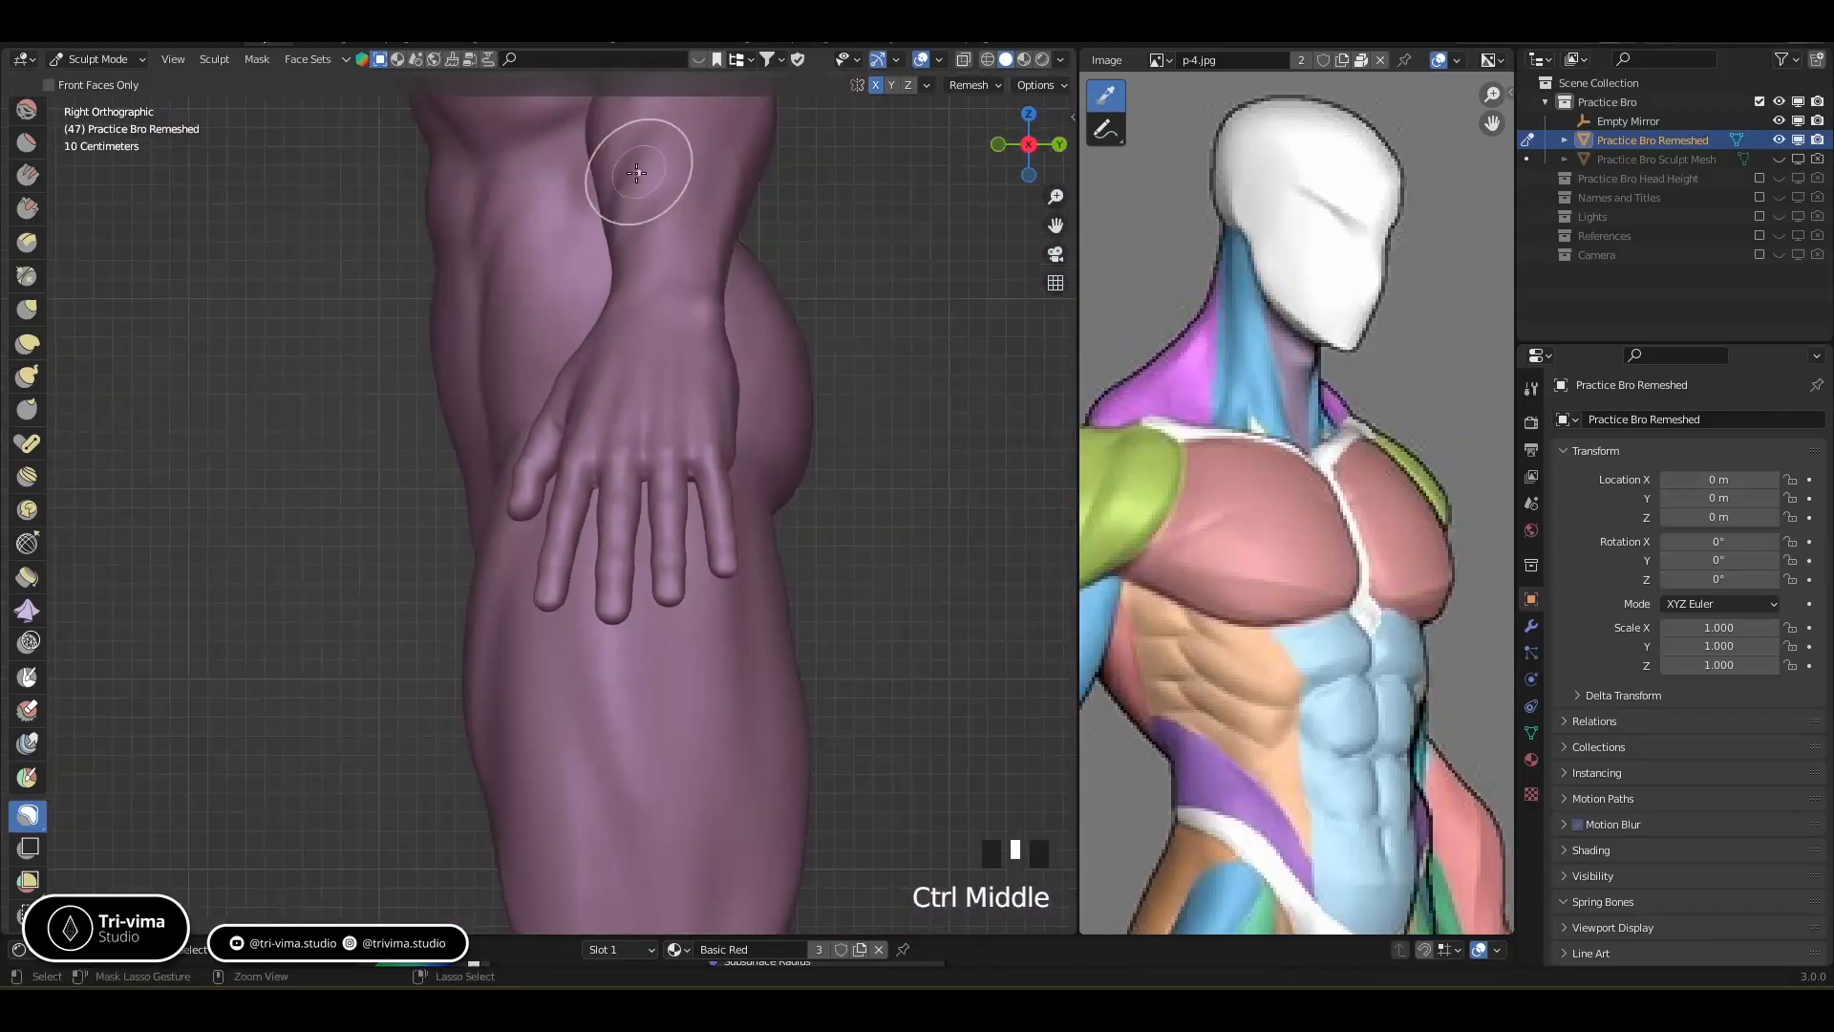
{"action": "middle_click_drag", "start_coordinate": [301, 315], "coordinate": [306, 669], "text": "shift"}
{"action": "middle_click_drag", "start_coordinate": [287, 239], "coordinate": [153, 745], "text": "shift"}
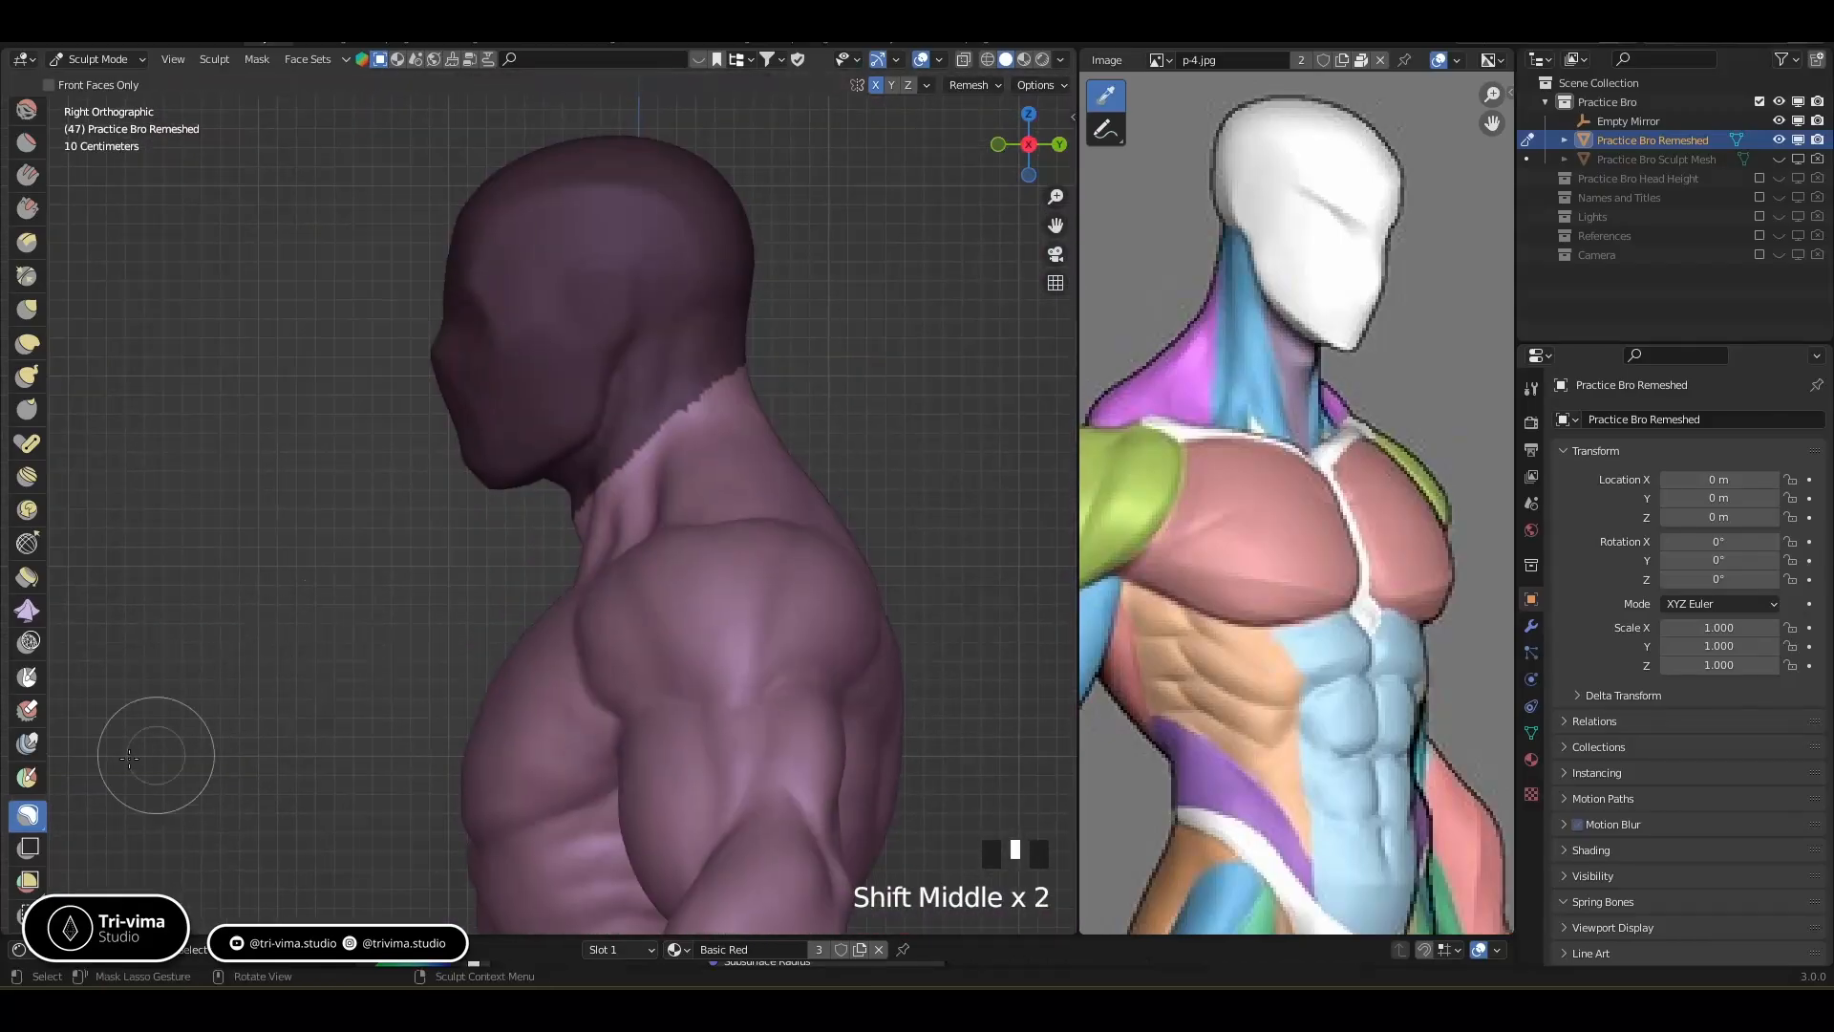
{"action": "left_click", "coordinate": [31, 679]}
{"action": "mouse_move", "coordinate": [607, 483]}
{"action": "left_mouse_down"}
{"action": "mouse_move", "coordinate": [584, 507]}
{"action": "mouse_move", "coordinate": [702, 385]}
{"action": "left_mouse_up"}
{"action": "middle_click_drag", "start_coordinate": [644, 437], "coordinate": [696, 410]}
{"action": "left_click_drag", "start_coordinate": [697, 410], "coordinate": [718, 471]}
{"action": "middle_click_drag", "start_coordinate": [718, 471], "coordinate": [549, 451]}
{"action": "left_click", "coordinate": [546, 450]}
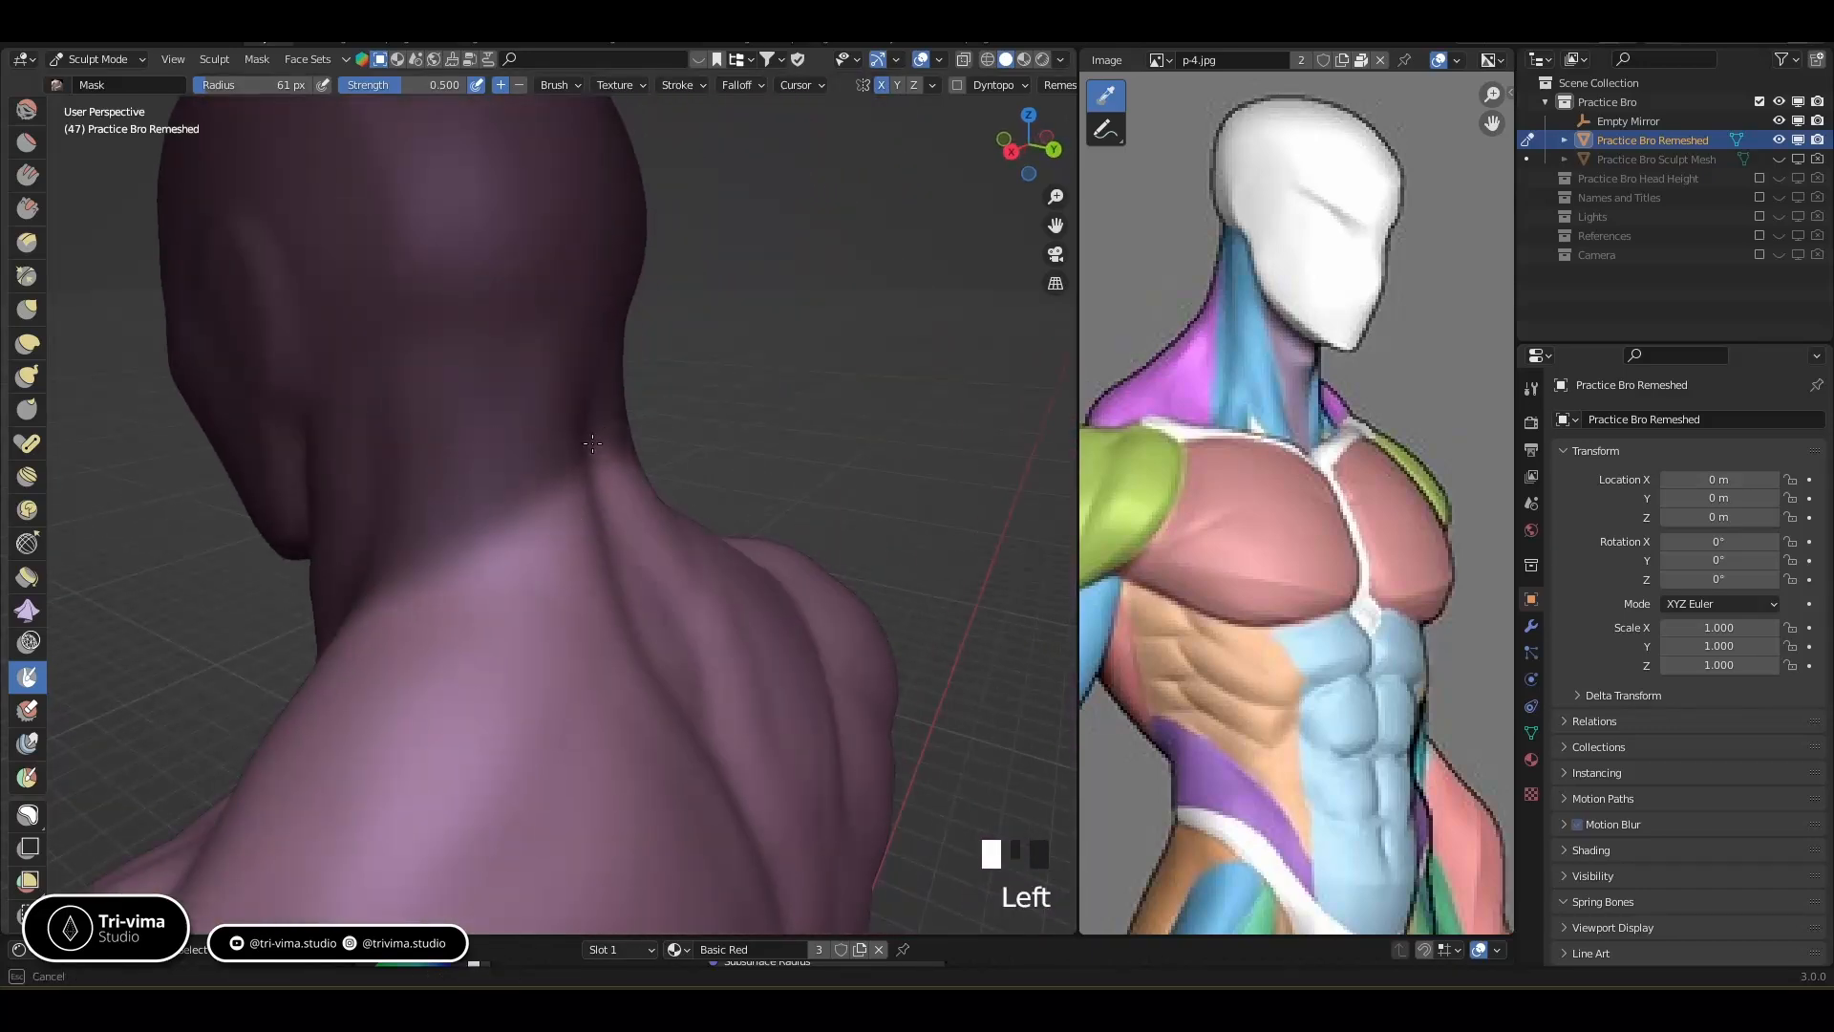
Erase the excess mask around the lower neck from back and front, and invert the mask to protect the body
{"action": "middle_click_drag", "start_coordinate": [552, 499], "coordinate": [622, 561], "text": "ctrl"}
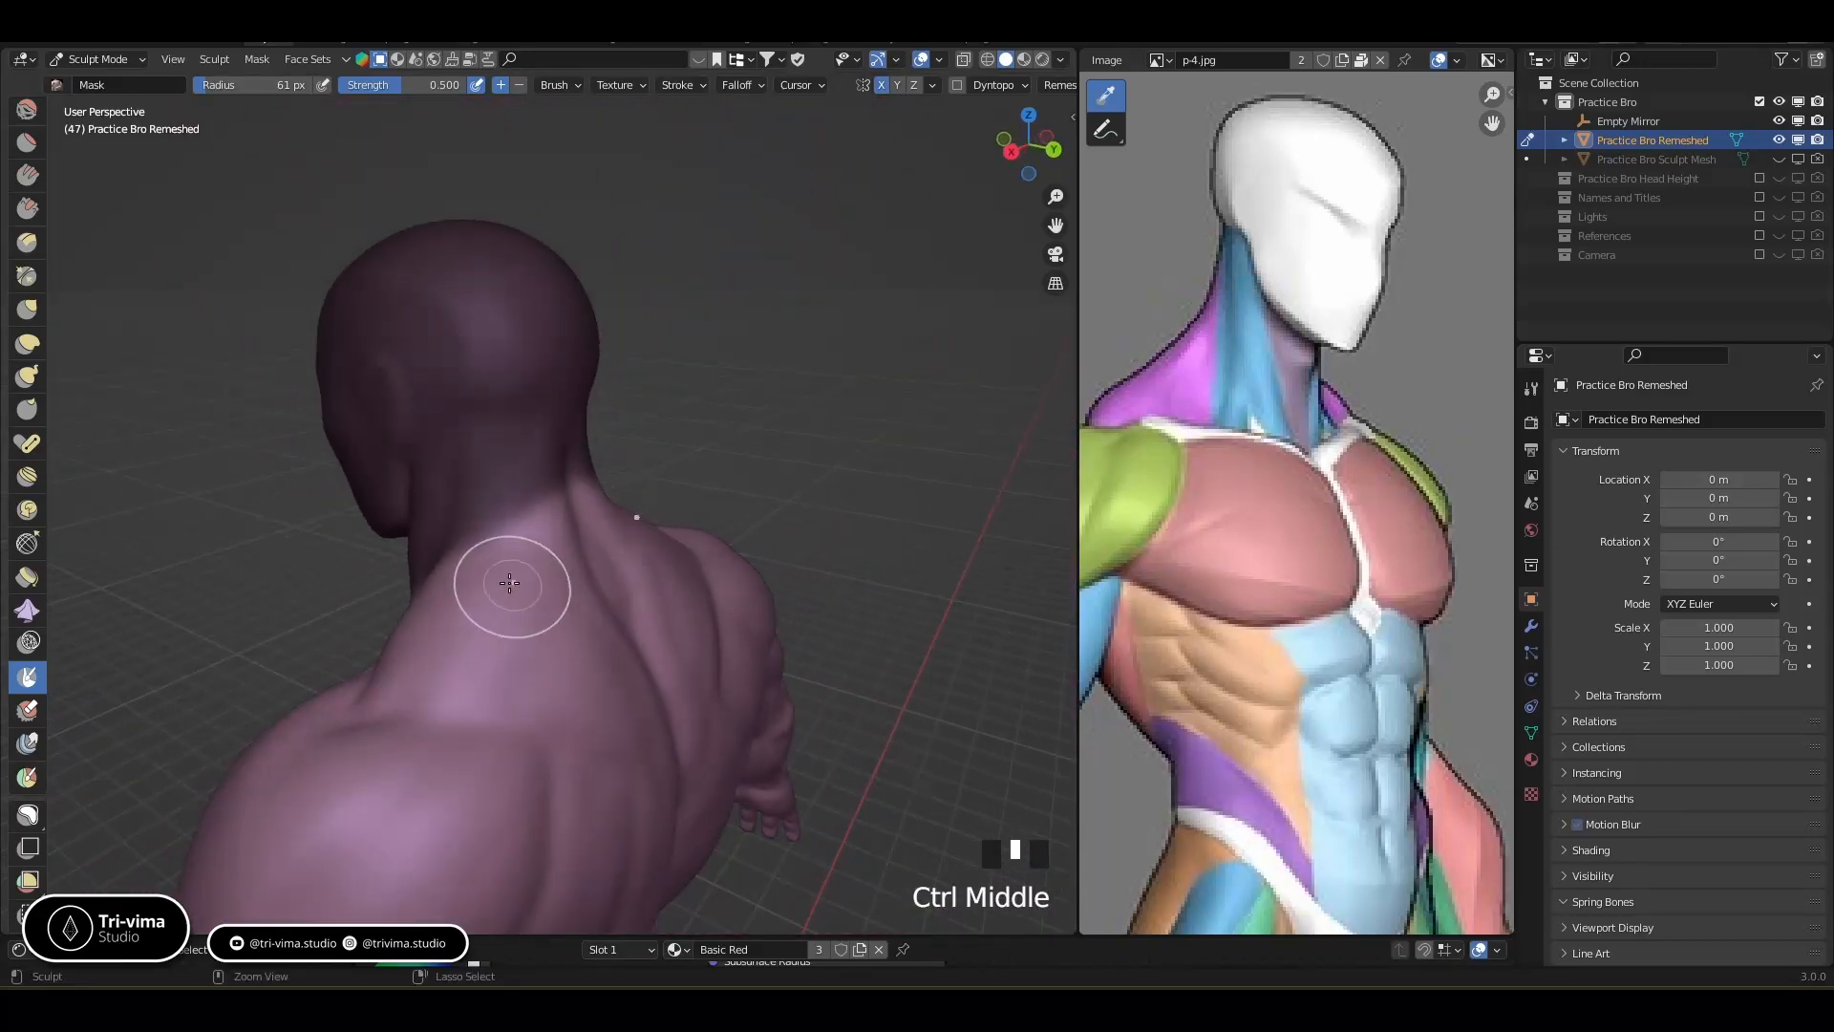
{"action": "left_click_drag", "start_coordinate": [509, 583], "coordinate": [554, 520], "text": "ctrl"}
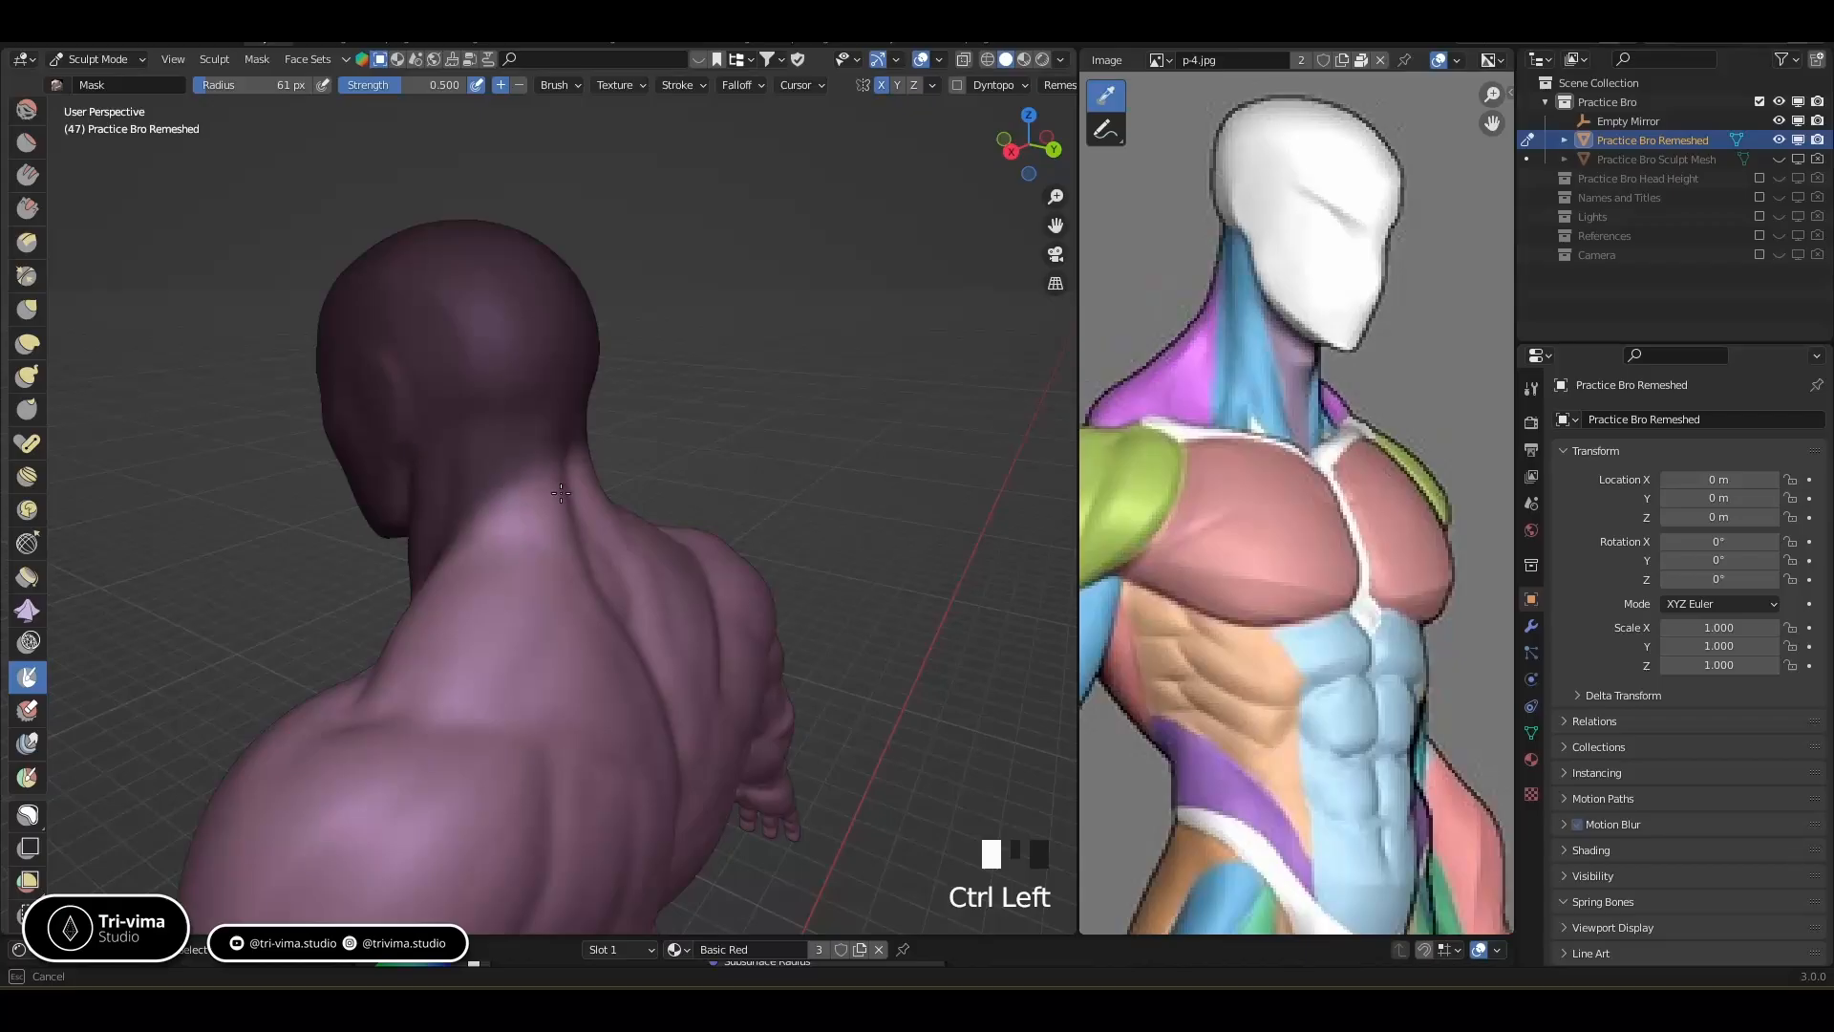
{"action": "middle_click_drag", "start_coordinate": [540, 506], "coordinate": [688, 483]}
{"action": "mouse_move", "coordinate": [688, 484]}
{"action": "left_mouse_down", "text": "ctrl"}
{"action": "mouse_move", "coordinate": [602, 559]}
{"action": "mouse_move", "coordinate": [573, 552]}
{"action": "left_mouse_up", "text": "ctrl"}
{"action": "middle_click_drag", "start_coordinate": [573, 552], "coordinate": [666, 534]}
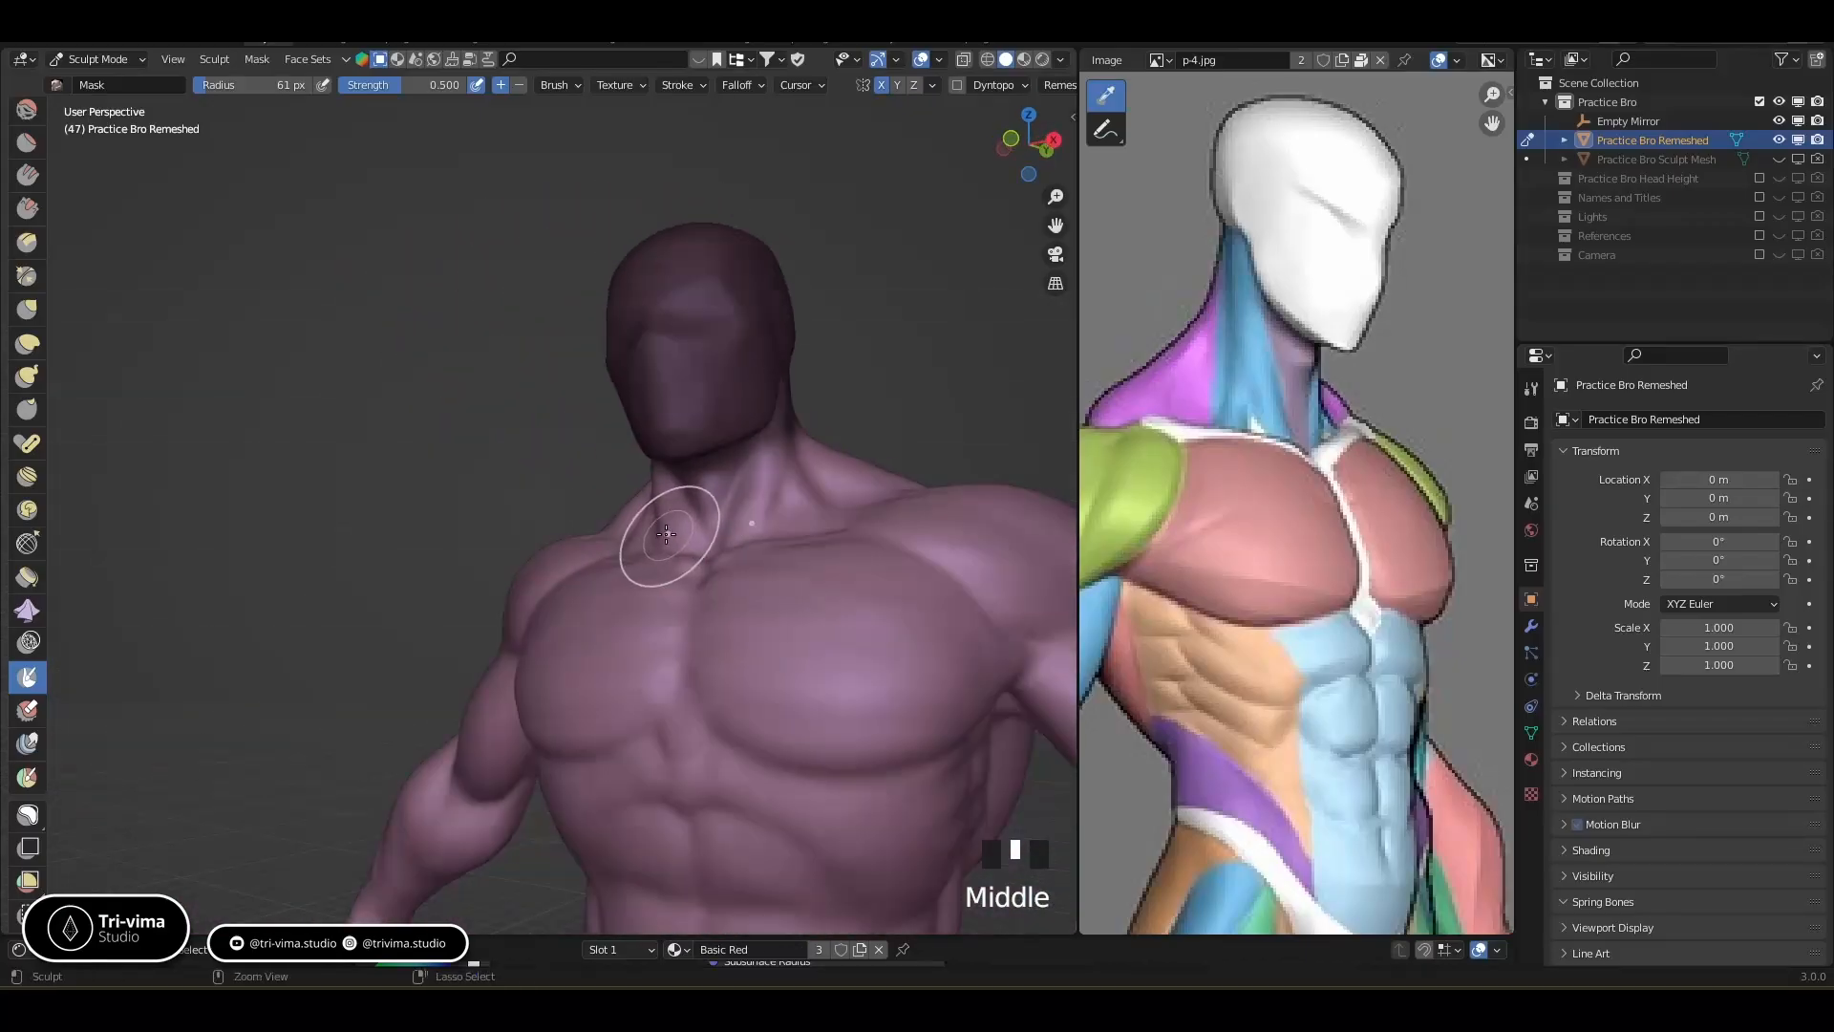
{"action": "key", "text": "ctrl+z"}
{"action": "left_click_drag", "start_coordinate": [668, 531], "coordinate": [757, 528], "text": "ctrl"}
{"action": "middle_click_drag", "start_coordinate": [756, 528], "coordinate": [729, 573]}
{"action": "mouse_move", "coordinate": [729, 573]}
{"action": "left_mouse_down", "text": "ctrl"}
{"action": "mouse_move", "coordinate": [764, 516]}
{"action": "mouse_move", "coordinate": [798, 504]}
{"action": "left_mouse_up", "text": "ctrl"}
{"action": "middle_click_drag", "start_coordinate": [797, 505], "coordinate": [675, 573]}
{"action": "left_click_drag", "start_coordinate": [520, 647], "coordinate": [623, 569], "text": "ctrl"}
{"action": "middle_click_drag", "start_coordinate": [623, 569], "coordinate": [607, 549], "text": "ctrl"}
{"action": "left_click_drag", "start_coordinate": [604, 547], "coordinate": [604, 545], "text": "ctrl"}
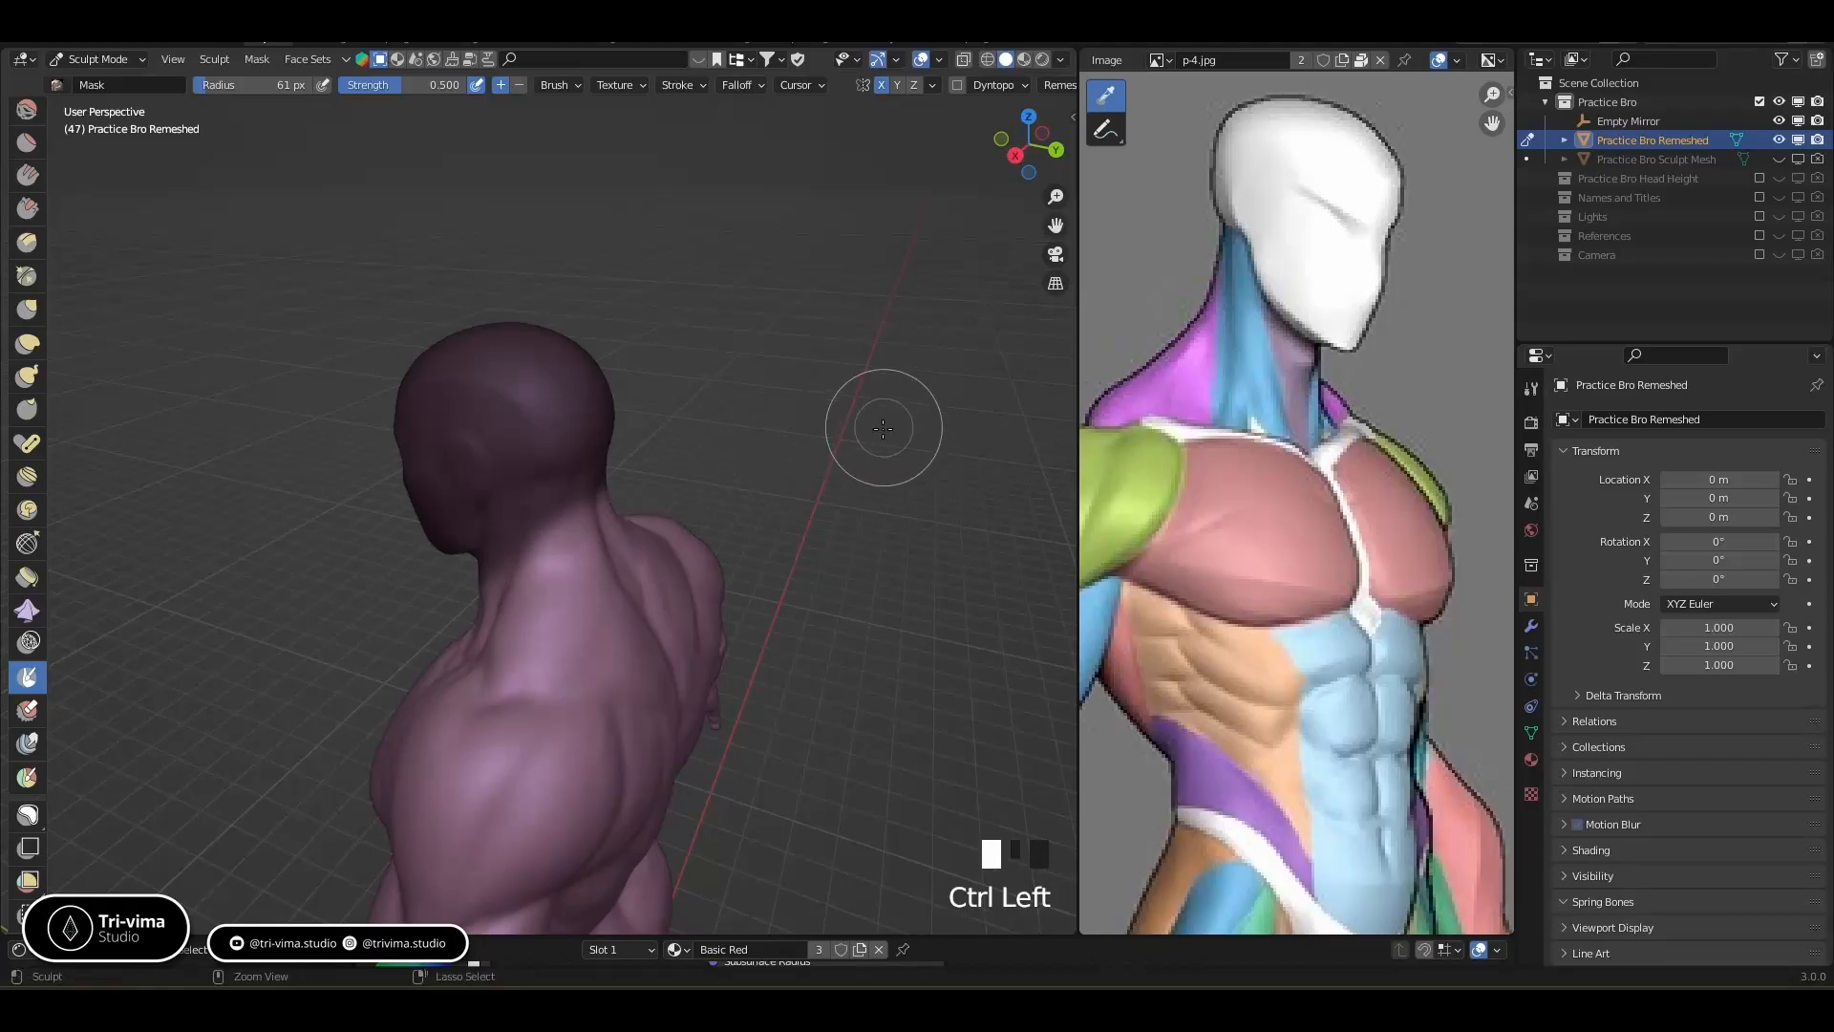
{"action": "key", "text": "ctrl+i"}
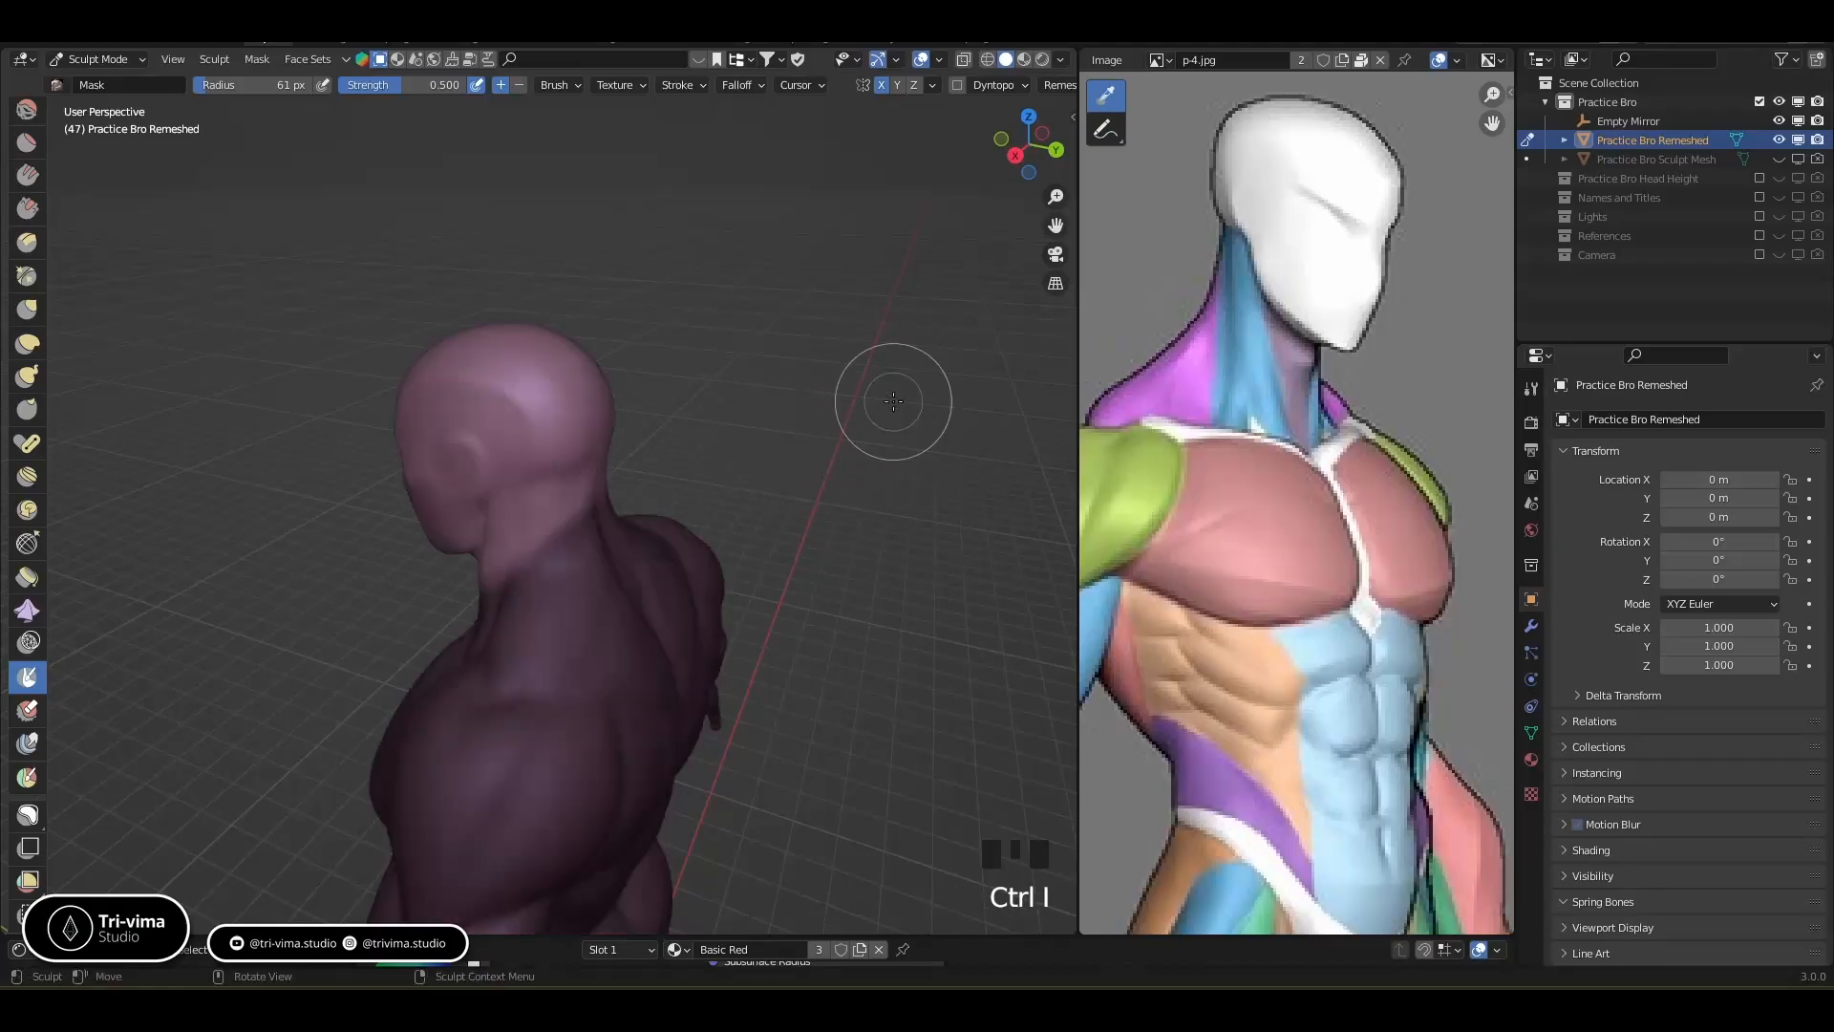
Raise the unmasked head slightly along the vertical axis with the Move tool in right orthographic view, and clear the mask
{"action": "key", "text": "KP_3"}
{"action": "middle_click_drag", "start_coordinate": [31, 863], "coordinate": [35, 775]}
{"action": "left_click", "coordinate": [27, 824]}
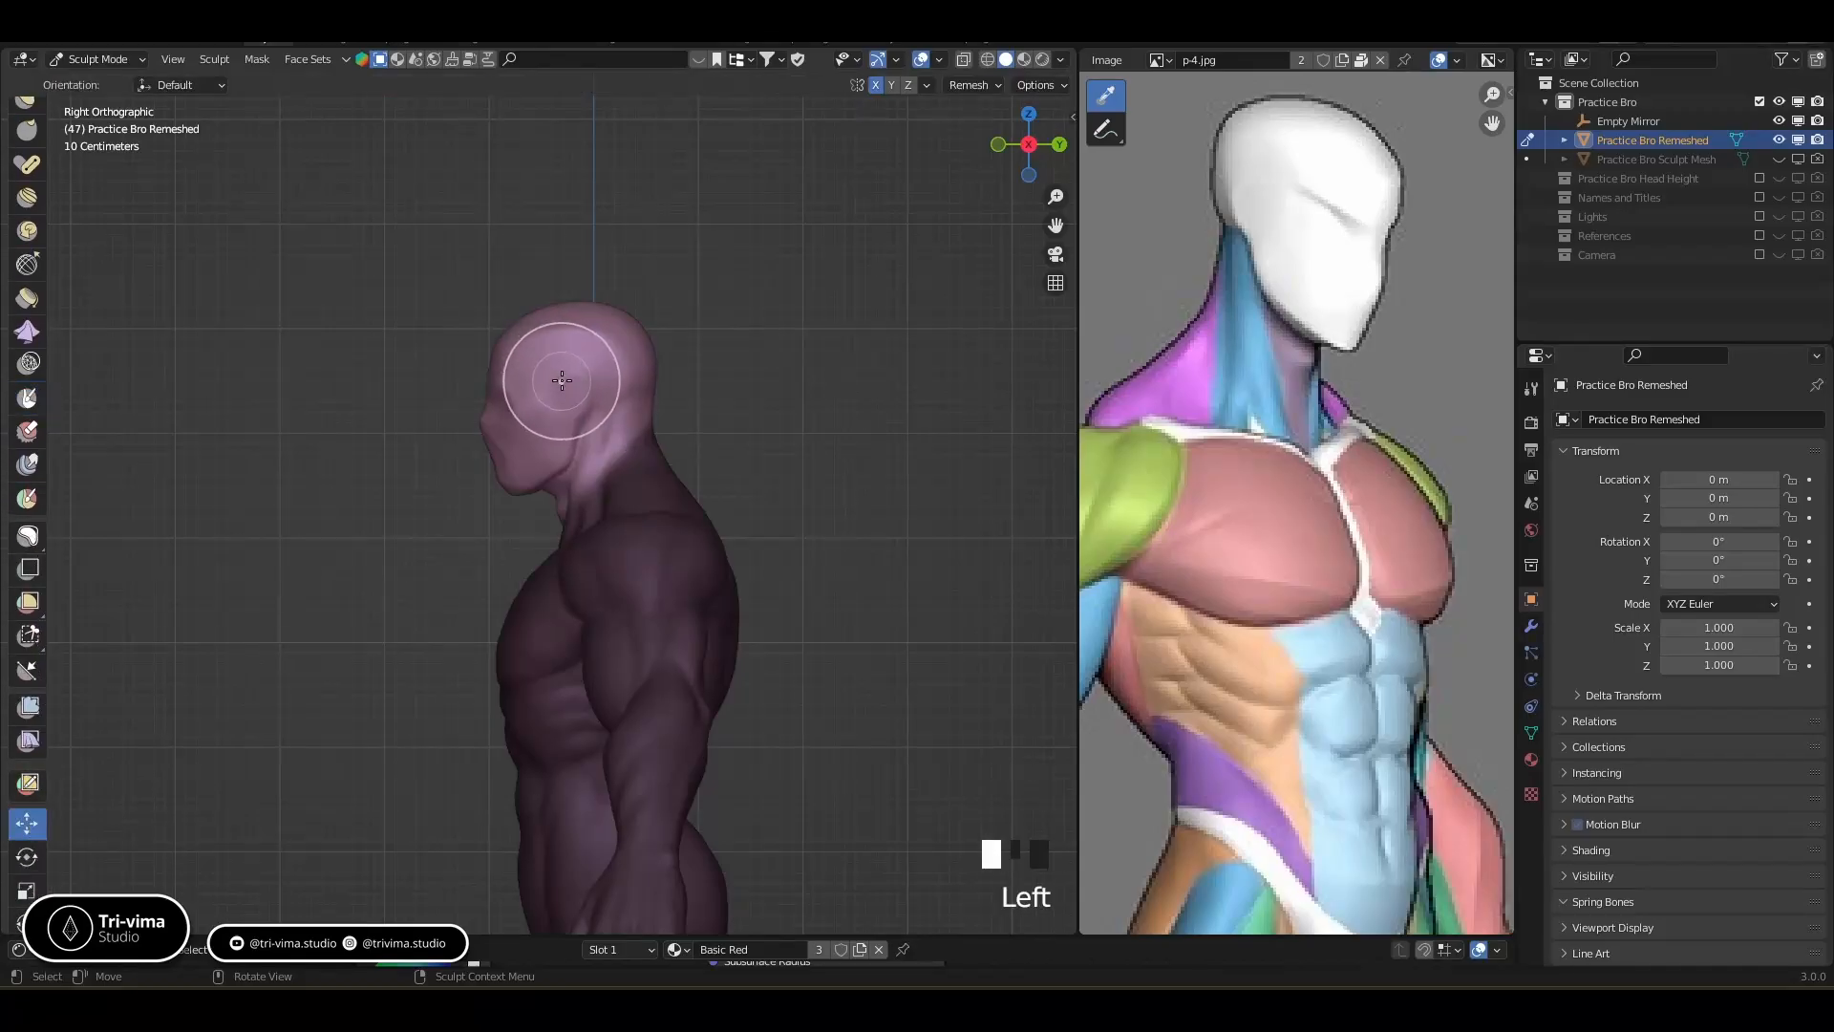
{"action": "middle_click_drag", "start_coordinate": [697, 381], "coordinate": [669, 669], "text": "ctrl"}
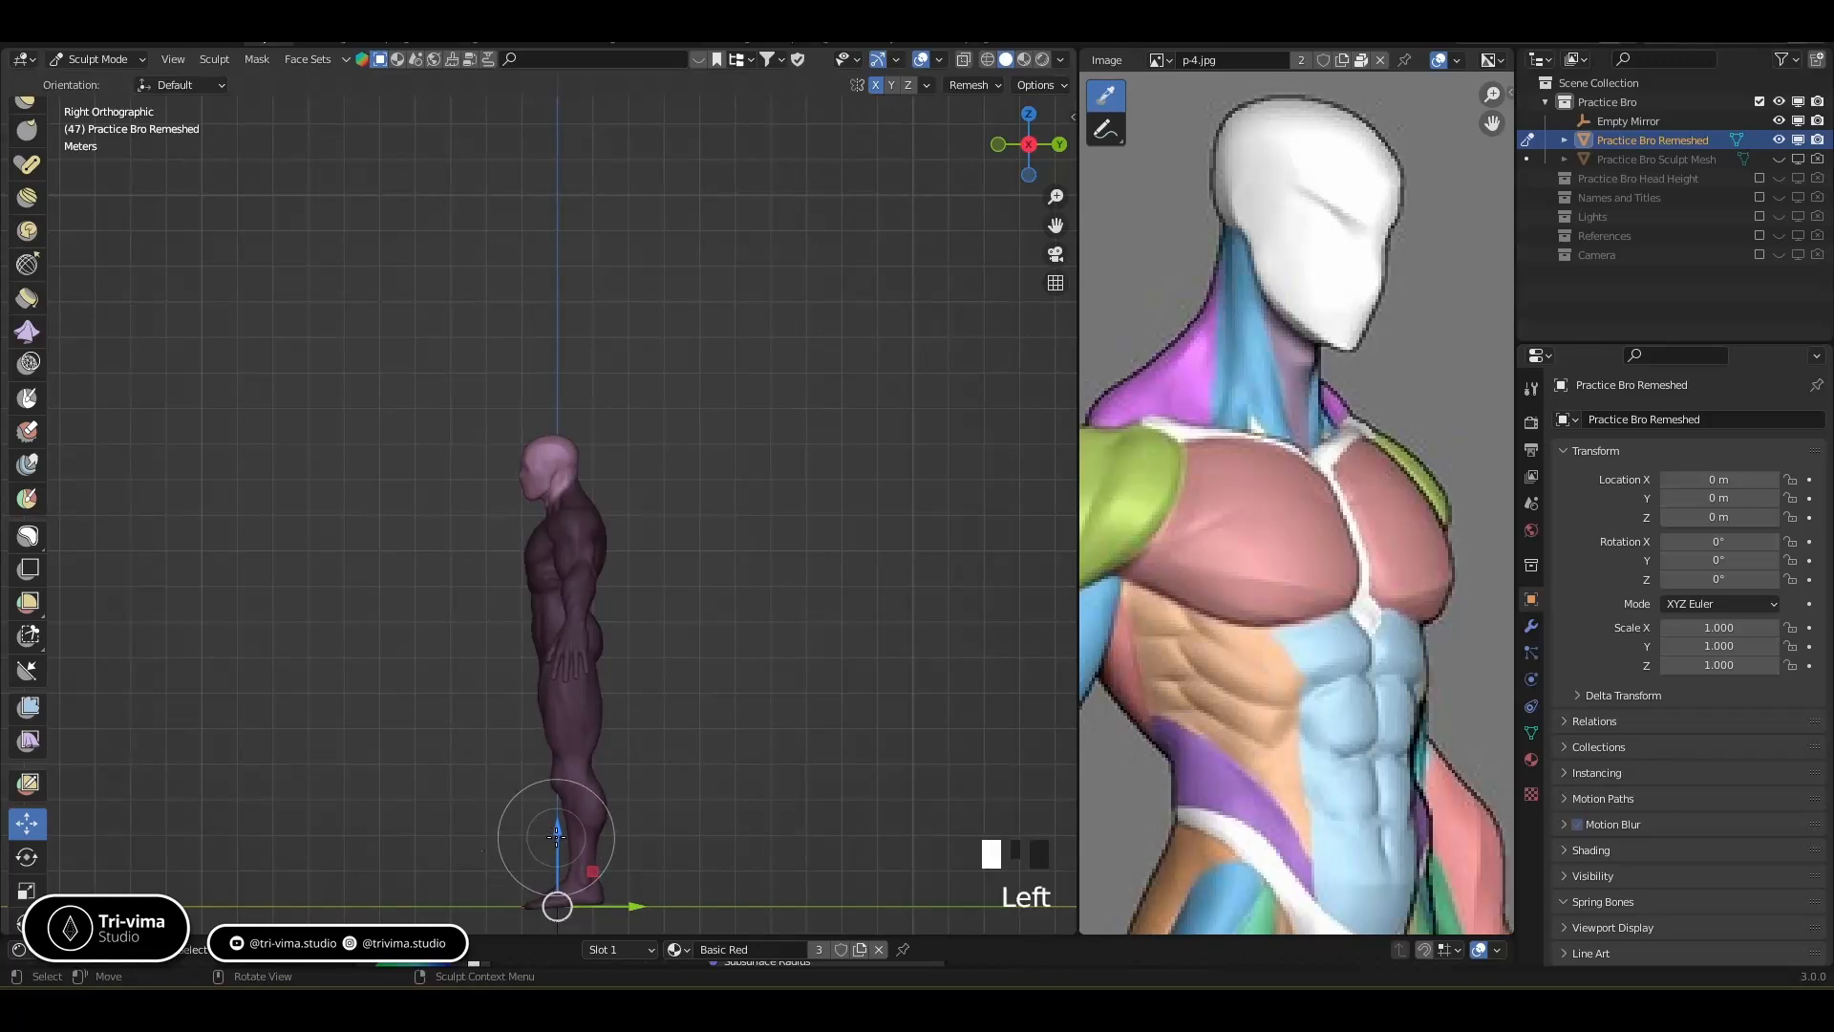
{"action": "left_click_drag", "start_coordinate": [557, 827], "coordinate": [555, 841]}
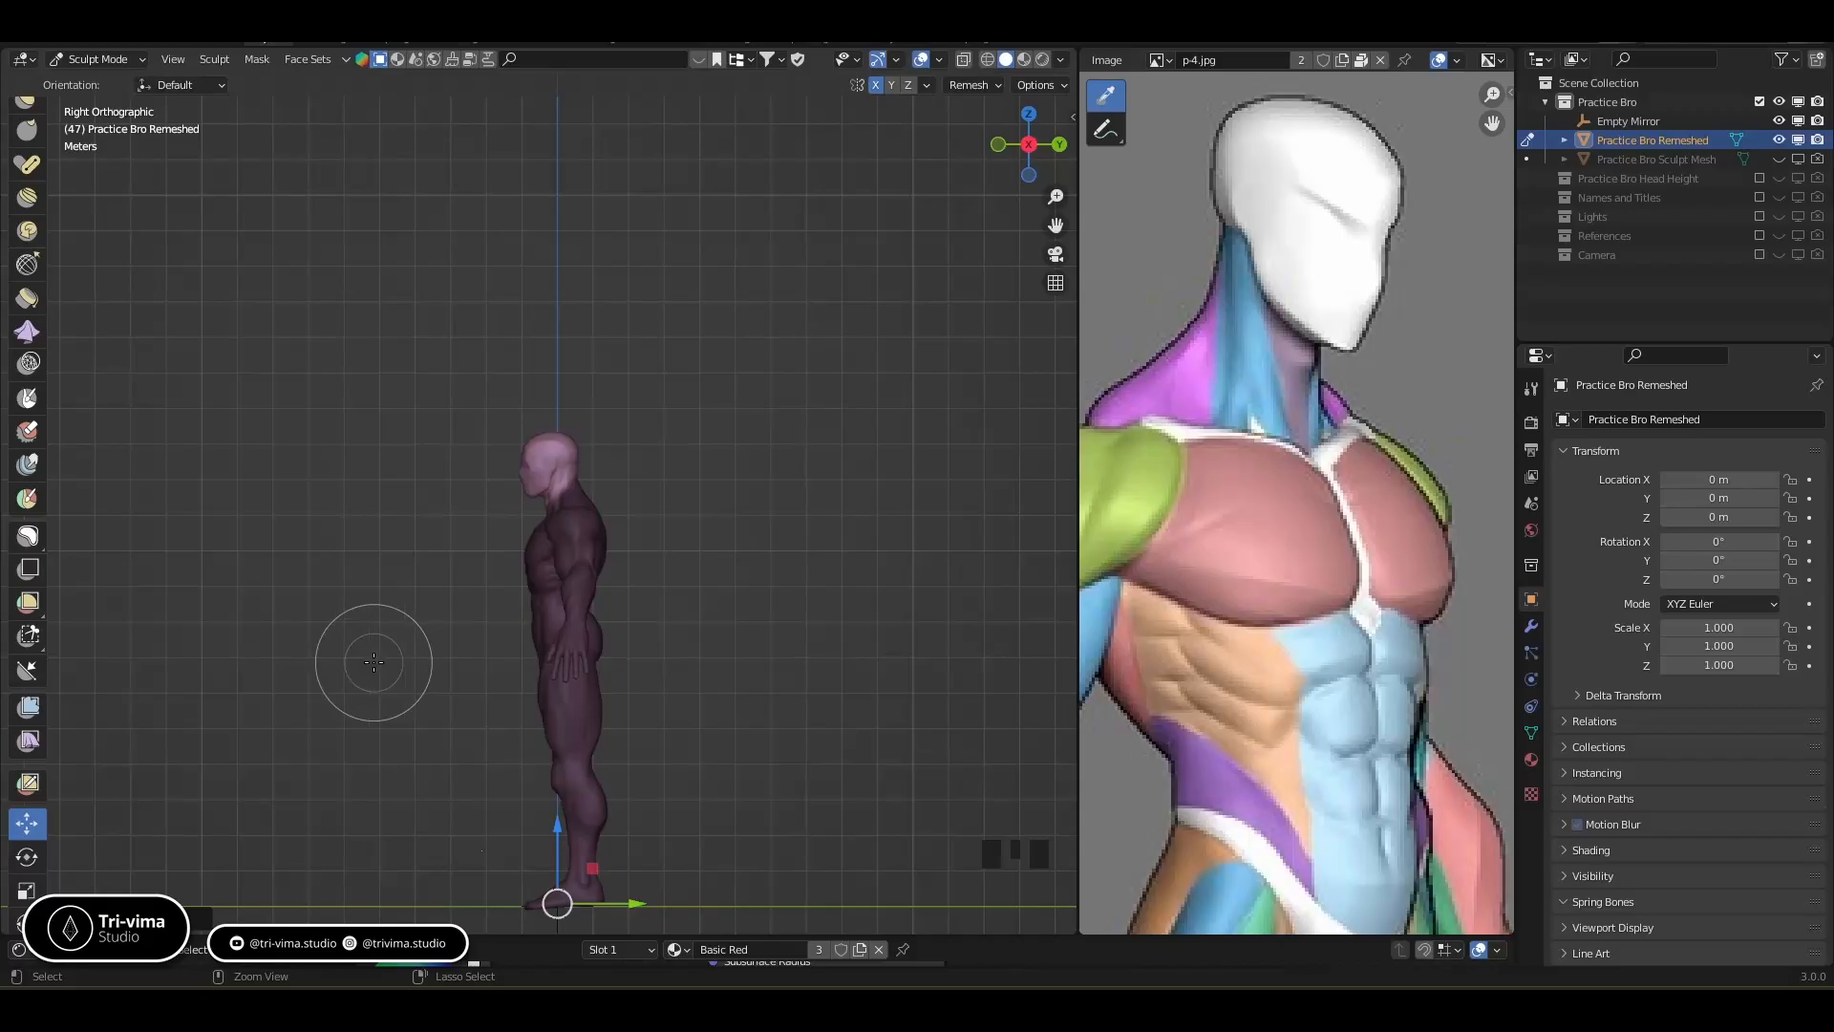
{"action": "key", "text": "alt+m"}
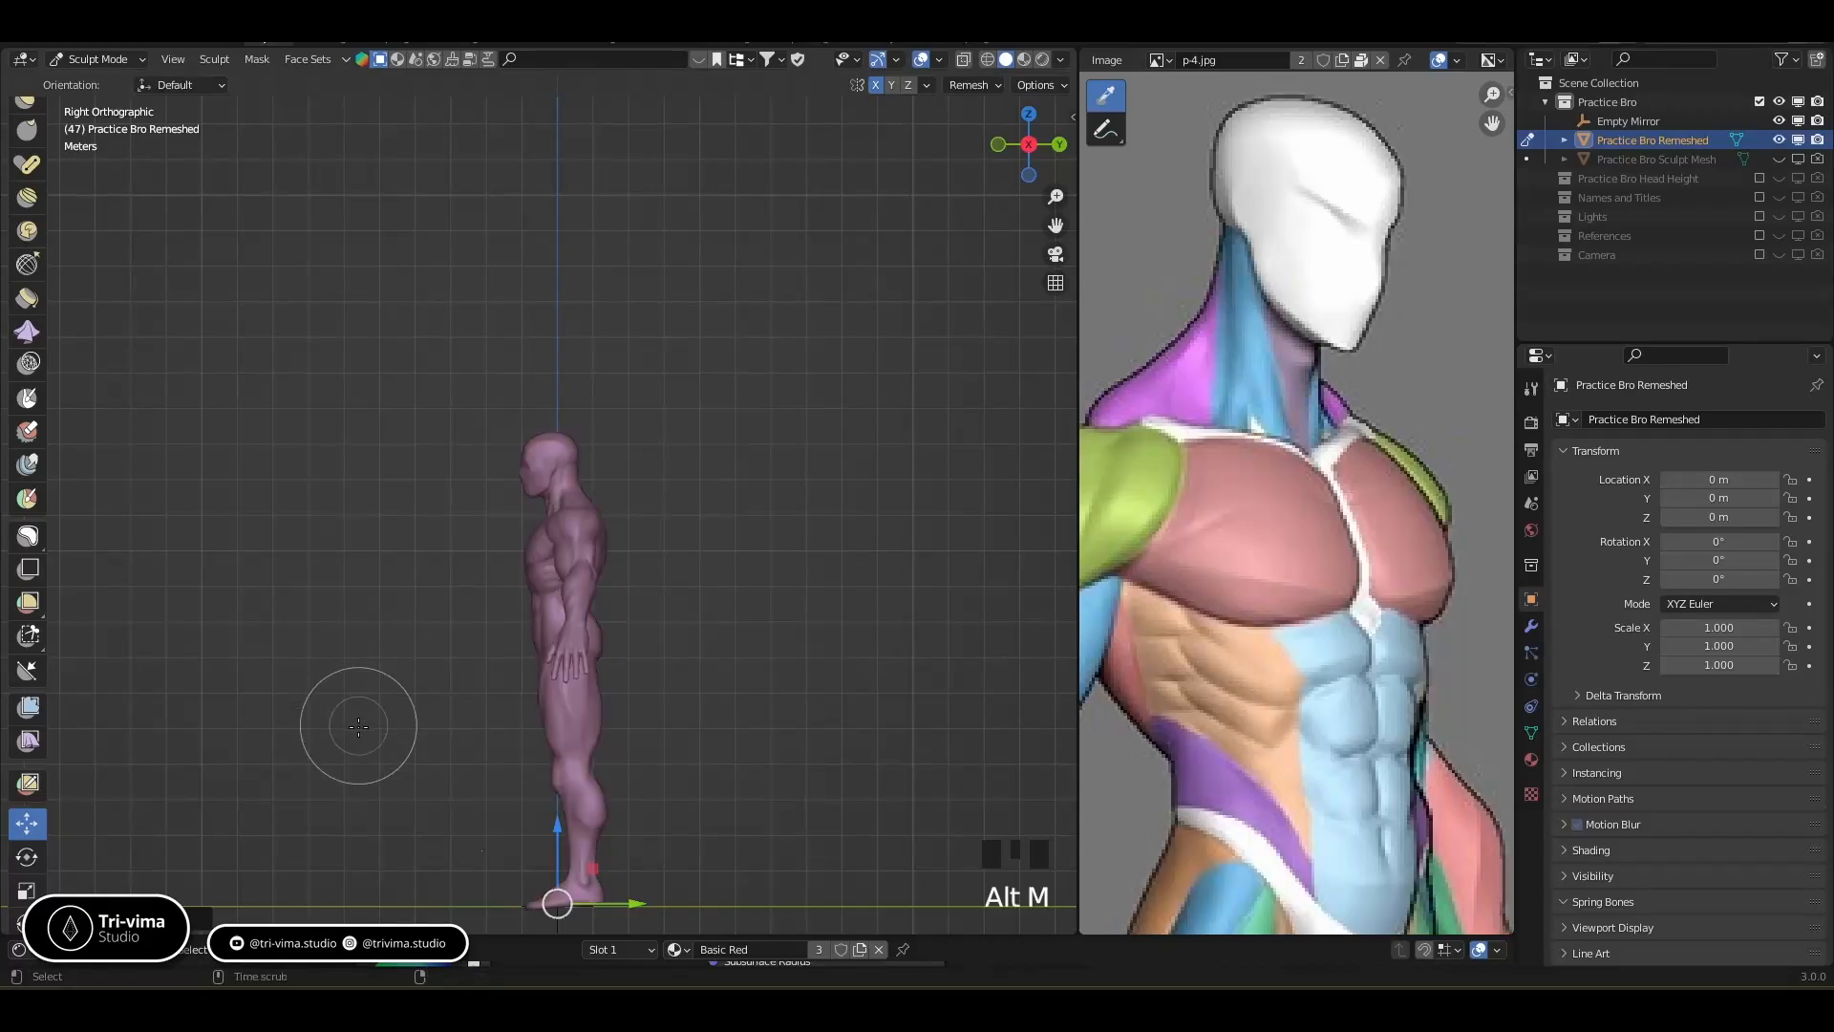
Build up the side and back of the neck below the skull with Clay Strips at a 61 px radius, and smooth the strokes
{"action": "mouse_move", "coordinate": [389, 626]}
{"action": "middle_mouse_down", "text": "ctrl"}
{"action": "mouse_move", "coordinate": [459, 555]}
{"action": "mouse_move", "coordinate": [466, 506]}
{"action": "mouse_move", "coordinate": [462, 573]}
{"action": "mouse_move", "coordinate": [524, 579]}
{"action": "mouse_move", "coordinate": [398, 610]}
{"action": "middle_mouse_up", "text": "ctrl"}
{"action": "middle_click_drag", "start_coordinate": [31, 370], "coordinate": [59, 689]}
{"action": "middle_click_drag", "start_coordinate": [21, 340], "coordinate": [28, 769]}
{"action": "left_click", "coordinate": [30, 210]}
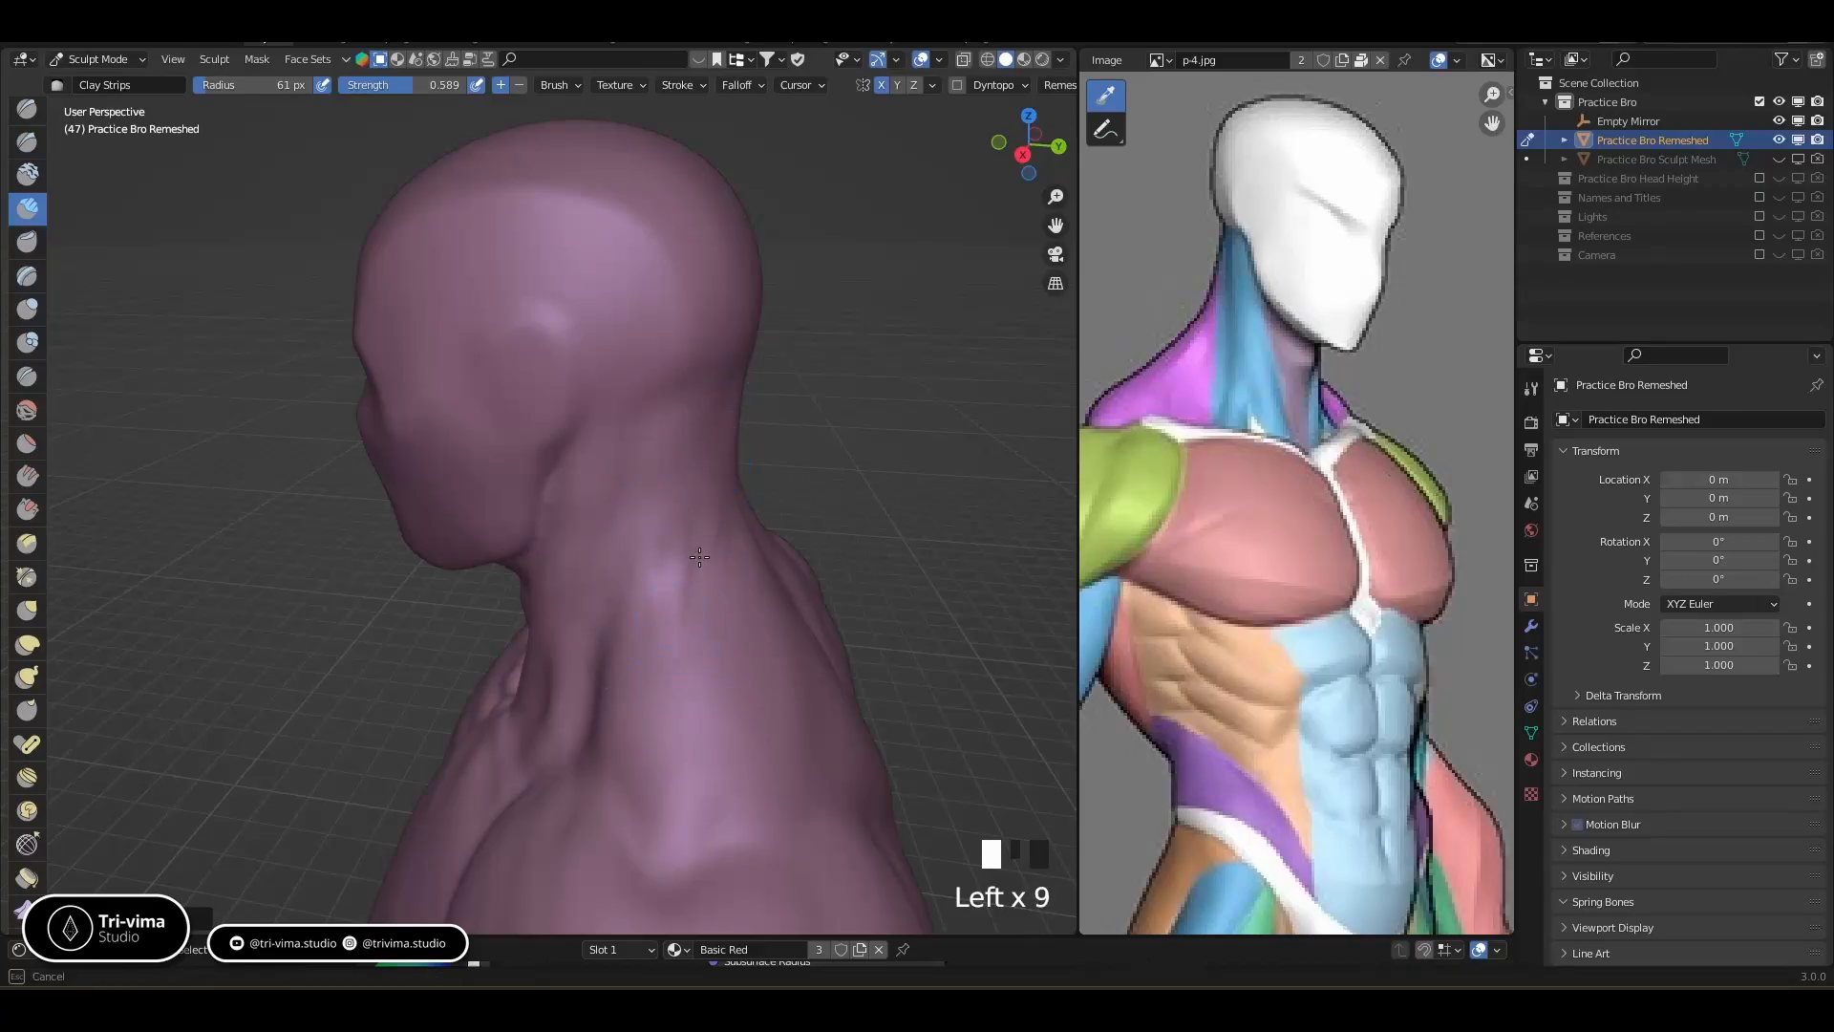
{"action": "left_click_drag", "start_coordinate": [699, 557], "coordinate": [718, 650]}
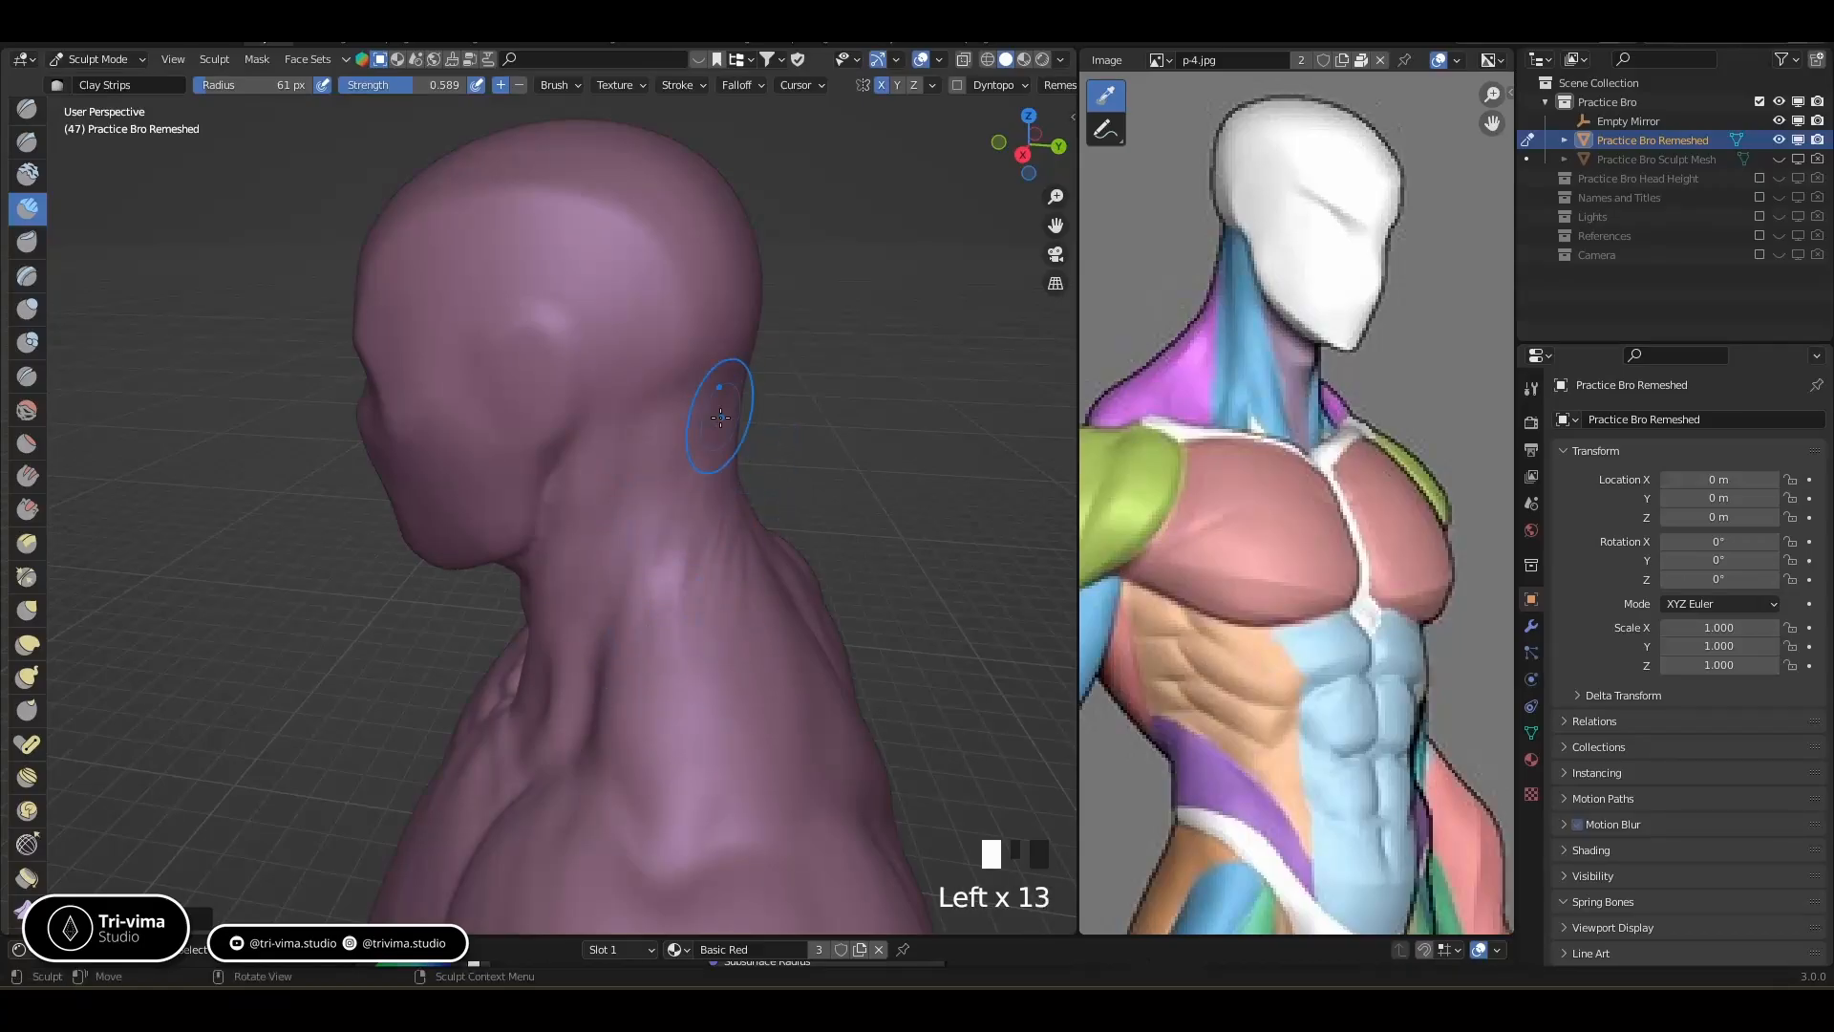
{"action": "left_click_drag", "start_coordinate": [737, 395], "coordinate": [730, 443]}
{"action": "left_click_drag", "start_coordinate": [711, 549], "coordinate": [650, 612], "text": "shift"}
{"action": "left_click", "coordinate": [644, 587], "text": "shift"}
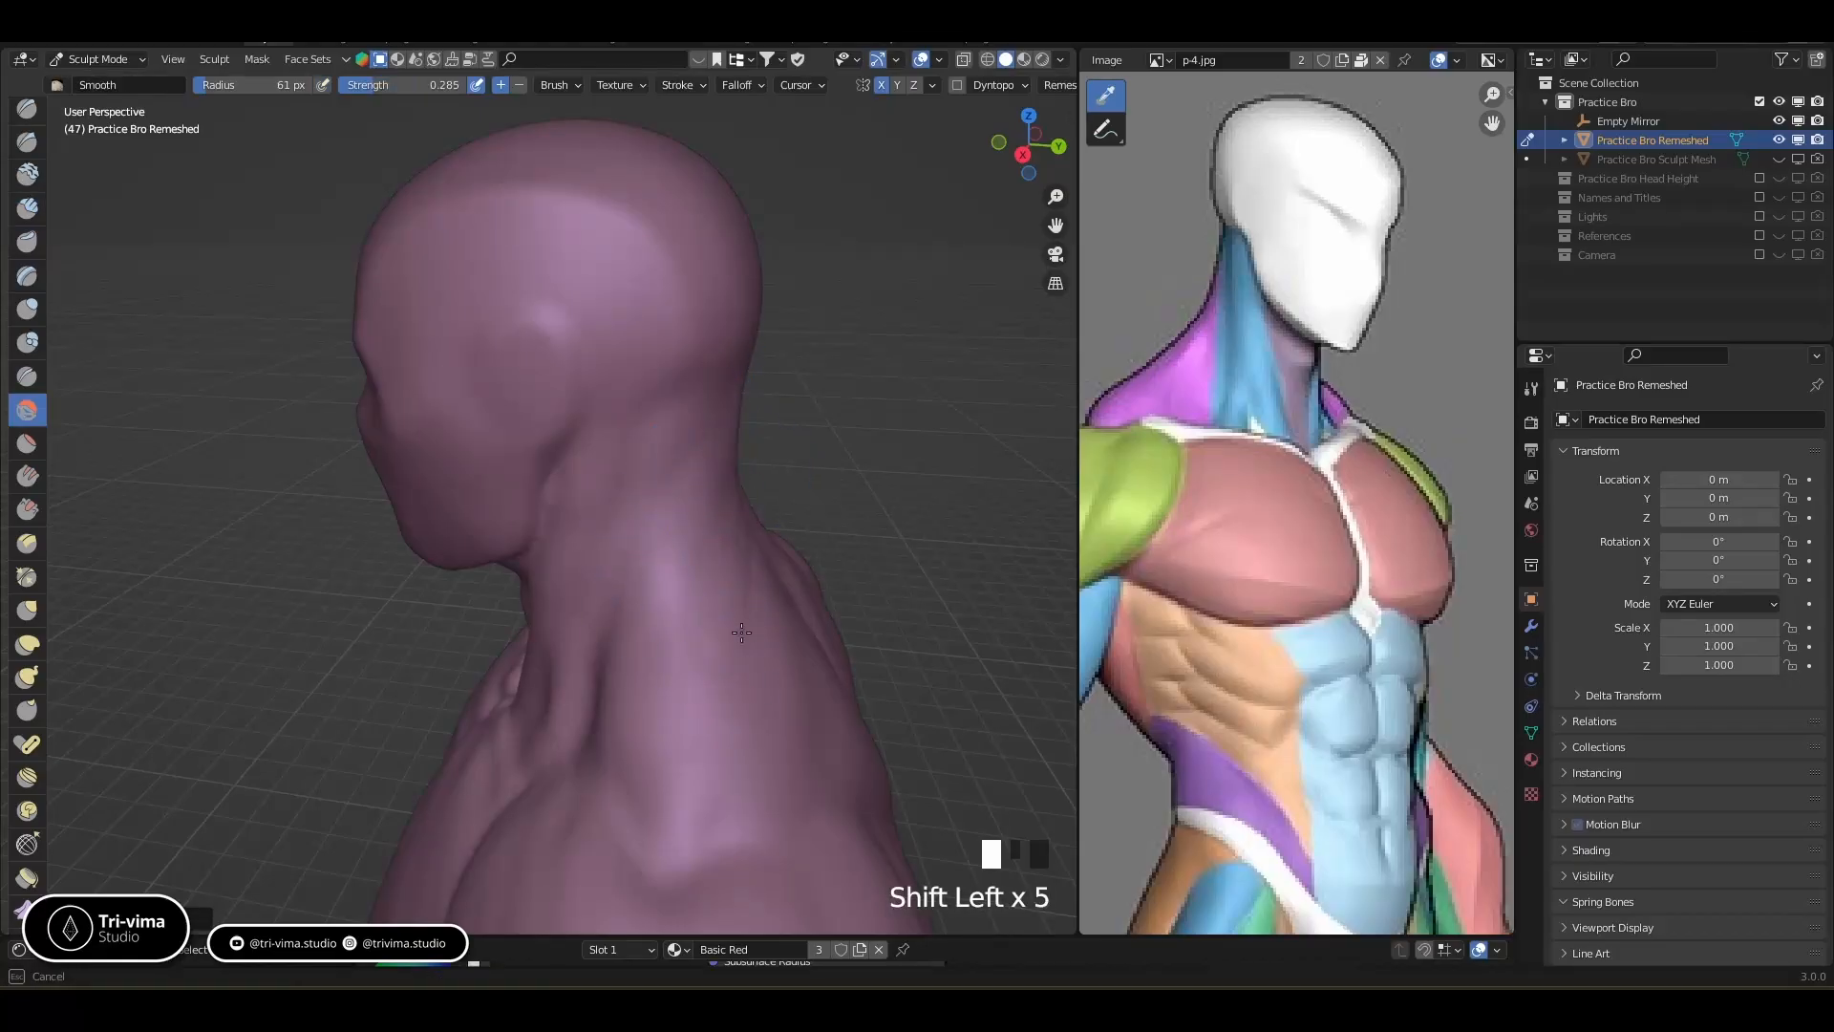
Sculpt the nape down to the upper trapezius with Clay Strips and smooth the transition into the back
{"action": "middle_click_drag", "start_coordinate": [644, 588], "coordinate": [589, 606]}
{"action": "left_click_drag", "start_coordinate": [271, 623], "coordinate": [360, 497], "text": "shift"}
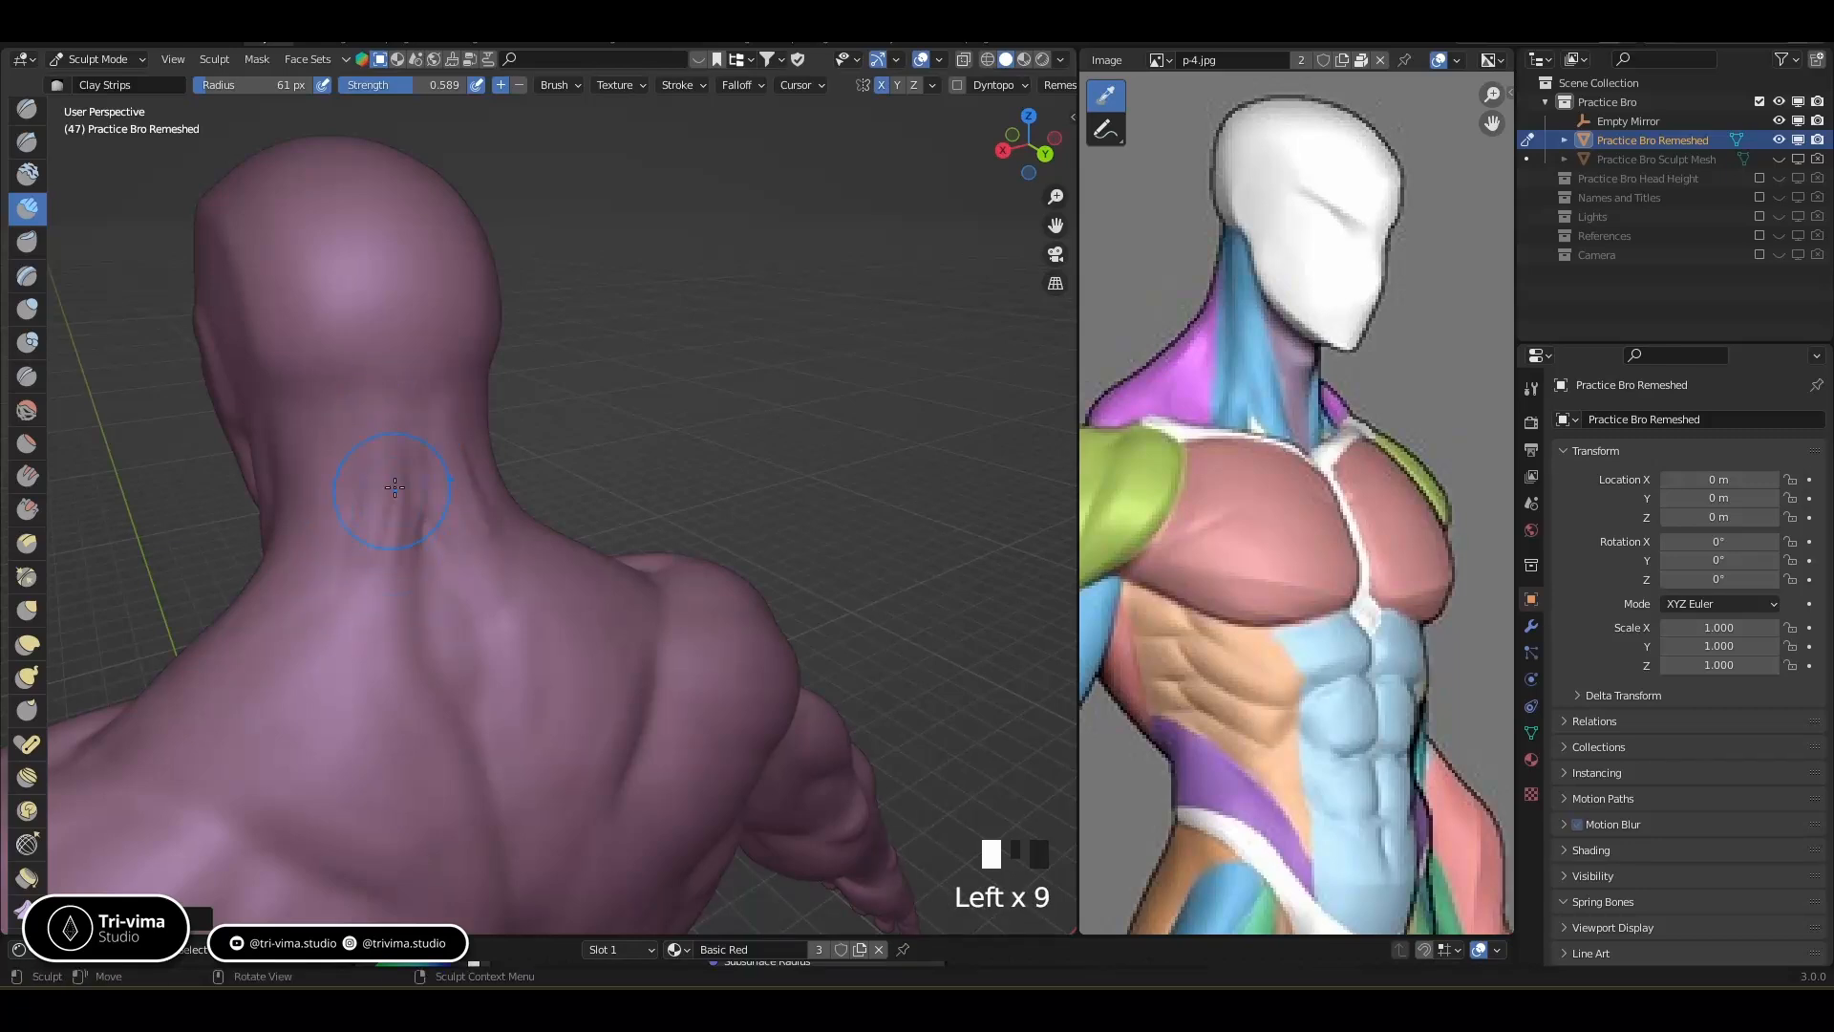
{"action": "left_click_drag", "start_coordinate": [391, 612], "coordinate": [374, 588], "text": "shift"}
{"action": "left_click_drag", "start_coordinate": [368, 459], "coordinate": [339, 444], "text": "shift"}
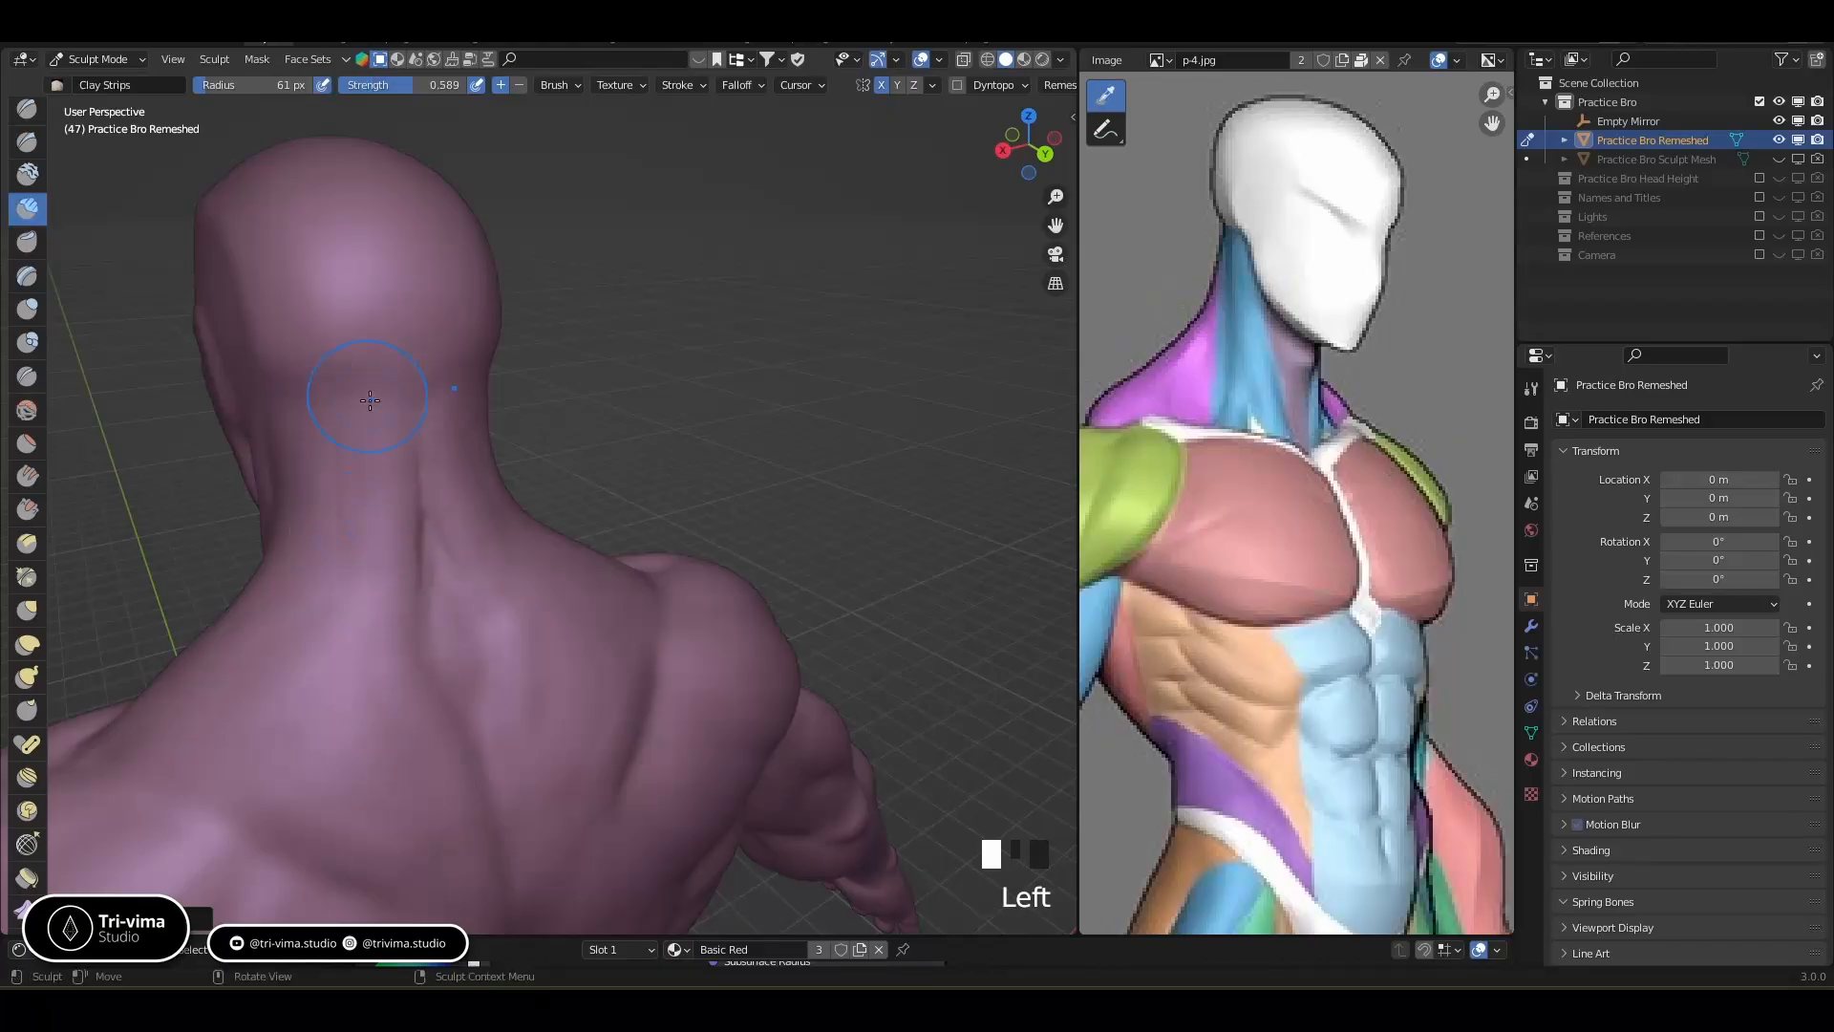
{"action": "left_click_drag", "start_coordinate": [396, 509], "coordinate": [389, 517]}
{"action": "mouse_move", "coordinate": [386, 521]}
{"action": "left_mouse_down", "text": "shift"}
{"action": "mouse_move", "coordinate": [382, 497]}
{"action": "mouse_move", "coordinate": [378, 525]}
{"action": "left_mouse_up", "text": "shift"}
{"action": "left_click_drag", "start_coordinate": [378, 526], "coordinate": [372, 487], "text": "shift"}
{"action": "mouse_move", "coordinate": [372, 487]}
{"action": "left_mouse_down", "text": "shift"}
{"action": "mouse_move", "coordinate": [354, 522]}
{"action": "mouse_move", "coordinate": [357, 460]}
{"action": "left_mouse_up", "text": "shift"}
{"action": "middle_click_drag", "start_coordinate": [356, 447], "coordinate": [421, 455]}
{"action": "mouse_move", "coordinate": [436, 573]}
{"action": "left_mouse_down", "text": "shift"}
{"action": "mouse_move", "coordinate": [442, 614]}
{"action": "mouse_move", "coordinate": [447, 546]}
{"action": "left_mouse_up", "text": "shift"}
Adjust the trapezius between neck and shoulder with Elastic Deform at a 61 px radius
{"action": "mouse_move", "coordinate": [446, 542]}
{"action": "middle_mouse_down", "text": "ctrl"}
{"action": "mouse_move", "coordinate": [519, 614]}
{"action": "mouse_move", "coordinate": [491, 621]}
{"action": "mouse_move", "coordinate": [627, 659]}
{"action": "mouse_move", "coordinate": [675, 634]}
{"action": "mouse_move", "coordinate": [593, 535]}
{"action": "mouse_move", "coordinate": [428, 571]}
{"action": "middle_mouse_up", "text": "ctrl"}
{"action": "middle_click_drag", "start_coordinate": [472, 470], "coordinate": [503, 570]}
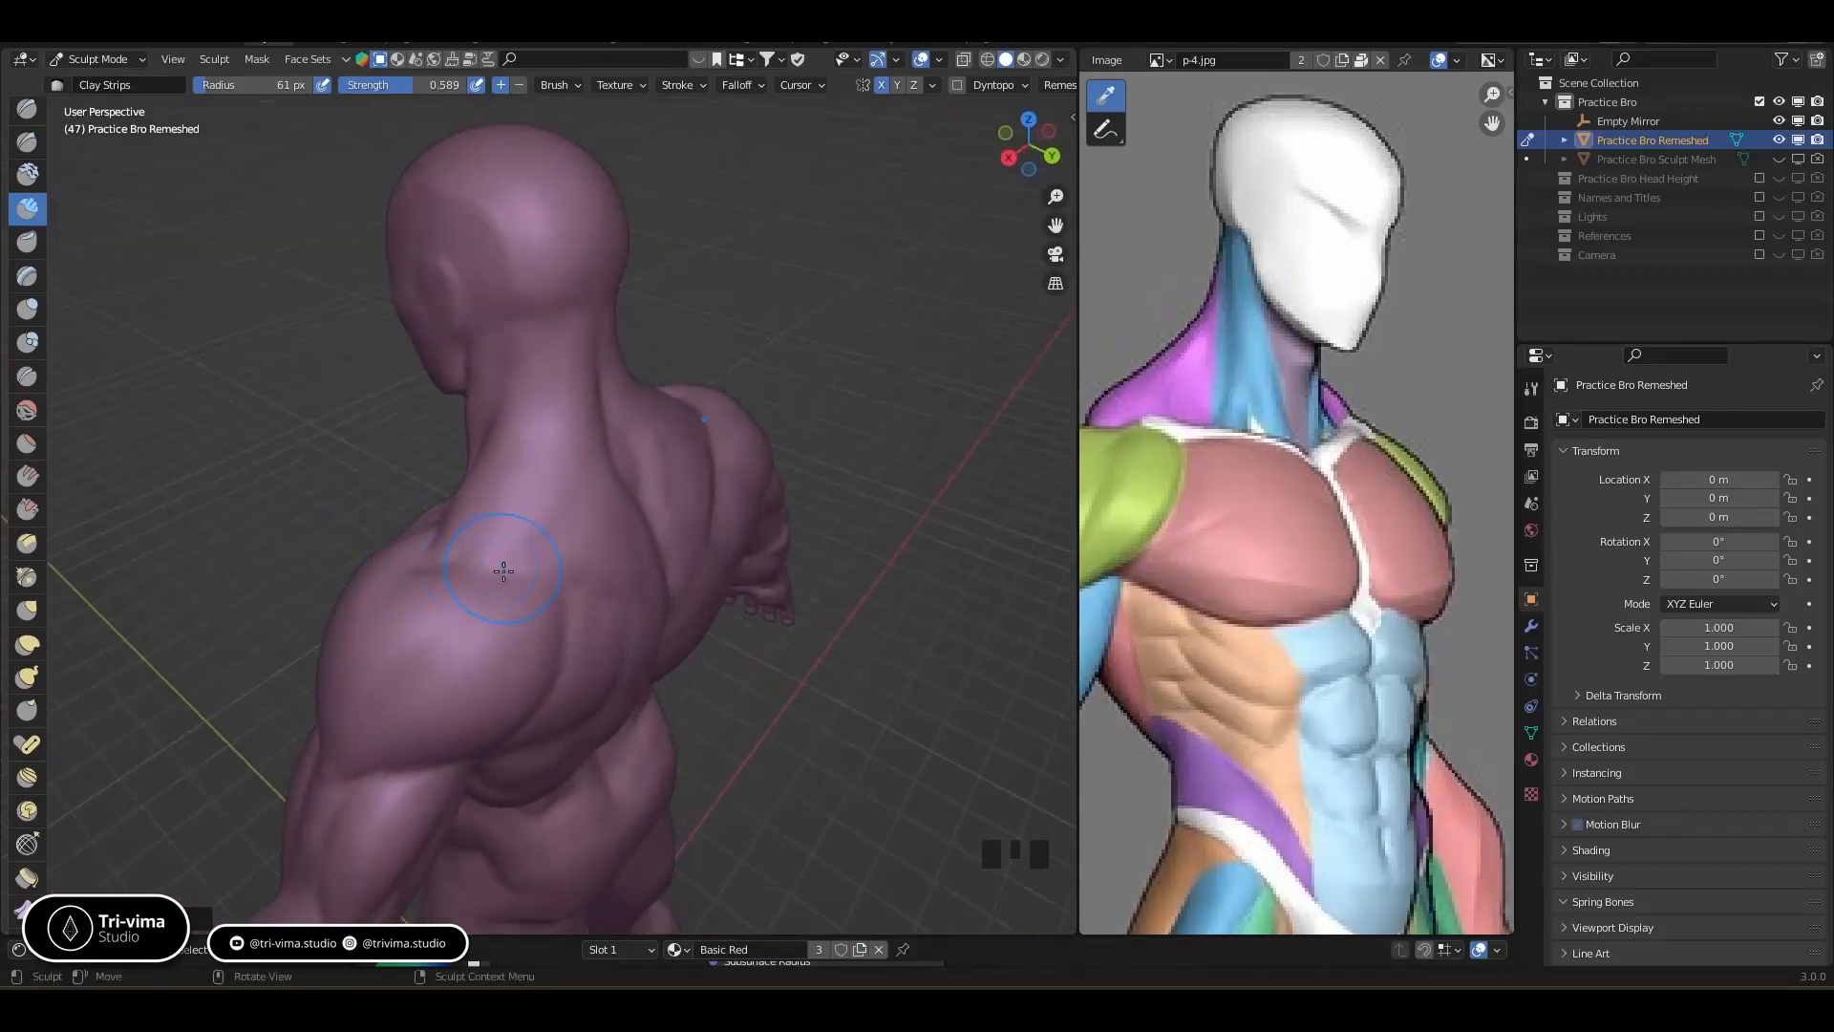
{"action": "left_click", "coordinate": [28, 646]}
{"action": "middle_click_drag", "start_coordinate": [569, 506], "coordinate": [553, 538], "text": "ctrl"}
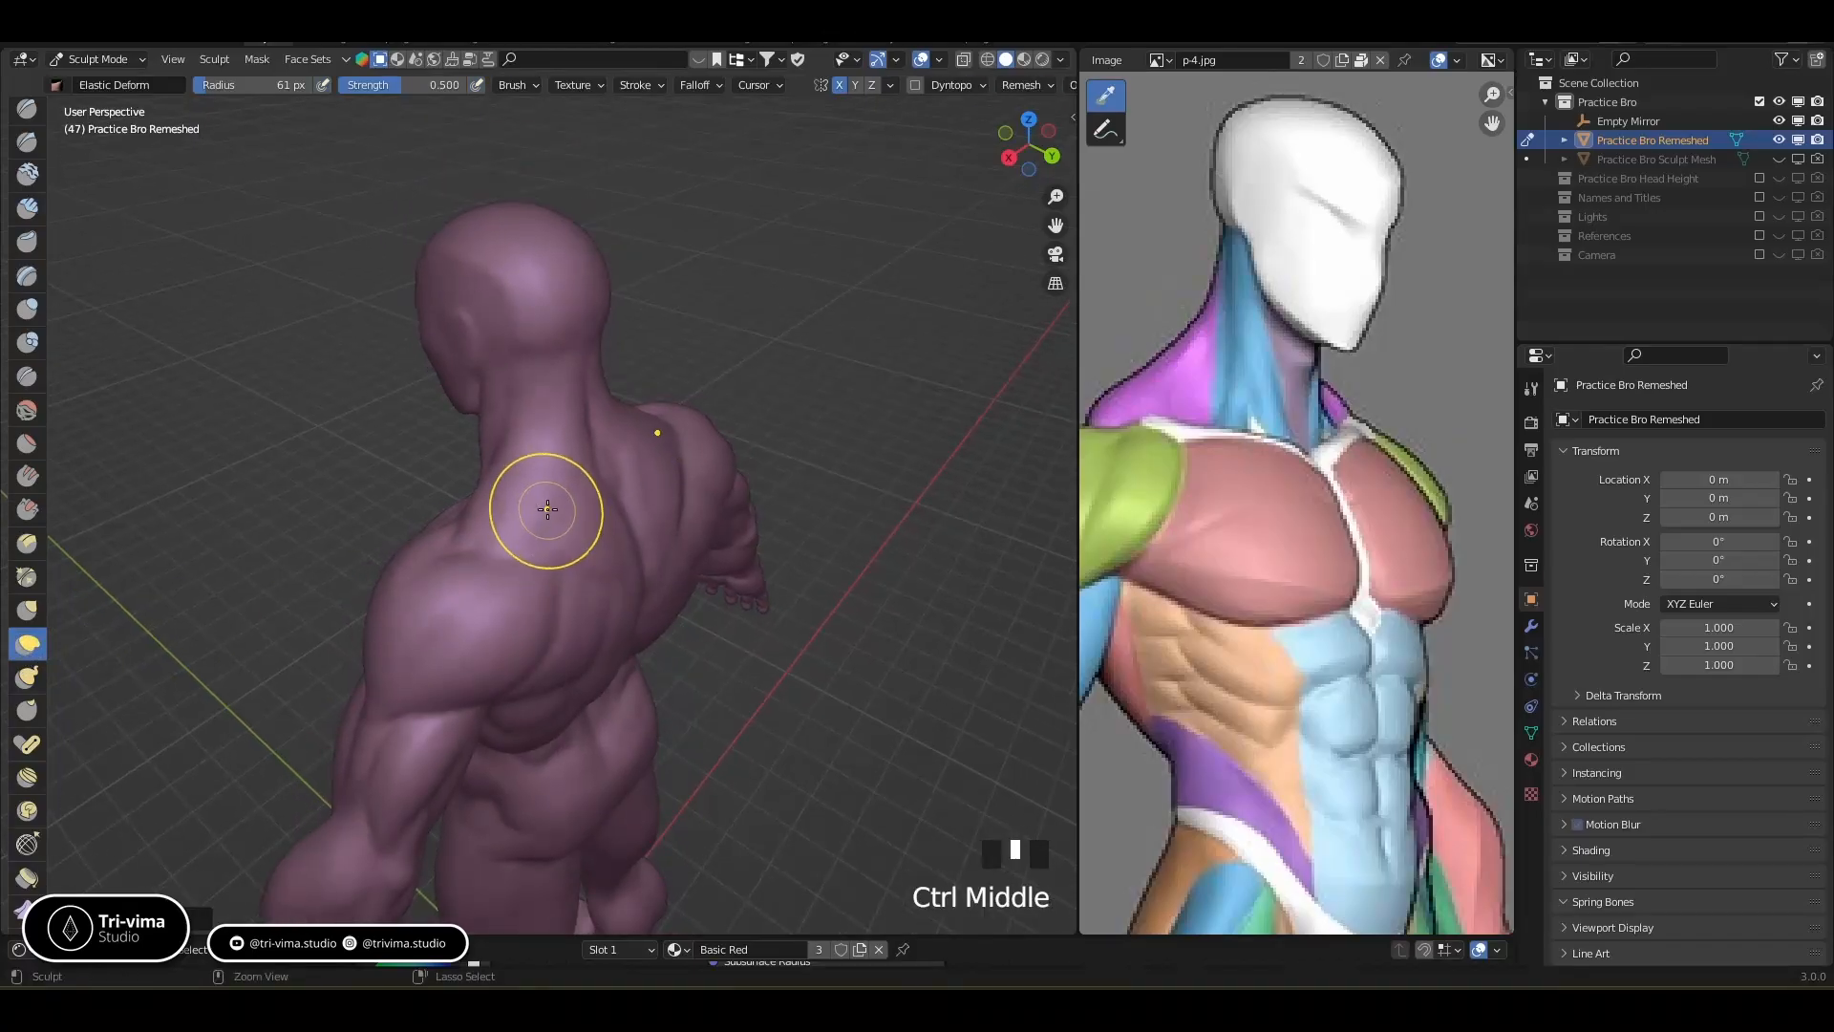
{"action": "left_click_drag", "start_coordinate": [548, 509], "coordinate": [559, 506], "text": "ctrl"}
{"action": "left_click", "coordinate": [565, 529], "text": "ctrl"}
Adjust the shoulder blade and side of the upper back with Elastic Deform at a 112 px radius
{"action": "mouse_move", "coordinate": [573, 525]}
{"action": "middle_mouse_down"}
{"action": "mouse_move", "coordinate": [651, 440]}
{"action": "mouse_move", "coordinate": [642, 468]}
{"action": "middle_mouse_up"}
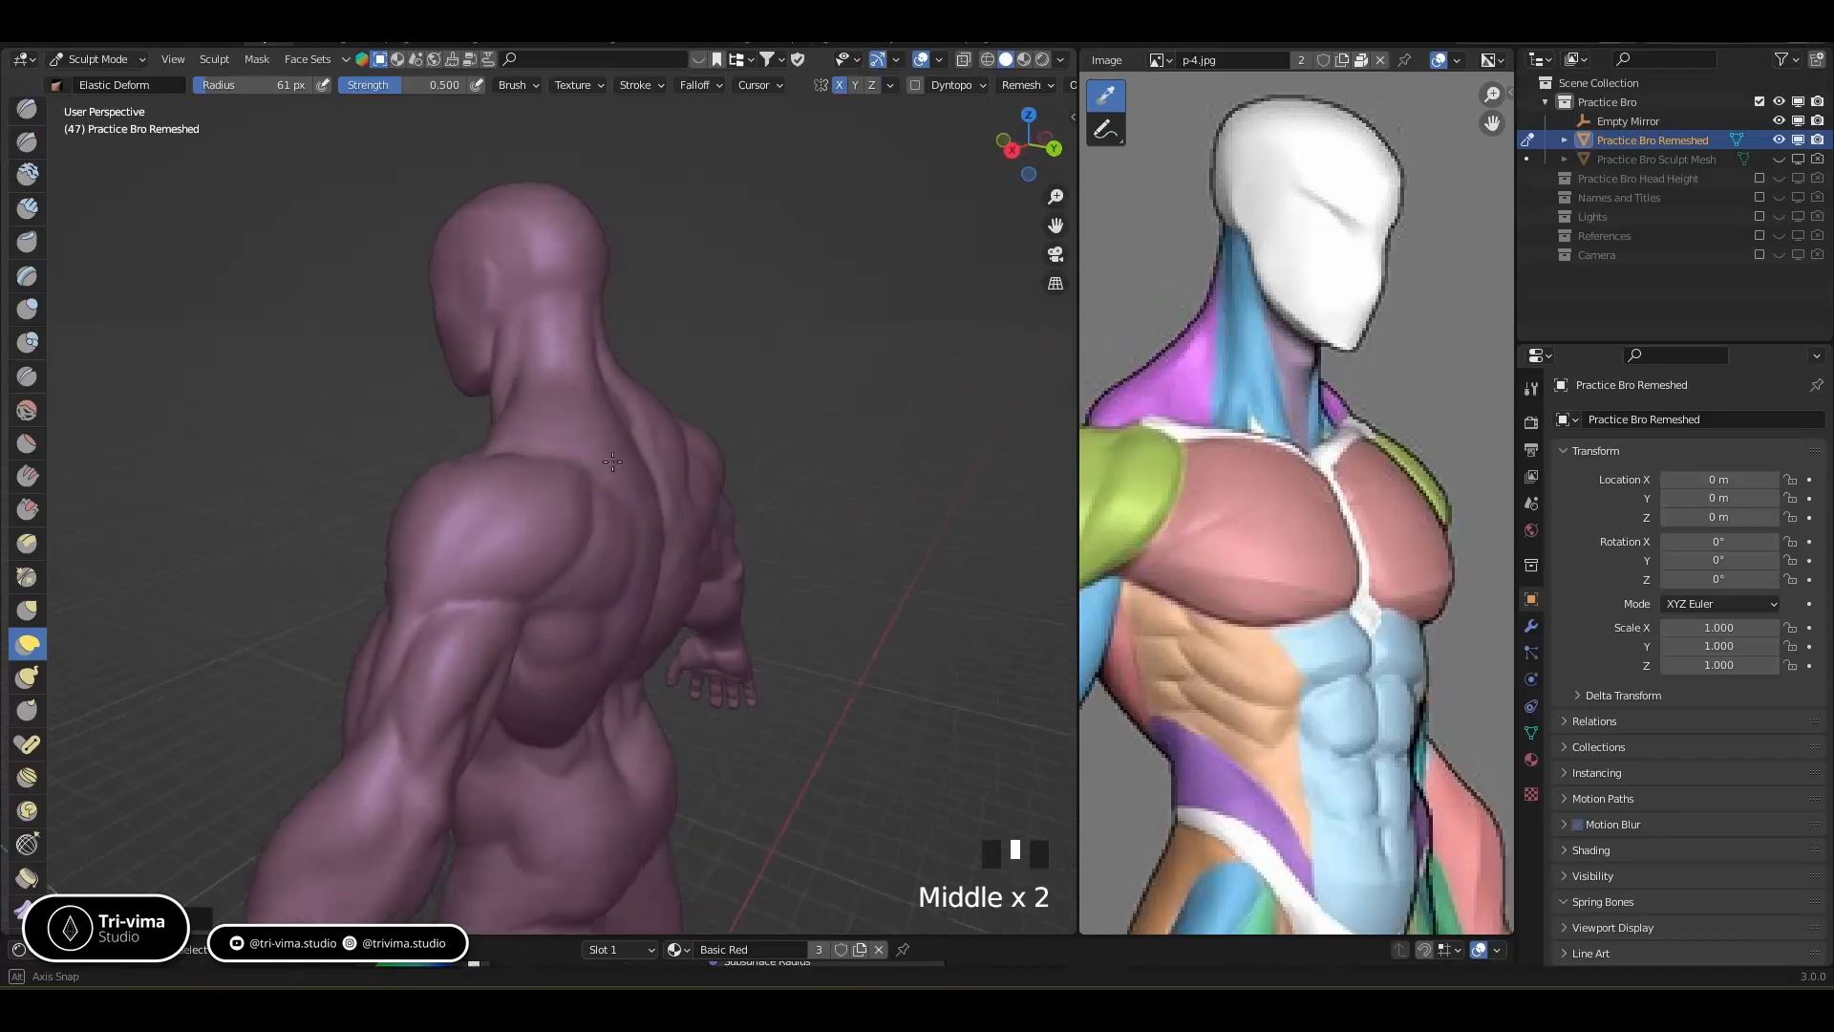
{"action": "key", "text": "bracketright"}
{"action": "key", "text": "bracketright"}
{"action": "key", "text": "bracketright"}
{"action": "key", "text": "bracketright"}
{"action": "key", "text": "bracketright"}
{"action": "key", "text": "bracketright"}
{"action": "key", "text": "bracketright"}
{"action": "key", "text": "bracketright"}
{"action": "key", "text": "bracketright"}
{"action": "key", "text": "bracketright"}
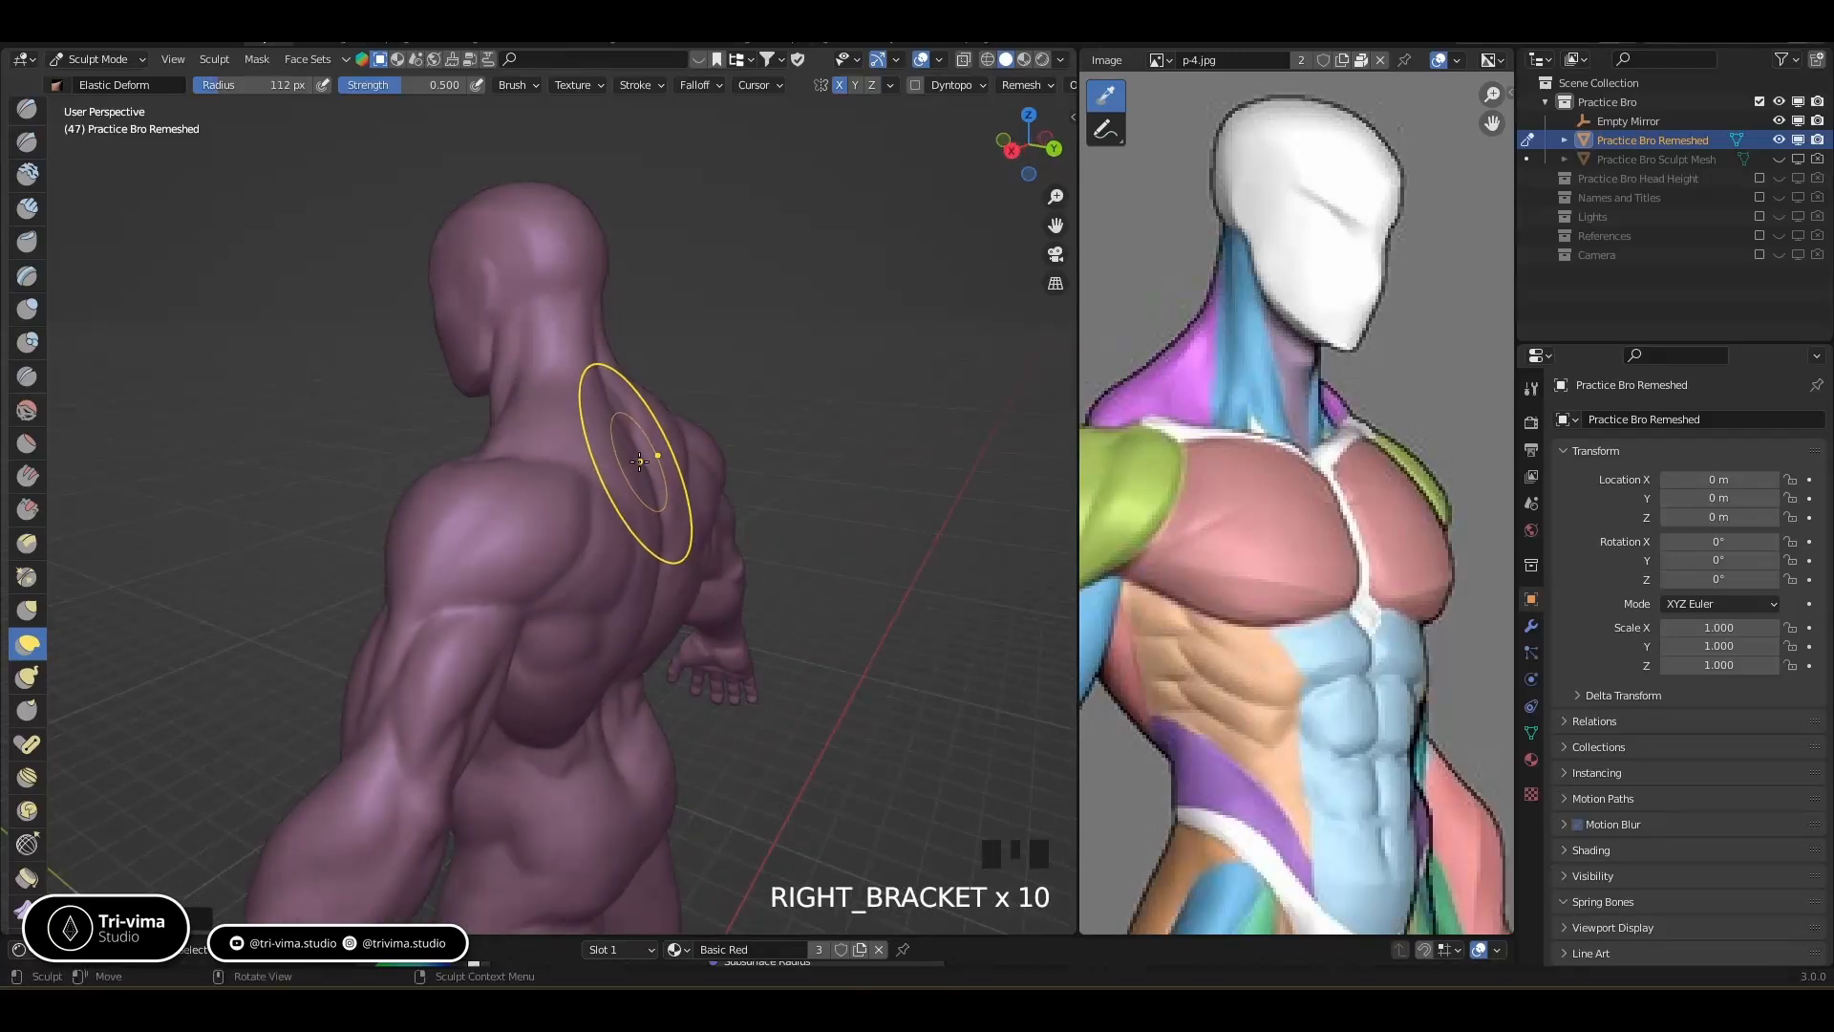
{"action": "left_click_drag", "start_coordinate": [639, 461], "coordinate": [643, 469], "text": "ctrl"}
{"action": "left_click_drag", "start_coordinate": [622, 576], "coordinate": [618, 568], "text": "ctrl"}
Reshape the chest and torso contours with Elastic Deform strokes from the side and front
{"action": "middle_click_drag", "start_coordinate": [615, 556], "coordinate": [748, 515]}
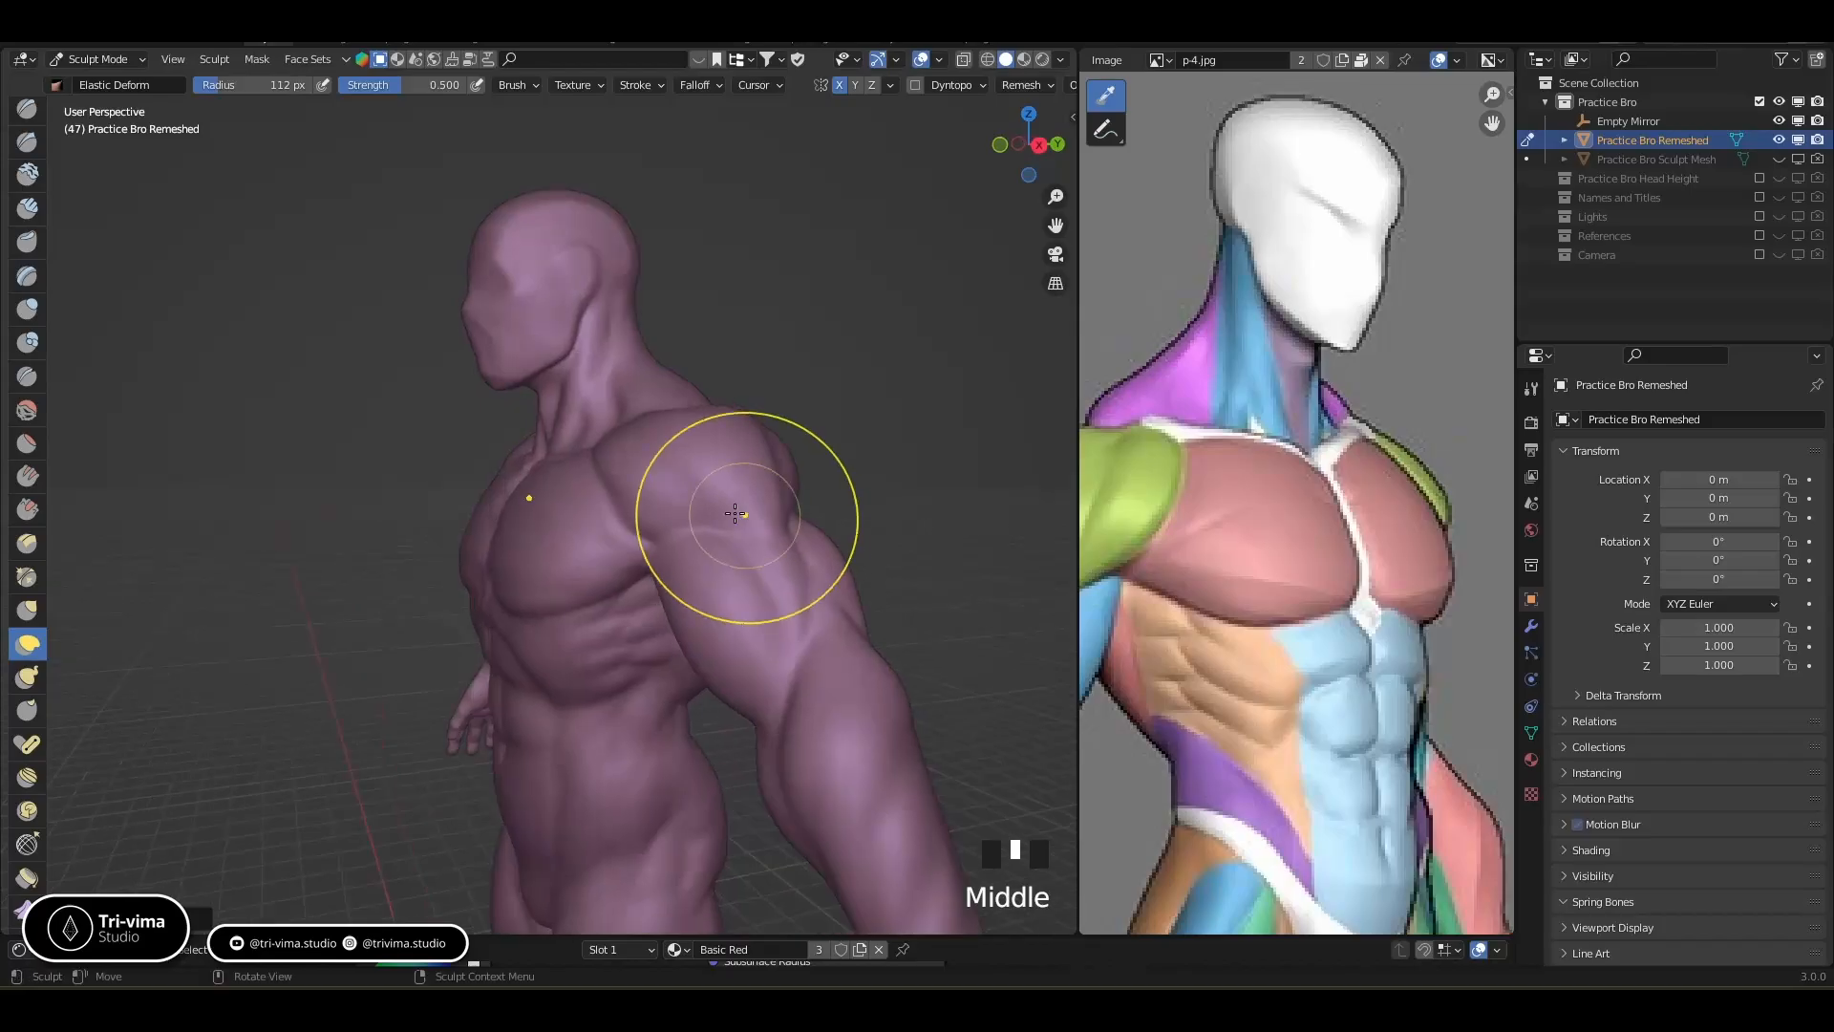
{"action": "left_click_drag", "start_coordinate": [508, 575], "coordinate": [504, 577], "text": "ctrl"}
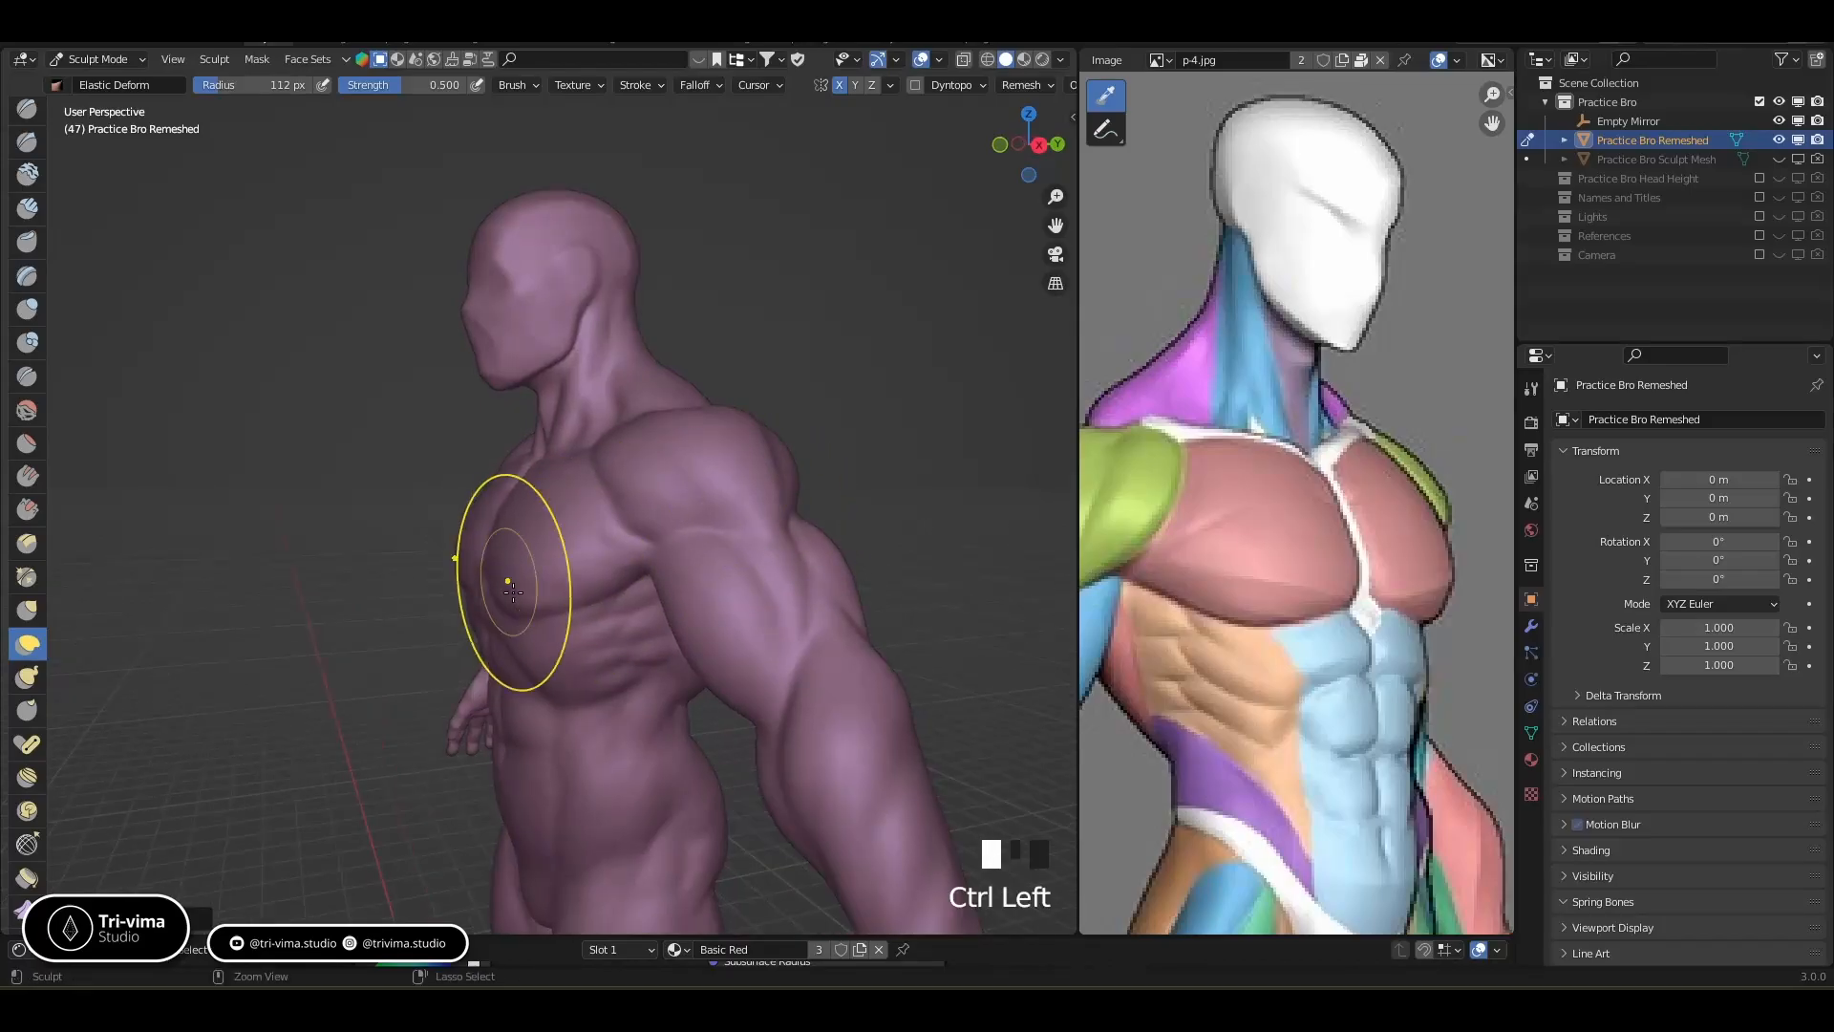
{"action": "mouse_move", "coordinate": [524, 745]}
{"action": "middle_mouse_down"}
{"action": "mouse_move", "coordinate": [548, 716]}
{"action": "mouse_move", "coordinate": [508, 812]}
{"action": "middle_mouse_up"}
{"action": "left_click_drag", "start_coordinate": [509, 812], "coordinate": [553, 697], "text": "ctrl"}
{"action": "middle_click_drag", "start_coordinate": [553, 696], "coordinate": [717, 594]}
{"action": "left_click_drag", "start_coordinate": [736, 573], "coordinate": [742, 575], "text": "ctrl"}
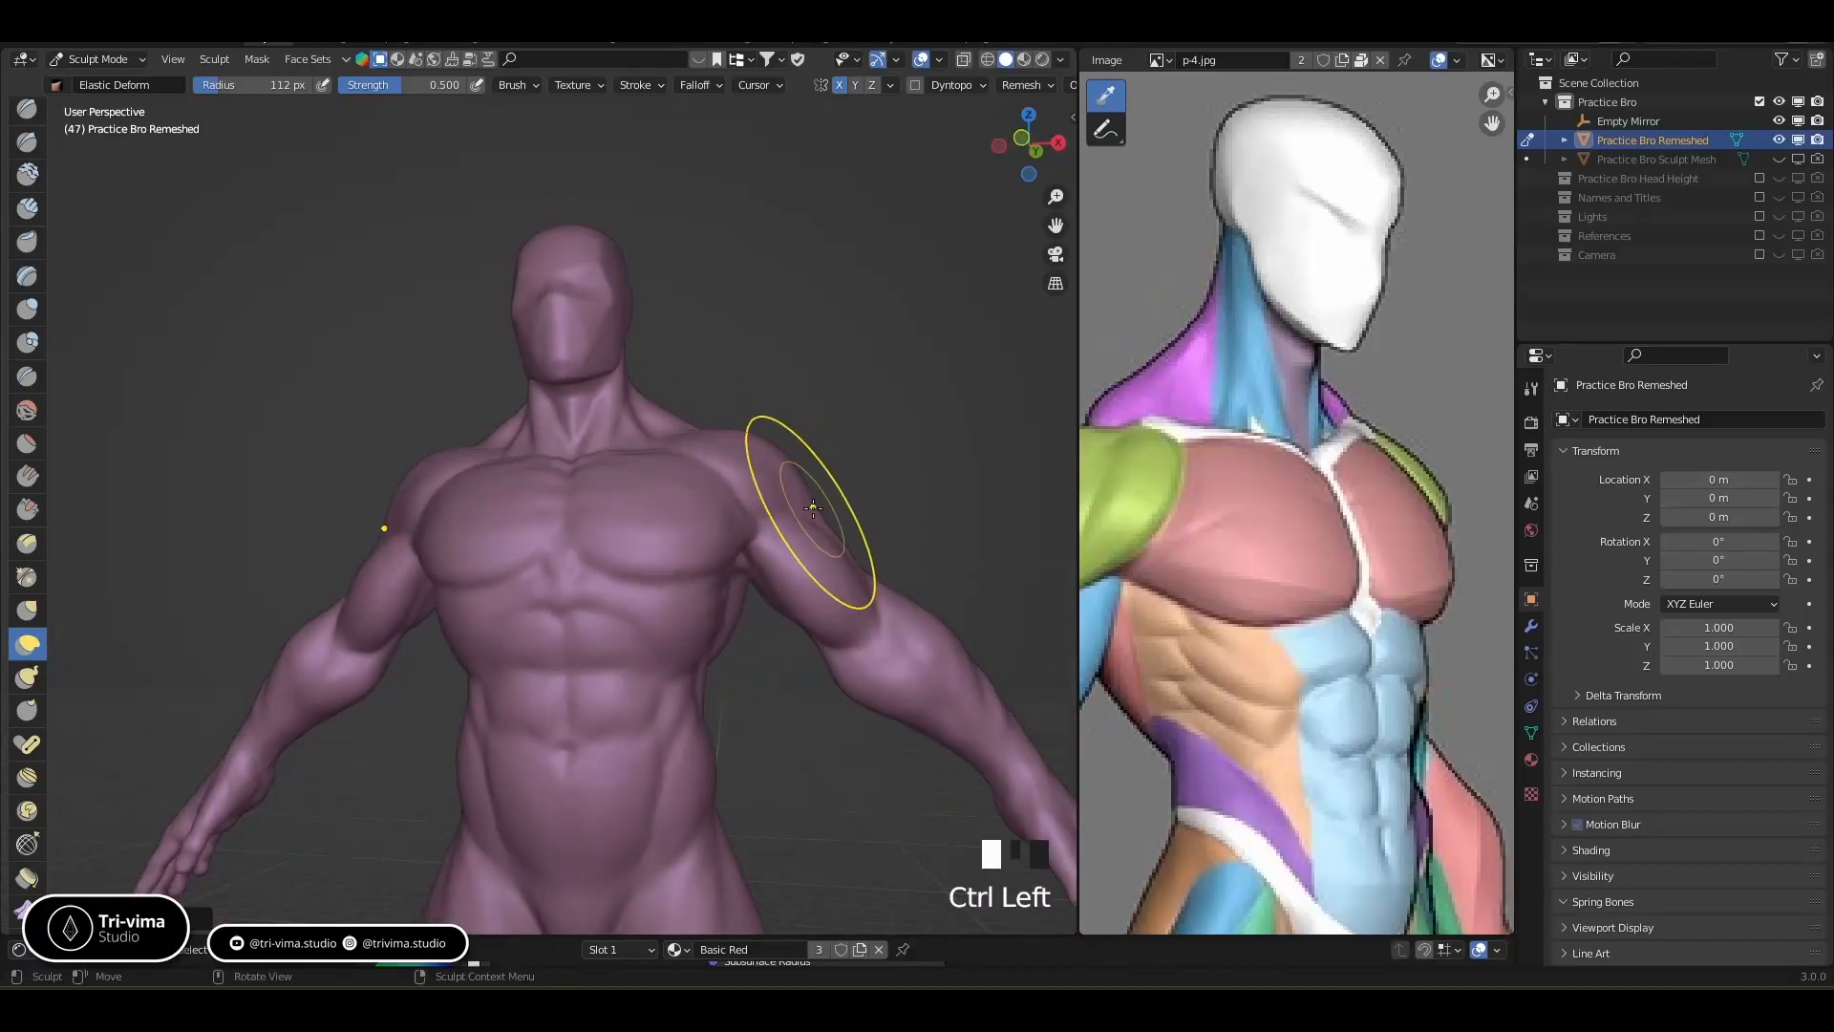
Refine the outer contour of the upper arm and the elbow area with Elastic Deform at a 51 px radius
{"action": "key", "text": "bracketleft"}
{"action": "key", "text": "bracketleft"}
{"action": "key", "text": "bracketleft"}
{"action": "key", "text": "bracketleft"}
{"action": "key", "text": "bracketleft"}
{"action": "key", "text": "bracketleft"}
{"action": "key", "text": "bracketleft"}
{"action": "key", "text": "bracketleft"}
{"action": "key", "text": "bracketleft"}
{"action": "key", "text": "bracketleft"}
{"action": "left_click_drag", "start_coordinate": [817, 511], "coordinate": [809, 497]}
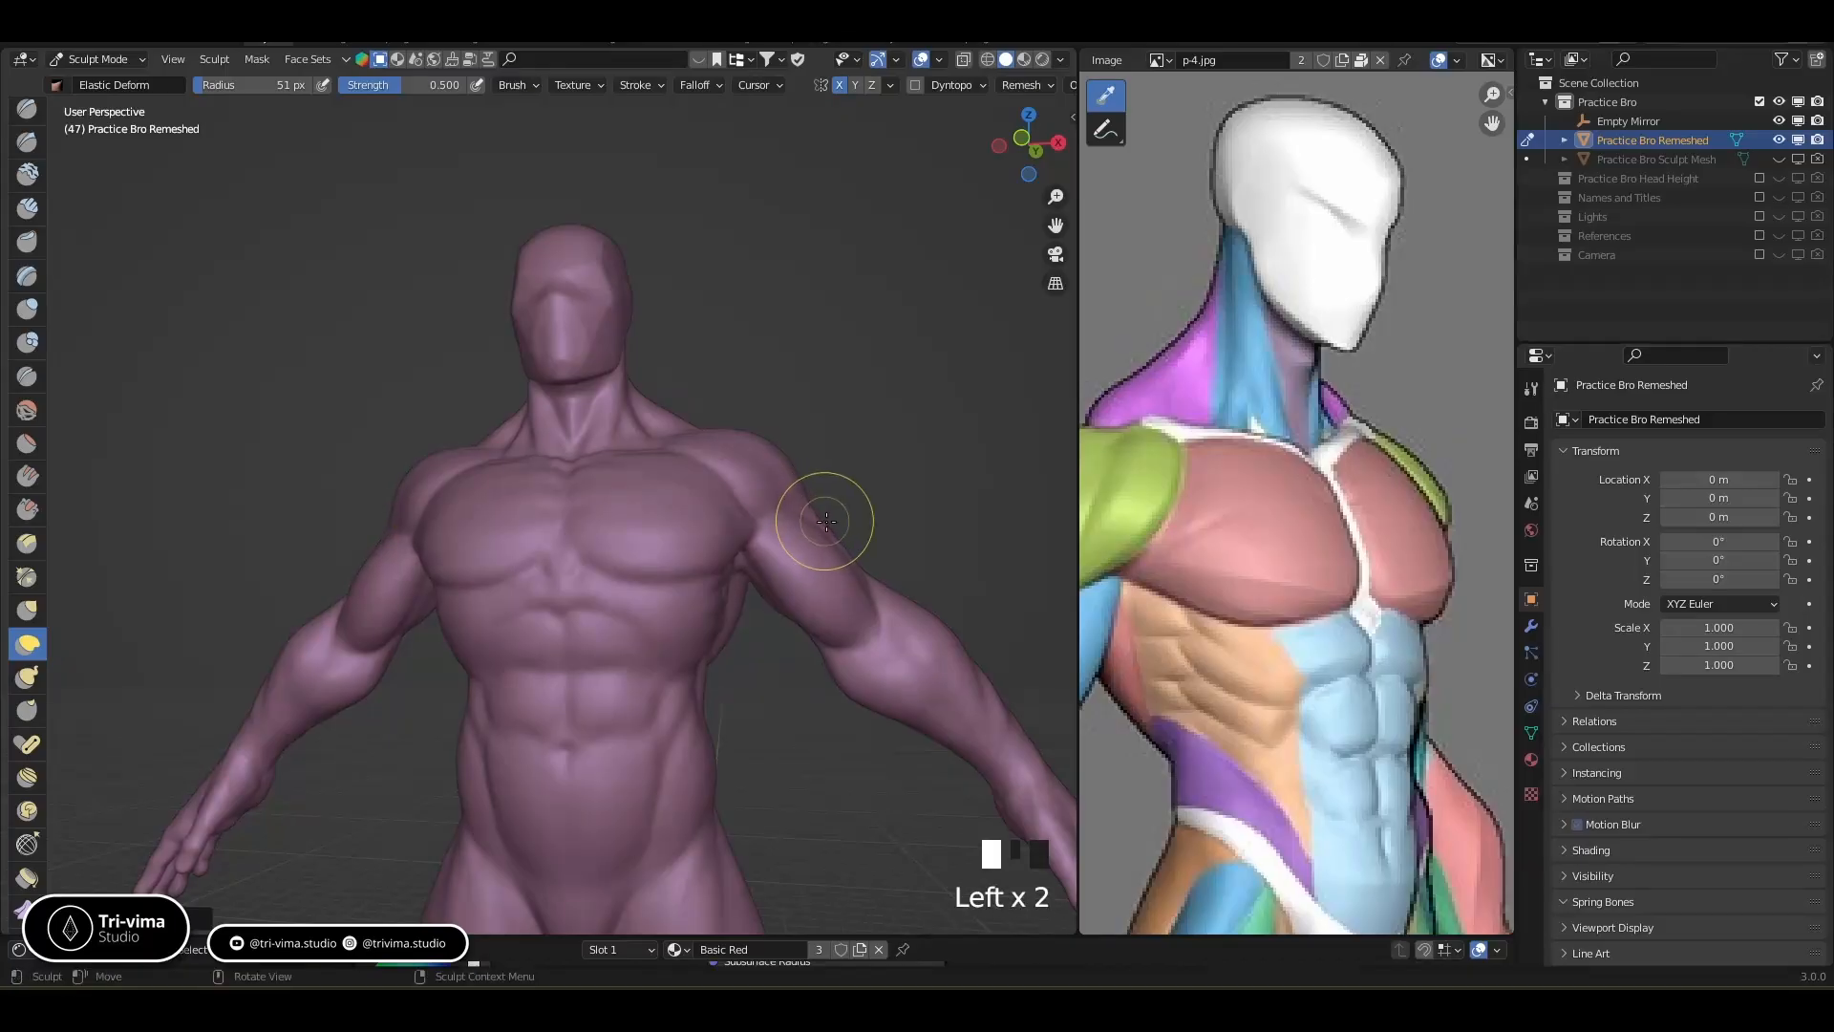
{"action": "middle_click_drag", "start_coordinate": [812, 654], "coordinate": [791, 635]}
{"action": "left_click_drag", "start_coordinate": [791, 634], "coordinate": [778, 615]}
Adjust the waist and hip contour with Elastic Deform at a 92 px radius, and smooth the middle of the back
{"action": "mouse_move", "coordinate": [778, 615]}
{"action": "middle_mouse_down", "text": "ctrl"}
{"action": "mouse_move", "coordinate": [757, 663]}
{"action": "mouse_move", "coordinate": [689, 715]}
{"action": "mouse_move", "coordinate": [528, 729]}
{"action": "mouse_move", "coordinate": [674, 753]}
{"action": "middle_mouse_up", "text": "ctrl"}
{"action": "key", "text": "bracketright"}
{"action": "key", "text": "bracketright"}
{"action": "key", "text": "bracketright"}
{"action": "key", "text": "bracketright"}
{"action": "key", "text": "bracketright"}
{"action": "key", "text": "bracketright"}
{"action": "key", "text": "bracketright"}
{"action": "key", "text": "bracketright"}
{"action": "key", "text": "bracketright"}
{"action": "key", "text": "bracketright"}
{"action": "mouse_move", "coordinate": [652, 726]}
{"action": "left_mouse_down"}
{"action": "mouse_move", "coordinate": [672, 717]}
{"action": "mouse_move", "coordinate": [621, 743]}
{"action": "left_mouse_up"}
{"action": "mouse_move", "coordinate": [621, 743]}
{"action": "middle_mouse_down"}
{"action": "mouse_move", "coordinate": [339, 657]}
{"action": "mouse_move", "coordinate": [593, 626]}
{"action": "middle_mouse_up"}
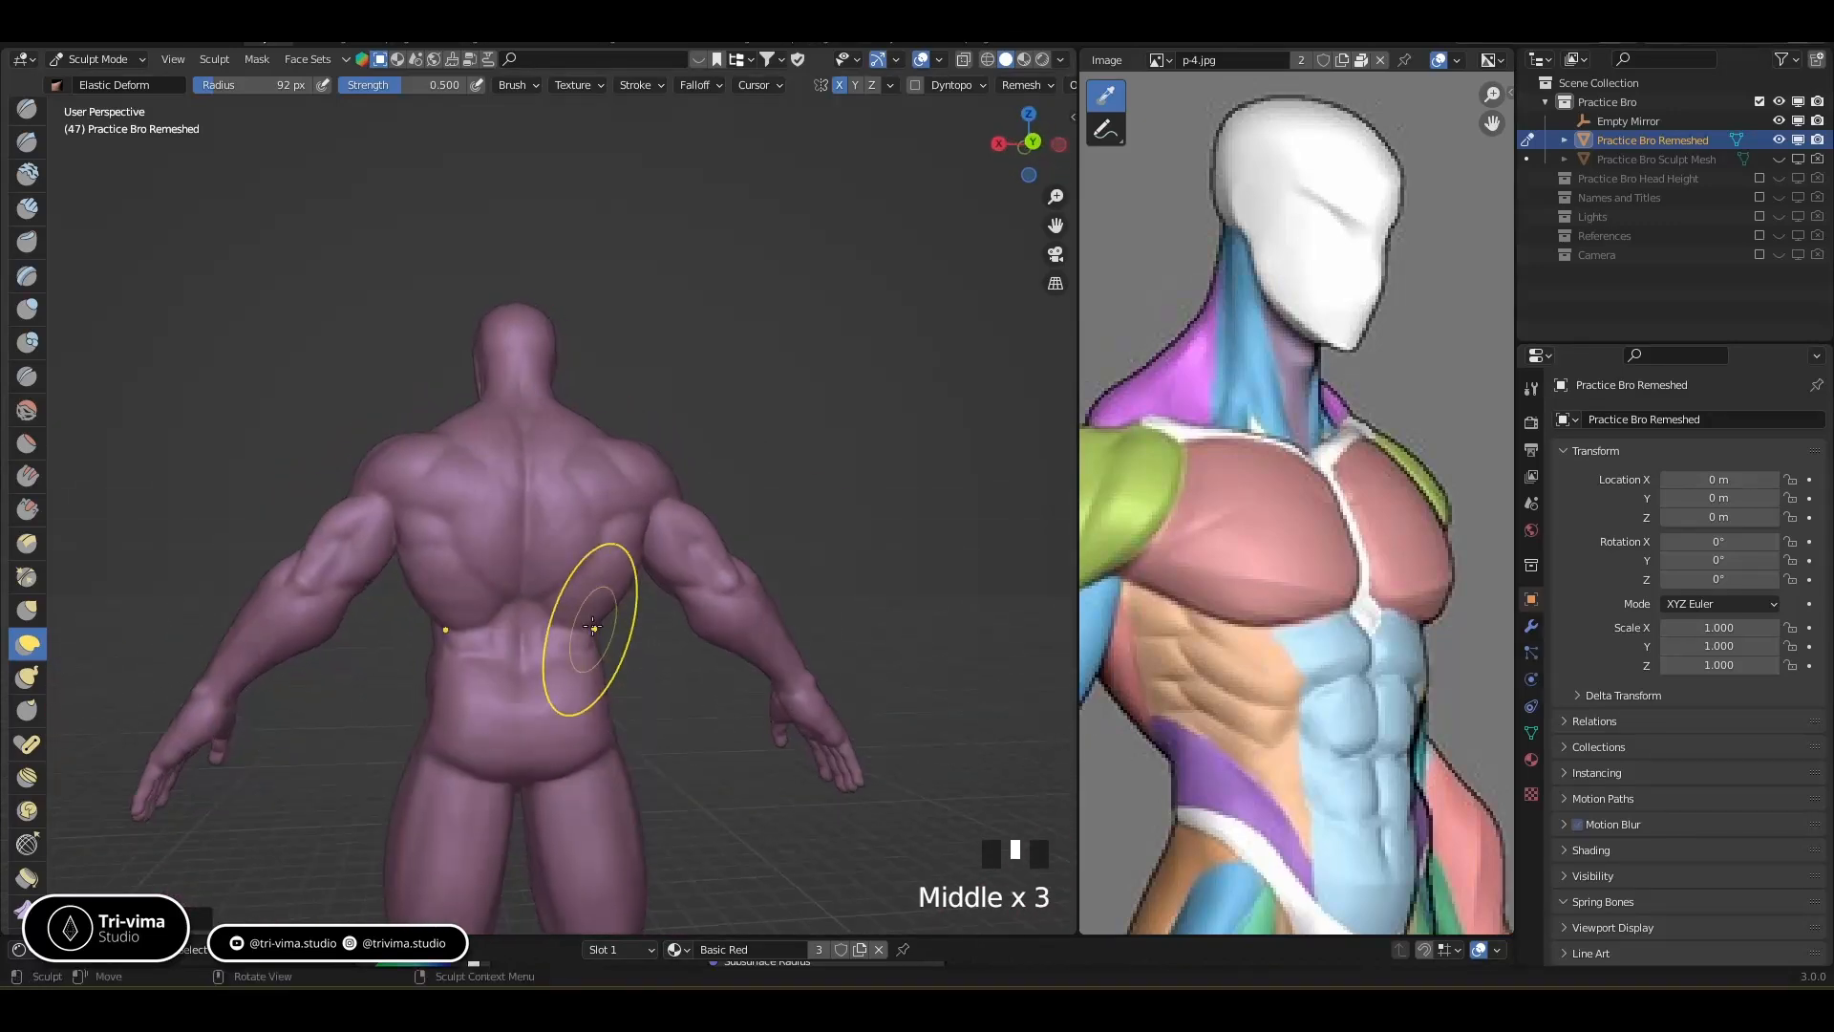
{"action": "left_click_drag", "start_coordinate": [554, 531], "coordinate": [497, 602], "text": "shift"}
Shape and smooth the top of the foot and the toe area with the Draw brush at a 58 px radius
{"action": "mouse_move", "coordinate": [430, 612]}
{"action": "middle_mouse_down"}
{"action": "mouse_move", "coordinate": [507, 649]}
{"action": "mouse_move", "coordinate": [668, 659]}
{"action": "mouse_move", "coordinate": [735, 637]}
{"action": "mouse_move", "coordinate": [777, 675]}
{"action": "mouse_move", "coordinate": [768, 403]}
{"action": "middle_mouse_up"}
{"action": "middle_click_drag", "start_coordinate": [774, 497], "coordinate": [32, 325]}
{"action": "left_click", "coordinate": [27, 108]}
{"action": "mouse_move", "coordinate": [726, 726]}
{"action": "middle_mouse_down"}
{"action": "mouse_move", "coordinate": [781, 622]}
{"action": "mouse_move", "coordinate": [609, 639]}
{"action": "middle_mouse_up"}
{"action": "key", "text": "bracketleft"}
{"action": "key", "text": "bracketleft"}
{"action": "key", "text": "bracketleft"}
{"action": "key", "text": "bracketleft"}
{"action": "key", "text": "bracketleft"}
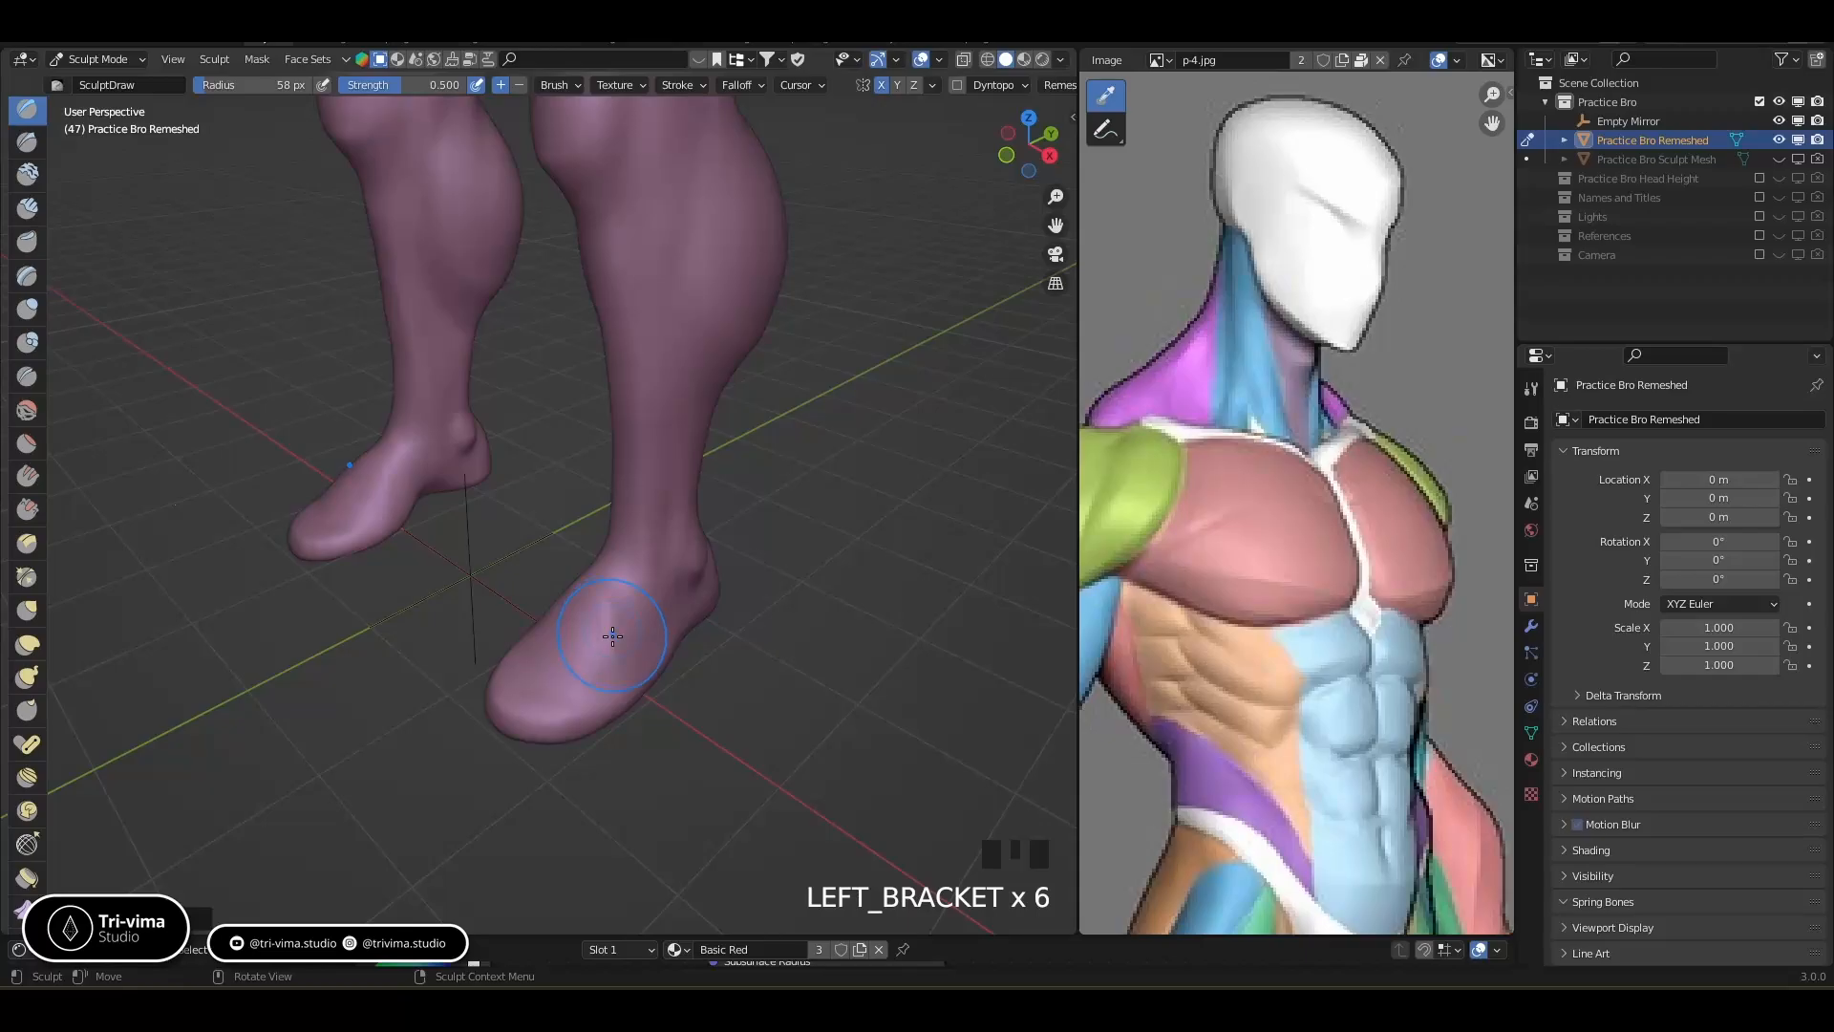
{"action": "left_click_drag", "start_coordinate": [602, 627], "coordinate": [573, 634], "text": "shift"}
{"action": "middle_click_drag", "start_coordinate": [573, 634], "coordinate": [583, 666]}
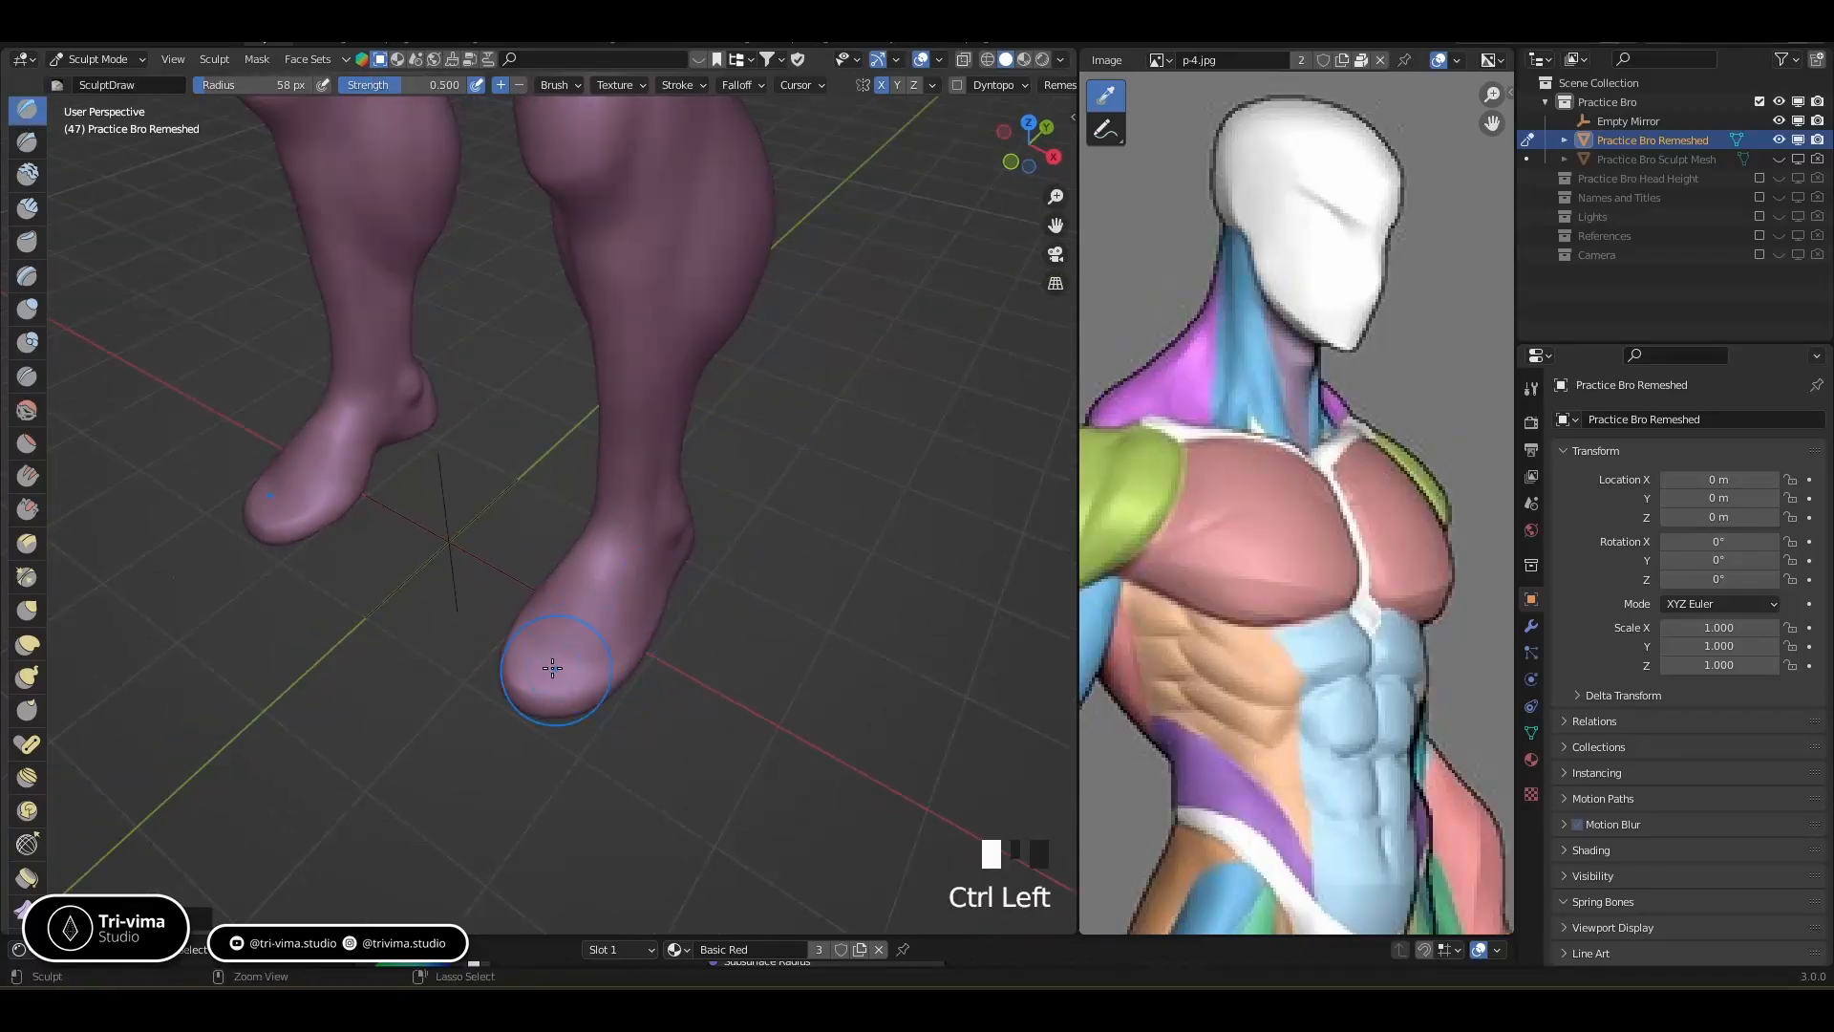
{"action": "mouse_move", "coordinate": [573, 662]}
{"action": "middle_mouse_down"}
{"action": "mouse_move", "coordinate": [496, 659]}
{"action": "mouse_move", "coordinate": [594, 675]}
{"action": "mouse_move", "coordinate": [631, 628]}
{"action": "middle_mouse_up"}
{"action": "left_click_drag", "start_coordinate": [631, 627], "coordinate": [625, 621], "text": "shift"}
{"action": "middle_click_drag", "start_coordinate": [625, 621], "coordinate": [690, 652]}
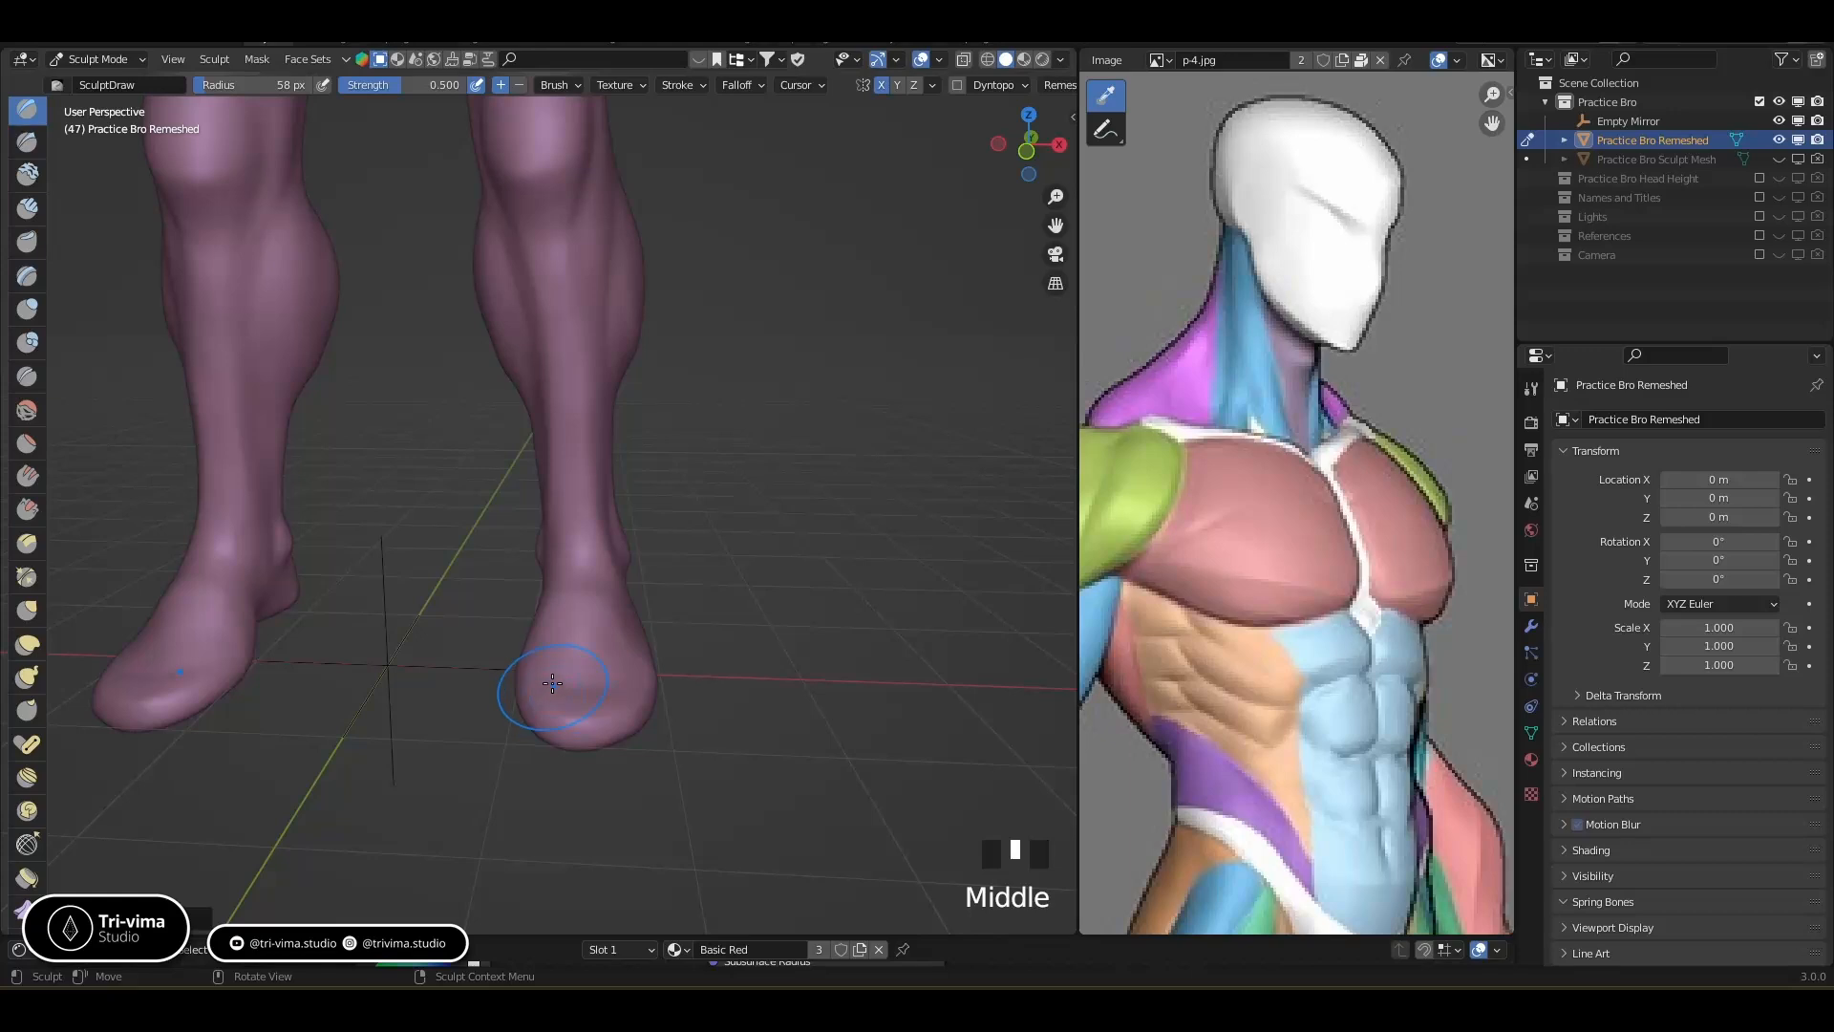
Build up the instep and inner side of the foot with Draw strokes
{"action": "left_click_drag", "start_coordinate": [552, 675], "coordinate": [578, 633]}
{"action": "mouse_move", "coordinate": [578, 632]}
{"action": "middle_mouse_down"}
{"action": "mouse_move", "coordinate": [643, 685]}
{"action": "mouse_move", "coordinate": [599, 630]}
{"action": "mouse_move", "coordinate": [633, 634]}
{"action": "mouse_move", "coordinate": [615, 627]}
{"action": "mouse_move", "coordinate": [789, 545]}
{"action": "mouse_move", "coordinate": [559, 649]}
{"action": "middle_mouse_up"}
{"action": "left_click_drag", "start_coordinate": [487, 630], "coordinate": [507, 661]}
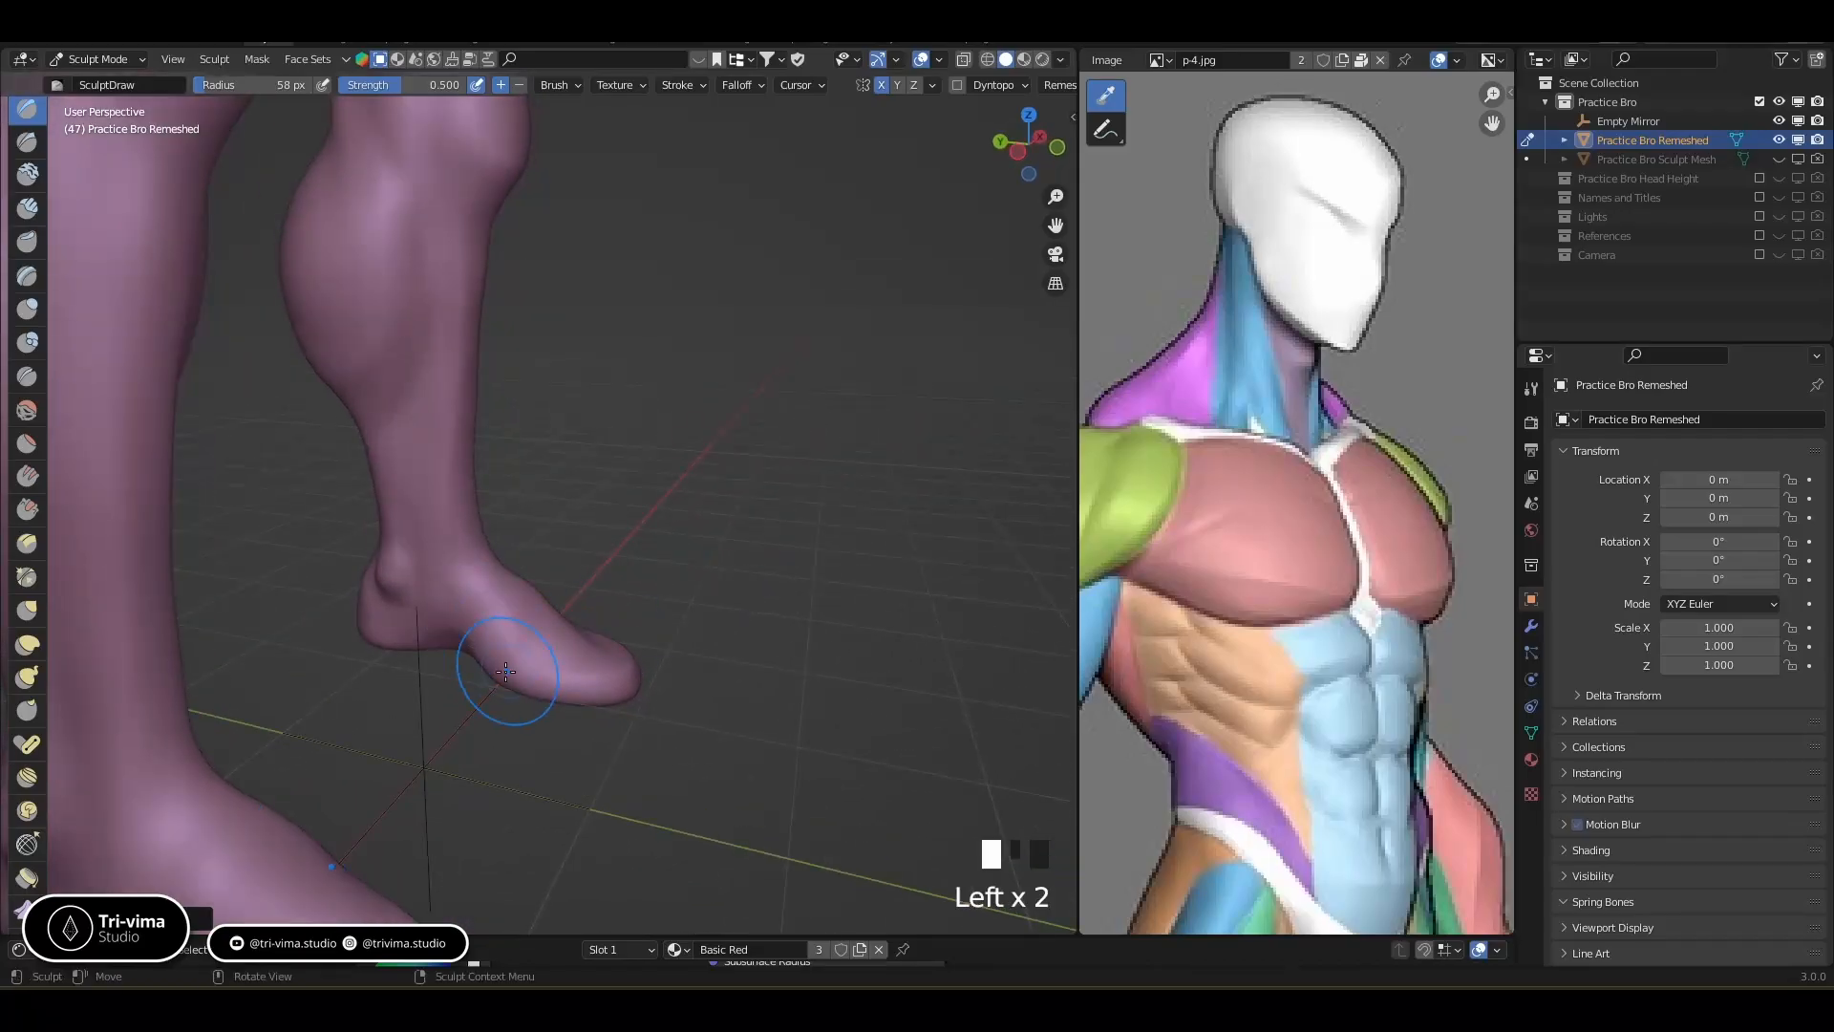
{"action": "middle_click_drag", "start_coordinate": [508, 661], "coordinate": [415, 659]}
{"action": "left_click_drag", "start_coordinate": [524, 630], "coordinate": [537, 674]}
{"action": "left_click_drag", "start_coordinate": [524, 644], "coordinate": [534, 673]}
{"action": "middle_click_drag", "start_coordinate": [534, 674], "coordinate": [458, 692]}
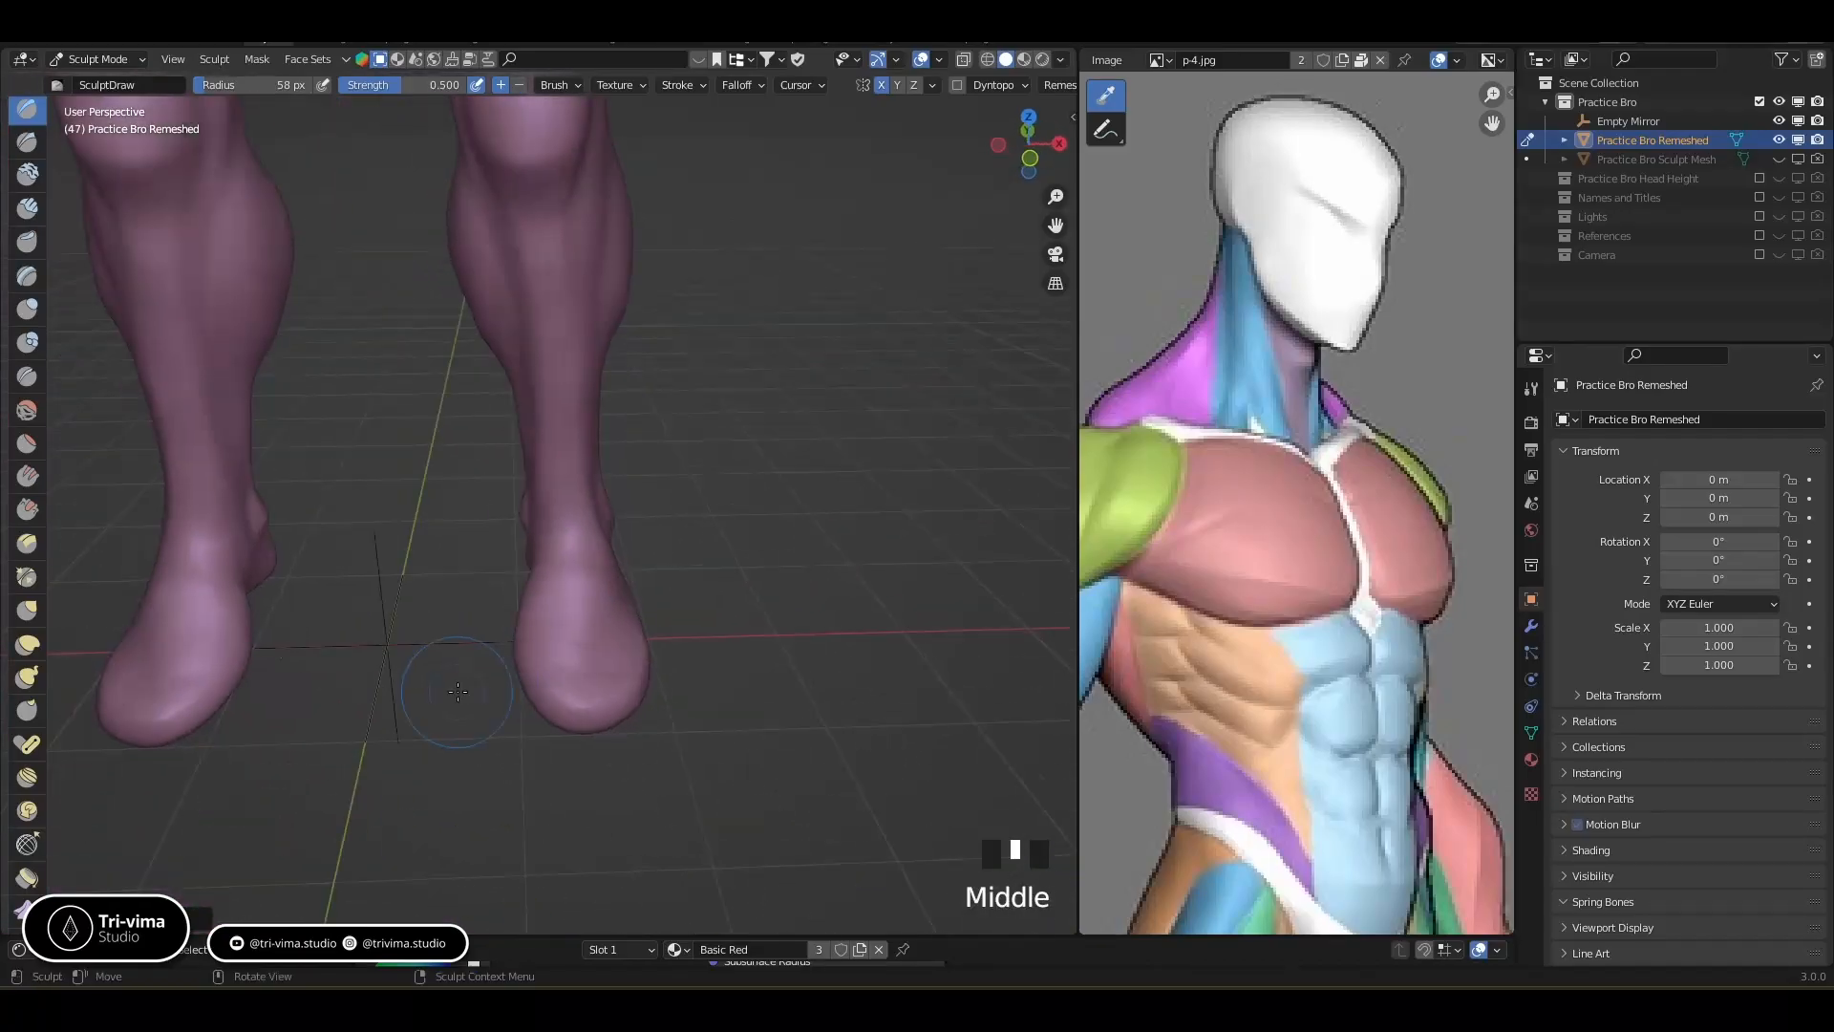
Add volume at the ball of the foot on the big-toe side with the Draw brush
{"action": "left_click_drag", "start_coordinate": [532, 667], "coordinate": [537, 680]}
{"action": "mouse_move", "coordinate": [538, 690]}
{"action": "middle_mouse_down"}
{"action": "mouse_move", "coordinate": [573, 643]}
{"action": "mouse_move", "coordinate": [527, 682]}
{"action": "middle_mouse_up"}
{"action": "left_click_drag", "start_coordinate": [528, 682], "coordinate": [530, 685]}
{"action": "middle_click_drag", "start_coordinate": [513, 684], "coordinate": [558, 672]}
{"action": "left_click", "coordinate": [532, 676]}
{"action": "left_click_drag", "start_coordinate": [557, 672], "coordinate": [573, 661]}
{"action": "mouse_move", "coordinate": [575, 662]}
{"action": "middle_mouse_down"}
{"action": "mouse_move", "coordinate": [614, 688]}
{"action": "mouse_move", "coordinate": [569, 686]}
{"action": "mouse_move", "coordinate": [663, 678]}
{"action": "mouse_move", "coordinate": [665, 611]}
{"action": "middle_mouse_up"}
Carve the top of the foot slightly and smooth the front of the ankle where it meets the shin
{"action": "mouse_move", "coordinate": [573, 638]}
{"action": "left_mouse_down", "text": "ctrl"}
{"action": "mouse_move", "coordinate": [558, 659]}
{"action": "mouse_move", "coordinate": [556, 644]}
{"action": "left_mouse_up", "text": "ctrl"}
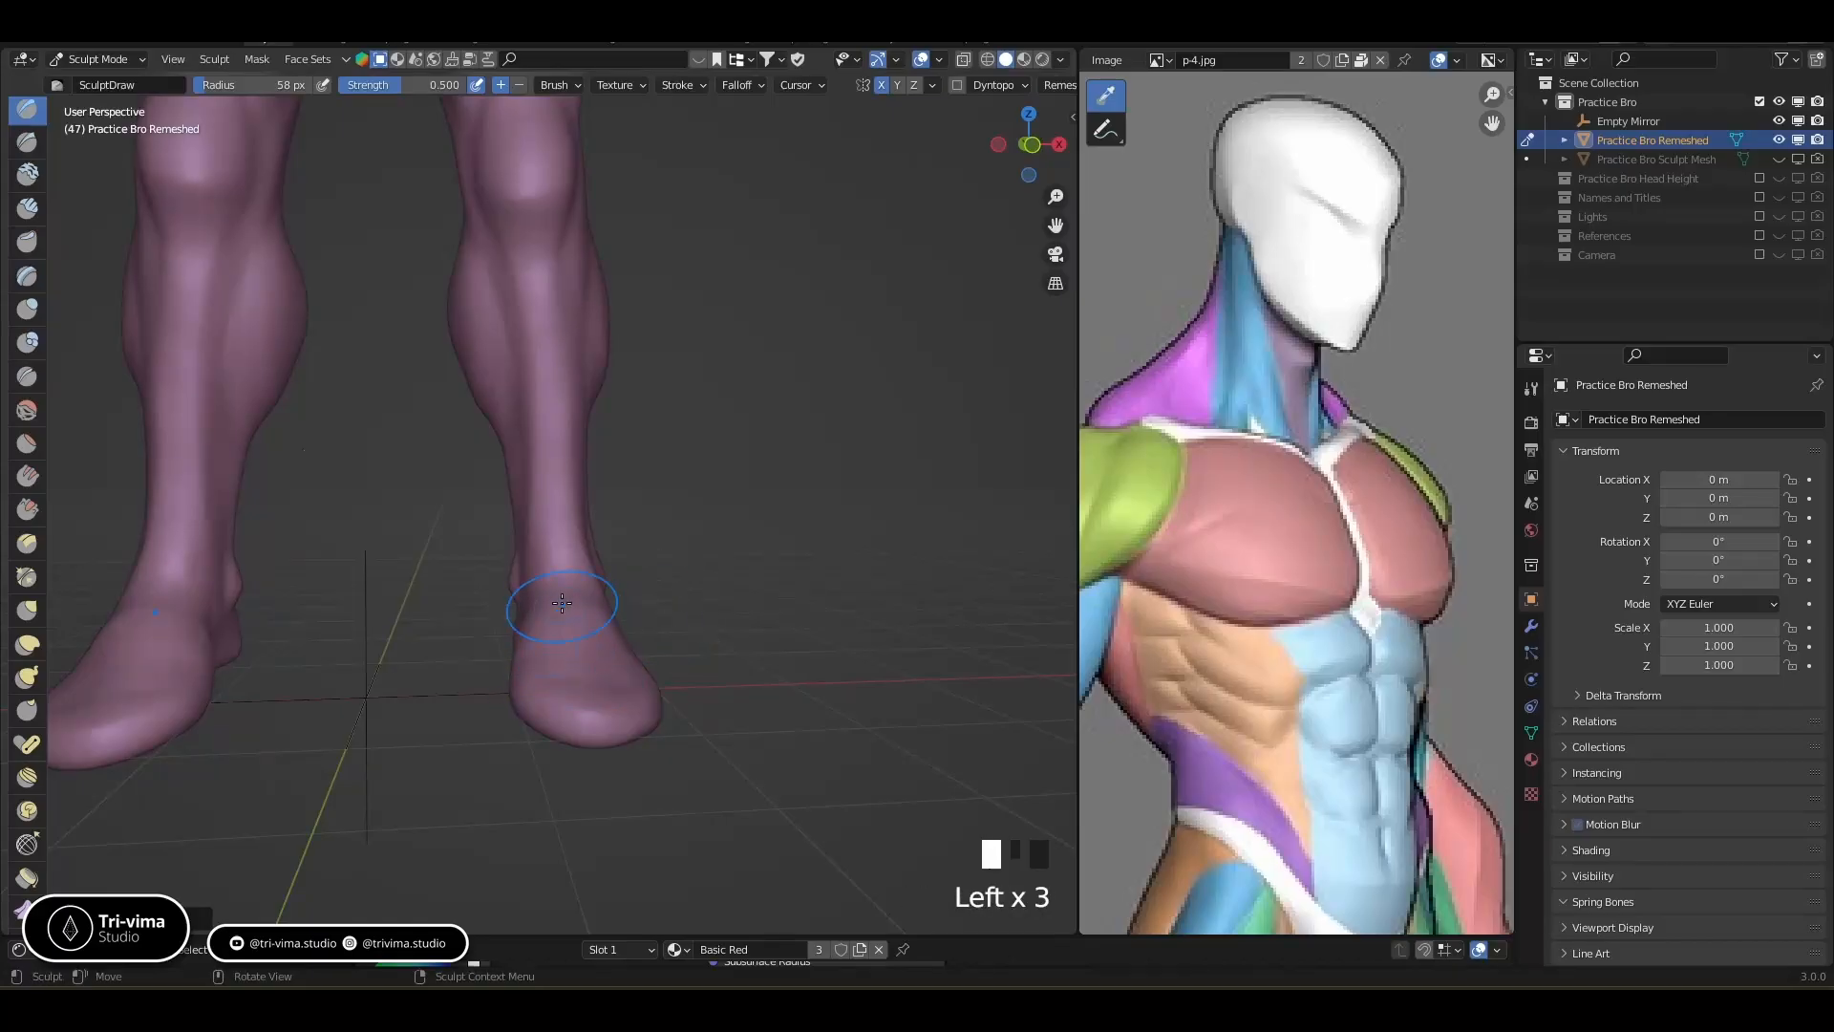
{"action": "left_click_drag", "start_coordinate": [564, 582], "coordinate": [562, 608], "text": "shift"}
{"action": "left_click_drag", "start_coordinate": [564, 584], "coordinate": [559, 609], "text": "shift"}
{"action": "left_click_drag", "start_coordinate": [562, 587], "coordinate": [558, 608], "text": "shift"}
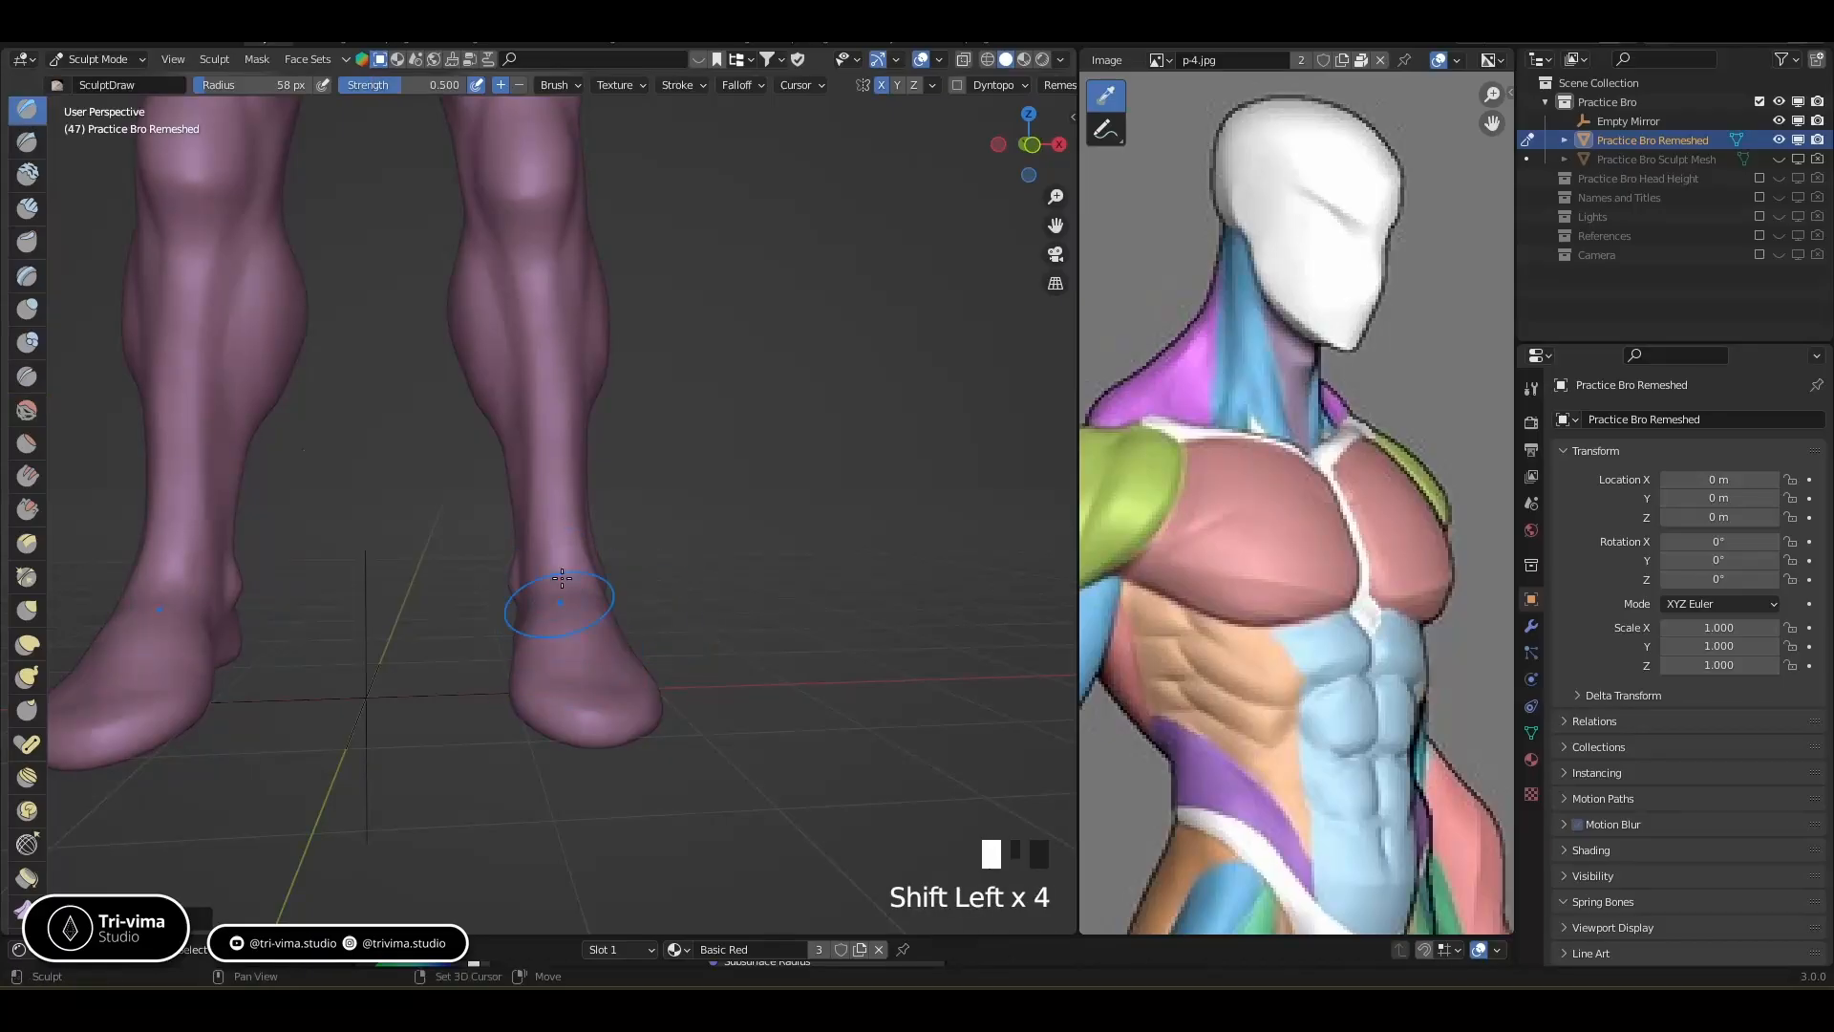
Reshape the sole outline at the toes, arch and outer heel with Elastic Deform in bottom orthographic view
{"action": "middle_click_drag", "start_coordinate": [603, 674], "coordinate": [577, 746]}
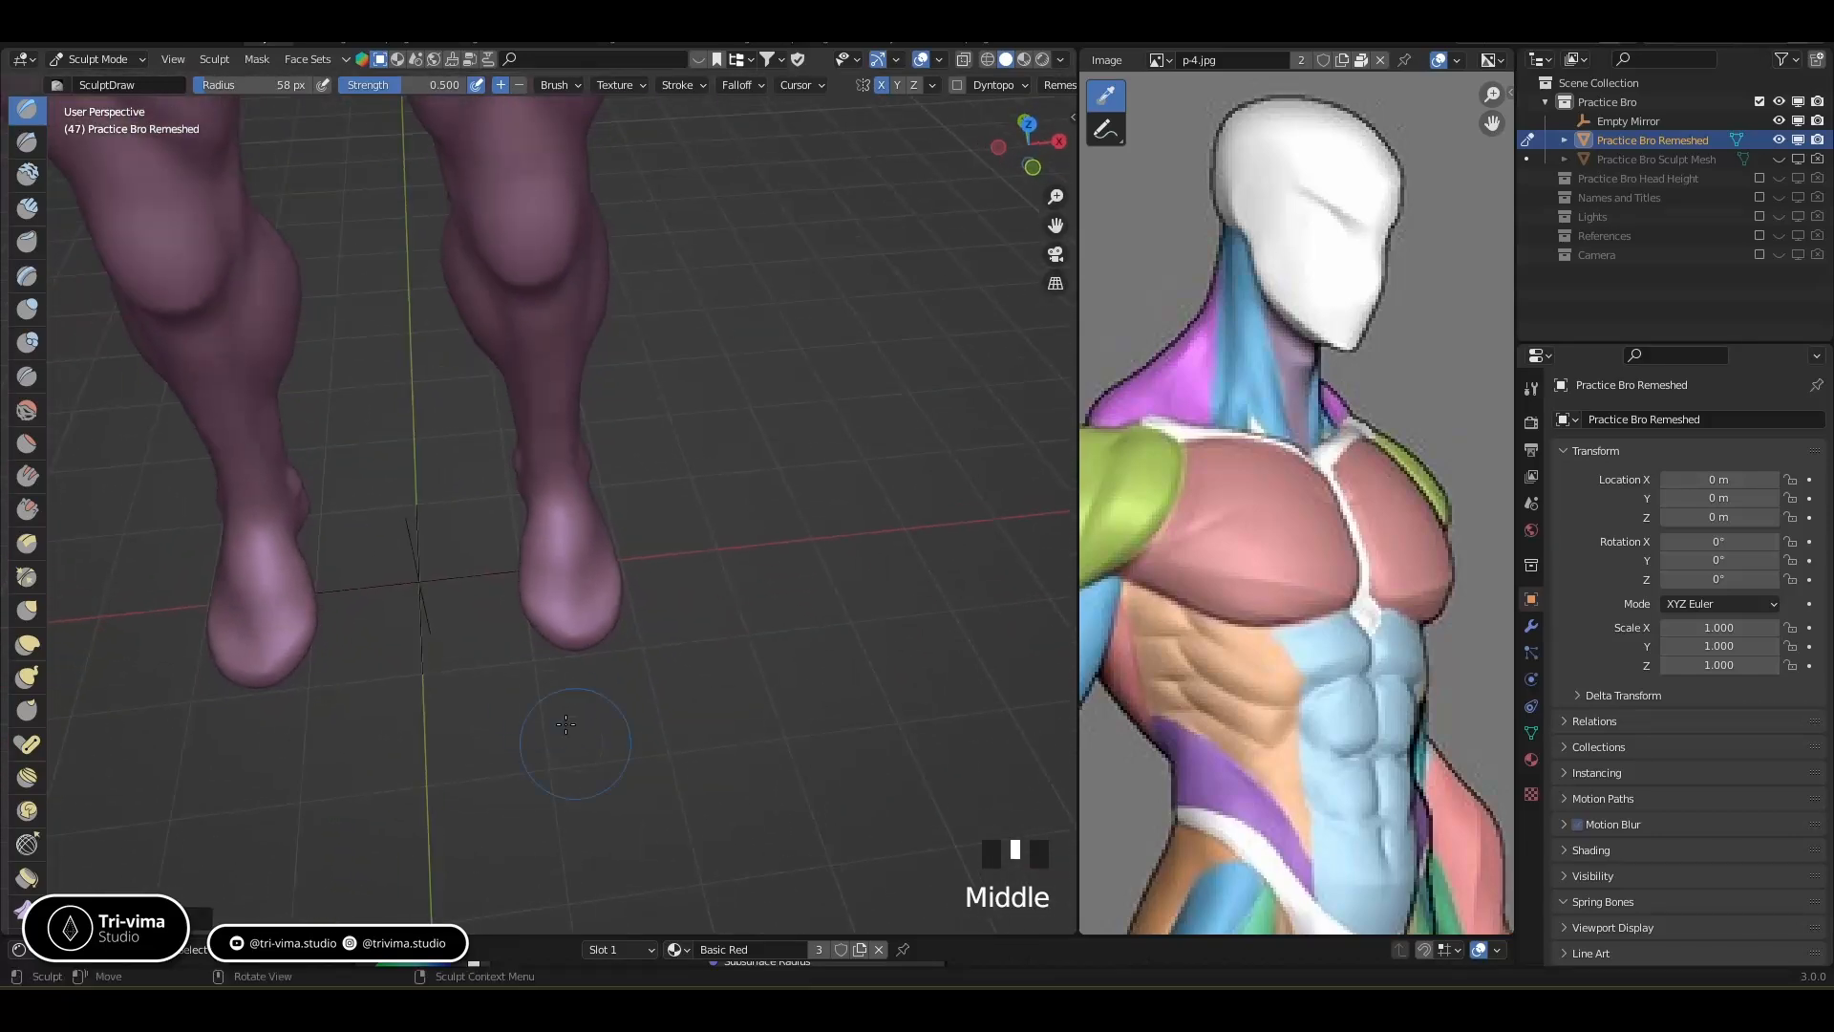
{"action": "left_click", "coordinate": [27, 644]}
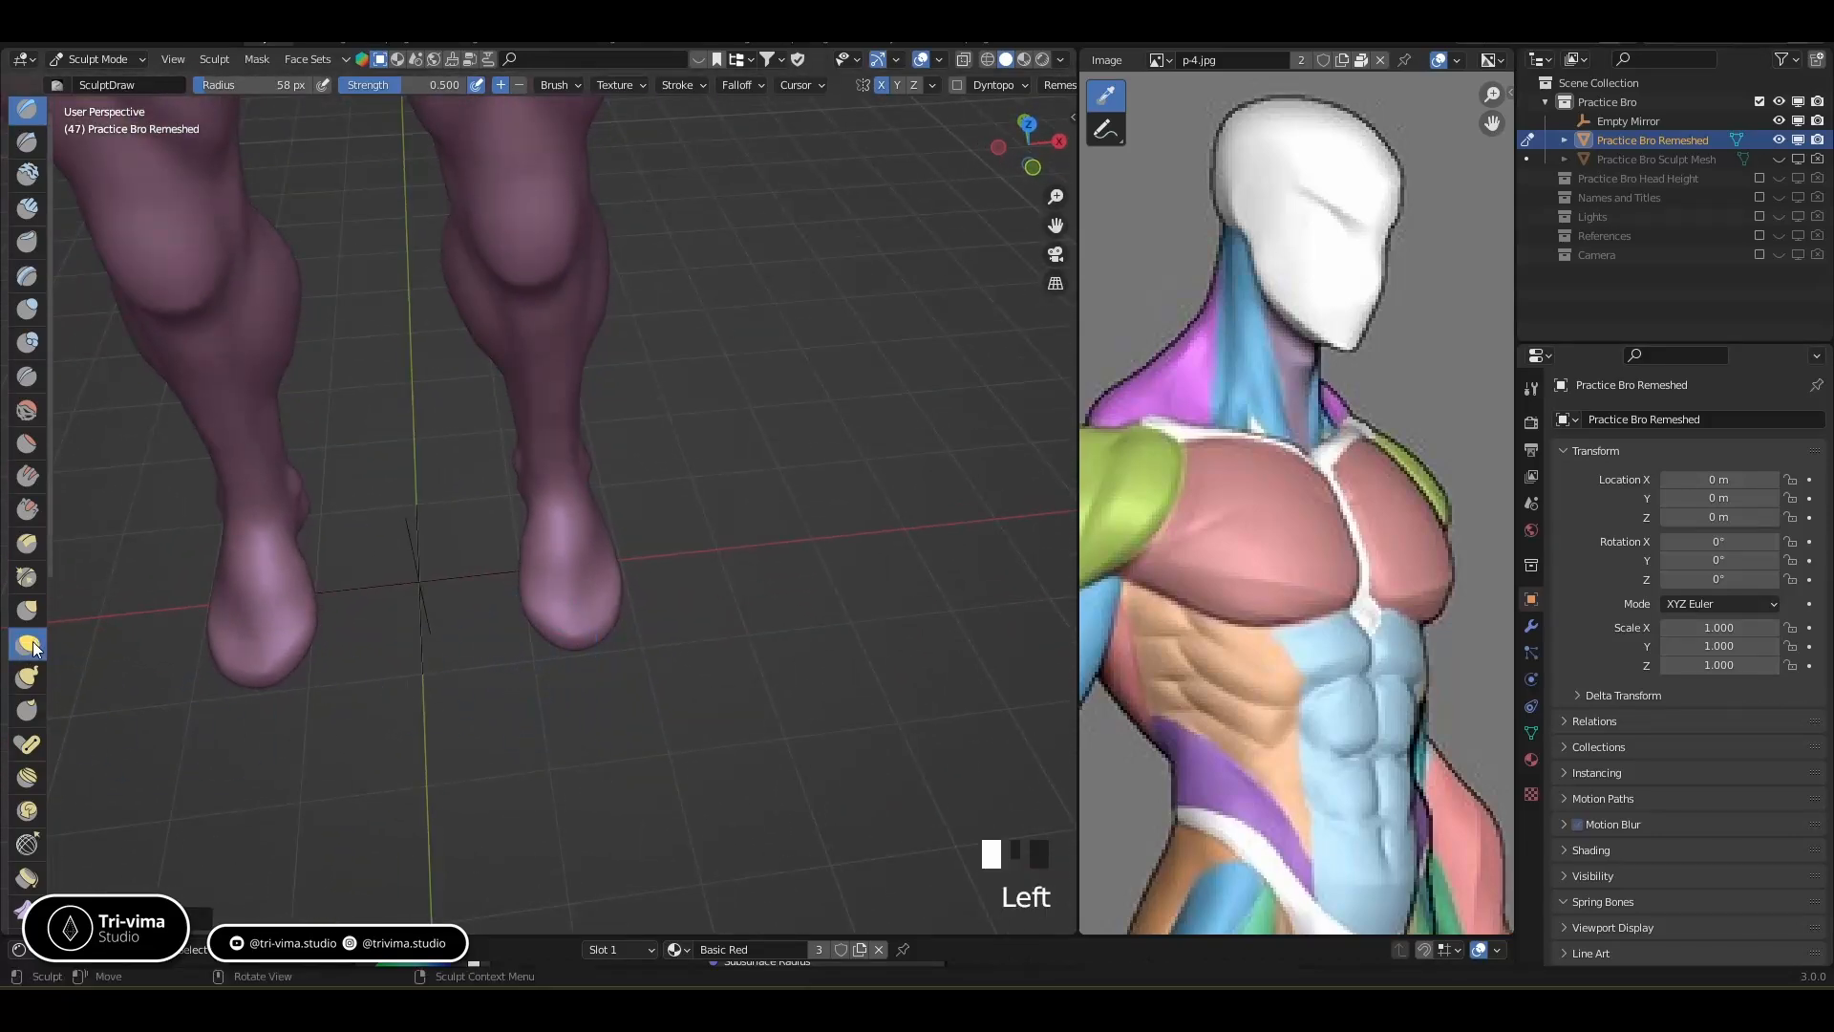
{"action": "key", "text": "ctrl+KP_7"}
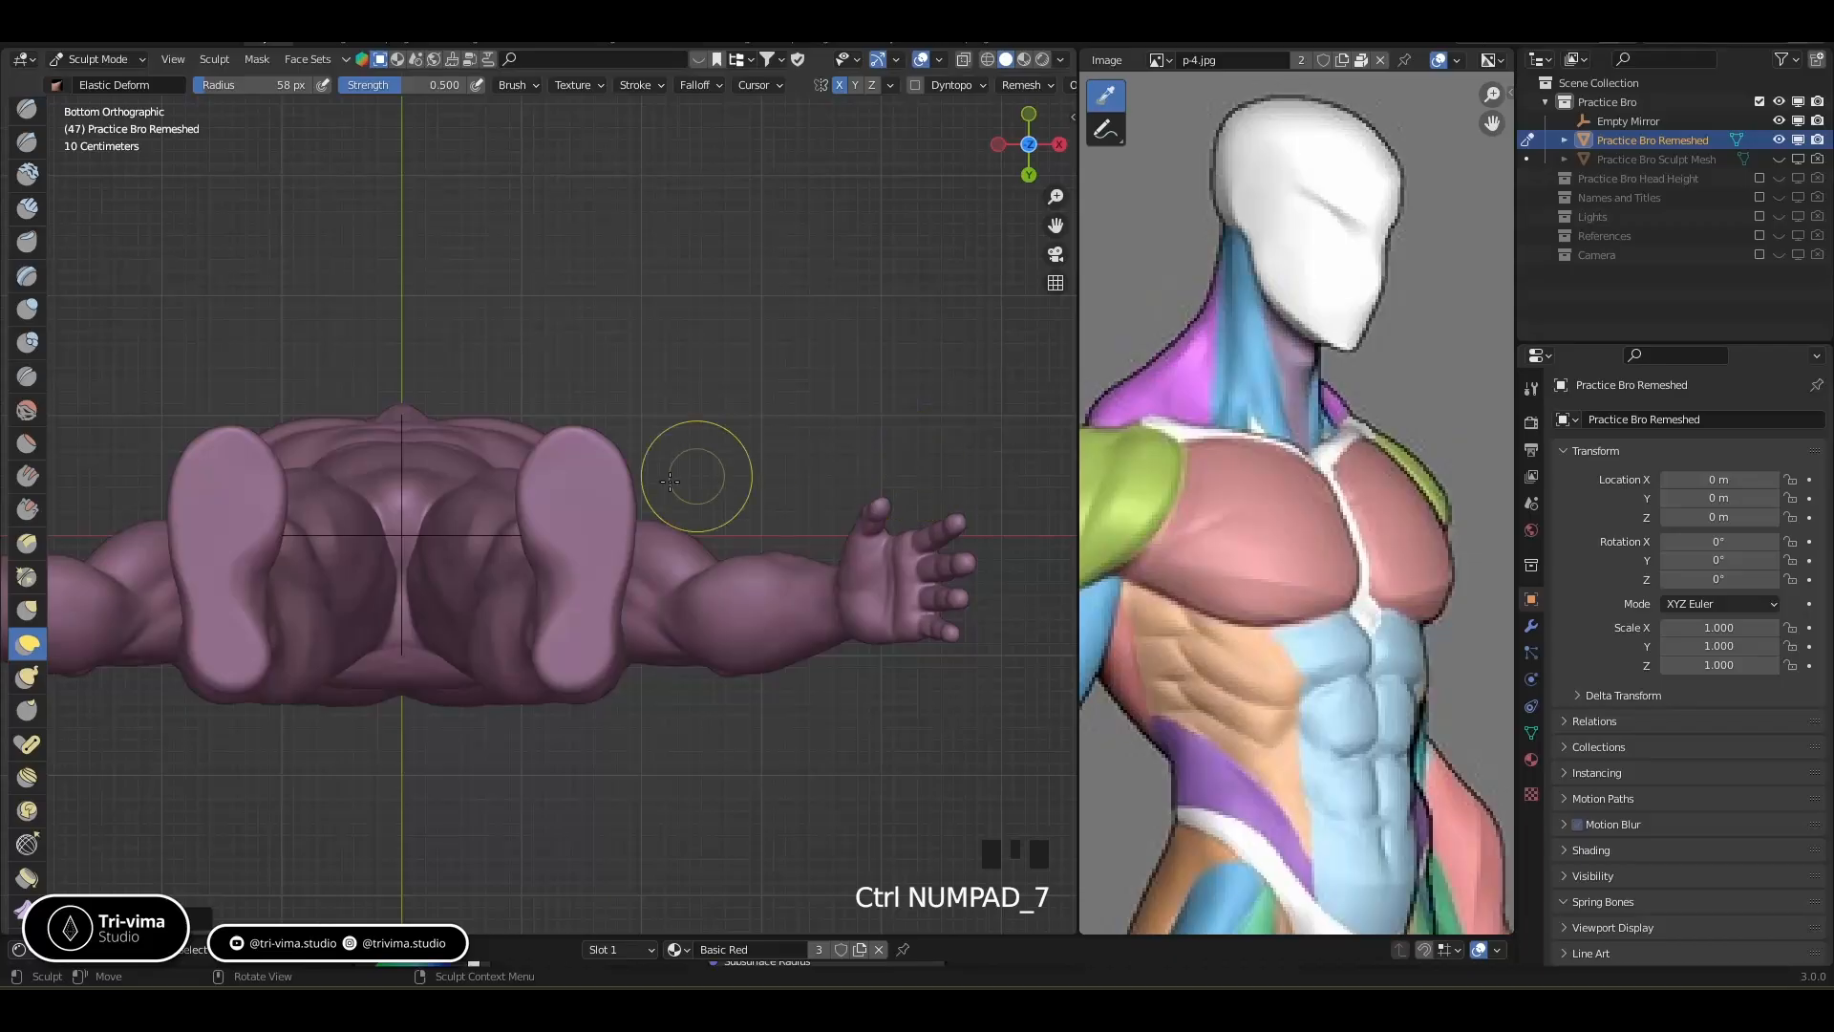
{"action": "mouse_move", "coordinate": [537, 450]}
{"action": "left_mouse_down"}
{"action": "mouse_move", "coordinate": [527, 439]}
{"action": "mouse_move", "coordinate": [571, 423]}
{"action": "mouse_move", "coordinate": [553, 444]}
{"action": "left_mouse_up"}
{"action": "left_click_drag", "start_coordinate": [541, 526], "coordinate": [520, 492]}
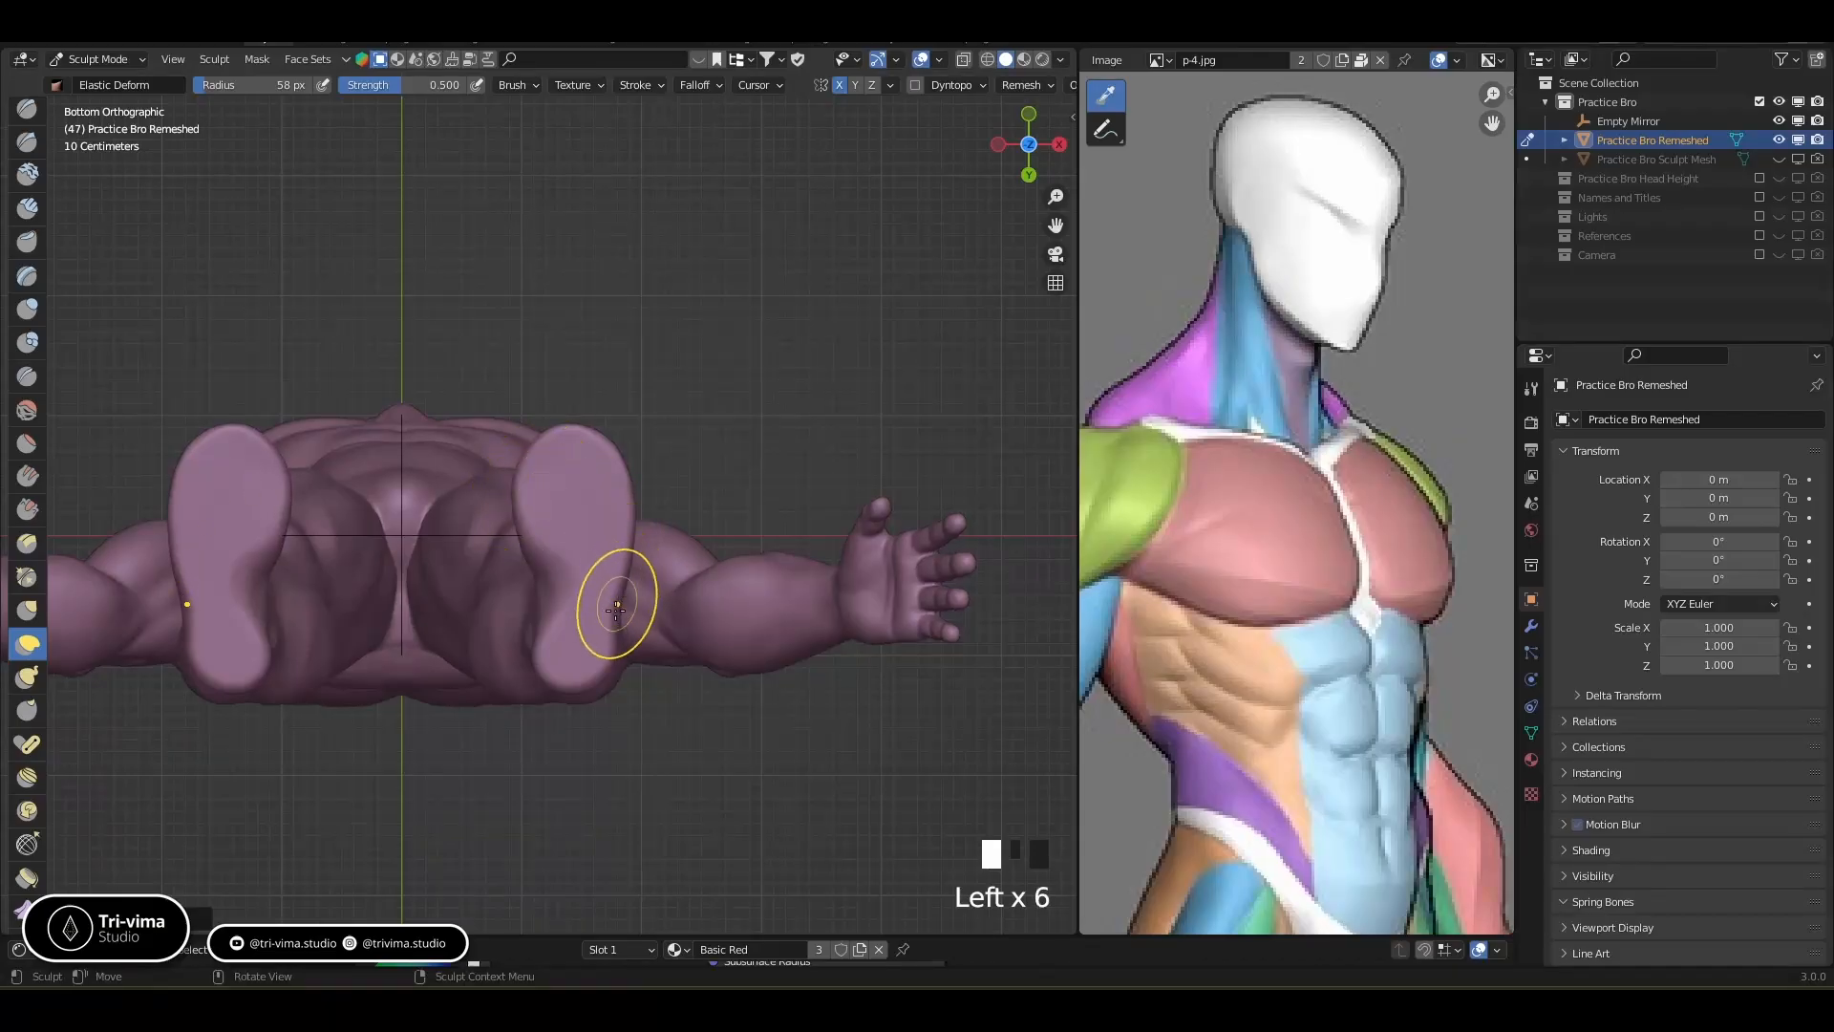
{"action": "left_click_drag", "start_coordinate": [612, 605], "coordinate": [608, 613]}
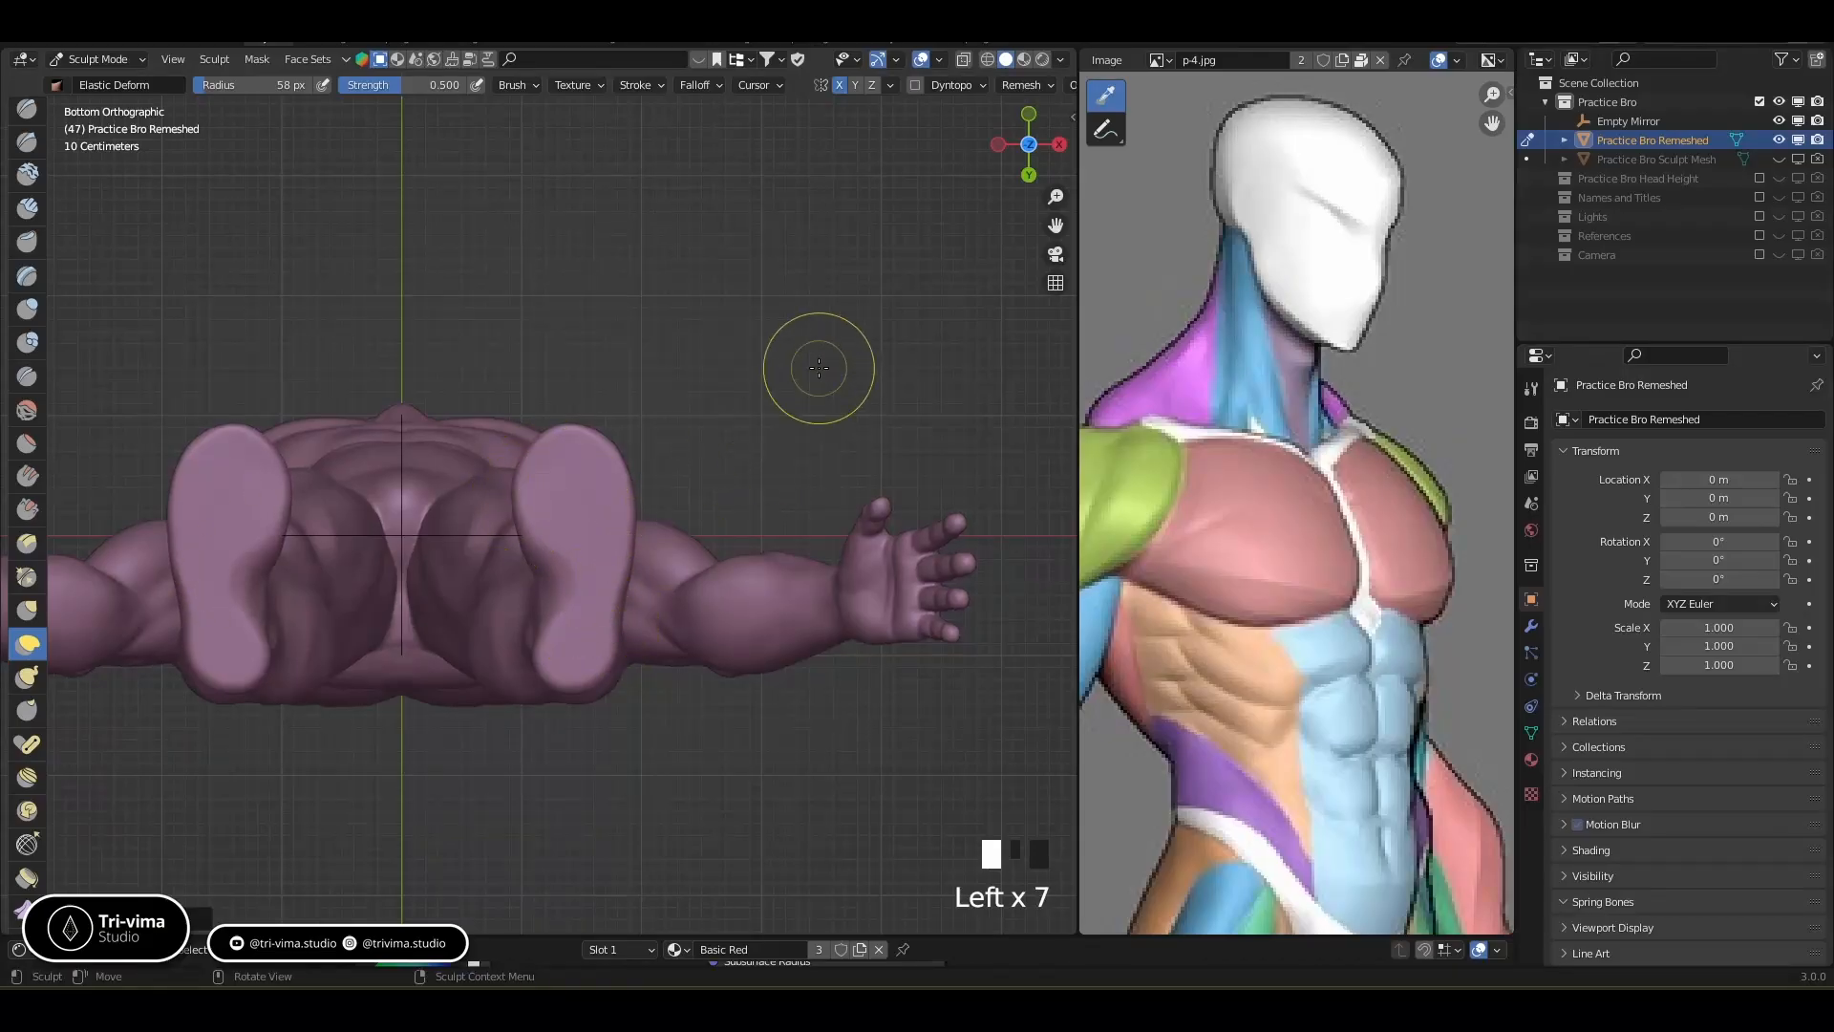
Shift the forefoot outward with Elastic Deform at a 128 px radius, and undo the last stroke
{"action": "key", "text": "KP_1"}
{"action": "mouse_move", "coordinate": [691, 599]}
{"action": "middle_mouse_down"}
{"action": "mouse_move", "coordinate": [712, 697]}
{"action": "mouse_move", "coordinate": [707, 627]}
{"action": "middle_mouse_up"}
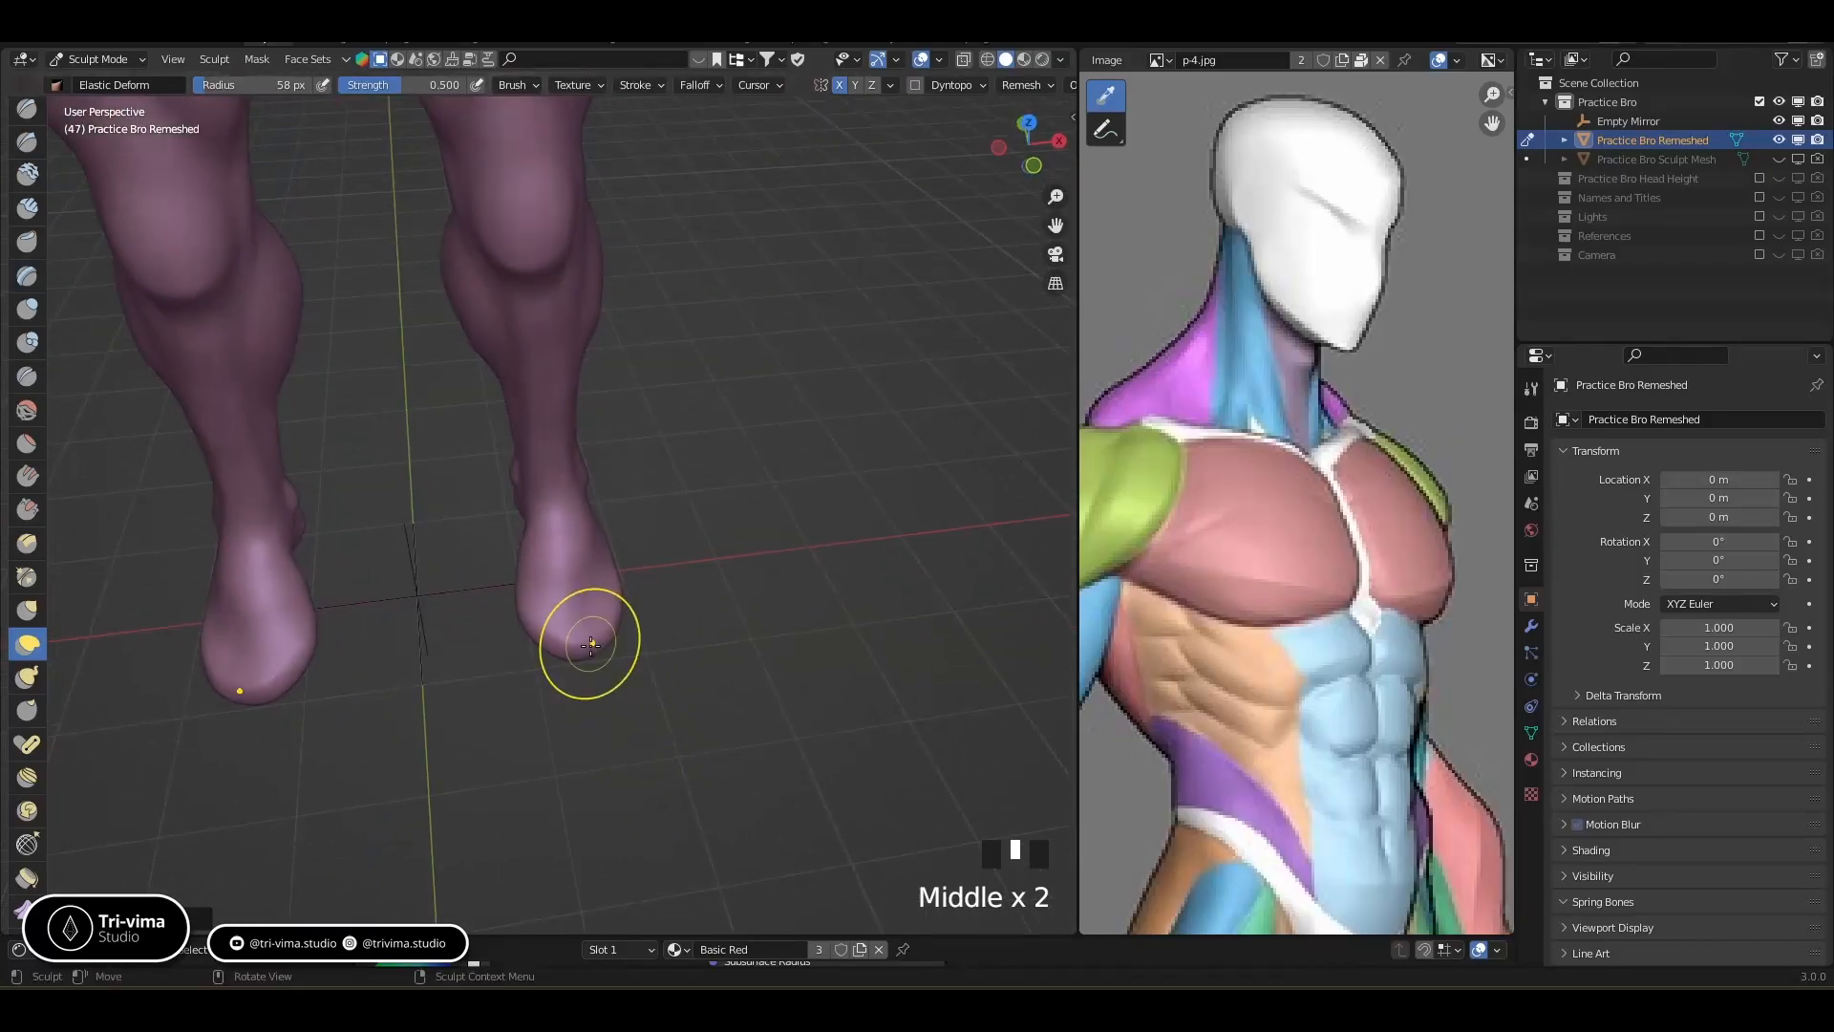
{"action": "middle_click_drag", "start_coordinate": [592, 644], "coordinate": [579, 613]}
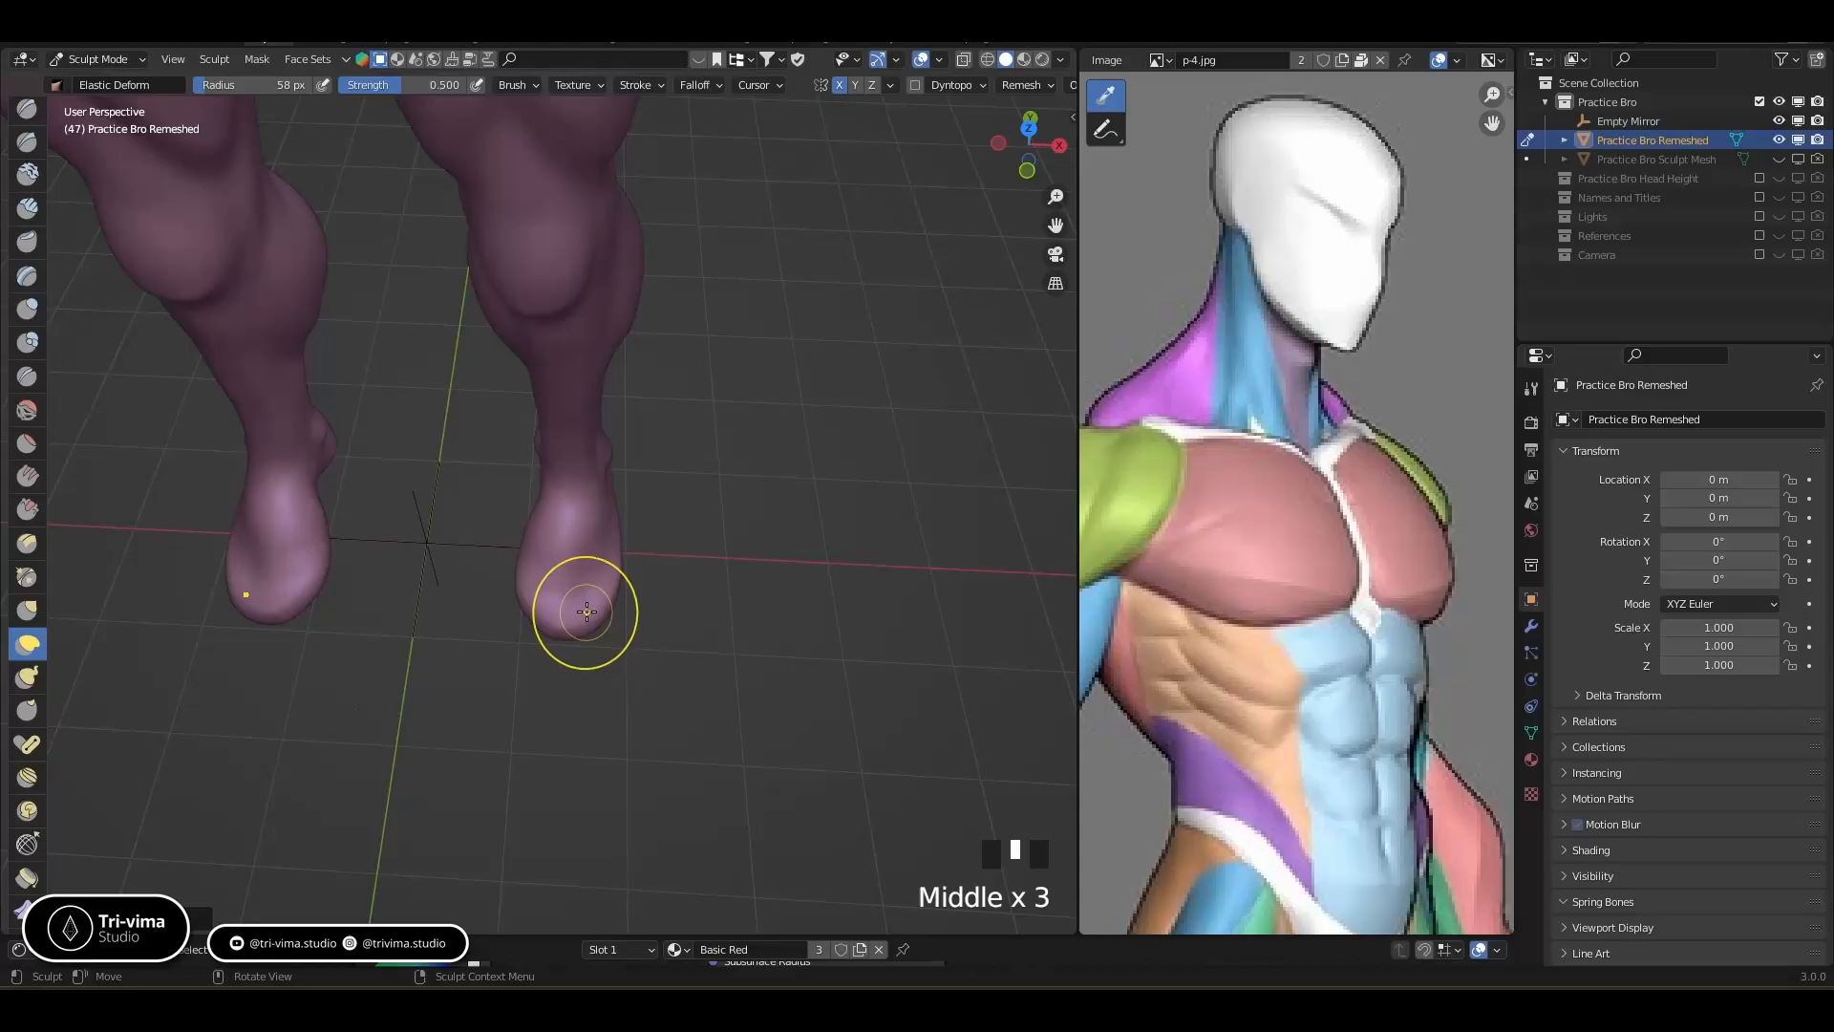
{"action": "key", "text": "bracketright"}
{"action": "key", "text": "bracketright"}
{"action": "key", "text": "bracketright"}
{"action": "key", "text": "bracketright"}
{"action": "key", "text": "bracketright"}
{"action": "key", "text": "bracketright"}
{"action": "key", "text": "bracketright"}
{"action": "key", "text": "bracketright"}
{"action": "key", "text": "bracketright"}
{"action": "key", "text": "bracketright"}
{"action": "key", "text": "bracketright"}
{"action": "key", "text": "bracketright"}
{"action": "key", "text": "bracketright"}
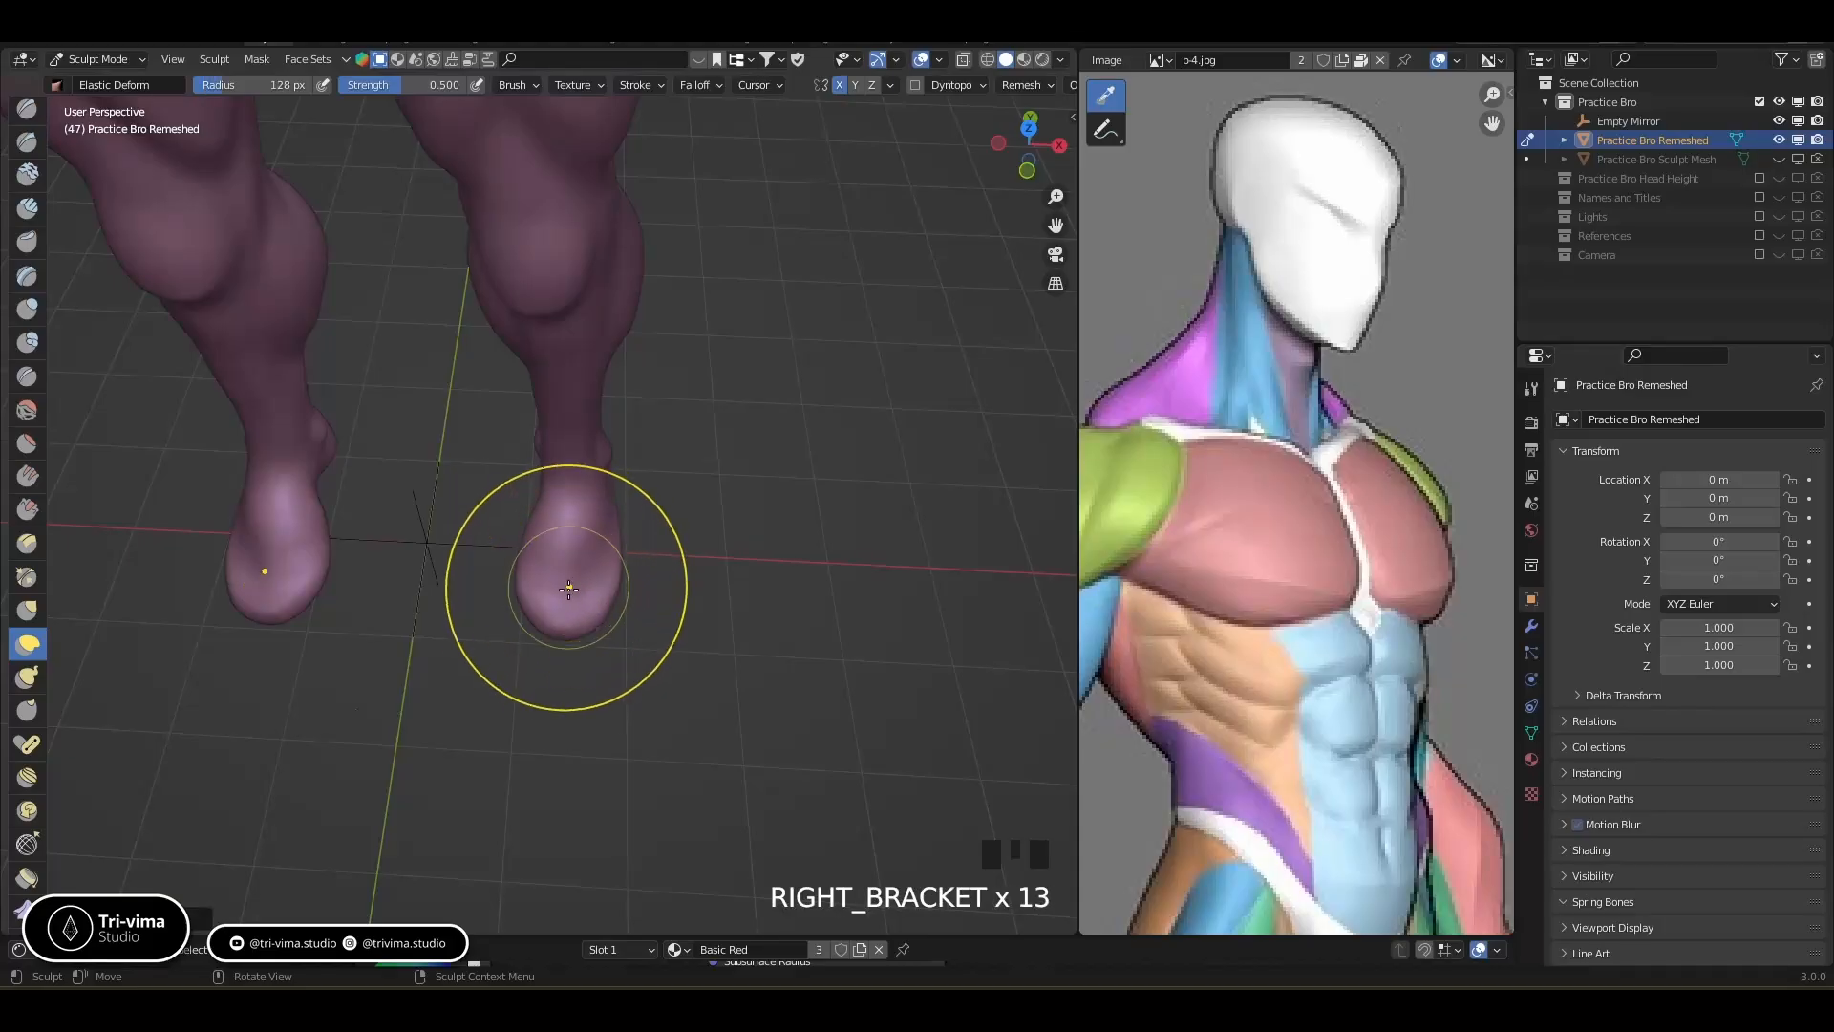
{"action": "left_click_drag", "start_coordinate": [560, 598], "coordinate": [582, 577]}
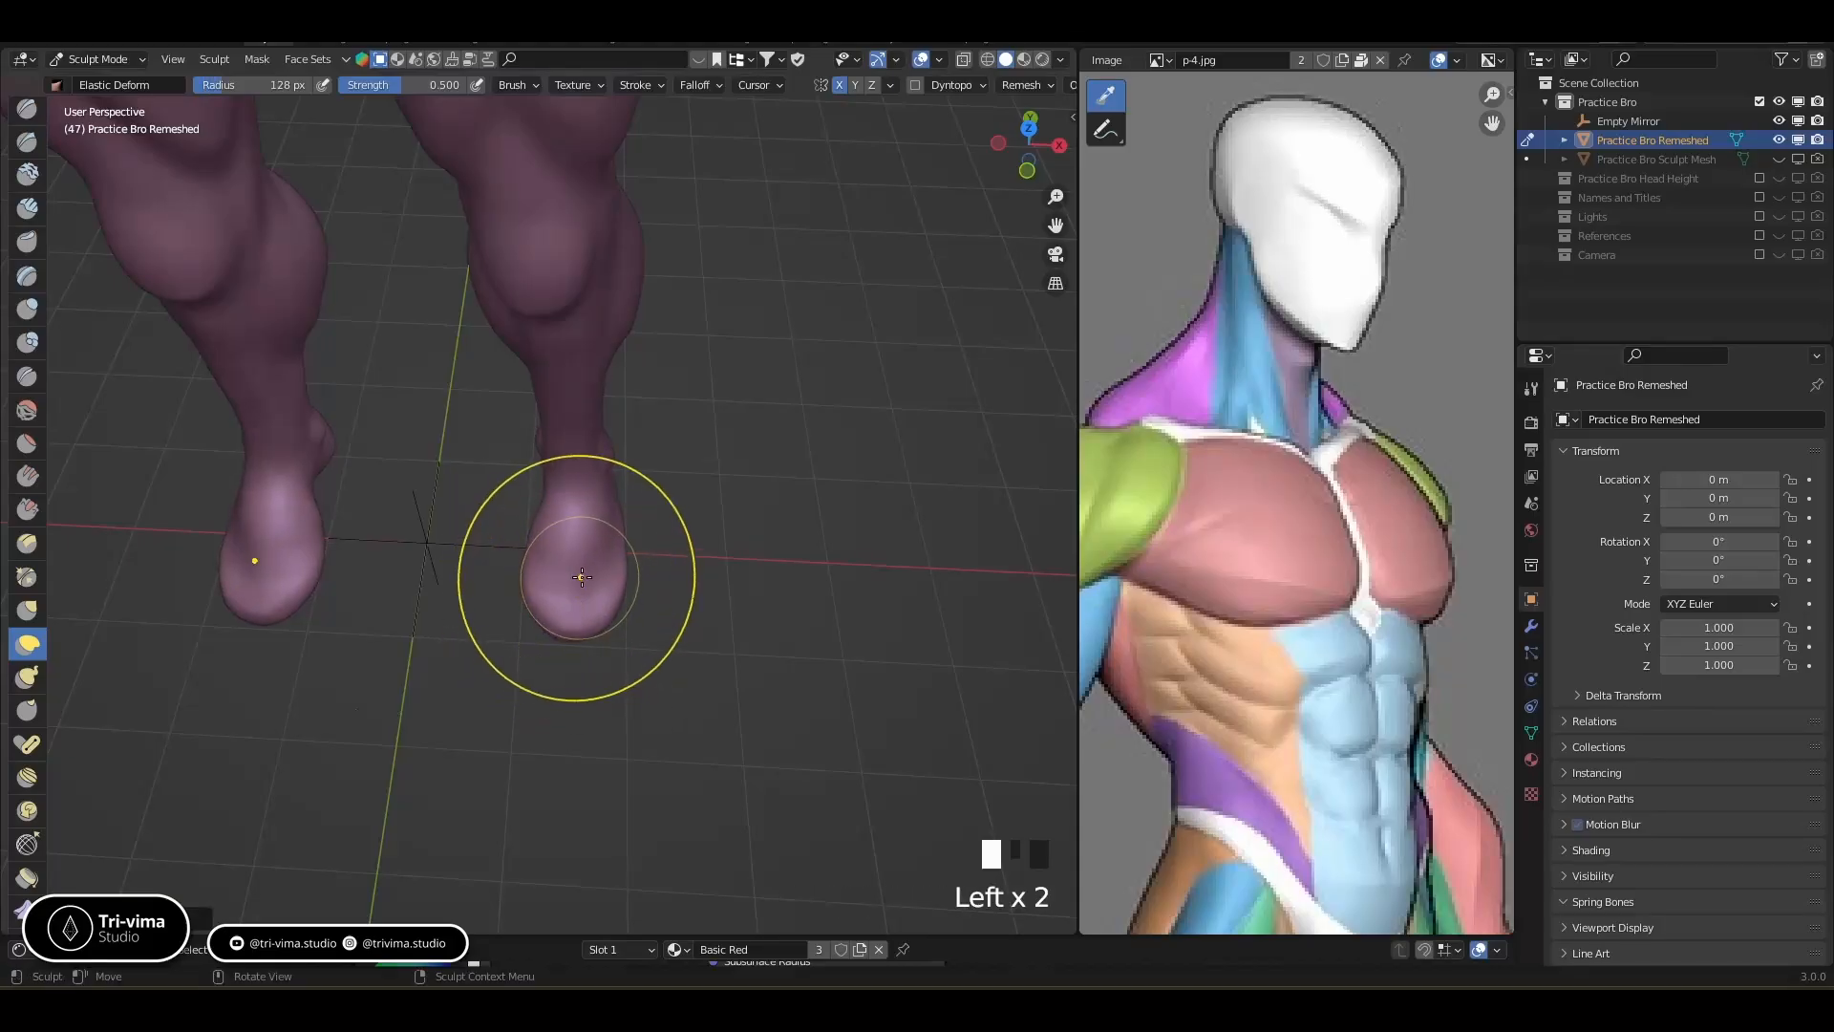
{"action": "key", "text": "ctrl+z"}
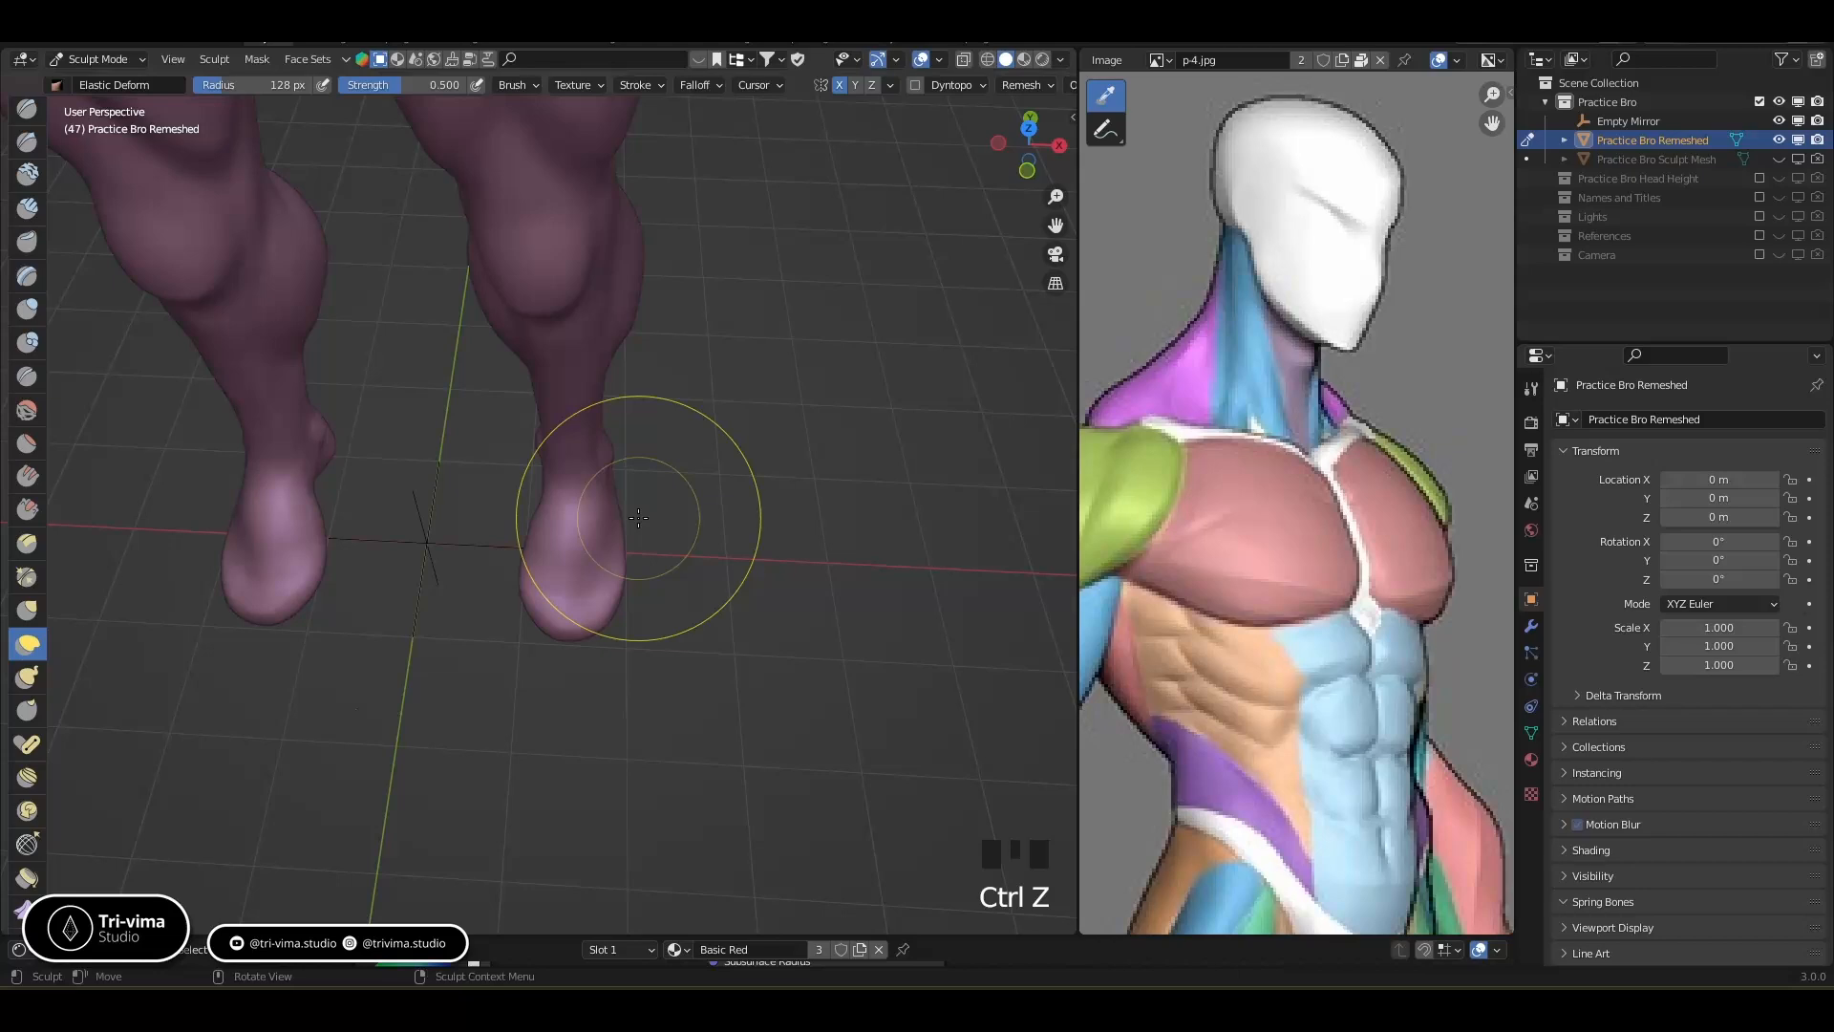
Angle the foot outward in bottom view by moving the forefoot out and the heel in, using Elastic Deform down to a 92 px radius
{"action": "key", "text": "KP_7"}
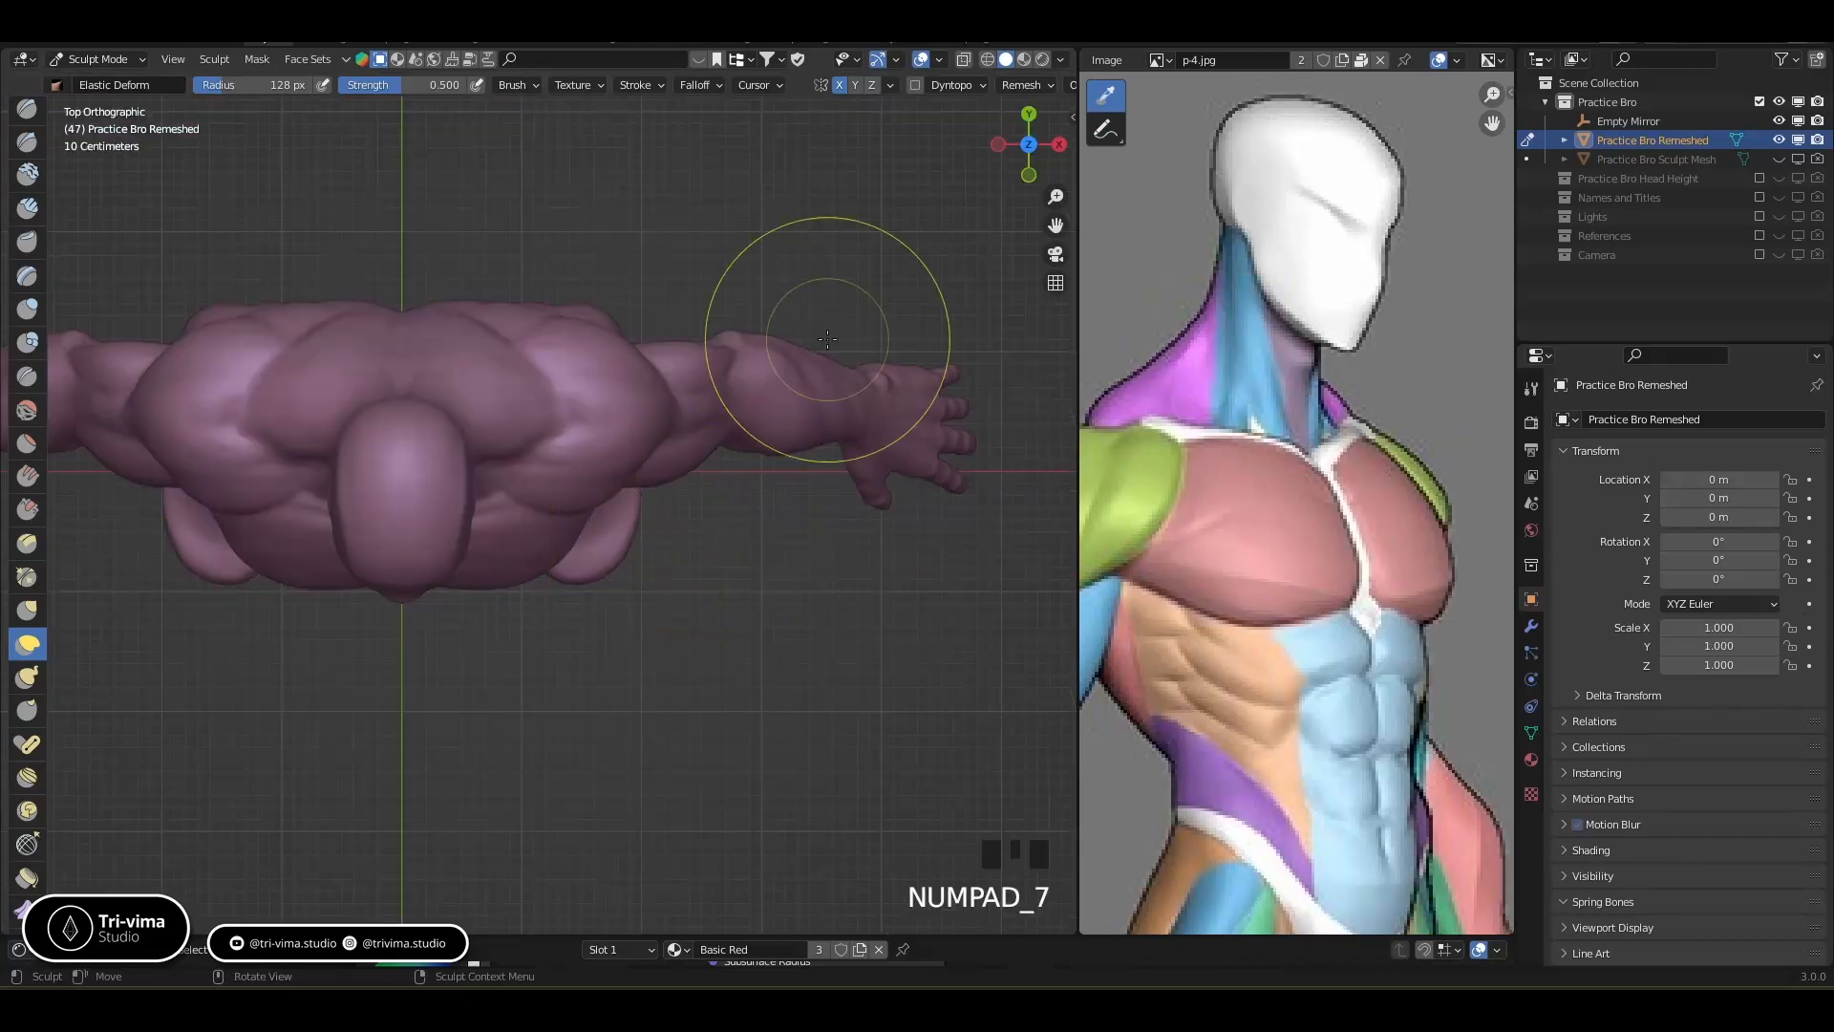
{"action": "key", "text": "ctrl+KP_7"}
{"action": "left_click_drag", "start_coordinate": [571, 458], "coordinate": [597, 461]}
{"action": "mouse_move", "coordinate": [586, 646]}
{"action": "left_mouse_down"}
{"action": "mouse_move", "coordinate": [567, 654]}
{"action": "mouse_move", "coordinate": [577, 590]}
{"action": "left_mouse_up"}
{"action": "key", "text": "bracketleft"}
{"action": "key", "text": "bracketleft"}
{"action": "key", "text": "bracketleft"}
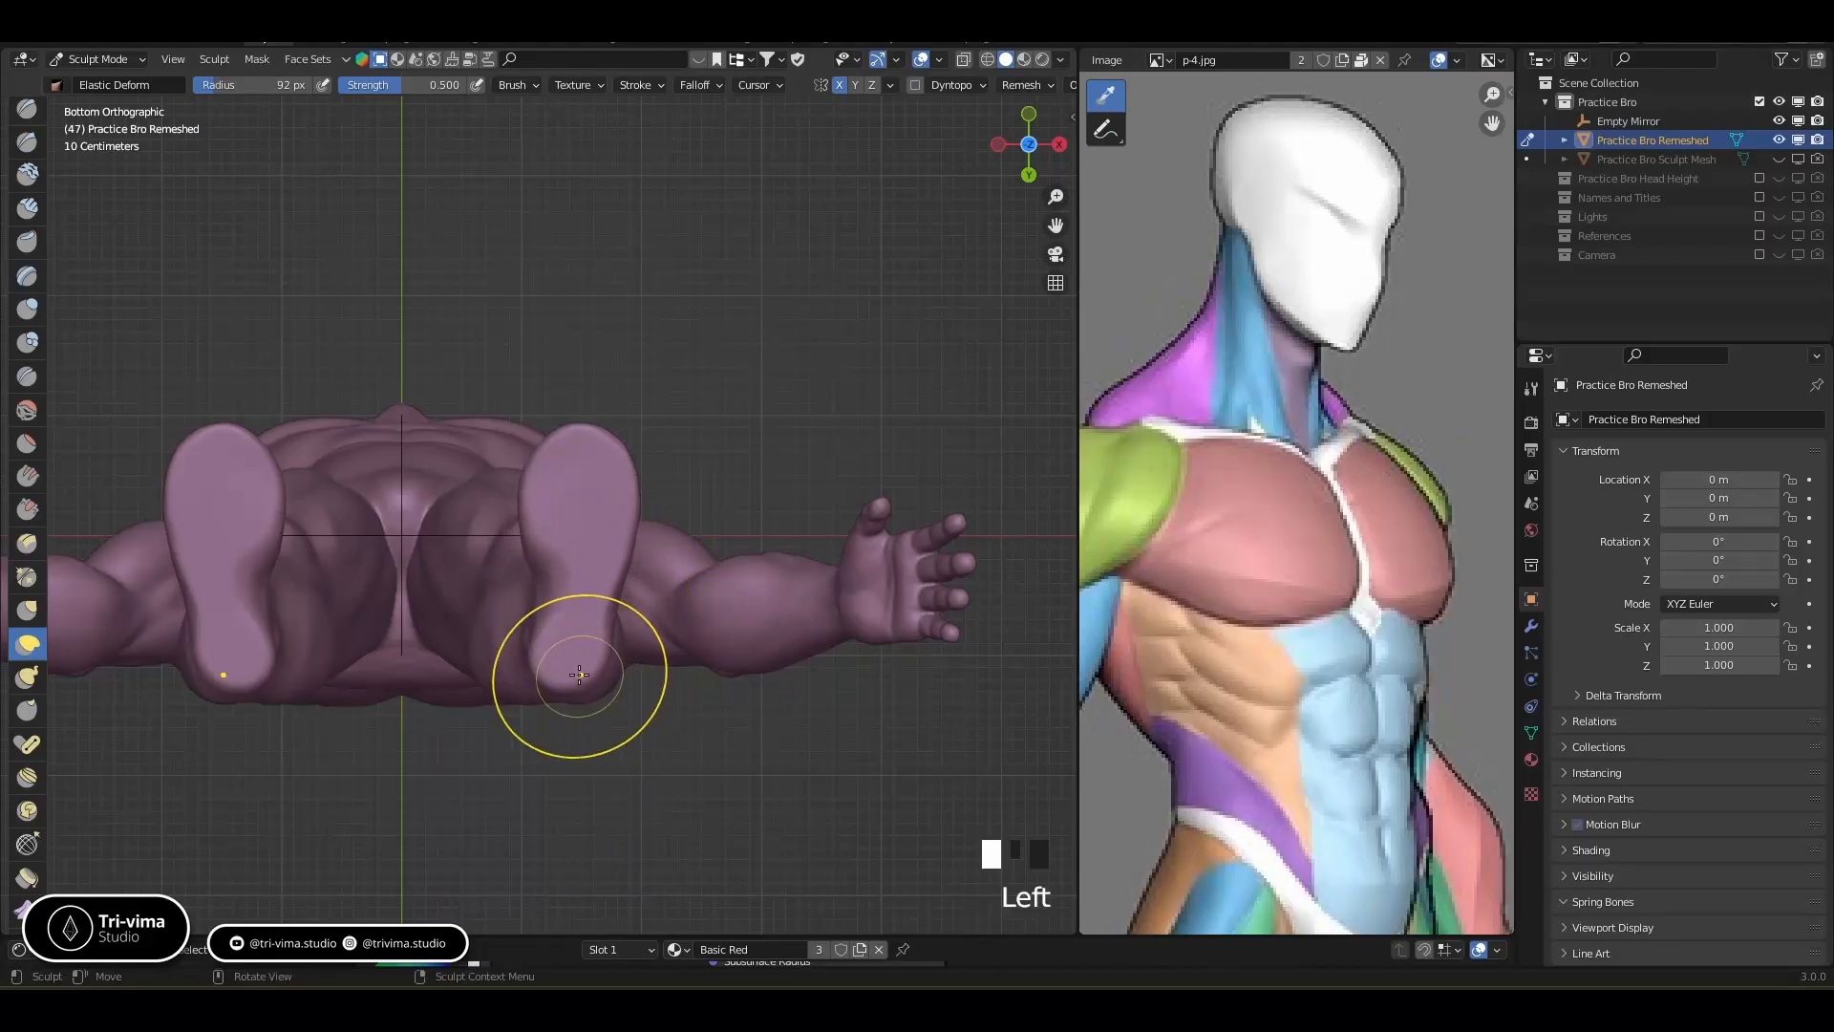
{"action": "left_click_drag", "start_coordinate": [580, 675], "coordinate": [566, 676]}
{"action": "left_click_drag", "start_coordinate": [560, 460], "coordinate": [639, 497]}
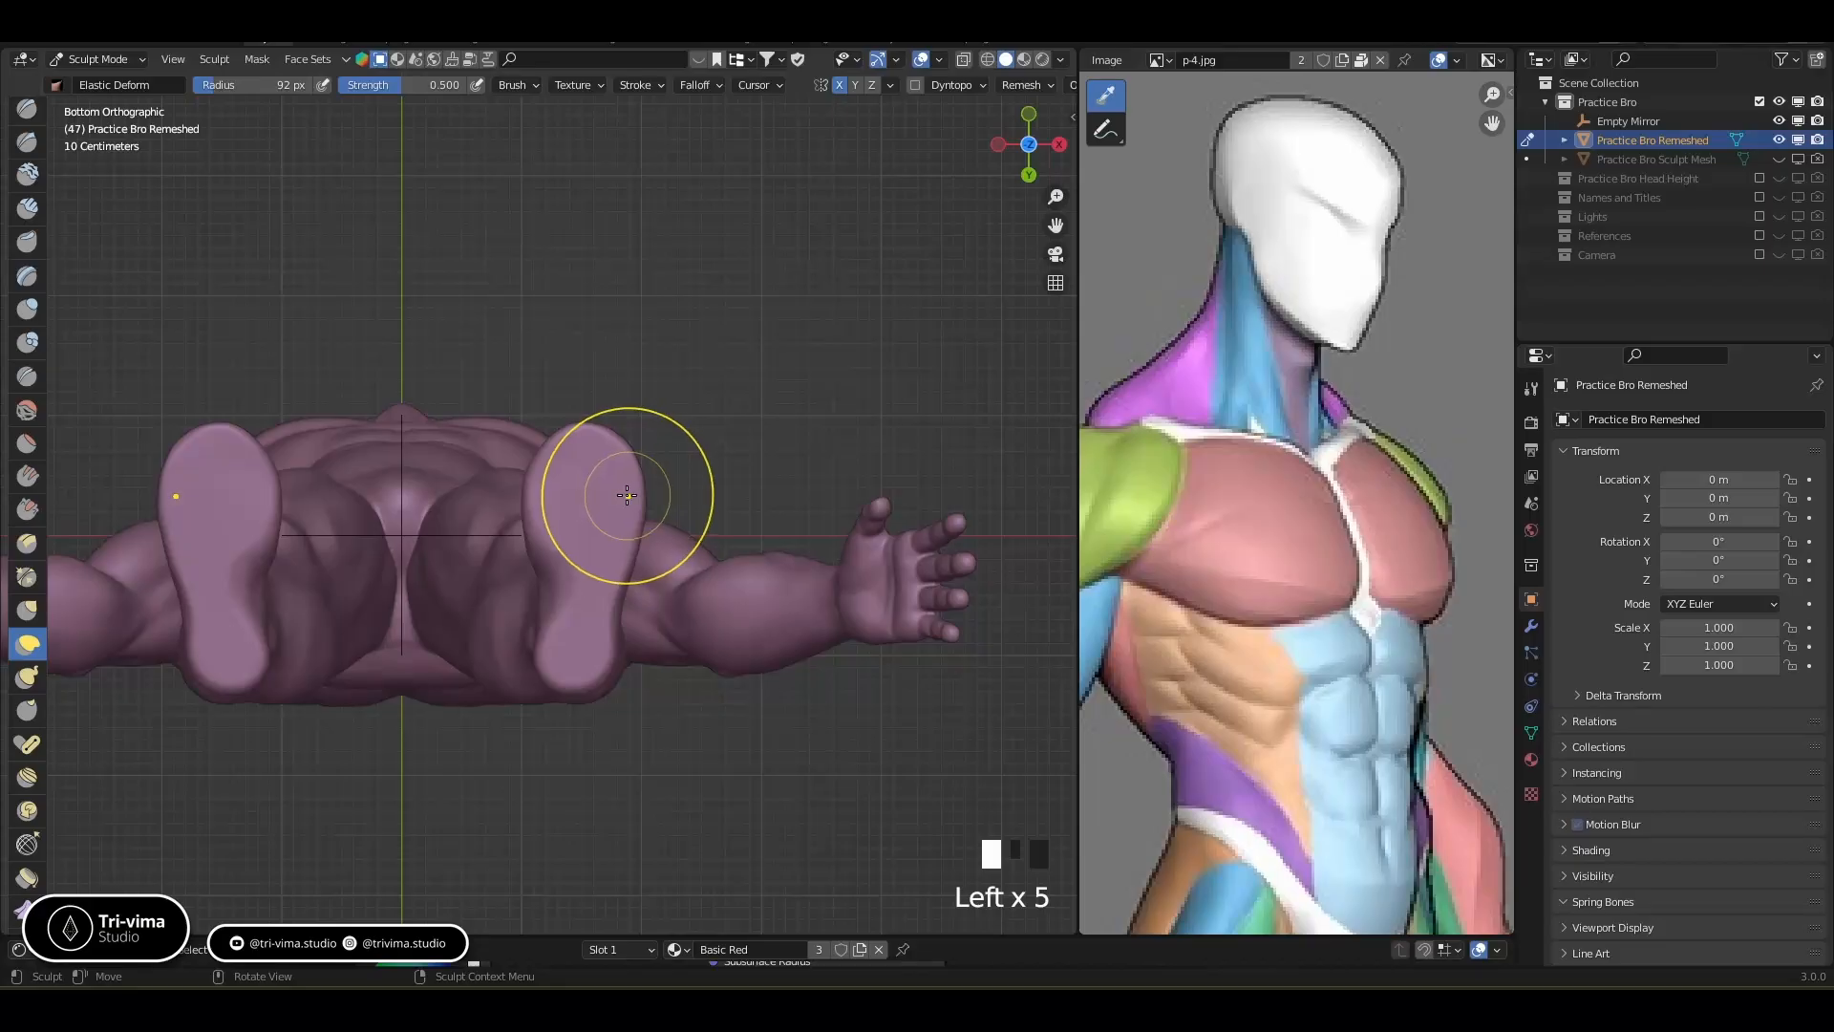
Mask both feet and ankles up to the lower shins in front orthographic view
{"action": "key", "text": "KP_1"}
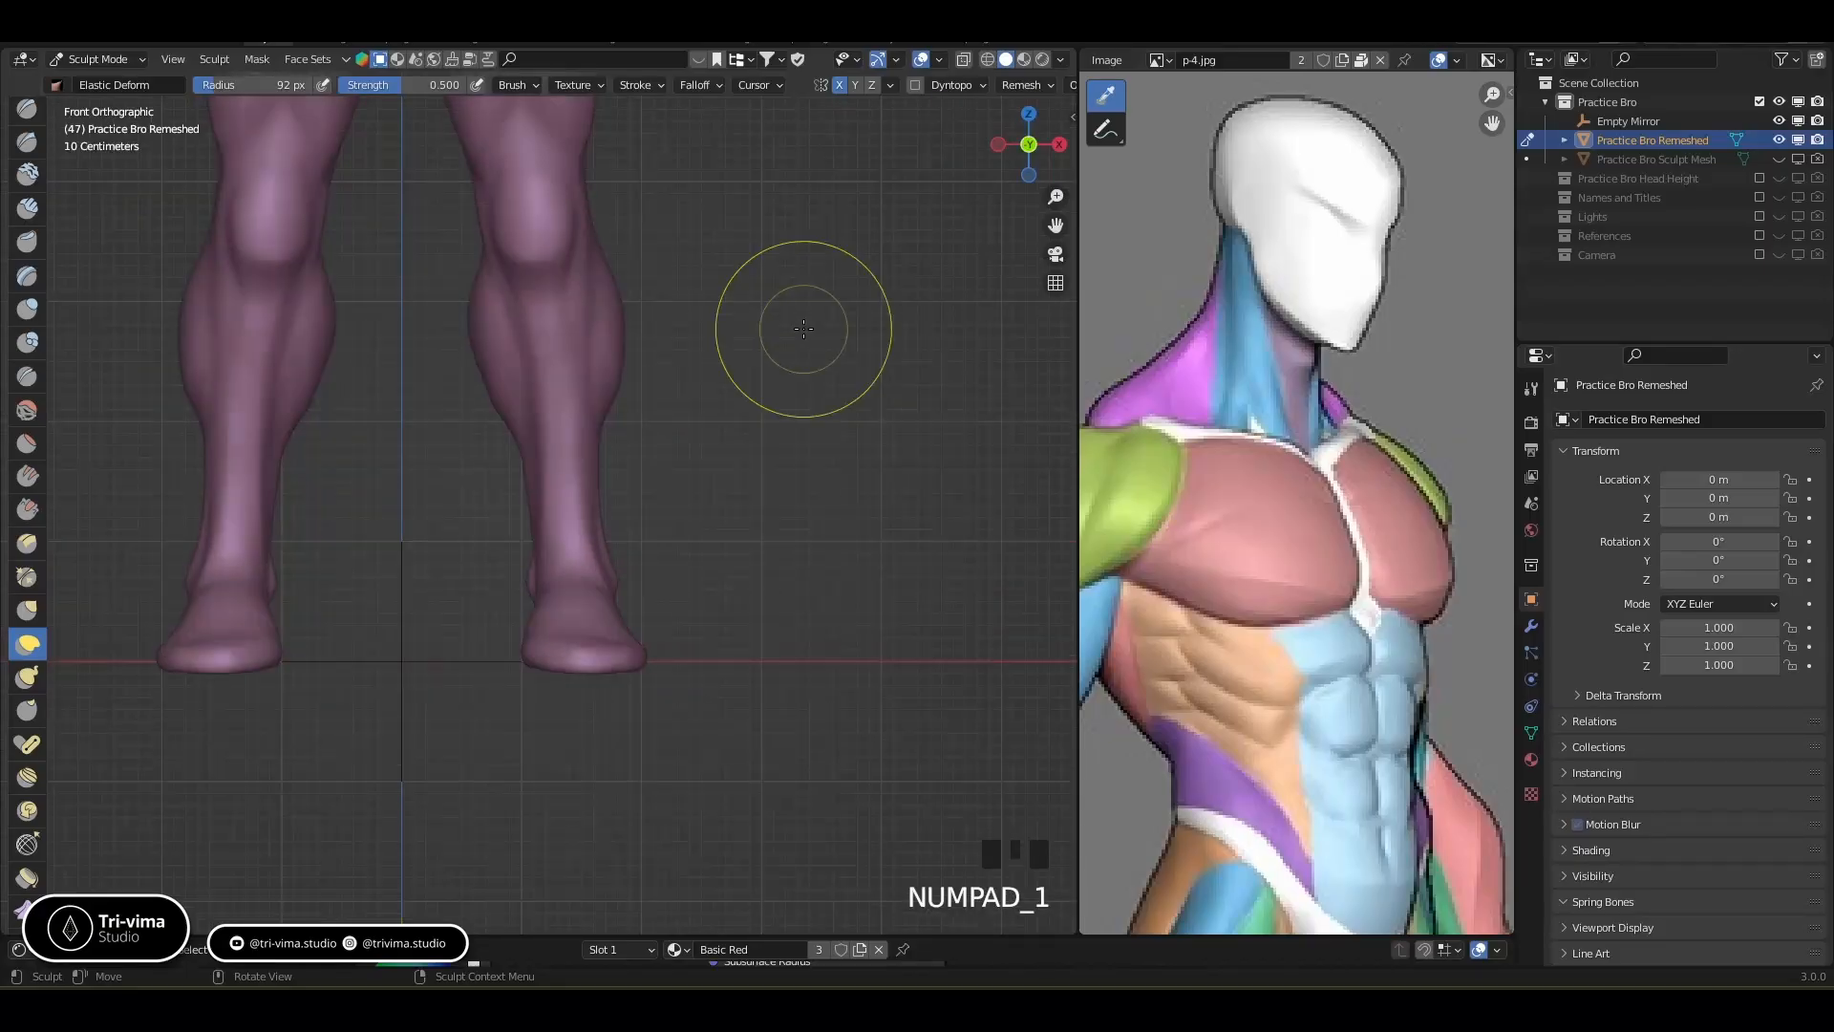
{"action": "middle_click_drag", "start_coordinate": [789, 487], "coordinate": [748, 656], "text": "ctrl"}
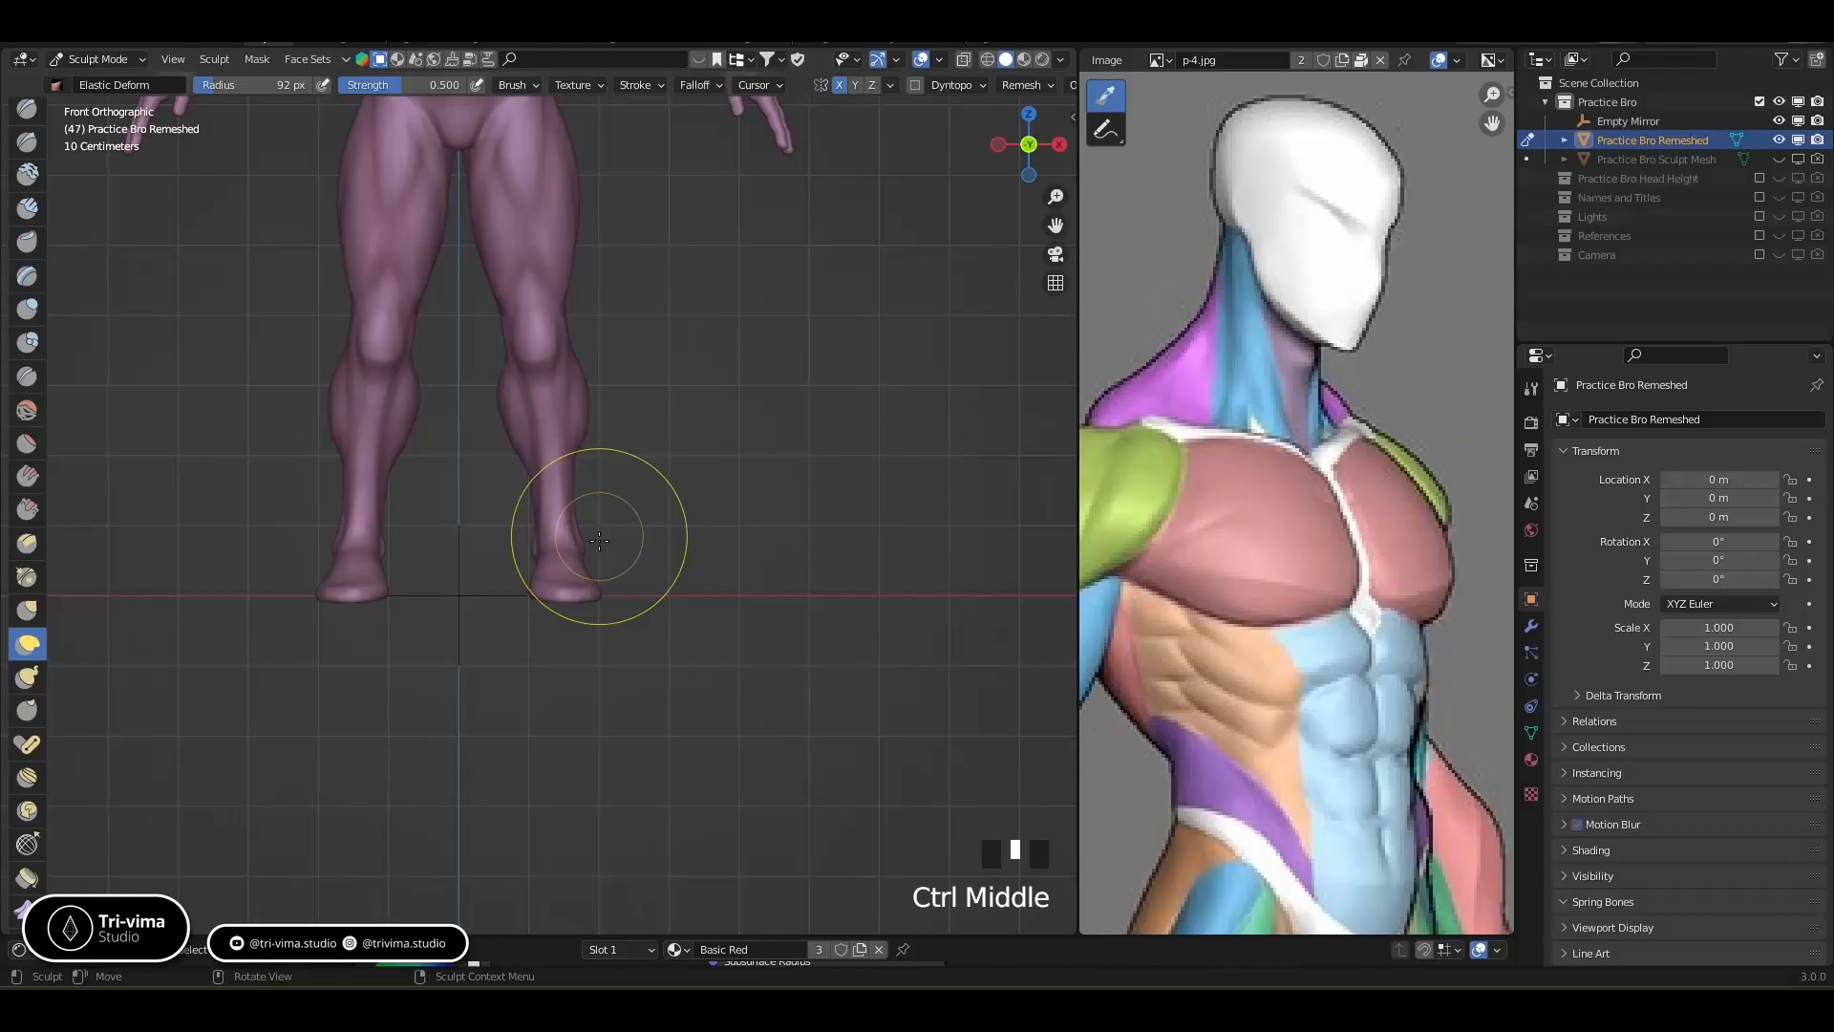
{"action": "middle_click_drag", "start_coordinate": [27, 668], "coordinate": [27, 492]}
{"action": "middle_click_drag", "start_coordinate": [23, 750], "coordinate": [21, 706]}
{"action": "left_click", "coordinate": [29, 760]}
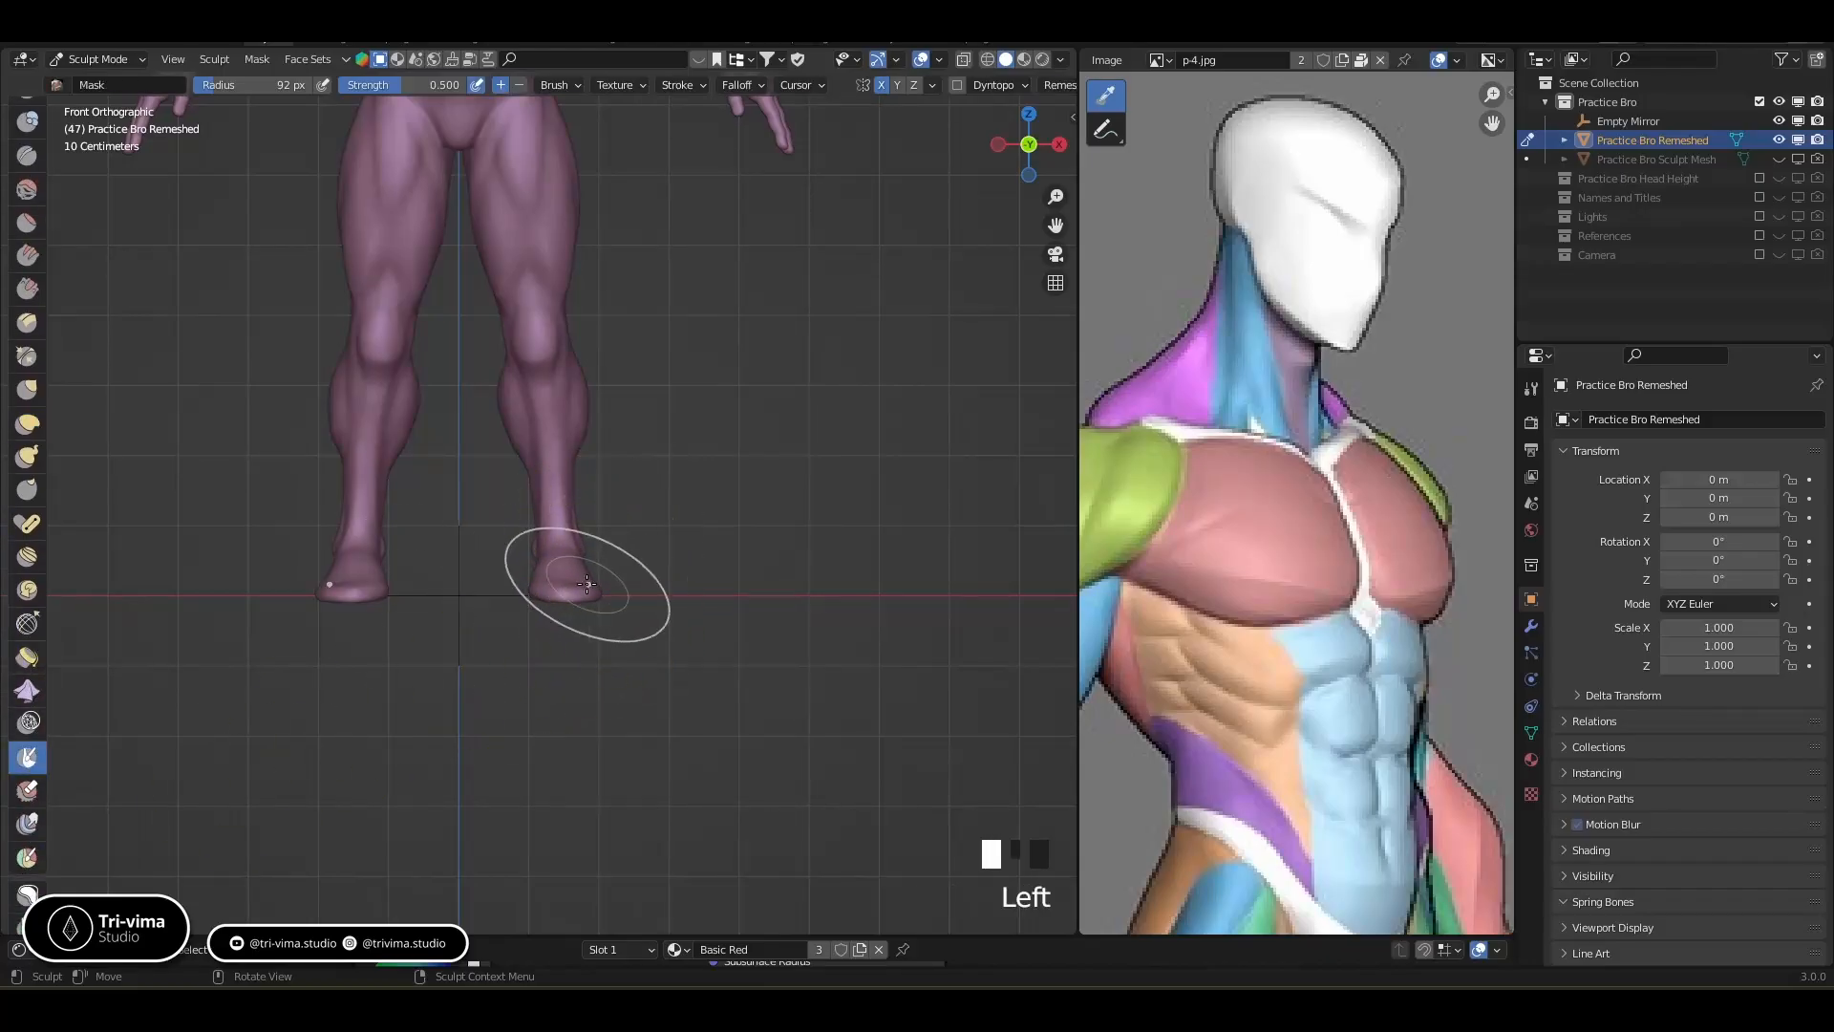
{"action": "left_click", "coordinate": [26, 895]}
{"action": "mouse_move", "coordinate": [566, 693]}
{"action": "left_mouse_down"}
{"action": "mouse_move", "coordinate": [546, 690]}
{"action": "mouse_move", "coordinate": [495, 536]}
{"action": "mouse_move", "coordinate": [508, 509]}
{"action": "mouse_move", "coordinate": [592, 573]}
{"action": "mouse_move", "coordinate": [564, 688]}
{"action": "left_mouse_up"}
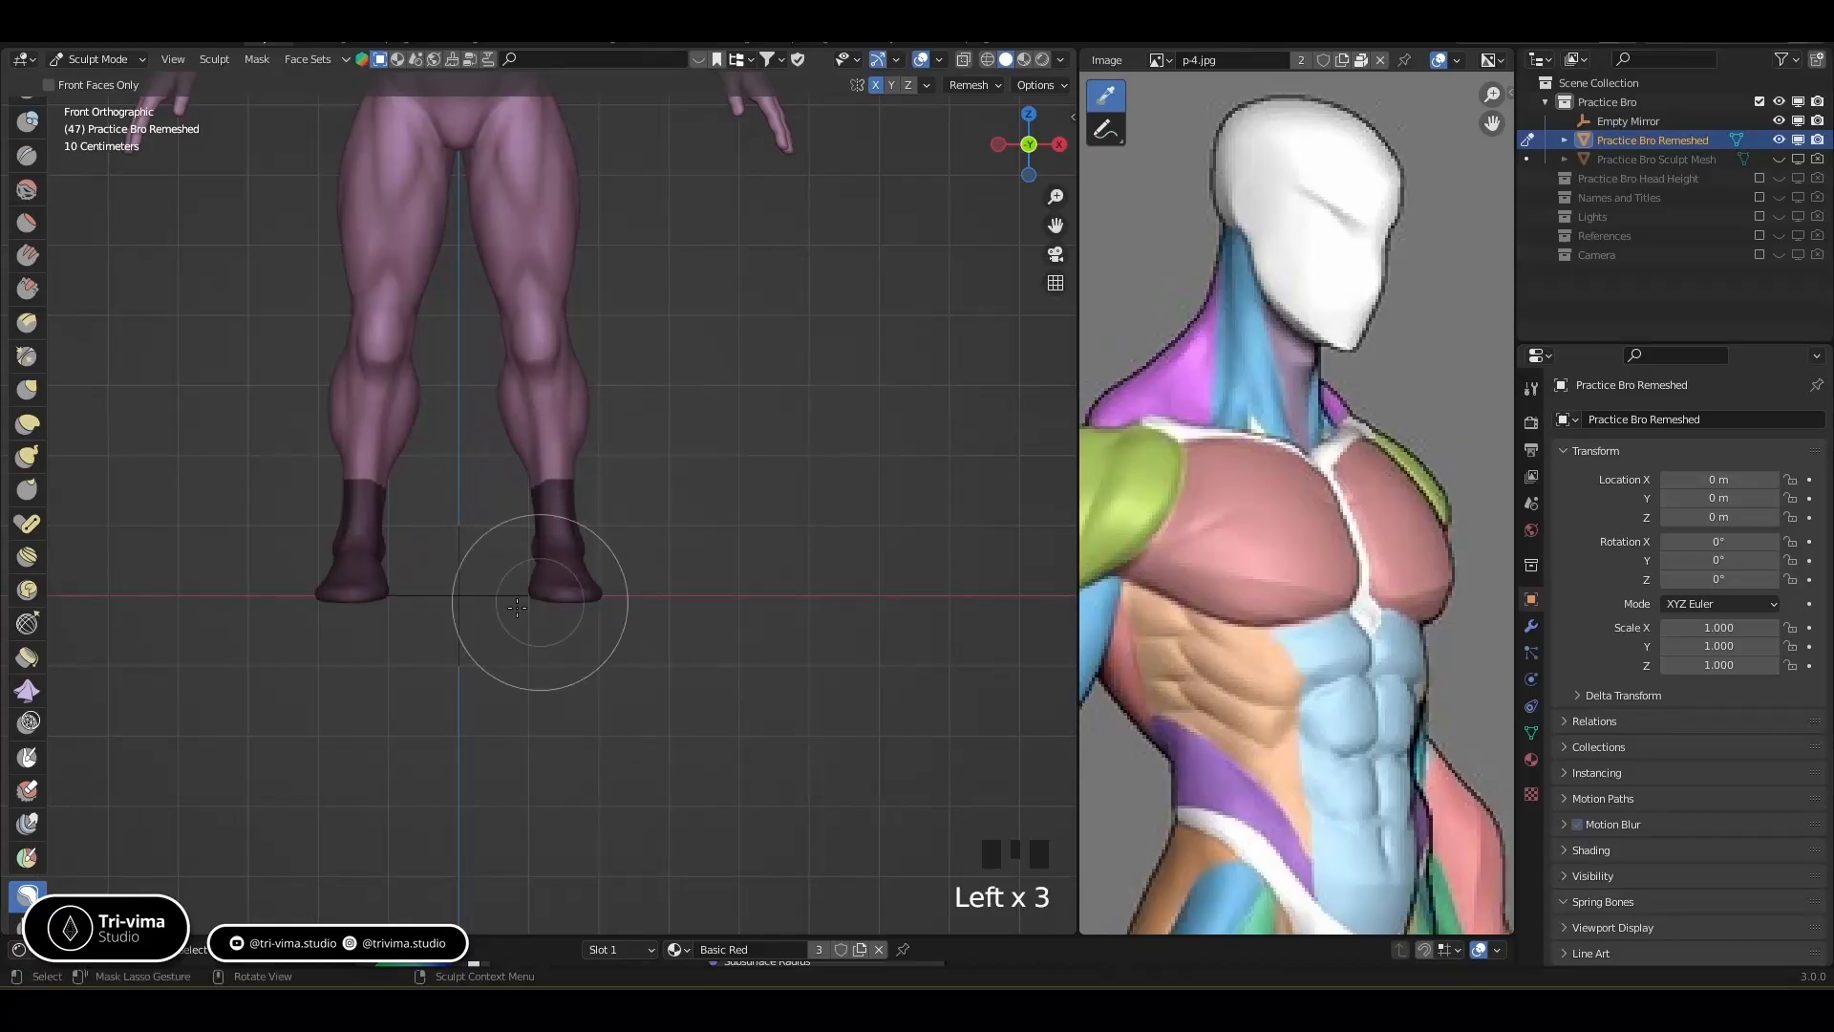
Rework the mask edge across the front of the shin with the Mask brush at a 92 px radius
{"action": "left_click", "coordinate": [26, 758]}
{"action": "mouse_move", "coordinate": [532, 459]}
{"action": "left_mouse_down", "text": "ctrl"}
{"action": "mouse_move", "coordinate": [556, 430]}
{"action": "mouse_move", "coordinate": [565, 462]}
{"action": "left_mouse_up", "text": "ctrl"}
{"action": "middle_click_drag", "start_coordinate": [565, 462], "coordinate": [696, 307], "text": "ctrl"}
{"action": "left_click", "coordinate": [572, 402], "text": "ctrl"}
{"action": "left_click_drag", "start_coordinate": [571, 402], "coordinate": [604, 364], "text": "ctrl"}
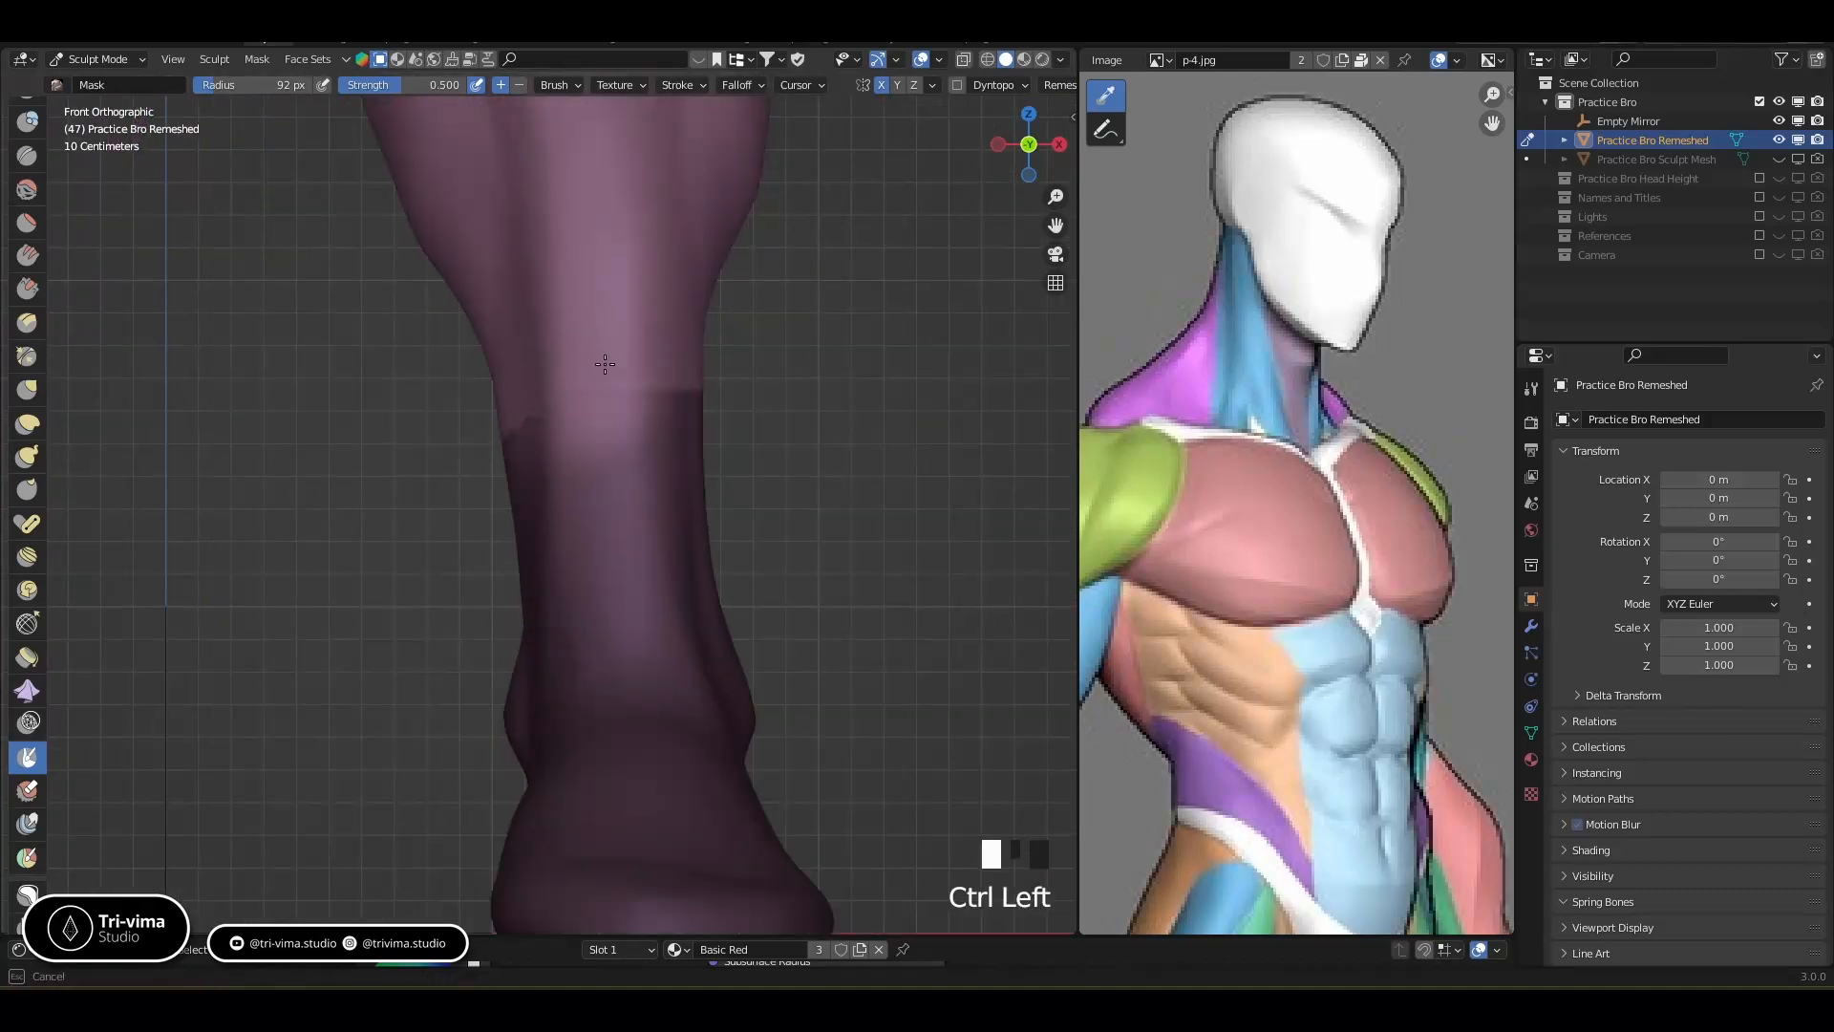
{"action": "left_click_drag", "start_coordinate": [532, 419], "coordinate": [579, 437], "text": "ctrl"}
{"action": "middle_click_drag", "start_coordinate": [581, 442], "coordinate": [559, 564], "text": "ctrl"}
{"action": "mouse_move", "coordinate": [557, 502]}
{"action": "left_mouse_down"}
{"action": "mouse_move", "coordinate": [578, 435]}
{"action": "mouse_move", "coordinate": [618, 449]}
{"action": "left_mouse_up"}
Paint the mask edge around the sides and back of the lower leg to give it a gradual falloff below the calf
{"action": "middle_click_drag", "start_coordinate": [535, 427], "coordinate": [442, 512]}
{"action": "left_click", "coordinate": [738, 422]}
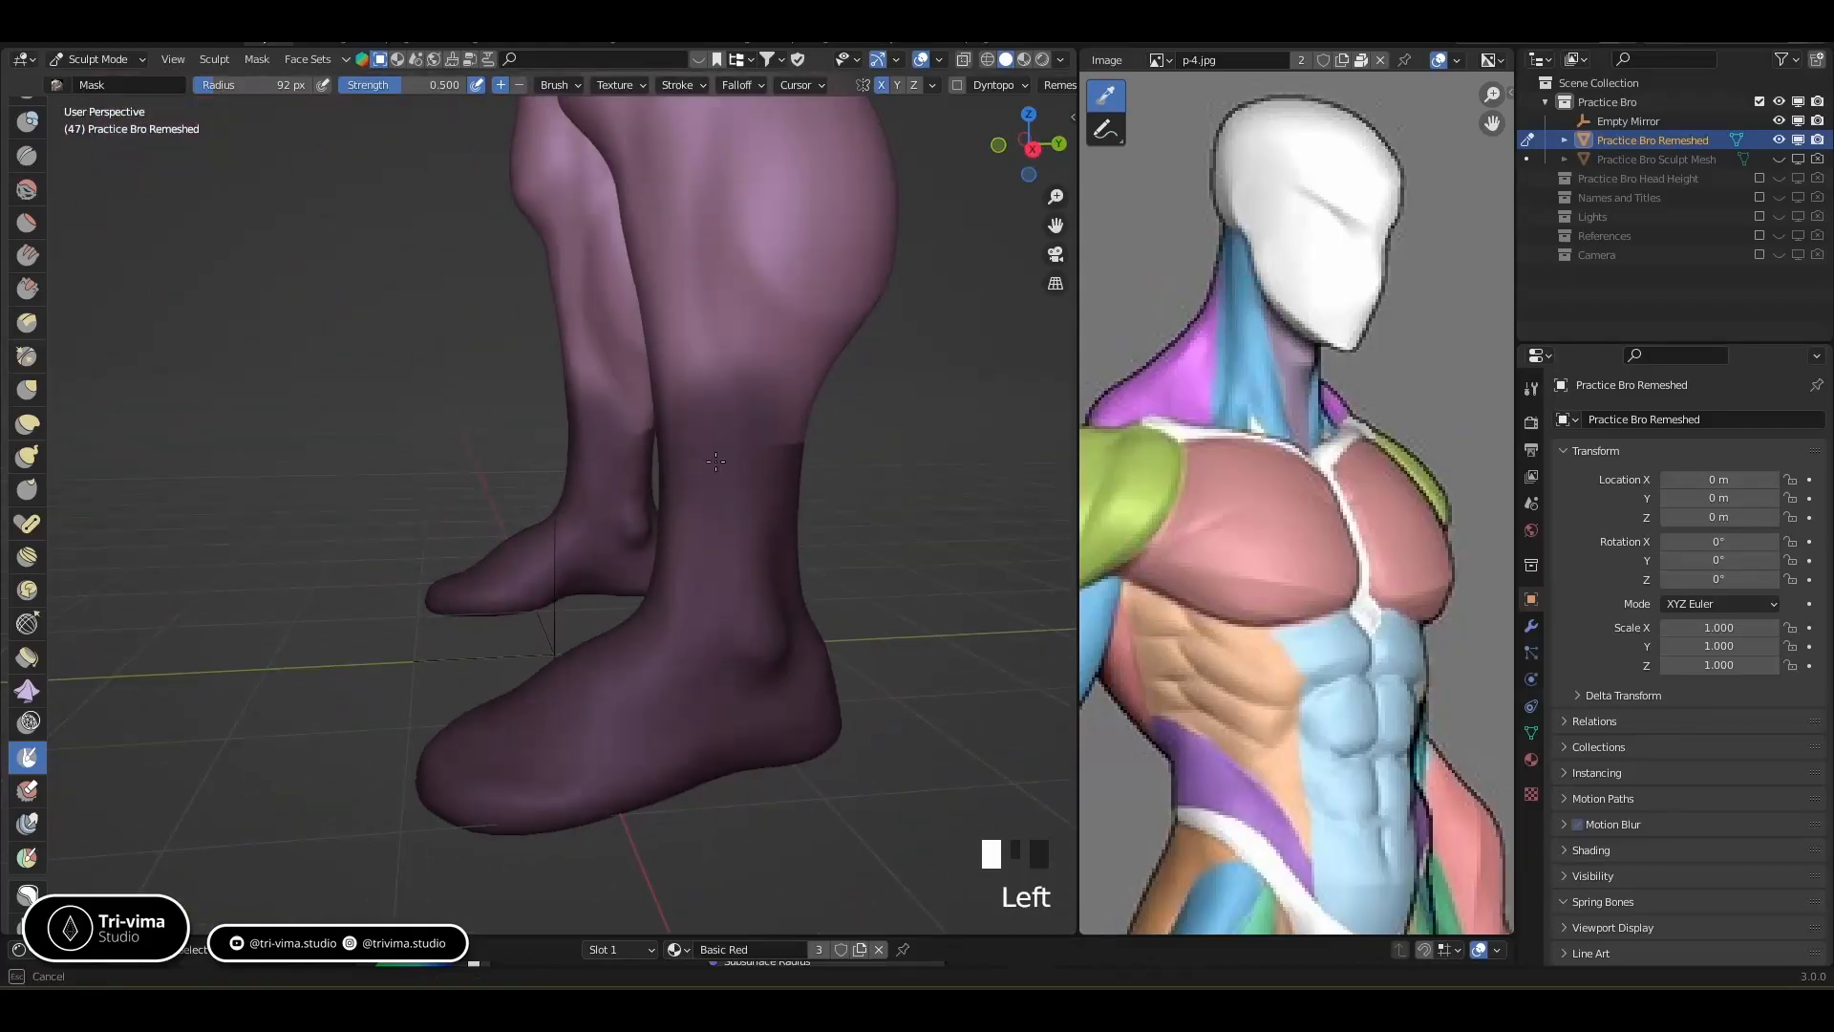
{"action": "left_click_drag", "start_coordinate": [755, 421], "coordinate": [771, 420]}
{"action": "middle_click_drag", "start_coordinate": [765, 423], "coordinate": [554, 453]}
{"action": "mouse_move", "coordinate": [534, 463]}
{"action": "left_mouse_down"}
{"action": "mouse_move", "coordinate": [557, 392]}
{"action": "mouse_move", "coordinate": [609, 415]}
{"action": "mouse_move", "coordinate": [588, 486]}
{"action": "mouse_move", "coordinate": [606, 488]}
{"action": "left_mouse_up"}
{"action": "middle_click_drag", "start_coordinate": [606, 487], "coordinate": [507, 483]}
{"action": "mouse_move", "coordinate": [430, 516]}
{"action": "left_mouse_down"}
{"action": "mouse_move", "coordinate": [454, 444]}
{"action": "mouse_move", "coordinate": [507, 407]}
{"action": "mouse_move", "coordinate": [518, 477]}
{"action": "left_mouse_up"}
{"action": "middle_click_drag", "start_coordinate": [519, 478], "coordinate": [439, 488]}
{"action": "mouse_move", "coordinate": [430, 521]}
{"action": "left_mouse_down"}
{"action": "mouse_move", "coordinate": [413, 439]}
{"action": "mouse_move", "coordinate": [385, 485]}
{"action": "left_mouse_up"}
{"action": "middle_click_drag", "start_coordinate": [444, 464], "coordinate": [164, 449]}
{"action": "mouse_move", "coordinate": [456, 481]}
{"action": "left_mouse_down"}
{"action": "mouse_move", "coordinate": [503, 422]}
{"action": "mouse_move", "coordinate": [715, 423]}
{"action": "left_mouse_up"}
{"action": "middle_click_drag", "start_coordinate": [715, 423], "coordinate": [568, 488], "text": "ctrl"}
{"action": "mouse_move", "coordinate": [522, 441]}
{"action": "left_mouse_down"}
{"action": "mouse_move", "coordinate": [505, 456]}
{"action": "mouse_move", "coordinate": [537, 445]}
{"action": "left_mouse_up"}
{"action": "middle_click_drag", "start_coordinate": [585, 467], "coordinate": [585, 479]}
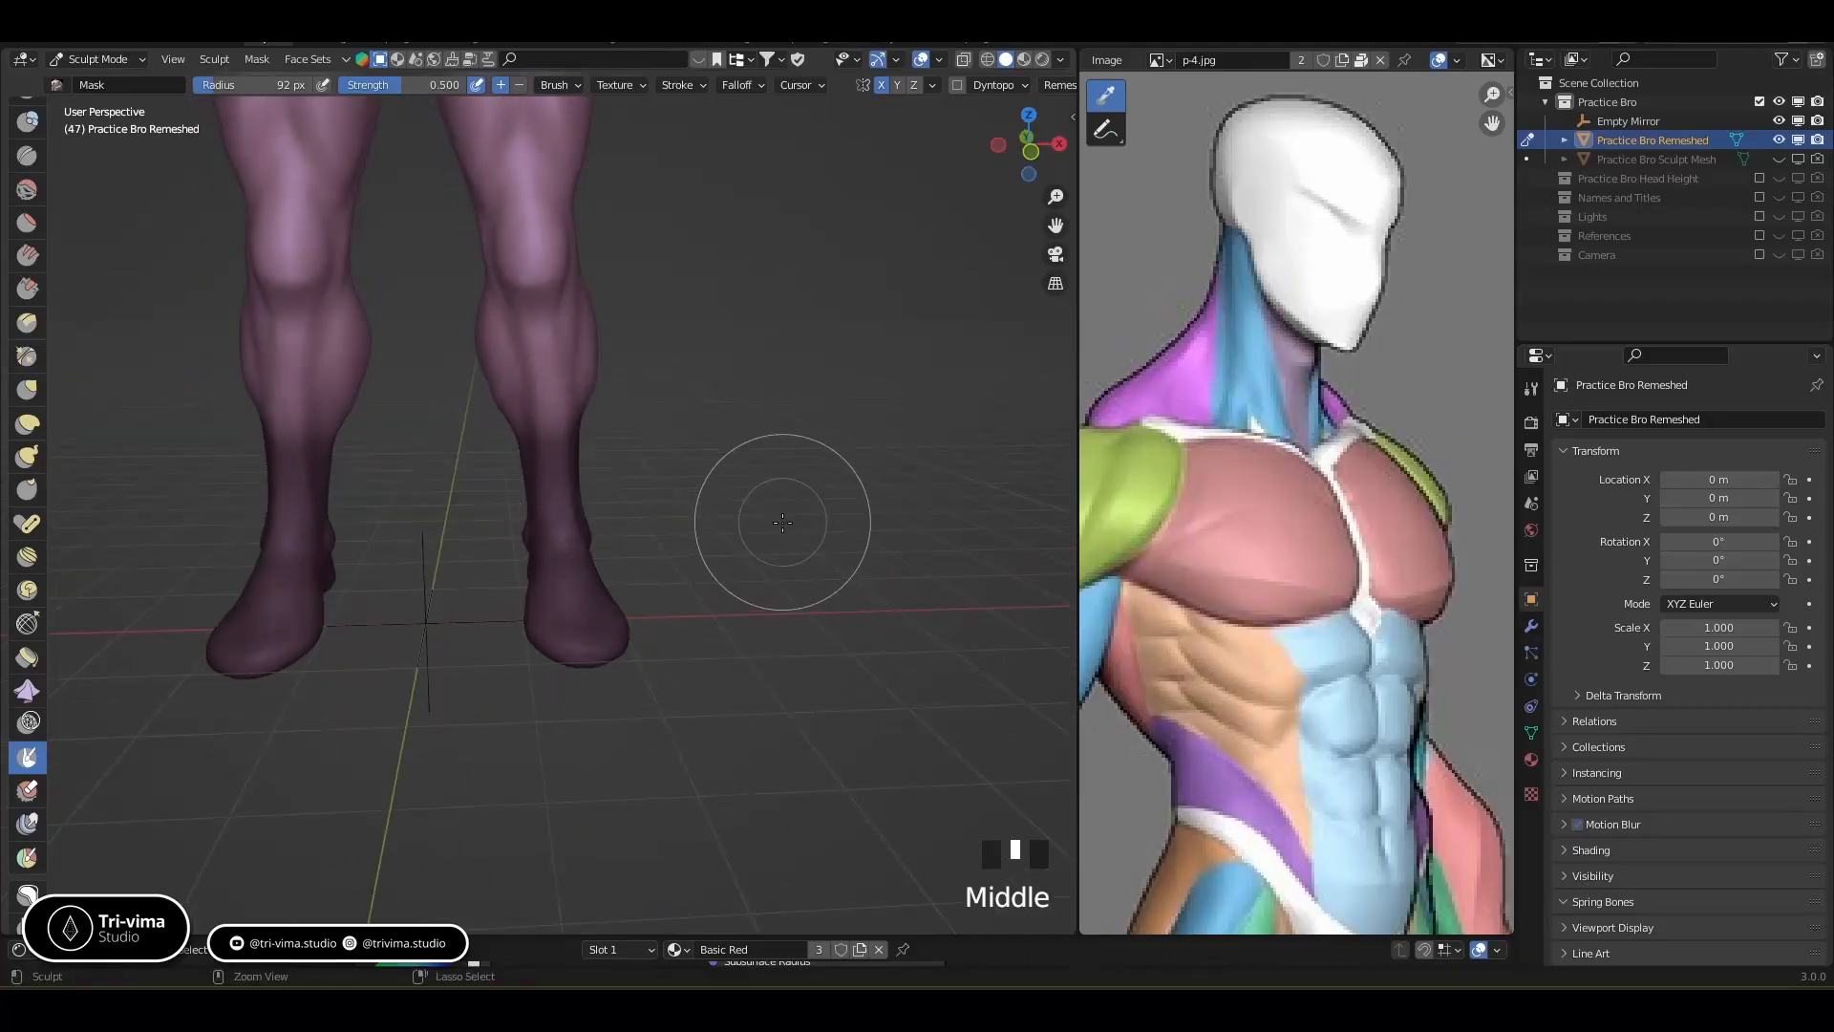
Invert the mask to free the feet and lower shins, and rotate the unmasked area slightly with the Rotate tool
{"action": "key", "text": "ctrl+i"}
{"action": "middle_click_drag", "start_coordinate": [28, 812], "coordinate": [67, 570]}
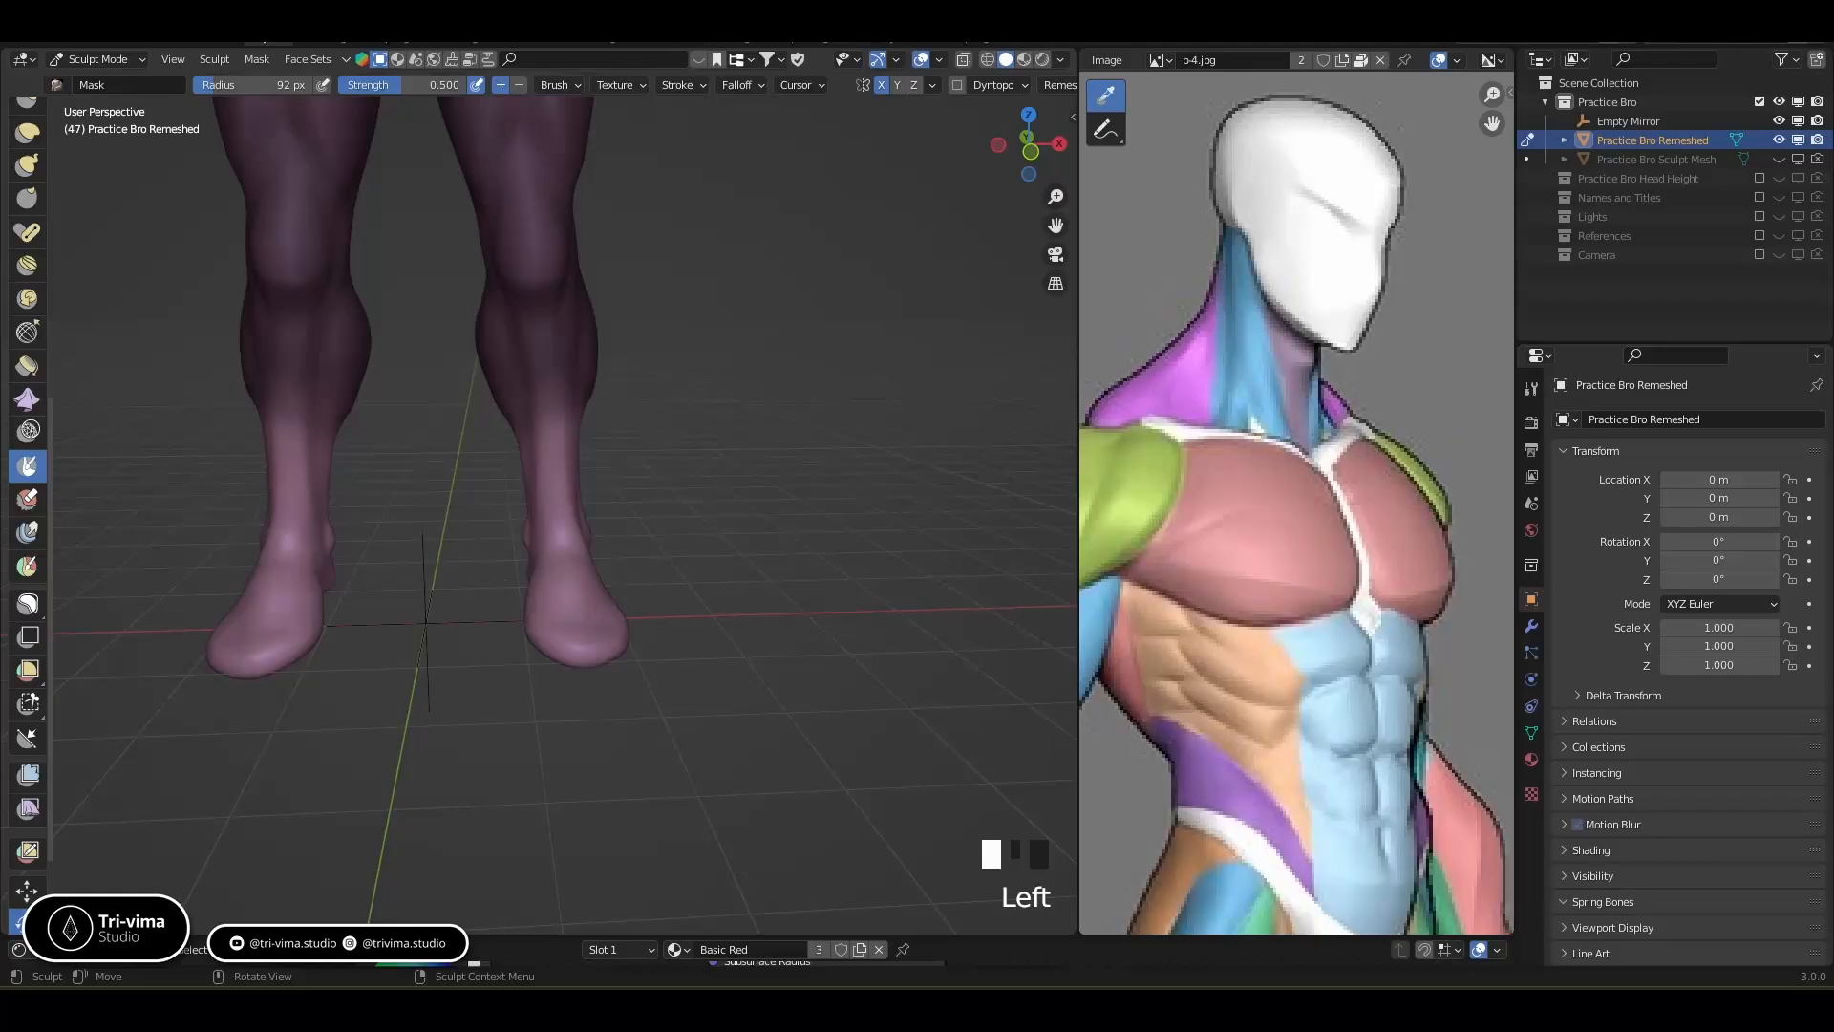
{"action": "left_click", "coordinate": [17, 921]}
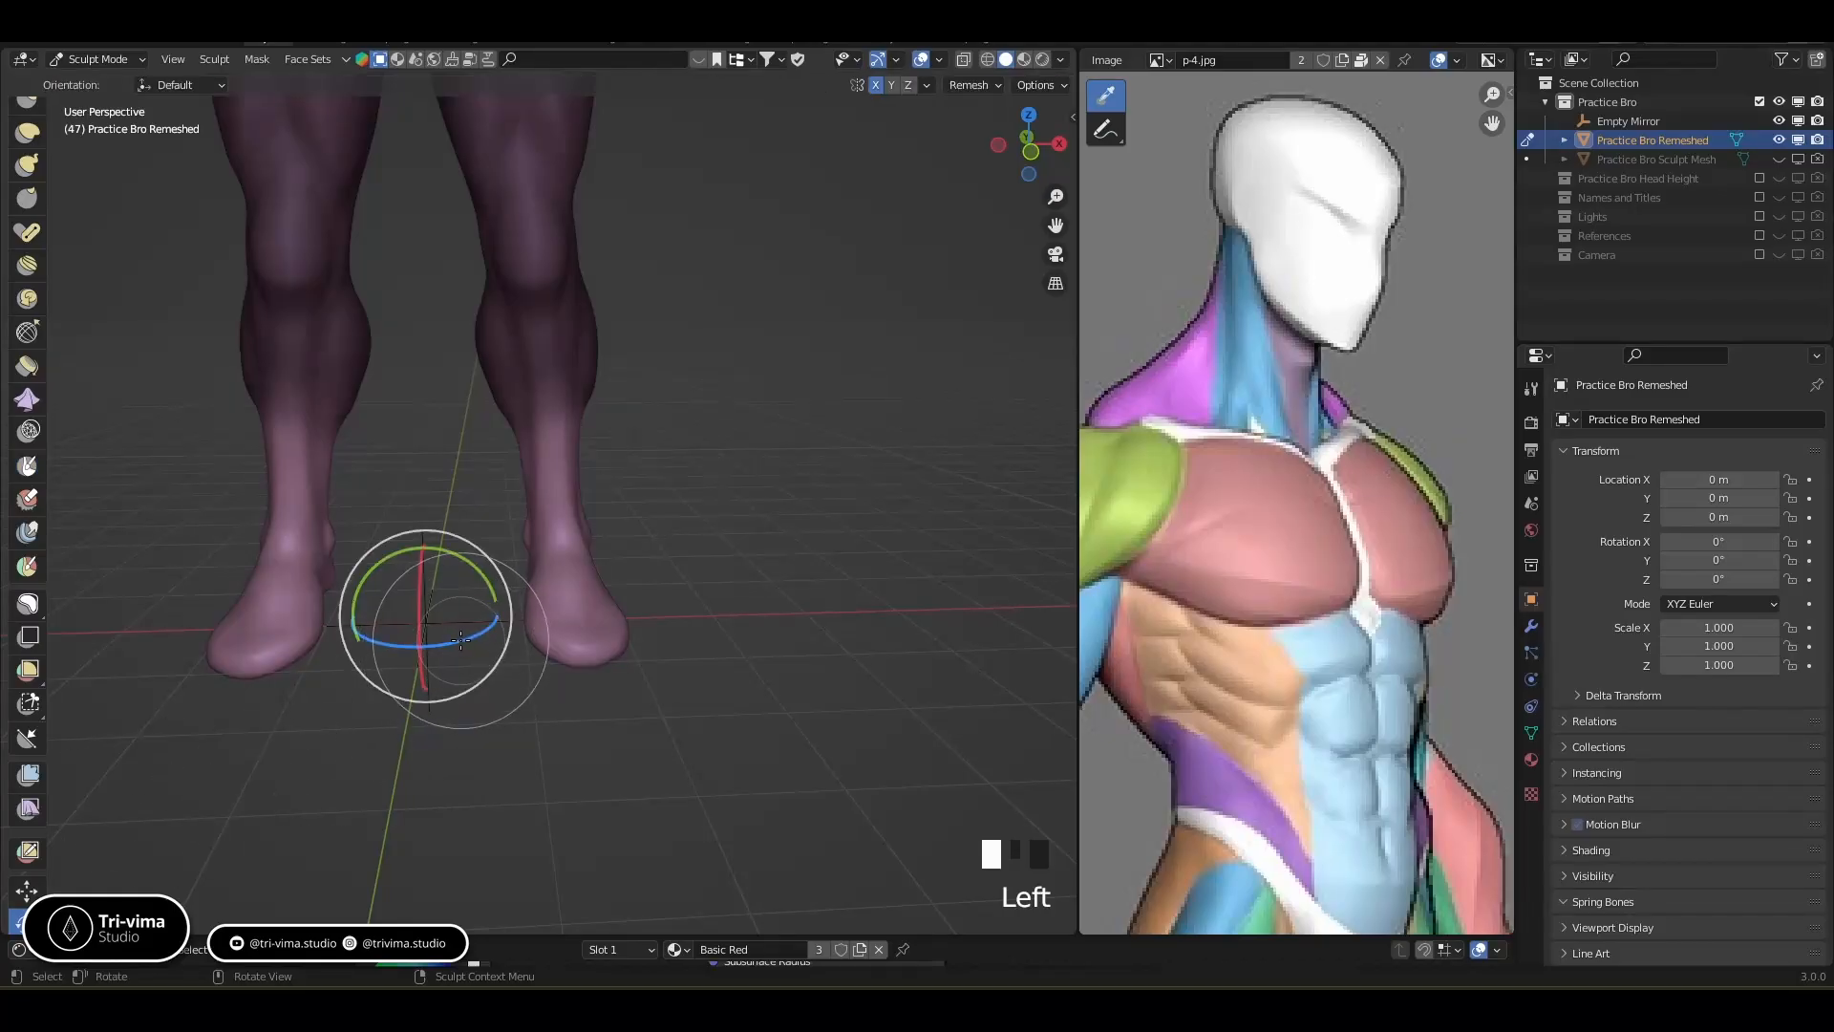
{"action": "left_click_drag", "start_coordinate": [461, 639], "coordinate": [478, 632]}
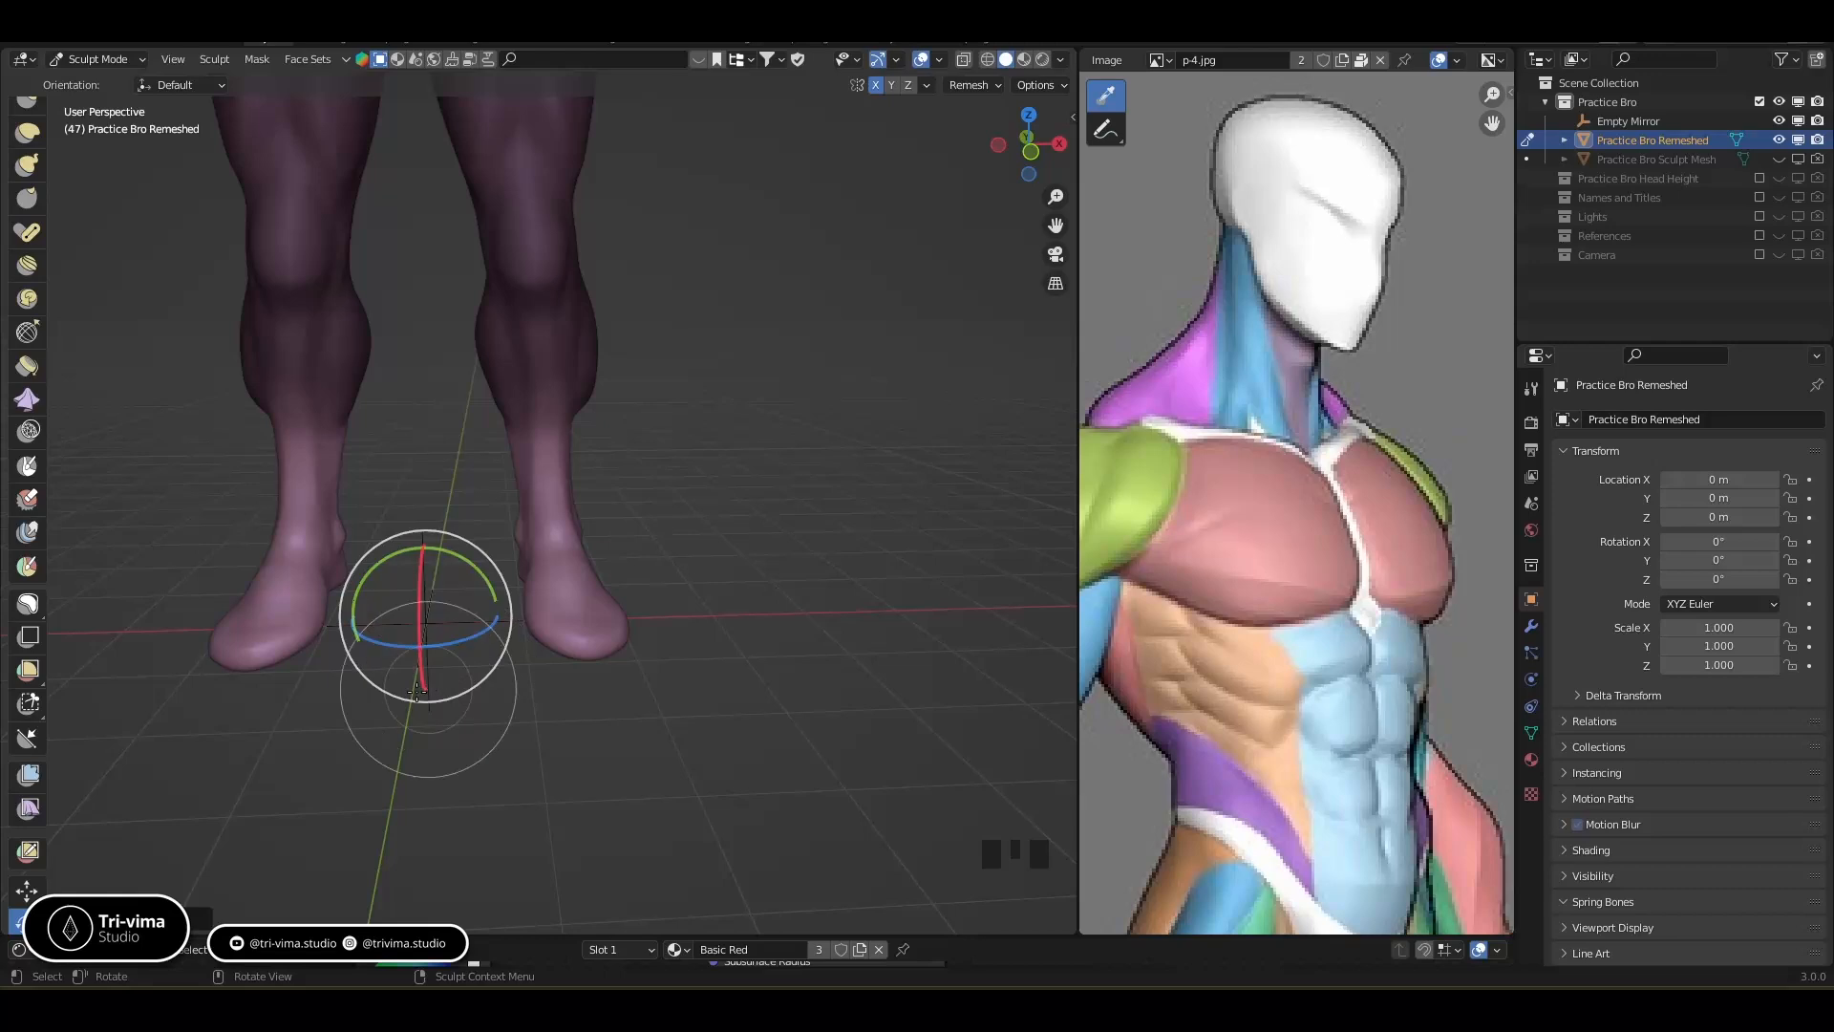
Try to move the unmasked feet slightly outward along the X axis in front orthographic view
{"action": "left_click", "coordinate": [26, 890]}
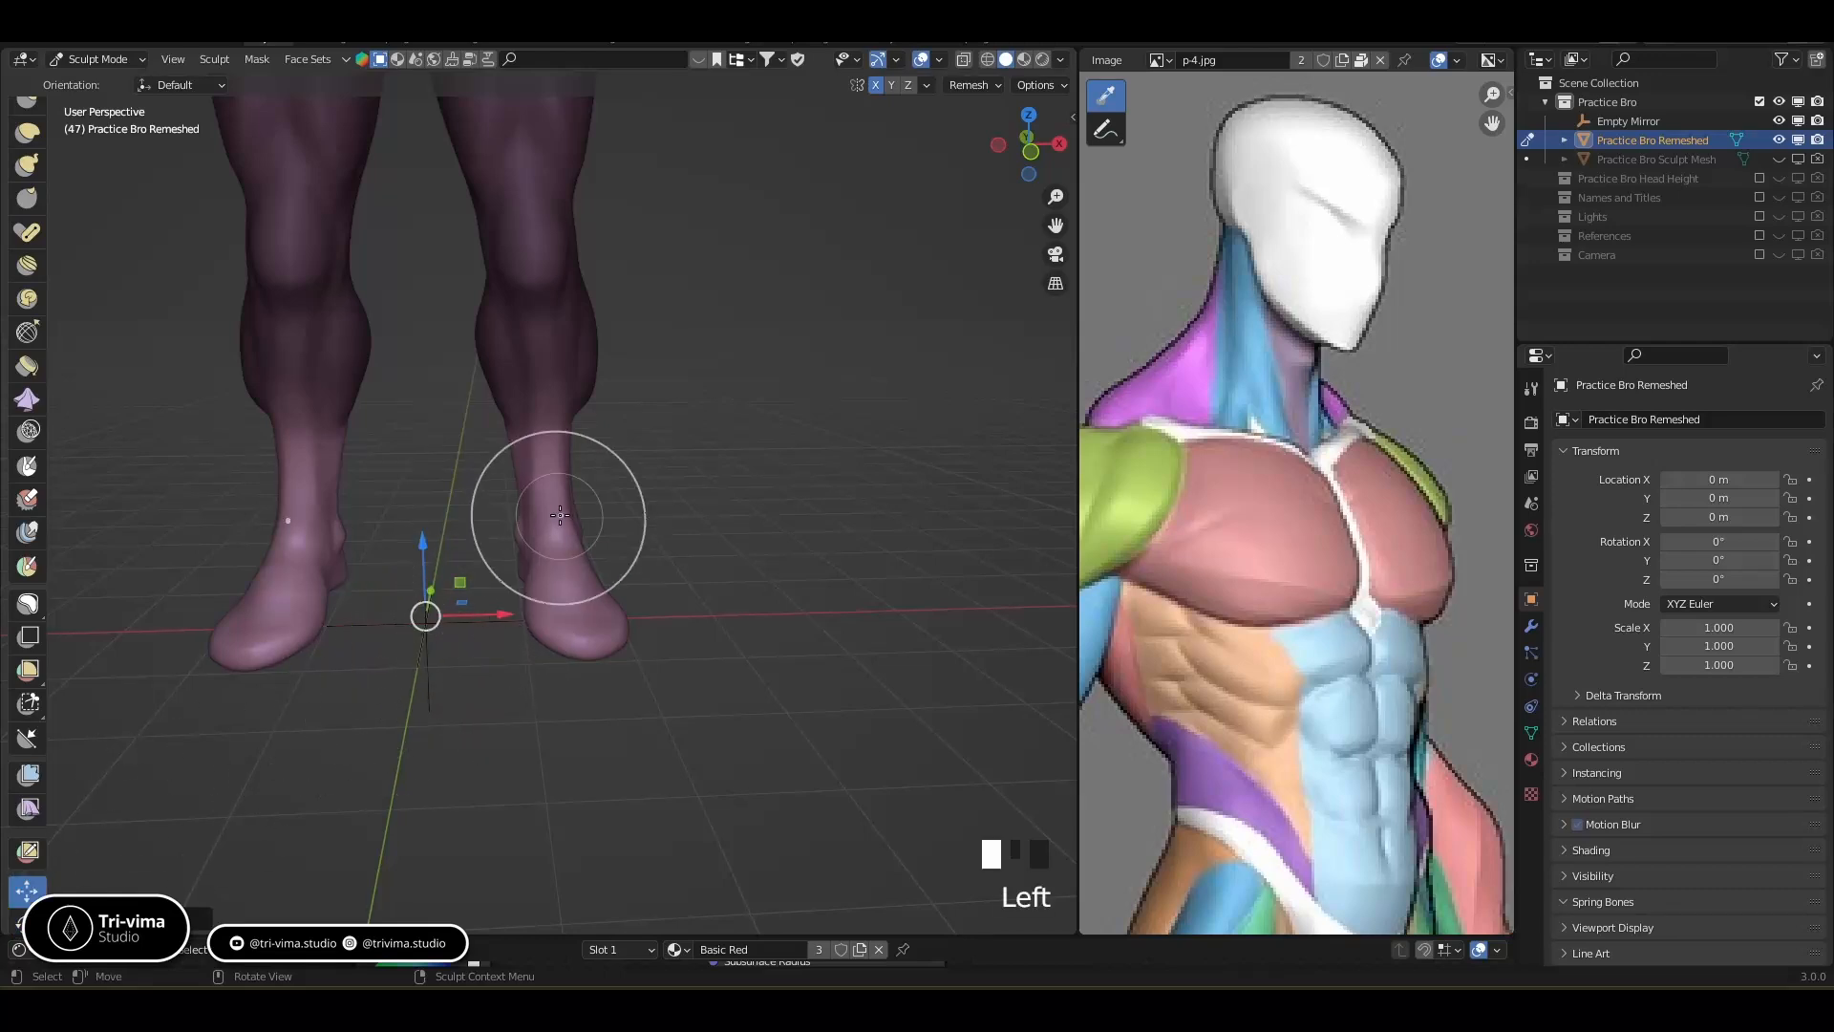
{"action": "key", "text": "KP_1"}
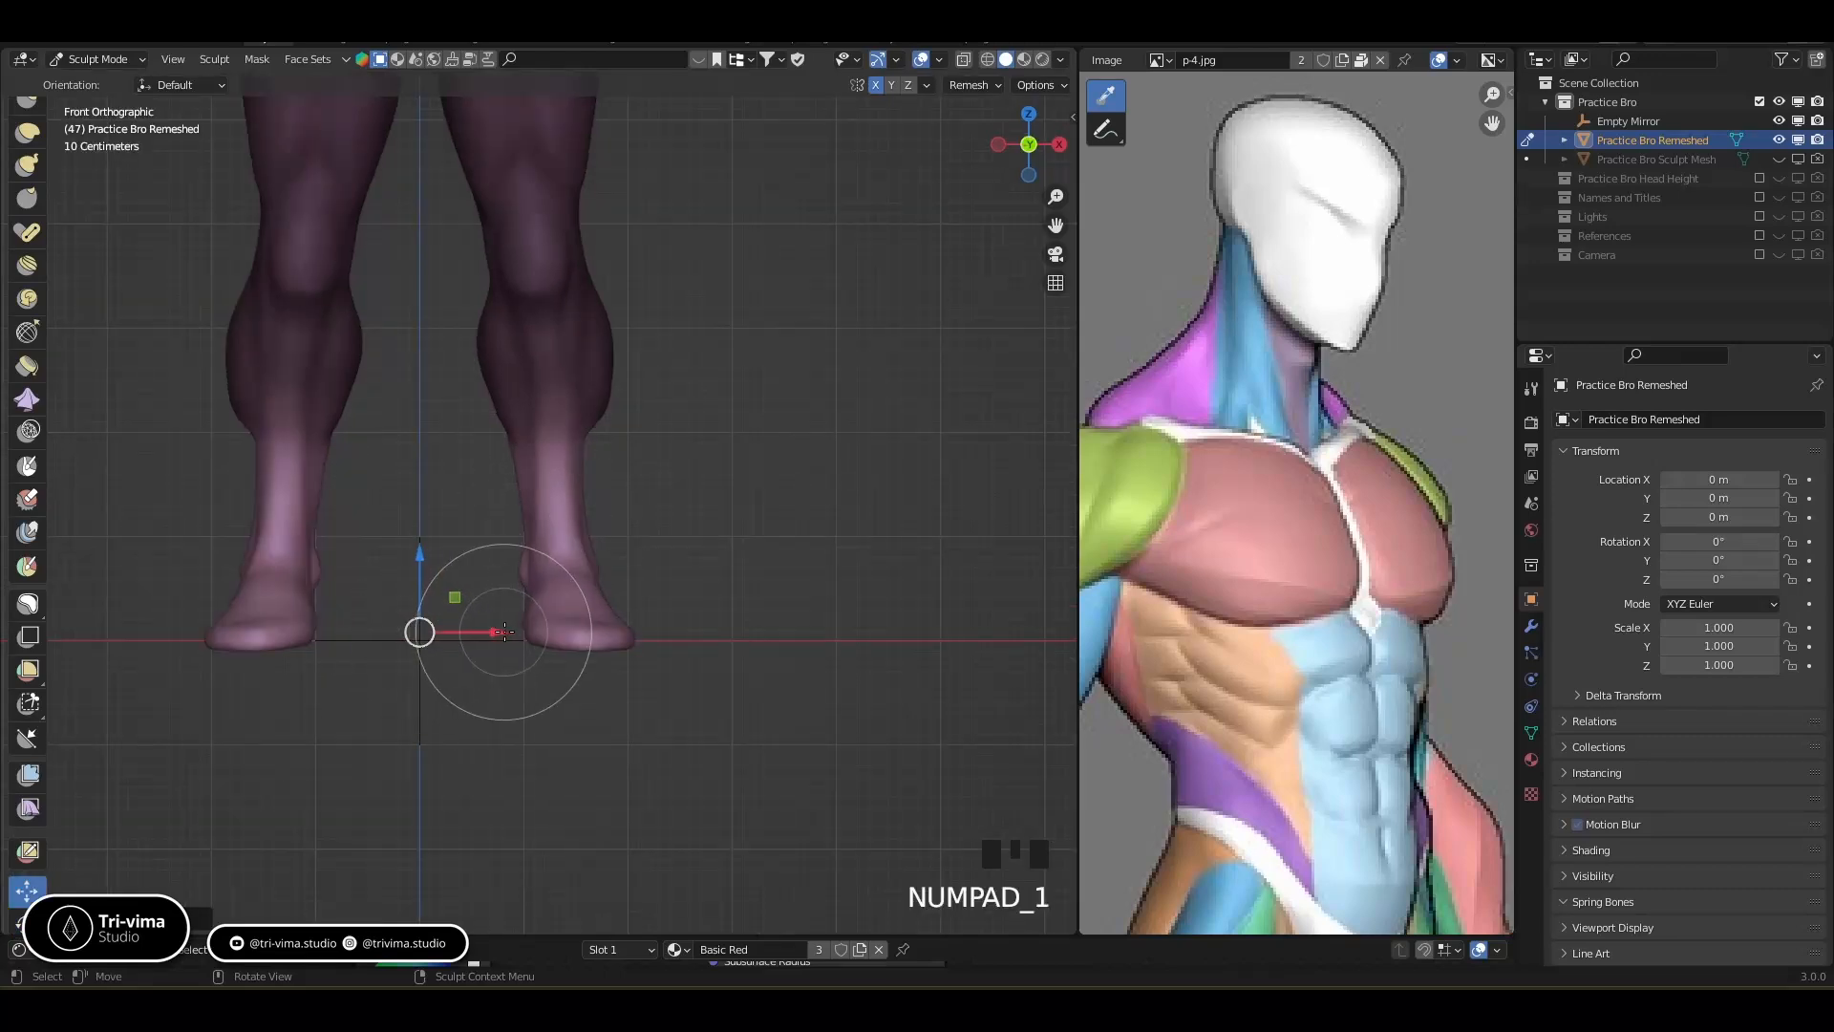
{"action": "left_click_drag", "start_coordinate": [504, 633], "coordinate": [512, 643]}
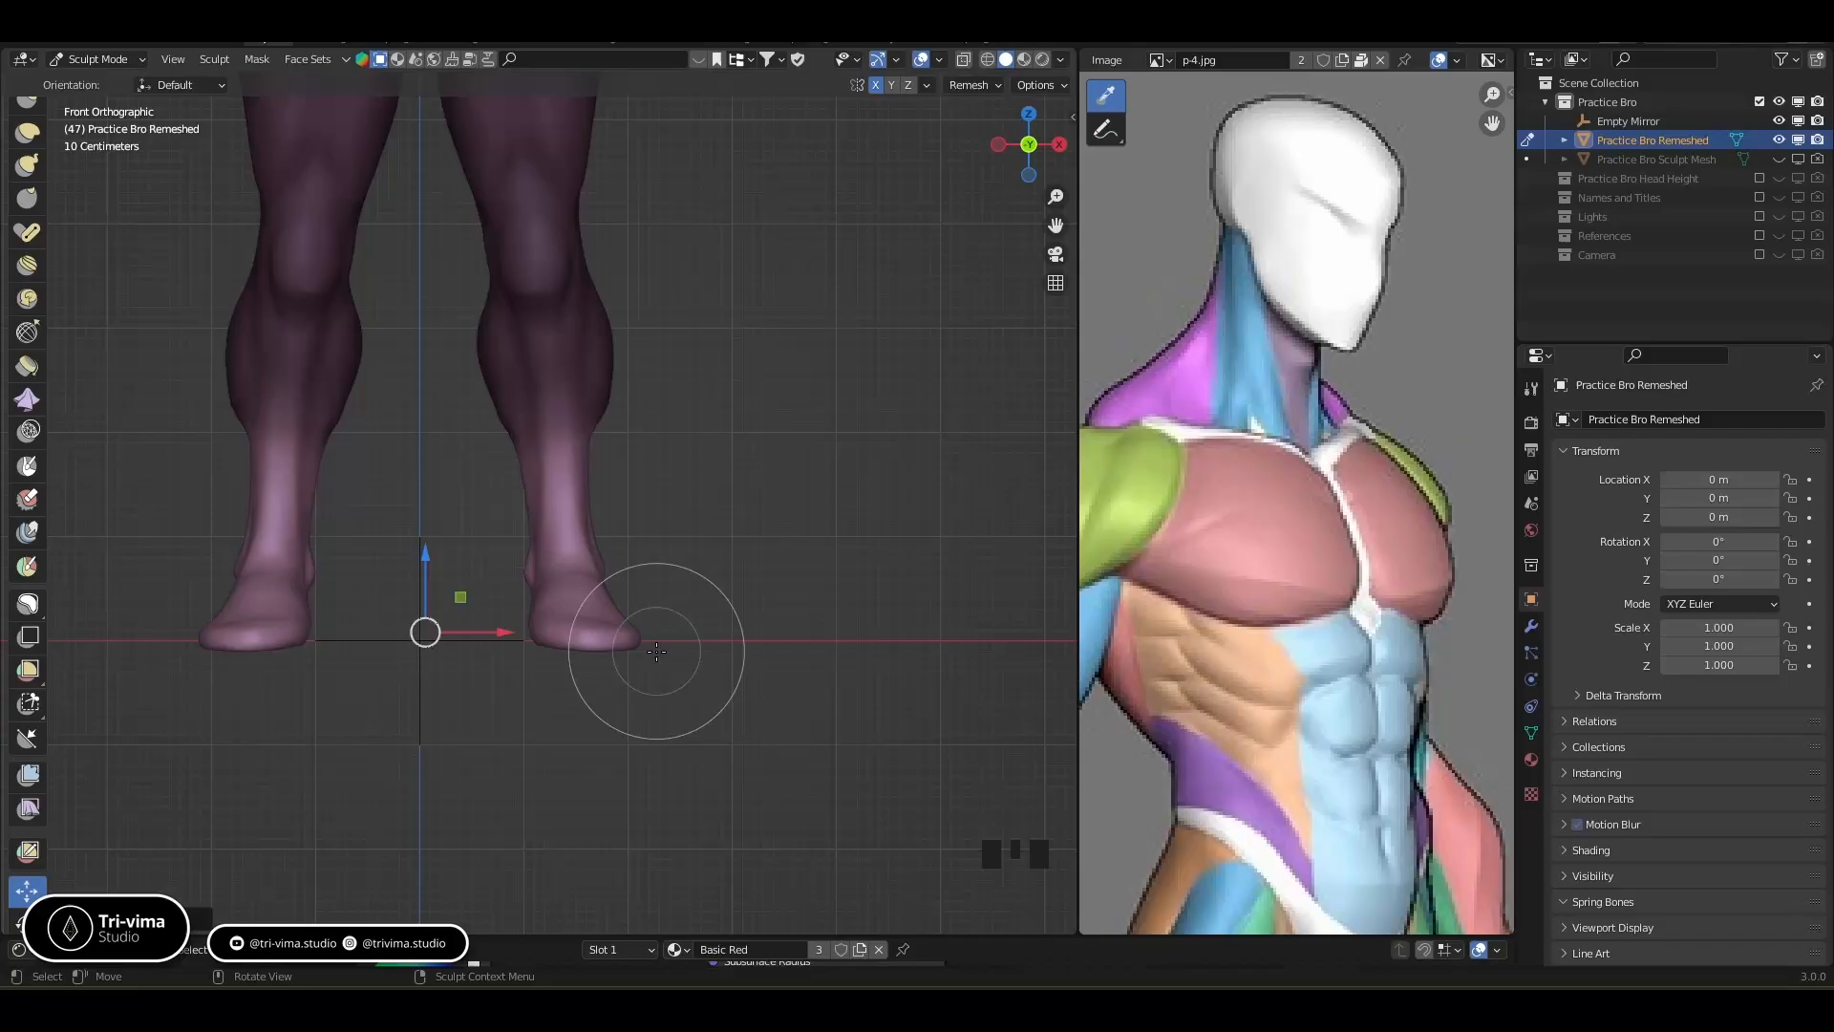
{"action": "key", "text": "ctrl+z"}
{"action": "key", "text": "ctrl+z"}
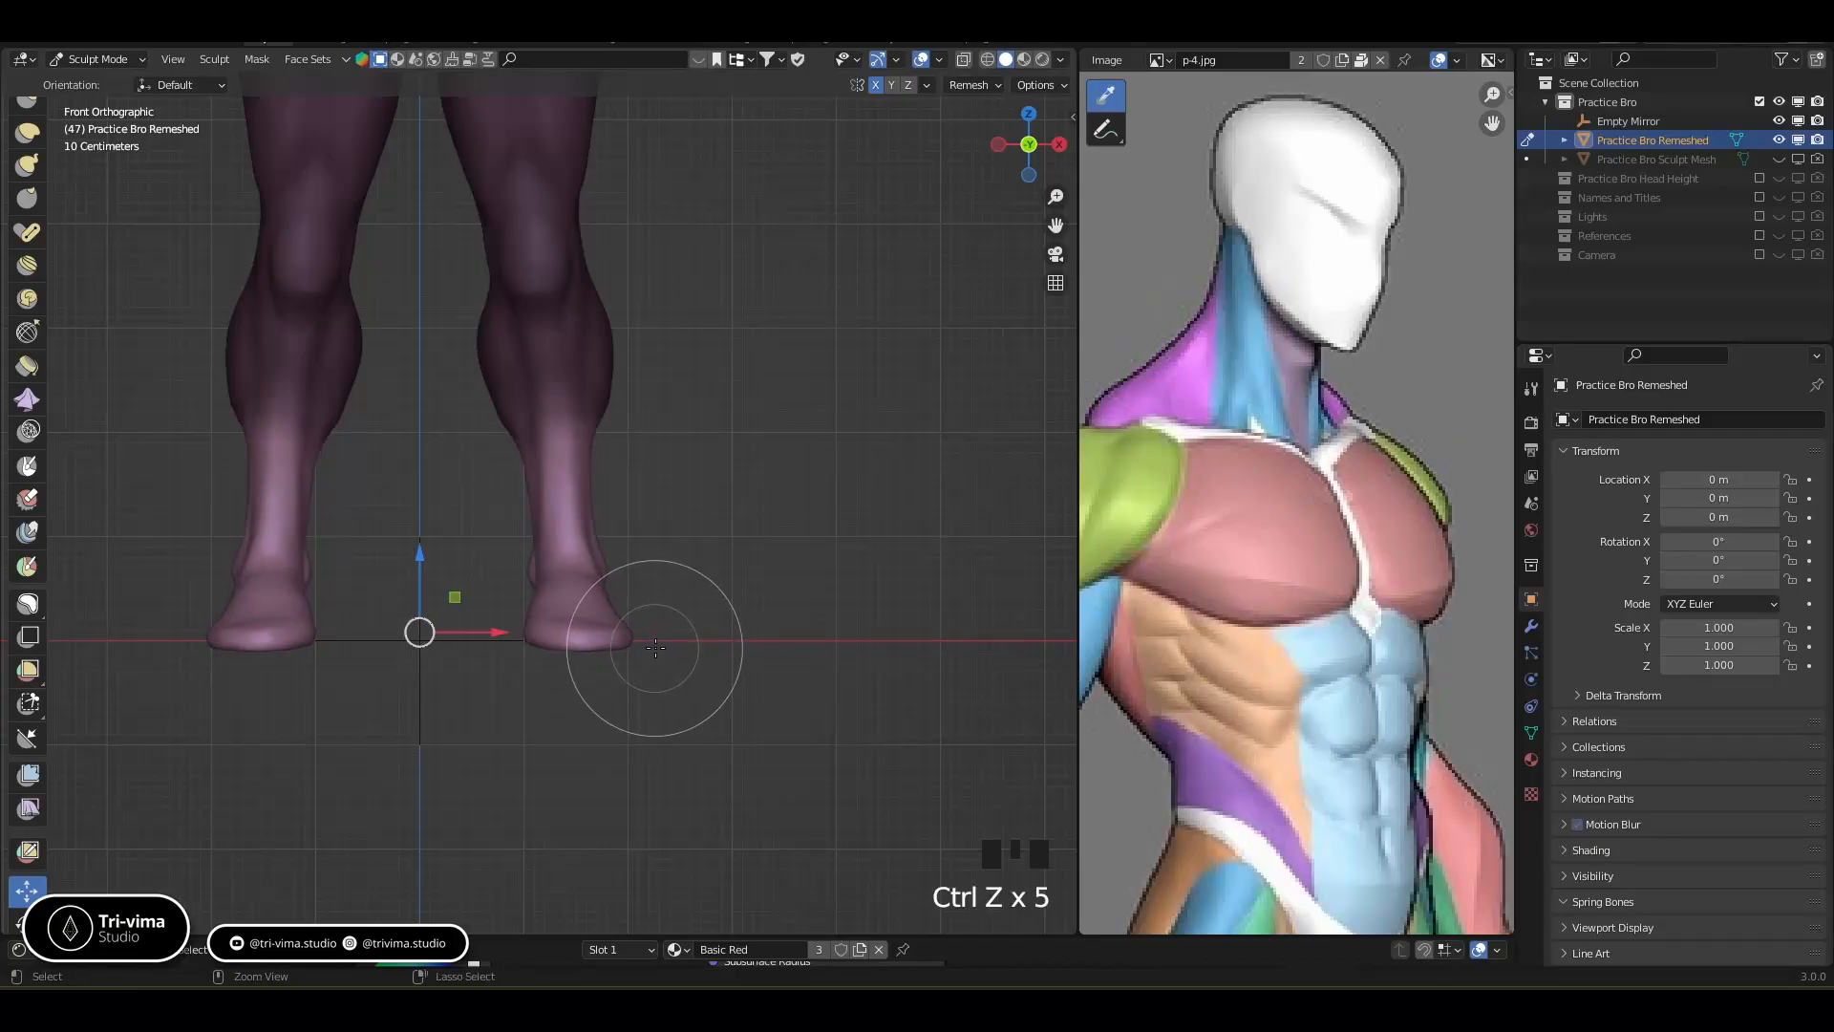
Erase the mask from the shins up toward the knees using the Mask brush at a 92 px radius
{"action": "mouse_move", "coordinate": [715, 531]}
{"action": "middle_mouse_down", "text": "ctrl"}
{"action": "mouse_move", "coordinate": [696, 480]}
{"action": "mouse_move", "coordinate": [707, 563]}
{"action": "middle_mouse_up", "text": "ctrl"}
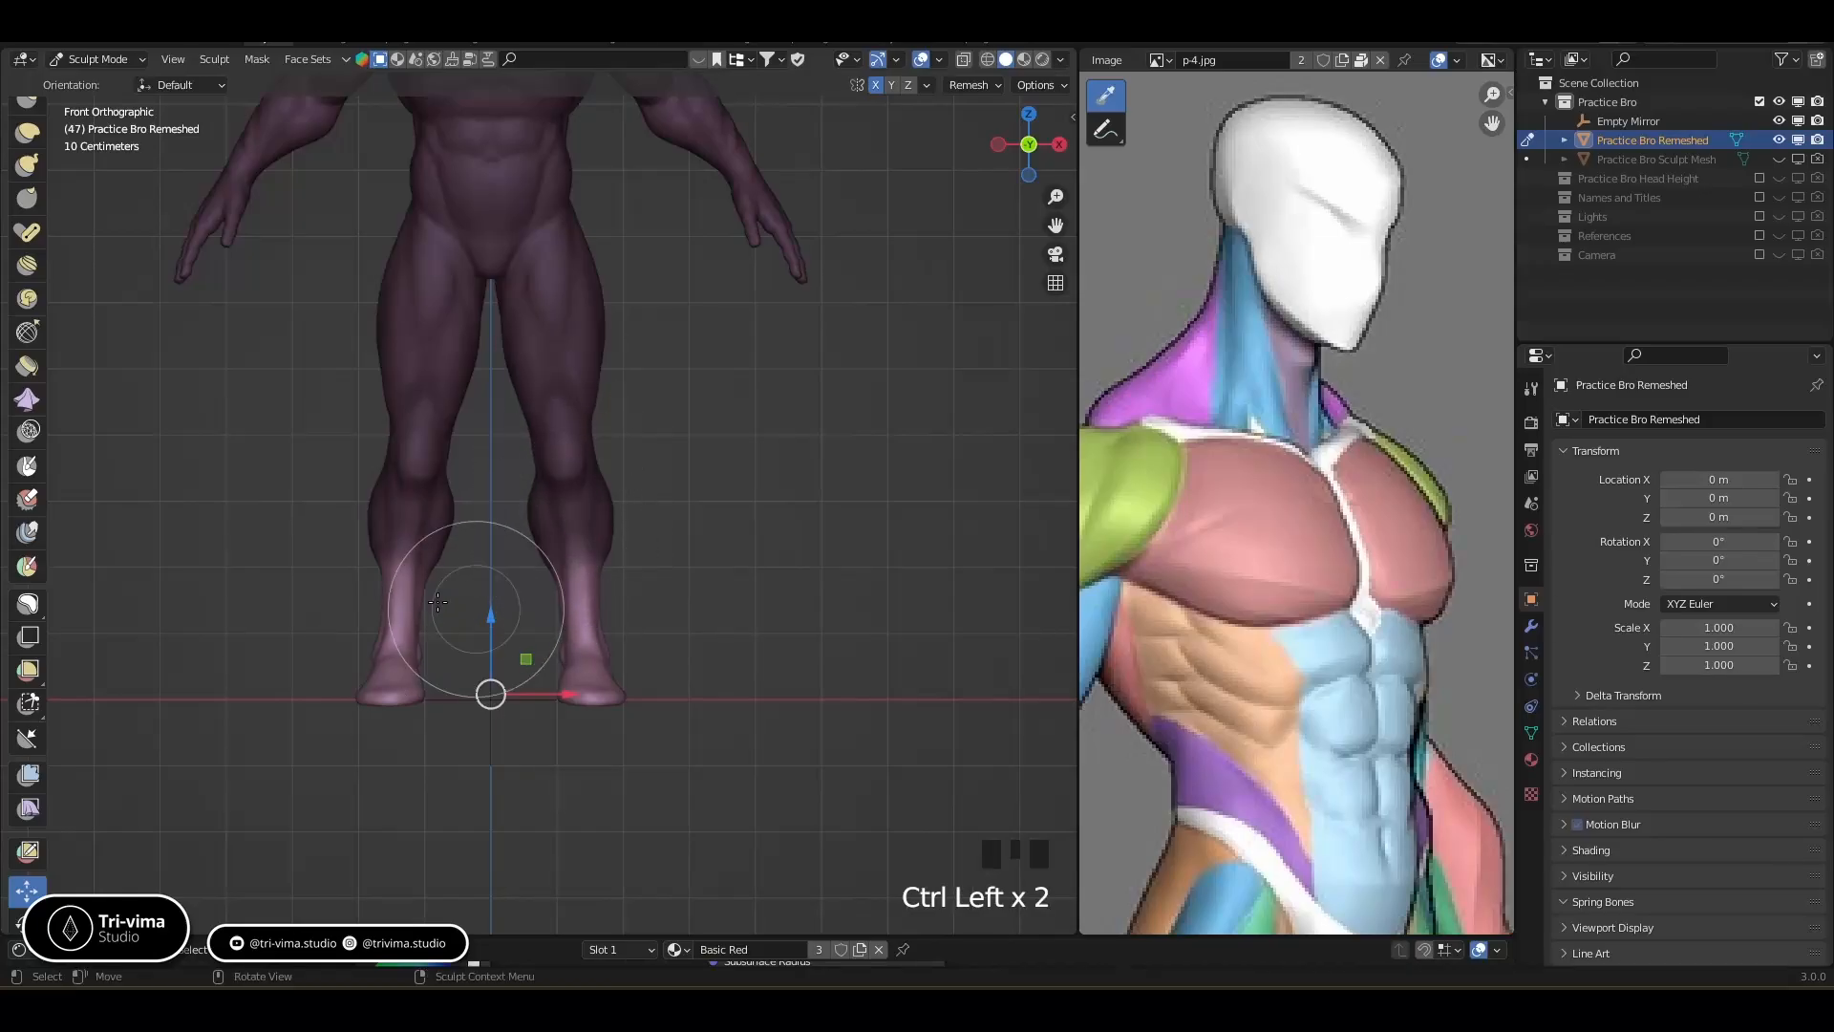
{"action": "left_click", "coordinate": [31, 606]}
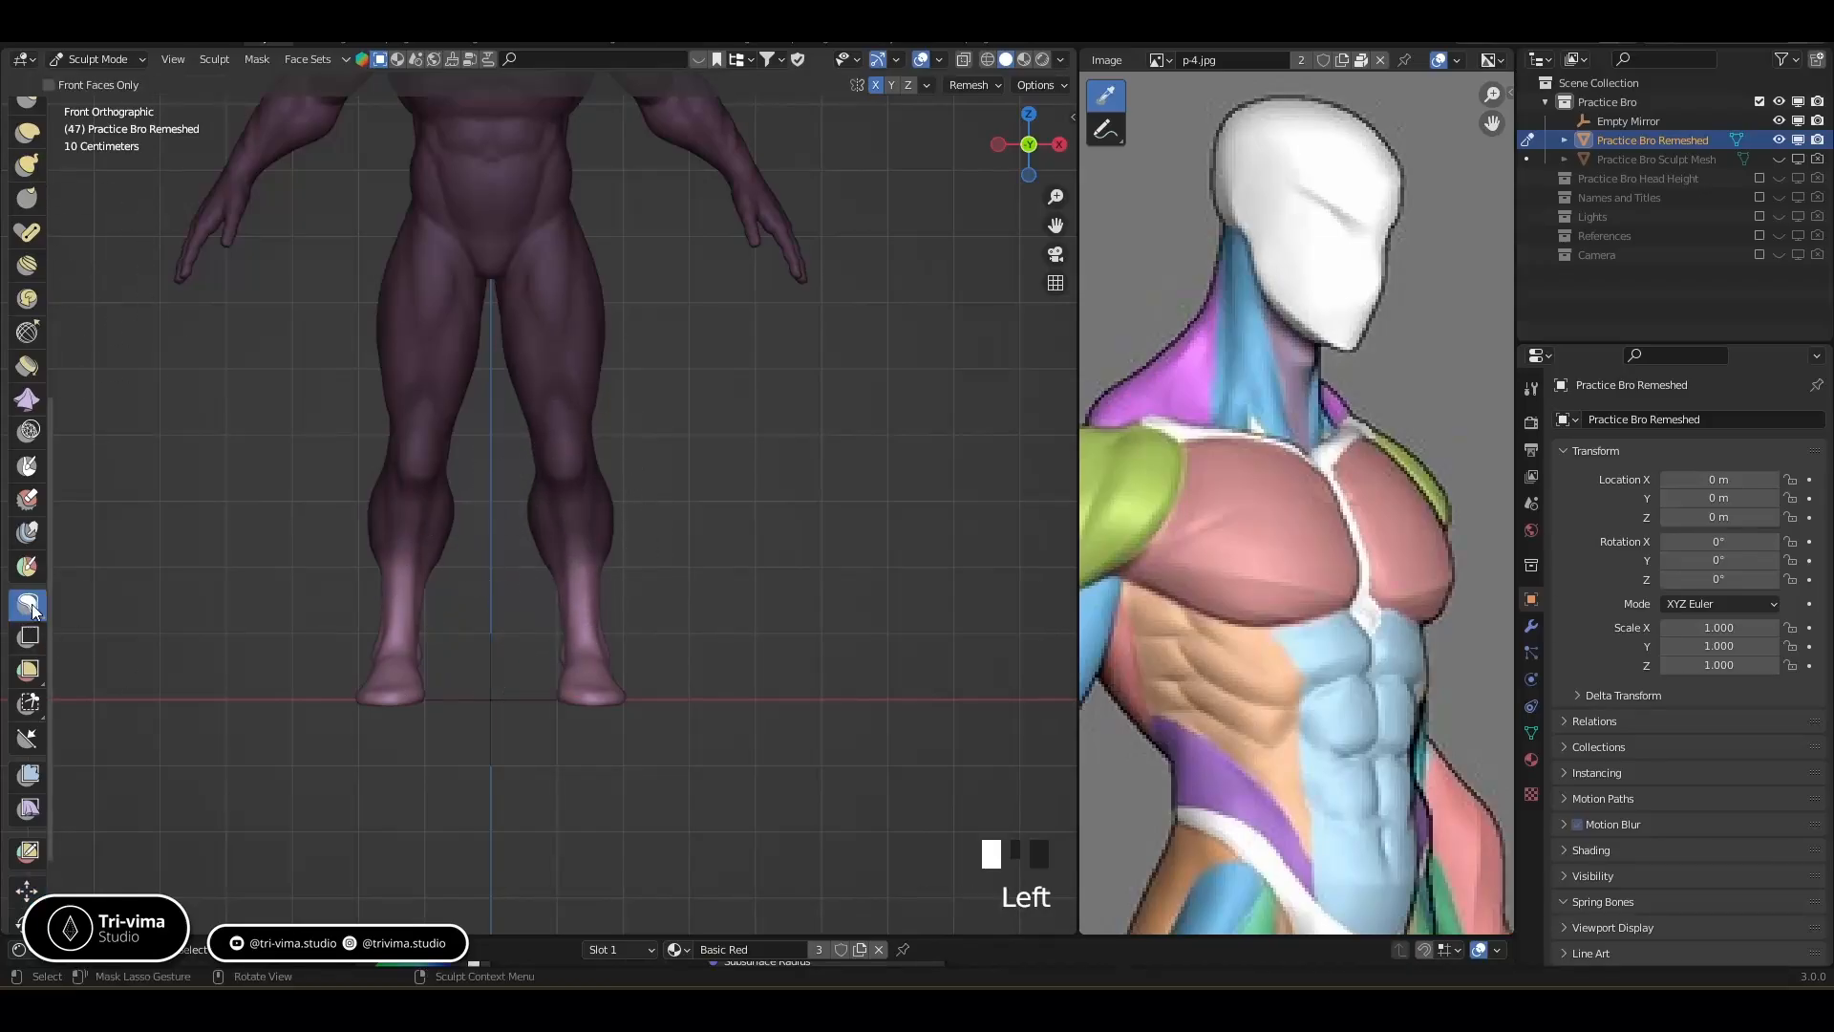
{"action": "left_click", "coordinate": [25, 468]}
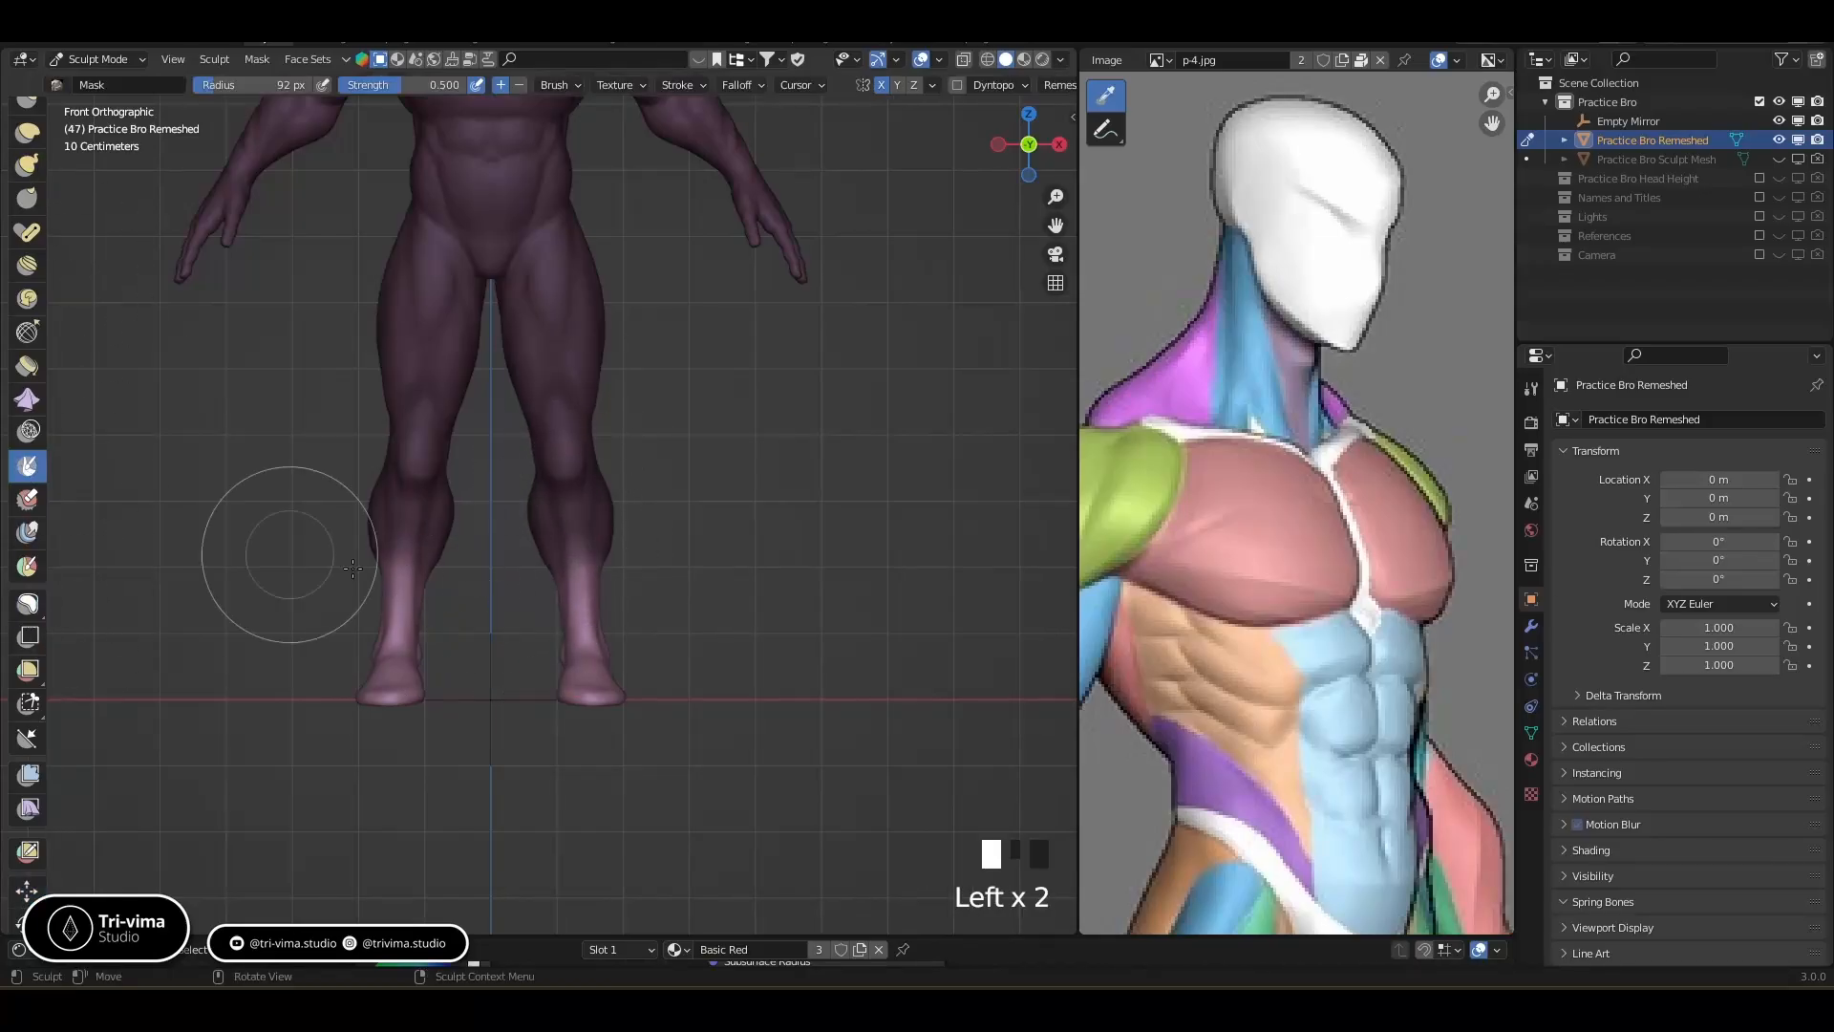
{"action": "middle_click_drag", "start_coordinate": [632, 509], "coordinate": [605, 655]}
{"action": "left_click", "coordinate": [540, 587], "text": "ctrl"}
{"action": "left_click", "coordinate": [573, 594], "text": "ctrl"}
{"action": "left_click", "coordinate": [534, 539], "text": "ctrl"}
{"action": "left_click_drag", "start_coordinate": [534, 539], "coordinate": [517, 468], "text": "ctrl"}
{"action": "left_click_drag", "start_coordinate": [517, 468], "coordinate": [492, 489], "text": "ctrl"}
Erase more of the mask around the calves and upper shins to soften its falloff below the knees
{"action": "middle_click_drag", "start_coordinate": [483, 489], "coordinate": [683, 496]}
{"action": "left_click_drag", "start_coordinate": [556, 512], "coordinate": [632, 533], "text": "ctrl"}
{"action": "middle_click_drag", "start_coordinate": [649, 533], "coordinate": [609, 528]}
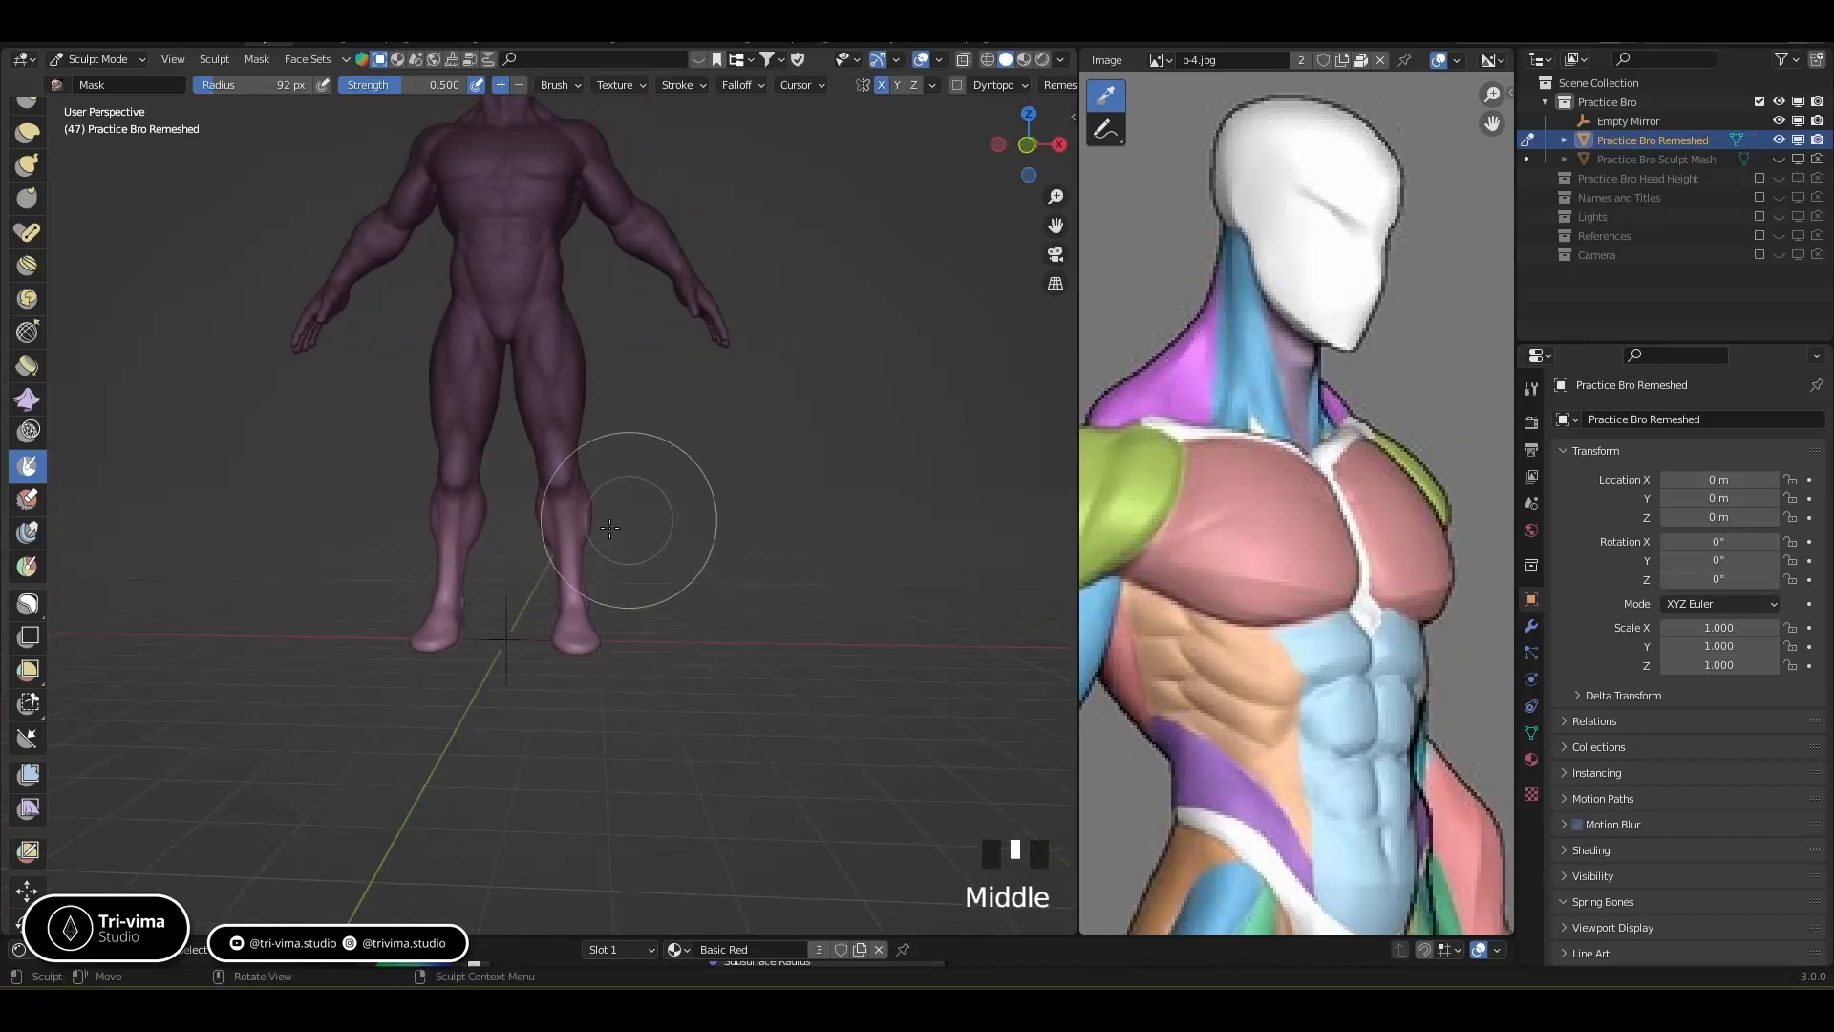
{"action": "left_click_drag", "start_coordinate": [546, 489], "coordinate": [549, 514], "text": "ctrl"}
{"action": "left_click_drag", "start_coordinate": [549, 516], "coordinate": [554, 541], "text": "ctrl"}
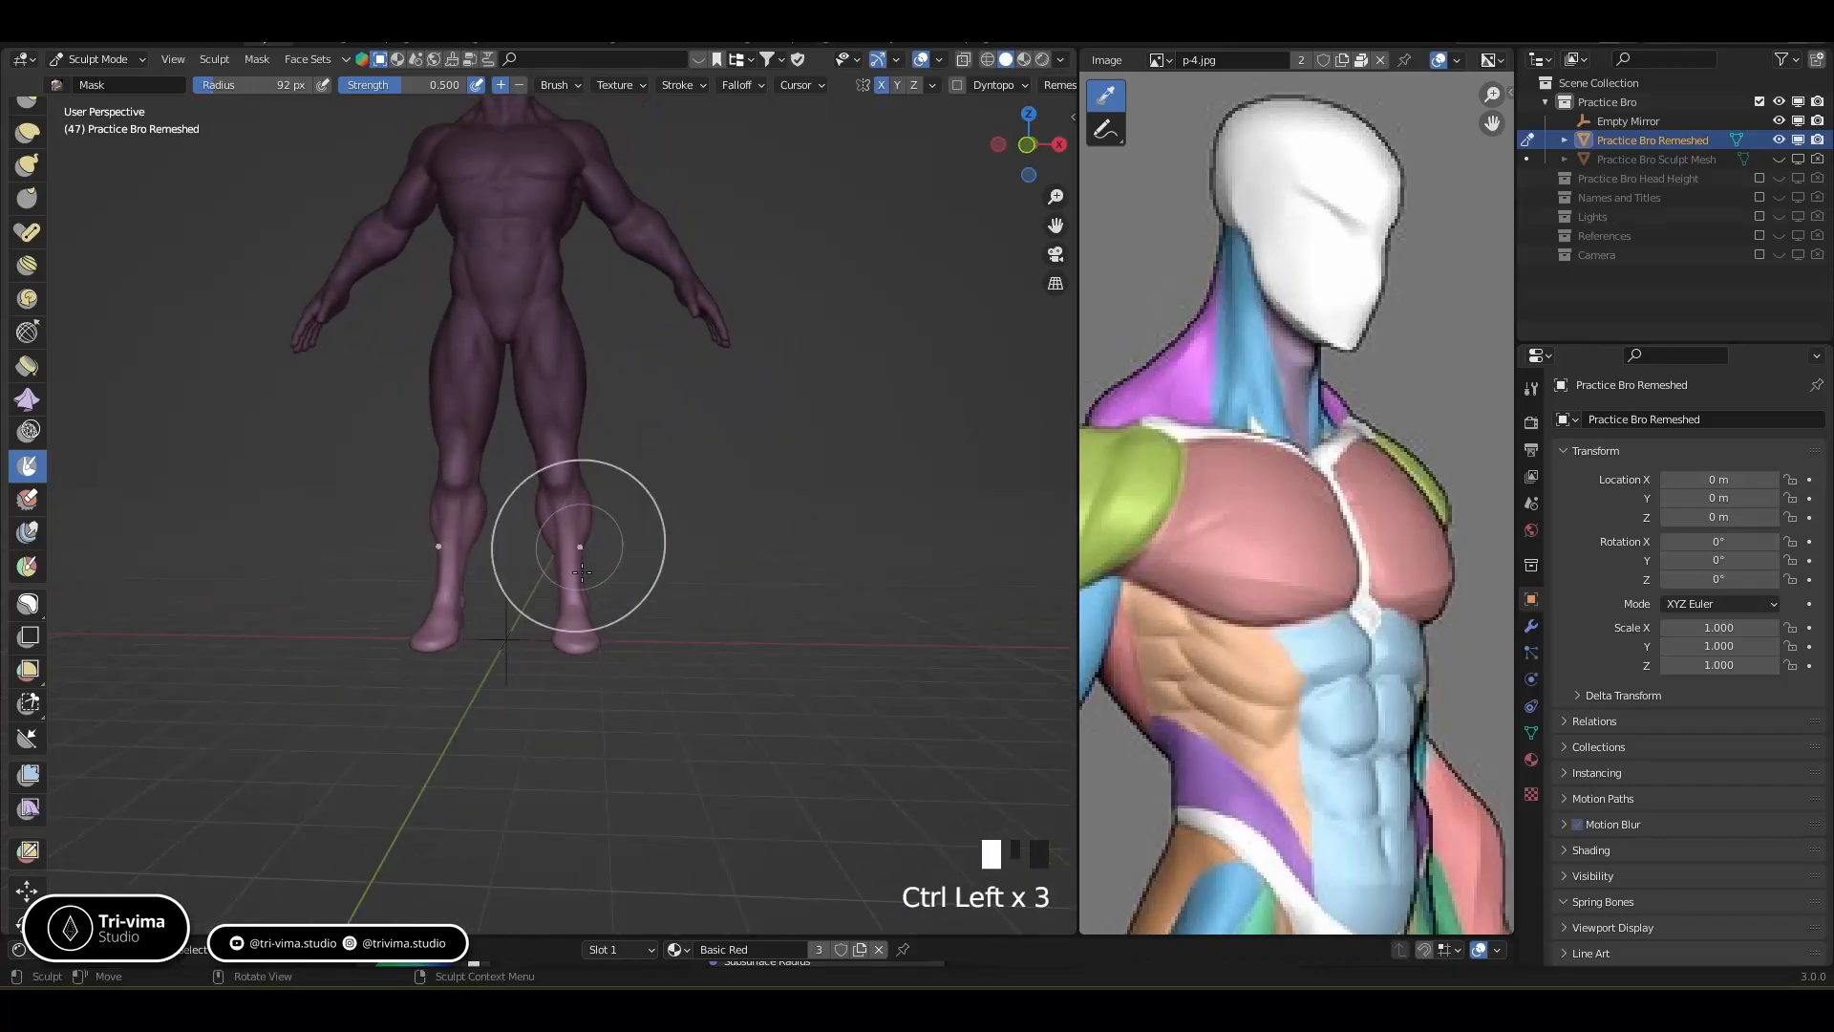
Rotate the unmasked lower legs and feet slightly about the Z axis in front orthographic view
{"action": "left_click", "coordinate": [23, 919]}
{"action": "middle_click_drag", "start_coordinate": [640, 706], "coordinate": [638, 694]}
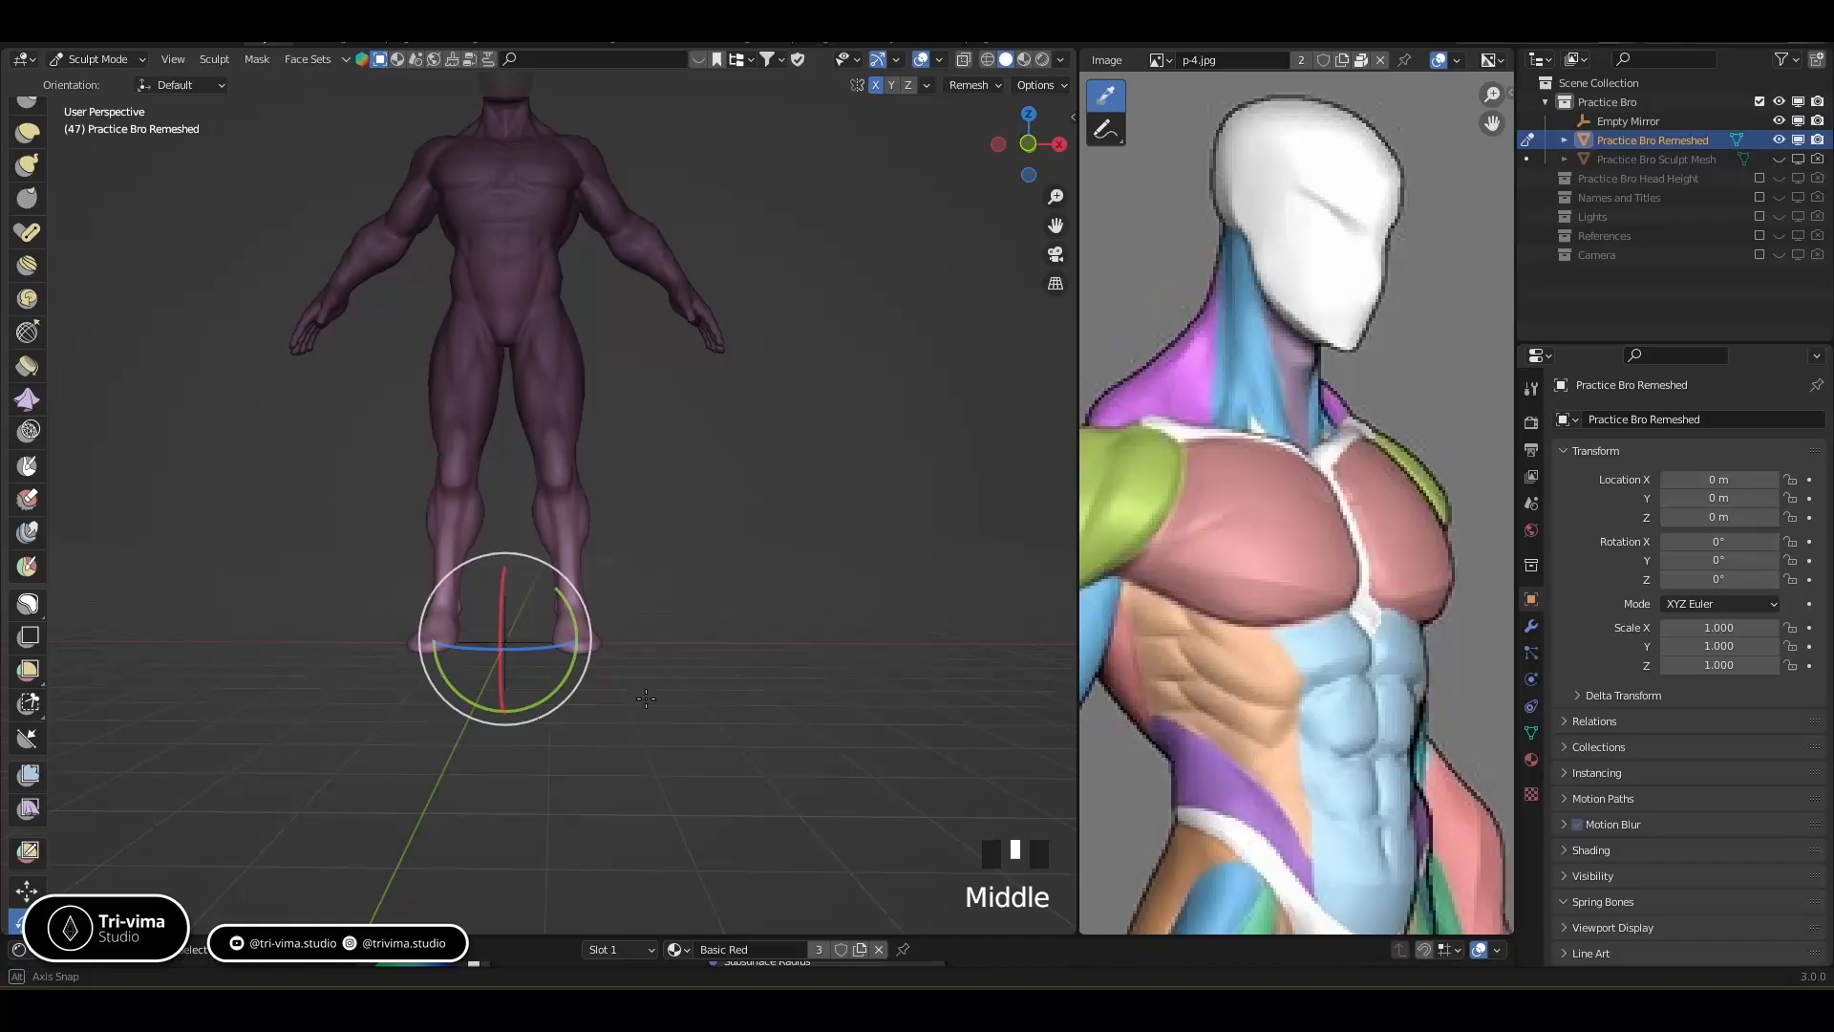
{"action": "key", "text": "KP_1"}
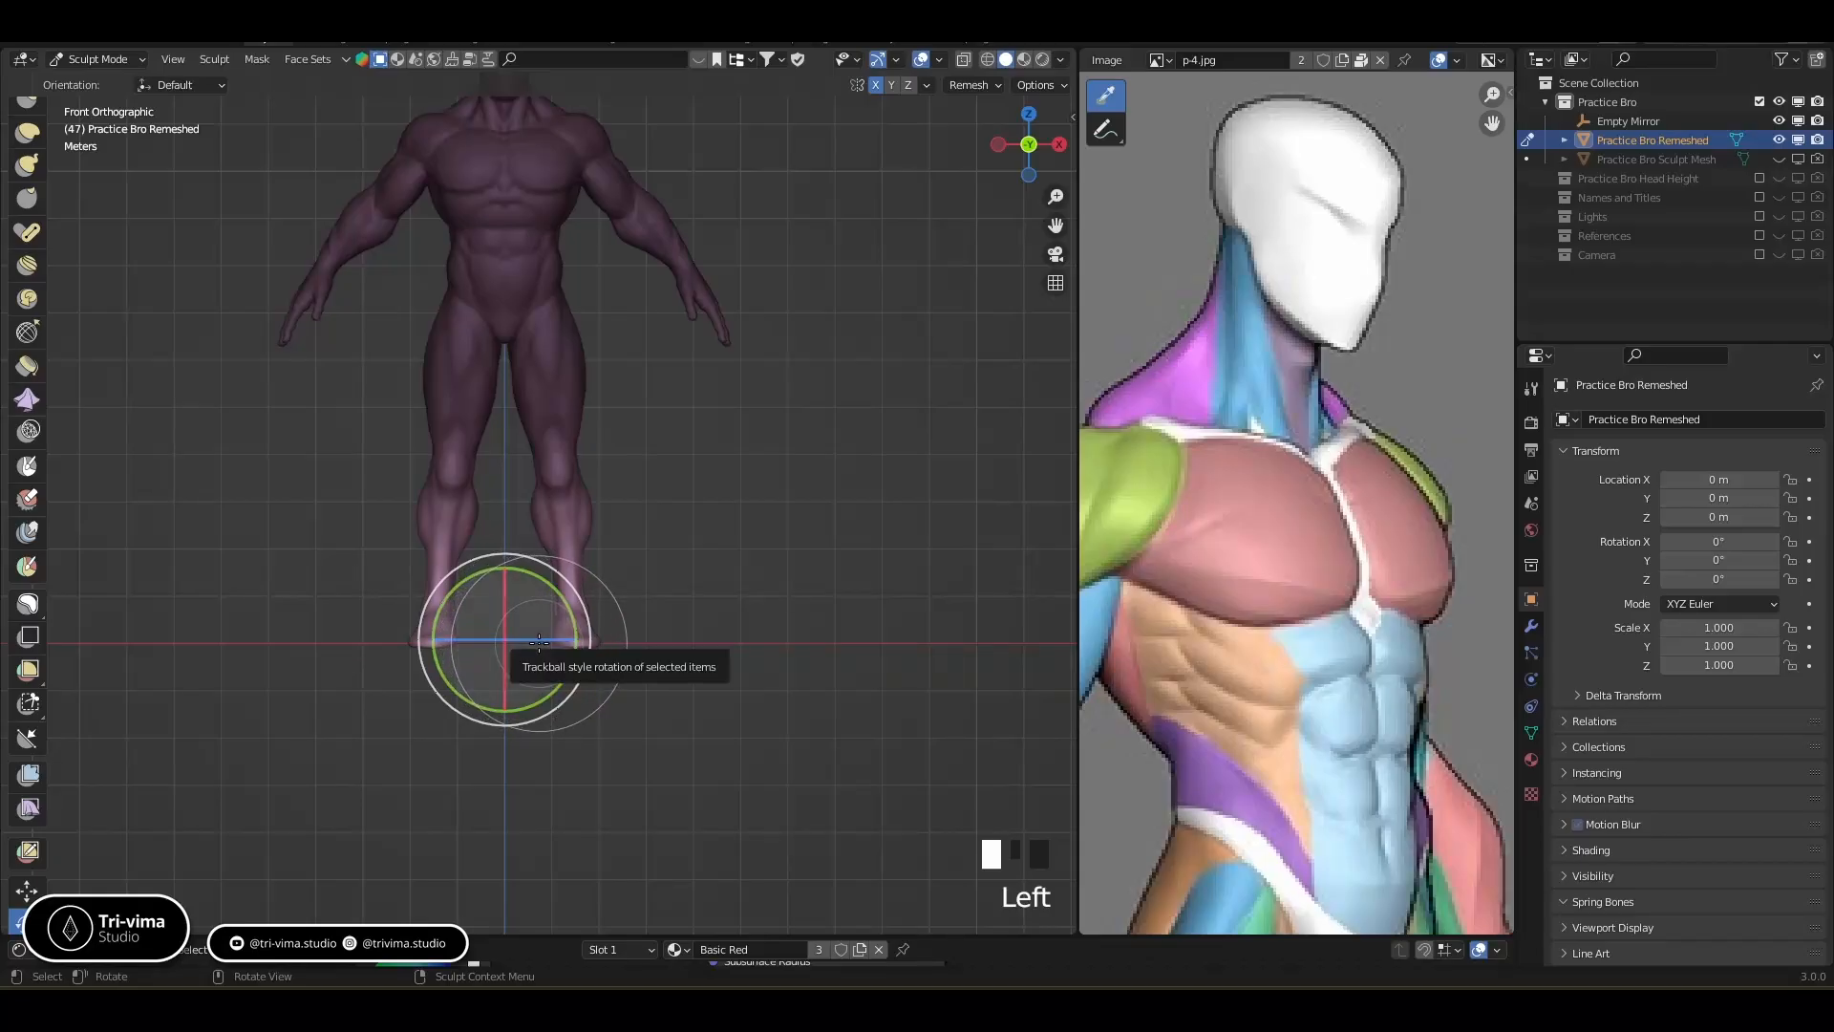
{"action": "left_click_drag", "start_coordinate": [540, 641], "coordinate": [543, 646]}
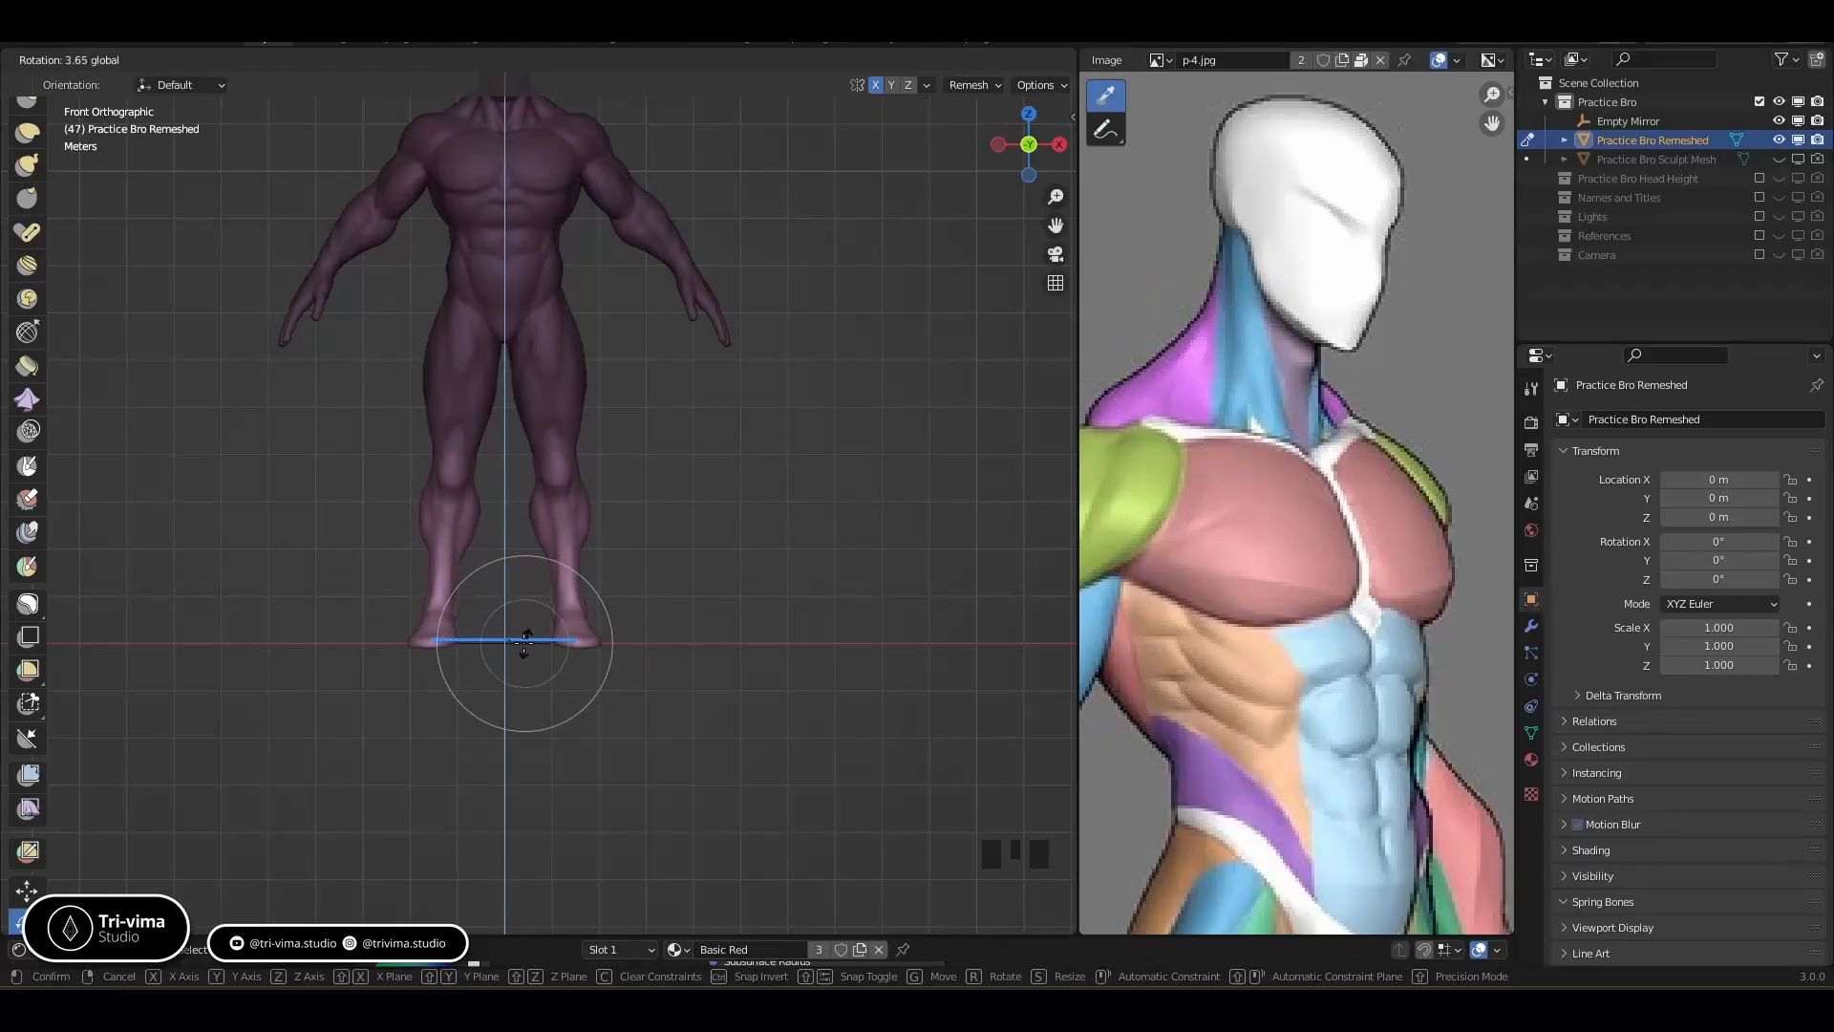
{"action": "left_click_drag", "start_coordinate": [521, 651], "coordinate": [549, 838]}
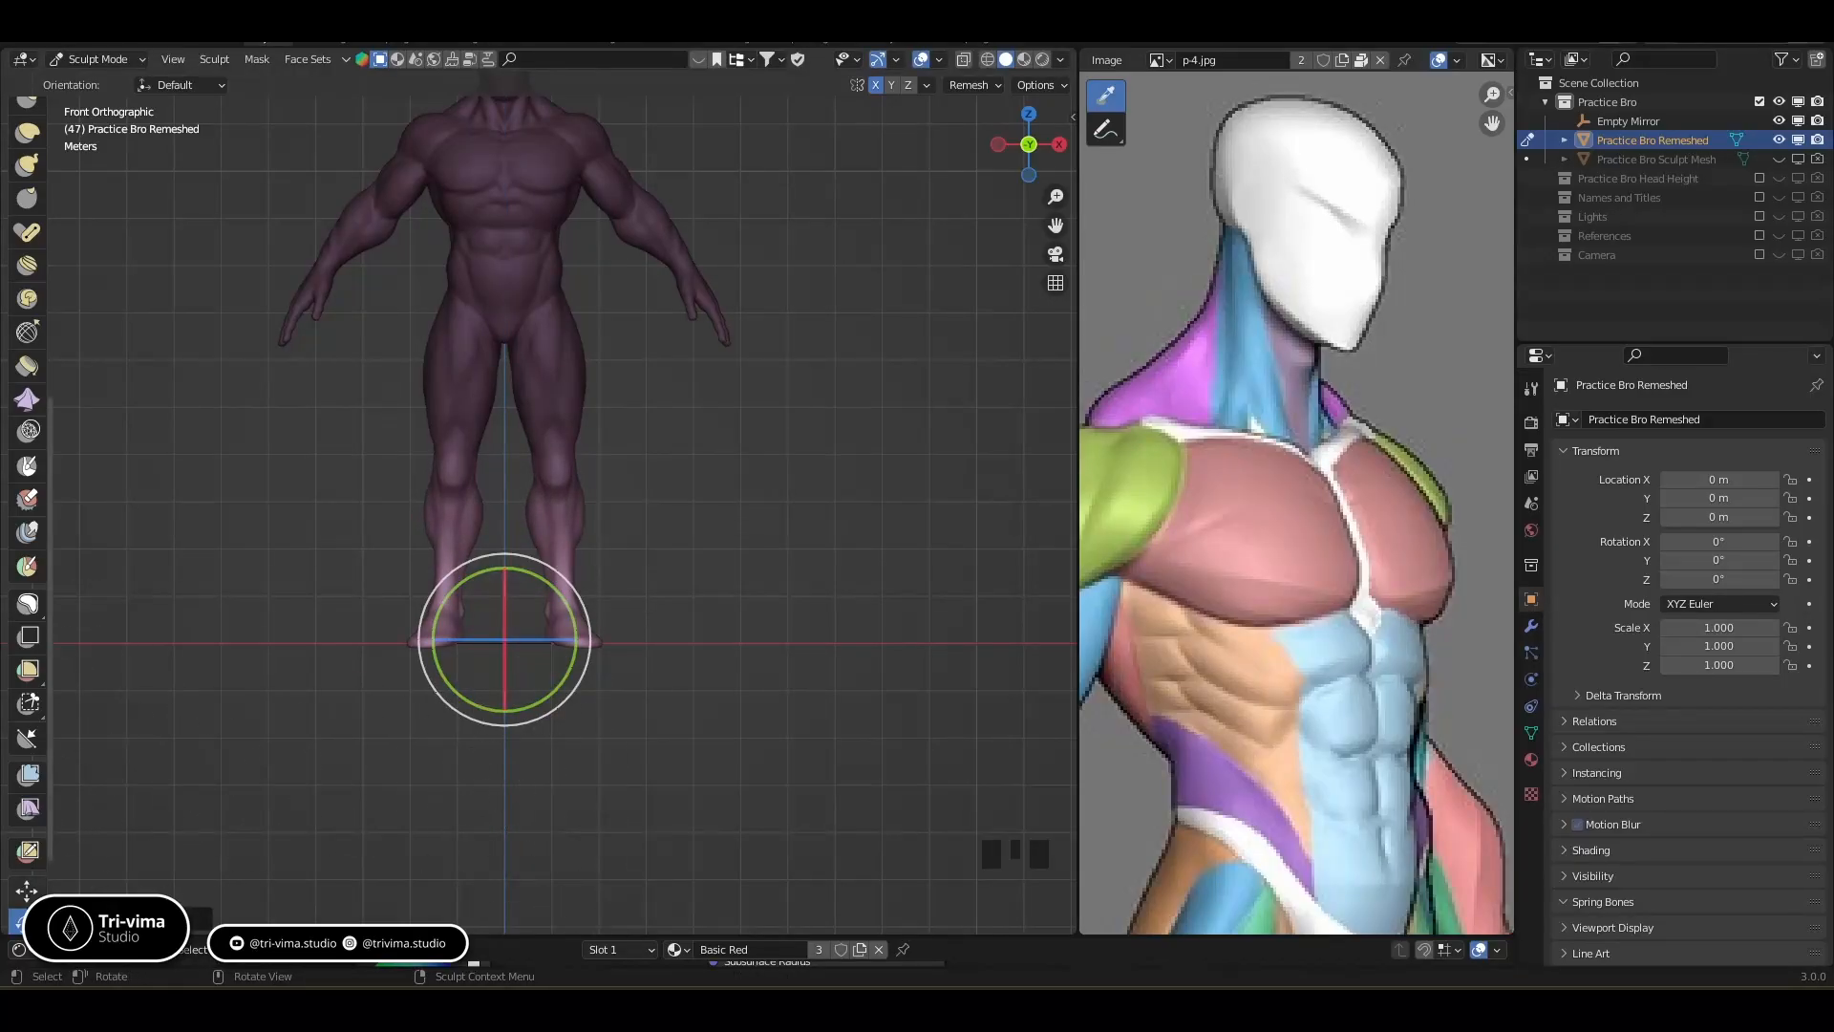
Move the unmasked lower legs and feet slightly outward along the X axis
{"action": "left_click", "coordinate": [21, 896]}
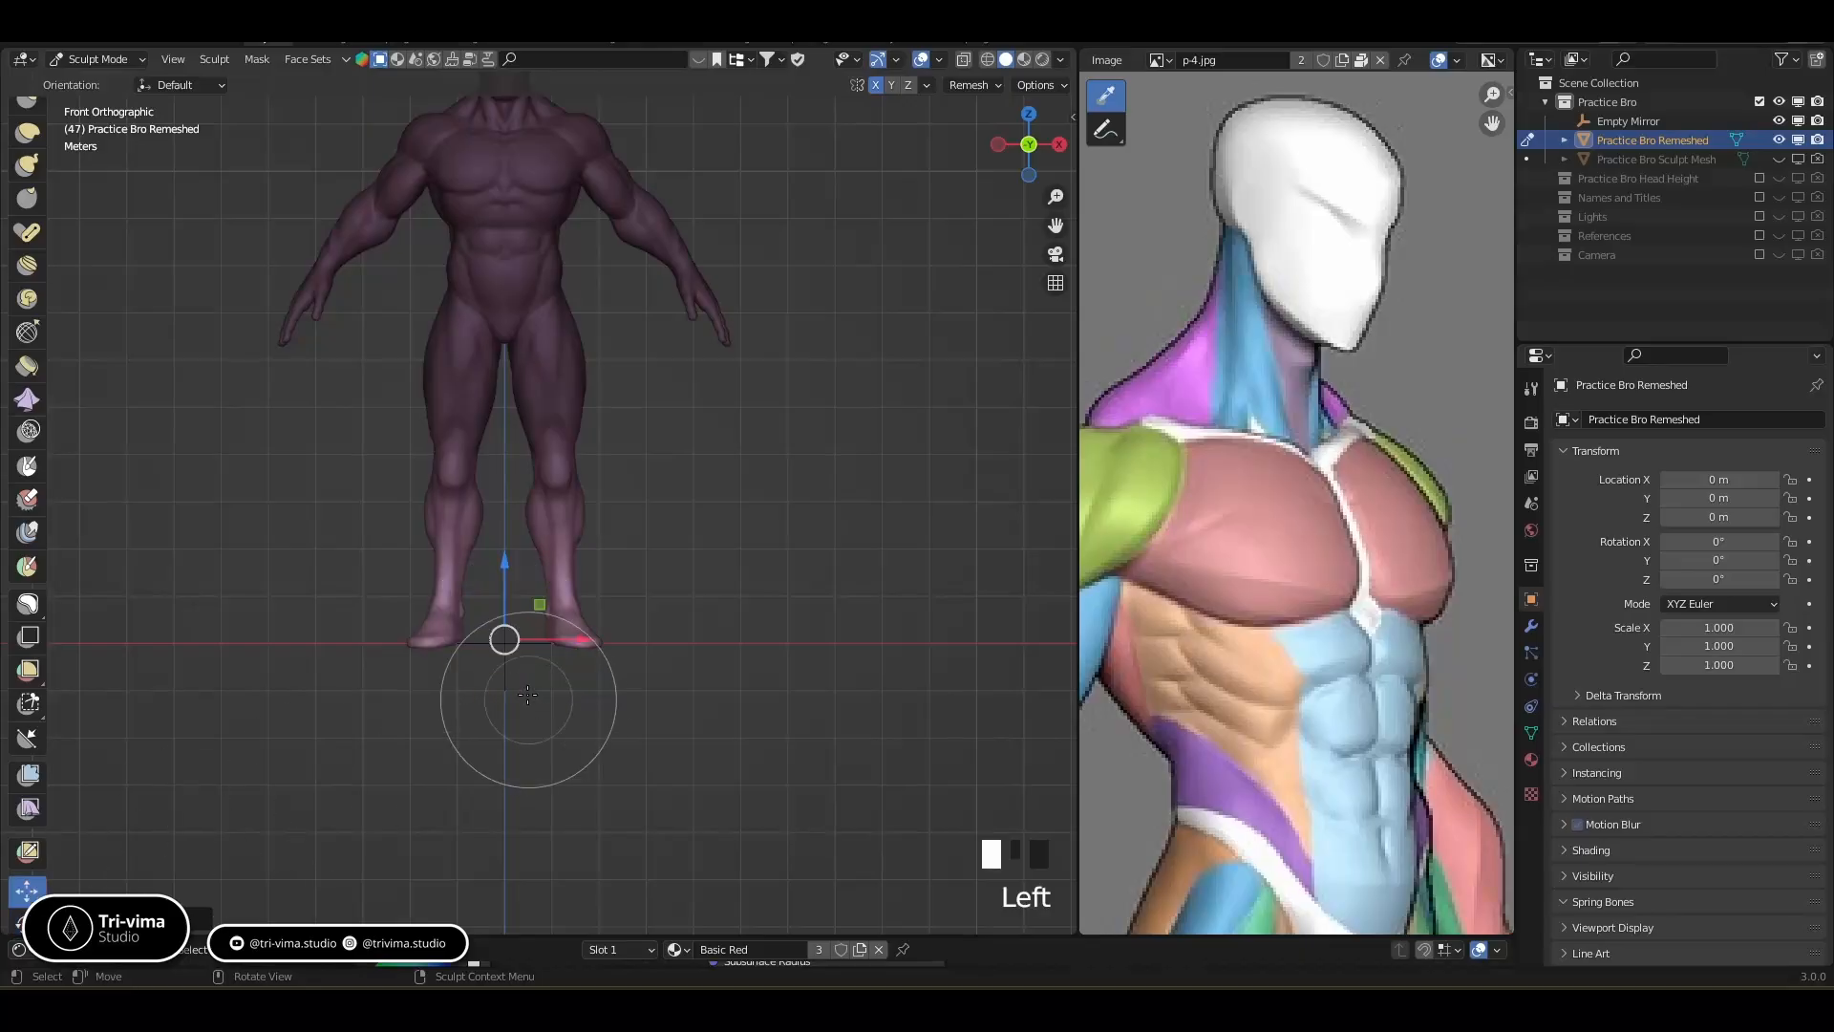
{"action": "left_click", "coordinate": [578, 636]}
{"action": "left_click_drag", "start_coordinate": [577, 636], "coordinate": [585, 635]}
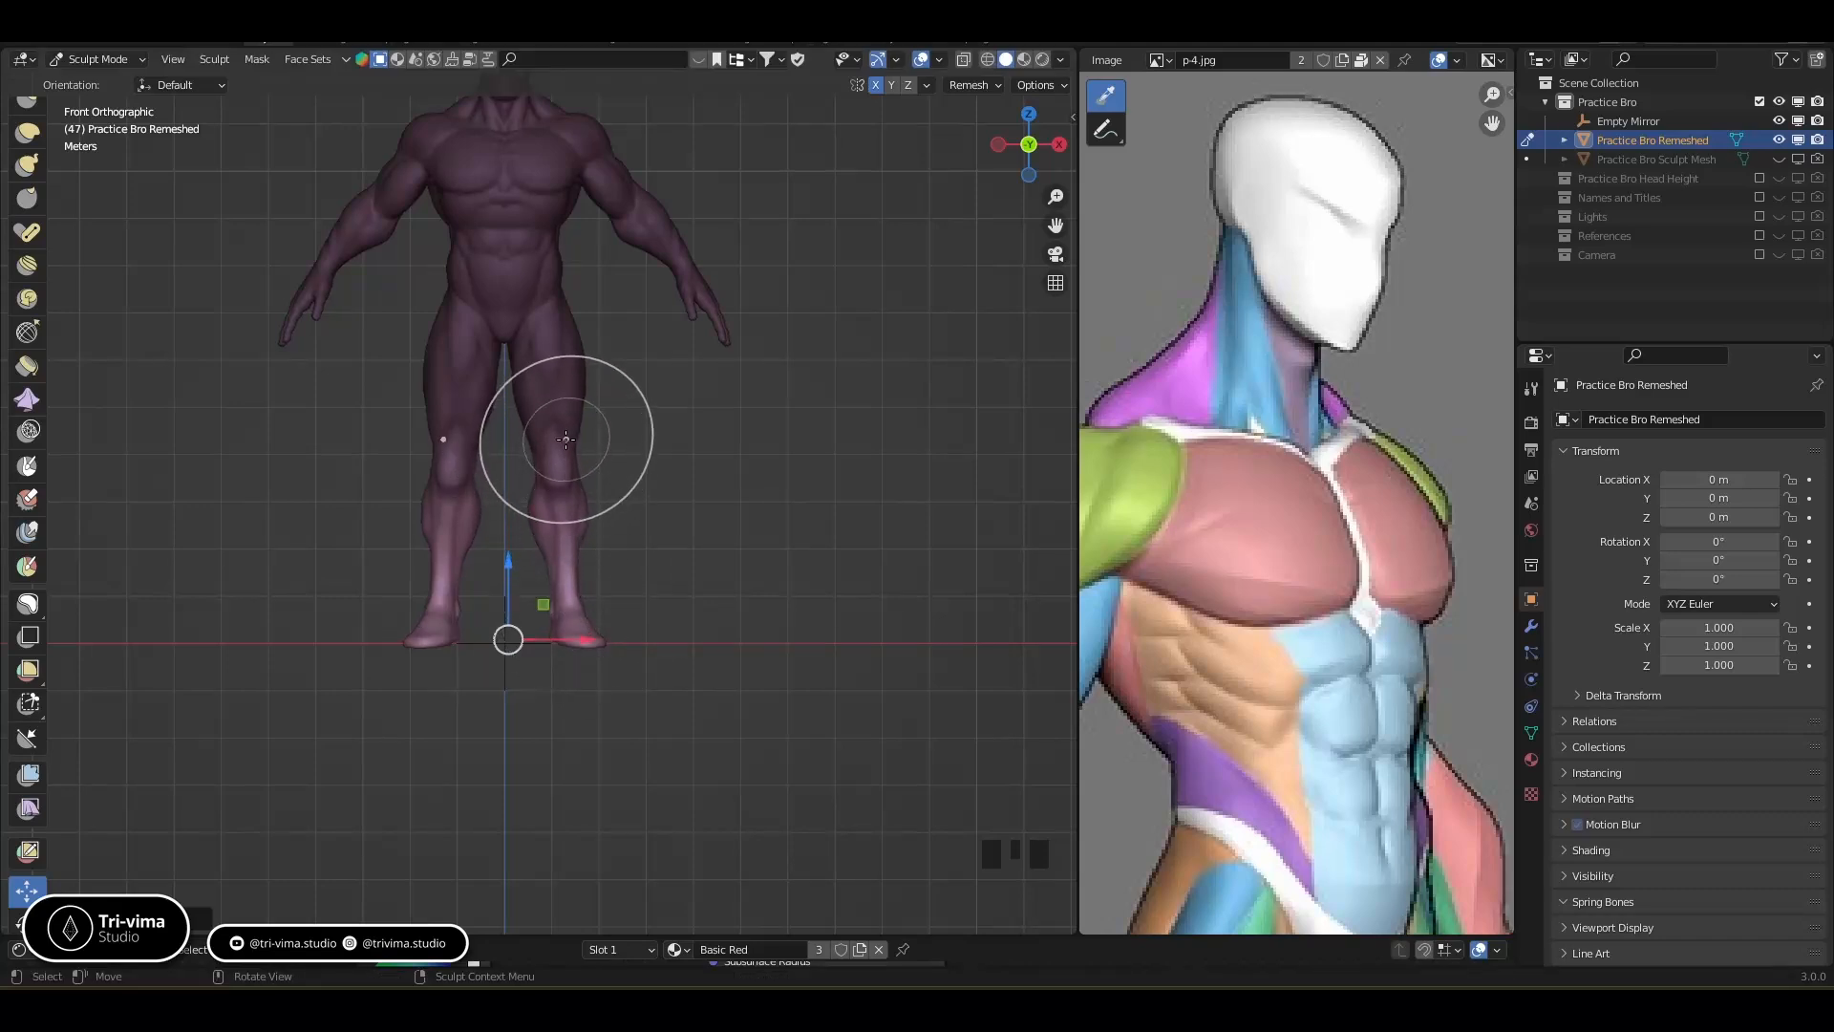
Reshape the heel, ankle and outer edge of the foot in back orthographic view with Elastic Deform at a 92 px radius
{"action": "left_click", "coordinate": [27, 465]}
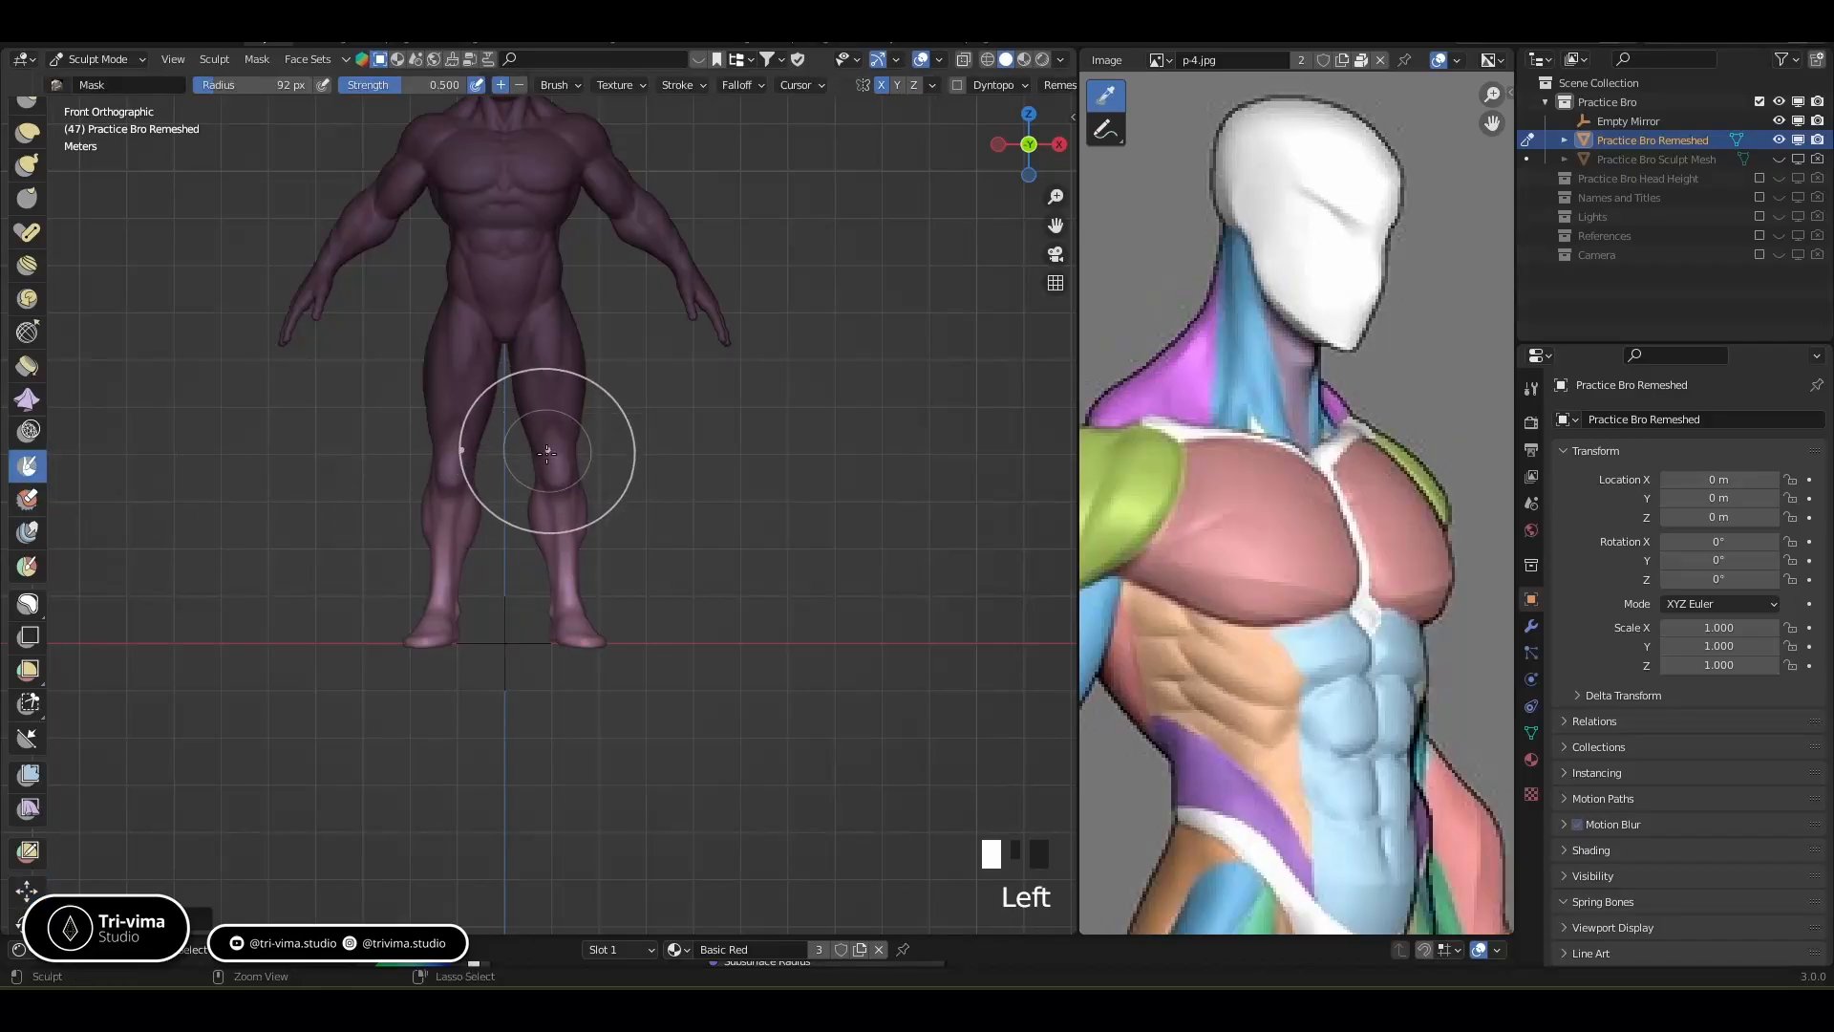
{"action": "middle_click_drag", "start_coordinate": [545, 666], "coordinate": [557, 657], "text": "ctrl"}
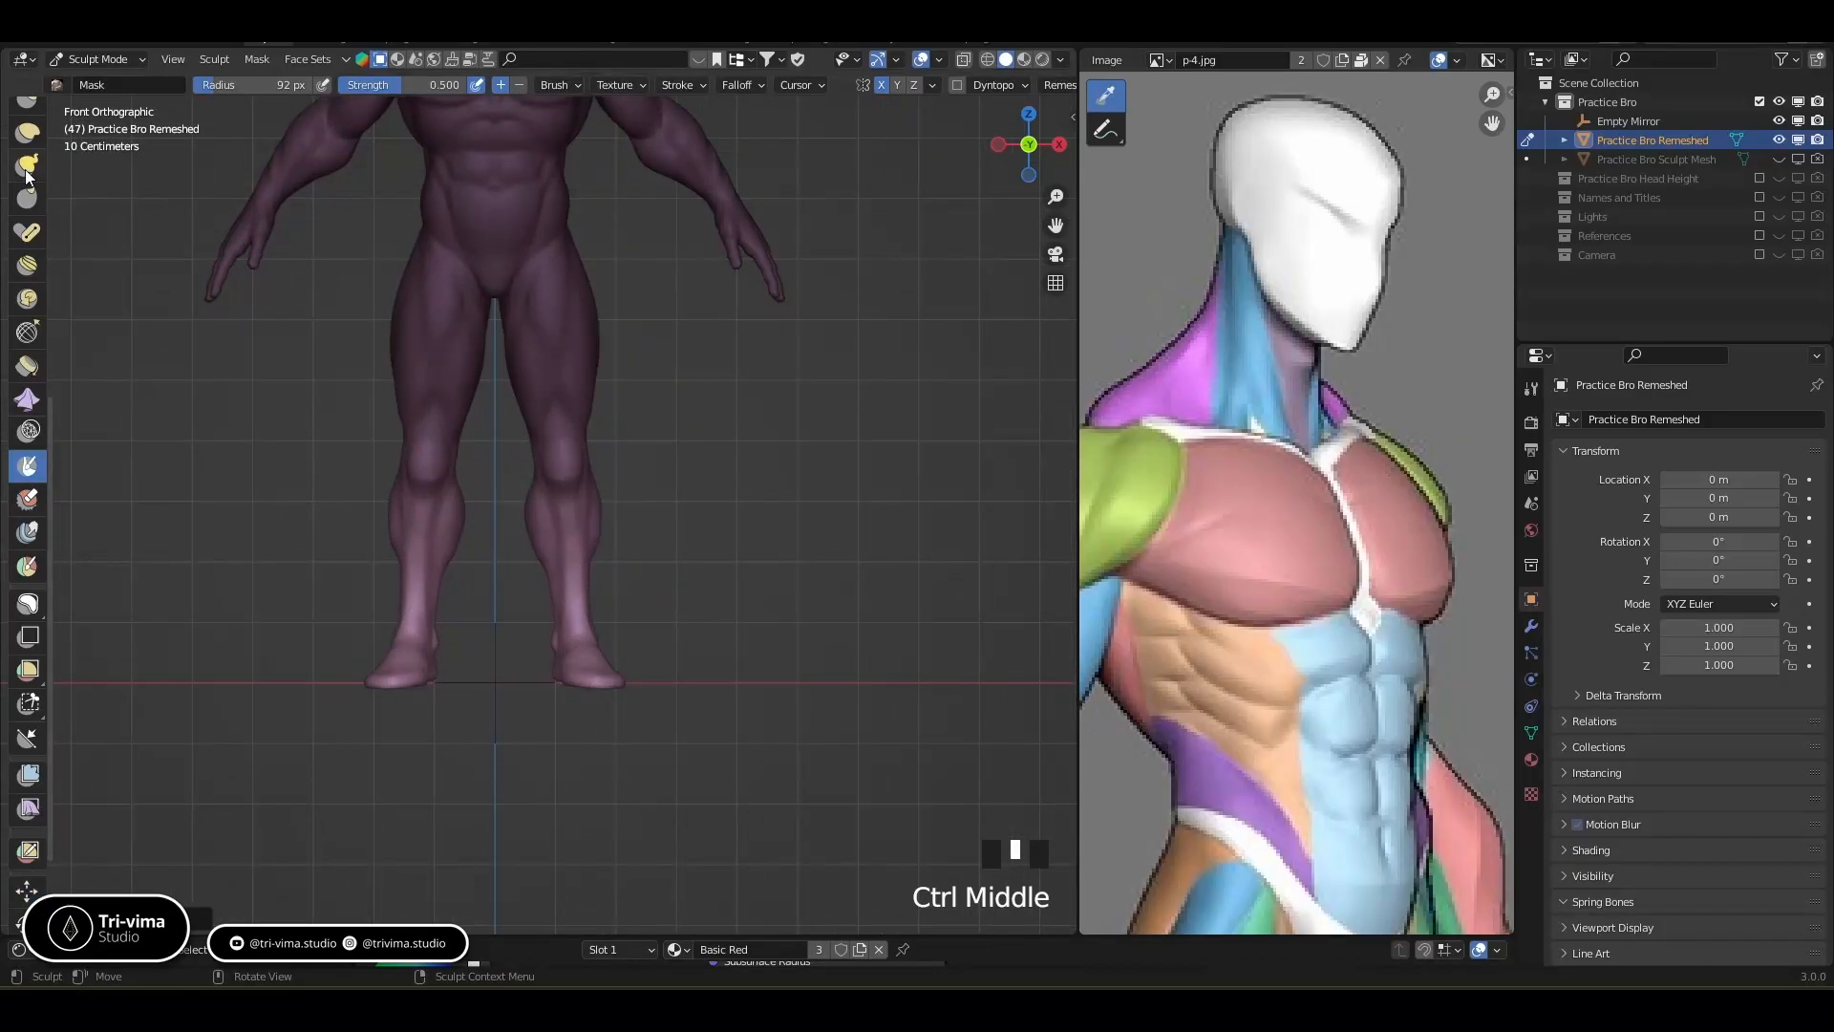
{"action": "left_click", "coordinate": [27, 135]}
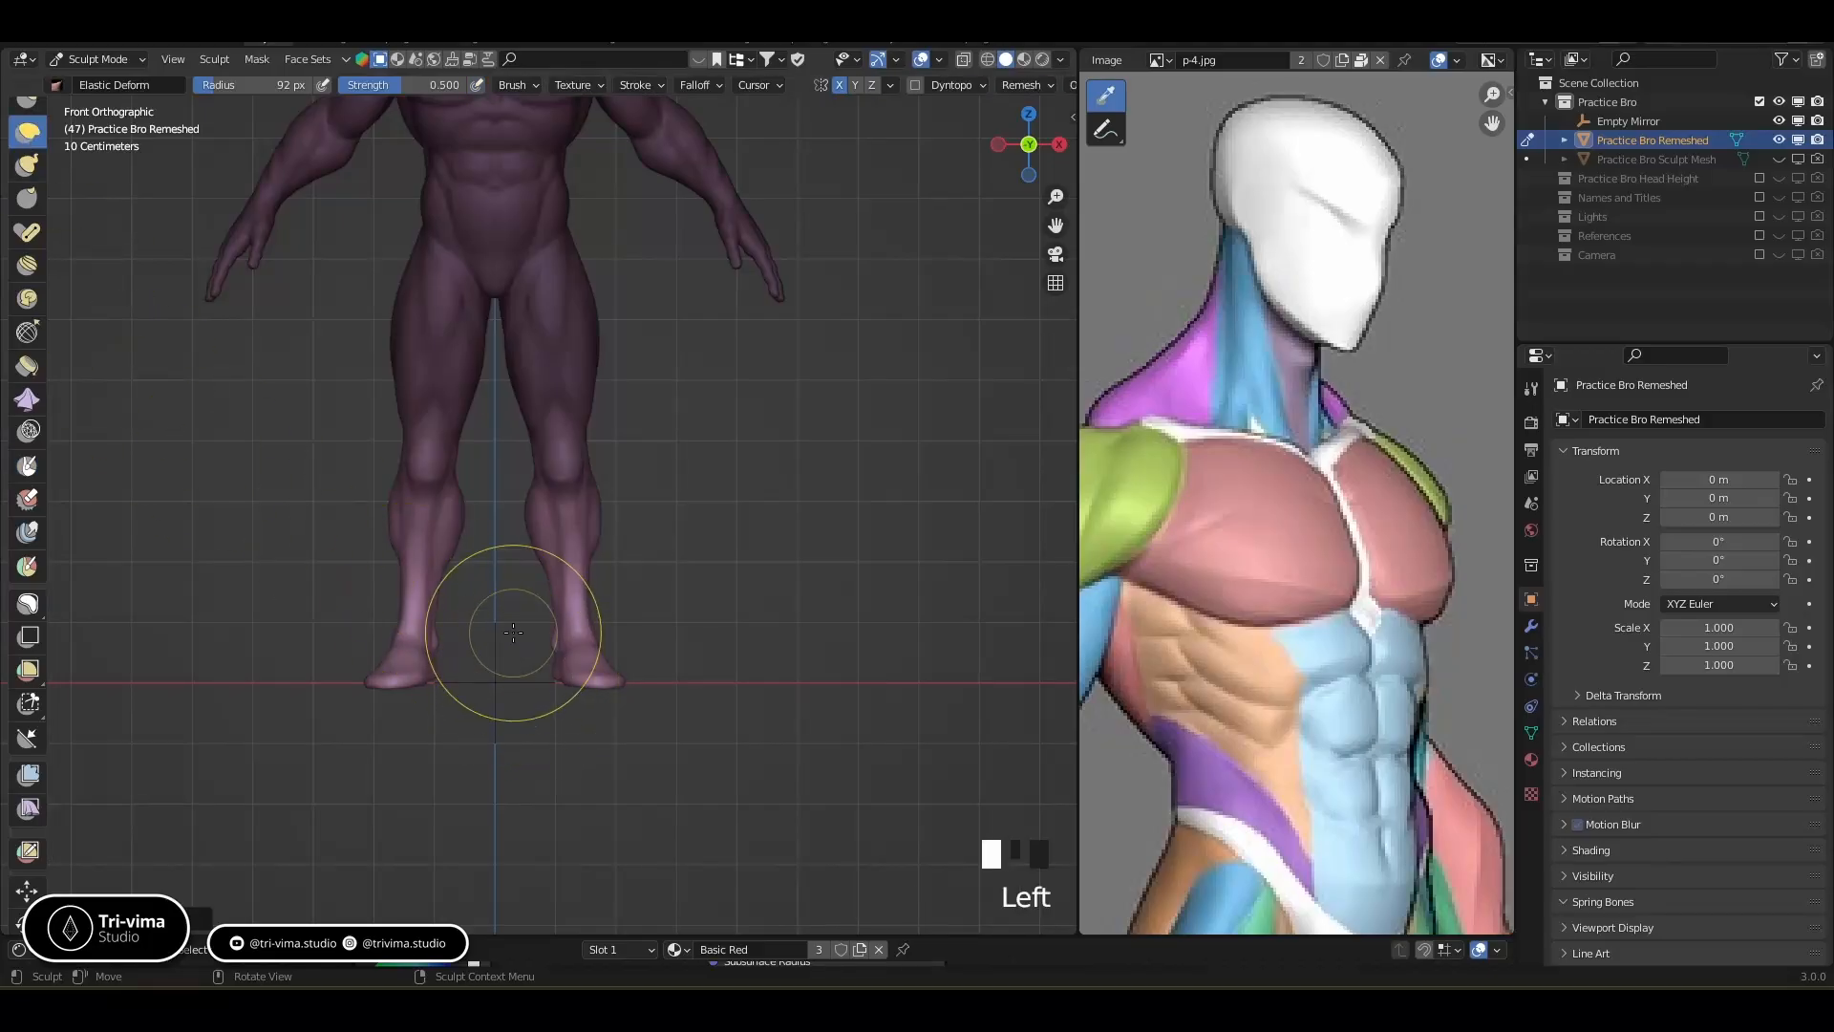
{"action": "key", "text": "ctrl+KP_1"}
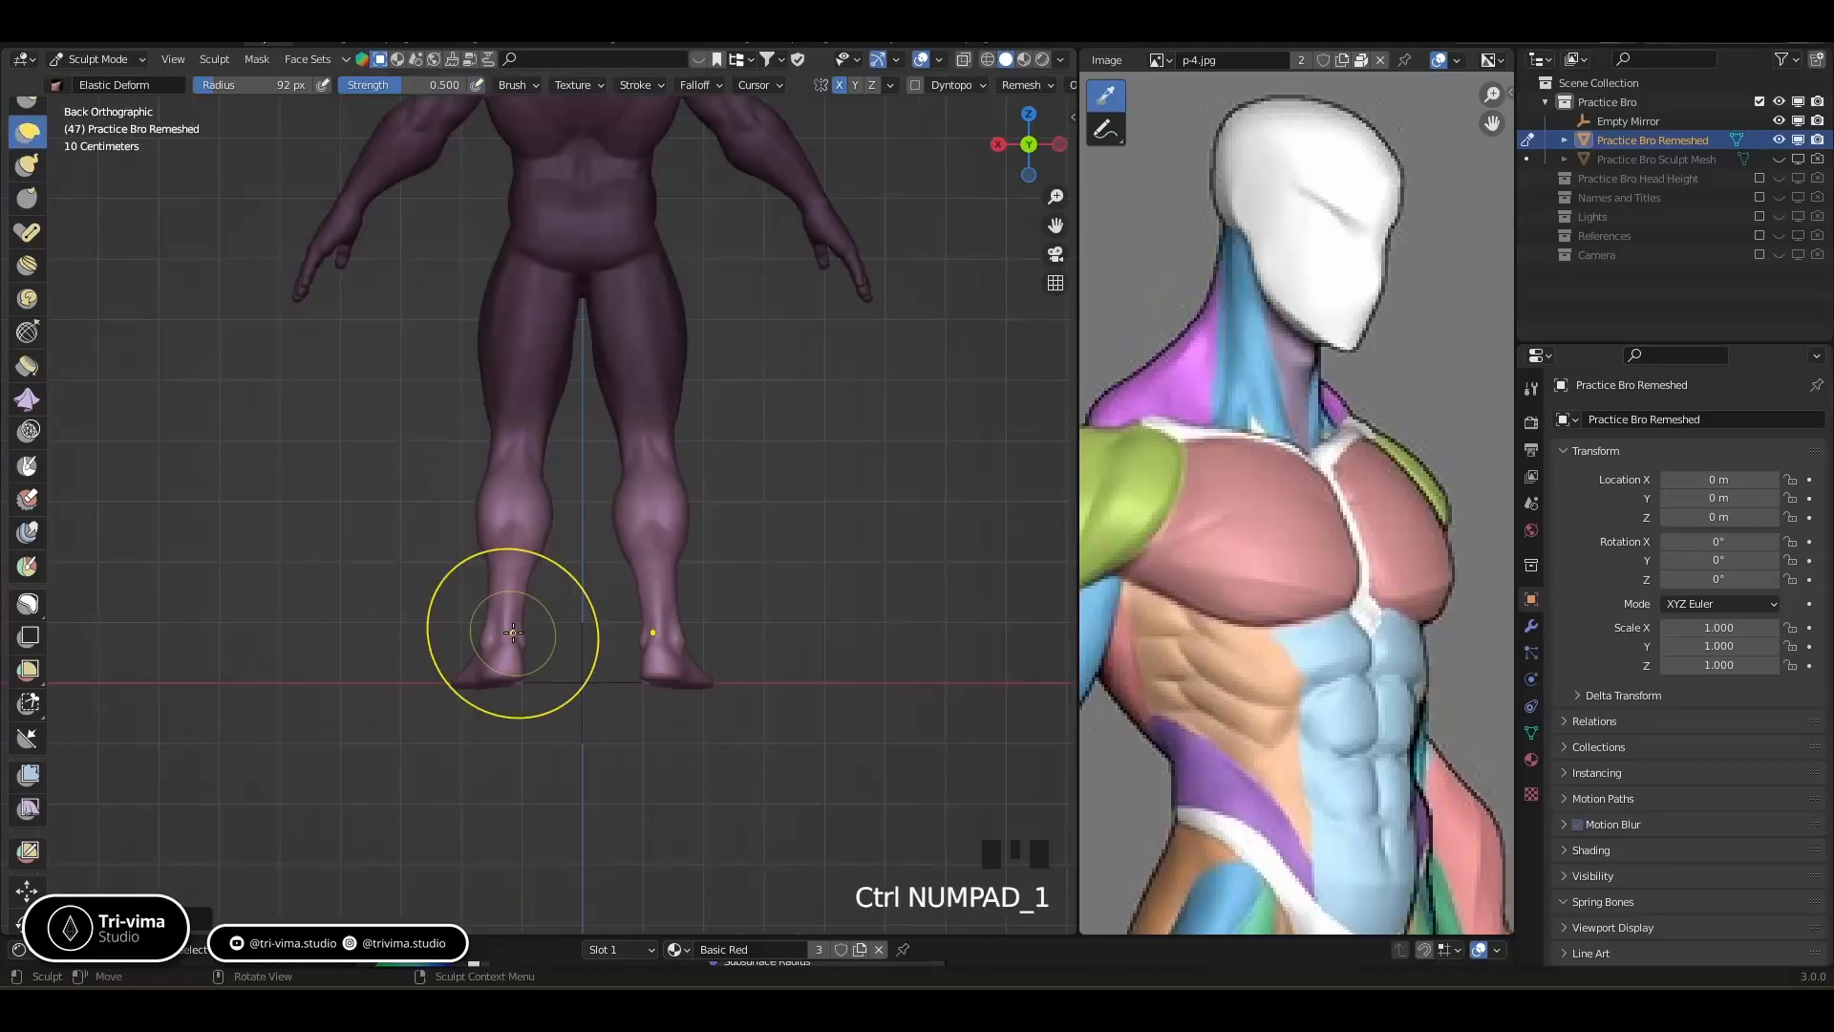
{"action": "mouse_move", "coordinate": [512, 657]}
{"action": "left_mouse_down"}
{"action": "mouse_move", "coordinate": [516, 682]}
{"action": "mouse_move", "coordinate": [468, 686]}
{"action": "left_mouse_up"}
{"action": "left_click_drag", "start_coordinate": [467, 690], "coordinate": [466, 684]}
{"action": "left_click_drag", "start_coordinate": [466, 688], "coordinate": [524, 663]}
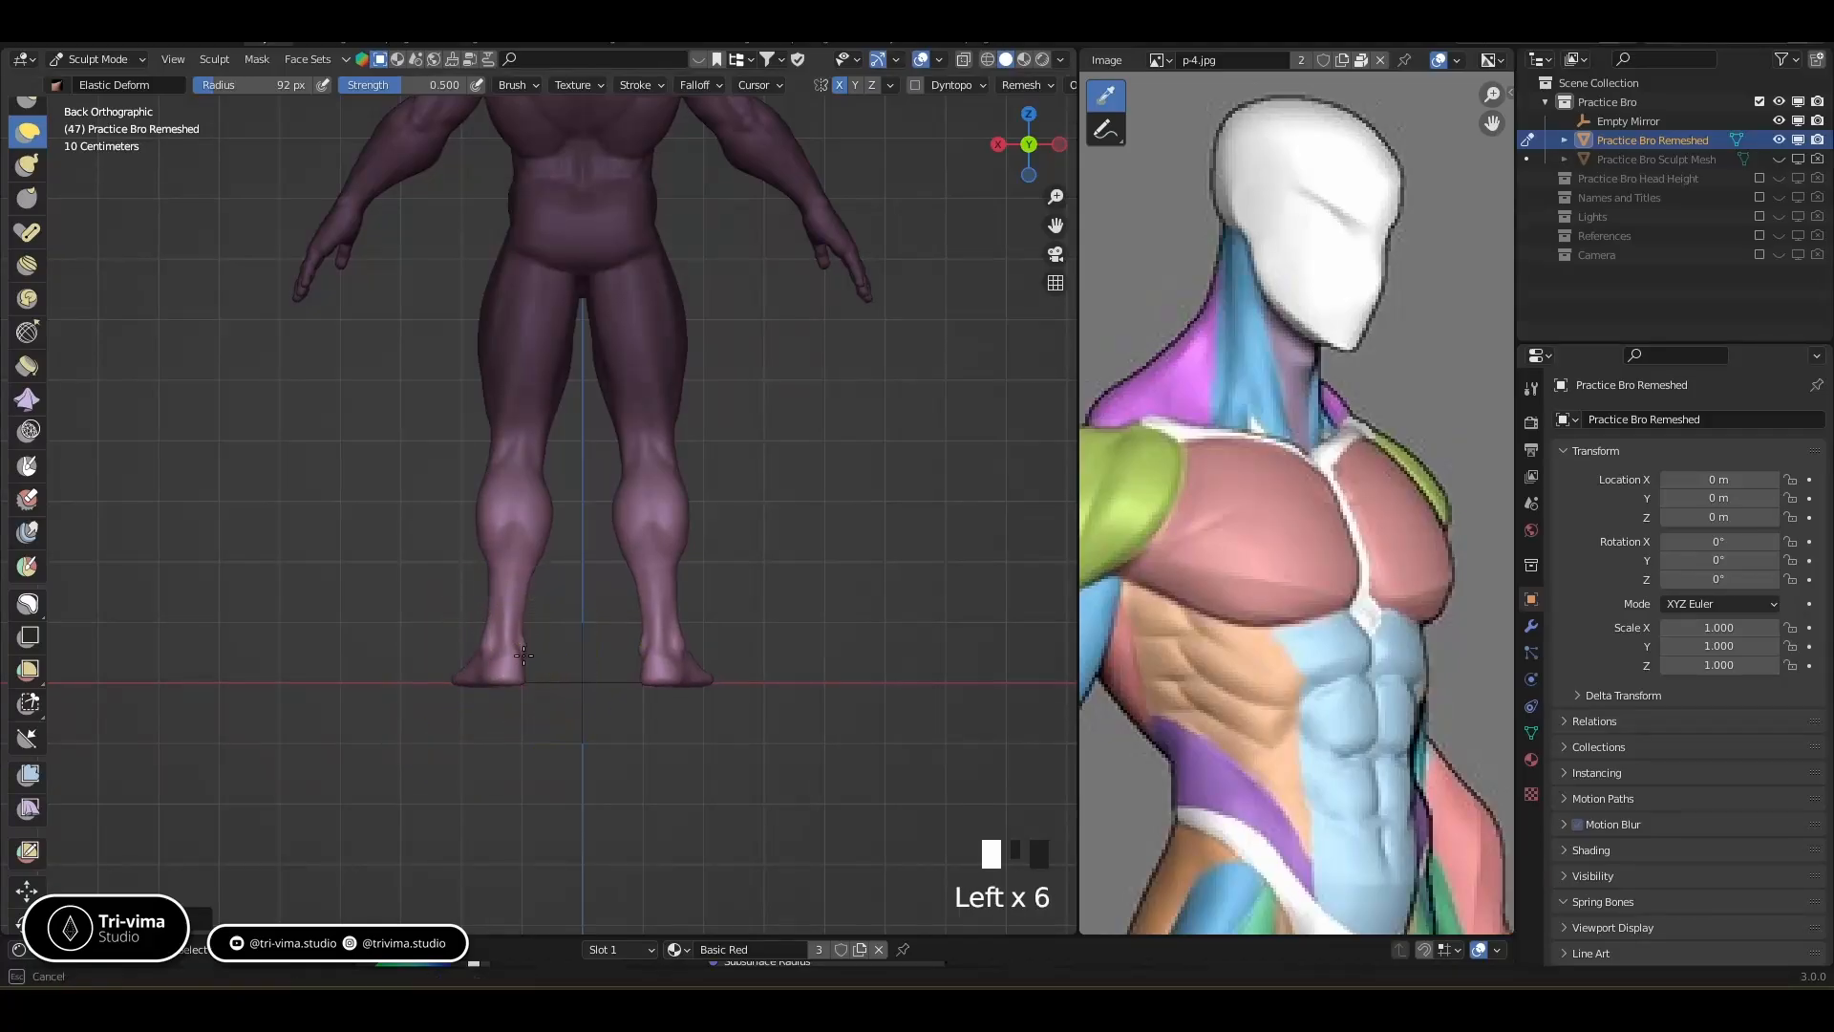
{"action": "mouse_move", "coordinate": [516, 499]}
{"action": "middle_mouse_down"}
{"action": "mouse_move", "coordinate": [872, 474]}
{"action": "mouse_move", "coordinate": [770, 360]}
{"action": "middle_mouse_up"}
Clear the mask and adjust the knee and lower thigh in front orthographic view with Elastic Deform
{"action": "key", "text": "KP_1"}
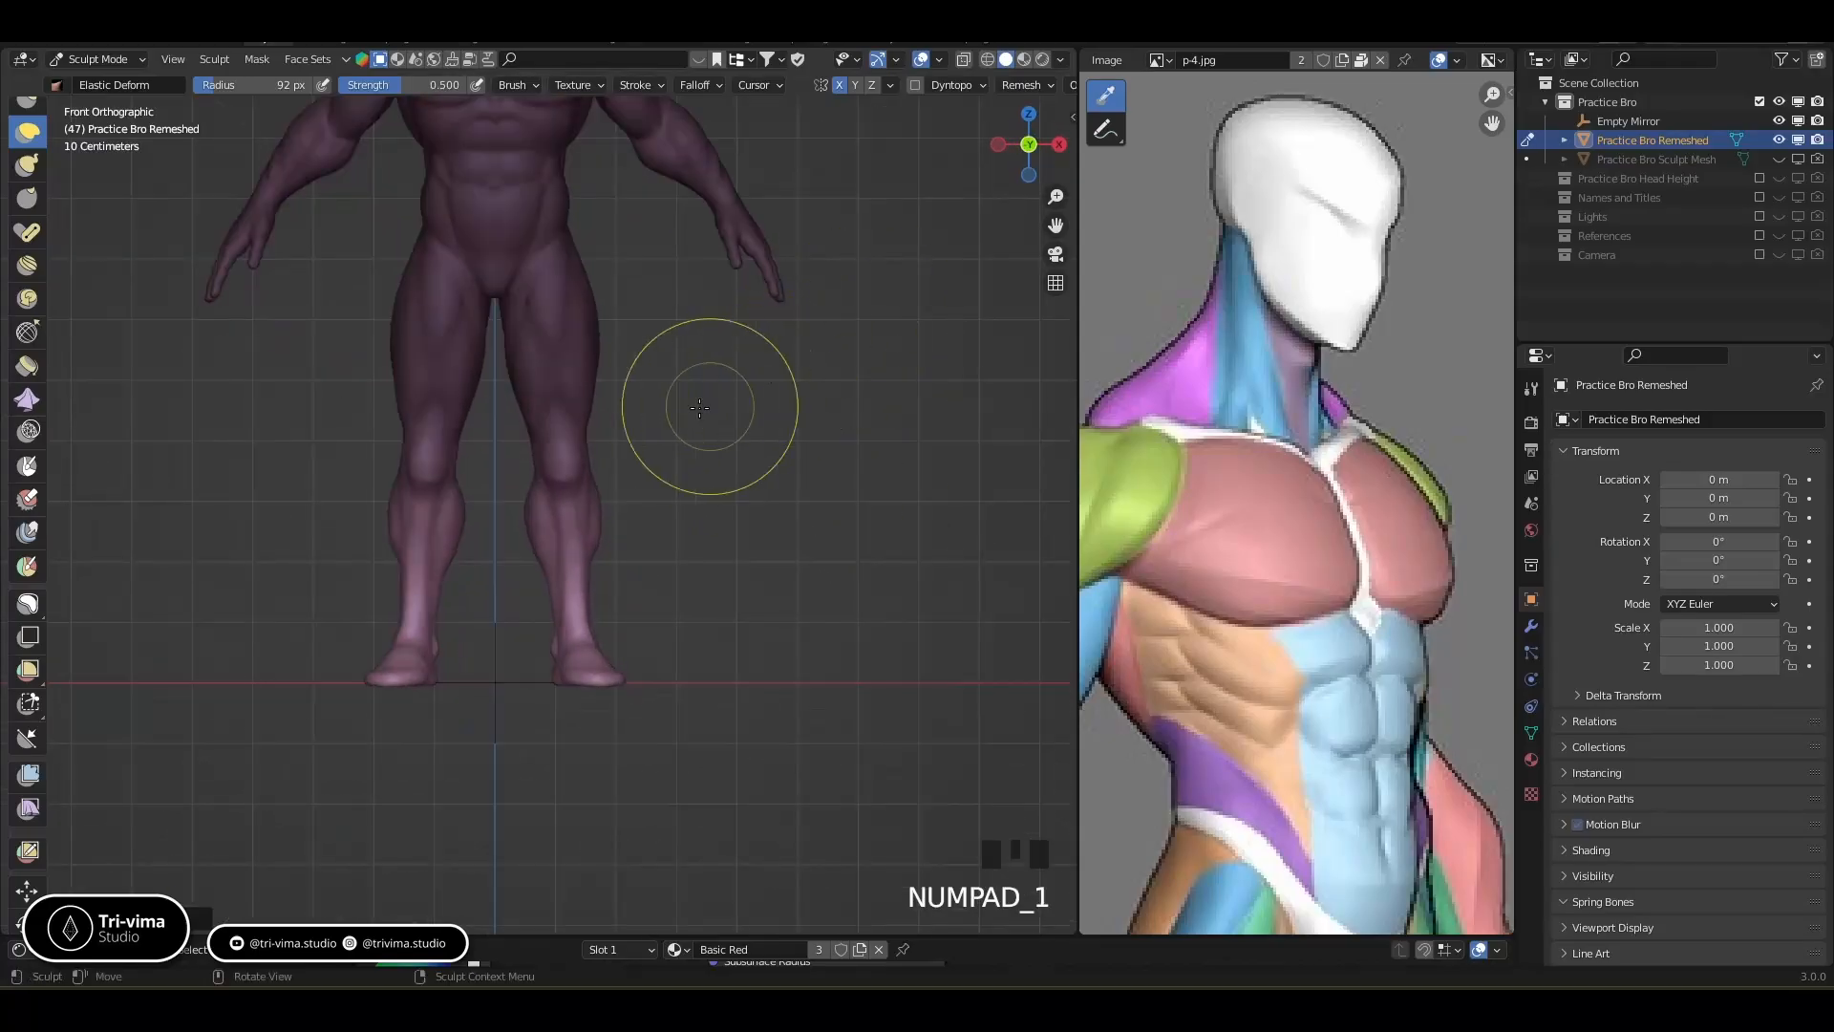
{"action": "mouse_move", "coordinate": [564, 451]}
{"action": "left_mouse_down"}
{"action": "mouse_move", "coordinate": [591, 456]}
{"action": "mouse_move", "coordinate": [564, 450]}
{"action": "mouse_move", "coordinate": [606, 491]}
{"action": "mouse_move", "coordinate": [560, 460]}
{"action": "left_mouse_up"}
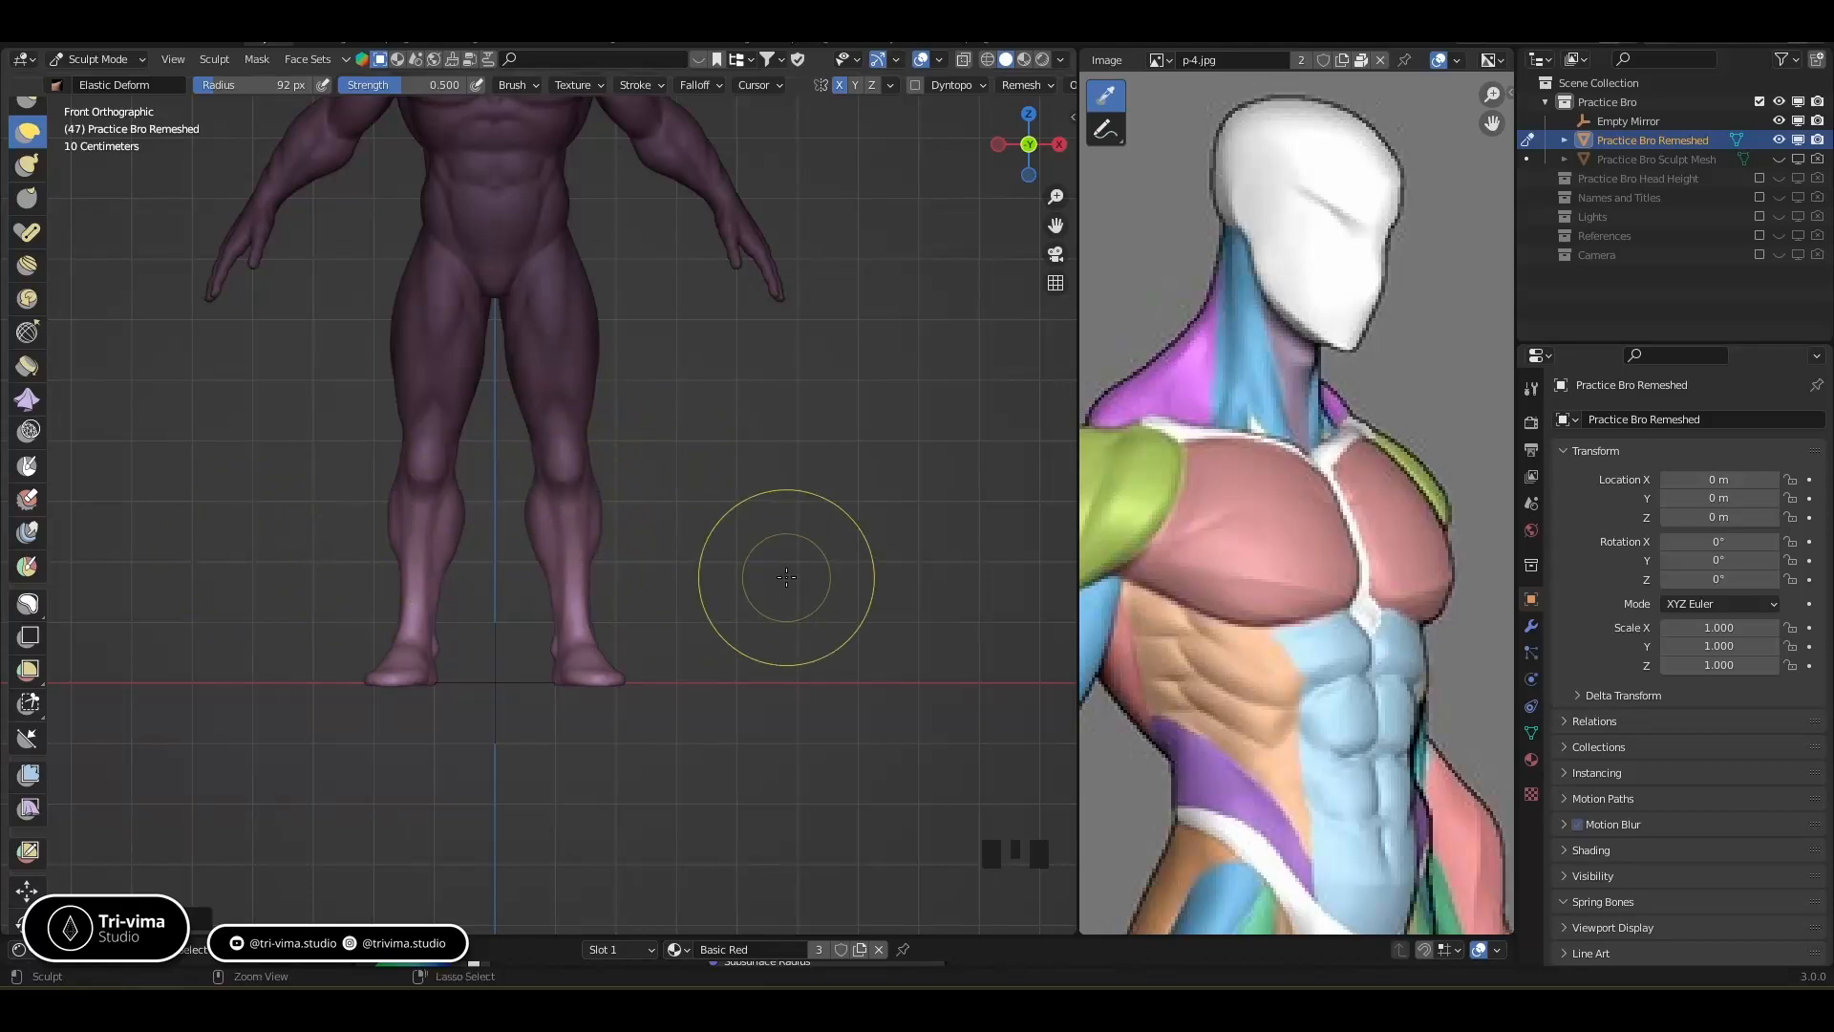
{"action": "key", "text": "alt+m"}
{"action": "mouse_move", "coordinate": [554, 462]}
{"action": "left_mouse_down"}
{"action": "mouse_move", "coordinate": [578, 460]}
{"action": "mouse_move", "coordinate": [576, 376]}
{"action": "mouse_move", "coordinate": [581, 403]}
{"action": "left_mouse_up"}
Adjust the back of the knee and the thigh in back orthographic view with Elastic Deform
{"action": "key", "text": "ctrl+KP_1"}
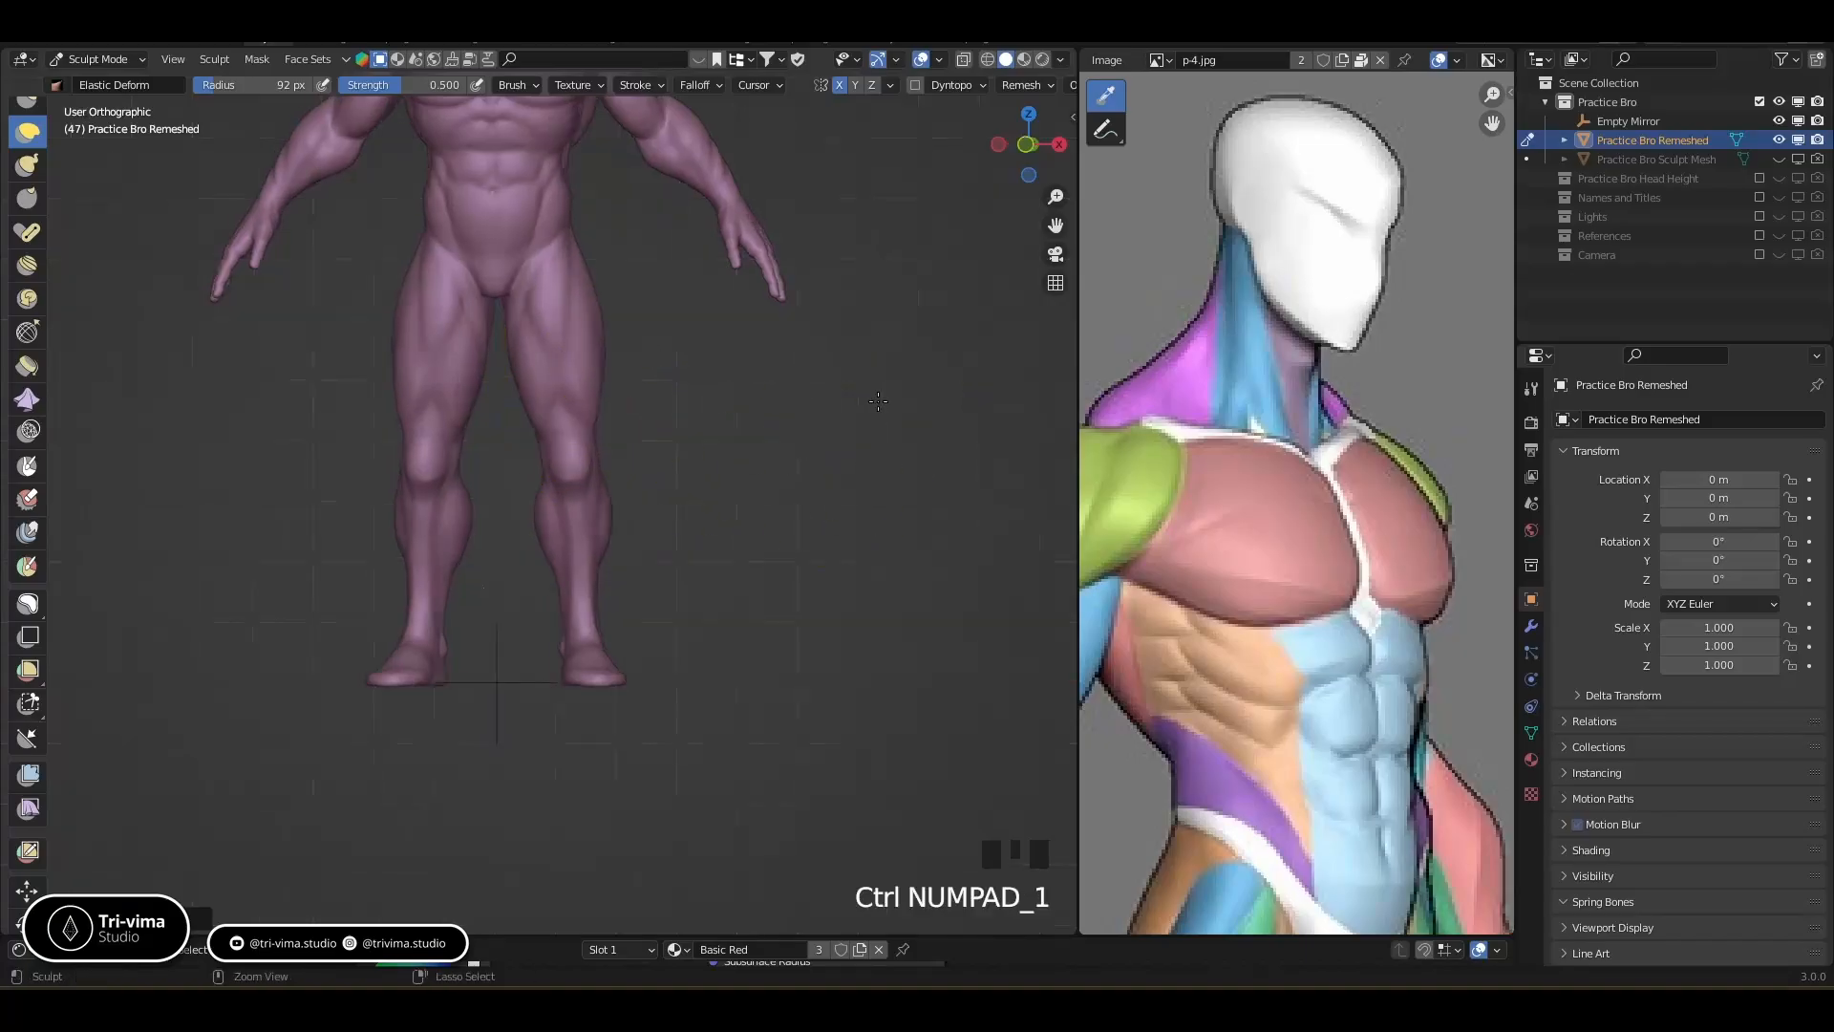
{"action": "left_click_drag", "start_coordinate": [528, 446], "coordinate": [533, 515]}
{"action": "mouse_move", "coordinate": [524, 361]}
{"action": "left_mouse_down"}
{"action": "mouse_move", "coordinate": [541, 349]}
{"action": "mouse_move", "coordinate": [542, 384]}
{"action": "left_mouse_up"}
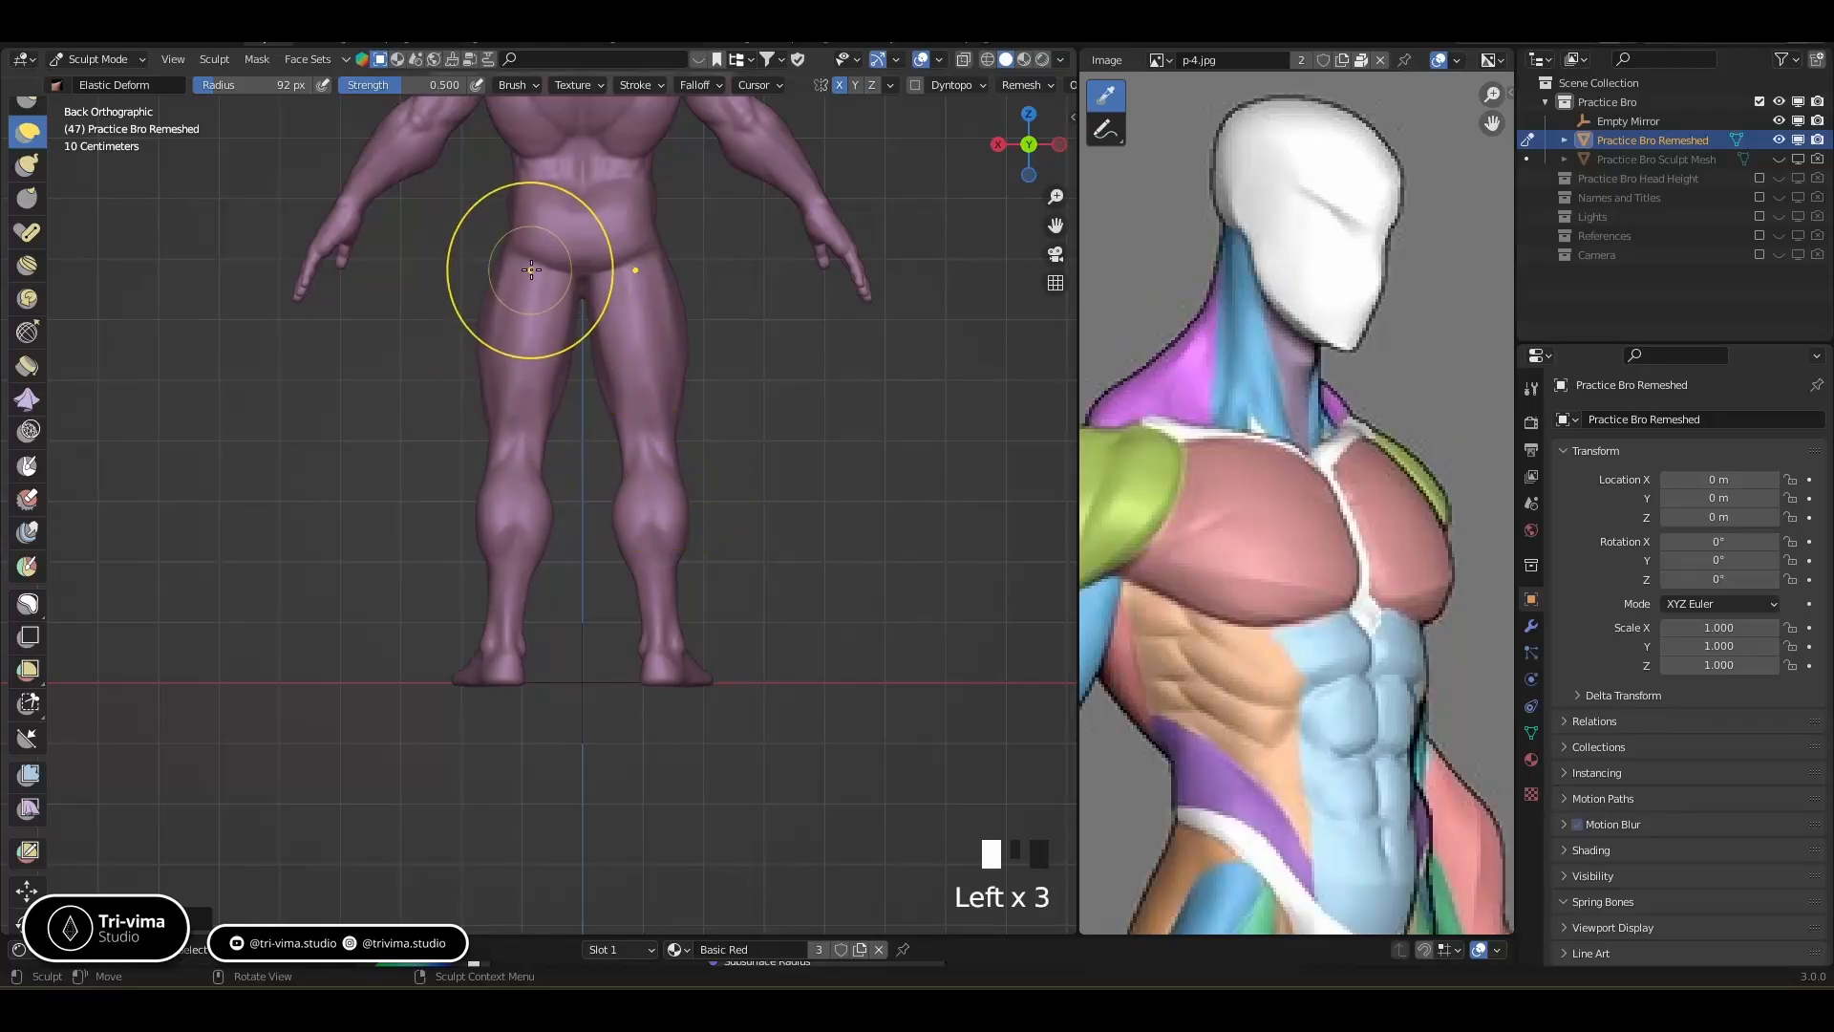
Reshape the lower buttock and the fold above the thigh with Elastic Deform at a 36 px radius
{"action": "key", "text": "bracketleft"}
{"action": "key", "text": "bracketleft"}
{"action": "key", "text": "bracketleft"}
{"action": "key", "text": "bracketleft"}
{"action": "key", "text": "bracketleft"}
{"action": "key", "text": "bracketleft"}
{"action": "key", "text": "bracketleft"}
{"action": "key", "text": "bracketleft"}
{"action": "key", "text": "bracketleft"}
{"action": "key", "text": "bracketleft"}
{"action": "key", "text": "bracketleft"}
{"action": "key", "text": "bracketleft"}
{"action": "key", "text": "bracketleft"}
{"action": "left_click_drag", "start_coordinate": [531, 258], "coordinate": [568, 269]}
{"action": "middle_click_drag", "start_coordinate": [501, 274], "coordinate": [684, 435]}
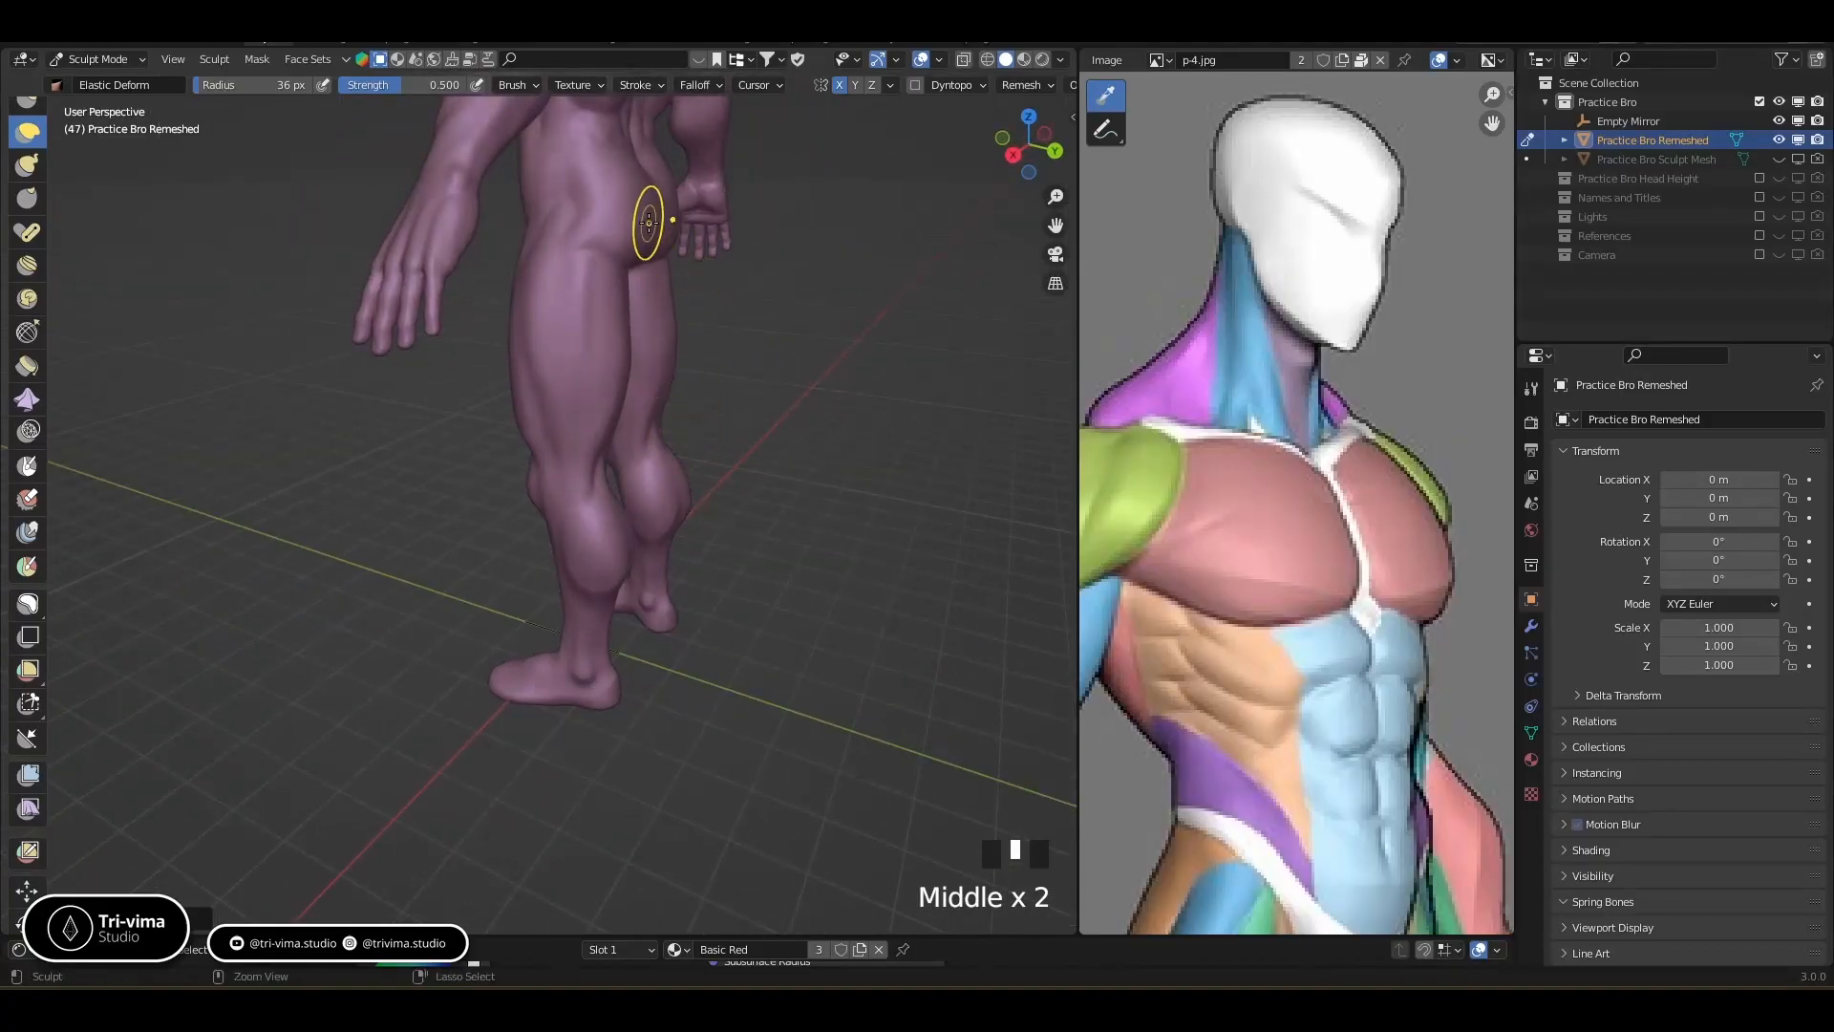
{"action": "left_click_drag", "start_coordinate": [649, 223], "coordinate": [657, 220], "text": "ctrl"}
Reshape the front of the knee and the lower thigh with Elastic Deform at a 53 px radius
{"action": "mouse_move", "coordinate": [663, 327]}
{"action": "middle_mouse_down"}
{"action": "mouse_move", "coordinate": [821, 449]}
{"action": "mouse_move", "coordinate": [933, 429]}
{"action": "mouse_move", "coordinate": [611, 485]}
{"action": "mouse_move", "coordinate": [675, 439]}
{"action": "middle_mouse_up"}
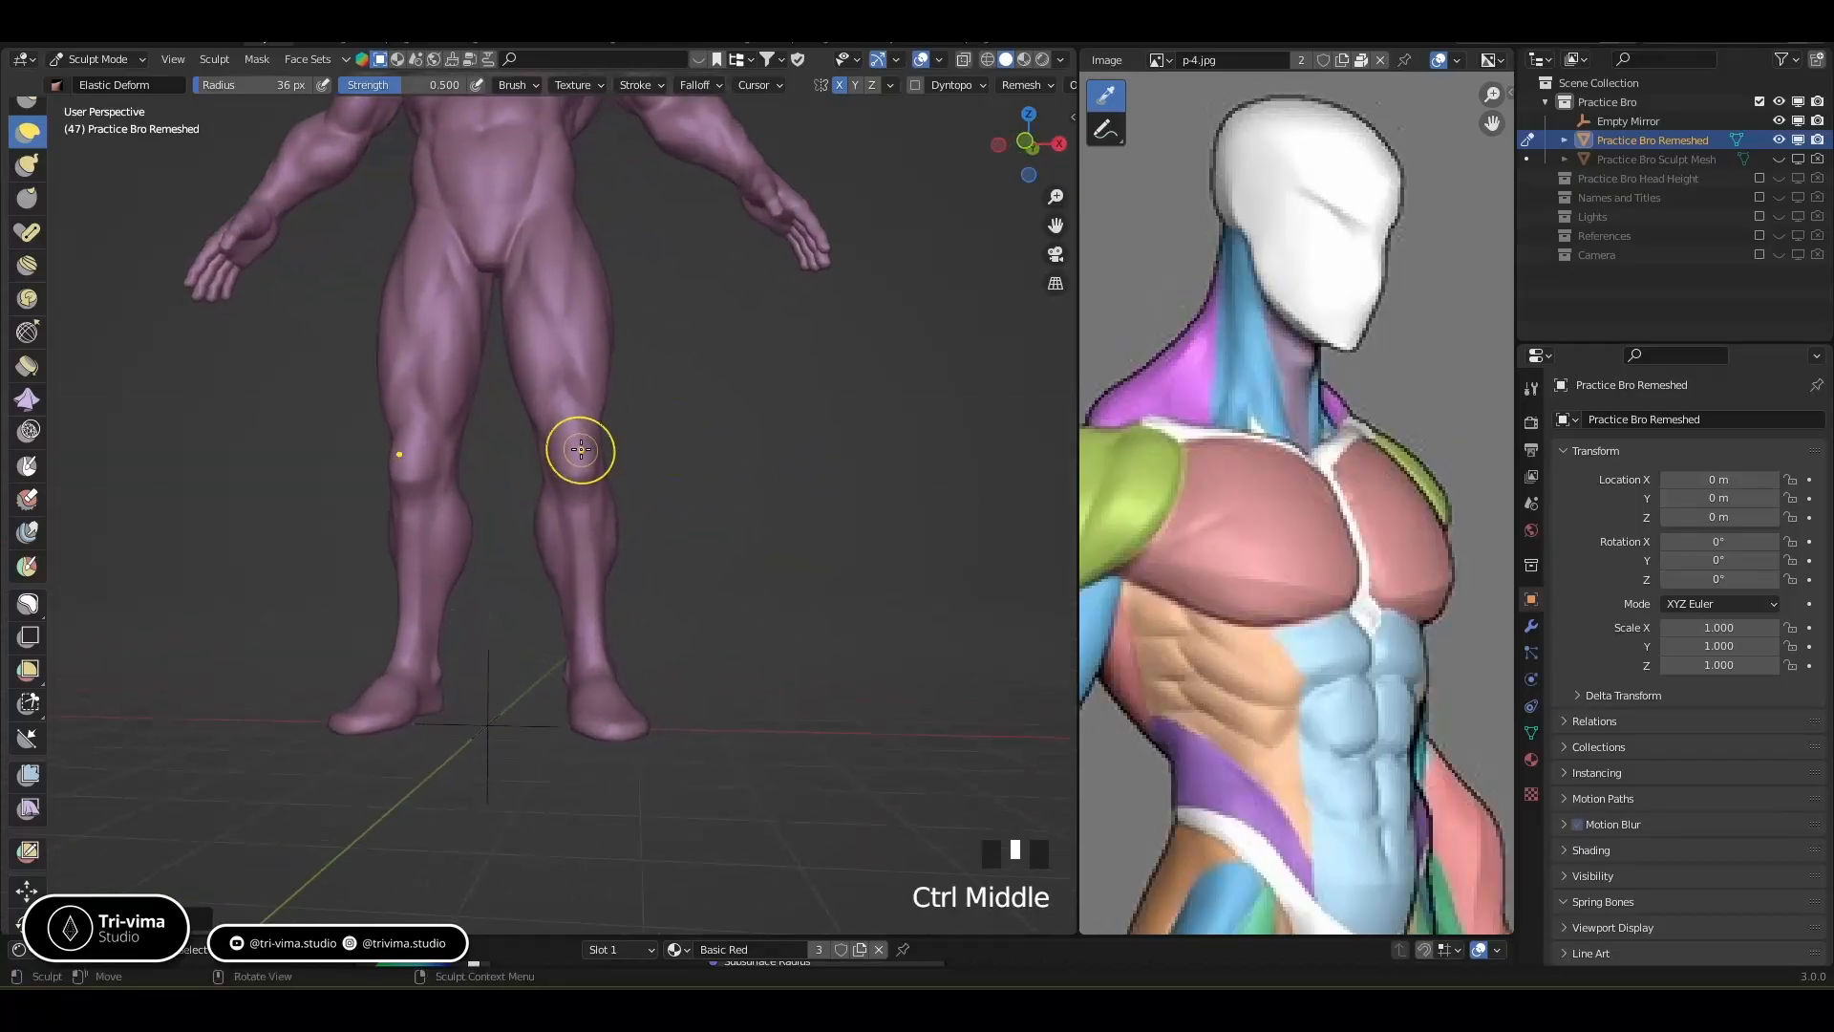
{"action": "key", "text": "bracketright"}
{"action": "key", "text": "bracketright"}
{"action": "key", "text": "bracketright"}
{"action": "key", "text": "bracketright"}
{"action": "key", "text": "bracketright"}
{"action": "left_click_drag", "start_coordinate": [580, 457], "coordinate": [576, 380]}
Build up the back of the wrist using Clay Strips at a 53 px radius and 0.589 strength
{"action": "middle_click_drag", "start_coordinate": [696, 525], "coordinate": [722, 519]}
{"action": "scroll", "coordinate": [778, 380], "scroll_direction": "down", "scroll_amount": 3}
{"action": "middle_click_drag", "start_coordinate": [778, 380], "coordinate": [596, 623], "text": "shift"}
{"action": "middle_click_drag", "start_coordinate": [757, 523], "coordinate": [729, 411]}
{"action": "middle_click_drag", "start_coordinate": [27, 232], "coordinate": [26, 298]}
{"action": "middle_click_drag", "start_coordinate": [17, 113], "coordinate": [14, 395]}
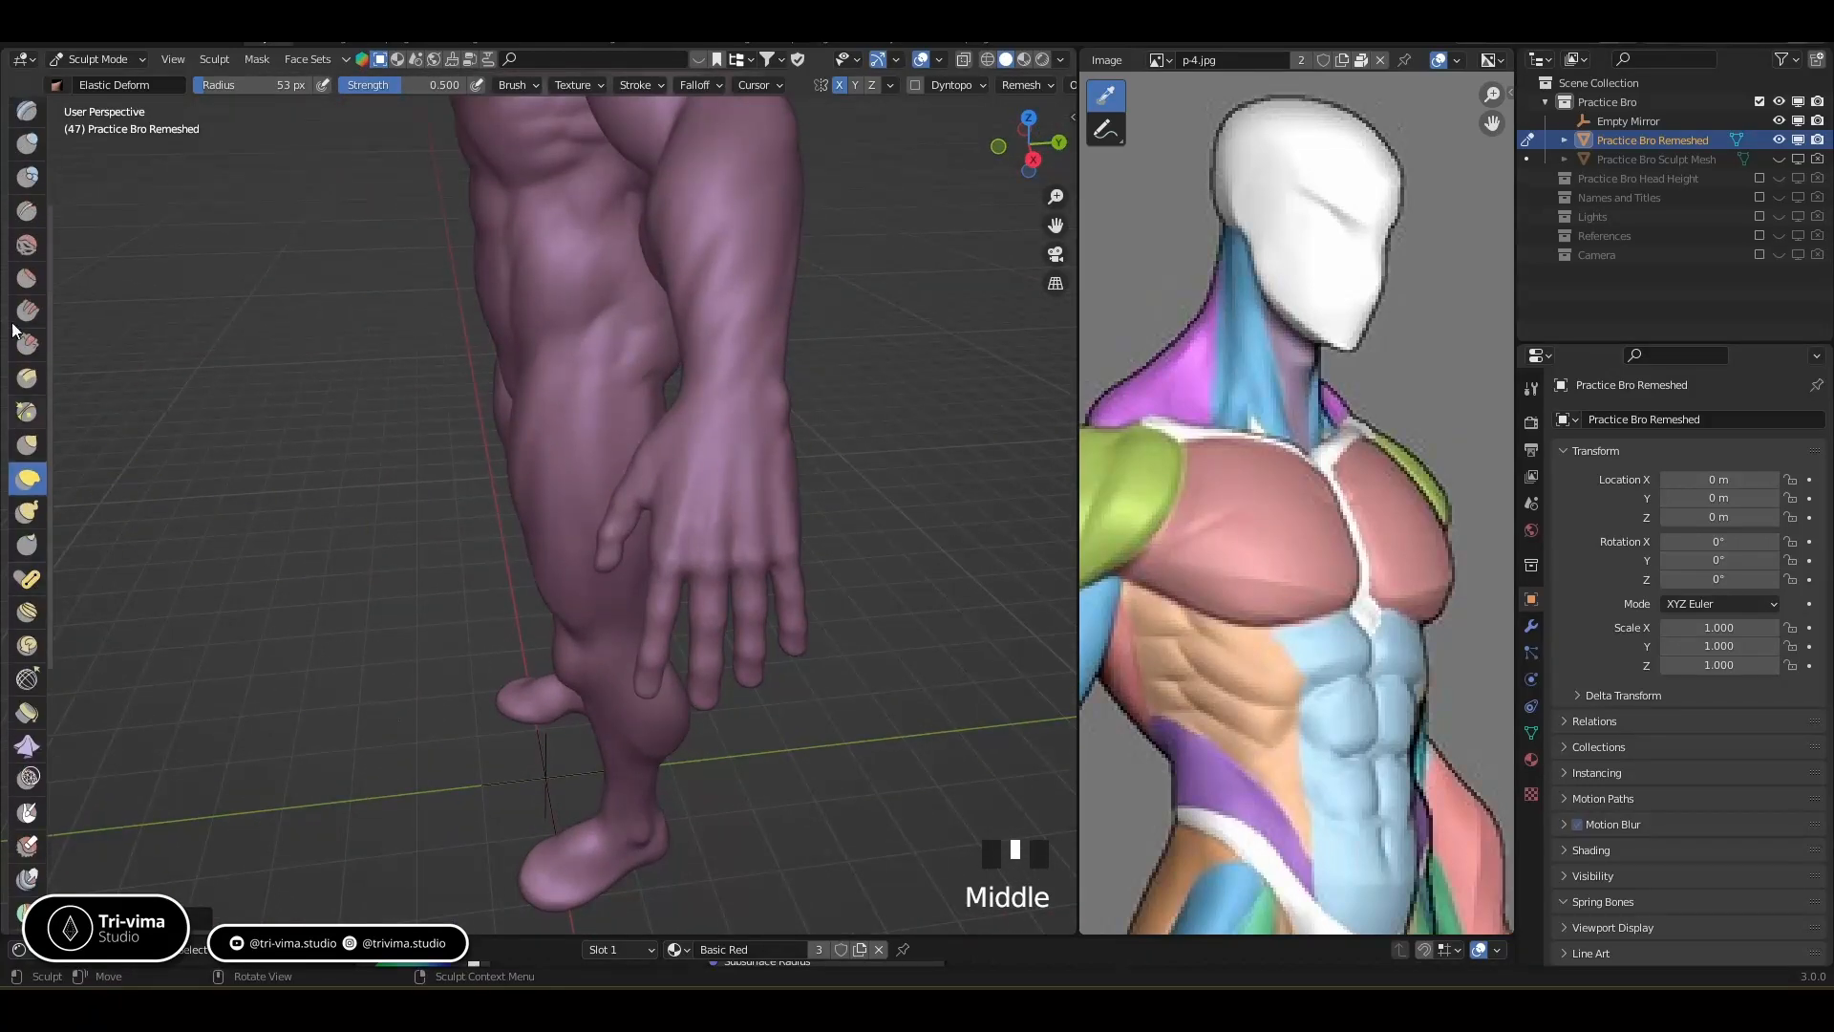
{"action": "middle_click_drag", "start_coordinate": [26, 212], "coordinate": [19, 373]}
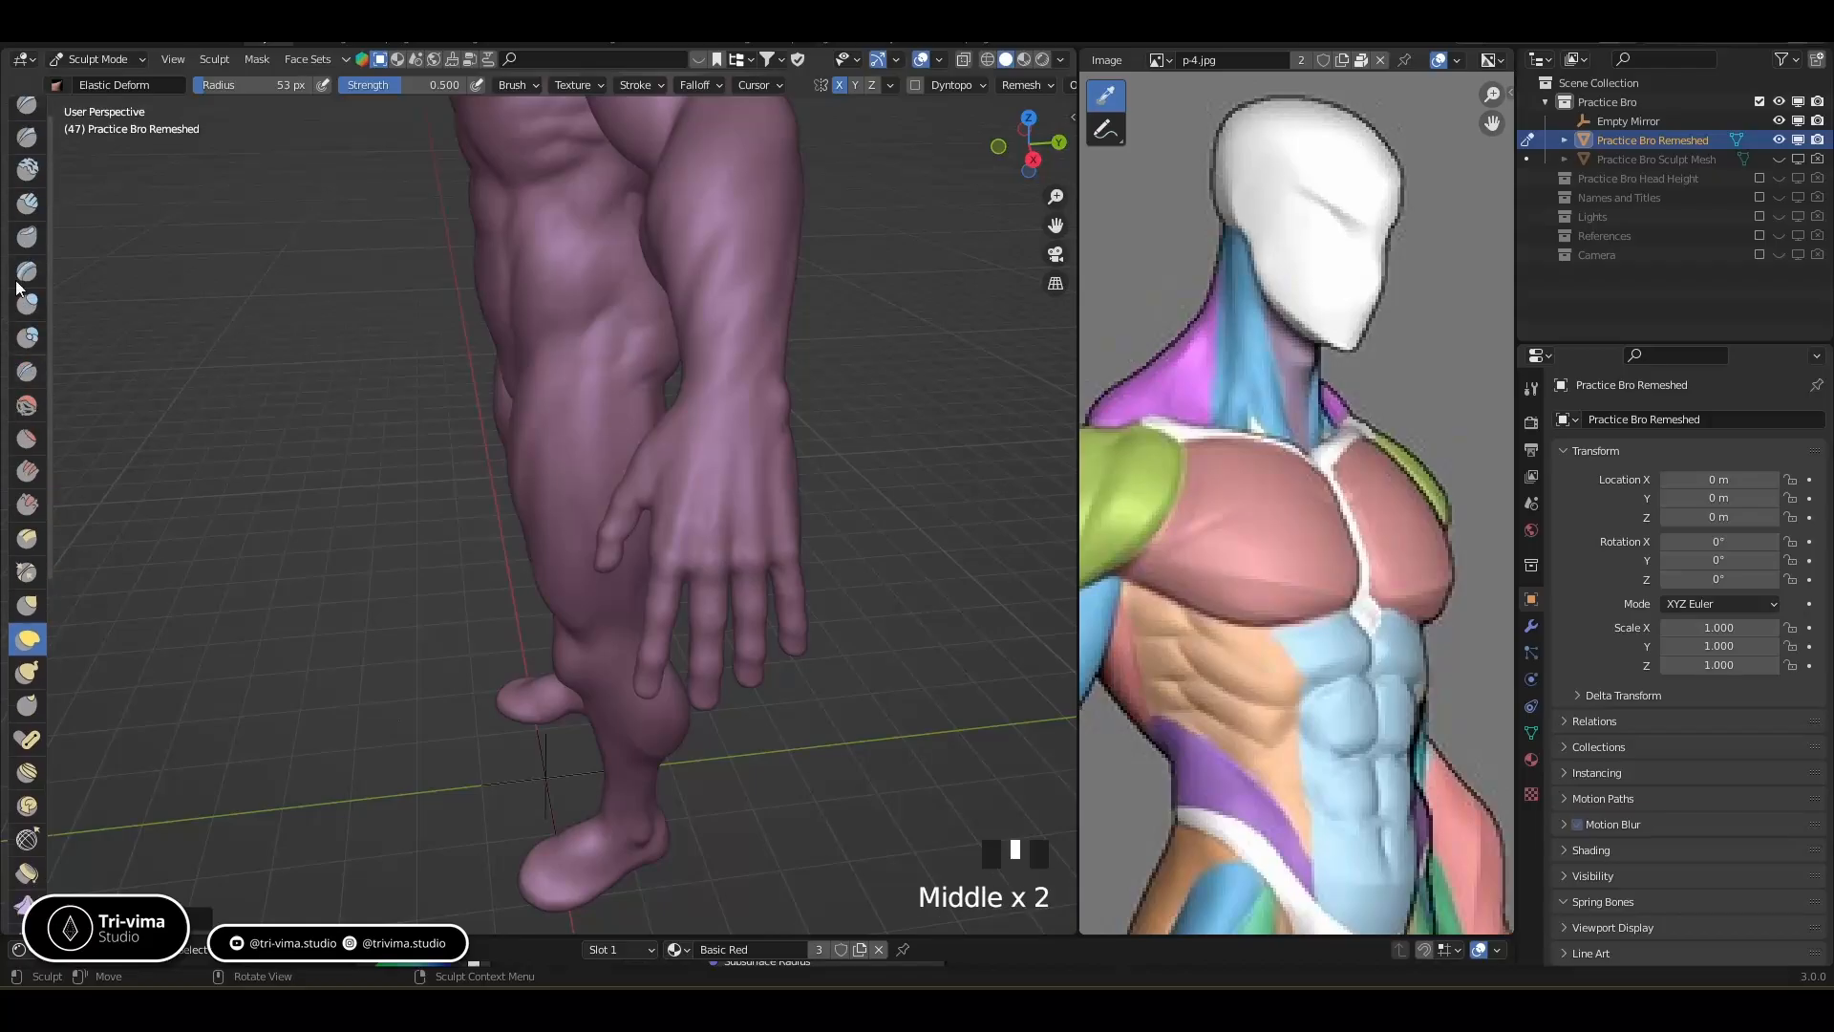
{"action": "left_click", "coordinate": [28, 204]}
{"action": "left_click_drag", "start_coordinate": [699, 416], "coordinate": [749, 386]}
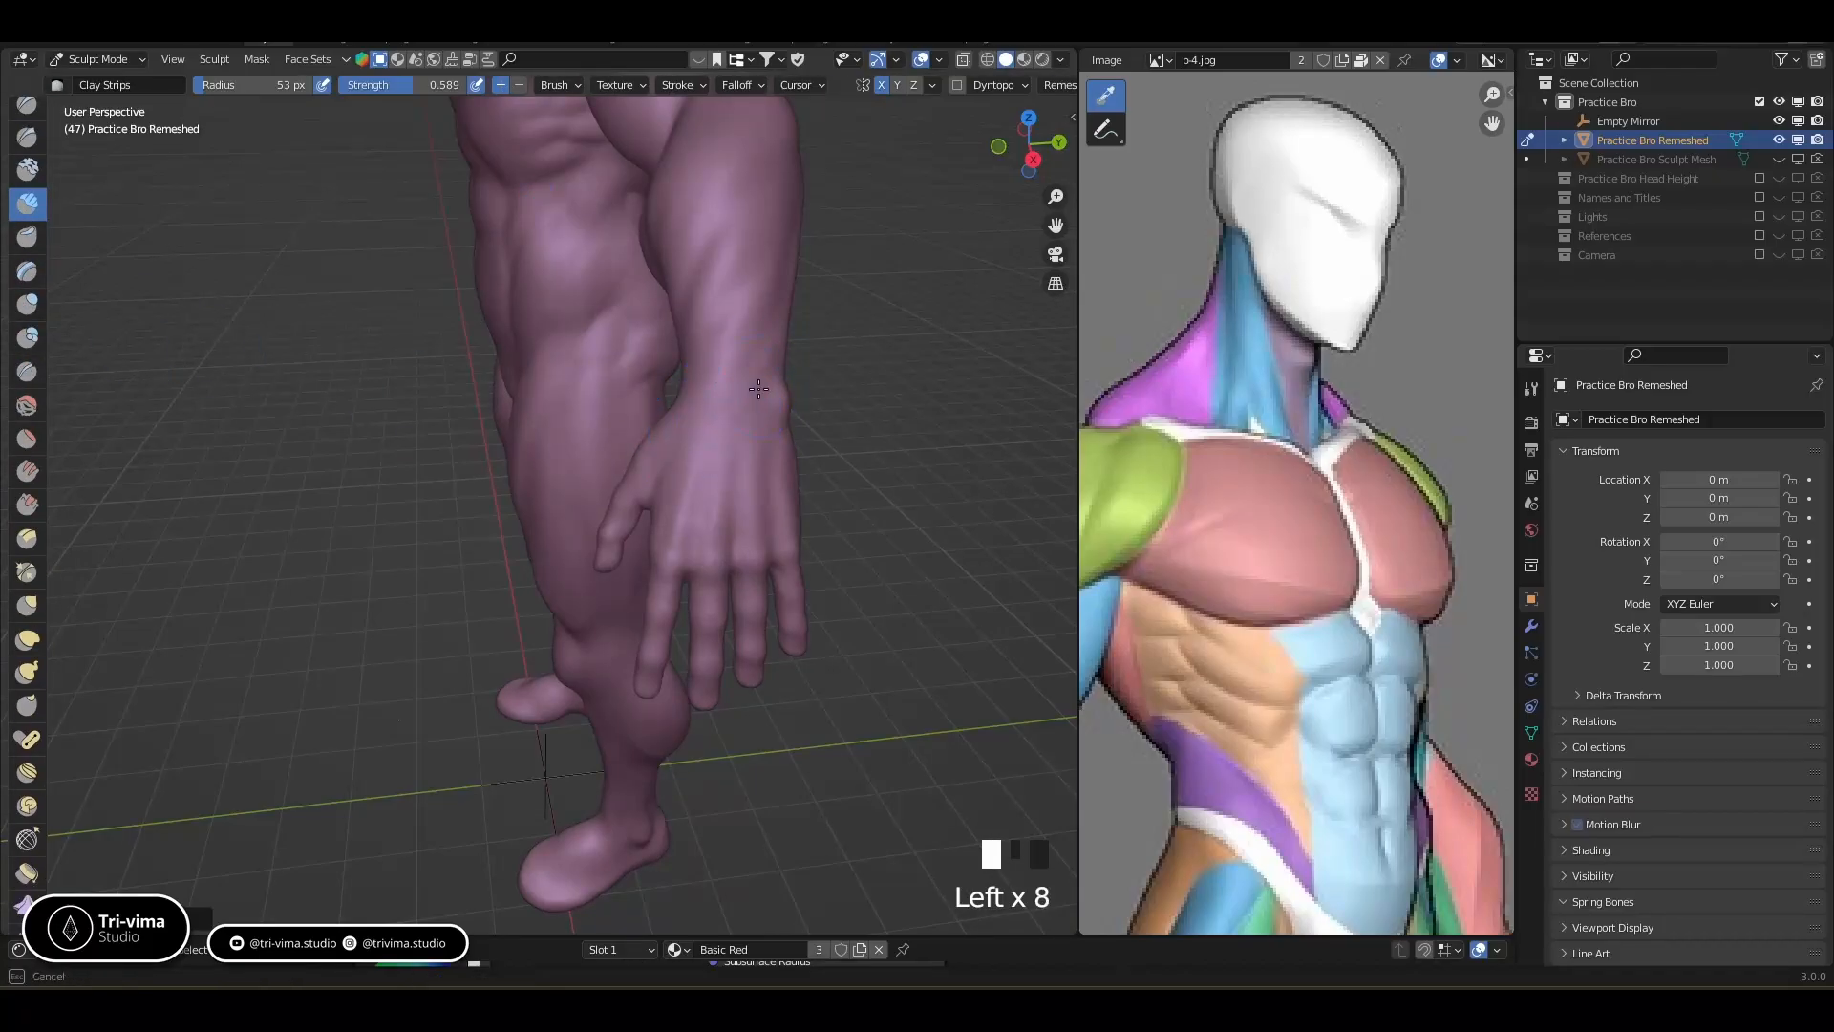
{"action": "mouse_move", "coordinate": [761, 408]}
{"action": "left_mouse_down"}
{"action": "mouse_move", "coordinate": [772, 391]}
{"action": "mouse_move", "coordinate": [715, 383]}
{"action": "left_mouse_up"}
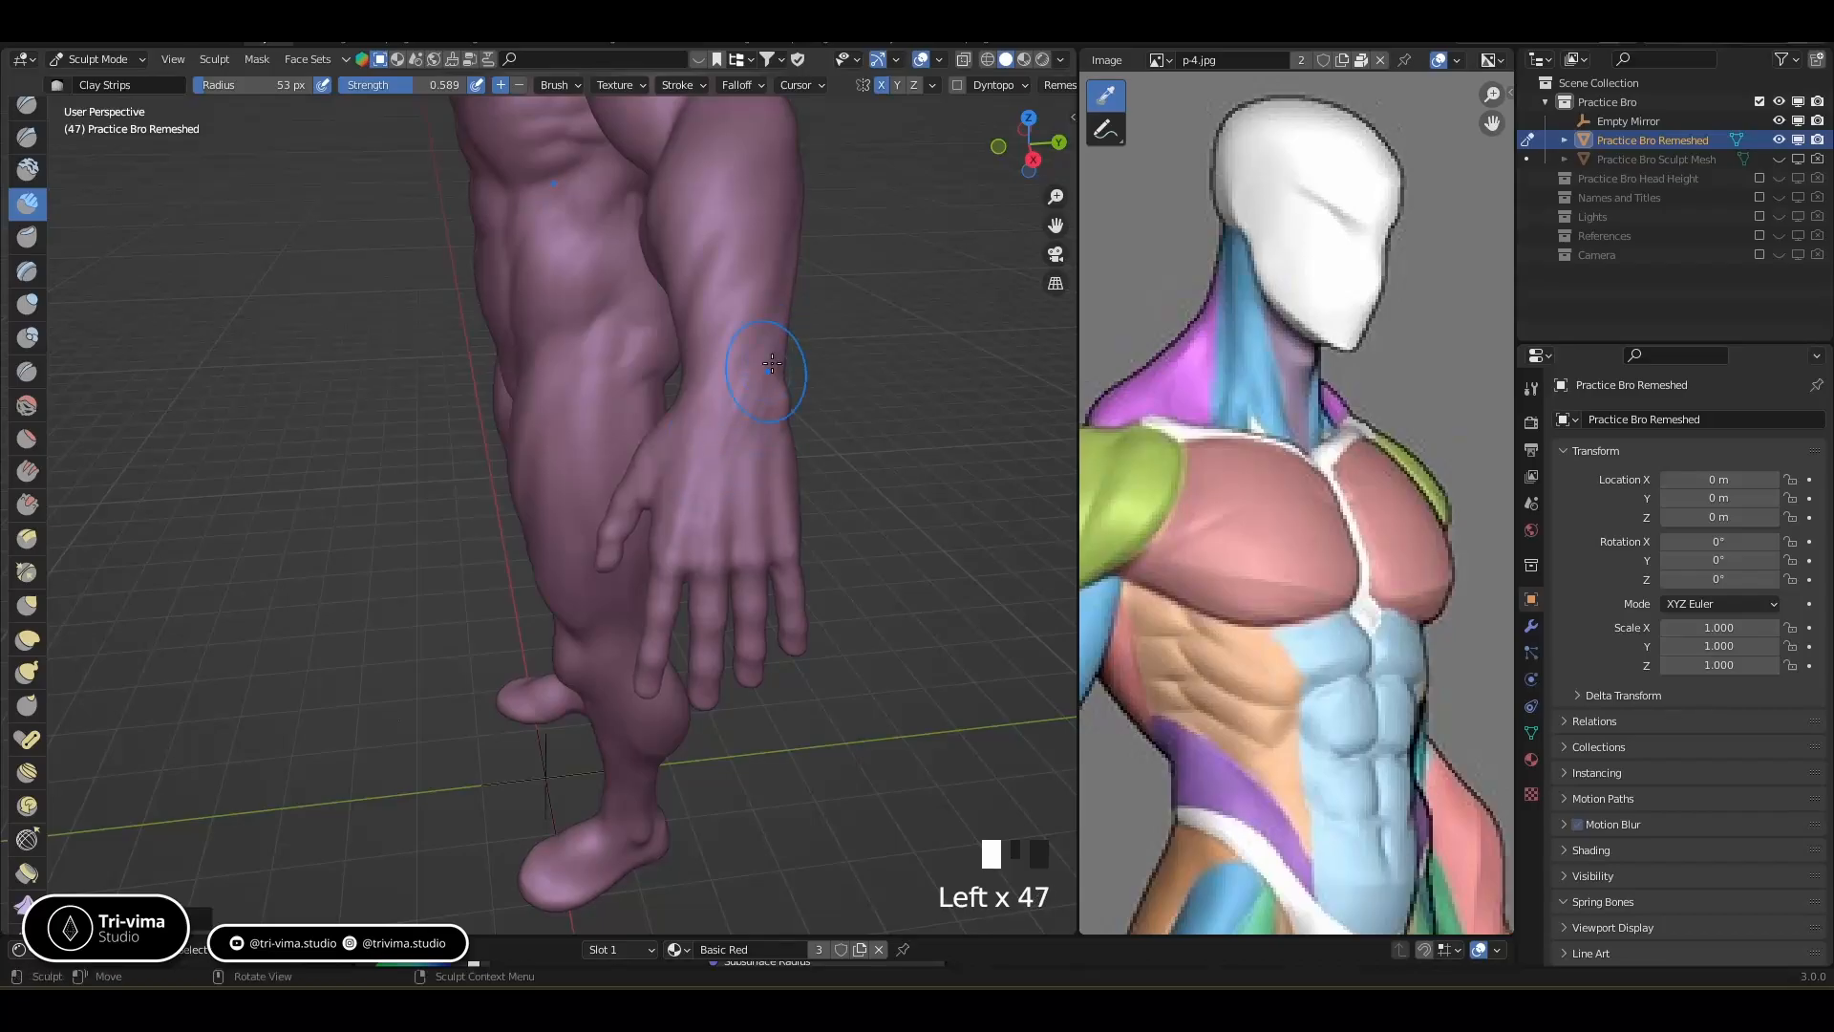
Add short, repeated Clay Strips strokes to the side of the wrist from a rotated viewing angle
{"action": "middle_click_drag", "start_coordinate": [779, 392], "coordinate": [422, 474]}
{"action": "left_click", "coordinate": [421, 473]}
{"action": "left_click", "coordinate": [421, 474]}
{"action": "left_click", "coordinate": [421, 473]}
{"action": "left_click", "coordinate": [422, 474]}
{"action": "left_click_drag", "start_coordinate": [421, 474], "coordinate": [421, 487]}
{"action": "left_click_drag", "start_coordinate": [421, 474], "coordinate": [421, 487]}
{"action": "left_click_drag", "start_coordinate": [422, 474], "coordinate": [422, 487]}
{"action": "left_click_drag", "start_coordinate": [421, 474], "coordinate": [421, 488]}
Build up the back of the hand just below the wrist using Clay Strips at a 53 px radius and 0.589 strength
{"action": "middle_click_drag", "start_coordinate": [435, 478], "coordinate": [520, 432]}
{"action": "left_click_drag", "start_coordinate": [614, 407], "coordinate": [613, 421]}
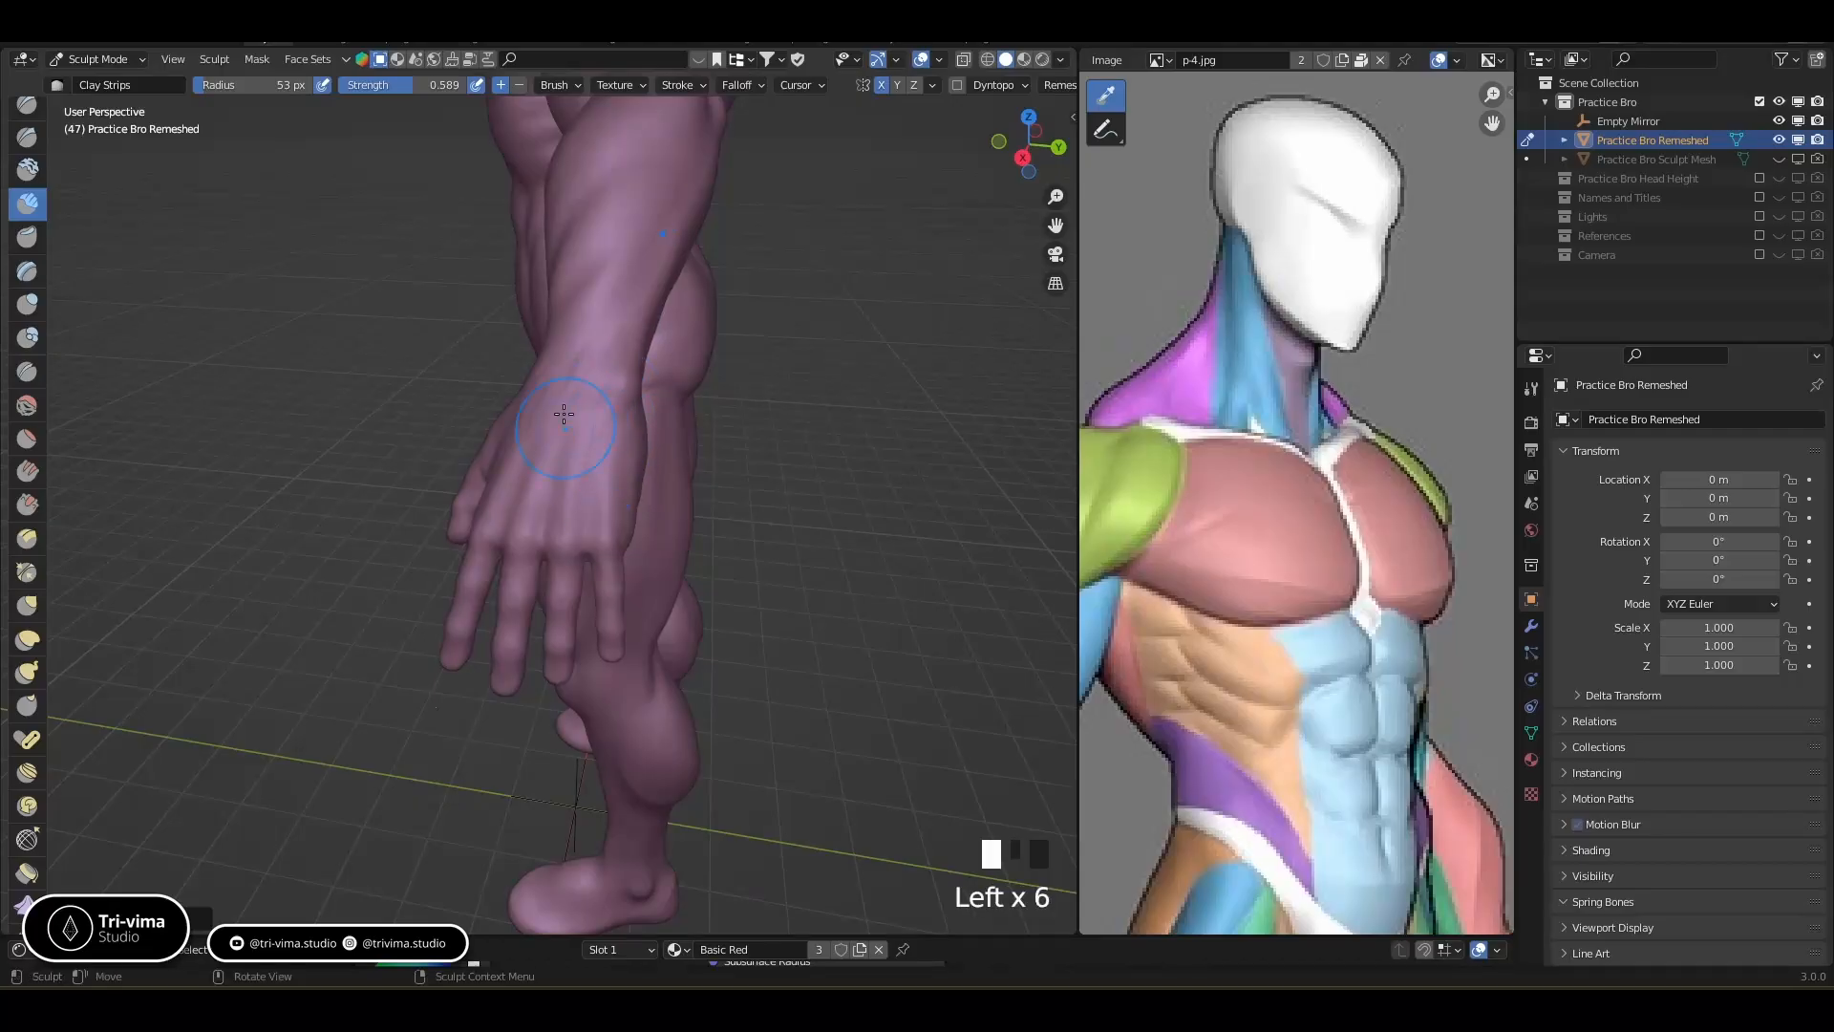
{"action": "left_click", "coordinate": [588, 395]}
{"action": "left_click", "coordinate": [612, 365]}
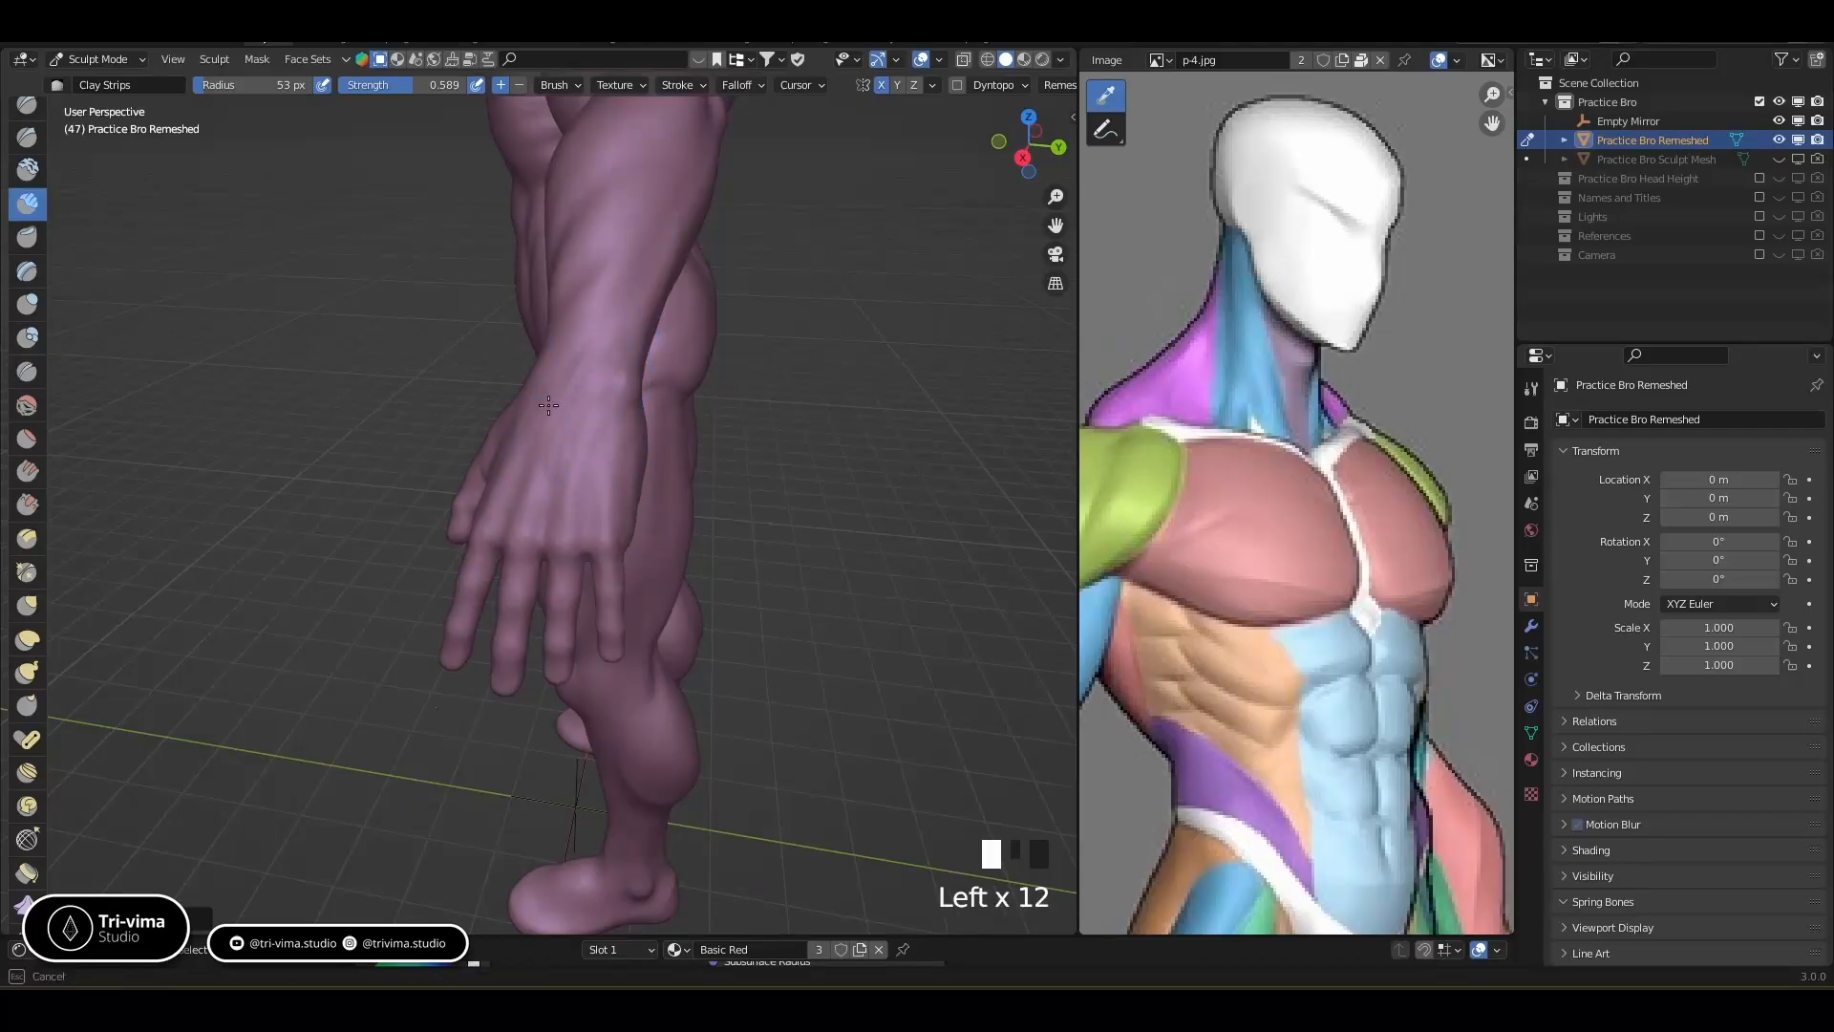
{"action": "left_click_drag", "start_coordinate": [579, 354], "coordinate": [568, 378]}
{"action": "left_click_drag", "start_coordinate": [579, 356], "coordinate": [565, 382]}
{"action": "left_click_drag", "start_coordinate": [575, 361], "coordinate": [561, 385]}
{"action": "mouse_move", "coordinate": [572, 367]}
{"action": "left_mouse_down"}
{"action": "mouse_move", "coordinate": [560, 390]}
{"action": "mouse_move", "coordinate": [603, 362]}
{"action": "left_mouse_up"}
Smooth the wrist and the back of the hand at a 53 px radius and 0.285 strength
{"action": "left_click_drag", "start_coordinate": [602, 362], "coordinate": [598, 368], "text": "shift"}
{"action": "left_click_drag", "start_coordinate": [598, 367], "coordinate": [593, 374], "text": "shift"}
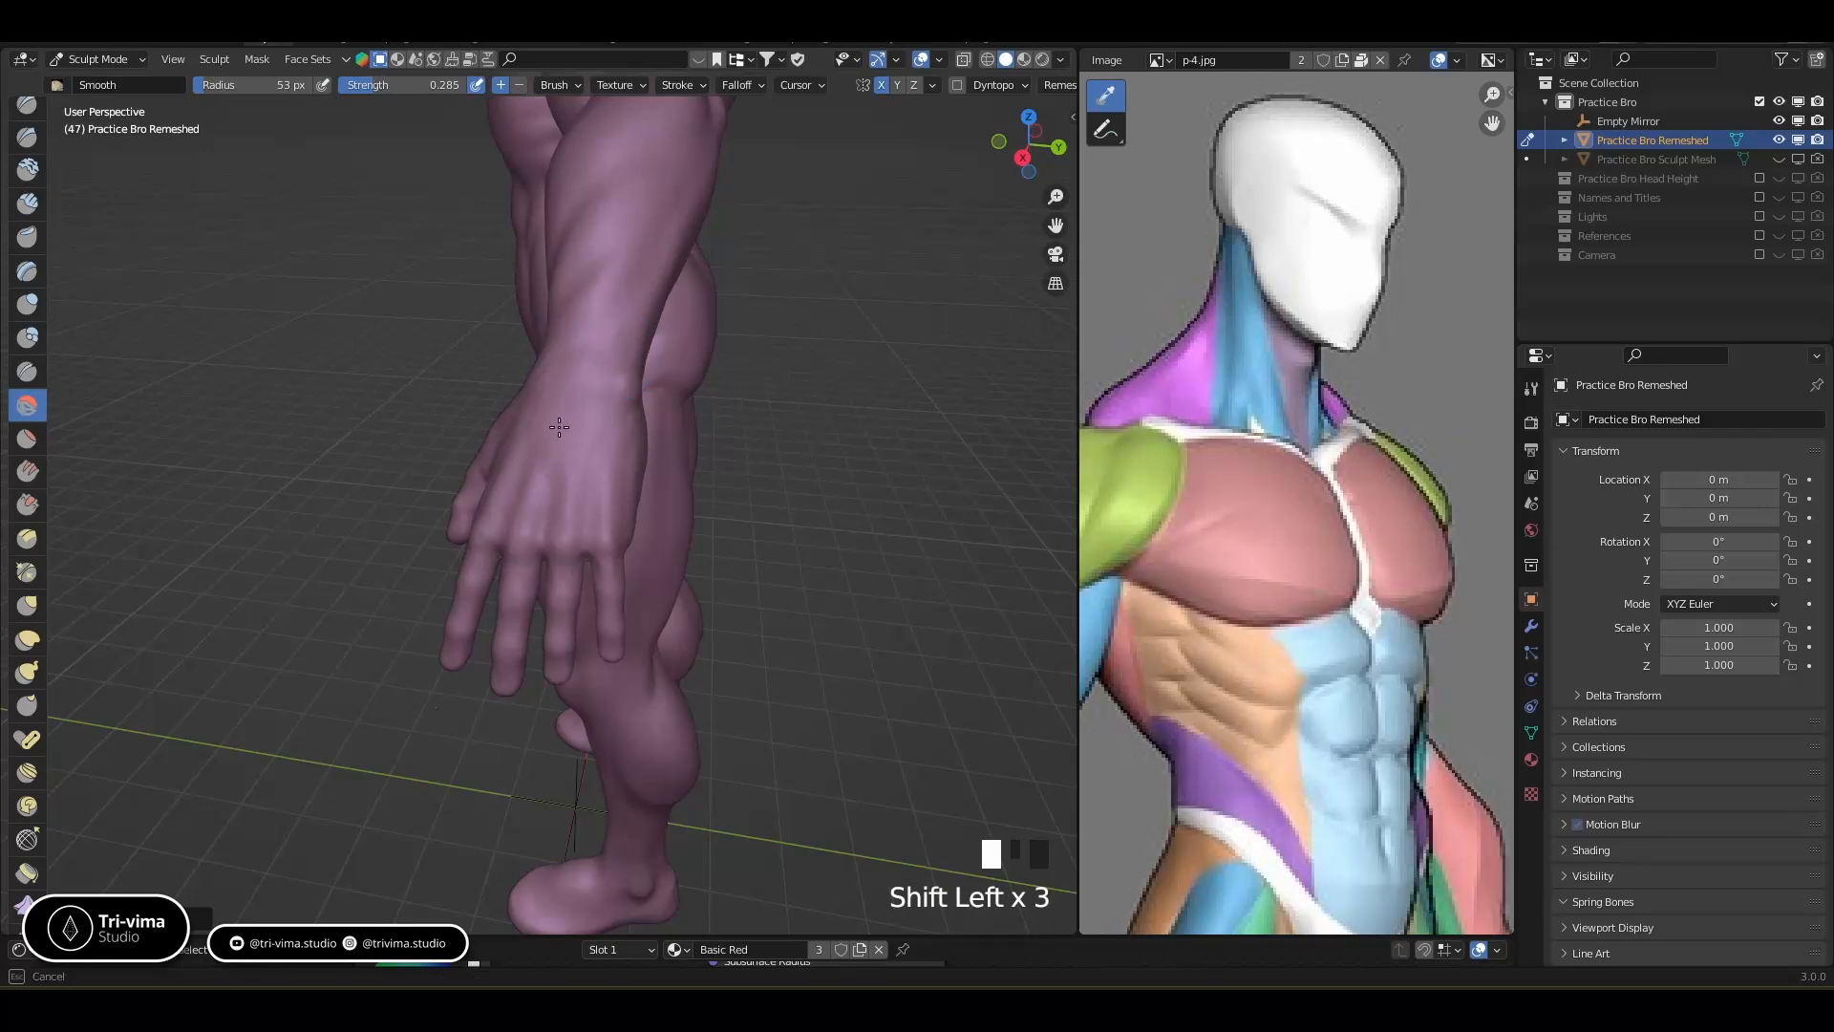
{"action": "middle_click_drag", "start_coordinate": [543, 401], "coordinate": [629, 409]}
{"action": "left_click_drag", "start_coordinate": [756, 421], "coordinate": [714, 388], "text": "shift"}
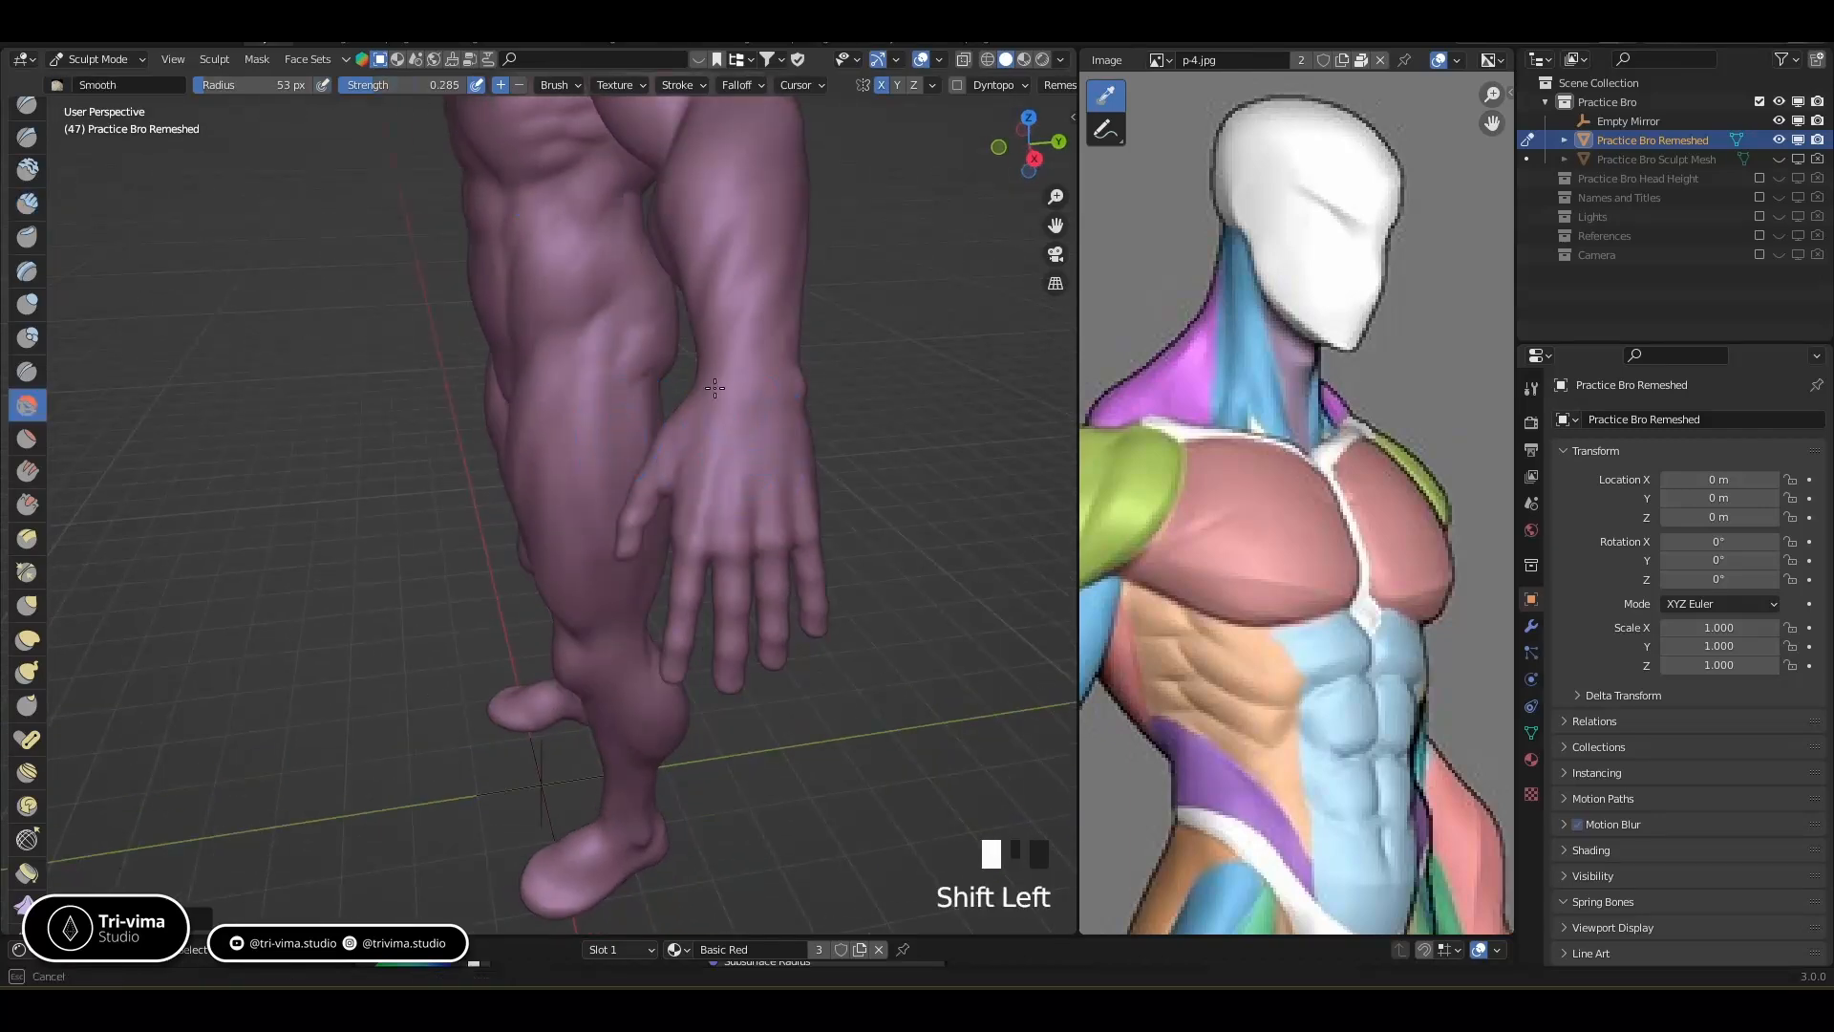
{"action": "left_click_drag", "start_coordinate": [692, 469], "coordinate": [712, 445], "text": "shift"}
{"action": "left_click_drag", "start_coordinate": [711, 445], "coordinate": [731, 422], "text": "shift"}
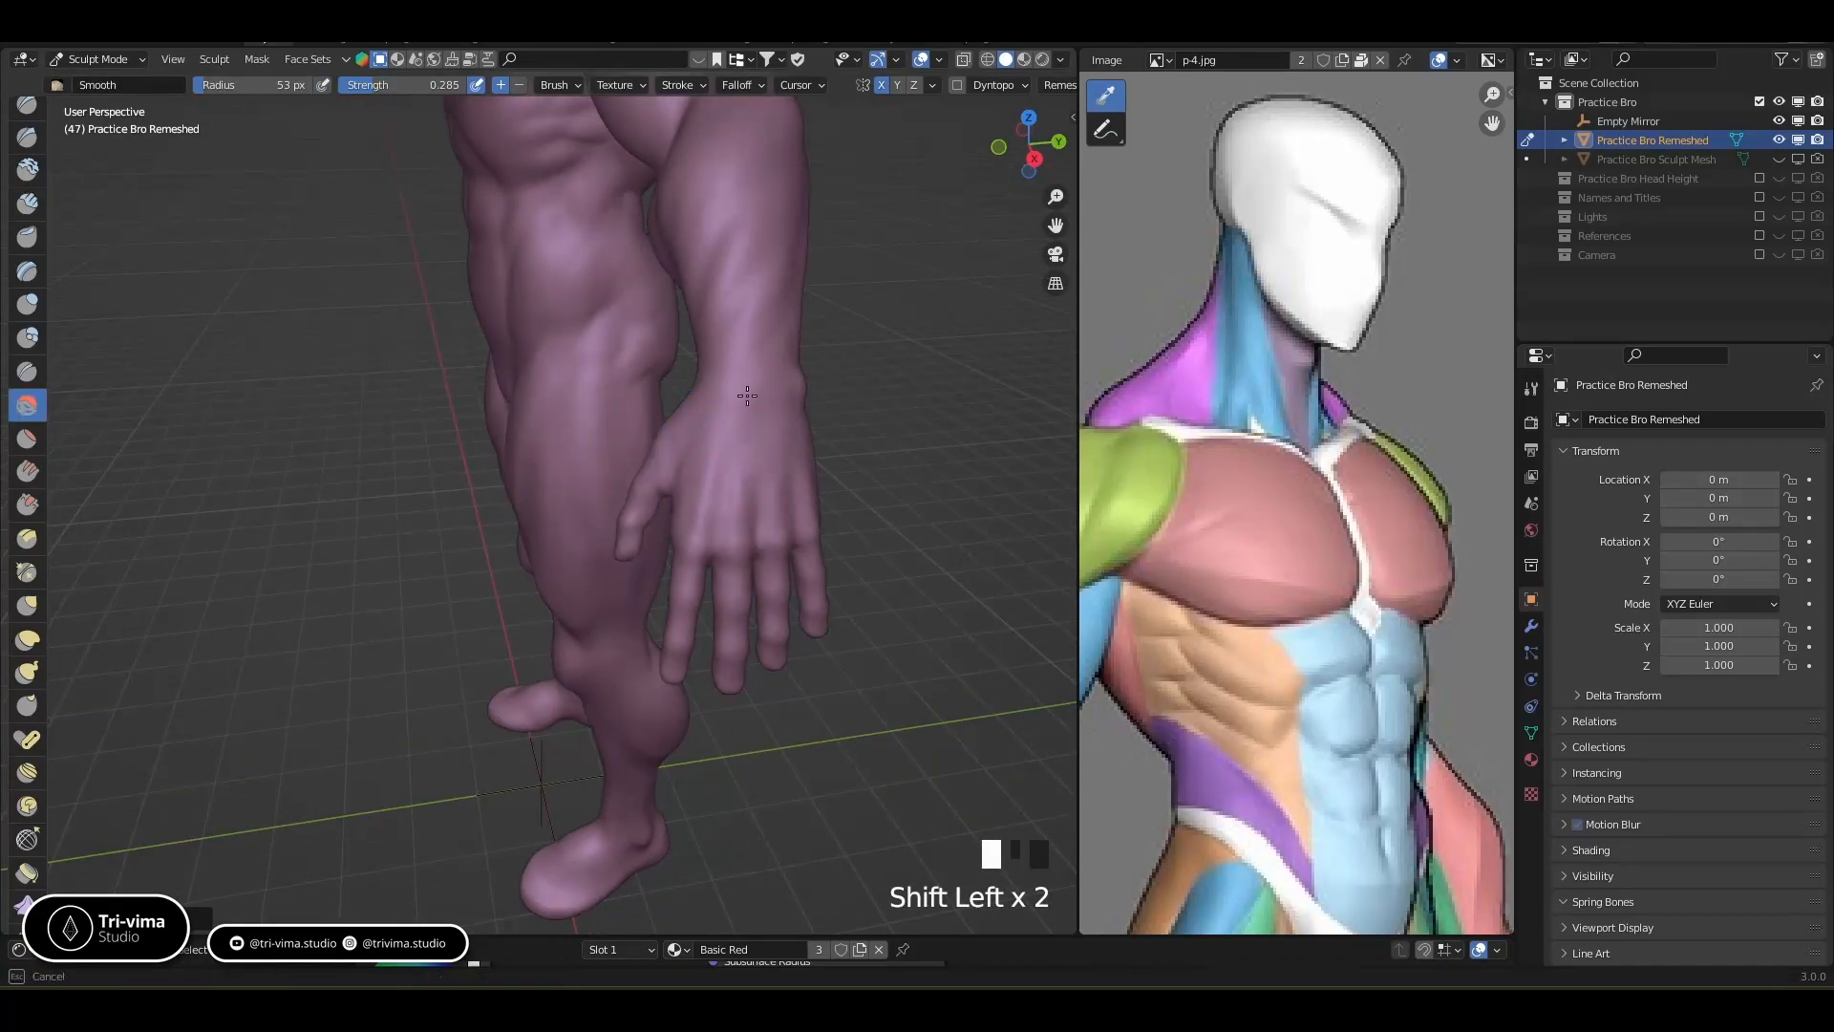
{"action": "left_click_drag", "start_coordinate": [737, 347], "coordinate": [757, 393], "text": "shift"}
Add volume between the thumb side of the wrist and the base of the thumb with repeated Clay Strips strokes
{"action": "mouse_move", "coordinate": [801, 401]}
{"action": "middle_mouse_down"}
{"action": "mouse_move", "coordinate": [982, 355]}
{"action": "mouse_move", "coordinate": [822, 387]}
{"action": "mouse_move", "coordinate": [812, 418]}
{"action": "mouse_move", "coordinate": [829, 426]}
{"action": "mouse_move", "coordinate": [859, 192]}
{"action": "mouse_move", "coordinate": [747, 378]}
{"action": "mouse_move", "coordinate": [770, 397]}
{"action": "mouse_move", "coordinate": [758, 381]}
{"action": "mouse_move", "coordinate": [825, 312]}
{"action": "middle_mouse_up"}
{"action": "left_click_drag", "start_coordinate": [826, 312], "coordinate": [829, 358]}
{"action": "left_click_drag", "start_coordinate": [820, 320], "coordinate": [821, 373]}
{"action": "left_click_drag", "start_coordinate": [818, 307], "coordinate": [830, 401]}
{"action": "left_click_drag", "start_coordinate": [820, 368], "coordinate": [835, 401]}
{"action": "left_click_drag", "start_coordinate": [816, 320], "coordinate": [824, 358]}
{"action": "left_click_drag", "start_coordinate": [824, 311], "coordinate": [833, 363]}
{"action": "mouse_move", "coordinate": [829, 320]}
{"action": "left_mouse_down"}
{"action": "mouse_move", "coordinate": [833, 297]}
{"action": "mouse_move", "coordinate": [829, 359]}
{"action": "left_mouse_up"}
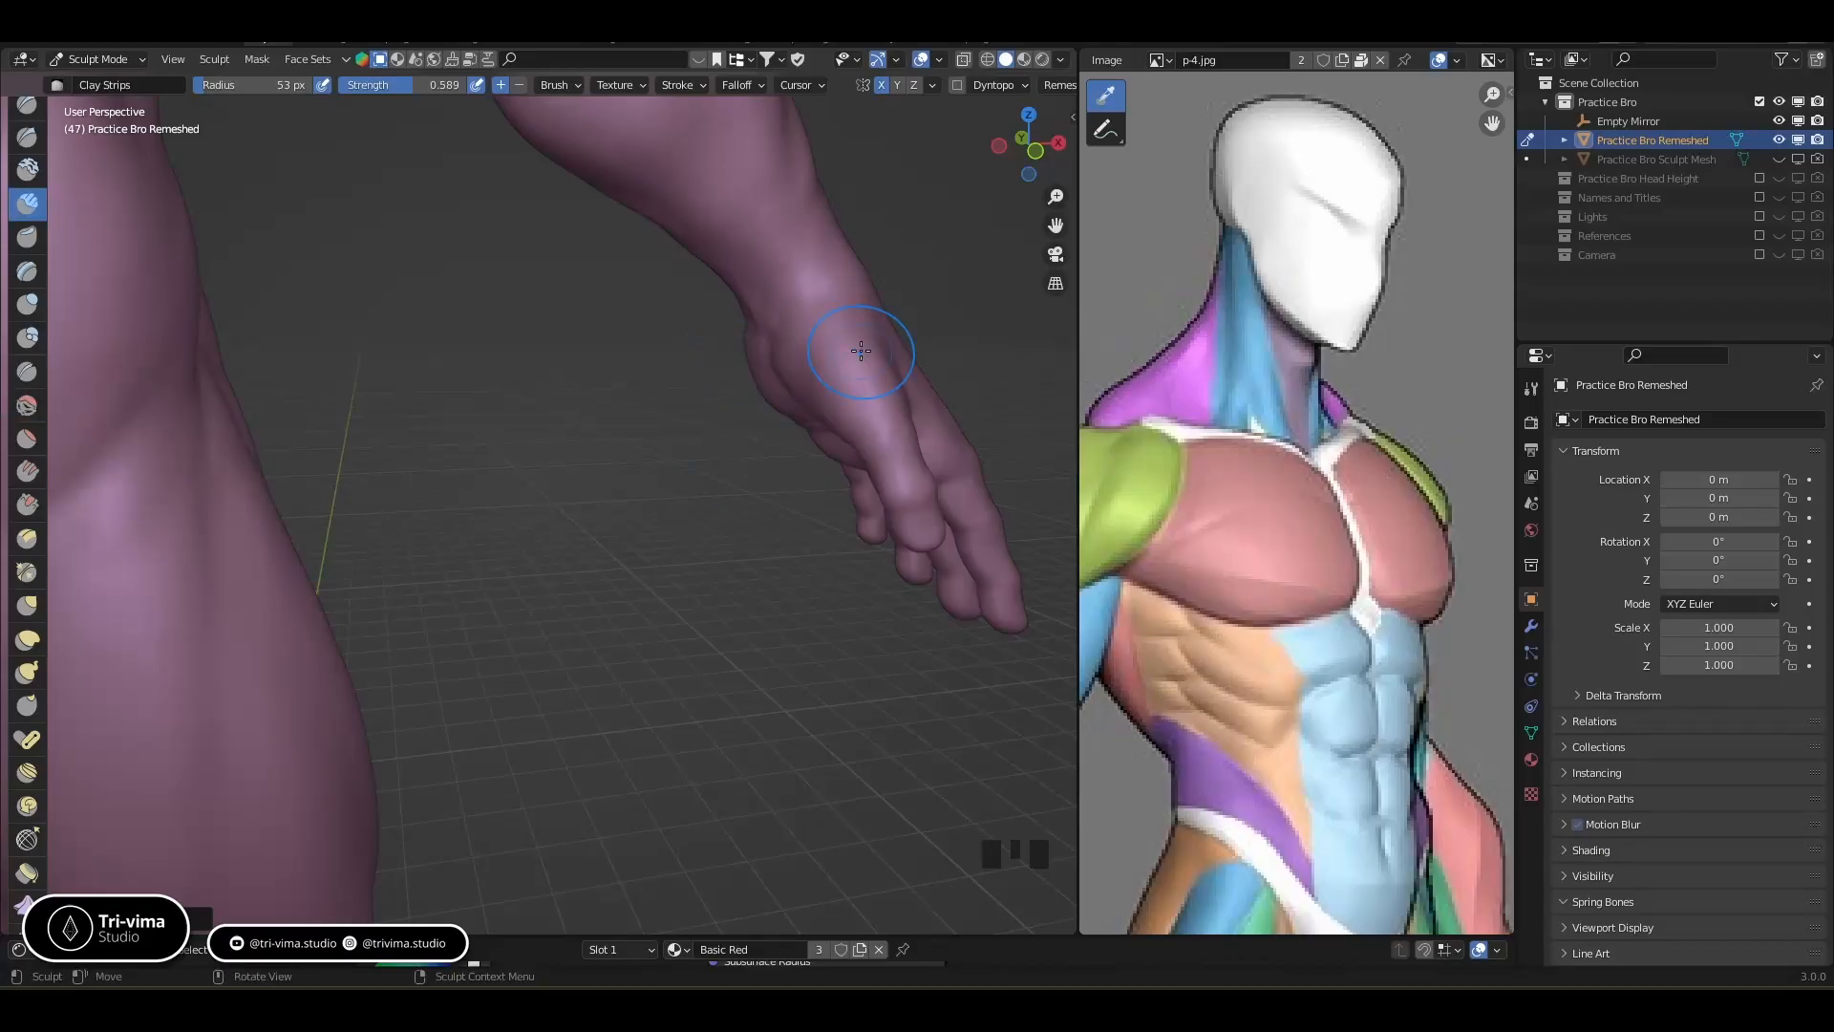
Reshape the base of the thumb and the adjoining hand contour with Elastic Deform, enlarging the radius to 78 px
{"action": "middle_click_drag", "start_coordinate": [797, 421], "coordinate": [306, 688]}
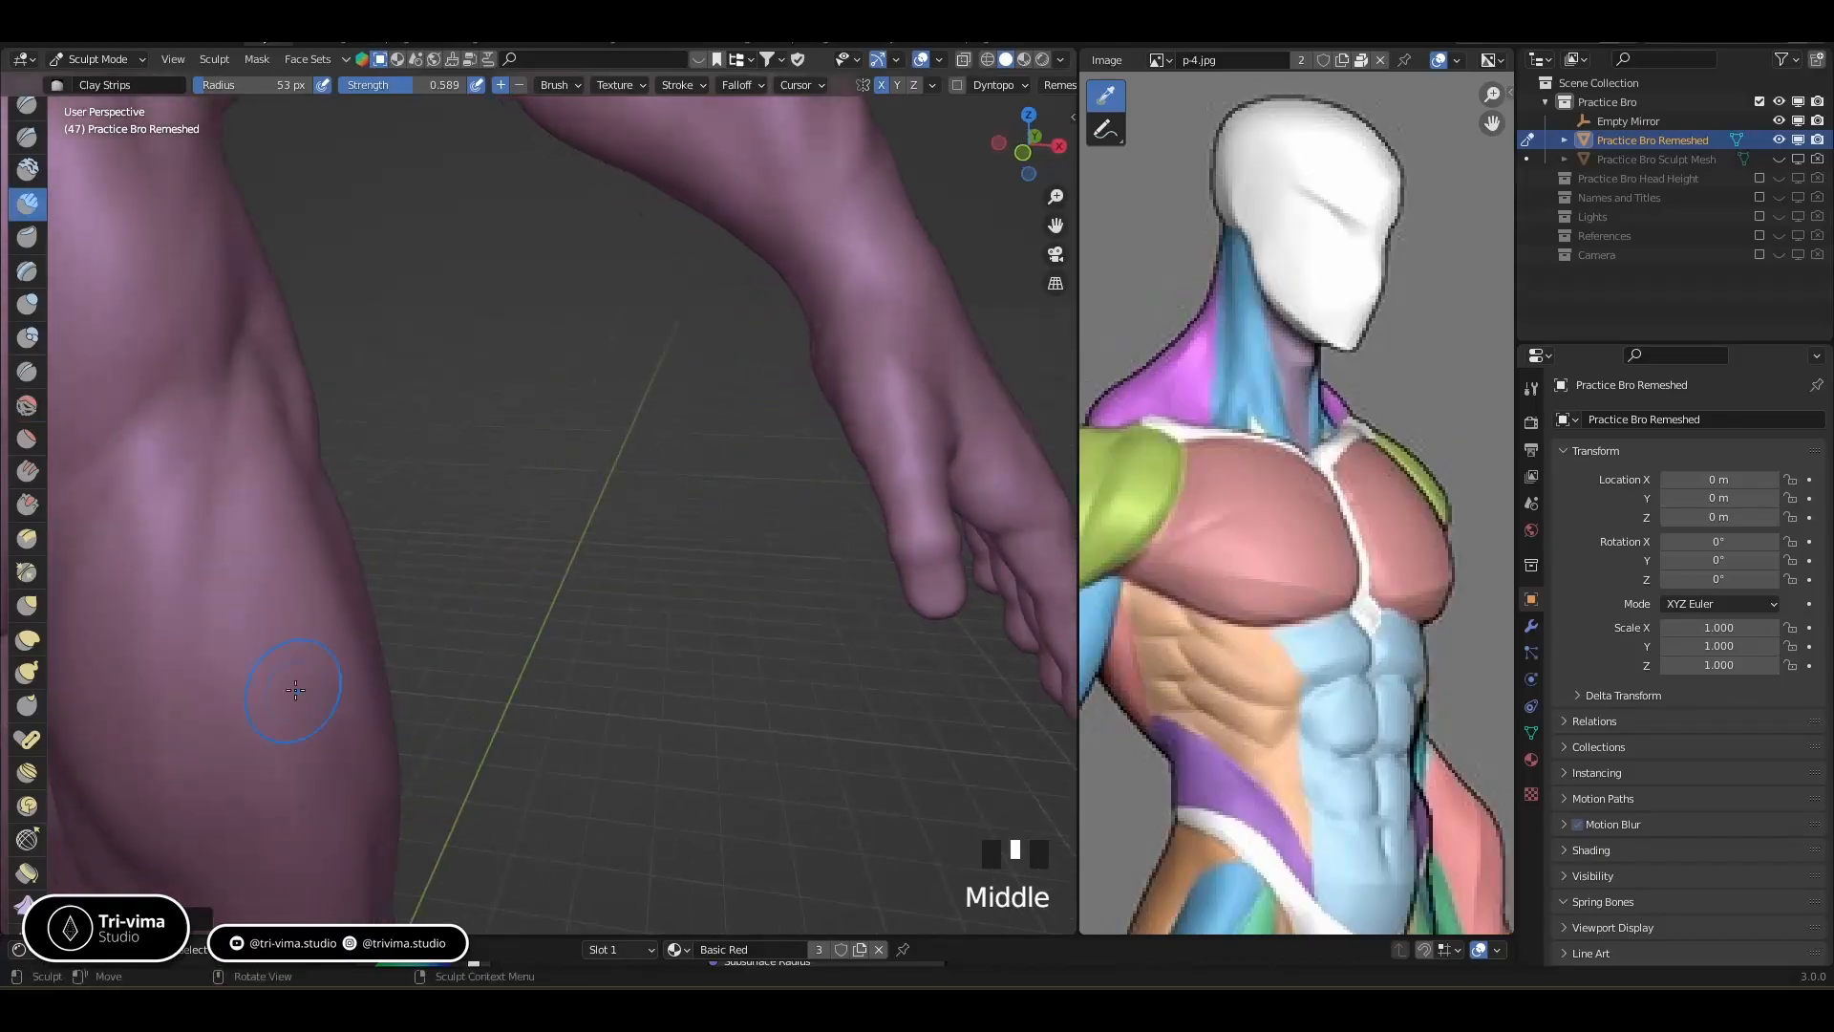
{"action": "left_click", "coordinate": [29, 640]}
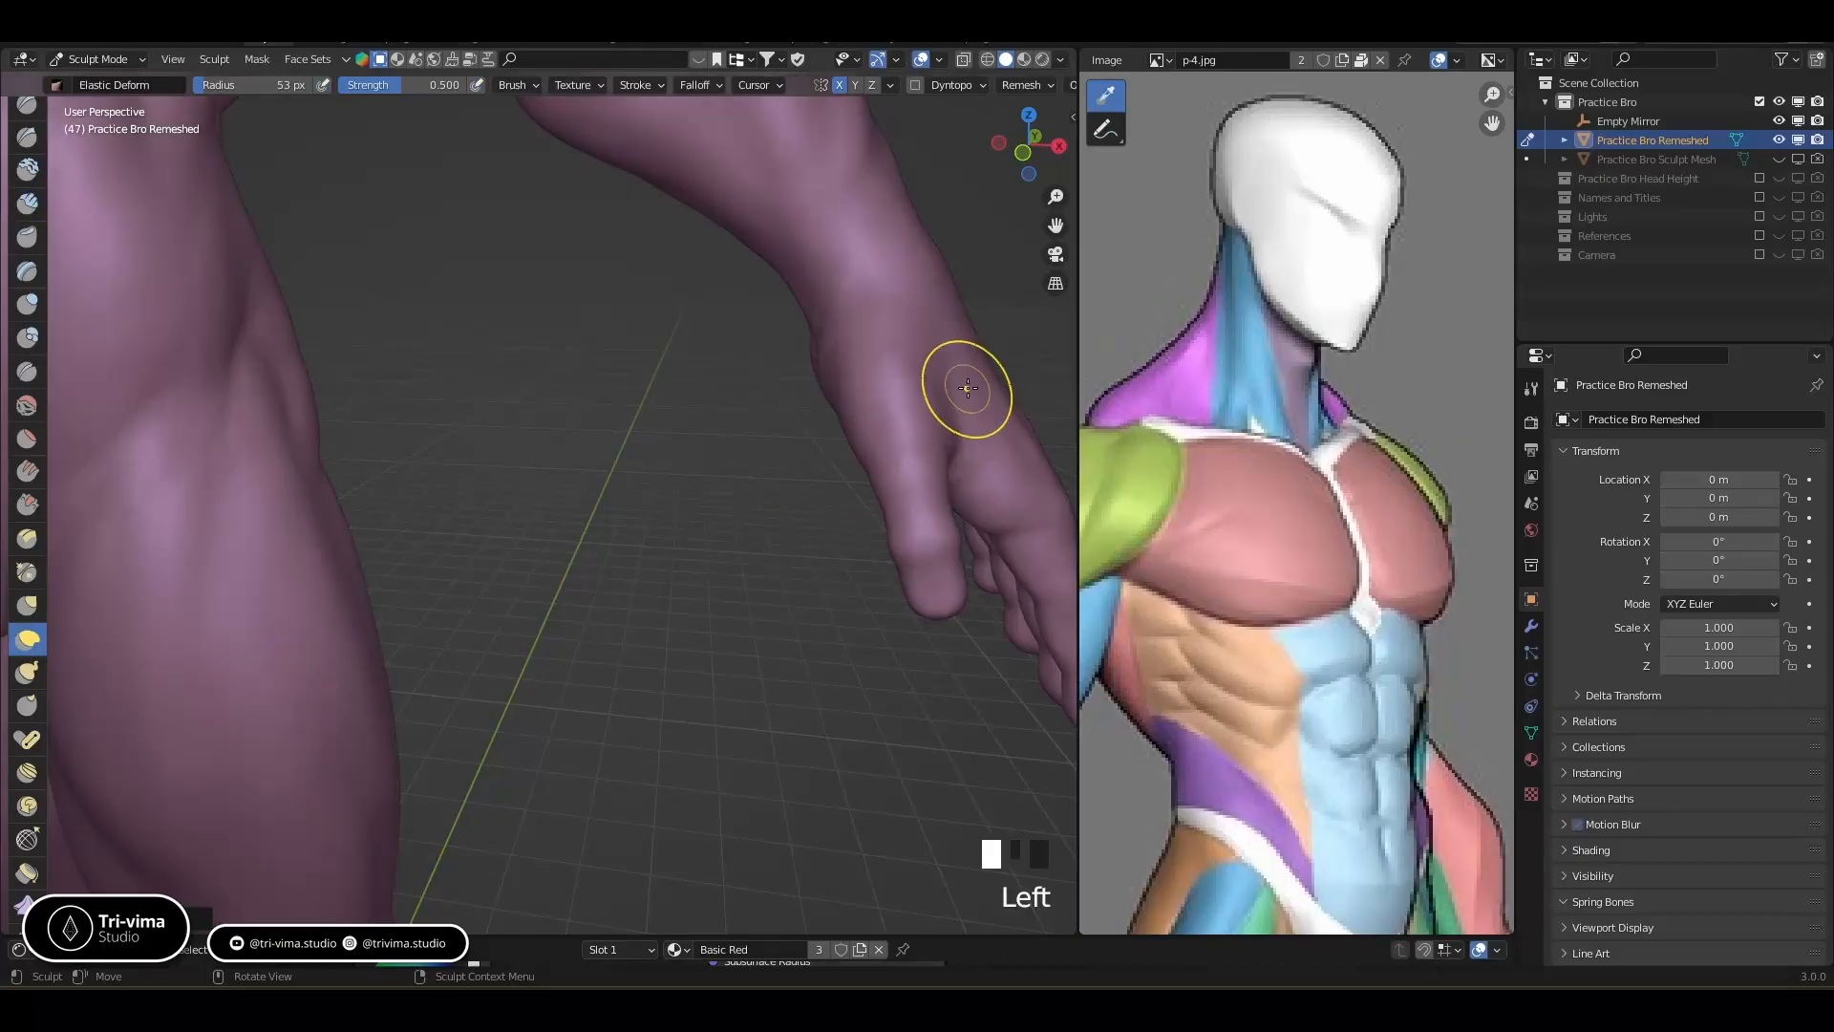
{"action": "key", "text": "bracketright"}
{"action": "key", "text": "bracketright"}
{"action": "key", "text": "bracketright"}
{"action": "key", "text": "bracketright"}
{"action": "key", "text": "bracketright"}
{"action": "key", "text": "bracketright"}
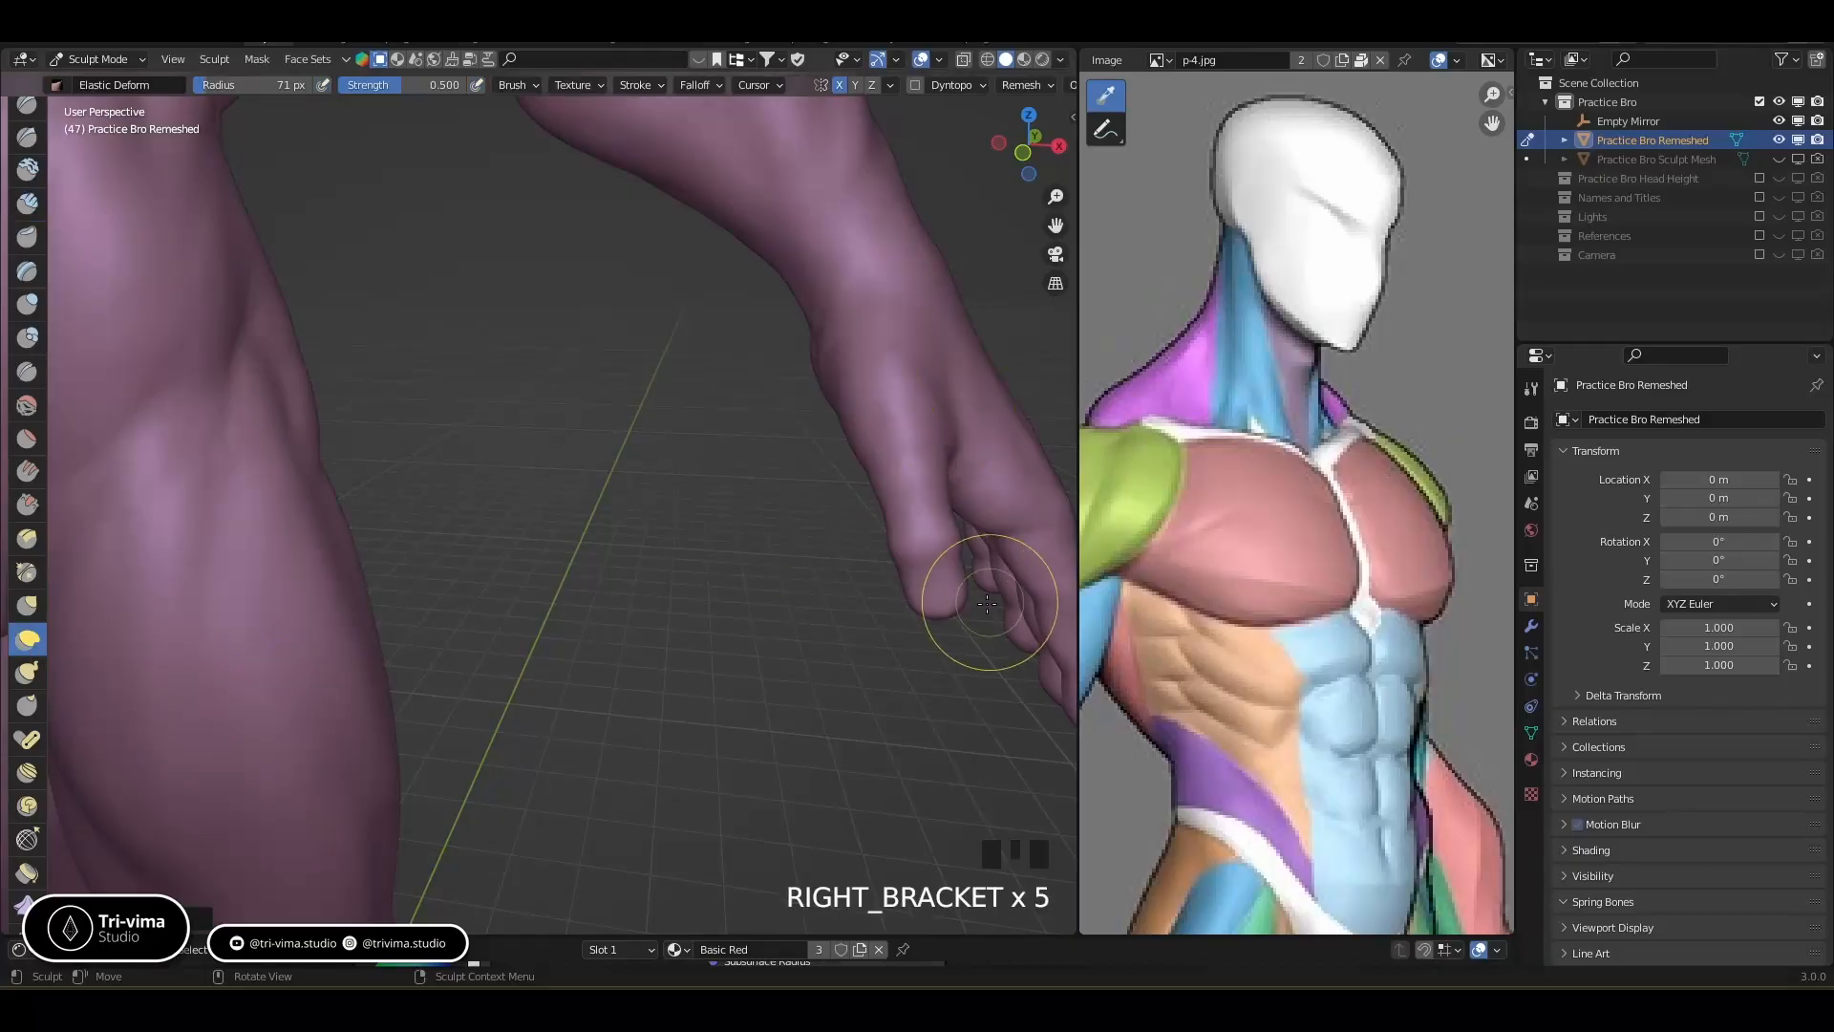
{"action": "left_click_drag", "start_coordinate": [950, 378], "coordinate": [985, 366]}
{"action": "left_click_drag", "start_coordinate": [969, 383], "coordinate": [987, 382]}
{"action": "left_click_drag", "start_coordinate": [984, 398], "coordinate": [967, 444]}
{"action": "mouse_move", "coordinate": [949, 470]}
{"action": "left_mouse_down"}
{"action": "mouse_move", "coordinate": [877, 458]}
{"action": "mouse_move", "coordinate": [851, 417]}
{"action": "left_mouse_up"}
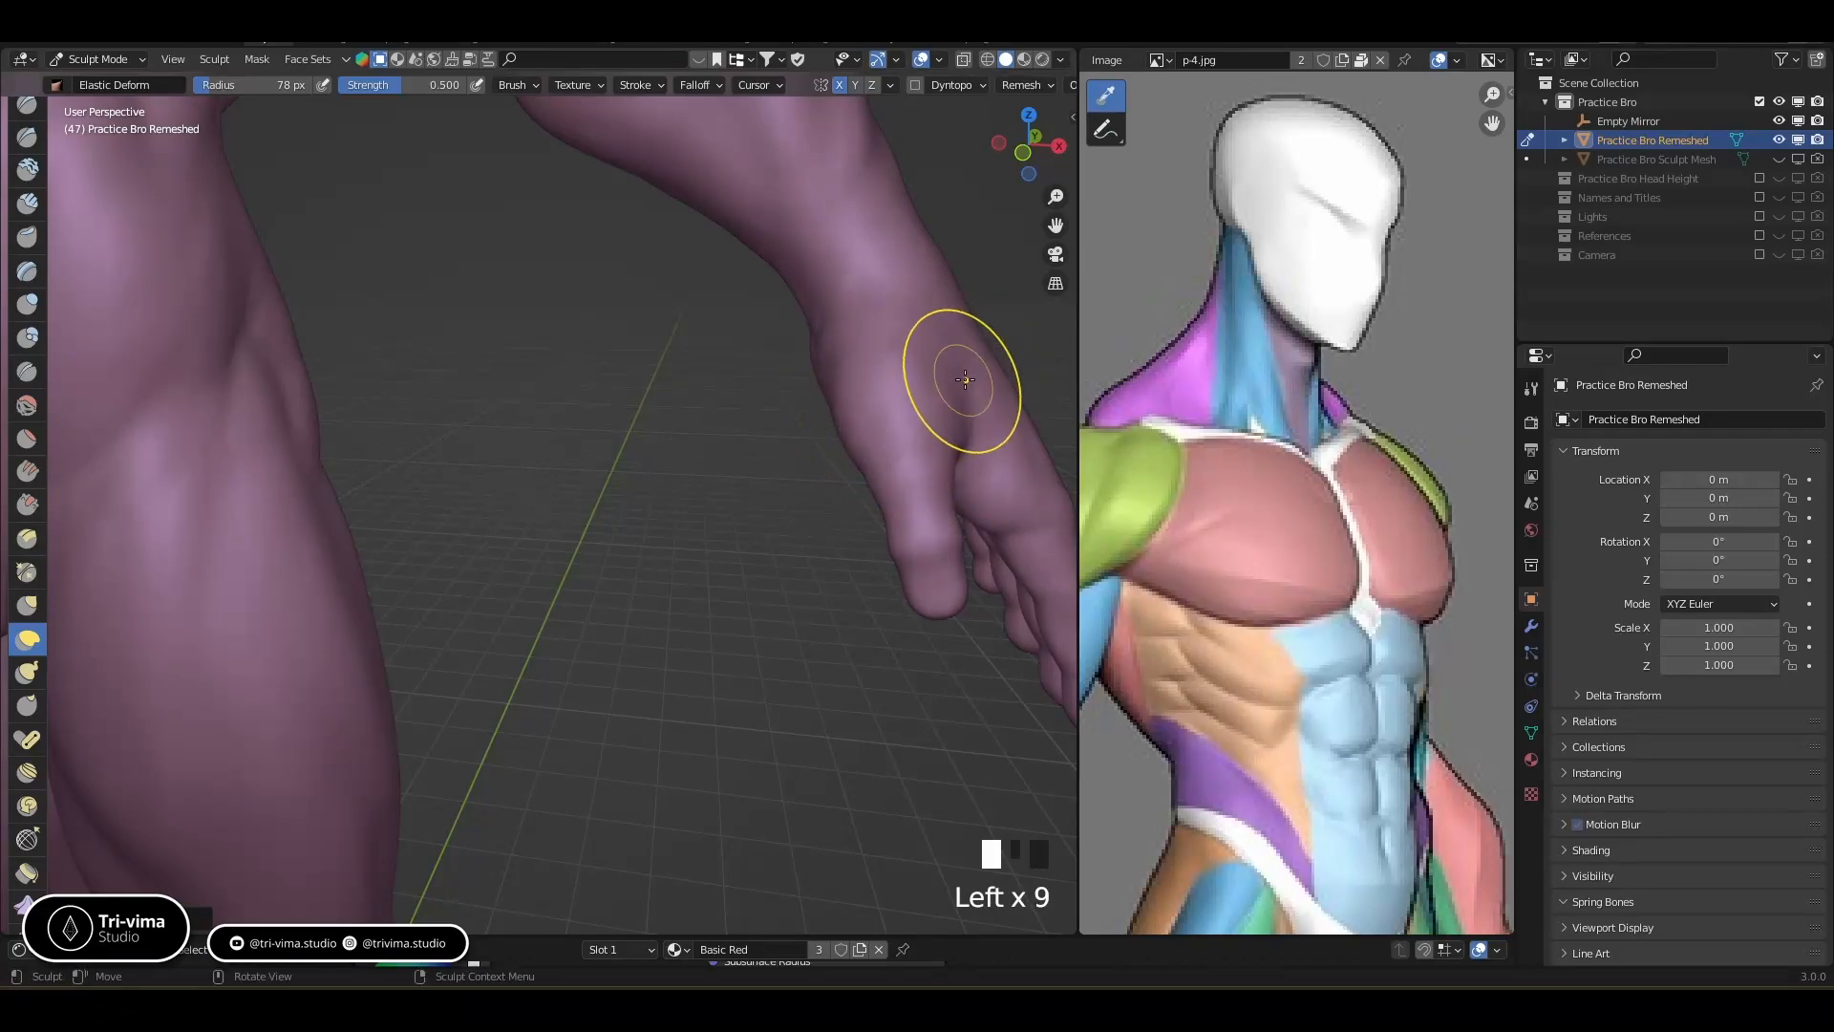
{"action": "left_click_drag", "start_coordinate": [961, 375], "coordinate": [970, 370]}
{"action": "left_click_drag", "start_coordinate": [911, 492], "coordinate": [917, 491]}
Adjust the tip and length of the thumb with Elastic Deform at a 78 px radius
{"action": "middle_click_drag", "start_coordinate": [941, 576], "coordinate": [942, 549]}
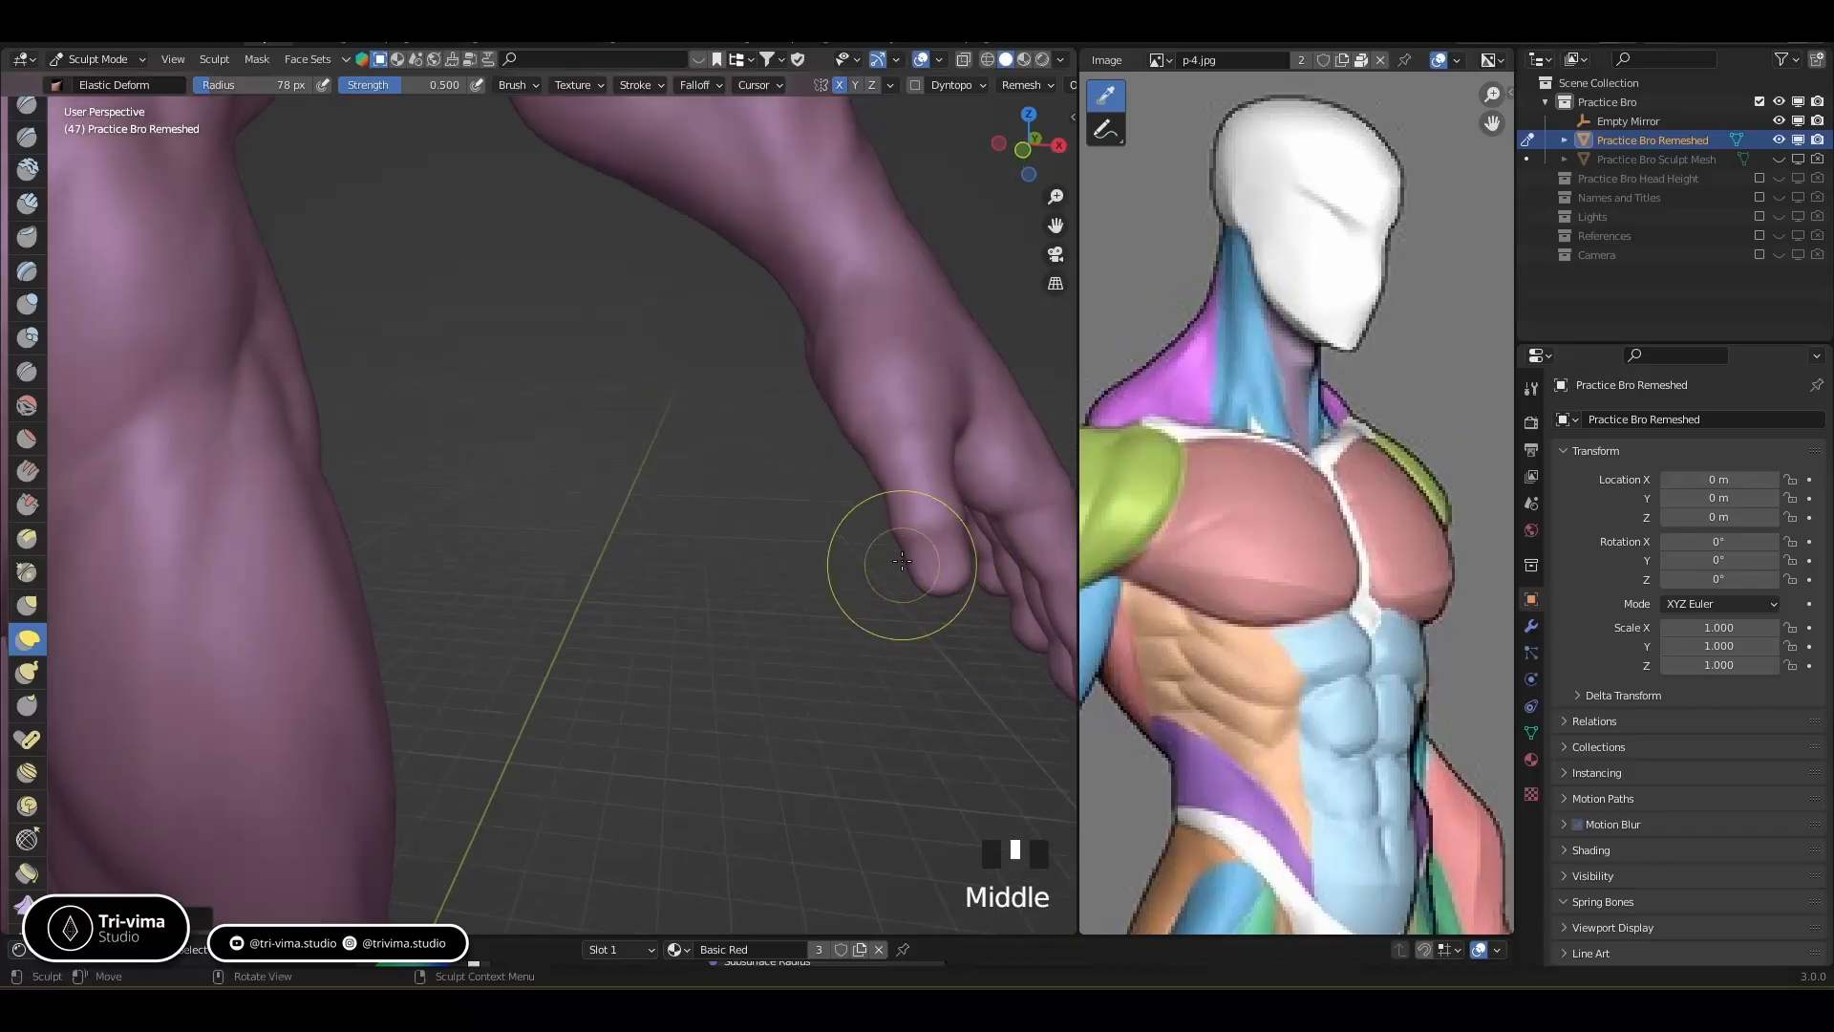
{"action": "mouse_move", "coordinate": [908, 563]}
{"action": "left_mouse_down"}
{"action": "mouse_move", "coordinate": [977, 560]}
{"action": "mouse_move", "coordinate": [949, 600]}
{"action": "mouse_move", "coordinate": [956, 642]}
{"action": "mouse_move", "coordinate": [926, 513]}
{"action": "mouse_move", "coordinate": [941, 626]}
{"action": "mouse_move", "coordinate": [962, 586]}
{"action": "mouse_move", "coordinate": [981, 599]}
{"action": "left_mouse_up"}
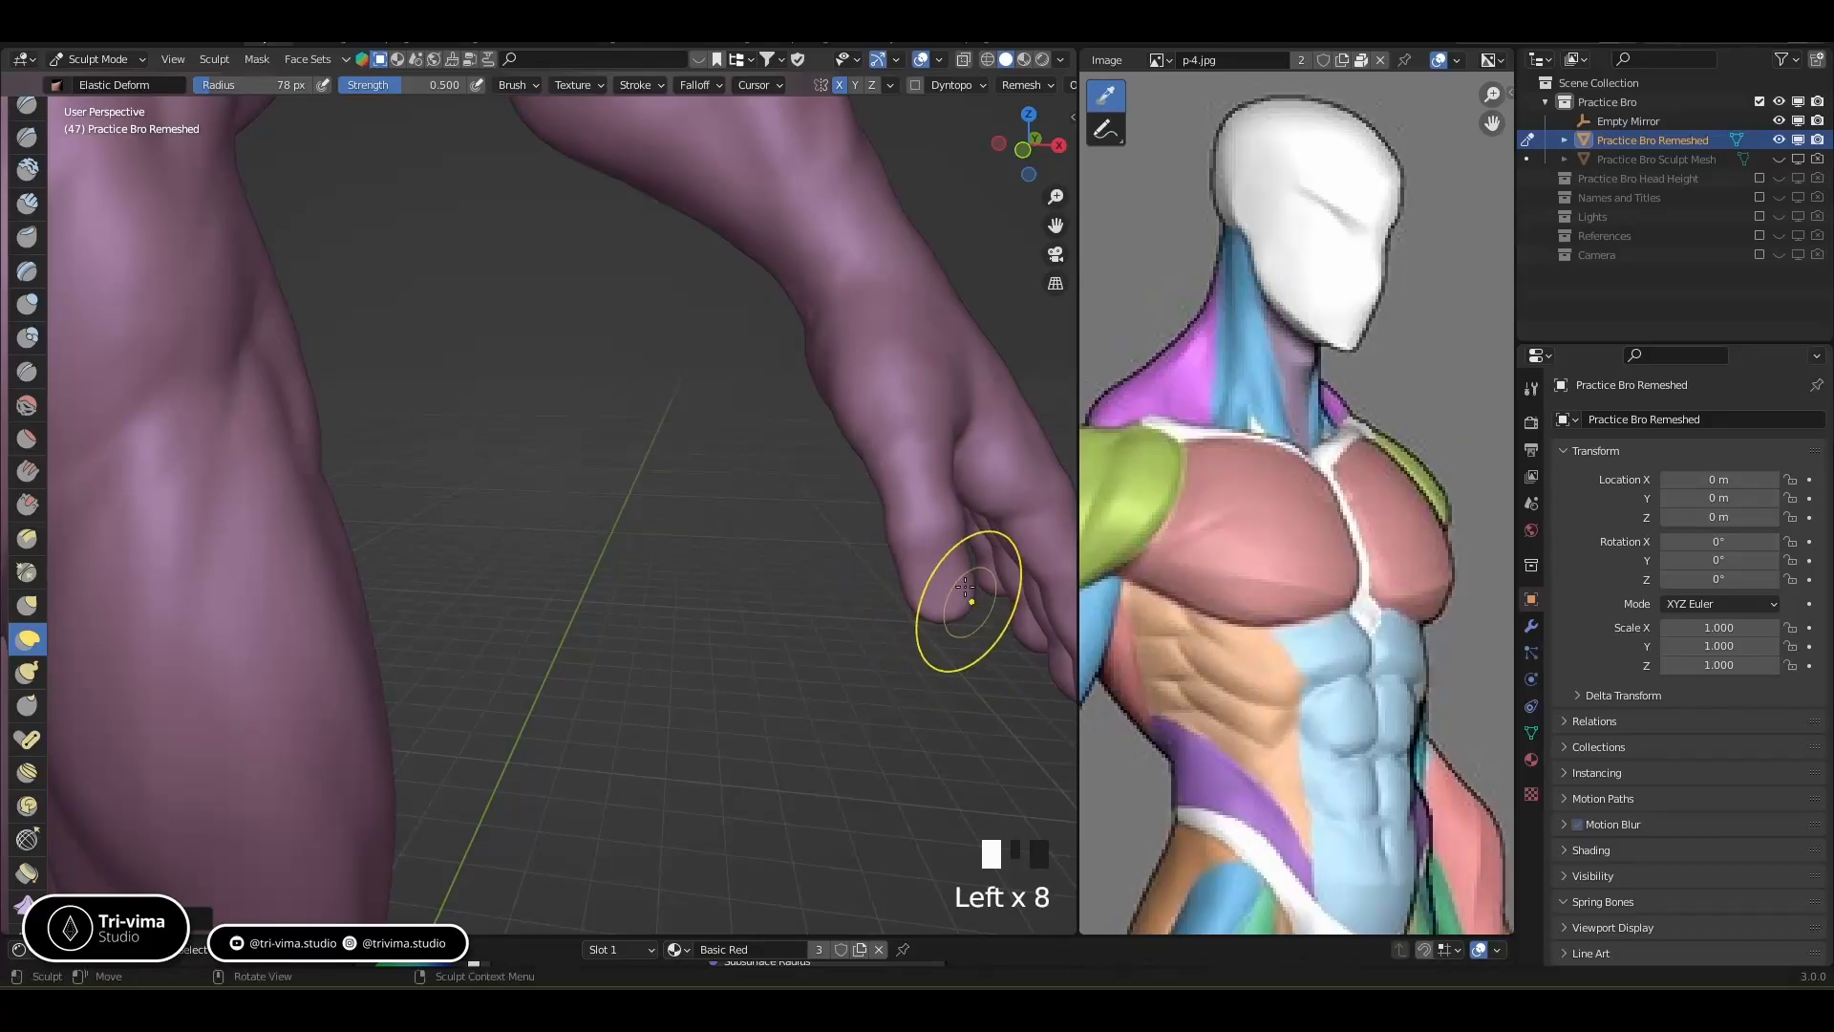
{"action": "middle_click_drag", "start_coordinate": [933, 571], "coordinate": [863, 565], "text": "shift"}
{"action": "left_click_drag", "start_coordinate": [863, 490], "coordinate": [899, 485]}
{"action": "middle_click_drag", "start_coordinate": [899, 485], "coordinate": [880, 504]}
Refine the thumb's base and middle joint with Elastic Deform from a closer view
{"action": "mouse_move", "coordinate": [736, 346]}
{"action": "left_mouse_down"}
{"action": "mouse_move", "coordinate": [720, 368]}
{"action": "mouse_move", "coordinate": [775, 411]}
{"action": "left_mouse_up"}
{"action": "middle_click_drag", "start_coordinate": [768, 413], "coordinate": [784, 401]}
{"action": "left_click_drag", "start_coordinate": [803, 397], "coordinate": [789, 380]}
{"action": "middle_click_drag", "start_coordinate": [770, 345], "coordinate": [791, 333]}
{"action": "left_click_drag", "start_coordinate": [787, 332], "coordinate": [776, 349]}
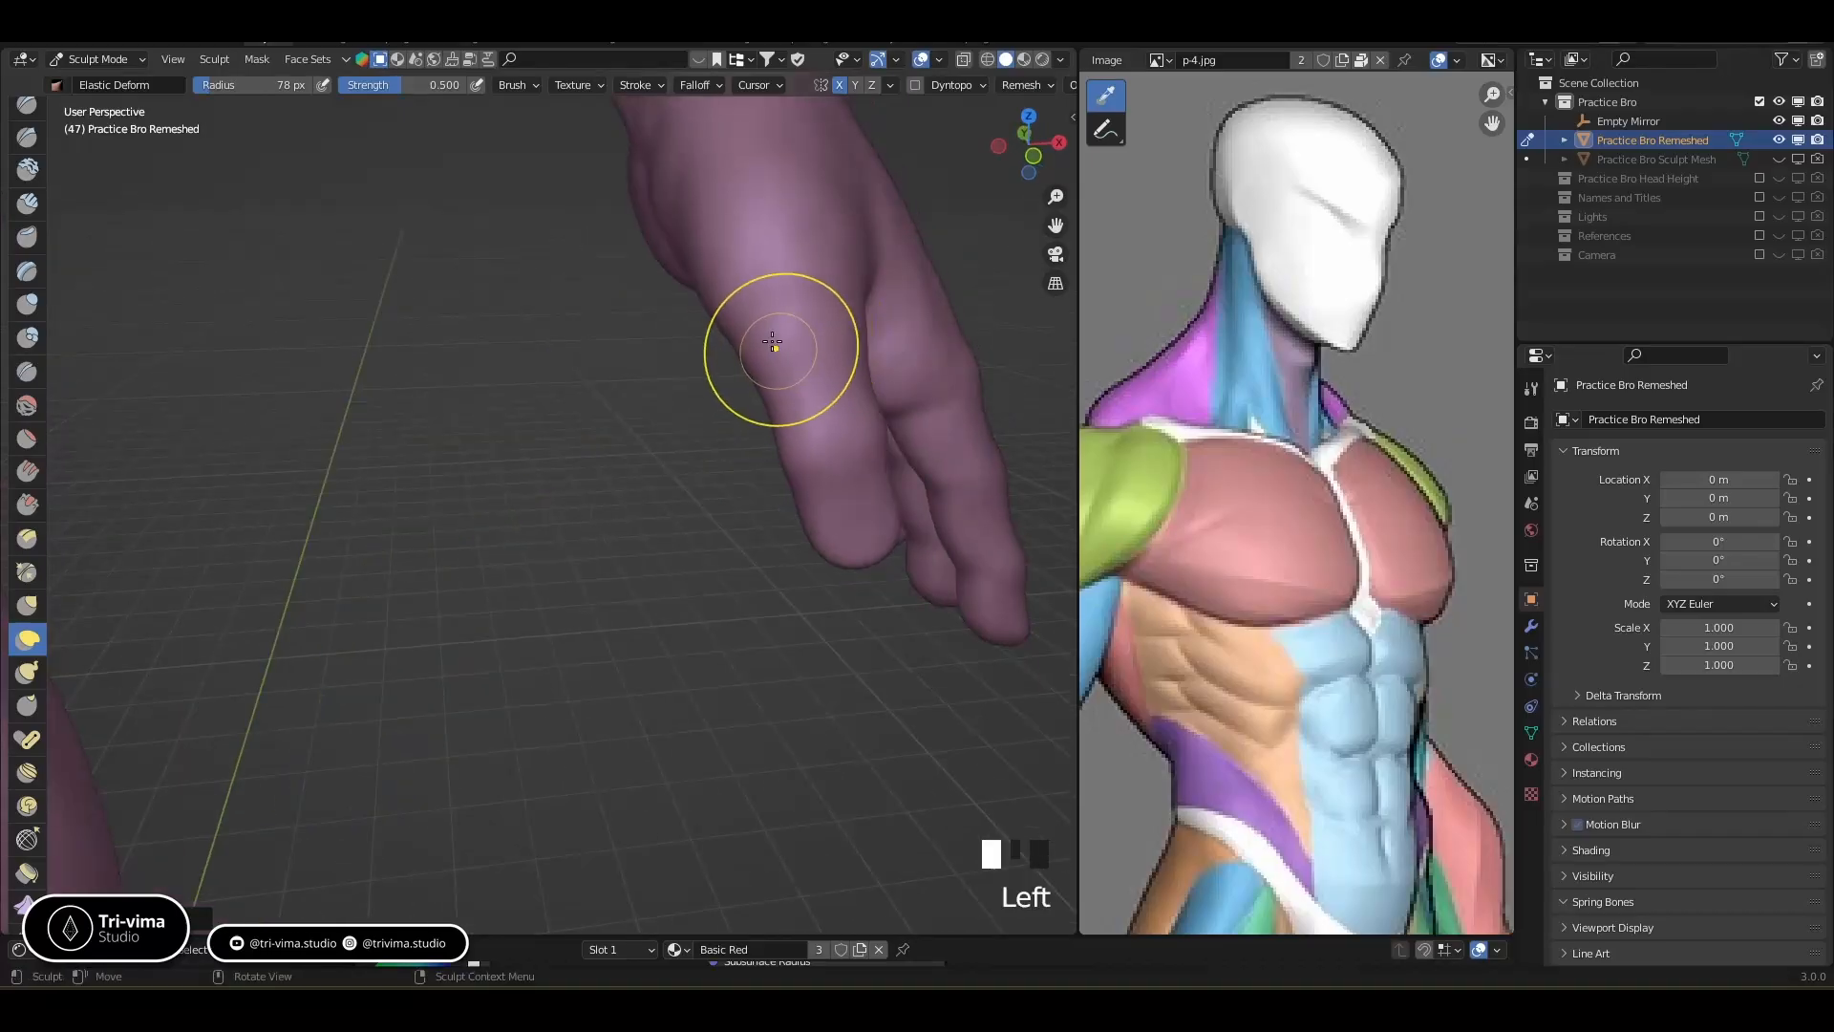
Reshape the thumb tip and the web between thumb and palm with Elastic Deform, working from the palm side
{"action": "middle_click_drag", "start_coordinate": [829, 543], "coordinate": [787, 481]}
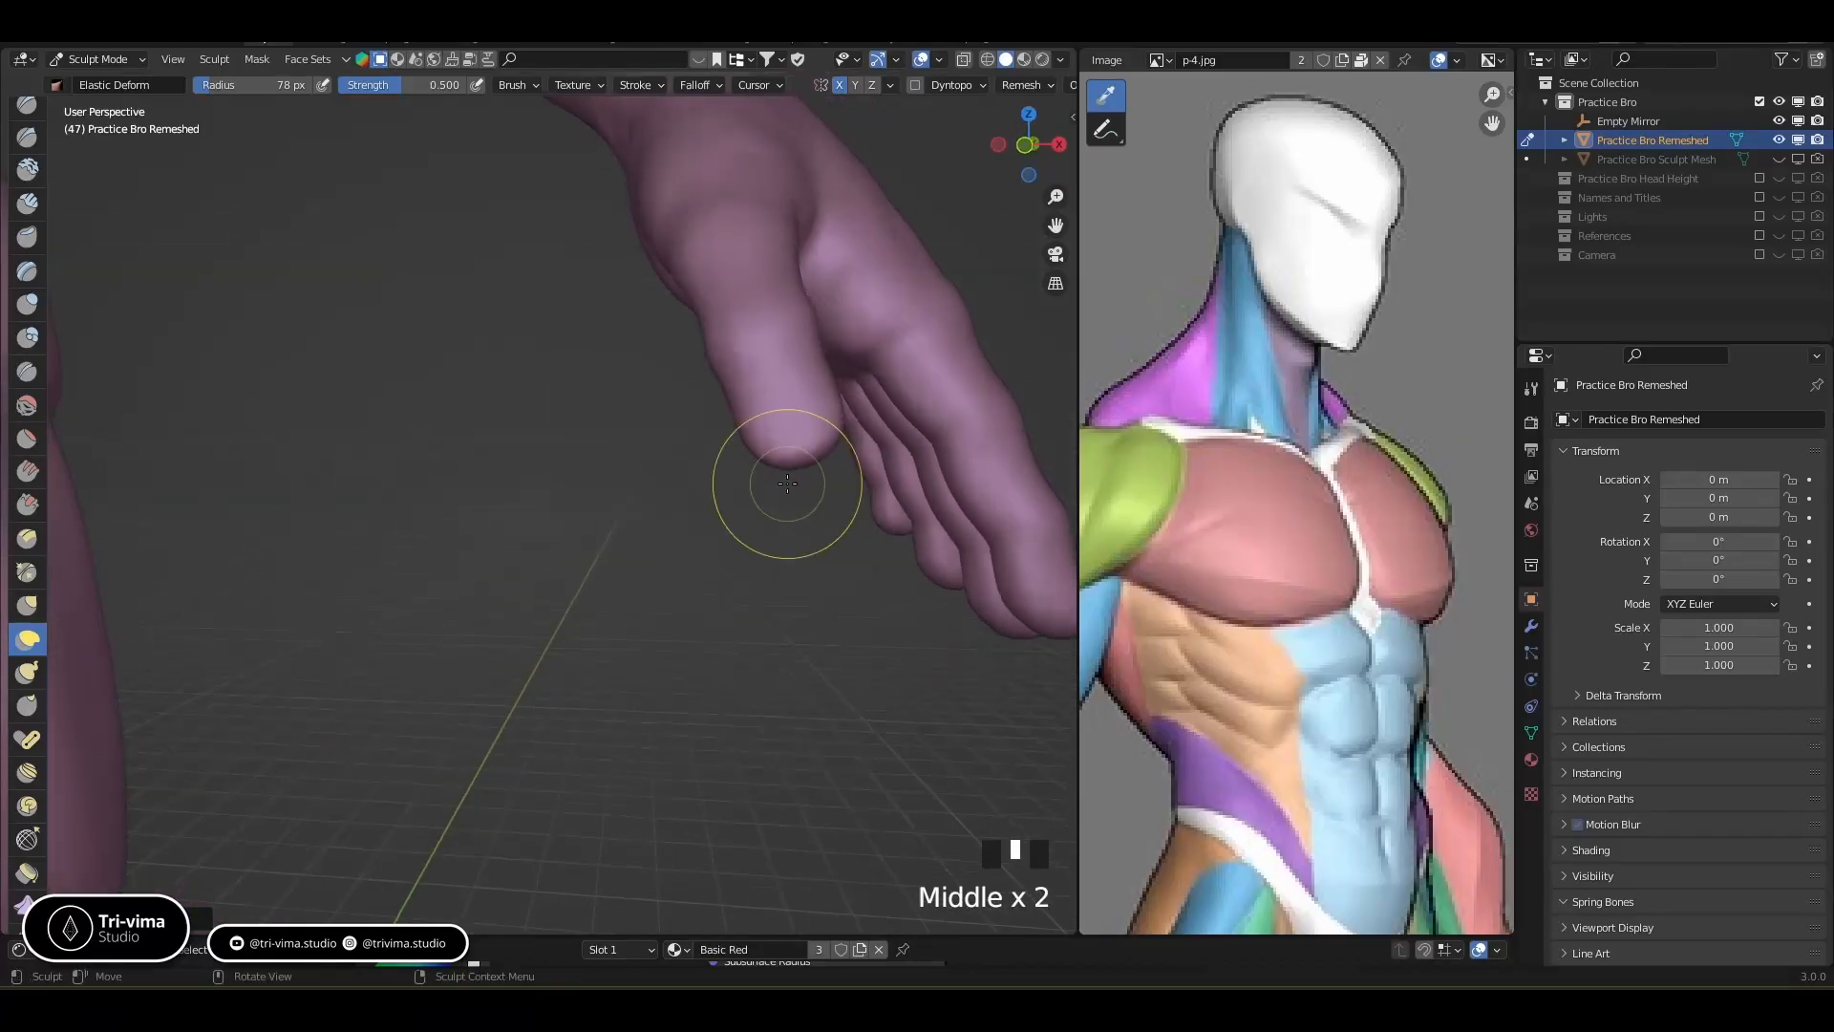
{"action": "left_click_drag", "start_coordinate": [781, 461], "coordinate": [810, 462]}
{"action": "mouse_move", "coordinate": [810, 462]}
{"action": "middle_mouse_down"}
{"action": "mouse_move", "coordinate": [983, 426]}
{"action": "mouse_move", "coordinate": [933, 442]}
{"action": "mouse_move", "coordinate": [931, 395]}
{"action": "middle_mouse_up"}
{"action": "left_click_drag", "start_coordinate": [893, 483], "coordinate": [900, 485]}
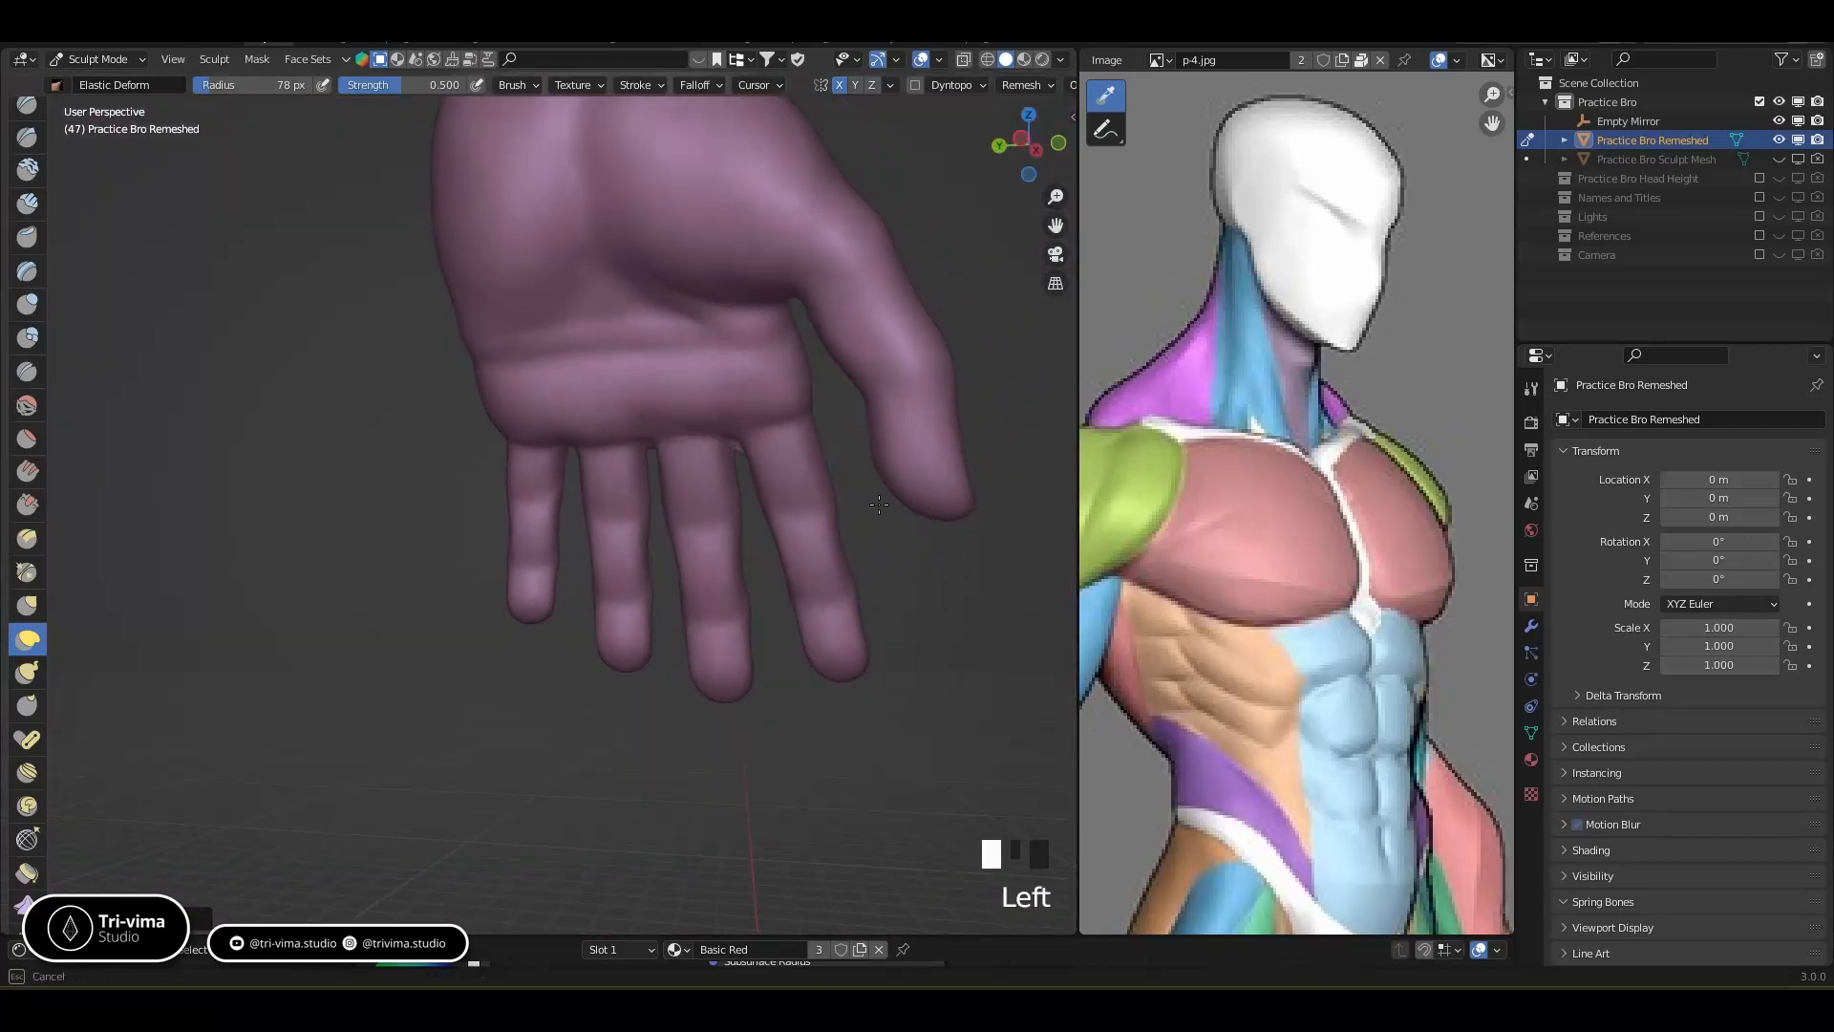
{"action": "left_click_drag", "start_coordinate": [800, 303], "coordinate": [778, 327]}
{"action": "middle_click_drag", "start_coordinate": [737, 296], "coordinate": [871, 414]}
{"action": "left_click_drag", "start_coordinate": [871, 415], "coordinate": [893, 426]}
{"action": "mouse_move", "coordinate": [892, 426]}
{"action": "middle_mouse_down"}
{"action": "mouse_move", "coordinate": [744, 416]}
{"action": "mouse_move", "coordinate": [691, 393]}
{"action": "mouse_move", "coordinate": [668, 585]}
{"action": "middle_mouse_up"}
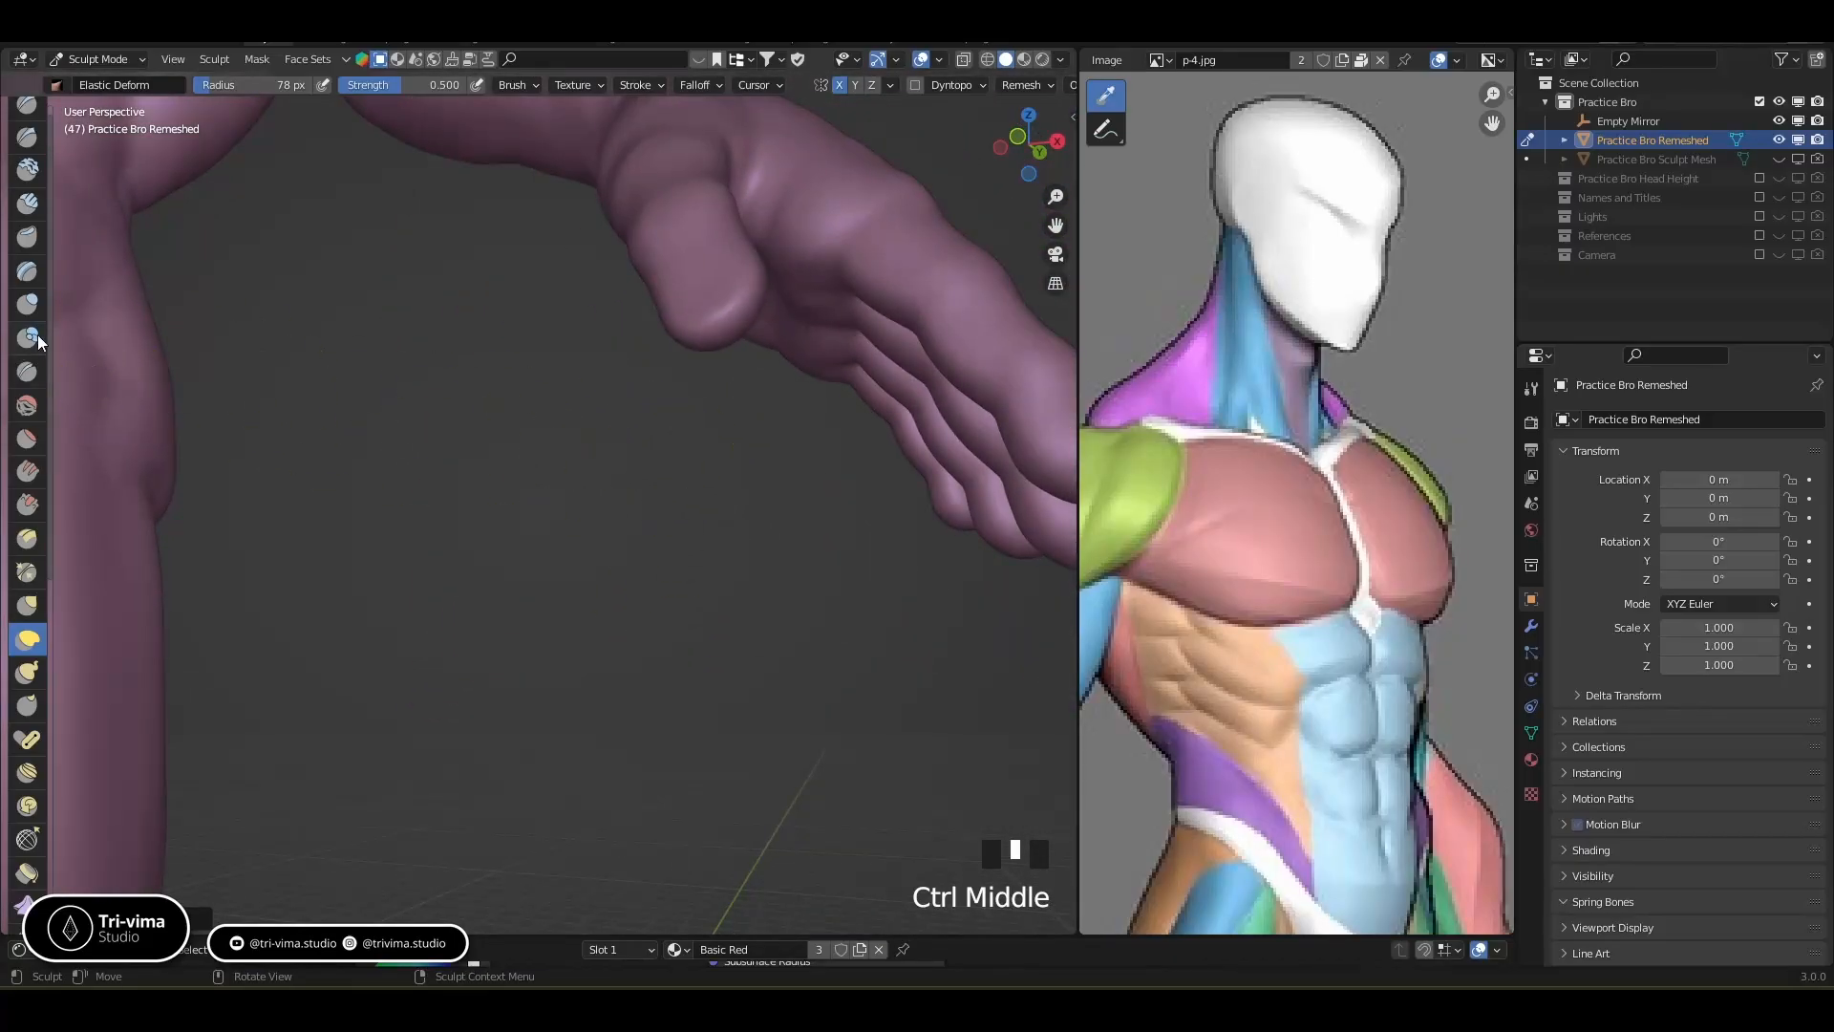
Thicken the thumb using Inflate/Deflate at a 78 px radius and 0.500 strength
{"action": "left_click", "coordinate": [28, 305]}
{"action": "left_click_drag", "start_coordinate": [655, 286], "coordinate": [709, 298]}
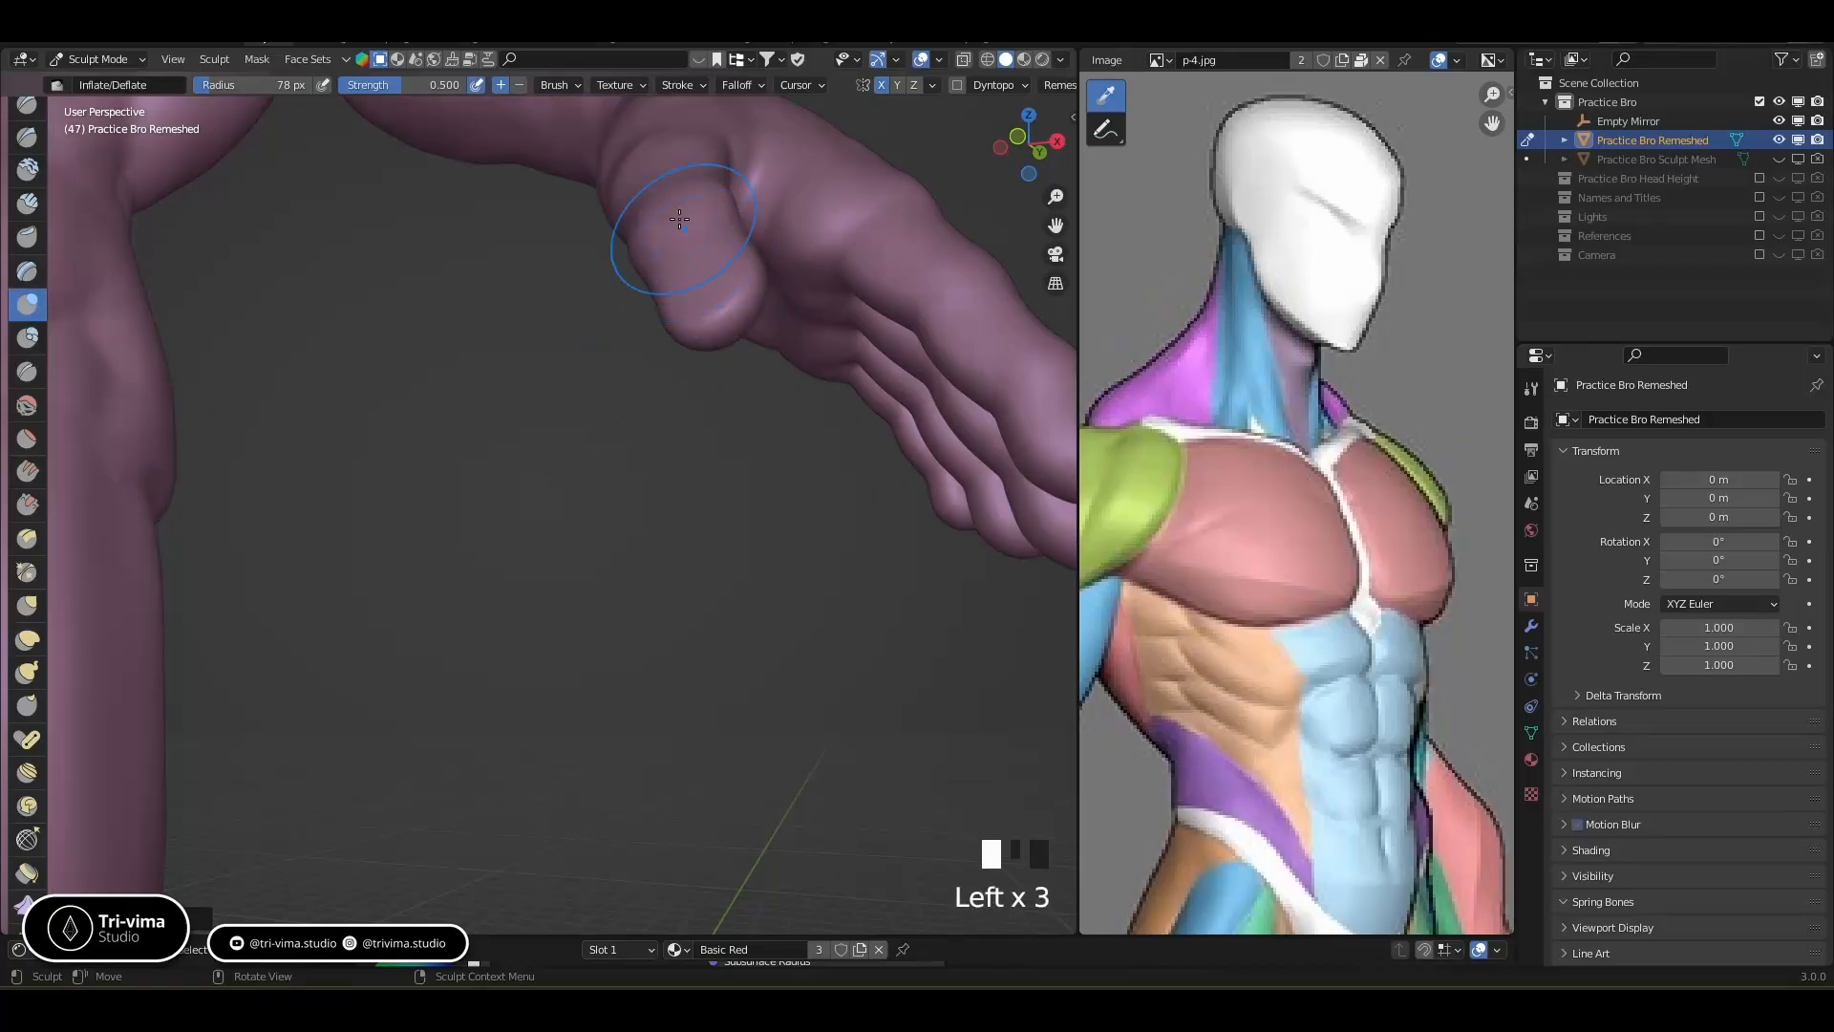
{"action": "middle_click_drag", "start_coordinate": [708, 261], "coordinate": [730, 420], "text": "ctrl"}
{"action": "left_click_drag", "start_coordinate": [648, 377], "coordinate": [661, 427]}
{"action": "left_click_drag", "start_coordinate": [661, 427], "coordinate": [648, 381]}
Add fullness to the fingers with Inflate/Deflate strokes at a 78 px radius
{"action": "mouse_move", "coordinate": [648, 381]}
{"action": "middle_mouse_down"}
{"action": "mouse_move", "coordinate": [777, 409]}
{"action": "mouse_move", "coordinate": [908, 471]}
{"action": "mouse_move", "coordinate": [789, 583]}
{"action": "mouse_move", "coordinate": [507, 526]}
{"action": "middle_mouse_up"}
{"action": "mouse_move", "coordinate": [489, 509]}
{"action": "left_mouse_down"}
{"action": "mouse_move", "coordinate": [510, 449]}
{"action": "mouse_move", "coordinate": [477, 473]}
{"action": "left_mouse_up"}
{"action": "left_click_drag", "start_coordinate": [478, 473], "coordinate": [463, 457]}
{"action": "left_click_drag", "start_coordinate": [311, 531], "coordinate": [343, 484]}
{"action": "mouse_move", "coordinate": [327, 578]}
{"action": "left_mouse_down"}
{"action": "mouse_move", "coordinate": [371, 506]}
{"action": "mouse_move", "coordinate": [356, 608]}
{"action": "left_mouse_up"}
{"action": "mouse_move", "coordinate": [348, 620]}
{"action": "left_mouse_down"}
{"action": "mouse_move", "coordinate": [380, 554]}
{"action": "mouse_move", "coordinate": [406, 587]}
{"action": "mouse_move", "coordinate": [420, 549]}
{"action": "left_mouse_up"}
Even out the thickness of the hand and fingers with further Inflate/Deflate strokes from other viewing angles
{"action": "mouse_move", "coordinate": [497, 535]}
{"action": "middle_mouse_down"}
{"action": "mouse_move", "coordinate": [478, 538]}
{"action": "mouse_move", "coordinate": [571, 750]}
{"action": "middle_mouse_up"}
{"action": "middle_click_drag", "start_coordinate": [567, 635], "coordinate": [707, 594]}
{"action": "left_click_drag", "start_coordinate": [673, 427], "coordinate": [671, 453]}
{"action": "left_click_drag", "start_coordinate": [668, 444], "coordinate": [664, 458]}
{"action": "left_click_drag", "start_coordinate": [662, 451], "coordinate": [516, 426]}
{"action": "mouse_move", "coordinate": [771, 540]}
{"action": "middle_mouse_down", "text": "ctrl"}
{"action": "mouse_move", "coordinate": [779, 572]}
{"action": "mouse_move", "coordinate": [570, 566]}
{"action": "middle_mouse_up", "text": "ctrl"}
{"action": "left_click_drag", "start_coordinate": [537, 481], "coordinate": [540, 500]}
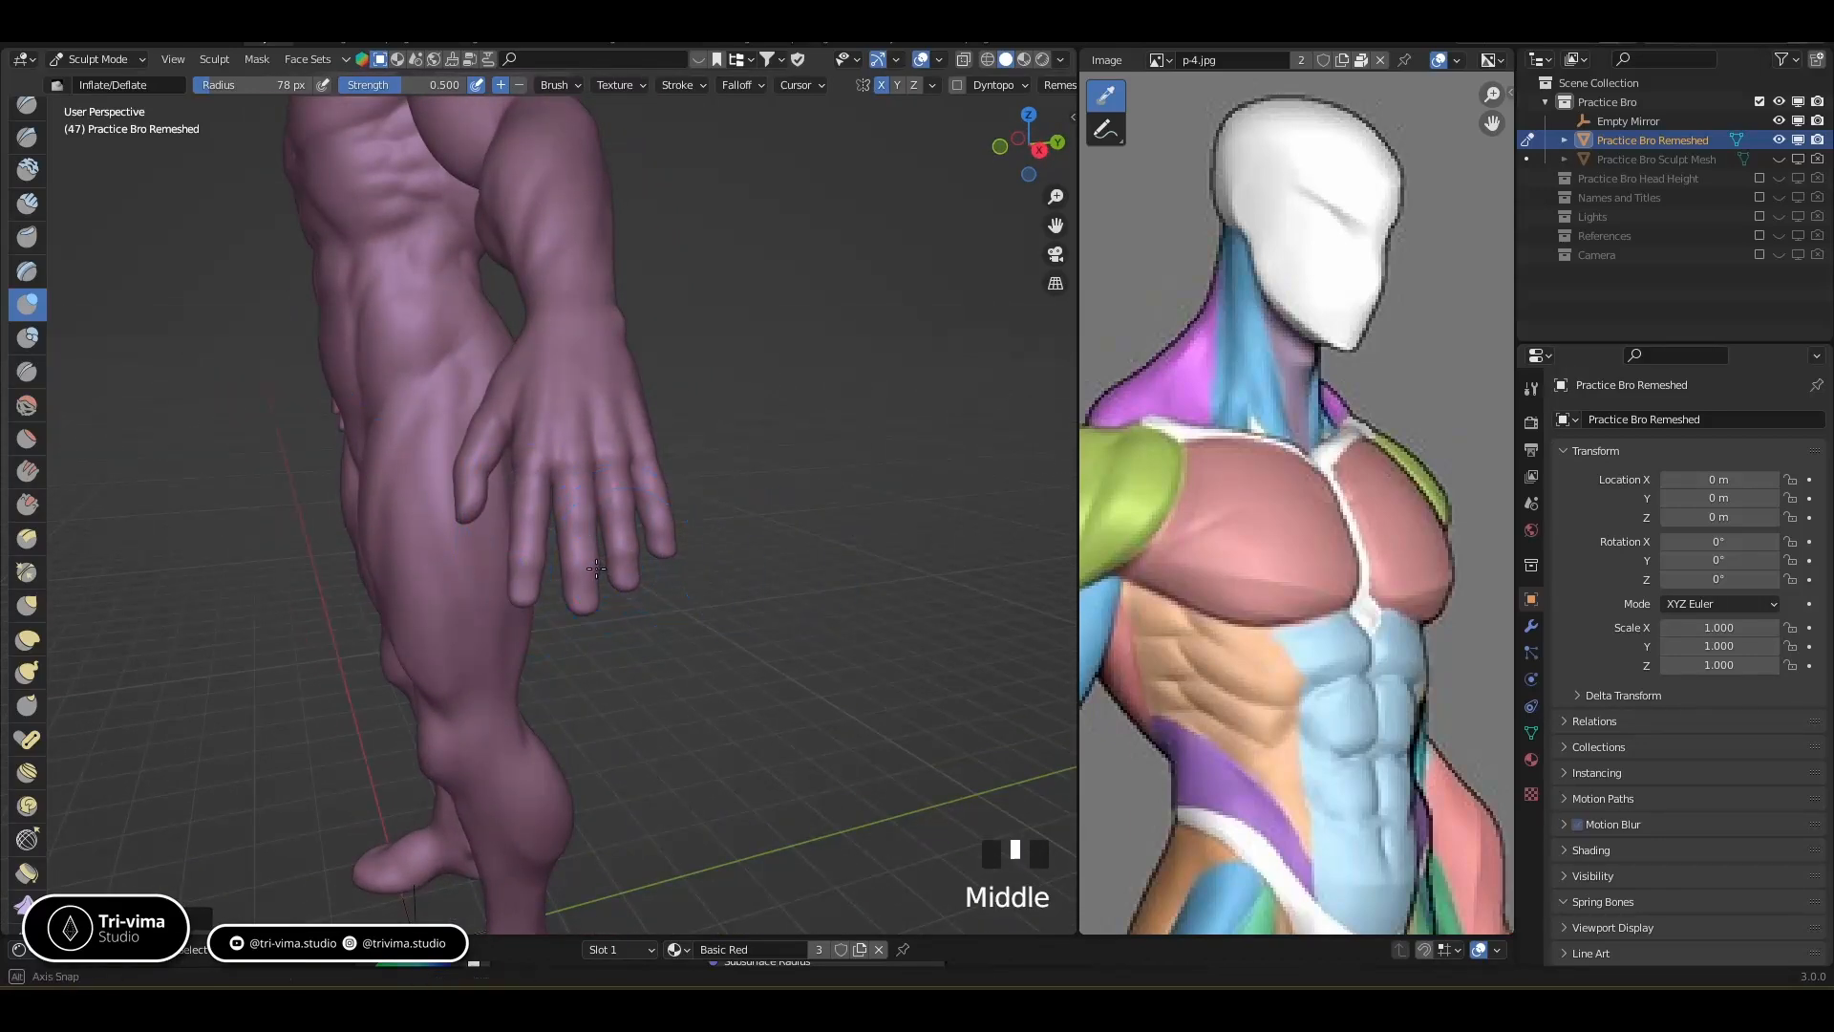
Adjust the index and outer fingertips with Elastic Deform at a 78 px radius
{"action": "middle_click_drag", "start_coordinate": [614, 563], "coordinate": [594, 577]}
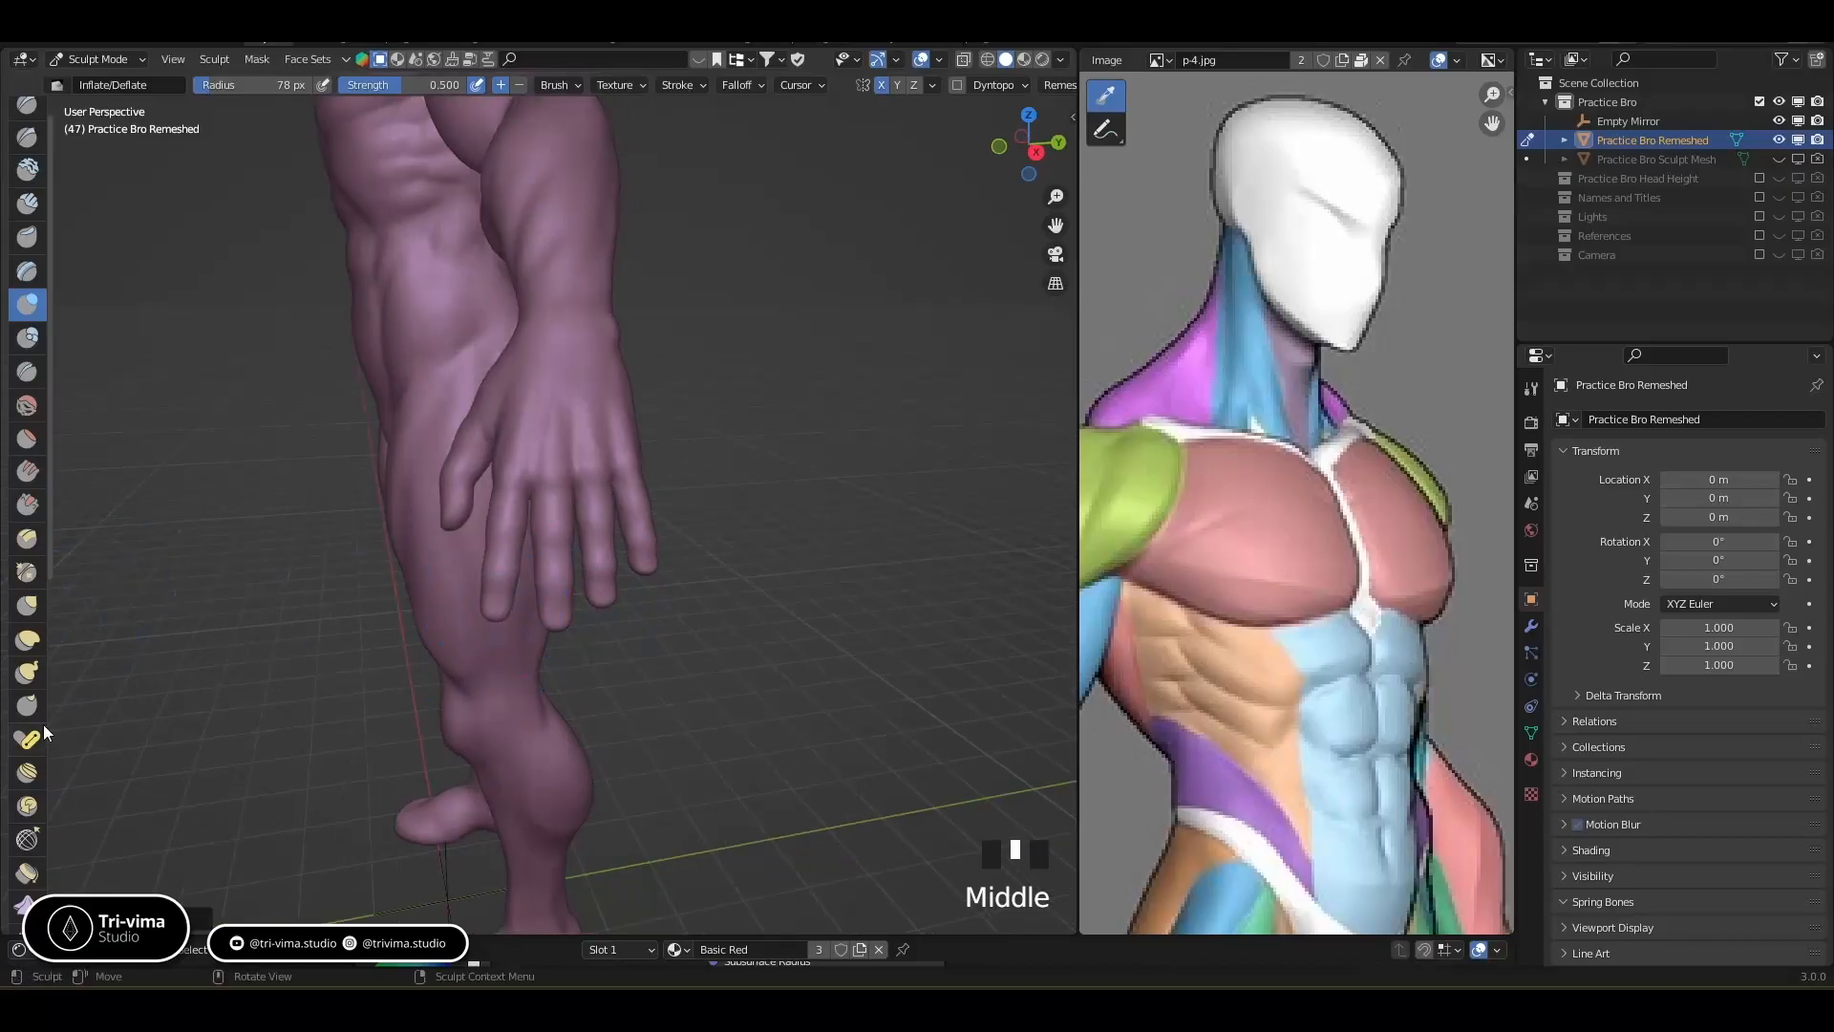
{"action": "left_click", "coordinate": [25, 640]}
{"action": "left_click_drag", "start_coordinate": [497, 612], "coordinate": [496, 591]}
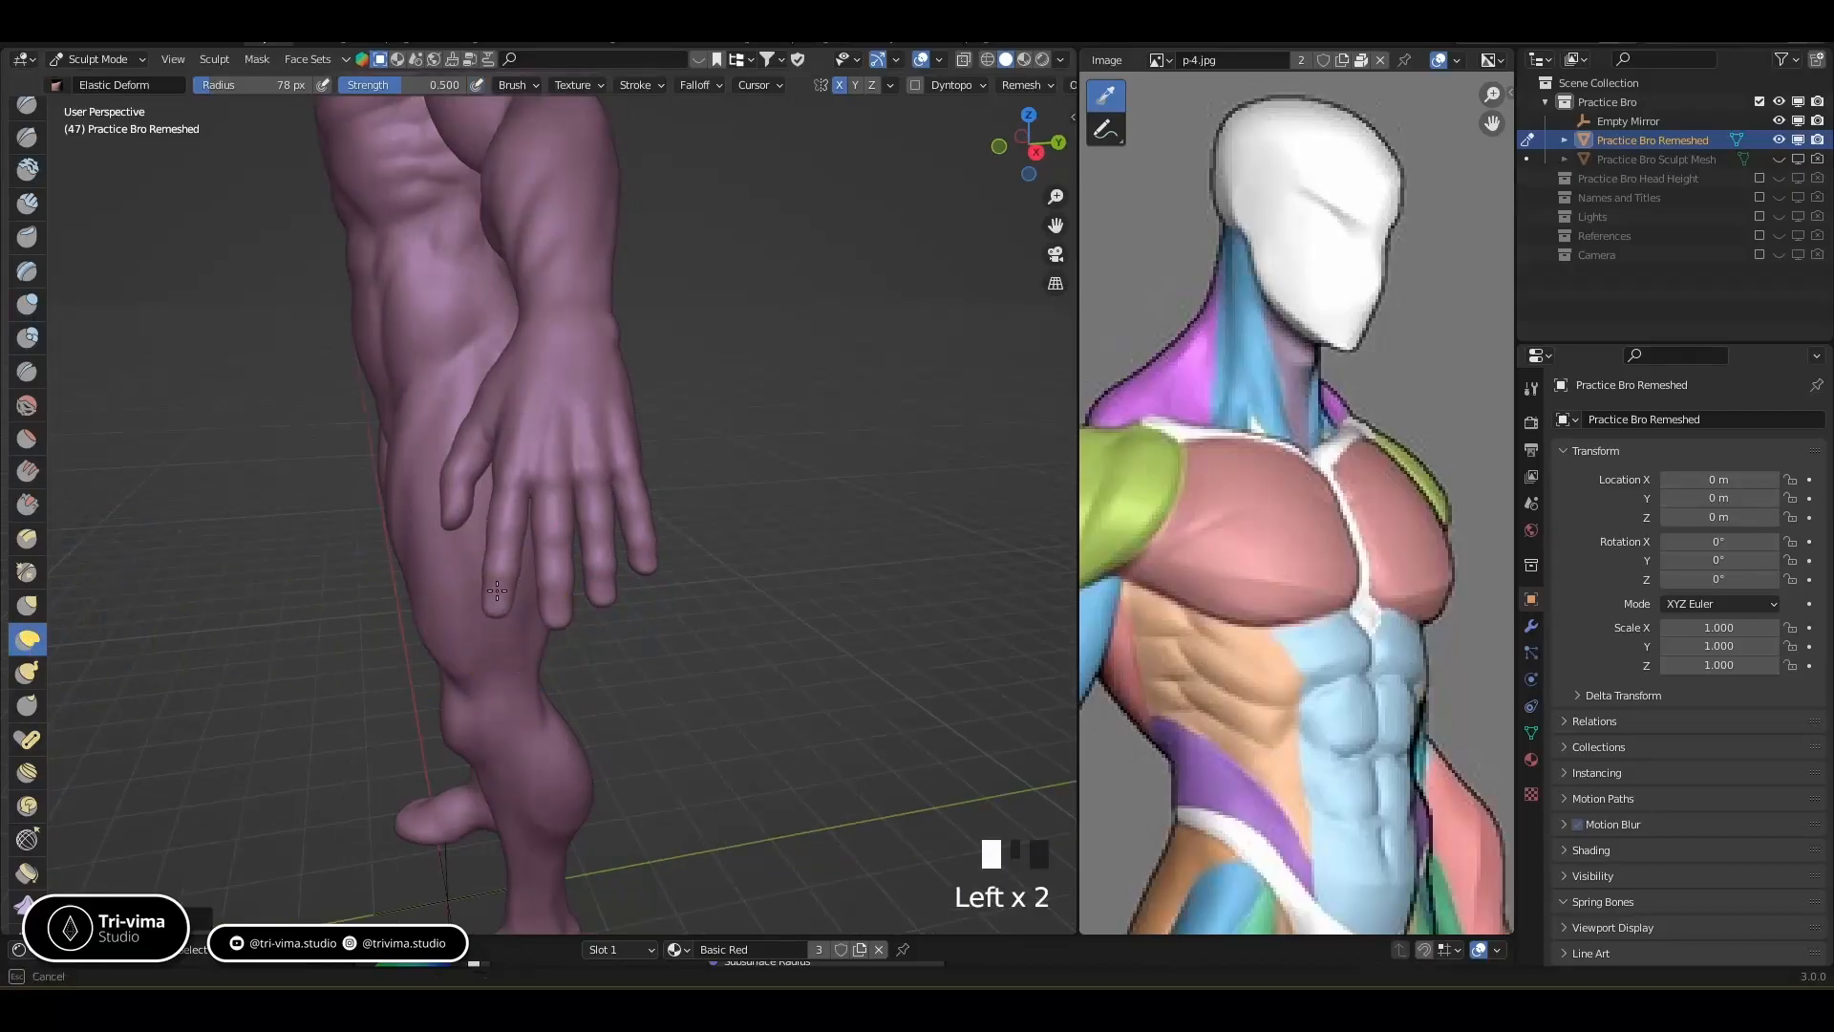
{"action": "left_click_drag", "start_coordinate": [610, 605], "coordinate": [641, 575]}
Correct the finger spacing and the thumb's tip and outline with Elastic Deform from several angles
{"action": "middle_click_drag", "start_coordinate": [788, 624], "coordinate": [593, 499], "text": "ctrl"}
{"action": "left_click_drag", "start_coordinate": [589, 494], "coordinate": [592, 496]}
{"action": "mouse_move", "coordinate": [827, 575]}
{"action": "middle_mouse_down", "text": "ctrl"}
{"action": "mouse_move", "coordinate": [844, 579]}
{"action": "mouse_move", "coordinate": [878, 464]}
{"action": "mouse_move", "coordinate": [502, 602]}
{"action": "middle_mouse_up", "text": "ctrl"}
{"action": "left_click_drag", "start_coordinate": [497, 590], "coordinate": [481, 599]}
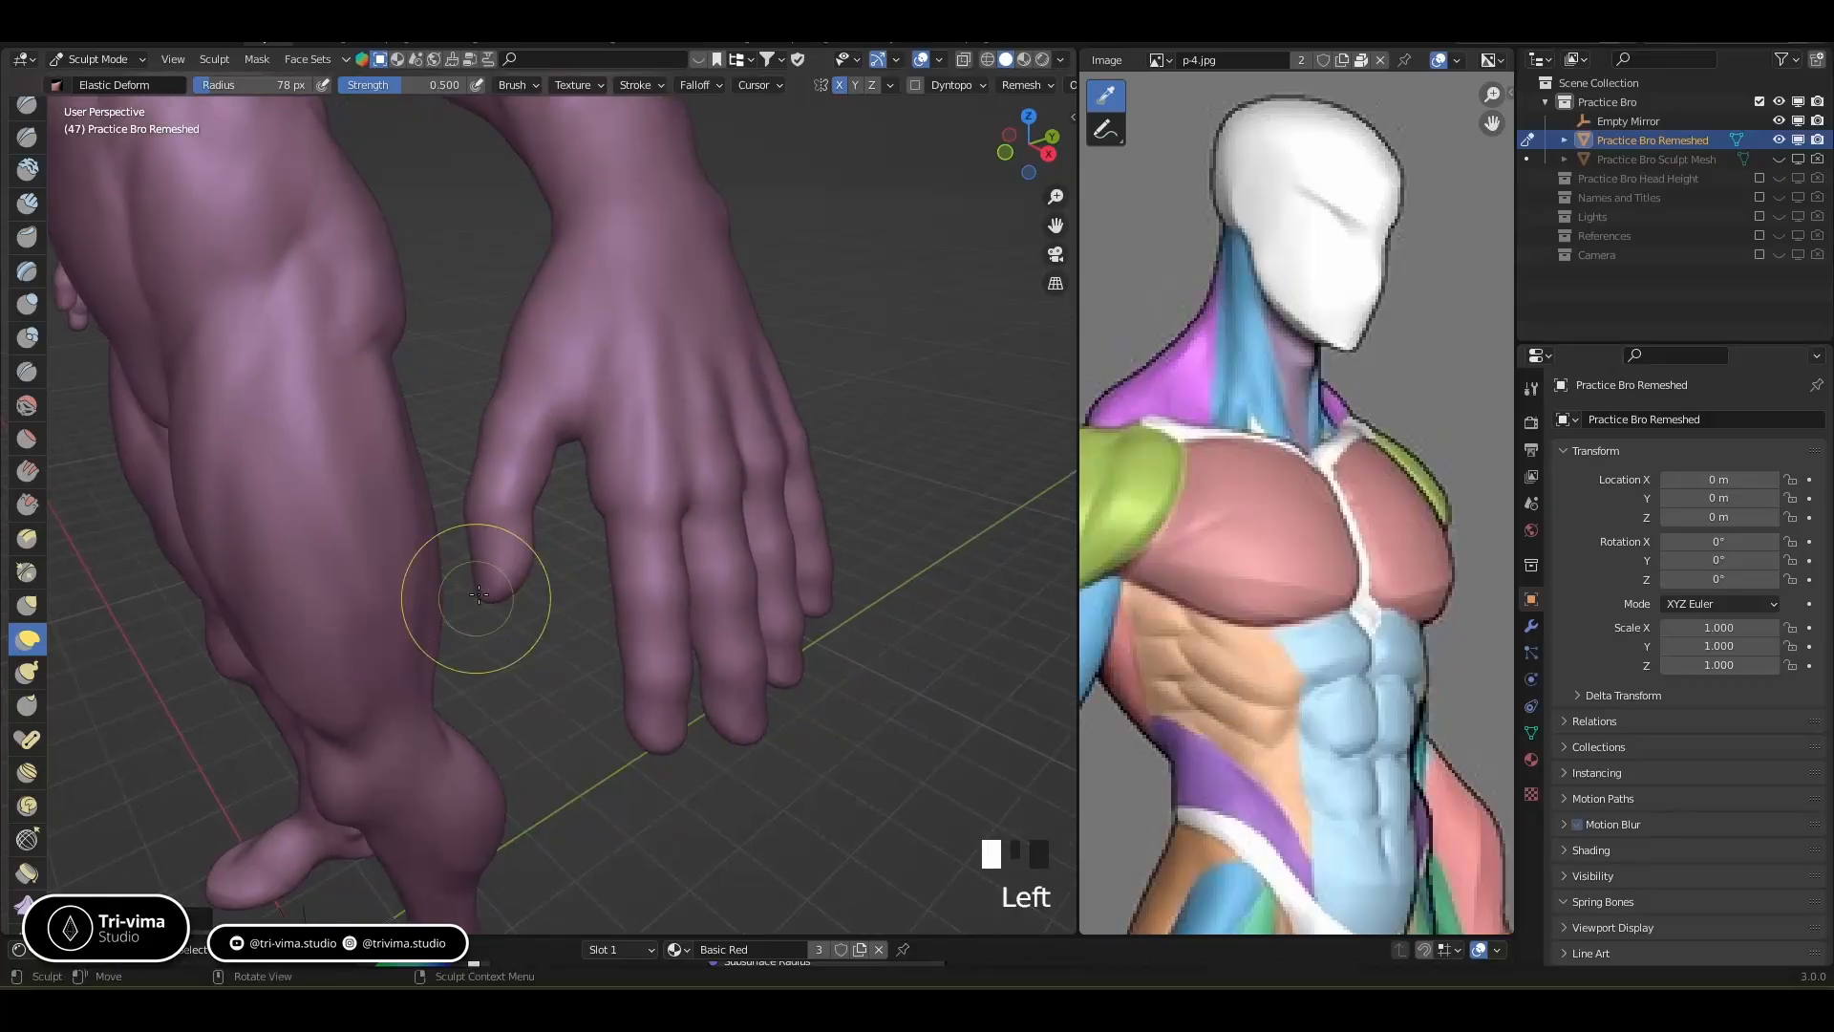
{"action": "left_click_drag", "start_coordinate": [485, 509], "coordinate": [496, 507]}
{"action": "mouse_move", "coordinate": [496, 506]}
{"action": "middle_mouse_down"}
{"action": "mouse_move", "coordinate": [483, 573]}
{"action": "mouse_move", "coordinate": [525, 532]}
{"action": "mouse_move", "coordinate": [524, 483]}
{"action": "middle_mouse_up"}
{"action": "left_click_drag", "start_coordinate": [465, 398], "coordinate": [450, 409], "text": "ctrl"}
{"action": "mouse_move", "coordinate": [450, 409]}
{"action": "middle_mouse_down"}
{"action": "mouse_move", "coordinate": [361, 442]}
{"action": "mouse_move", "coordinate": [319, 432]}
{"action": "mouse_move", "coordinate": [320, 388]}
{"action": "middle_mouse_up"}
{"action": "left_click_drag", "start_coordinate": [319, 388], "coordinate": [315, 401], "text": "ctrl"}
{"action": "mouse_move", "coordinate": [241, 493]}
{"action": "middle_mouse_down"}
{"action": "mouse_move", "coordinate": [265, 569]}
{"action": "mouse_move", "coordinate": [397, 612]}
{"action": "middle_mouse_up"}
Plump up the thumb and the neighbouring finger with short Inflate/Deflate dabs at a 78 px radius
{"action": "left_click", "coordinate": [26, 305]}
{"action": "left_click", "coordinate": [573, 532]}
{"action": "mouse_move", "coordinate": [574, 532]}
{"action": "middle_mouse_down"}
{"action": "mouse_move", "coordinate": [787, 468]}
{"action": "mouse_move", "coordinate": [625, 589]}
{"action": "mouse_move", "coordinate": [669, 497]}
{"action": "middle_mouse_up"}
{"action": "left_click", "coordinate": [787, 468]}
{"action": "left_click", "coordinate": [785, 462]}
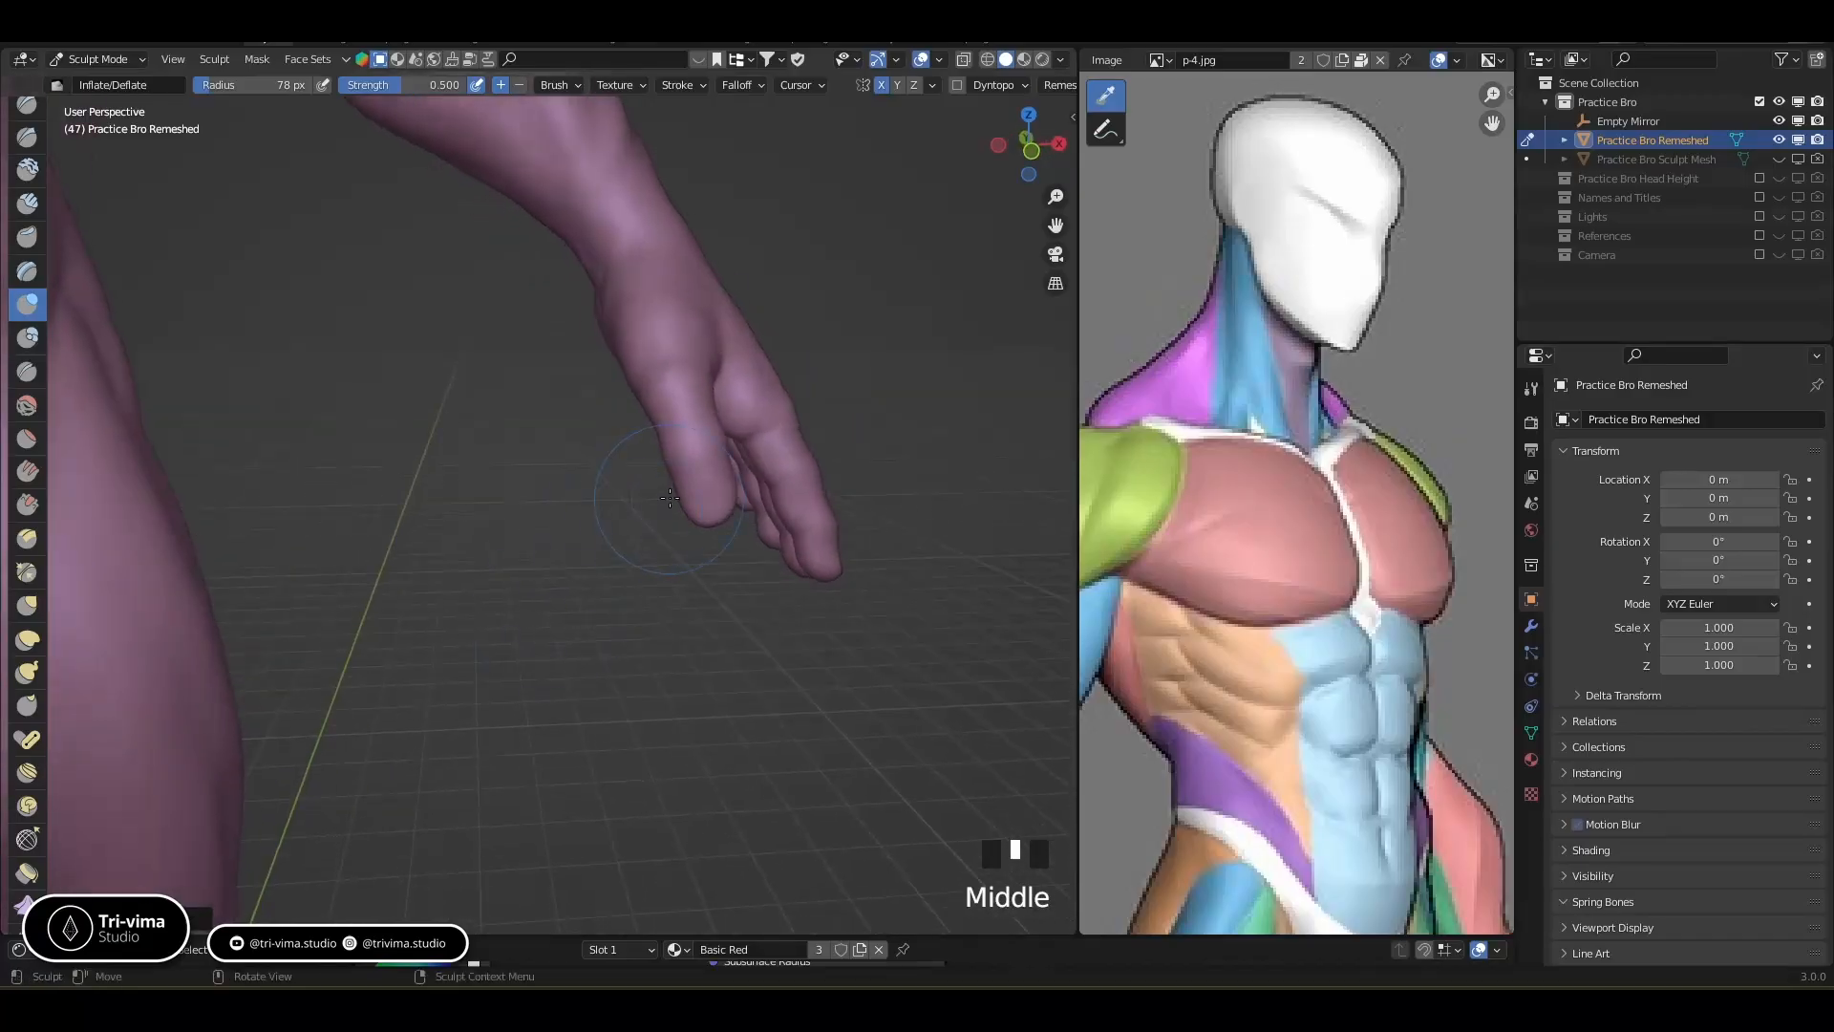
Shift the thumb tip toward the hand and adjust the index knuckle with Elastic Deform at a 78 px radius
{"action": "left_click", "coordinate": [27, 608]}
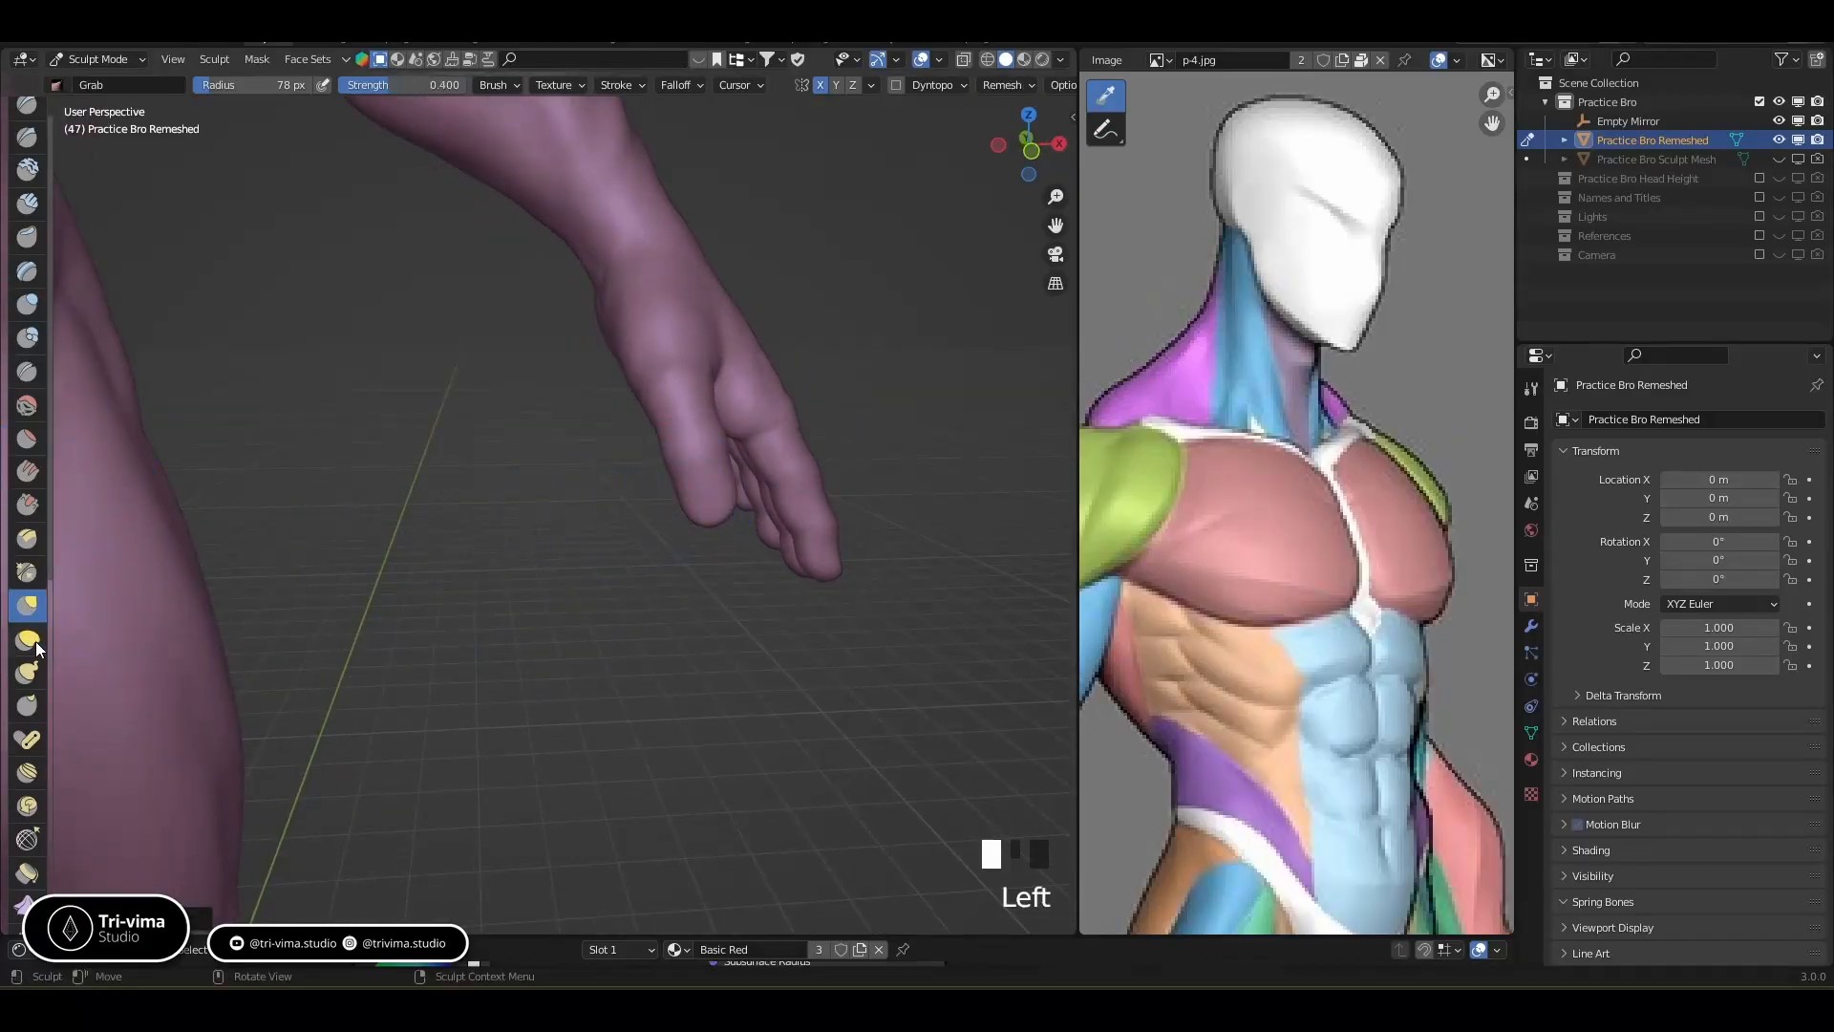
{"action": "left_click", "coordinate": [28, 646]}
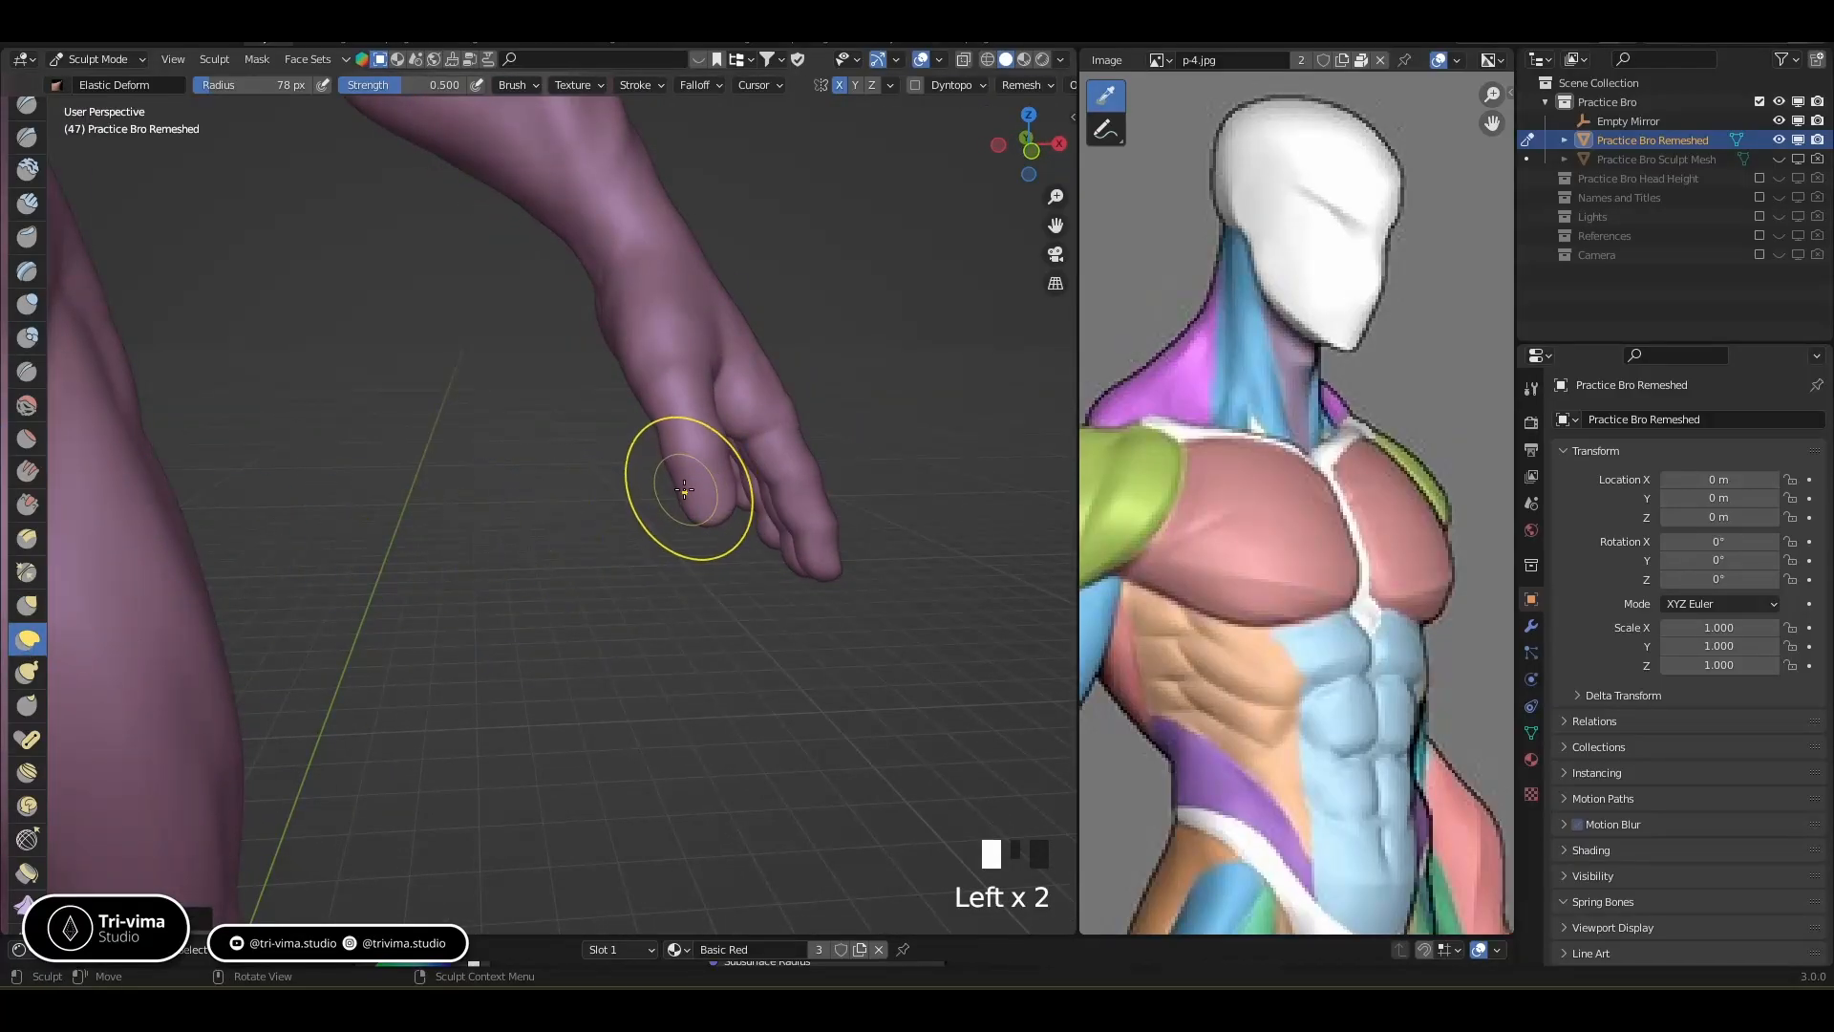
{"action": "left_click_drag", "start_coordinate": [687, 491], "coordinate": [717, 510]}
{"action": "middle_click_drag", "start_coordinate": [714, 512], "coordinate": [649, 536]}
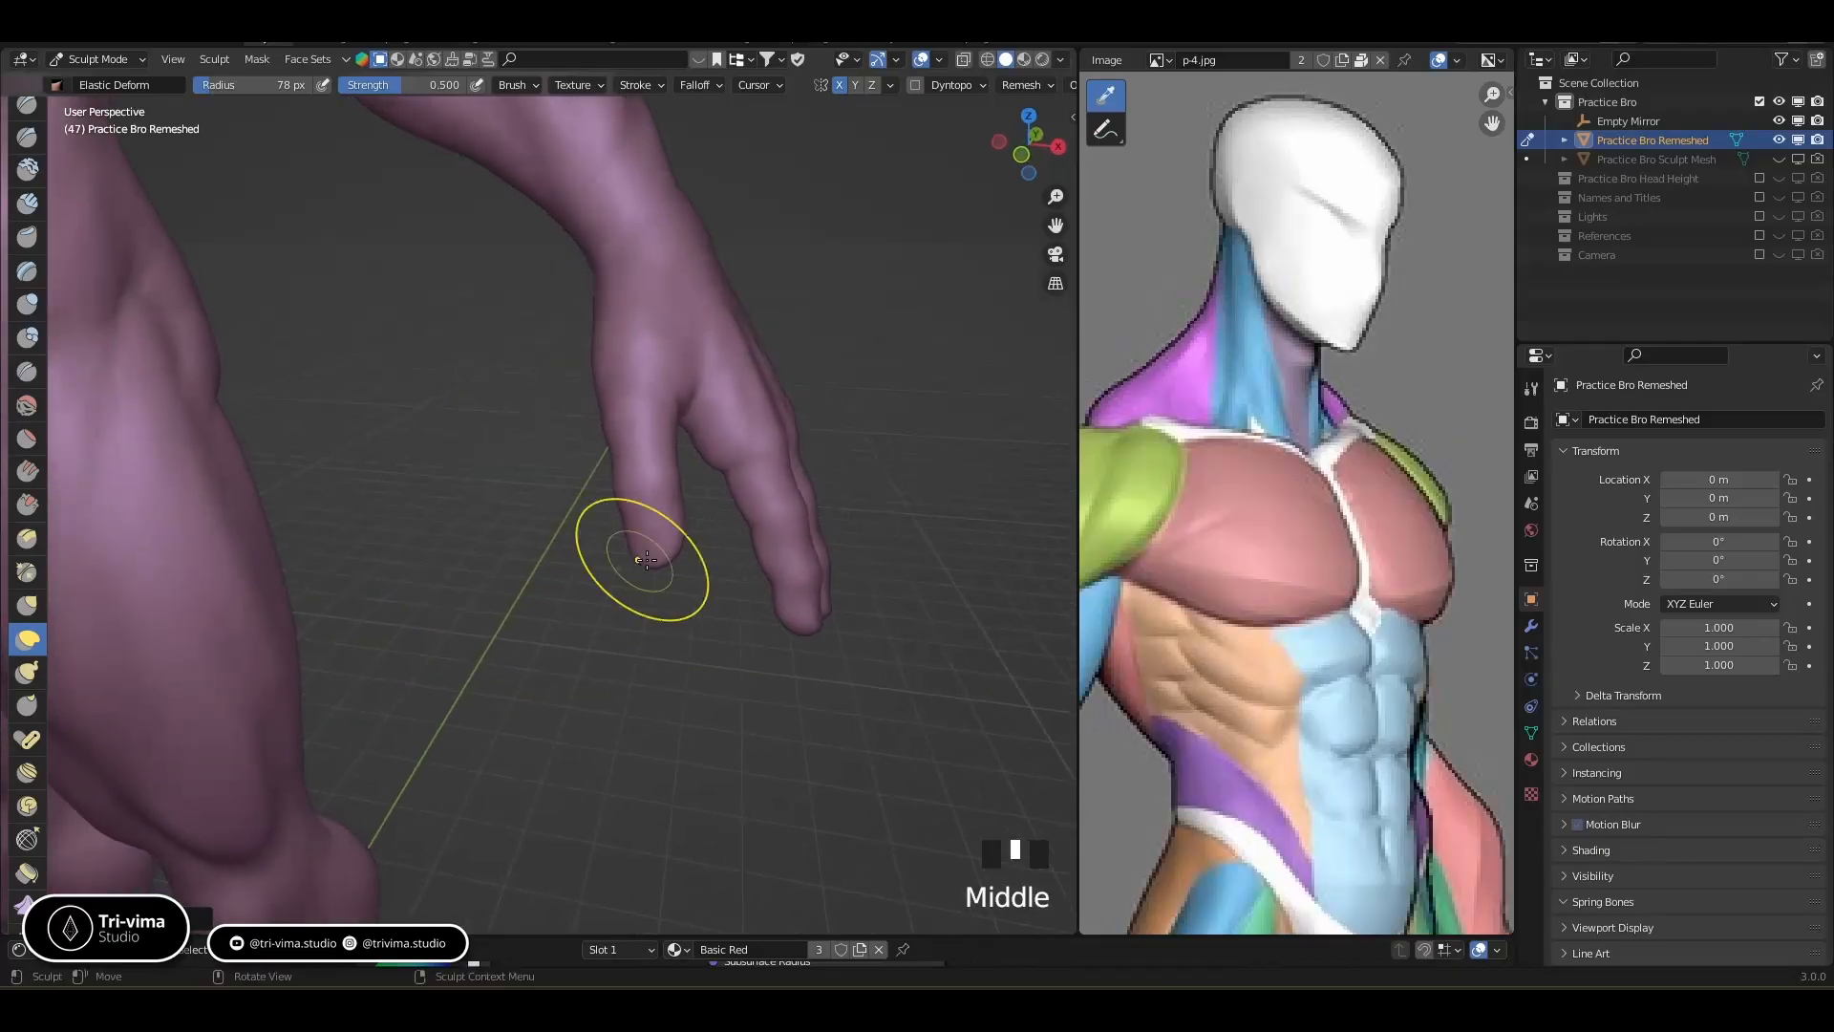
{"action": "left_click_drag", "start_coordinate": [704, 451], "coordinate": [720, 431]}
{"action": "mouse_move", "coordinate": [715, 359]}
{"action": "middle_mouse_down", "text": "ctrl"}
{"action": "mouse_move", "coordinate": [702, 446]}
{"action": "mouse_move", "coordinate": [719, 489]}
{"action": "mouse_move", "coordinate": [877, 600]}
{"action": "middle_mouse_up", "text": "ctrl"}
{"action": "mouse_move", "coordinate": [891, 482]}
{"action": "middle_mouse_down"}
{"action": "mouse_move", "coordinate": [971, 435]}
{"action": "mouse_move", "coordinate": [806, 491]}
{"action": "mouse_move", "coordinate": [835, 434]}
{"action": "mouse_move", "coordinate": [786, 553]}
{"action": "middle_mouse_up"}
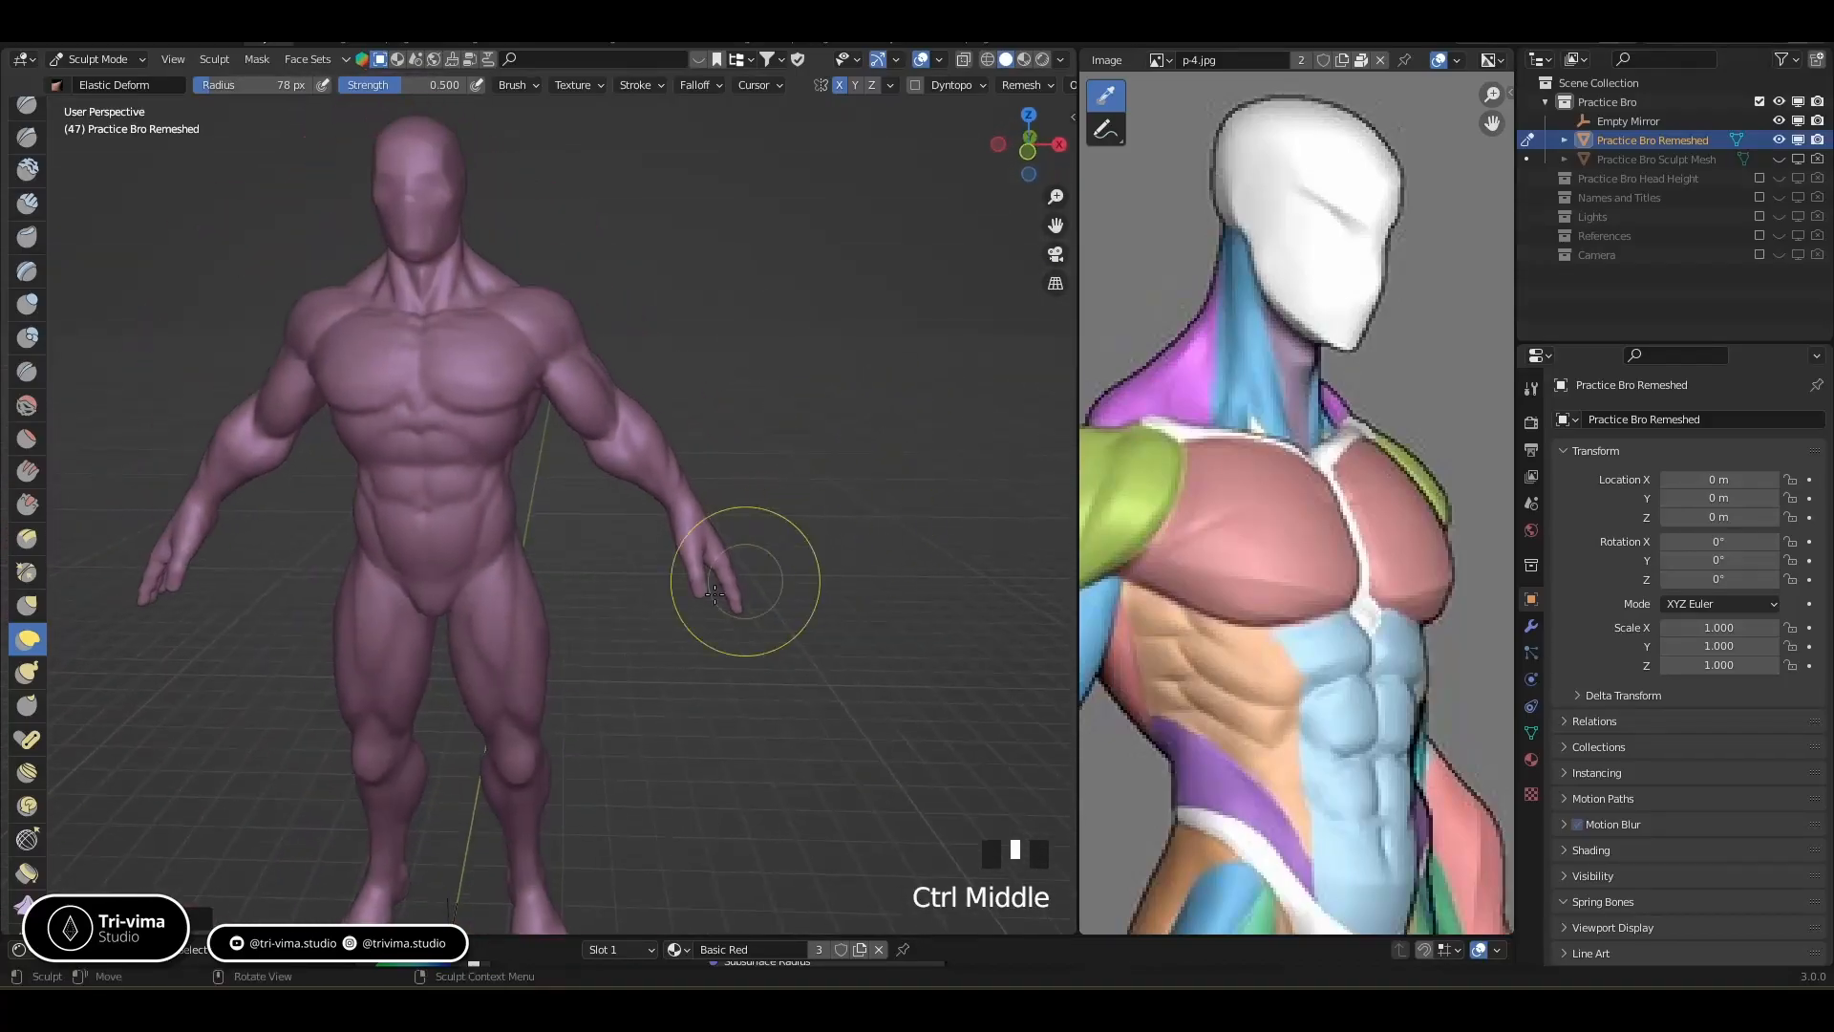
Set up the Draw Sharp brush with a Root falloff and the Add direction for raised strokes on the chest
{"action": "middle_click_drag", "start_coordinate": [42, 206], "coordinate": [3, 212]}
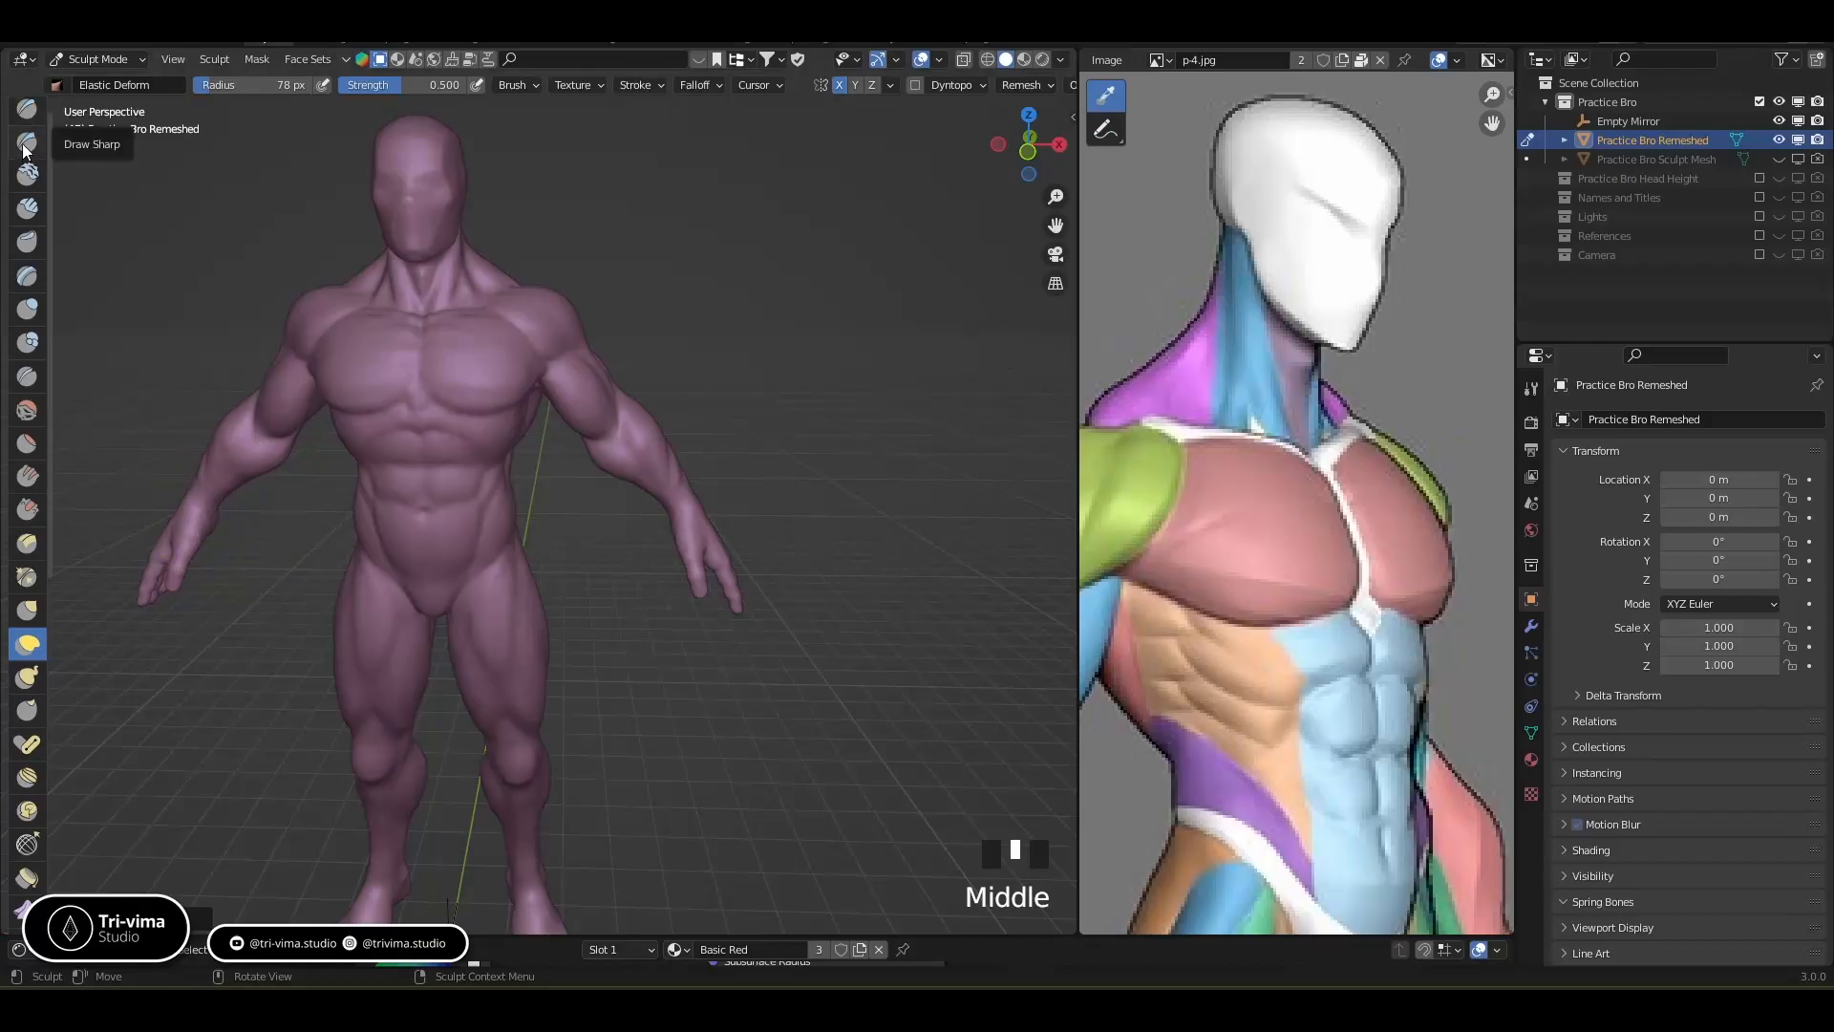
{"action": "left_click", "coordinate": [25, 145]}
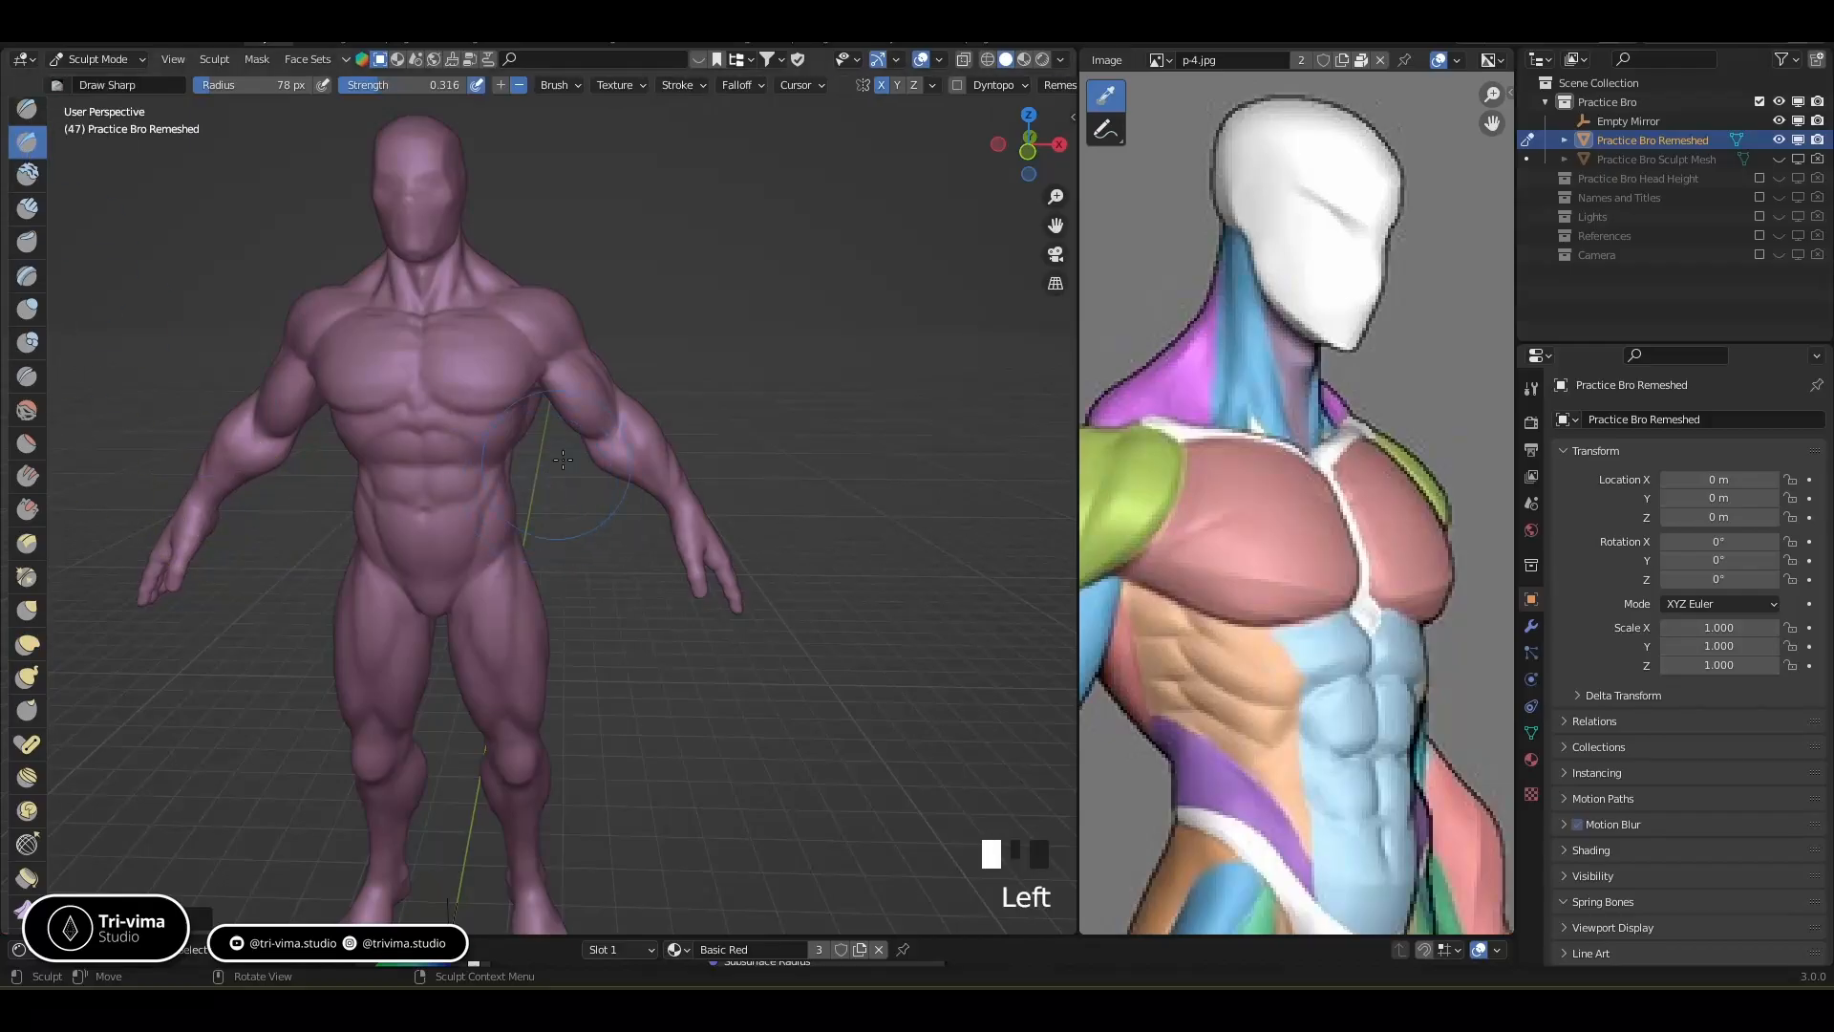
{"action": "middle_click_drag", "start_coordinate": [680, 324], "coordinate": [802, 468], "text": "shift"}
{"action": "left_click", "coordinate": [740, 85]}
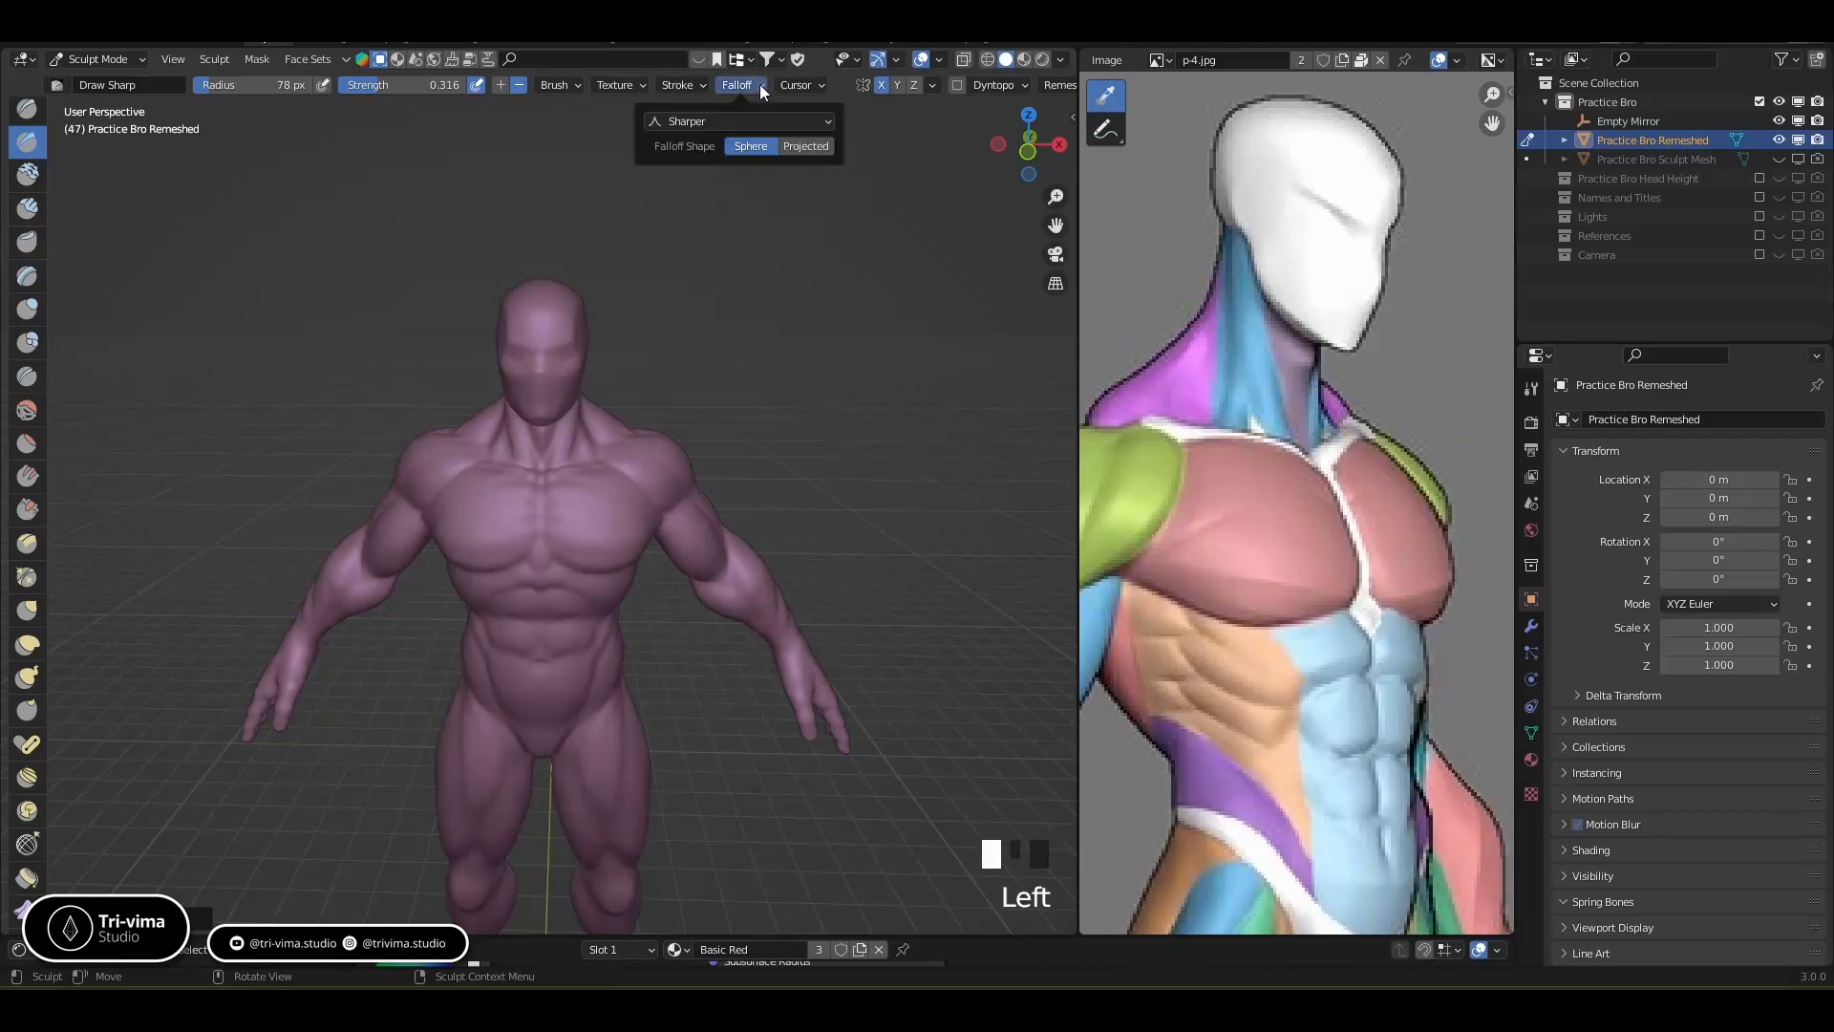
{"action": "left_click", "coordinate": [723, 121]}
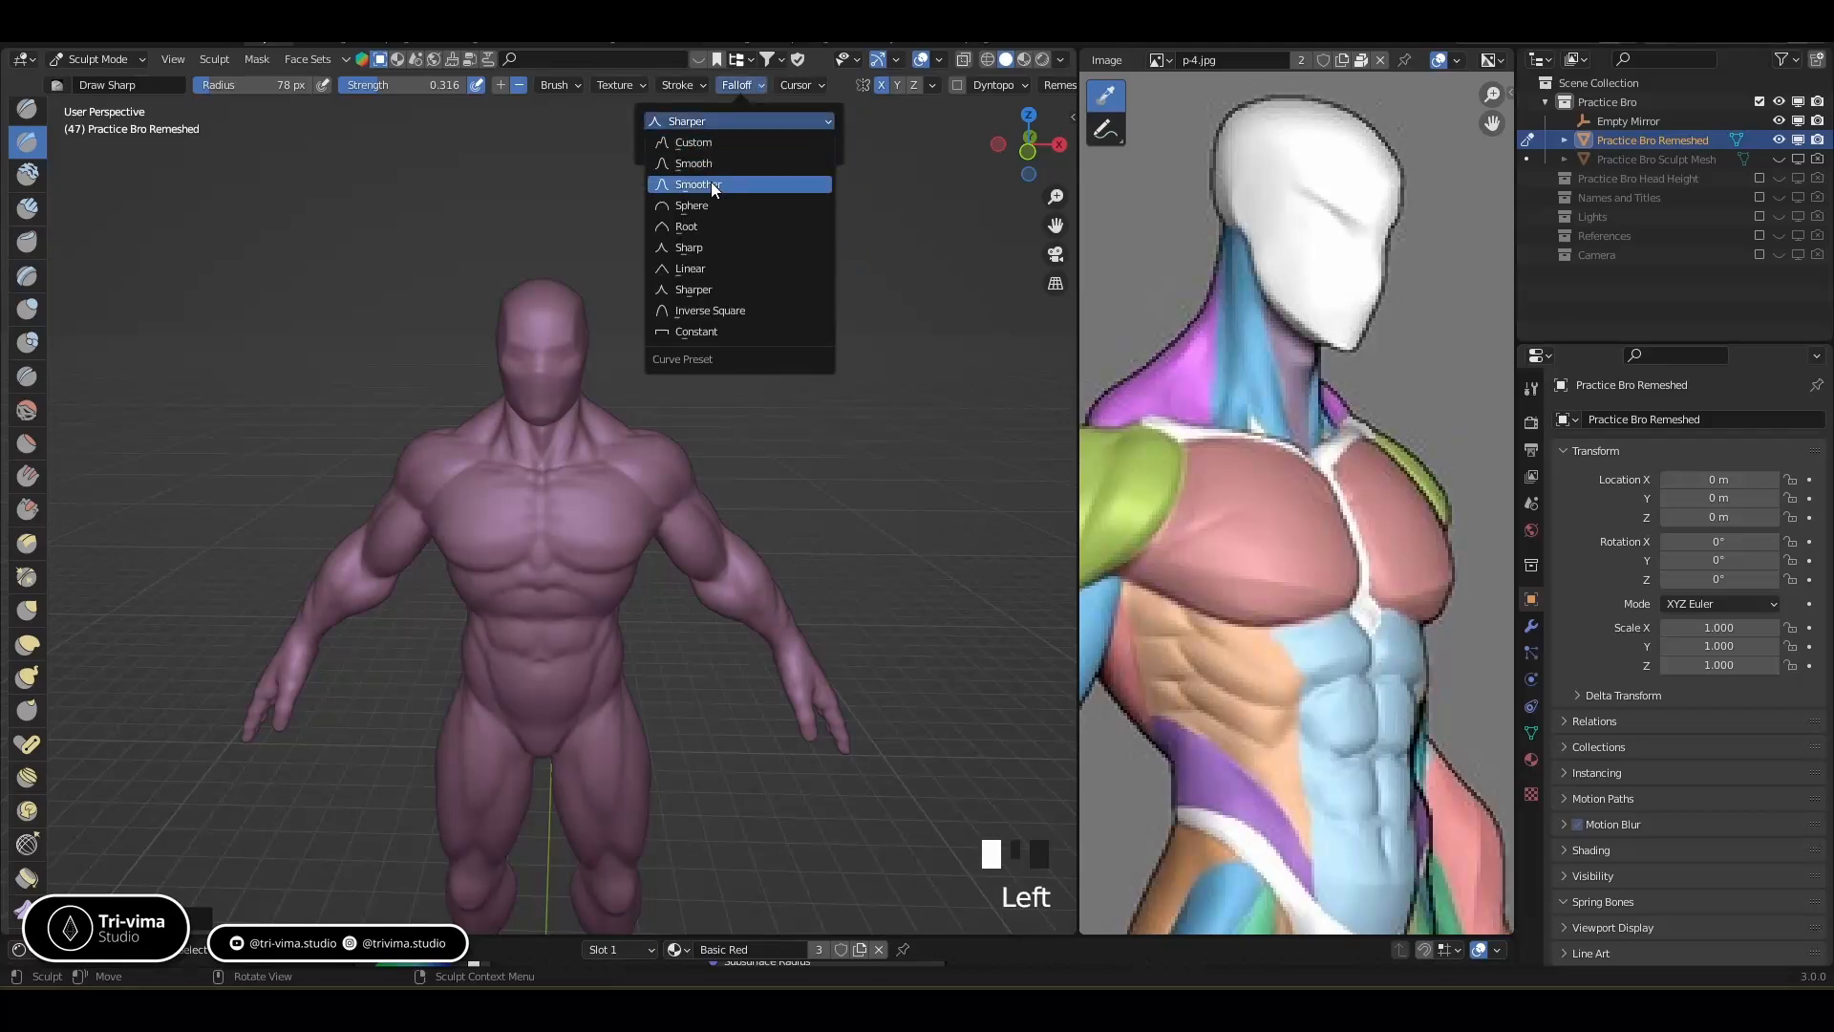
{"action": "left_click", "coordinate": [685, 229]}
{"action": "middle_click_drag", "start_coordinate": [745, 535], "coordinate": [745, 469], "text": "ctrl"}
{"action": "middle_click_drag", "start_coordinate": [737, 675], "coordinate": [692, 614]}
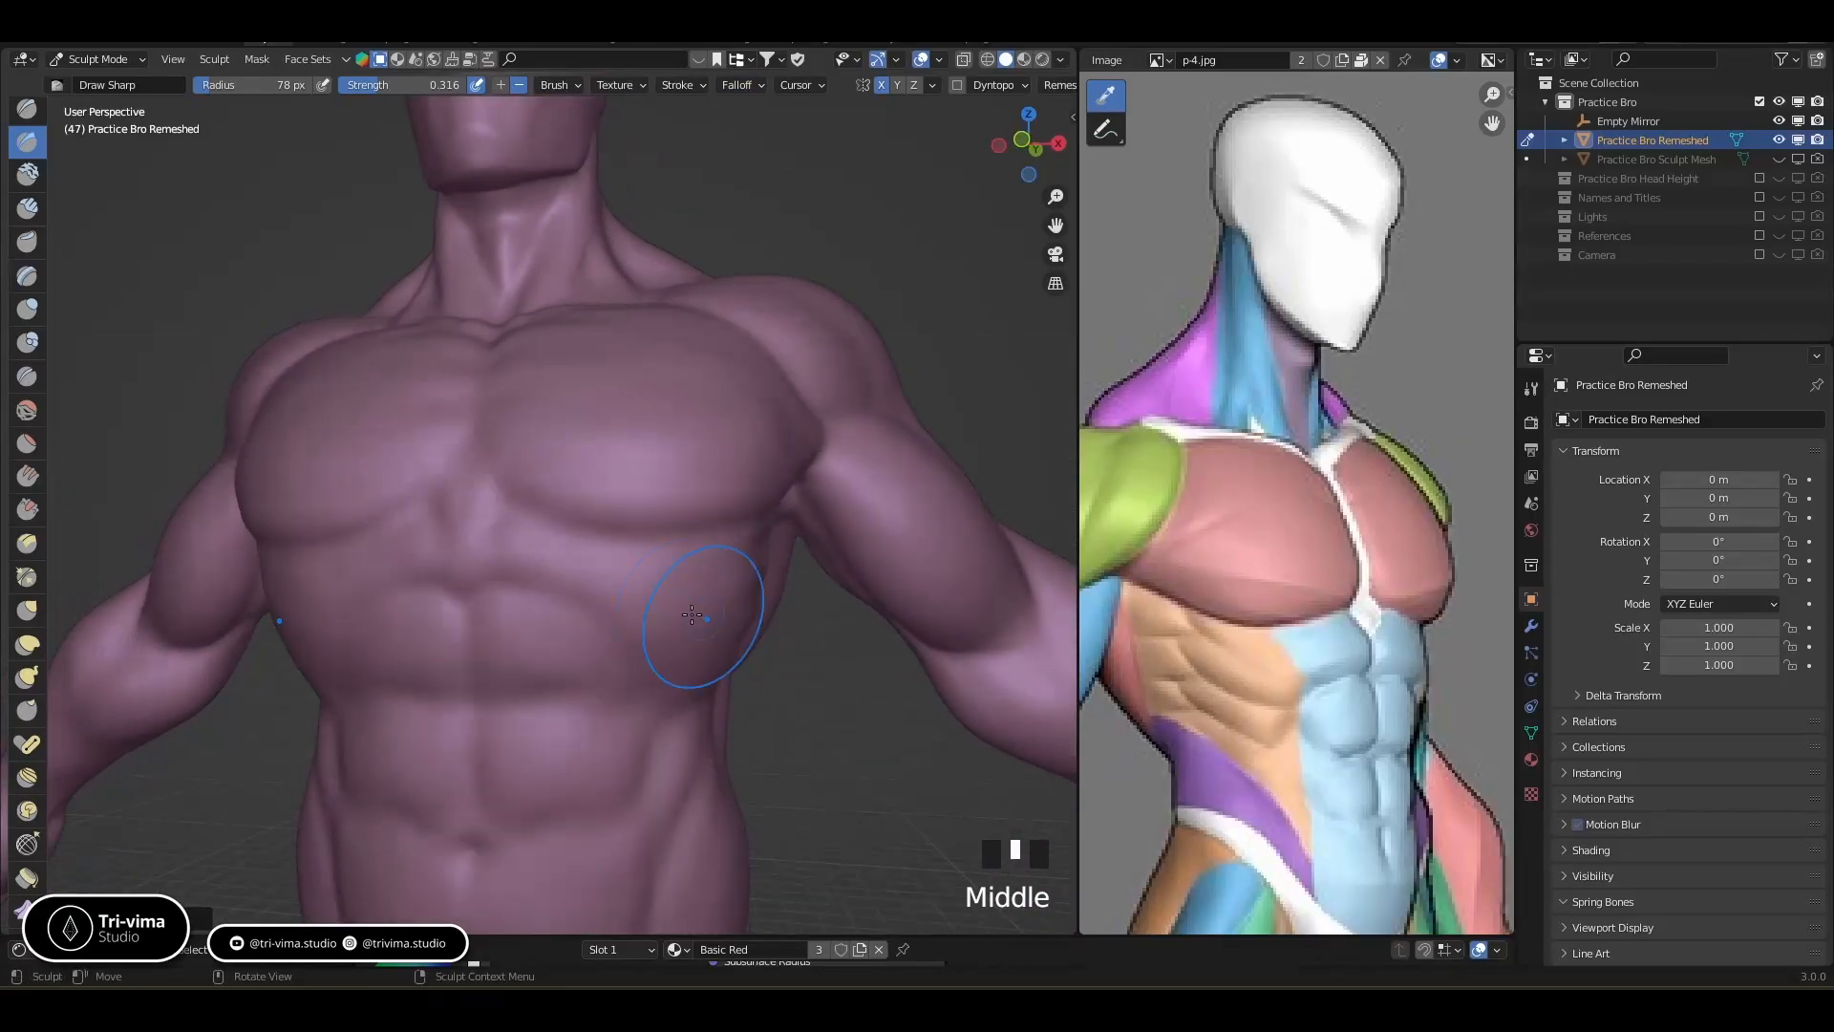
{"action": "left_click", "coordinate": [501, 84]}
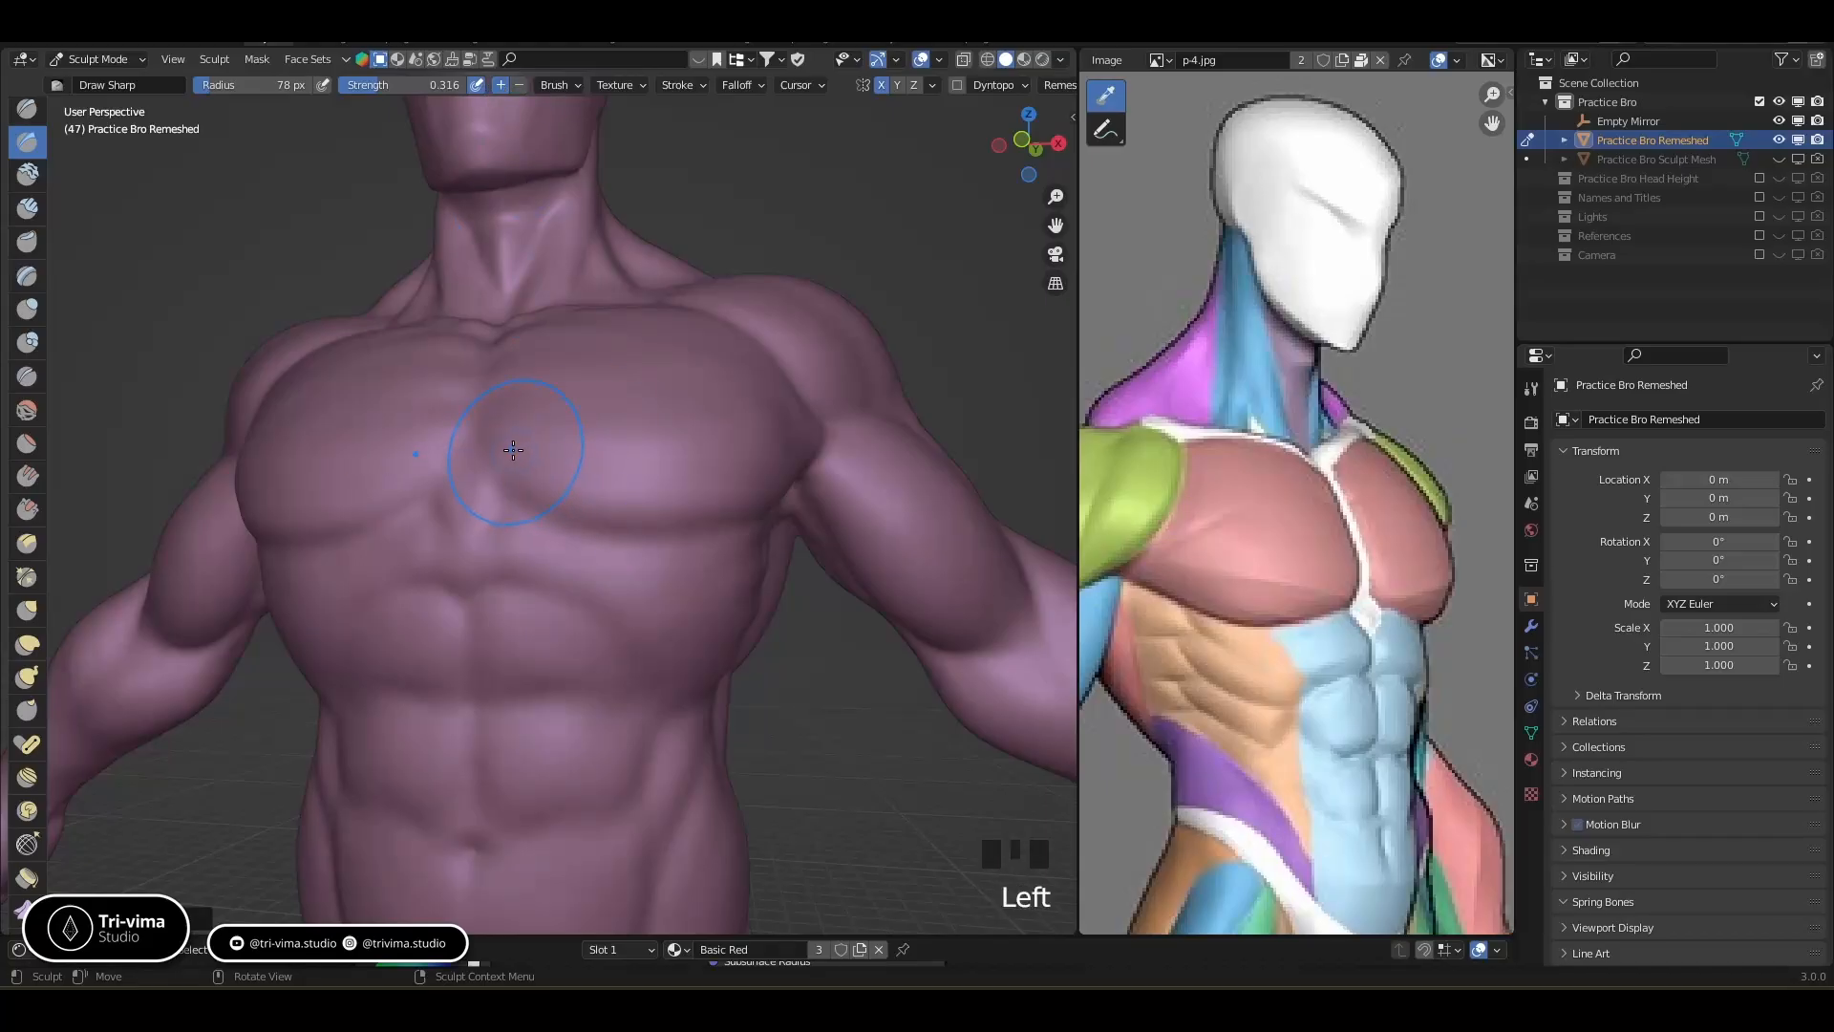
Try raised Draw Sharp strokes across the chest muscle, reducing the brush radius to 56 px
{"action": "middle_click_drag", "start_coordinate": [798, 447], "coordinate": [429, 442]}
{"action": "left_click_drag", "start_coordinate": [420, 441], "coordinate": [591, 408]}
{"action": "key", "text": "bracketleft"}
{"action": "key", "text": "bracketleft"}
{"action": "key", "text": "bracketleft"}
{"action": "key", "text": "bracketleft"}
{"action": "key", "text": "bracketleft"}
{"action": "left_click_drag", "start_coordinate": [417, 438], "coordinate": [497, 422]}
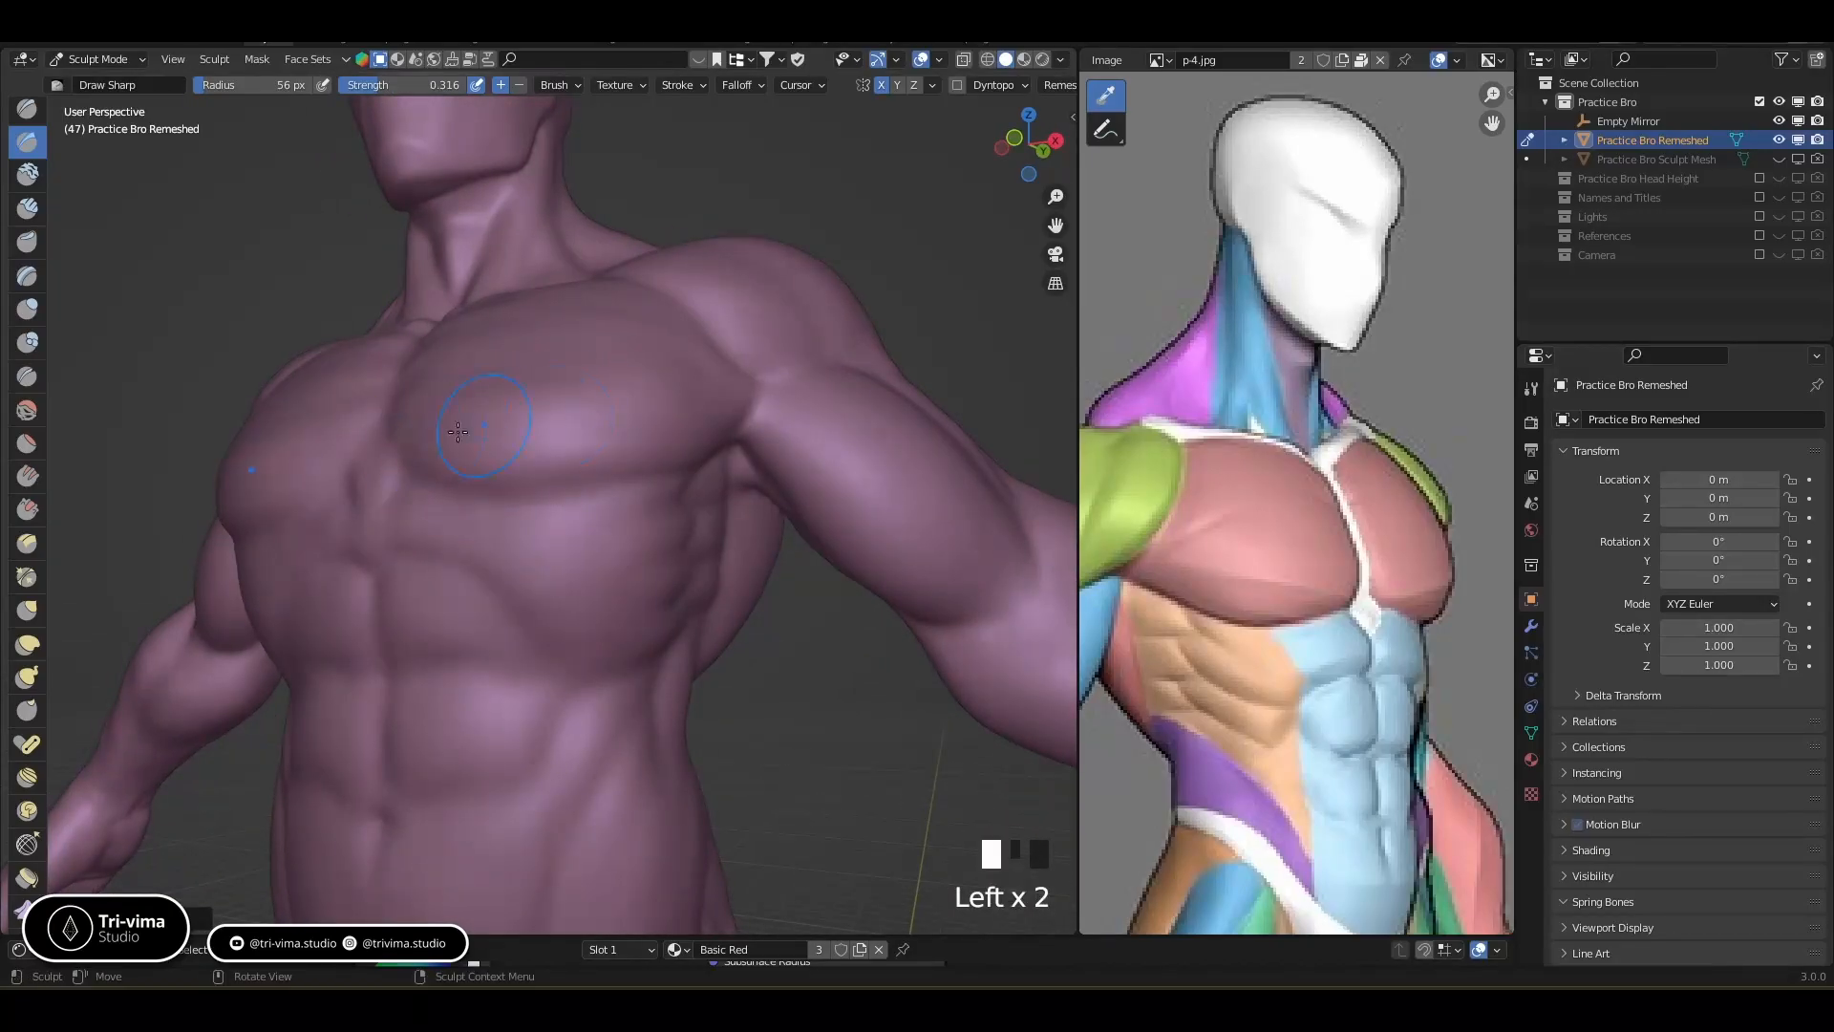
{"action": "middle_click_drag", "start_coordinate": [482, 450], "coordinate": [533, 488]}
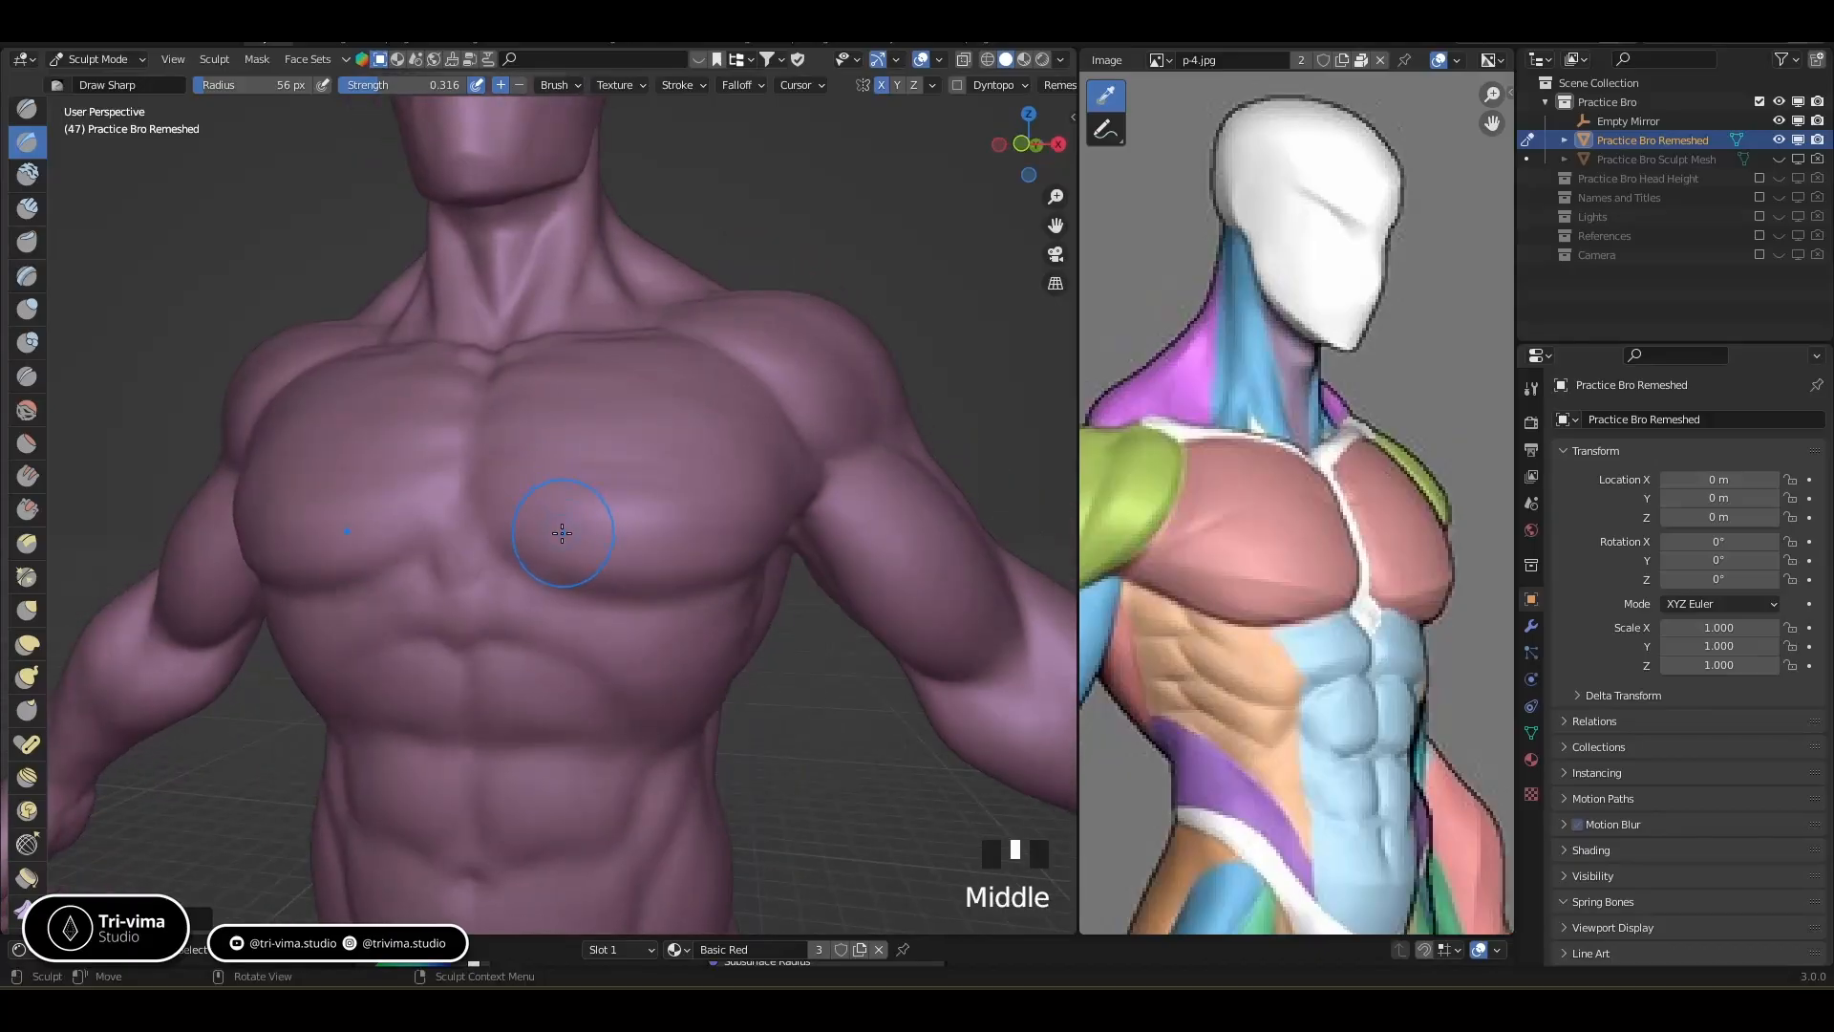
{"action": "middle_click_drag", "start_coordinate": [624, 404], "coordinate": [512, 564]}
{"action": "left_click_drag", "start_coordinate": [485, 531], "coordinate": [485, 531]}
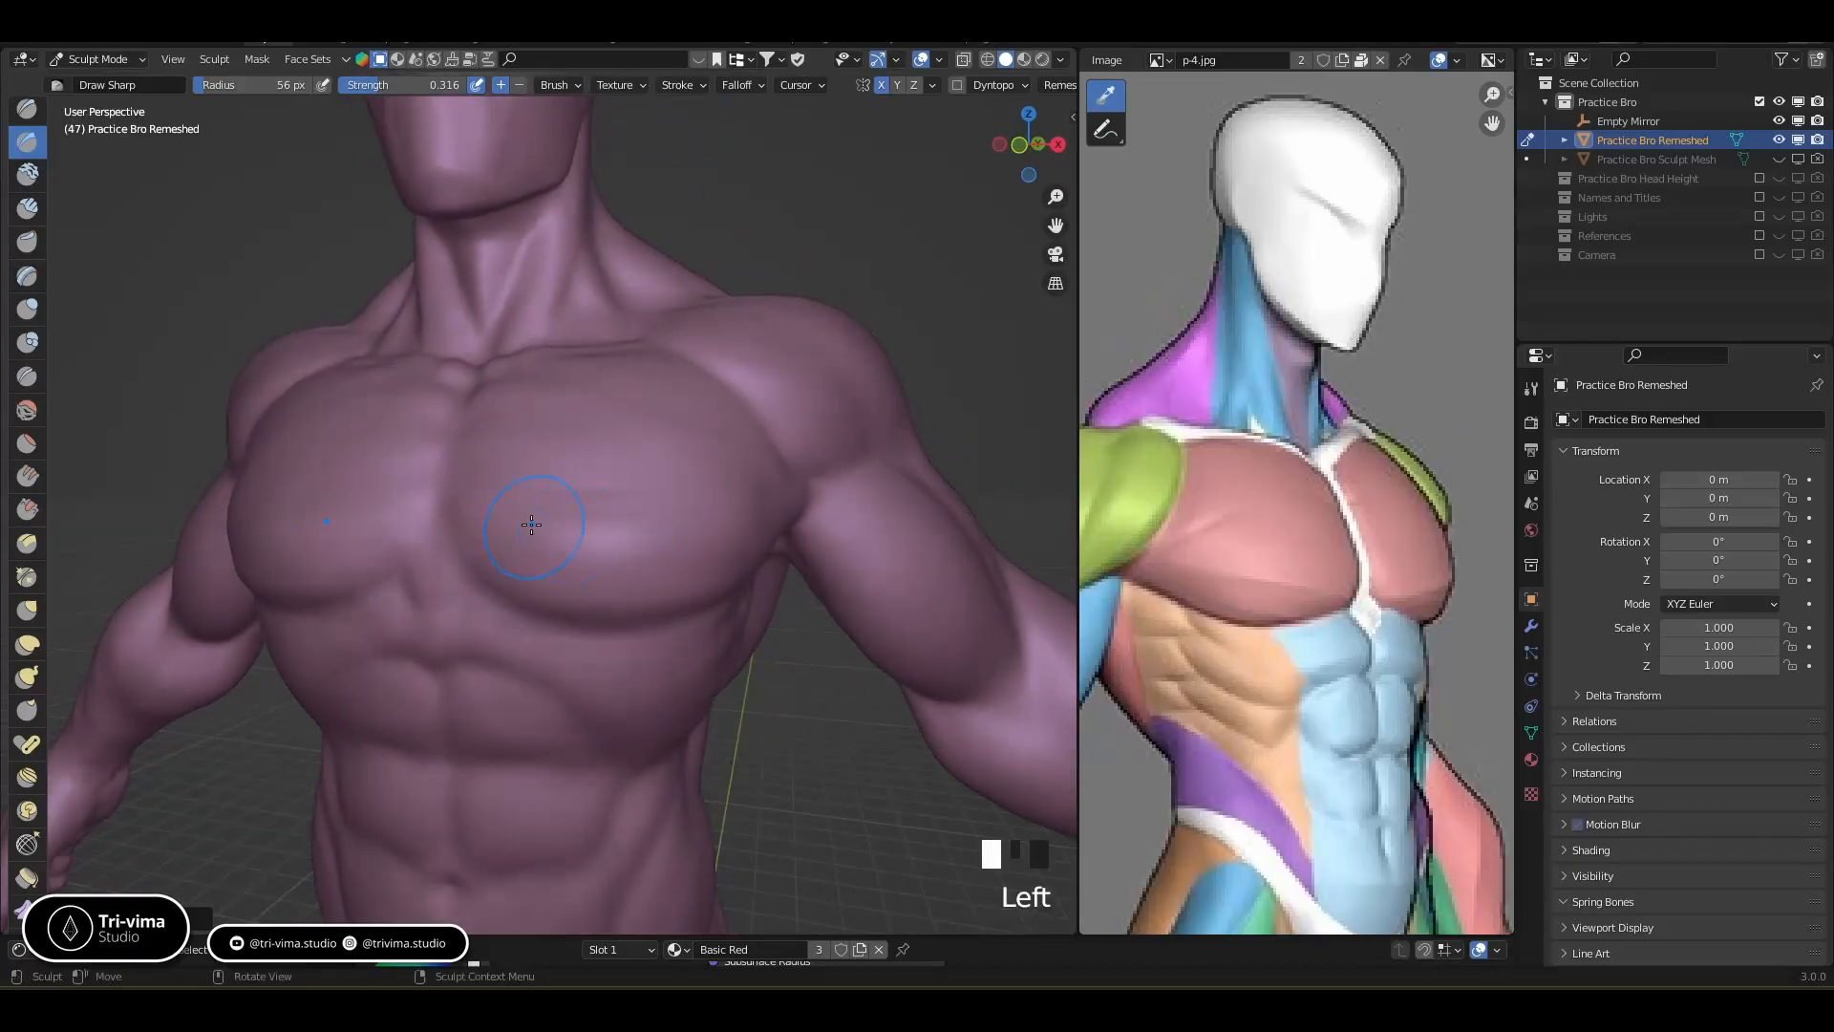
{"action": "middle_click_drag", "start_coordinate": [533, 526], "coordinate": [522, 586]}
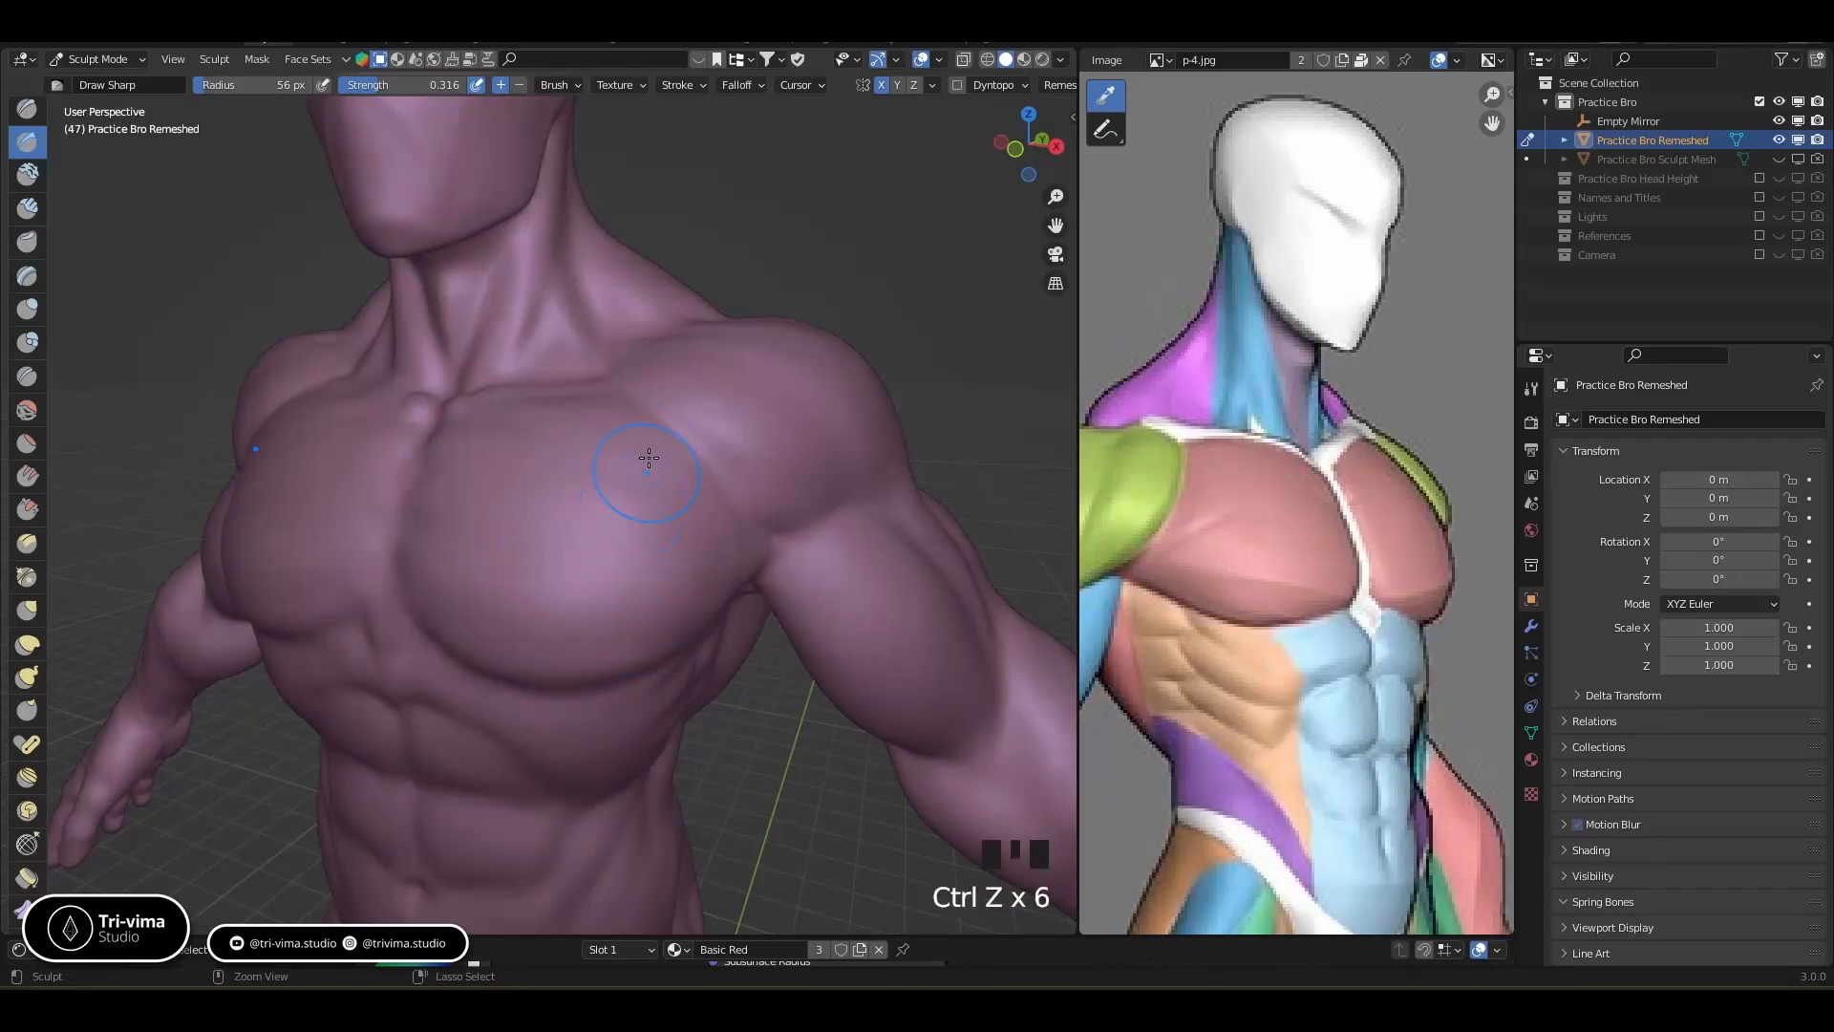
Set the Draw Sharp brush to the Subtract direction with a Linear falloff
{"action": "left_click", "coordinate": [513, 87]}
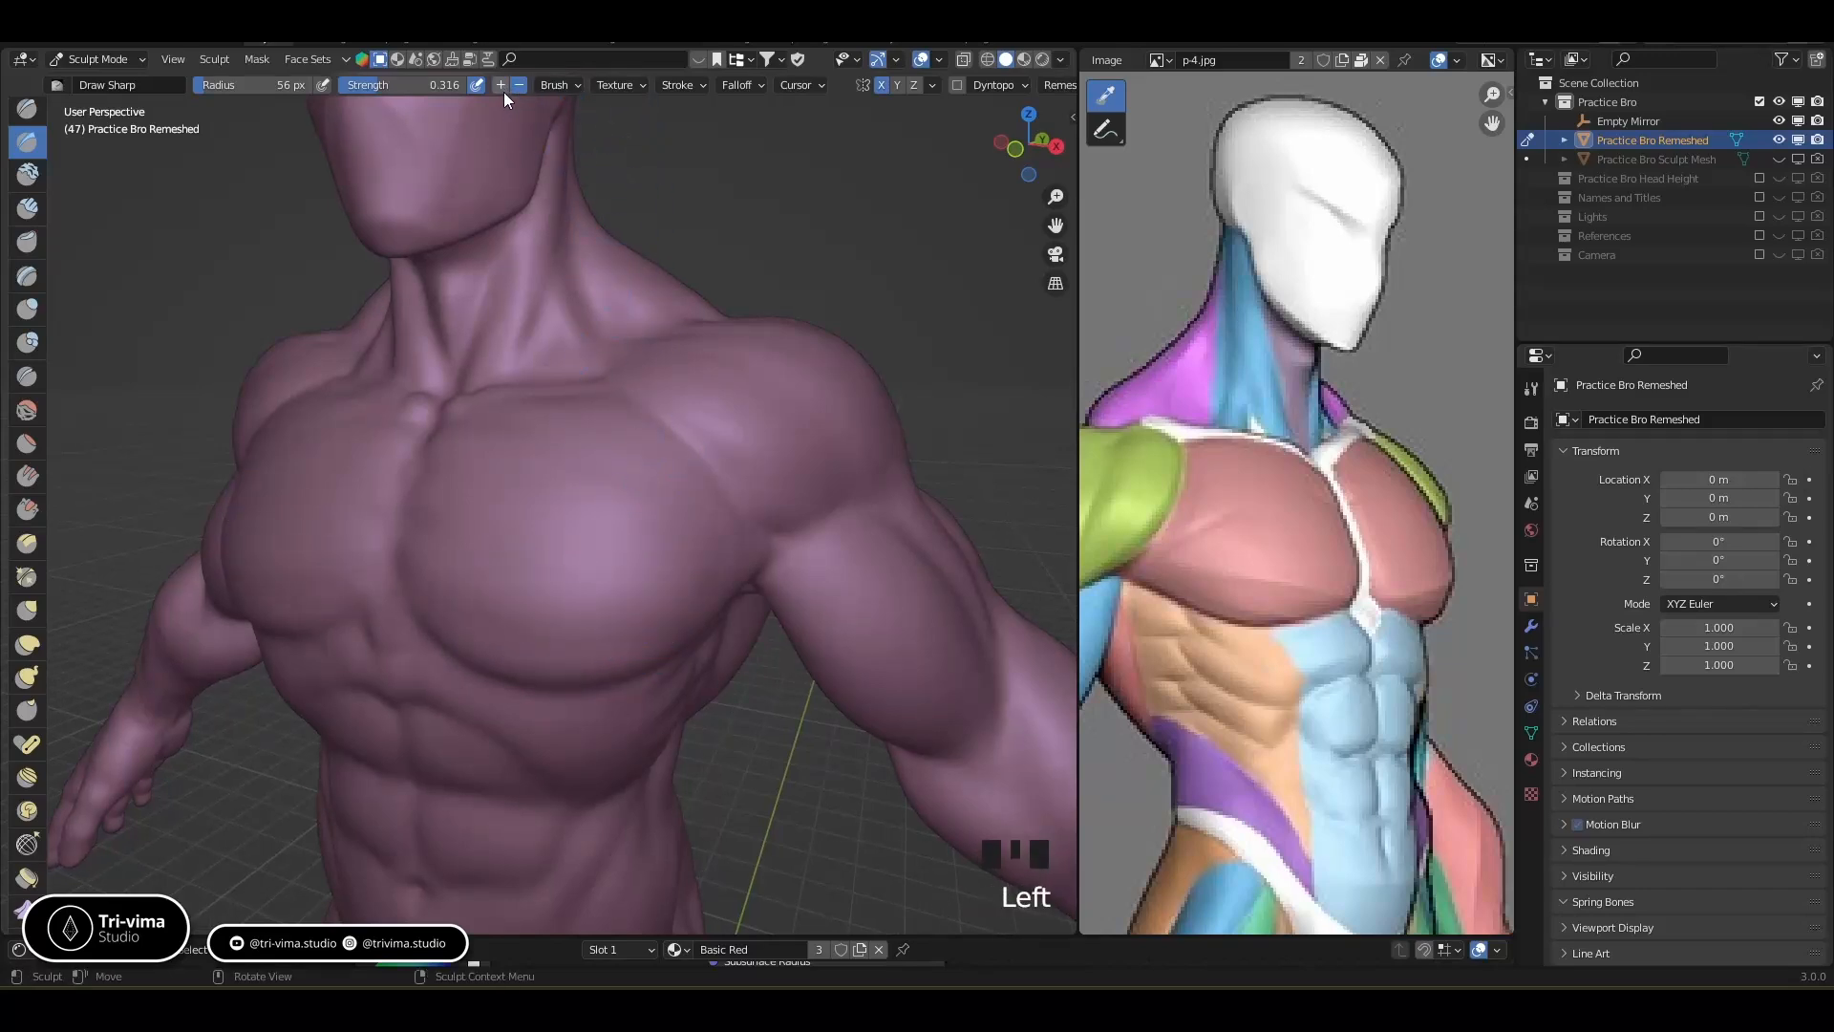
{"action": "left_click", "coordinate": [738, 85]}
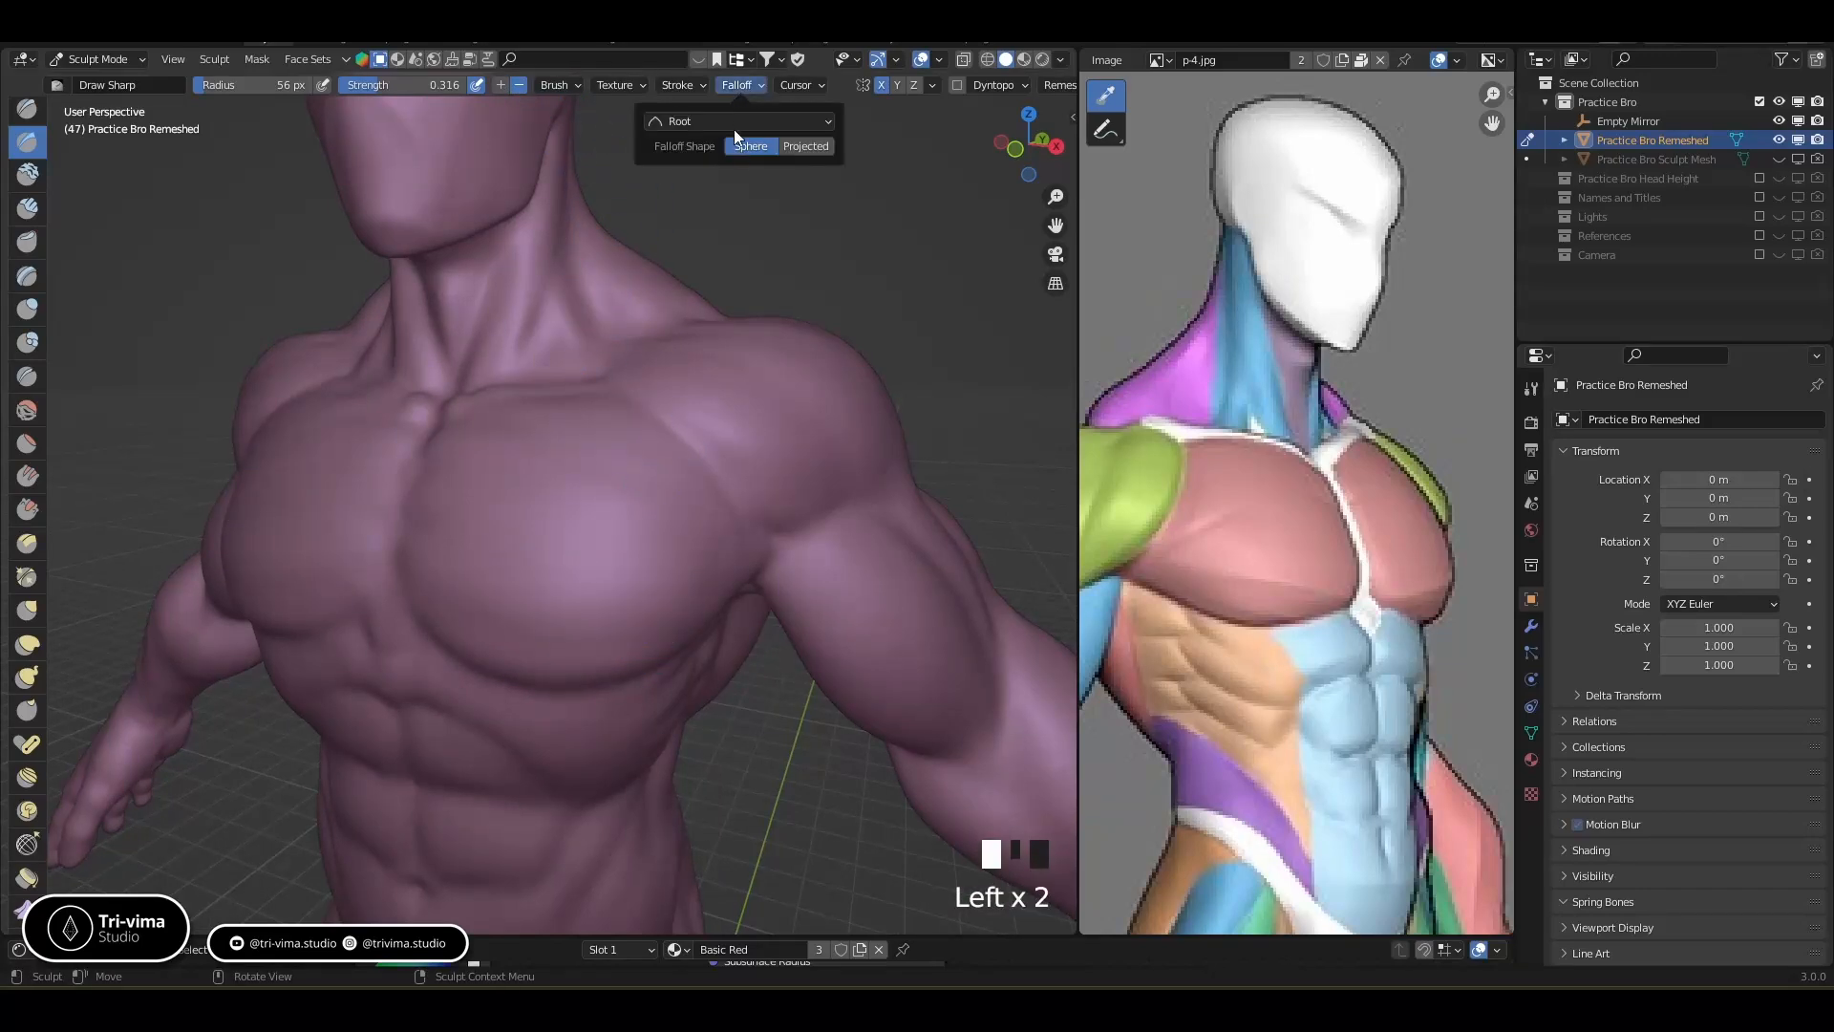
{"action": "left_click", "coordinate": [735, 122]}
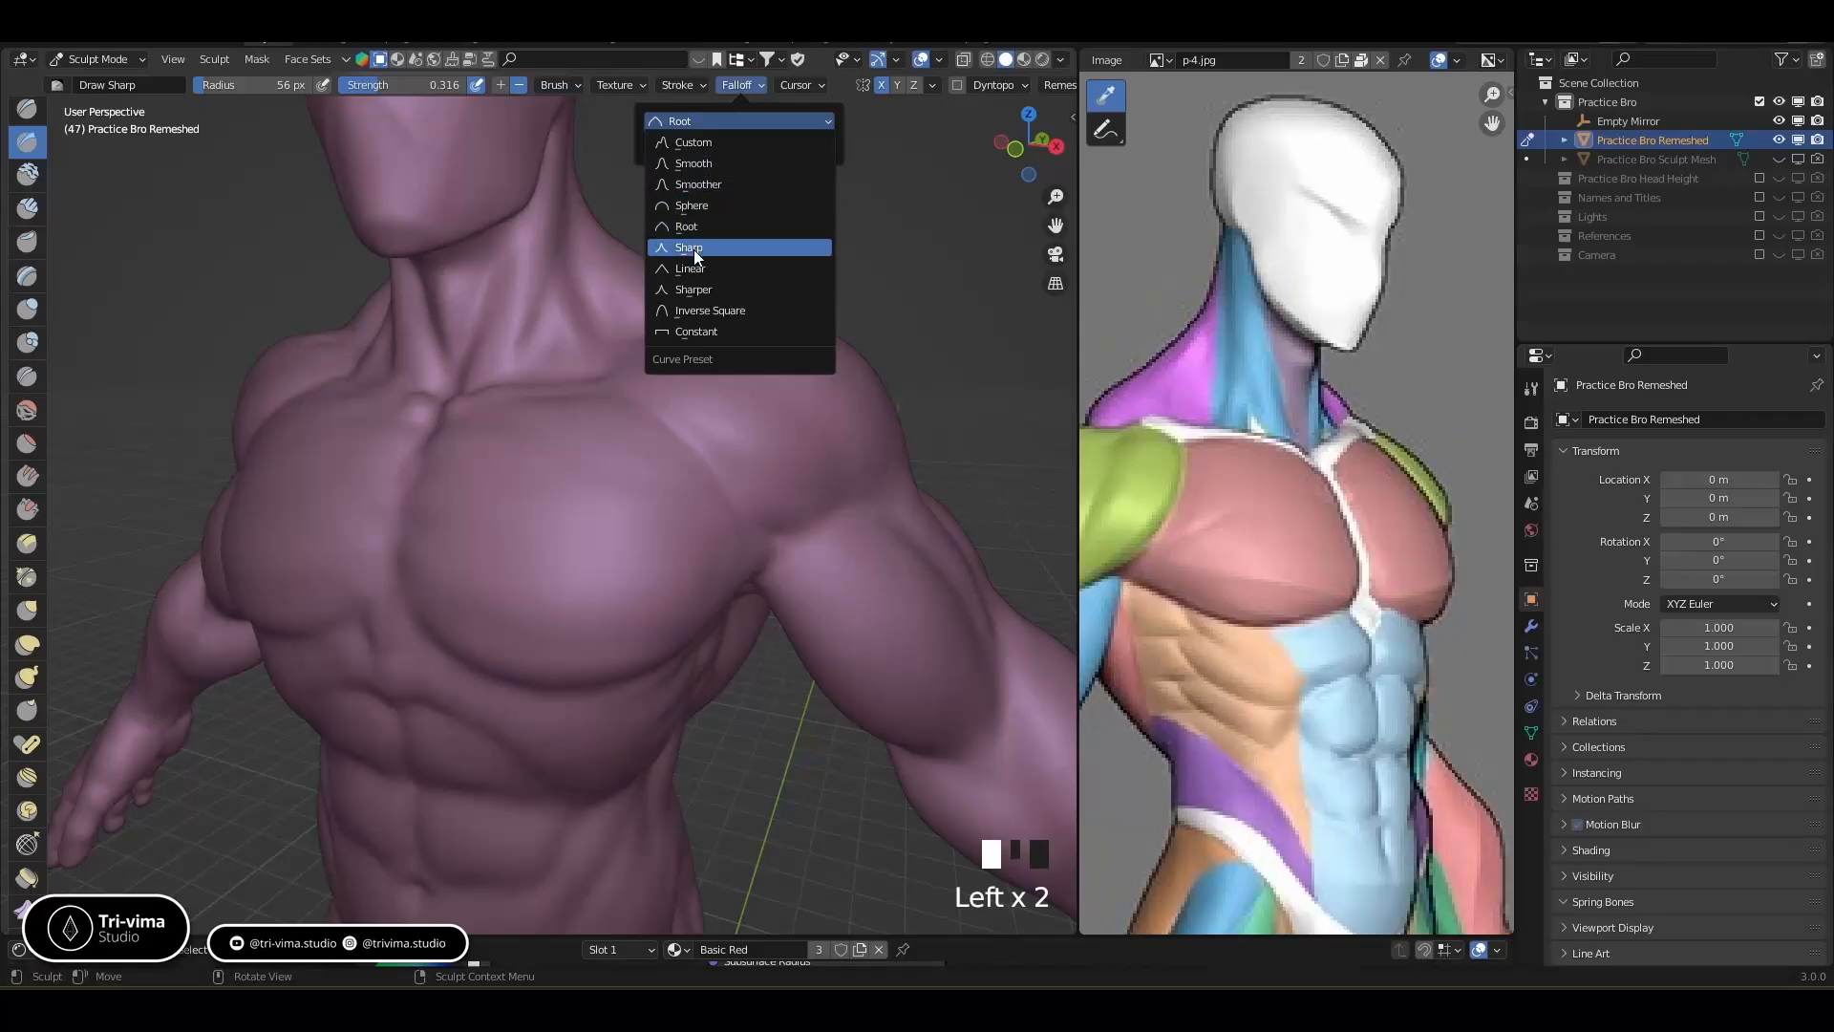
{"action": "left_click", "coordinate": [690, 272]}
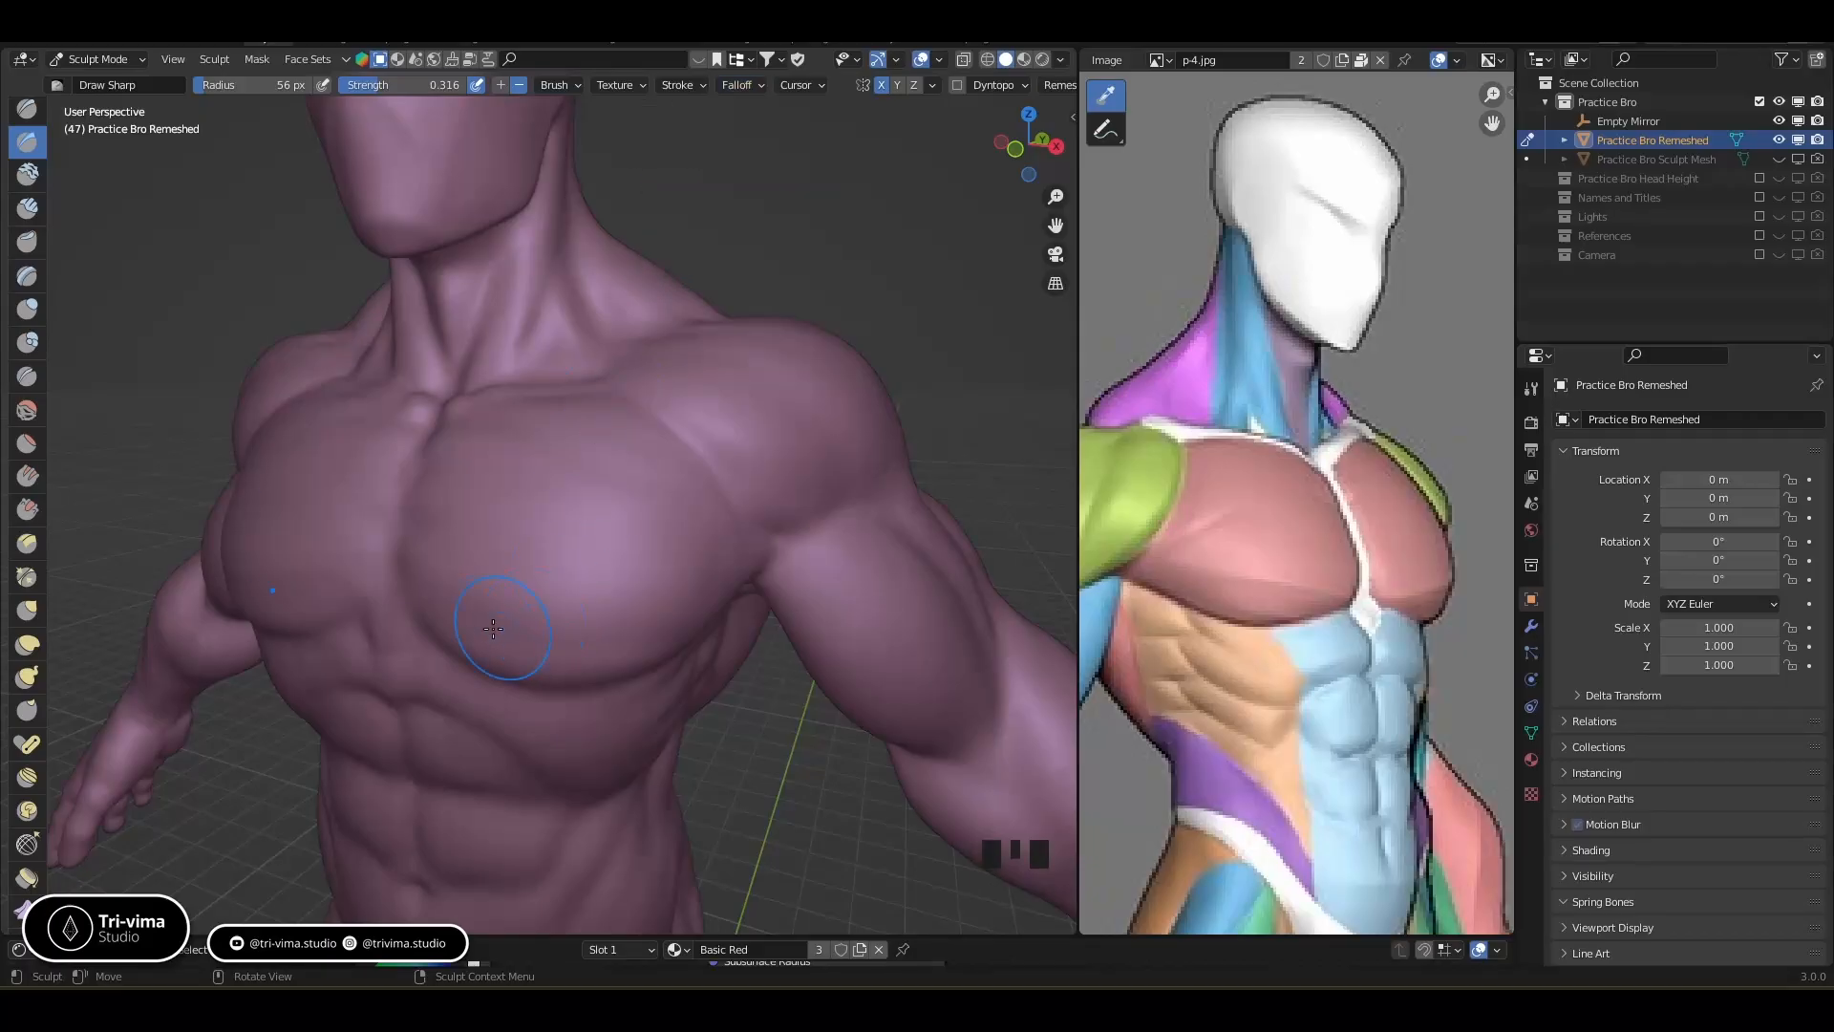
Try inverted Draw Sharp strokes along the lower inner chest at a 56 px radius
{"action": "left_click", "coordinate": [469, 606]}
{"action": "left_click", "coordinate": [473, 599], "text": "ctrl"}
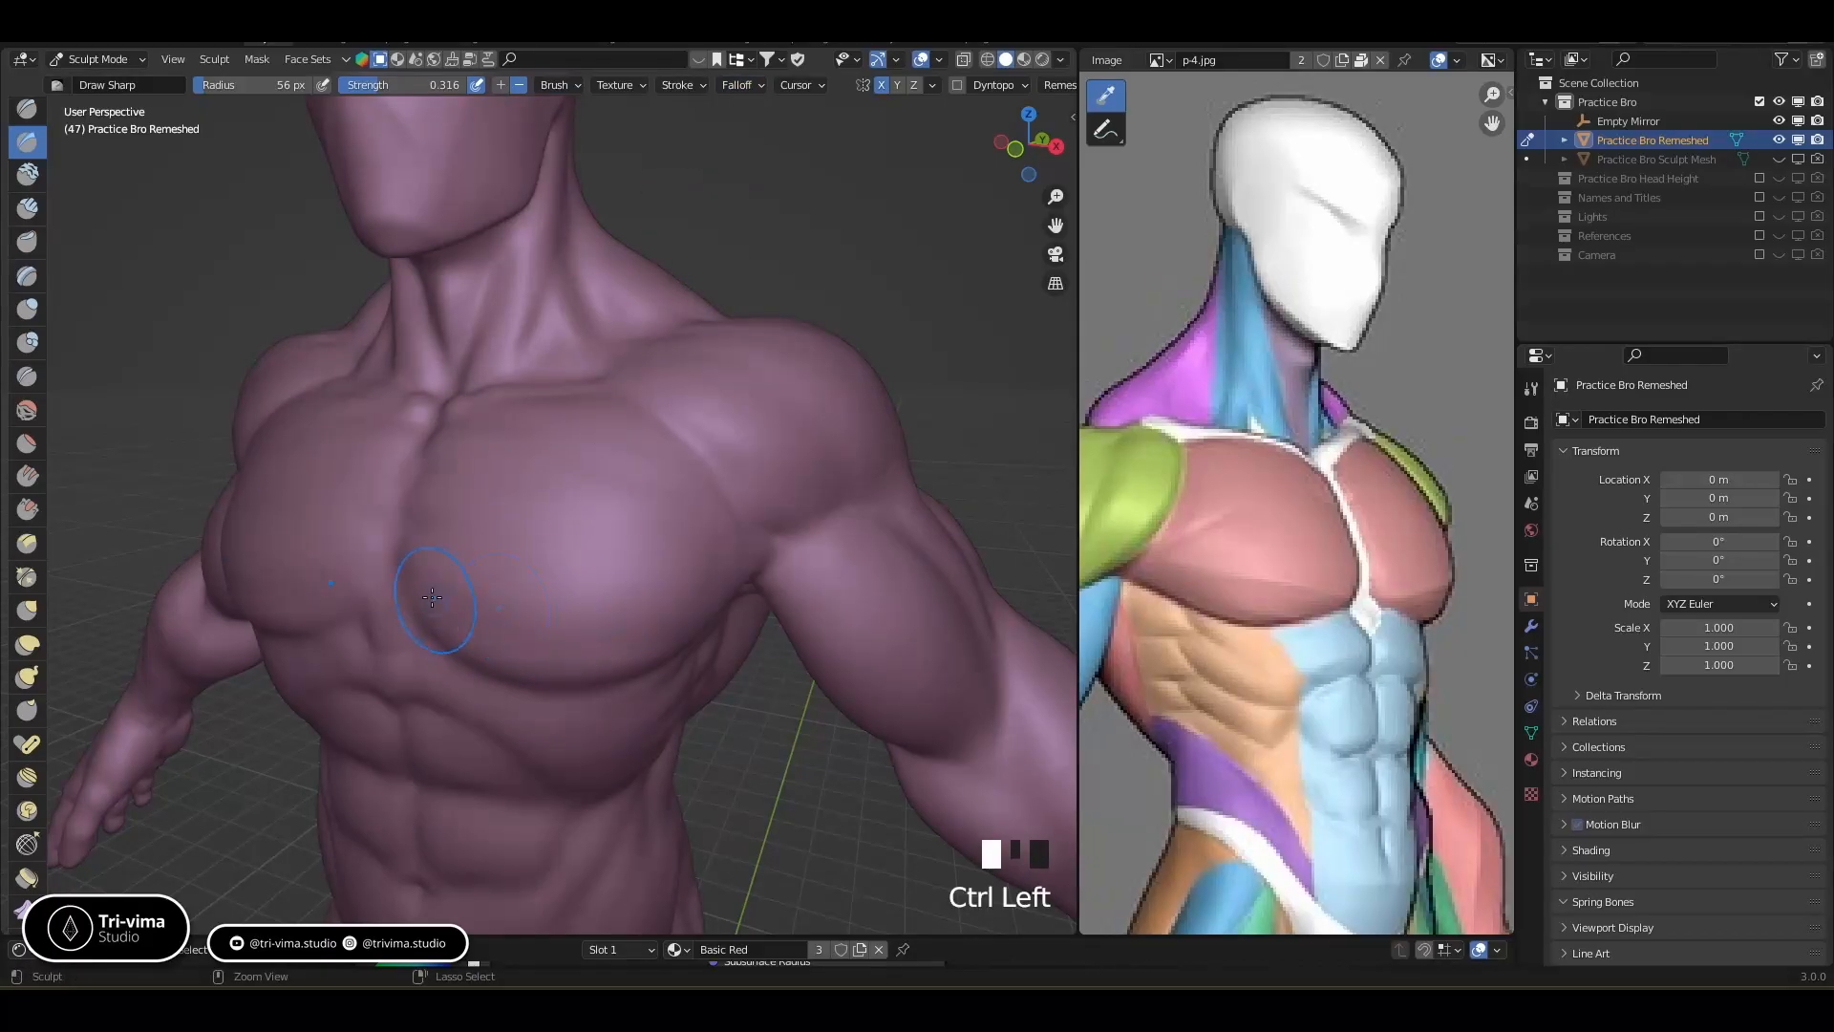
{"action": "left_click", "coordinate": [509, 604], "text": "ctrl"}
{"action": "left_click", "coordinate": [449, 626], "text": "ctrl"}
{"action": "left_click", "coordinate": [447, 629], "text": "ctrl"}
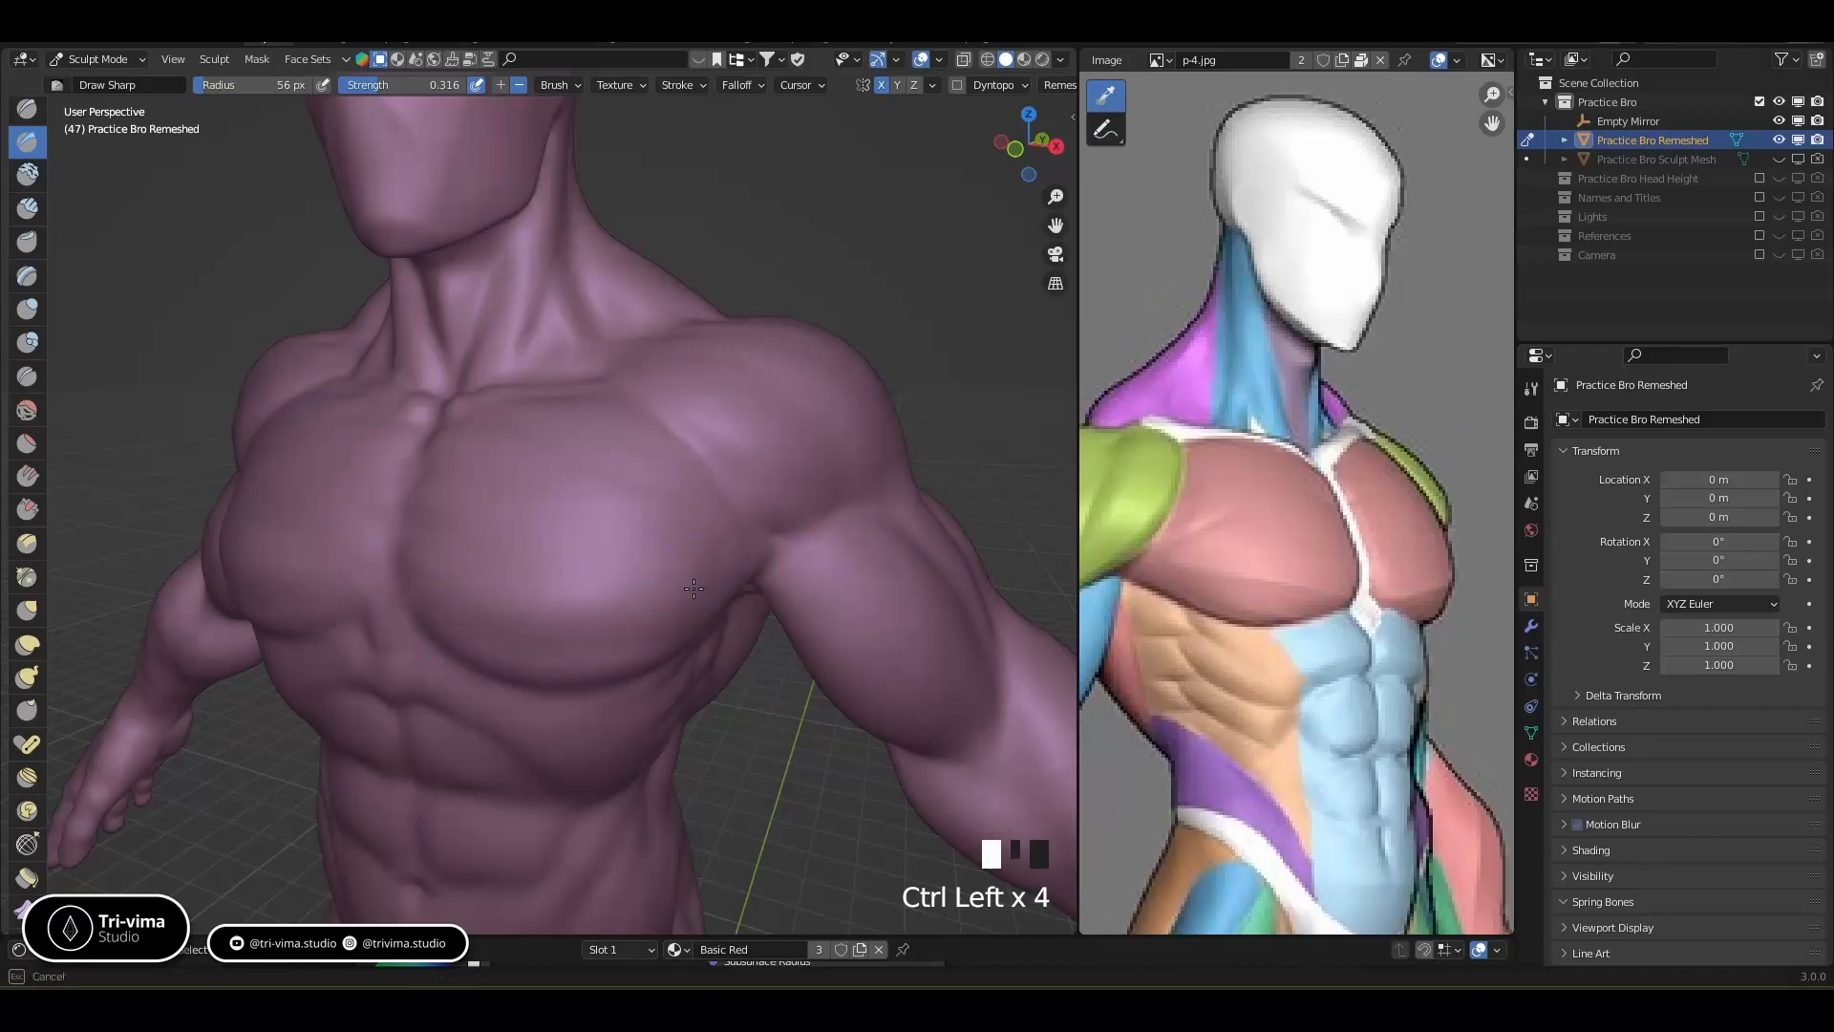
{"action": "middle_click_drag", "start_coordinate": [535, 631], "coordinate": [615, 554], "text": "ctrl"}
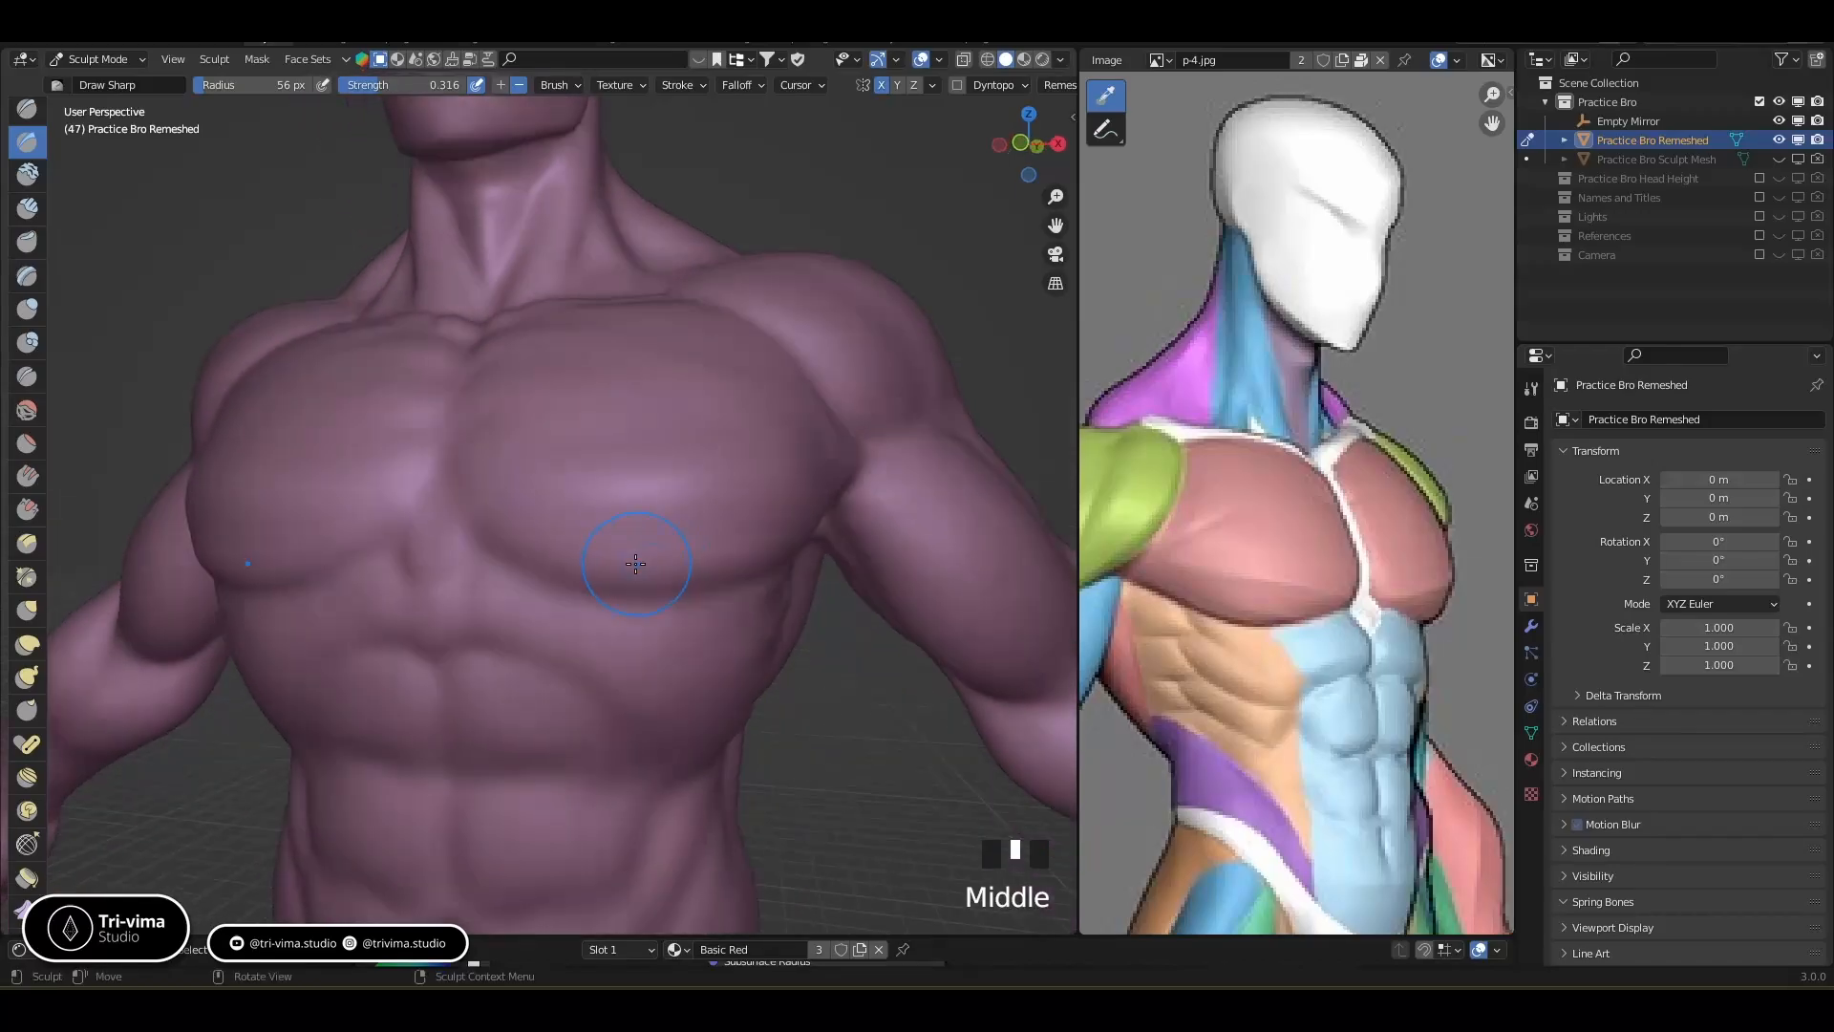
{"action": "key", "text": "ctrl+z"}
{"action": "key", "text": "ctrl+z"}
{"action": "key", "text": "ctrl+z"}
Raise a ridge along the lower chest from the sternum toward the armpit with inverted Draw Sharp strokes at 56 px
{"action": "left_click", "coordinate": [490, 541], "text": "ctrl"}
{"action": "left_click", "coordinate": [535, 533], "text": "ctrl"}
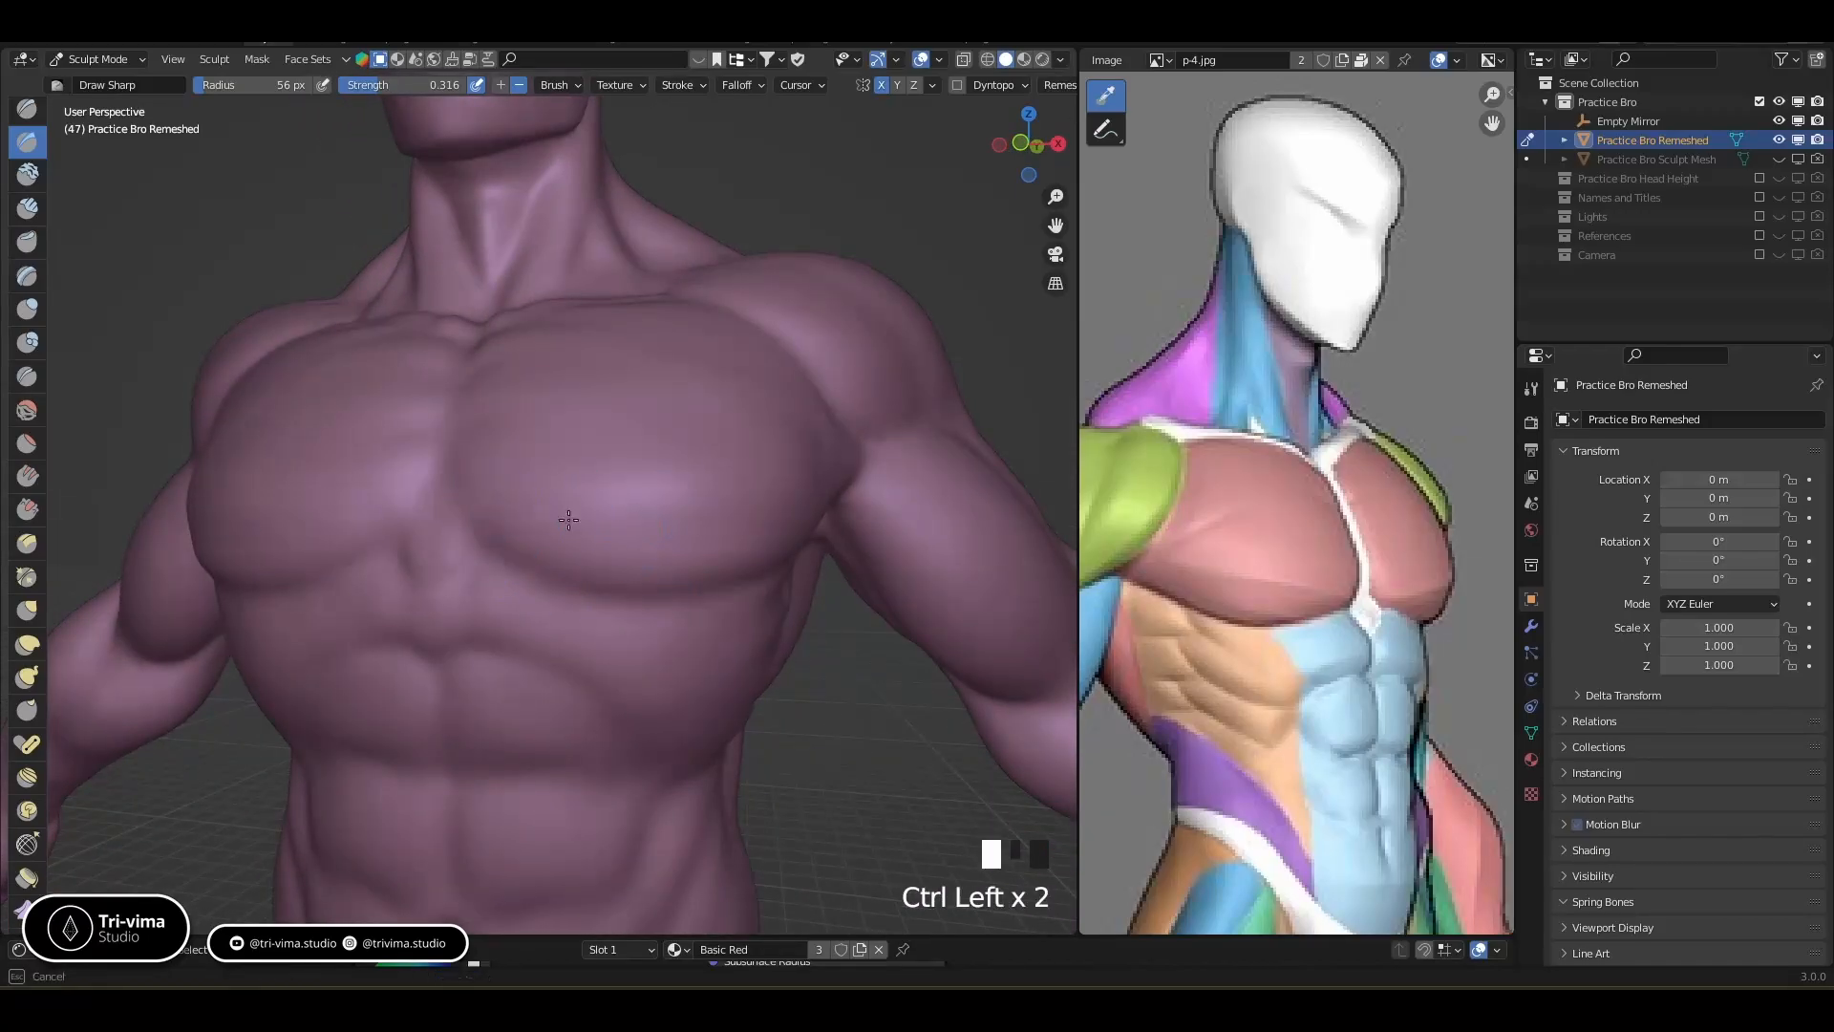
{"action": "left_click", "coordinate": [735, 499], "text": "ctrl"}
{"action": "left_click", "coordinate": [764, 496], "text": "ctrl"}
{"action": "left_click", "coordinate": [773, 492], "text": "ctrl"}
{"action": "left_click", "coordinate": [779, 492], "text": "ctrl"}
{"action": "middle_click_drag", "start_coordinate": [778, 492], "coordinate": [600, 498]}
{"action": "left_click", "coordinate": [685, 485]}
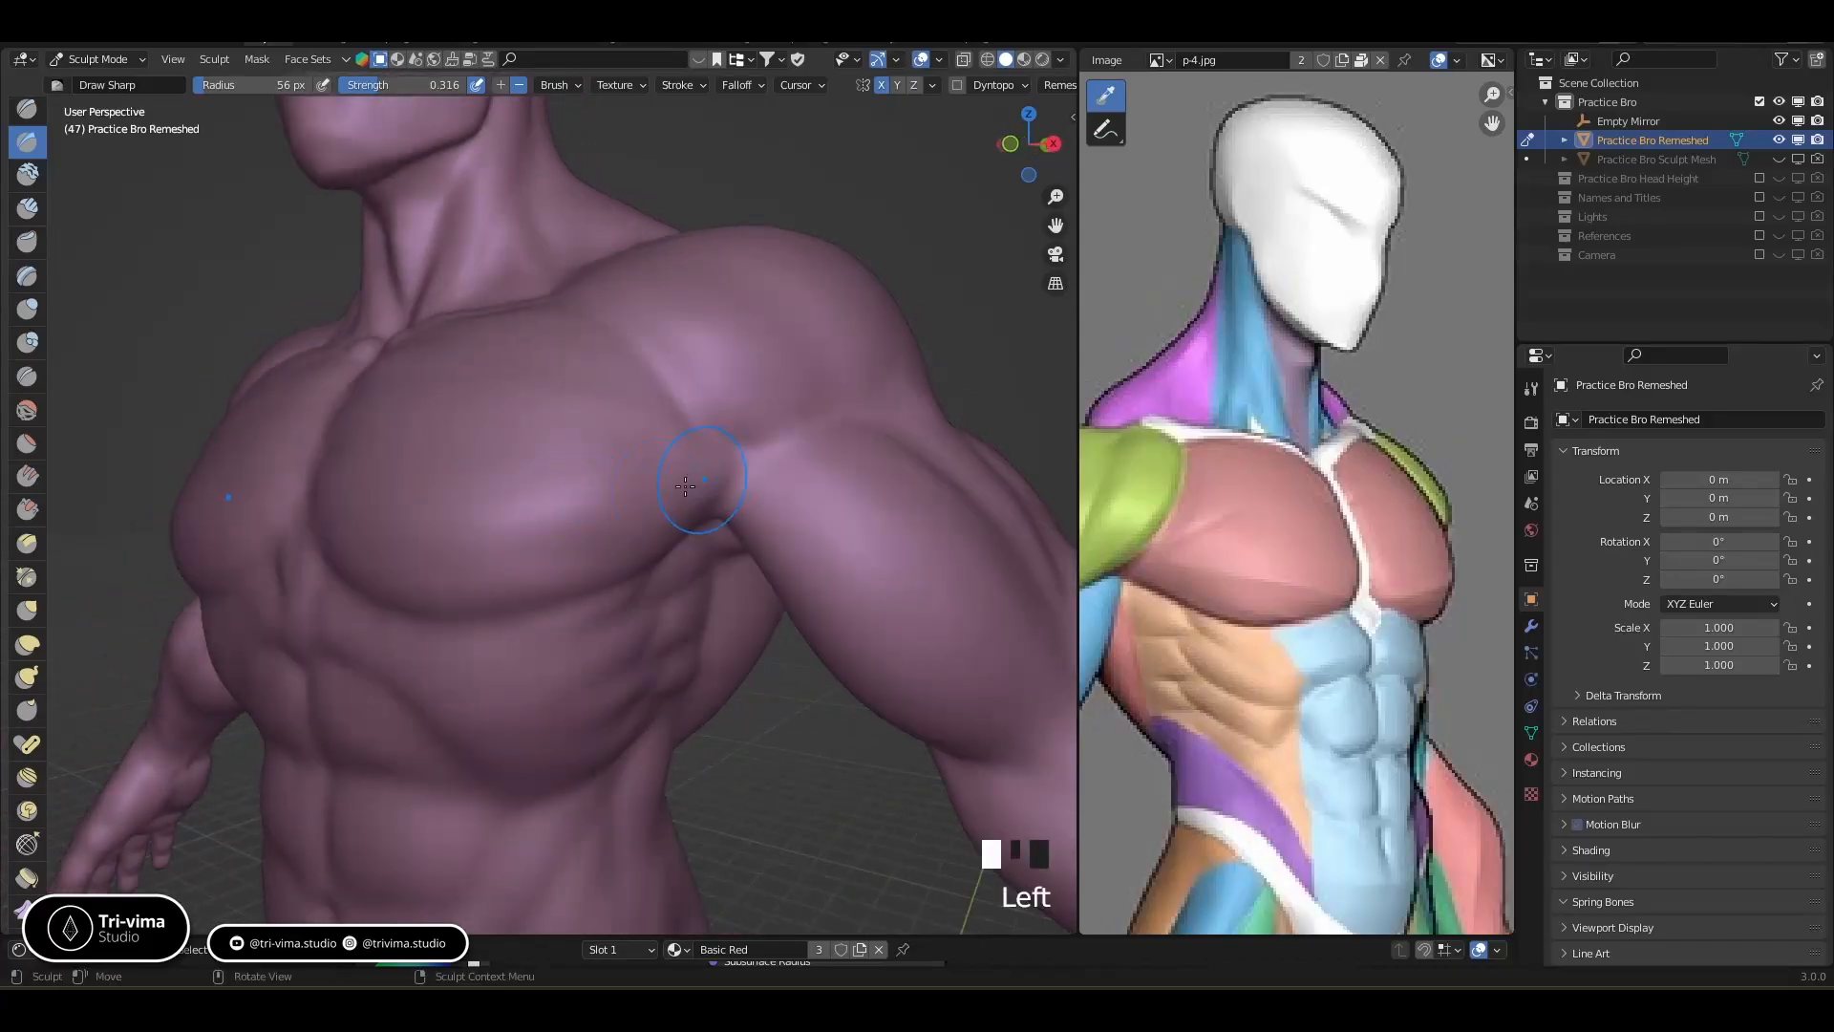
Reduce the Draw Sharp radius to 36 px and extend the raised ridge across the chest muscle's lower outer part
{"action": "key", "text": "bracketleft"}
{"action": "key", "text": "bracketleft"}
{"action": "key", "text": "bracketleft"}
{"action": "left_click", "coordinate": [638, 501]}
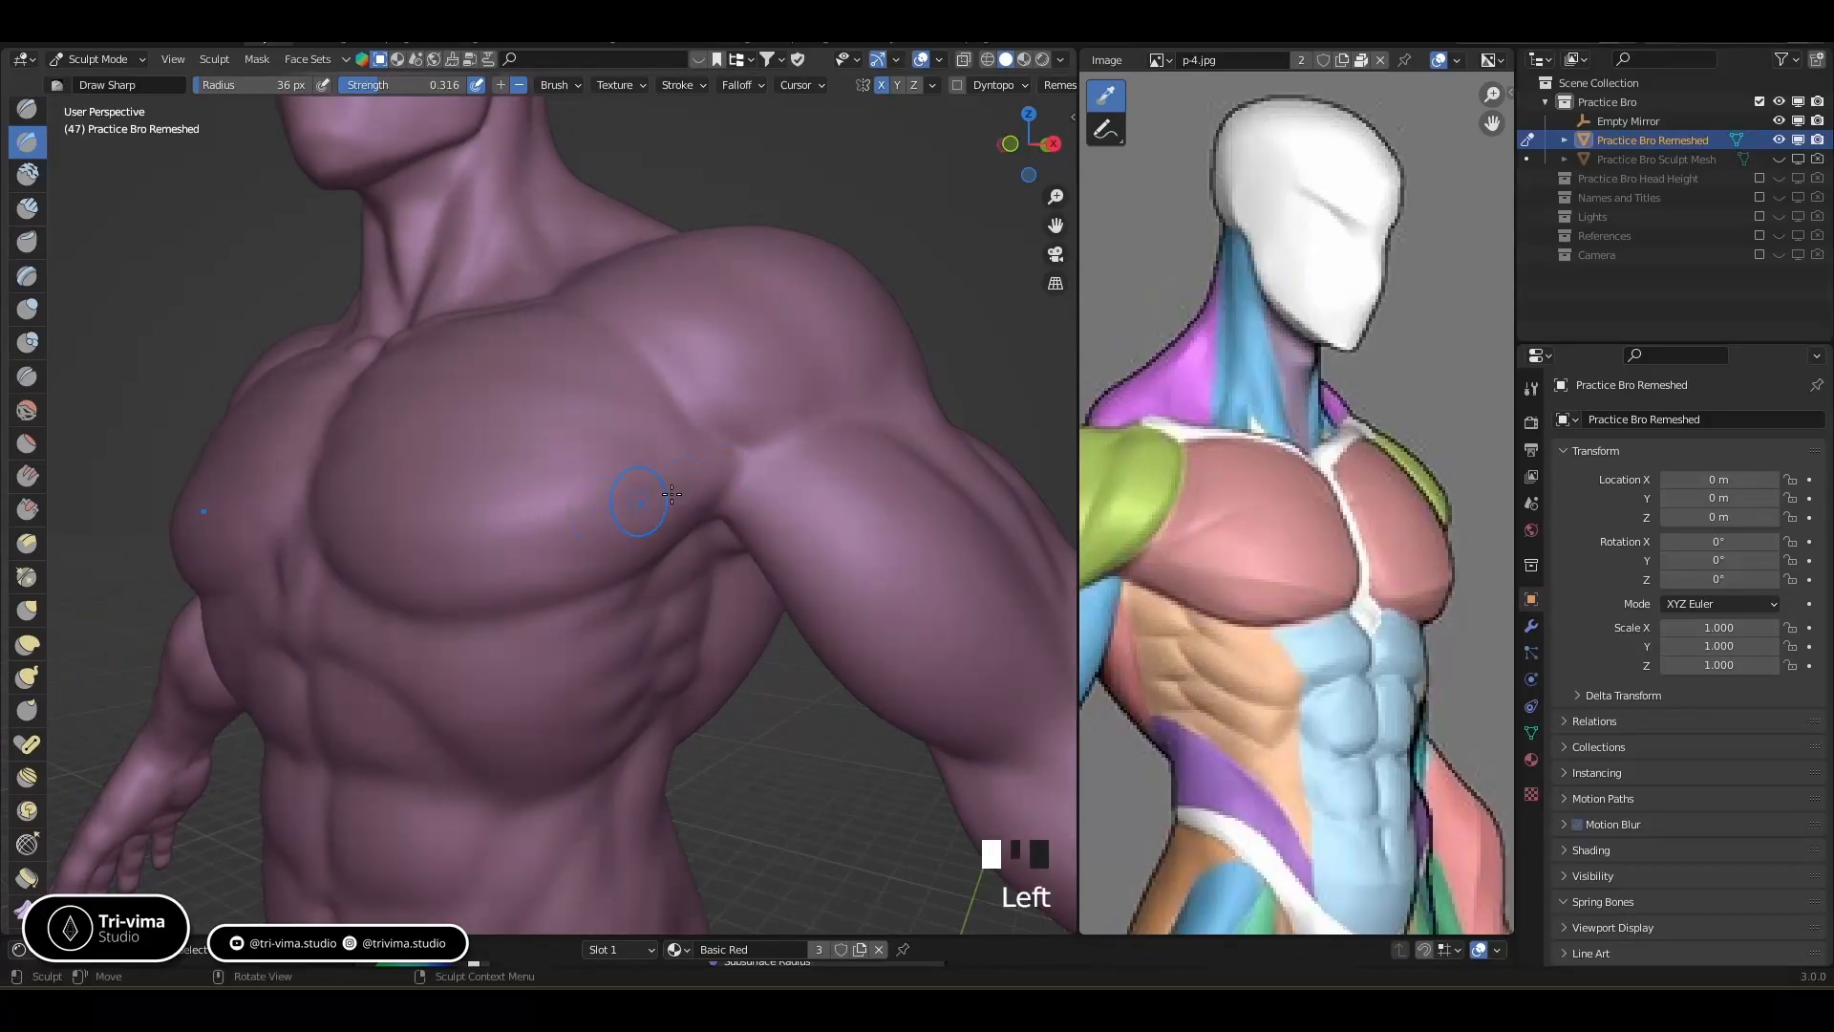
{"action": "left_click_drag", "start_coordinate": [666, 495], "coordinate": [585, 522], "text": "ctrl"}
{"action": "left_click_drag", "start_coordinate": [714, 479], "coordinate": [574, 527], "text": "ctrl"}
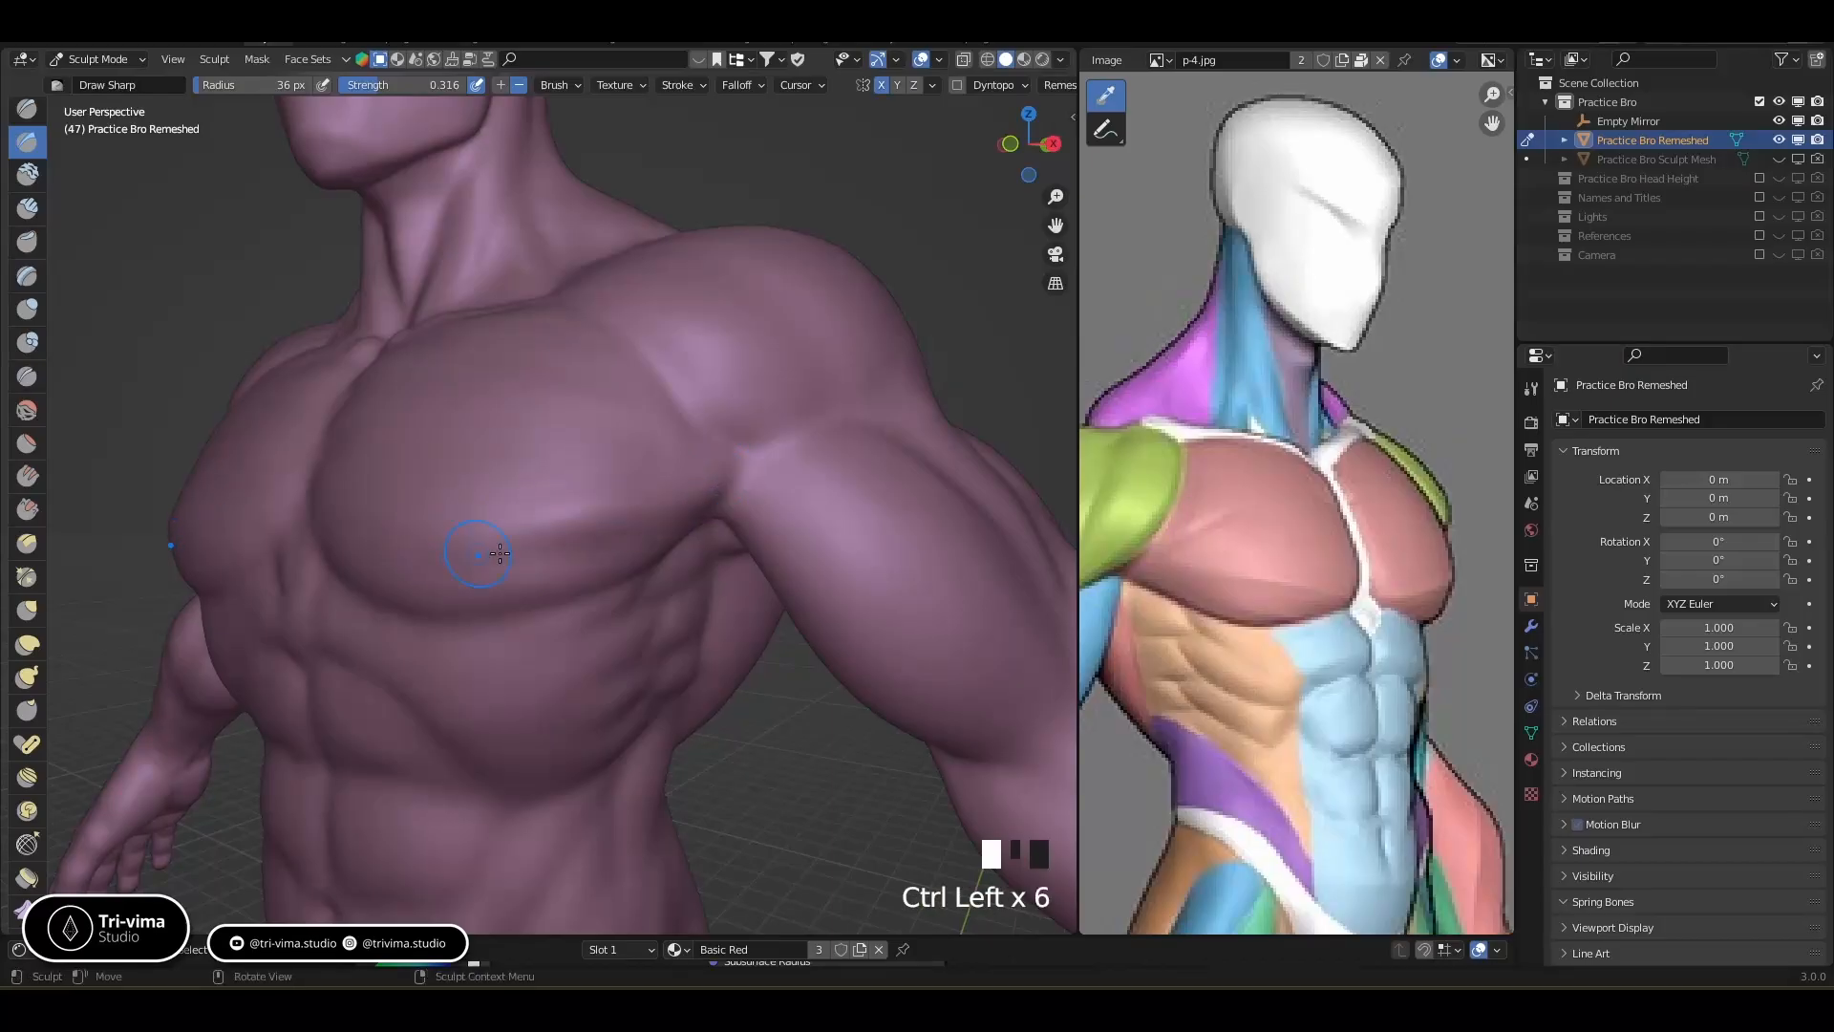
{"action": "middle_click_drag", "start_coordinate": [499, 553], "coordinate": [674, 520]}
{"action": "left_click_drag", "start_coordinate": [681, 508], "coordinate": [851, 512], "text": "ctrl"}
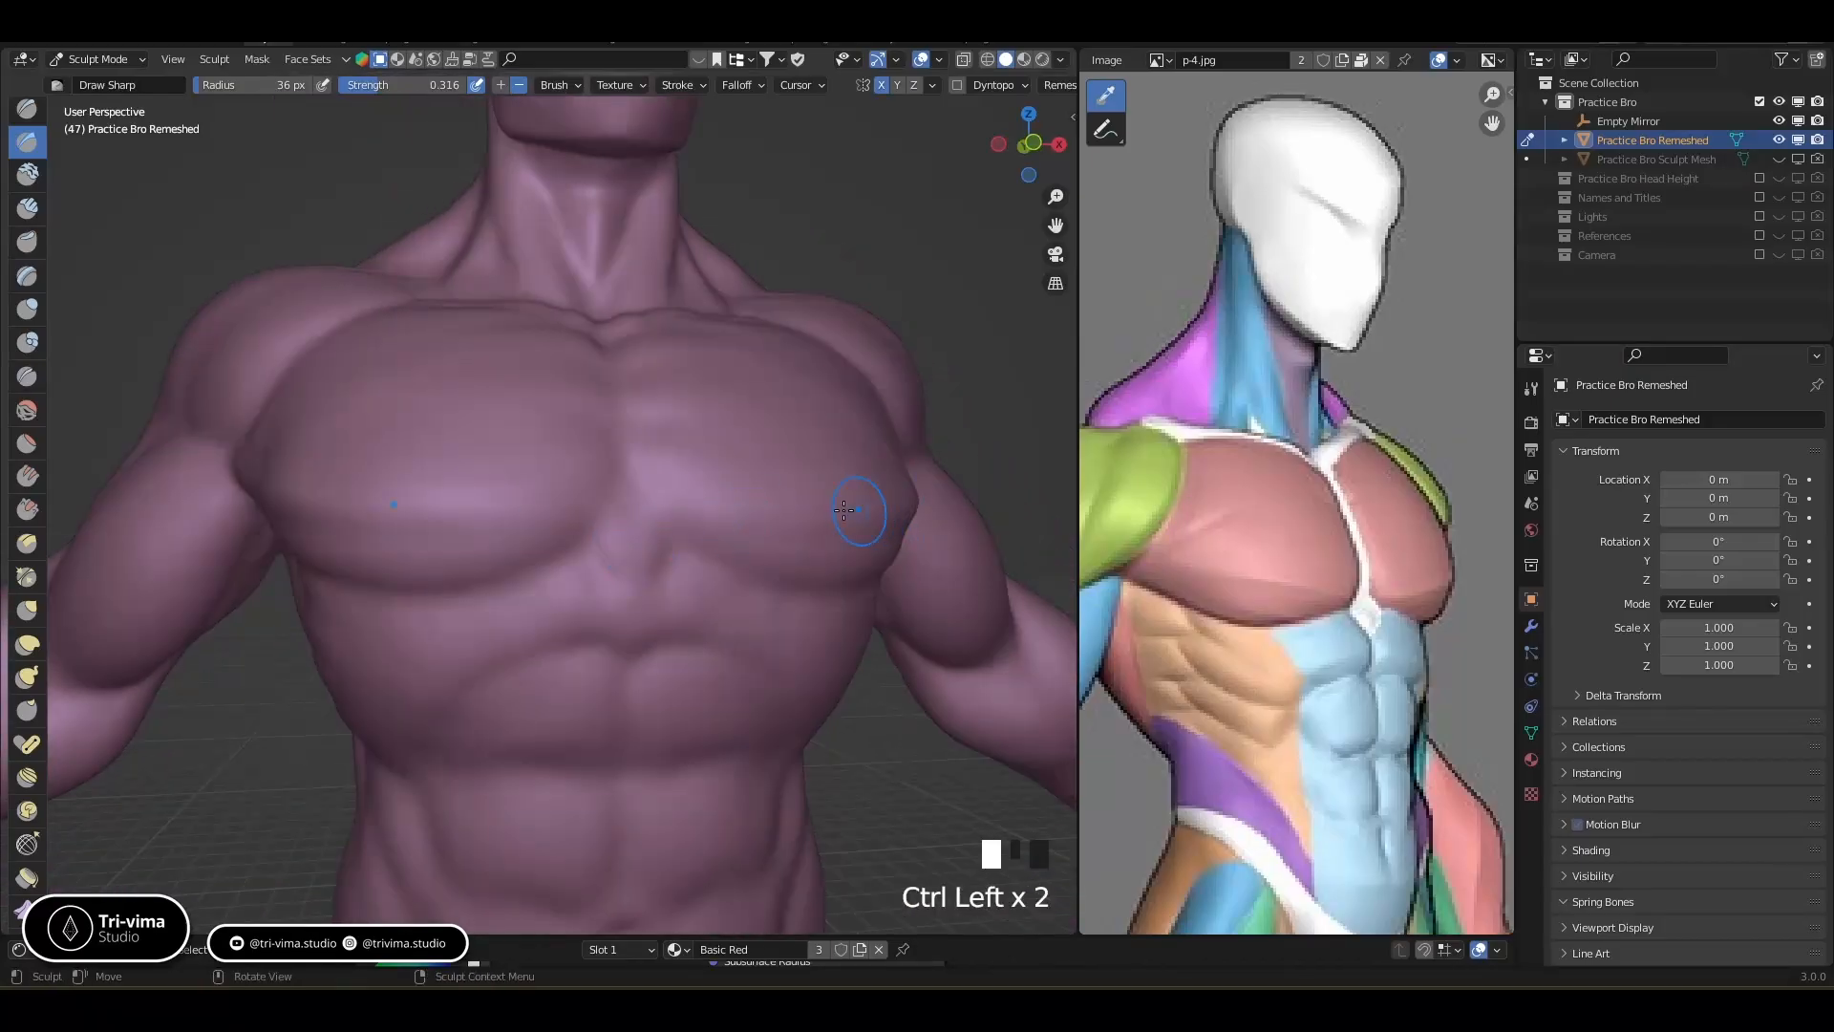
{"action": "middle_click_drag", "start_coordinate": [851, 512], "coordinate": [689, 541]}
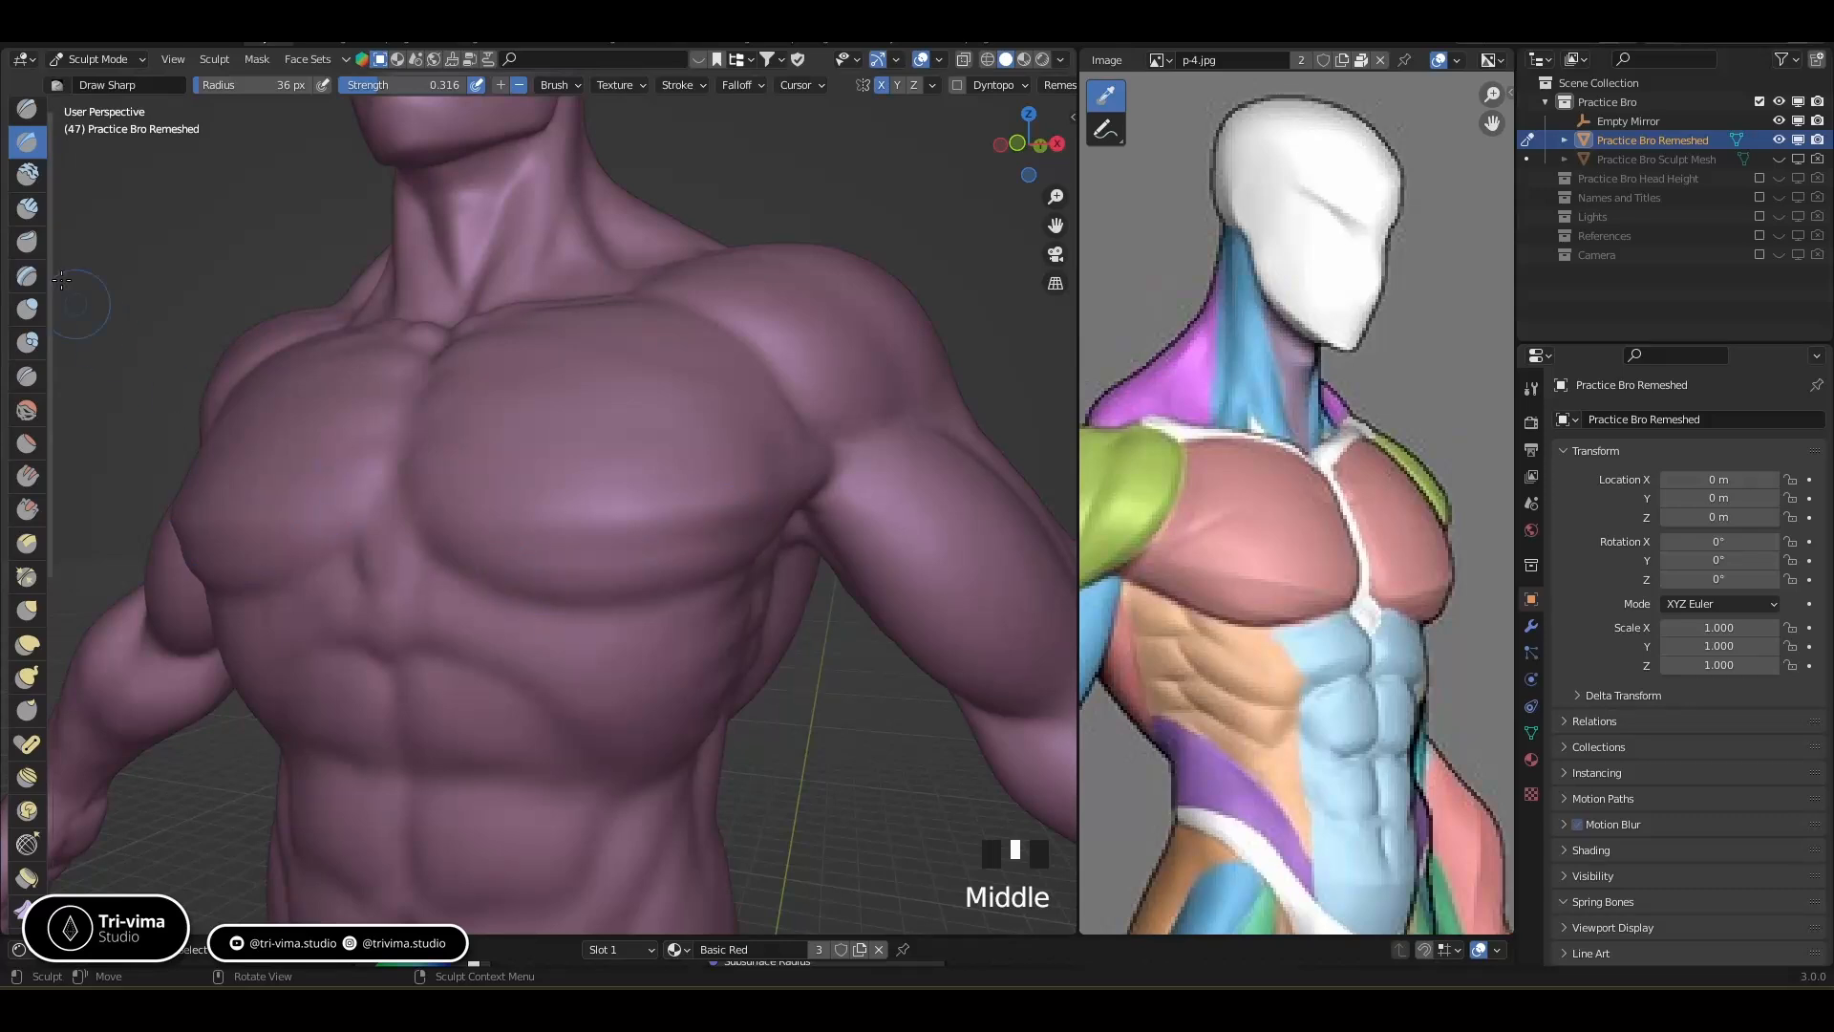
Switch to the Draw brush and smooth the lower chest ridge and the muscle's outer border at 36 px
{"action": "left_click", "coordinate": [25, 116]}
{"action": "left_click_drag", "start_coordinate": [506, 559], "coordinate": [682, 547]}
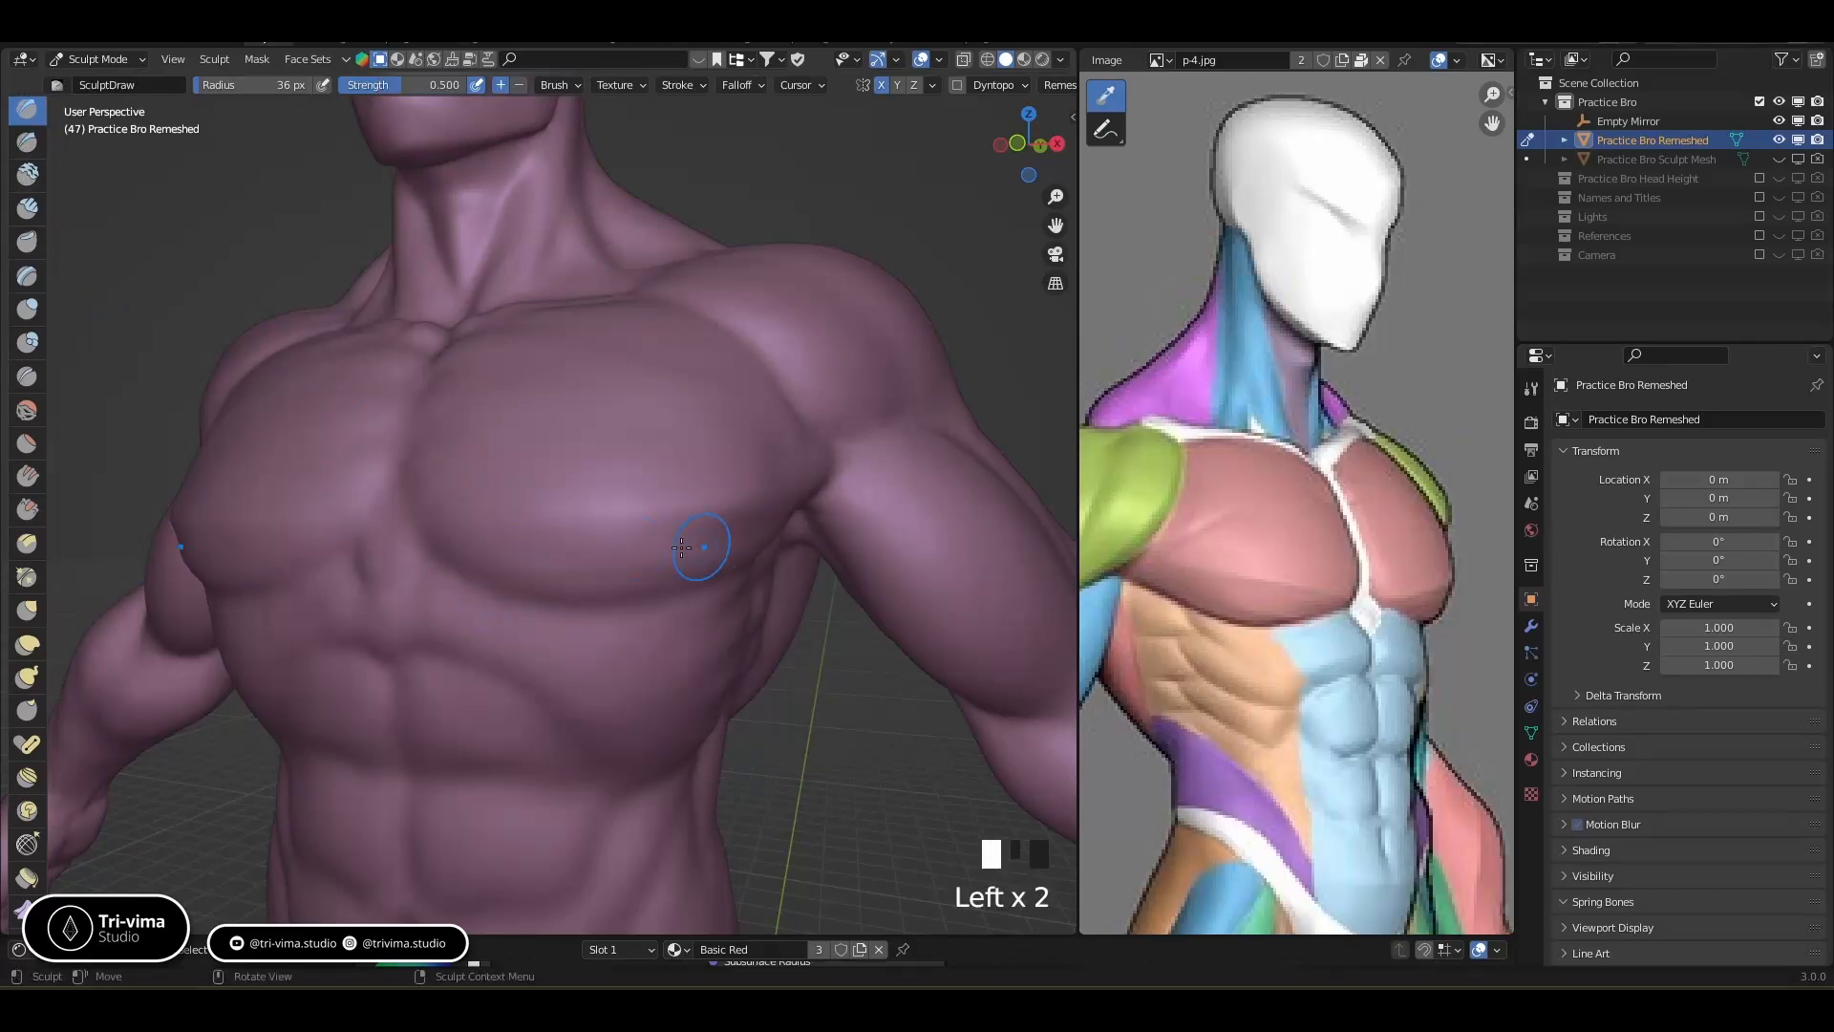
{"action": "left_click_drag", "start_coordinate": [503, 568], "coordinate": [760, 559], "text": "shift"}
{"action": "left_click_drag", "start_coordinate": [593, 568], "coordinate": [731, 520], "text": "shift"}
{"action": "mouse_move", "coordinate": [730, 506]}
{"action": "left_mouse_down", "text": "shift"}
{"action": "mouse_move", "coordinate": [713, 409]}
{"action": "mouse_move", "coordinate": [721, 449]}
{"action": "left_mouse_up", "text": "shift"}
{"action": "left_click_drag", "start_coordinate": [723, 453], "coordinate": [692, 425], "text": "shift"}
{"action": "left_click_drag", "start_coordinate": [693, 425], "coordinate": [669, 405], "text": "shift"}
{"action": "mouse_move", "coordinate": [668, 406]}
{"action": "left_mouse_down", "text": "shift"}
{"action": "mouse_move", "coordinate": [655, 397]}
{"action": "mouse_move", "coordinate": [696, 450]}
{"action": "left_mouse_up", "text": "shift"}
Smooth the outer chest ridge where it runs toward the armpit, working from the side
{"action": "middle_click_drag", "start_coordinate": [697, 450], "coordinate": [705, 464]}
{"action": "middle_click_drag", "start_coordinate": [697, 629], "coordinate": [565, 622]}
{"action": "left_click_drag", "start_coordinate": [512, 512], "coordinate": [591, 476], "text": "shift"}
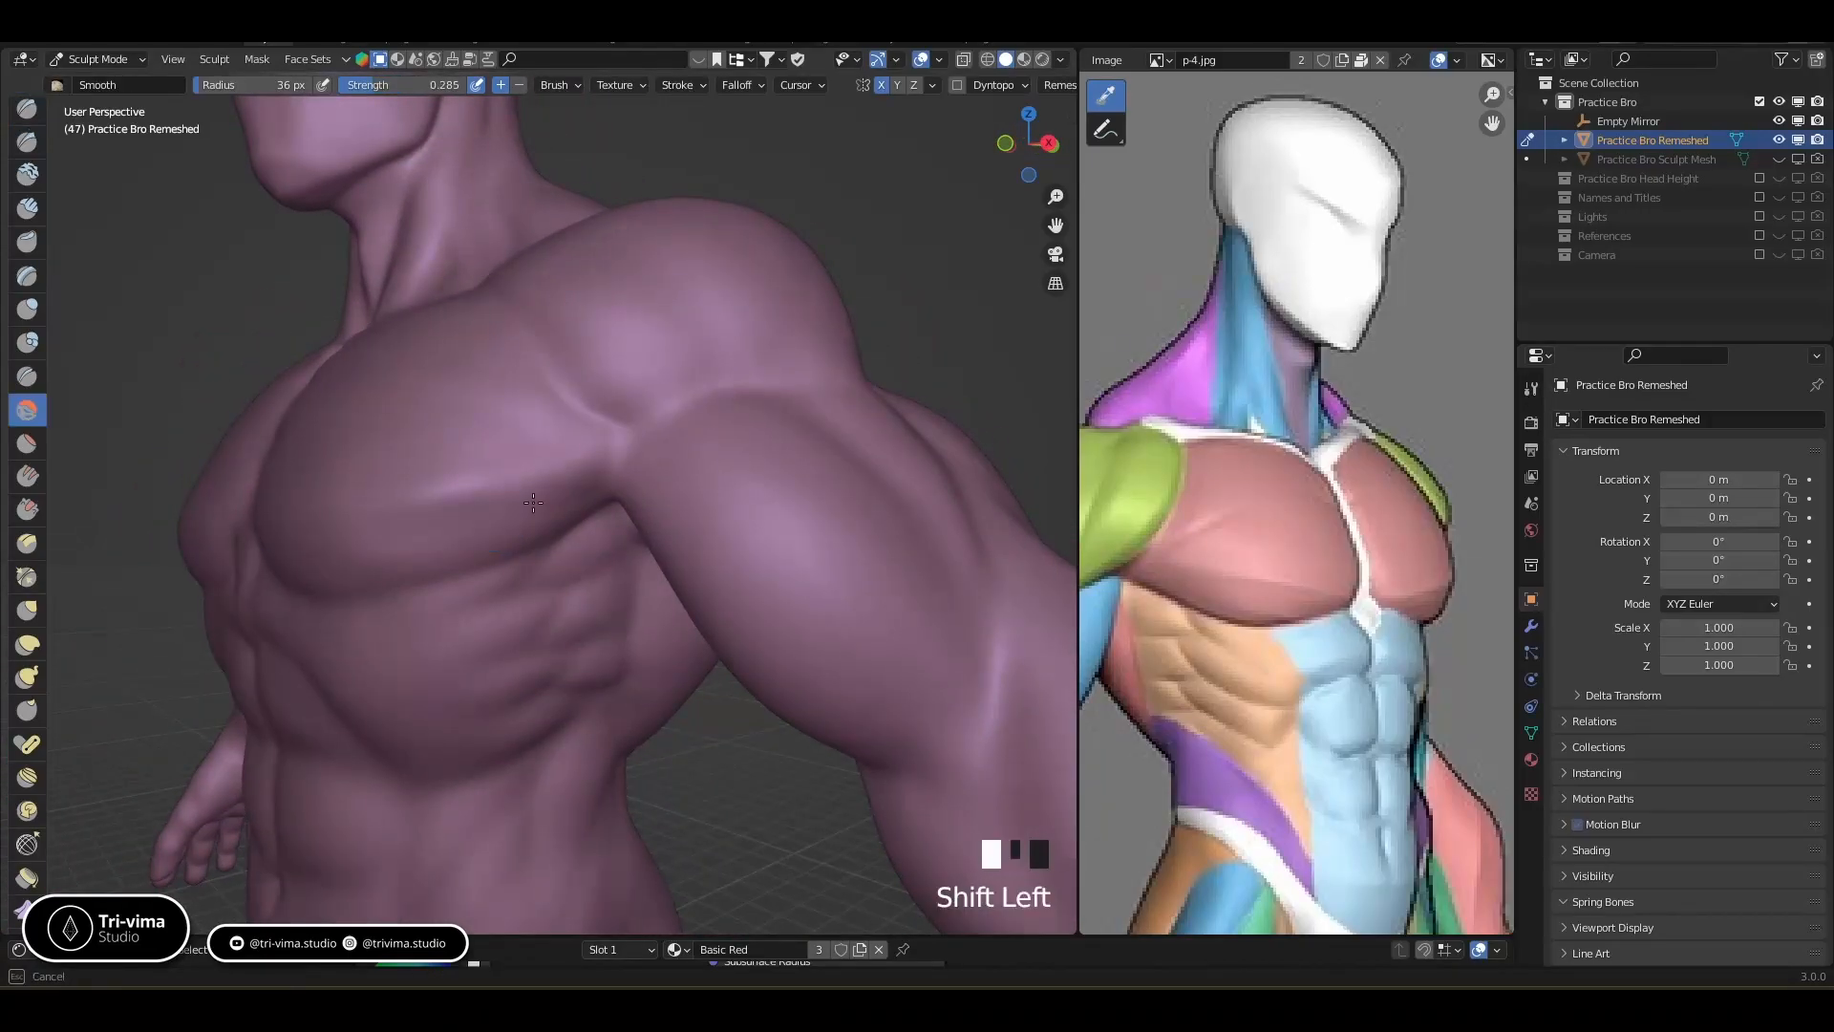
{"action": "left_click_drag", "start_coordinate": [463, 514], "coordinate": [393, 496], "text": "shift"}
{"action": "mouse_move", "coordinate": [421, 430]}
{"action": "middle_mouse_down"}
{"action": "mouse_move", "coordinate": [605, 433]}
{"action": "mouse_move", "coordinate": [710, 551]}
{"action": "middle_mouse_up"}
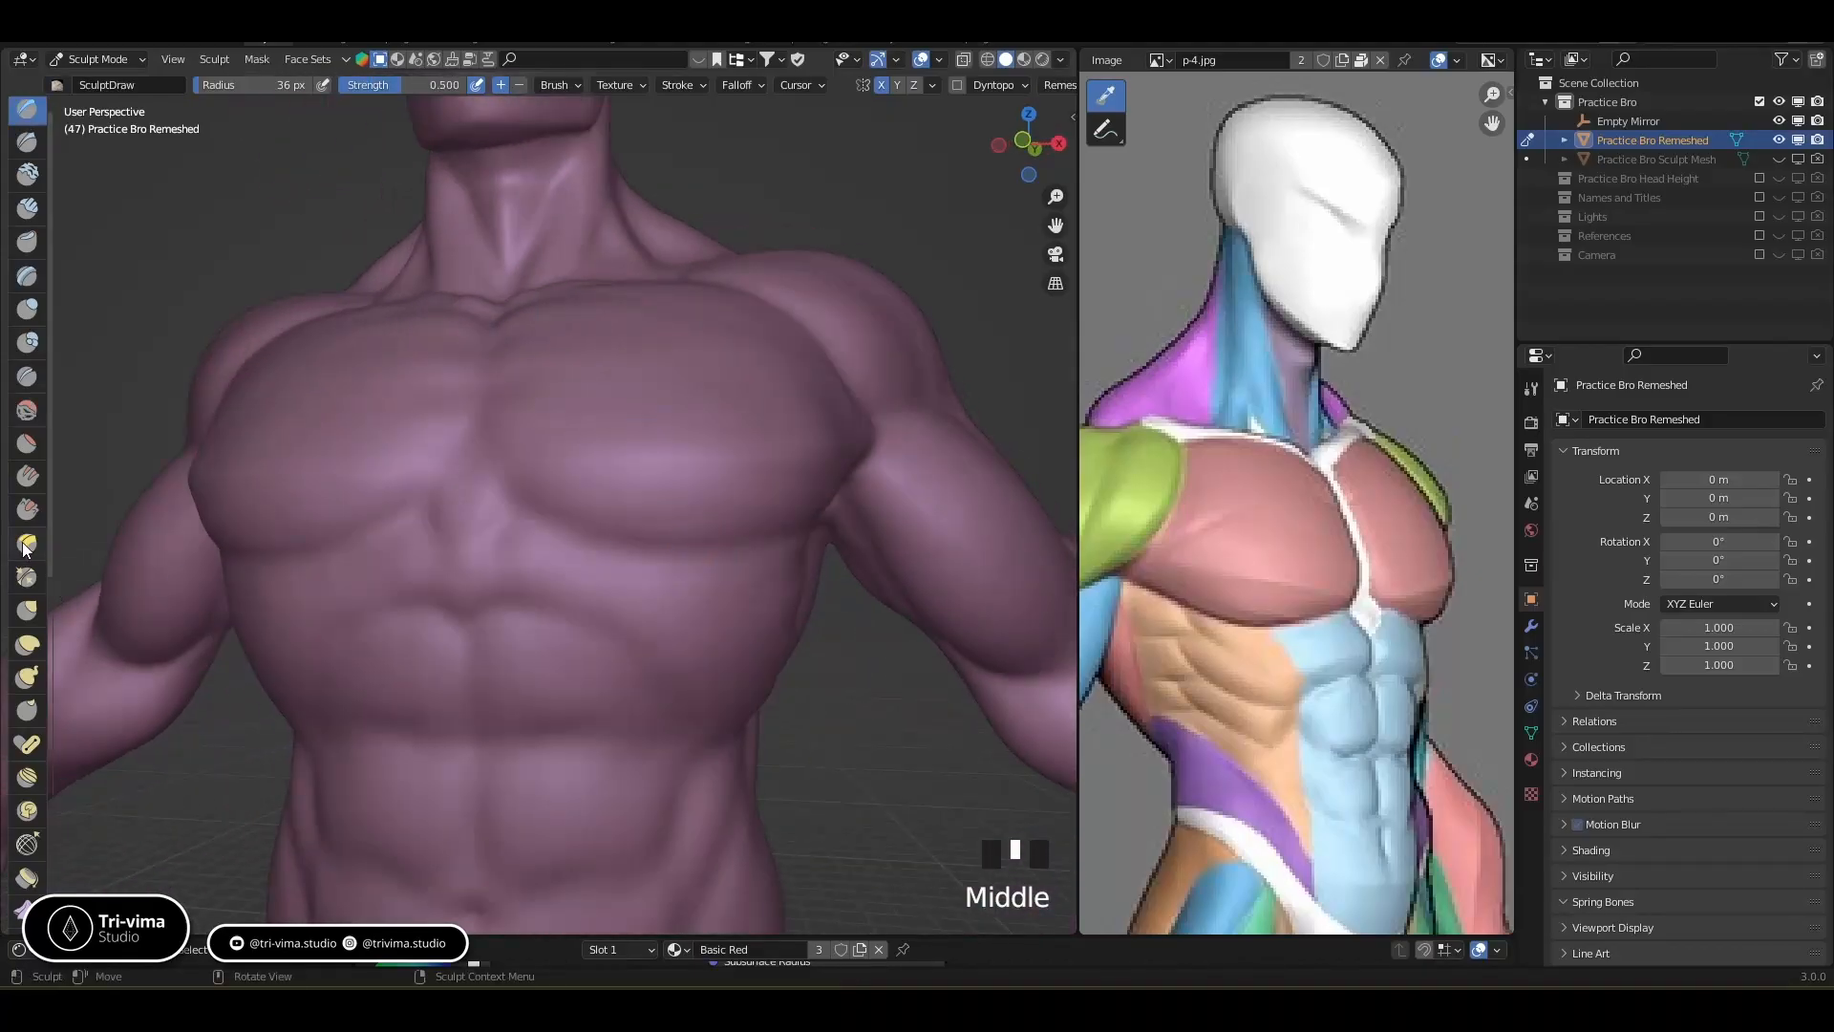
Sharpen the lower chest ridge from the sternum outward with Pinch/Magnify at a 36 px radius
{"action": "left_click", "coordinate": [26, 576]}
{"action": "mouse_move", "coordinate": [521, 461]}
{"action": "left_mouse_down"}
{"action": "mouse_move", "coordinate": [755, 480]}
{"action": "mouse_move", "coordinate": [574, 485]}
{"action": "left_mouse_up"}
{"action": "left_click_drag", "start_coordinate": [545, 485], "coordinate": [788, 468]}
{"action": "left_click", "coordinate": [541, 488]}
{"action": "left_click", "coordinate": [545, 481]}
{"action": "left_click", "coordinate": [556, 483]}
{"action": "left_click", "coordinate": [577, 487]}
{"action": "left_click", "coordinate": [703, 479]}
Pinch the outer end of the lower chest ridge toward the armpit
{"action": "middle_click_drag", "start_coordinate": [704, 478], "coordinate": [614, 491]}
{"action": "left_click", "coordinate": [650, 478]}
{"action": "left_click_drag", "start_coordinate": [682, 456], "coordinate": [783, 439]}
{"action": "left_click", "coordinate": [737, 450]}
{"action": "left_click", "coordinate": [765, 446]}
{"action": "left_click", "coordinate": [794, 443]}
Pinch the crease beneath the chest muscle and adjust its inner corner near the sternum
{"action": "middle_click_drag", "start_coordinate": [794, 442], "coordinate": [642, 478]}
{"action": "left_click", "coordinate": [496, 440], "text": "ctrl"}
{"action": "left_click", "coordinate": [496, 441], "text": "ctrl"}
{"action": "left_click", "coordinate": [614, 459]}
{"action": "left_click", "coordinate": [638, 460]}
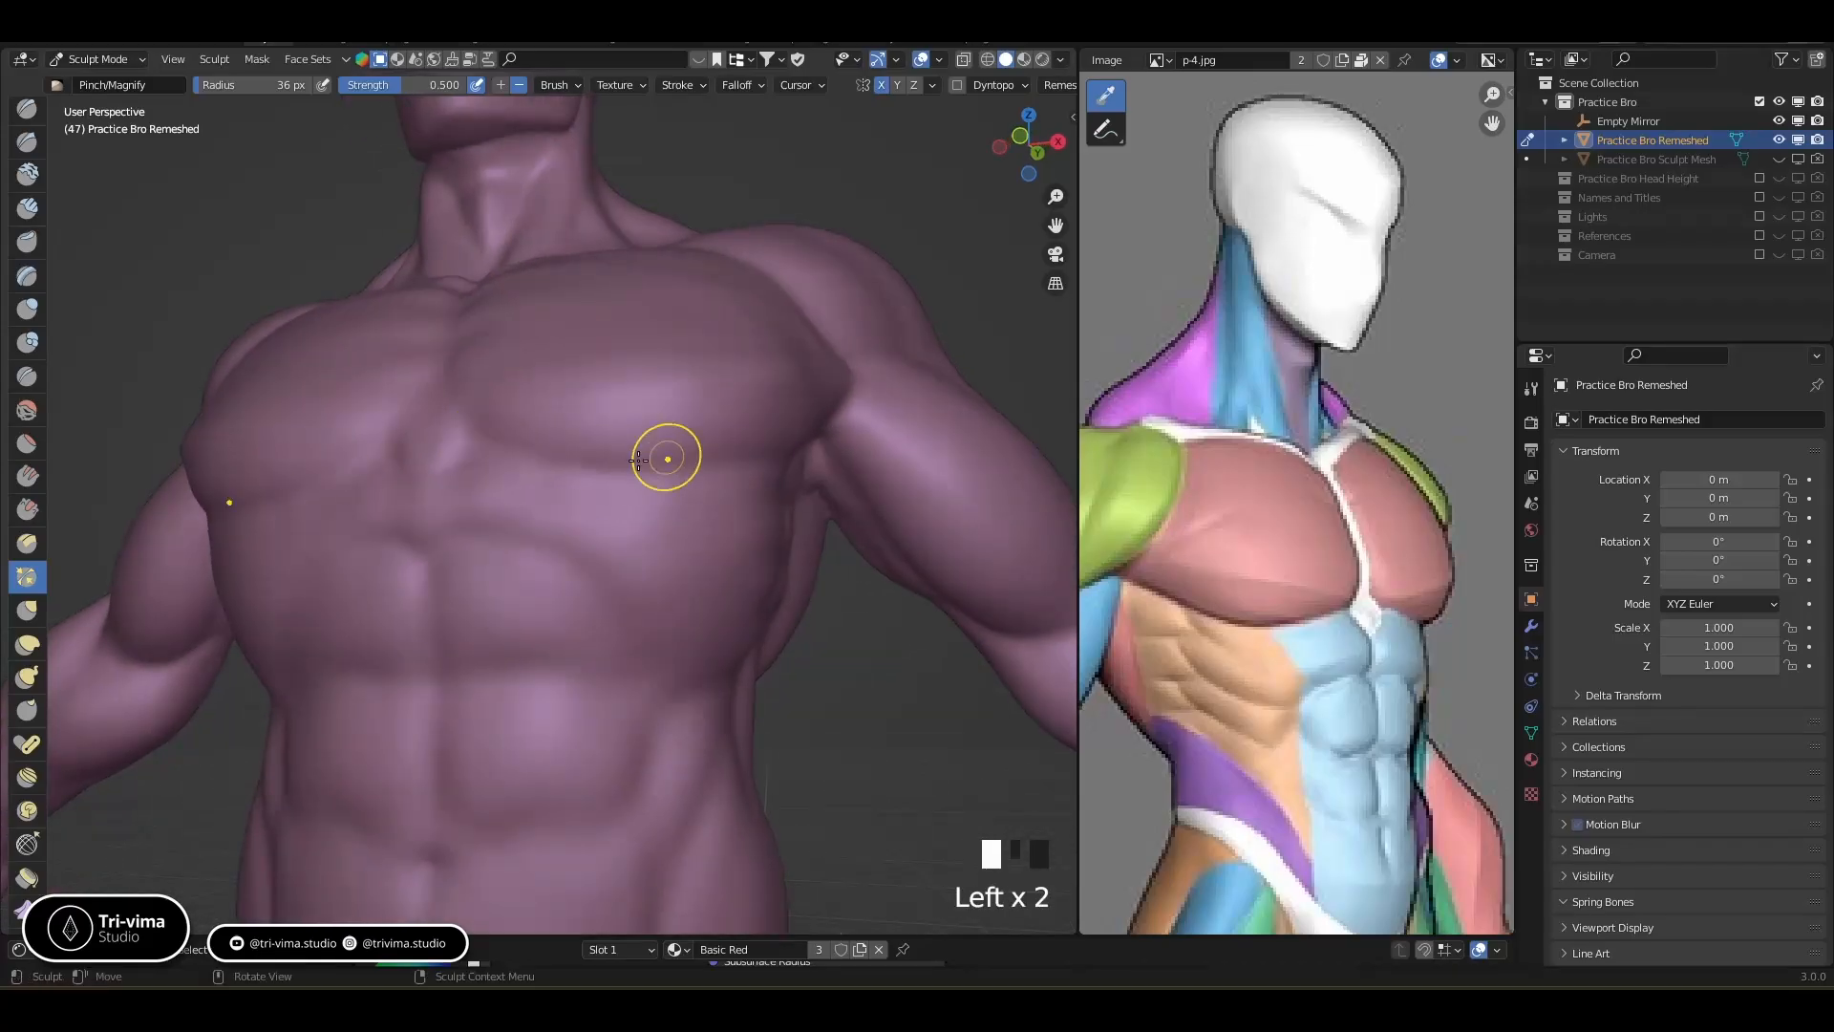
{"action": "middle_click_drag", "start_coordinate": [669, 472], "coordinate": [600, 480]}
Pinch the crease under the chest muscle along its whole length and up into the armpit
{"action": "left_click_drag", "start_coordinate": [318, 488], "coordinate": [564, 440]}
{"action": "left_click_drag", "start_coordinate": [385, 491], "coordinate": [597, 418]}
{"action": "left_click_drag", "start_coordinate": [597, 418], "coordinate": [614, 386]}
{"action": "left_click_drag", "start_coordinate": [614, 386], "coordinate": [634, 367]}
{"action": "left_click_drag", "start_coordinate": [542, 441], "coordinate": [597, 411]}
{"action": "left_click_drag", "start_coordinate": [544, 434], "coordinate": [638, 350]}
Tighten the serratus and rib creases on the side of the torso with Pinch/Magnify strokes
{"action": "mouse_move", "coordinate": [643, 344]}
{"action": "middle_mouse_down"}
{"action": "mouse_move", "coordinate": [449, 436]}
{"action": "mouse_move", "coordinate": [561, 398]}
{"action": "mouse_move", "coordinate": [598, 462]}
{"action": "mouse_move", "coordinate": [577, 399]}
{"action": "mouse_move", "coordinate": [605, 500]}
{"action": "middle_mouse_up"}
{"action": "mouse_move", "coordinate": [601, 492]}
{"action": "left_mouse_down"}
{"action": "mouse_move", "coordinate": [579, 464]}
{"action": "mouse_move", "coordinate": [590, 448]}
{"action": "mouse_move", "coordinate": [569, 471]}
{"action": "mouse_move", "coordinate": [592, 478]}
{"action": "left_mouse_up"}
{"action": "mouse_move", "coordinate": [601, 478]}
{"action": "left_mouse_down"}
{"action": "mouse_move", "coordinate": [622, 482]}
{"action": "mouse_move", "coordinate": [574, 473]}
{"action": "left_mouse_up"}
{"action": "left_click_drag", "start_coordinate": [569, 478], "coordinate": [650, 471]}
{"action": "mouse_move", "coordinate": [654, 468]}
{"action": "left_mouse_down"}
{"action": "mouse_move", "coordinate": [680, 467]}
{"action": "mouse_move", "coordinate": [483, 489]}
{"action": "left_mouse_up"}
{"action": "mouse_move", "coordinate": [604, 517]}
{"action": "left_mouse_down"}
{"action": "mouse_move", "coordinate": [516, 524]}
{"action": "mouse_move", "coordinate": [520, 541]}
{"action": "left_mouse_up"}
{"action": "left_click_drag", "start_coordinate": [584, 537], "coordinate": [516, 544]}
{"action": "left_click_drag", "start_coordinate": [581, 539], "coordinate": [502, 550]}
{"action": "mouse_move", "coordinate": [585, 537]}
{"action": "left_mouse_down"}
{"action": "mouse_move", "coordinate": [521, 546]}
{"action": "mouse_move", "coordinate": [500, 577]}
{"action": "left_mouse_up"}
{"action": "mouse_move", "coordinate": [574, 631]}
{"action": "left_mouse_down"}
{"action": "mouse_move", "coordinate": [602, 587]}
{"action": "mouse_move", "coordinate": [508, 619]}
{"action": "left_mouse_up"}
{"action": "left_click_drag", "start_coordinate": [507, 619], "coordinate": [512, 622]}
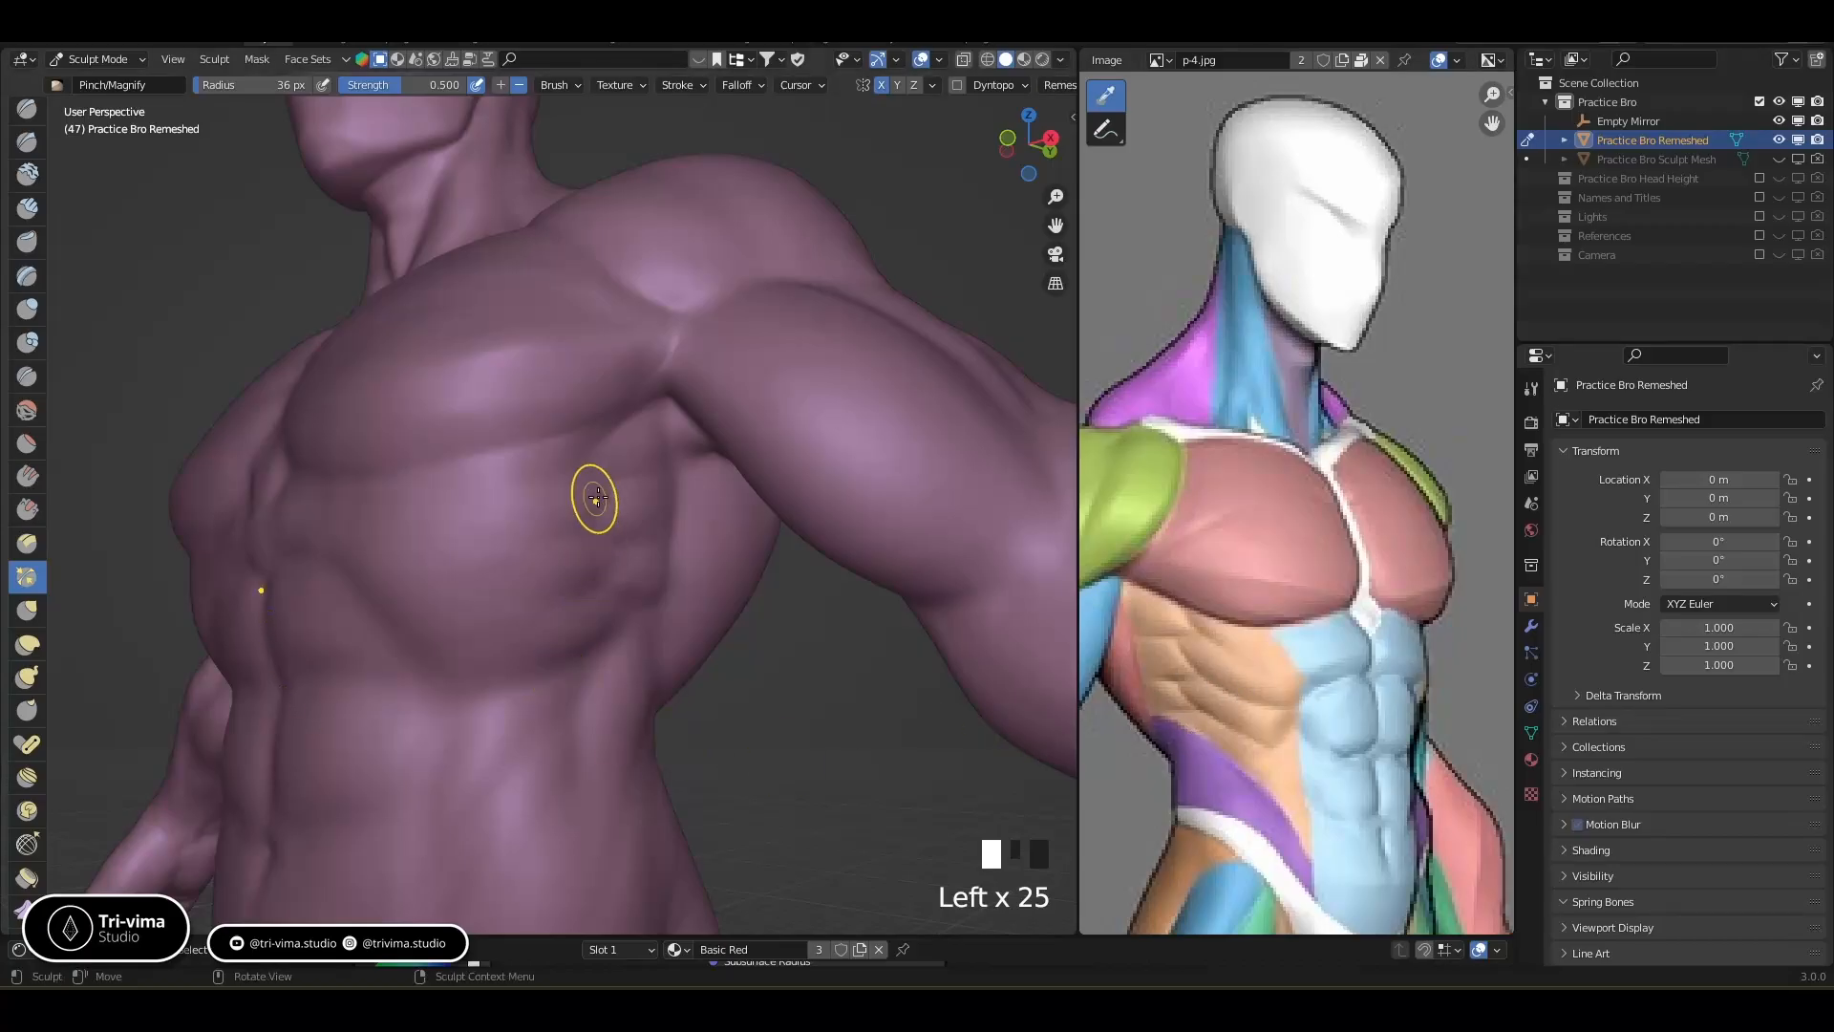
Switch back to the Draw Sharp brush and set its falloff to Sharp
{"action": "middle_click_drag", "start_coordinate": [536, 520], "coordinate": [549, 533]}
{"action": "middle_click_drag", "start_coordinate": [778, 524], "coordinate": [335, 606]}
{"action": "left_click", "coordinate": [27, 141]}
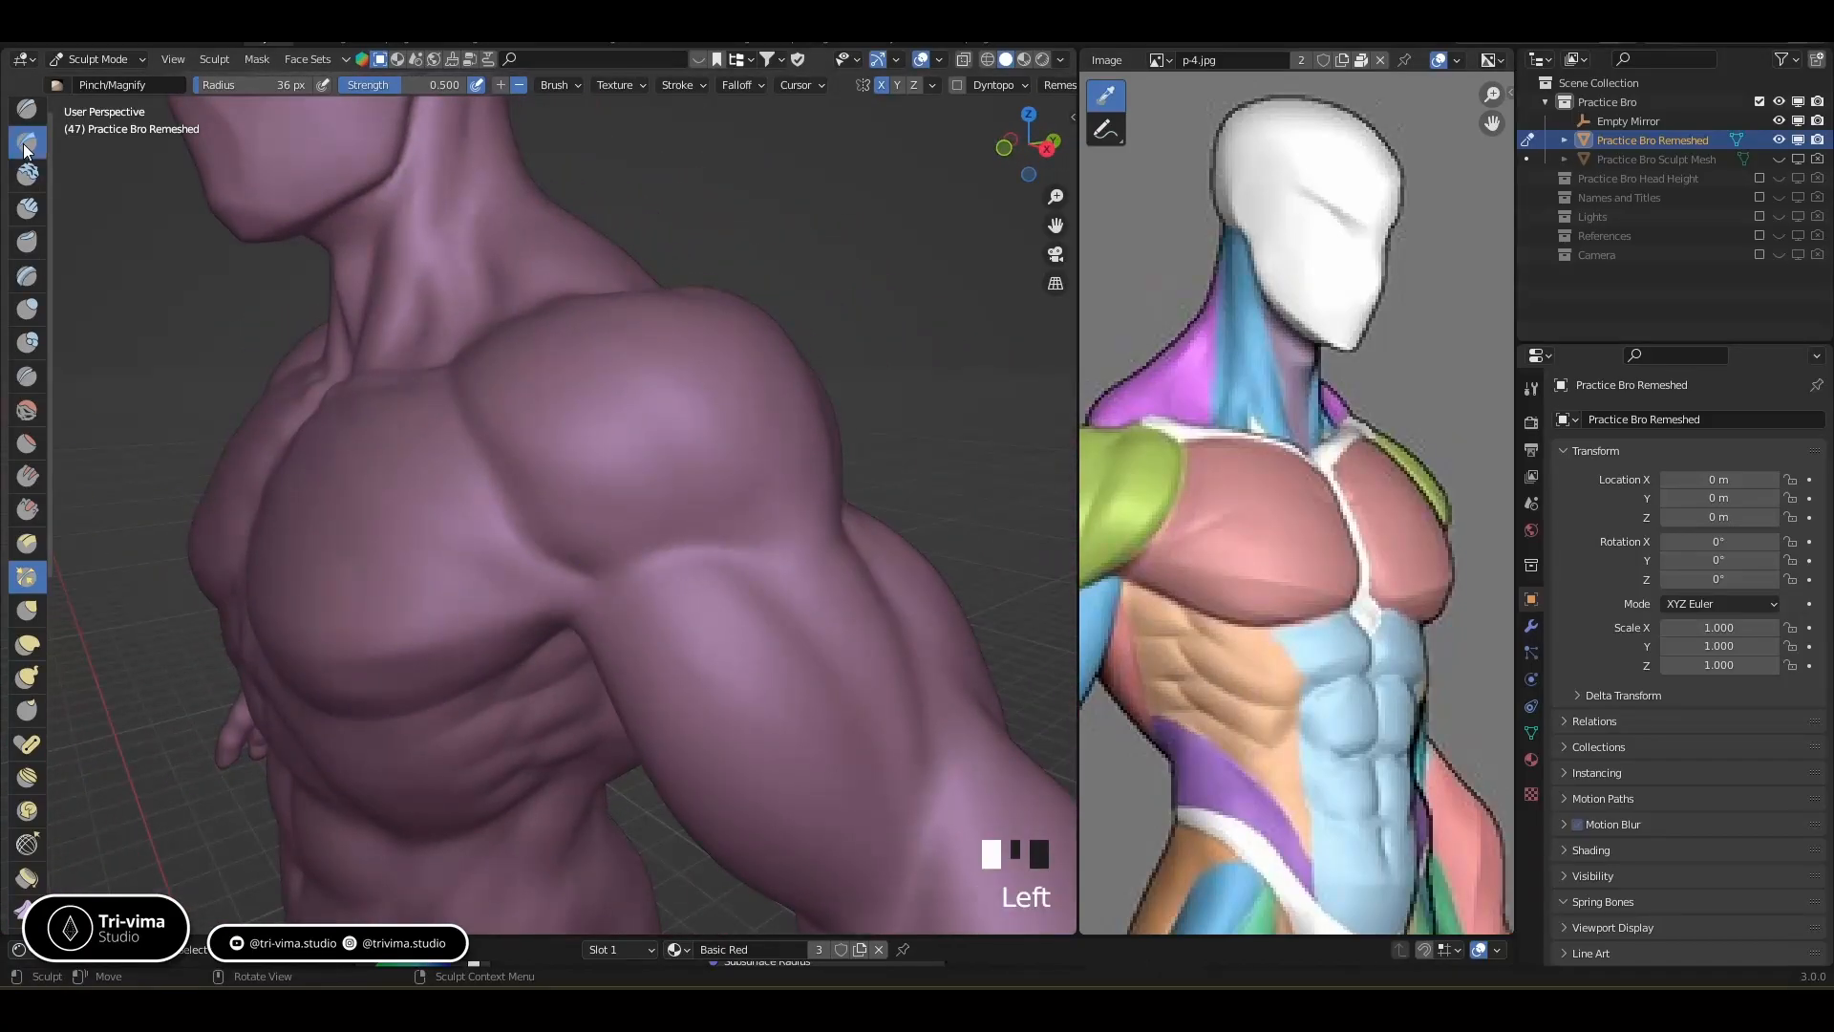
{"action": "left_click", "coordinate": [720, 86]}
{"action": "left_click", "coordinate": [737, 122]}
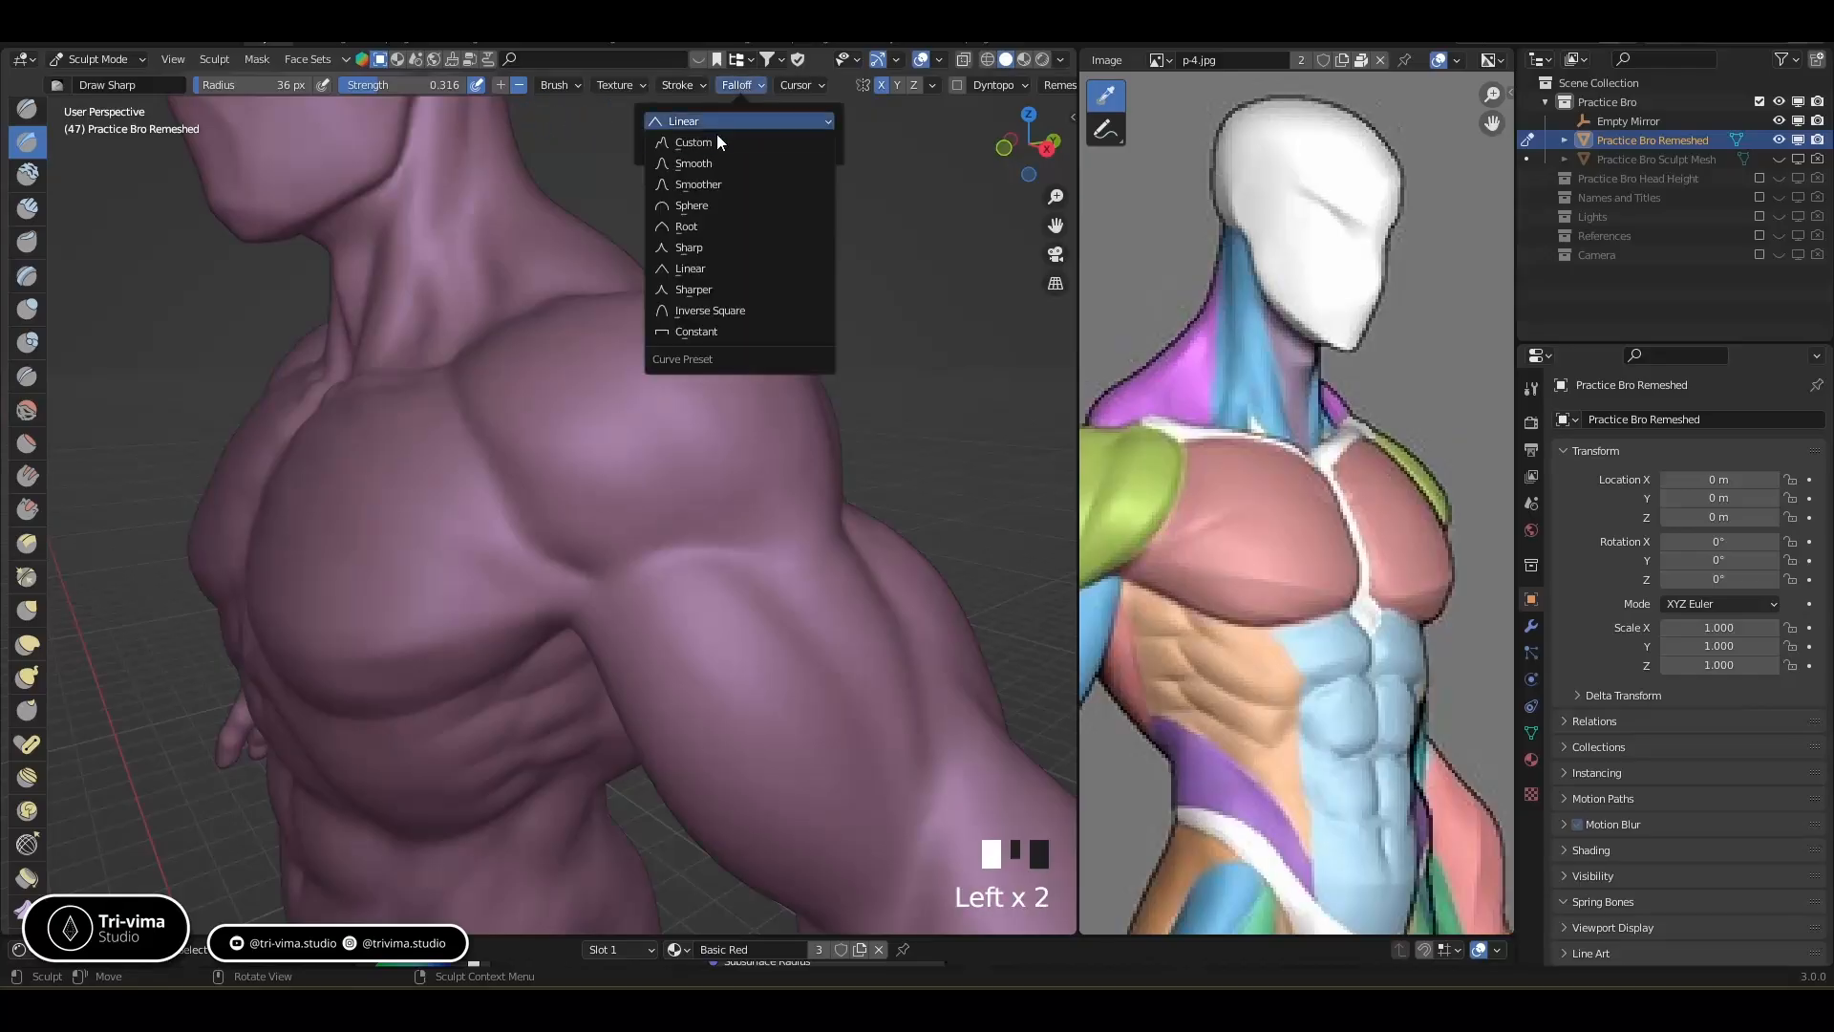
{"action": "left_click", "coordinate": [708, 247]}
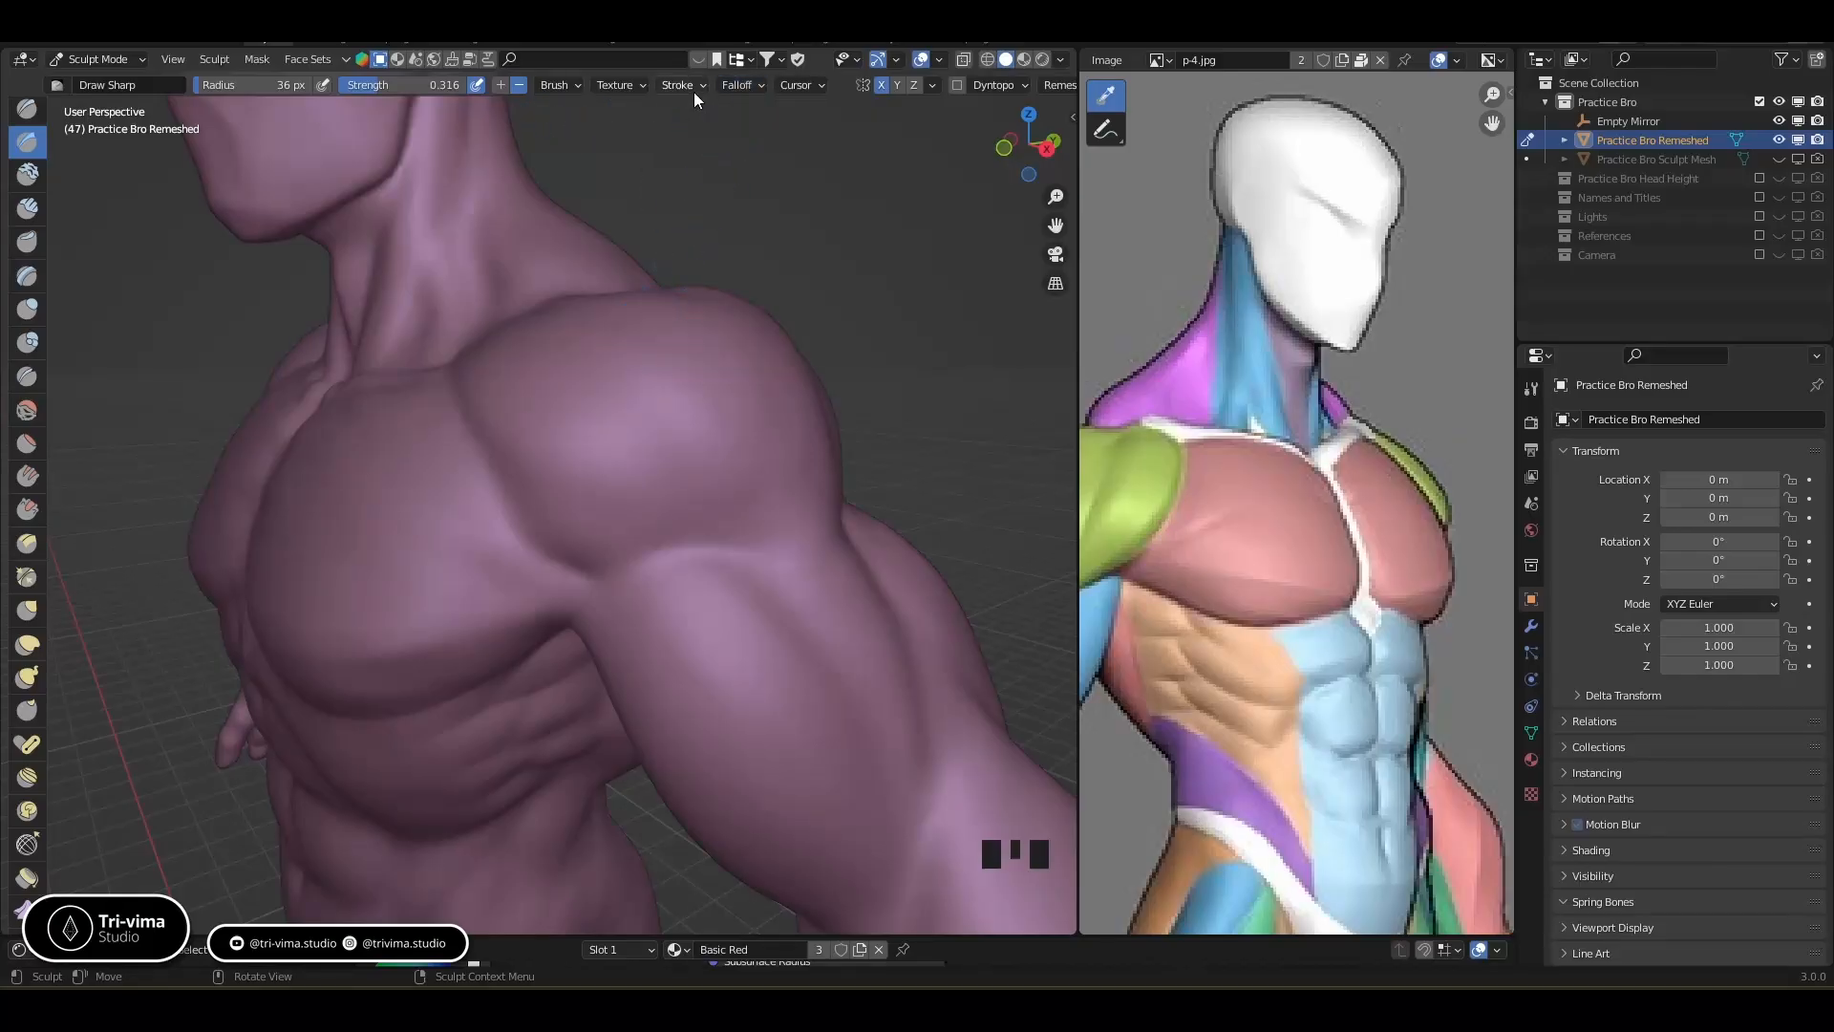
{"action": "left_click", "coordinate": [737, 85]}
{"action": "left_click", "coordinate": [737, 122]}
Strengthen the ridge along the lower chest with long inverted Draw Sharp strokes at 36 px
{"action": "middle_click_drag", "start_coordinate": [421, 687], "coordinate": [410, 573]}
{"action": "mouse_move", "coordinate": [361, 593]}
{"action": "left_mouse_down", "text": "ctrl"}
{"action": "mouse_move", "coordinate": [577, 575]}
{"action": "mouse_move", "coordinate": [507, 611]}
{"action": "mouse_move", "coordinate": [630, 590]}
{"action": "left_mouse_up", "text": "ctrl"}
{"action": "left_click_drag", "start_coordinate": [426, 611], "coordinate": [659, 564], "text": "ctrl"}
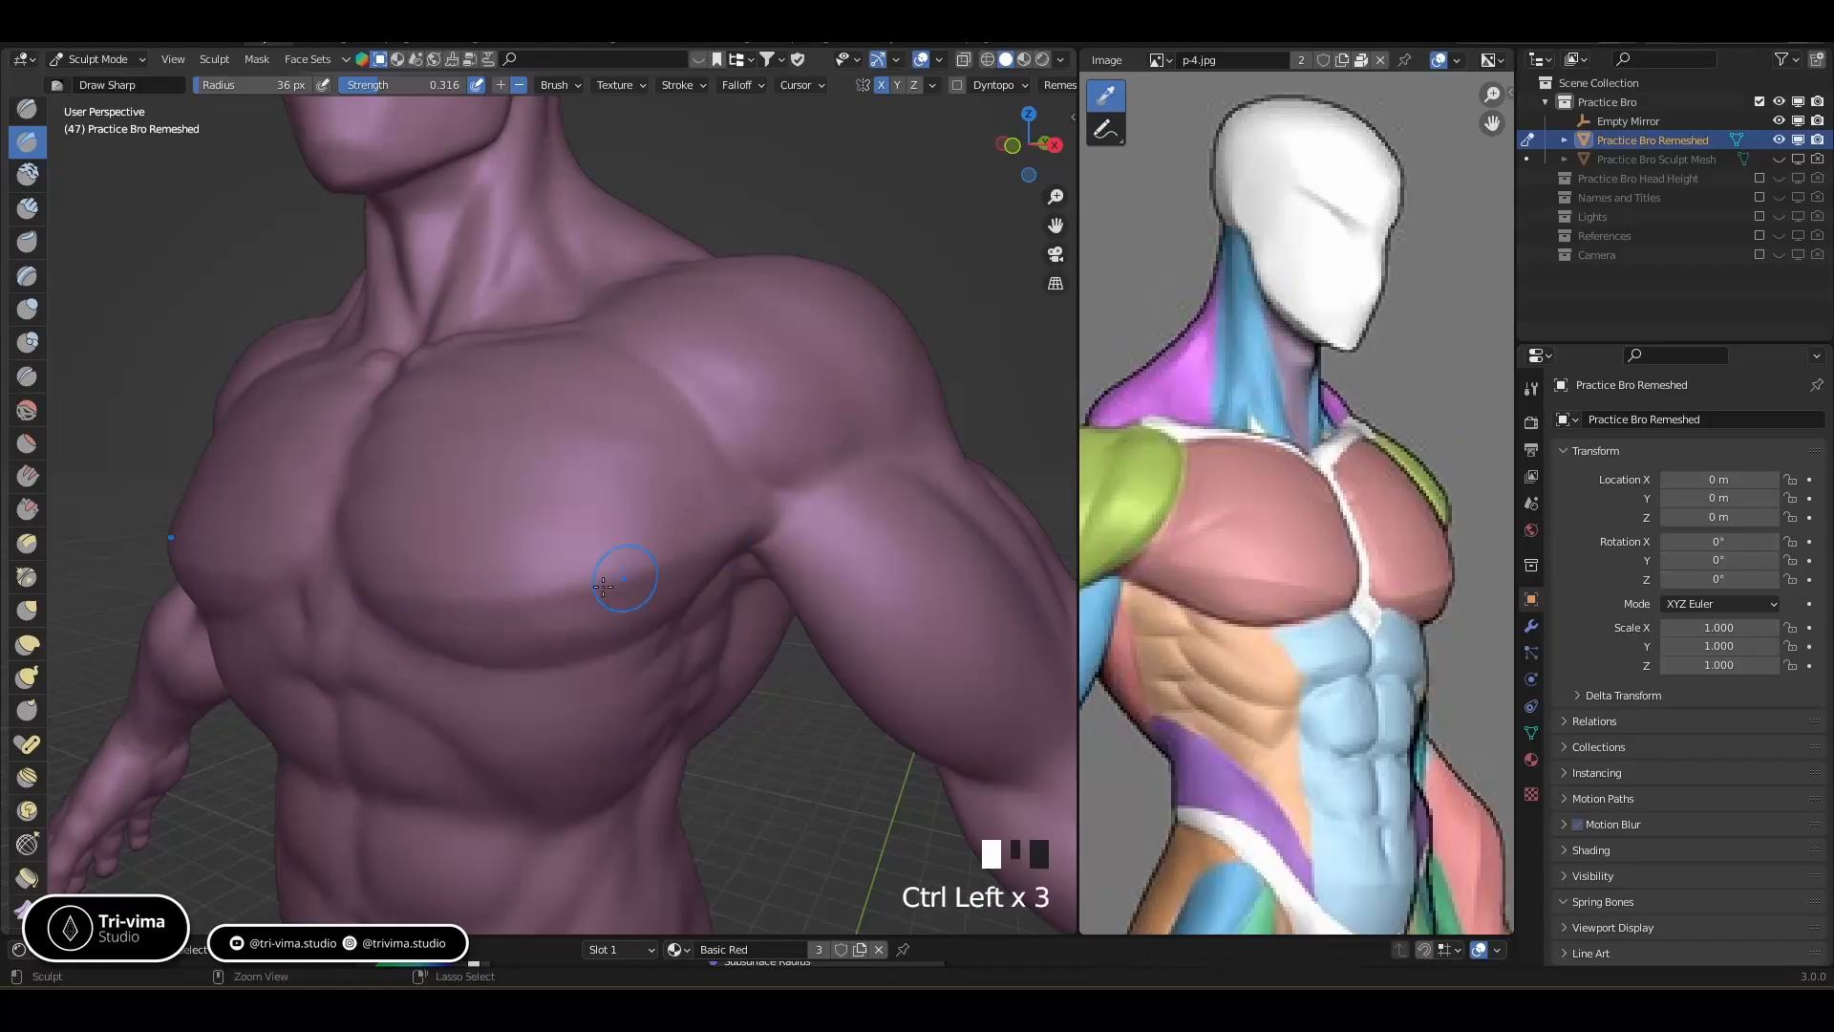
Carve the creases at the armpit and below the inner chest muscle with Draw Sharp
{"action": "mouse_move", "coordinate": [745, 526]}
{"action": "middle_mouse_down"}
{"action": "mouse_move", "coordinate": [573, 525]}
{"action": "mouse_move", "coordinate": [614, 496]}
{"action": "middle_mouse_up"}
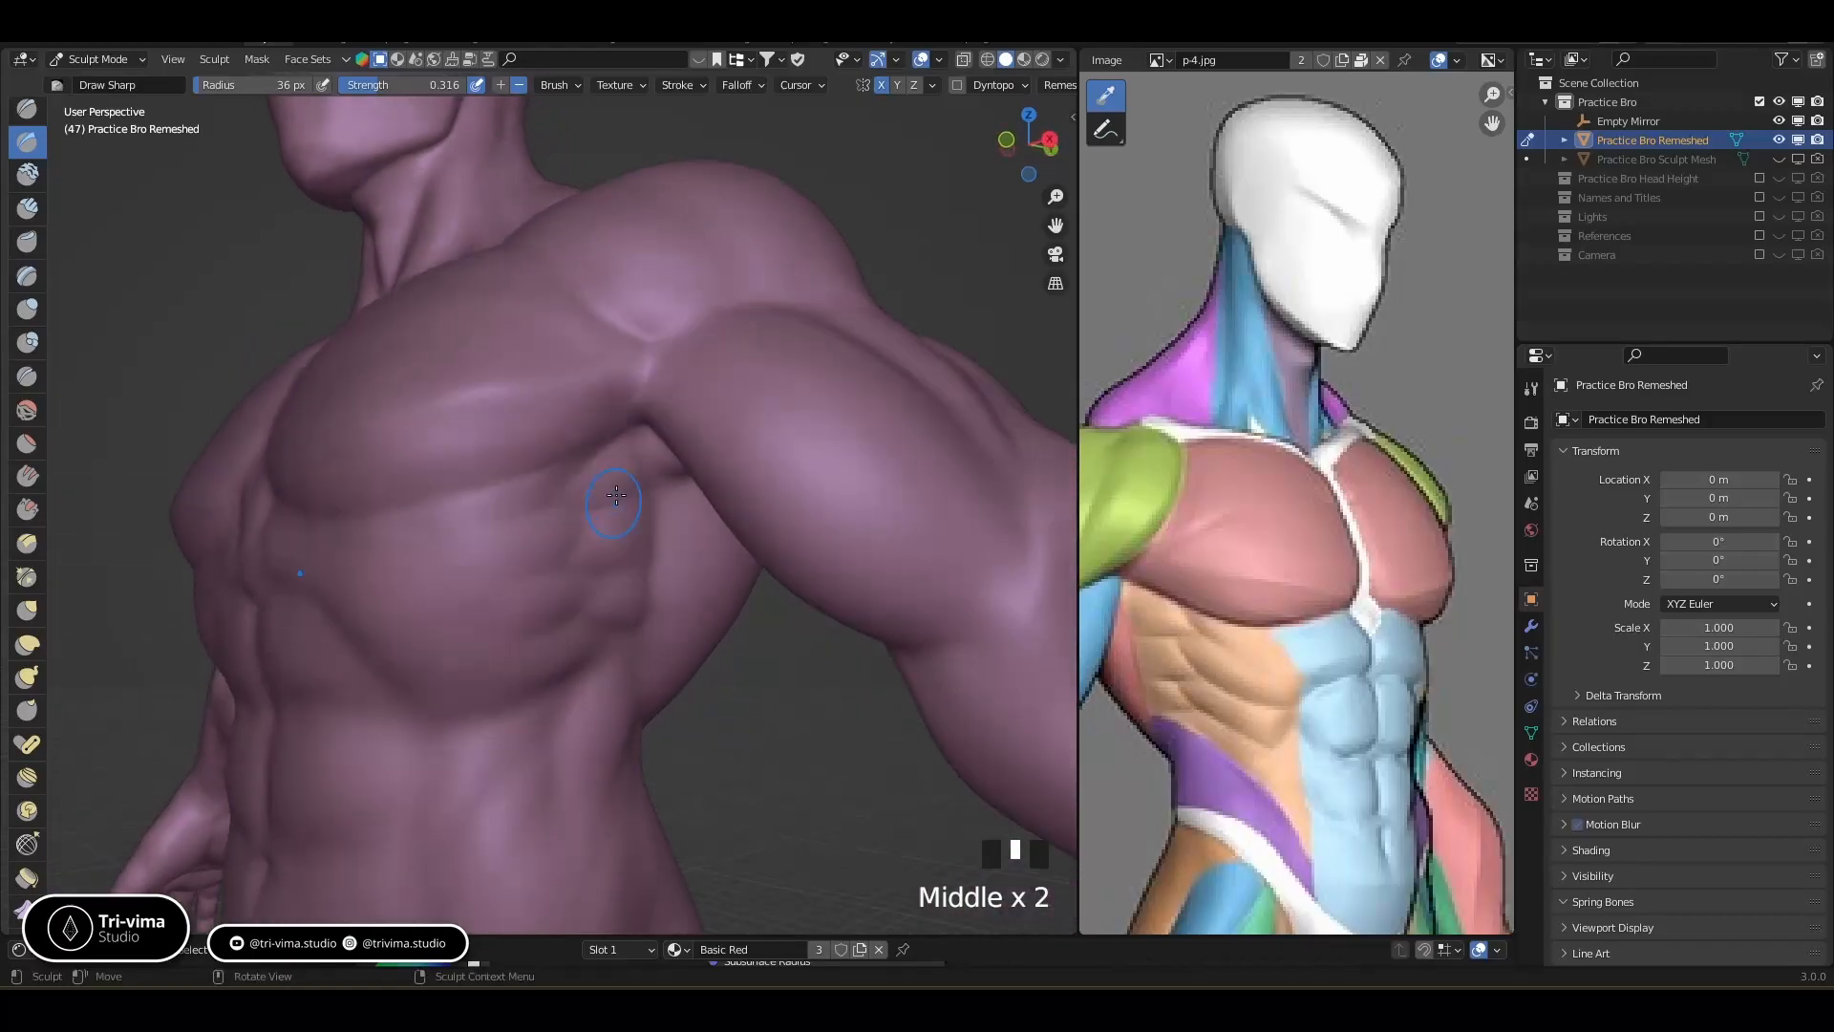
{"action": "left_click", "coordinate": [635, 397]}
{"action": "left_click", "coordinate": [611, 413]}
{"action": "mouse_move", "coordinate": [611, 412]}
{"action": "middle_mouse_down"}
{"action": "mouse_move", "coordinate": [599, 504]}
{"action": "mouse_move", "coordinate": [518, 473]}
{"action": "middle_mouse_up"}
{"action": "left_click", "coordinate": [501, 450]}
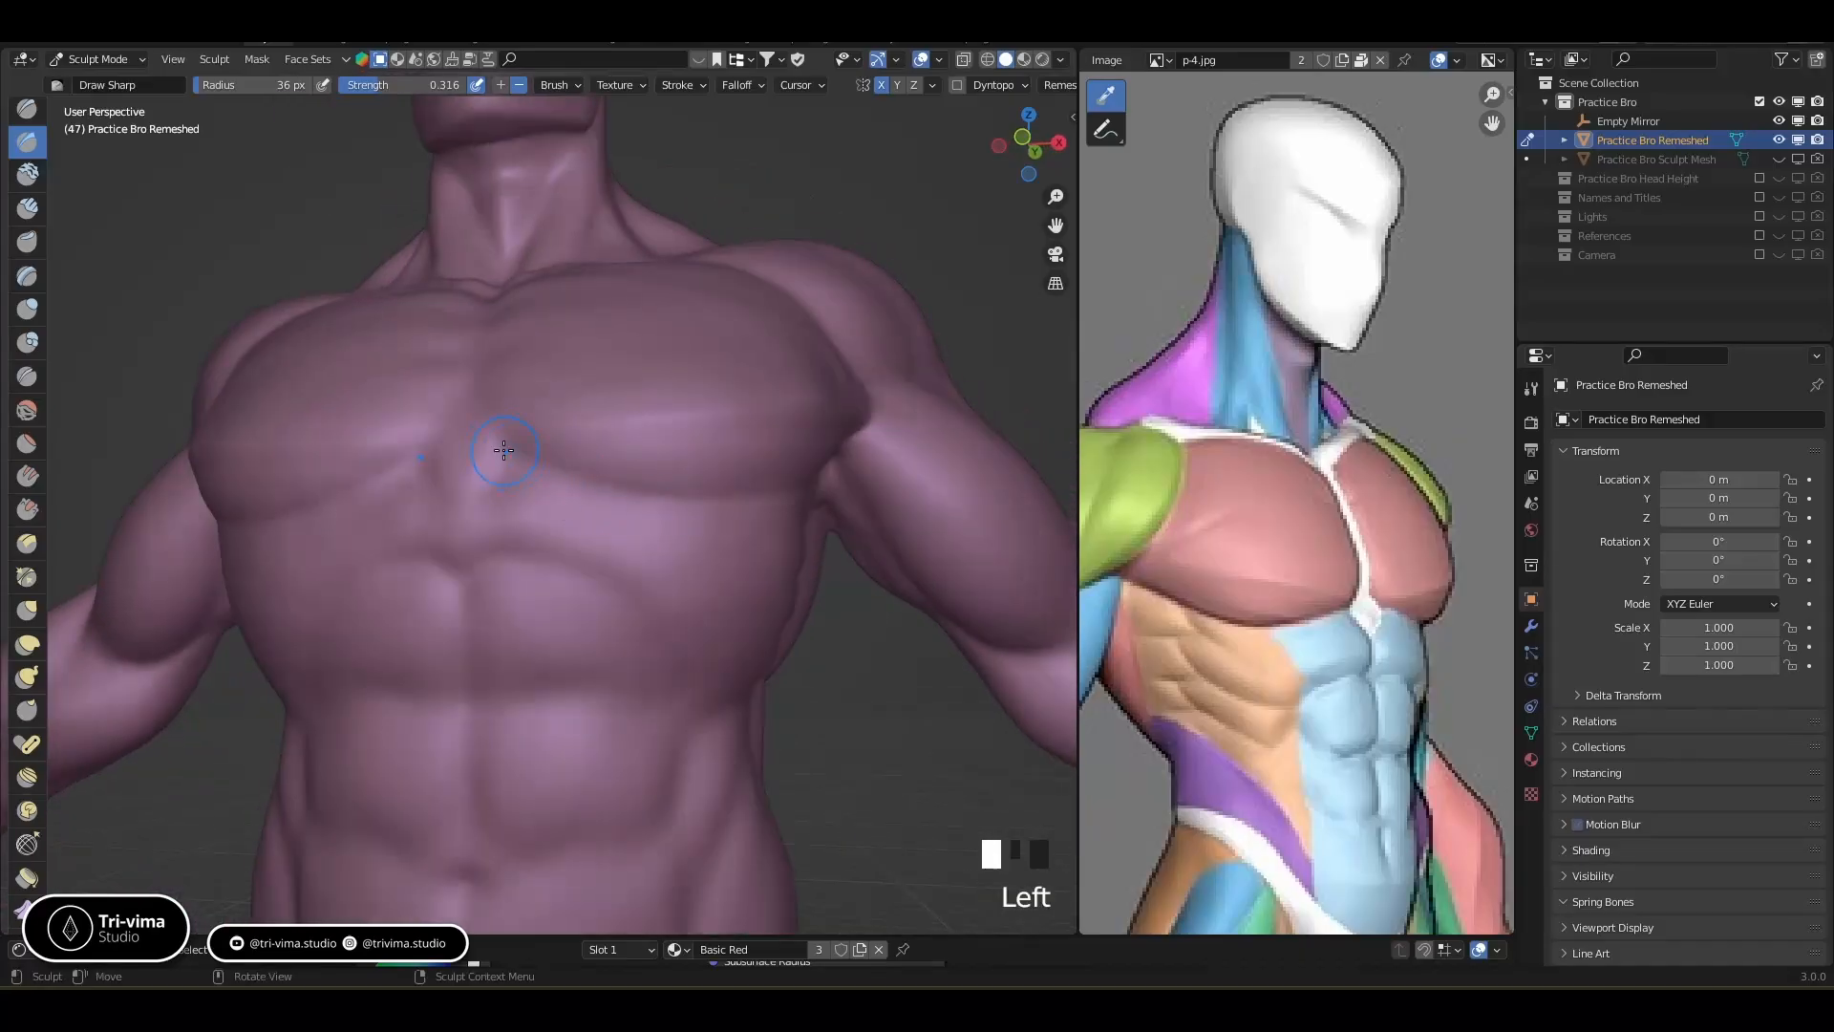
{"action": "left_click", "coordinate": [590, 476]}
{"action": "left_click", "coordinate": [591, 479]}
{"action": "left_click", "coordinate": [596, 491]}
Define the inner chest edge beside the lower sternum with carved and raised Draw Sharp strokes
{"action": "mouse_move", "coordinate": [614, 512]}
{"action": "middle_mouse_down"}
{"action": "mouse_move", "coordinate": [719, 516]}
{"action": "mouse_move", "coordinate": [614, 602]}
{"action": "middle_mouse_up"}
{"action": "left_click", "coordinate": [643, 537]}
{"action": "left_click", "coordinate": [630, 573]}
{"action": "left_click", "coordinate": [636, 532], "text": "ctrl"}
{"action": "left_click", "coordinate": [640, 557], "text": "ctrl"}
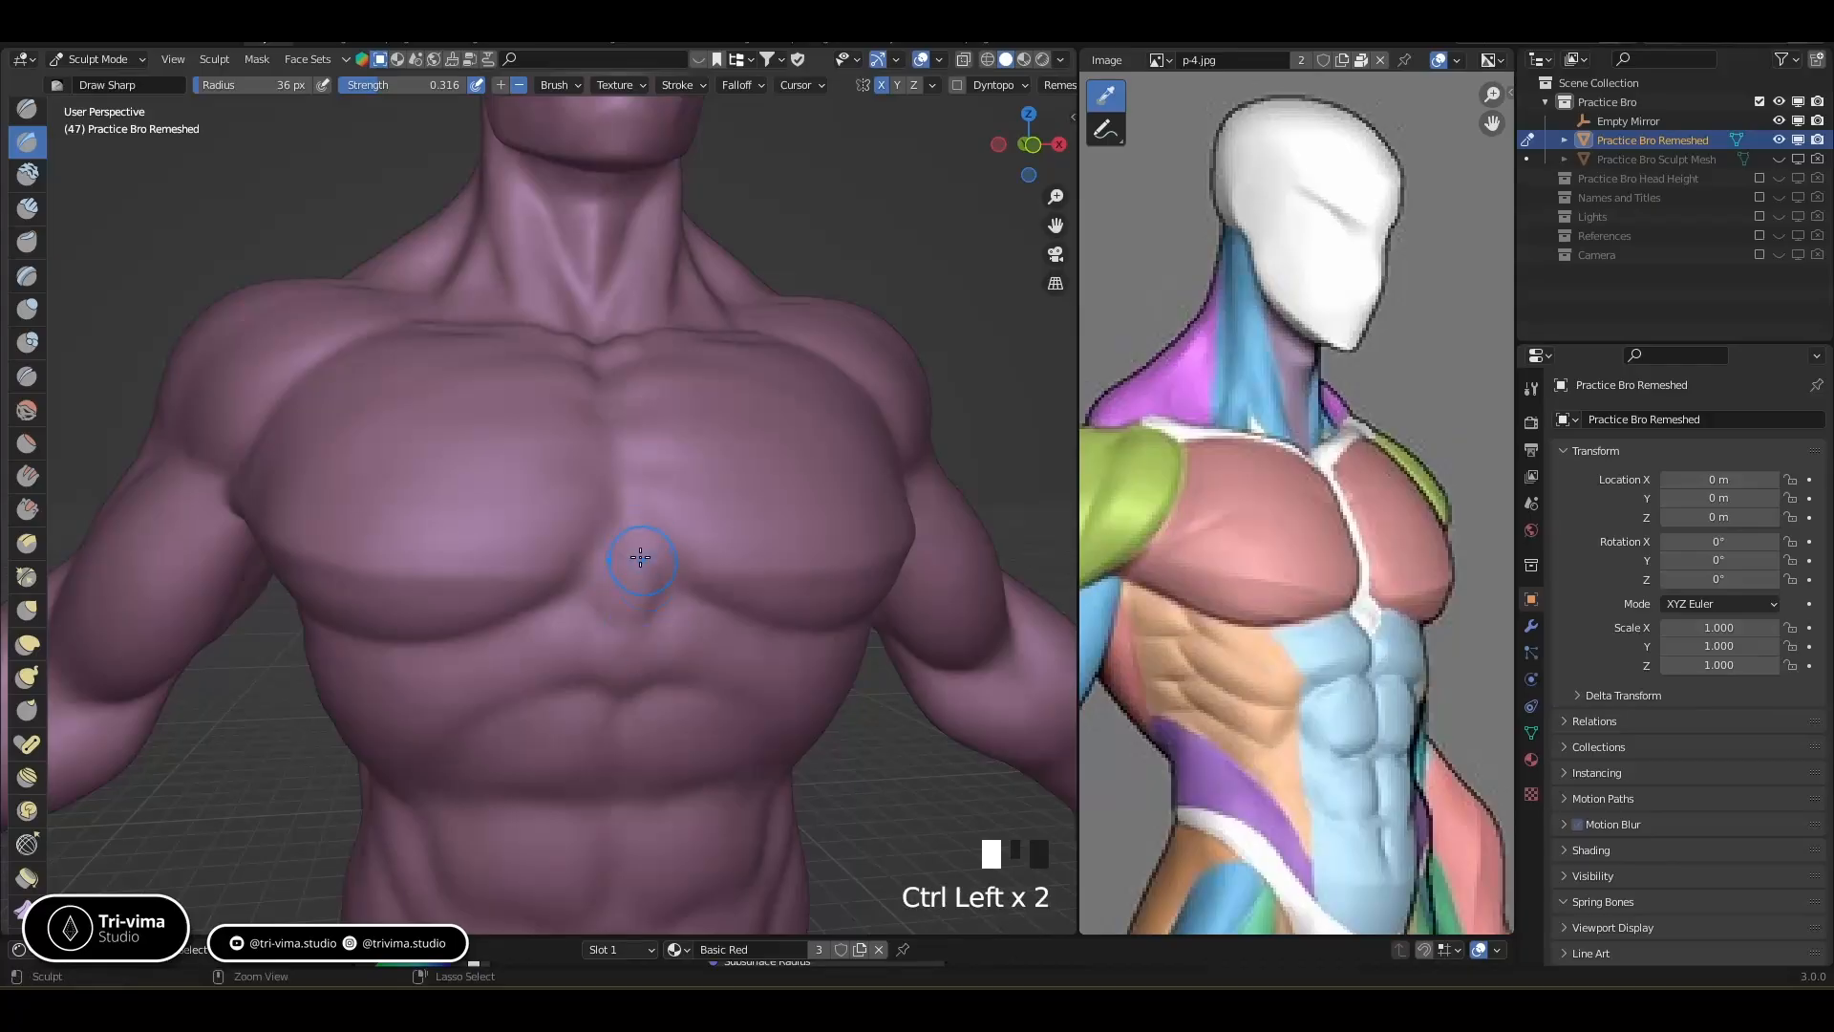
Raise the lower sternum and the rib edges beside it, and carve the hollow above the abdominals
{"action": "middle_click_drag", "start_coordinate": [633, 612], "coordinate": [624, 621]}
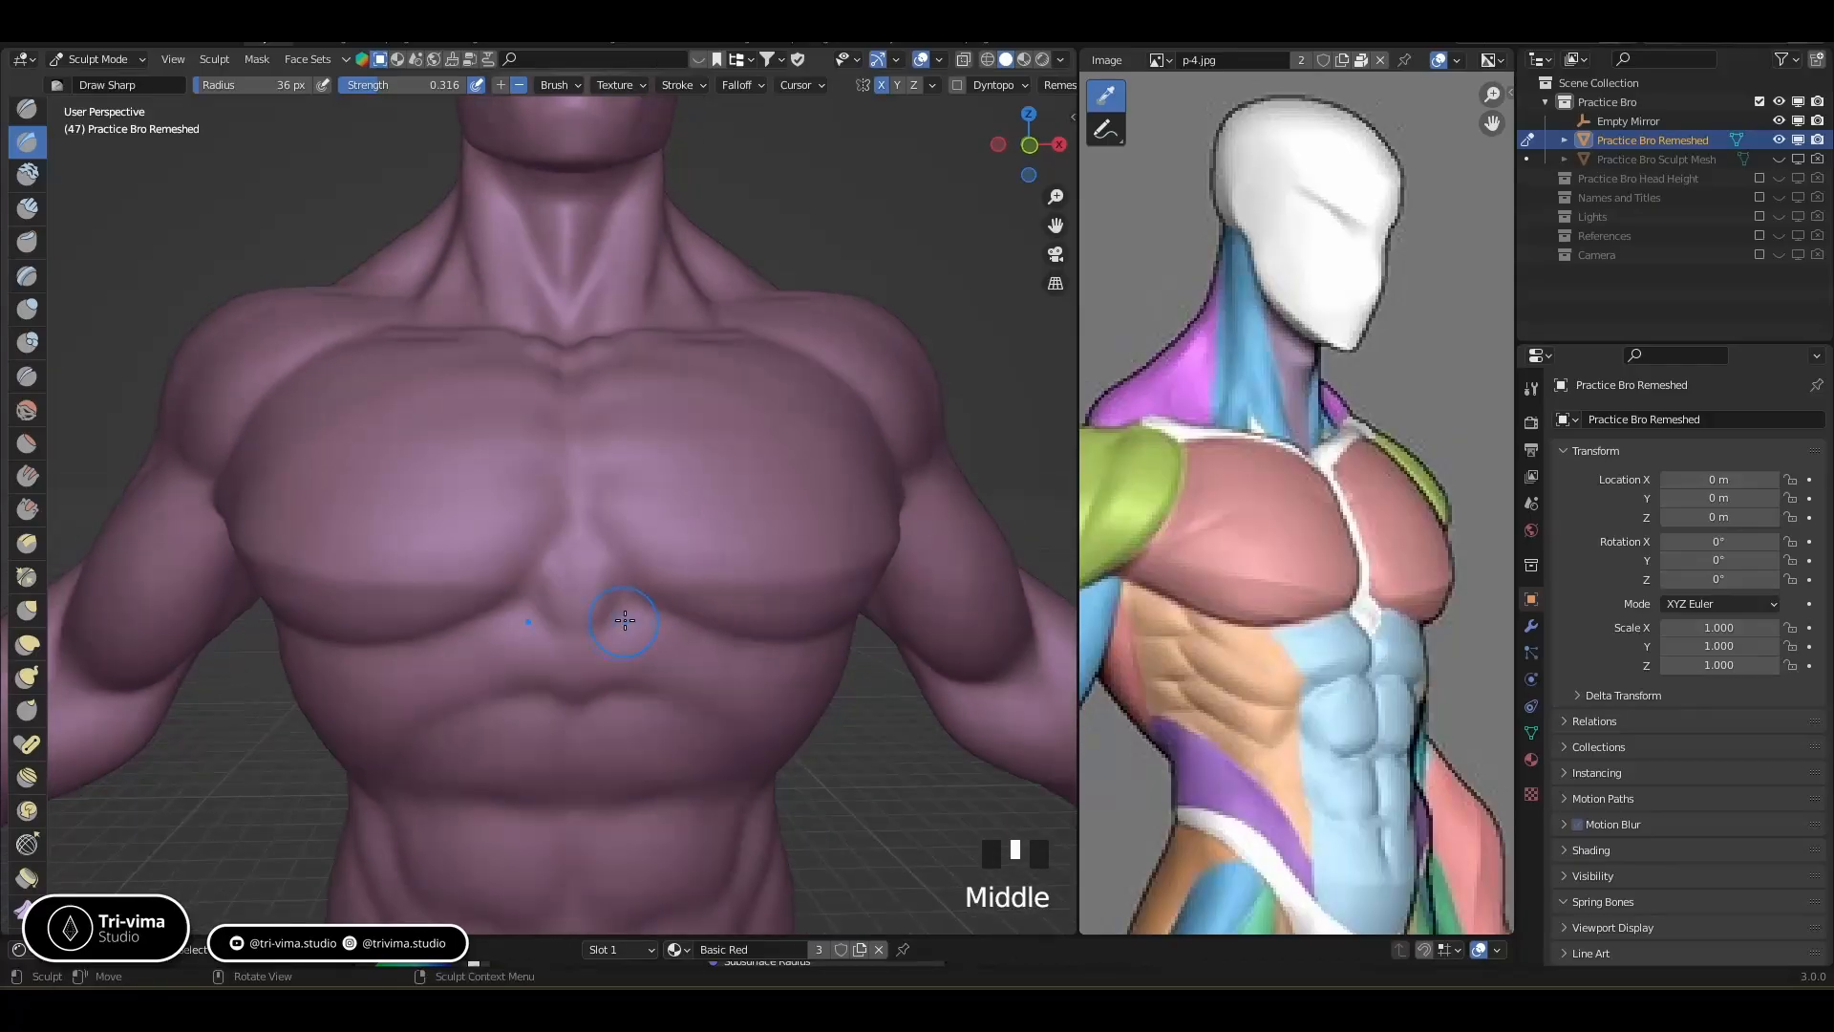
{"action": "left_click", "coordinate": [579, 535], "text": "ctrl"}
{"action": "left_click", "coordinate": [601, 568], "text": "ctrl"}
{"action": "left_click", "coordinate": [594, 597], "text": "ctrl"}
{"action": "left_click", "coordinate": [593, 616], "text": "ctrl"}
{"action": "left_click", "coordinate": [603, 663], "text": "ctrl"}
{"action": "left_click", "coordinate": [602, 659], "text": "ctrl"}
{"action": "left_click", "coordinate": [600, 651], "text": "ctrl"}
{"action": "left_click", "coordinate": [609, 645]}
{"action": "left_click", "coordinate": [598, 674]}
{"action": "left_click", "coordinate": [599, 675]}
Build up the inner corner of the chest muscle beside the sternum with inverted Draw Sharp strokes
{"action": "middle_click_drag", "start_coordinate": [599, 675], "coordinate": [573, 570]}
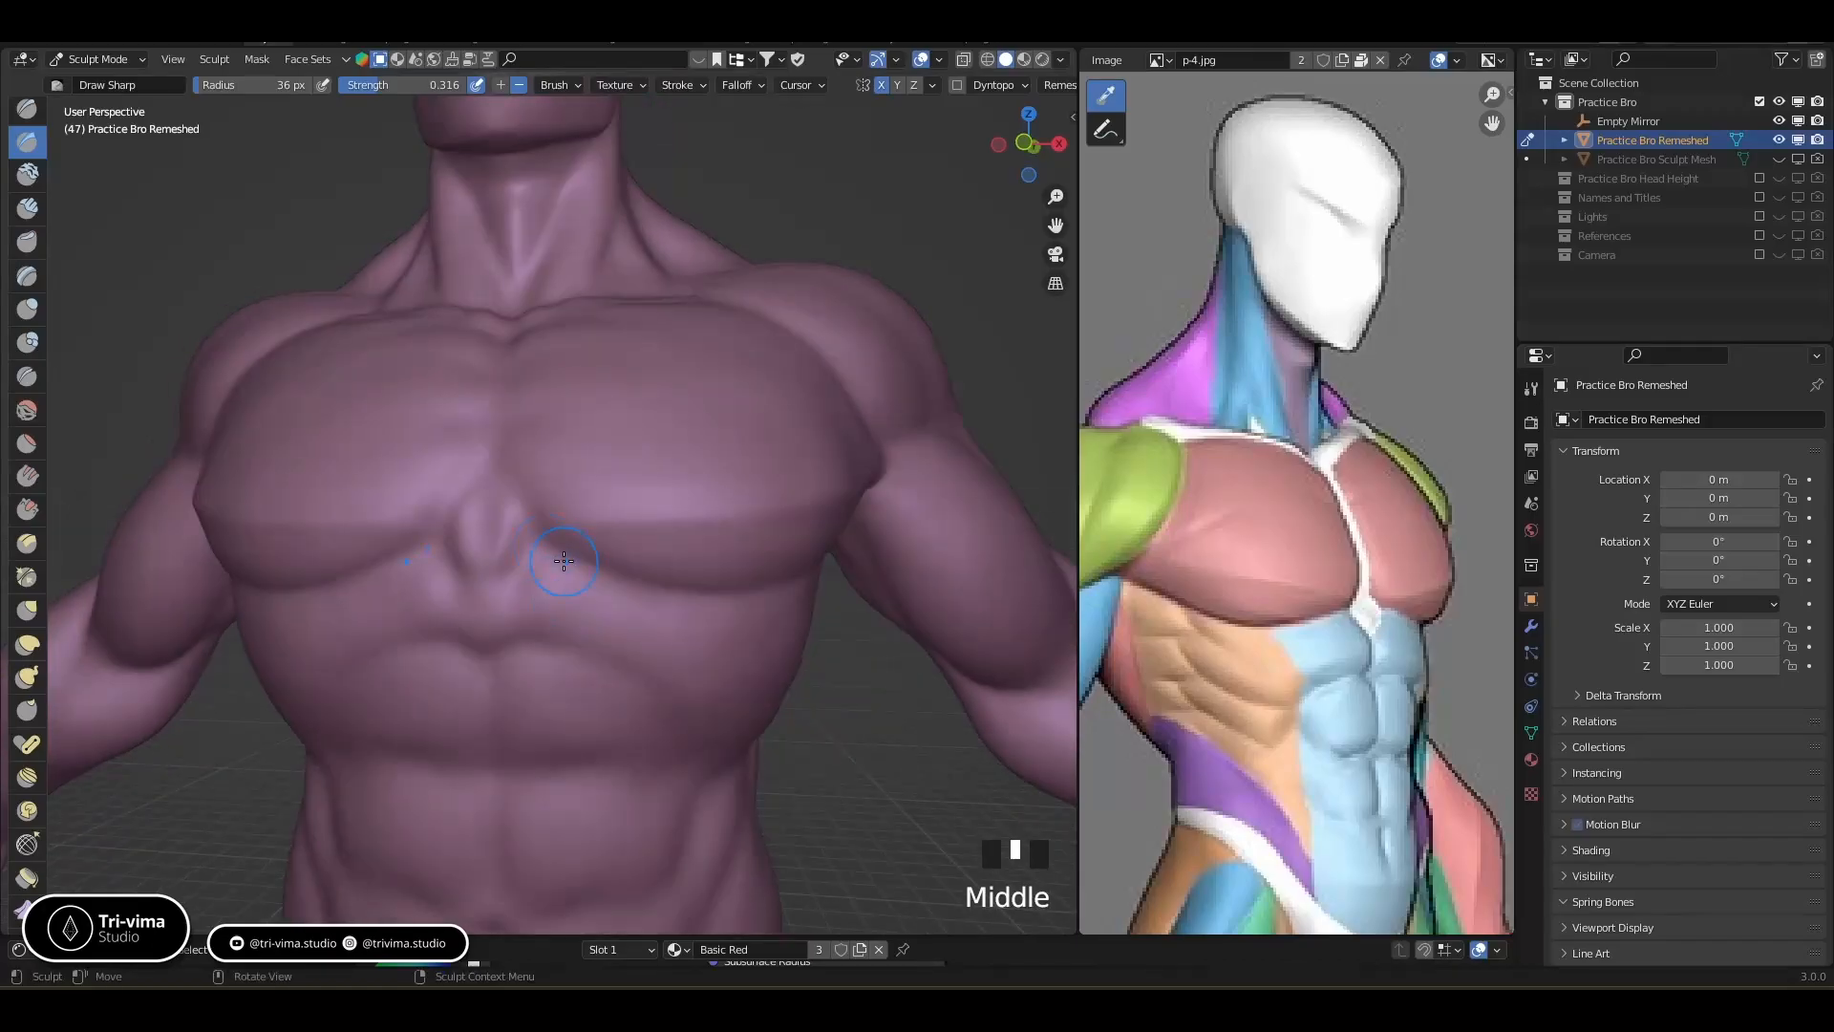
{"action": "left_click", "coordinate": [526, 518], "text": "ctrl"}
{"action": "left_click", "coordinate": [521, 505], "text": "ctrl"}
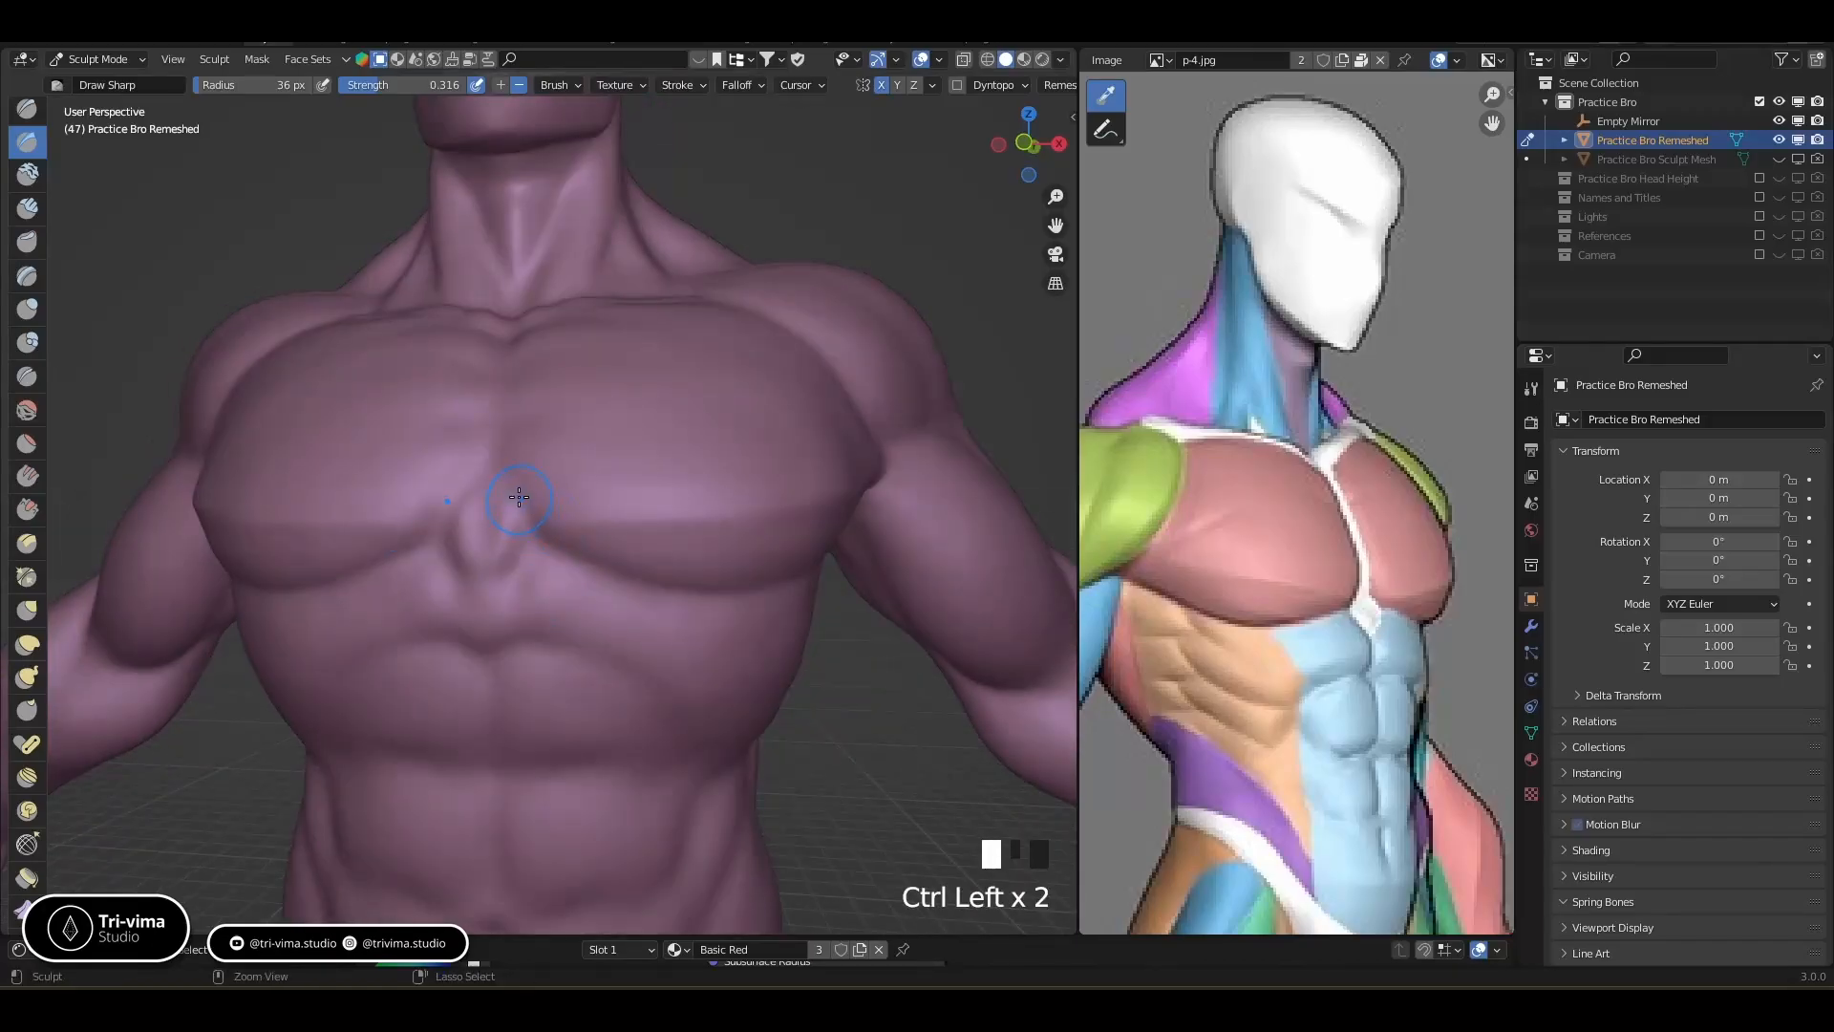
{"action": "middle_click_drag", "start_coordinate": [567, 529], "coordinate": [518, 596]}
Carve the crease from the lower sternum outward beneath the chest muscle, touching up its raised inner edge
{"action": "left_click", "coordinate": [512, 532]}
{"action": "left_click", "coordinate": [558, 575]}
{"action": "left_click", "coordinate": [661, 581]}
{"action": "left_click", "coordinate": [664, 577]}
{"action": "left_click", "coordinate": [666, 573]}
{"action": "middle_click_drag", "start_coordinate": [667, 572], "coordinate": [551, 536]}
{"action": "left_click", "coordinate": [530, 512], "text": "ctrl"}
{"action": "left_click", "coordinate": [546, 542]}
{"action": "left_click", "coordinate": [575, 577]}
Deepen the groove between the outer chest and the front of the shoulder with Draw Sharp
{"action": "middle_click_drag", "start_coordinate": [558, 562], "coordinate": [659, 495]}
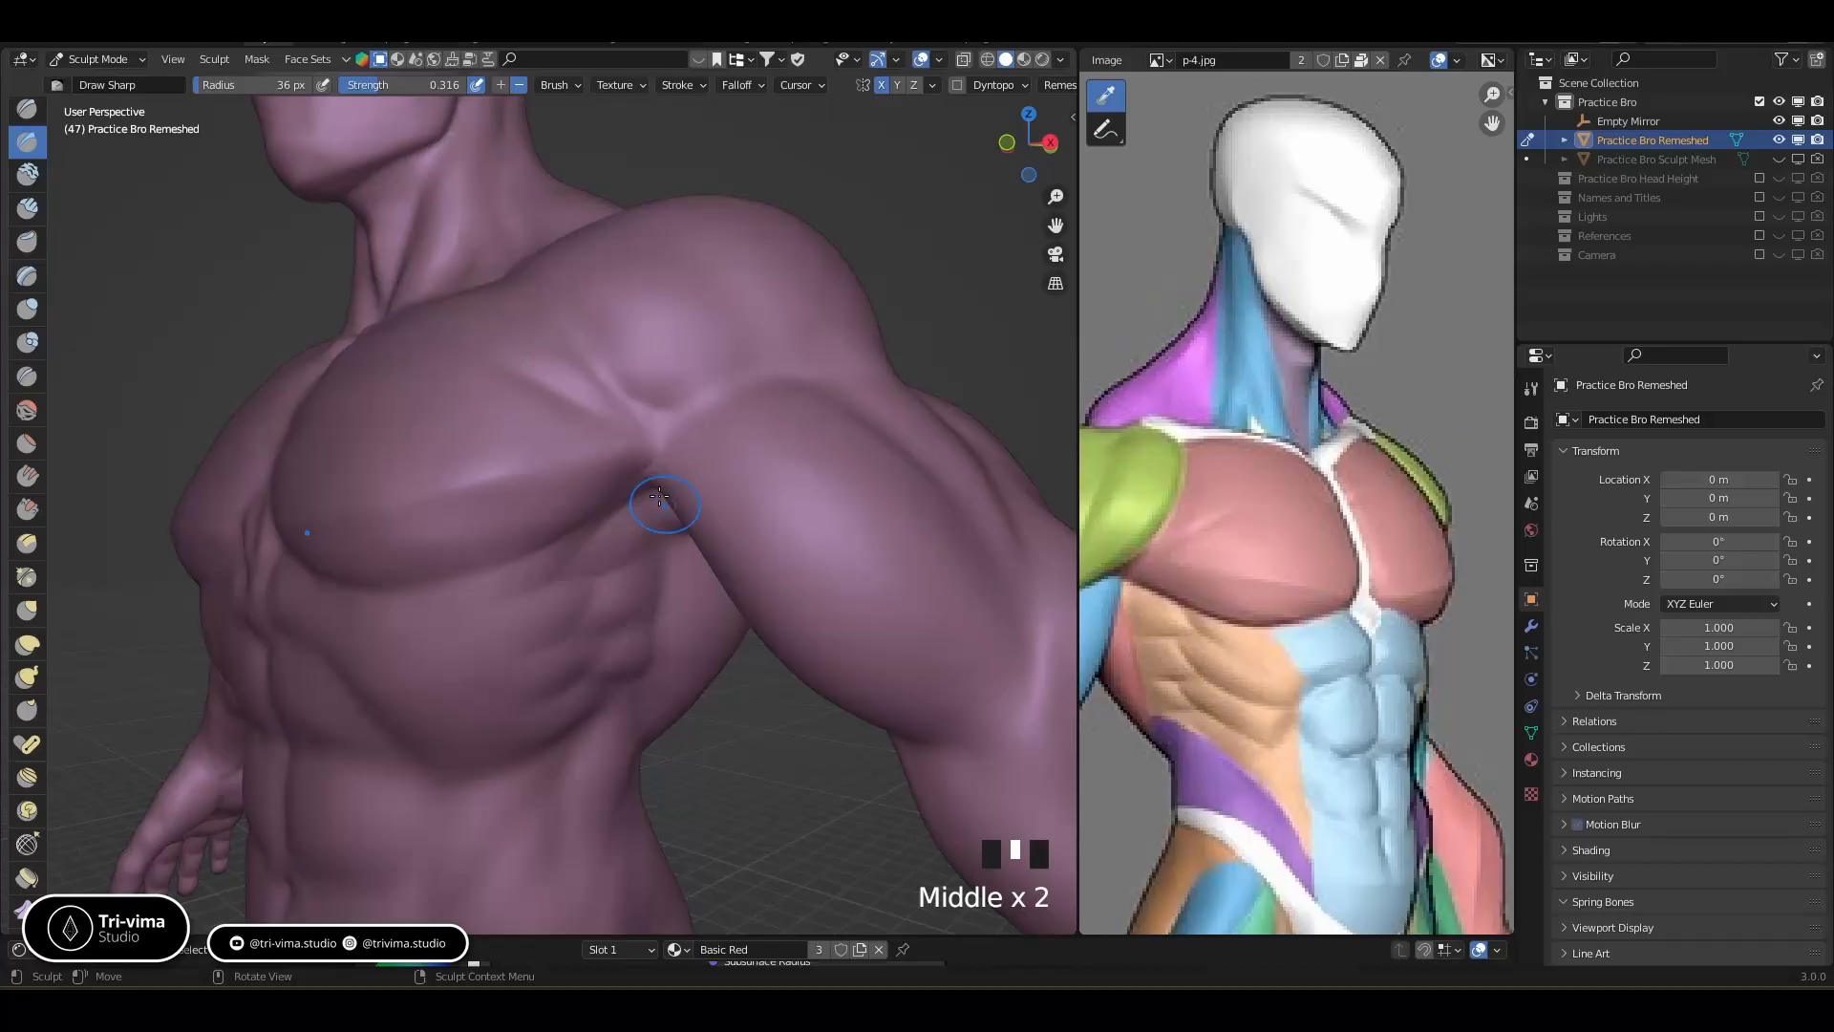
{"action": "left_click", "coordinate": [621, 407]}
{"action": "left_click", "coordinate": [631, 422]}
{"action": "left_click", "coordinate": [590, 375]}
{"action": "left_click", "coordinate": [589, 375]}
Add Clay Strips volume where the outer chest, front deltoid and upper arm meet, and smooth the area around the armpit
{"action": "mouse_move", "coordinate": [659, 482]}
{"action": "middle_mouse_down"}
{"action": "mouse_move", "coordinate": [726, 420]}
{"action": "mouse_move", "coordinate": [726, 382]}
{"action": "middle_mouse_up"}
{"action": "left_click", "coordinate": [27, 207]}
{"action": "left_click", "coordinate": [718, 396]}
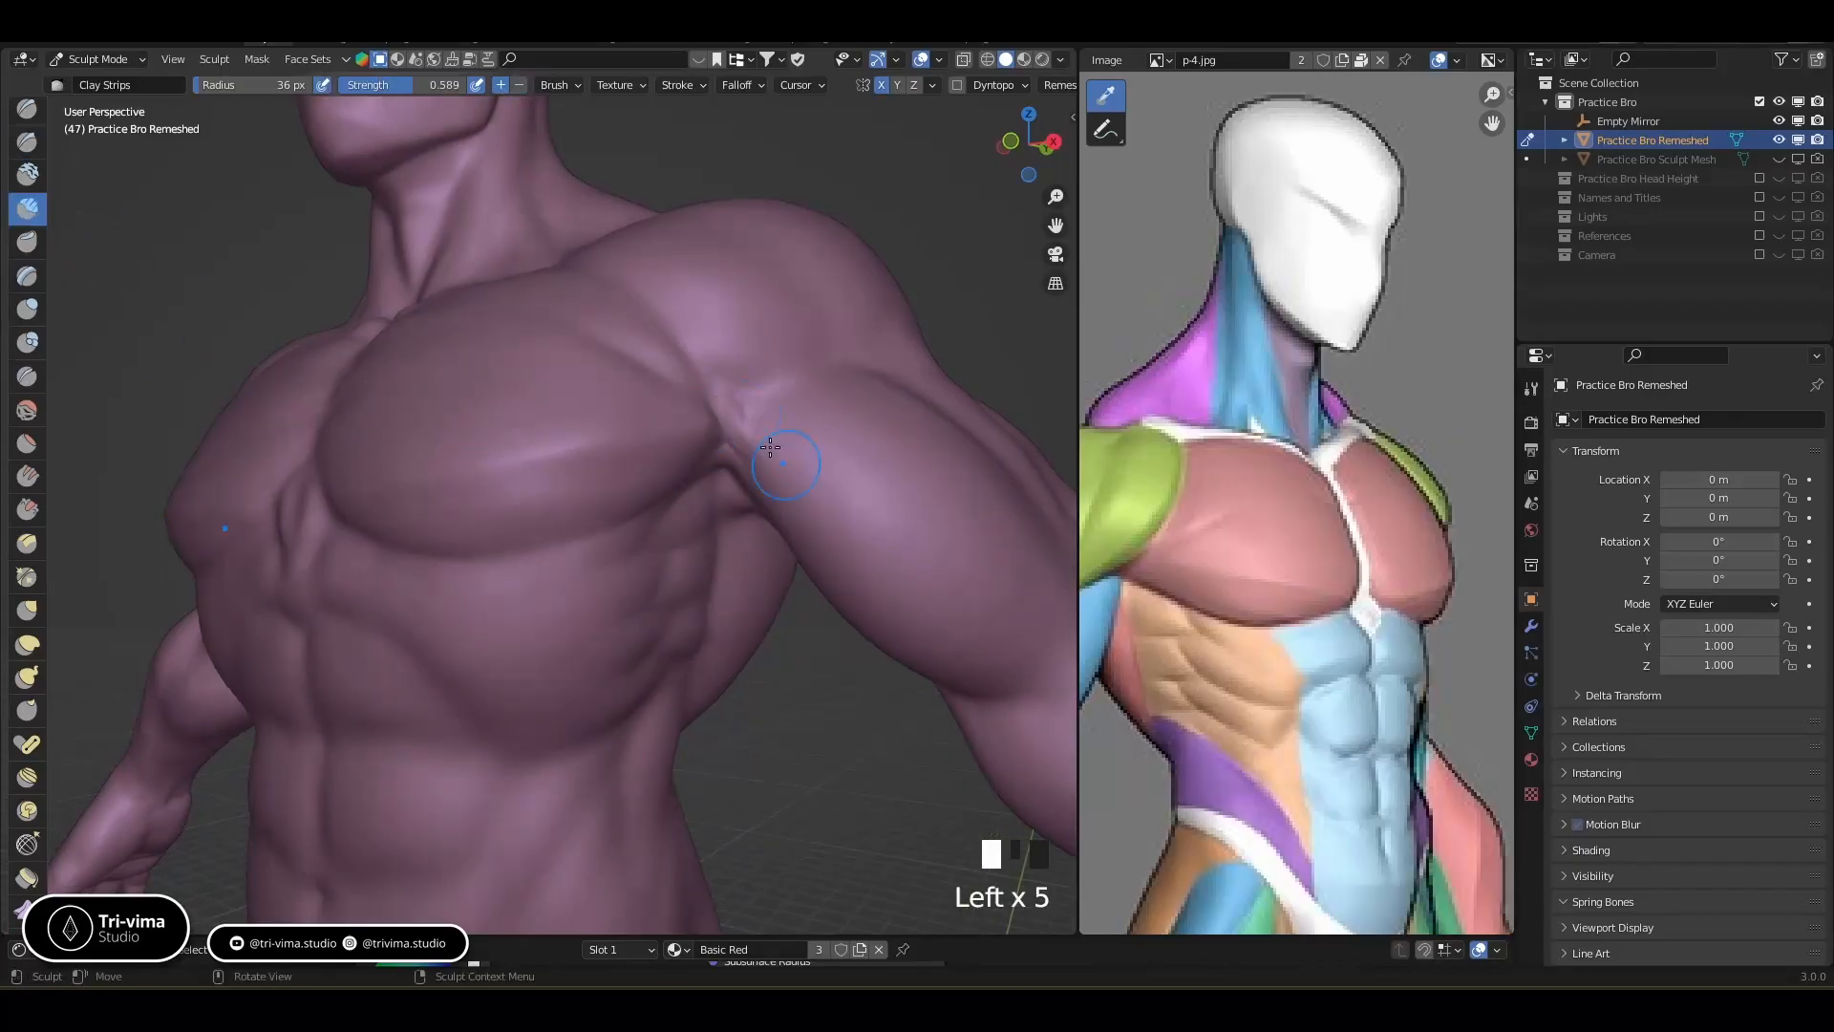
{"action": "mouse_move", "coordinate": [737, 401]}
{"action": "middle_mouse_down"}
{"action": "mouse_move", "coordinate": [839, 397]}
{"action": "mouse_move", "coordinate": [839, 515]}
{"action": "mouse_move", "coordinate": [748, 484]}
{"action": "middle_mouse_up"}
{"action": "left_click", "coordinate": [839, 397]}
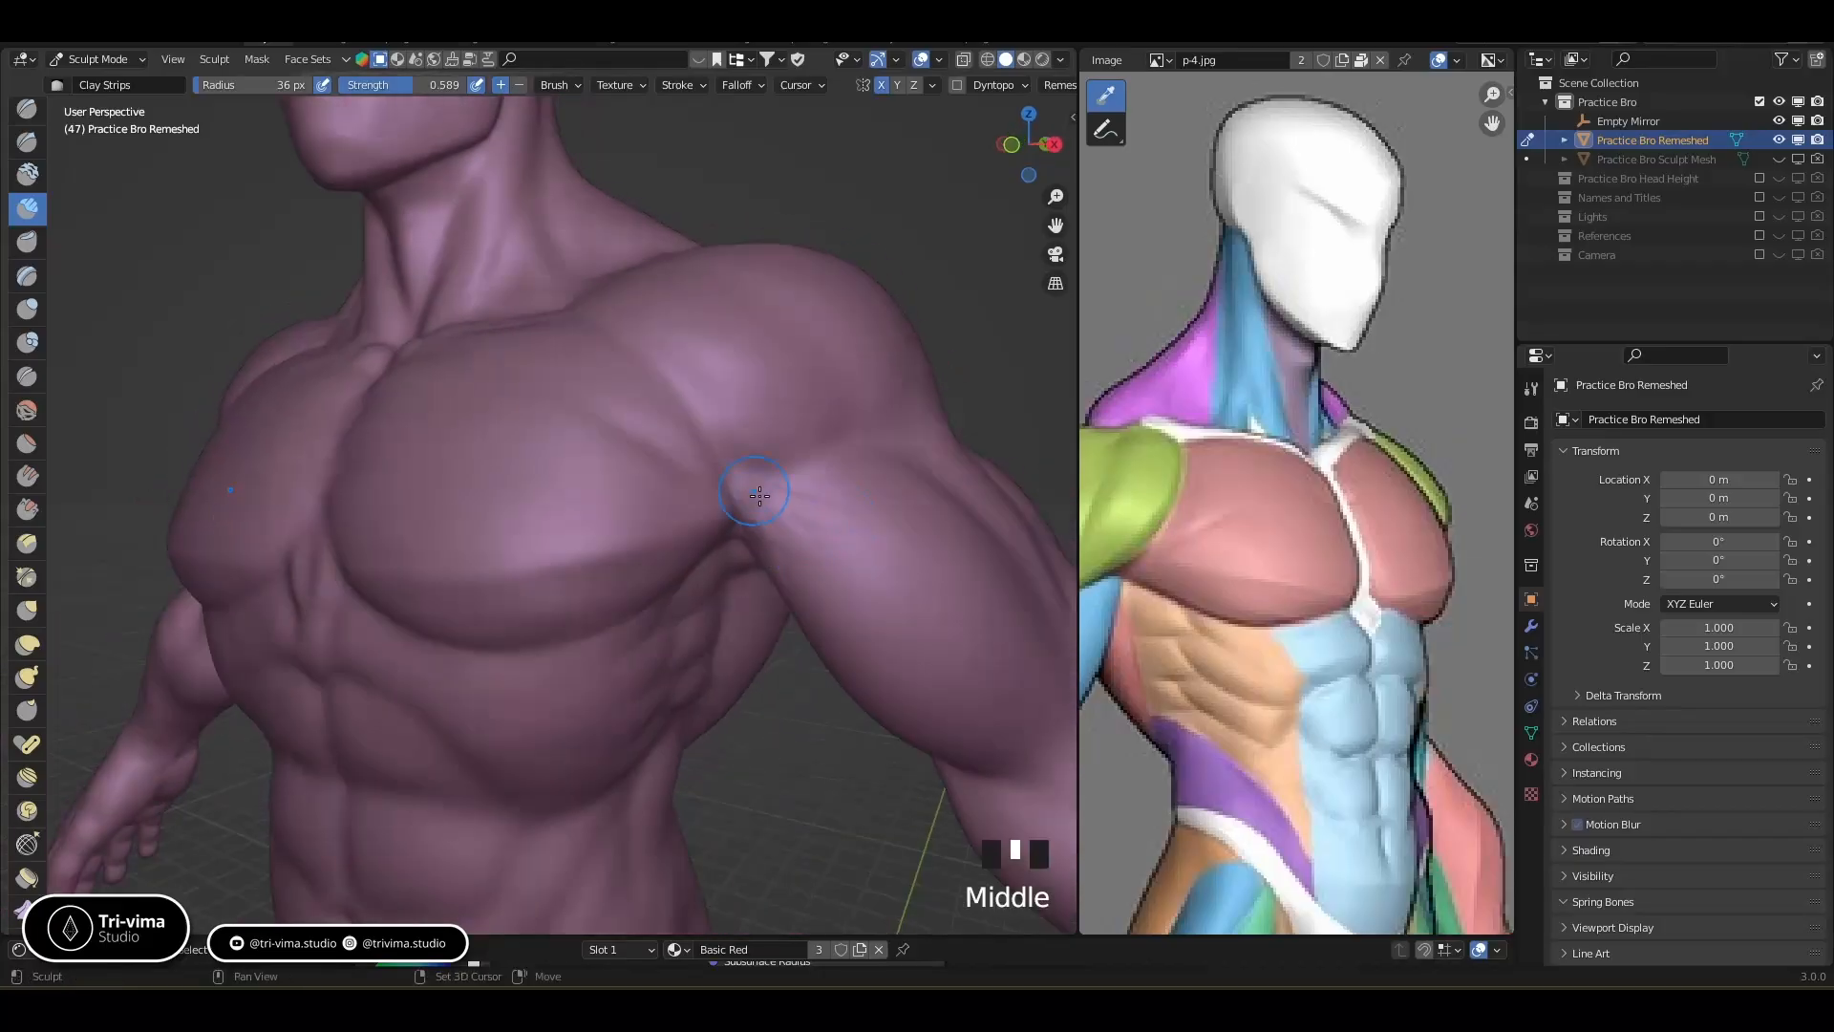
{"action": "left_click", "coordinate": [751, 492], "text": "shift"}
{"action": "left_click", "coordinate": [753, 503], "text": "shift"}
{"action": "left_click", "coordinate": [753, 513], "text": "shift"}
Fill out the lower front deltoid with Clay Strips and smooth its transitions into the chest and upper arm
{"action": "left_click", "coordinate": [717, 434]}
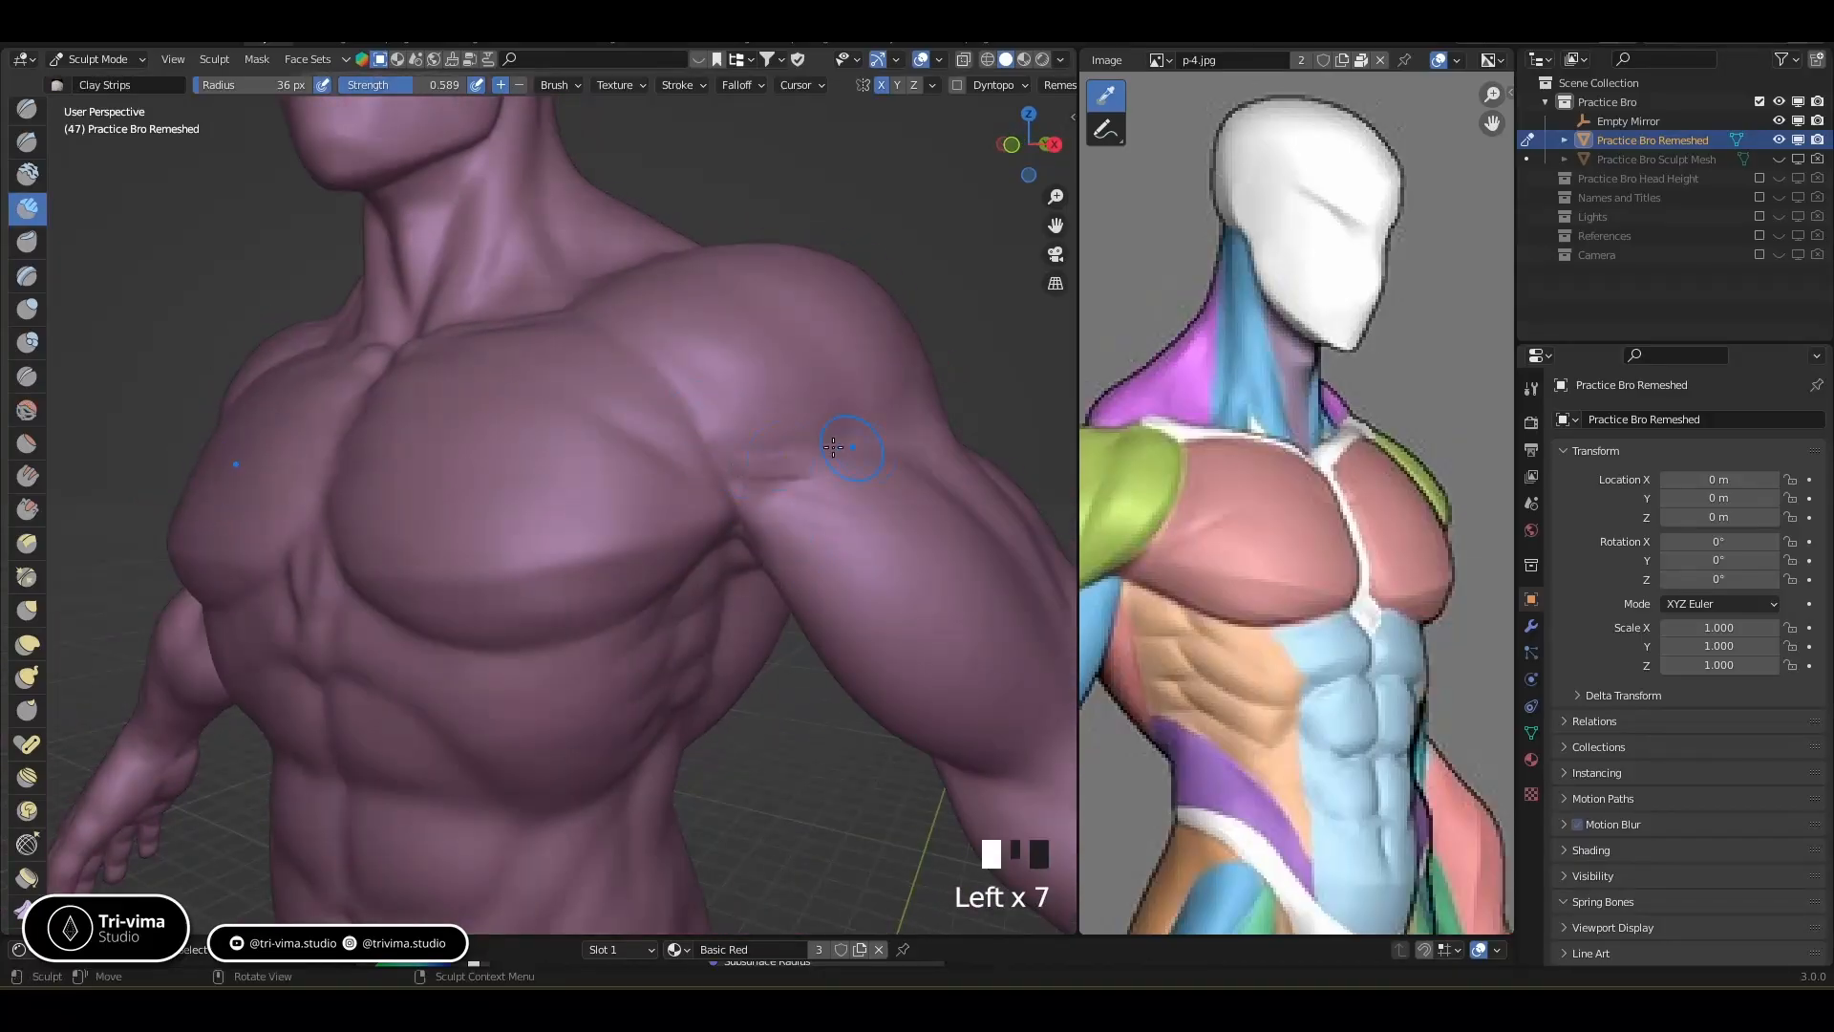
{"action": "left_click", "coordinate": [714, 434]}
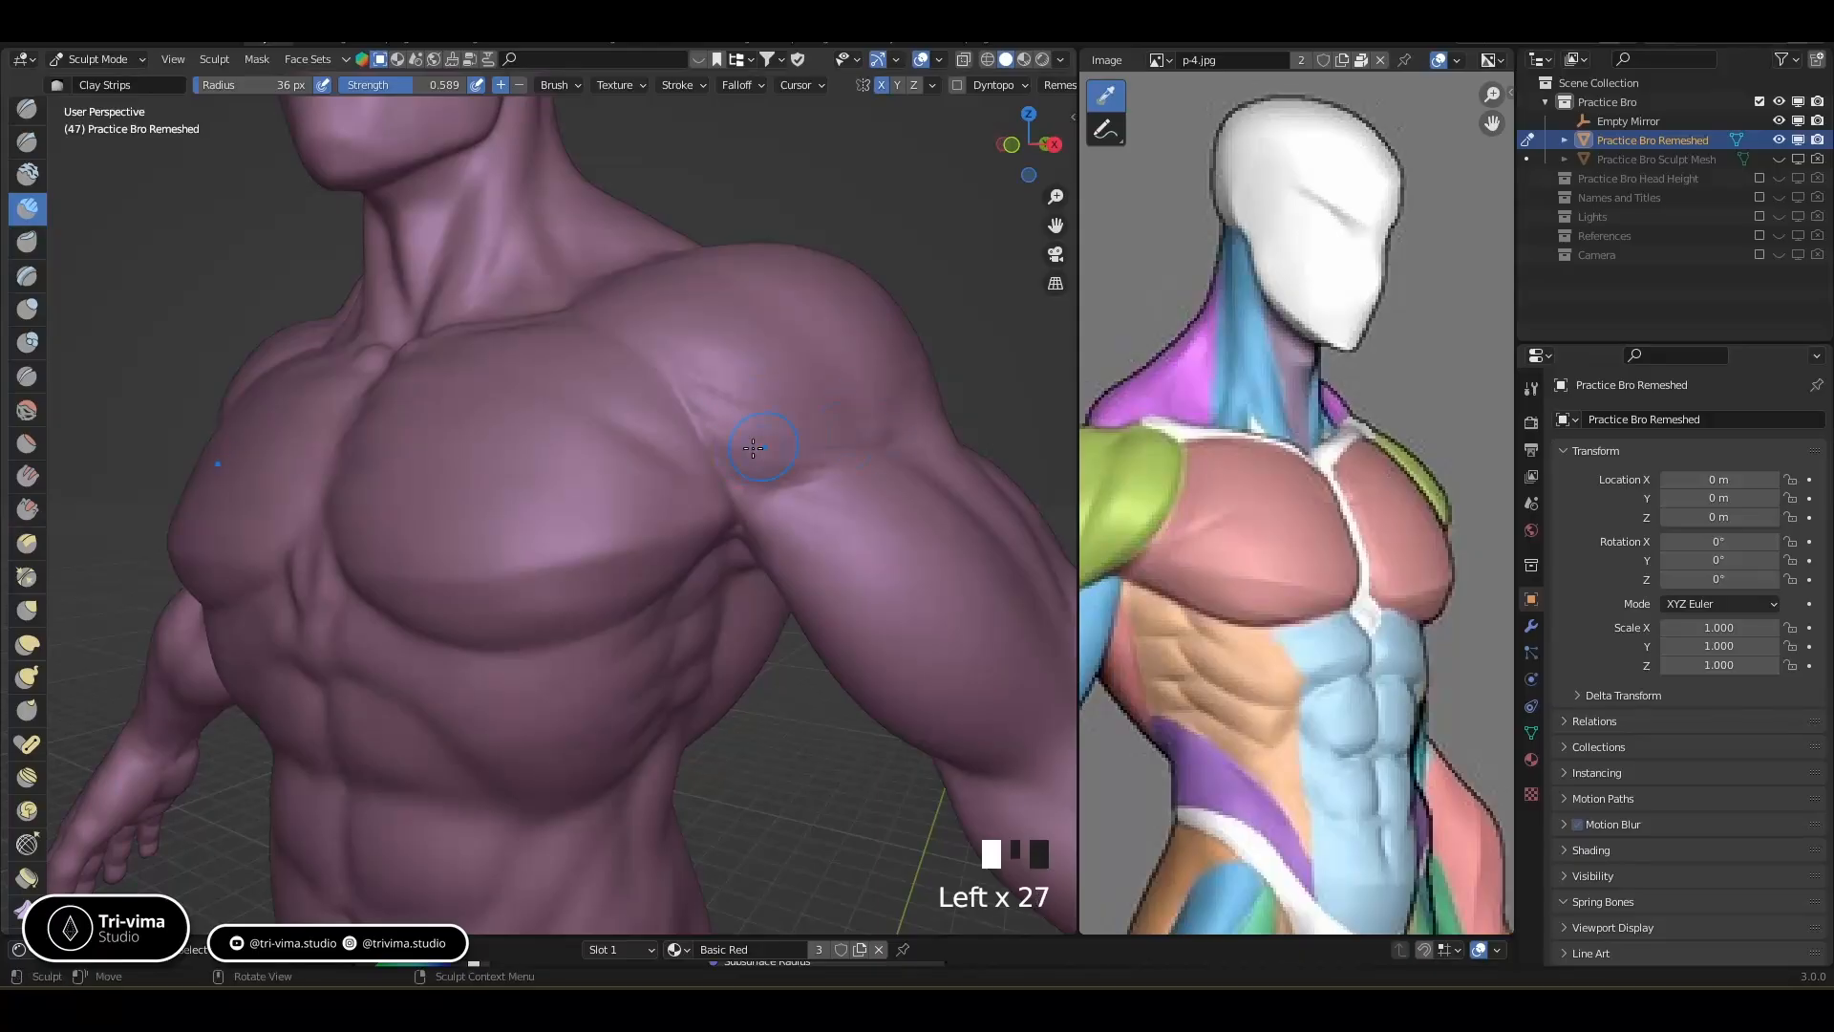
{"action": "left_click", "coordinate": [770, 501], "text": "shift"}
{"action": "left_click", "coordinate": [779, 495], "text": "shift"}
{"action": "left_click", "coordinate": [786, 488], "text": "shift"}
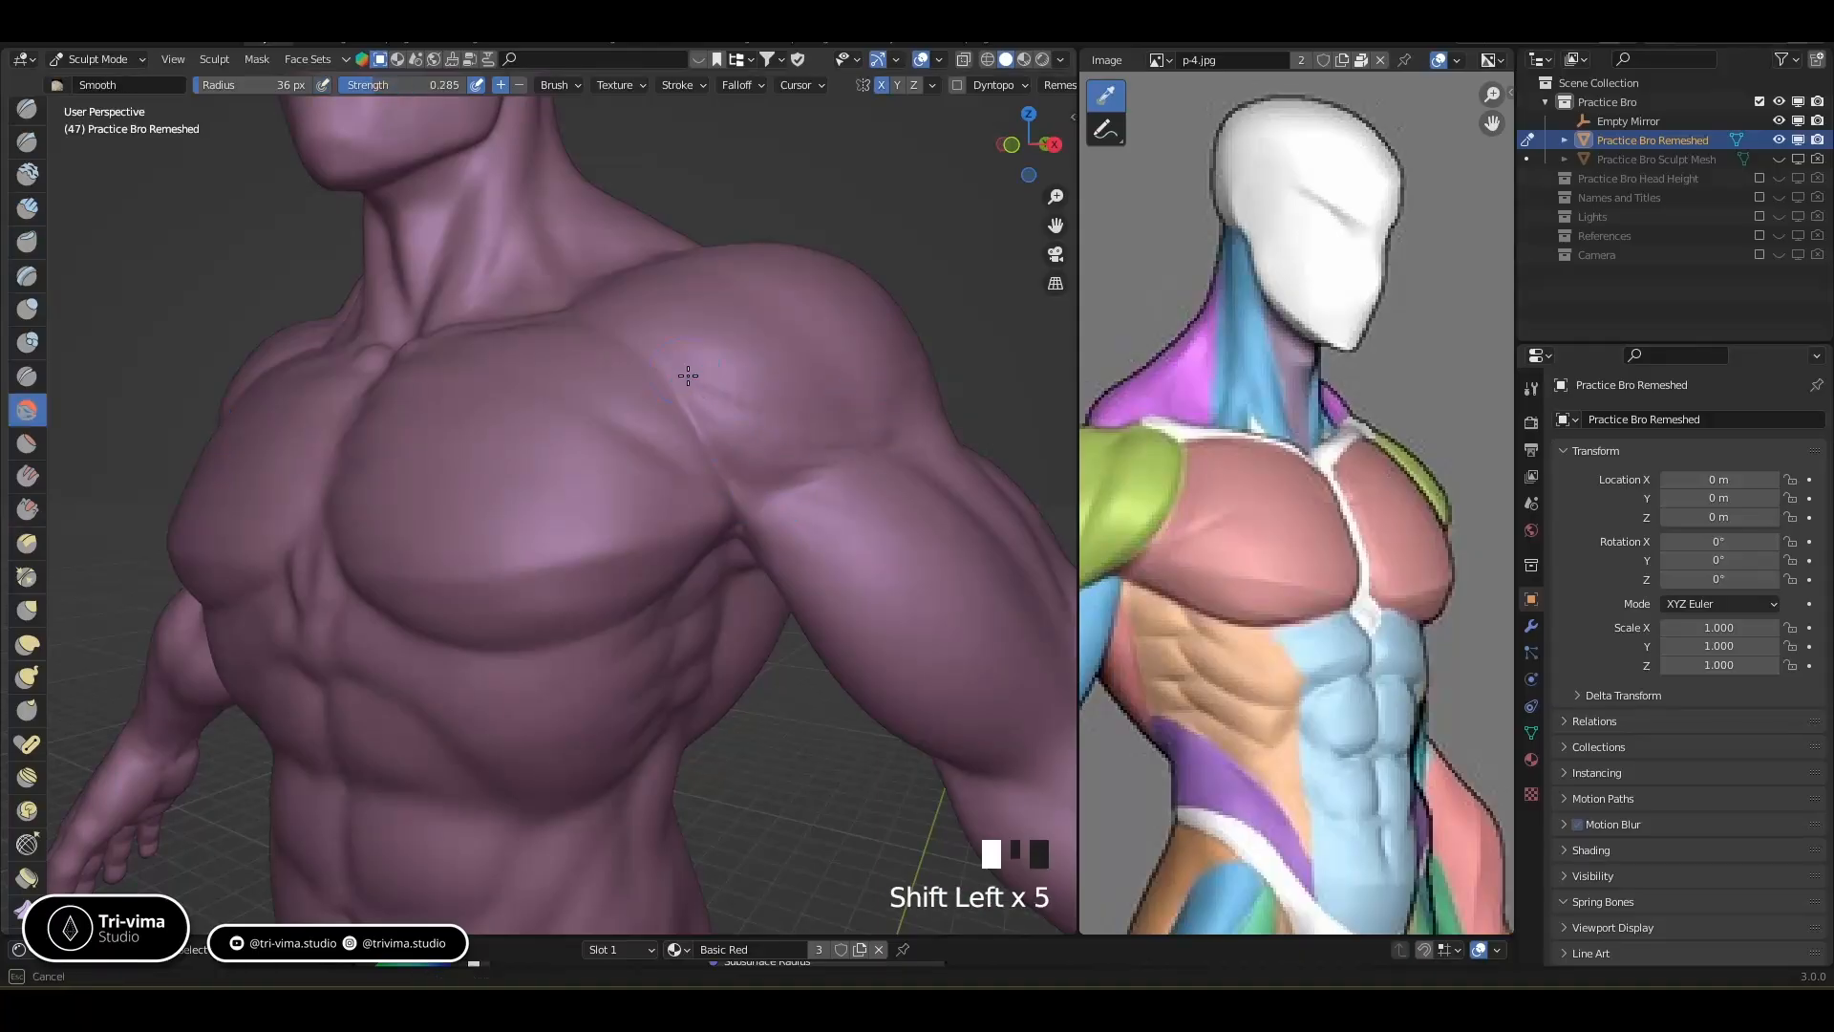
{"action": "left_click", "coordinate": [769, 448], "text": "shift"}
{"action": "left_click", "coordinate": [776, 453], "text": "shift"}
{"action": "middle_click_drag", "start_coordinate": [775, 453], "coordinate": [812, 520]}
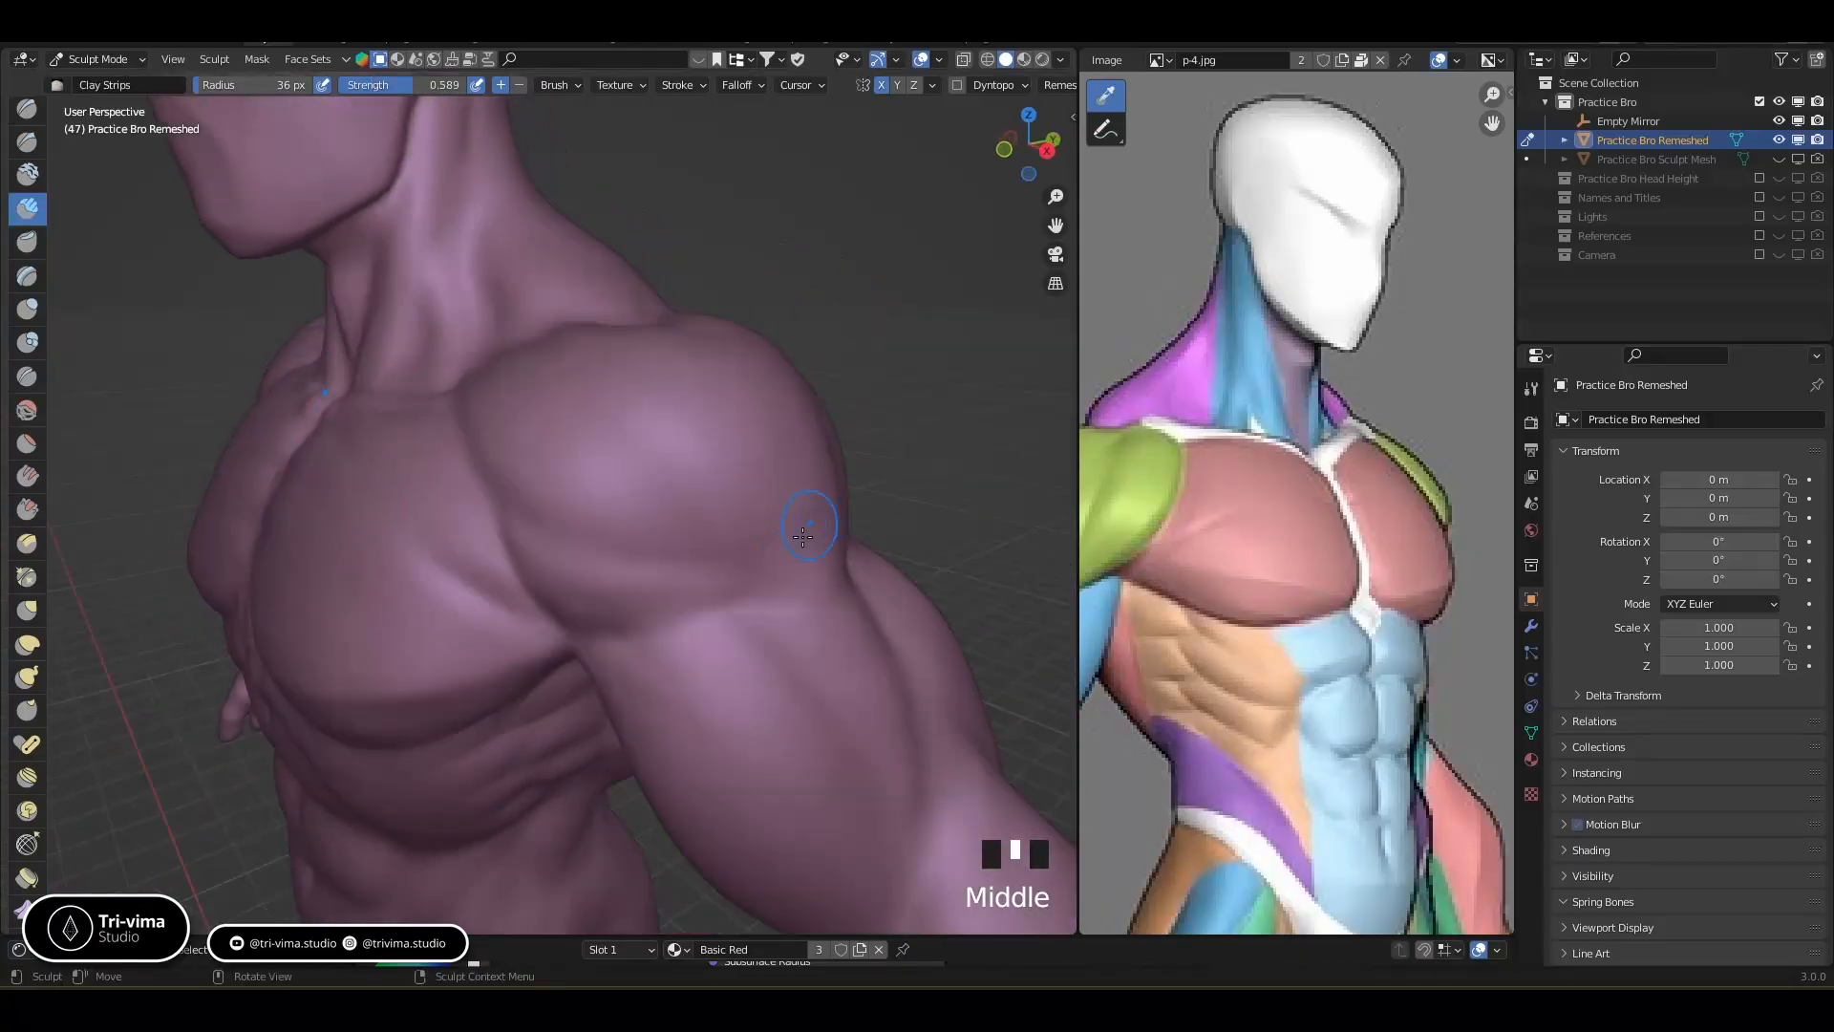
Build up the front deltoid beside the chest with Clay Strips, enlarging the brush radius to 48 px
{"action": "middle_click_drag", "start_coordinate": [581, 578], "coordinate": [640, 536]}
{"action": "left_click_drag", "start_coordinate": [608, 445], "coordinate": [742, 486]}
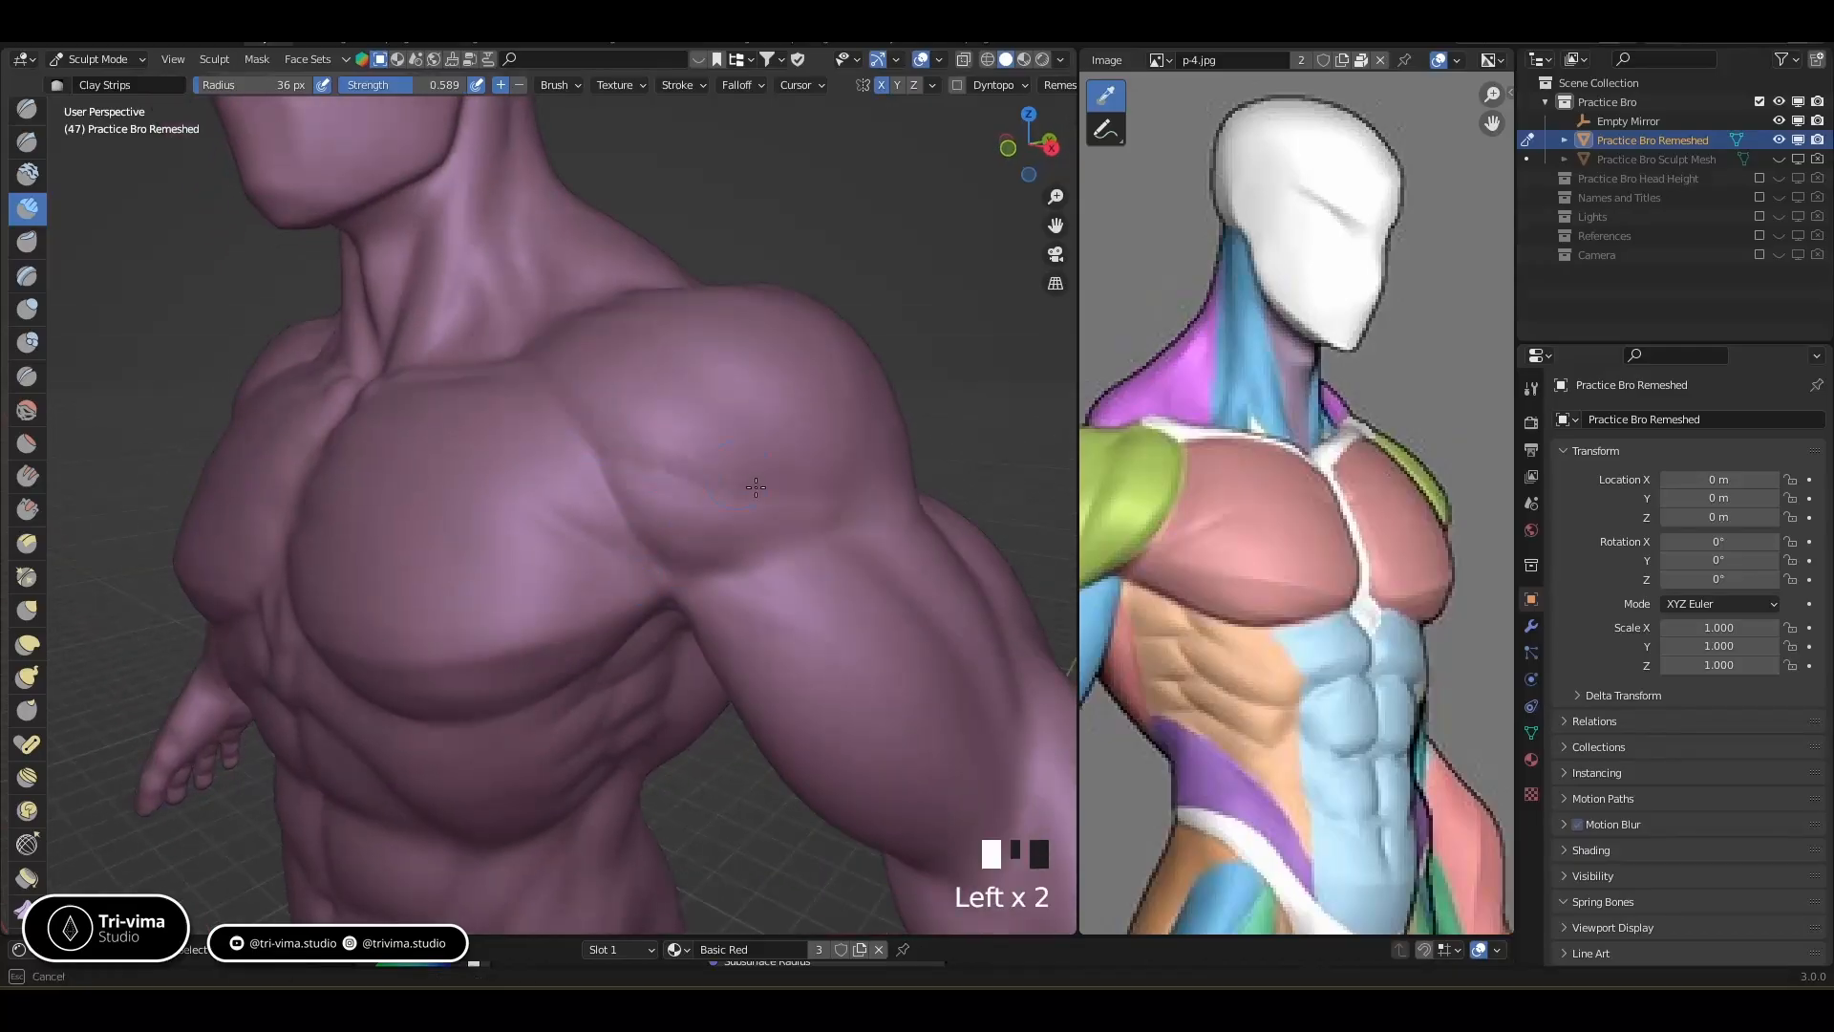
{"action": "key", "text": "bracketright"}
{"action": "key", "text": "bracketright"}
{"action": "key", "text": "bracketright"}
{"action": "mouse_move", "coordinate": [604, 417]}
{"action": "left_mouse_down"}
{"action": "mouse_move", "coordinate": [740, 483]}
{"action": "mouse_move", "coordinate": [667, 507]}
{"action": "left_mouse_up"}
{"action": "middle_click_drag", "start_coordinate": [783, 517], "coordinate": [694, 569]}
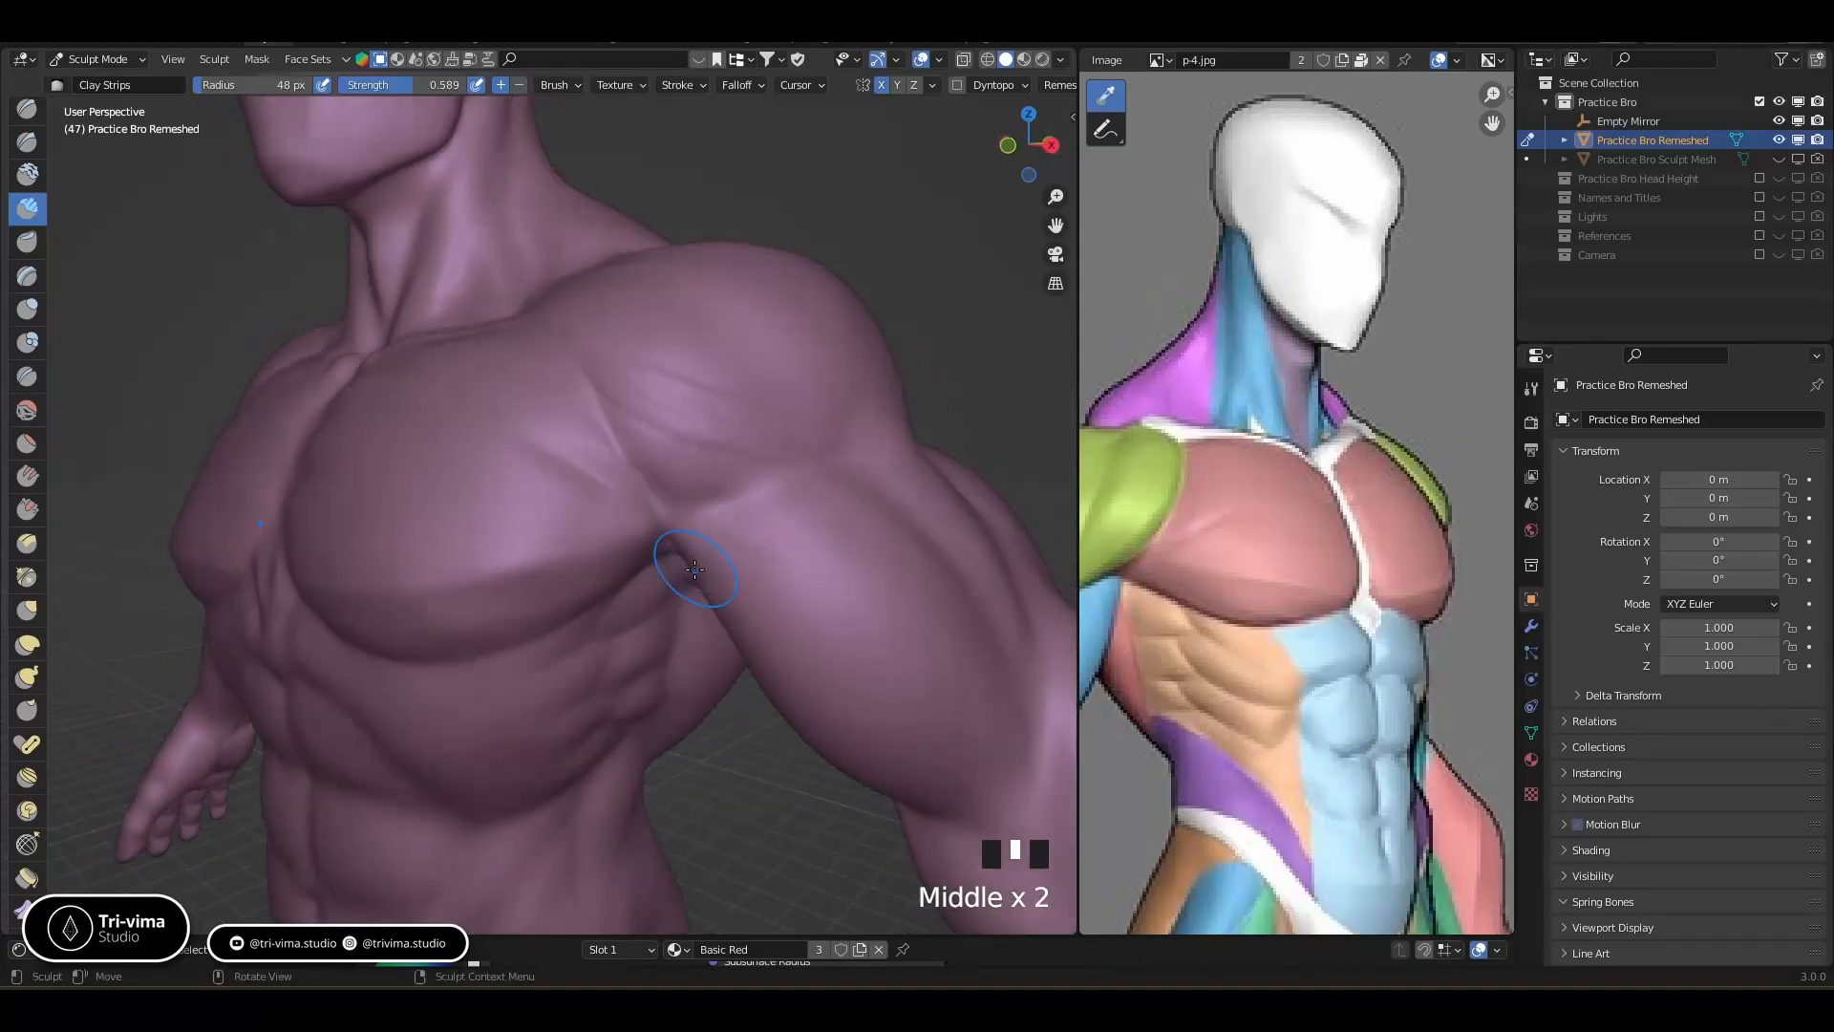
Reshape the outer corner of the chest at the armpit with Elastic Deform at a brush radius of 71 px
{"action": "left_click", "coordinate": [26, 645]}
{"action": "key", "text": "bracketright"}
{"action": "key", "text": "bracketright"}
{"action": "key", "text": "bracketright"}
{"action": "key", "text": "bracketright"}
{"action": "key", "text": "bracketright"}
{"action": "key", "text": "bracketright"}
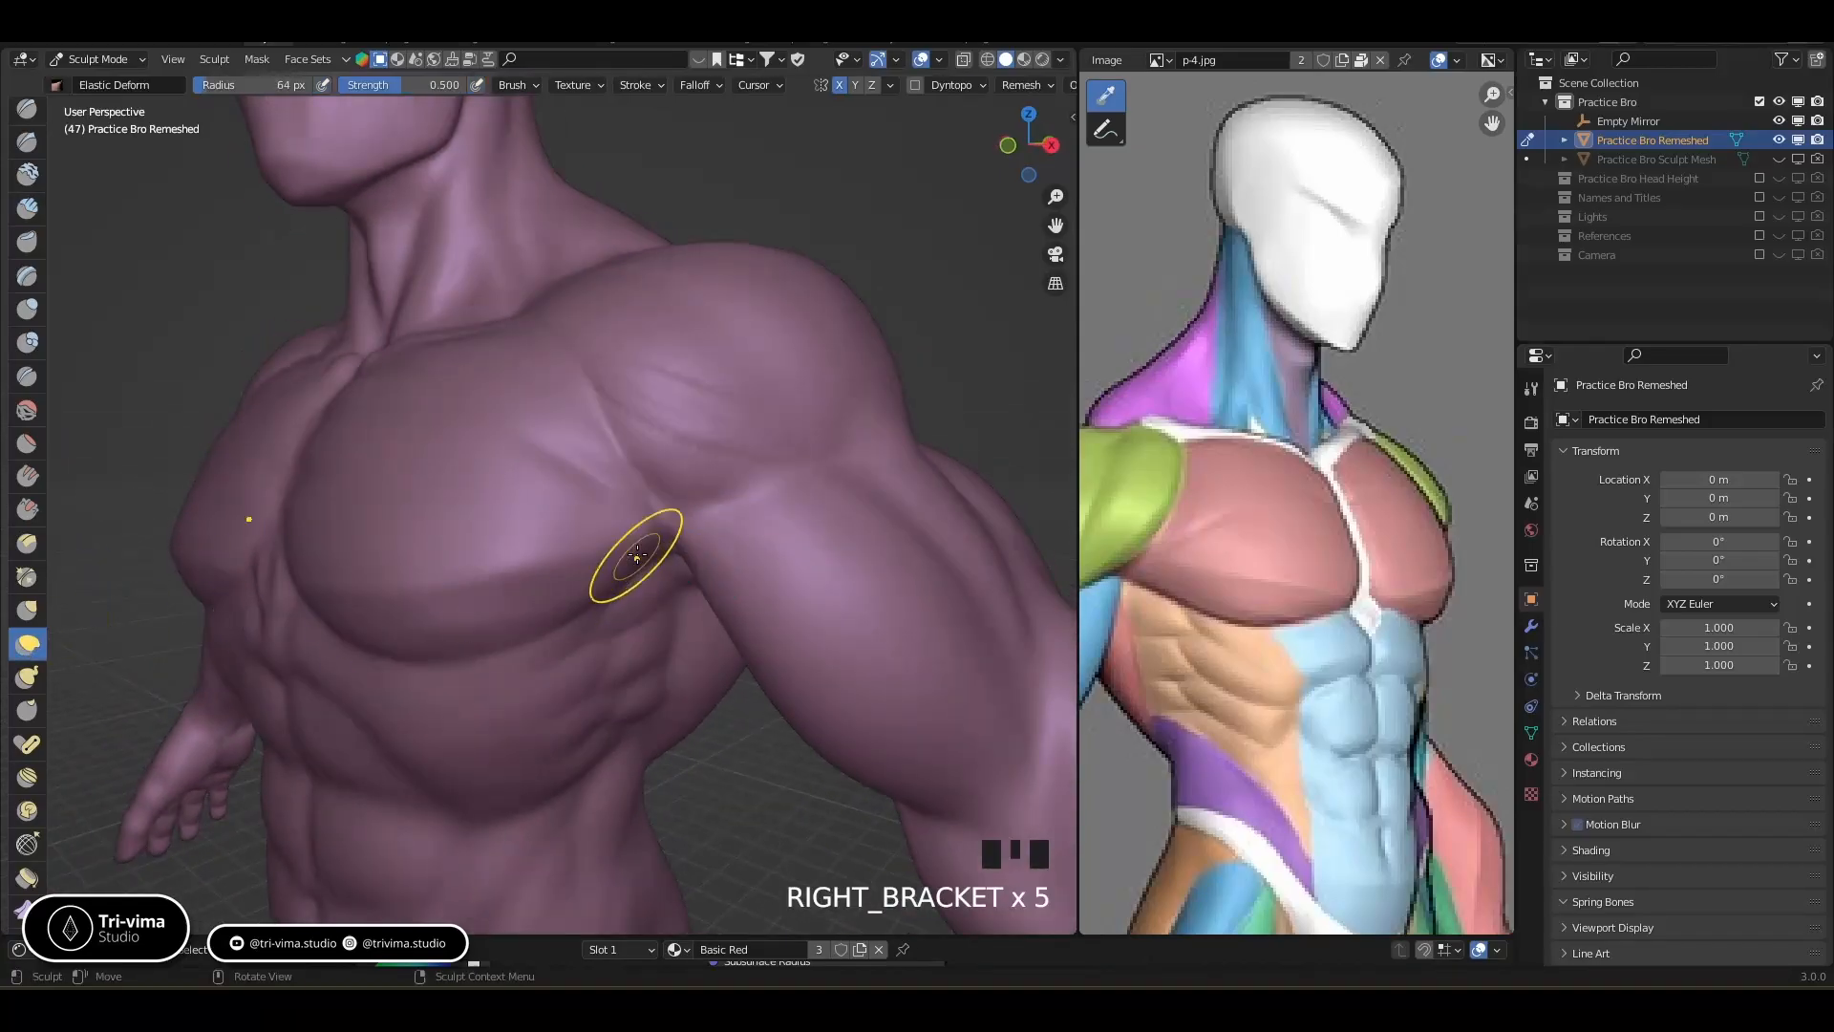
{"action": "left_click_drag", "start_coordinate": [655, 544], "coordinate": [651, 541]}
{"action": "mouse_move", "coordinate": [653, 541]}
{"action": "left_mouse_down"}
{"action": "mouse_move", "coordinate": [653, 517]}
{"action": "mouse_move", "coordinate": [697, 517]}
{"action": "left_mouse_up"}
{"action": "mouse_move", "coordinate": [698, 519]}
{"action": "left_mouse_down"}
{"action": "mouse_move", "coordinate": [675, 470]}
{"action": "mouse_move", "coordinate": [667, 497]}
{"action": "left_mouse_up"}
{"action": "middle_click_drag", "start_coordinate": [667, 497], "coordinate": [549, 463]}
{"action": "mouse_move", "coordinate": [634, 491]}
{"action": "left_mouse_down"}
{"action": "mouse_move", "coordinate": [619, 487]}
{"action": "mouse_move", "coordinate": [684, 583]}
{"action": "left_mouse_up"}
{"action": "left_click_drag", "start_coordinate": [684, 585], "coordinate": [696, 573]}
Adjust the curve of the chest muscle's lower edge with Elastic Deform
{"action": "middle_click_drag", "start_coordinate": [696, 573], "coordinate": [548, 606]}
{"action": "left_click_drag", "start_coordinate": [548, 612], "coordinate": [547, 634]}
{"action": "left_click_drag", "start_coordinate": [547, 635], "coordinate": [549, 650]}
{"action": "middle_click_drag", "start_coordinate": [549, 649], "coordinate": [509, 666]}
{"action": "left_click_drag", "start_coordinate": [486, 673], "coordinate": [499, 606]}
{"action": "mouse_move", "coordinate": [500, 605]}
{"action": "middle_mouse_down"}
{"action": "mouse_move", "coordinate": [656, 574]}
{"action": "mouse_move", "coordinate": [683, 547]}
{"action": "mouse_move", "coordinate": [635, 585]}
{"action": "middle_mouse_up"}
{"action": "middle_click_drag", "start_coordinate": [512, 643], "coordinate": [442, 614]}
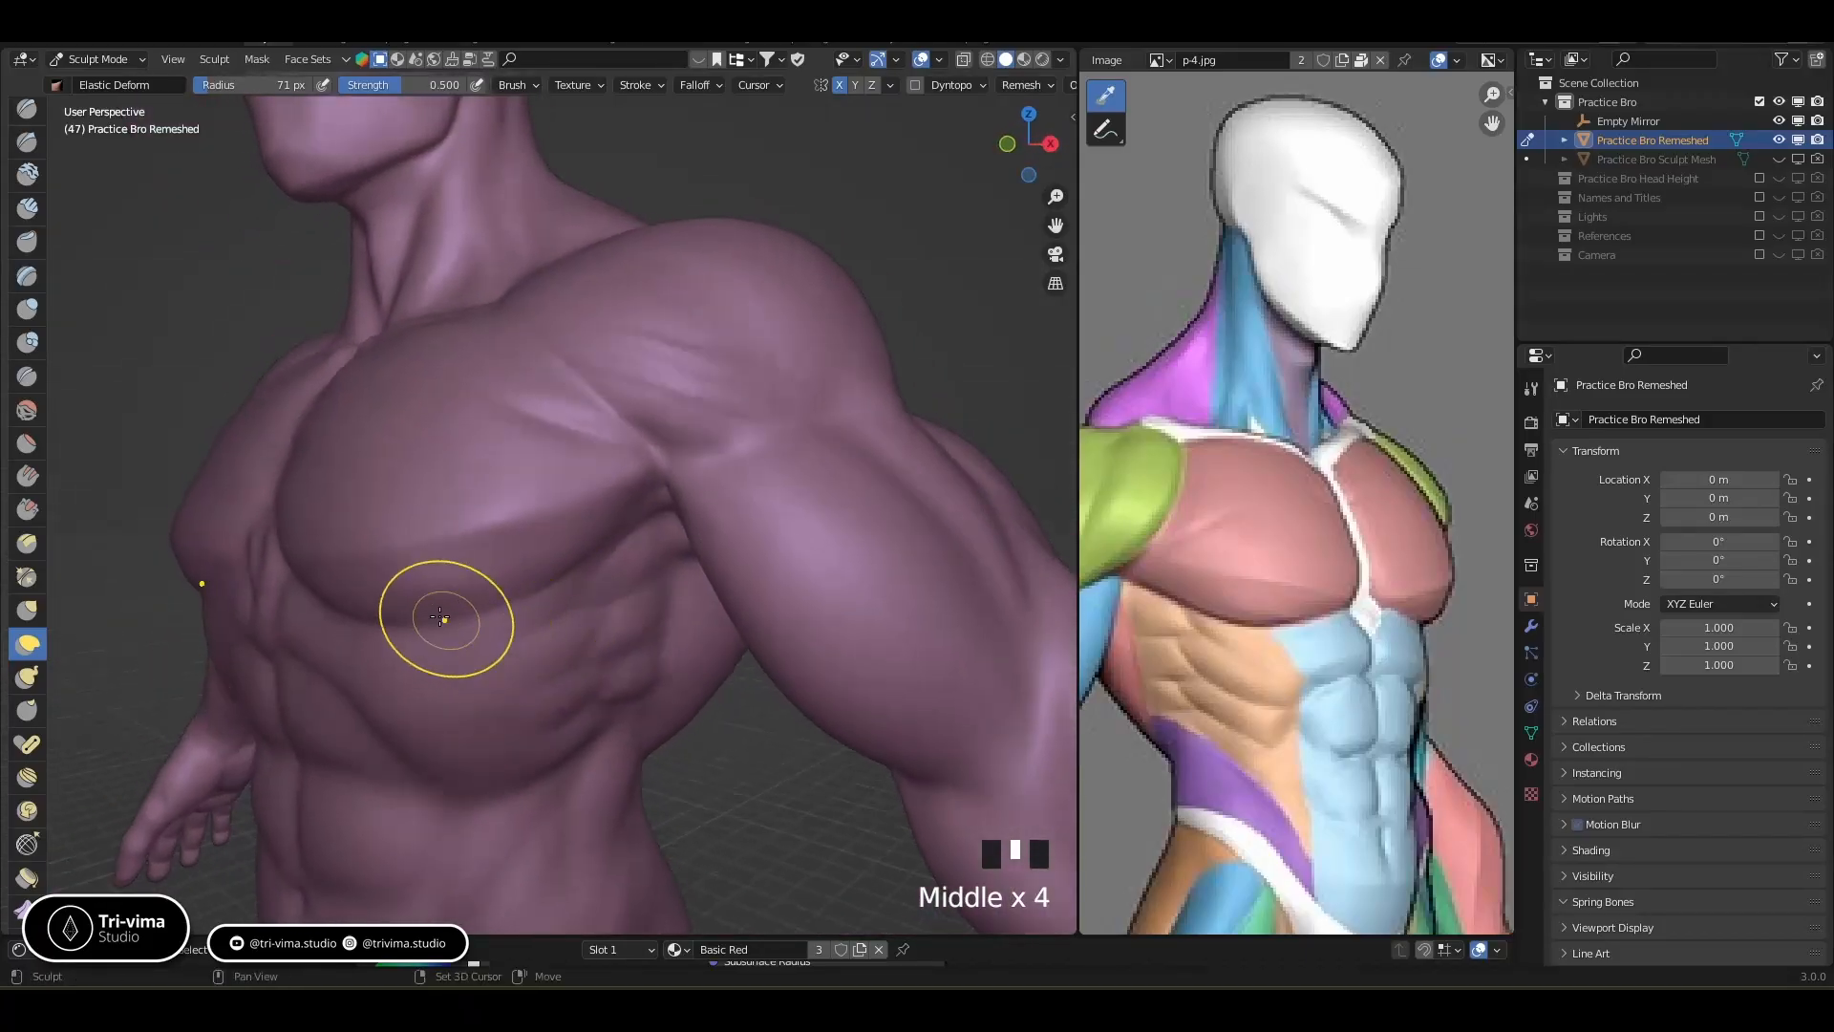
Smooth the lower chest, the front deltoid's surface strokes and the transition into the upper arm
{"action": "left_click_drag", "start_coordinate": [443, 614], "coordinate": [416, 591], "text": "shift"}
{"action": "middle_click_drag", "start_coordinate": [720, 593], "coordinate": [553, 464]}
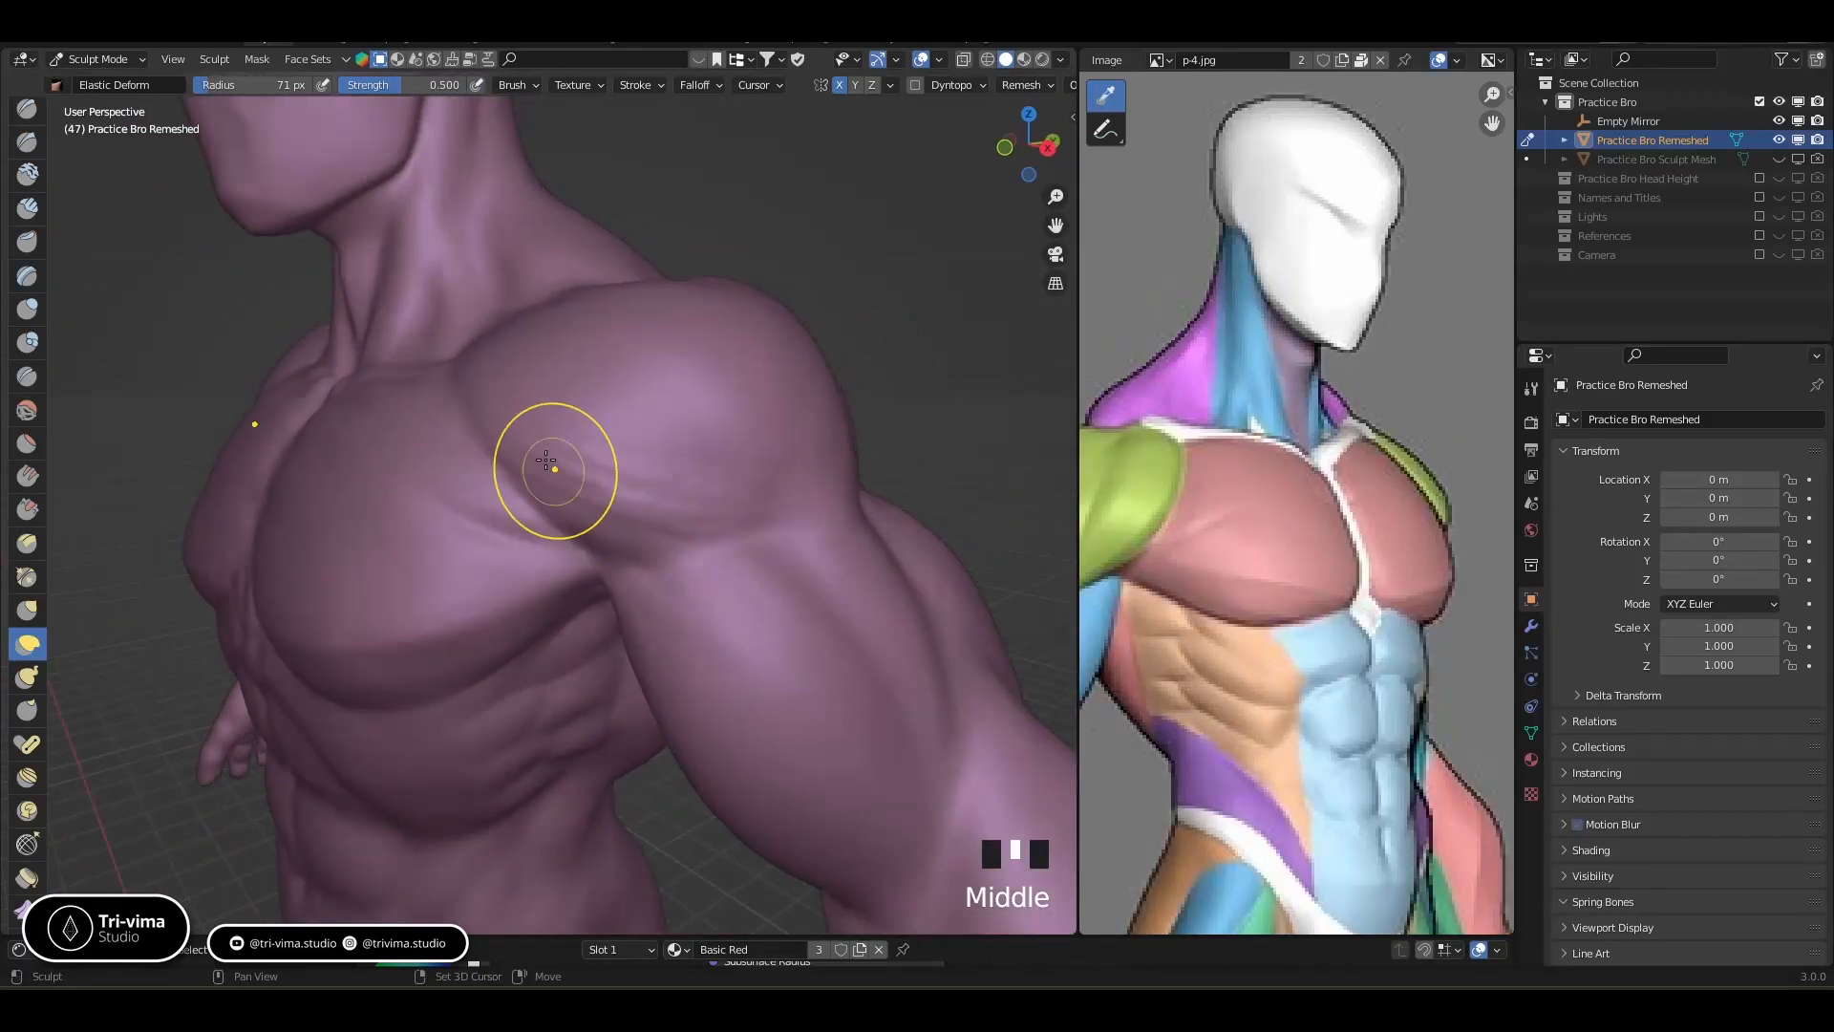
{"action": "left_click_drag", "start_coordinate": [553, 465], "coordinate": [522, 432], "text": "shift"}
{"action": "left_click_drag", "start_coordinate": [714, 518], "coordinate": [717, 531], "text": "shift"}
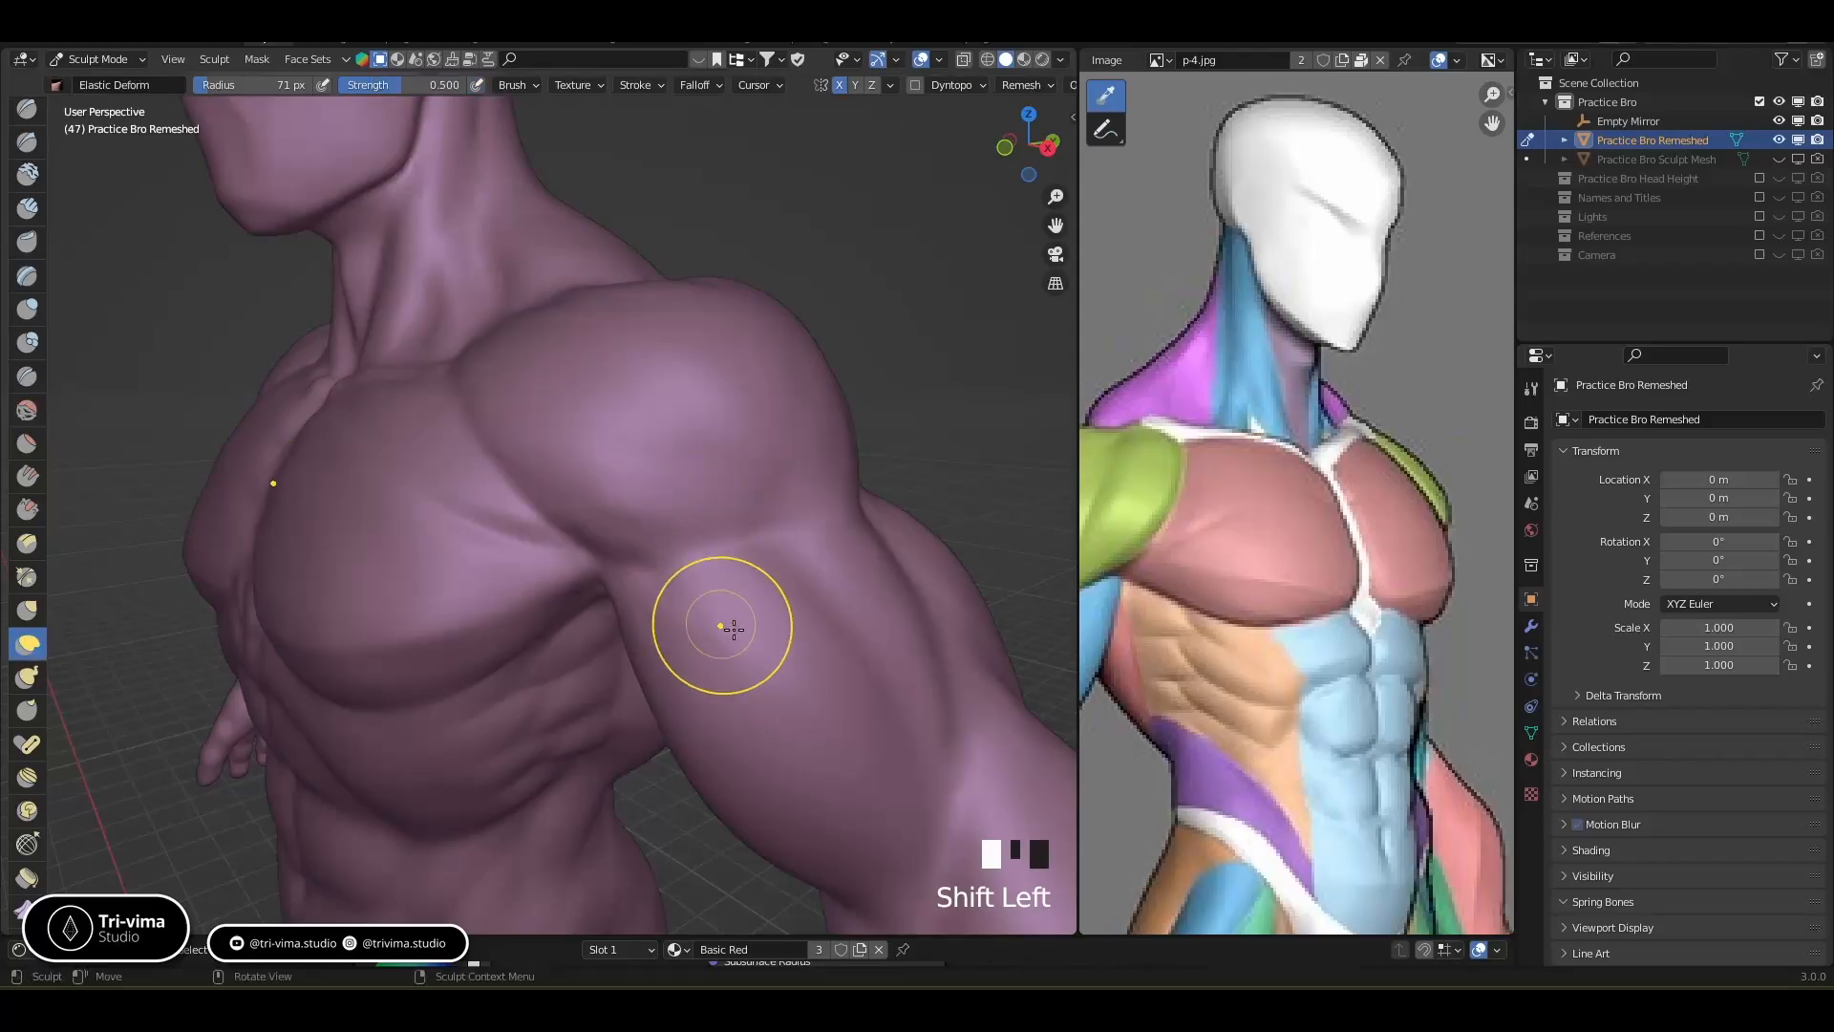
{"action": "middle_click_drag", "start_coordinate": [725, 626], "coordinate": [856, 543]}
{"action": "left_click_drag", "start_coordinate": [804, 470], "coordinate": [810, 483], "text": "shift"}
{"action": "left_click_drag", "start_coordinate": [805, 472], "coordinate": [825, 515], "text": "shift"}
{"action": "middle_click_drag", "start_coordinate": [834, 531], "coordinate": [778, 541]}
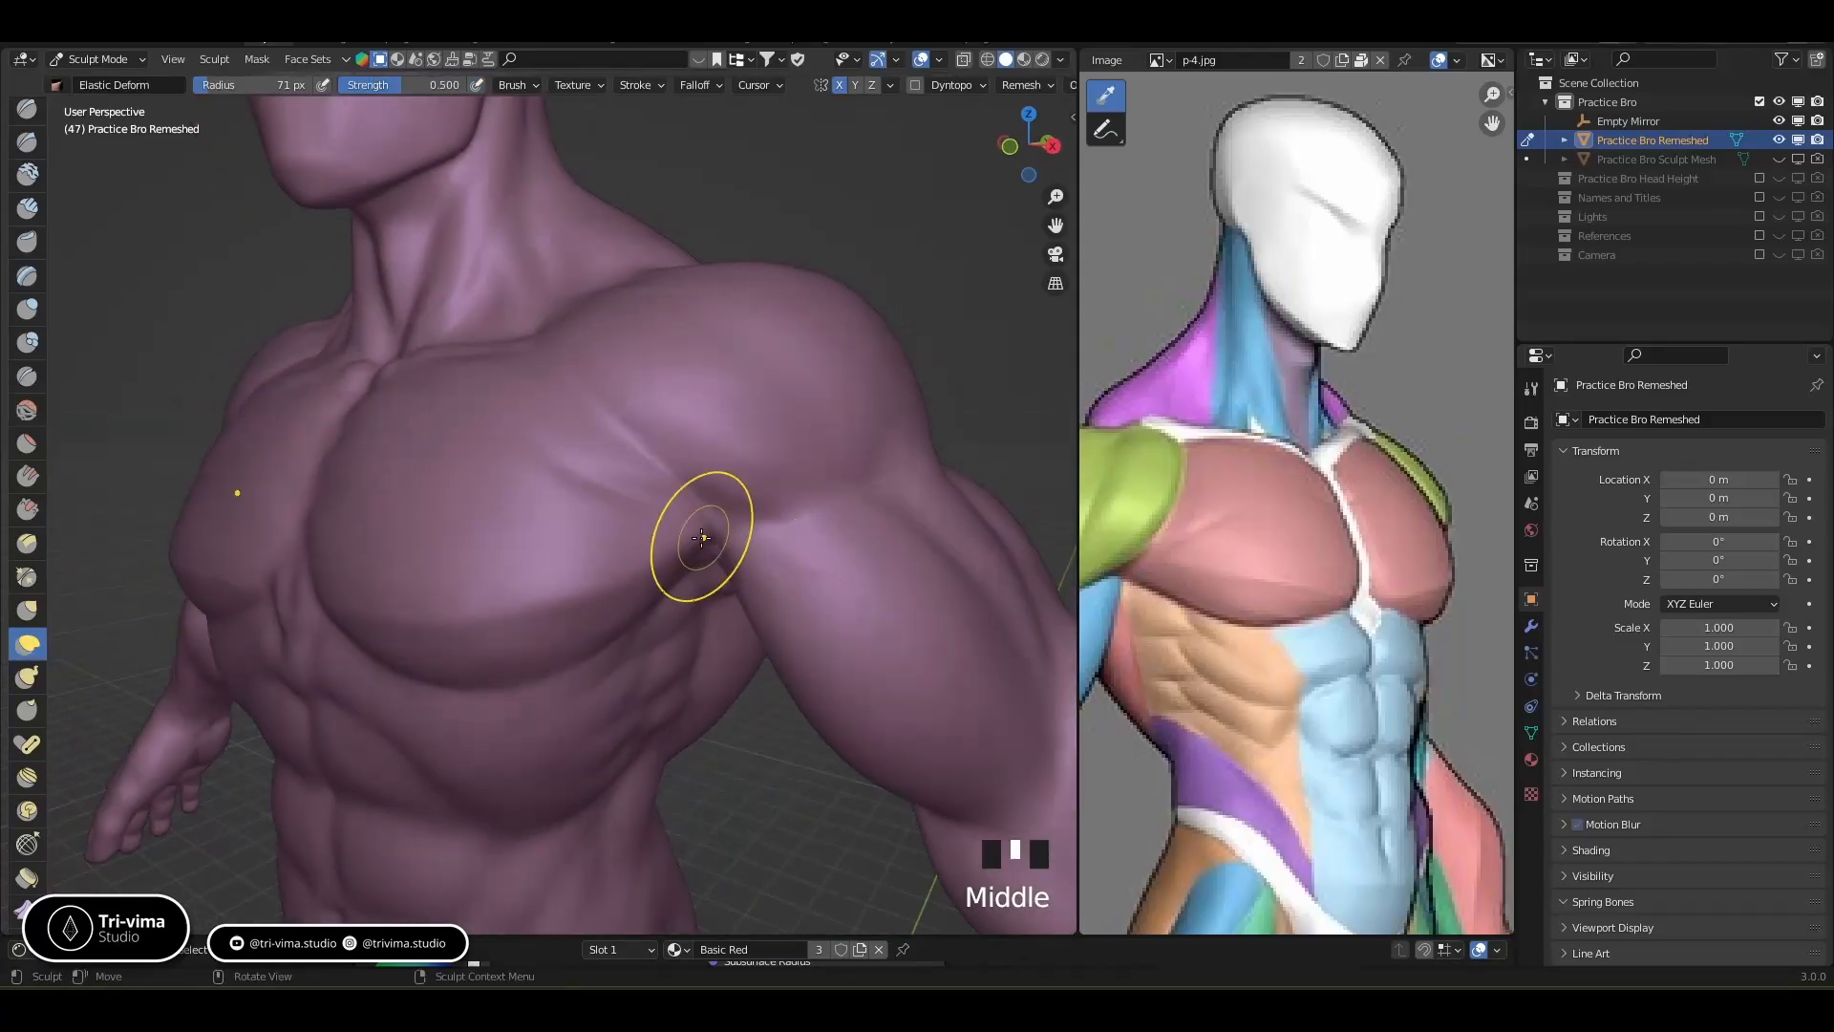
{"action": "left_click_drag", "start_coordinate": [711, 538], "coordinate": [664, 557], "text": "shift"}
Sharpen the outer tip of the chest muscle at the armpit with Draw Sharp
{"action": "left_click", "coordinate": [26, 141]}
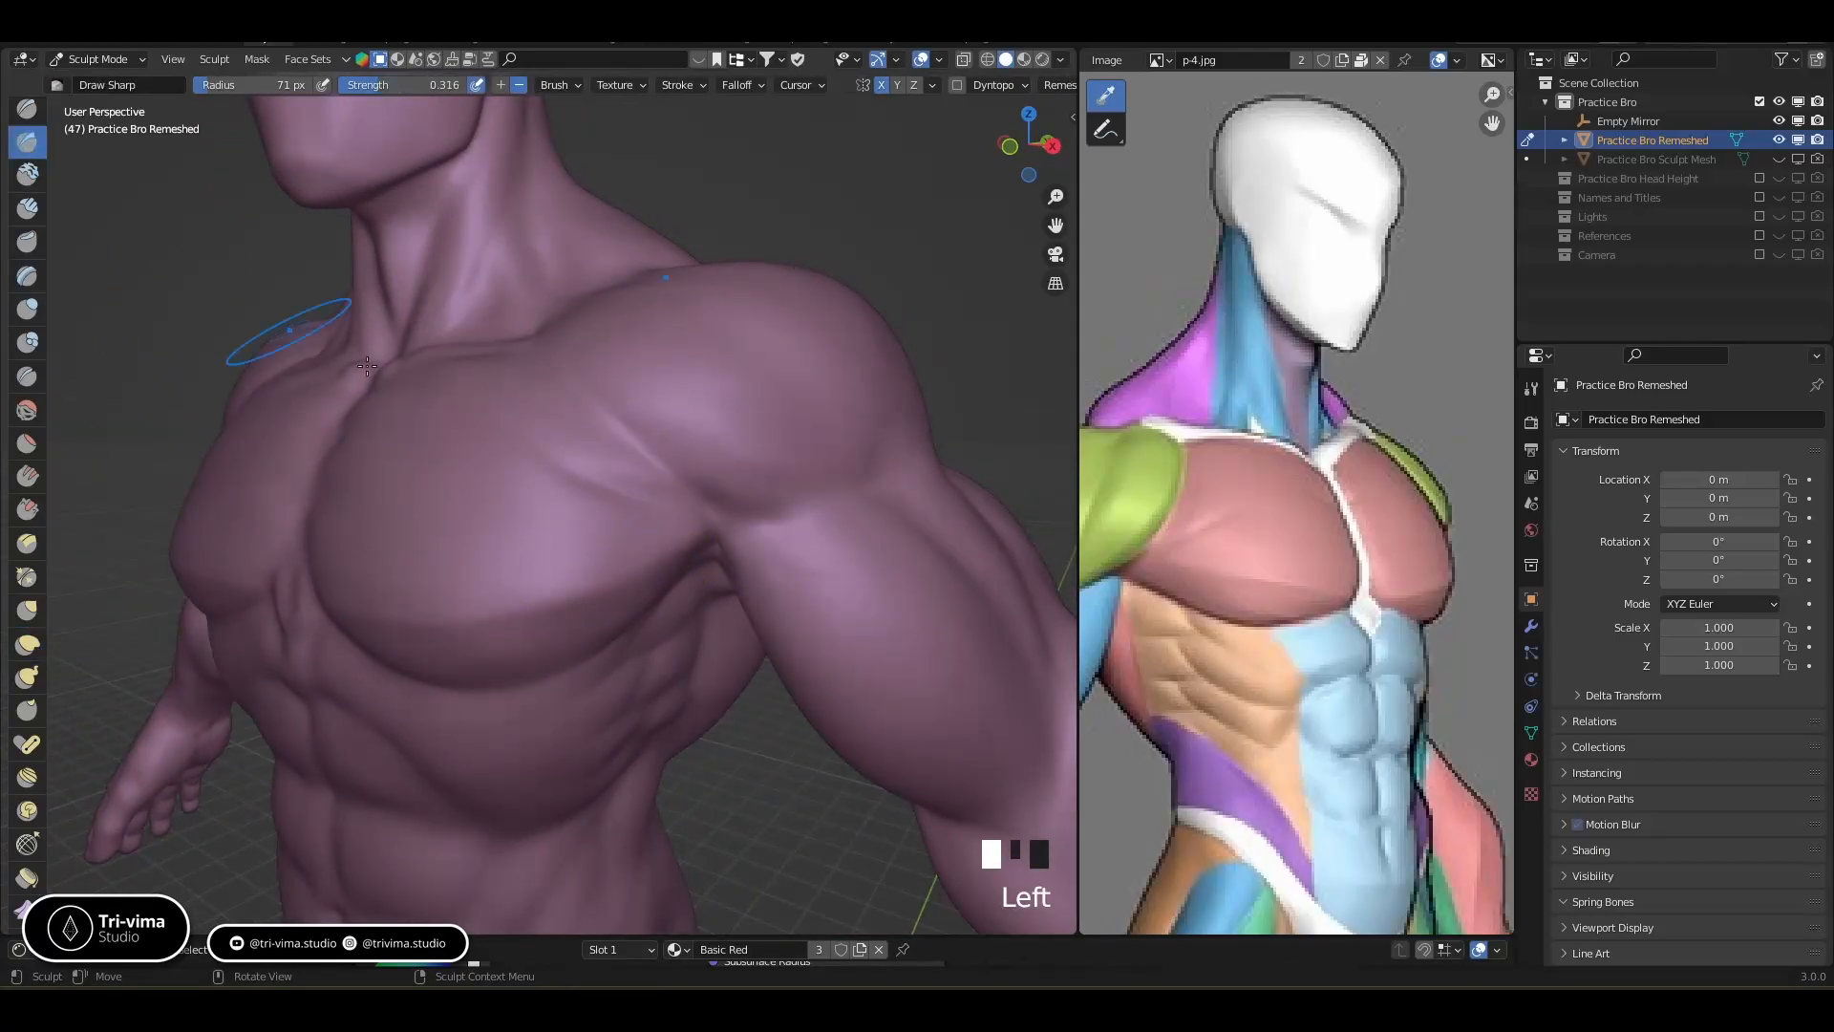
{"action": "left_click_drag", "start_coordinate": [689, 541], "coordinate": [707, 537]}
{"action": "left_click_drag", "start_coordinate": [678, 547], "coordinate": [686, 540], "text": "ctrl"}
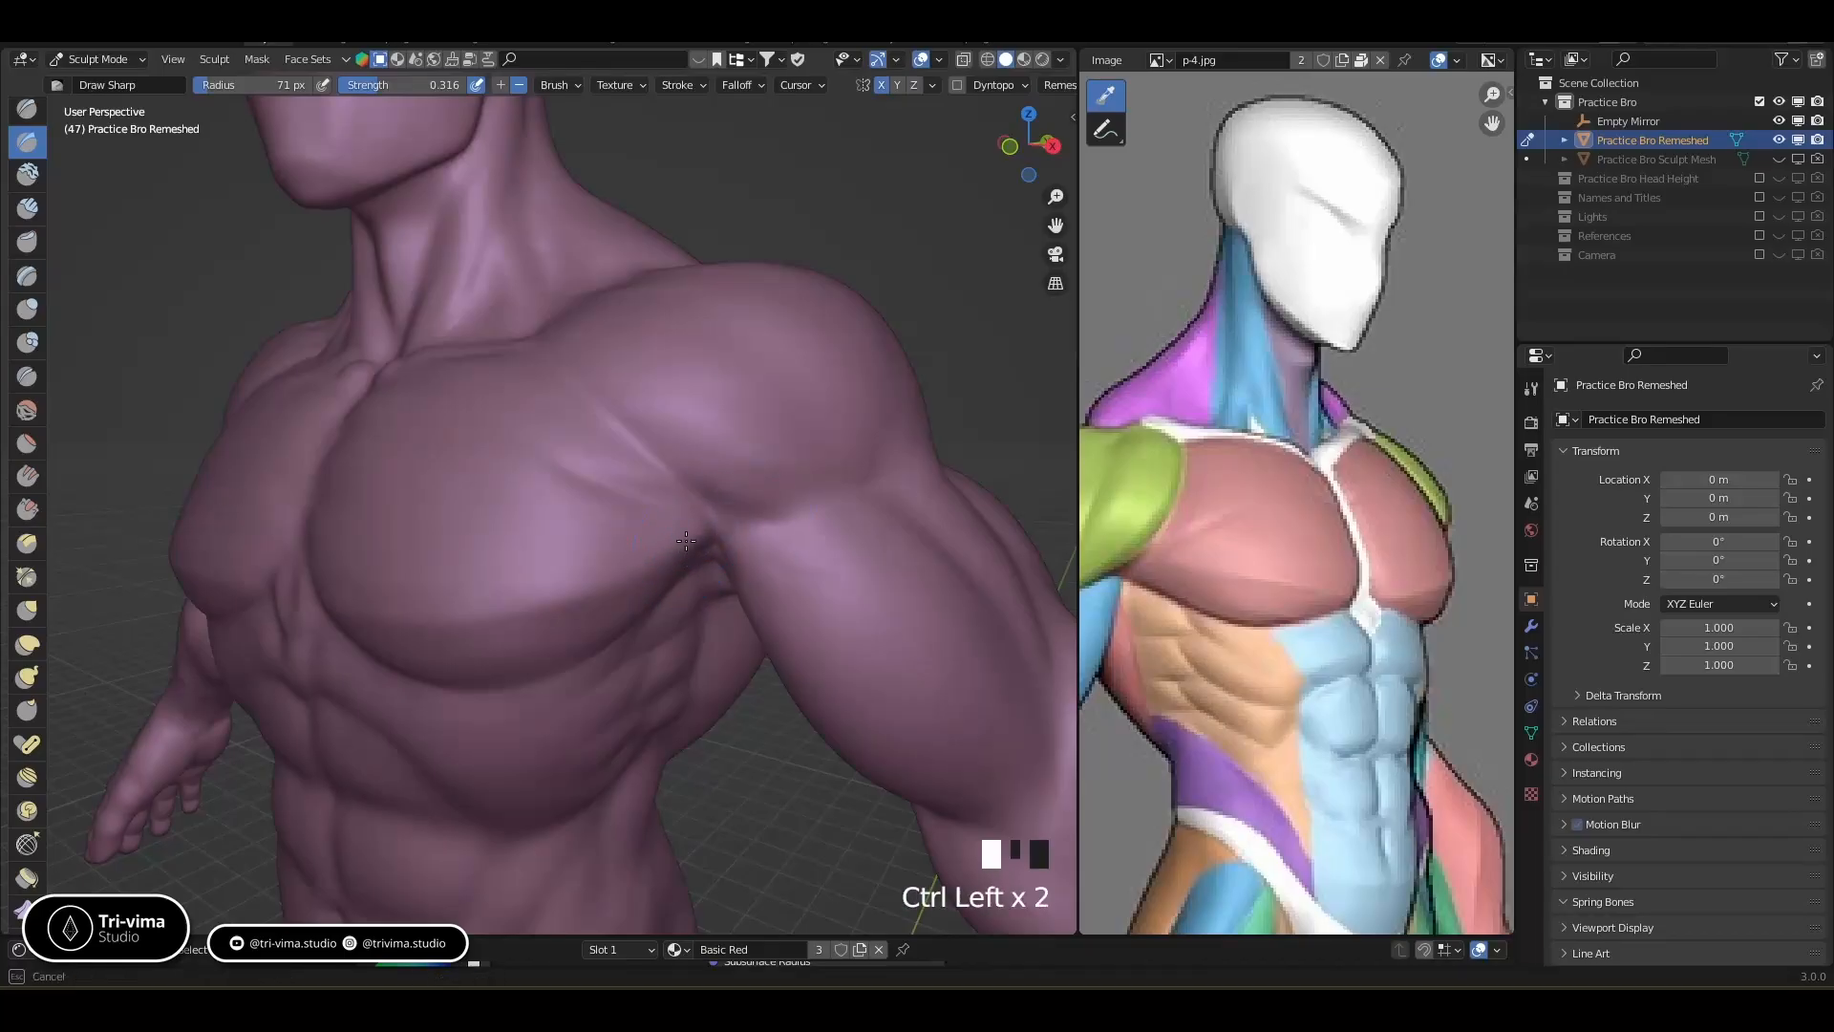
Define the border between the outer chest and front deltoid with inverted Draw Sharp strokes at a 40 px radius
{"action": "key", "text": "bracketleft"}
{"action": "key", "text": "bracketleft"}
{"action": "key", "text": "bracketleft"}
{"action": "key", "text": "bracketleft"}
{"action": "key", "text": "bracketleft"}
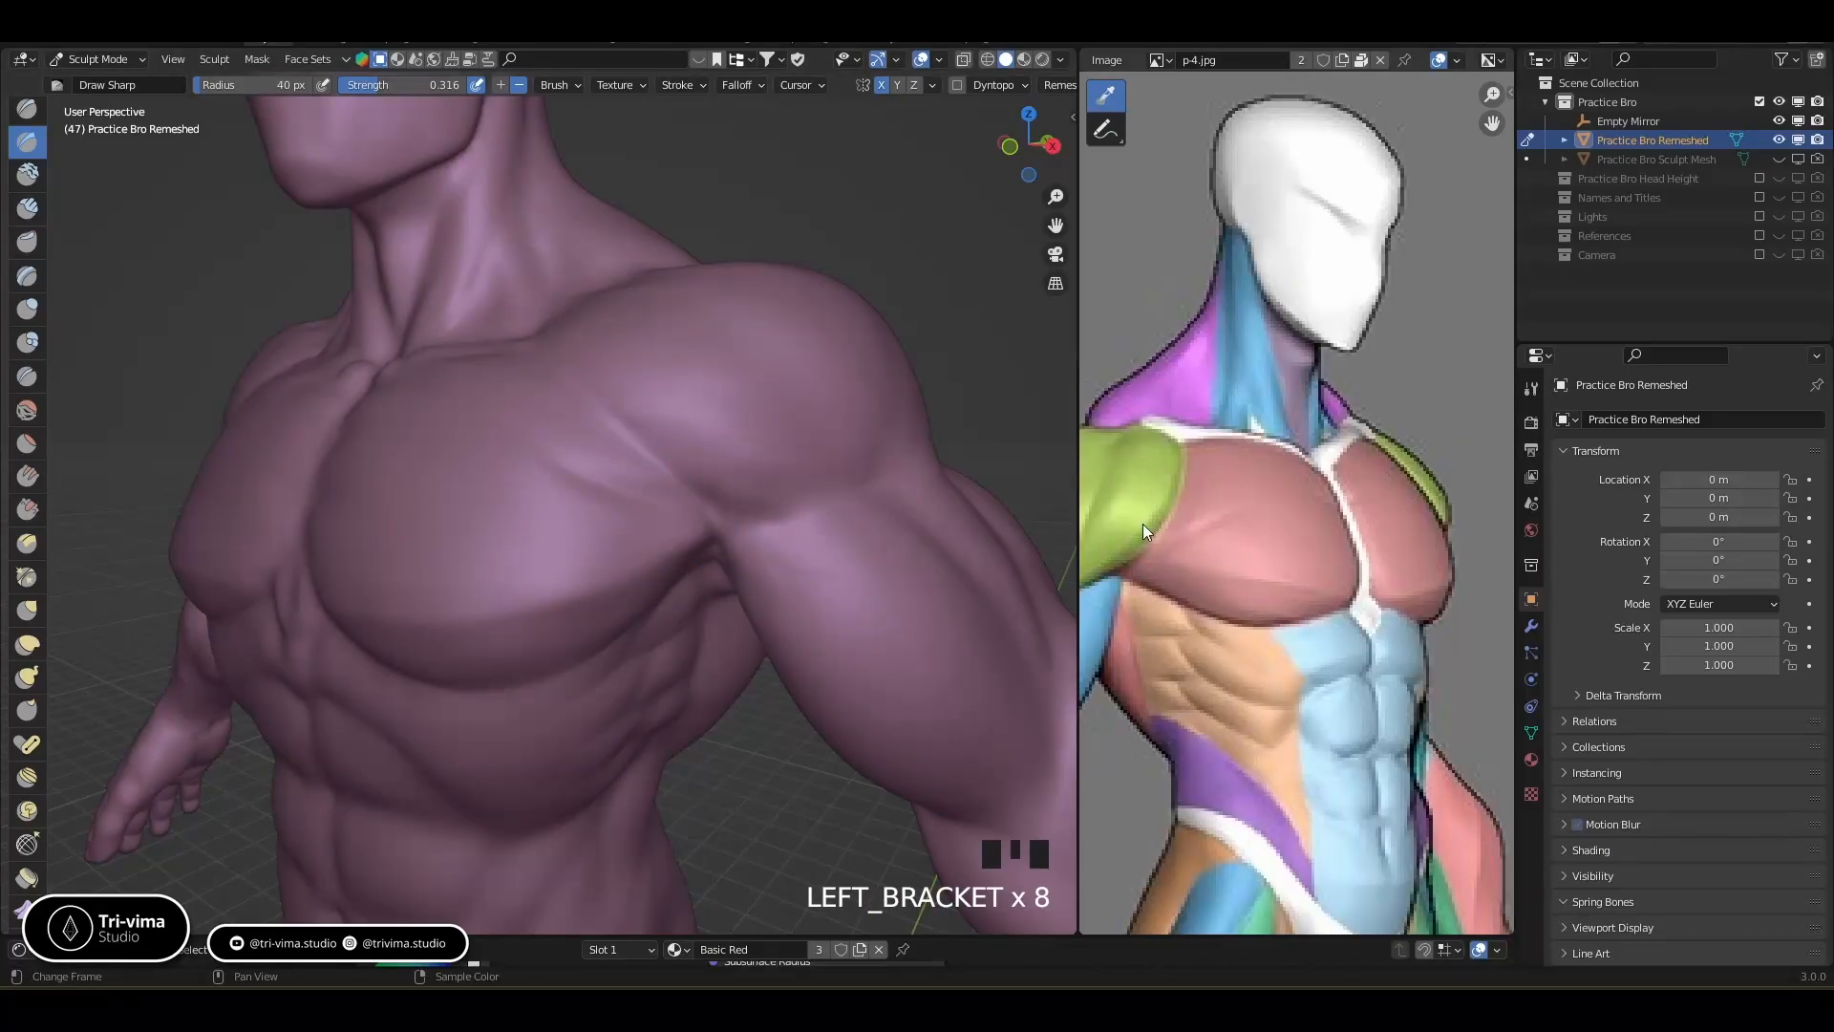
{"action": "key", "text": "ctrl+Left"}
{"action": "key", "text": "ctrl+Left"}
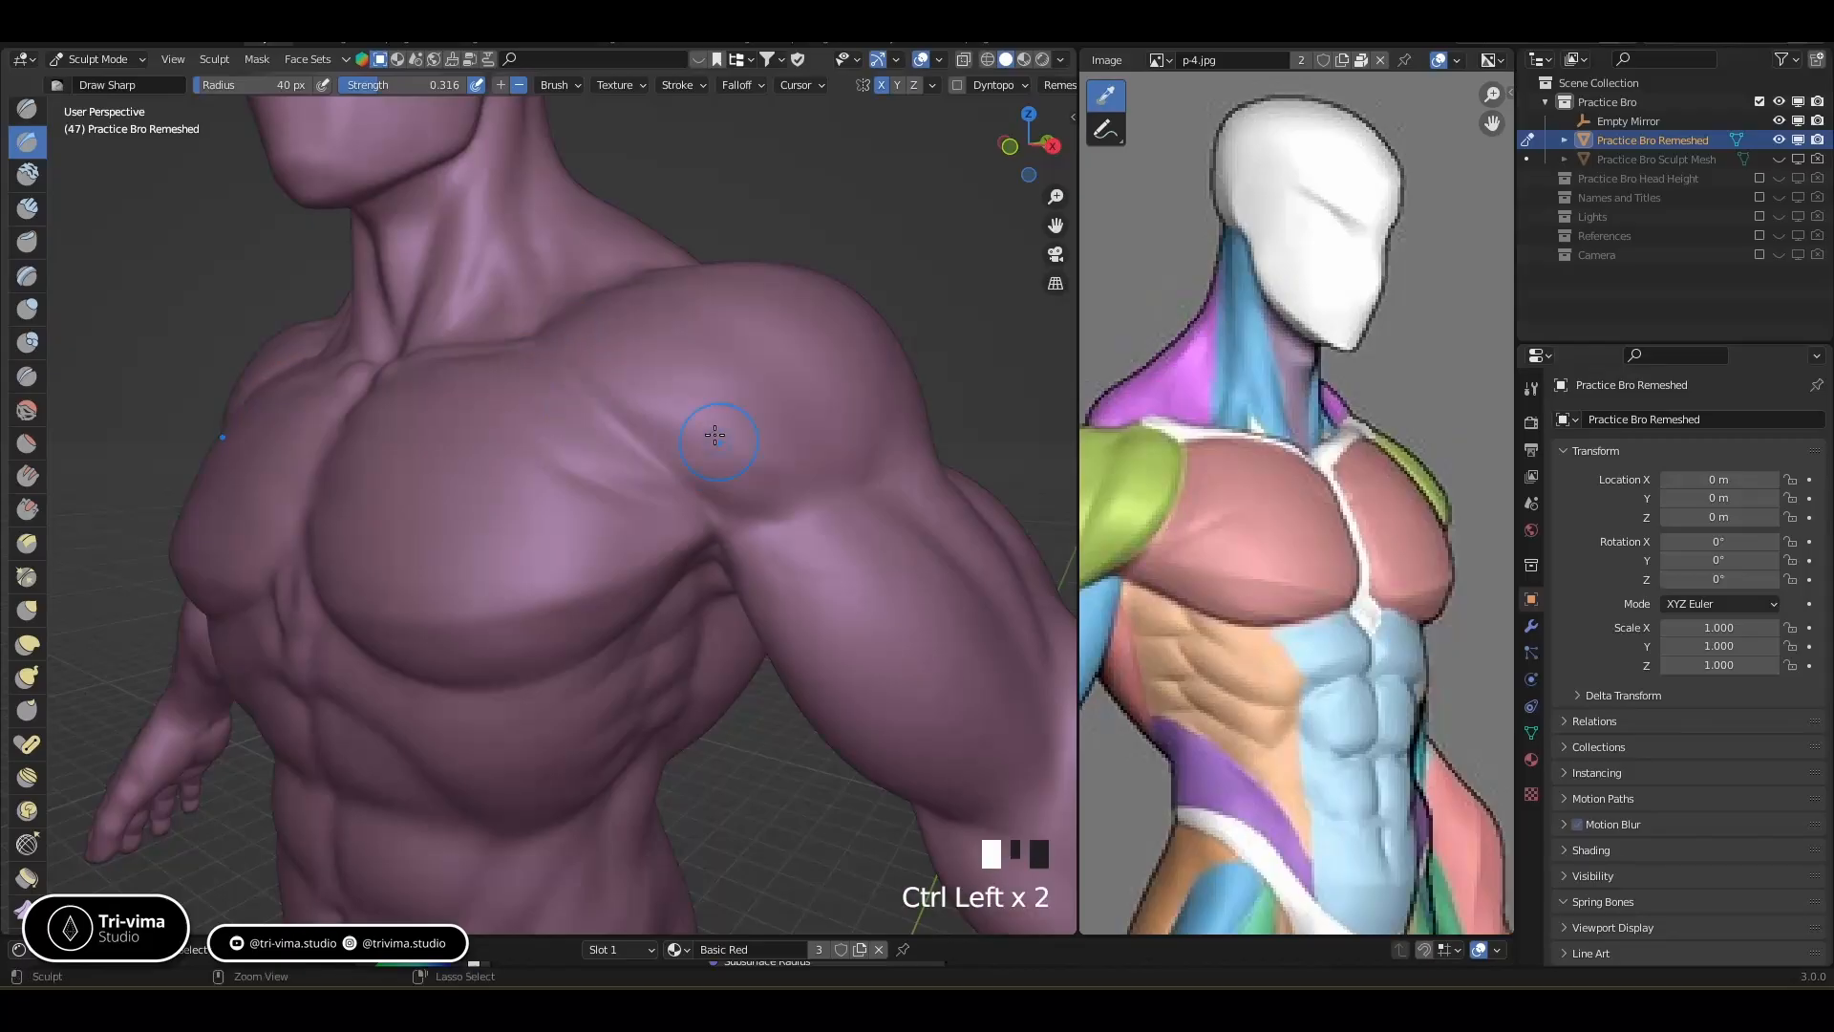
{"action": "left_click_drag", "start_coordinate": [594, 382], "coordinate": [736, 502], "text": "ctrl"}
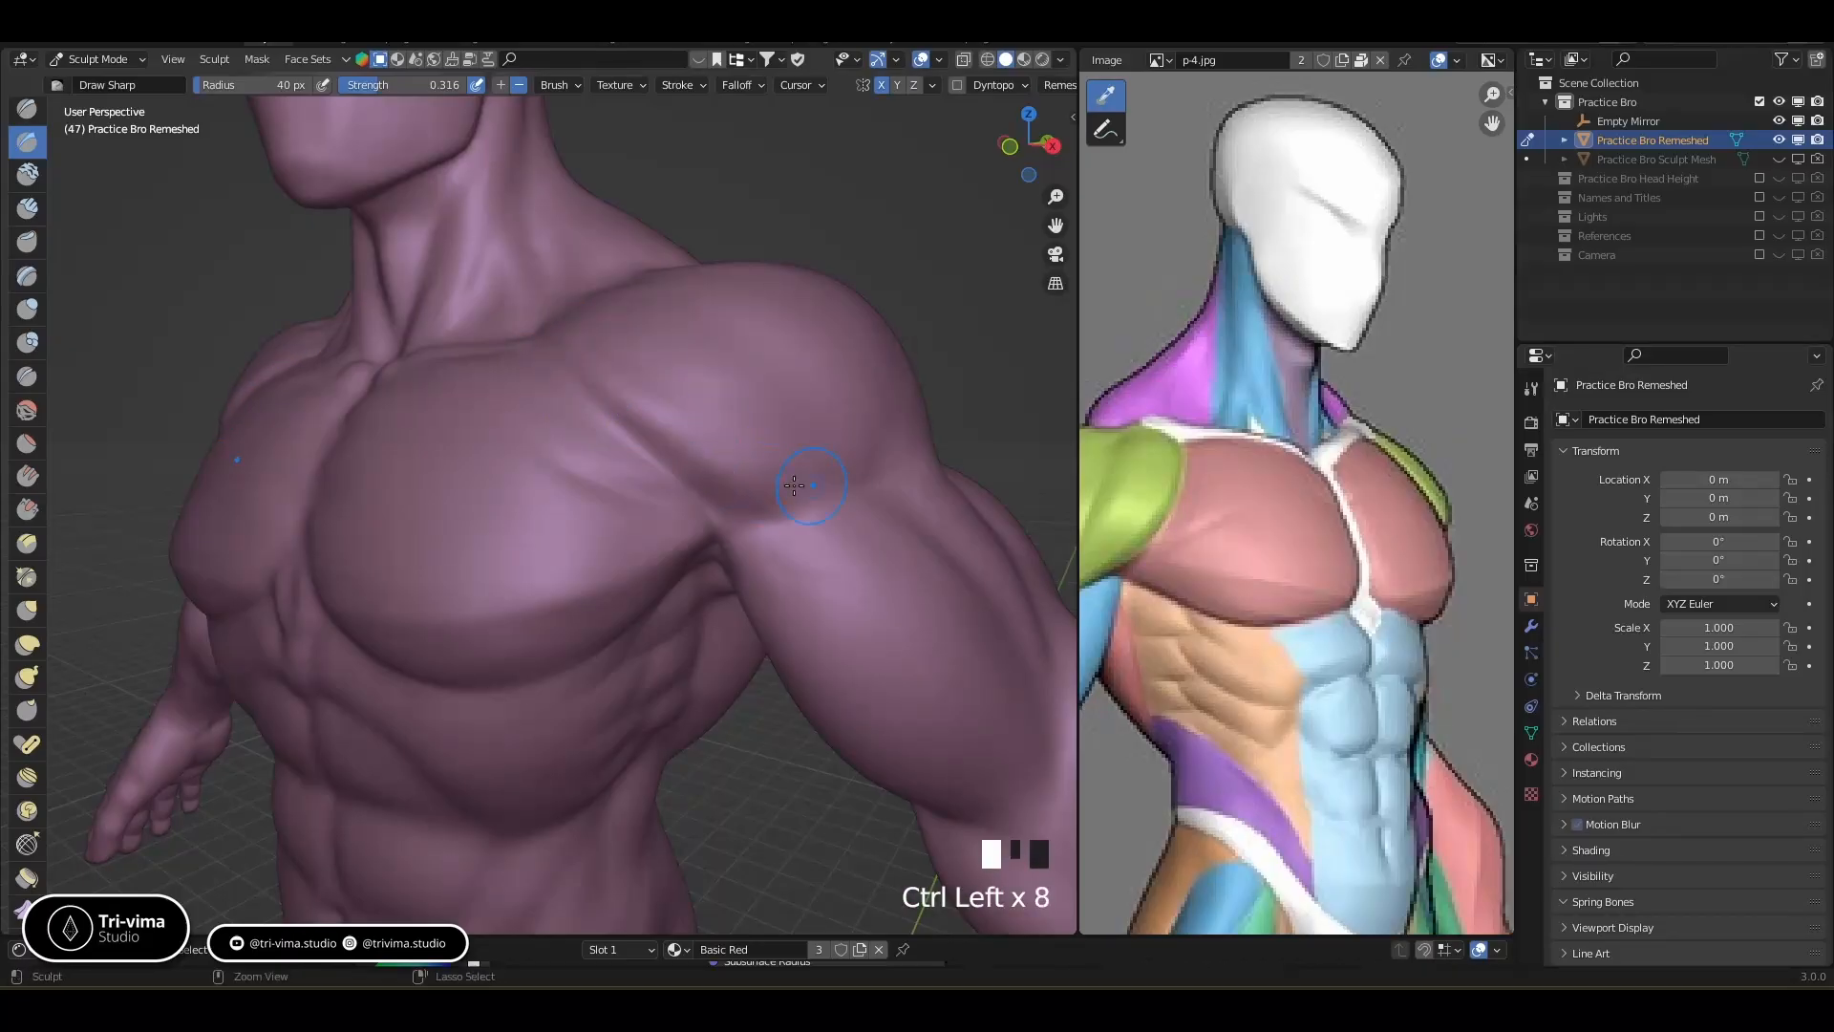
{"action": "left_click_drag", "start_coordinate": [721, 475], "coordinate": [804, 477], "text": "ctrl"}
{"action": "left_click_drag", "start_coordinate": [804, 477], "coordinate": [785, 482], "text": "ctrl"}
{"action": "left_click", "coordinate": [785, 481], "text": "ctrl"}
{"action": "left_click", "coordinate": [622, 390], "text": "ctrl"}
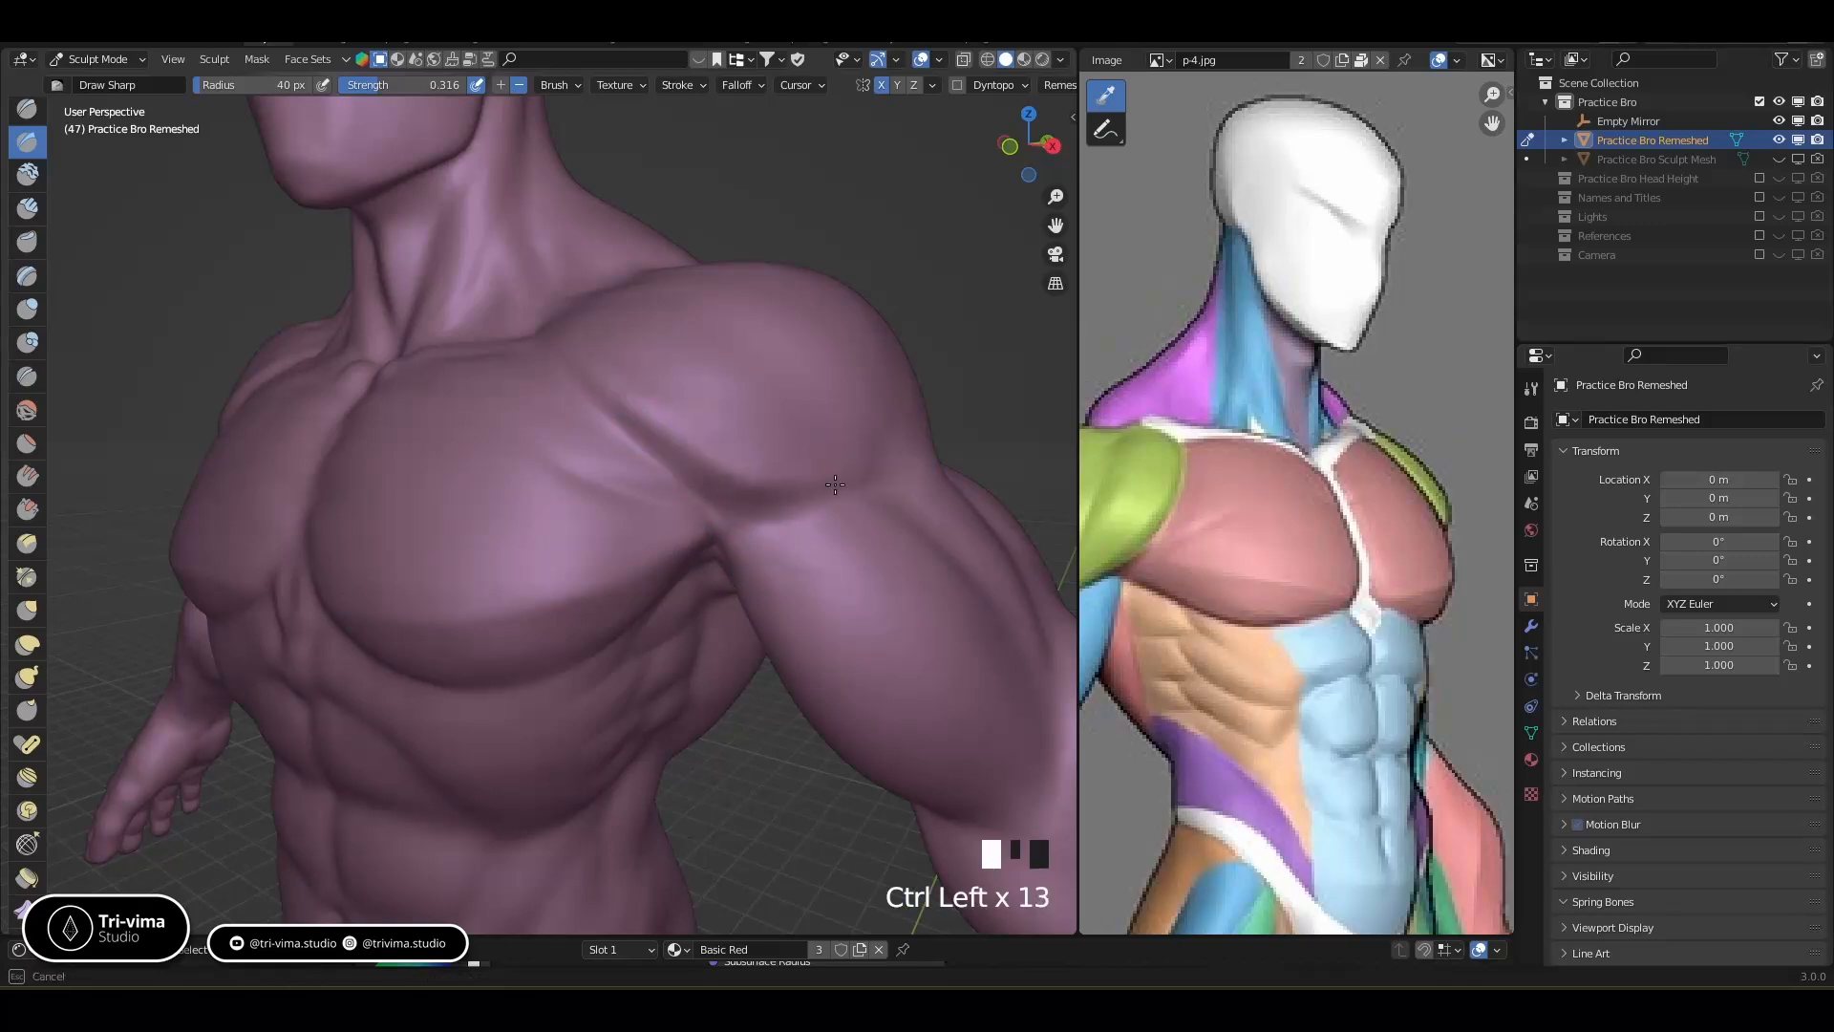
Refine the junction above the armpit where the chest and deltoid meet the upper arm with short Draw Sharp strokes
{"action": "left_click", "coordinate": [735, 506]}
{"action": "left_click", "coordinate": [717, 504]}
{"action": "left_click", "coordinate": [714, 511]}
{"action": "left_click", "coordinate": [718, 516]}
{"action": "left_click", "coordinate": [760, 511]}
{"action": "left_click", "coordinate": [747, 533]}
Sharpen the lower edge of the front deltoid where it tapers into the upper arm
{"action": "middle_click_drag", "start_coordinate": [747, 533], "coordinate": [792, 502]}
{"action": "left_click", "coordinate": [778, 479]}
{"action": "left_click", "coordinate": [806, 493], "text": "ctrl"}
{"action": "left_click", "coordinate": [829, 482], "text": "ctrl"}
{"action": "middle_click_drag", "start_coordinate": [827, 482], "coordinate": [707, 525]}
{"action": "left_click_drag", "start_coordinate": [707, 521], "coordinate": [744, 514], "text": "ctrl"}
Build up the inner edge of the front deltoid toward the collarbone with Clay Strips
{"action": "middle_click_drag", "start_coordinate": [750, 517], "coordinate": [659, 560]}
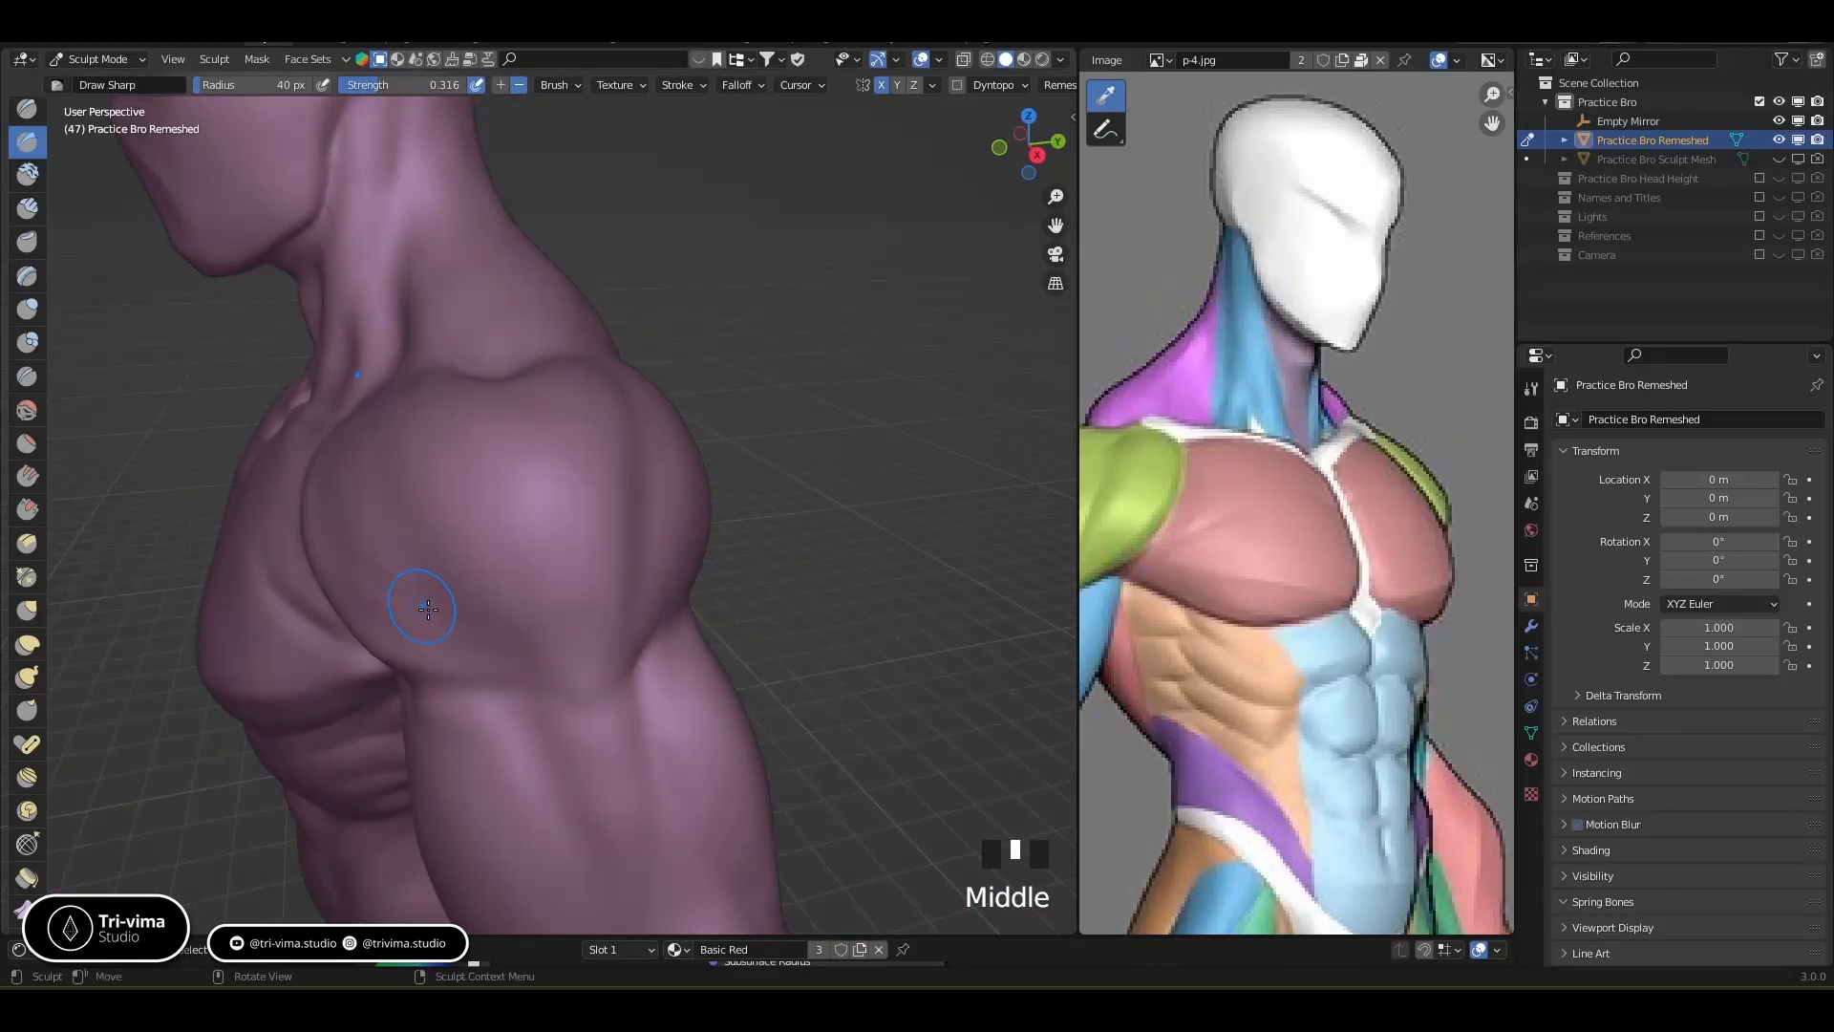
{"action": "middle_click_drag", "start_coordinate": [419, 603], "coordinate": [498, 618]}
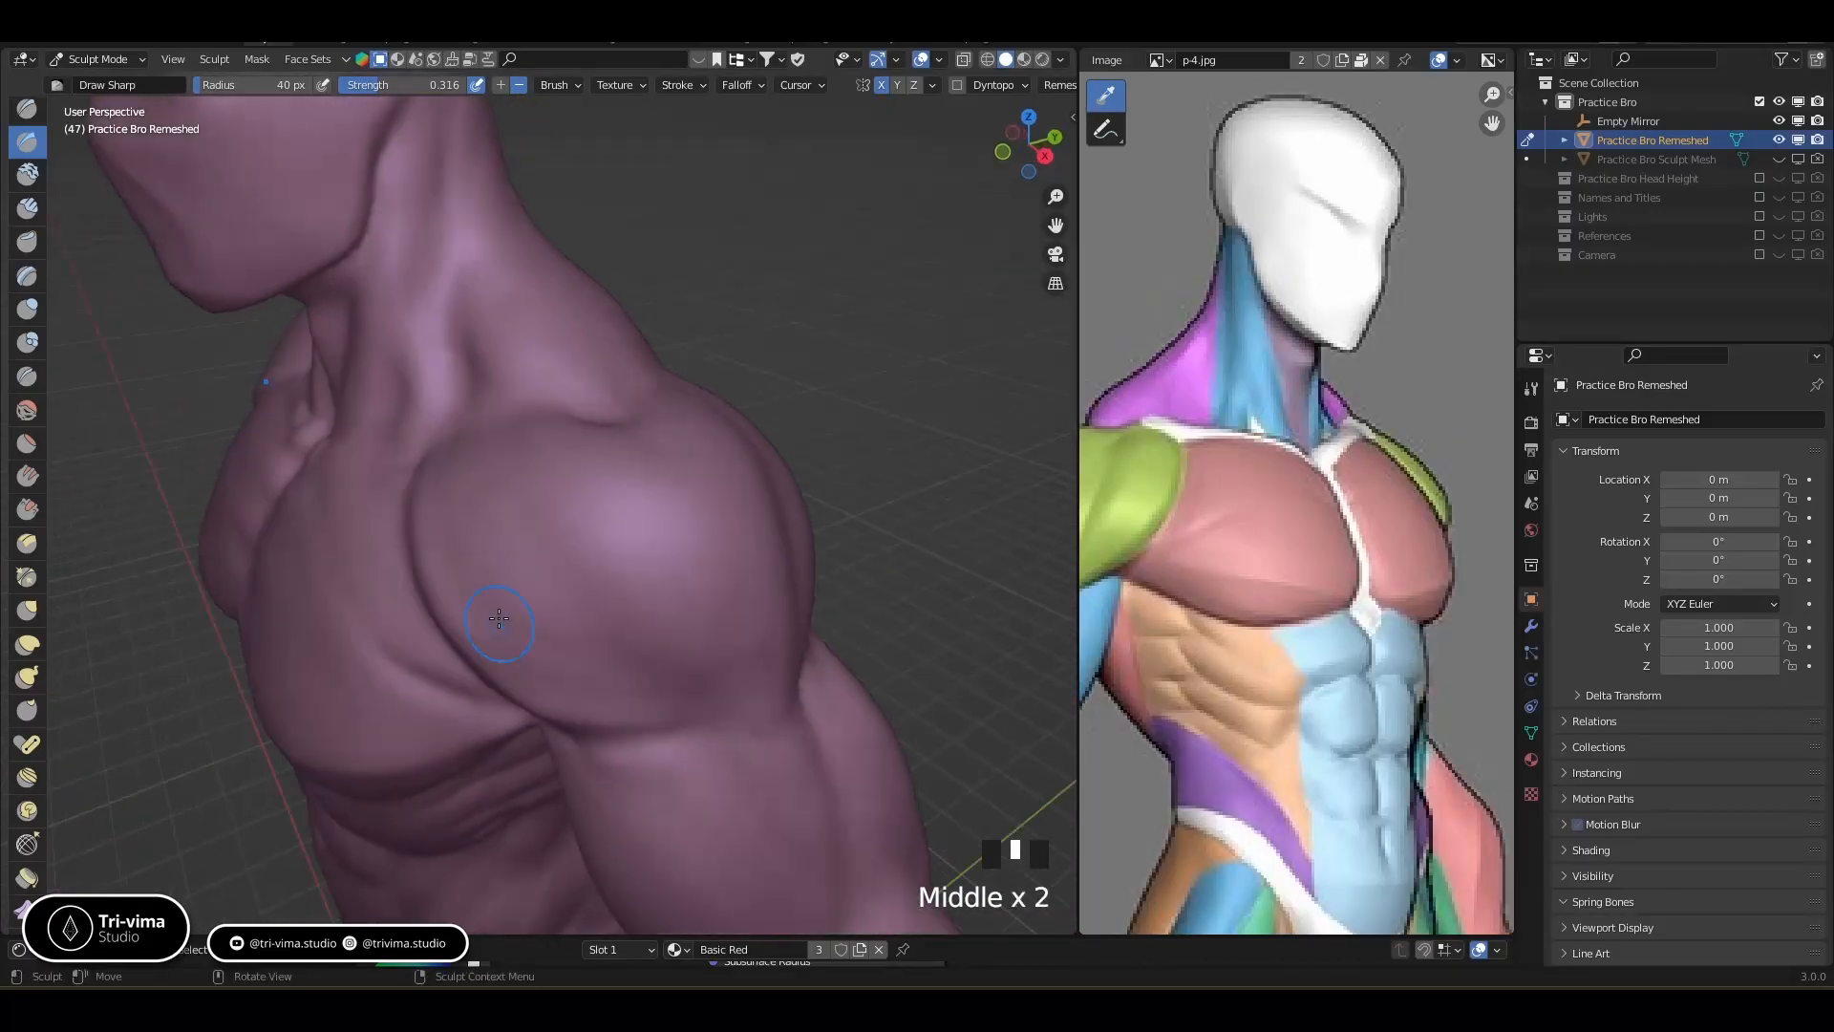
{"action": "left_click", "coordinate": [27, 208]}
{"action": "left_click_drag", "start_coordinate": [471, 522], "coordinate": [420, 482]}
{"action": "left_click_drag", "start_coordinate": [458, 526], "coordinate": [427, 482]}
{"action": "left_click_drag", "start_coordinate": [482, 559], "coordinate": [445, 501]}
{"action": "left_click_drag", "start_coordinate": [516, 611], "coordinate": [459, 430]}
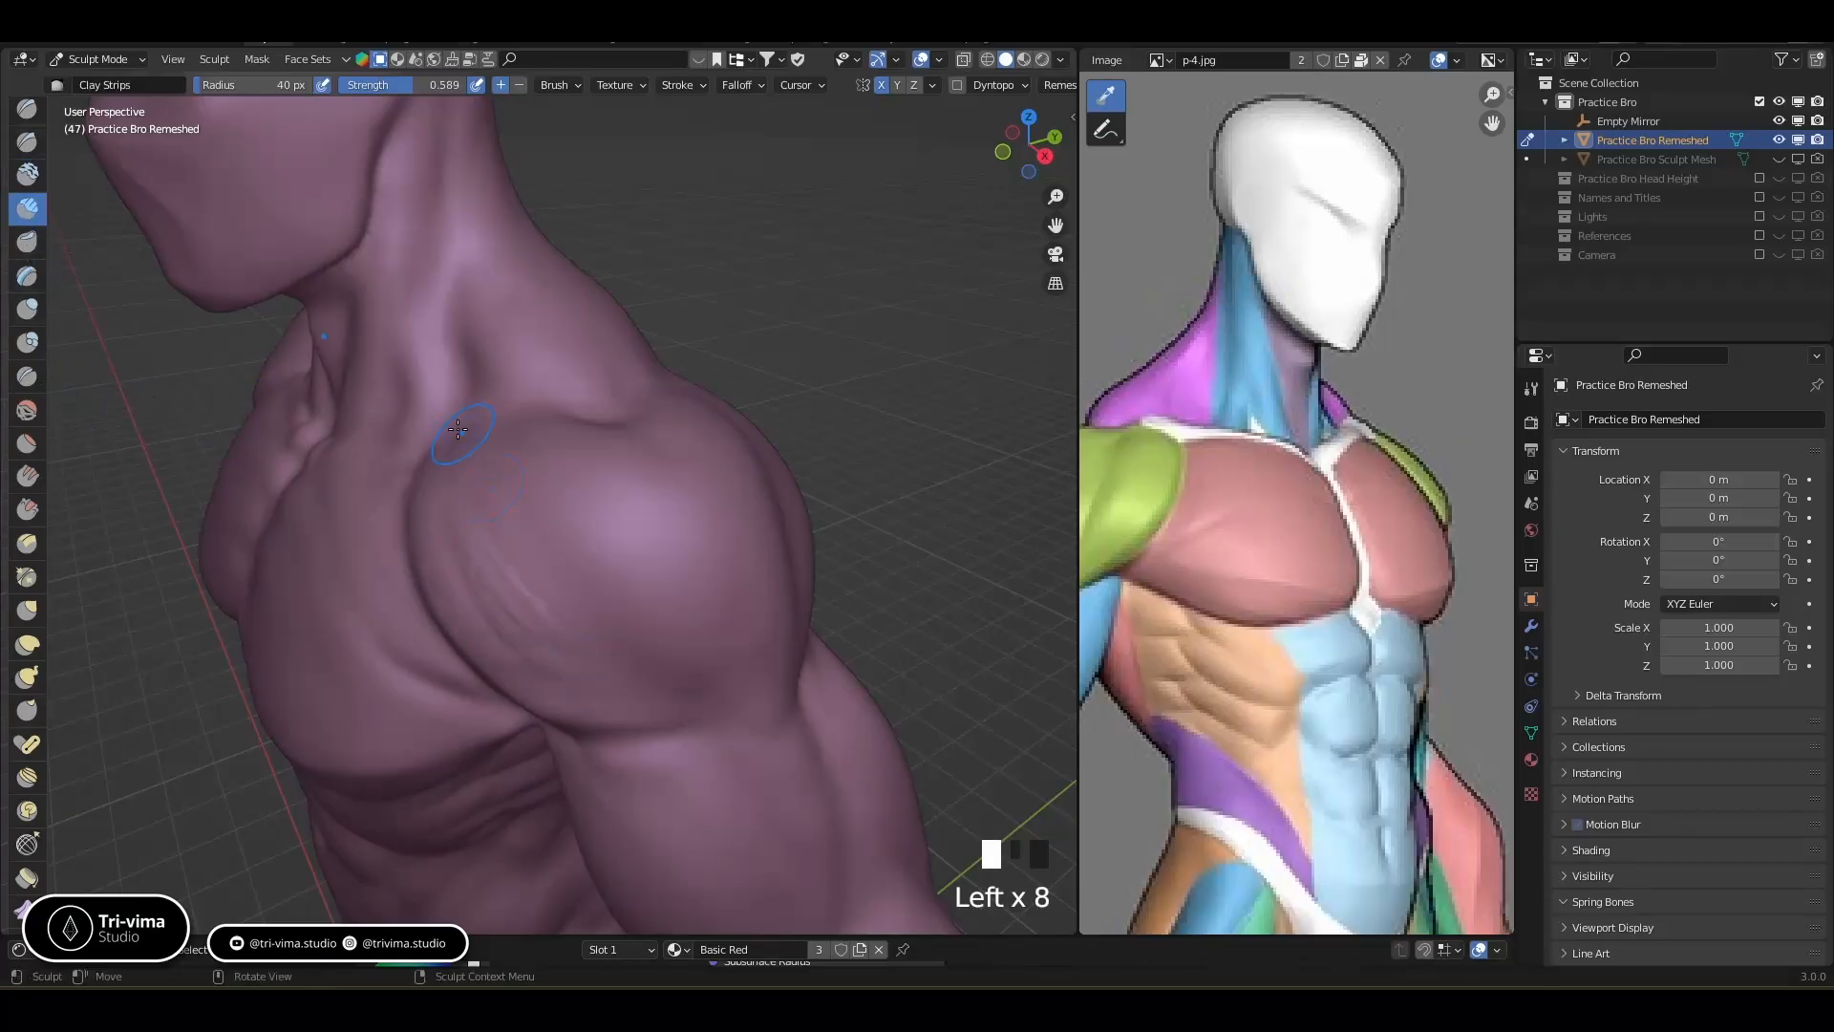
{"action": "left_click_drag", "start_coordinate": [478, 526], "coordinate": [439, 483]}
{"action": "mouse_move", "coordinate": [482, 530]}
{"action": "left_mouse_down"}
{"action": "mouse_move", "coordinate": [444, 480]}
{"action": "mouse_move", "coordinate": [442, 439]}
{"action": "left_mouse_up"}
{"action": "left_click_drag", "start_coordinate": [475, 511], "coordinate": [447, 429]}
{"action": "left_click_drag", "start_coordinate": [477, 508], "coordinate": [455, 417]}
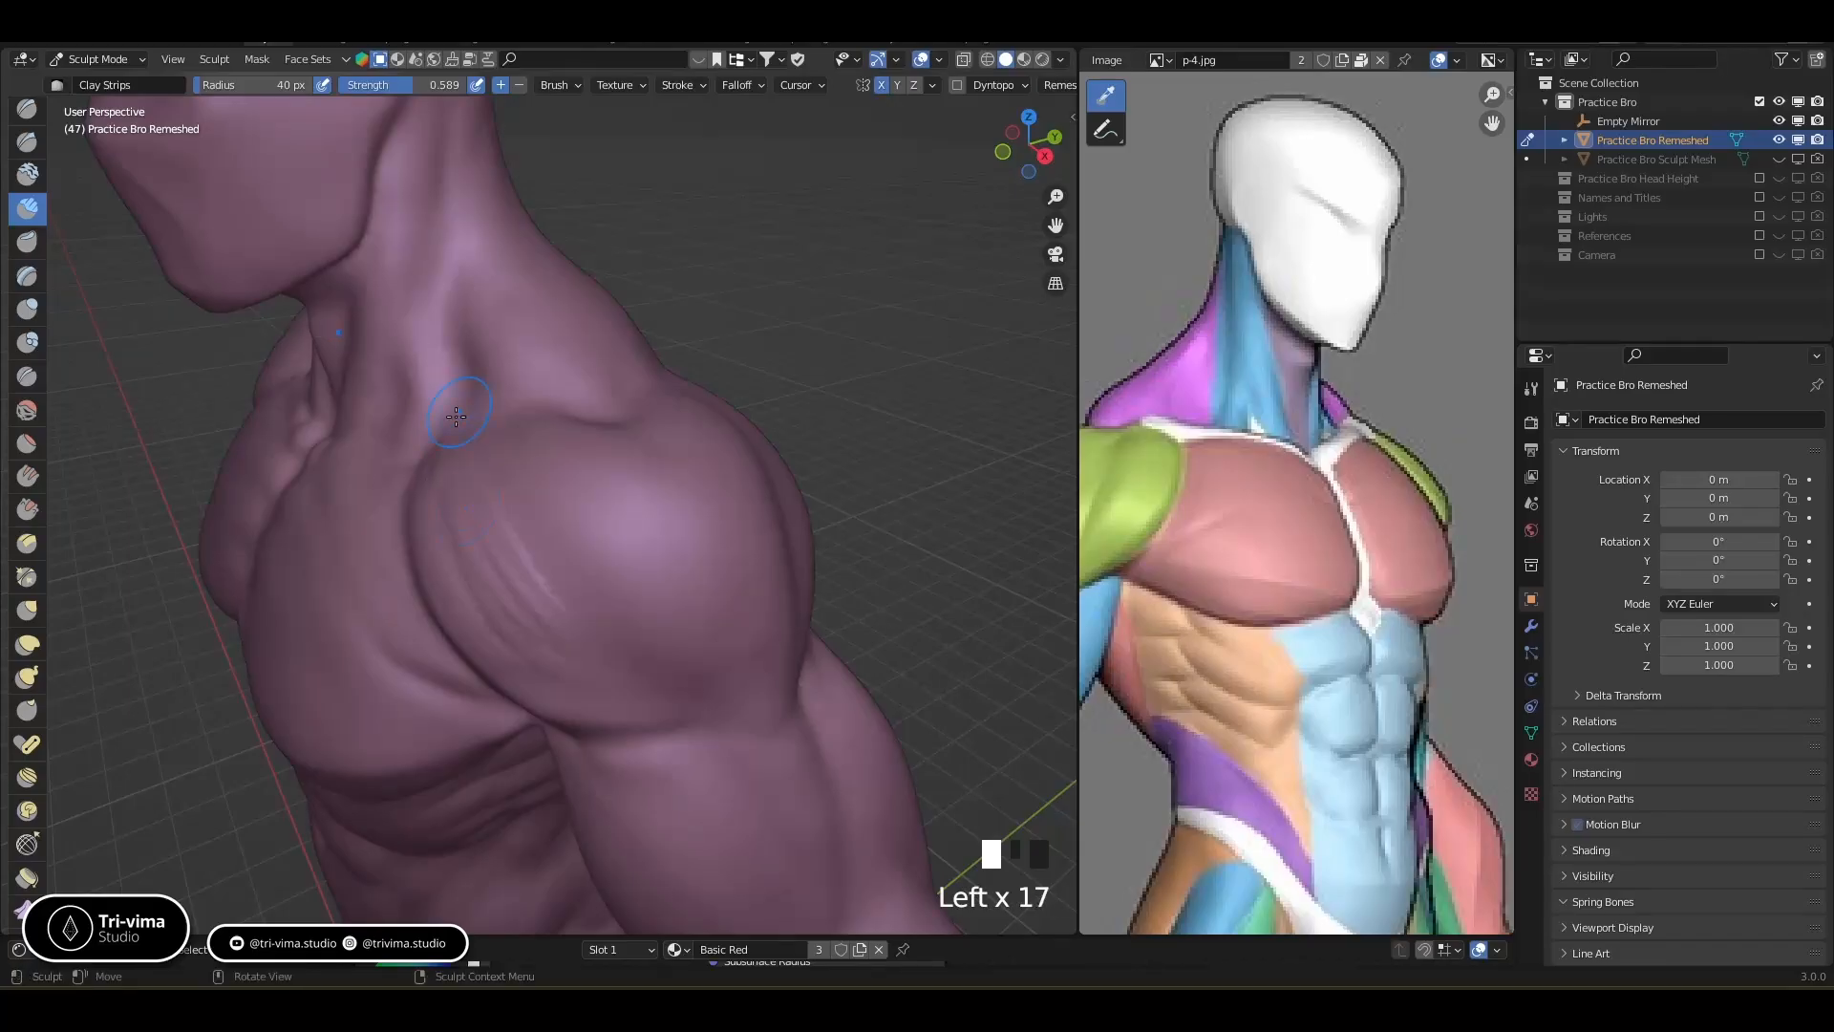
Add diagonal Clay Strips strokes across the middle and lower front deltoid to thicken the muscle
{"action": "left_click_drag", "start_coordinate": [544, 578], "coordinate": [485, 459]}
{"action": "left_click_drag", "start_coordinate": [549, 588], "coordinate": [489, 468]}
{"action": "left_click_drag", "start_coordinate": [566, 607], "coordinate": [497, 478]}
{"action": "left_click_drag", "start_coordinate": [563, 602], "coordinate": [492, 497]}
{"action": "mouse_move", "coordinate": [531, 635]}
{"action": "left_mouse_down"}
{"action": "mouse_move", "coordinate": [440, 458]}
{"action": "mouse_move", "coordinate": [454, 520]}
{"action": "left_mouse_up"}
{"action": "mouse_move", "coordinate": [501, 631]}
{"action": "left_mouse_down"}
{"action": "mouse_move", "coordinate": [449, 521]}
{"action": "mouse_move", "coordinate": [468, 535]}
{"action": "mouse_move", "coordinate": [435, 530]}
{"action": "left_mouse_up"}
{"action": "left_click_drag", "start_coordinate": [506, 635], "coordinate": [449, 535]}
{"action": "mouse_move", "coordinate": [524, 669]}
{"action": "left_mouse_down"}
{"action": "mouse_move", "coordinate": [478, 583]}
{"action": "mouse_move", "coordinate": [565, 612]}
{"action": "left_mouse_up"}
Extend the front deltoid's Clay Strips volume outward and downward so it separates from the side deltoid
{"action": "middle_click_drag", "start_coordinate": [565, 613], "coordinate": [634, 398]}
{"action": "middle_click_drag", "start_coordinate": [680, 544], "coordinate": [630, 562]}
{"action": "mouse_move", "coordinate": [584, 556]}
{"action": "left_mouse_down"}
{"action": "mouse_move", "coordinate": [518, 520]}
{"action": "mouse_move", "coordinate": [427, 378]}
{"action": "left_mouse_up"}
{"action": "mouse_move", "coordinate": [578, 535]}
{"action": "left_mouse_down"}
{"action": "mouse_move", "coordinate": [451, 398]}
{"action": "mouse_move", "coordinate": [469, 445]}
{"action": "left_mouse_up"}
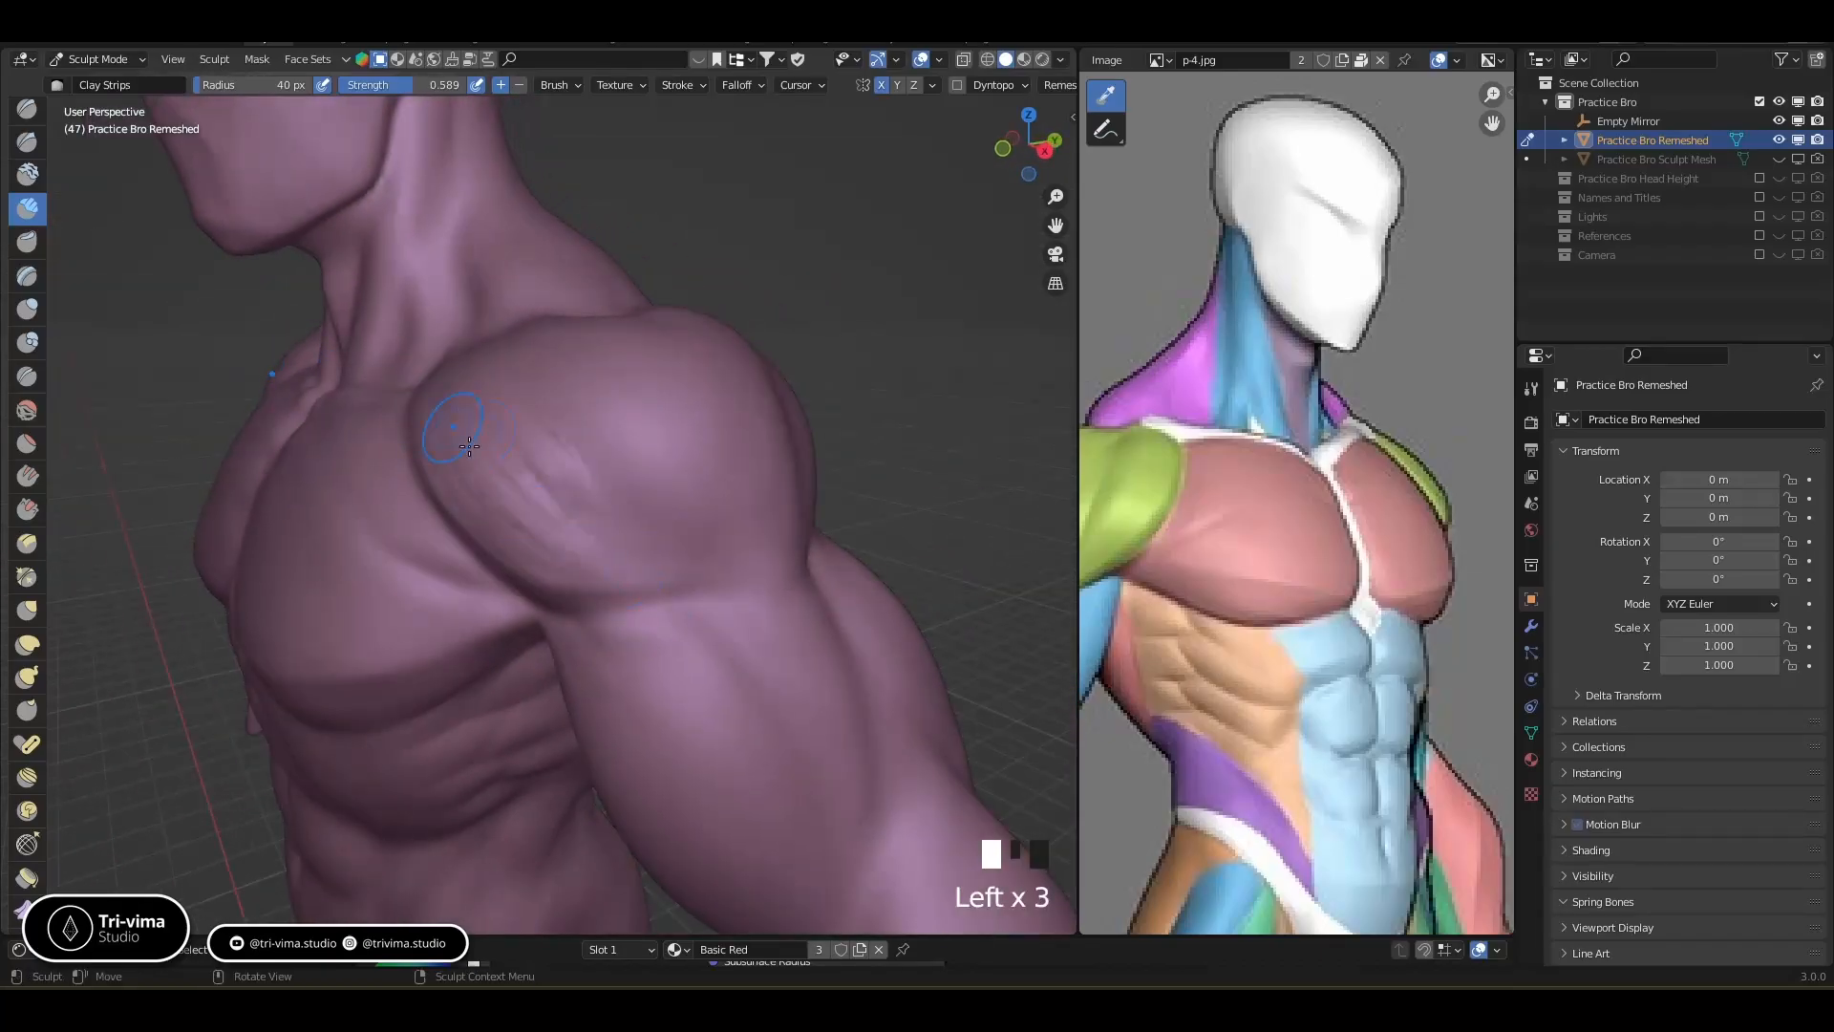
{"action": "left_click_drag", "start_coordinate": [626, 533], "coordinate": [530, 463]}
{"action": "left_click_drag", "start_coordinate": [617, 576], "coordinate": [499, 482]}
{"action": "left_click_drag", "start_coordinate": [597, 573], "coordinate": [578, 565]}
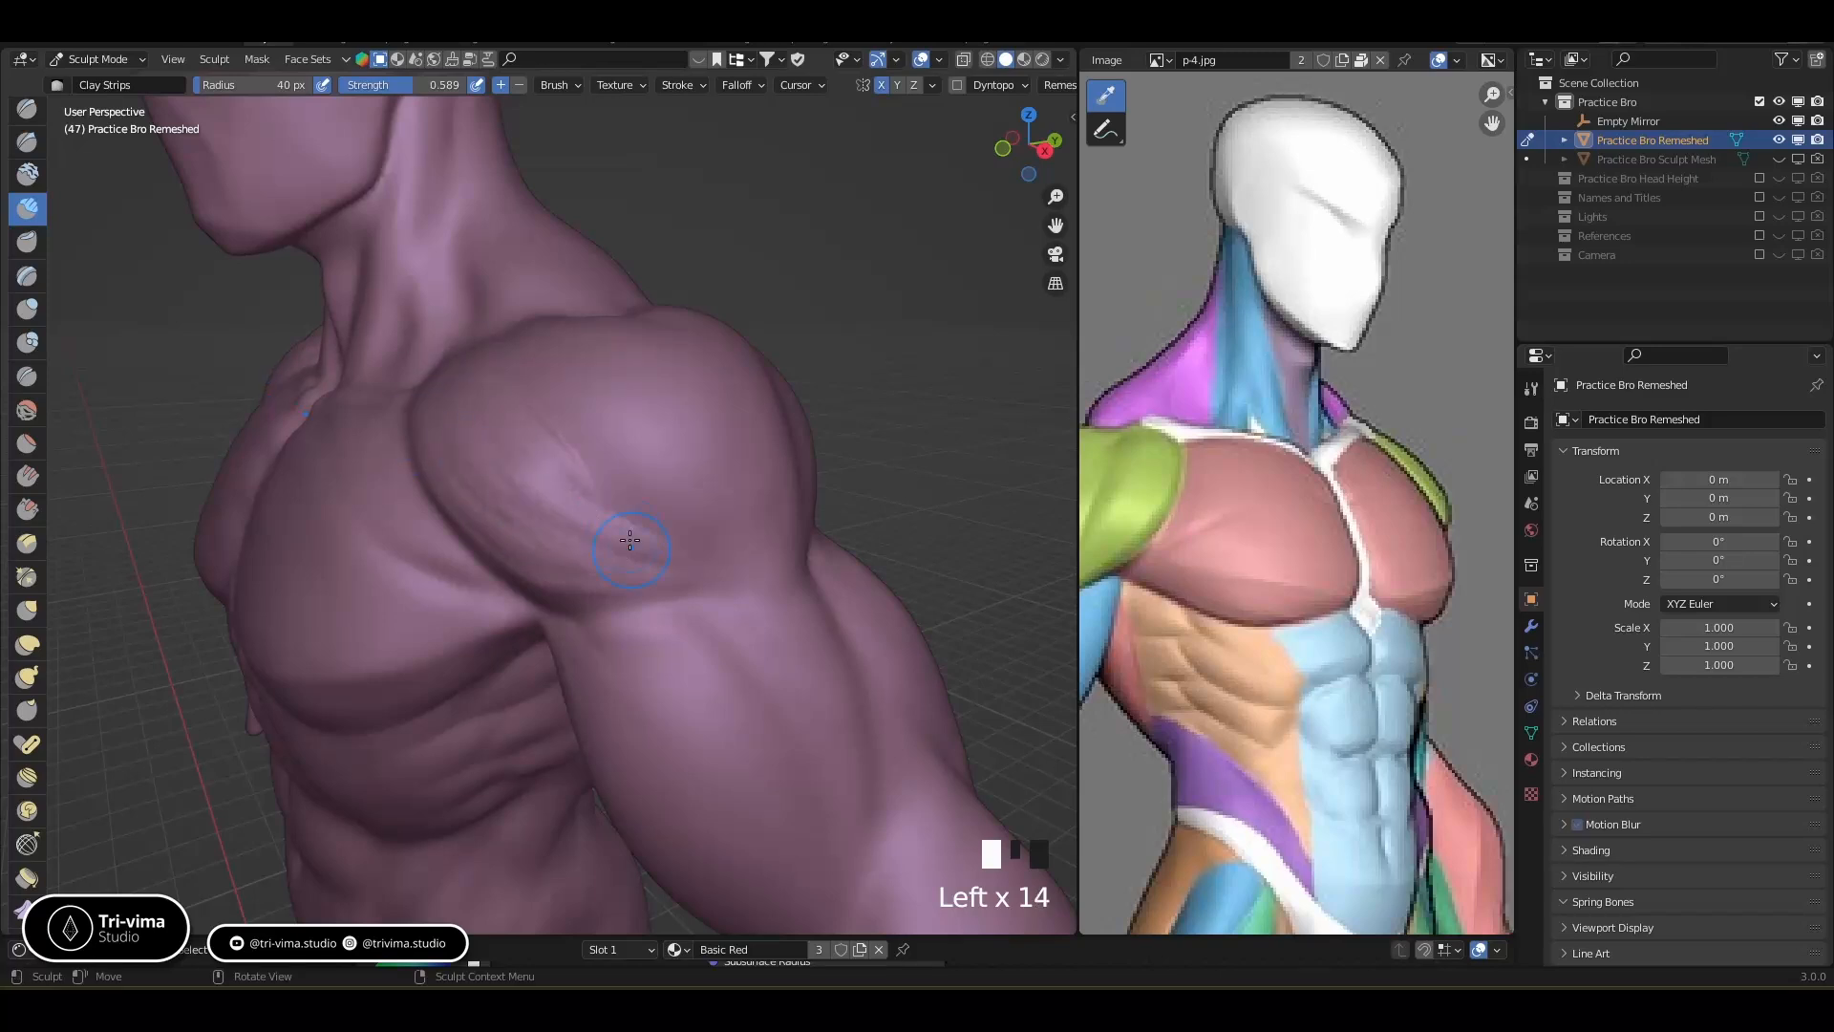
{"action": "mouse_move", "coordinate": [650, 530]}
{"action": "left_mouse_down"}
{"action": "mouse_move", "coordinate": [594, 478]}
{"action": "mouse_move", "coordinate": [521, 449]}
{"action": "mouse_move", "coordinate": [535, 411]}
{"action": "mouse_move", "coordinate": [550, 420]}
{"action": "mouse_move", "coordinate": [501, 468]}
{"action": "left_mouse_up"}
{"action": "left_click_drag", "start_coordinate": [647, 557], "coordinate": [549, 498]}
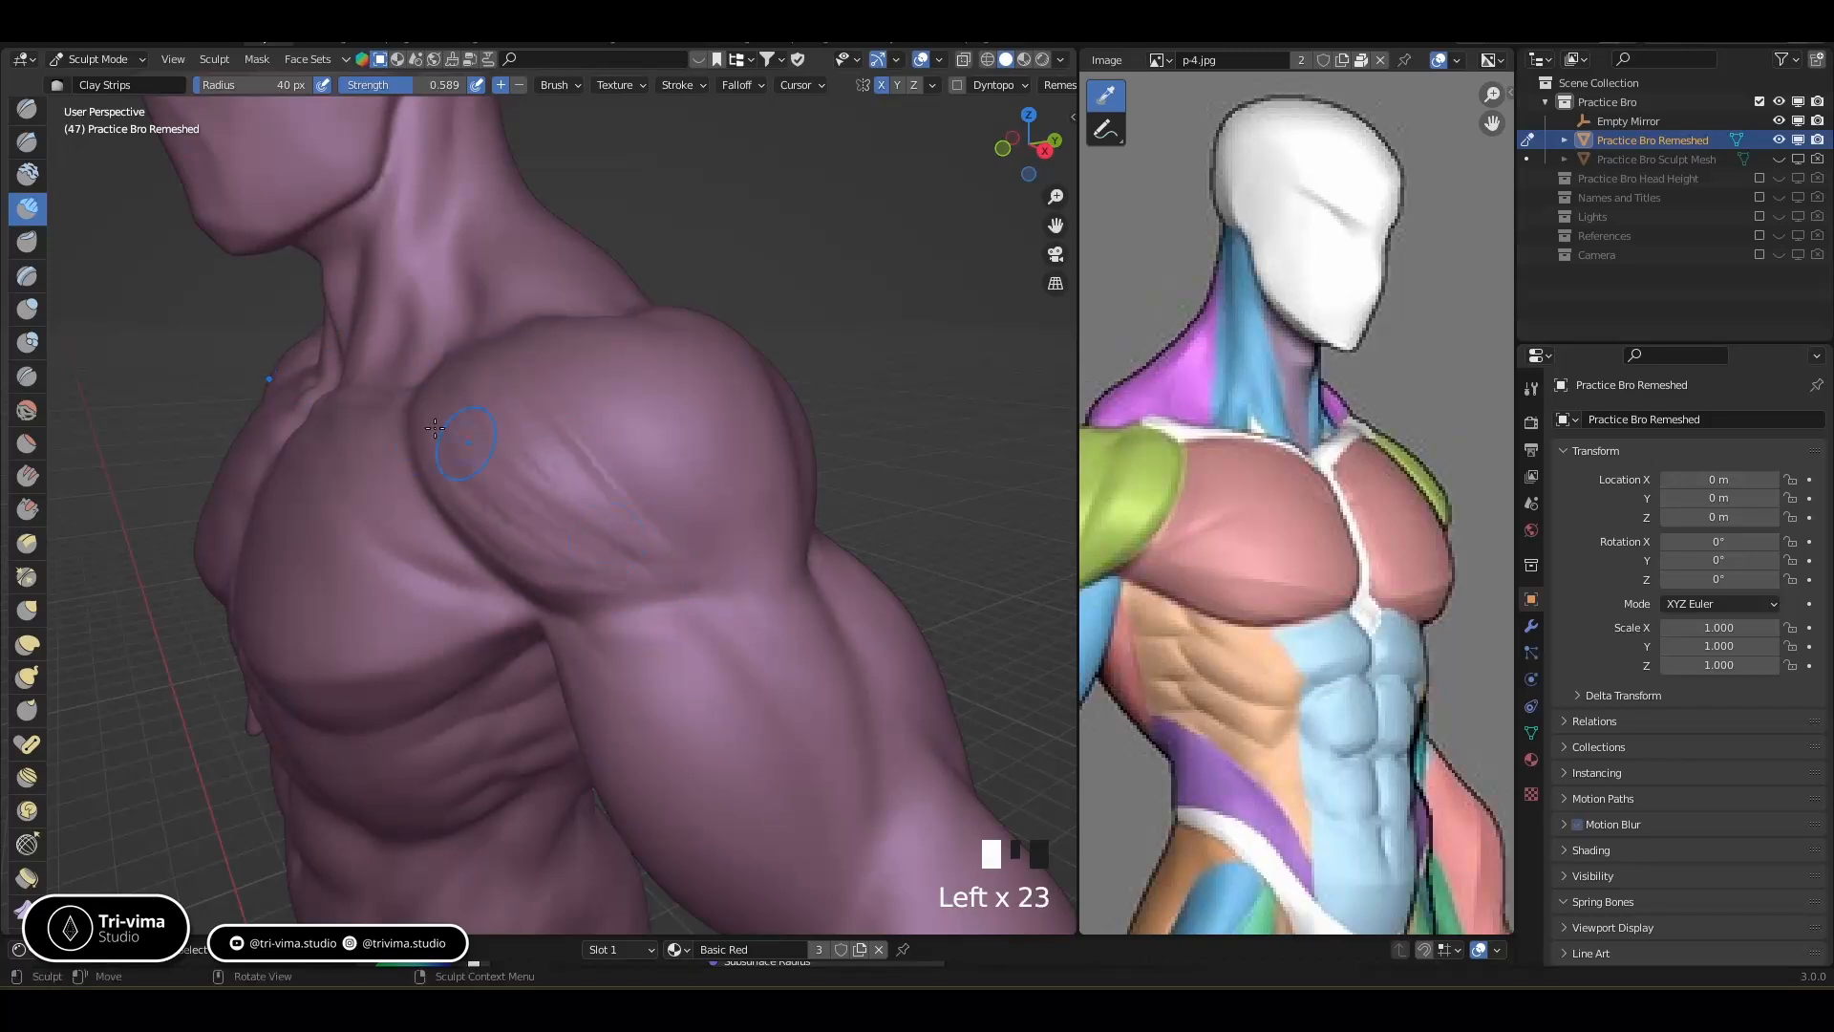
Shape the lower tip of the front deltoid with added and inverted Clay Strips strokes, smoothing the muscle's surface
{"action": "middle_click_drag", "start_coordinate": [426, 438], "coordinate": [607, 466]}
{"action": "left_click_drag", "start_coordinate": [508, 316], "coordinate": [476, 313]}
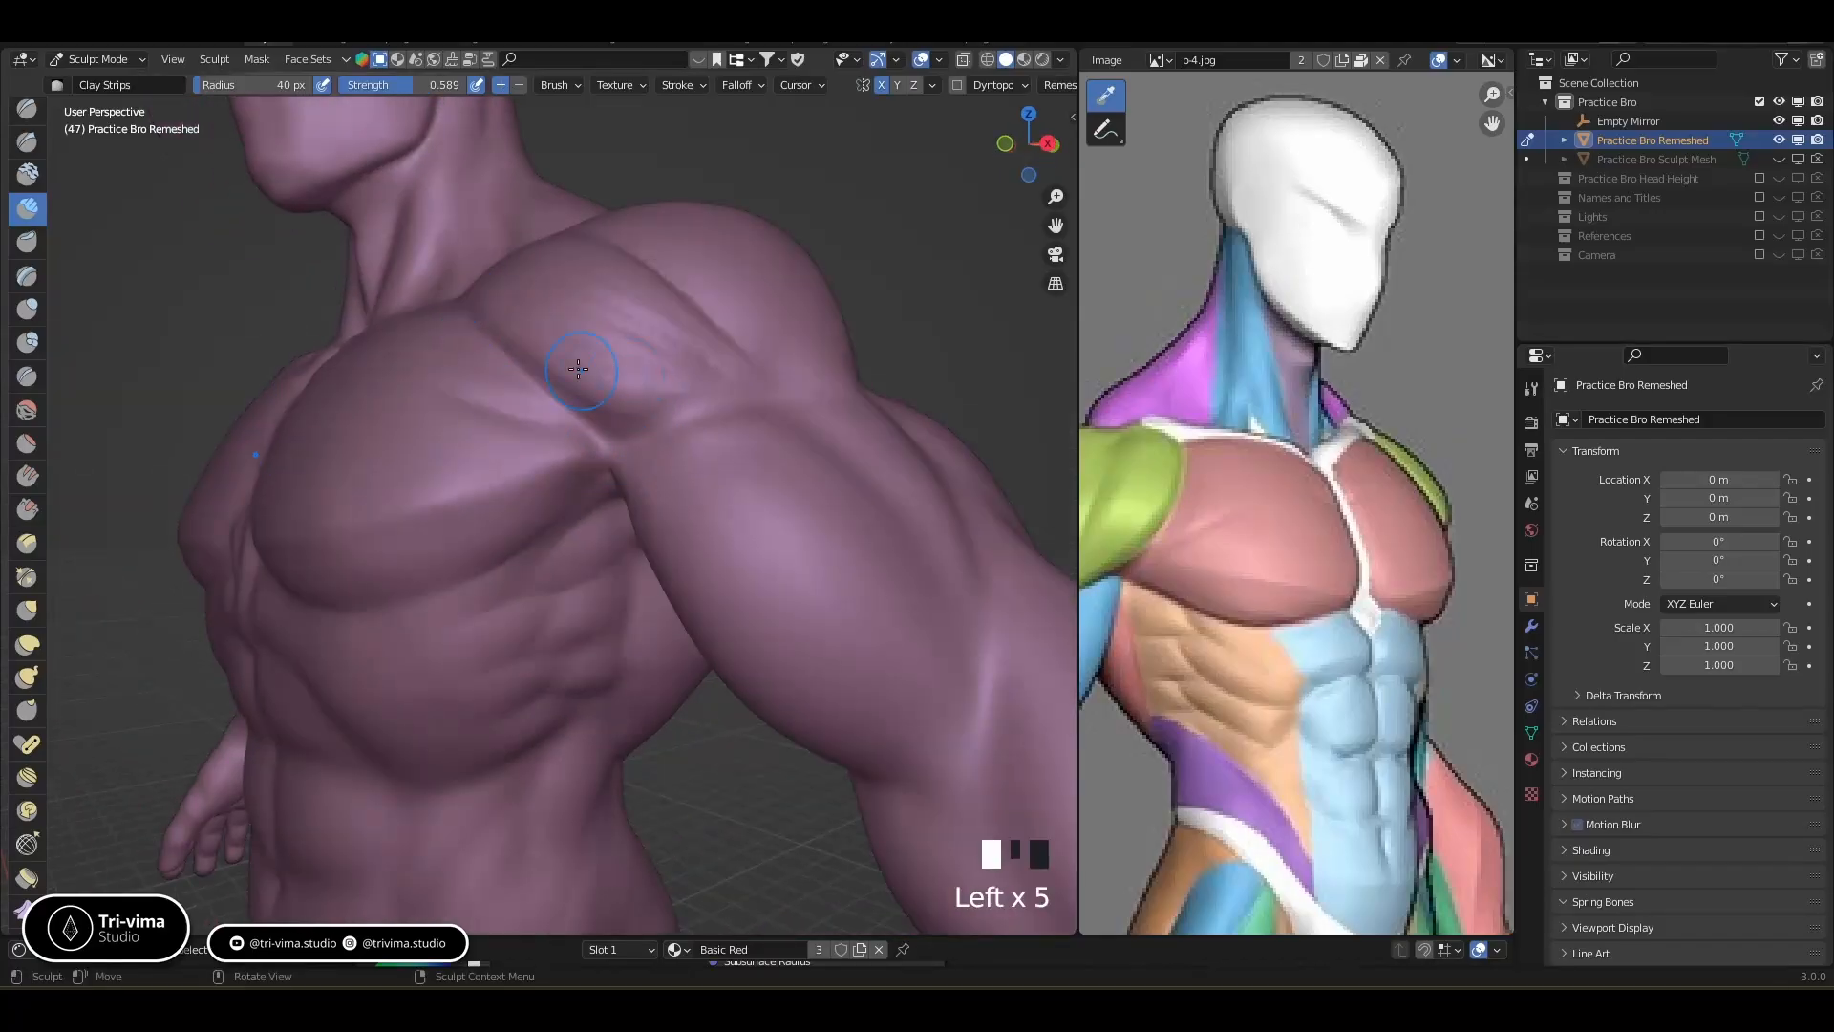
{"action": "mouse_move", "coordinate": [696, 369]}
{"action": "left_mouse_down"}
{"action": "mouse_move", "coordinate": [655, 355]}
{"action": "mouse_move", "coordinate": [587, 394]}
{"action": "left_mouse_up"}
{"action": "mouse_move", "coordinate": [655, 418]}
{"action": "left_mouse_down"}
{"action": "mouse_move", "coordinate": [602, 412]}
{"action": "mouse_move", "coordinate": [691, 409]}
{"action": "mouse_move", "coordinate": [630, 405]}
{"action": "left_mouse_up"}
{"action": "mouse_move", "coordinate": [680, 408]}
{"action": "left_mouse_down"}
{"action": "mouse_move", "coordinate": [609, 401]}
{"action": "mouse_move", "coordinate": [616, 387]}
{"action": "mouse_move", "coordinate": [669, 416]}
{"action": "left_mouse_up"}
{"action": "left_click_drag", "start_coordinate": [621, 396], "coordinate": [683, 420], "text": "ctrl"}
{"action": "mouse_move", "coordinate": [695, 419]}
{"action": "left_mouse_down", "text": "ctrl"}
{"action": "mouse_move", "coordinate": [571, 399]}
{"action": "mouse_move", "coordinate": [619, 421]}
{"action": "left_mouse_up", "text": "ctrl"}
{"action": "left_click_drag", "start_coordinate": [591, 412], "coordinate": [631, 426]}
{"action": "mouse_move", "coordinate": [597, 413]}
{"action": "left_mouse_down"}
{"action": "mouse_move", "coordinate": [635, 426]}
{"action": "mouse_move", "coordinate": [602, 447]}
{"action": "mouse_move", "coordinate": [696, 438]}
{"action": "mouse_move", "coordinate": [604, 422]}
{"action": "mouse_move", "coordinate": [604, 283]}
{"action": "left_mouse_up"}
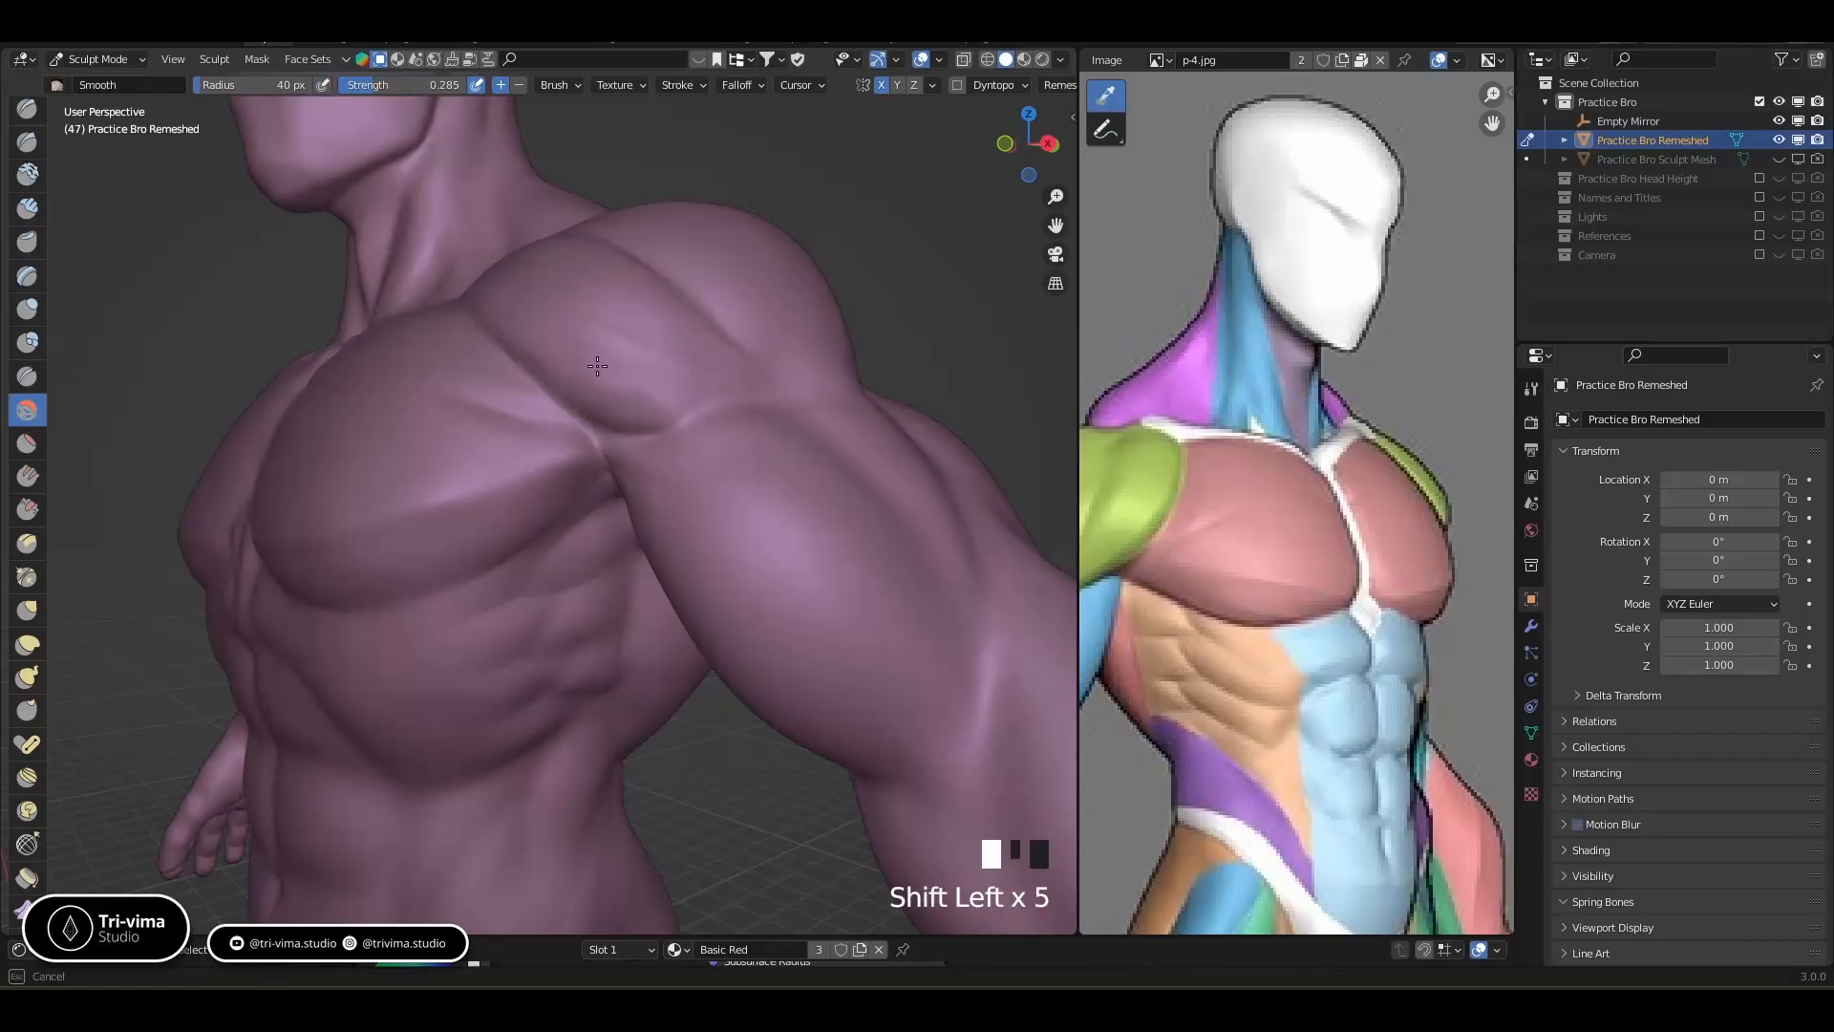
Smooth the front deltoid and soften its separation from the side deltoid
{"action": "middle_click_drag", "start_coordinate": [533, 261], "coordinate": [668, 549]}
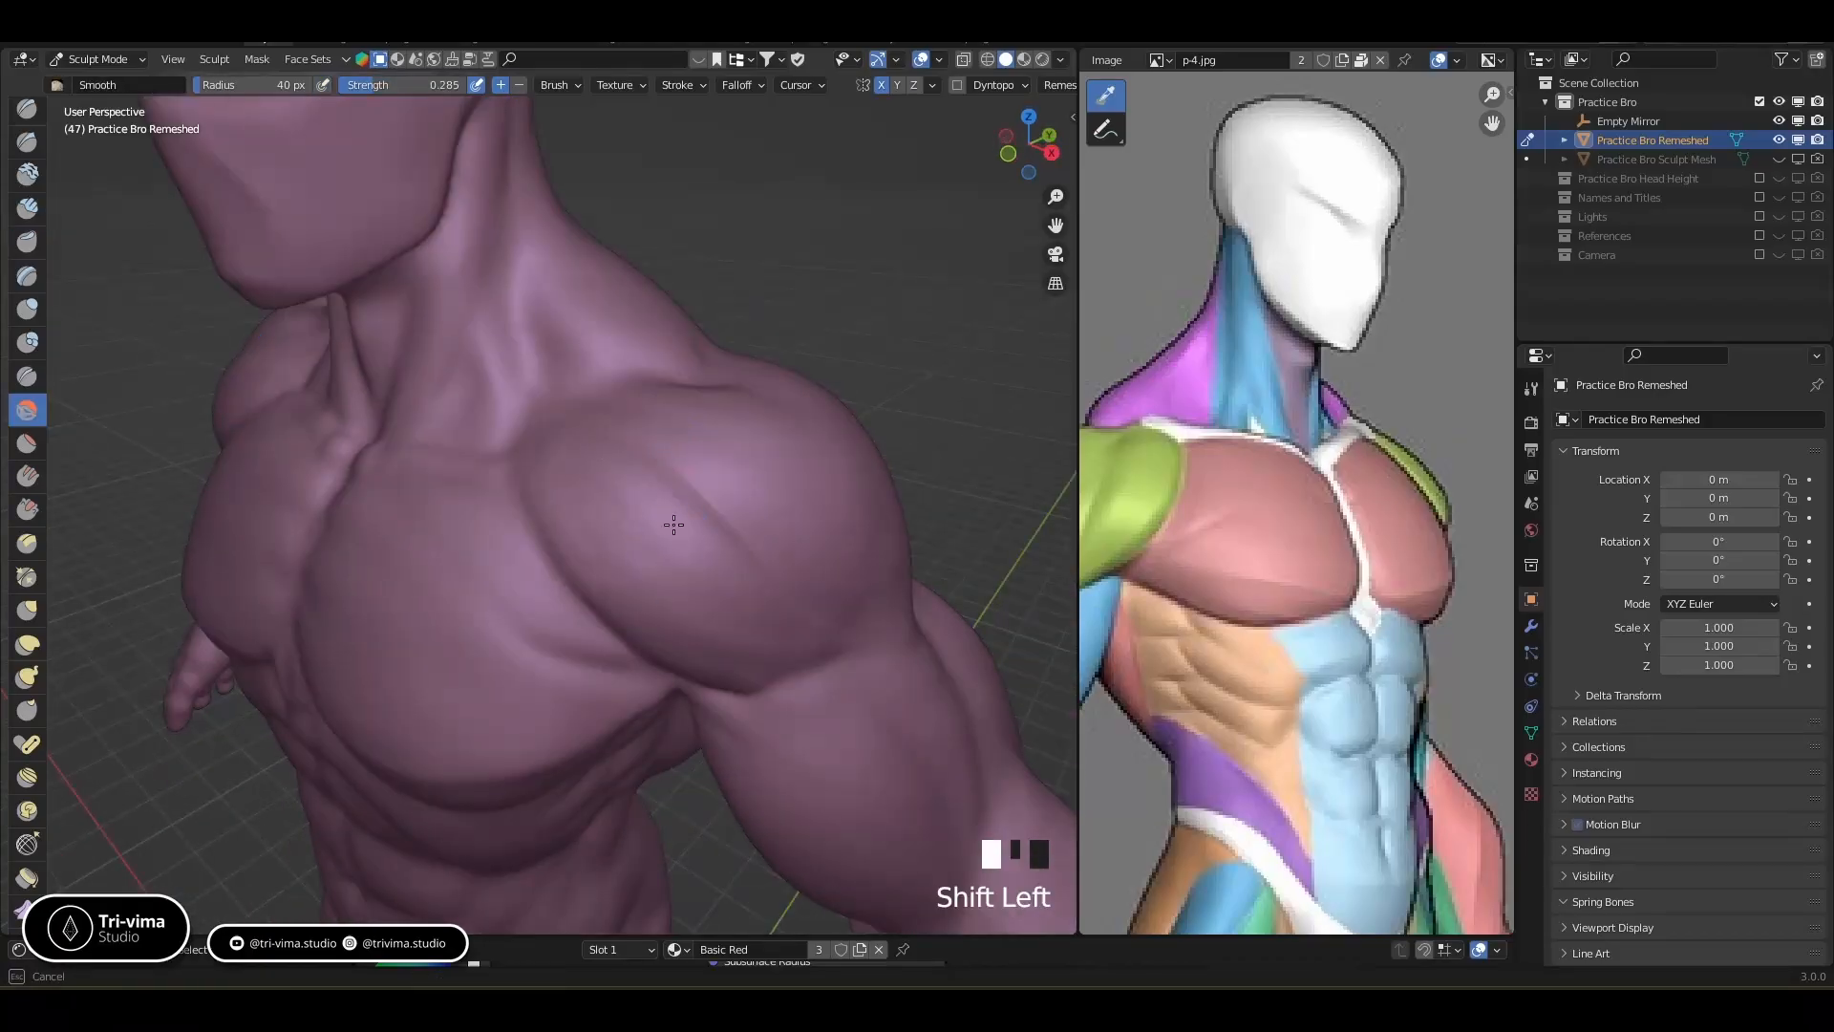
{"action": "left_click_drag", "start_coordinate": [706, 605], "coordinate": [755, 642], "text": "shift"}
{"action": "left_click_drag", "start_coordinate": [736, 611], "coordinate": [769, 648], "text": "shift"}
{"action": "left_click_drag", "start_coordinate": [671, 528], "coordinate": [647, 545], "text": "shift"}
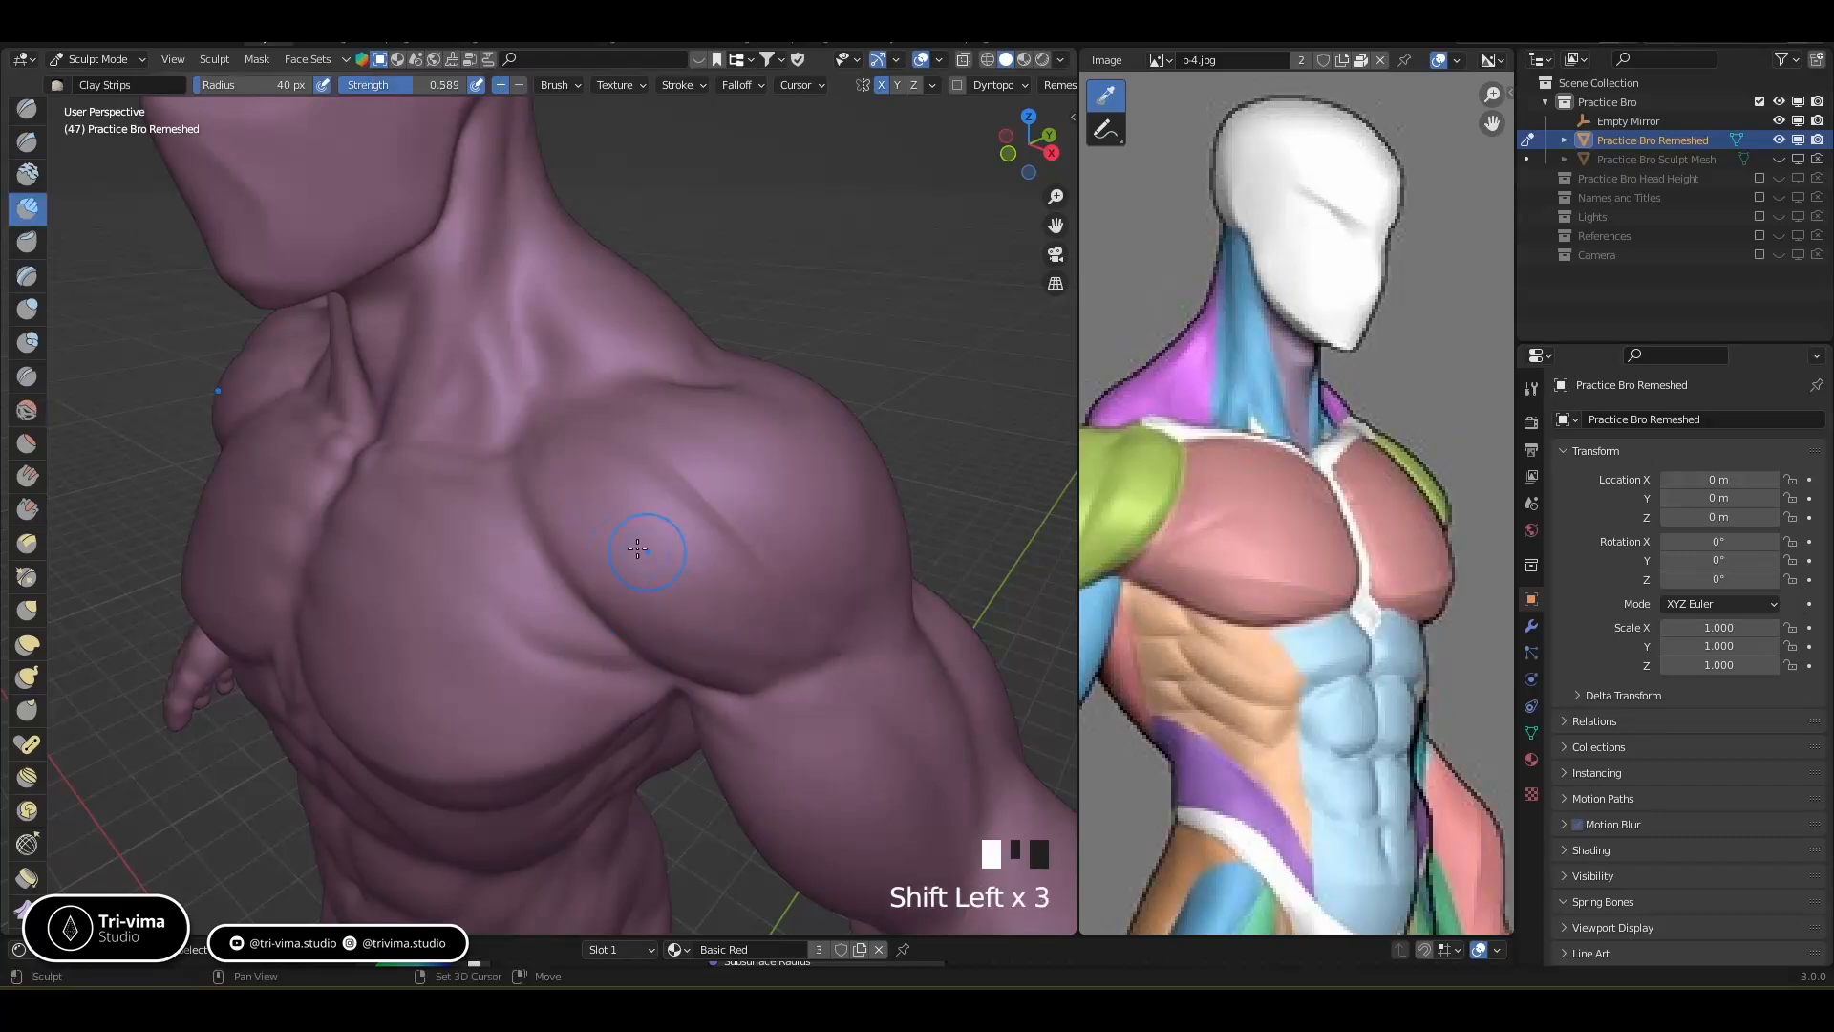
Add Clay Strips strokes down the outer chest alongside the front deltoid
{"action": "left_click_drag", "start_coordinate": [488, 558], "coordinate": [573, 645]}
{"action": "mouse_move", "coordinate": [516, 592]}
{"action": "left_mouse_down"}
{"action": "mouse_move", "coordinate": [599, 654]}
{"action": "mouse_move", "coordinate": [634, 631]}
{"action": "mouse_move", "coordinate": [611, 621]}
{"action": "left_mouse_up"}
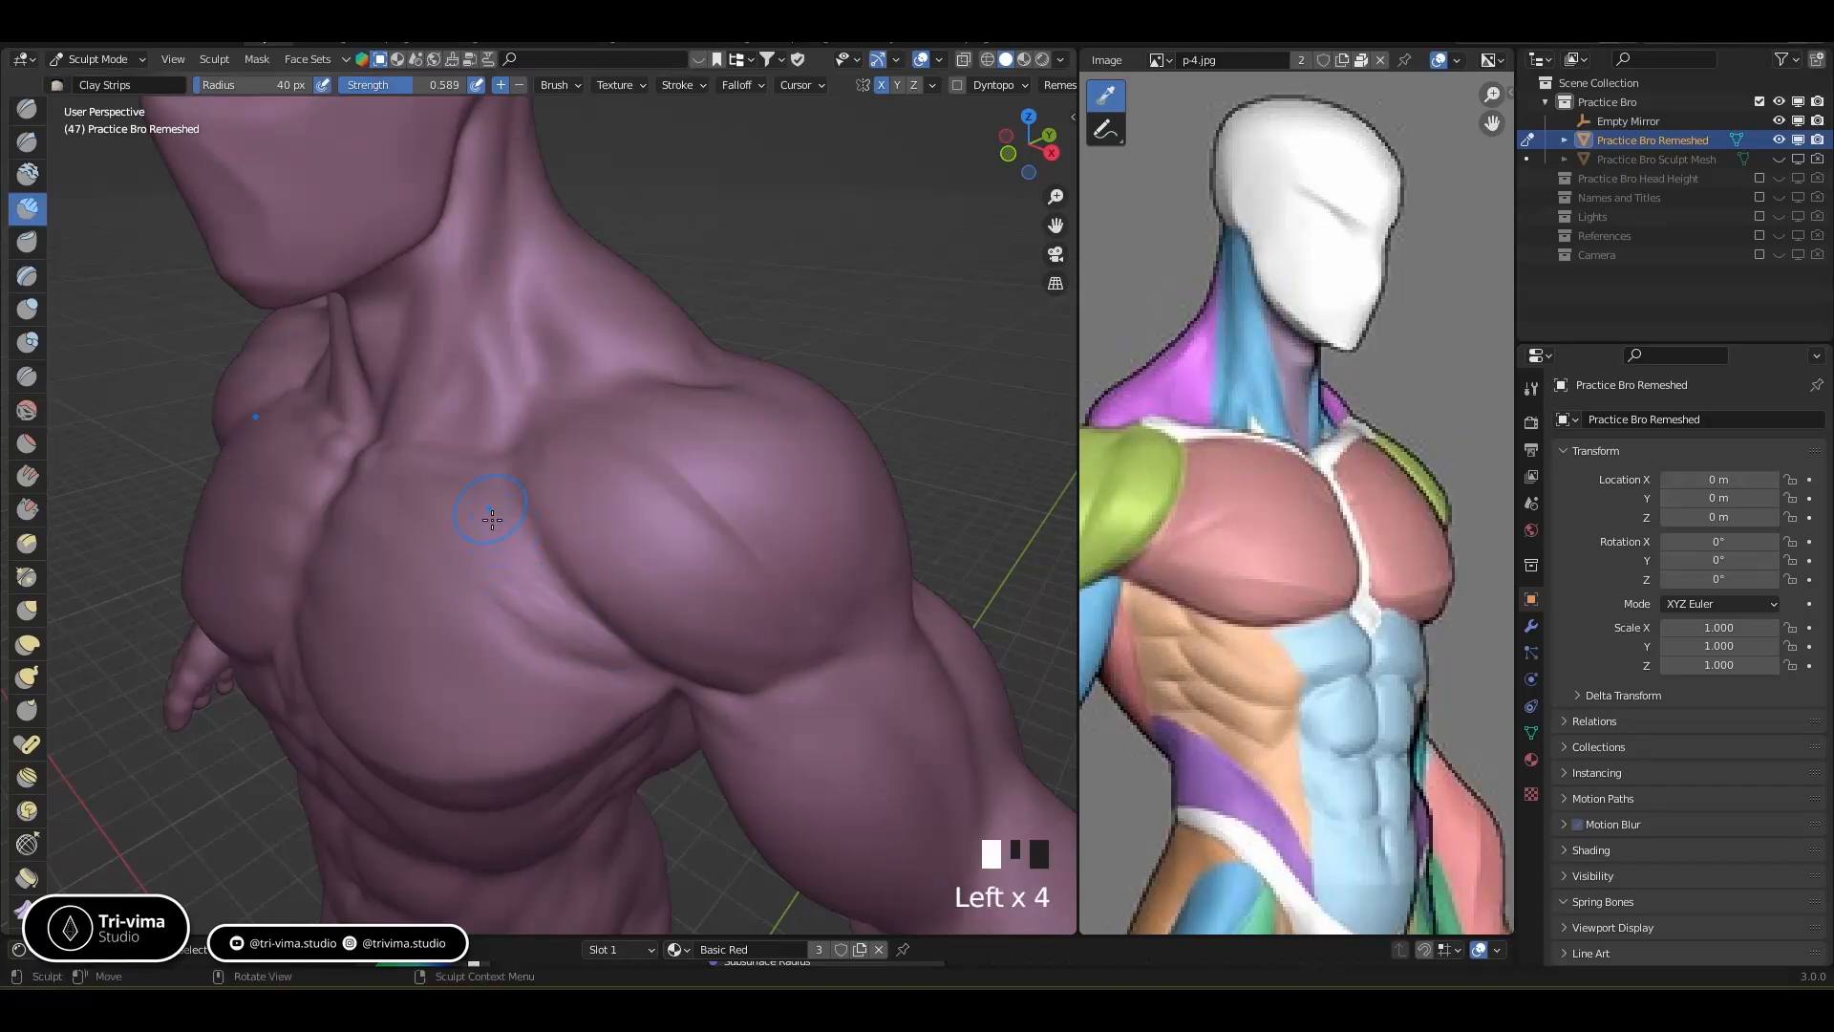
{"action": "mouse_move", "coordinate": [496, 482]}
{"action": "left_mouse_down"}
{"action": "mouse_move", "coordinate": [564, 593]}
{"action": "mouse_move", "coordinate": [544, 602]}
{"action": "left_mouse_up"}
{"action": "mouse_move", "coordinate": [477, 492]}
{"action": "left_mouse_down"}
{"action": "mouse_move", "coordinate": [540, 611]}
{"action": "mouse_move", "coordinate": [554, 573]}
{"action": "mouse_move", "coordinate": [563, 593]}
{"action": "left_mouse_up"}
{"action": "left_click_drag", "start_coordinate": [482, 506], "coordinate": [602, 645]}
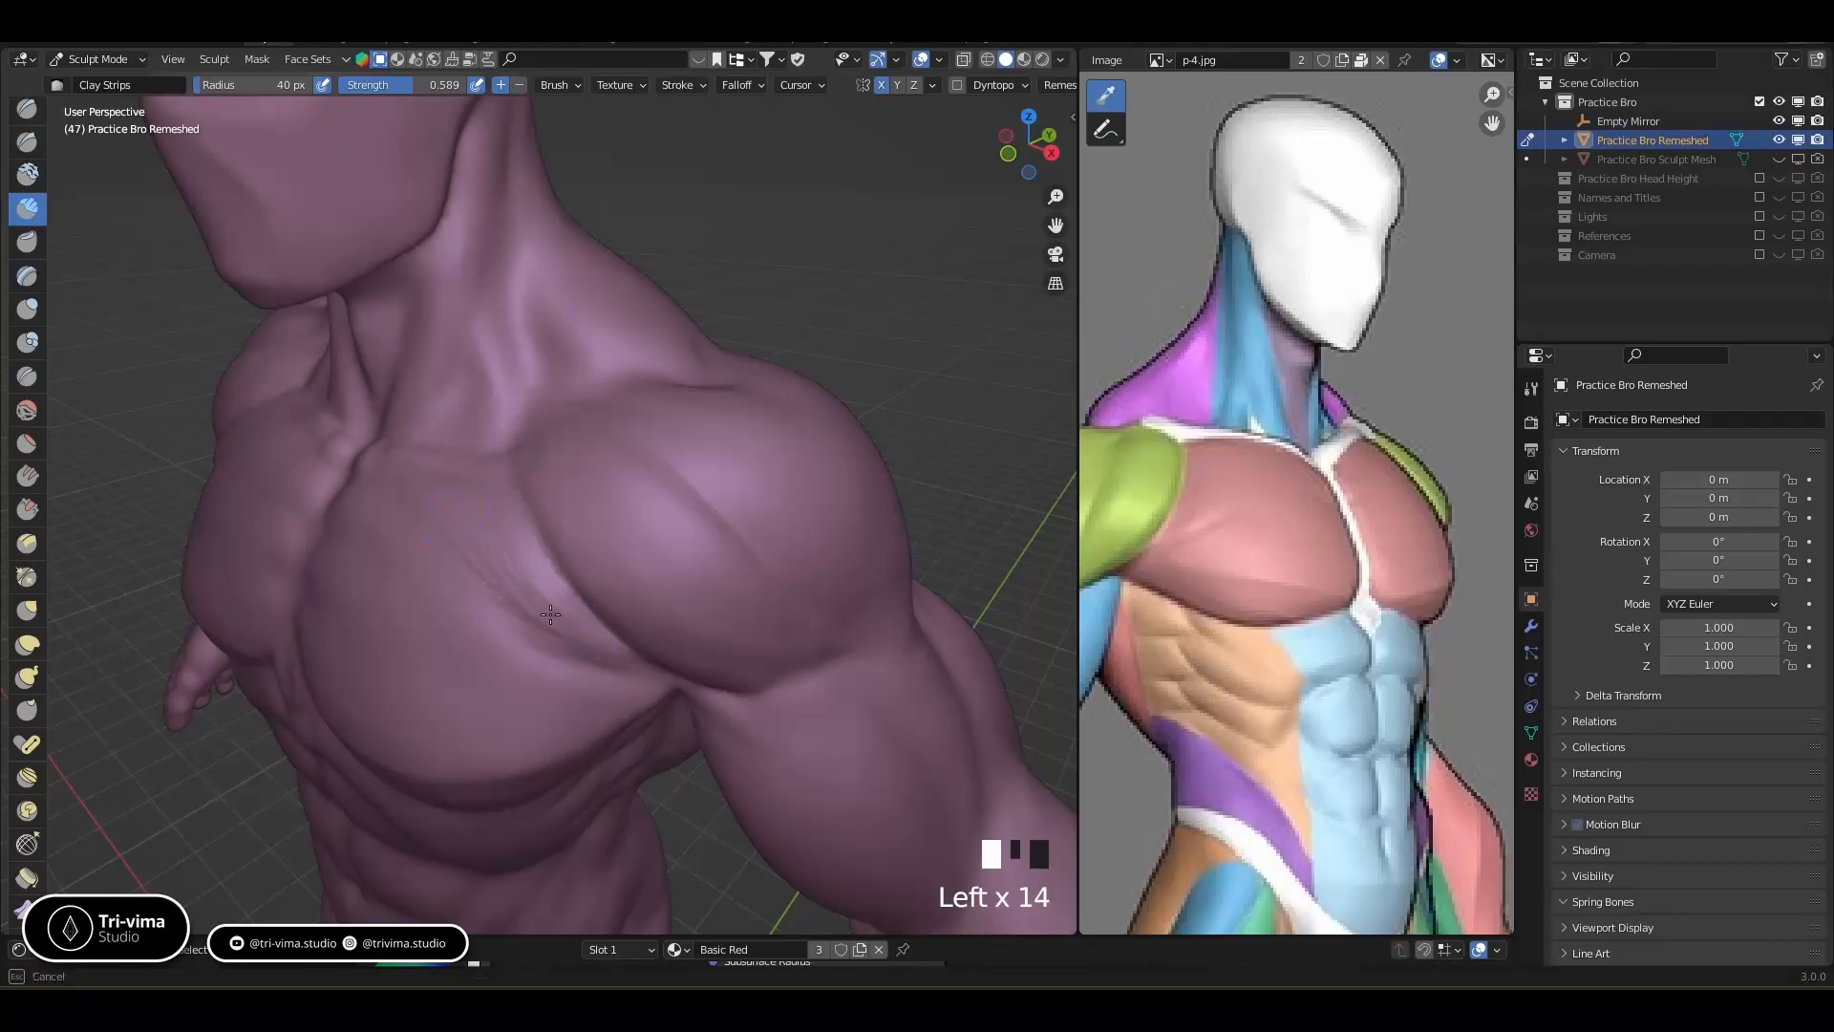
Build up the upper and outer chest with Clay Strips strokes running toward the armpit
{"action": "middle_click_drag", "start_coordinate": [573, 631], "coordinate": [508, 593]}
{"action": "left_click_drag", "start_coordinate": [430, 583], "coordinate": [567, 607]}
{"action": "mouse_move", "coordinate": [435, 496]}
{"action": "left_mouse_down"}
{"action": "mouse_move", "coordinate": [449, 535]}
{"action": "mouse_move", "coordinate": [445, 495]}
{"action": "left_mouse_up"}
{"action": "mouse_move", "coordinate": [516, 574]}
{"action": "left_mouse_down"}
{"action": "mouse_move", "coordinate": [463, 593]}
{"action": "mouse_move", "coordinate": [463, 696]}
{"action": "mouse_move", "coordinate": [446, 607]}
{"action": "mouse_move", "coordinate": [497, 613]}
{"action": "left_mouse_up"}
{"action": "left_click_drag", "start_coordinate": [501, 611], "coordinate": [549, 605]}
Thicken the lower portion of the chest muscle with Clay Strips strokes toward the armpit
{"action": "middle_click_drag", "start_coordinate": [540, 612], "coordinate": [422, 659]}
{"action": "left_click_drag", "start_coordinate": [425, 659], "coordinate": [544, 633]}
{"action": "left_click_drag", "start_coordinate": [540, 635], "coordinate": [437, 655]}
{"action": "left_click_drag", "start_coordinate": [438, 655], "coordinate": [553, 633]}
{"action": "mouse_move", "coordinate": [553, 634]}
{"action": "left_mouse_down"}
{"action": "mouse_move", "coordinate": [511, 661]}
{"action": "mouse_move", "coordinate": [442, 643]}
{"action": "mouse_move", "coordinate": [527, 625]}
{"action": "left_mouse_up"}
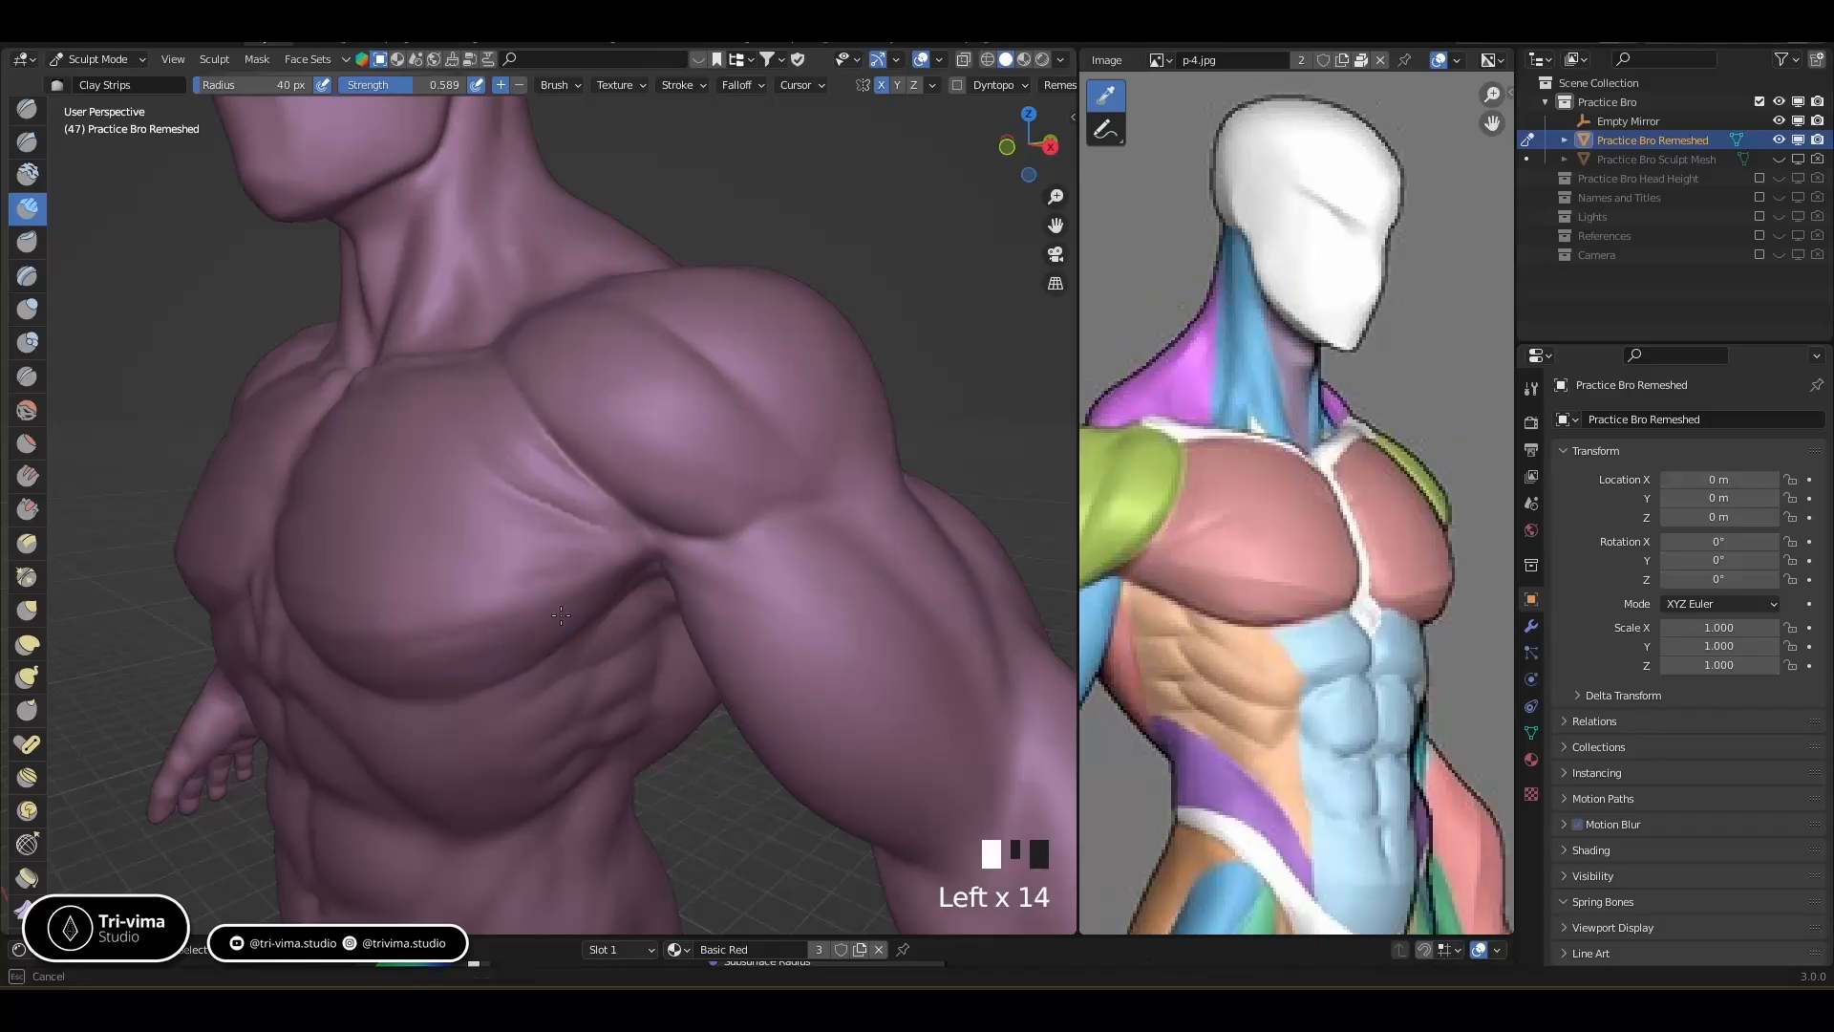
{"action": "left_click_drag", "start_coordinate": [400, 697], "coordinate": [472, 664]}
Smooth the chest muscle from its lower edge up to the collarbone and across to the front deltoid
{"action": "mouse_move", "coordinate": [473, 661]}
{"action": "left_mouse_down", "text": "shift"}
{"action": "mouse_move", "coordinate": [420, 671]}
{"action": "mouse_move", "coordinate": [487, 659]}
{"action": "left_mouse_up", "text": "shift"}
{"action": "mouse_move", "coordinate": [487, 660]}
{"action": "left_mouse_down", "text": "shift"}
{"action": "mouse_move", "coordinate": [391, 667]}
{"action": "mouse_move", "coordinate": [490, 660]}
{"action": "left_mouse_up", "text": "shift"}
{"action": "left_click_drag", "start_coordinate": [477, 564], "coordinate": [514, 559], "text": "shift"}
{"action": "mouse_move", "coordinate": [513, 559]}
{"action": "left_mouse_down", "text": "shift"}
{"action": "mouse_move", "coordinate": [566, 528]}
{"action": "mouse_move", "coordinate": [535, 496]}
{"action": "left_mouse_up", "text": "shift"}
{"action": "mouse_move", "coordinate": [535, 497]}
{"action": "left_mouse_down", "text": "shift"}
{"action": "mouse_move", "coordinate": [476, 396]}
{"action": "mouse_move", "coordinate": [493, 421]}
{"action": "left_mouse_up", "text": "shift"}
{"action": "mouse_move", "coordinate": [493, 421]}
{"action": "left_mouse_down", "text": "shift"}
{"action": "mouse_move", "coordinate": [487, 386]}
{"action": "mouse_move", "coordinate": [455, 369]}
{"action": "left_mouse_up", "text": "shift"}
{"action": "left_click_drag", "start_coordinate": [455, 369], "coordinate": [545, 420], "text": "shift"}
{"action": "middle_click_drag", "start_coordinate": [955, 497], "coordinate": [733, 603]}
{"action": "mouse_move", "coordinate": [627, 592]}
{"action": "left_mouse_down", "text": "shift"}
{"action": "mouse_move", "coordinate": [586, 586]}
{"action": "mouse_move", "coordinate": [704, 615]}
{"action": "mouse_move", "coordinate": [765, 532]}
{"action": "left_mouse_up", "text": "shift"}
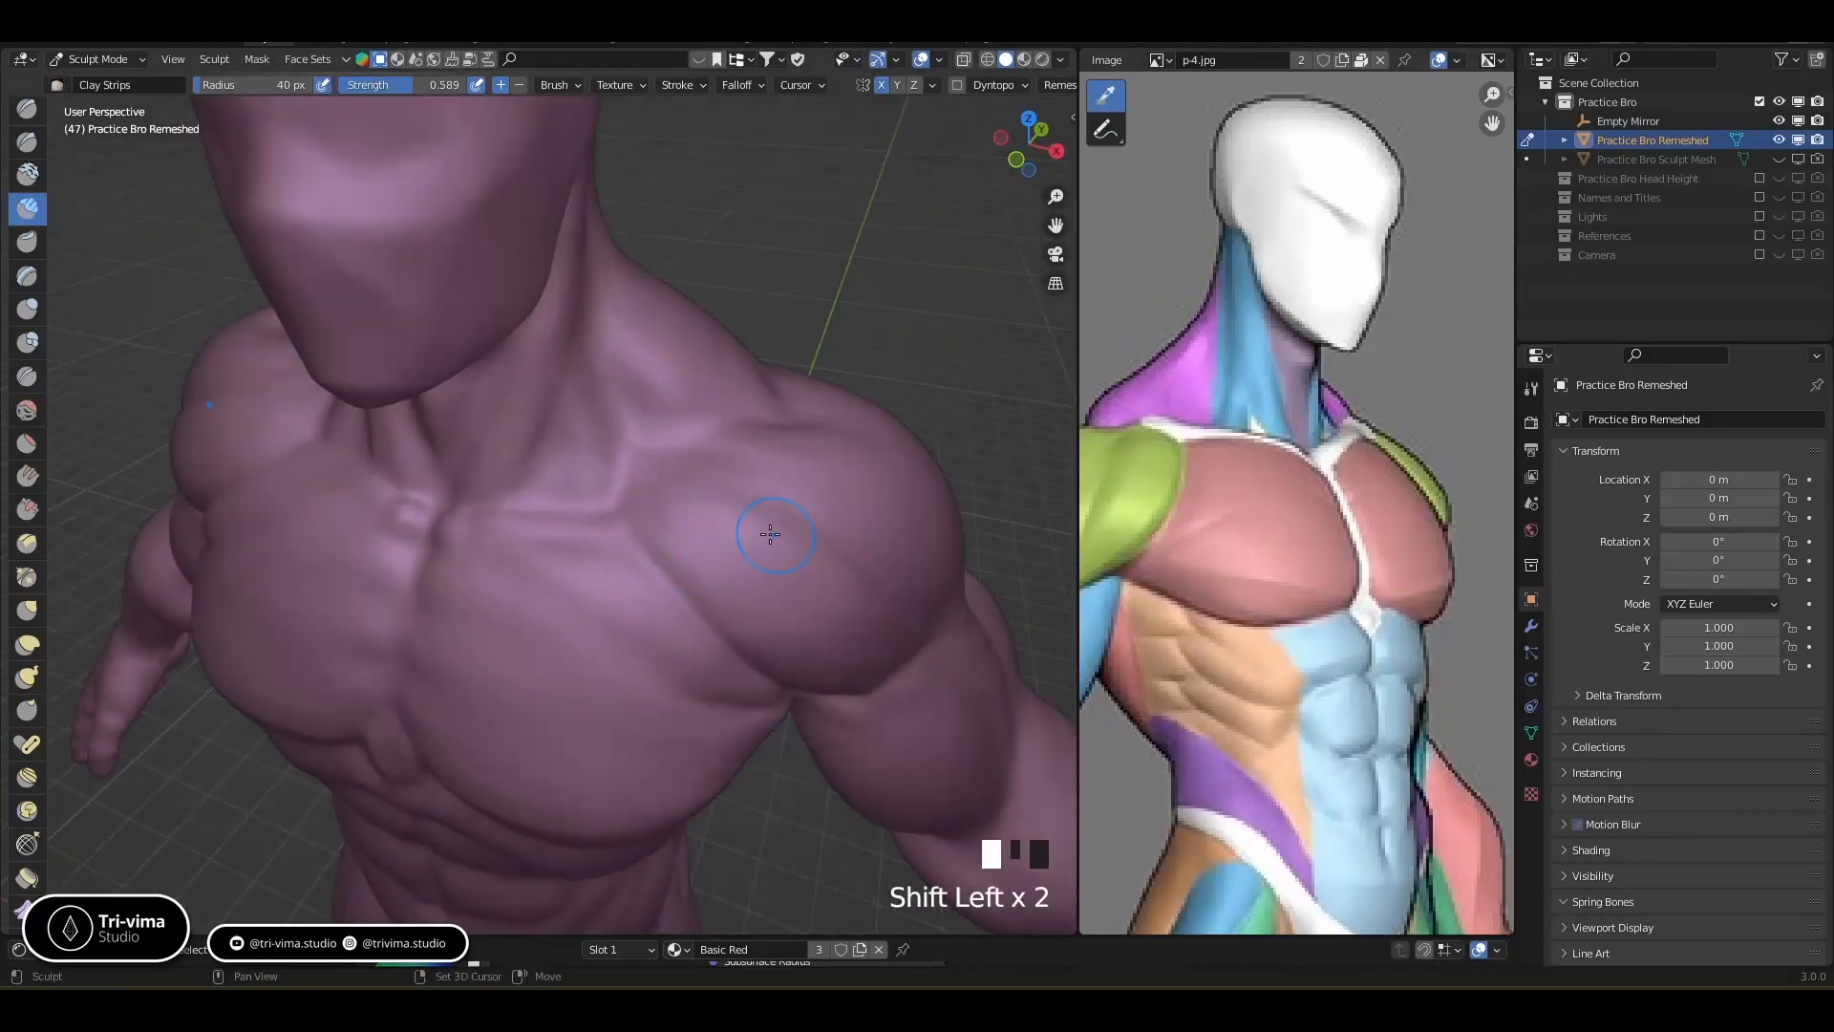
Sharpen the upper edge of the front deltoid along the outer collarbone with inverted Draw Sharp strokes
{"action": "left_click", "coordinate": [26, 140]}
{"action": "mouse_move", "coordinate": [672, 562]}
{"action": "left_mouse_down", "text": "ctrl"}
{"action": "mouse_move", "coordinate": [655, 475]}
{"action": "mouse_move", "coordinate": [690, 468]}
{"action": "left_mouse_up", "text": "ctrl"}
{"action": "left_click_drag", "start_coordinate": [663, 490], "coordinate": [736, 509], "text": "ctrl"}
{"action": "left_click_drag", "start_coordinate": [709, 492], "coordinate": [791, 527], "text": "ctrl"}
{"action": "left_click_drag", "start_coordinate": [728, 489], "coordinate": [810, 537], "text": "ctrl"}
Define the underside of the collarbone above the upper chest with Draw Sharp
{"action": "mouse_move", "coordinate": [642, 496]}
{"action": "left_mouse_down", "text": "ctrl"}
{"action": "mouse_move", "coordinate": [674, 487]}
{"action": "mouse_move", "coordinate": [629, 474]}
{"action": "mouse_move", "coordinate": [604, 504]}
{"action": "left_mouse_up", "text": "ctrl"}
{"action": "left_click_drag", "start_coordinate": [610, 500], "coordinate": [573, 505]}
{"action": "left_click_drag", "start_coordinate": [573, 502], "coordinate": [520, 500]}
{"action": "middle_click_drag", "start_coordinate": [623, 525], "coordinate": [716, 539]}
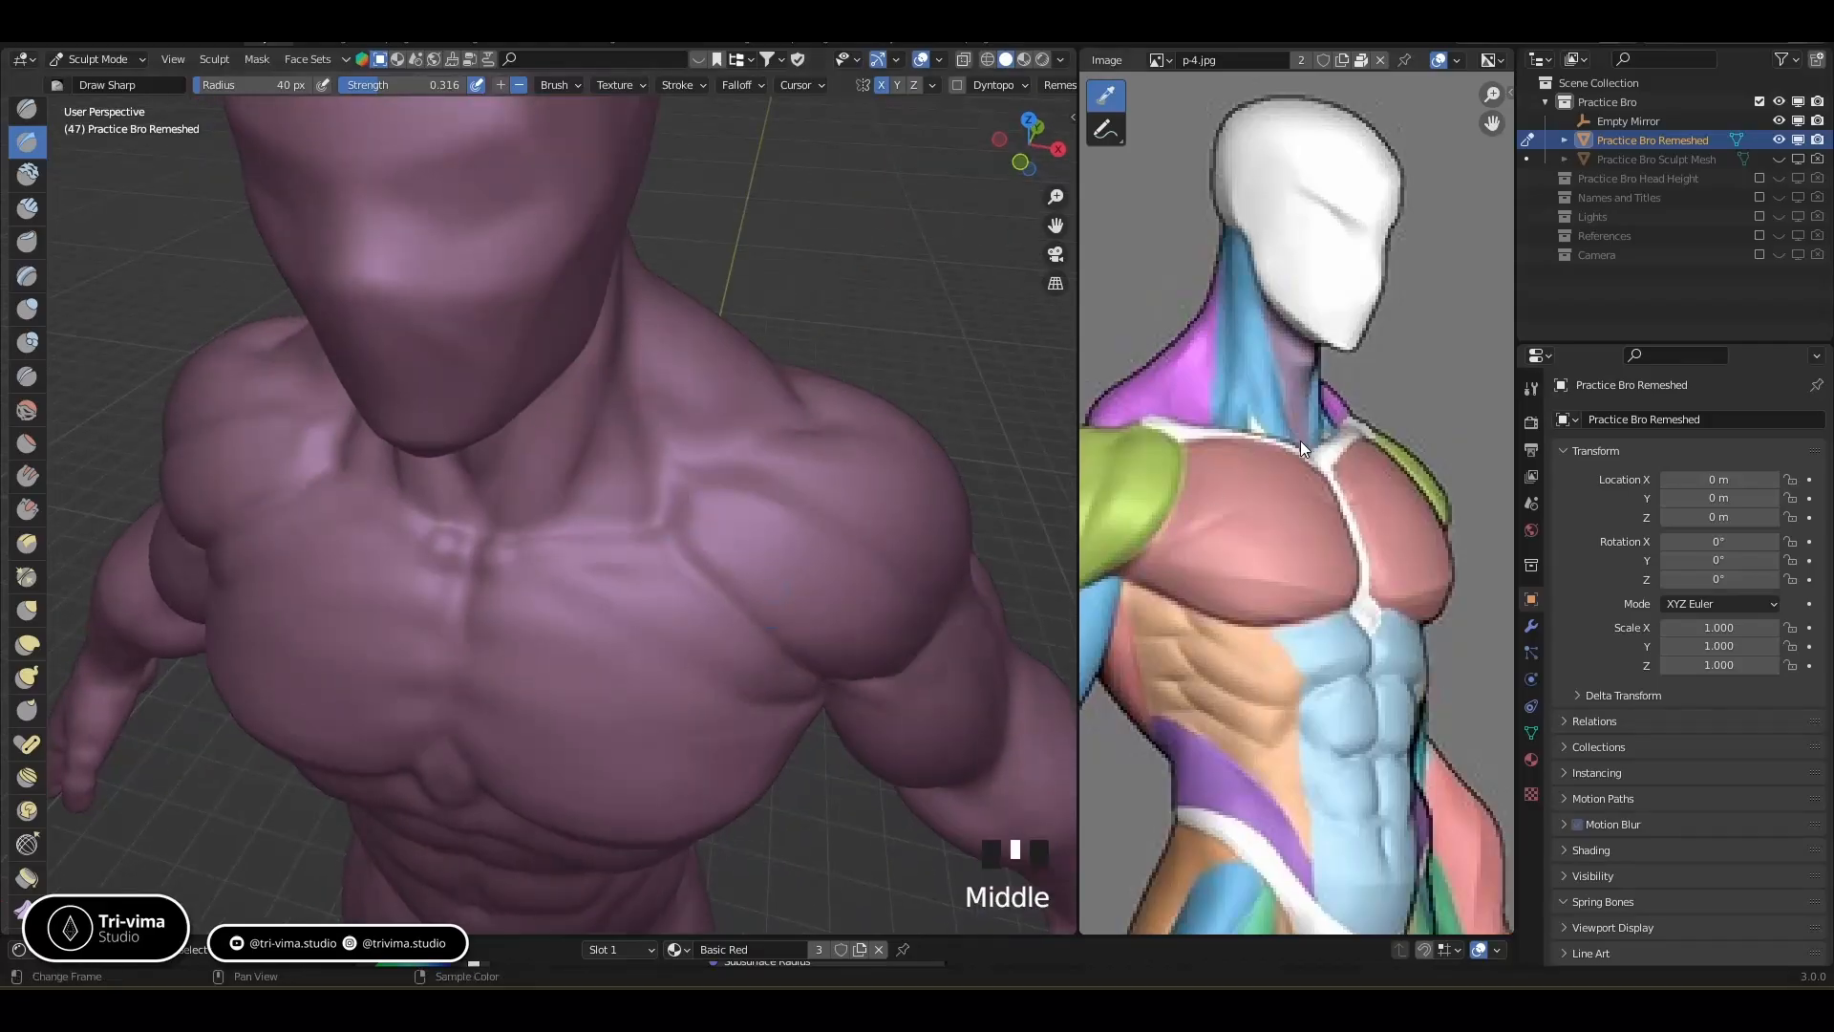
Reduce the Draw Sharp brush radius to 25 px for detailing the top of the sternum
{"action": "key", "text": "bracketleft"}
{"action": "key", "text": "bracketleft"}
{"action": "key", "text": "bracketleft"}
{"action": "key", "text": "bracketleft"}
{"action": "key", "text": "bracketleft"}
{"action": "key", "text": "bracketleft"}
{"action": "middle_click_drag", "start_coordinate": [535, 557], "coordinate": [570, 553]}
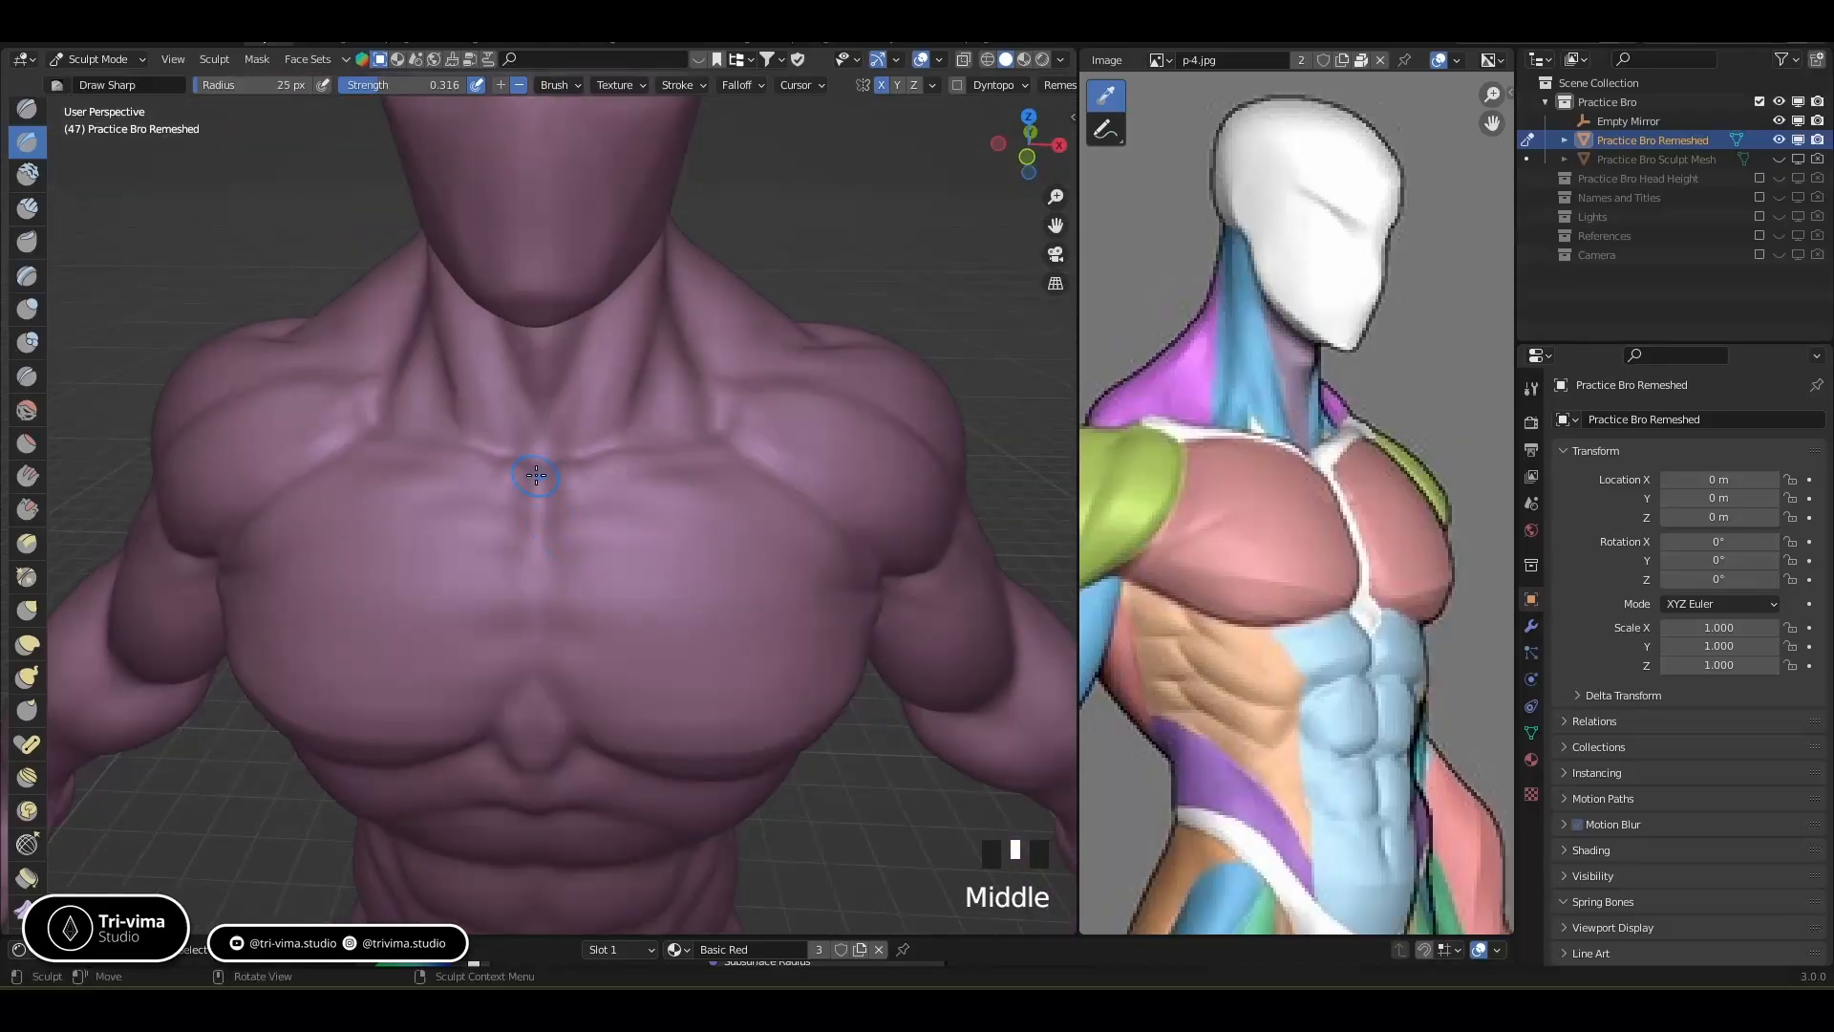
Reshape the inner collarbone and upper chest edge beside the sternum with Elastic Deform at a 44 px radius
{"action": "left_click", "coordinate": [28, 651]}
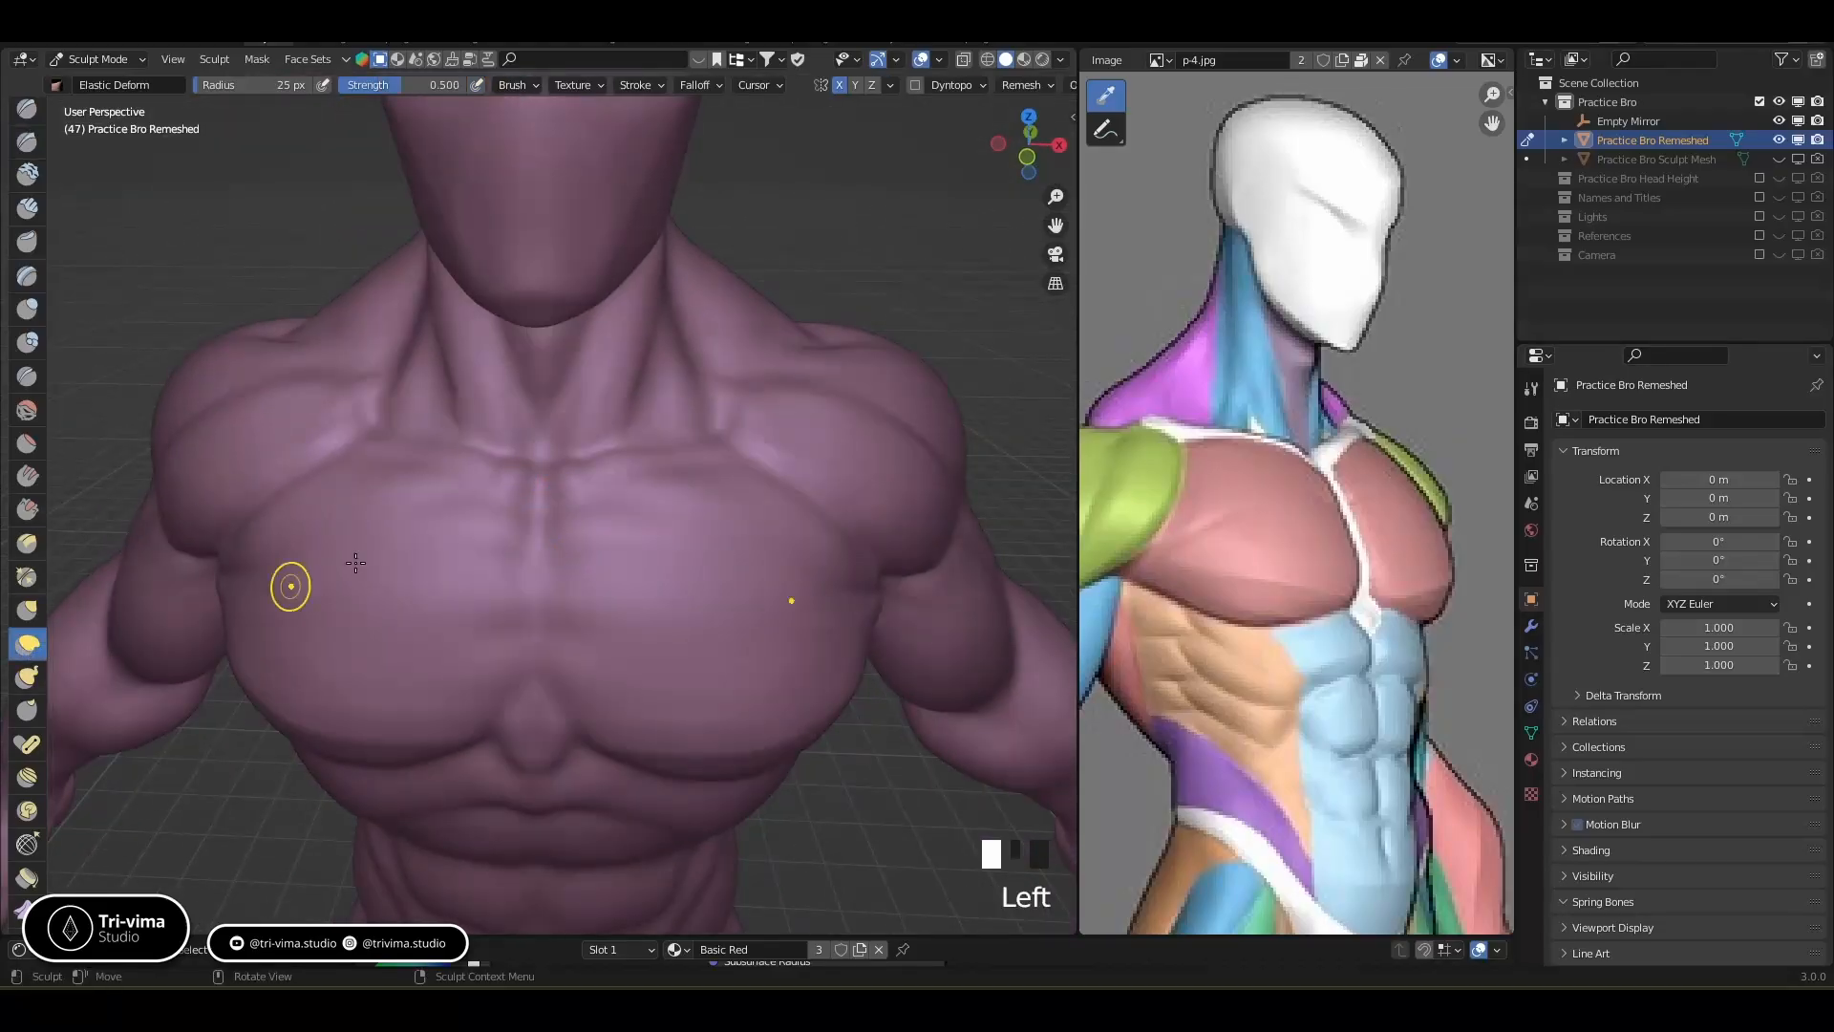
{"action": "key", "text": "bracketright"}
{"action": "key", "text": "bracketright"}
{"action": "key", "text": "bracketright"}
{"action": "key", "text": "bracketright"}
{"action": "key", "text": "bracketright"}
{"action": "key", "text": "bracketright"}
{"action": "key", "text": "bracketright"}
{"action": "key", "text": "bracketright"}
{"action": "key", "text": "bracketright"}
{"action": "key", "text": "bracketright"}
{"action": "left_click", "coordinate": [545, 503]}
{"action": "left_click", "coordinate": [564, 507]}
{"action": "left_click_drag", "start_coordinate": [565, 507], "coordinate": [603, 485]}
{"action": "left_click", "coordinate": [603, 485]}
{"action": "left_click", "coordinate": [635, 467]}
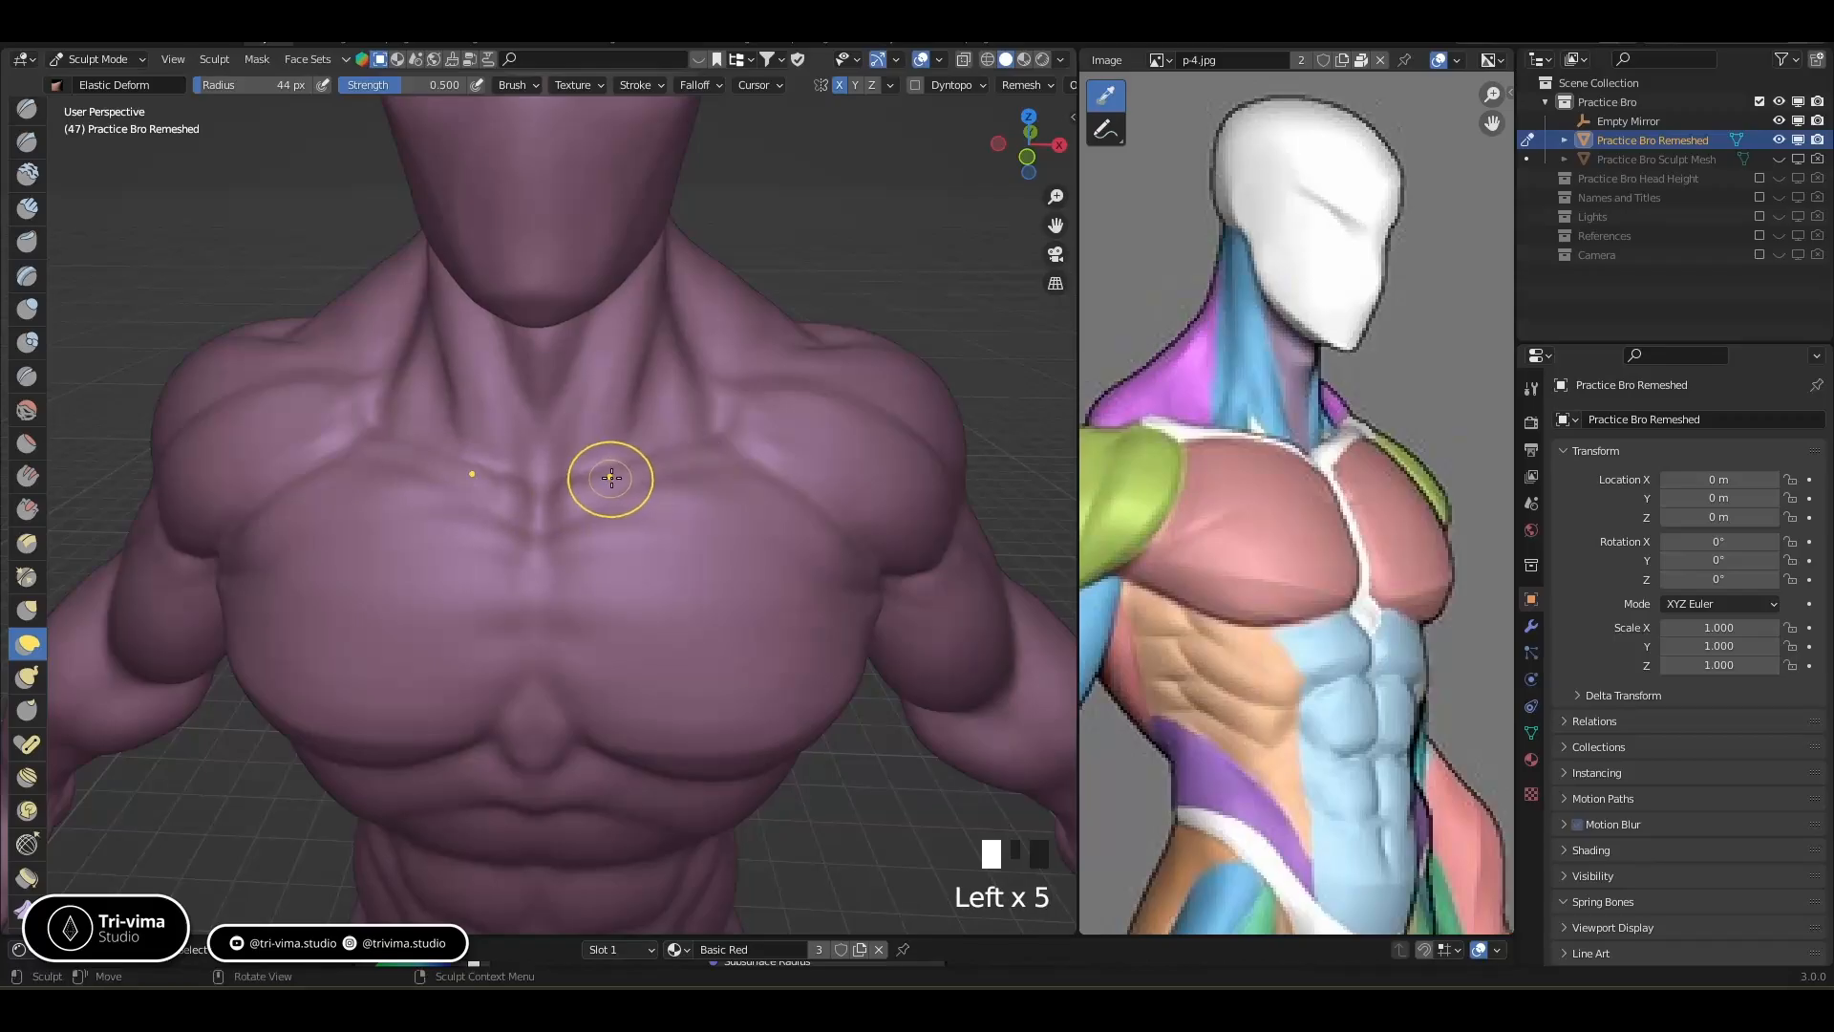
Reposition the outer collarbone where it meets the front deltoid with Elastic Deform
{"action": "left_click", "coordinate": [696, 445]}
{"action": "left_click", "coordinate": [726, 430]}
{"action": "left_click", "coordinate": [757, 426]}
{"action": "left_click", "coordinate": [756, 398]}
{"action": "left_click", "coordinate": [686, 432]}
Refine the curve of the collarbone from a three-quarter angle with short Elastic Deform strokes
{"action": "middle_click_drag", "start_coordinate": [605, 566], "coordinate": [602, 616]}
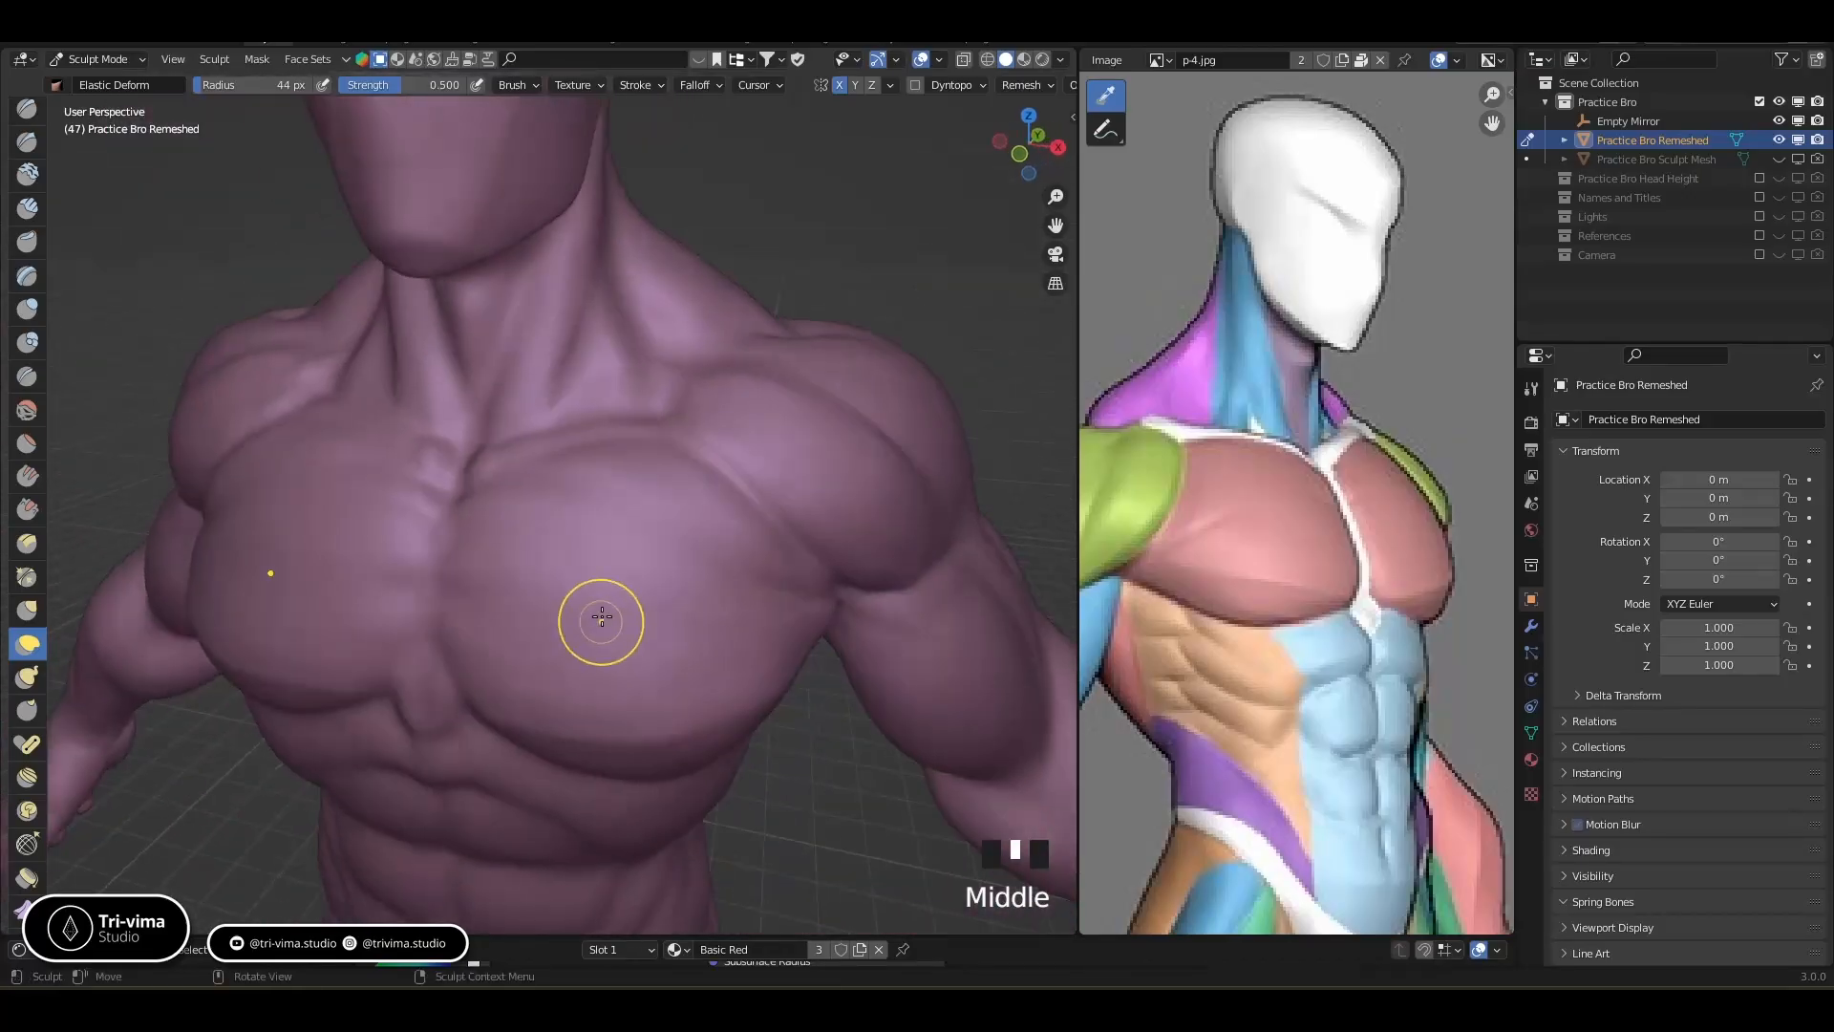
{"action": "left_click", "coordinate": [583, 441]}
{"action": "left_click", "coordinate": [686, 420]}
{"action": "left_click", "coordinate": [684, 410]}
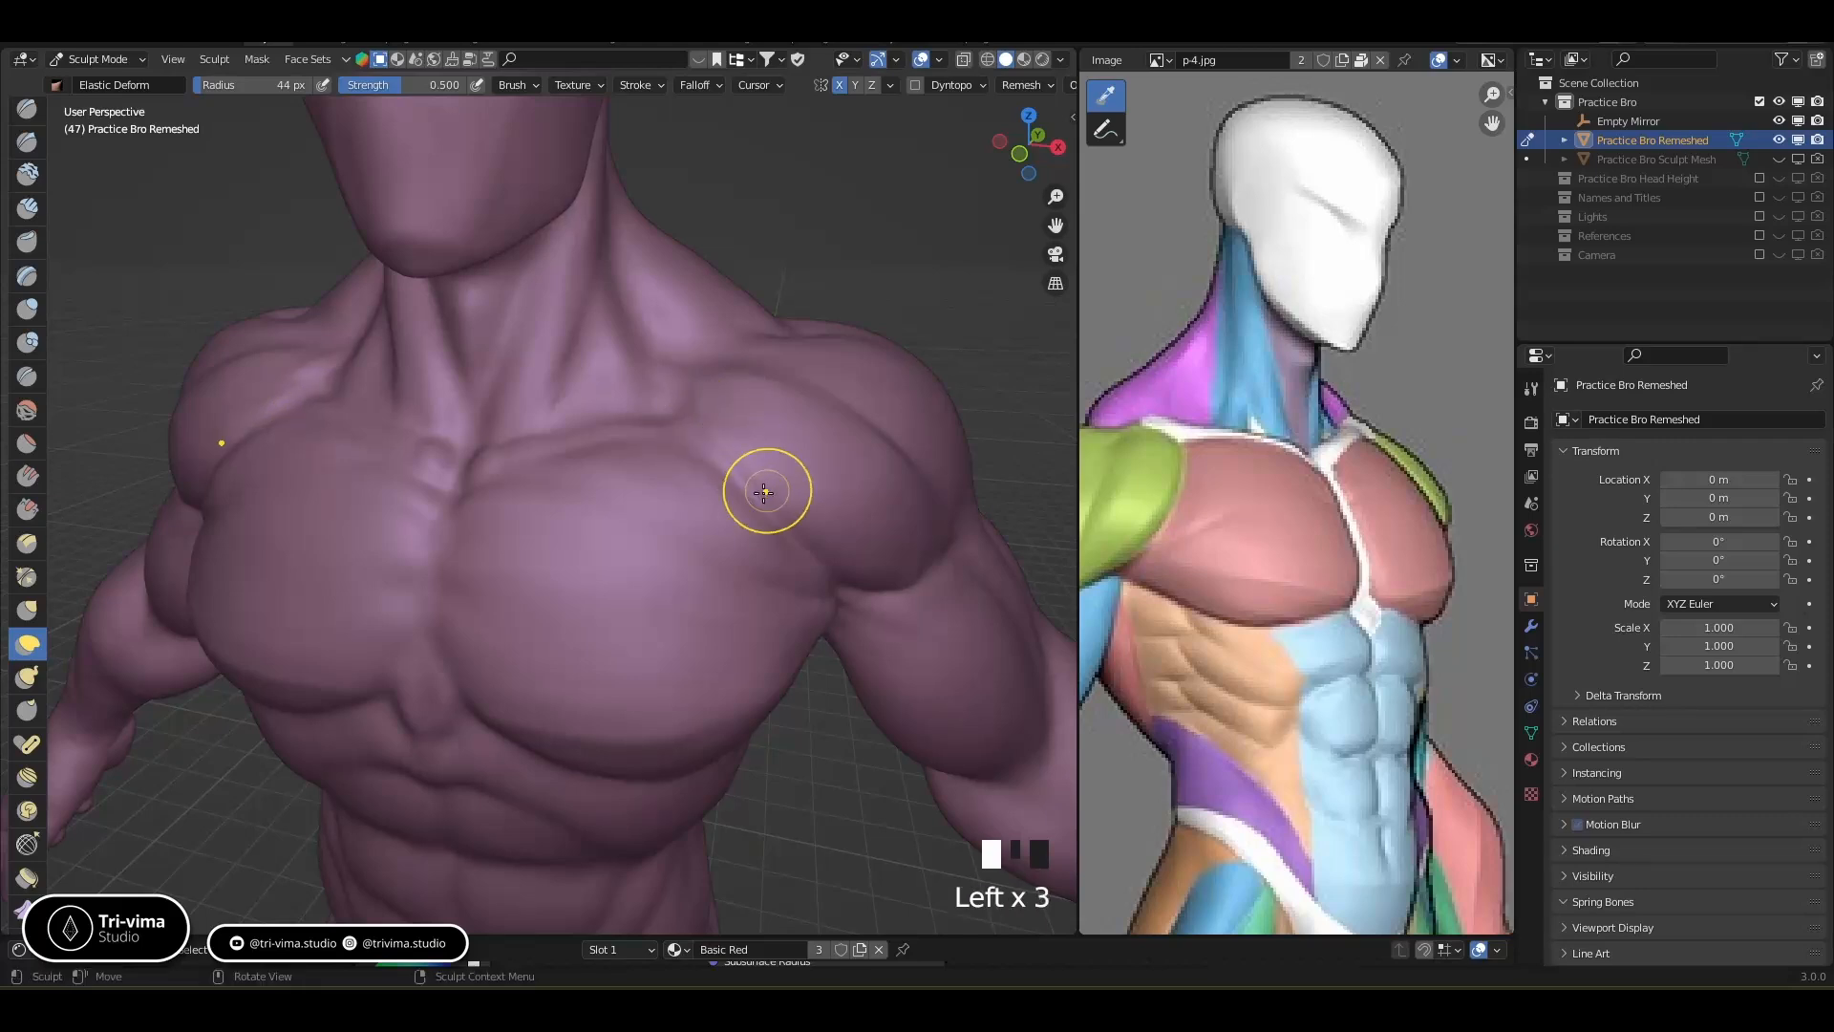
{"action": "middle_click_drag", "start_coordinate": [697, 500], "coordinate": [656, 532]}
{"action": "left_click_drag", "start_coordinate": [578, 441], "coordinate": [593, 430], "text": "ctrl"}
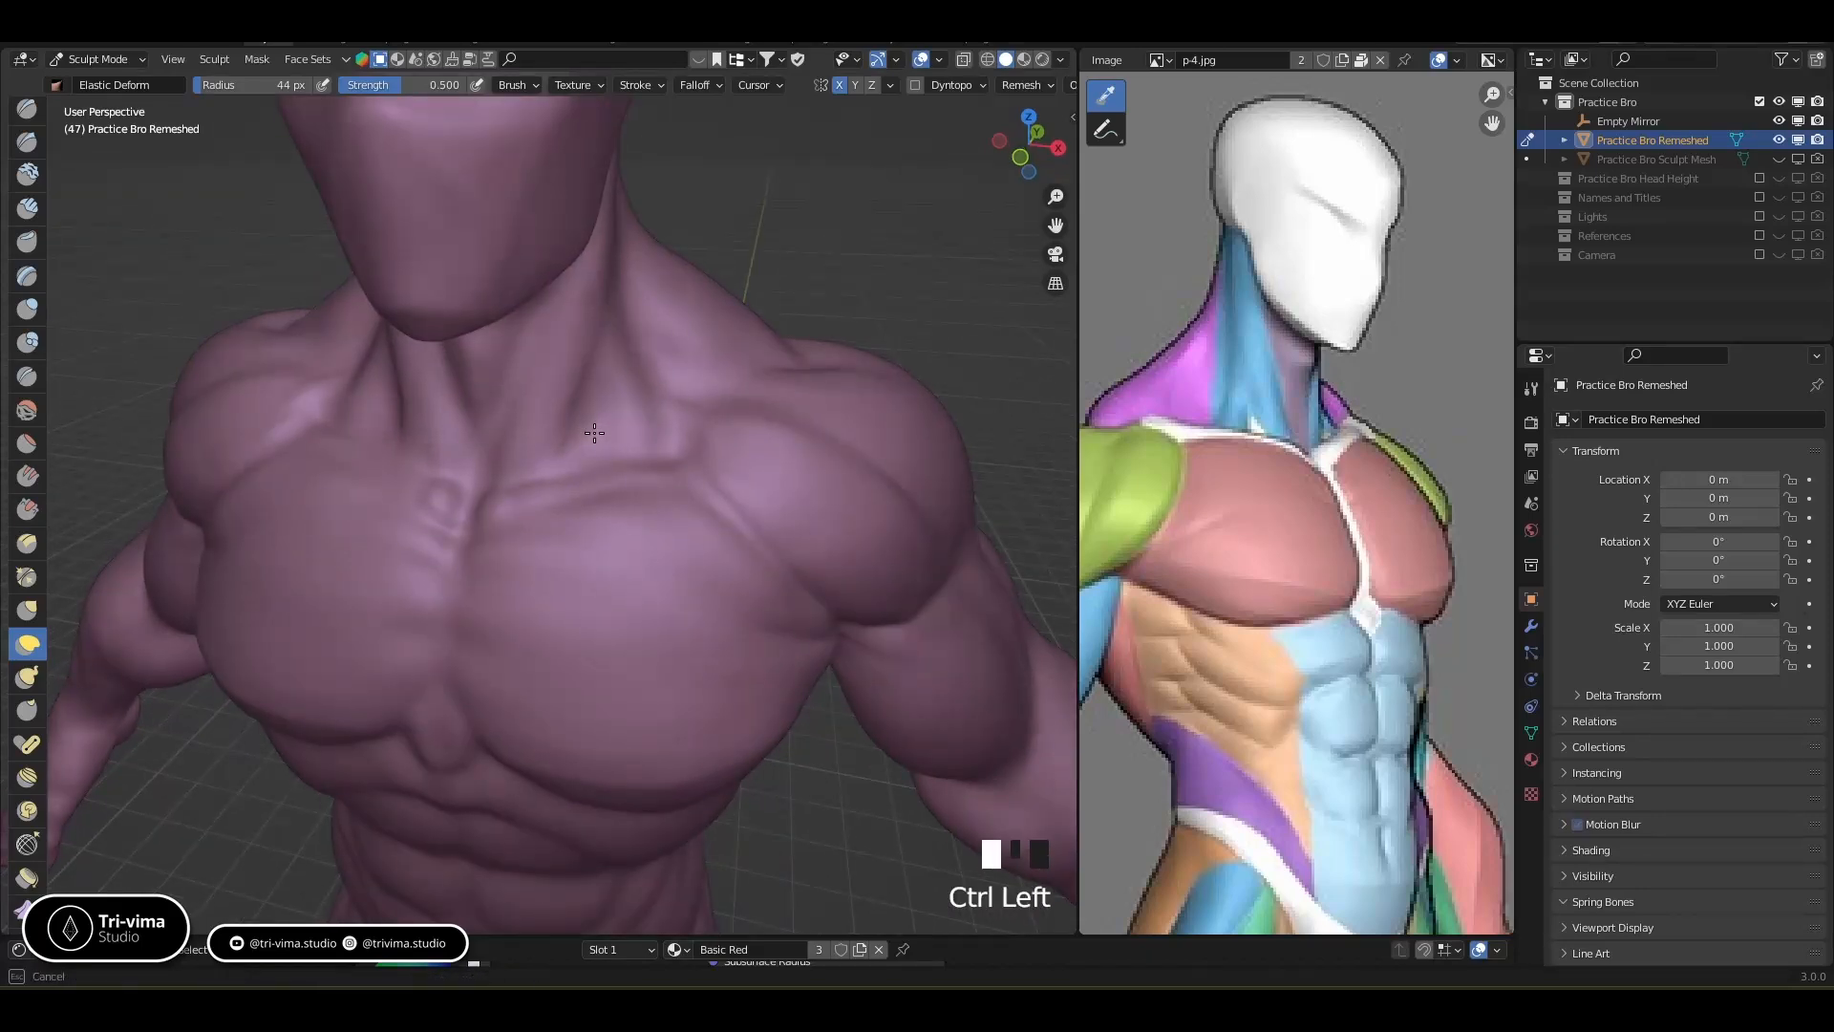
Carve the notch between the inner collarbone ends at the top of the sternum with Draw Sharp
{"action": "left_click", "coordinate": [27, 143]}
{"action": "left_click_drag", "start_coordinate": [478, 493], "coordinate": [472, 512]}
{"action": "left_click_drag", "start_coordinate": [477, 489], "coordinate": [471, 512]}
{"action": "left_click_drag", "start_coordinate": [476, 489], "coordinate": [471, 510]}
{"action": "left_click_drag", "start_coordinate": [475, 488], "coordinate": [478, 479]}
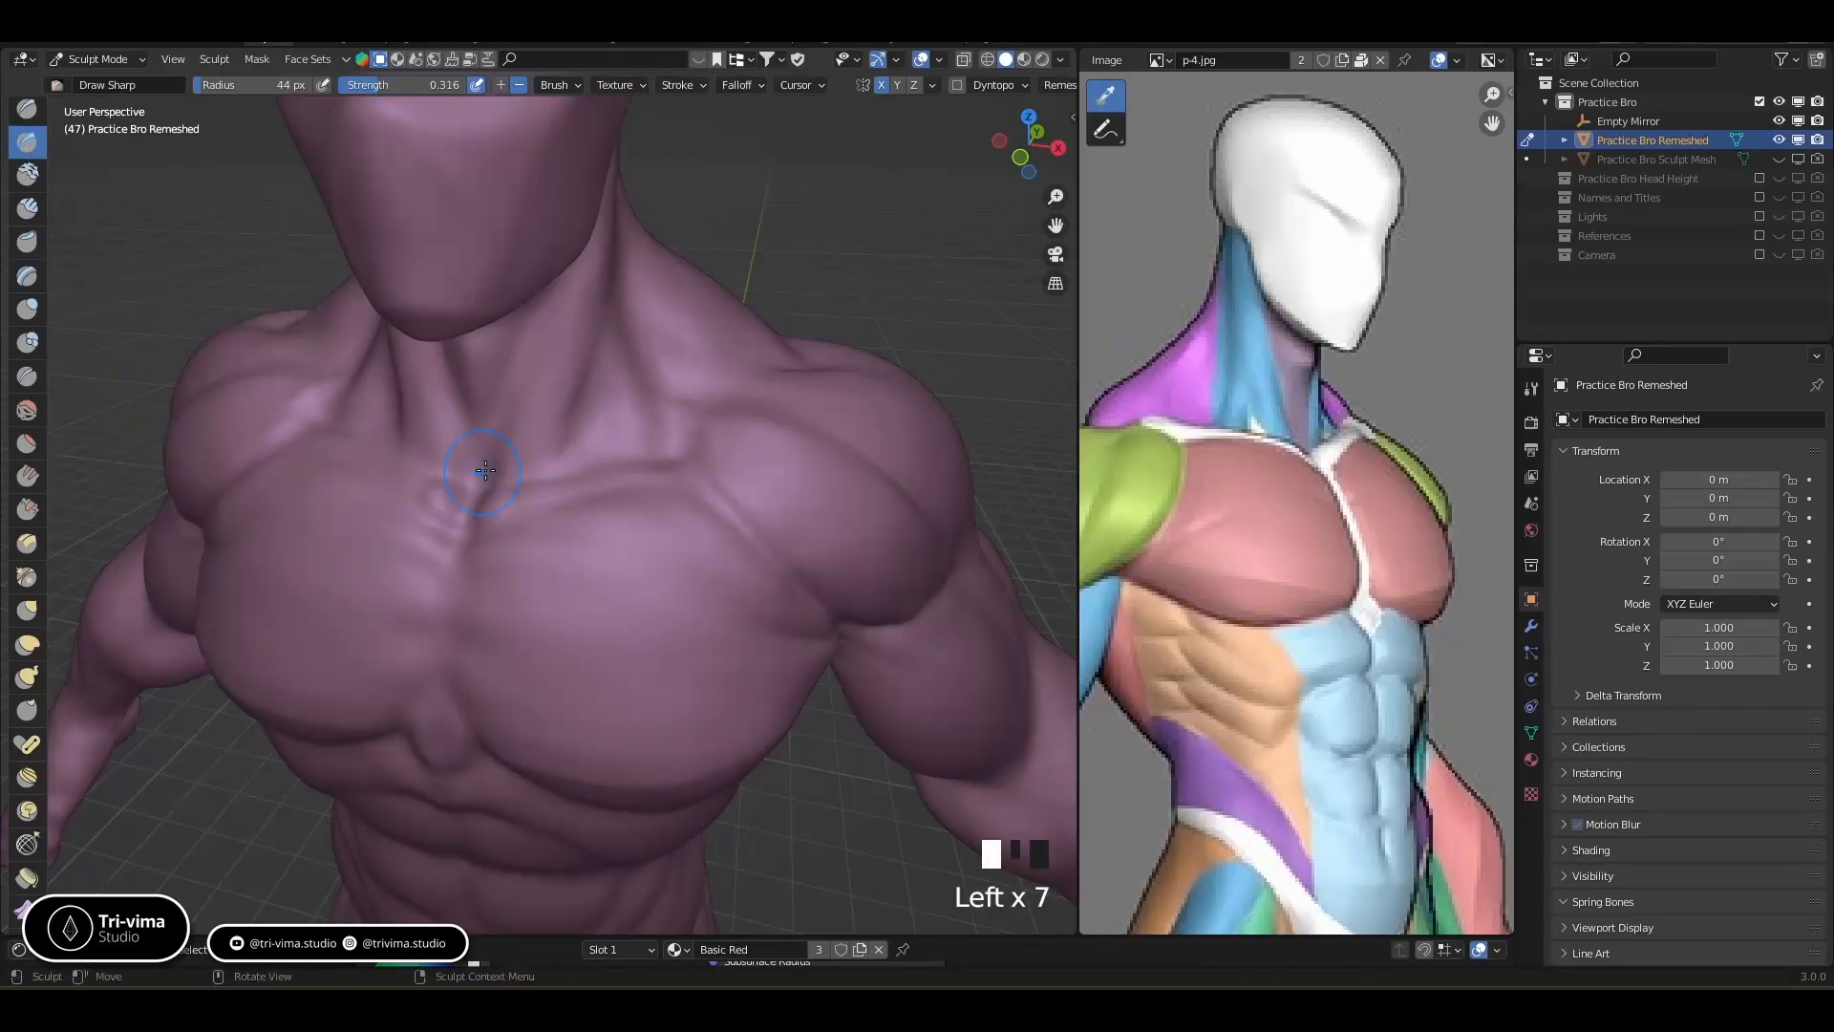
{"action": "left_click", "coordinate": [491, 461]}
{"action": "left_click", "coordinate": [491, 461]}
{"action": "left_click", "coordinate": [490, 461]}
Deepen the pit of the neck above the sternum using Draw Sharp at a 27 px radius
{"action": "key", "text": "bracketleft"}
{"action": "key", "text": "bracketleft"}
{"action": "key", "text": "bracketleft"}
{"action": "key", "text": "bracketleft"}
{"action": "key", "text": "bracketleft"}
{"action": "key", "text": "bracketleft"}
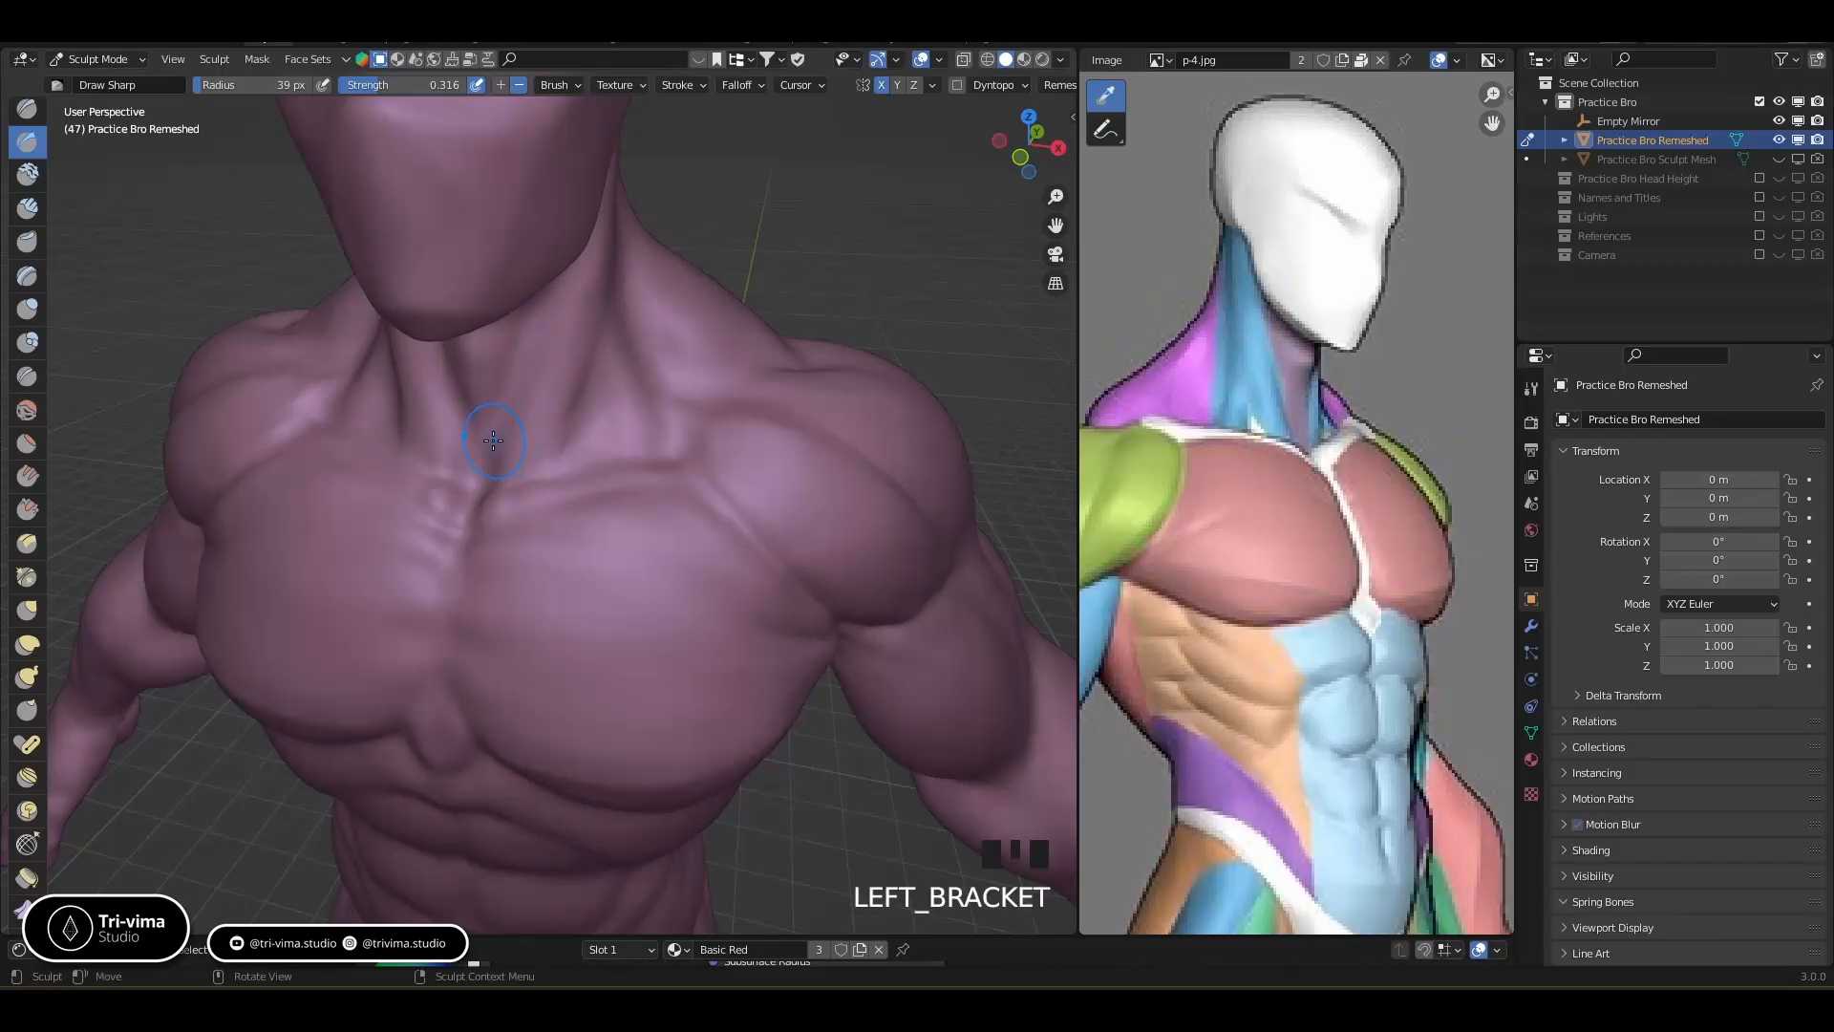
{"action": "left_click", "coordinate": [486, 457]}
{"action": "left_click", "coordinate": [485, 457]}
{"action": "left_click", "coordinate": [485, 457]}
{"action": "left_click", "coordinate": [485, 456]}
Build up the front of the throat between the neck muscles with repeated inverted Draw Sharp strokes
{"action": "mouse_move", "coordinate": [485, 457]}
{"action": "middle_mouse_down"}
{"action": "mouse_move", "coordinate": [545, 418]}
{"action": "mouse_move", "coordinate": [532, 306]}
{"action": "middle_mouse_up"}
{"action": "left_click", "coordinate": [533, 306]}
{"action": "left_click", "coordinate": [532, 306], "text": "ctrl"}
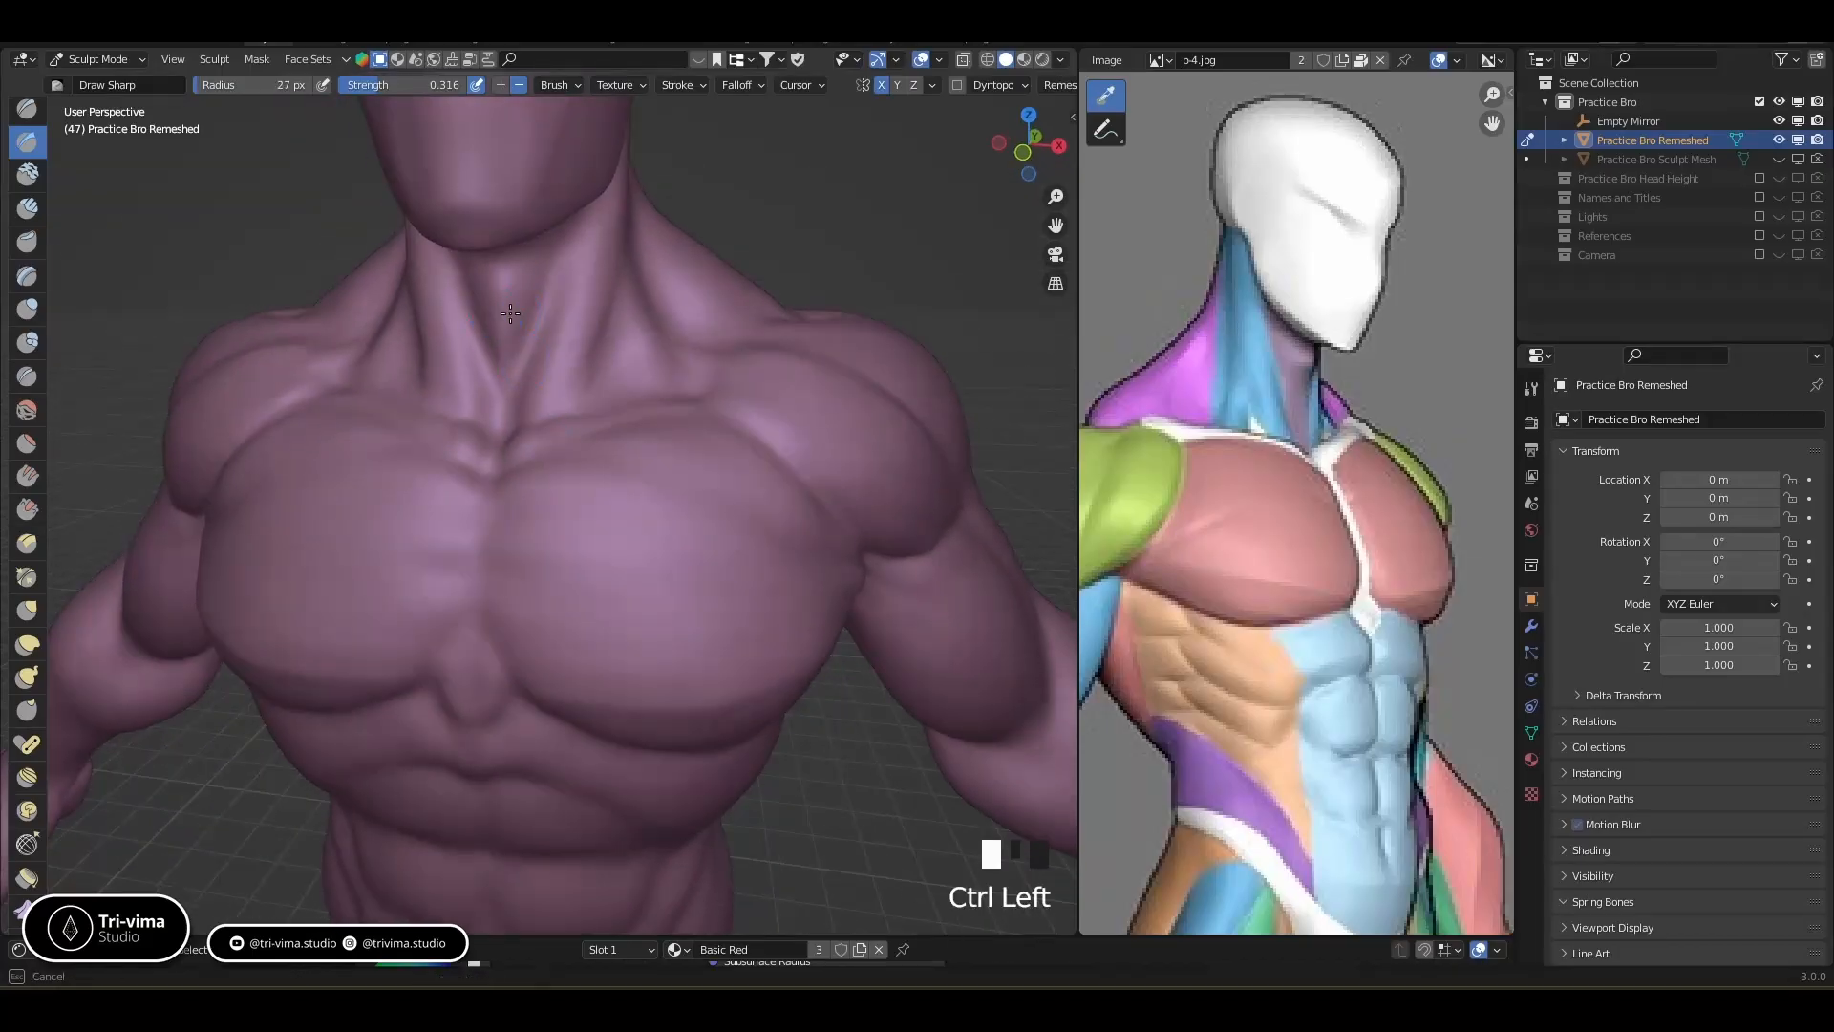
{"action": "left_click", "coordinate": [532, 306], "text": "ctrl"}
{"action": "left_click", "coordinate": [532, 305], "text": "ctrl"}
{"action": "left_click", "coordinate": [532, 305], "text": "ctrl"}
{"action": "left_click", "coordinate": [532, 305], "text": "ctrl"}
{"action": "left_click", "coordinate": [531, 304], "text": "ctrl"}
{"action": "left_click", "coordinate": [531, 303], "text": "ctrl"}
{"action": "left_click", "coordinate": [530, 301], "text": "ctrl"}
{"action": "left_click", "coordinate": [530, 302], "text": "ctrl"}
{"action": "left_click", "coordinate": [530, 302], "text": "ctrl"}
{"action": "left_click", "coordinate": [530, 302], "text": "ctrl"}
Raise the throat below the chin with inverted Draw Sharp strokes and smooth its surface
{"action": "mouse_move", "coordinate": [530, 302]}
{"action": "middle_mouse_down"}
{"action": "mouse_move", "coordinate": [592, 315]}
{"action": "mouse_move", "coordinate": [523, 320]}
{"action": "mouse_move", "coordinate": [478, 271]}
{"action": "middle_mouse_up"}
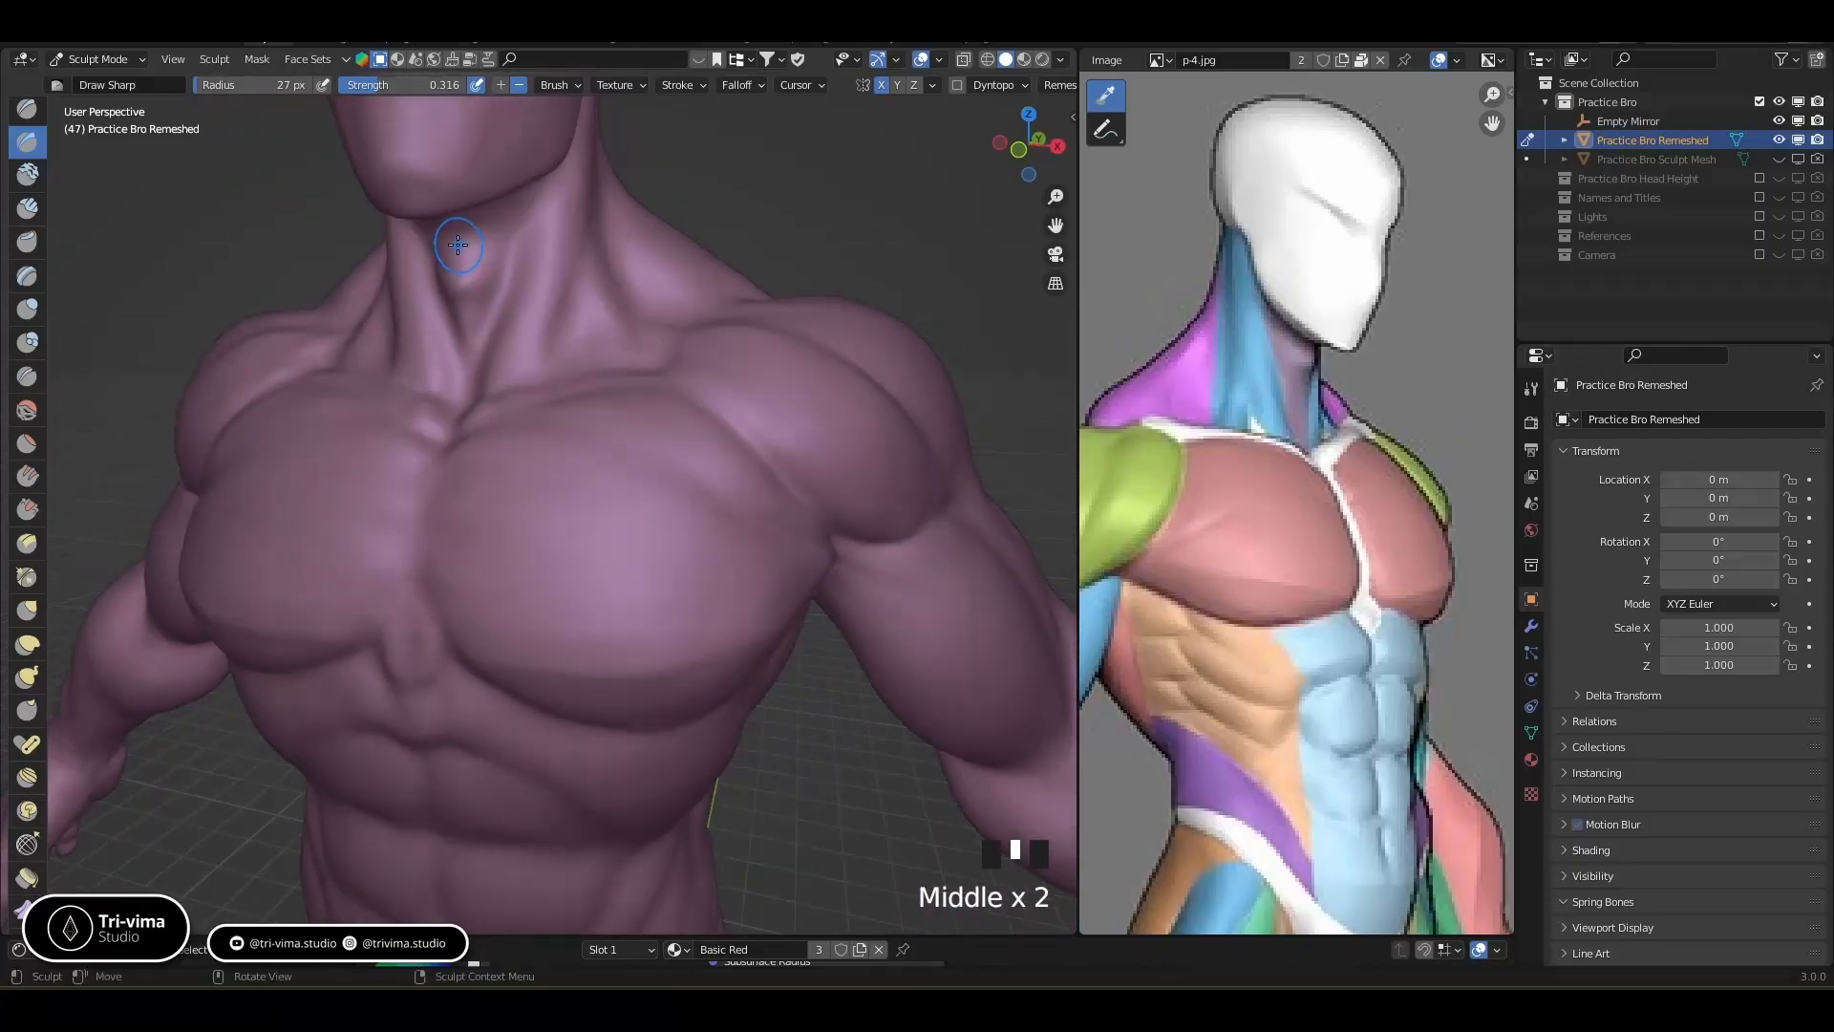
{"action": "left_click", "coordinate": [435, 245], "text": "ctrl"}
{"action": "left_click", "coordinate": [438, 243], "text": "ctrl"}
{"action": "left_click", "coordinate": [481, 248], "text": "ctrl"}
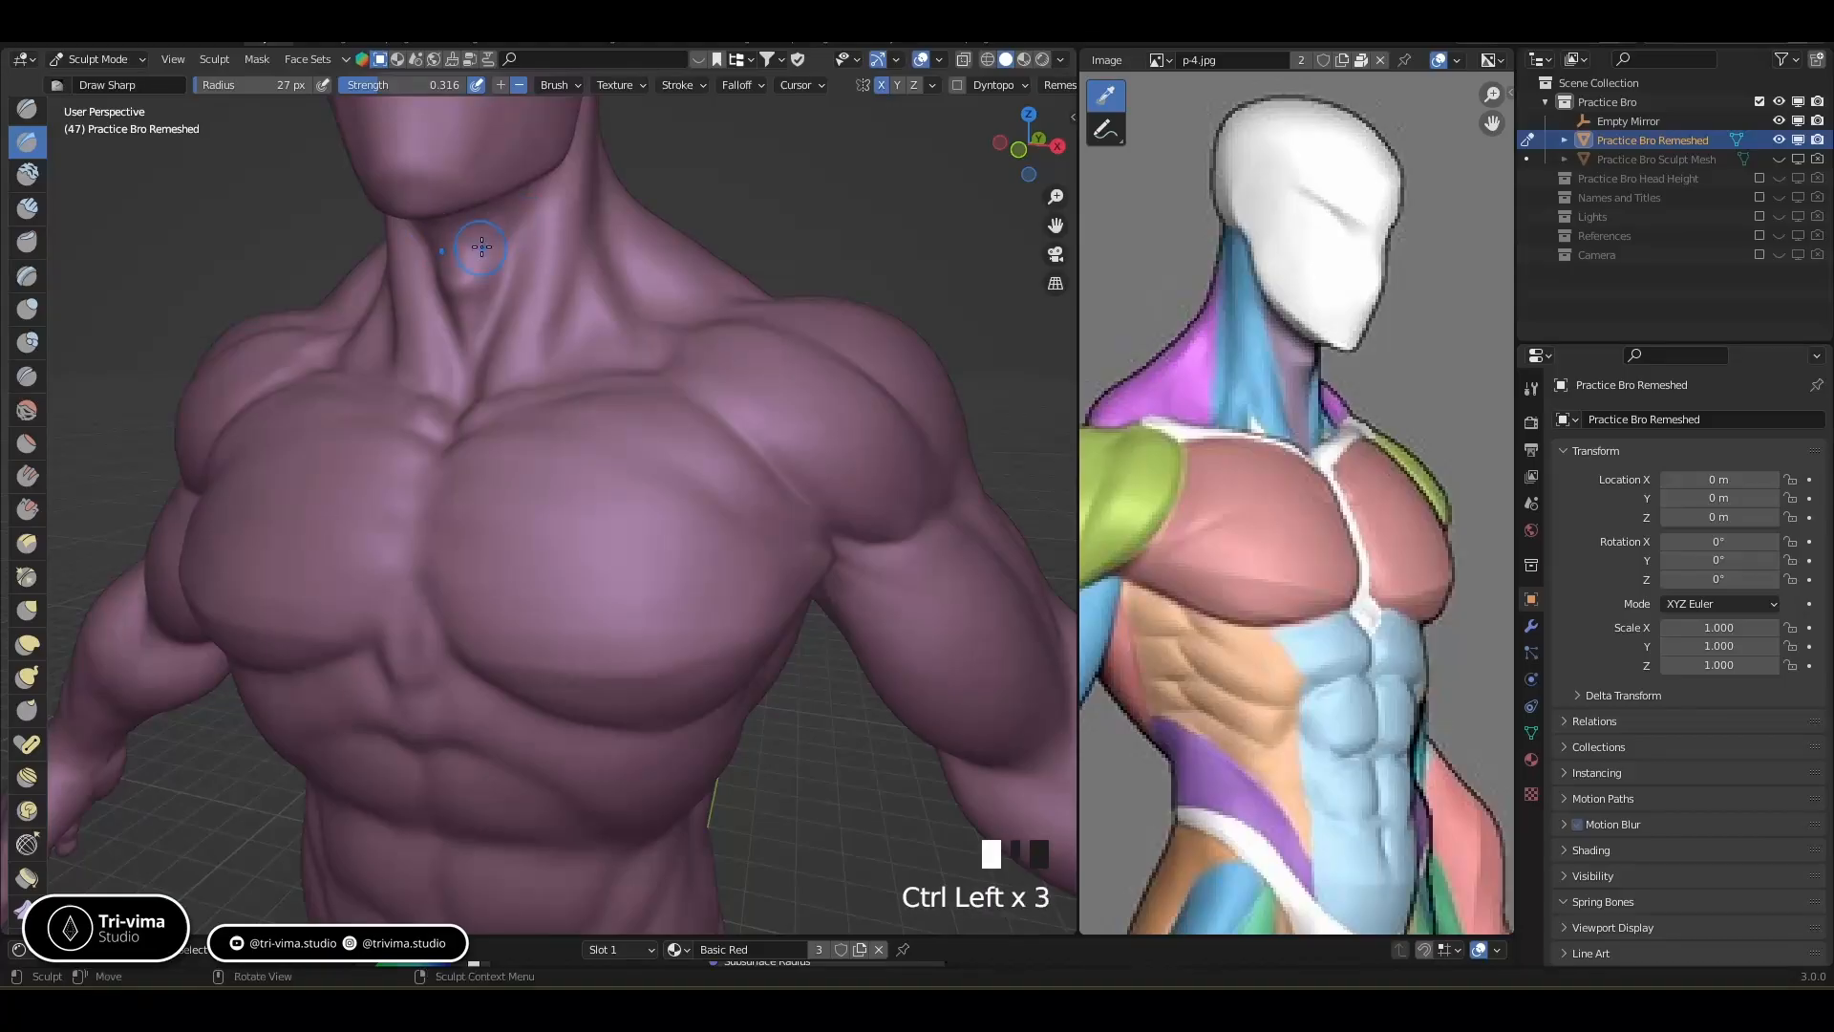
{"action": "left_click", "coordinate": [460, 299], "text": "ctrl"}
{"action": "left_click", "coordinate": [479, 303], "text": "ctrl"}
{"action": "left_click", "coordinate": [479, 303], "text": "ctrl"}
{"action": "left_click", "coordinate": [479, 303], "text": "ctrl"}
{"action": "left_click", "coordinate": [478, 303], "text": "ctrl"}
{"action": "left_click", "coordinate": [479, 303], "text": "shift"}
{"action": "left_click", "coordinate": [479, 303], "text": "shift"}
Sharpen the front neck muscle from the jaw down to the inner collarbone with inverted Draw Sharp strokes
{"action": "middle_click_drag", "start_coordinate": [479, 302], "coordinate": [557, 381]}
{"action": "left_click_drag", "start_coordinate": [597, 219], "coordinate": [506, 364], "text": "ctrl"}
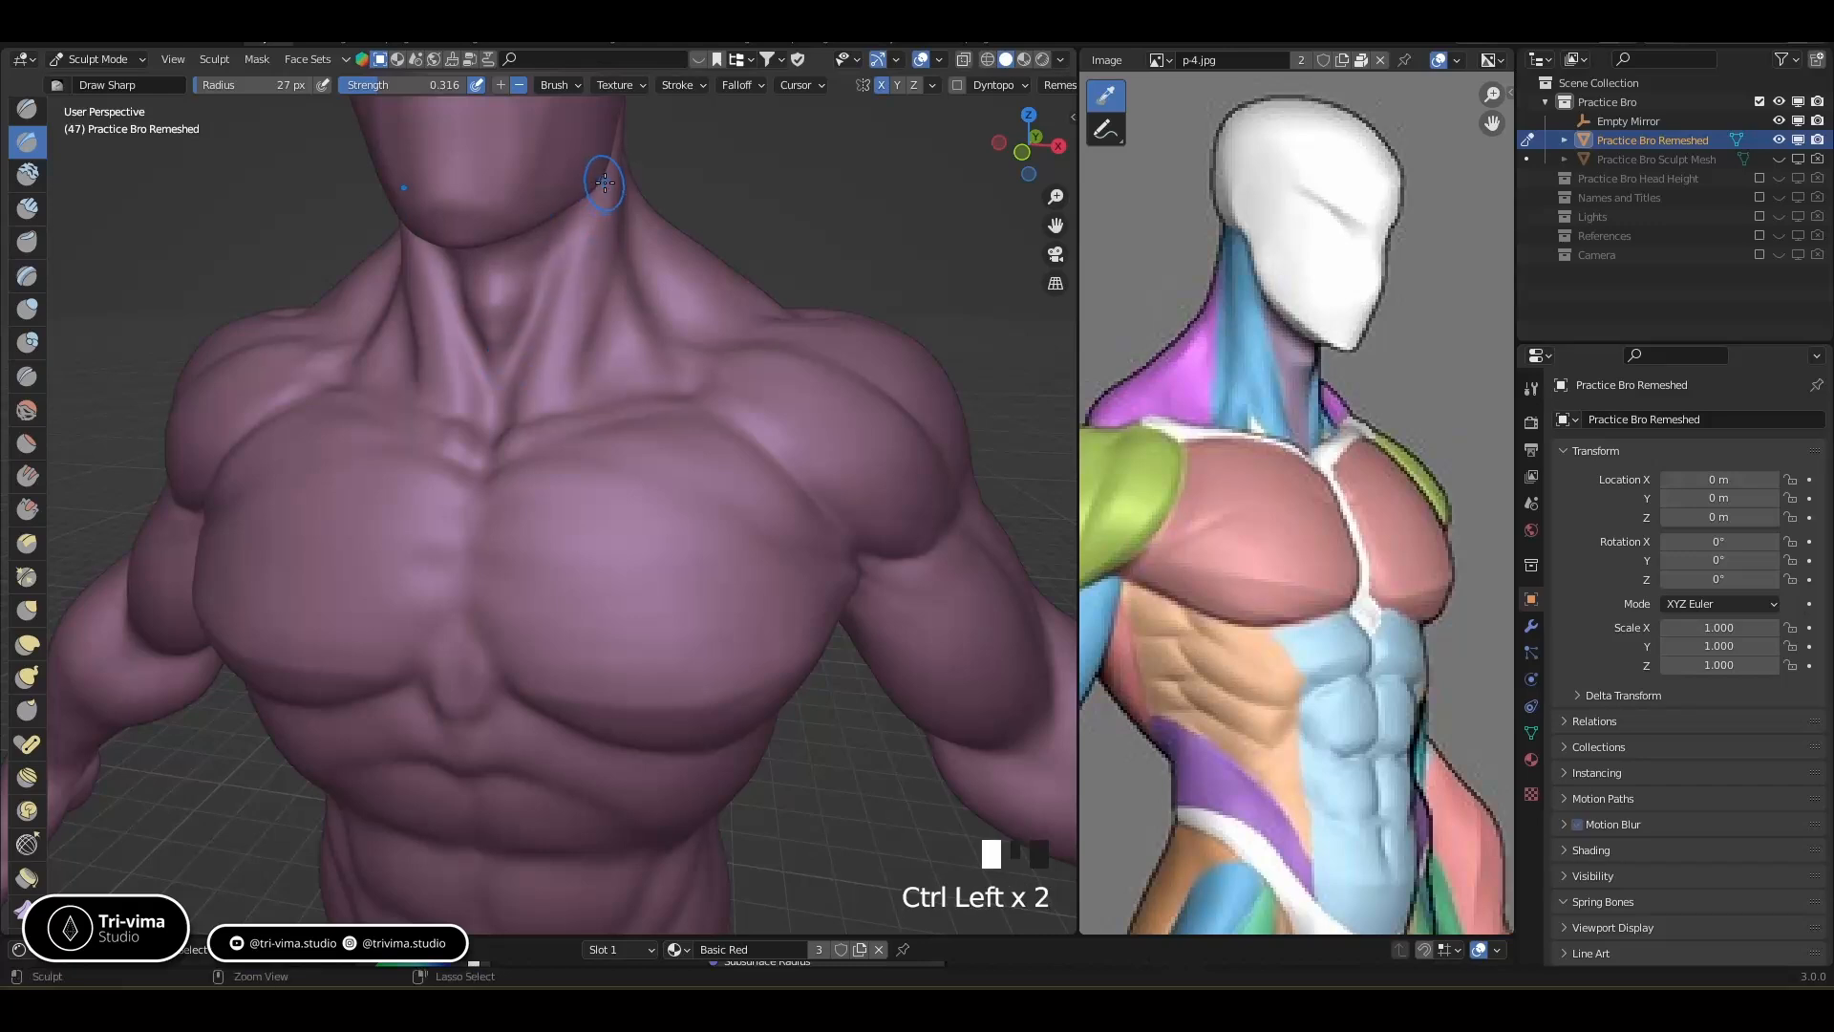
{"action": "left_click", "coordinate": [508, 414], "text": "ctrl"}
Define the upper sternum between the chest muscles with Draw Sharp strokes along the midline
{"action": "middle_click_drag", "start_coordinate": [509, 414], "coordinate": [530, 504]}
{"action": "mouse_move", "coordinate": [519, 507]}
{"action": "left_mouse_down"}
{"action": "mouse_move", "coordinate": [532, 516]}
{"action": "mouse_move", "coordinate": [508, 511]}
{"action": "mouse_move", "coordinate": [516, 552]}
{"action": "mouse_move", "coordinate": [488, 601]}
{"action": "left_mouse_up"}
{"action": "left_click", "coordinate": [496, 600], "text": "ctrl"}
{"action": "left_click", "coordinate": [501, 601], "text": "ctrl"}
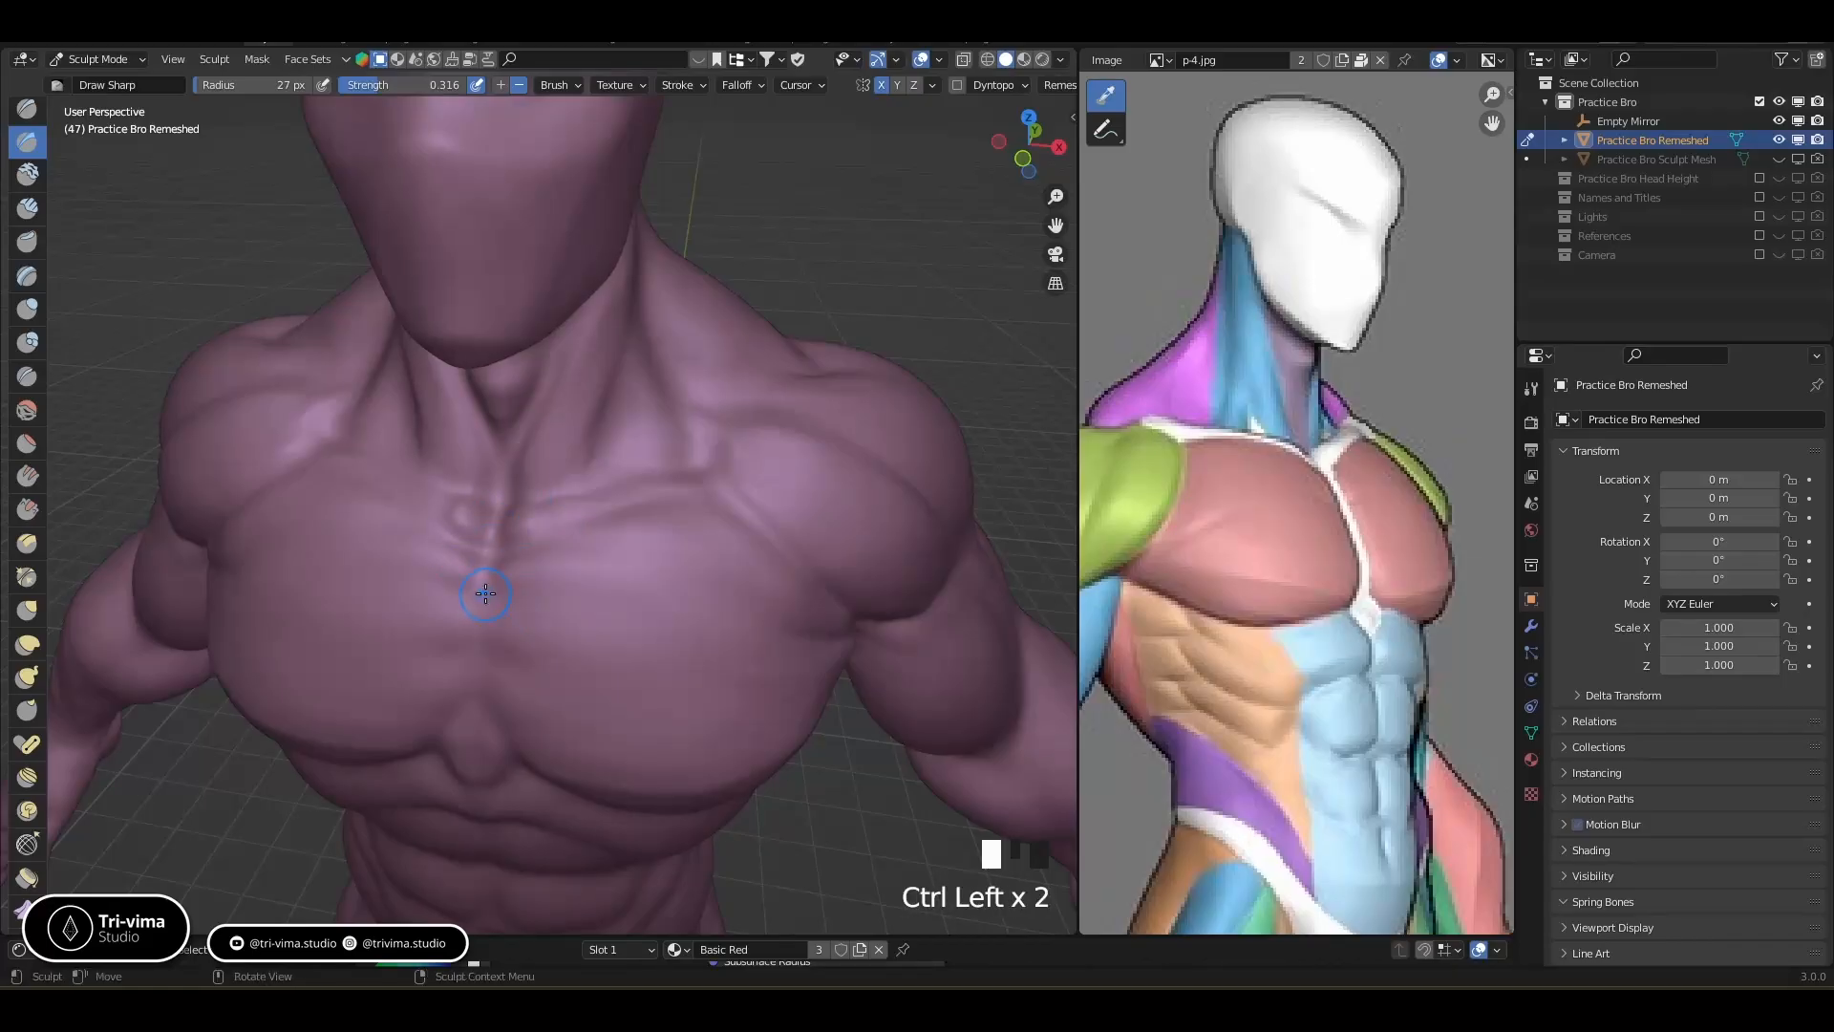
{"action": "left_click", "coordinate": [491, 598]}
{"action": "left_click", "coordinate": [493, 603]}
{"action": "left_click", "coordinate": [496, 610]}
{"action": "left_click", "coordinate": [505, 623]}
Continue the sternum ridge down toward the lower chest, combining carved and raised Draw Sharp strokes
{"action": "left_click", "coordinate": [501, 614], "text": "ctrl"}
{"action": "left_click", "coordinate": [496, 622], "text": "ctrl"}
{"action": "left_click", "coordinate": [511, 653]}
{"action": "left_click", "coordinate": [511, 697], "text": "ctrl"}
{"action": "left_click", "coordinate": [492, 702], "text": "ctrl"}
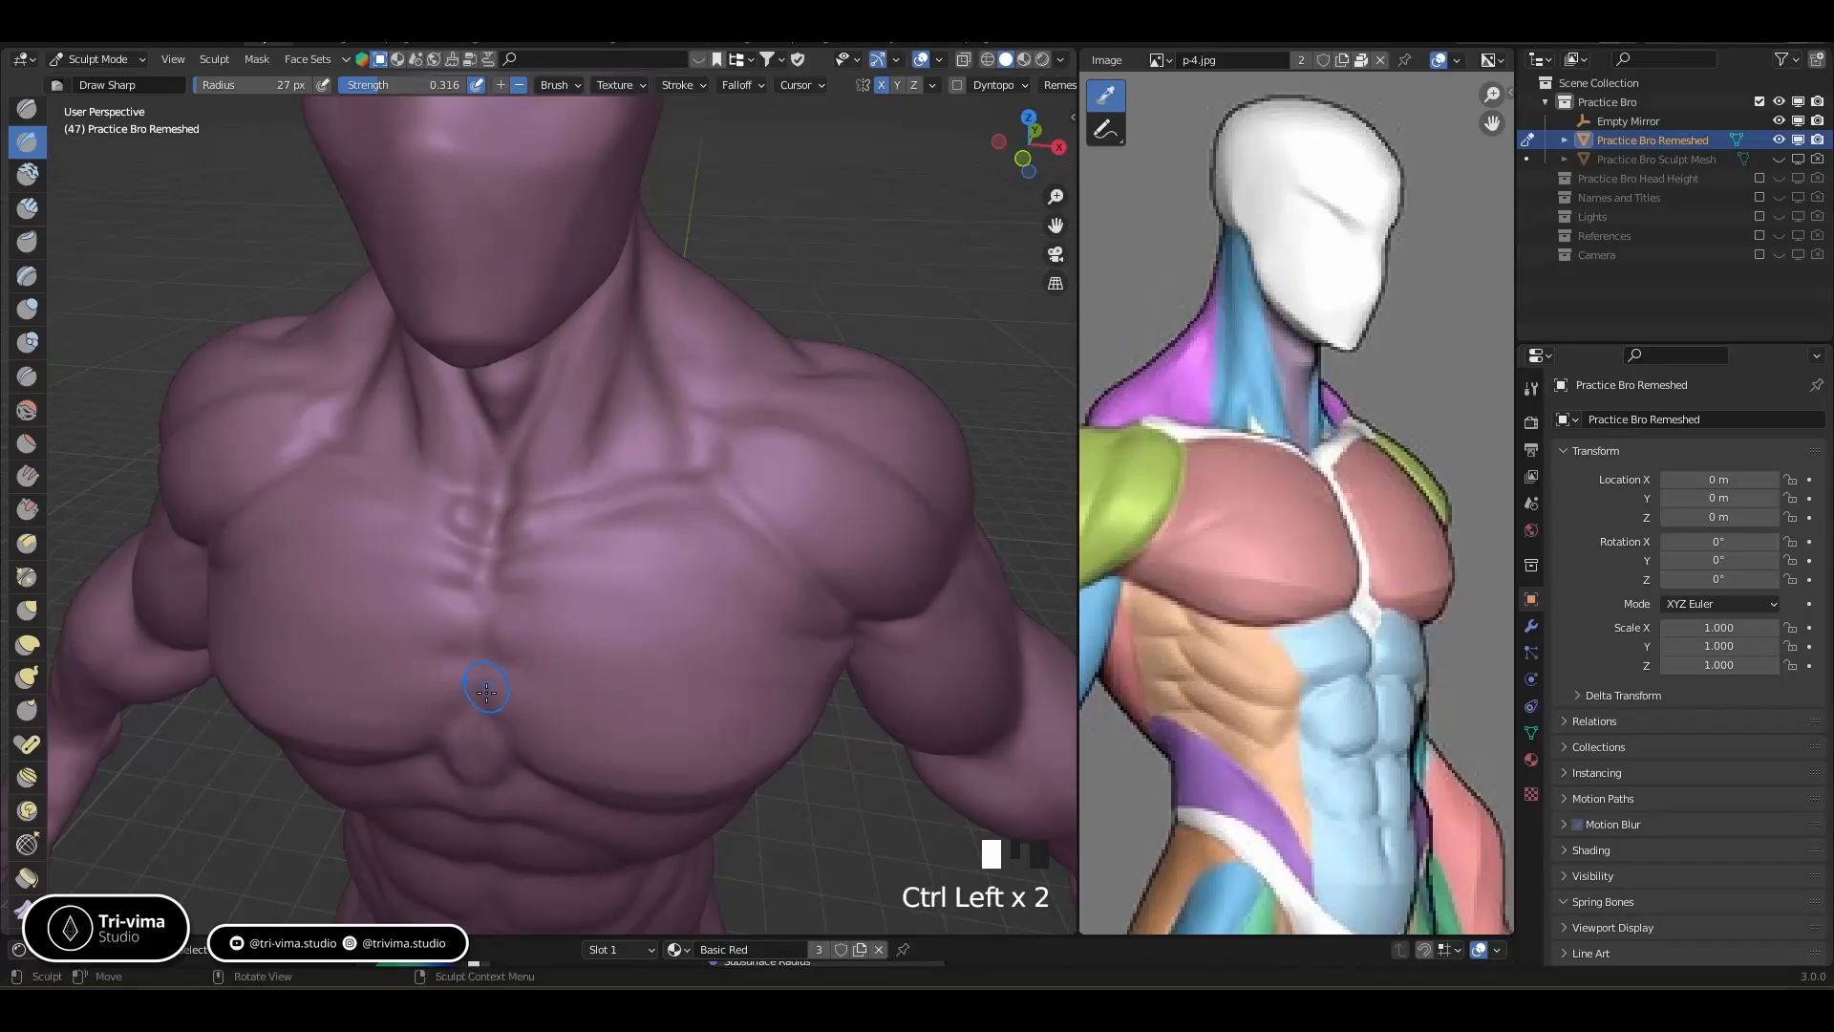
Raise the lower sternum between the inner chest edges and smooth it
{"action": "middle_click_drag", "start_coordinate": [511, 760], "coordinate": [523, 725]}
{"action": "left_click", "coordinate": [493, 642], "text": "ctrl"}
{"action": "left_click", "coordinate": [500, 704], "text": "ctrl"}
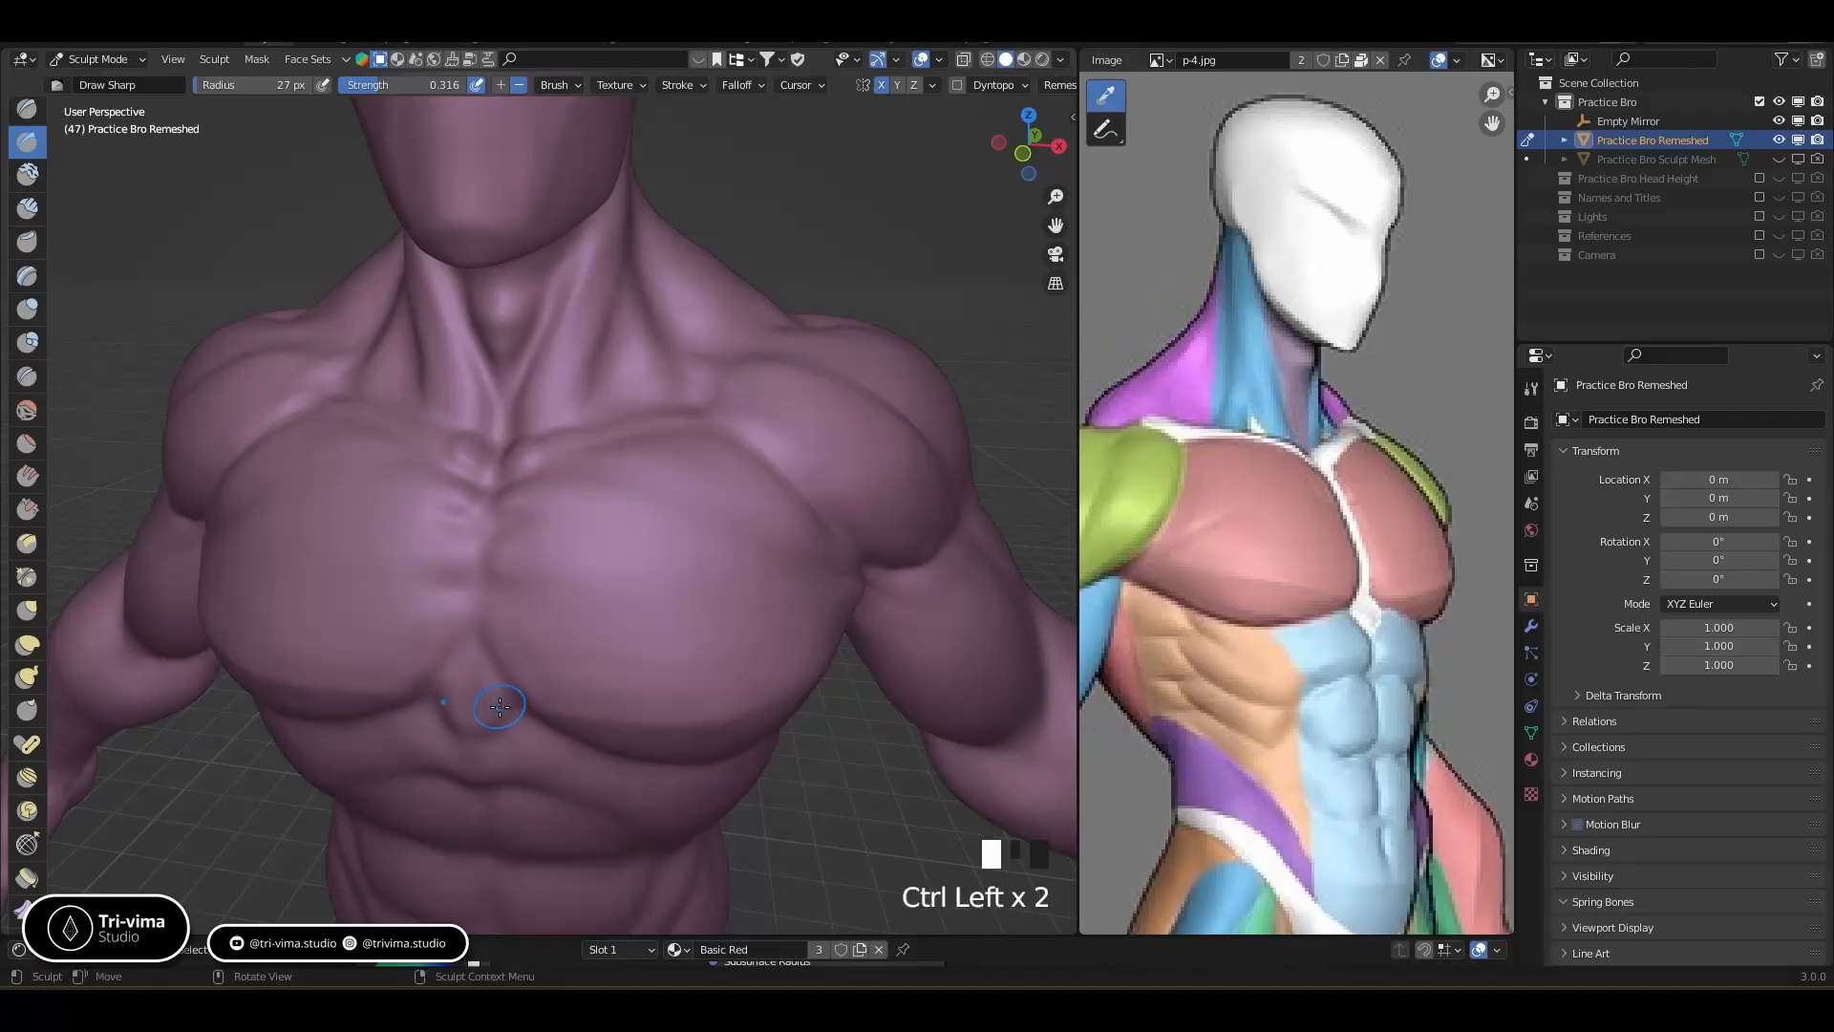
{"action": "left_click", "coordinate": [478, 653], "text": "ctrl"}
{"action": "left_click", "coordinate": [483, 666], "text": "ctrl"}
{"action": "left_click", "coordinate": [488, 711], "text": "ctrl"}
{"action": "left_click", "coordinate": [475, 688], "text": "shift"}
{"action": "left_click", "coordinate": [475, 696], "text": "shift"}
Shape the tip of the sternum above the abdomen with Draw Sharp and smooth the transition
{"action": "left_click_drag", "start_coordinate": [501, 705], "coordinate": [472, 733]}
{"action": "left_click", "coordinate": [476, 709], "text": "ctrl"}
{"action": "left_click", "coordinate": [474, 702], "text": "ctrl"}
{"action": "left_click", "coordinate": [470, 695], "text": "ctrl"}
{"action": "left_click", "coordinate": [468, 684], "text": "ctrl"}
{"action": "left_click", "coordinate": [484, 718], "text": "ctrl"}
{"action": "left_click", "coordinate": [483, 726], "text": "ctrl"}
{"action": "left_click", "coordinate": [479, 742], "text": "ctrl"}
{"action": "left_click", "coordinate": [486, 709], "text": "shift"}
{"action": "left_click", "coordinate": [482, 714], "text": "shift"}
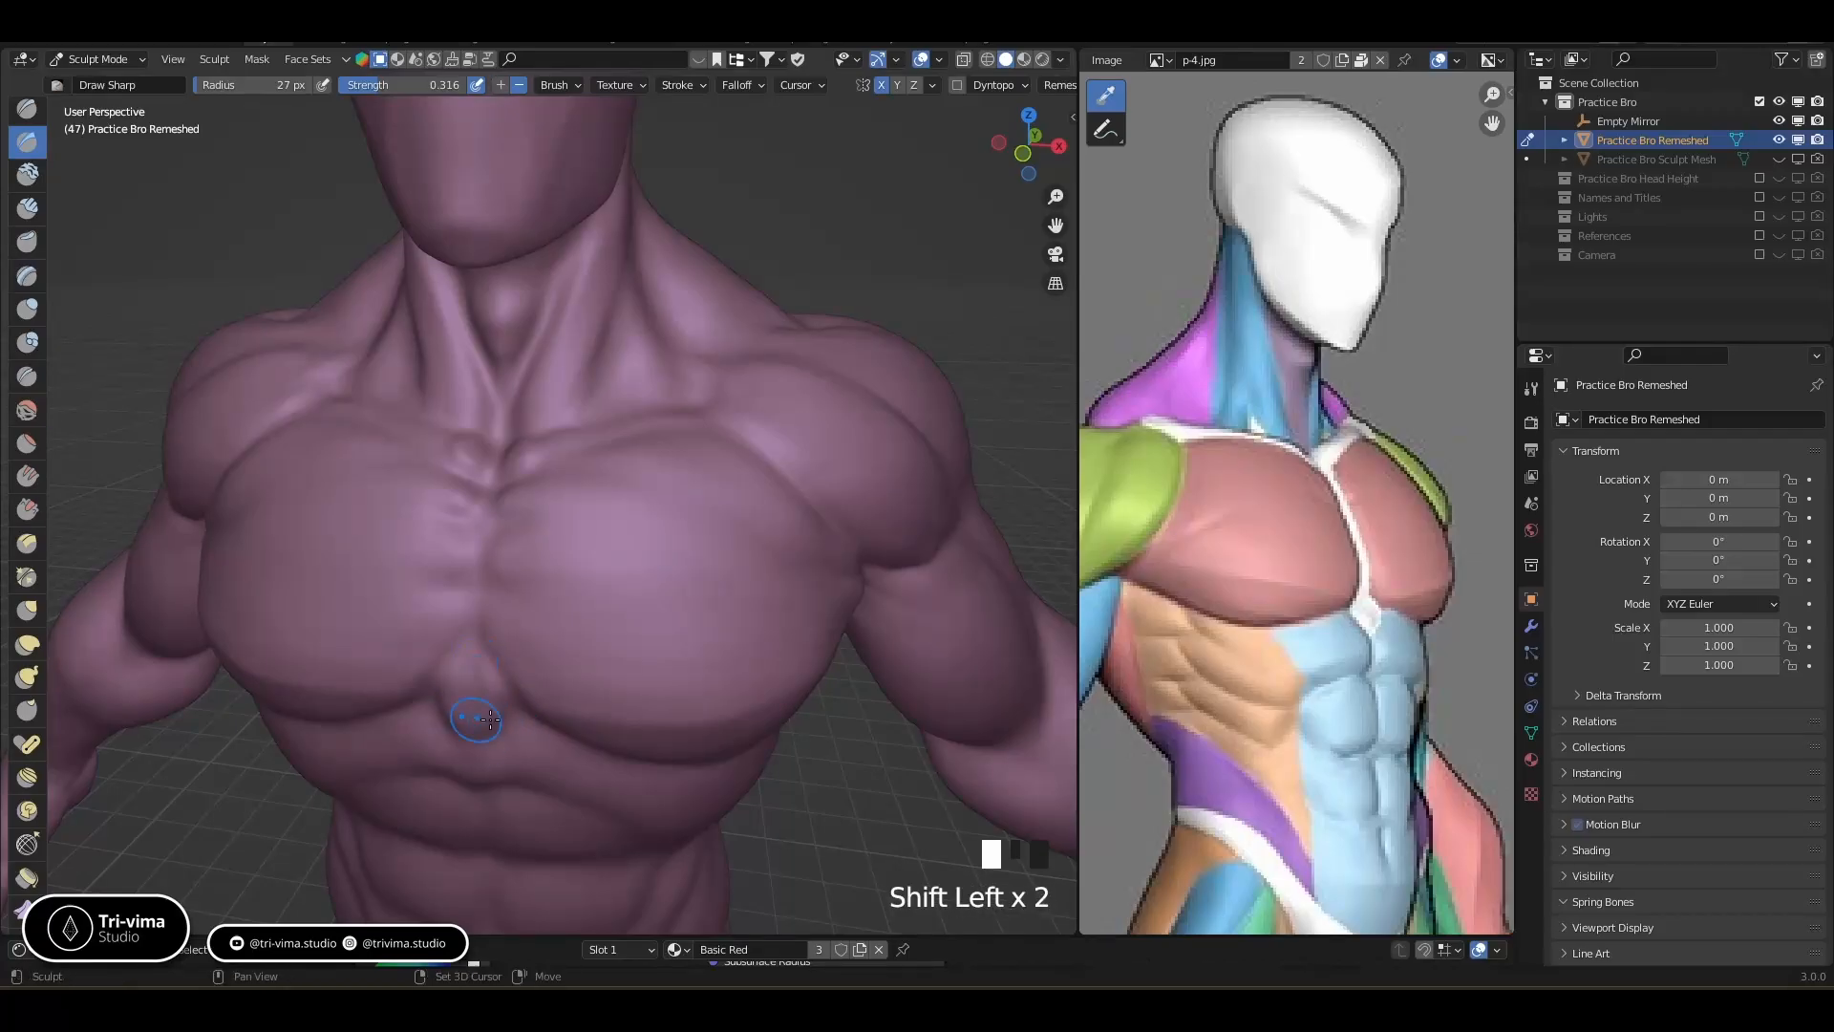
Carve short muscle fiber lines into the inner upper chest beside the sternum with Draw Sharp
{"action": "middle_click_drag", "start_coordinate": [655, 593], "coordinate": [734, 556]}
{"action": "left_click", "coordinate": [489, 531]}
{"action": "left_click", "coordinate": [486, 531]}
{"action": "left_click", "coordinate": [520, 536]}
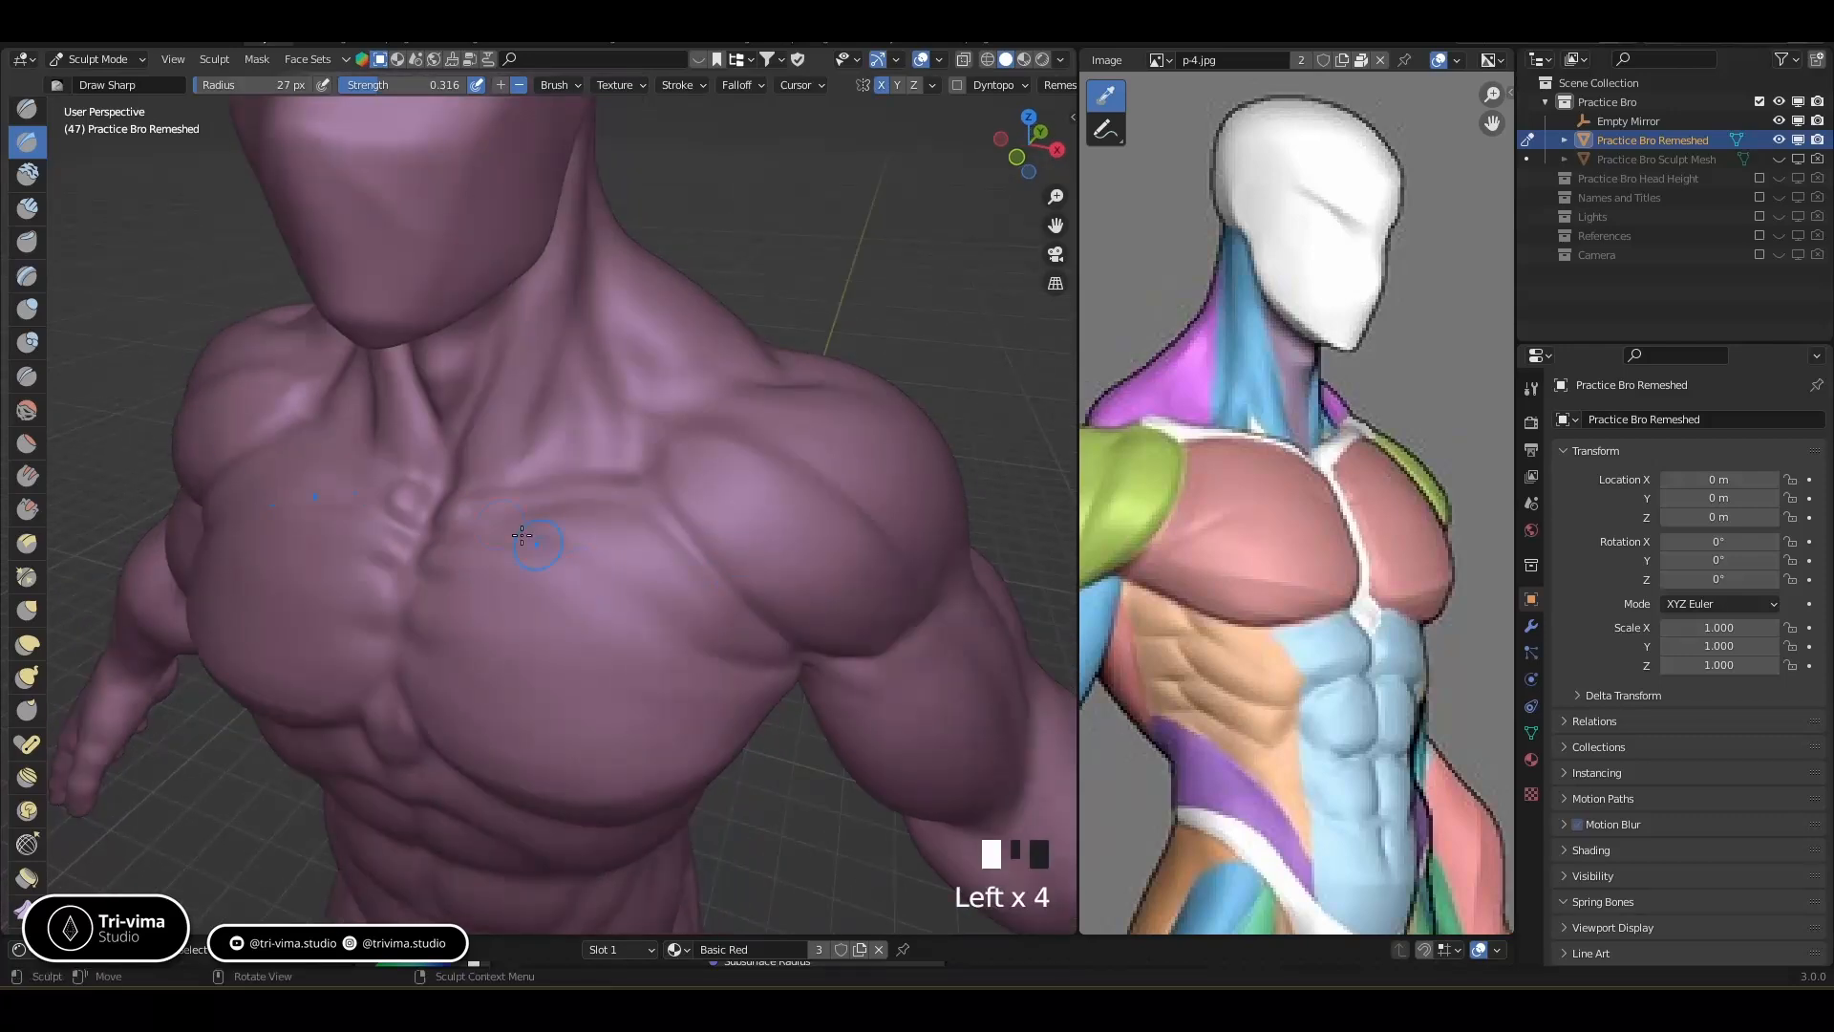
Raise the outer chest edge along the front deltoid toward the armpit with inverted Draw Sharp strokes
{"action": "middle_click_drag", "start_coordinate": [602, 692], "coordinate": [559, 660]}
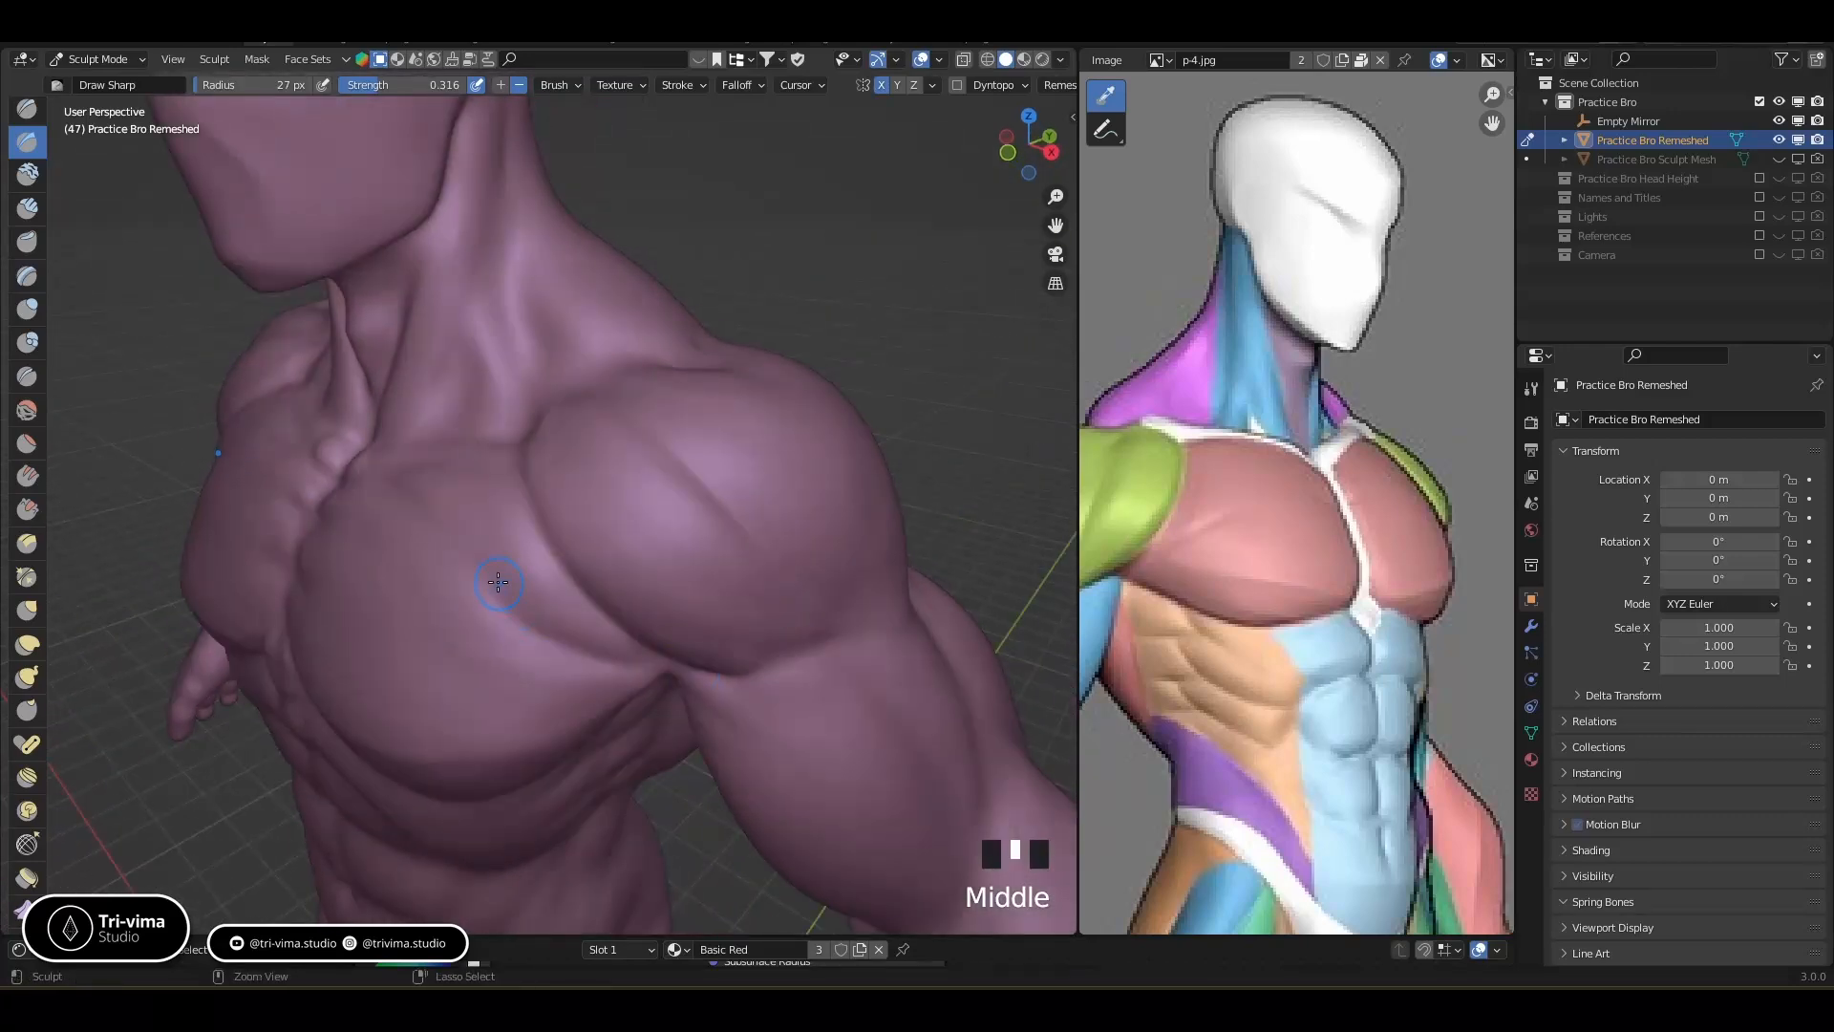
{"action": "left_click", "coordinate": [549, 605], "text": "ctrl"}
{"action": "left_click", "coordinate": [634, 637], "text": "ctrl"}
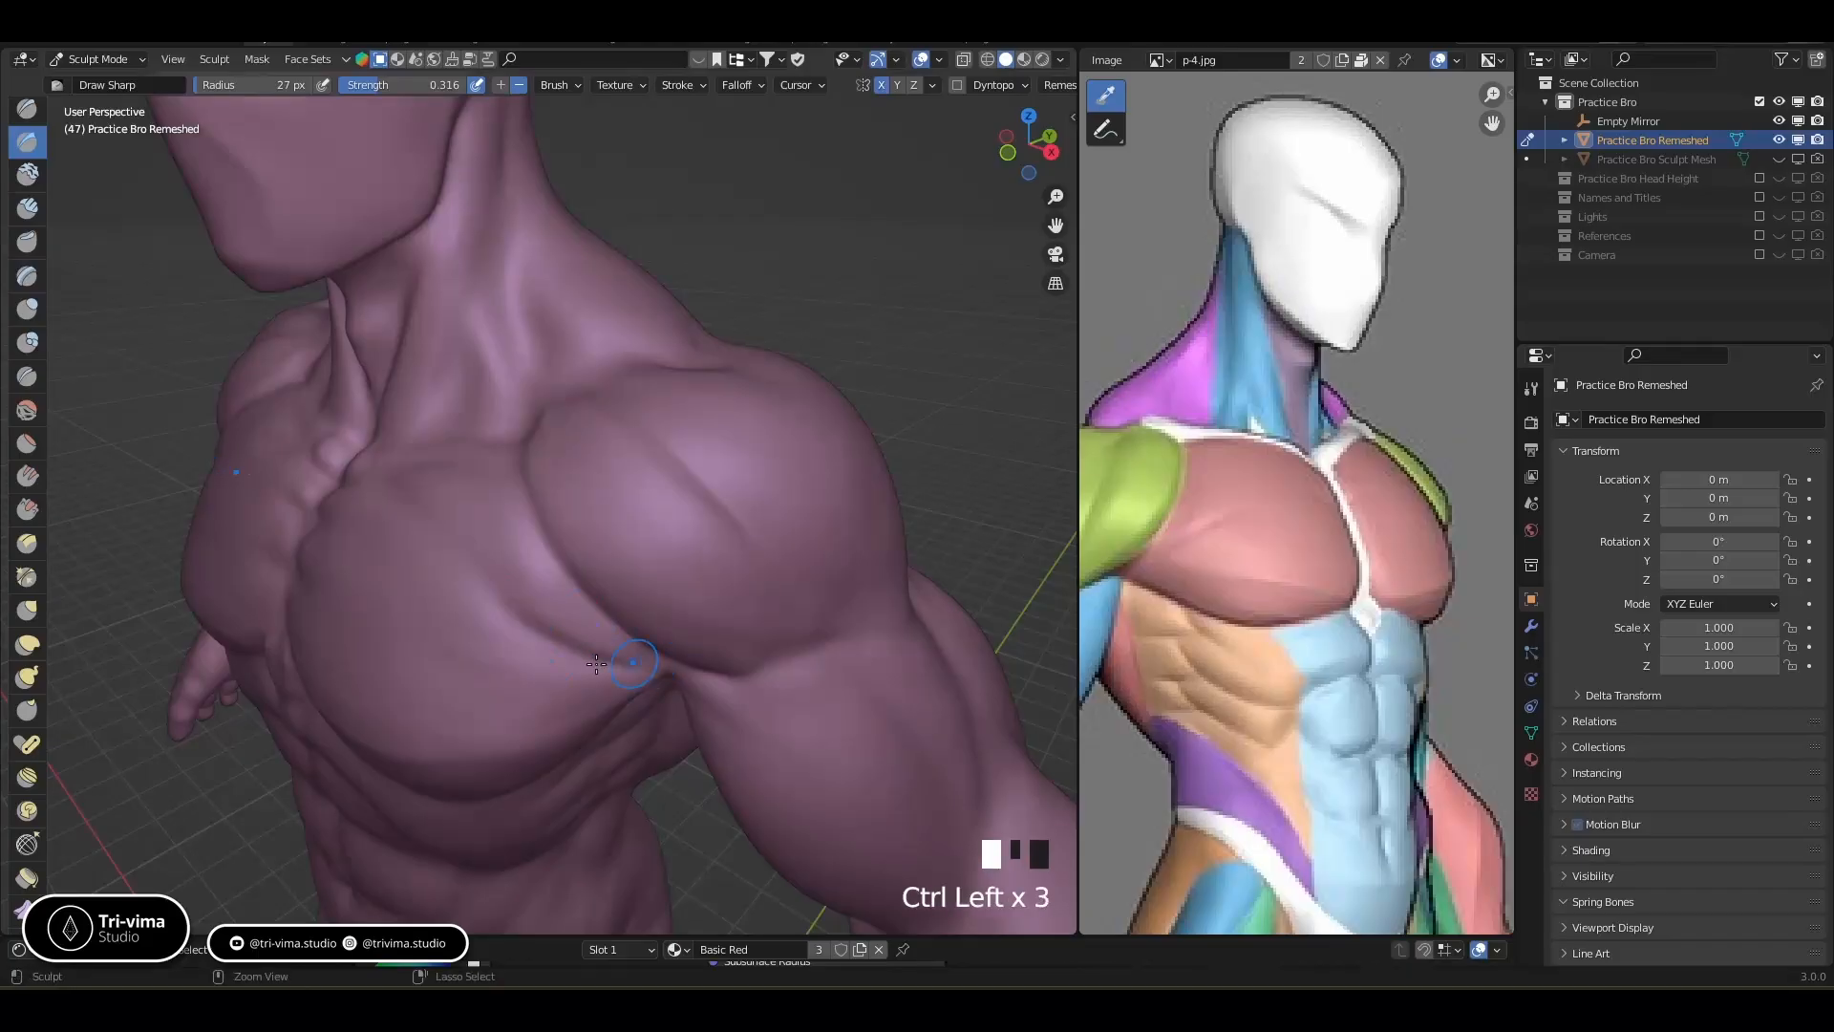
{"action": "middle_click_drag", "start_coordinate": [625, 670], "coordinate": [642, 508]}
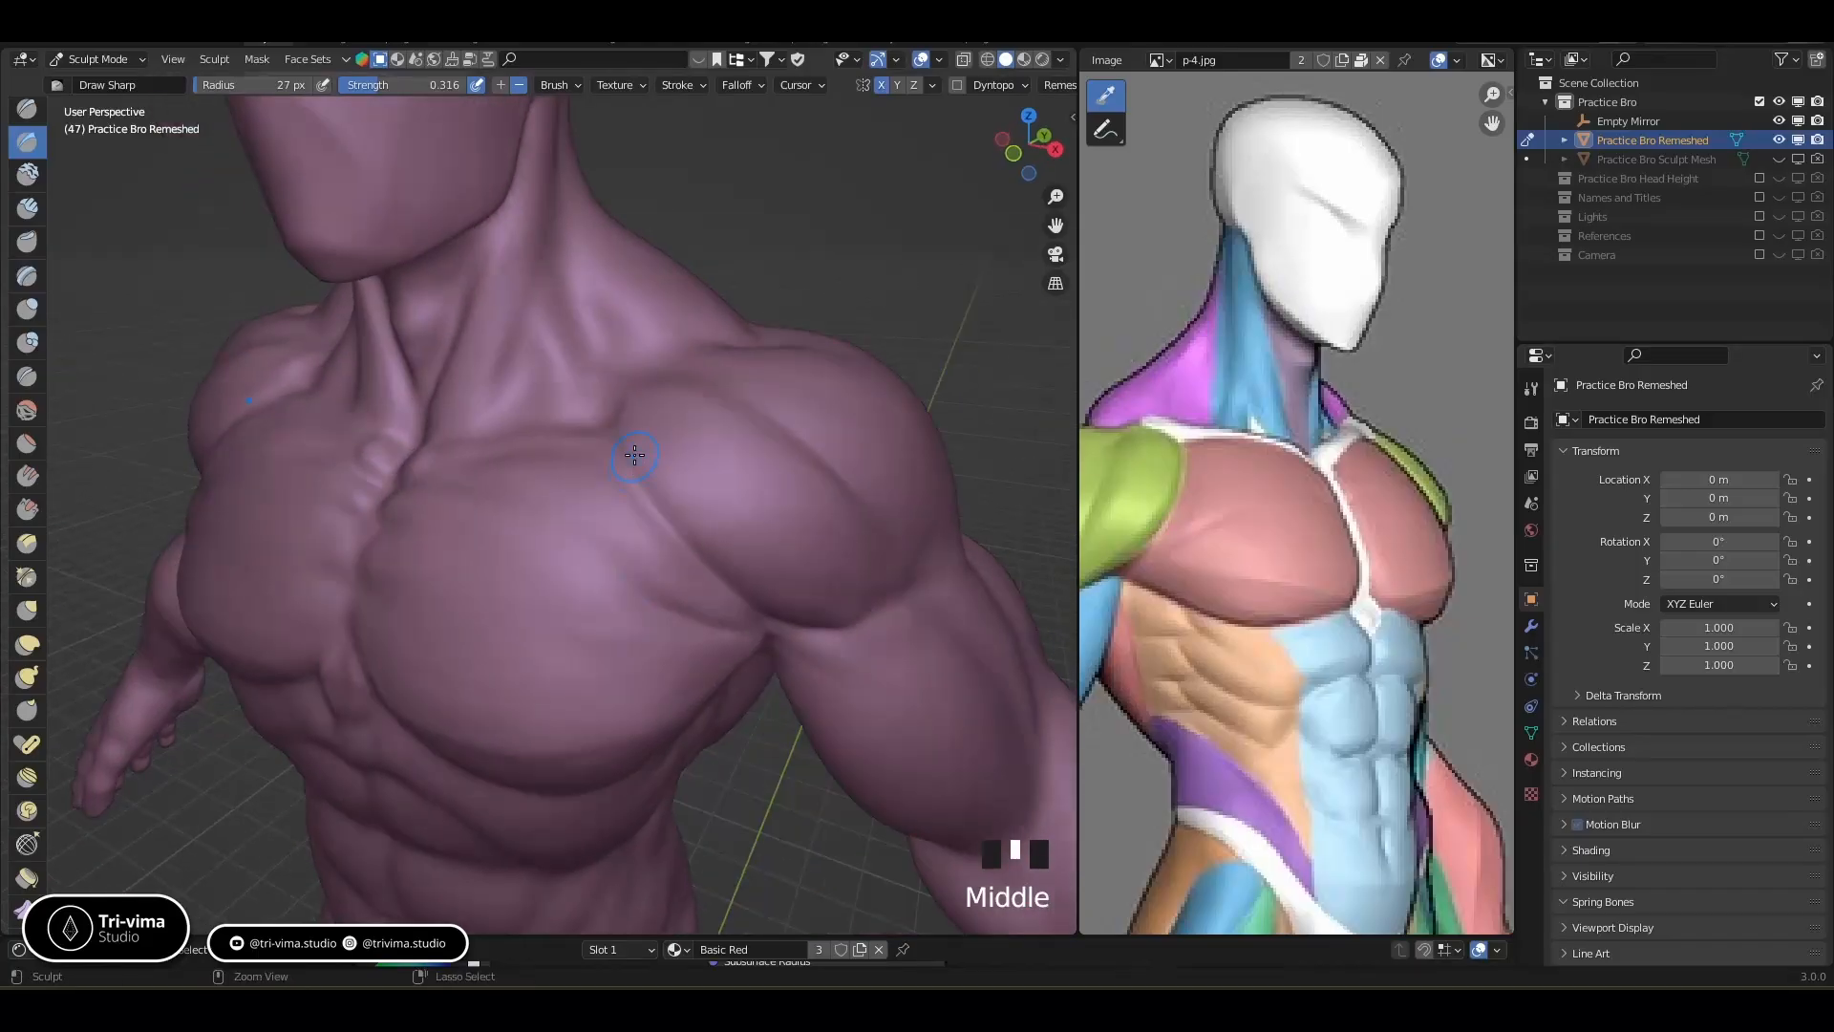
{"action": "left_click", "coordinate": [642, 508], "text": "ctrl"}
Raise the inner collarbone ridge above the upper chest with inverted Draw Sharp strokes
{"action": "middle_click_drag", "start_coordinate": [632, 557], "coordinate": [606, 569]}
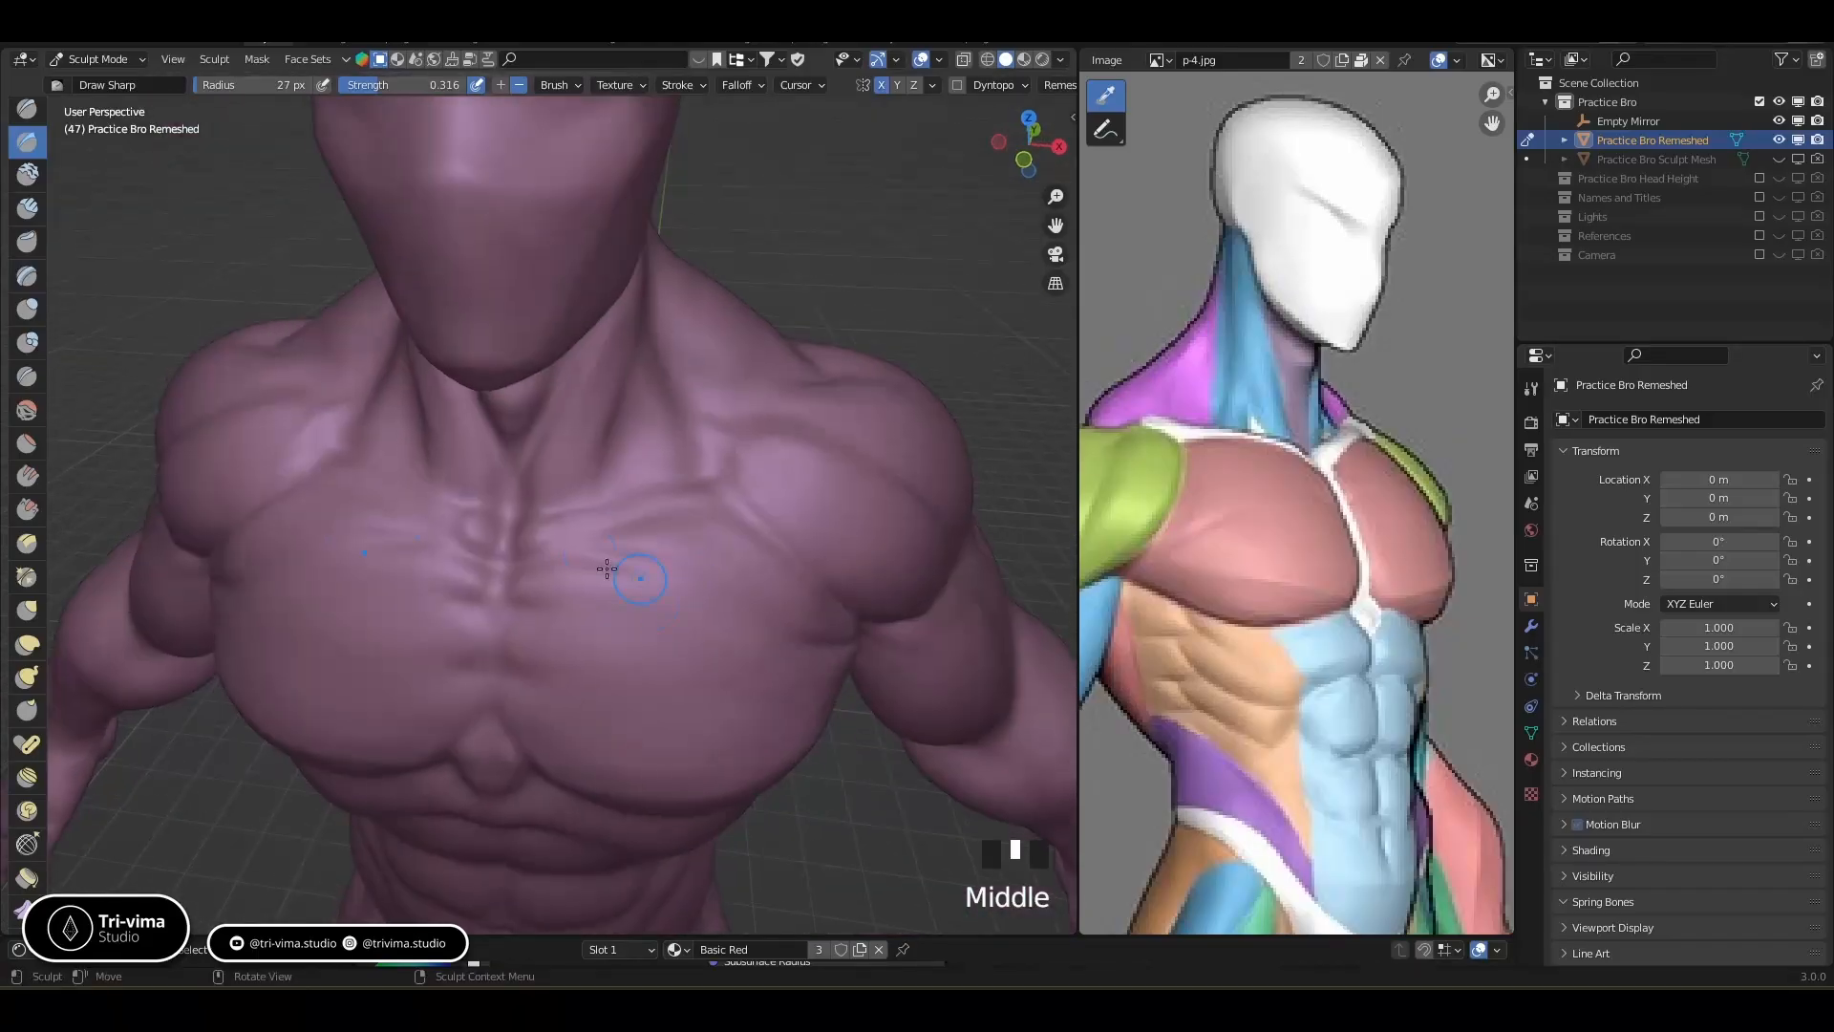
{"action": "left_click", "coordinate": [556, 530], "text": "ctrl"}
{"action": "left_click_drag", "start_coordinate": [564, 528], "coordinate": [570, 528], "text": "ctrl"}
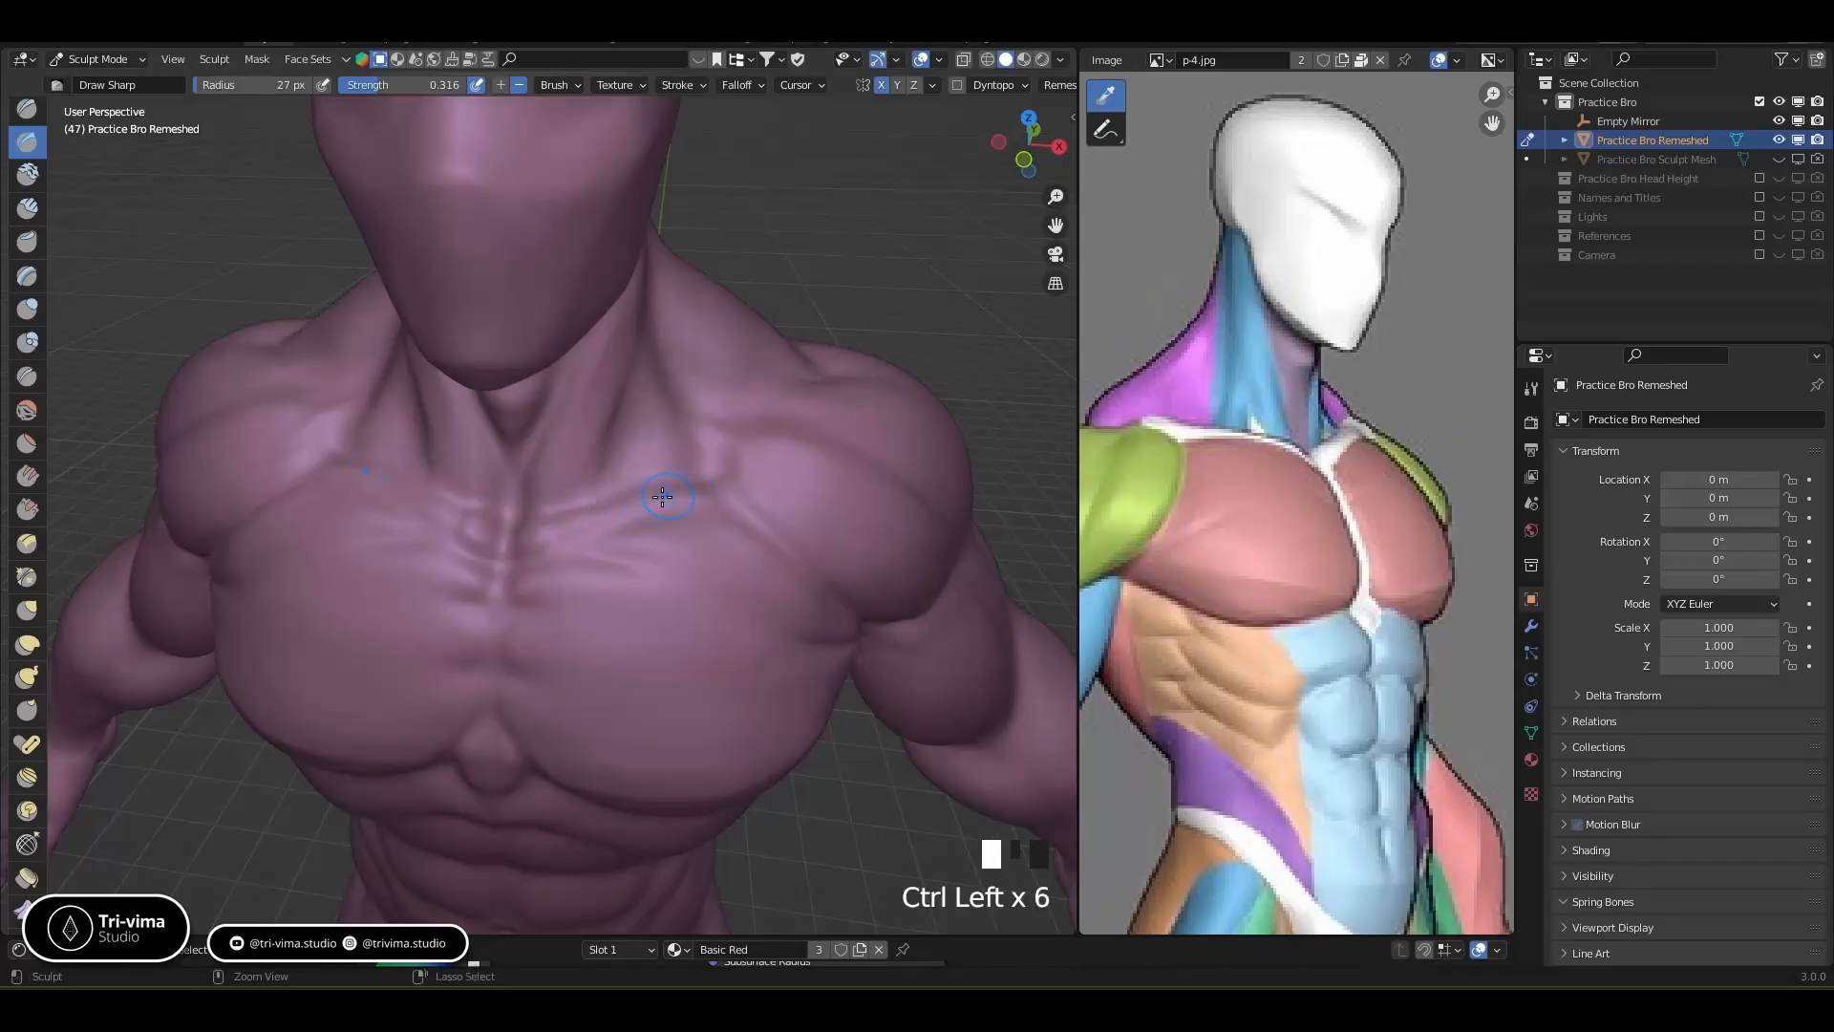
{"action": "left_click", "coordinate": [587, 512], "text": "ctrl"}
Refine the collarbone edge from above with raised and carved Draw Sharp strokes
{"action": "middle_click_drag", "start_coordinate": [587, 512], "coordinate": [646, 598]}
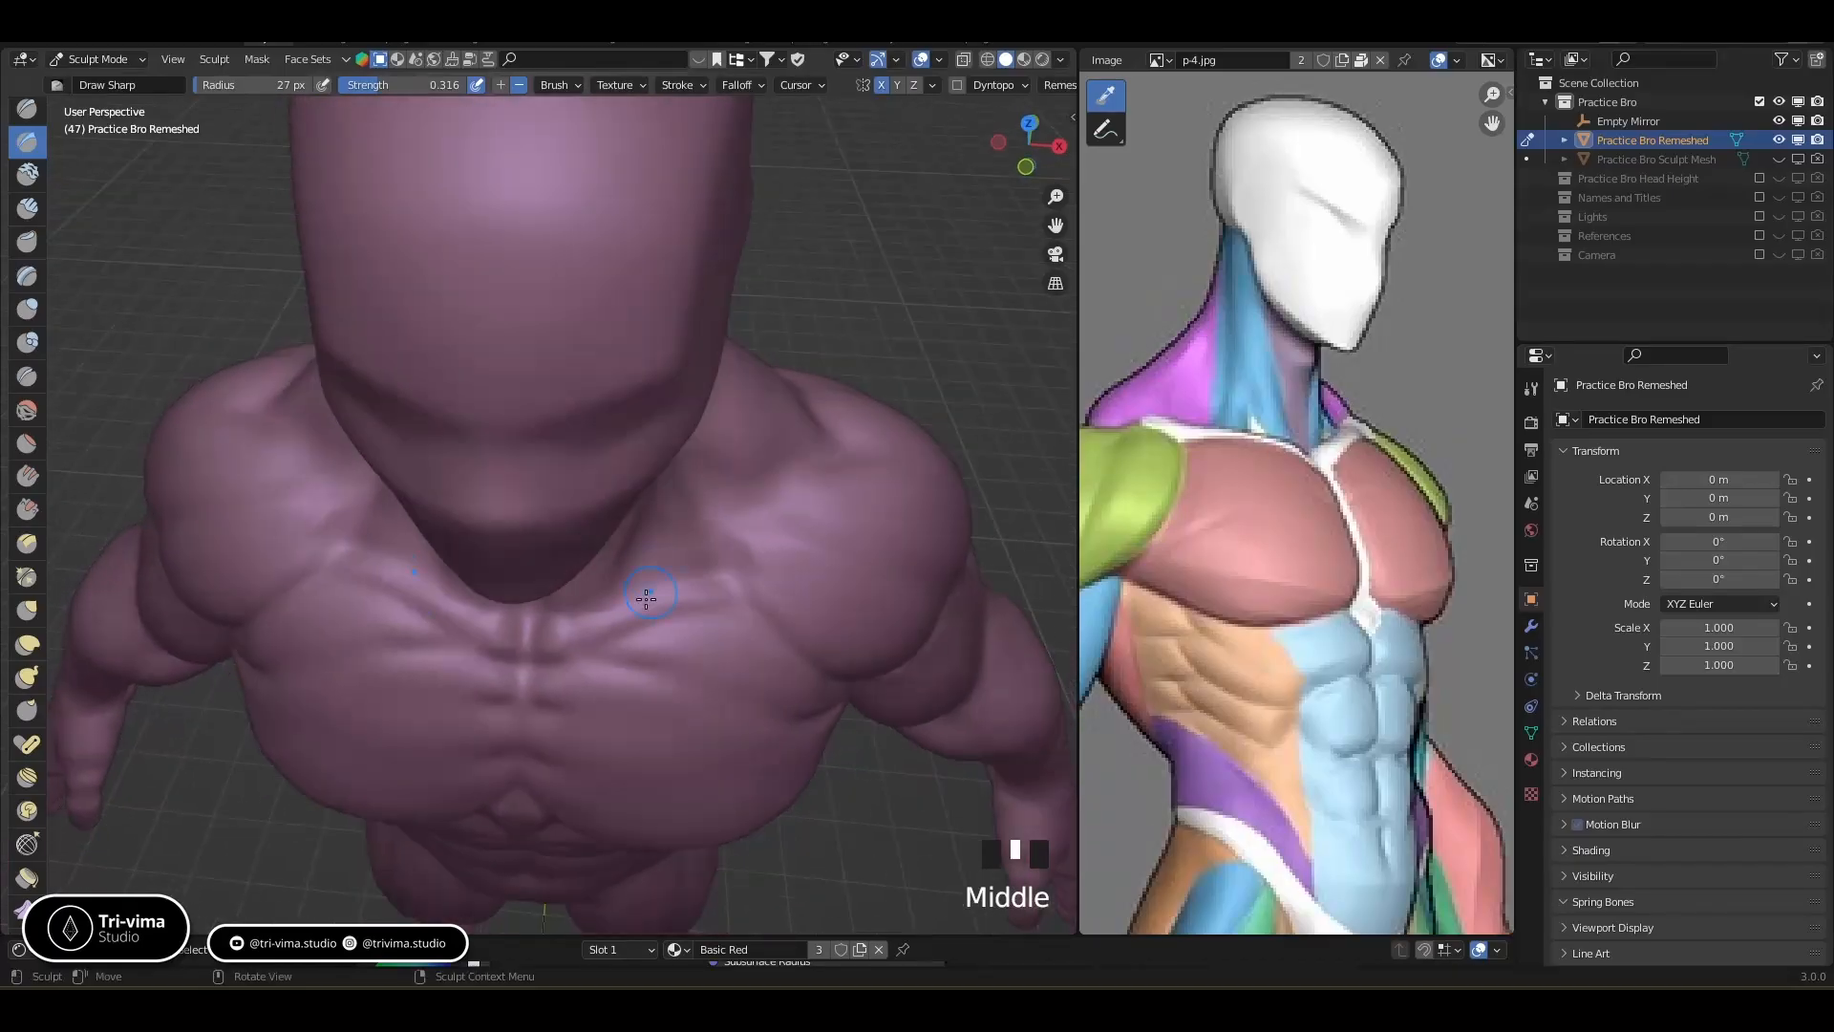
{"action": "left_click", "coordinate": [612, 601], "text": "ctrl"}
{"action": "left_click", "coordinate": [611, 602], "text": "ctrl"}
{"action": "left_click", "coordinate": [573, 599]}
{"action": "left_click", "coordinate": [614, 594]}
Carve the crease between the front deltoid and the outer collarbone with Draw Sharp
{"action": "mouse_move", "coordinate": [701, 573]}
{"action": "middle_mouse_down"}
{"action": "mouse_move", "coordinate": [535, 571]}
{"action": "mouse_move", "coordinate": [526, 473]}
{"action": "mouse_move", "coordinate": [487, 421]}
{"action": "middle_mouse_up"}
{"action": "left_click", "coordinate": [535, 571]}
{"action": "left_click", "coordinate": [544, 559]}
{"action": "left_click", "coordinate": [559, 531]}
{"action": "left_click", "coordinate": [560, 526]}
Raise the side of the neck and the front edge of the trapezius with inverted Draw Sharp strokes
{"action": "left_click", "coordinate": [489, 421], "text": "ctrl"}
{"action": "left_click", "coordinate": [495, 421], "text": "ctrl"}
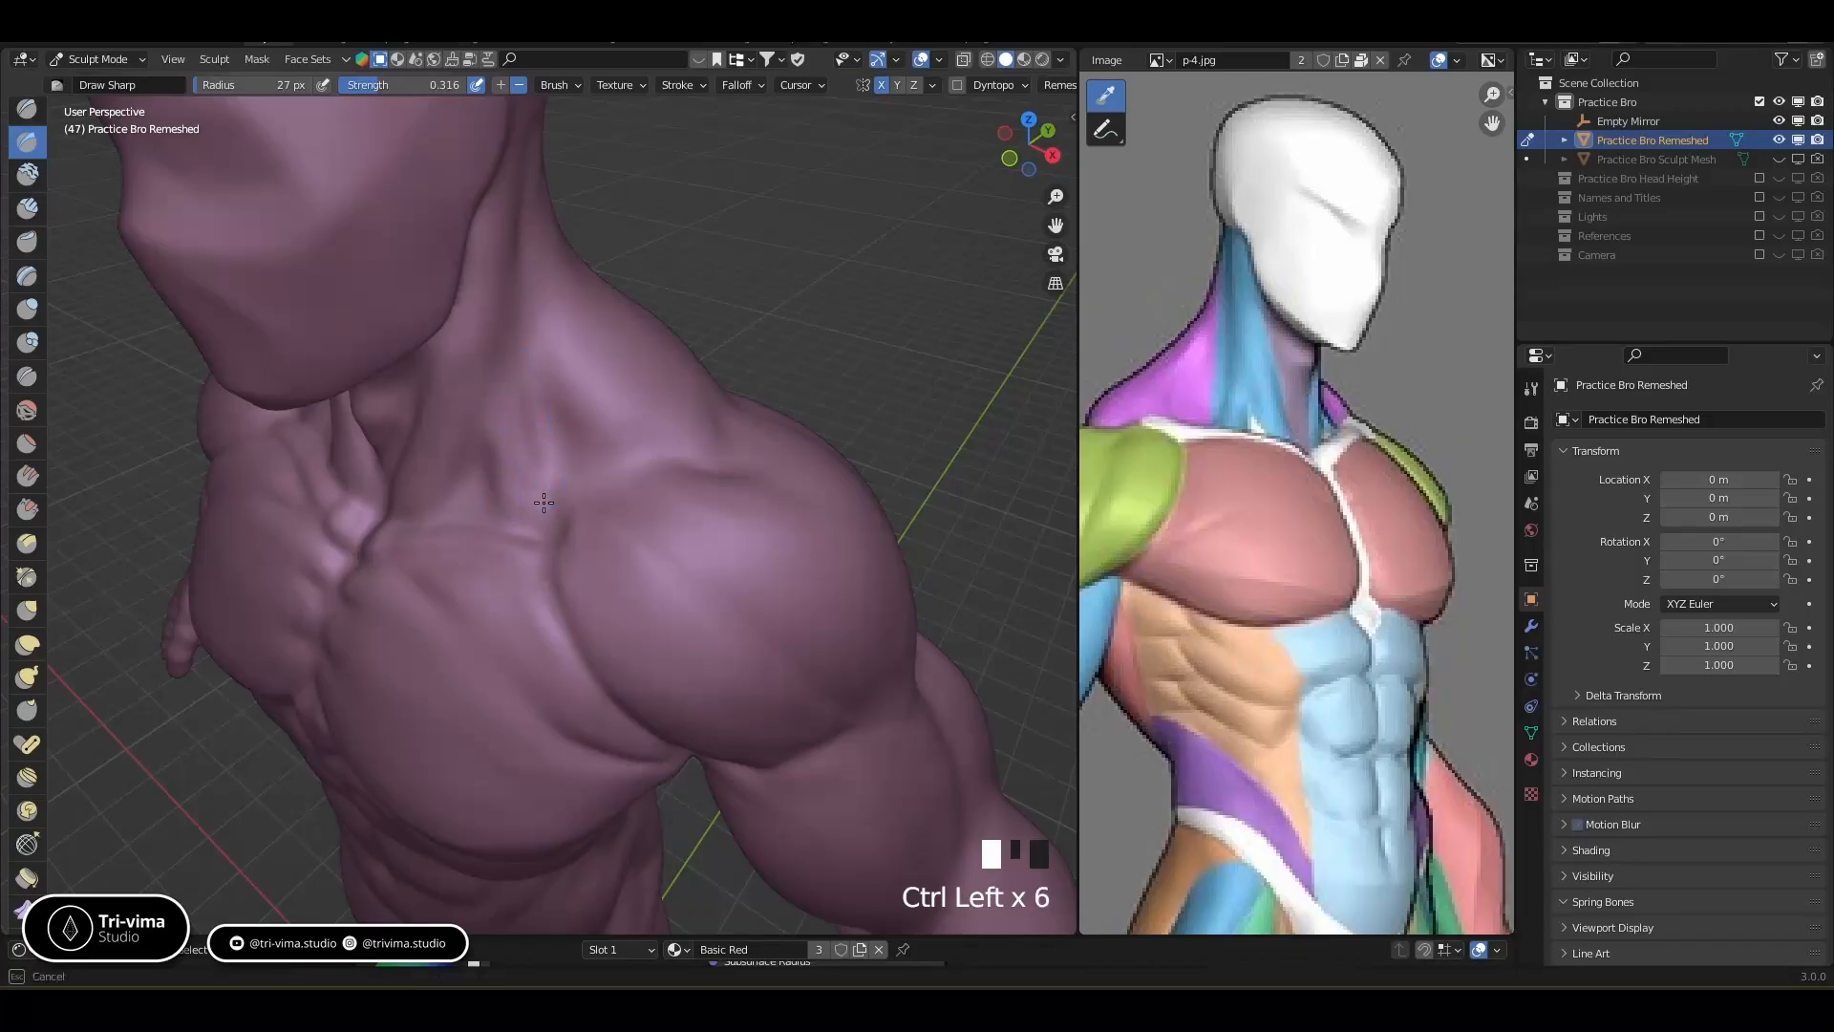
{"action": "left_click", "coordinate": [546, 307], "text": "ctrl"}
{"action": "left_click", "coordinate": [565, 351], "text": "ctrl"}
Cut a crease around the inner top of the deltoid and up over the outer collarbone with Draw Sharp
{"action": "middle_click_drag", "start_coordinate": [586, 428], "coordinate": [644, 585]}
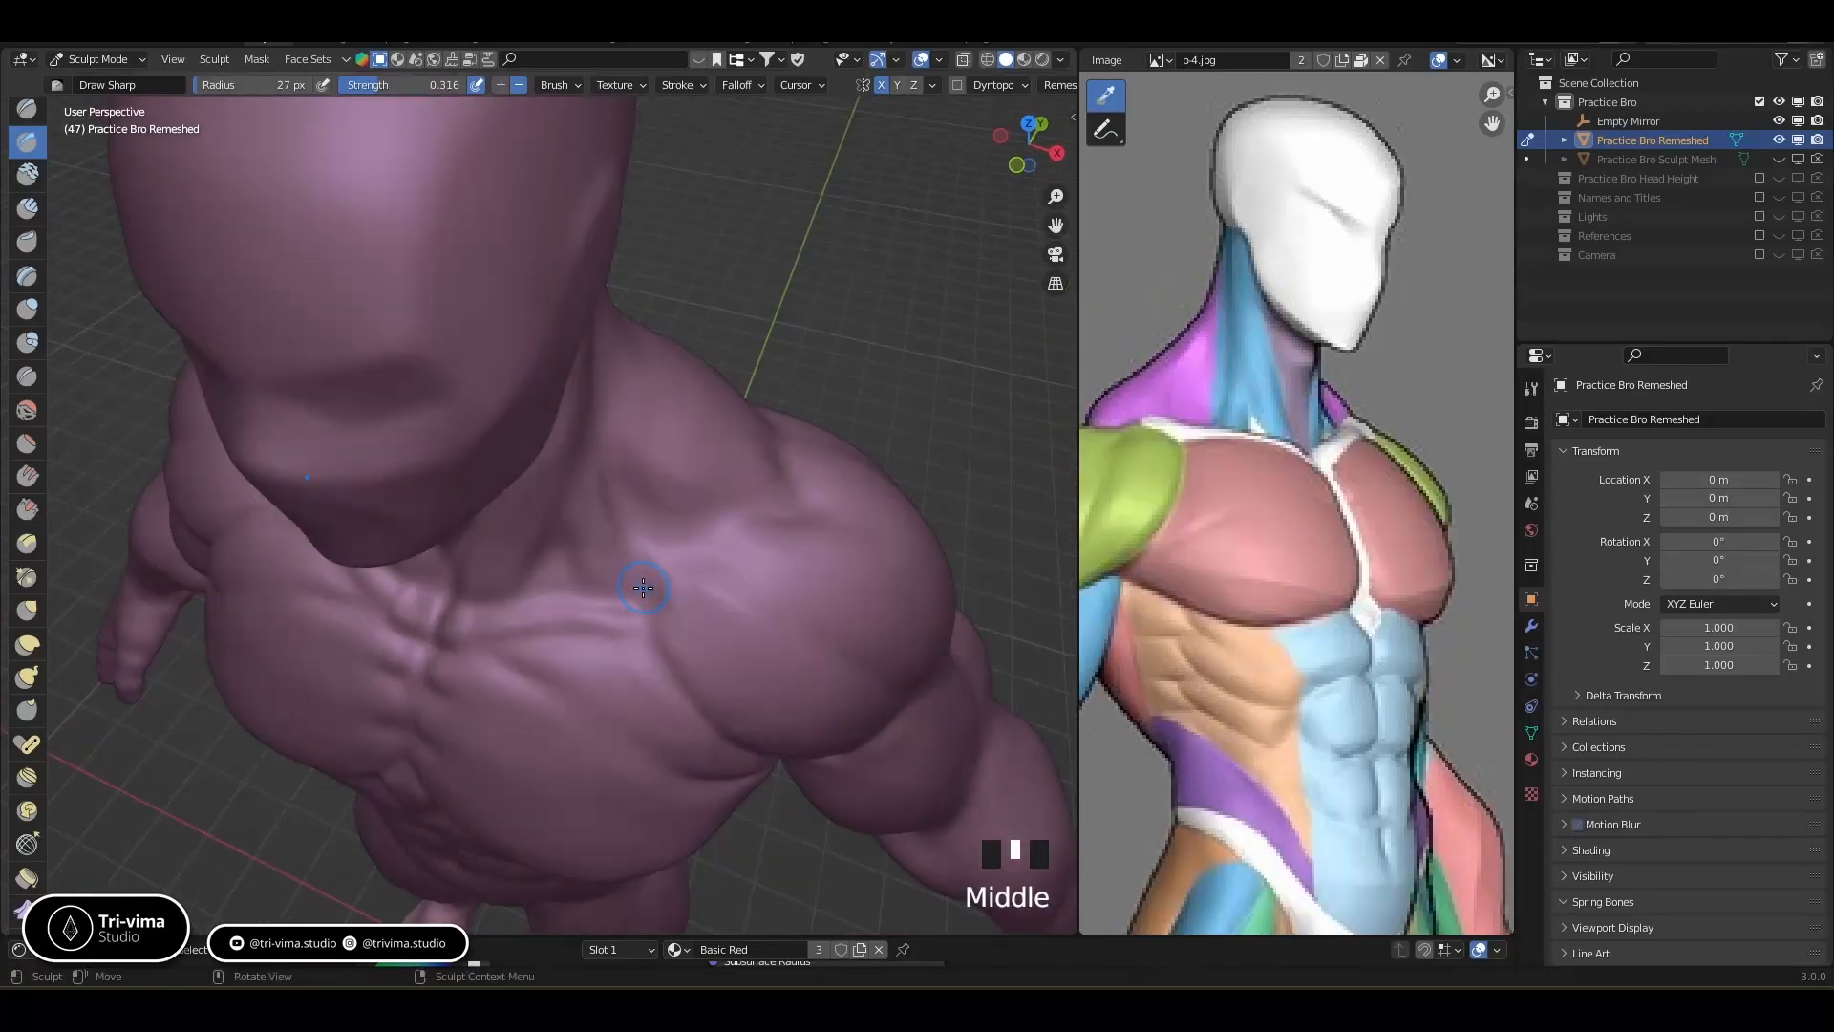
{"action": "left_click", "coordinate": [653, 600]}
{"action": "left_click", "coordinate": [648, 585]}
{"action": "left_click", "coordinate": [659, 566]}
{"action": "left_click", "coordinate": [664, 548]}
{"action": "left_click", "coordinate": [639, 544]}
{"action": "left_click", "coordinate": [642, 529]}
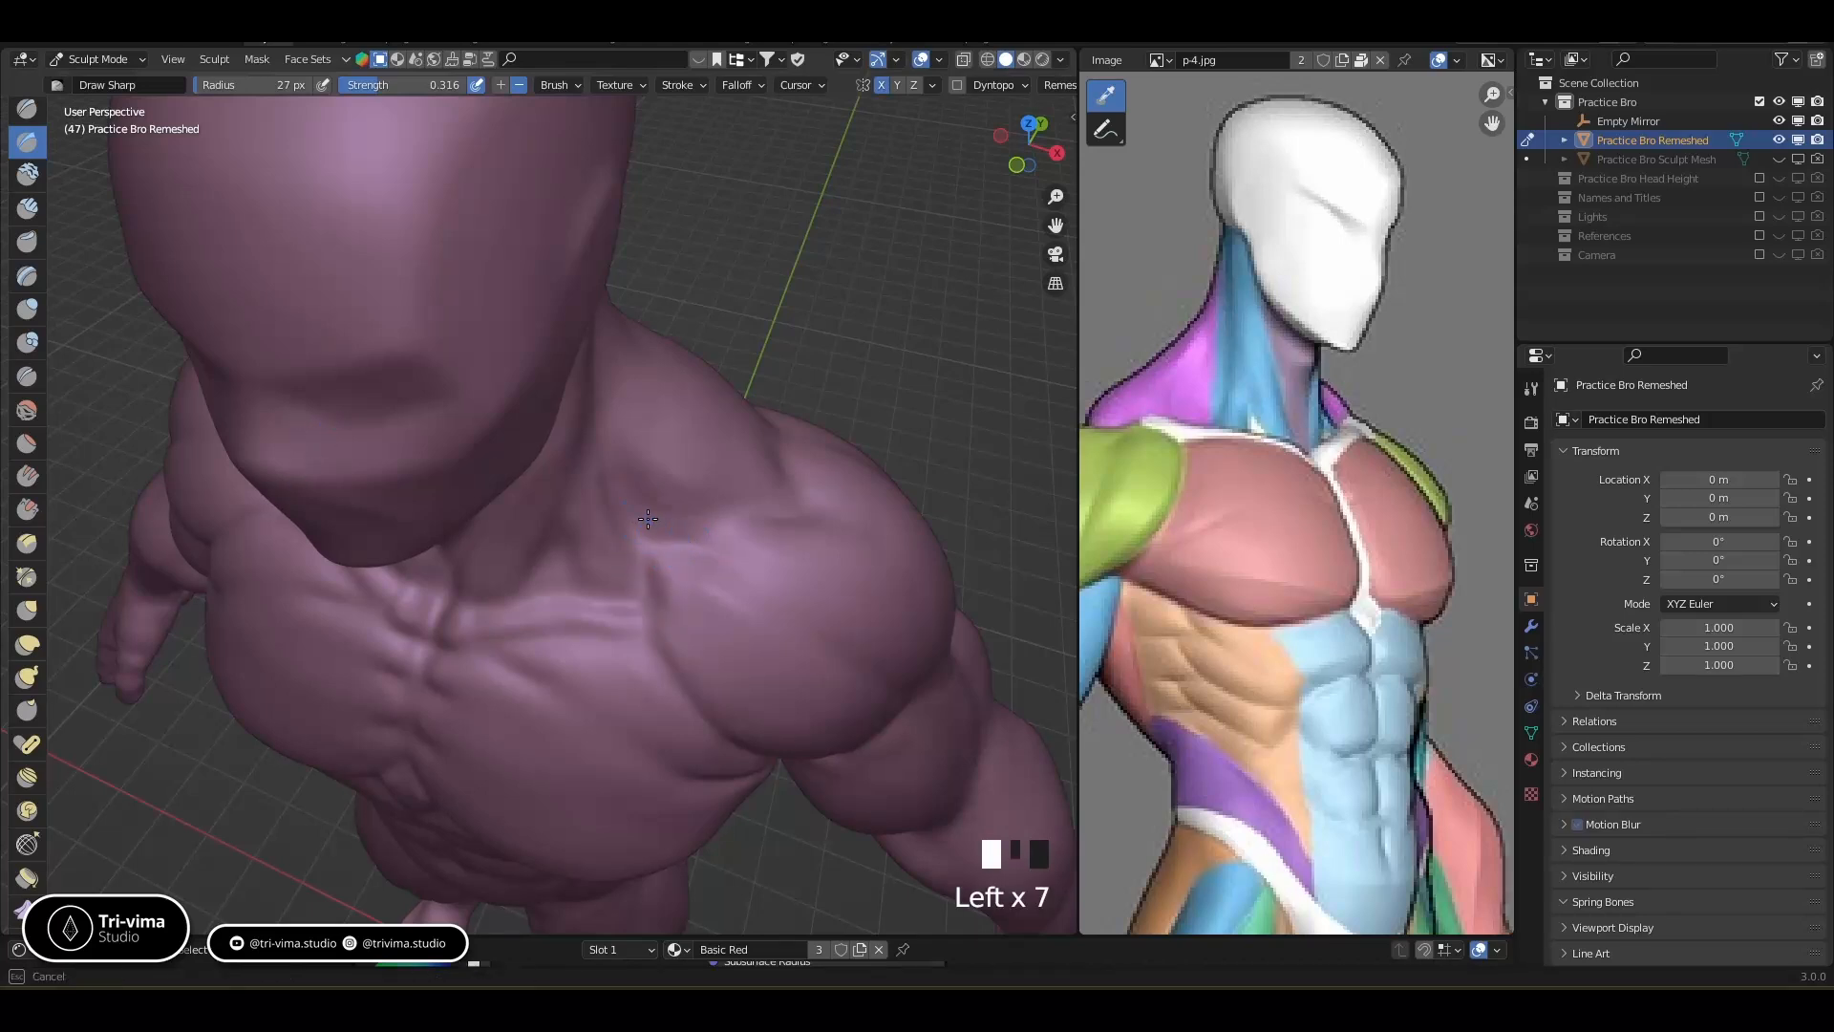
Carve the hollow between the trapezius and the collarbone out to the top of the shoulder
{"action": "left_click", "coordinate": [617, 482]}
{"action": "left_click", "coordinate": [592, 451]}
{"action": "left_click", "coordinate": [608, 468]}
{"action": "left_click", "coordinate": [621, 478]}
{"action": "left_click", "coordinate": [698, 538]}
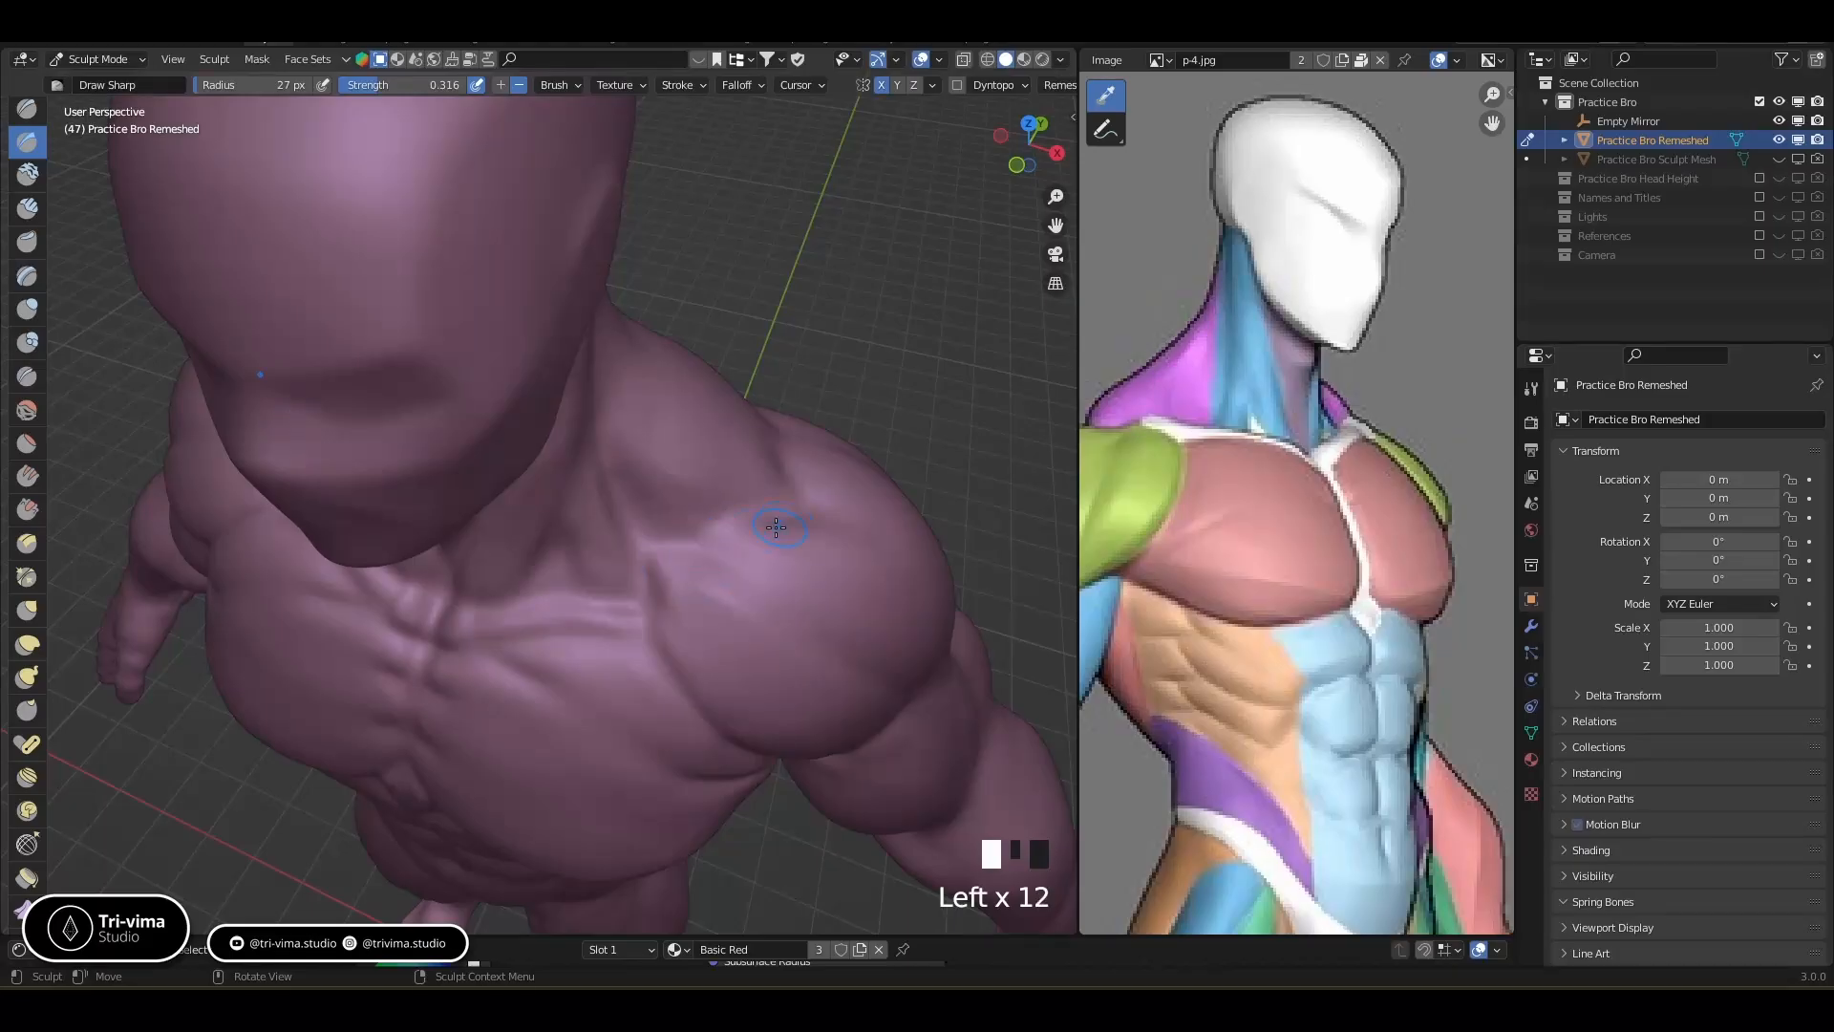
{"action": "left_click", "coordinate": [802, 520]}
Cut a V-shaped crease where the trapezius meets the deltoid and raise its edges with inverted Draw Sharp strokes
{"action": "middle_click_drag", "start_coordinate": [810, 516], "coordinate": [554, 616]}
{"action": "left_click", "coordinate": [583, 633]}
{"action": "left_click", "coordinate": [597, 640]}
{"action": "left_click", "coordinate": [602, 652]}
{"action": "left_click", "coordinate": [606, 668]}
{"action": "left_click", "coordinate": [600, 631]}
{"action": "left_click", "coordinate": [614, 690]}
{"action": "left_click", "coordinate": [547, 628], "text": "ctrl"}
{"action": "left_click", "coordinate": [633, 596], "text": "ctrl"}
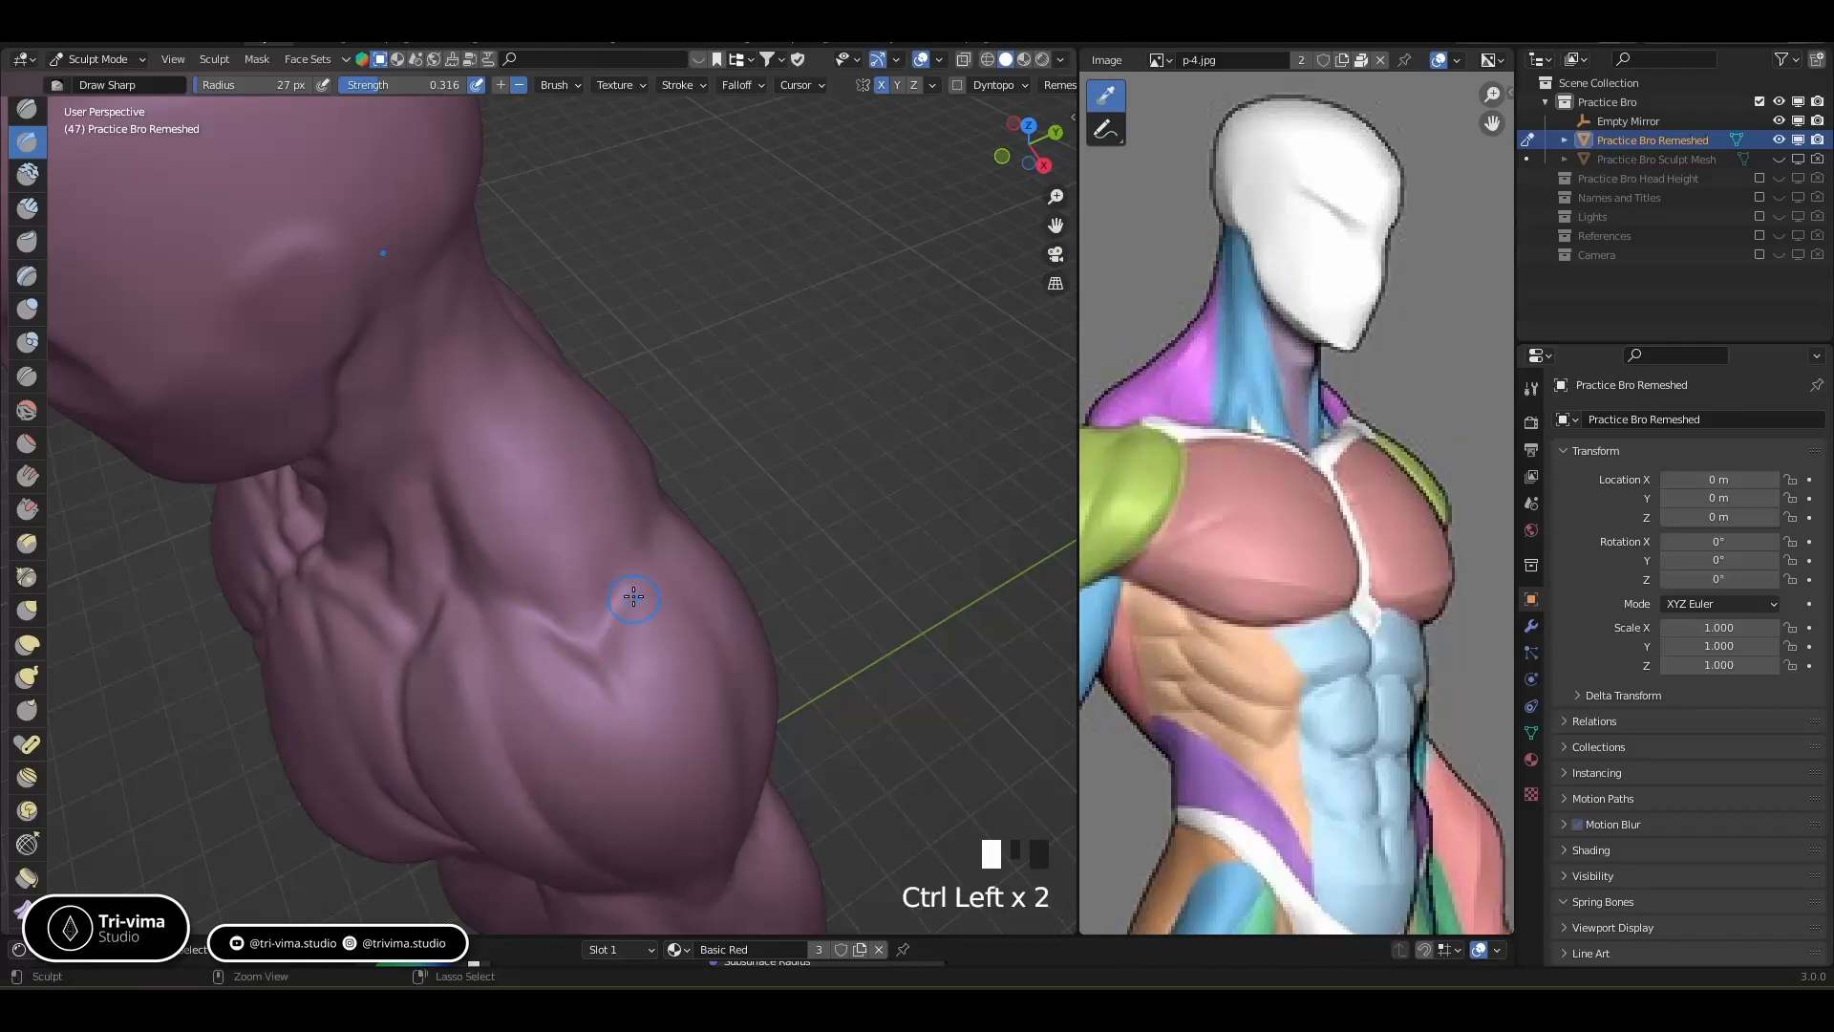
Raise the top of the deltoid along the edges of the V-shaped crease with inverted Draw Sharp strokes
{"action": "left_click", "coordinate": [483, 555], "text": "ctrl"}
{"action": "left_click", "coordinate": [485, 559], "text": "ctrl"}
{"action": "left_click", "coordinate": [634, 508], "text": "ctrl"}
{"action": "middle_click_drag", "start_coordinate": [599, 596], "coordinate": [471, 614]}
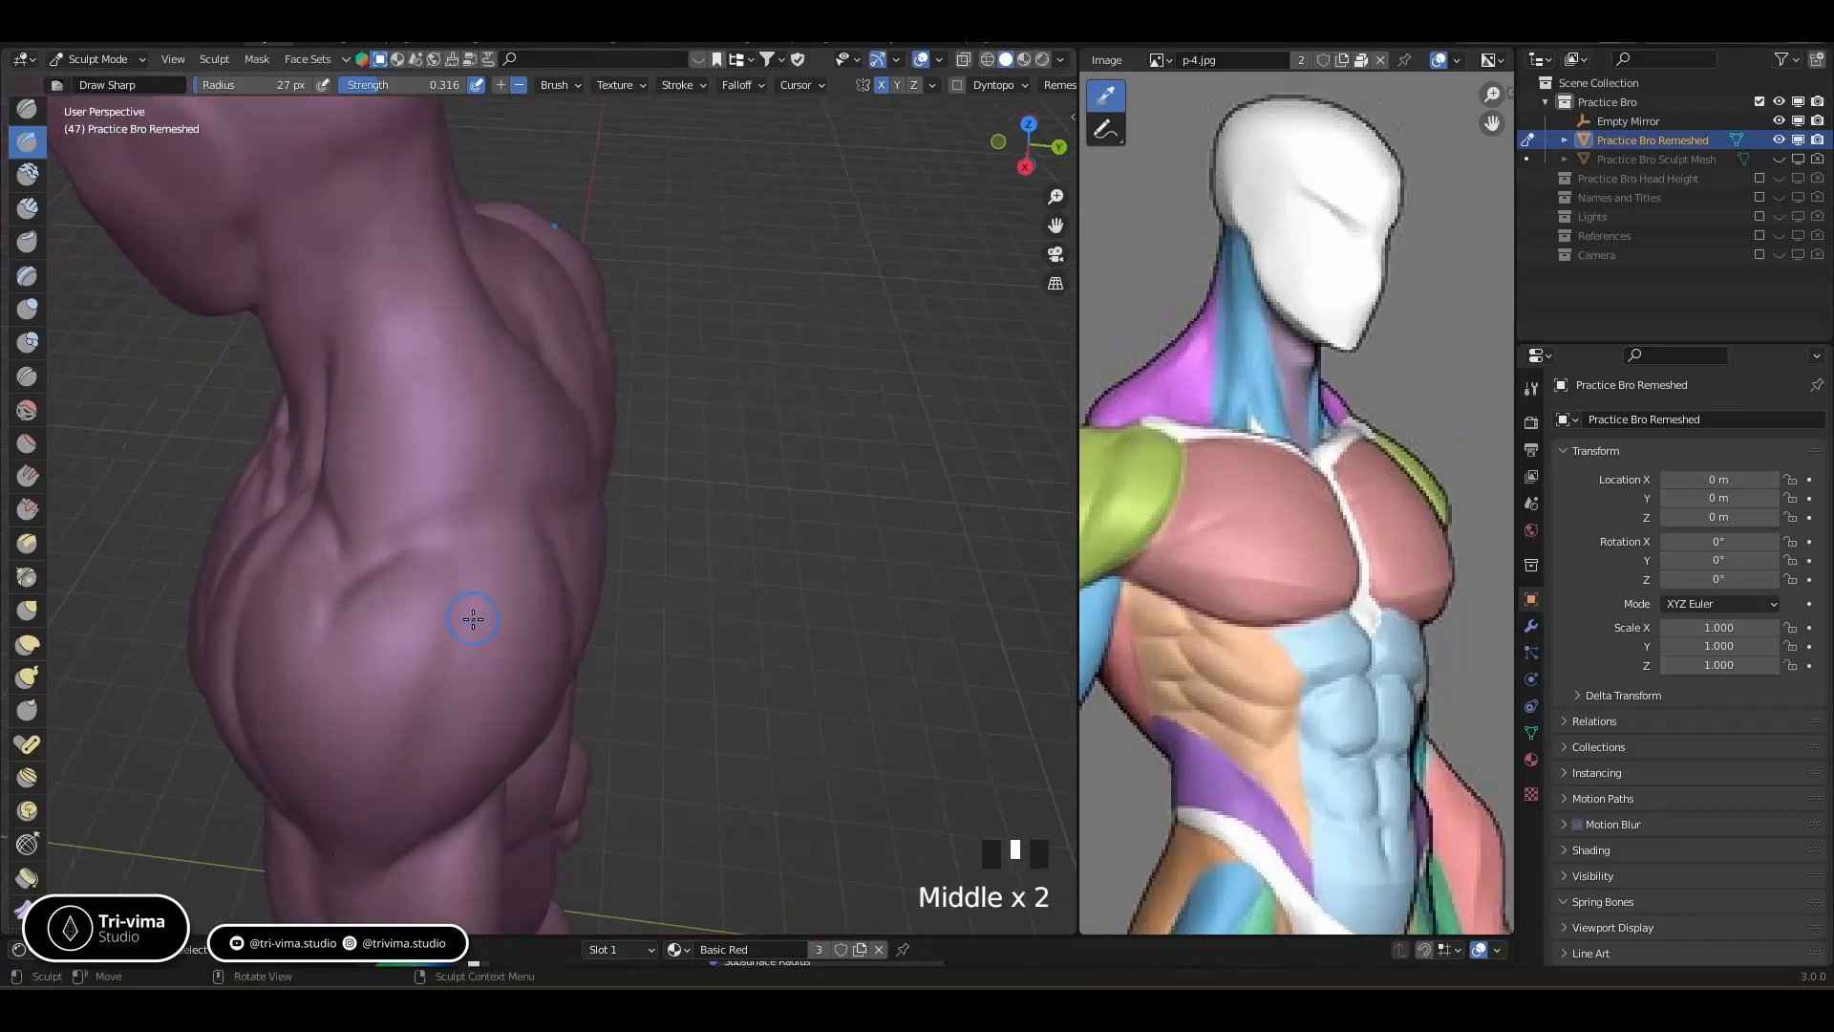
{"action": "left_click", "coordinate": [451, 560], "text": "ctrl"}
{"action": "left_click", "coordinate": [402, 743], "text": "ctrl"}
{"action": "middle_click_drag", "start_coordinate": [402, 744], "coordinate": [393, 622]}
Deepen the crease over the top of the shoulder between the deltoid and the trapezius with Draw Sharp
{"action": "left_click", "coordinate": [442, 479]}
{"action": "left_click", "coordinate": [459, 434]}
{"action": "left_click", "coordinate": [477, 394]}
{"action": "left_click", "coordinate": [477, 393]}
{"action": "left_click", "coordinate": [399, 559]}
Raise a ridge on the upper front of the deltoid with inverted Draw Sharp strokes
{"action": "mouse_move", "coordinate": [399, 559]}
{"action": "middle_mouse_down"}
{"action": "mouse_move", "coordinate": [434, 609]}
{"action": "mouse_move", "coordinate": [470, 616]}
{"action": "middle_mouse_up"}
{"action": "left_click", "coordinate": [464, 610], "text": "ctrl"}
{"action": "left_click", "coordinate": [463, 613], "text": "ctrl"}
{"action": "left_click", "coordinate": [496, 375], "text": "ctrl"}
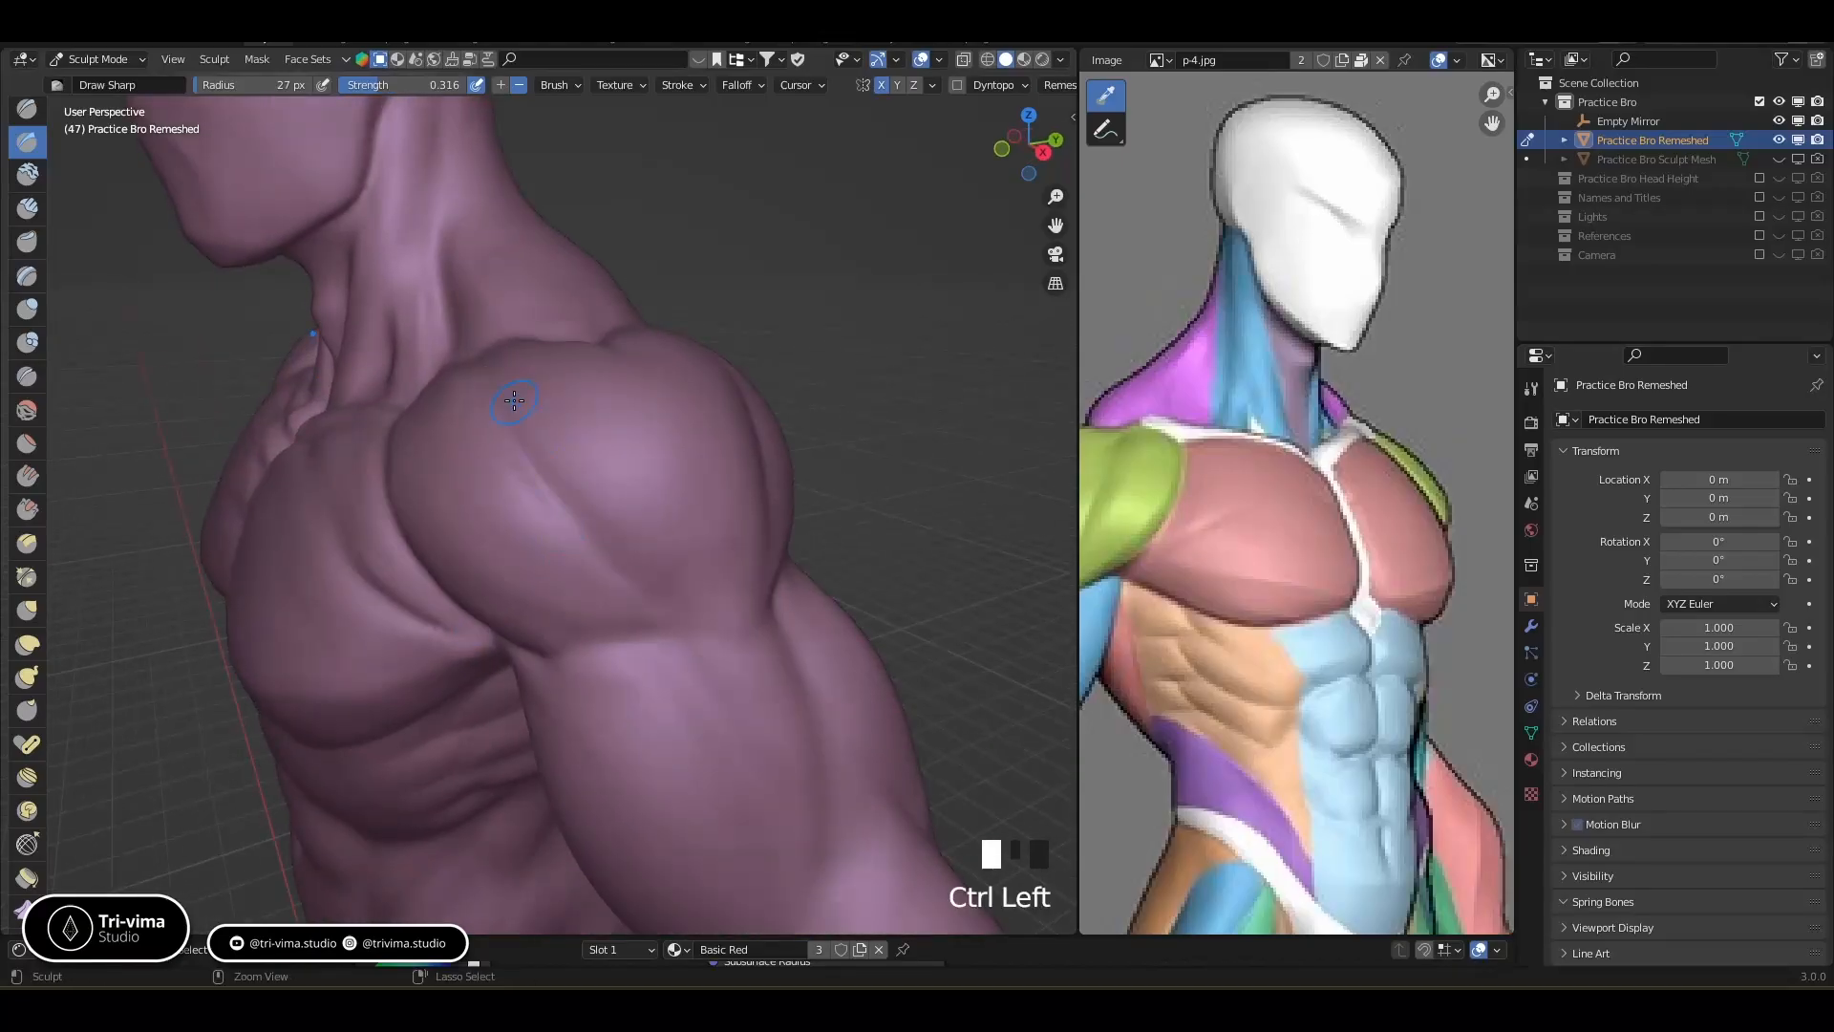
{"action": "left_click", "coordinate": [507, 398], "text": "ctrl"}
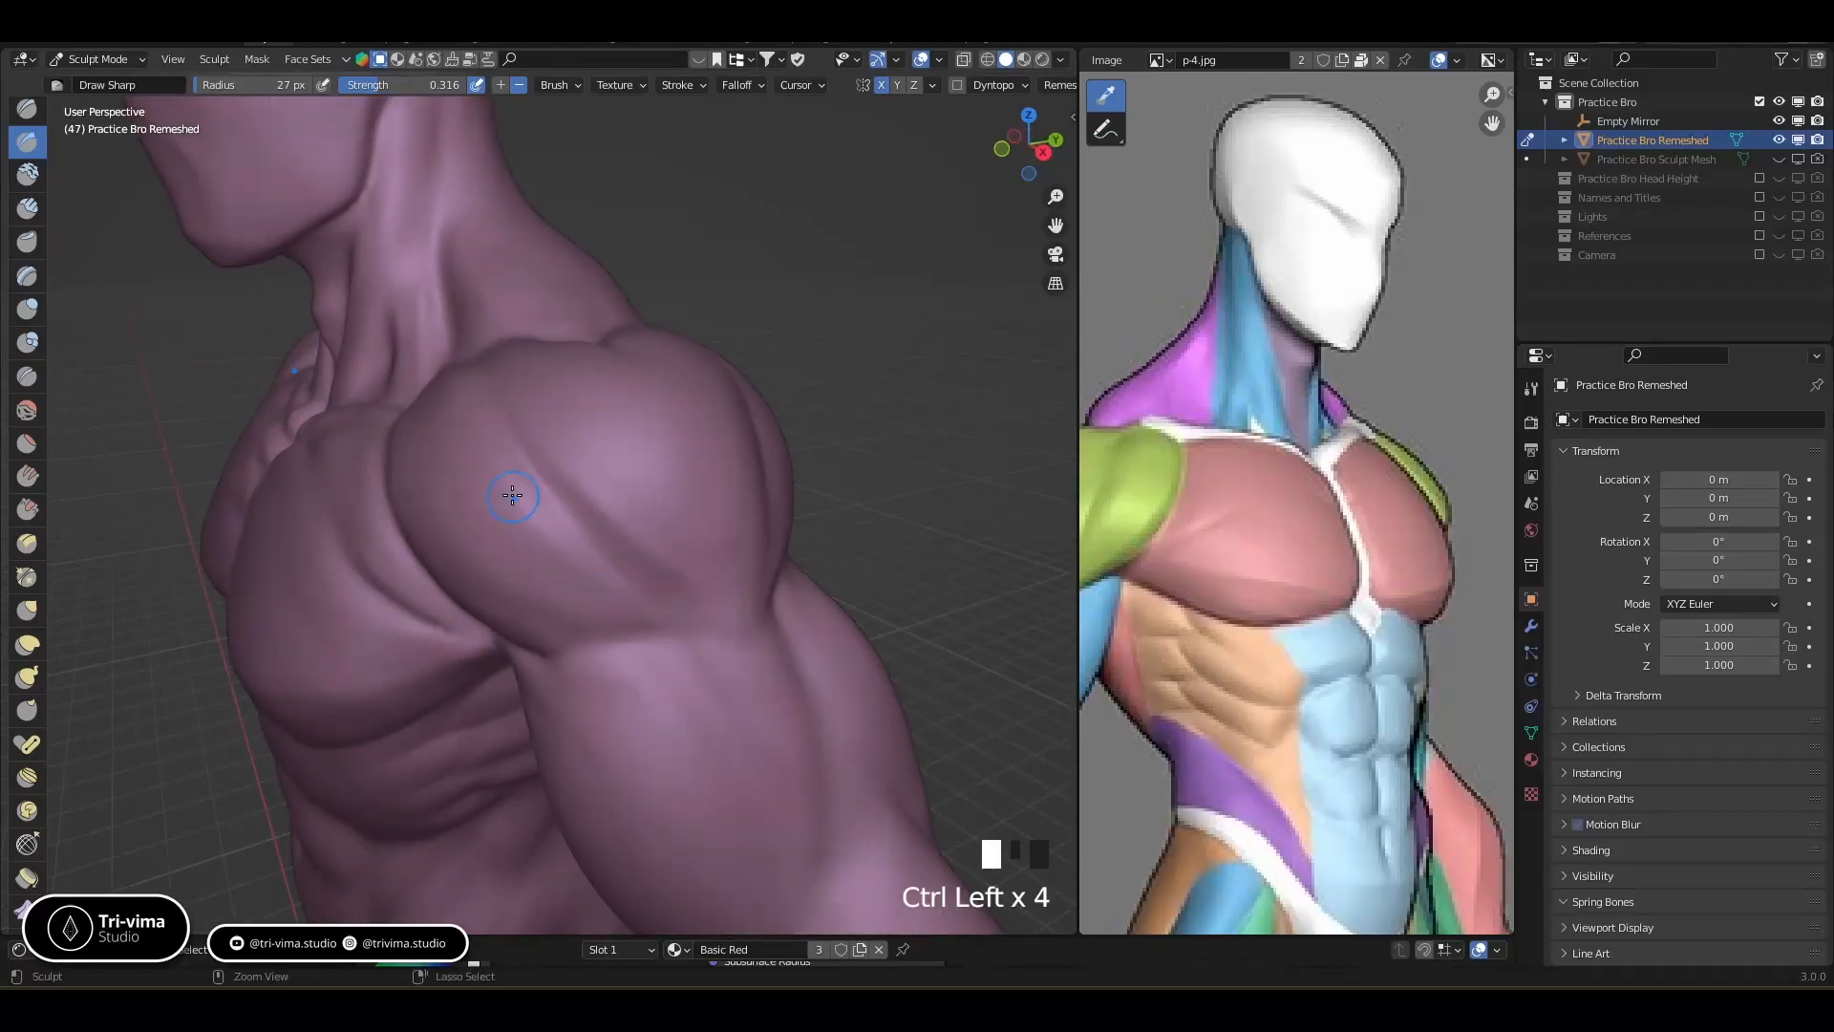
Raise the edges of the groove separating the front and side heads of the deltoid, following the muscle reference
{"action": "middle_click_drag", "start_coordinate": [1164, 531], "coordinate": [1323, 534]}
{"action": "middle_click_drag", "start_coordinate": [656, 675], "coordinate": [614, 621]}
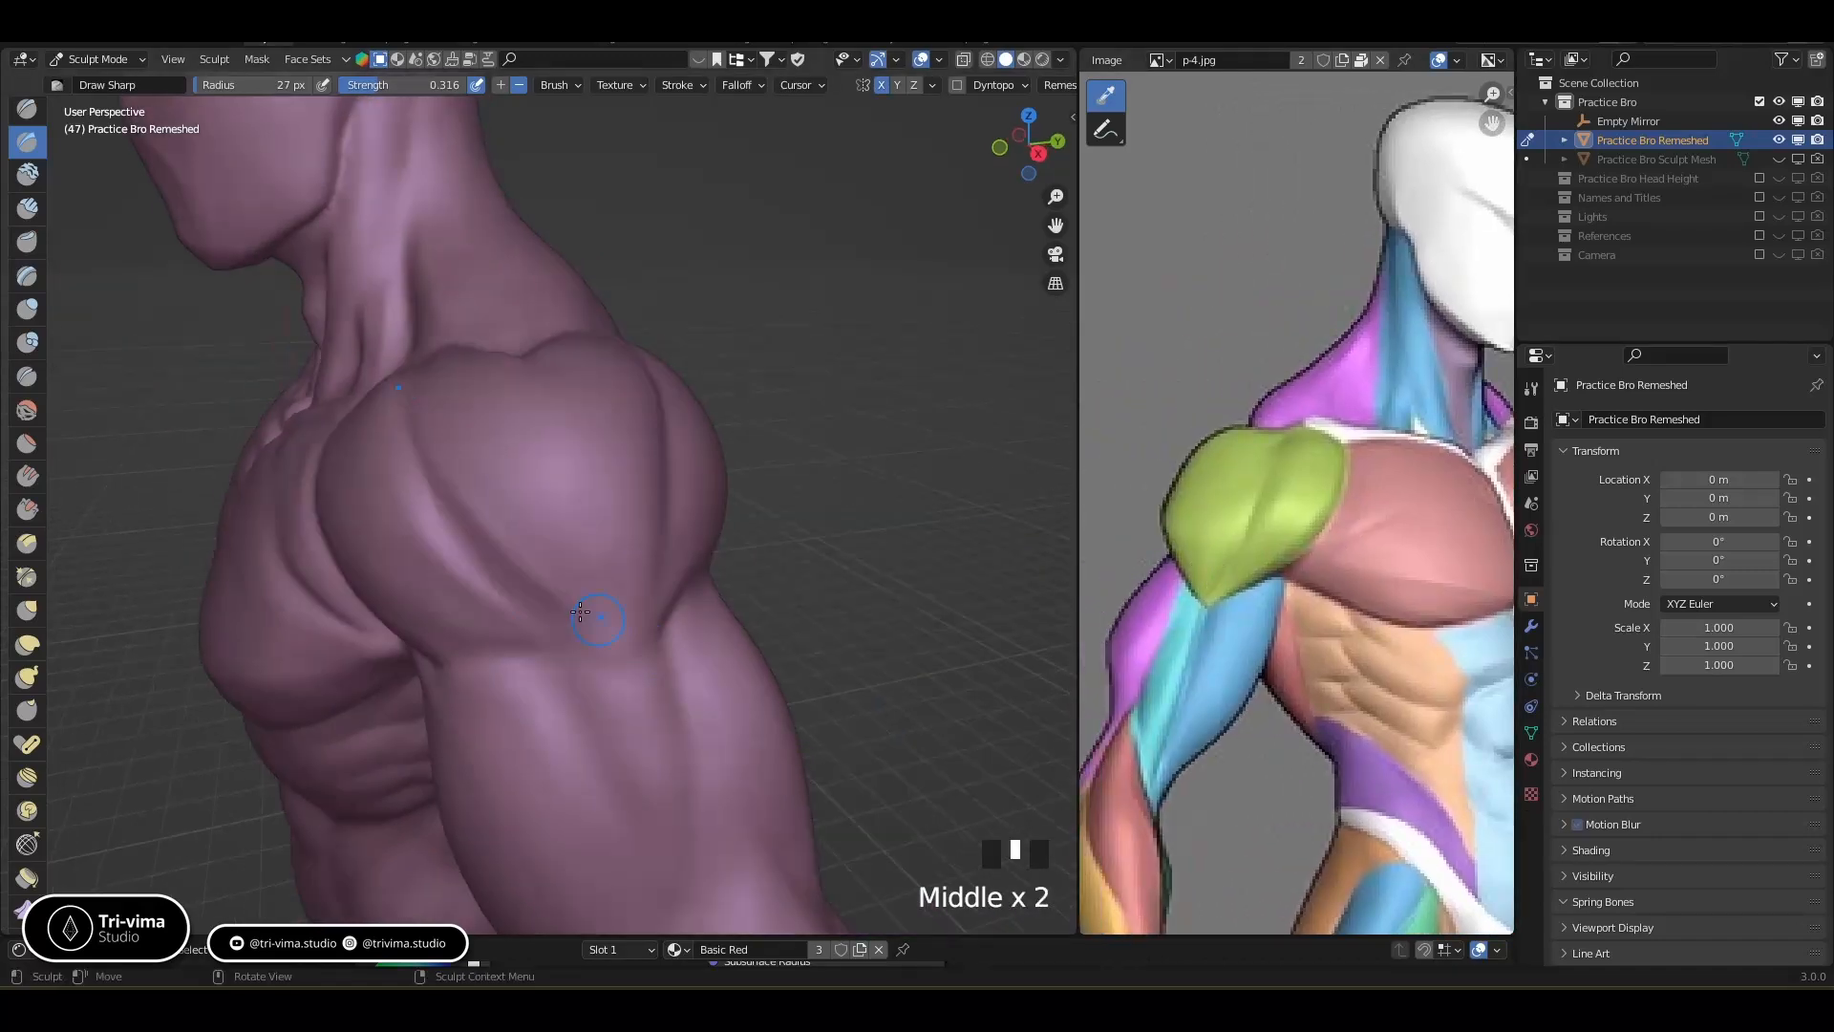
{"action": "key", "text": "ctrl+z"}
{"action": "key", "text": "ctrl+z"}
{"action": "key", "text": "ctrl+z"}
{"action": "key", "text": "ctrl+z"}
{"action": "key", "text": "ctrl+Left"}
{"action": "key", "text": "ctrl+Left"}
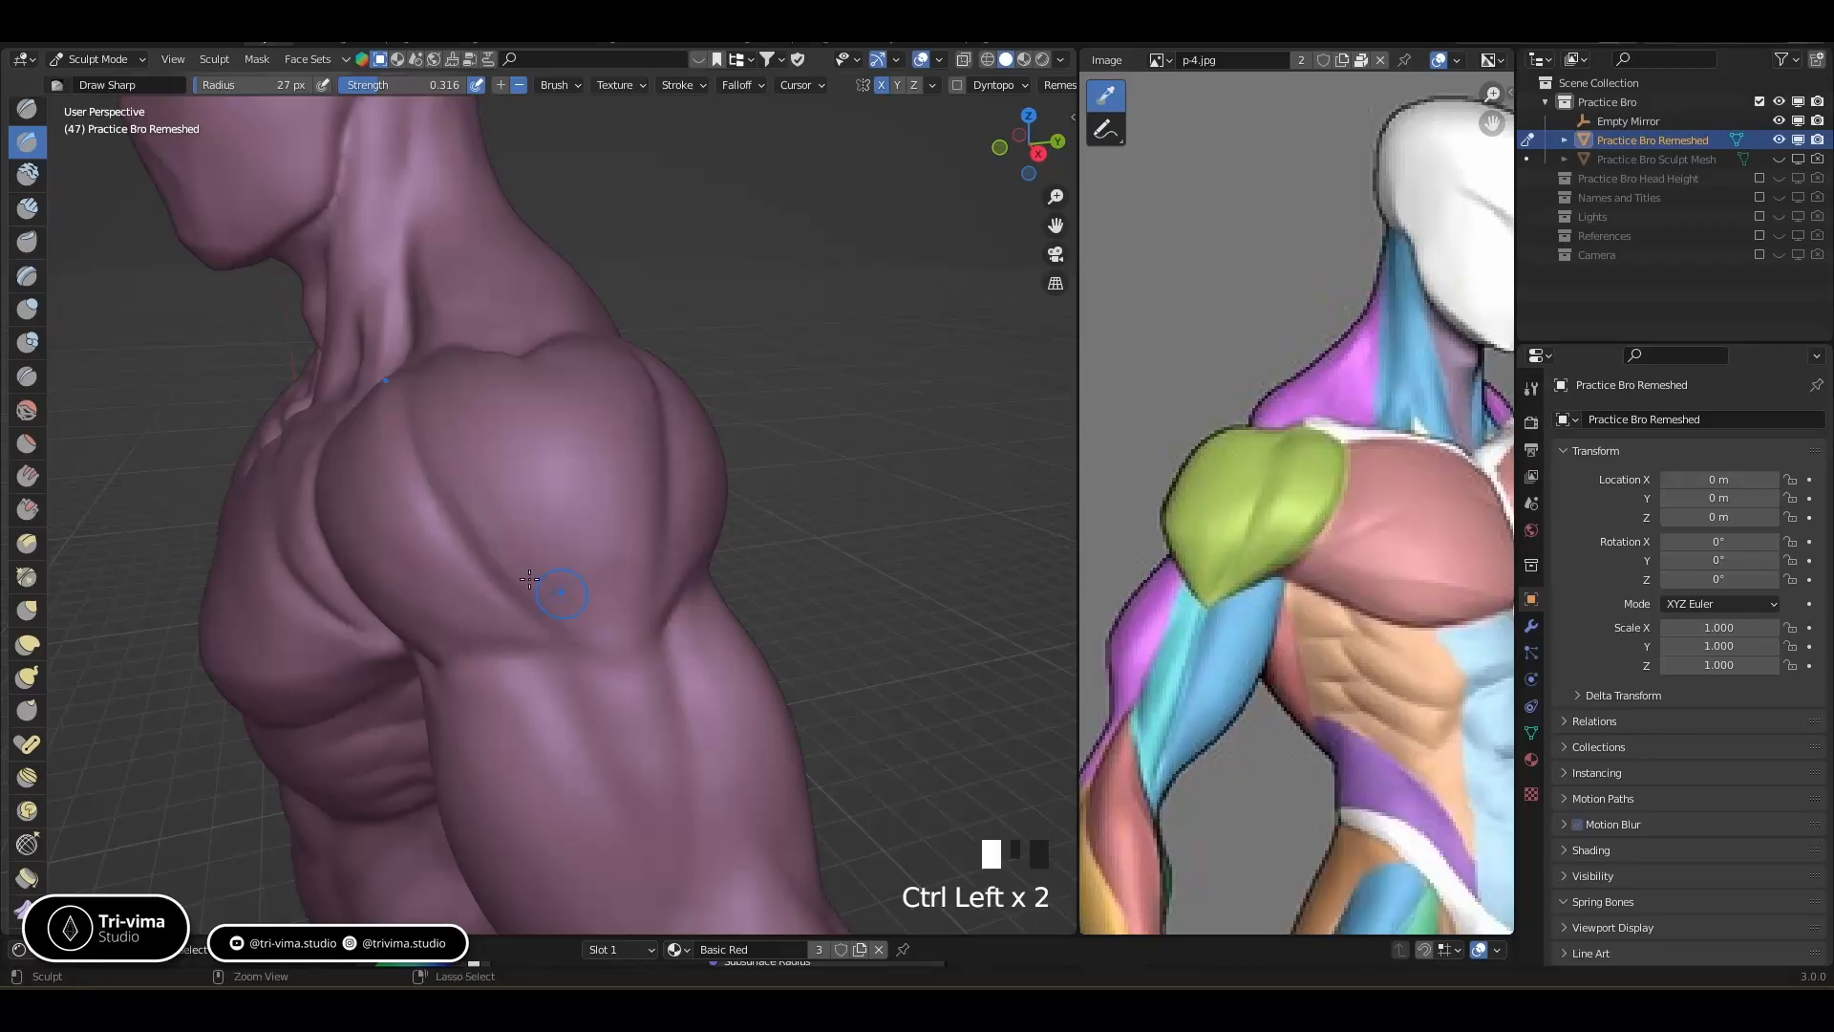
{"action": "left_click_drag", "start_coordinate": [492, 520], "coordinate": [421, 420], "text": "ctrl"}
{"action": "mouse_move", "coordinate": [573, 621]}
{"action": "left_mouse_down", "text": "ctrl"}
{"action": "mouse_move", "coordinate": [413, 413]}
{"action": "mouse_move", "coordinate": [452, 569]}
{"action": "mouse_move", "coordinate": [533, 619]}
{"action": "mouse_move", "coordinate": [434, 544]}
{"action": "left_mouse_up", "text": "ctrl"}
{"action": "left_click_drag", "start_coordinate": [570, 653], "coordinate": [521, 611], "text": "ctrl"}
{"action": "left_click_drag", "start_coordinate": [507, 606], "coordinate": [442, 549], "text": "ctrl"}
Raise ridges running from the lower tip of the deltoid down the outer upper arm
{"action": "mouse_move", "coordinate": [573, 659]}
{"action": "left_mouse_down", "text": "ctrl"}
{"action": "mouse_move", "coordinate": [530, 622]}
{"action": "mouse_move", "coordinate": [639, 799]}
{"action": "left_mouse_up", "text": "ctrl"}
{"action": "left_click_drag", "start_coordinate": [610, 733], "coordinate": [661, 754], "text": "ctrl"}
{"action": "left_click_drag", "start_coordinate": [661, 650], "coordinate": [688, 772], "text": "ctrl"}
{"action": "middle_click_drag", "start_coordinate": [643, 741], "coordinate": [555, 726]}
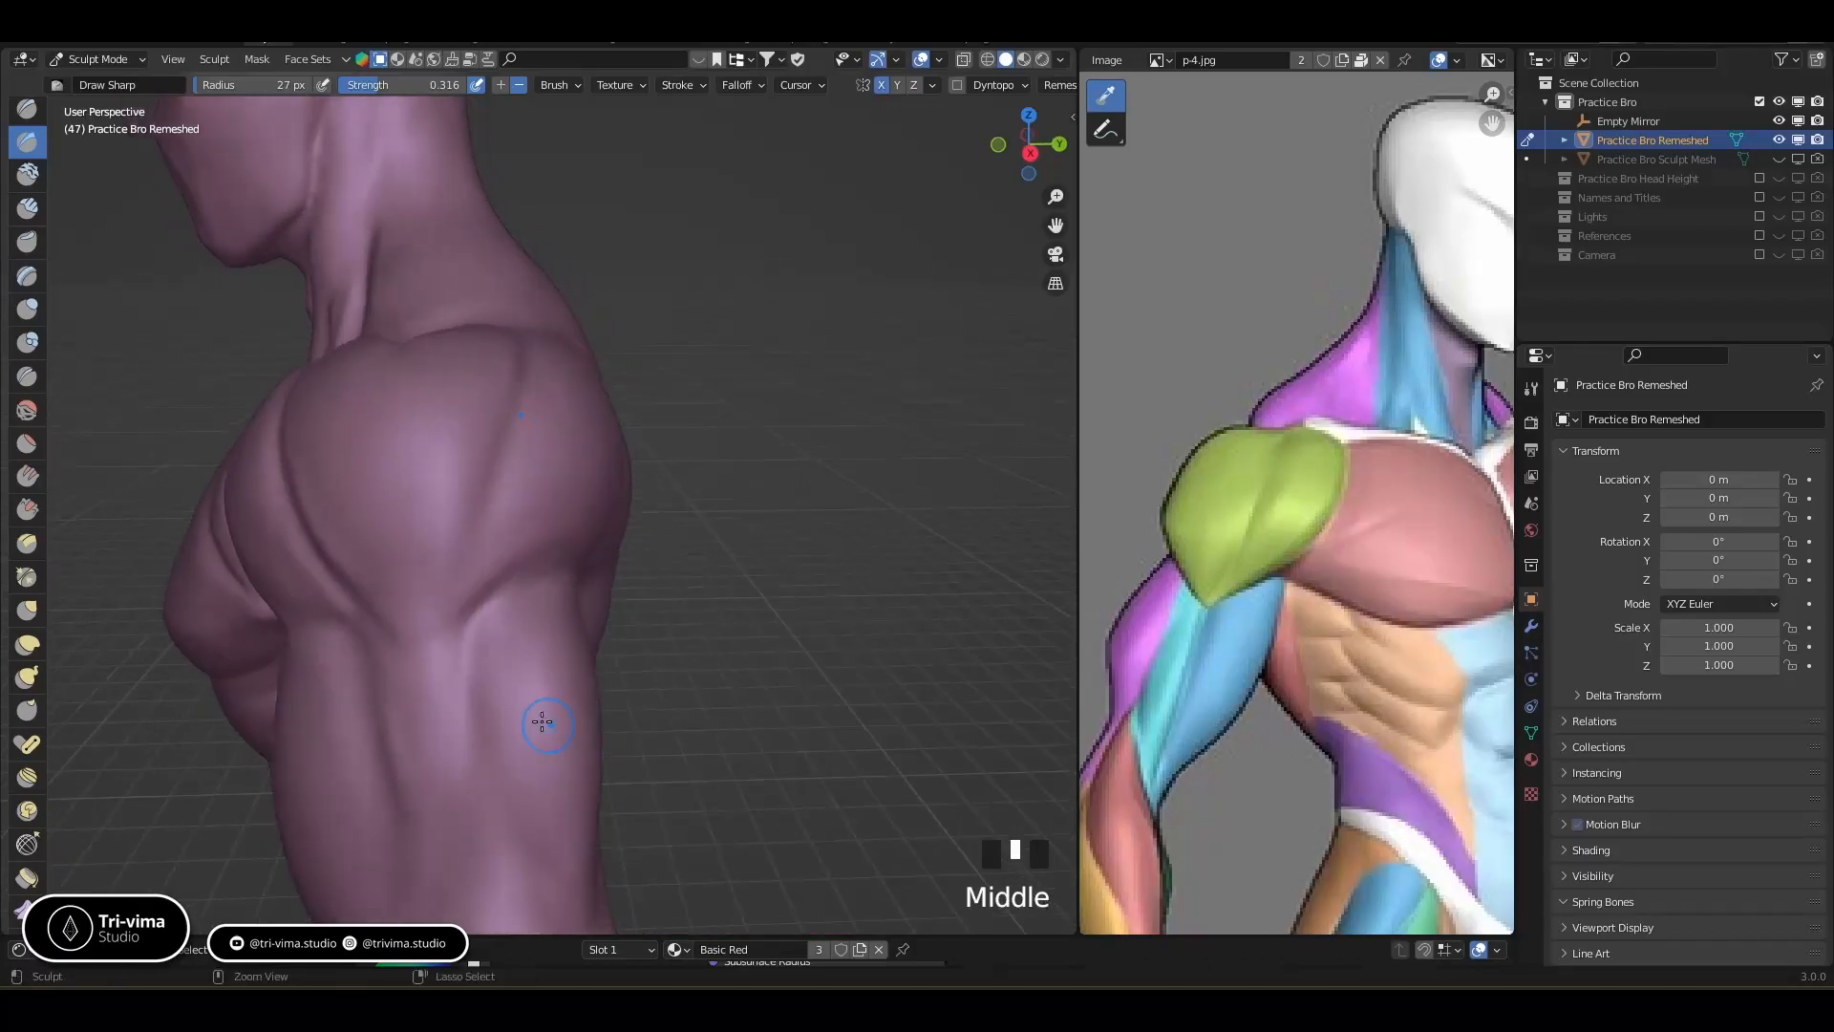
{"action": "mouse_move", "coordinate": [460, 653]}
{"action": "left_mouse_down", "text": "ctrl"}
{"action": "mouse_move", "coordinate": [438, 831]}
{"action": "mouse_move", "coordinate": [474, 761]}
{"action": "left_mouse_up", "text": "ctrl"}
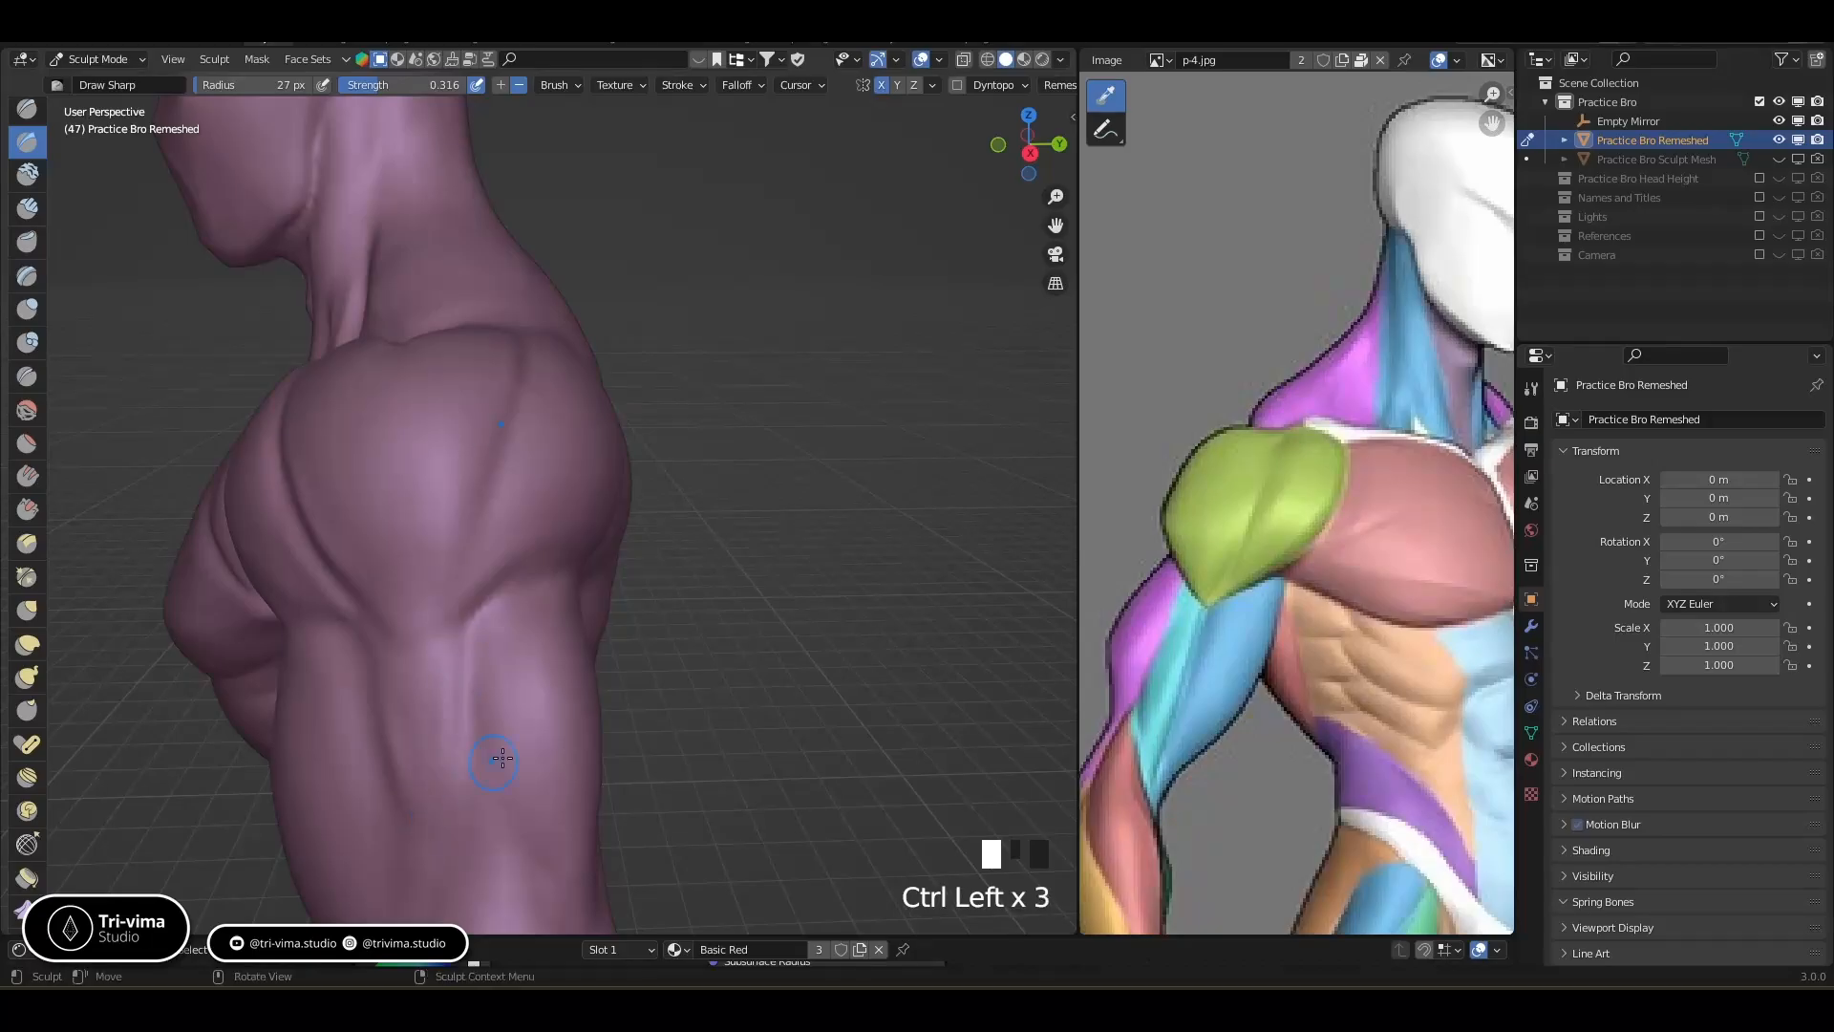
{"action": "middle_click_drag", "start_coordinate": [475, 761], "coordinate": [536, 698]}
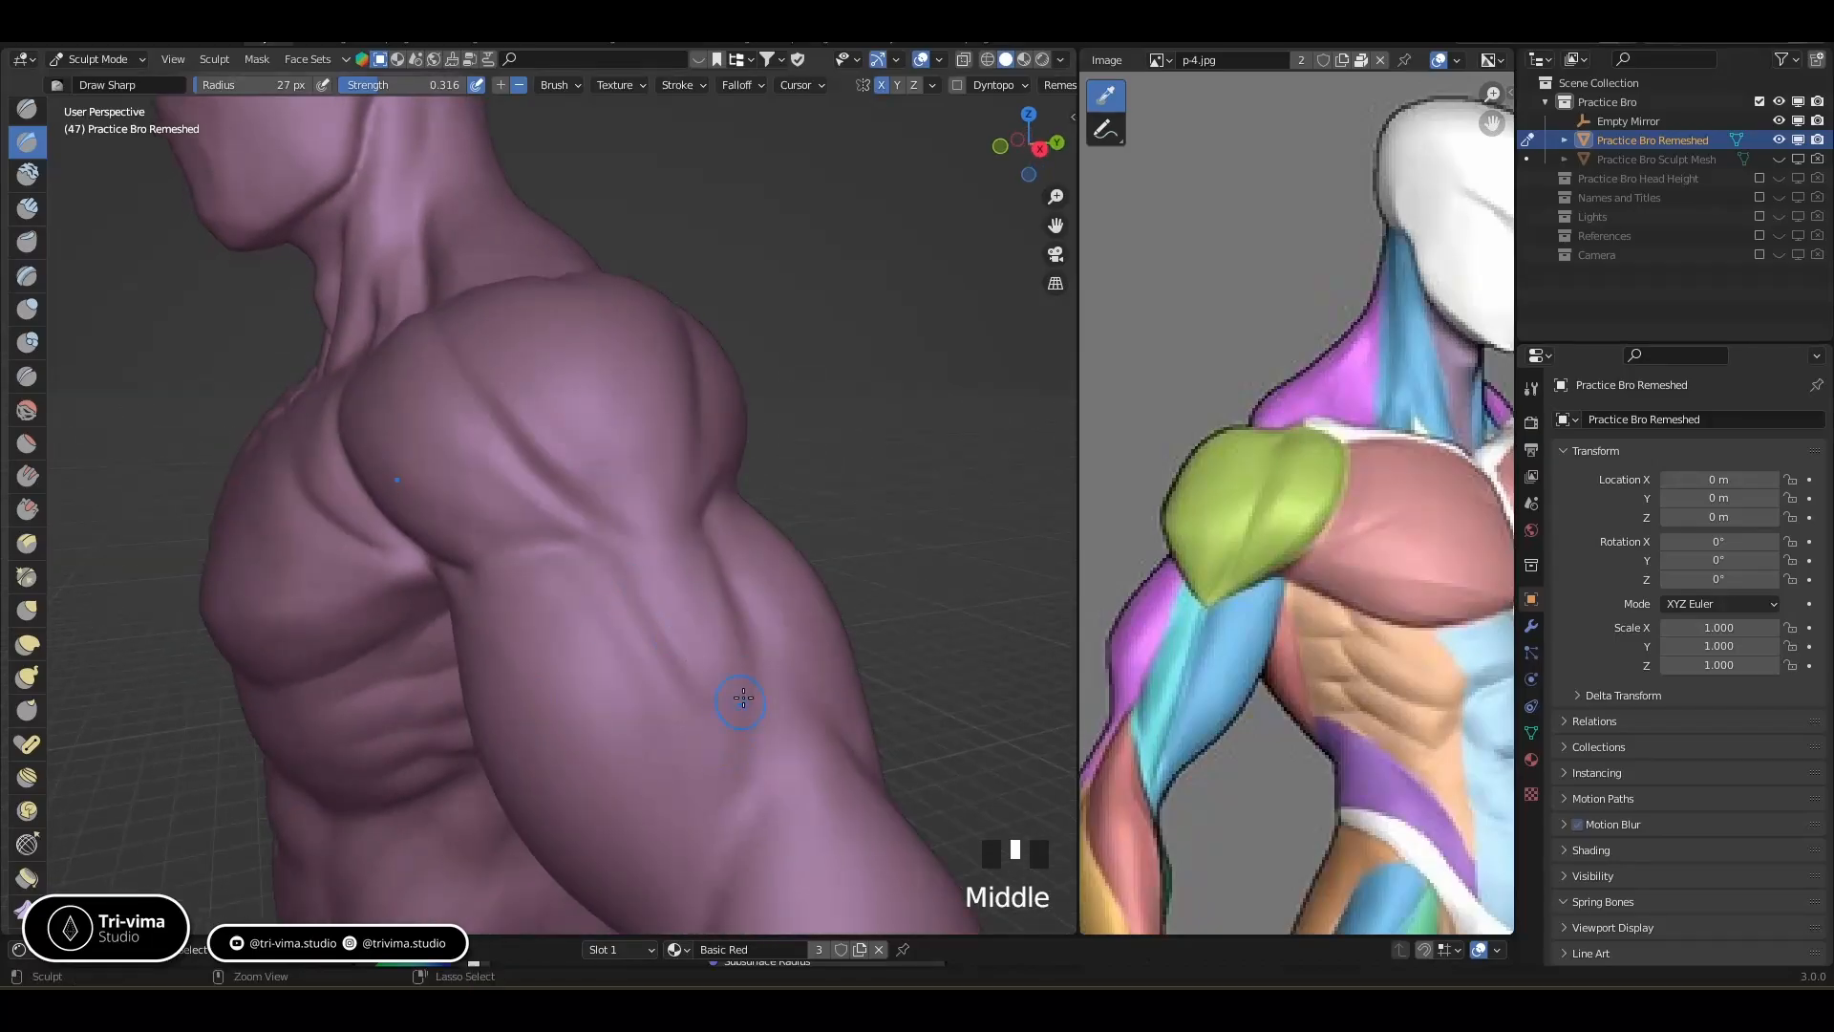
Build up the muscle bands on the outer upper arm and crease the gap between them
{"action": "left_click_drag", "start_coordinate": [747, 649], "coordinate": [717, 747], "text": "ctrl"}
{"action": "mouse_move", "coordinate": [657, 636]}
{"action": "left_mouse_down"}
{"action": "mouse_move", "coordinate": [591, 575]}
{"action": "mouse_move", "coordinate": [673, 707]}
{"action": "left_mouse_up"}
{"action": "middle_click_drag", "start_coordinate": [674, 707], "coordinate": [573, 745]}
{"action": "left_click_drag", "start_coordinate": [456, 807], "coordinate": [447, 830], "text": "ctrl"}
{"action": "left_click_drag", "start_coordinate": [515, 708], "coordinate": [529, 734], "text": "ctrl"}
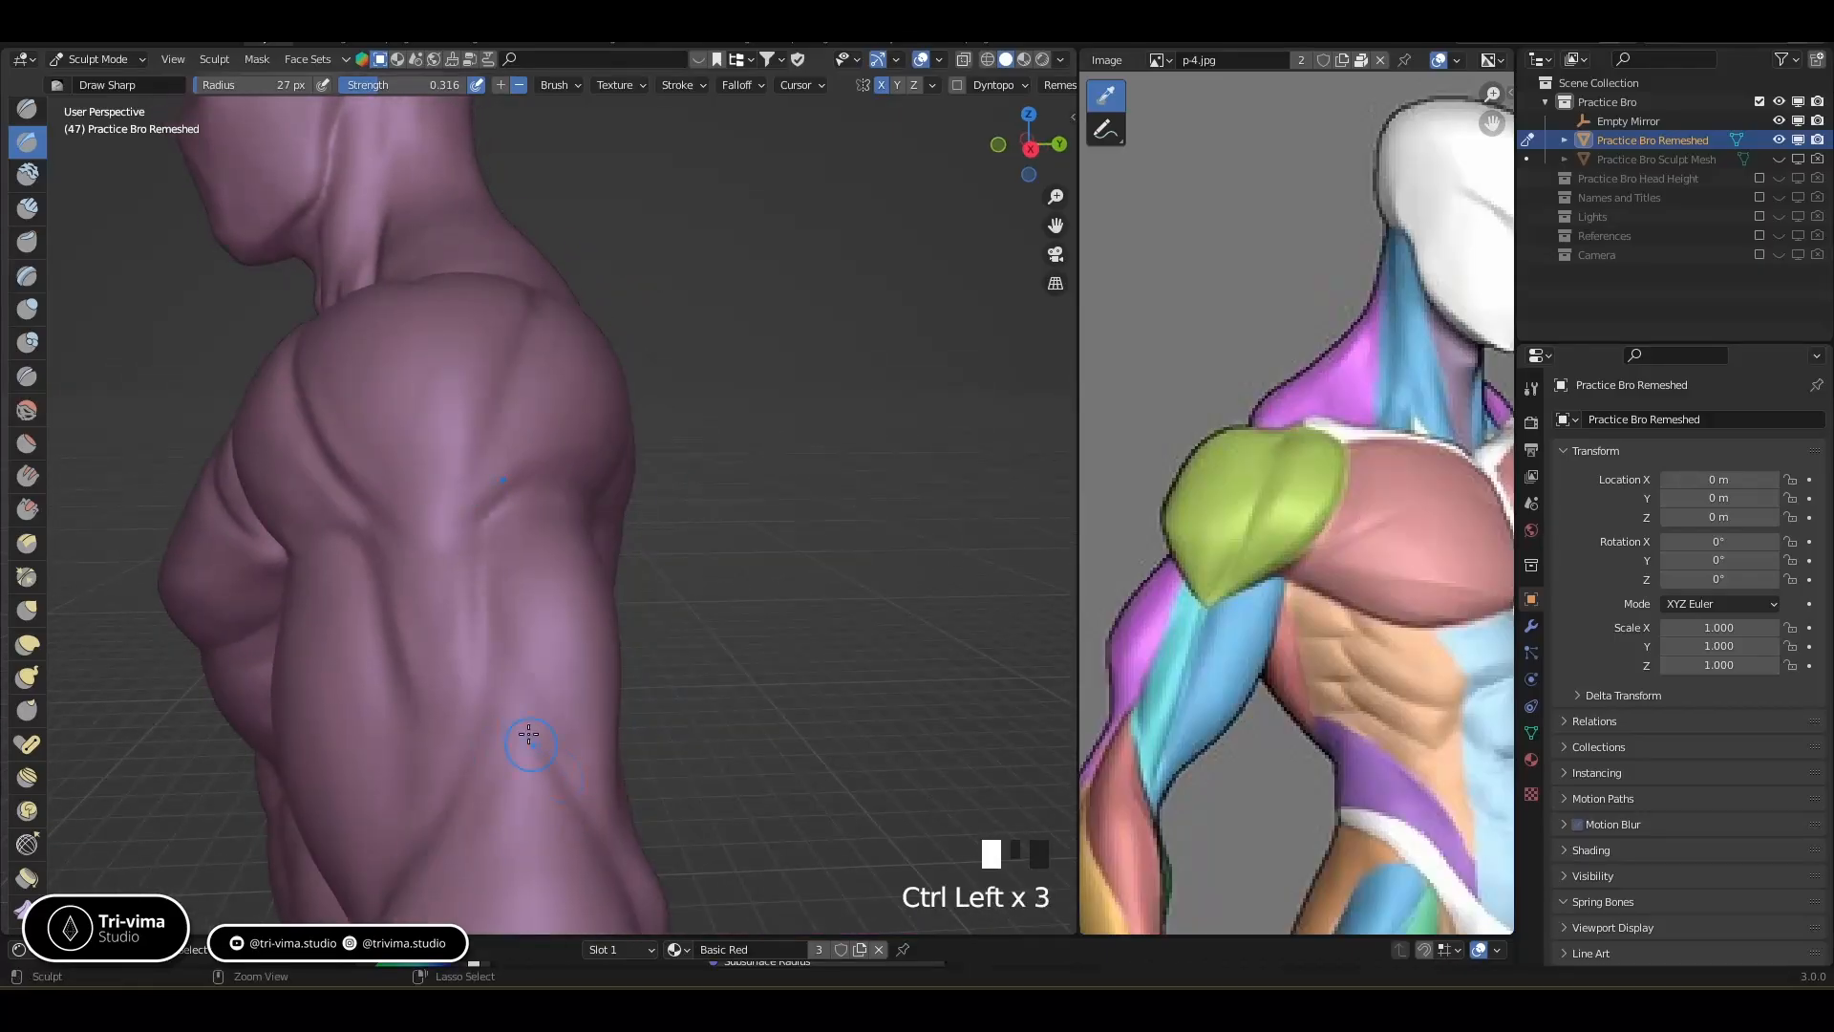
{"action": "mouse_move", "coordinate": [533, 514]}
{"action": "left_mouse_down", "text": "ctrl"}
{"action": "mouse_move", "coordinate": [523, 560]}
{"action": "mouse_move", "coordinate": [553, 688]}
{"action": "left_mouse_up", "text": "ctrl"}
Smooth the ridge running down the back of the upper arm
{"action": "middle_click_drag", "start_coordinate": [553, 688], "coordinate": [438, 725]}
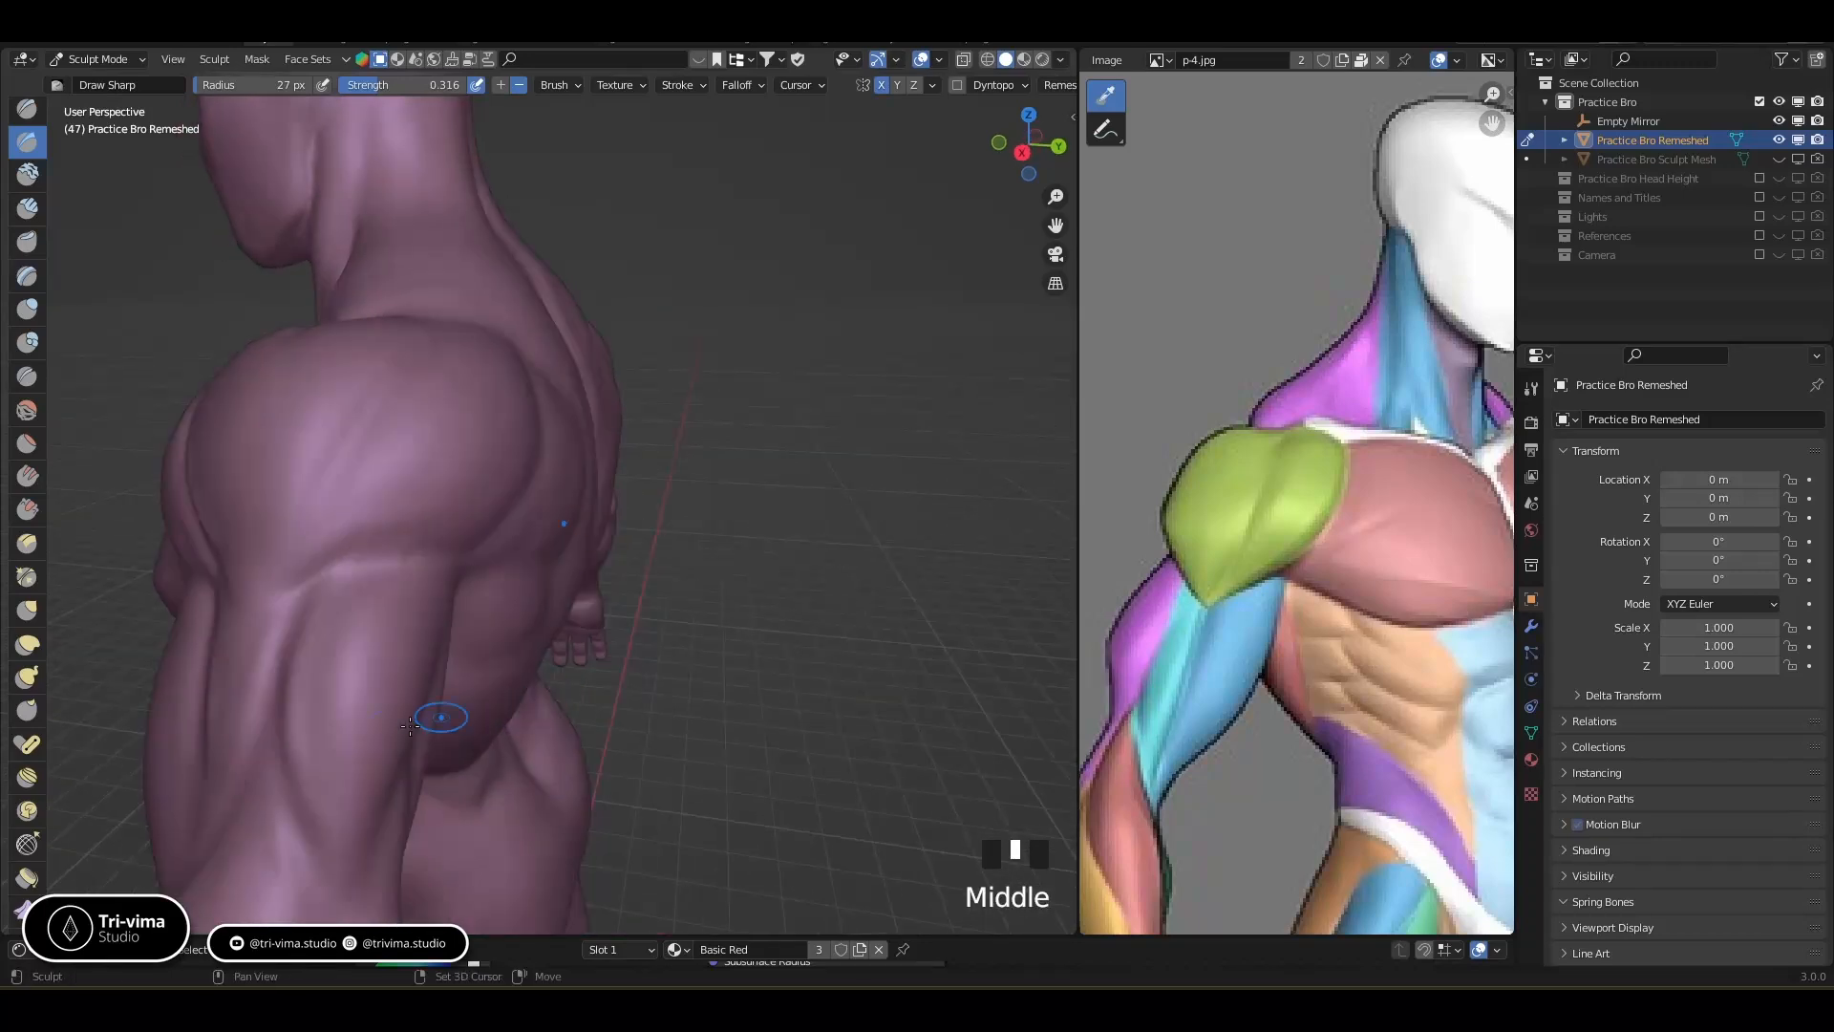
{"action": "left_click_drag", "start_coordinate": [308, 649], "coordinate": [304, 673], "text": "shift"}
{"action": "mouse_move", "coordinate": [304, 673]}
{"action": "left_mouse_down", "text": "shift"}
{"action": "mouse_move", "coordinate": [291, 731]}
{"action": "mouse_move", "coordinate": [316, 789]}
{"action": "left_mouse_up", "text": "shift"}
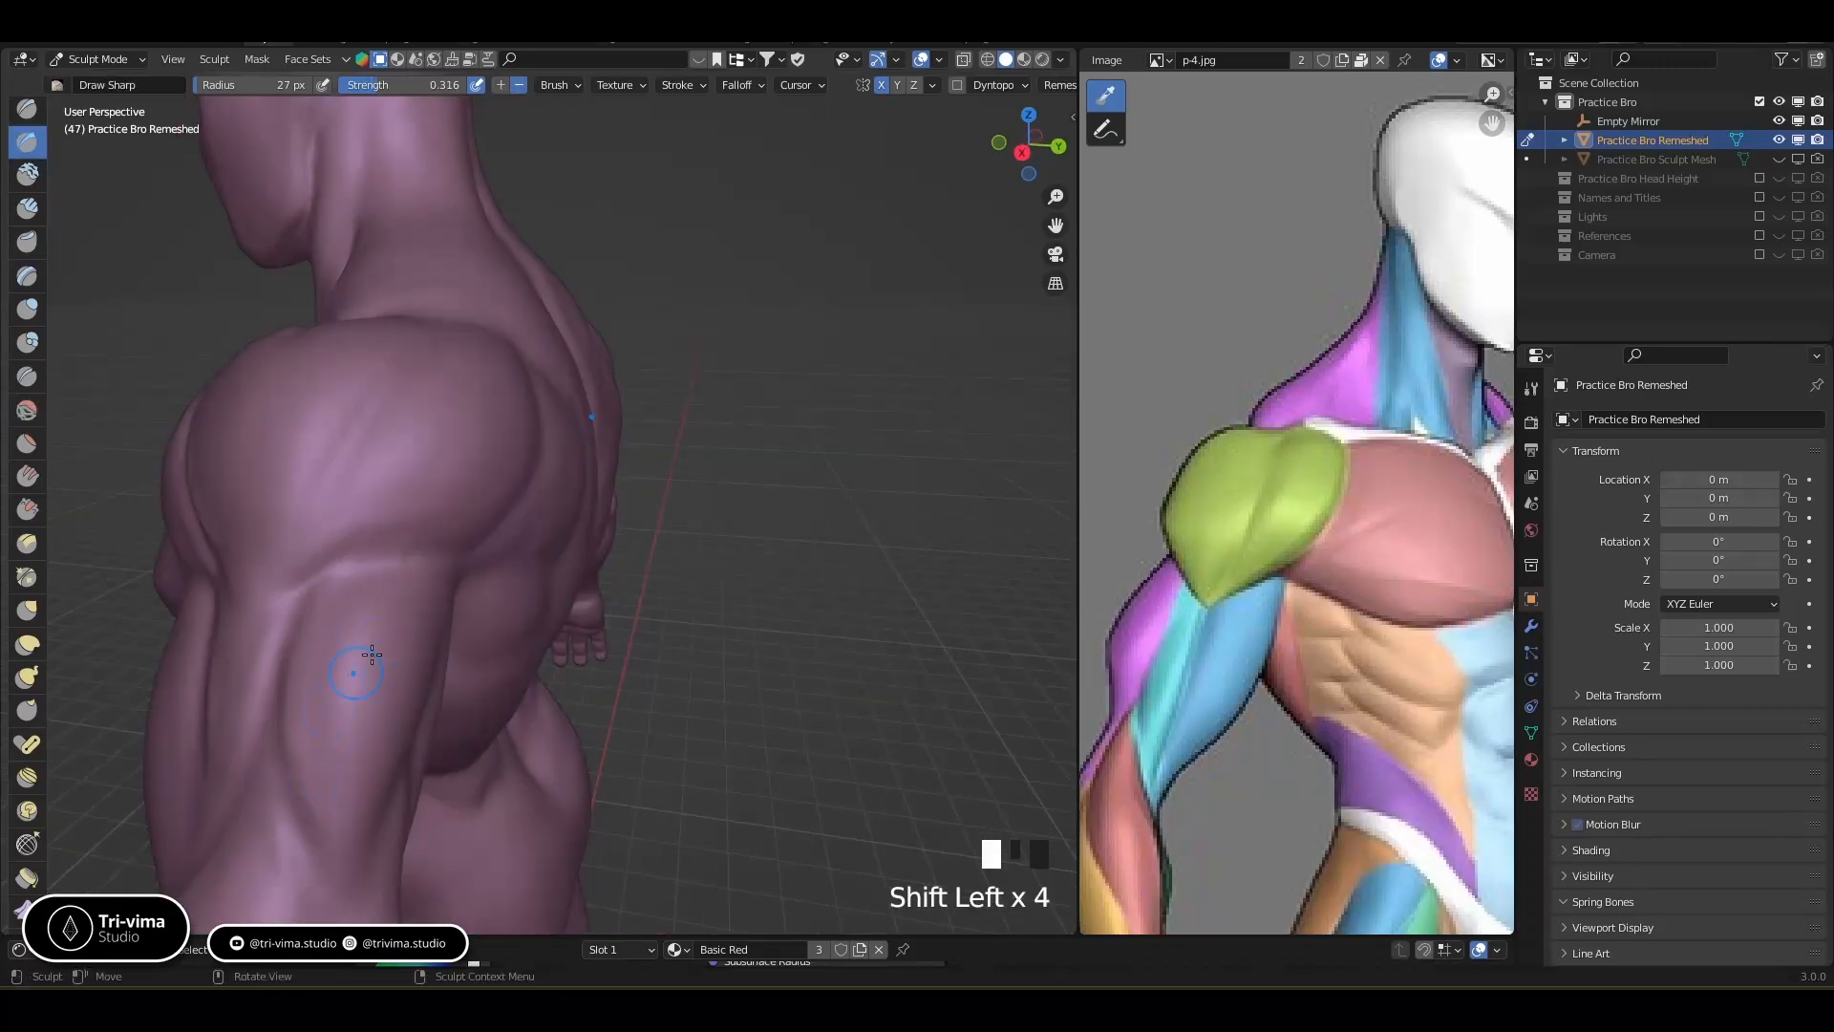
Raise the rear head of the deltoid and its upper edge toward the shoulder blade with inverted Draw Sharp strokes
{"action": "middle_click_drag", "start_coordinate": [360, 655], "coordinate": [408, 574]}
{"action": "mouse_move", "coordinate": [225, 554]}
{"action": "left_mouse_down", "text": "ctrl"}
{"action": "mouse_move", "coordinate": [341, 500]}
{"action": "mouse_move", "coordinate": [368, 520]}
{"action": "mouse_move", "coordinate": [435, 468]}
{"action": "left_mouse_up", "text": "ctrl"}
{"action": "middle_click_drag", "start_coordinate": [434, 468], "coordinate": [278, 525]}
{"action": "left_click_drag", "start_coordinate": [278, 524], "coordinate": [315, 540], "text": "ctrl"}
{"action": "left_click_drag", "start_coordinate": [330, 473], "coordinate": [387, 409], "text": "ctrl"}
{"action": "middle_click_drag", "start_coordinate": [387, 409], "coordinate": [381, 475]}
{"action": "left_click_drag", "start_coordinate": [325, 452], "coordinate": [396, 479], "text": "ctrl"}
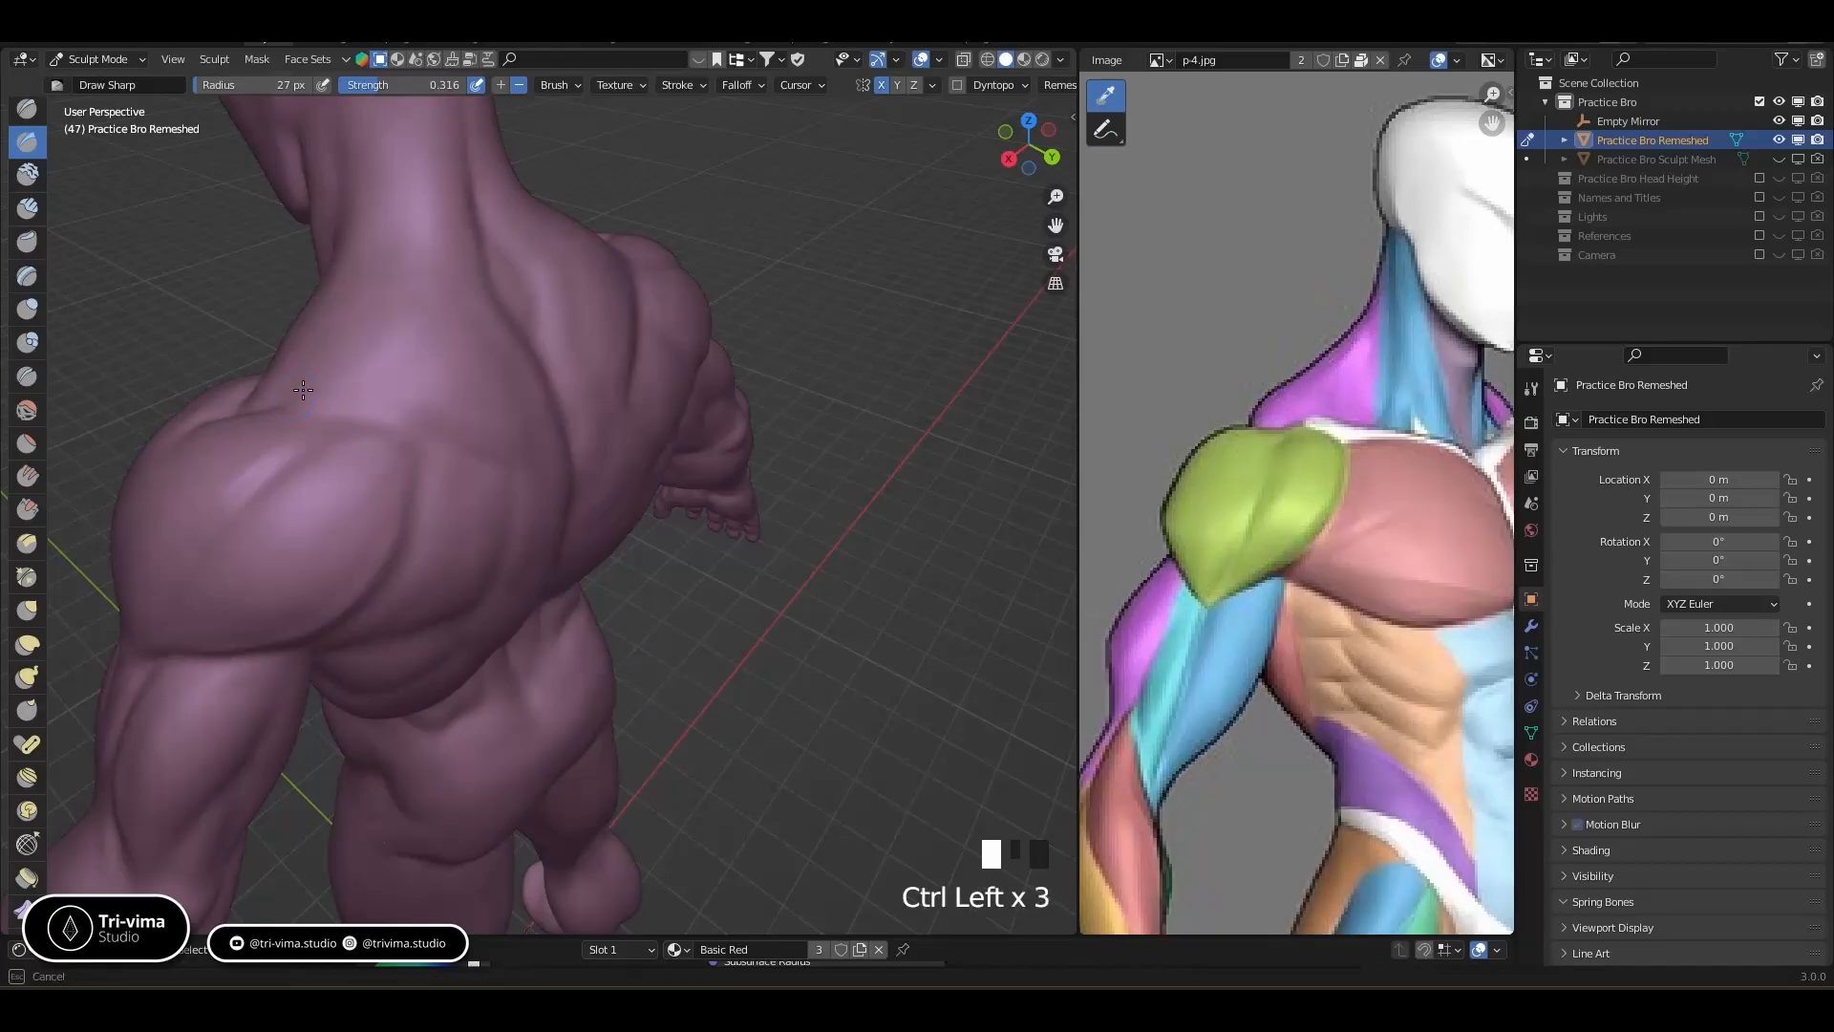
Raise the trapezius from the back of the neck down along both sides of the spine
{"action": "middle_click_drag", "start_coordinate": [434, 411], "coordinate": [361, 479]}
{"action": "mouse_move", "coordinate": [461, 146]}
{"action": "left_mouse_down", "text": "ctrl"}
{"action": "mouse_move", "coordinate": [467, 307]}
{"action": "mouse_move", "coordinate": [493, 296]}
{"action": "mouse_move", "coordinate": [512, 350]}
{"action": "left_mouse_up", "text": "ctrl"}
{"action": "left_click_drag", "start_coordinate": [516, 349], "coordinate": [530, 374], "text": "ctrl"}
{"action": "left_click_drag", "start_coordinate": [512, 308], "coordinate": [522, 346], "text": "ctrl"}
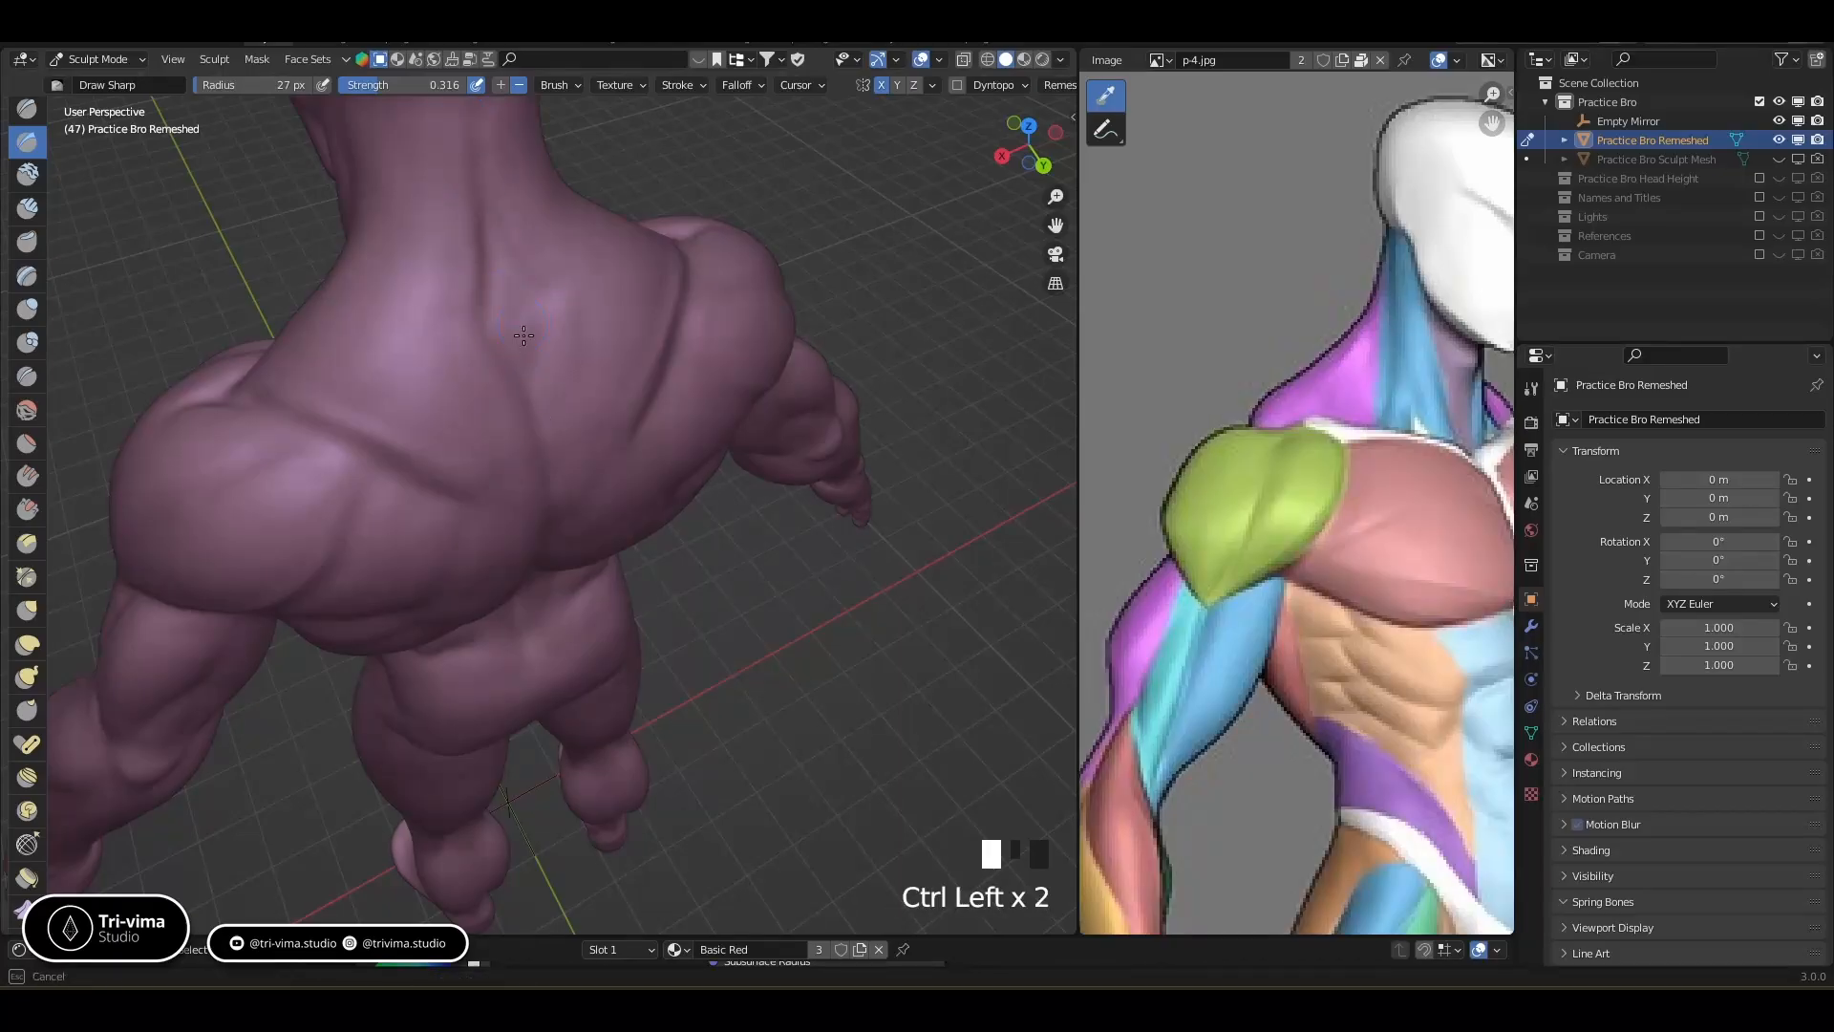
{"action": "middle_click_drag", "start_coordinate": [559, 404], "coordinate": [514, 325]}
{"action": "middle_click_drag", "start_coordinate": [547, 415], "coordinate": [492, 394]}
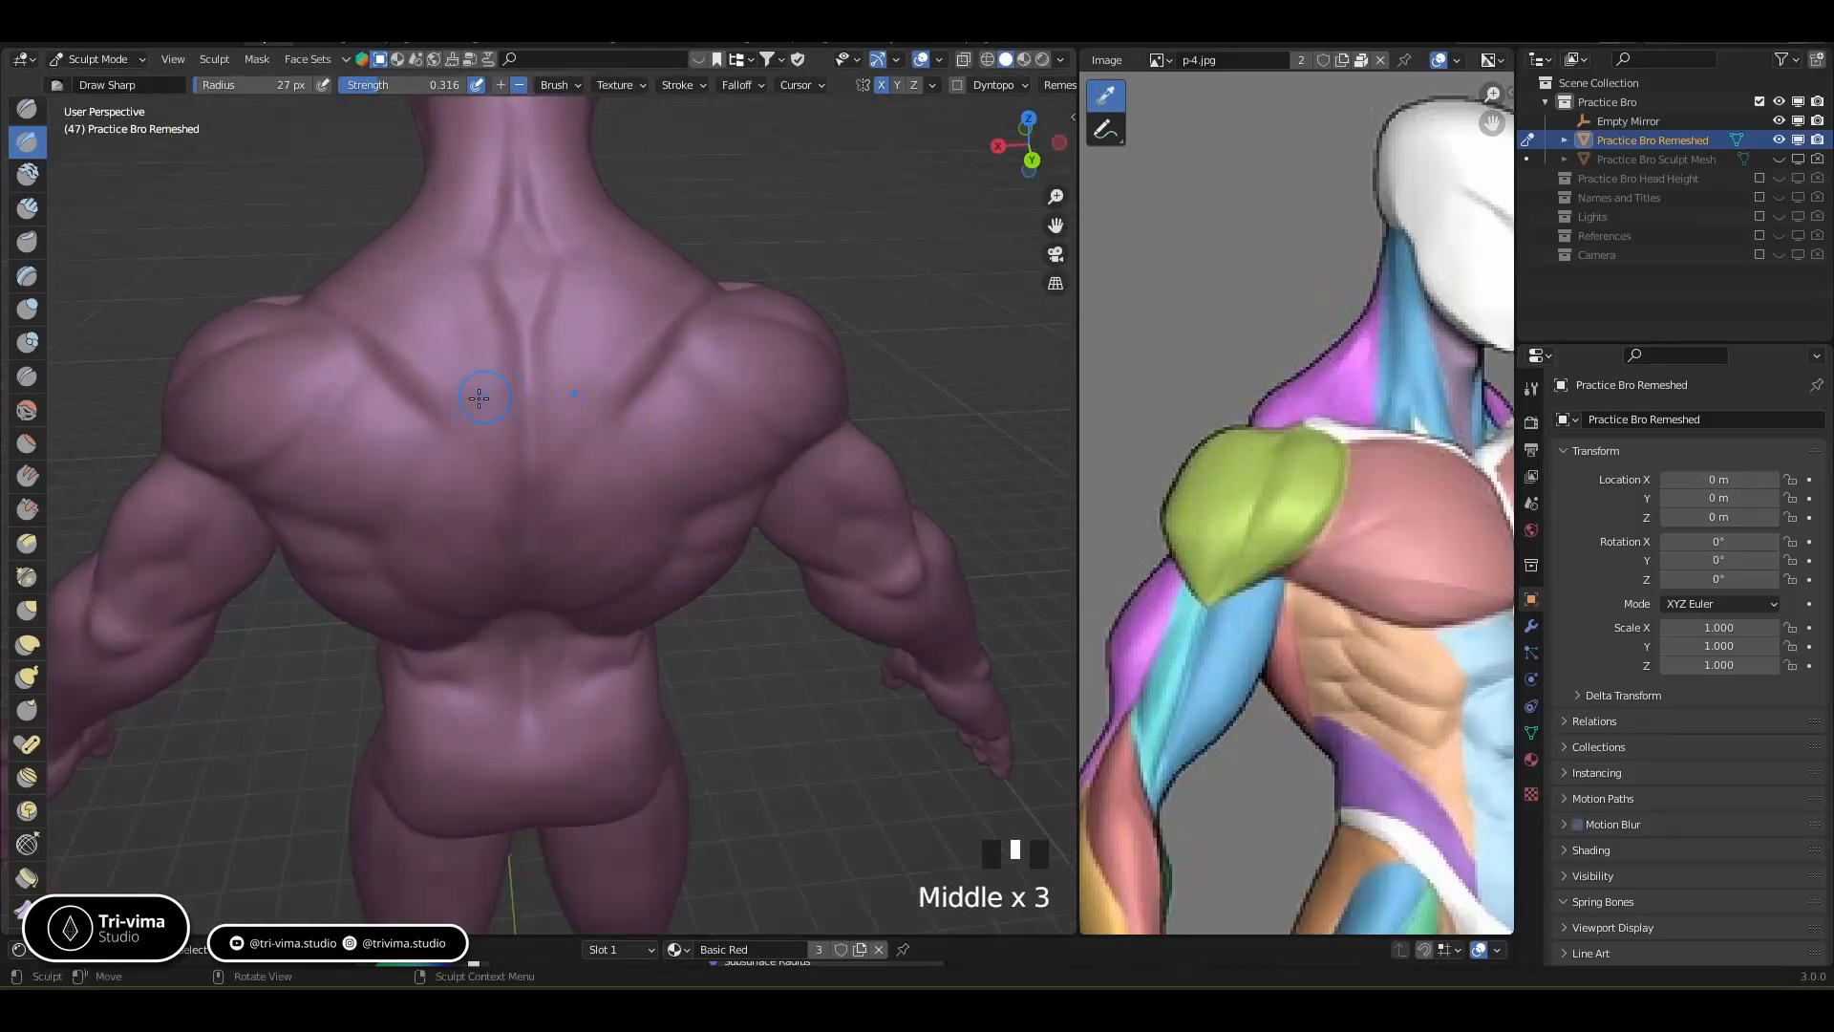
{"action": "left_click", "coordinate": [497, 318], "text": "ctrl"}
{"action": "left_click_drag", "start_coordinate": [497, 318], "coordinate": [517, 456], "text": "ctrl"}
Raise the shoulder-blade contours on the upper back with inverted Draw Sharp strokes
{"action": "middle_click_drag", "start_coordinate": [515, 457], "coordinate": [486, 412]}
{"action": "mouse_move", "coordinate": [612, 401]}
{"action": "left_mouse_down", "text": "ctrl"}
{"action": "mouse_move", "coordinate": [692, 307]}
{"action": "mouse_move", "coordinate": [672, 345]}
{"action": "left_mouse_up", "text": "ctrl"}
{"action": "middle_click_drag", "start_coordinate": [450, 444], "coordinate": [458, 408]}
{"action": "mouse_move", "coordinate": [459, 408]}
{"action": "left_mouse_down", "text": "ctrl"}
{"action": "mouse_move", "coordinate": [438, 442]}
{"action": "mouse_move", "coordinate": [313, 492]}
{"action": "left_mouse_up", "text": "ctrl"}
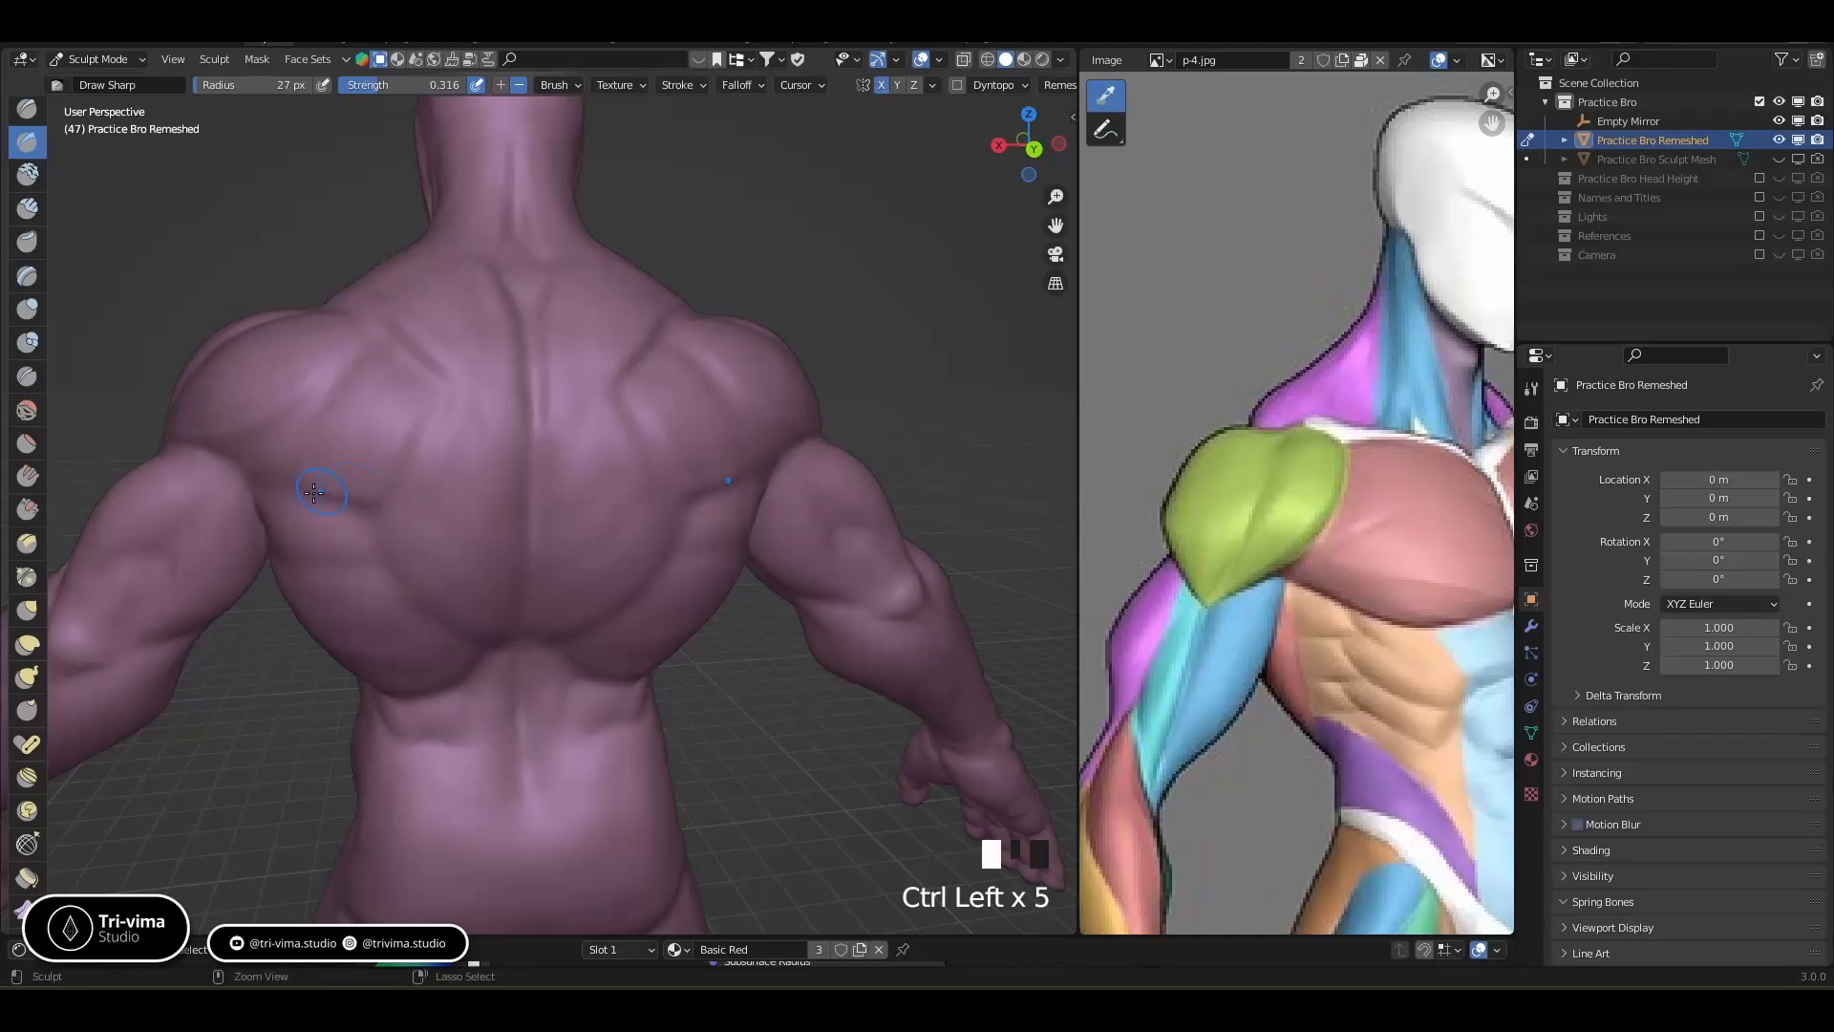
{"action": "mouse_move", "coordinate": [378, 356]}
{"action": "left_mouse_down", "text": "ctrl"}
{"action": "mouse_move", "coordinate": [399, 369]}
{"action": "mouse_move", "coordinate": [393, 409]}
{"action": "left_mouse_up", "text": "ctrl"}
Build up the ridge between the rear deltoid and the shoulder-blade muscles
{"action": "middle_click_drag", "start_coordinate": [393, 410], "coordinate": [409, 409]}
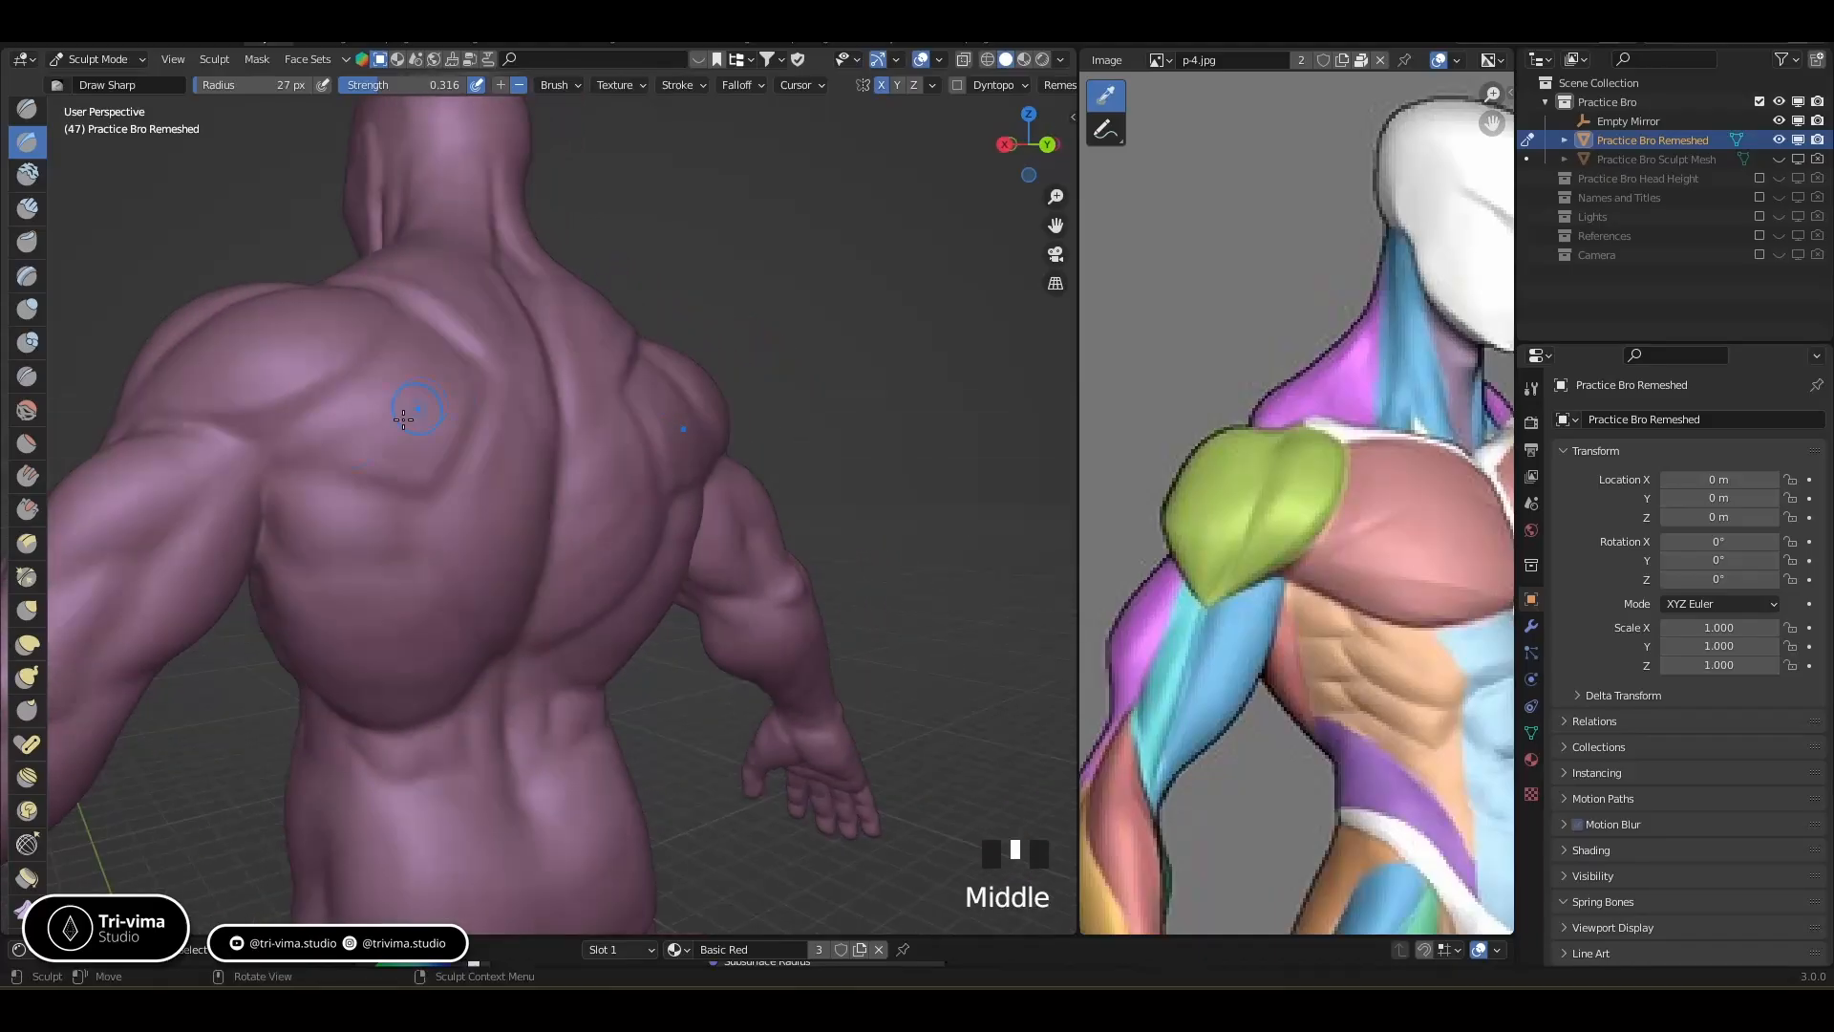
{"action": "left_click_drag", "start_coordinate": [286, 449], "coordinate": [342, 394], "text": "ctrl"}
{"action": "left_click_drag", "start_coordinate": [351, 389], "coordinate": [366, 382], "text": "ctrl"}
{"action": "left_click_drag", "start_coordinate": [331, 467], "coordinate": [336, 462], "text": "ctrl"}
{"action": "middle_click_drag", "start_coordinate": [336, 462], "coordinate": [358, 406]}
{"action": "left_click_drag", "start_coordinate": [359, 406], "coordinate": [372, 393], "text": "ctrl"}
Raise the trapezius along the rear side of the neck down toward the shoulder
{"action": "mouse_move", "coordinate": [372, 393]}
{"action": "middle_mouse_down"}
{"action": "mouse_move", "coordinate": [315, 397]}
{"action": "mouse_move", "coordinate": [491, 542]}
{"action": "mouse_move", "coordinate": [544, 520]}
{"action": "mouse_move", "coordinate": [587, 458]}
{"action": "mouse_move", "coordinate": [621, 569]}
{"action": "middle_mouse_up"}
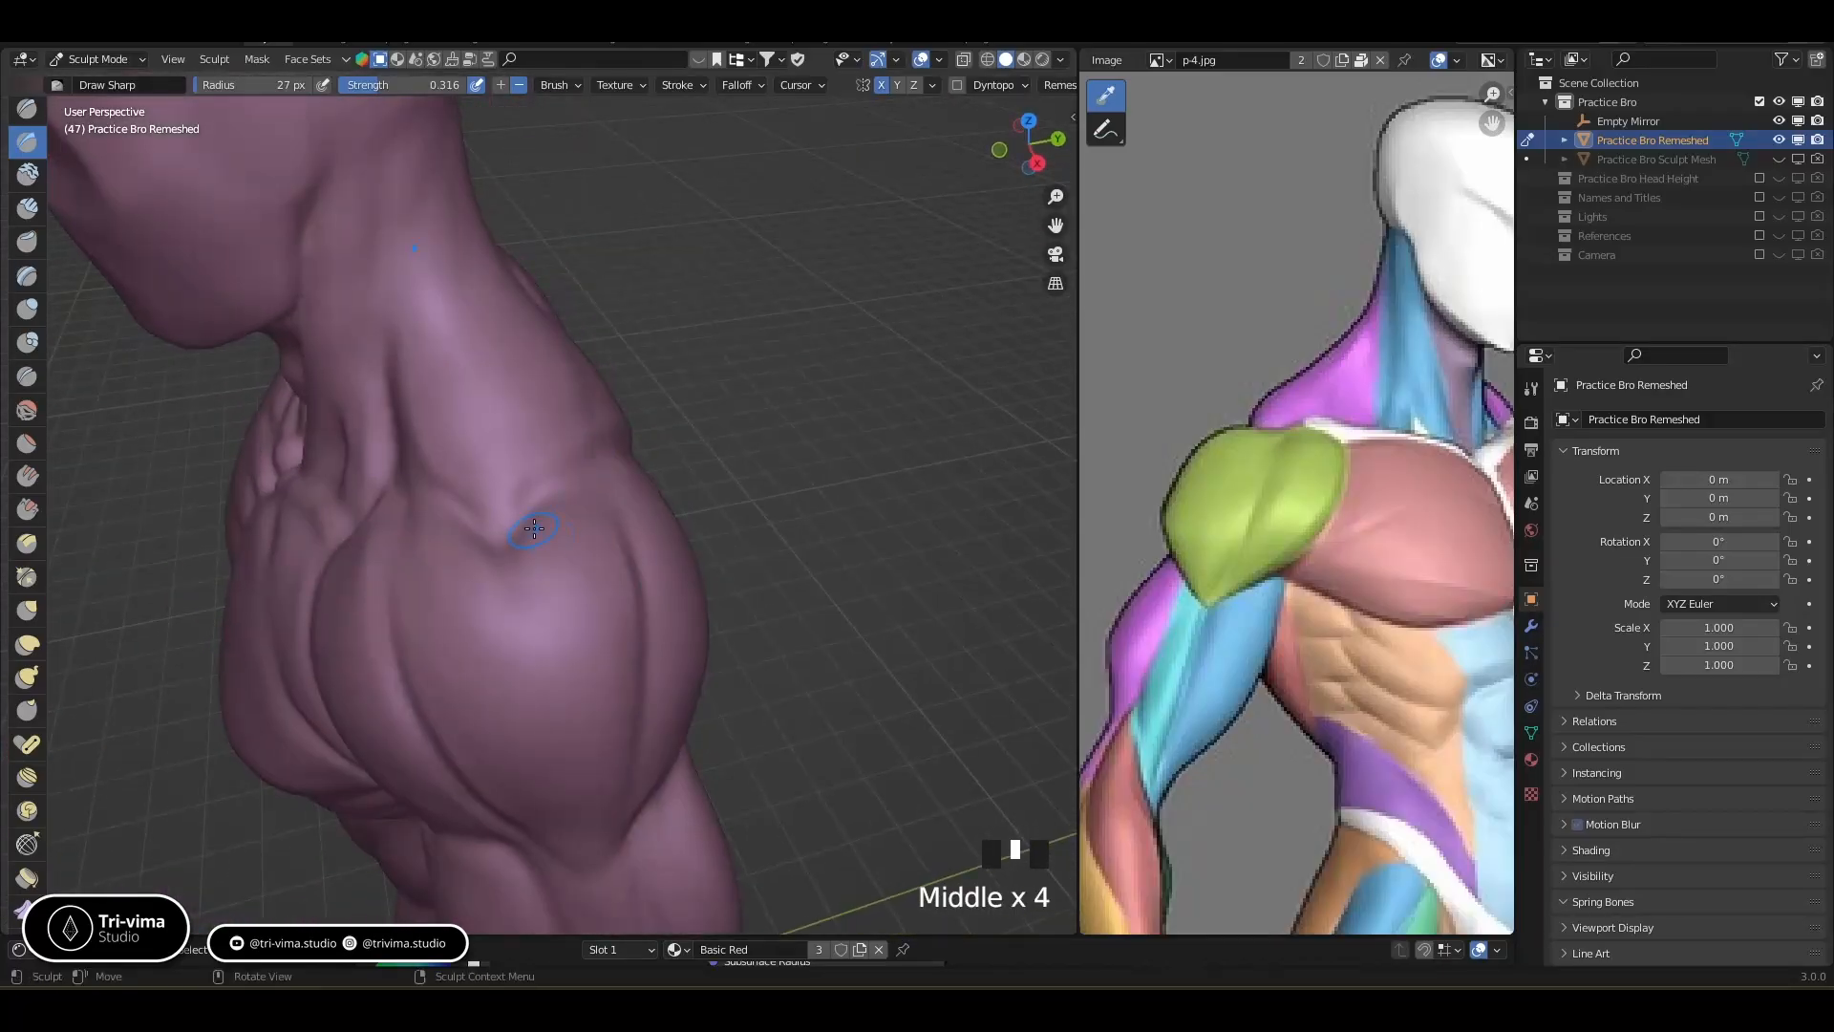
{"action": "middle_click_drag", "start_coordinate": [507, 494], "coordinate": [421, 299]}
{"action": "left_click_drag", "start_coordinate": [424, 113], "coordinate": [405, 277], "text": "ctrl"}
{"action": "left_click_drag", "start_coordinate": [411, 211], "coordinate": [397, 317], "text": "ctrl"}
{"action": "middle_click_drag", "start_coordinate": [425, 127], "coordinate": [396, 122]}
{"action": "left_click_drag", "start_coordinate": [411, 110], "coordinate": [356, 378], "text": "ctrl"}
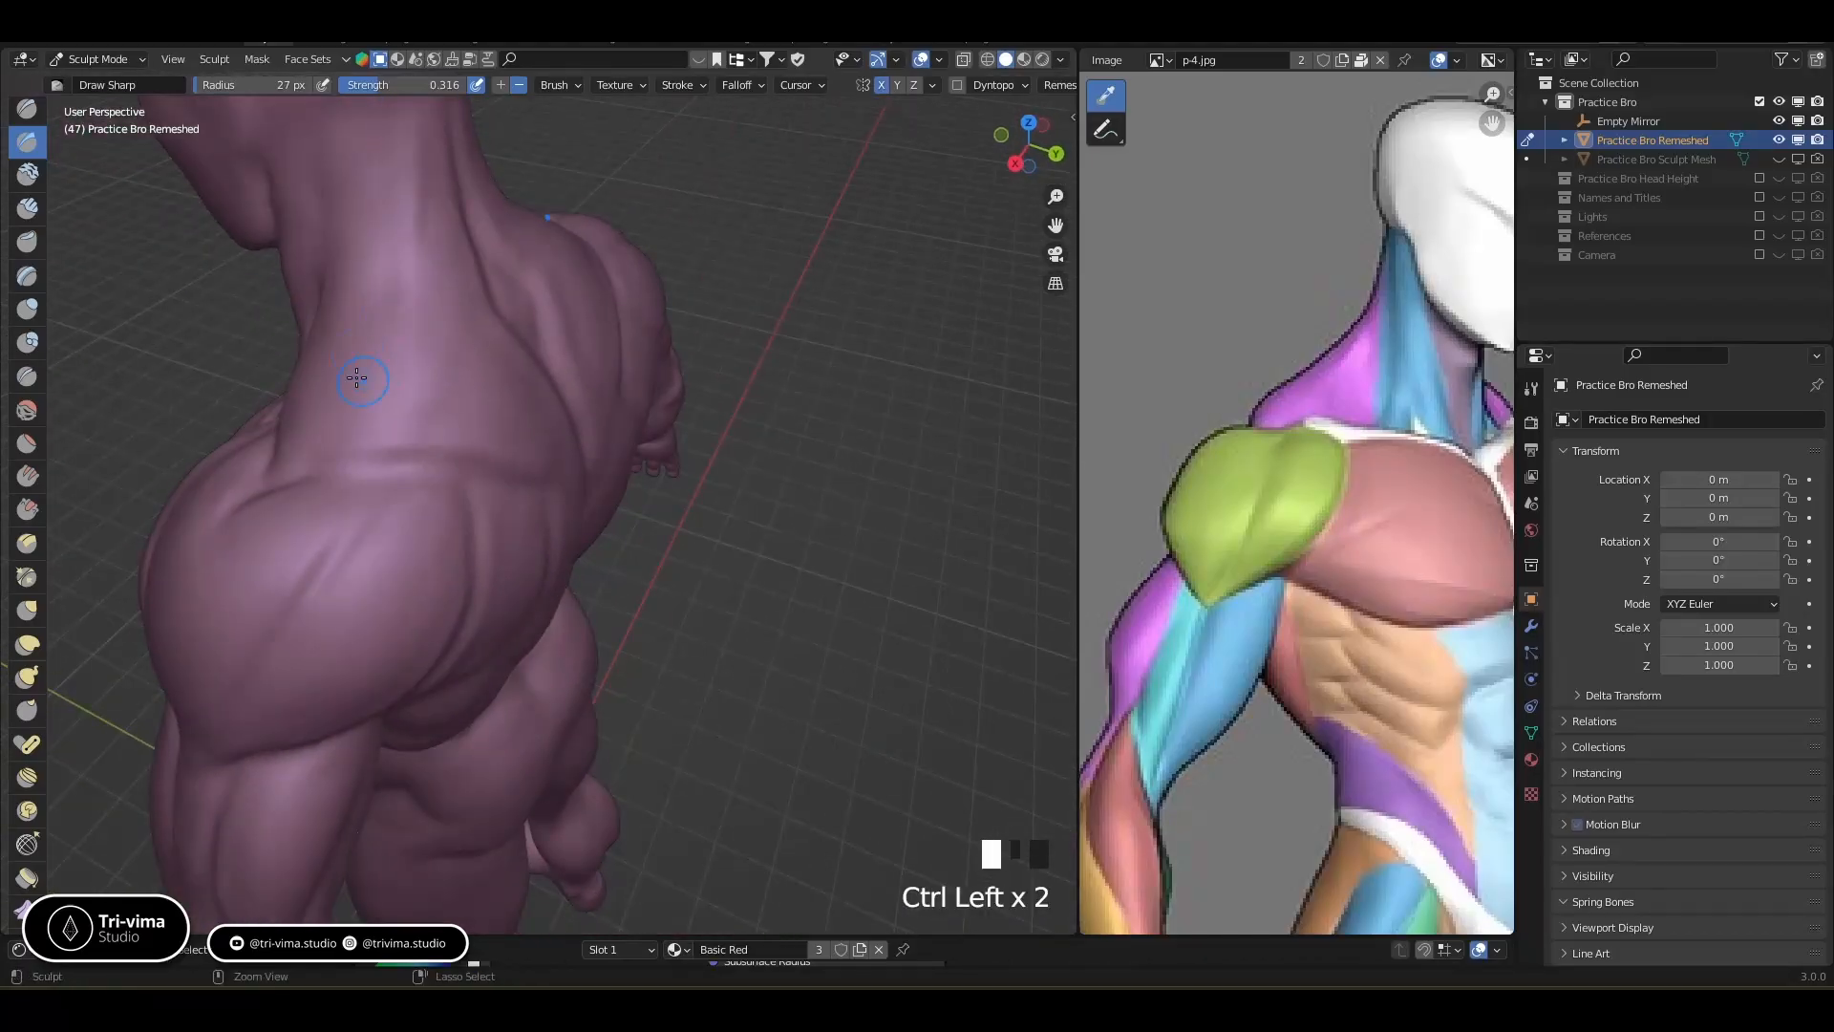
Raise the neck muscle running down from behind the ear with inverted Draw Sharp strokes
{"action": "mouse_move", "coordinate": [333, 408]}
{"action": "middle_mouse_down"}
{"action": "mouse_move", "coordinate": [606, 565]}
{"action": "mouse_move", "coordinate": [750, 480]}
{"action": "mouse_move", "coordinate": [726, 477]}
{"action": "middle_mouse_up"}
{"action": "left_click_drag", "start_coordinate": [654, 267], "coordinate": [635, 333], "text": "ctrl"}
{"action": "left_click_drag", "start_coordinate": [615, 272], "coordinate": [595, 413], "text": "ctrl"}
{"action": "left_click_drag", "start_coordinate": [599, 327], "coordinate": [590, 392], "text": "ctrl"}
{"action": "left_click_drag", "start_coordinate": [611, 306], "coordinate": [599, 382], "text": "ctrl"}
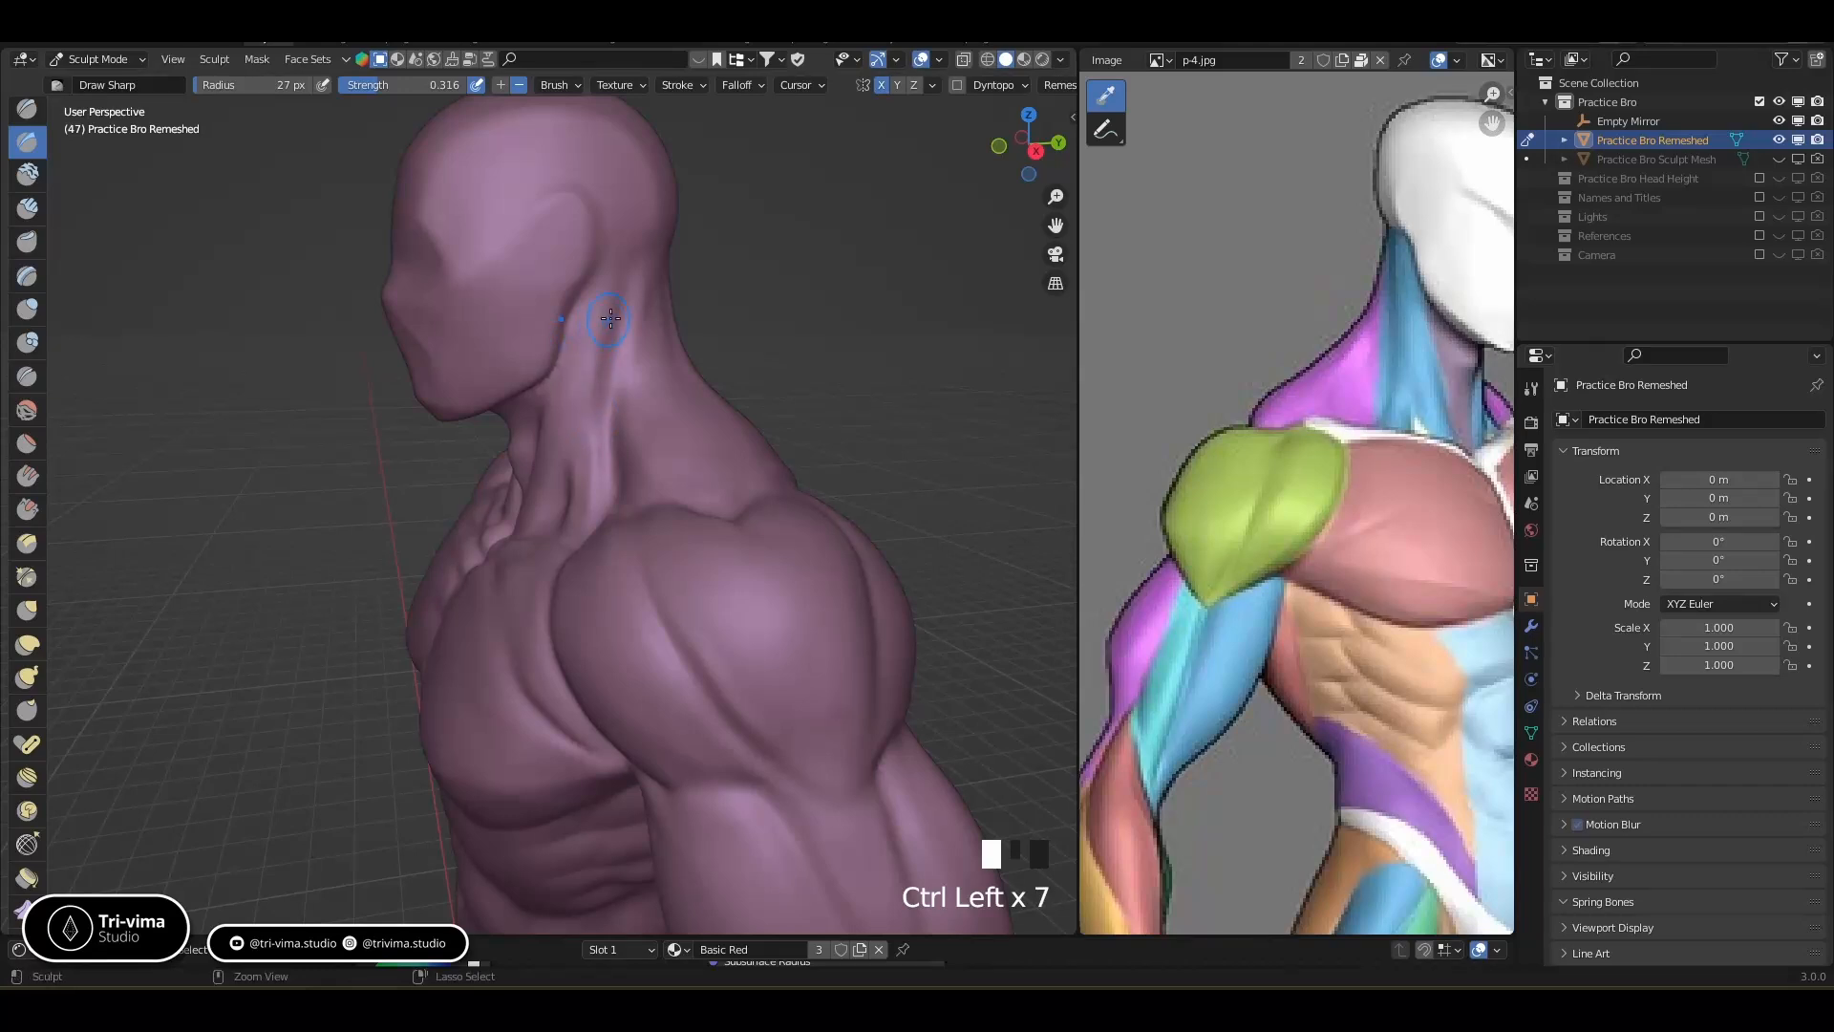
Strengthen the muscle bands on the side of the neck down toward the collarbone
{"action": "middle_click_drag", "start_coordinate": [607, 319], "coordinate": [617, 280]}
{"action": "mouse_move", "coordinate": [614, 286]}
{"action": "left_mouse_down", "text": "ctrl"}
{"action": "mouse_move", "coordinate": [573, 396]}
{"action": "mouse_move", "coordinate": [587, 433]}
{"action": "left_mouse_up", "text": "ctrl"}
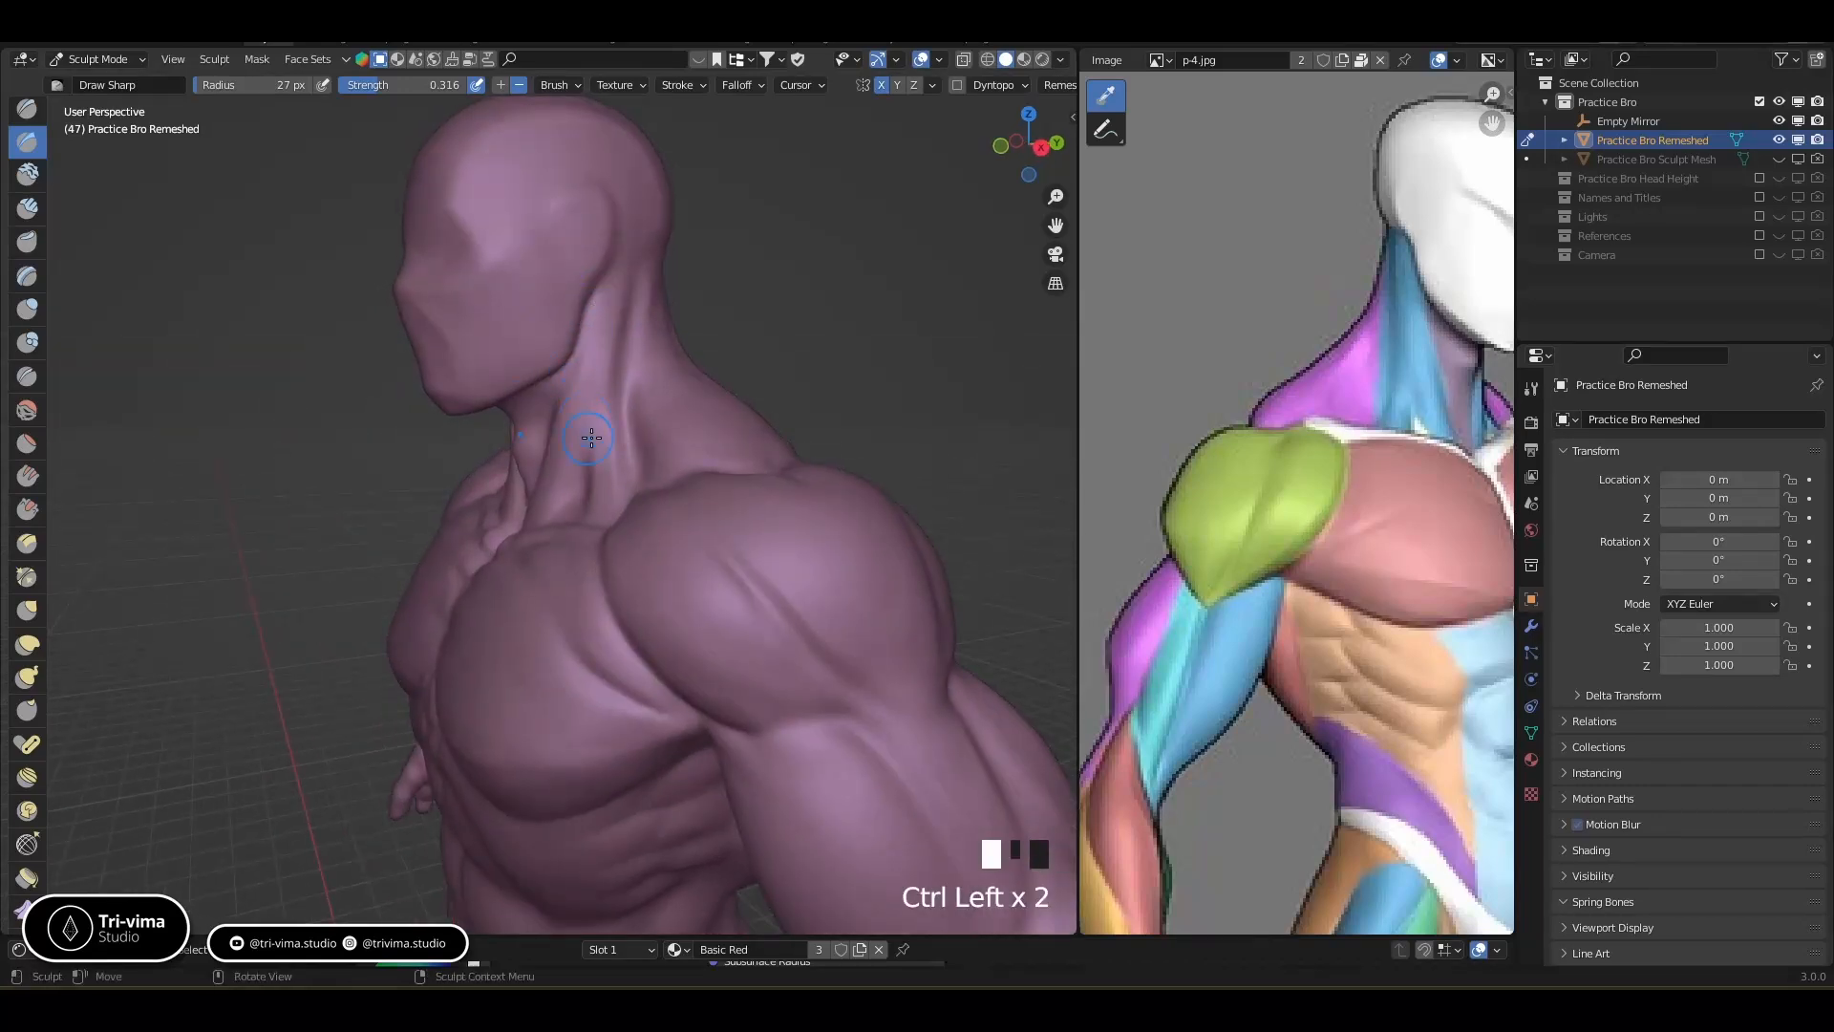
{"action": "middle_click_drag", "start_coordinate": [586, 433], "coordinate": [597, 411]}
{"action": "left_click_drag", "start_coordinate": [612, 315], "coordinate": [619, 492], "text": "ctrl"}
{"action": "middle_click_drag", "start_coordinate": [619, 492], "coordinate": [592, 439]}
{"action": "left_click_drag", "start_coordinate": [592, 439], "coordinate": [579, 420], "text": "ctrl"}
{"action": "left_click_drag", "start_coordinate": [584, 435], "coordinate": [587, 411], "text": "ctrl"}
Raise the lower part of the pectoral and sharpen the crease along its edge
{"action": "mouse_move", "coordinate": [587, 411]}
{"action": "middle_mouse_down"}
{"action": "mouse_move", "coordinate": [544, 430]}
{"action": "mouse_move", "coordinate": [592, 592]}
{"action": "mouse_move", "coordinate": [814, 708]}
{"action": "mouse_move", "coordinate": [675, 524]}
{"action": "middle_mouse_up"}
{"action": "middle_click_drag", "start_coordinate": [730, 631], "coordinate": [567, 564]}
{"action": "left_click_drag", "start_coordinate": [473, 489], "coordinate": [689, 445], "text": "ctrl"}
{"action": "left_click_drag", "start_coordinate": [613, 471], "coordinate": [700, 438]}
{"action": "middle_click_drag", "start_coordinate": [550, 511], "coordinate": [633, 568]}
{"action": "left_click_drag", "start_coordinate": [507, 464], "coordinate": [594, 501]}
{"action": "middle_click_drag", "start_coordinate": [624, 572], "coordinate": [570, 548]}
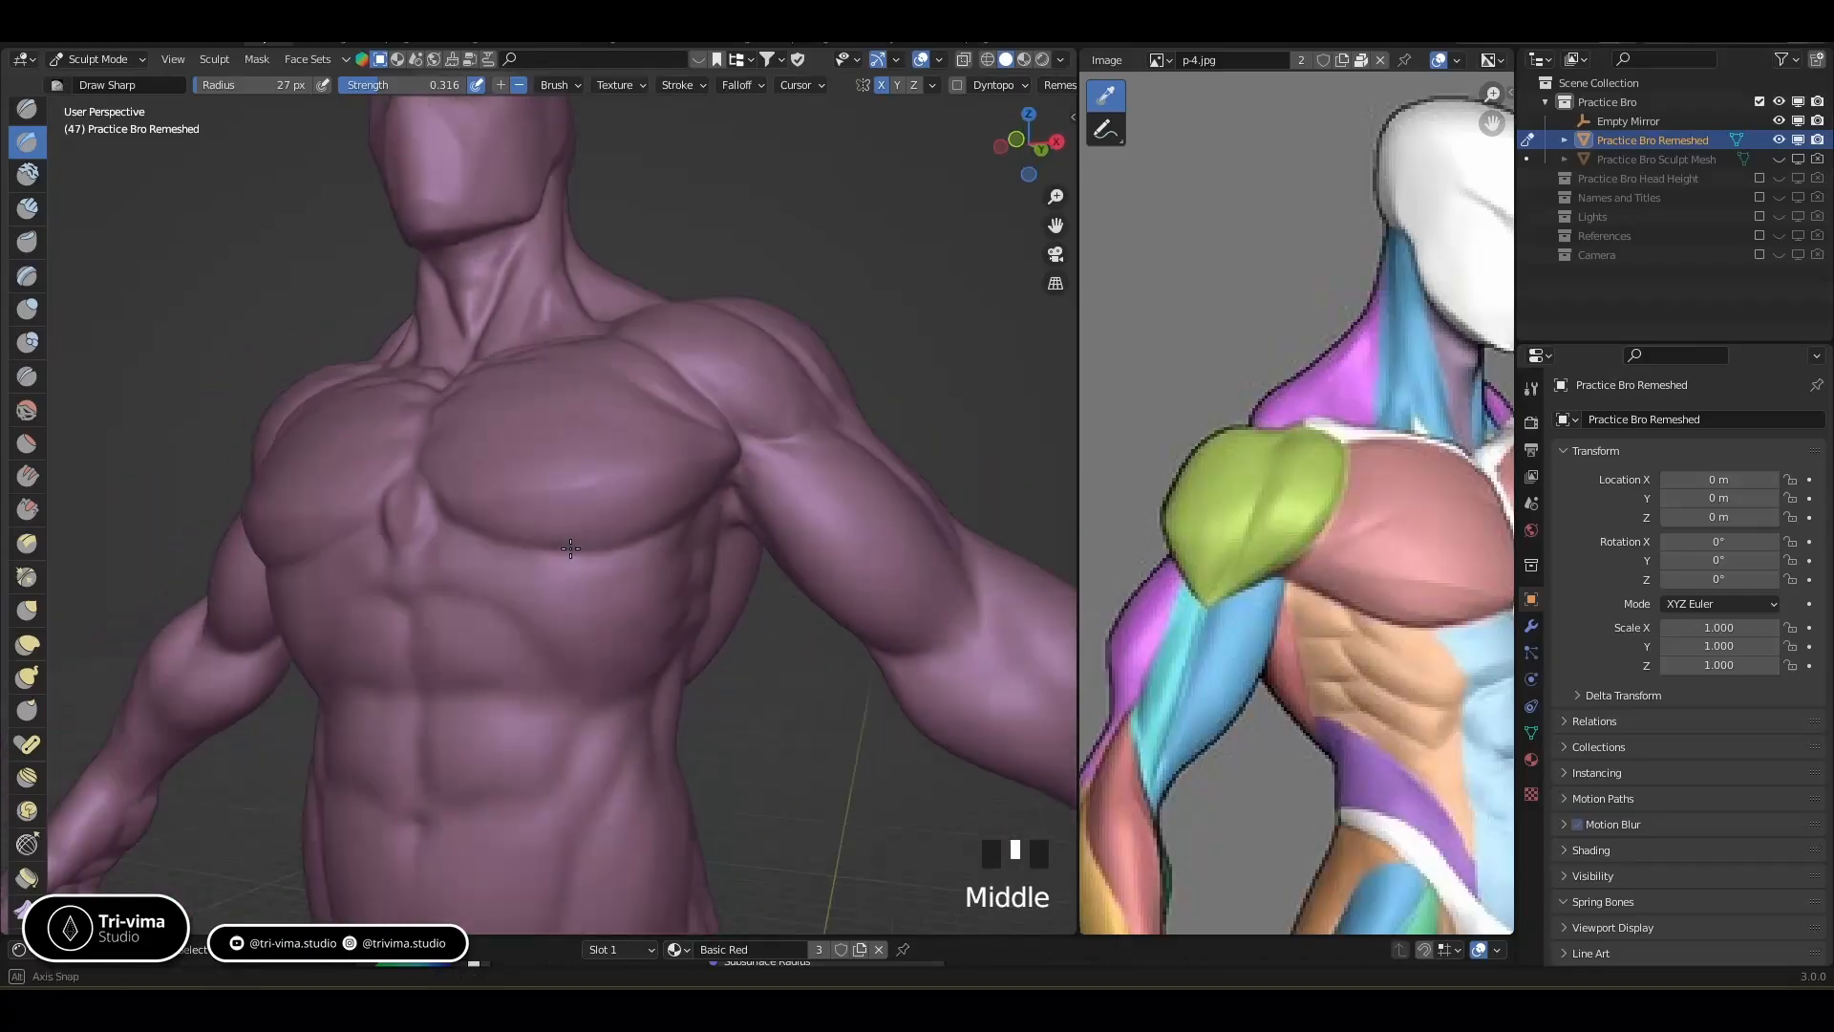
Raise the lower edge of the rib cage and the ribs beside it with inverted Draw Sharp strokes
{"action": "mouse_move", "coordinate": [473, 546]}
{"action": "left_mouse_down", "text": "ctrl"}
{"action": "mouse_move", "coordinate": [420, 567]}
{"action": "mouse_move", "coordinate": [440, 598]}
{"action": "mouse_move", "coordinate": [443, 582]}
{"action": "mouse_move", "coordinate": [516, 616]}
{"action": "mouse_move", "coordinate": [603, 689]}
{"action": "left_mouse_up", "text": "ctrl"}
{"action": "mouse_move", "coordinate": [604, 690]}
{"action": "middle_mouse_down"}
{"action": "mouse_move", "coordinate": [557, 659]}
{"action": "mouse_move", "coordinate": [550, 674]}
{"action": "middle_mouse_up"}
{"action": "mouse_move", "coordinate": [478, 590]}
{"action": "left_mouse_down", "text": "ctrl"}
{"action": "mouse_move", "coordinate": [532, 622]}
{"action": "mouse_move", "coordinate": [616, 613]}
{"action": "left_mouse_up", "text": "ctrl"}
{"action": "mouse_move", "coordinate": [616, 612]}
{"action": "left_mouse_down", "text": "ctrl"}
{"action": "mouse_move", "coordinate": [656, 577]}
{"action": "mouse_move", "coordinate": [634, 598]}
{"action": "left_mouse_up", "text": "ctrl"}
{"action": "middle_click_drag", "start_coordinate": [630, 598], "coordinate": [588, 593]}
{"action": "left_click_drag", "start_coordinate": [587, 593], "coordinate": [613, 580], "text": "ctrl"}
Reduce the Draw Sharp radius to 18 px and cut slanted creases across the lower ribs for the serratus
{"action": "key", "text": "bracketleft"}
{"action": "key", "text": "bracketleft"}
{"action": "key", "text": "bracketleft"}
{"action": "key", "text": "bracketleft"}
{"action": "key", "text": "bracketleft"}
{"action": "middle_click_drag", "start_coordinate": [611, 582], "coordinate": [616, 668], "text": "ctrl"}
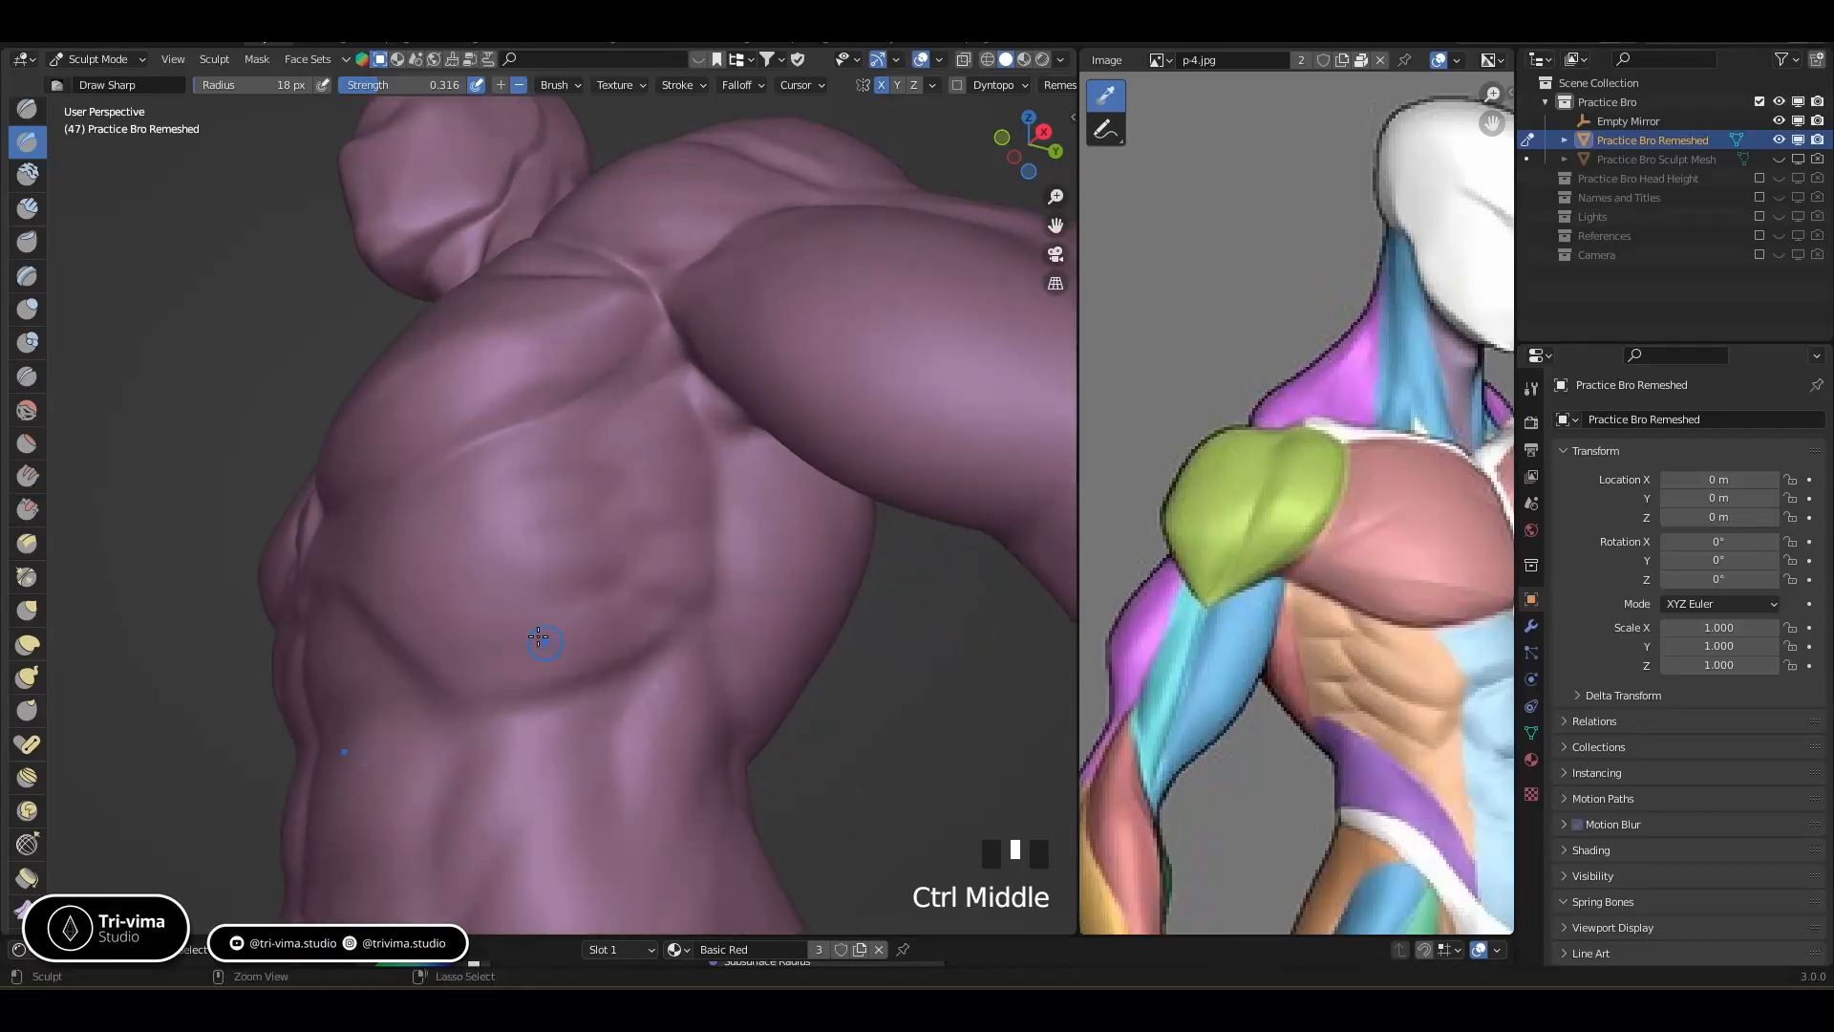
{"action": "left_click_drag", "start_coordinate": [614, 586], "coordinate": [597, 591]}
{"action": "left_click_drag", "start_coordinate": [478, 607], "coordinate": [540, 569]}
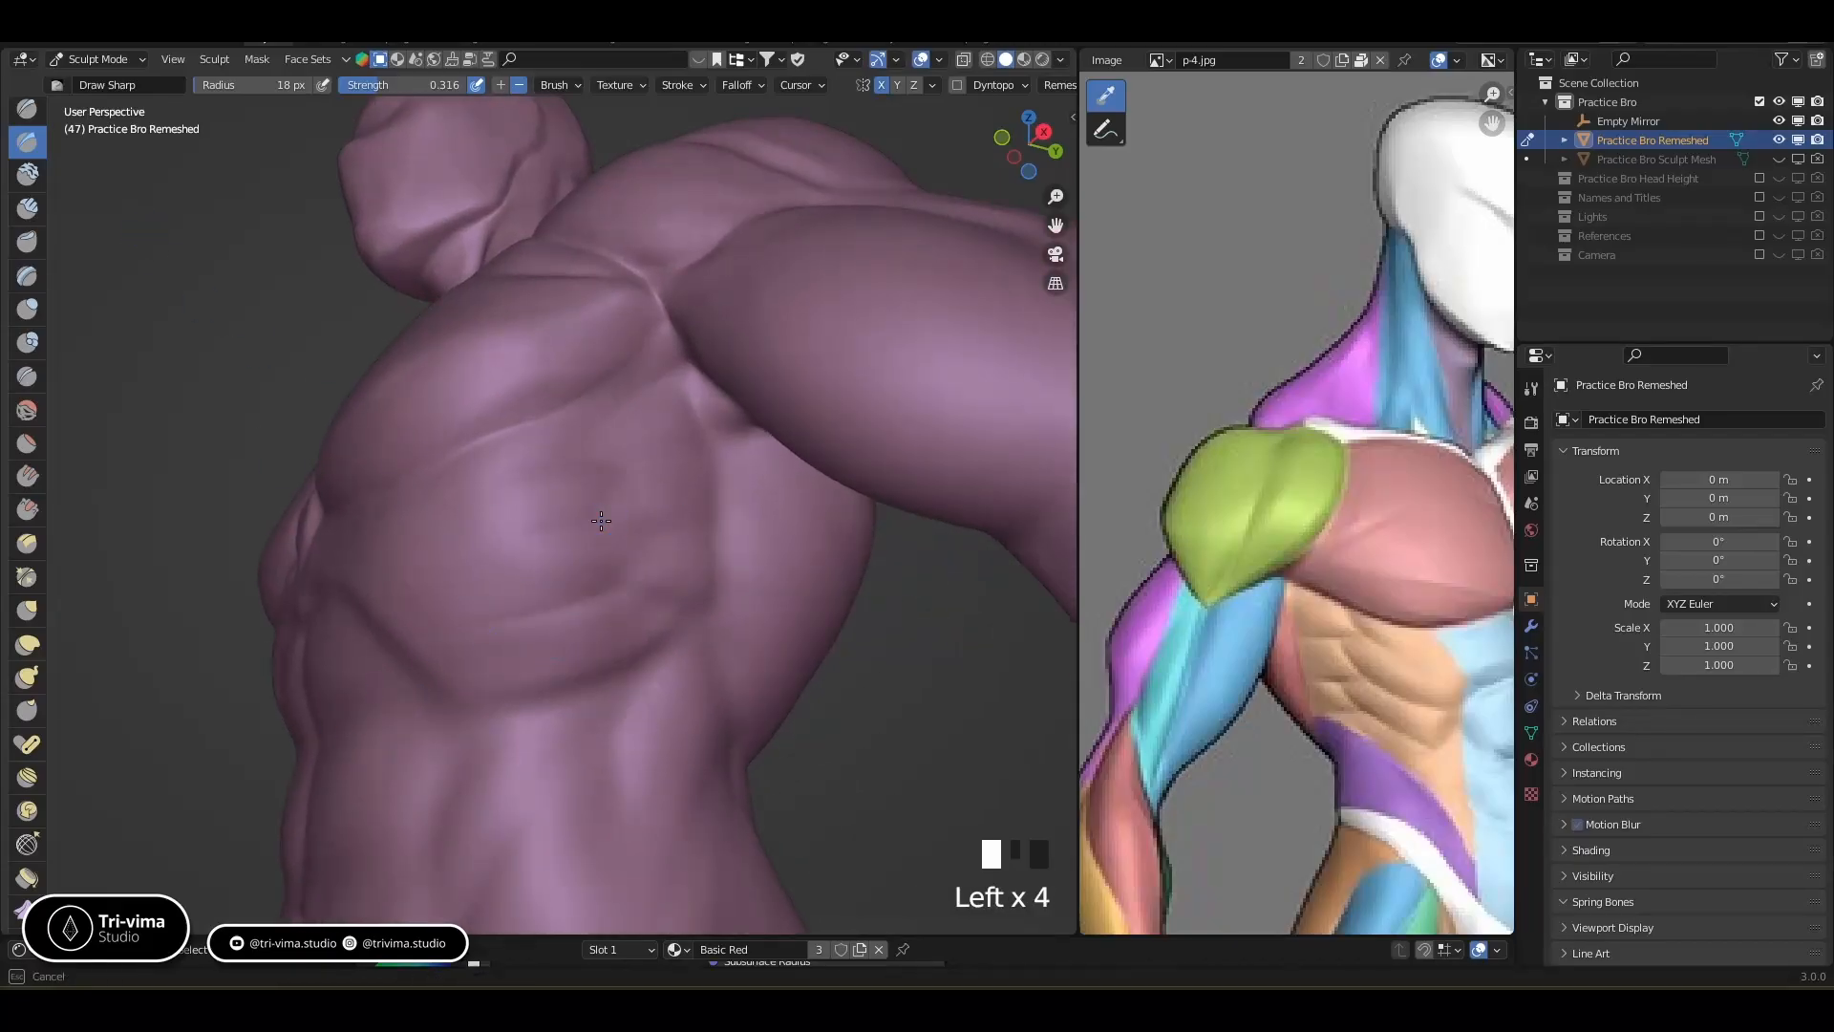
{"action": "middle_click_drag", "start_coordinate": [527, 558], "coordinate": [610, 605]}
{"action": "left_click_drag", "start_coordinate": [695, 552], "coordinate": [563, 680]}
{"action": "left_click_drag", "start_coordinate": [673, 630], "coordinate": [664, 636]}
Add short creases that separate the serratus fingers along the side of the rib cage
{"action": "middle_click_drag", "start_coordinate": [639, 704], "coordinate": [502, 704]}
{"action": "left_click", "coordinate": [616, 616]}
{"action": "left_click", "coordinate": [606, 616]}
{"action": "left_click", "coordinate": [634, 624]}
{"action": "left_click", "coordinate": [673, 650]}
{"action": "left_click", "coordinate": [714, 625]}
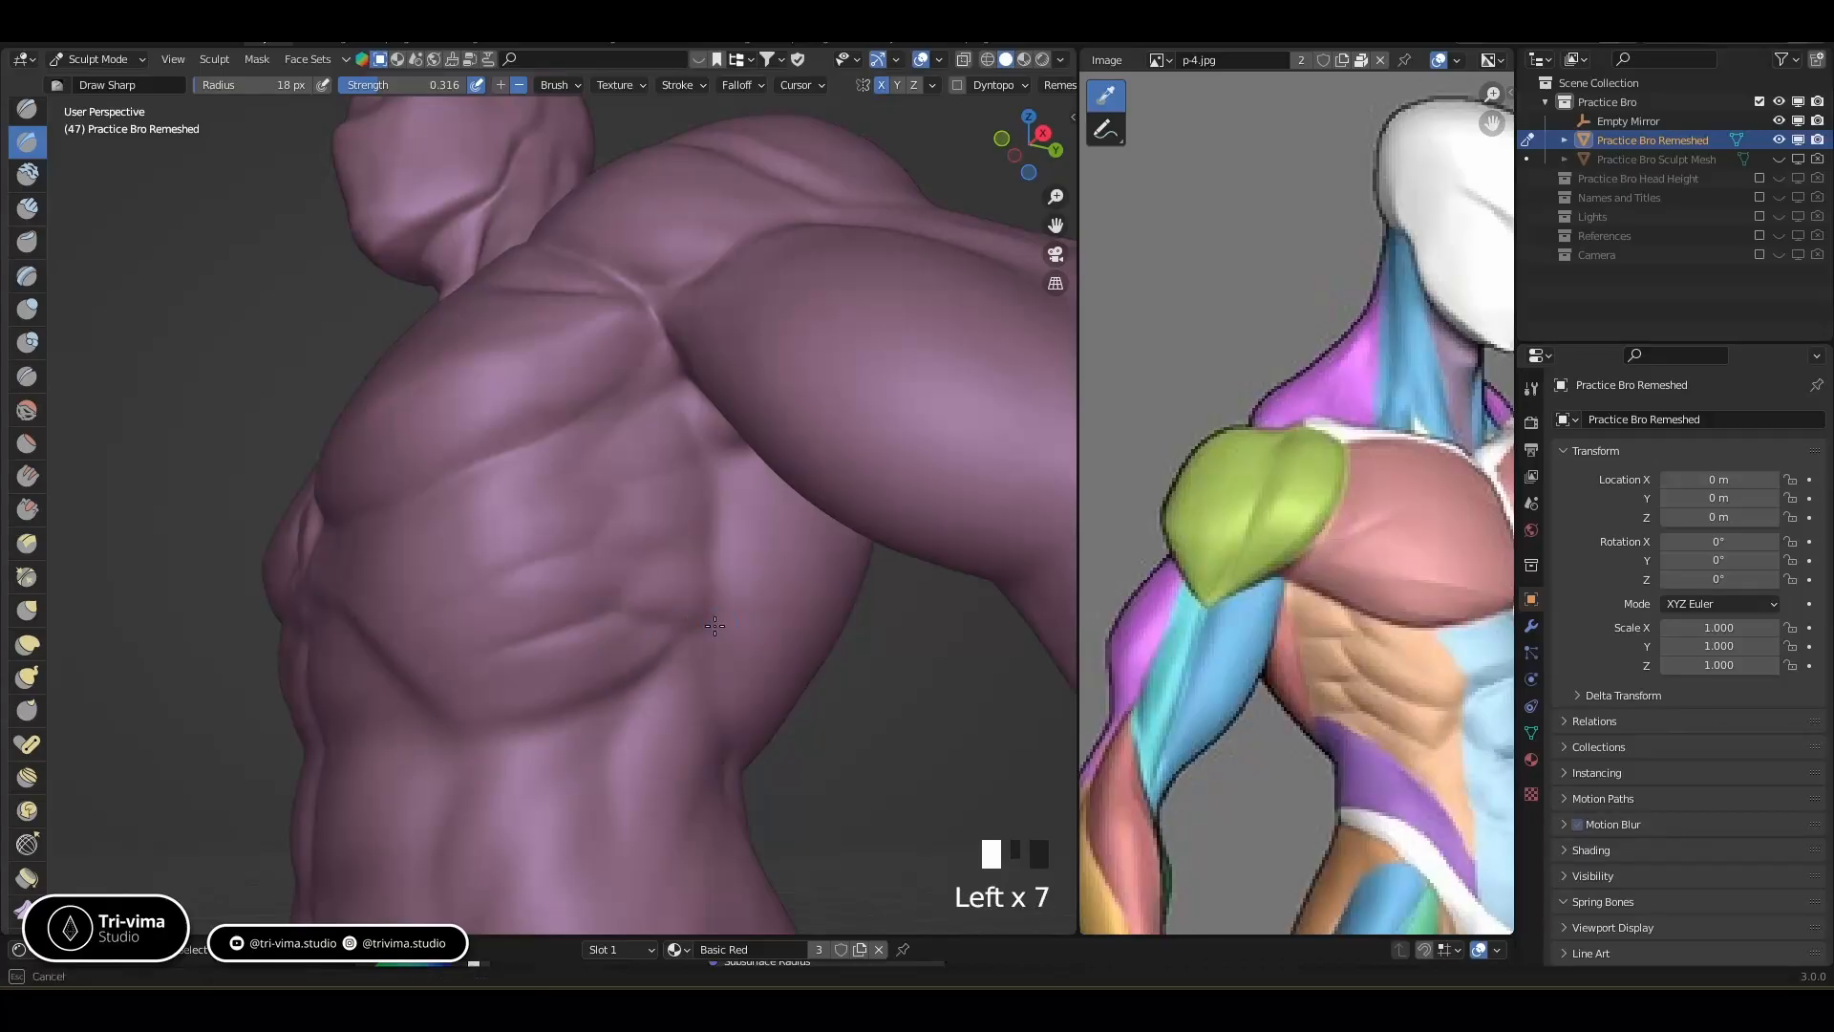
{"action": "left_click", "coordinate": [622, 598]}
{"action": "left_click", "coordinate": [656, 570]}
{"action": "left_click", "coordinate": [578, 545]}
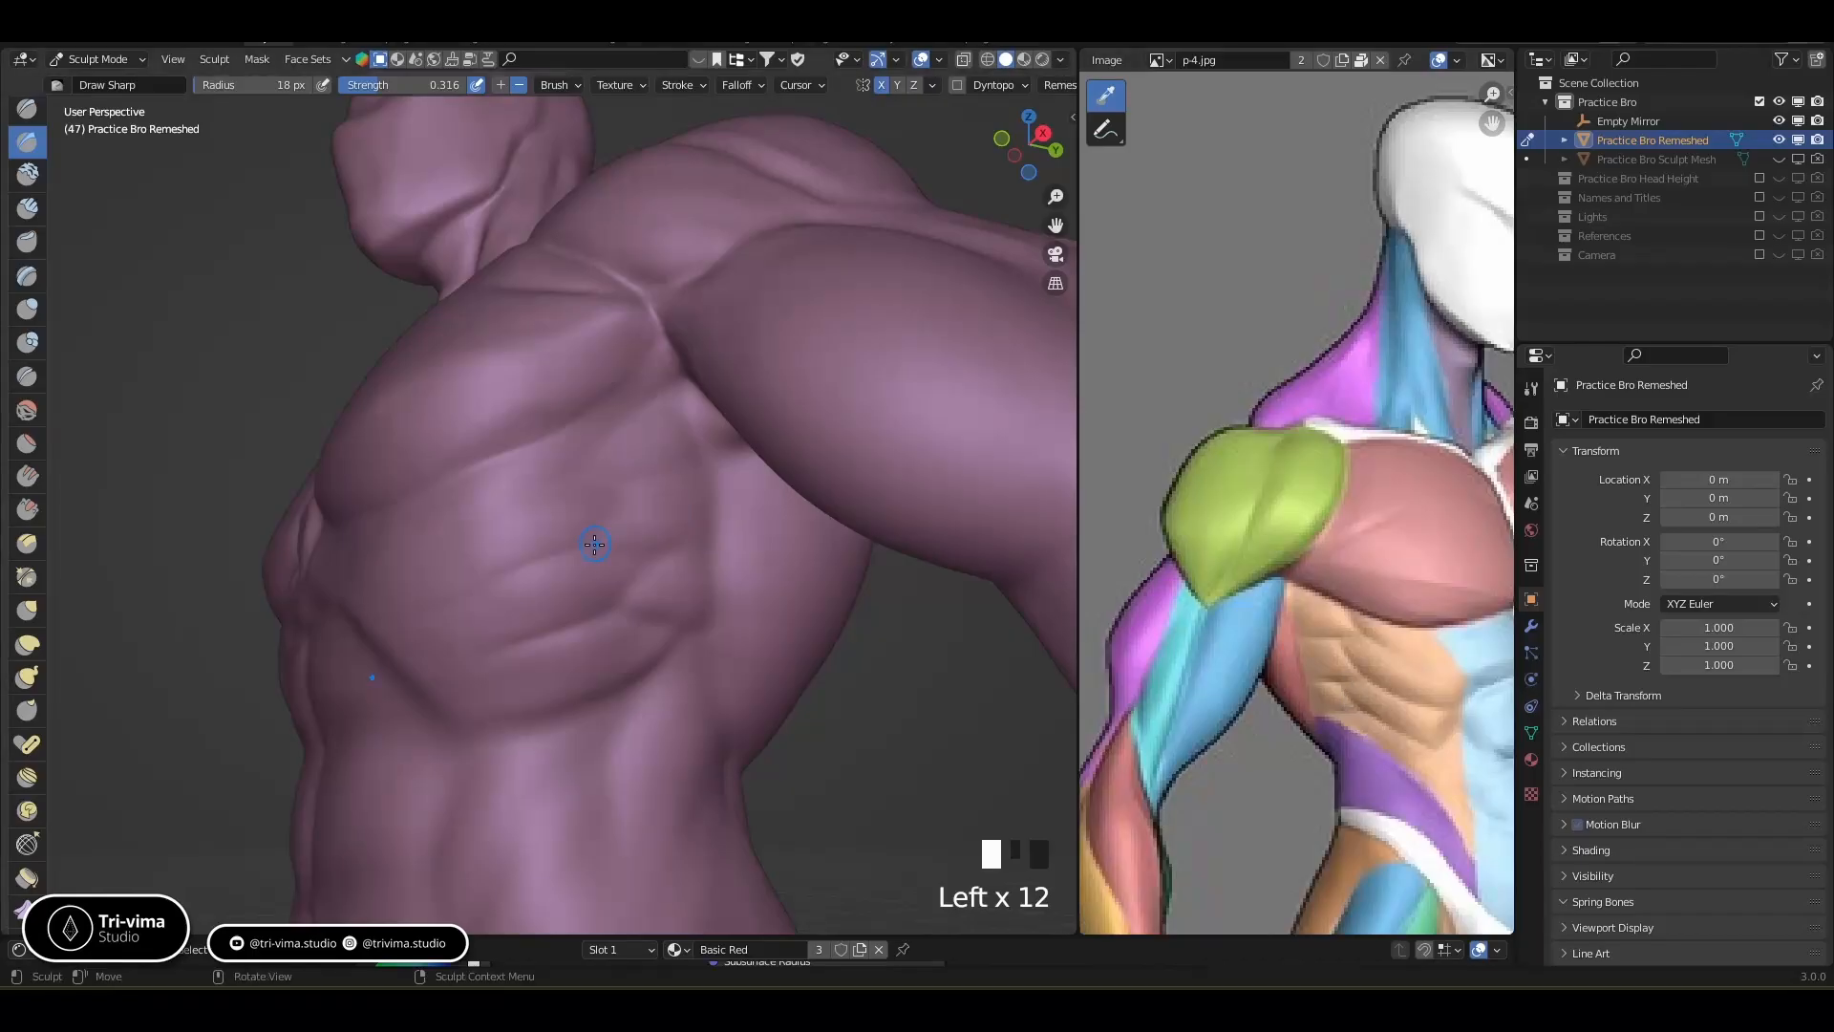
{"action": "left_click", "coordinate": [652, 549]}
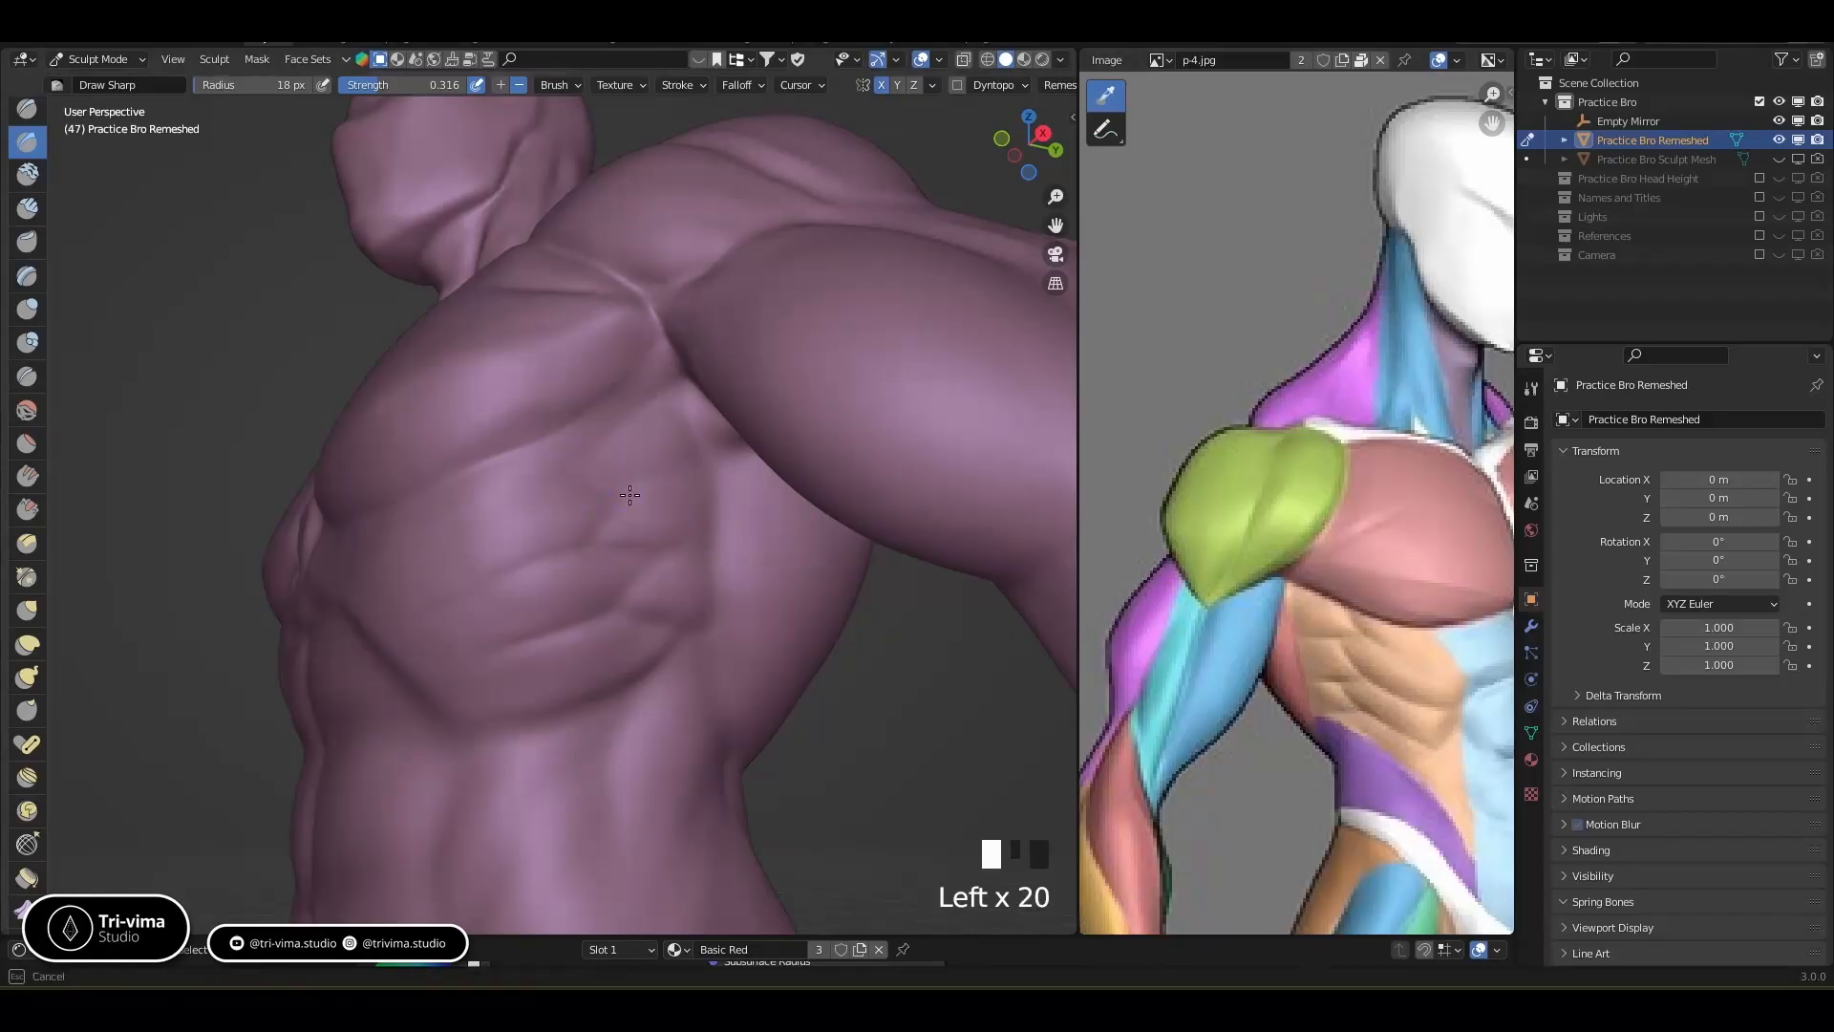
Cut the upper serratus creases beneath the armpit and compare them with the muscle reference
{"action": "mouse_move", "coordinate": [614, 430]}
{"action": "left_mouse_down"}
{"action": "mouse_move", "coordinate": [659, 394]}
{"action": "mouse_move", "coordinate": [611, 416]}
{"action": "left_mouse_up"}
{"action": "left_click_drag", "start_coordinate": [630, 406], "coordinate": [589, 415]}
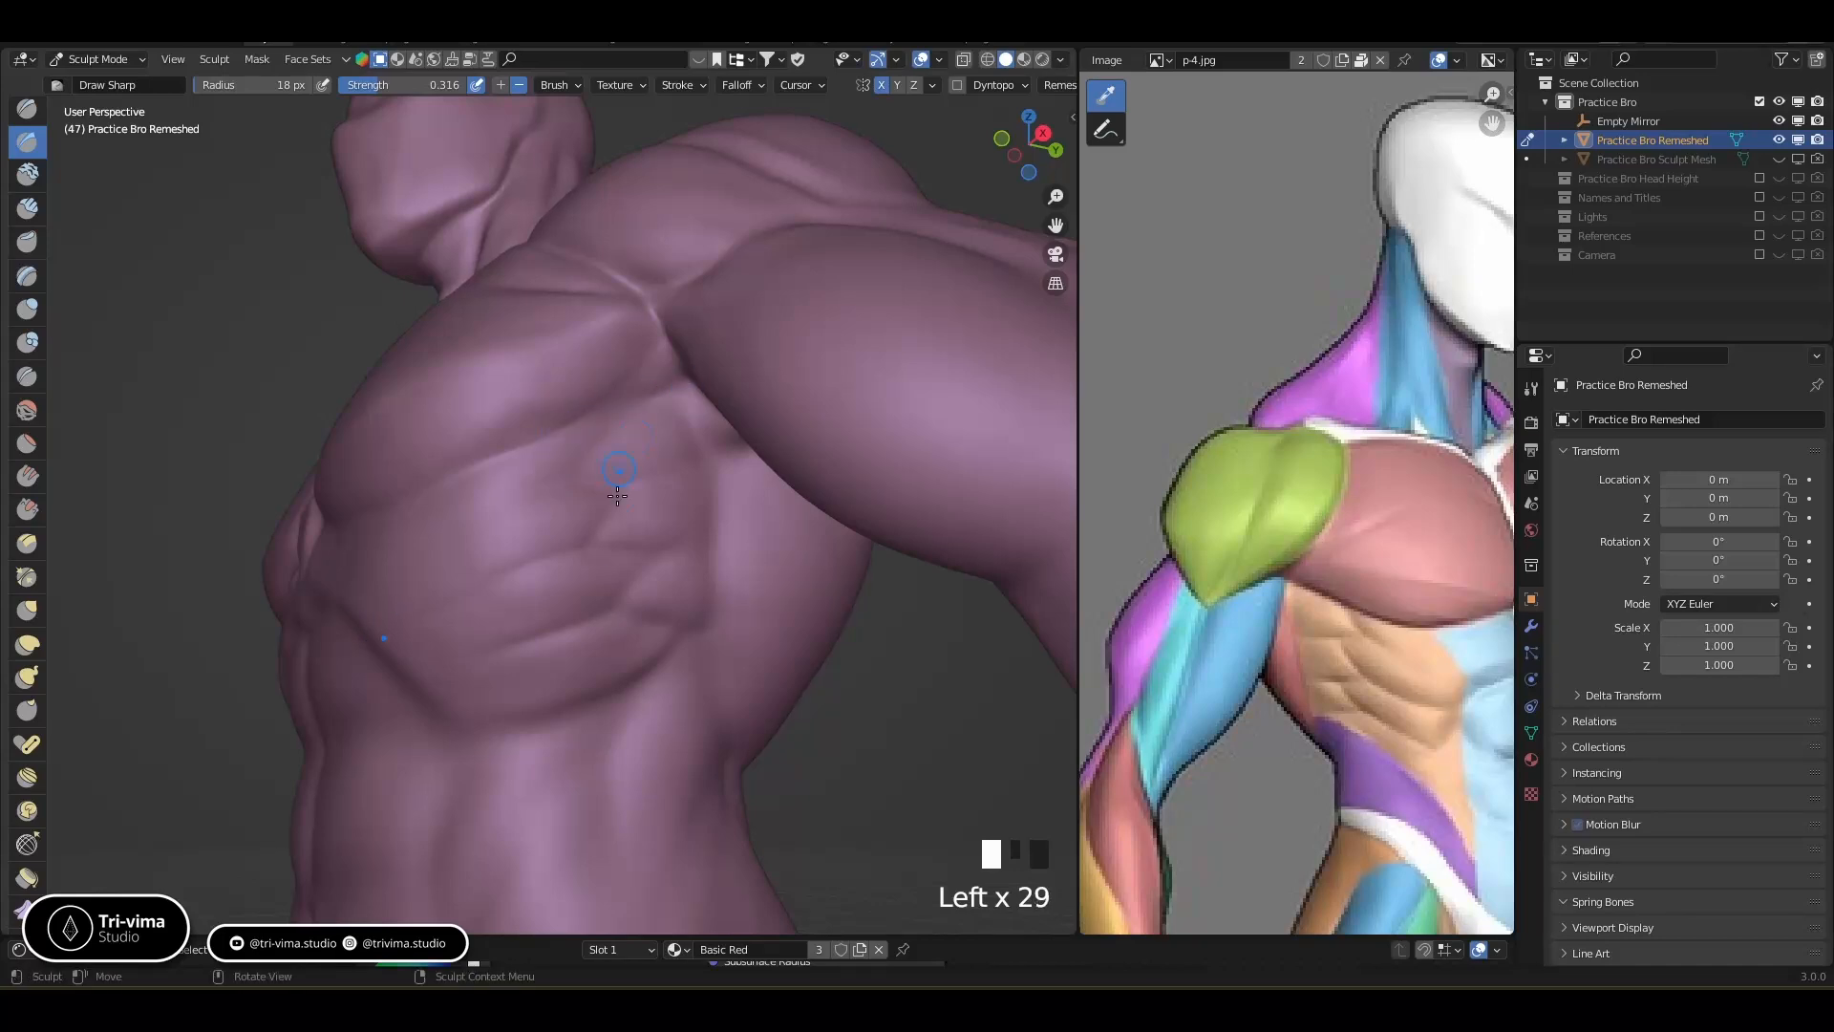
{"action": "middle_click_drag", "start_coordinate": [617, 495], "coordinate": [664, 413]}
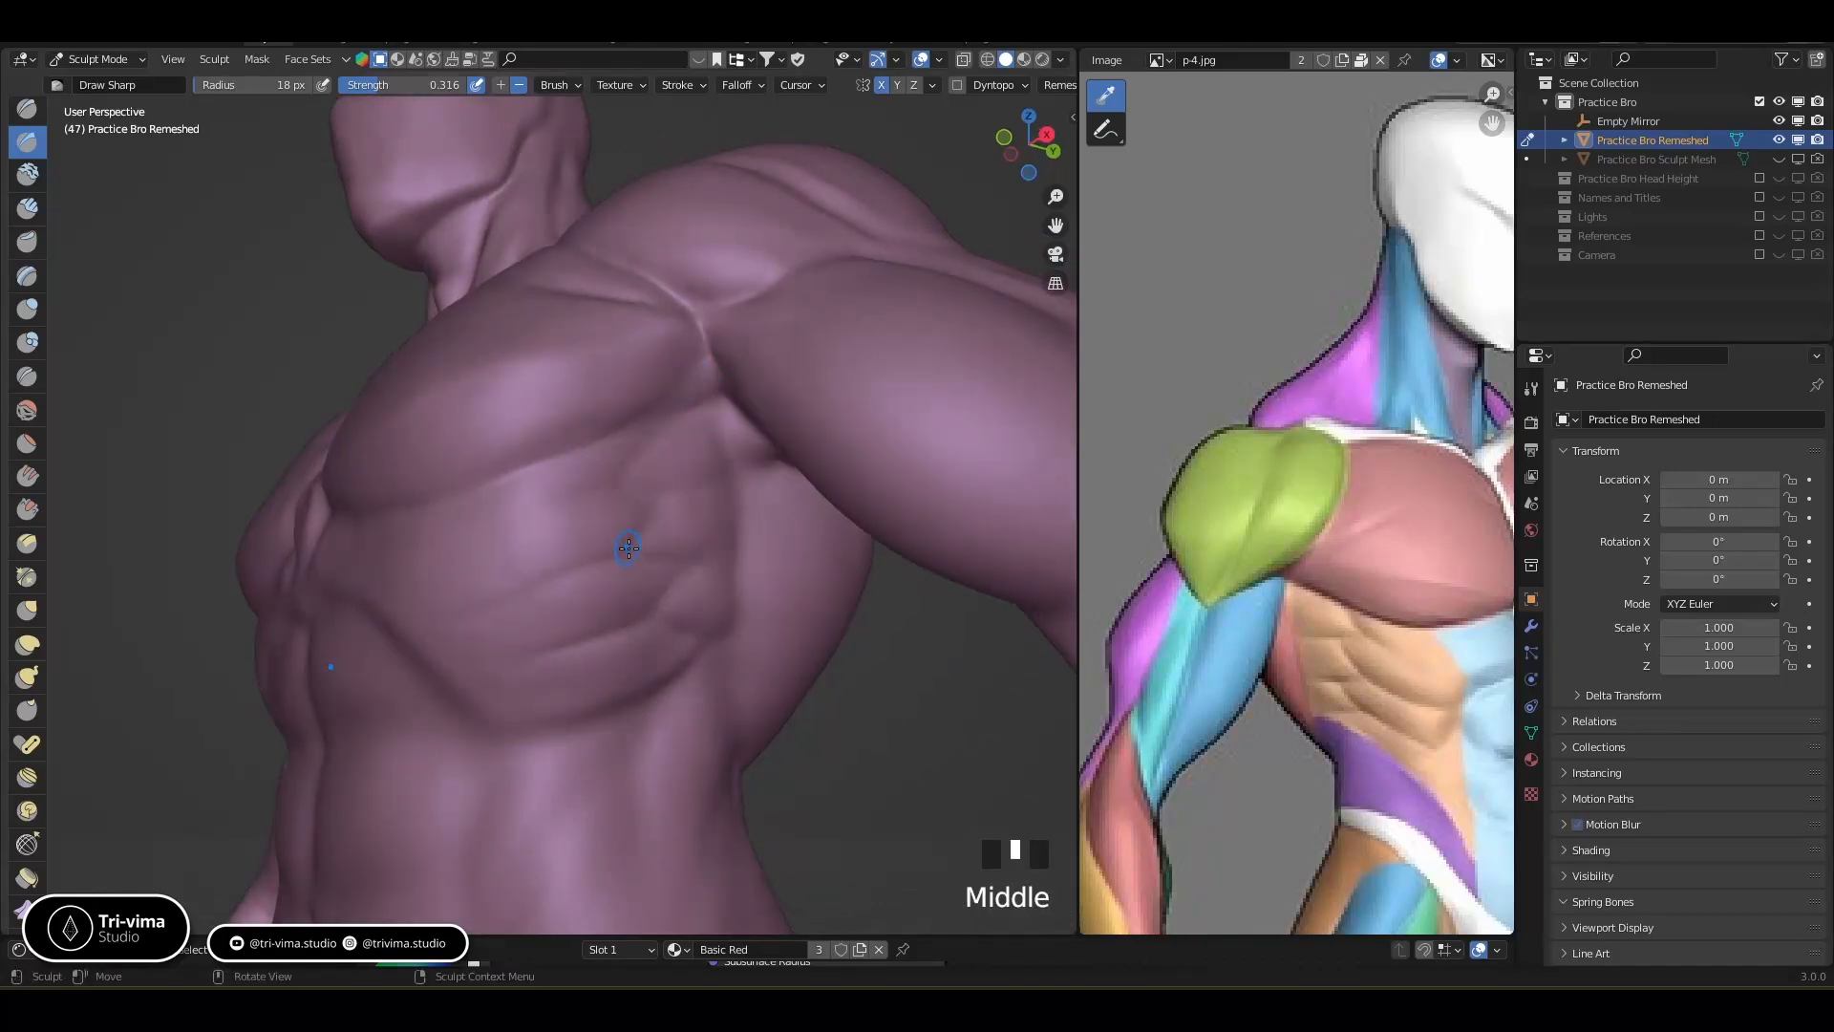
{"action": "middle_click_drag", "start_coordinate": [626, 618], "coordinate": [489, 619]}
{"action": "middle_click_drag", "start_coordinate": [1349, 669], "coordinate": [1263, 609]}
Carve short slanted creases on the front of the rib cage with Draw Sharp
{"action": "left_click", "coordinate": [490, 647]}
{"action": "left_click", "coordinate": [504, 652]}
{"action": "left_click", "coordinate": [521, 633]}
{"action": "left_click", "coordinate": [528, 616]}
{"action": "left_click_drag", "start_coordinate": [530, 611], "coordinate": [536, 599]}
{"action": "middle_click_drag", "start_coordinate": [536, 599], "coordinate": [605, 556]}
Define the creases between the lower serratus and the outer edge of the abdominals
{"action": "left_click", "coordinate": [611, 555]}
{"action": "left_click", "coordinate": [594, 704]}
{"action": "left_click", "coordinate": [643, 701]}
{"action": "left_click", "coordinate": [622, 748]}
{"action": "middle_click_drag", "start_coordinate": [622, 749], "coordinate": [588, 731]}
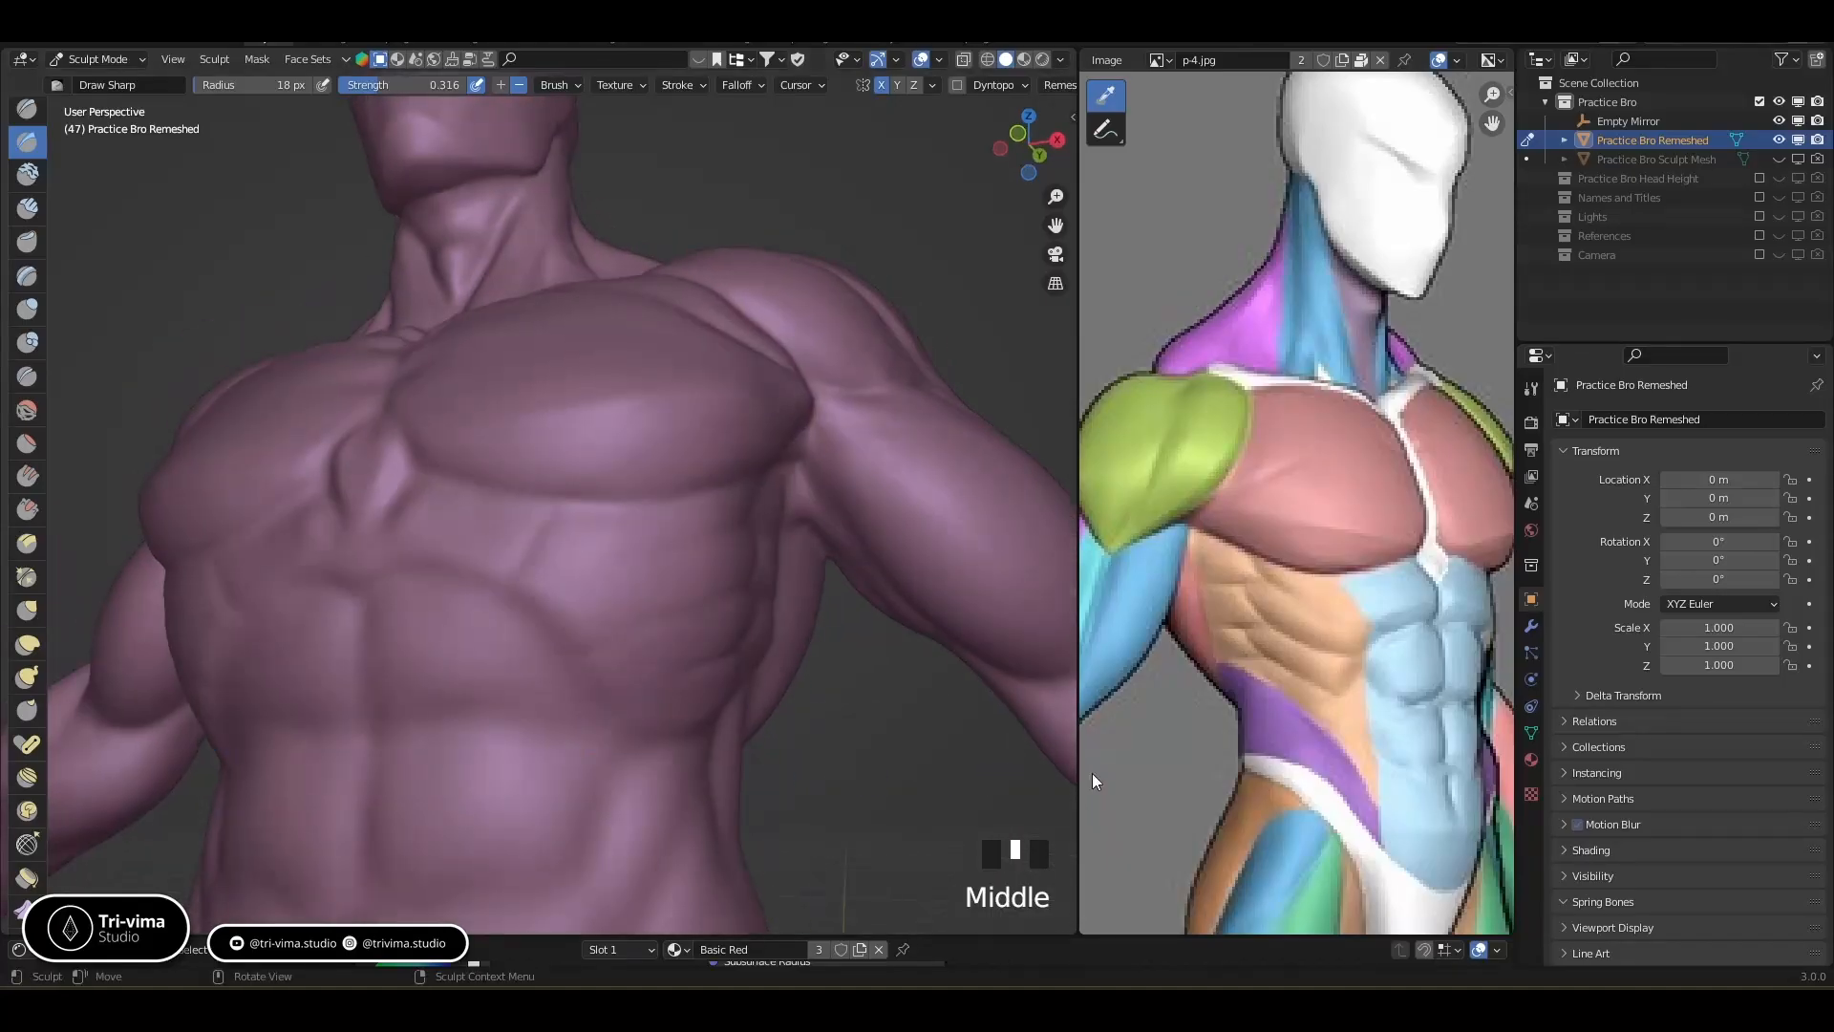
{"action": "middle_click_drag", "start_coordinate": [885, 761], "coordinate": [840, 746]}
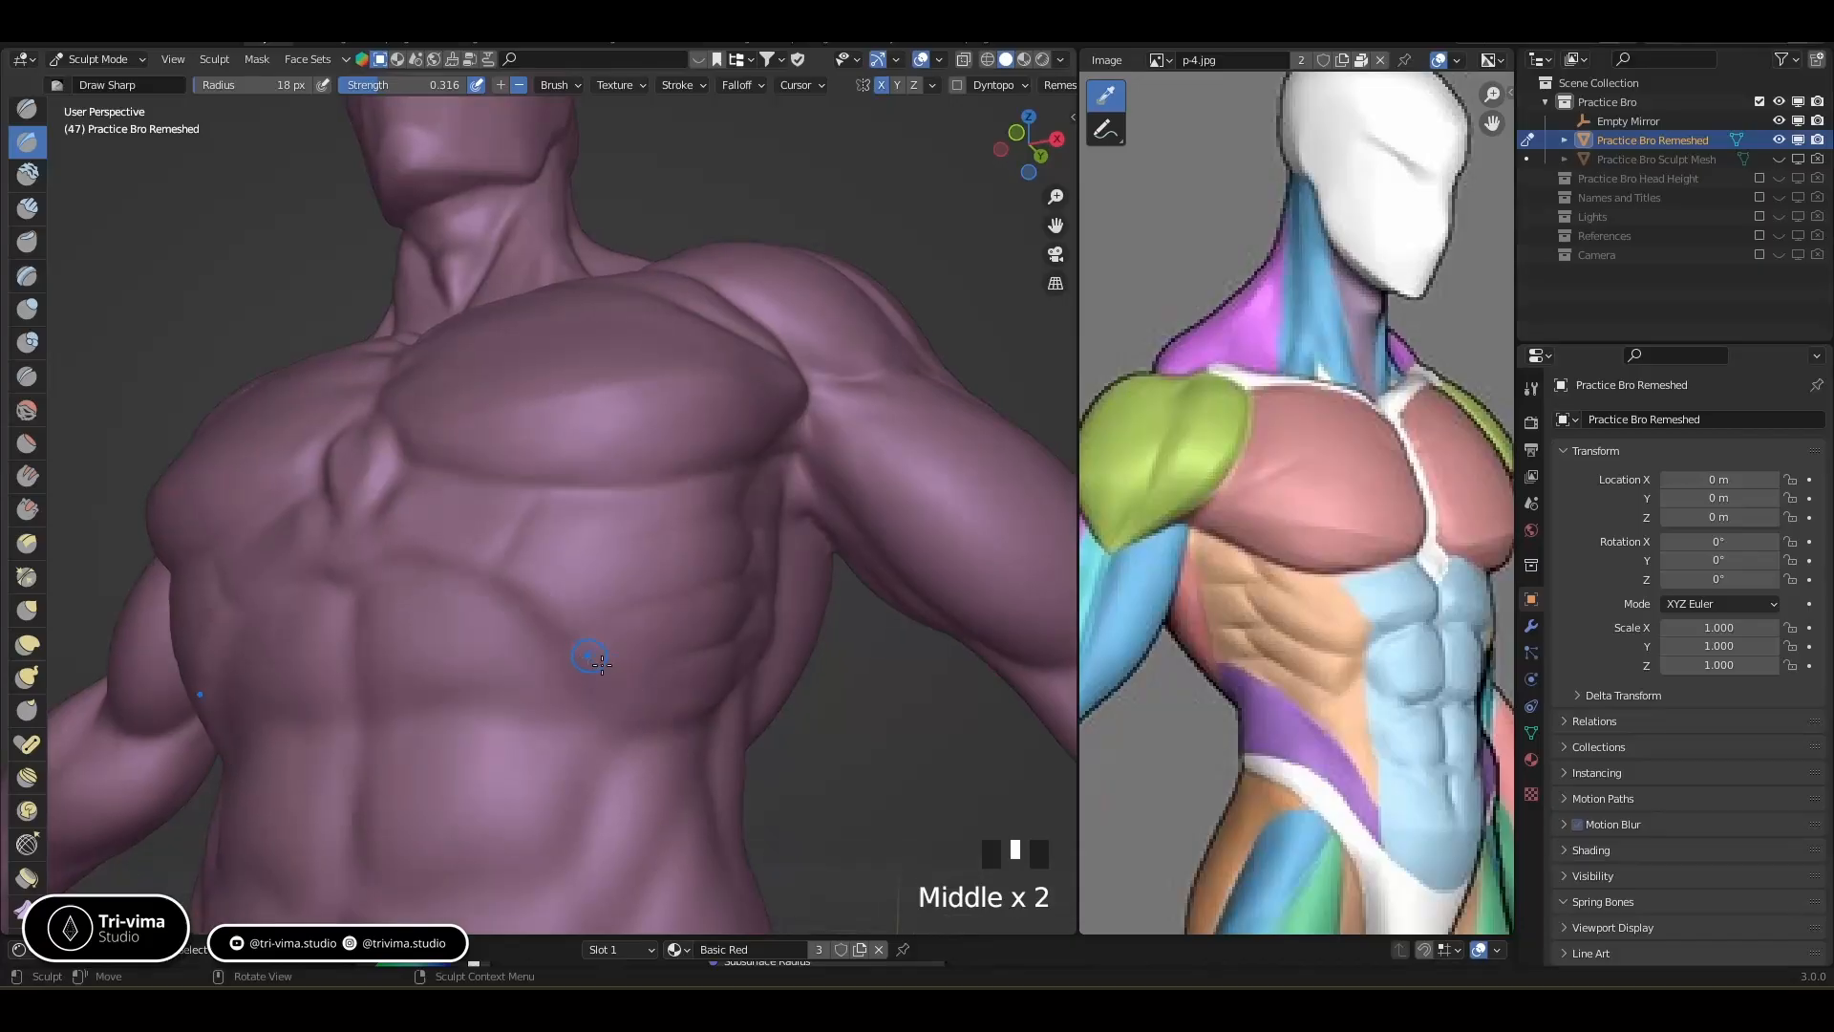
{"action": "left_click", "coordinate": [630, 686]}
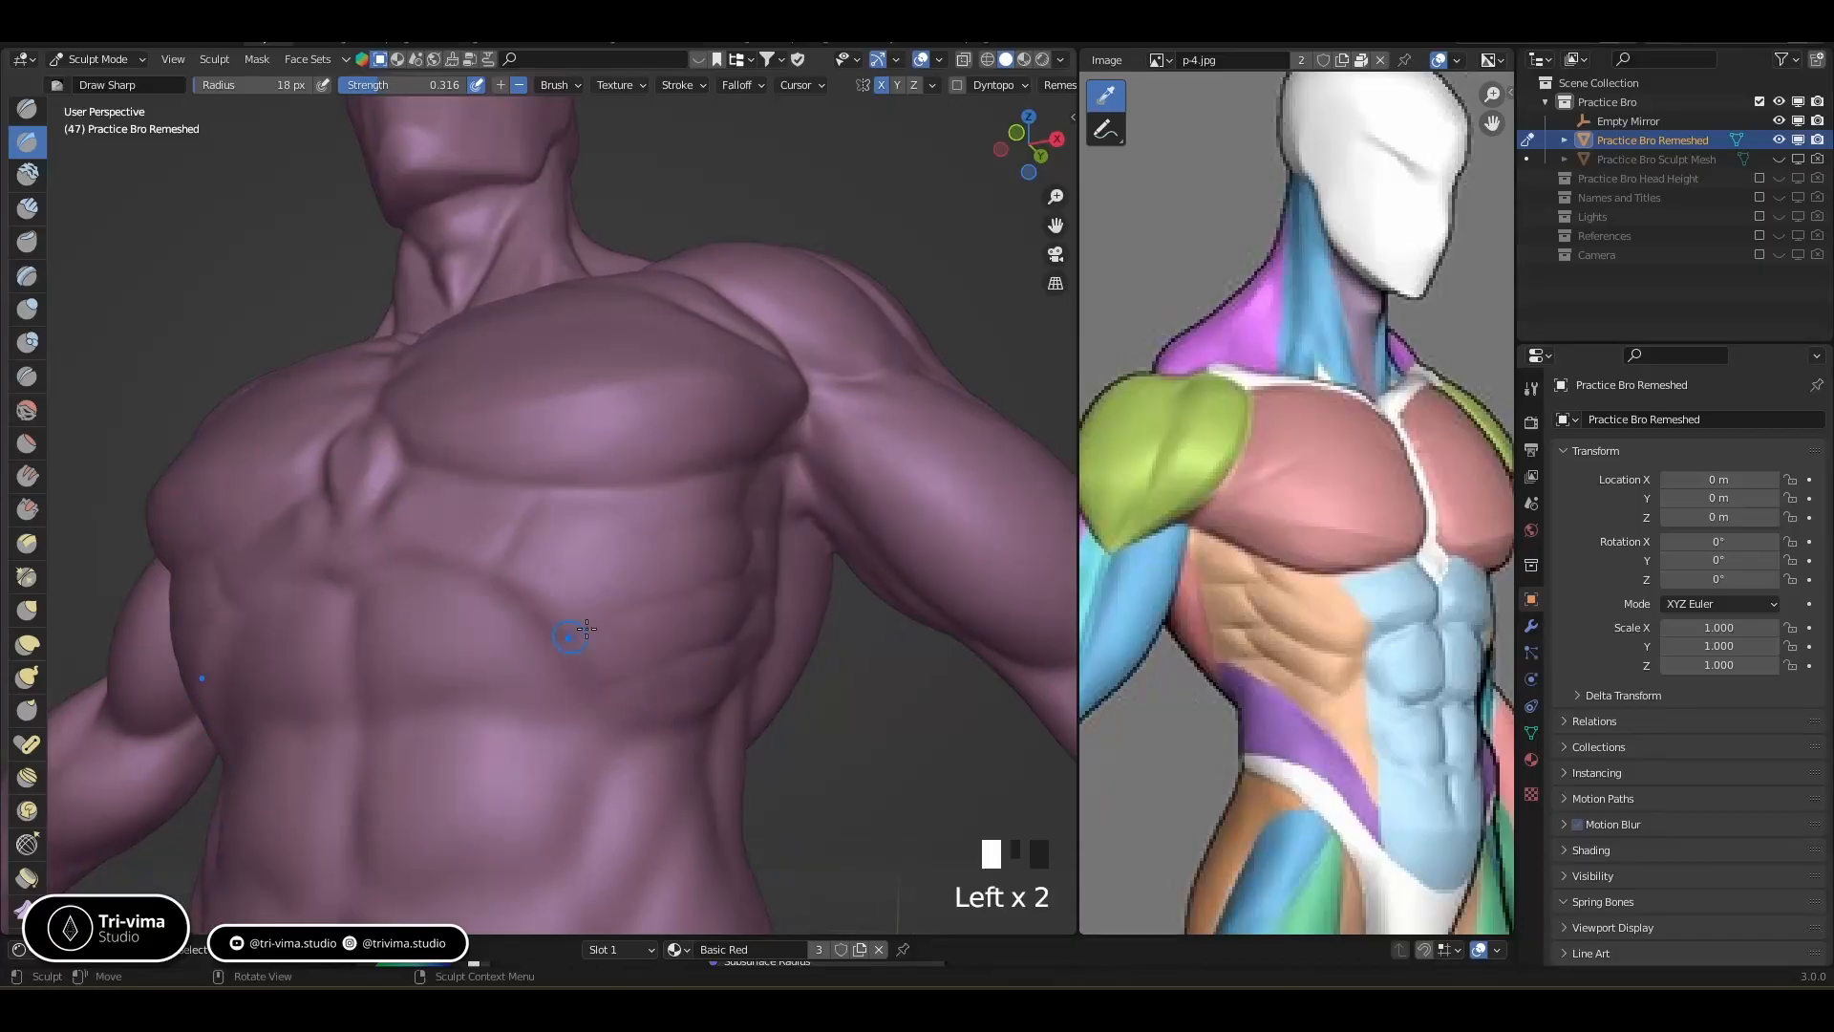
Cut small creases below the pectoral, between the sternum and the side ribs
{"action": "middle_click_drag", "start_coordinate": [466, 574], "coordinate": [475, 565]}
{"action": "left_click", "coordinate": [514, 518]}
{"action": "left_click", "coordinate": [508, 526]}
{"action": "left_click", "coordinate": [506, 529]}
{"action": "left_click", "coordinate": [504, 532]}
{"action": "middle_click_drag", "start_coordinate": [612, 592], "coordinate": [618, 562]}
{"action": "left_click", "coordinate": [625, 554]}
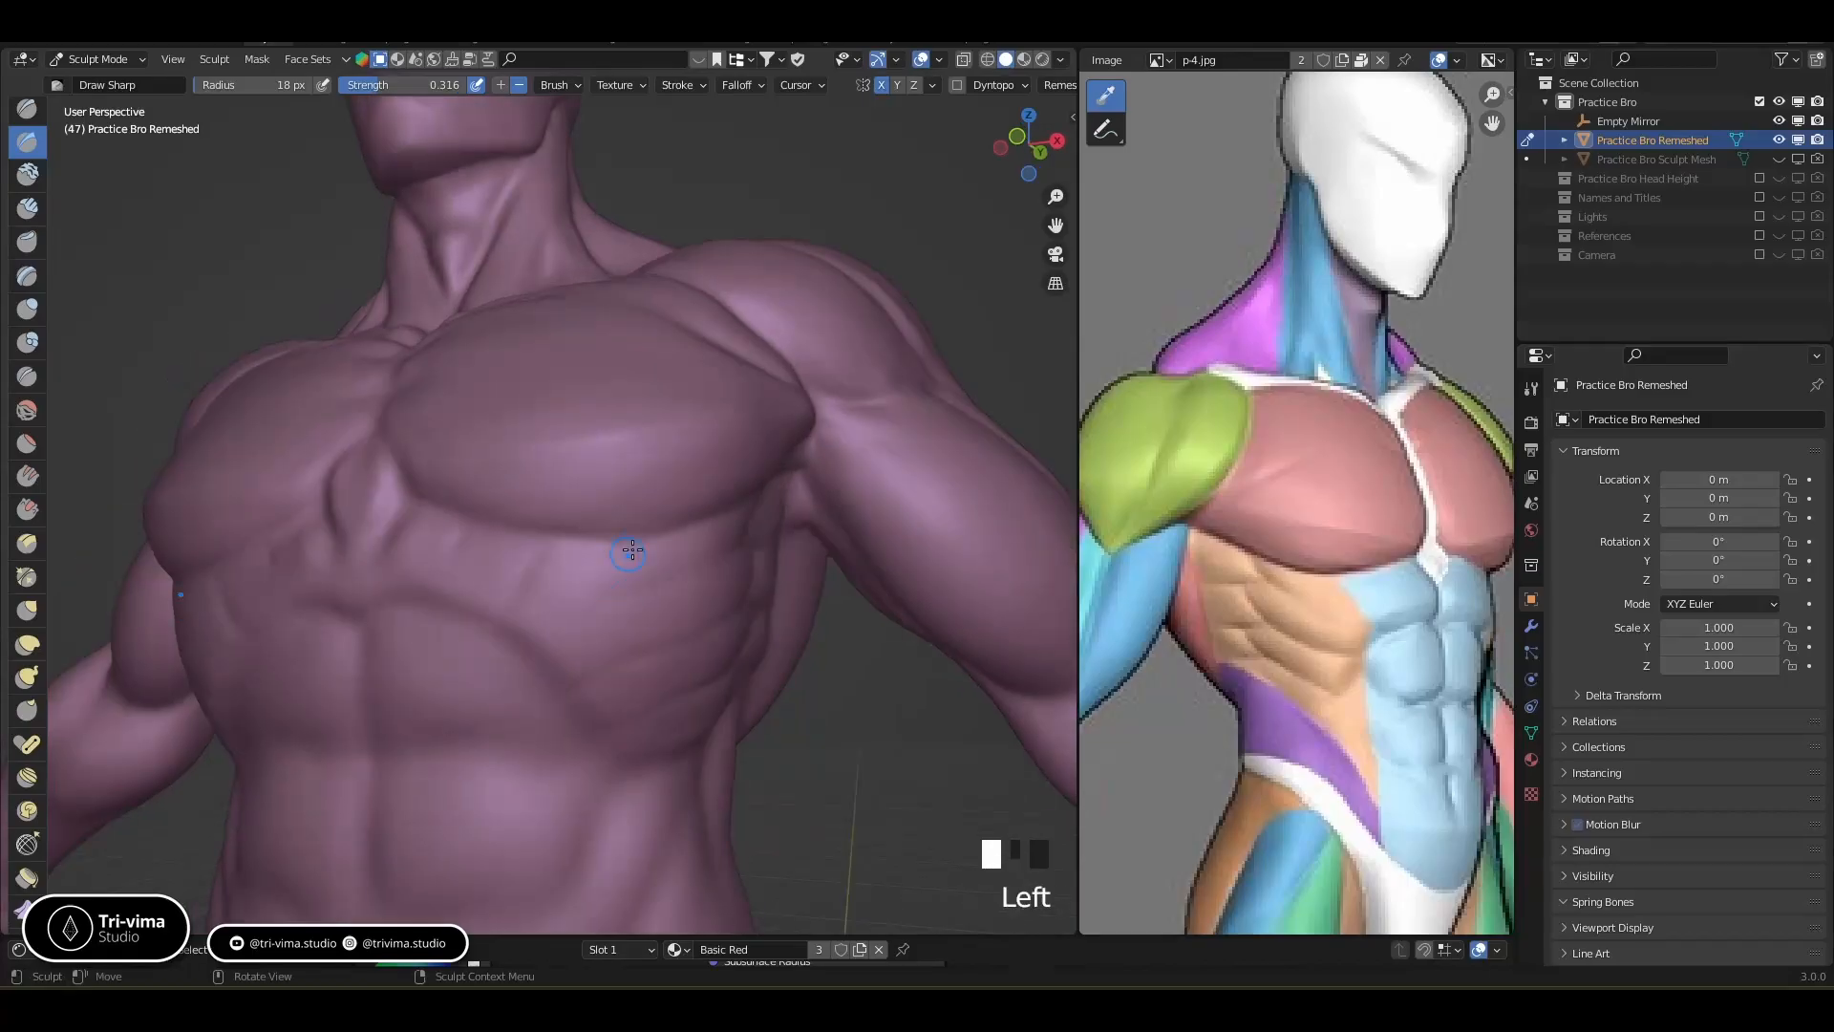
{"action": "left_click", "coordinate": [597, 616]}
{"action": "middle_click_drag", "start_coordinate": [575, 635], "coordinate": [646, 536]}
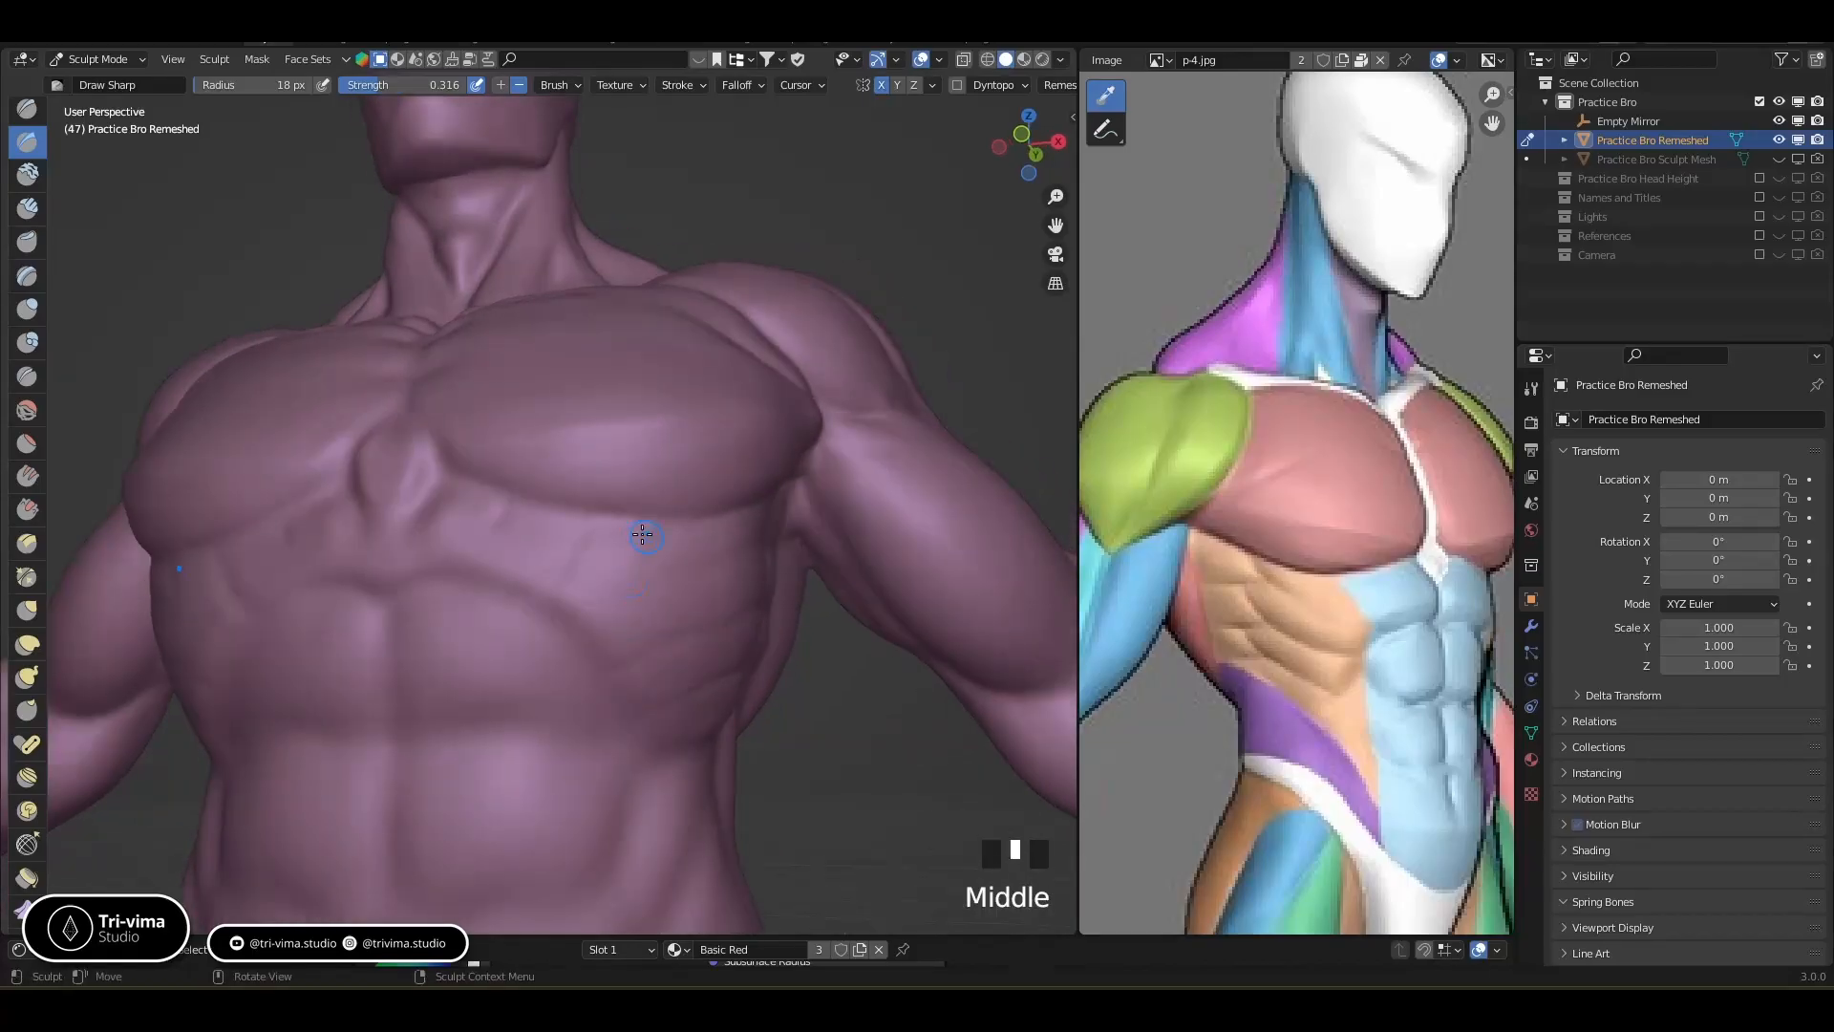
Crease the rib-cage arch along the top of the upper abdominals from the midline outward
{"action": "left_click", "coordinate": [387, 605]}
{"action": "left_click", "coordinate": [394, 604]}
{"action": "left_click", "coordinate": [403, 599]}
{"action": "left_click", "coordinate": [413, 594]}
{"action": "left_click", "coordinate": [468, 604]}
{"action": "left_click", "coordinate": [479, 602]}
{"action": "left_click_drag", "start_coordinate": [479, 601], "coordinate": [510, 627]}
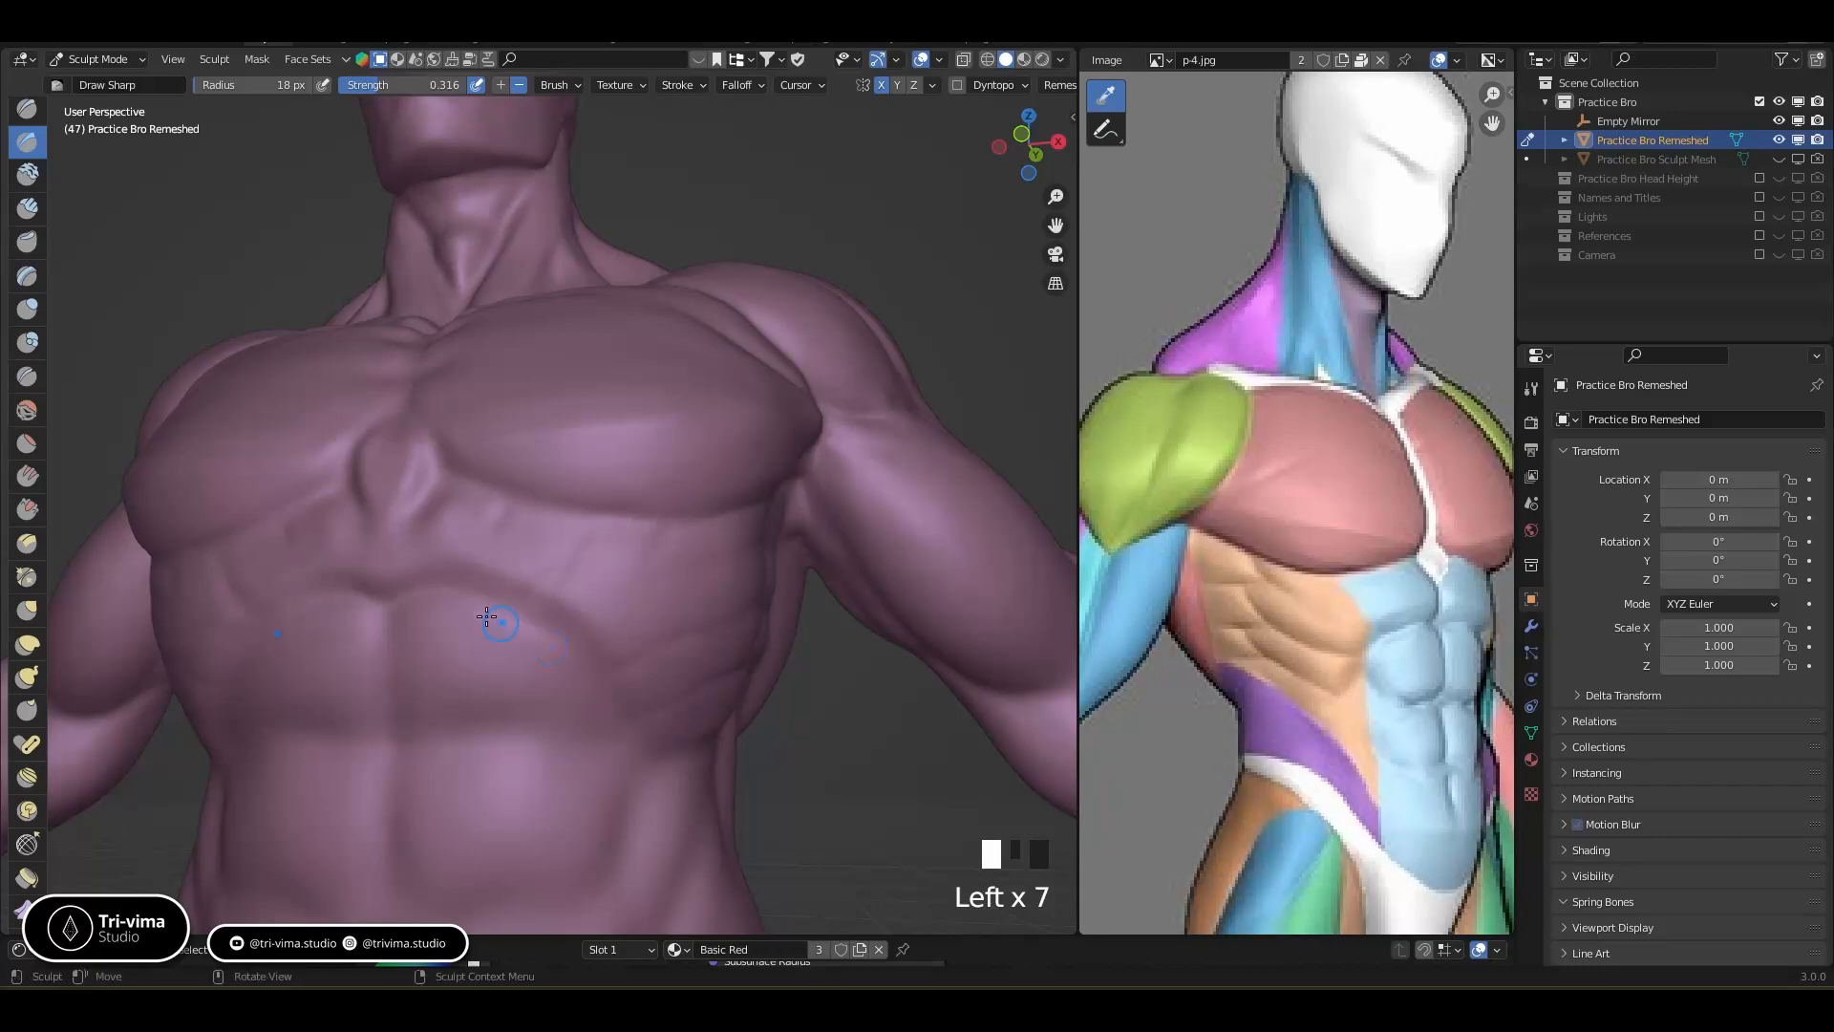
Set the Draw Sharp falloff to Sharper, trace the rib-cage arch outward and undo the last two strokes
{"action": "left_click", "coordinate": [740, 85]}
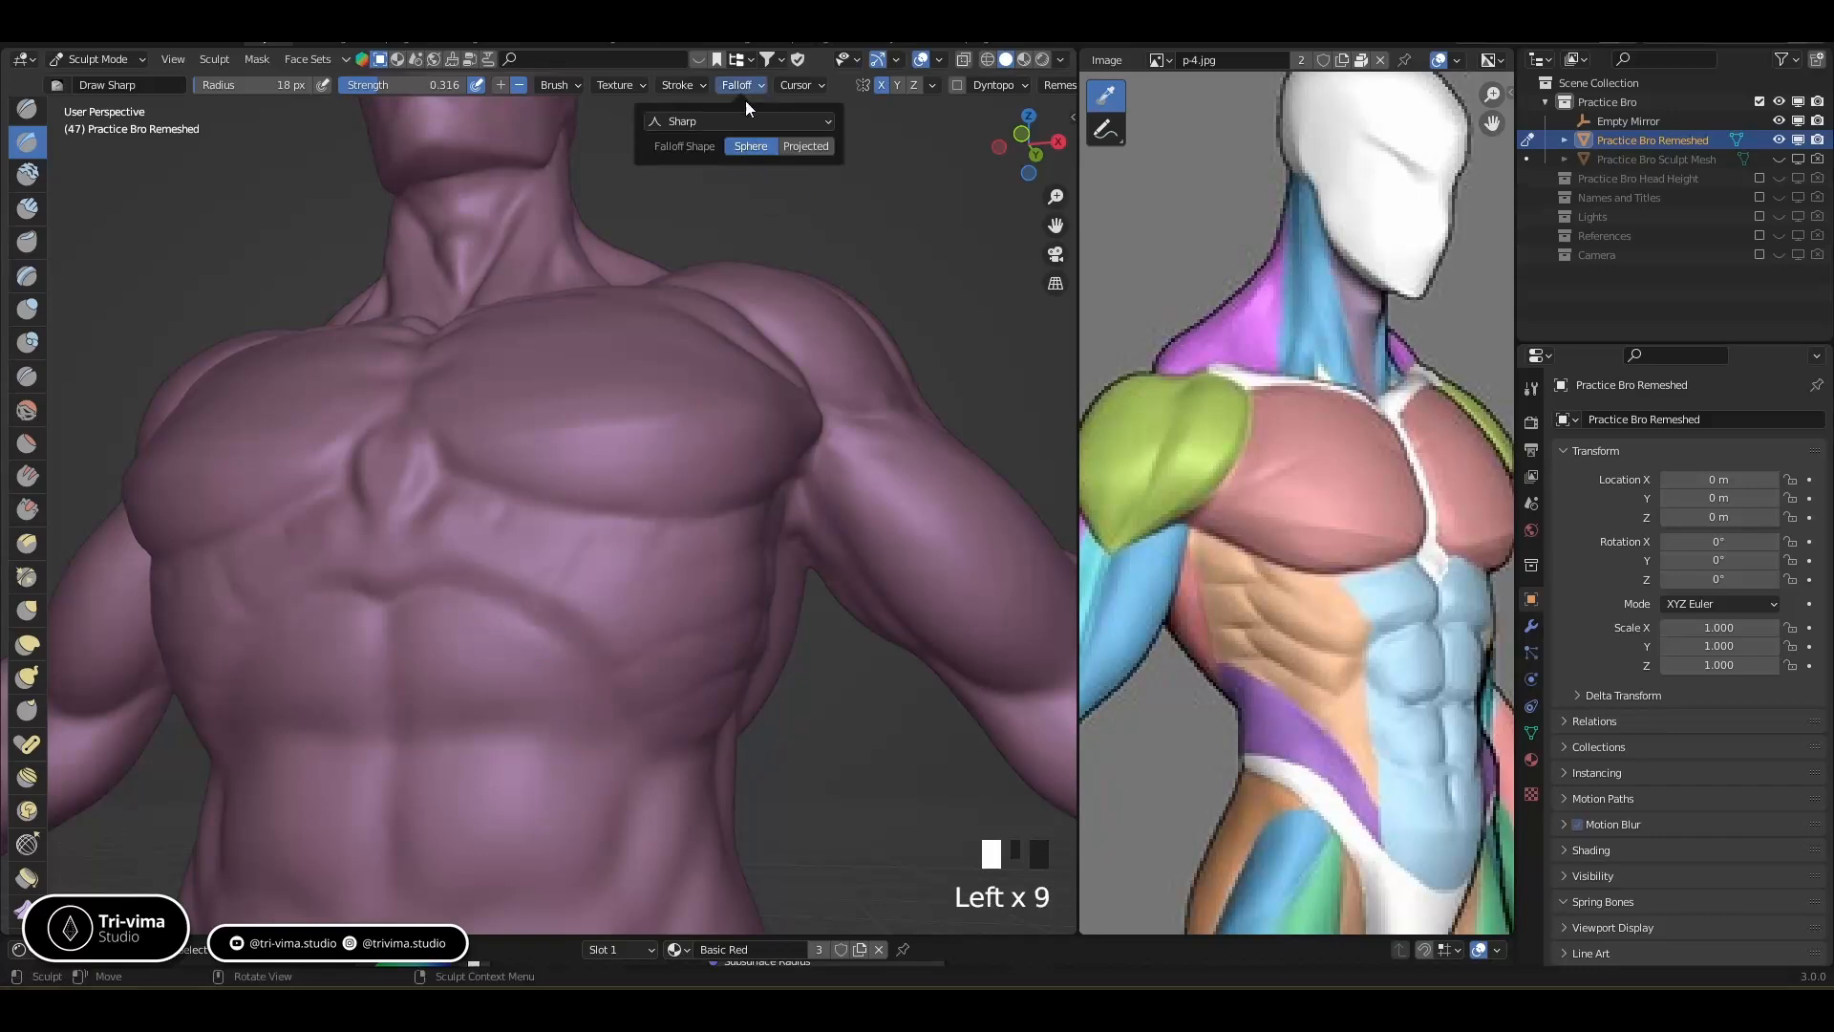
{"action": "left_click", "coordinate": [730, 118]}
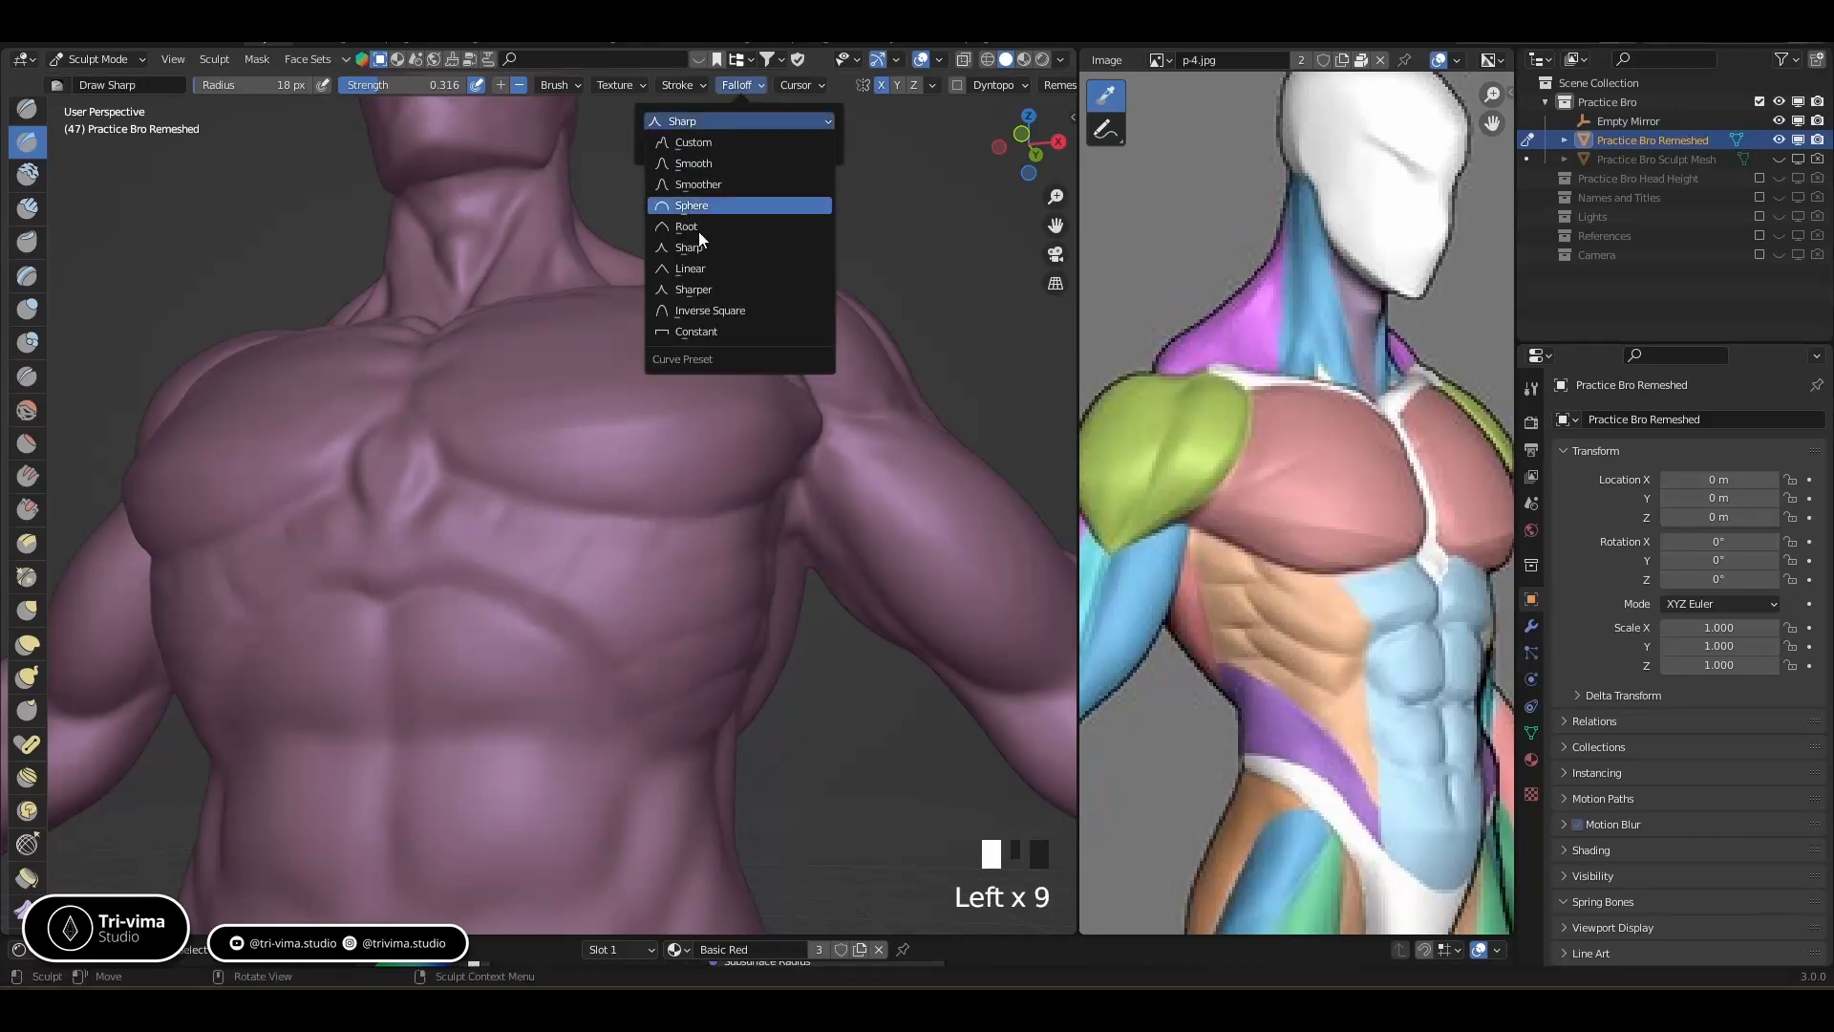
{"action": "left_click", "coordinate": [689, 289]}
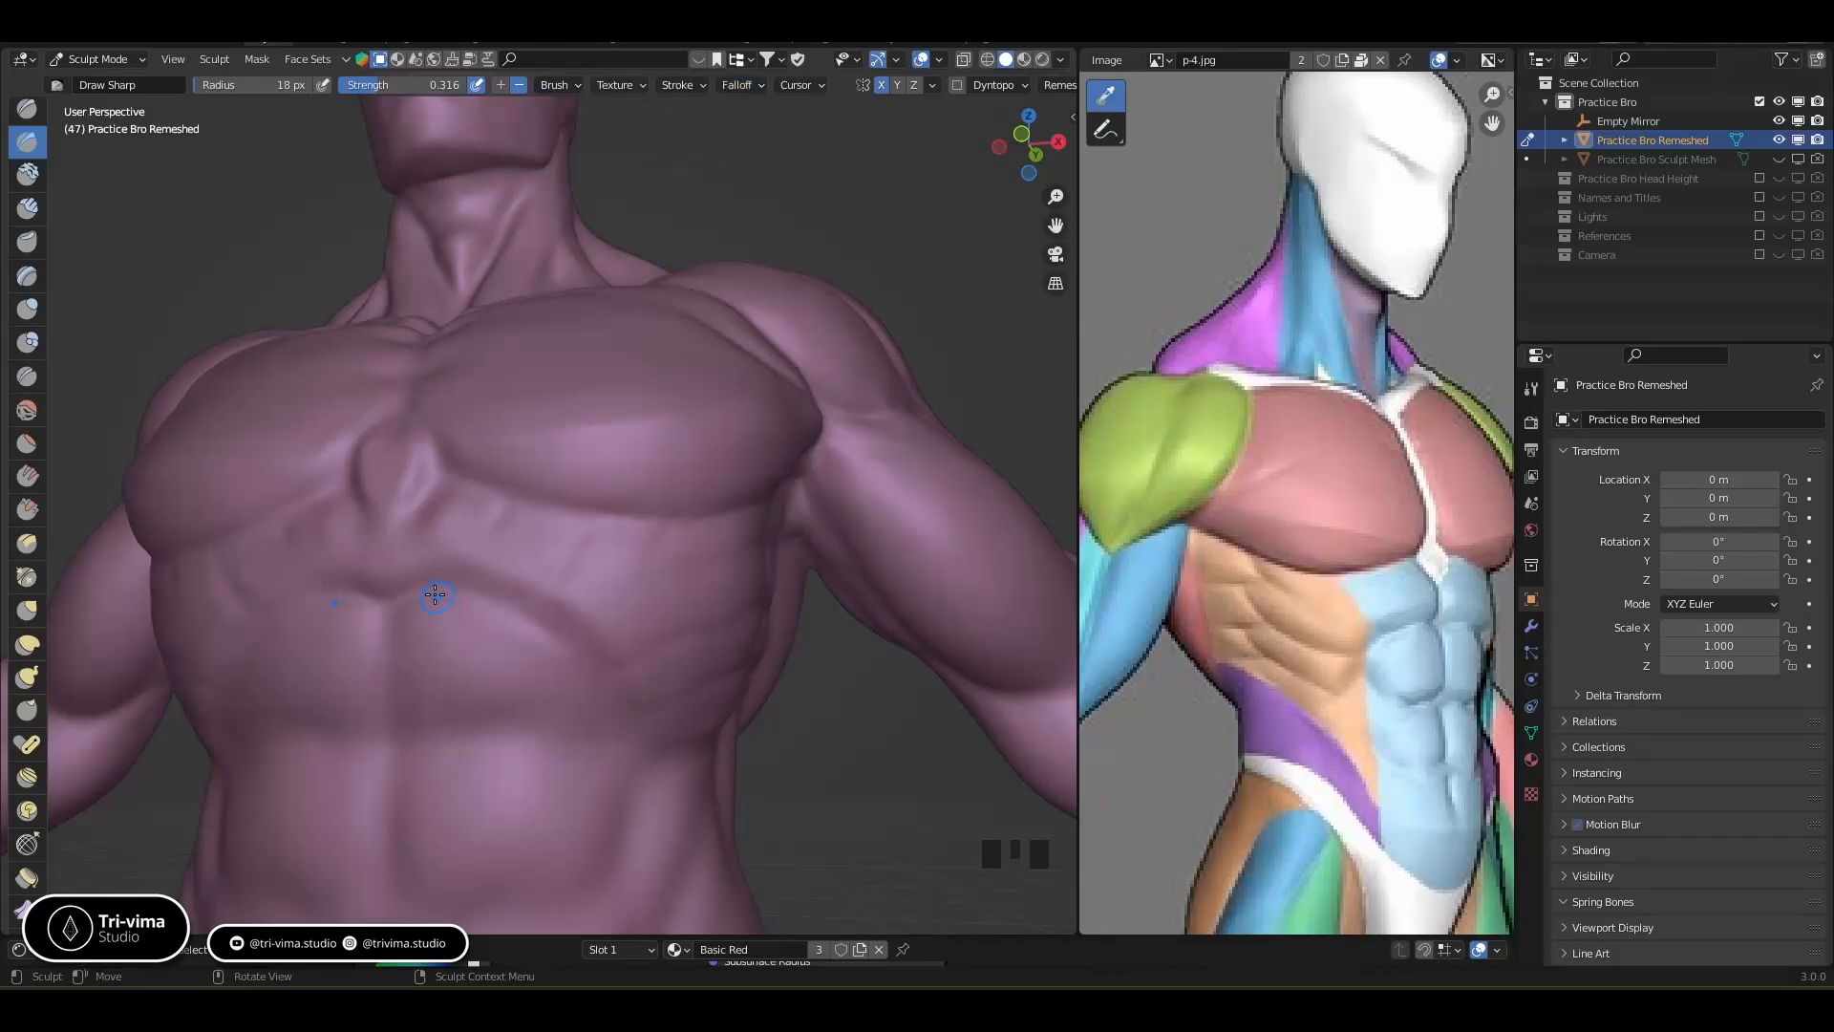
{"action": "left_click_drag", "start_coordinate": [435, 586], "coordinate": [564, 628]}
{"action": "left_click_drag", "start_coordinate": [449, 585], "coordinate": [583, 649]}
{"action": "left_click_drag", "start_coordinate": [521, 606], "coordinate": [606, 673]}
{"action": "left_click_drag", "start_coordinate": [565, 633], "coordinate": [612, 706]}
{"action": "mouse_move", "coordinate": [612, 706]}
{"action": "middle_mouse_down"}
{"action": "mouse_move", "coordinate": [532, 689]}
{"action": "mouse_move", "coordinate": [610, 670]}
{"action": "middle_mouse_up"}
{"action": "key", "text": "ctrl+z"}
{"action": "key", "text": "ctrl+z"}
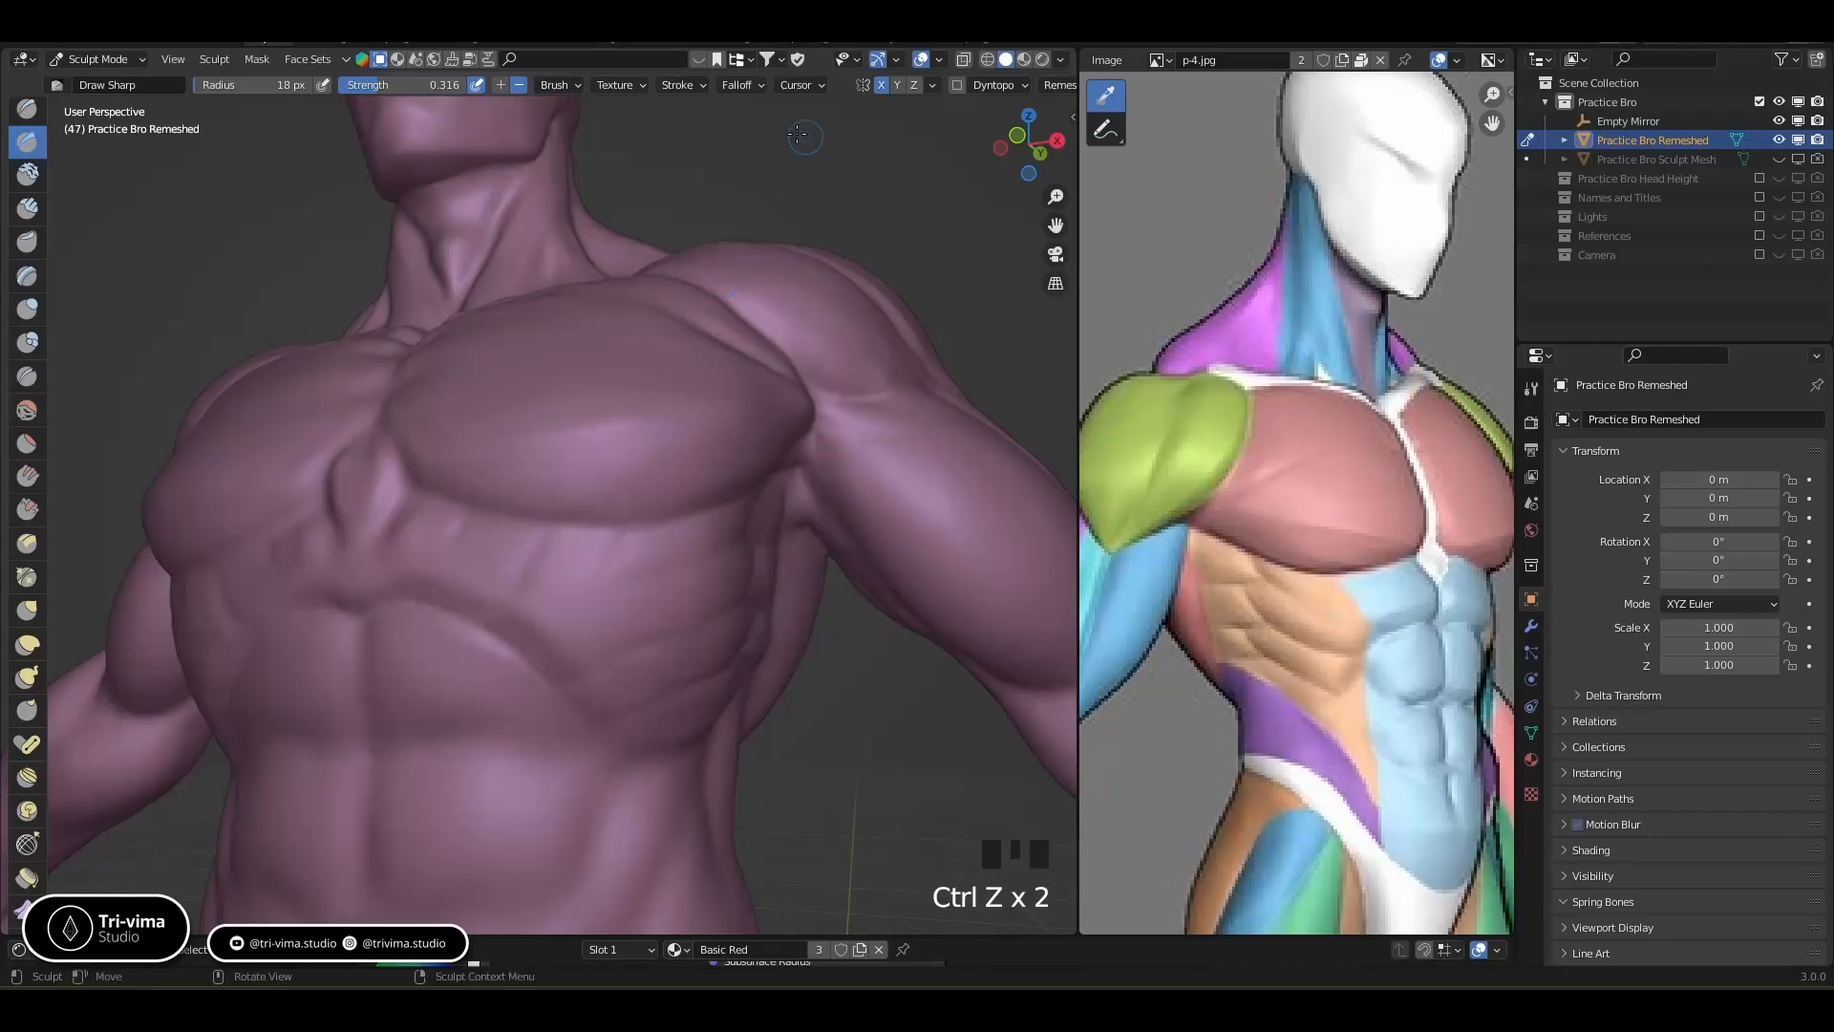
Recheck the brush falloff and retrace the rib-cage arch crease from the midline down to the outer edge of the abdominals
{"action": "left_click", "coordinate": [686, 83]}
{"action": "left_click", "coordinate": [744, 88]}
{"action": "left_click", "coordinate": [726, 121]}
{"action": "left_click_drag", "start_coordinate": [367, 609], "coordinate": [459, 614]}
{"action": "left_click_drag", "start_coordinate": [420, 604], "coordinate": [534, 664]}
{"action": "left_click_drag", "start_coordinate": [478, 626], "coordinate": [578, 707]}
{"action": "left_click_drag", "start_coordinate": [544, 674], "coordinate": [603, 741]}
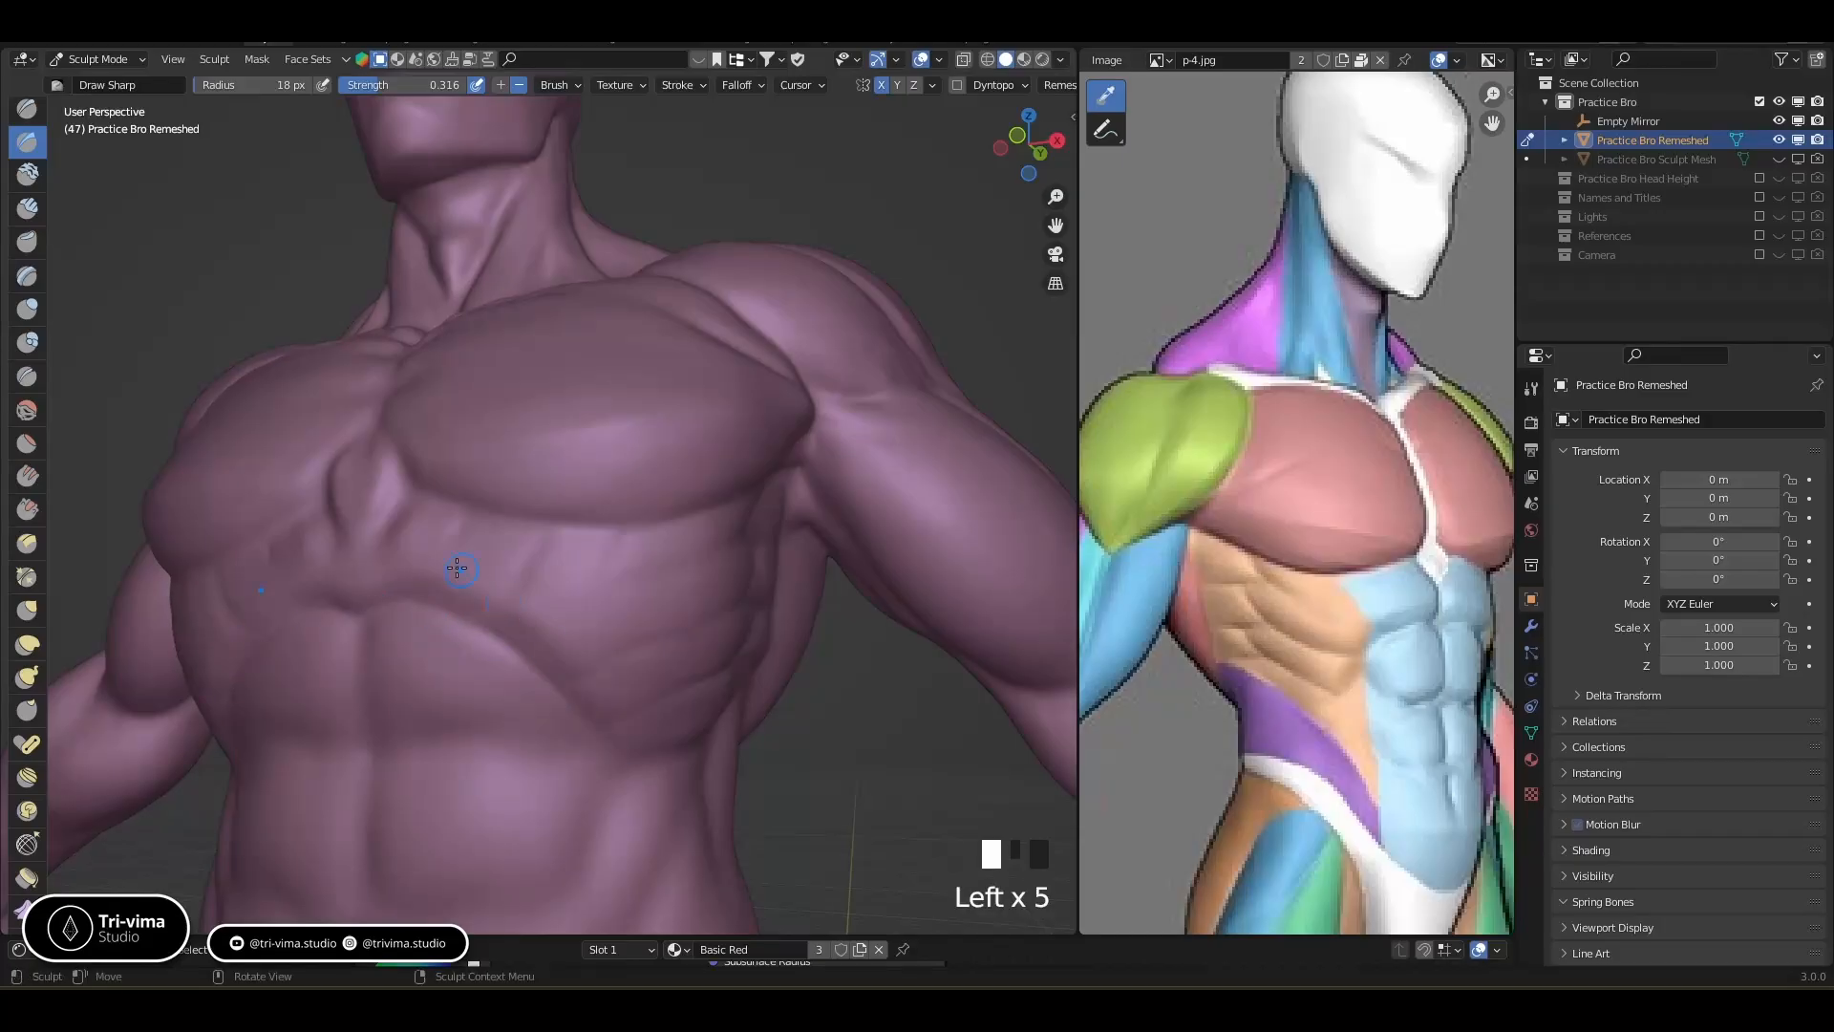
Sculpt inverted strokes just above the rib-cage arch crease and smooth the area below the pectoral
{"action": "left_click_drag", "start_coordinate": [439, 579], "coordinate": [506, 612], "text": "ctrl"}
{"action": "left_click_drag", "start_coordinate": [511, 616], "coordinate": [569, 648], "text": "ctrl"}
{"action": "left_click_drag", "start_coordinate": [521, 591], "coordinate": [537, 563], "text": "shift"}
{"action": "mouse_move", "coordinate": [535, 560]}
{"action": "left_mouse_down", "text": "shift"}
{"action": "mouse_move", "coordinate": [497, 579]}
{"action": "mouse_move", "coordinate": [447, 537]}
{"action": "left_mouse_up", "text": "shift"}
{"action": "mouse_move", "coordinate": [465, 573]}
{"action": "middle_mouse_down", "text": "shift"}
{"action": "mouse_move", "coordinate": [552, 602]}
{"action": "mouse_move", "coordinate": [535, 580]}
{"action": "middle_mouse_up", "text": "shift"}
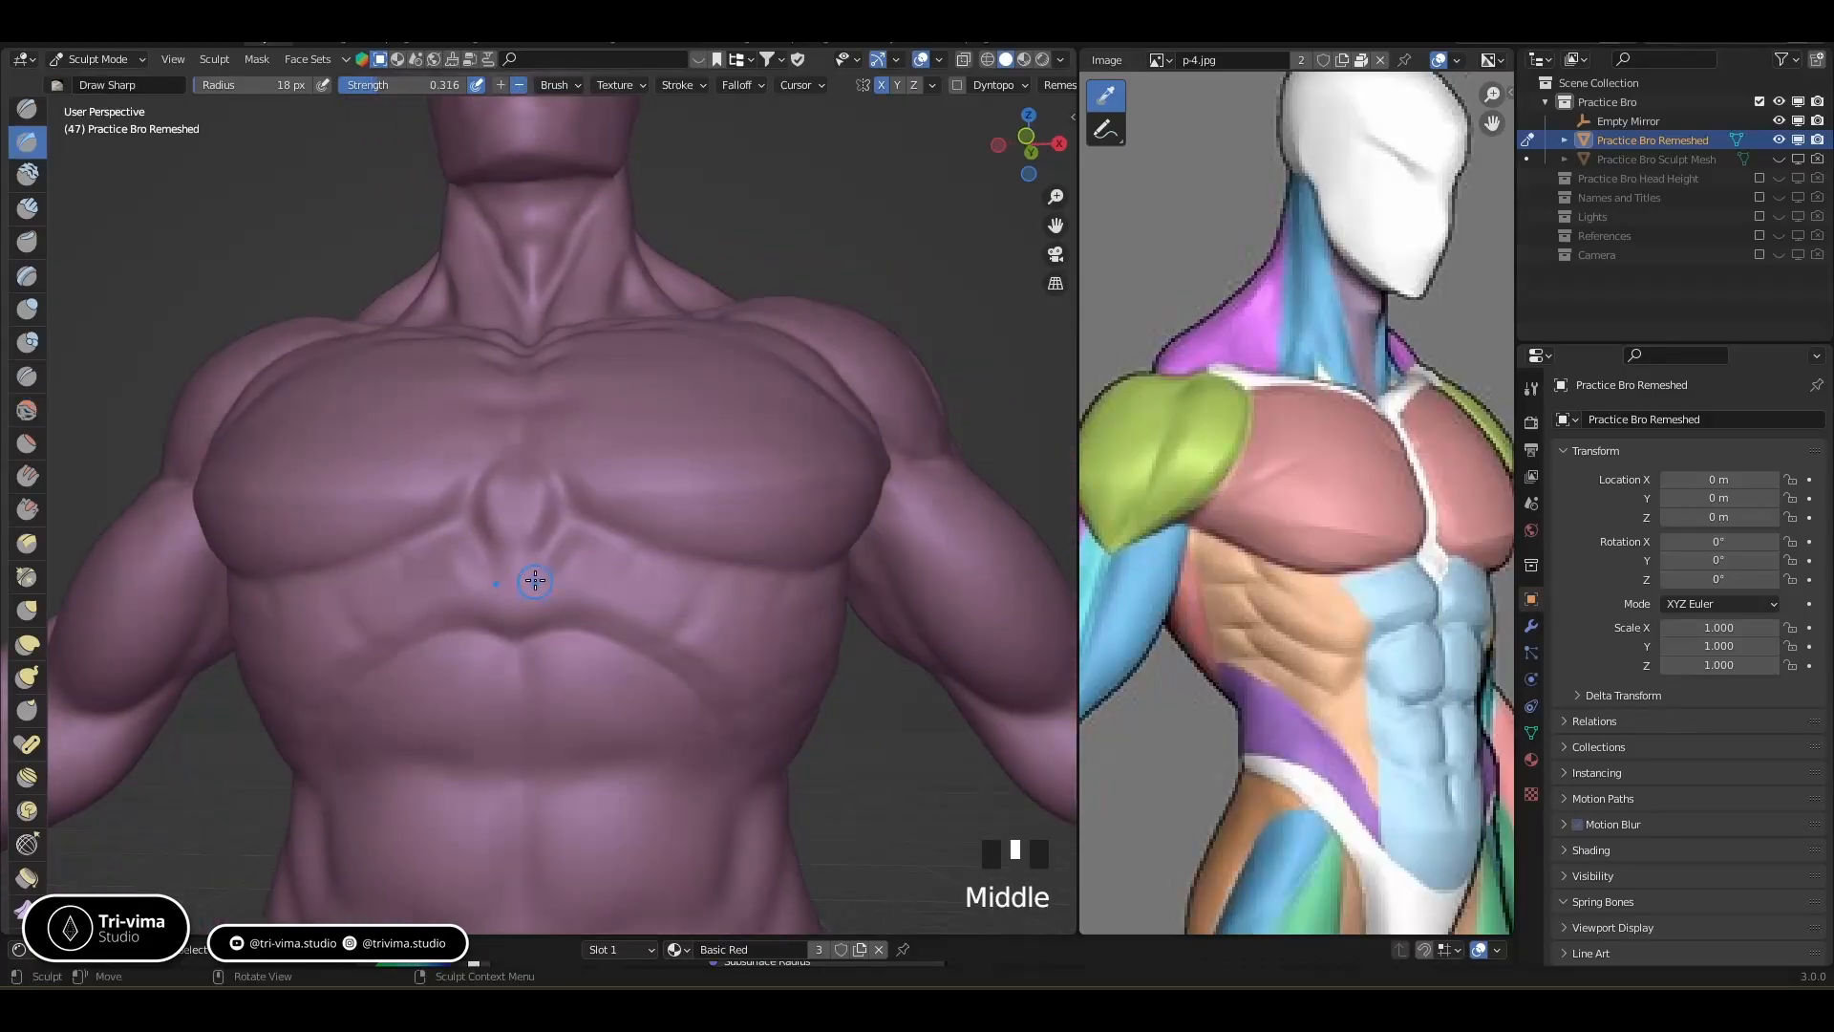
Define the pointed lower tip of the sternum and the midline down to the rib-cage arch, then smooth the adjoining rib surface
{"action": "left_click_drag", "start_coordinate": [538, 560], "coordinate": [549, 541]}
{"action": "middle_click_drag", "start_coordinate": [539, 557], "coordinate": [461, 620]}
{"action": "left_click_drag", "start_coordinate": [451, 645], "coordinate": [454, 628], "text": "ctrl"}
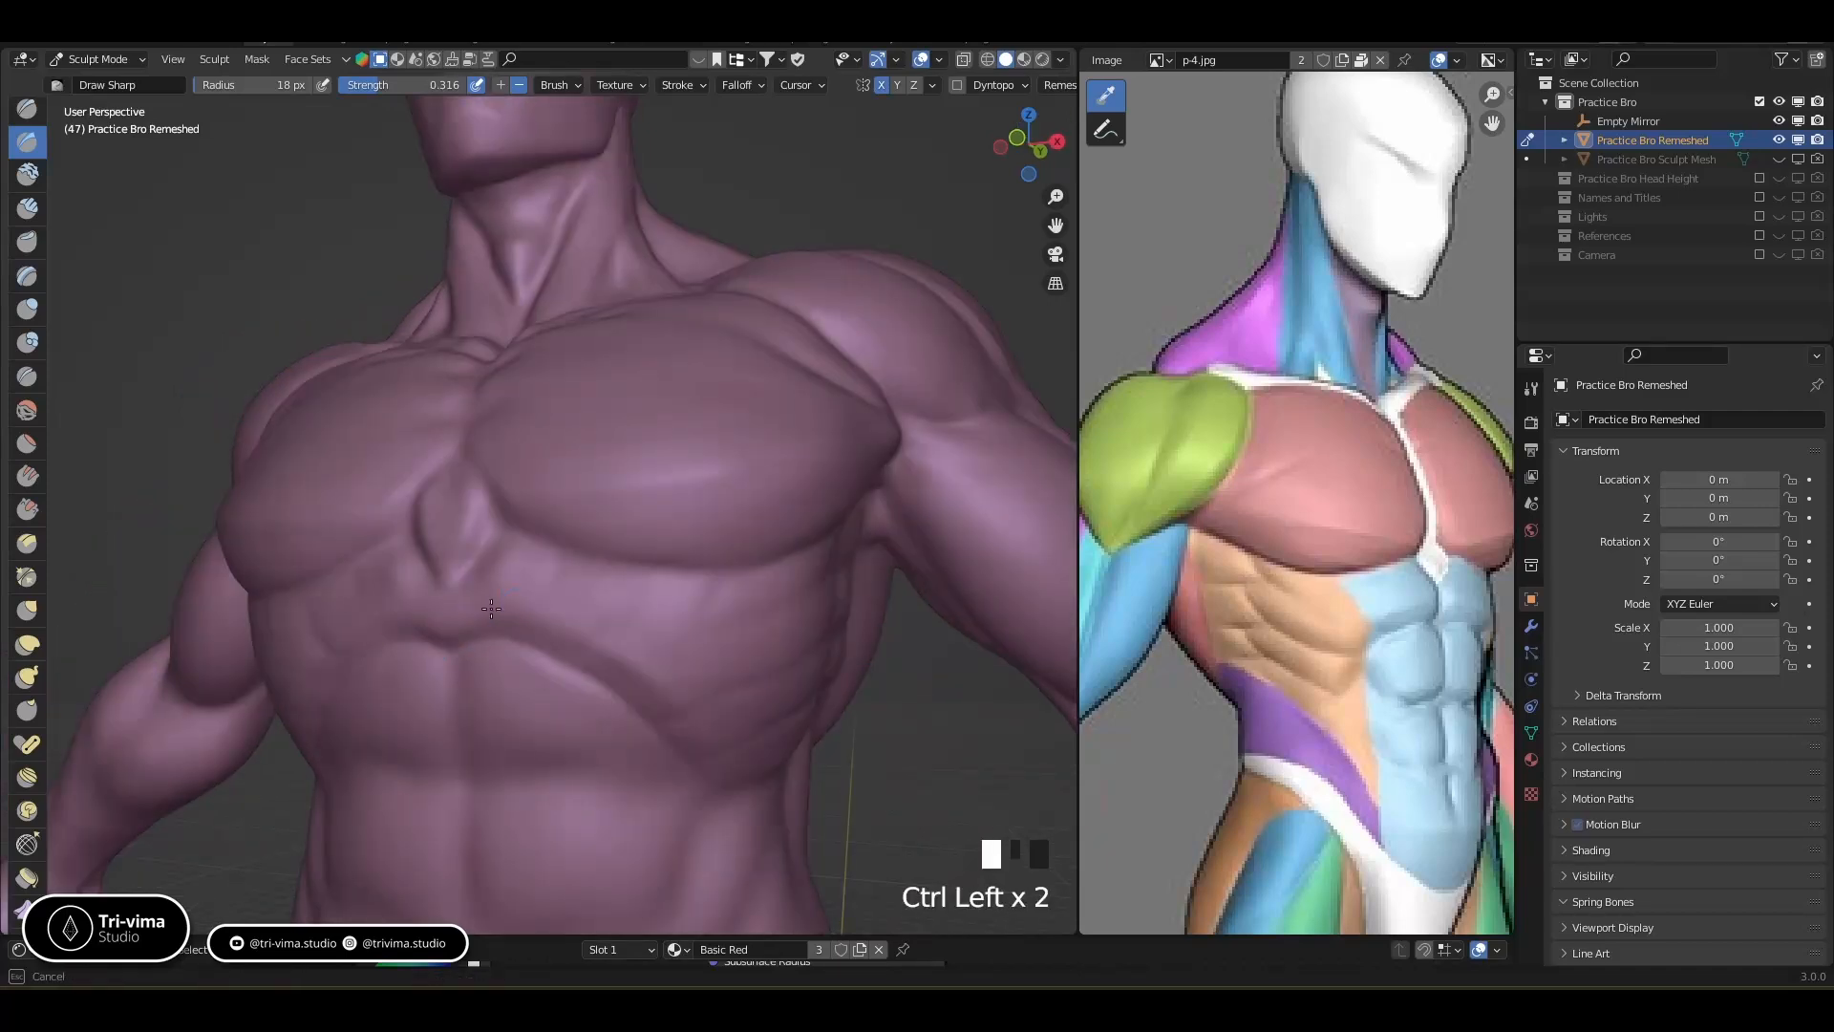
{"action": "mouse_move", "coordinate": [532, 560]}
{"action": "middle_mouse_down"}
{"action": "mouse_move", "coordinate": [587, 606]}
{"action": "mouse_move", "coordinate": [493, 629]}
{"action": "mouse_move", "coordinate": [503, 586]}
{"action": "middle_mouse_up"}
{"action": "left_click_drag", "start_coordinate": [495, 616], "coordinate": [500, 616]}
{"action": "left_click_drag", "start_coordinate": [503, 616], "coordinate": [506, 614]}
{"action": "left_click_drag", "start_coordinate": [508, 613], "coordinate": [506, 594]}
{"action": "left_click_drag", "start_coordinate": [504, 590], "coordinate": [520, 623]}
{"action": "left_click_drag", "start_coordinate": [517, 619], "coordinate": [521, 594]}
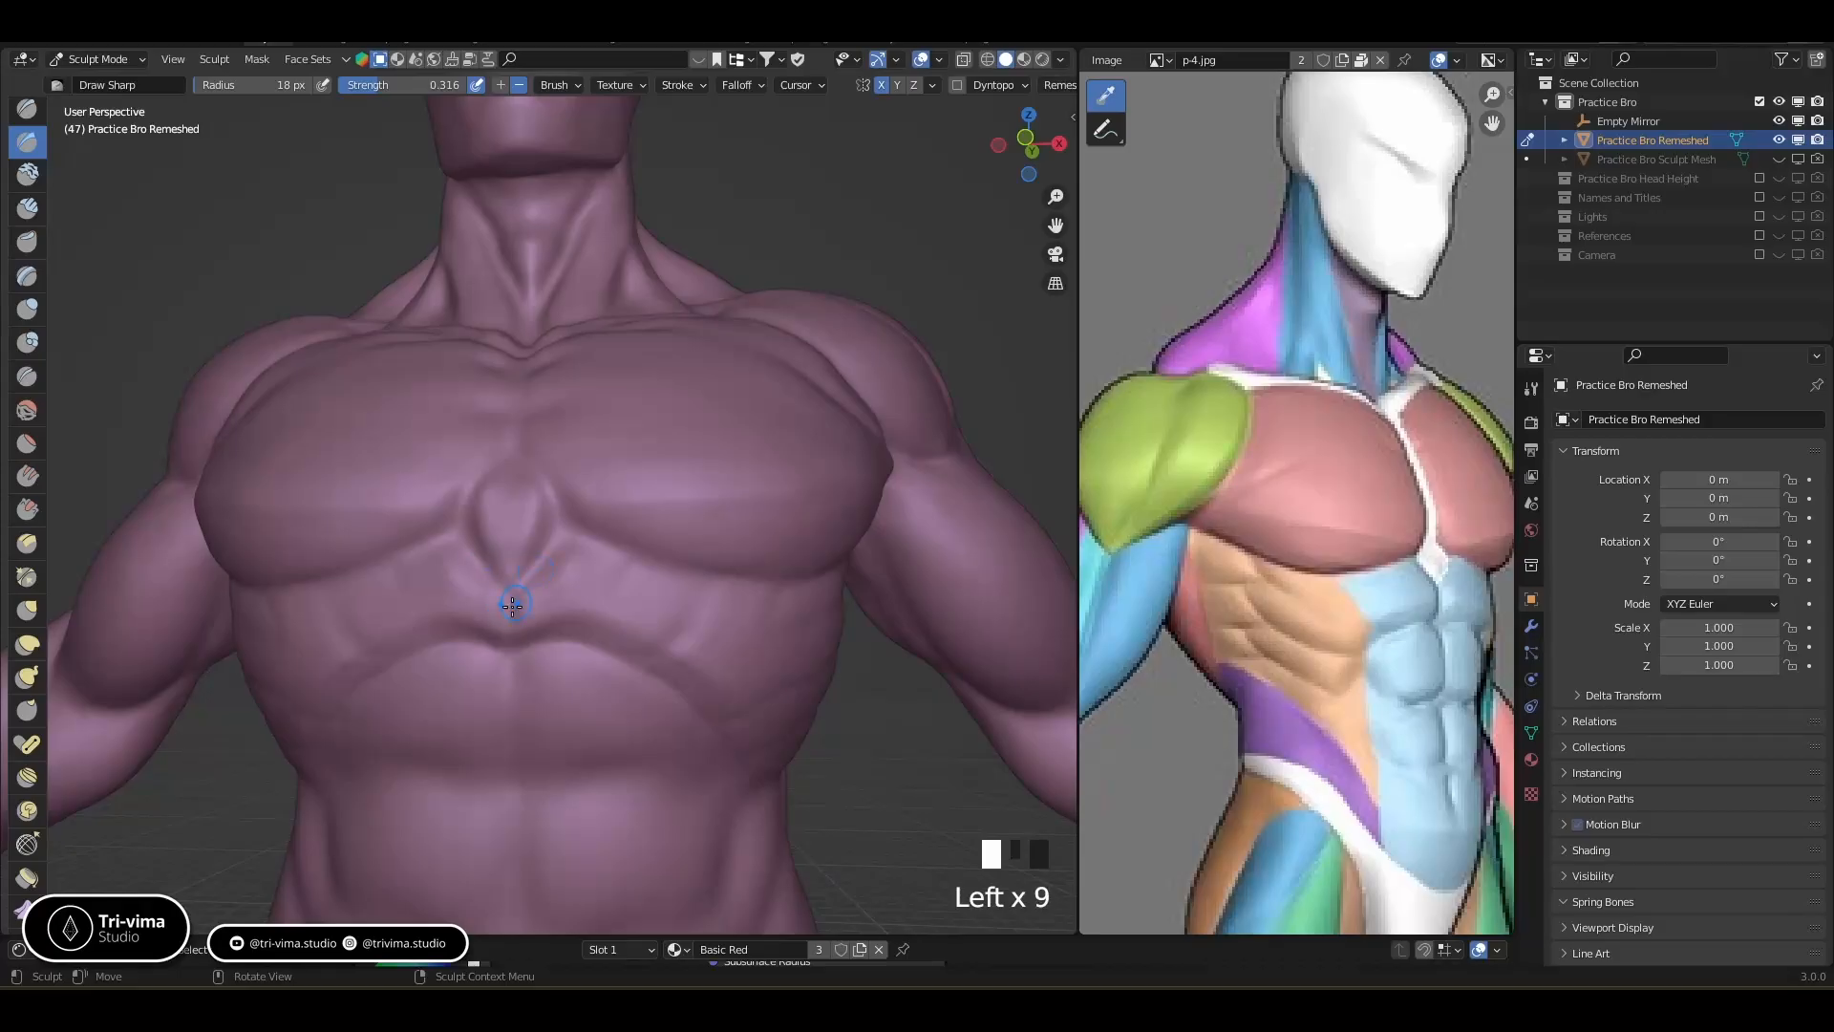
{"action": "middle_click_drag", "start_coordinate": [627, 552], "coordinate": [498, 651]}
{"action": "mouse_move", "coordinate": [508, 584]}
{"action": "left_mouse_down", "text": "shift"}
{"action": "mouse_move", "coordinate": [489, 588]}
{"action": "mouse_move", "coordinate": [567, 602]}
{"action": "left_mouse_up", "text": "shift"}
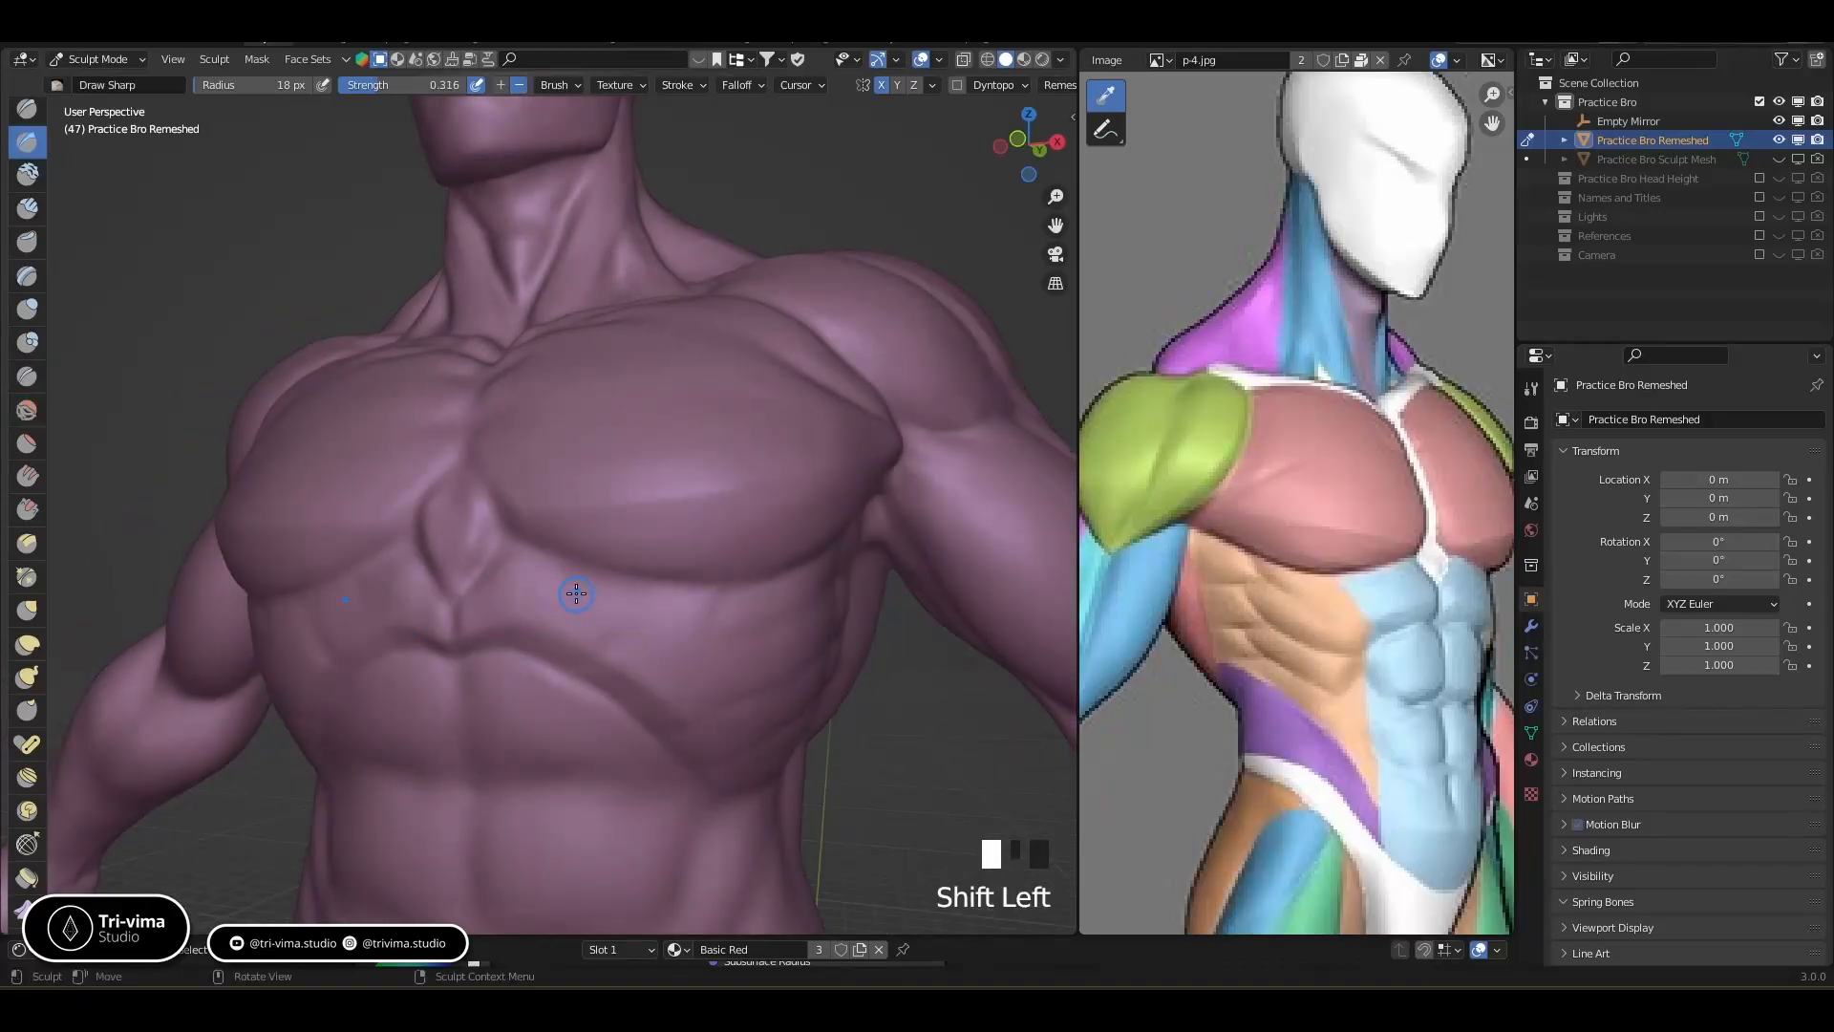
Using Elastic Deform with an 82 px radius, widen the outer curve of the rib-cage arch to match the front-view muscle reference
{"action": "middle_click_drag", "start_coordinate": [618, 661], "coordinate": [674, 762]}
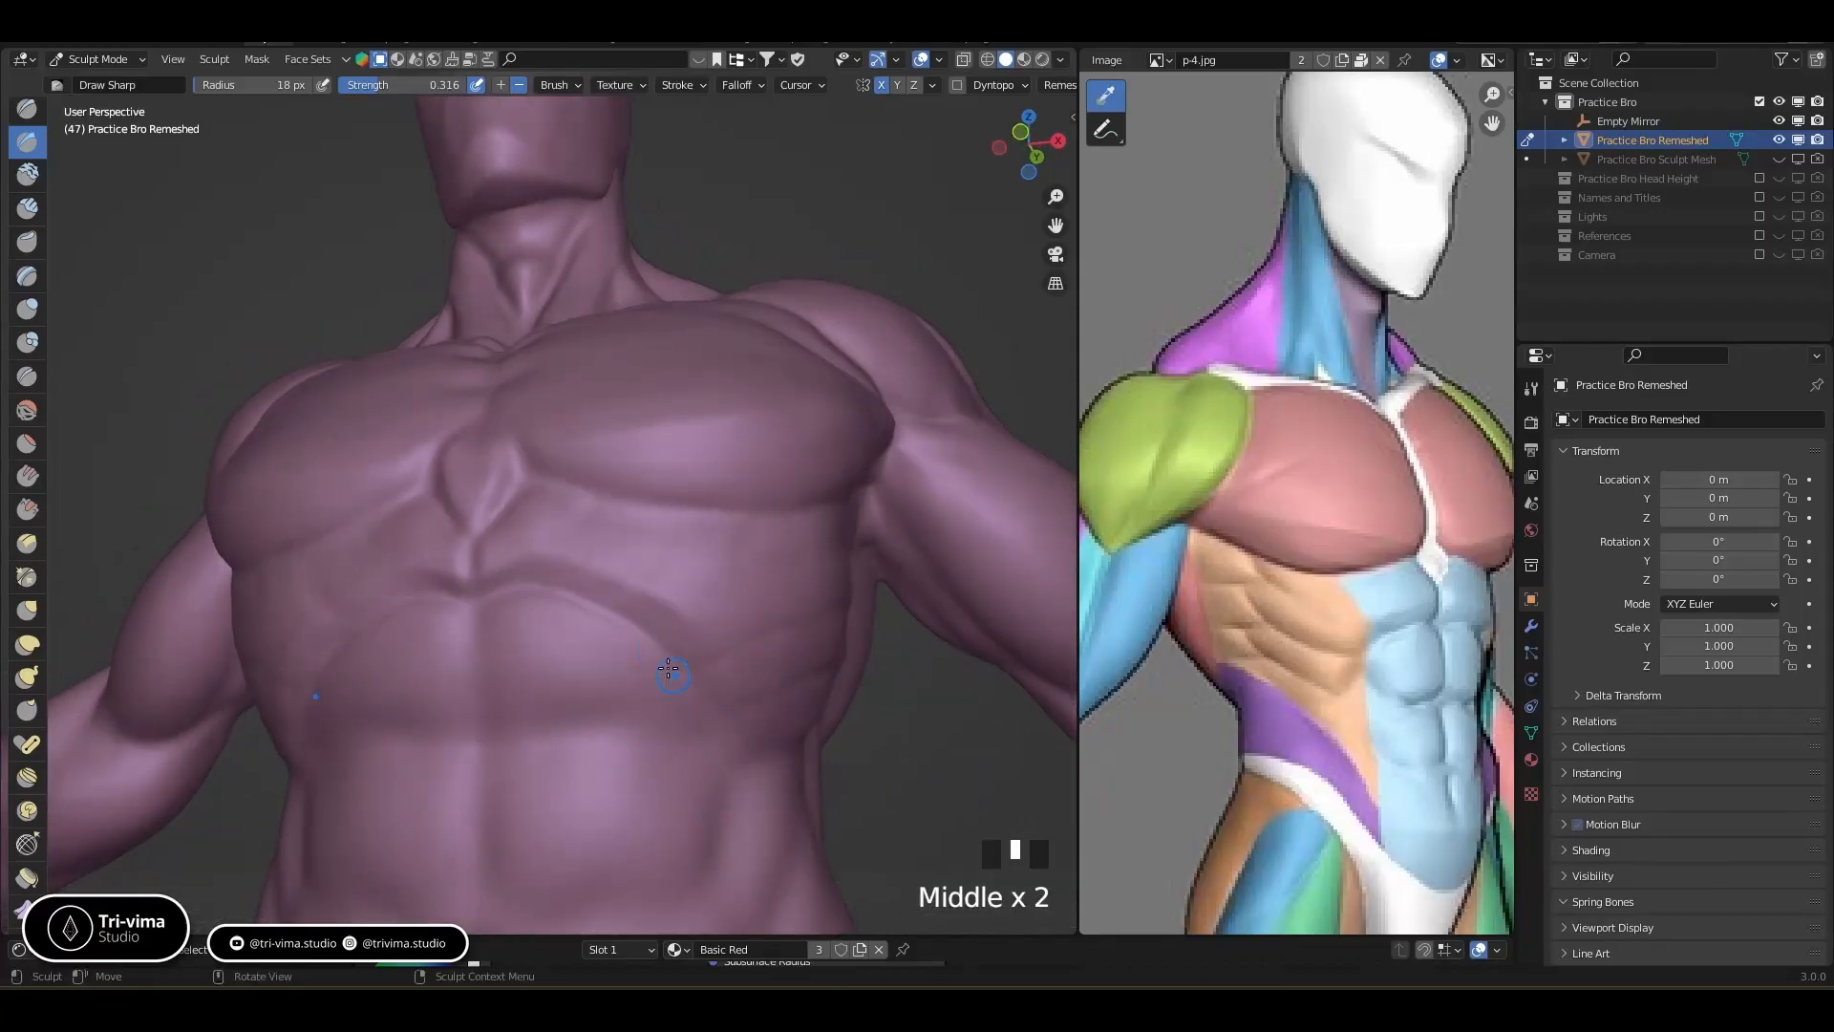
{"action": "left_click", "coordinate": [27, 641]}
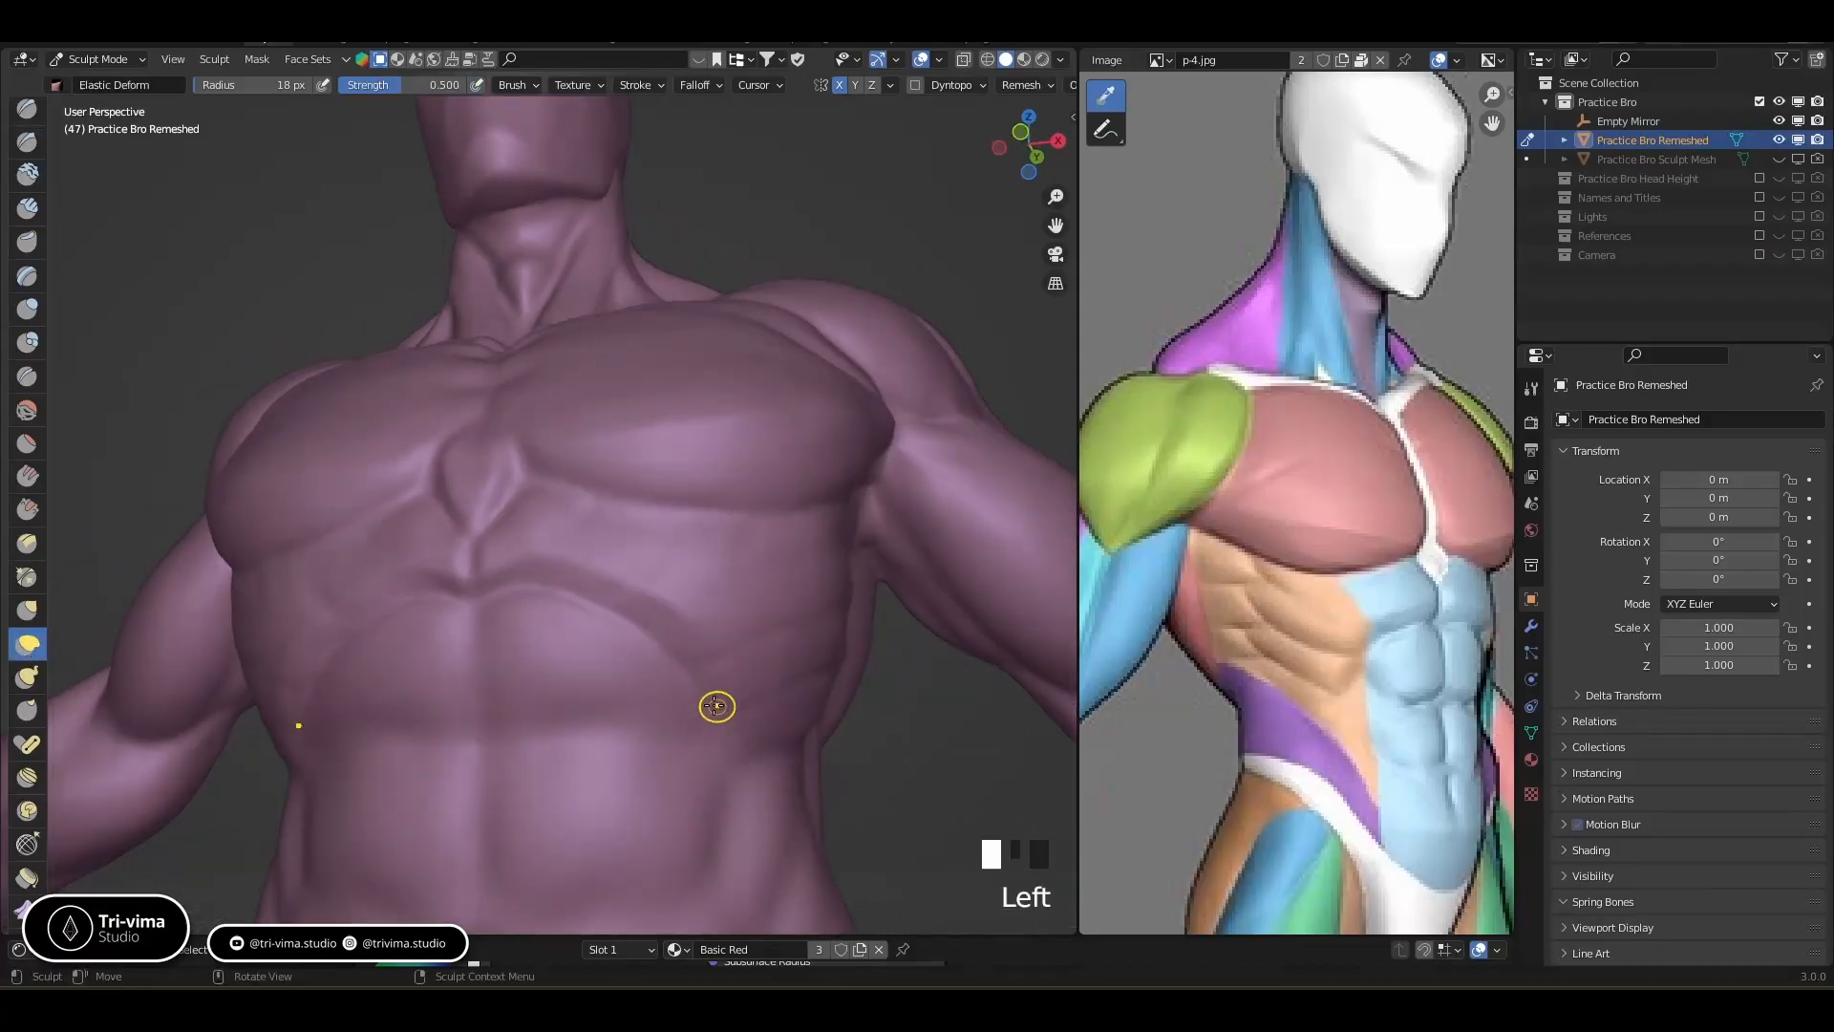
{"action": "key", "text": "Return"}
{"action": "key", "text": "bracketright"}
{"action": "key", "text": "bracketright"}
{"action": "key", "text": "bracketright"}
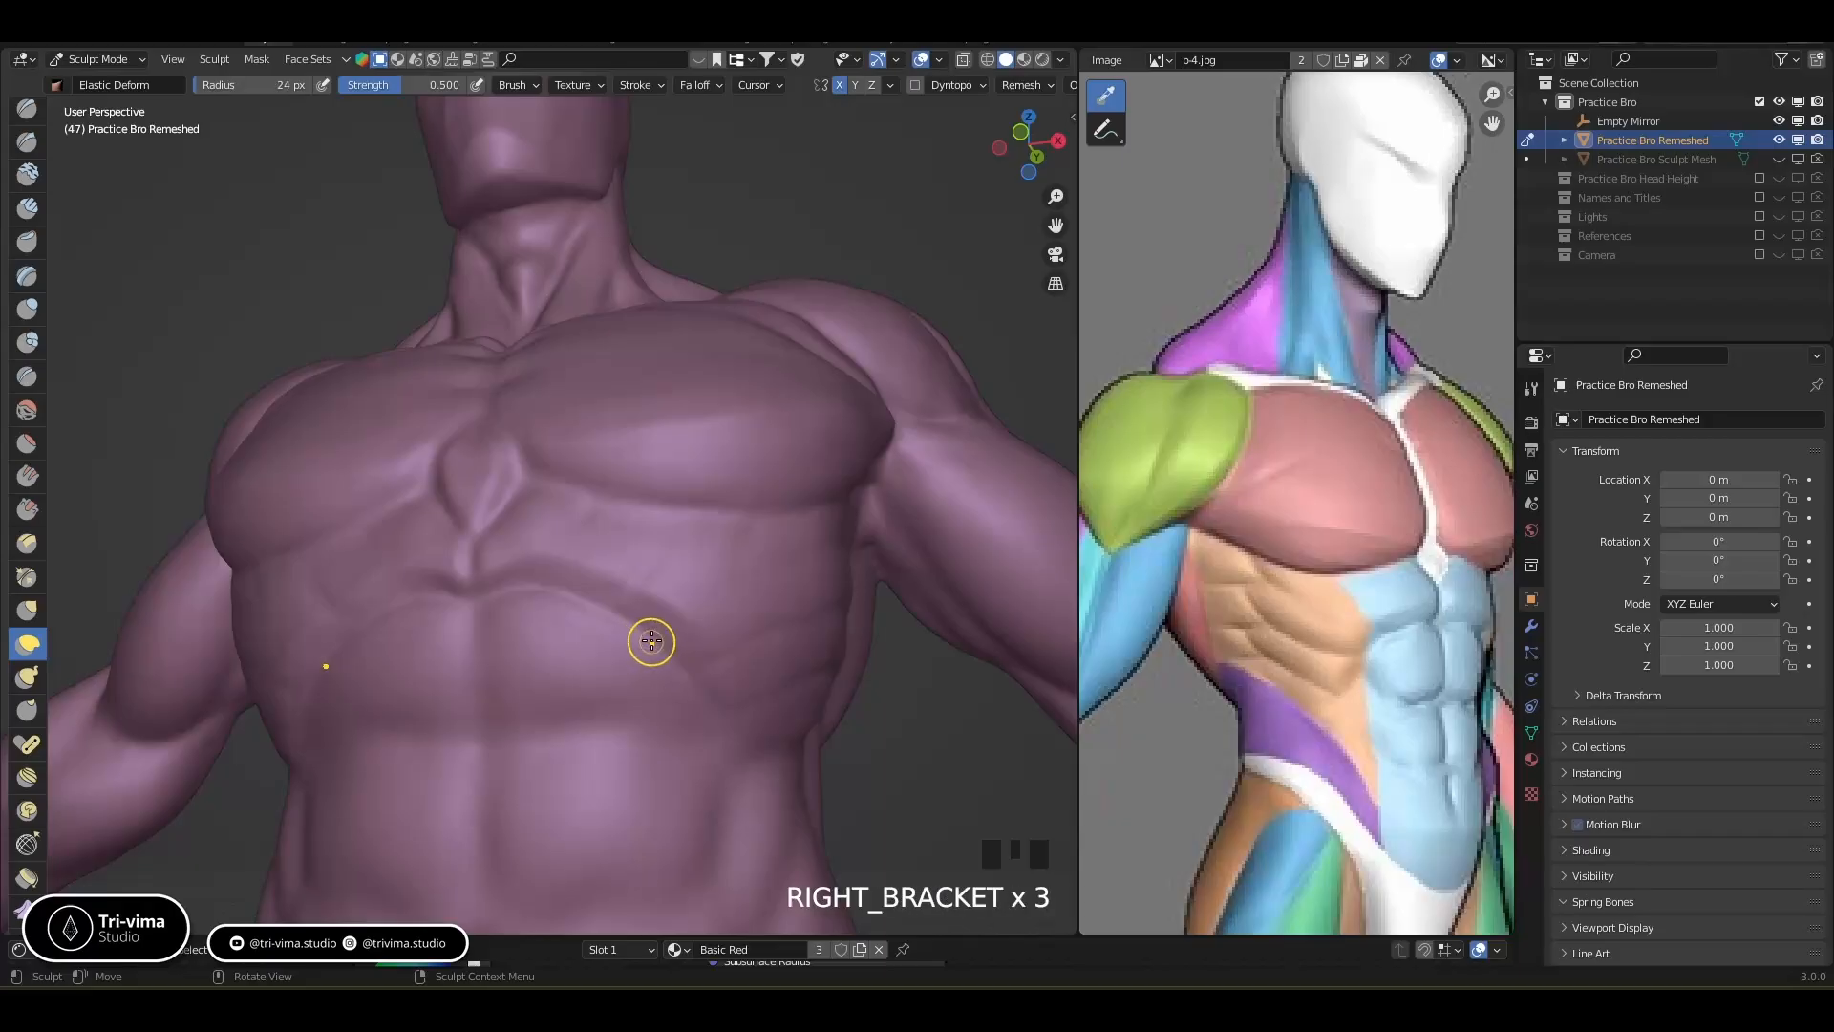
{"action": "key", "text": "bracketright"}
{"action": "key", "text": "bracketright"}
{"action": "key", "text": "bracketright"}
{"action": "key", "text": "bracketright"}
{"action": "key", "text": "bracketright"}
{"action": "key", "text": "bracketright"}
{"action": "key", "text": "bracketright"}
{"action": "key", "text": "bracketright"}
{"action": "key", "text": "bracketright"}
{"action": "key", "text": "bracketright"}
{"action": "key", "text": "bracketright"}
{"action": "key", "text": "bracketright"}
{"action": "mouse_move", "coordinate": [1316, 645]}
{"action": "middle_mouse_down"}
{"action": "mouse_move", "coordinate": [1085, 526]}
{"action": "mouse_move", "coordinate": [1343, 535]}
{"action": "mouse_move", "coordinate": [1381, 513]}
{"action": "mouse_move", "coordinate": [1287, 504]}
{"action": "mouse_move", "coordinate": [1209, 426]}
{"action": "middle_mouse_up"}
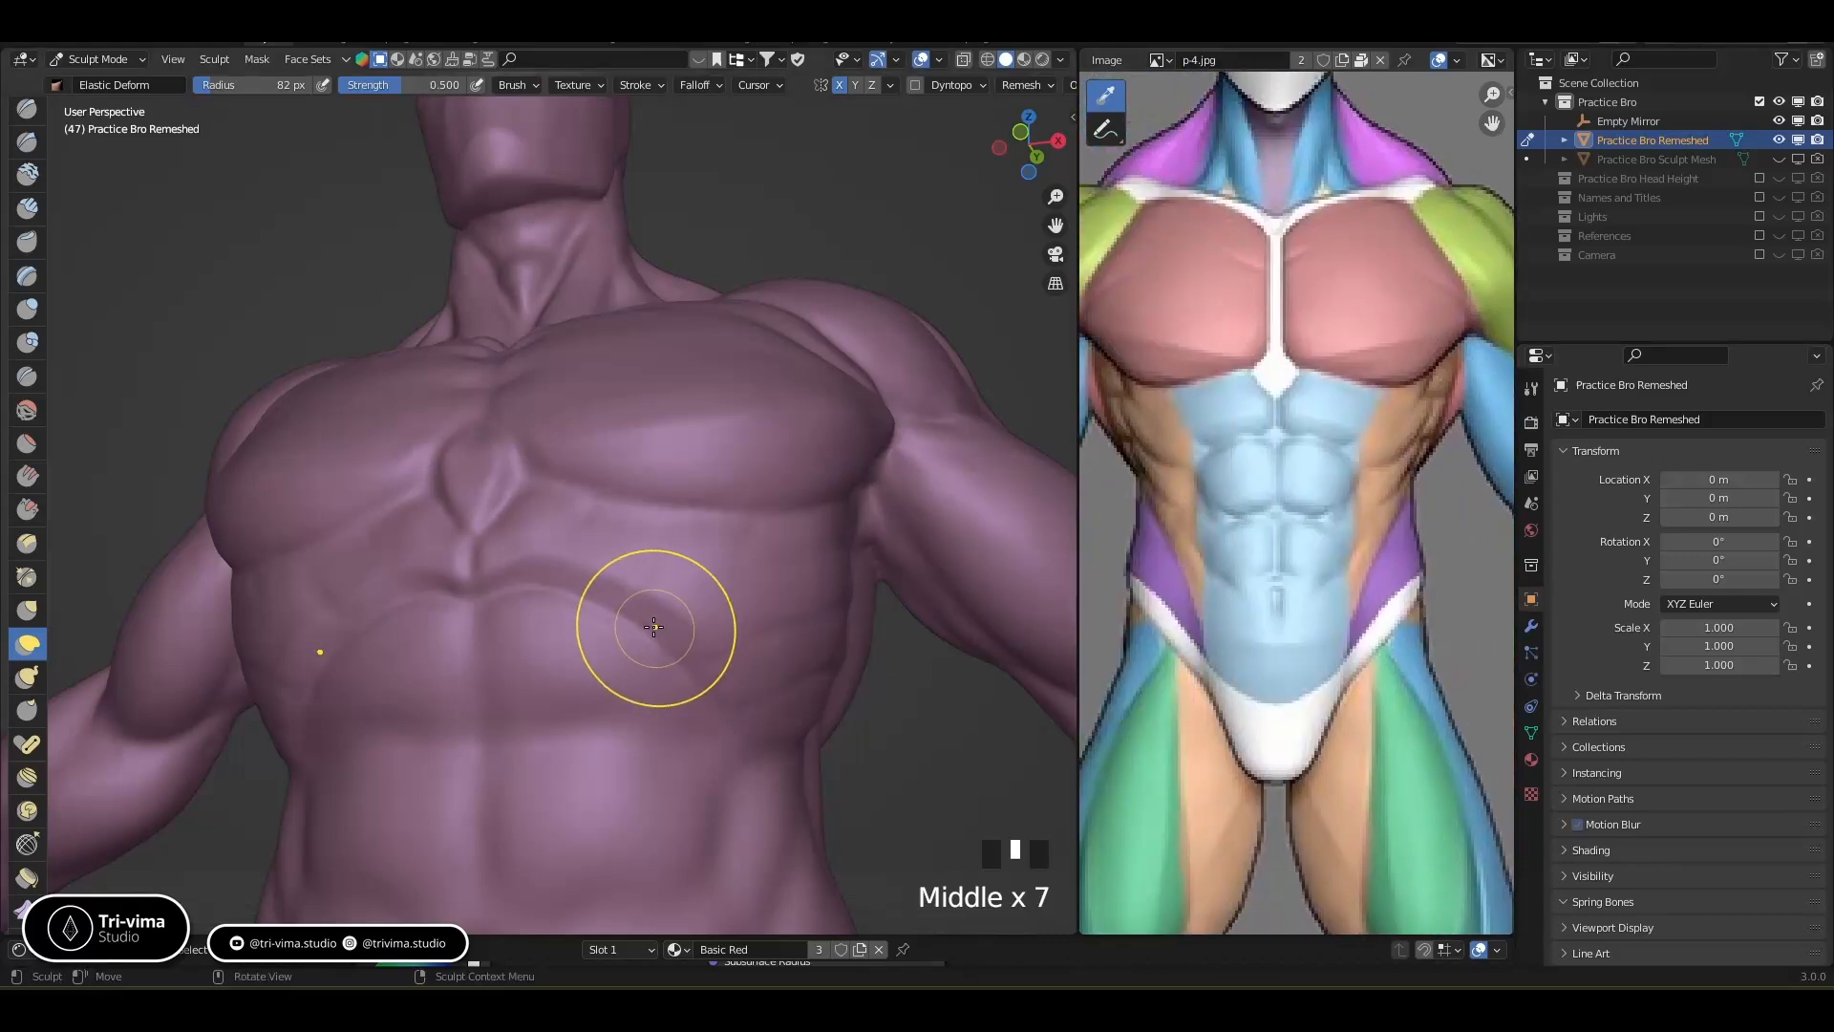
{"action": "mouse_move", "coordinate": [646, 624]}
{"action": "left_mouse_down"}
{"action": "mouse_move", "coordinate": [648, 605]}
{"action": "mouse_move", "coordinate": [686, 611]}
{"action": "left_mouse_up"}
{"action": "left_click_drag", "start_coordinate": [712, 703], "coordinate": [725, 725]}
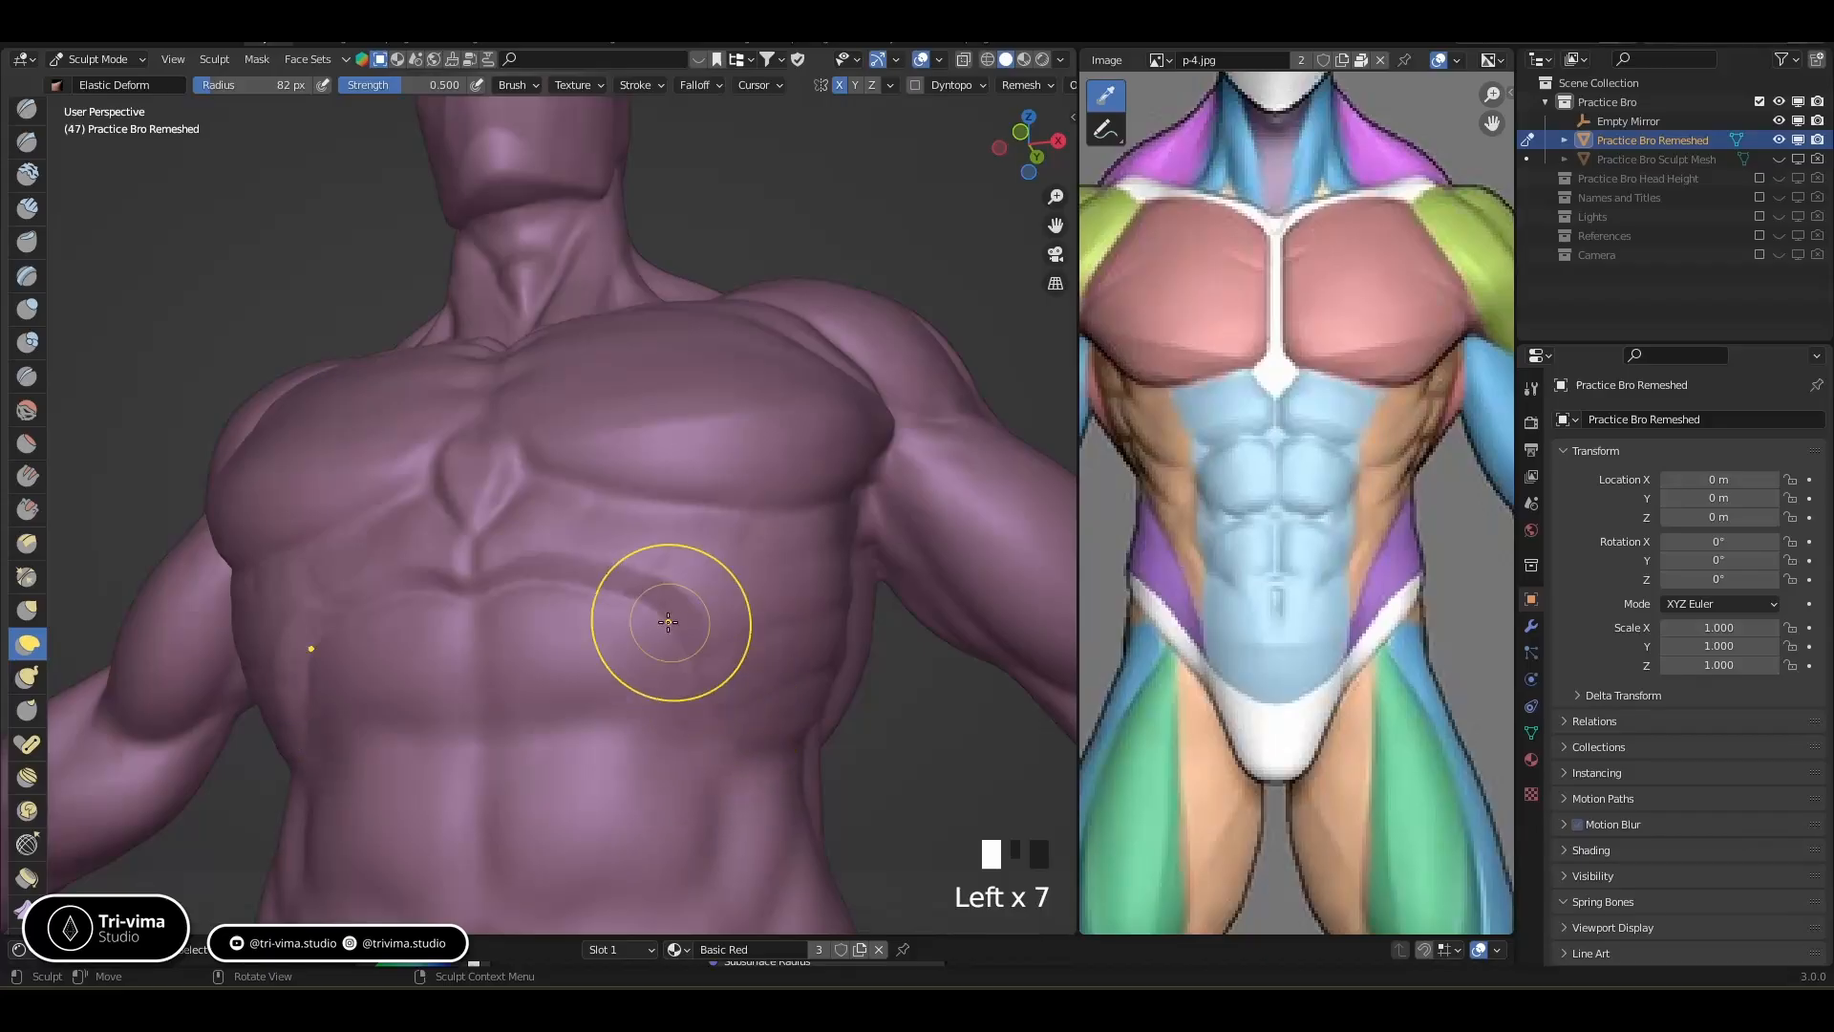
Nudge the rib-cage arch and the lower outer edge of the upper abdominals into a rounder curve with Elastic Deform
{"action": "middle_click_drag", "start_coordinate": [631, 604], "coordinate": [648, 704]}
{"action": "left_click_drag", "start_coordinate": [659, 659], "coordinate": [671, 659]}
{"action": "left_click_drag", "start_coordinate": [685, 741], "coordinate": [692, 758]}
{"action": "left_click_drag", "start_coordinate": [688, 755], "coordinate": [692, 763]}
{"action": "left_click_drag", "start_coordinate": [688, 756], "coordinate": [694, 741]}
{"action": "left_click_drag", "start_coordinate": [643, 634], "coordinate": [634, 634]}
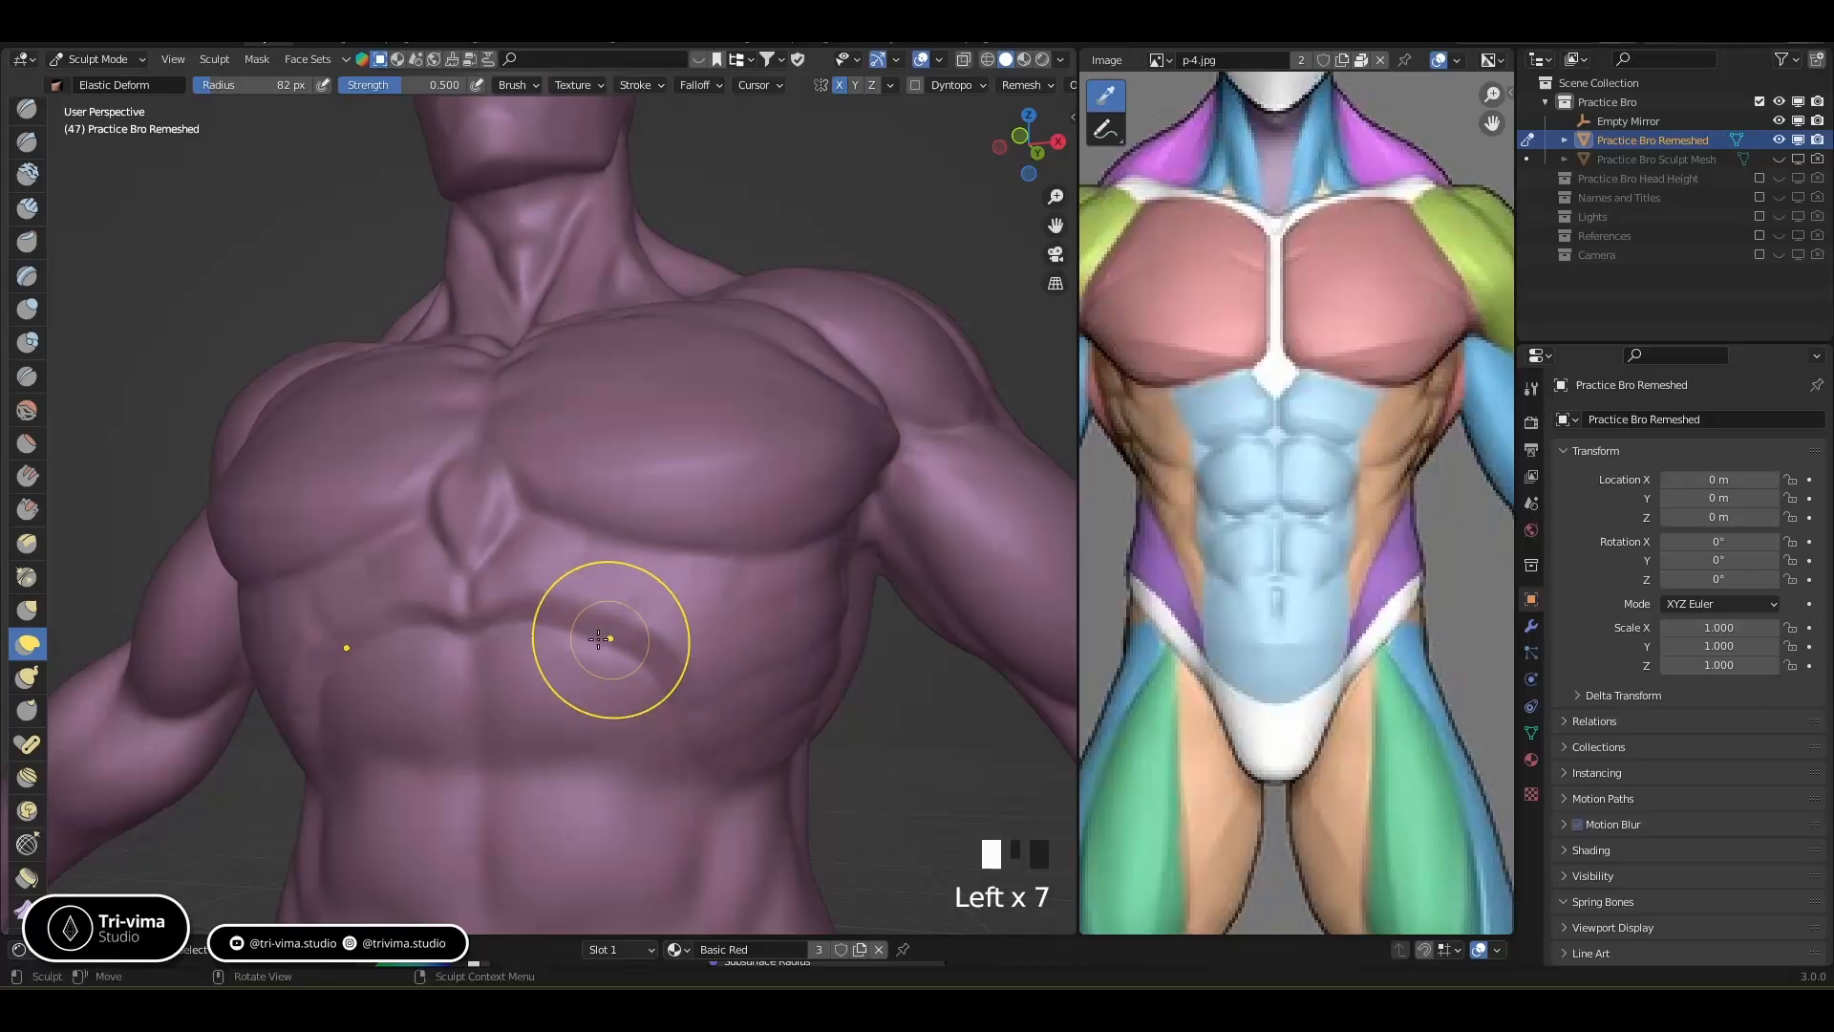
Reduce the Elastic Deform brush radius to 52 px for finer shaping of the arch at the midline
{"action": "key", "text": "bracketleft"}
{"action": "key", "text": "bracketleft"}
{"action": "key", "text": "bracketleft"}
{"action": "key", "text": "bracketleft"}
{"action": "key", "text": "bracketleft"}
{"action": "key", "text": "bracketleft"}
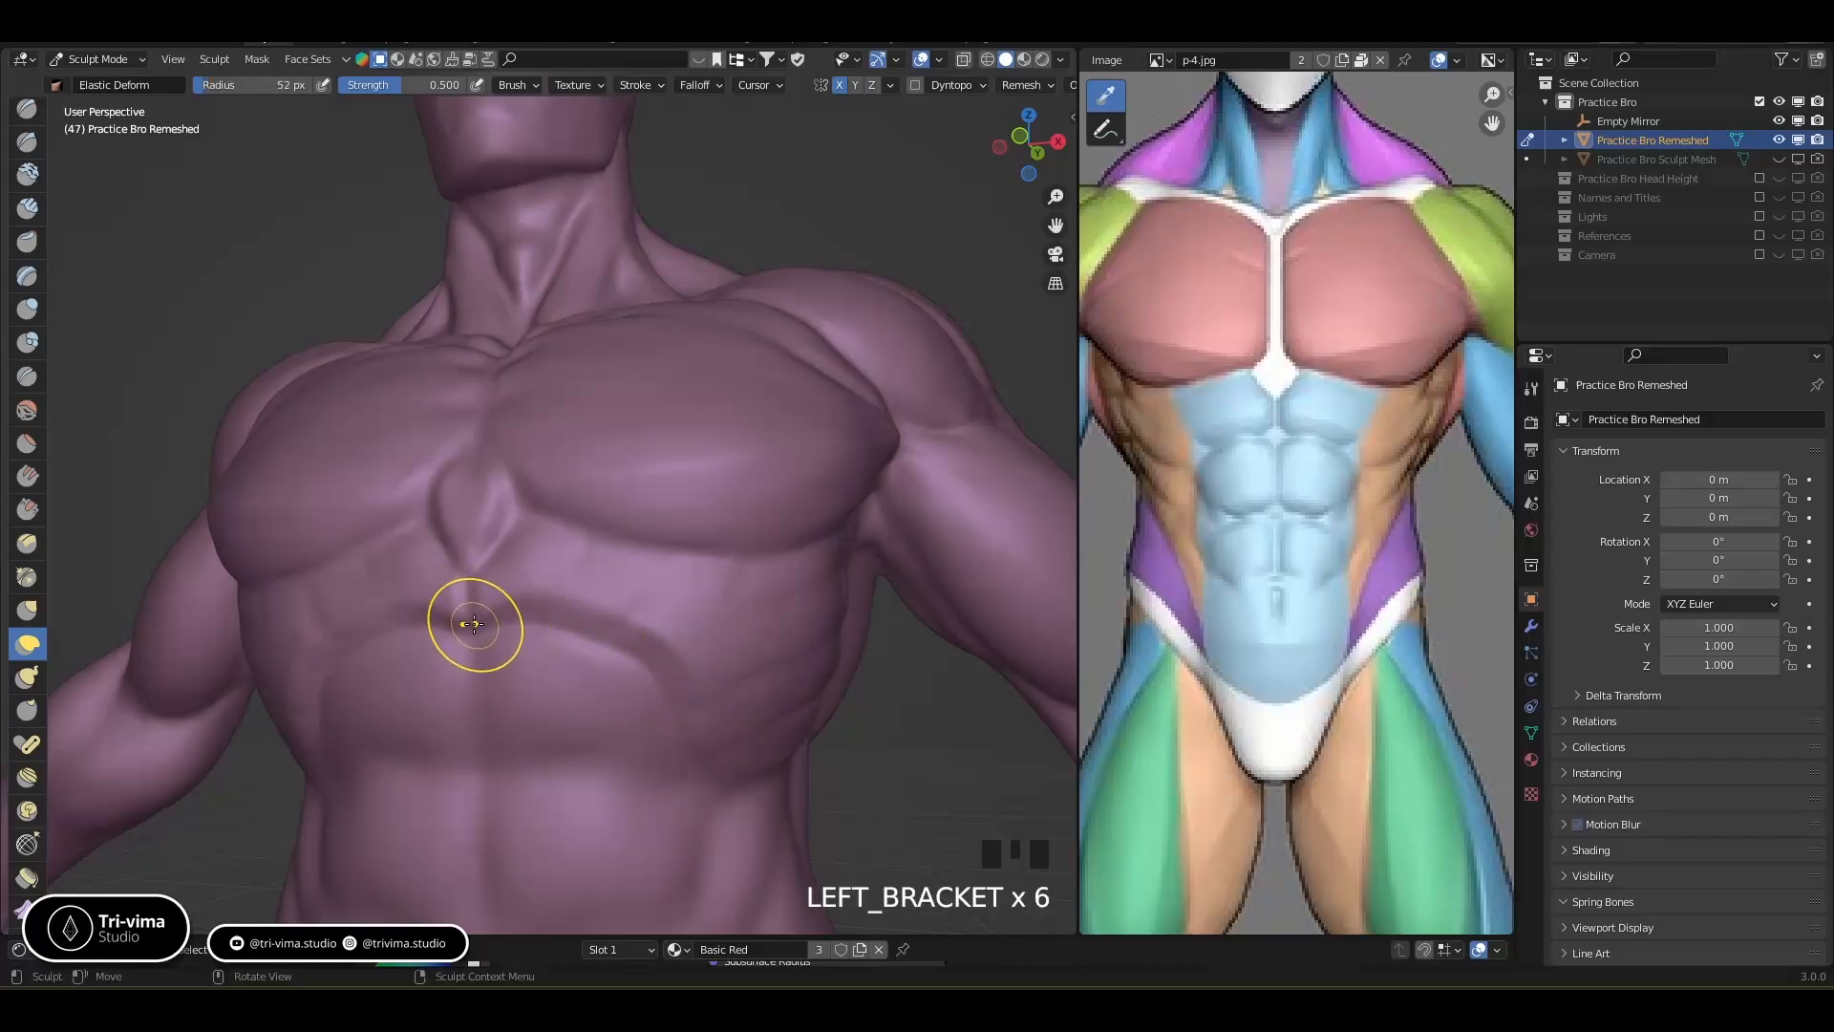
Reshape the abdomen below the sternum tip and the lower rib area with the Elastic Deform brush at 52 px radius
{"action": "left_click_drag", "start_coordinate": [473, 616], "coordinate": [474, 604]}
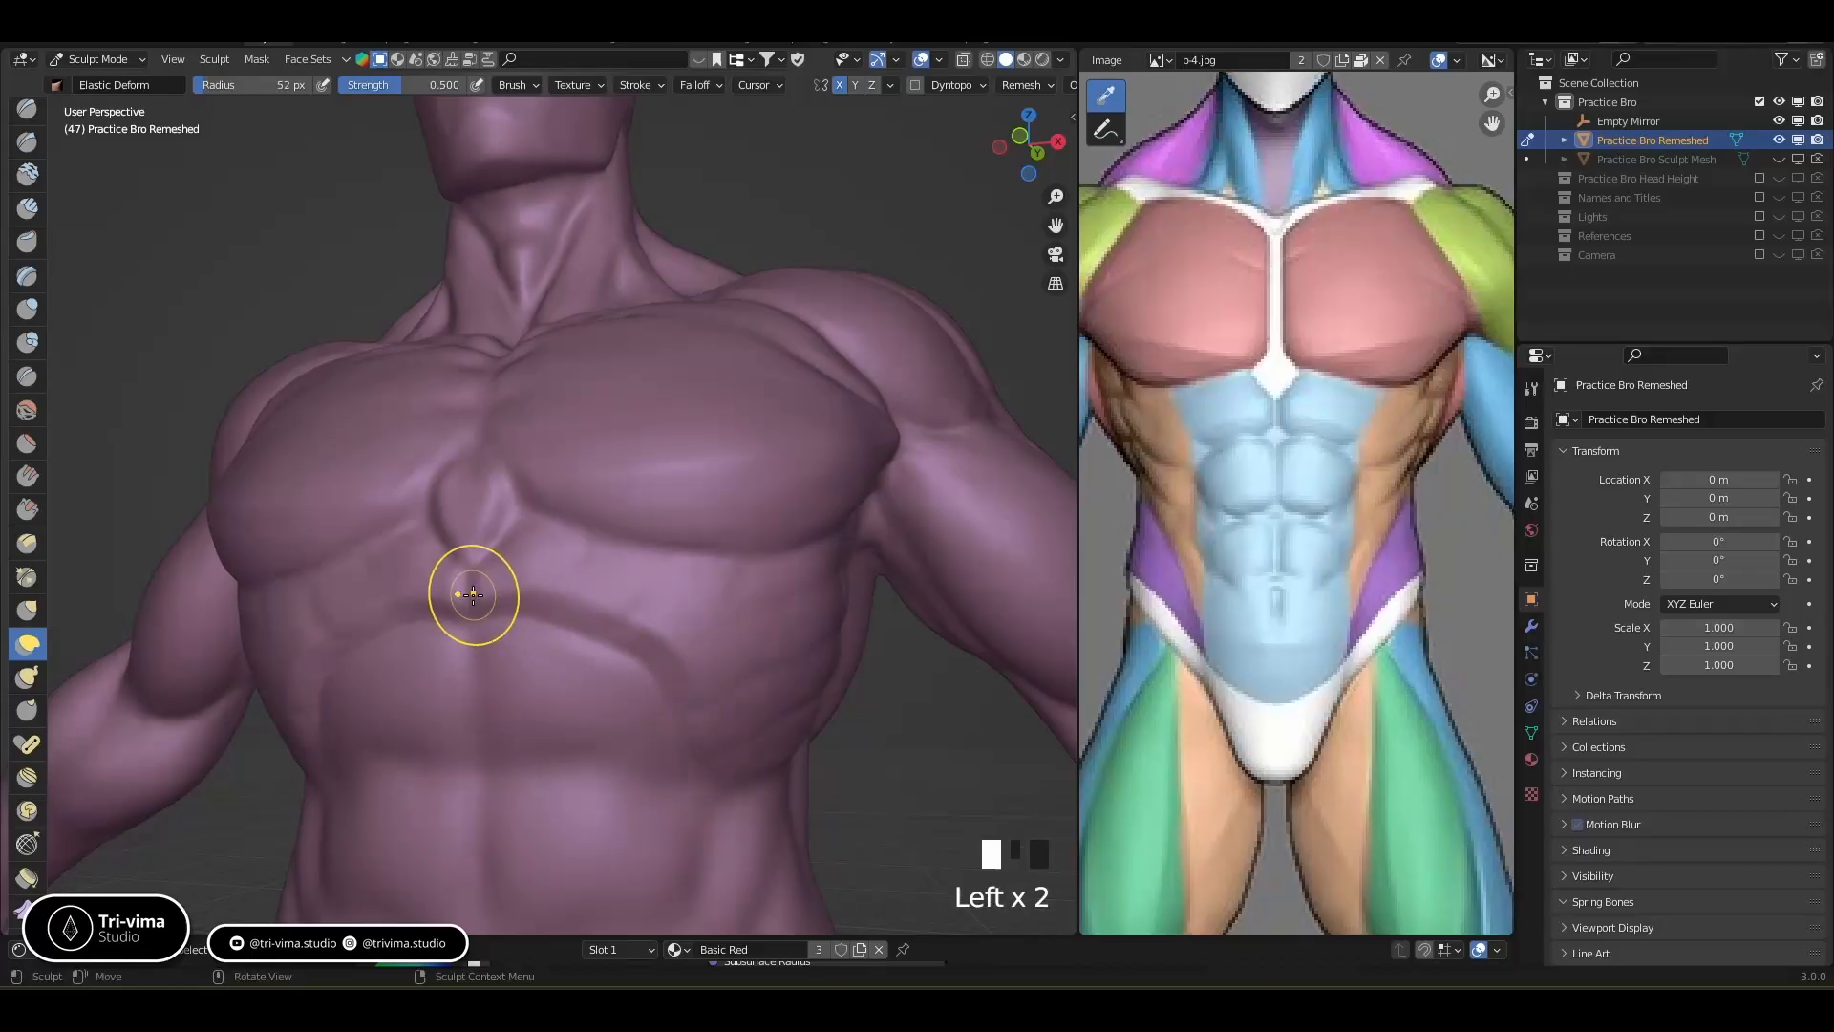
{"action": "middle_click_drag", "start_coordinate": [477, 608], "coordinate": [553, 622]}
{"action": "left_click_drag", "start_coordinate": [542, 625], "coordinate": [527, 645]}
{"action": "mouse_move", "coordinate": [614, 773]}
{"action": "left_mouse_down"}
{"action": "mouse_move", "coordinate": [604, 738]}
{"action": "mouse_move", "coordinate": [547, 753]}
{"action": "mouse_move", "coordinate": [672, 782]}
{"action": "left_mouse_up"}
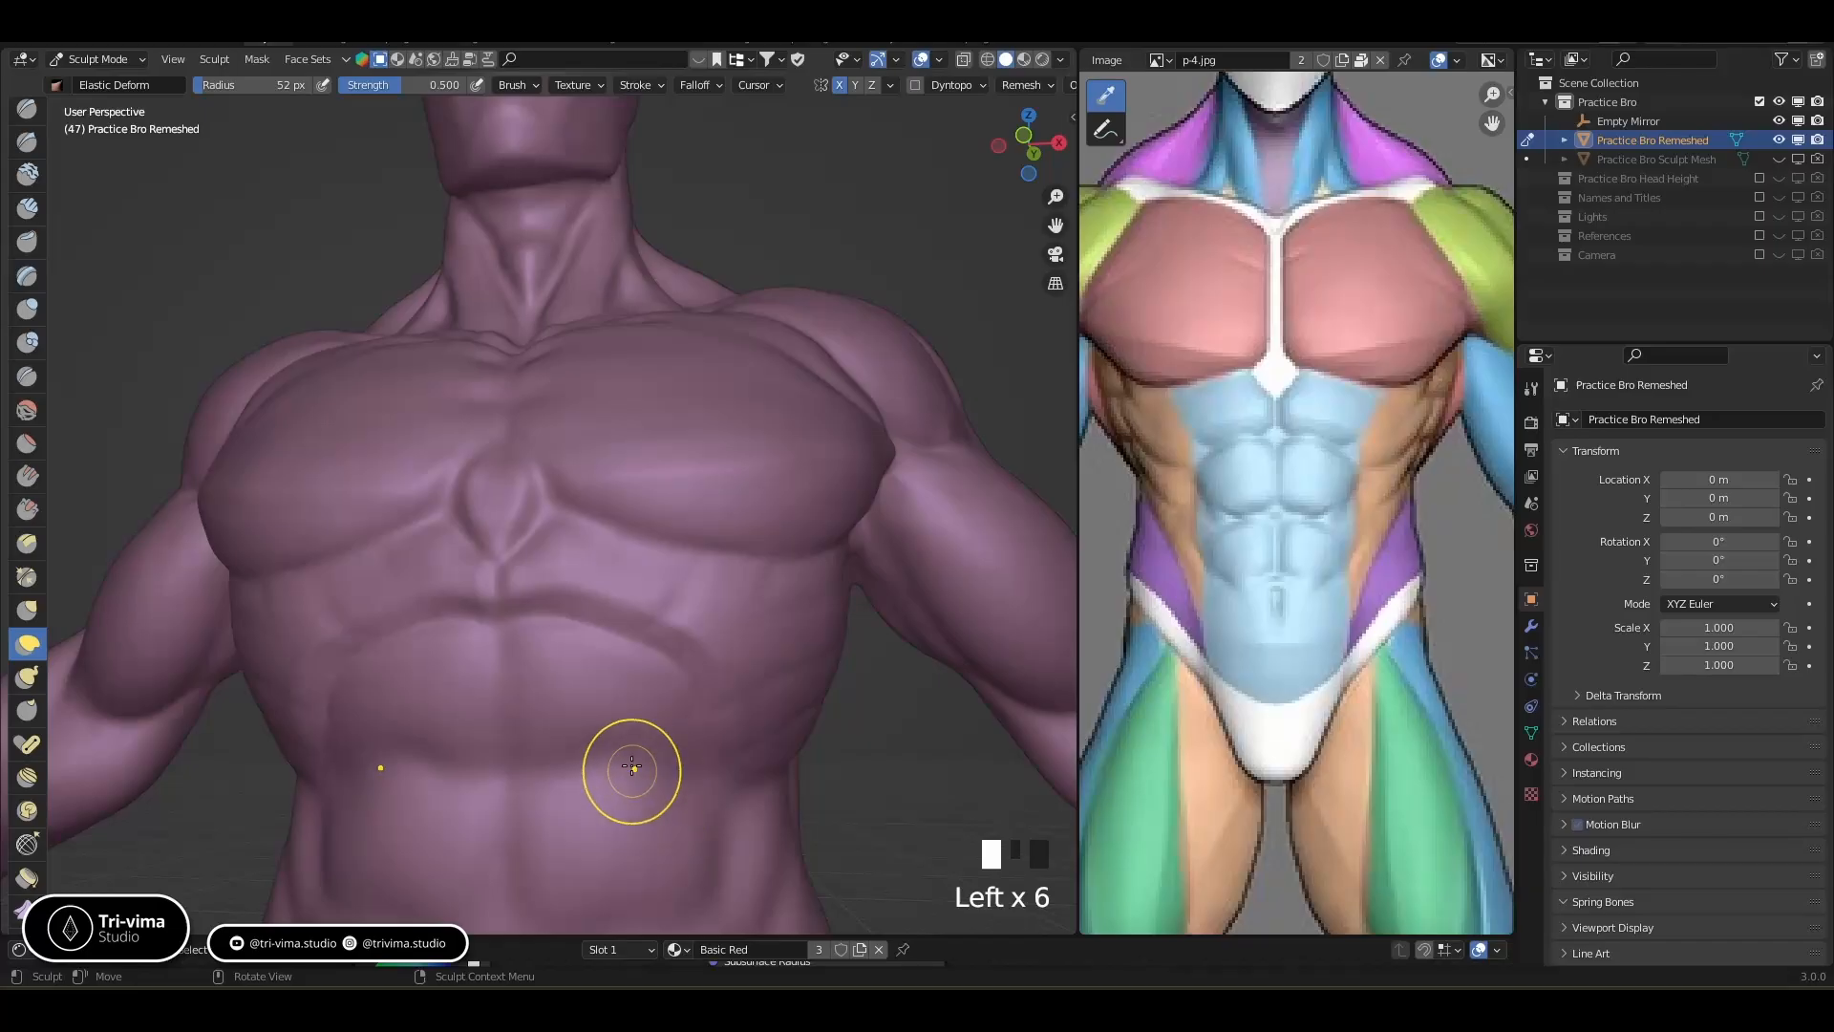
Smooth the upper abdomen and rib arch around the base of the sternum
{"action": "mouse_move", "coordinate": [614, 688]}
{"action": "middle_mouse_down", "text": "ctrl"}
{"action": "mouse_move", "coordinate": [614, 726]}
{"action": "mouse_move", "coordinate": [553, 585]}
{"action": "middle_mouse_up", "text": "ctrl"}
{"action": "mouse_move", "coordinate": [553, 586]}
{"action": "left_mouse_down", "text": "shift"}
{"action": "mouse_move", "coordinate": [520, 513]}
{"action": "mouse_move", "coordinate": [545, 532]}
{"action": "mouse_move", "coordinate": [479, 479]}
{"action": "mouse_move", "coordinate": [535, 516]}
{"action": "left_mouse_up", "text": "shift"}
{"action": "left_click_drag", "start_coordinate": [535, 516], "coordinate": [621, 542], "text": "shift"}
{"action": "middle_click_drag", "start_coordinate": [621, 543], "coordinate": [573, 519]}
{"action": "left_click_drag", "start_coordinate": [574, 519], "coordinate": [578, 554], "text": "shift"}
{"action": "left_click_drag", "start_coordinate": [578, 555], "coordinate": [581, 585], "text": "shift"}
{"action": "middle_click_drag", "start_coordinate": [581, 585], "coordinate": [583, 578]}
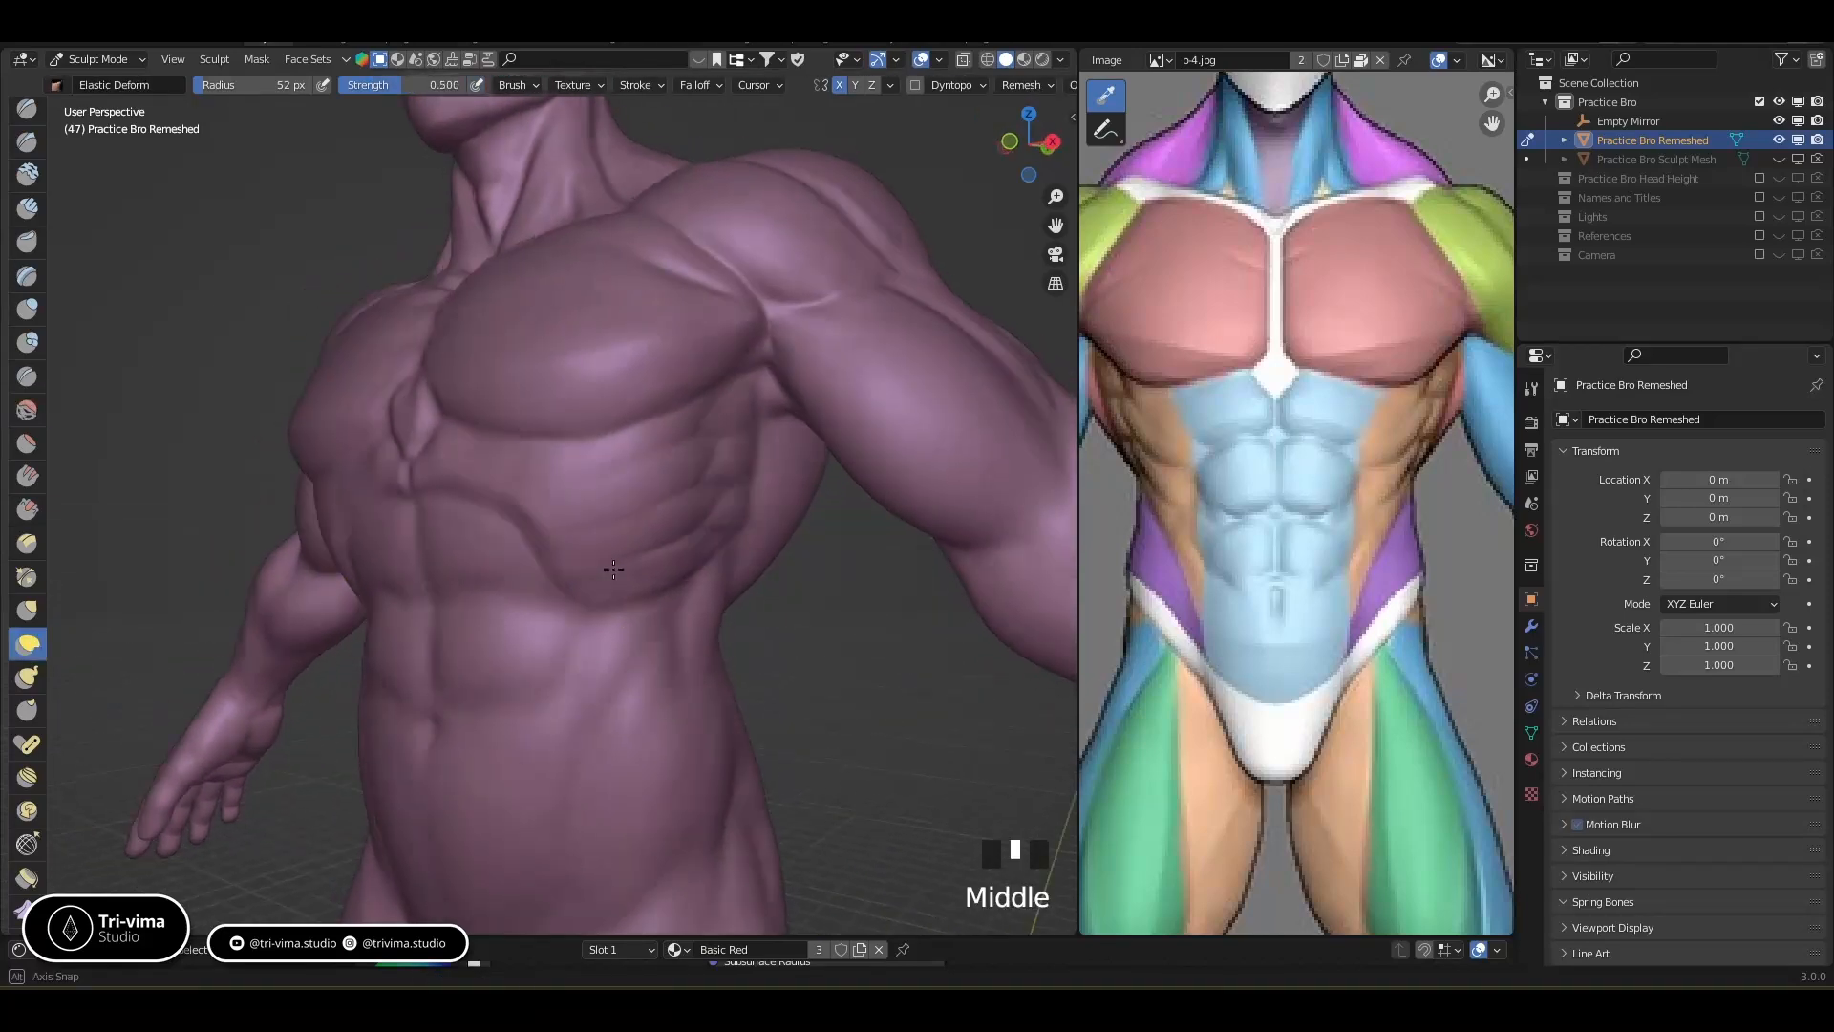
{"action": "left_click_drag", "start_coordinate": [583, 578], "coordinate": [586, 574], "text": "shift"}
Smooth the ribcage surface beneath the chest muscle, working from oblique angles
{"action": "middle_click_drag", "start_coordinate": [586, 573], "coordinate": [491, 500]}
{"action": "left_click_drag", "start_coordinate": [491, 499], "coordinate": [497, 468], "text": "shift"}
{"action": "mouse_move", "coordinate": [497, 468]}
{"action": "left_mouse_down", "text": "shift"}
{"action": "mouse_move", "coordinate": [532, 411]}
{"action": "mouse_move", "coordinate": [614, 443]}
{"action": "left_mouse_up", "text": "shift"}
{"action": "middle_click_drag", "start_coordinate": [752, 462], "coordinate": [576, 476]}
{"action": "left_click_drag", "start_coordinate": [576, 477], "coordinate": [483, 516], "text": "shift"}
Sharpen the midline between the sternum tip and abs with an inverted Draw Sharp stroke at 17 px radius
{"action": "mouse_move", "coordinate": [482, 516]}
{"action": "middle_mouse_down"}
{"action": "mouse_move", "coordinate": [581, 540]}
{"action": "mouse_move", "coordinate": [544, 541]}
{"action": "mouse_move", "coordinate": [571, 523]}
{"action": "mouse_move", "coordinate": [254, 548]}
{"action": "middle_mouse_up"}
{"action": "left_click", "coordinate": [27, 141]}
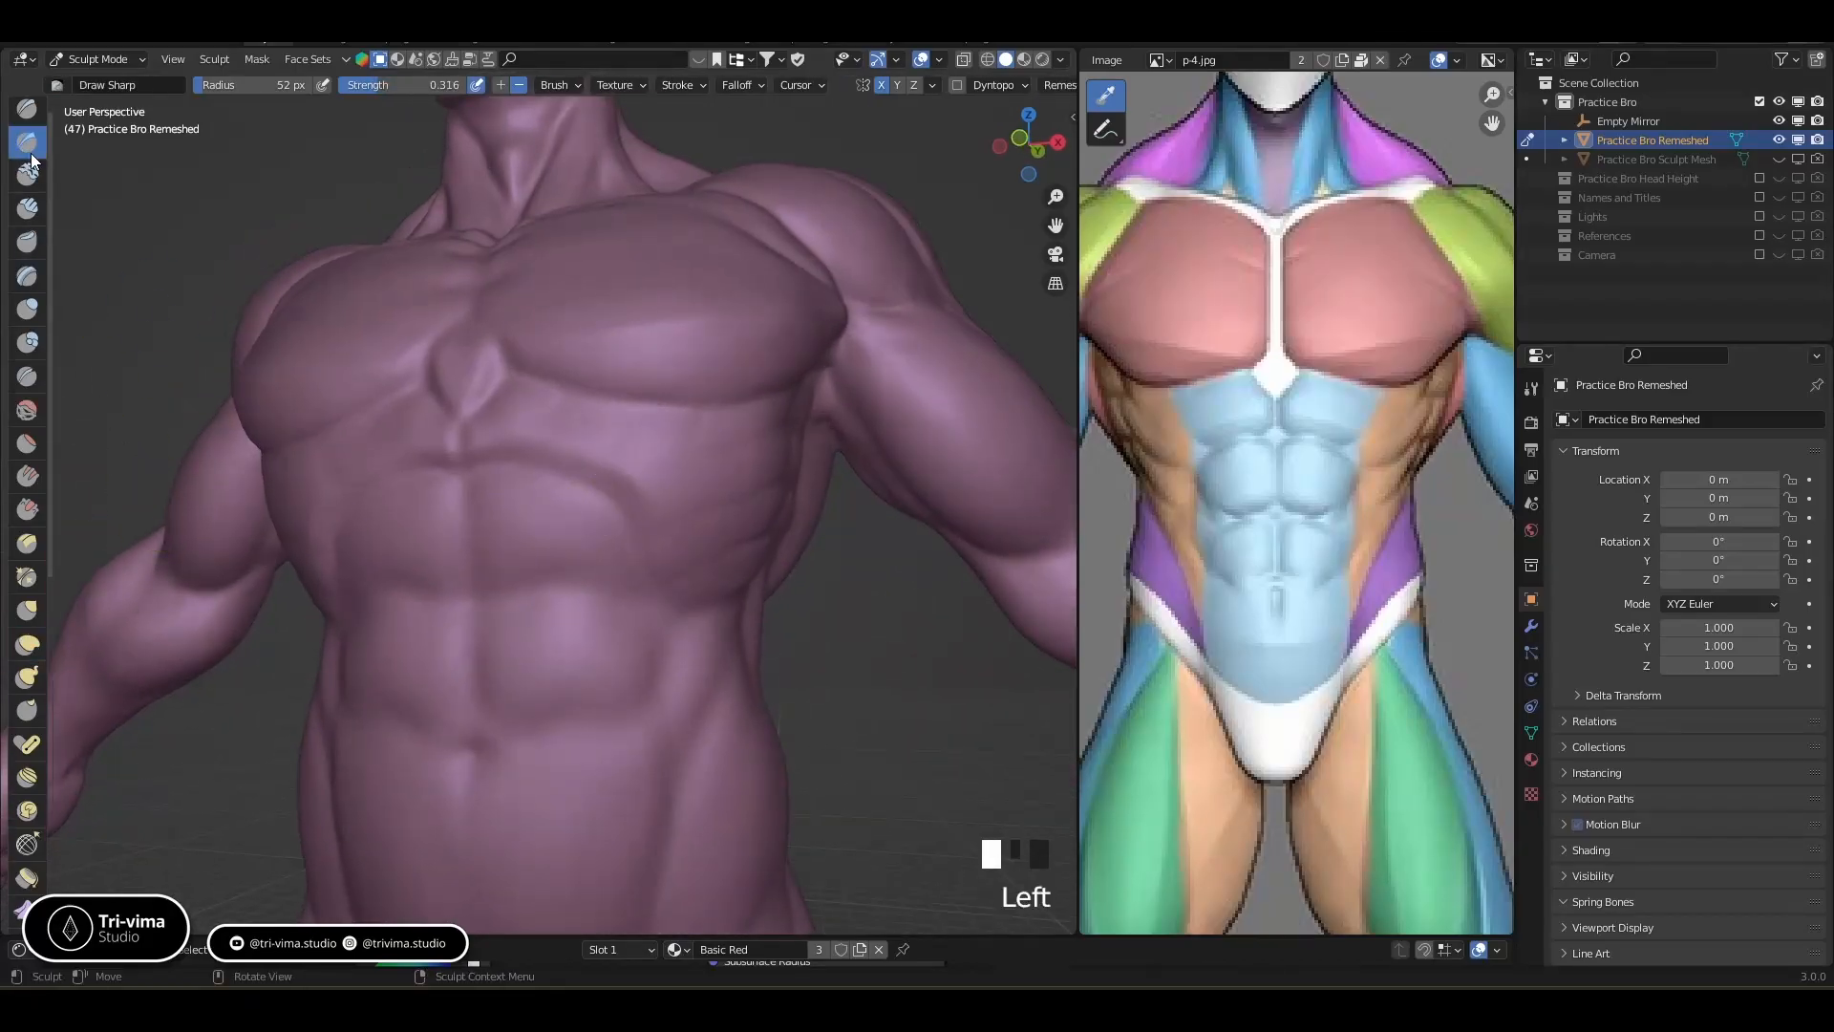
{"action": "key", "text": "bracketleft"}
{"action": "key", "text": "bracketleft"}
{"action": "key", "text": "bracketleft"}
{"action": "key", "text": "bracketleft"}
{"action": "key", "text": "bracketleft"}
{"action": "key", "text": "bracketleft"}
{"action": "key", "text": "bracketleft"}
{"action": "key", "text": "bracketleft"}
{"action": "key", "text": "bracketleft"}
{"action": "key", "text": "bracketleft"}
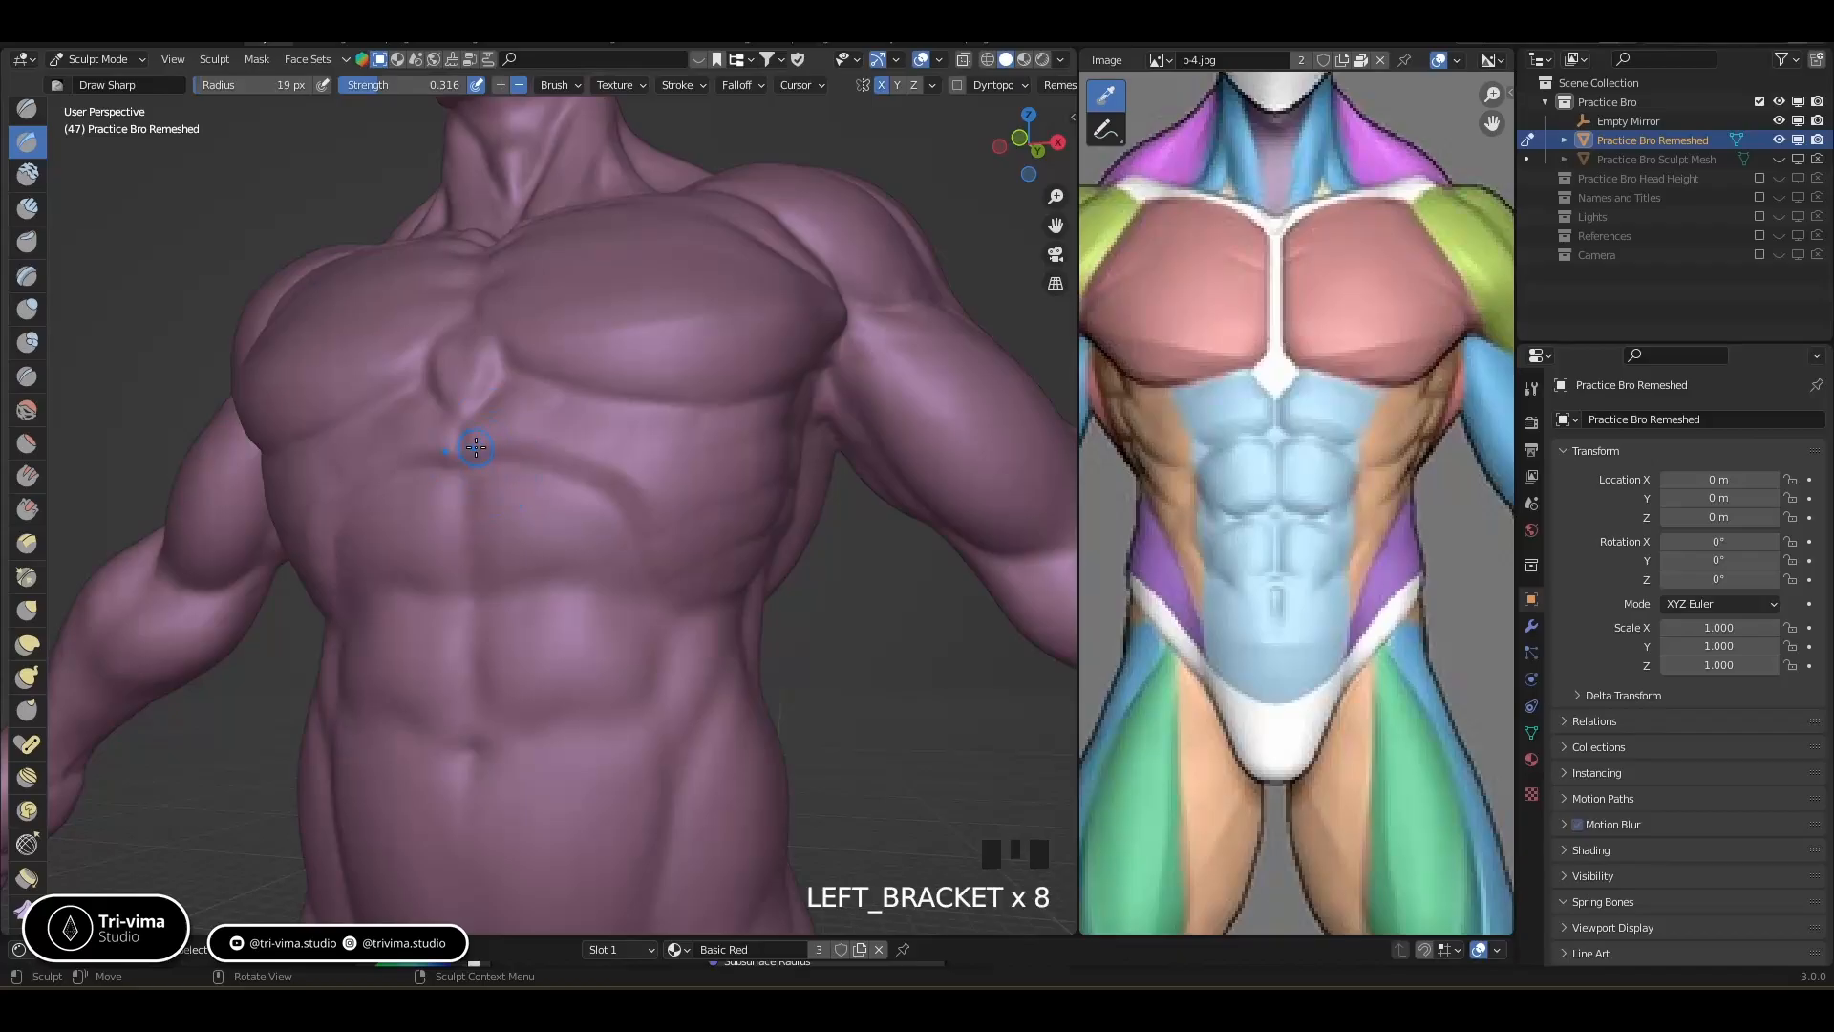
{"action": "mouse_move", "coordinate": [459, 465]}
{"action": "left_mouse_down", "text": "ctrl"}
{"action": "mouse_move", "coordinate": [536, 440]}
{"action": "mouse_move", "coordinate": [532, 460]}
{"action": "mouse_move", "coordinate": [486, 466]}
{"action": "mouse_move", "coordinate": [460, 440]}
{"action": "left_mouse_up", "text": "ctrl"}
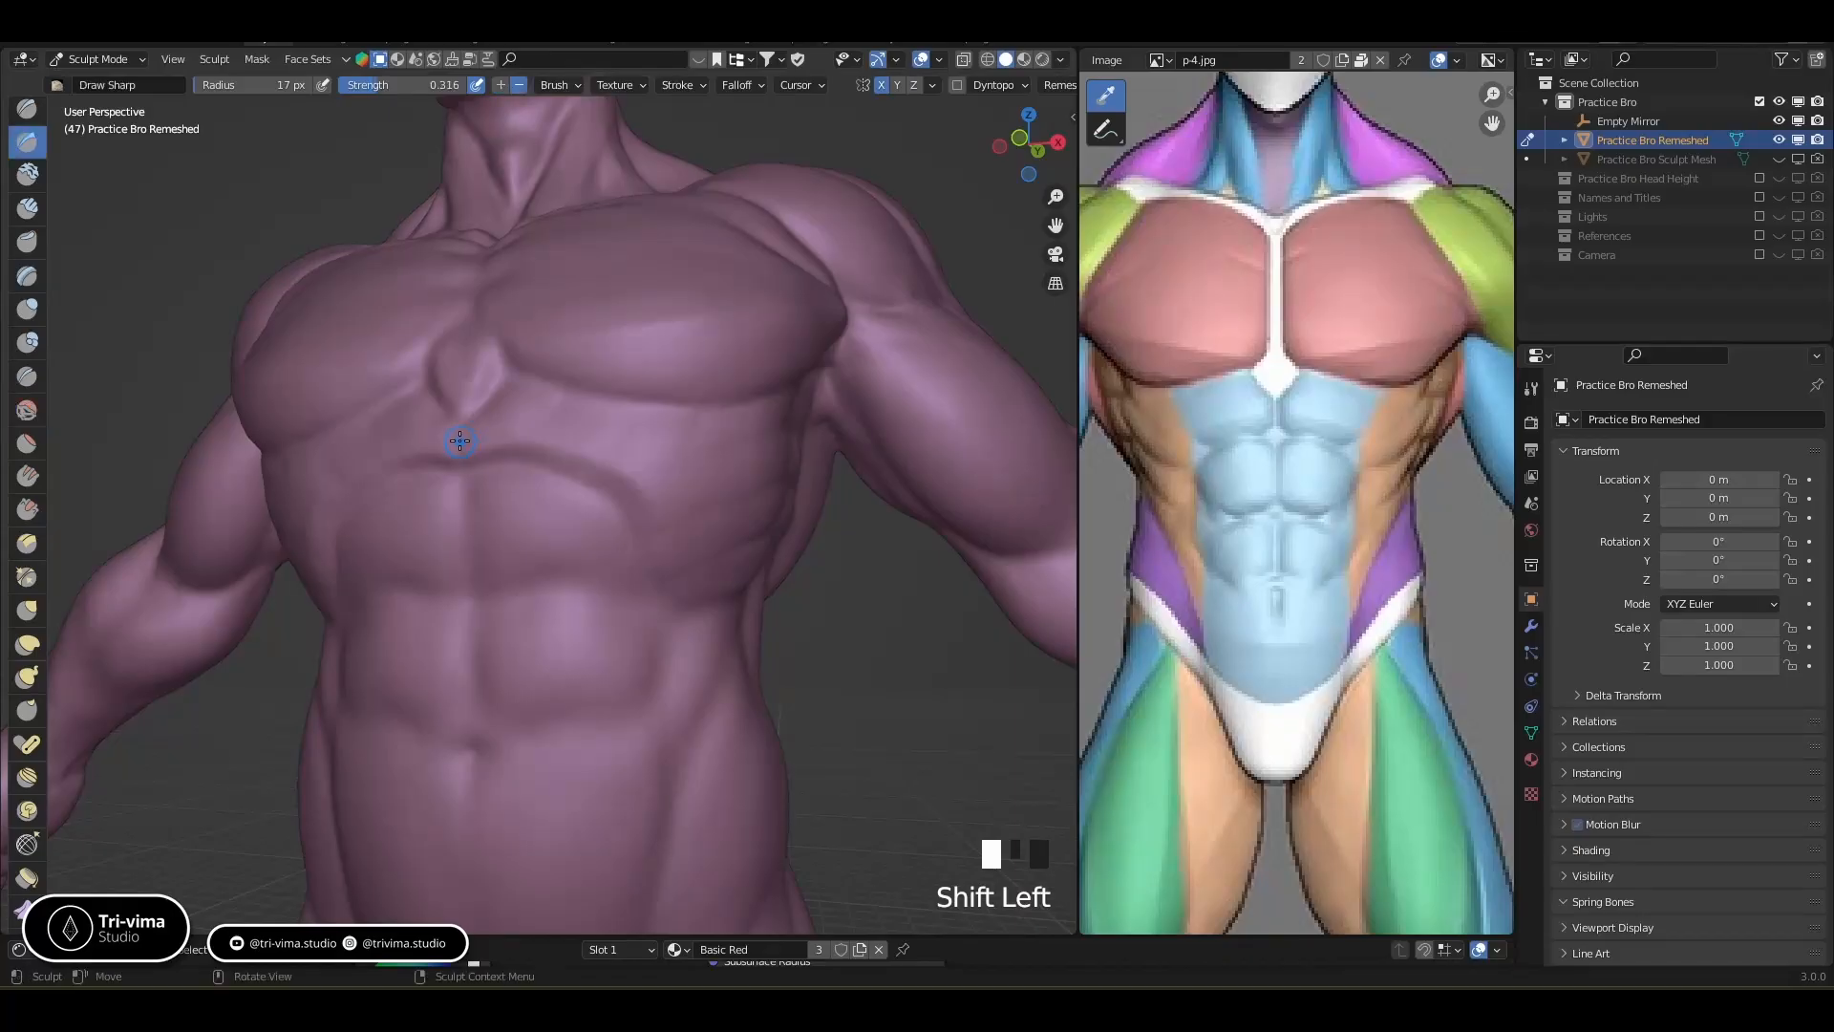
Swell the midline where the rib arch meets and the sternum tip's edges with Inflate/Deflate, and smooth the nearby chest
{"action": "left_click", "coordinate": [28, 309]}
{"action": "left_click_drag", "start_coordinate": [460, 455], "coordinate": [456, 437]}
{"action": "left_click_drag", "start_coordinate": [458, 453], "coordinate": [455, 437]}
{"action": "left_click_drag", "start_coordinate": [458, 450], "coordinate": [455, 449]}
{"action": "left_click_drag", "start_coordinate": [460, 463], "coordinate": [455, 450]}
{"action": "left_click_drag", "start_coordinate": [461, 464], "coordinate": [443, 390]}
{"action": "left_click_drag", "start_coordinate": [453, 379], "coordinate": [432, 384]}
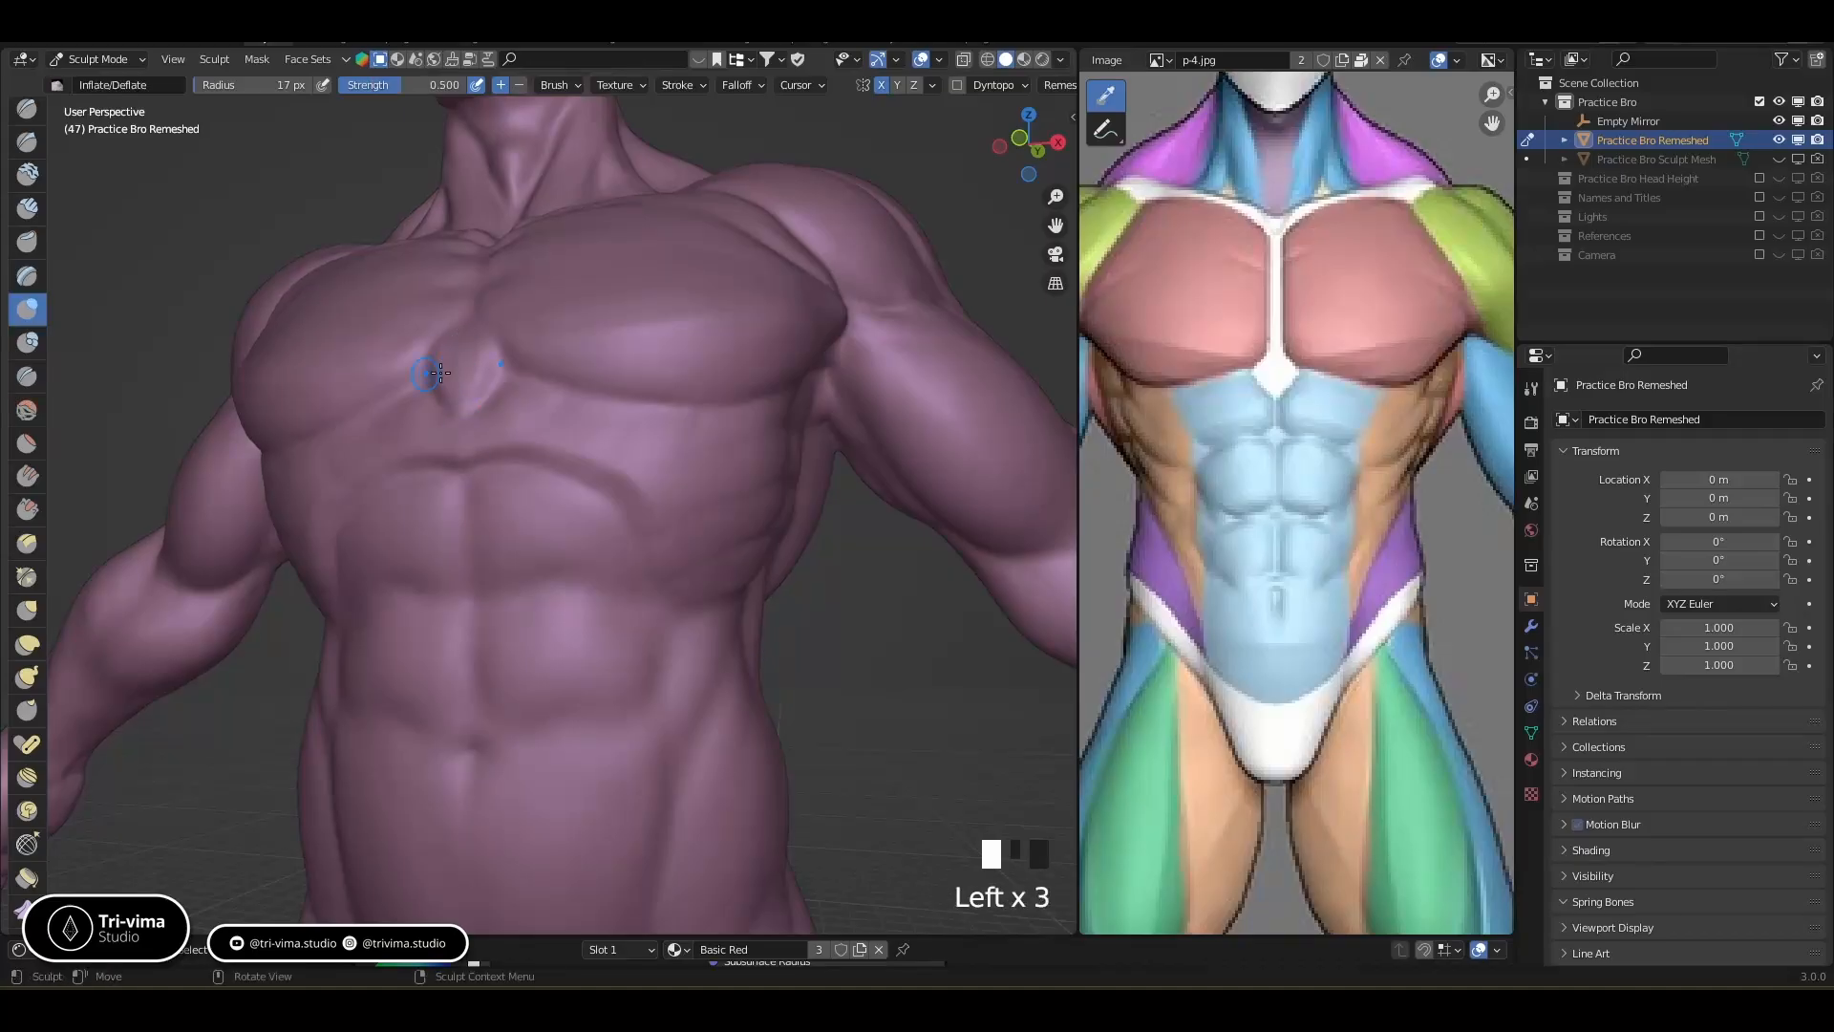
{"action": "middle_click_drag", "start_coordinate": [508, 418], "coordinate": [512, 468]}
{"action": "left_click_drag", "start_coordinate": [516, 468], "coordinate": [600, 470], "text": "shift"}
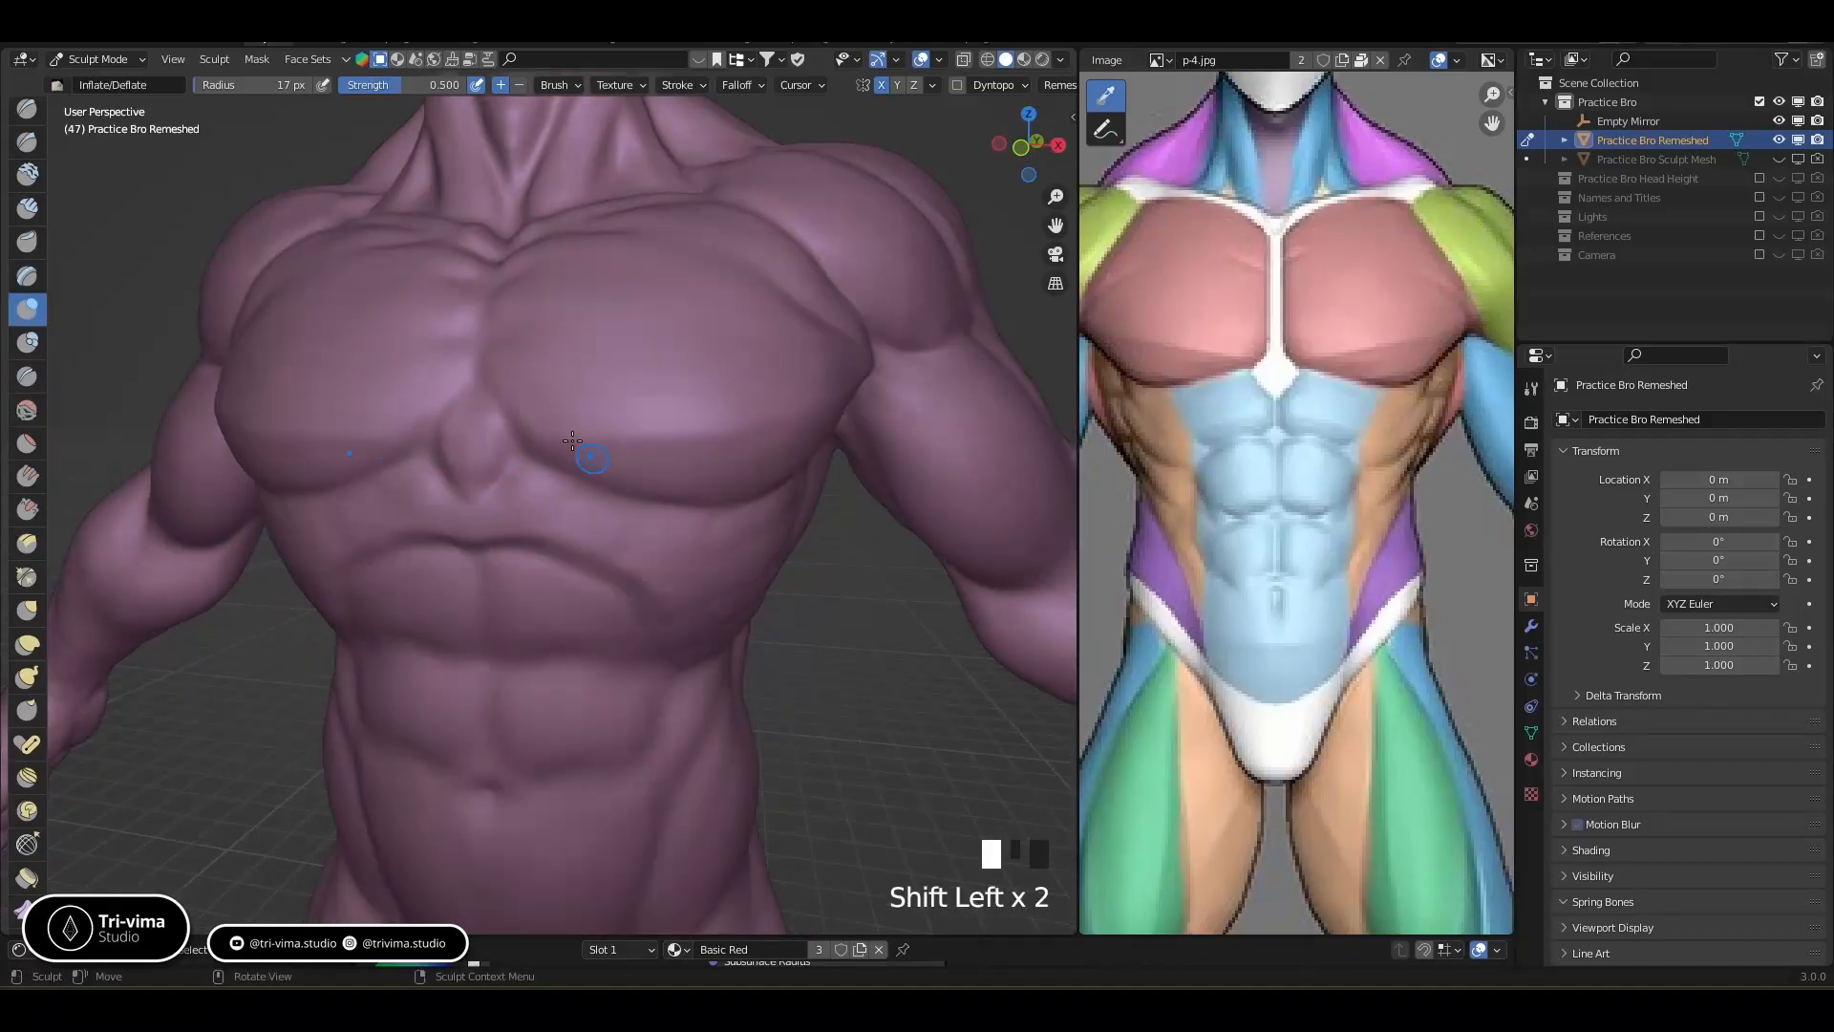
Pull the inner lower corners of the chest muscles around the sternum tip into shape with Elastic Deform at 55 px radius
{"action": "left_click", "coordinate": [27, 647]}
{"action": "key", "text": "bracketright"}
{"action": "key", "text": "bracketright"}
{"action": "key", "text": "bracketright"}
{"action": "key", "text": "bracketright"}
{"action": "key", "text": "bracketright"}
{"action": "key", "text": "bracketright"}
{"action": "key", "text": "bracketright"}
{"action": "key", "text": "bracketright"}
{"action": "key", "text": "bracketright"}
{"action": "key", "text": "bracketright"}
{"action": "key", "text": "bracketright"}
{"action": "key", "text": "bracketright"}
{"action": "key", "text": "bracketright"}
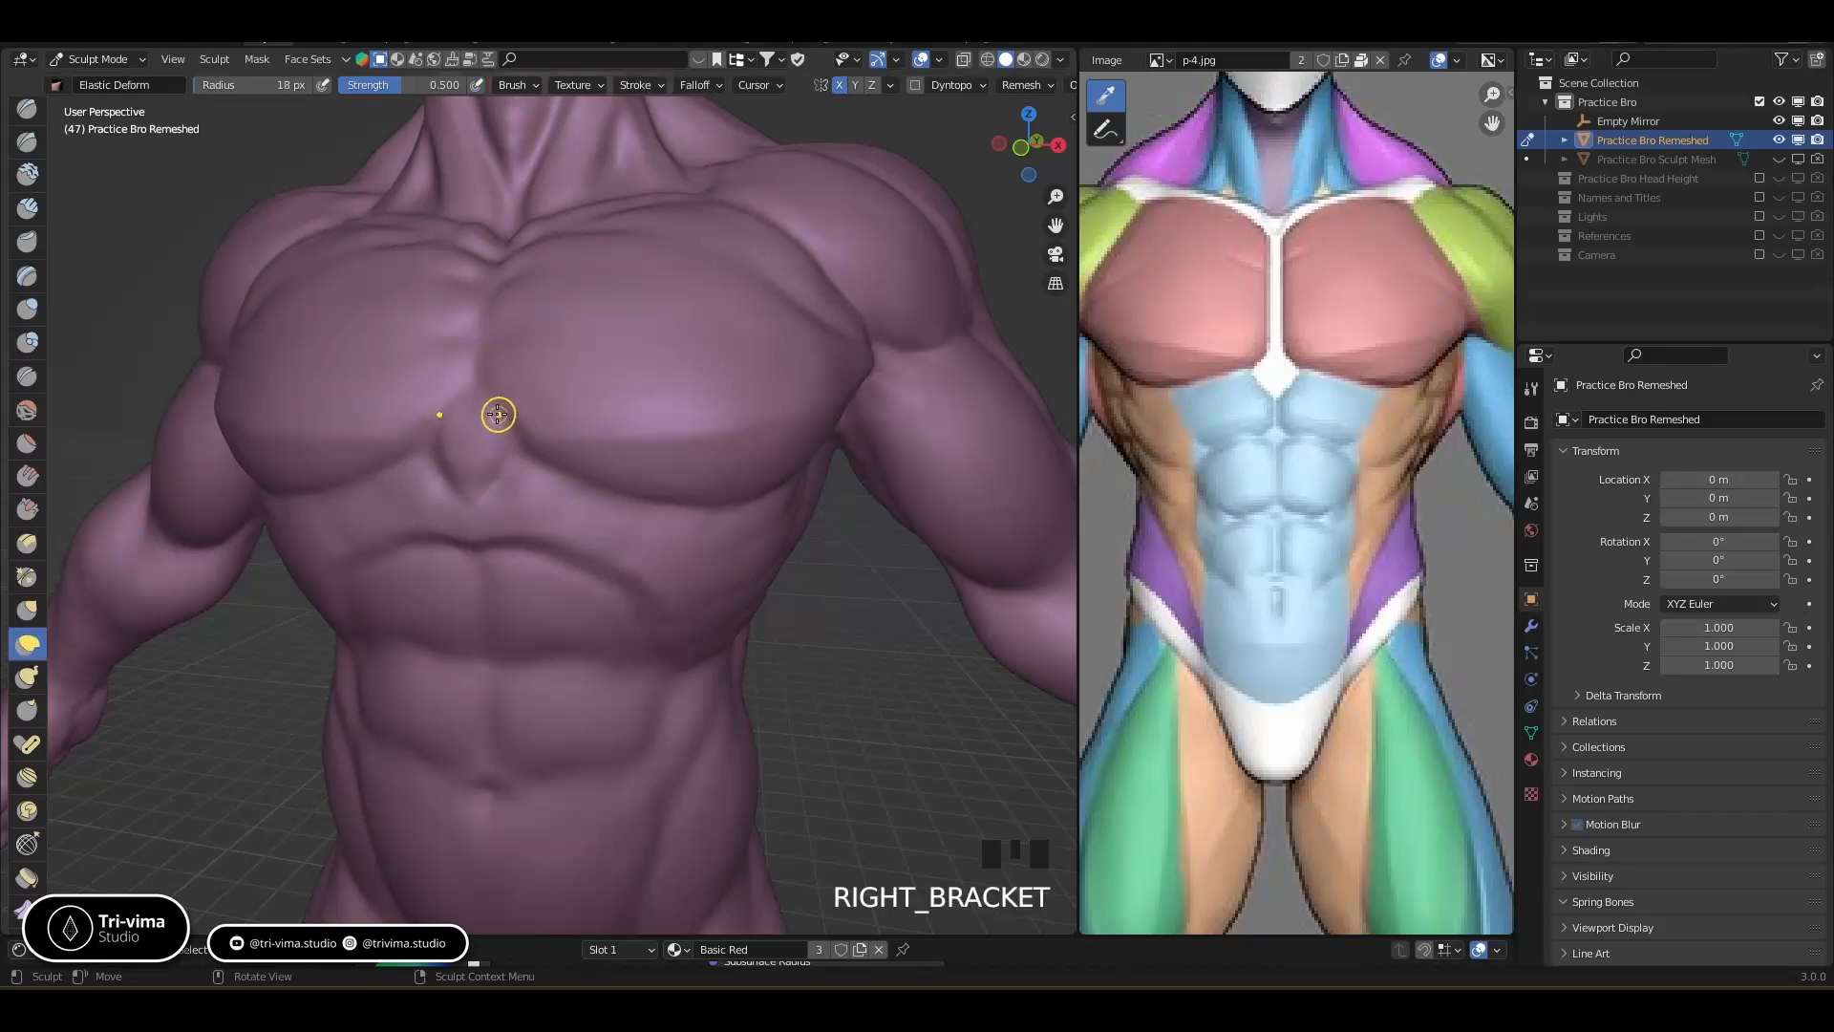
{"action": "left_click_drag", "start_coordinate": [509, 409], "coordinate": [499, 418]}
{"action": "left_click_drag", "start_coordinate": [506, 420], "coordinate": [496, 418]}
{"action": "left_click_drag", "start_coordinate": [497, 420], "coordinate": [492, 426]}
{"action": "mouse_move", "coordinate": [525, 452]}
{"action": "left_mouse_down"}
{"action": "mouse_move", "coordinate": [533, 475]}
{"action": "mouse_move", "coordinate": [500, 491]}
{"action": "left_mouse_up"}
Smooth the inner chest edge and the transition into the sternum tip
{"action": "middle_click_drag", "start_coordinate": [500, 491], "coordinate": [432, 460]}
{"action": "left_click_drag", "start_coordinate": [433, 459], "coordinate": [426, 475], "text": "shift"}
{"action": "mouse_move", "coordinate": [466, 522]}
{"action": "middle_mouse_down"}
{"action": "mouse_move", "coordinate": [578, 460]}
{"action": "mouse_move", "coordinate": [665, 482]}
{"action": "mouse_move", "coordinate": [551, 501]}
{"action": "mouse_move", "coordinate": [478, 484]}
{"action": "mouse_move", "coordinate": [549, 483]}
{"action": "middle_mouse_up"}
{"action": "left_click_drag", "start_coordinate": [490, 451], "coordinate": [488, 440], "text": "shift"}
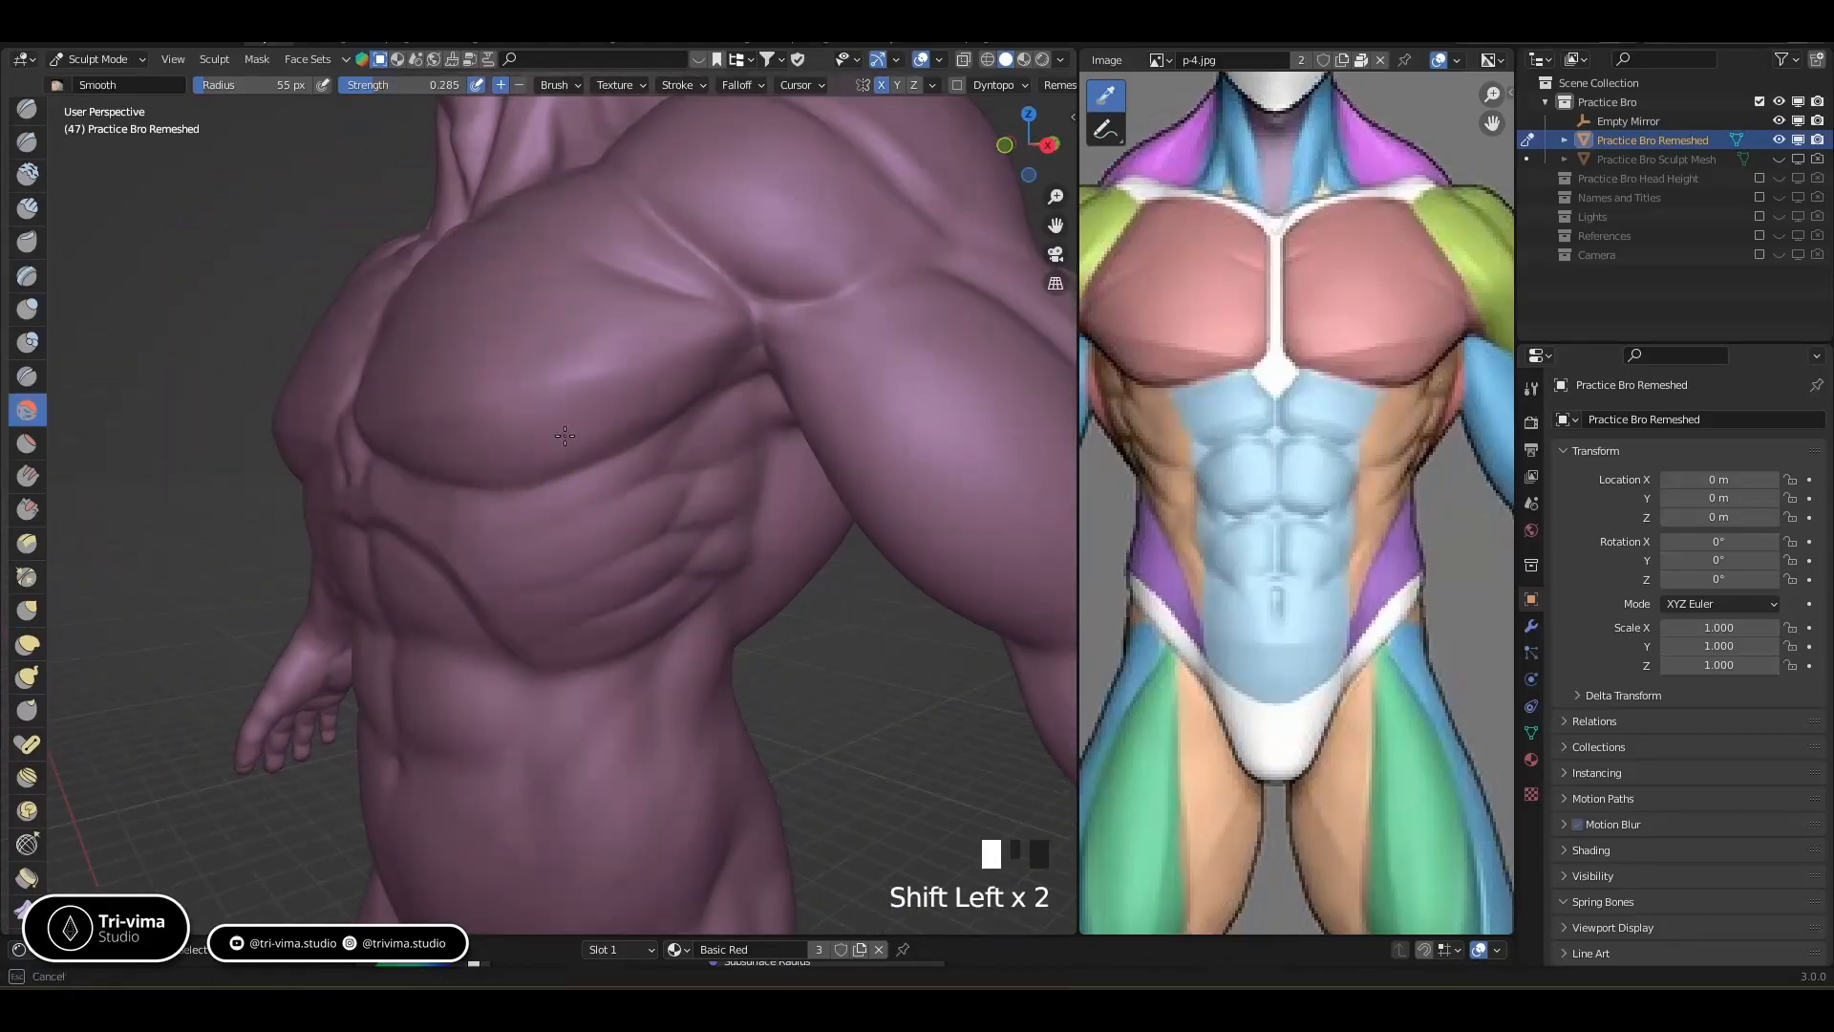
Define the upper serratus edge from beneath the armpit with an inverted Draw Sharp stroke at 9 px radius
{"action": "mouse_move", "coordinate": [651, 415]}
{"action": "middle_mouse_down"}
{"action": "mouse_move", "coordinate": [557, 467]}
{"action": "mouse_move", "coordinate": [634, 483]}
{"action": "middle_mouse_up"}
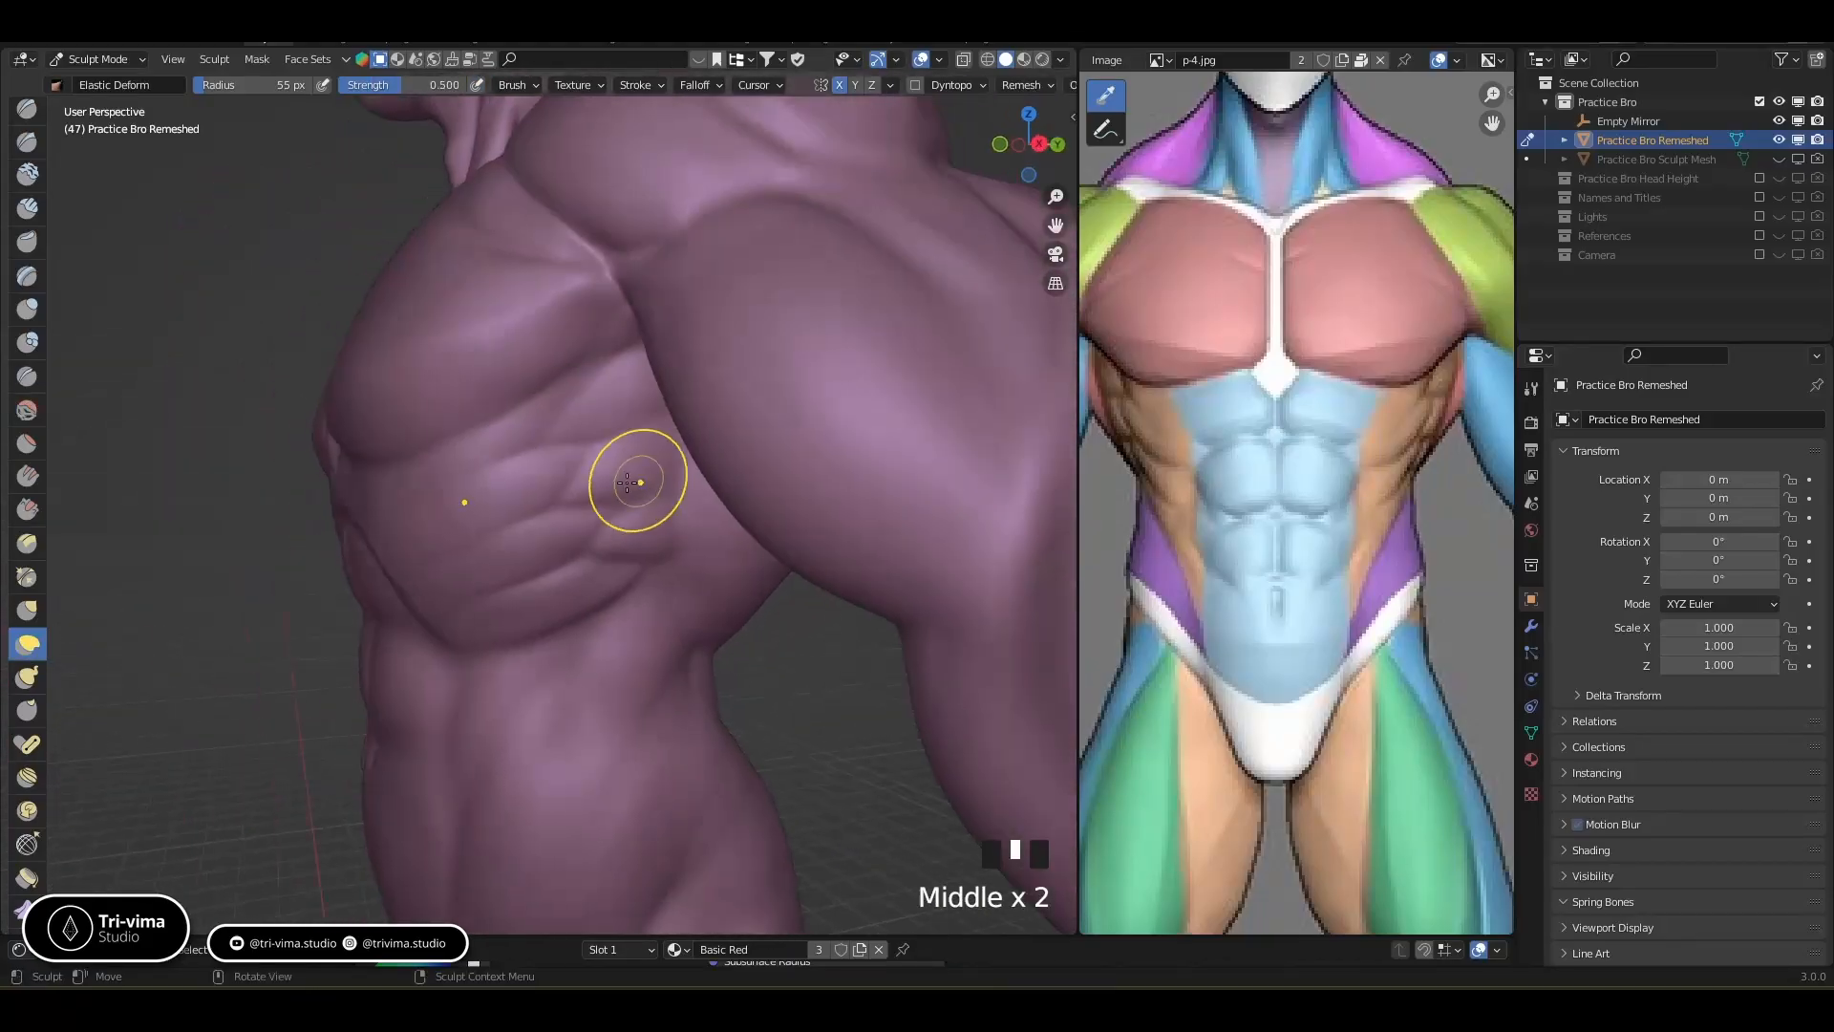
{"action": "left_click", "coordinate": [26, 141]}
{"action": "key", "text": "bracketleft"}
{"action": "key", "text": "bracketleft"}
{"action": "key", "text": "bracketleft"}
{"action": "key", "text": "bracketleft"}
{"action": "key", "text": "bracketleft"}
{"action": "key", "text": "bracketleft"}
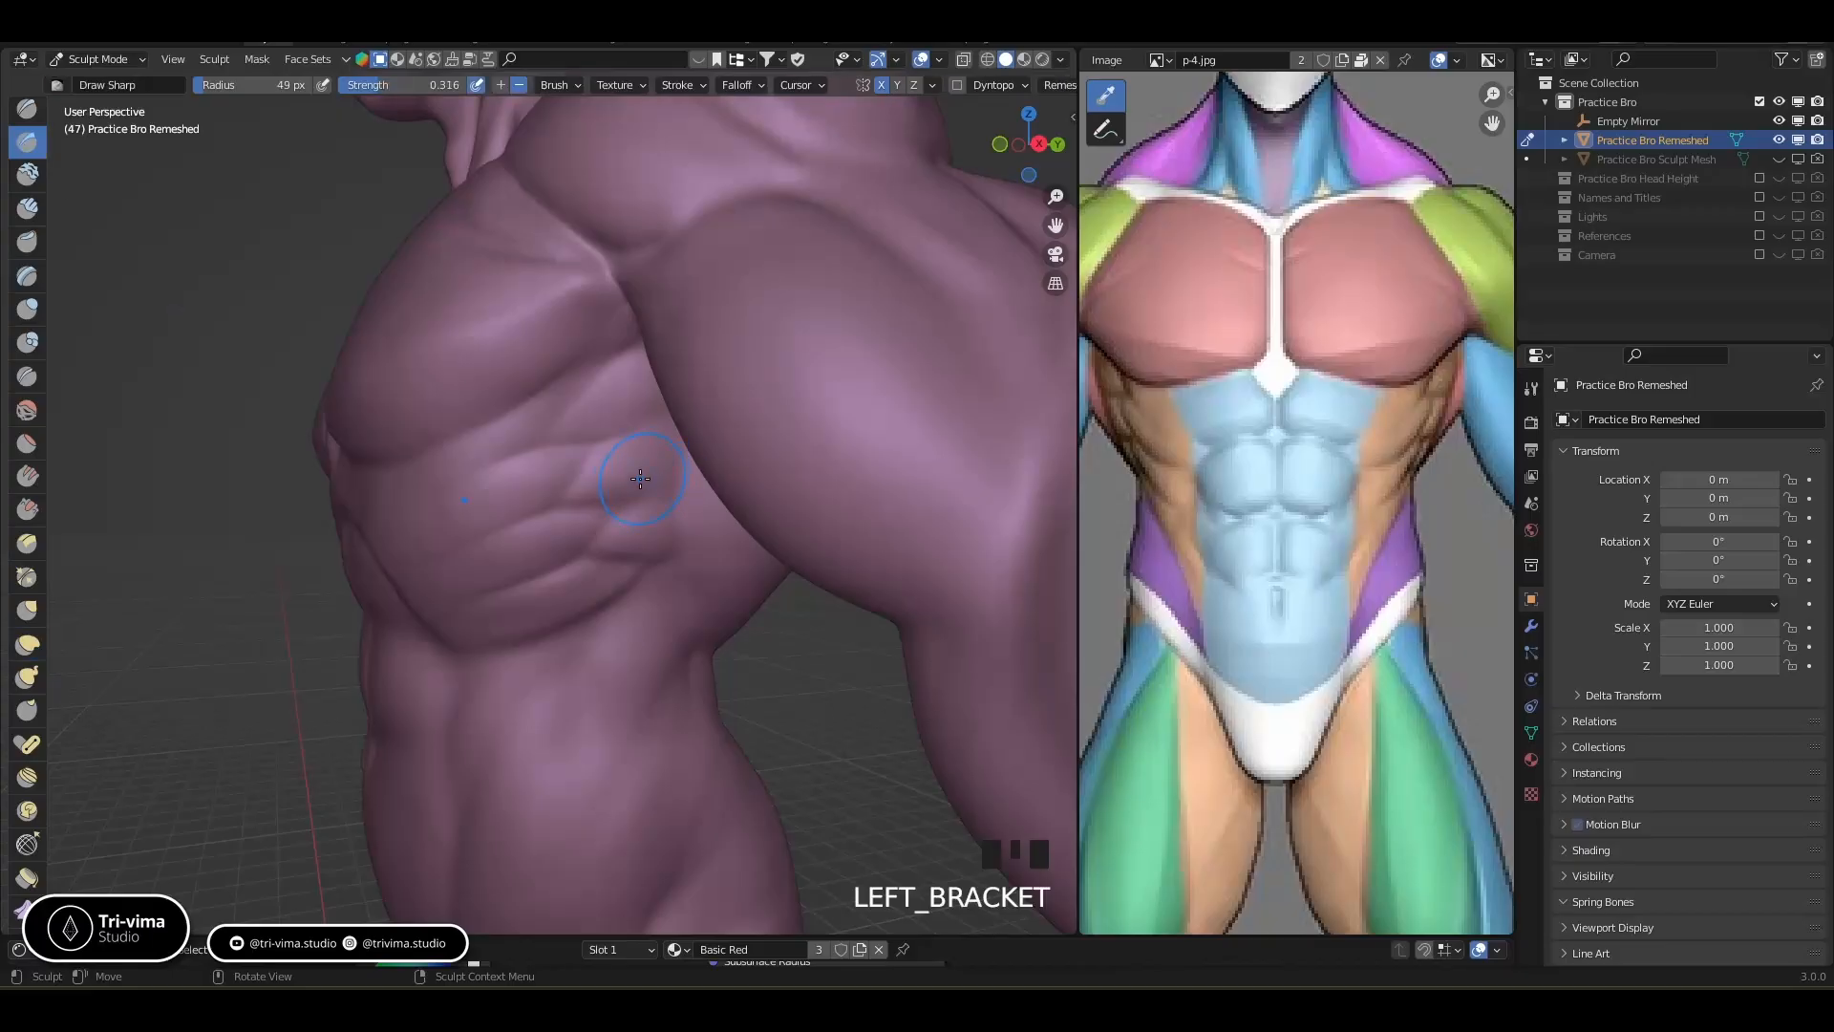
{"action": "key", "text": "bracketleft"}
{"action": "key", "text": "bracketleft"}
{"action": "key", "text": "bracketleft"}
{"action": "key", "text": "bracketleft"}
{"action": "key", "text": "bracketleft"}
{"action": "key", "text": "bracketleft"}
{"action": "key", "text": "bracketleft"}
{"action": "key", "text": "bracketleft"}
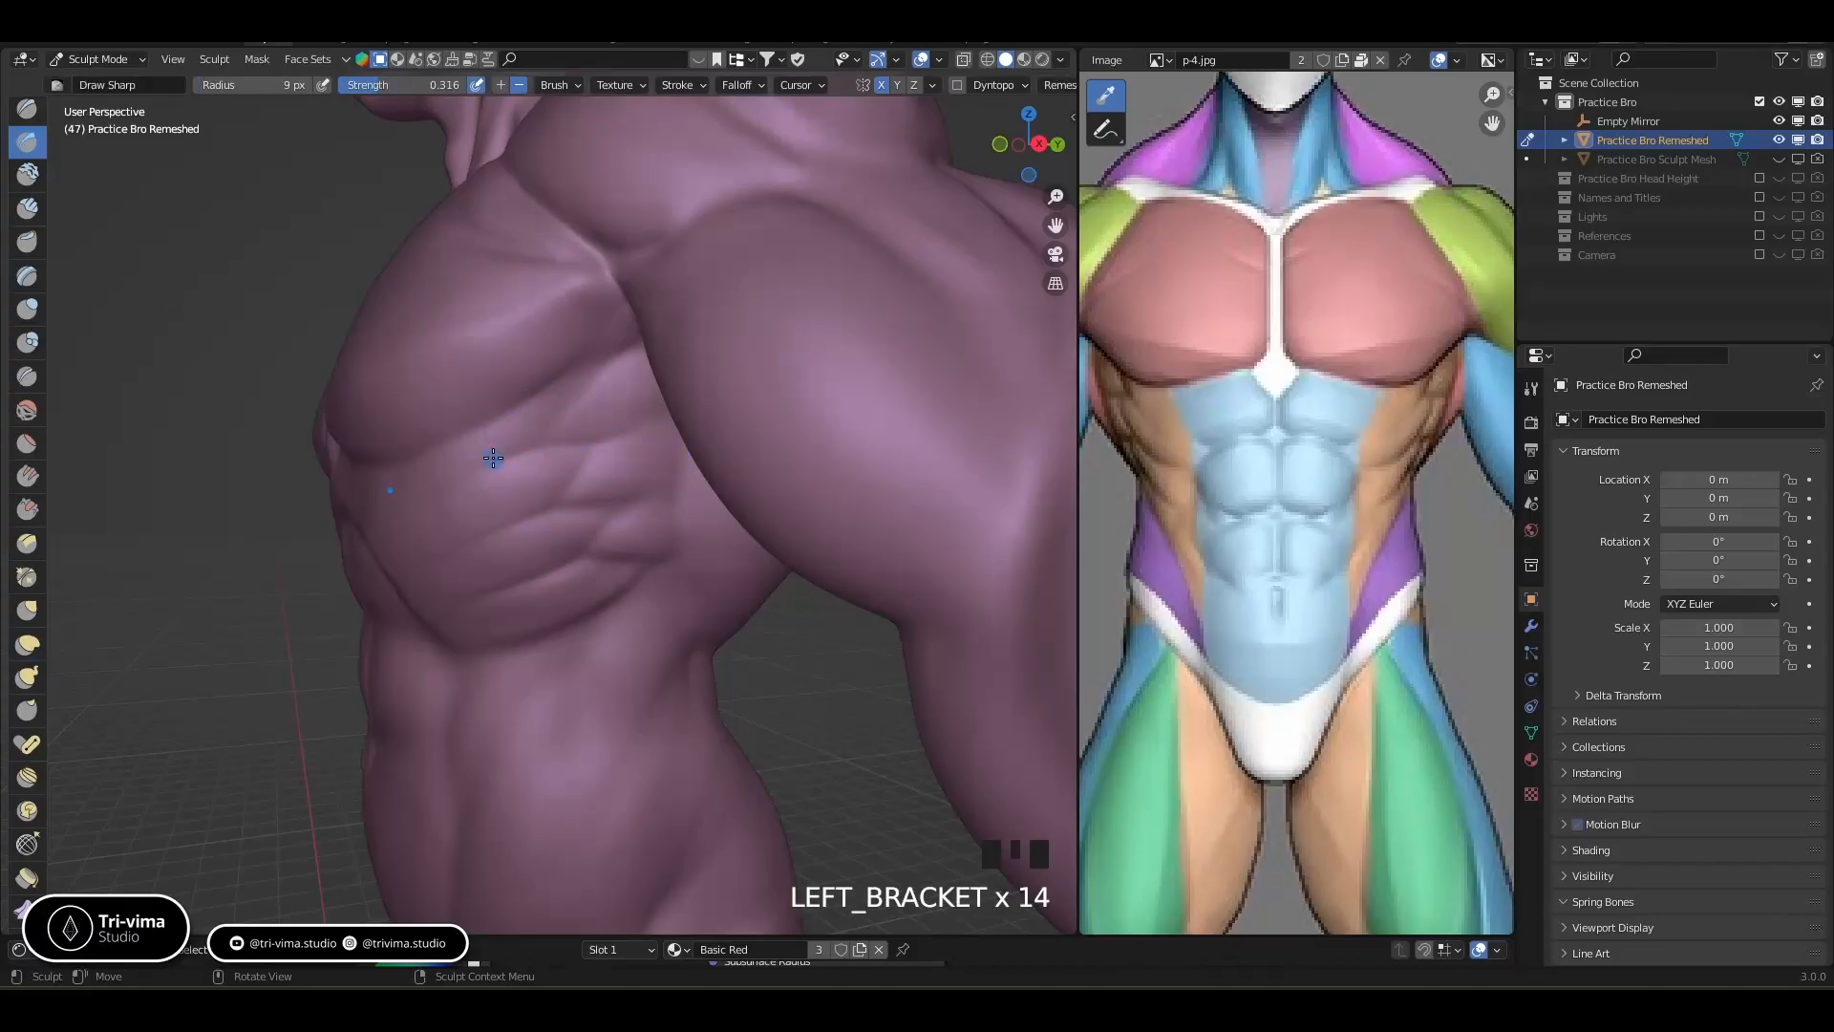
{"action": "left_click_drag", "start_coordinate": [621, 357], "coordinate": [528, 439], "text": "ctrl"}
Enlarge the Draw Sharp brush to 15 px and define the middle and lower serratus edges with inverted strokes
{"action": "key", "text": "bracketright"}
{"action": "key", "text": "bracketright"}
{"action": "key", "text": "bracketright"}
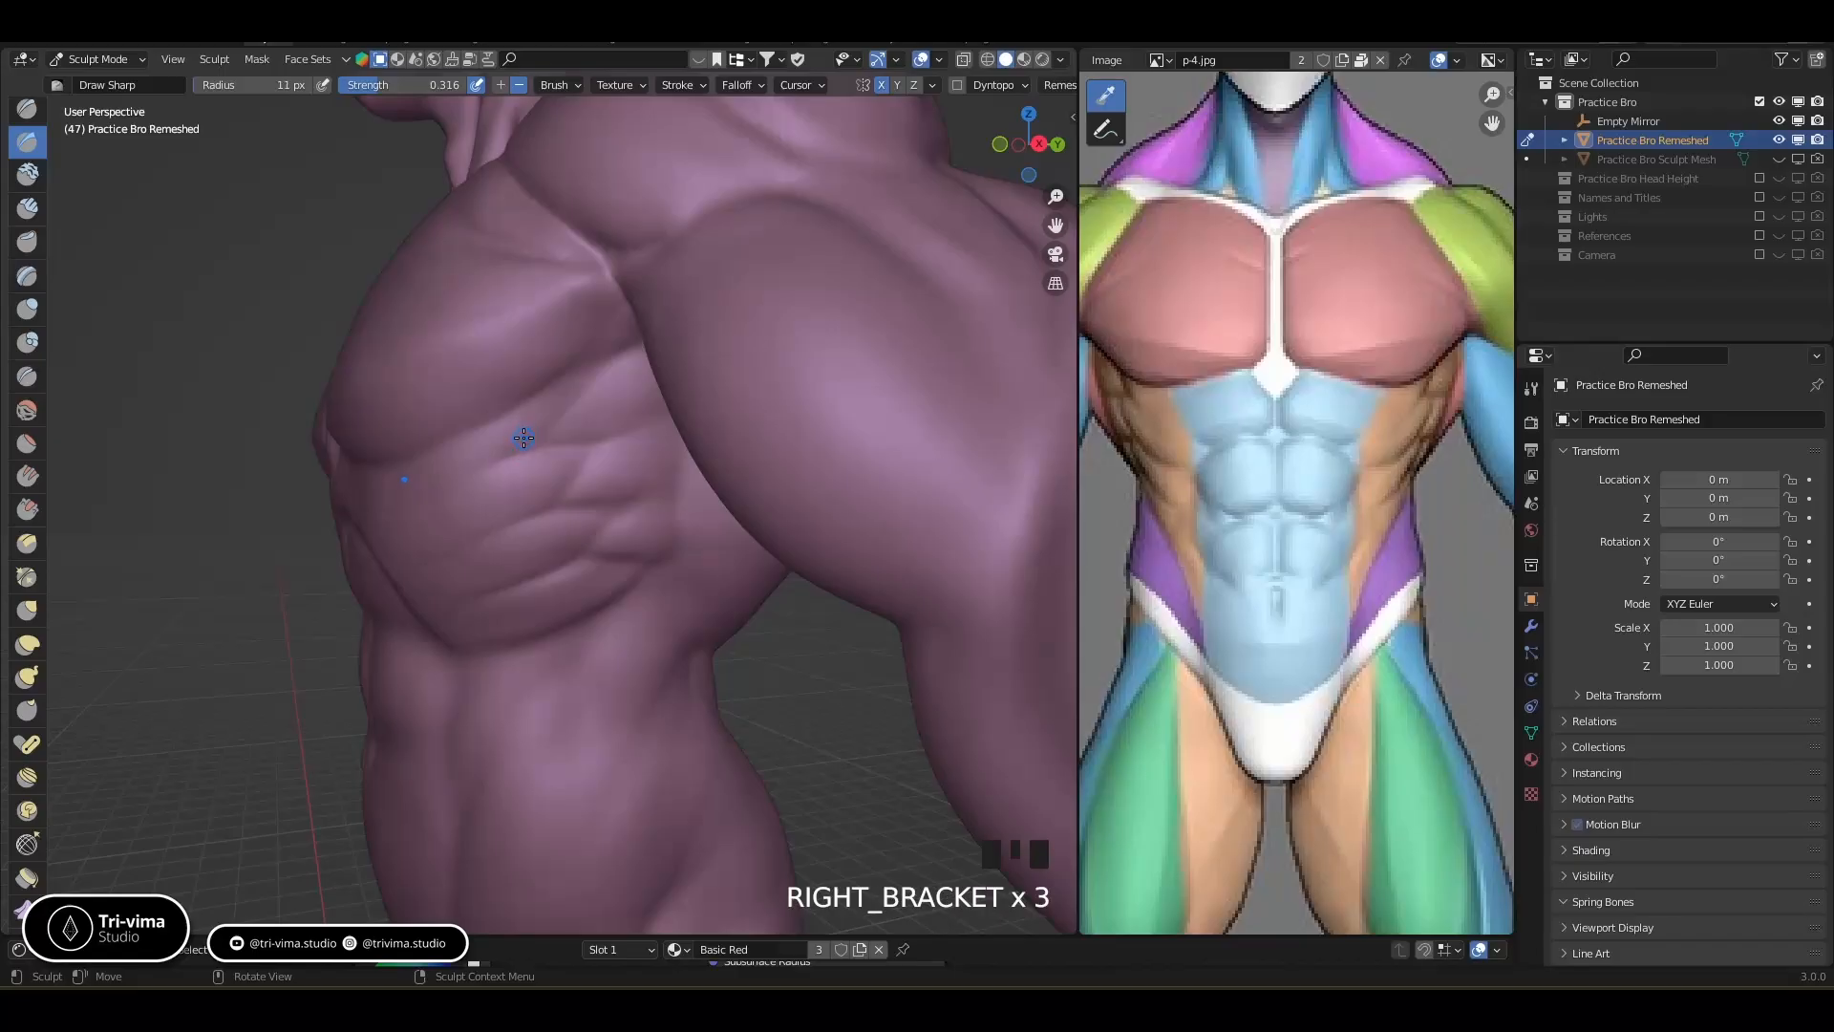
{"action": "mouse_move", "coordinate": [508, 445]}
{"action": "left_mouse_down", "text": "ctrl"}
{"action": "mouse_move", "coordinate": [629, 432]}
{"action": "mouse_move", "coordinate": [663, 487]}
{"action": "mouse_move", "coordinate": [553, 498]}
{"action": "left_mouse_up", "text": "ctrl"}
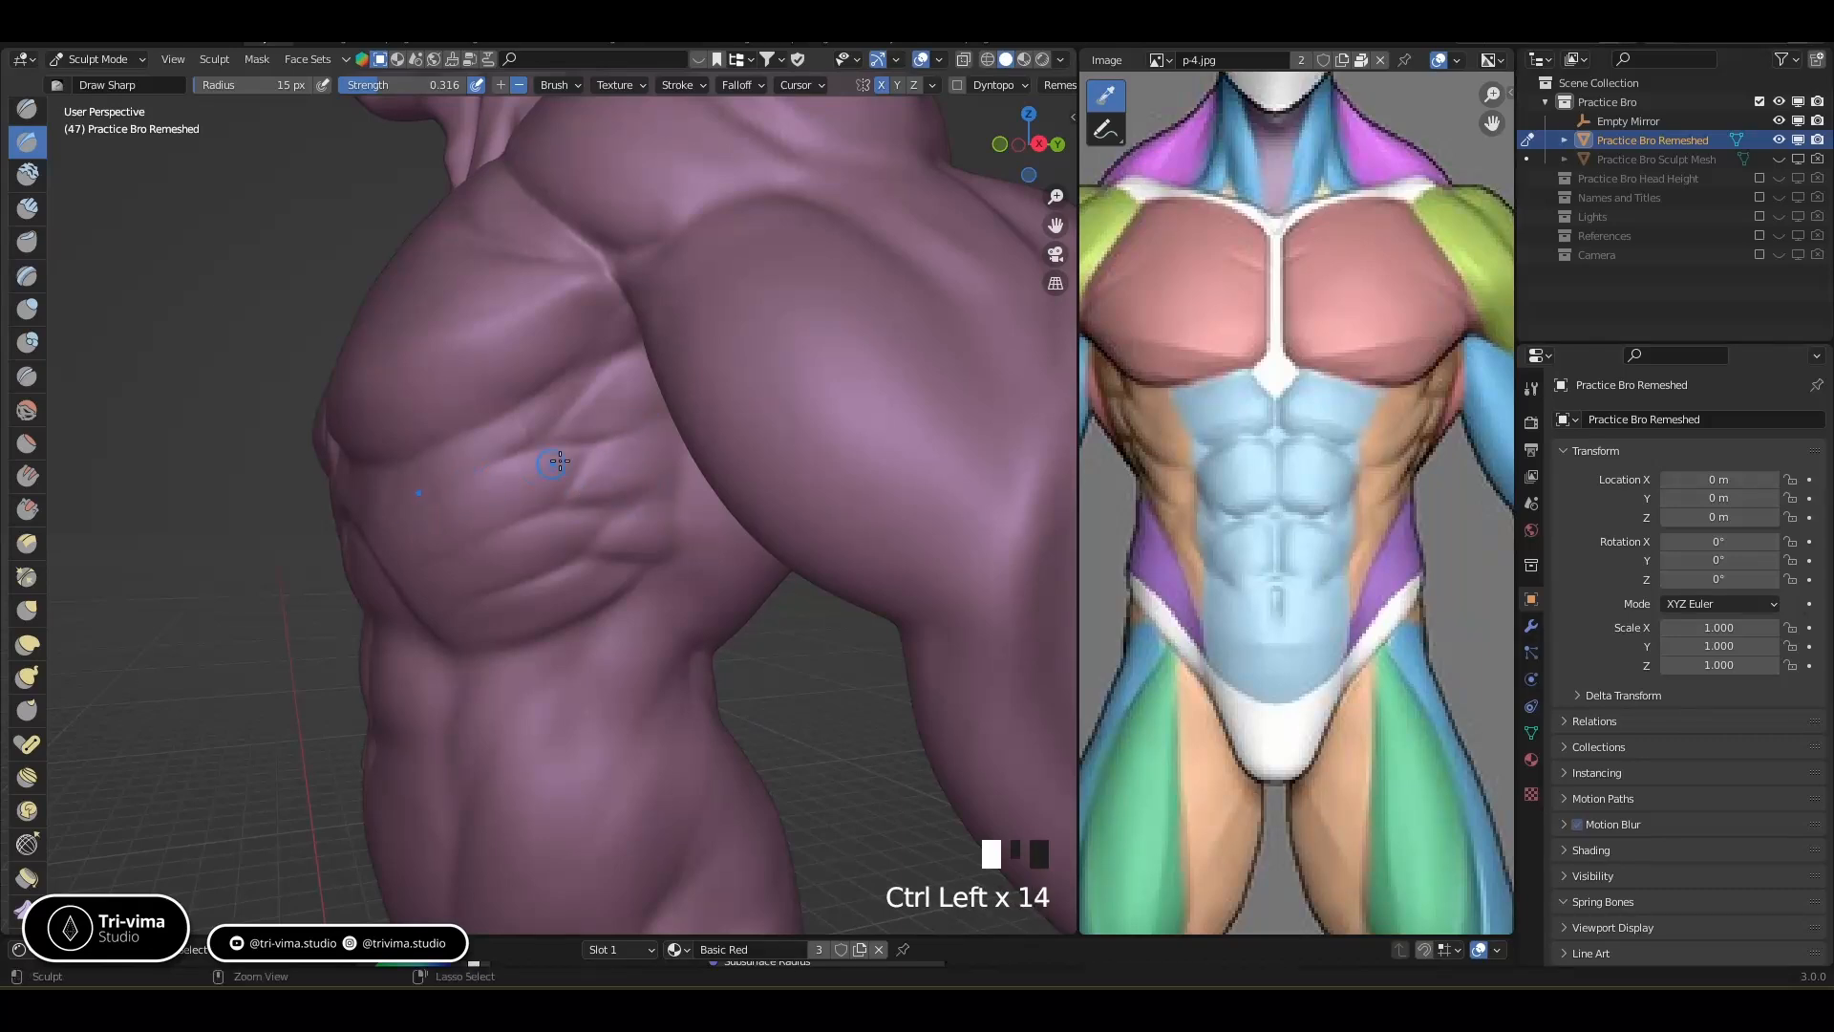
{"action": "mouse_move", "coordinate": [599, 516]}
{"action": "left_mouse_down", "text": "ctrl"}
{"action": "mouse_move", "coordinate": [520, 537]}
{"action": "mouse_move", "coordinate": [587, 524]}
{"action": "mouse_move", "coordinate": [567, 537]}
{"action": "mouse_move", "coordinate": [626, 569]}
{"action": "left_mouse_up", "text": "ctrl"}
Swell the upper serratus bumps below the armpit with the Inflate/Deflate brush at 28 px radius
{"action": "middle_click_drag", "start_coordinate": [496, 638], "coordinate": [531, 567]}
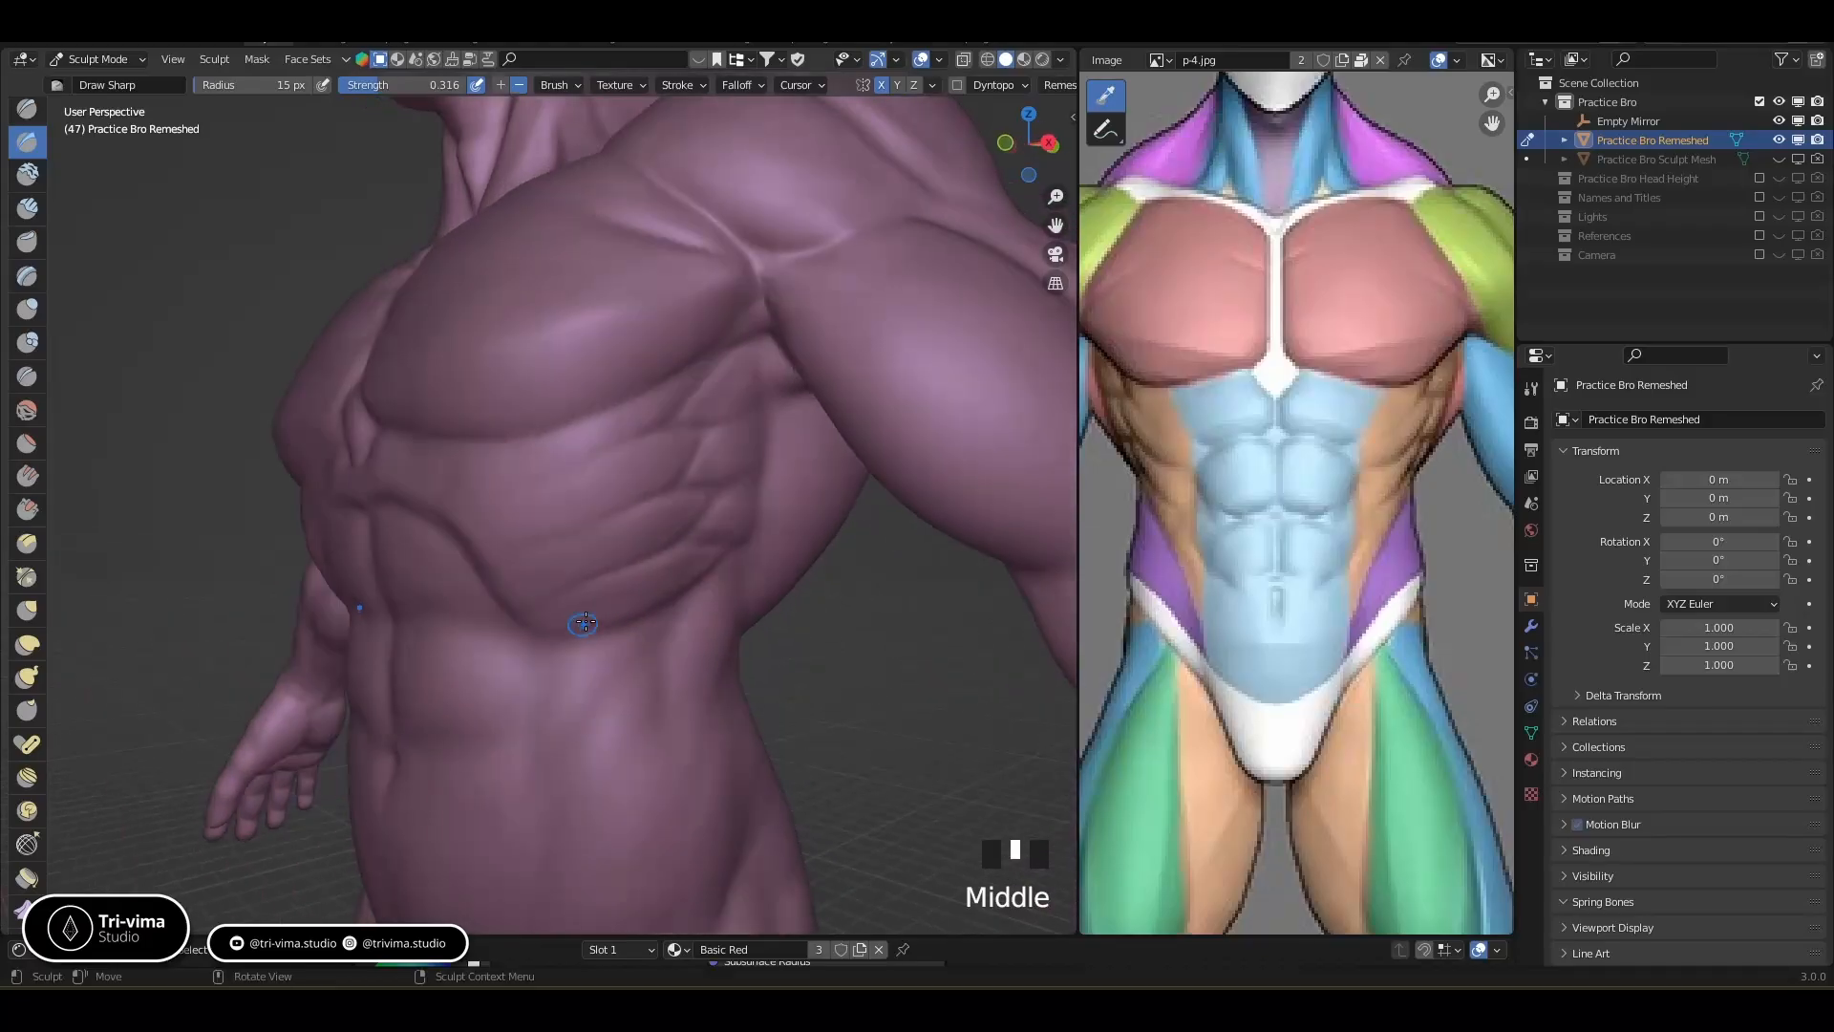
{"action": "key", "text": "bracketright"}
{"action": "key", "text": "bracketright"}
{"action": "key", "text": "bracketright"}
{"action": "key", "text": "bracketright"}
{"action": "key", "text": "bracketright"}
{"action": "key", "text": "bracketright"}
{"action": "key", "text": "bracketright"}
{"action": "key", "text": "bracketright"}
{"action": "key", "text": "bracketright"}
{"action": "key", "text": "bracketright"}
{"action": "key", "text": "bracketright"}
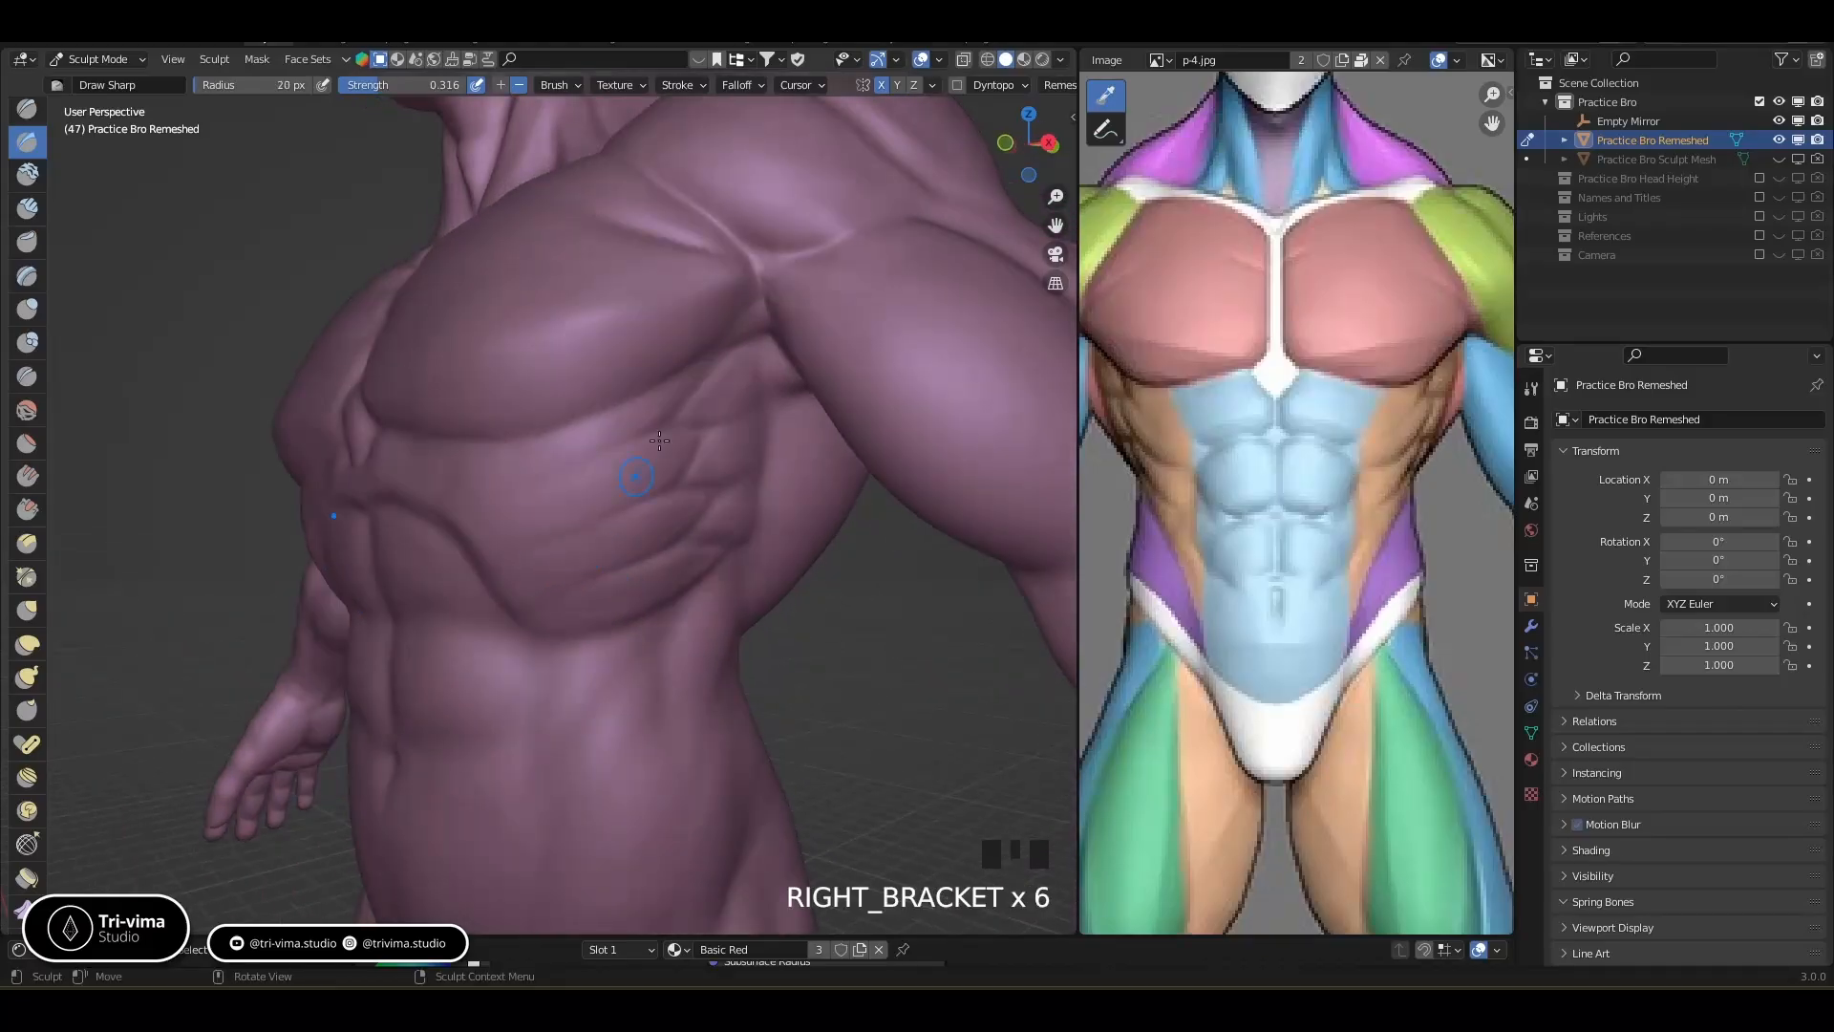
{"action": "left_click", "coordinate": [26, 308]}
{"action": "left_click", "coordinate": [696, 413]}
{"action": "left_click", "coordinate": [701, 411]}
{"action": "left_click", "coordinate": [714, 406]}
{"action": "left_click", "coordinate": [722, 401]}
{"action": "left_click", "coordinate": [738, 396]}
{"action": "left_click", "coordinate": [736, 410]}
{"action": "left_click", "coordinate": [733, 433]}
{"action": "left_click", "coordinate": [745, 455]}
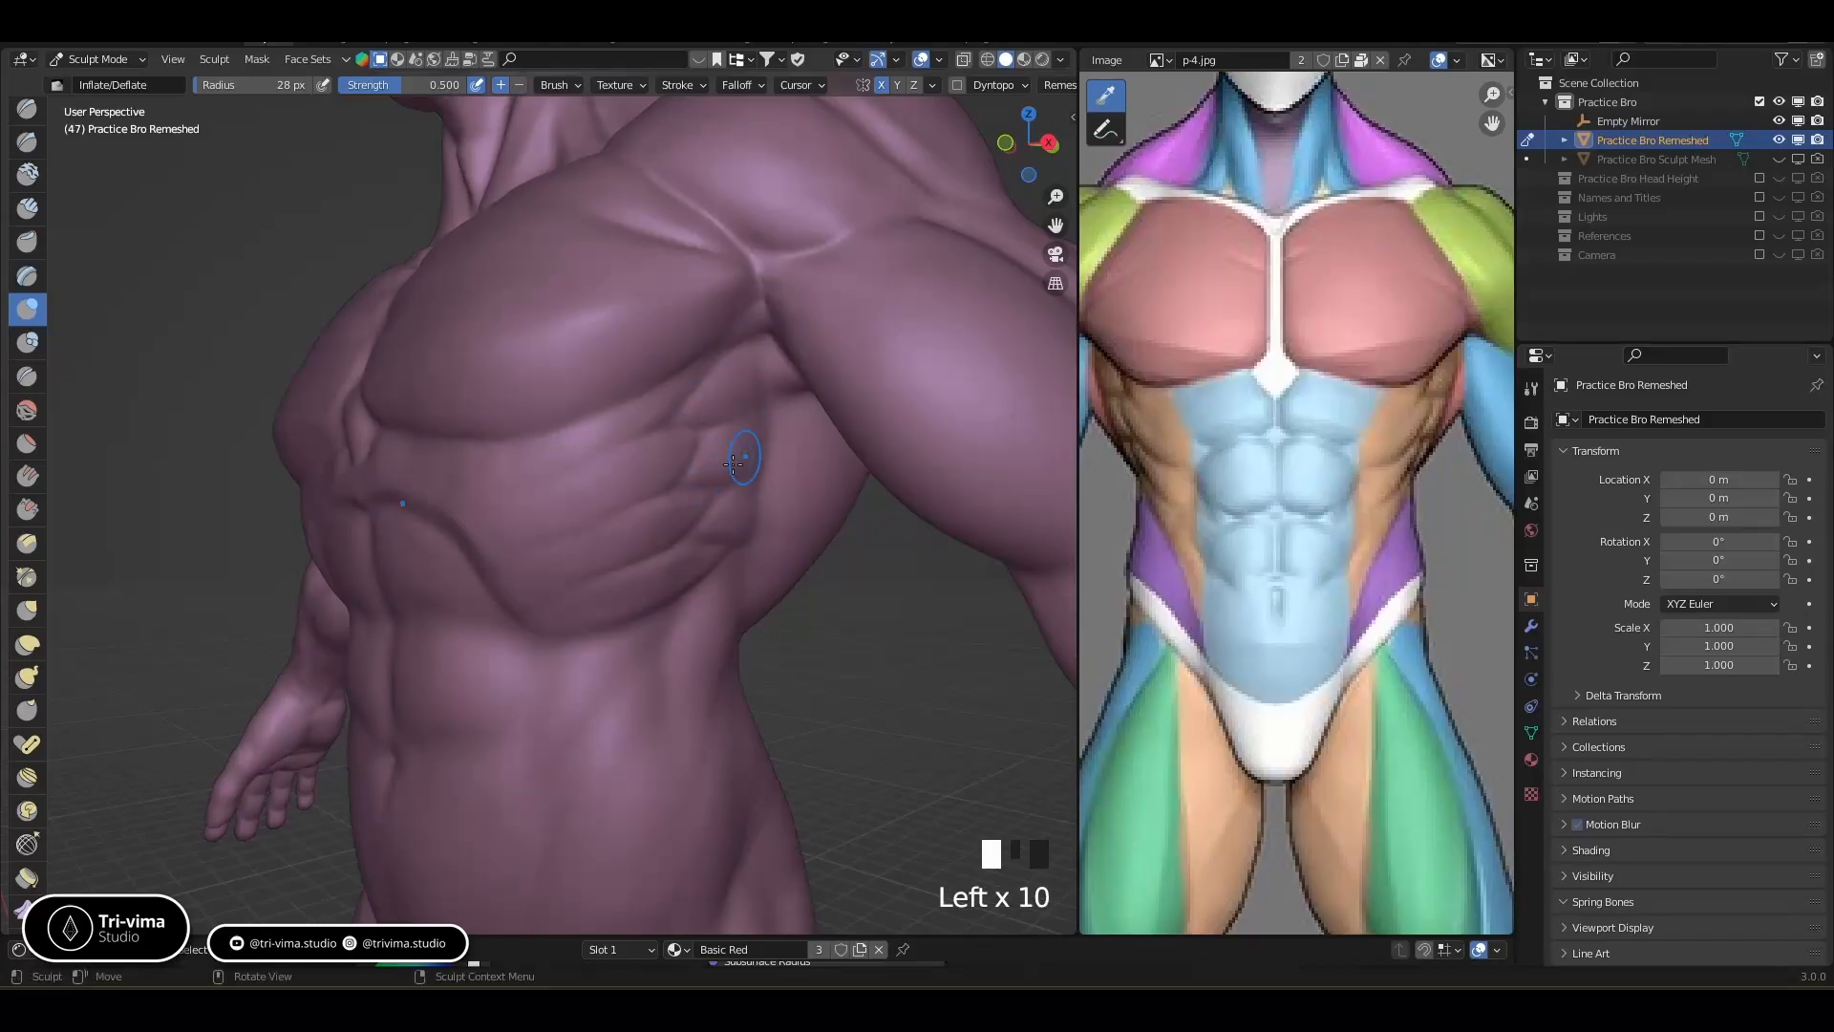
Inflate the lower serratus bumps and the bottom edge of the ribcage
{"action": "left_click", "coordinate": [710, 482]}
{"action": "left_click", "coordinate": [688, 528]}
{"action": "left_click", "coordinate": [723, 549]}
{"action": "left_click", "coordinate": [708, 562]}
{"action": "left_click", "coordinate": [532, 605]}
{"action": "left_click", "coordinate": [662, 517]}
Build up the uppermost serratus finger from a side view with Inflate/Deflate dabs
{"action": "middle_click_drag", "start_coordinate": [666, 400], "coordinate": [609, 412]}
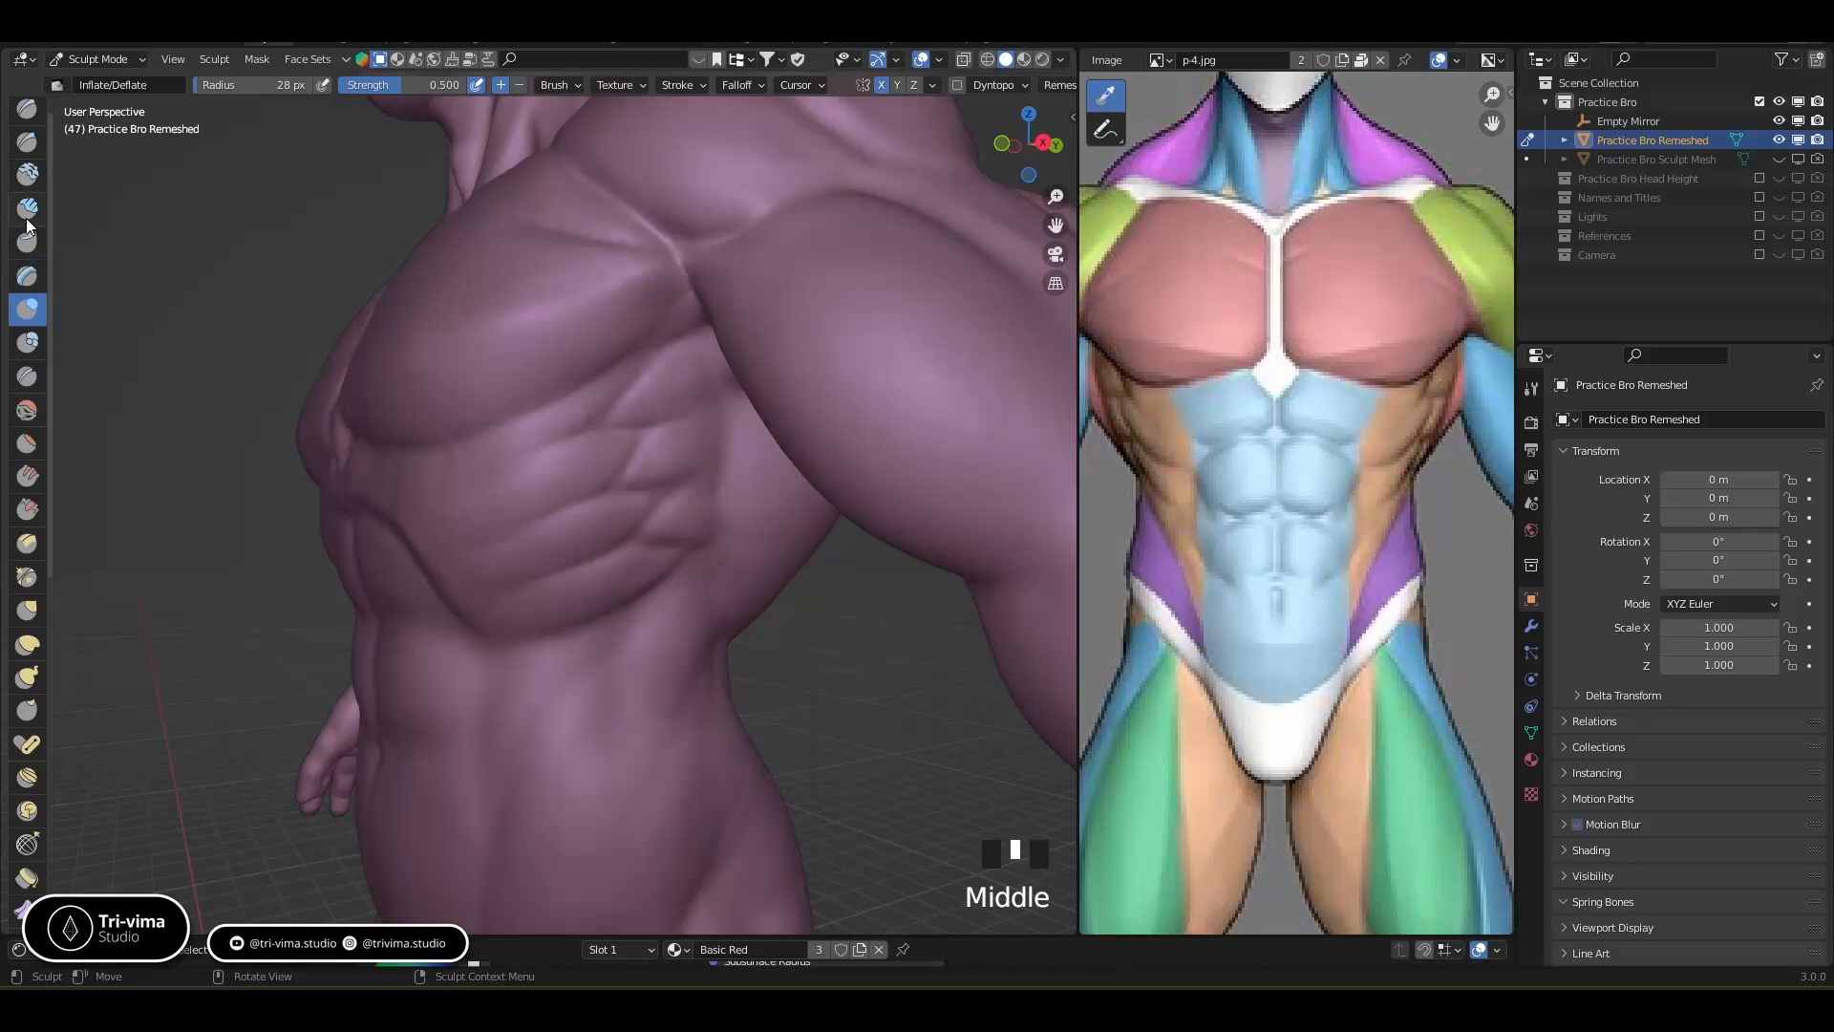
{"action": "left_click", "coordinate": [586, 432]}
{"action": "left_click", "coordinate": [600, 430]}
{"action": "left_click", "coordinate": [613, 428]}
{"action": "left_click", "coordinate": [633, 432]}
{"action": "left_click", "coordinate": [651, 432]}
{"action": "left_click", "coordinate": [641, 441]}
{"action": "left_click", "coordinate": [635, 451]}
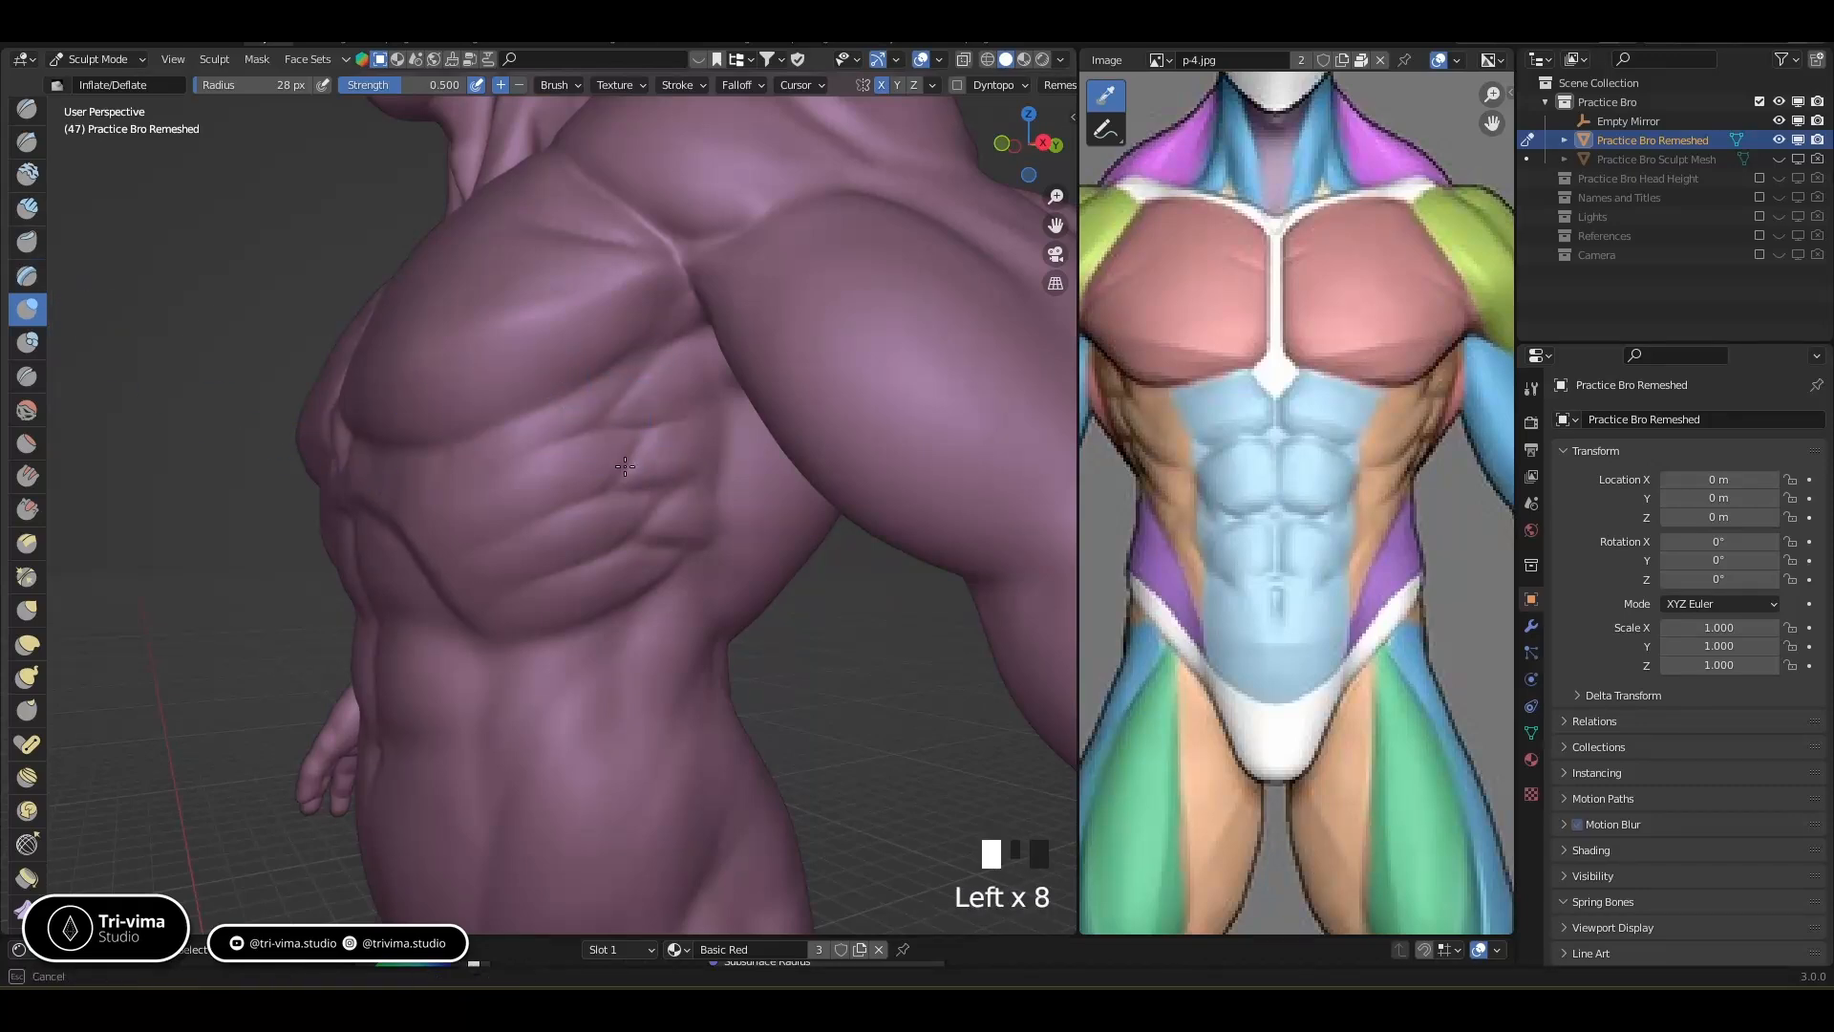
Inflate the middle serratus fingers and the ribs they interlock with
{"action": "left_click", "coordinate": [625, 462]}
{"action": "left_click", "coordinate": [615, 474]}
{"action": "left_click", "coordinate": [600, 493]}
{"action": "left_click", "coordinate": [604, 497]}
{"action": "left_click", "coordinate": [612, 504]}
{"action": "left_click", "coordinate": [626, 514]}
{"action": "left_click", "coordinate": [643, 485]}
{"action": "left_click", "coordinate": [682, 492]}
{"action": "left_click", "coordinate": [631, 525]}
{"action": "left_click", "coordinate": [626, 528]}
{"action": "left_click", "coordinate": [625, 529]}
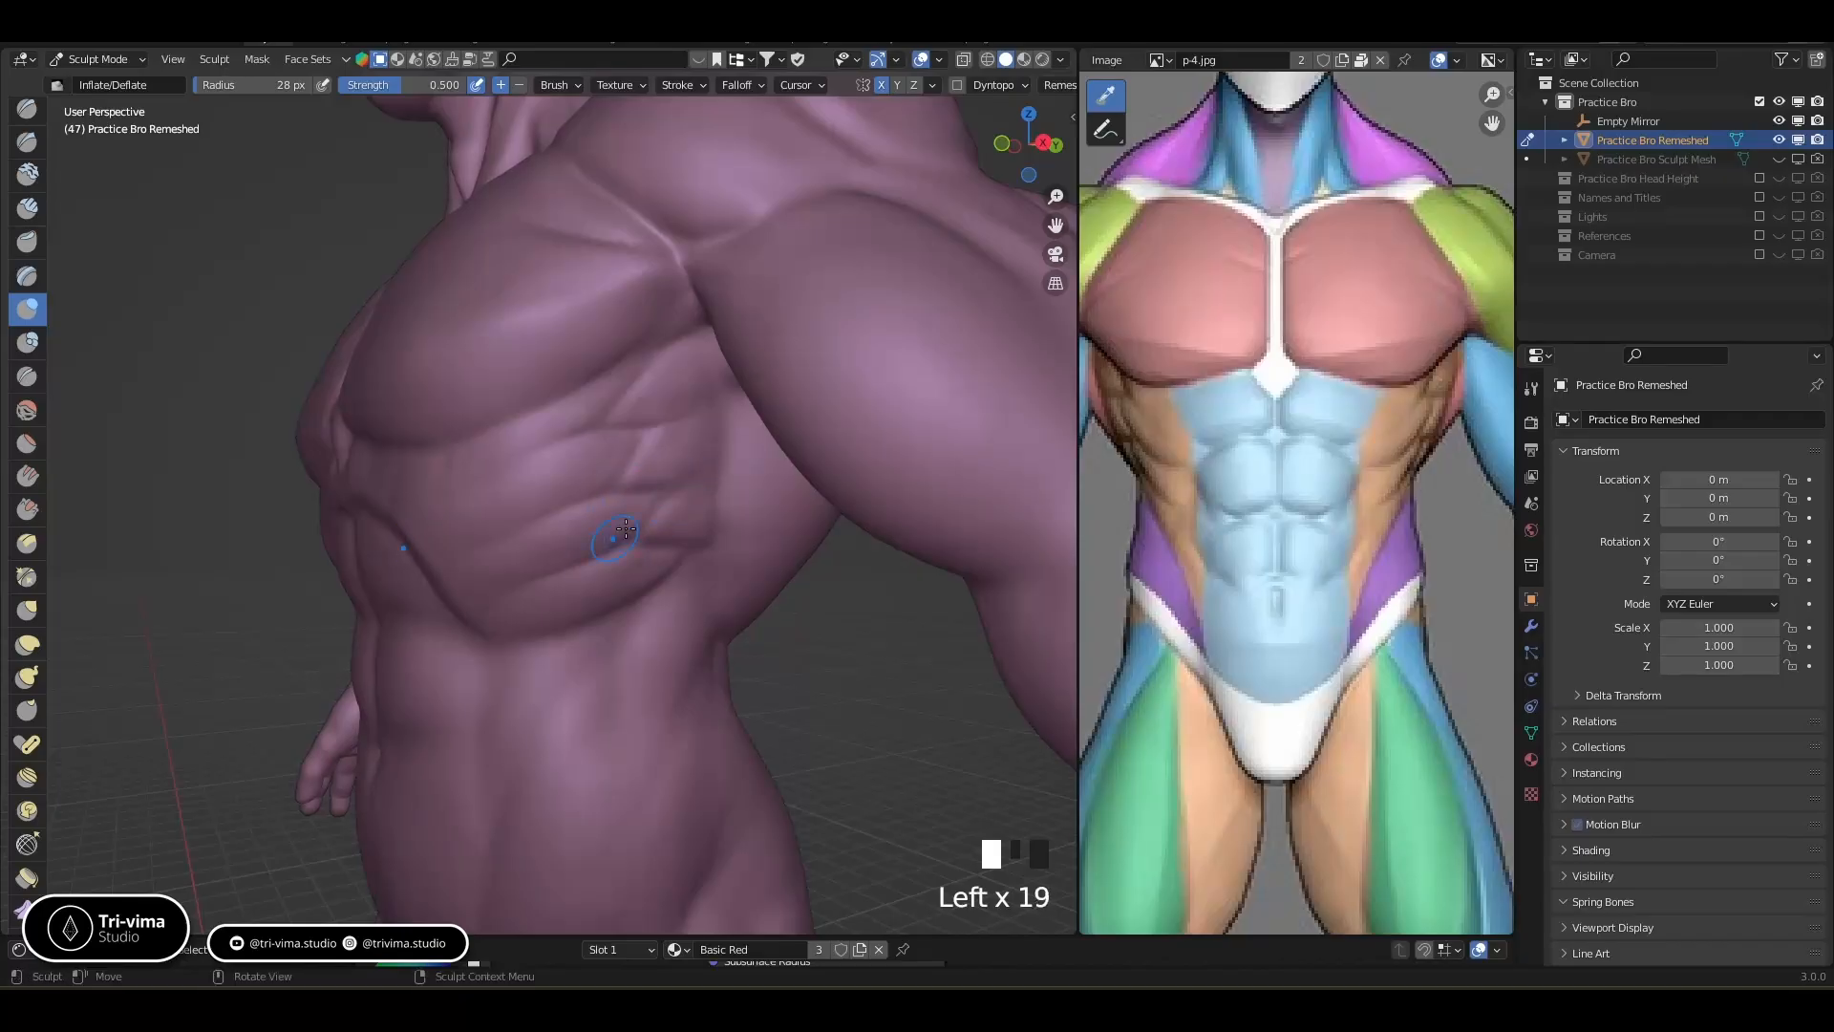
Add volume to the lowest serratus fingers along the side of the ribcage
{"action": "left_click", "coordinate": [683, 510]}
{"action": "left_click", "coordinate": [610, 554]}
{"action": "left_click", "coordinate": [696, 554]}
{"action": "left_click", "coordinate": [645, 563]}
{"action": "left_click", "coordinate": [679, 528]}
Set the brush radius to 55 px and smooth the rib arch down to its lowest edge
{"action": "key", "text": "bracketright"}
{"action": "key", "text": "bracketright"}
{"action": "key", "text": "bracketright"}
{"action": "key", "text": "bracketright"}
{"action": "key", "text": "bracketright"}
{"action": "key", "text": "bracketright"}
{"action": "key", "text": "bracketright"}
{"action": "key", "text": "bracketright"}
{"action": "key", "text": "bracketright"}
{"action": "key", "text": "bracketright"}
{"action": "key", "text": "bracketright"}
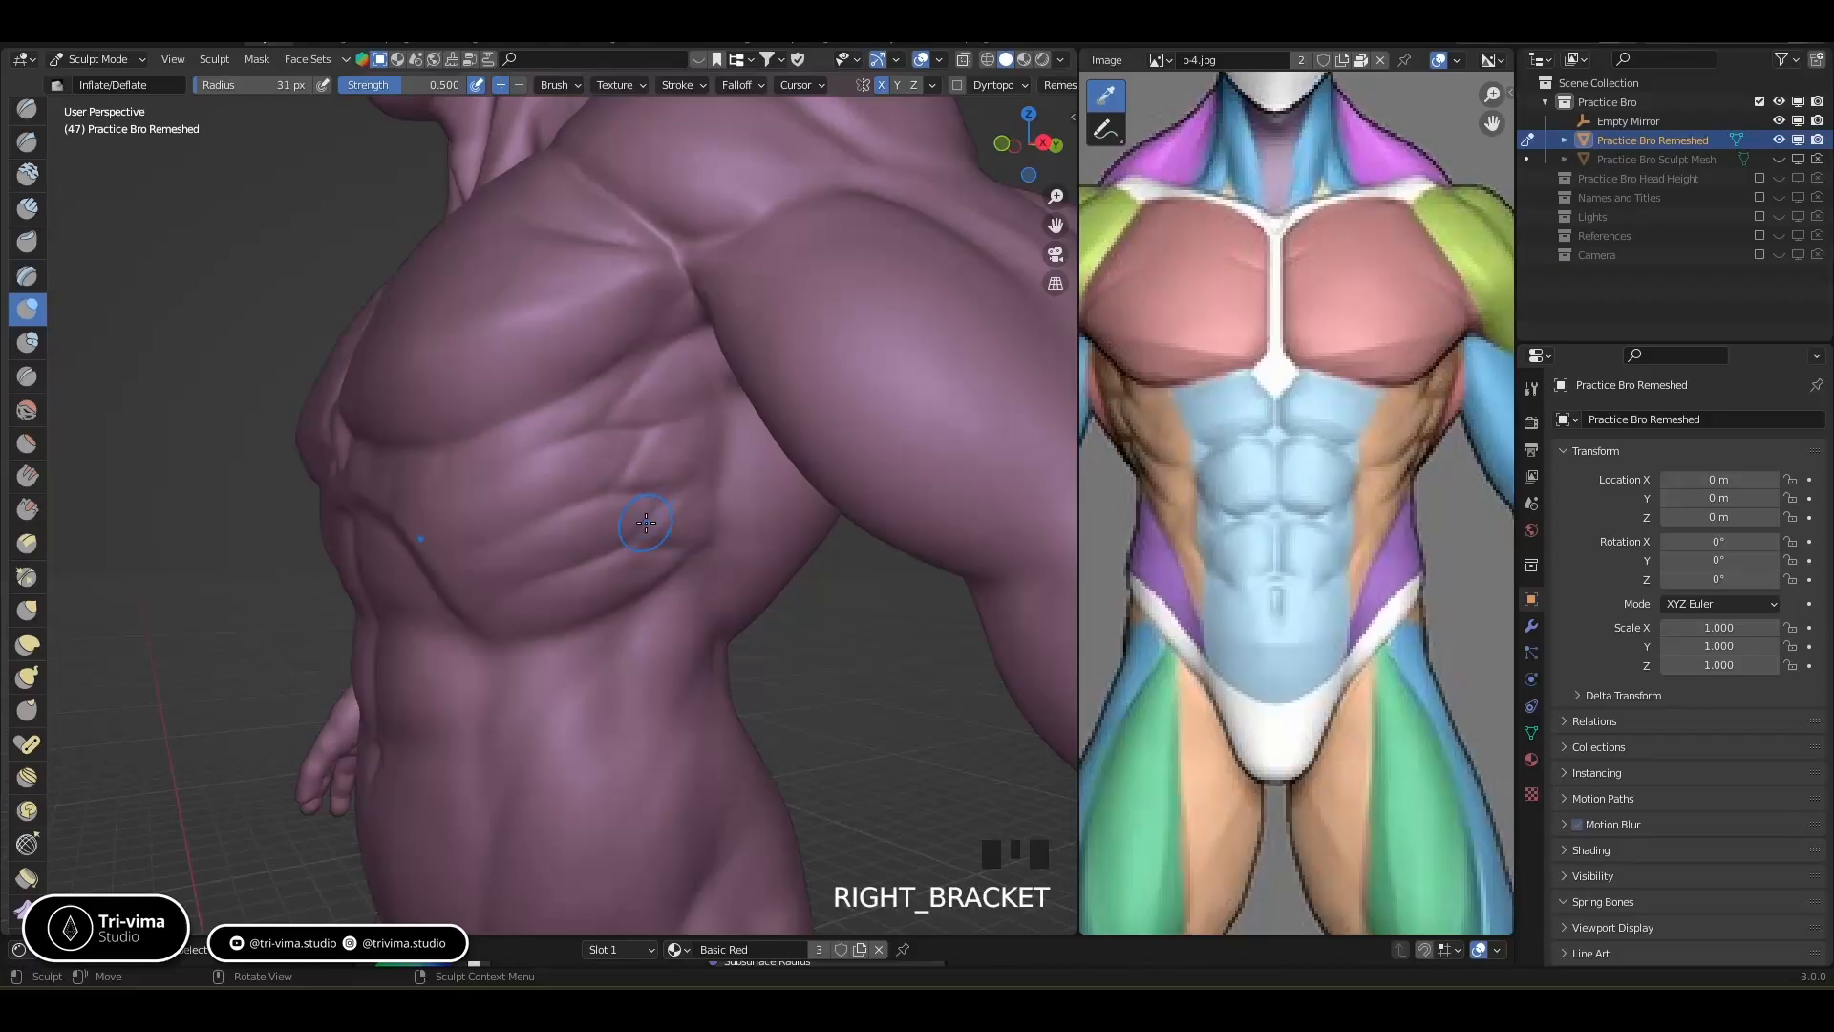
{"action": "middle_click_drag", "start_coordinate": [403, 492], "coordinate": [502, 506]}
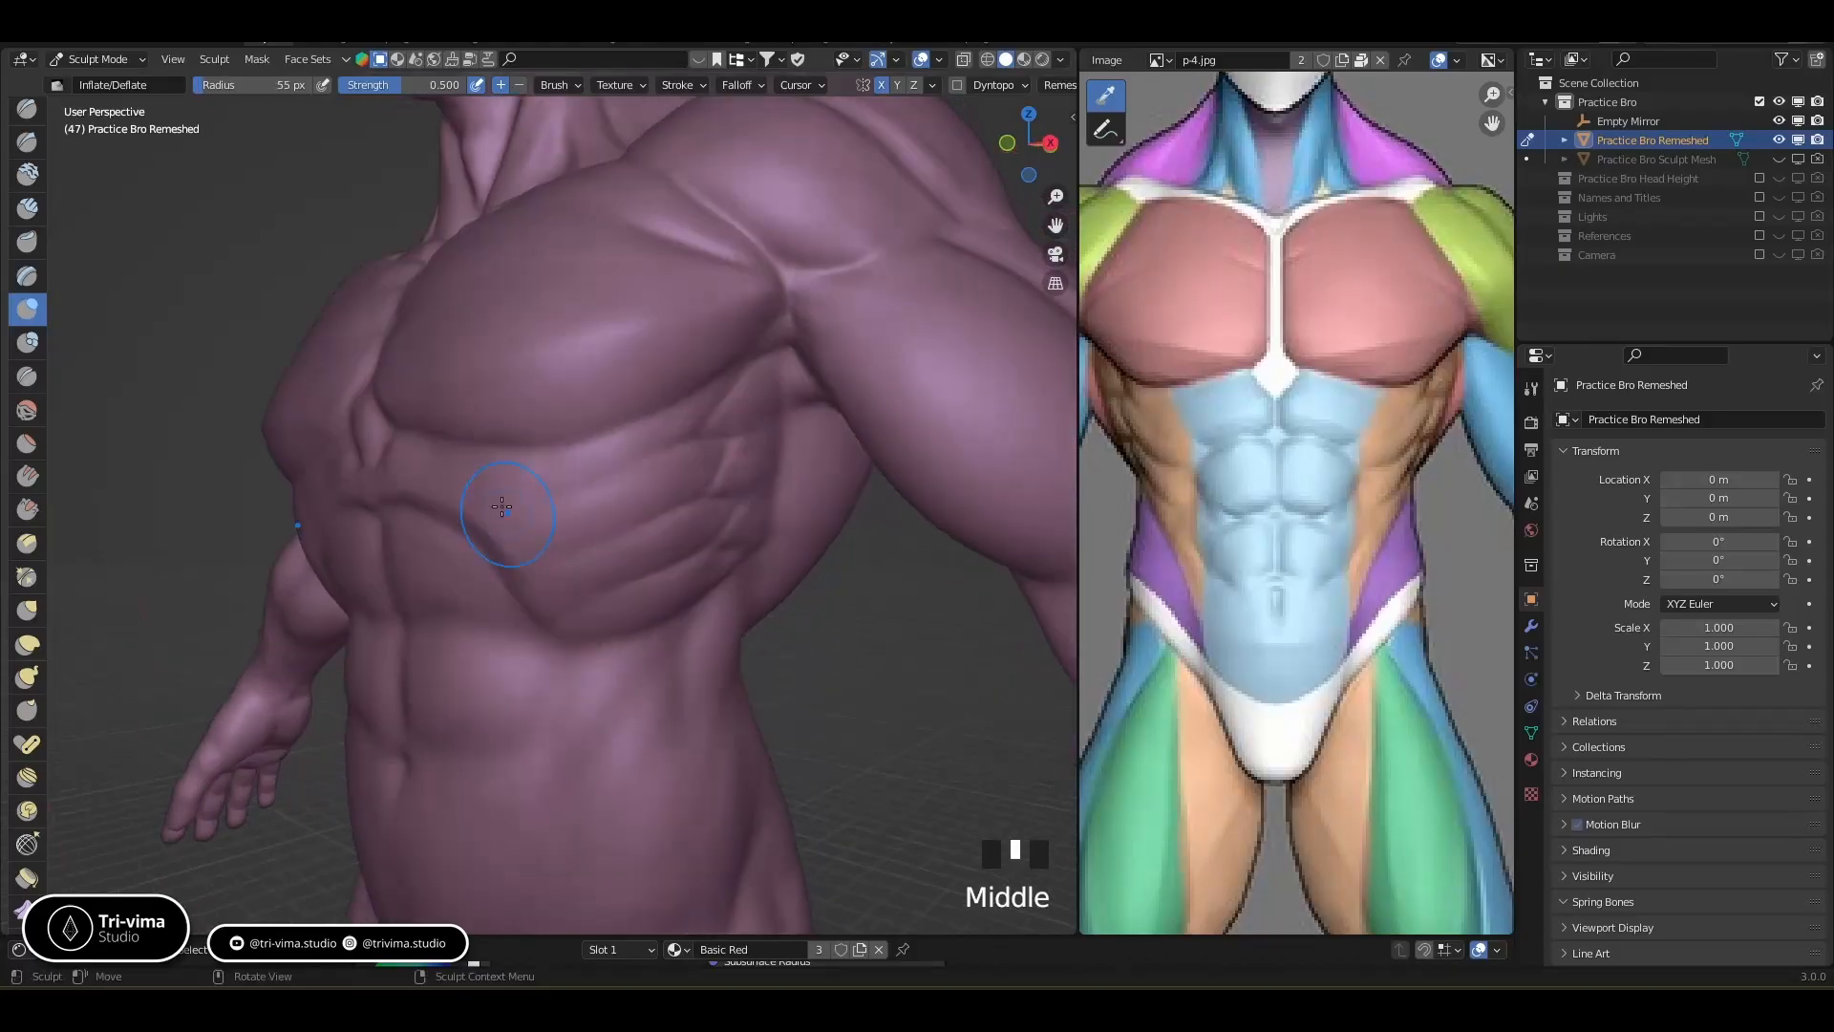
{"action": "left_click", "coordinate": [487, 489], "text": "shift"}
{"action": "left_click", "coordinate": [509, 506], "text": "shift"}
{"action": "left_click", "coordinate": [499, 532], "text": "shift"}
{"action": "left_click", "coordinate": [531, 573], "text": "shift"}
{"action": "left_click", "coordinate": [558, 608], "text": "shift"}
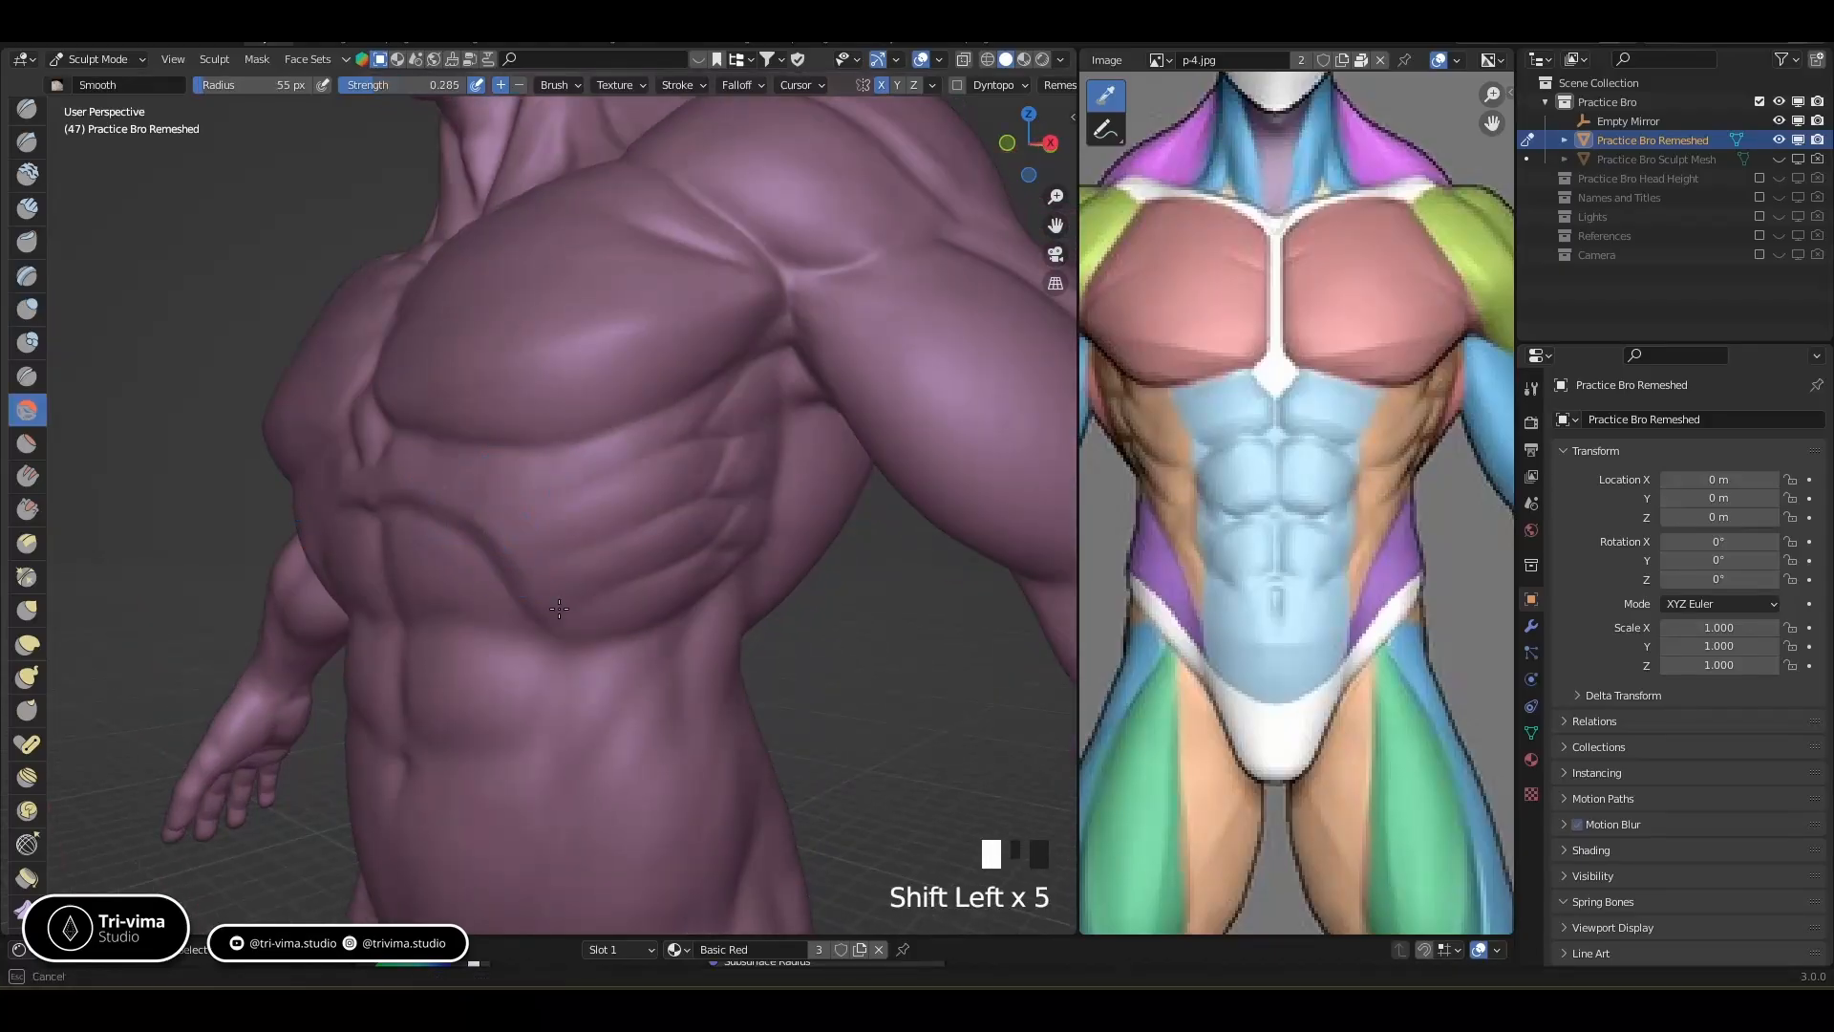
{"action": "left_click_drag", "start_coordinate": [563, 650], "coordinate": [565, 638], "text": "shift"}
{"action": "left_click_drag", "start_coordinate": [544, 611], "coordinate": [560, 621], "text": "shift"}
Smooth the serratus bumps under the armpit and the lower ribcage edge
{"action": "mouse_move", "coordinate": [689, 457]}
{"action": "left_mouse_down", "text": "shift"}
{"action": "mouse_move", "coordinate": [671, 482]}
{"action": "mouse_move", "coordinate": [695, 457]}
{"action": "left_mouse_up", "text": "shift"}
{"action": "mouse_move", "coordinate": [734, 437]}
{"action": "left_mouse_down", "text": "shift"}
{"action": "mouse_move", "coordinate": [722, 458]}
{"action": "mouse_move", "coordinate": [743, 486]}
{"action": "left_mouse_up", "text": "shift"}
{"action": "left_click", "coordinate": [609, 623], "text": "shift"}
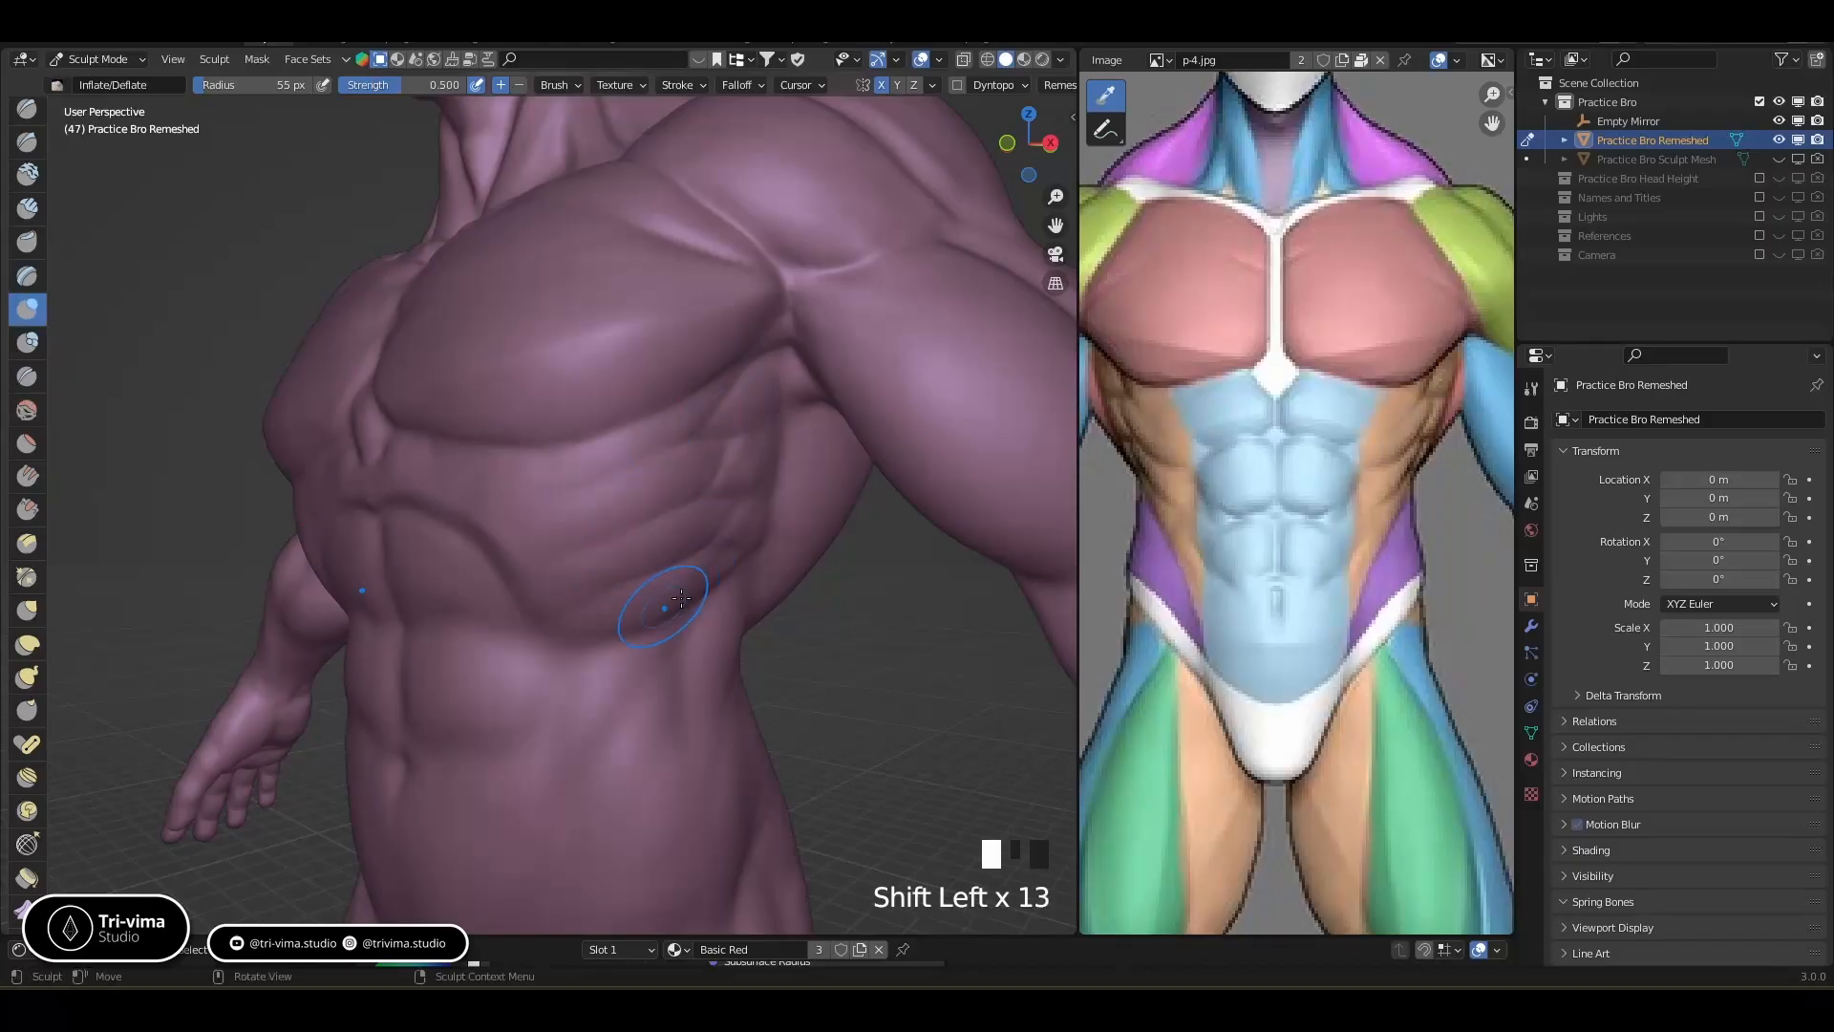
Set the brush radius to 35 px and inflate the serratus fingers along the side of the ribcage up to the armpit
{"action": "middle_click_drag", "start_coordinate": [809, 586], "coordinate": [650, 607]}
{"action": "left_click", "coordinate": [638, 537]}
{"action": "left_click", "coordinate": [604, 573]}
{"action": "left_click", "coordinate": [574, 601]}
{"action": "left_click", "coordinate": [666, 516]}
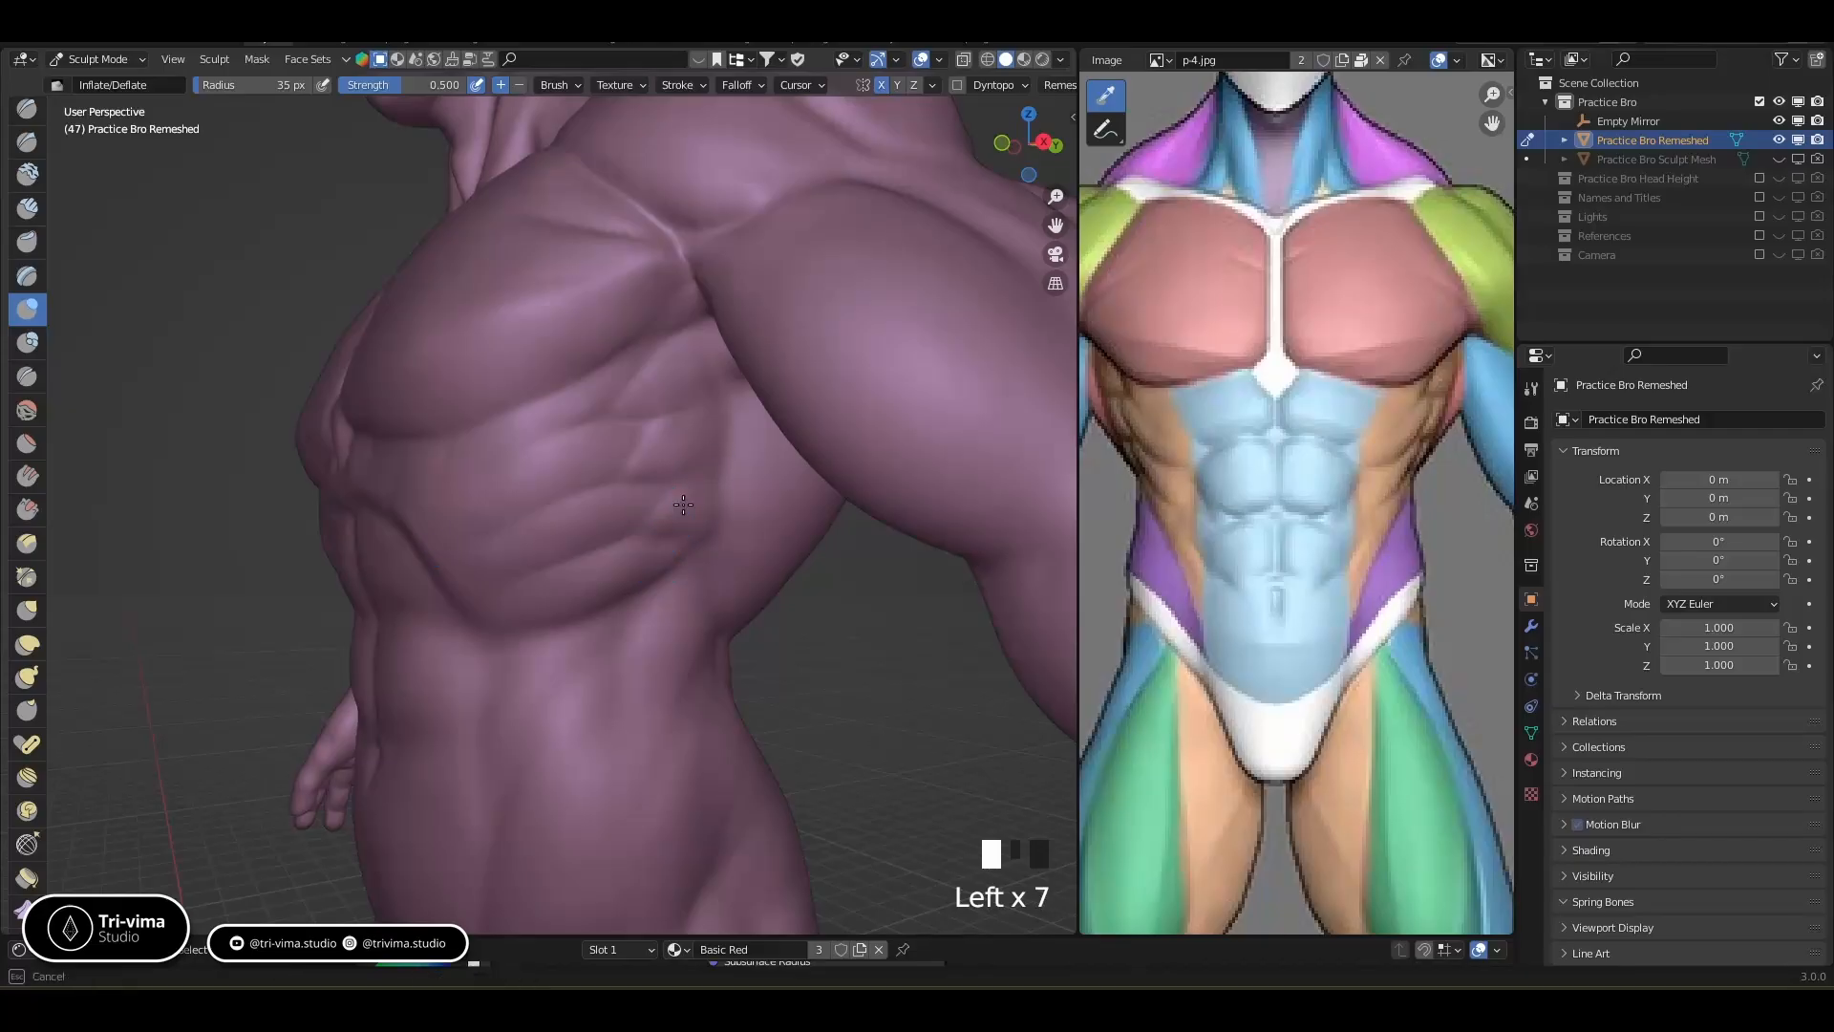
{"action": "left_click", "coordinate": [639, 466]}
{"action": "left_click", "coordinate": [683, 435]}
{"action": "left_click", "coordinate": [680, 421]}
{"action": "left_click", "coordinate": [669, 378]}
{"action": "left_click", "coordinate": [664, 390]}
{"action": "left_click", "coordinate": [616, 432]}
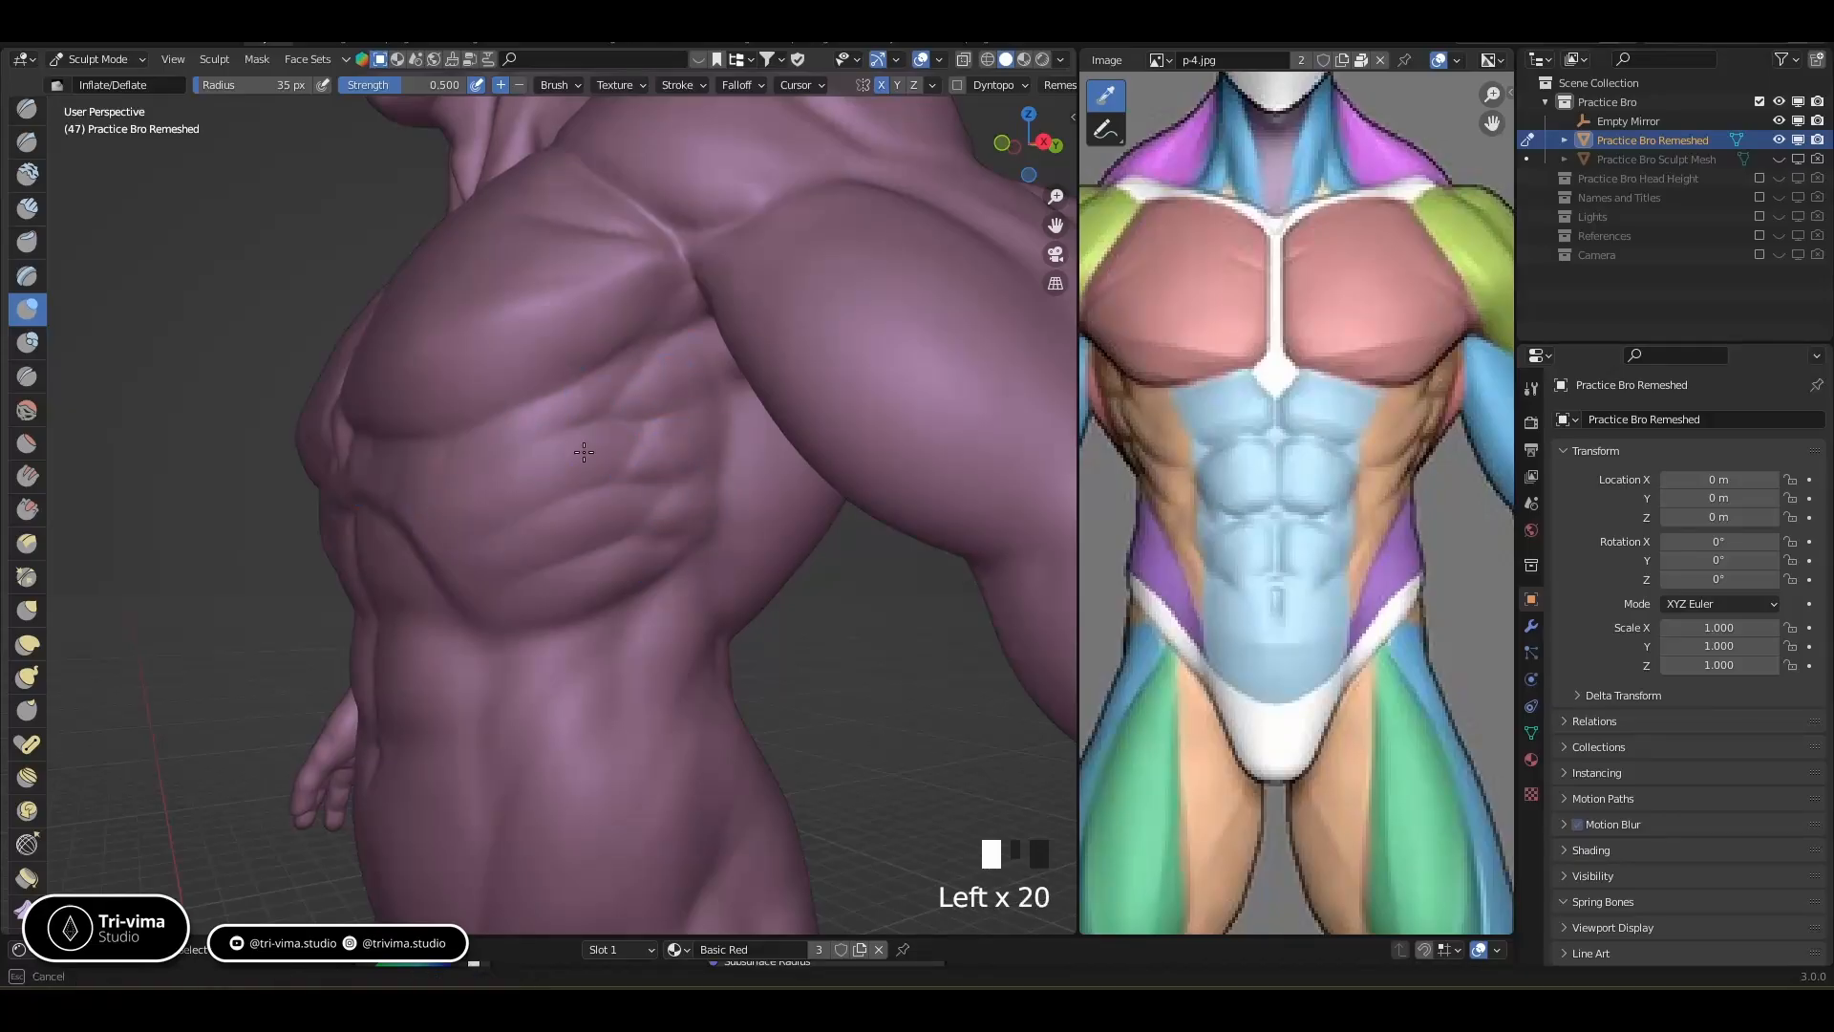
Inflate the front of the ribs between the serratus fingers and the lower edge of the rib arch
{"action": "left_click", "coordinate": [559, 488]}
{"action": "left_click", "coordinate": [537, 504]}
{"action": "left_click", "coordinate": [516, 519]}
{"action": "left_click", "coordinate": [528, 573]}
{"action": "left_click", "coordinate": [535, 571]}
Inflate the upper abdominal block directly beneath the rib arch, from the centre line out along its lower edge
{"action": "mouse_move", "coordinate": [535, 571]}
{"action": "middle_mouse_down"}
{"action": "mouse_move", "coordinate": [648, 609]}
{"action": "mouse_move", "coordinate": [552, 571]}
{"action": "middle_mouse_up"}
{"action": "left_click", "coordinate": [481, 500]}
{"action": "left_click", "coordinate": [482, 503]}
{"action": "left_click", "coordinate": [484, 506]}
{"action": "left_click", "coordinate": [489, 509]}
{"action": "left_click", "coordinate": [491, 509]}
{"action": "left_click", "coordinate": [492, 509]}
{"action": "left_click", "coordinate": [495, 509]}
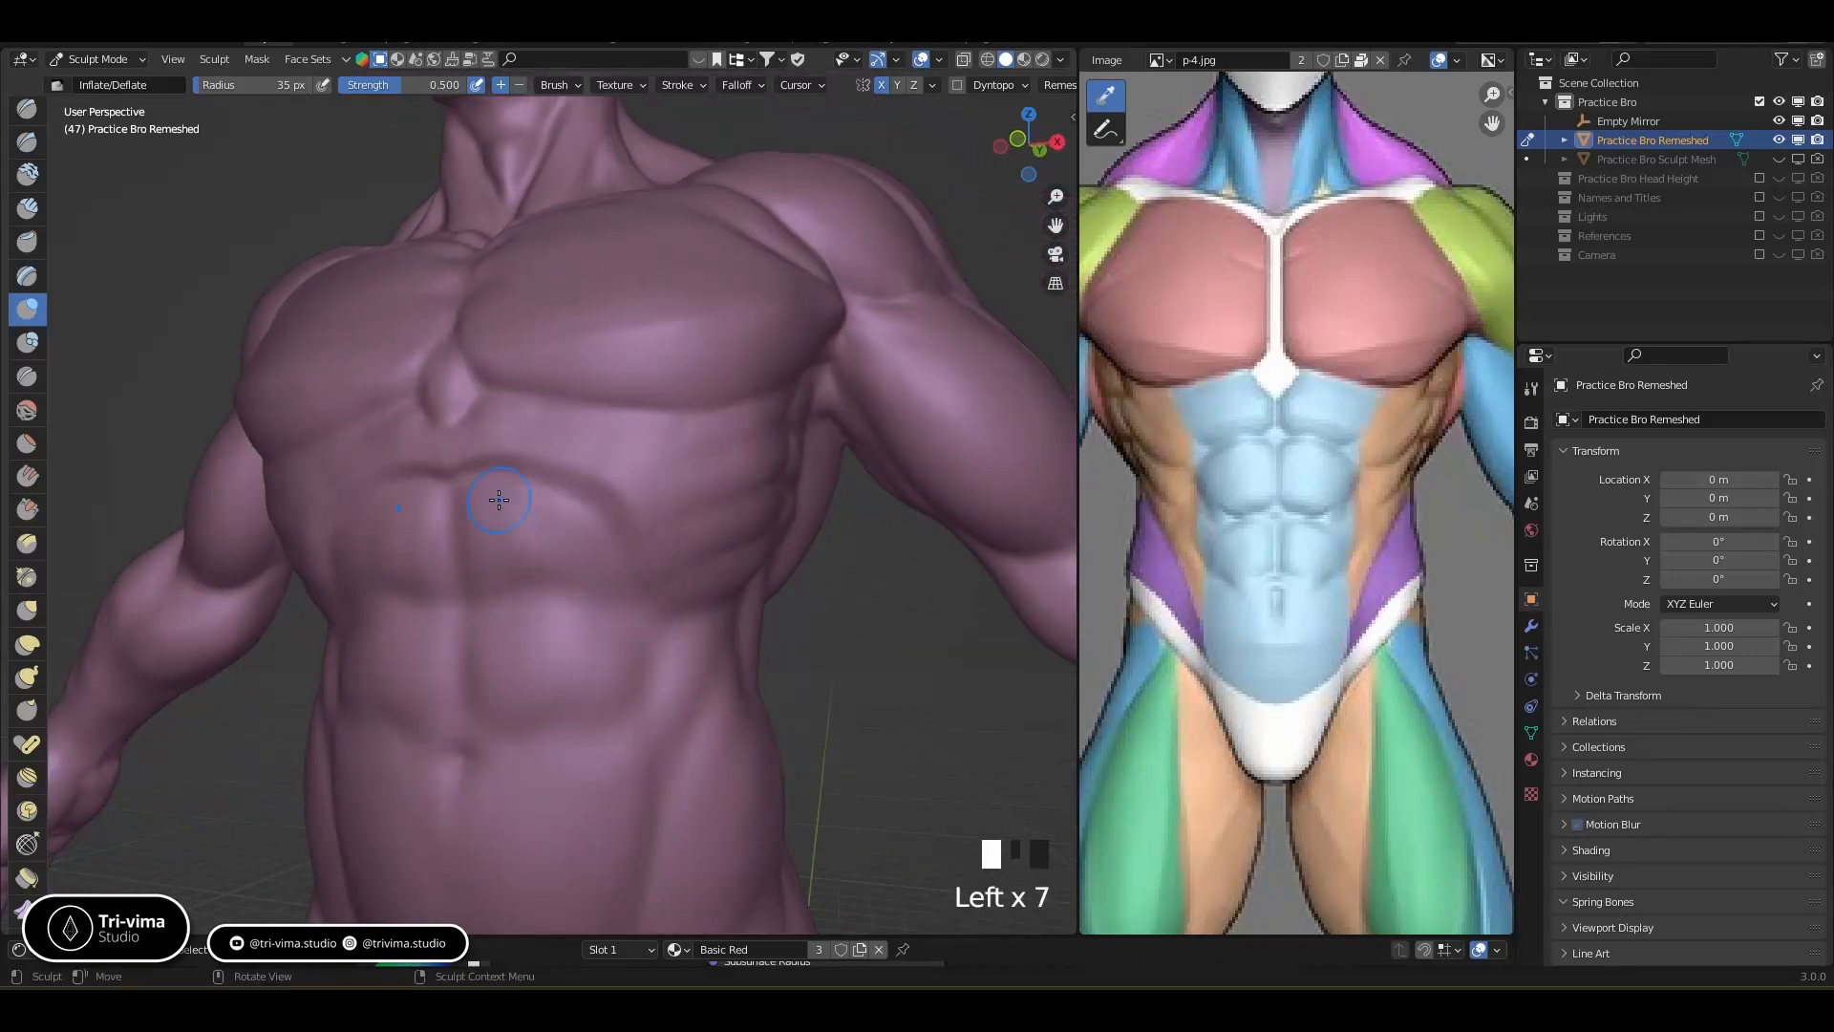
{"action": "left_click", "coordinate": [516, 530]}
{"action": "left_click", "coordinate": [540, 554]}
{"action": "left_click", "coordinate": [559, 572]}
{"action": "left_click", "coordinate": [590, 572]}
{"action": "left_click", "coordinate": [581, 569]}
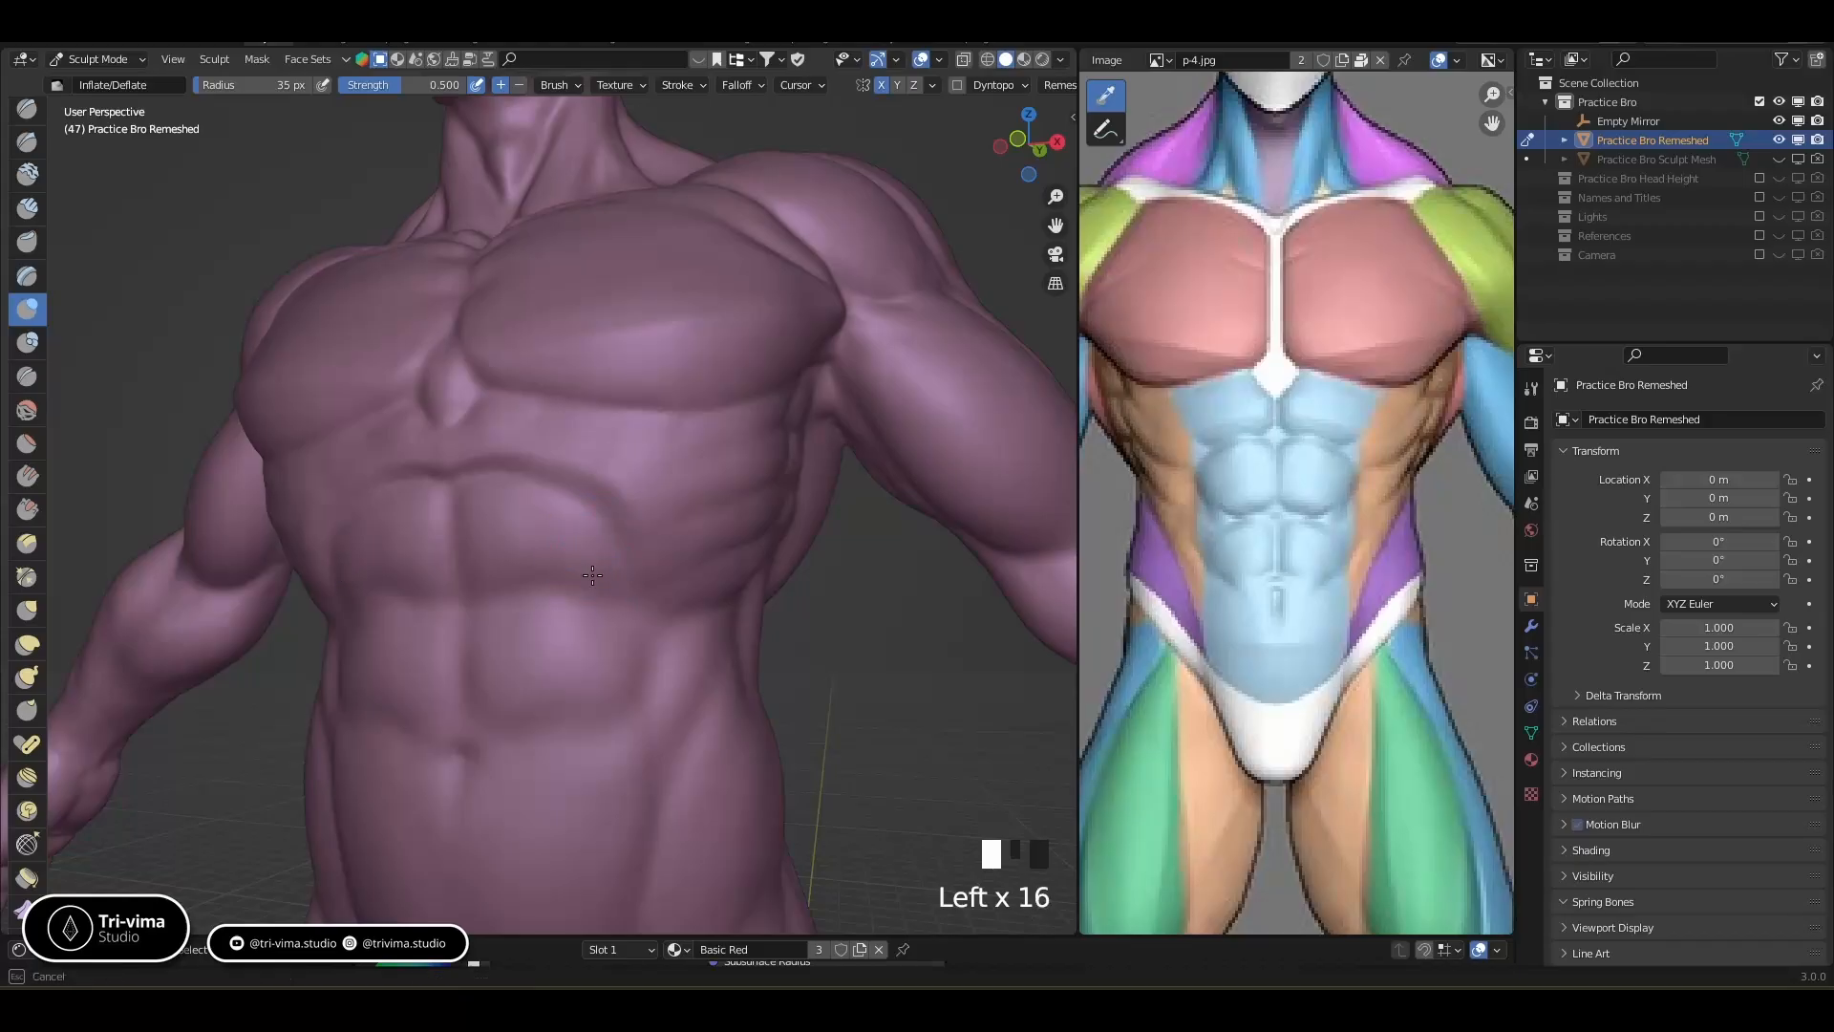
{"action": "left_click", "coordinate": [524, 554]}
Inflate the inner edge of the second abdominal block beside the centre line
{"action": "left_click", "coordinate": [498, 611]}
{"action": "left_click", "coordinate": [488, 630]}
{"action": "left_click", "coordinate": [484, 654]}
{"action": "left_click", "coordinate": [482, 676]}
{"action": "left_click", "coordinate": [473, 655]}
{"action": "left_click", "coordinate": [480, 621]}
Add volume to the lower inner corner and the body of the second abdominal block
{"action": "left_click", "coordinate": [486, 698]}
{"action": "left_click", "coordinate": [490, 732]}
{"action": "left_click", "coordinate": [490, 732]}
{"action": "left_click", "coordinate": [485, 724]}
{"action": "left_click", "coordinate": [481, 716]}
{"action": "left_click", "coordinate": [477, 712]}
{"action": "left_click", "coordinate": [492, 688]}
{"action": "left_click", "coordinate": [506, 659]}
{"action": "left_click", "coordinate": [517, 636]}
{"action": "left_click", "coordinate": [512, 635]}
{"action": "left_click", "coordinate": [539, 678]}
{"action": "left_click", "coordinate": [564, 715]}
Inflate the outer edge of the second abdominal block
{"action": "left_click", "coordinate": [643, 627]}
{"action": "left_click", "coordinate": [635, 635]}
{"action": "left_click", "coordinate": [624, 643]}
{"action": "left_click", "coordinate": [614, 651]}
{"action": "left_click", "coordinate": [627, 695]}
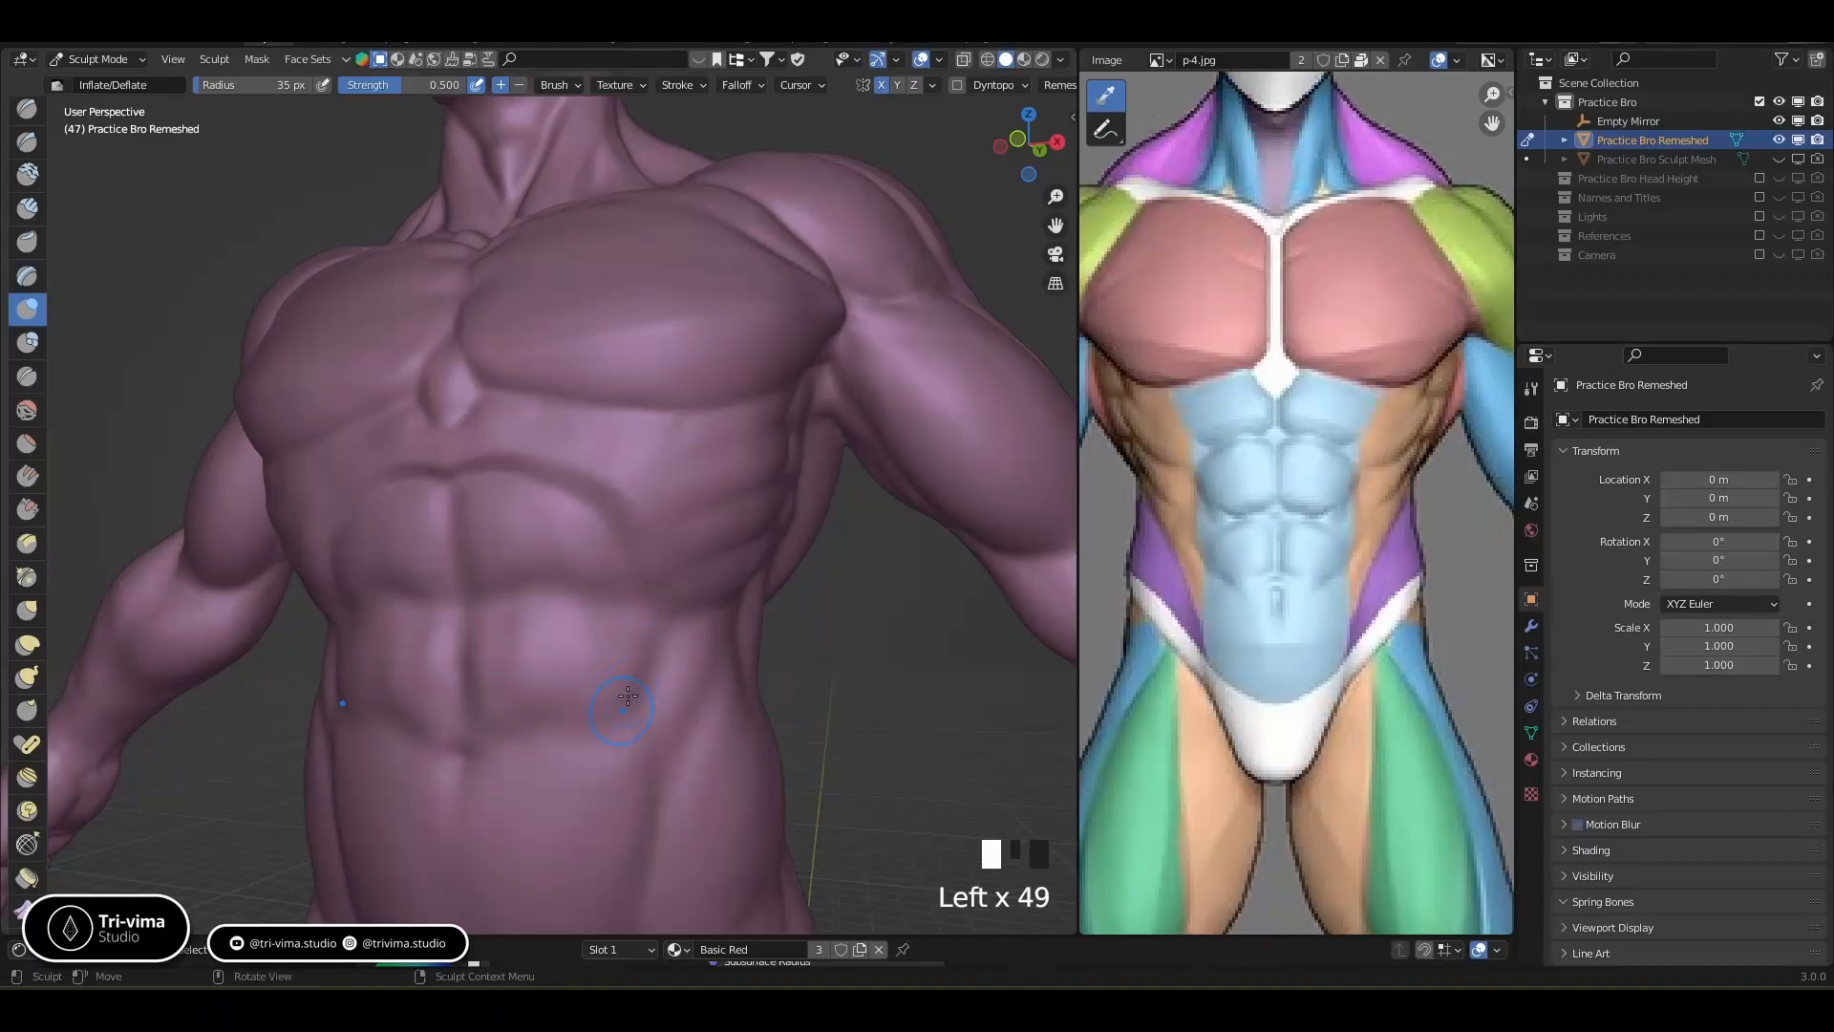
Reduce the brush radius to 21 px and inflate the lower rim and outer corner of the second abdominal block
{"action": "key", "text": "bracketleft"}
{"action": "key", "text": "bracketleft"}
{"action": "key", "text": "bracketleft"}
{"action": "key", "text": "bracketleft"}
{"action": "key", "text": "bracketleft"}
{"action": "key", "text": "bracketleft"}
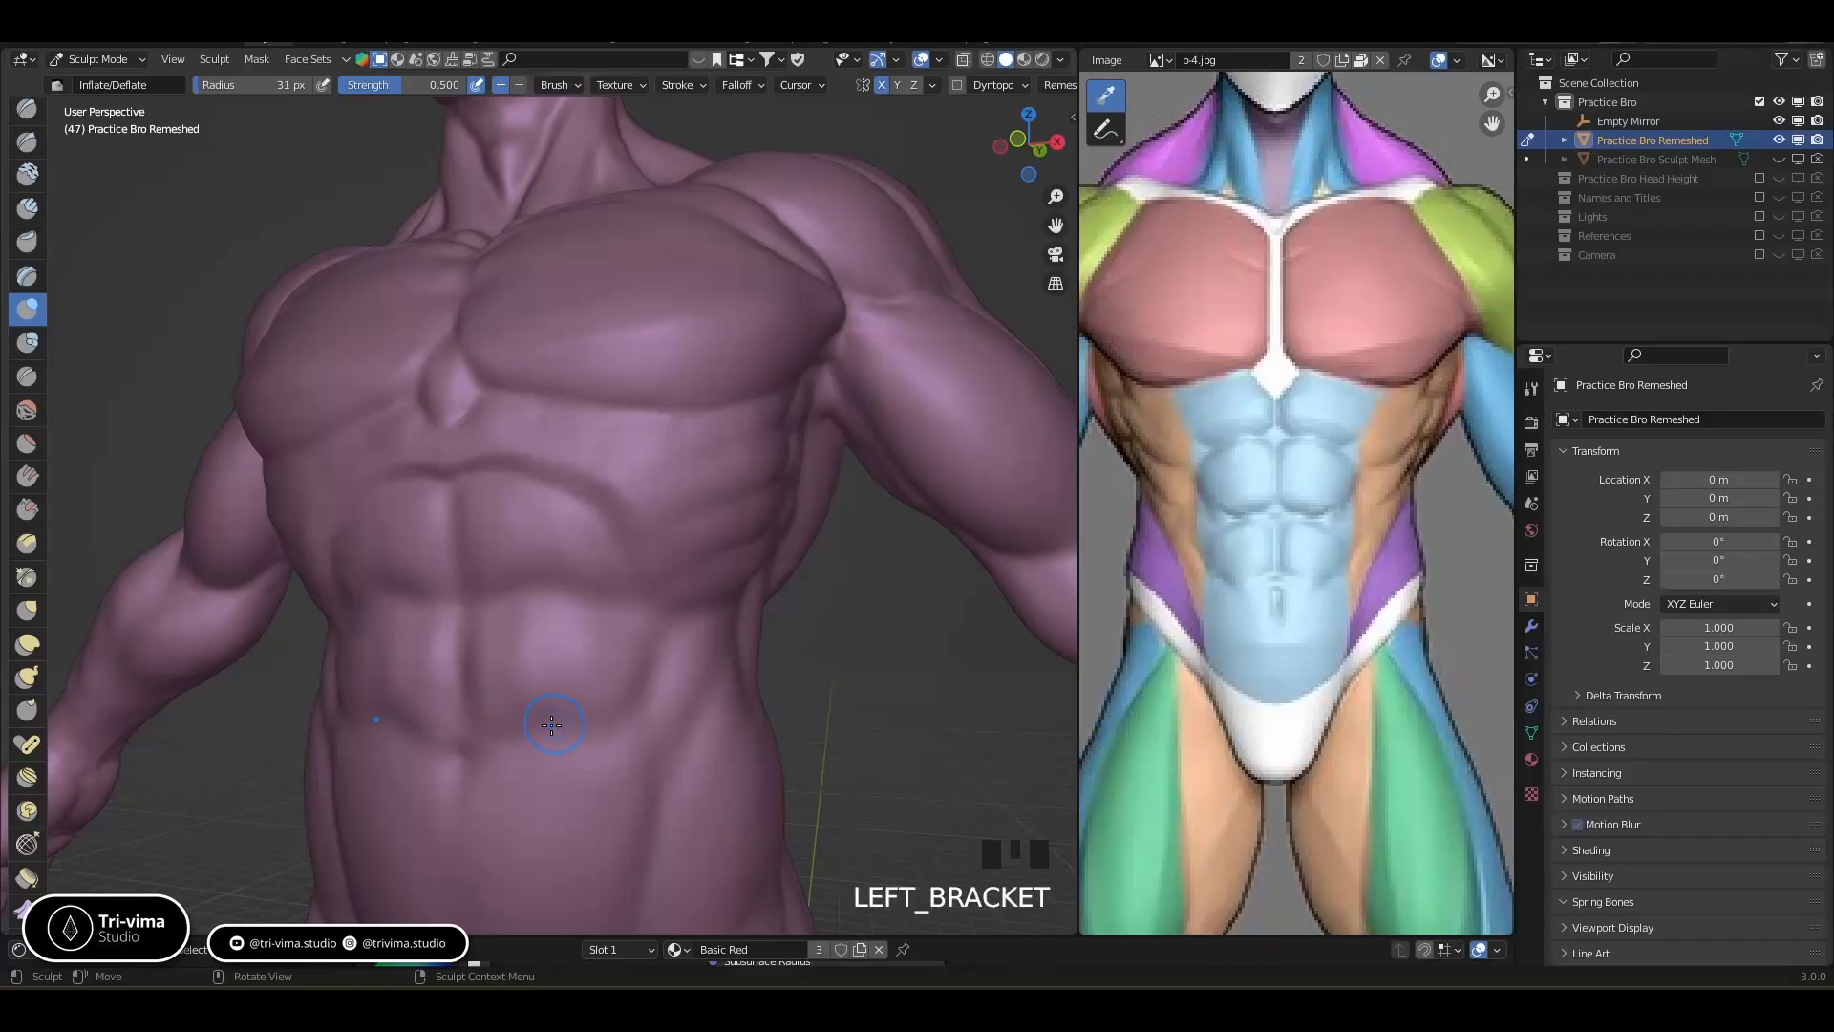
{"action": "left_click", "coordinate": [492, 726]}
{"action": "left_click", "coordinate": [520, 724]}
{"action": "left_click", "coordinate": [538, 723]}
{"action": "left_click", "coordinate": [554, 724]}
{"action": "left_click", "coordinate": [588, 723]}
{"action": "left_click", "coordinate": [616, 722]}
{"action": "left_click", "coordinate": [616, 704]}
{"action": "left_click", "coordinate": [610, 685]}
{"action": "left_click", "coordinate": [602, 667]}
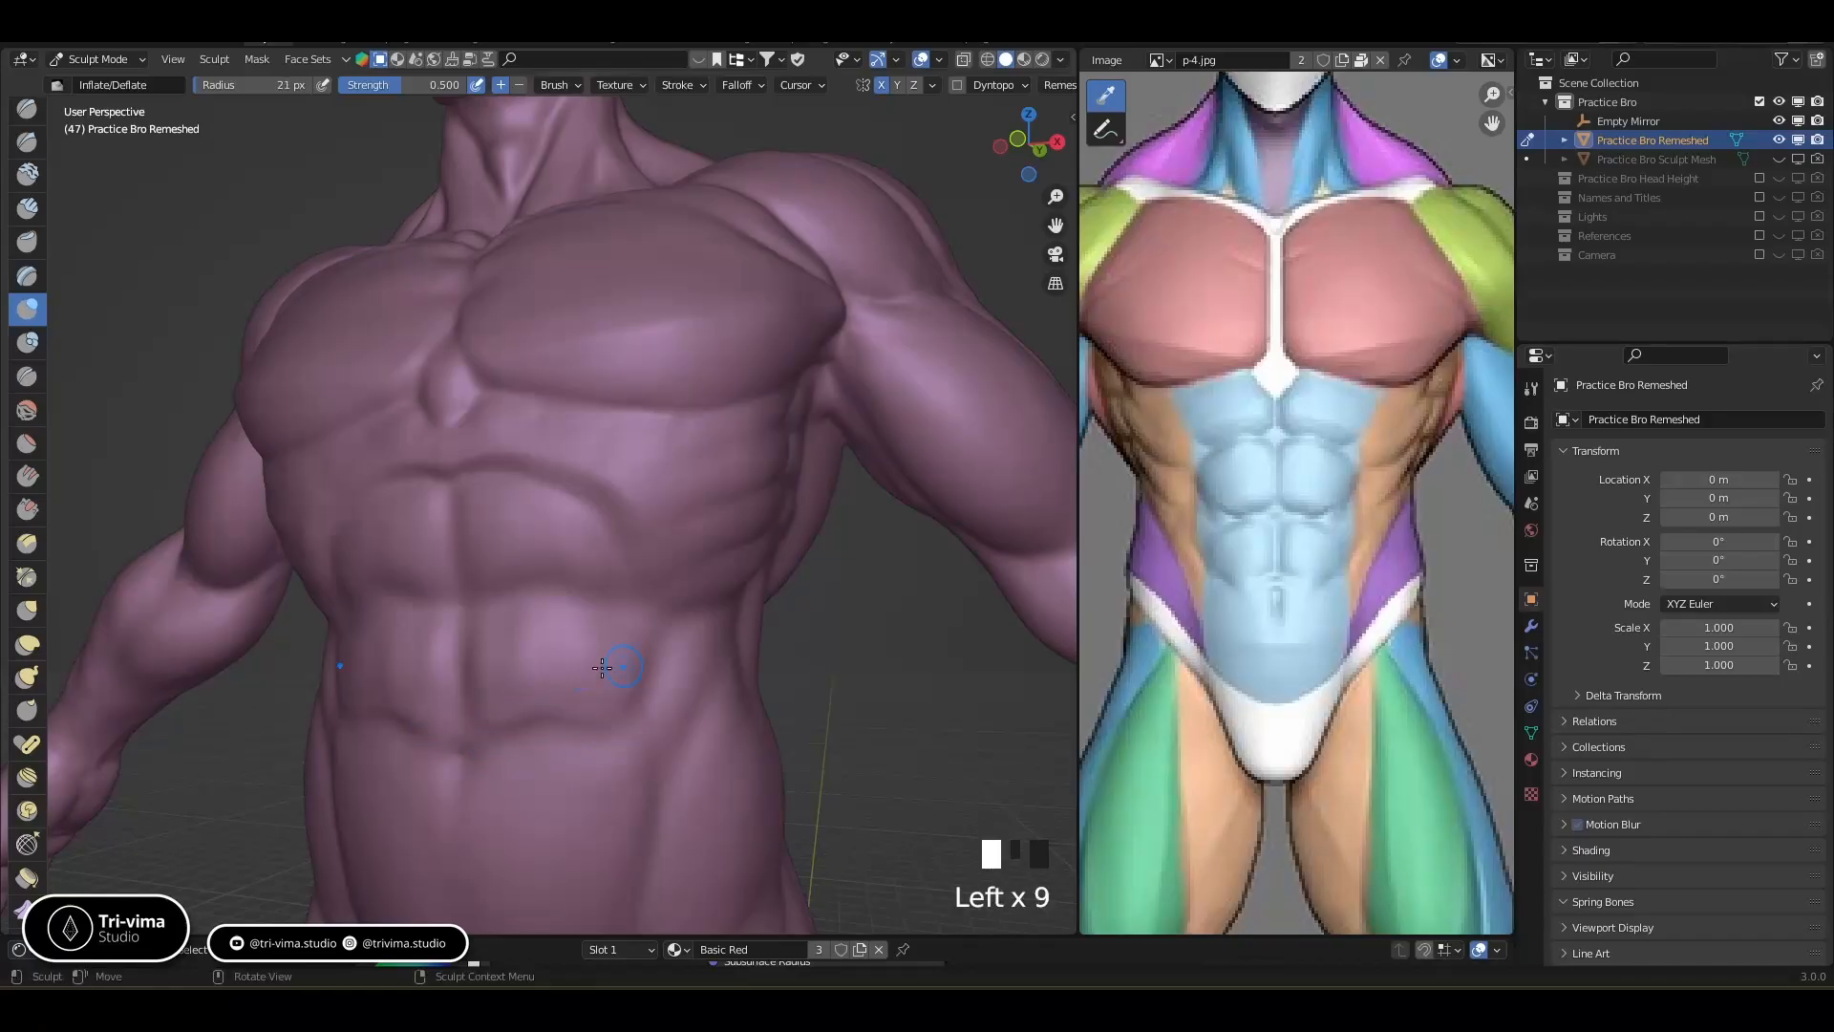
Inflate the top edge of the second abdominal block near the centre line
{"action": "left_click", "coordinate": [492, 618]}
{"action": "left_click", "coordinate": [511, 612]}
{"action": "left_click", "coordinate": [530, 606]}
{"action": "left_click", "coordinate": [533, 606]}
{"action": "left_click", "coordinate": [528, 604]}
{"action": "left_click", "coordinate": [524, 602]}
{"action": "left_click", "coordinate": [485, 608]}
Inflate the lower, outer and upper rims of the abdominal block beneath the rib arch
{"action": "left_click", "coordinate": [477, 563]}
{"action": "left_click", "coordinate": [481, 565]}
{"action": "left_click", "coordinate": [486, 568]}
{"action": "left_click", "coordinate": [489, 571]}
{"action": "left_click", "coordinate": [492, 573]}
{"action": "left_click", "coordinate": [517, 582]}
{"action": "left_click", "coordinate": [564, 582]}
{"action": "left_click", "coordinate": [611, 578]}
{"action": "left_click", "coordinate": [607, 554]}
{"action": "left_click", "coordinate": [596, 520]}
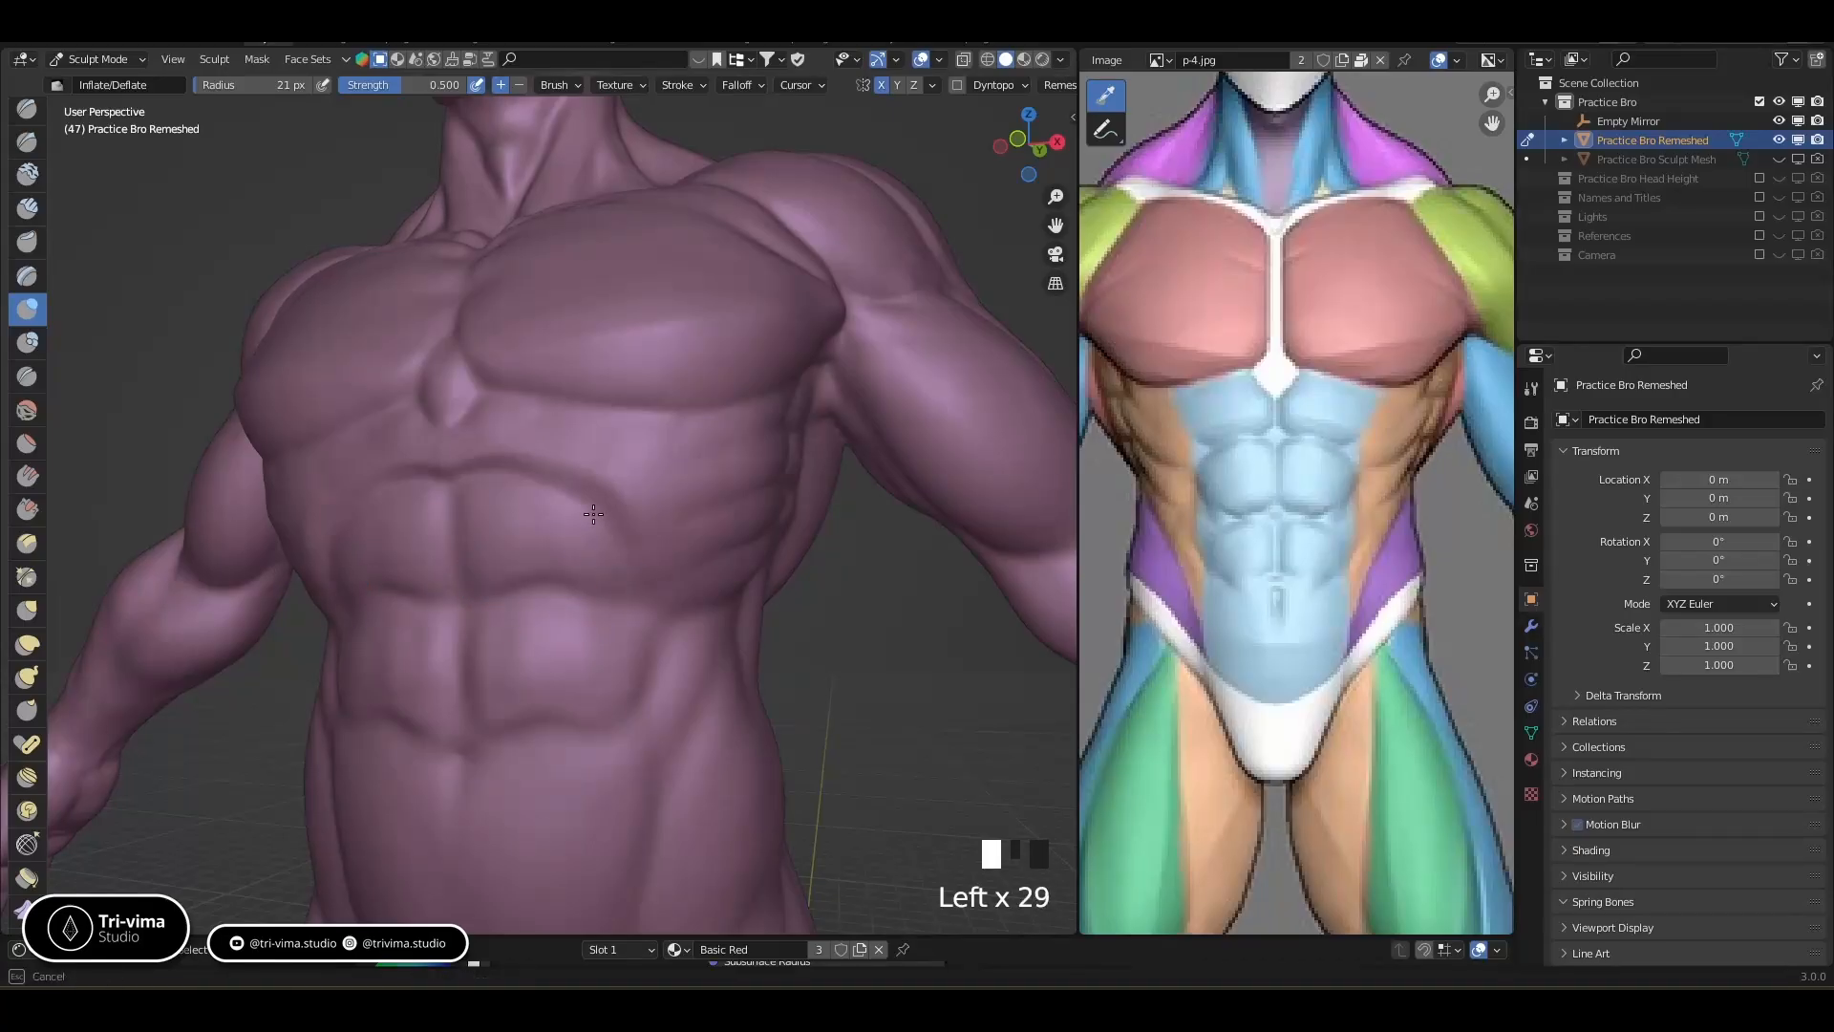
{"action": "left_click", "coordinate": [481, 489]}
{"action": "left_click", "coordinate": [632, 521]}
{"action": "left_click", "coordinate": [666, 597]}
Smooth the surface of the second abdominal block from the front
{"action": "mouse_move", "coordinate": [691, 603]}
{"action": "middle_mouse_down"}
{"action": "mouse_move", "coordinate": [638, 546]}
{"action": "mouse_move", "coordinate": [567, 556]}
{"action": "mouse_move", "coordinate": [576, 701]}
{"action": "middle_mouse_up"}
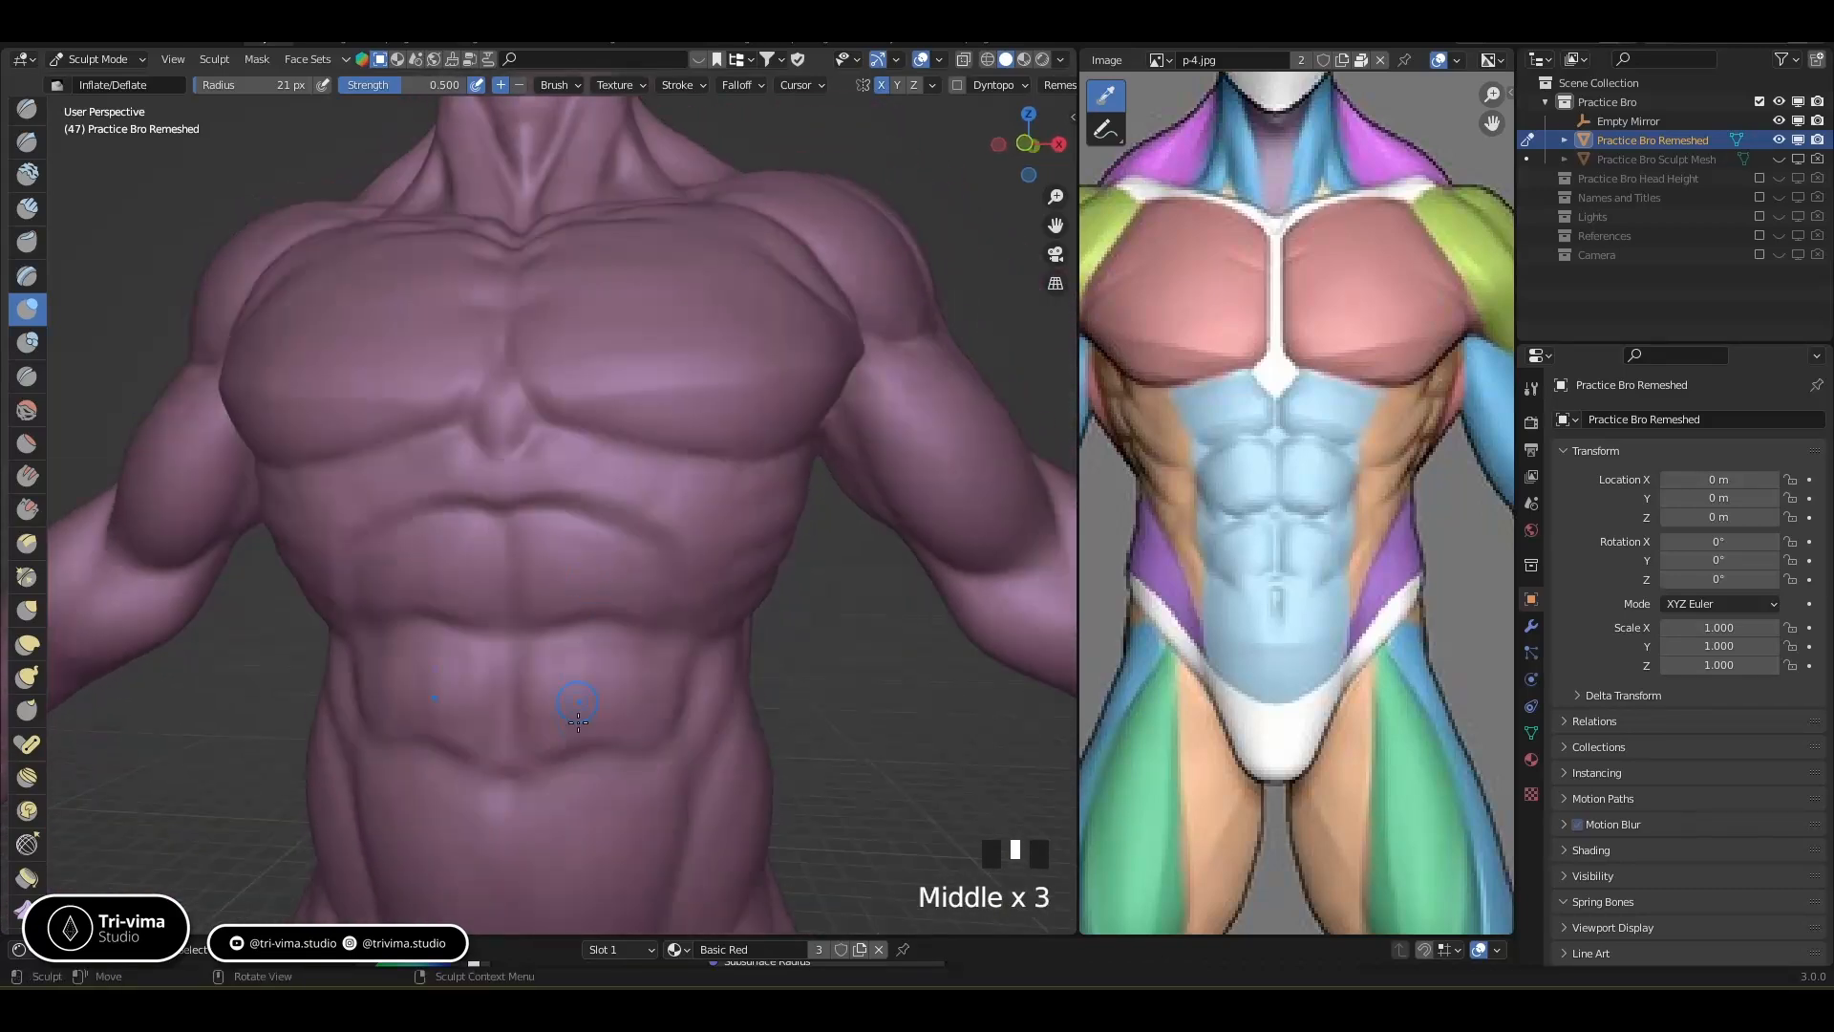
{"action": "left_click_drag", "start_coordinate": [572, 714], "coordinate": [586, 668], "text": "shift"}
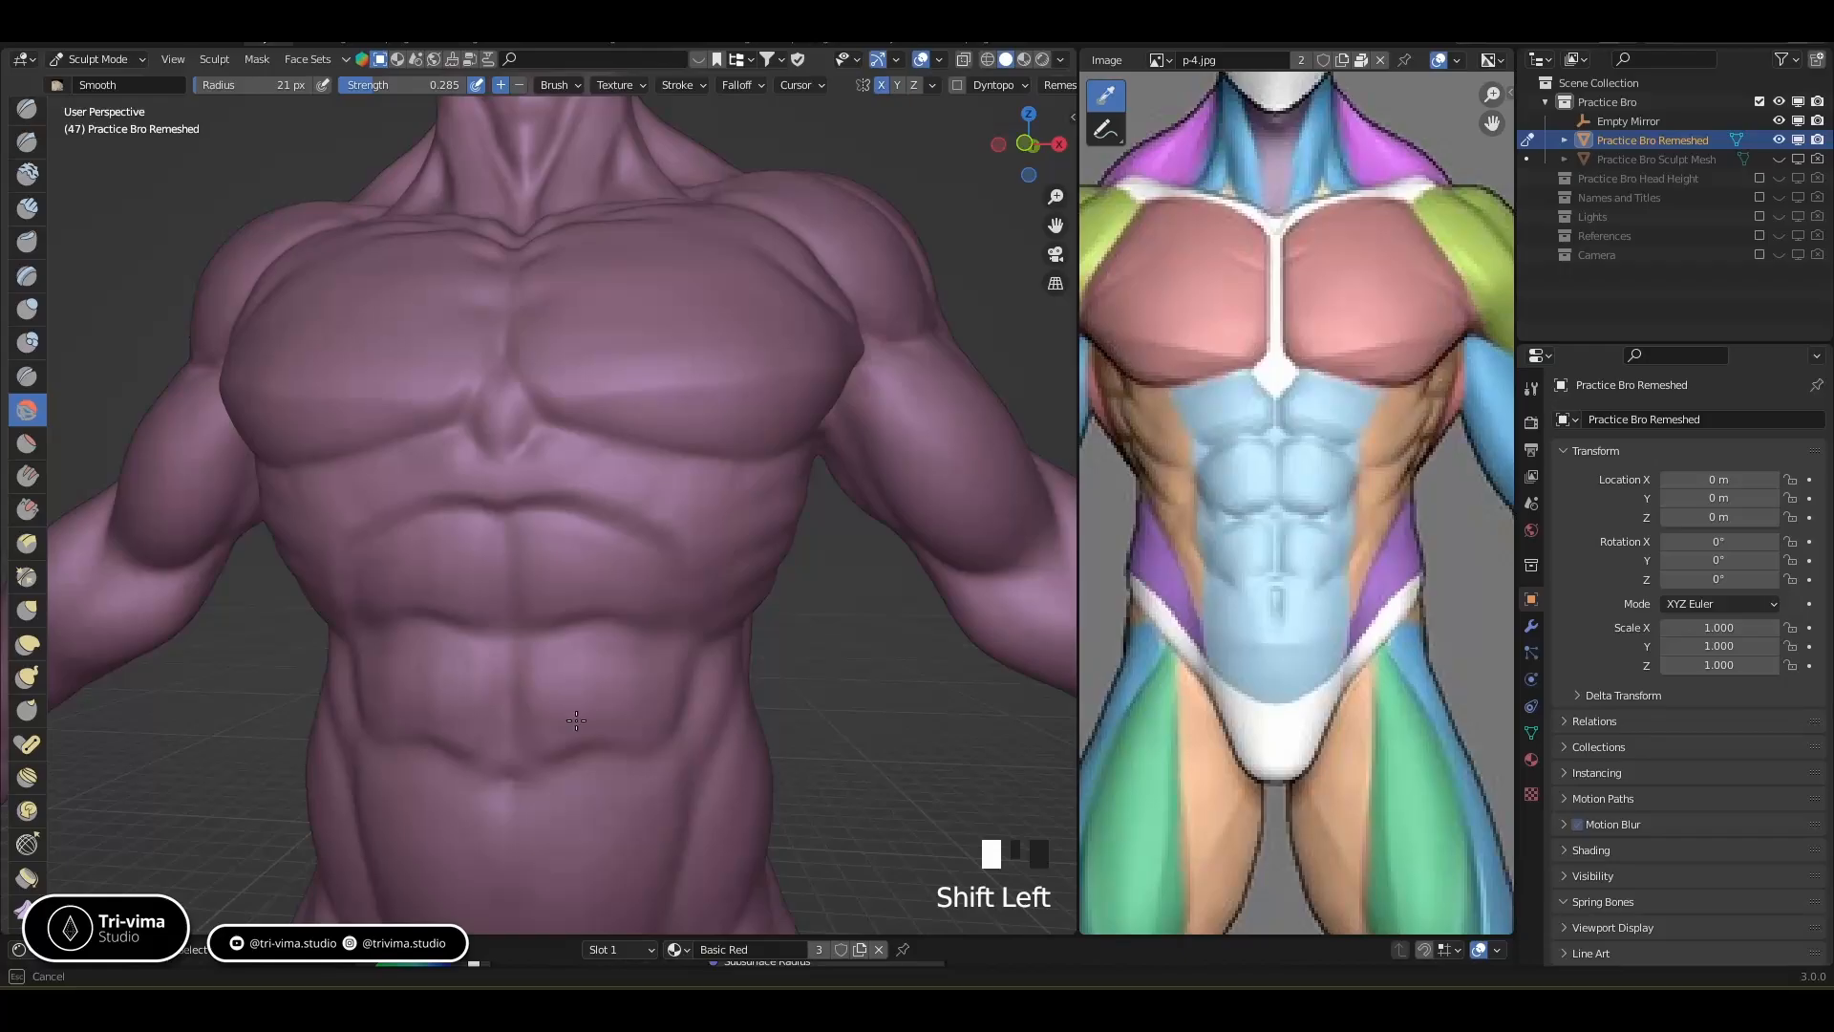
{"action": "left_click_drag", "start_coordinate": [660, 666], "coordinate": [659, 669], "text": "shift"}
Inflate the fold above the navel, where the second pair of abdominal blocks meets
{"action": "mouse_move", "coordinate": [659, 669]}
{"action": "middle_mouse_down"}
{"action": "mouse_move", "coordinate": [611, 707]}
{"action": "mouse_move", "coordinate": [486, 743]}
{"action": "middle_mouse_up"}
{"action": "left_click", "coordinate": [489, 740]}
{"action": "left_click", "coordinate": [495, 742]}
{"action": "left_click", "coordinate": [501, 744]}
{"action": "left_click", "coordinate": [506, 743]}
{"action": "left_click", "coordinate": [514, 743]}
{"action": "left_click", "coordinate": [539, 760]}
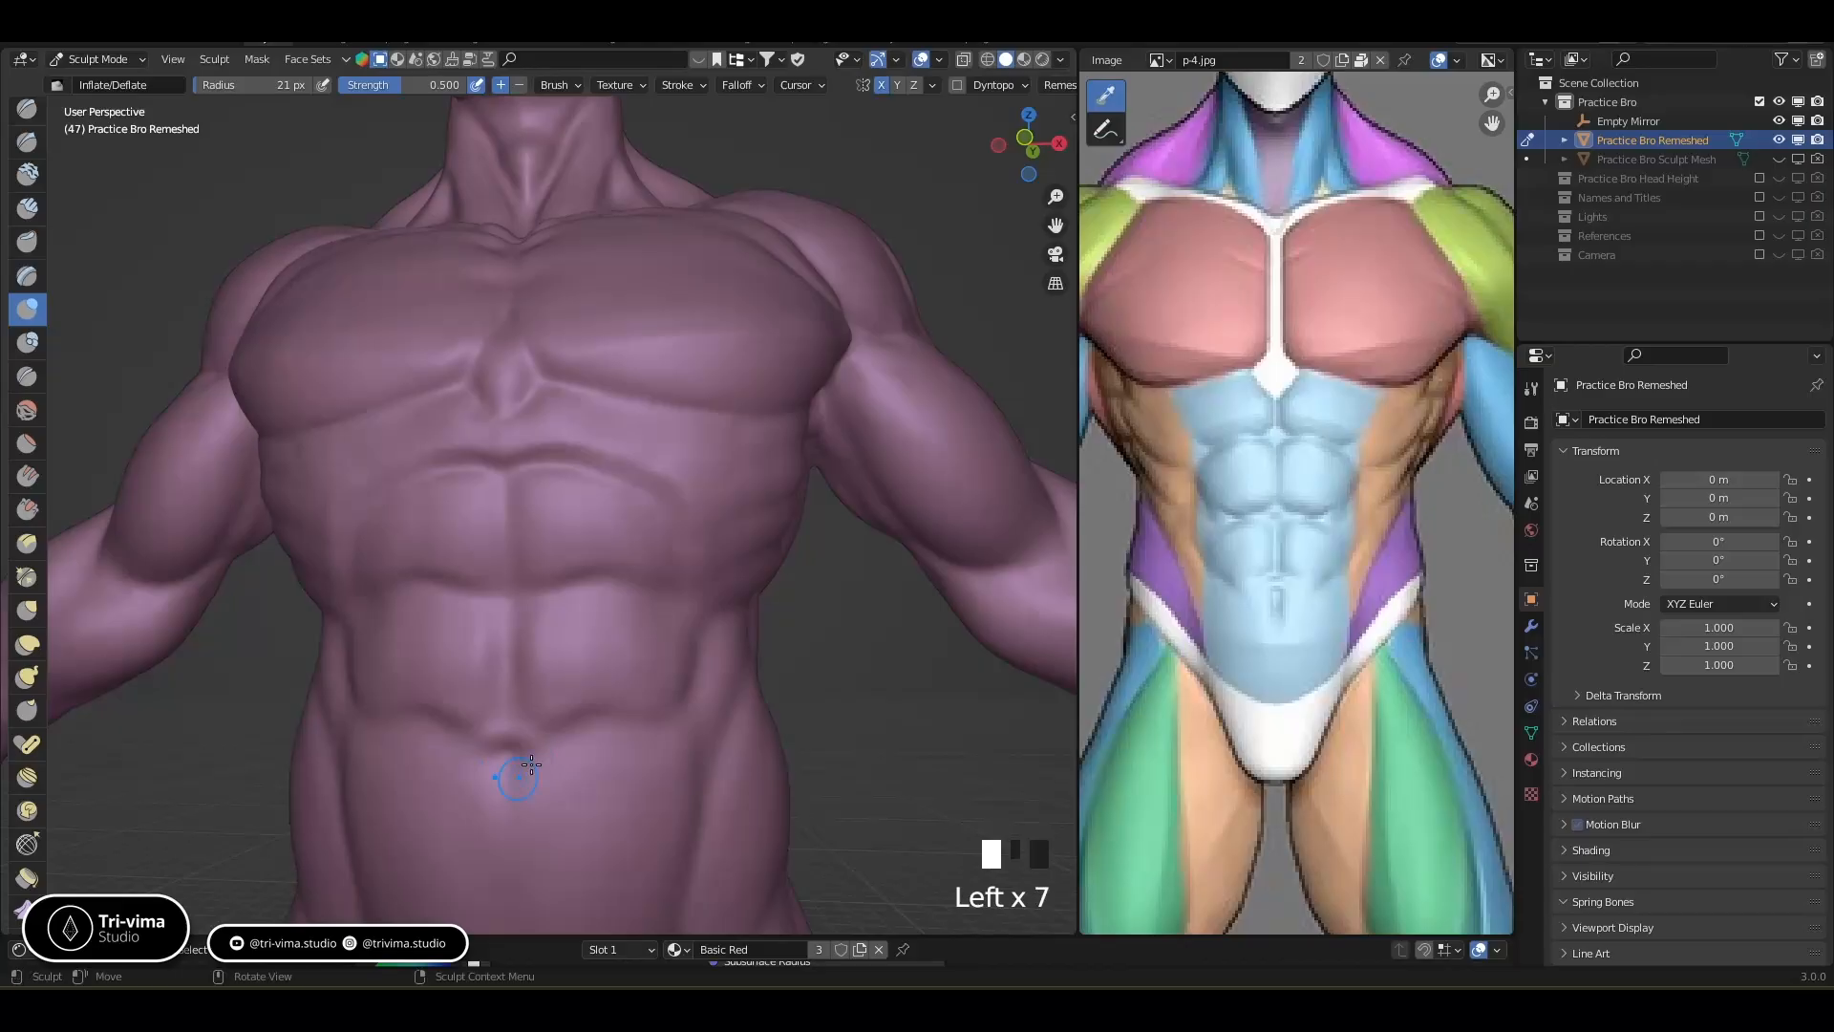
Inflate the skin just below the navel, then smooth it
{"action": "left_click", "coordinate": [510, 782]}
{"action": "left_click", "coordinate": [508, 778]}
{"action": "left_click", "coordinate": [506, 775]}
{"action": "left_click", "coordinate": [505, 774]}
{"action": "left_click", "coordinate": [501, 770], "text": "shift"}
{"action": "left_click", "coordinate": [499, 768], "text": "shift"}
{"action": "left_click", "coordinate": [497, 767], "text": "shift"}
Carve the navel pit inward, finishing with the Draw brush inverted around its centre and lower side
{"action": "middle_click_drag", "start_coordinate": [497, 767], "coordinate": [603, 558], "text": "ctrl"}
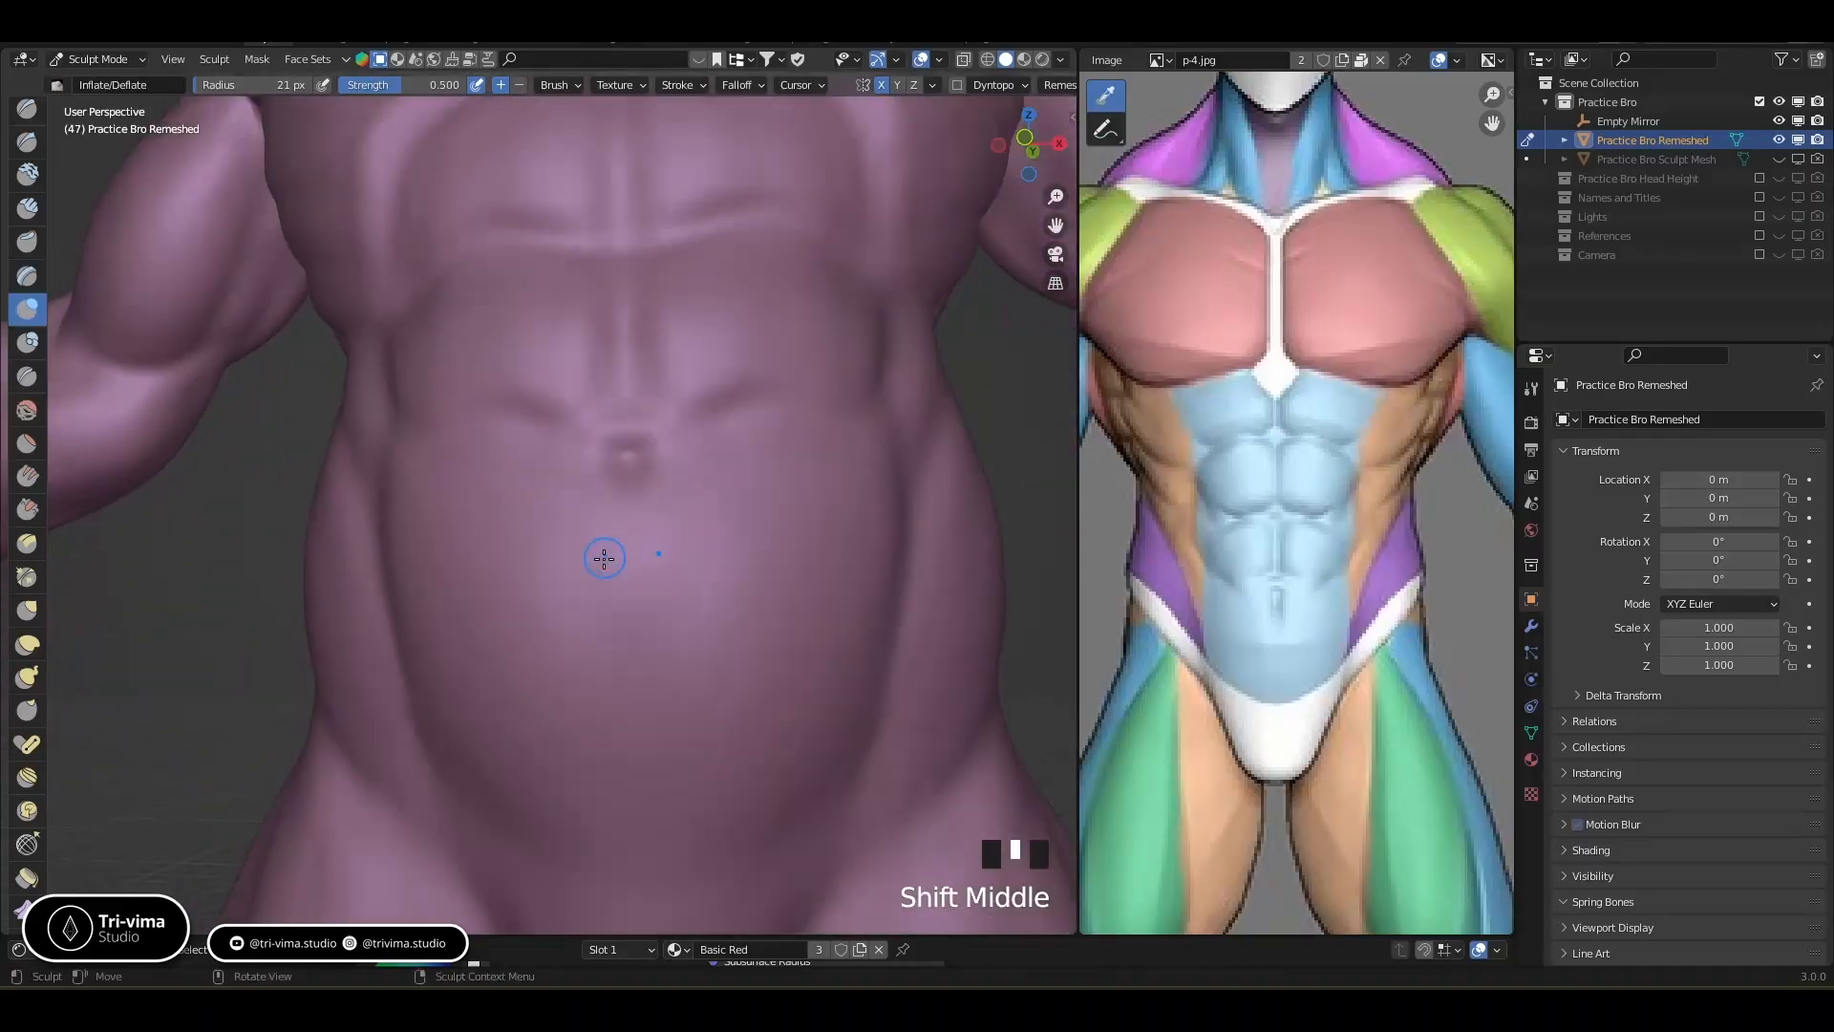
{"action": "left_click", "coordinate": [611, 452]}
{"action": "left_click_drag", "start_coordinate": [622, 455], "coordinate": [628, 455], "text": "ctrl"}
{"action": "left_click", "coordinate": [27, 108]}
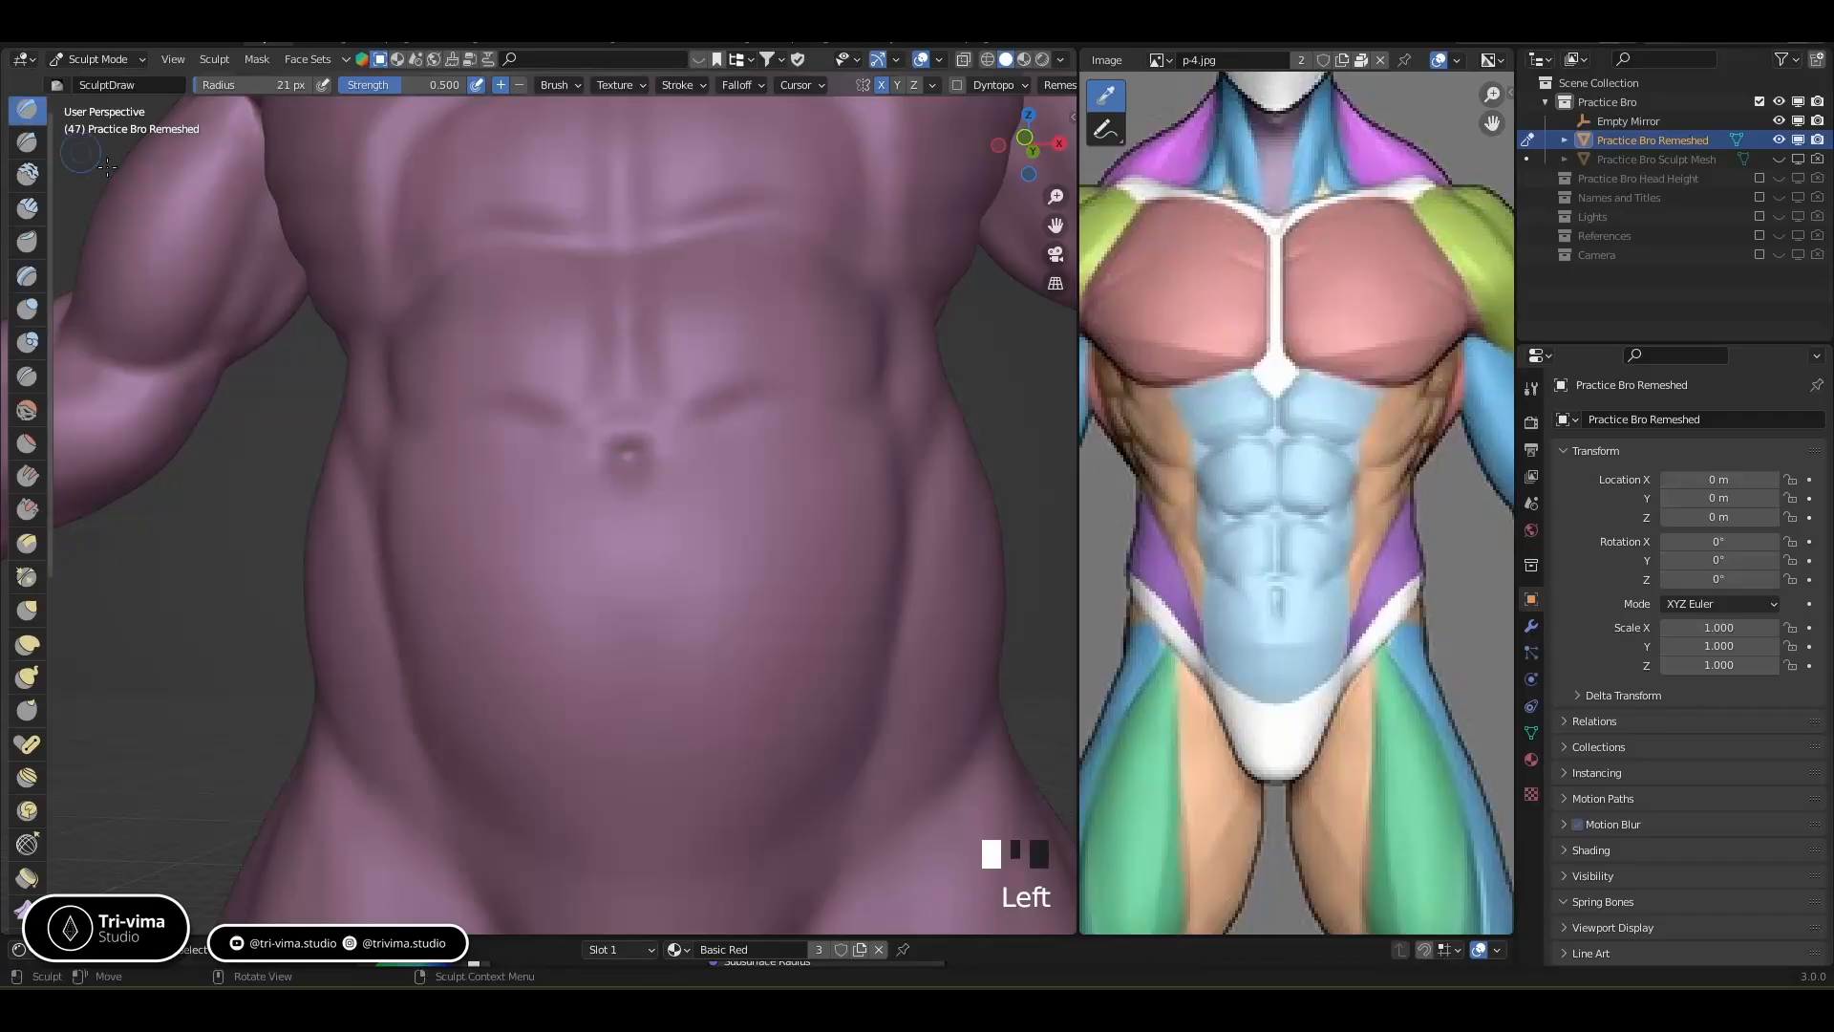
{"action": "left_click_drag", "start_coordinate": [624, 454], "coordinate": [627, 458], "text": "ctrl"}
{"action": "left_click", "coordinate": [621, 457]}
{"action": "left_click", "coordinate": [618, 457], "text": "ctrl"}
{"action": "left_click", "coordinate": [616, 458], "text": "ctrl"}
{"action": "left_click", "coordinate": [614, 459], "text": "ctrl"}
{"action": "left_click", "coordinate": [611, 459], "text": "ctrl"}
{"action": "left_click", "coordinate": [608, 461], "text": "ctrl"}
{"action": "left_click", "coordinate": [605, 462], "text": "ctrl"}
{"action": "left_click", "coordinate": [599, 464], "text": "ctrl"}
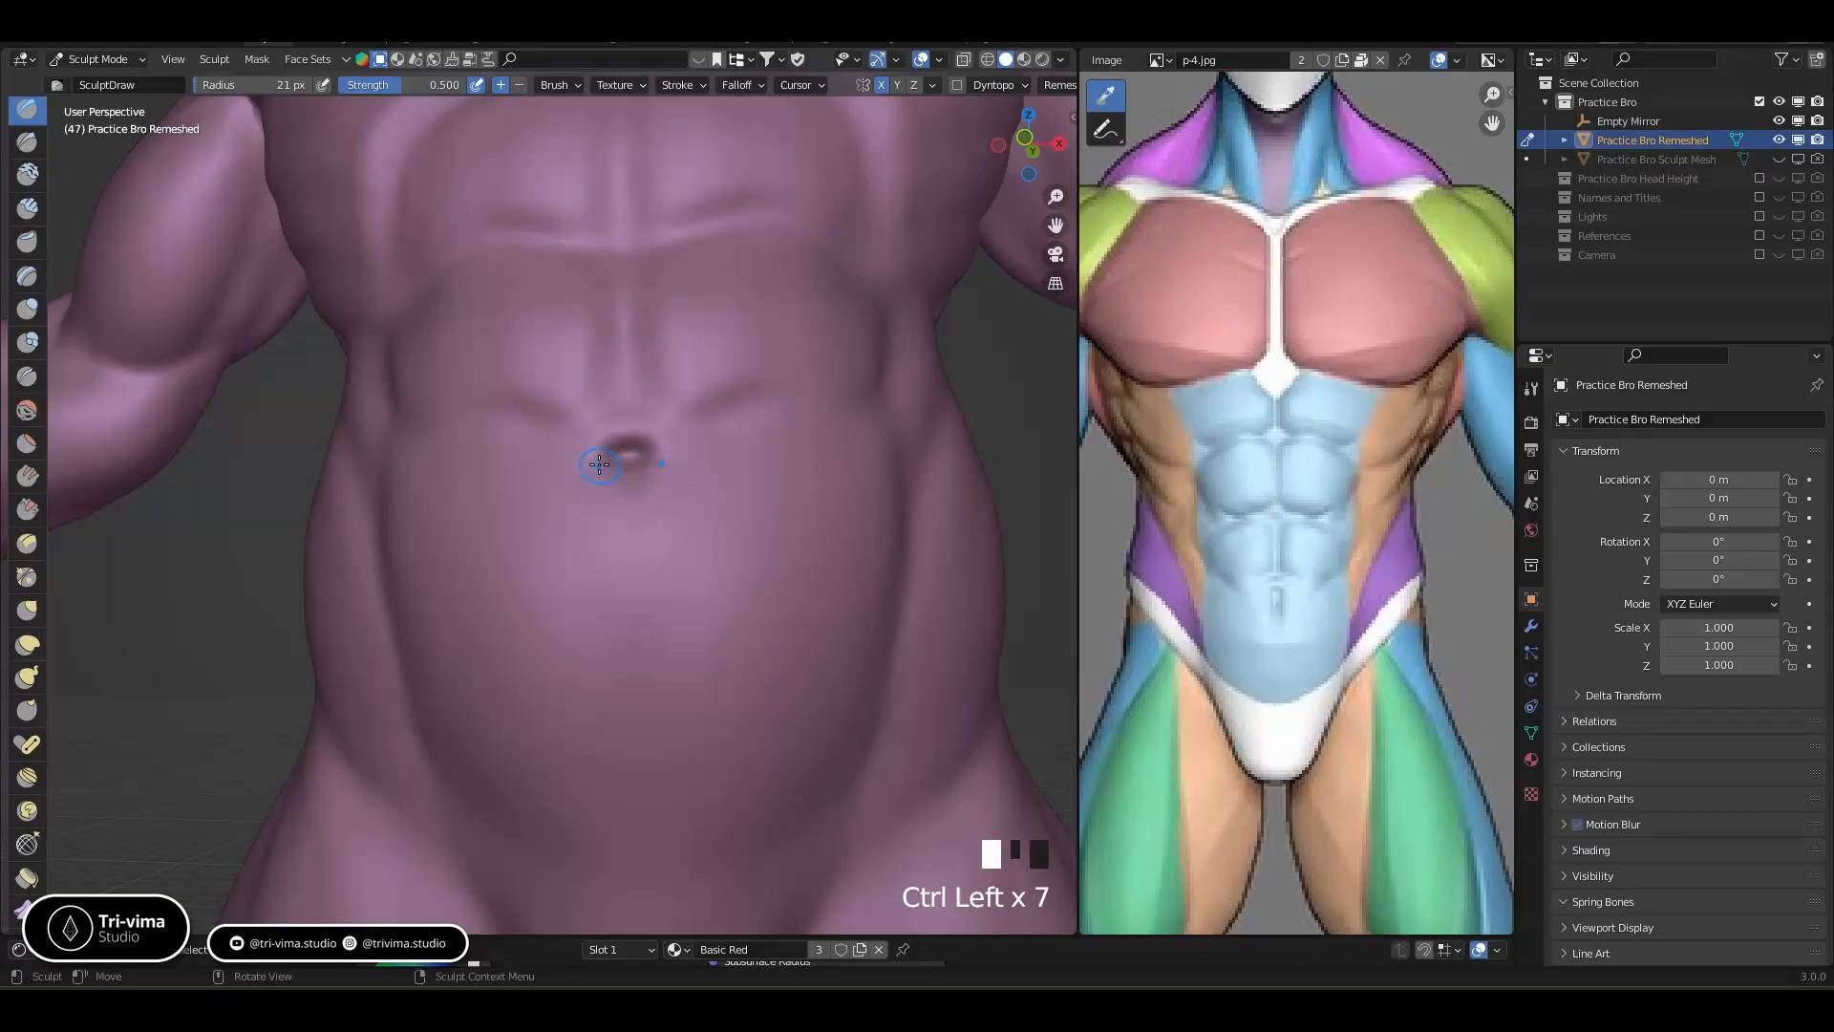
Build up the upper rim of the navel with the Draw brush
{"action": "left_click", "coordinate": [605, 453]}
{"action": "left_click", "coordinate": [611, 450]}
{"action": "left_click", "coordinate": [614, 450]}
{"action": "left_click", "coordinate": [615, 454]}
{"action": "left_click", "coordinate": [609, 448]}
{"action": "left_click", "coordinate": [605, 444]}
Carve shallow recesses on either side of the navel and smooth the abdomen below it
{"action": "mouse_move", "coordinate": [604, 443]}
{"action": "middle_mouse_down", "text": "ctrl"}
{"action": "mouse_move", "coordinate": [621, 494]}
{"action": "mouse_move", "coordinate": [598, 547]}
{"action": "mouse_move", "coordinate": [651, 524]}
{"action": "mouse_move", "coordinate": [663, 577]}
{"action": "mouse_move", "coordinate": [634, 602]}
{"action": "middle_mouse_up", "text": "ctrl"}
{"action": "left_click", "coordinate": [598, 547], "text": "ctrl"}
{"action": "left_click", "coordinate": [597, 546], "text": "ctrl"}
{"action": "left_click", "coordinate": [697, 532], "text": "ctrl"}
{"action": "left_click", "coordinate": [583, 563], "text": "ctrl"}
{"action": "left_click", "coordinate": [635, 613], "text": "shift"}
{"action": "left_click", "coordinate": [629, 621], "text": "shift"}
{"action": "left_click", "coordinate": [625, 628], "text": "shift"}
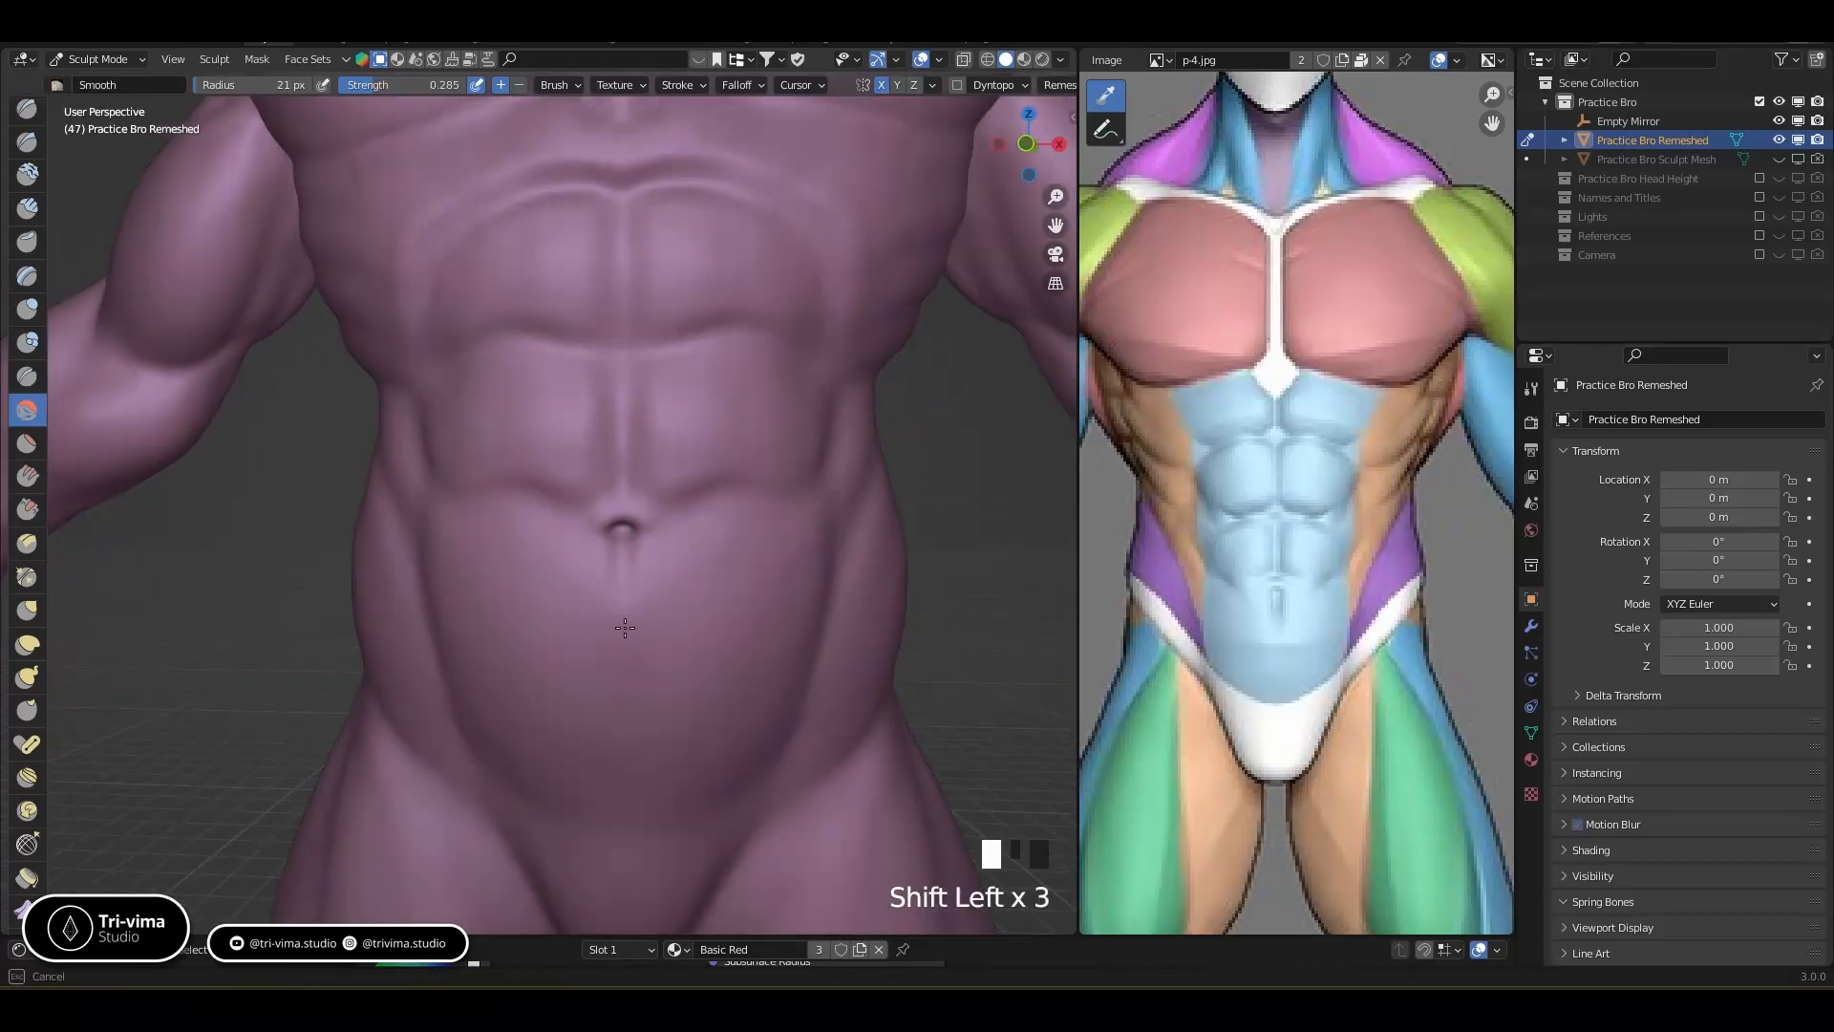
Reshape the navel with Elastic Deform by pulling its opening and lower edge upward
{"action": "left_click", "coordinate": [27, 643]}
{"action": "left_click_drag", "start_coordinate": [632, 541], "coordinate": [638, 527]}
{"action": "left_click_drag", "start_coordinate": [635, 540], "coordinate": [632, 541]}
{"action": "left_click_drag", "start_coordinate": [628, 561], "coordinate": [624, 520]}
Deflate the crease around the navel's upper rim with the Inflate brush and add volume along its side
{"action": "middle_click_drag", "start_coordinate": [625, 503], "coordinate": [586, 586]}
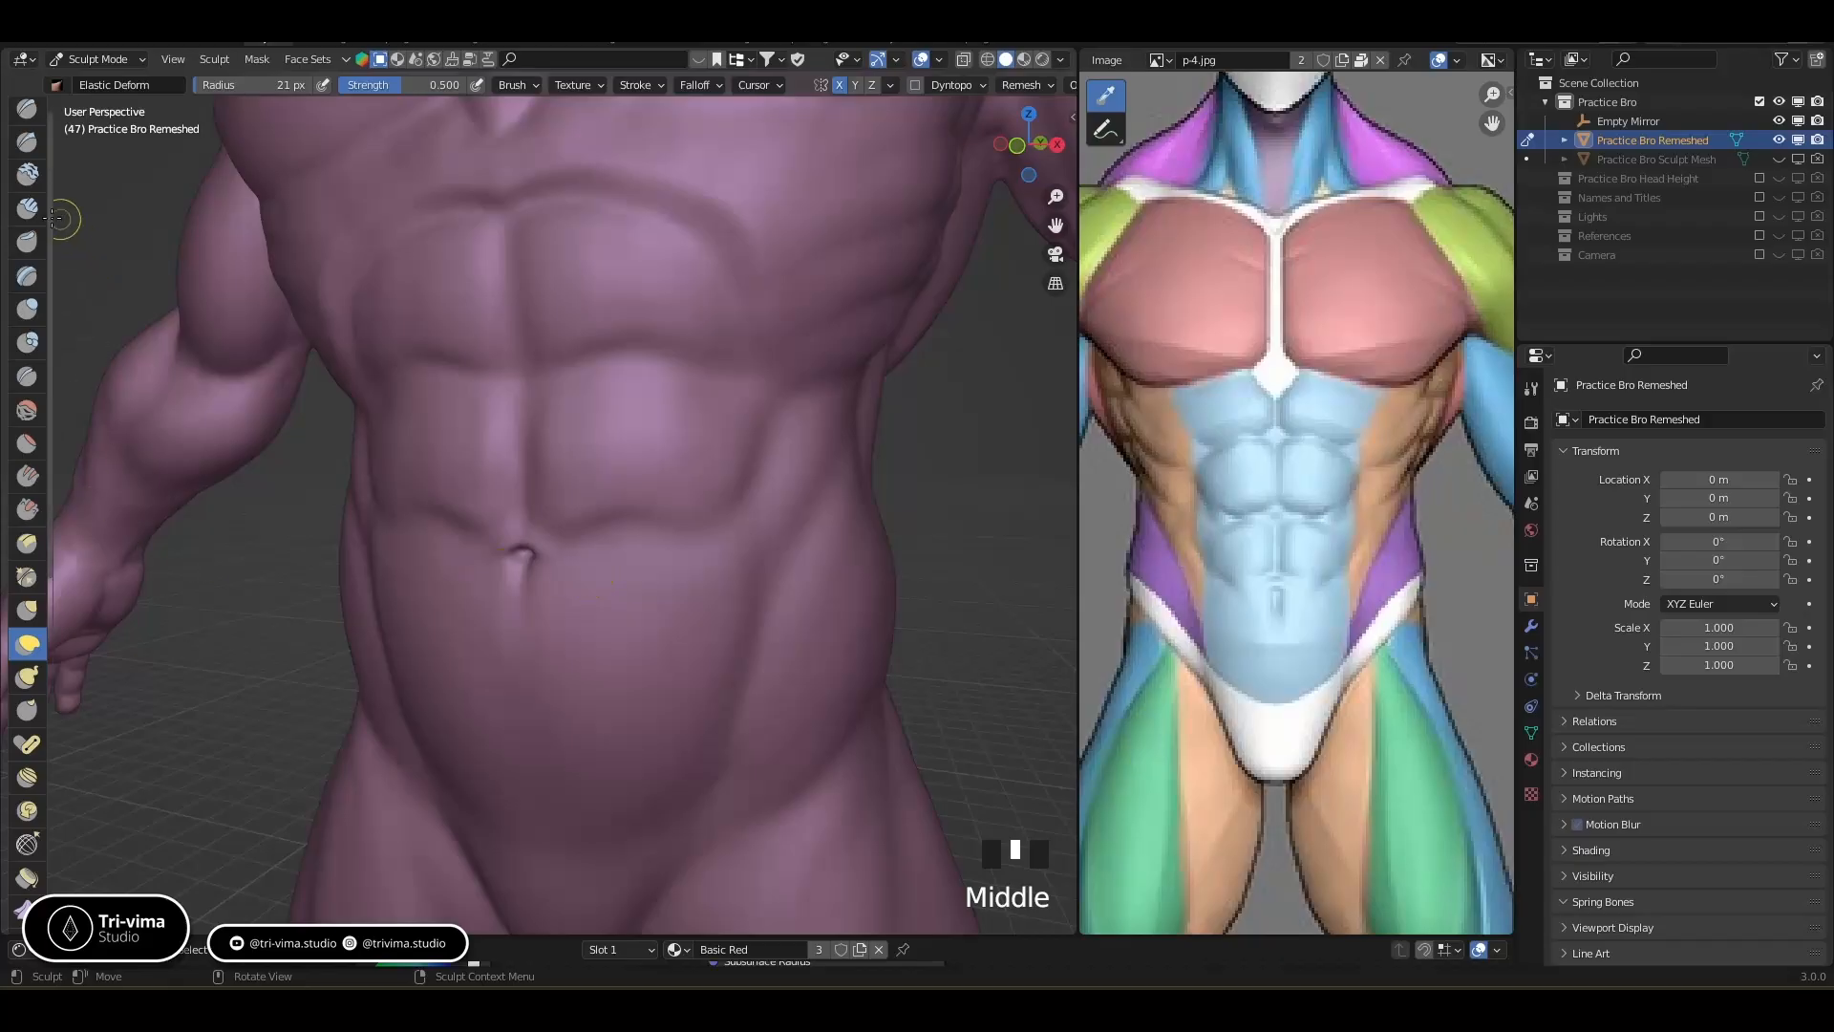
{"action": "left_click", "coordinate": [27, 309]}
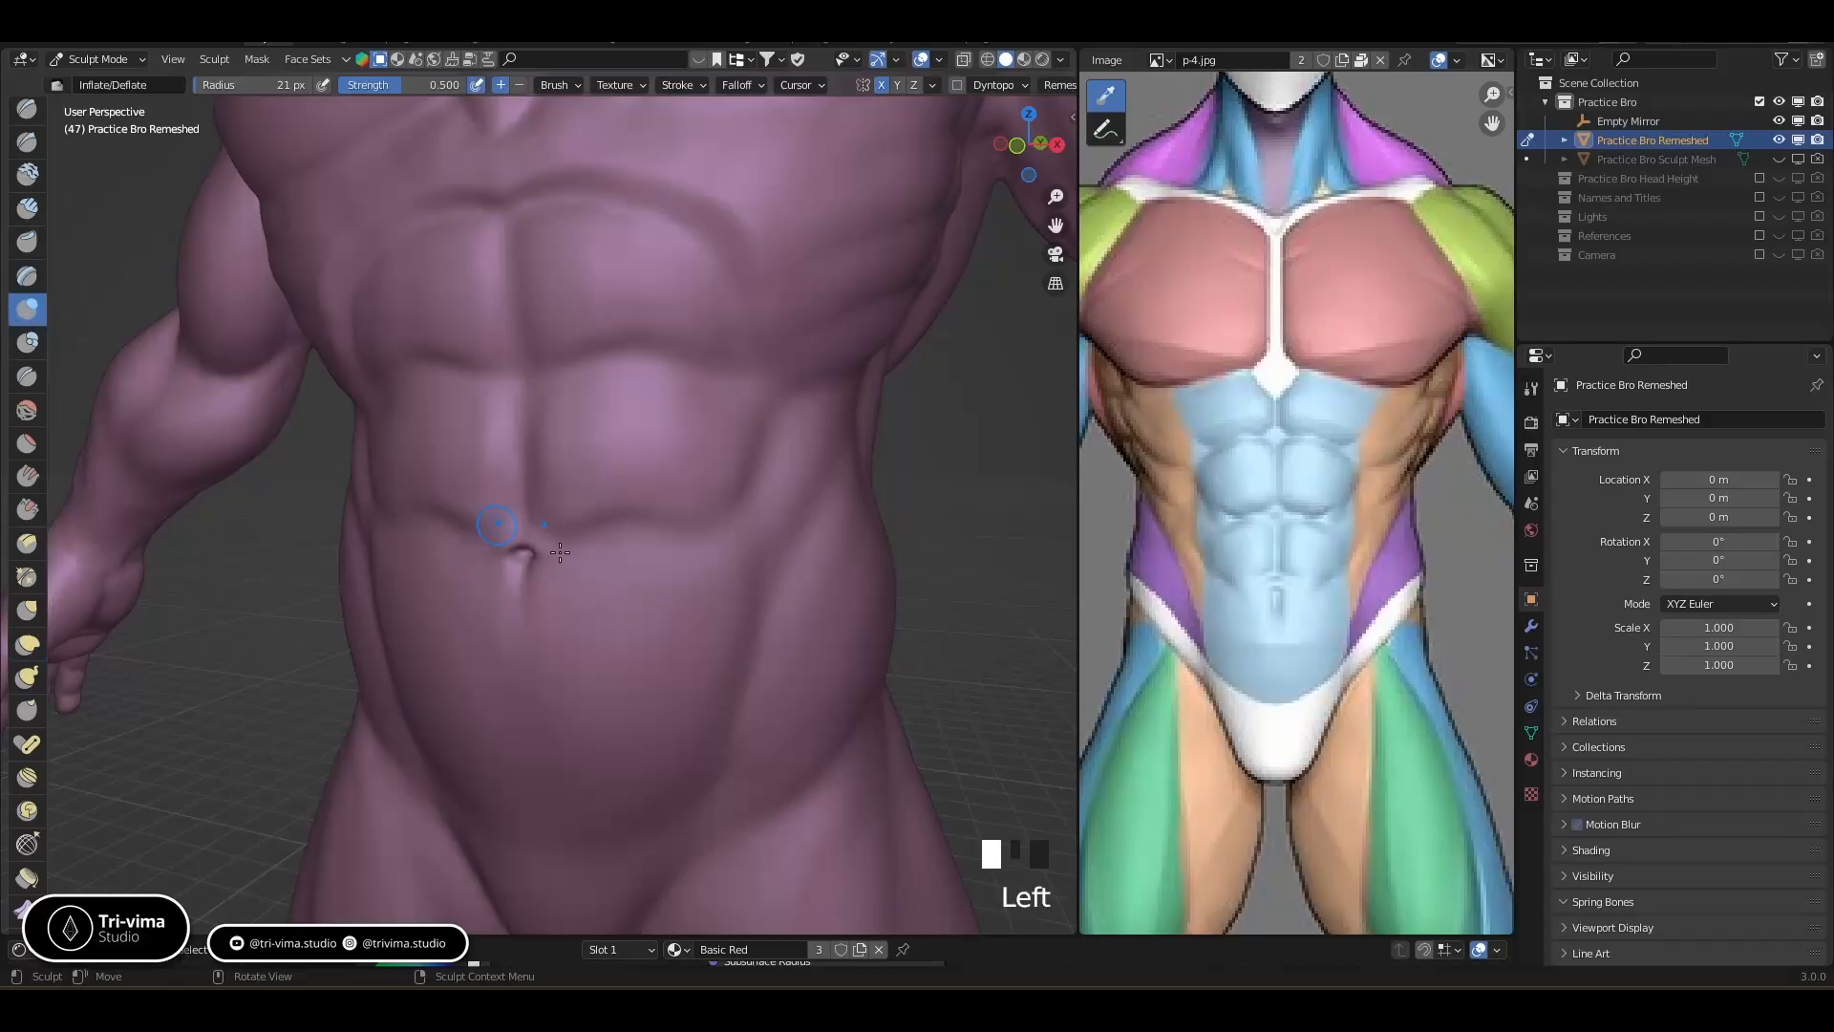
{"action": "left_click", "coordinate": [504, 546], "text": "ctrl"}
{"action": "left_click", "coordinate": [514, 545], "text": "ctrl"}
{"action": "left_click", "coordinate": [535, 549], "text": "ctrl"}
{"action": "left_click", "coordinate": [555, 544]}
{"action": "left_click", "coordinate": [535, 574]}
Inflate the top edge of the lower abdomen from the navel out toward the side
{"action": "middle_click_drag", "start_coordinate": [532, 593], "coordinate": [573, 582]}
{"action": "left_click", "coordinate": [584, 565]}
{"action": "left_click", "coordinate": [544, 573]}
{"action": "left_click", "coordinate": [602, 567]}
{"action": "left_click", "coordinate": [635, 568]}
{"action": "left_click", "coordinate": [668, 569]}
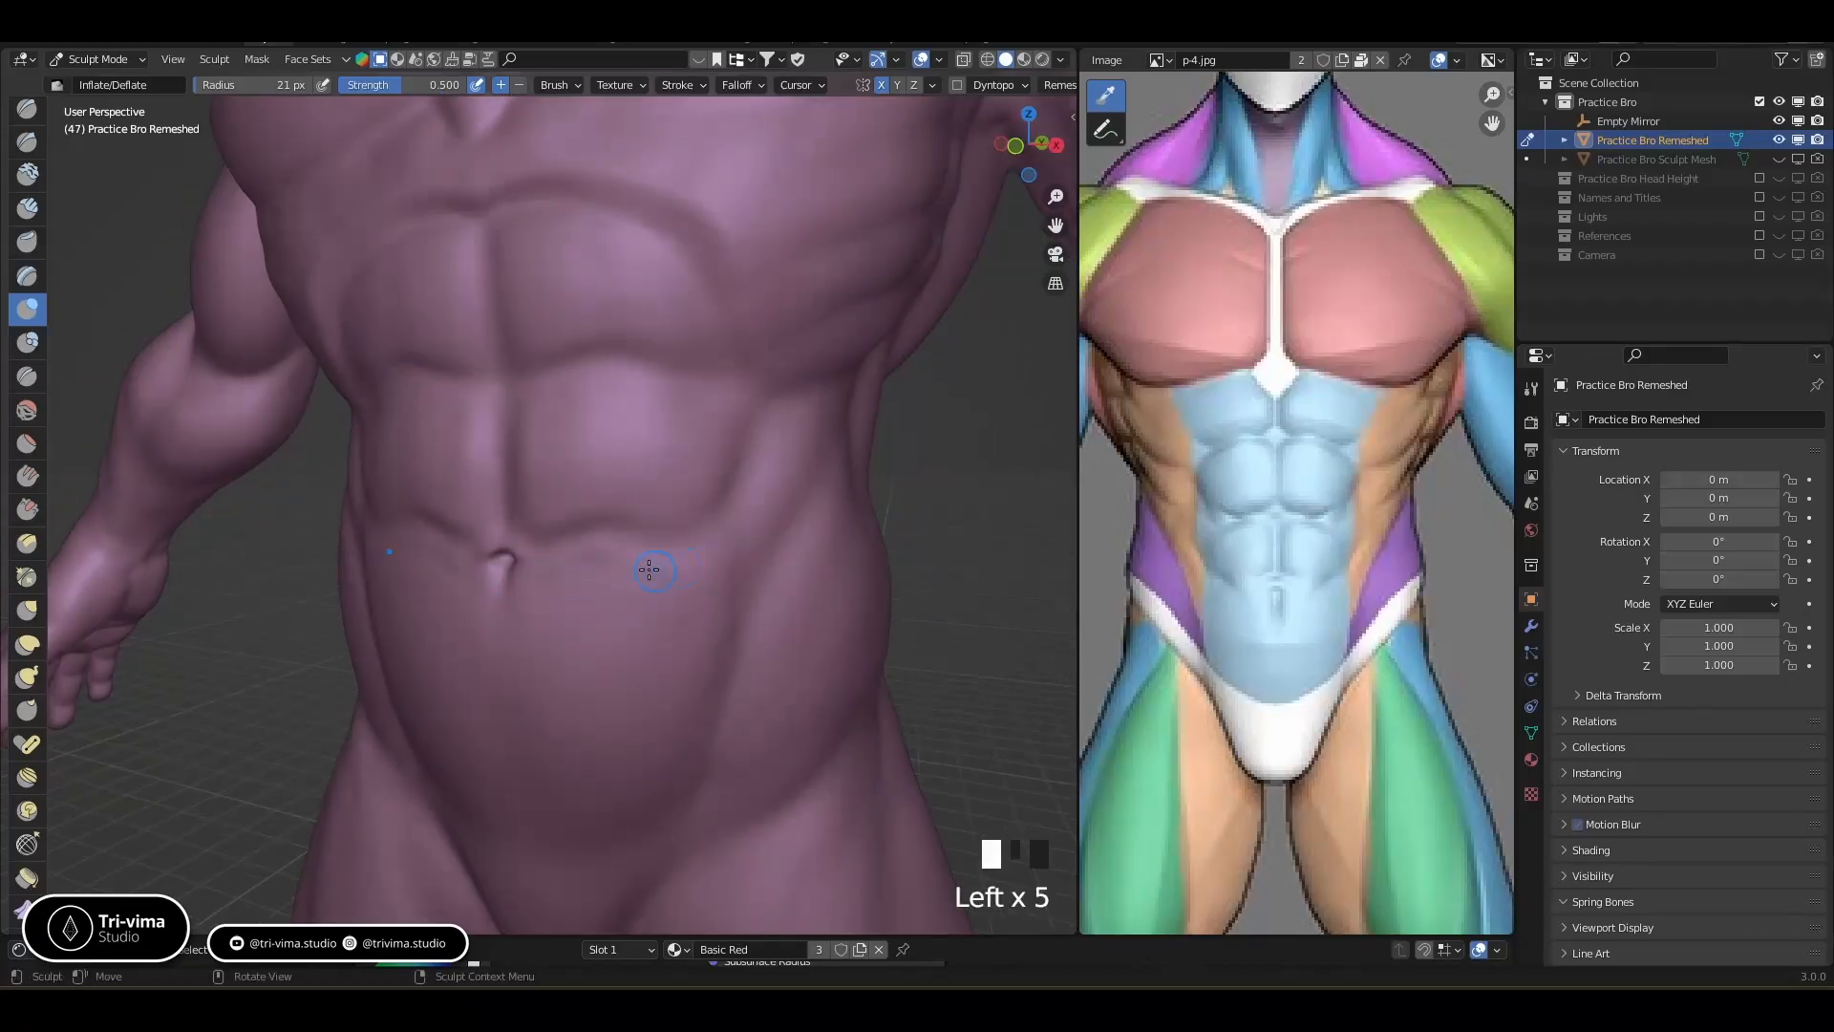
Inflate the external oblique at the waist and along the outer edge of the abdomen
{"action": "left_click", "coordinate": [838, 411]}
{"action": "left_click", "coordinate": [850, 396]}
{"action": "left_click", "coordinate": [736, 565]}
{"action": "left_click", "coordinate": [770, 528]}
{"action": "left_click", "coordinate": [774, 420]}
{"action": "mouse_move", "coordinate": [778, 393]}
{"action": "middle_mouse_down"}
{"action": "mouse_move", "coordinate": [679, 479]}
{"action": "mouse_move", "coordinate": [778, 463]}
{"action": "middle_mouse_up"}
Add volume to the outer part of the middle abdominal block and the oblique strips beside it with Inflate
{"action": "left_click", "coordinate": [701, 421]}
{"action": "left_click", "coordinate": [683, 444]}
{"action": "left_click", "coordinate": [663, 474]}
{"action": "left_click", "coordinate": [735, 440]}
{"action": "left_click", "coordinate": [760, 474]}
{"action": "left_click", "coordinate": [760, 449]}
{"action": "left_click", "coordinate": [753, 519]}
{"action": "left_click", "coordinate": [793, 478]}
{"action": "left_click", "coordinate": [818, 439]}
Inflate the outer edge of the lower abdomen from navel height down toward the groin
{"action": "middle_click_drag", "start_coordinate": [819, 438], "coordinate": [659, 634]}
{"action": "left_click", "coordinate": [656, 638]}
{"action": "left_click", "coordinate": [654, 642]}
{"action": "left_click", "coordinate": [653, 645]}
{"action": "left_click", "coordinate": [684, 512]}
{"action": "left_click", "coordinate": [755, 406]}
{"action": "middle_click_drag", "start_coordinate": [681, 616], "coordinate": [711, 732]}
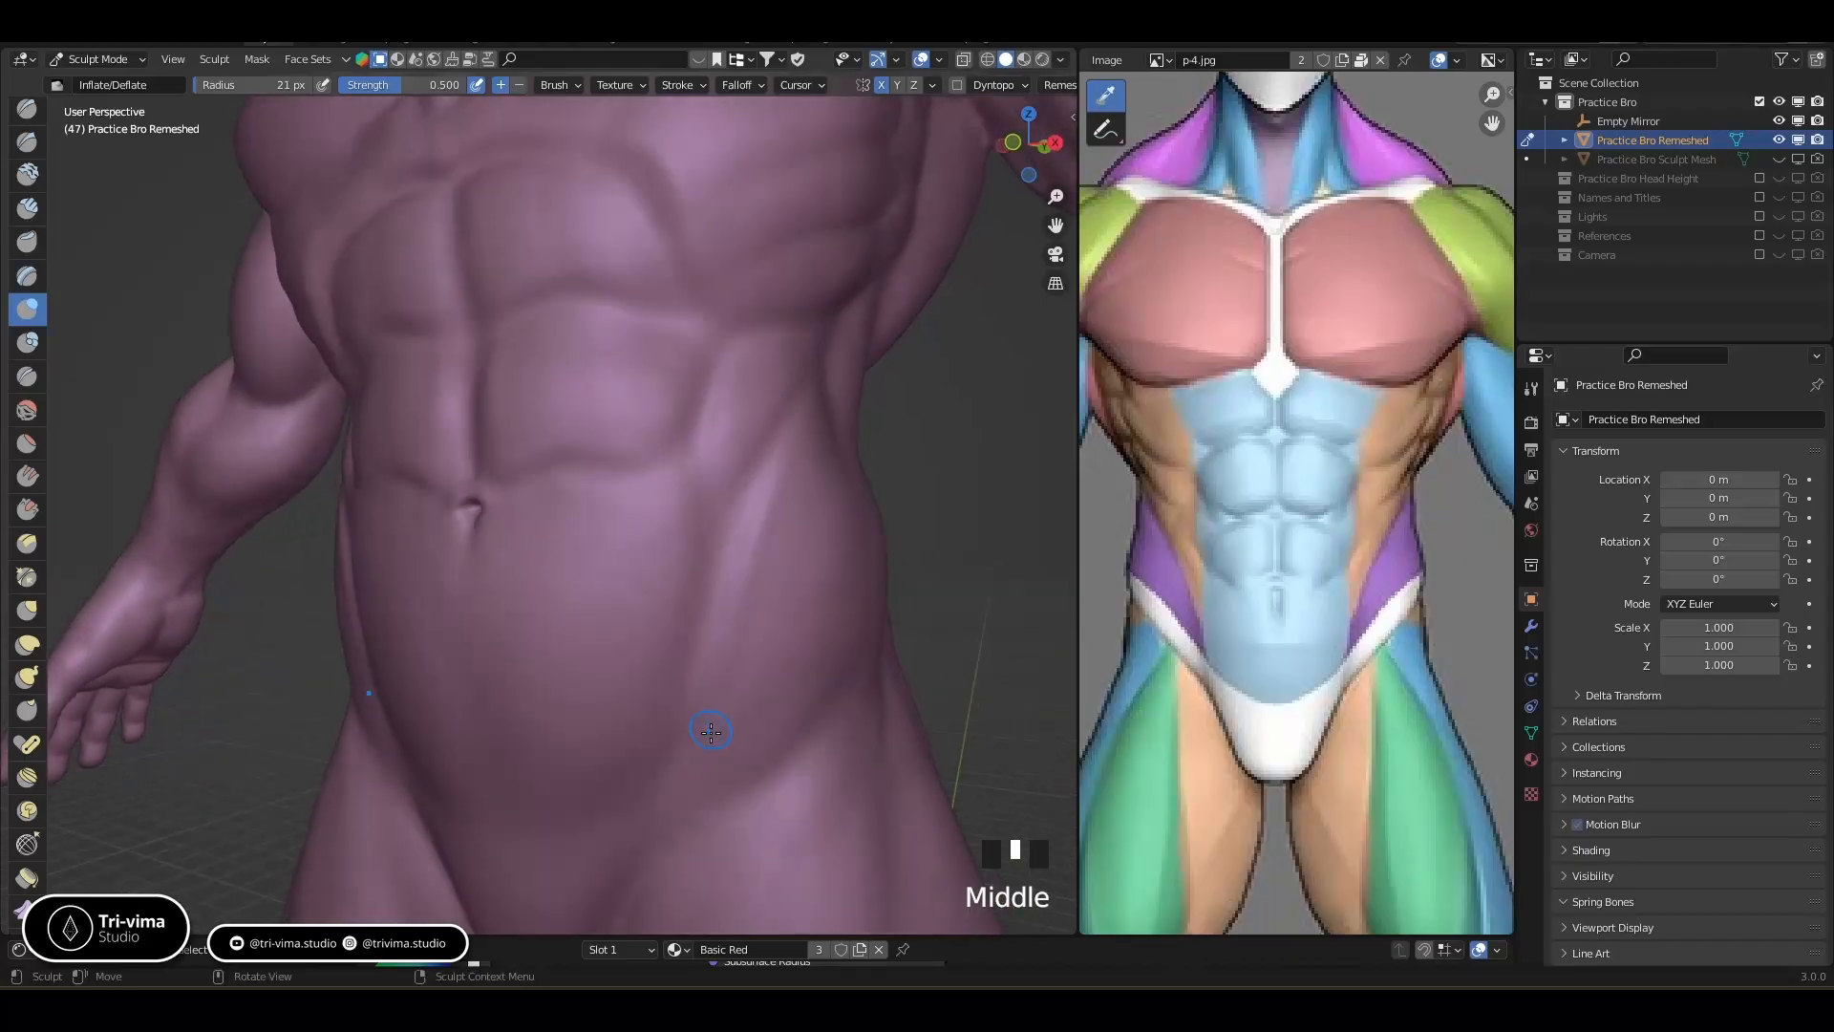
{"action": "left_click", "coordinate": [665, 533]}
{"action": "left_click", "coordinate": [659, 594]}
{"action": "left_click", "coordinate": [652, 656]}
{"action": "left_click", "coordinate": [644, 717]}
{"action": "left_click", "coordinate": [668, 680]}
Enlarge the Inflate brush to 44 px and add volume to the bottom of the lower abdomen
{"action": "key", "text": "bracketright"}
{"action": "key", "text": "bracketright"}
{"action": "key", "text": "bracketright"}
{"action": "key", "text": "bracketright"}
{"action": "key", "text": "bracketright"}
{"action": "key", "text": "bracketright"}
{"action": "key", "text": "bracketright"}
{"action": "key", "text": "bracketright"}
{"action": "key", "text": "bracketright"}
{"action": "key", "text": "bracketright"}
{"action": "key", "text": "bracketright"}
{"action": "key", "text": "bracketright"}
{"action": "key", "text": "bracketright"}
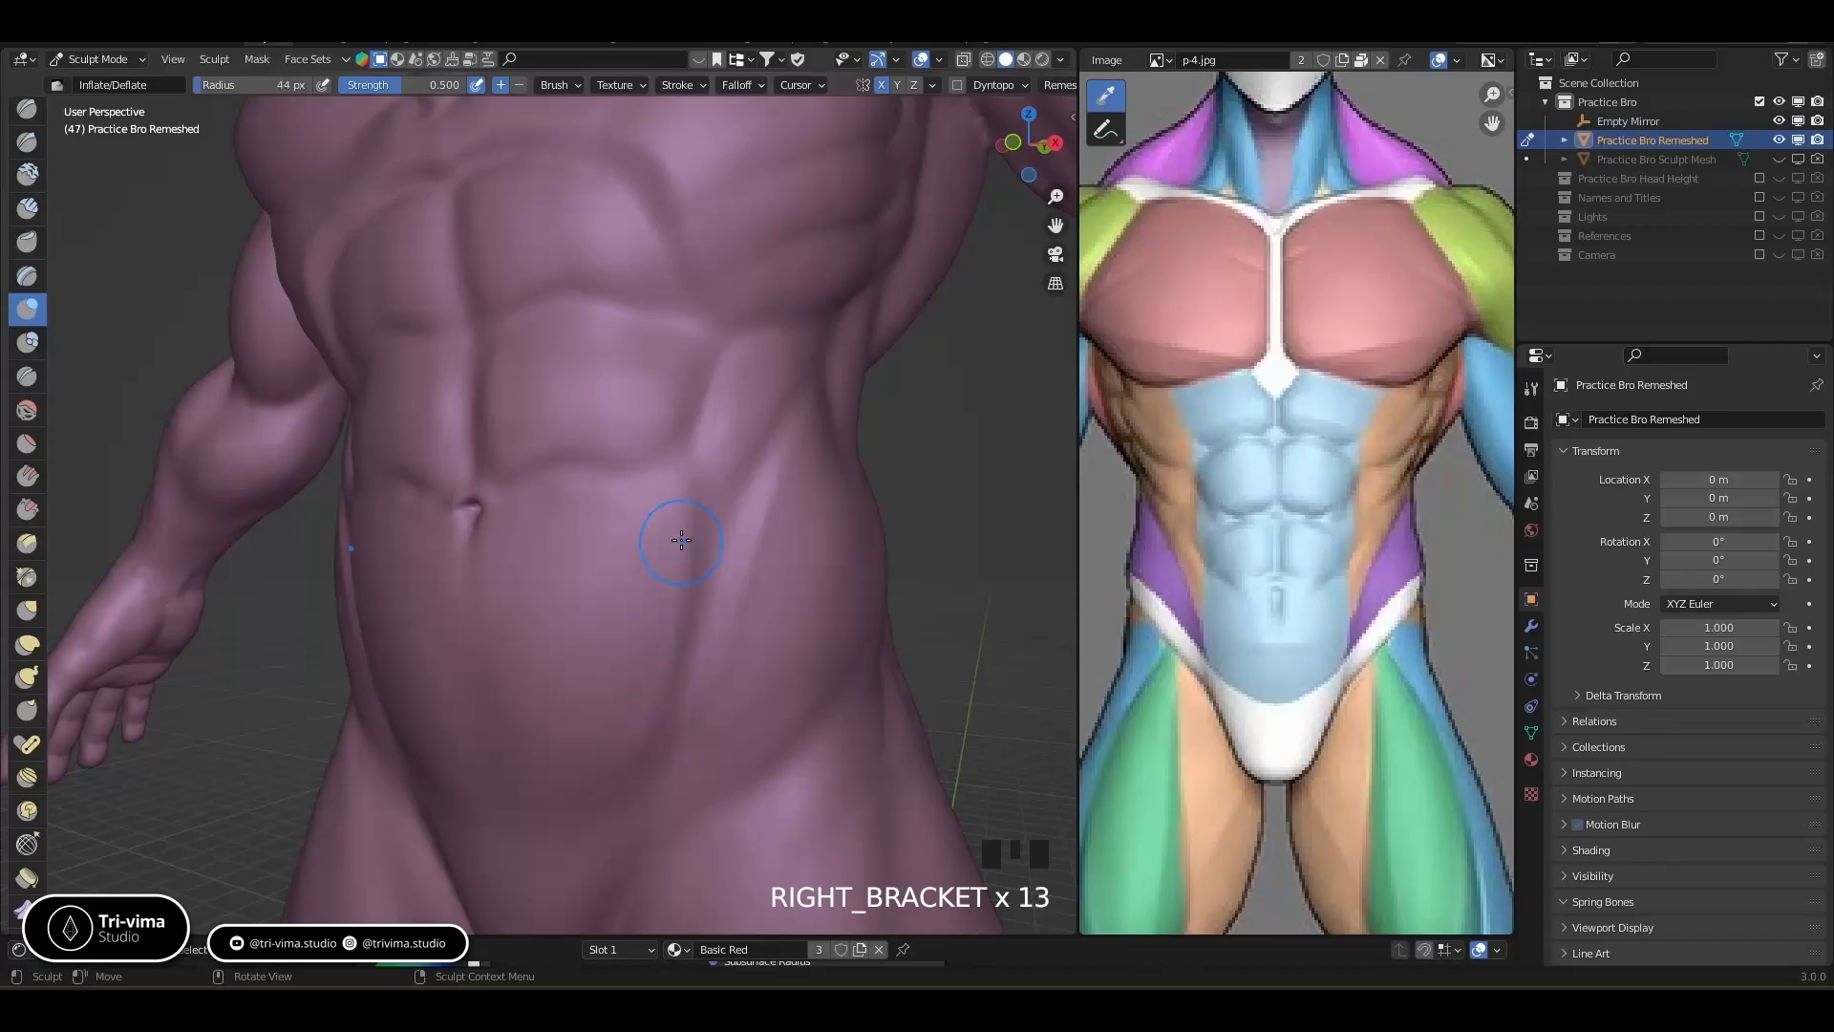
{"action": "left_click", "coordinate": [604, 761]}
{"action": "left_click", "coordinate": [596, 760]}
{"action": "left_click", "coordinate": [645, 759]}
Reduce the Inflate brush to 24 px while building up the side of the pubic area next to the inner thigh
{"action": "middle_click_drag", "start_coordinate": [645, 759], "coordinate": [770, 603], "text": "shift"}
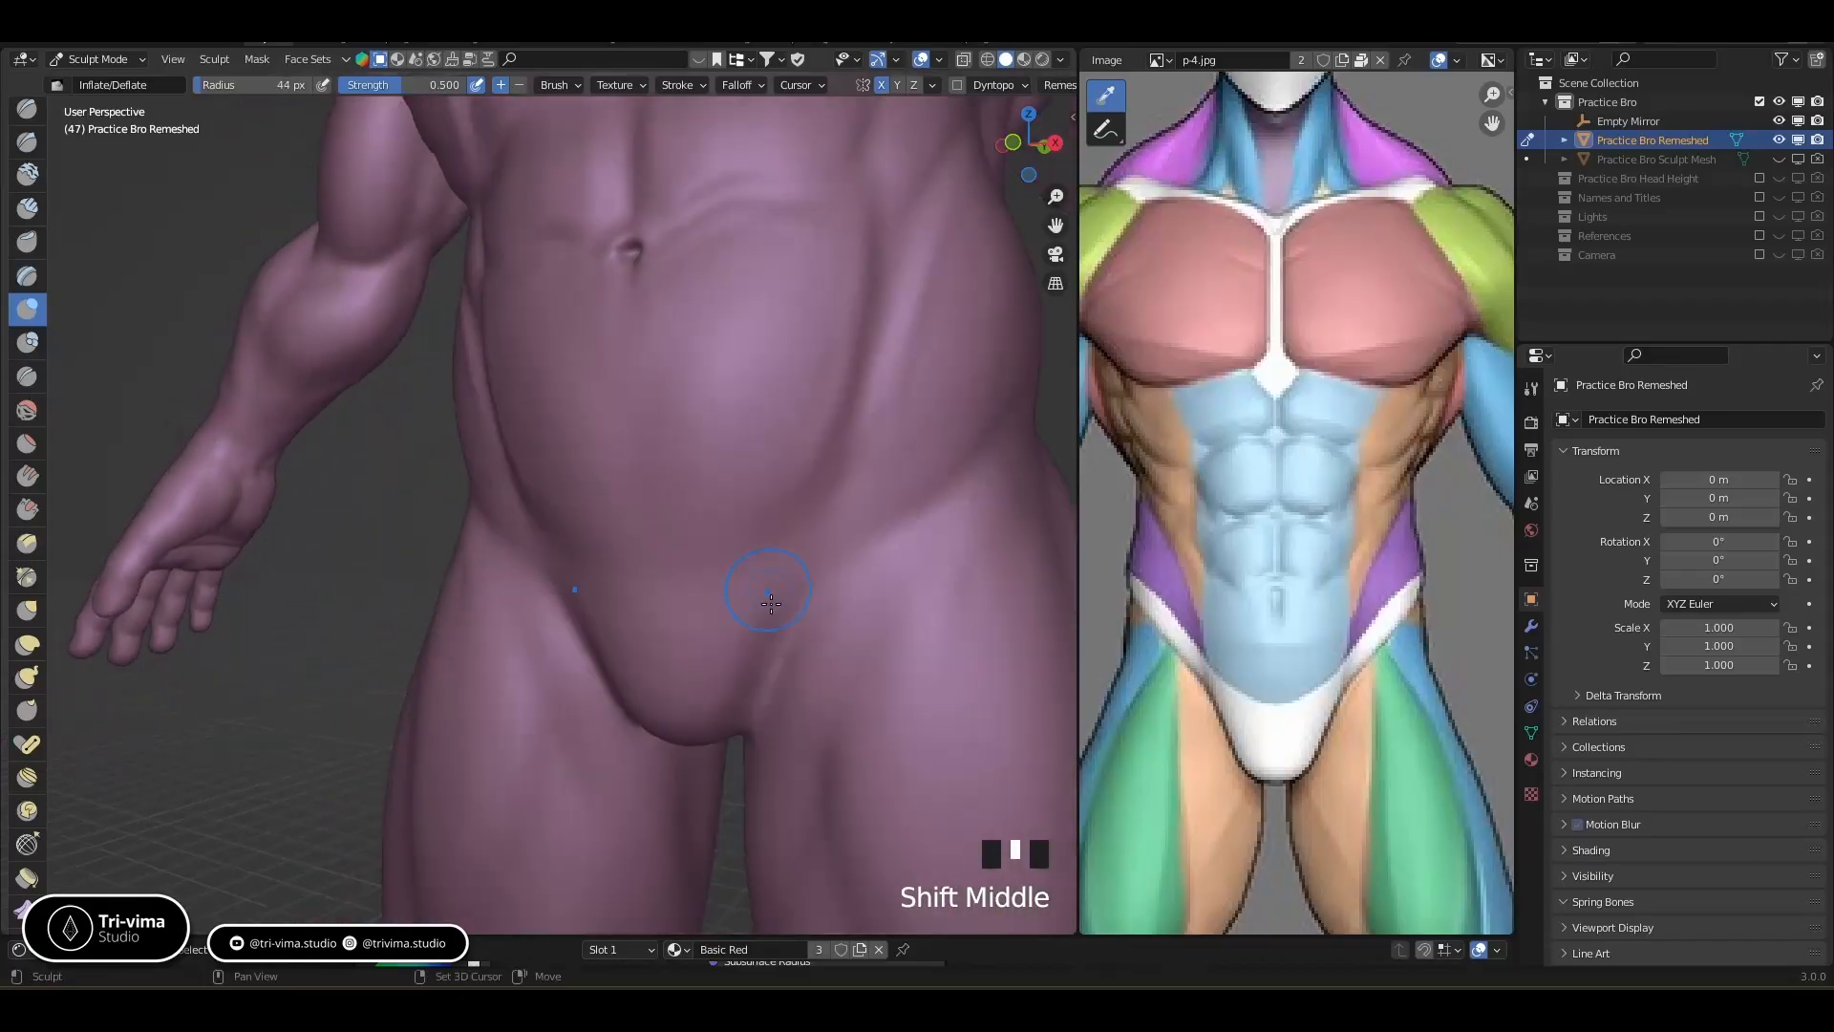
{"action": "key", "text": "bracketleft"}
{"action": "key", "text": "bracketleft"}
{"action": "key", "text": "bracketleft"}
{"action": "left_click", "coordinate": [757, 626]}
{"action": "left_click", "coordinate": [751, 628]}
{"action": "key", "text": "bracketleft"}
{"action": "key", "text": "bracketleft"}
{"action": "key", "text": "bracketleft"}
{"action": "key", "text": "bracketleft"}
{"action": "key", "text": "bracketleft"}
{"action": "left_click", "coordinate": [781, 668]}
{"action": "left_click", "coordinate": [779, 686]}
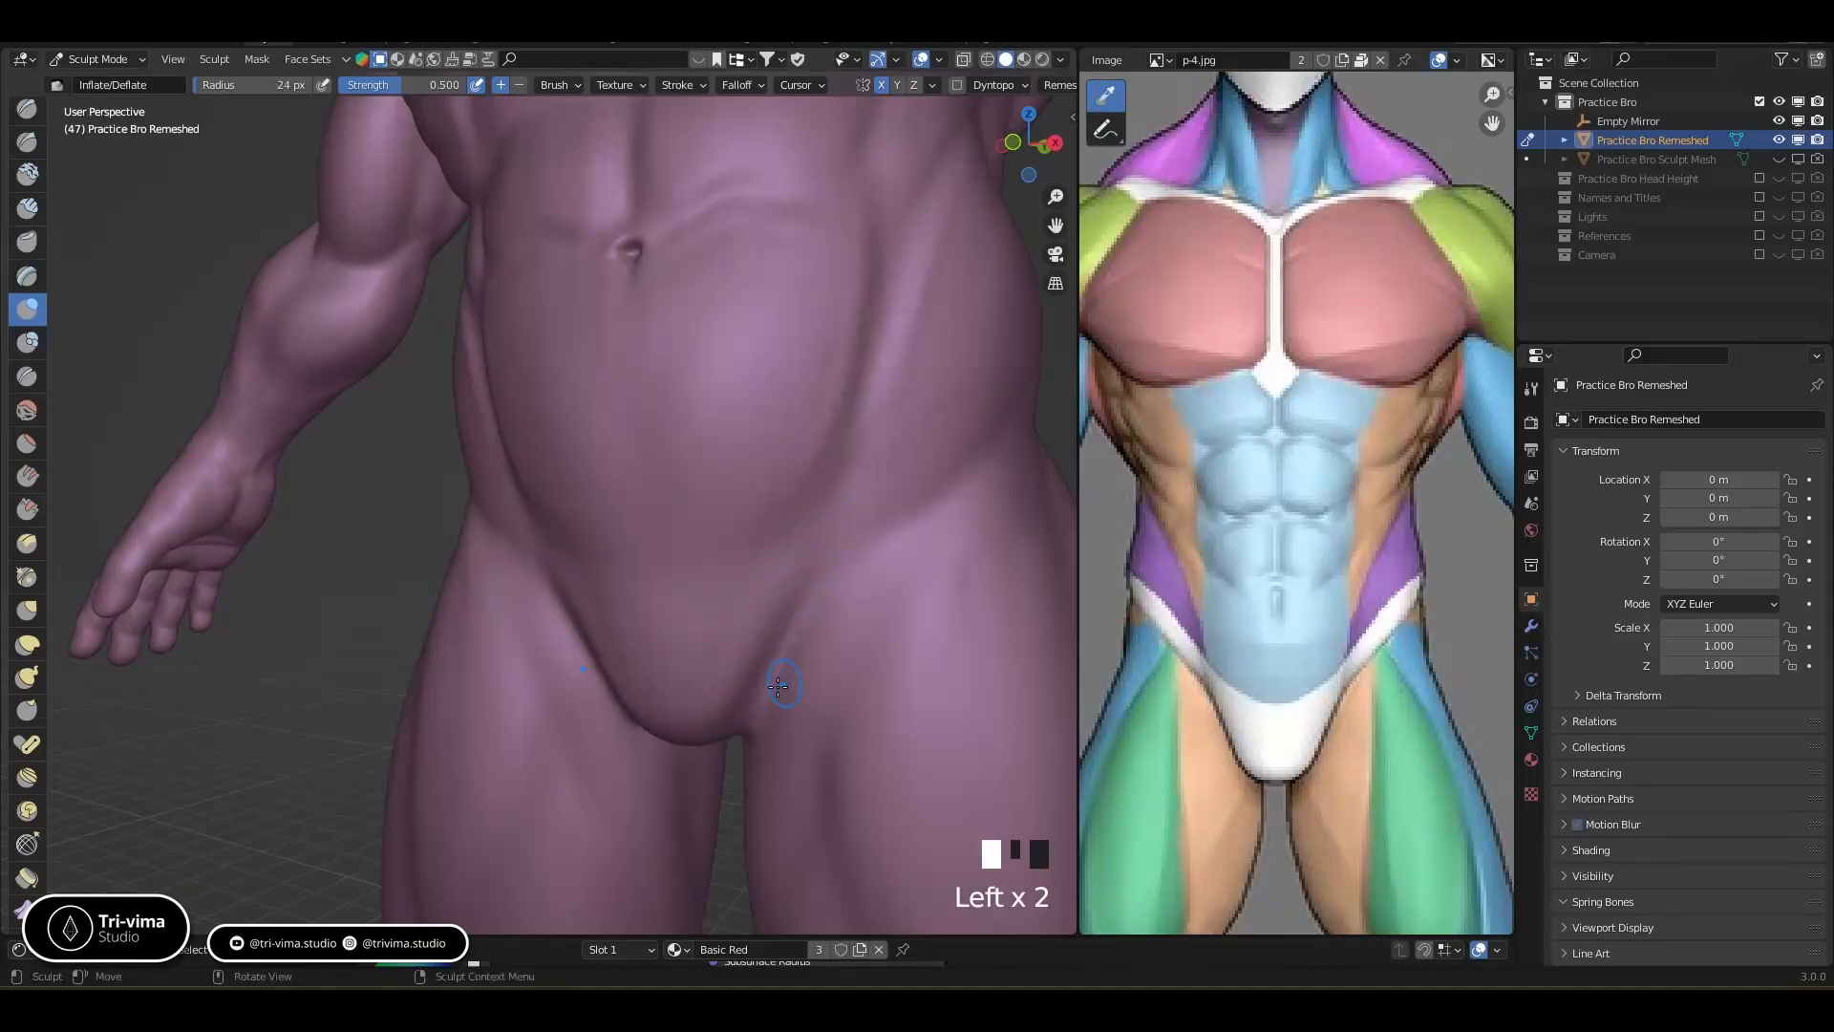
Deflate the groin crease and inflate the upper inner thigh beside it
{"action": "left_click", "coordinate": [755, 659], "text": "ctrl"}
{"action": "left_click", "coordinate": [771, 638], "text": "ctrl"}
{"action": "left_click", "coordinate": [803, 632]}
{"action": "left_click", "coordinate": [806, 621]}
{"action": "middle_click_drag", "start_coordinate": [806, 621], "coordinate": [803, 754]}
{"action": "left_click", "coordinate": [868, 642]}
{"action": "left_click", "coordinate": [856, 669]}
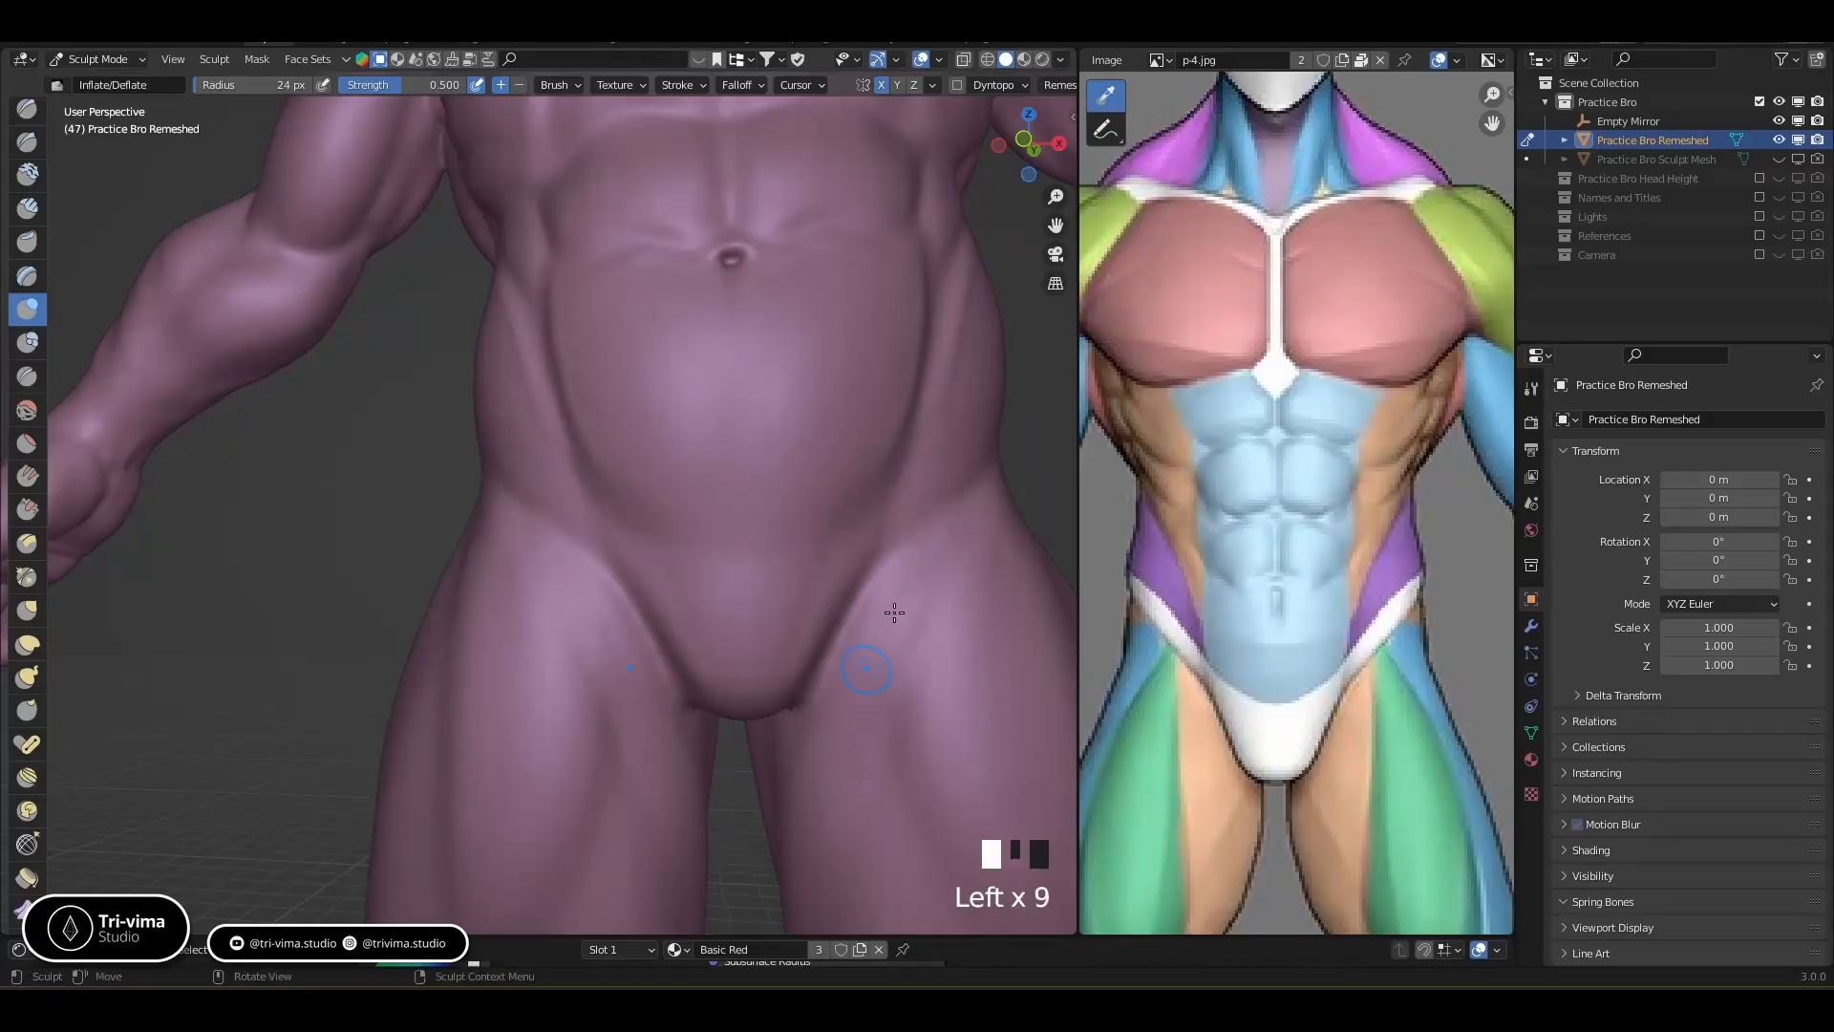
{"action": "left_click_drag", "start_coordinate": [865, 669], "coordinate": [900, 652]}
Inflate the front edge of the external oblique where it meets the lower abdomen
{"action": "middle_click_drag", "start_coordinate": [831, 820], "coordinate": [824, 896]}
{"action": "left_click", "coordinate": [824, 896]}
{"action": "left_click", "coordinate": [823, 896]}
{"action": "middle_click_drag", "start_coordinate": [793, 838], "coordinate": [479, 493]}
{"action": "left_click", "coordinate": [399, 477]}
{"action": "left_click", "coordinate": [391, 496]}
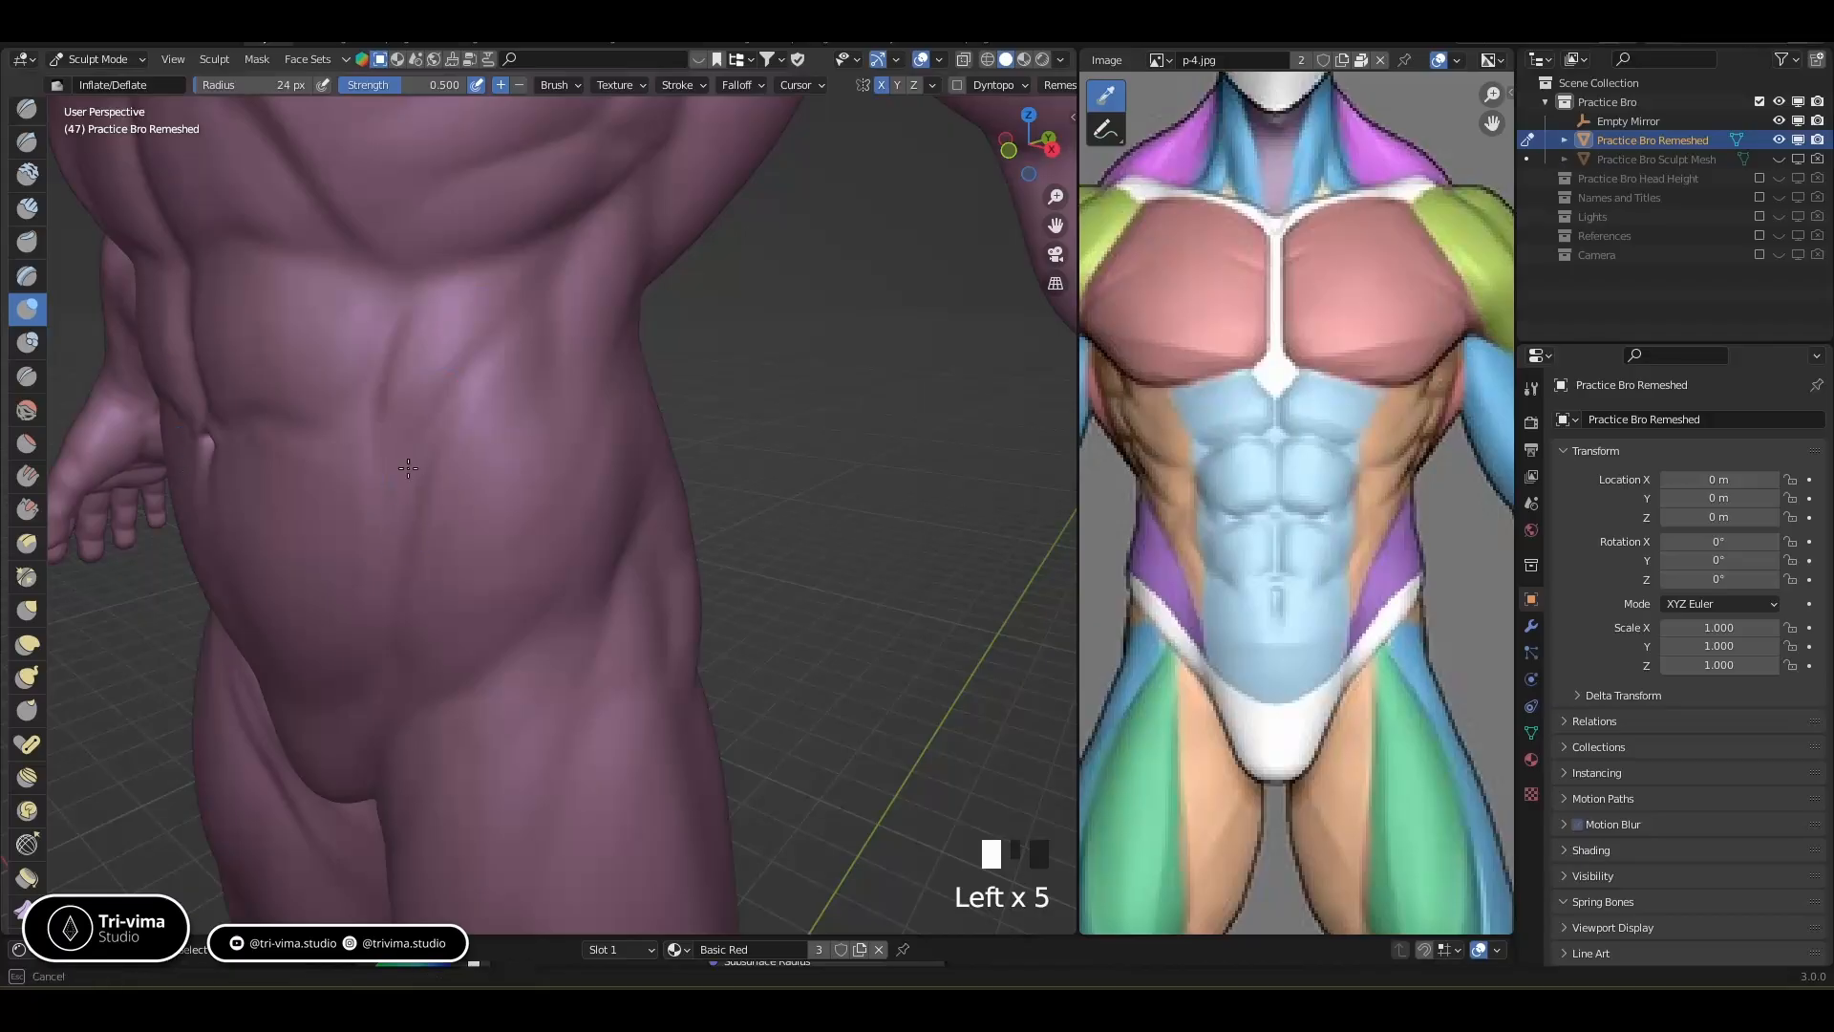
Inflate the lower serratus strips and the upper end of the external oblique below the ribcage
{"action": "mouse_move", "coordinate": [439, 284]}
{"action": "middle_mouse_down"}
{"action": "mouse_move", "coordinate": [393, 200]}
{"action": "mouse_move", "coordinate": [475, 270]}
{"action": "mouse_move", "coordinate": [478, 221]}
{"action": "middle_mouse_up"}
{"action": "left_click", "coordinate": [487, 205]}
{"action": "left_click", "coordinate": [485, 184]}
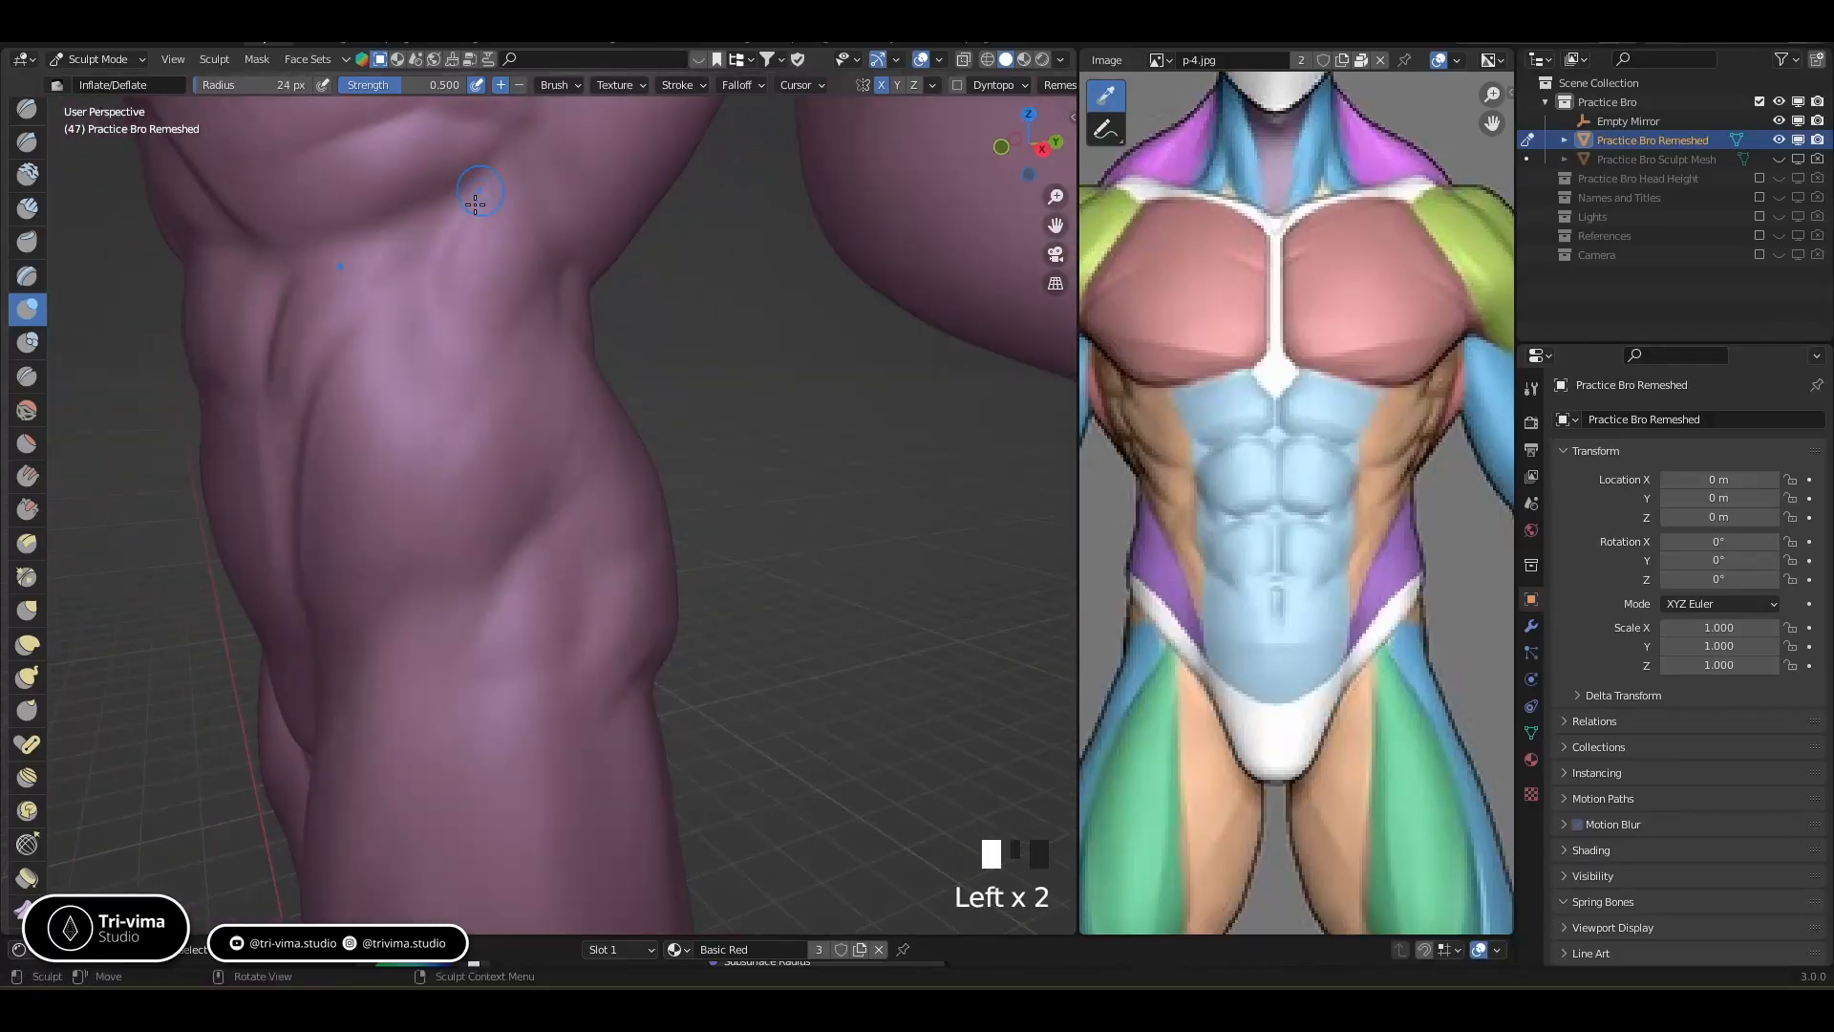
{"action": "left_click", "coordinate": [540, 224]}
{"action": "left_click", "coordinate": [507, 325]}
{"action": "left_click", "coordinate": [468, 373]}
{"action": "left_click", "coordinate": [444, 305]}
Add volume to the middle of the external oblique at the side of the waist
{"action": "mouse_move", "coordinate": [438, 299]}
{"action": "middle_mouse_down"}
{"action": "mouse_move", "coordinate": [465, 414]}
{"action": "mouse_move", "coordinate": [532, 278]}
{"action": "middle_mouse_up"}
{"action": "left_click", "coordinate": [484, 360]}
{"action": "left_click", "coordinate": [496, 353]}
{"action": "left_click", "coordinate": [498, 321]}
{"action": "left_click", "coordinate": [532, 307]}
{"action": "left_click", "coordinate": [497, 406]}
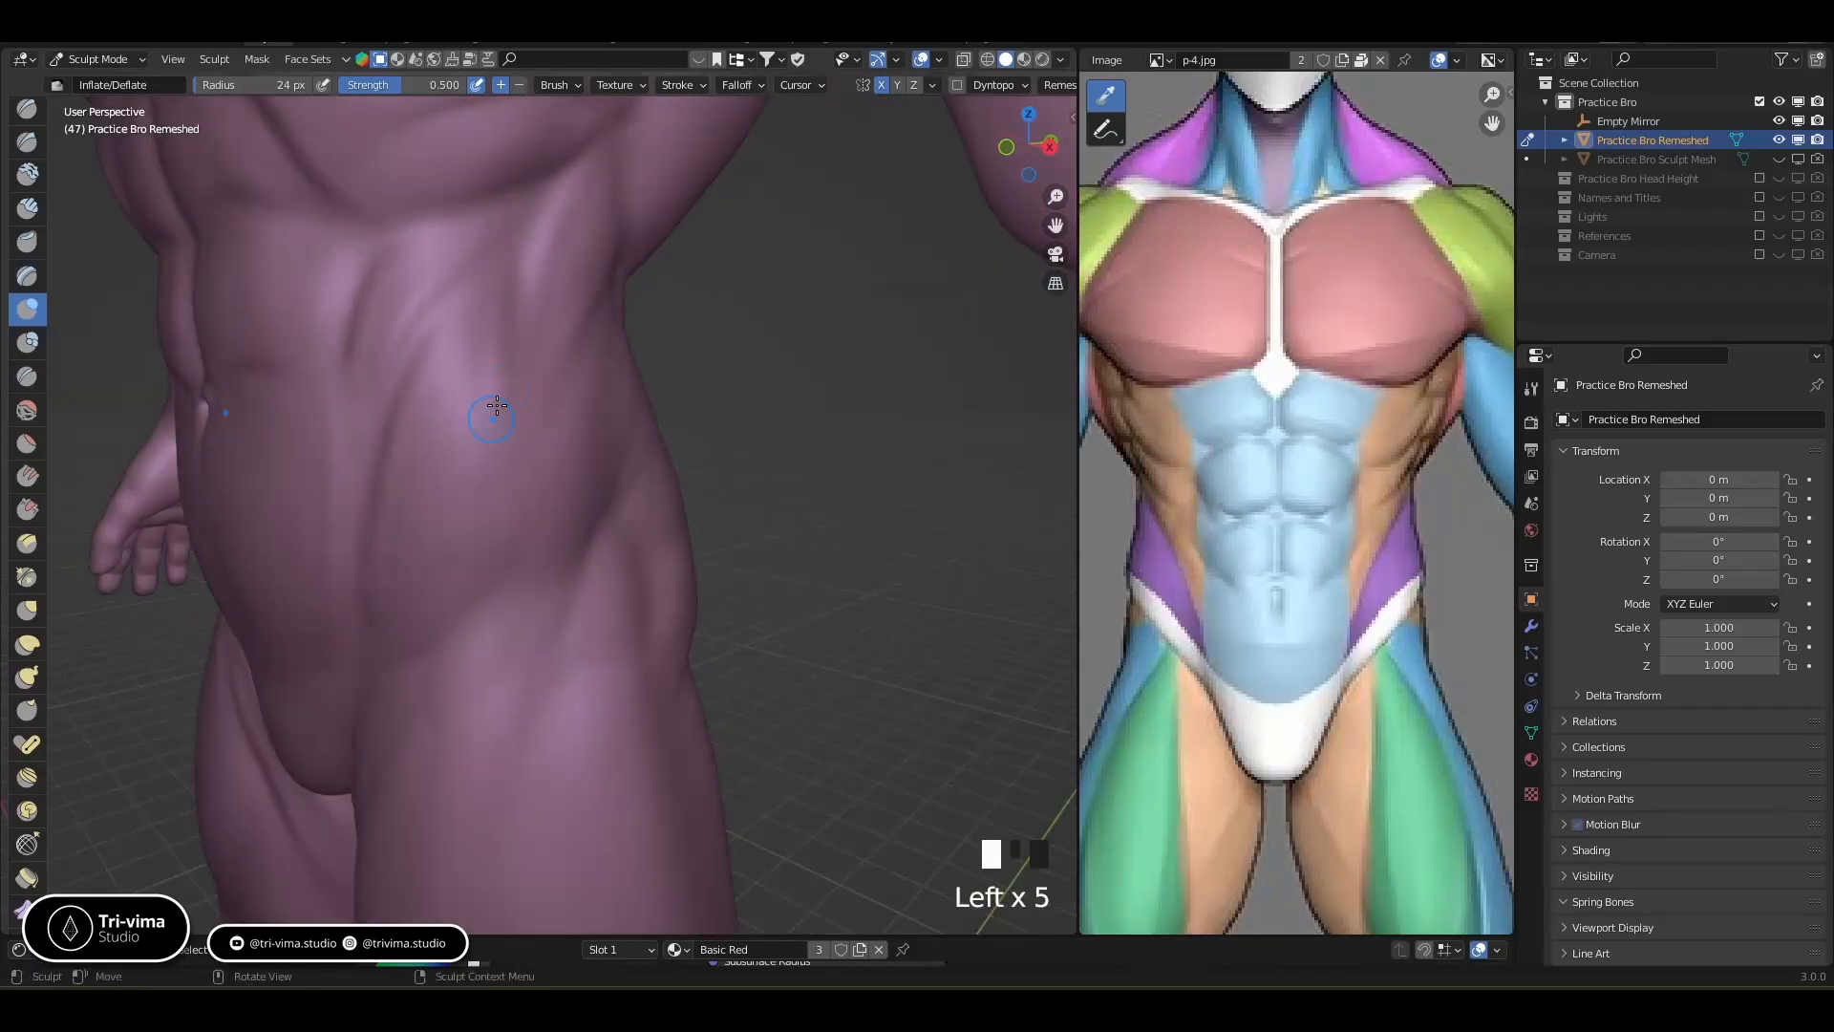
Inflate the lower bulge of the external oblique just above the hip
{"action": "left_click", "coordinate": [616, 449]}
{"action": "left_click", "coordinate": [579, 525]}
{"action": "left_click", "coordinate": [536, 577]}
{"action": "left_click", "coordinate": [532, 544]}
{"action": "left_click", "coordinate": [547, 507]}
{"action": "left_click", "coordinate": [483, 564]}
{"action": "left_click", "coordinate": [511, 542]}
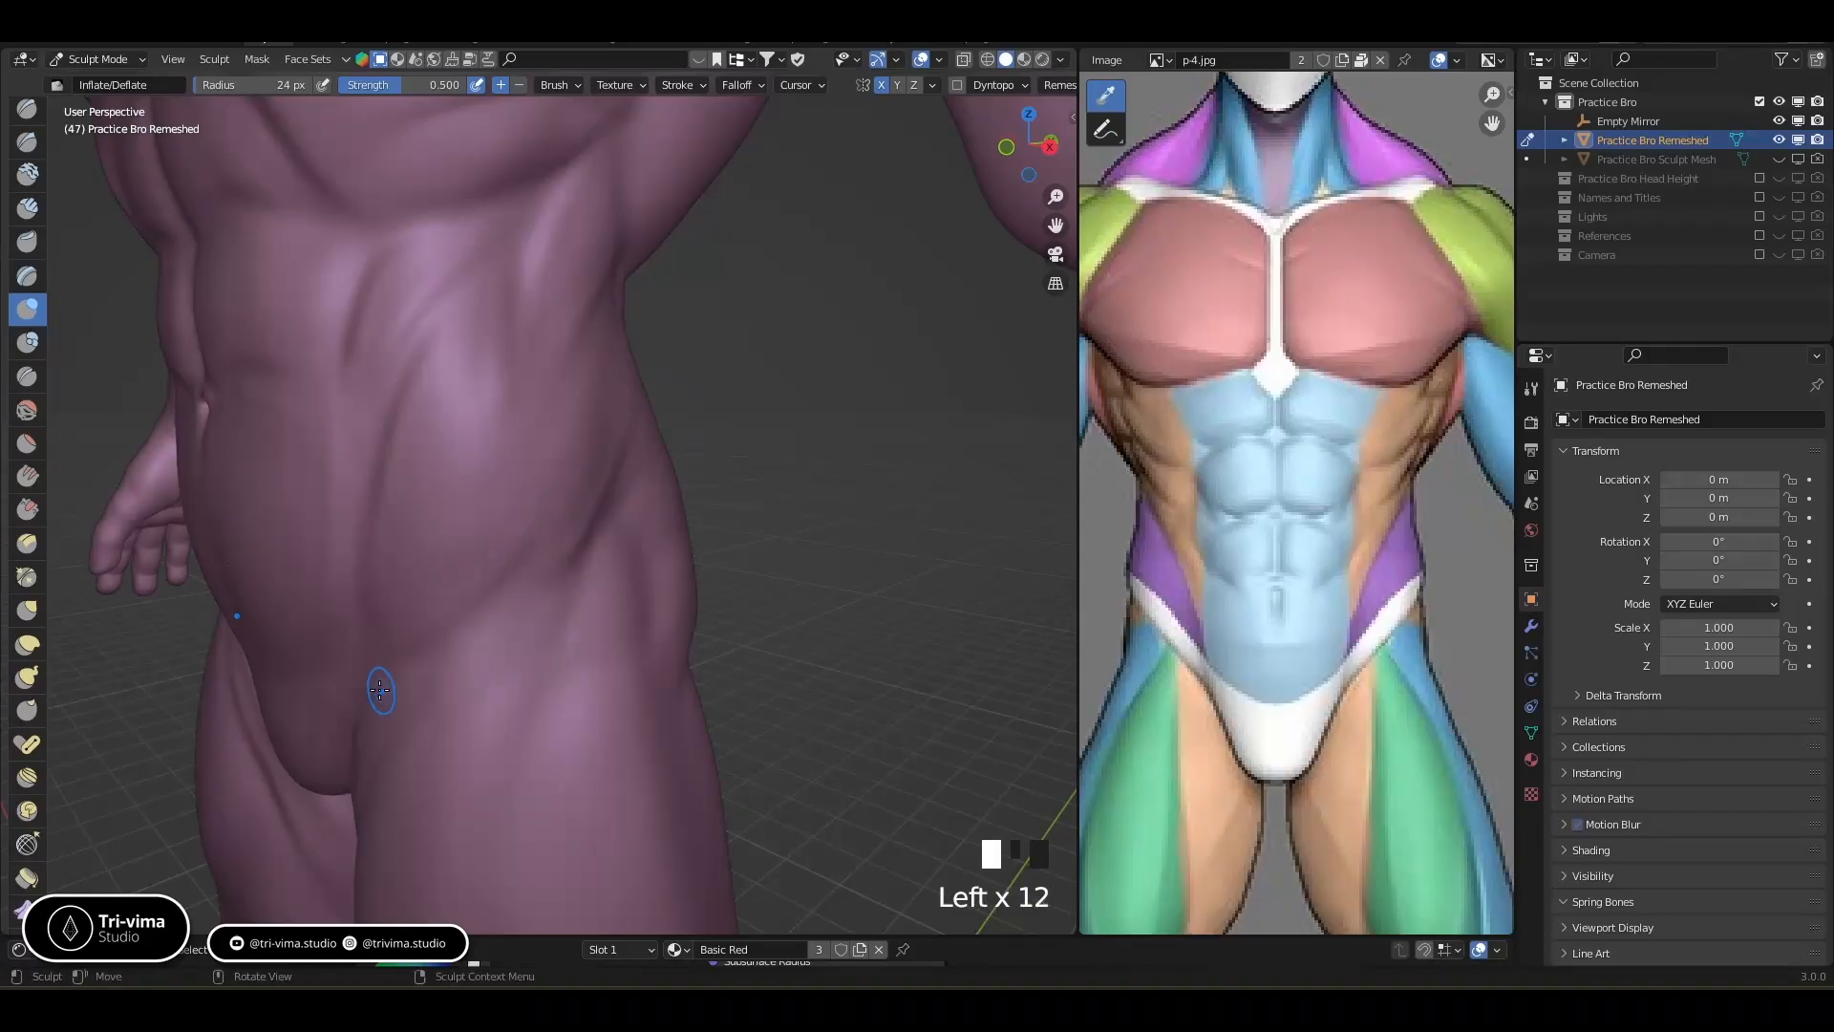
Inflate along the pelvic line from the groin up past the hip to the side of the waist
{"action": "middle_click_drag", "start_coordinate": [377, 688], "coordinate": [420, 673]}
{"action": "left_click", "coordinate": [428, 667]}
{"action": "left_click", "coordinate": [549, 560]}
{"action": "left_click", "coordinate": [643, 391]}
{"action": "middle_click_drag", "start_coordinate": [643, 392], "coordinate": [427, 585]}
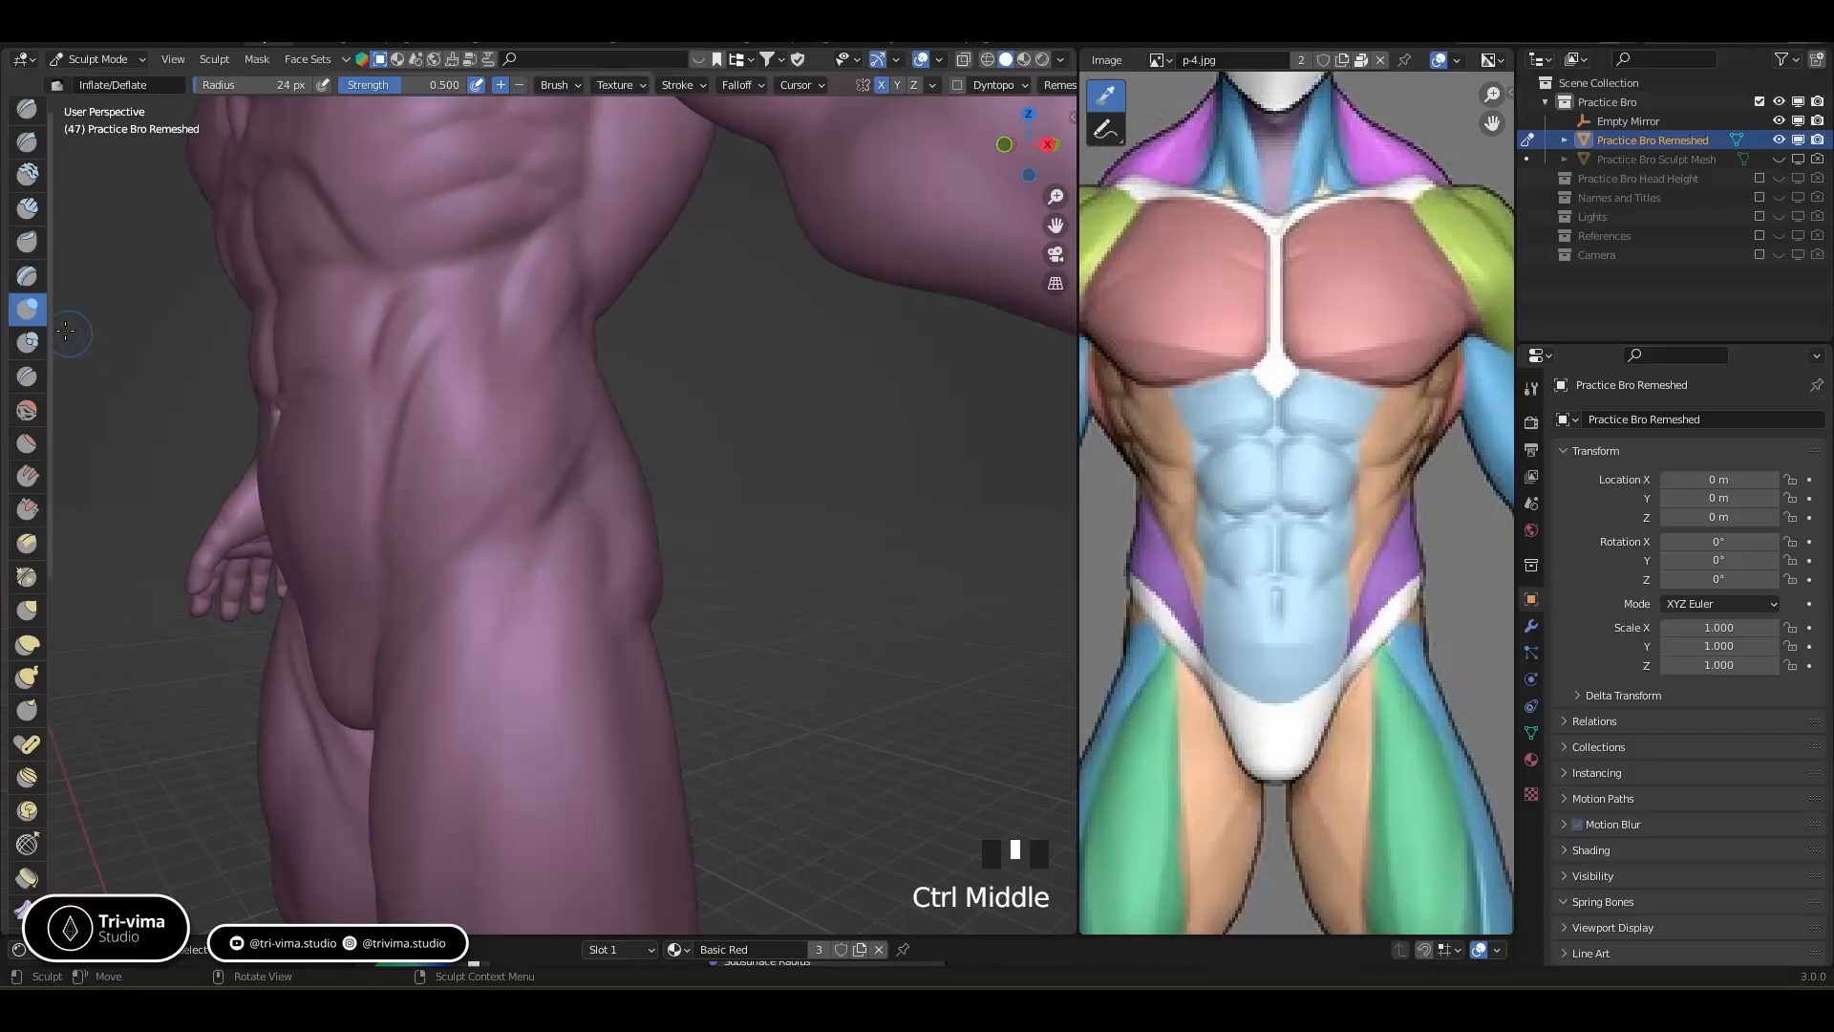
Define the external oblique's lower border from the groin to the hip with inverted Draw Sharp strokes
{"action": "left_click", "coordinate": [27, 141]}
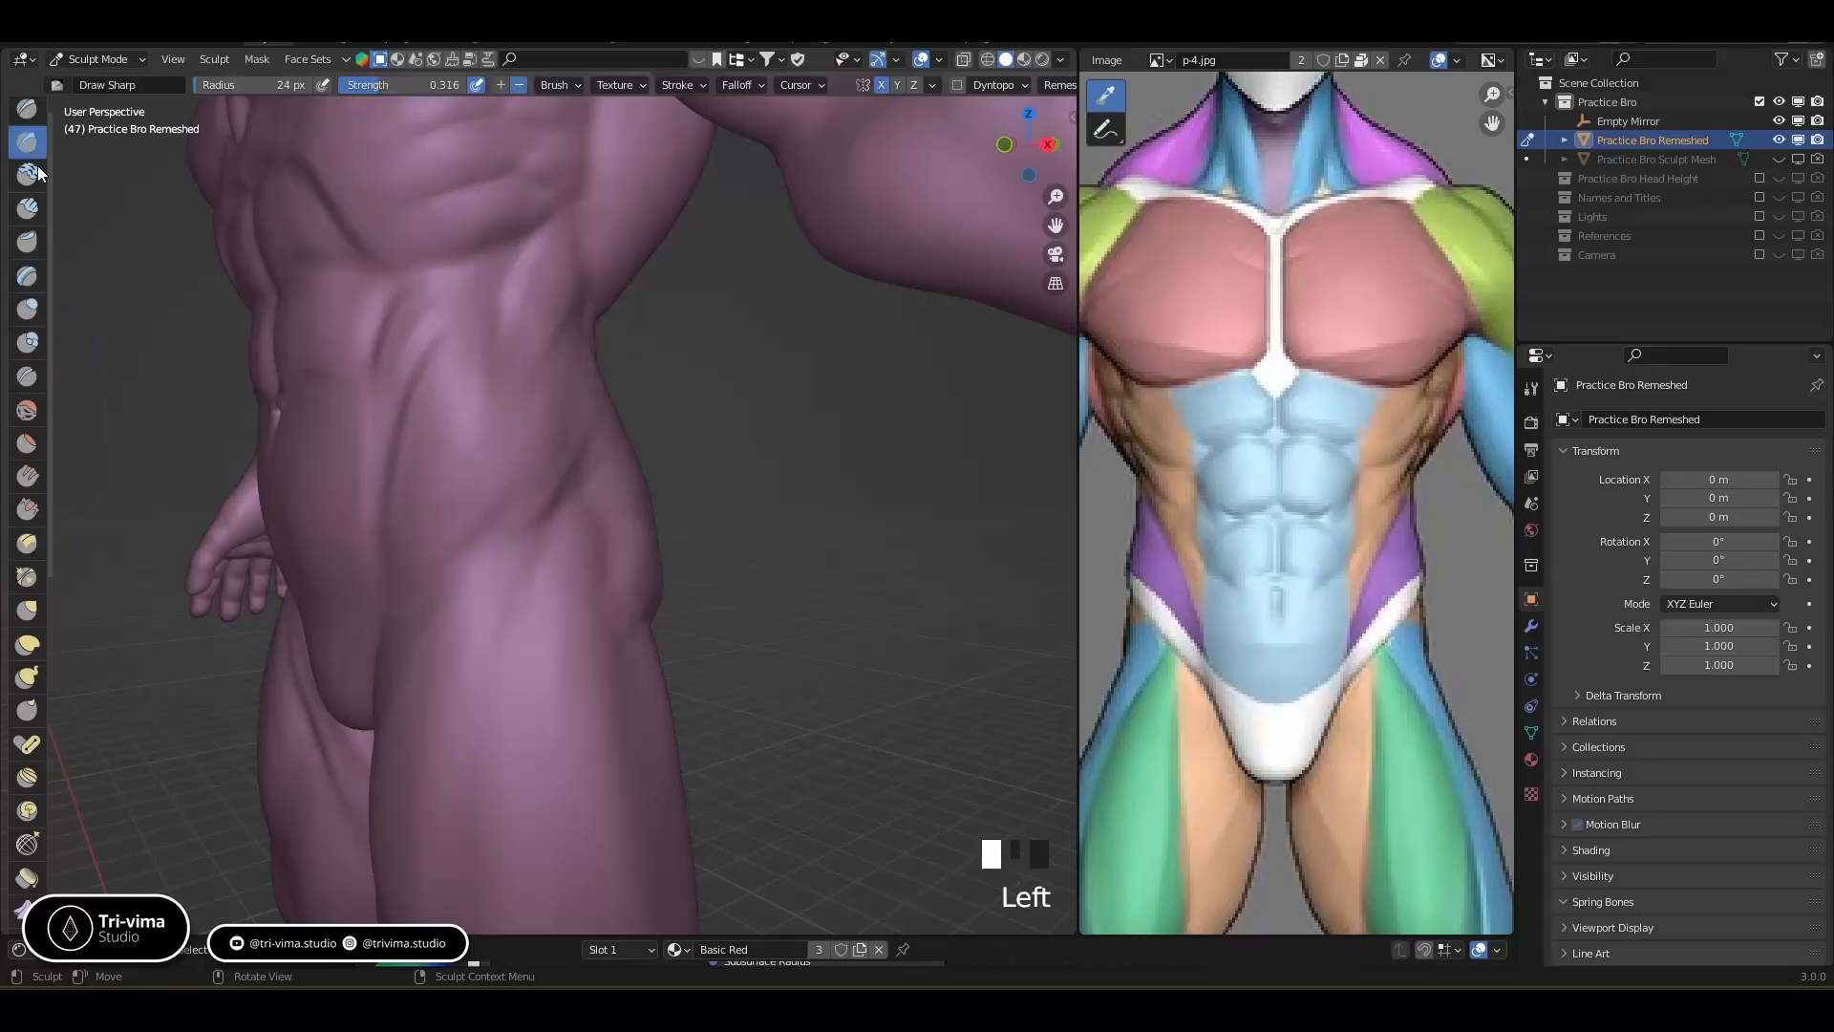
{"action": "middle_click_drag", "start_coordinate": [381, 606], "coordinate": [425, 633]}
{"action": "left_click", "coordinate": [430, 635], "text": "ctrl"}
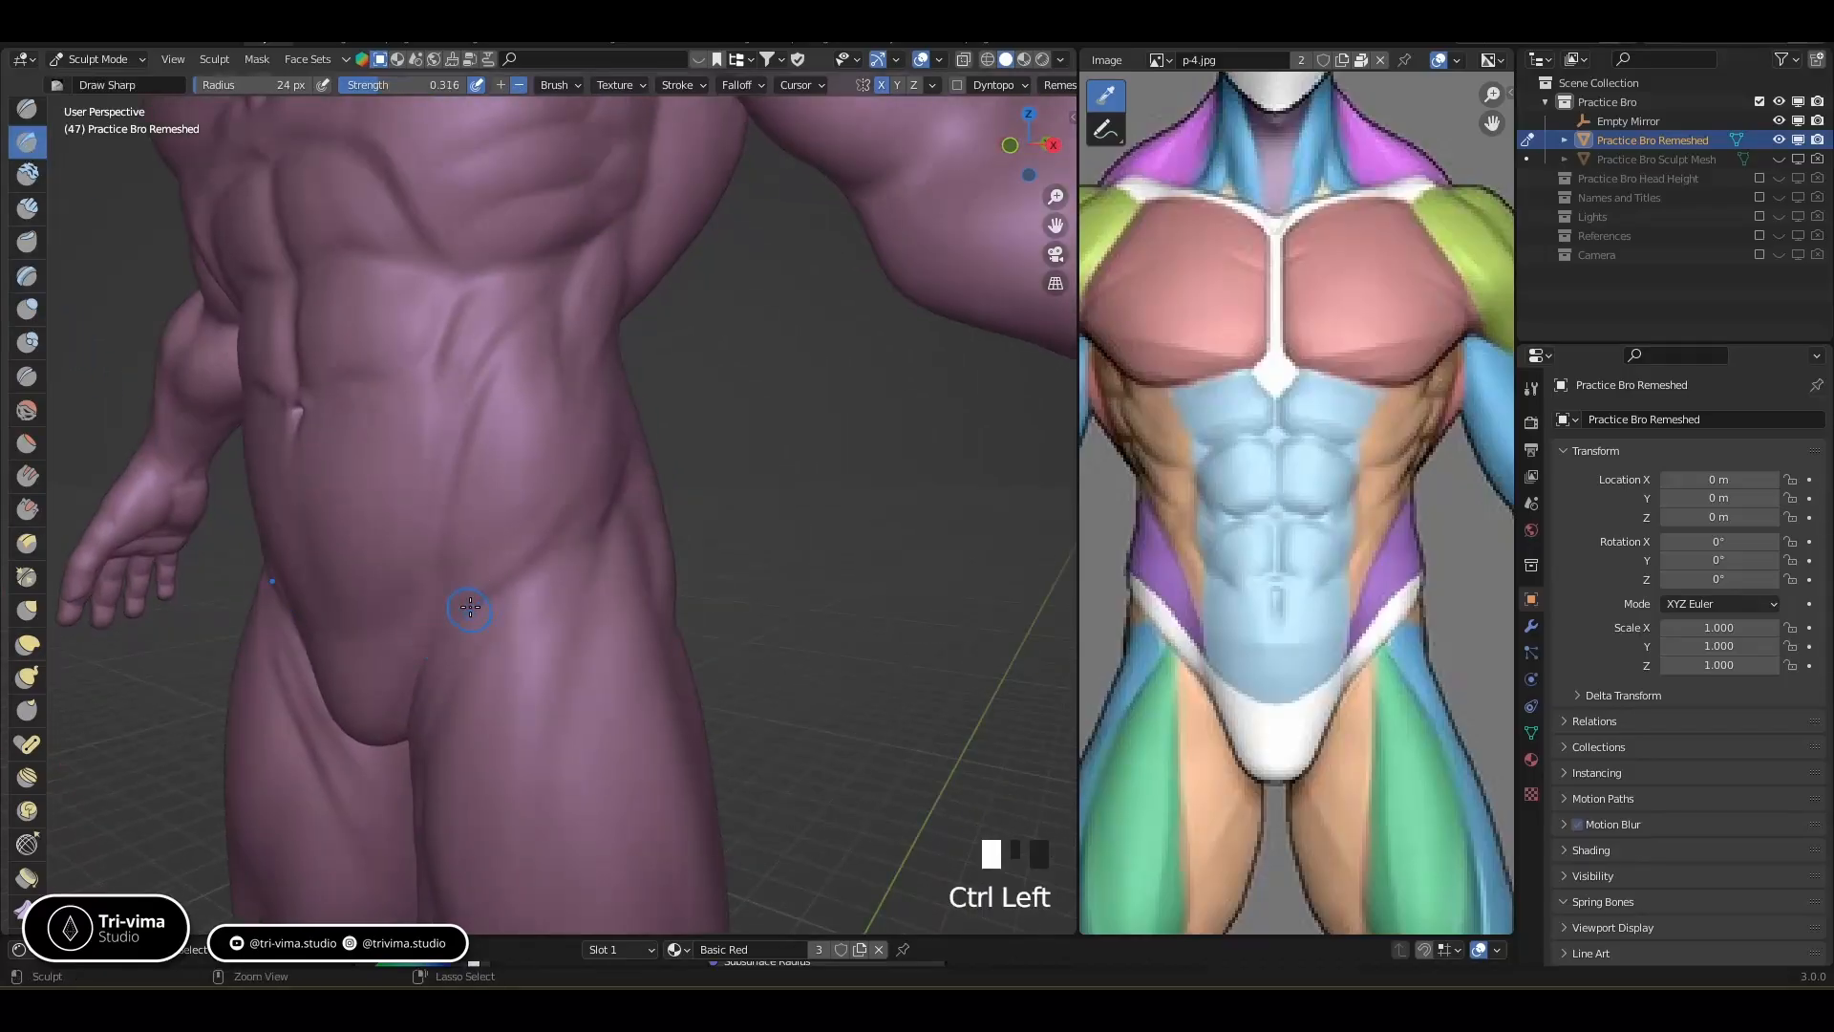
{"action": "left_click", "coordinate": [561, 519], "text": "ctrl"}
{"action": "middle_click_drag", "start_coordinate": [437, 545], "coordinate": [520, 602]}
{"action": "left_click", "coordinate": [621, 499], "text": "ctrl"}
{"action": "left_click", "coordinate": [643, 455], "text": "ctrl"}
Smooth the external oblique from the ribcage to the hip and its transition into the abdomen
{"action": "middle_click_drag", "start_coordinate": [643, 455], "coordinate": [553, 542]}
{"action": "left_click_drag", "start_coordinate": [553, 542], "coordinate": [565, 485], "text": "shift"}
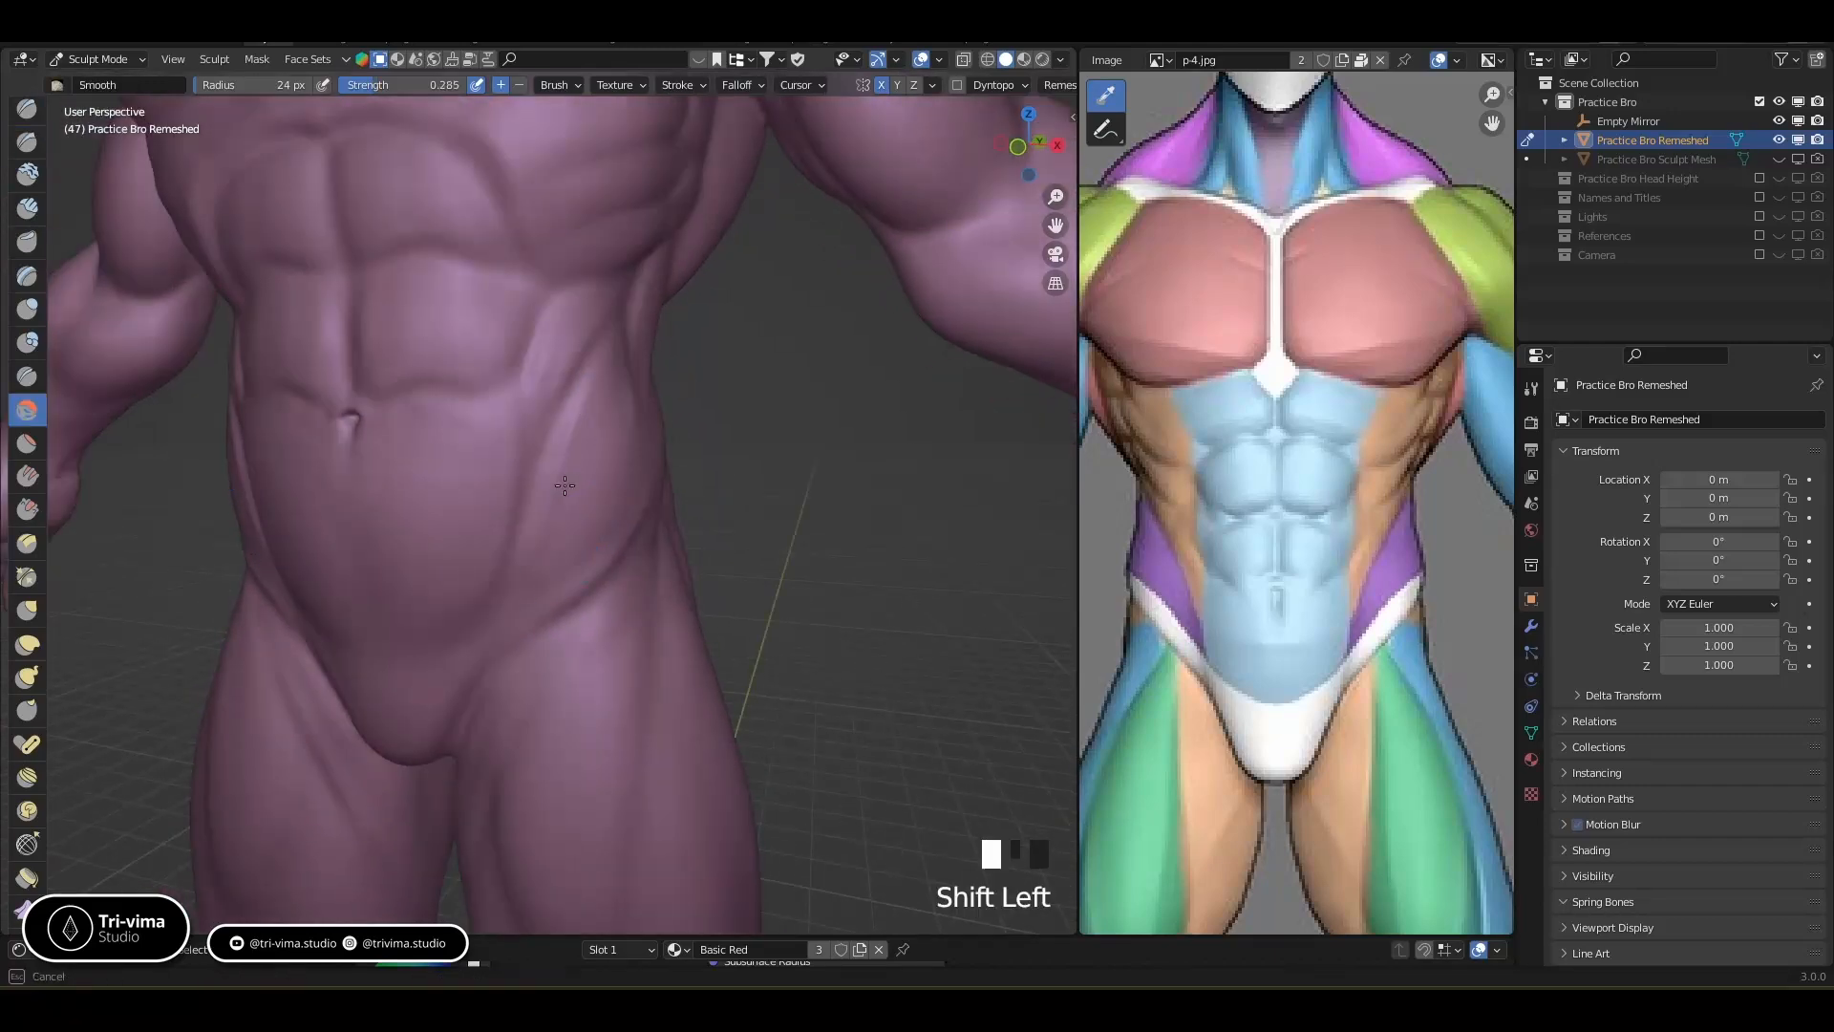
{"action": "left_click_drag", "start_coordinate": [624, 398], "coordinate": [560, 563], "text": "shift"}
{"action": "middle_click_drag", "start_coordinate": [589, 572], "coordinate": [545, 506], "text": "shift"}
{"action": "left_click_drag", "start_coordinate": [567, 384], "coordinate": [569, 388], "text": "shift"}
{"action": "middle_click_drag", "start_coordinate": [569, 388], "coordinate": [593, 417]}
{"action": "mouse_move", "coordinate": [594, 418]}
{"action": "left_mouse_down", "text": "shift"}
{"action": "mouse_move", "coordinate": [524, 426]}
{"action": "mouse_move", "coordinate": [504, 390]}
{"action": "left_mouse_up", "text": "shift"}
Sharpen the top edges of the lower abdomen and of the abdominal blocks above it with inverted 18 px Draw Sharp strokes
{"action": "left_click_drag", "start_coordinate": [459, 400], "coordinate": [515, 388], "text": "ctrl"}
{"action": "left_click_drag", "start_coordinate": [468, 401], "coordinate": [549, 395], "text": "ctrl"}
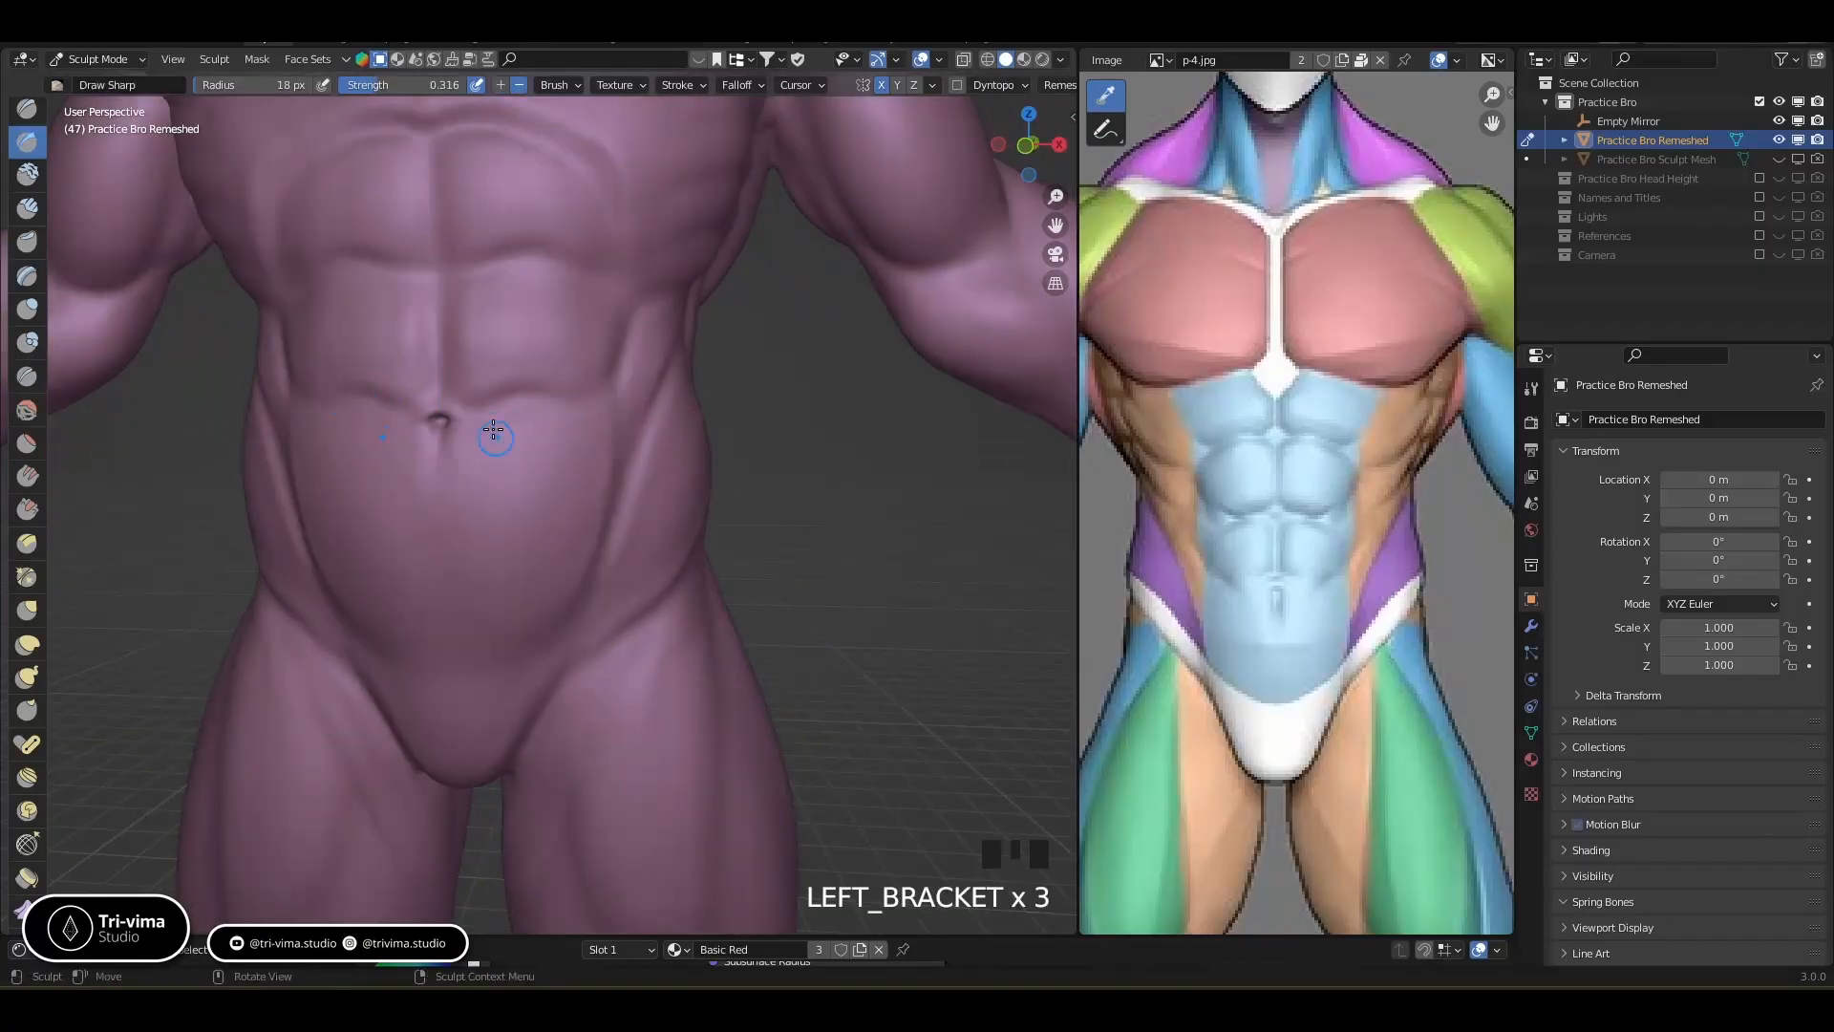
{"action": "left_click_drag", "start_coordinate": [460, 408], "coordinate": [506, 395], "text": "ctrl"}
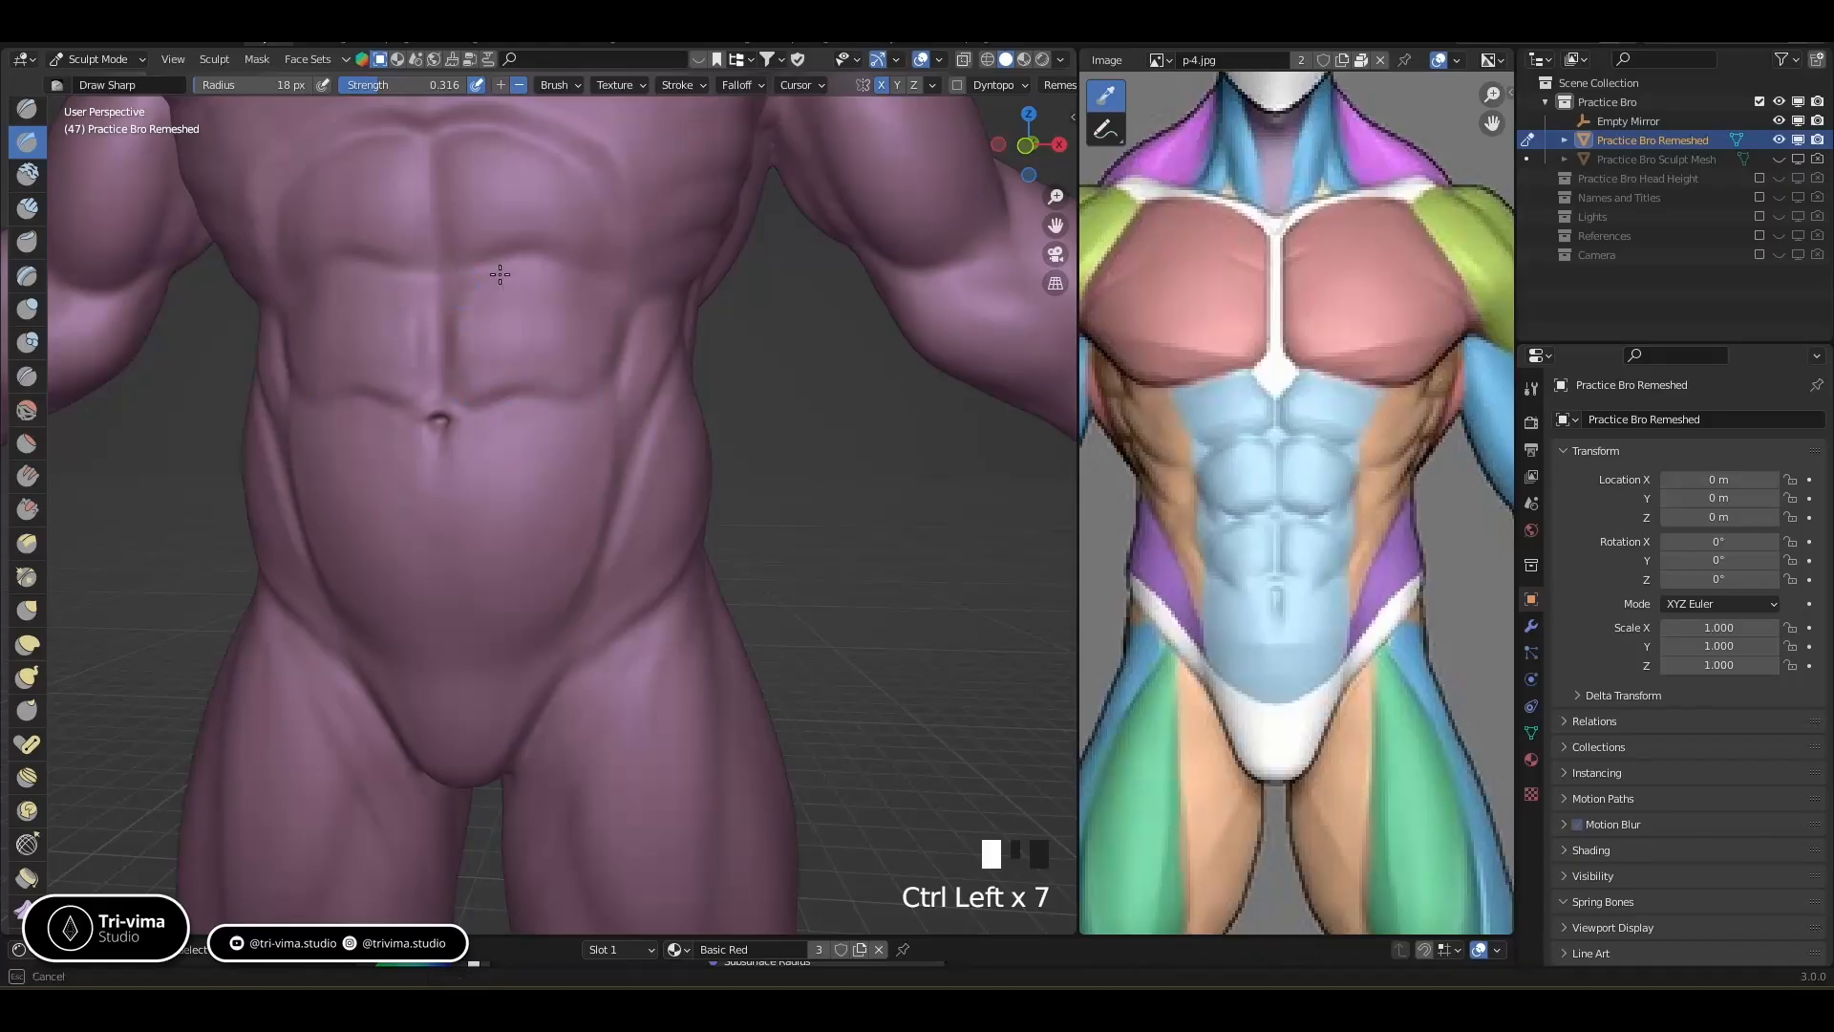
{"action": "left_click_drag", "start_coordinate": [599, 291], "coordinate": [607, 291], "text": "ctrl"}
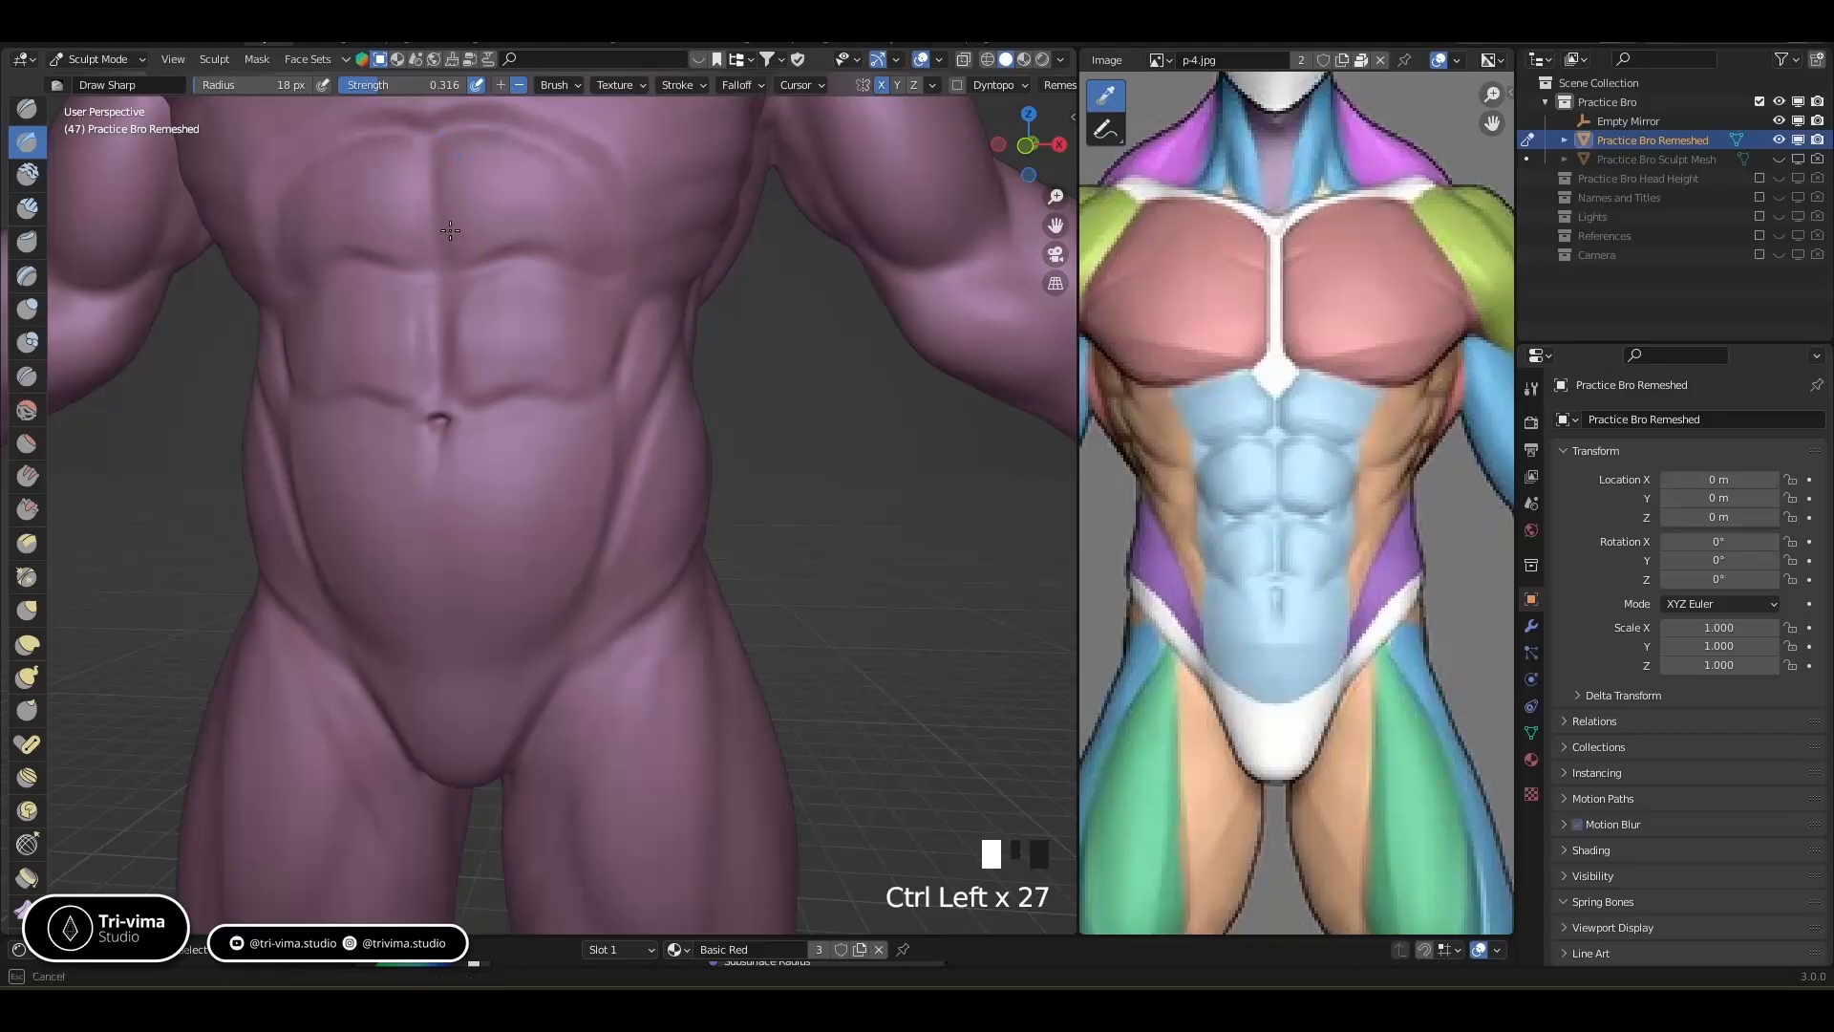
{"action": "left_click_drag", "start_coordinate": [483, 139], "coordinate": [487, 145], "text": "ctrl"}
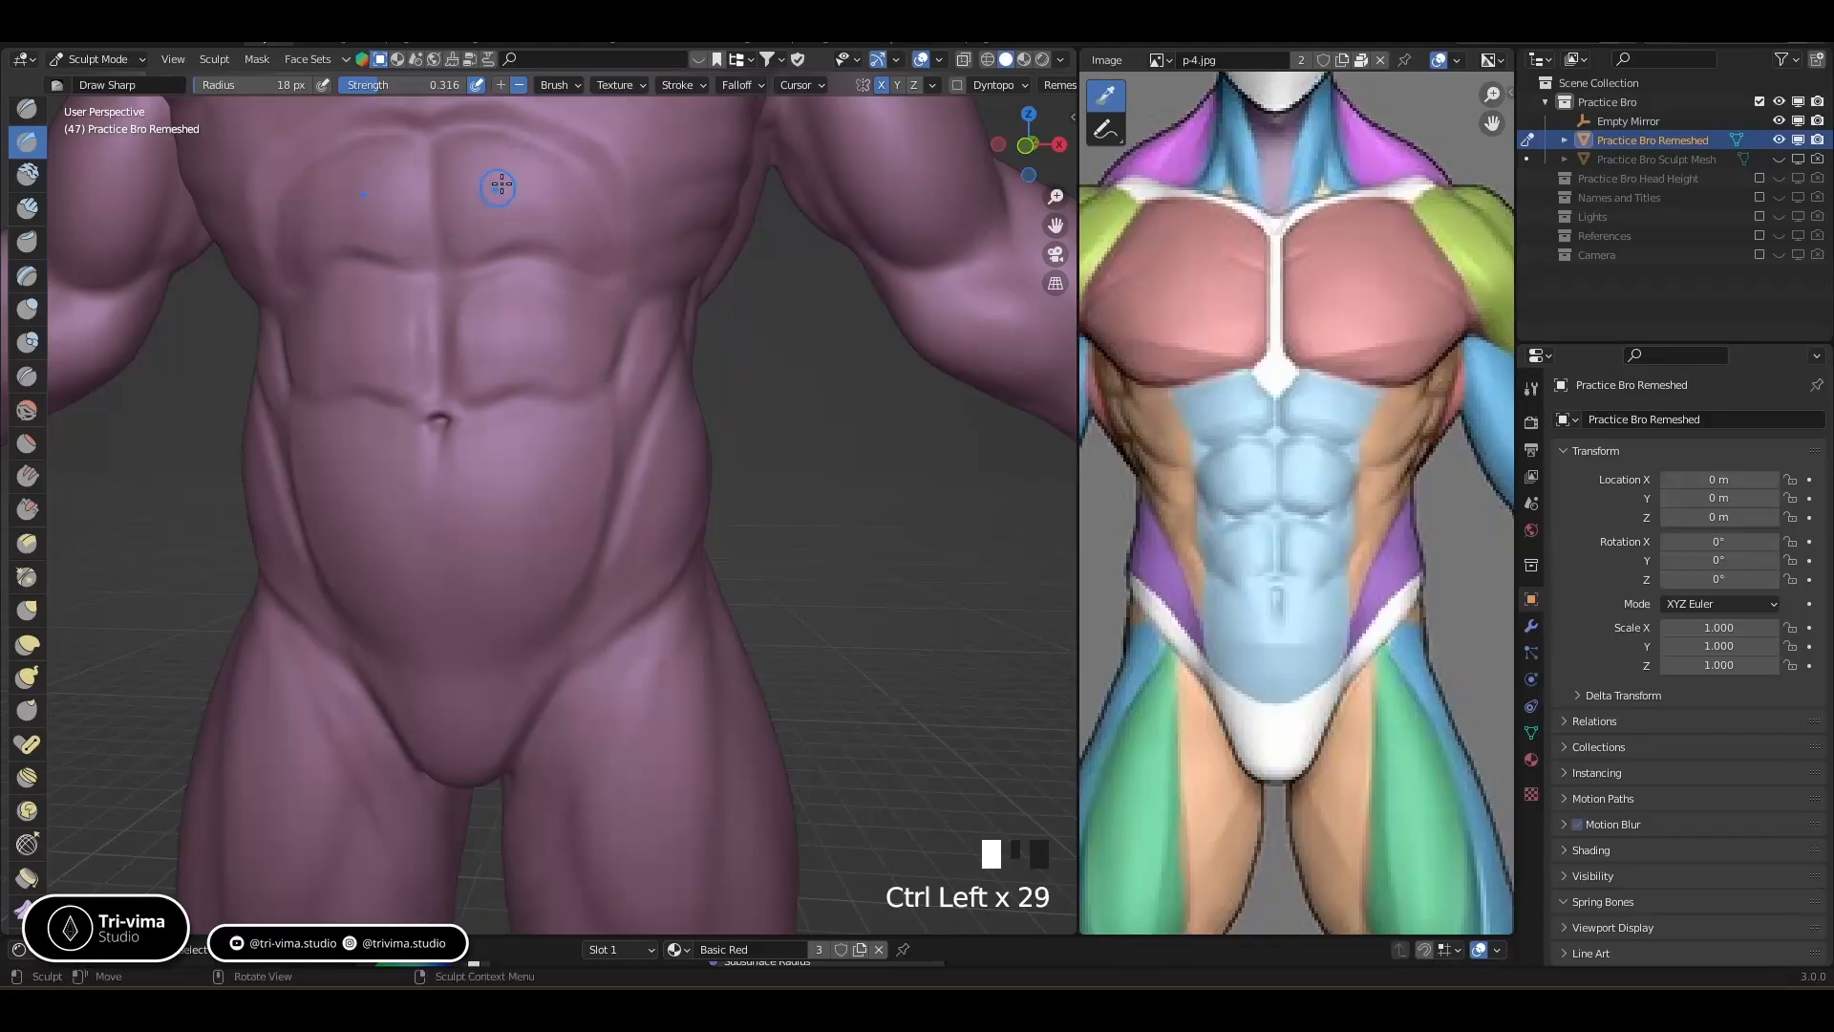
Deepen the top of the midline between the upper abdominal blocks with subtractive Inflate and Draw strokes
{"action": "middle_click_drag", "start_coordinate": [467, 174], "coordinate": [490, 186]}
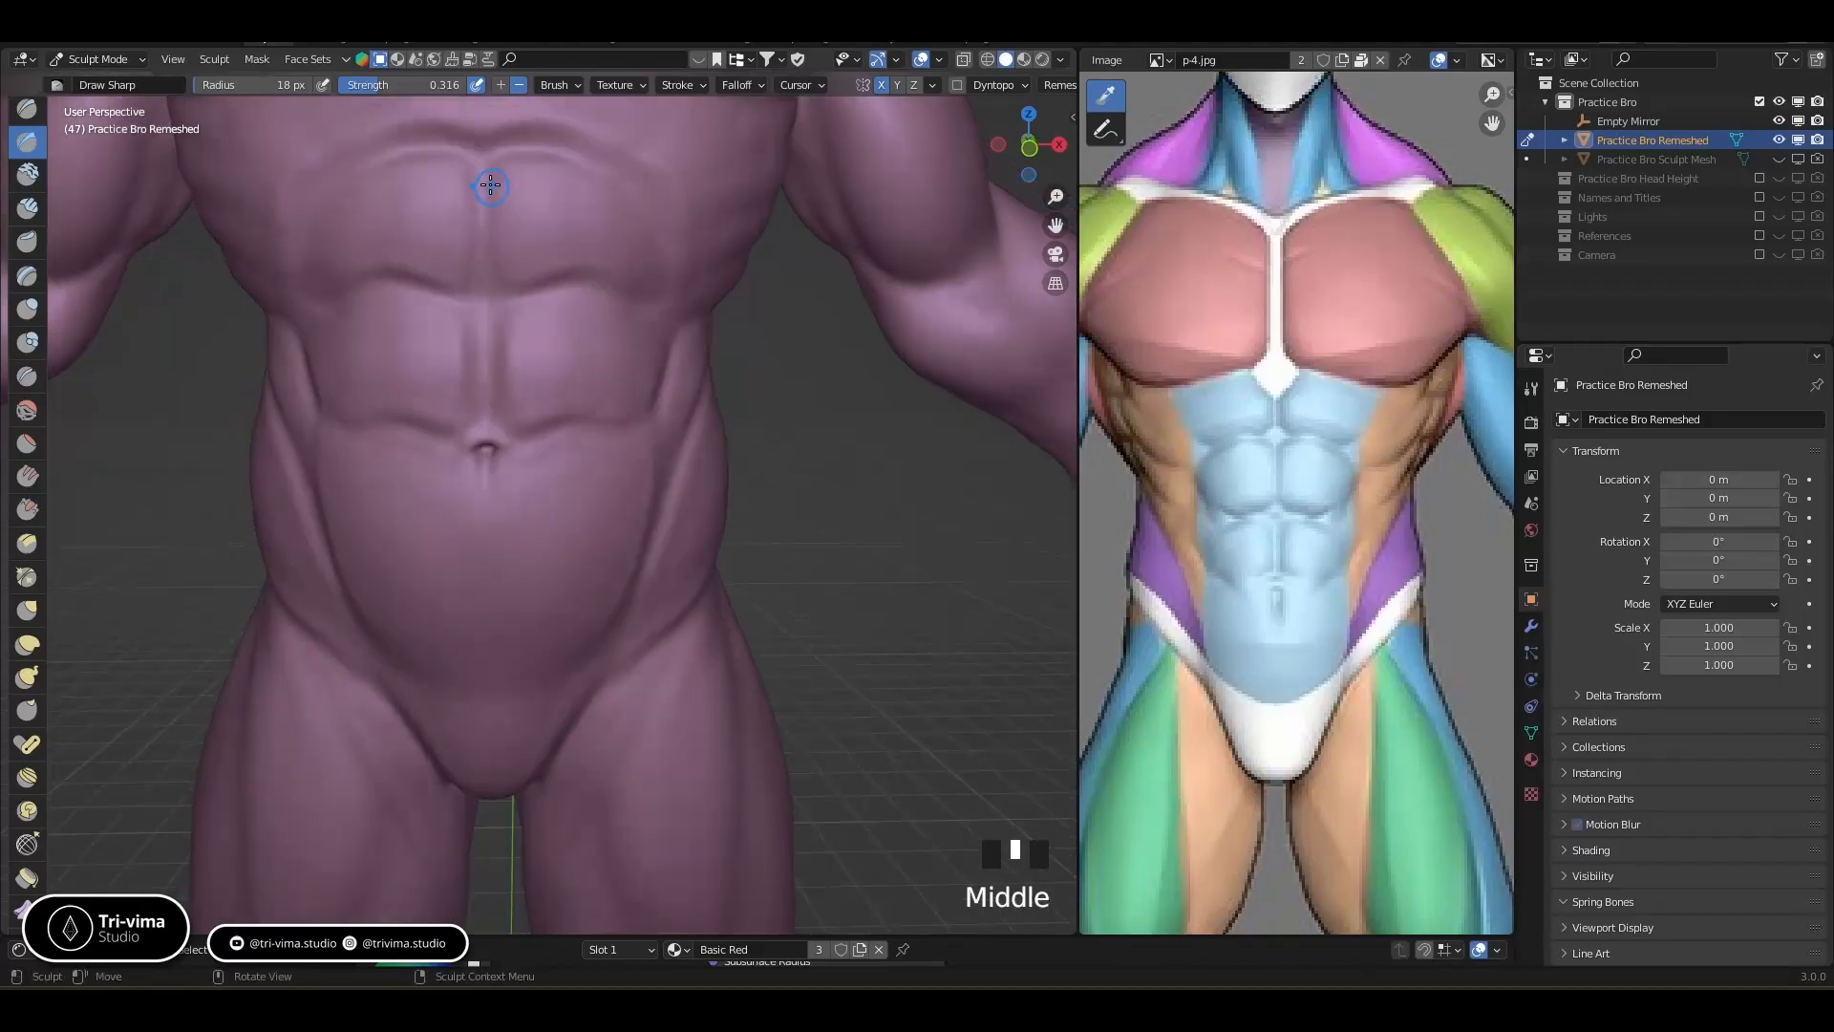
{"action": "left_click", "coordinate": [28, 308]}
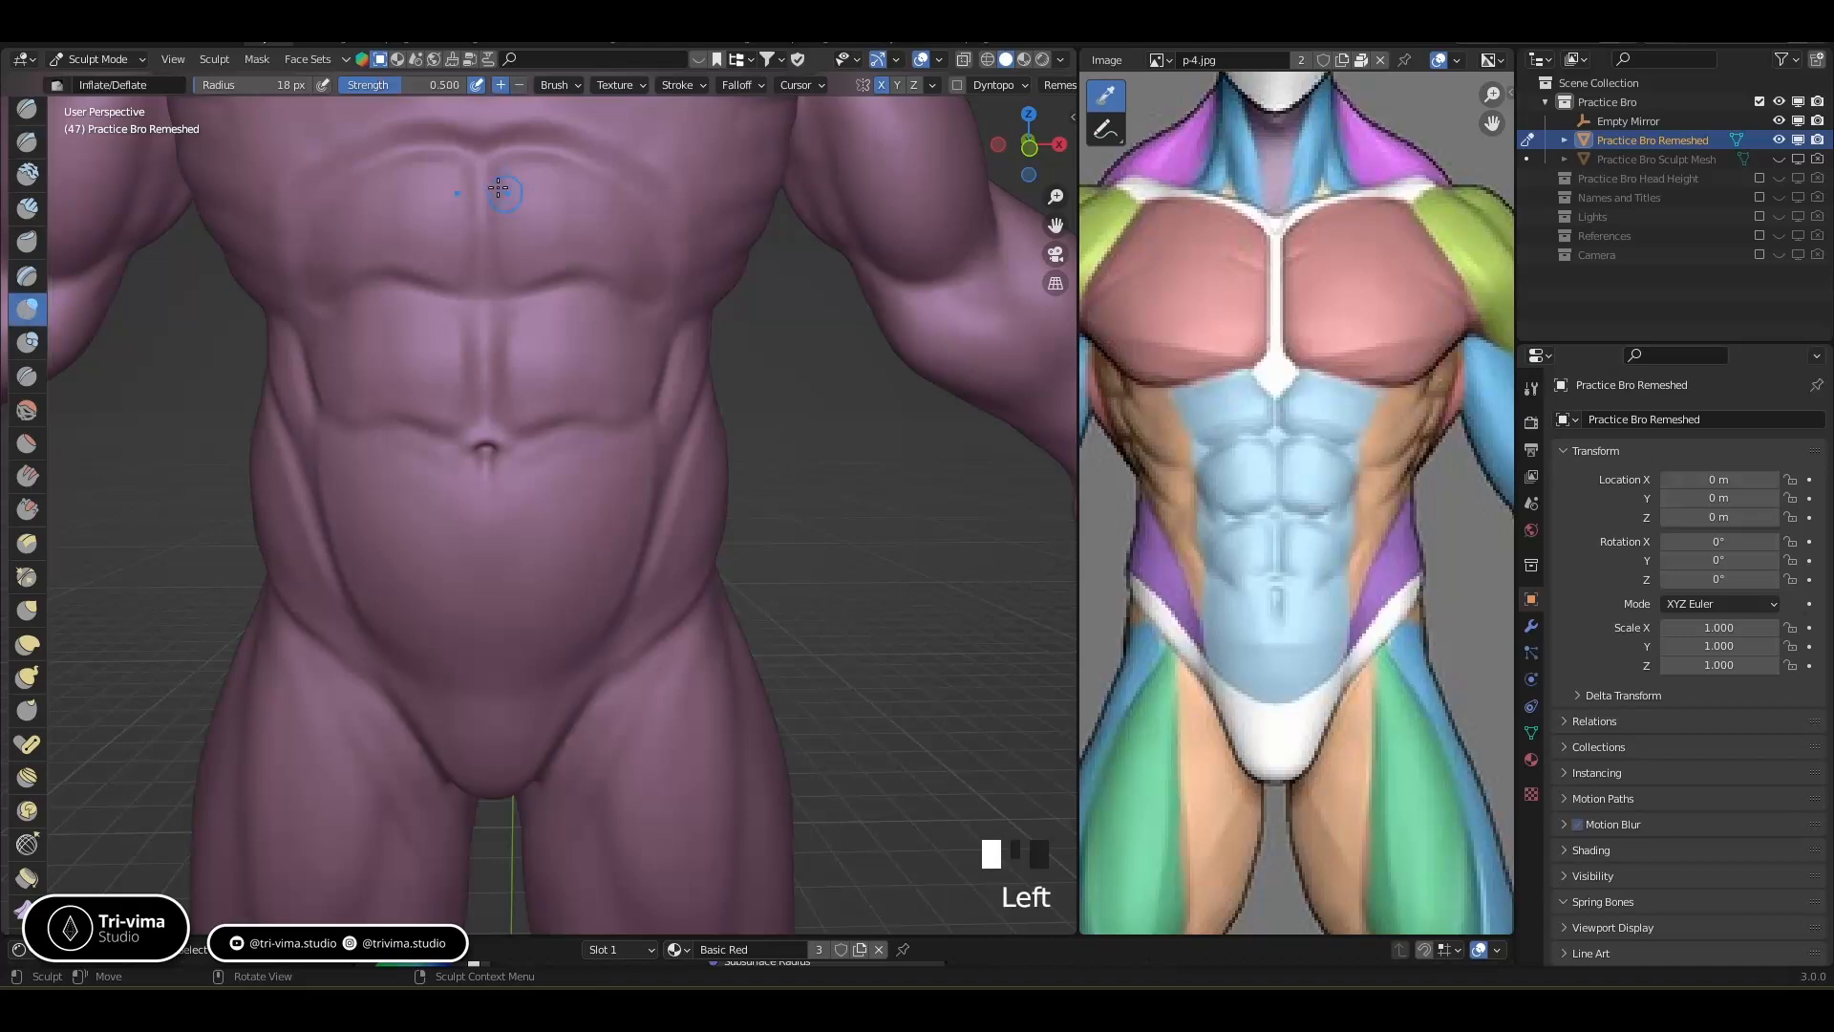
{"action": "mouse_move", "coordinate": [492, 167]}
{"action": "left_mouse_down", "text": "ctrl"}
{"action": "mouse_move", "coordinate": [514, 162]}
{"action": "mouse_move", "coordinate": [488, 181]}
{"action": "left_mouse_up", "text": "ctrl"}
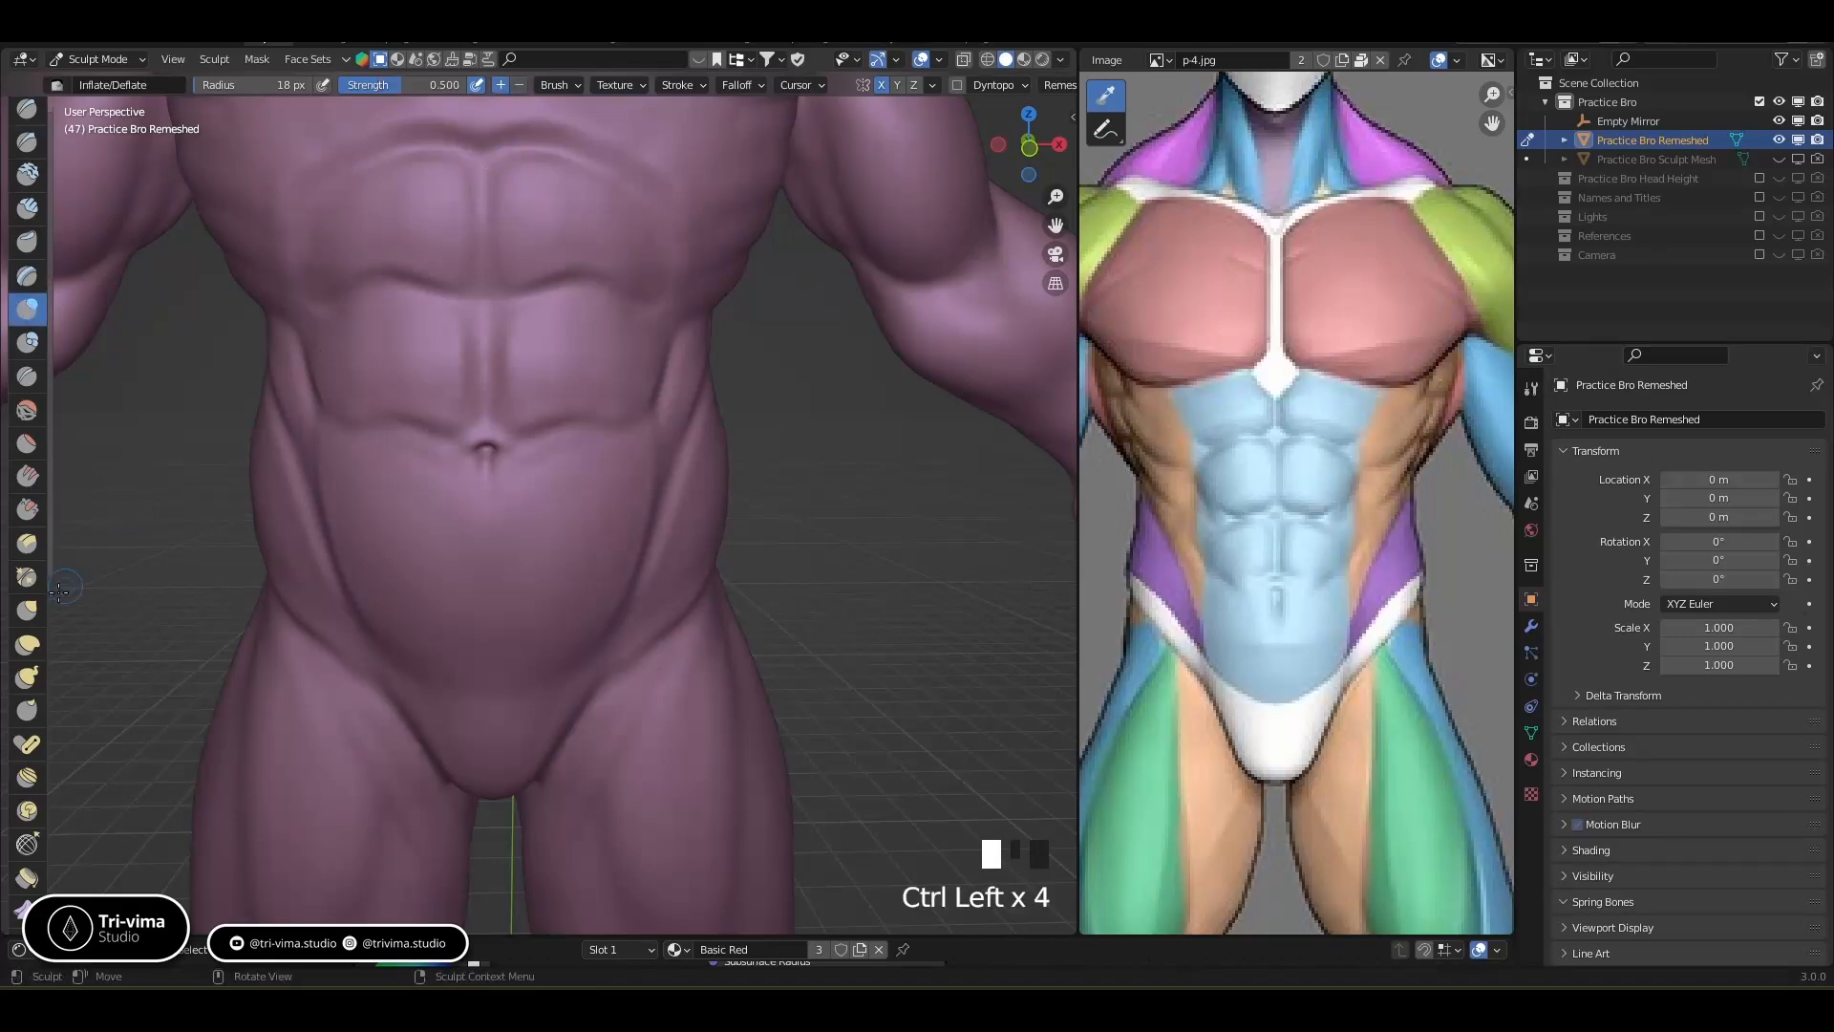
{"action": "left_click", "coordinate": [27, 111]}
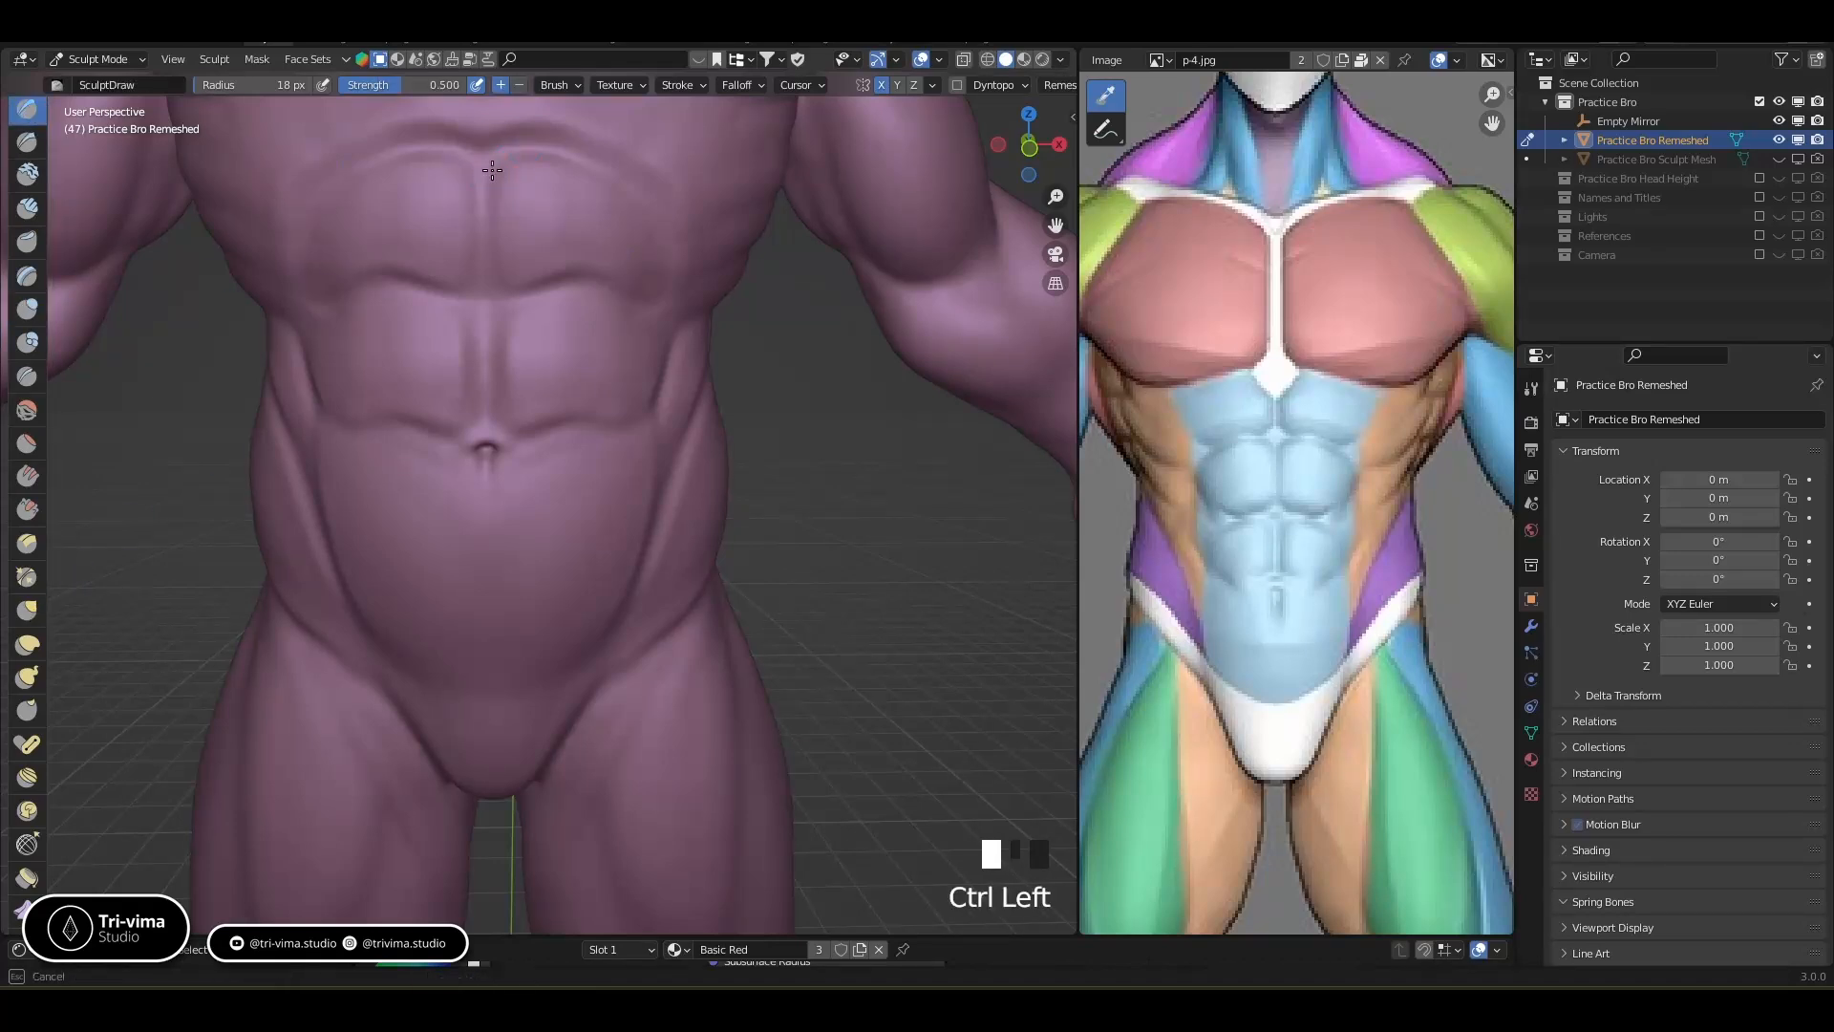
{"action": "left_click_drag", "start_coordinate": [492, 170], "coordinate": [497, 165], "text": "ctrl"}
{"action": "left_click", "coordinate": [504, 162], "text": "ctrl"}
Shape the inner top corners of the upper abdominal blocks by adding and carving with the Draw brush
{"action": "triple_click", "coordinate": [476, 154]}
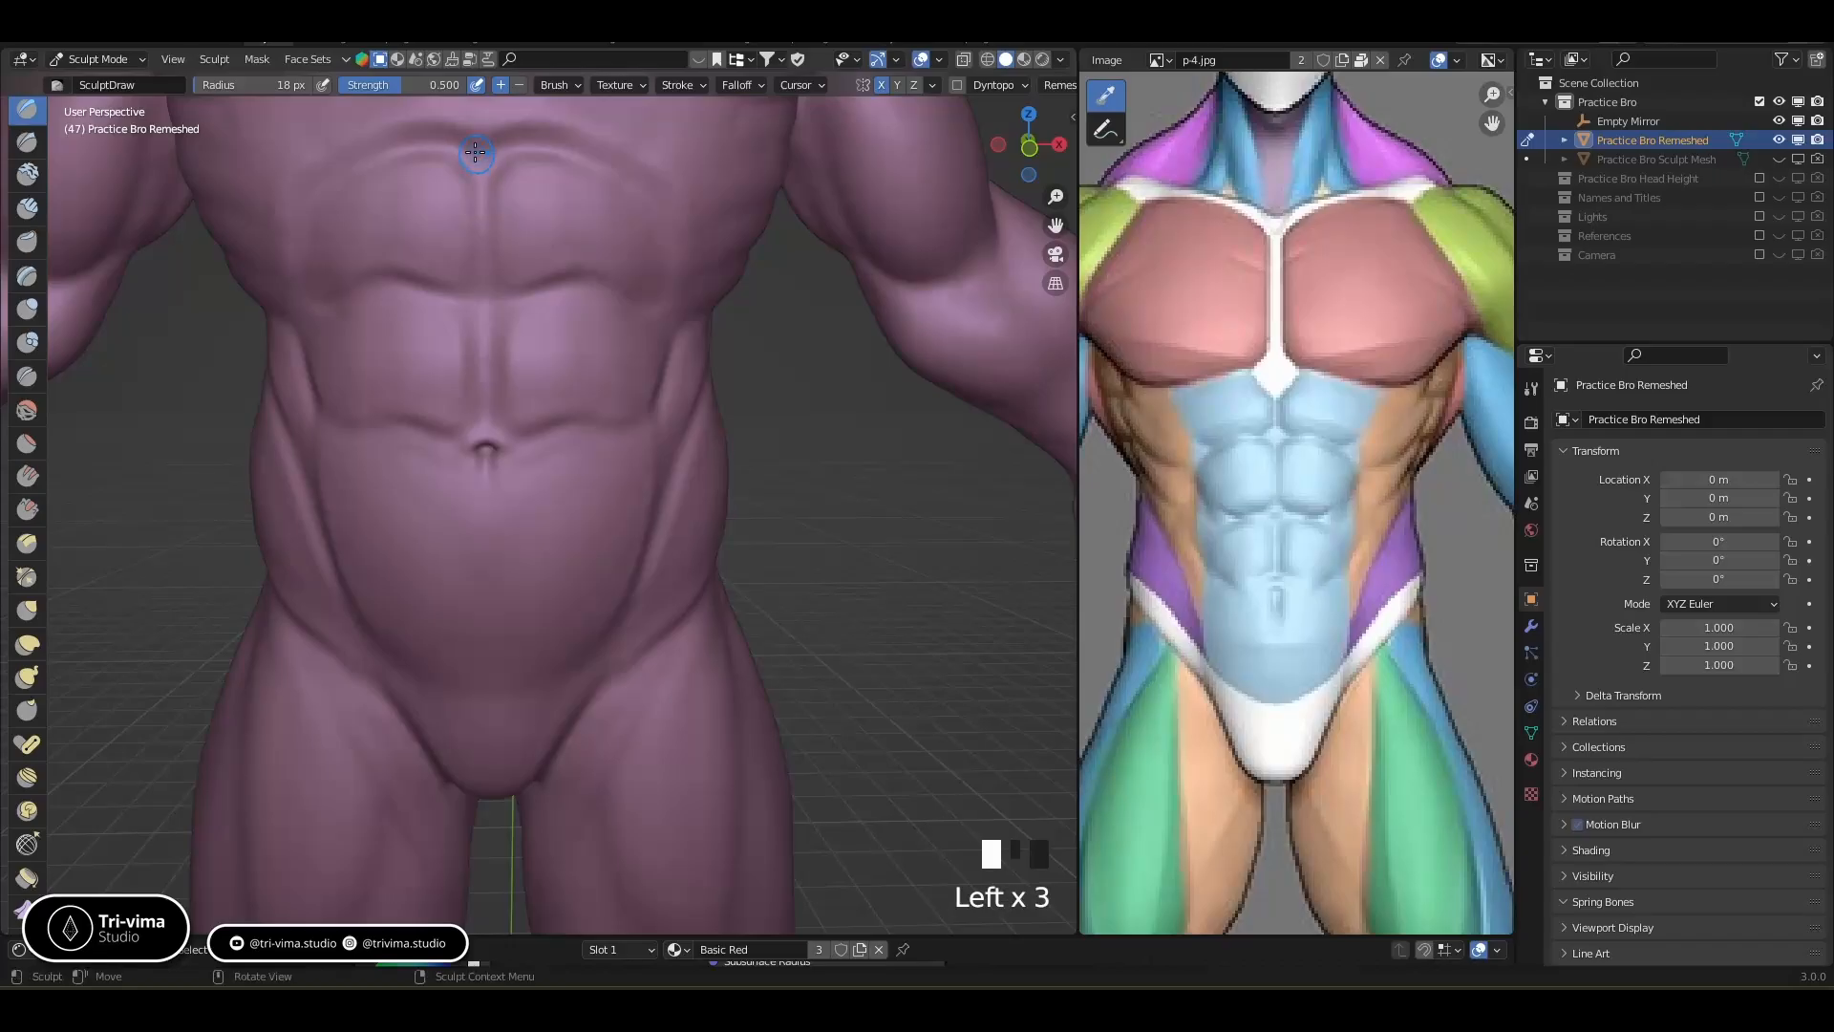
{"action": "left_click_drag", "start_coordinate": [482, 164], "coordinate": [494, 140]}
{"action": "left_click", "coordinate": [510, 144], "text": "ctrl"}
{"action": "left_click", "coordinate": [516, 141], "text": "ctrl"}
{"action": "left_click", "coordinate": [523, 137], "text": "ctrl"}
{"action": "left_click", "coordinate": [503, 143]}
{"action": "left_click", "coordinate": [505, 144]}
{"action": "left_click", "coordinate": [504, 146]}
{"action": "left_click", "coordinate": [506, 146]}
{"action": "left_click", "coordinate": [505, 146]}
{"action": "left_click", "coordinate": [505, 147]}
{"action": "left_click", "coordinate": [506, 148]}
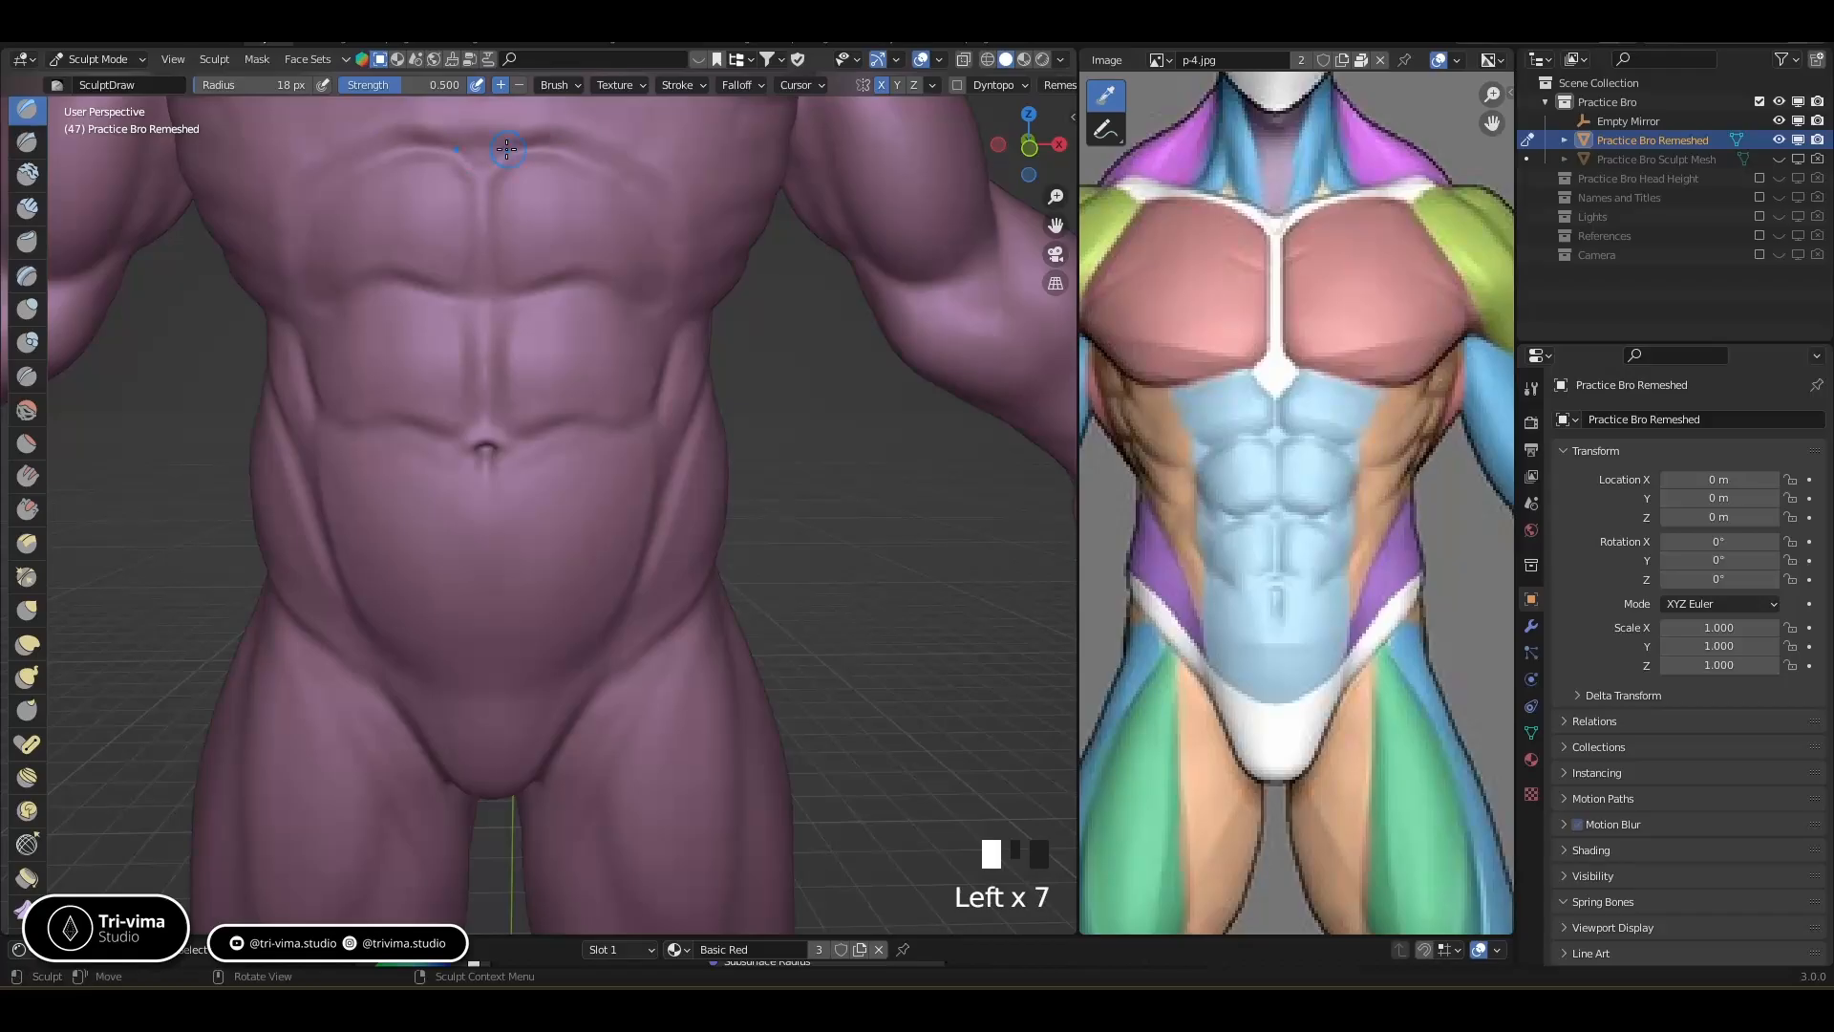
Smooth the top edge of the upper abdominal blocks beneath the sternum
{"action": "left_click", "coordinate": [459, 153], "text": "shift"}
{"action": "left_click", "coordinate": [444, 158], "text": "shift"}
{"action": "mouse_move", "coordinate": [439, 158]}
{"action": "middle_mouse_down"}
{"action": "mouse_move", "coordinate": [347, 233]}
{"action": "mouse_move", "coordinate": [220, 258]}
{"action": "mouse_move", "coordinate": [76, 330]}
{"action": "middle_mouse_up"}
{"action": "left_click", "coordinate": [349, 231], "text": "shift"}
{"action": "left_click", "coordinate": [351, 230], "text": "shift"}
Inflate the ribcage area between the upper abdominal blocks and the chest with a 34 px brush
{"action": "left_click", "coordinate": [28, 307]}
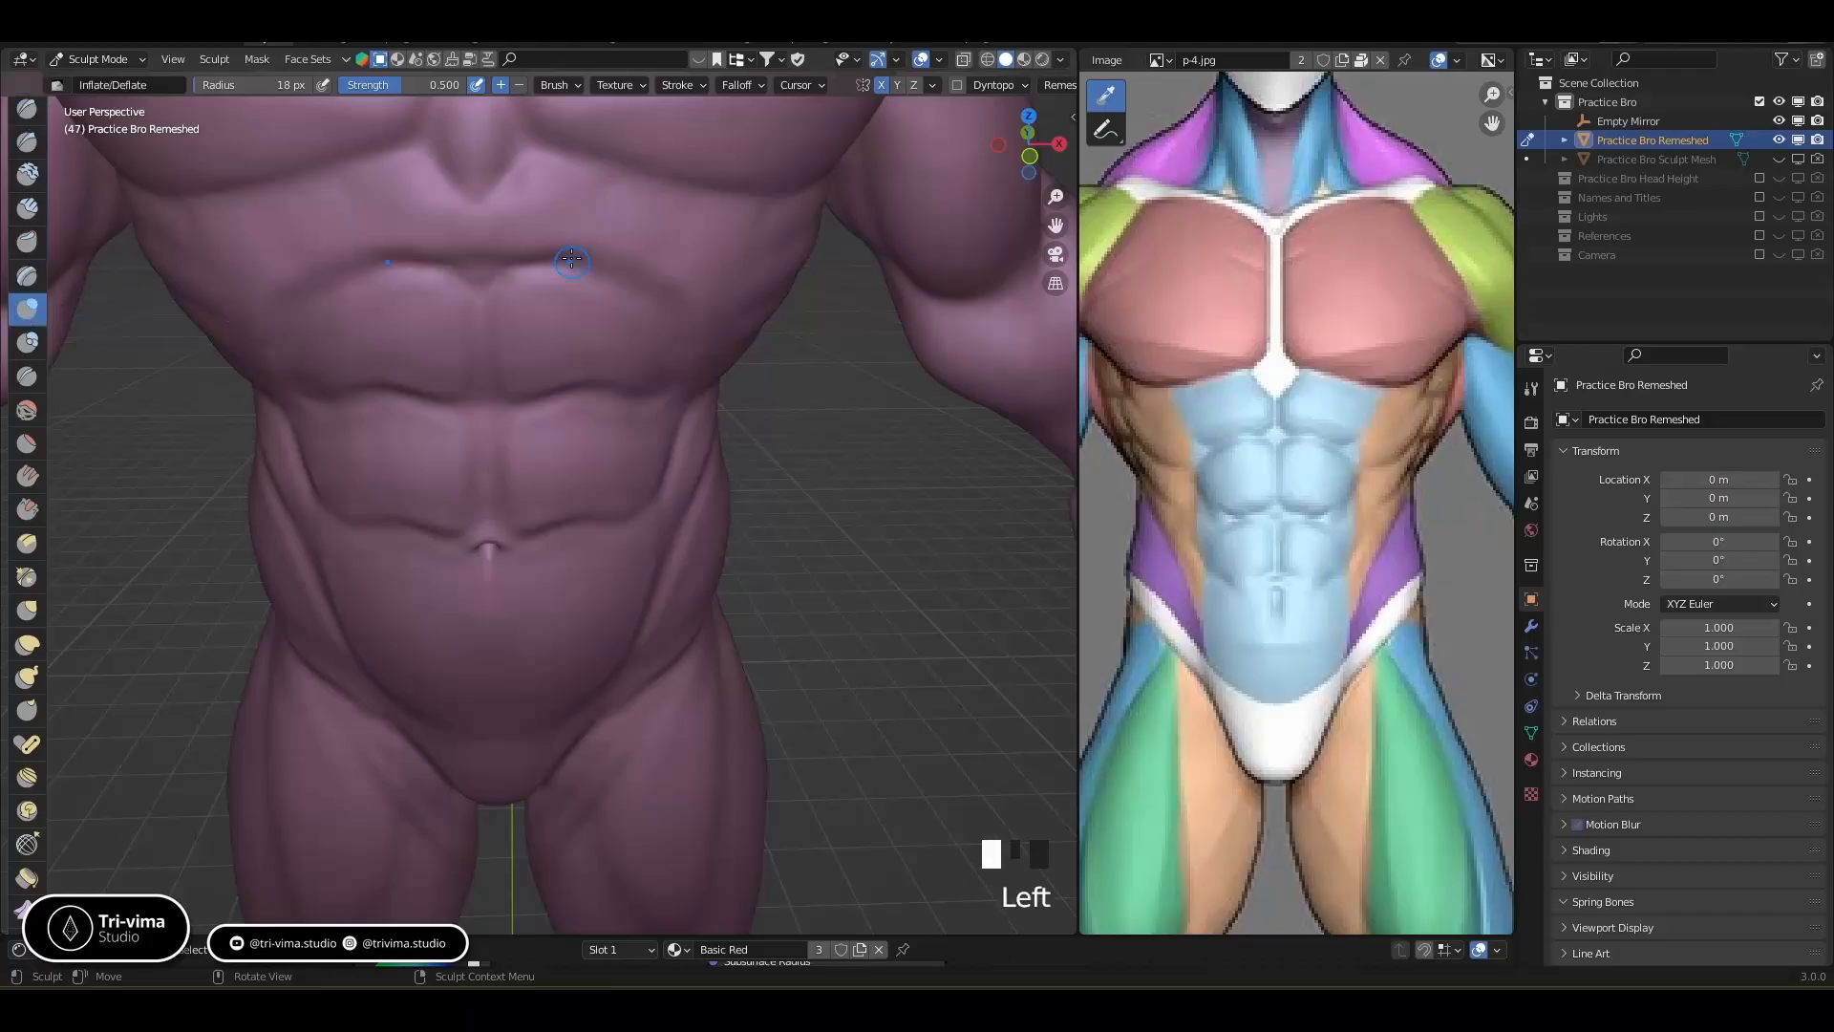
{"action": "key", "text": "bracketright"}
{"action": "key", "text": "bracketright"}
{"action": "key", "text": "bracketright"}
{"action": "key", "text": "bracketright"}
{"action": "key", "text": "bracketright"}
{"action": "key", "text": "bracketright"}
{"action": "key", "text": "bracketright"}
{"action": "key", "text": "bracketright"}
{"action": "key", "text": "bracketright"}
{"action": "key", "text": "bracketright"}
{"action": "left_click_drag", "start_coordinate": [483, 243], "coordinate": [521, 222]}
{"action": "left_click_drag", "start_coordinate": [521, 222], "coordinate": [635, 204]}
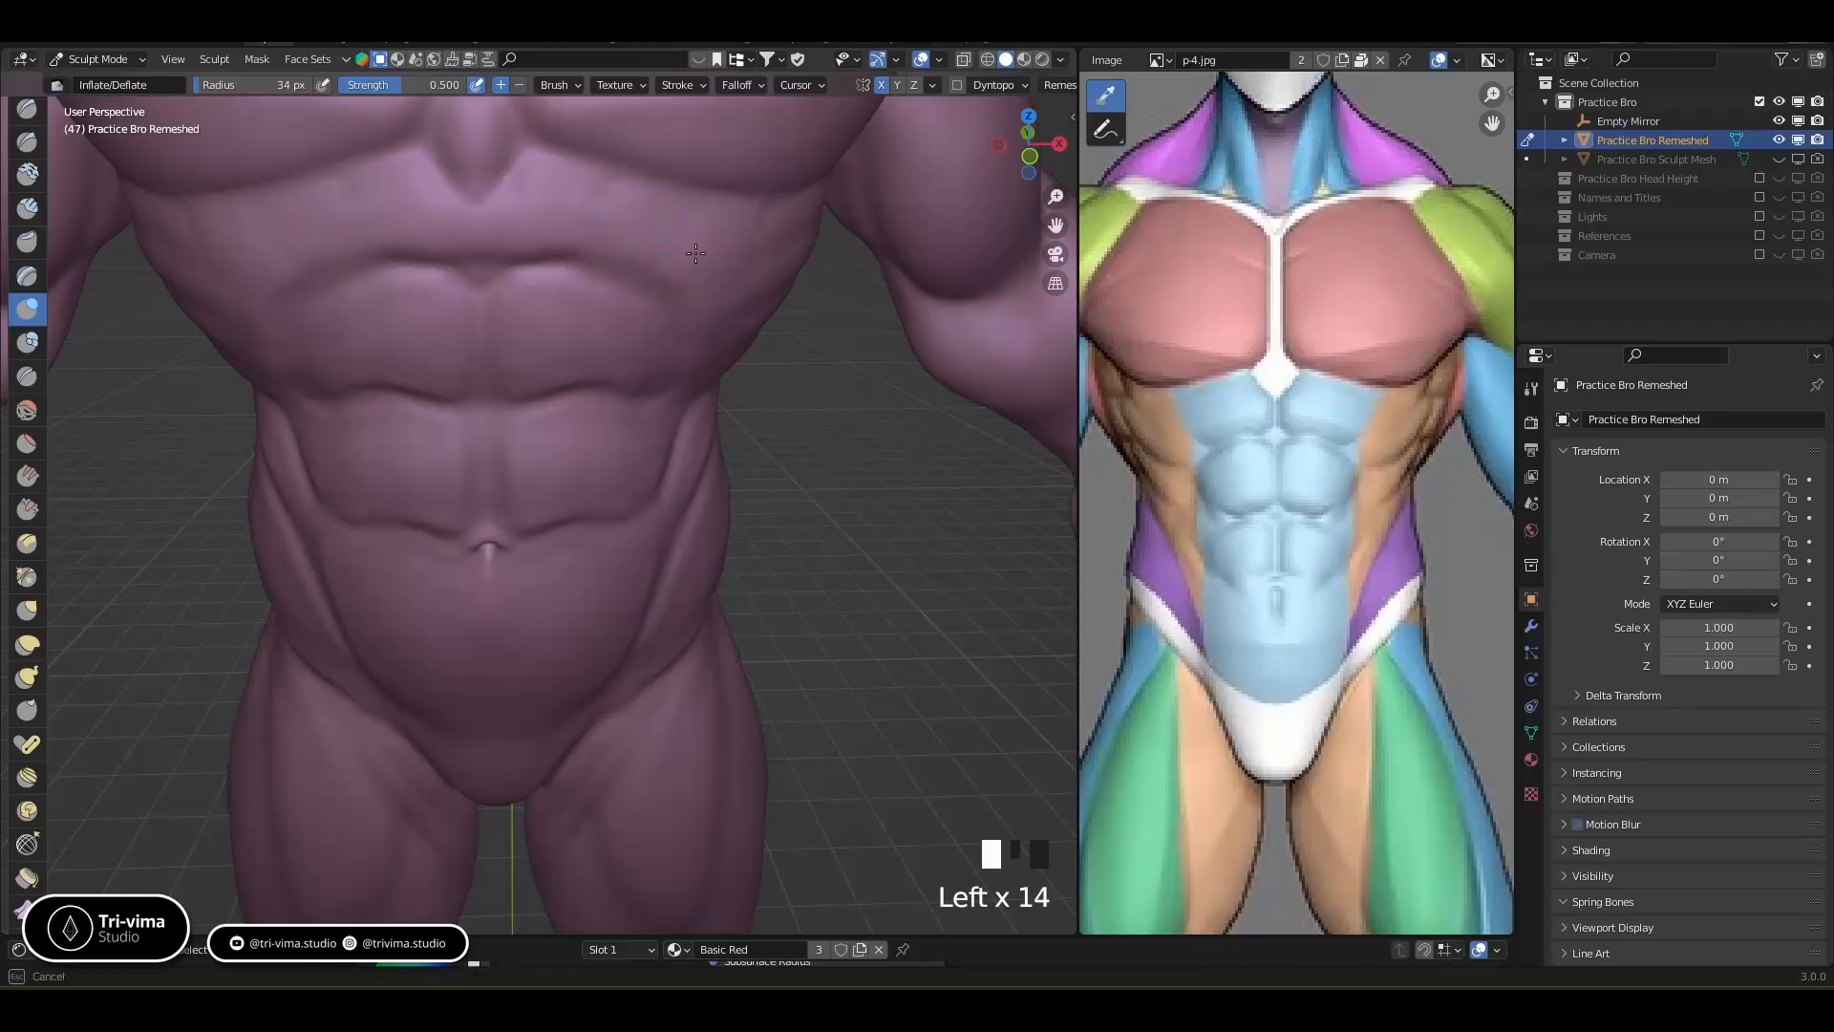
{"action": "middle_click_drag", "start_coordinate": [579, 266], "coordinate": [373, 206]}
{"action": "mouse_move", "coordinate": [504, 219]}
{"action": "left_mouse_down"}
{"action": "mouse_move", "coordinate": [491, 184]}
{"action": "mouse_move", "coordinate": [507, 204]}
{"action": "left_mouse_up"}
Smooth the side of the lower abdomen and the outer and top edges of the upper abdominal blocks
{"action": "mouse_move", "coordinate": [507, 204]}
{"action": "middle_mouse_down", "text": "ctrl"}
{"action": "mouse_move", "coordinate": [612, 468]}
{"action": "mouse_move", "coordinate": [573, 478]}
{"action": "middle_mouse_up", "text": "ctrl"}
{"action": "mouse_move", "coordinate": [573, 478]}
{"action": "left_mouse_down", "text": "shift"}
{"action": "mouse_move", "coordinate": [536, 413]}
{"action": "mouse_move", "coordinate": [539, 496]}
{"action": "left_mouse_up", "text": "shift"}
{"action": "left_click_drag", "start_coordinate": [519, 372], "coordinate": [530, 368], "text": "shift"}
{"action": "left_click_drag", "start_coordinate": [531, 368], "coordinate": [561, 325], "text": "shift"}
{"action": "left_click_drag", "start_coordinate": [562, 325], "coordinate": [578, 307], "text": "shift"}
{"action": "middle_click_drag", "start_coordinate": [601, 318], "coordinate": [468, 294]}
{"action": "left_click_drag", "start_coordinate": [468, 294], "coordinate": [506, 287], "text": "shift"}
{"action": "left_click_drag", "start_coordinate": [516, 285], "coordinate": [553, 278], "text": "shift"}
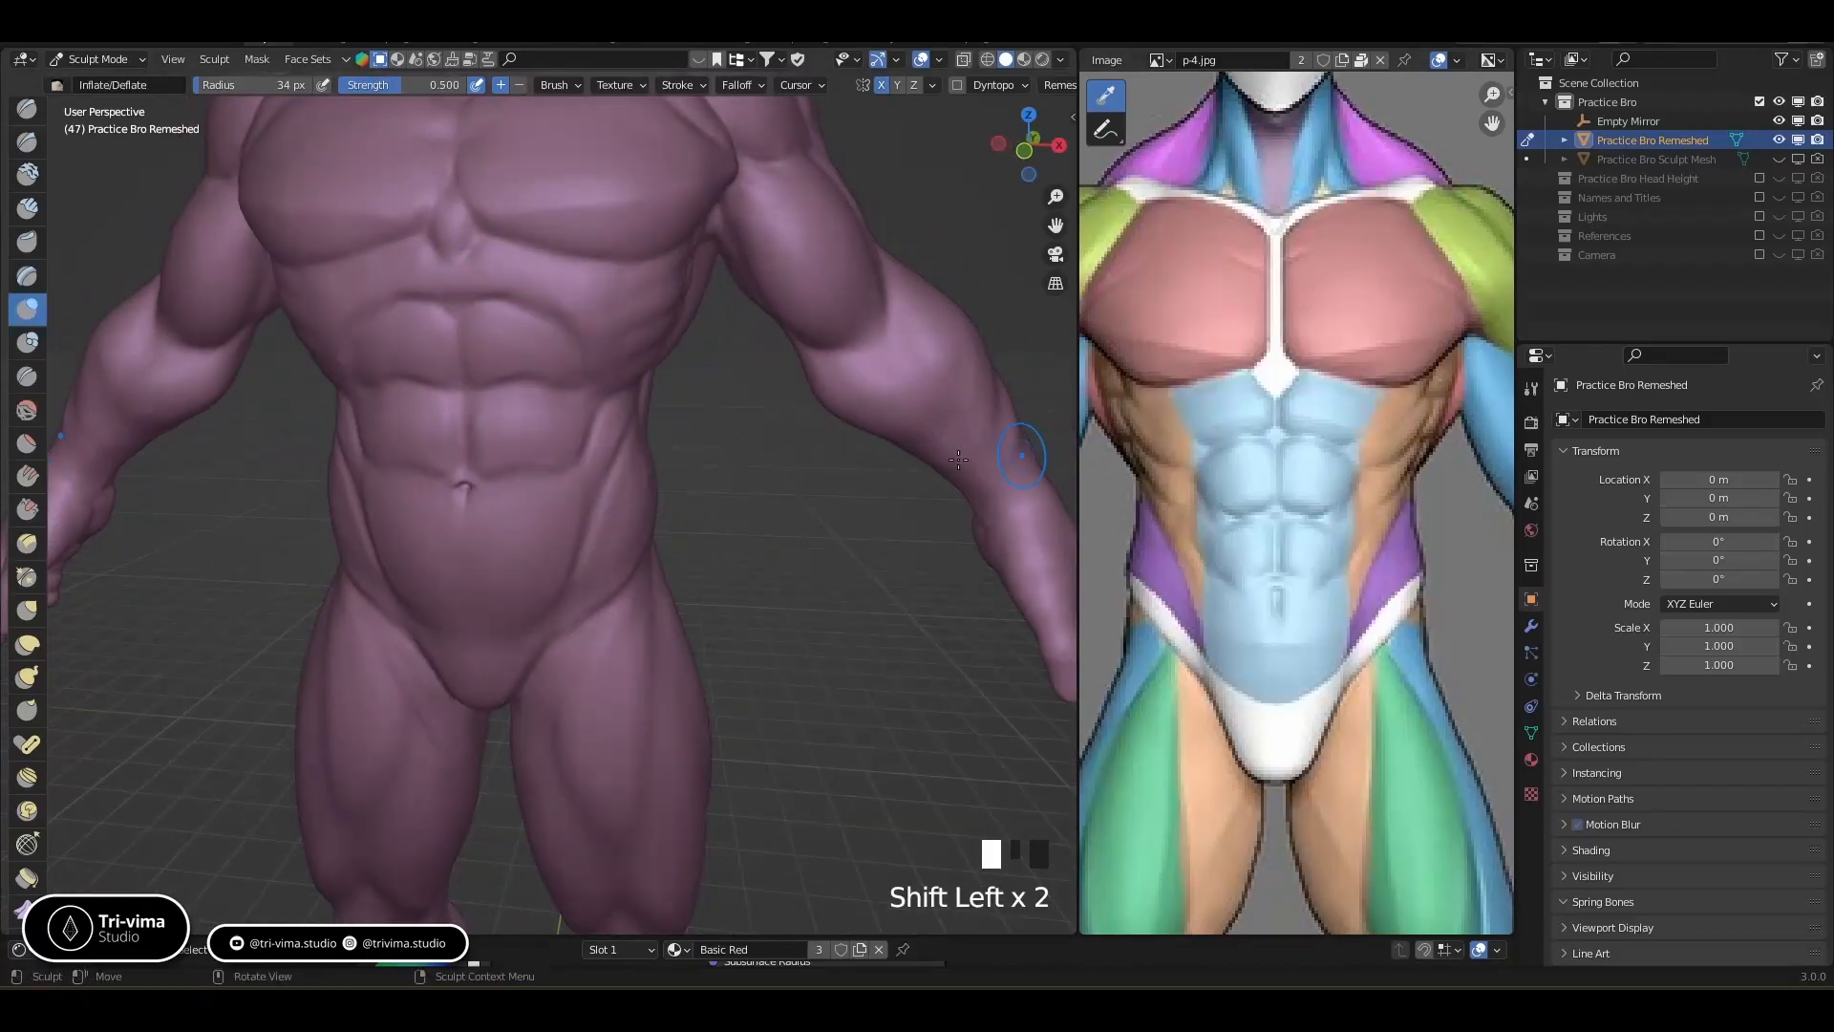
Reshape the arched top edge of the upper abdominal blocks with a 34 px Elastic Deform brush and smooth their outer sides
{"action": "middle_click_drag", "start_coordinate": [524, 324], "coordinate": [549, 289]}
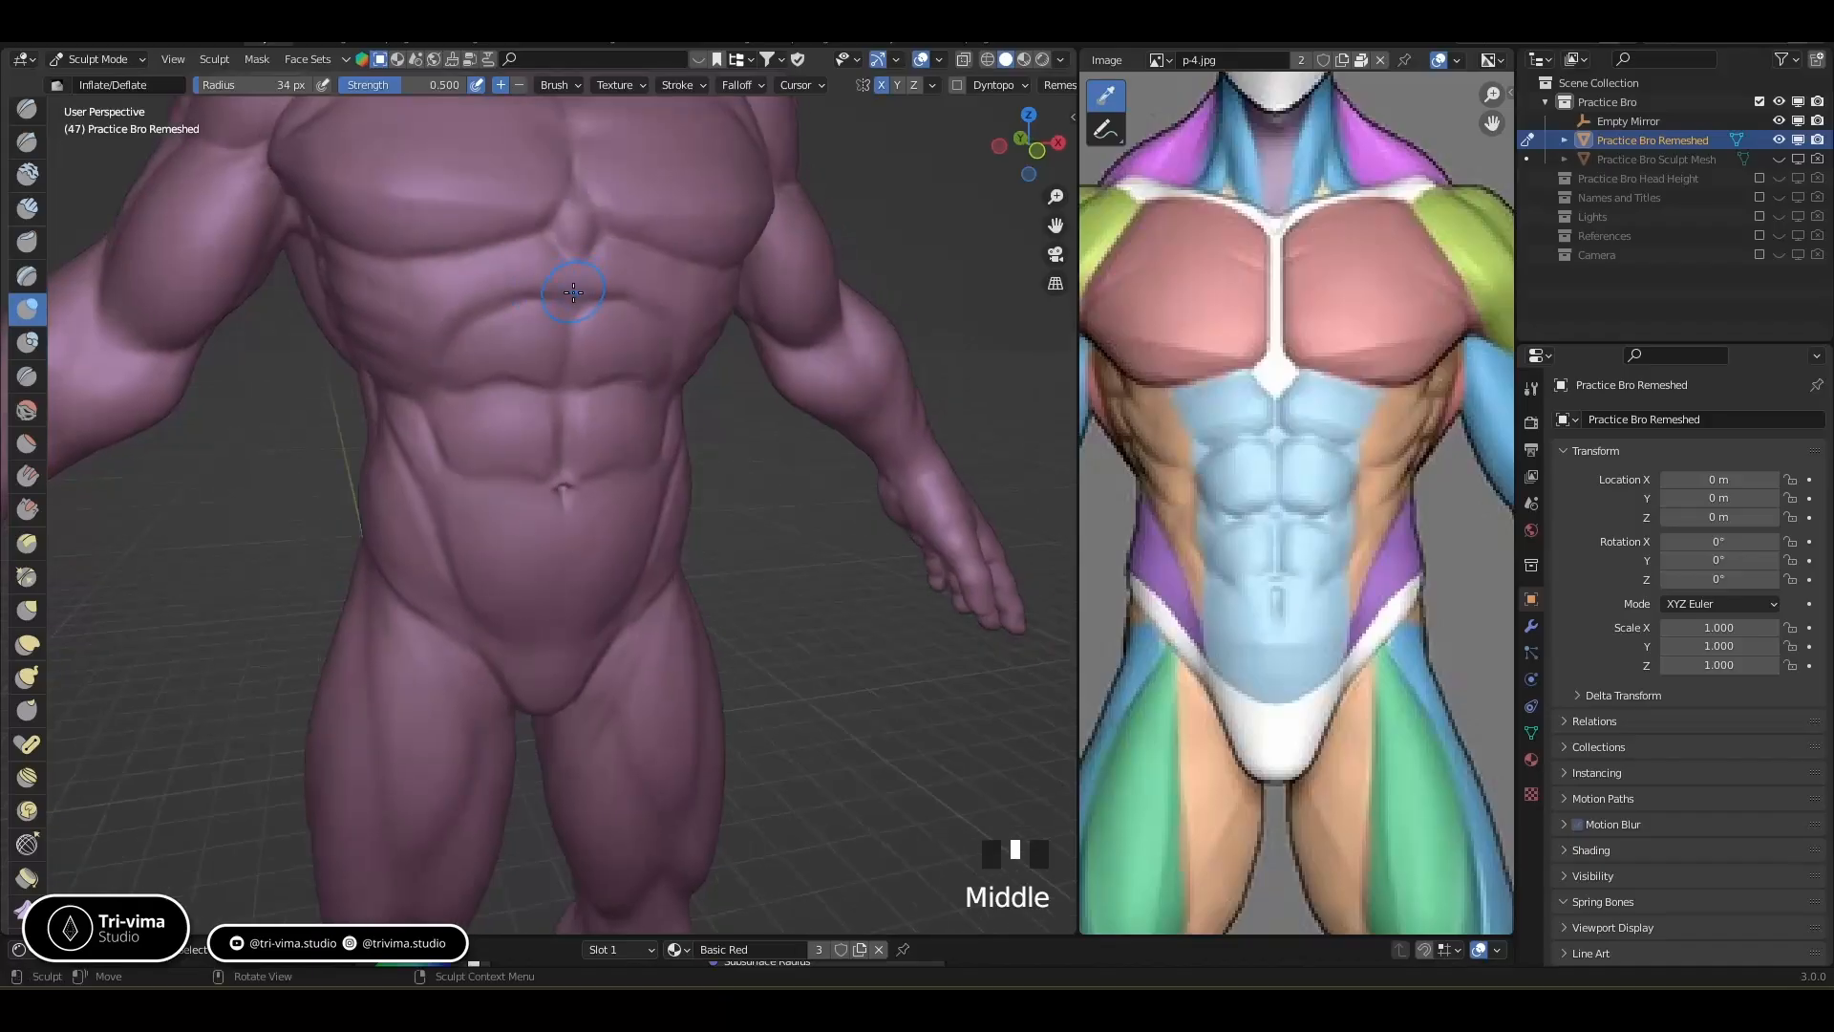
{"action": "left_click", "coordinate": [573, 292]}
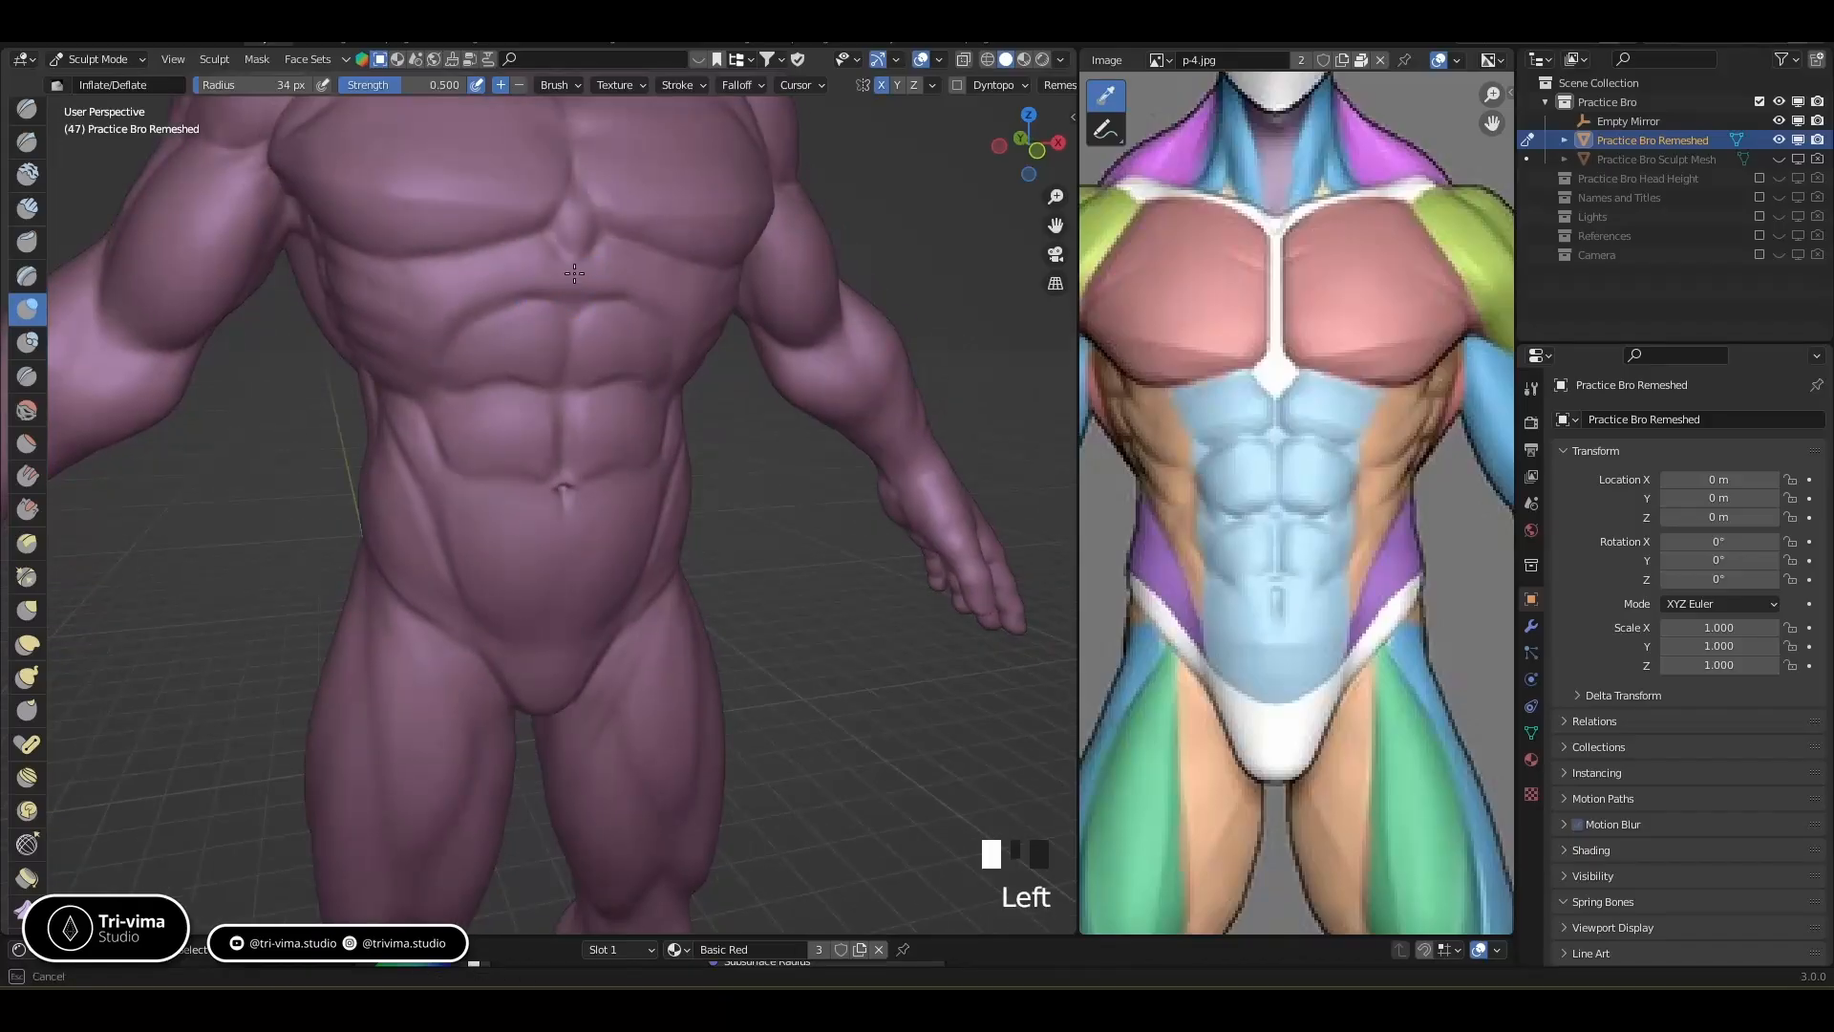
{"action": "left_click", "coordinate": [26, 645]}
{"action": "left_click", "coordinate": [569, 293]}
{"action": "left_click_drag", "start_coordinate": [517, 290], "coordinate": [514, 290]}
{"action": "left_click_drag", "start_coordinate": [492, 303], "coordinate": [476, 313]}
{"action": "left_click_drag", "start_coordinate": [476, 314], "coordinate": [559, 284]}
{"action": "mouse_move", "coordinate": [560, 289]}
{"action": "left_mouse_down"}
{"action": "mouse_move", "coordinate": [430, 340]}
{"action": "mouse_move", "coordinate": [468, 311]}
{"action": "left_mouse_up"}
{"action": "left_click_drag", "start_coordinate": [476, 319], "coordinate": [473, 354], "text": "shift"}
{"action": "mouse_move", "coordinate": [464, 376]}
{"action": "left_mouse_down", "text": "shift"}
{"action": "mouse_move", "coordinate": [451, 392]}
{"action": "mouse_move", "coordinate": [452, 363]}
{"action": "left_mouse_up", "text": "shift"}
Adjust the outer side of the upper abdominal blocks and the waist with an 81 px Elastic Deform brush
{"action": "middle_click_drag", "start_coordinate": [453, 430], "coordinate": [429, 443]}
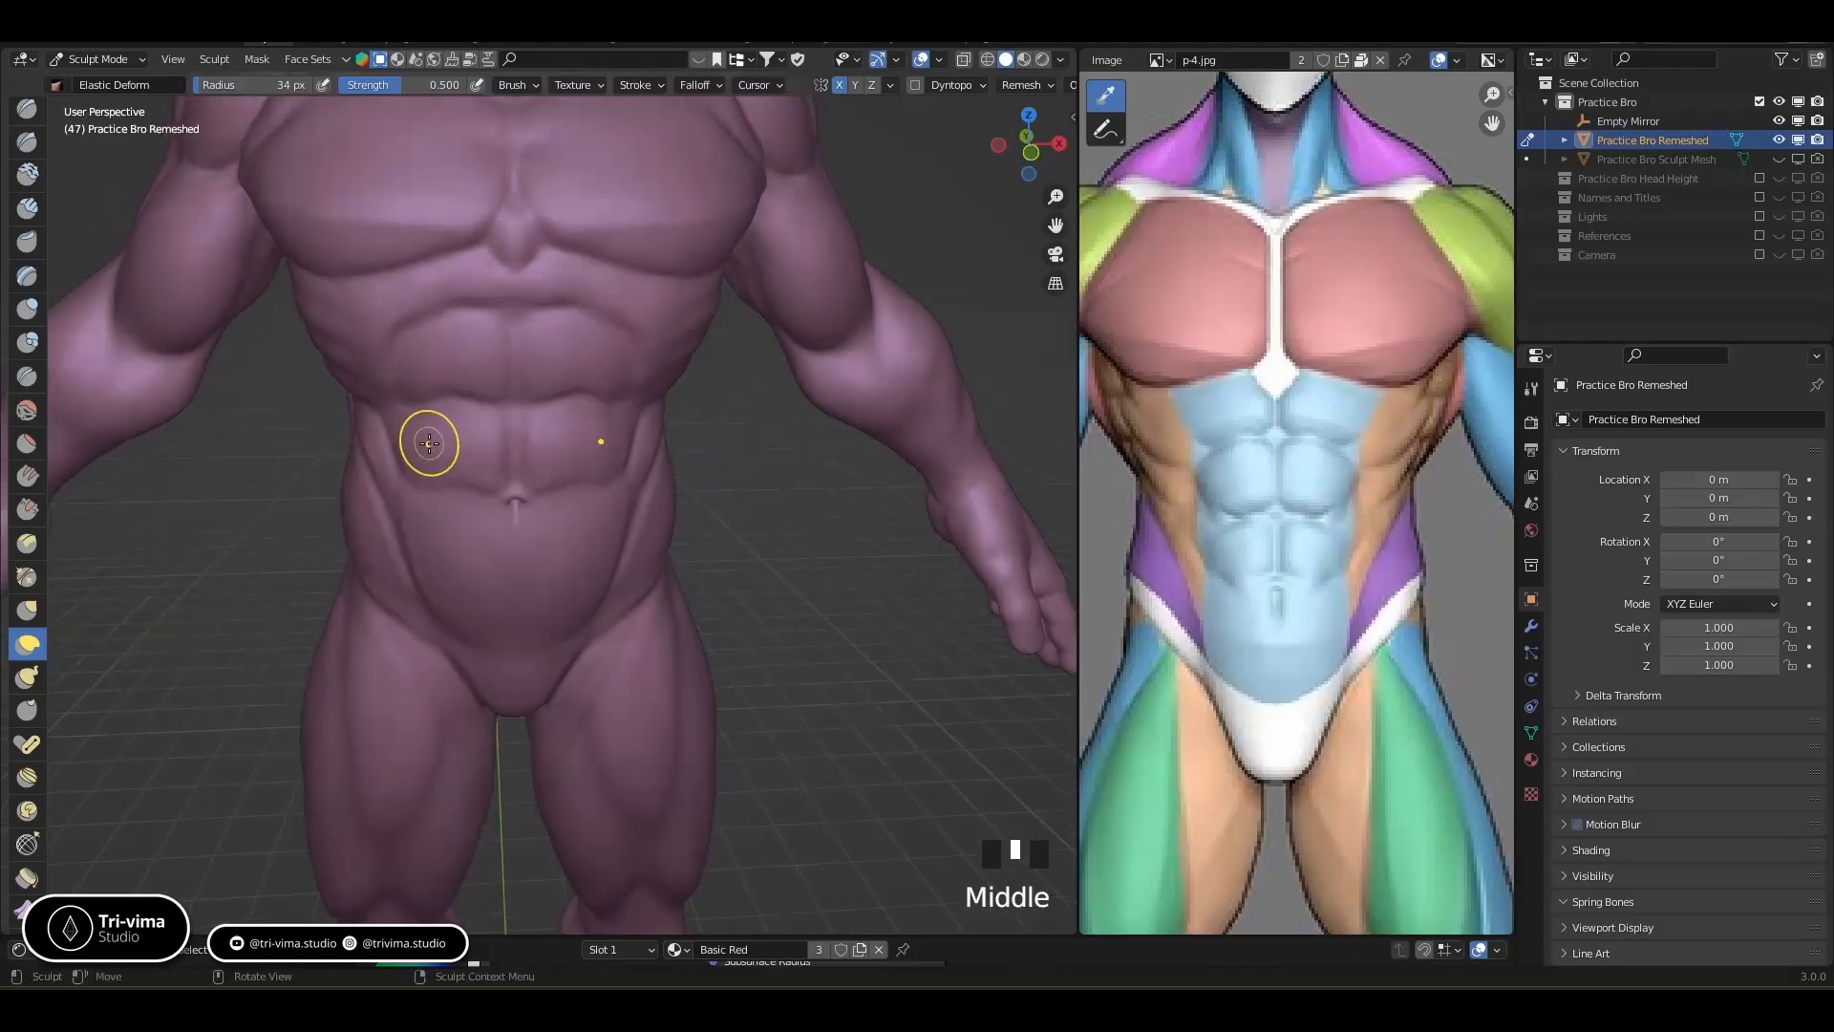
{"action": "key", "text": "bracketright"}
{"action": "key", "text": "bracketright"}
{"action": "key", "text": "bracketright"}
{"action": "key", "text": "bracketright"}
{"action": "key", "text": "bracketright"}
{"action": "key", "text": "bracketright"}
{"action": "key", "text": "bracketright"}
{"action": "key", "text": "bracketright"}
{"action": "key", "text": "bracketright"}
{"action": "key", "text": "bracketright"}
{"action": "key", "text": "bracketright"}
{"action": "key", "text": "bracketright"}
{"action": "key", "text": "bracketright"}
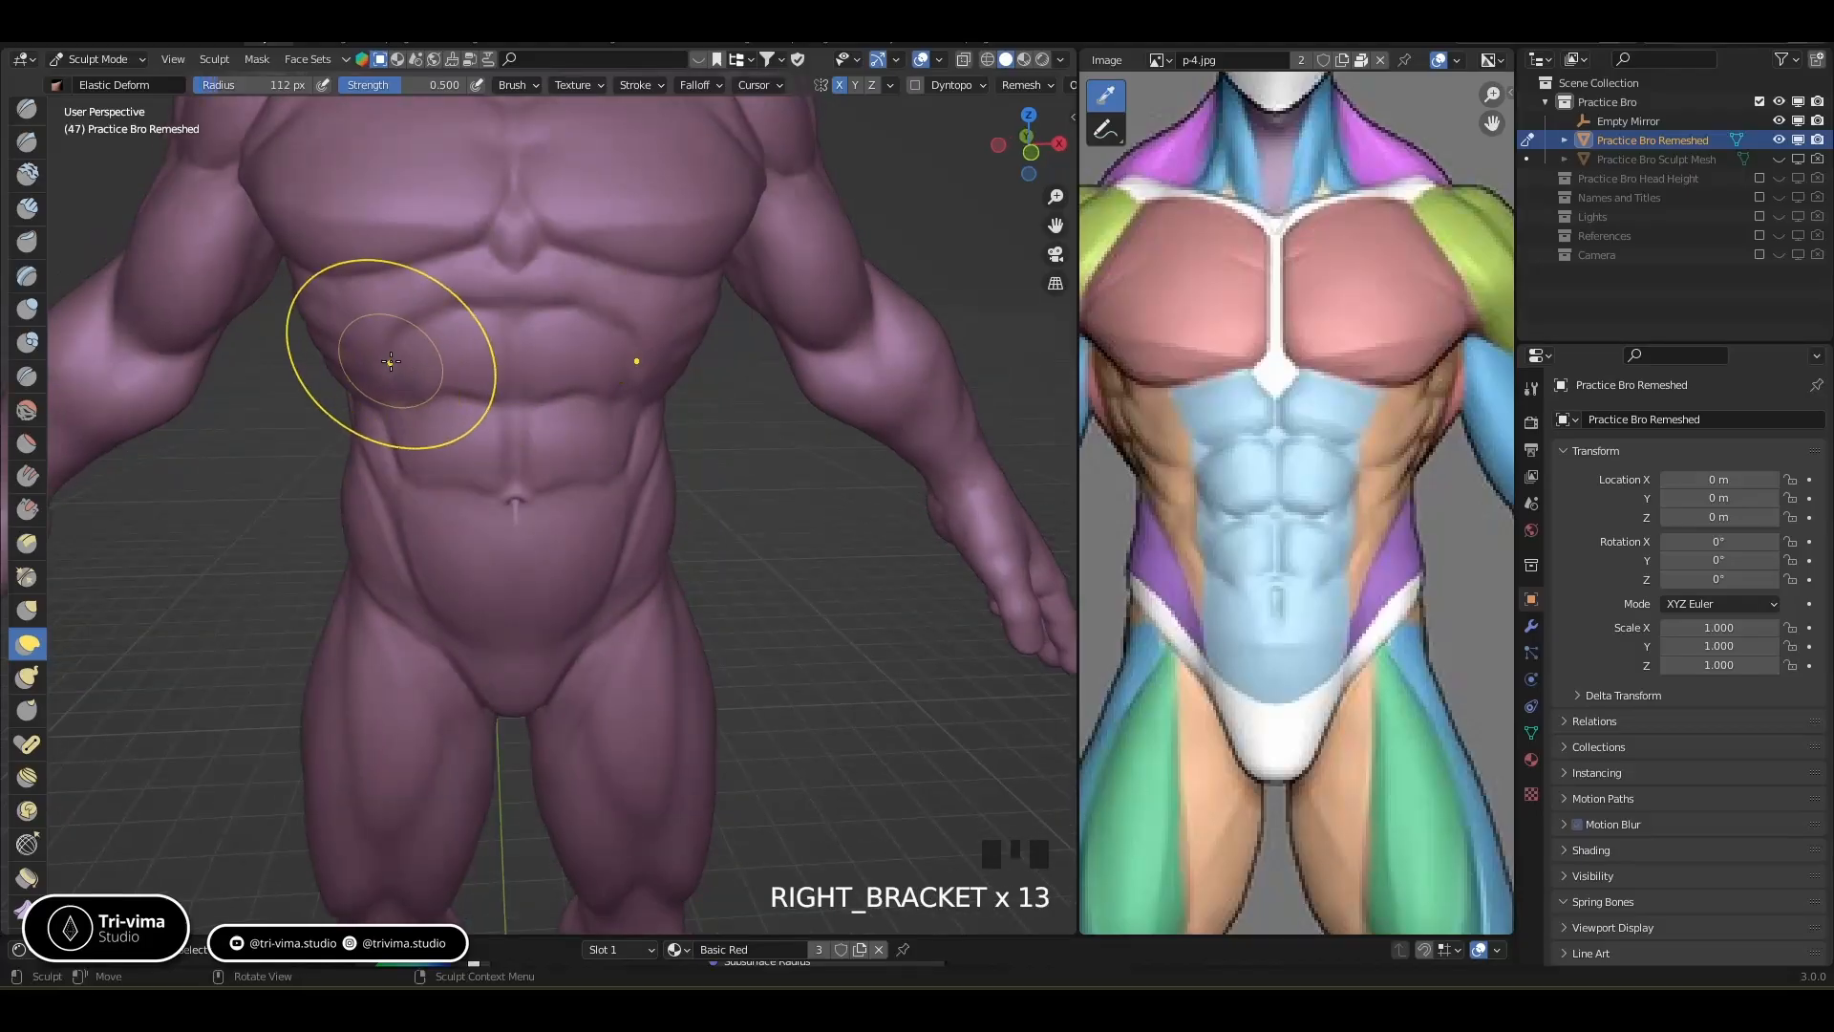
{"action": "key", "text": "bracketleft"}
{"action": "key", "text": "bracketleft"}
{"action": "key", "text": "bracketleft"}
{"action": "key", "text": "bracketleft"}
{"action": "key", "text": "bracketleft"}
{"action": "mouse_move", "coordinate": [389, 355]}
{"action": "left_mouse_down"}
{"action": "mouse_move", "coordinate": [429, 345]}
{"action": "mouse_move", "coordinate": [411, 353]}
{"action": "left_mouse_up"}
{"action": "left_click_drag", "start_coordinate": [391, 420], "coordinate": [401, 535]}
Reshape the front profile of the abdomen from a three-quarter view with an enlarged Elastic Deform brush
{"action": "middle_click_drag", "start_coordinate": [399, 440], "coordinate": [573, 430]}
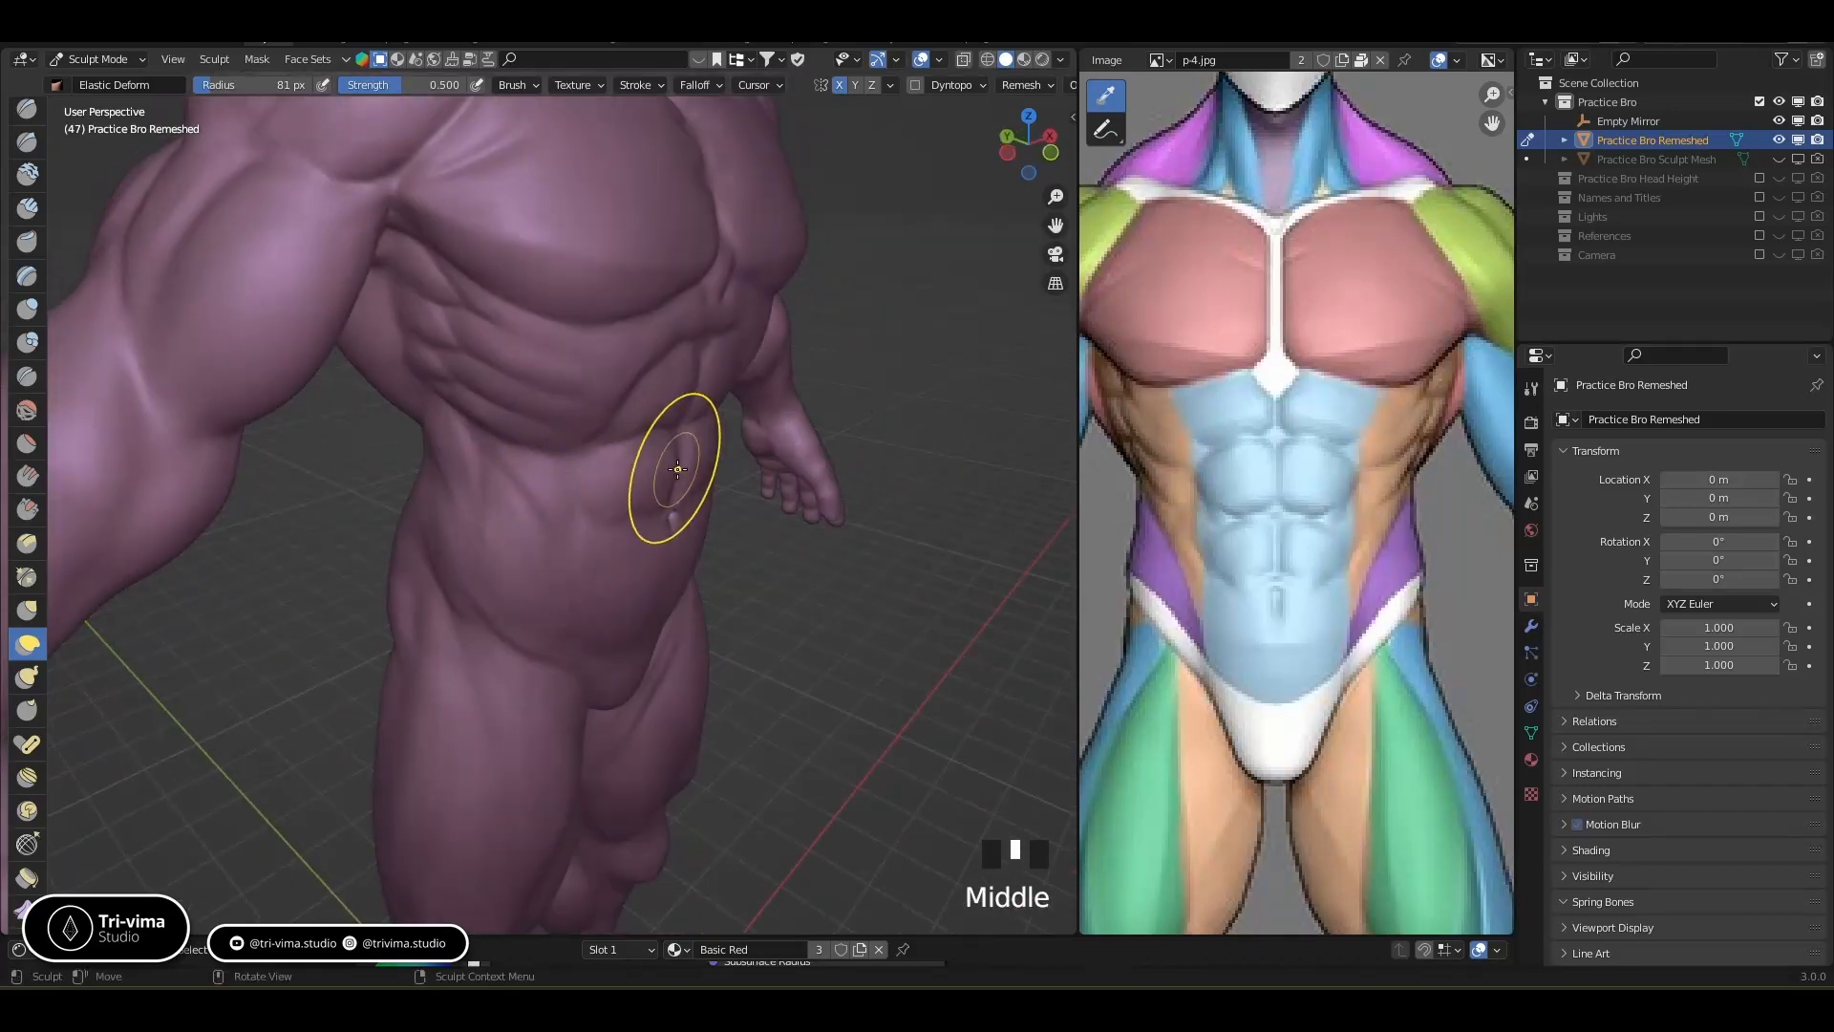
{"action": "key", "text": "bracketright"}
{"action": "key", "text": "bracketright"}
{"action": "key", "text": "bracketright"}
{"action": "key", "text": "bracketright"}
{"action": "key", "text": "bracketright"}
{"action": "key", "text": "bracketright"}
{"action": "key", "text": "bracketright"}
{"action": "key", "text": "bracketright"}
{"action": "mouse_move", "coordinate": [677, 468]}
{"action": "left_mouse_down"}
{"action": "mouse_move", "coordinate": [668, 447]}
{"action": "mouse_move", "coordinate": [668, 479]}
{"action": "left_mouse_up"}
{"action": "key", "text": "bracketleft"}
{"action": "key", "text": "bracketleft"}
{"action": "key", "text": "bracketleft"}
{"action": "middle_click_drag", "start_coordinate": [669, 478], "coordinate": [718, 522]}
{"action": "left_click_drag", "start_coordinate": [719, 523], "coordinate": [721, 516]}
Adjust the shape of the groin area with a 56 px Elastic Deform brush
{"action": "key", "text": "bracketleft"}
{"action": "key", "text": "bracketleft"}
{"action": "key", "text": "bracketleft"}
{"action": "key", "text": "bracketleft"}
{"action": "key", "text": "bracketleft"}
{"action": "key", "text": "bracketleft"}
{"action": "key", "text": "bracketleft"}
{"action": "key", "text": "bracketleft"}
{"action": "left_click_drag", "start_coordinate": [659, 682], "coordinate": [656, 712]}
Smooth the surface along the side of the abdomen down to the hip
{"action": "mouse_move", "coordinate": [668, 602]}
{"action": "middle_mouse_down"}
{"action": "mouse_move", "coordinate": [569, 598]}
{"action": "mouse_move", "coordinate": [541, 647]}
{"action": "mouse_move", "coordinate": [497, 612]}
{"action": "mouse_move", "coordinate": [421, 643]}
{"action": "mouse_move", "coordinate": [649, 560]}
{"action": "middle_mouse_up"}
{"action": "left_click_drag", "start_coordinate": [610, 488], "coordinate": [594, 468], "text": "shift"}
{"action": "left_click_drag", "start_coordinate": [604, 459], "coordinate": [592, 497], "text": "shift"}
{"action": "left_click_drag", "start_coordinate": [602, 468], "coordinate": [591, 583], "text": "shift"}
{"action": "left_click_drag", "start_coordinate": [604, 534], "coordinate": [592, 612], "text": "shift"}
{"action": "left_click_drag", "start_coordinate": [606, 592], "coordinate": [621, 631], "text": "shift"}
Smooth the side of the ribcage and the lower edge of the chest near the armpit
{"action": "middle_click_drag", "start_coordinate": [612, 651], "coordinate": [496, 522]}
{"action": "mouse_move", "coordinate": [468, 420]}
{"action": "left_mouse_down", "text": "shift"}
{"action": "mouse_move", "coordinate": [450, 398]}
{"action": "mouse_move", "coordinate": [459, 410]}
{"action": "left_mouse_up", "text": "shift"}
{"action": "mouse_move", "coordinate": [420, 353]}
{"action": "left_mouse_down", "text": "shift"}
{"action": "mouse_move", "coordinate": [449, 401]}
{"action": "mouse_move", "coordinate": [479, 360]}
{"action": "mouse_move", "coordinate": [506, 383]}
{"action": "left_mouse_up", "text": "shift"}
{"action": "mouse_move", "coordinate": [448, 325]}
{"action": "left_mouse_down", "text": "shift"}
{"action": "mouse_move", "coordinate": [474, 297]}
{"action": "mouse_move", "coordinate": [506, 311]}
{"action": "left_mouse_up", "text": "shift"}
Smooth the deltoid and the surrounding shoulder and upper arm muscles from several angles
{"action": "middle_click_drag", "start_coordinate": [494, 281], "coordinate": [535, 368]}
{"action": "mouse_move", "coordinate": [296, 354]}
{"action": "left_mouse_down", "text": "shift"}
{"action": "mouse_move", "coordinate": [289, 383]}
{"action": "mouse_move", "coordinate": [315, 293]}
{"action": "left_mouse_up", "text": "shift"}
{"action": "left_click_drag", "start_coordinate": [343, 249], "coordinate": [384, 200], "text": "shift"}
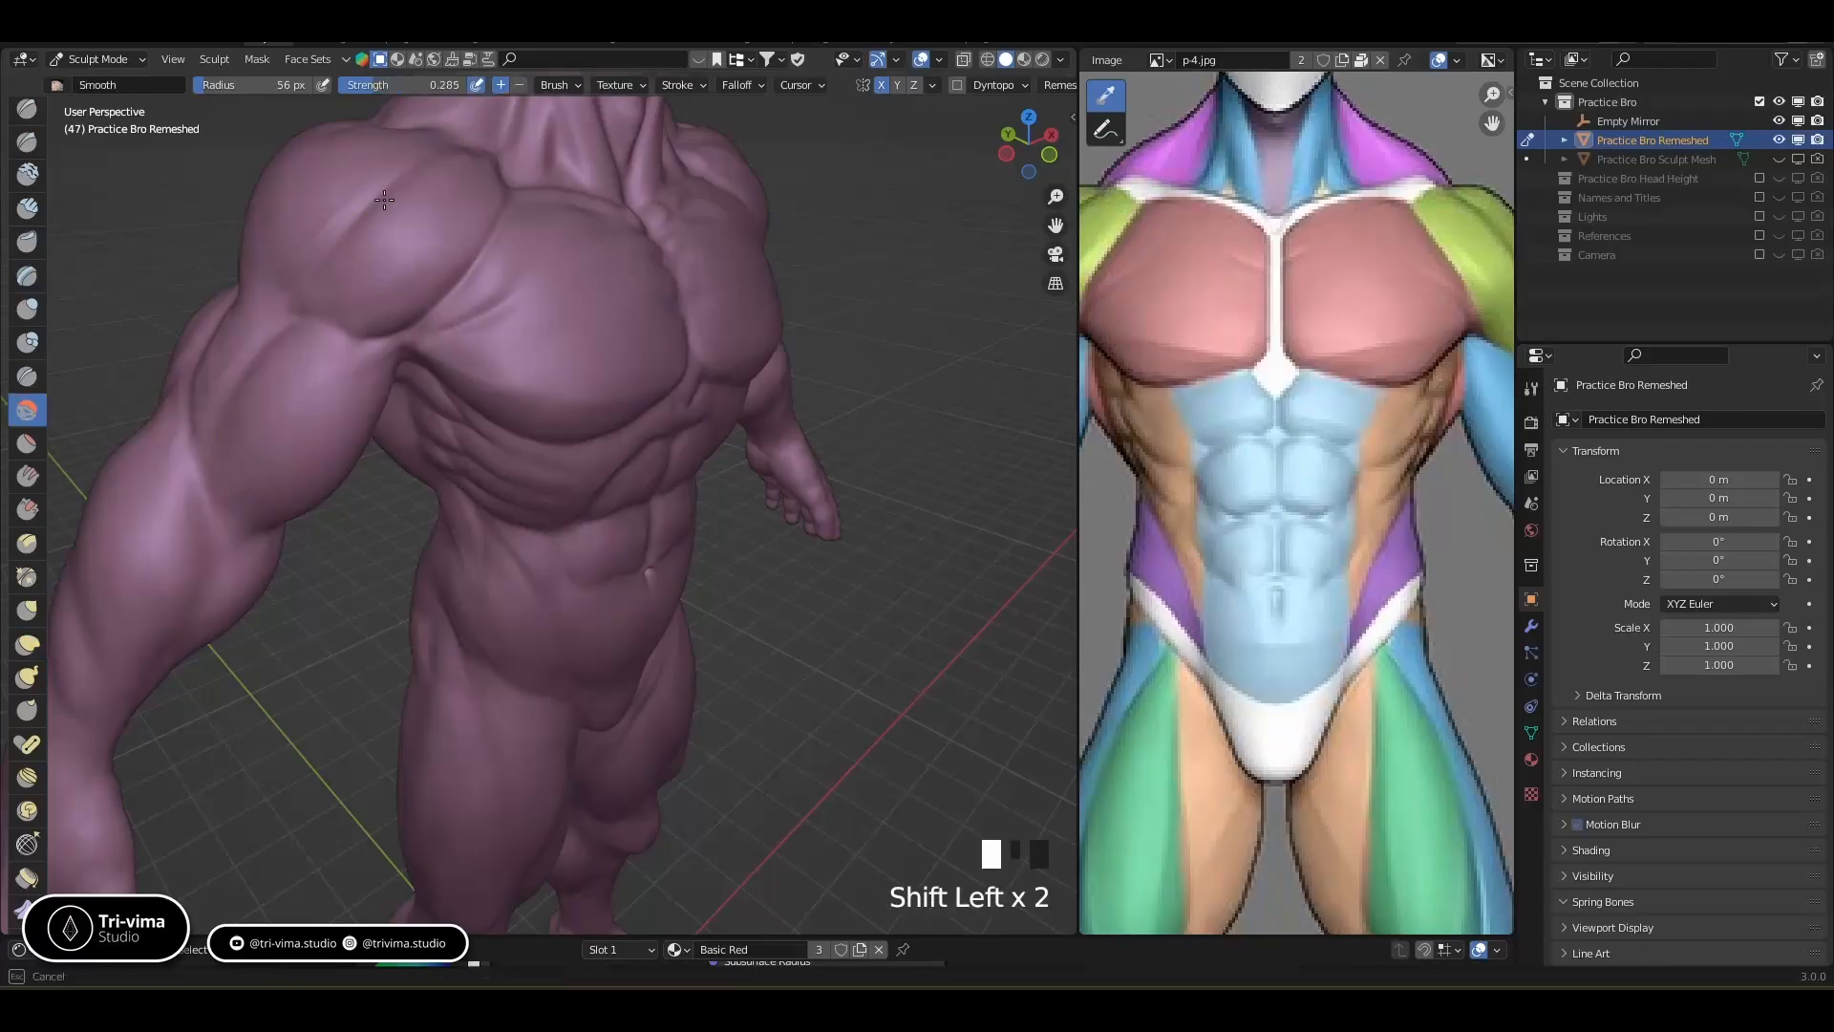
{"action": "mouse_move", "coordinate": [437, 266]}
{"action": "middle_mouse_down"}
{"action": "mouse_move", "coordinate": [553, 306]}
{"action": "mouse_move", "coordinate": [486, 174]}
{"action": "middle_mouse_up"}
{"action": "left_click_drag", "start_coordinate": [487, 174], "coordinate": [516, 192], "text": "shift"}
{"action": "mouse_move", "coordinate": [516, 192]}
{"action": "middle_mouse_down"}
{"action": "mouse_move", "coordinate": [535, 286]}
{"action": "mouse_move", "coordinate": [483, 347]}
{"action": "mouse_move", "coordinate": [444, 301]}
{"action": "middle_mouse_up"}
{"action": "mouse_move", "coordinate": [445, 302]}
{"action": "left_mouse_down", "text": "shift"}
{"action": "mouse_move", "coordinate": [426, 295]}
{"action": "mouse_move", "coordinate": [507, 353]}
{"action": "mouse_move", "coordinate": [443, 483]}
{"action": "mouse_move", "coordinate": [405, 511]}
{"action": "left_mouse_up", "text": "shift"}
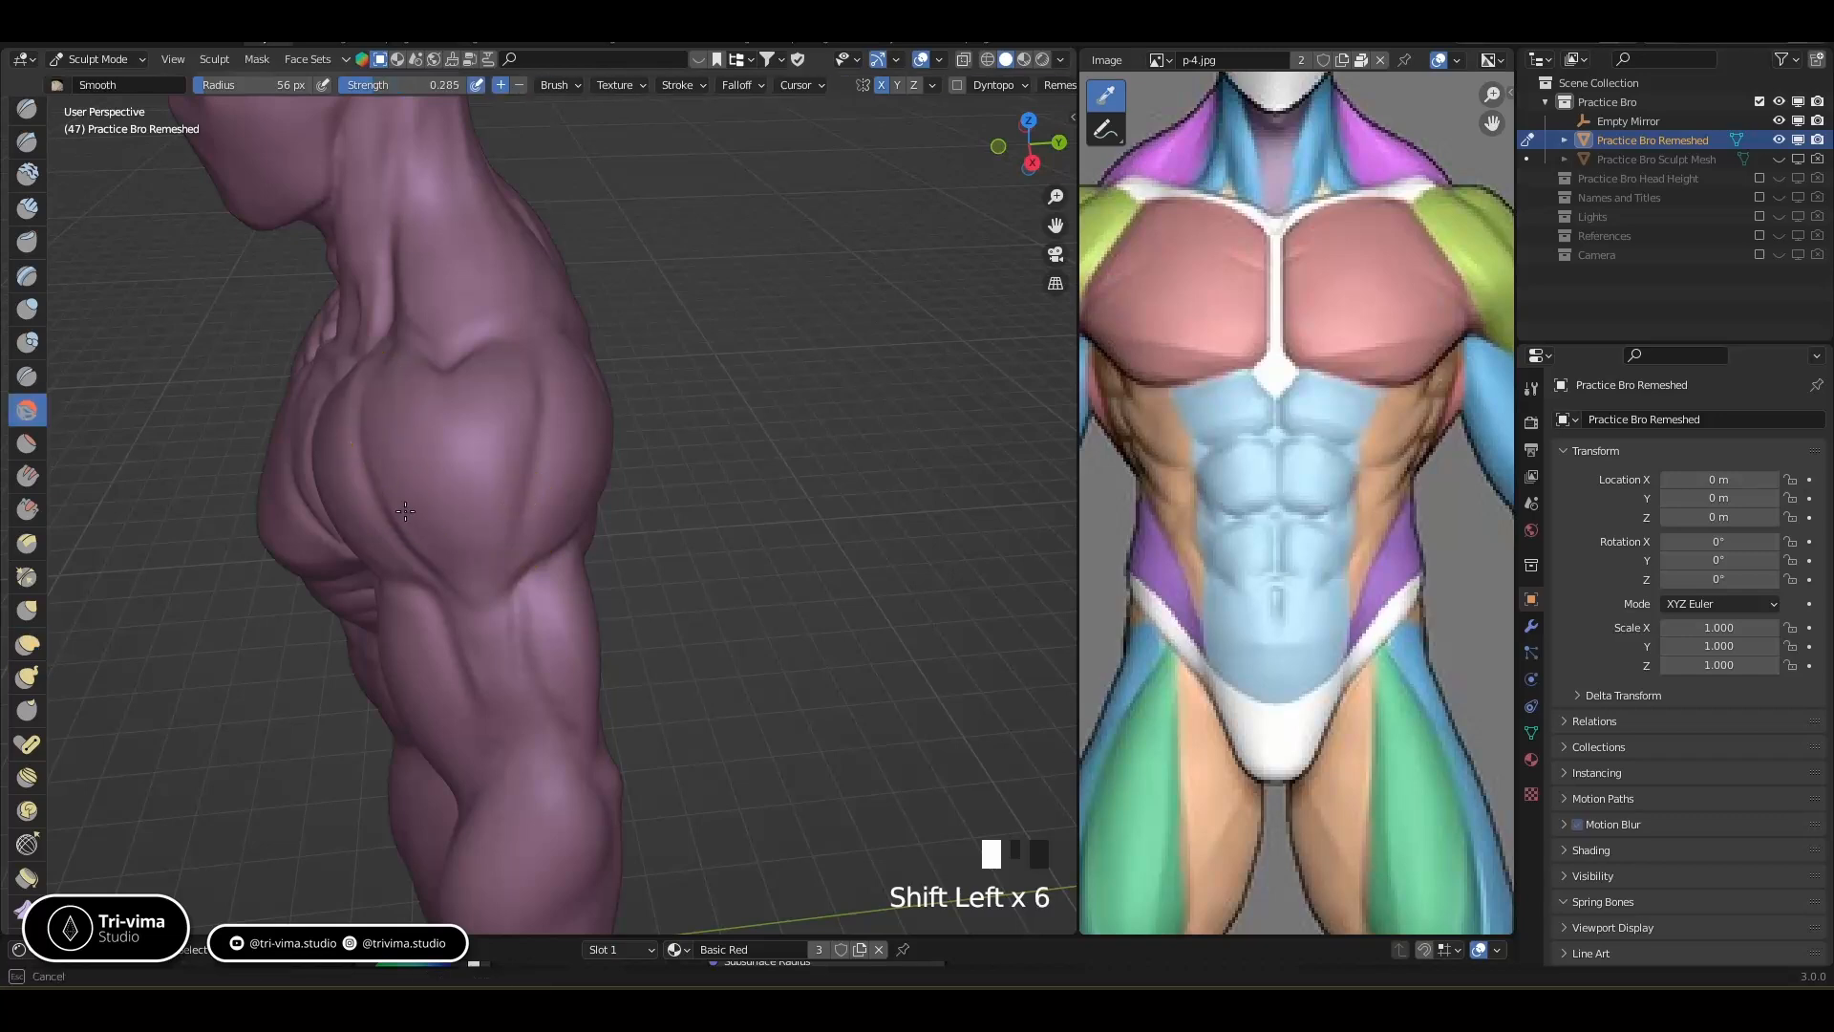
{"action": "middle_click_drag", "start_coordinate": [405, 511], "coordinate": [535, 611]}
{"action": "mouse_move", "coordinate": [535, 611]}
{"action": "left_mouse_down", "text": "shift"}
{"action": "mouse_move", "coordinate": [578, 659]}
{"action": "mouse_move", "coordinate": [602, 656]}
{"action": "mouse_move", "coordinate": [588, 543]}
{"action": "mouse_move", "coordinate": [565, 615]}
{"action": "left_mouse_up", "text": "shift"}
{"action": "middle_click_drag", "start_coordinate": [565, 614], "coordinate": [647, 524]}
{"action": "left_click_drag", "start_coordinate": [647, 524], "coordinate": [668, 535], "text": "shift"}
{"action": "middle_click_drag", "start_coordinate": [668, 536], "coordinate": [764, 462]}
{"action": "left_click_drag", "start_coordinate": [680, 377], "coordinate": [635, 363], "text": "shift"}
Smooth the outer hip and upper thigh
{"action": "middle_click_drag", "start_coordinate": [692, 557], "coordinate": [576, 523]}
{"action": "left_click_drag", "start_coordinate": [576, 524], "coordinate": [597, 659], "text": "shift"}
{"action": "left_click_drag", "start_coordinate": [597, 659], "coordinate": [615, 724], "text": "shift"}
{"action": "mouse_move", "coordinate": [614, 724]}
{"action": "middle_mouse_down", "text": "shift"}
{"action": "mouse_move", "coordinate": [593, 491]}
{"action": "mouse_move", "coordinate": [688, 614]}
{"action": "middle_mouse_up", "text": "shift"}
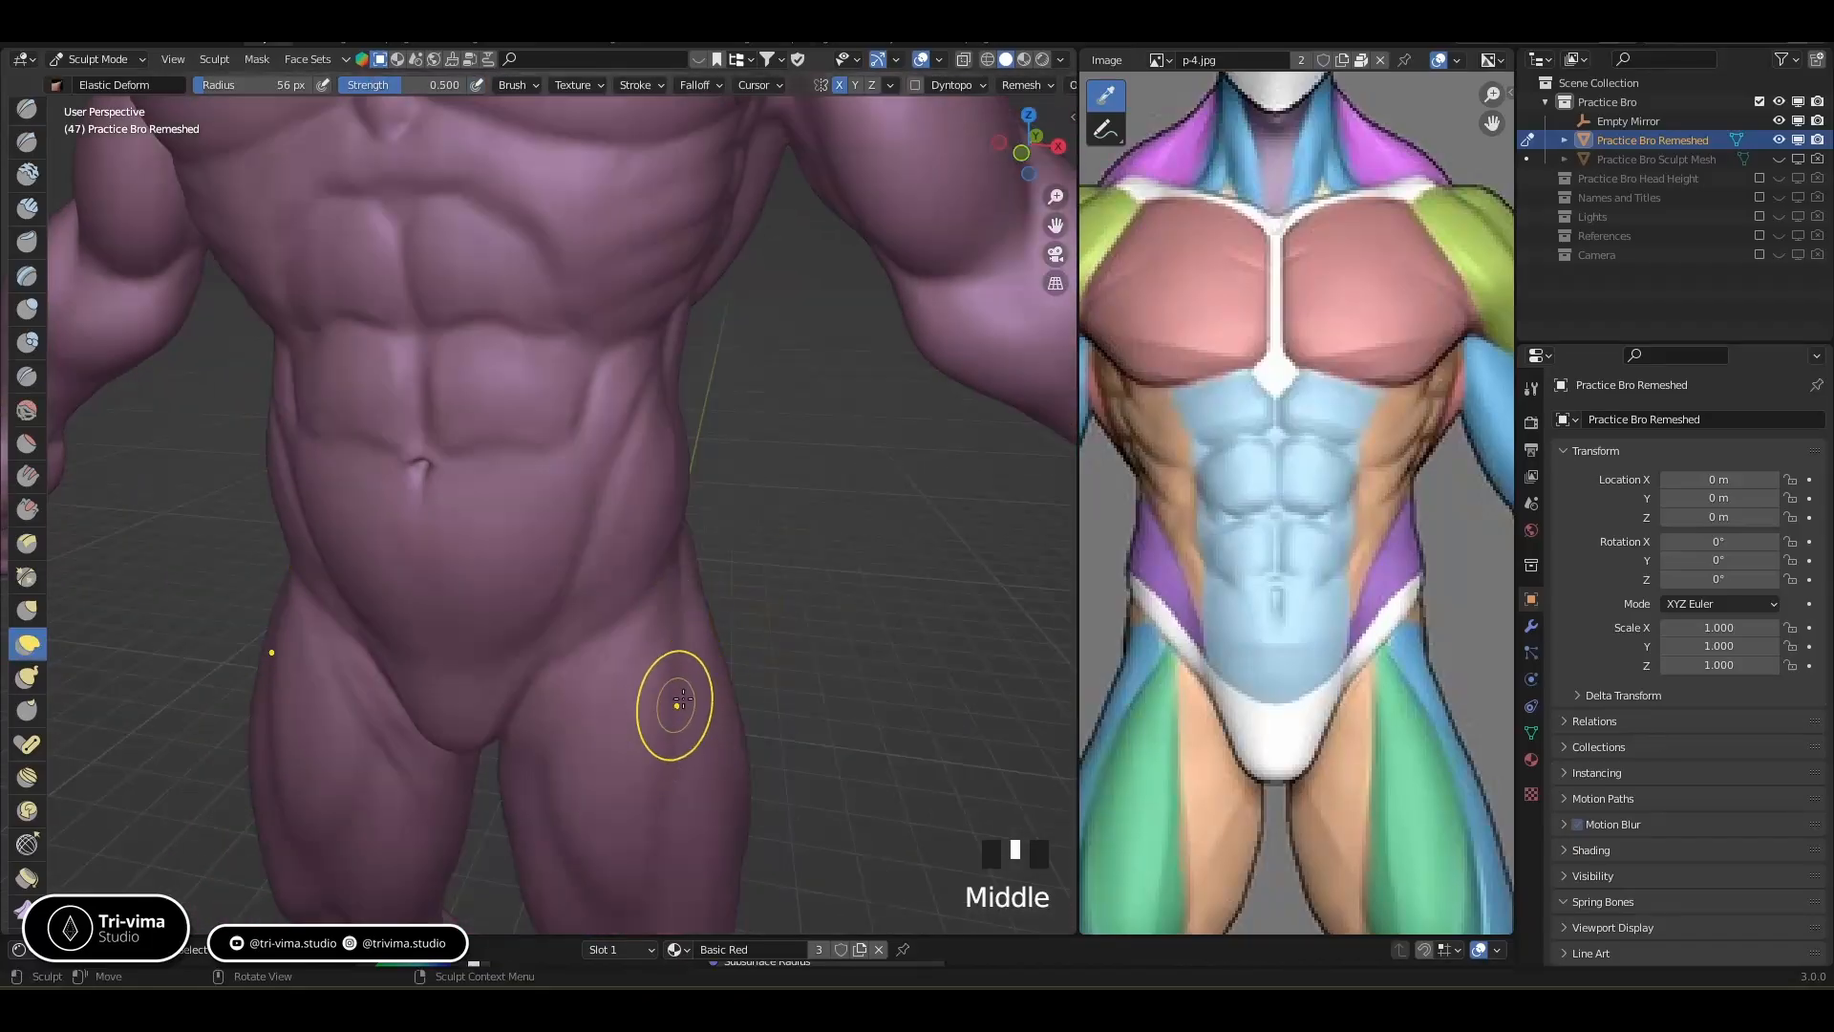
Smooth the muscle transitions across the side and back of the torso
{"action": "middle_click_drag", "start_coordinate": [681, 700], "coordinate": [525, 440]}
{"action": "mouse_move", "coordinate": [528, 421]}
{"action": "left_mouse_down", "text": "shift"}
{"action": "mouse_move", "coordinate": [598, 402]}
{"action": "mouse_move", "coordinate": [602, 438]}
{"action": "mouse_move", "coordinate": [659, 382]}
{"action": "left_mouse_up", "text": "shift"}
{"action": "mouse_move", "coordinate": [669, 368]}
{"action": "left_mouse_down", "text": "shift"}
{"action": "mouse_move", "coordinate": [708, 392]}
{"action": "mouse_move", "coordinate": [693, 420]}
{"action": "left_mouse_up", "text": "shift"}
{"action": "mouse_move", "coordinate": [693, 421]}
{"action": "left_mouse_down", "text": "shift"}
{"action": "mouse_move", "coordinate": [687, 442]}
{"action": "mouse_move", "coordinate": [729, 369]}
{"action": "mouse_move", "coordinate": [708, 226]}
{"action": "mouse_move", "coordinate": [746, 521]}
{"action": "left_mouse_up", "text": "shift"}
{"action": "left_click_drag", "start_coordinate": [746, 521], "coordinate": [732, 554], "text": "shift"}
{"action": "left_click_drag", "start_coordinate": [732, 554], "coordinate": [718, 588], "text": "shift"}
Raise the muscle edges beside the spine and around the shoulder blades using an inverted 25 px Draw Sharp brush
{"action": "middle_click_drag", "start_coordinate": [813, 509], "coordinate": [758, 479]}
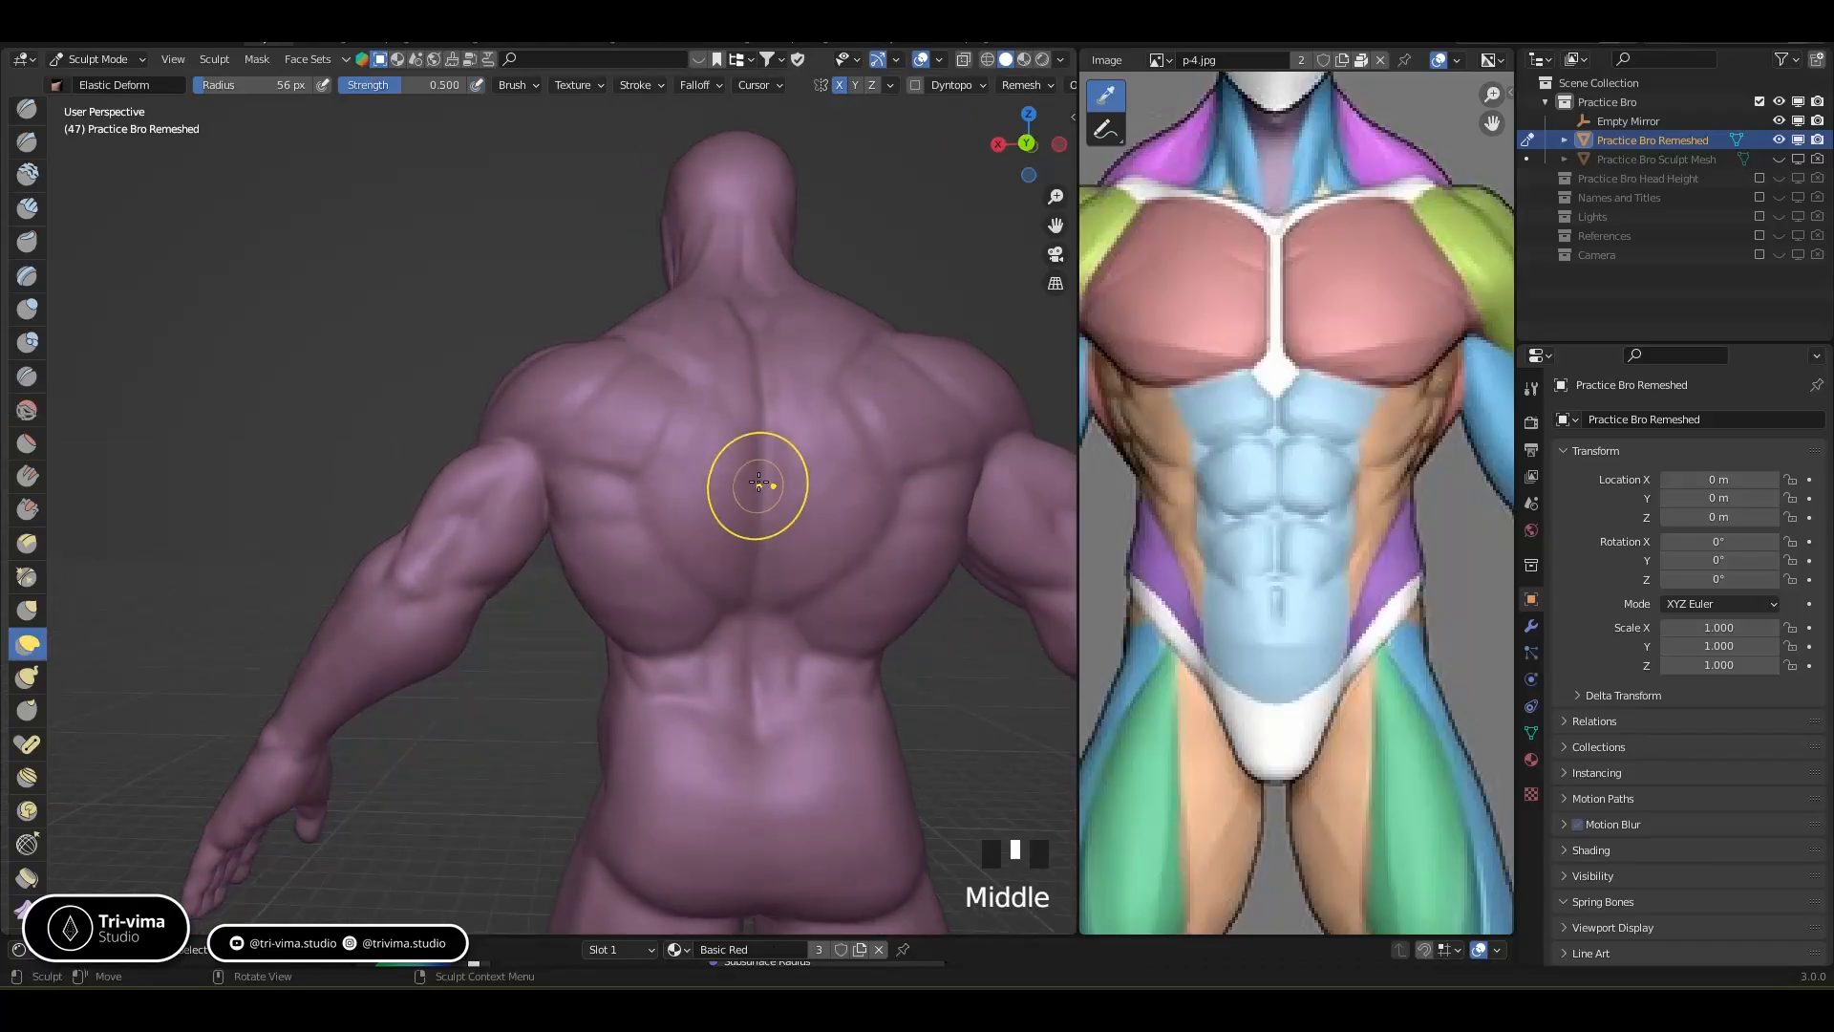
{"action": "left_click", "coordinate": [27, 308]}
{"action": "left_click", "coordinate": [26, 142]}
{"action": "middle_click_drag", "start_coordinate": [747, 447], "coordinate": [794, 524]}
{"action": "key", "text": "bracketleft"}
{"action": "key", "text": "bracketleft"}
{"action": "key", "text": "bracketleft"}
{"action": "key", "text": "bracketleft"}
{"action": "key", "text": "bracketleft"}
{"action": "key", "text": "bracketleft"}
{"action": "key", "text": "bracketleft"}
{"action": "key", "text": "bracketleft"}
{"action": "key", "text": "bracketleft"}
{"action": "key", "text": "bracketleft"}
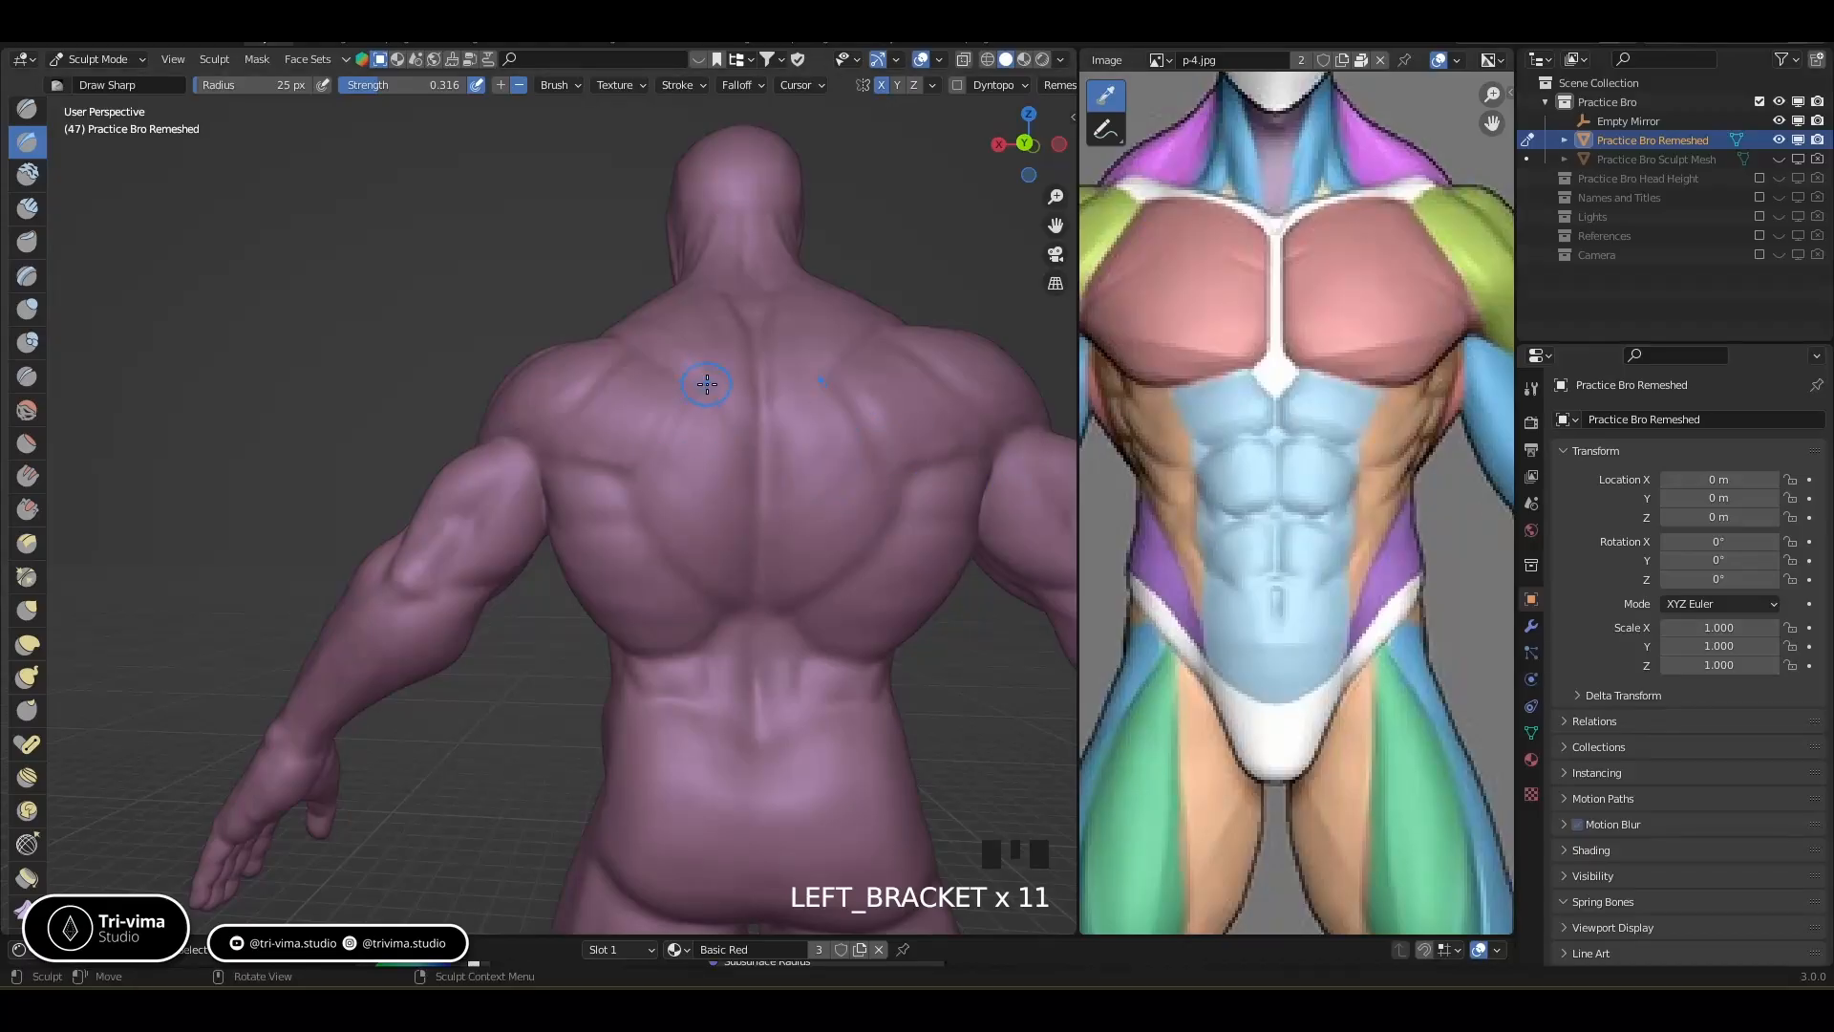
{"action": "left_click_drag", "start_coordinate": [754, 420], "coordinate": [735, 413], "text": "ctrl"}
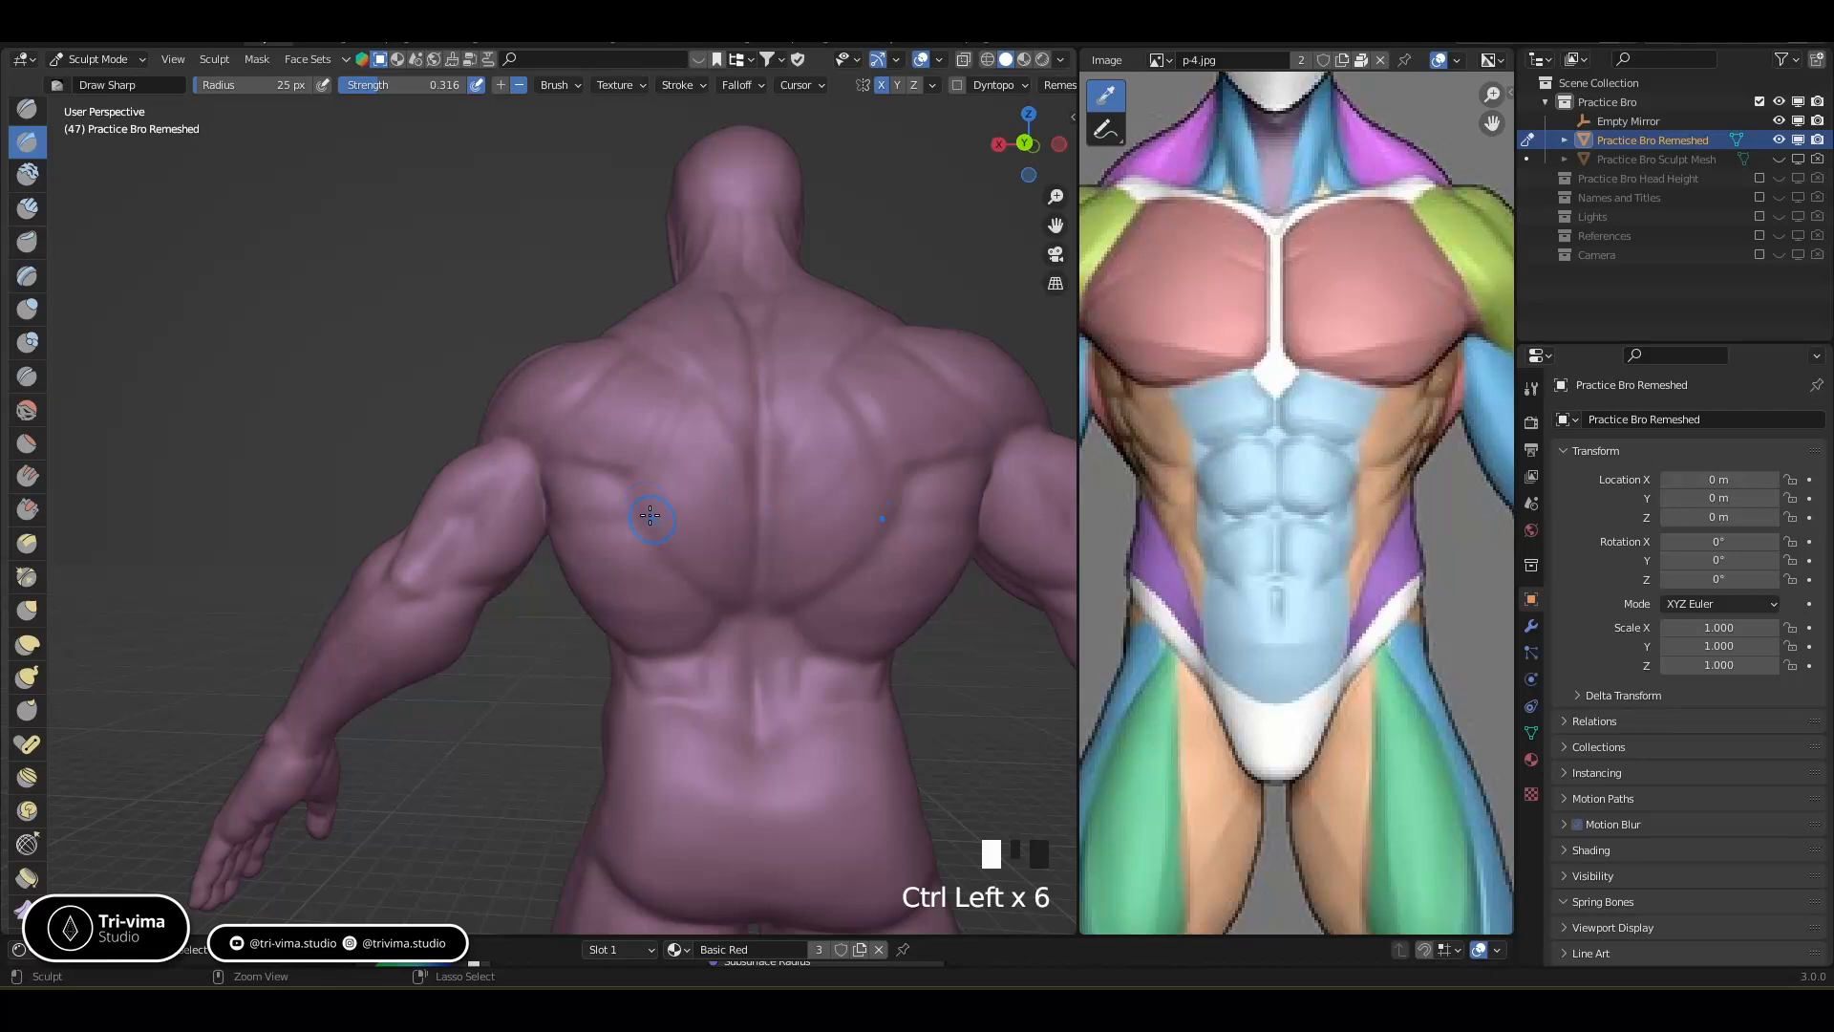
Build up the middle back and the lower edge of the lats with inverted Draw Sharp strokes
{"action": "left_click", "coordinate": [713, 573], "text": "ctrl"}
{"action": "middle_click_drag", "start_coordinate": [707, 574], "coordinate": [692, 662]}
{"action": "left_click", "coordinate": [640, 623], "text": "ctrl"}
{"action": "left_click", "coordinate": [694, 631], "text": "ctrl"}
{"action": "middle_click_drag", "start_coordinate": [701, 628], "coordinate": [581, 533]}
{"action": "left_click", "coordinate": [573, 523], "text": "ctrl"}
{"action": "left_click", "coordinate": [627, 532], "text": "ctrl"}
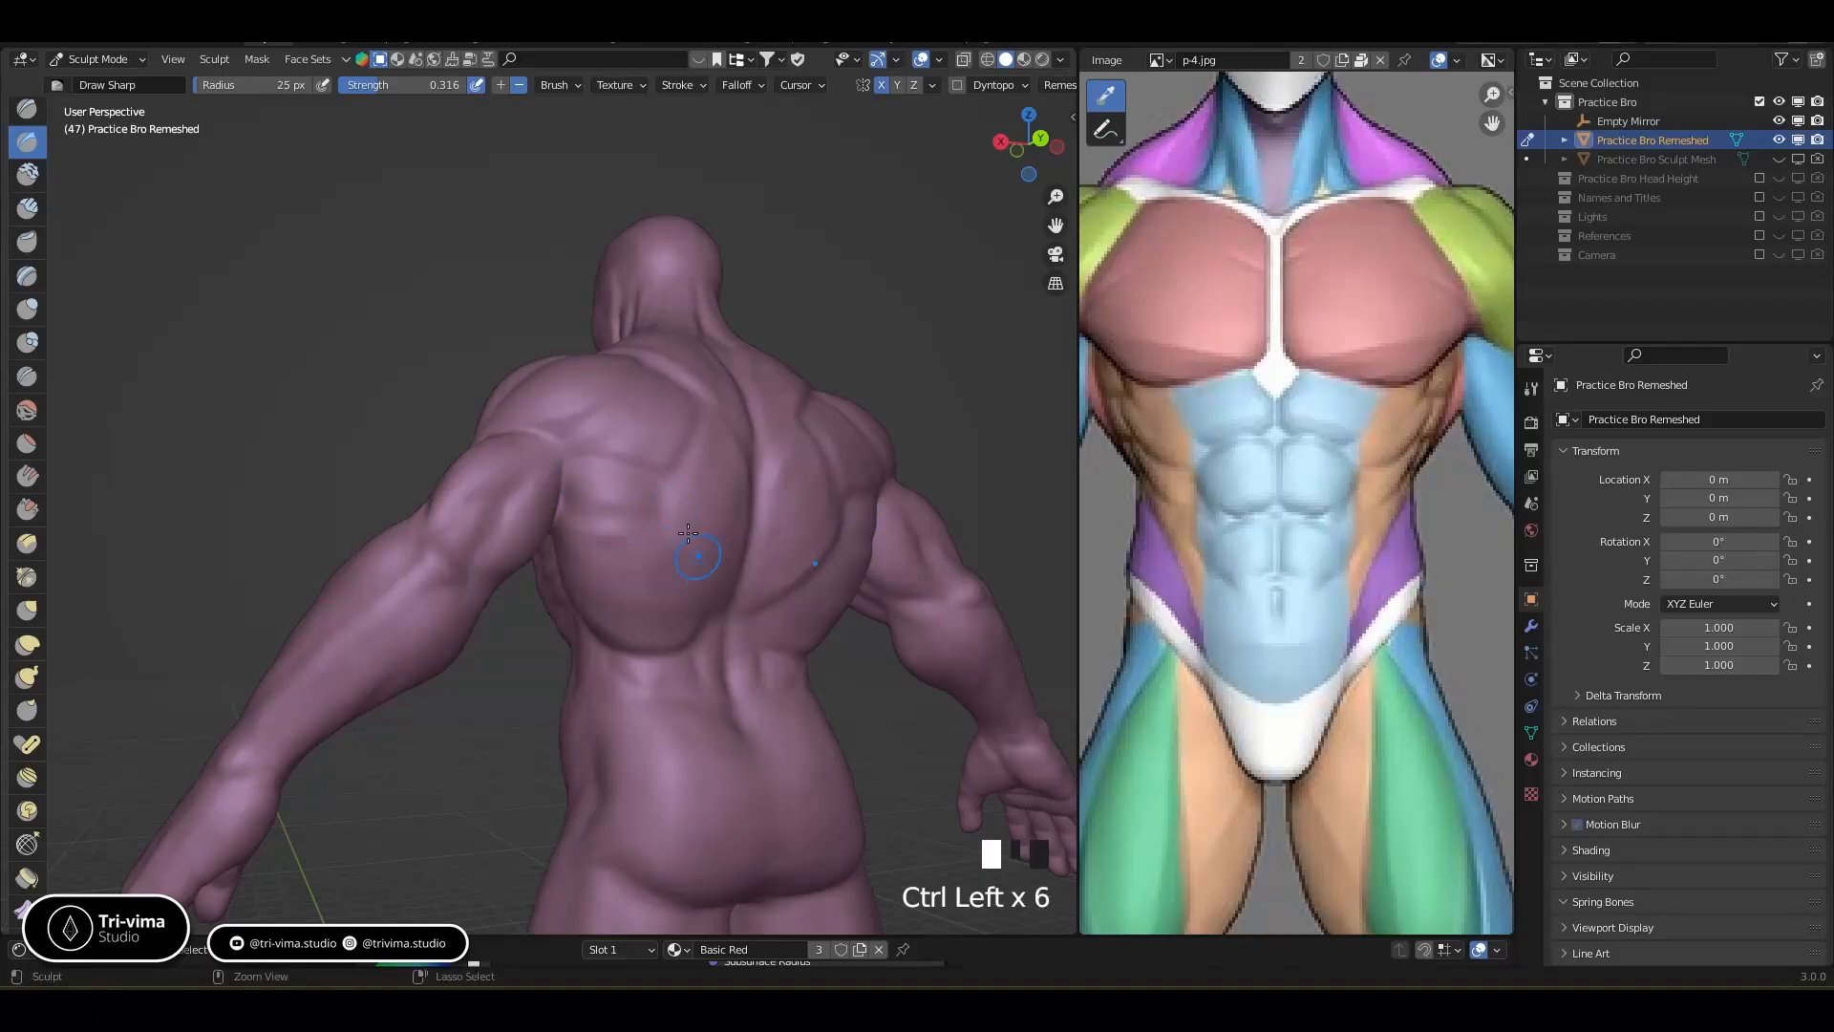
Smooth the upper back between the shoulder blade and the spine
{"action": "middle_click_drag", "start_coordinate": [691, 475], "coordinate": [670, 508]}
{"action": "left_click_drag", "start_coordinate": [684, 497], "coordinate": [695, 453], "text": "shift"}
{"action": "left_click_drag", "start_coordinate": [699, 444], "coordinate": [707, 428], "text": "shift"}
{"action": "mouse_move", "coordinate": [712, 420]}
{"action": "left_mouse_down", "text": "shift"}
{"action": "mouse_move", "coordinate": [746, 385]}
{"action": "mouse_move", "coordinate": [753, 420]}
{"action": "left_mouse_up", "text": "shift"}
Raise the vertical muscle columns beside the lower spine using an inverted 37 px Draw Sharp brush
{"action": "middle_click_drag", "start_coordinate": [733, 619], "coordinate": [725, 666]}
{"action": "key", "text": "bracketleft"}
{"action": "key", "text": "bracketleft"}
{"action": "key", "text": "bracketleft"}
{"action": "key", "text": "bracketleft"}
{"action": "key", "text": "bracketleft"}
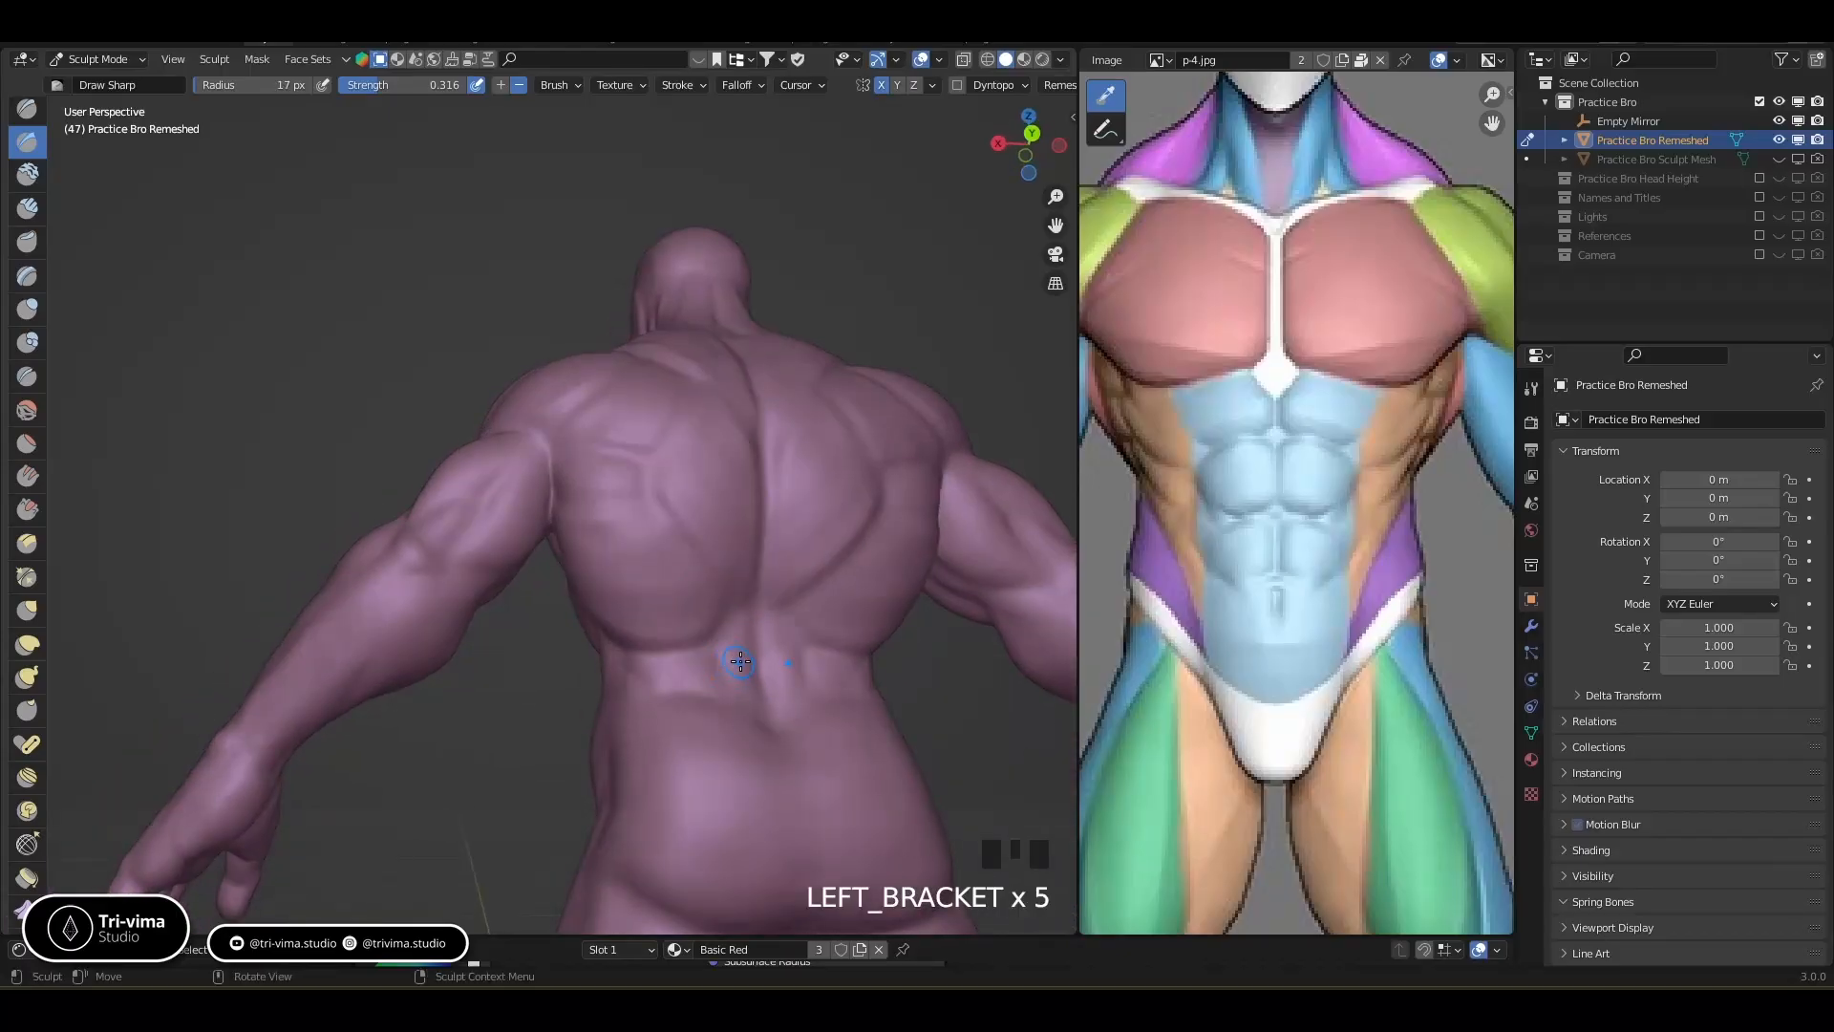
{"action": "middle_click_drag", "start_coordinate": [713, 664], "coordinate": [630, 543], "text": "shift"}
{"action": "key", "text": "bracketright"}
{"action": "key", "text": "bracketright"}
{"action": "key", "text": "bracketright"}
{"action": "key", "text": "bracketright"}
{"action": "key", "text": "bracketright"}
{"action": "key", "text": "bracketright"}
{"action": "key", "text": "bracketright"}
{"action": "key", "text": "bracketright"}
{"action": "key", "text": "bracketright"}
{"action": "key", "text": "bracketright"}
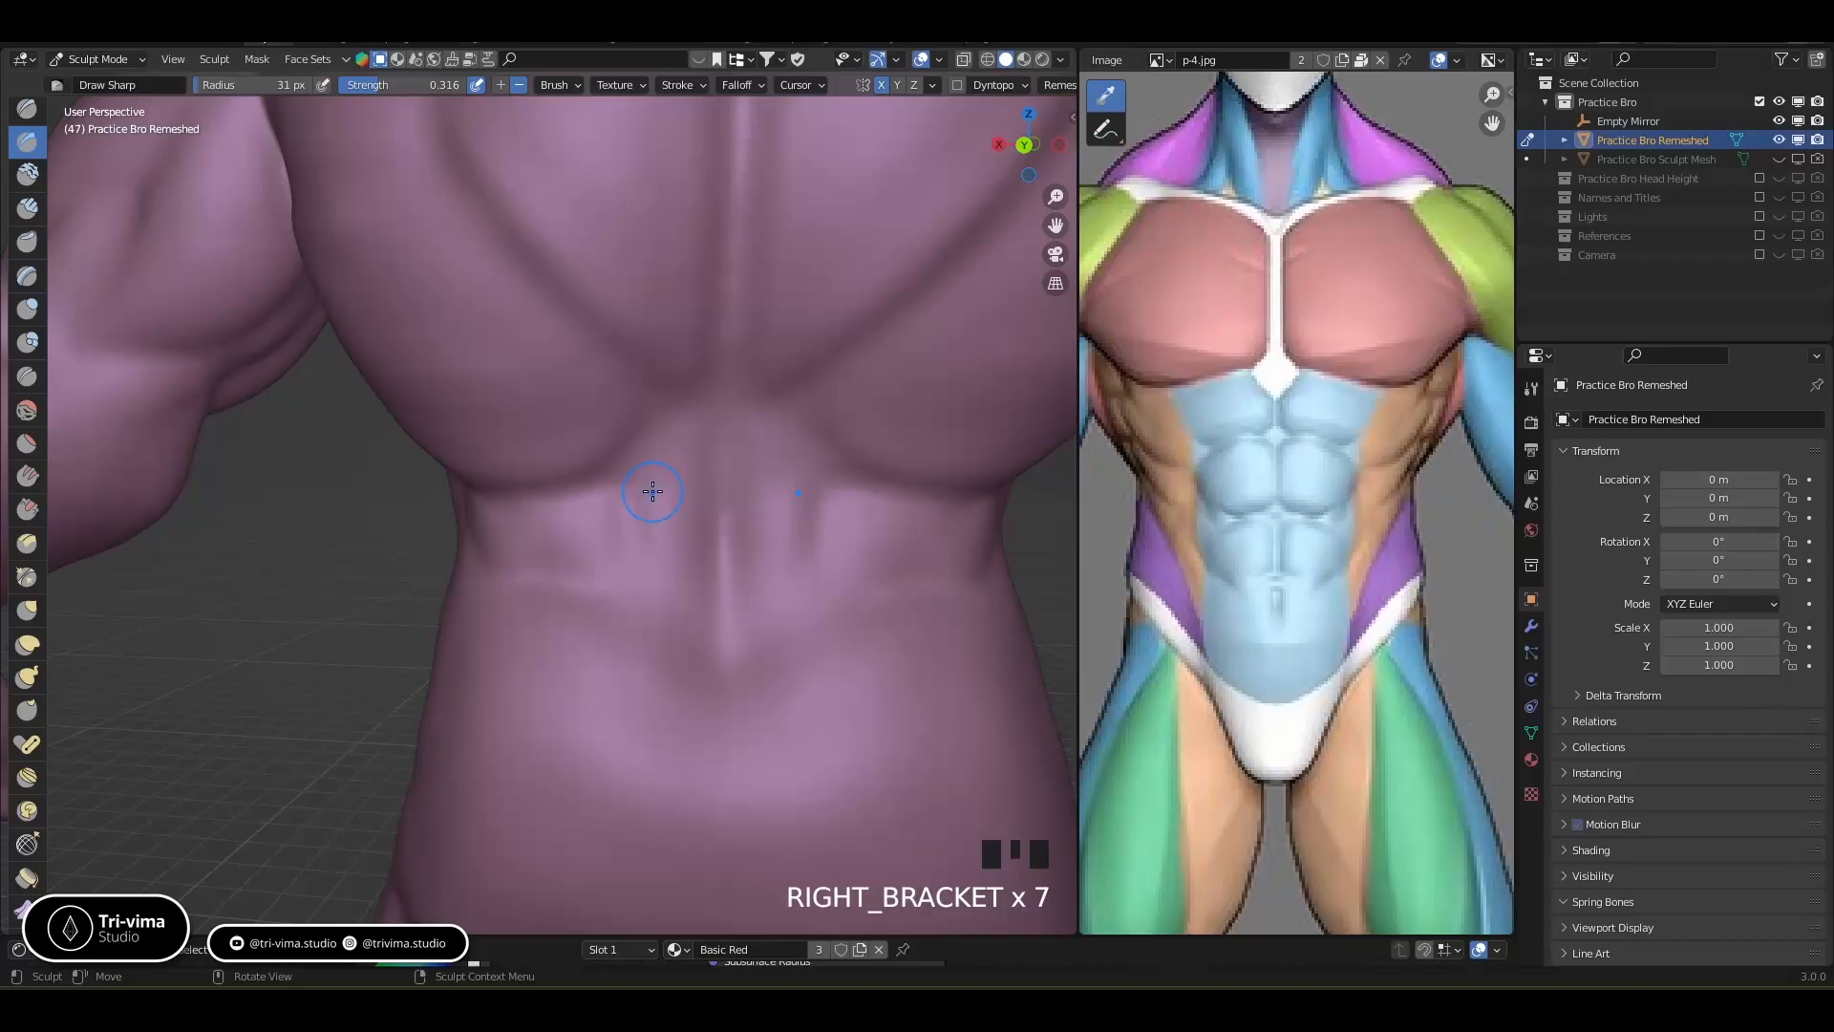
{"action": "mouse_move", "coordinate": [637, 471]}
{"action": "left_mouse_down", "text": "ctrl"}
{"action": "mouse_move", "coordinate": [627, 485]}
{"action": "mouse_move", "coordinate": [711, 428]}
{"action": "left_mouse_up", "text": "ctrl"}
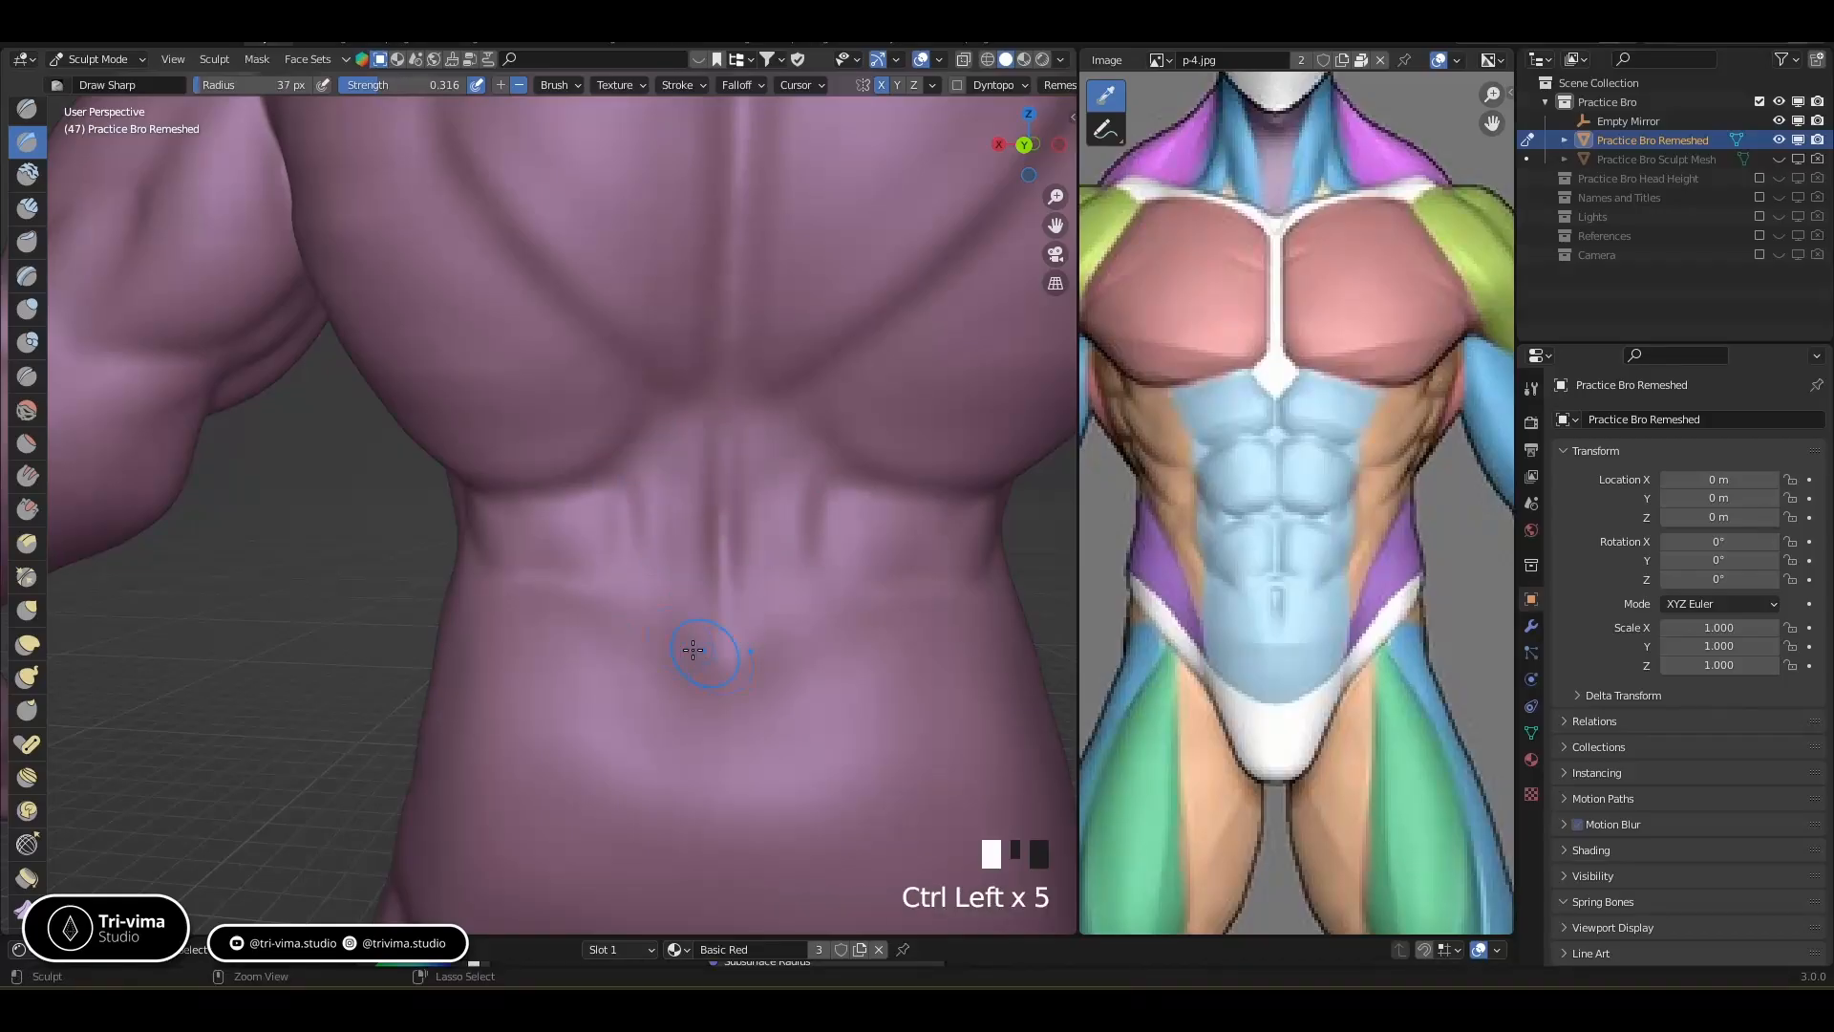
Define the V-shaped border at the base of the lower back and carve the groove along the spine
{"action": "left_click_drag", "start_coordinate": [632, 600], "coordinate": [621, 598]}
{"action": "left_click_drag", "start_coordinate": [650, 679], "coordinate": [747, 712], "text": "ctrl"}
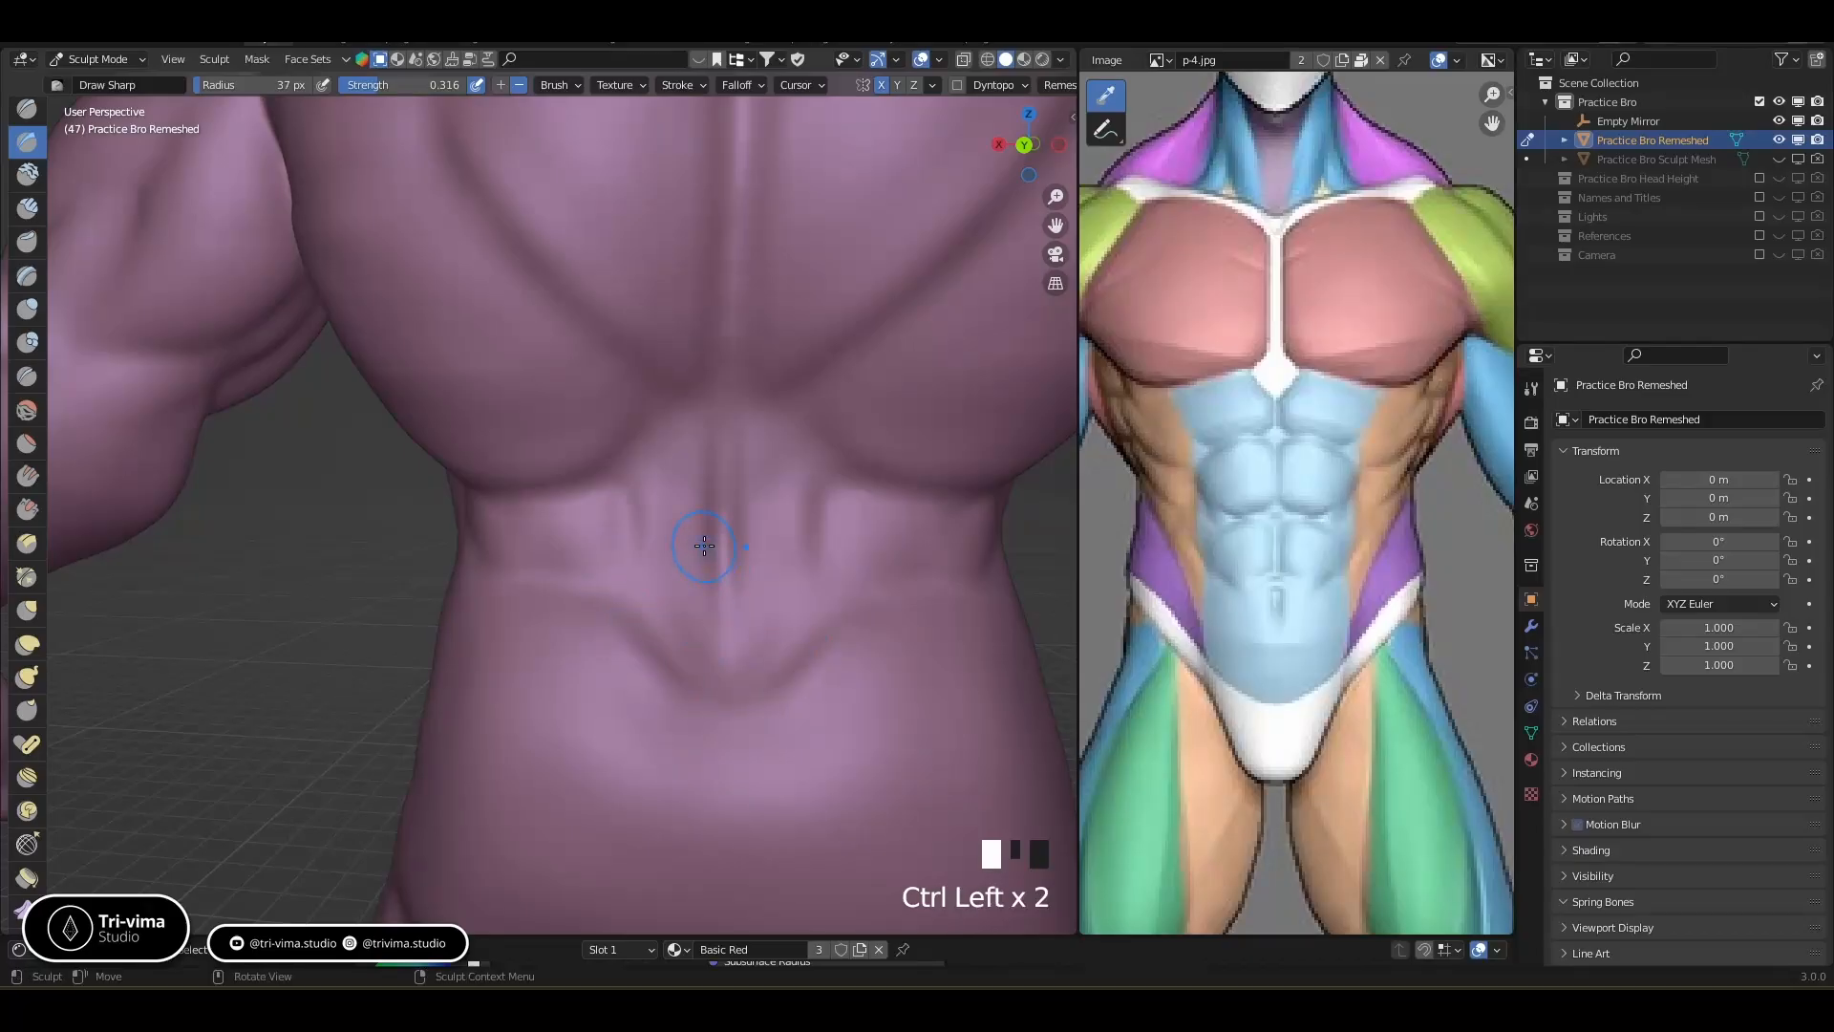
{"action": "left_click_drag", "start_coordinate": [704, 545], "coordinate": [704, 580]}
Inflate the vertical muscle columns beside the lower spine with a 37 px Inflate brush
{"action": "left_click", "coordinate": [27, 308]}
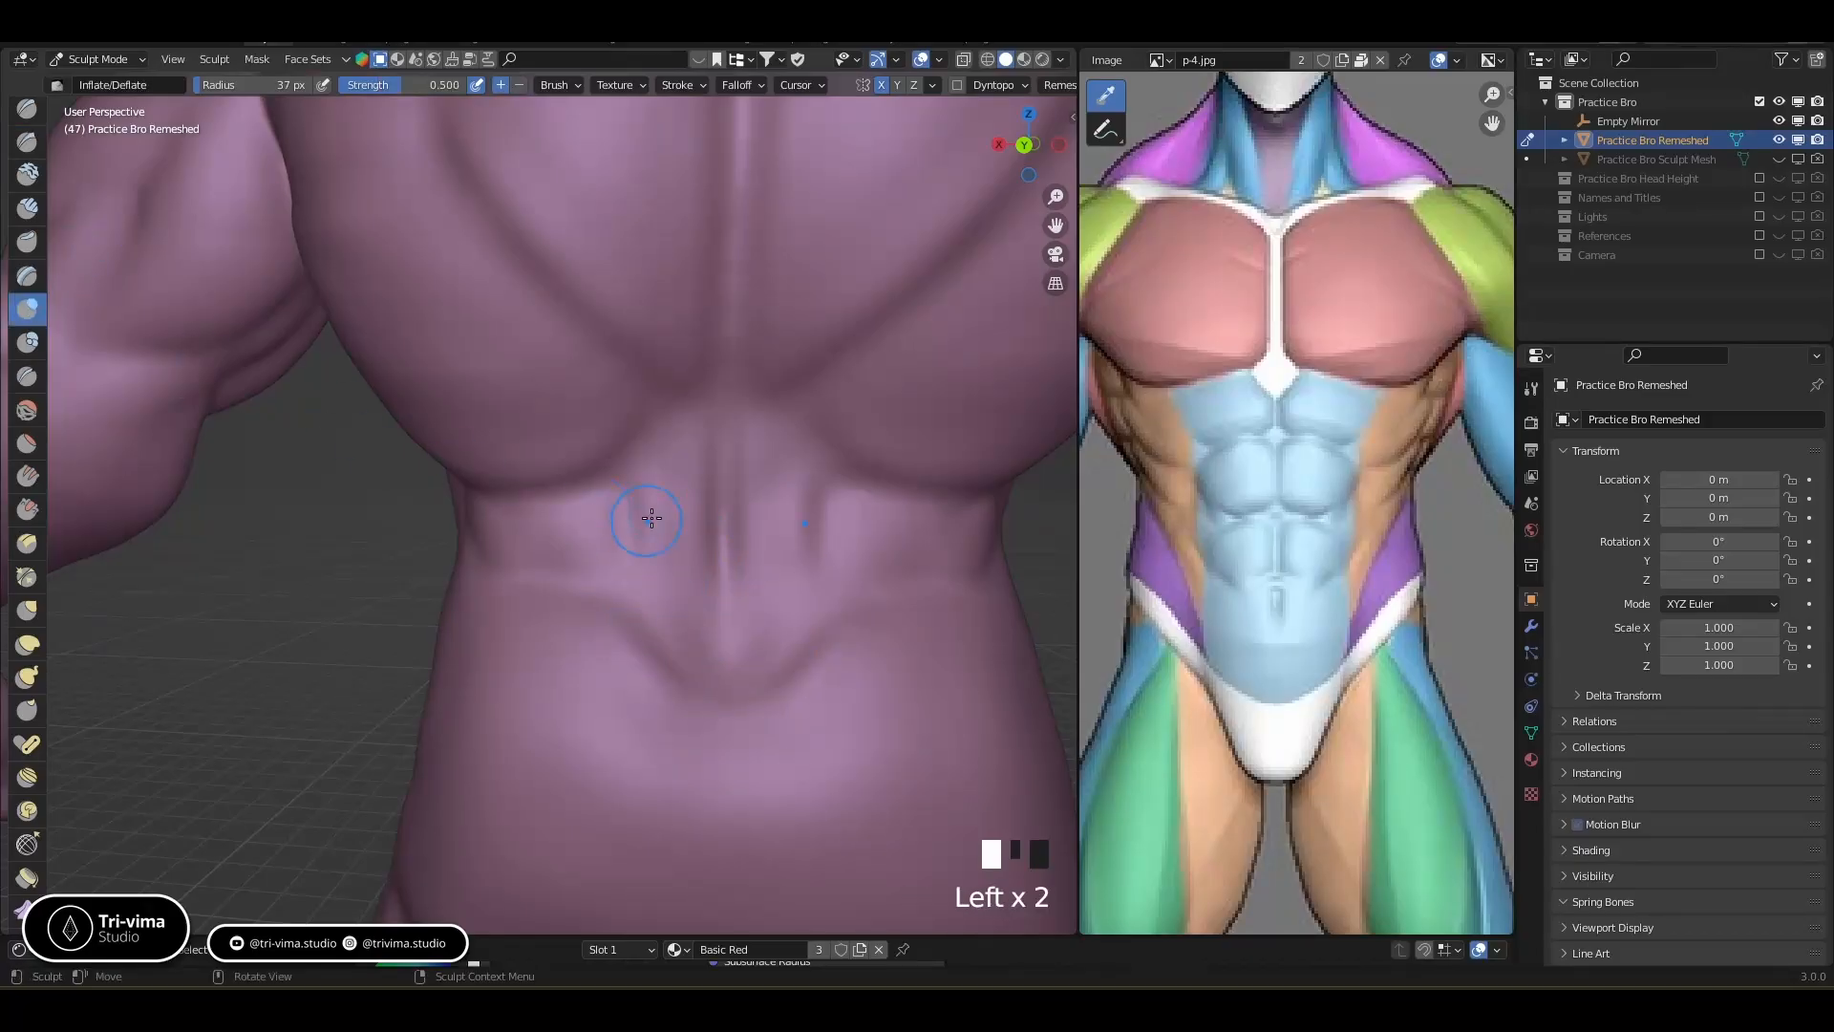
{"action": "left_click_drag", "start_coordinate": [672, 438], "coordinate": [678, 564]}
{"action": "left_click_drag", "start_coordinate": [675, 487], "coordinate": [697, 638]}
{"action": "mouse_move", "coordinate": [676, 472]}
{"action": "left_mouse_down"}
{"action": "mouse_move", "coordinate": [718, 634]}
{"action": "mouse_move", "coordinate": [689, 602]}
{"action": "left_mouse_up"}
{"action": "left_click_drag", "start_coordinate": [678, 483], "coordinate": [684, 541]}
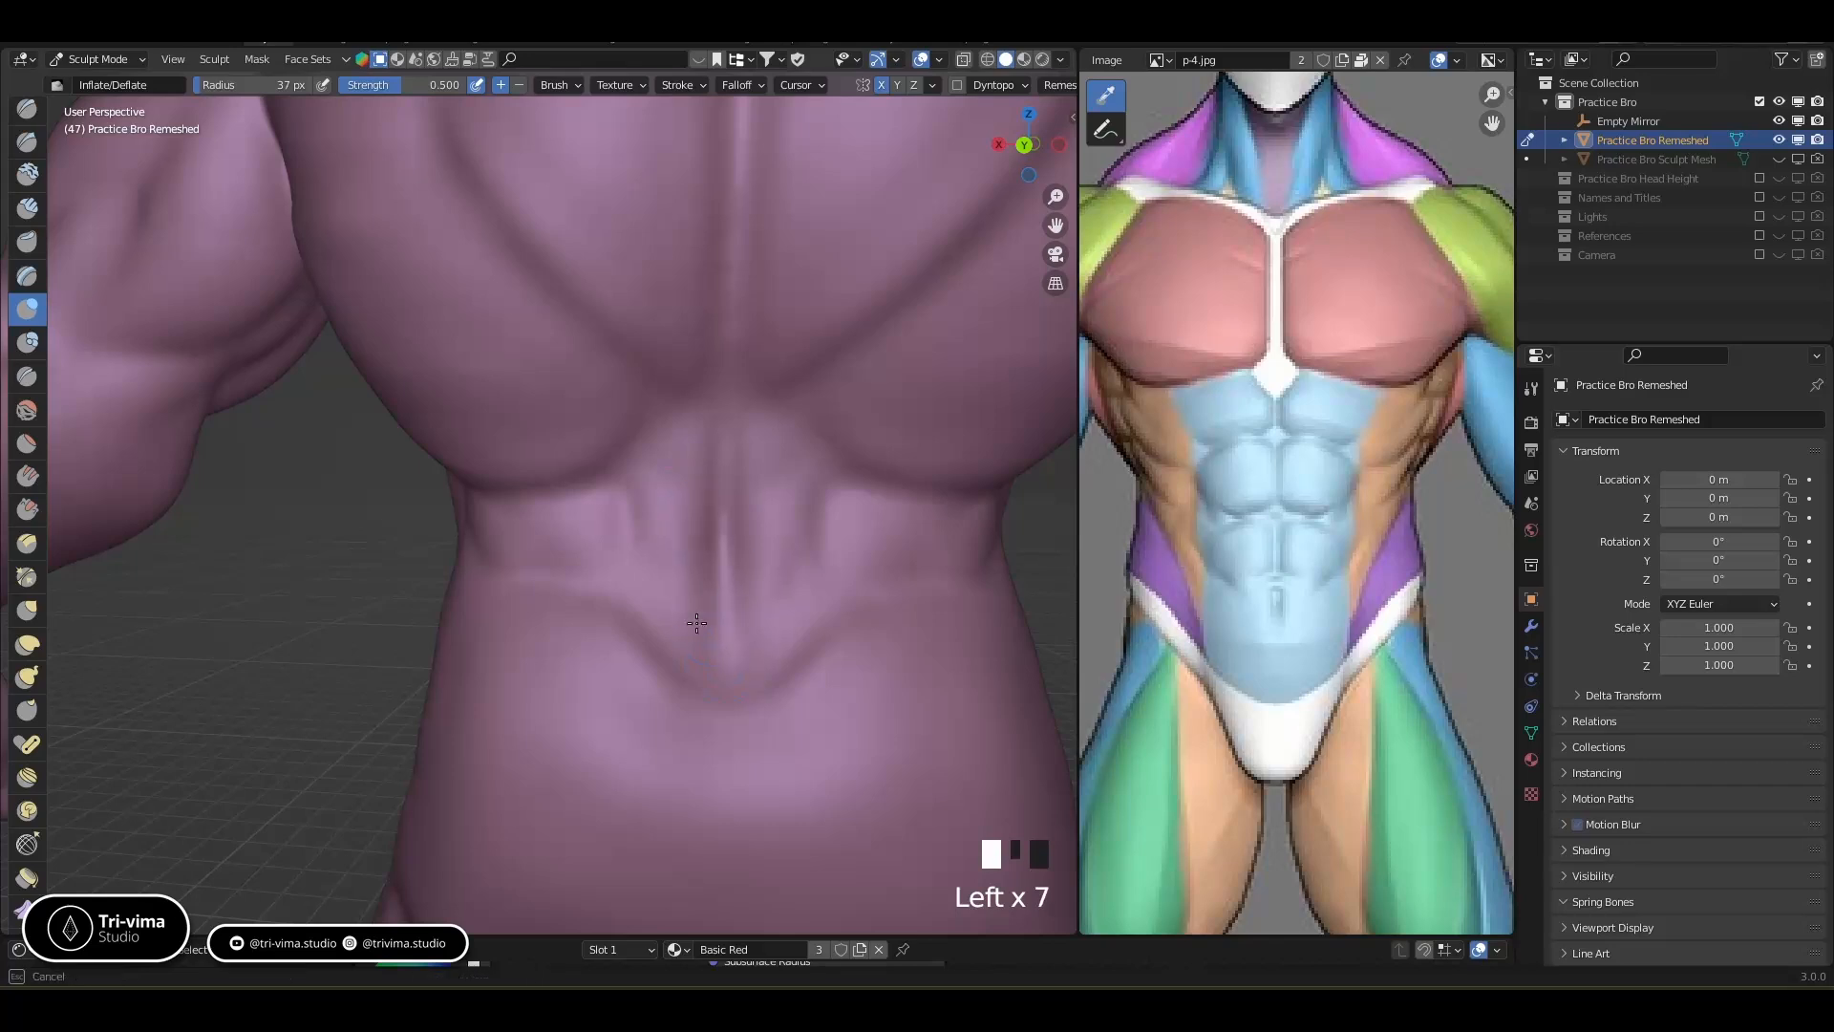
Inflate the lower ends of the back columns near the V-shaped border and smooth the area
{"action": "middle_click_drag", "start_coordinate": [705, 659], "coordinate": [639, 654]}
{"action": "left_click_drag", "start_coordinate": [640, 638], "coordinate": [653, 699]}
{"action": "left_click_drag", "start_coordinate": [643, 635], "coordinate": [655, 711]}
{"action": "left_click_drag", "start_coordinate": [650, 638], "coordinate": [655, 699]}
{"action": "left_click_drag", "start_coordinate": [636, 632], "coordinate": [593, 673]}
{"action": "mouse_move", "coordinate": [679, 775]}
{"action": "middle_mouse_down"}
{"action": "mouse_move", "coordinate": [697, 720]}
{"action": "mouse_move", "coordinate": [725, 708]}
{"action": "mouse_move", "coordinate": [717, 634]}
{"action": "middle_mouse_up"}
{"action": "left_click_drag", "start_coordinate": [707, 636], "coordinate": [690, 634], "text": "shift"}
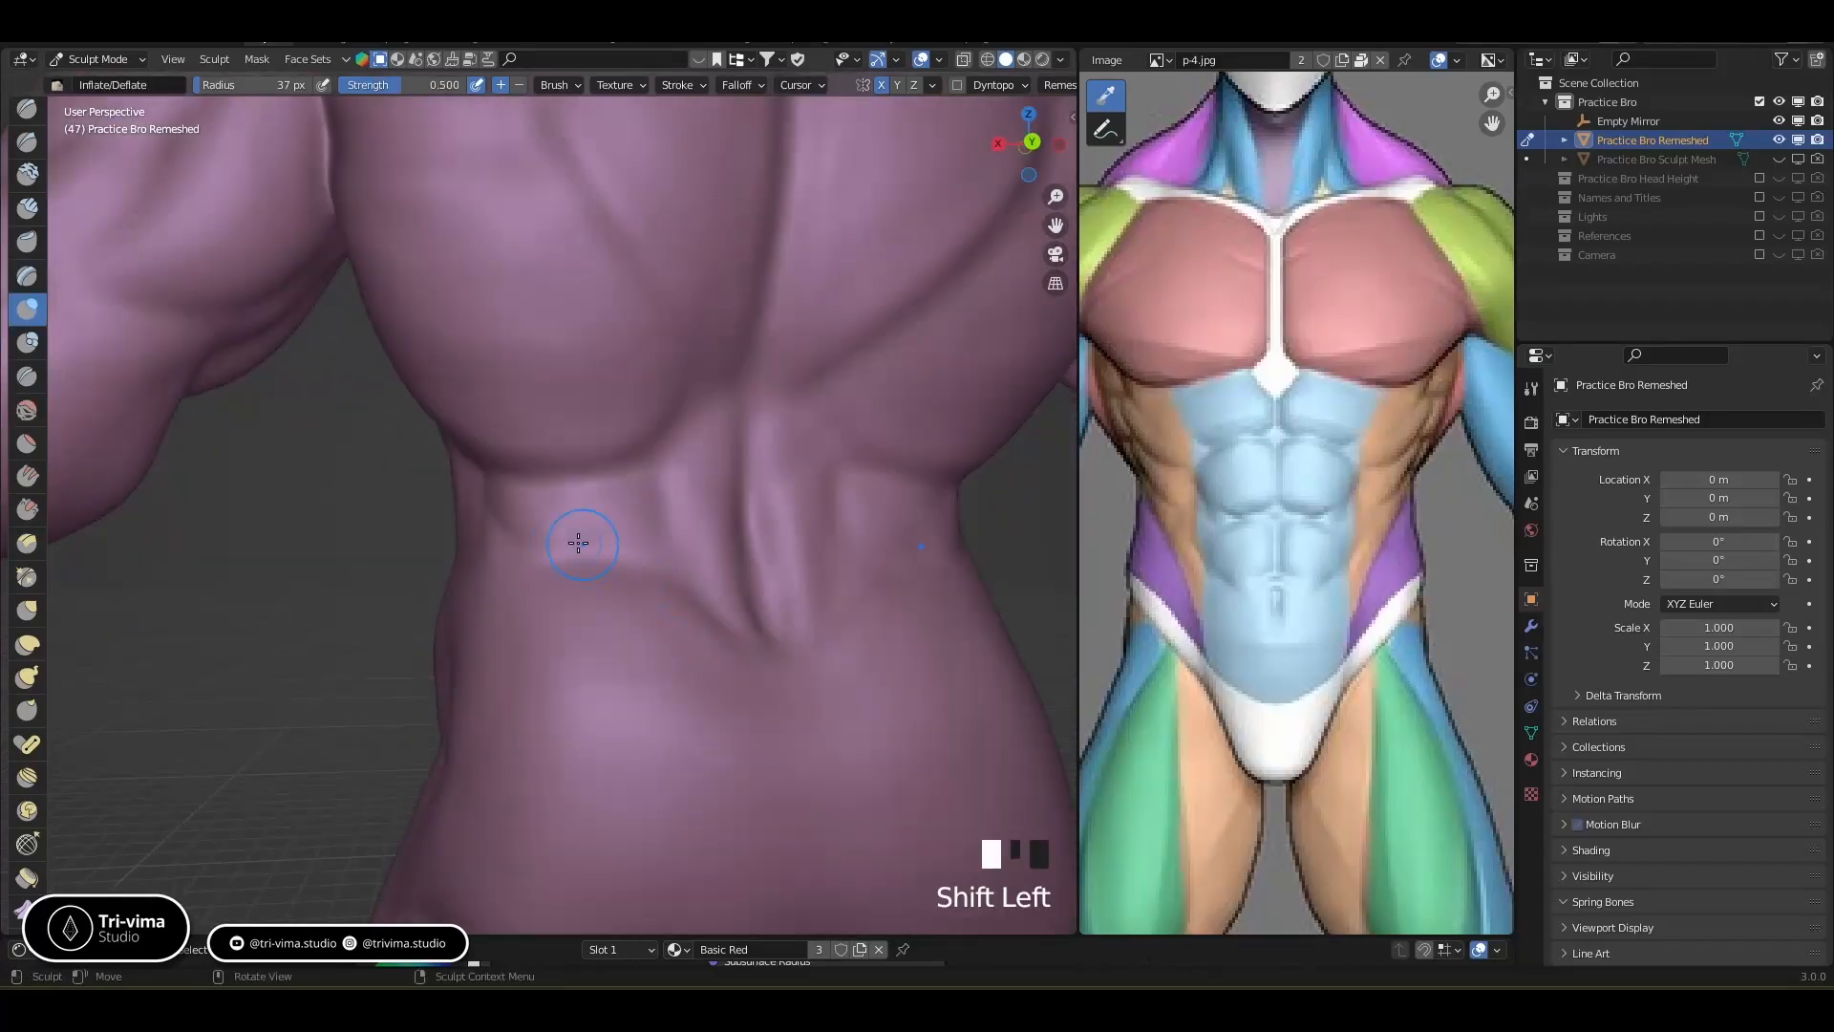
Define the lower edge of the flat muscles beside the lower back columns with inverted strokes, and inflate them with the 37 px Inflate brush
{"action": "mouse_move", "coordinate": [540, 535]}
{"action": "left_mouse_down", "text": "ctrl"}
{"action": "mouse_move", "coordinate": [626, 542]}
{"action": "mouse_move", "coordinate": [608, 545]}
{"action": "left_mouse_up", "text": "ctrl"}
{"action": "left_click_drag", "start_coordinate": [541, 528], "coordinate": [552, 529]}
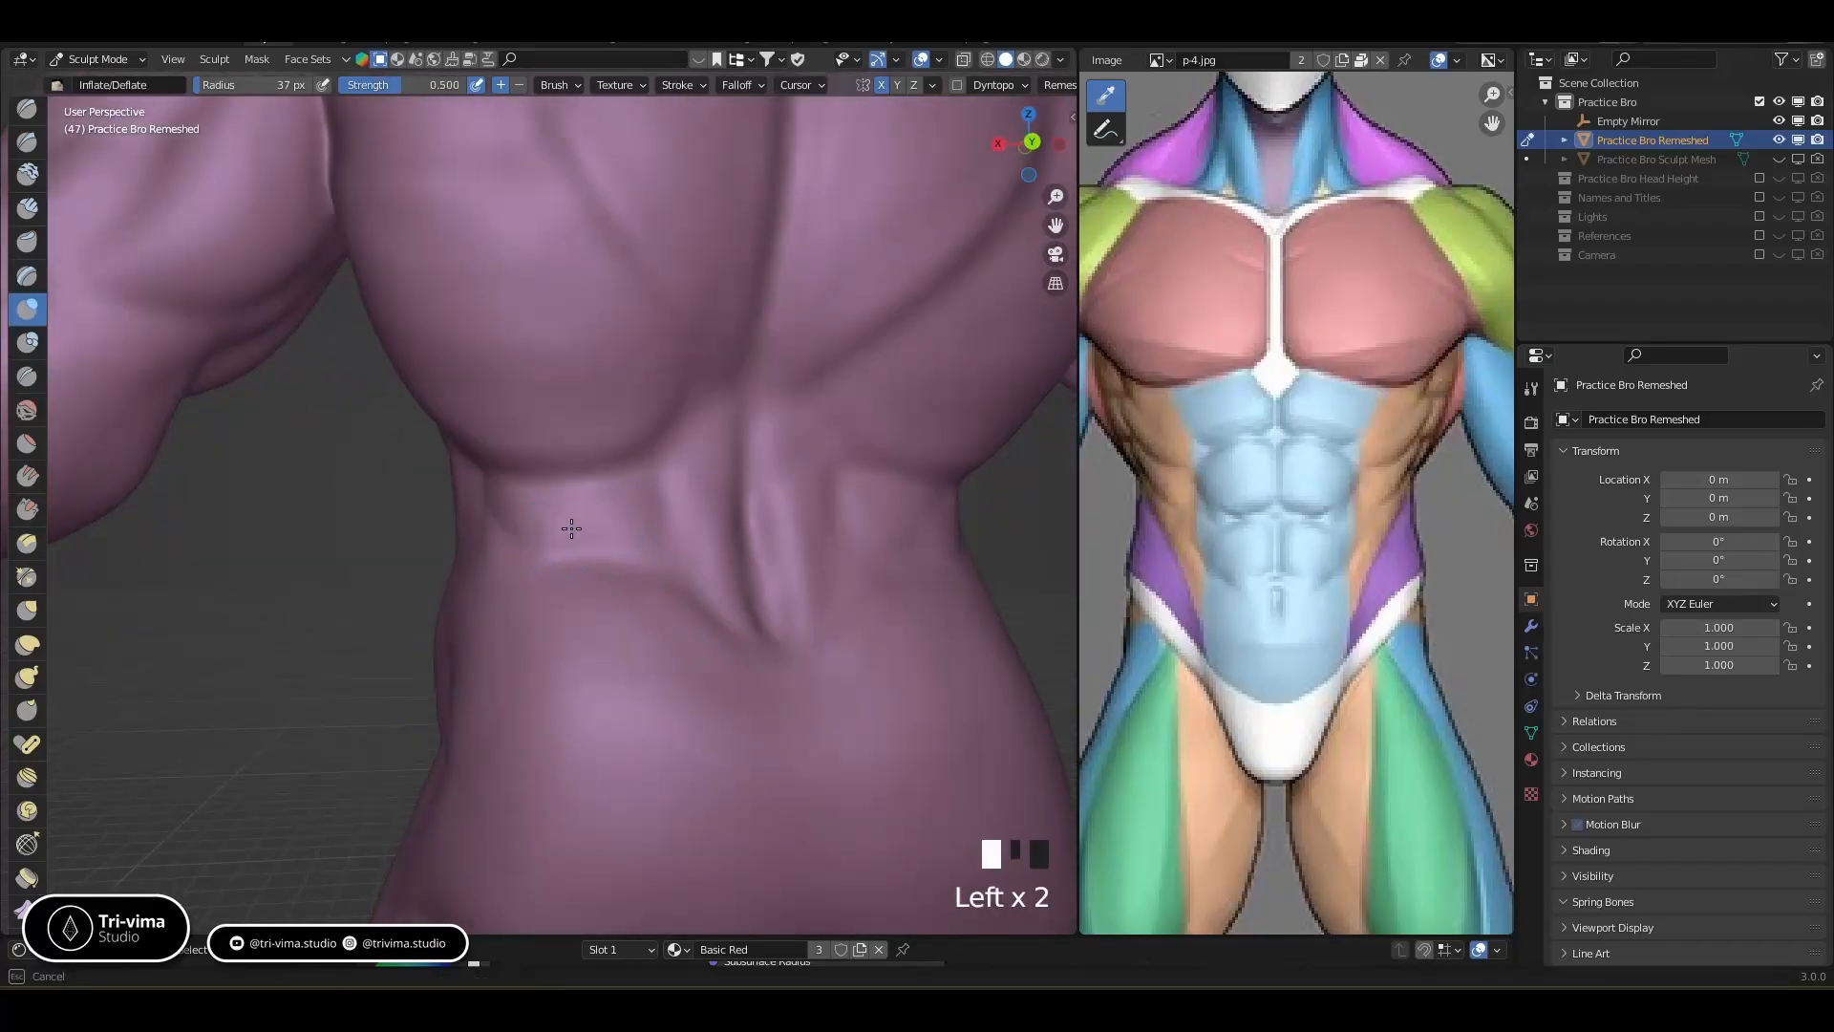
{"action": "left_click", "coordinate": [504, 485]}
{"action": "left_click", "coordinate": [504, 486]}
{"action": "left_click", "coordinate": [505, 485]}
{"action": "left_click", "coordinate": [504, 485]}
Inflate the outer parts of the lower back muscles toward the waist with the 37 px Inflate brush
{"action": "middle_click_drag", "start_coordinate": [505, 485], "coordinate": [703, 518]}
{"action": "left_click", "coordinate": [686, 517]}
{"action": "left_click", "coordinate": [631, 520]}
{"action": "left_click", "coordinate": [631, 520]}
{"action": "left_click", "coordinate": [631, 519]}
{"action": "left_click", "coordinate": [545, 474]}
{"action": "left_click", "coordinate": [546, 474]}
Inflate the diagonal muscle running down the side of the hip into the upper thigh with a 23 px brush
{"action": "middle_click_drag", "start_coordinate": [546, 474], "coordinate": [573, 674]}
{"action": "key", "text": "bracketleft"}
{"action": "key", "text": "bracketleft"}
{"action": "key", "text": "bracketleft"}
{"action": "key", "text": "bracketleft"}
{"action": "key", "text": "bracketleft"}
{"action": "key", "text": "bracketleft"}
{"action": "left_click_drag", "start_coordinate": [507, 750], "coordinate": [587, 664]}
{"action": "left_click_drag", "start_coordinate": [527, 726], "coordinate": [555, 687]}
{"action": "left_click_drag", "start_coordinate": [528, 800], "coordinate": [575, 723]}
{"action": "left_click_drag", "start_coordinate": [527, 798], "coordinate": [585, 708]}
{"action": "left_click_drag", "start_coordinate": [525, 810], "coordinate": [517, 844]}
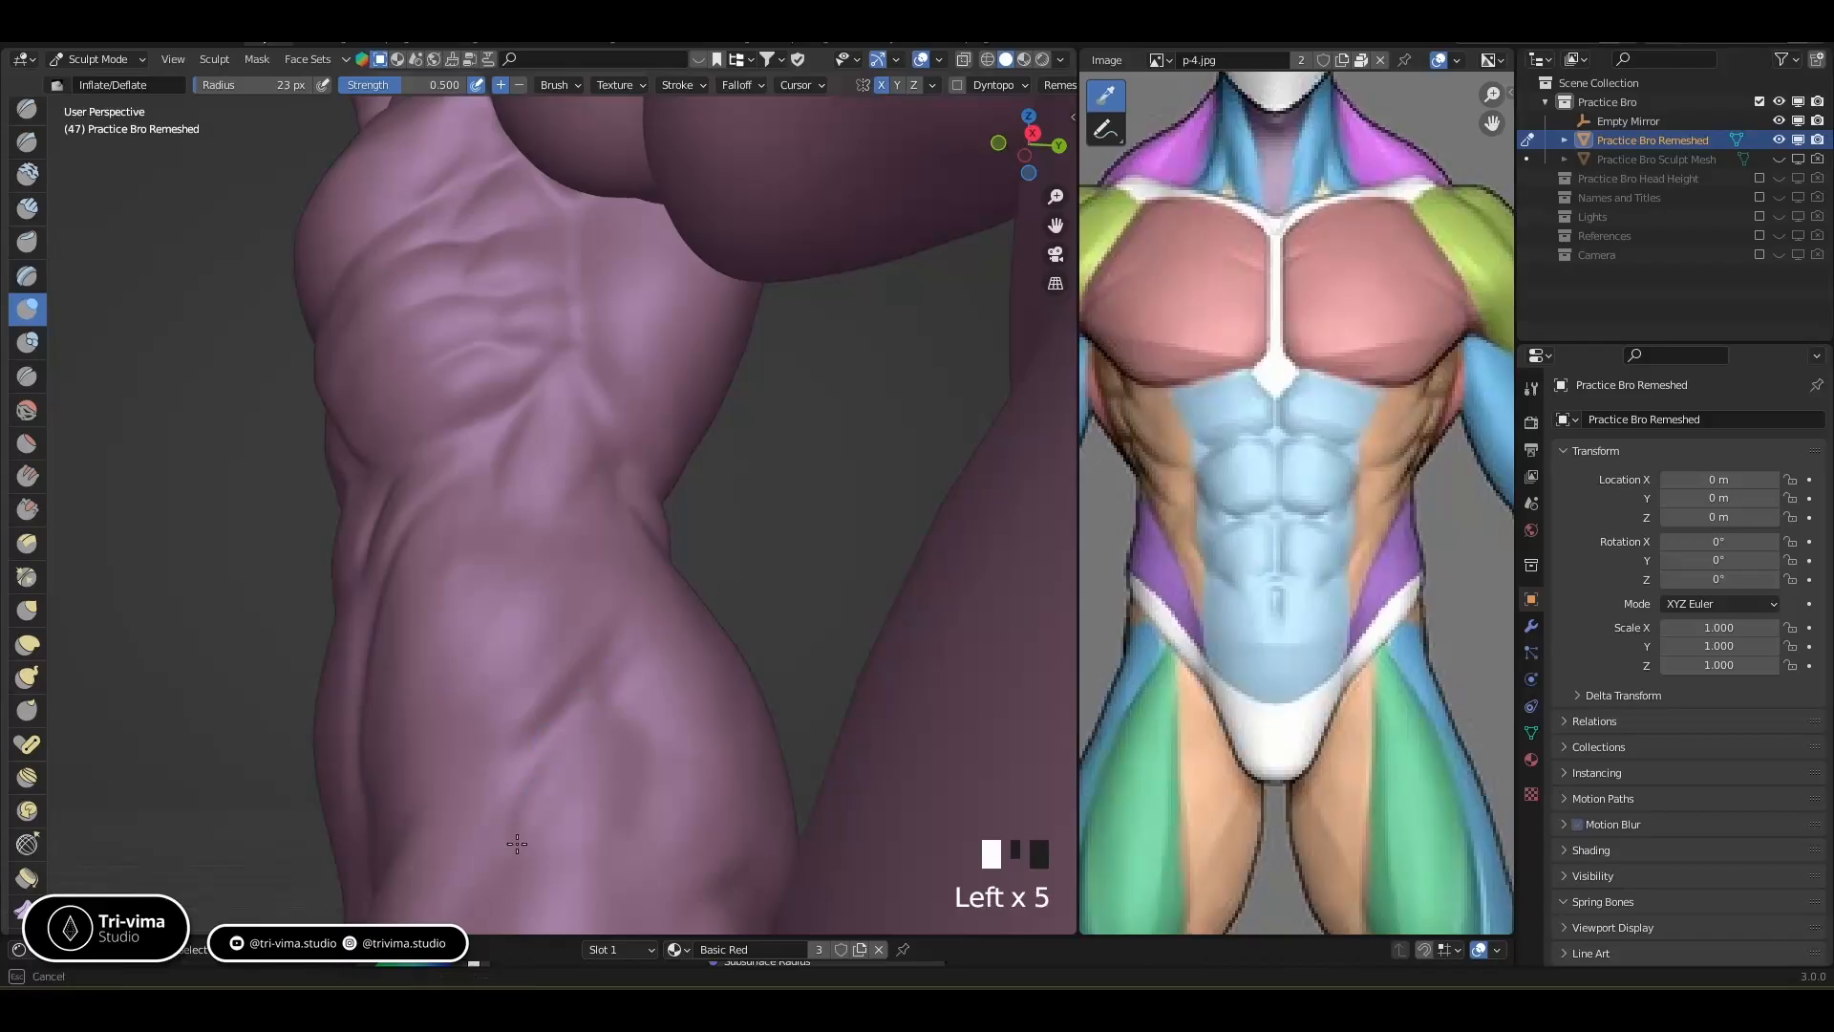
Inflate the front of the hip and the top of the thigh just below the groin line
{"action": "middle_click_drag", "start_coordinate": [541, 785], "coordinate": [564, 753]}
{"action": "left_click", "coordinate": [604, 669]}
{"action": "left_click_drag", "start_coordinate": [603, 668], "coordinate": [653, 647]}
{"action": "left_click", "coordinate": [658, 650]}
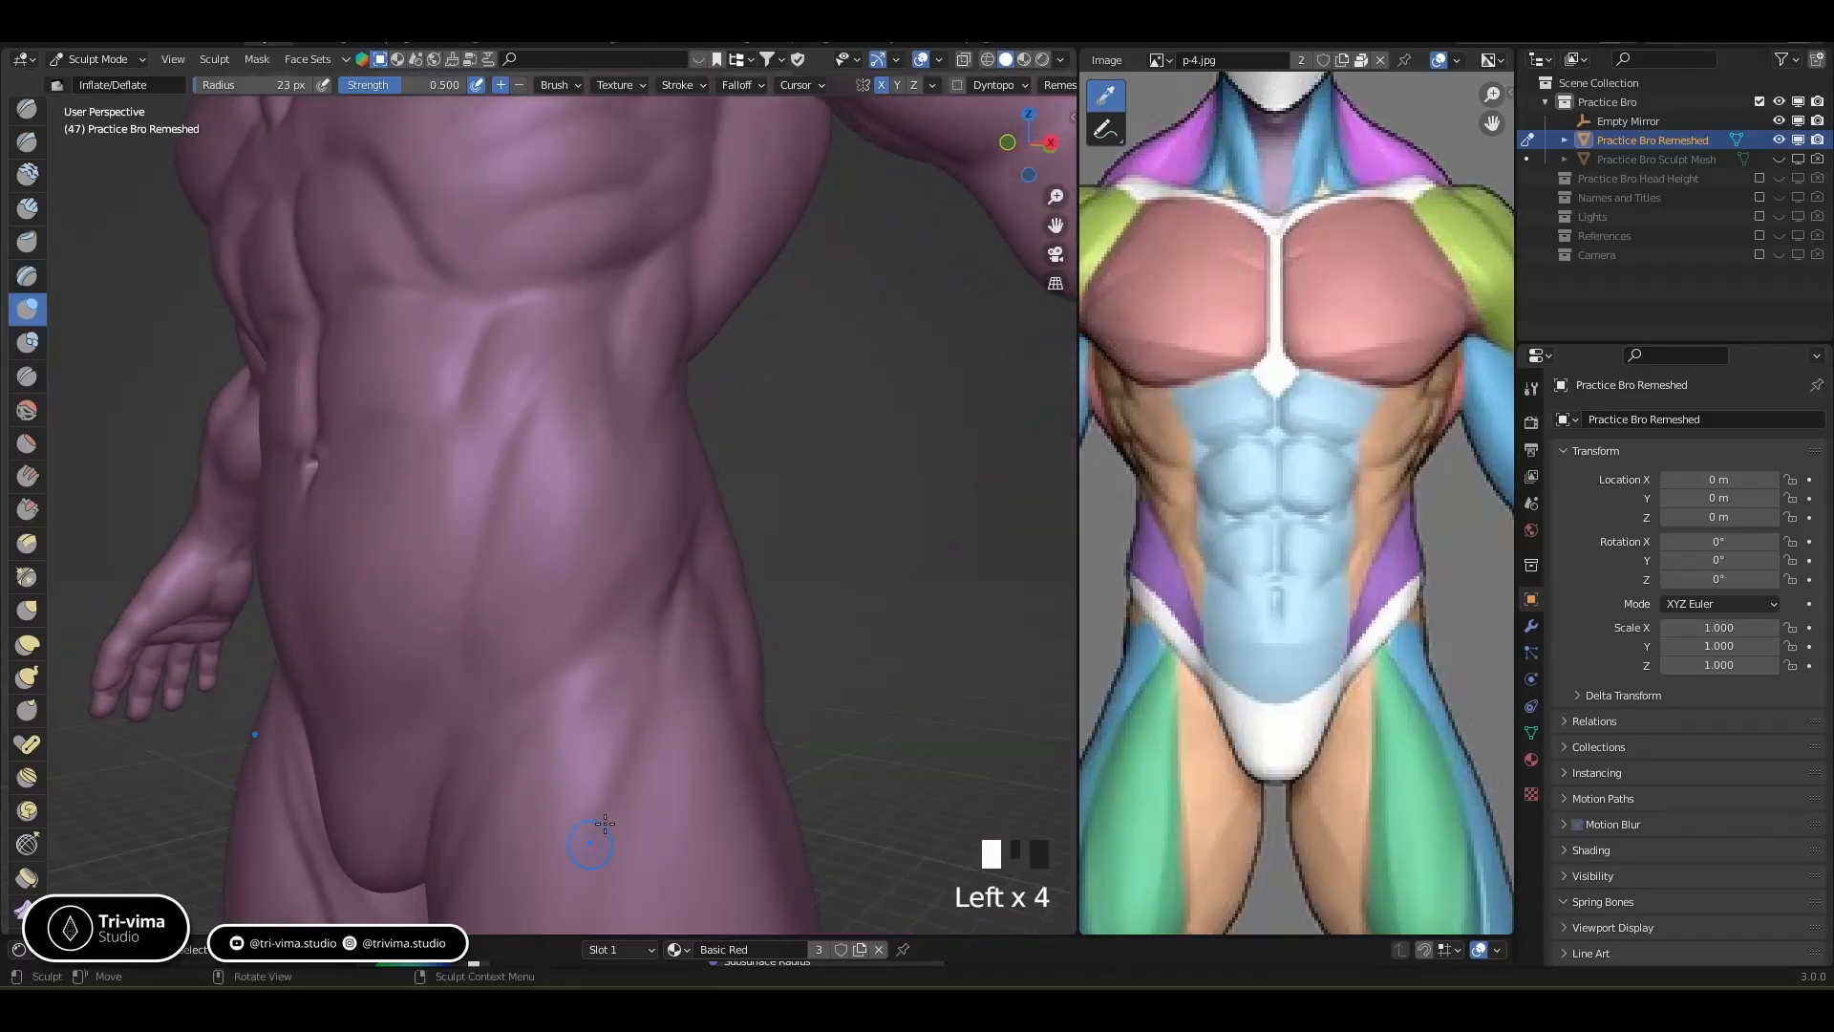
{"action": "middle_click_drag", "start_coordinate": [605, 823], "coordinate": [626, 602], "text": "shift"}
{"action": "left_click", "coordinate": [635, 471]}
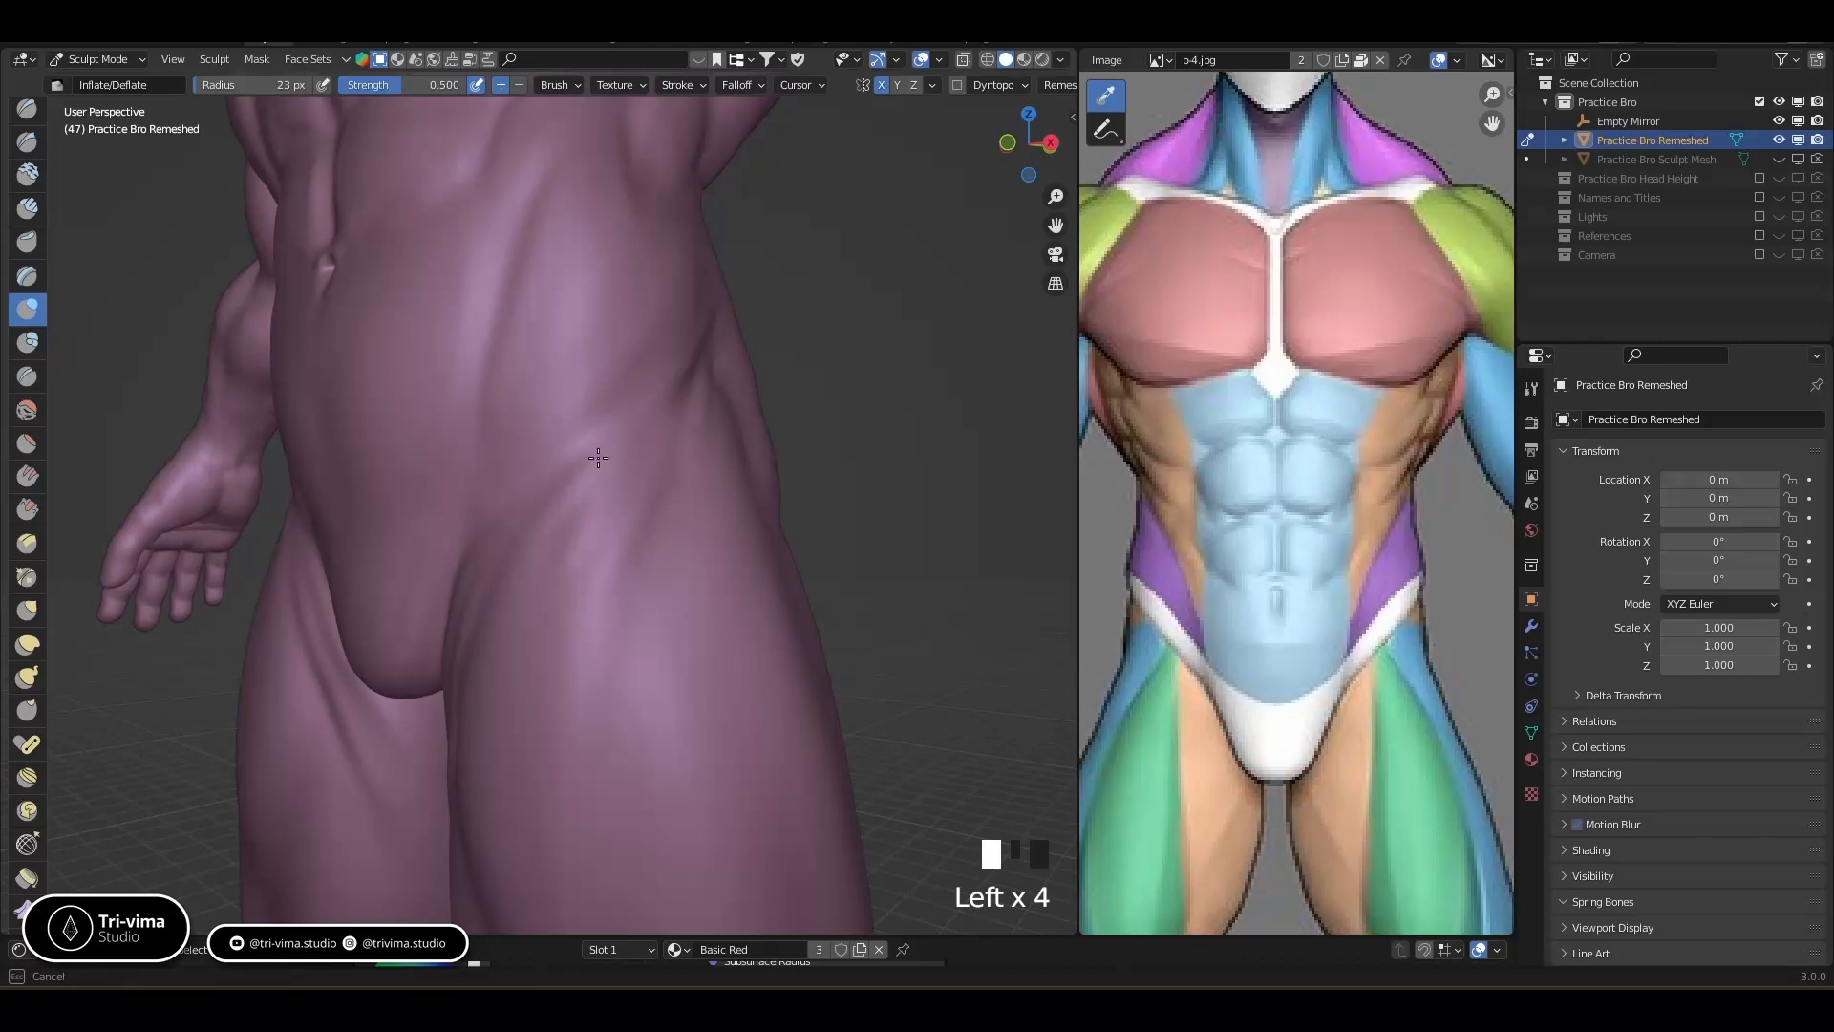
Fill out the upper front thighs below the hip crease with a 44 px Inflate brush
{"action": "middle_click_drag", "start_coordinate": [645, 601], "coordinate": [683, 627]}
{"action": "key", "text": "bracketright"}
{"action": "key", "text": "bracketright"}
{"action": "key", "text": "bracketright"}
{"action": "key", "text": "bracketright"}
{"action": "key", "text": "bracketright"}
{"action": "key", "text": "bracketright"}
{"action": "key", "text": "bracketright"}
{"action": "key", "text": "bracketright"}
{"action": "key", "text": "bracketright"}
{"action": "key", "text": "bracketright"}
{"action": "key", "text": "bracketright"}
{"action": "left_click", "coordinate": [669, 462]}
{"action": "mouse_move", "coordinate": [655, 506]}
{"action": "middle_mouse_down"}
{"action": "mouse_move", "coordinate": [679, 571]}
{"action": "mouse_move", "coordinate": [622, 512]}
{"action": "middle_mouse_up"}
{"action": "left_click", "coordinate": [636, 516]}
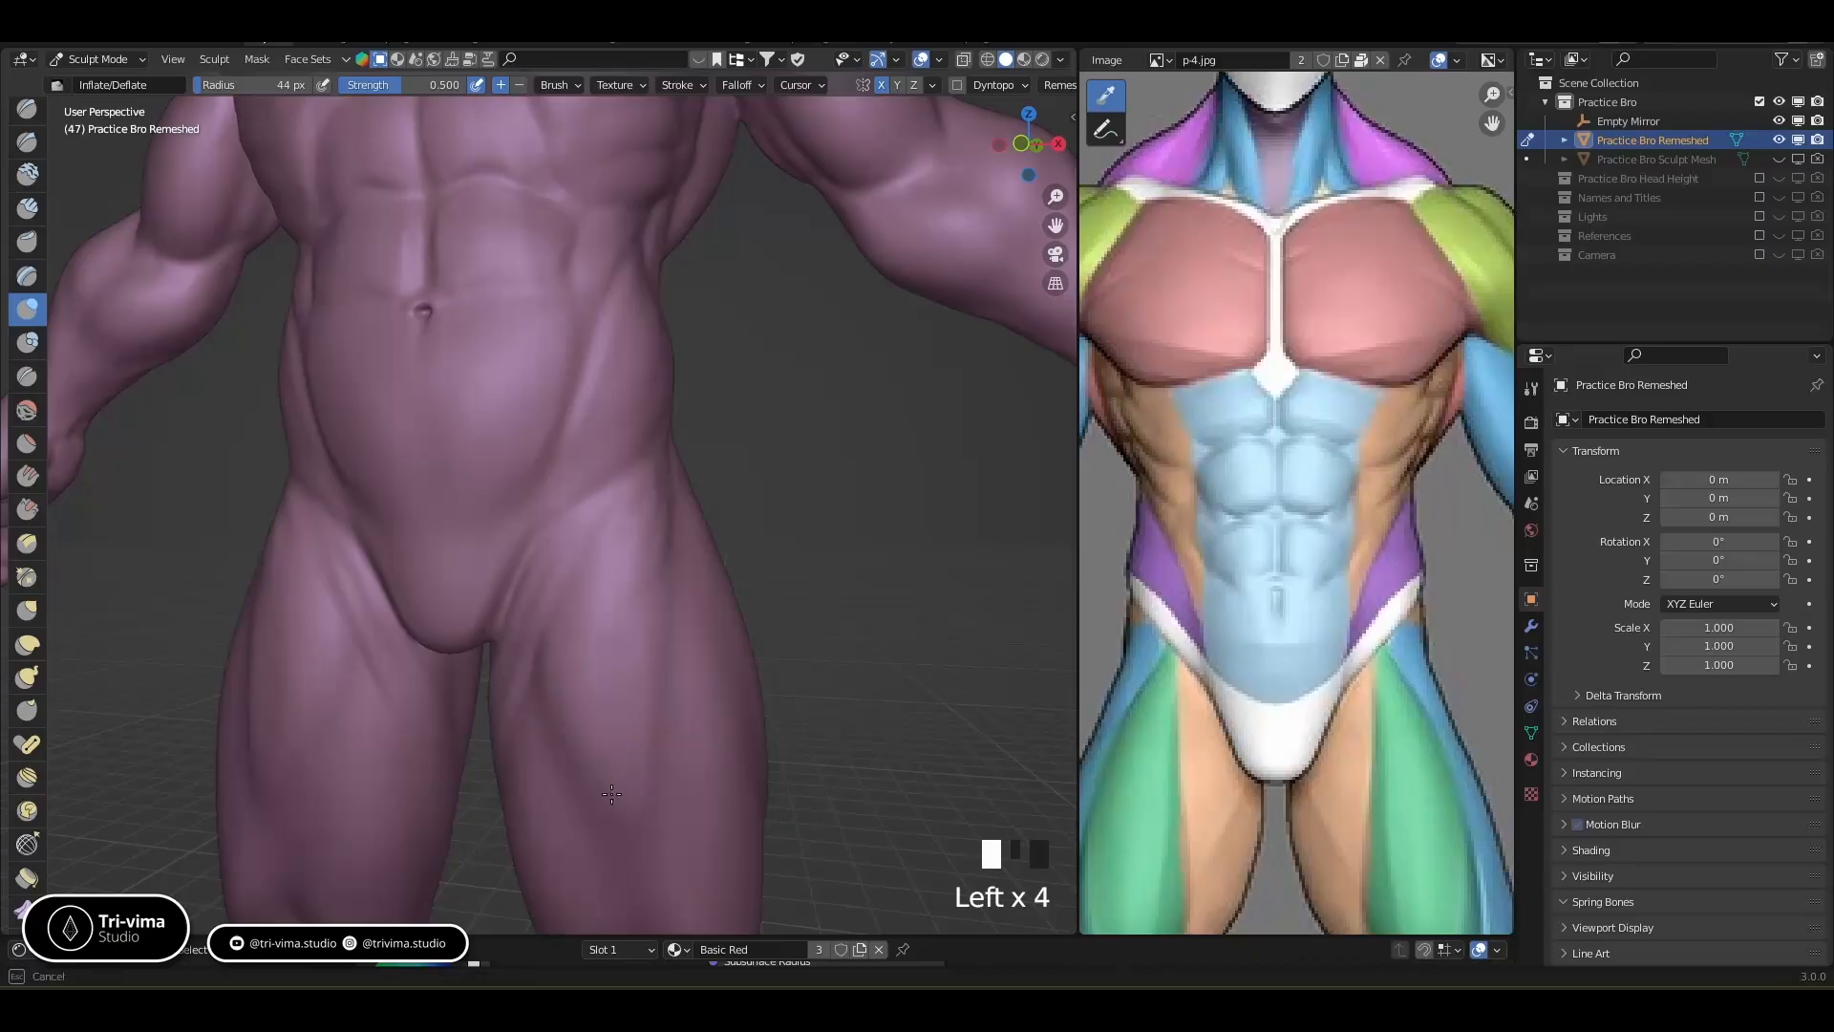
Inflate the inner thigh muscle beside the groin, reducing the brush to 27 px
{"action": "middle_click_drag", "start_coordinate": [636, 596], "coordinate": [553, 778]}
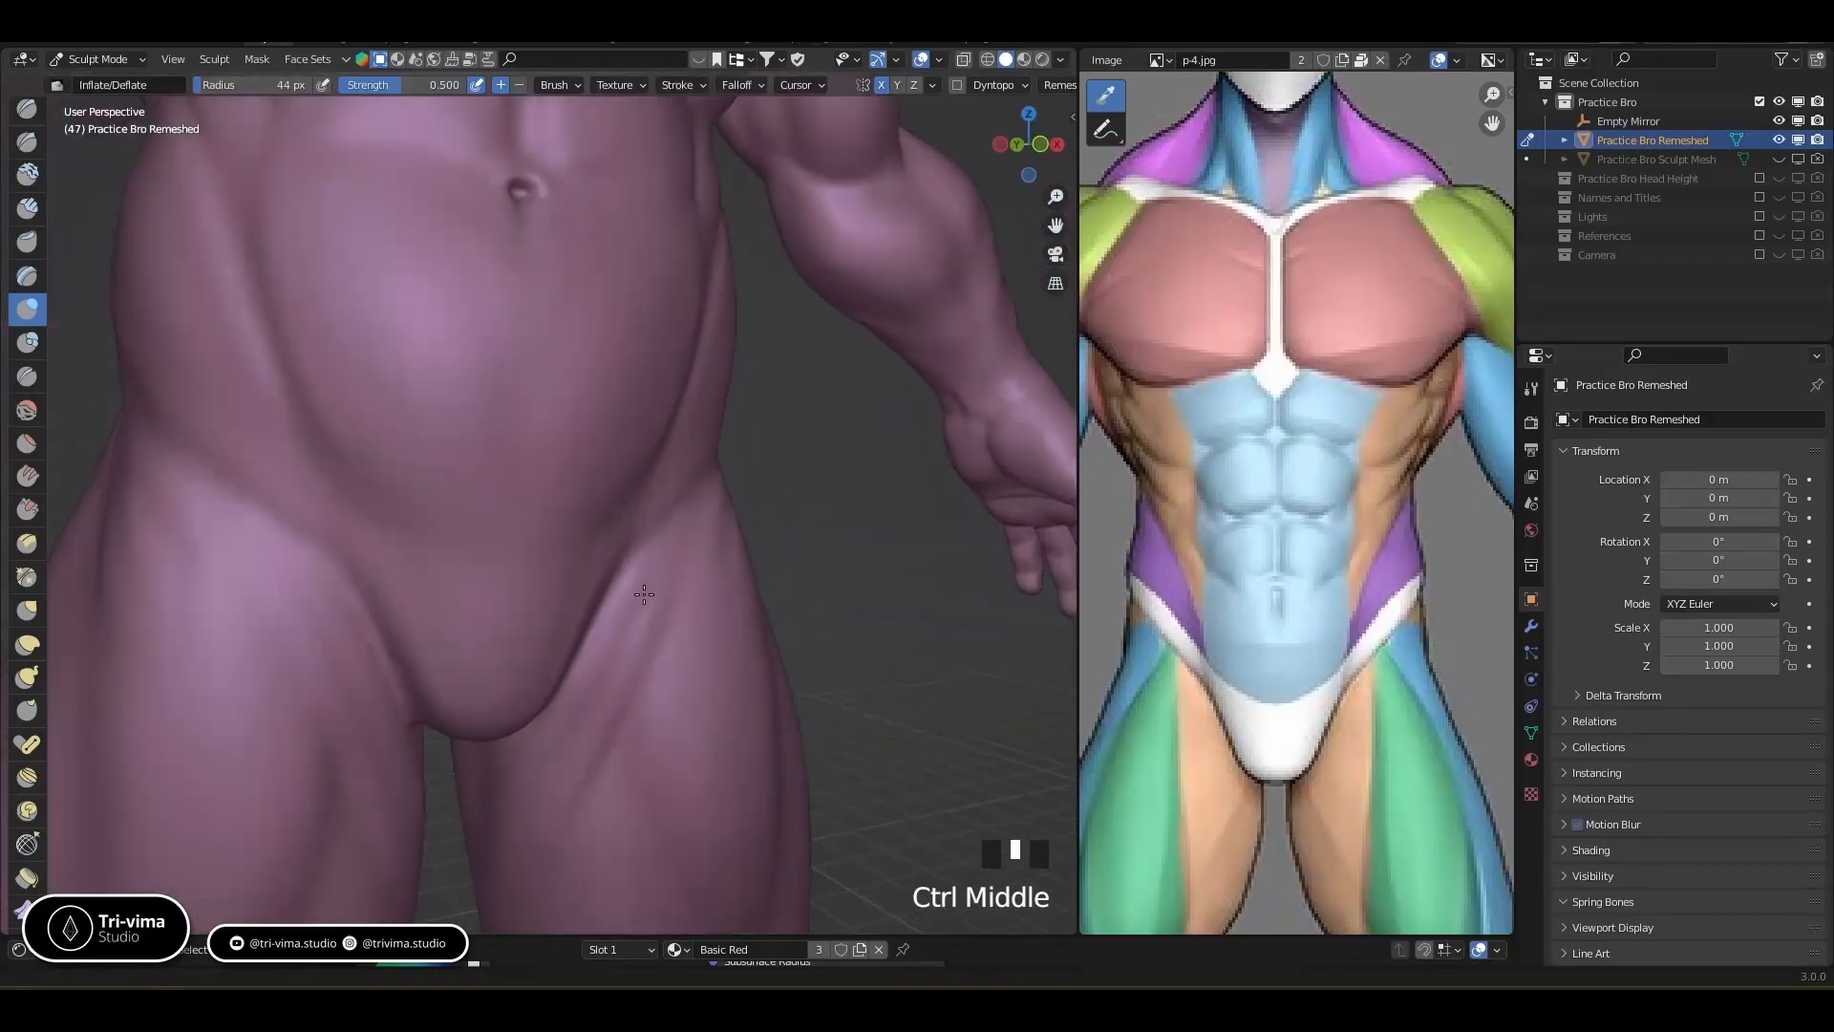
{"action": "left_click", "coordinate": [546, 793]}
{"action": "key", "text": "bracketleft"}
{"action": "key", "text": "bracketleft"}
{"action": "key", "text": "bracketleft"}
{"action": "left_click", "coordinate": [545, 800]}
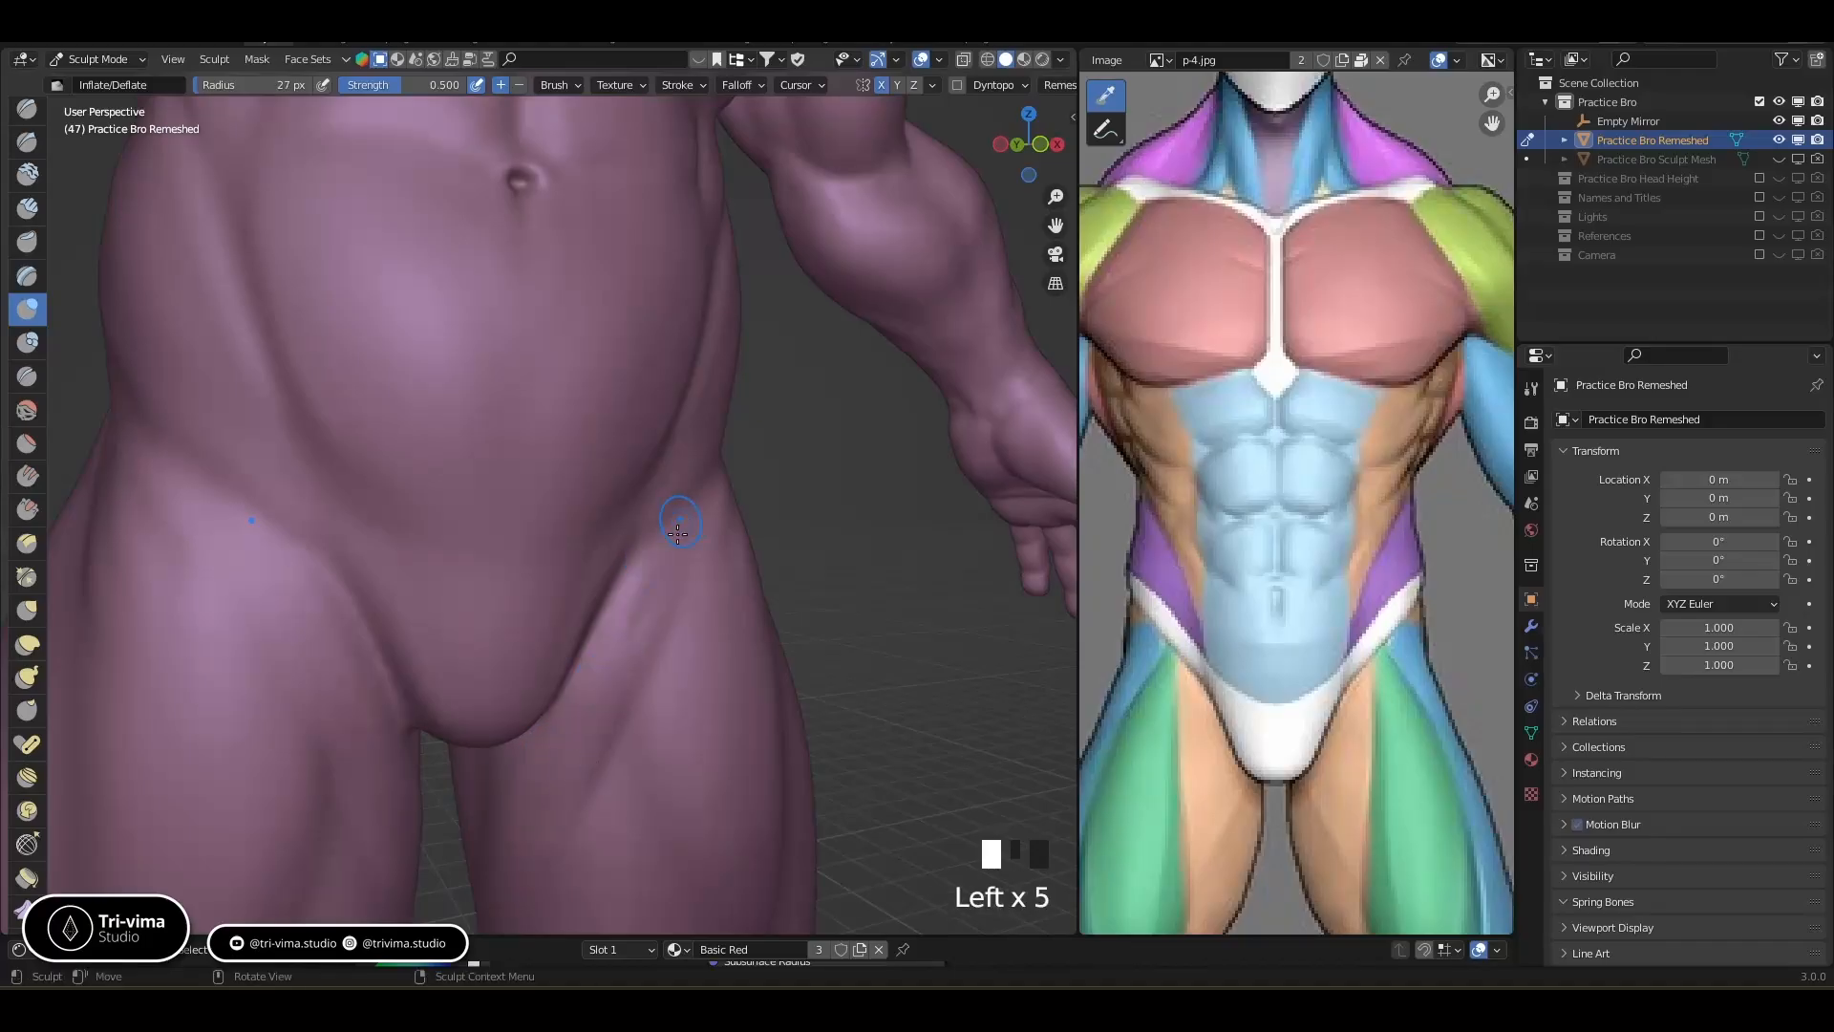
Inflate the area between the inner thighs and the underside of the pelvis with the 27 px brush, and smooth it
{"action": "middle_click_drag", "start_coordinate": [525, 857], "coordinate": [615, 640]}
{"action": "left_click", "coordinate": [614, 638]}
{"action": "left_click", "coordinate": [612, 632]}
{"action": "left_click", "coordinate": [491, 711]}
{"action": "left_click", "coordinate": [489, 712]}
{"action": "left_click", "coordinate": [485, 718]}
{"action": "left_click", "coordinate": [485, 717]}
{"action": "left_click", "coordinate": [486, 715]}
{"action": "left_click", "coordinate": [489, 679]}
{"action": "left_click", "coordinate": [490, 677]}
{"action": "left_click", "coordinate": [489, 677]}
{"action": "left_click", "coordinate": [504, 630]}
{"action": "left_click", "coordinate": [505, 628]}
{"action": "left_click", "coordinate": [505, 628]}
{"action": "left_click", "coordinate": [505, 627]}
{"action": "mouse_move", "coordinate": [504, 628]}
{"action": "middle_mouse_down"}
{"action": "mouse_move", "coordinate": [478, 778]}
{"action": "mouse_move", "coordinate": [438, 648]}
{"action": "mouse_move", "coordinate": [471, 634]}
{"action": "mouse_move", "coordinate": [728, 723]}
{"action": "mouse_move", "coordinate": [564, 594]}
{"action": "middle_mouse_up"}
{"action": "left_click", "coordinate": [478, 783], "text": "shift"}
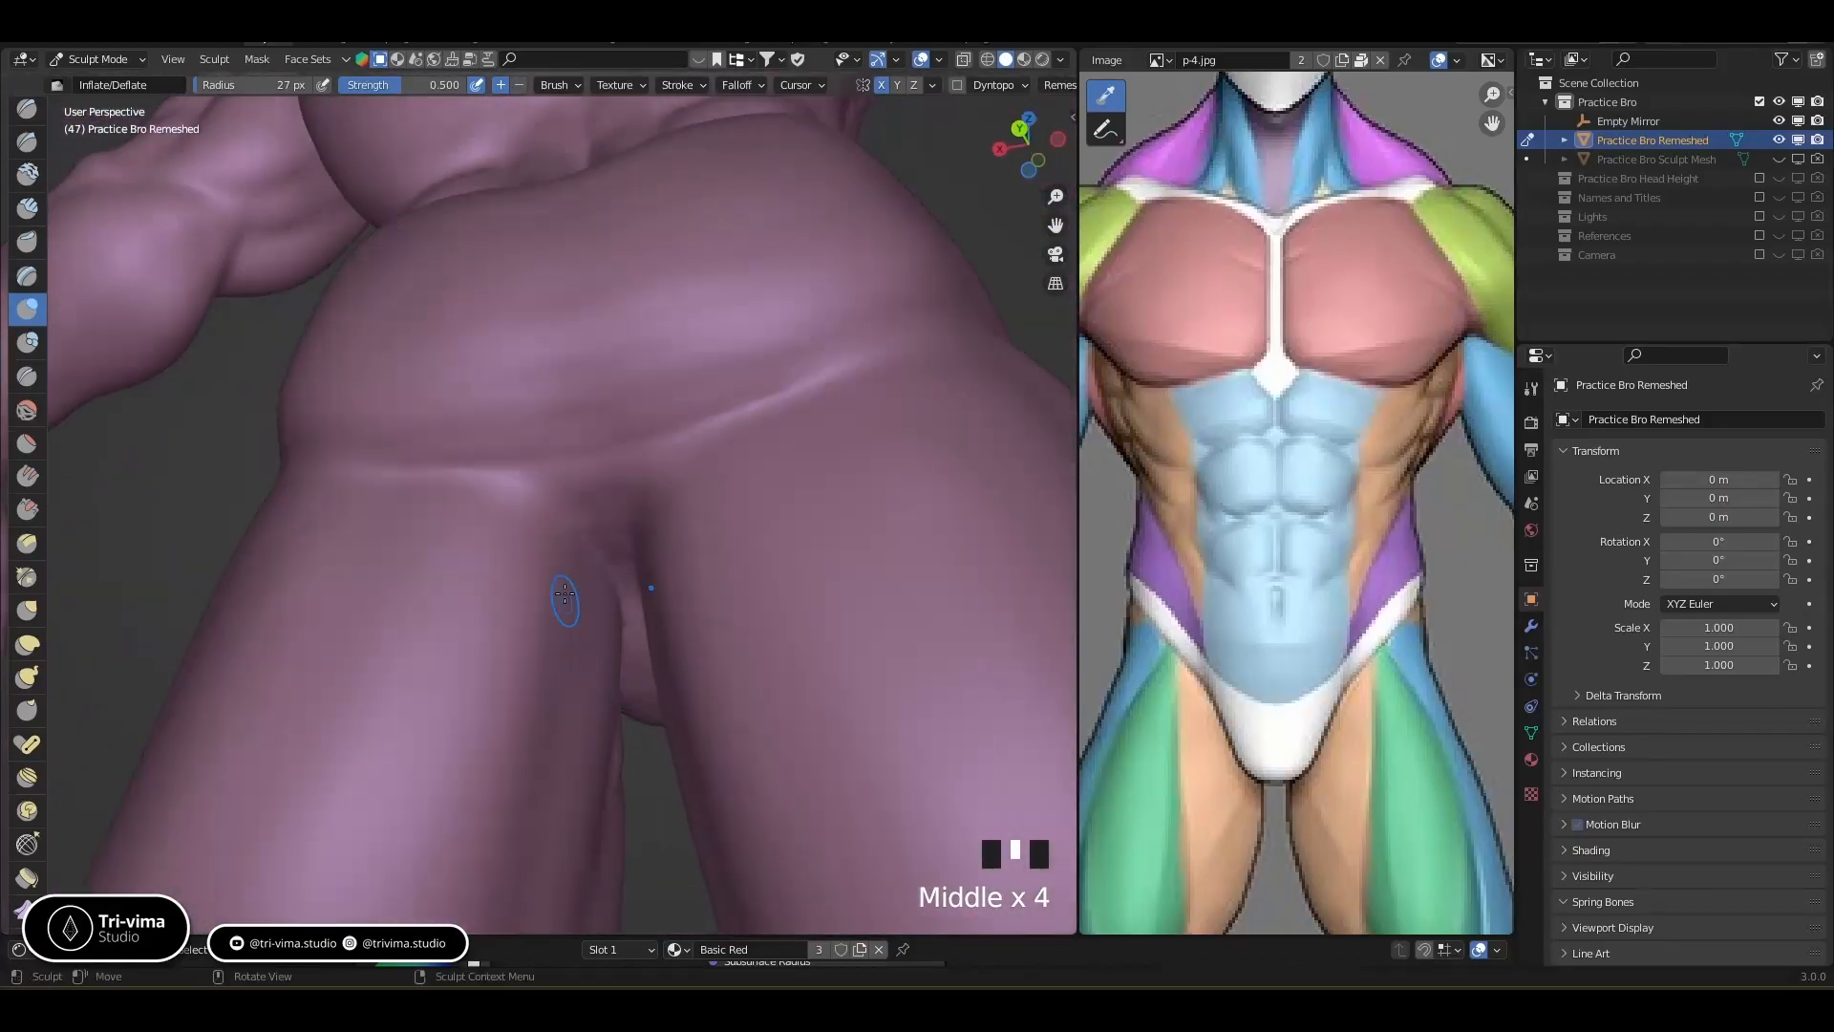
Show the rear-view glutes in the reference image, and reshape the outer lower glutes with a 77 px Elastic Deform brush
{"action": "middle_click_drag", "start_coordinate": [1366, 583], "coordinate": [415, 404]}
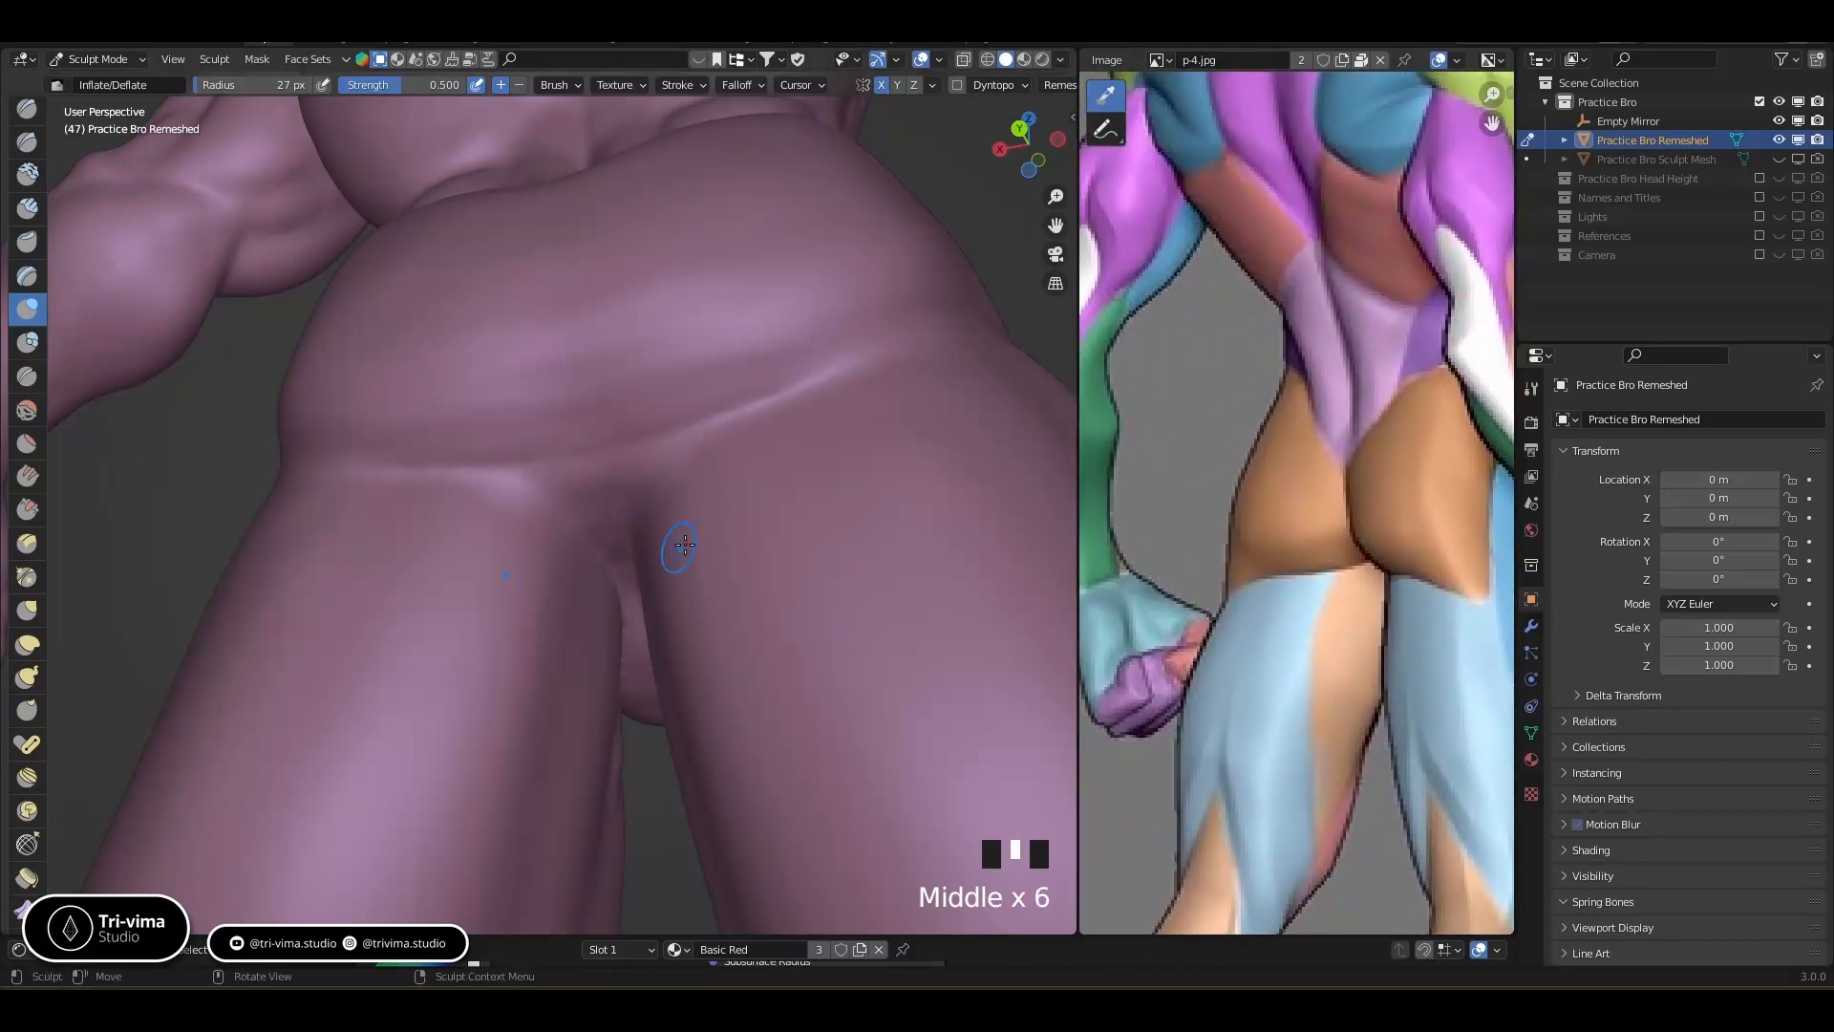
{"action": "middle_click_drag", "start_coordinate": [530, 496], "coordinate": [456, 561], "text": "ctrl"}
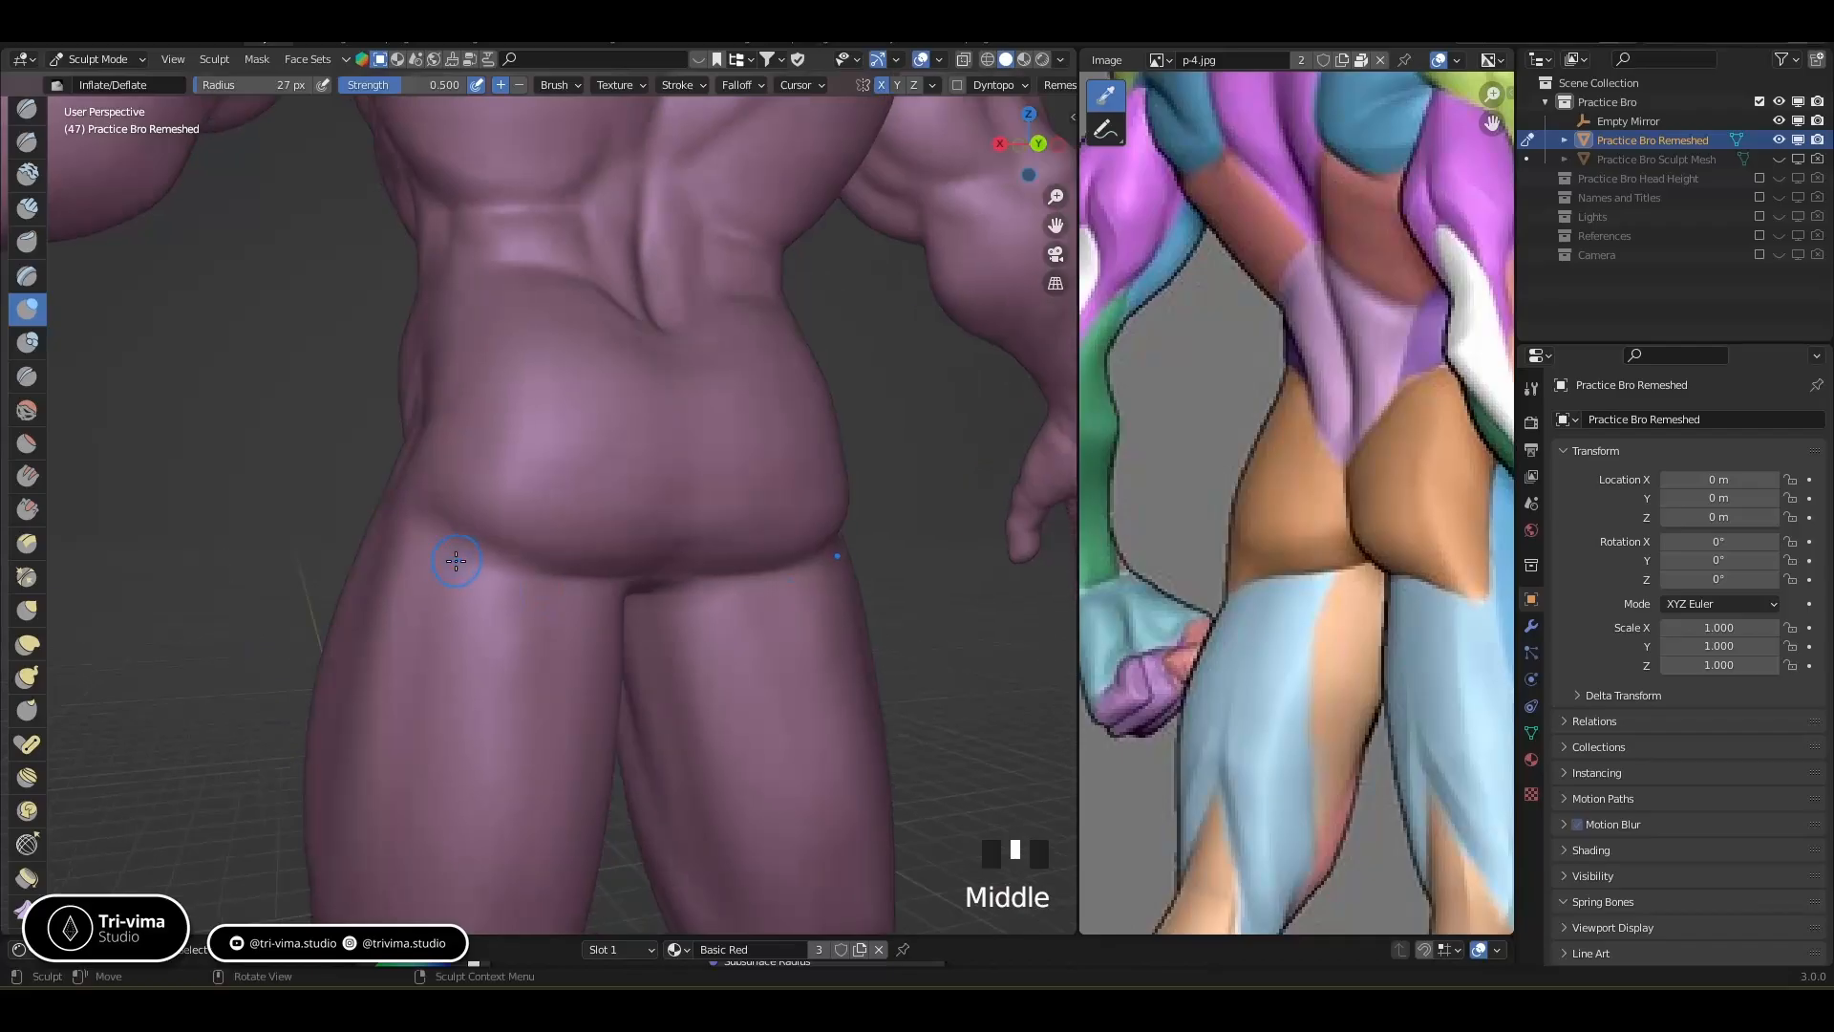
{"action": "left_click", "coordinate": [27, 646]}
{"action": "key", "text": "bracketright"}
{"action": "key", "text": "bracketright"}
{"action": "key", "text": "bracketright"}
{"action": "key", "text": "bracketright"}
{"action": "key", "text": "bracketright"}
{"action": "key", "text": "bracketright"}
{"action": "key", "text": "bracketright"}
{"action": "key", "text": "bracketright"}
{"action": "key", "text": "bracketright"}
{"action": "key", "text": "bracketright"}
{"action": "key", "text": "bracketright"}
{"action": "key", "text": "bracketright"}
{"action": "key", "text": "bracketleft"}
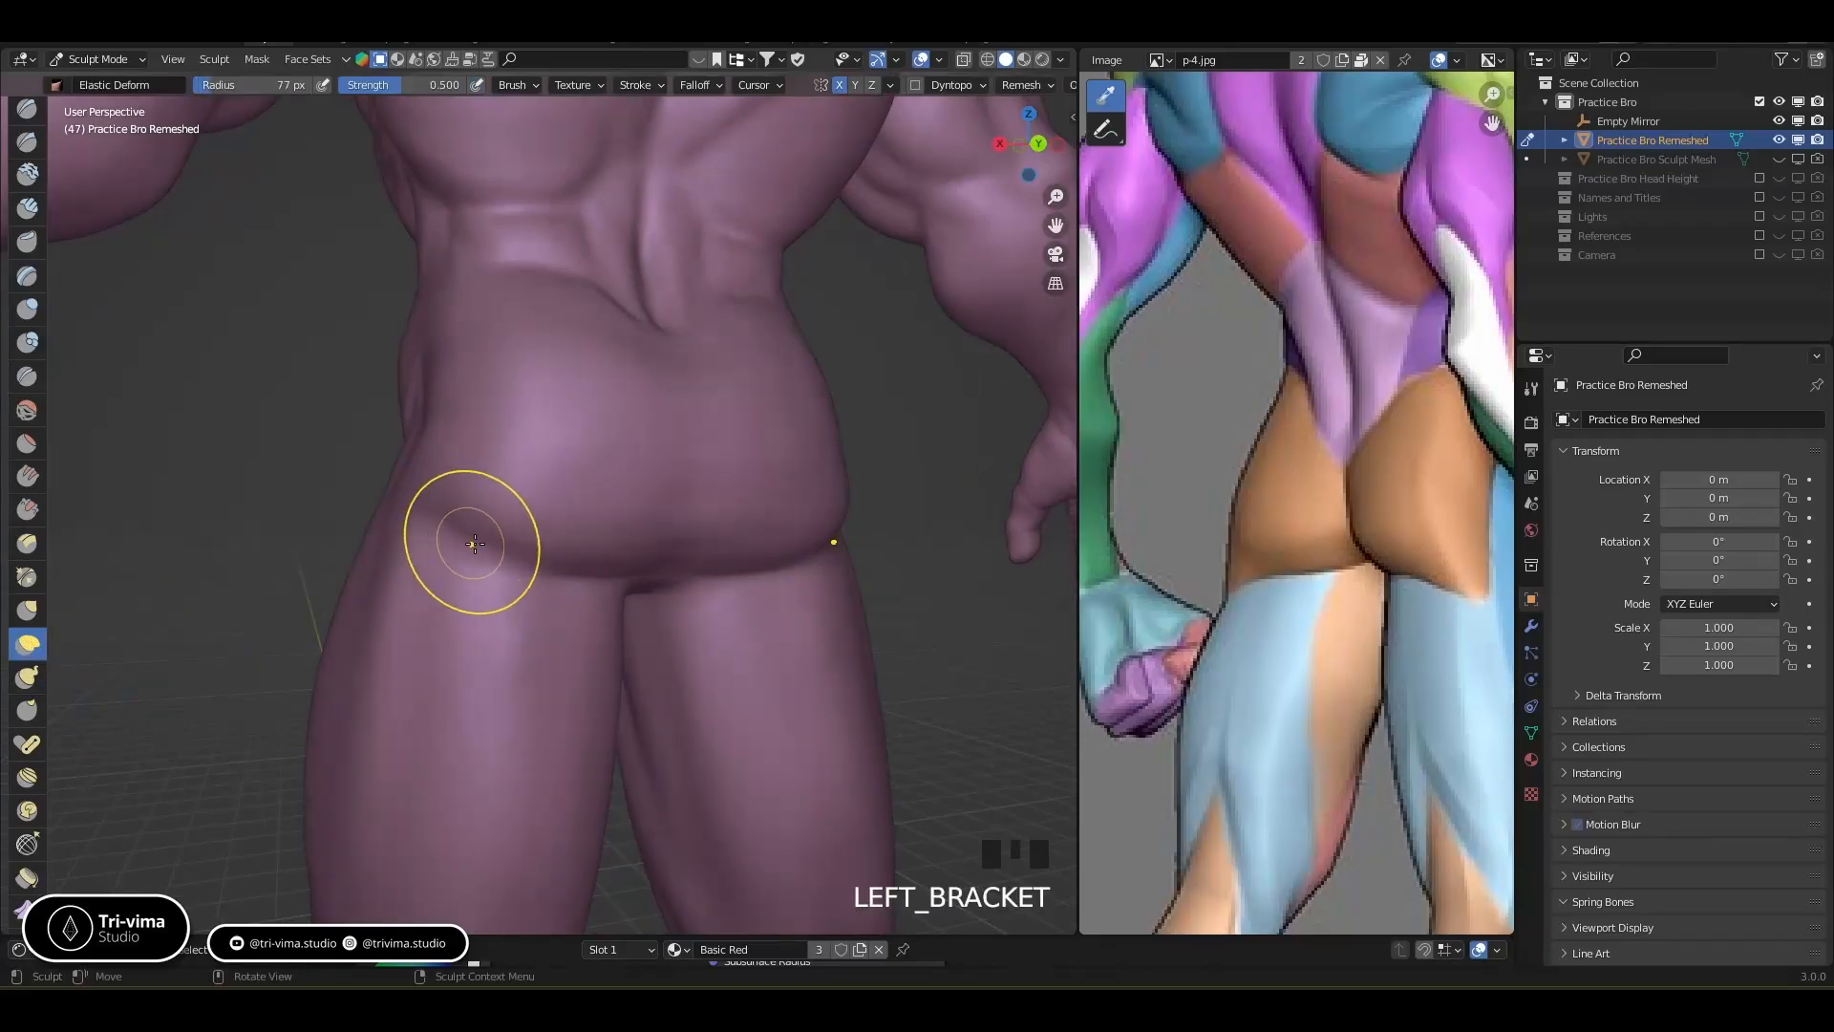
{"action": "middle_click_drag", "start_coordinate": [475, 544], "coordinate": [491, 532]}
{"action": "left_click", "coordinate": [487, 545]}
{"action": "left_click", "coordinate": [473, 563]}
{"action": "left_click", "coordinate": [462, 589]}
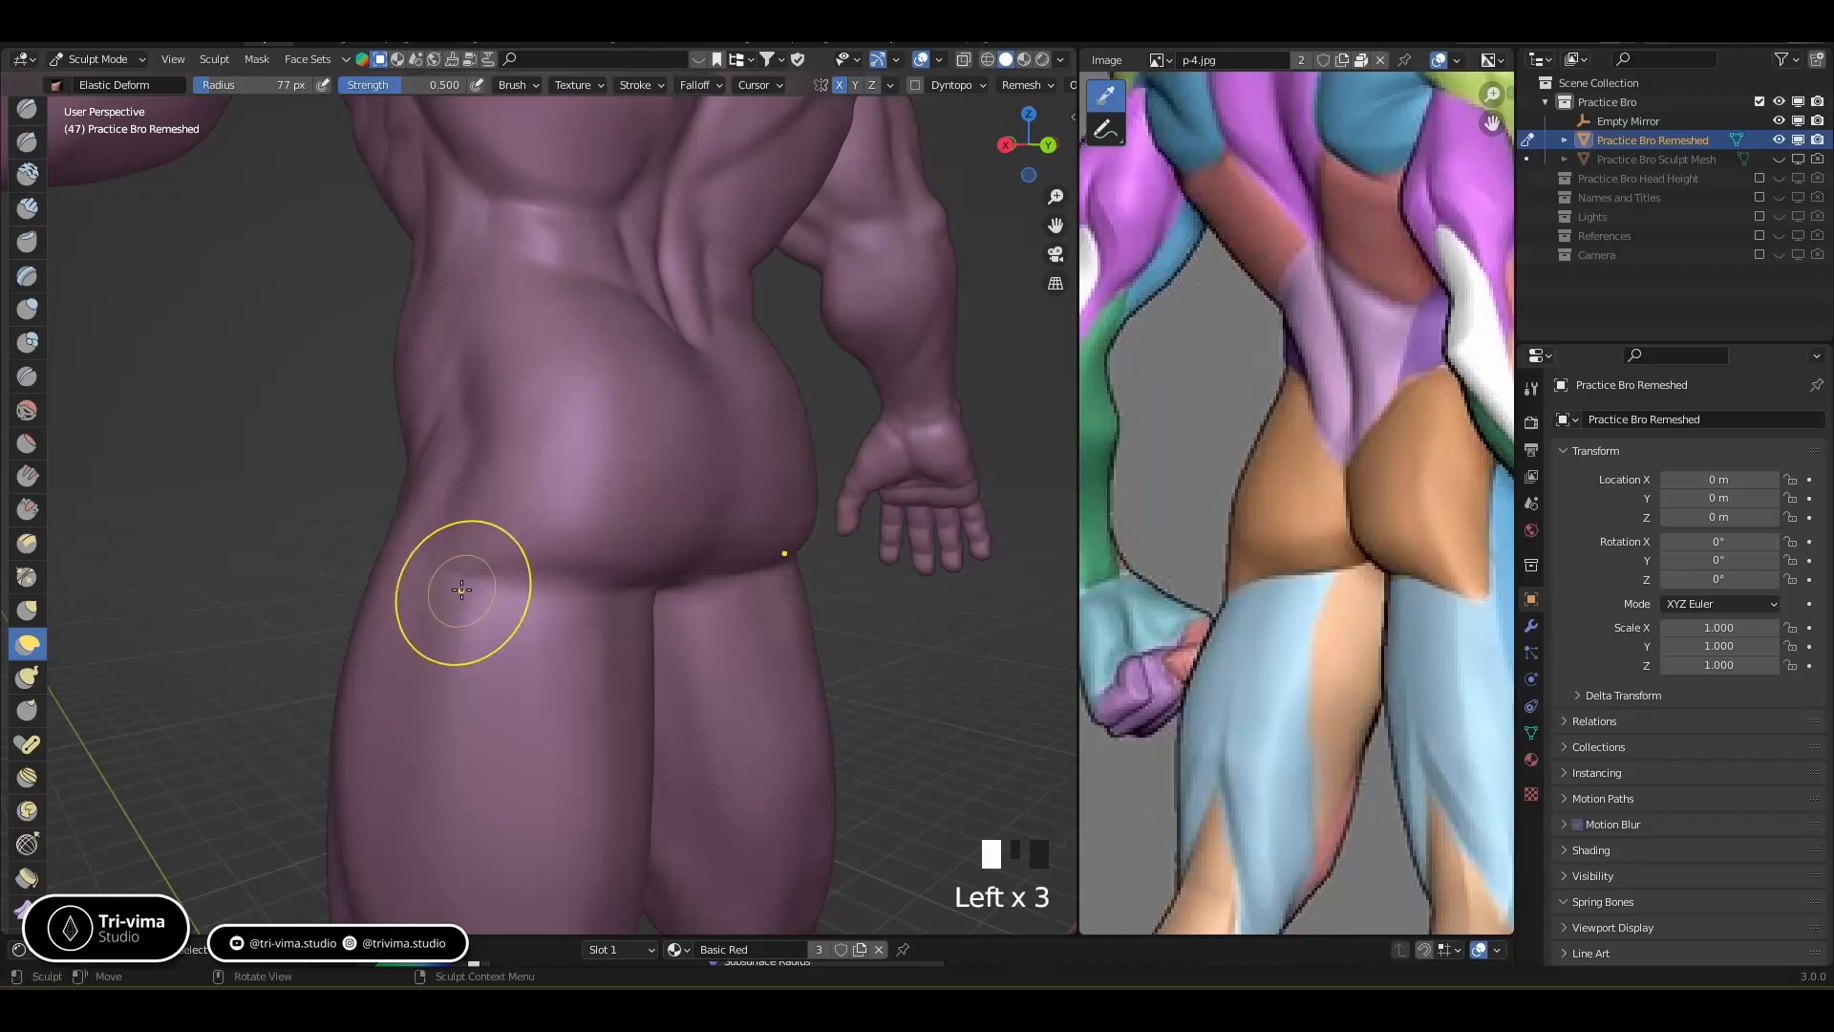
Reshape the lower edge of the glutes from several angles with the 77 px Elastic Deform brush
{"action": "mouse_move", "coordinate": [616, 578]}
{"action": "left_mouse_down"}
{"action": "mouse_move", "coordinate": [620, 556]}
{"action": "mouse_move", "coordinate": [678, 548]}
{"action": "mouse_move", "coordinate": [659, 602]}
{"action": "left_mouse_up"}
{"action": "middle_click_drag", "start_coordinate": [659, 602], "coordinate": [592, 573]}
{"action": "left_click", "coordinate": [611, 576]}
{"action": "left_click", "coordinate": [597, 602]}
{"action": "mouse_move", "coordinate": [579, 609]}
{"action": "left_mouse_down"}
{"action": "mouse_move", "coordinate": [596, 573]}
{"action": "mouse_move", "coordinate": [623, 571]}
{"action": "left_mouse_up"}
{"action": "middle_click_drag", "start_coordinate": [655, 571], "coordinate": [619, 600]}
{"action": "left_click_drag", "start_coordinate": [618, 614], "coordinate": [613, 607]}
{"action": "middle_click_drag", "start_coordinate": [612, 606], "coordinate": [593, 586]}
{"action": "left_click_drag", "start_coordinate": [593, 586], "coordinate": [682, 576]}
{"action": "left_click_drag", "start_coordinate": [673, 588], "coordinate": [651, 599]}
{"action": "middle_click_drag", "start_coordinate": [647, 600], "coordinate": [611, 608]}
{"action": "left_click_drag", "start_coordinate": [846, 575], "coordinate": [824, 584]}
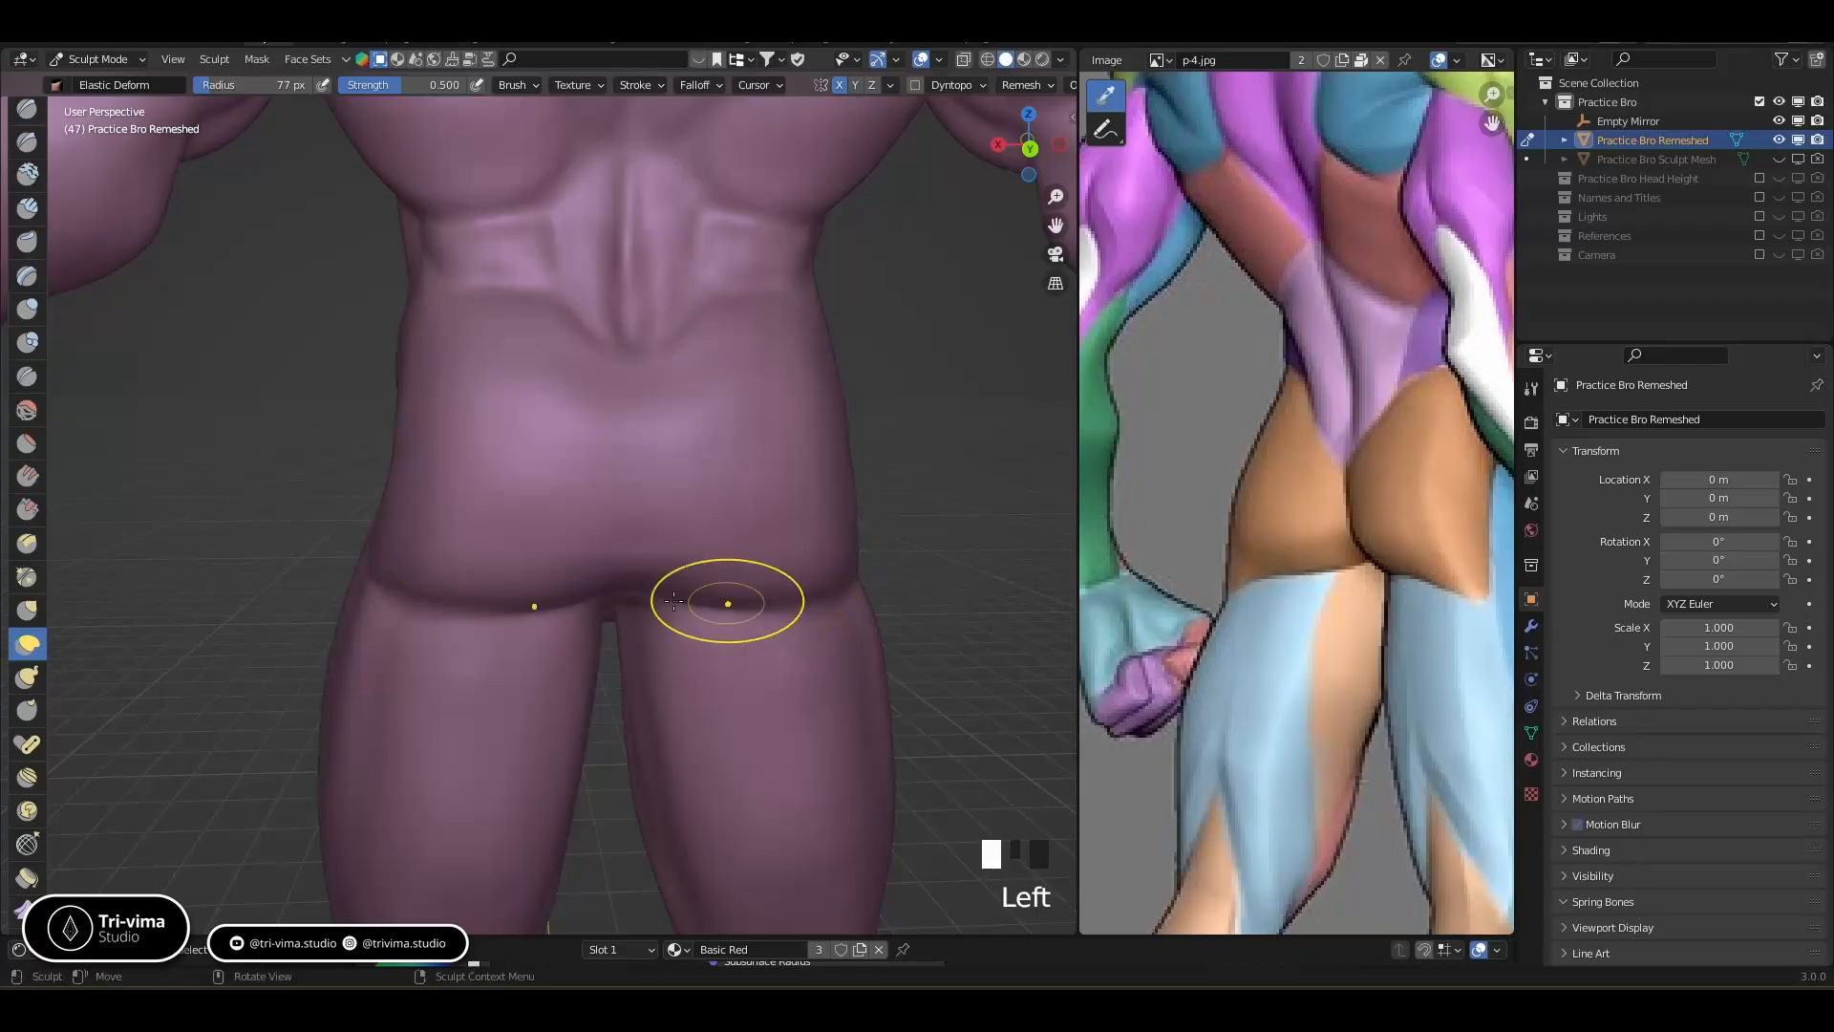
Pull in the outer contours of the hips and round the glutes, enlarging the Elastic Deform brush to 127 px
{"action": "left_click_drag", "start_coordinate": [361, 581], "coordinate": [399, 559]}
{"action": "left_click_drag", "start_coordinate": [418, 537], "coordinate": [428, 509]}
{"action": "key", "text": "bracketright"}
{"action": "key", "text": "bracketright"}
{"action": "key", "text": "bracketright"}
{"action": "key", "text": "bracketright"}
{"action": "key", "text": "bracketright"}
{"action": "key", "text": "bracketright"}
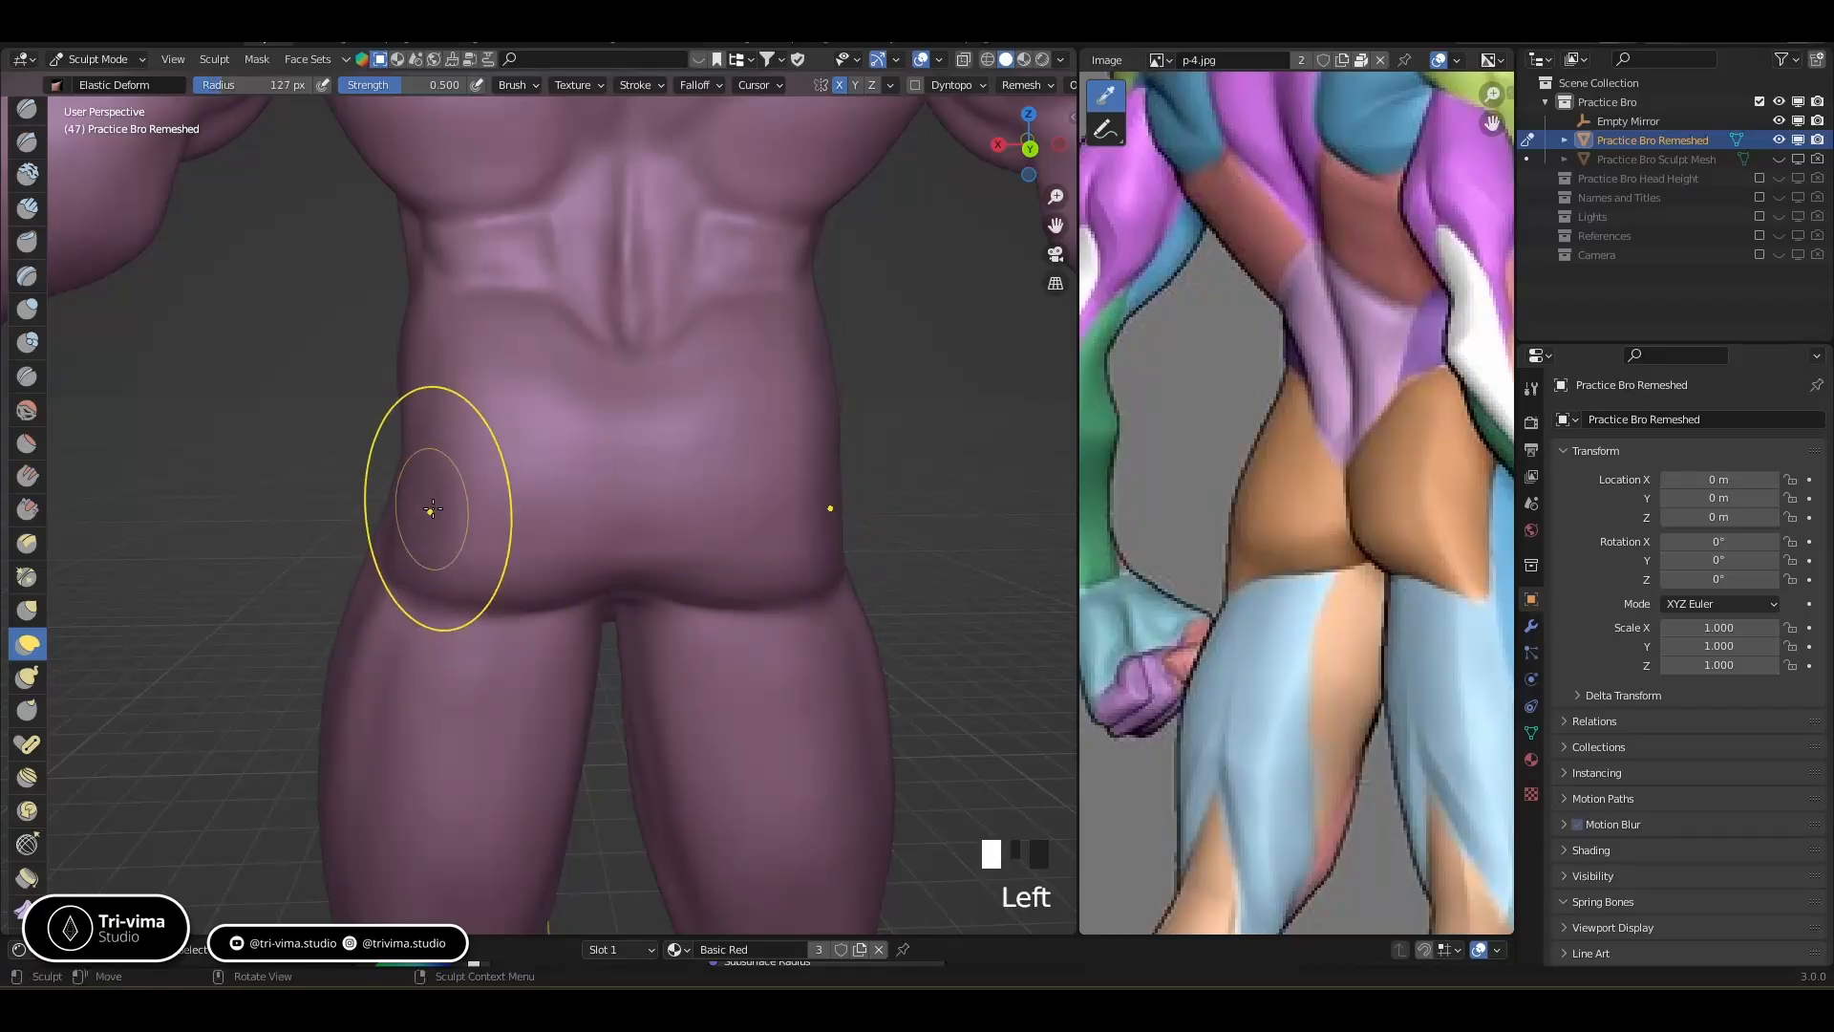
{"action": "left_click_drag", "start_coordinate": [418, 401], "coordinate": [445, 426]}
{"action": "left_click_drag", "start_coordinate": [477, 516], "coordinate": [475, 552]}
Adjust the outer lower corner of the glutes with a 57 px Elastic Deform brush
{"action": "middle_click_drag", "start_coordinate": [475, 558], "coordinate": [605, 653]}
{"action": "key", "text": "bracketleft"}
{"action": "key", "text": "bracketleft"}
{"action": "key", "text": "bracketleft"}
{"action": "key", "text": "bracketleft"}
{"action": "key", "text": "bracketleft"}
{"action": "key", "text": "bracketleft"}
{"action": "key", "text": "bracketleft"}
{"action": "key", "text": "bracketleft"}
{"action": "left_click_drag", "start_coordinate": [525, 585], "coordinate": [468, 588]}
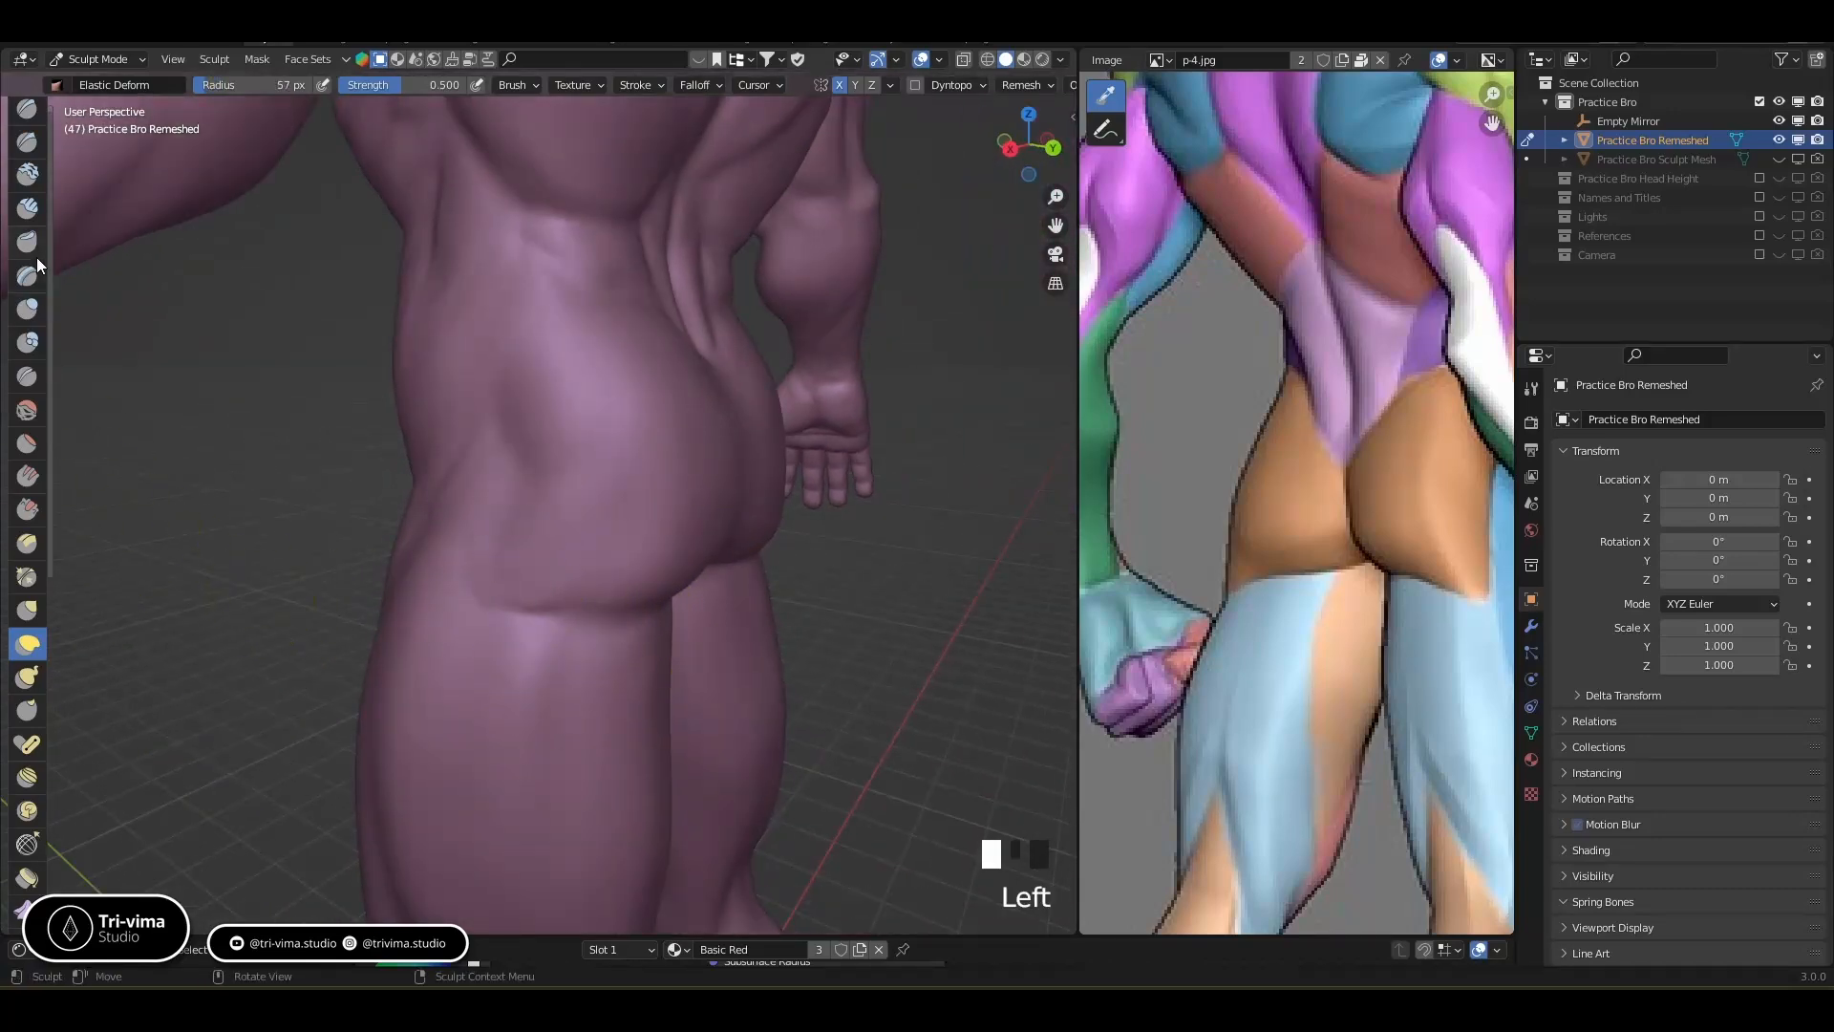
Add volume to the lower and upper glutes with a 57 px Inflate brush
{"action": "left_click", "coordinate": [28, 308]}
{"action": "left_click", "coordinate": [532, 571]}
{"action": "left_click", "coordinate": [624, 559]}
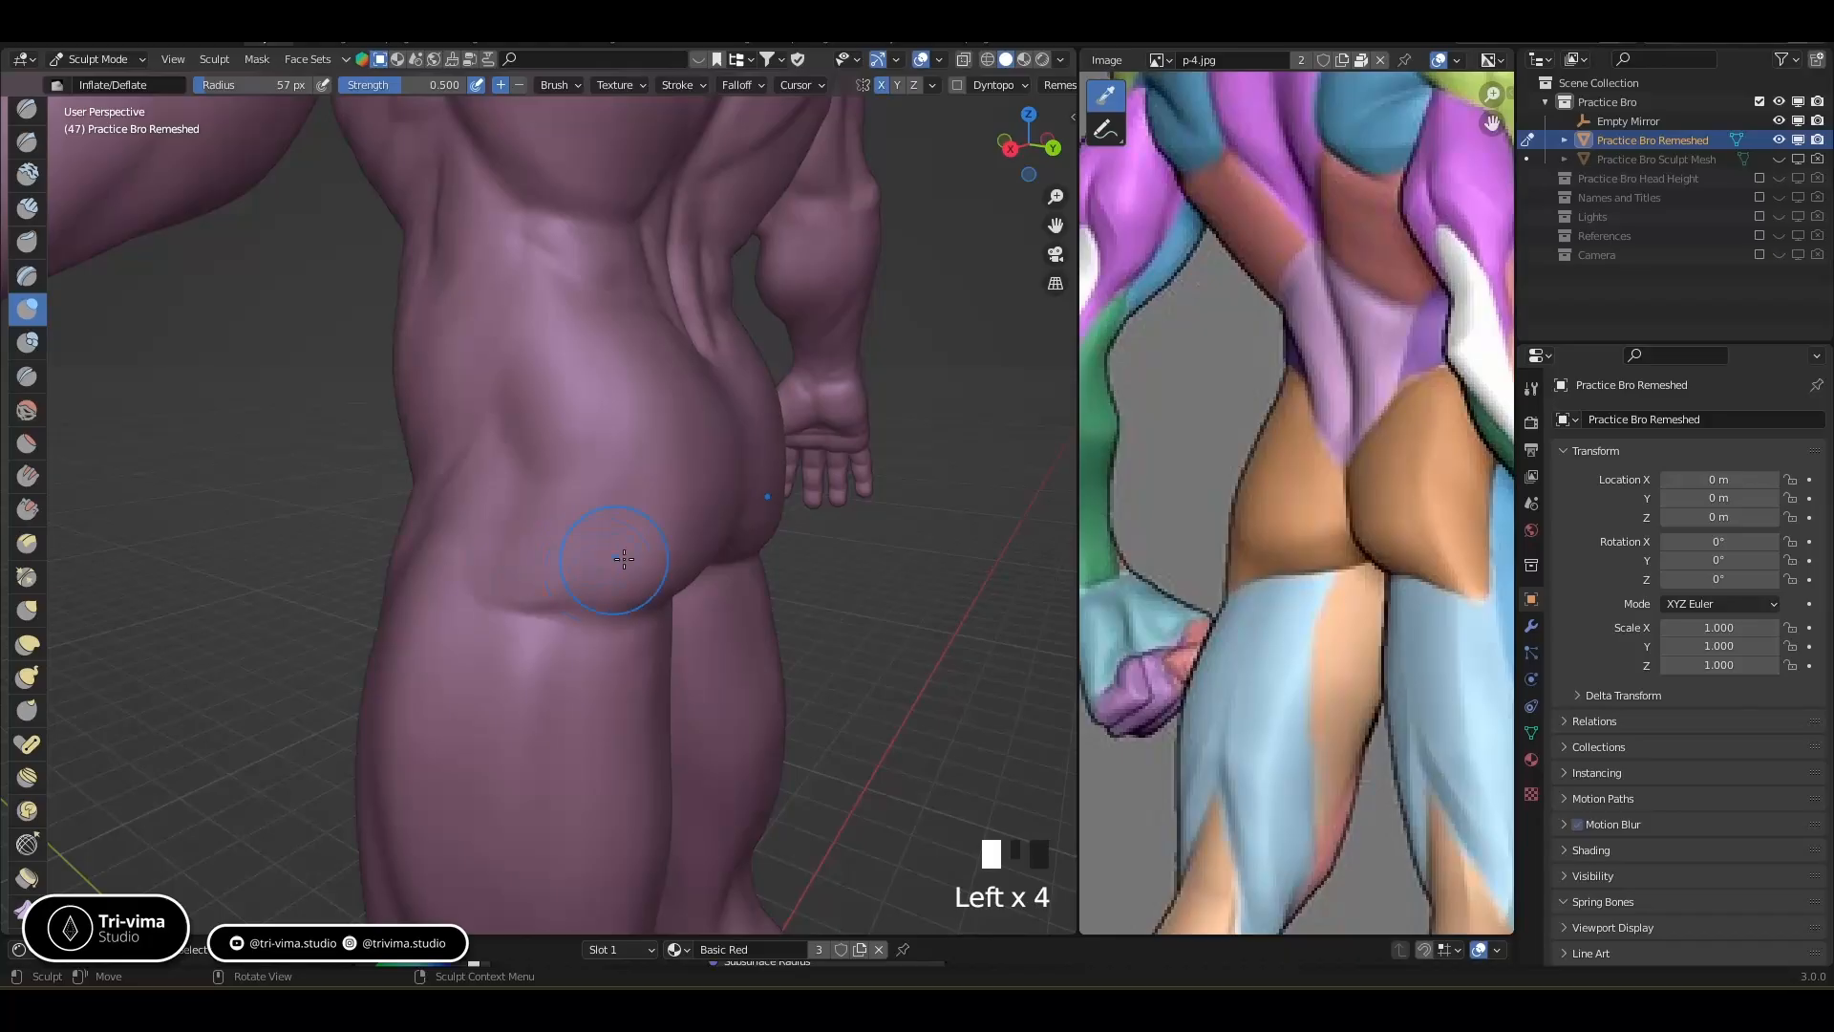
{"action": "middle_click_drag", "start_coordinate": [618, 563], "coordinate": [449, 540]}
{"action": "left_click", "coordinate": [533, 389]}
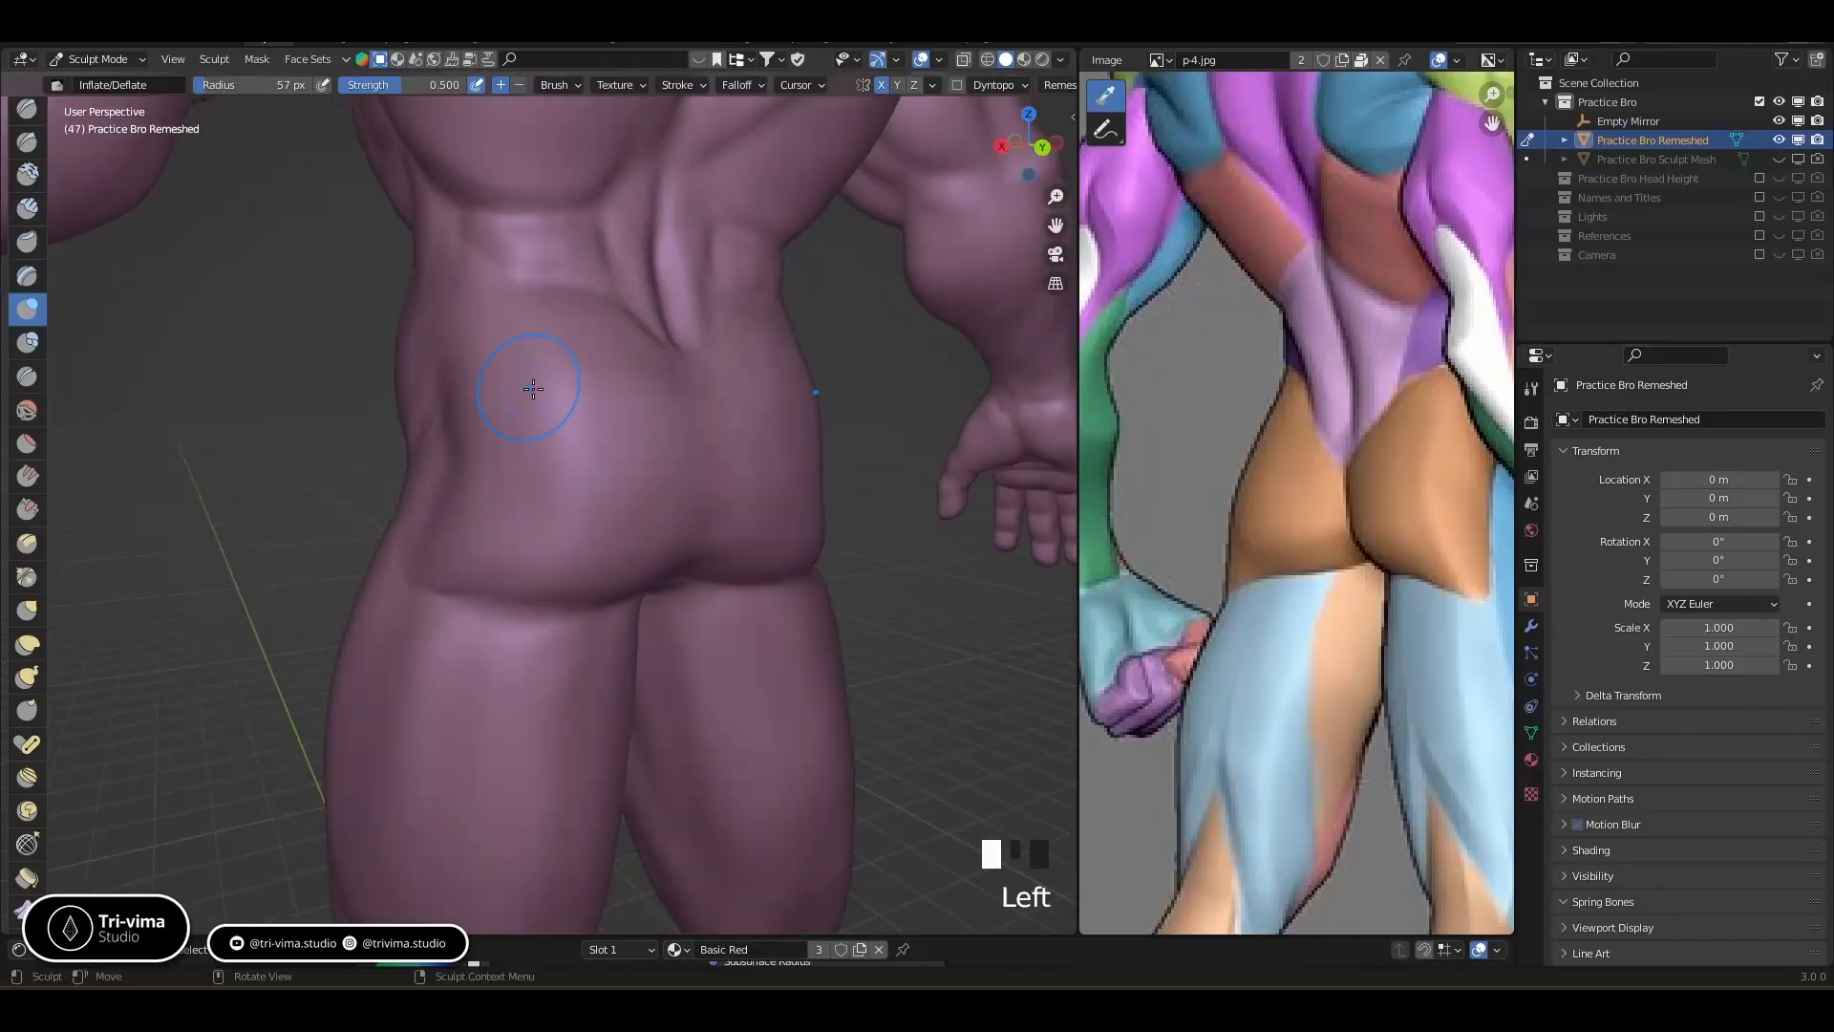
Sculpt along the lower edge of the glutes above the thighs, reducing the Inflate brush to 45 px and 36 px
{"action": "middle_click_drag", "start_coordinate": [543, 361], "coordinate": [483, 540]}
{"action": "key", "text": "bracketleft"}
{"action": "key", "text": "bracketleft"}
{"action": "key", "text": "bracketleft"}
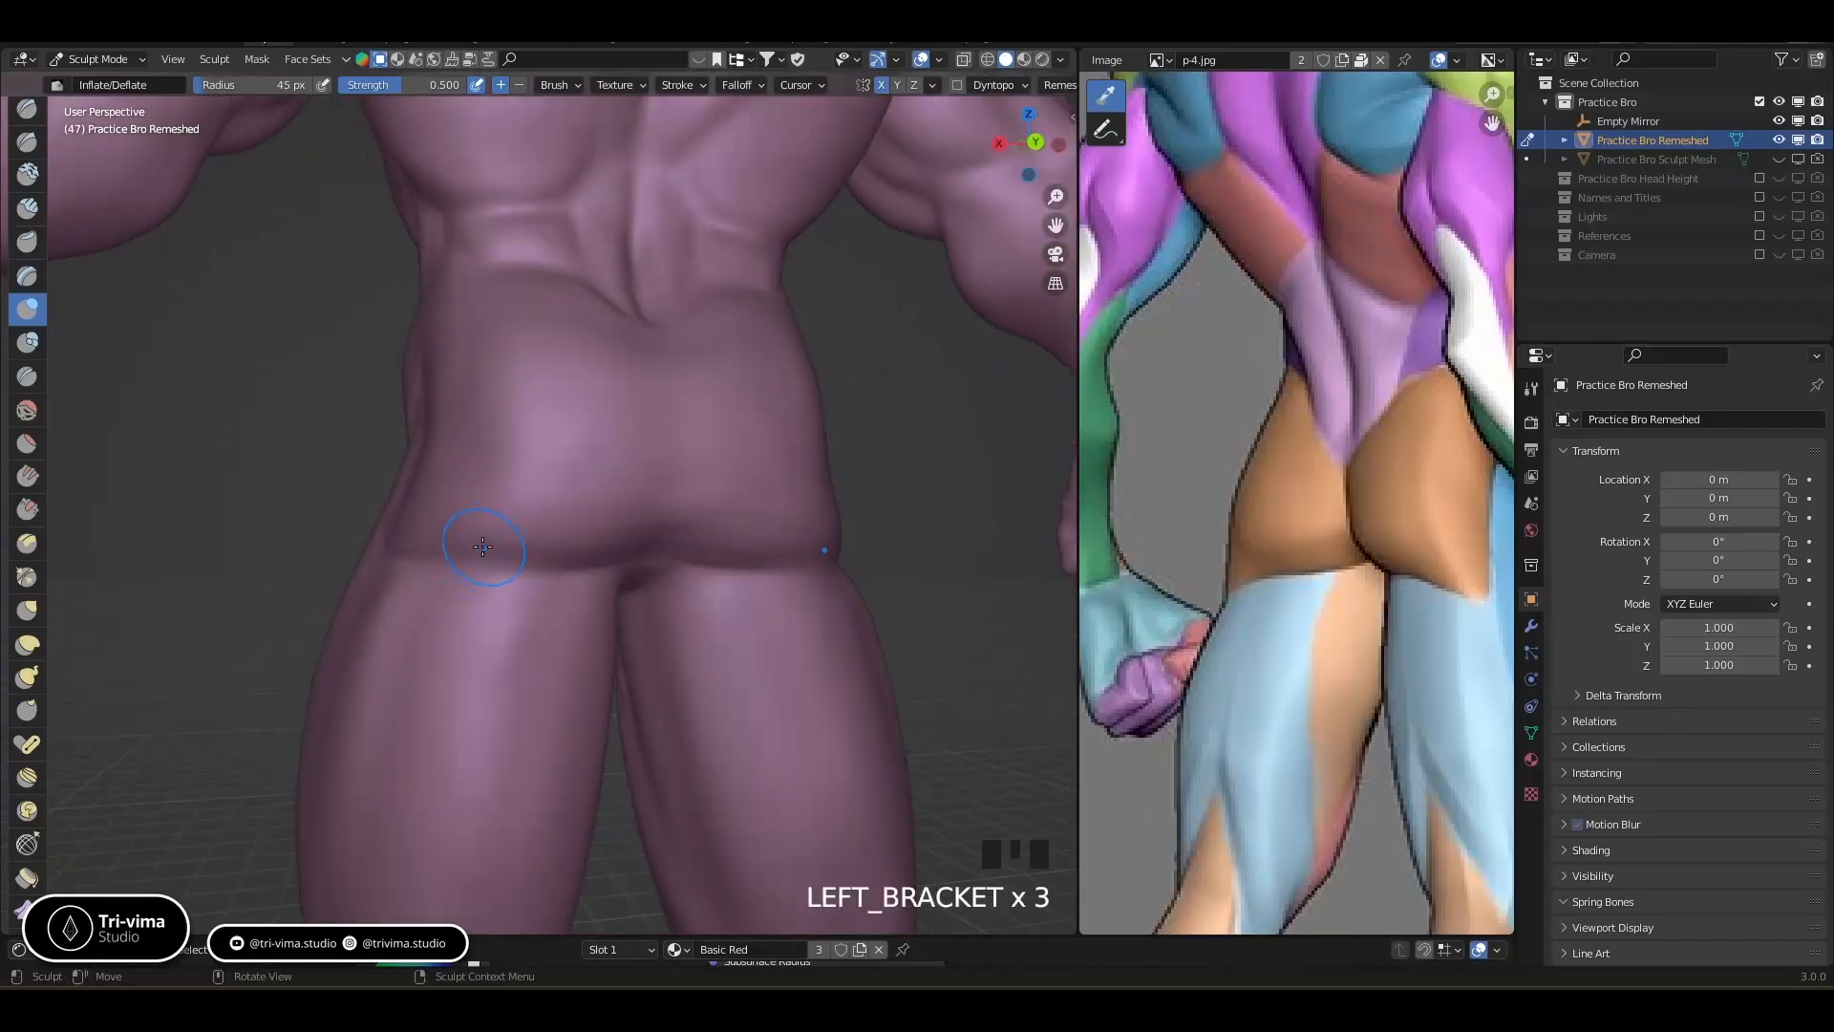
{"action": "left_click_drag", "start_coordinate": [428, 549], "coordinate": [674, 540]}
{"action": "left_click", "coordinate": [679, 537]}
{"action": "left_click", "coordinate": [630, 560]}
{"action": "left_click", "coordinate": [673, 549]}
{"action": "left_click", "coordinate": [599, 547]}
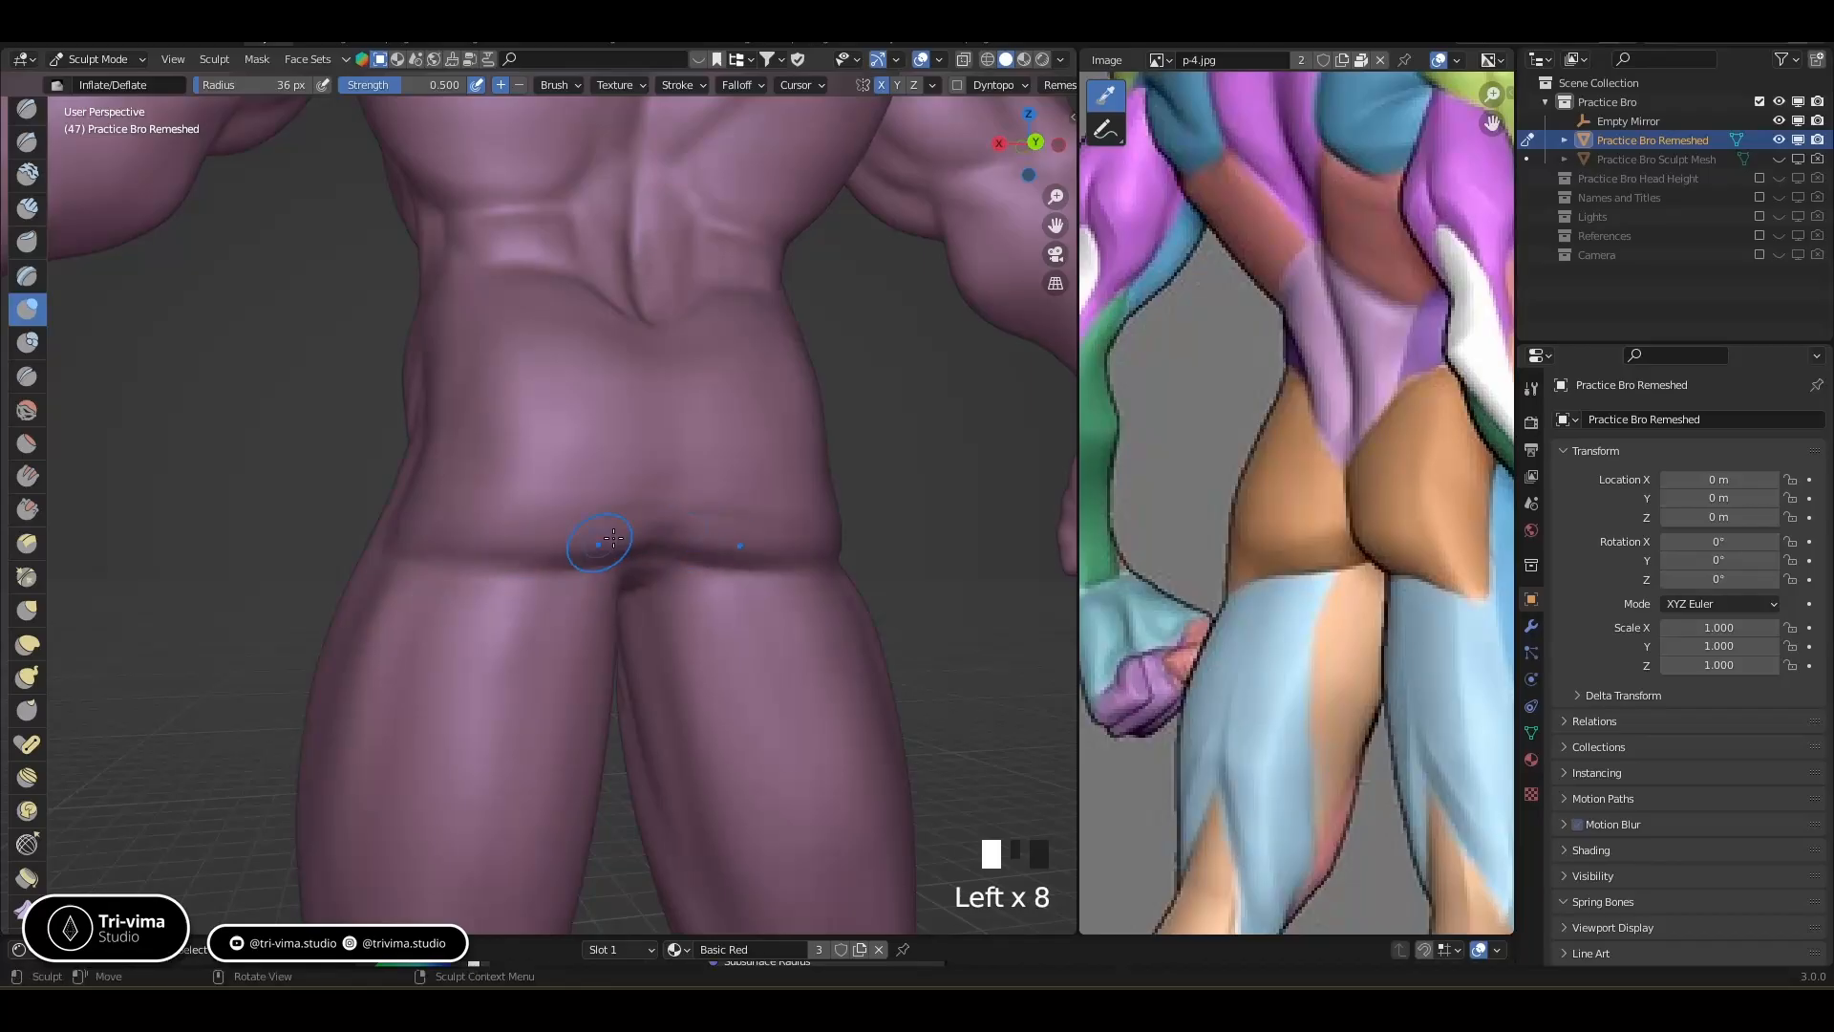
Build up the lower inner glutes beside the centerline with the 36 px Inflate brush
{"action": "left_click", "coordinate": [612, 545]}
{"action": "left_click", "coordinate": [669, 535]}
{"action": "left_click", "coordinate": [724, 517]}
{"action": "mouse_move", "coordinate": [628, 547]}
{"action": "left_mouse_down"}
{"action": "mouse_move", "coordinate": [646, 541]}
{"action": "mouse_move", "coordinate": [622, 507]}
{"action": "mouse_move", "coordinate": [658, 458]}
{"action": "left_mouse_up"}
{"action": "left_click", "coordinate": [647, 540]}
{"action": "left_click", "coordinate": [637, 545]}
{"action": "left_click", "coordinate": [638, 539]}
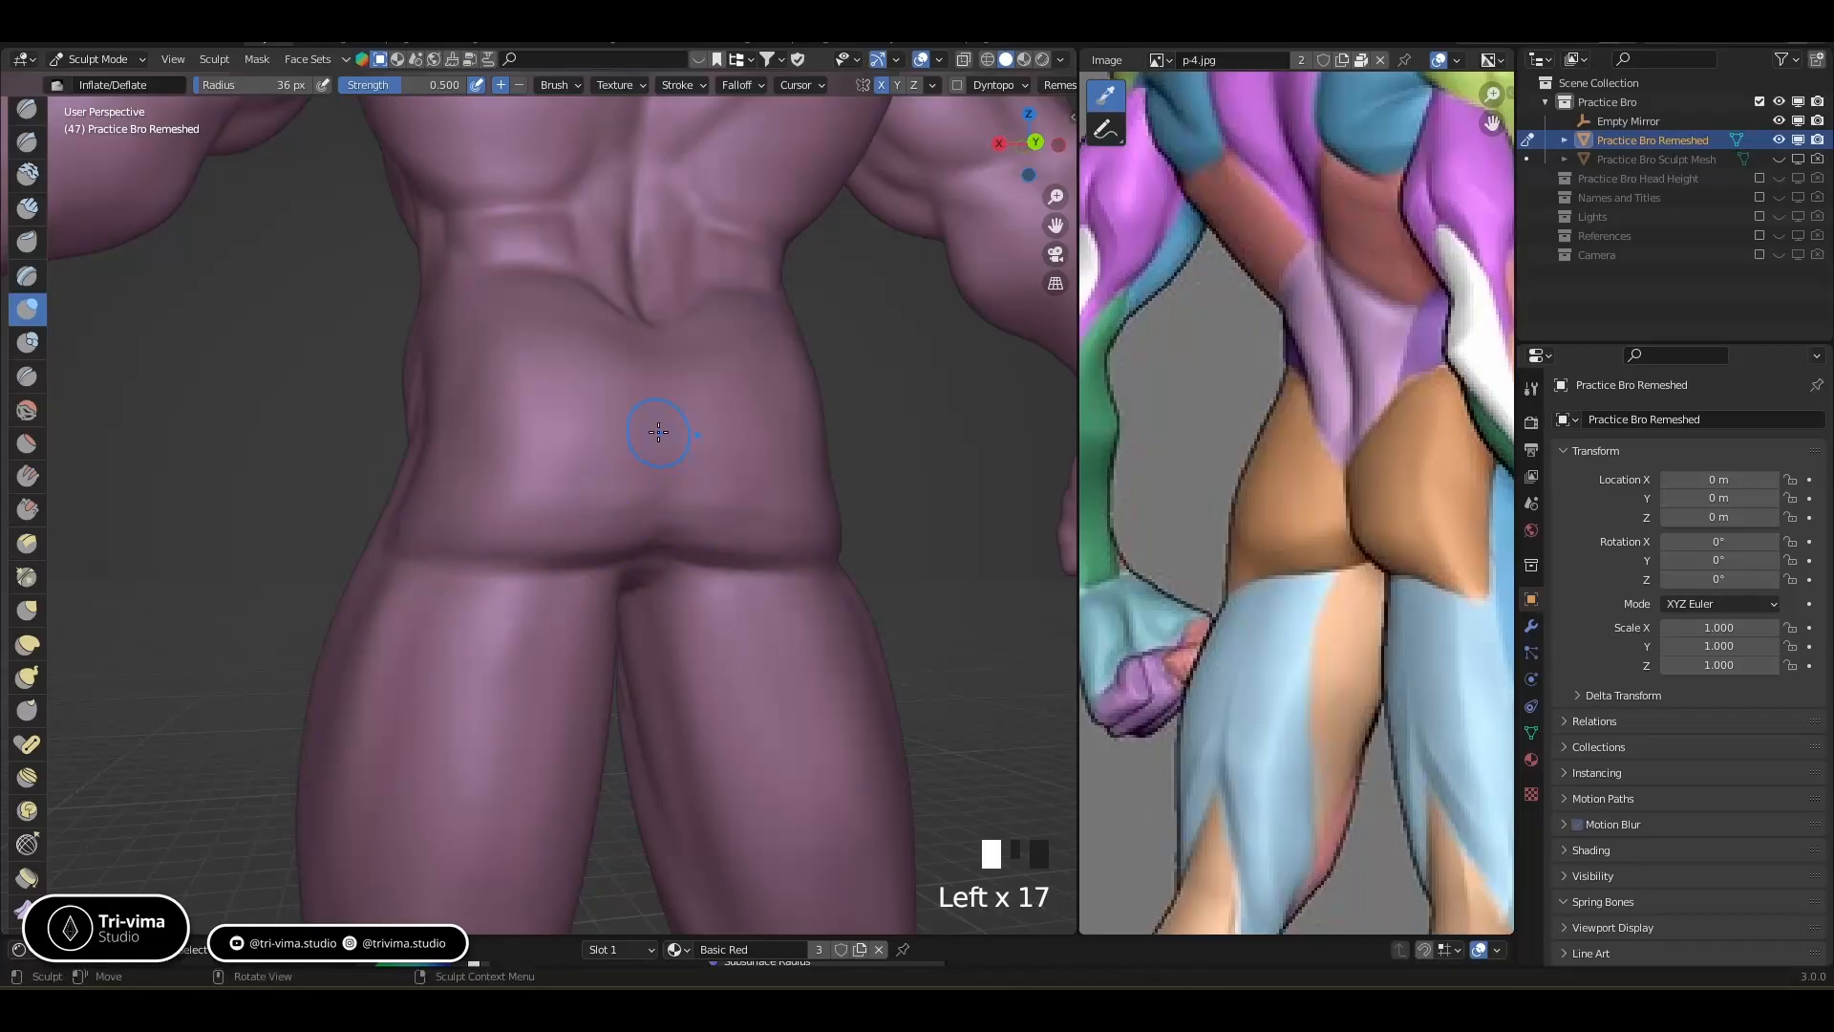
Carve the vertical cleft between the glutes with a 36 px Draw Sharp brush and smooth its lower end
{"action": "left_click", "coordinate": [29, 142]}
{"action": "middle_click_drag", "start_coordinate": [661, 552], "coordinate": [628, 561]}
{"action": "left_click_drag", "start_coordinate": [623, 575], "coordinate": [625, 545]}
{"action": "left_click_drag", "start_coordinate": [625, 563], "coordinate": [628, 401]}
{"action": "left_click_drag", "start_coordinate": [631, 569], "coordinate": [631, 382]}
{"action": "middle_click_drag", "start_coordinate": [628, 582], "coordinate": [680, 530]}
{"action": "mouse_move", "coordinate": [680, 544]}
{"action": "left_mouse_down", "text": "shift"}
{"action": "mouse_move", "coordinate": [686, 565]}
{"action": "mouse_move", "coordinate": [661, 564]}
{"action": "left_mouse_up", "text": "shift"}
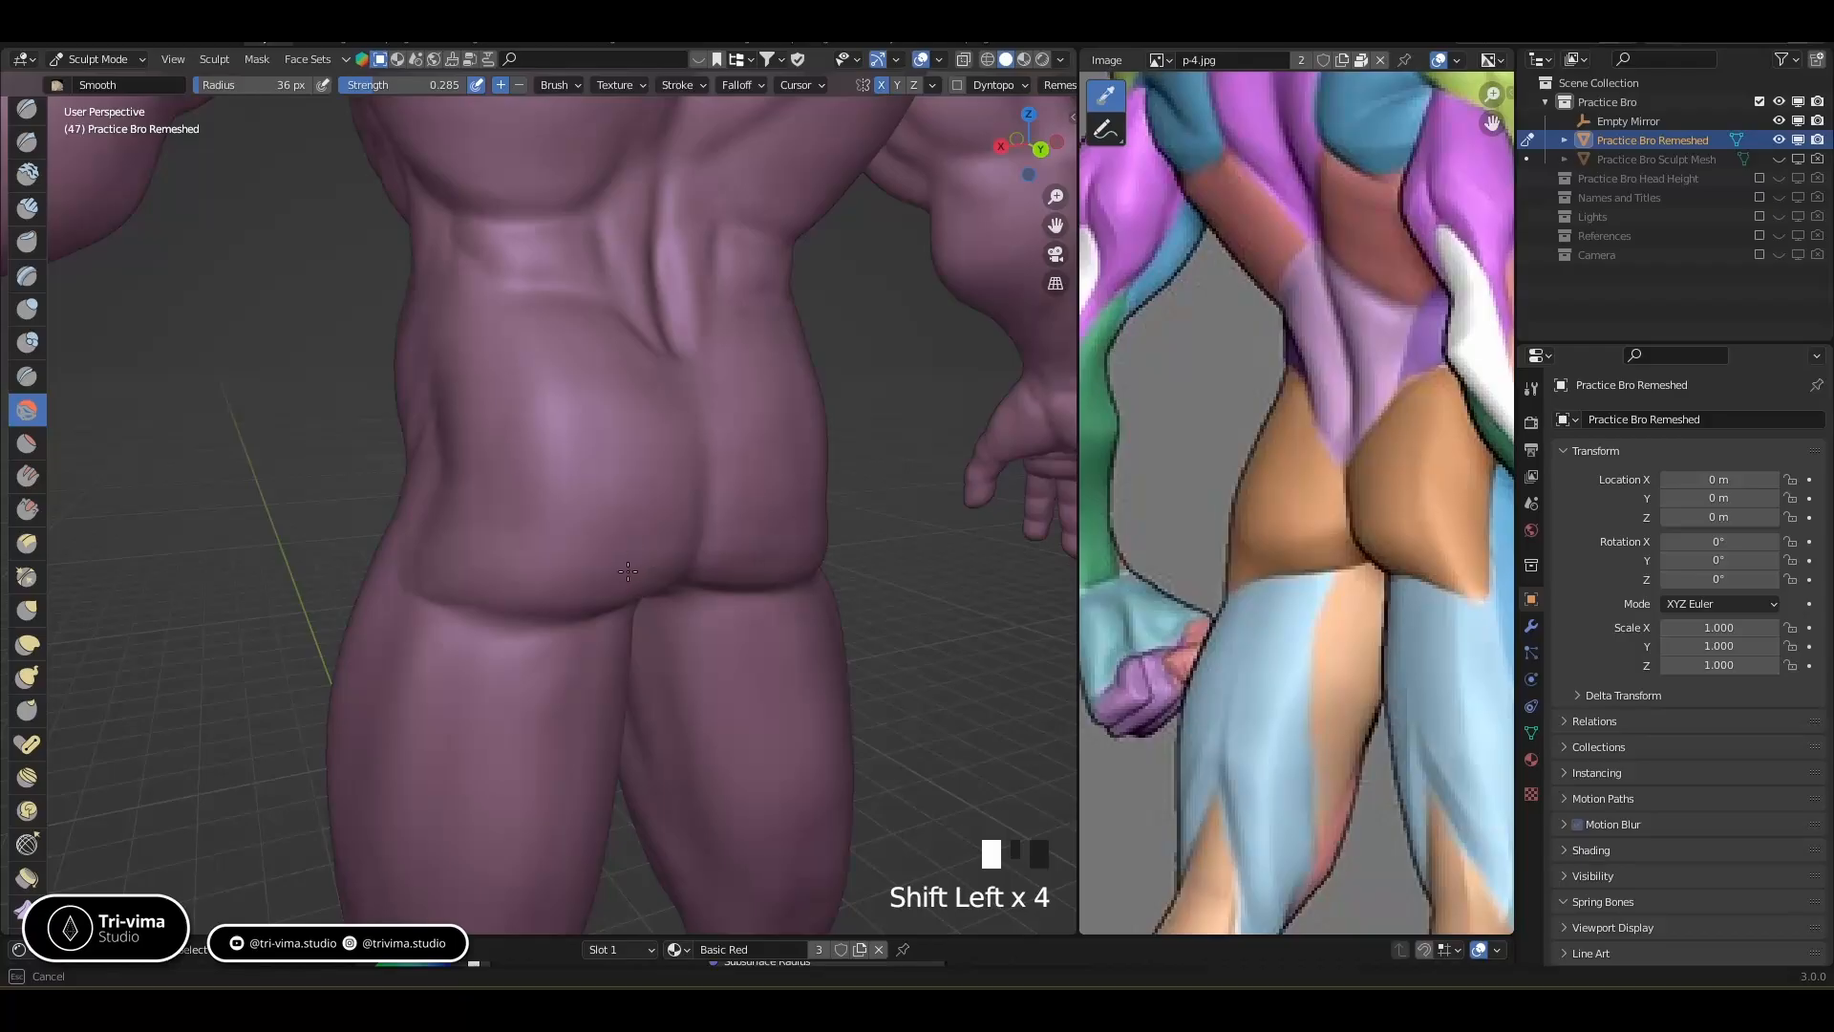
Sharpen the crease between the glutes and thighs with the 36 px Draw Sharp brush, including an inverted stroke along the glutes' lower edge
{"action": "middle_click_drag", "start_coordinate": [590, 422], "coordinate": [571, 570]}
{"action": "mouse_move", "coordinate": [504, 596]}
{"action": "left_mouse_down"}
{"action": "mouse_move", "coordinate": [439, 568]}
{"action": "mouse_move", "coordinate": [572, 576]}
{"action": "left_mouse_up"}
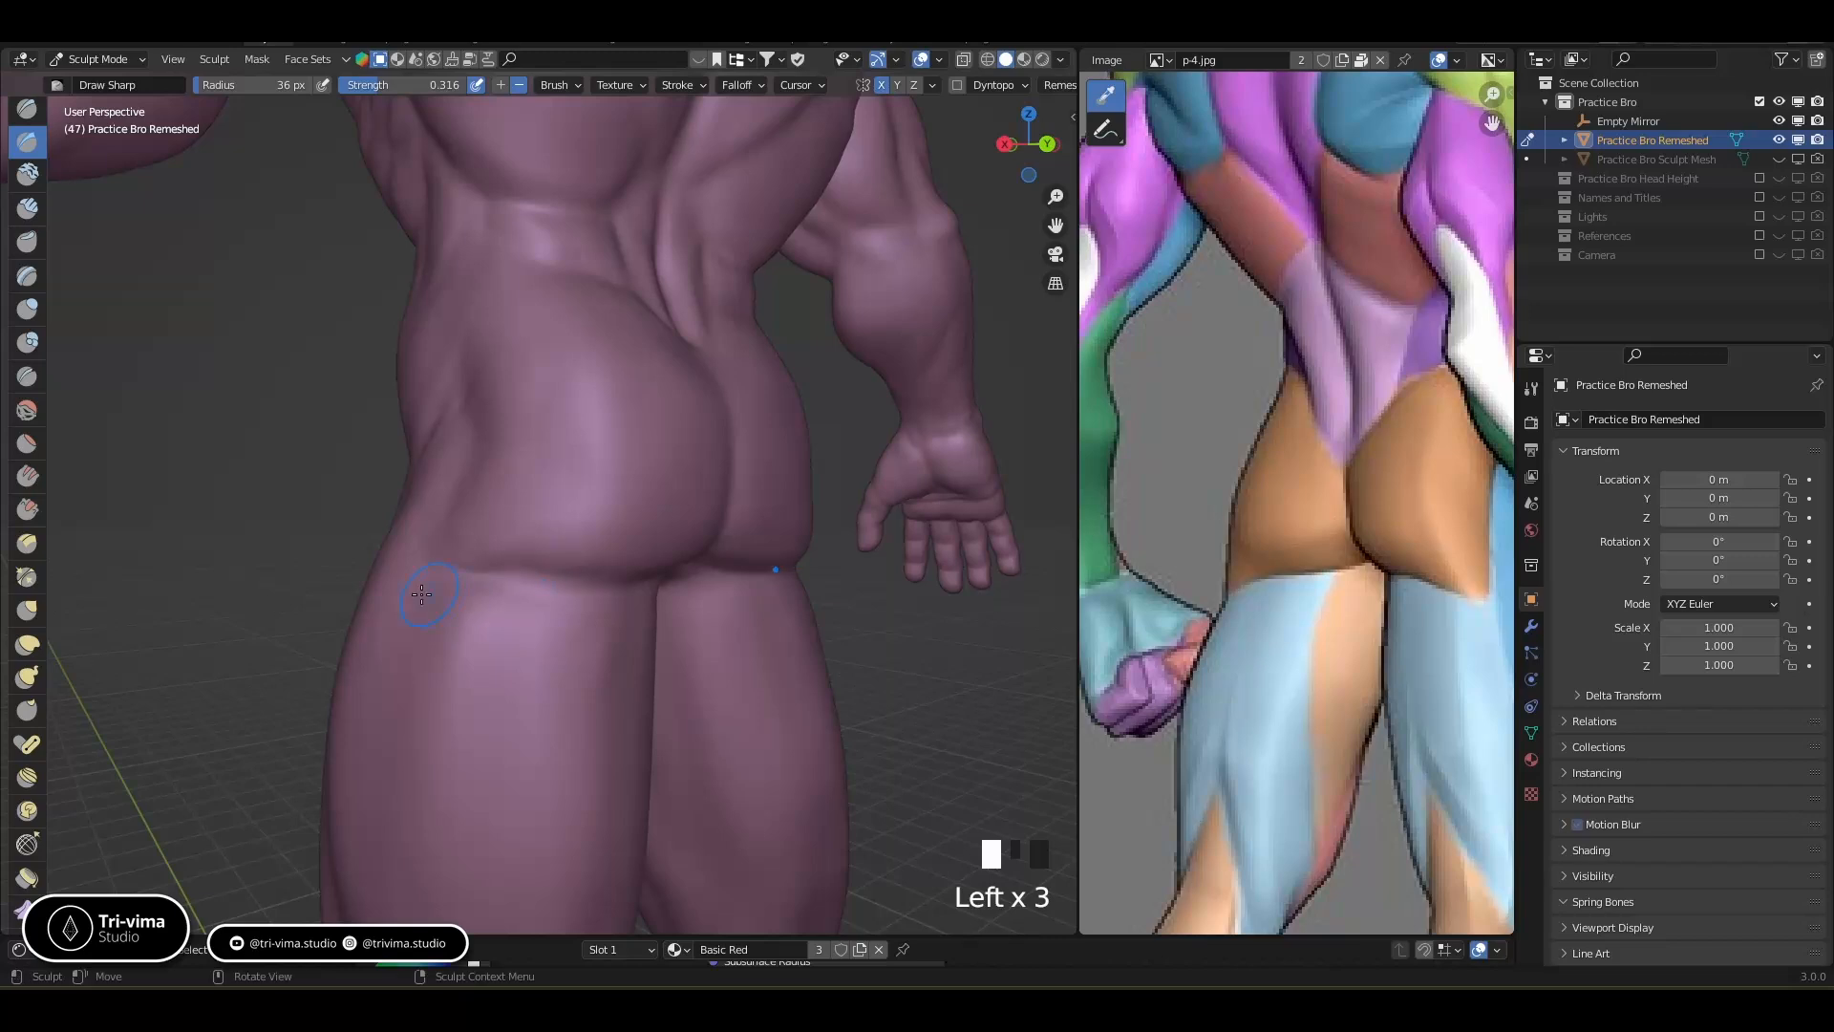
{"action": "middle_click_drag", "start_coordinate": [663, 595], "coordinate": [610, 579]}
{"action": "left_click_drag", "start_coordinate": [428, 544], "coordinate": [588, 555], "text": "ctrl"}
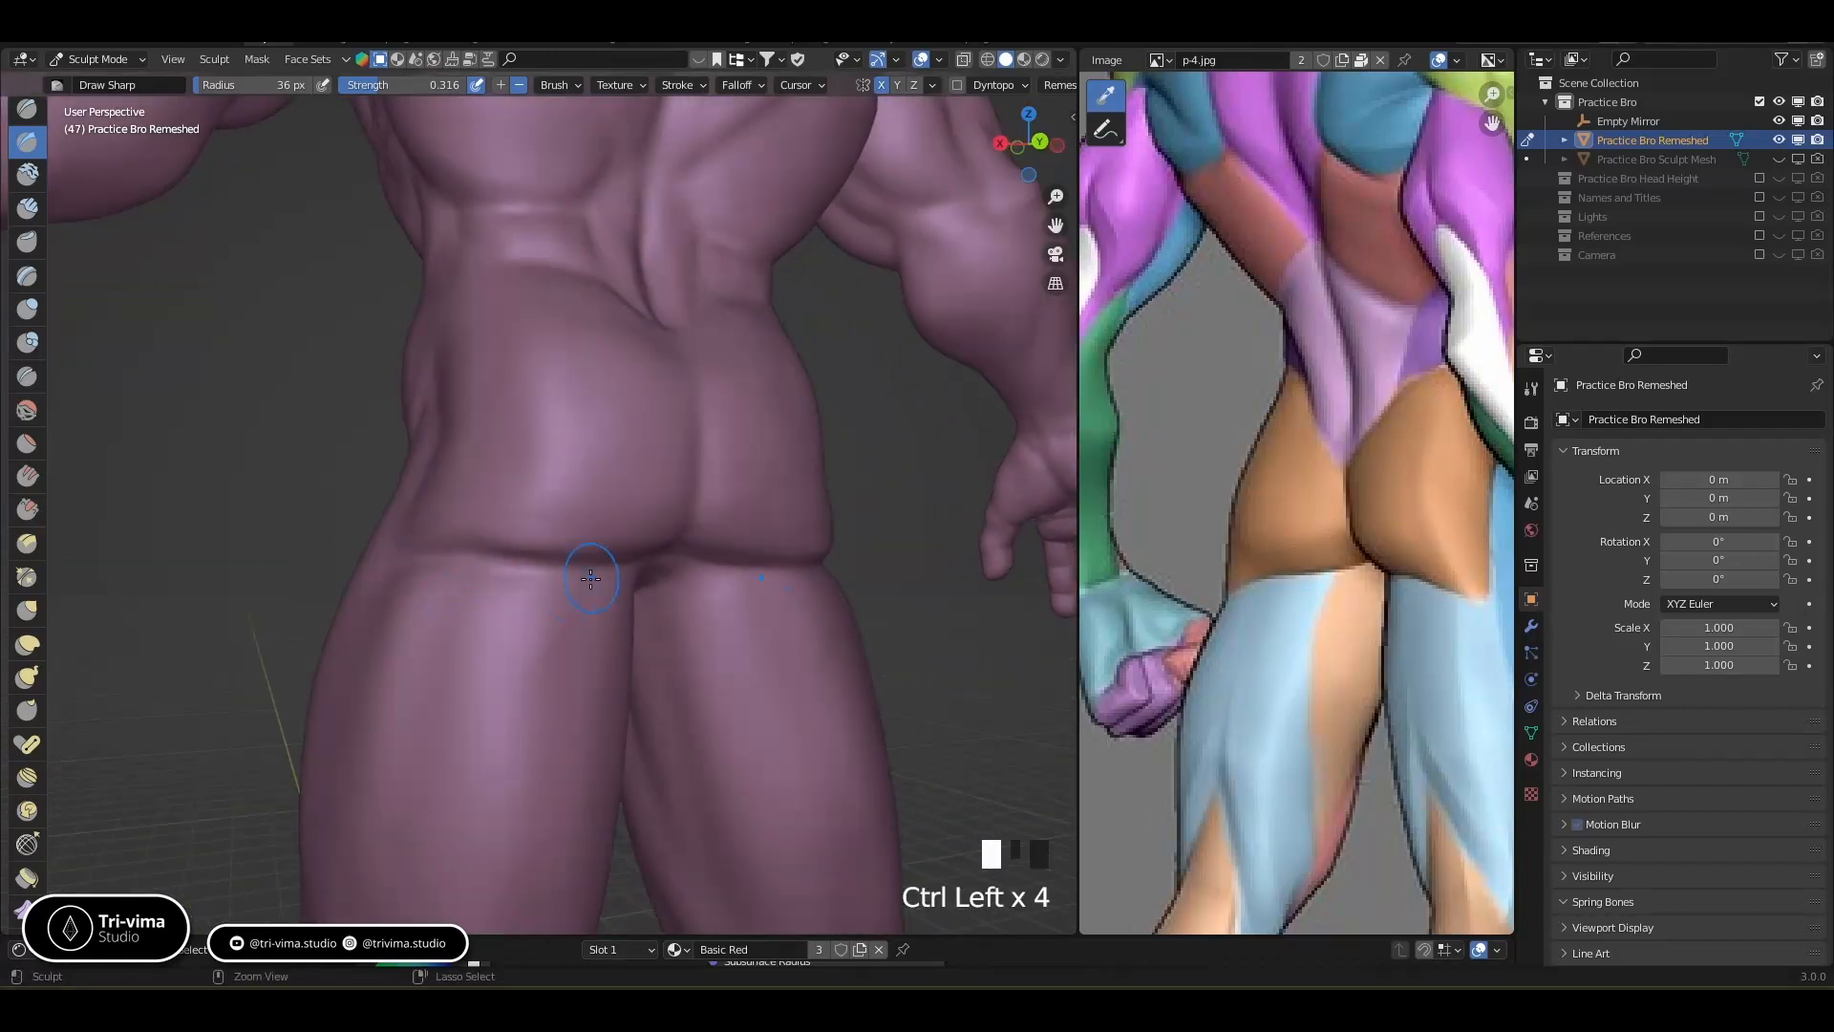
Smooth the crease between the glutes and thighs, working from the outer side toward the inner thigh
{"action": "middle_click_drag", "start_coordinate": [535, 613], "coordinate": [503, 606]}
{"action": "left_click_drag", "start_coordinate": [419, 546], "coordinate": [600, 571], "text": "shift"}
{"action": "left_click_drag", "start_coordinate": [599, 571], "coordinate": [623, 571], "text": "shift"}
{"action": "middle_click_drag", "start_coordinate": [623, 570], "coordinate": [496, 571]}
{"action": "left_click_drag", "start_coordinate": [551, 570], "coordinate": [578, 607], "text": "shift"}
{"action": "middle_click_drag", "start_coordinate": [577, 607], "coordinate": [540, 614]}
Carve a groove along the inner back of the thigh below the glutes with the 36 px Draw Sharp brush
{"action": "left_click_drag", "start_coordinate": [540, 614], "coordinate": [537, 669]}
{"action": "mouse_move", "coordinate": [554, 638]}
{"action": "middle_mouse_down"}
{"action": "mouse_move", "coordinate": [532, 696]}
{"action": "mouse_move", "coordinate": [593, 493]}
{"action": "middle_mouse_up"}
{"action": "mouse_move", "coordinate": [557, 754]}
{"action": "left_mouse_down"}
{"action": "mouse_move", "coordinate": [536, 725]}
{"action": "mouse_move", "coordinate": [568, 662]}
{"action": "left_mouse_up"}
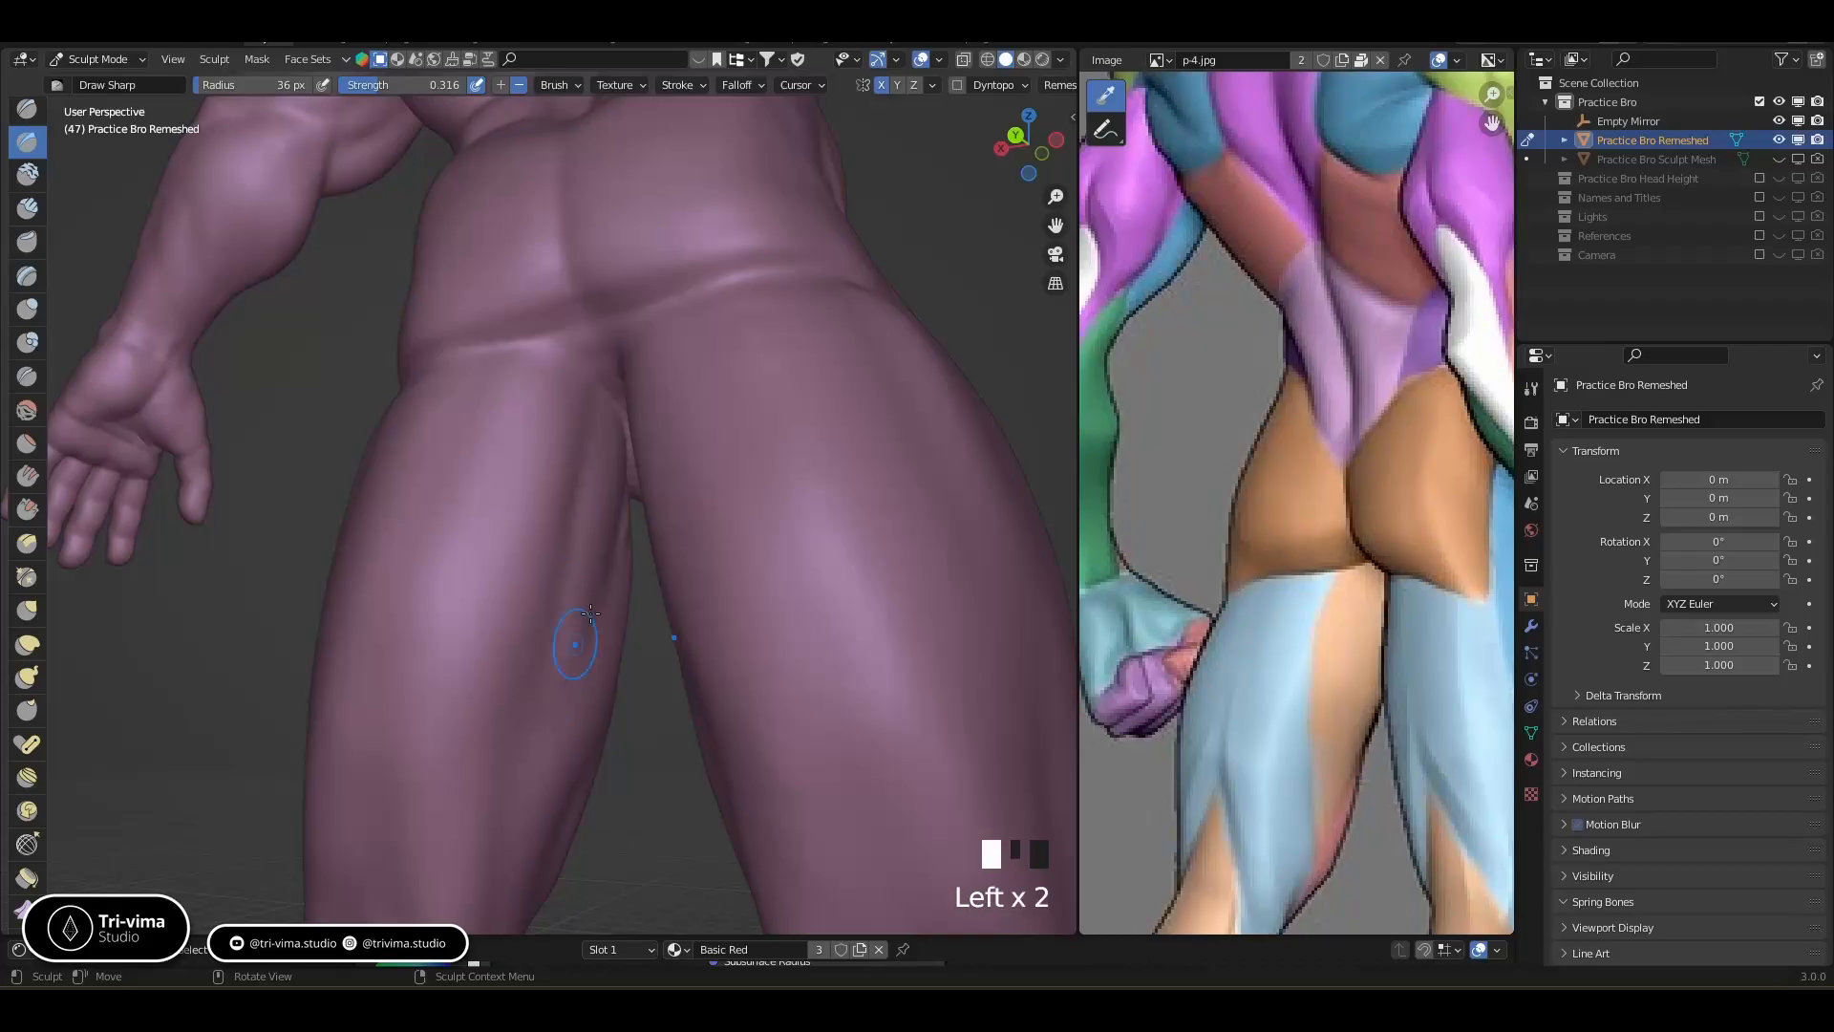
{"action": "middle_click_drag", "start_coordinate": [595, 628], "coordinate": [607, 743]}
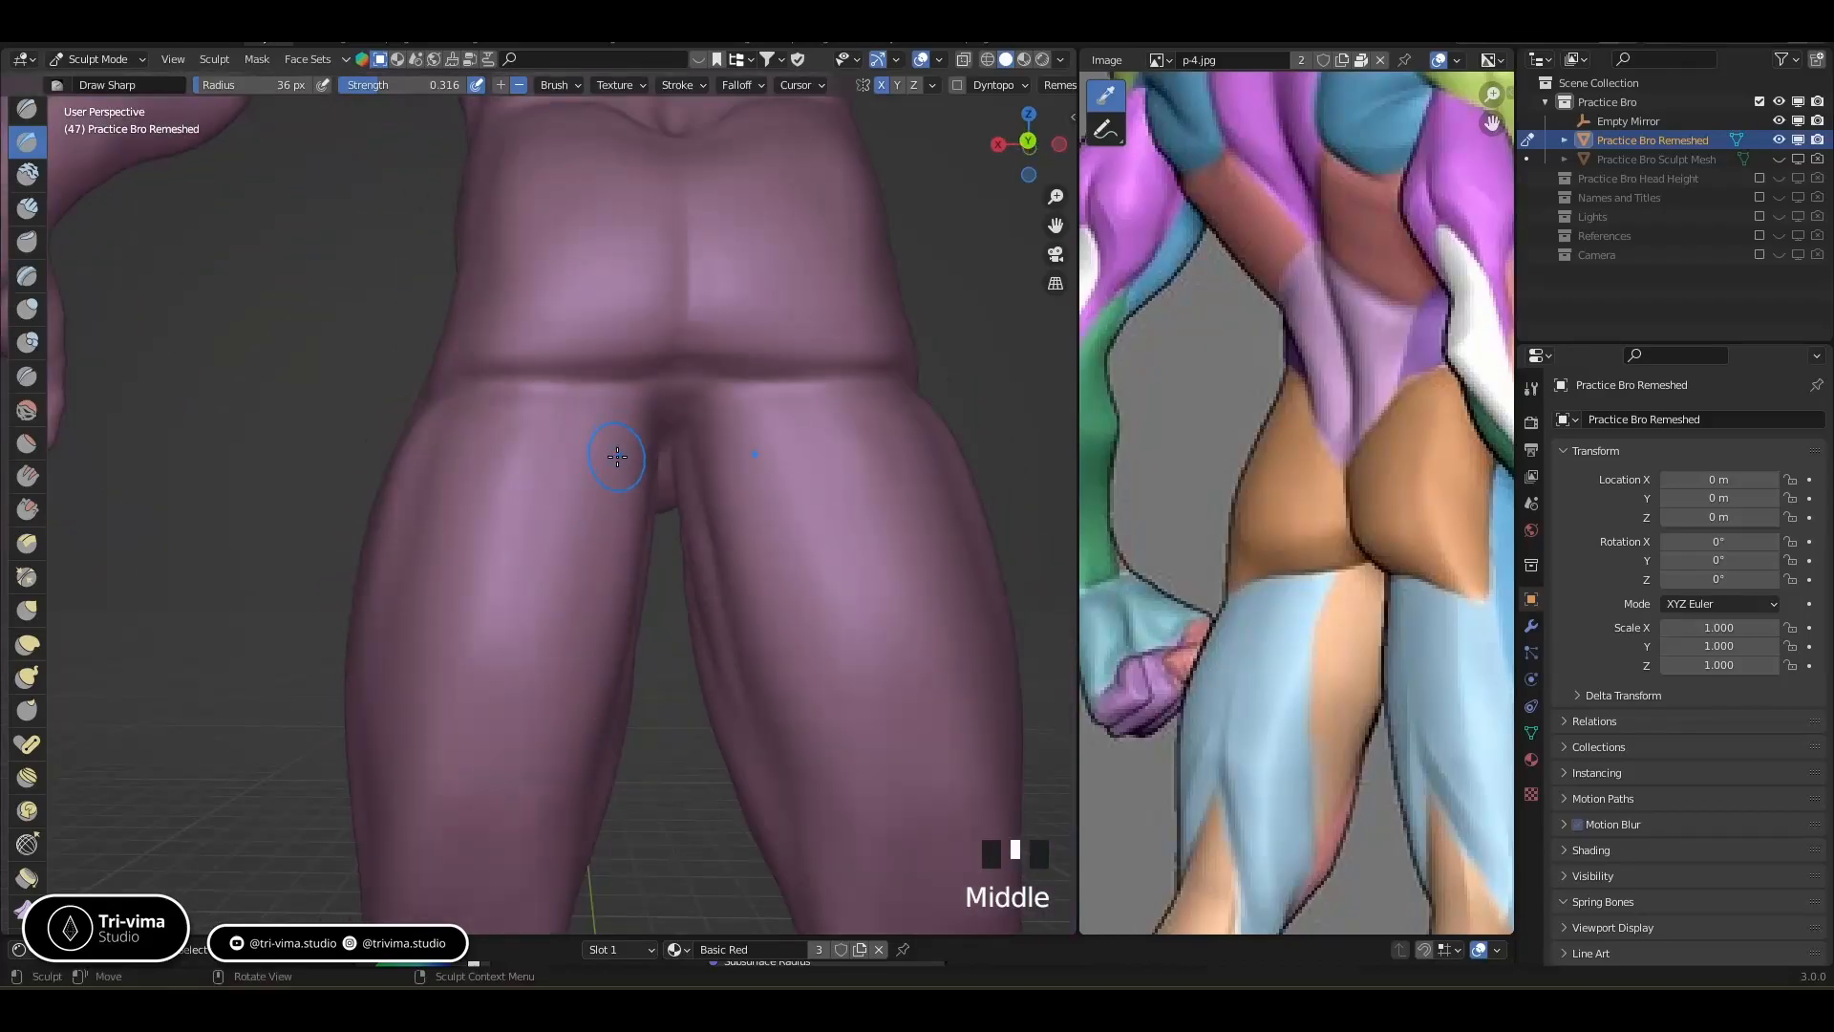
{"action": "middle_click_drag", "start_coordinate": [535, 638], "coordinate": [506, 725]}
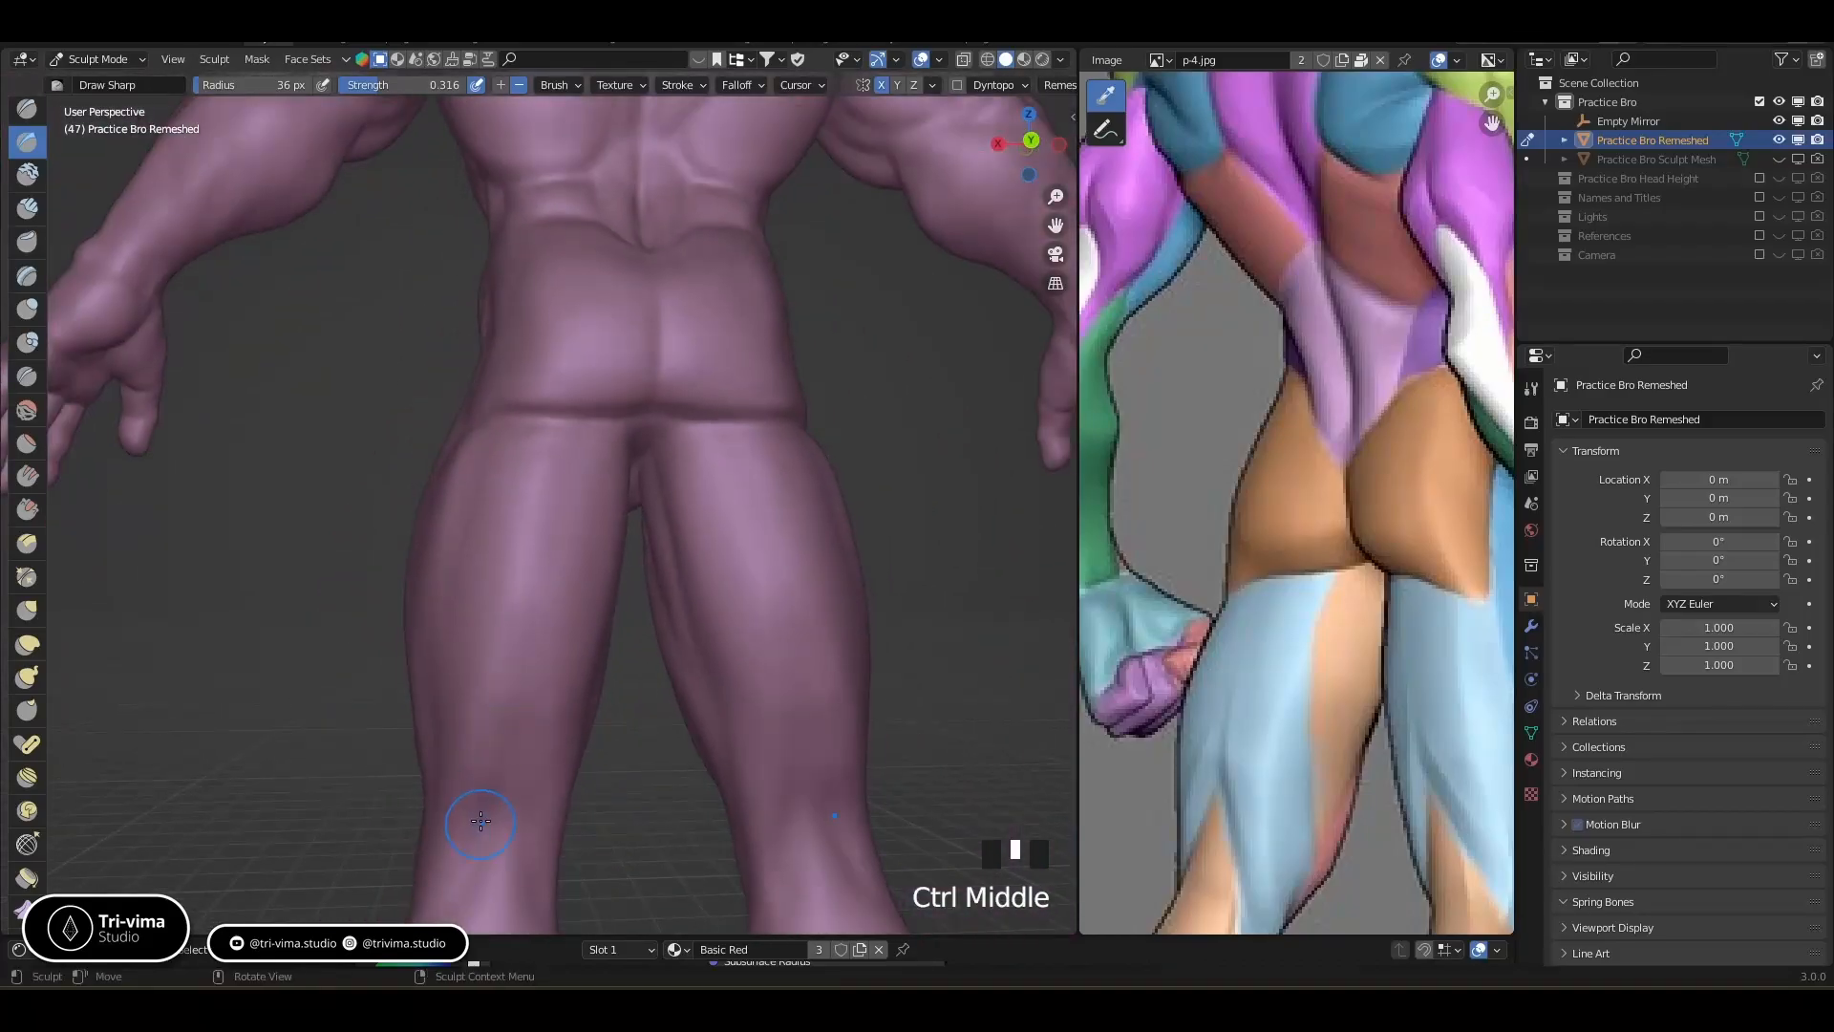
Carve the hamstring separations down the back of the thigh to the knee with the 36 px Draw Sharp brush
{"action": "left_click_drag", "start_coordinate": [487, 784], "coordinate": [500, 736]}
{"action": "mouse_move", "coordinate": [516, 650]}
{"action": "left_mouse_down"}
{"action": "mouse_move", "coordinate": [524, 606]}
{"action": "mouse_move", "coordinate": [536, 619]}
{"action": "left_mouse_up"}
{"action": "left_click_drag", "start_coordinate": [520, 822], "coordinate": [531, 871]}
{"action": "left_click_drag", "start_coordinate": [531, 823], "coordinate": [540, 860]}
{"action": "mouse_move", "coordinate": [545, 843]}
{"action": "middle_mouse_down"}
{"action": "mouse_move", "coordinate": [561, 884]}
{"action": "mouse_move", "coordinate": [577, 877]}
{"action": "middle_mouse_up"}
{"action": "mouse_move", "coordinate": [506, 841]}
{"action": "middle_mouse_down"}
{"action": "mouse_move", "coordinate": [576, 800]}
{"action": "mouse_move", "coordinate": [569, 495]}
{"action": "middle_mouse_up"}
{"action": "left_click", "coordinate": [561, 839]}
{"action": "left_click", "coordinate": [563, 838]}
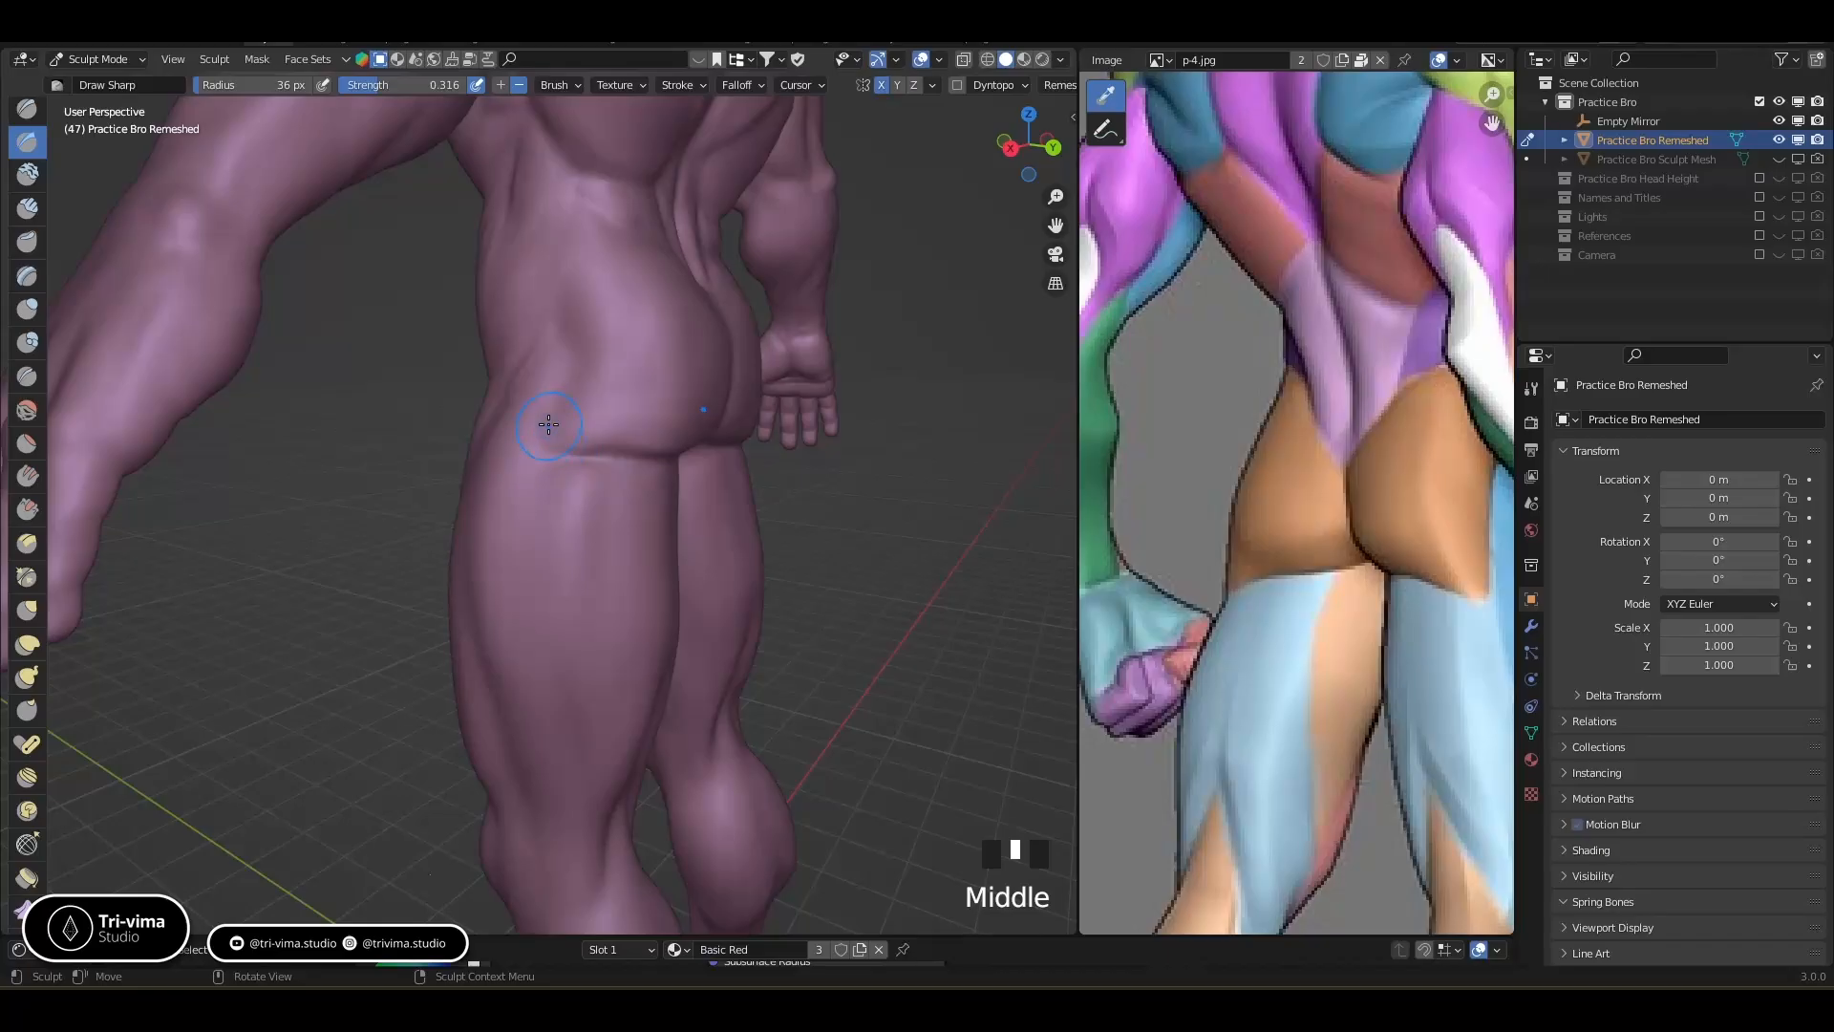
Carve the groove between the hamstrings and outer thigh, starting below the glute's outer edge, following the muscle reference image
{"action": "middle_click_drag", "start_coordinate": [542, 518], "coordinate": [527, 616]}
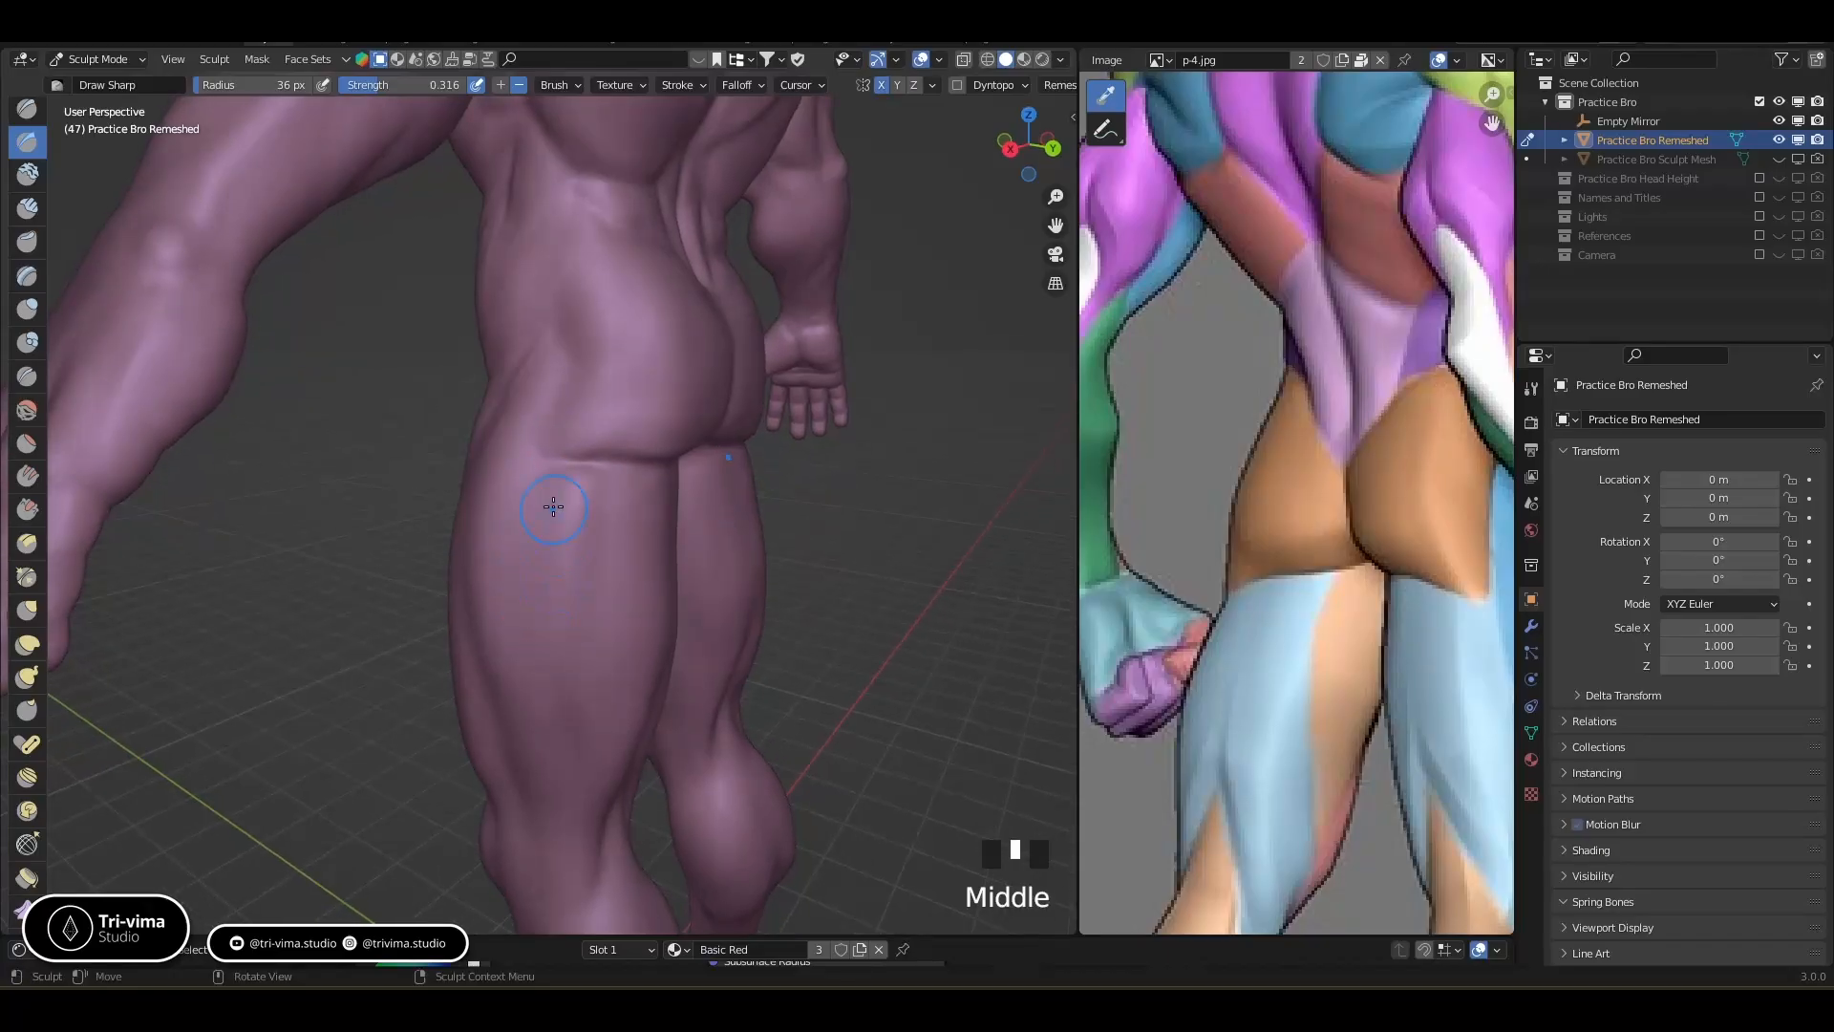
{"action": "middle_click_drag", "start_coordinate": [1324, 661], "coordinate": [1229, 594]}
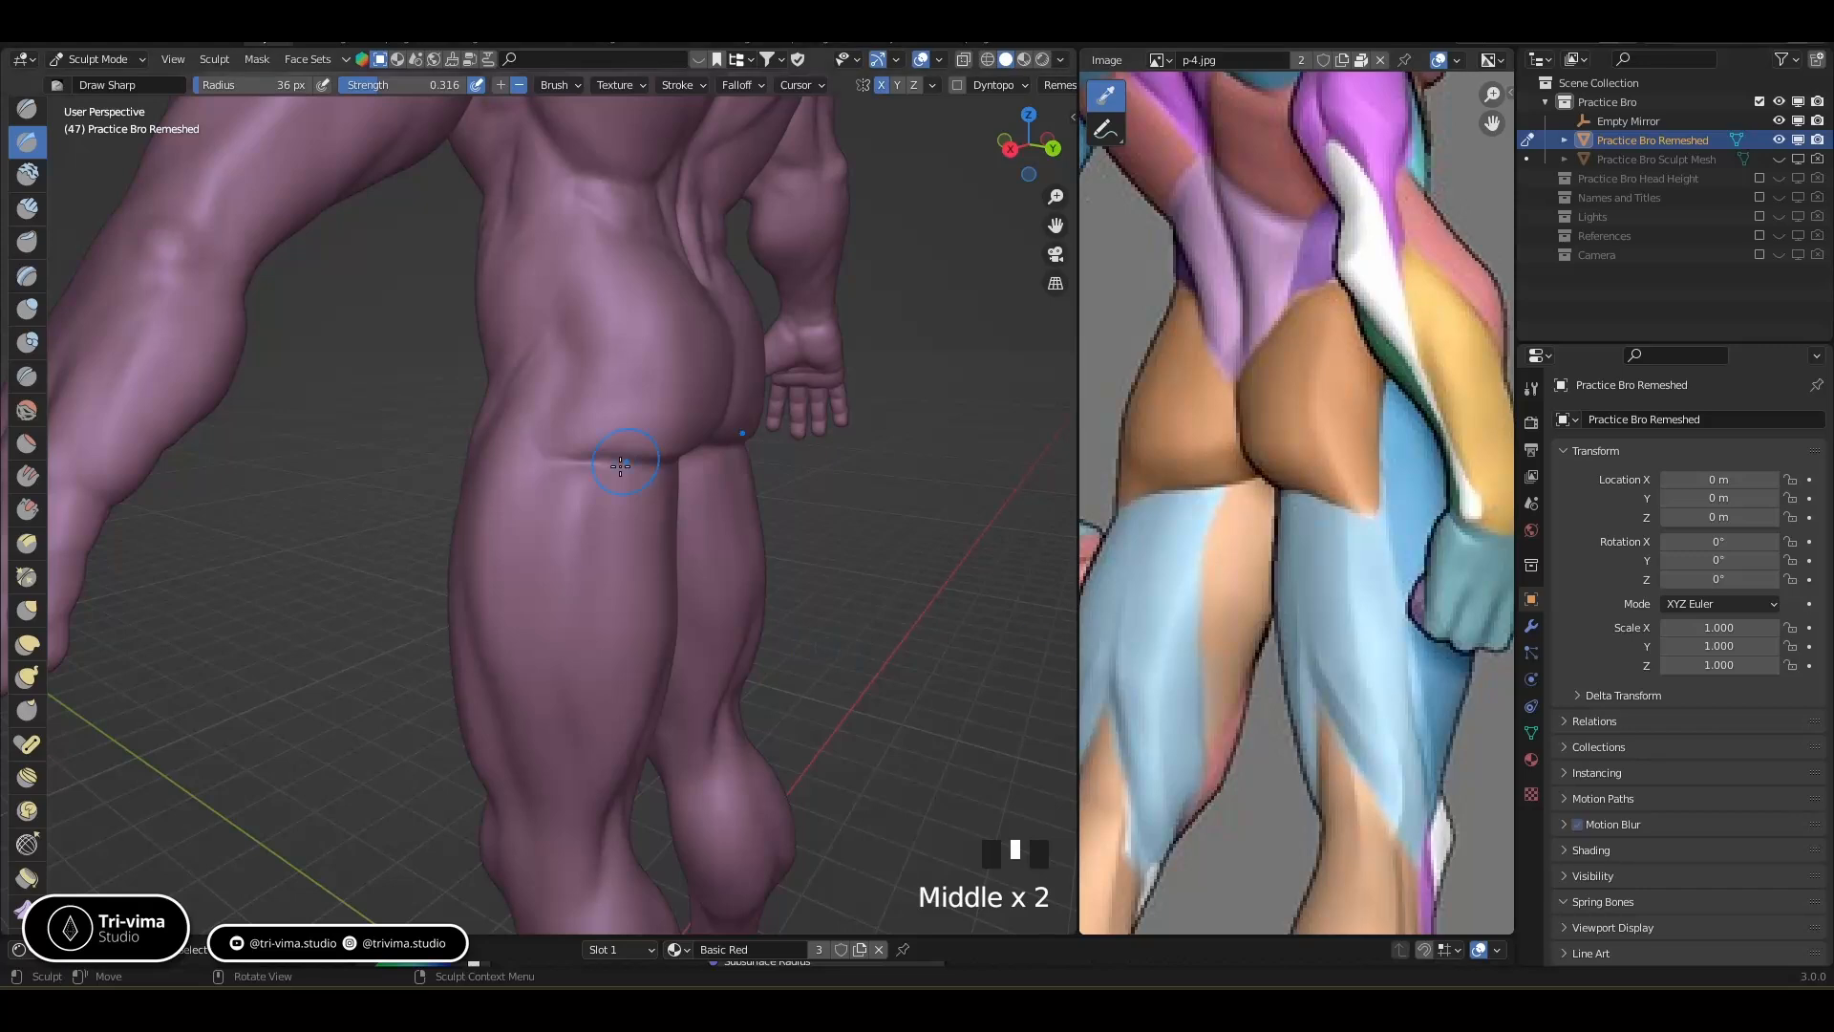
{"action": "left_click_drag", "start_coordinate": [534, 457], "coordinate": [529, 509]}
{"action": "middle_click_drag", "start_coordinate": [548, 698], "coordinate": [623, 604]}
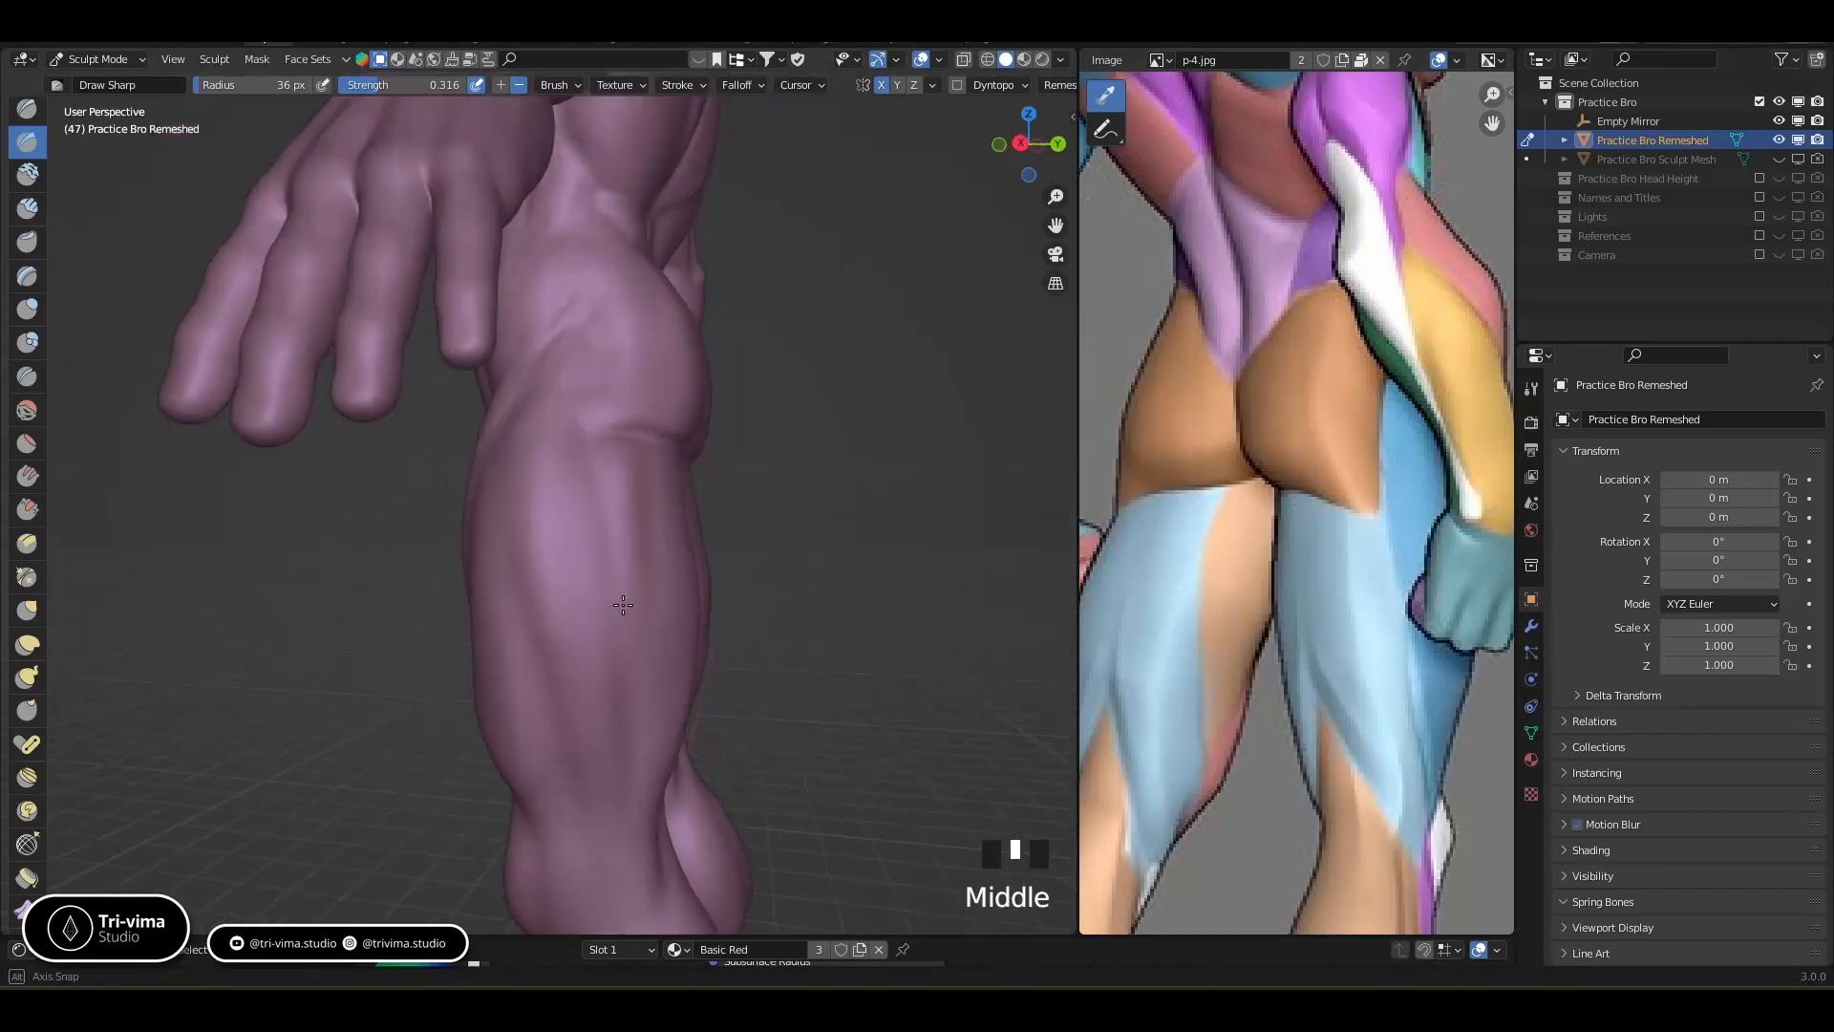
{"action": "mouse_move", "coordinate": [578, 434]}
{"action": "left_mouse_down"}
{"action": "mouse_move", "coordinate": [598, 512]}
{"action": "mouse_move", "coordinate": [642, 499]}
{"action": "left_mouse_up"}
{"action": "middle_click_drag", "start_coordinate": [646, 658], "coordinate": [587, 665]}
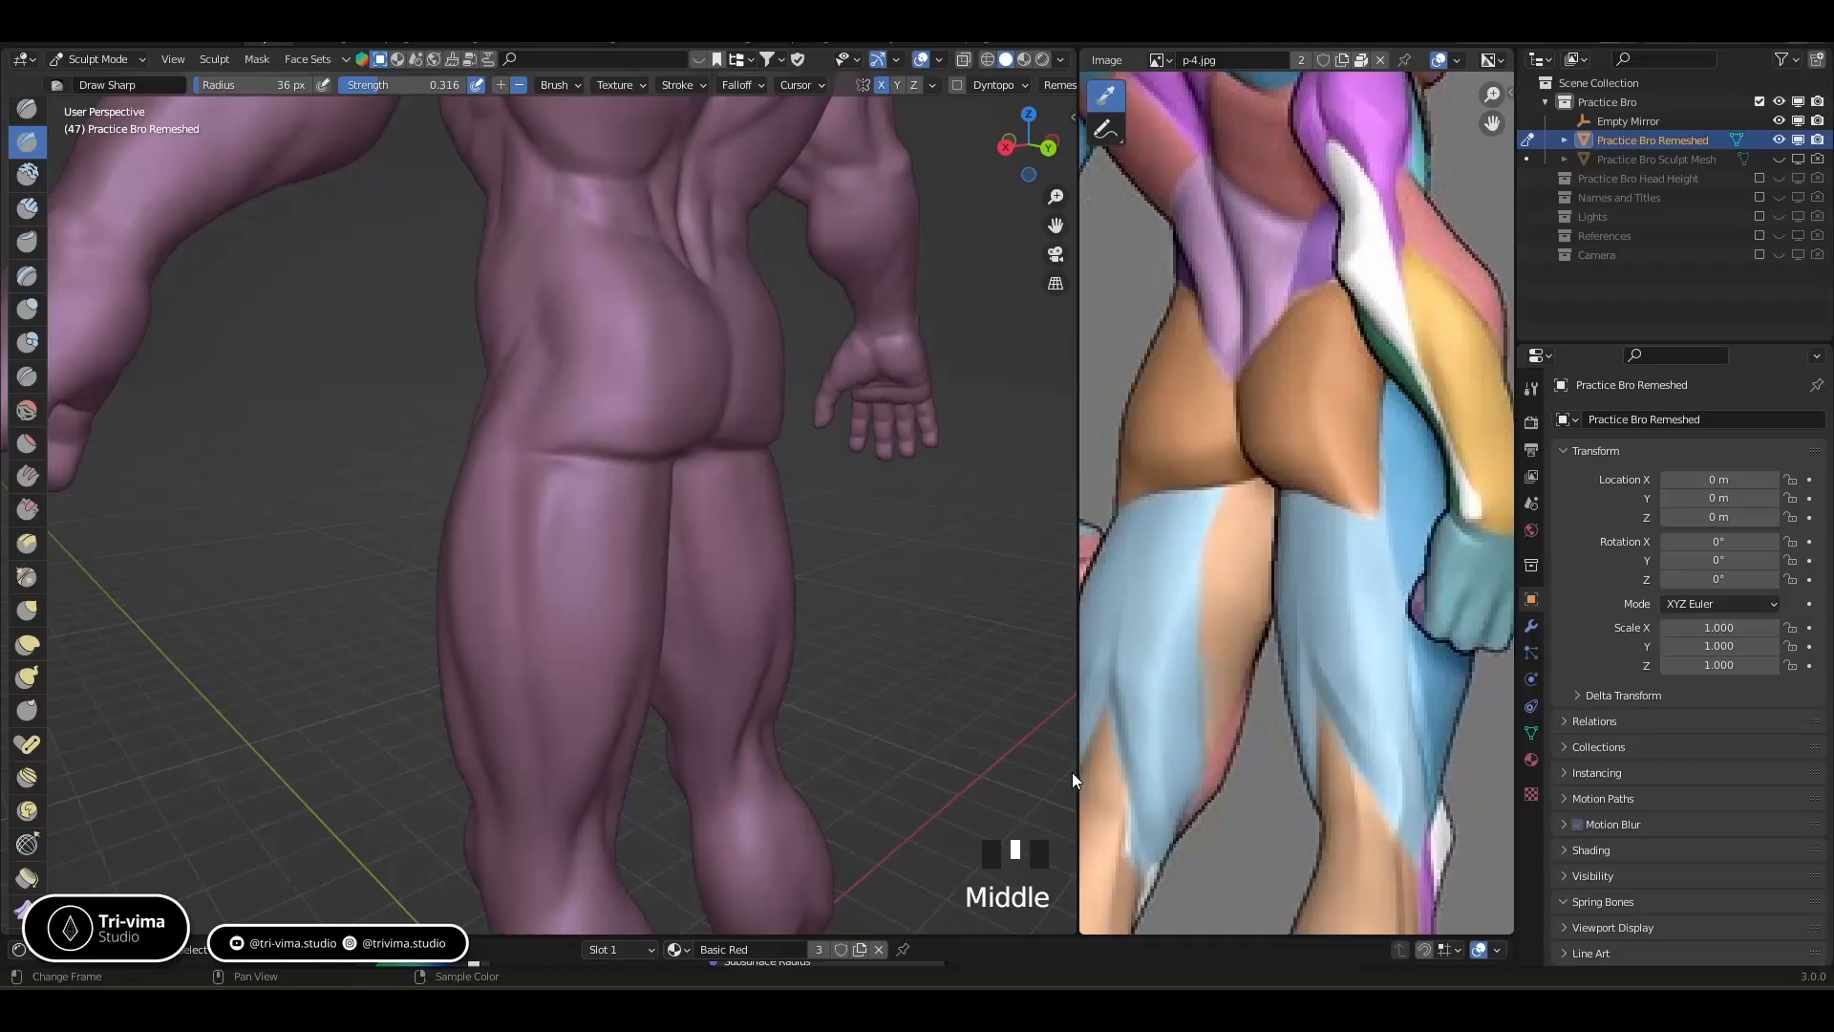
Raise the inner hamstring below the glute crease with long inverted Draw Sharp strokes
{"action": "middle_click_drag", "start_coordinate": [683, 631], "coordinate": [583, 391]}
{"action": "middle_click_drag", "start_coordinate": [588, 430], "coordinate": [587, 252]}
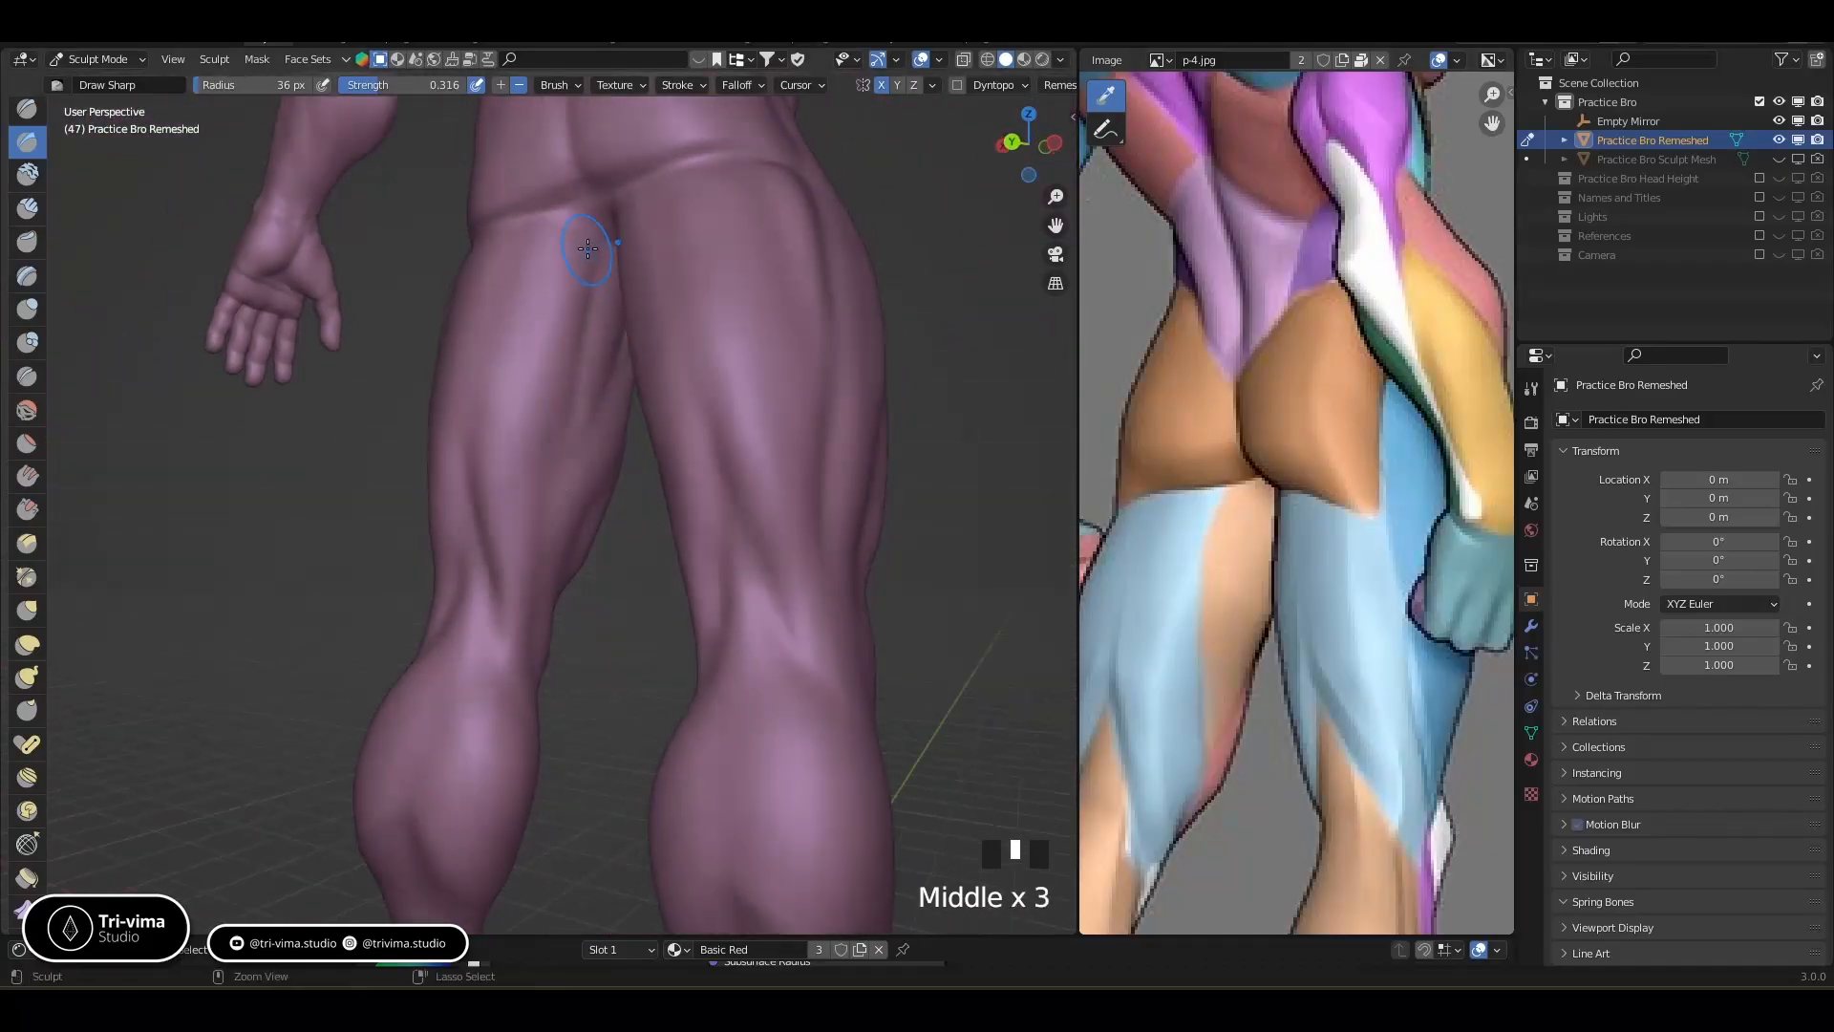
{"action": "mouse_move", "coordinate": [602, 218]}
{"action": "left_mouse_down", "text": "ctrl"}
{"action": "mouse_move", "coordinate": [553, 382]}
{"action": "mouse_move", "coordinate": [632, 400]}
{"action": "left_mouse_up", "text": "ctrl"}
{"action": "middle_click_drag", "start_coordinate": [632, 420], "coordinate": [659, 436]}
{"action": "left_click_drag", "start_coordinate": [611, 234], "coordinate": [549, 415], "text": "ctrl"}
Raise the lower hamstrings where they taper toward the back of the knee with inverted 36 px Draw Sharp strokes
{"action": "middle_click_drag", "start_coordinate": [544, 533], "coordinate": [509, 495]}
{"action": "mouse_move", "coordinate": [511, 493]}
{"action": "left_mouse_down", "text": "ctrl"}
{"action": "mouse_move", "coordinate": [522, 420]}
{"action": "mouse_move", "coordinate": [520, 496]}
{"action": "left_mouse_up", "text": "ctrl"}
{"action": "middle_click_drag", "start_coordinate": [521, 497], "coordinate": [516, 579]}
{"action": "left_click_drag", "start_coordinate": [518, 574], "coordinate": [550, 464], "text": "ctrl"}
{"action": "left_click_drag", "start_coordinate": [535, 535], "coordinate": [560, 405], "text": "ctrl"}
{"action": "mouse_move", "coordinate": [535, 573]}
{"action": "middle_mouse_down"}
{"action": "mouse_move", "coordinate": [560, 604]}
{"action": "mouse_move", "coordinate": [550, 668]}
{"action": "mouse_move", "coordinate": [556, 580]}
{"action": "middle_mouse_up"}
{"action": "left_click", "coordinate": [556, 579], "text": "ctrl"}
{"action": "left_click", "coordinate": [556, 580], "text": "ctrl"}
Reduce the Draw Sharp brush to 25 px and build up the hamstring tendons above the knee pit with inverted strokes
{"action": "key", "text": "bracketleft"}
{"action": "key", "text": "bracketleft"}
{"action": "key", "text": "bracketleft"}
{"action": "key", "text": "bracketleft"}
{"action": "key", "text": "bracketleft"}
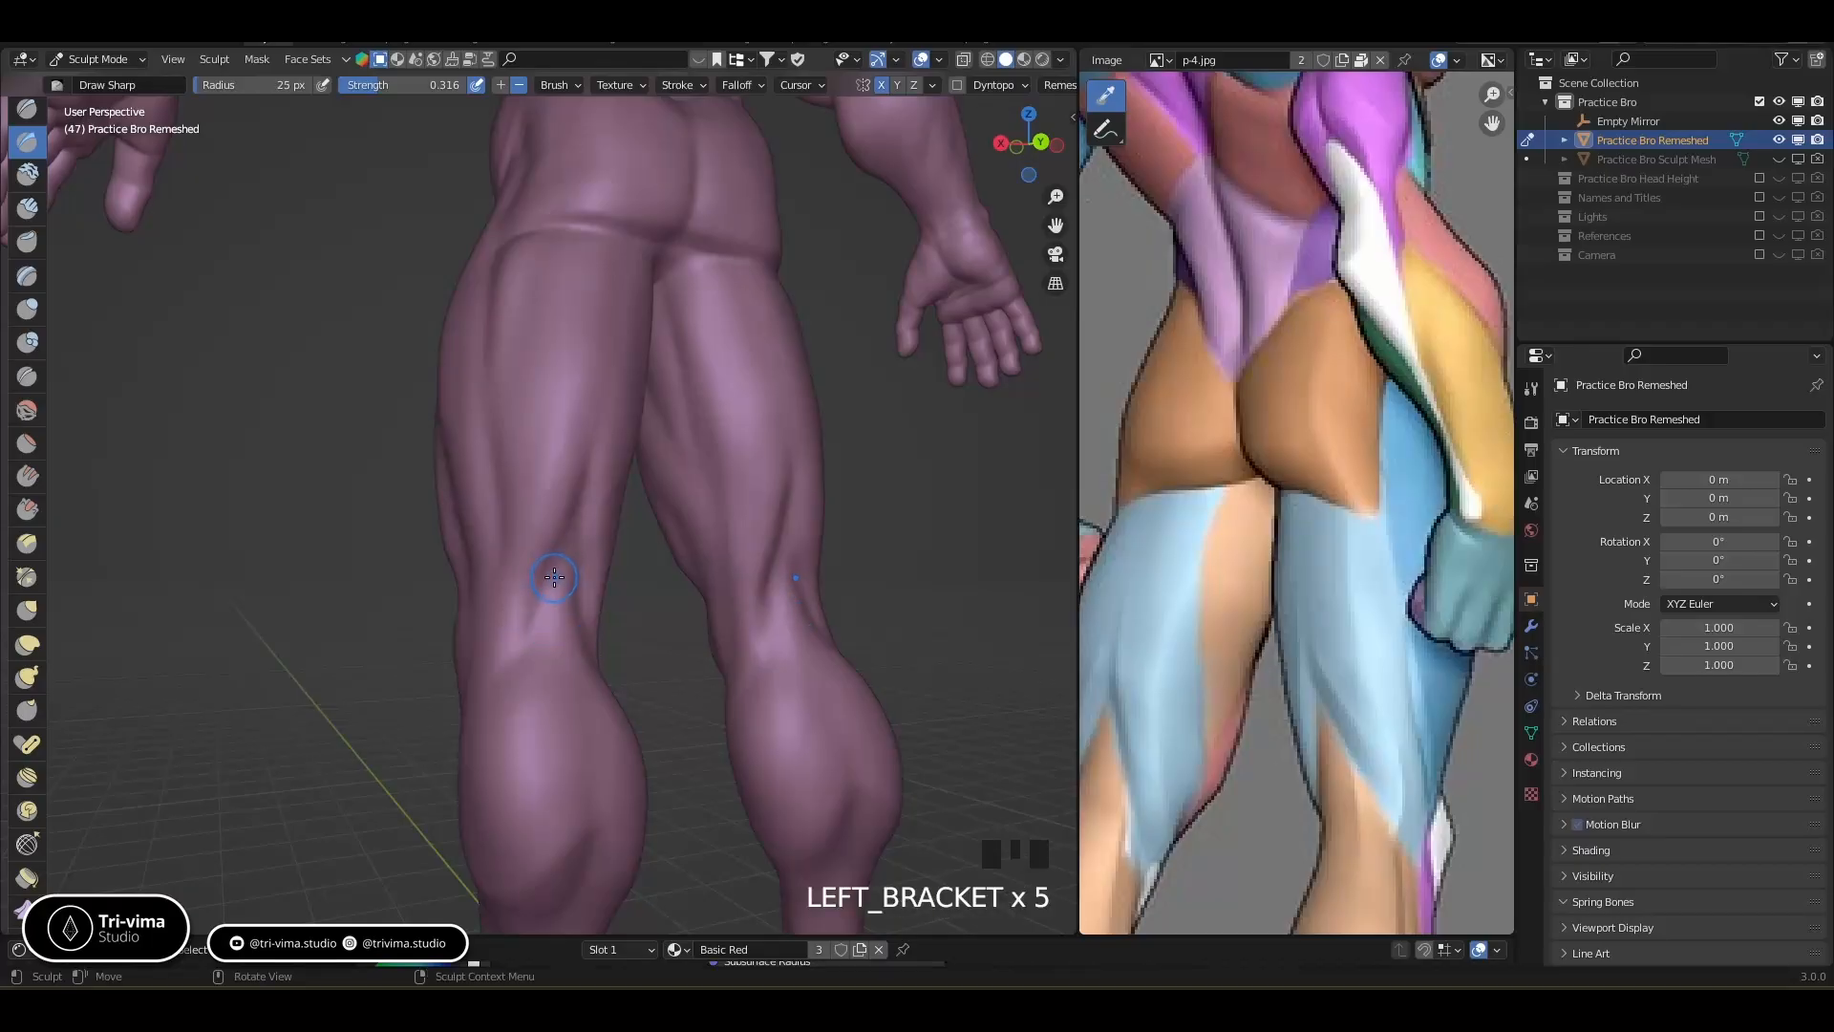
{"action": "left_click", "coordinate": [556, 568], "text": "ctrl"}
{"action": "left_click", "coordinate": [556, 568], "text": "ctrl"}
{"action": "middle_click_drag", "start_coordinate": [556, 567], "coordinate": [461, 636]}
{"action": "left_click", "coordinate": [519, 578], "text": "ctrl"}
{"action": "left_click", "coordinate": [519, 577], "text": "ctrl"}
{"action": "left_click", "coordinate": [519, 578], "text": "ctrl"}
{"action": "middle_click_drag", "start_coordinate": [518, 578], "coordinate": [591, 643]}
{"action": "left_click_drag", "start_coordinate": [538, 566], "coordinate": [554, 526], "text": "ctrl"}
{"action": "middle_click_drag", "start_coordinate": [554, 526], "coordinate": [498, 600]}
{"action": "left_click_drag", "start_coordinate": [508, 601], "coordinate": [554, 516], "text": "ctrl"}
{"action": "left_click_drag", "start_coordinate": [549, 535], "coordinate": [575, 474], "text": "ctrl"}
Enlarge the Draw Sharp brush to 36 px and raise a long ridge down the outer hamstring with inverted strokes
{"action": "middle_click_drag", "start_coordinate": [575, 474], "coordinate": [575, 341]}
{"action": "key", "text": "bracketright"}
{"action": "key", "text": "bracketright"}
{"action": "key", "text": "bracketright"}
{"action": "key", "text": "bracketright"}
{"action": "key", "text": "bracketright"}
{"action": "key", "text": "bracketright"}
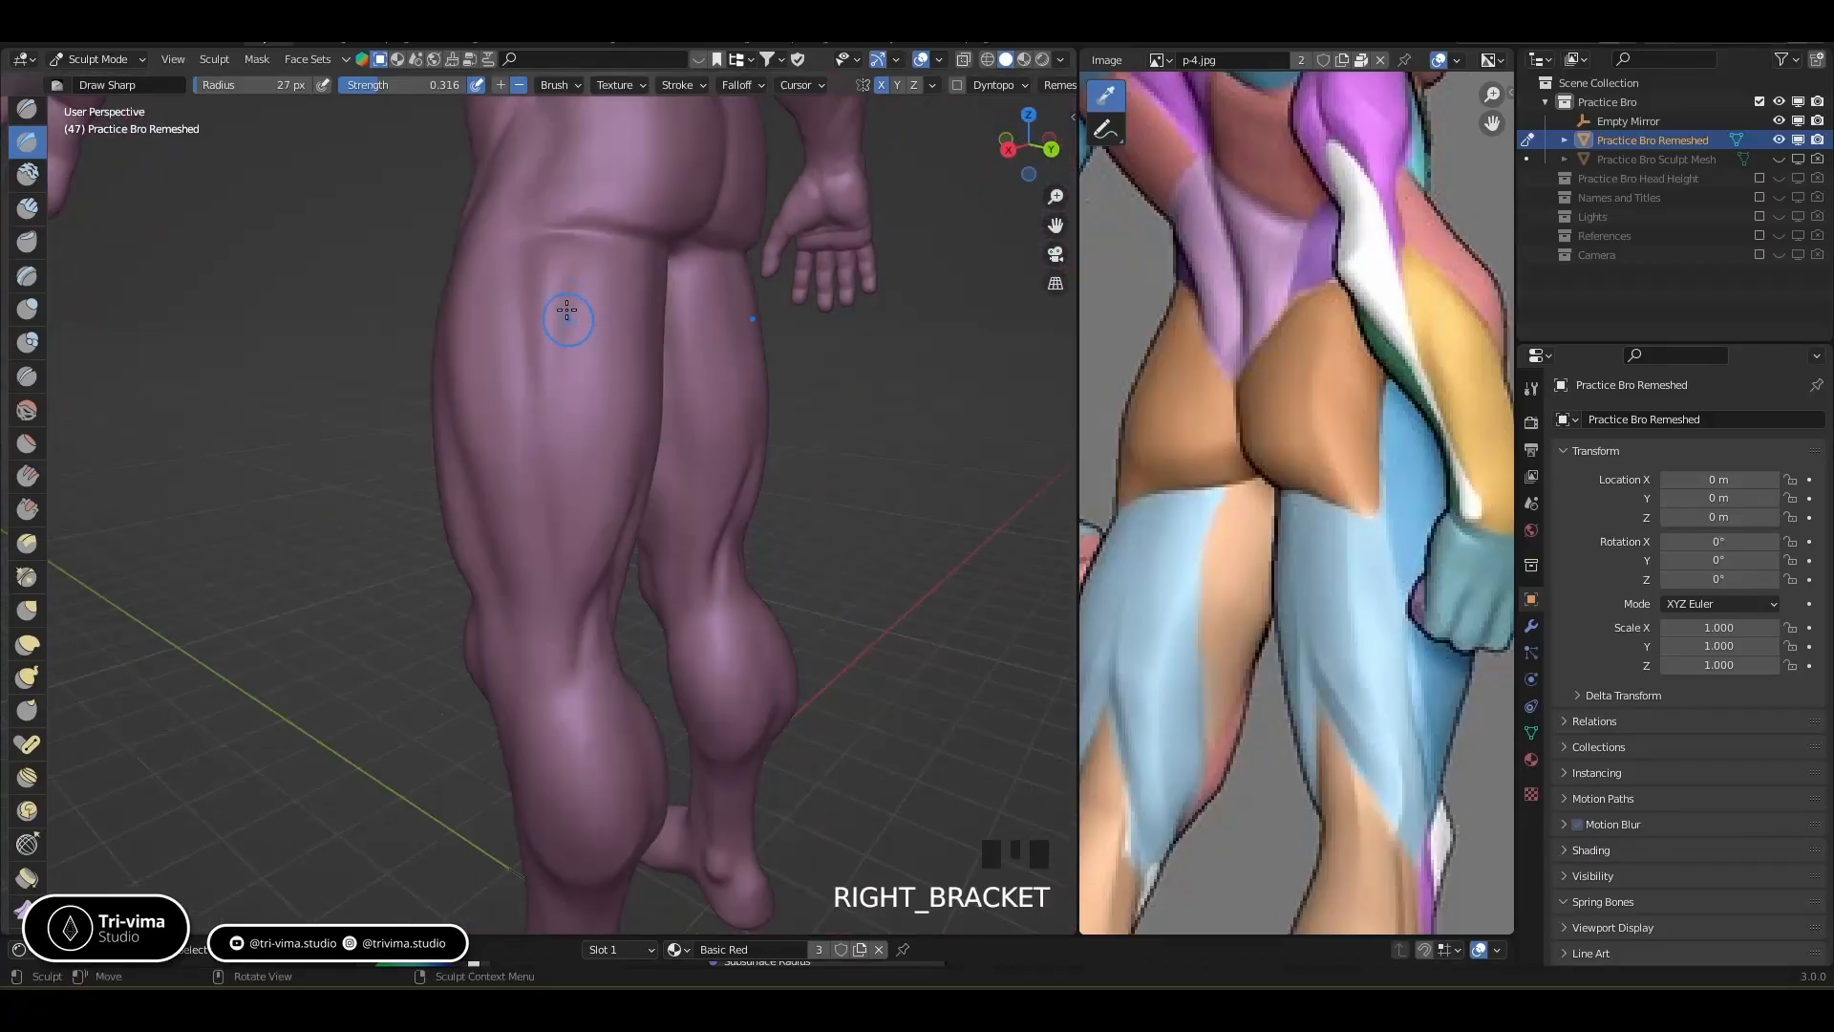
{"action": "mouse_move", "coordinate": [540, 252]}
{"action": "left_mouse_down", "text": "ctrl"}
{"action": "mouse_move", "coordinate": [532, 450]}
{"action": "mouse_move", "coordinate": [554, 530]}
{"action": "left_mouse_up", "text": "ctrl"}
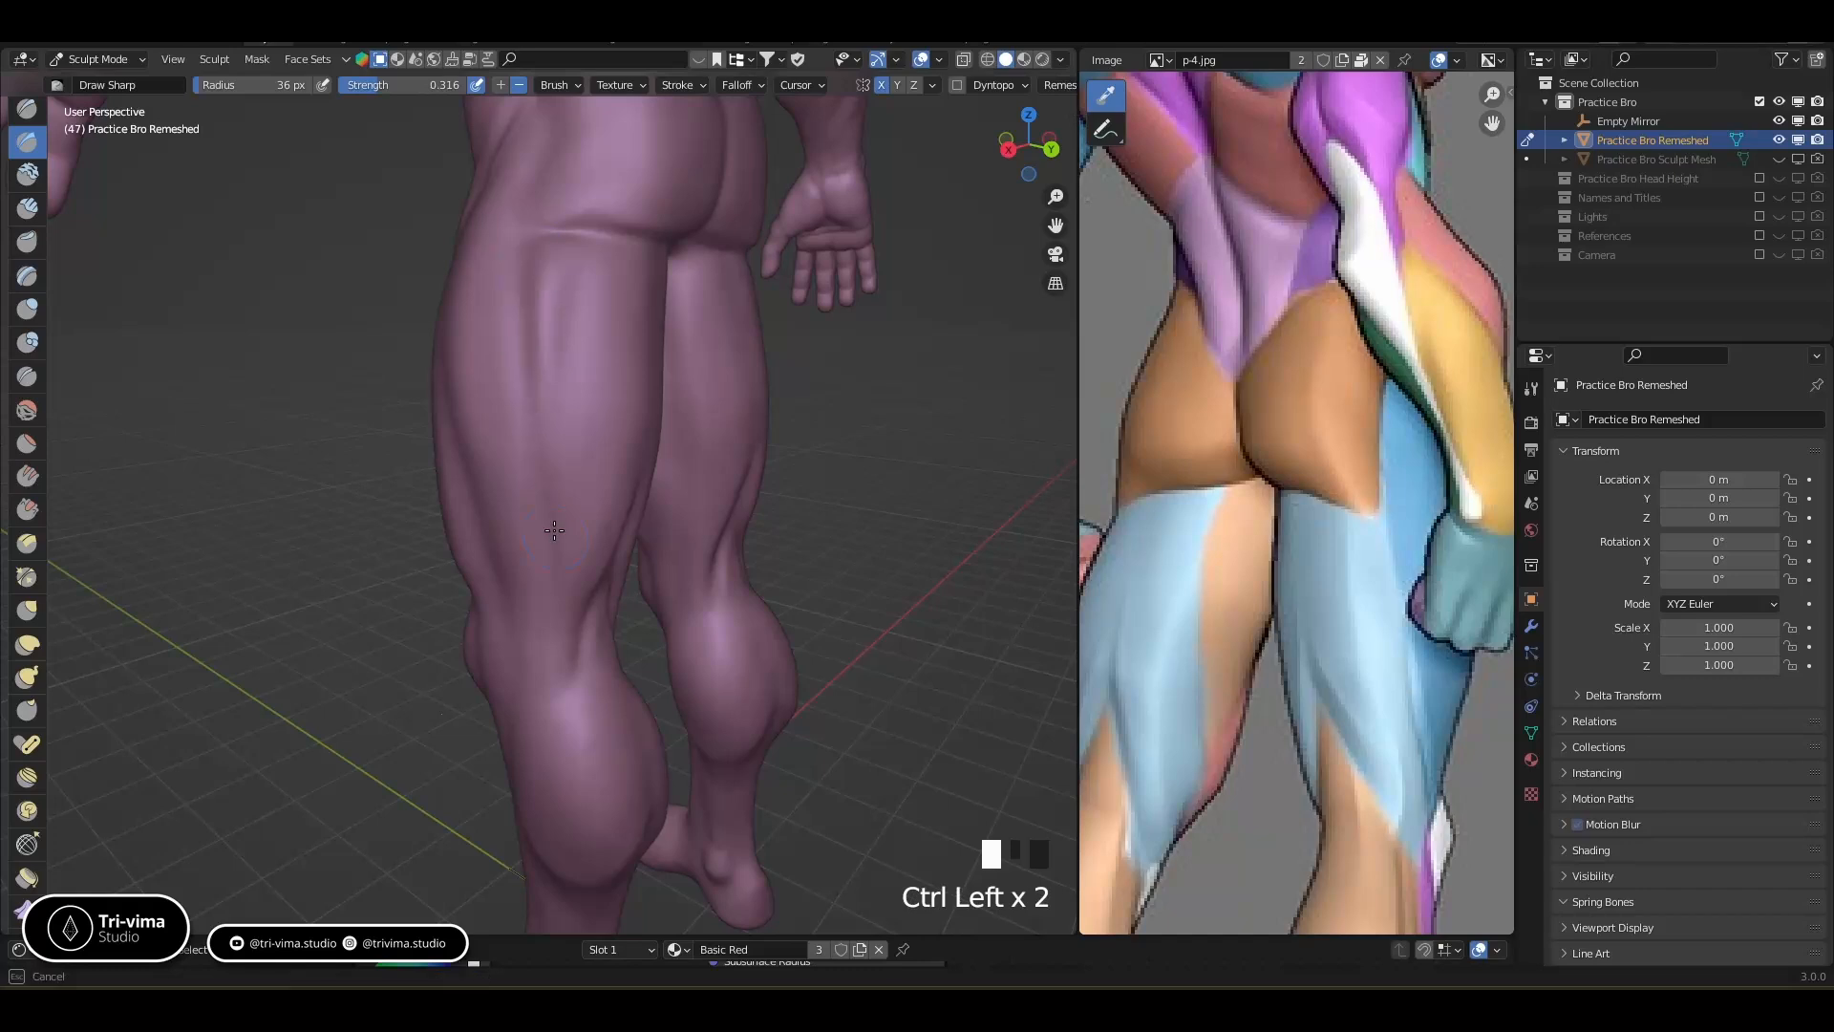
{"action": "middle_click_drag", "start_coordinate": [564, 461], "coordinate": [534, 667]}
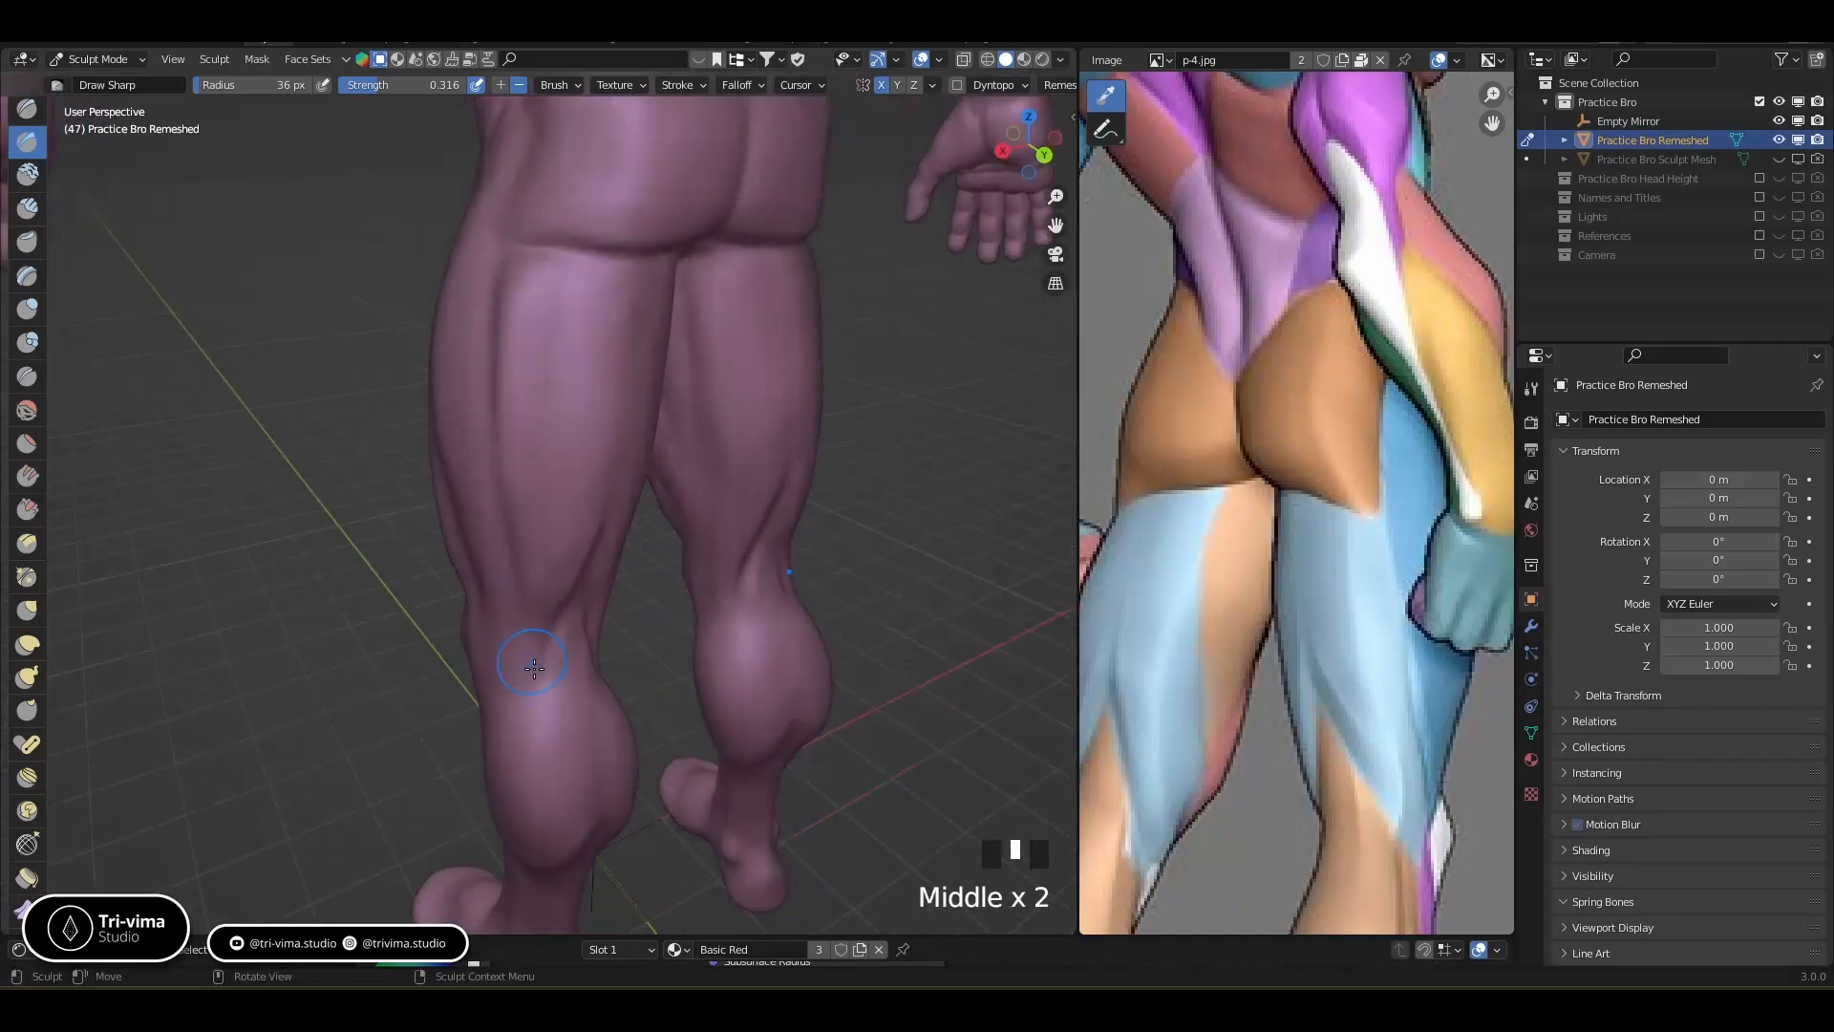
Raise the tendon lines running from the knee pit into the upper calf with inverted Draw Sharp strokes
{"action": "left_click_drag", "start_coordinate": [571, 638], "coordinate": [531, 741], "text": "ctrl"}
{"action": "left_click_drag", "start_coordinate": [570, 627], "coordinate": [524, 752], "text": "ctrl"}
{"action": "middle_click_drag", "start_coordinate": [636, 674], "coordinate": [556, 694]}
{"action": "left_click_drag", "start_coordinate": [556, 693], "coordinate": [570, 723], "text": "ctrl"}
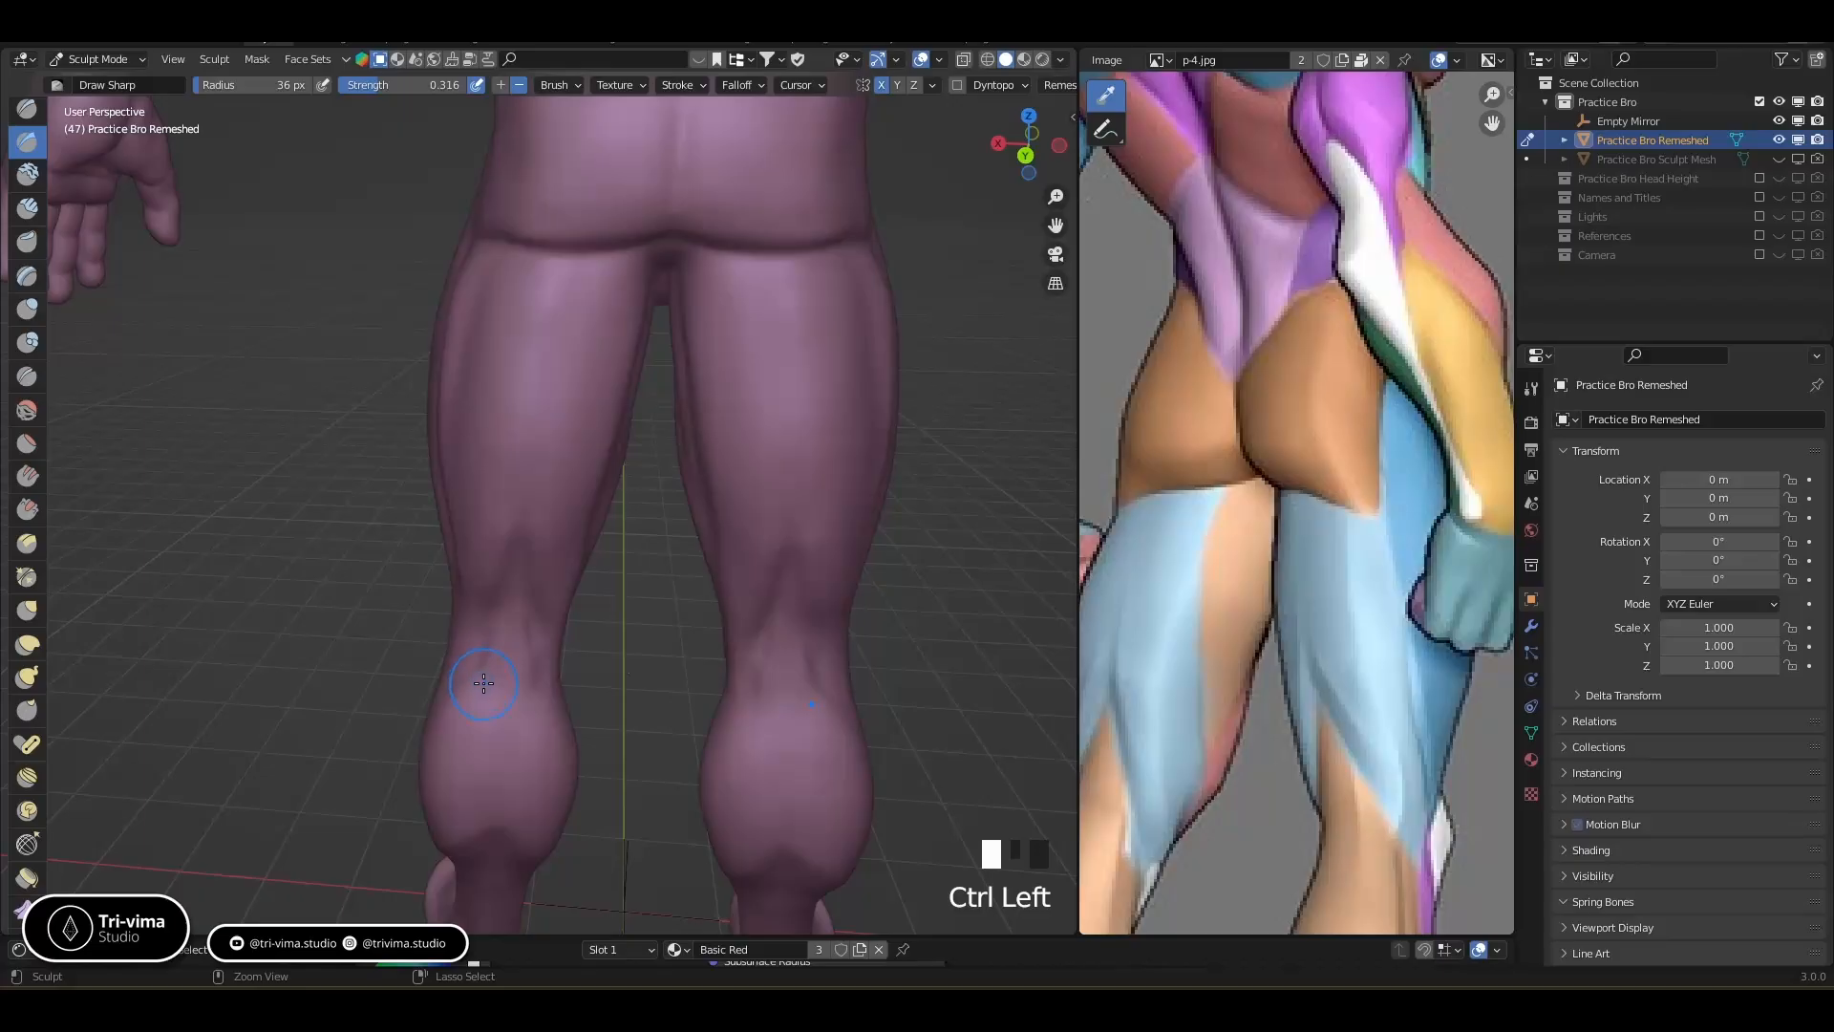
Build up the hamstring bellies along the upper and middle thigh with inverted Draw Sharp strokes and smooth their upper end
{"action": "middle_click_drag", "start_coordinate": [619, 519], "coordinate": [687, 485]}
{"action": "left_click_drag", "start_coordinate": [582, 272], "coordinate": [569, 367], "text": "ctrl"}
{"action": "middle_click_drag", "start_coordinate": [569, 379], "coordinate": [592, 350]}
{"action": "left_click_drag", "start_coordinate": [611, 349], "coordinate": [571, 528], "text": "ctrl"}
{"action": "left_click_drag", "start_coordinate": [631, 284], "coordinate": [571, 527], "text": "ctrl"}
{"action": "middle_click_drag", "start_coordinate": [535, 463], "coordinate": [594, 418]}
{"action": "middle_click_drag", "start_coordinate": [535, 363], "coordinate": [594, 319]}
{"action": "mouse_move", "coordinate": [595, 319]}
{"action": "left_mouse_down", "text": "shift"}
{"action": "mouse_move", "coordinate": [578, 331]}
{"action": "mouse_move", "coordinate": [579, 309]}
{"action": "left_mouse_up", "text": "shift"}
{"action": "mouse_move", "coordinate": [592, 302]}
{"action": "middle_mouse_down"}
{"action": "mouse_move", "coordinate": [446, 361]}
{"action": "mouse_move", "coordinate": [564, 322]}
{"action": "middle_mouse_up"}
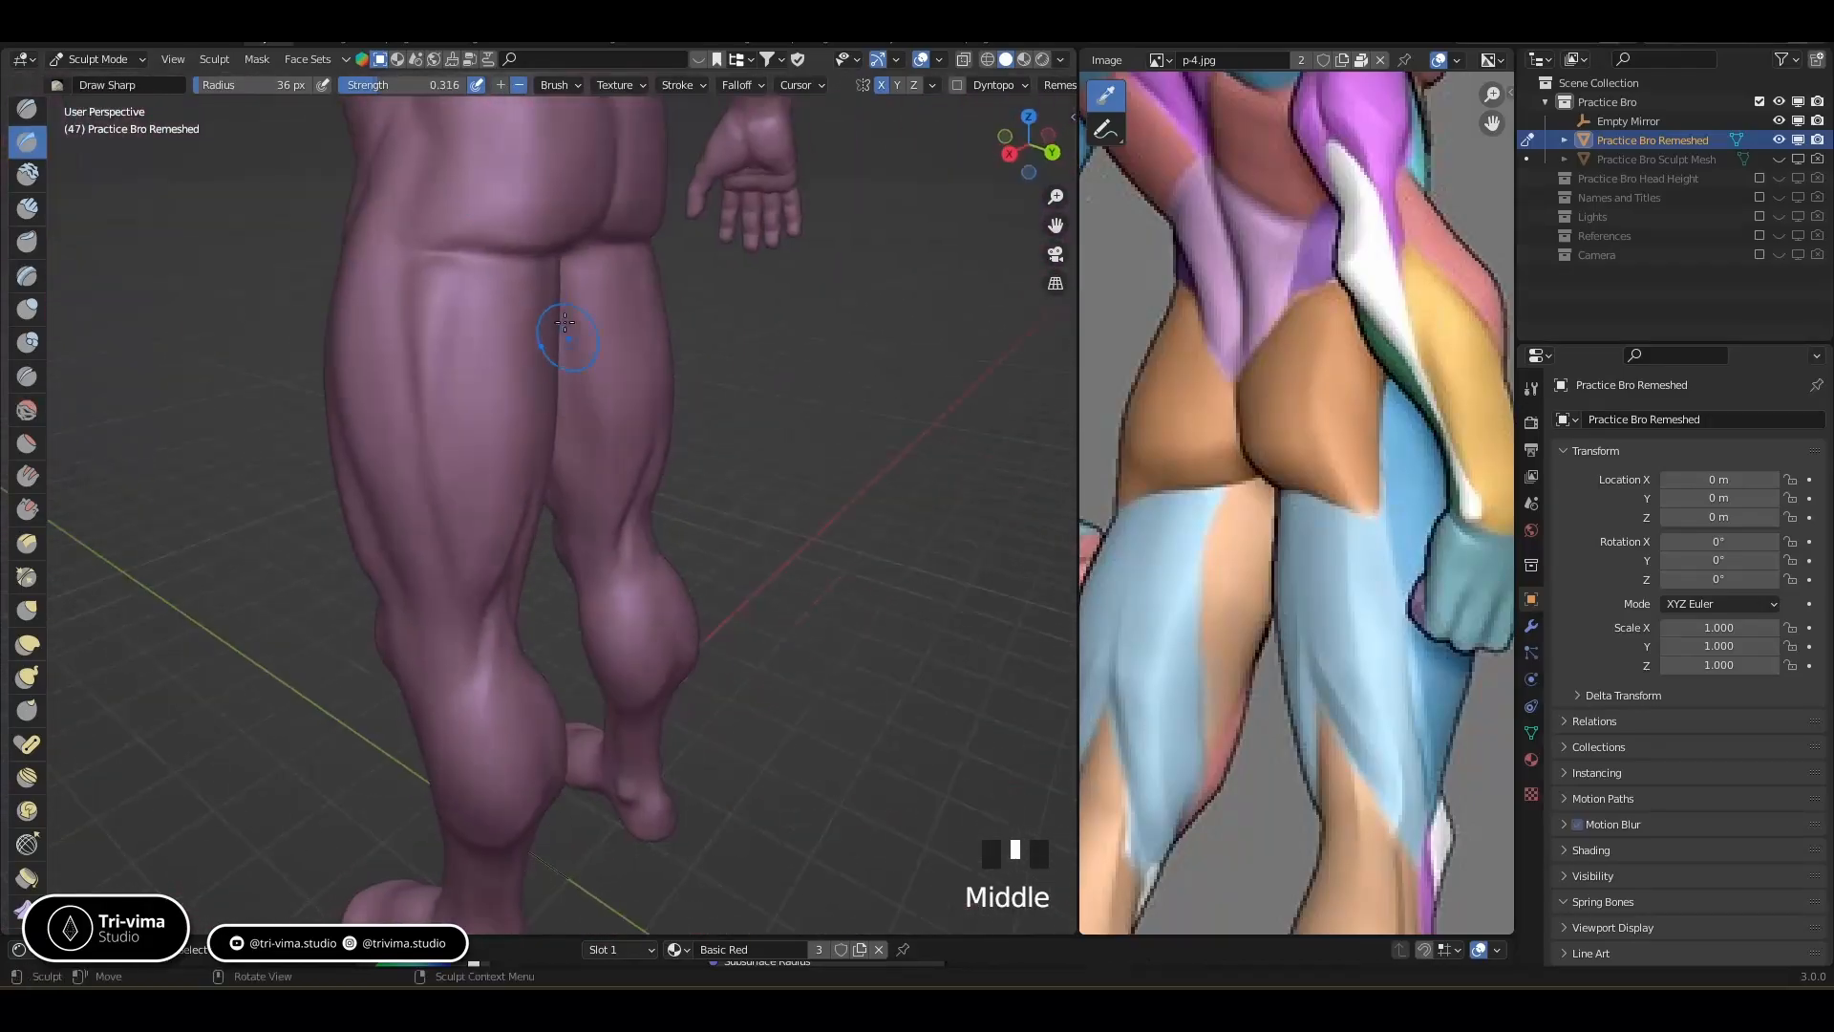
Add inverted Draw Sharp strokes along the glute crease and across the lower glute to fill out the form
{"action": "left_click_drag", "start_coordinate": [401, 250], "coordinate": [507, 250], "text": "ctrl"}
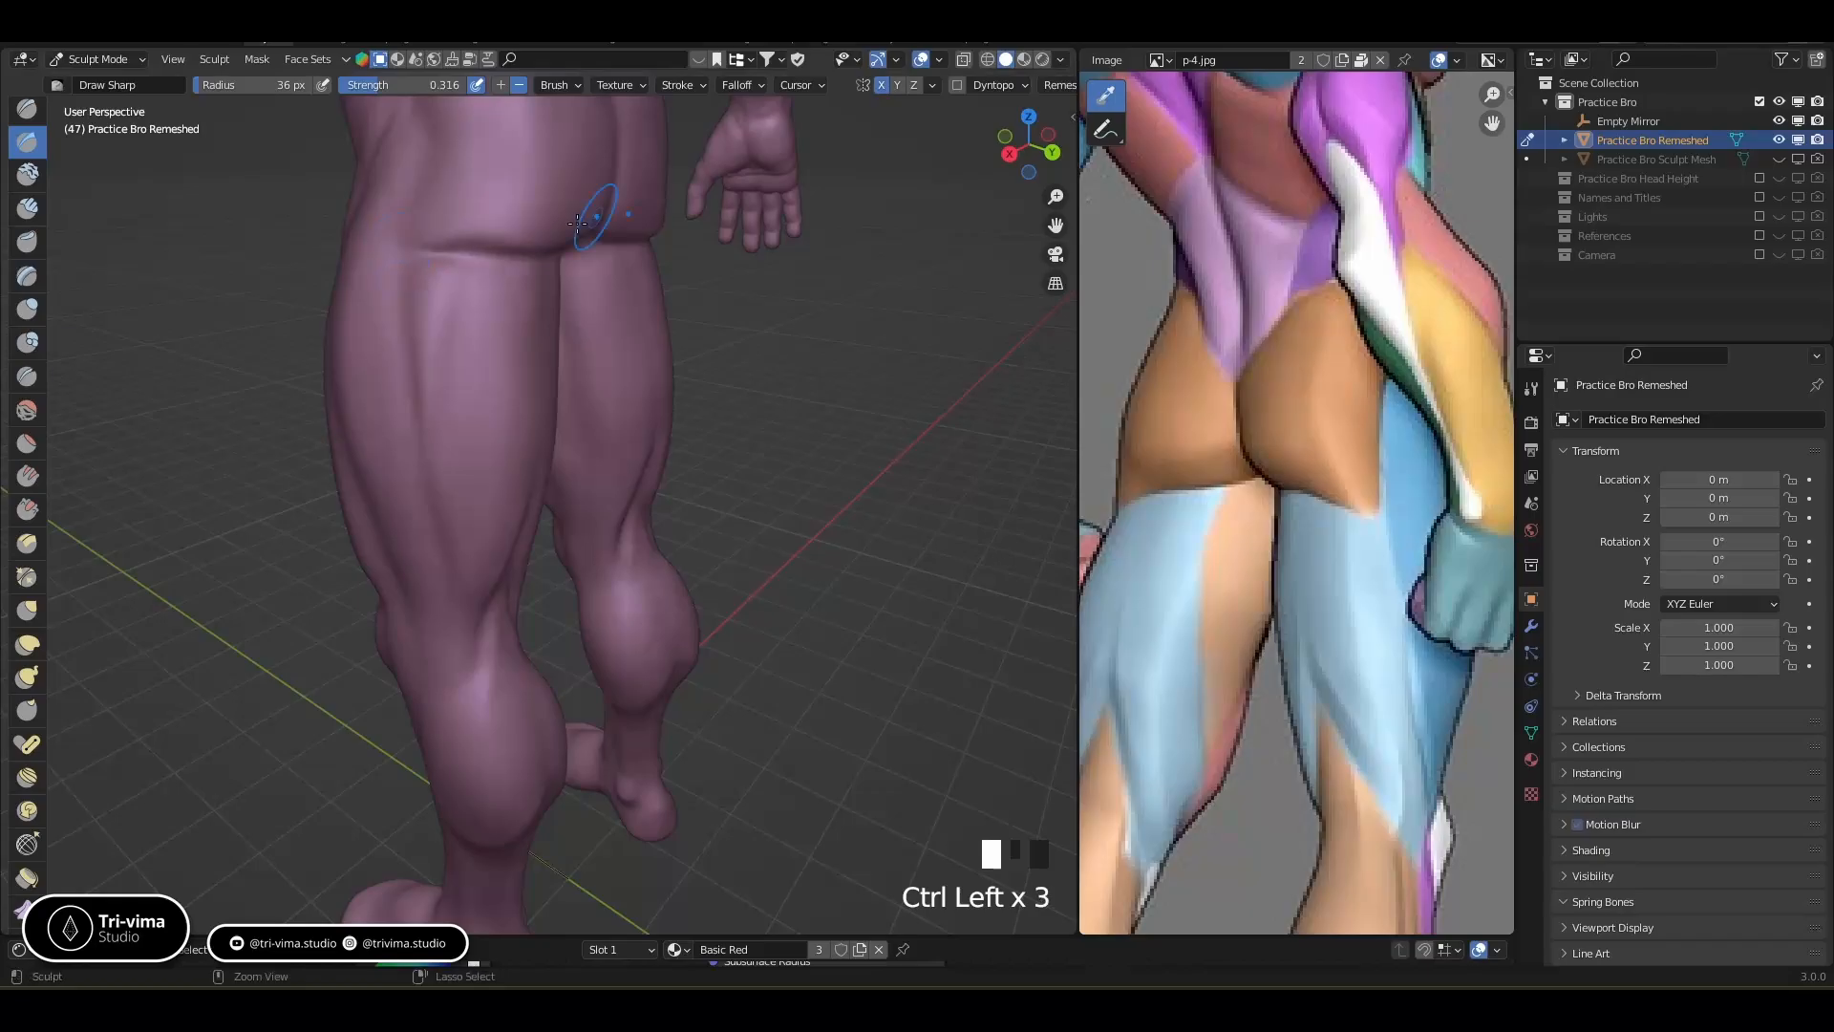
{"action": "middle_click_drag", "start_coordinate": [526, 232], "coordinate": [507, 194]}
{"action": "left_click_drag", "start_coordinate": [507, 194], "coordinate": [516, 174], "text": "ctrl"}
{"action": "middle_click_drag", "start_coordinate": [525, 218], "coordinate": [540, 194]}
{"action": "left_click_drag", "start_coordinate": [540, 179], "coordinate": [604, 229], "text": "ctrl"}
Raise the muscle forms at the side of the hip and upper outer thigh with inverted Draw Sharp strokes
{"action": "mouse_move", "coordinate": [604, 229]}
{"action": "middle_mouse_down"}
{"action": "mouse_move", "coordinate": [597, 320]}
{"action": "mouse_move", "coordinate": [636, 395]}
{"action": "mouse_move", "coordinate": [505, 239]}
{"action": "middle_mouse_up"}
{"action": "left_click_drag", "start_coordinate": [504, 239], "coordinate": [518, 237], "text": "ctrl"}
{"action": "middle_click_drag", "start_coordinate": [517, 237], "coordinate": [586, 311]}
{"action": "left_click_drag", "start_coordinate": [586, 311], "coordinate": [573, 315], "text": "ctrl"}
{"action": "middle_click_drag", "start_coordinate": [573, 315], "coordinate": [625, 317]}
{"action": "left_click_drag", "start_coordinate": [593, 271], "coordinate": [606, 336], "text": "ctrl"}
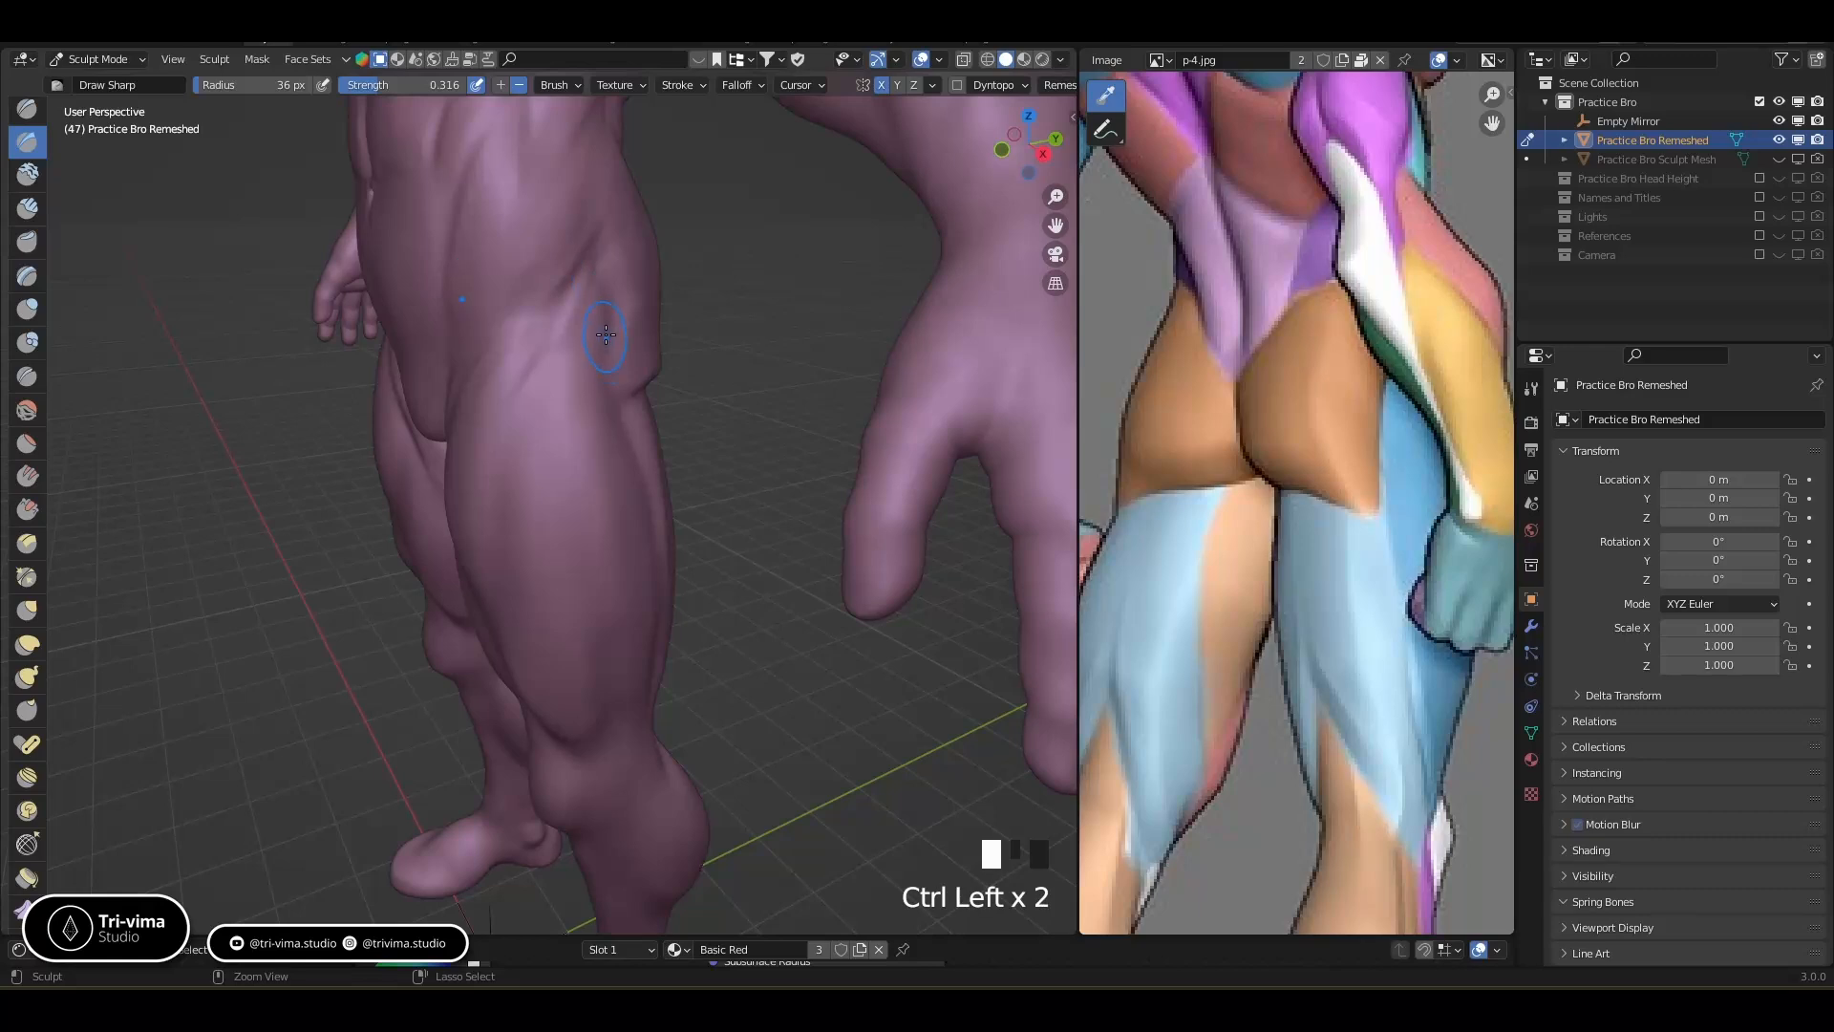
Define the long muscle forms down the side of the thigh with inverted 36 px Draw Sharp strokes
{"action": "middle_click_drag", "start_coordinate": [631, 430], "coordinate": [624, 401], "text": "ctrl"}
{"action": "middle_click_drag", "start_coordinate": [625, 401], "coordinate": [538, 287]}
{"action": "left_click_drag", "start_coordinate": [538, 287], "coordinate": [535, 295], "text": "ctrl"}
{"action": "mouse_move", "coordinate": [540, 344]}
{"action": "middle_mouse_down"}
{"action": "mouse_move", "coordinate": [606, 544]}
{"action": "mouse_move", "coordinate": [491, 458]}
{"action": "middle_mouse_up"}
{"action": "left_click_drag", "start_coordinate": [491, 458], "coordinate": [531, 611], "text": "ctrl"}
{"action": "middle_click_drag", "start_coordinate": [531, 612], "coordinate": [613, 531]}
{"action": "left_click_drag", "start_coordinate": [549, 411], "coordinate": [577, 500], "text": "ctrl"}
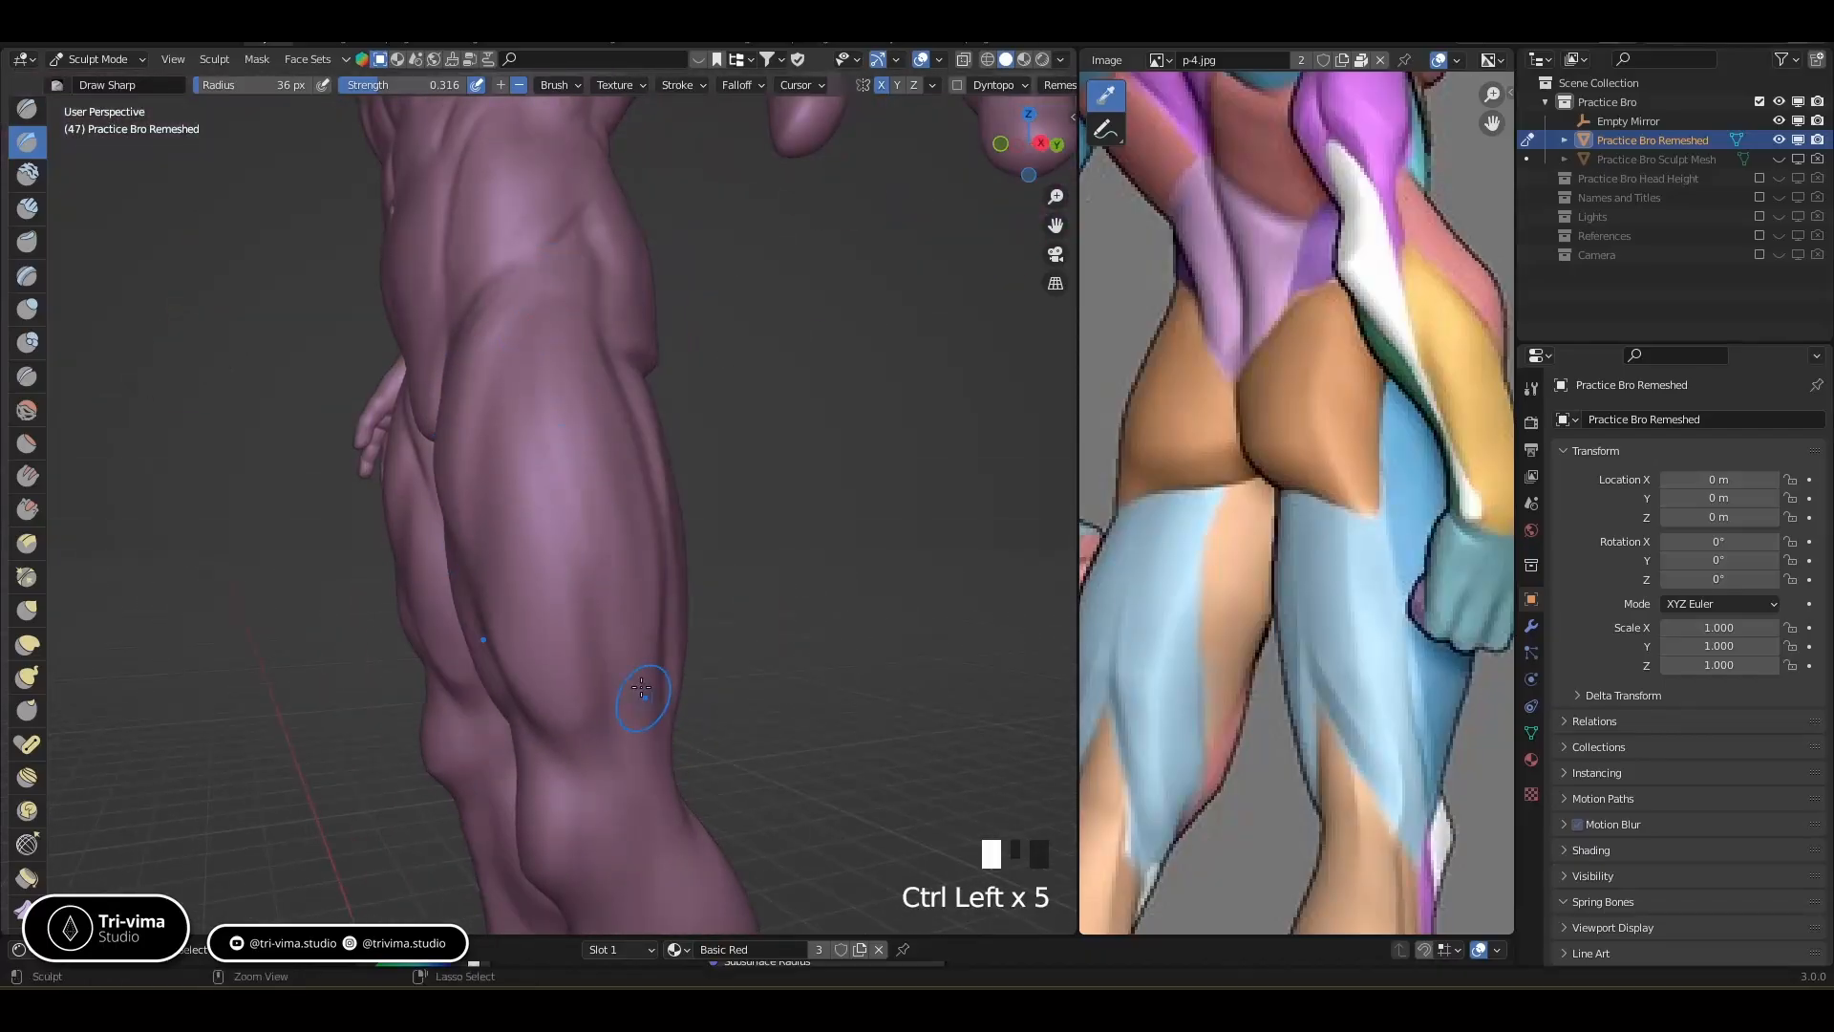
Strengthen the outer thigh ridge down to the knee with long inverted Draw Sharp strokes
{"action": "middle_click_drag", "start_coordinate": [641, 687], "coordinate": [672, 655]}
{"action": "left_click_drag", "start_coordinate": [587, 456], "coordinate": [592, 534], "text": "ctrl"}
{"action": "mouse_move", "coordinate": [592, 535]}
{"action": "middle_mouse_down", "text": "ctrl"}
{"action": "mouse_move", "coordinate": [684, 586]}
{"action": "mouse_move", "coordinate": [723, 520]}
{"action": "mouse_move", "coordinate": [697, 497]}
{"action": "middle_mouse_up", "text": "ctrl"}
{"action": "left_click_drag", "start_coordinate": [638, 449], "coordinate": [656, 702], "text": "ctrl"}
{"action": "middle_click_drag", "start_coordinate": [655, 702], "coordinate": [665, 602]}
Raise the quadriceps along the middle of the front thigh with inverted 36 px Draw Sharp strokes
{"action": "left_click_drag", "start_coordinate": [570, 457], "coordinate": [627, 622], "text": "ctrl"}
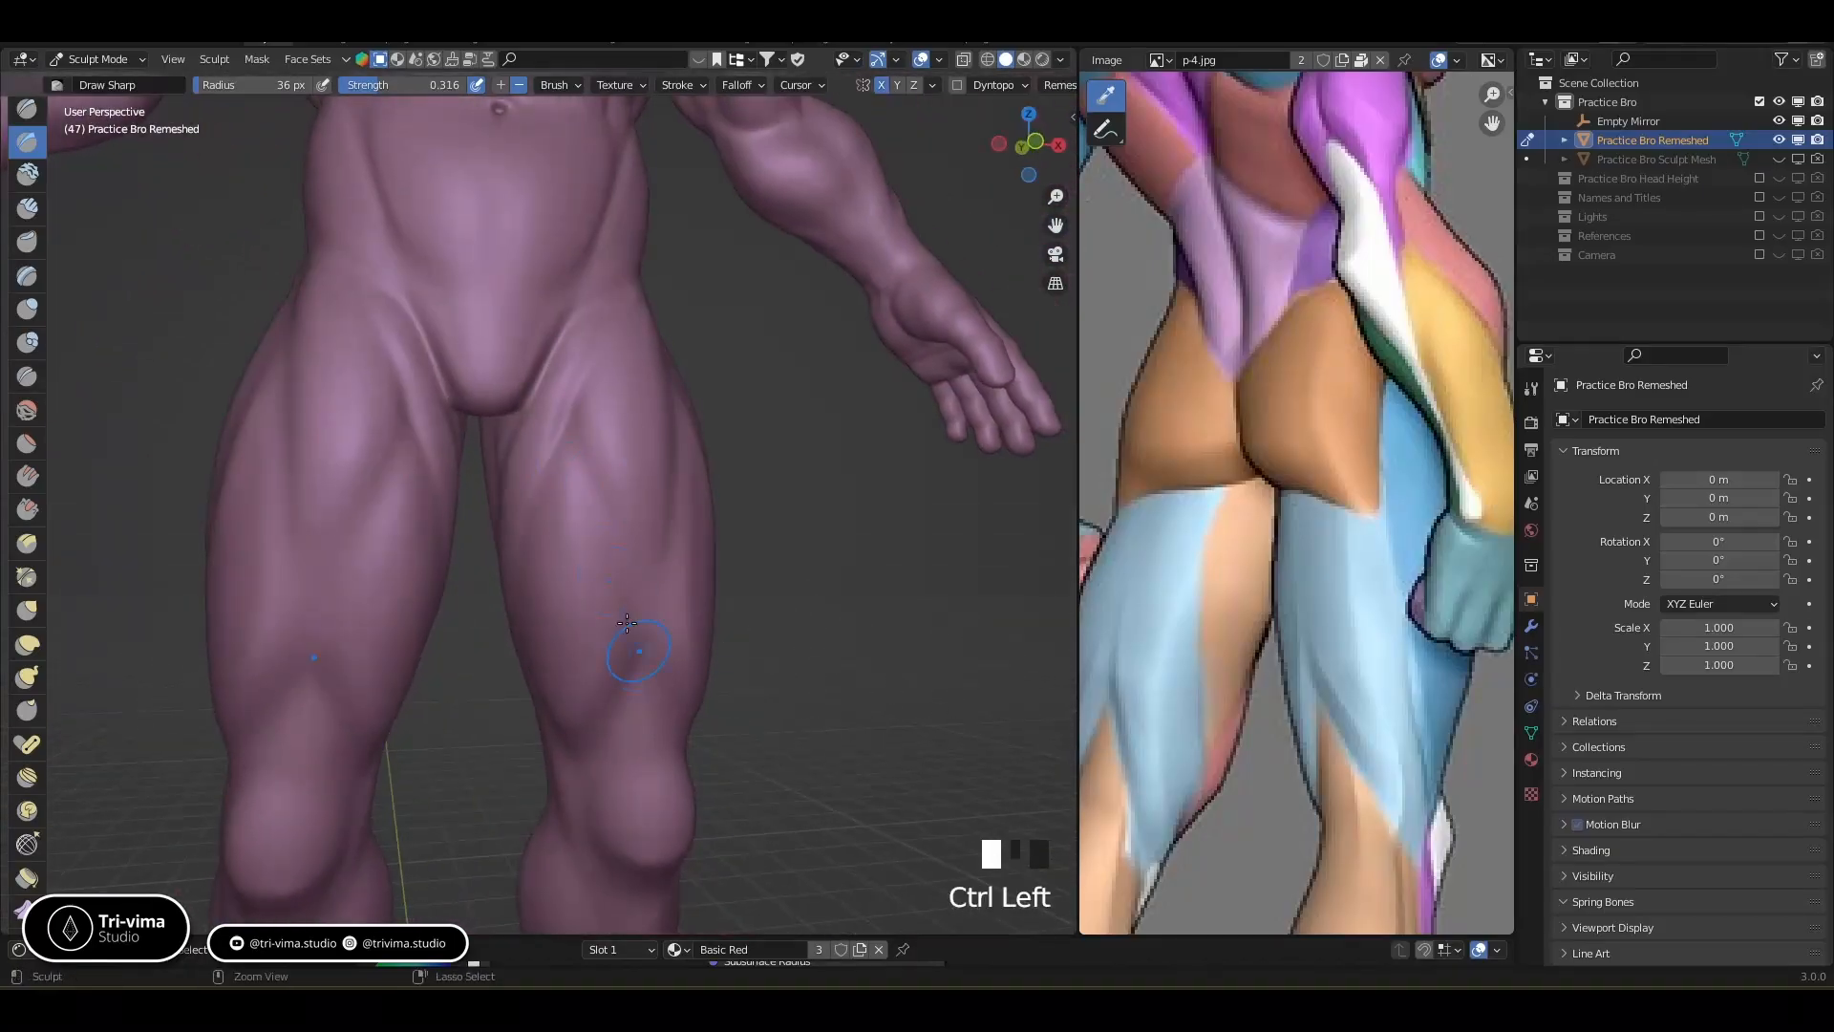
{"action": "left_click_drag", "start_coordinate": [589, 398], "coordinate": [638, 545], "text": "ctrl"}
{"action": "left_click_drag", "start_coordinate": [621, 458], "coordinate": [634, 520], "text": "ctrl"}
{"action": "middle_click_drag", "start_coordinate": [638, 531], "coordinate": [571, 521]}
{"action": "left_click_drag", "start_coordinate": [592, 488], "coordinate": [604, 588], "text": "ctrl"}
{"action": "left_click_drag", "start_coordinate": [615, 458], "coordinate": [617, 547], "text": "ctrl"}
Build up the upper inner thigh muscles beside the groin with short inverted Draw Sharp strokes
{"action": "middle_click_drag", "start_coordinate": [617, 546], "coordinate": [663, 401]}
{"action": "left_click_drag", "start_coordinate": [591, 391], "coordinate": [599, 365], "text": "ctrl"}
{"action": "left_click_drag", "start_coordinate": [612, 444], "coordinate": [621, 473], "text": "ctrl"}
{"action": "mouse_move", "coordinate": [620, 477]}
{"action": "middle_mouse_down"}
{"action": "mouse_move", "coordinate": [660, 535]}
{"action": "mouse_move", "coordinate": [599, 500]}
{"action": "middle_mouse_up"}
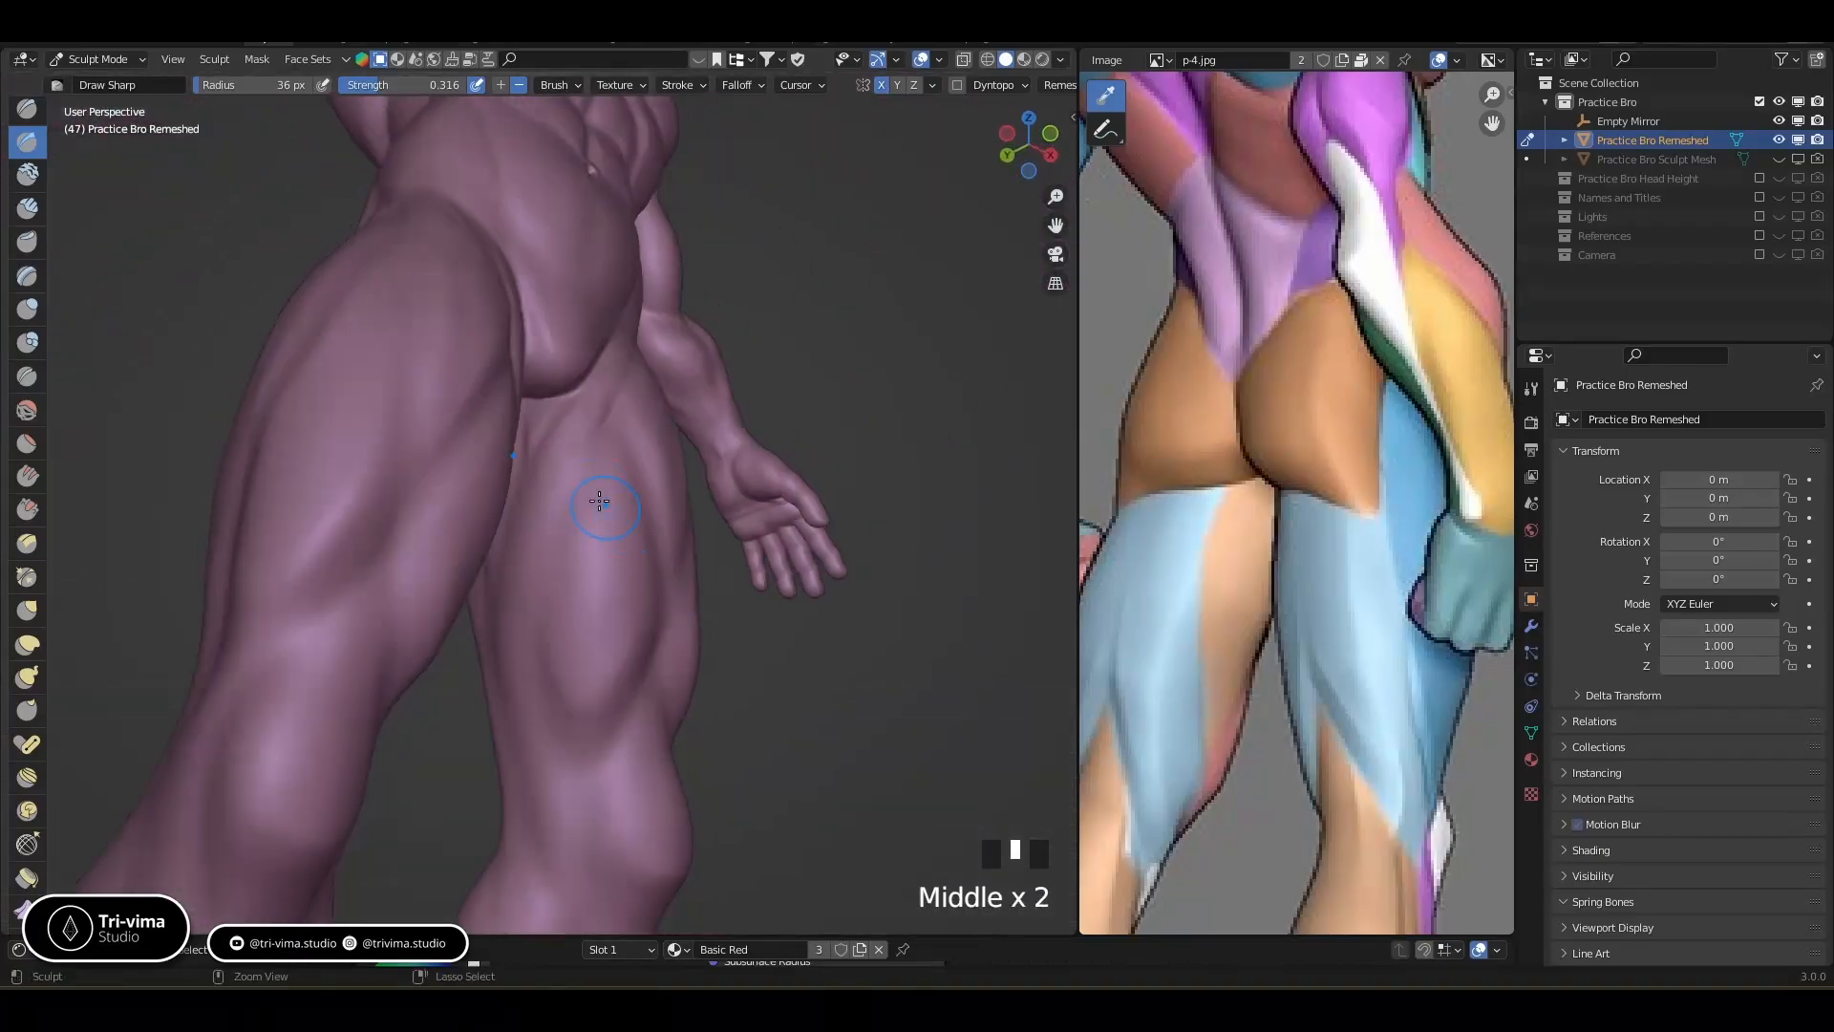
{"action": "left_click_drag", "start_coordinate": [597, 446], "coordinate": [564, 524], "text": "ctrl"}
Raise the muscle forms wrapping from the inner thigh to the back of the leg with inverted Draw Sharp strokes
{"action": "mouse_move", "coordinate": [565, 524]}
{"action": "middle_mouse_down"}
{"action": "mouse_move", "coordinate": [585, 614]}
{"action": "mouse_move", "coordinate": [535, 569]}
{"action": "mouse_move", "coordinate": [513, 682]}
{"action": "middle_mouse_up"}
{"action": "mouse_move", "coordinate": [544, 497]}
{"action": "left_mouse_down", "text": "ctrl"}
{"action": "mouse_move", "coordinate": [553, 512]}
{"action": "mouse_move", "coordinate": [593, 470]}
{"action": "left_mouse_up", "text": "ctrl"}
{"action": "mouse_move", "coordinate": [594, 469]}
{"action": "middle_mouse_down"}
{"action": "mouse_move", "coordinate": [559, 630]}
{"action": "mouse_move", "coordinate": [532, 655]}
{"action": "middle_mouse_up"}
{"action": "left_click_drag", "start_coordinate": [532, 655], "coordinate": [527, 682], "text": "ctrl"}
{"action": "left_click_drag", "start_coordinate": [588, 516], "coordinate": [591, 541], "text": "ctrl"}
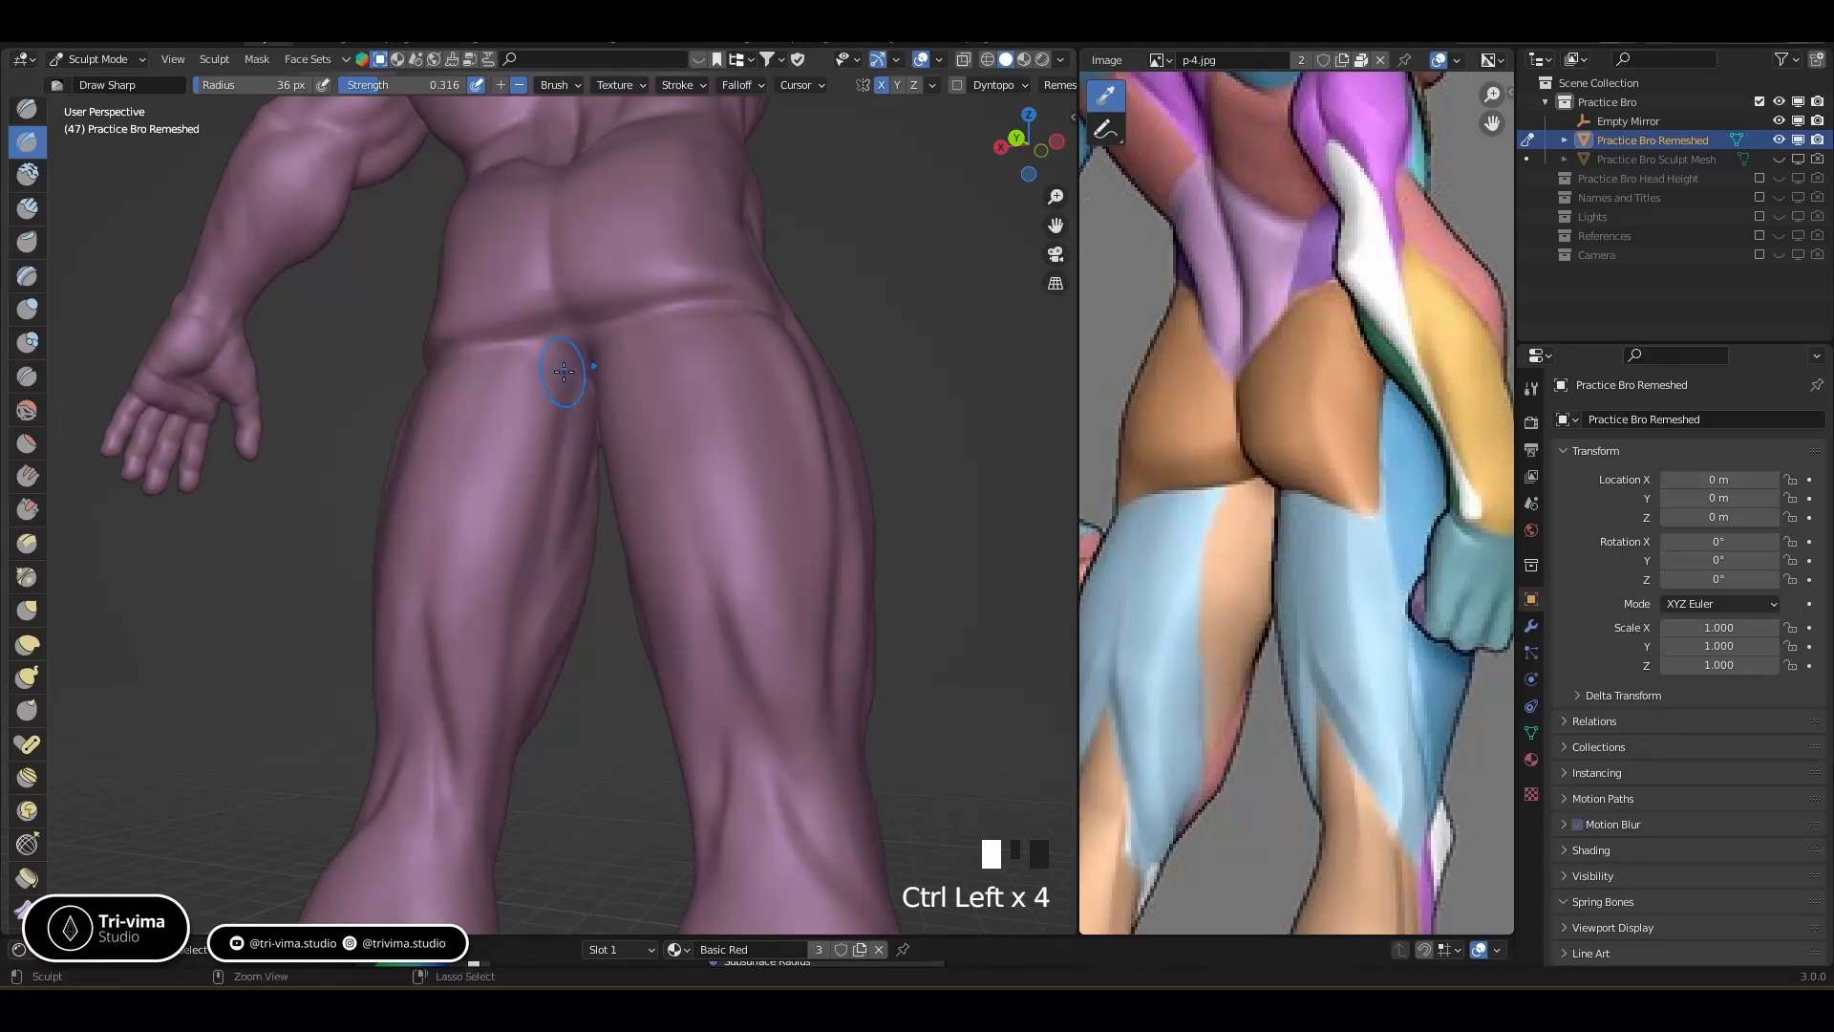
Refine the tendons and center of the knee pit above the calf with short inverted Draw Sharp strokes
{"action": "middle_click_drag", "start_coordinate": [511, 600], "coordinate": [491, 634]}
{"action": "left_click_drag", "start_coordinate": [496, 520], "coordinate": [503, 507], "text": "ctrl"}
{"action": "mouse_move", "coordinate": [504, 508]}
{"action": "middle_mouse_down"}
{"action": "mouse_move", "coordinate": [501, 653]}
{"action": "mouse_move", "coordinate": [491, 512]}
{"action": "middle_mouse_up"}
{"action": "mouse_move", "coordinate": [491, 512]}
{"action": "left_mouse_down", "text": "ctrl"}
{"action": "mouse_move", "coordinate": [479, 581]}
{"action": "mouse_move", "coordinate": [496, 585]}
{"action": "left_mouse_up", "text": "ctrl"}
{"action": "middle_click_drag", "start_coordinate": [482, 586], "coordinate": [542, 599]}
{"action": "left_click_drag", "start_coordinate": [466, 579], "coordinate": [455, 596], "text": "ctrl"}
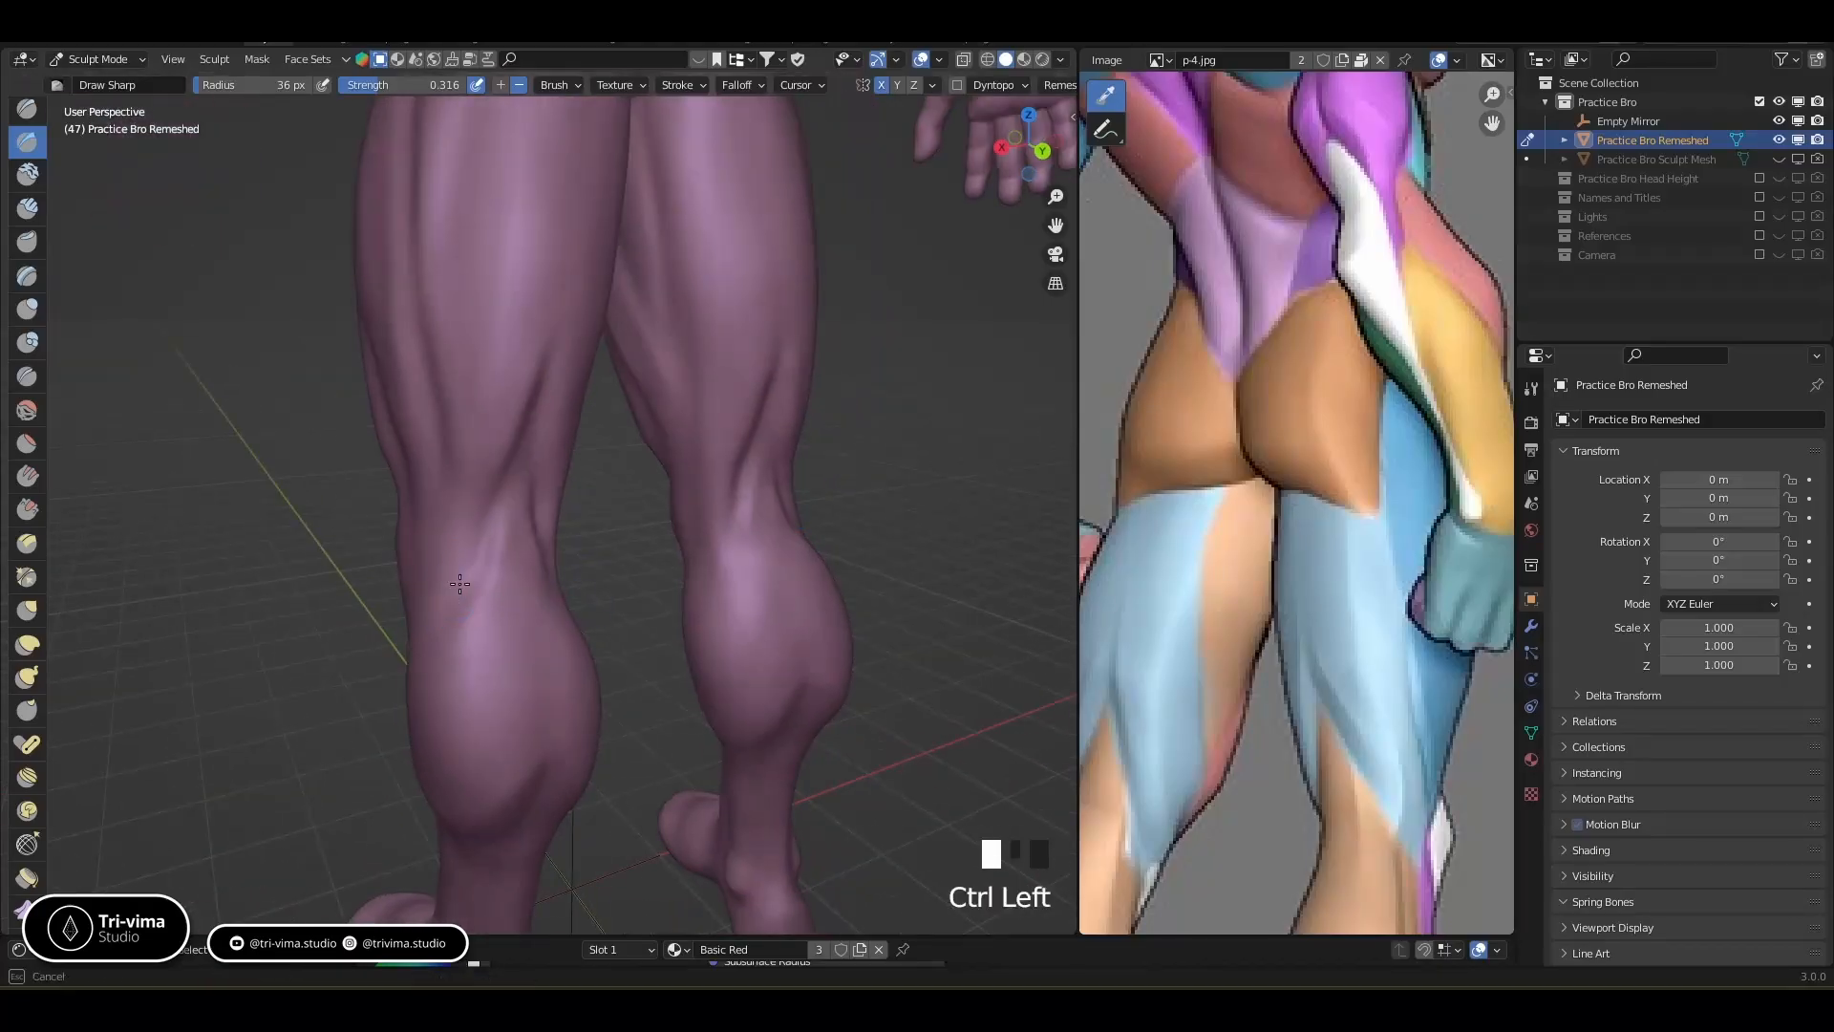
Raise the outer hamstring and its tendon beside the knee with inverted Draw Sharp strokes
{"action": "middle_click_drag", "start_coordinate": [448, 597], "coordinate": [519, 433]}
{"action": "left_click_drag", "start_coordinate": [520, 433], "coordinate": [499, 532], "text": "ctrl"}
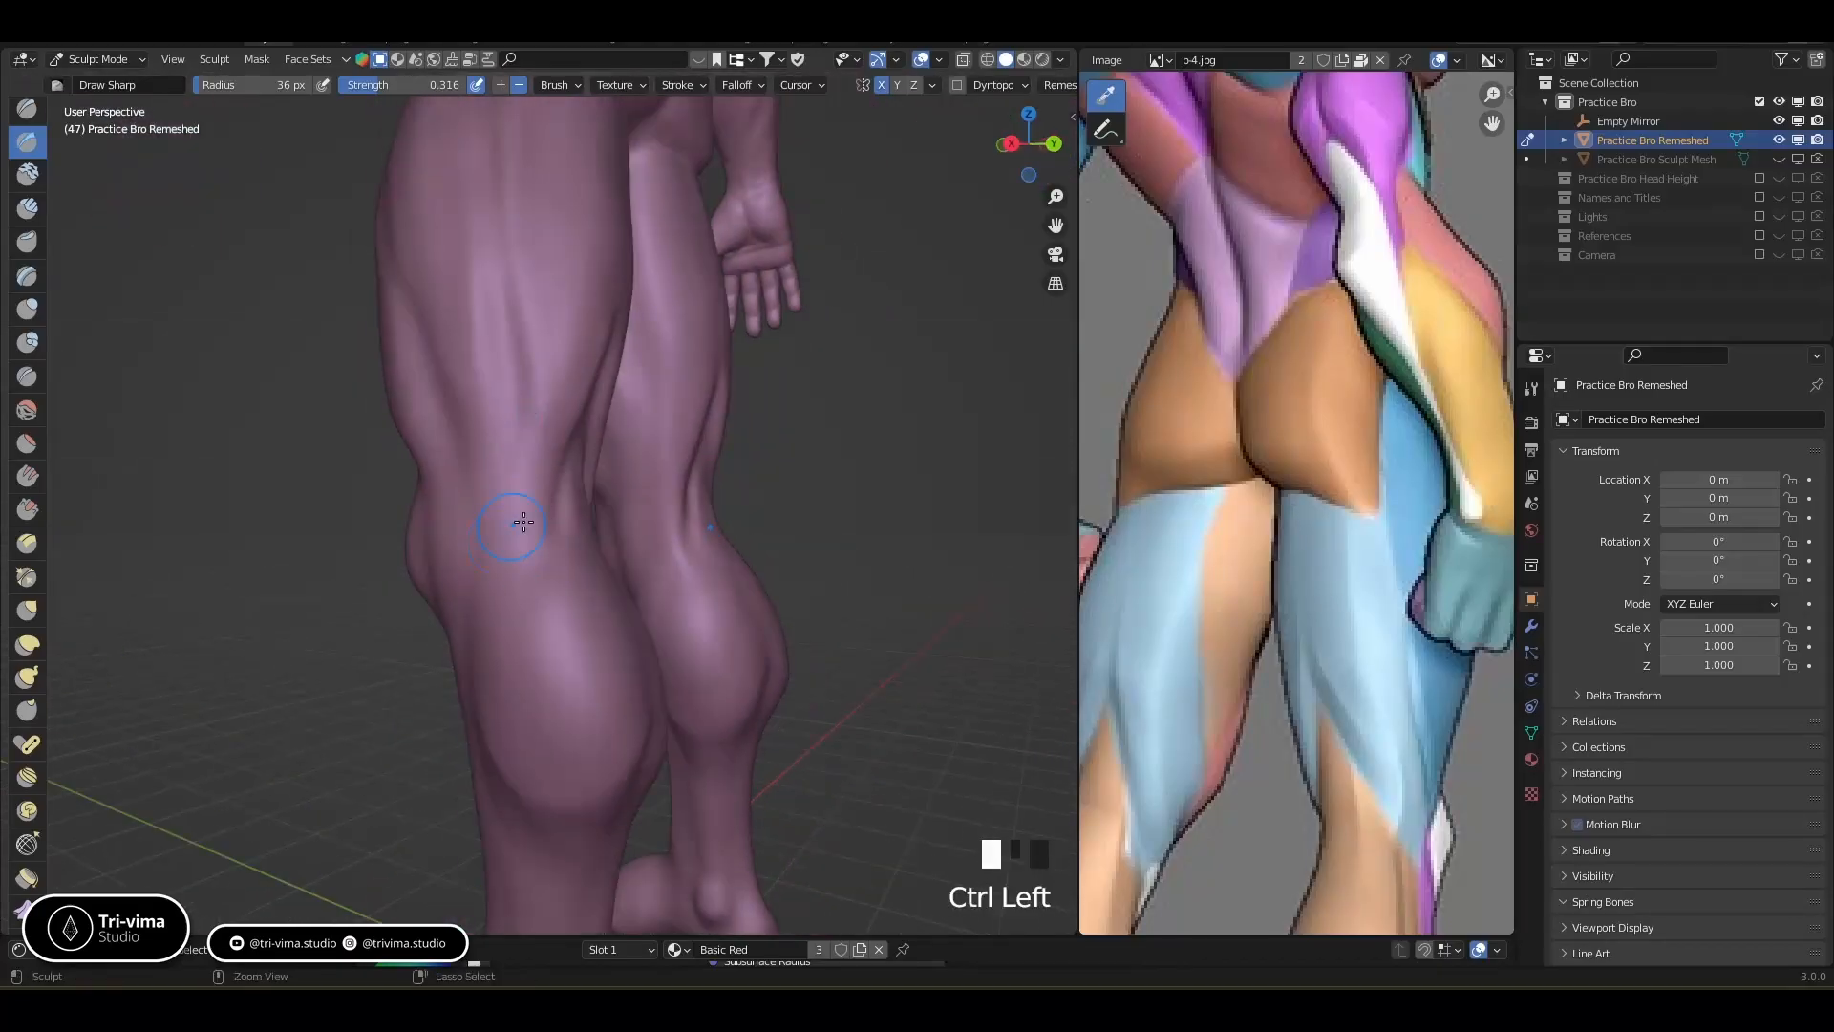
{"action": "middle_click_drag", "start_coordinate": [499, 532], "coordinate": [526, 345]}
{"action": "left_click_drag", "start_coordinate": [522, 275], "coordinate": [512, 279], "text": "ctrl"}
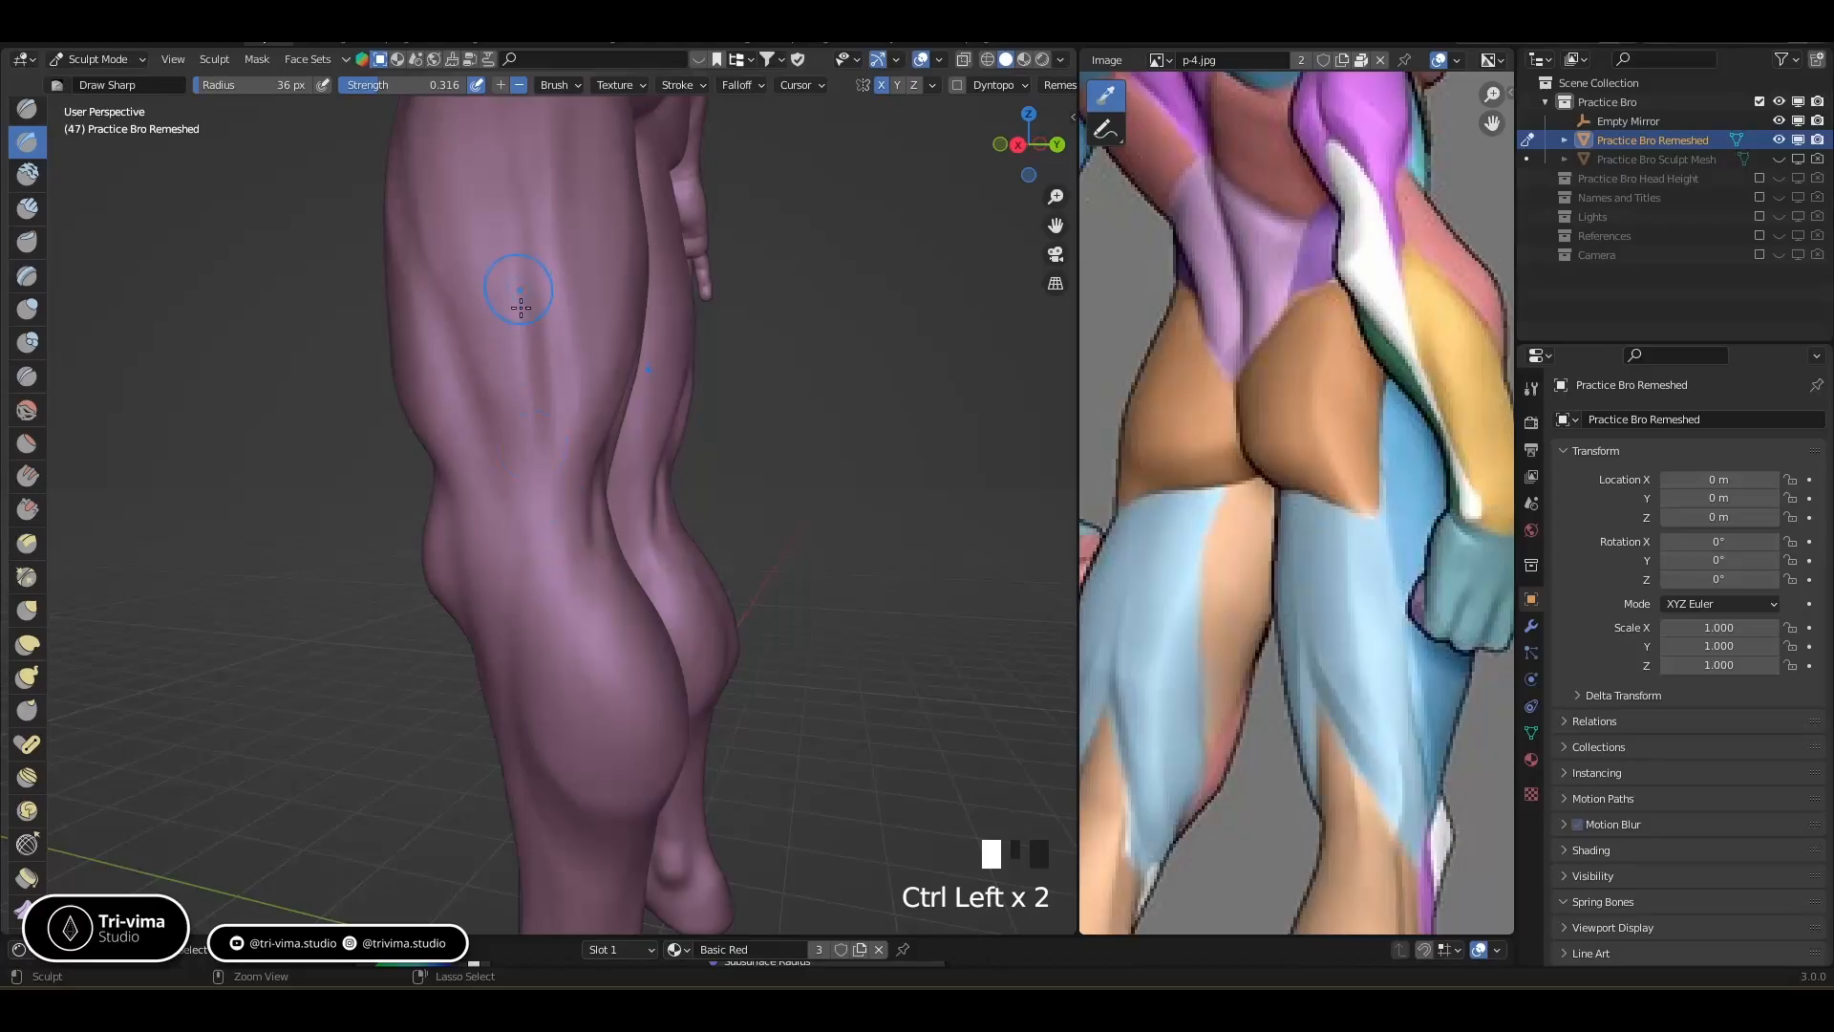
Refine the side of the knee and upper calf with inverted Draw Sharp strokes from several angles
{"action": "middle_click_drag", "start_coordinate": [512, 279], "coordinate": [593, 497]}
{"action": "left_click_drag", "start_coordinate": [592, 497], "coordinate": [586, 570], "text": "ctrl"}
{"action": "mouse_move", "coordinate": [549, 398]}
{"action": "middle_mouse_down"}
{"action": "mouse_move", "coordinate": [615, 585]}
{"action": "mouse_move", "coordinate": [622, 499]}
{"action": "middle_mouse_up"}
{"action": "left_click_drag", "start_coordinate": [636, 631], "coordinate": [642, 642], "text": "ctrl"}
{"action": "middle_click_drag", "start_coordinate": [643, 643], "coordinate": [621, 567]}
{"action": "left_click_drag", "start_coordinate": [611, 443], "coordinate": [604, 541], "text": "ctrl"}
{"action": "middle_click_drag", "start_coordinate": [604, 540], "coordinate": [594, 549]}
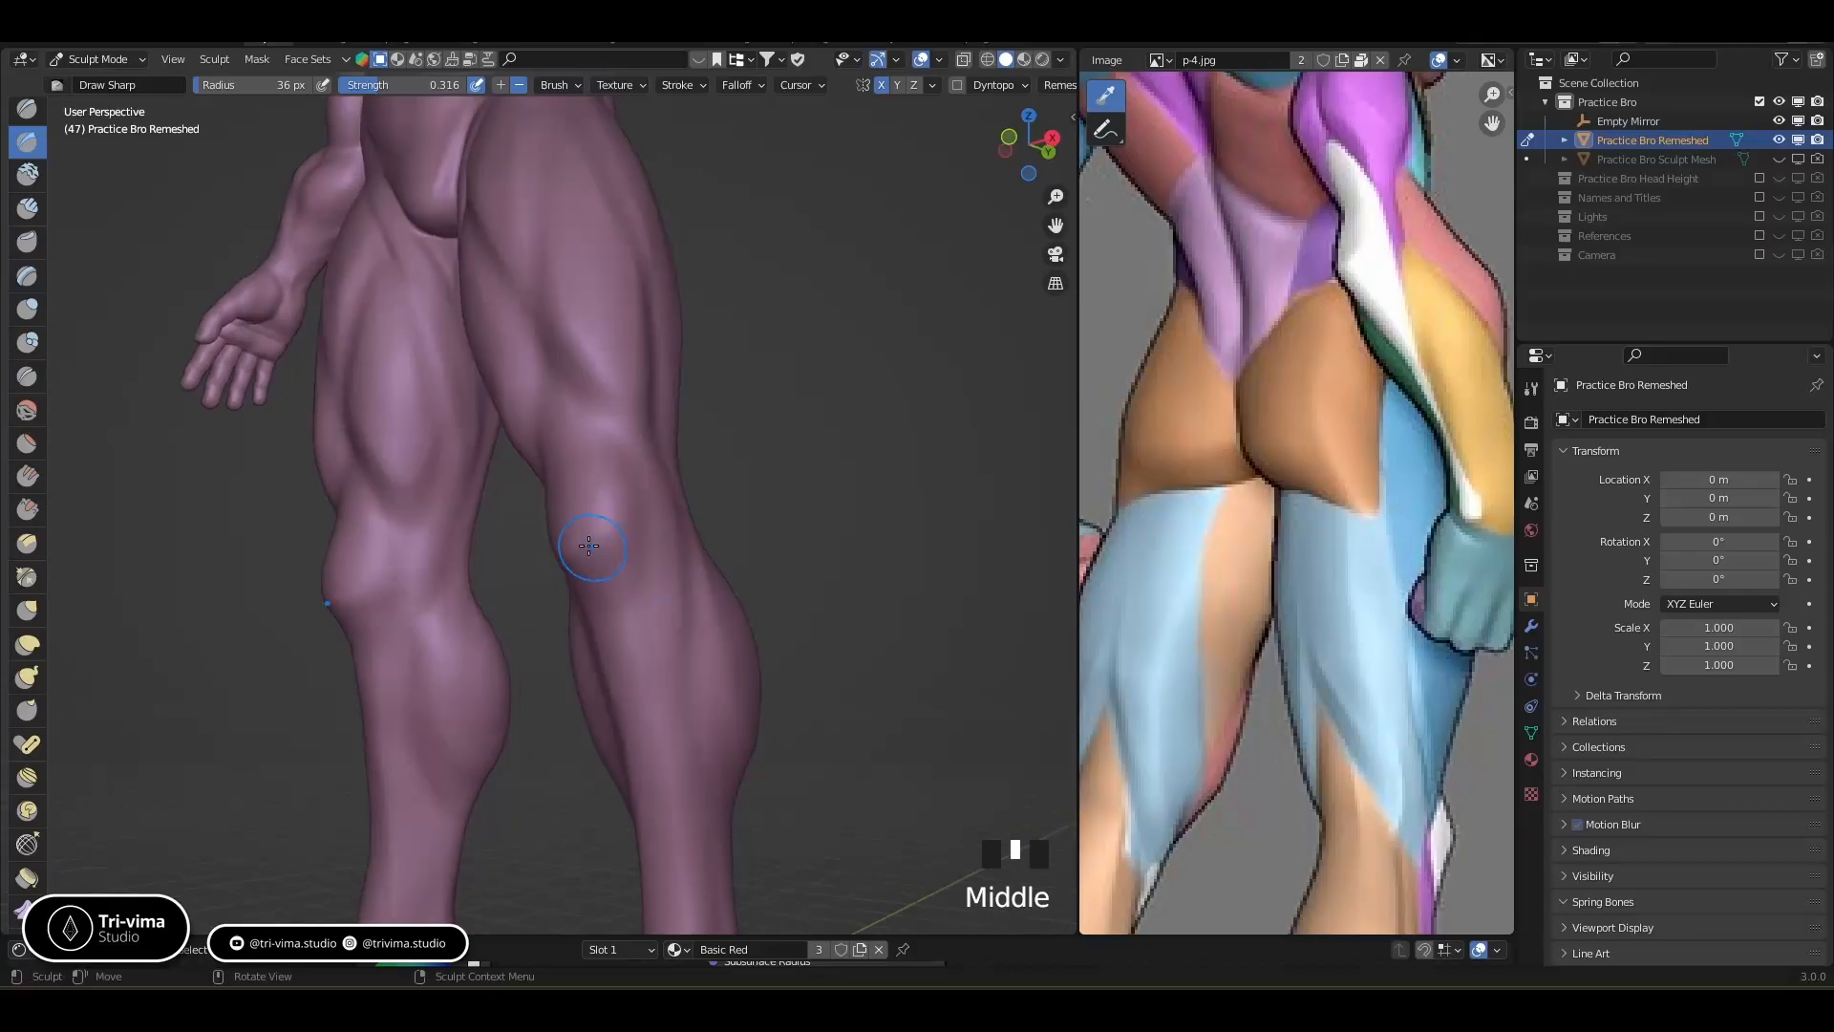
Sharpen the forms just above and across the front of the knee with inverted 36 px Draw Sharp strokes
{"action": "left_click_drag", "start_coordinate": [590, 477], "coordinate": [600, 441], "text": "ctrl"}
{"action": "left_click_drag", "start_coordinate": [603, 447], "coordinate": [605, 453], "text": "ctrl"}
{"action": "middle_click_drag", "start_coordinate": [549, 447], "coordinate": [594, 429]}
{"action": "left_click_drag", "start_coordinate": [592, 449], "coordinate": [617, 543], "text": "ctrl"}
{"action": "middle_click_drag", "start_coordinate": [617, 543], "coordinate": [661, 559]}
Raise the muscle ridges running from below the knee down the side of the calf with inverted Draw Sharp strokes
{"action": "left_click_drag", "start_coordinate": [615, 570], "coordinate": [638, 659], "text": "ctrl"}
{"action": "mouse_move", "coordinate": [642, 669]}
{"action": "middle_mouse_down"}
{"action": "mouse_move", "coordinate": [655, 659]}
{"action": "mouse_move", "coordinate": [602, 642]}
{"action": "middle_mouse_up"}
{"action": "left_click_drag", "start_coordinate": [659, 631], "coordinate": [694, 764], "text": "ctrl"}
{"action": "middle_click_drag", "start_coordinate": [719, 628], "coordinate": [740, 688]}
Define the lower leg and shin with inverted Draw Sharp strokes
{"action": "left_click_drag", "start_coordinate": [540, 517], "coordinate": [552, 527], "text": "ctrl"}
{"action": "mouse_move", "coordinate": [552, 527]}
{"action": "middle_mouse_down"}
{"action": "mouse_move", "coordinate": [617, 624]}
{"action": "mouse_move", "coordinate": [558, 443]}
{"action": "middle_mouse_up"}
{"action": "left_click_drag", "start_coordinate": [562, 559], "coordinate": [530, 645], "text": "ctrl"}
{"action": "mouse_move", "coordinate": [478, 708]}
{"action": "middle_mouse_down"}
{"action": "mouse_move", "coordinate": [586, 491]}
{"action": "mouse_move", "coordinate": [544, 606]}
{"action": "mouse_move", "coordinate": [737, 467]}
{"action": "mouse_move", "coordinate": [755, 382]}
{"action": "mouse_move", "coordinate": [775, 502]}
{"action": "mouse_move", "coordinate": [590, 771]}
{"action": "middle_mouse_up"}
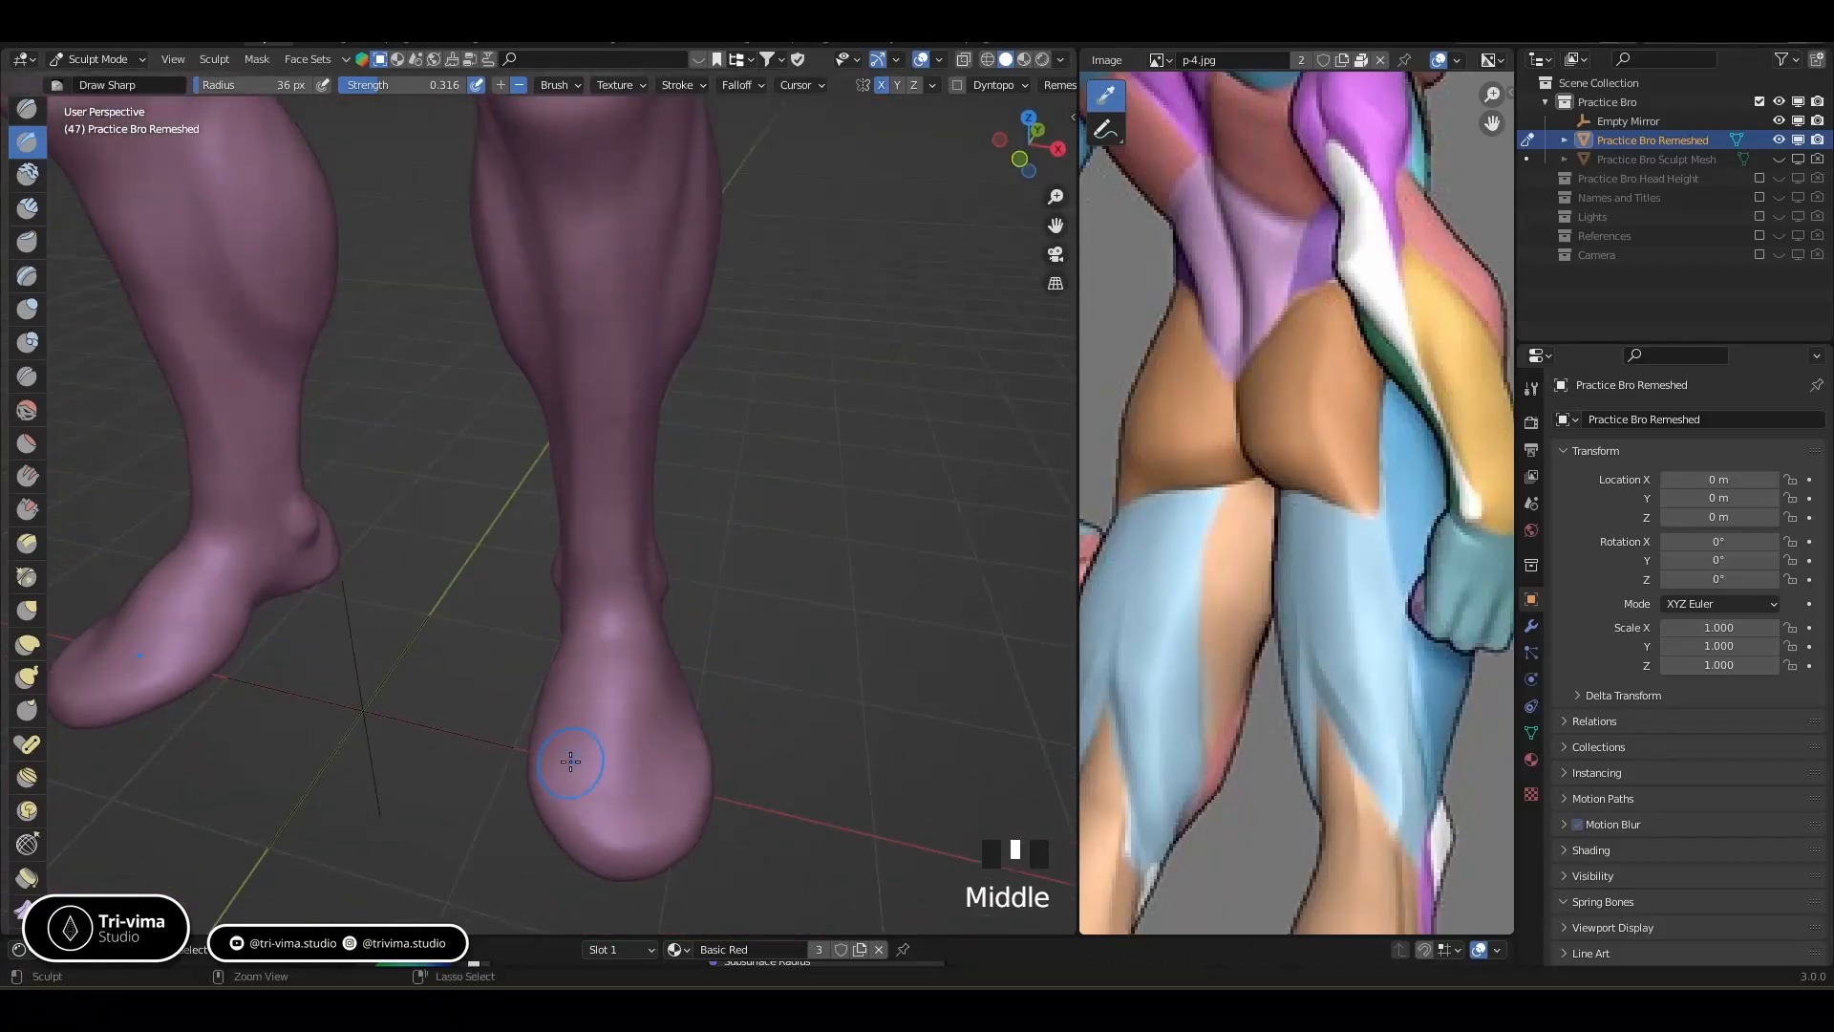
Shape the top of the foot and front of the ankle with 36 px Draw Sharp strokes, mostly inverted along the instep
{"action": "mouse_move", "coordinate": [571, 754]}
{"action": "left_mouse_down"}
{"action": "mouse_move", "coordinate": [605, 602]}
{"action": "mouse_move", "coordinate": [603, 662]}
{"action": "left_mouse_up"}
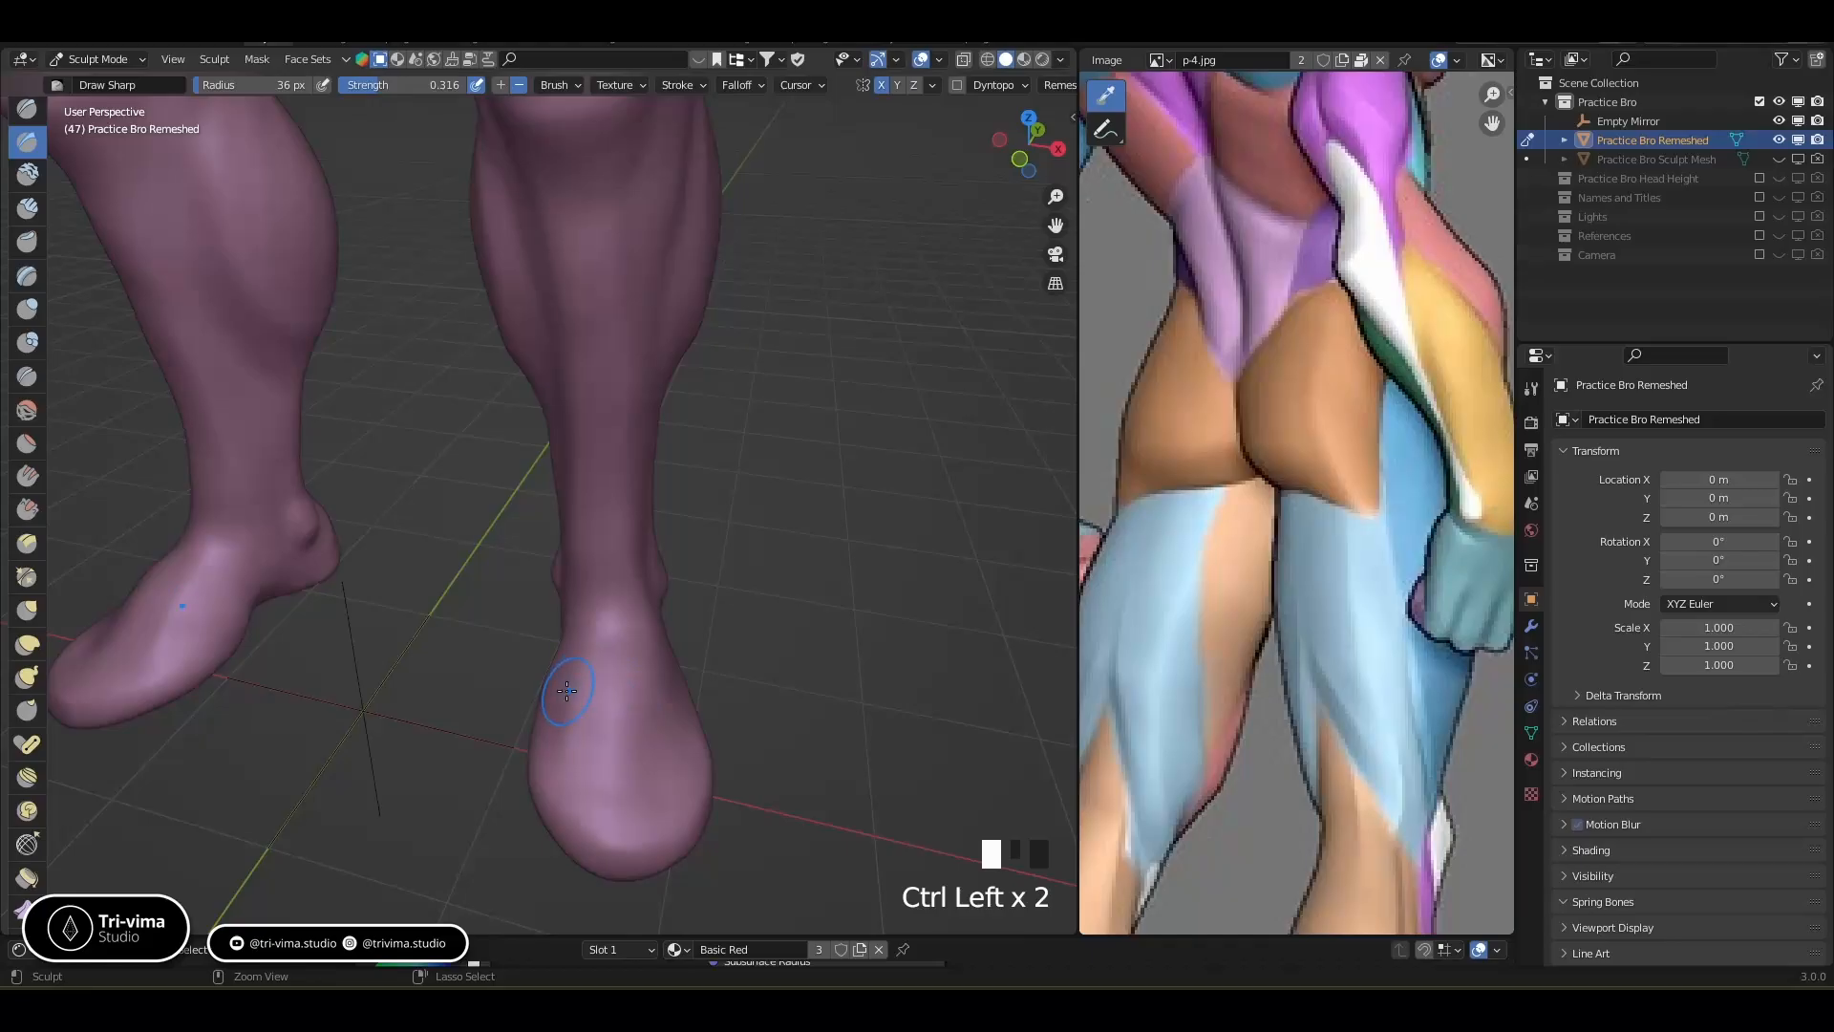
{"action": "mouse_move", "coordinate": [609, 680]}
{"action": "middle_mouse_down"}
{"action": "mouse_move", "coordinate": [565, 684]}
{"action": "mouse_move", "coordinate": [605, 617]}
{"action": "middle_mouse_up"}
{"action": "left_click_drag", "start_coordinate": [607, 619], "coordinate": [608, 592], "text": "ctrl"}
{"action": "mouse_move", "coordinate": [608, 592]}
{"action": "middle_mouse_down"}
{"action": "mouse_move", "coordinate": [695, 690]}
{"action": "mouse_move", "coordinate": [720, 676]}
{"action": "middle_mouse_up"}
{"action": "left_click_drag", "start_coordinate": [604, 549], "coordinate": [608, 712], "text": "ctrl"}
{"action": "left_click_drag", "start_coordinate": [626, 611], "coordinate": [617, 759], "text": "ctrl"}
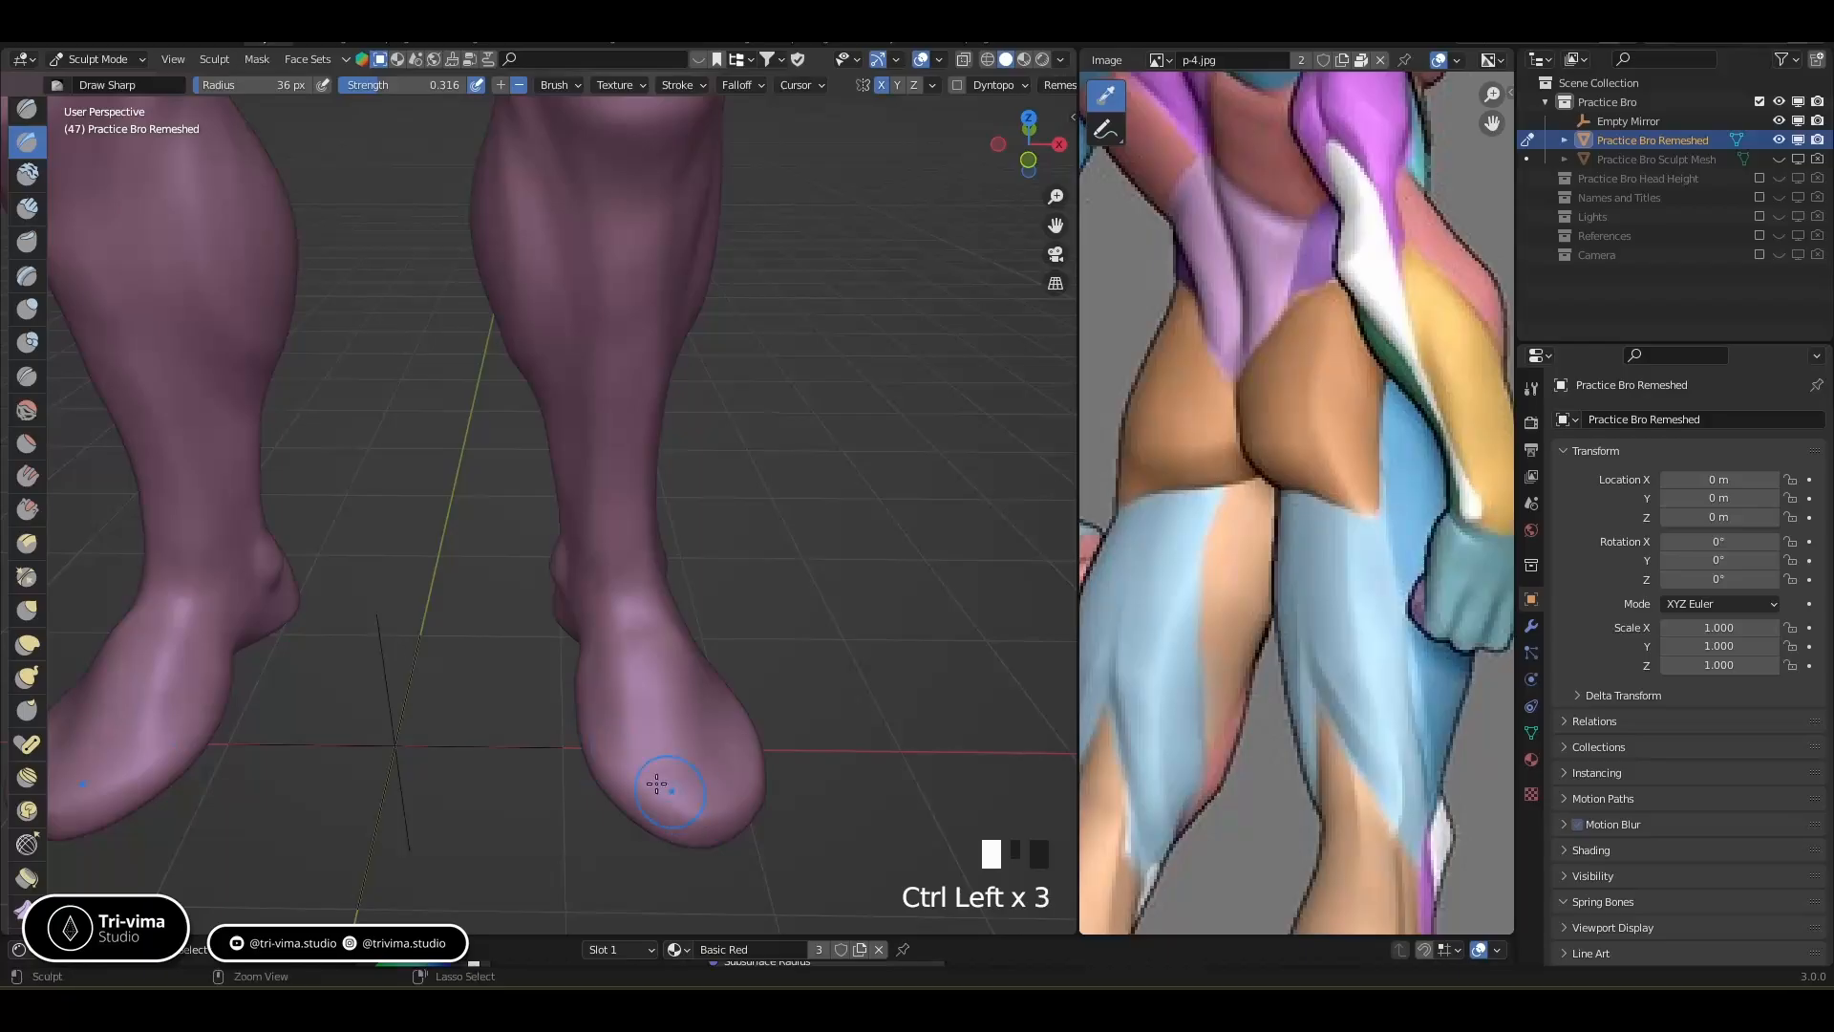
{"action": "middle_click_drag", "start_coordinate": [667, 792], "coordinate": [524, 860]}
{"action": "mouse_move", "coordinate": [573, 840]}
{"action": "left_mouse_down", "text": "ctrl"}
{"action": "mouse_move", "coordinate": [614, 819]}
{"action": "mouse_move", "coordinate": [621, 781]}
{"action": "mouse_move", "coordinate": [557, 805]}
{"action": "left_mouse_up", "text": "ctrl"}
Smooth the surface of the foot along its side and instep
{"action": "middle_click_drag", "start_coordinate": [557, 804], "coordinate": [439, 795]}
{"action": "mouse_move", "coordinate": [441, 804]}
{"action": "left_mouse_down", "text": "shift"}
{"action": "mouse_move", "coordinate": [467, 749]}
{"action": "mouse_move", "coordinate": [516, 745]}
{"action": "left_mouse_up", "text": "shift"}
{"action": "middle_click_drag", "start_coordinate": [496, 741], "coordinate": [442, 679]}
{"action": "left_click_drag", "start_coordinate": [441, 678], "coordinate": [463, 707], "text": "shift"}
Shape the ankle bone and the tendon line above it with mostly inverted 36 px Draw Sharp strokes
{"action": "middle_click_drag", "start_coordinate": [468, 717], "coordinate": [531, 641]}
{"action": "left_click_drag", "start_coordinate": [507, 598], "coordinate": [532, 632]}
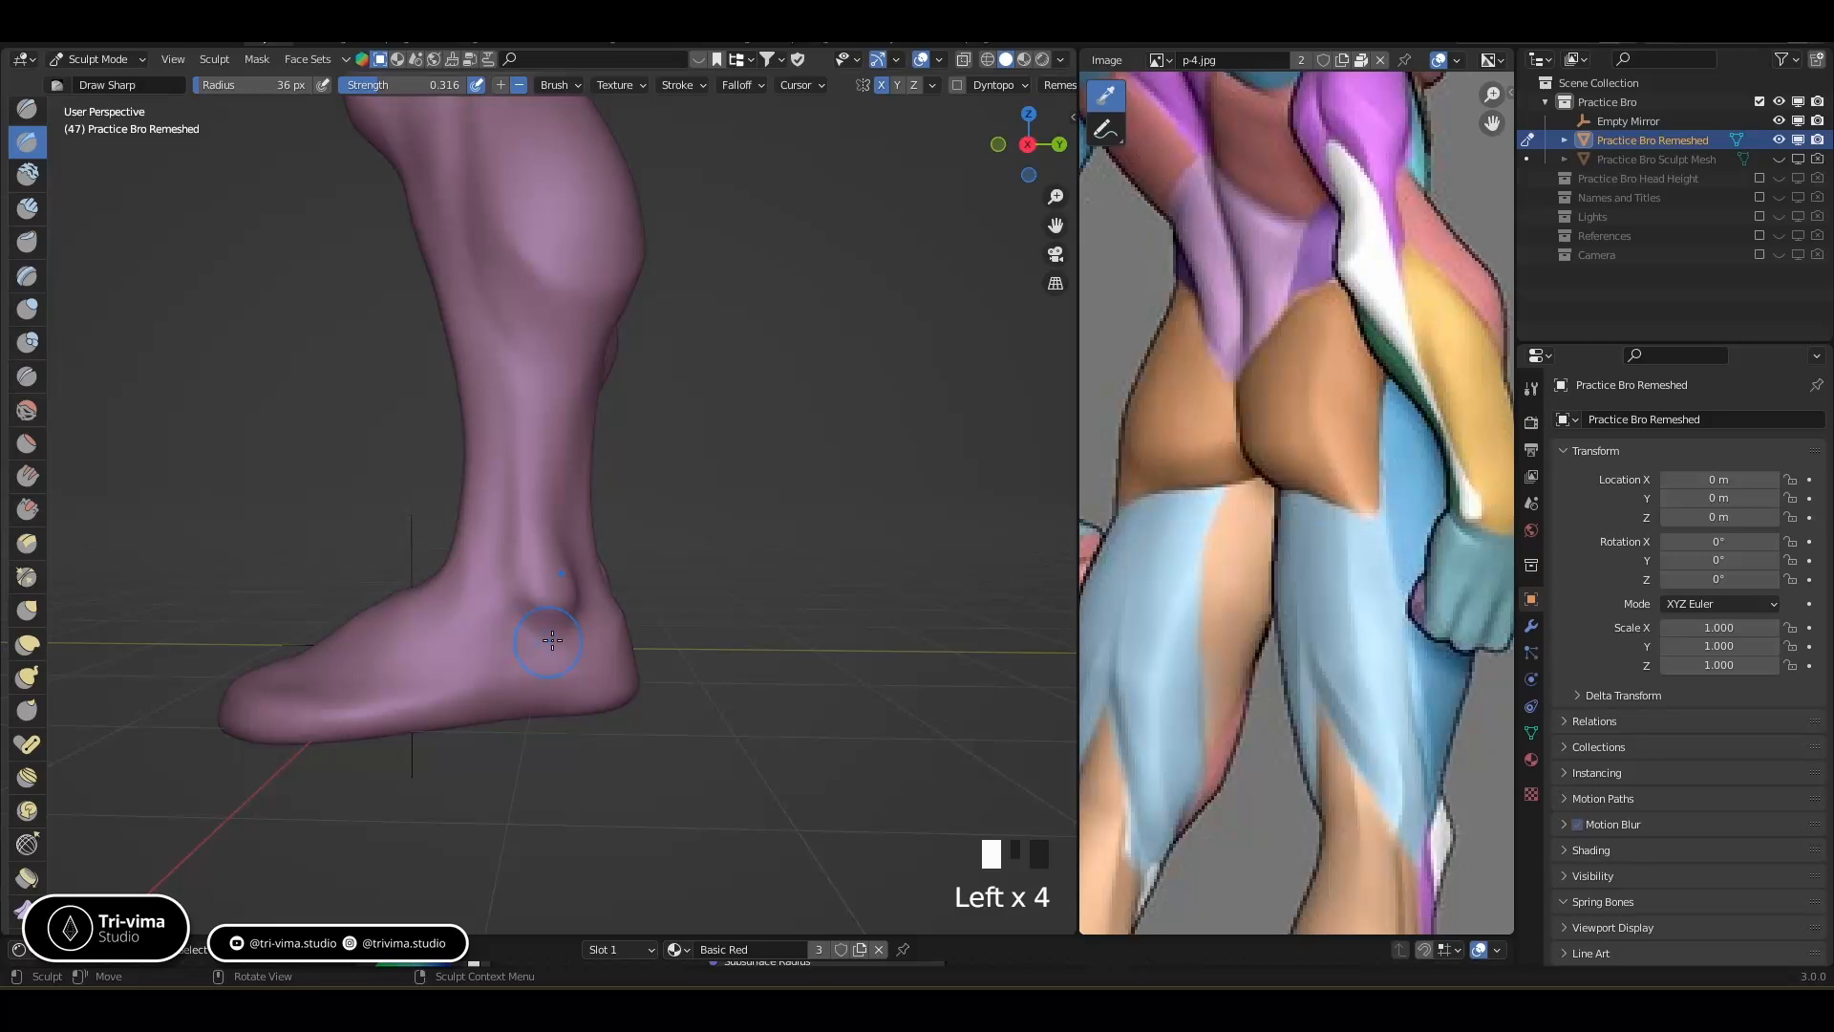
{"action": "middle_click_drag", "start_coordinate": [543, 640], "coordinate": [486, 638]}
{"action": "left_click_drag", "start_coordinate": [459, 612], "coordinate": [499, 583], "text": "ctrl"}
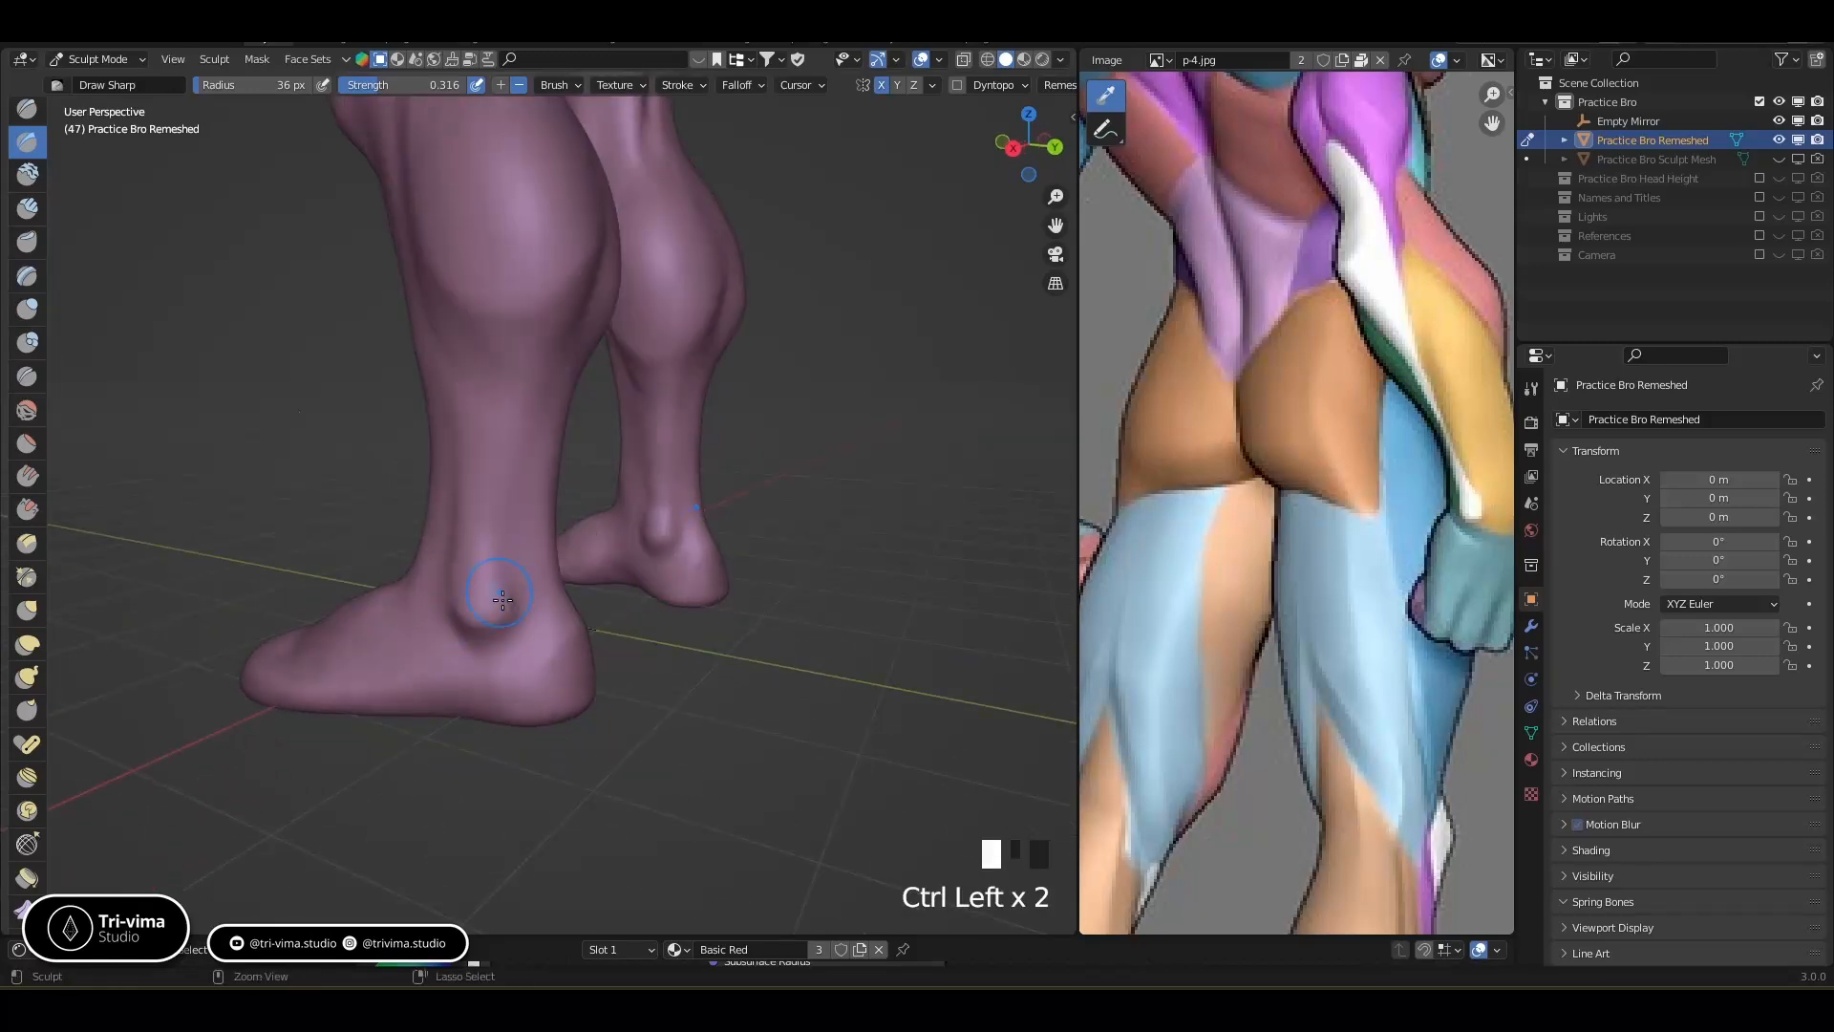
{"action": "middle_click_drag", "start_coordinate": [513, 593], "coordinate": [484, 603]}
{"action": "left_click_drag", "start_coordinate": [483, 604], "coordinate": [491, 599], "text": "ctrl"}
{"action": "left_click_drag", "start_coordinate": [493, 511], "coordinate": [496, 445], "text": "ctrl"}
Define the back of the ankle and the tendon running up toward the calf with inverted Draw Sharp strokes
{"action": "middle_click_drag", "start_coordinate": [495, 445], "coordinate": [425, 545]}
{"action": "middle_click_drag", "start_coordinate": [425, 545], "coordinate": [453, 587]}
{"action": "left_click_drag", "start_coordinate": [480, 531], "coordinate": [479, 614], "text": "ctrl"}
{"action": "middle_click_drag", "start_coordinate": [460, 619], "coordinate": [501, 564]}
{"action": "left_click_drag", "start_coordinate": [500, 563], "coordinate": [516, 455], "text": "ctrl"}
{"action": "middle_click_drag", "start_coordinate": [516, 456], "coordinate": [517, 400]}
{"action": "mouse_move", "coordinate": [473, 368]}
{"action": "left_mouse_down"}
{"action": "mouse_move", "coordinate": [459, 398]}
{"action": "mouse_move", "coordinate": [461, 377]}
{"action": "left_mouse_up"}
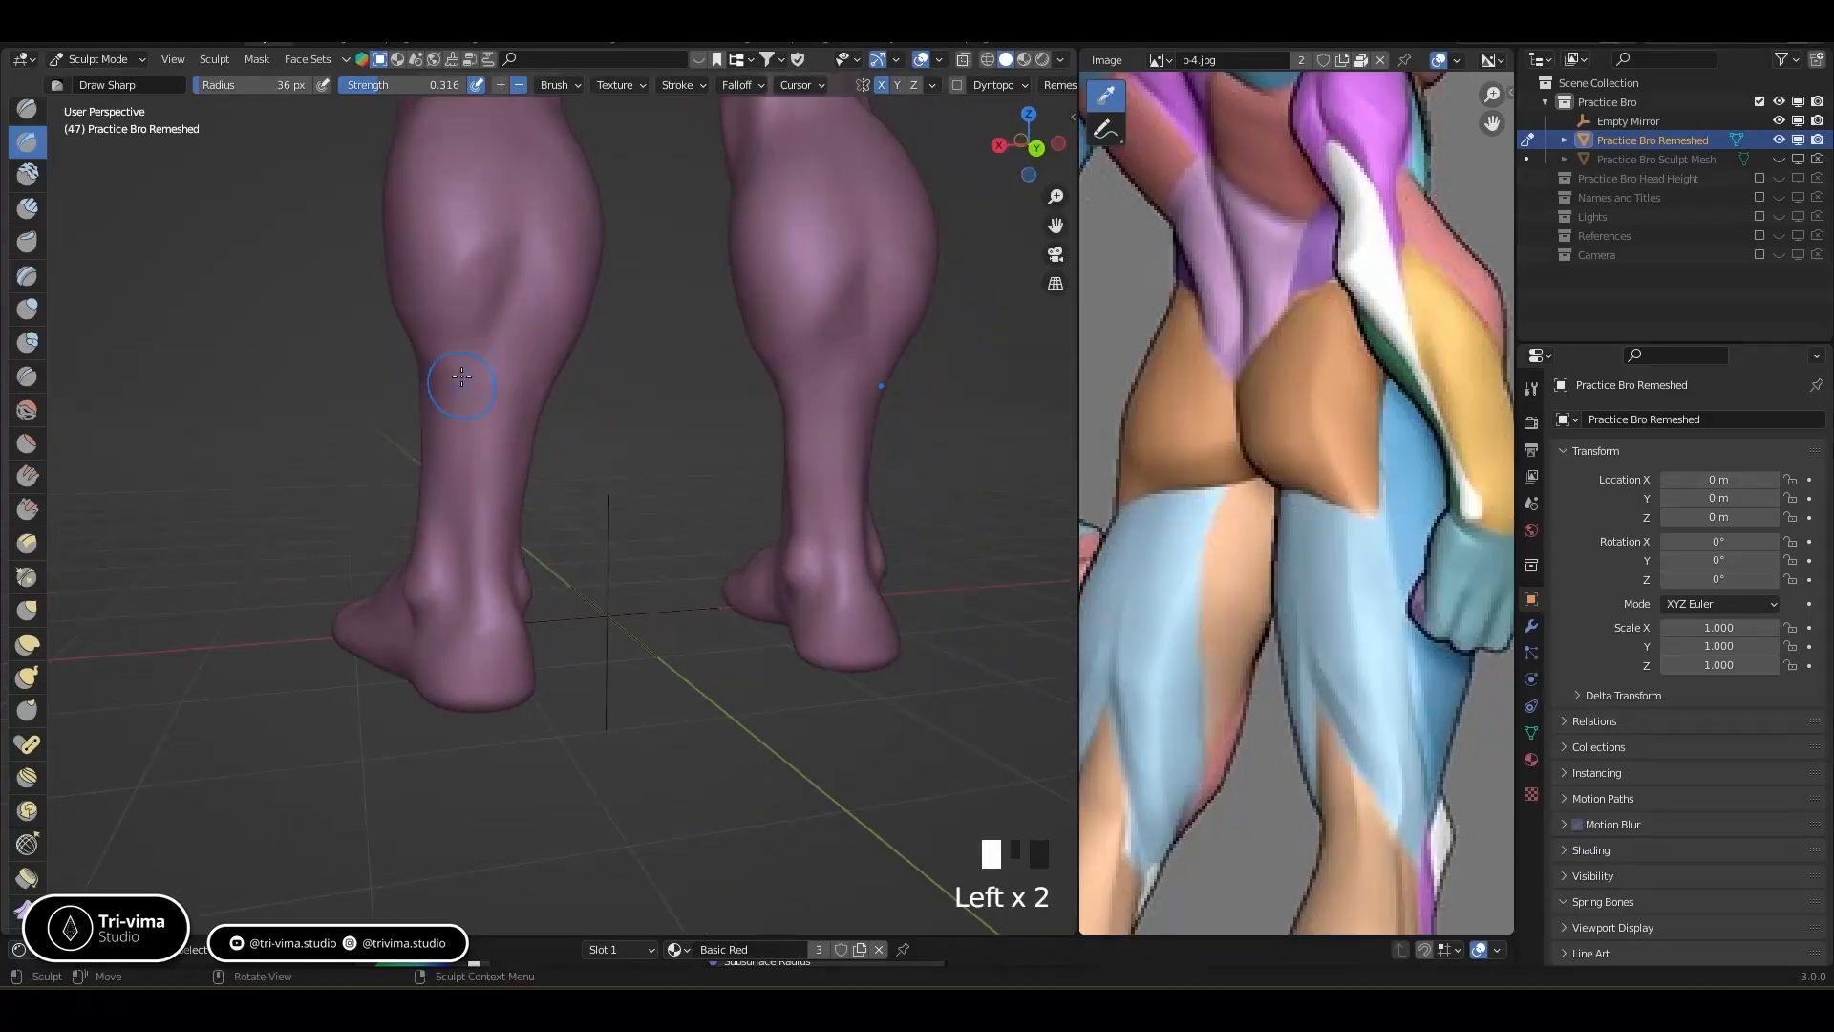
Sculpt the lower edge of the calf muscle at the back of the leg with Draw Sharp strokes, mostly inverted
{"action": "middle_click_drag", "start_coordinate": [554, 392], "coordinate": [478, 368]}
{"action": "left_click_drag", "start_coordinate": [479, 369], "coordinate": [507, 366]}
{"action": "left_click_drag", "start_coordinate": [490, 240], "coordinate": [538, 342], "text": "ctrl"}
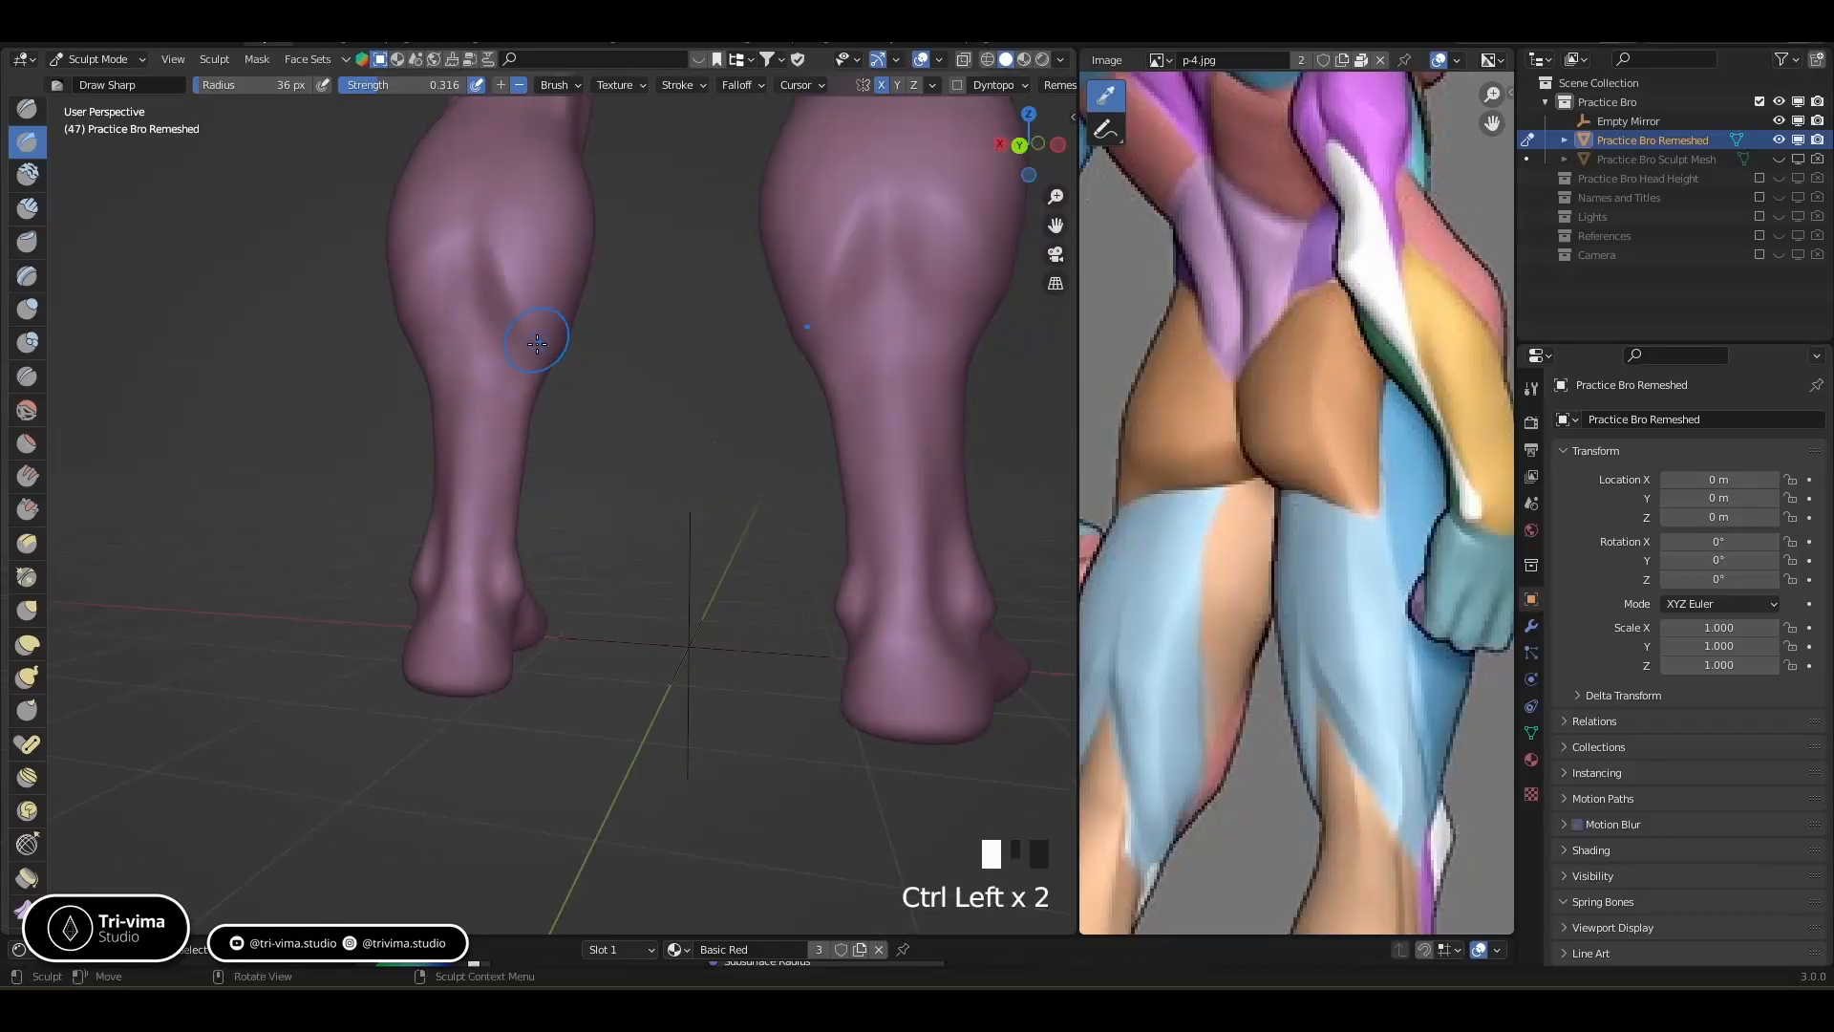
{"action": "middle_click_drag", "start_coordinate": [540, 342], "coordinate": [599, 359]}
{"action": "mouse_move", "coordinate": [497, 283]}
{"action": "left_mouse_down", "text": "ctrl"}
{"action": "mouse_move", "coordinate": [442, 341]}
{"action": "mouse_move", "coordinate": [425, 330]}
{"action": "left_mouse_up", "text": "ctrl"}
{"action": "middle_click_drag", "start_coordinate": [425, 329], "coordinate": [537, 291]}
{"action": "left_click_drag", "start_coordinate": [538, 291], "coordinate": [542, 316], "text": "ctrl"}
Touch up the split between the calf heads with inverted Draw Sharp dabs and smooth the surrounding surface
{"action": "mouse_move", "coordinate": [542, 315]}
{"action": "middle_mouse_down"}
{"action": "mouse_move", "coordinate": [411, 399]}
{"action": "mouse_move", "coordinate": [435, 306]}
{"action": "middle_mouse_up"}
{"action": "left_click", "coordinate": [471, 213], "text": "ctrl"}
{"action": "left_click", "coordinate": [489, 179], "text": "ctrl"}
{"action": "left_click_drag", "start_coordinate": [501, 283], "coordinate": [494, 263], "text": "shift"}
{"action": "mouse_move", "coordinate": [494, 263]}
{"action": "left_mouse_down", "text": "shift"}
{"action": "mouse_move", "coordinate": [487, 242]}
{"action": "mouse_move", "coordinate": [482, 281]}
{"action": "left_mouse_up", "text": "shift"}
{"action": "middle_click_drag", "start_coordinate": [497, 292], "coordinate": [526, 291]}
{"action": "mouse_move", "coordinate": [525, 291]}
{"action": "middle_mouse_down", "text": "ctrl"}
{"action": "mouse_move", "coordinate": [516, 352]}
{"action": "mouse_move", "coordinate": [509, 334]}
{"action": "middle_mouse_up", "text": "ctrl"}
{"action": "left_click_drag", "start_coordinate": [497, 283], "coordinate": [488, 261], "text": "shift"}
{"action": "mouse_move", "coordinate": [487, 261]}
{"action": "middle_mouse_down"}
{"action": "mouse_move", "coordinate": [627, 320]}
{"action": "mouse_move", "coordinate": [539, 314]}
{"action": "middle_mouse_up"}
{"action": "left_click_drag", "start_coordinate": [522, 216], "coordinate": [525, 350]}
{"action": "mouse_move", "coordinate": [524, 349]}
{"action": "left_mouse_down"}
{"action": "mouse_move", "coordinate": [525, 244]}
{"action": "mouse_move", "coordinate": [491, 347]}
{"action": "left_mouse_up"}
{"action": "mouse_move", "coordinate": [509, 229]}
{"action": "left_mouse_down", "text": "shift"}
{"action": "mouse_move", "coordinate": [499, 315]}
{"action": "mouse_move", "coordinate": [491, 205]}
{"action": "left_mouse_up", "text": "shift"}
{"action": "left_click_drag", "start_coordinate": [506, 373], "coordinate": [513, 249], "text": "ctrl"}
{"action": "mouse_move", "coordinate": [513, 249]}
{"action": "middle_mouse_down"}
{"action": "mouse_move", "coordinate": [430, 344]}
{"action": "mouse_move", "coordinate": [492, 309]}
{"action": "middle_mouse_up"}
{"action": "key", "text": "ctrl+z"}
{"action": "key", "text": "ctrl+z"}
{"action": "key", "text": "ctrl+z"}
Smooth the lower calf and build up the ankle bone and the leg above it with inverted Draw Sharp strokes
{"action": "middle_click_drag", "start_coordinate": [529, 248], "coordinate": [485, 439]}
{"action": "middle_click_drag", "start_coordinate": [460, 356], "coordinate": [491, 377]}
{"action": "left_click_drag", "start_coordinate": [454, 371], "coordinate": [473, 330], "text": "shift"}
{"action": "mouse_move", "coordinate": [528, 535]}
{"action": "middle_mouse_down"}
{"action": "mouse_move", "coordinate": [466, 557]}
{"action": "mouse_move", "coordinate": [423, 505]}
{"action": "mouse_move", "coordinate": [495, 507]}
{"action": "mouse_move", "coordinate": [509, 585]}
{"action": "mouse_move", "coordinate": [611, 459]}
{"action": "mouse_move", "coordinate": [455, 666]}
{"action": "mouse_move", "coordinate": [520, 643]}
{"action": "middle_mouse_up"}
{"action": "left_click", "coordinate": [488, 635], "text": "ctrl"}
{"action": "left_click", "coordinate": [538, 659], "text": "ctrl"}
{"action": "left_click", "coordinate": [579, 625], "text": "ctrl"}
{"action": "left_click_drag", "start_coordinate": [566, 645], "coordinate": [574, 611], "text": "ctrl"}
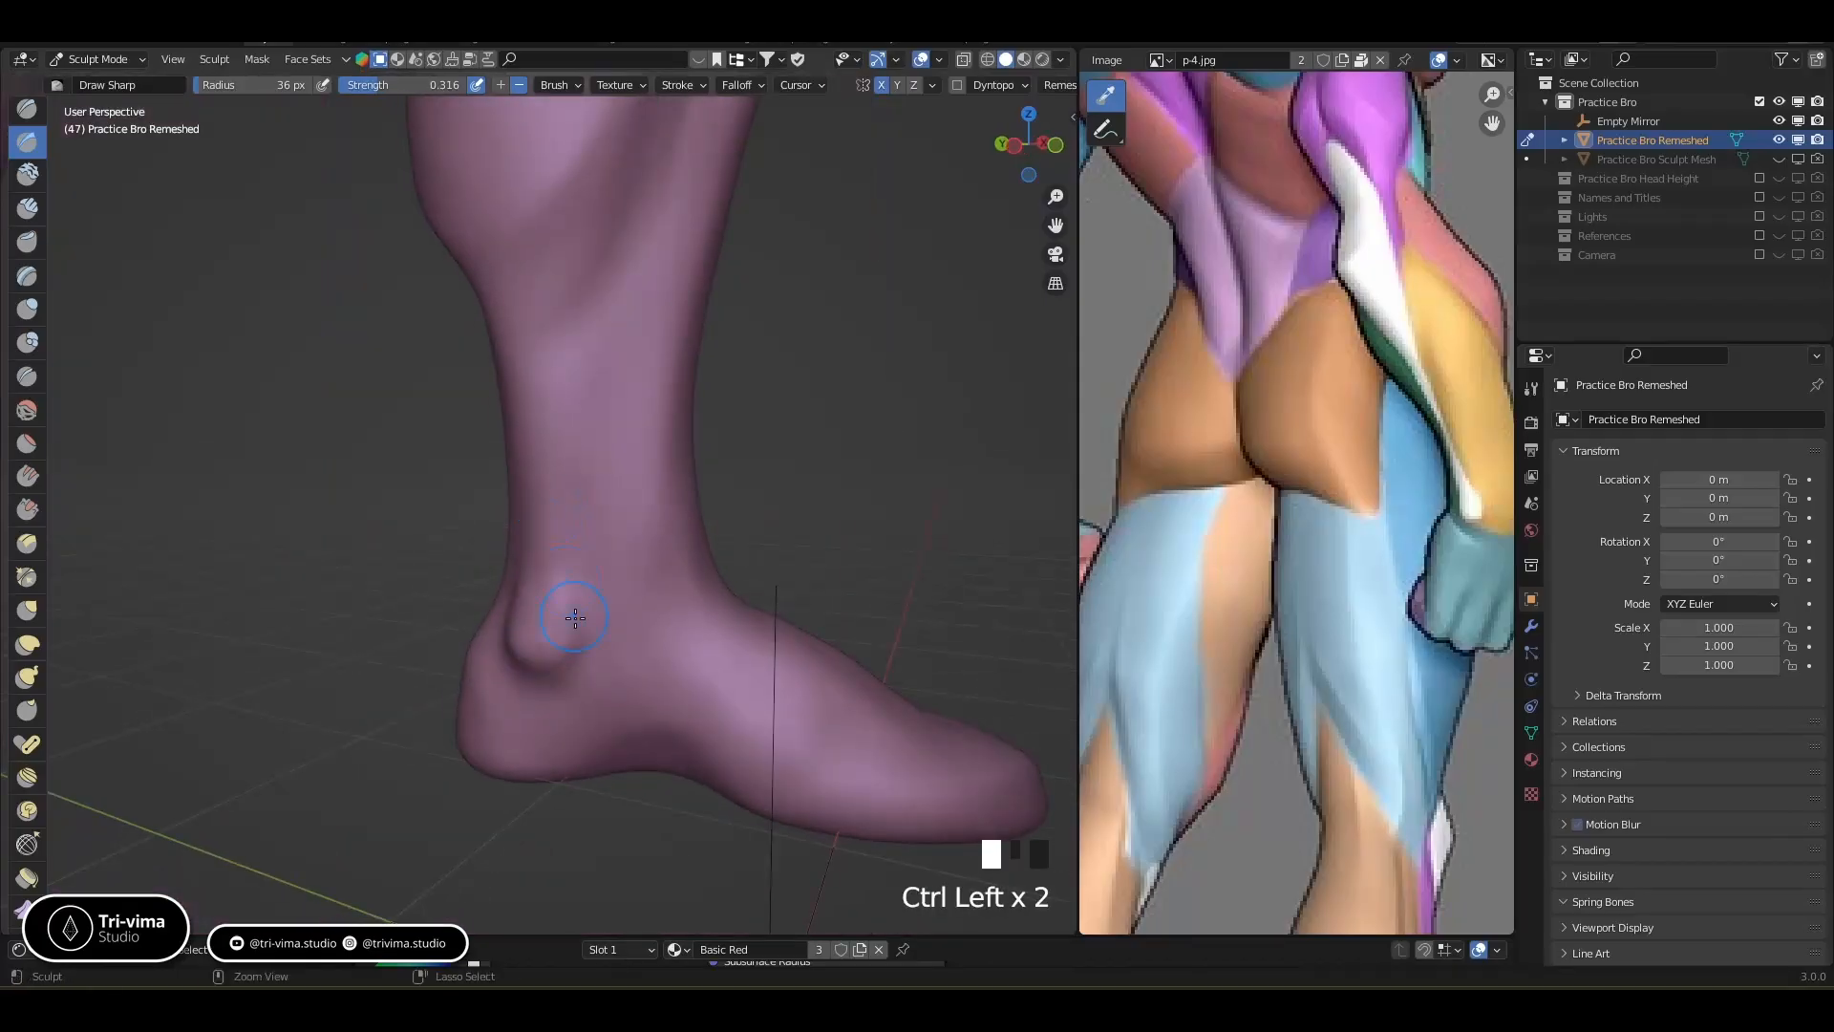
{"action": "mouse_move", "coordinate": [574, 515]}
{"action": "middle_mouse_down"}
{"action": "mouse_move", "coordinate": [553, 582]}
{"action": "mouse_move", "coordinate": [491, 614]}
{"action": "middle_mouse_up"}
{"action": "left_click", "coordinate": [487, 390], "text": "ctrl"}
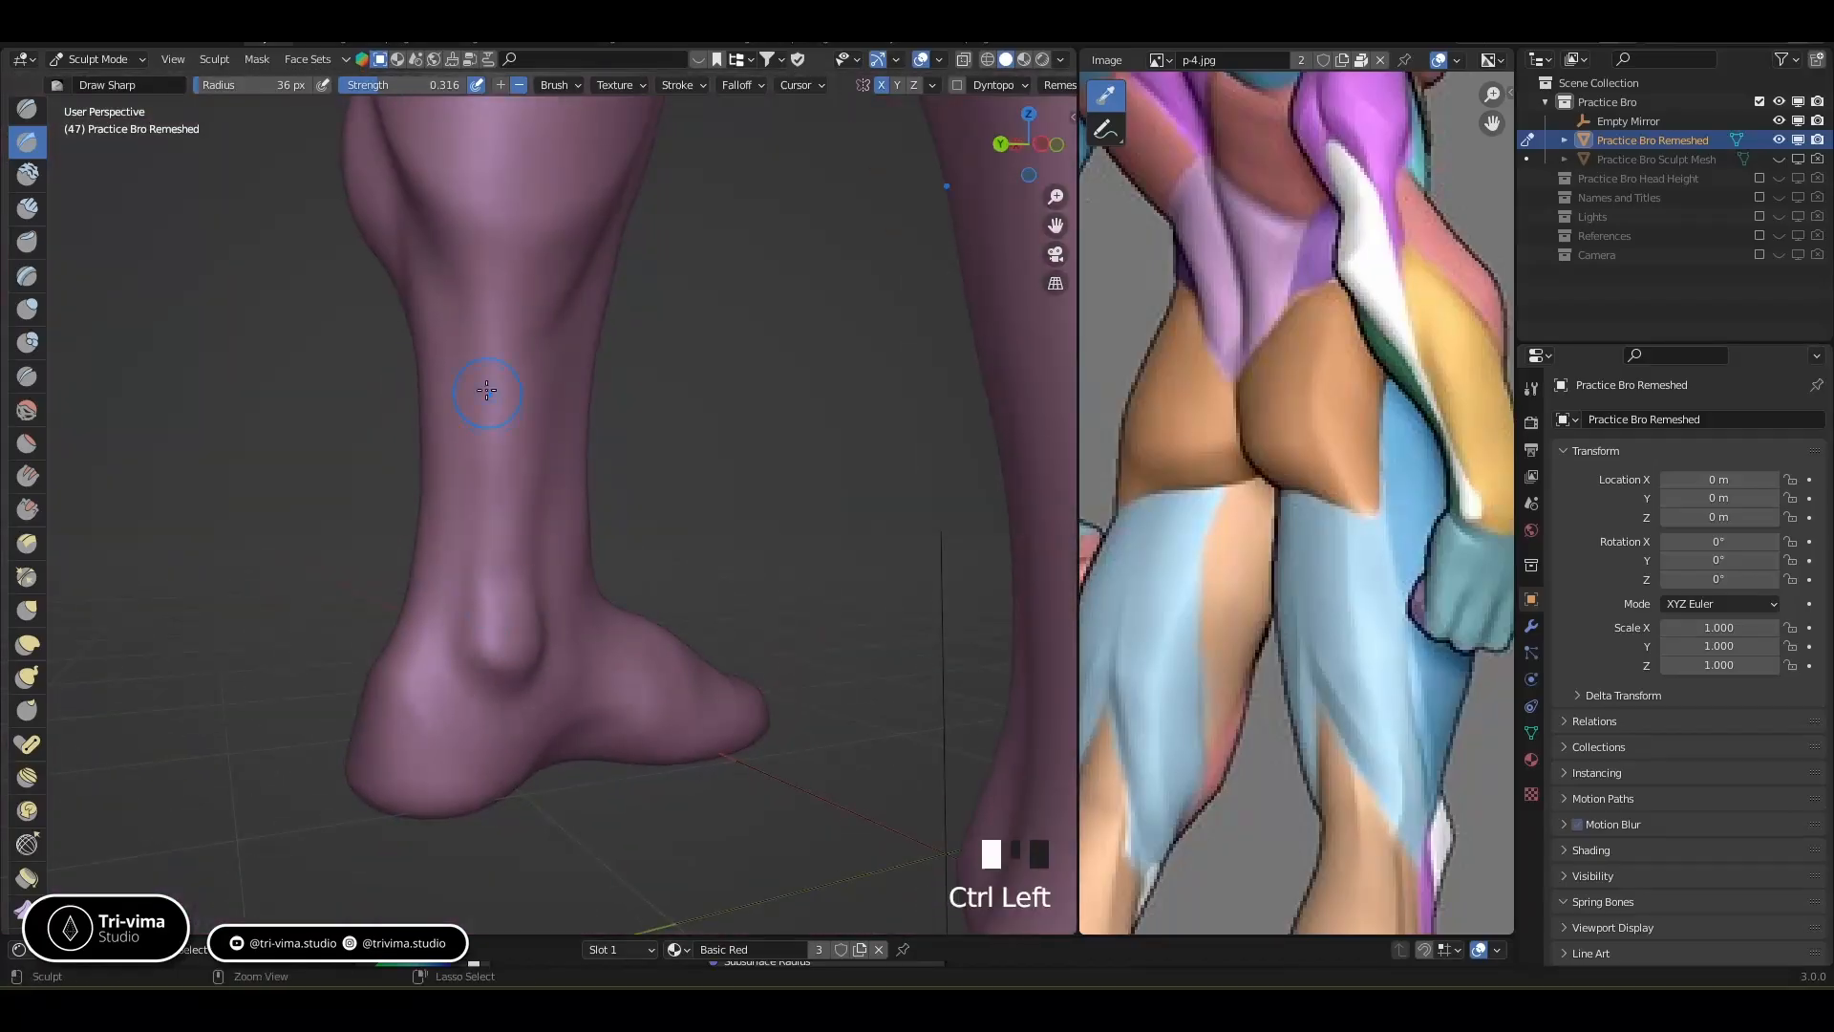
Soften the area around the ankle bone, carve beneath it with Draw Sharp, and smooth the heel
{"action": "left_click", "coordinate": [514, 564], "text": "shift"}
{"action": "left_click", "coordinate": [516, 602], "text": "shift"}
{"action": "middle_click_drag", "start_coordinate": [516, 614], "coordinate": [525, 667]}
{"action": "left_click", "coordinate": [516, 687]}
{"action": "left_click", "coordinate": [497, 714]}
{"action": "mouse_move", "coordinate": [505, 744]}
{"action": "middle_mouse_down"}
{"action": "mouse_move", "coordinate": [406, 675]}
{"action": "mouse_move", "coordinate": [445, 730]}
{"action": "middle_mouse_up"}
{"action": "left_click_drag", "start_coordinate": [445, 730], "coordinate": [411, 750], "text": "shift"}
Carve down the front edge of the foot around the toes with inverted 36 px Clay Strips strokes
{"action": "mouse_move", "coordinate": [489, 686]}
{"action": "middle_mouse_down", "text": "ctrl"}
{"action": "mouse_move", "coordinate": [498, 631]}
{"action": "mouse_move", "coordinate": [592, 619]}
{"action": "mouse_move", "coordinate": [491, 553]}
{"action": "mouse_move", "coordinate": [659, 631]}
{"action": "mouse_move", "coordinate": [520, 602]}
{"action": "mouse_move", "coordinate": [551, 687]}
{"action": "mouse_move", "coordinate": [585, 532]}
{"action": "mouse_move", "coordinate": [580, 569]}
{"action": "middle_mouse_up", "text": "ctrl"}
{"action": "middle_click_drag", "start_coordinate": [536, 408], "coordinate": [511, 344], "text": "ctrl"}
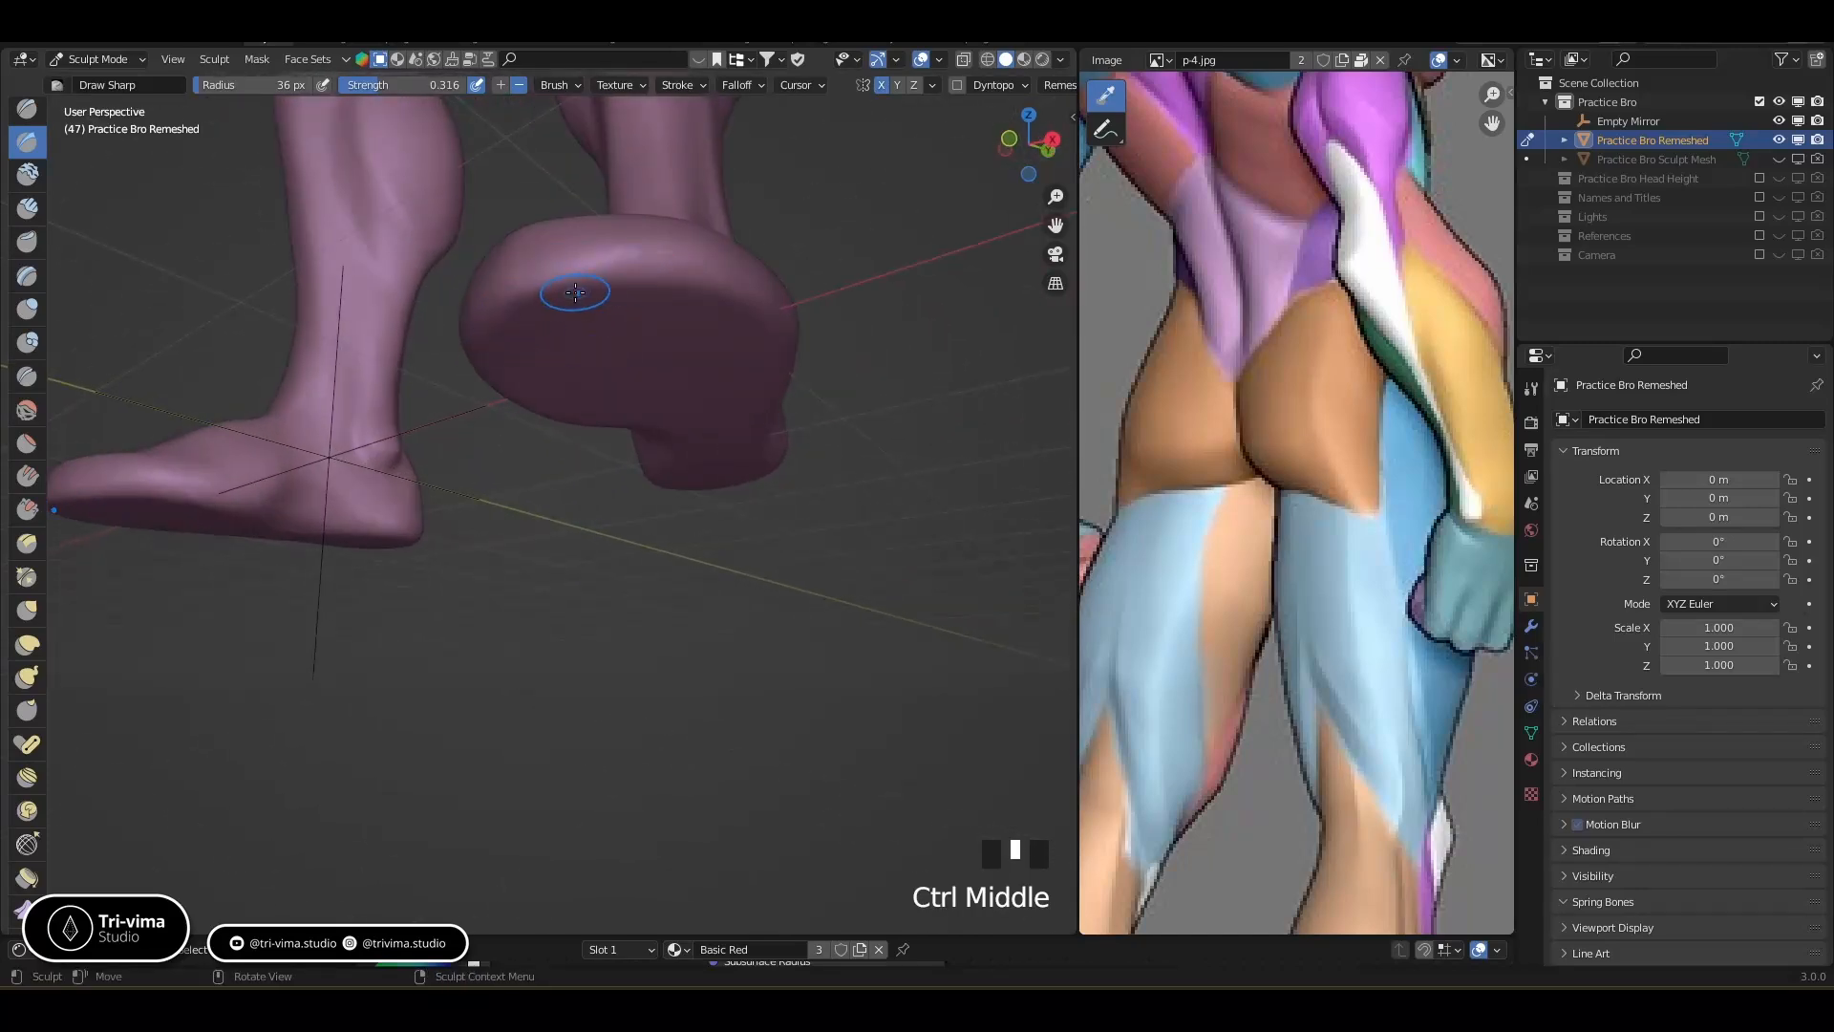
{"action": "left_click", "coordinate": [26, 207]}
{"action": "left_click", "coordinate": [506, 320], "text": "ctrl"}
{"action": "left_click", "coordinate": [482, 341], "text": "ctrl"}
{"action": "left_click", "coordinate": [491, 325], "text": "ctrl"}
{"action": "left_click", "coordinate": [590, 294], "text": "ctrl"}
{"action": "left_click", "coordinate": [624, 246], "text": "ctrl"}
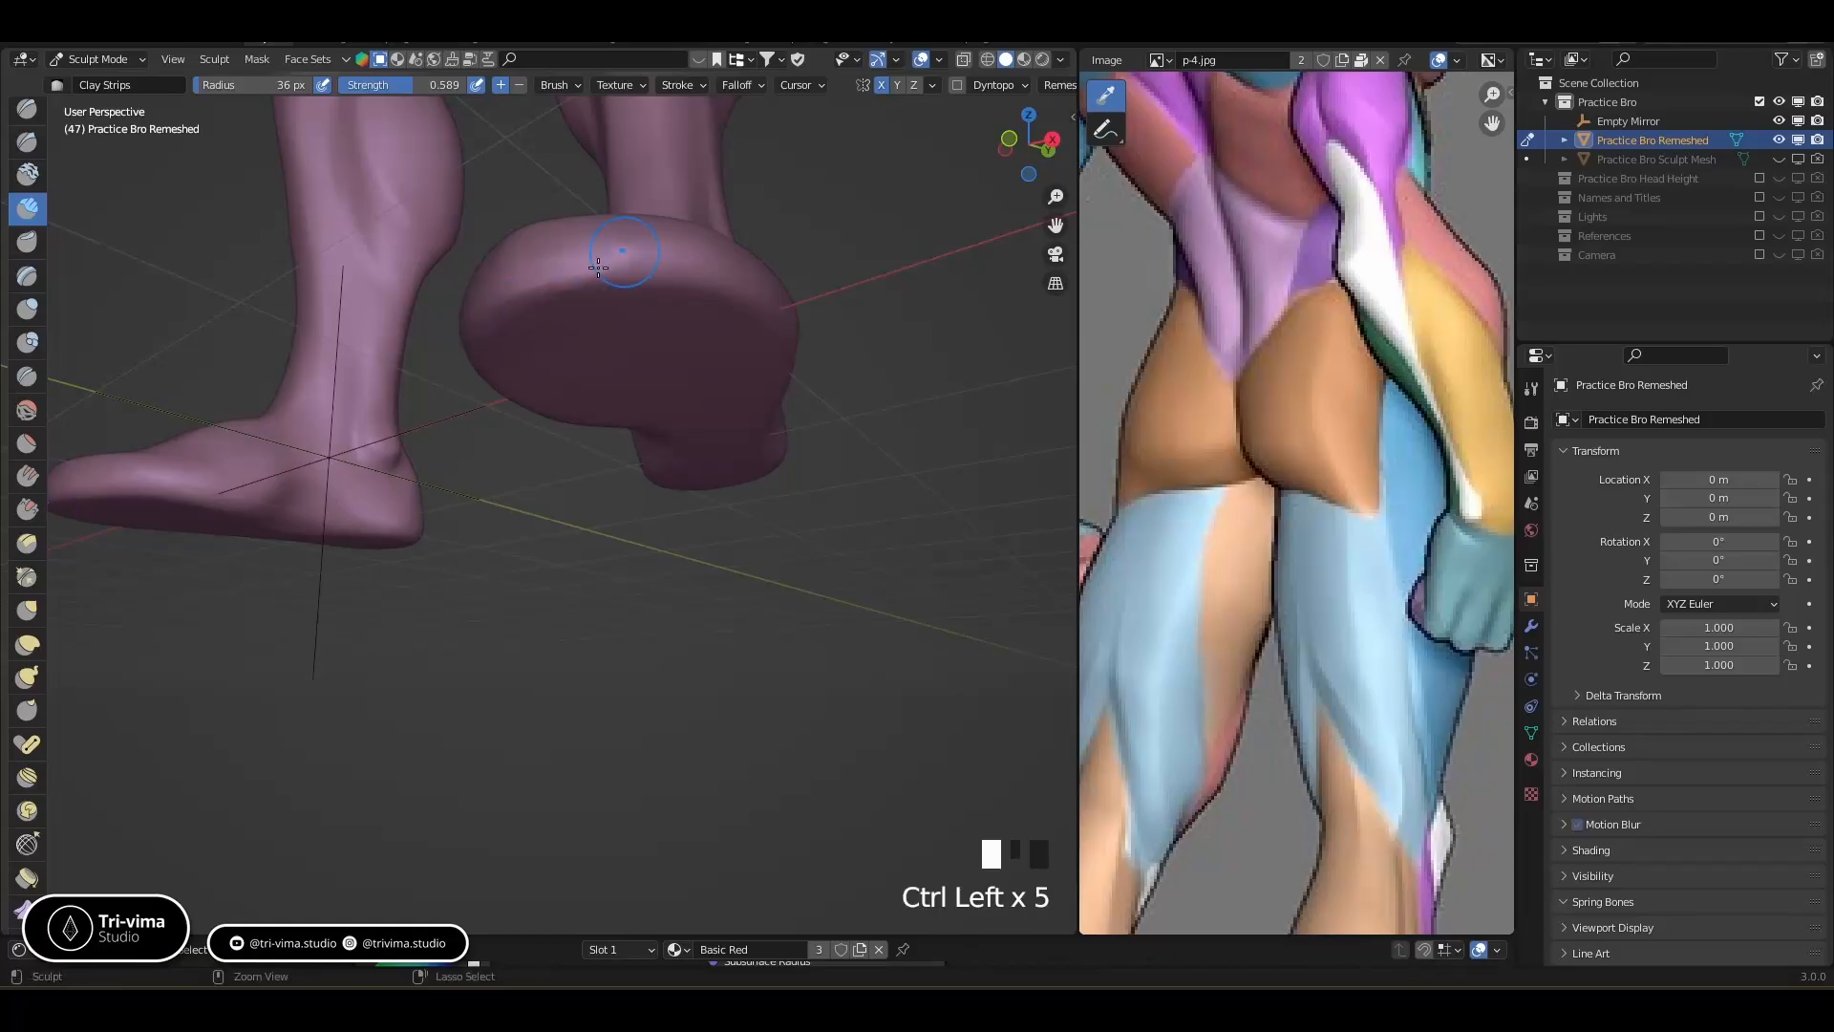
{"action": "left_click", "coordinate": [621, 295], "text": "ctrl"}
{"action": "left_click", "coordinate": [592, 282], "text": "ctrl"}
{"action": "left_click", "coordinate": [683, 295], "text": "ctrl"}
{"action": "left_click", "coordinate": [659, 286], "text": "ctrl"}
{"action": "left_click", "coordinate": [628, 252], "text": "ctrl"}
{"action": "left_click", "coordinate": [590, 258], "text": "ctrl"}
{"action": "left_click_drag", "start_coordinate": [584, 260], "coordinate": [660, 260], "text": "ctrl"}
{"action": "mouse_move", "coordinate": [611, 262]}
{"action": "left_mouse_down", "text": "ctrl"}
{"action": "mouse_move", "coordinate": [740, 281]}
{"action": "mouse_move", "coordinate": [712, 293]}
{"action": "left_mouse_up", "text": "ctrl"}
{"action": "left_click_drag", "start_coordinate": [626, 282], "coordinate": [740, 298], "text": "ctrl"}
{"action": "mouse_move", "coordinate": [611, 287]}
{"action": "left_mouse_down", "text": "ctrl"}
{"action": "mouse_move", "coordinate": [706, 292]}
{"action": "mouse_move", "coordinate": [659, 287]}
{"action": "left_mouse_up", "text": "ctrl"}
Enlarge the Clay Strips brush to 64 px and build up the top of the foot behind the toes
{"action": "middle_click_drag", "start_coordinate": [598, 268], "coordinate": [645, 382]}
{"action": "left_click", "coordinate": [659, 631]}
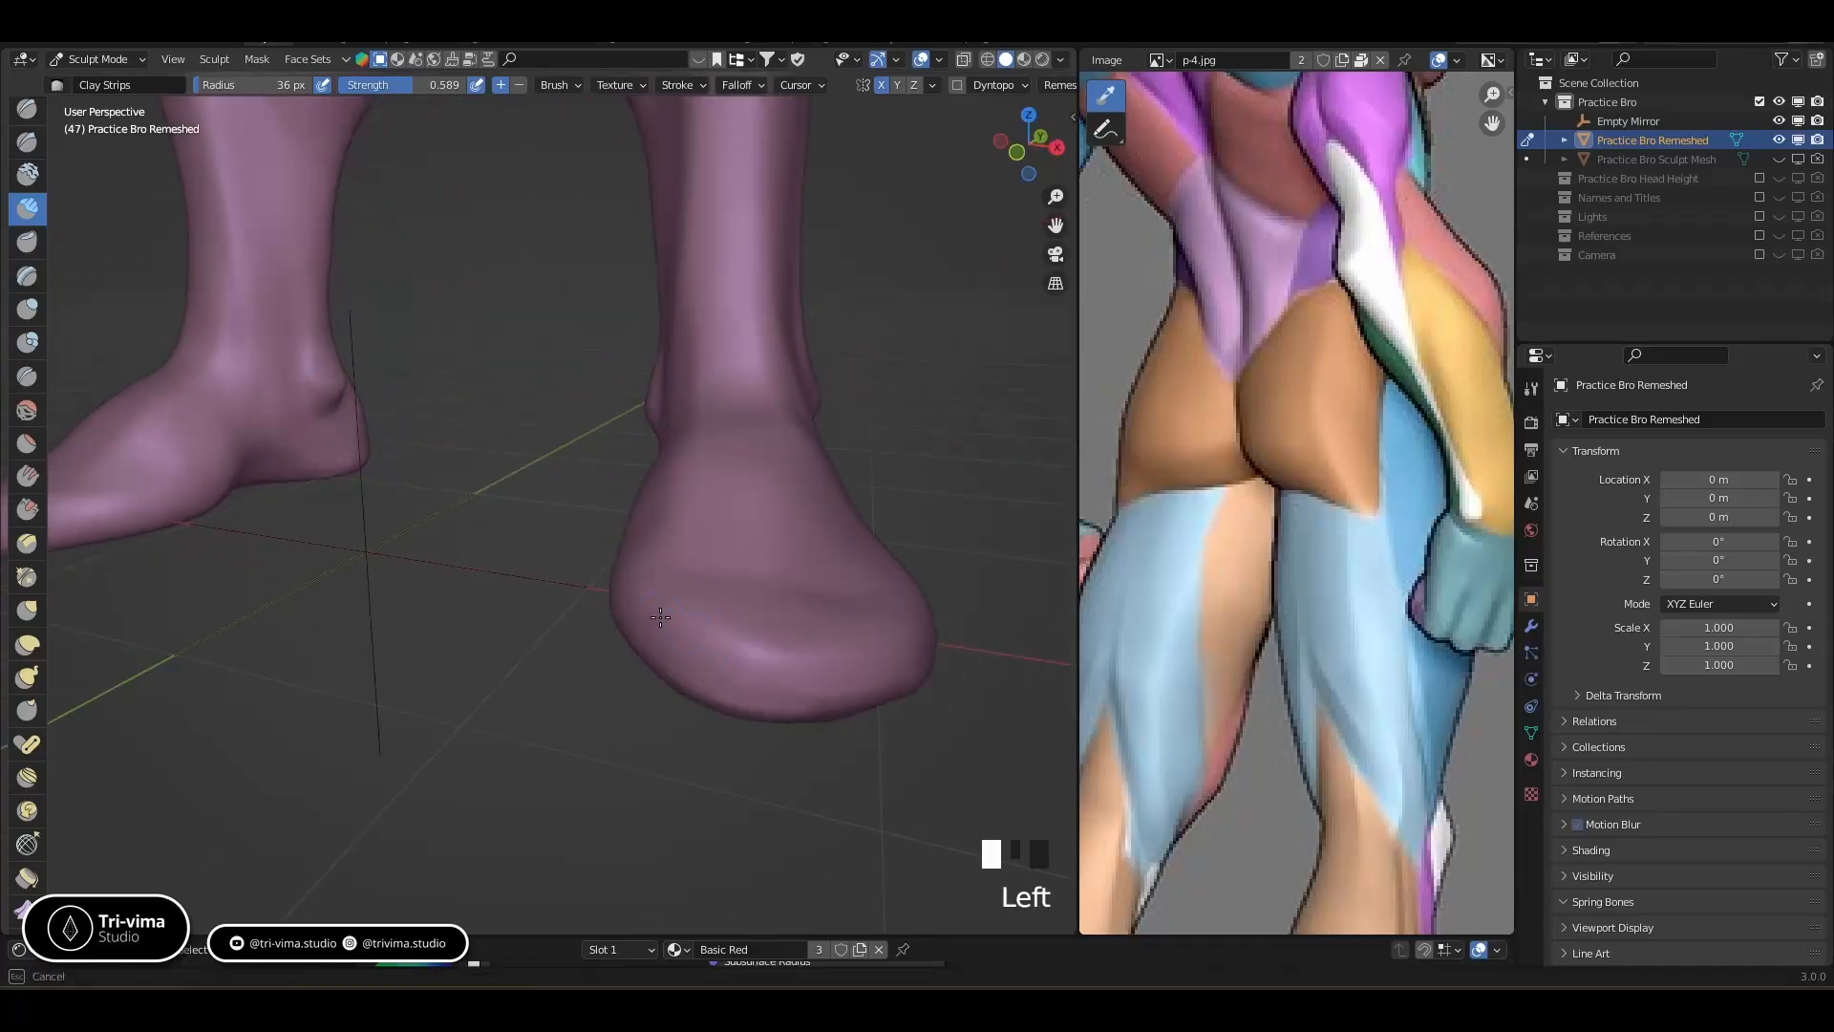
{"action": "key", "text": "bracketright"}
{"action": "key", "text": "bracketright"}
{"action": "key", "text": "bracketright"}
{"action": "key", "text": "bracketright"}
{"action": "key", "text": "bracketright"}
{"action": "key", "text": "bracketright"}
{"action": "key", "text": "bracketright"}
{"action": "key", "text": "bracketright"}
{"action": "left_click", "coordinate": [669, 573]}
{"action": "left_click", "coordinate": [677, 546]}
{"action": "left_click", "coordinate": [741, 571]}
{"action": "left_click", "coordinate": [754, 574]}
{"action": "left_click", "coordinate": [769, 577]}
{"action": "left_click", "coordinate": [803, 580]}
{"action": "left_click", "coordinate": [831, 583]}
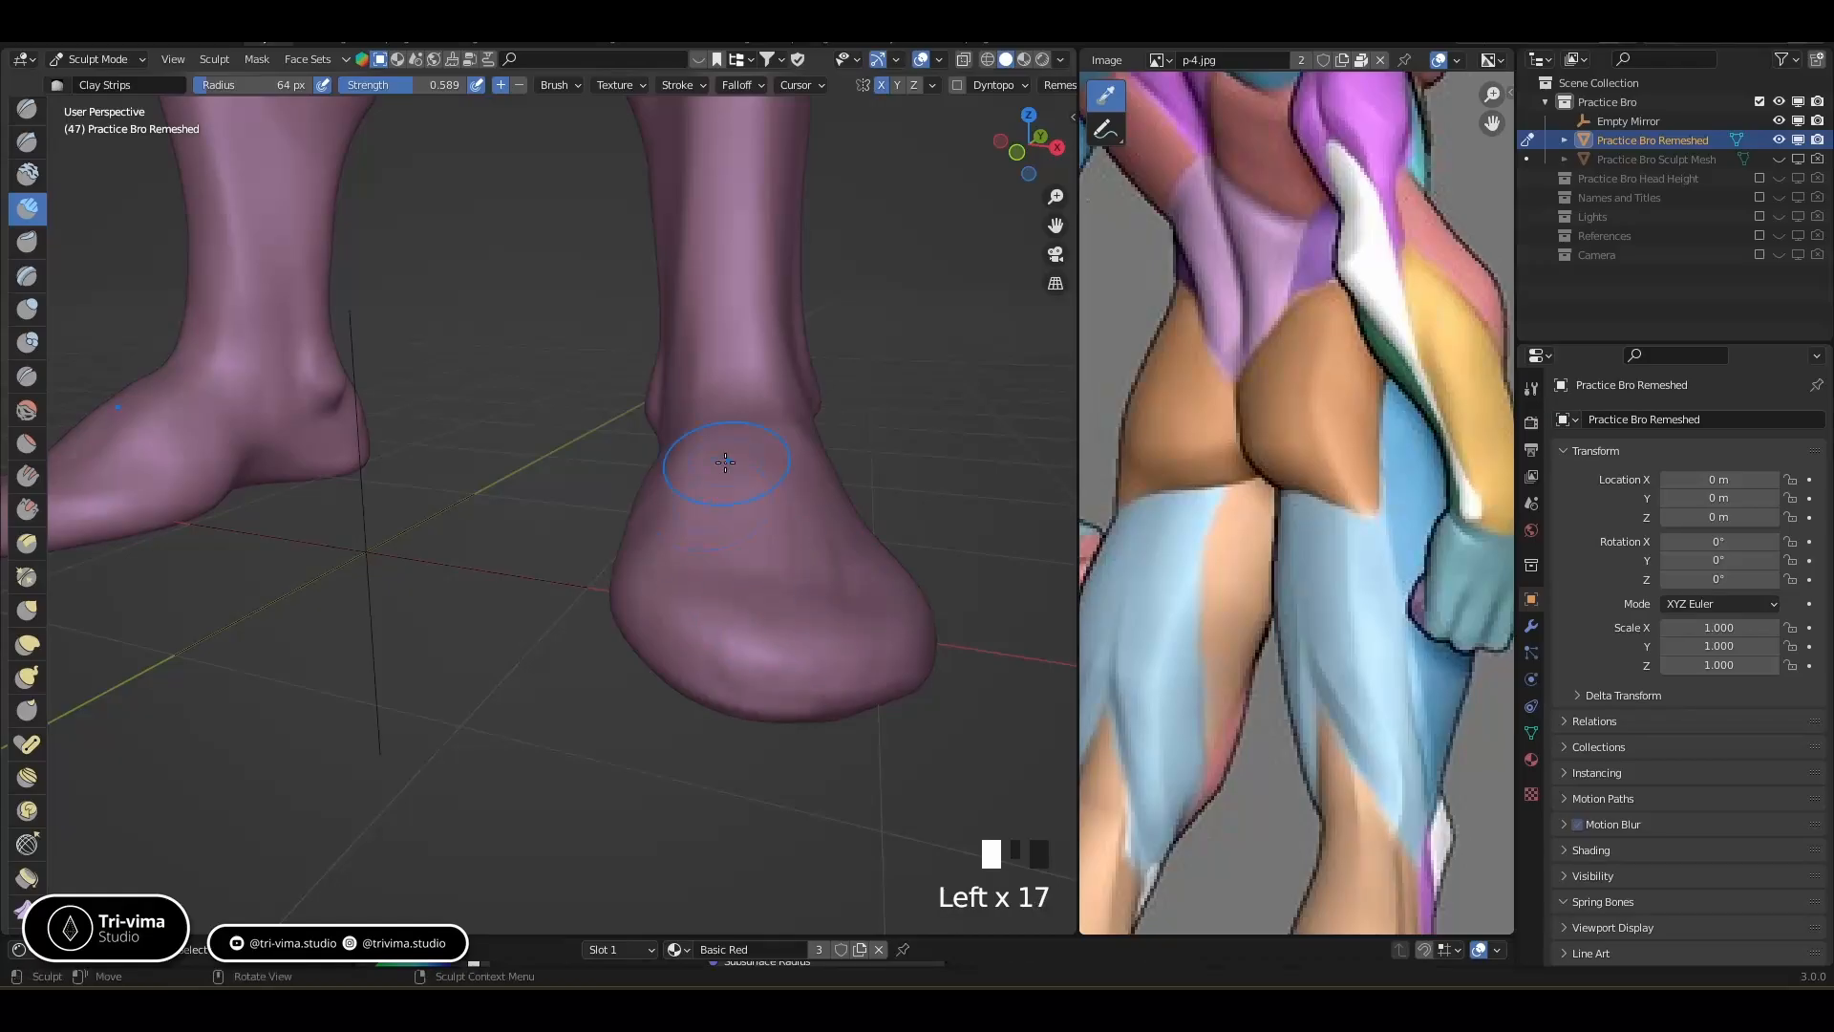
{"action": "left_click", "coordinate": [831, 502]}
Build up the ball of the foot across the front of the sole with 64 px Clay Strips strokes
{"action": "mouse_move", "coordinate": [831, 501]}
{"action": "middle_mouse_down"}
{"action": "mouse_move", "coordinate": [736, 439]}
{"action": "mouse_move", "coordinate": [650, 305]}
{"action": "mouse_move", "coordinate": [598, 492]}
{"action": "middle_mouse_up"}
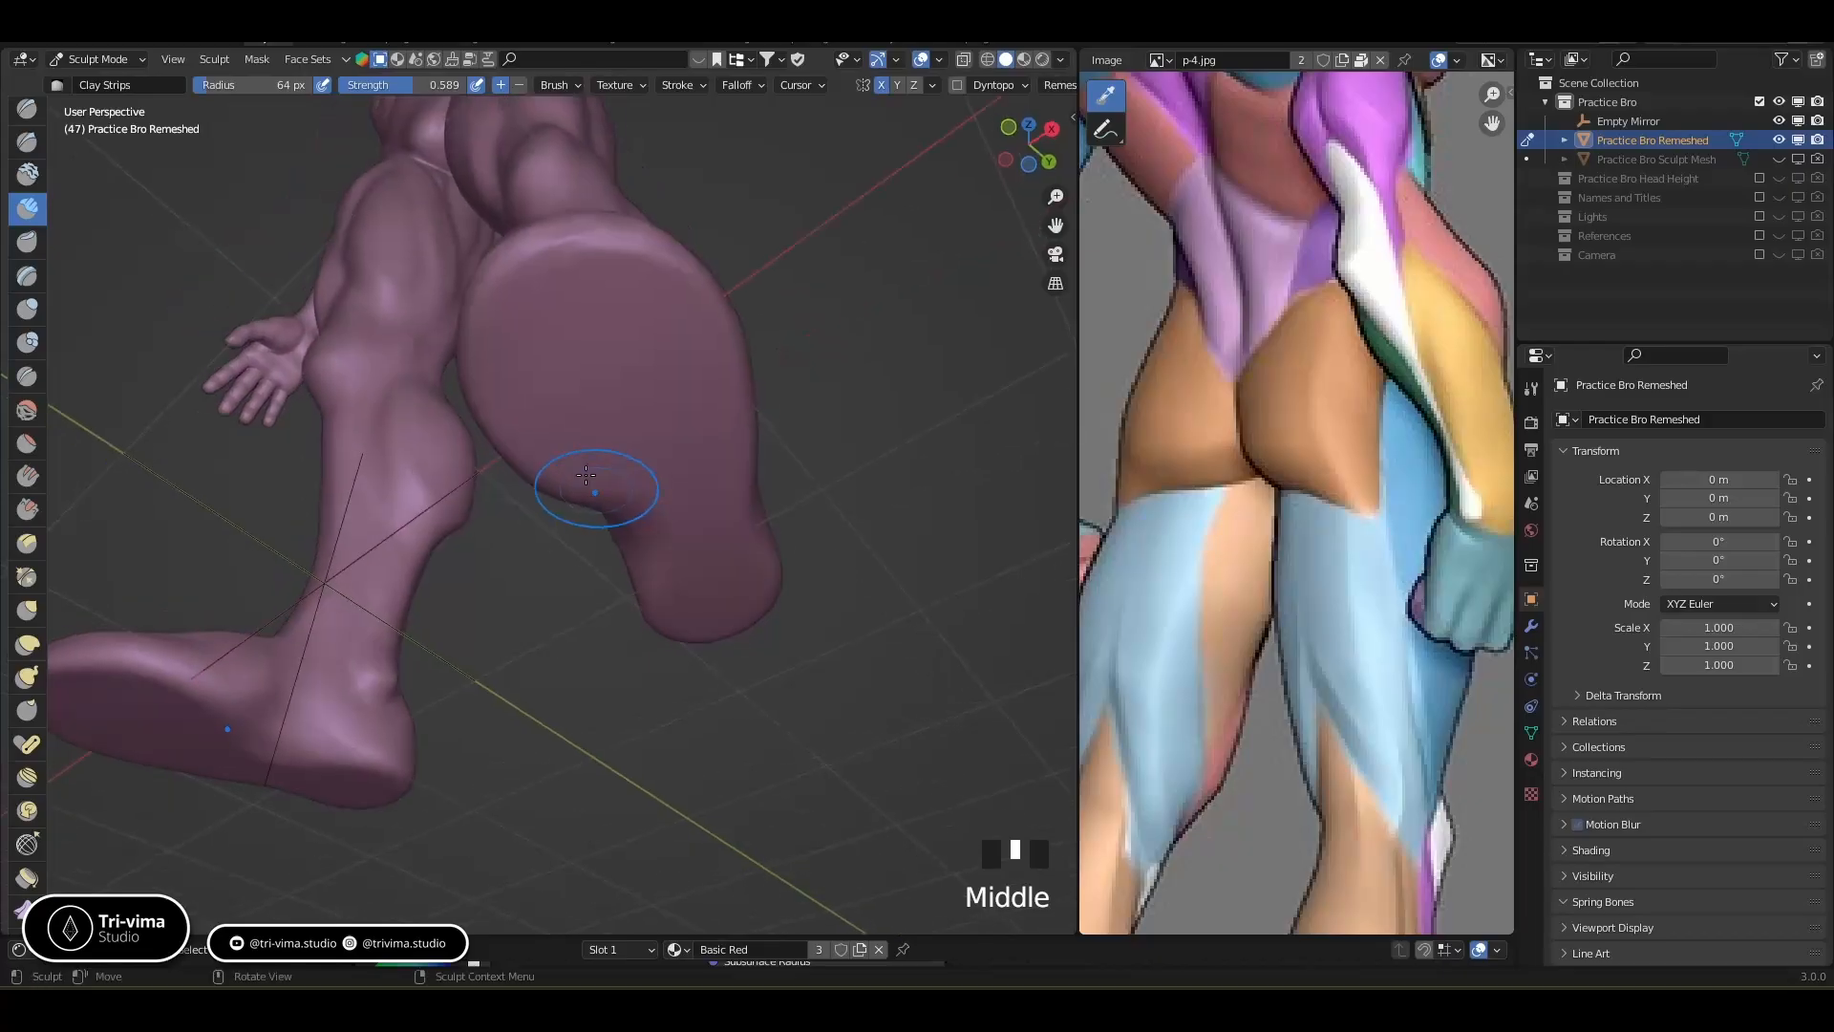
{"action": "left_click", "coordinate": [502, 373]}
{"action": "left_click", "coordinate": [507, 325]}
{"action": "left_click", "coordinate": [540, 292]}
{"action": "left_click", "coordinate": [573, 266]}
{"action": "left_click", "coordinate": [592, 227]}
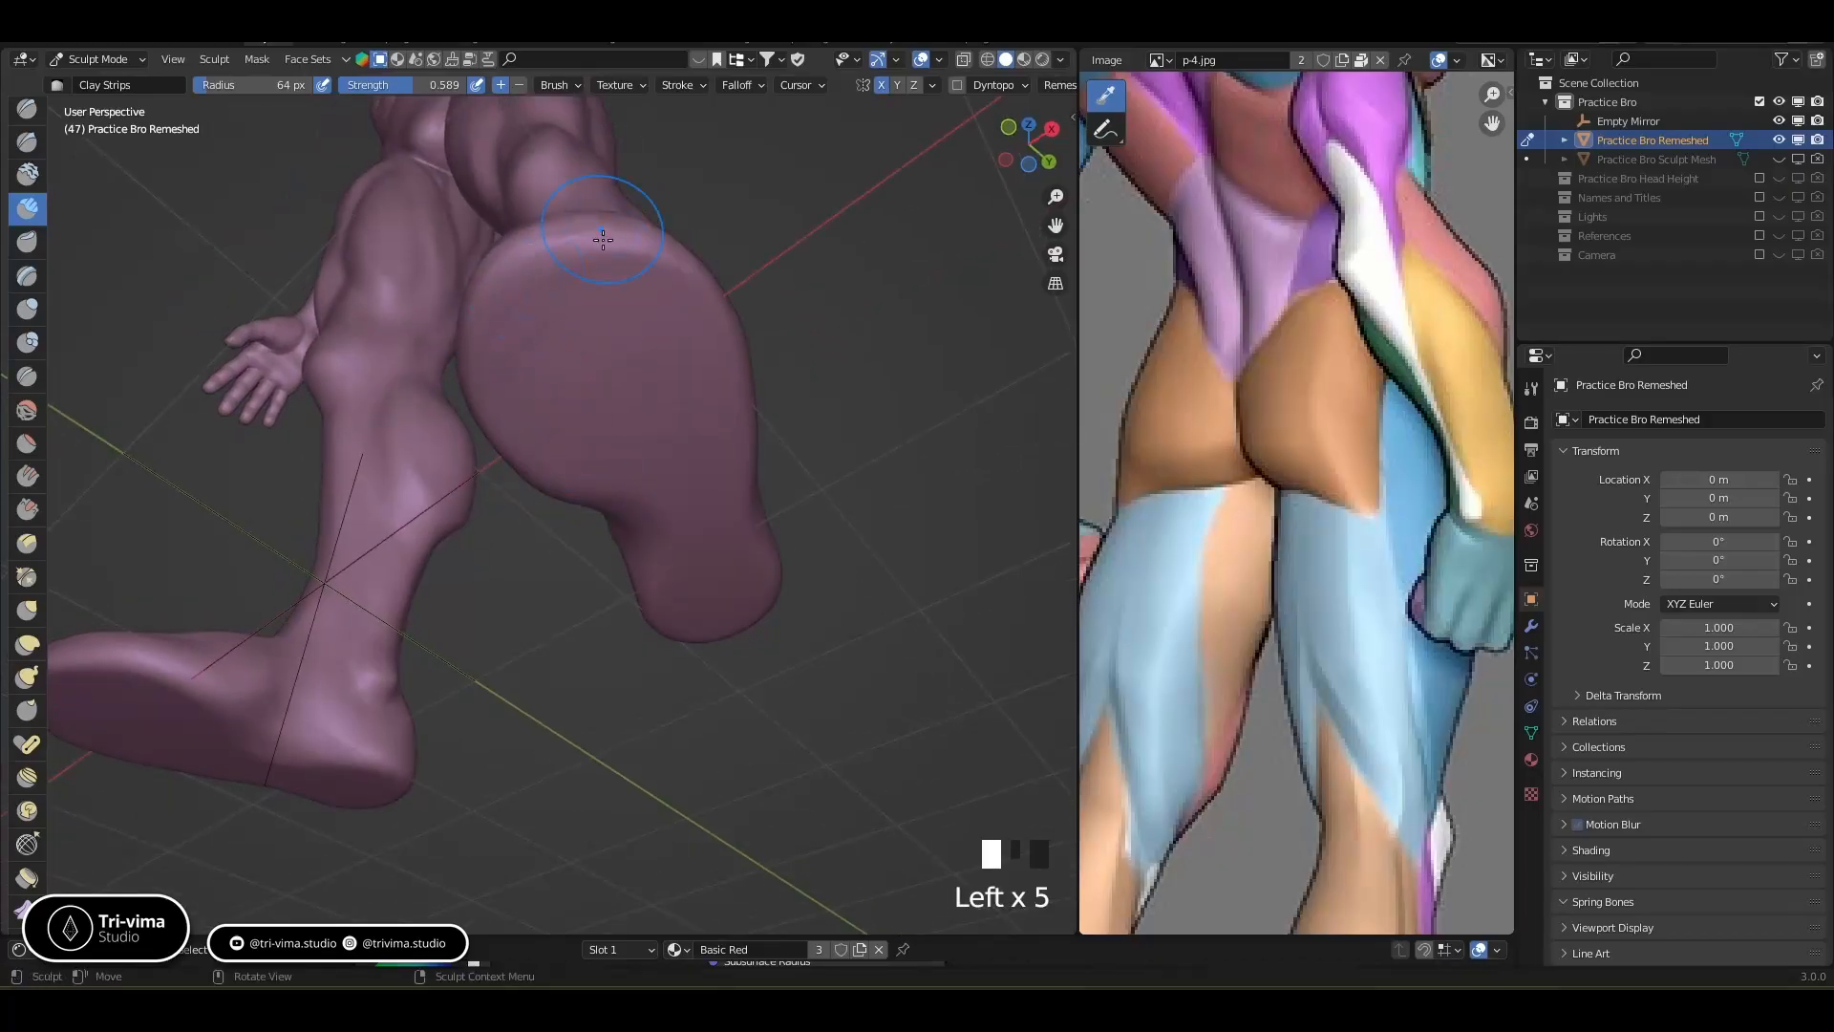
{"action": "left_click", "coordinate": [554, 306]}
{"action": "left_click", "coordinate": [573, 301]}
{"action": "left_click", "coordinate": [593, 310]}
{"action": "left_click", "coordinate": [545, 339]}
{"action": "left_click", "coordinate": [552, 390]}
{"action": "left_click", "coordinate": [579, 436]}
{"action": "left_click", "coordinate": [572, 290]}
{"action": "left_click_drag", "start_coordinate": [586, 270], "coordinate": [565, 332]}
{"action": "left_click_drag", "start_coordinate": [573, 320], "coordinate": [595, 382]}
{"action": "left_click_drag", "start_coordinate": [597, 334], "coordinate": [608, 369]}
{"action": "left_click", "coordinate": [638, 271]}
{"action": "left_click_drag", "start_coordinate": [614, 281], "coordinate": [704, 384]}
{"action": "left_click_drag", "start_coordinate": [714, 402], "coordinate": [723, 417]}
{"action": "left_click_drag", "start_coordinate": [642, 287], "coordinate": [691, 402]}
{"action": "mouse_move", "coordinate": [696, 420]}
{"action": "left_mouse_down"}
{"action": "mouse_move", "coordinate": [719, 491]}
{"action": "mouse_move", "coordinate": [673, 468]}
{"action": "left_mouse_up"}
{"action": "left_click_drag", "start_coordinate": [604, 435], "coordinate": [616, 482]}
{"action": "left_click_drag", "start_coordinate": [644, 393], "coordinate": [656, 431]}
{"action": "left_click", "coordinate": [560, 297]}
{"action": "left_click_drag", "start_coordinate": [548, 393], "coordinate": [552, 452]}
{"action": "left_click_drag", "start_coordinate": [508, 394], "coordinate": [512, 420]}
{"action": "left_click_drag", "start_coordinate": [558, 279], "coordinate": [554, 293]}
{"action": "left_click_drag", "start_coordinate": [520, 277], "coordinate": [493, 286]}
Trim the toe edge and the side of the forefoot with inverted 64 px Clay Strips strokes
{"action": "left_click_drag", "start_coordinate": [496, 272], "coordinate": [491, 352], "text": "ctrl"}
{"action": "left_click_drag", "start_coordinate": [550, 229], "coordinate": [520, 250], "text": "ctrl"}
{"action": "left_click_drag", "start_coordinate": [597, 230], "coordinate": [531, 250], "text": "ctrl"}
{"action": "mouse_move", "coordinate": [535, 238]}
{"action": "left_mouse_down", "text": "ctrl"}
{"action": "mouse_move", "coordinate": [520, 274]}
{"action": "mouse_move", "coordinate": [551, 271]}
{"action": "left_mouse_up", "text": "ctrl"}
{"action": "left_click_drag", "start_coordinate": [642, 235], "coordinate": [536, 252], "text": "ctrl"}
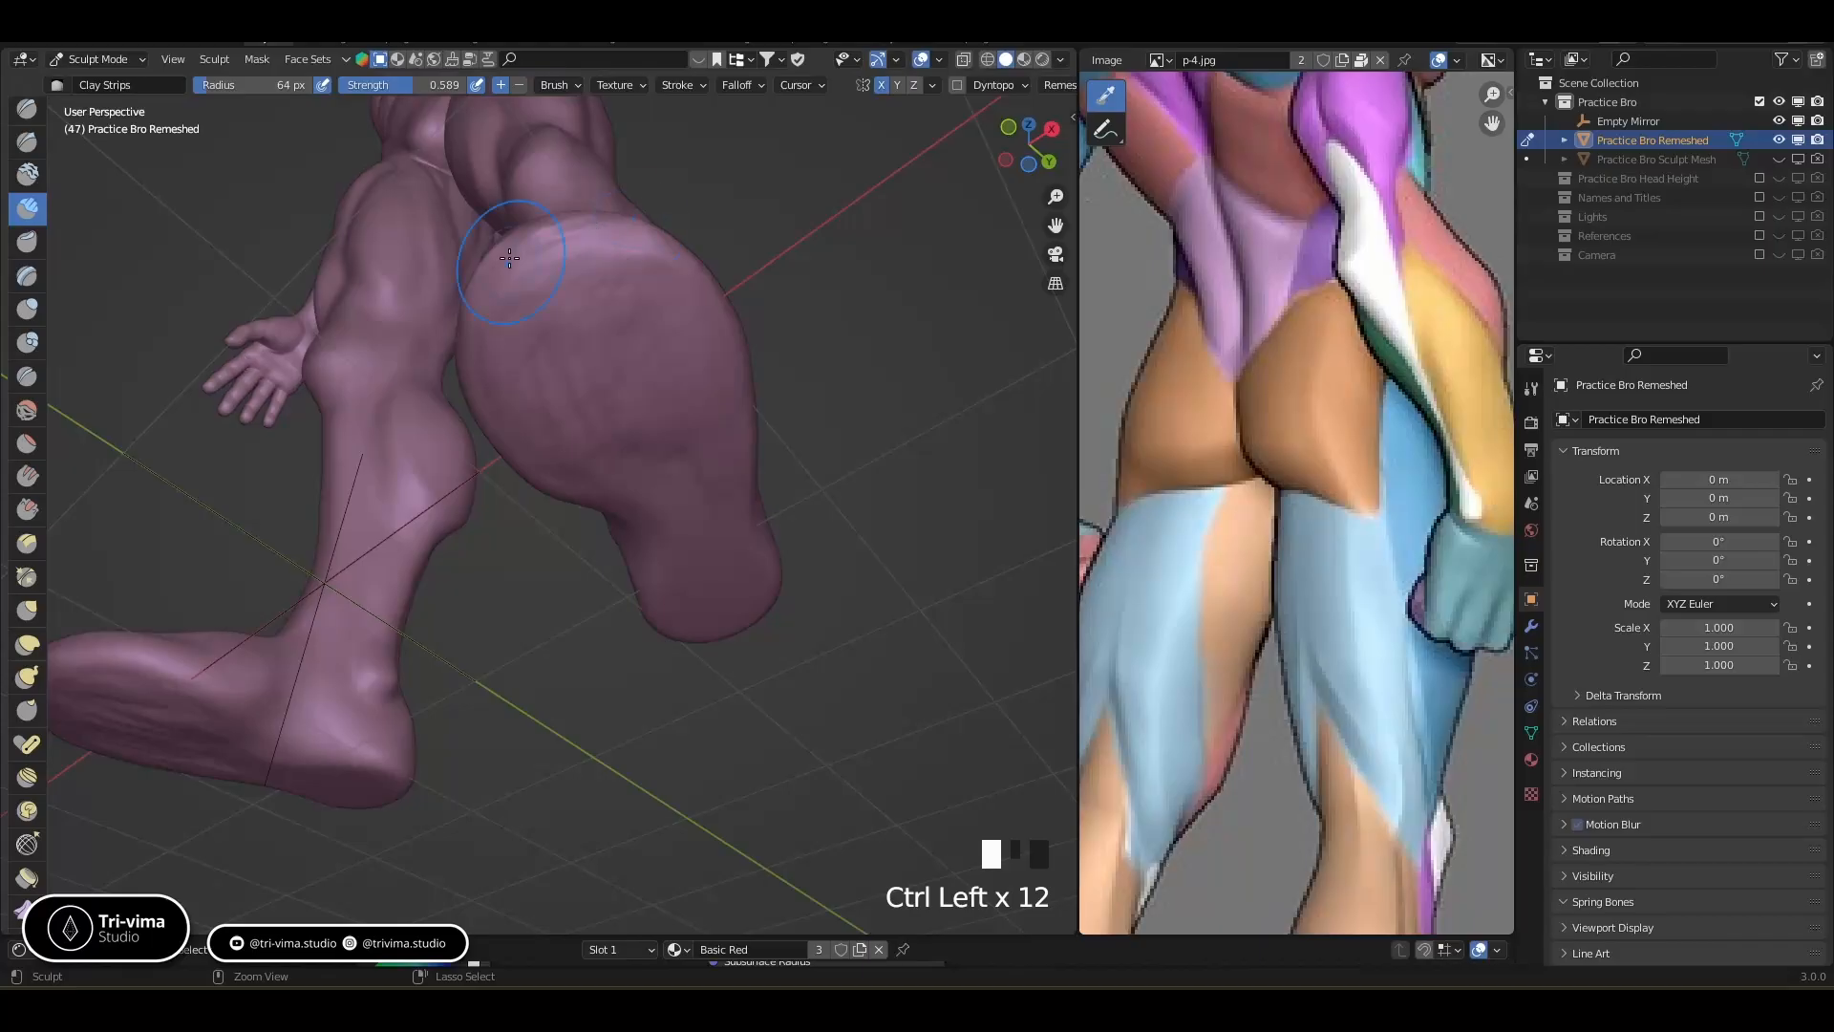
{"action": "middle_click_drag", "start_coordinate": [695, 272], "coordinate": [764, 573]}
{"action": "left_click_drag", "start_coordinate": [759, 612], "coordinate": [779, 604], "text": "ctrl"}
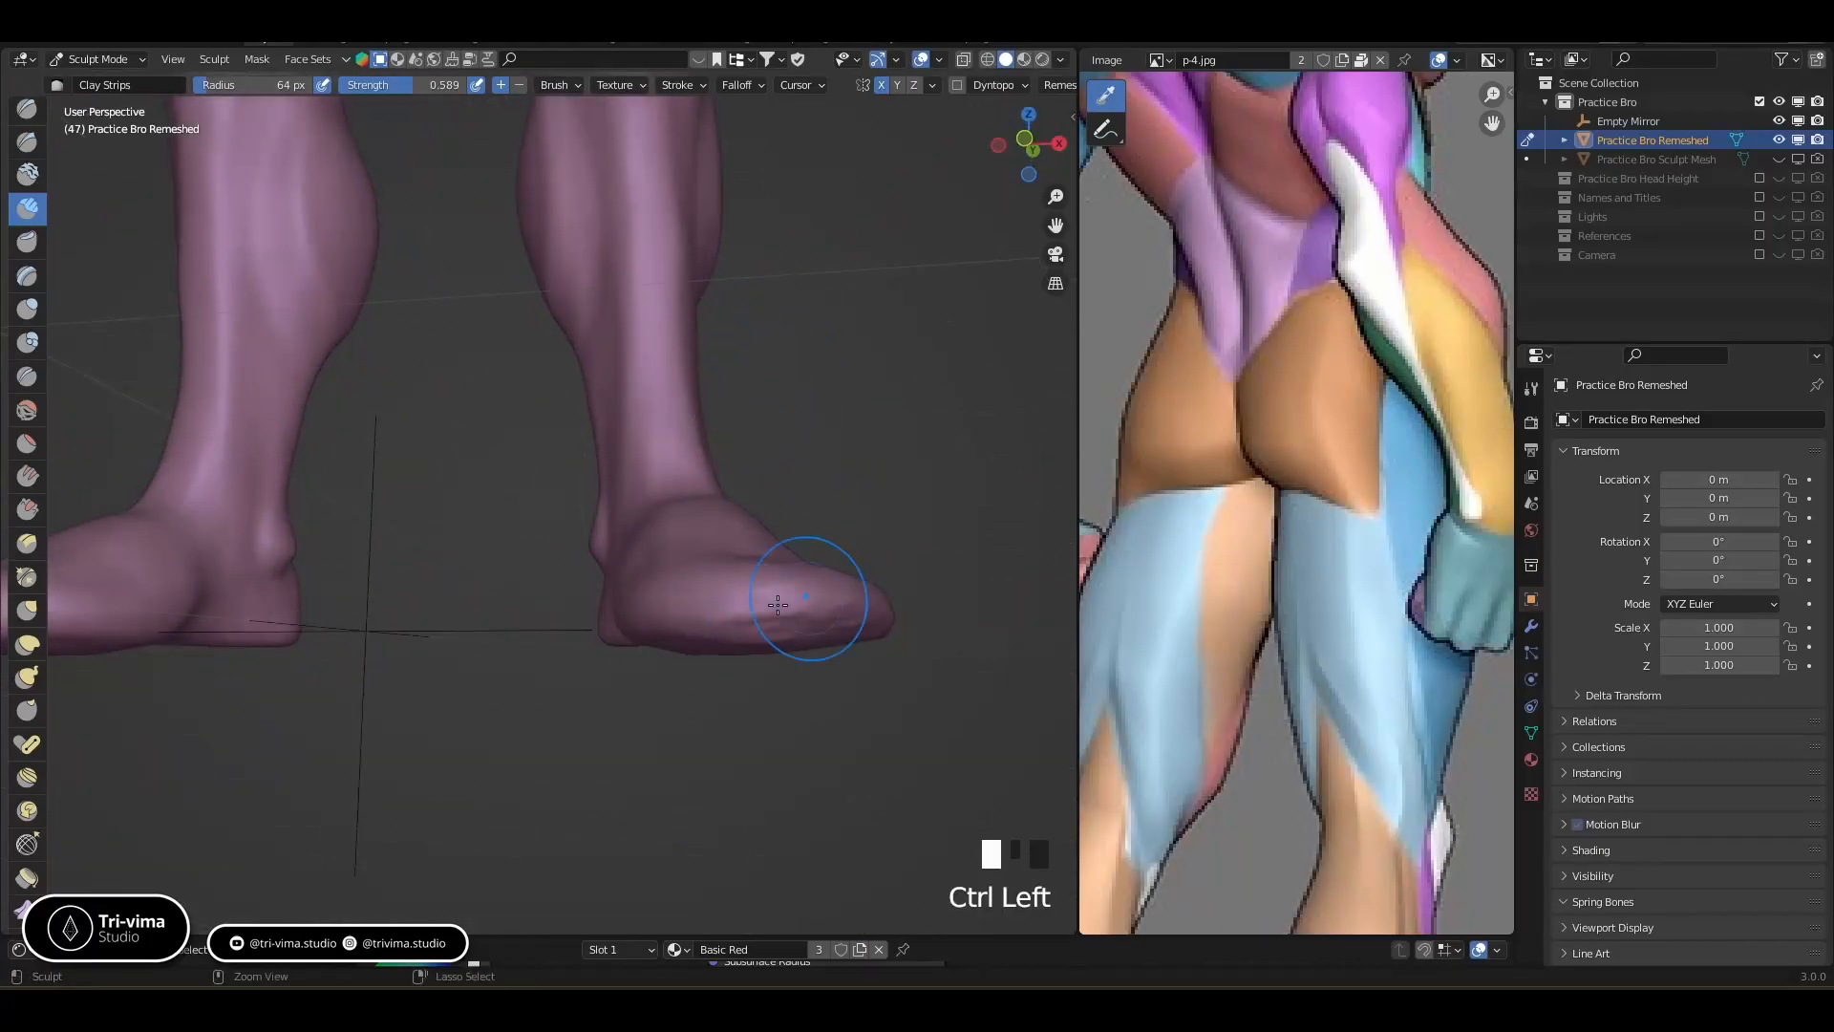
Shape the front of the ankle and the instep down toward the toes with 64 px Clay Strips strokes
{"action": "mouse_move", "coordinate": [779, 604]}
{"action": "middle_mouse_down"}
{"action": "mouse_move", "coordinate": [726, 592]}
{"action": "mouse_move", "coordinate": [688, 611]}
{"action": "middle_mouse_up"}
{"action": "left_click_drag", "start_coordinate": [688, 611], "coordinate": [684, 623]}
{"action": "mouse_move", "coordinate": [684, 619]}
{"action": "left_mouse_down"}
{"action": "mouse_move", "coordinate": [676, 582]}
{"action": "mouse_move", "coordinate": [740, 640]}
{"action": "left_mouse_up"}
{"action": "left_click_drag", "start_coordinate": [680, 545], "coordinate": [711, 631]}
{"action": "left_click_drag", "start_coordinate": [680, 558], "coordinate": [669, 611]}
{"action": "left_click_drag", "start_coordinate": [657, 520], "coordinate": [648, 631]}
{"action": "left_click_drag", "start_coordinate": [654, 449], "coordinate": [642, 573]}
{"action": "left_click_drag", "start_coordinate": [646, 487], "coordinate": [626, 616]}
{"action": "left_click_drag", "start_coordinate": [669, 430], "coordinate": [680, 535]}
{"action": "left_click_drag", "start_coordinate": [702, 468], "coordinate": [721, 563]}
{"action": "left_click_drag", "start_coordinate": [722, 535], "coordinate": [764, 653]}
{"action": "left_click_drag", "start_coordinate": [717, 509], "coordinate": [793, 650]}
{"action": "left_click_drag", "start_coordinate": [764, 611], "coordinate": [788, 659]}
{"action": "mouse_move", "coordinate": [769, 626]}
{"action": "left_mouse_down"}
{"action": "mouse_move", "coordinate": [781, 655]}
{"action": "mouse_move", "coordinate": [779, 640]}
{"action": "left_mouse_up"}
Fill out the side of the forefoot and the front of the toe area with 64 px Clay Strips strokes
{"action": "middle_click_drag", "start_coordinate": [763, 558], "coordinate": [579, 592]}
{"action": "left_click_drag", "start_coordinate": [569, 597], "coordinate": [492, 659]}
{"action": "left_click_drag", "start_coordinate": [550, 612], "coordinate": [477, 679]}
{"action": "left_click_drag", "start_coordinate": [549, 621], "coordinate": [495, 676]}
{"action": "mouse_move", "coordinate": [516, 673]}
{"action": "middle_mouse_down"}
{"action": "mouse_move", "coordinate": [772, 688]}
{"action": "mouse_move", "coordinate": [734, 677]}
{"action": "middle_mouse_up"}
{"action": "left_click_drag", "start_coordinate": [707, 611], "coordinate": [764, 673]}
{"action": "left_click_drag", "start_coordinate": [717, 635], "coordinate": [714, 673]}
{"action": "mouse_move", "coordinate": [688, 630]}
{"action": "left_mouse_down"}
{"action": "mouse_move", "coordinate": [673, 661]}
{"action": "mouse_move", "coordinate": [793, 680]}
{"action": "left_mouse_up"}
{"action": "mouse_move", "coordinate": [769, 649]}
{"action": "left_mouse_down"}
{"action": "mouse_move", "coordinate": [790, 673]}
{"action": "mouse_move", "coordinate": [764, 702]}
{"action": "left_mouse_up"}
{"action": "left_click_drag", "start_coordinate": [717, 664], "coordinate": [707, 716]}
{"action": "left_click_drag", "start_coordinate": [740, 693], "coordinate": [750, 717]}
{"action": "left_click_drag", "start_coordinate": [721, 689], "coordinate": [706, 718]}
{"action": "left_click_drag", "start_coordinate": [659, 702], "coordinate": [735, 707]}
Smooth the front of the toe area, the underside of the forefoot and the top of the toes
{"action": "middle_click_drag", "start_coordinate": [760, 698], "coordinate": [740, 654]}
{"action": "left_click_drag", "start_coordinate": [669, 659], "coordinate": [725, 628], "text": "shift"}
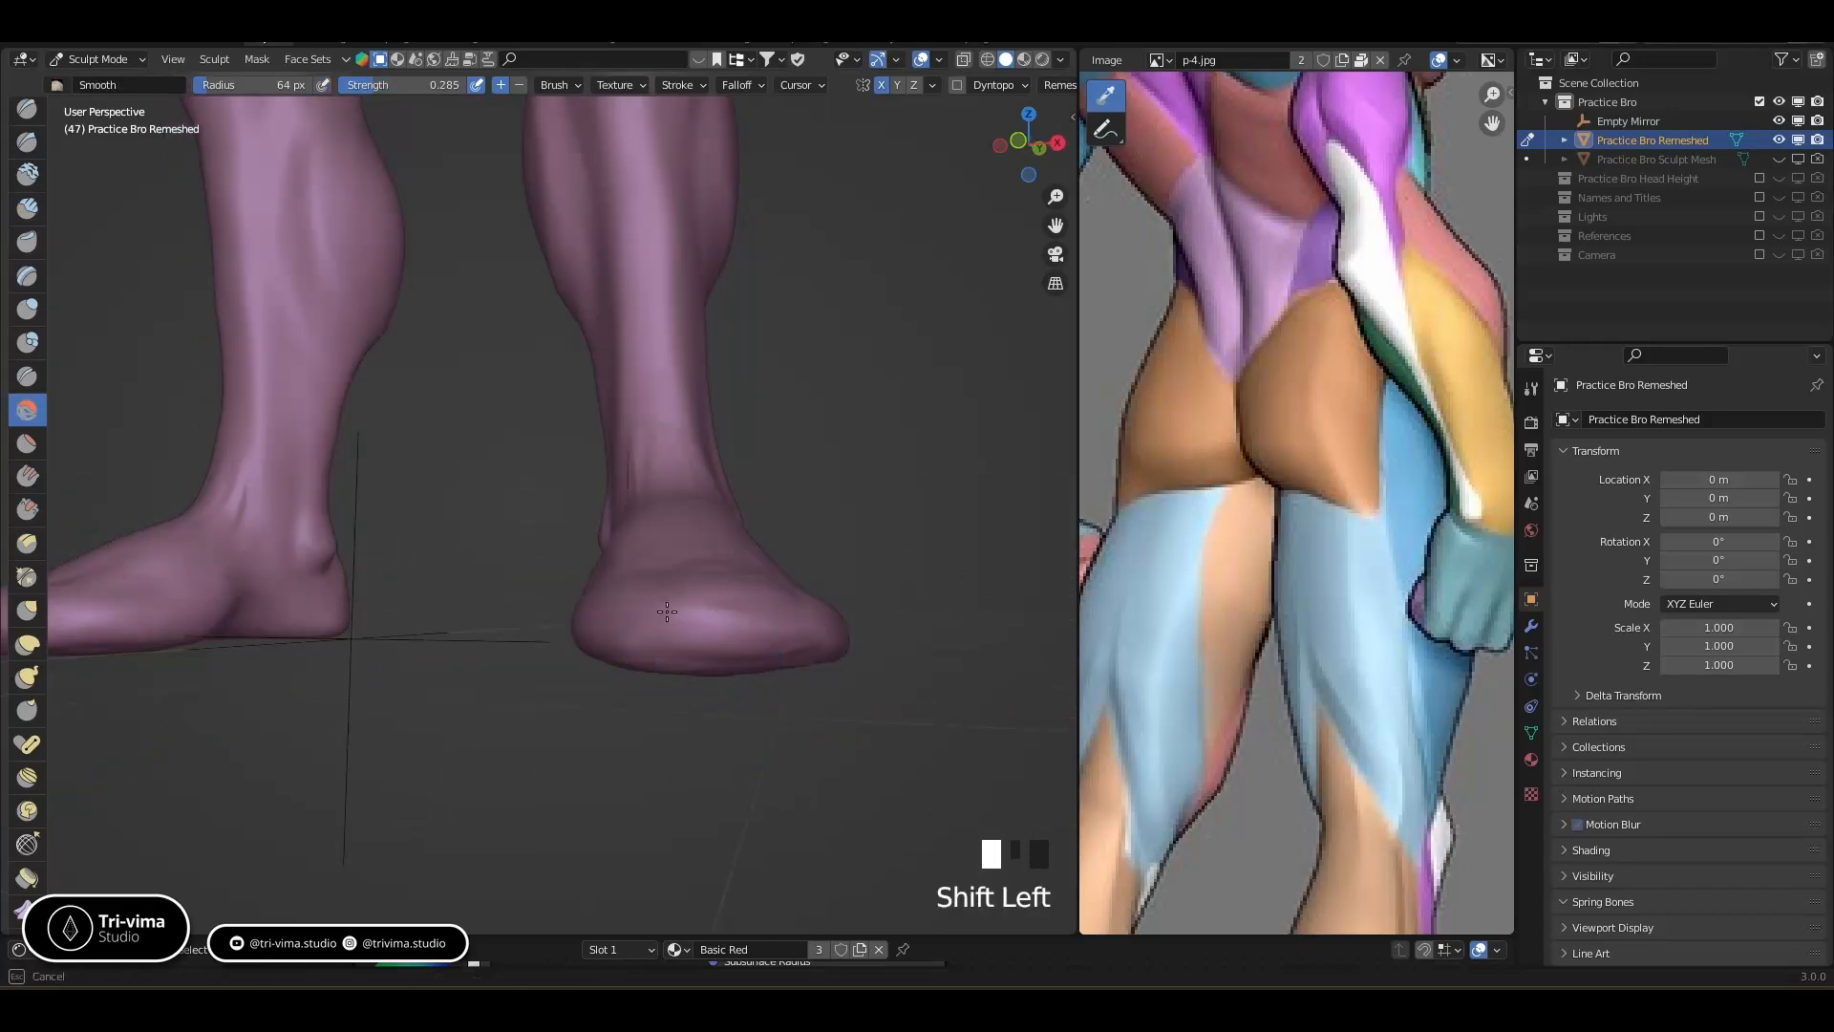
{"action": "middle_click_drag", "start_coordinate": [790, 622], "coordinate": [642, 577]}
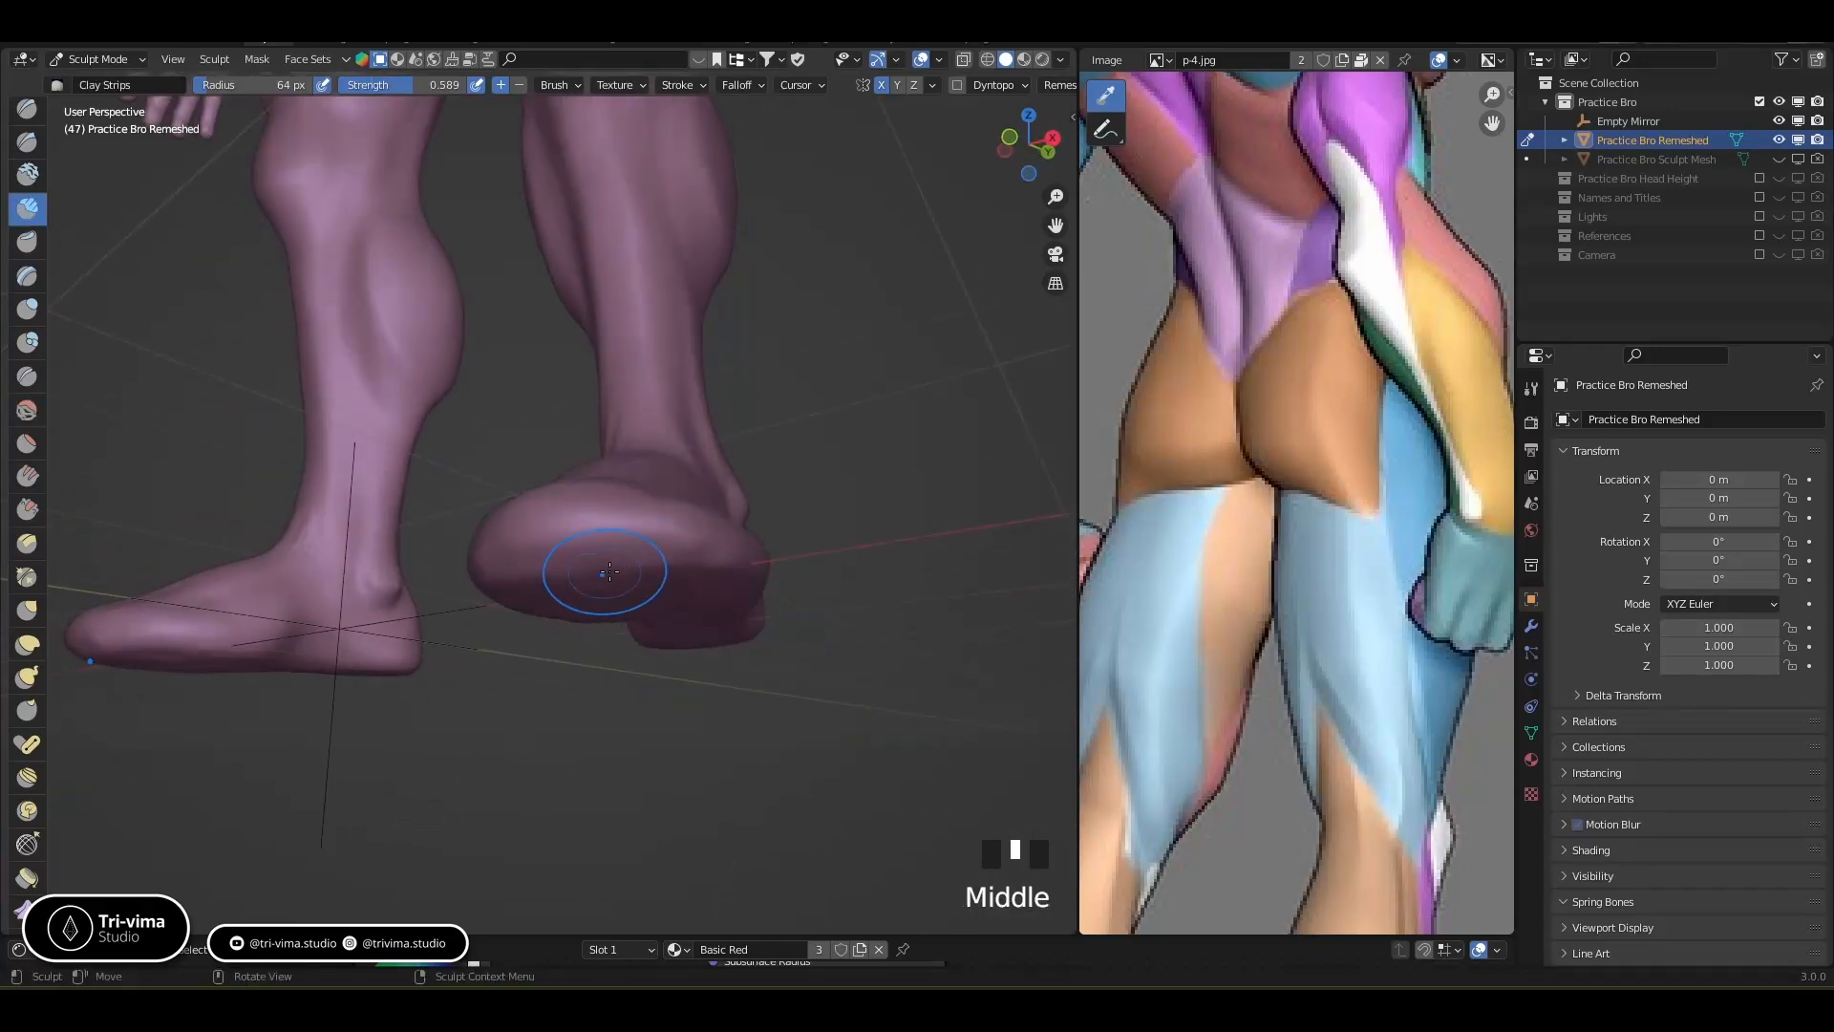
{"action": "left_click_drag", "start_coordinate": [602, 562], "coordinate": [659, 537], "text": "shift"}
{"action": "middle_click_drag", "start_coordinate": [623, 533], "coordinate": [512, 737]}
{"action": "left_click_drag", "start_coordinate": [512, 736], "coordinate": [511, 750], "text": "shift"}
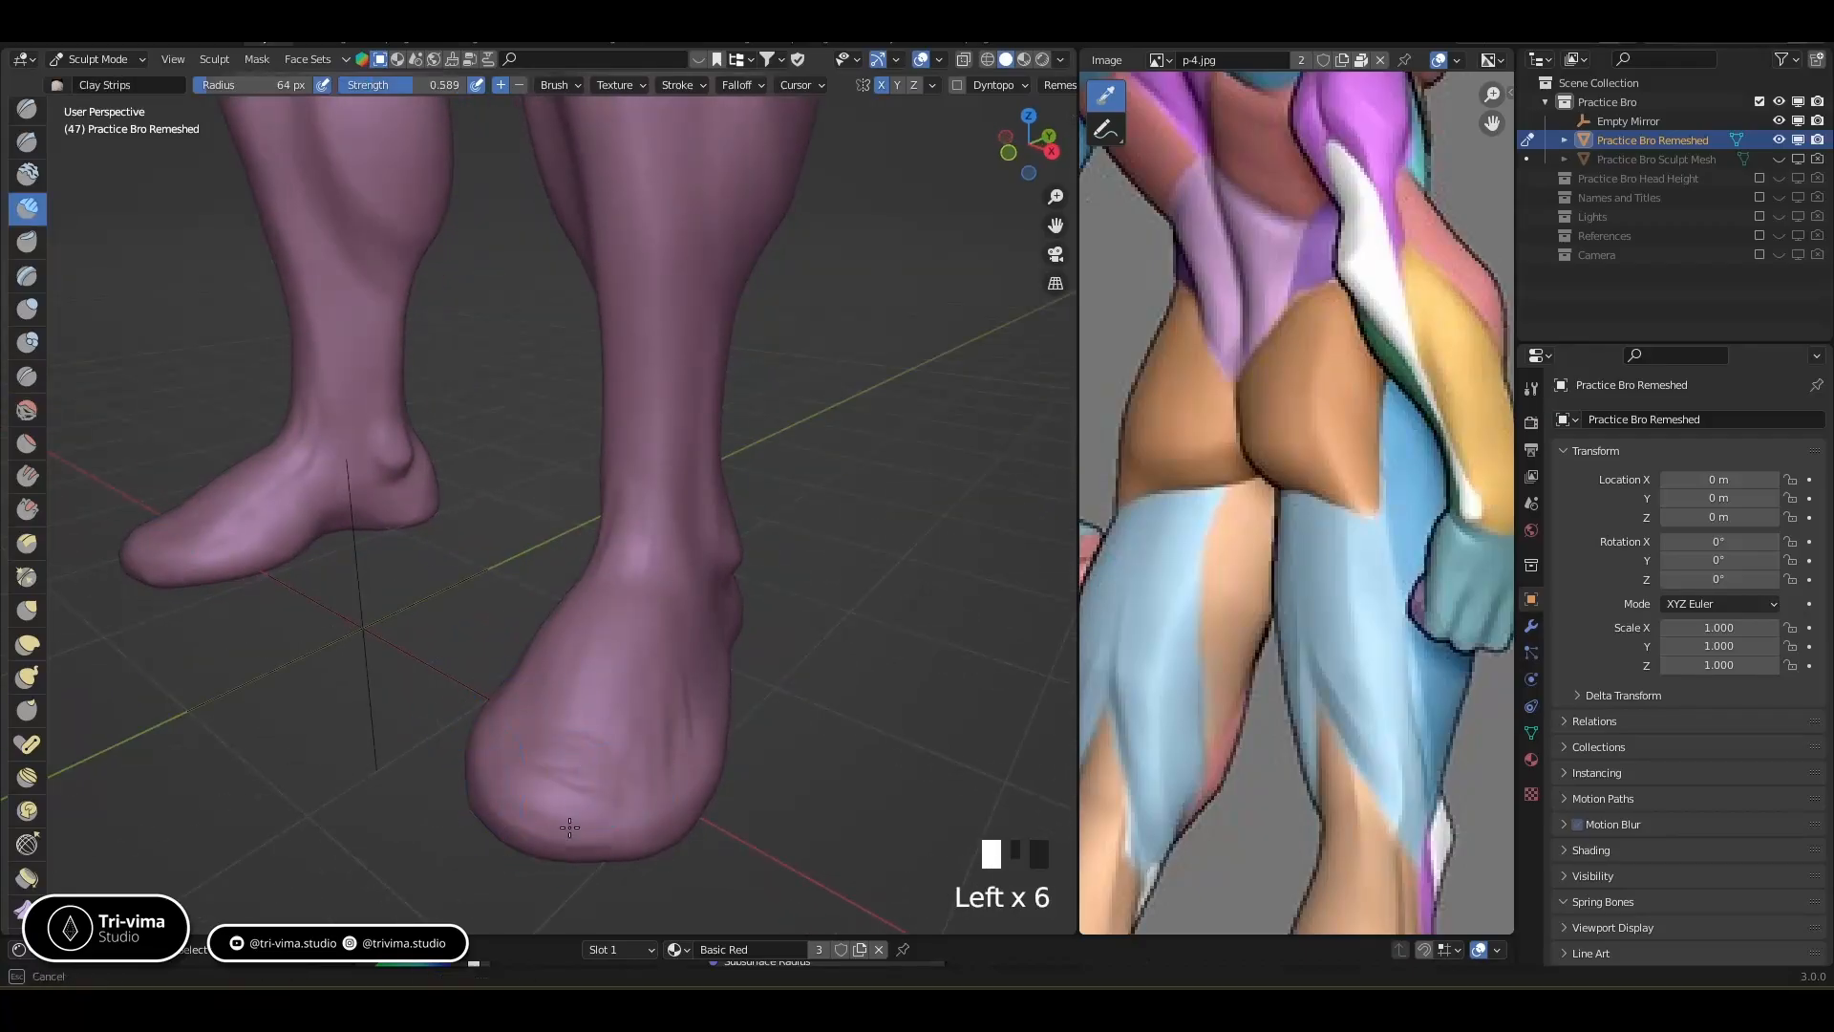
Add 64 px Clay Strips strokes over the top of the toe area and along the side of the foot
{"action": "left_click", "coordinate": [496, 733]}
{"action": "left_click", "coordinate": [497, 733]}
{"action": "left_click", "coordinate": [497, 732]}
{"action": "left_click", "coordinate": [704, 655]}
{"action": "middle_click_drag", "start_coordinate": [704, 656], "coordinate": [878, 613]}
{"action": "middle_click_drag", "start_coordinate": [878, 613], "coordinate": [846, 608]}
{"action": "middle_click_drag", "start_coordinate": [846, 607], "coordinate": [735, 595]}
{"action": "left_click", "coordinate": [735, 595]}
{"action": "left_click", "coordinate": [812, 573]}
{"action": "left_click", "coordinate": [817, 578]}
{"action": "left_click", "coordinate": [698, 588]}
{"action": "mouse_move", "coordinate": [705, 573]}
{"action": "left_mouse_down"}
{"action": "mouse_move", "coordinate": [714, 560]}
{"action": "mouse_move", "coordinate": [726, 604]}
{"action": "left_mouse_up"}
Smooth the strokes over the ankle front, the instep and the top of the toe area
{"action": "middle_click_drag", "start_coordinate": [695, 626], "coordinate": [683, 554]}
{"action": "left_click_drag", "start_coordinate": [661, 539], "coordinate": [658, 557], "text": "shift"}
{"action": "mouse_move", "coordinate": [658, 557]}
{"action": "middle_mouse_down"}
{"action": "mouse_move", "coordinate": [638, 626]}
{"action": "mouse_move", "coordinate": [648, 502]}
{"action": "middle_mouse_up"}
{"action": "left_click_drag", "start_coordinate": [647, 501], "coordinate": [647, 497], "text": "shift"}
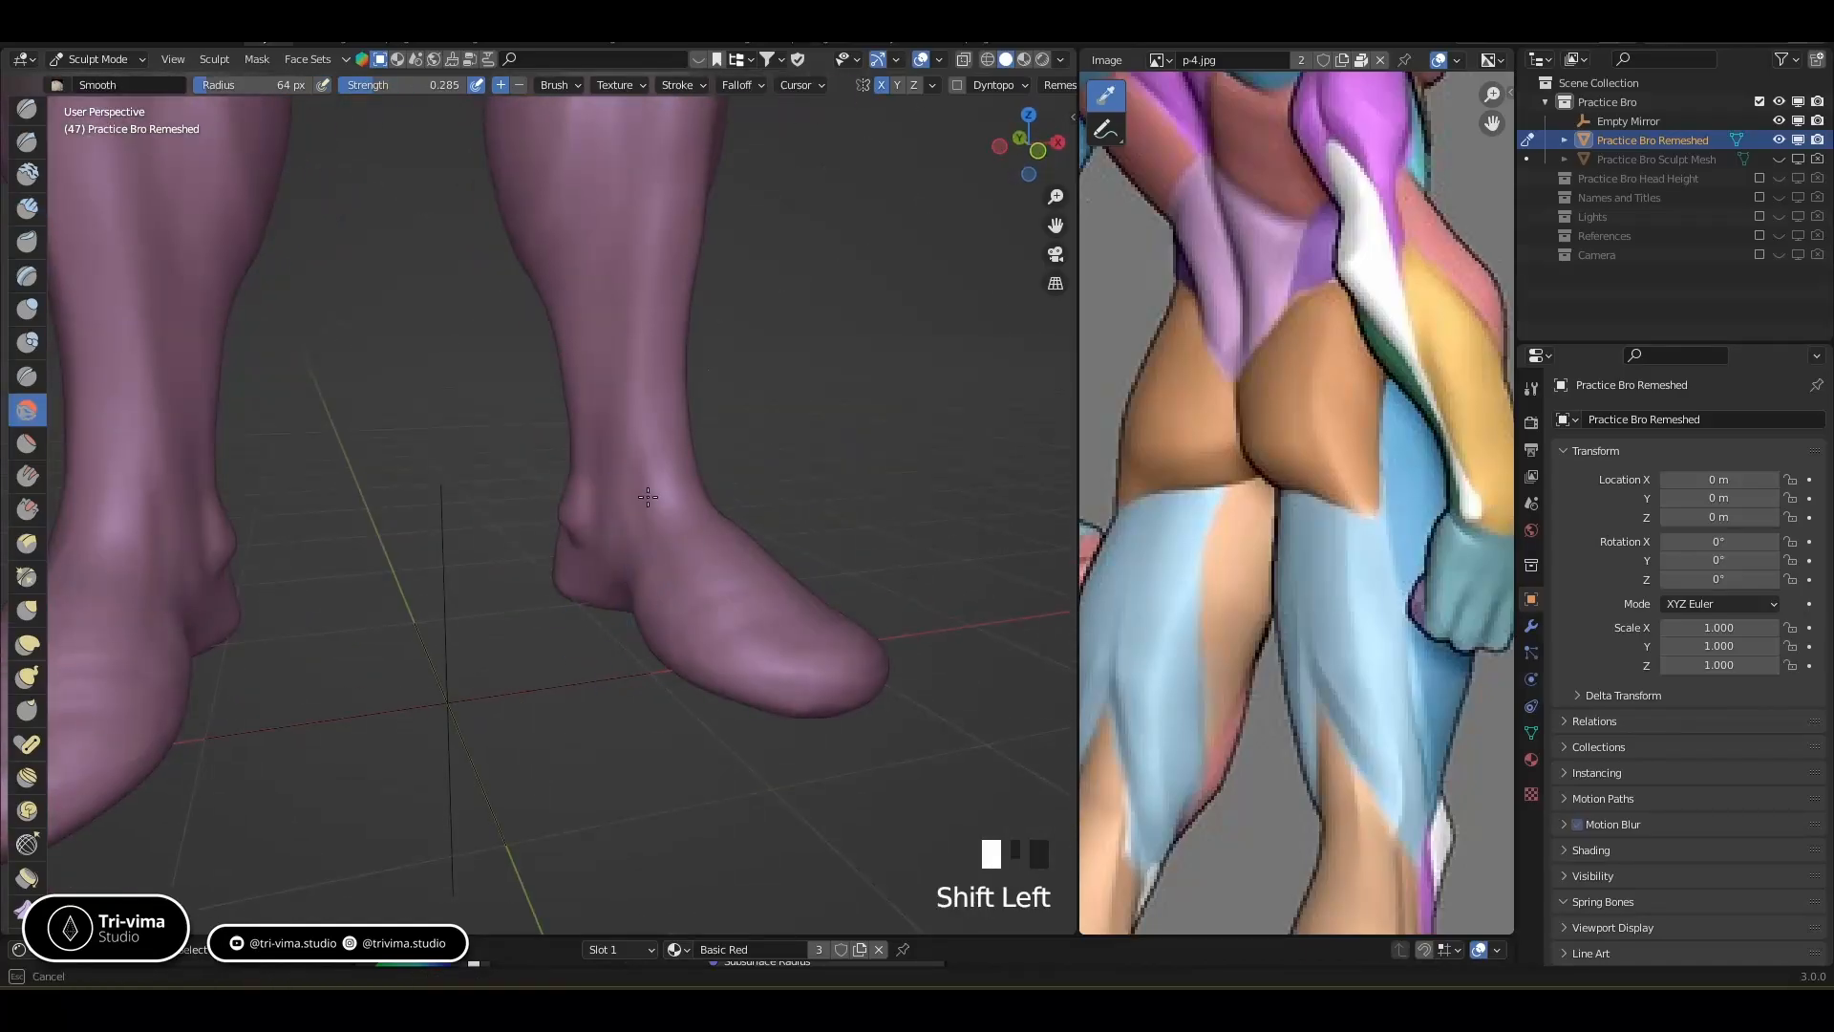
{"action": "left_click_drag", "start_coordinate": [753, 609], "coordinate": [770, 611], "text": "shift"}
{"action": "middle_click_drag", "start_coordinate": [769, 612], "coordinate": [728, 650]}
{"action": "left_click_drag", "start_coordinate": [728, 659], "coordinate": [734, 669], "text": "shift"}
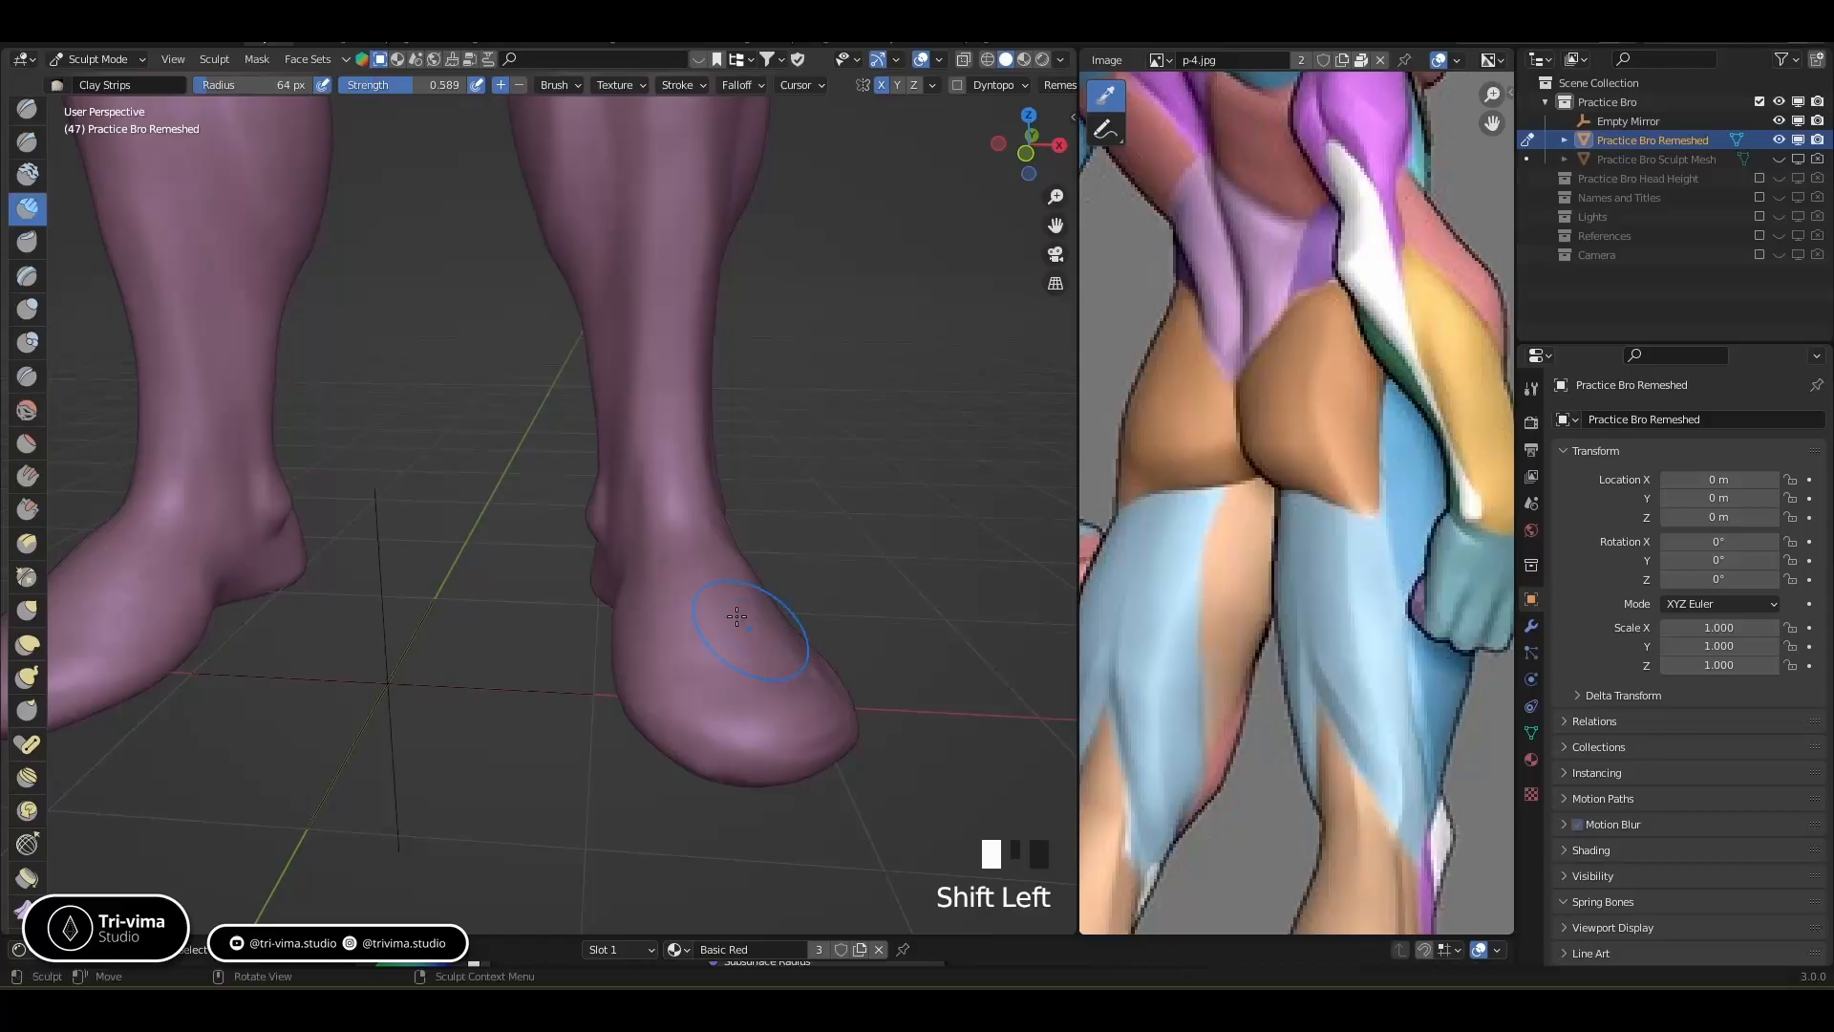
{"action": "middle_click_drag", "start_coordinate": [761, 619], "coordinate": [523, 779]}
{"action": "left_click_drag", "start_coordinate": [523, 779], "coordinate": [472, 768], "text": "shift"}
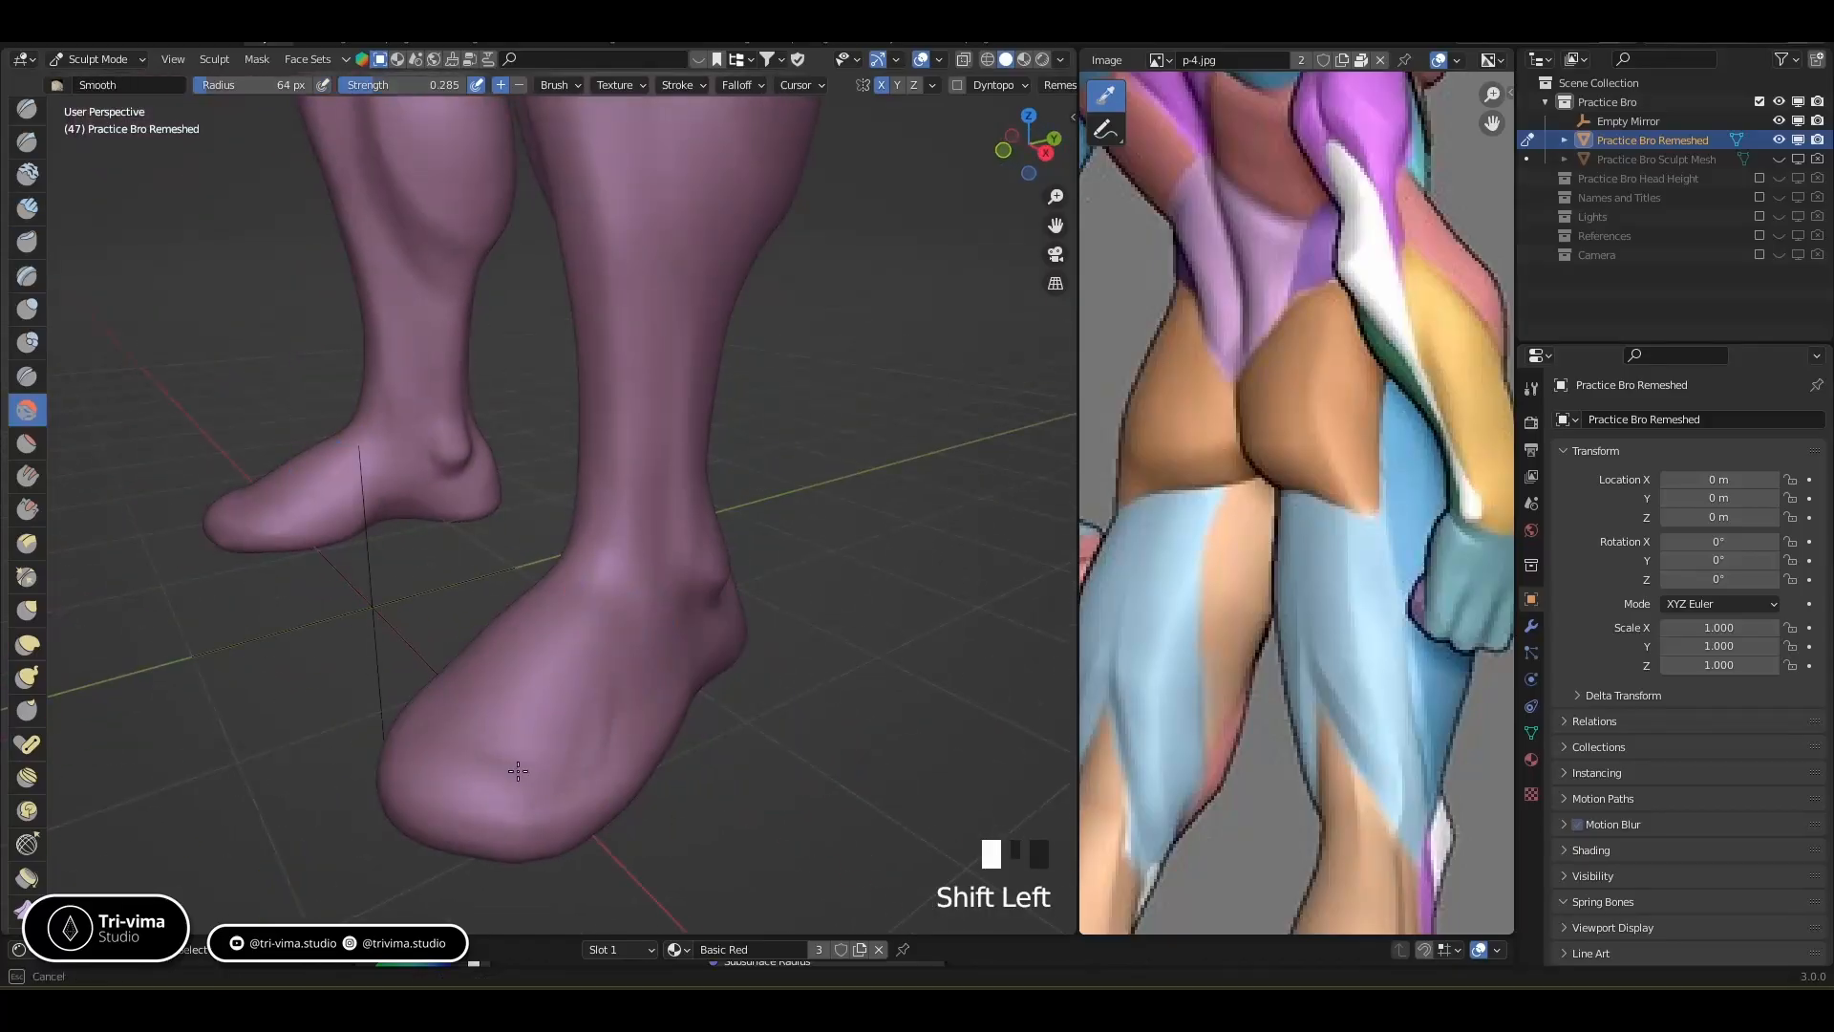
{"action": "left_click_drag", "start_coordinate": [472, 782], "coordinate": [472, 782], "text": "shift"}
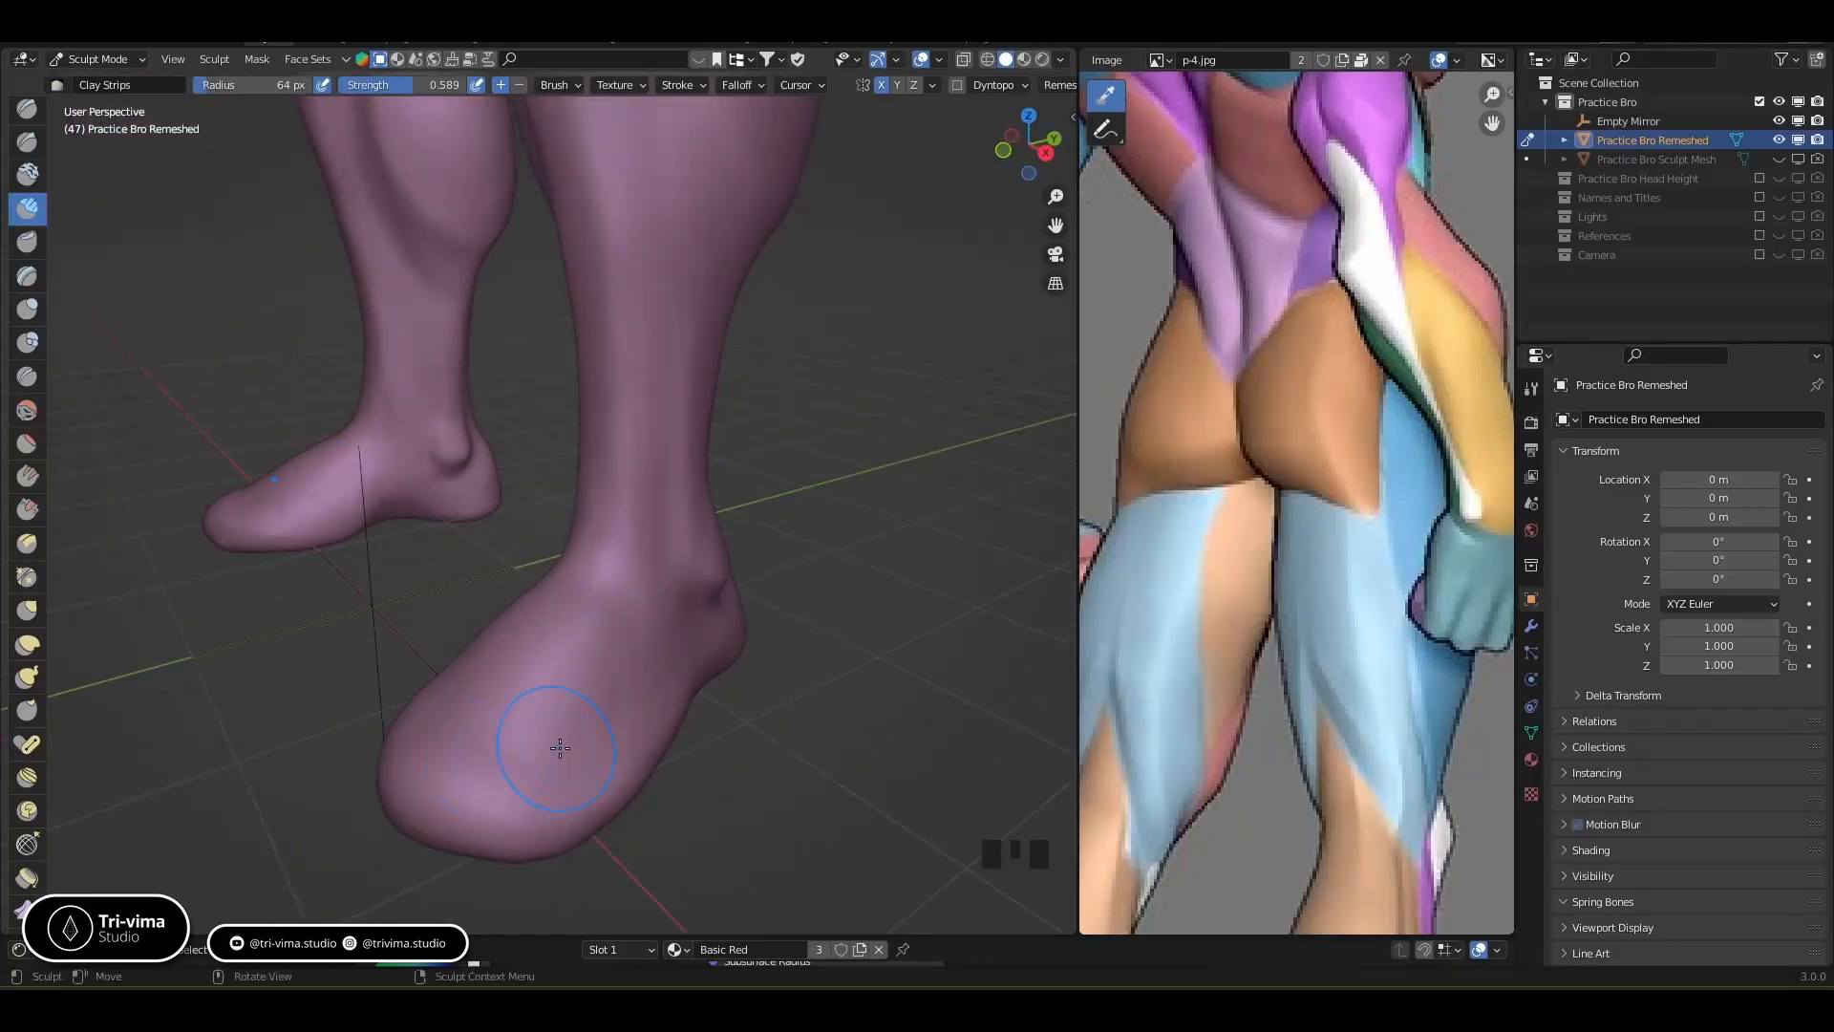
Smooth the sole from the ball of the foot through the arch to the heel
{"action": "middle_click_drag", "start_coordinate": [544, 739], "coordinate": [562, 351]}
{"action": "left_click_drag", "start_coordinate": [561, 351], "coordinate": [521, 334], "text": "shift"}
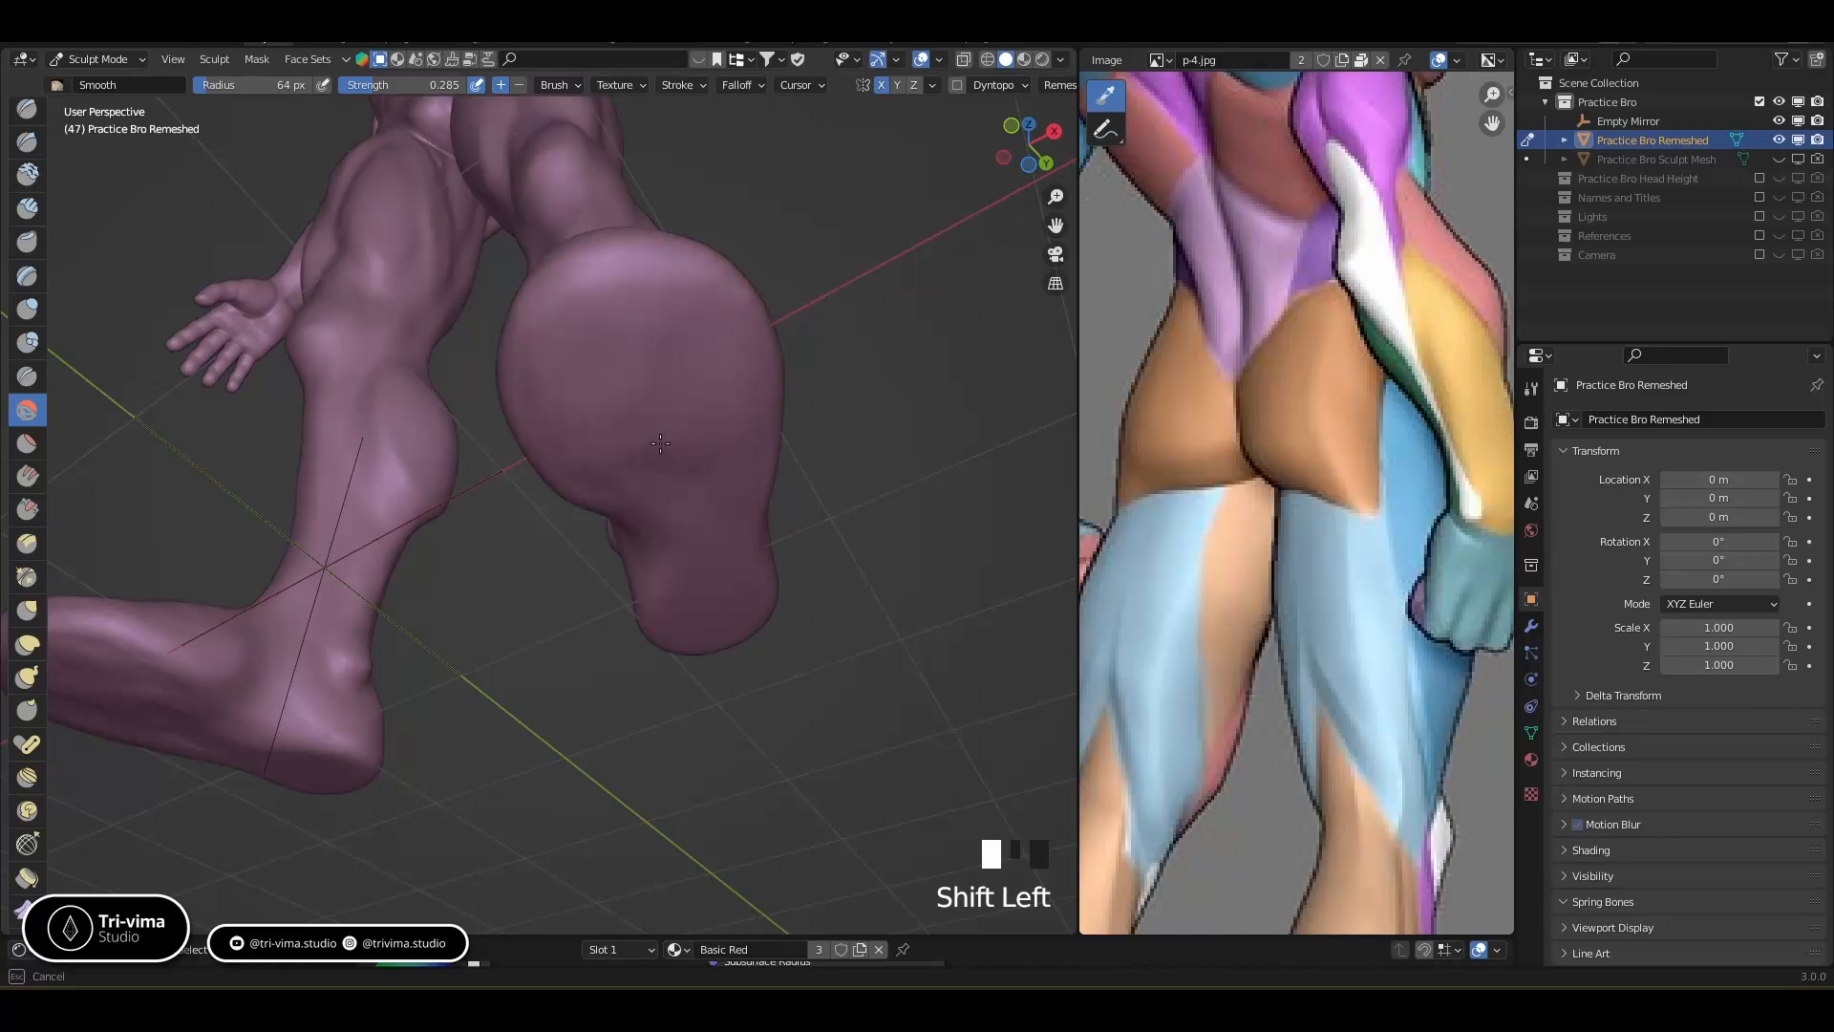
{"action": "left_click_drag", "start_coordinate": [601, 437], "coordinate": [675, 519], "text": "shift"}
{"action": "middle_click_drag", "start_coordinate": [675, 520], "coordinate": [687, 476]}
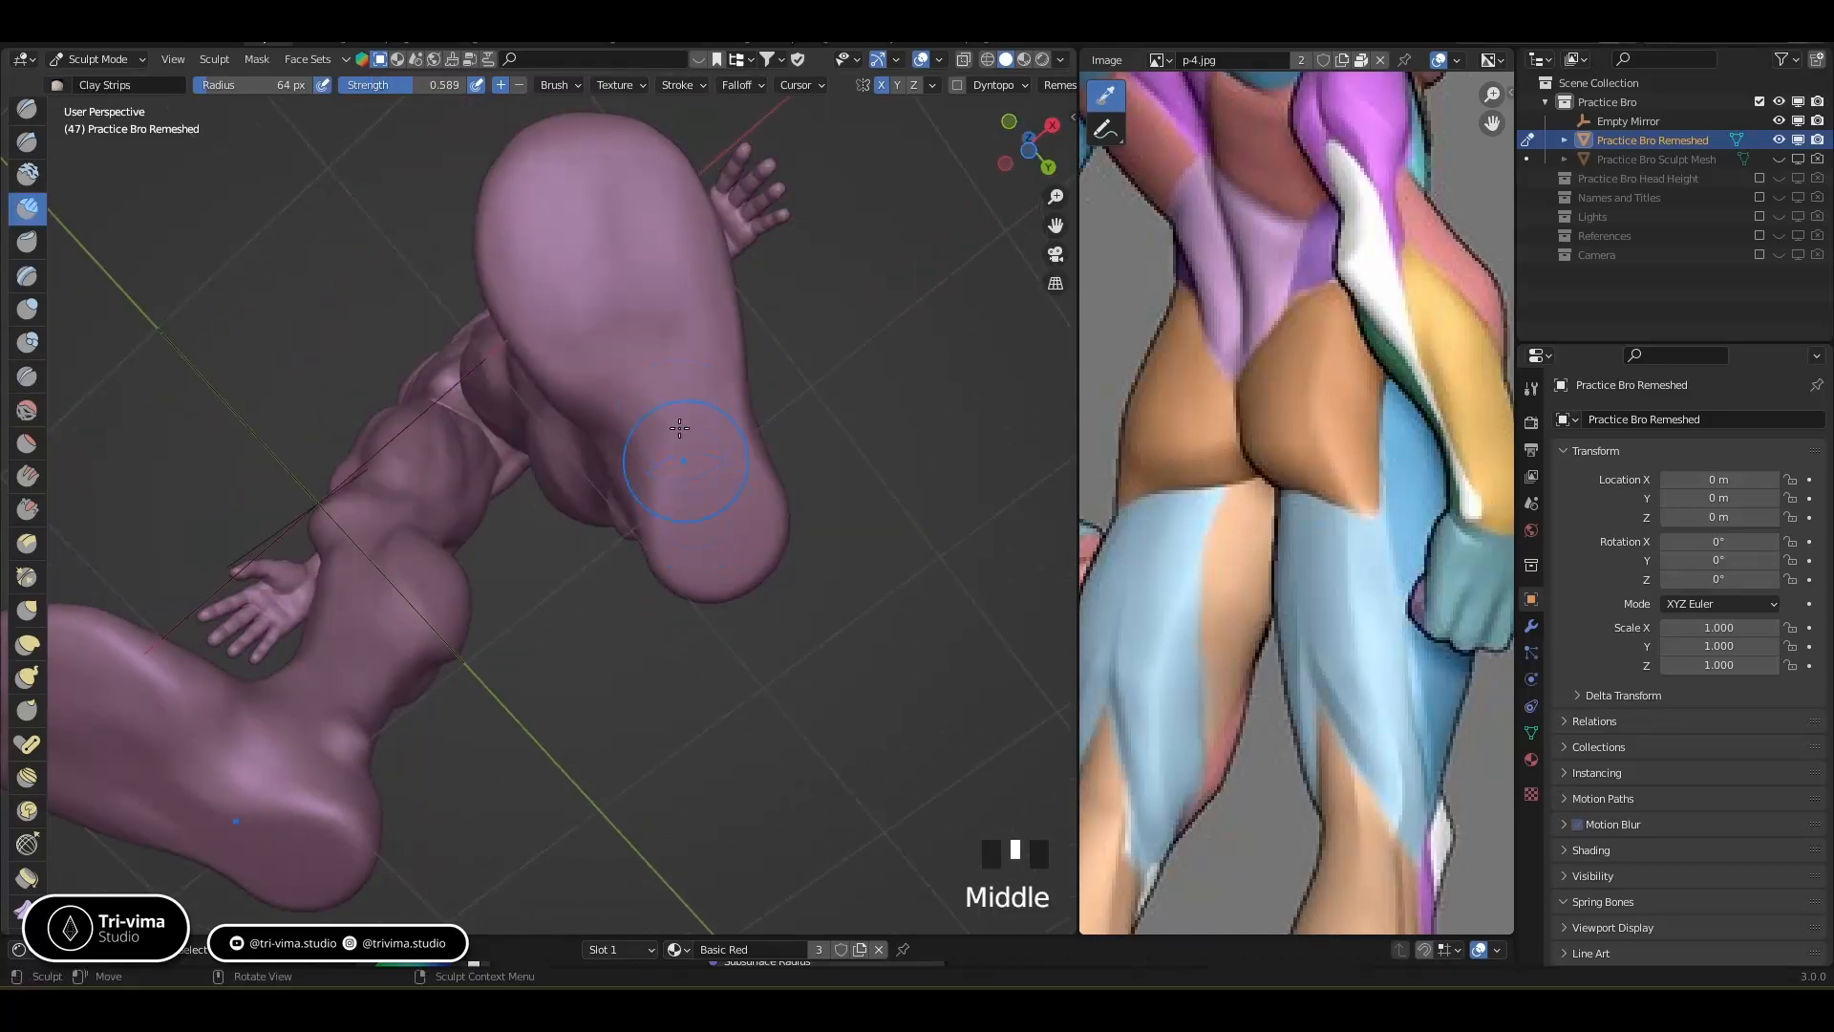
{"action": "left_click_drag", "start_coordinate": [616, 283], "coordinate": [570, 206], "text": "shift"}
{"action": "left_click_drag", "start_coordinate": [709, 306], "coordinate": [729, 500], "text": "shift"}
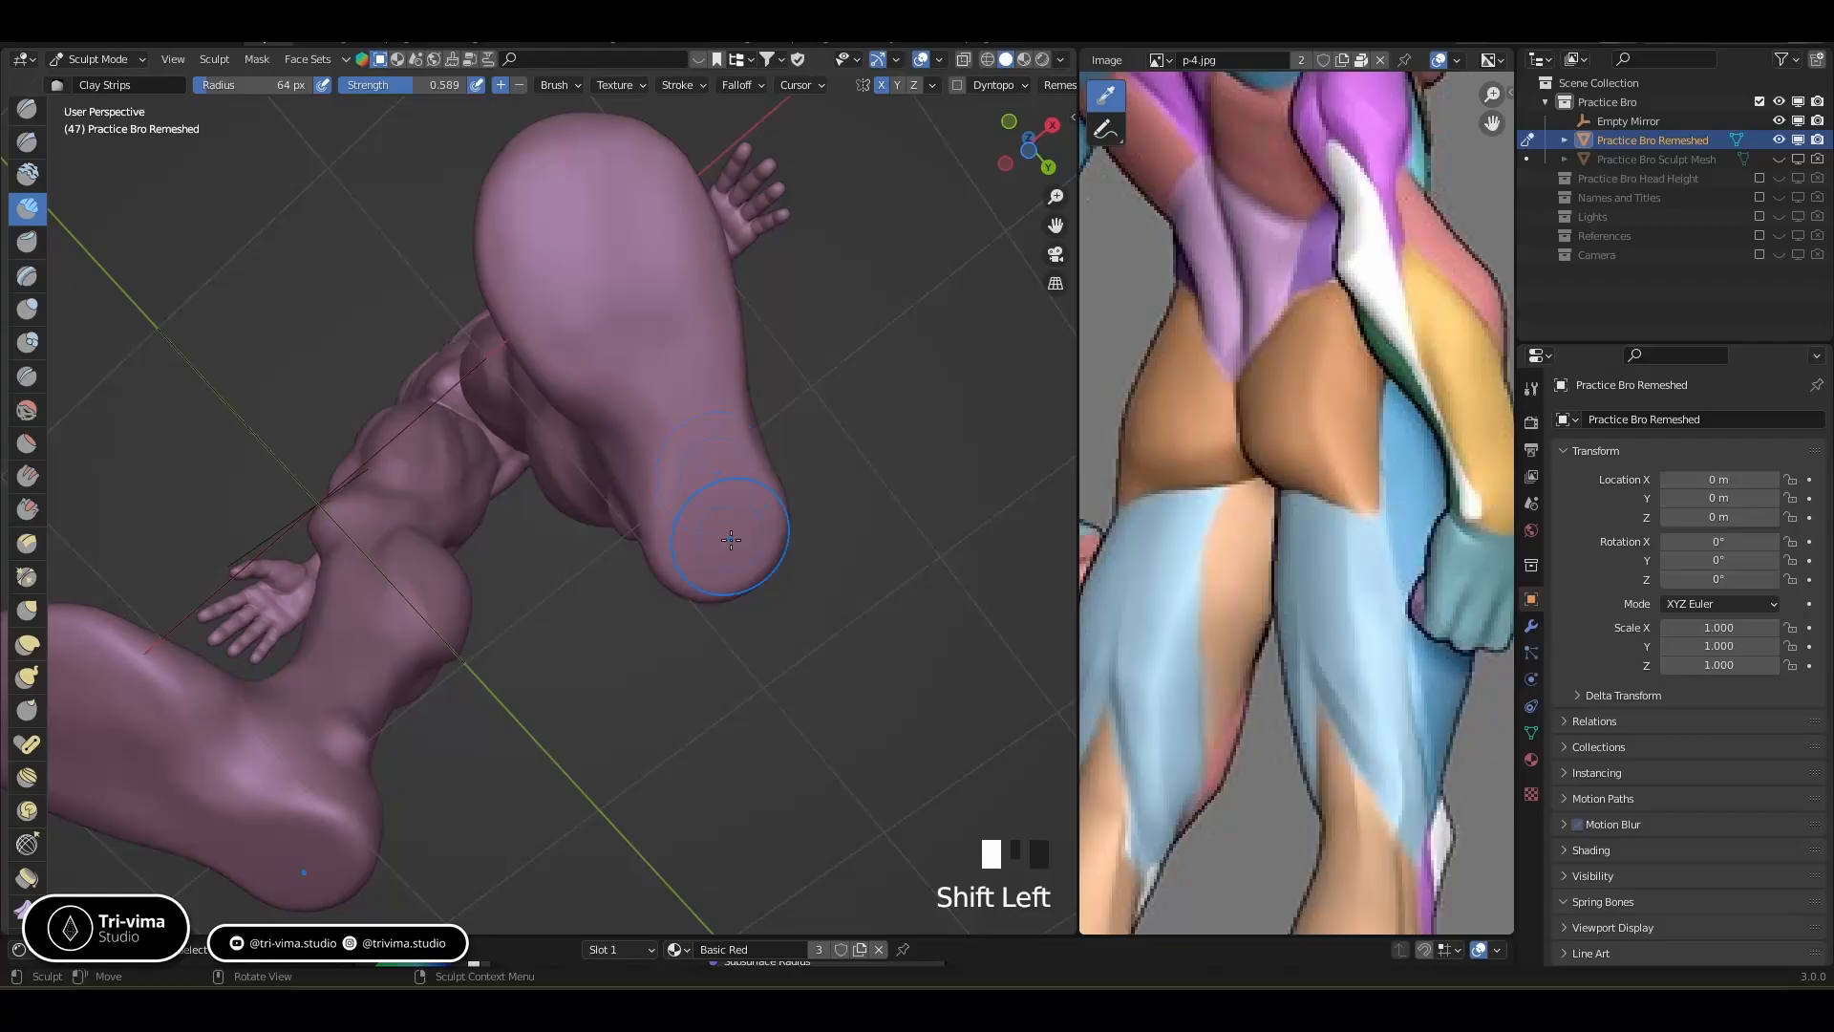
{"action": "middle_click_drag", "start_coordinate": [728, 499], "coordinate": [688, 622]}
Build up the heel pad on the underside of the foot with 64 px Clay Strips strokes
{"action": "left_click_drag", "start_coordinate": [728, 590], "coordinate": [728, 591]}
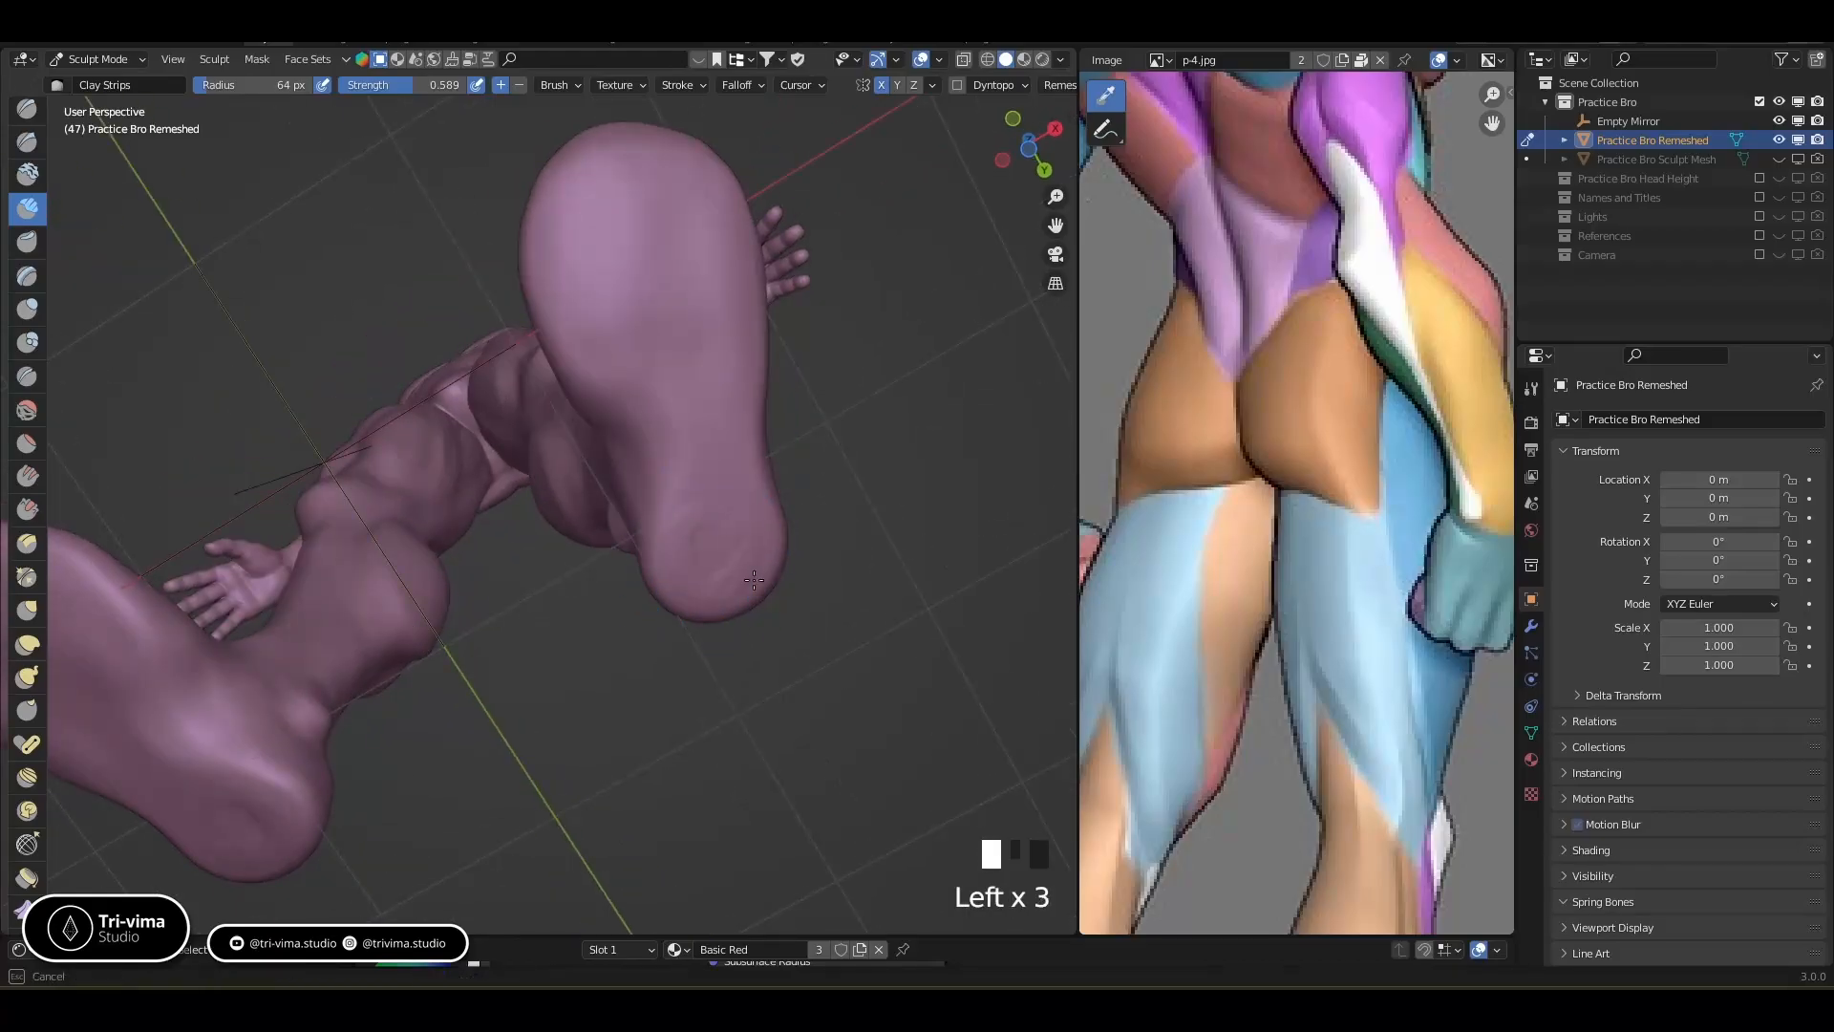
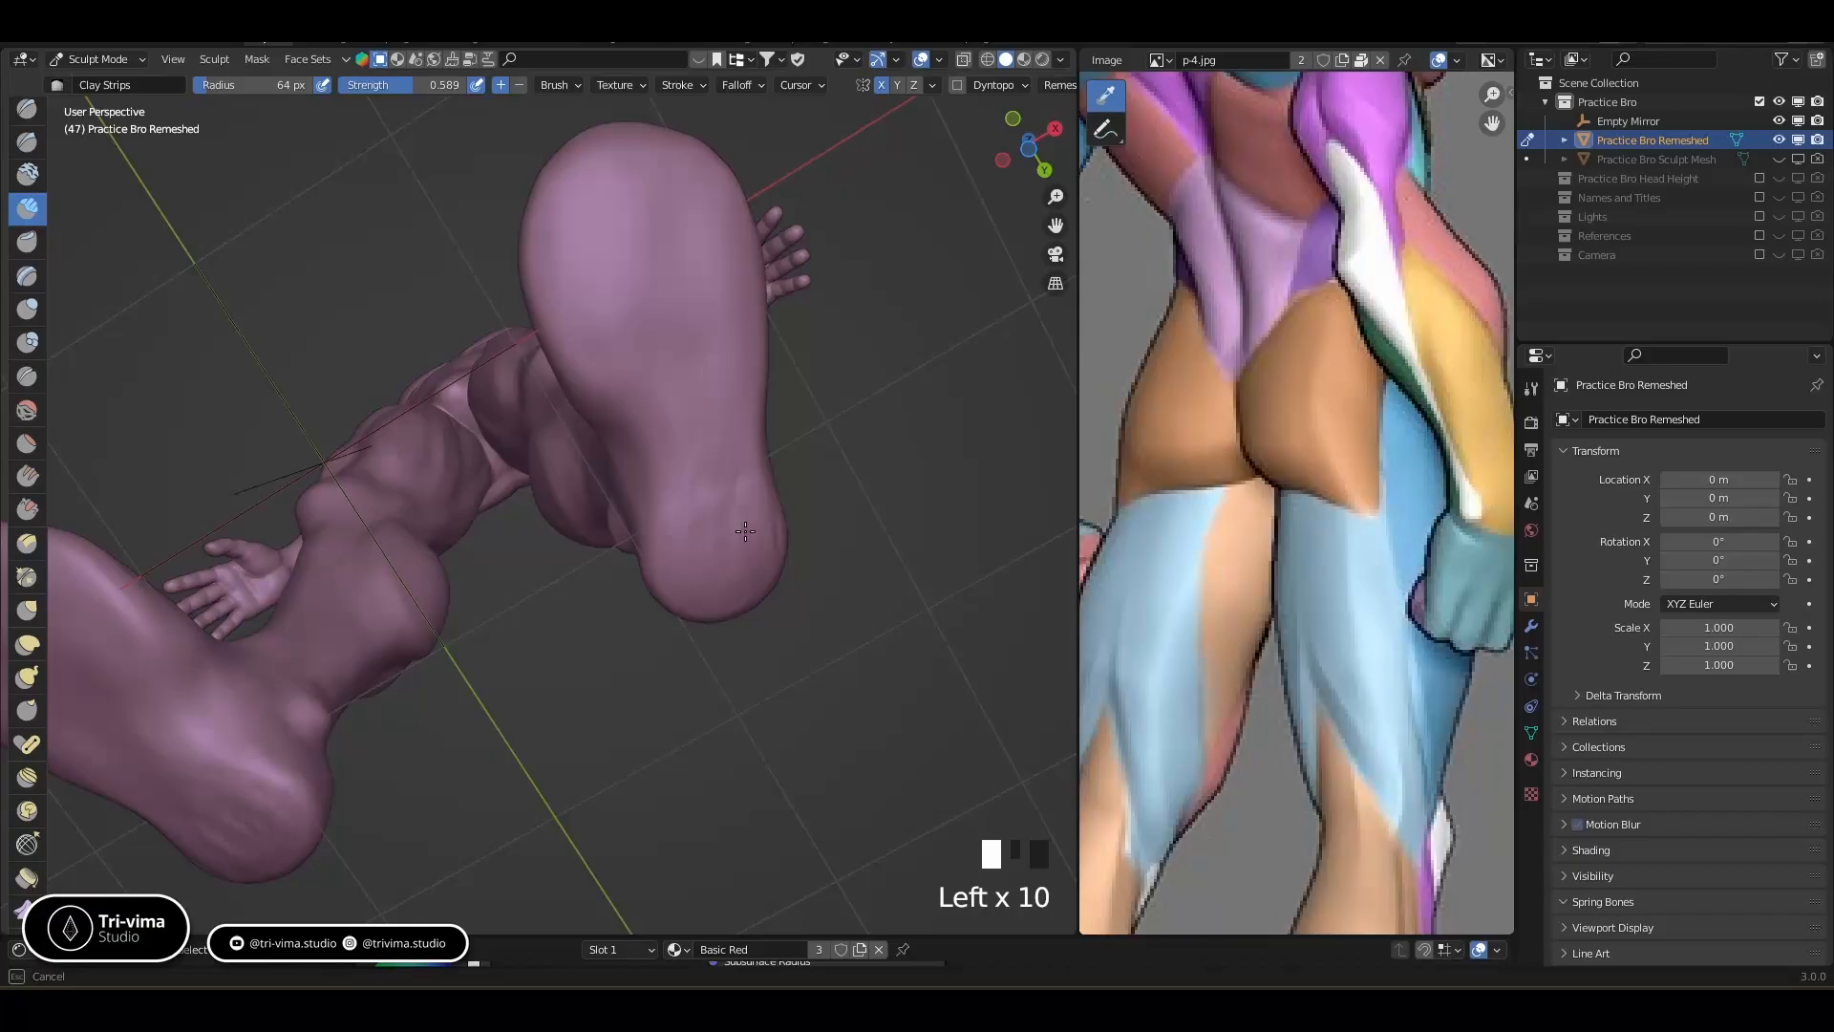
{"action": "left_click_drag", "start_coordinate": [681, 563], "coordinate": [721, 600]}
{"action": "left_click_drag", "start_coordinate": [722, 602], "coordinate": [691, 585]}
{"action": "left_click_drag", "start_coordinate": [691, 584], "coordinate": [731, 576]}
{"action": "left_click_drag", "start_coordinate": [754, 565], "coordinate": [724, 581]}
{"action": "left_click_drag", "start_coordinate": [730, 578], "coordinate": [715, 590]}
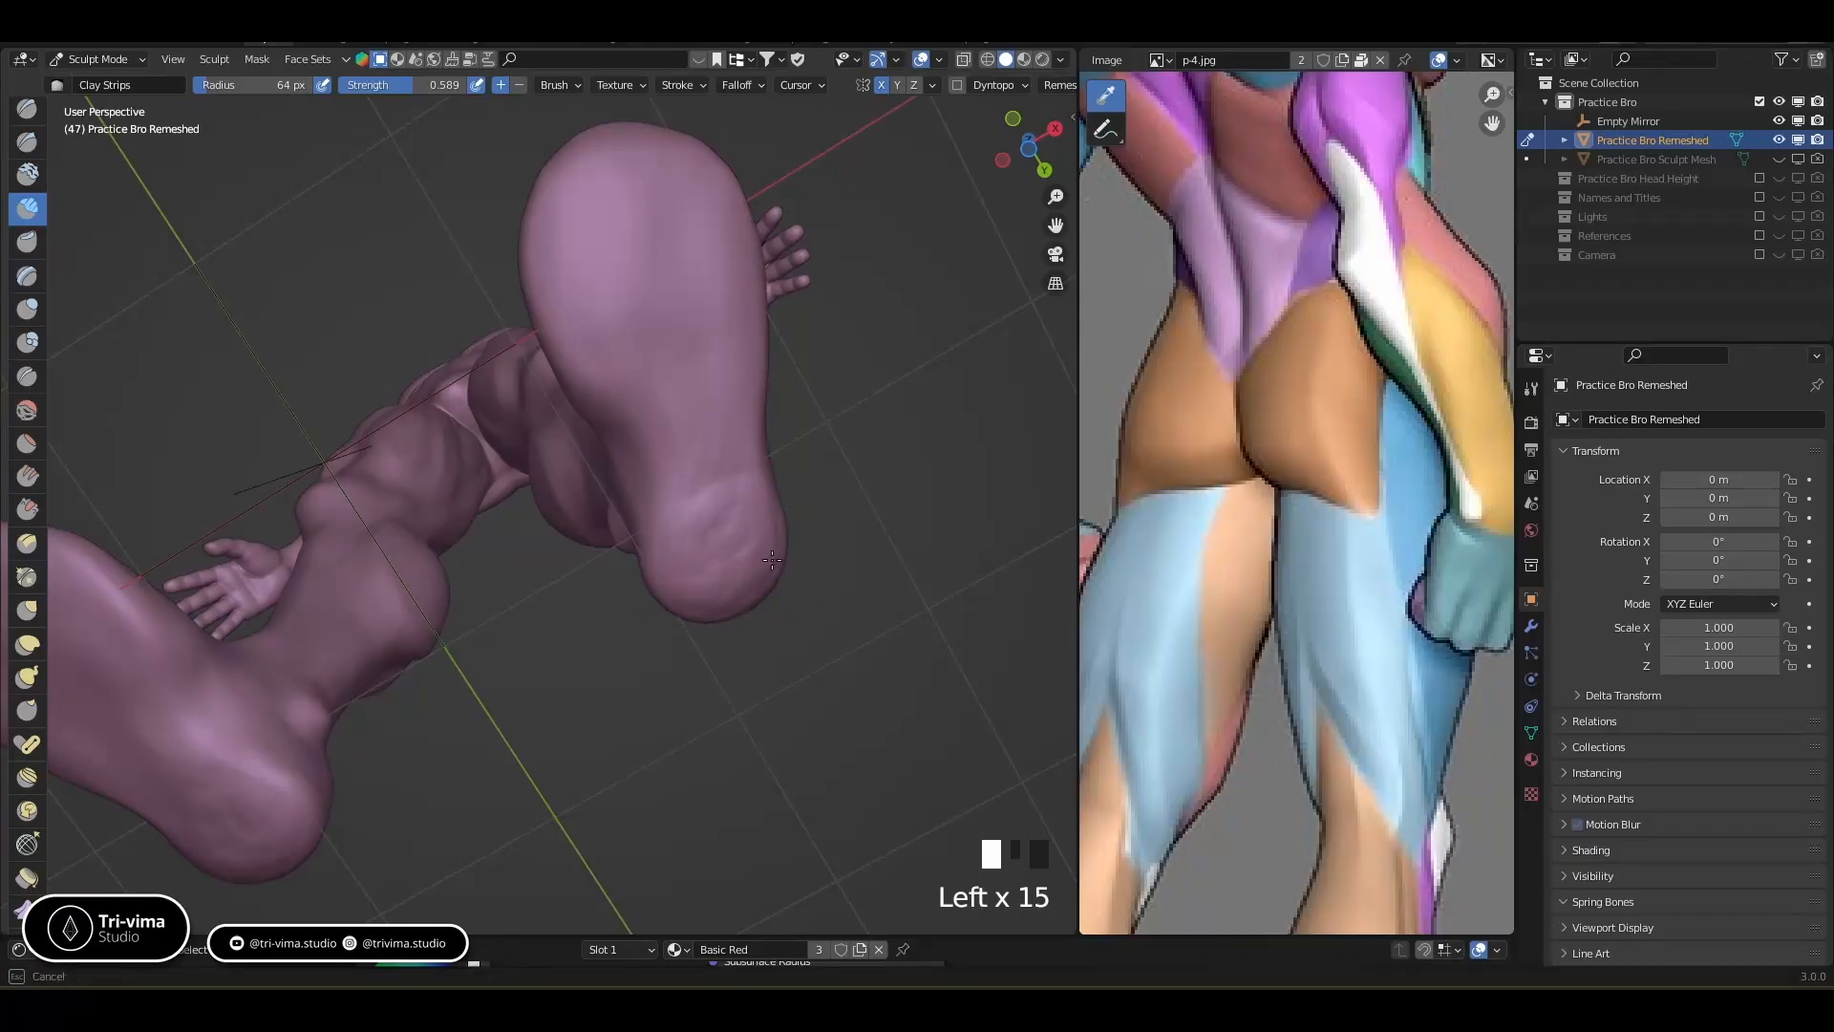
{"action": "left_click_drag", "start_coordinate": [717, 554], "coordinate": [680, 605]}
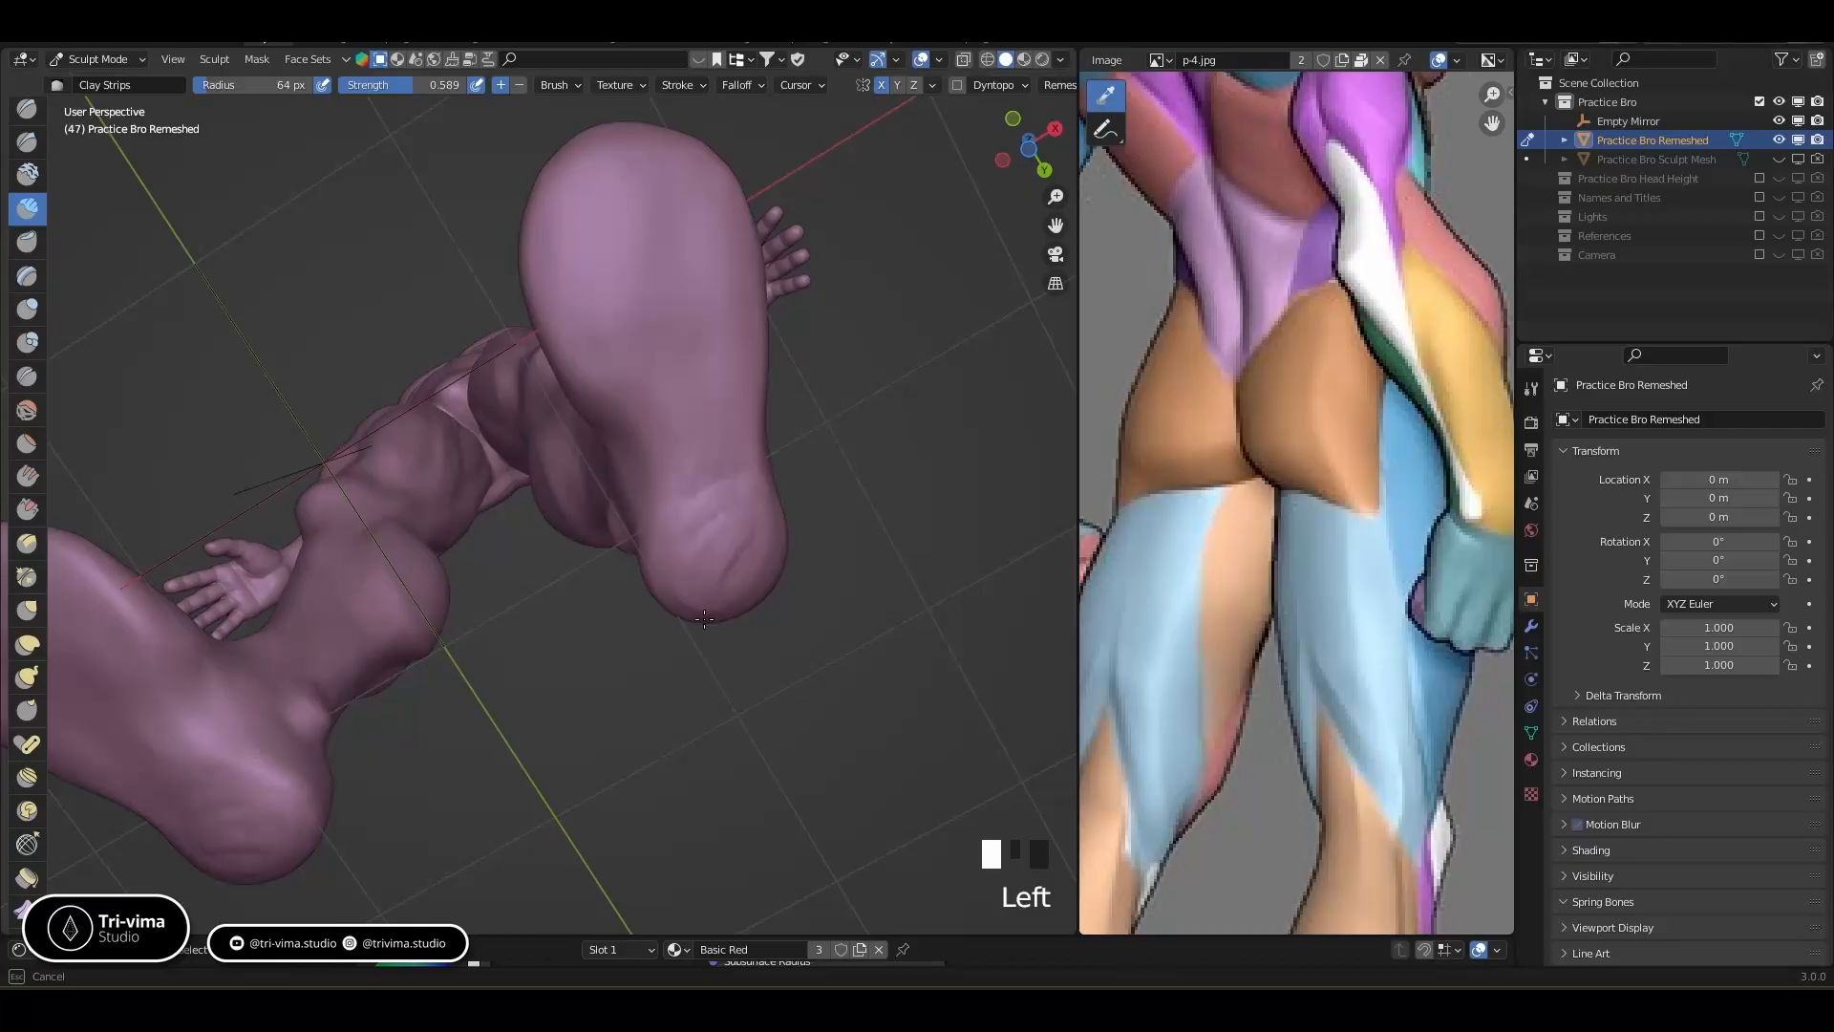
Build up the outer sole and the ball of the foot with long Clay Strips strokes from the heel forward
{"action": "left_click_drag", "start_coordinate": [707, 541], "coordinate": [712, 349]}
{"action": "left_click_drag", "start_coordinate": [730, 506], "coordinate": [731, 378]}
{"action": "mouse_move", "coordinate": [733, 478]}
{"action": "left_mouse_down"}
{"action": "mouse_move", "coordinate": [736, 353]}
{"action": "mouse_move", "coordinate": [728, 401]}
{"action": "left_mouse_up"}
{"action": "left_click_drag", "start_coordinate": [722, 458], "coordinate": [683, 406]}
{"action": "left_click_drag", "start_coordinate": [708, 506], "coordinate": [659, 397]}
{"action": "mouse_move", "coordinate": [680, 477]}
{"action": "left_mouse_down"}
{"action": "mouse_move", "coordinate": [625, 379]}
{"action": "mouse_move", "coordinate": [602, 372]}
{"action": "mouse_move", "coordinate": [619, 318]}
{"action": "mouse_move", "coordinate": [689, 256]}
{"action": "left_mouse_up"}
{"action": "mouse_move", "coordinate": [700, 279]}
{"action": "left_mouse_down"}
{"action": "mouse_move", "coordinate": [703, 210]}
{"action": "mouse_move", "coordinate": [670, 241]}
{"action": "left_mouse_up"}
{"action": "left_click_drag", "start_coordinate": [680, 287], "coordinate": [675, 260]}
{"action": "left_click_drag", "start_coordinate": [751, 331], "coordinate": [724, 191]}
{"action": "left_click_drag", "start_coordinate": [721, 392], "coordinate": [702, 315]}
{"action": "left_click_drag", "start_coordinate": [682, 420], "coordinate": [635, 358]}
{"action": "mouse_move", "coordinate": [676, 461]}
{"action": "left_mouse_down"}
{"action": "mouse_move", "coordinate": [663, 424]}
{"action": "mouse_move", "coordinate": [616, 401]}
{"action": "left_mouse_up"}
Add more Clay Strips volume to the underside of the heel and smooth it into the outer sole
{"action": "left_click_drag", "start_coordinate": [666, 550], "coordinate": [697, 573]}
{"action": "left_click_drag", "start_coordinate": [695, 563], "coordinate": [710, 595]}
{"action": "left_click_drag", "start_coordinate": [710, 594], "coordinate": [718, 554]}
{"action": "mouse_move", "coordinate": [726, 578]}
{"action": "left_mouse_down"}
{"action": "mouse_move", "coordinate": [737, 527]}
{"action": "mouse_move", "coordinate": [739, 573]}
{"action": "mouse_move", "coordinate": [690, 606]}
{"action": "left_mouse_up"}
{"action": "mouse_move", "coordinate": [695, 583]}
{"action": "left_mouse_down"}
{"action": "mouse_move", "coordinate": [708, 607]}
{"action": "mouse_move", "coordinate": [733, 573]}
{"action": "left_mouse_up"}
{"action": "left_click_drag", "start_coordinate": [726, 565], "coordinate": [702, 551], "text": "shift"}
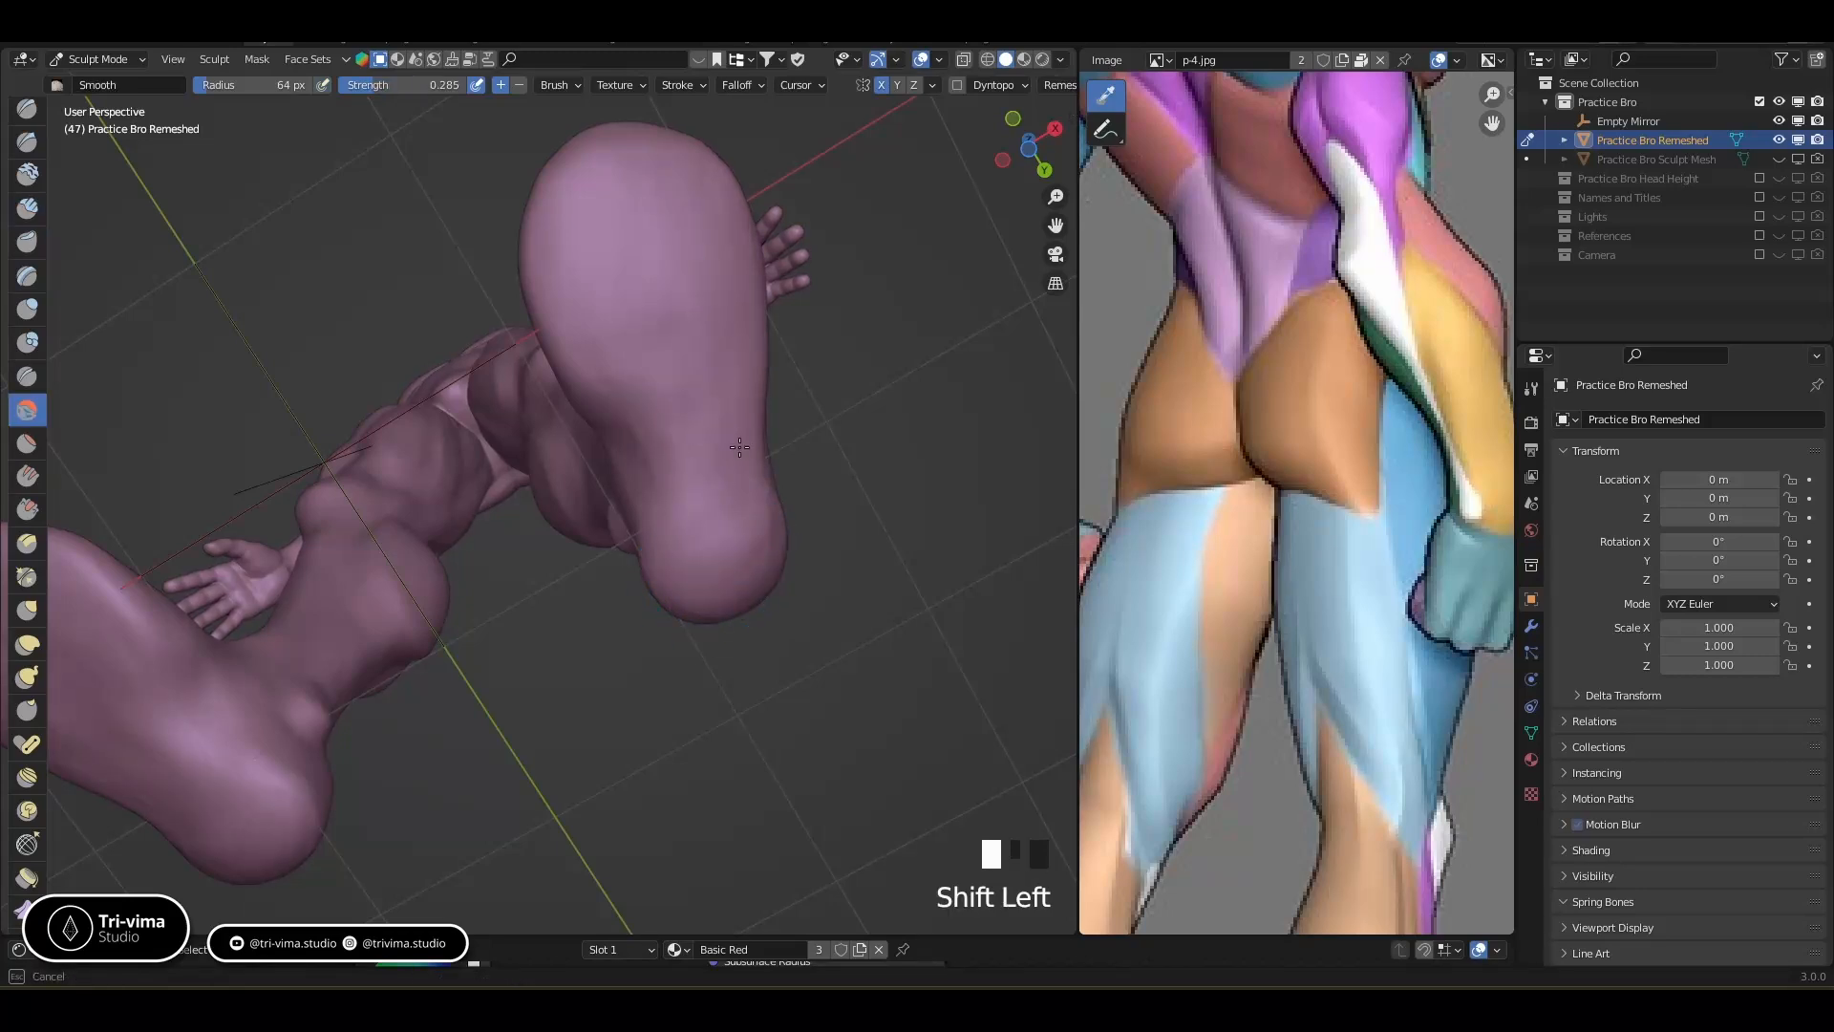
{"action": "left_click_drag", "start_coordinate": [740, 447], "coordinate": [742, 451], "text": "shift"}
In the front view, push the undersides of the feet up to the ground line with a 64 px Elastic Deform brush
{"action": "middle_click_drag", "start_coordinate": [749, 507], "coordinate": [904, 661]}
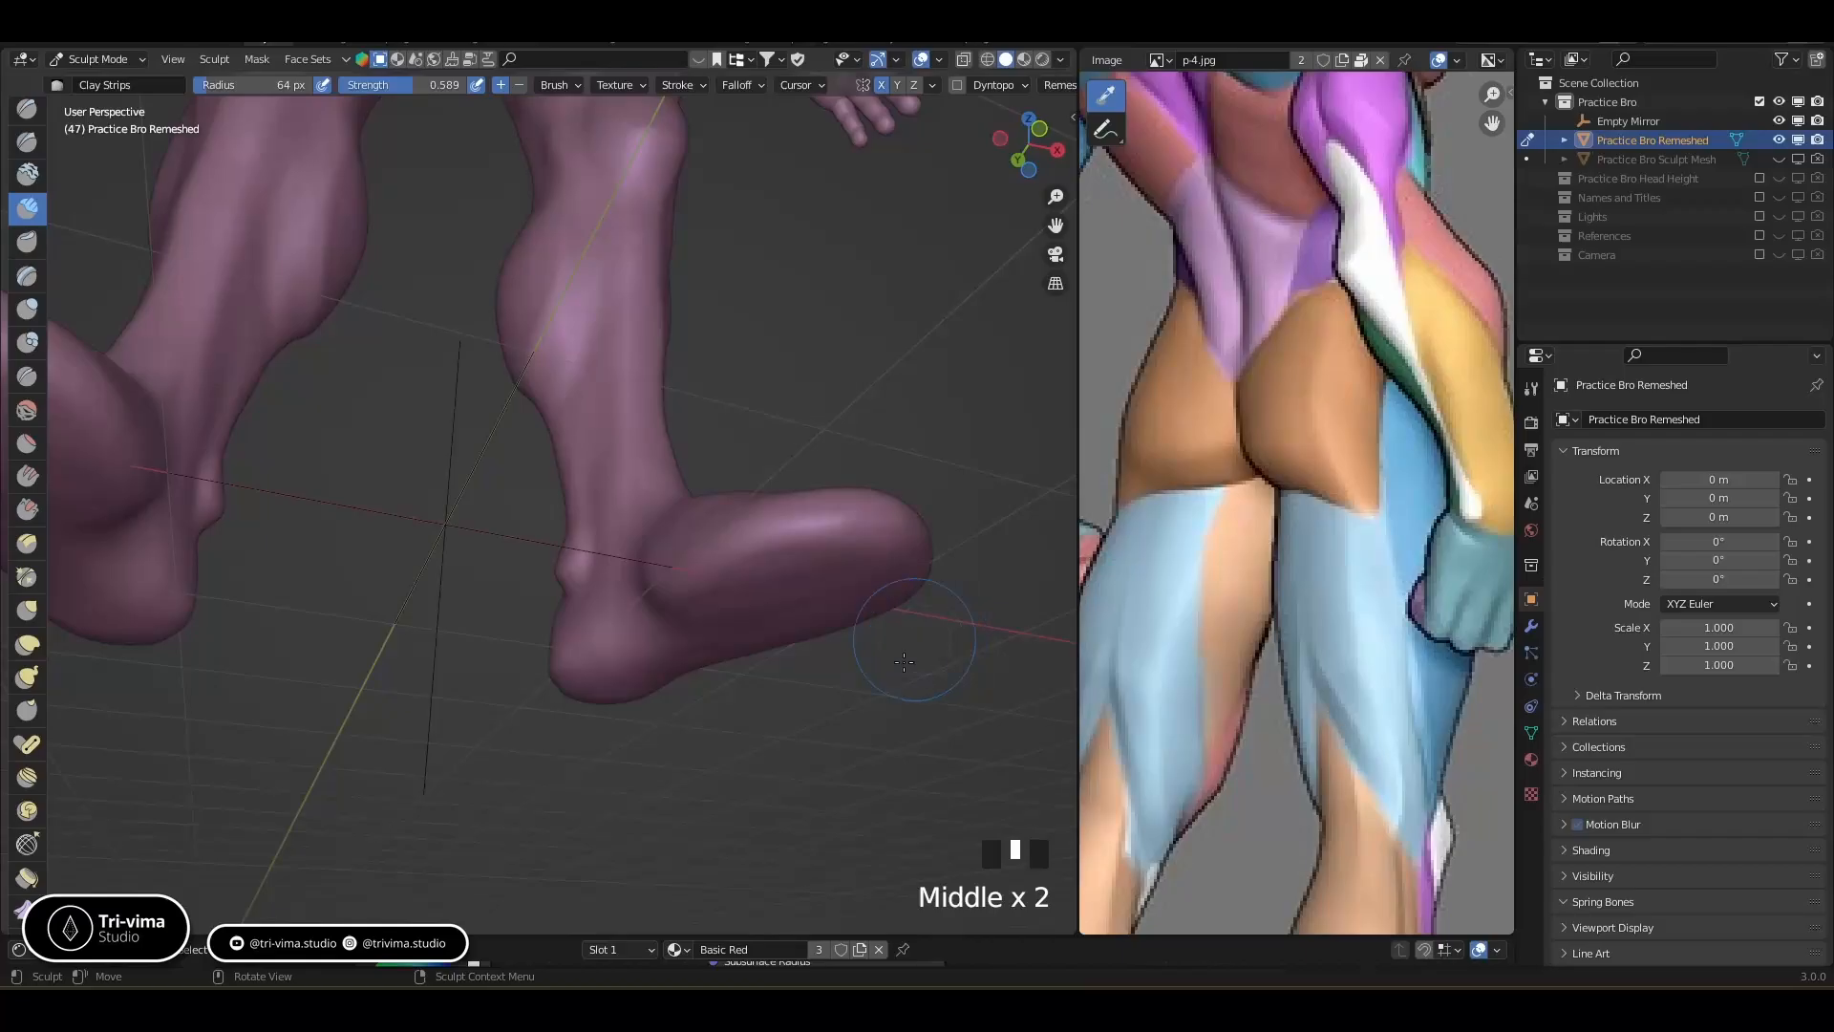
{"action": "key", "text": "KP_1"}
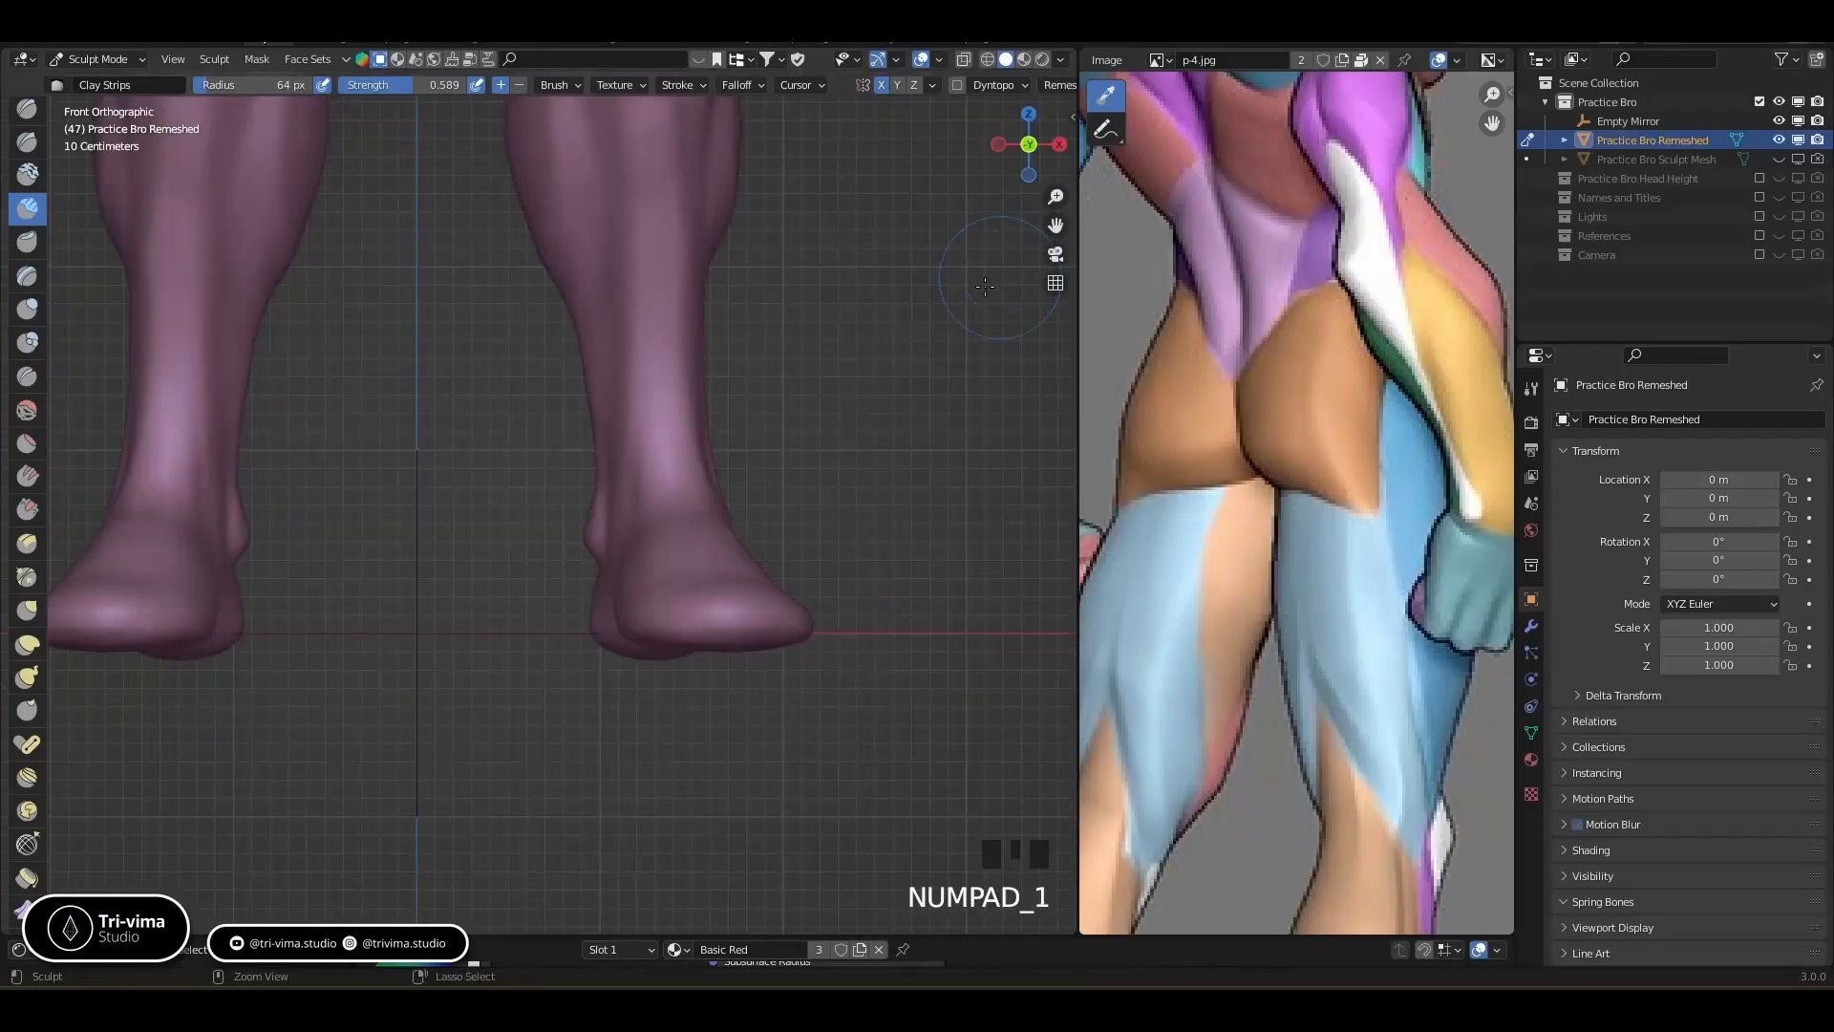
{"action": "middle_click_drag", "start_coordinate": [985, 286], "coordinate": [891, 405], "text": "ctrl"}
{"action": "left_click", "coordinate": [27, 644]}
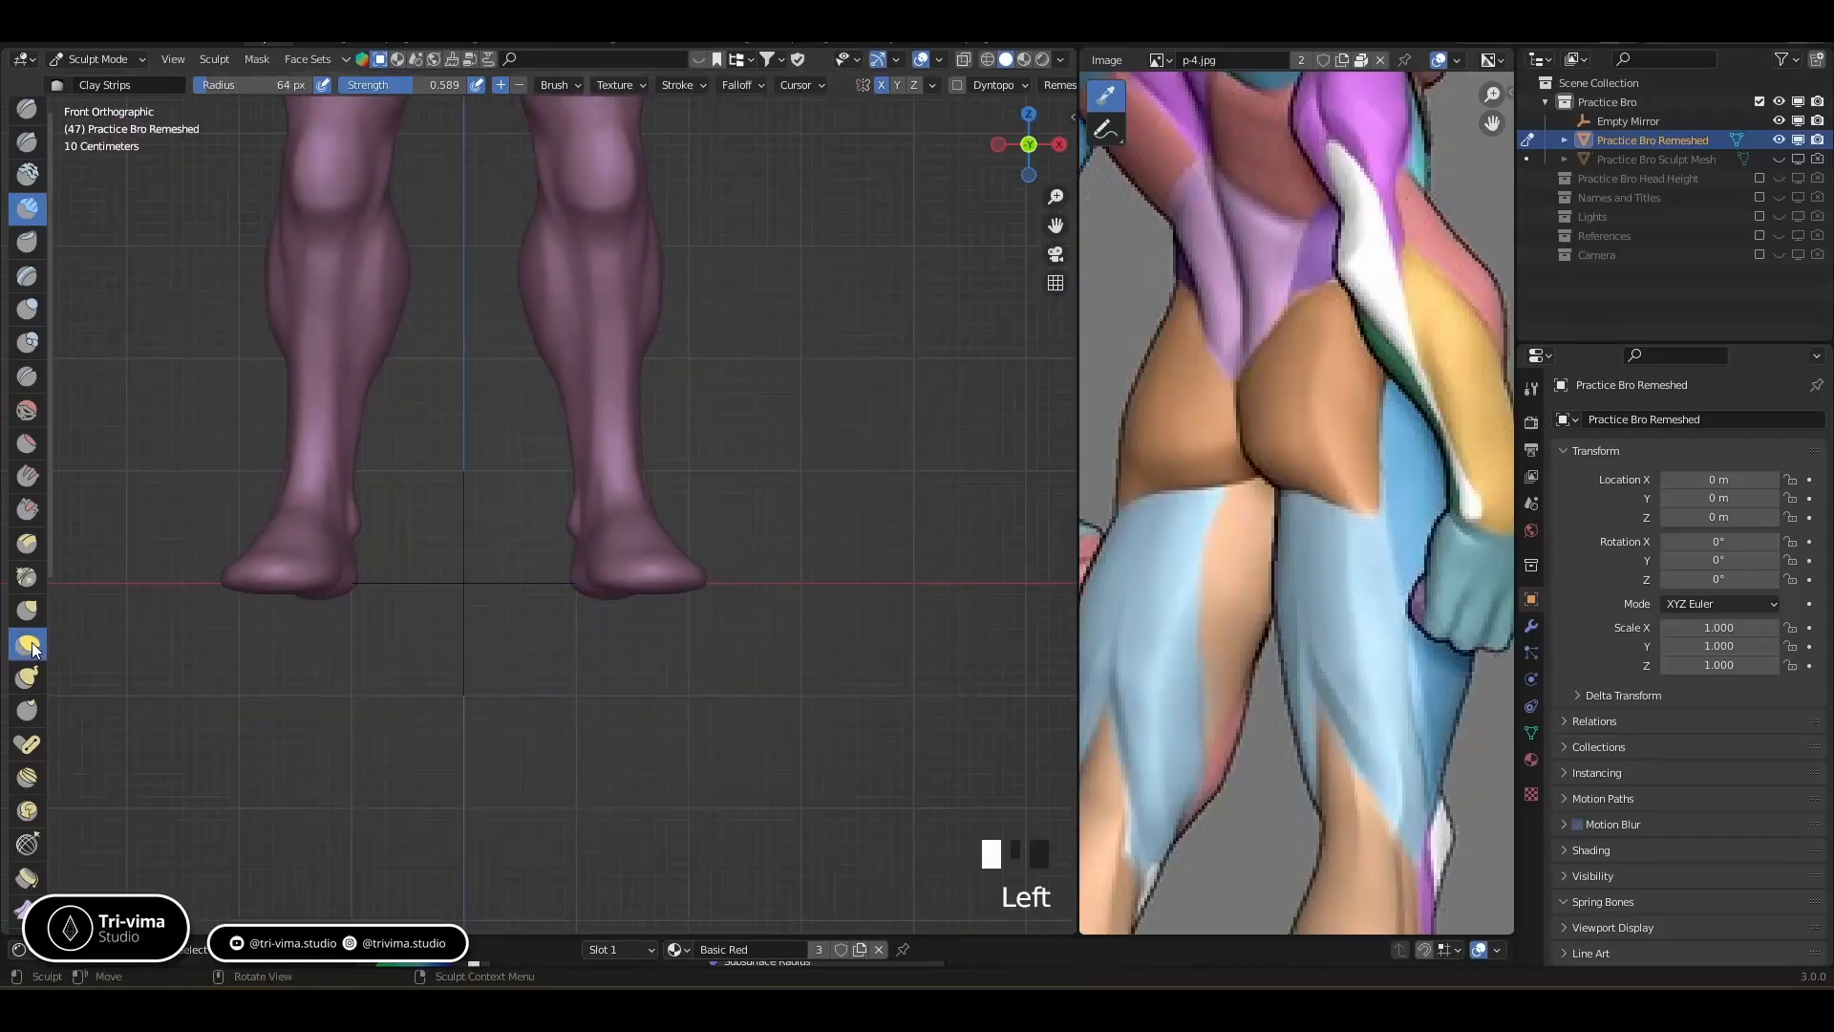
{"action": "mouse_move", "coordinate": [584, 608]}
{"action": "left_mouse_down"}
{"action": "mouse_move", "coordinate": [578, 480]}
{"action": "mouse_move", "coordinate": [618, 491]}
{"action": "left_mouse_up"}
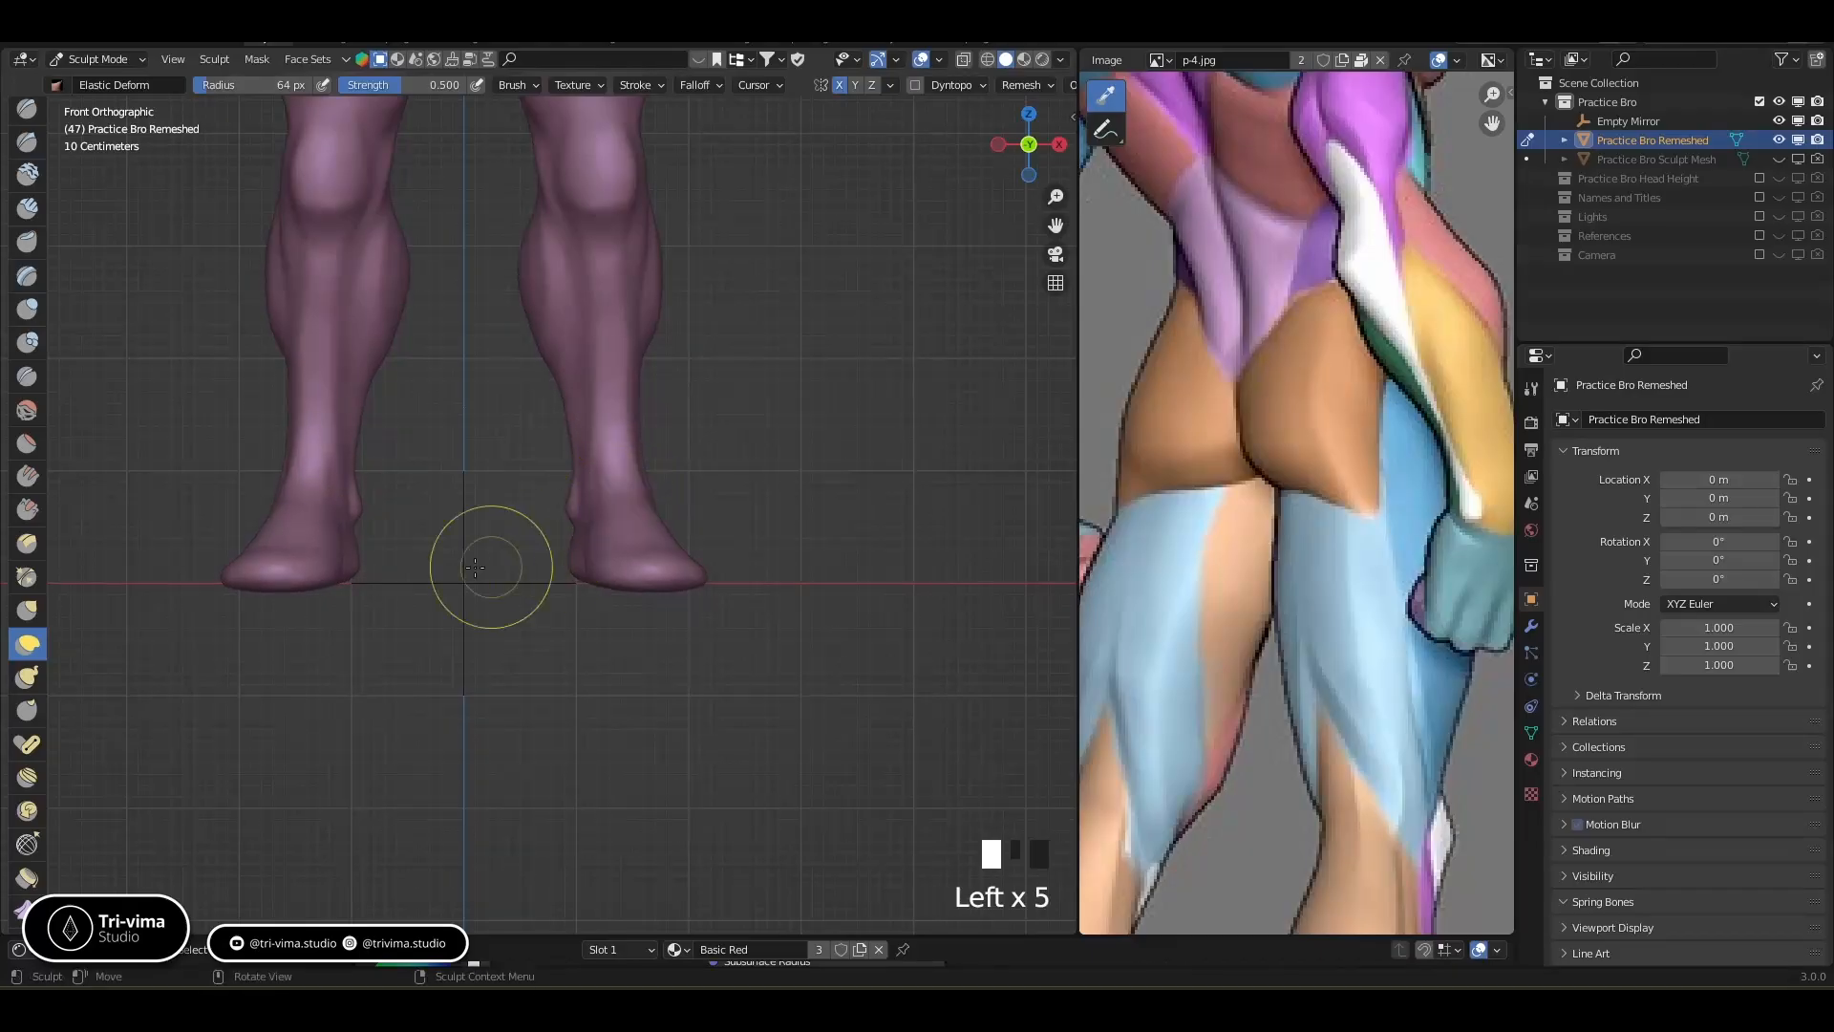
{"action": "left_click", "coordinate": [363, 565]}
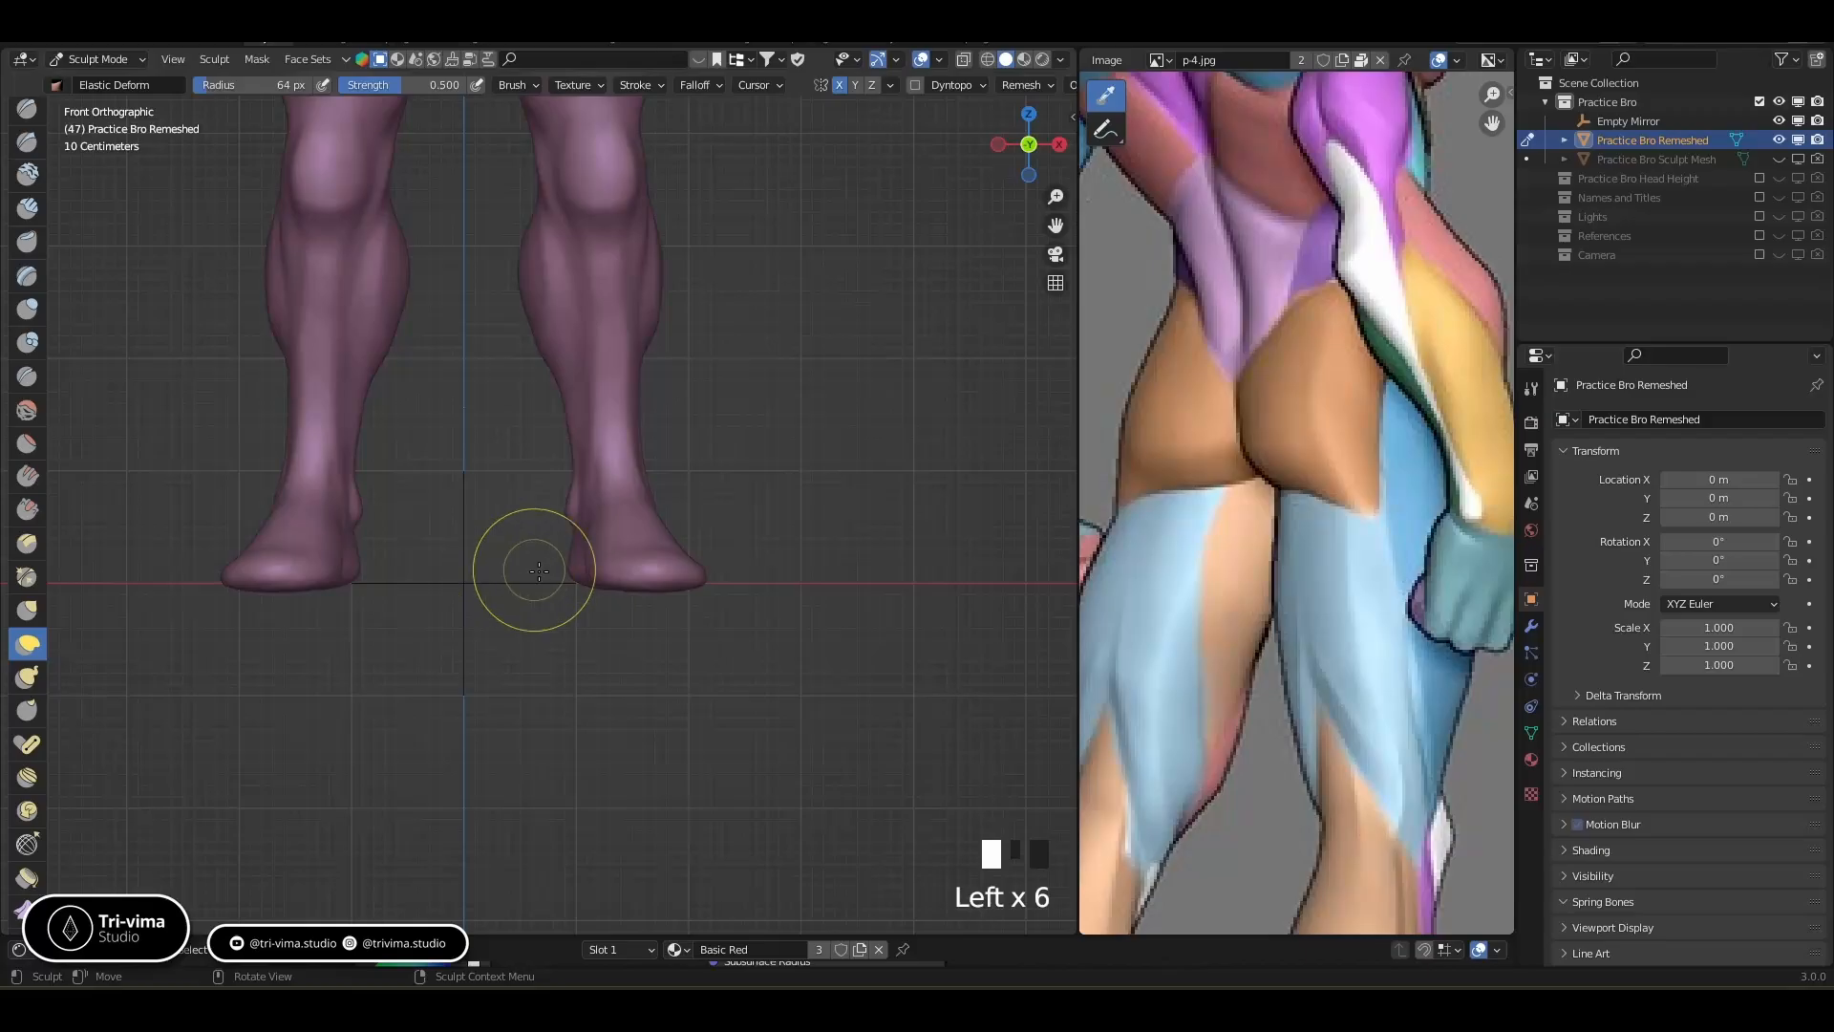
{"action": "left_click", "coordinate": [562, 567]}
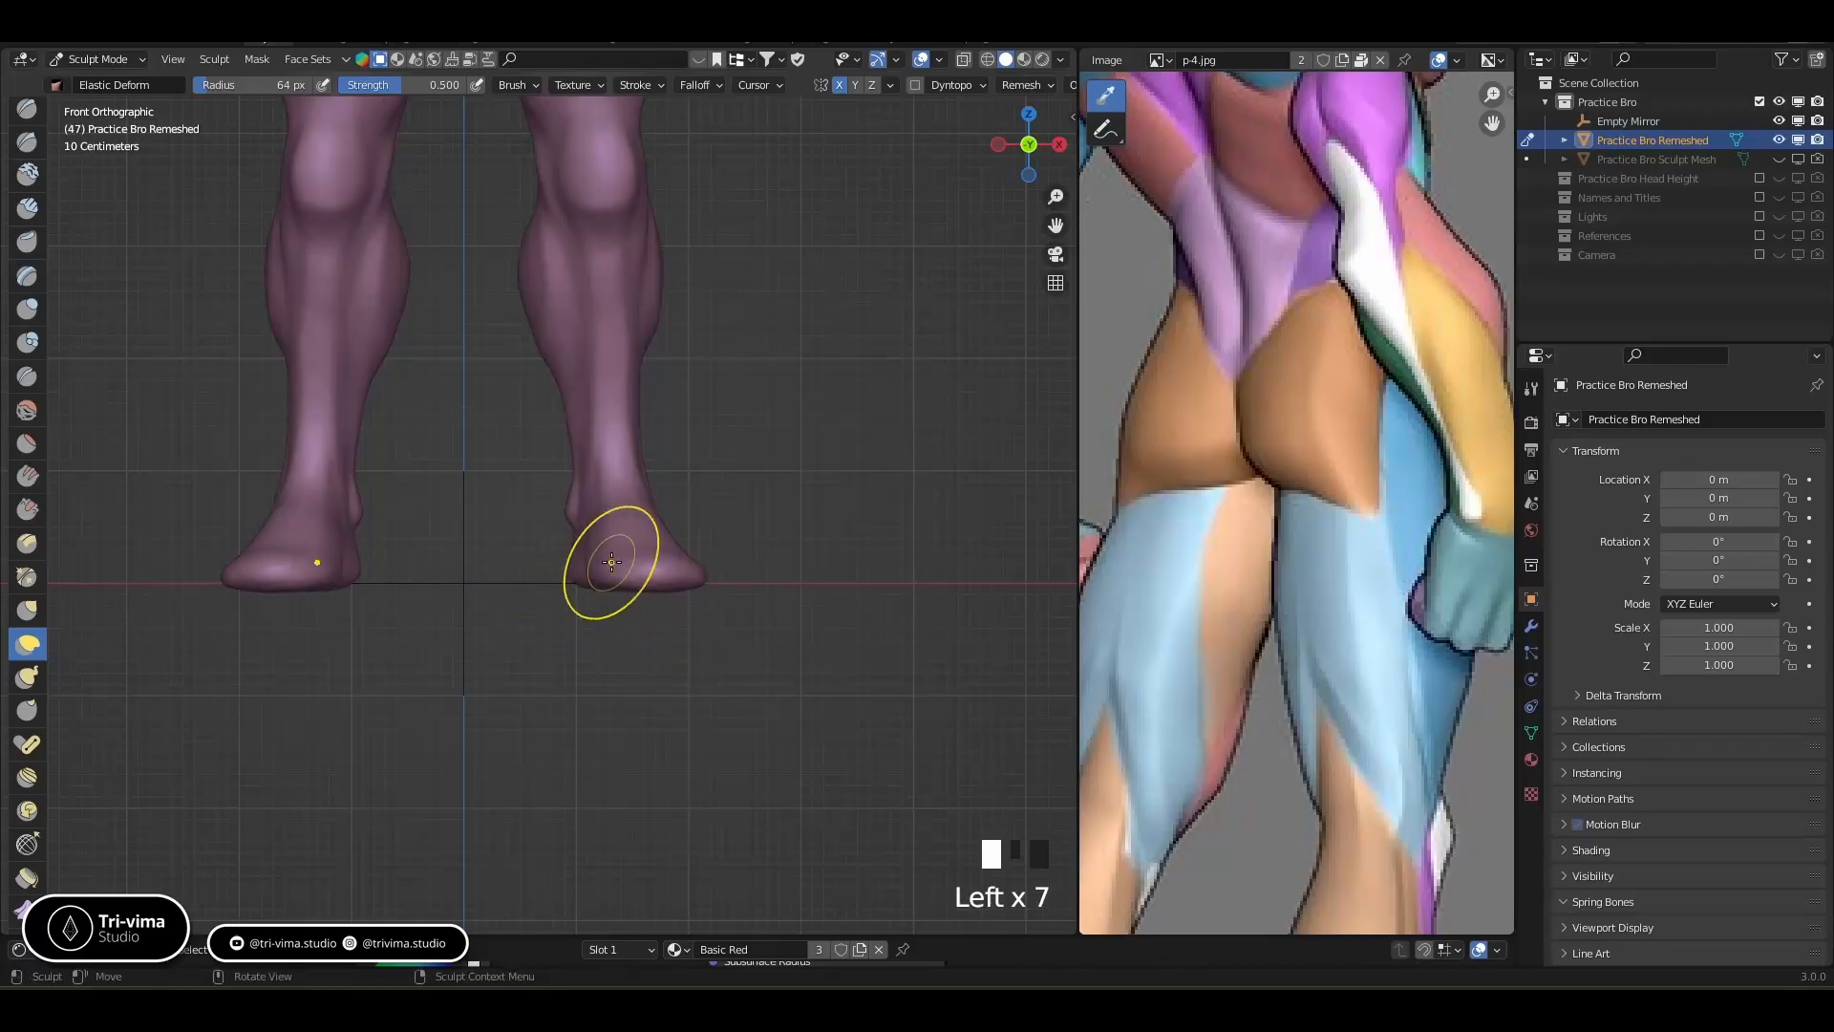
In the back view, adjust the outer lower edge of the forefoot with the 64 px Elastic Deform brush
{"action": "key", "text": "ctrl+KP_1"}
{"action": "left_click_drag", "start_coordinate": [392, 569], "coordinate": [409, 573]}
{"action": "left_click", "coordinate": [397, 585]}
{"action": "left_click", "coordinate": [401, 580]}
{"action": "left_click", "coordinate": [399, 575]}
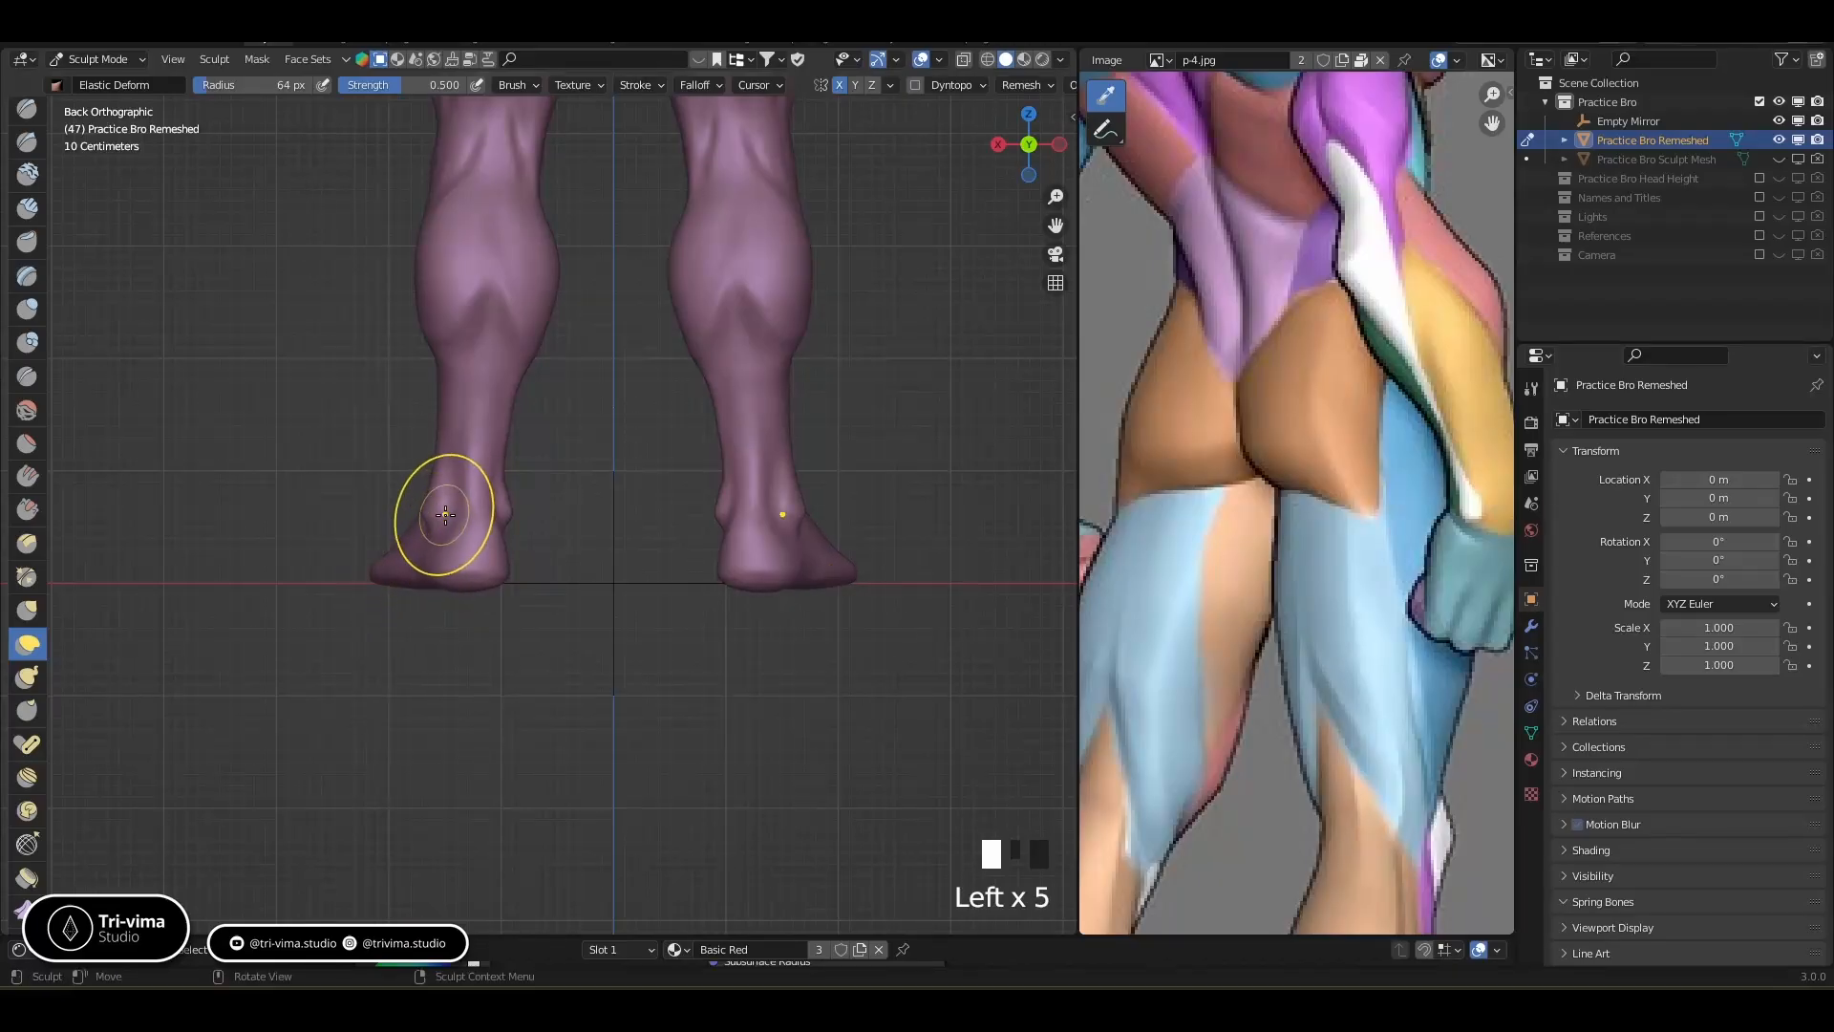
Enlarge the Elastic Deform brush to 95 px and pull the back of the heel and ankle slightly upward
{"action": "key", "text": "bracketright"}
{"action": "key", "text": "bracketright"}
{"action": "key", "text": "bracketright"}
{"action": "key", "text": "bracketright"}
{"action": "key", "text": "bracketright"}
{"action": "left_click_drag", "start_coordinate": [459, 525], "coordinate": [457, 497]}
Flatten the soles with Line Project along the ground line in the back view, undoing and redrawing the first cut
{"action": "middle_click_drag", "start_coordinate": [64, 845], "coordinate": [64, 597]}
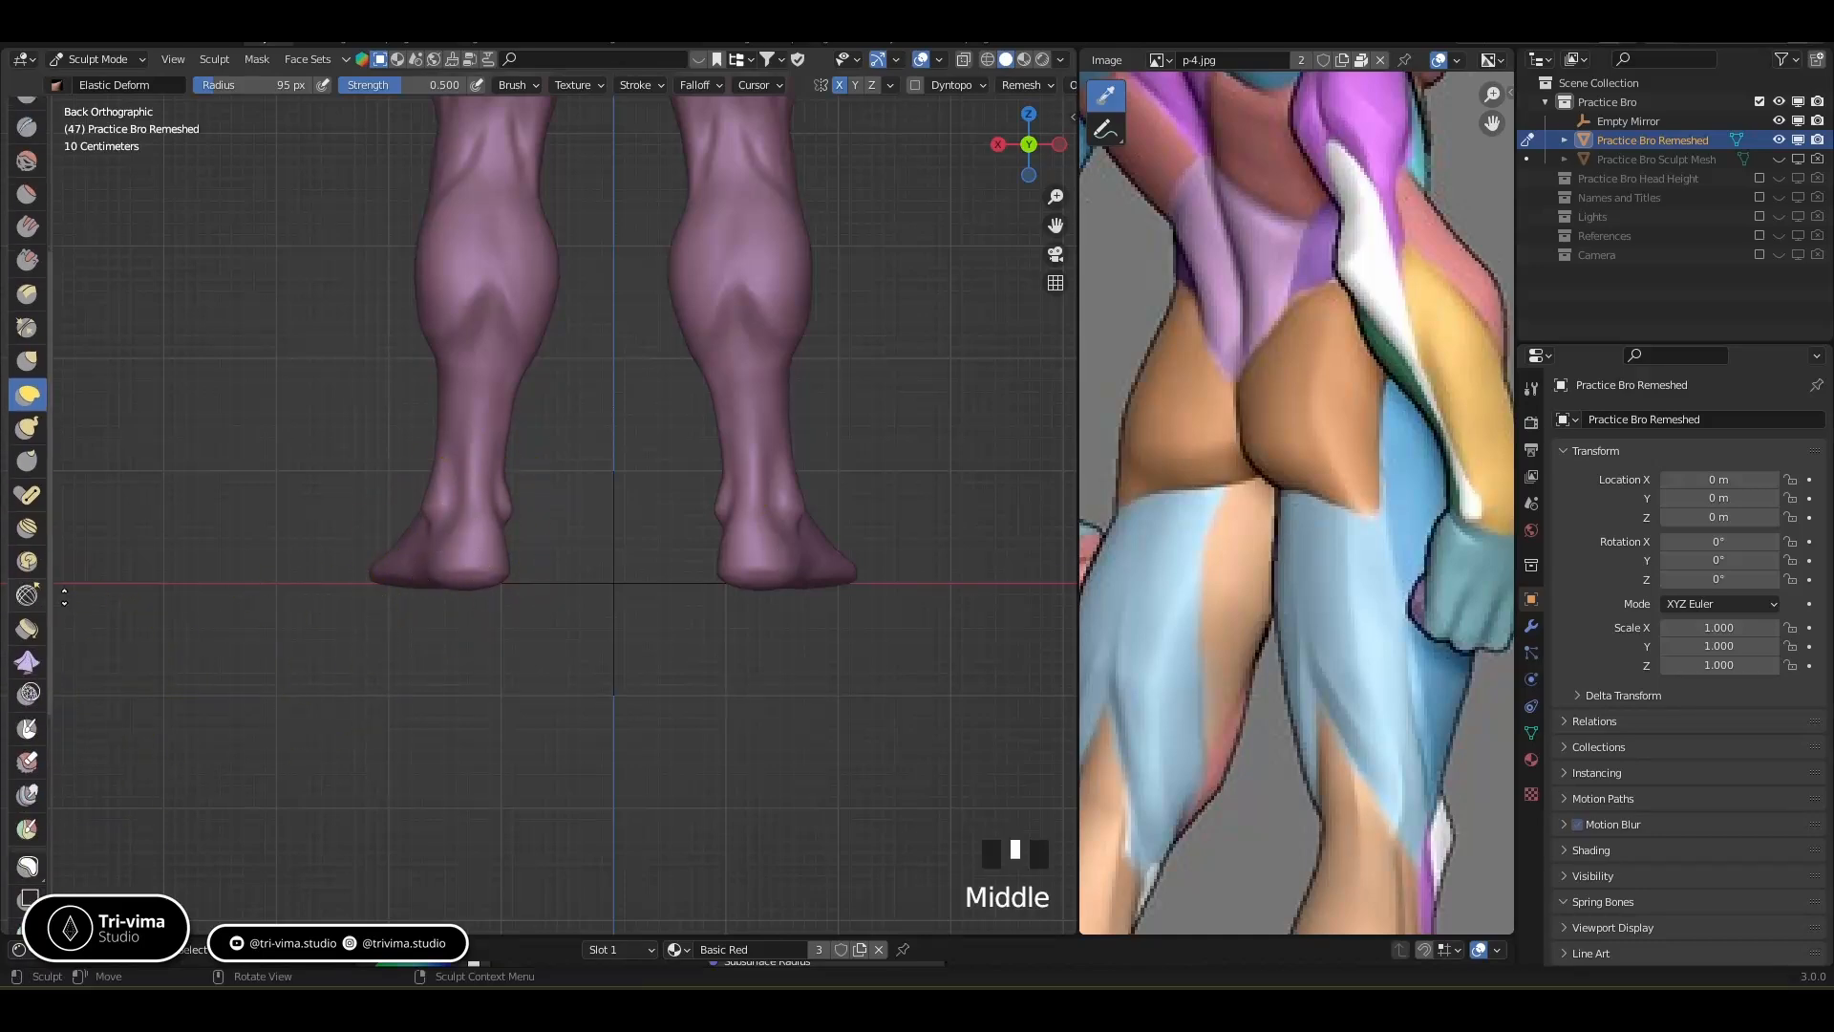
{"action": "middle_click_drag", "start_coordinate": [44, 939], "coordinate": [45, 738]}
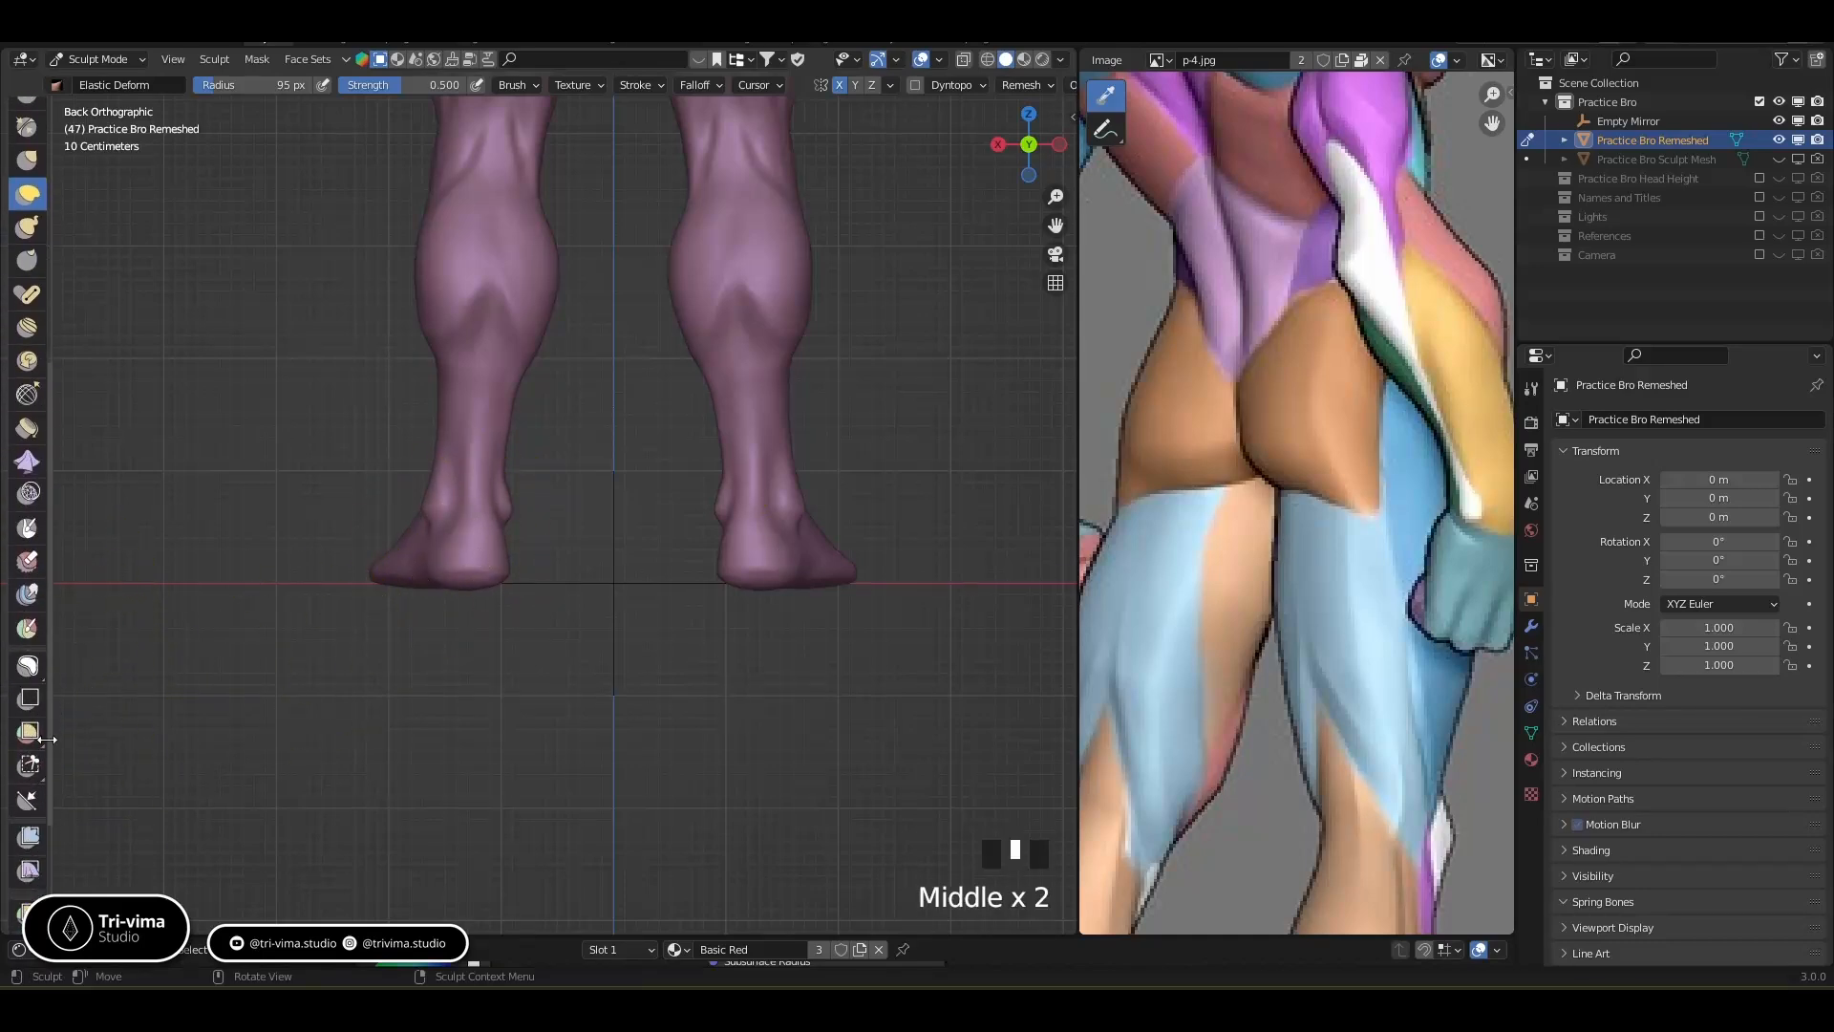
{"action": "left_click", "coordinate": [28, 800]}
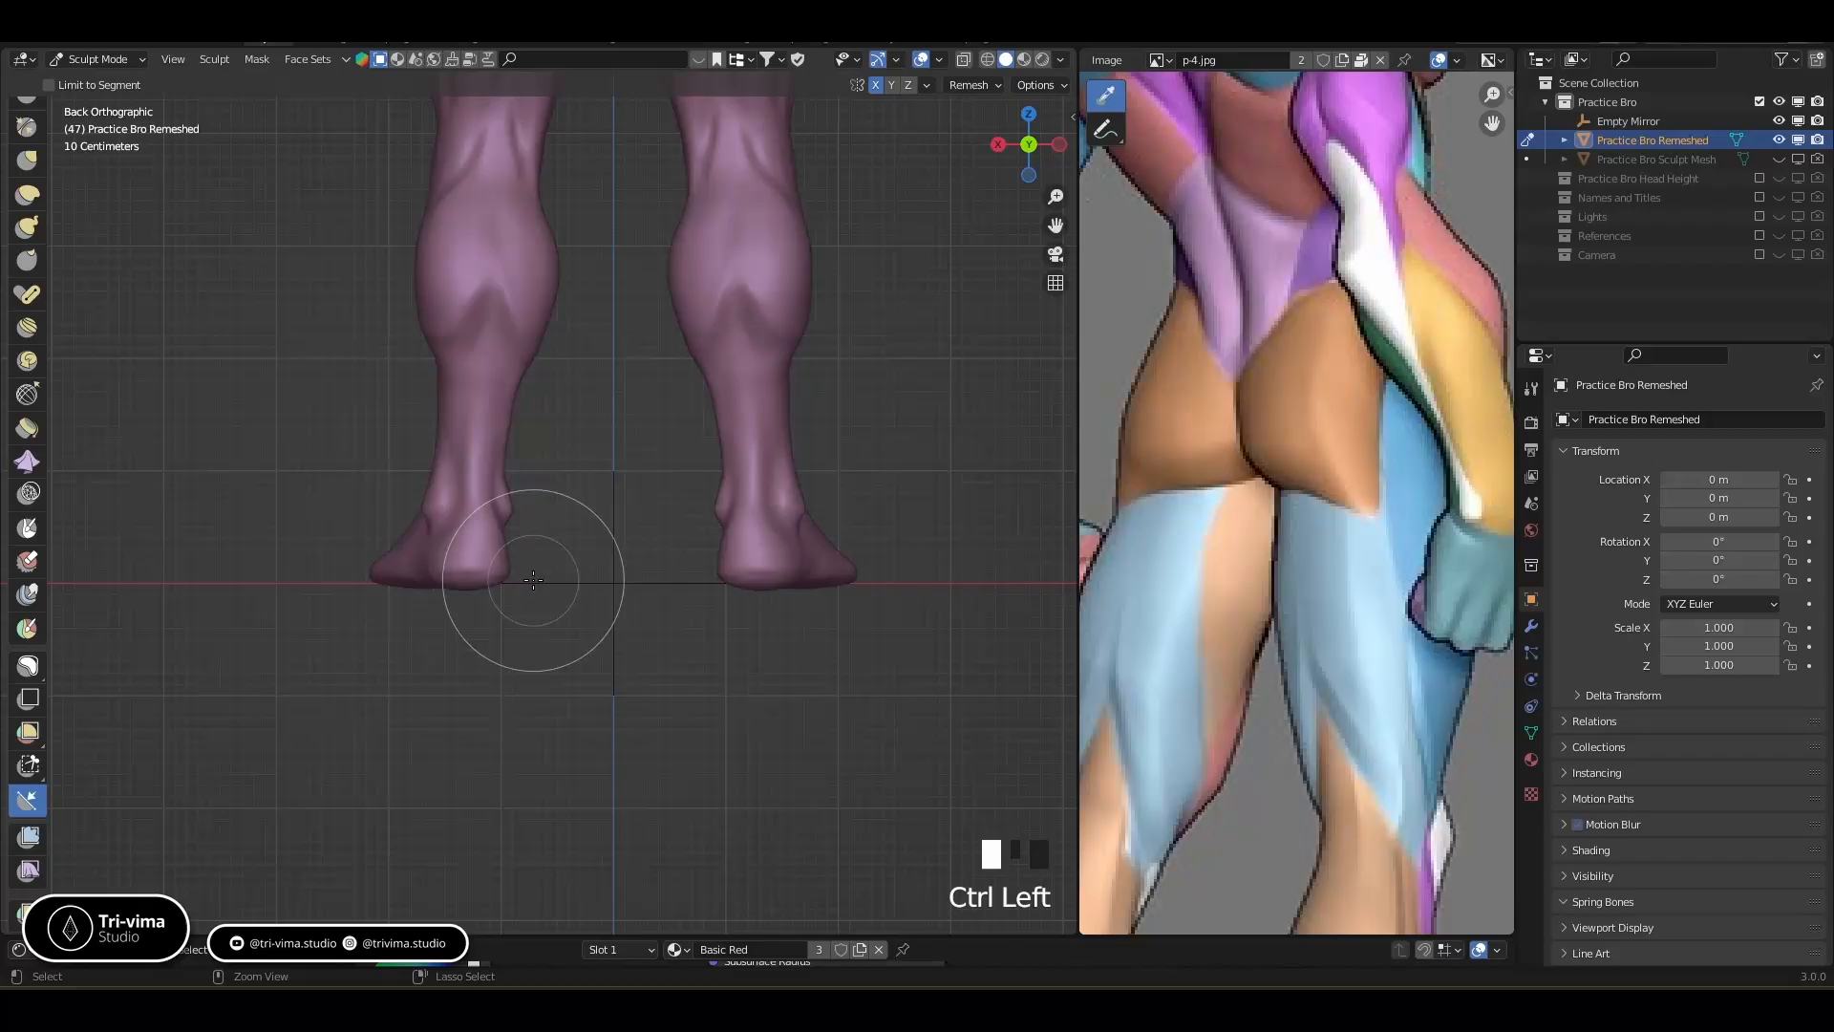
{"action": "left_click_drag", "start_coordinate": [353, 577], "coordinate": [538, 577]}
{"action": "key", "text": "ctrl+z"}
{"action": "left_click_drag", "start_coordinate": [359, 584], "coordinate": [536, 583]}
{"action": "middle_click_drag", "start_coordinate": [512, 765], "coordinate": [597, 587]}
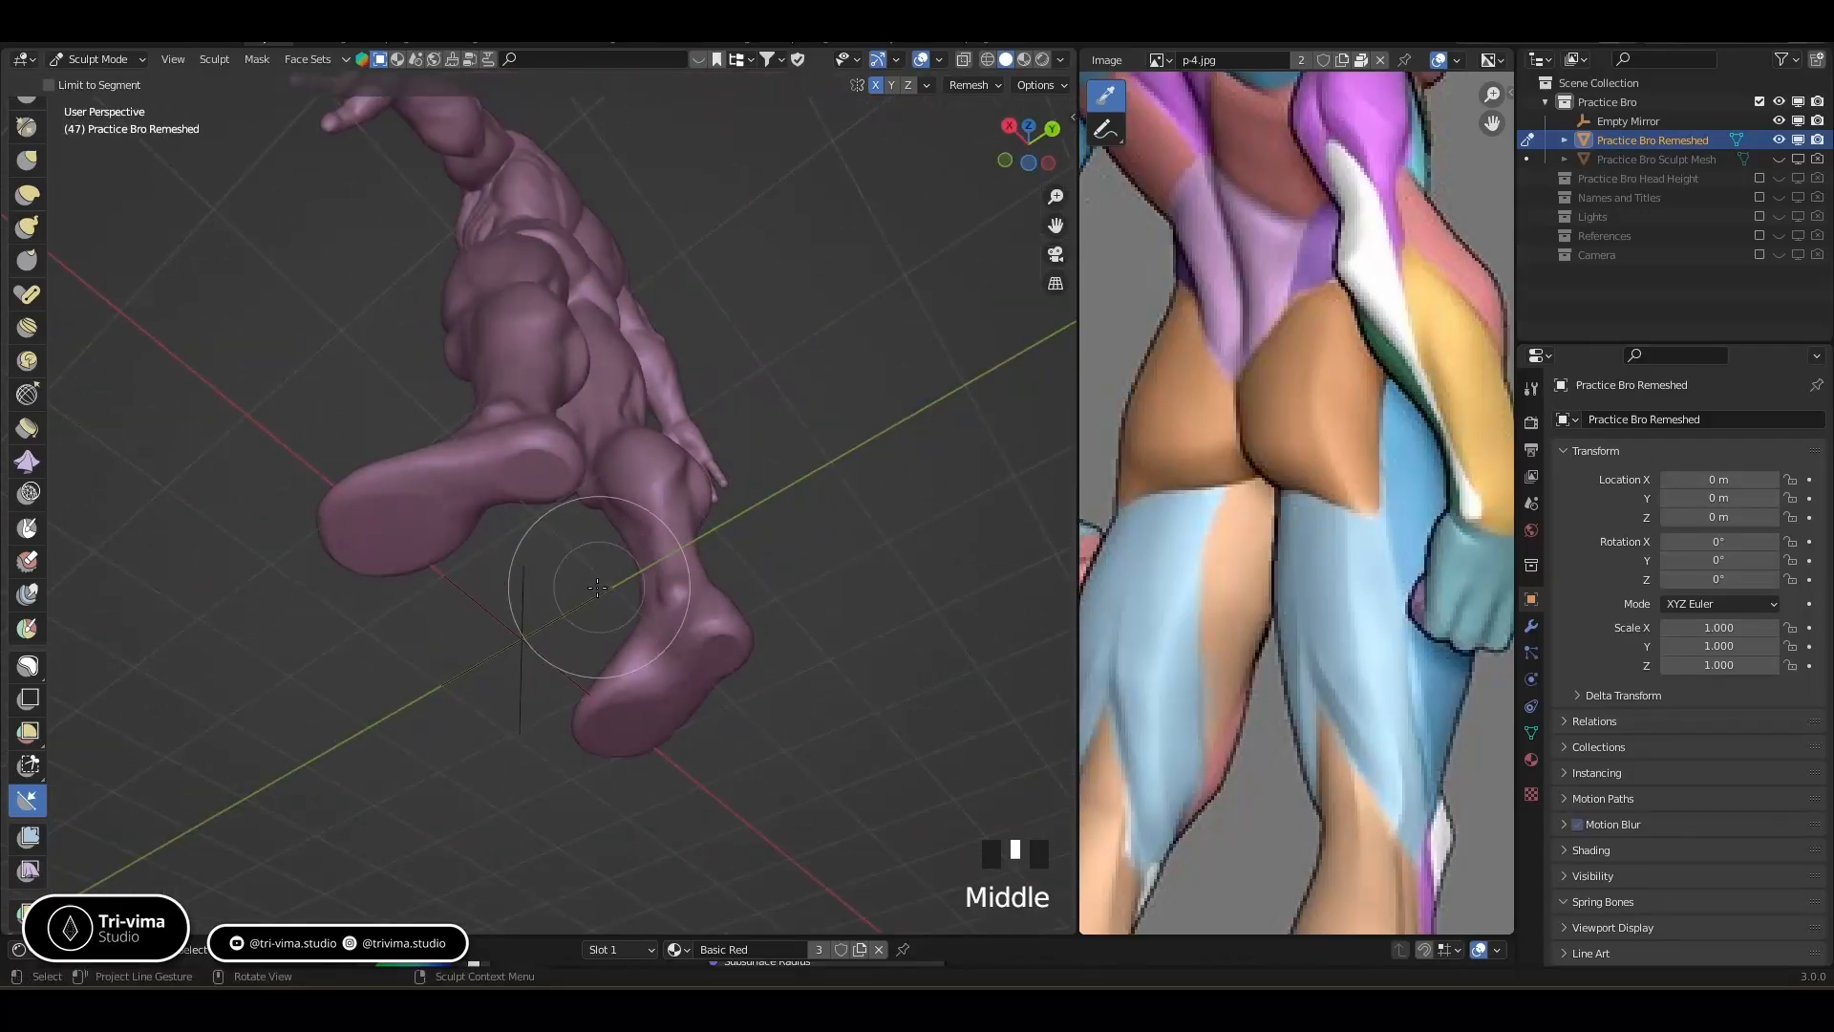
{"action": "middle_click_drag", "start_coordinate": [458, 605], "coordinate": [348, 716]}
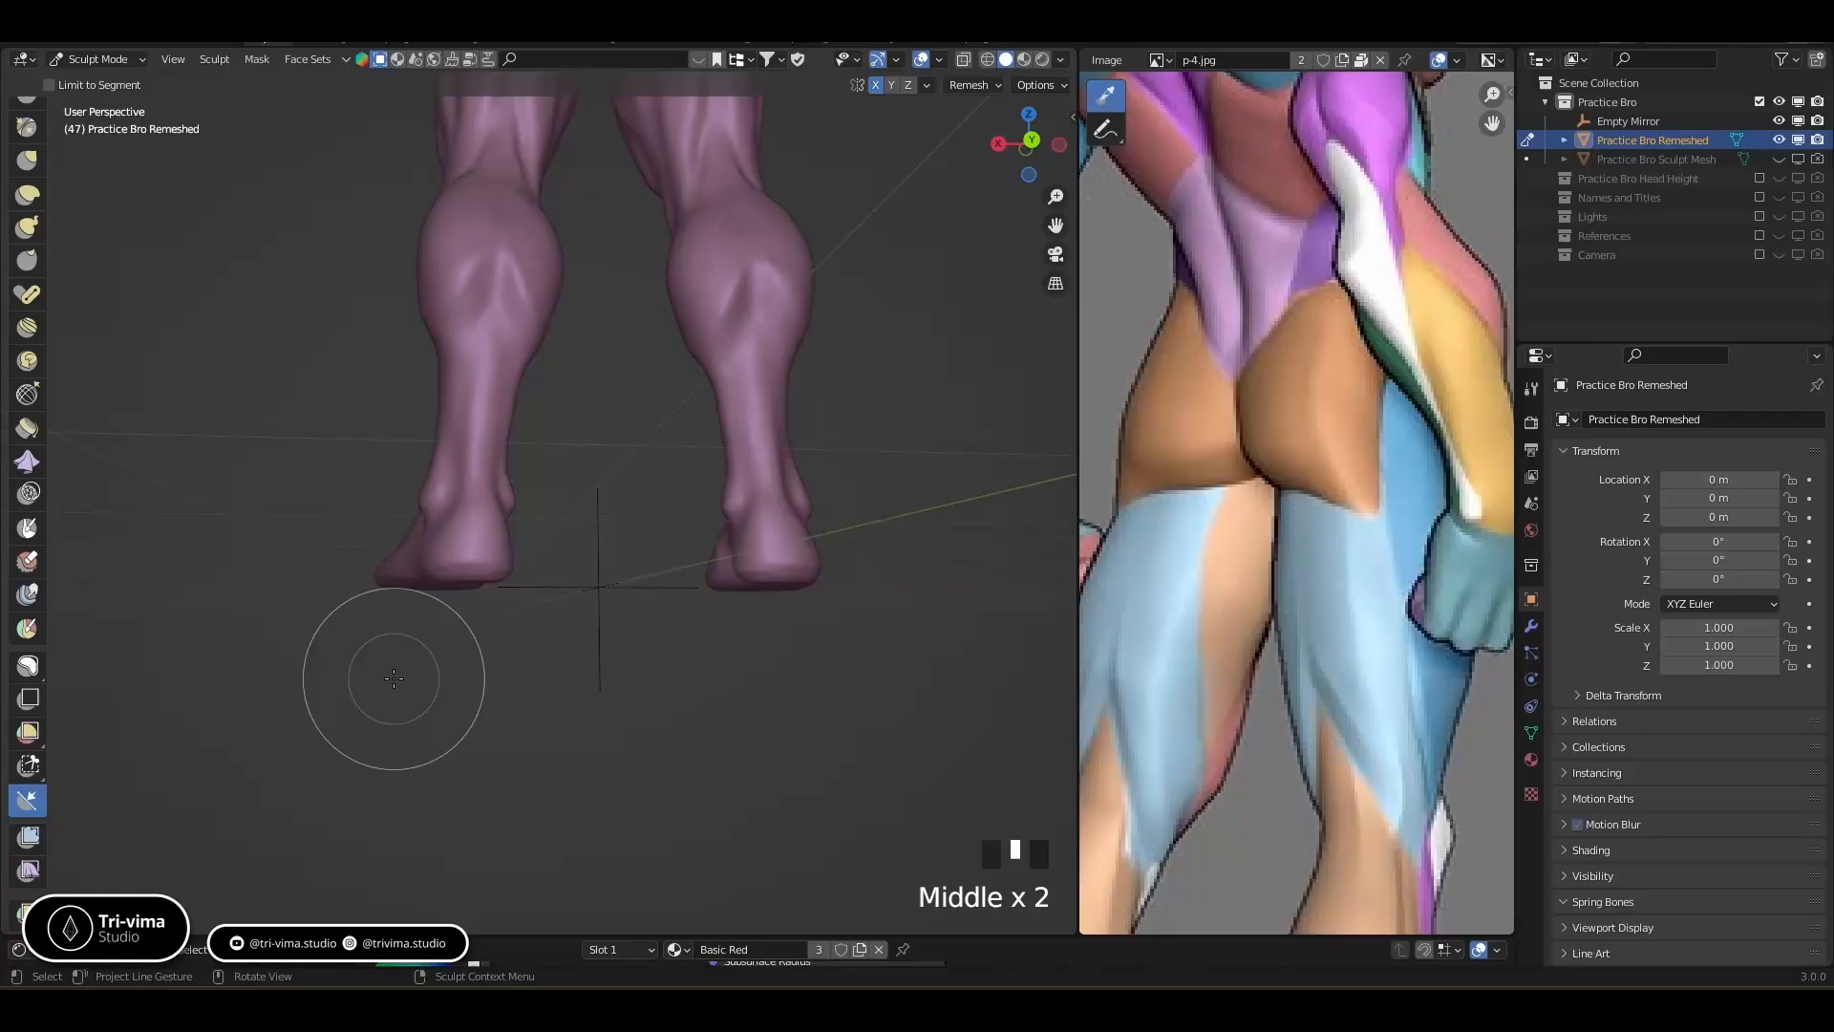
{"action": "key", "text": "KP_1"}
{"action": "key", "text": "ctrl+KP_1"}
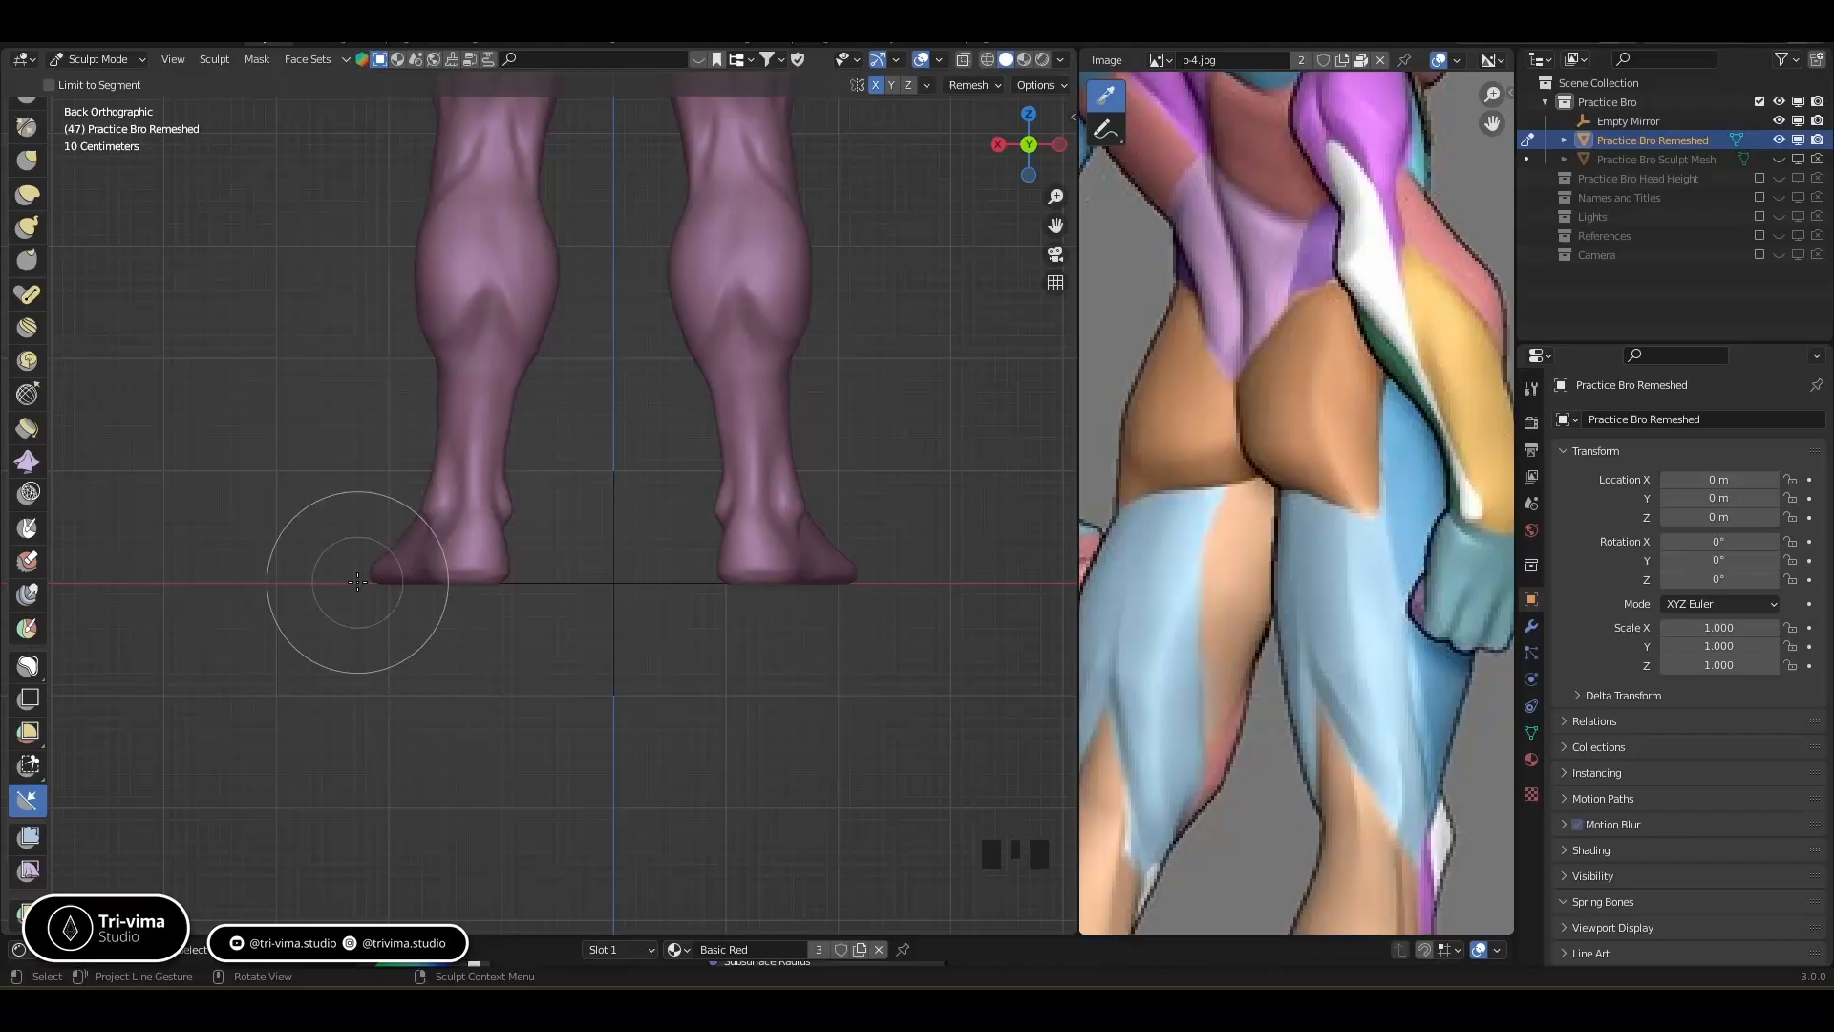
{"action": "middle_click_drag", "start_coordinate": [369, 703], "coordinate": [524, 614]}
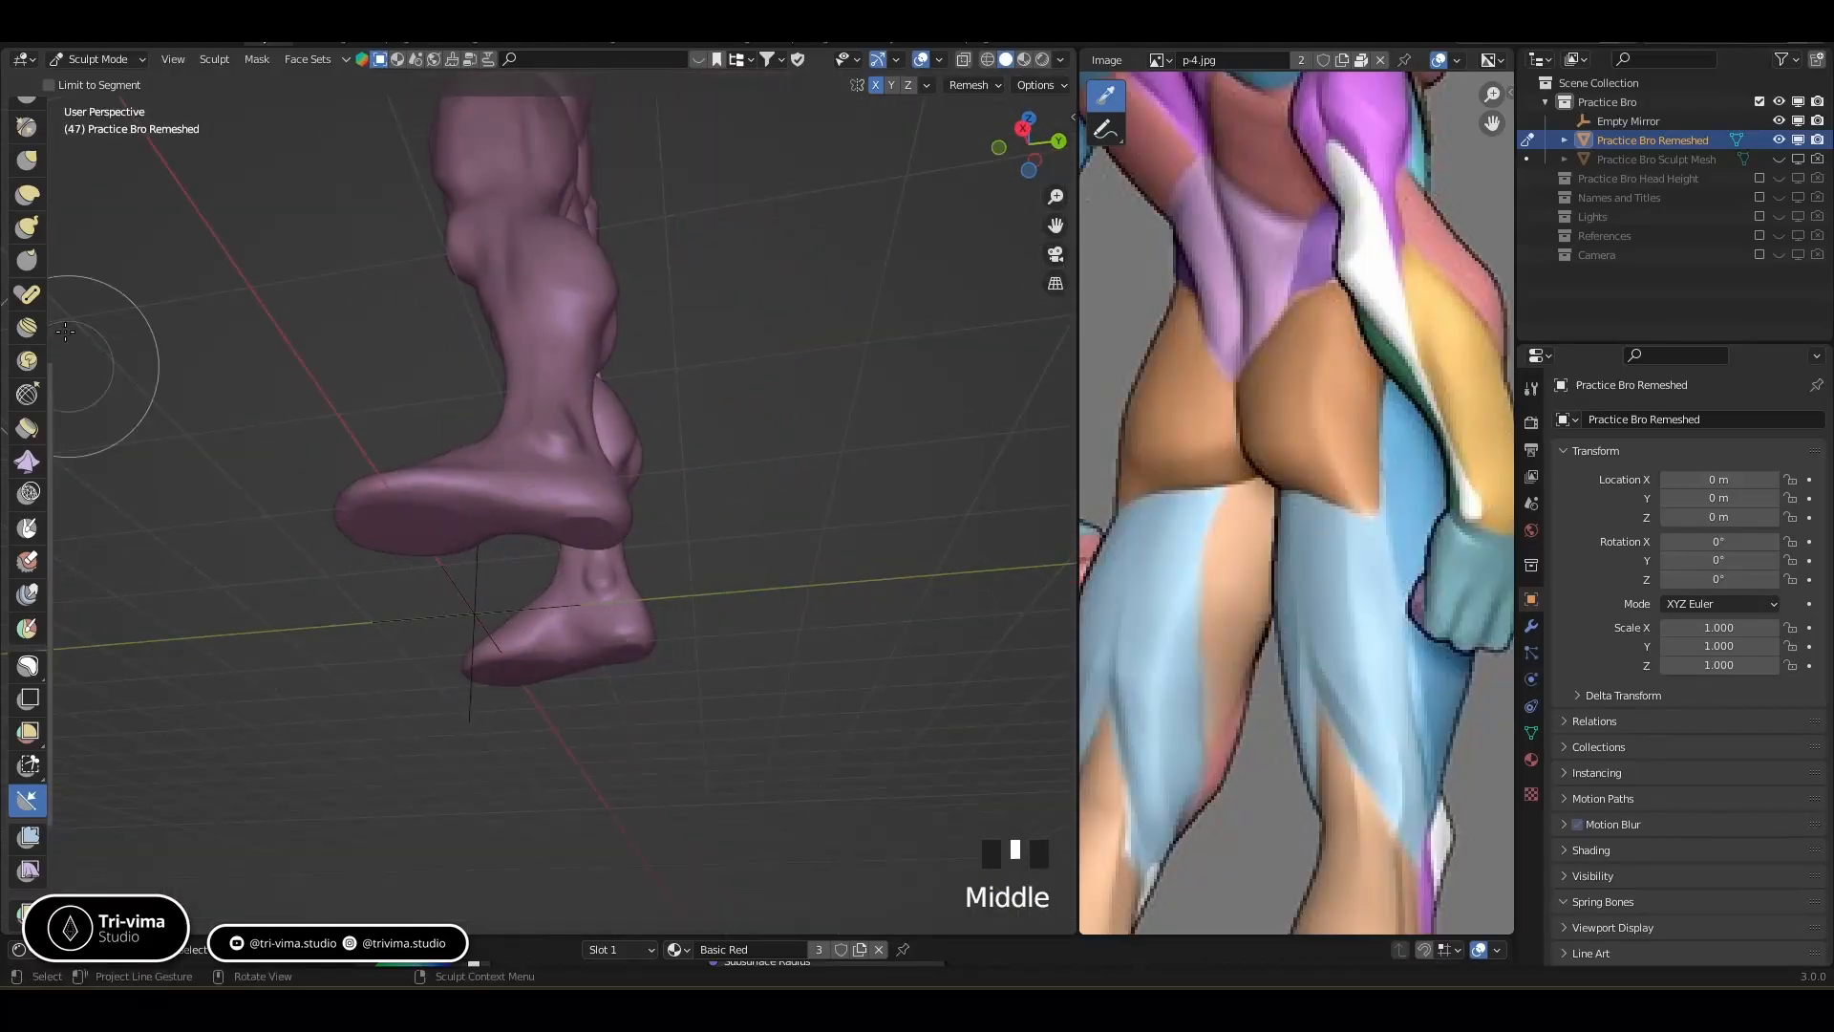
Switch to Draw Sharp with a 34 px radius and sharpen the sole's rim around the toe end with inverted strokes
{"action": "mouse_move", "coordinate": [21, 200]}
{"action": "middle_mouse_down"}
{"action": "mouse_move", "coordinate": [31, 554]}
{"action": "mouse_move", "coordinate": [31, 537]}
{"action": "middle_mouse_up"}
{"action": "mouse_move", "coordinate": [20, 233]}
{"action": "middle_mouse_down"}
{"action": "mouse_move", "coordinate": [26, 311]}
{"action": "mouse_move", "coordinate": [27, 143]}
{"action": "middle_mouse_up"}
{"action": "left_click", "coordinate": [27, 136]}
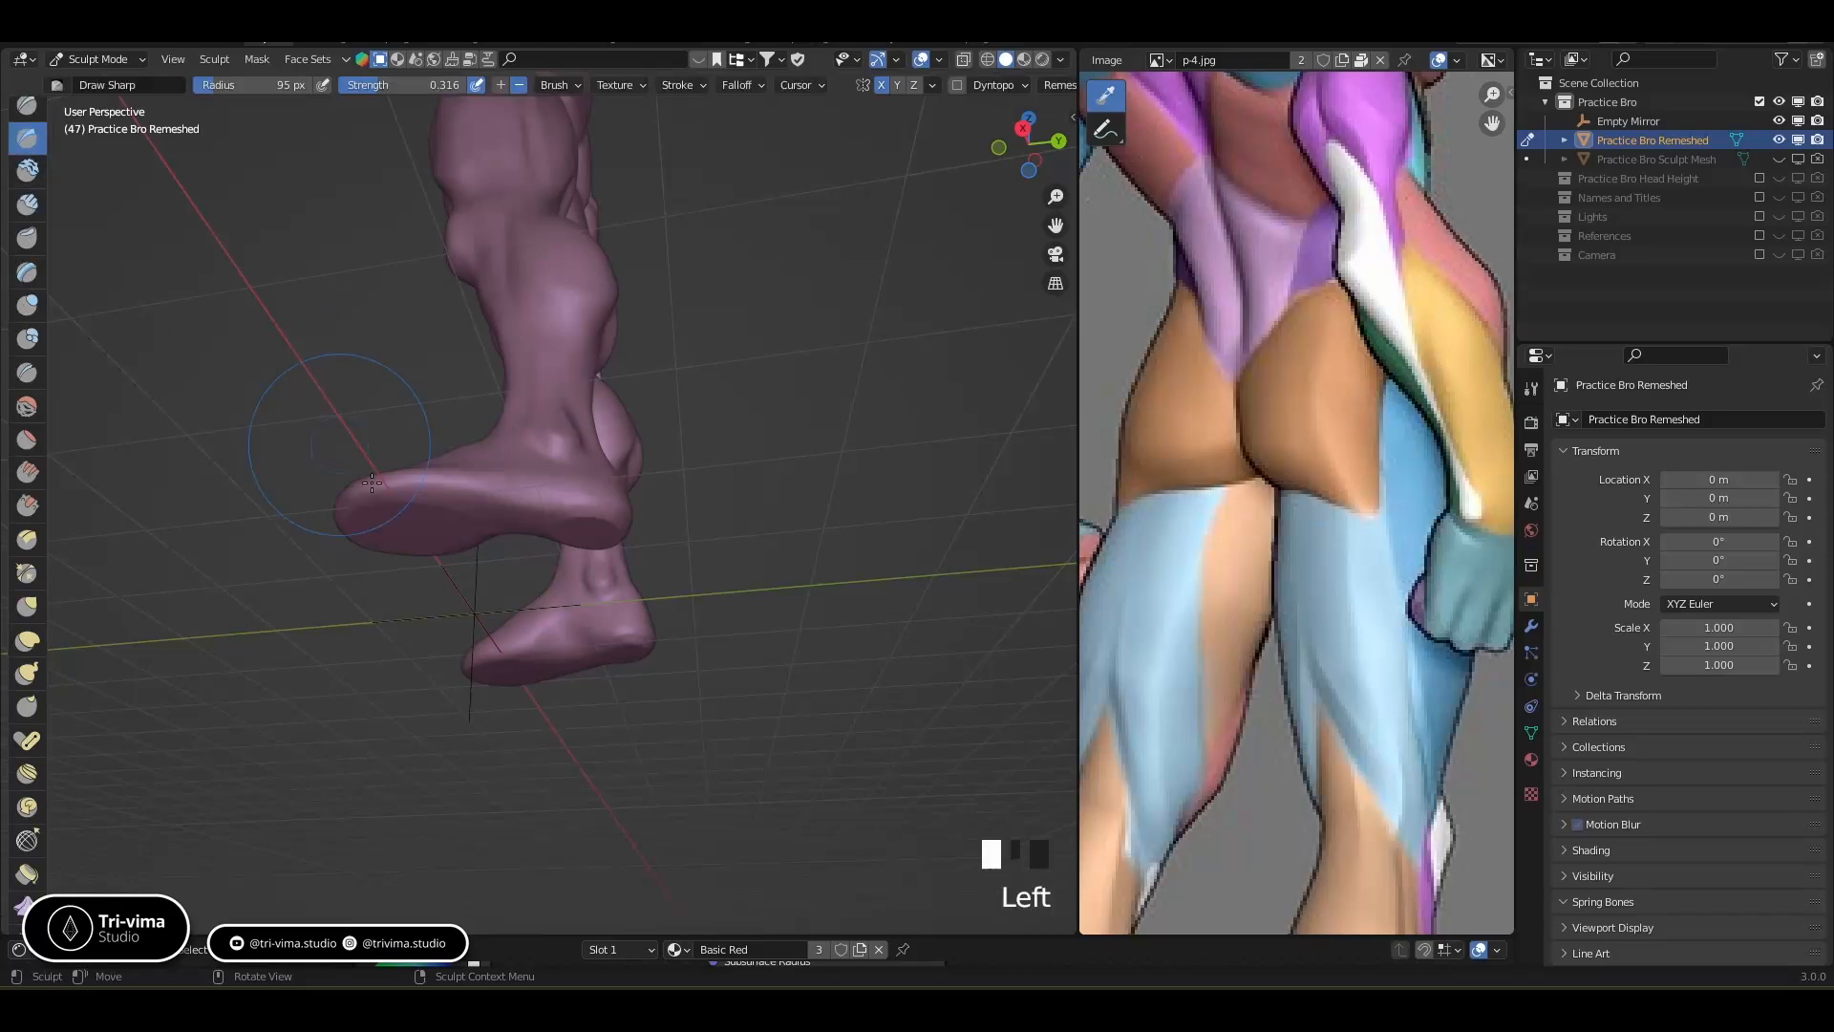
{"action": "middle_click_drag", "start_coordinate": [385, 527], "coordinate": [790, 491], "text": "ctrl"}
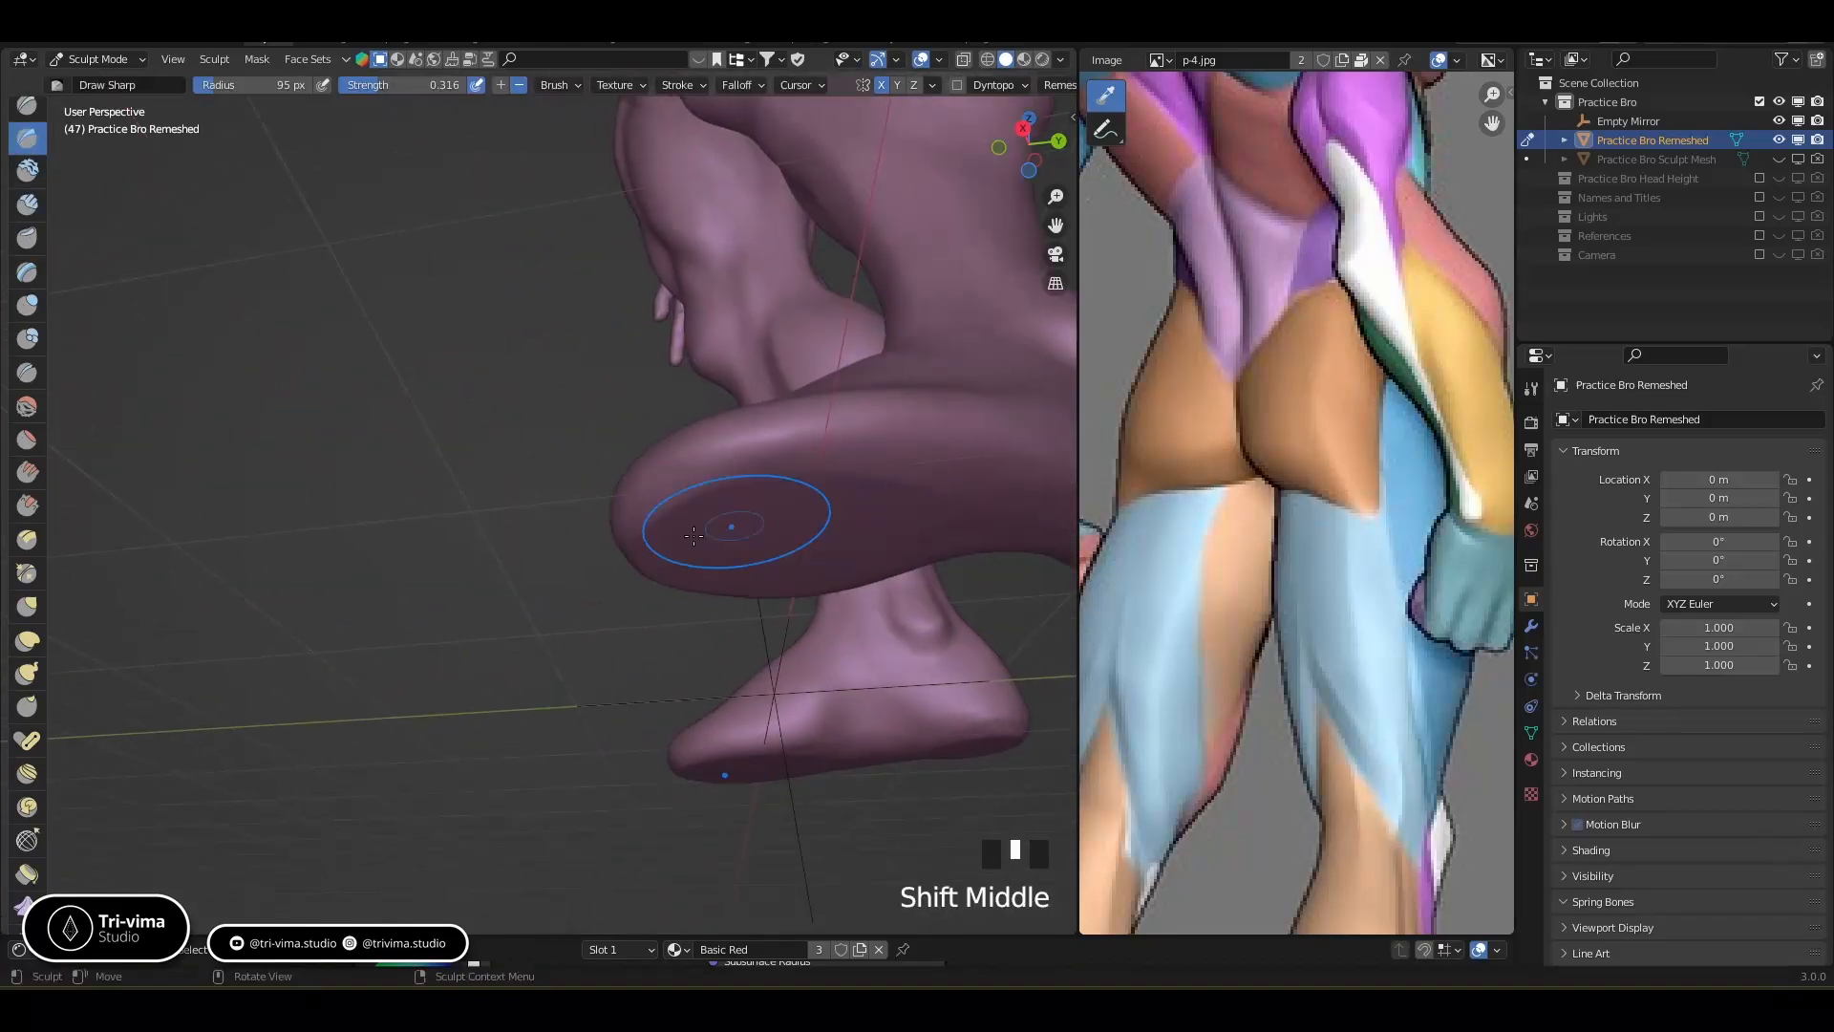
{"action": "key", "text": "bracketleft"}
{"action": "key", "text": "bracketleft"}
{"action": "key", "text": "bracketleft"}
{"action": "key", "text": "bracketleft"}
{"action": "key", "text": "bracketleft"}
{"action": "key", "text": "bracketleft"}
{"action": "key", "text": "bracketleft"}
{"action": "key", "text": "bracketleft"}
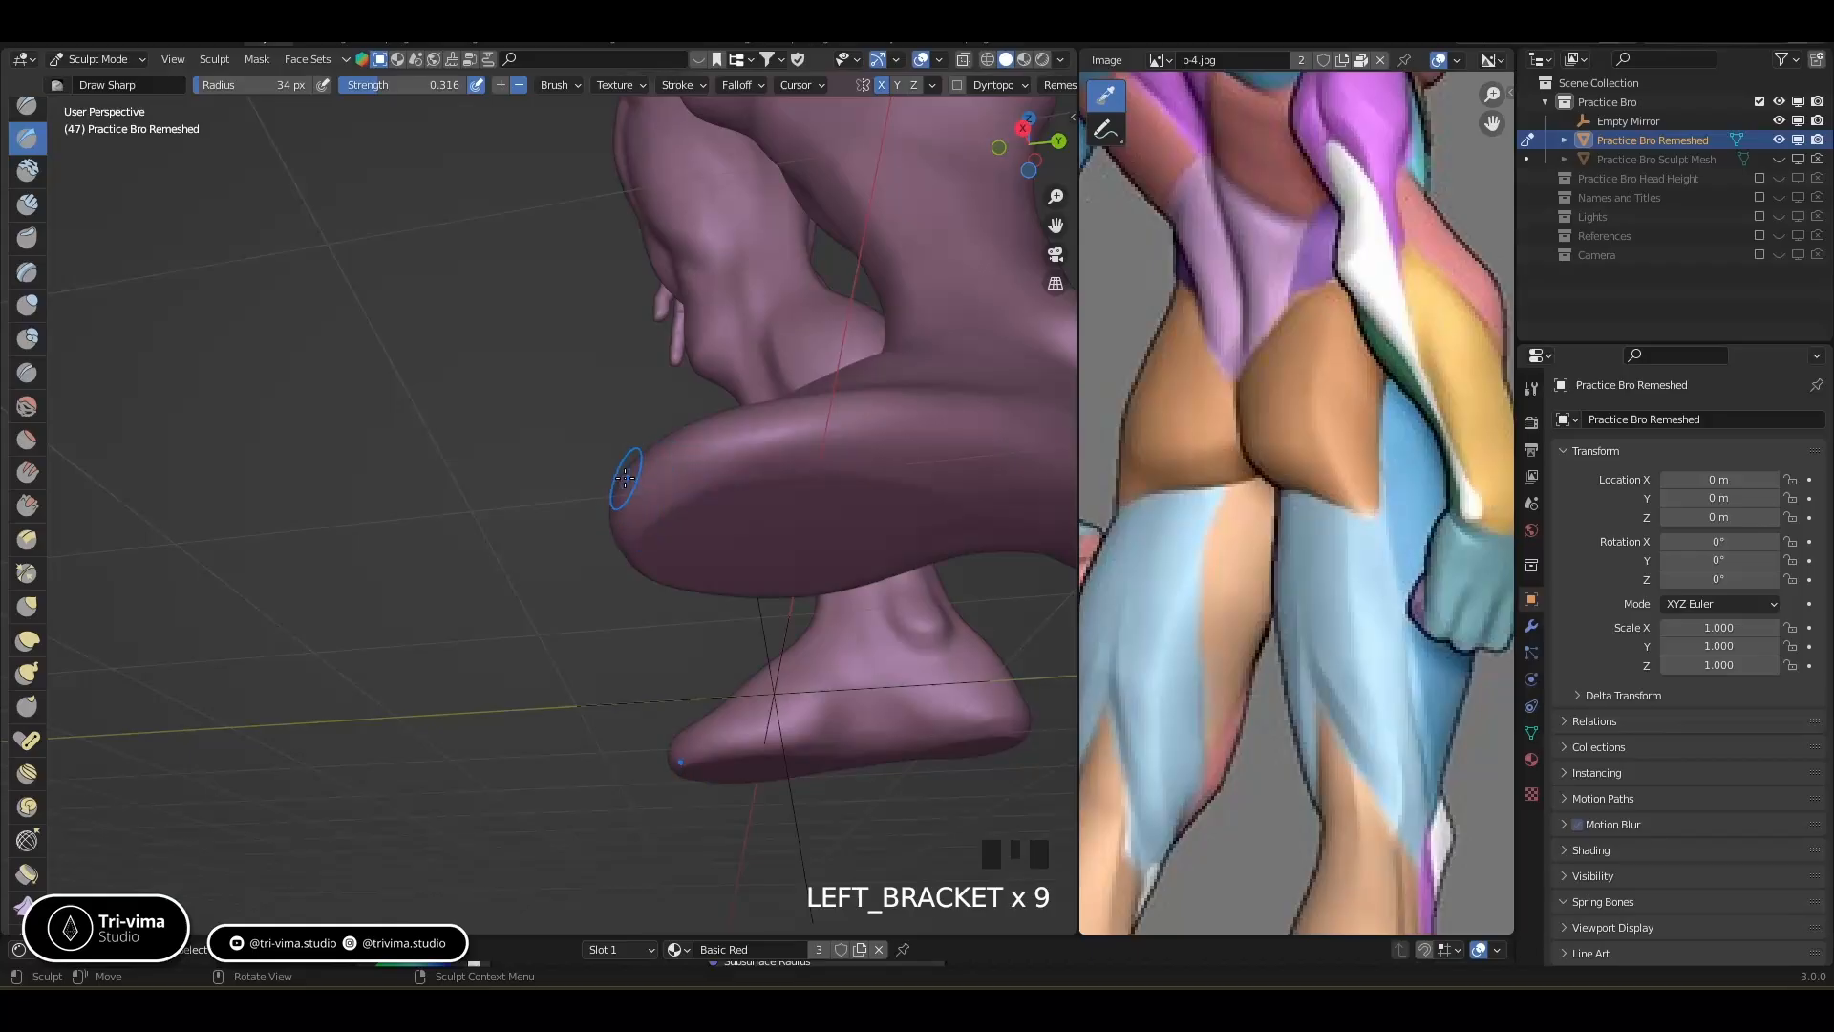
{"action": "left_click", "coordinate": [627, 479]}
{"action": "left_click", "coordinate": [632, 478]}
{"action": "left_click", "coordinate": [645, 475], "text": "ctrl"}
{"action": "left_click", "coordinate": [664, 472], "text": "ctrl"}
{"action": "left_click", "coordinate": [735, 465], "text": "ctrl"}
{"action": "left_click", "coordinate": [819, 449], "text": "ctrl"}
Sharpen the front edge of the toe area with short inverted 34 px Draw Sharp strokes
{"action": "mouse_move", "coordinate": [818, 449]}
{"action": "middle_mouse_down"}
{"action": "mouse_move", "coordinate": [640, 449]}
{"action": "mouse_move", "coordinate": [574, 532]}
{"action": "mouse_move", "coordinate": [597, 547]}
{"action": "mouse_move", "coordinate": [646, 519]}
{"action": "mouse_move", "coordinate": [690, 568]}
{"action": "middle_mouse_up"}
{"action": "left_click", "coordinate": [647, 579], "text": "ctrl"}
{"action": "left_click", "coordinate": [718, 568], "text": "ctrl"}
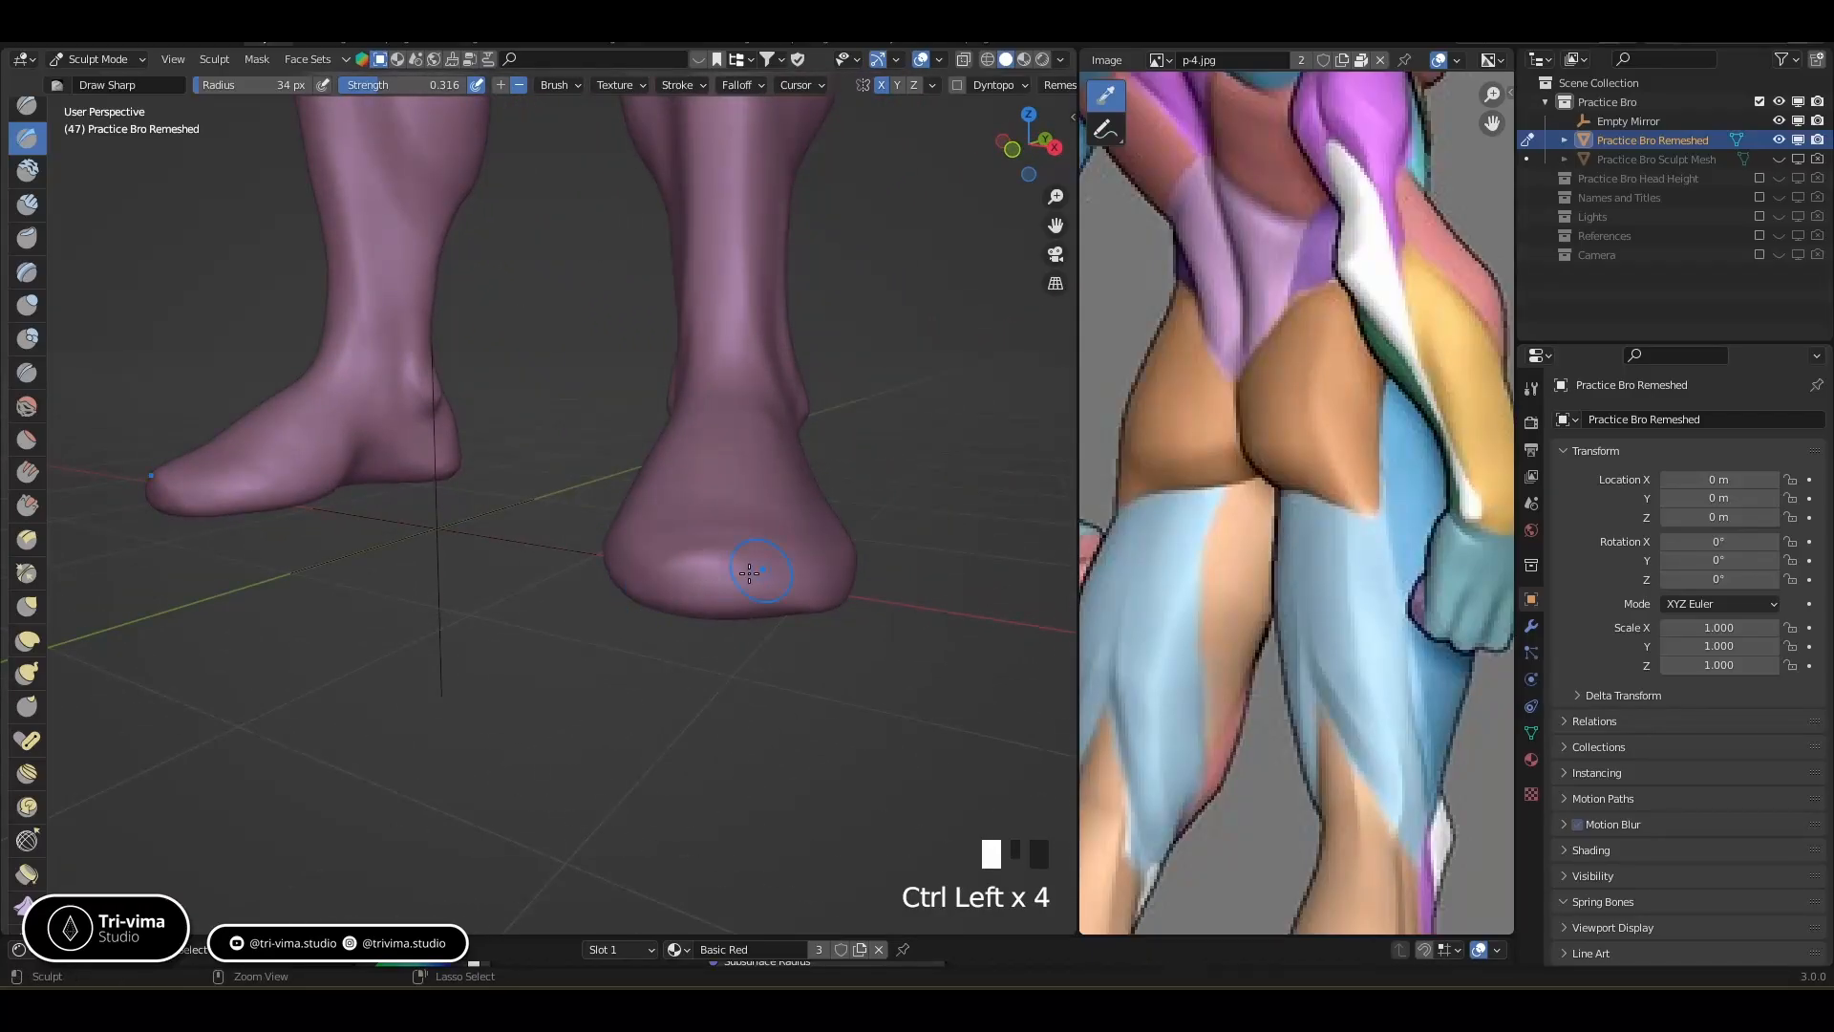
{"action": "mouse_move", "coordinate": [826, 602]}
{"action": "middle_mouse_down"}
{"action": "mouse_move", "coordinate": [695, 571]}
{"action": "mouse_move", "coordinate": [468, 600]}
{"action": "mouse_move", "coordinate": [413, 552]}
{"action": "middle_mouse_up"}
{"action": "left_click", "coordinate": [645, 632], "text": "ctrl"}
{"action": "left_click", "coordinate": [659, 621], "text": "ctrl"}
Define the sole's lower edge along the foot's side to the heel and across the toe front with inverted Draw Sharp strokes
{"action": "left_click_drag", "start_coordinate": [413, 550], "coordinate": [493, 553], "text": "ctrl"}
{"action": "left_click_drag", "start_coordinate": [493, 553], "coordinate": [627, 527], "text": "ctrl"}
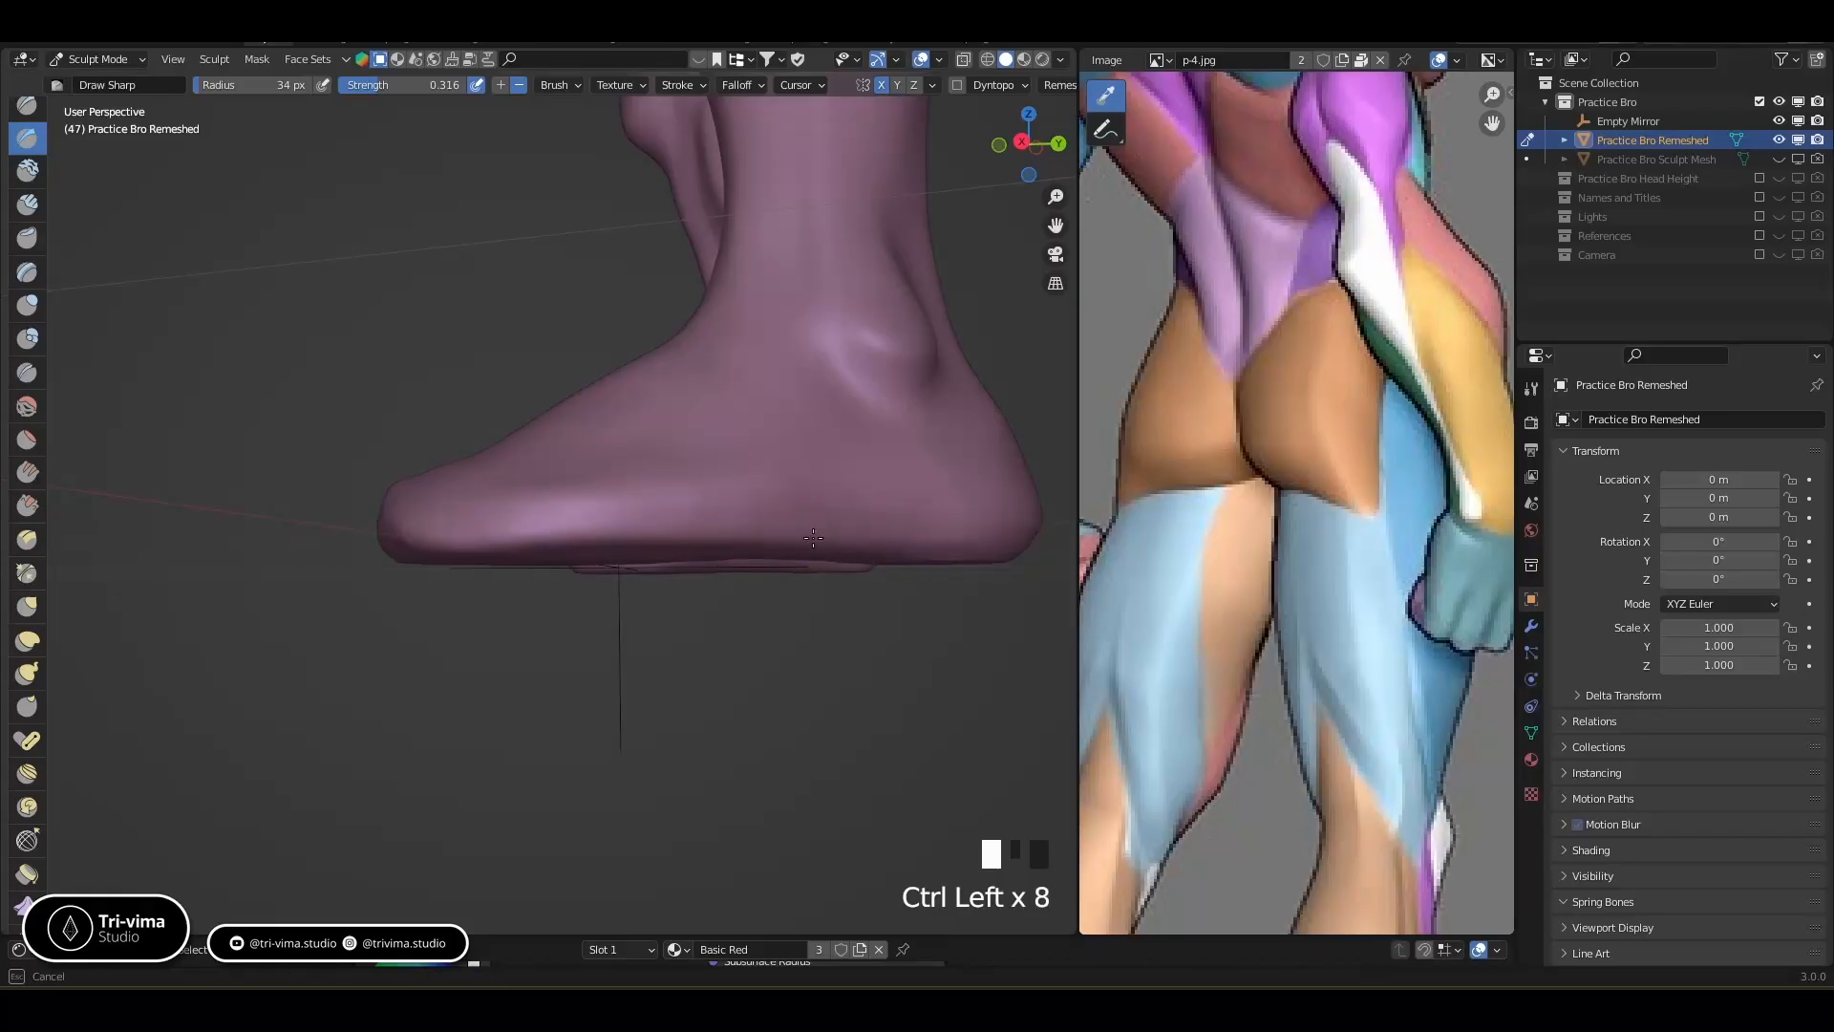
{"action": "left_click_drag", "start_coordinate": [887, 542], "coordinate": [953, 538], "text": "ctrl"}
{"action": "mouse_move", "coordinate": [890, 570]}
{"action": "middle_mouse_down"}
{"action": "mouse_move", "coordinate": [872, 475]}
{"action": "mouse_move", "coordinate": [1010, 540]}
{"action": "mouse_move", "coordinate": [704, 516]}
{"action": "middle_mouse_up"}
{"action": "left_click_drag", "start_coordinate": [669, 515], "coordinate": [833, 506], "text": "ctrl"}
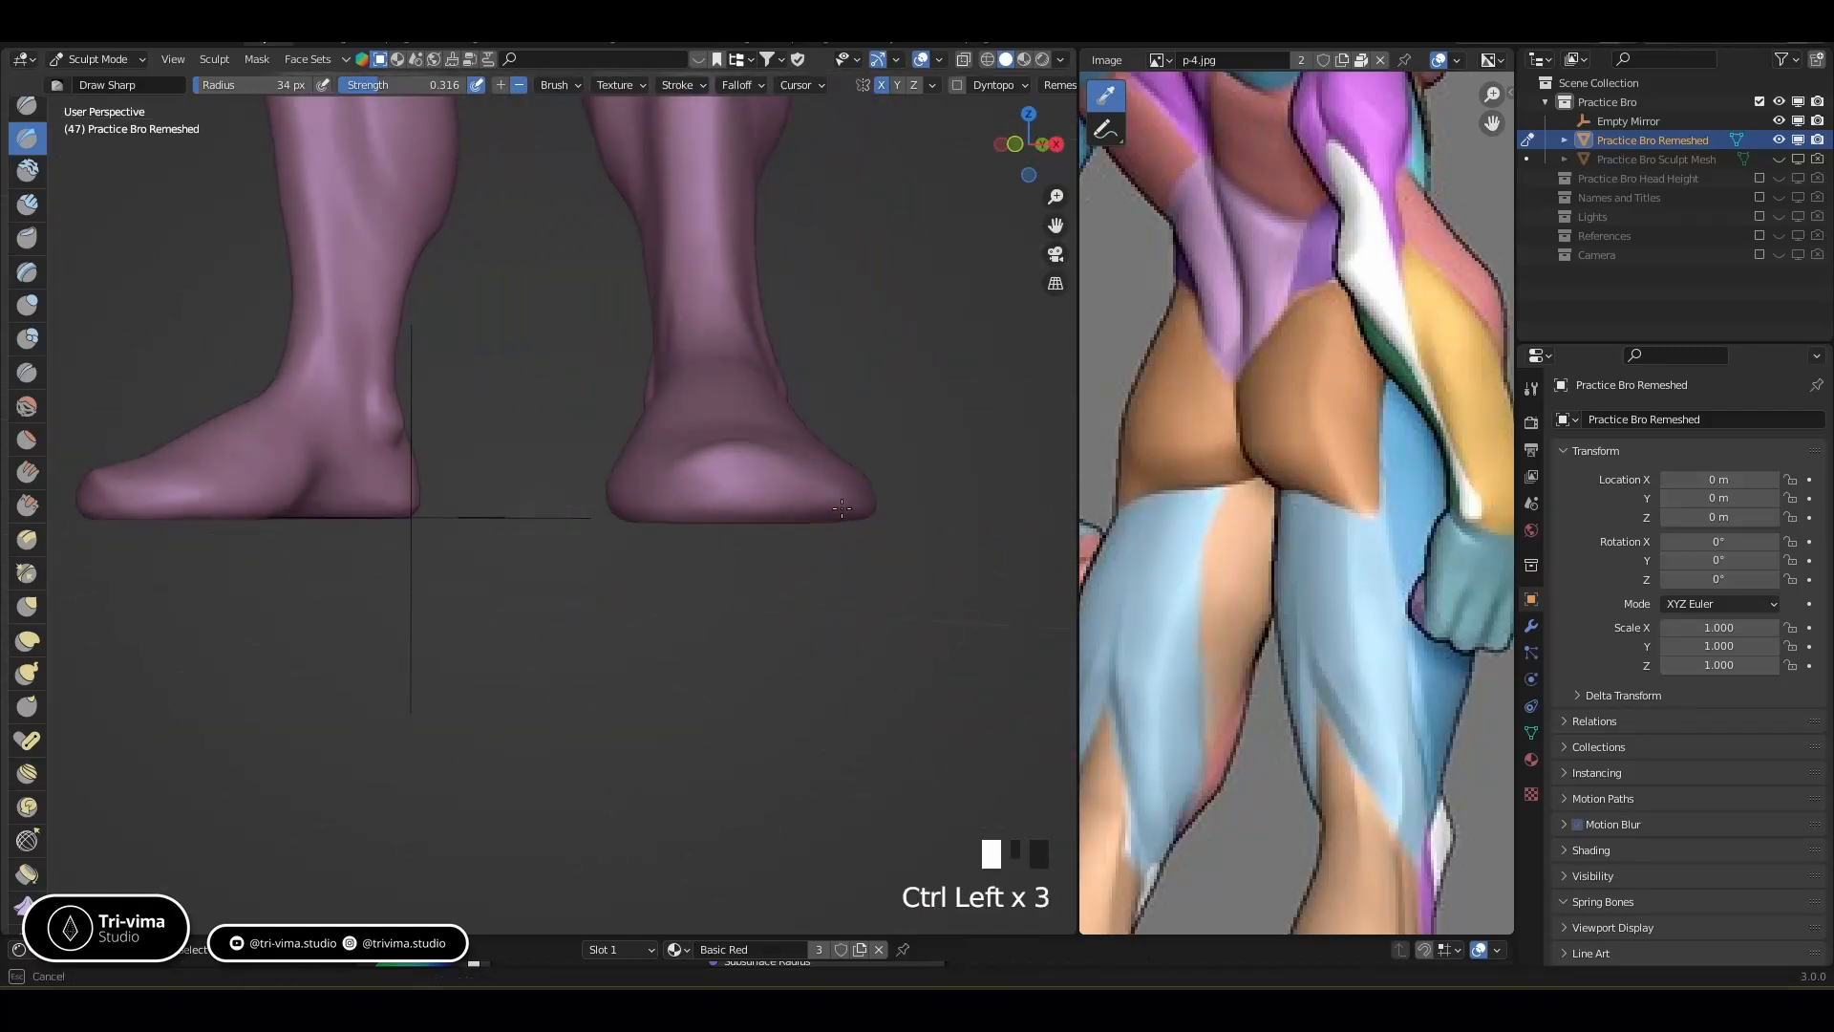
Sharpen the sole's lower edge along the inner side of the foot with inverted 34 px Draw Sharp strokes
{"action": "middle_click_drag", "start_coordinate": [863, 509], "coordinate": [197, 563]}
{"action": "mouse_move", "coordinate": [198, 562]}
{"action": "left_mouse_down", "text": "ctrl"}
{"action": "mouse_move", "coordinate": [202, 530]}
{"action": "mouse_move", "coordinate": [315, 538]}
{"action": "left_mouse_up", "text": "ctrl"}
{"action": "left_click_drag", "start_coordinate": [226, 539], "coordinate": [248, 539], "text": "ctrl"}
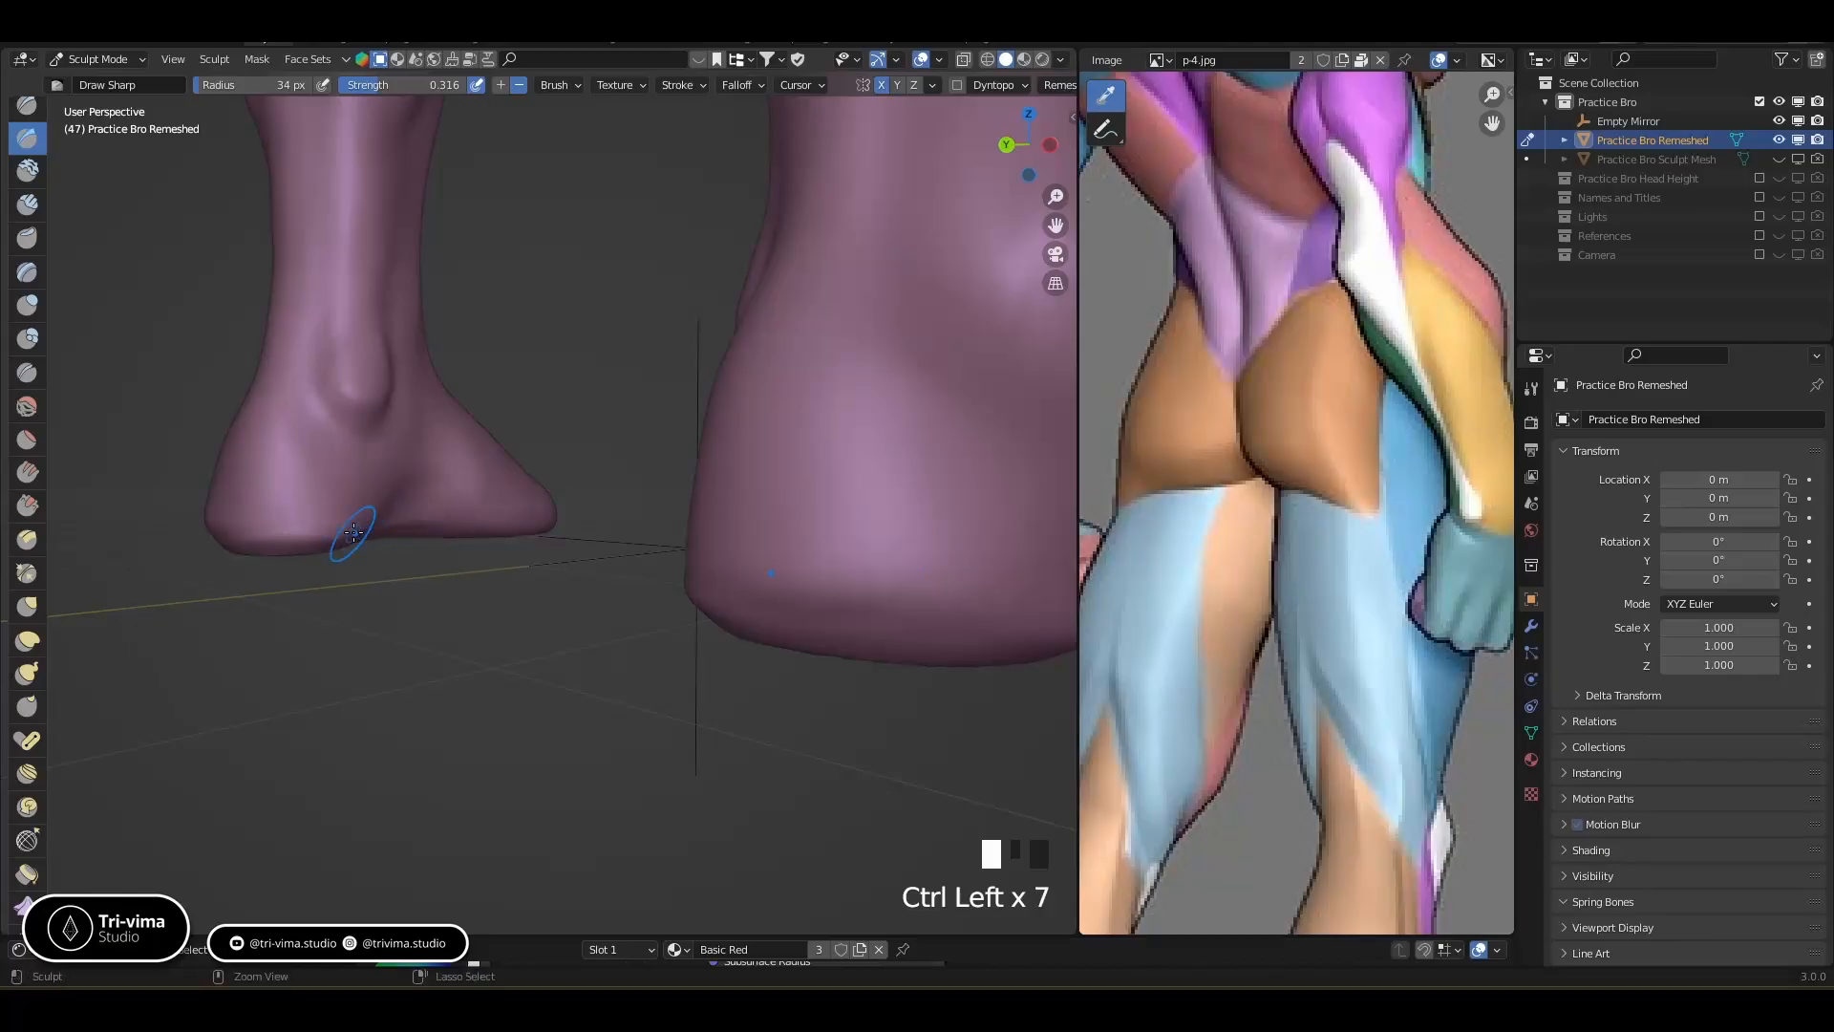
{"action": "left_click_drag", "start_coordinate": [364, 517], "coordinate": [432, 498], "text": "ctrl"}
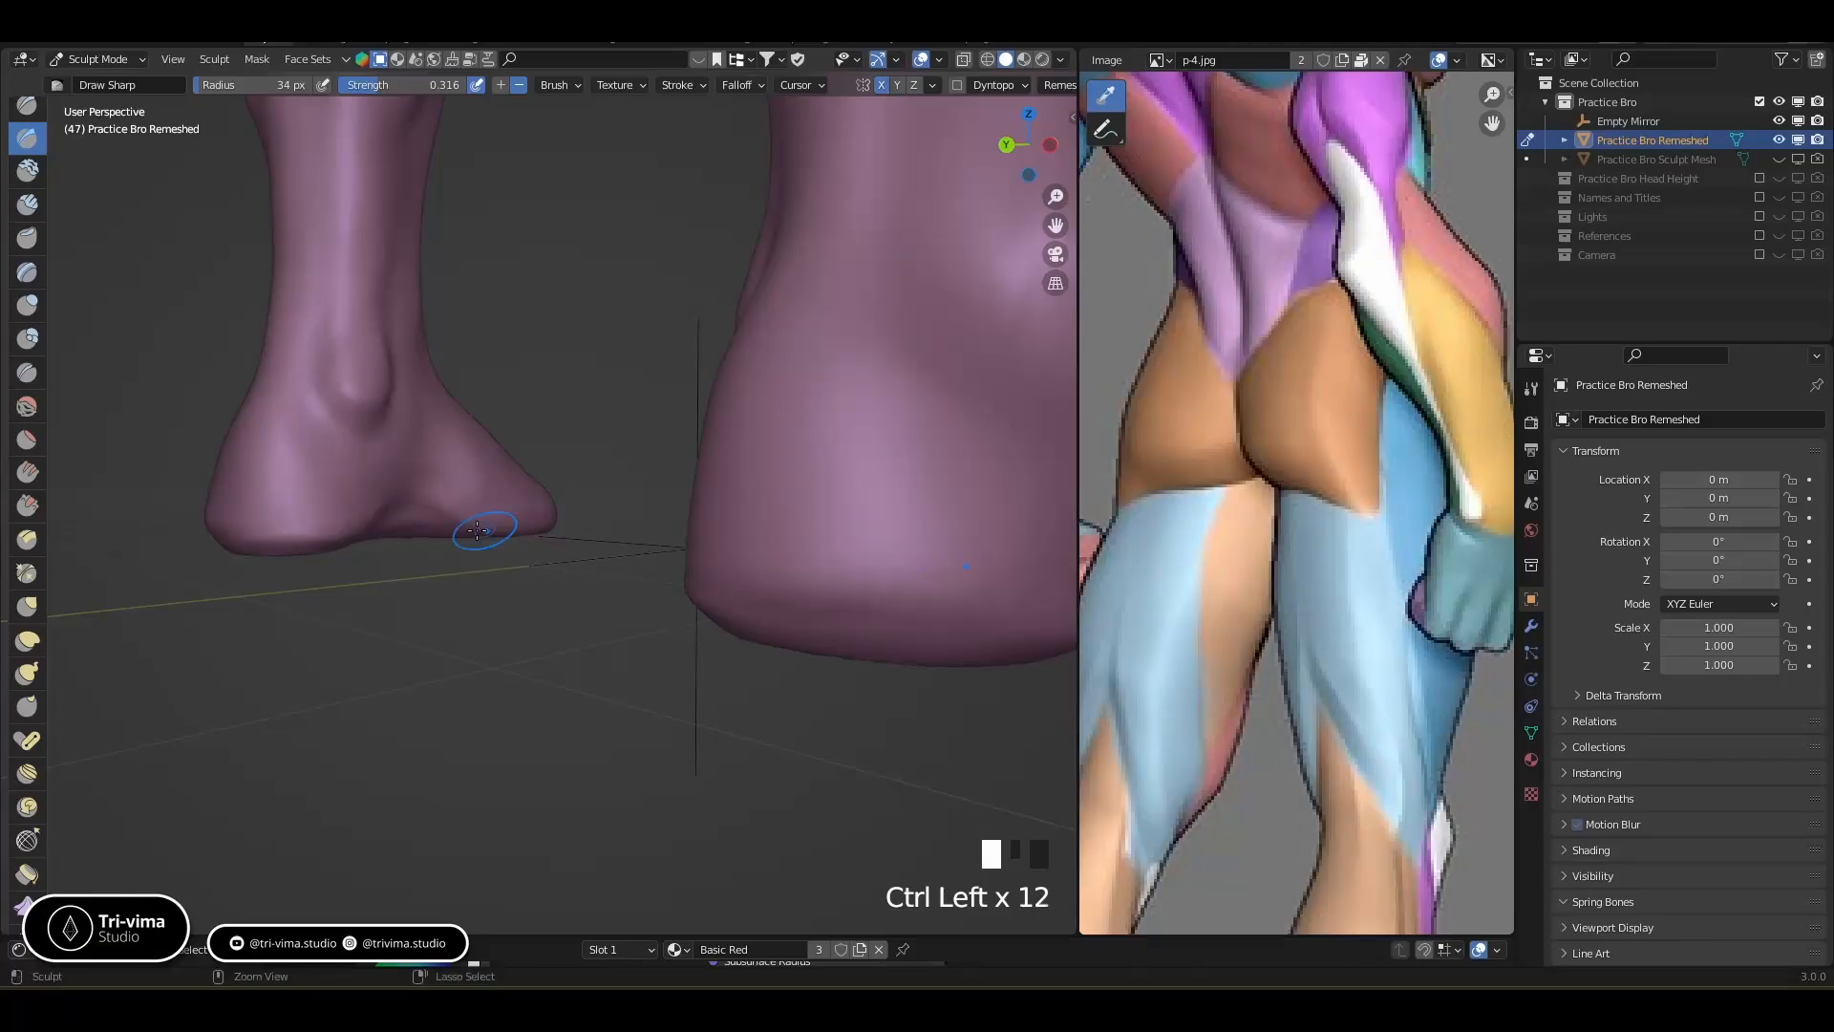
{"action": "mouse_move", "coordinate": [450, 571]}
{"action": "middle_mouse_down"}
{"action": "mouse_move", "coordinate": [286, 552]}
{"action": "mouse_move", "coordinate": [455, 555]}
{"action": "middle_mouse_up"}
{"action": "left_click_drag", "start_coordinate": [468, 561], "coordinate": [593, 558], "text": "ctrl"}
{"action": "left_click_drag", "start_coordinate": [544, 562], "coordinate": [609, 545], "text": "ctrl"}
Define the heel's lower rim from behind with inverted Draw Sharp strokes and smooth the surface around it
{"action": "middle_click_drag", "start_coordinate": [363, 554], "coordinate": [205, 558]}
{"action": "mouse_move", "coordinate": [204, 557]}
{"action": "left_mouse_down", "text": "ctrl"}
{"action": "mouse_move", "coordinate": [296, 543]}
{"action": "mouse_move", "coordinate": [213, 559]}
{"action": "left_mouse_up", "text": "ctrl"}
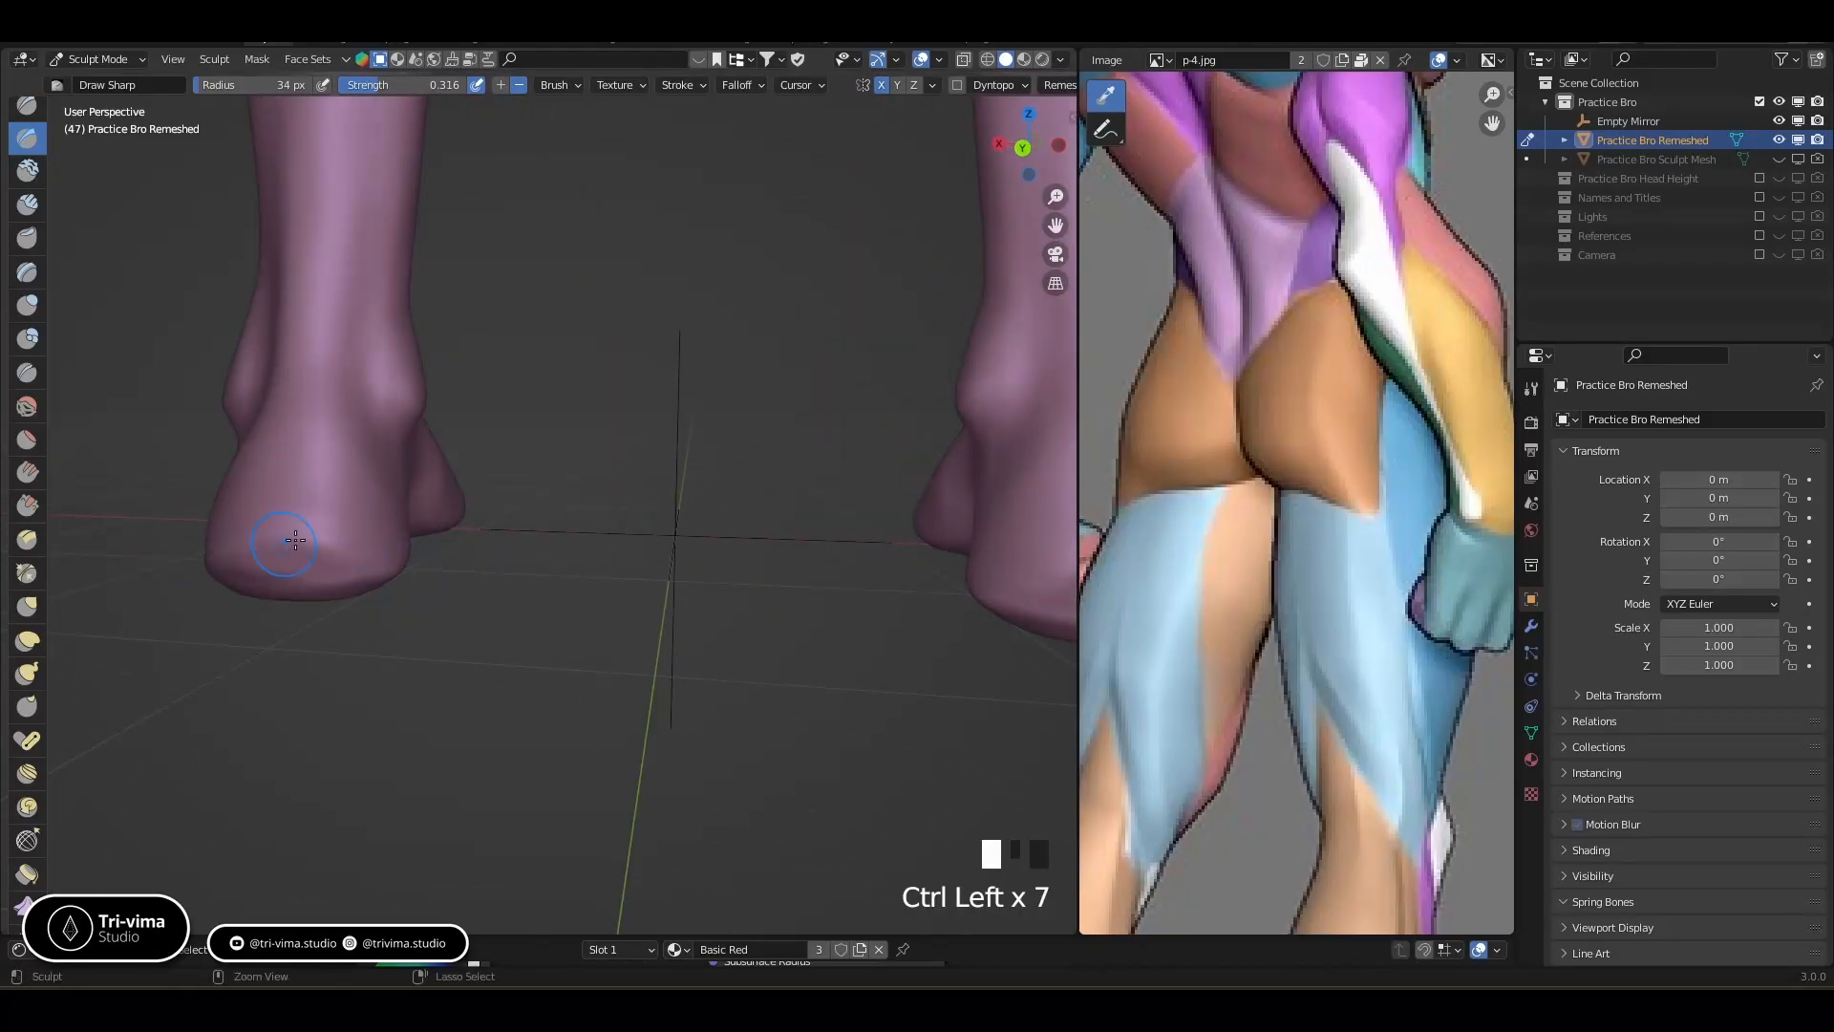
{"action": "left_click_drag", "start_coordinate": [270, 546], "coordinate": [308, 564], "text": "ctrl"}
{"action": "middle_click_drag", "start_coordinate": [250, 566], "coordinate": [206, 533]}
{"action": "left_click_drag", "start_coordinate": [206, 533], "coordinate": [268, 541], "text": "shift"}
{"action": "left_click_drag", "start_coordinate": [225, 535], "coordinate": [315, 537], "text": "shift"}
{"action": "mouse_move", "coordinate": [323, 535]}
{"action": "middle_mouse_down"}
{"action": "mouse_move", "coordinate": [302, 533]}
{"action": "mouse_move", "coordinate": [532, 523]}
{"action": "mouse_move", "coordinate": [535, 478]}
{"action": "mouse_move", "coordinate": [586, 678]}
{"action": "mouse_move", "coordinate": [535, 611]}
{"action": "middle_mouse_up"}
{"action": "left_click_drag", "start_coordinate": [460, 537], "coordinate": [507, 535], "text": "ctrl"}
{"action": "middle_click_drag", "start_coordinate": [547, 523], "coordinate": [560, 659]}
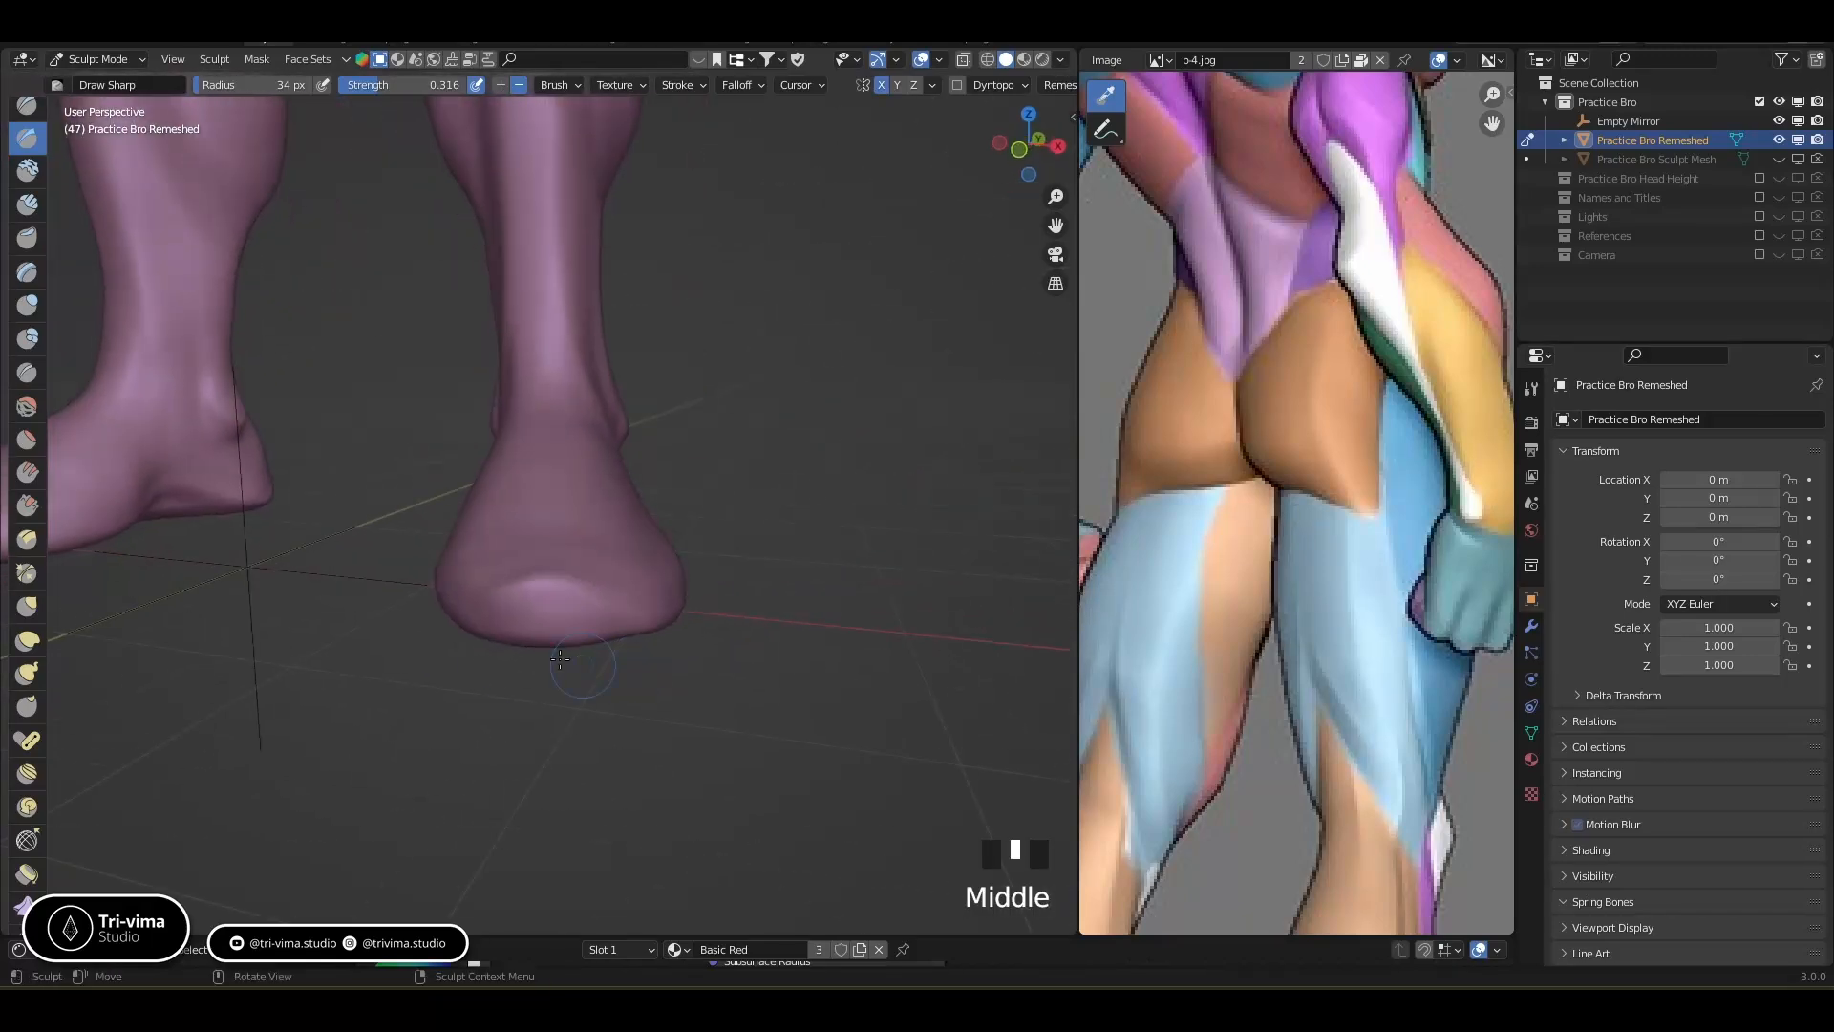
Add volume to the toe area with the Inflate brush at a 50 px radius and smooth its front edge
{"action": "left_click", "coordinate": [27, 305]}
{"action": "middle_click_drag", "start_coordinate": [573, 573], "coordinate": [640, 588]}
{"action": "key", "text": "bracketright"}
{"action": "key", "text": "bracketright"}
{"action": "key", "text": "bracketright"}
{"action": "key", "text": "bracketright"}
{"action": "key", "text": "bracketright"}
{"action": "mouse_move", "coordinate": [623, 598]}
{"action": "left_mouse_down"}
{"action": "mouse_move", "coordinate": [704, 577]}
{"action": "mouse_move", "coordinate": [688, 575]}
{"action": "left_mouse_up"}
{"action": "left_click_drag", "start_coordinate": [625, 582], "coordinate": [595, 592]}
{"action": "middle_click_drag", "start_coordinate": [700, 579], "coordinate": [571, 662]}
{"action": "mouse_move", "coordinate": [570, 662]}
{"action": "left_mouse_down", "text": "shift"}
{"action": "mouse_move", "coordinate": [496, 645]}
{"action": "mouse_move", "coordinate": [526, 650]}
{"action": "left_mouse_up", "text": "shift"}
{"action": "left_click_drag", "start_coordinate": [526, 650], "coordinate": [551, 647], "text": "shift"}
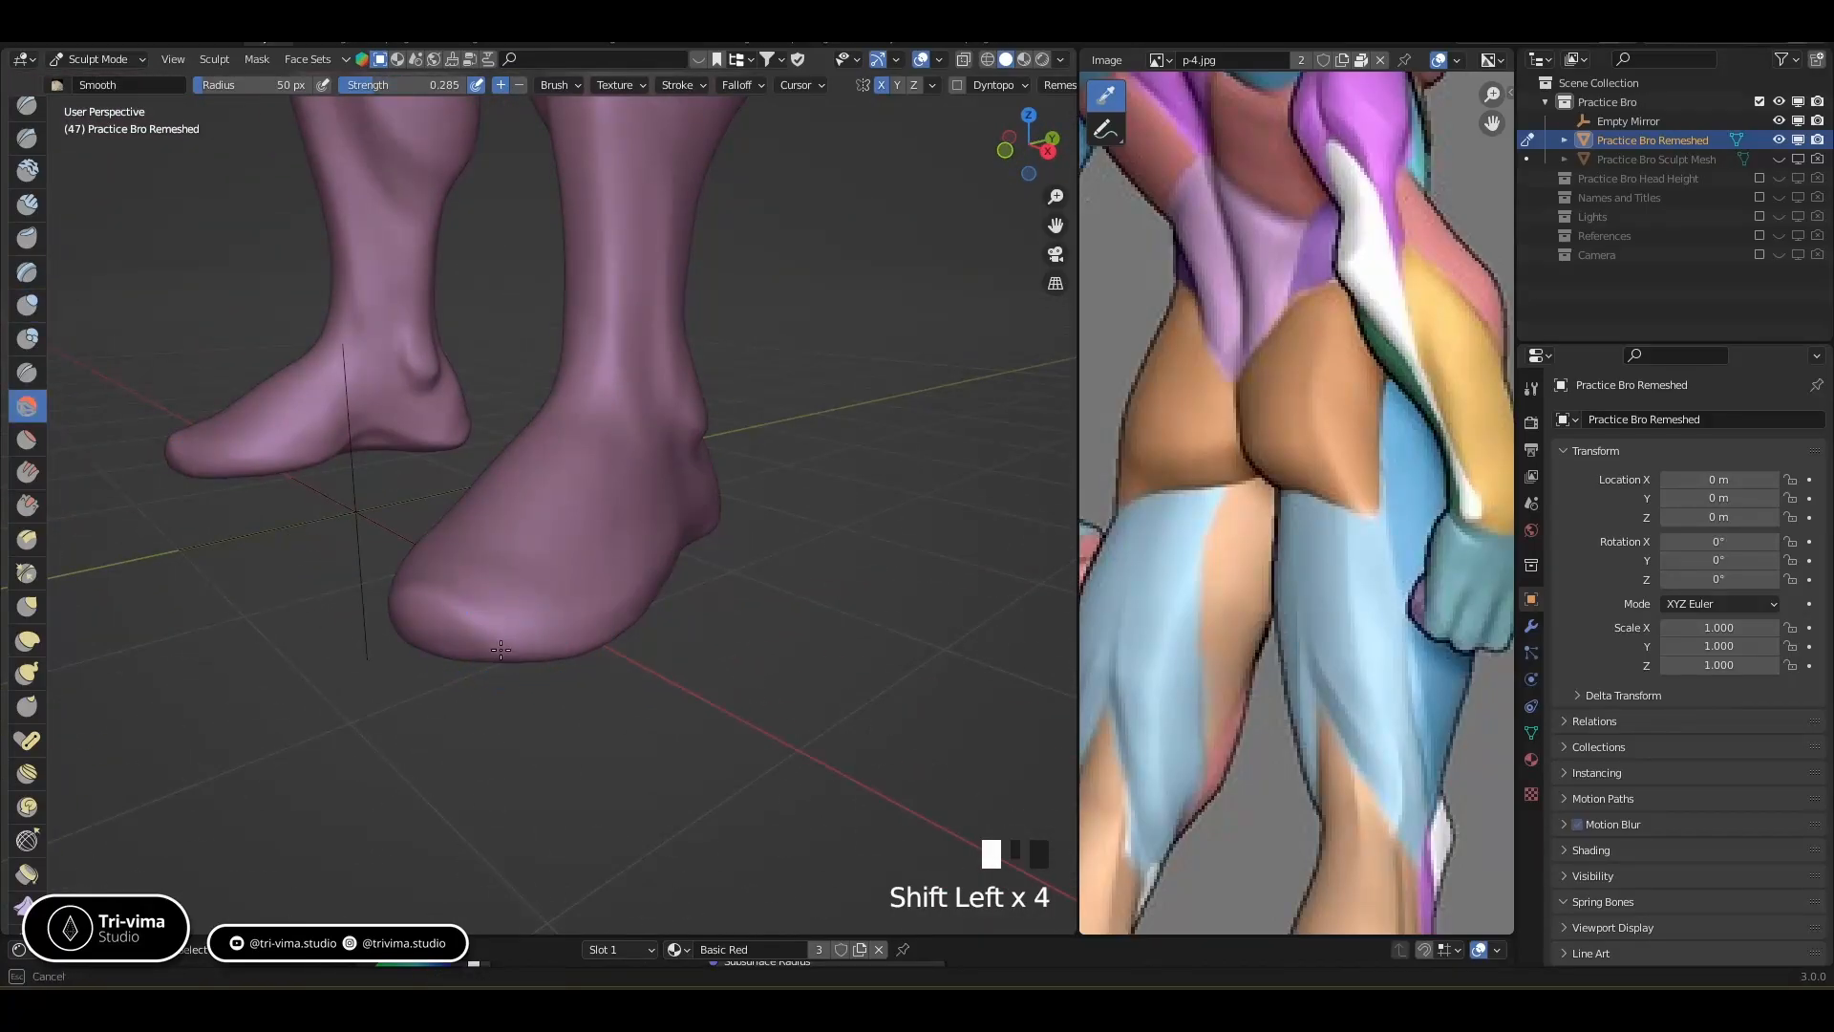
Smooth the toe area and the top and outer side of the forefoot with repeated Smooth strokes
{"action": "left_click_drag", "start_coordinate": [430, 614], "coordinate": [449, 597], "text": "shift"}
{"action": "middle_click_drag", "start_coordinate": [449, 597], "coordinate": [572, 559]}
{"action": "left_click_drag", "start_coordinate": [573, 558], "coordinate": [582, 546], "text": "shift"}
{"action": "middle_click_drag", "start_coordinate": [583, 547], "coordinate": [615, 608]}
{"action": "left_click_drag", "start_coordinate": [615, 607], "coordinate": [627, 583], "text": "shift"}
{"action": "left_click", "coordinate": [628, 577]}
{"action": "left_click", "coordinate": [632, 568]}
{"action": "left_click", "coordinate": [607, 616]}
{"action": "mouse_move", "coordinate": [583, 573]}
{"action": "middle_mouse_down"}
{"action": "mouse_move", "coordinate": [471, 544]}
{"action": "mouse_move", "coordinate": [360, 450]}
{"action": "mouse_move", "coordinate": [516, 530]}
{"action": "mouse_move", "coordinate": [479, 590]}
{"action": "middle_mouse_up"}
{"action": "left_click", "coordinate": [360, 450]}
{"action": "left_click_drag", "start_coordinate": [390, 575], "coordinate": [459, 564], "text": "shift"}
{"action": "left_click_drag", "start_coordinate": [401, 564], "coordinate": [506, 549], "text": "shift"}
{"action": "left_click_drag", "start_coordinate": [402, 544], "coordinate": [515, 535], "text": "shift"}
{"action": "left_click_drag", "start_coordinate": [430, 540], "coordinate": [525, 535], "text": "shift"}
{"action": "left_click_drag", "start_coordinate": [478, 535], "coordinate": [573, 530], "text": "shift"}
Switch to Draw Sharp with a 32 px radius and define the outer side of the foot above the sole with inverted strokes
{"action": "left_click", "coordinate": [27, 138]}
{"action": "middle_click_drag", "start_coordinate": [458, 535], "coordinate": [534, 584]}
{"action": "key", "text": "bracketleft"}
{"action": "key", "text": "bracketleft"}
{"action": "key", "text": "bracketleft"}
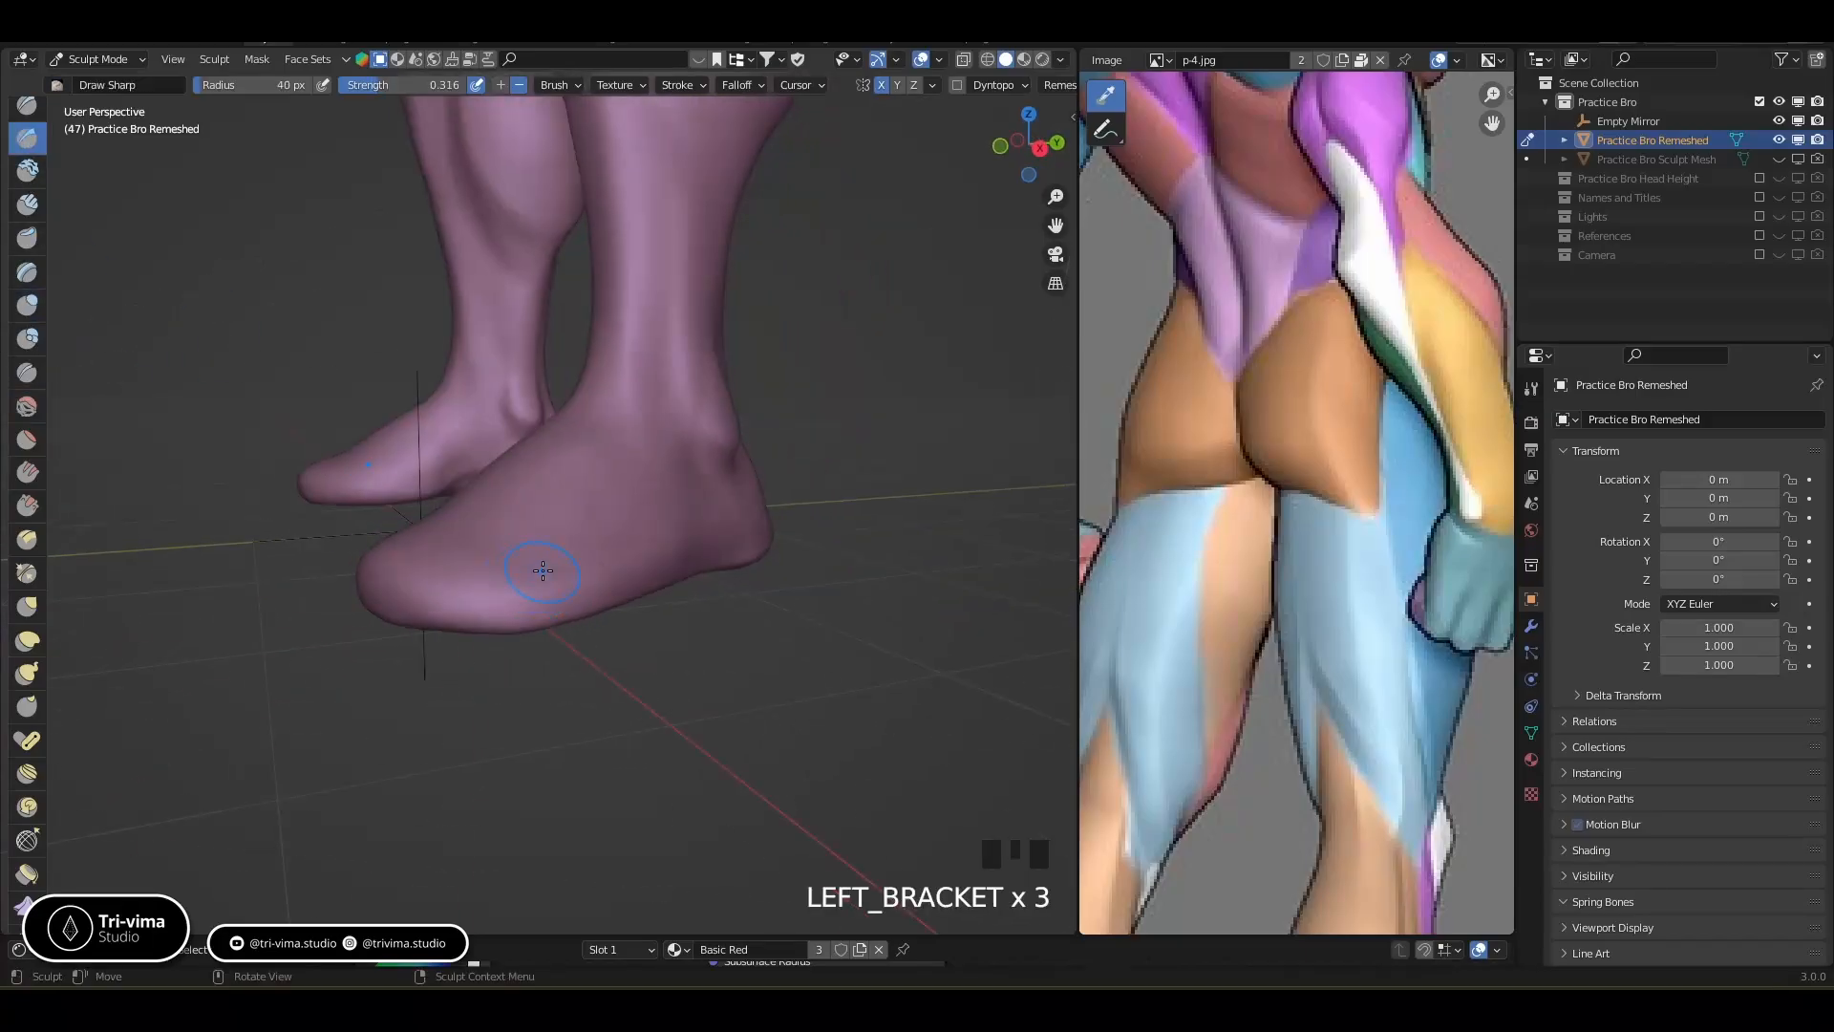
{"action": "left_click_drag", "start_coordinate": [383, 550], "coordinate": [384, 556], "text": "ctrl"}
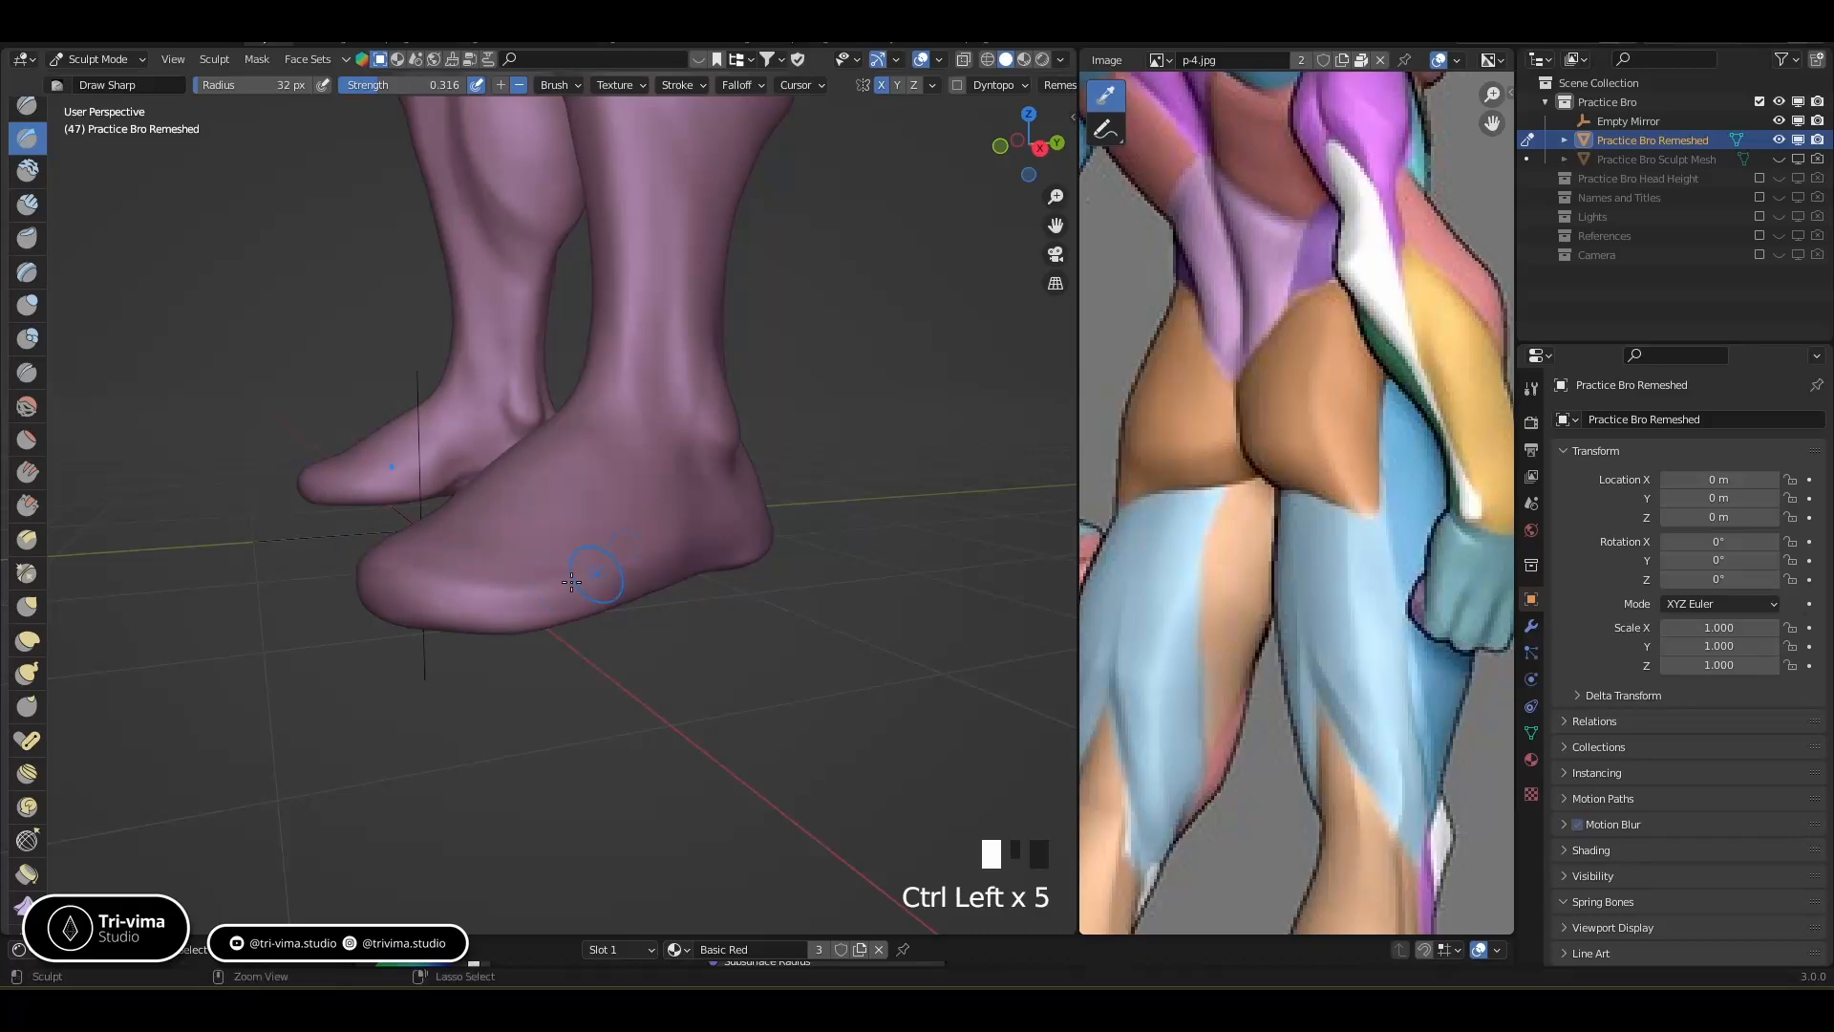
{"action": "middle_click_drag", "start_coordinate": [694, 552], "coordinate": [690, 603]}
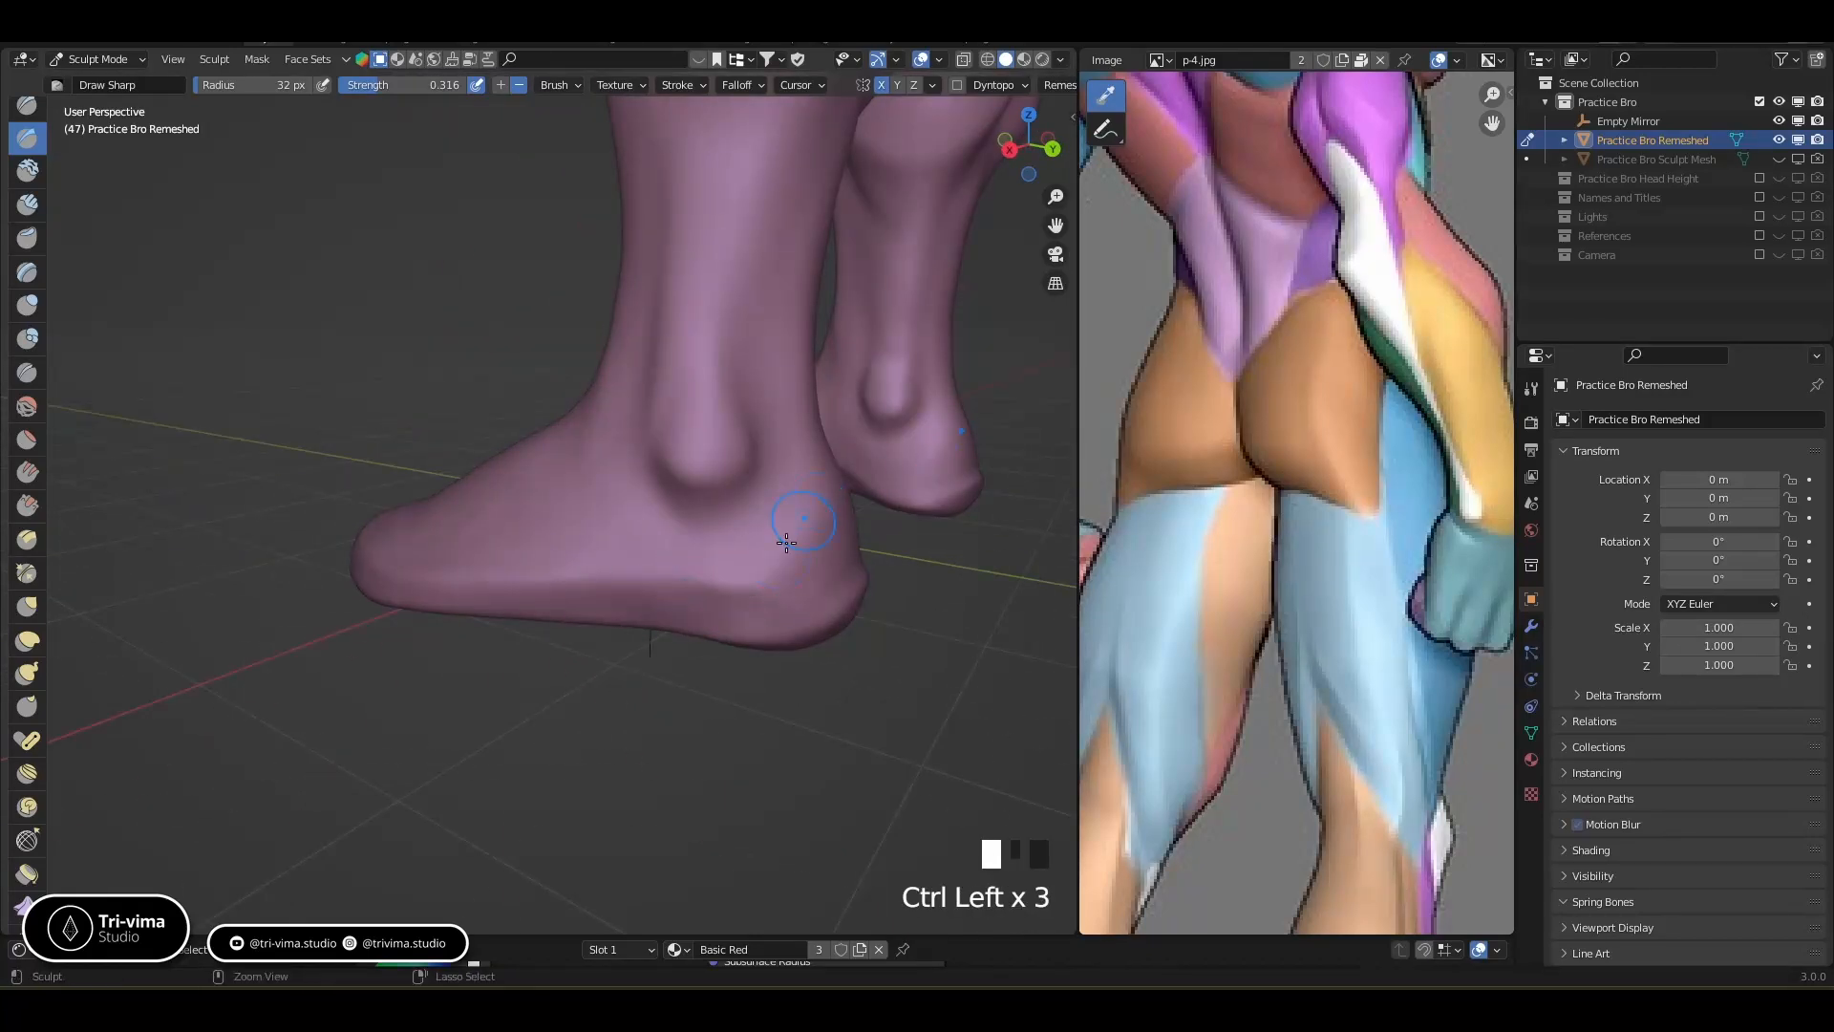
Refine the forms of the arch, instep and ankle from several angles with inverted 32 px Draw Sharp strokes
{"action": "middle_click_drag", "start_coordinate": [781, 514], "coordinate": [393, 587]}
{"action": "middle_click_drag", "start_coordinate": [442, 527], "coordinate": [407, 515]}
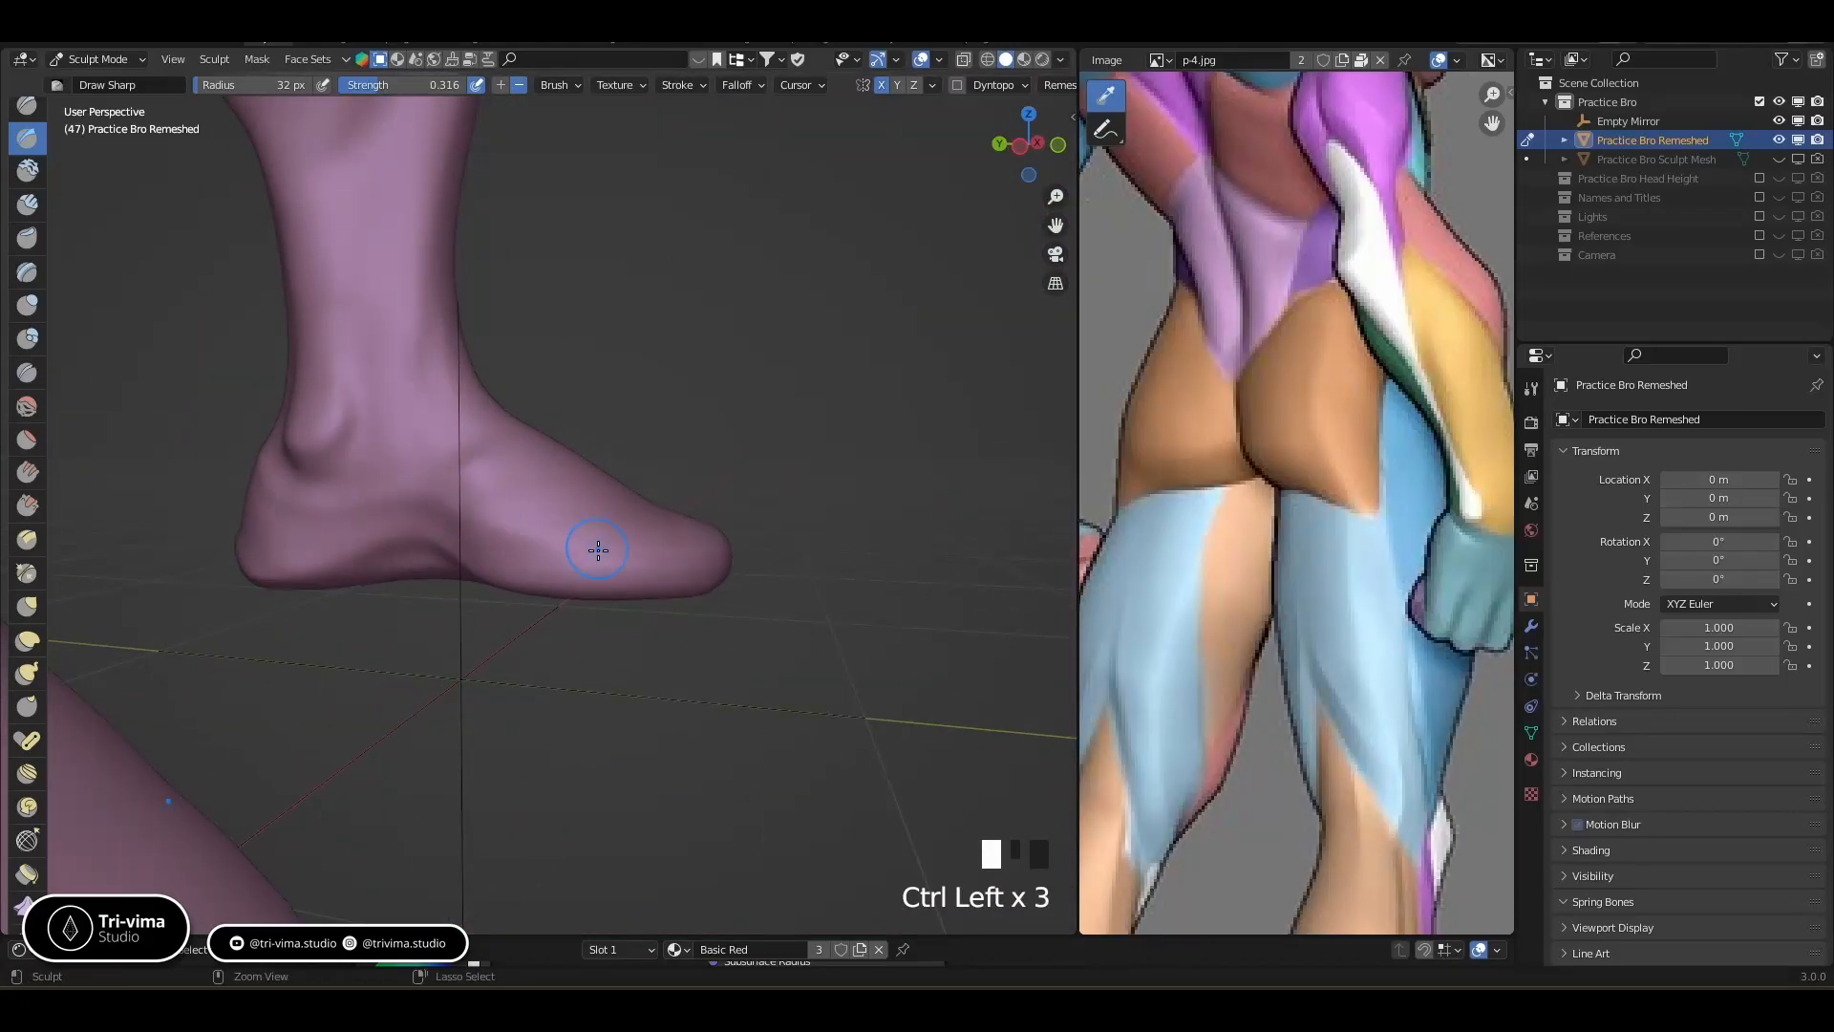
{"action": "middle_click_drag", "start_coordinate": [600, 549], "coordinate": [579, 590]}
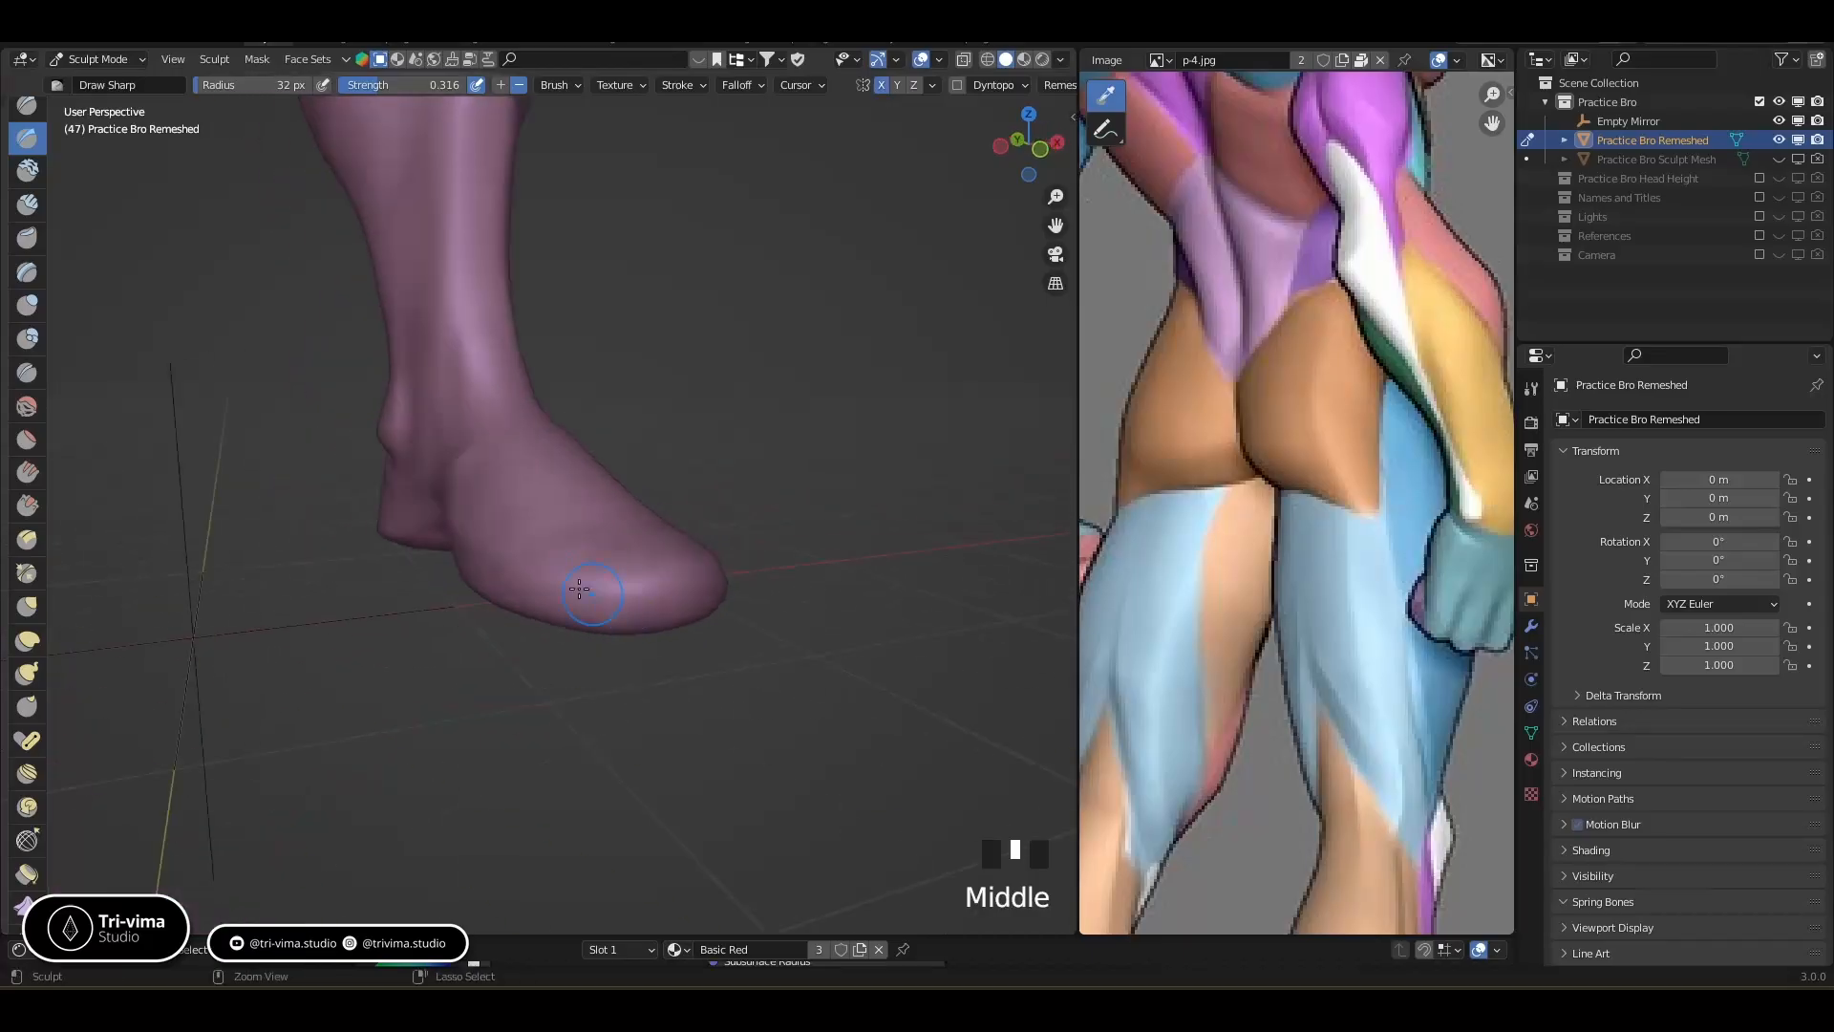
{"action": "middle_click_drag", "start_coordinate": [701, 566], "coordinate": [590, 455]}
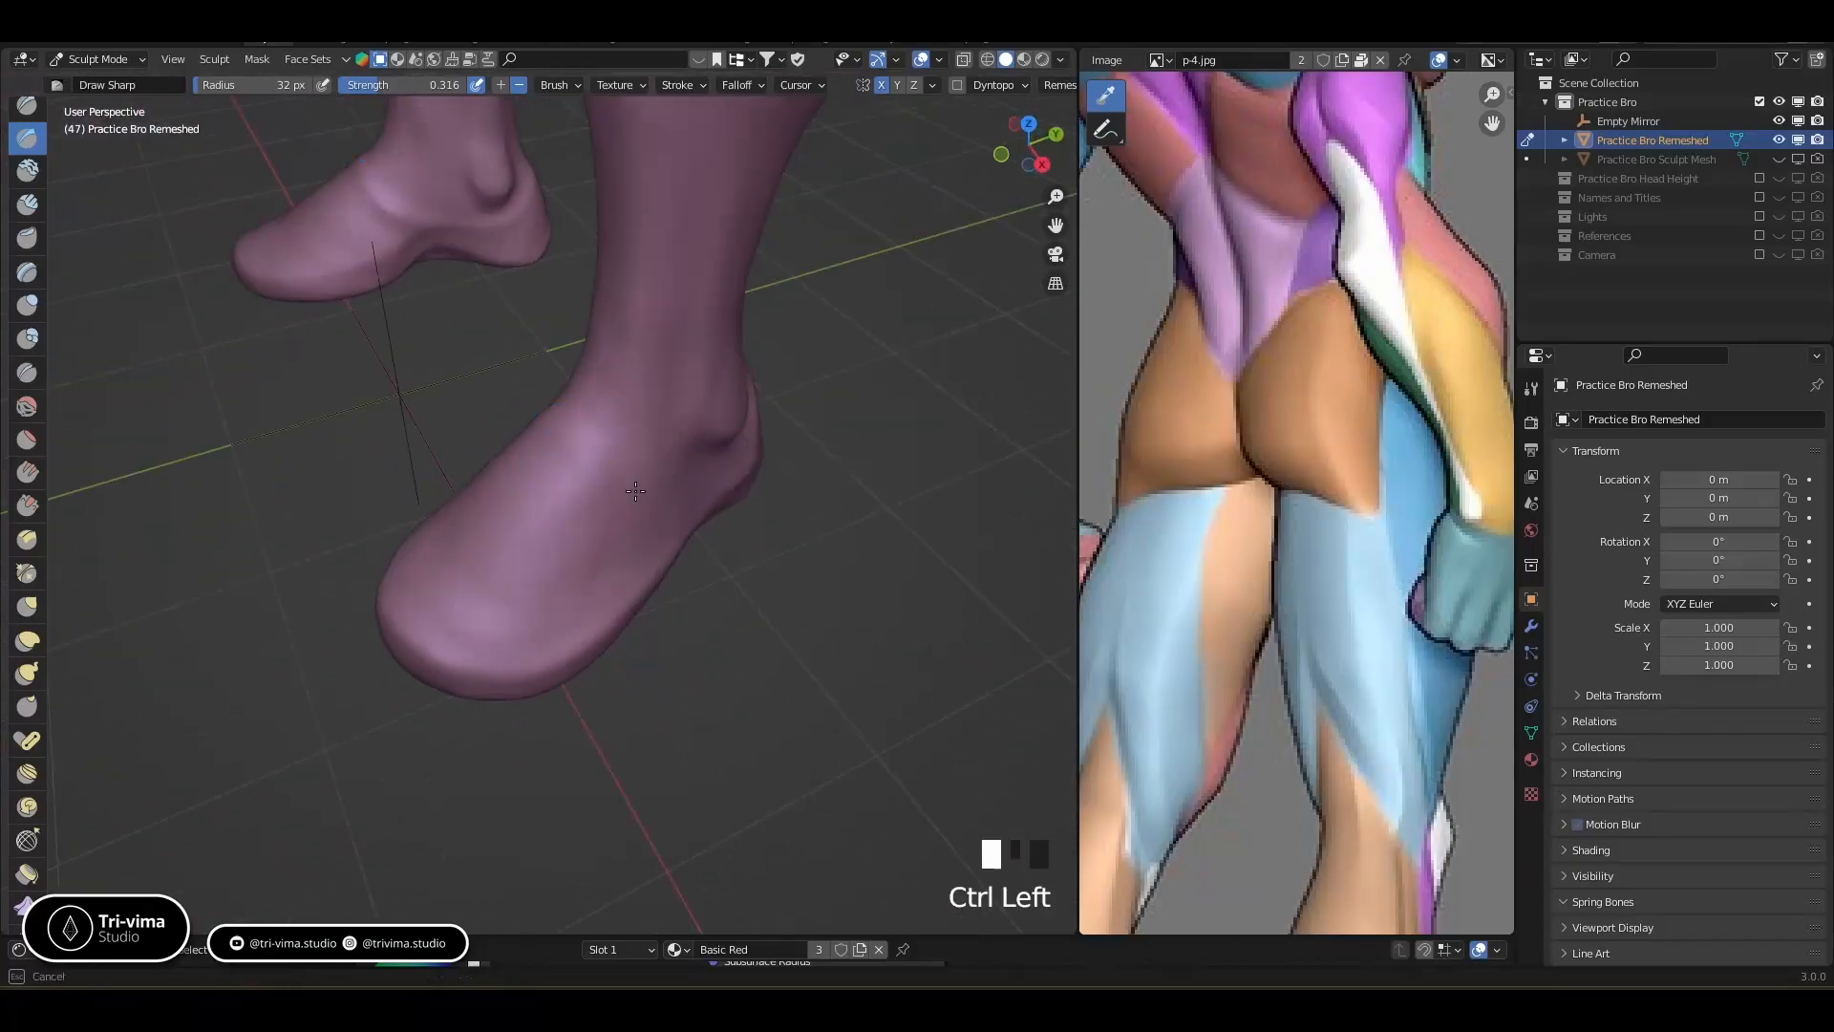
{"action": "middle_click_drag", "start_coordinate": [714, 483], "coordinate": [605, 437]}
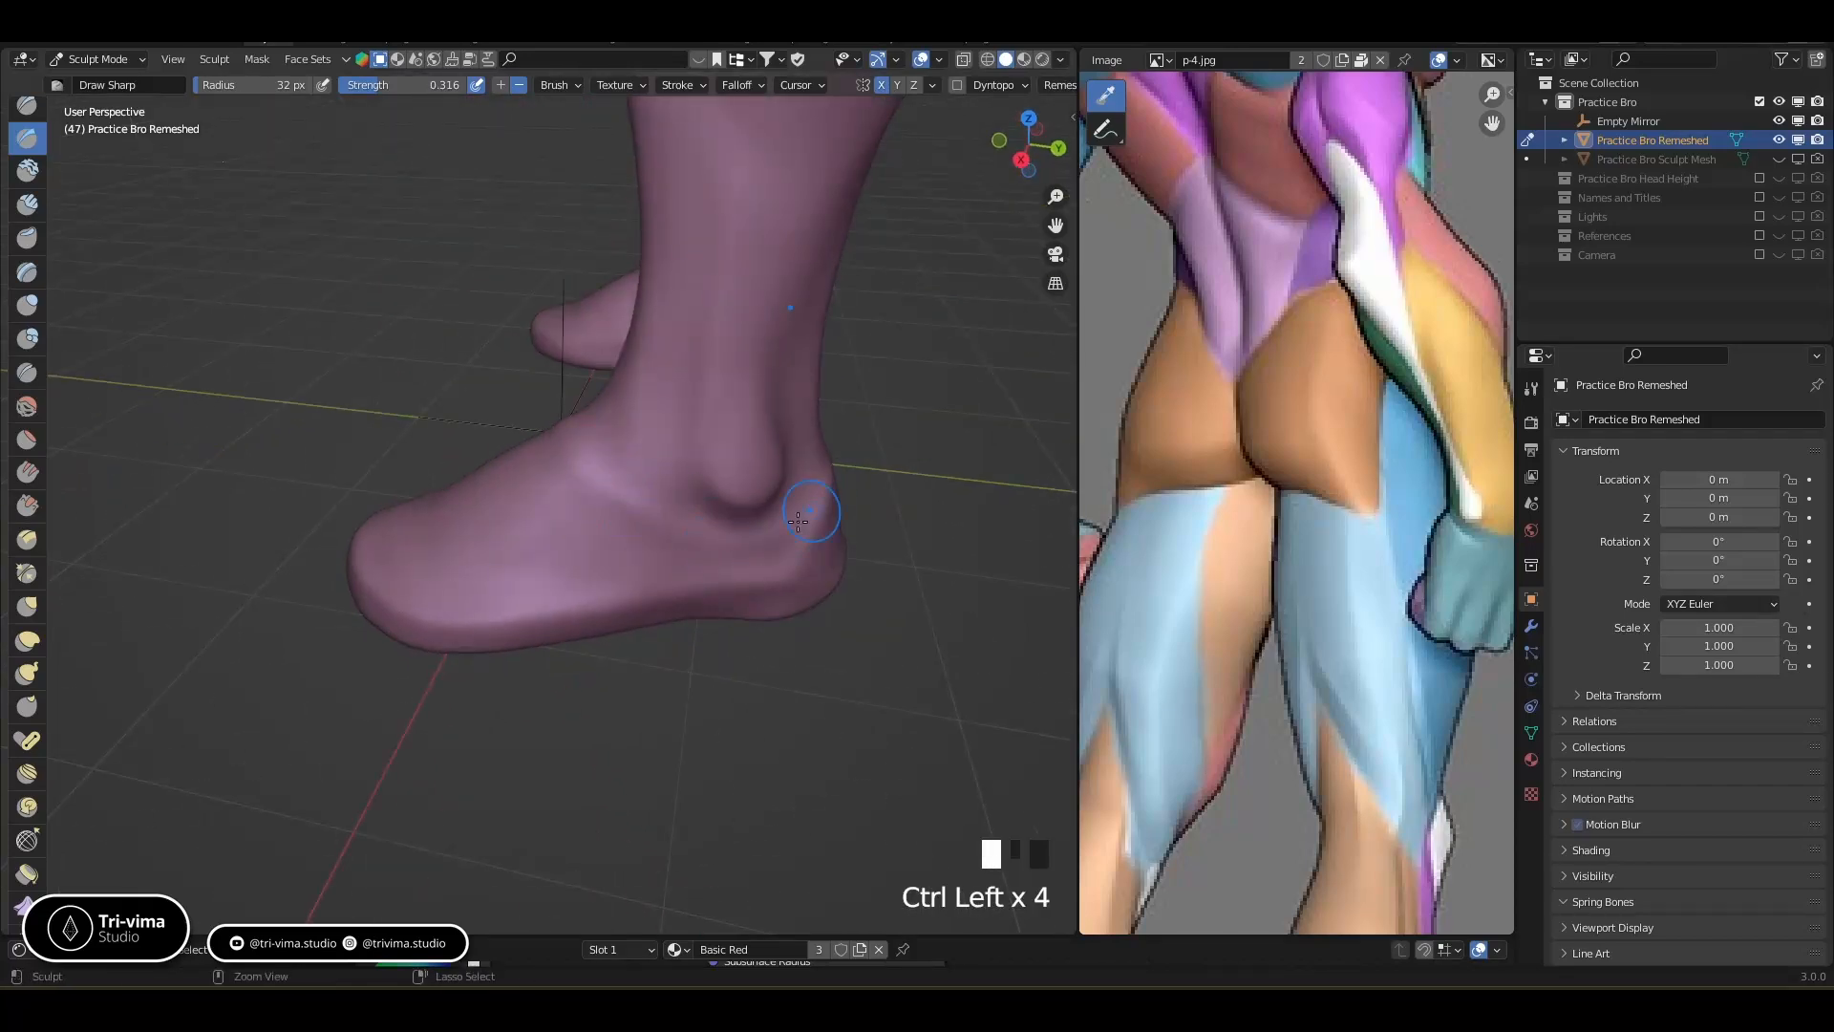
{"action": "mouse_move", "coordinate": [808, 549]}
{"action": "middle_mouse_down"}
{"action": "mouse_move", "coordinate": [759, 616]}
{"action": "mouse_move", "coordinate": [781, 575]}
{"action": "mouse_move", "coordinate": [497, 605]}
{"action": "middle_mouse_up"}
Use Elastic Deform with a 75 px radius to push the heel forward in the right side view
{"action": "left_click", "coordinate": [29, 640]}
{"action": "left_click", "coordinate": [29, 640]}
{"action": "key", "text": "bracketright"}
{"action": "key", "text": "bracketright"}
{"action": "key", "text": "bracketright"}
{"action": "key", "text": "bracketright"}
{"action": "key", "text": "bracketright"}
{"action": "key", "text": "bracketright"}
{"action": "key", "text": "bracketright"}
{"action": "key", "text": "bracketright"}
{"action": "key", "text": "bracketright"}
{"action": "key", "text": "bracketright"}
{"action": "key", "text": "bracketright"}
{"action": "key", "text": "bracketright"}
{"action": "key", "text": "bracketright"}
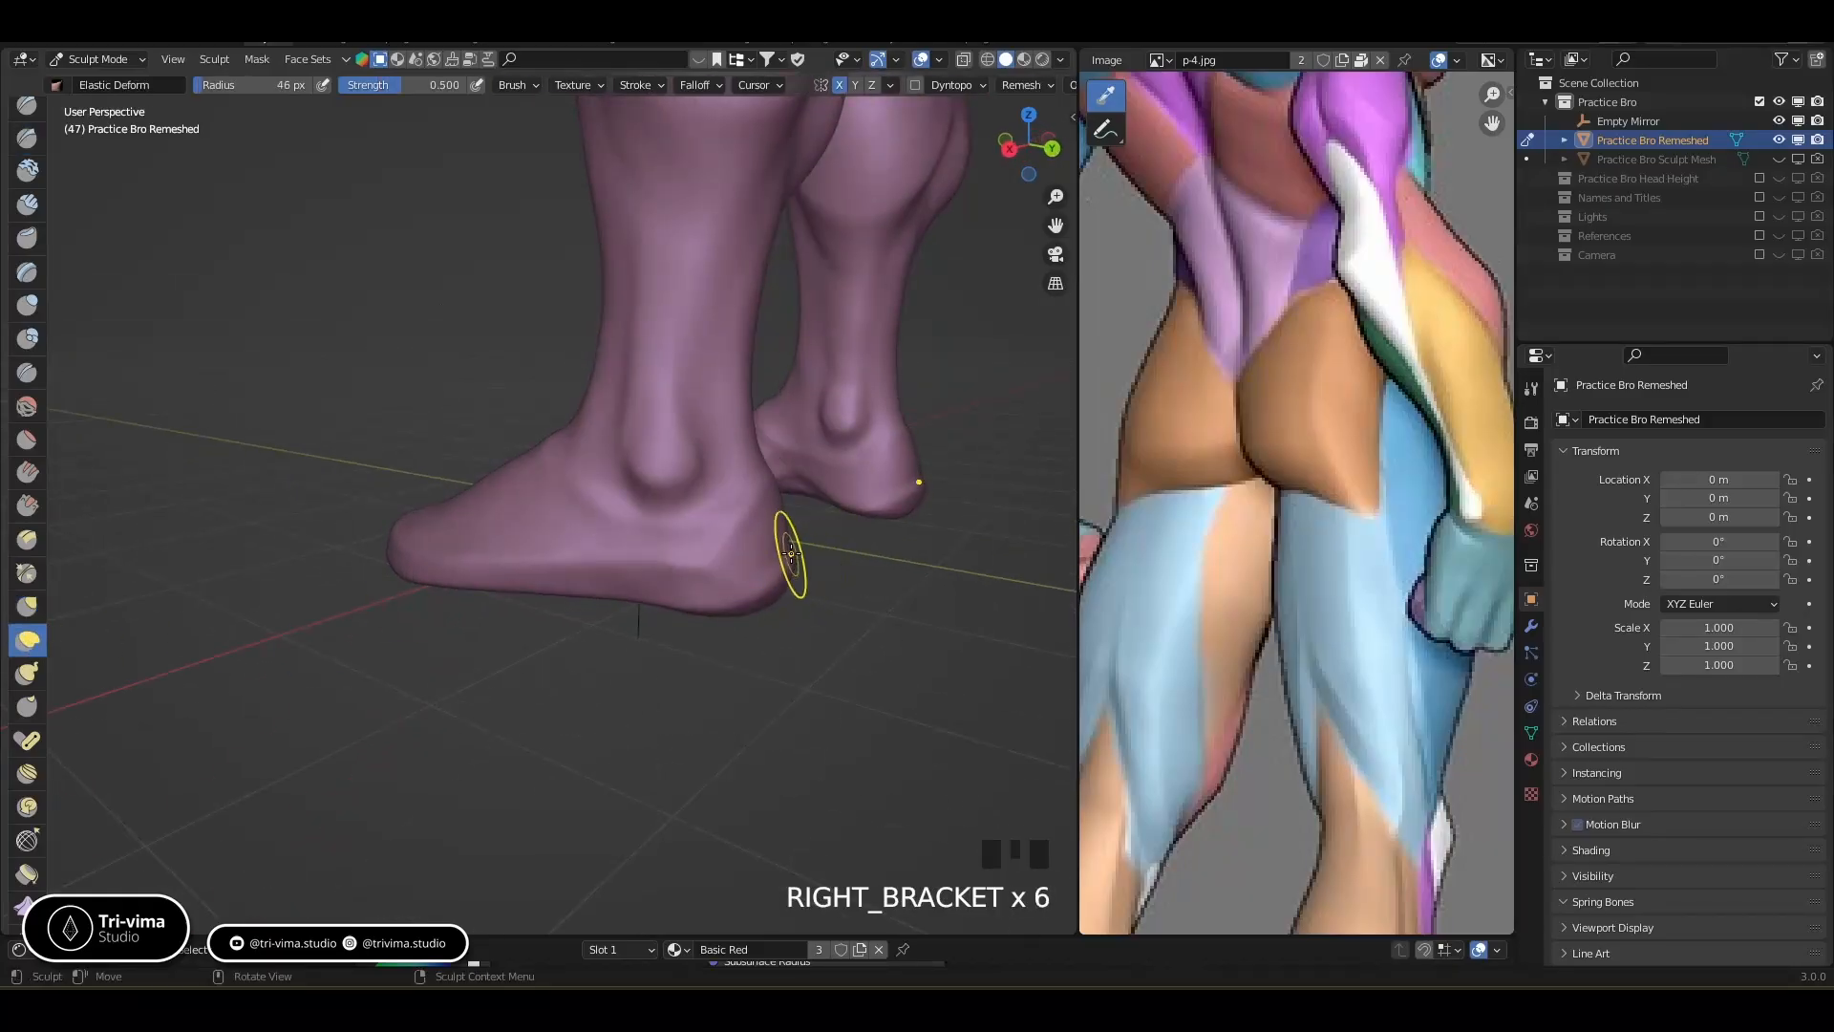
{"action": "key", "text": "KP_3"}
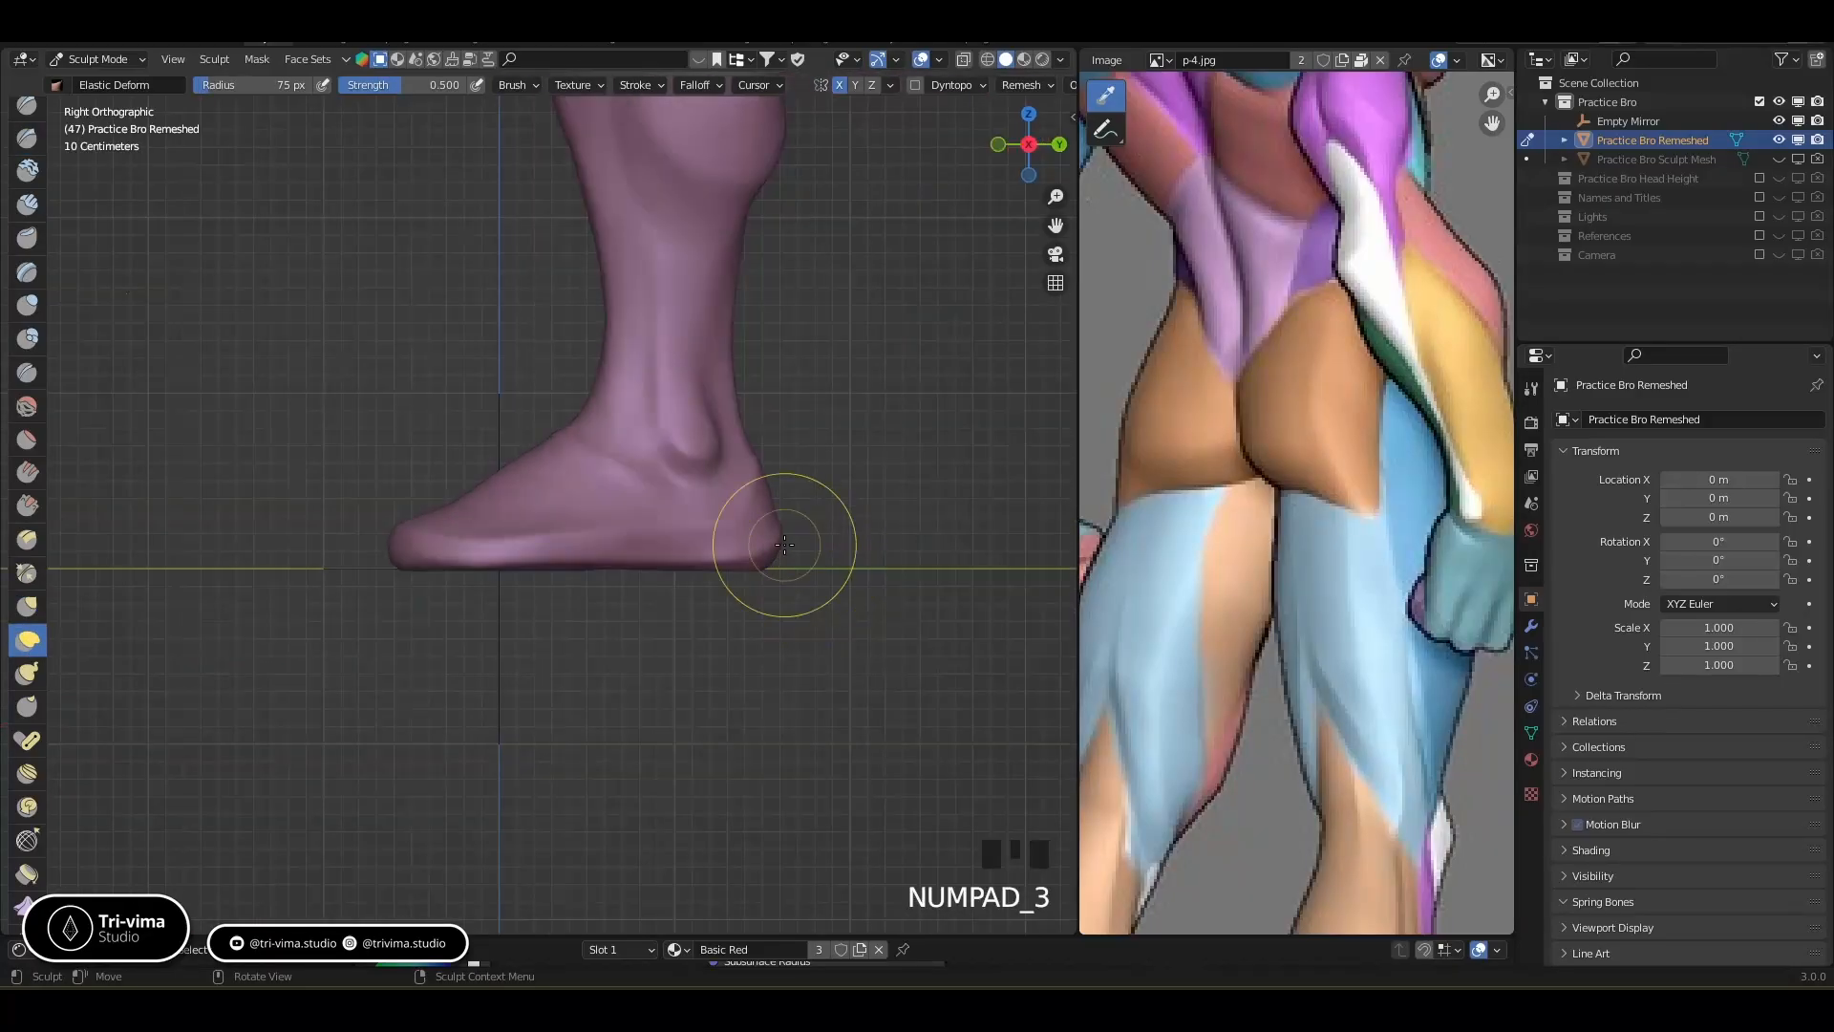
{"action": "left_click_drag", "start_coordinate": [780, 538], "coordinate": [721, 562]}
{"action": "left_click_drag", "start_coordinate": [720, 561], "coordinate": [691, 546]}
{"action": "left_click_drag", "start_coordinate": [692, 546], "coordinate": [680, 537]}
Pull the toe tip forward and adjust the instep, ankle and heel profile with Elastic Deform in the side view
{"action": "left_click_drag", "start_coordinate": [404, 561], "coordinate": [393, 559]}
{"action": "left_click_drag", "start_coordinate": [394, 558], "coordinate": [392, 558]}
{"action": "left_click_drag", "start_coordinate": [391, 557], "coordinate": [386, 559]}
{"action": "left_click_drag", "start_coordinate": [517, 463], "coordinate": [511, 460]}
{"action": "left_click_drag", "start_coordinate": [511, 465], "coordinate": [564, 424]}
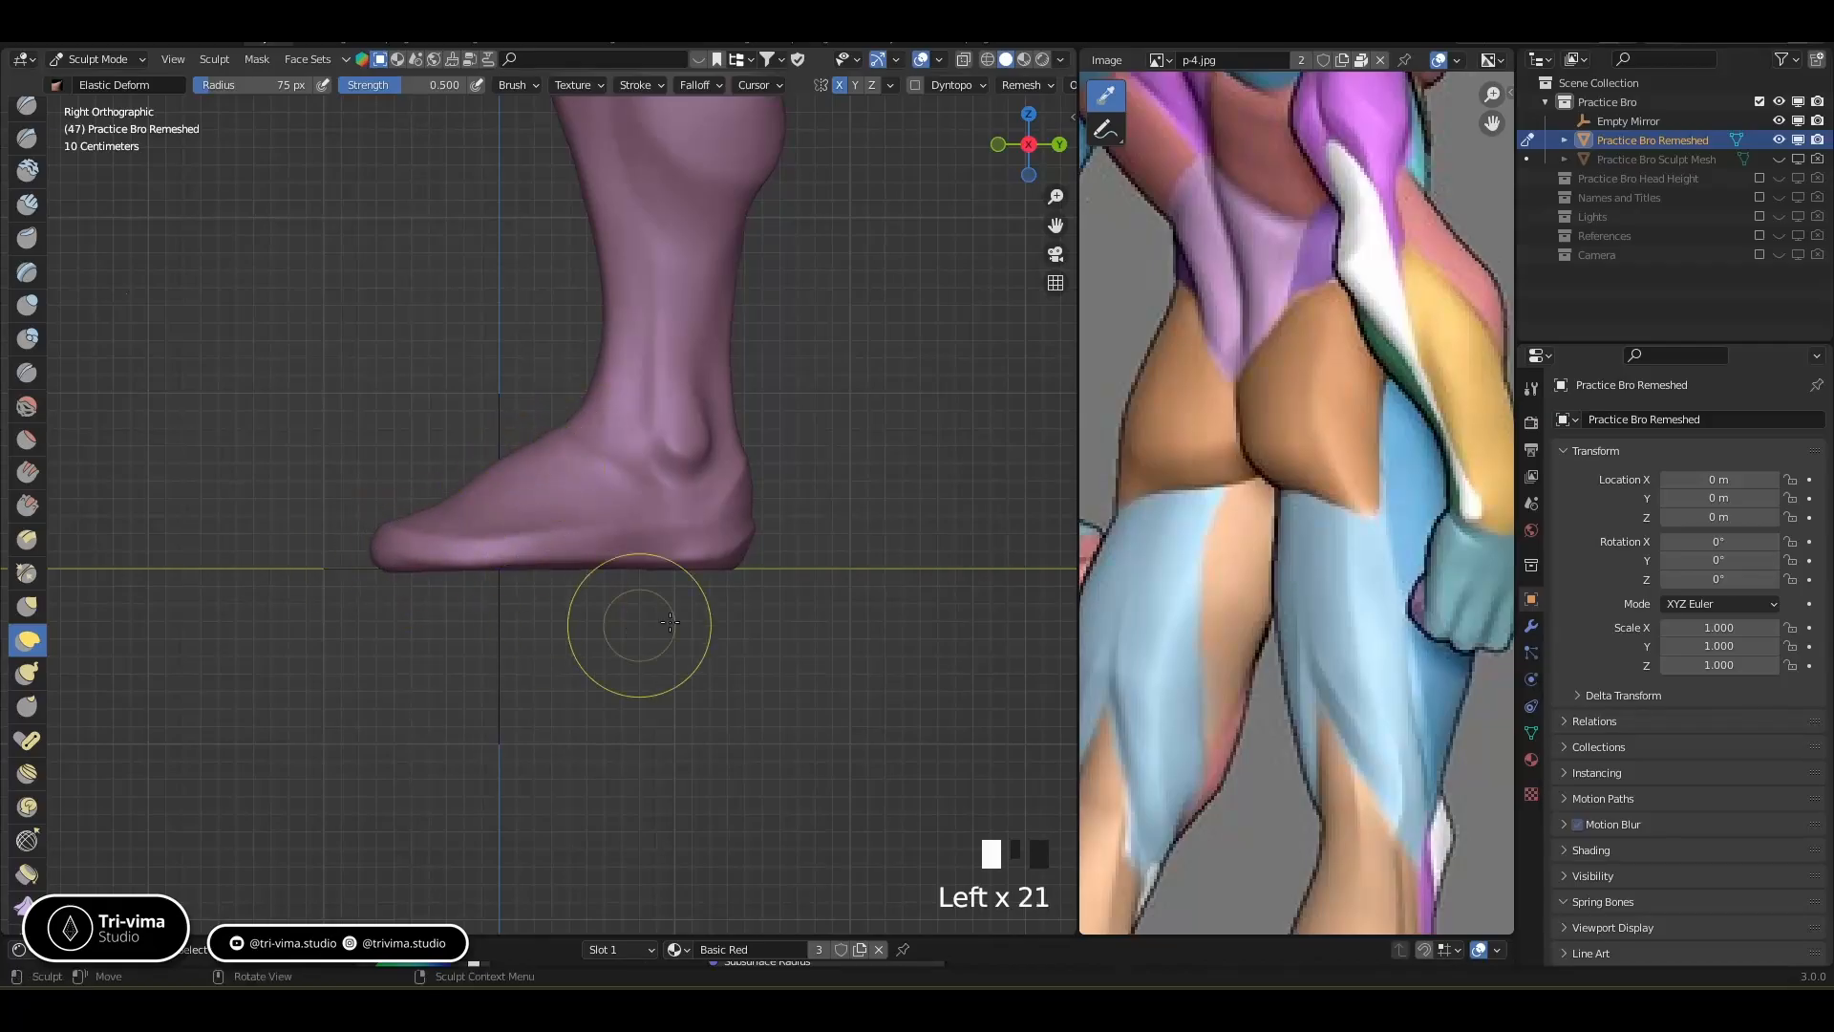
{"action": "left_click_drag", "start_coordinate": [698, 448], "coordinate": [626, 412]}
{"action": "left_click_drag", "start_coordinate": [728, 495], "coordinate": [741, 506]}
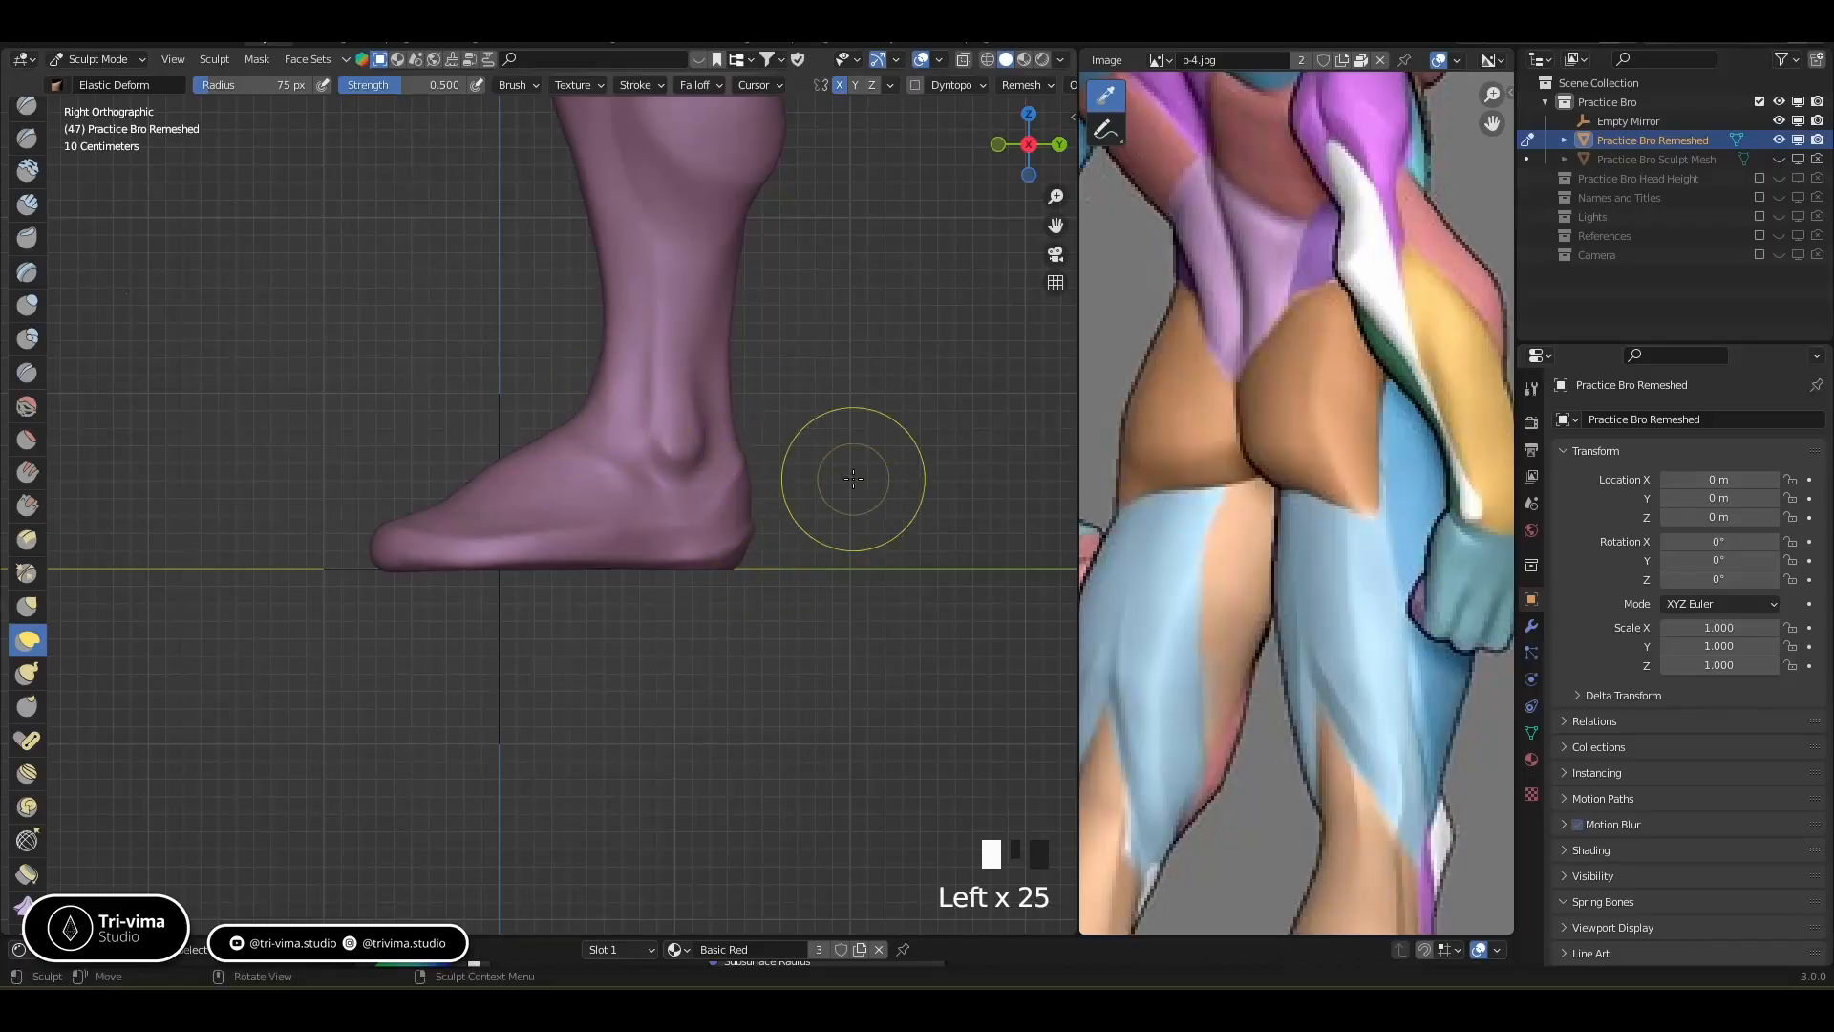
Reshape the outline of the sole around the heel and toe end with Elastic Deform in the bottom view
{"action": "middle_click_drag", "start_coordinate": [823, 479], "coordinate": [551, 425]}
{"action": "key", "text": "ctrl+KP_1"}
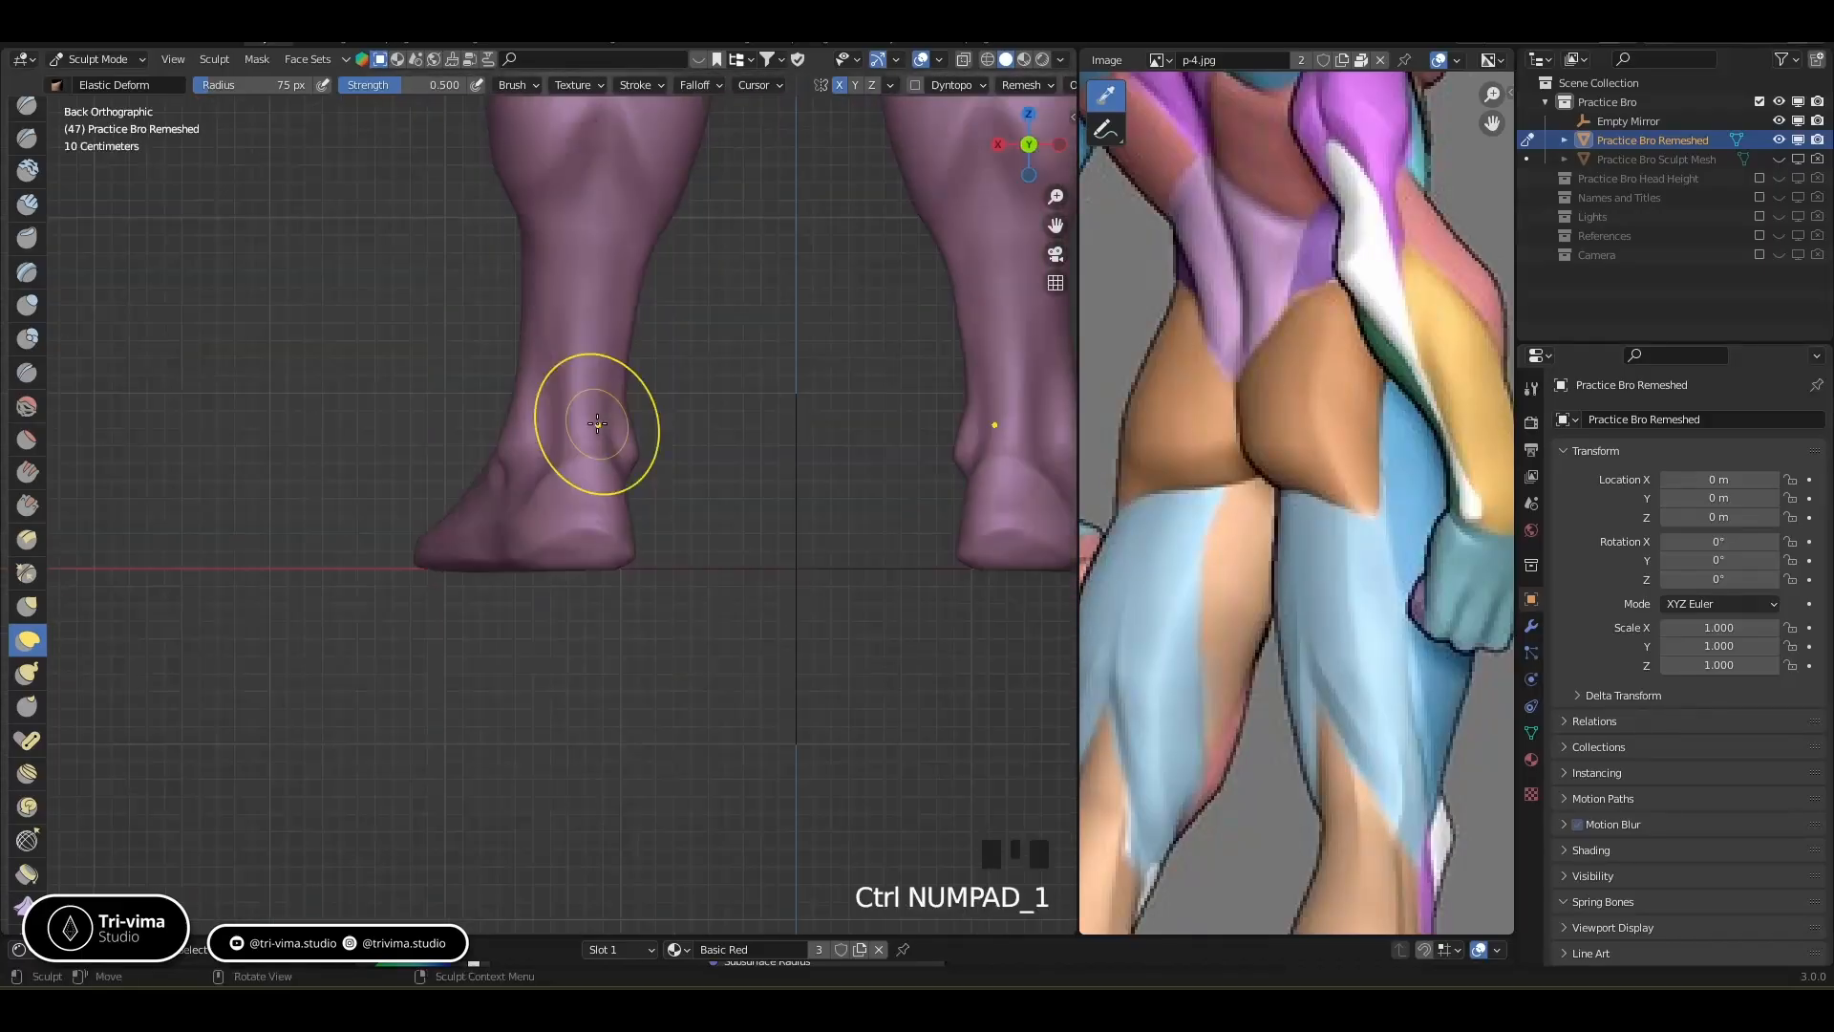
{"action": "key", "text": "ctrl+KP_7"}
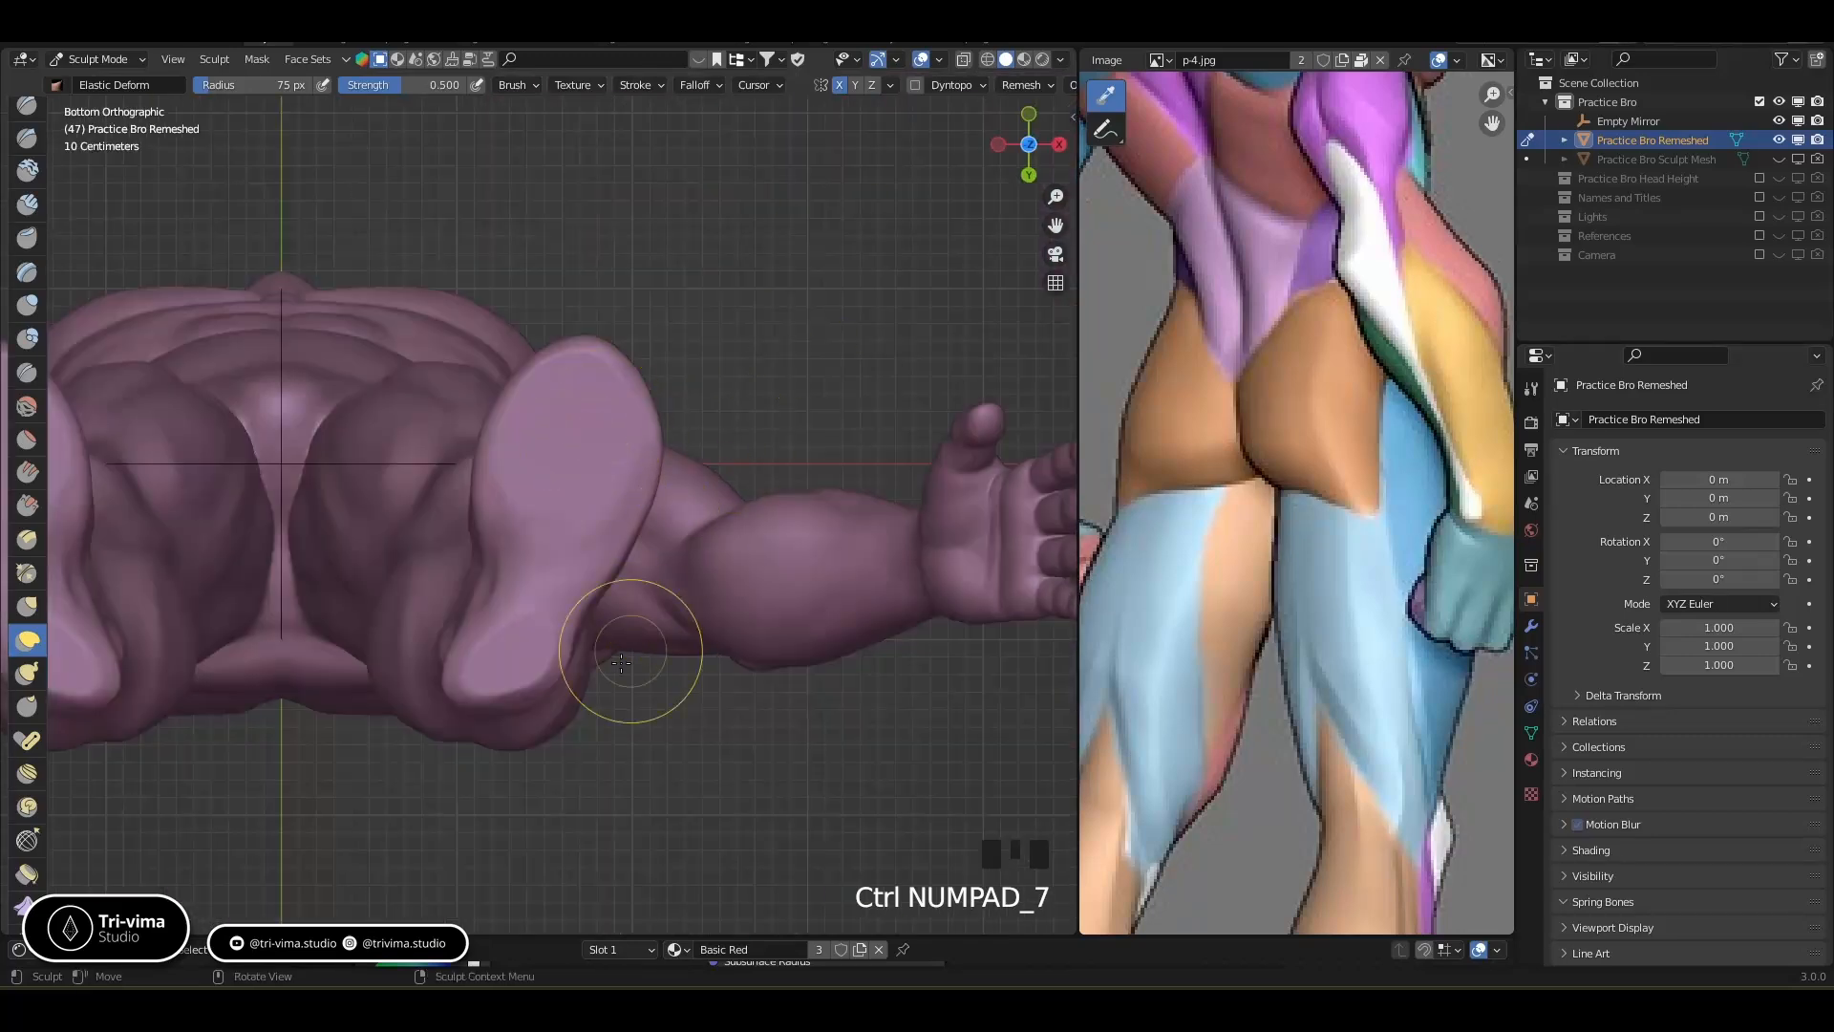
{"action": "left_click_drag", "start_coordinate": [510, 726], "coordinate": [507, 733]}
{"action": "mouse_move", "coordinate": [512, 713]}
{"action": "left_mouse_down"}
{"action": "mouse_move", "coordinate": [504, 729]}
{"action": "mouse_move", "coordinate": [460, 698]}
{"action": "mouse_move", "coordinate": [521, 720]}
{"action": "mouse_move", "coordinate": [449, 659]}
{"action": "left_mouse_up"}
{"action": "mouse_move", "coordinate": [513, 695]}
{"action": "left_mouse_down"}
{"action": "mouse_move", "coordinate": [540, 684]}
{"action": "mouse_move", "coordinate": [525, 703]}
{"action": "left_mouse_up"}
{"action": "left_click_drag", "start_coordinate": [622, 388], "coordinate": [612, 377]}
{"action": "left_click_drag", "start_coordinate": [471, 714], "coordinate": [459, 704]}
Adjust the back and base of the heel from both sides of the foot with 75 px Elastic Deform strokes
{"action": "mouse_move", "coordinate": [558, 677]}
{"action": "middle_mouse_down"}
{"action": "mouse_move", "coordinate": [589, 752]}
{"action": "mouse_move", "coordinate": [573, 747]}
{"action": "middle_mouse_up"}
{"action": "left_click_drag", "start_coordinate": [307, 565], "coordinate": [365, 536]}
{"action": "mouse_move", "coordinate": [313, 510]}
{"action": "left_mouse_down"}
{"action": "mouse_move", "coordinate": [331, 503]}
{"action": "mouse_move", "coordinate": [317, 456]}
{"action": "left_mouse_up"}
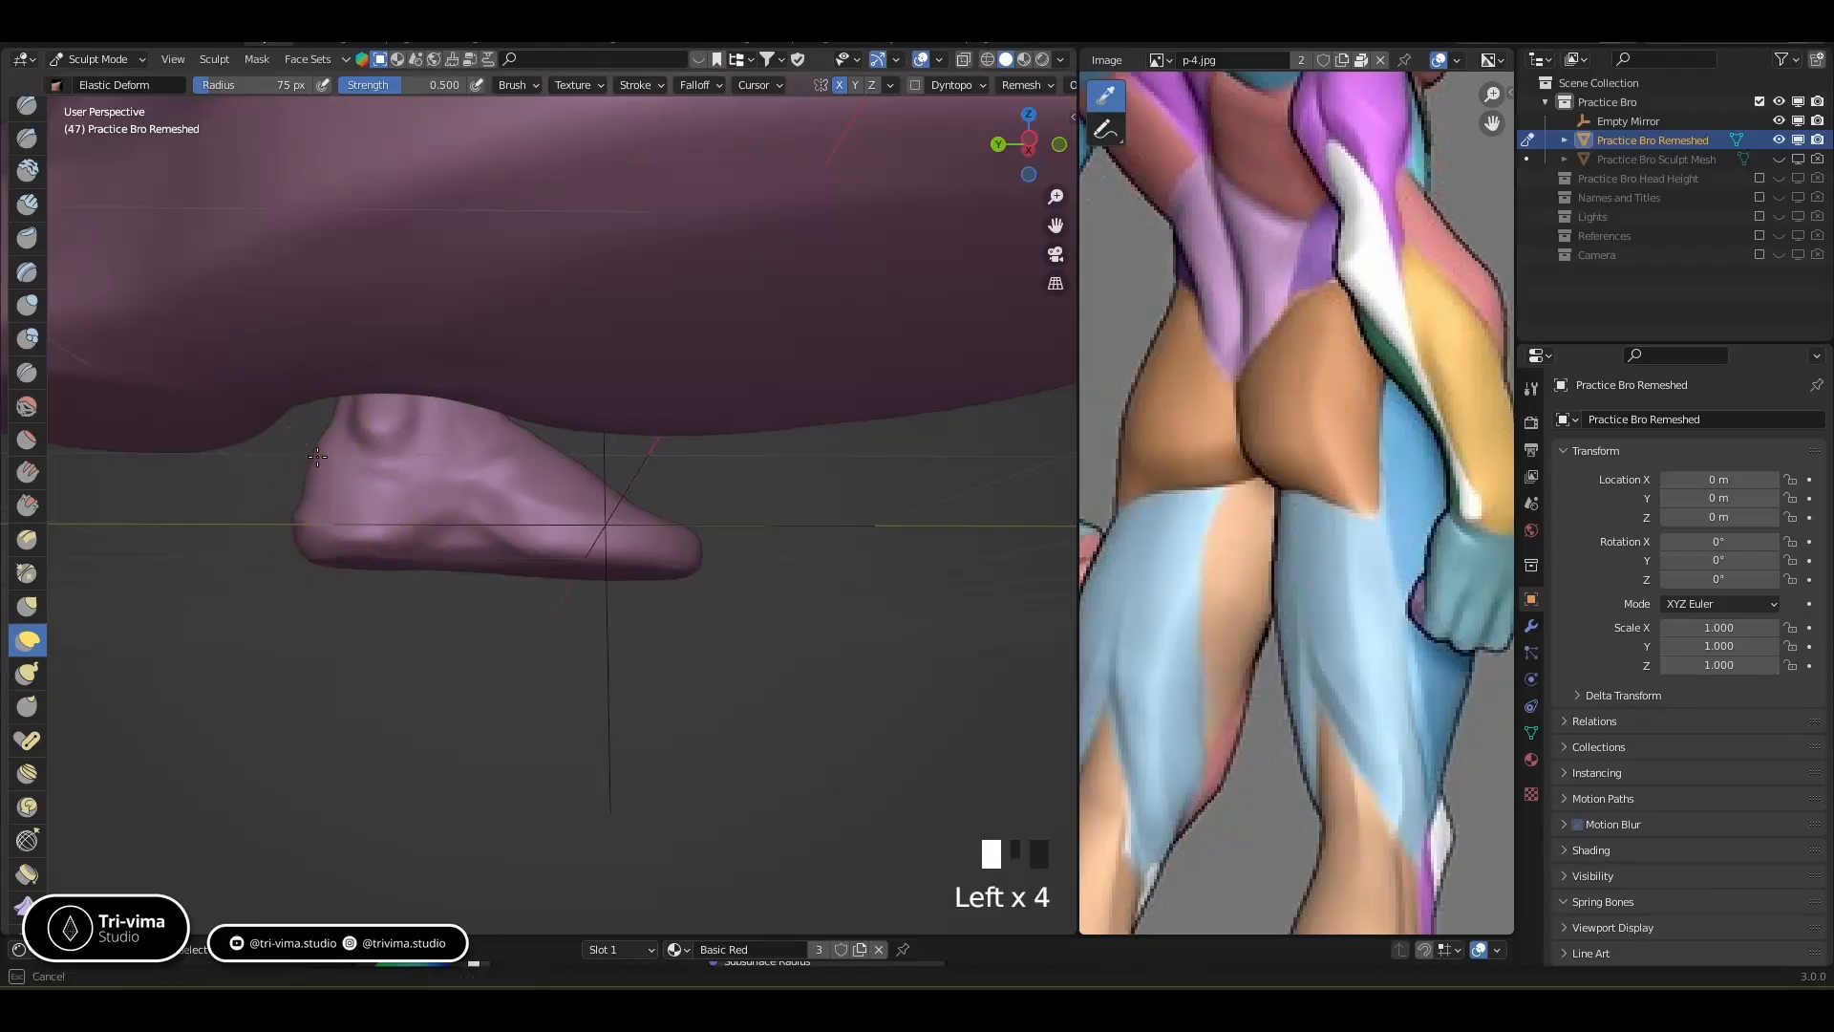
{"action": "mouse_move", "coordinate": [310, 459]}
{"action": "middle_mouse_down"}
{"action": "mouse_move", "coordinate": [777, 512]}
{"action": "mouse_move", "coordinate": [743, 488]}
{"action": "middle_mouse_up"}
{"action": "mouse_move", "coordinate": [740, 489]}
{"action": "left_mouse_down"}
{"action": "mouse_move", "coordinate": [764, 558]}
{"action": "mouse_move", "coordinate": [737, 566]}
{"action": "left_mouse_up"}
{"action": "left_click_drag", "start_coordinate": [728, 572], "coordinate": [723, 561]}
{"action": "left_click_drag", "start_coordinate": [705, 567], "coordinate": [702, 558]}
Fine-tune the heel and ankle contours from several angles with Elastic Deform and smooth the back of the heel
{"action": "mouse_move", "coordinate": [699, 536]}
{"action": "middle_mouse_down"}
{"action": "mouse_move", "coordinate": [673, 509]}
{"action": "mouse_move", "coordinate": [655, 410]}
{"action": "mouse_move", "coordinate": [471, 462]}
{"action": "mouse_move", "coordinate": [445, 429]}
{"action": "mouse_move", "coordinate": [483, 356]}
{"action": "middle_mouse_up"}
{"action": "mouse_move", "coordinate": [212, 317]}
{"action": "left_mouse_down"}
{"action": "mouse_move", "coordinate": [191, 355]}
{"action": "mouse_move", "coordinate": [143, 329]}
{"action": "mouse_move", "coordinate": [227, 361]}
{"action": "left_mouse_up"}
{"action": "mouse_move", "coordinate": [235, 363]}
{"action": "middle_mouse_down"}
{"action": "mouse_move", "coordinate": [521, 511]}
{"action": "mouse_move", "coordinate": [508, 564]}
{"action": "mouse_move", "coordinate": [561, 488]}
{"action": "middle_mouse_up"}
{"action": "left_click", "coordinate": [527, 506]}
{"action": "left_click_drag", "start_coordinate": [561, 488], "coordinate": [573, 488]}
{"action": "middle_click_drag", "start_coordinate": [573, 487], "coordinate": [623, 514]}
{"action": "left_click_drag", "start_coordinate": [514, 434], "coordinate": [525, 432]}
{"action": "mouse_move", "coordinate": [639, 429]}
{"action": "middle_mouse_down"}
{"action": "mouse_move", "coordinate": [592, 514]}
{"action": "mouse_move", "coordinate": [559, 528]}
{"action": "mouse_move", "coordinate": [577, 491]}
{"action": "middle_mouse_up"}
{"action": "left_click_drag", "start_coordinate": [577, 491], "coordinate": [564, 505]}
{"action": "middle_click_drag", "start_coordinate": [589, 509], "coordinate": [614, 389]}
{"action": "left_click", "coordinate": [614, 389]}
{"action": "left_click", "coordinate": [586, 242]}
{"action": "mouse_move", "coordinate": [586, 242]}
{"action": "middle_mouse_down"}
{"action": "mouse_move", "coordinate": [679, 418]}
{"action": "mouse_move", "coordinate": [687, 498]}
{"action": "mouse_move", "coordinate": [790, 491]}
{"action": "mouse_move", "coordinate": [688, 541]}
{"action": "mouse_move", "coordinate": [608, 537]}
{"action": "middle_mouse_up"}
{"action": "left_click_drag", "start_coordinate": [608, 536], "coordinate": [668, 492], "text": "shift"}
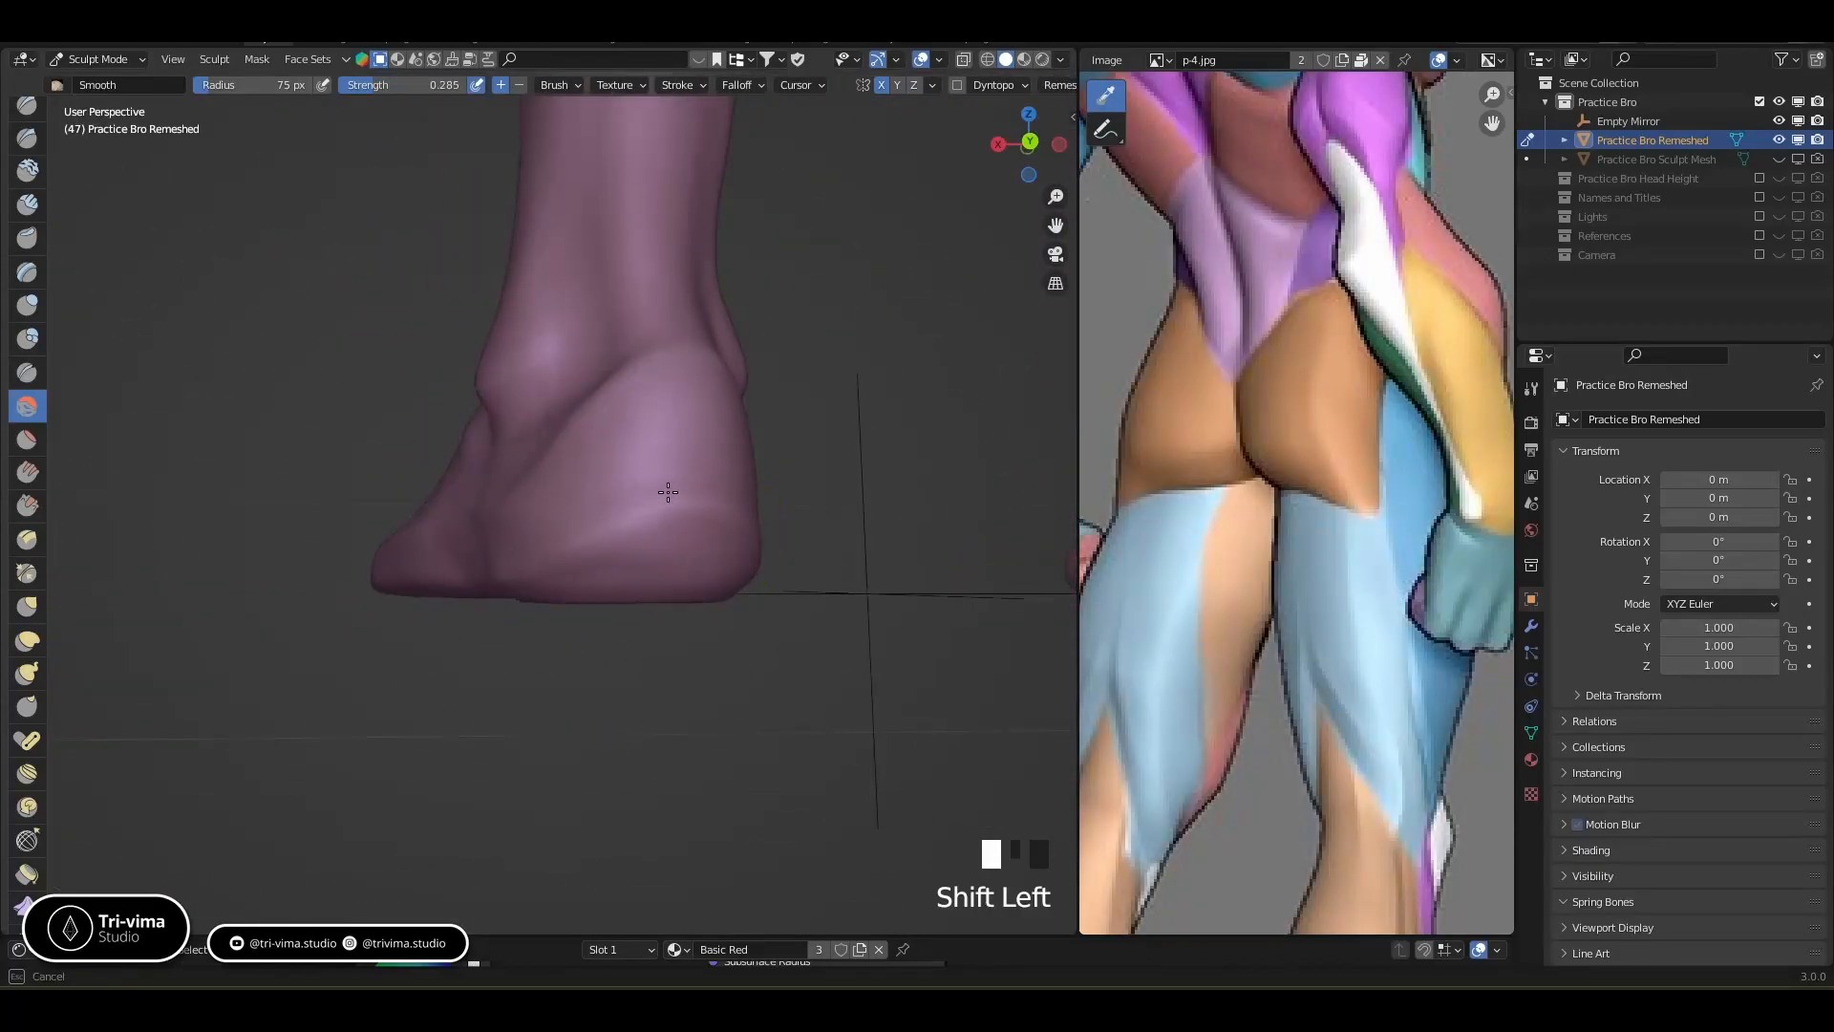
Switch to Draw Sharp with a 43 px radius and sharpen the lower back edge of the heel with inverted strokes
{"action": "left_click", "coordinate": [28, 139]}
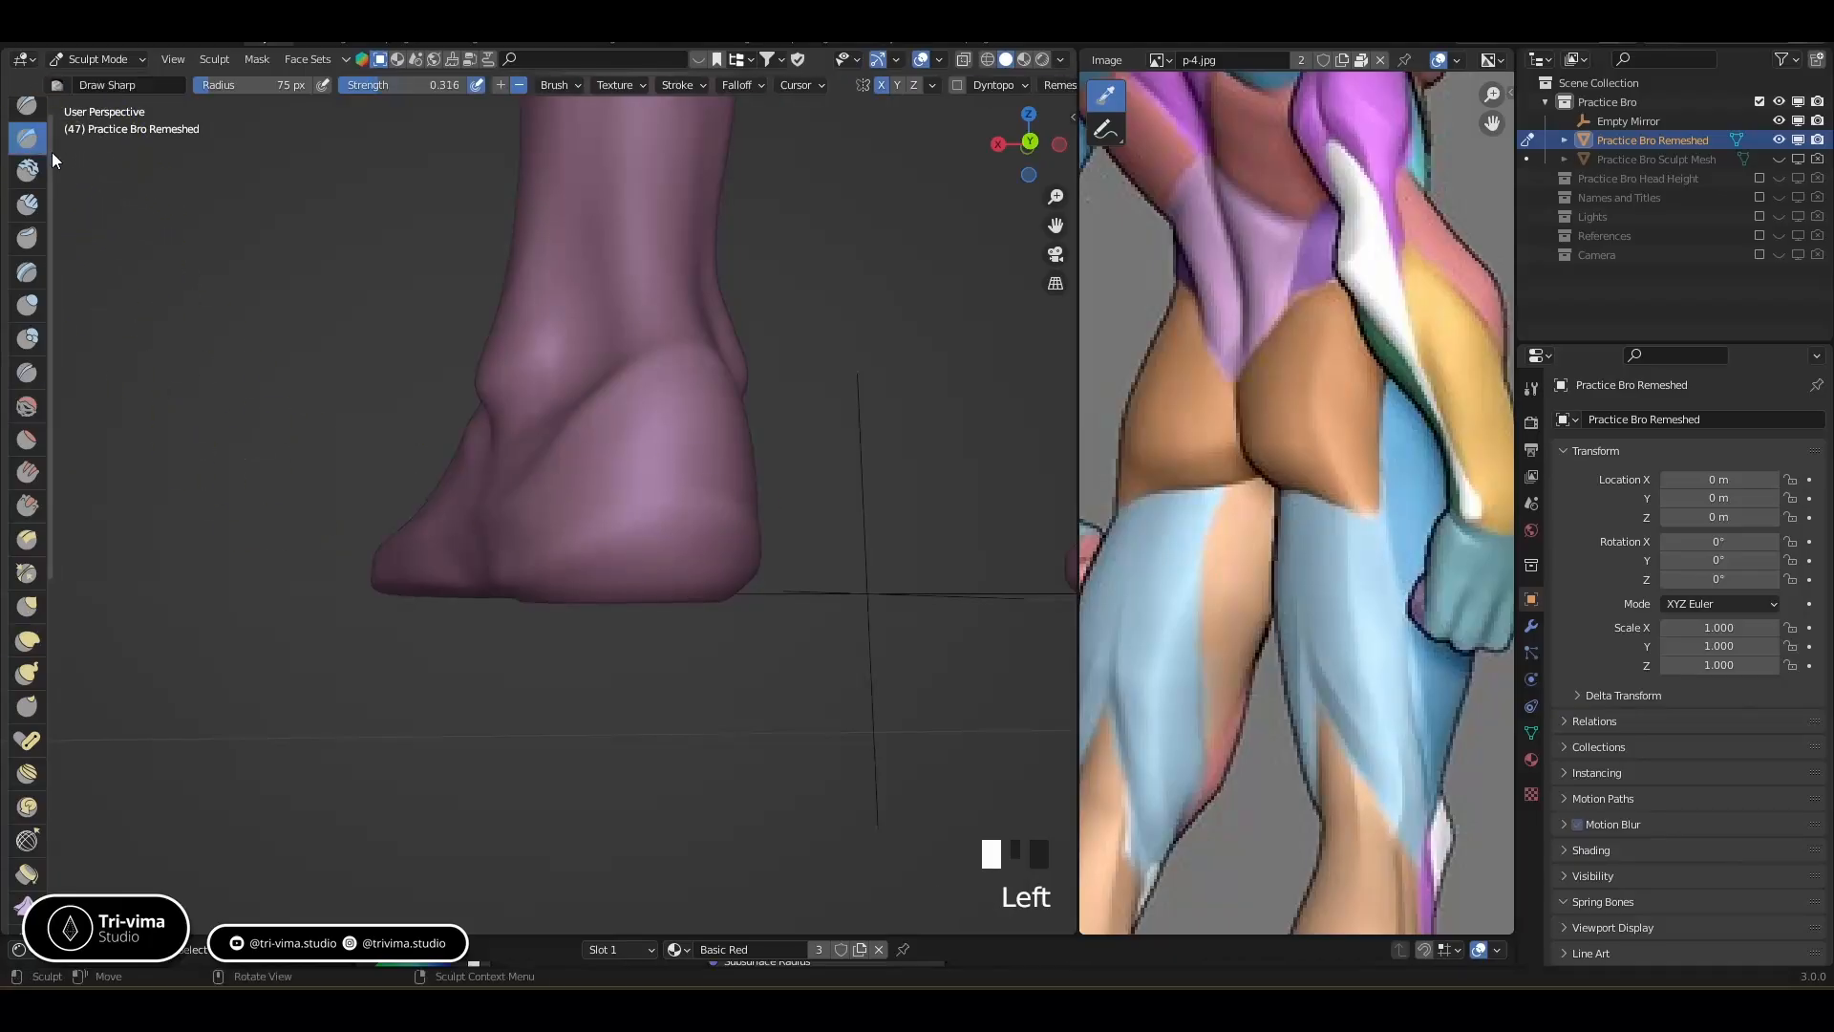
{"action": "key", "text": "bracketleft"}
{"action": "key", "text": "bracketleft"}
{"action": "key", "text": "bracketleft"}
{"action": "key", "text": "bracketleft"}
{"action": "key", "text": "bracketleft"}
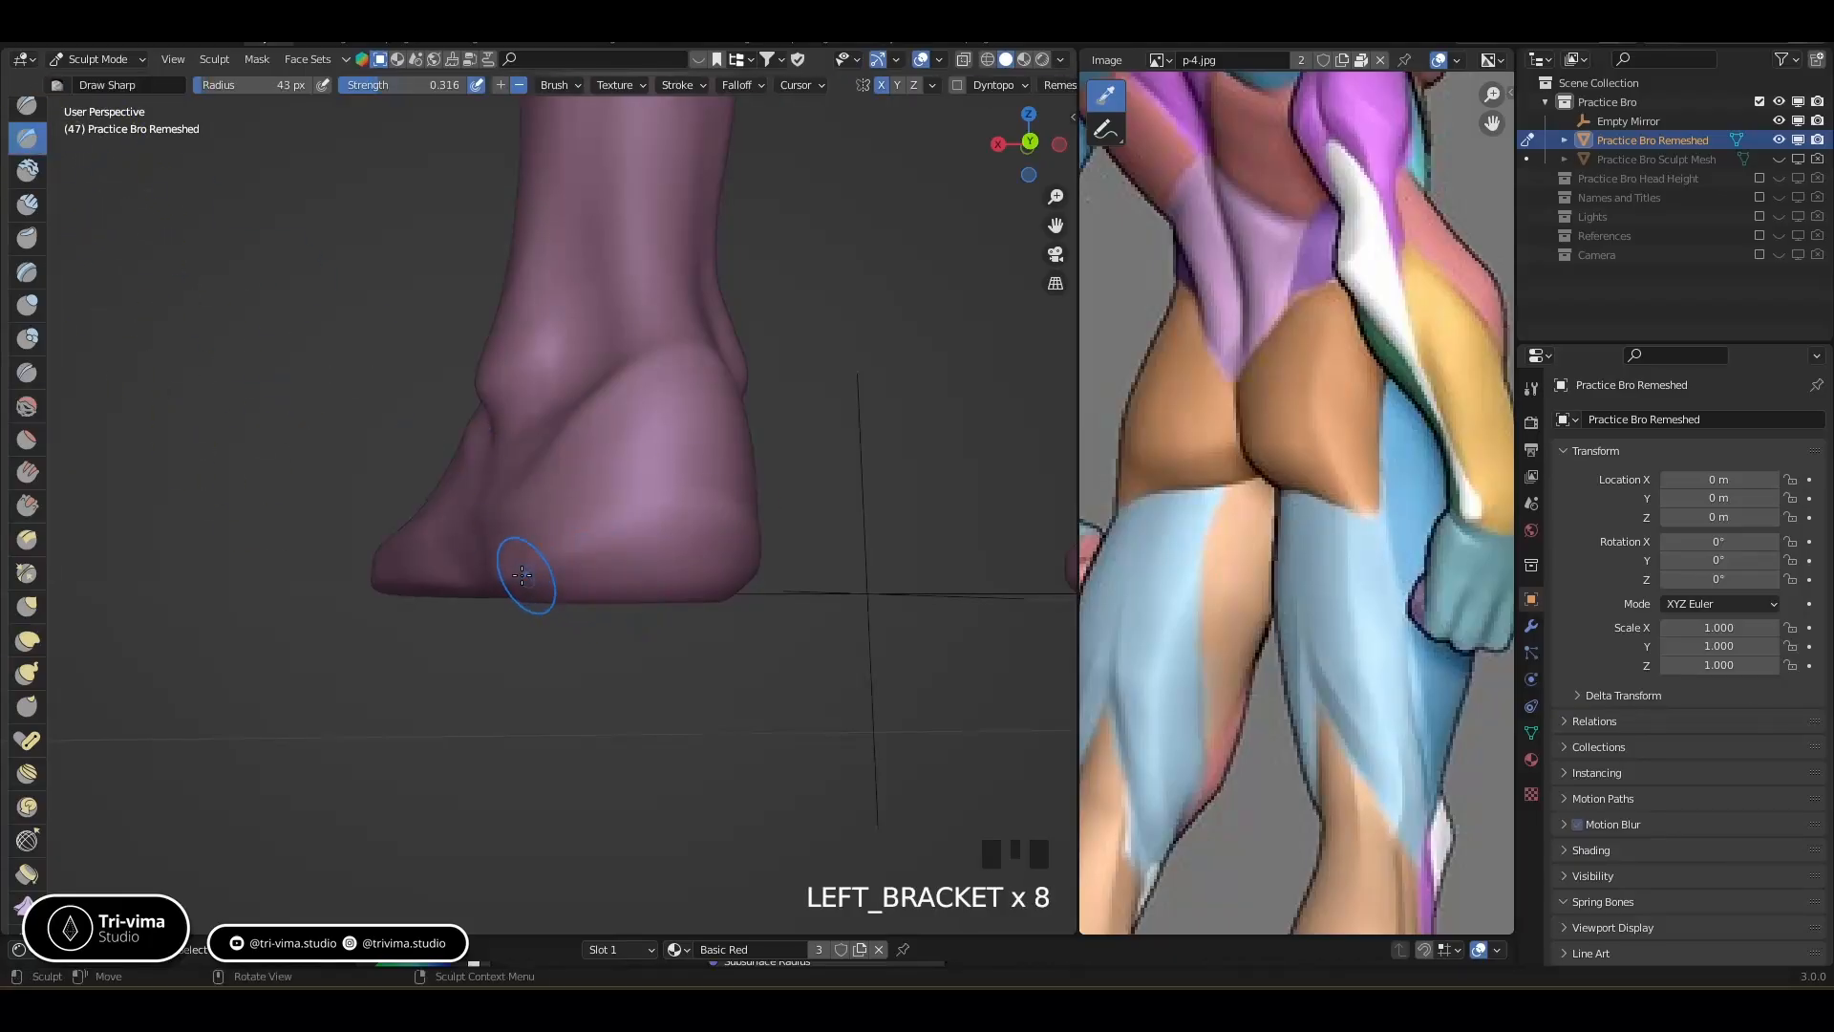
{"action": "left_click_drag", "start_coordinate": [518, 579], "coordinate": [601, 564], "text": "ctrl"}
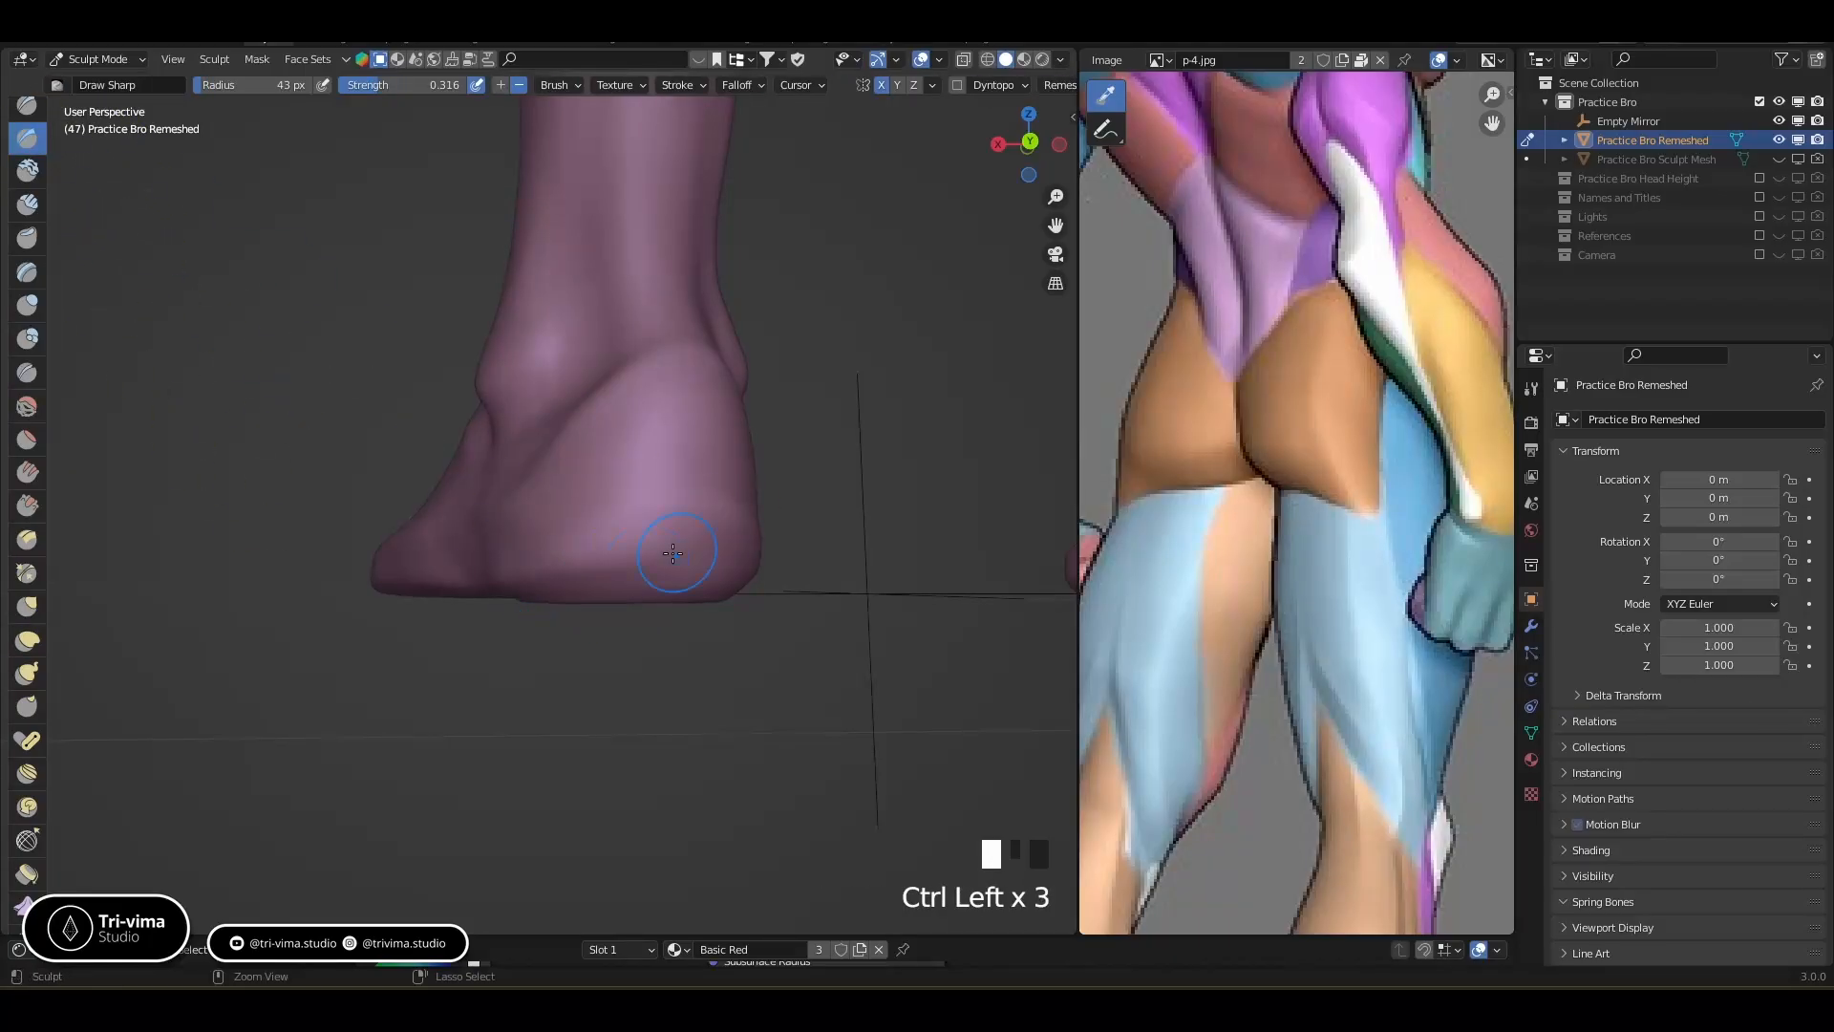
{"action": "middle_click_drag", "start_coordinate": [725, 555], "coordinate": [625, 568]}
{"action": "left_click_drag", "start_coordinate": [401, 569], "coordinate": [554, 565], "text": "ctrl"}
{"action": "middle_click_drag", "start_coordinate": [532, 562], "coordinate": [553, 524]}
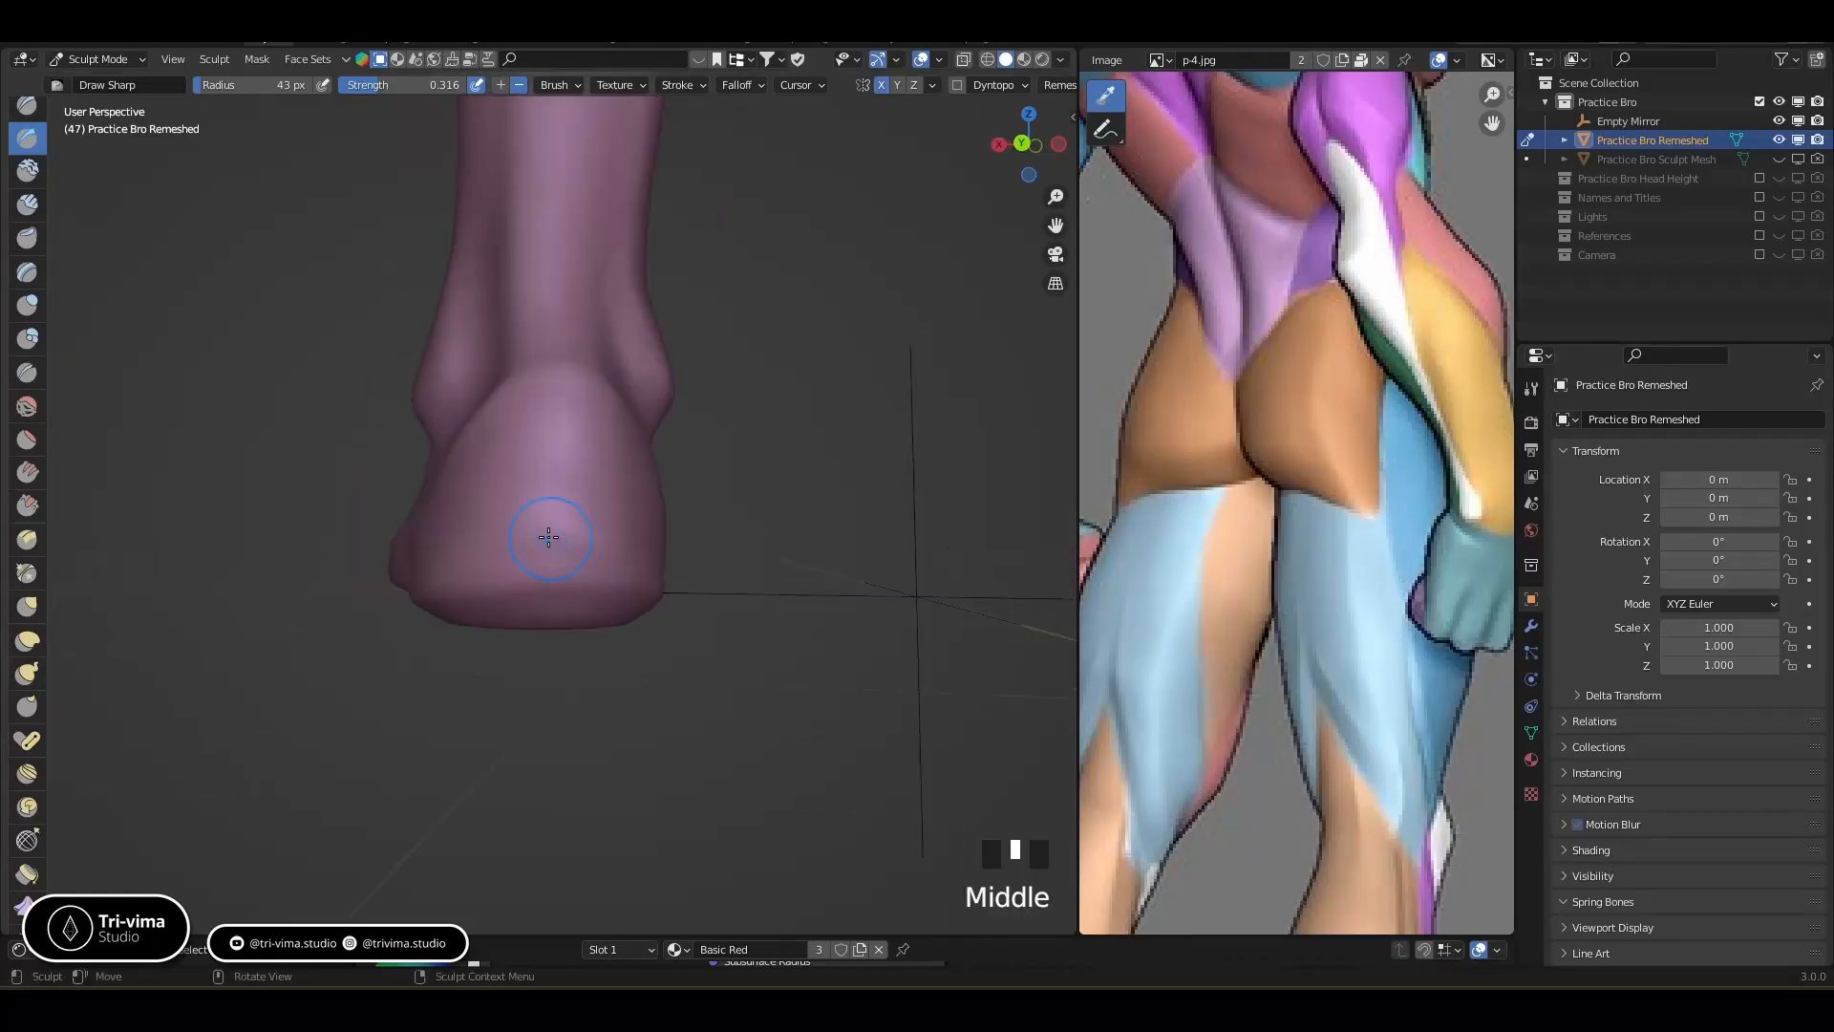
Smooth the back of the heel, the inner ankle and the arch area
{"action": "left_click_drag", "start_coordinate": [553, 525], "coordinate": [600, 533], "text": "shift"}
{"action": "middle_click_drag", "start_coordinate": [558, 529], "coordinate": [377, 524]}
{"action": "left_click_drag", "start_coordinate": [377, 525], "coordinate": [430, 531], "text": "shift"}
{"action": "middle_click_drag", "start_coordinate": [425, 526], "coordinate": [376, 466]}
{"action": "left_click_drag", "start_coordinate": [256, 392], "coordinate": [310, 382], "text": "shift"}
{"action": "left_click_drag", "start_coordinate": [304, 384], "coordinate": [324, 379], "text": "shift"}
{"action": "middle_click_drag", "start_coordinate": [386, 407], "coordinate": [400, 520]}
{"action": "left_click_drag", "start_coordinate": [399, 523], "coordinate": [402, 530], "text": "shift"}
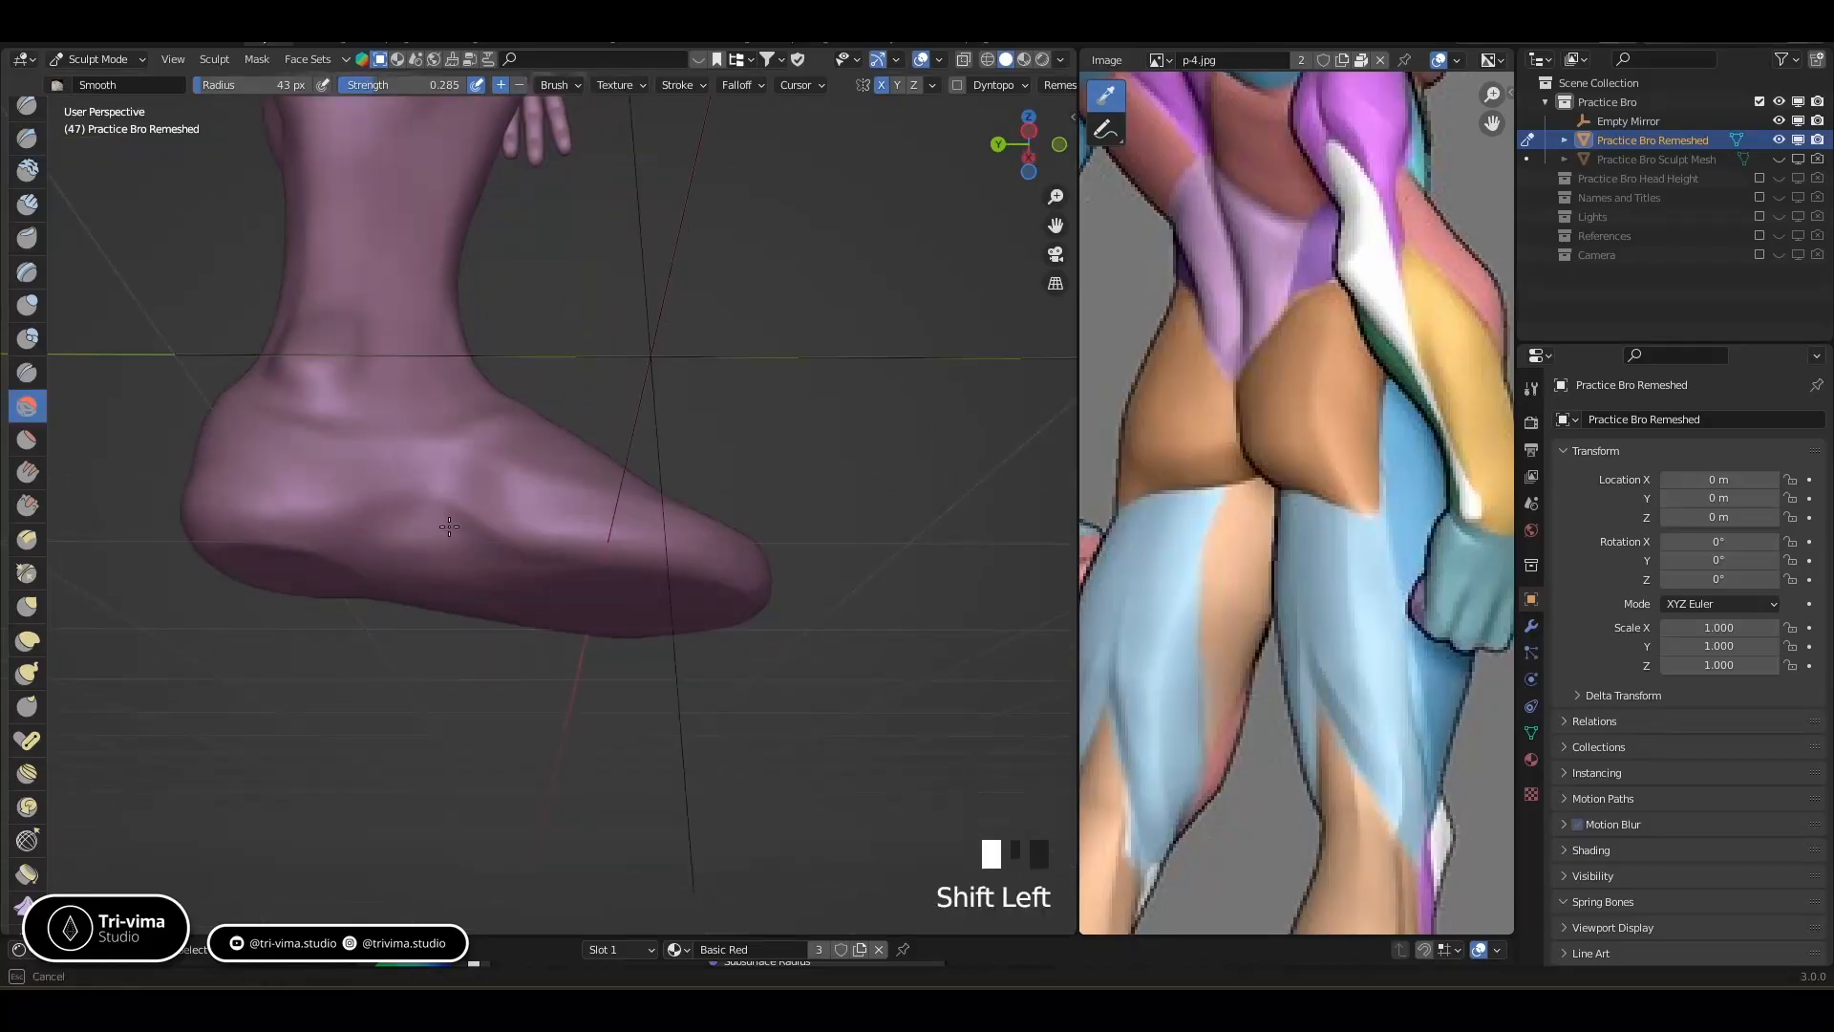
Refine the inner side of the heel below the ankle bone with inverted 43 px Draw Sharp strokes
{"action": "mouse_move", "coordinate": [401, 535]}
{"action": "middle_mouse_down"}
{"action": "mouse_move", "coordinate": [524, 625]}
{"action": "mouse_move", "coordinate": [634, 626]}
{"action": "mouse_move", "coordinate": [580, 577]}
{"action": "middle_mouse_up"}
{"action": "middle_click_drag", "start_coordinate": [351, 605], "coordinate": [266, 450]}
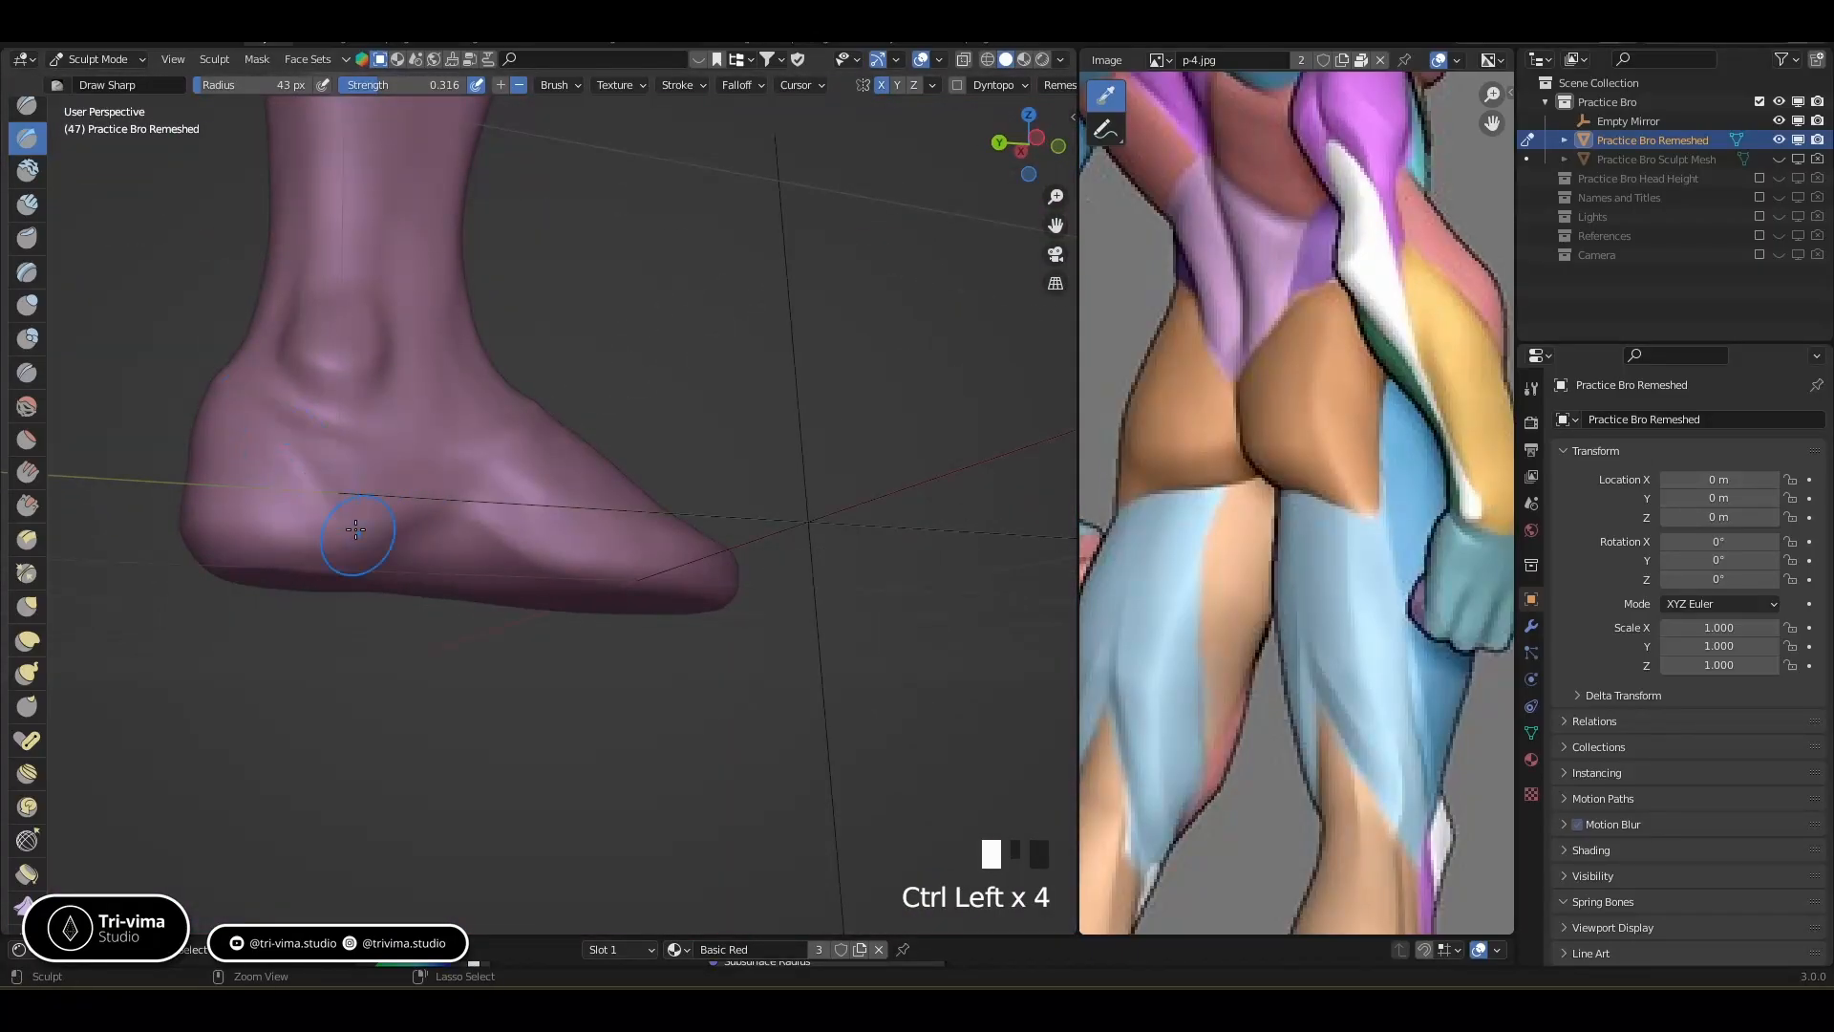
{"action": "middle_click_drag", "start_coordinate": [354, 520], "coordinate": [405, 485]}
{"action": "left_click_drag", "start_coordinate": [304, 467], "coordinate": [263, 478], "text": "ctrl"}
{"action": "mouse_move", "coordinate": [231, 480]}
{"action": "middle_mouse_down"}
{"action": "mouse_move", "coordinate": [400, 472]}
{"action": "mouse_move", "coordinate": [777, 541]}
{"action": "mouse_move", "coordinate": [729, 614]}
{"action": "middle_mouse_up"}
Smooth the underside of the foot across the sole and arch
{"action": "mouse_move", "coordinate": [729, 614]}
{"action": "left_mouse_down", "text": "shift"}
{"action": "mouse_move", "coordinate": [815, 586]}
{"action": "mouse_move", "coordinate": [793, 592]}
{"action": "left_mouse_up", "text": "shift"}
{"action": "mouse_move", "coordinate": [793, 593]}
{"action": "middle_mouse_down"}
{"action": "mouse_move", "coordinate": [384, 630]}
{"action": "mouse_move", "coordinate": [448, 462]}
{"action": "mouse_move", "coordinate": [549, 450]}
{"action": "middle_mouse_up"}
{"action": "left_click_drag", "start_coordinate": [549, 450], "coordinate": [654, 404], "text": "shift"}
{"action": "left_click_drag", "start_coordinate": [572, 489], "coordinate": [583, 485], "text": "shift"}
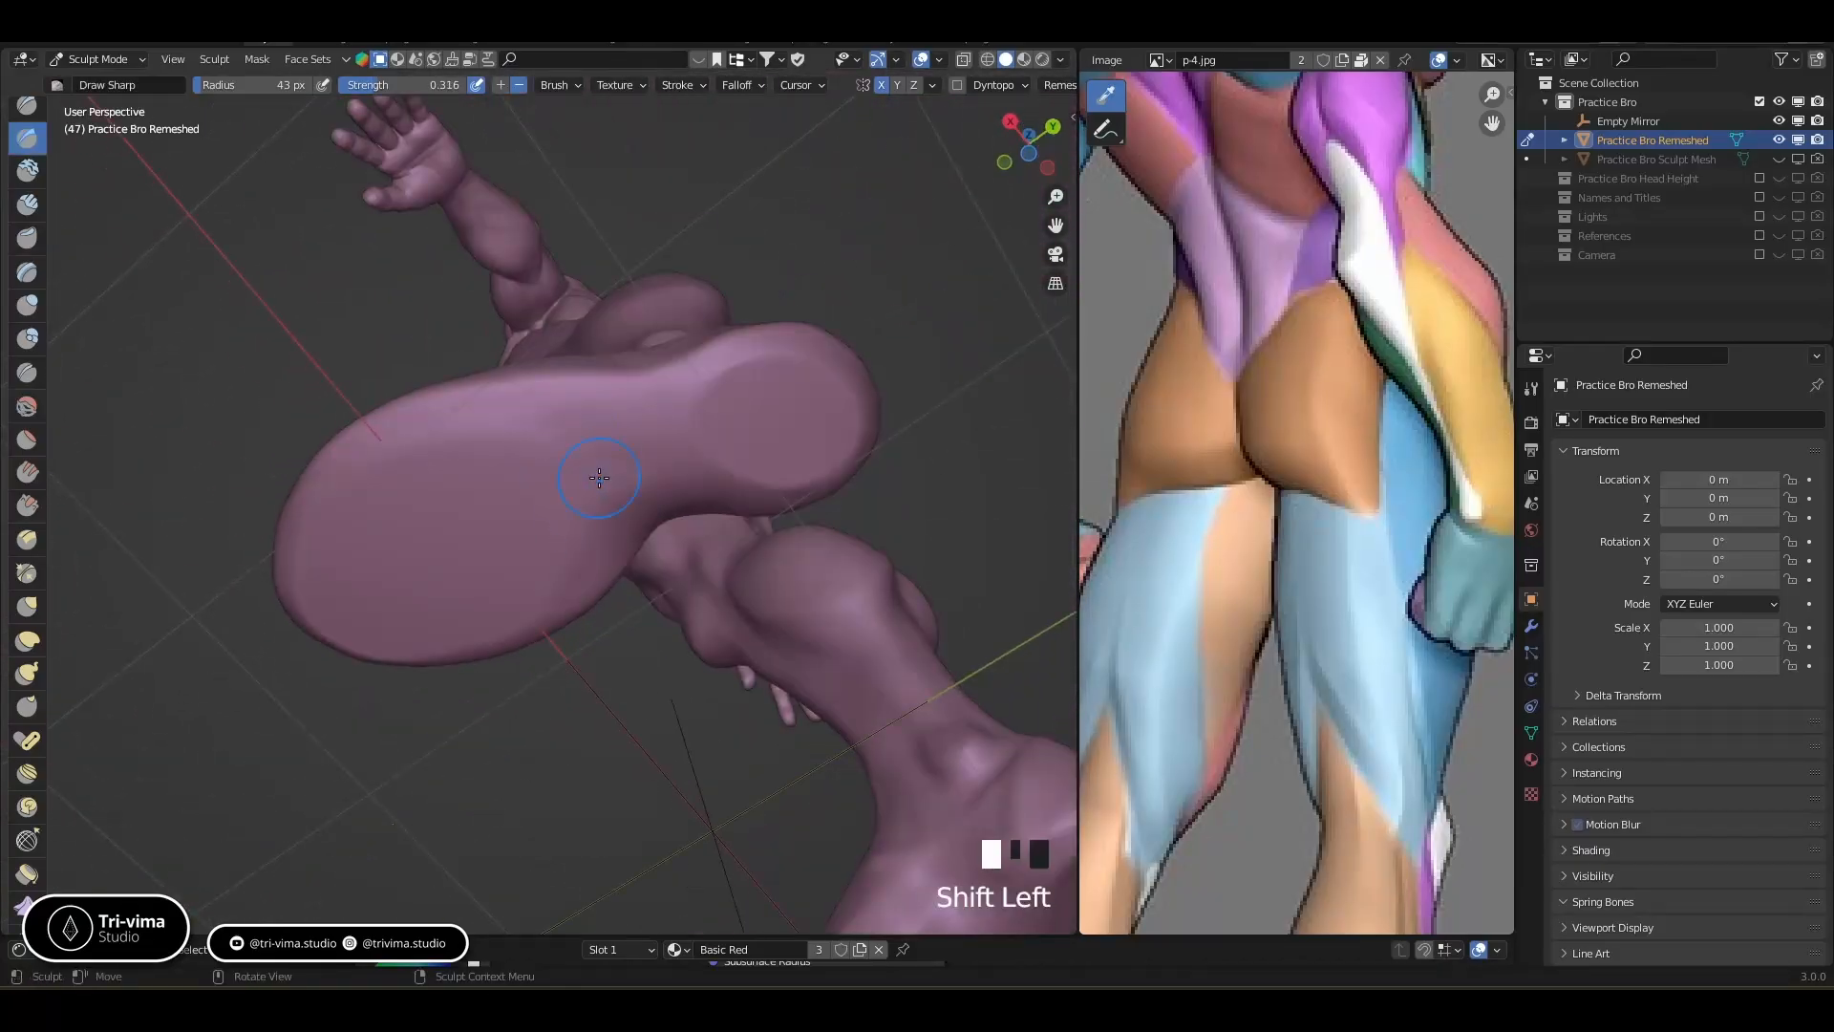
From the front view, stretch the foot slightly below the ground line with Elastic Deform at a 500 px radius
{"action": "key", "text": "KP_1"}
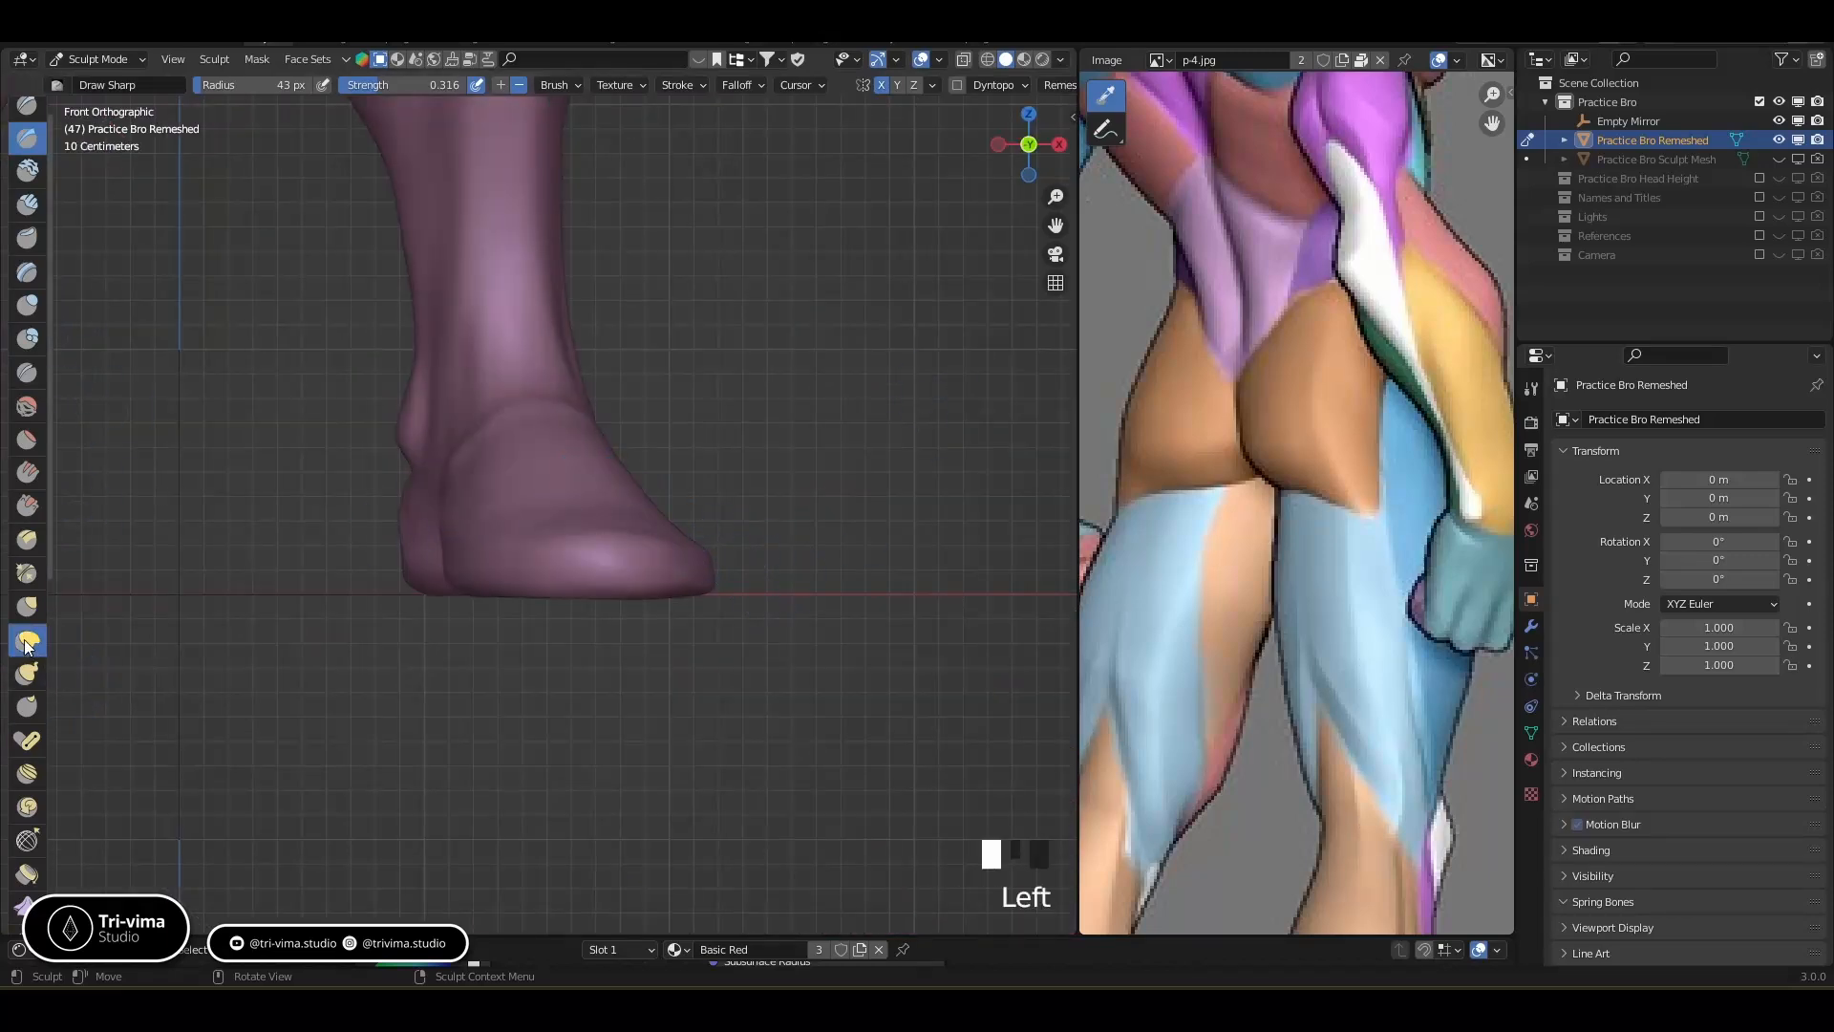
{"action": "left_click", "coordinate": [27, 645]}
{"action": "key", "text": "bracketright"}
{"action": "key", "text": "bracketright"}
{"action": "key", "text": "bracketright"}
{"action": "key", "text": "bracketright"}
{"action": "key", "text": "bracketright"}
{"action": "key", "text": "bracketright"}
{"action": "key", "text": "bracketright"}
{"action": "key", "text": "bracketright"}
{"action": "key", "text": "bracketright"}
{"action": "key", "text": "bracketright"}
{"action": "key", "text": "bracketright"}
{"action": "key", "text": "bracketright"}
{"action": "key", "text": "bracketright"}
{"action": "key", "text": "bracketright"}
{"action": "key", "text": "bracketright"}
{"action": "key", "text": "bracketright"}
{"action": "key", "text": "bracketright"}
{"action": "key", "text": "bracketright"}
{"action": "key", "text": "bracketright"}
{"action": "key", "text": "bracketright"}
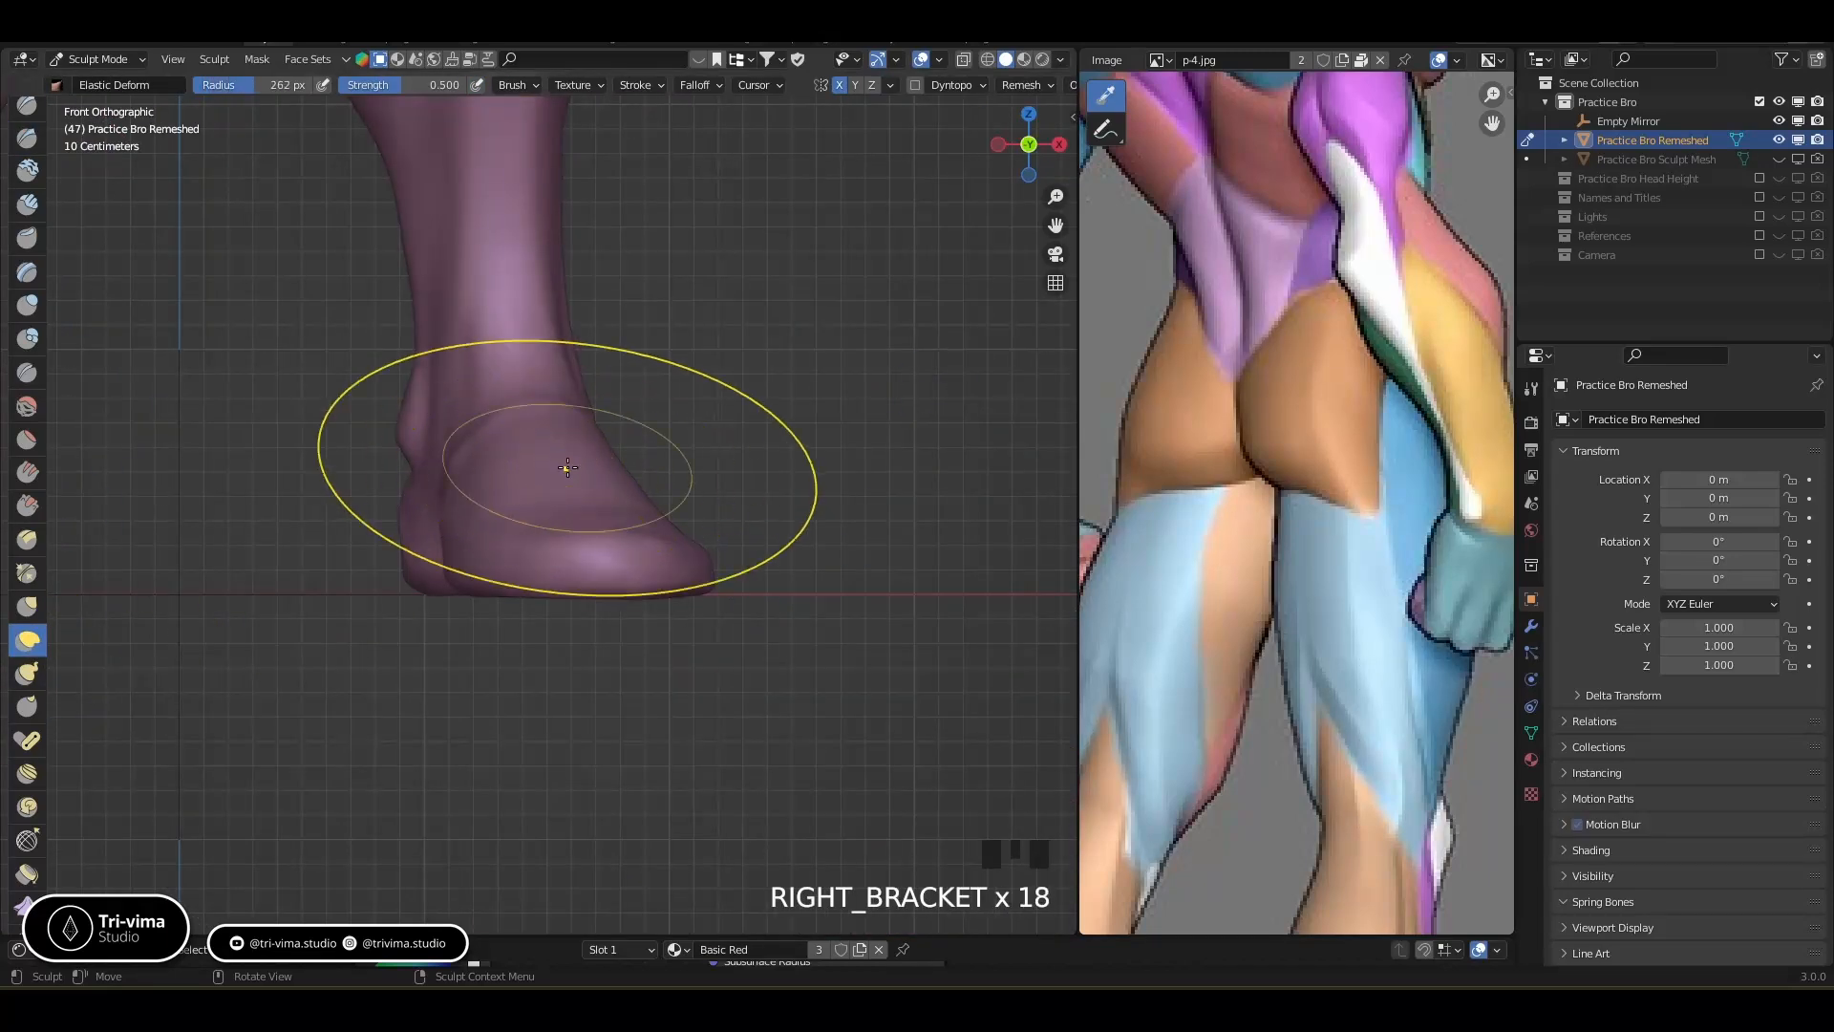
{"action": "key", "text": "bracketright"}
{"action": "key", "text": "bracketright"}
{"action": "key", "text": "bracketright"}
{"action": "key", "text": "bracketright"}
{"action": "key", "text": "bracketright"}
{"action": "key", "text": "bracketright"}
{"action": "key", "text": "bracketright"}
{"action": "key", "text": "bracketright"}
{"action": "key", "text": "bracketright"}
{"action": "key", "text": "bracketright"}
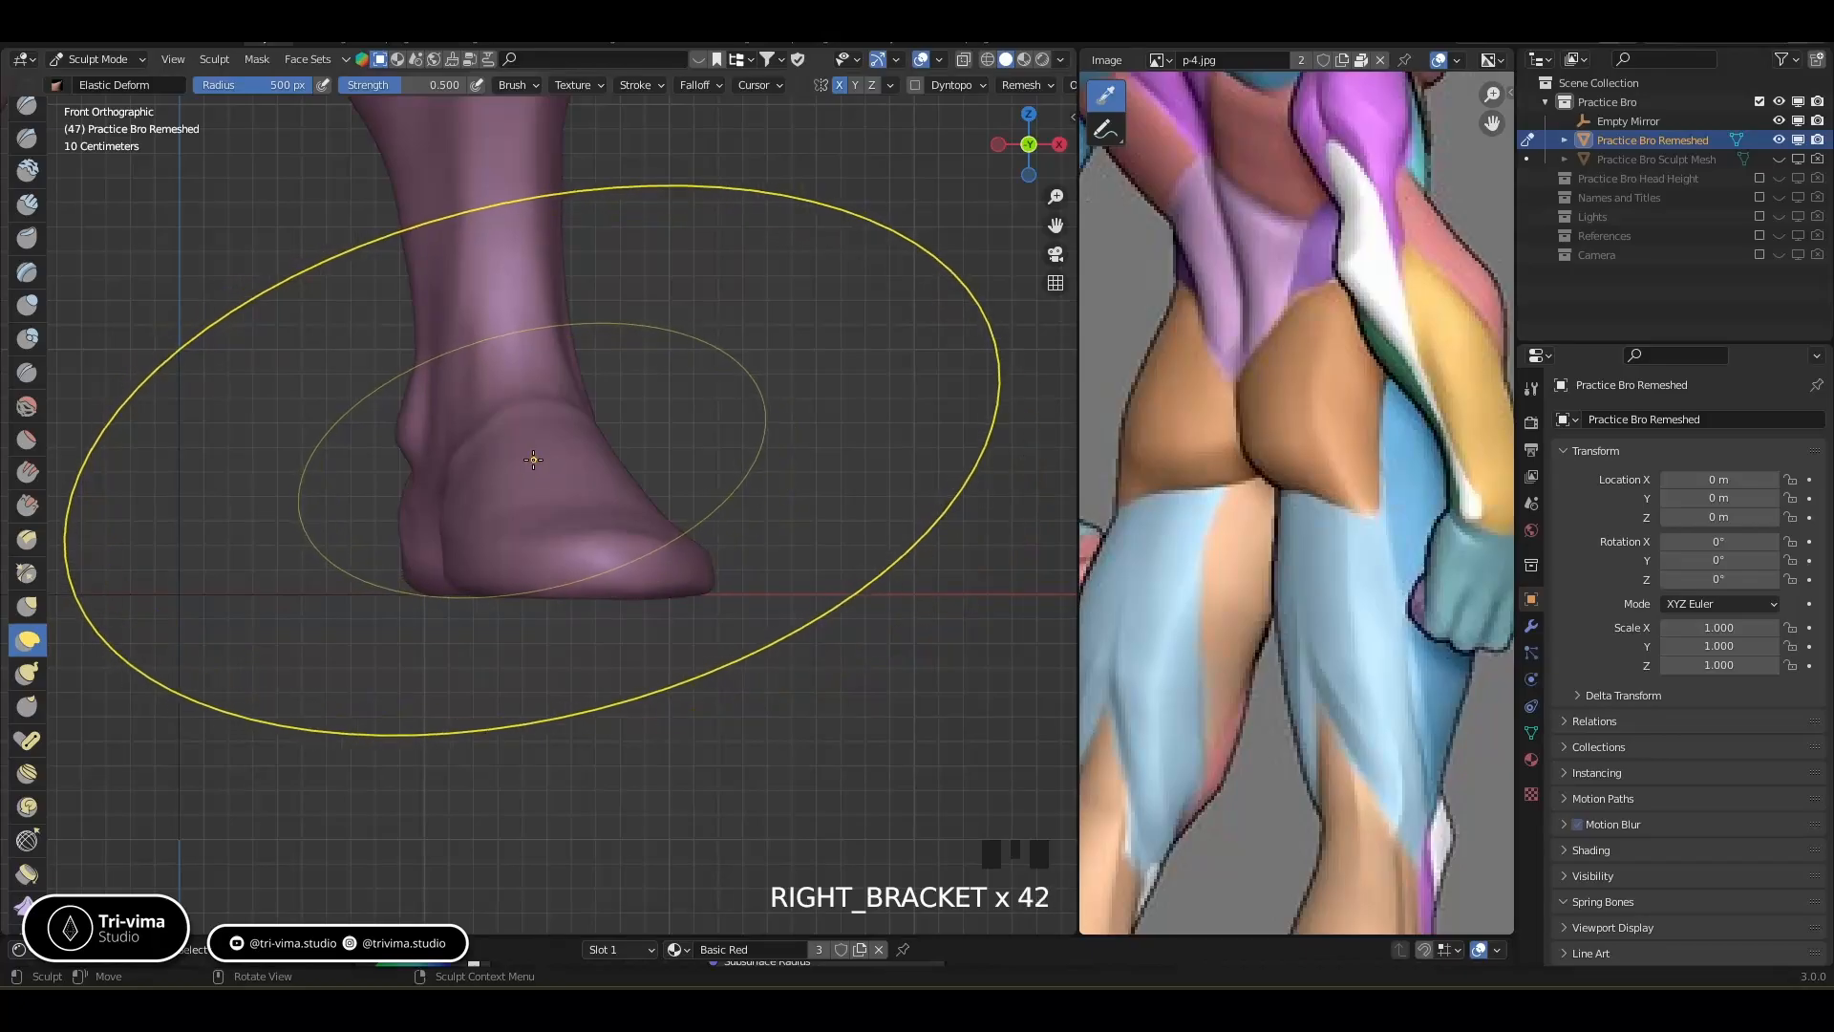
{"action": "mouse_move", "coordinate": [532, 471]}
{"action": "middle_mouse_down", "text": "ctrl"}
{"action": "mouse_move", "coordinate": [551, 513]}
{"action": "mouse_move", "coordinate": [520, 491]}
{"action": "middle_mouse_up", "text": "ctrl"}
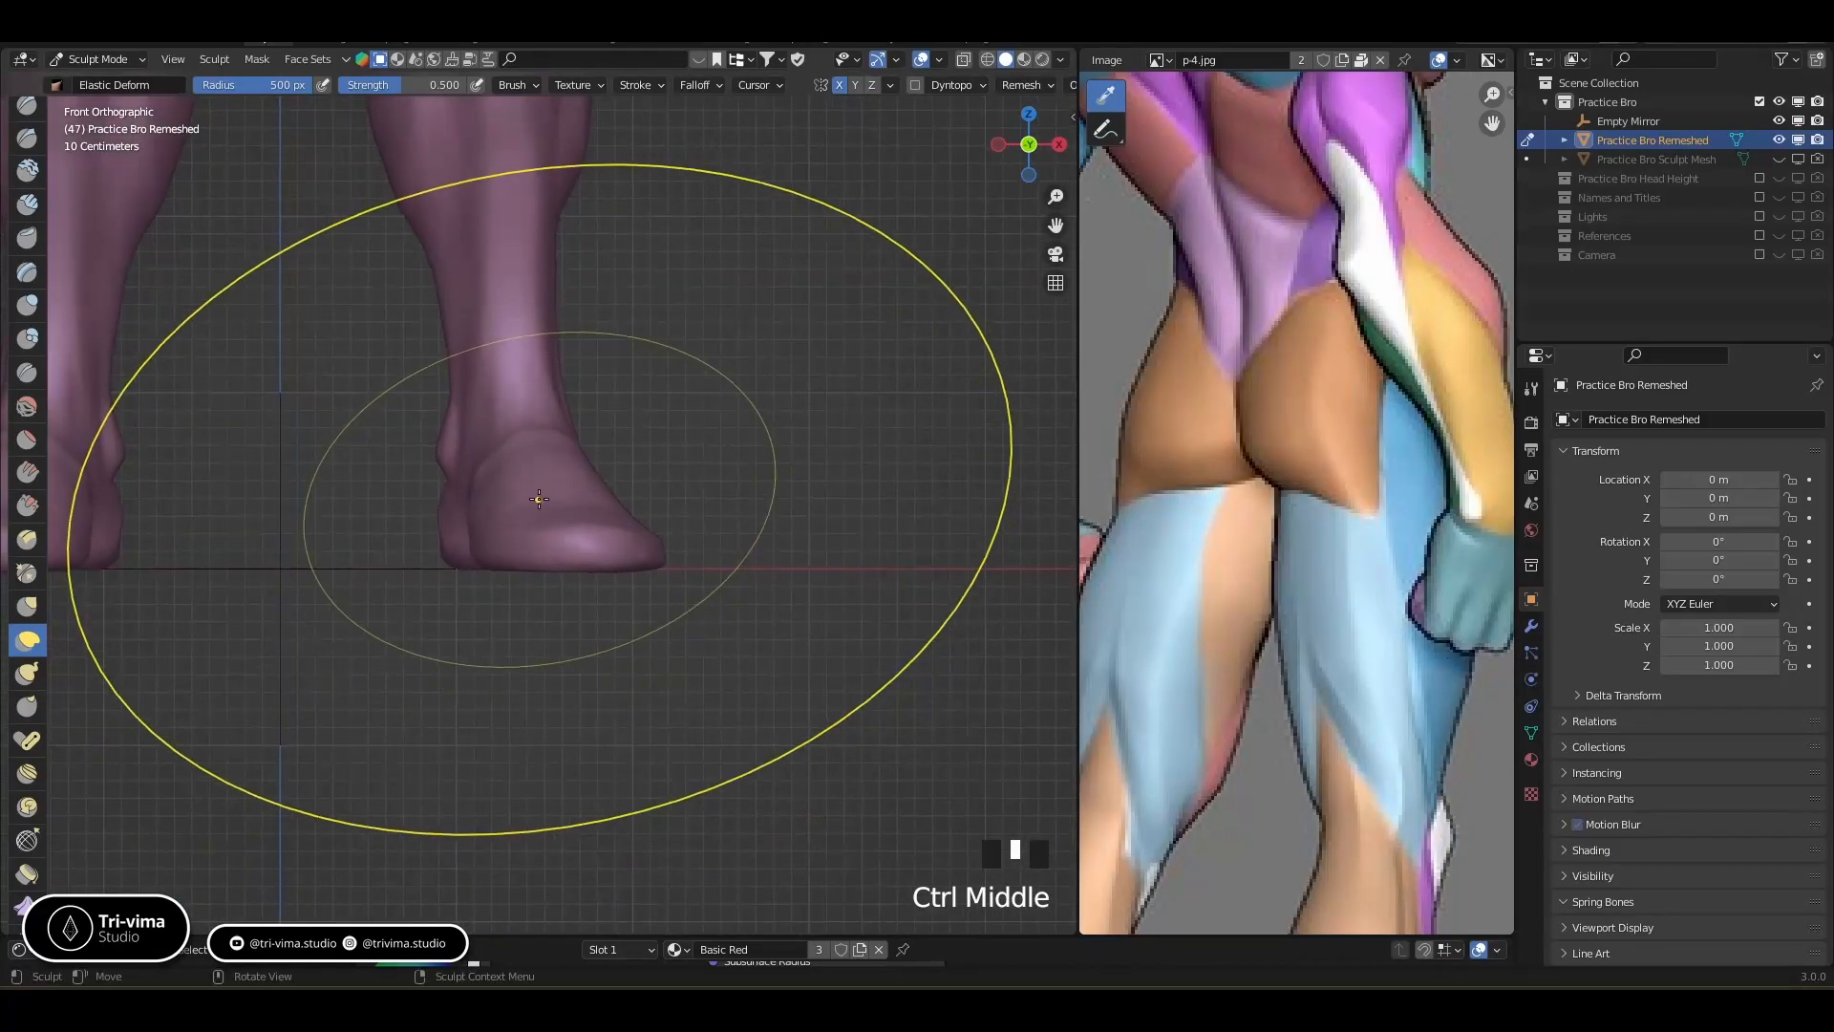
{"action": "left_click_drag", "start_coordinate": [526, 492], "coordinate": [536, 519]}
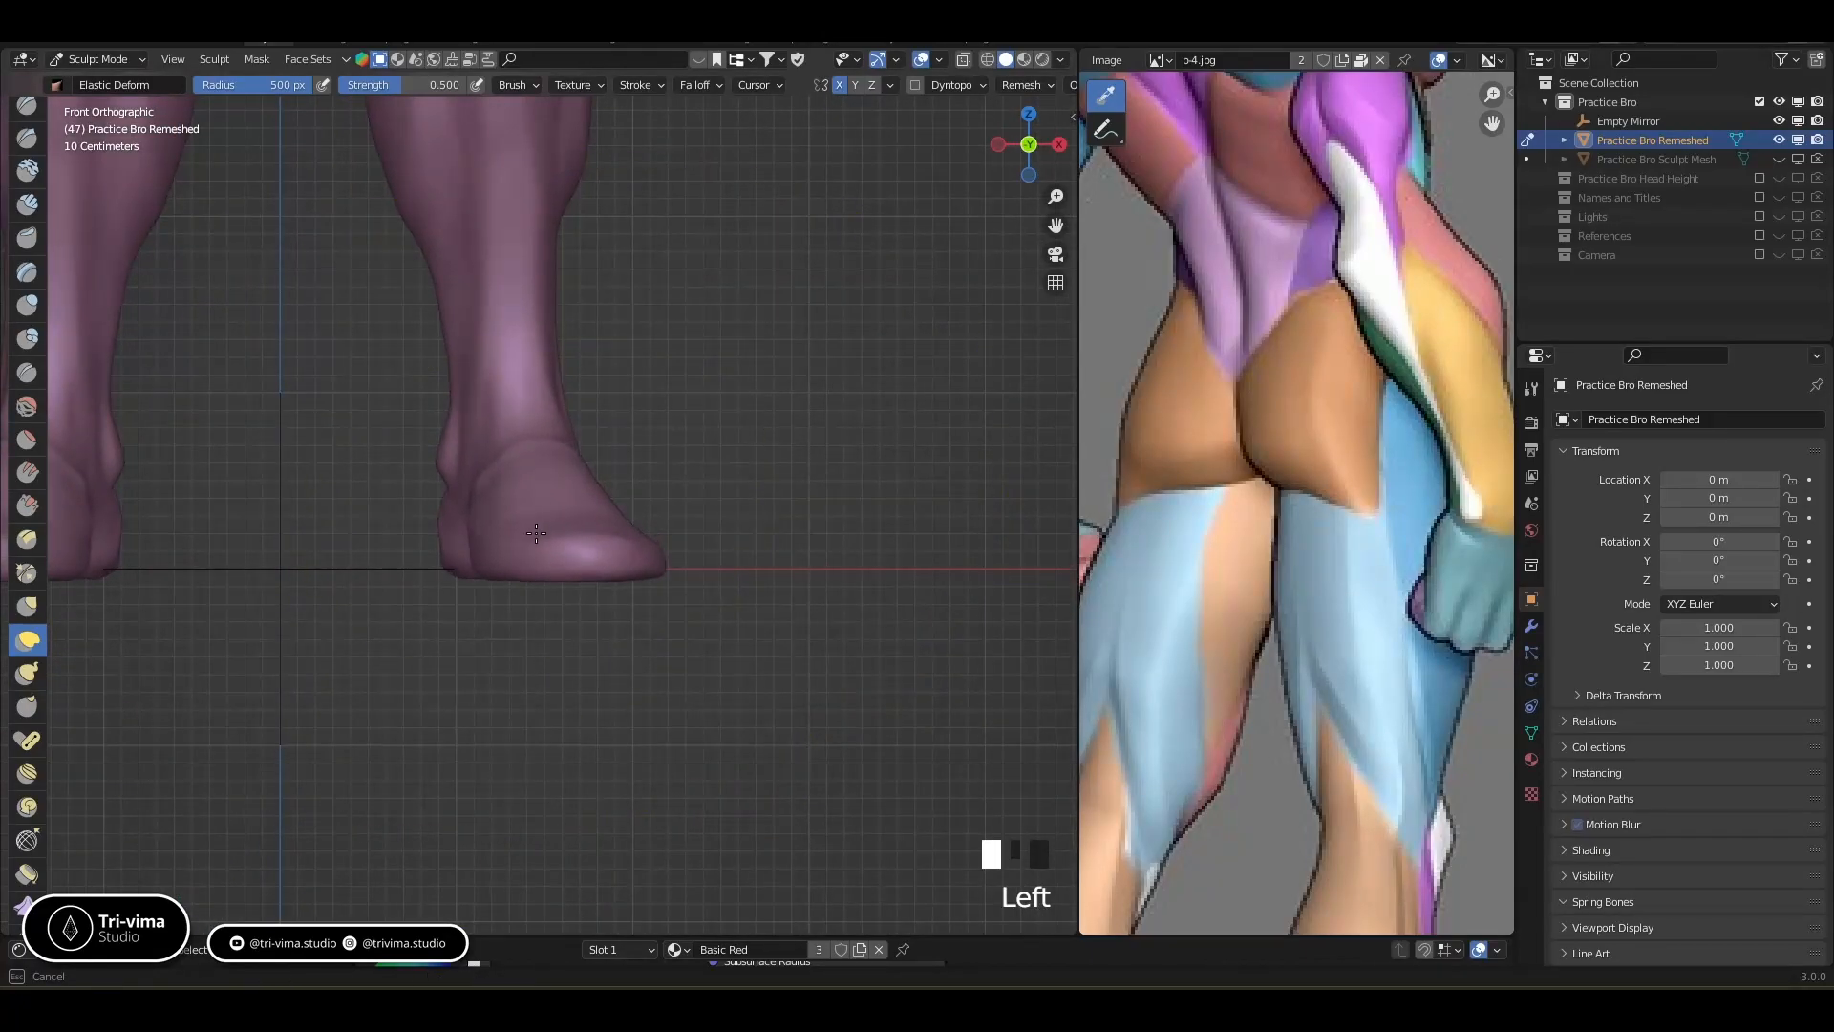
{"action": "left_click_drag", "start_coordinate": [537, 522], "coordinate": [537, 521]}
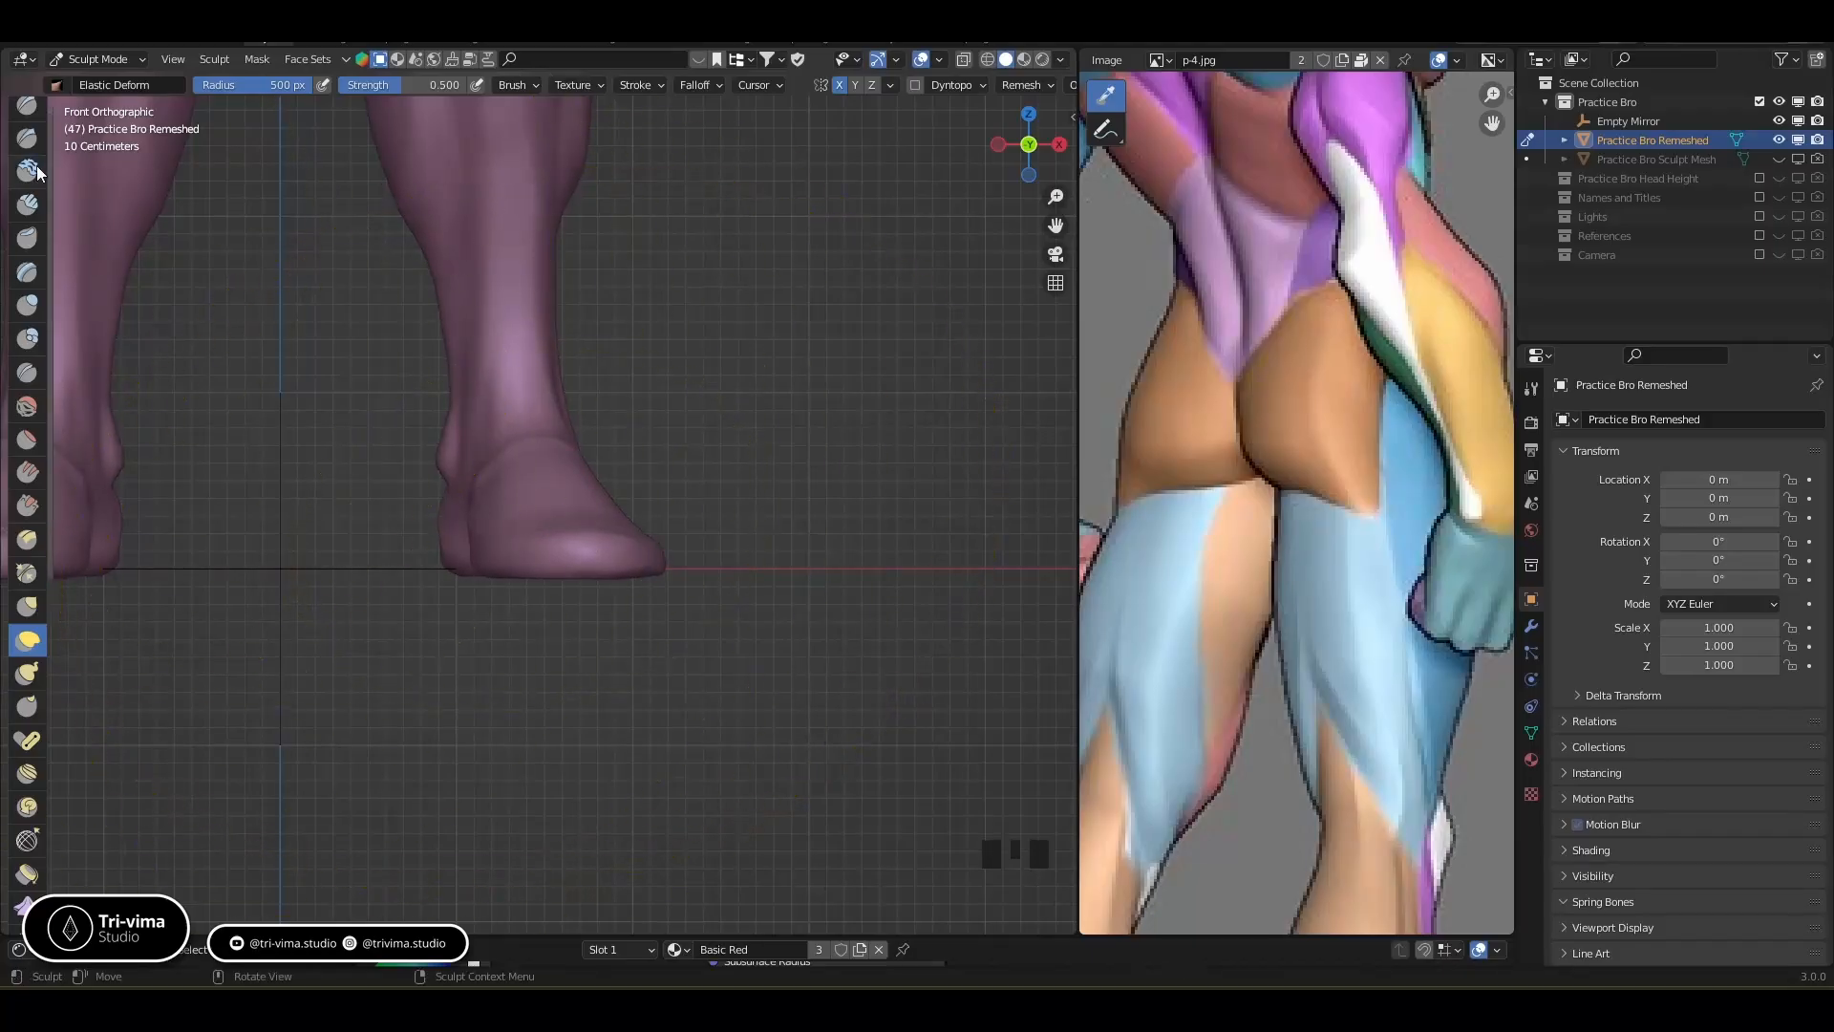
Try to flatten the foot's sole with Line Project along the ground line, and undo the attempt
{"action": "mouse_move", "coordinate": [36, 840]}
{"action": "middle_mouse_down"}
{"action": "mouse_move", "coordinate": [38, 475]}
{"action": "mouse_move", "coordinate": [38, 731]}
{"action": "middle_mouse_up"}
{"action": "left_click", "coordinate": [28, 755]}
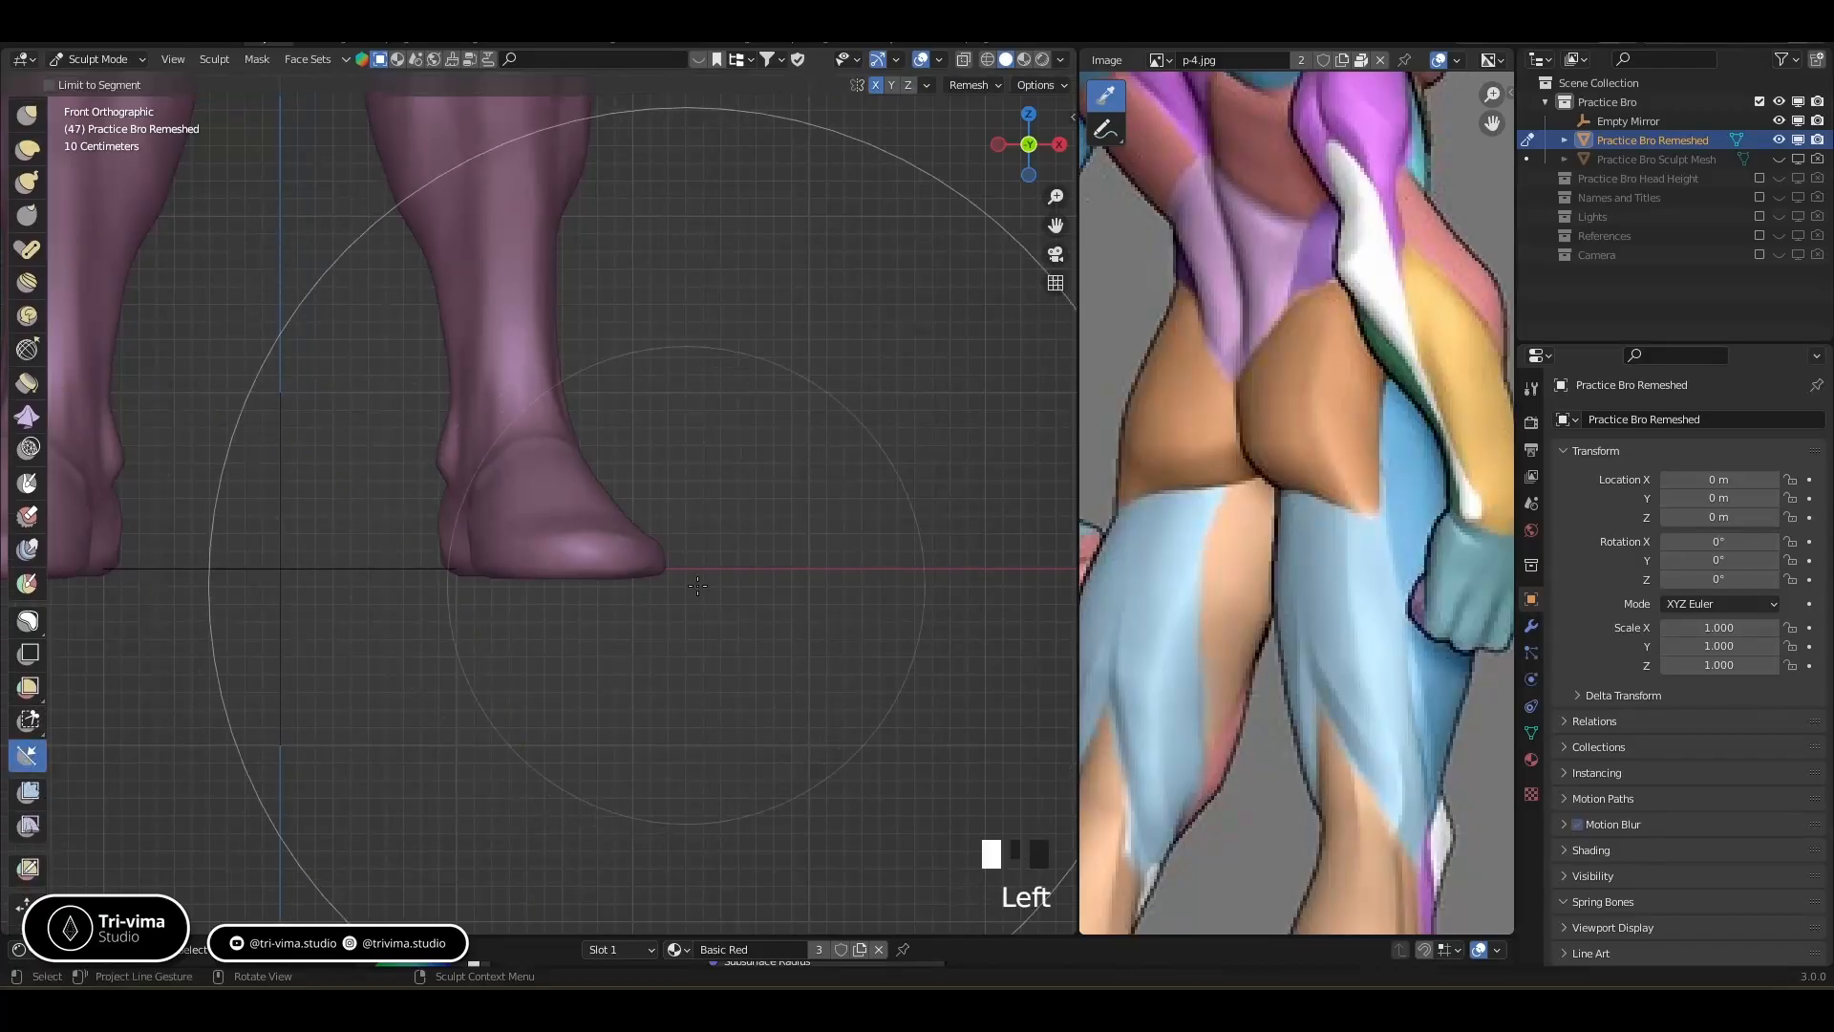
{"action": "left_click_drag", "start_coordinate": [413, 568], "coordinate": [693, 568]}
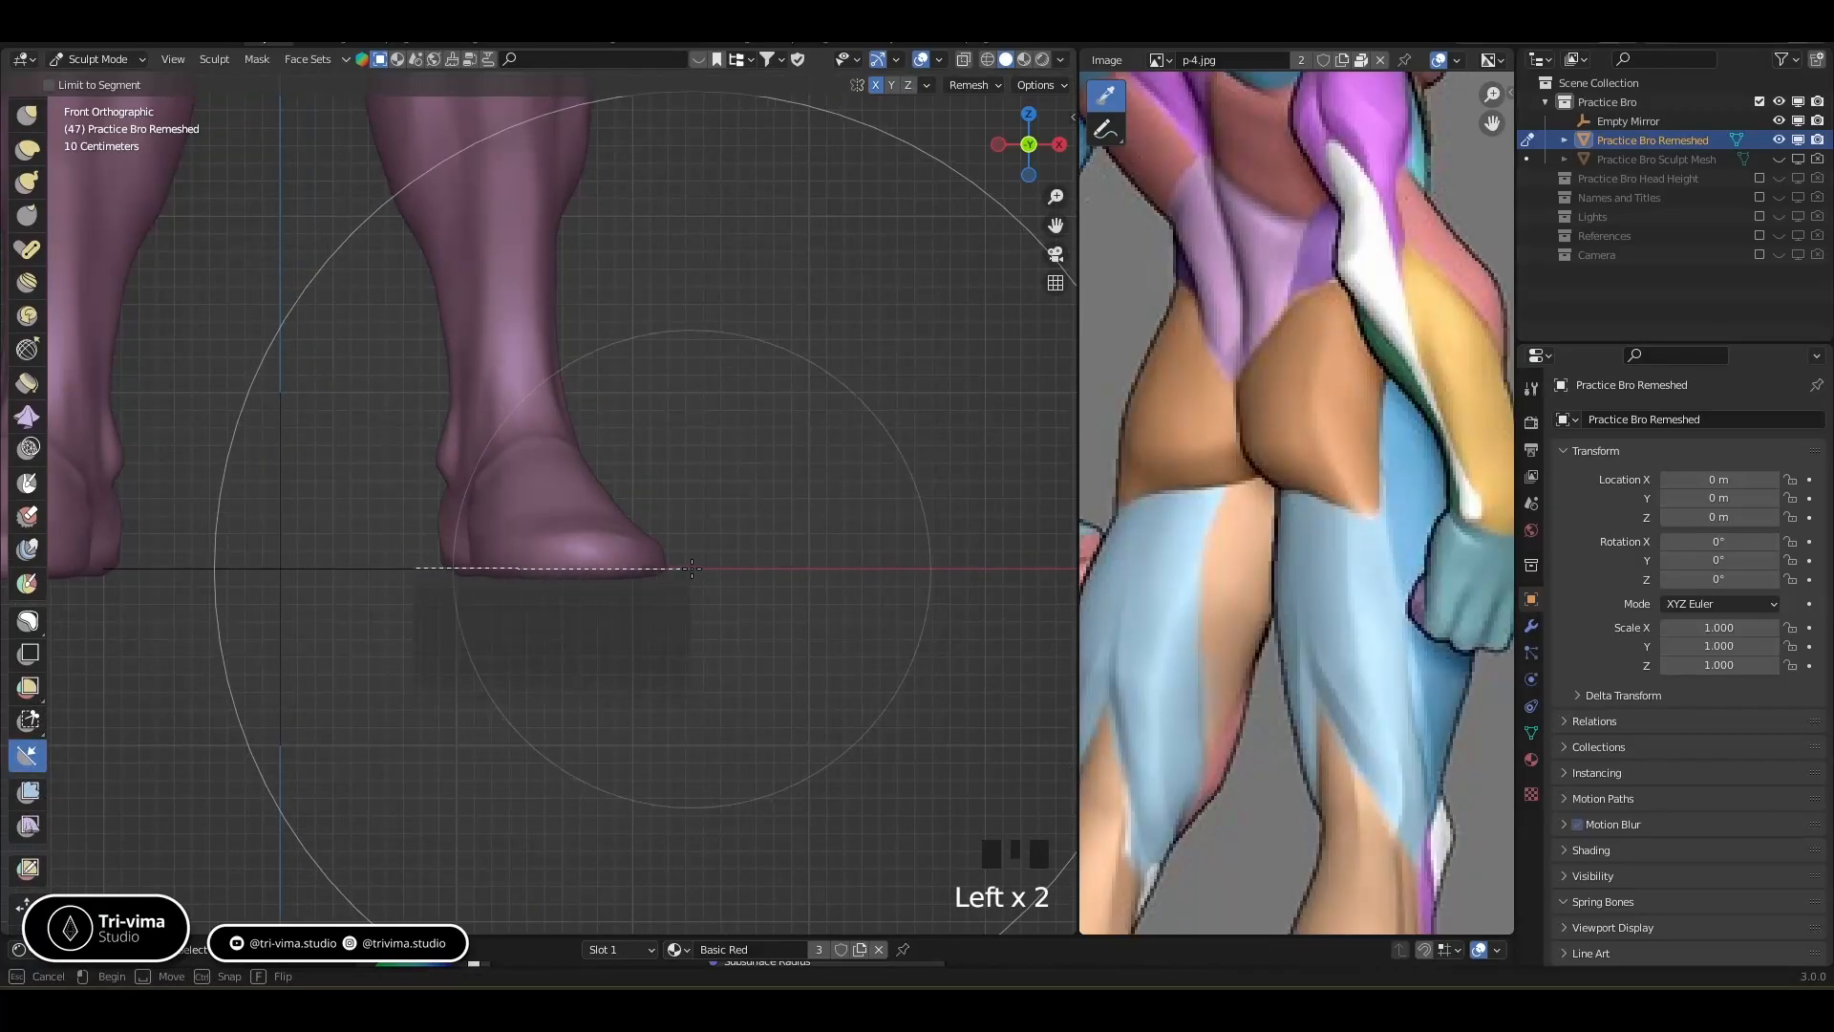
{"action": "left_click_drag", "start_coordinate": [692, 568], "coordinate": [693, 569]}
{"action": "key", "text": "ctrl+z"}
Flatten the bottom of the foot with a horizontal Line Project line drawn along the ground axis
{"action": "left_click", "coordinate": [417, 580]}
{"action": "key", "text": "bracketleft"}
{"action": "key", "text": "bracketleft"}
{"action": "key", "text": "bracketleft"}
{"action": "key", "text": "bracketleft"}
{"action": "key", "text": "bracketleft"}
{"action": "key", "text": "bracketleft"}
{"action": "key", "text": "bracketleft"}
{"action": "key", "text": "bracketleft"}
{"action": "key", "text": "bracketleft"}
{"action": "key", "text": "bracketleft"}
{"action": "key", "text": "bracketleft"}
{"action": "key", "text": "bracketleft"}
{"action": "key", "text": "bracketleft"}
{"action": "key", "text": "bracketleft"}
{"action": "key", "text": "bracketleft"}
{"action": "key", "text": "bracketleft"}
{"action": "key", "text": "bracketleft"}
{"action": "key", "text": "bracketleft"}
{"action": "key", "text": "bracketleft"}
{"action": "left_click_drag", "start_coordinate": [423, 570], "coordinate": [702, 570]}
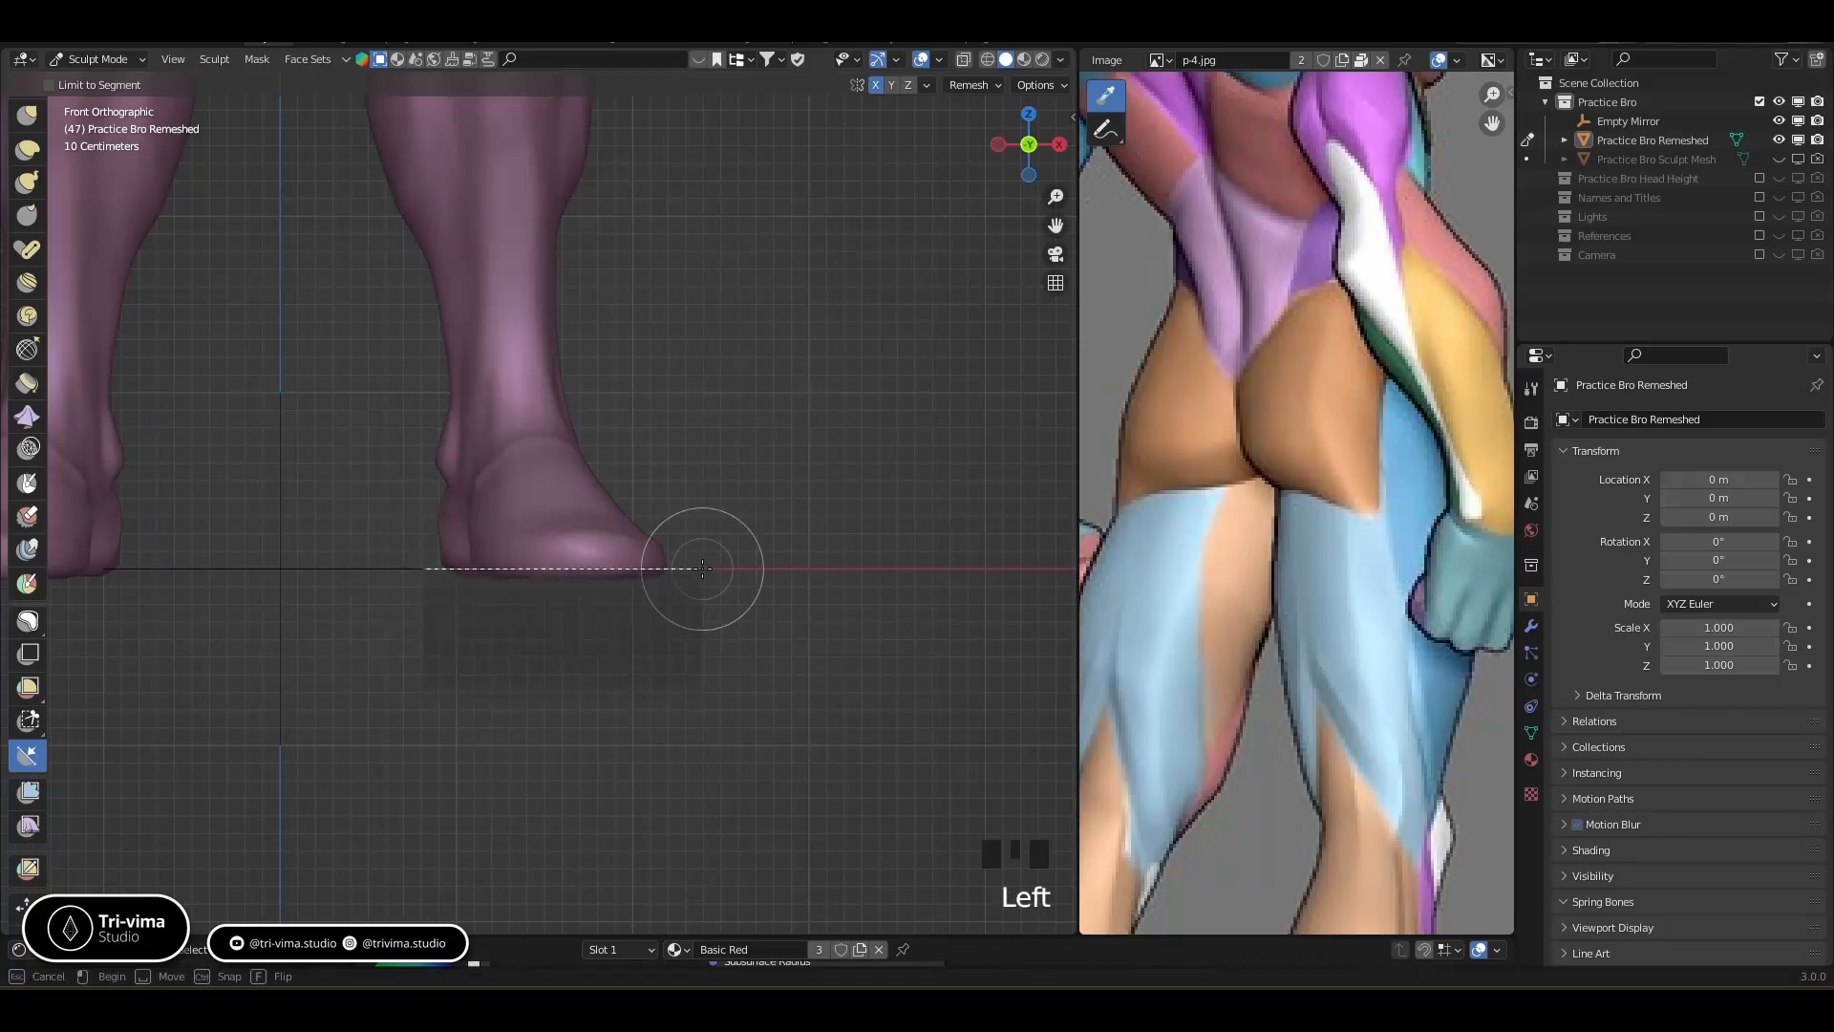
{"action": "left_click_drag", "start_coordinate": [700, 569], "coordinate": [702, 570]}
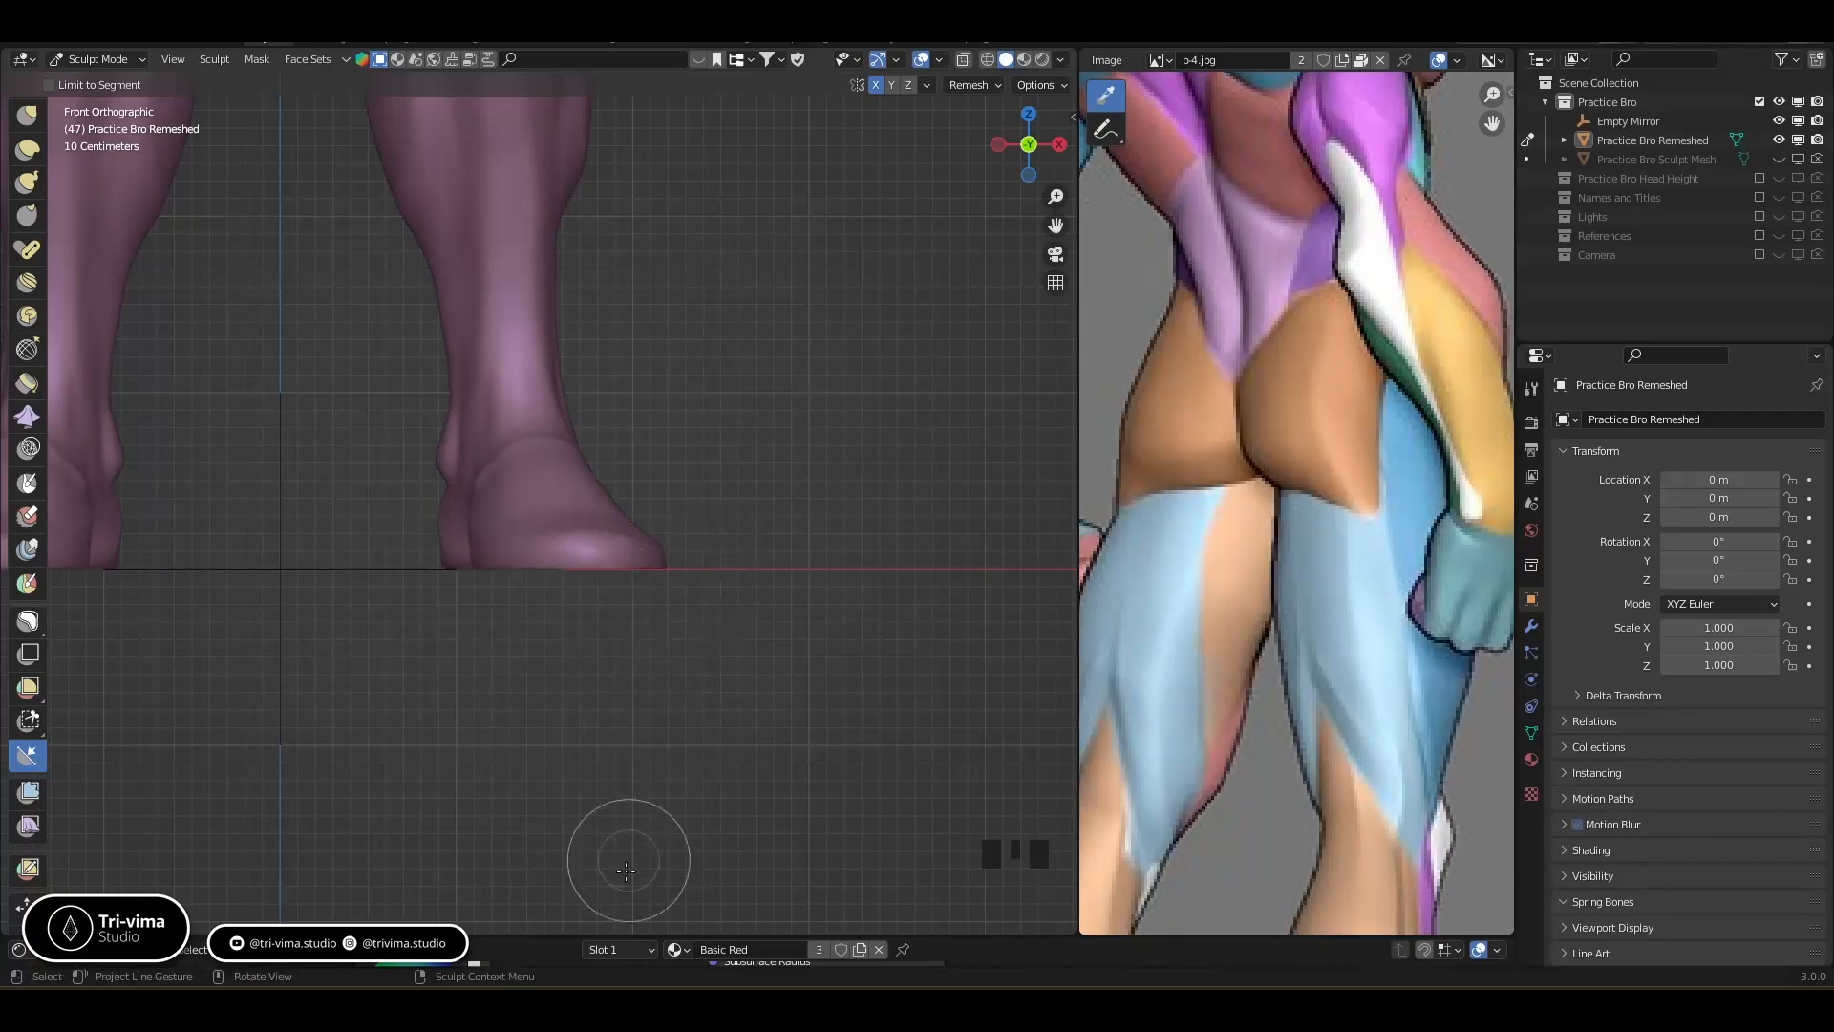
Examine the flattened sole and its edges from below and from the side
{"action": "middle_click_drag", "start_coordinate": [629, 704], "coordinate": [506, 306]}
{"action": "mouse_move", "coordinate": [464, 323]}
{"action": "left_mouse_down", "text": "shift"}
{"action": "mouse_move", "coordinate": [491, 328]}
{"action": "mouse_move", "coordinate": [507, 430]}
{"action": "mouse_move", "coordinate": [572, 485]}
{"action": "left_mouse_up", "text": "shift"}
{"action": "middle_click_drag", "start_coordinate": [469, 453], "coordinate": [581, 493]}
{"action": "mouse_move", "coordinate": [581, 493]}
{"action": "left_mouse_down", "text": "shift"}
{"action": "mouse_move", "coordinate": [525, 370]}
{"action": "mouse_move", "coordinate": [450, 483]}
{"action": "left_mouse_up", "text": "shift"}
{"action": "middle_click_drag", "start_coordinate": [450, 484], "coordinate": [411, 478]}
{"action": "left_click_drag", "start_coordinate": [411, 478], "coordinate": [402, 477], "text": "shift"}
{"action": "middle_click_drag", "start_coordinate": [363, 507], "coordinate": [447, 461]}
{"action": "left_click_drag", "start_coordinate": [447, 461], "coordinate": [453, 456], "text": "shift"}
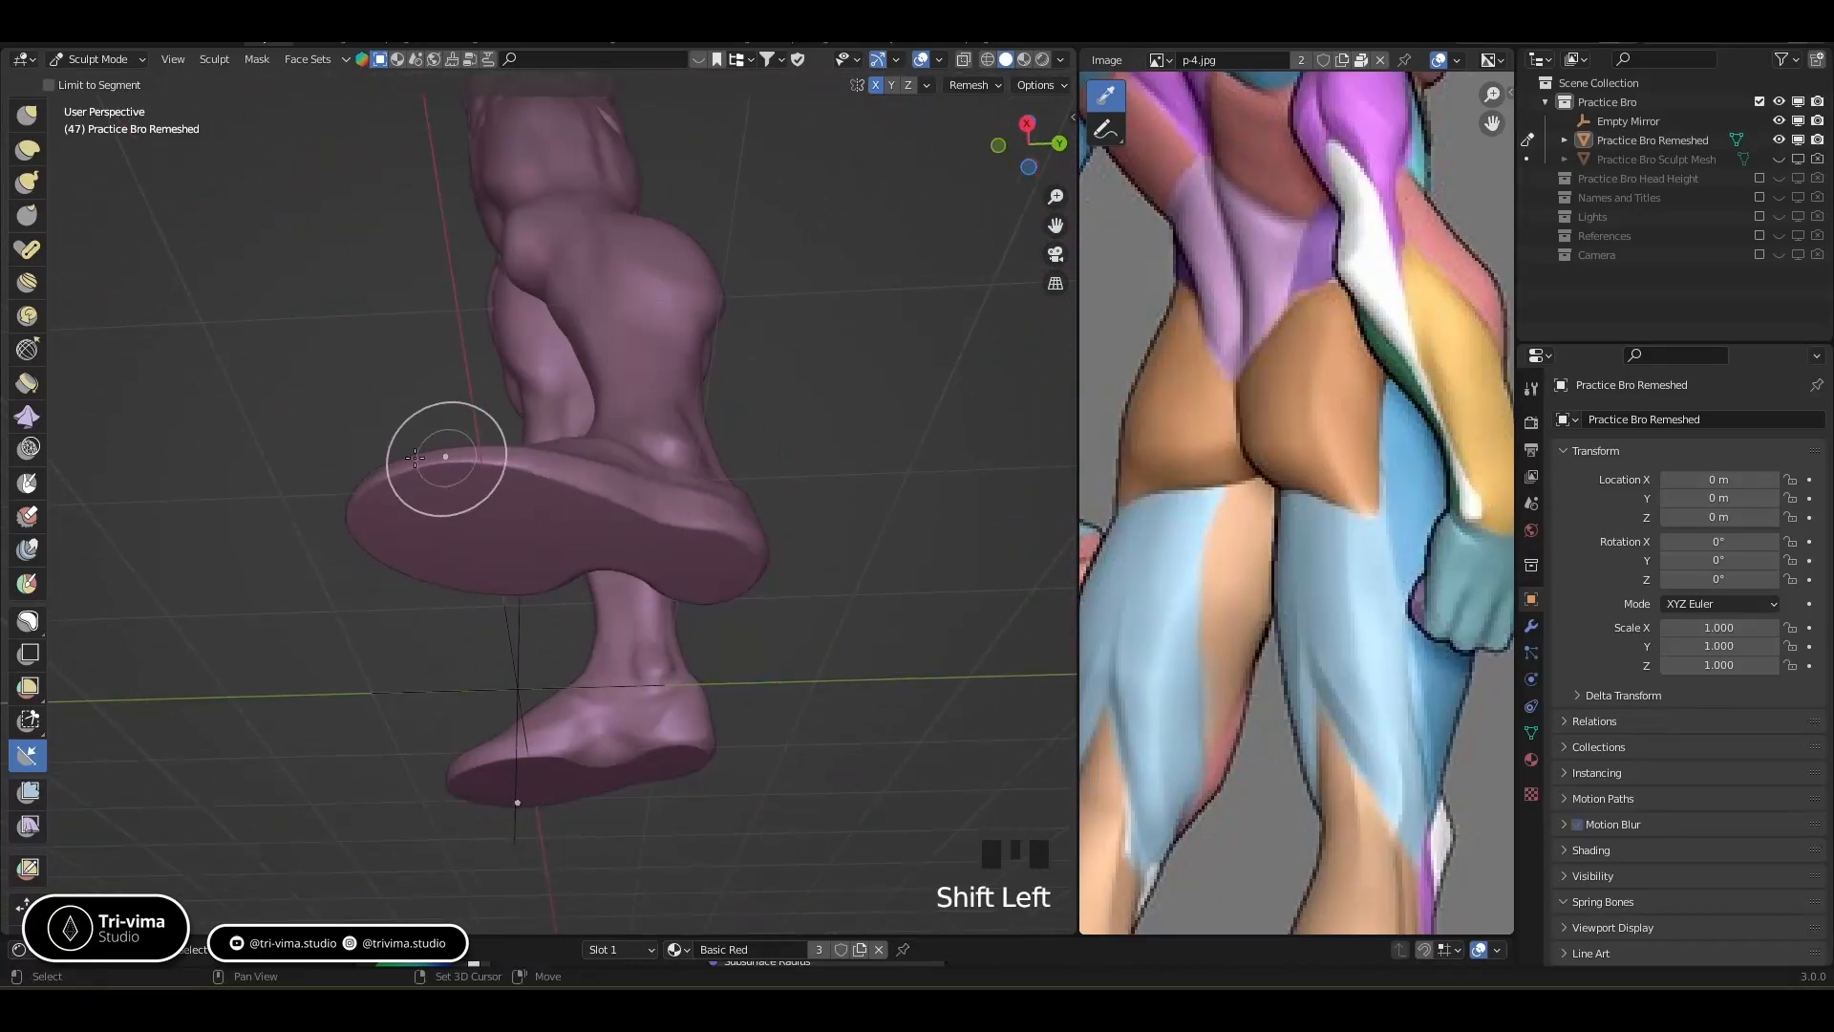
{"action": "middle_click_drag", "start_coordinate": [494, 583], "coordinate": [525, 520]}
{"action": "left_click_drag", "start_coordinate": [514, 507], "coordinate": [421, 511], "text": "shift"}
{"action": "middle_click_drag", "start_coordinate": [480, 527], "coordinate": [389, 616]}
{"action": "mouse_move", "coordinate": [487, 637]}
{"action": "middle_mouse_down", "text": "ctrl"}
{"action": "mouse_move", "coordinate": [667, 507]}
{"action": "mouse_move", "coordinate": [520, 478]}
{"action": "middle_mouse_up", "text": "ctrl"}
{"action": "left_click_drag", "start_coordinate": [520, 478], "coordinate": [470, 427], "text": "shift"}
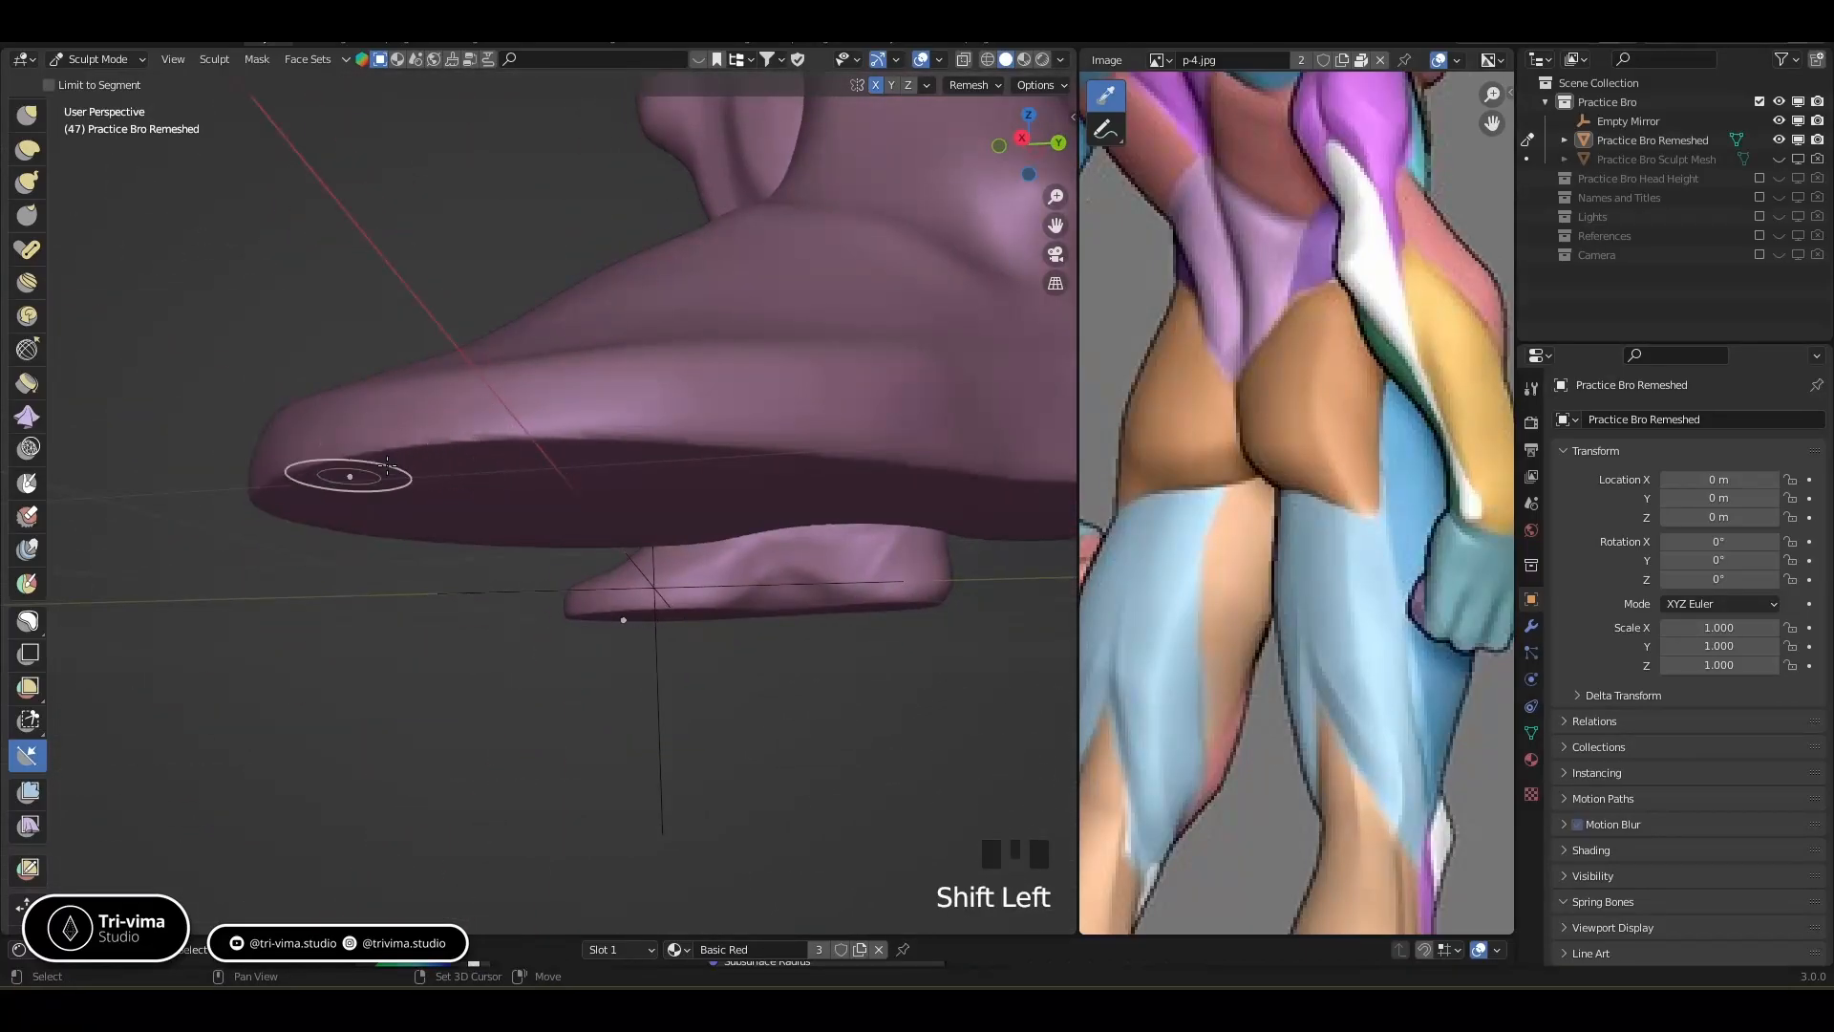
Switch to Elastic Deform and smooth the outer edge of the sole with a 64 px radius
{"action": "left_click", "coordinate": [29, 118]}
{"action": "left_click", "coordinate": [31, 155]}
{"action": "mouse_move", "coordinate": [346, 467]}
{"action": "left_mouse_down", "text": "shift"}
{"action": "mouse_move", "coordinate": [478, 442]}
{"action": "mouse_move", "coordinate": [429, 456]}
{"action": "left_mouse_up", "text": "shift"}
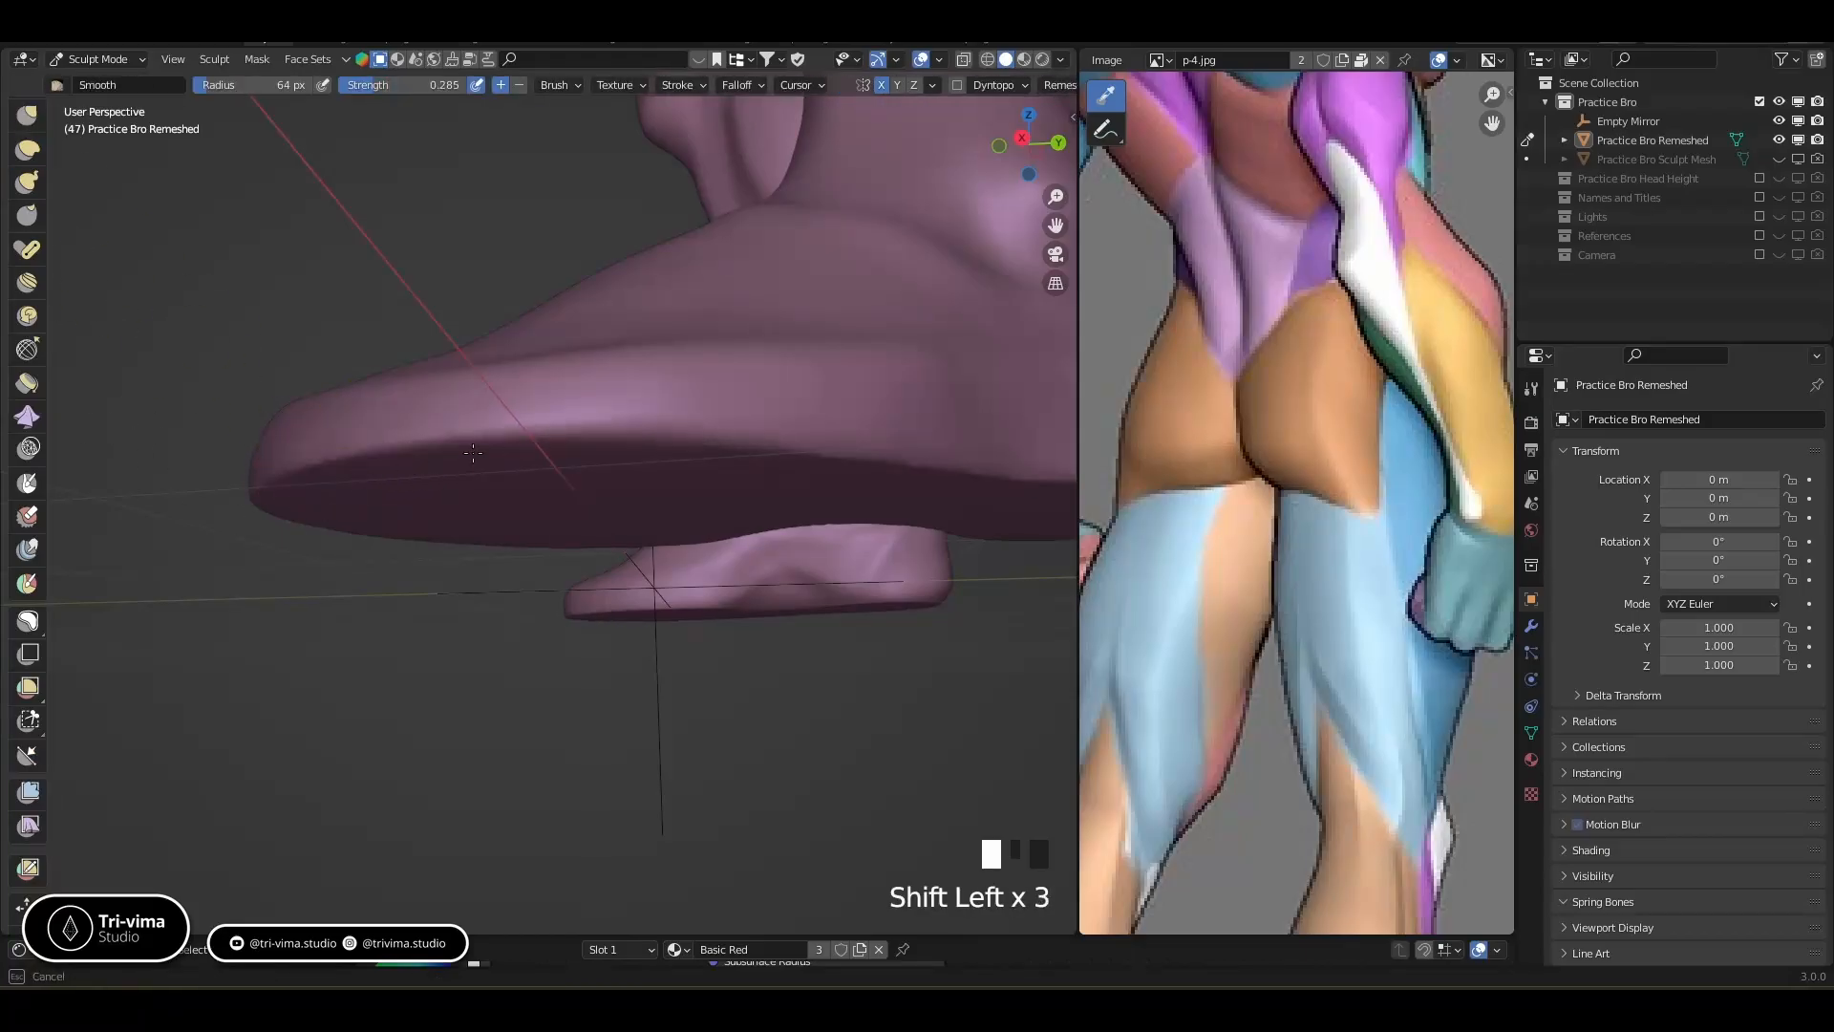
{"action": "middle_click_drag", "start_coordinate": [280, 489], "coordinate": [290, 464]}
{"action": "left_click_drag", "start_coordinate": [290, 464], "coordinate": [296, 453], "text": "shift"}
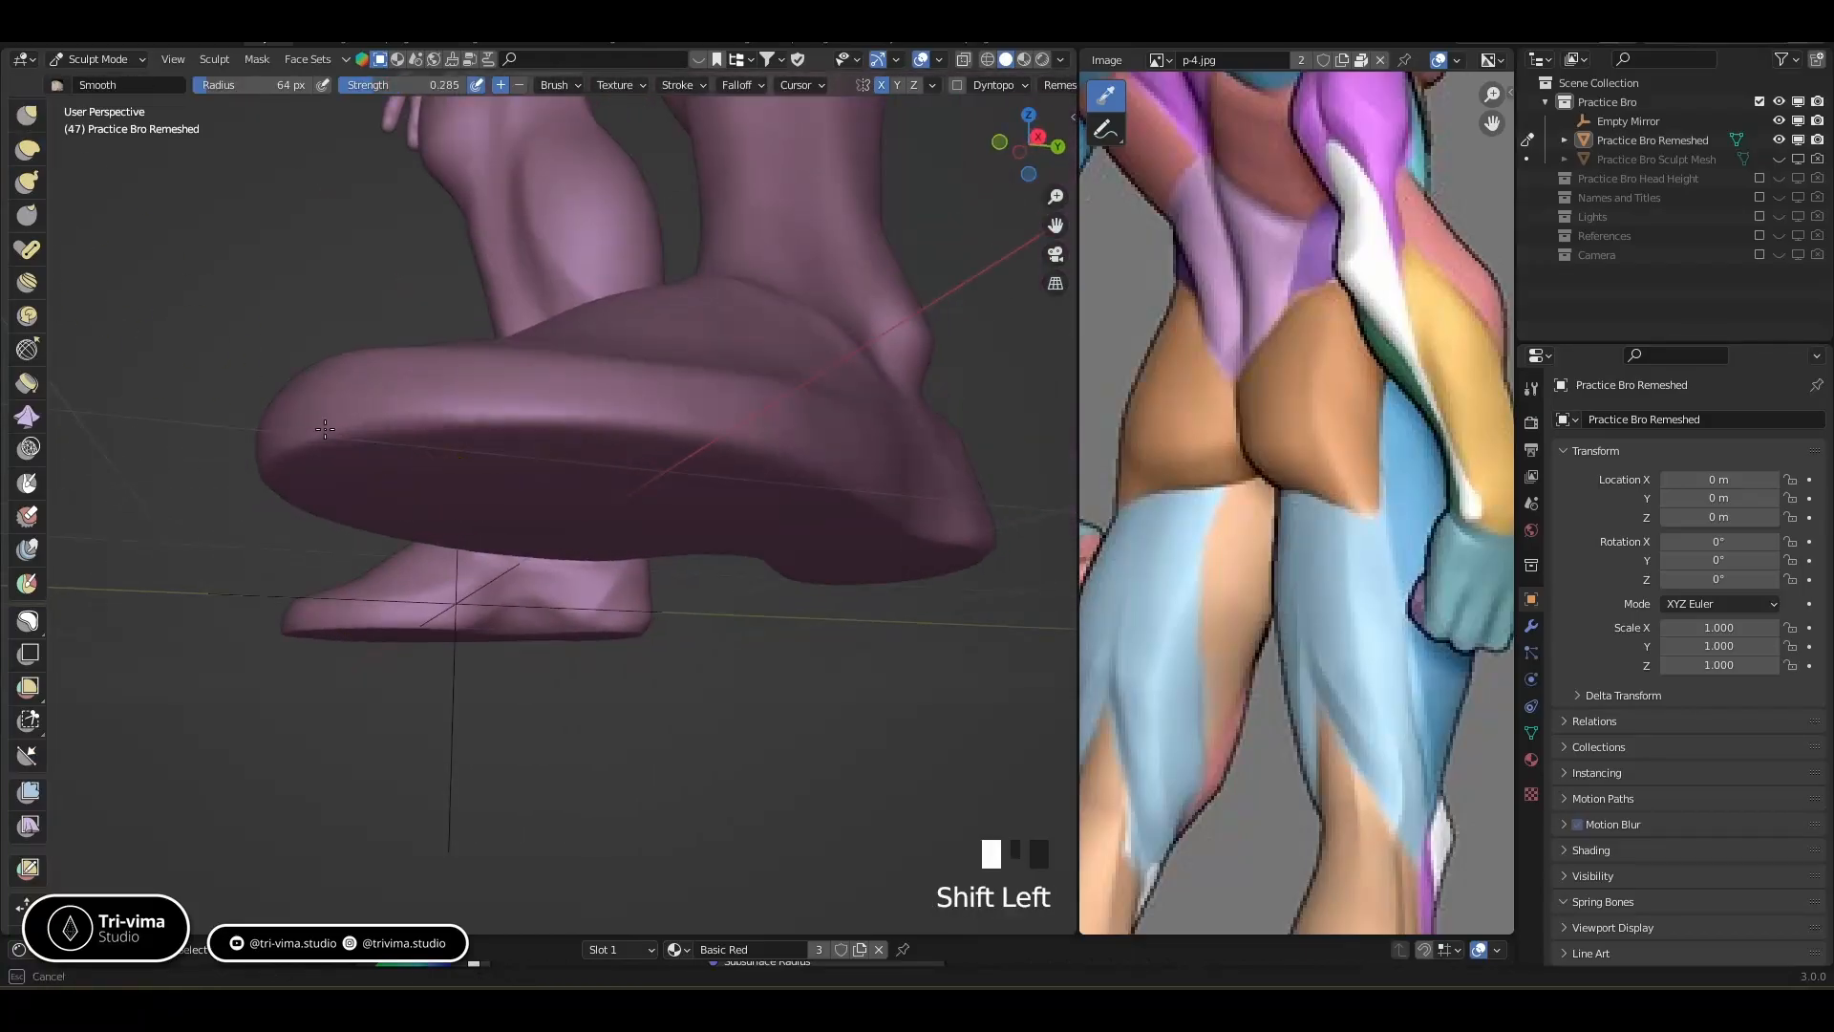
{"action": "left_click_drag", "start_coordinate": [634, 415], "coordinate": [411, 449], "text": "shift"}
{"action": "middle_click_drag", "start_coordinate": [478, 450], "coordinate": [634, 451]}
{"action": "left_click_drag", "start_coordinate": [721, 455], "coordinate": [778, 460], "text": "shift"}
Smooth the rim of the sole around the front of the foot and along its inner forefoot
{"action": "middle_click_drag", "start_coordinate": [573, 462], "coordinate": [666, 465]}
{"action": "left_click_drag", "start_coordinate": [671, 468], "coordinate": [604, 426], "text": "shift"}
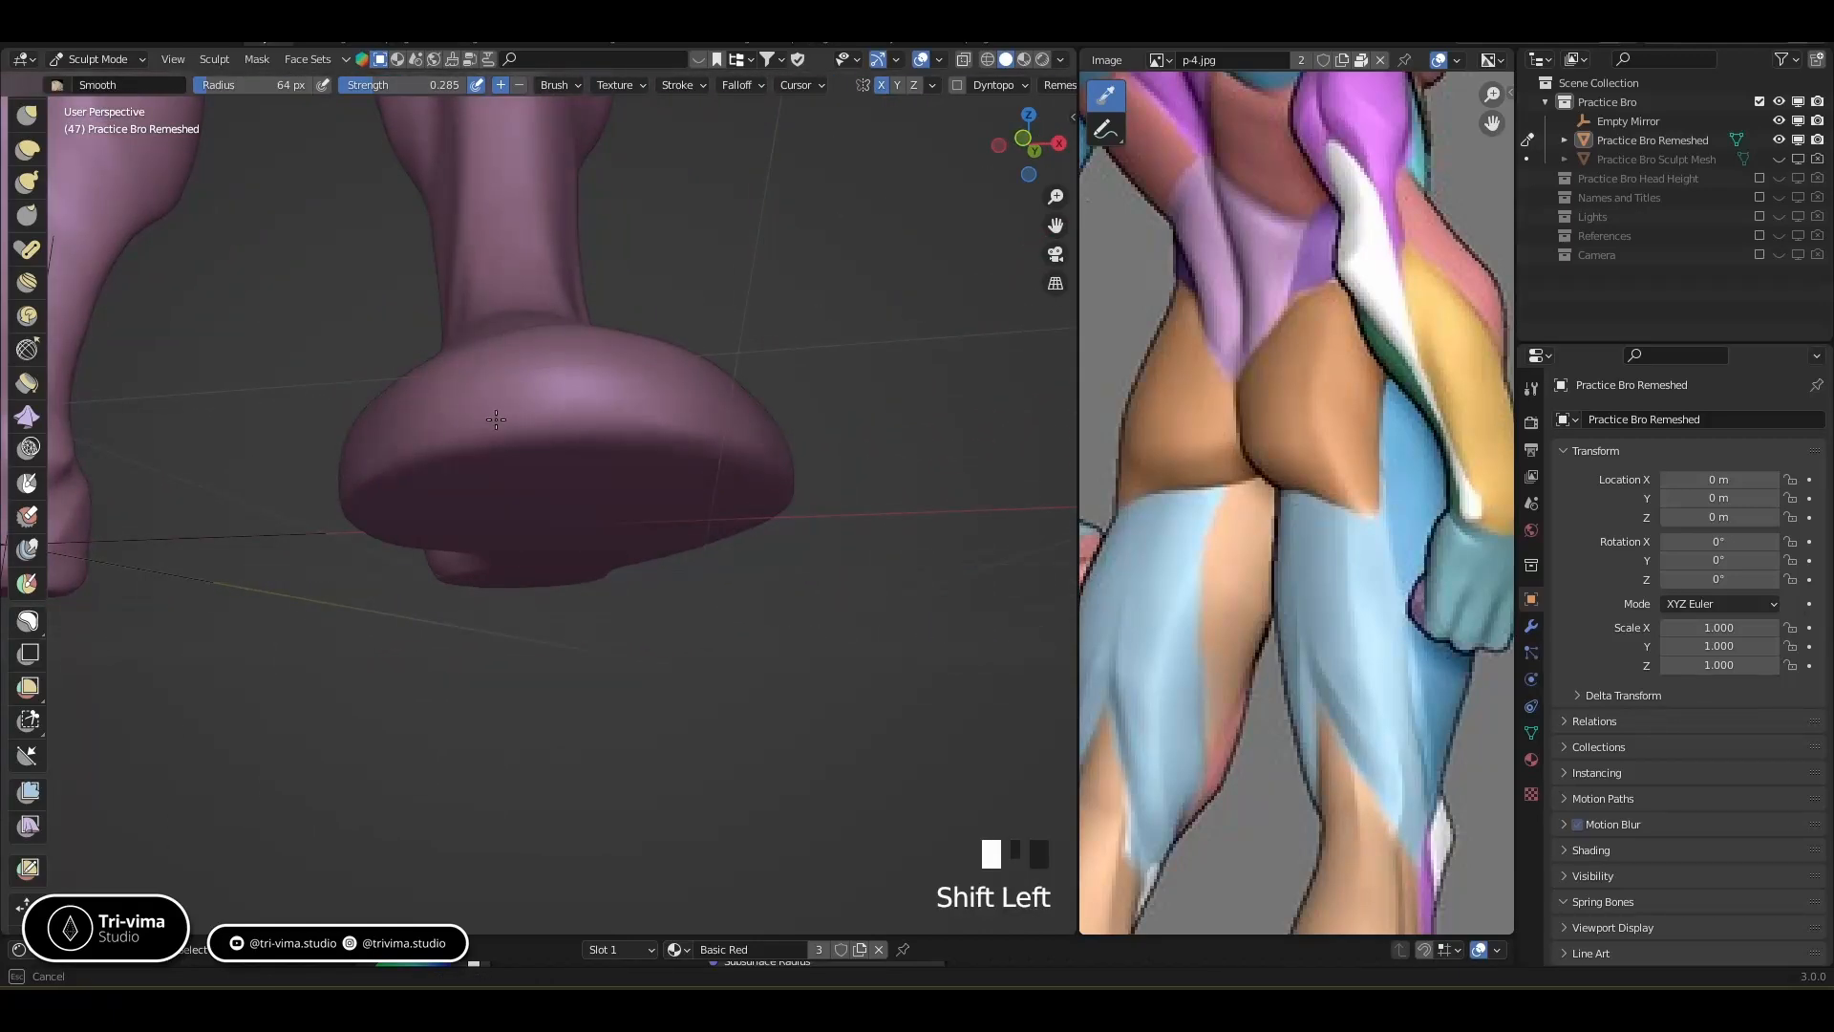
{"action": "left_click_drag", "start_coordinate": [496, 419], "coordinate": [498, 420], "text": "shift"}
{"action": "middle_click_drag", "start_coordinate": [545, 478], "coordinate": [697, 459]}
{"action": "left_click_drag", "start_coordinate": [696, 459], "coordinate": [536, 417], "text": "shift"}
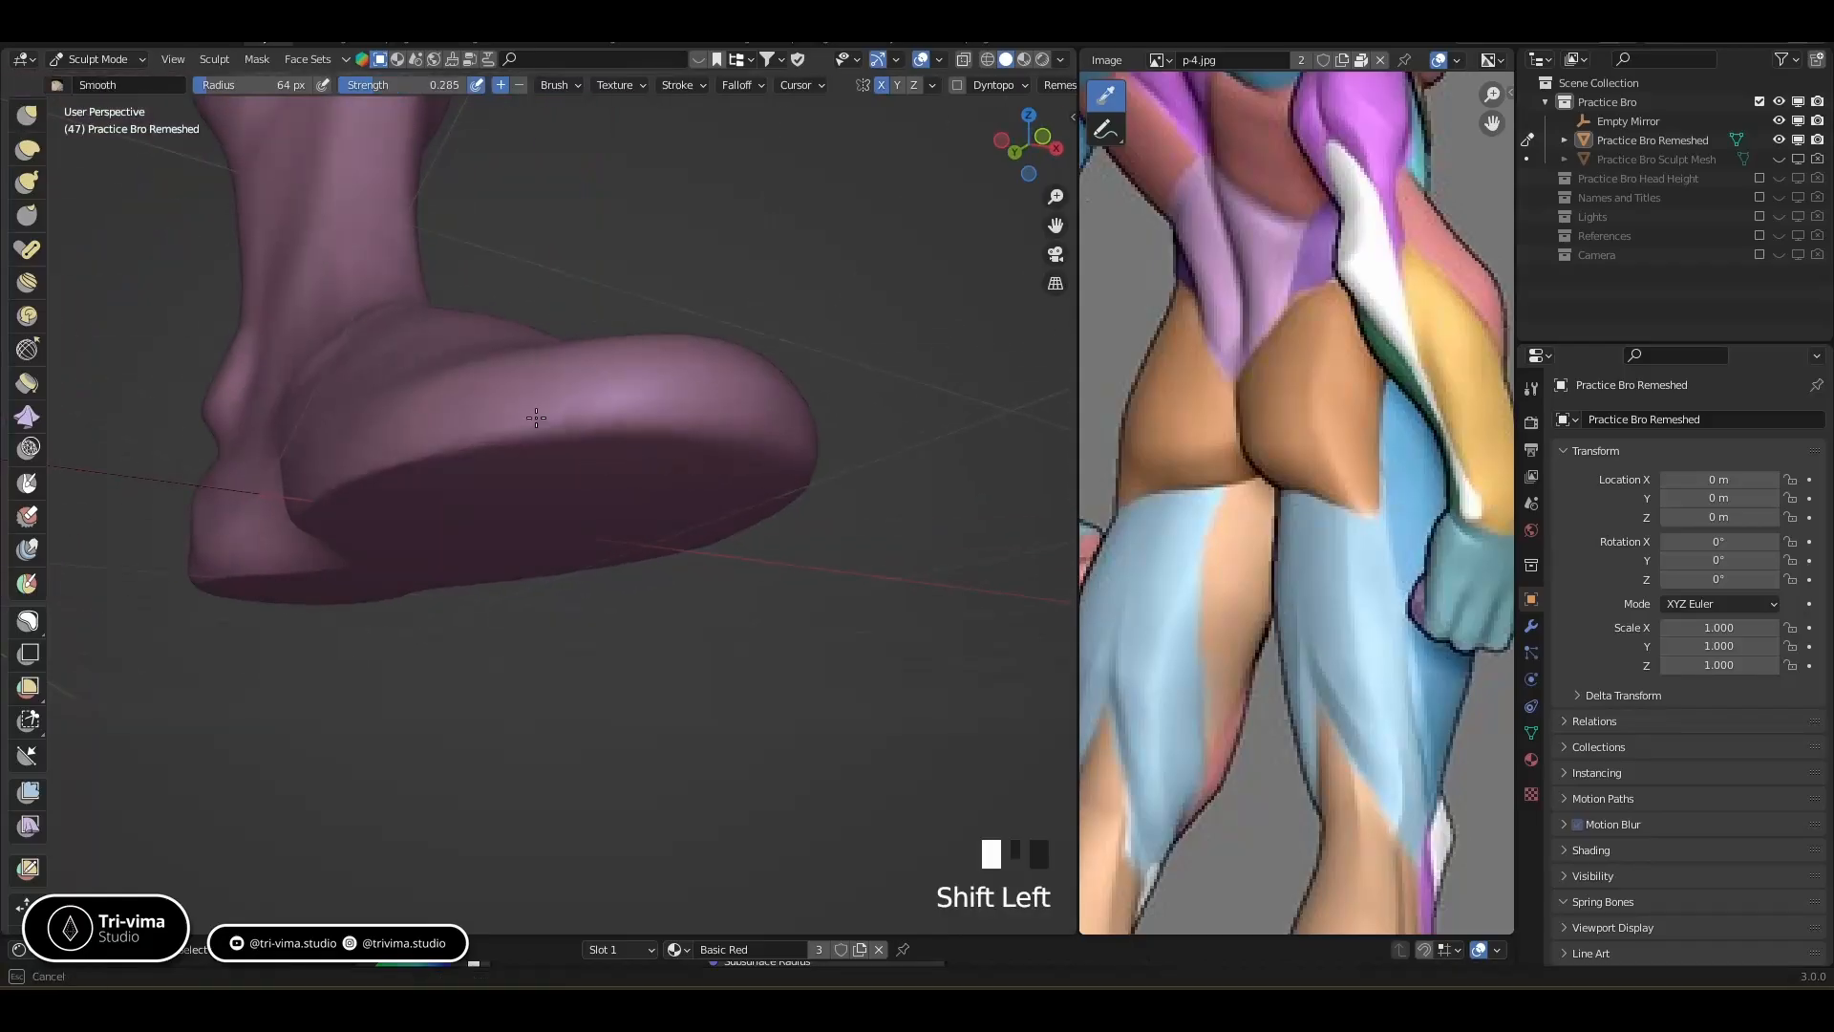
{"action": "left_click_drag", "start_coordinate": [668, 406], "coordinate": [659, 410], "text": "shift"}
{"action": "middle_click_drag", "start_coordinate": [659, 411], "coordinate": [553, 454]}
{"action": "left_click_drag", "start_coordinate": [497, 410], "coordinate": [435, 390], "text": "shift"}
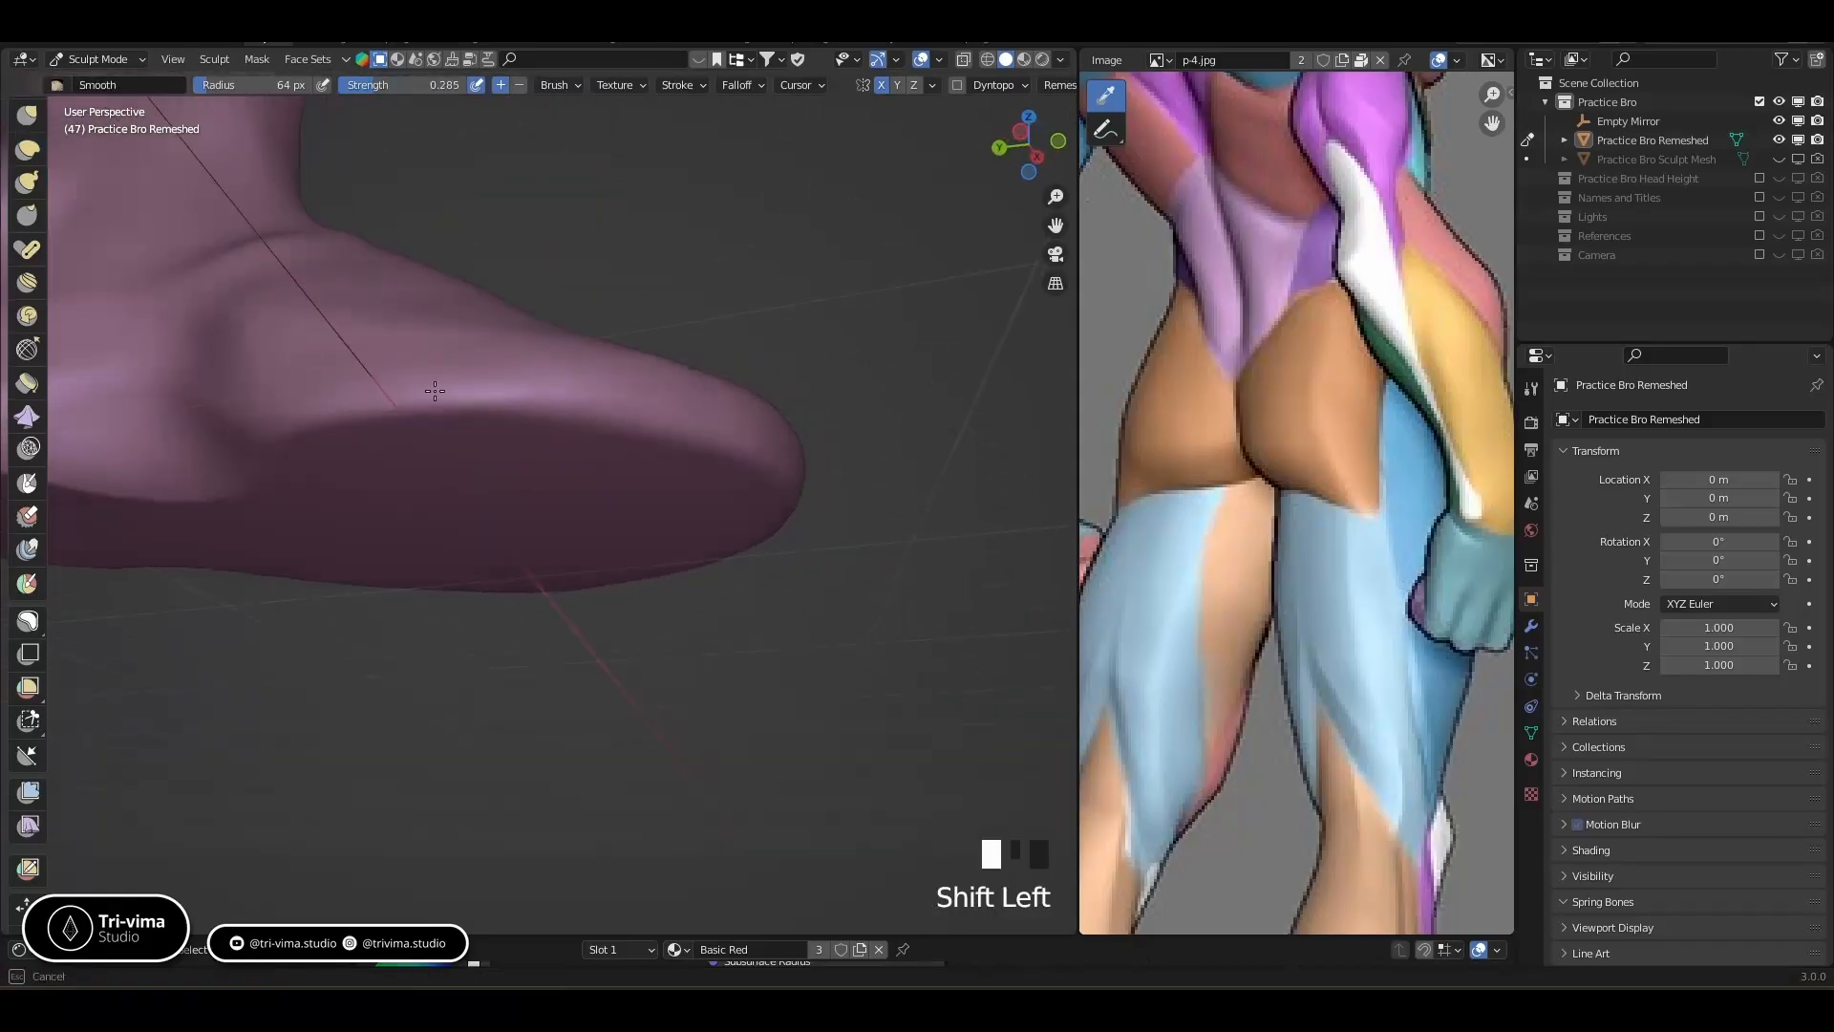
Smooth the lower edge of the foot along the inner arch and around the heel
{"action": "middle_click_drag", "start_coordinate": [275, 469], "coordinate": [872, 368], "text": "shift"}
{"action": "left_click_drag", "start_coordinate": [872, 369], "coordinate": [827, 399], "text": "shift"}
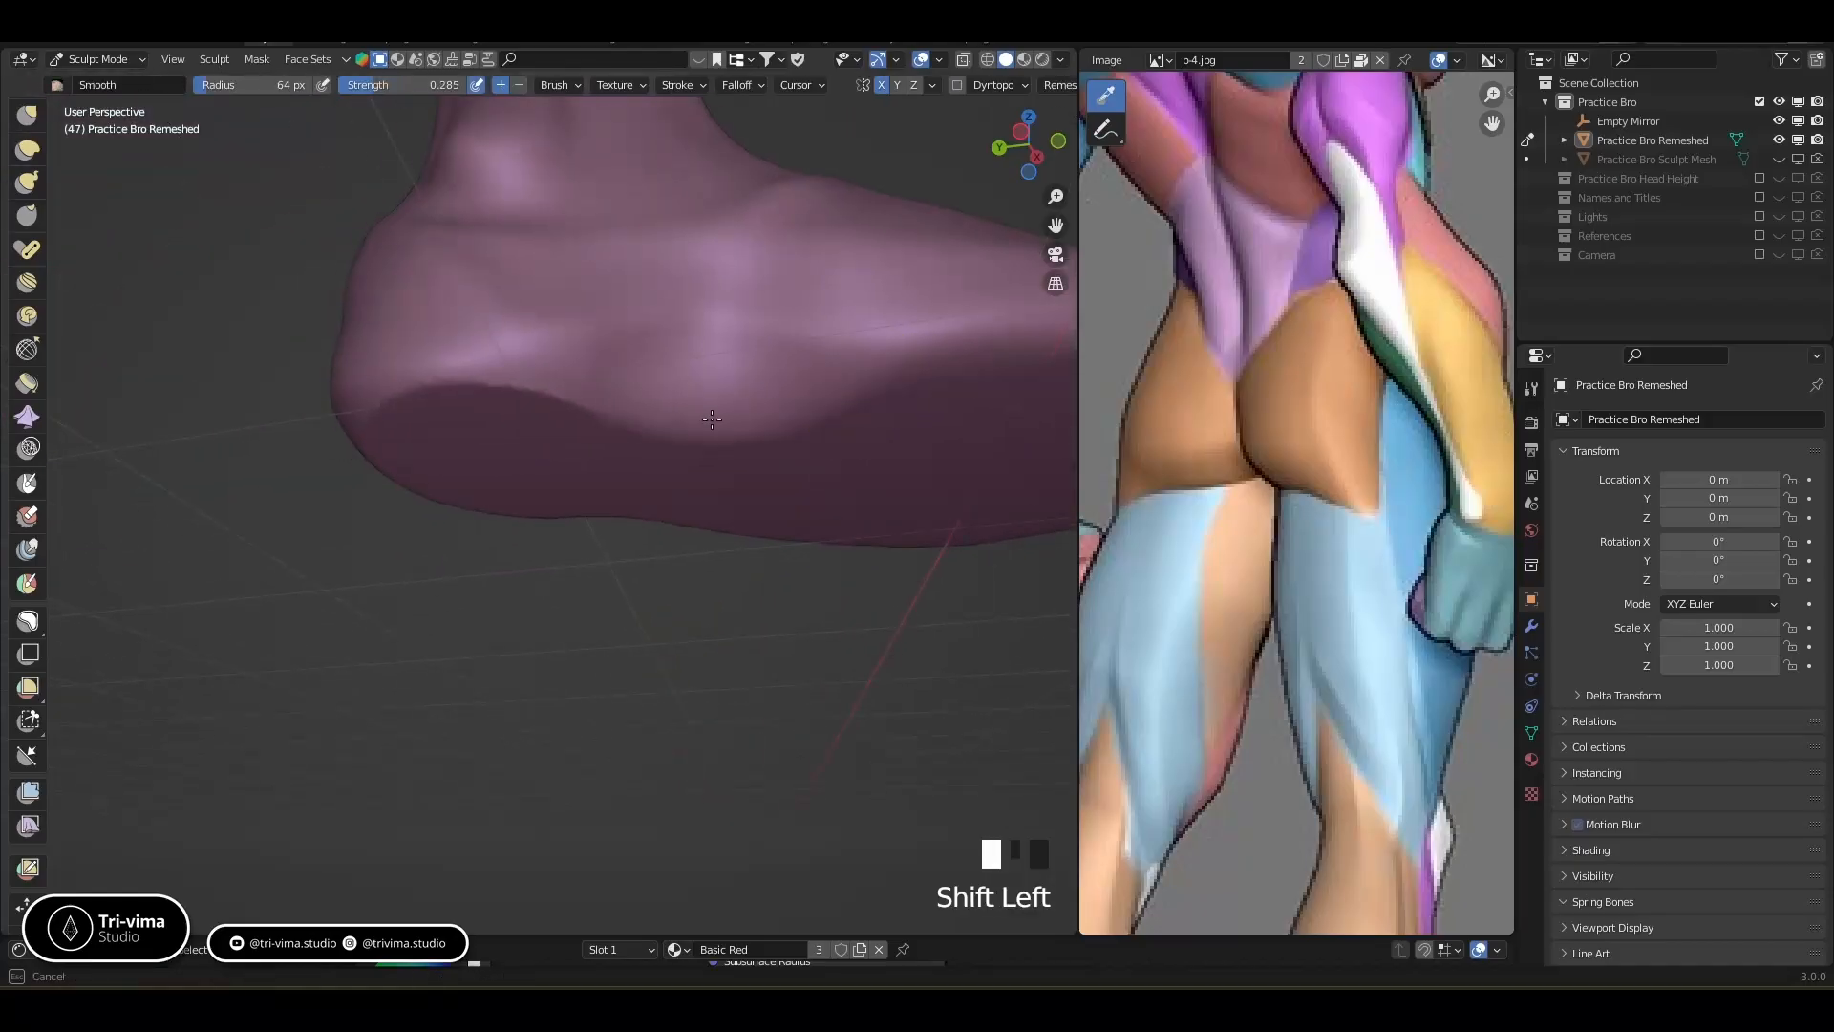
{"action": "left_click_drag", "start_coordinate": [439, 388], "coordinate": [451, 392], "text": "shift"}
{"action": "middle_click_drag", "start_coordinate": [506, 406], "coordinate": [624, 422]}
{"action": "middle_click_drag", "start_coordinate": [458, 388], "coordinate": [577, 368]}
{"action": "left_click_drag", "start_coordinate": [434, 410], "coordinate": [413, 421], "text": "shift"}
{"action": "middle_click_drag", "start_coordinate": [497, 377], "coordinate": [605, 401]}
{"action": "left_click_drag", "start_coordinate": [592, 421], "coordinate": [401, 492], "text": "shift"}
{"action": "middle_click_drag", "start_coordinate": [380, 492], "coordinate": [389, 417]}
{"action": "left_click_drag", "start_coordinate": [392, 417], "coordinate": [561, 409], "text": "shift"}
Smooth the top of the foot and the transition into the front of the ankle
{"action": "mouse_move", "coordinate": [561, 409]}
{"action": "middle_mouse_down"}
{"action": "mouse_move", "coordinate": [478, 463]}
{"action": "mouse_move", "coordinate": [517, 487]}
{"action": "mouse_move", "coordinate": [659, 500]}
{"action": "middle_mouse_up"}
{"action": "middle_click_drag", "start_coordinate": [42, 197], "coordinate": [44, 703]}
{"action": "mouse_move", "coordinate": [622, 409]}
{"action": "middle_mouse_down", "text": "ctrl"}
{"action": "mouse_move", "coordinate": [602, 522]}
{"action": "mouse_move", "coordinate": [716, 519]}
{"action": "mouse_move", "coordinate": [786, 551]}
{"action": "mouse_move", "coordinate": [713, 512]}
{"action": "mouse_move", "coordinate": [735, 478]}
{"action": "mouse_move", "coordinate": [642, 536]}
{"action": "middle_mouse_up", "text": "ctrl"}
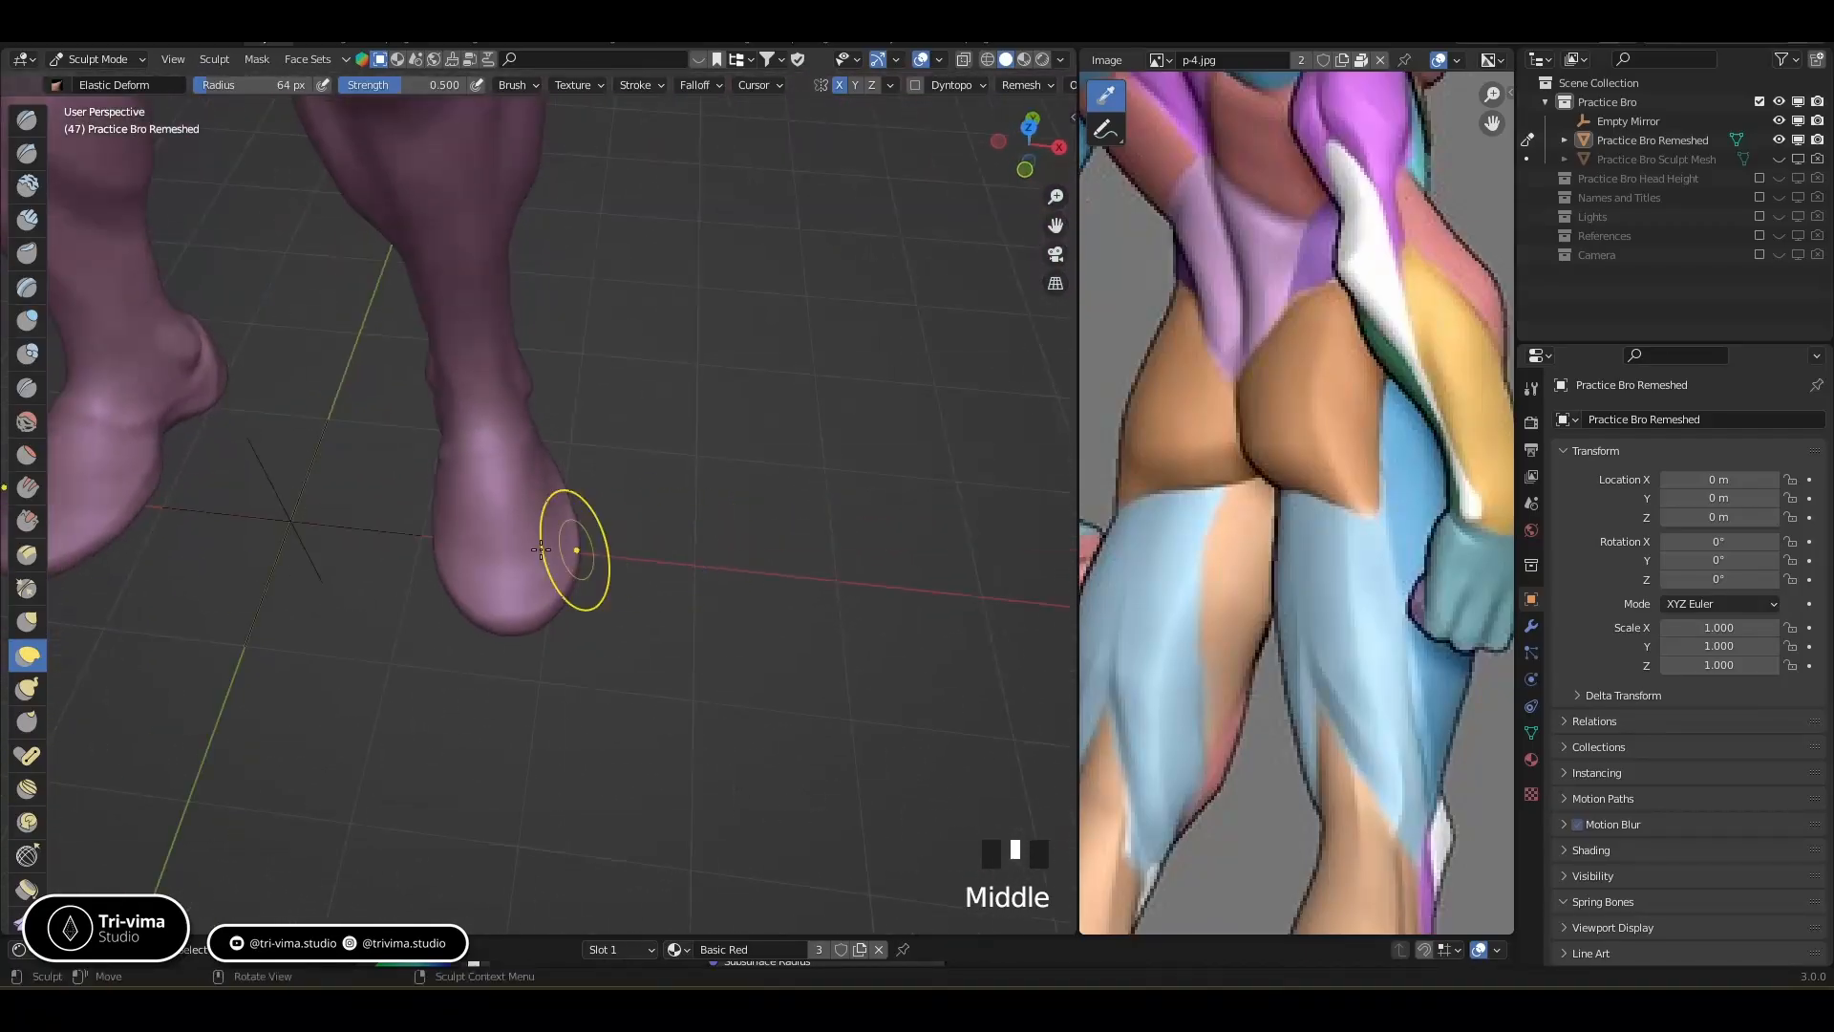
{"action": "left_click_drag", "start_coordinate": [448, 479], "coordinate": [449, 480], "text": "shift"}
{"action": "left_click_drag", "start_coordinate": [536, 440], "coordinate": [520, 468], "text": "shift"}
{"action": "left_click_drag", "start_coordinate": [511, 449], "coordinate": [472, 466], "text": "shift"}
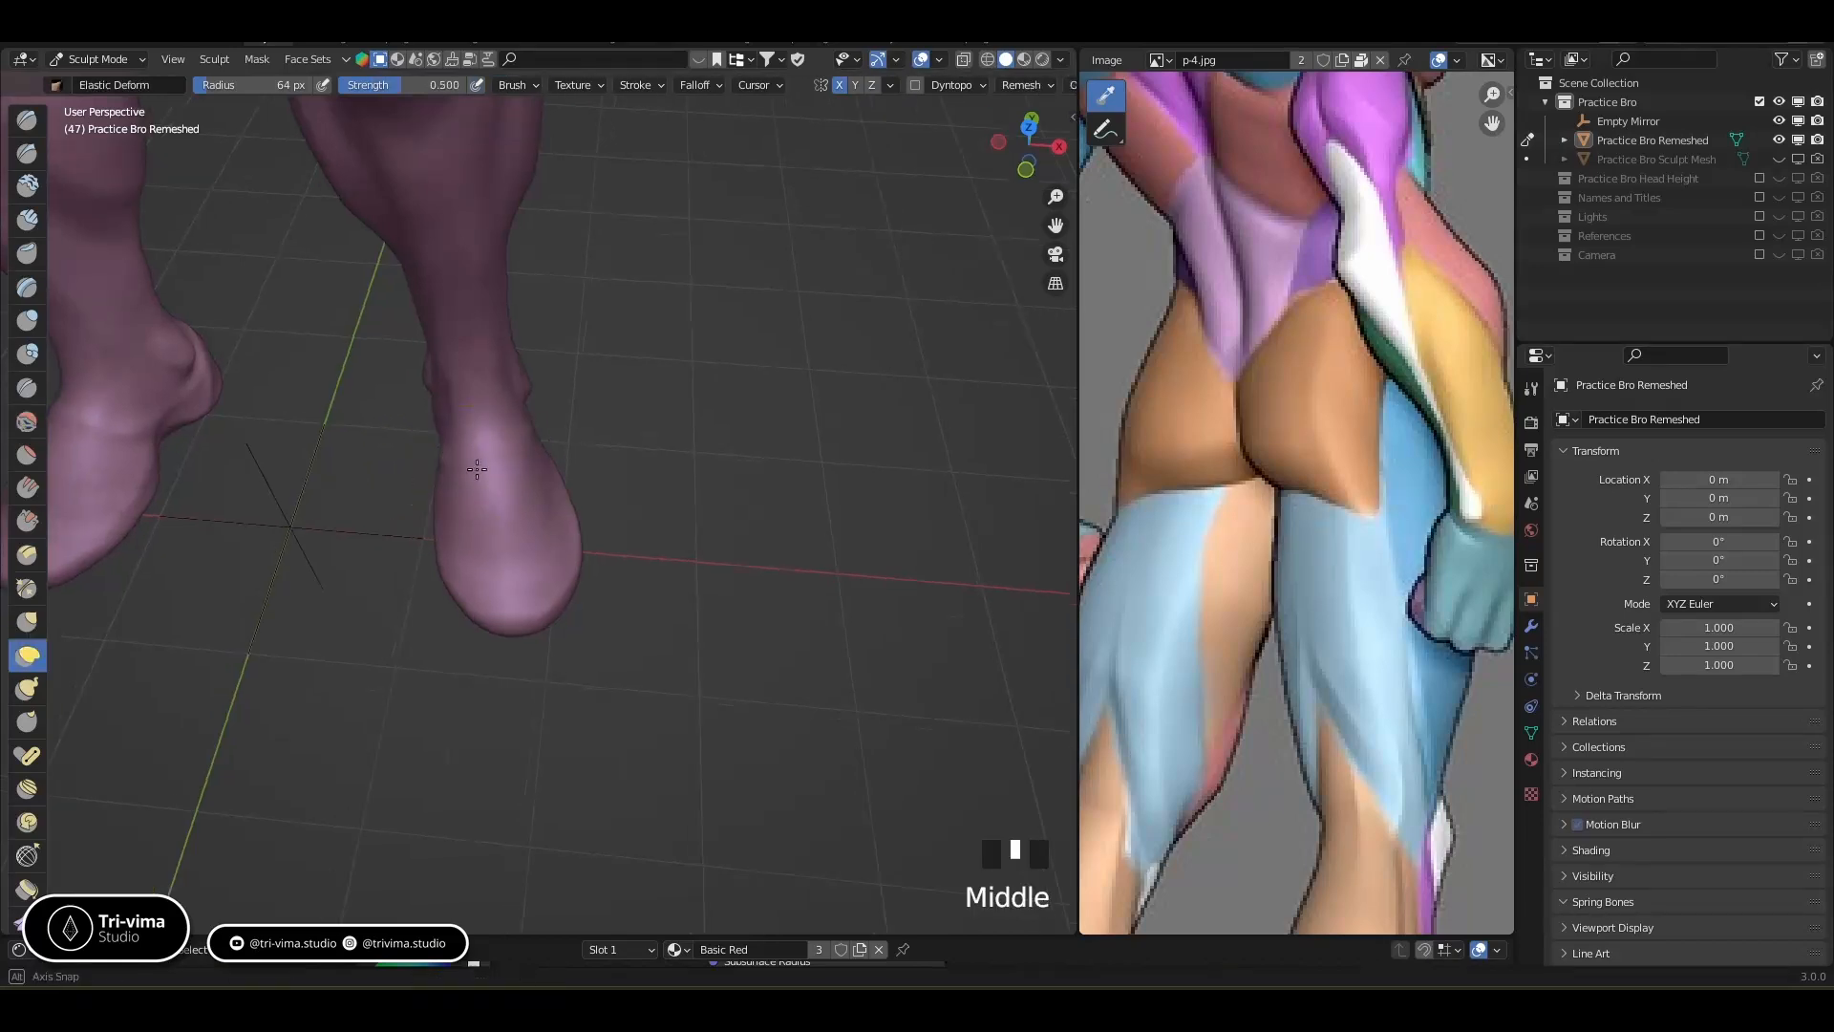
{"action": "middle_click_drag", "start_coordinate": [449, 487], "coordinate": [521, 449]}
{"action": "left_click_drag", "start_coordinate": [460, 456], "coordinate": [480, 446], "text": "shift"}
{"action": "middle_click_drag", "start_coordinate": [487, 446], "coordinate": [471, 504]}
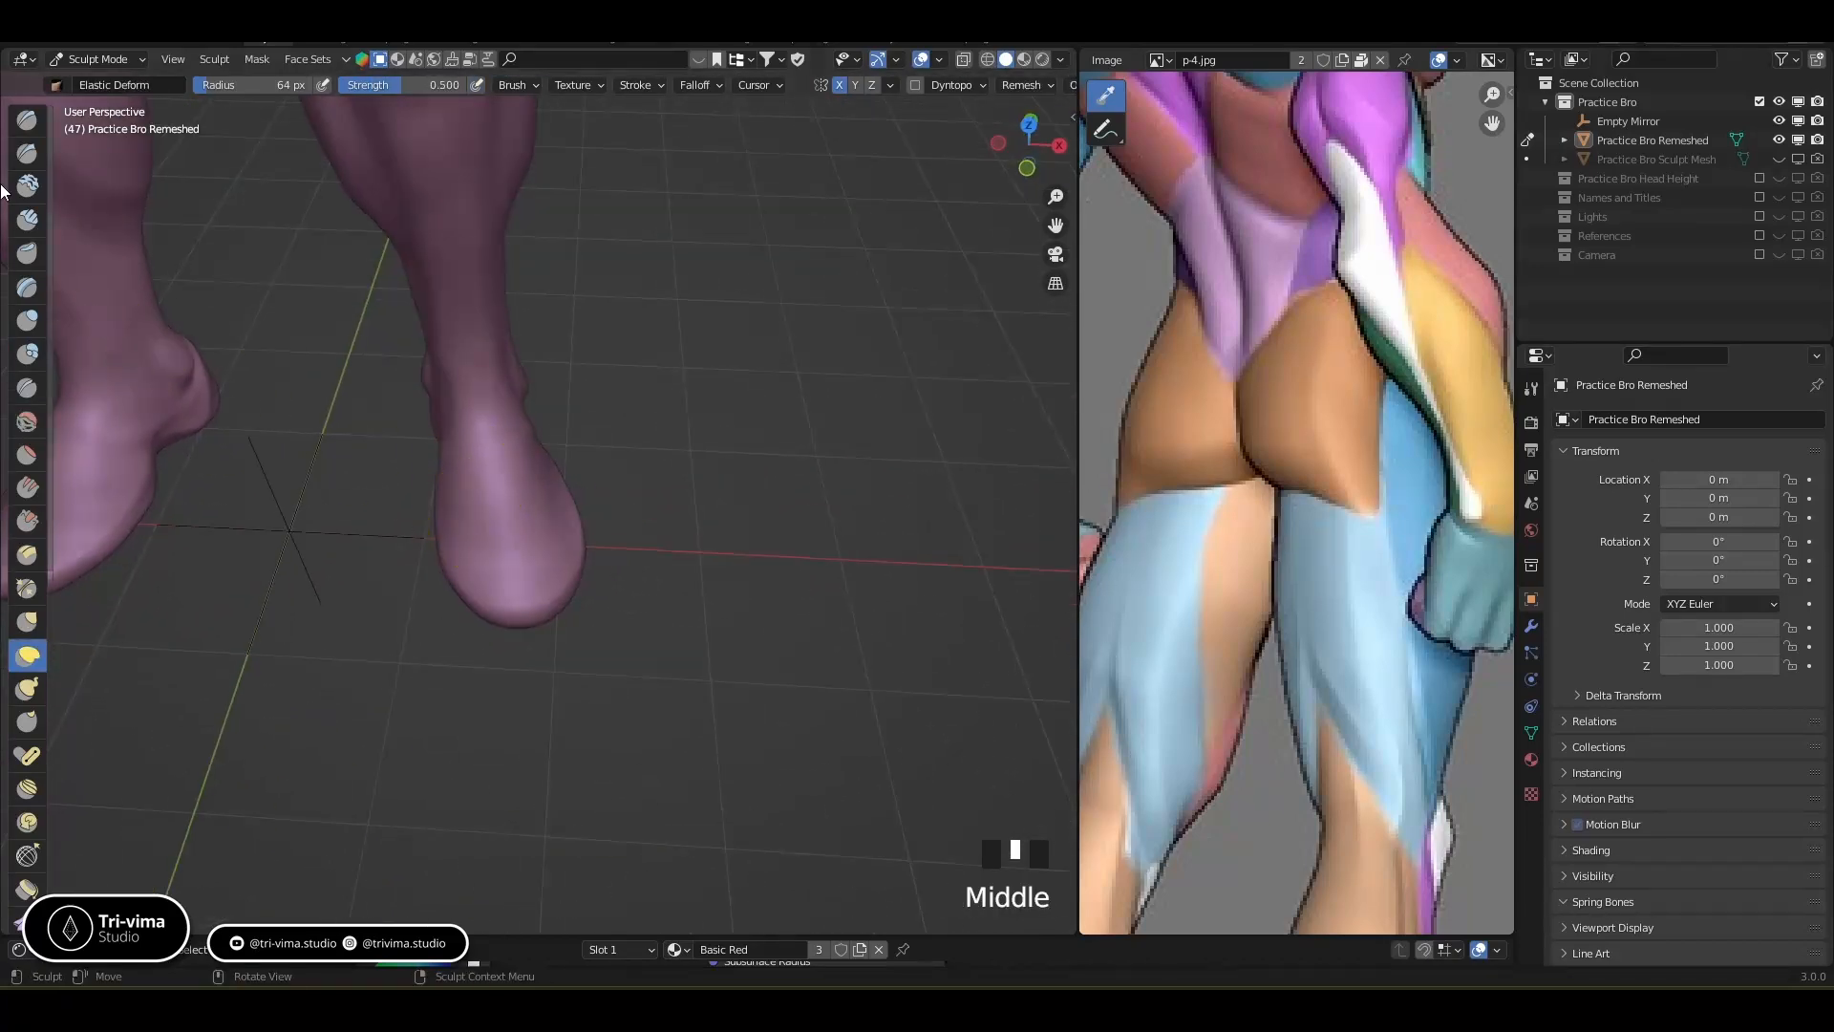
Switch to Inflate/Deflate and shape the instep, adding volume first and deflating beside it with a smaller radius
{"action": "left_click", "coordinate": [27, 317]}
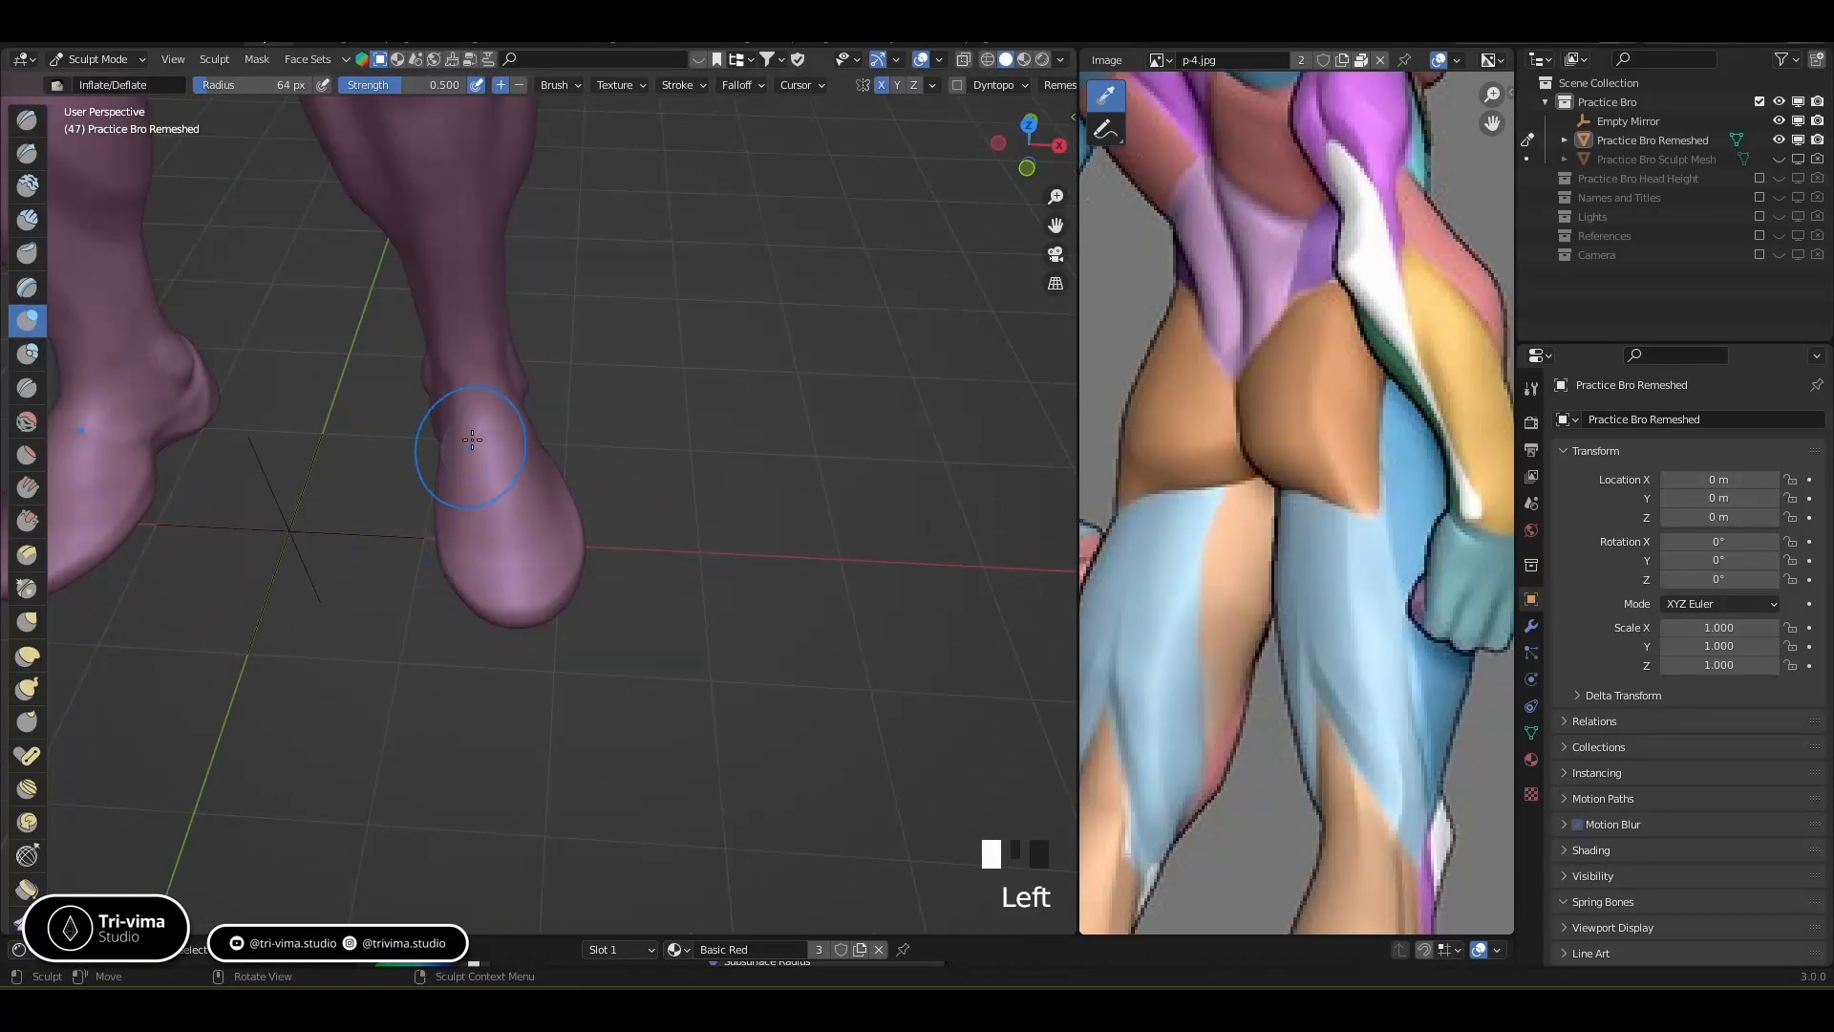
{"action": "left_click_drag", "start_coordinate": [469, 447], "coordinate": [472, 446]}
{"action": "middle_click_drag", "start_coordinate": [481, 410], "coordinate": [433, 475]}
{"action": "left_click", "coordinate": [437, 477], "text": "ctrl"}
{"action": "left_click", "coordinate": [442, 475], "text": "ctrl"}
{"action": "left_click", "coordinate": [446, 472], "text": "ctrl"}
{"action": "key", "text": "bracketleft"}
{"action": "key", "text": "bracketleft"}
{"action": "key", "text": "bracketleft"}
{"action": "key", "text": "bracketleft"}
{"action": "key", "text": "bracketleft"}
{"action": "key", "text": "bracketleft"}
{"action": "left_click", "coordinate": [451, 460], "text": "ctrl"}
{"action": "left_click_drag", "start_coordinate": [482, 463], "coordinate": [507, 462], "text": "ctrl"}
{"action": "left_click", "coordinate": [468, 464], "text": "ctrl"}
Inflate the top and sides of the instep from several angles and smooth the result
{"action": "middle_click_drag", "start_coordinate": [467, 468], "coordinate": [537, 522]}
{"action": "left_click_drag", "start_coordinate": [529, 514], "coordinate": [546, 507]}
{"action": "middle_click_drag", "start_coordinate": [548, 497], "coordinate": [623, 441]}
{"action": "middle_click_drag", "start_coordinate": [535, 497], "coordinate": [585, 520]}
{"action": "middle_click_drag", "start_coordinate": [500, 527], "coordinate": [526, 582]}
{"action": "mouse_move", "coordinate": [470, 530]}
{"action": "left_mouse_down"}
{"action": "mouse_move", "coordinate": [459, 519]}
{"action": "mouse_move", "coordinate": [525, 506]}
{"action": "left_mouse_up"}
{"action": "left_click", "coordinate": [459, 516]}
{"action": "left_click", "coordinate": [456, 508]}
{"action": "left_click_drag", "start_coordinate": [528, 497], "coordinate": [544, 468], "text": "shift"}
Reduce the Inflate/Deflate radius to 25 px, inflate the front of the elbow crease and deflate the inner forearm below it
{"action": "mouse_move", "coordinate": [578, 537]}
{"action": "middle_mouse_down"}
{"action": "mouse_move", "coordinate": [680, 495]}
{"action": "mouse_move", "coordinate": [597, 502]}
{"action": "mouse_move", "coordinate": [615, 308]}
{"action": "mouse_move", "coordinate": [658, 594]}
{"action": "mouse_move", "coordinate": [668, 516]}
{"action": "mouse_move", "coordinate": [726, 459]}
{"action": "mouse_move", "coordinate": [859, 430]}
{"action": "mouse_move", "coordinate": [469, 338]}
{"action": "mouse_move", "coordinate": [506, 363]}
{"action": "mouse_move", "coordinate": [502, 449]}
{"action": "mouse_move", "coordinate": [497, 428]}
{"action": "middle_mouse_up"}
{"action": "middle_click_drag", "start_coordinate": [591, 595], "coordinate": [745, 420], "text": "ctrl"}
{"action": "key", "text": "bracketleft"}
{"action": "key", "text": "bracketleft"}
{"action": "key", "text": "bracketleft"}
{"action": "key", "text": "bracketleft"}
{"action": "key", "text": "bracketleft"}
{"action": "key", "text": "bracketleft"}
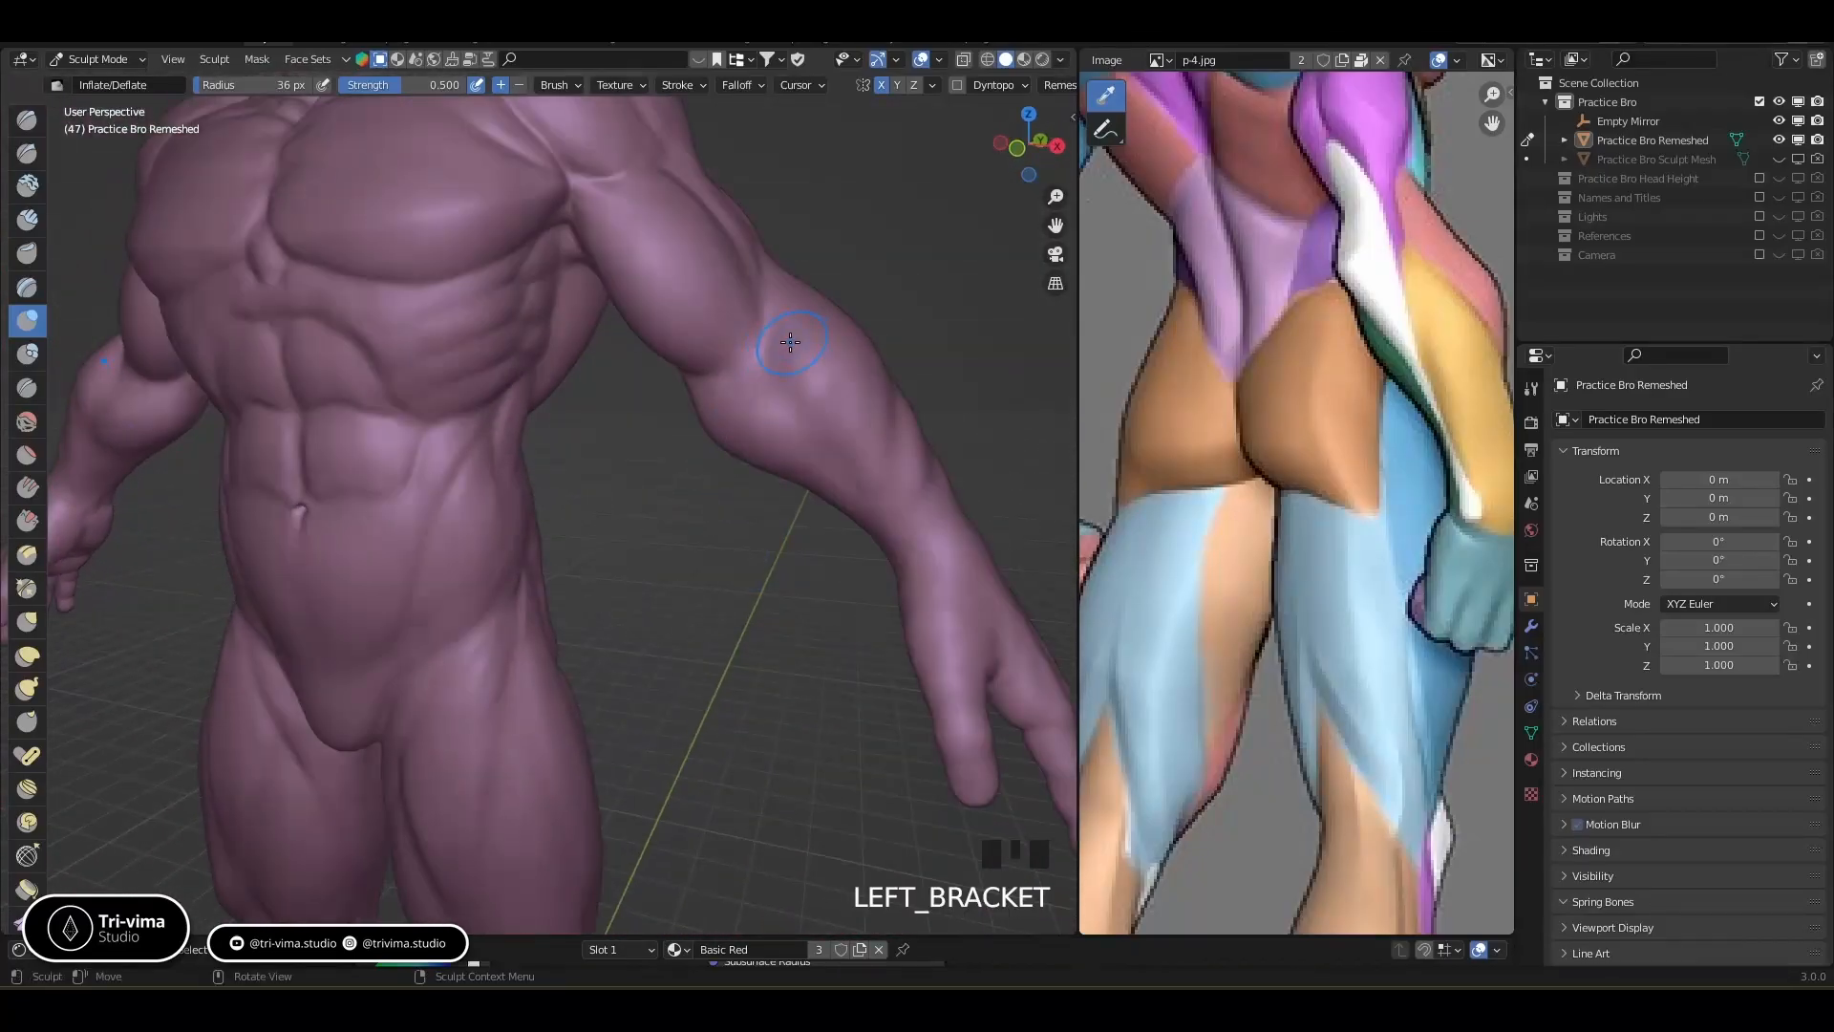
{"action": "left_click", "coordinate": [776, 291]}
{"action": "left_click", "coordinate": [774, 287]}
{"action": "left_click", "coordinate": [772, 294]}
{"action": "left_click", "coordinate": [771, 298]}
{"action": "left_click", "coordinate": [812, 413], "text": "ctrl"}
{"action": "left_click", "coordinate": [784, 393], "text": "ctrl"}
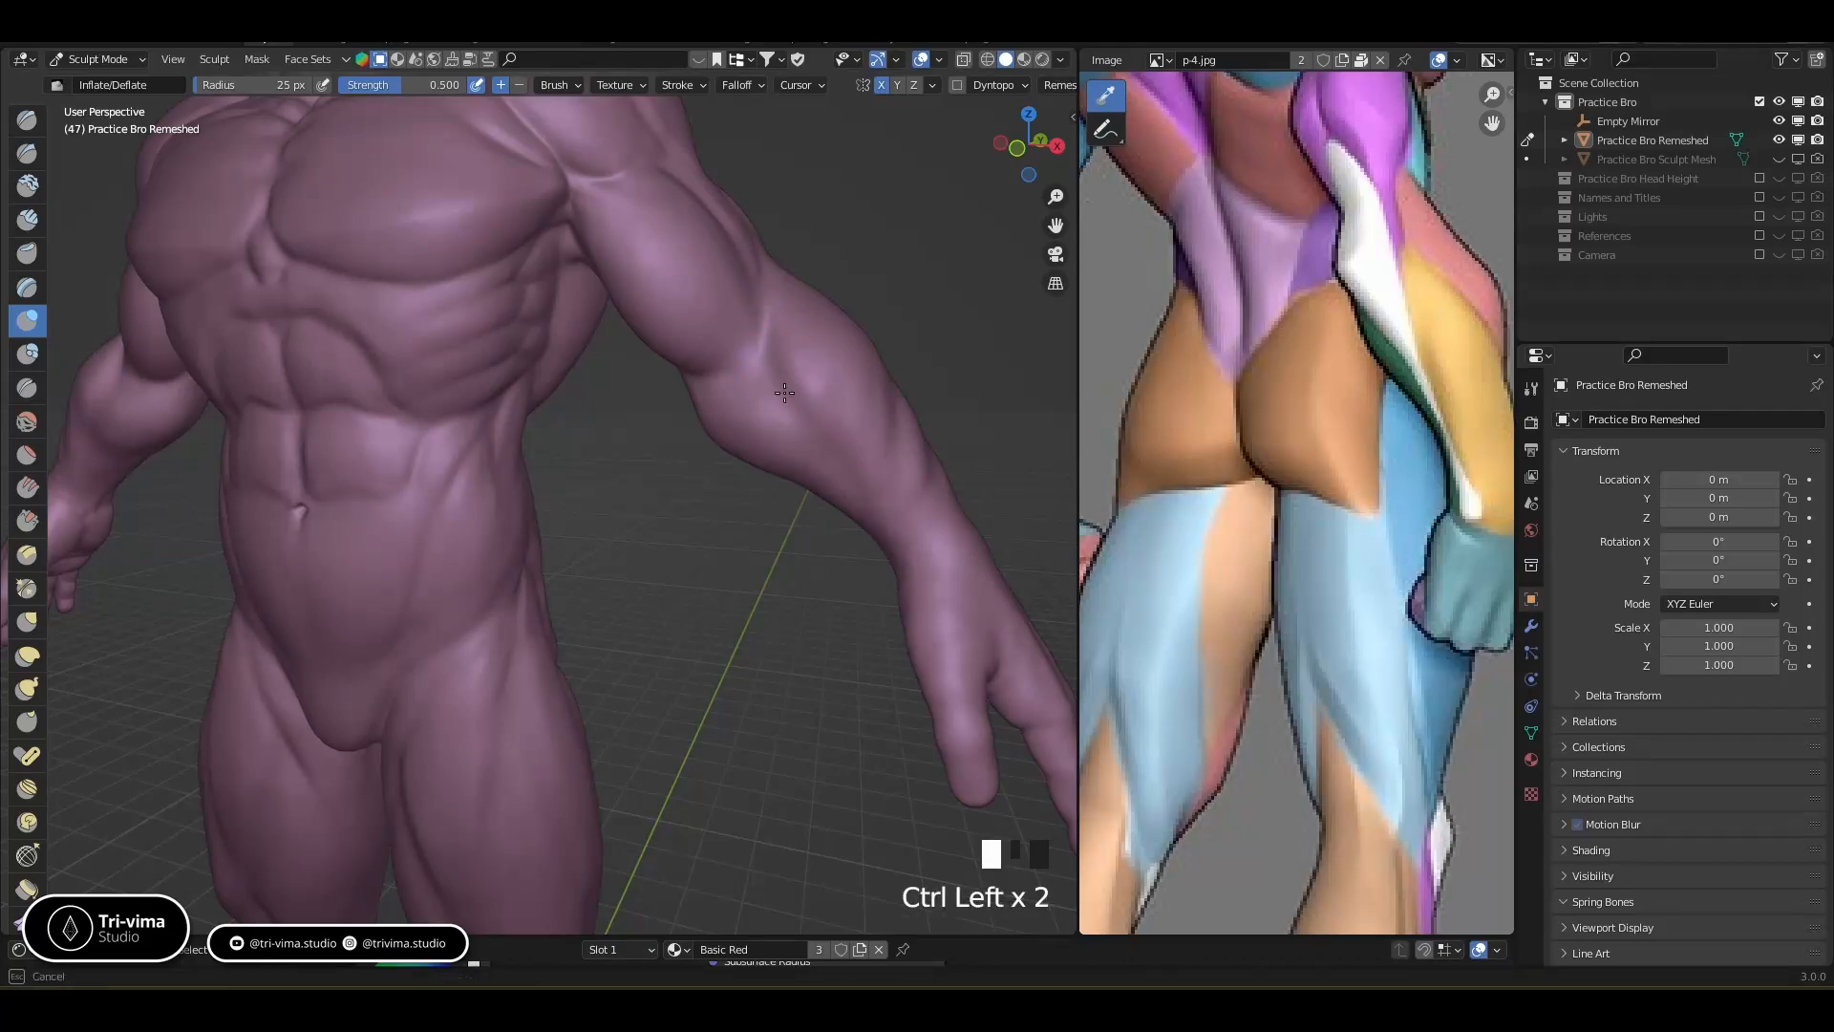
Deflate the upper forearm near the elbow and inflate the inner forearm muscle
{"action": "middle_click_drag", "start_coordinate": [729, 383], "coordinate": [797, 315]}
{"action": "left_click", "coordinate": [797, 315], "text": "ctrl"}
{"action": "left_click", "coordinate": [817, 300], "text": "ctrl"}
{"action": "left_click", "coordinate": [821, 317], "text": "ctrl"}
{"action": "middle_click_drag", "start_coordinate": [879, 317], "coordinate": [805, 378]}
{"action": "left_click", "coordinate": [788, 406]}
{"action": "left_click", "coordinate": [771, 425]}
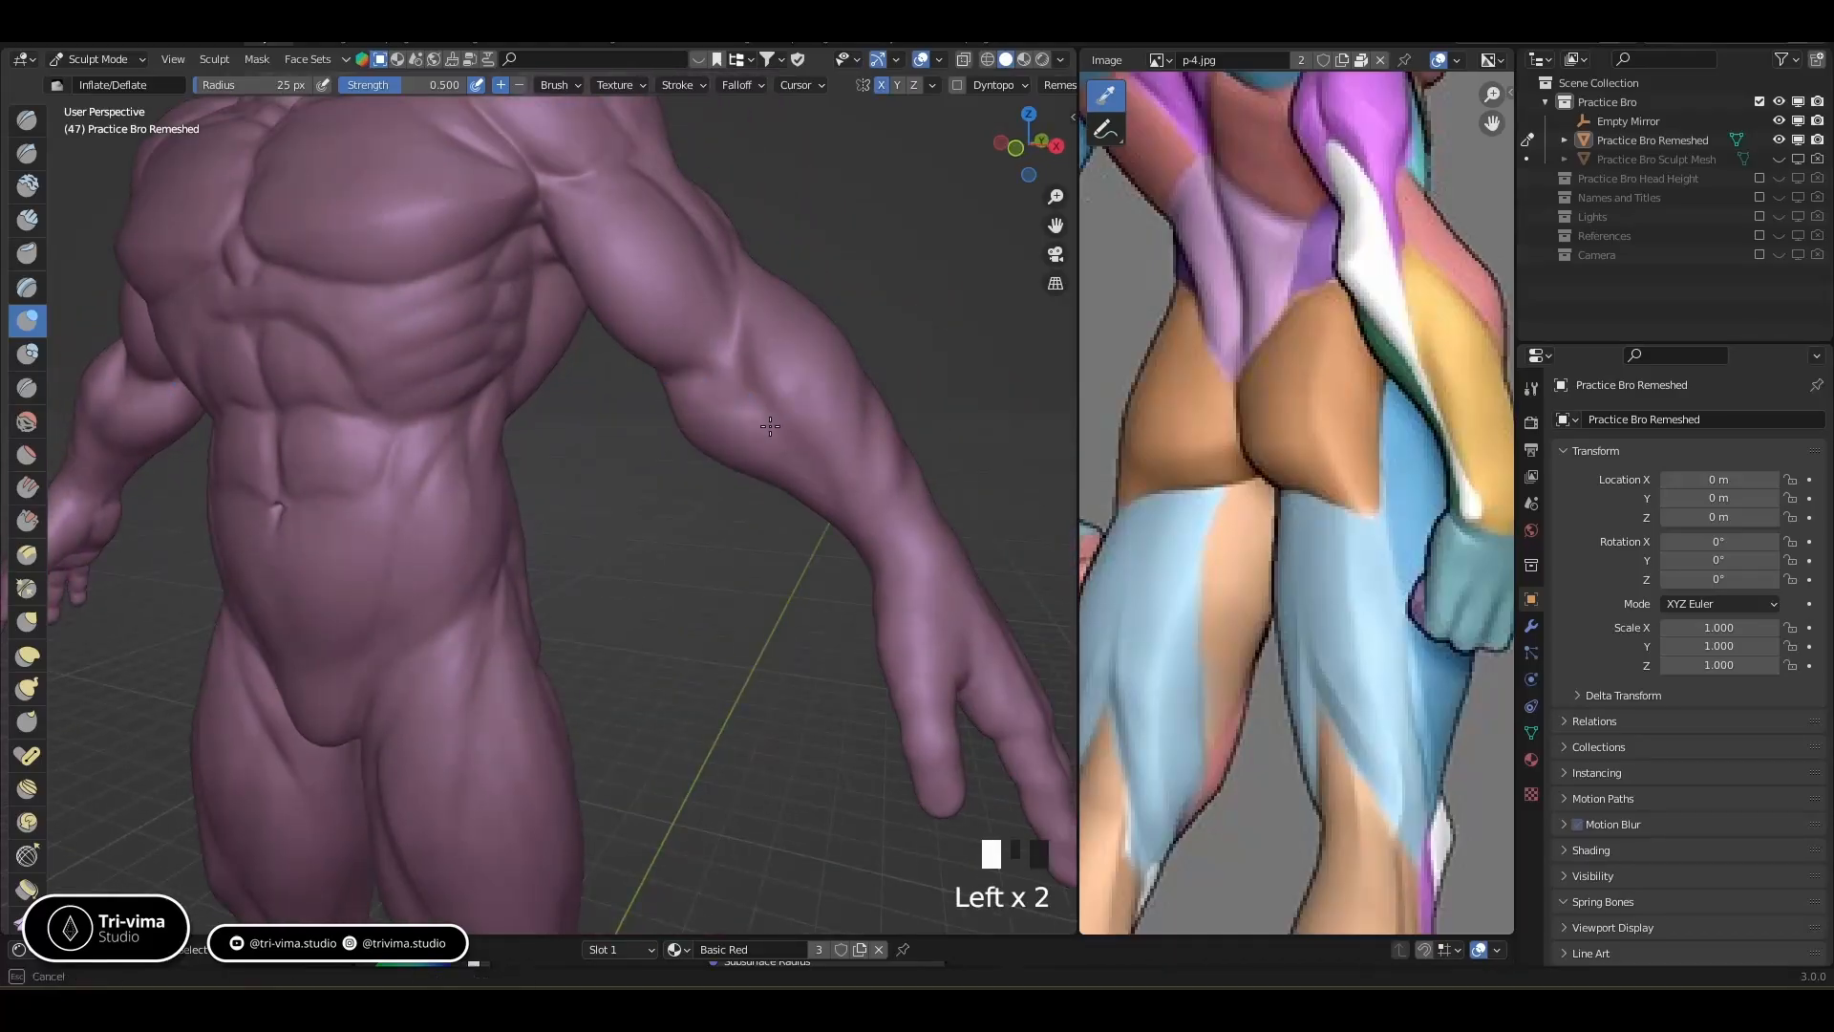
Inflate the forearm muscles toward the wrist with a 22 px radius
{"action": "middle_click_drag", "start_coordinate": [814, 444], "coordinate": [668, 514]}
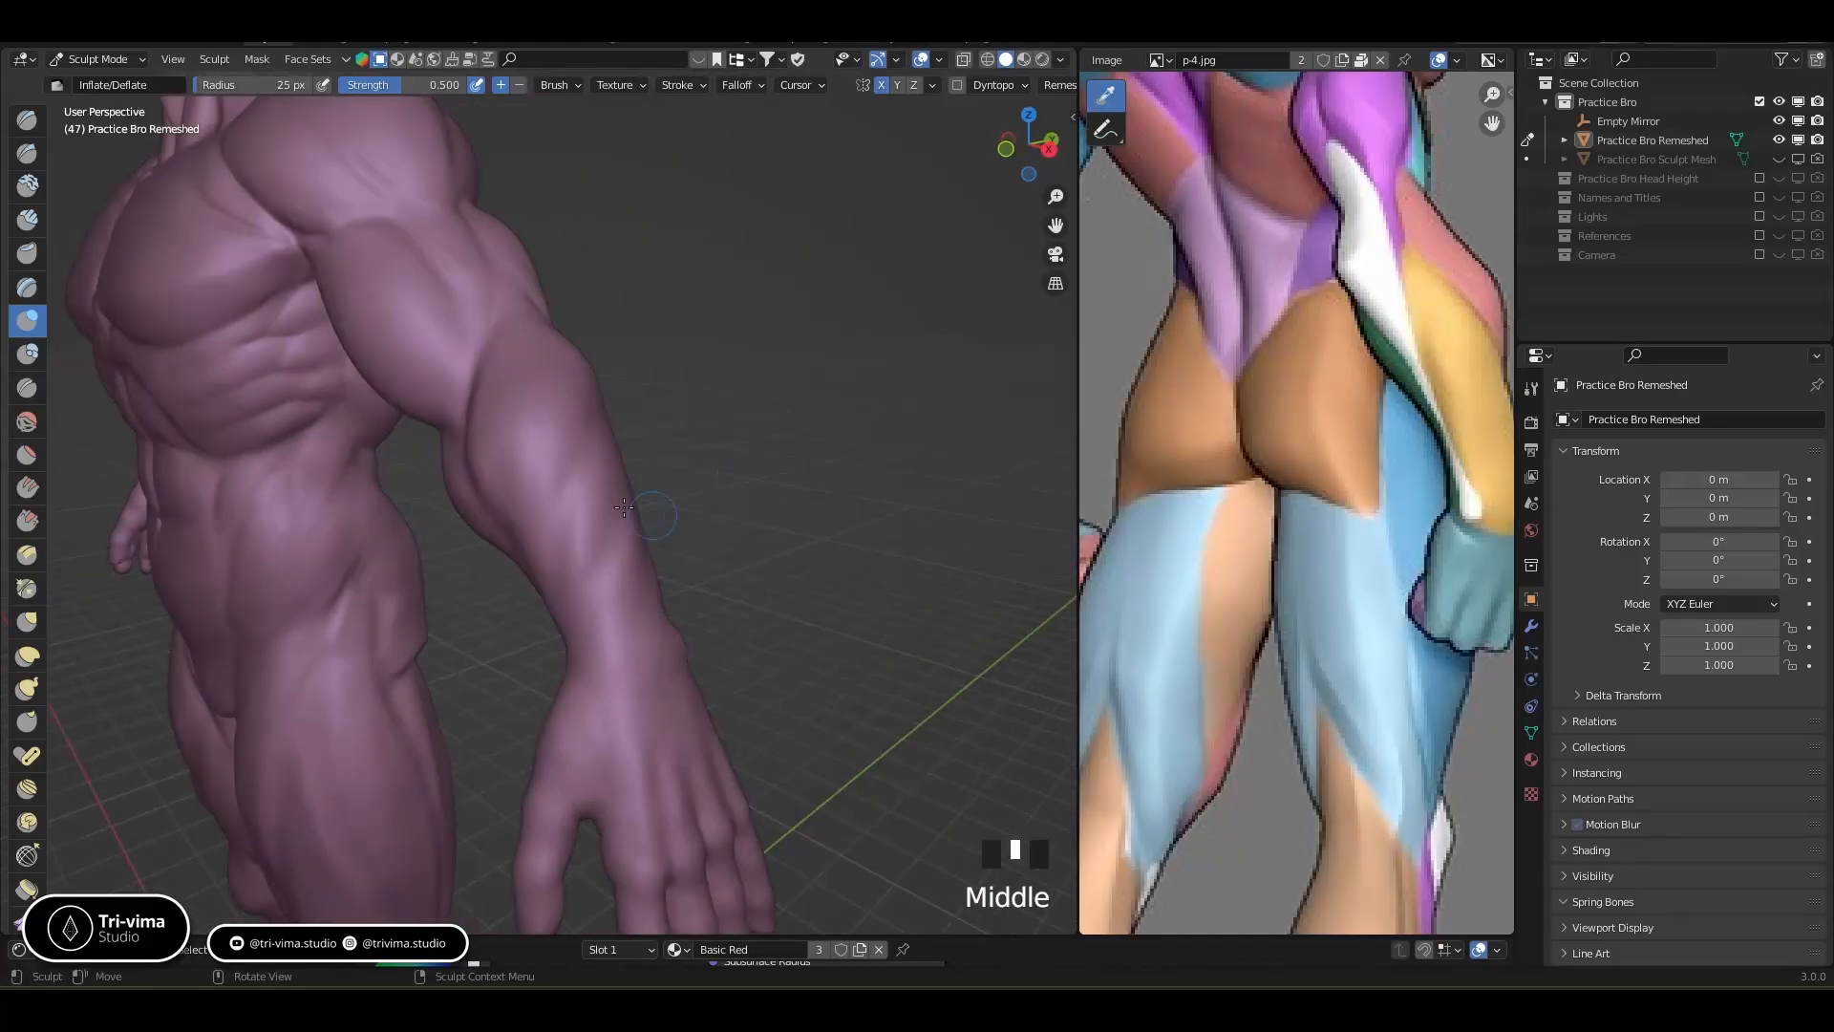
{"action": "key", "text": "bracketleft"}
{"action": "left_click", "coordinate": [549, 502]}
{"action": "left_click", "coordinate": [541, 509]}
{"action": "left_click", "coordinate": [567, 563]}
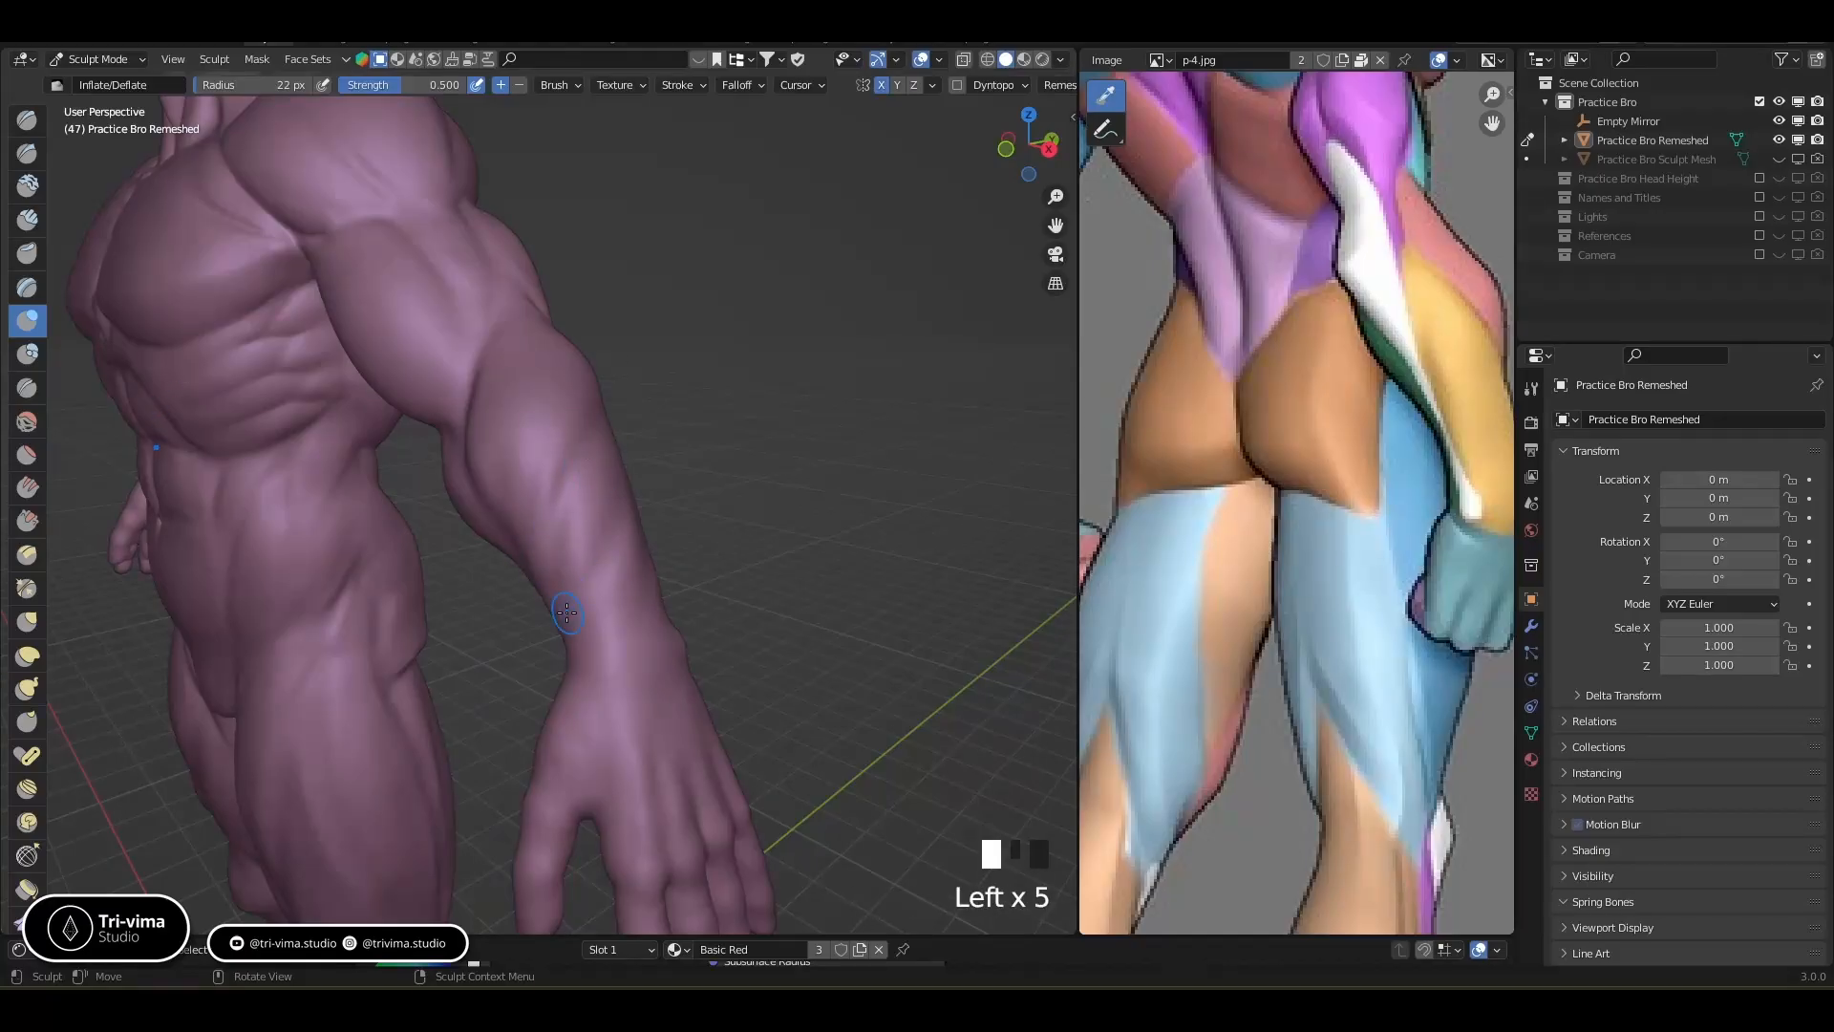
Deflate the hollow on the inner forearm just below the elbow crease using Inflate/Deflate
{"action": "mouse_move", "coordinate": [670, 523]}
{"action": "middle_mouse_down"}
{"action": "mouse_move", "coordinate": [745, 501]}
{"action": "mouse_move", "coordinate": [571, 503]}
{"action": "mouse_move", "coordinate": [471, 421]}
{"action": "mouse_move", "coordinate": [568, 432]}
{"action": "middle_mouse_up"}
{"action": "left_click", "coordinate": [473, 420], "text": "shift"}
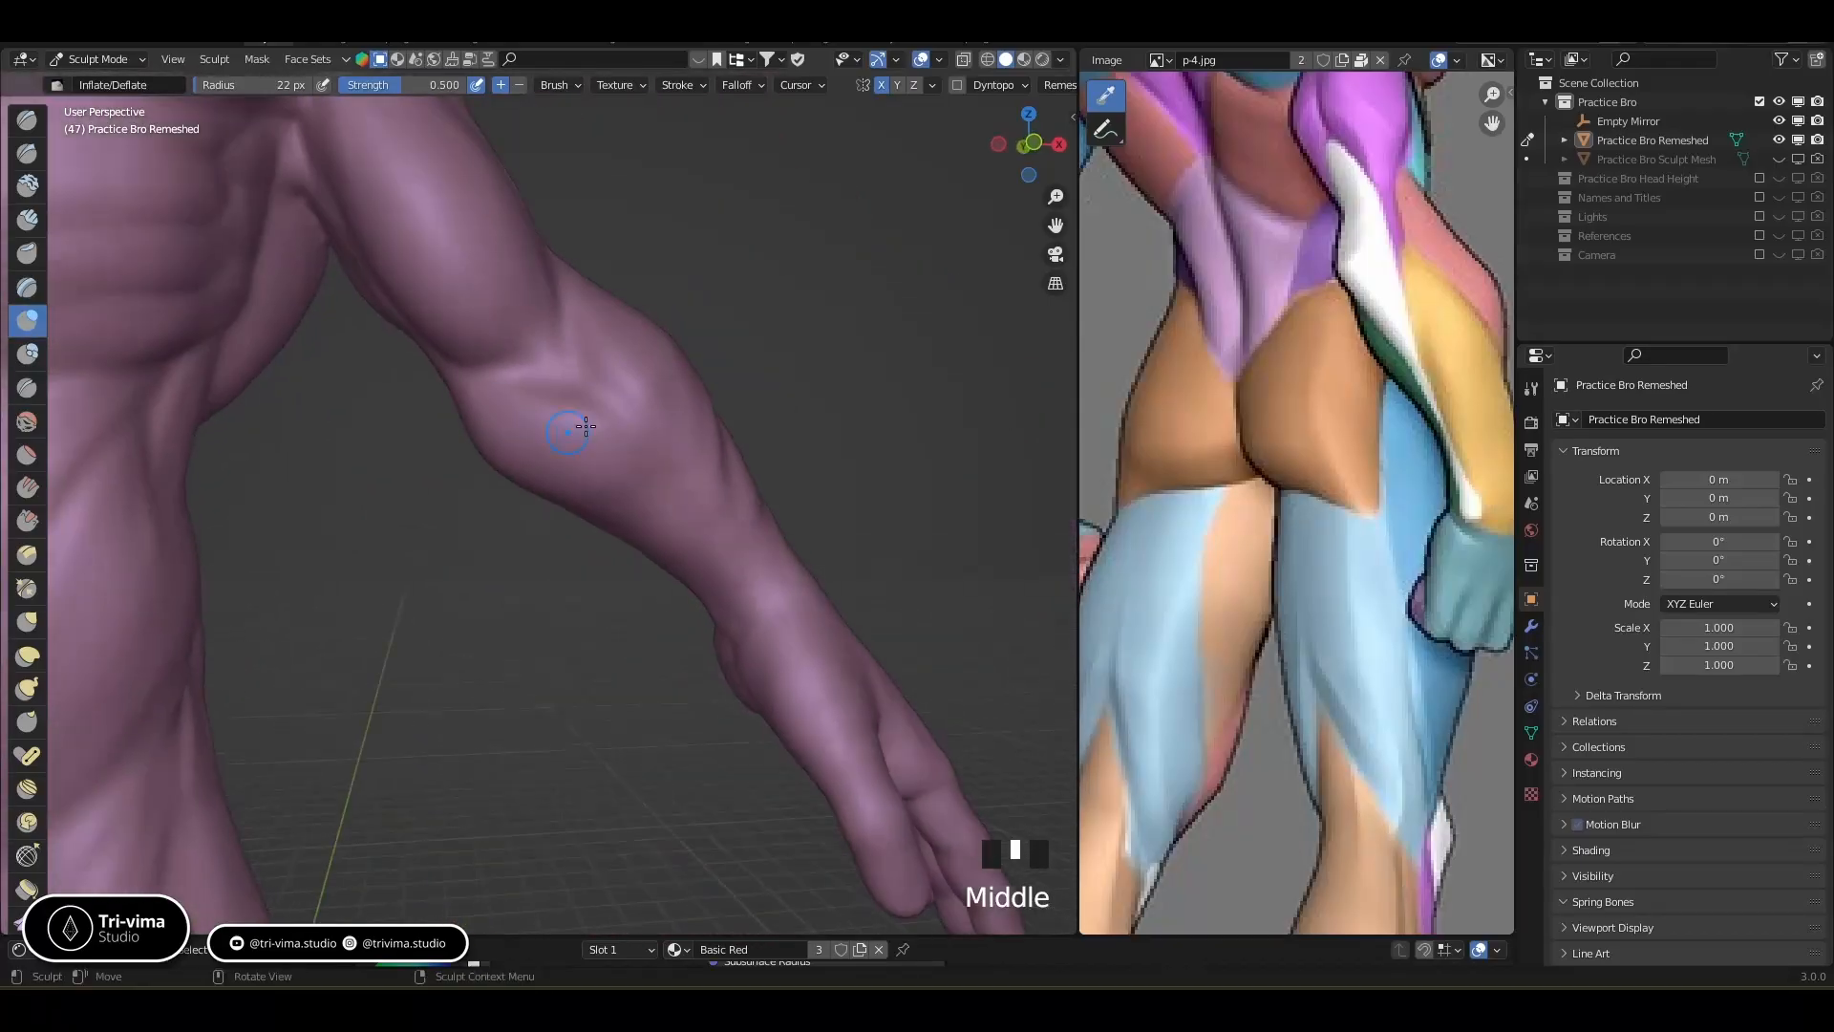
{"action": "left_click", "coordinate": [607, 405], "text": "ctrl"}
{"action": "left_click", "coordinate": [611, 408], "text": "ctrl"}
{"action": "left_click", "coordinate": [611, 408], "text": "ctrl"}
{"action": "left_click", "coordinate": [601, 409], "text": "ctrl"}
{"action": "left_click", "coordinate": [602, 409], "text": "ctrl"}
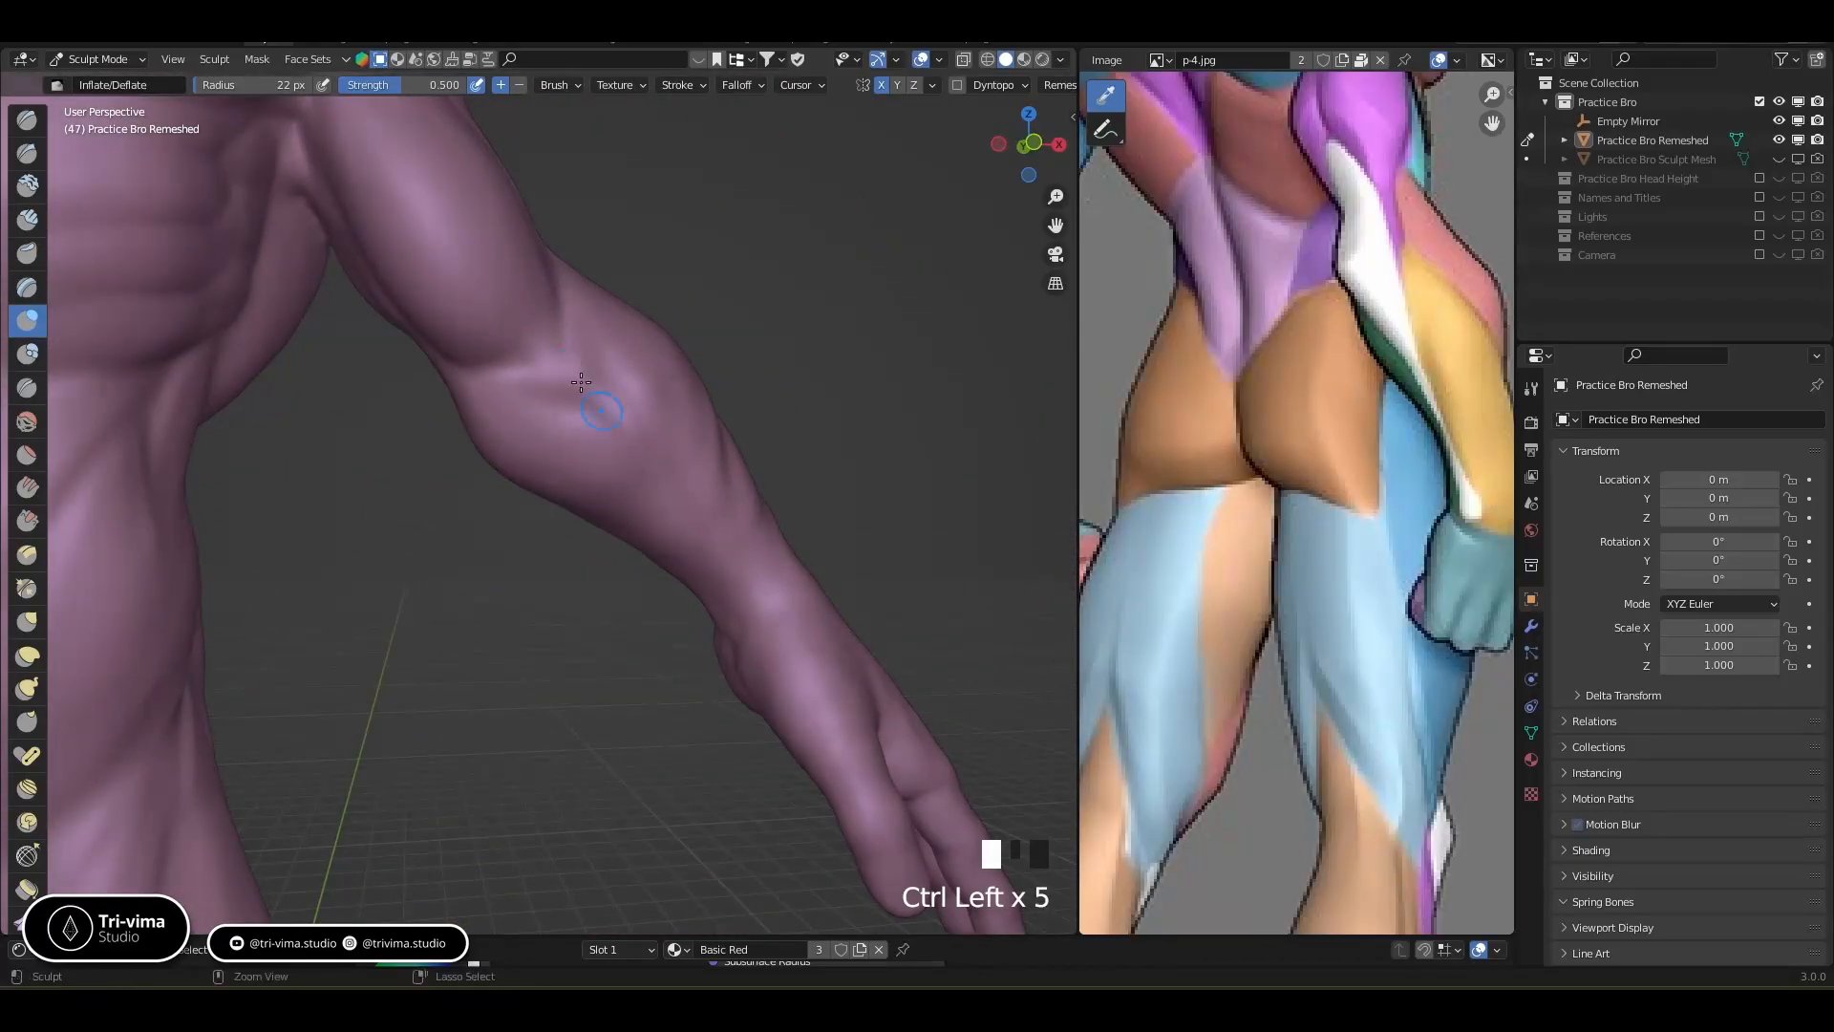
Deflate the elbow crease at the end of the biceps and deepen the groove running into the forearm
{"action": "left_click", "coordinate": [579, 373], "text": "ctrl"}
{"action": "left_click", "coordinate": [579, 373], "text": "ctrl"}
{"action": "left_click", "coordinate": [567, 358], "text": "ctrl"}
{"action": "left_click", "coordinate": [567, 358], "text": "ctrl"}
{"action": "left_click", "coordinate": [555, 382], "text": "ctrl"}
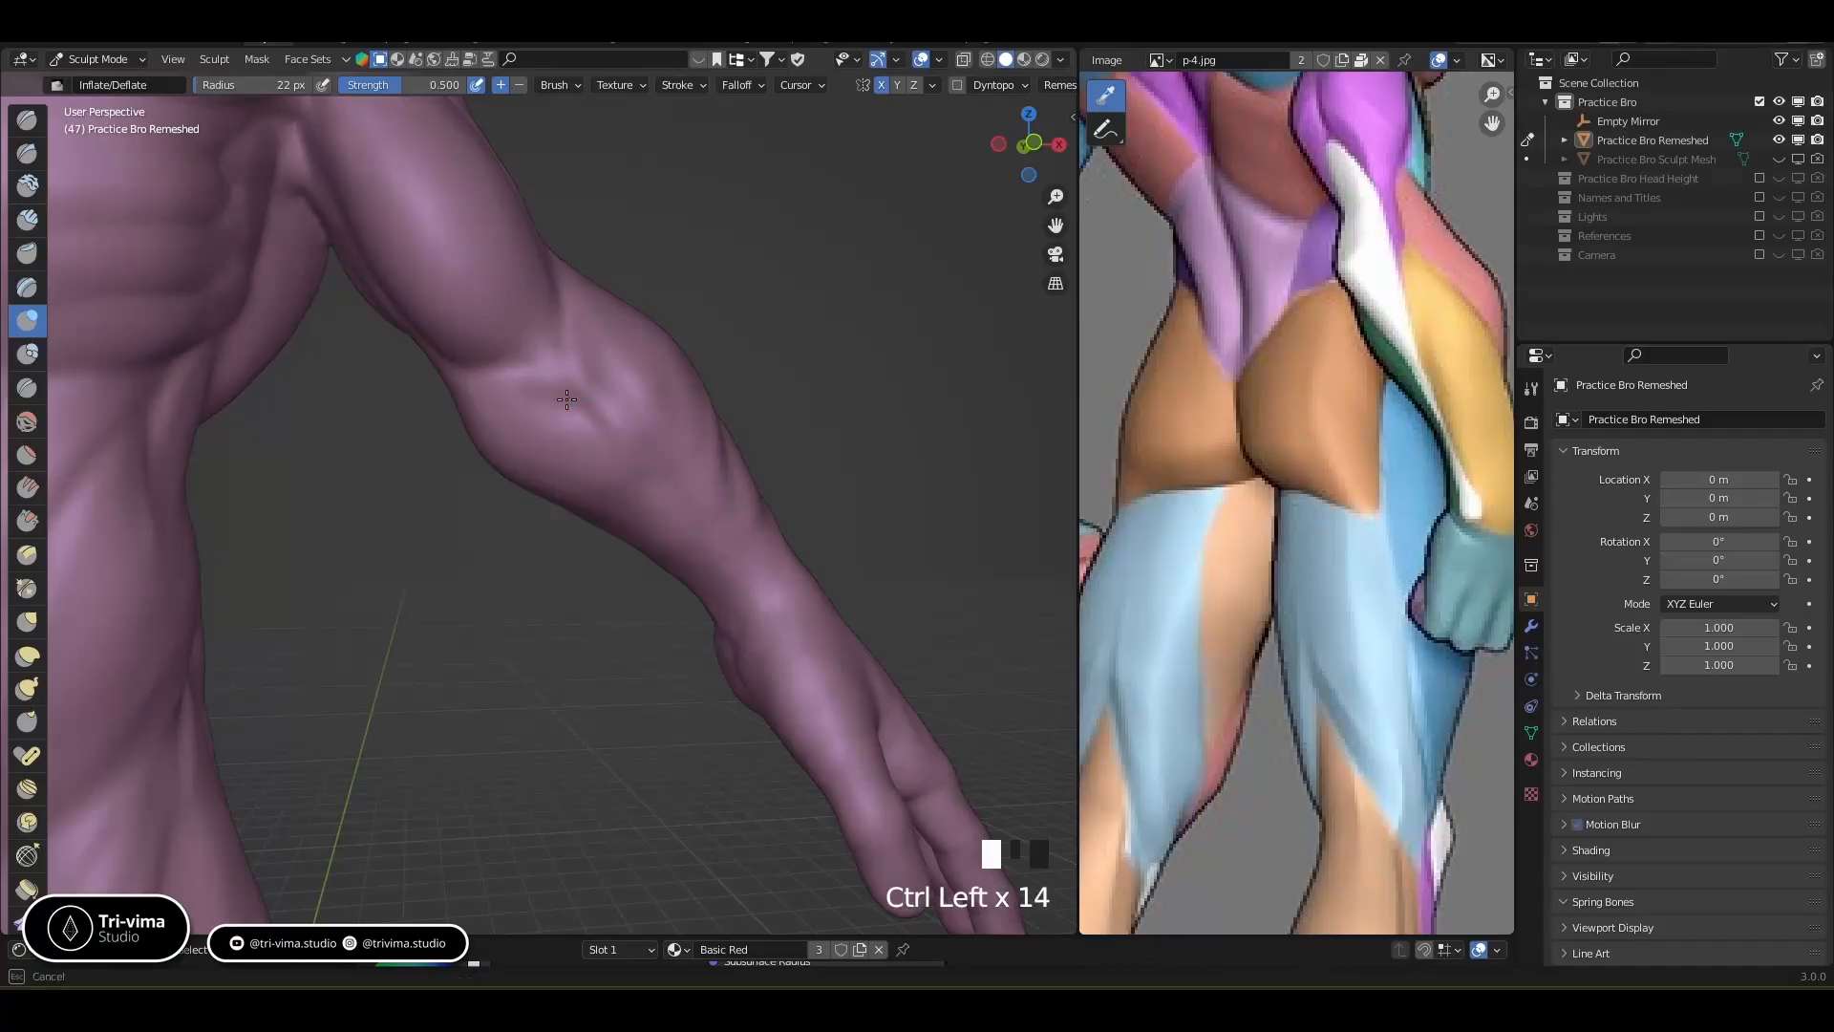
{"action": "left_click_drag", "start_coordinate": [569, 399], "coordinate": [592, 417], "text": "ctrl"}
{"action": "left_click_drag", "start_coordinate": [575, 382], "coordinate": [601, 413], "text": "ctrl"}
{"action": "left_click_drag", "start_coordinate": [579, 387], "coordinate": [608, 423], "text": "ctrl"}
{"action": "left_click_drag", "start_coordinate": [583, 392], "coordinate": [619, 445], "text": "ctrl"}
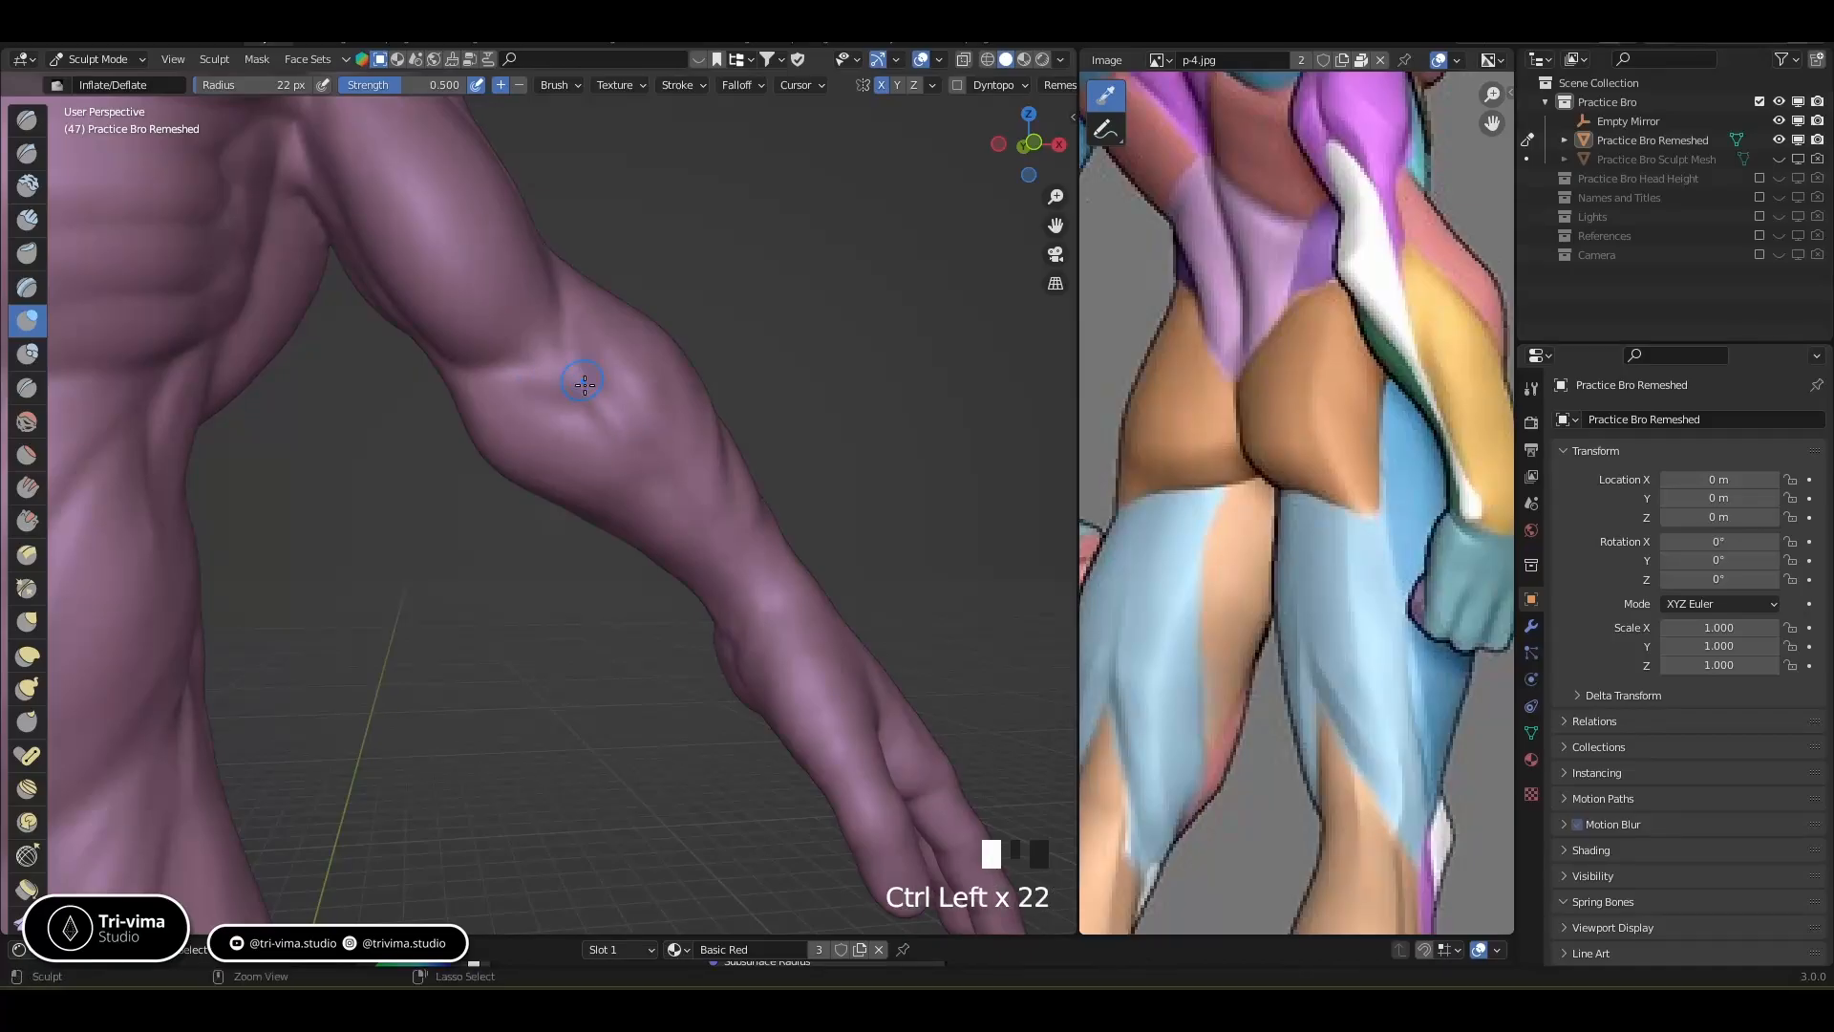
Switch to Draw Sharp and raise tendon ridges across the front of the elbow crease
{"action": "left_click", "coordinate": [27, 153]}
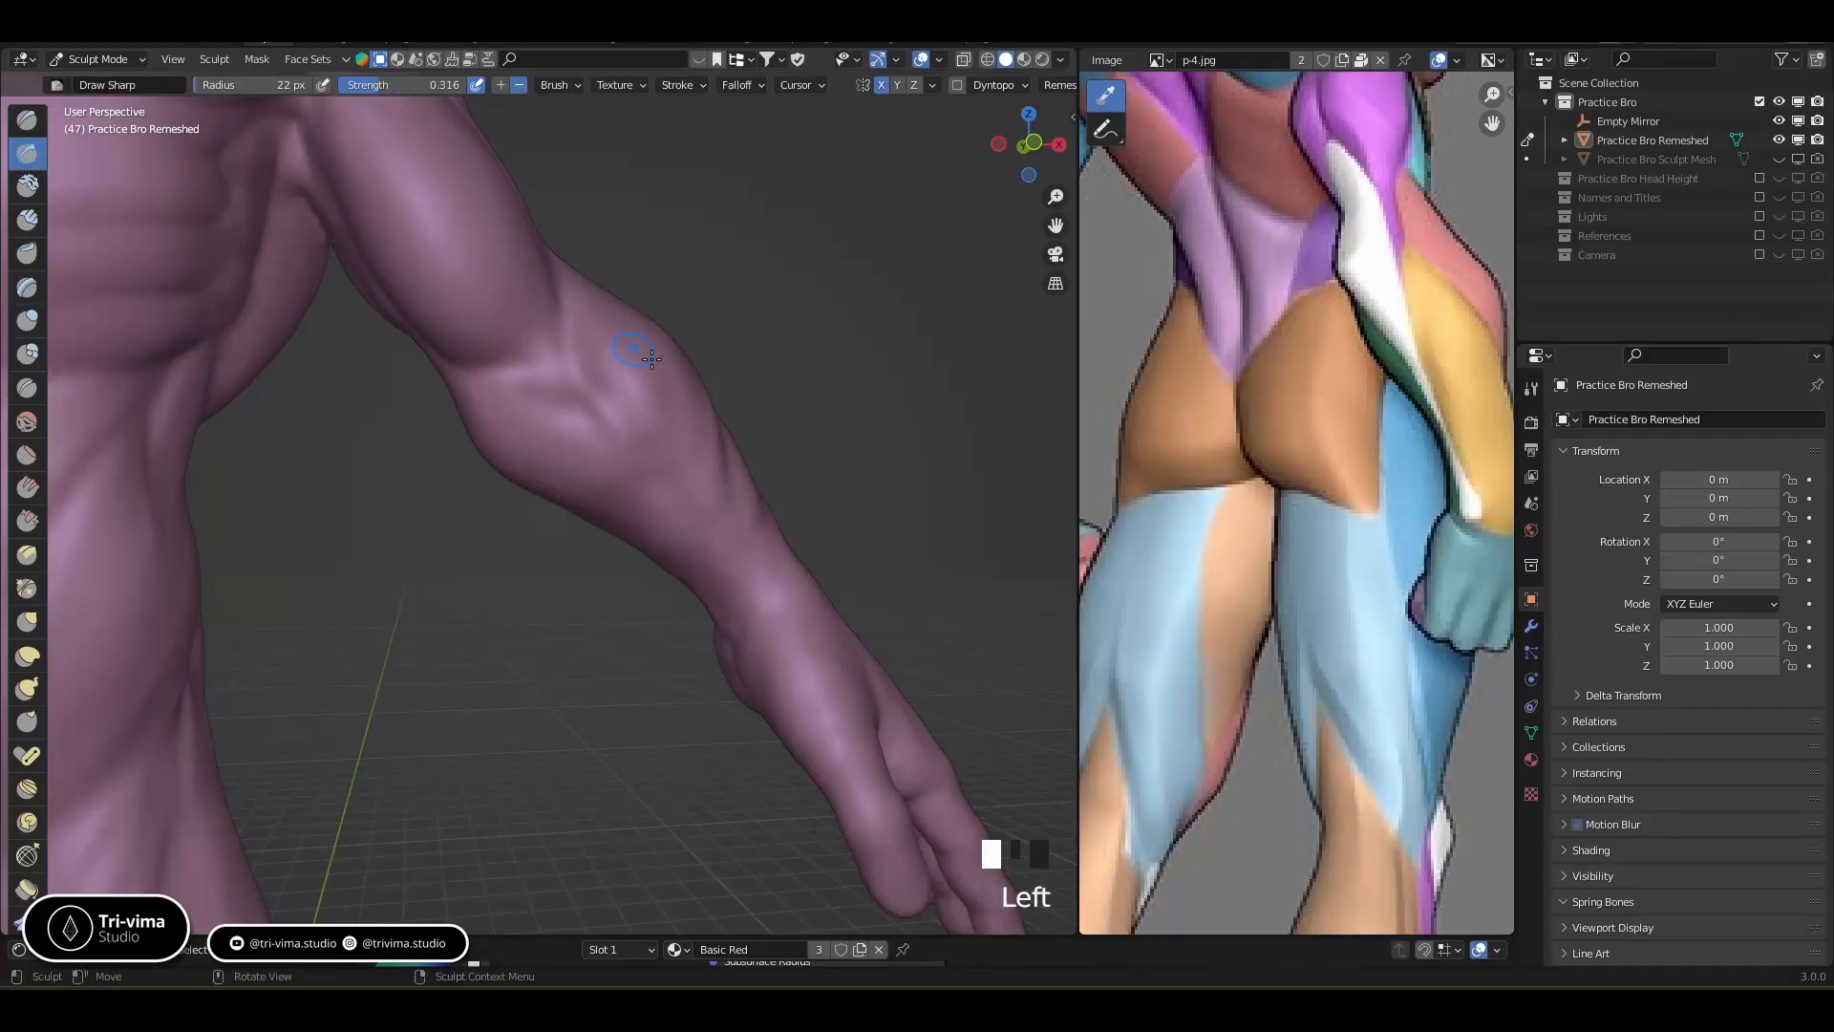
{"action": "mouse_move", "coordinate": [576, 266]}
{"action": "left_mouse_down"}
{"action": "mouse_move", "coordinate": [589, 313]}
{"action": "mouse_move", "coordinate": [568, 268]}
{"action": "left_mouse_up"}
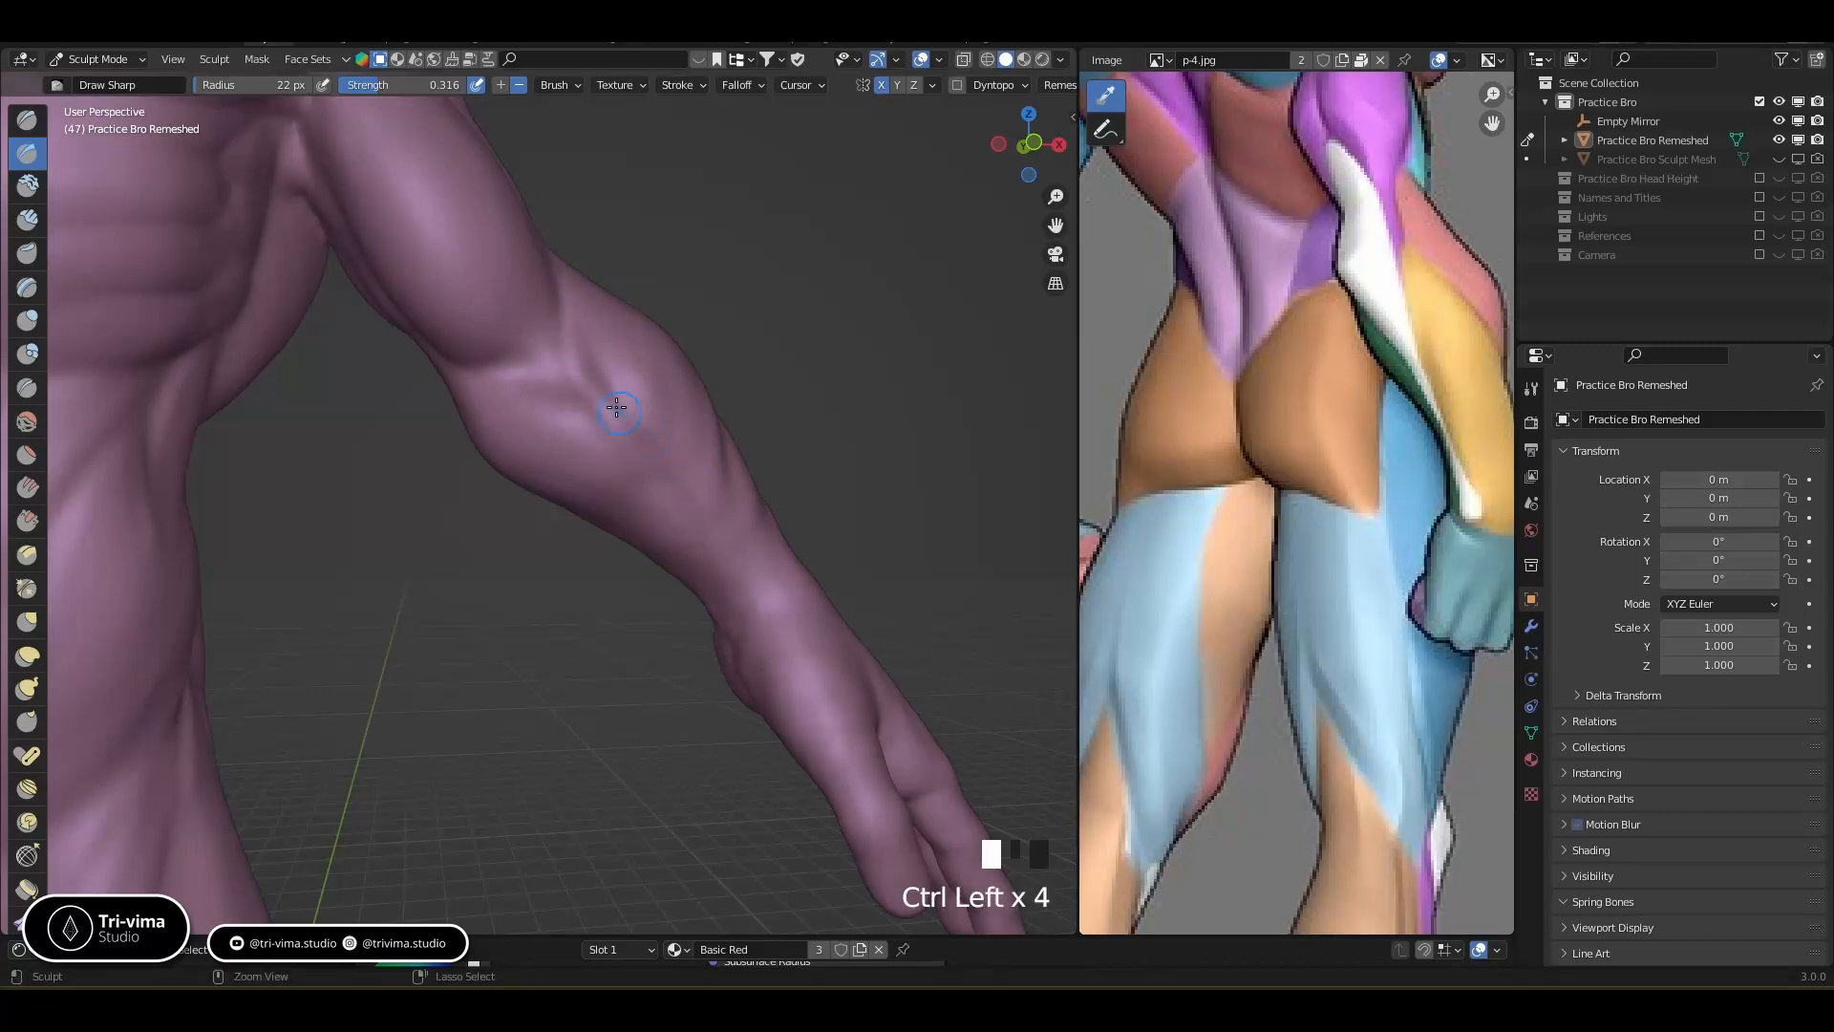
{"action": "left_click_drag", "start_coordinate": [478, 372], "coordinate": [522, 392], "text": "ctrl"}
{"action": "left_click_drag", "start_coordinate": [420, 340], "coordinate": [494, 347], "text": "ctrl"}
{"action": "left_click_drag", "start_coordinate": [535, 256], "coordinate": [542, 262], "text": "ctrl"}
Raise further sharp ridges around the elbow and upper forearm from the side
{"action": "mouse_move", "coordinate": [542, 262]}
{"action": "middle_mouse_down"}
{"action": "mouse_move", "coordinate": [489, 376]}
{"action": "mouse_move", "coordinate": [455, 390]}
{"action": "middle_mouse_up"}
{"action": "mouse_move", "coordinate": [330, 406]}
{"action": "left_mouse_down", "text": "ctrl"}
{"action": "mouse_move", "coordinate": [322, 330]}
{"action": "mouse_move", "coordinate": [335, 371]}
{"action": "left_mouse_up", "text": "ctrl"}
{"action": "middle_click_drag", "start_coordinate": [339, 372], "coordinate": [451, 345]}
{"action": "mouse_move", "coordinate": [491, 294]}
{"action": "left_mouse_down", "text": "ctrl"}
{"action": "mouse_move", "coordinate": [444, 361]}
{"action": "mouse_move", "coordinate": [476, 334]}
{"action": "left_mouse_up", "text": "ctrl"}
{"action": "left_click_drag", "start_coordinate": [449, 361], "coordinate": [462, 361], "text": "ctrl"}
Smooth the new ridges around the elbow and along the forearm from several angles
{"action": "middle_click_drag", "start_coordinate": [462, 360], "coordinate": [583, 372]}
{"action": "left_click_drag", "start_coordinate": [582, 373], "coordinate": [588, 375], "text": "shift"}
{"action": "middle_click_drag", "start_coordinate": [587, 374], "coordinate": [487, 605]}
{"action": "left_click_drag", "start_coordinate": [425, 595], "coordinate": [489, 660], "text": "shift"}
{"action": "middle_click_drag", "start_coordinate": [554, 660], "coordinate": [430, 654]}
{"action": "left_click_drag", "start_coordinate": [261, 647], "coordinate": [260, 683], "text": "shift"}
{"action": "mouse_move", "coordinate": [272, 630]}
{"action": "left_mouse_down", "text": "shift"}
{"action": "mouse_move", "coordinate": [267, 700]}
{"action": "mouse_move", "coordinate": [320, 697]}
{"action": "left_mouse_up", "text": "shift"}
{"action": "mouse_move", "coordinate": [320, 697]}
{"action": "middle_mouse_down", "text": "shift"}
{"action": "mouse_move", "coordinate": [535, 535]}
{"action": "mouse_move", "coordinate": [760, 325]}
{"action": "mouse_move", "coordinate": [666, 321]}
{"action": "middle_mouse_up", "text": "shift"}
Inflate the lower end of the biceps above the elbow crease with a 22 px radius and smooth the transition
{"action": "left_click", "coordinate": [28, 321]}
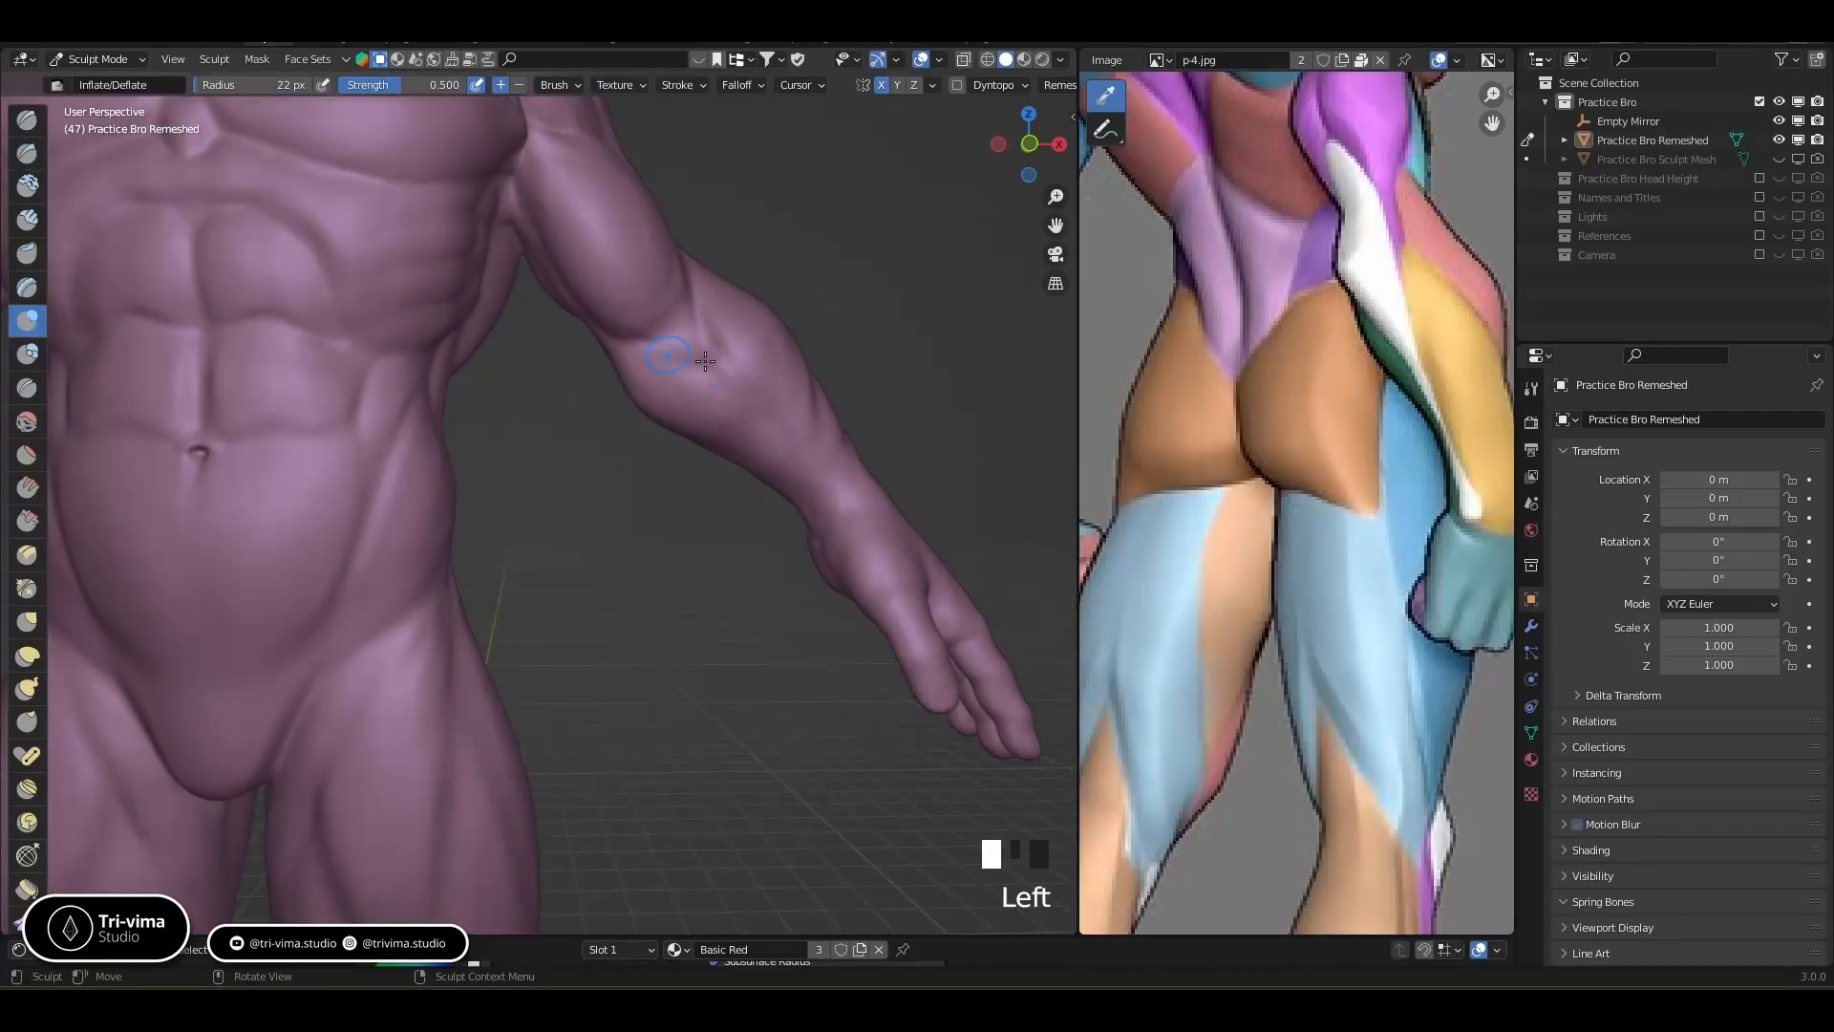
{"action": "left_click", "coordinate": [658, 310]}
{"action": "left_click", "coordinate": [654, 313]}
{"action": "left_click_drag", "start_coordinate": [653, 313], "coordinate": [649, 316]}
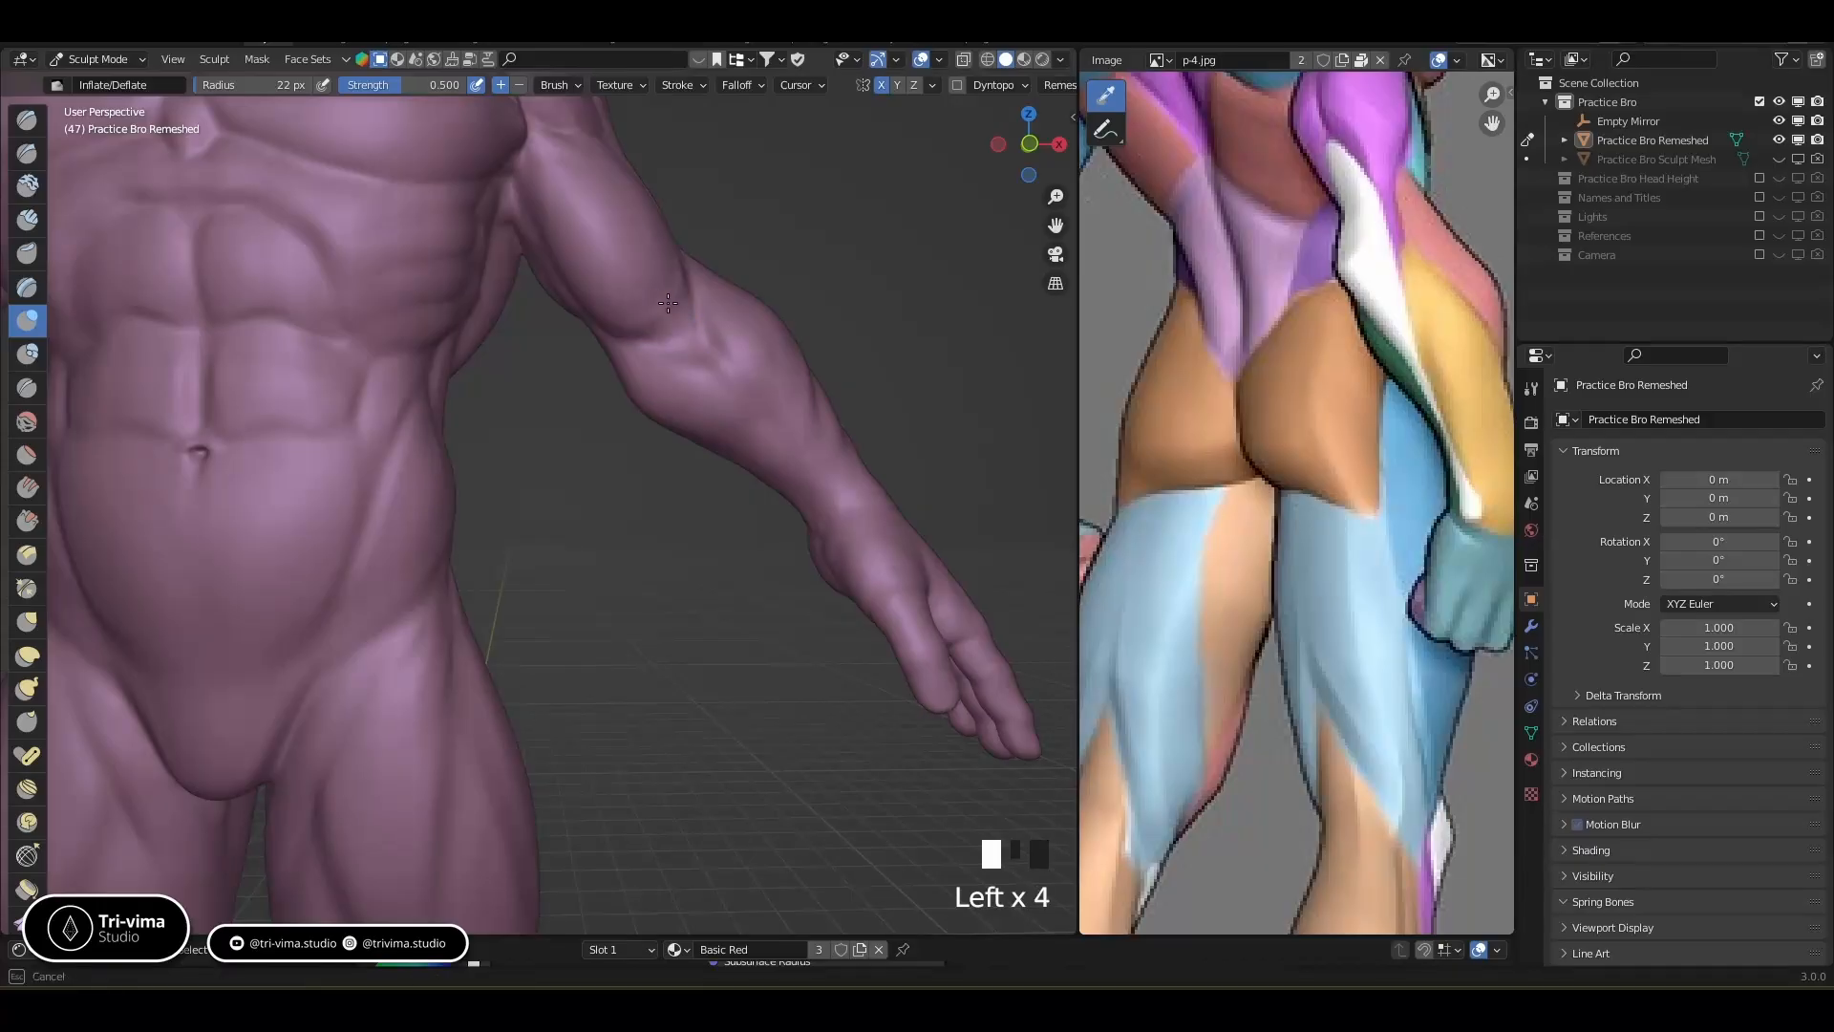
{"action": "left_click", "coordinate": [640, 297]}
{"action": "left_click", "coordinate": [635, 311]}
{"action": "left_click", "coordinate": [647, 293]}
{"action": "left_click", "coordinate": [657, 277]}
{"action": "left_click", "coordinate": [661, 270]}
{"action": "left_click", "coordinate": [670, 260]}
{"action": "left_click", "coordinate": [667, 262]}
{"action": "left_click", "coordinate": [639, 307]}
{"action": "mouse_move", "coordinate": [649, 294]}
{"action": "left_mouse_down", "text": "shift"}
{"action": "mouse_move", "coordinate": [663, 271]}
{"action": "mouse_move", "coordinate": [674, 311]}
{"action": "left_mouse_up", "text": "shift"}
{"action": "mouse_move", "coordinate": [674, 310]}
{"action": "middle_mouse_down"}
{"action": "mouse_move", "coordinate": [749, 278]}
{"action": "mouse_move", "coordinate": [626, 253]}
{"action": "middle_mouse_up"}
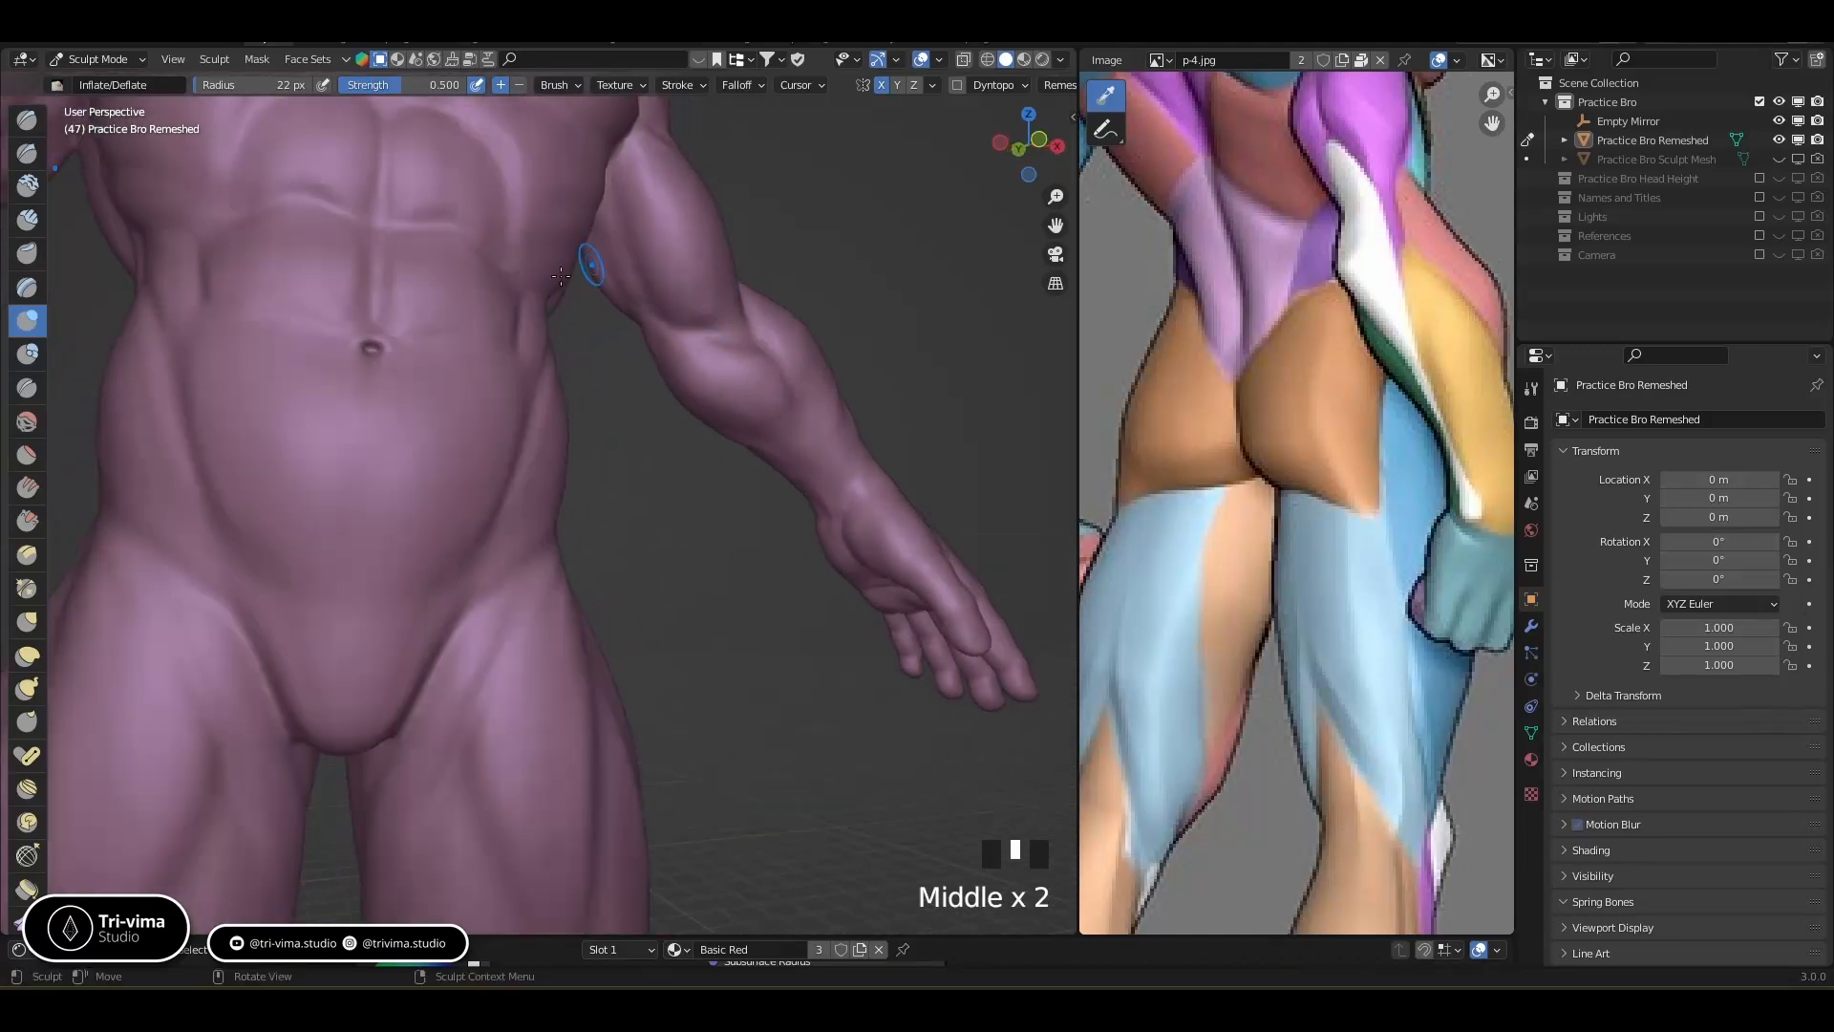
Raise the biceps tendon at the inner elbow with Draw Sharp and smooth the area beside it
{"action": "left_click", "coordinate": [31, 158]}
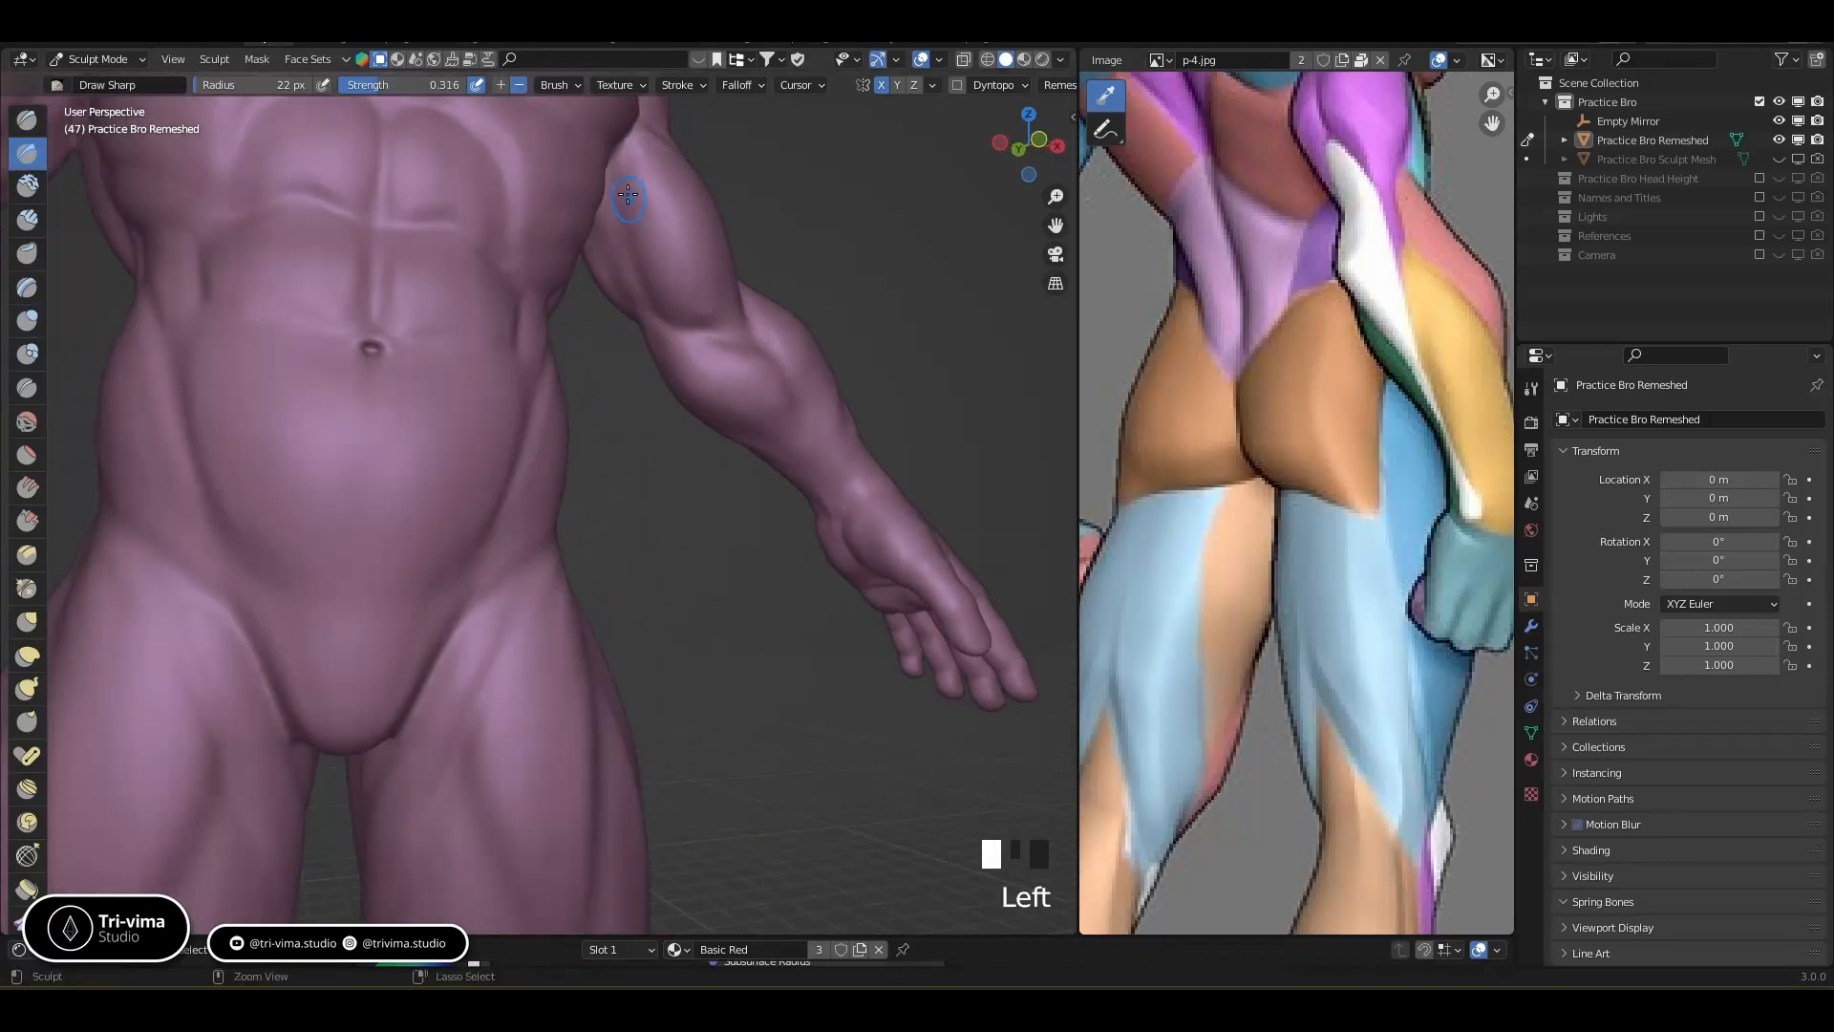
{"action": "left_click", "coordinate": [692, 328], "text": "ctrl"}
{"action": "left_click", "coordinate": [712, 300], "text": "shift"}
{"action": "left_click", "coordinate": [716, 301], "text": "shift"}
{"action": "mouse_move", "coordinate": [720, 299]}
{"action": "middle_mouse_down"}
{"action": "mouse_move", "coordinate": [675, 239]}
{"action": "mouse_move", "coordinate": [621, 277]}
{"action": "mouse_move", "coordinate": [654, 313]}
{"action": "mouse_move", "coordinate": [606, 373]}
{"action": "mouse_move", "coordinate": [649, 510]}
{"action": "middle_mouse_up"}
Raise sharp ridges along the outer arm, from the biceps edge over the elbow into the upper forearm
{"action": "left_click", "coordinate": [600, 202], "text": "ctrl"}
{"action": "left_click", "coordinate": [659, 334], "text": "ctrl"}
{"action": "left_click", "coordinate": [716, 348], "text": "ctrl"}
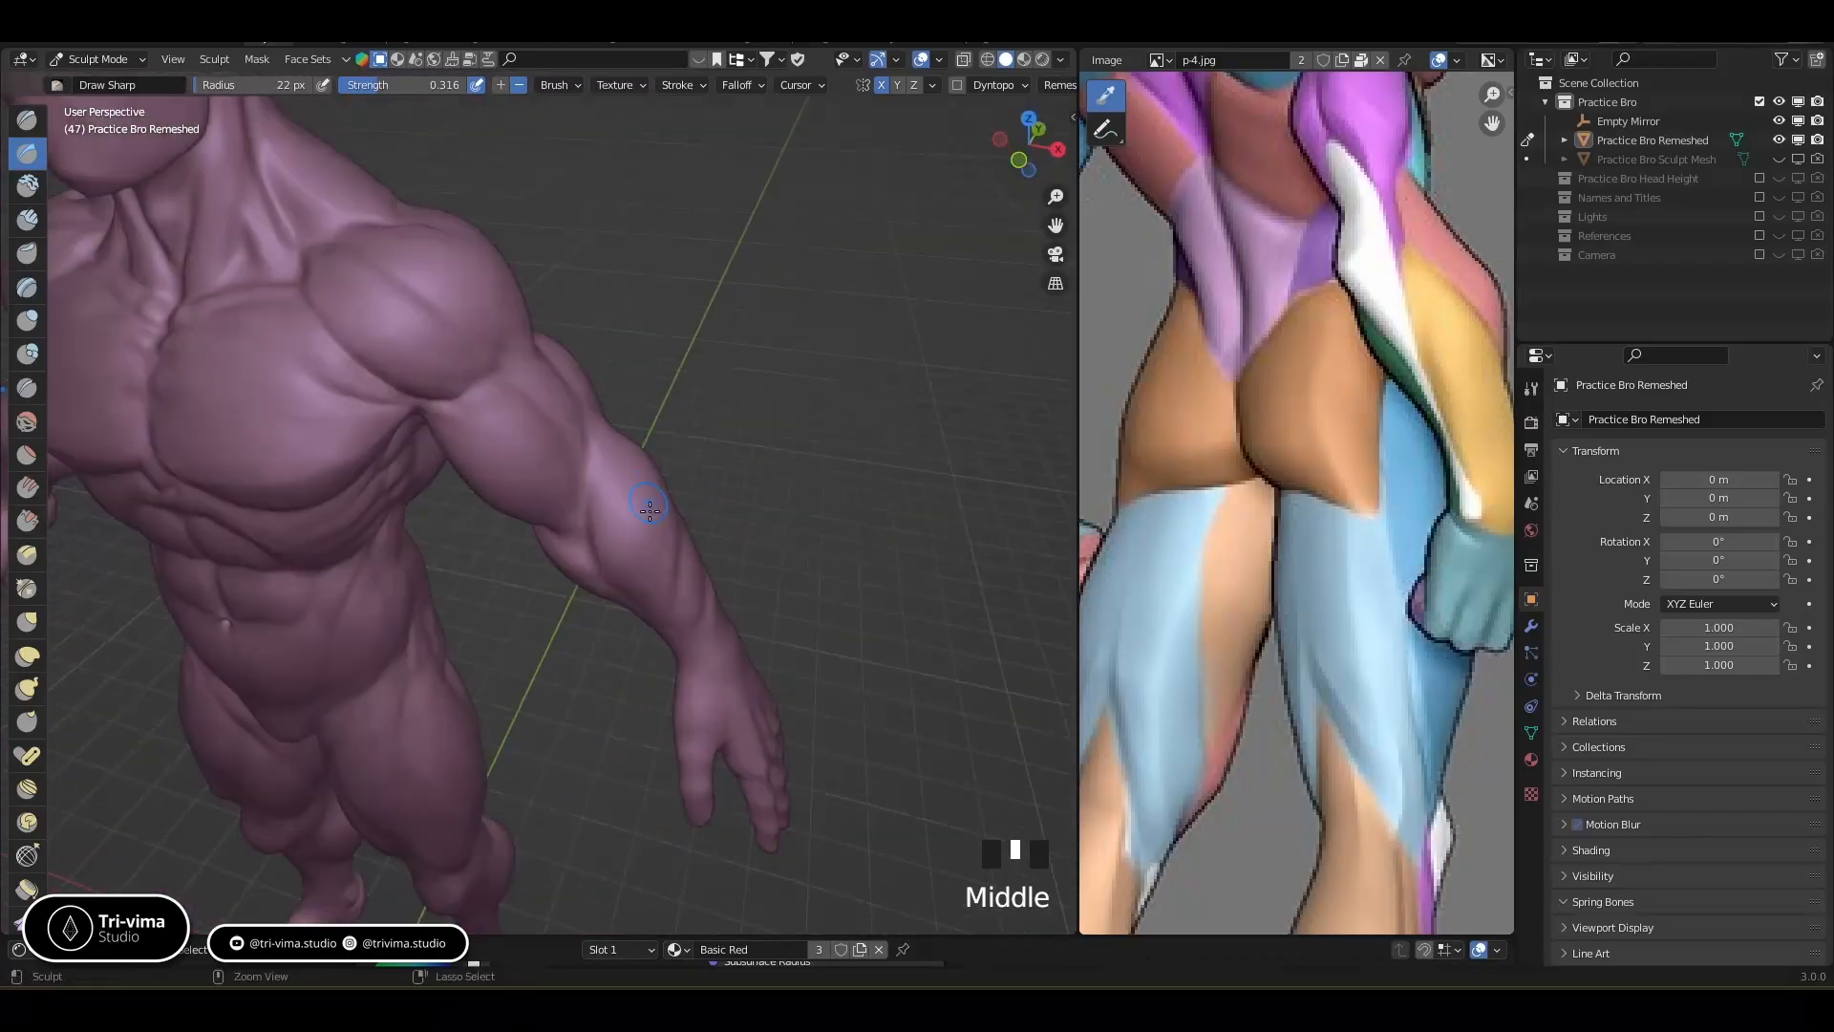
{"action": "left_click", "coordinate": [612, 444], "text": "ctrl"}
{"action": "left_click", "coordinate": [623, 561], "text": "ctrl"}
{"action": "mouse_move", "coordinate": [653, 535]}
{"action": "middle_mouse_down"}
{"action": "mouse_move", "coordinate": [585, 484]}
{"action": "mouse_move", "coordinate": [376, 491]}
{"action": "middle_mouse_up"}
{"action": "left_click", "coordinate": [375, 476], "text": "ctrl"}
{"action": "left_click", "coordinate": [407, 439], "text": "ctrl"}
Carve separation lines along the outer side of the arm with Draw Sharp and raise a ridge beside them
{"action": "middle_click_drag", "start_coordinate": [400, 452], "coordinate": [239, 427]}
{"action": "left_click", "coordinate": [144, 403]}
{"action": "left_click", "coordinate": [230, 291]}
{"action": "mouse_move", "coordinate": [233, 305]}
{"action": "middle_mouse_down"}
{"action": "mouse_move", "coordinate": [306, 325]}
{"action": "mouse_move", "coordinate": [418, 432]}
{"action": "middle_mouse_up"}
{"action": "left_click", "coordinate": [238, 258], "text": "ctrl"}
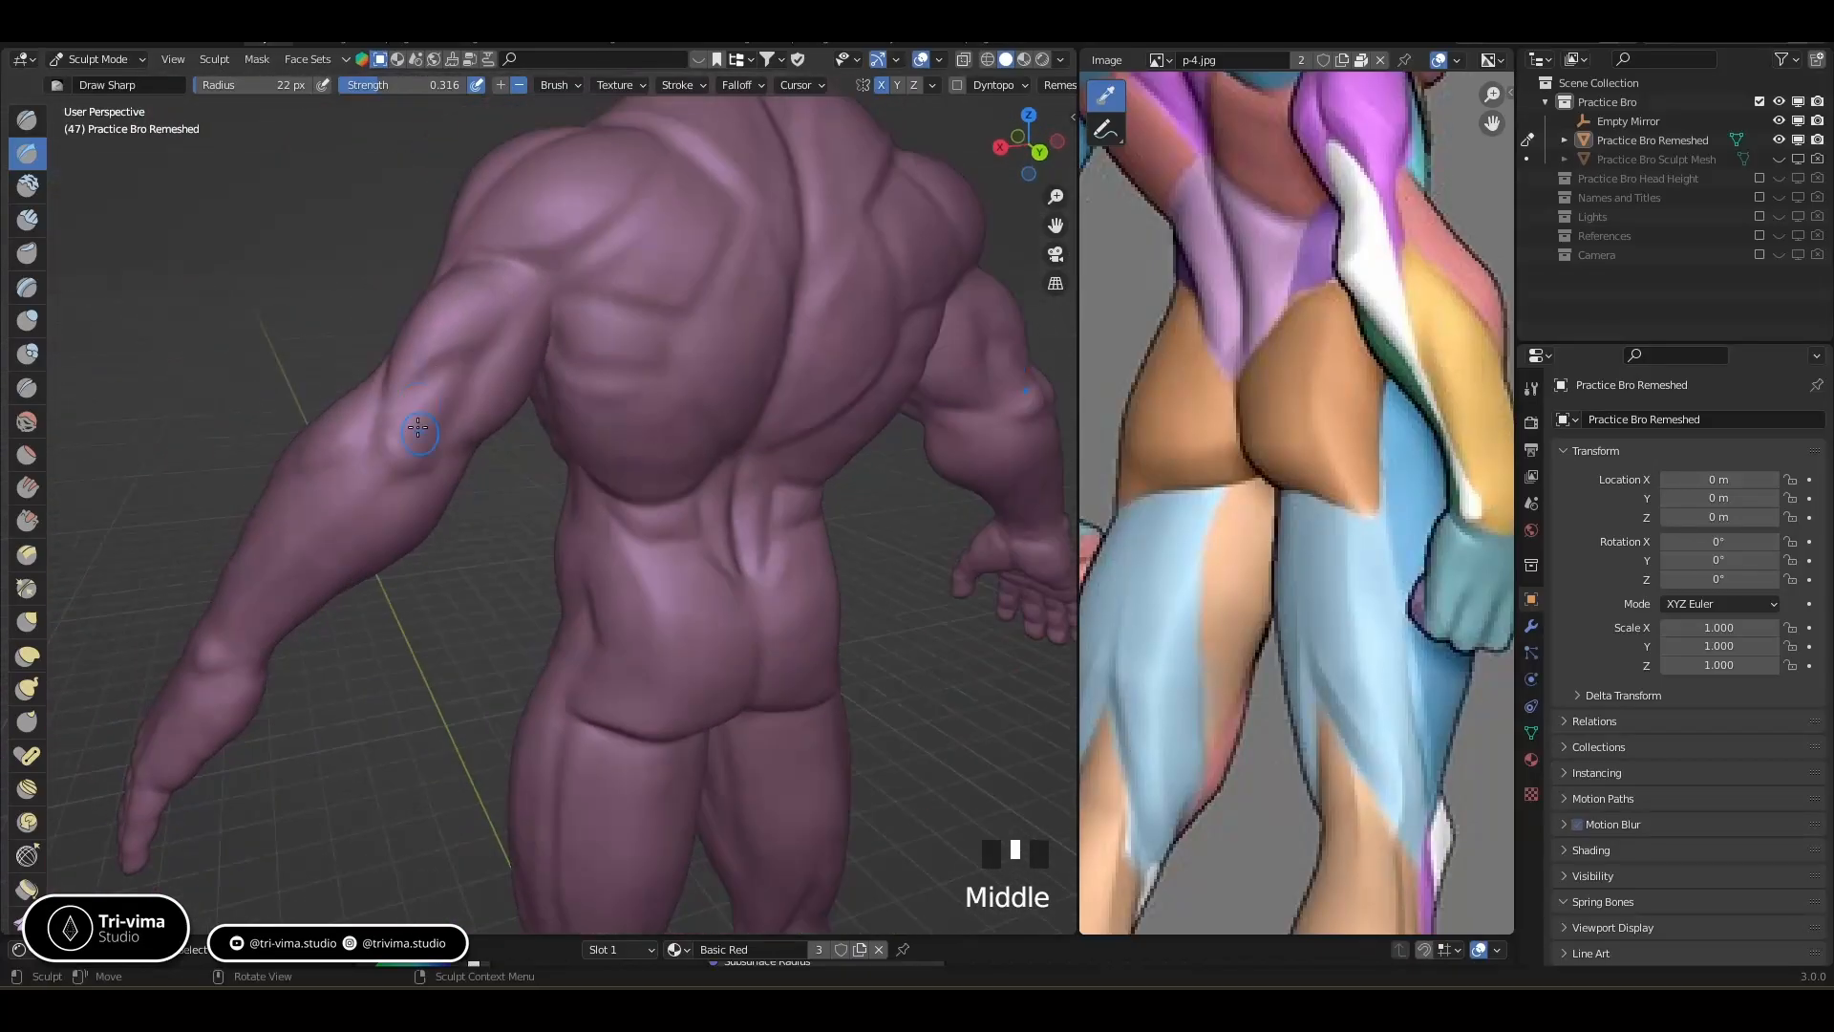
Raise ridges along the lower triceps and over the back of the elbow into the forearm
{"action": "left_click", "coordinate": [489, 368], "text": "ctrl"}
{"action": "left_click", "coordinate": [495, 361], "text": "ctrl"}
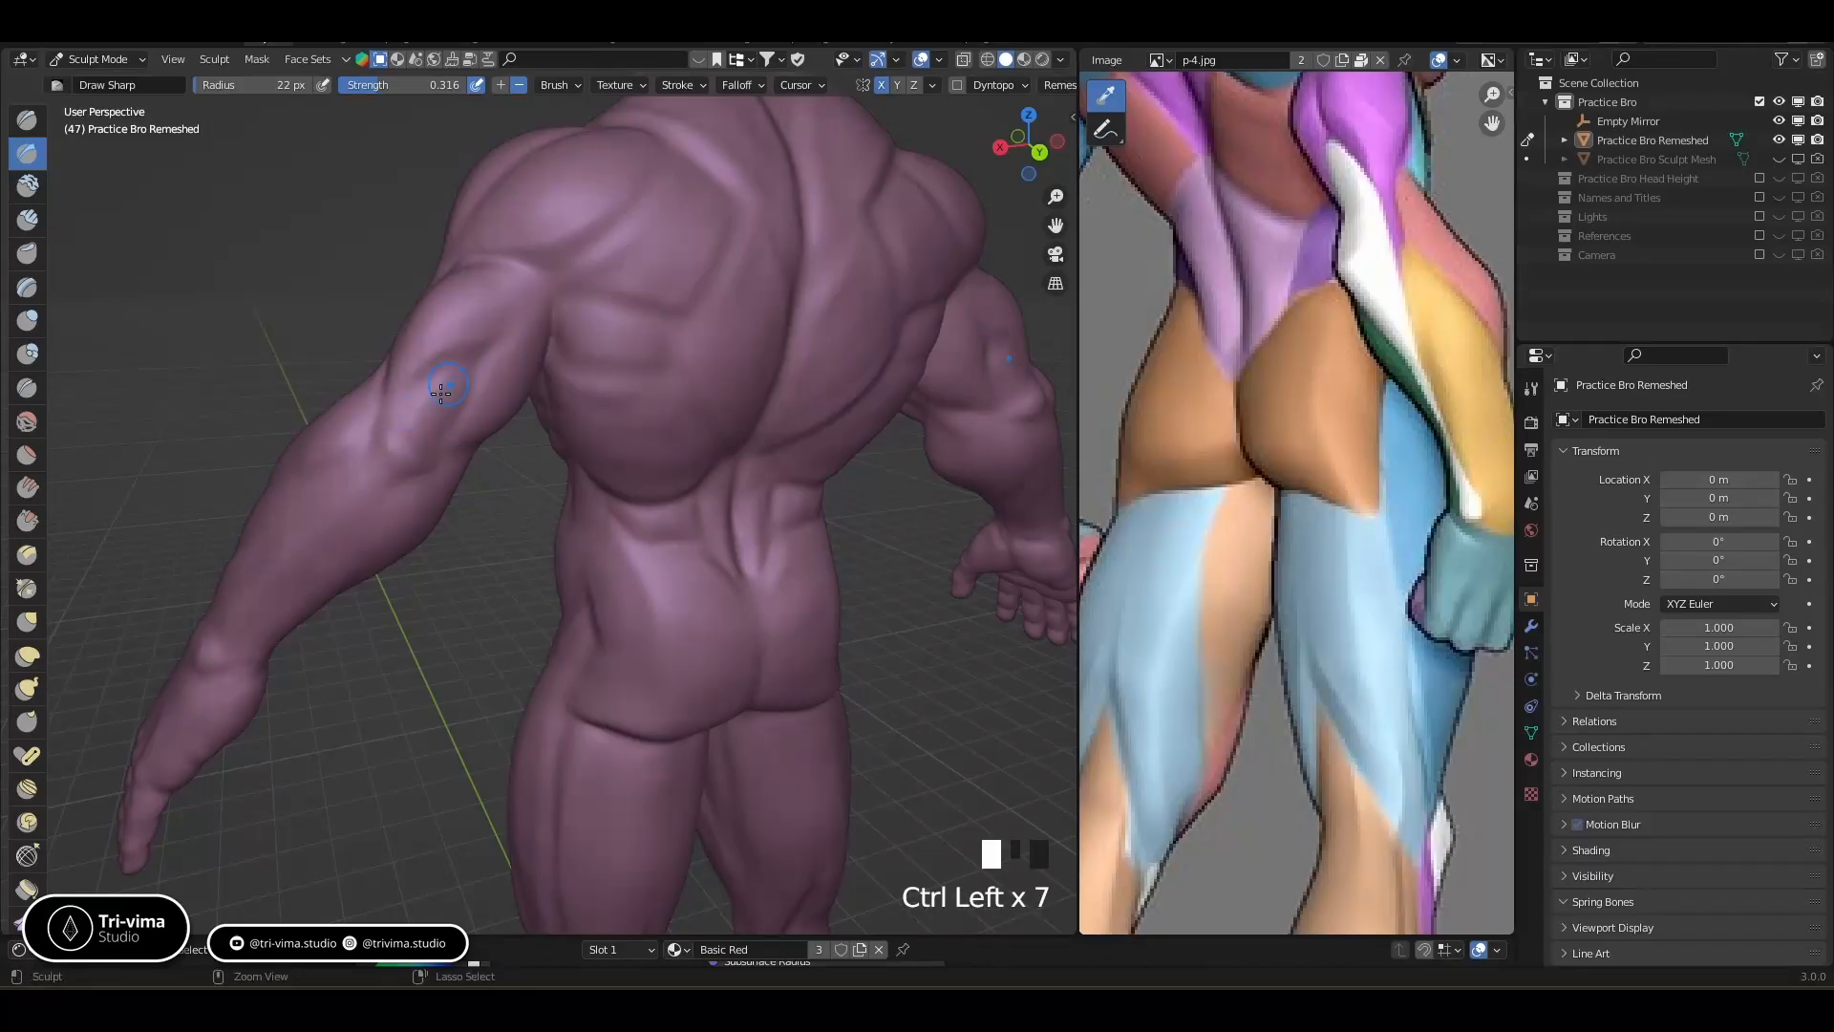
{"action": "left_click", "coordinate": [401, 411], "text": "ctrl"}
{"action": "middle_click_drag", "start_coordinate": [404, 413], "coordinate": [388, 426]}
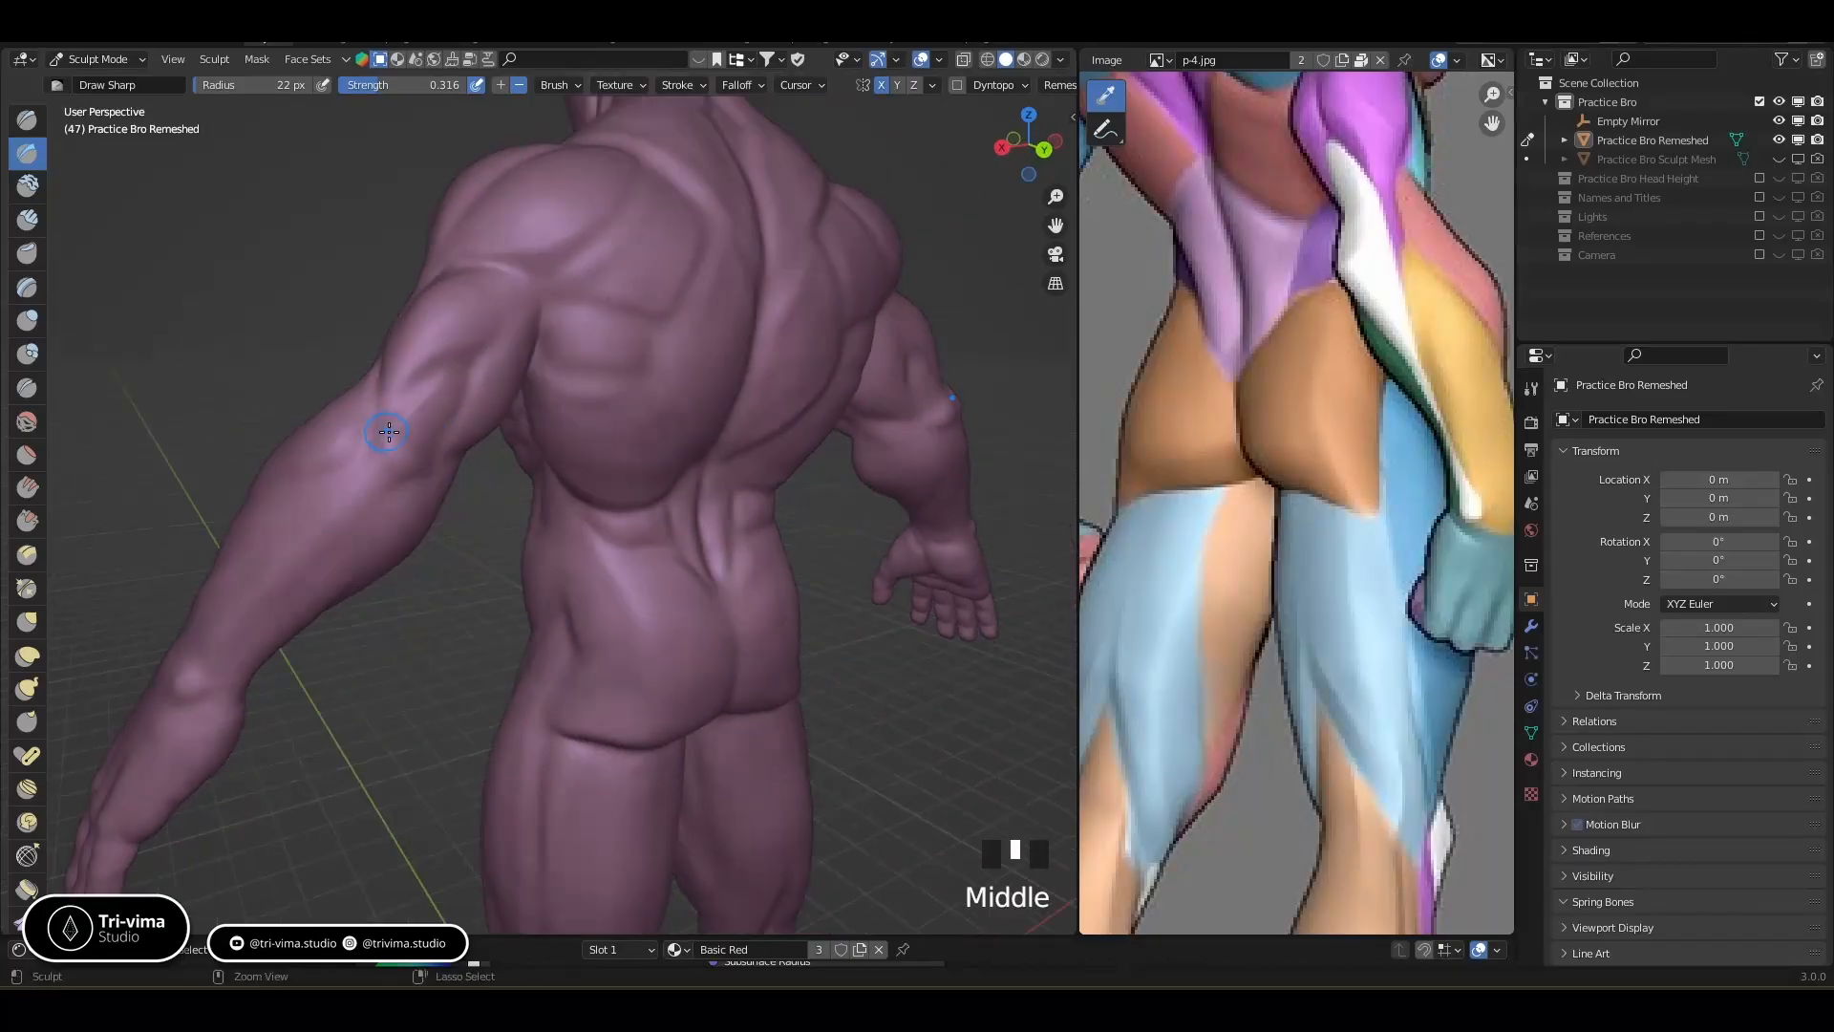
{"action": "left_click", "coordinate": [359, 453], "text": "ctrl"}
{"action": "left_click", "coordinate": [336, 483], "text": "ctrl"}
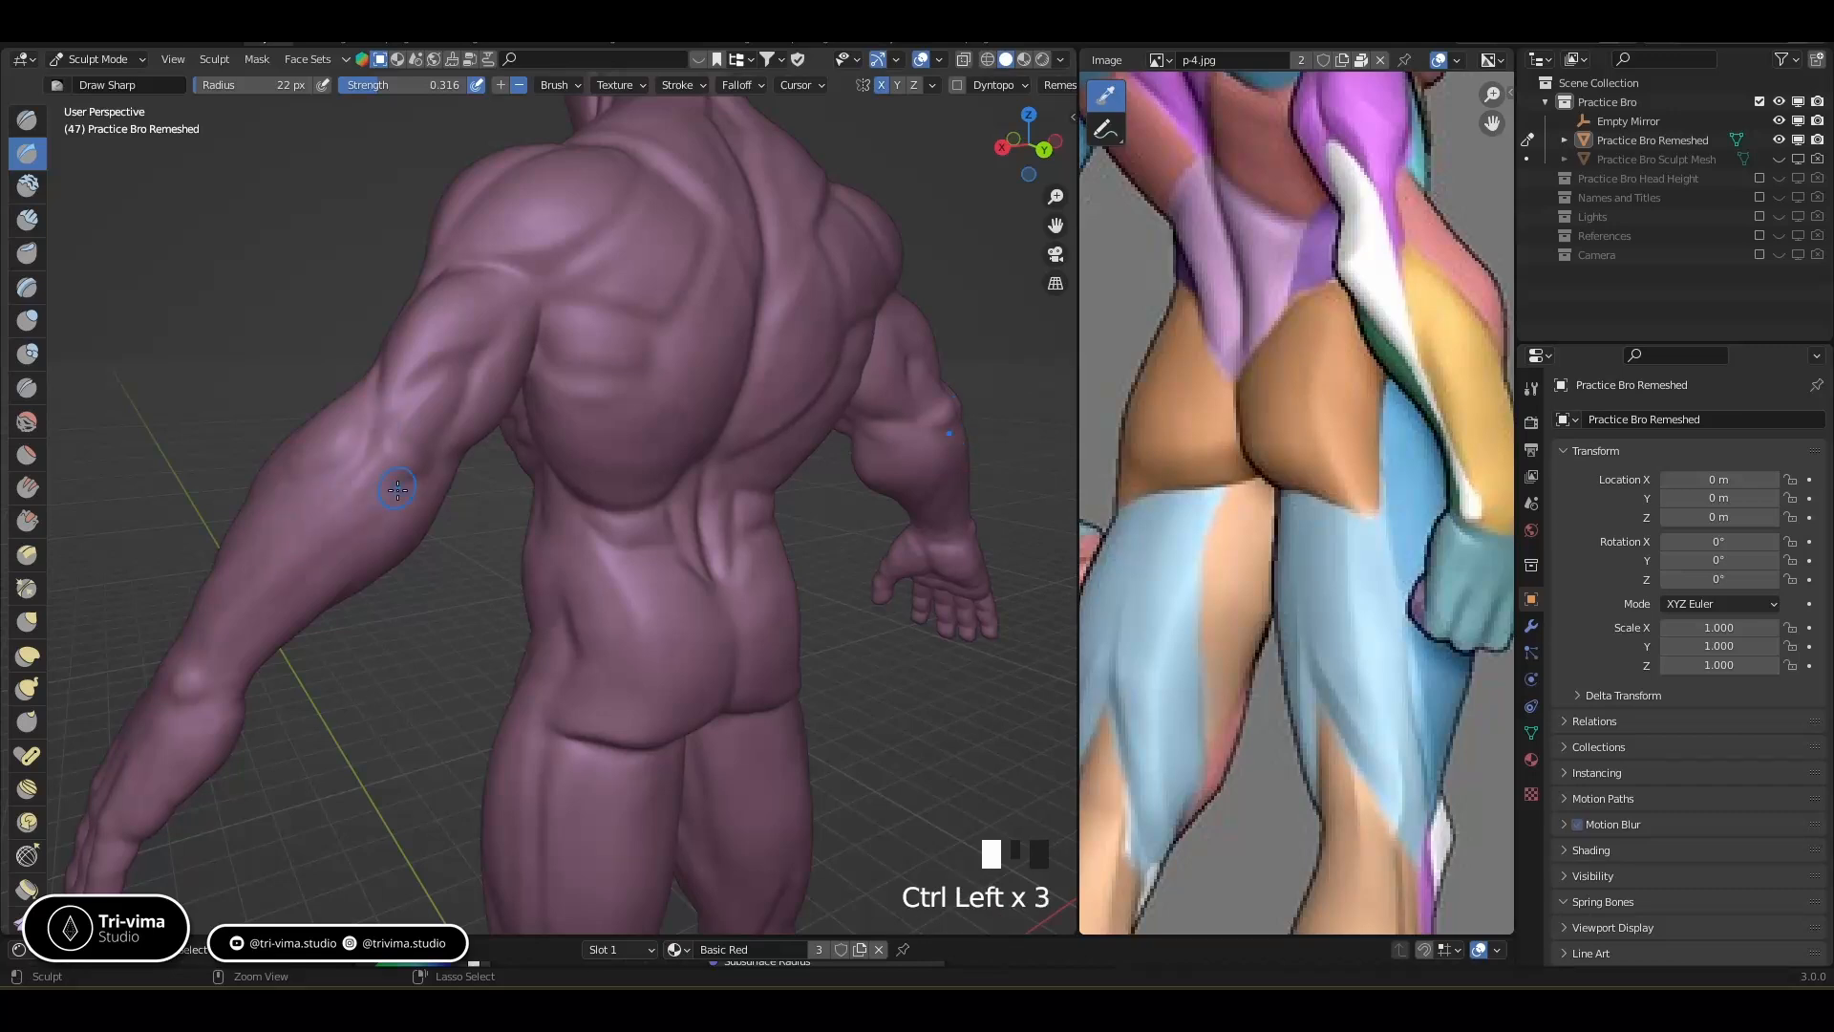
{"action": "middle_click_drag", "start_coordinate": [331, 546], "coordinate": [243, 650]}
Raise the bony bump on the outer wrist with Draw Sharp and smooth the forearm above it
{"action": "left_click", "coordinate": [201, 681], "text": "ctrl"}
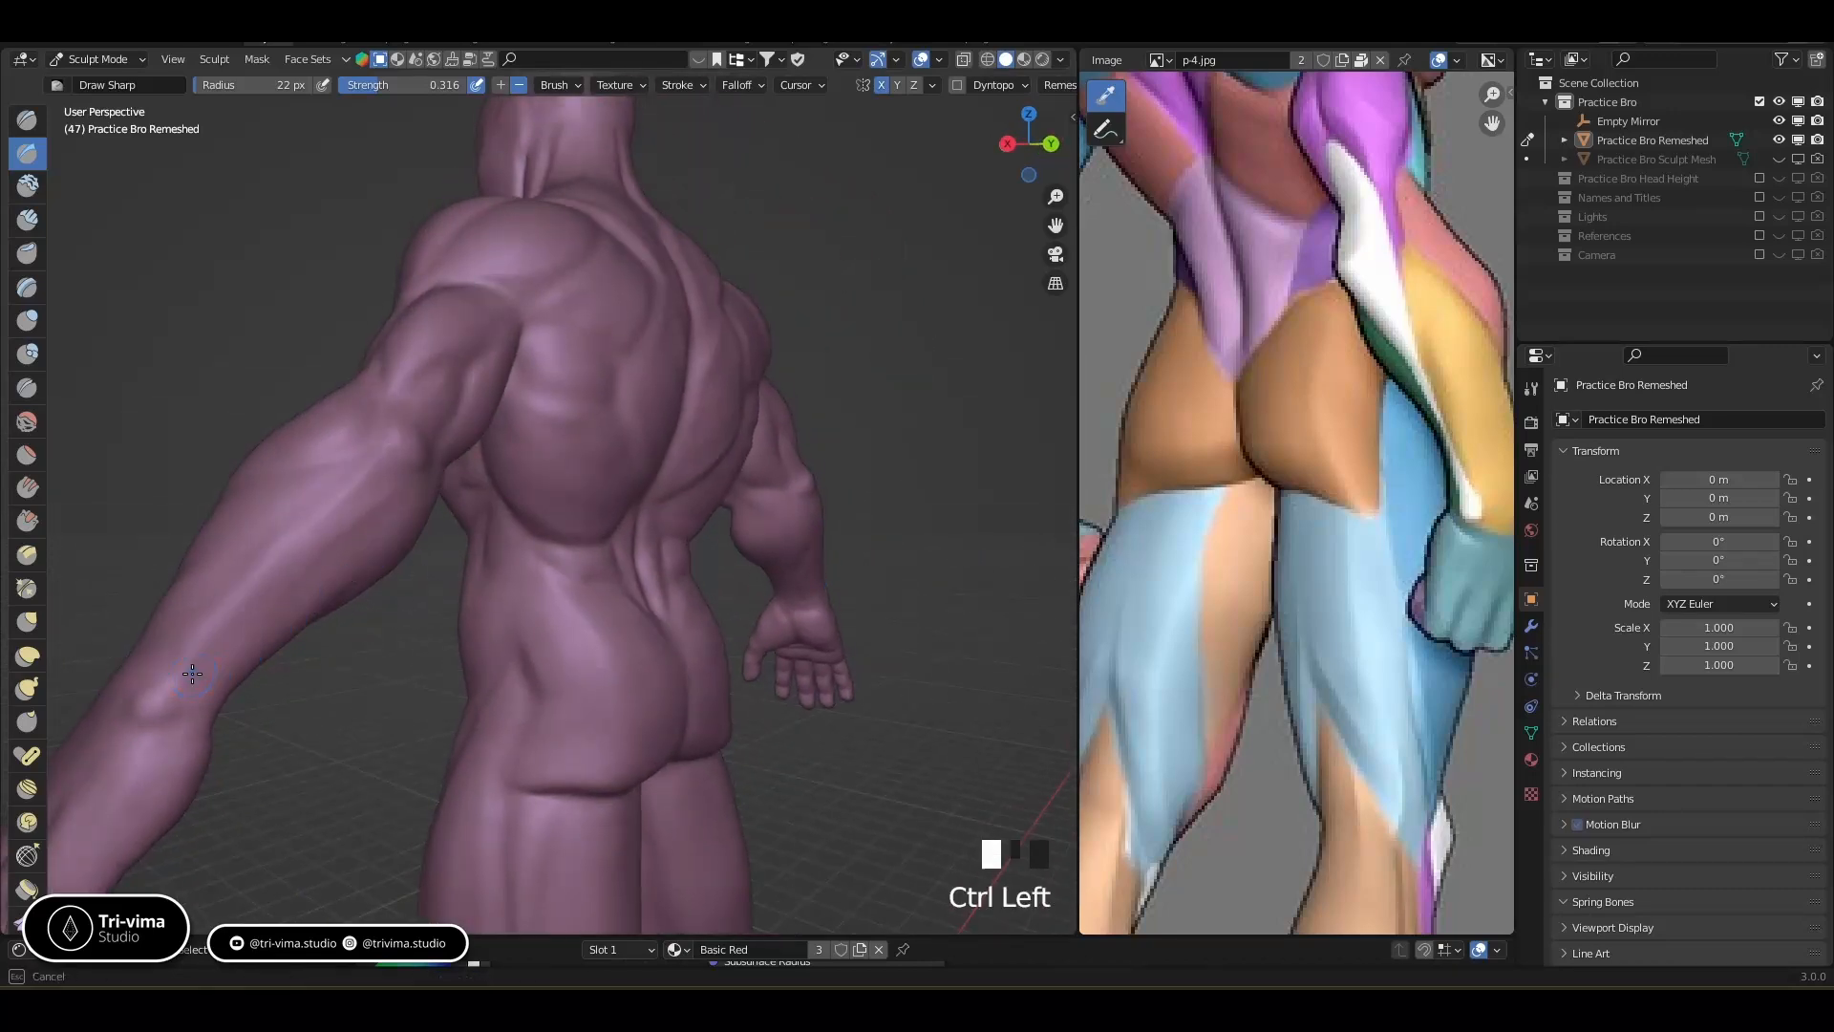
{"action": "left_click", "coordinate": [154, 716], "text": "ctrl"}
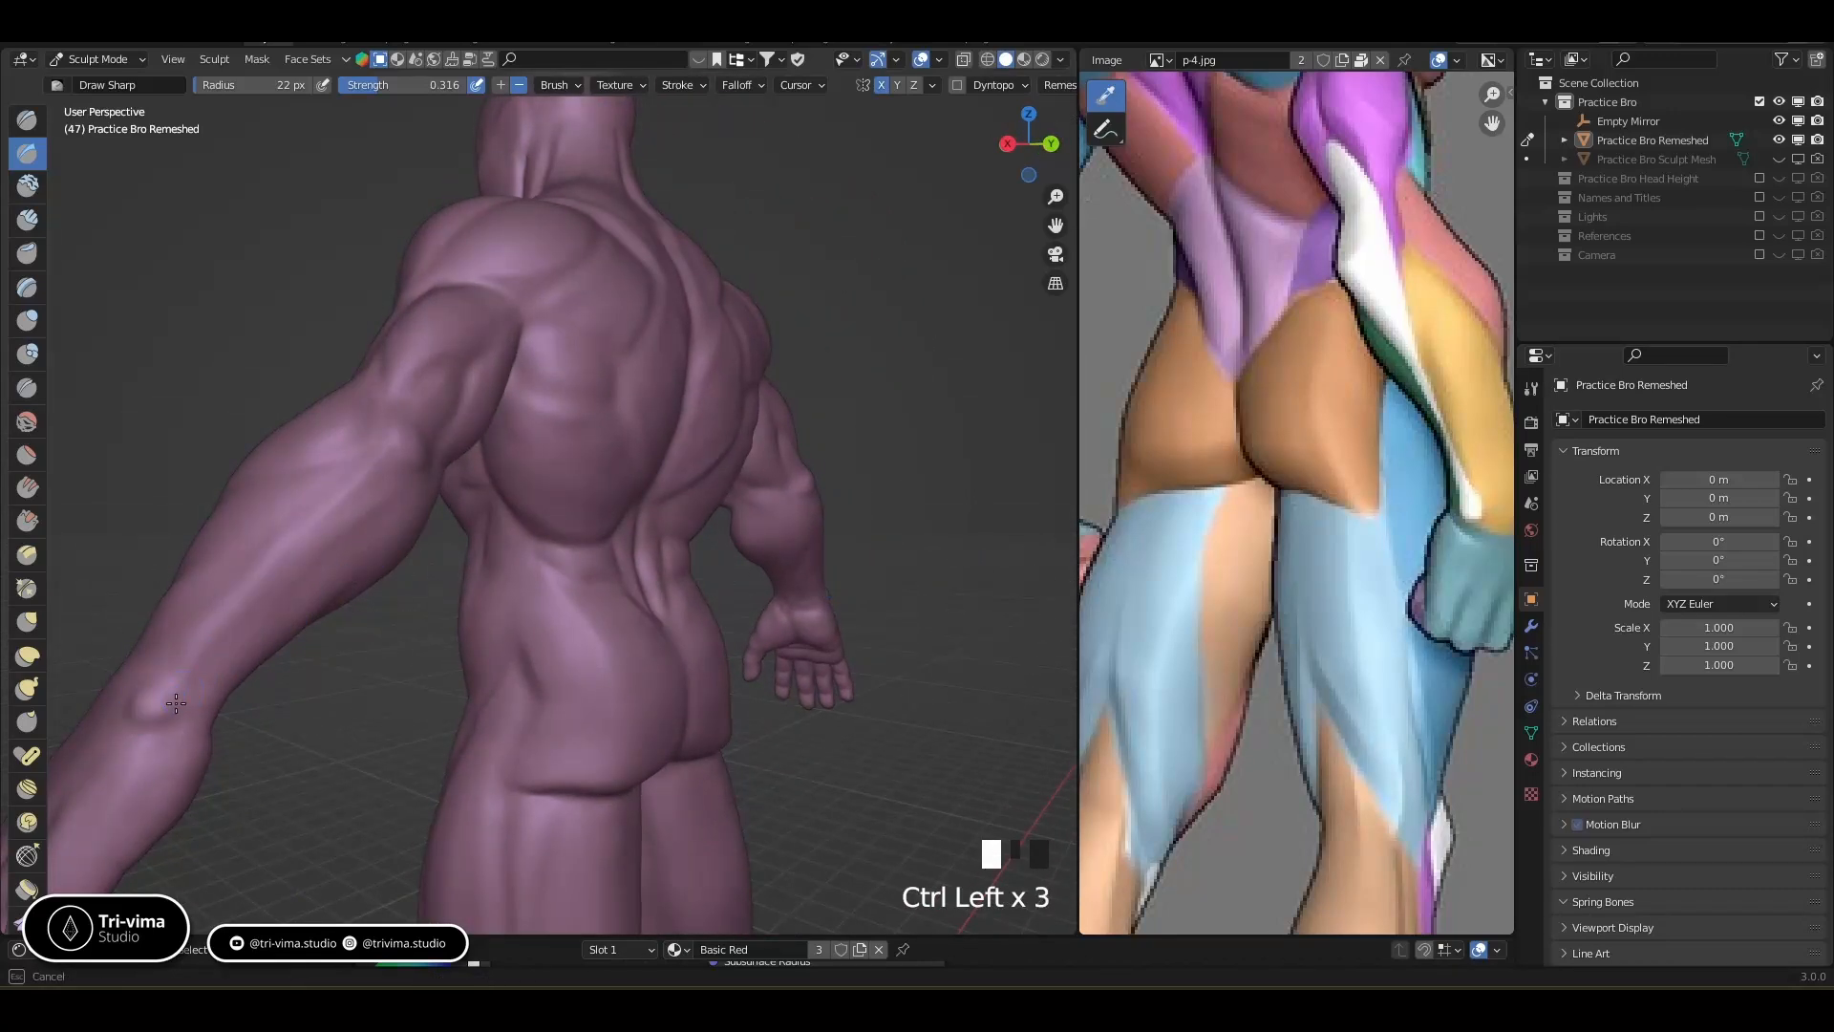
{"action": "left_click", "coordinate": [191, 634], "text": "ctrl"}
{"action": "mouse_move", "coordinate": [191, 633]}
{"action": "middle_mouse_down"}
{"action": "mouse_move", "coordinate": [330, 628]}
{"action": "mouse_move", "coordinate": [215, 692]}
{"action": "mouse_move", "coordinate": [181, 741]}
{"action": "mouse_move", "coordinate": [200, 705]}
{"action": "middle_mouse_up"}
{"action": "left_click", "coordinate": [251, 648], "text": "shift"}
{"action": "left_click", "coordinate": [251, 648], "text": "shift"}
{"action": "left_click", "coordinate": [181, 740], "text": "ctrl"}
{"action": "left_click", "coordinate": [193, 731], "text": "ctrl"}
Smooth the back of the forearm between the wrist and the elbow
{"action": "left_click", "coordinate": [287, 585], "text": "shift"}
{"action": "middle_click_drag", "start_coordinate": [287, 586], "coordinate": [278, 583]}
{"action": "left_click", "coordinate": [279, 580], "text": "shift"}
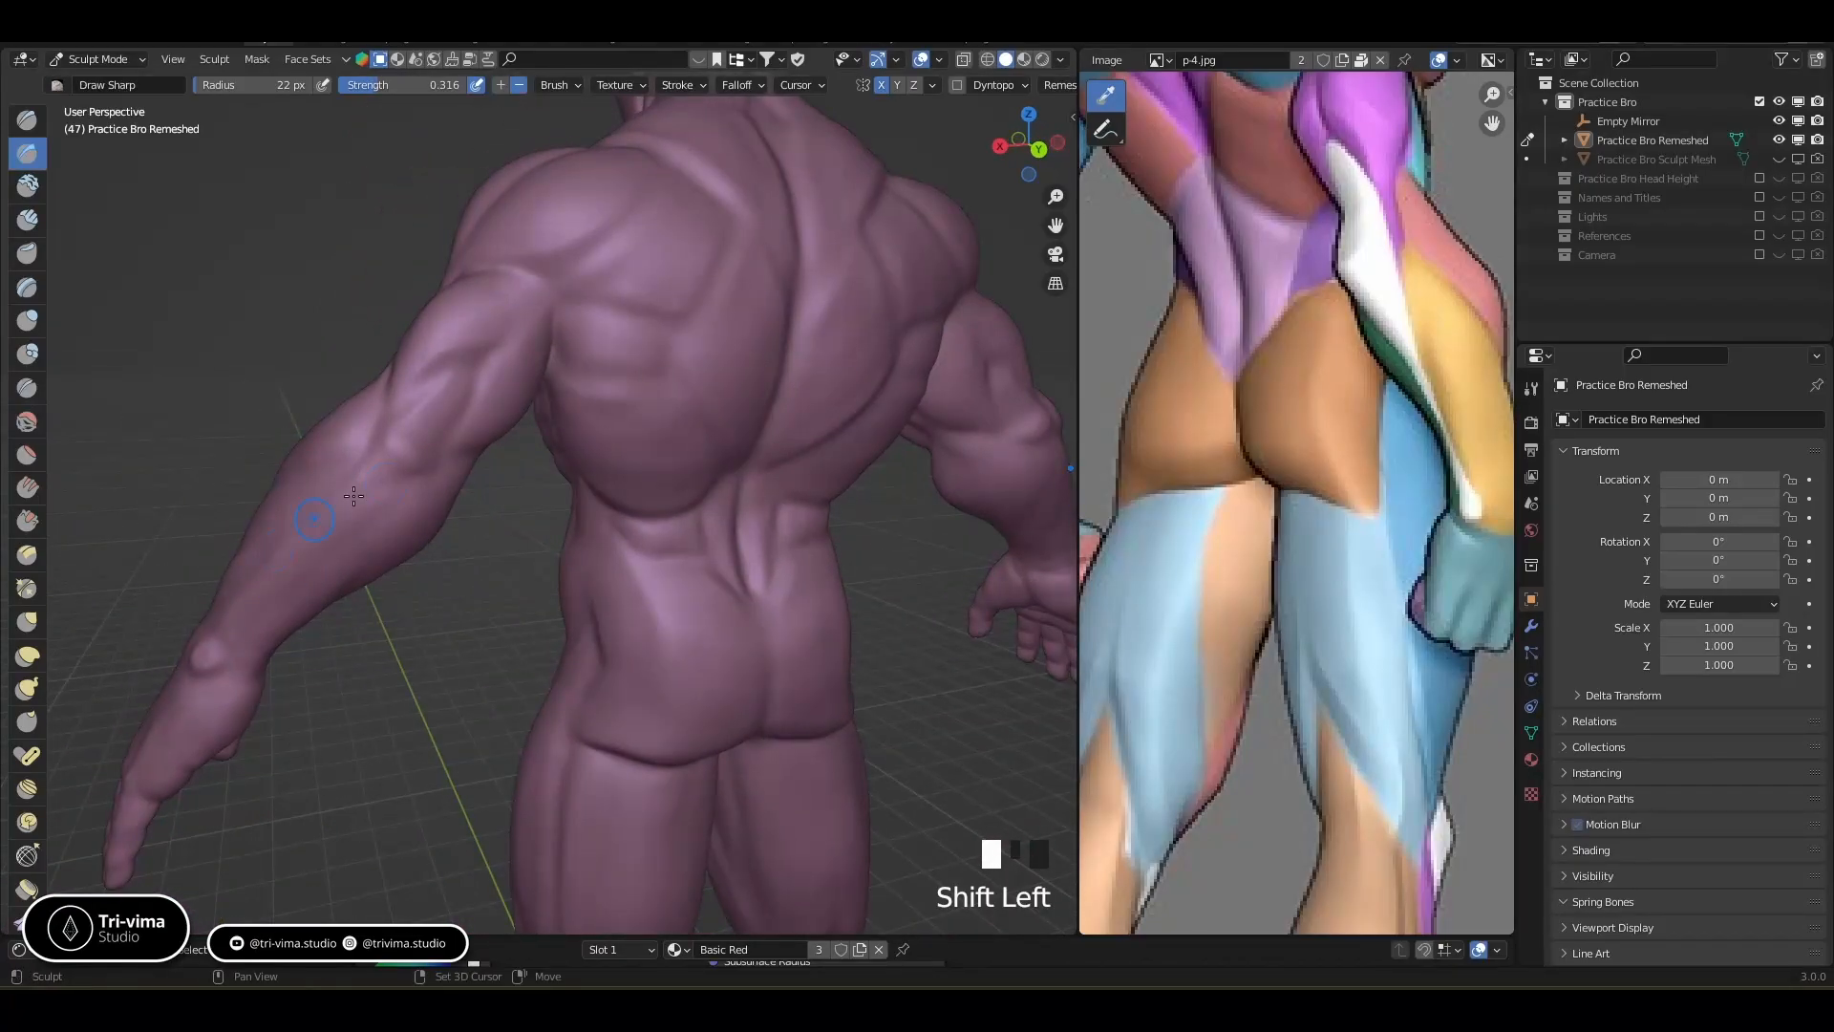
{"action": "left_click", "coordinate": [292, 542], "text": "shift"}
{"action": "middle_click_drag", "start_coordinate": [353, 482], "coordinate": [361, 490]}
Raise the bony point of the elbow and the muscle edges around it with Draw Sharp
{"action": "left_click", "coordinate": [395, 493], "text": "ctrl"}
{"action": "left_click", "coordinate": [449, 463], "text": "ctrl"}
{"action": "mouse_move", "coordinate": [489, 382]}
{"action": "middle_mouse_down"}
{"action": "mouse_move", "coordinate": [434, 430]}
{"action": "mouse_move", "coordinate": [432, 467]}
{"action": "middle_mouse_up"}
{"action": "left_click", "coordinate": [421, 442], "text": "ctrl"}
{"action": "left_click", "coordinate": [440, 455], "text": "ctrl"}
{"action": "left_click", "coordinate": [431, 466], "text": "ctrl"}
{"action": "left_click", "coordinate": [413, 458], "text": "ctrl"}
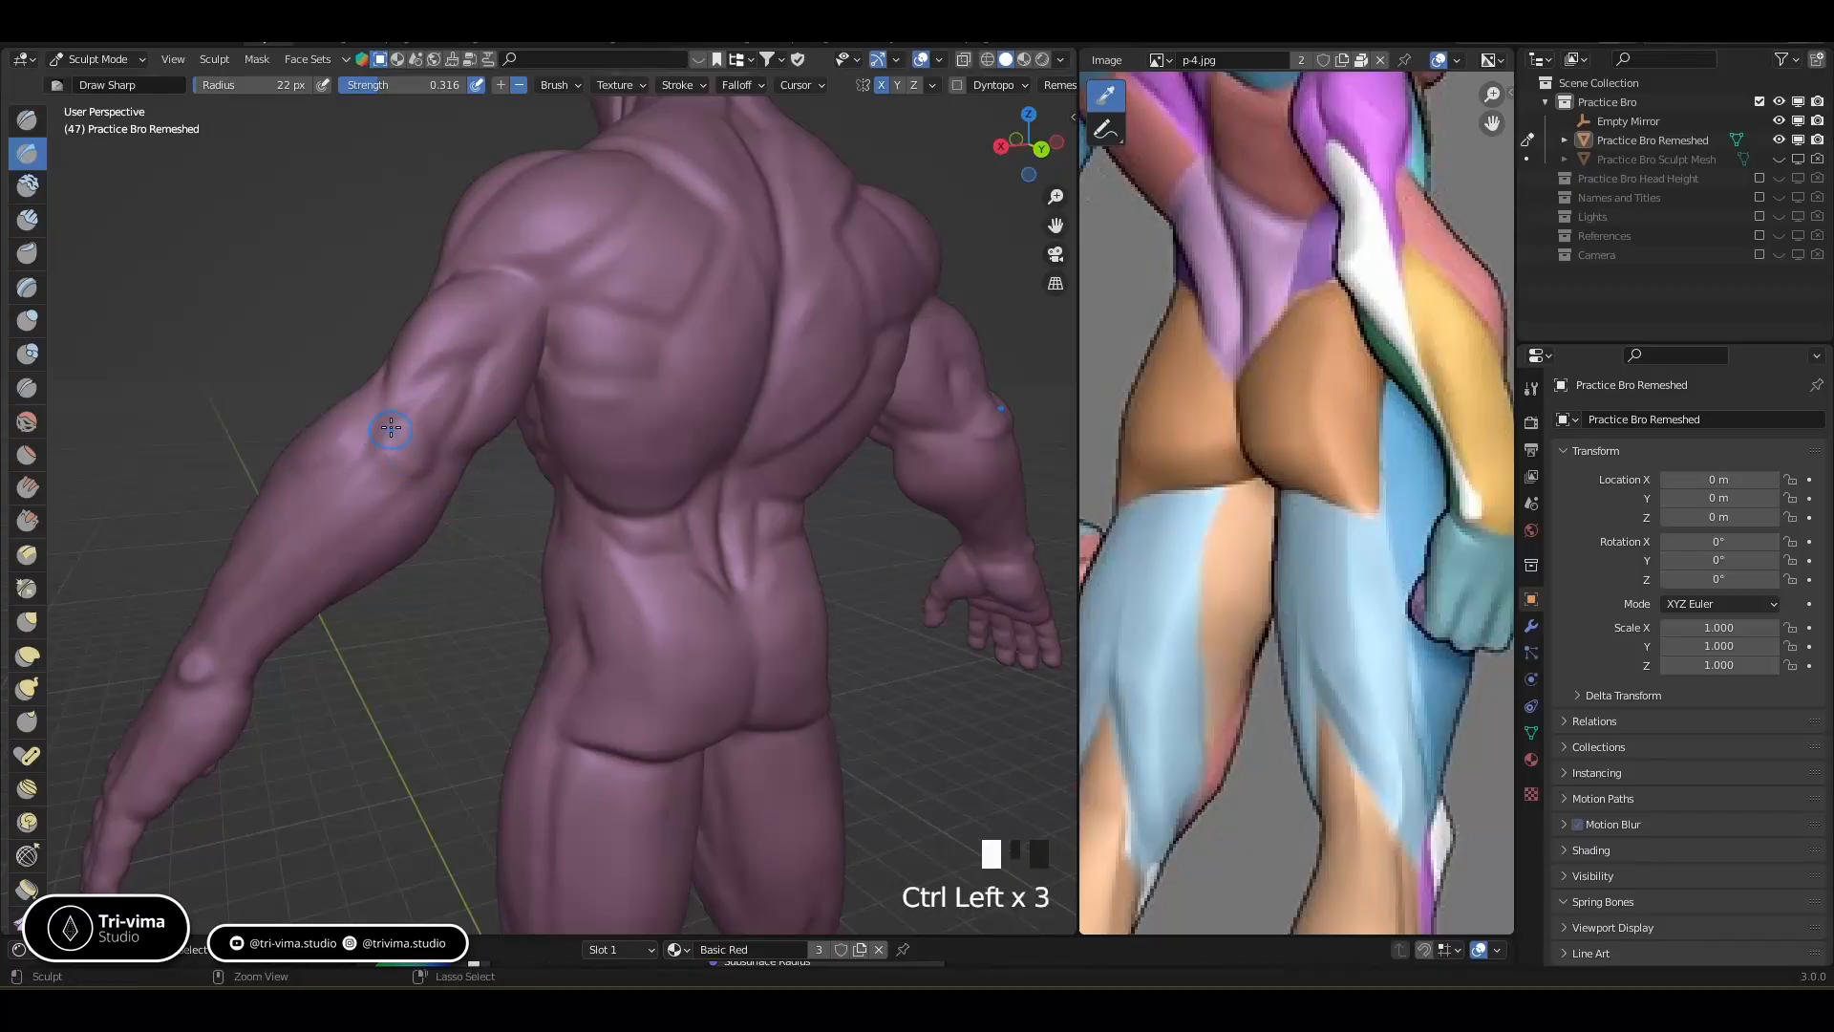
Raise a ridge on the outer side of the elbow and smooth it
{"action": "middle_click_drag", "start_coordinate": [432, 457], "coordinate": [434, 453]}
{"action": "left_click", "coordinate": [414, 427], "text": "ctrl"}
{"action": "left_click", "coordinate": [405, 416], "text": "ctrl"}
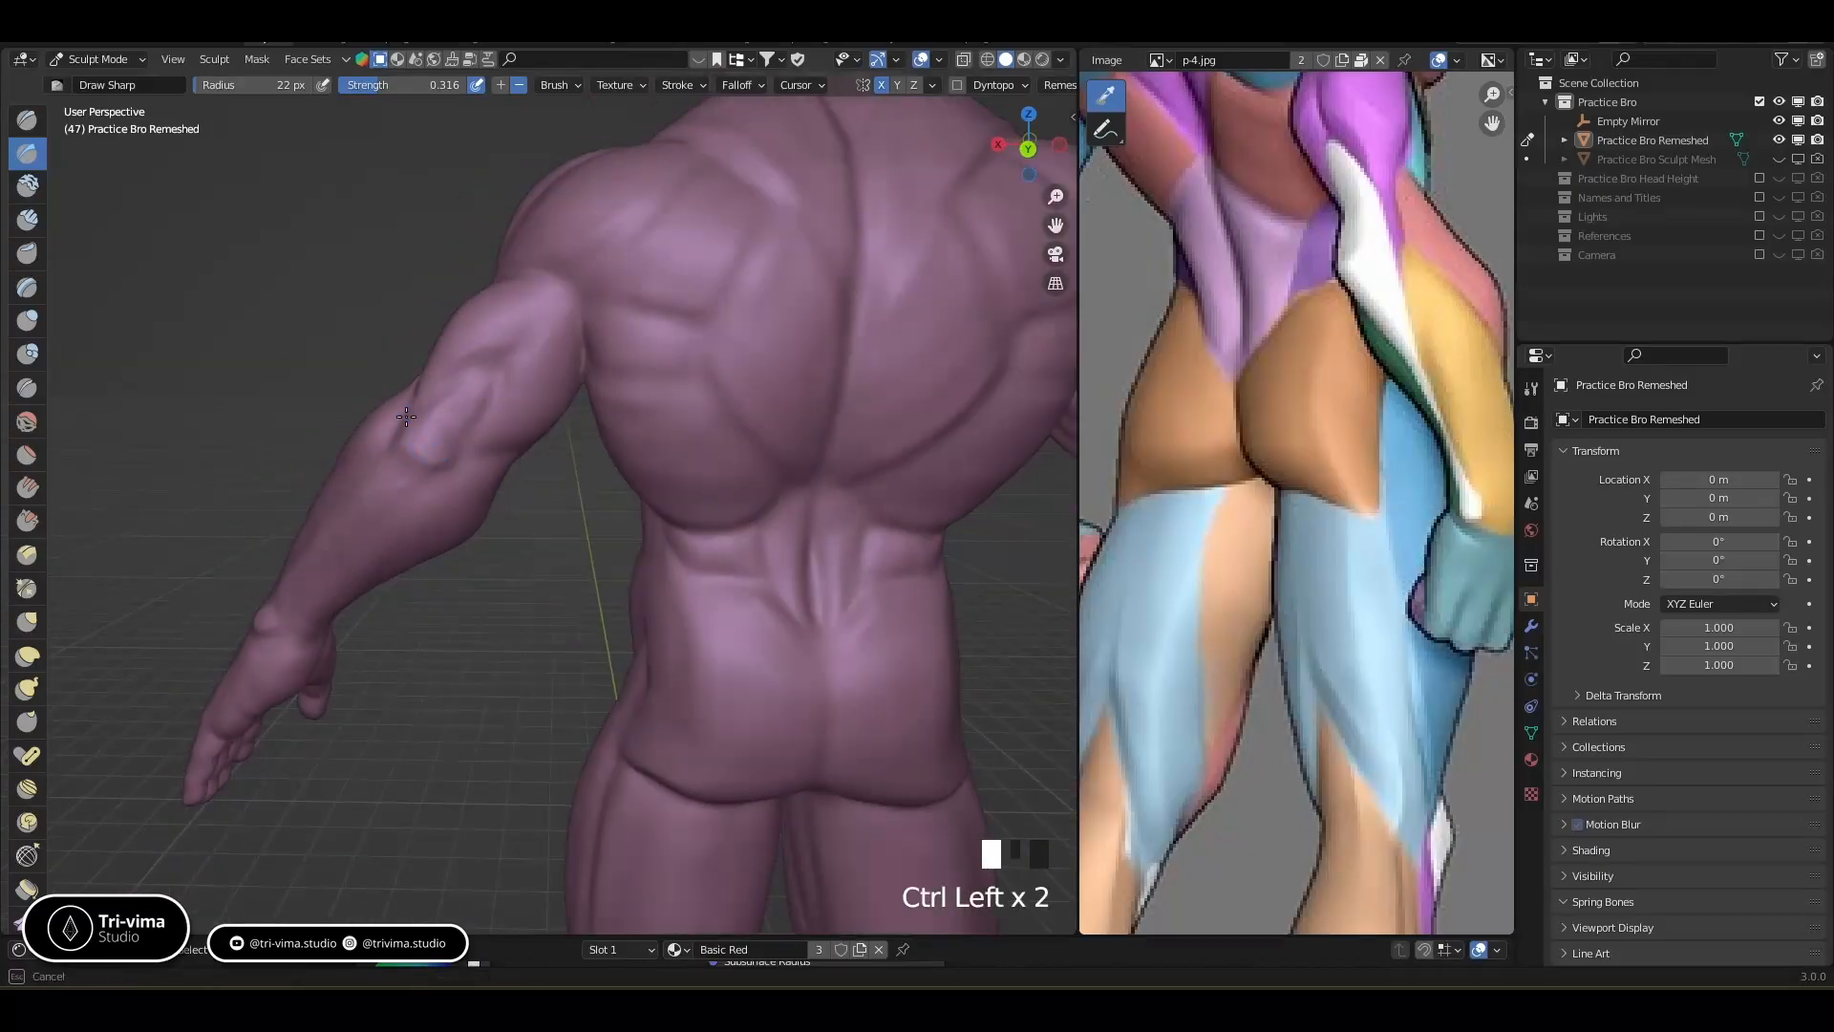
{"action": "left_click", "coordinate": [427, 441], "text": "shift"}
{"action": "left_click", "coordinate": [410, 424], "text": "shift"}
Raise ridges on the upper arm and around the elbow, carve a forearm groove and smooth the back of the forearm
{"action": "mouse_move", "coordinate": [409, 424]}
{"action": "middle_mouse_down"}
{"action": "mouse_move", "coordinate": [425, 359]}
{"action": "mouse_move", "coordinate": [489, 435]}
{"action": "mouse_move", "coordinate": [490, 478]}
{"action": "mouse_move", "coordinate": [389, 574]}
{"action": "middle_mouse_up"}
{"action": "left_click", "coordinate": [414, 306], "text": "ctrl"}
{"action": "left_click", "coordinate": [523, 503], "text": "ctrl"}
{"action": "left_click", "coordinate": [518, 531], "text": "ctrl"}
{"action": "left_click", "coordinate": [395, 531], "text": "ctrl"}
{"action": "left_click", "coordinate": [398, 536], "text": "ctrl"}
{"action": "middle_click_drag", "start_coordinate": [445, 516], "coordinate": [389, 485]}
{"action": "left_click", "coordinate": [340, 519]}
{"action": "left_click_drag", "start_coordinate": [350, 552], "coordinate": [381, 554], "text": "shift"}
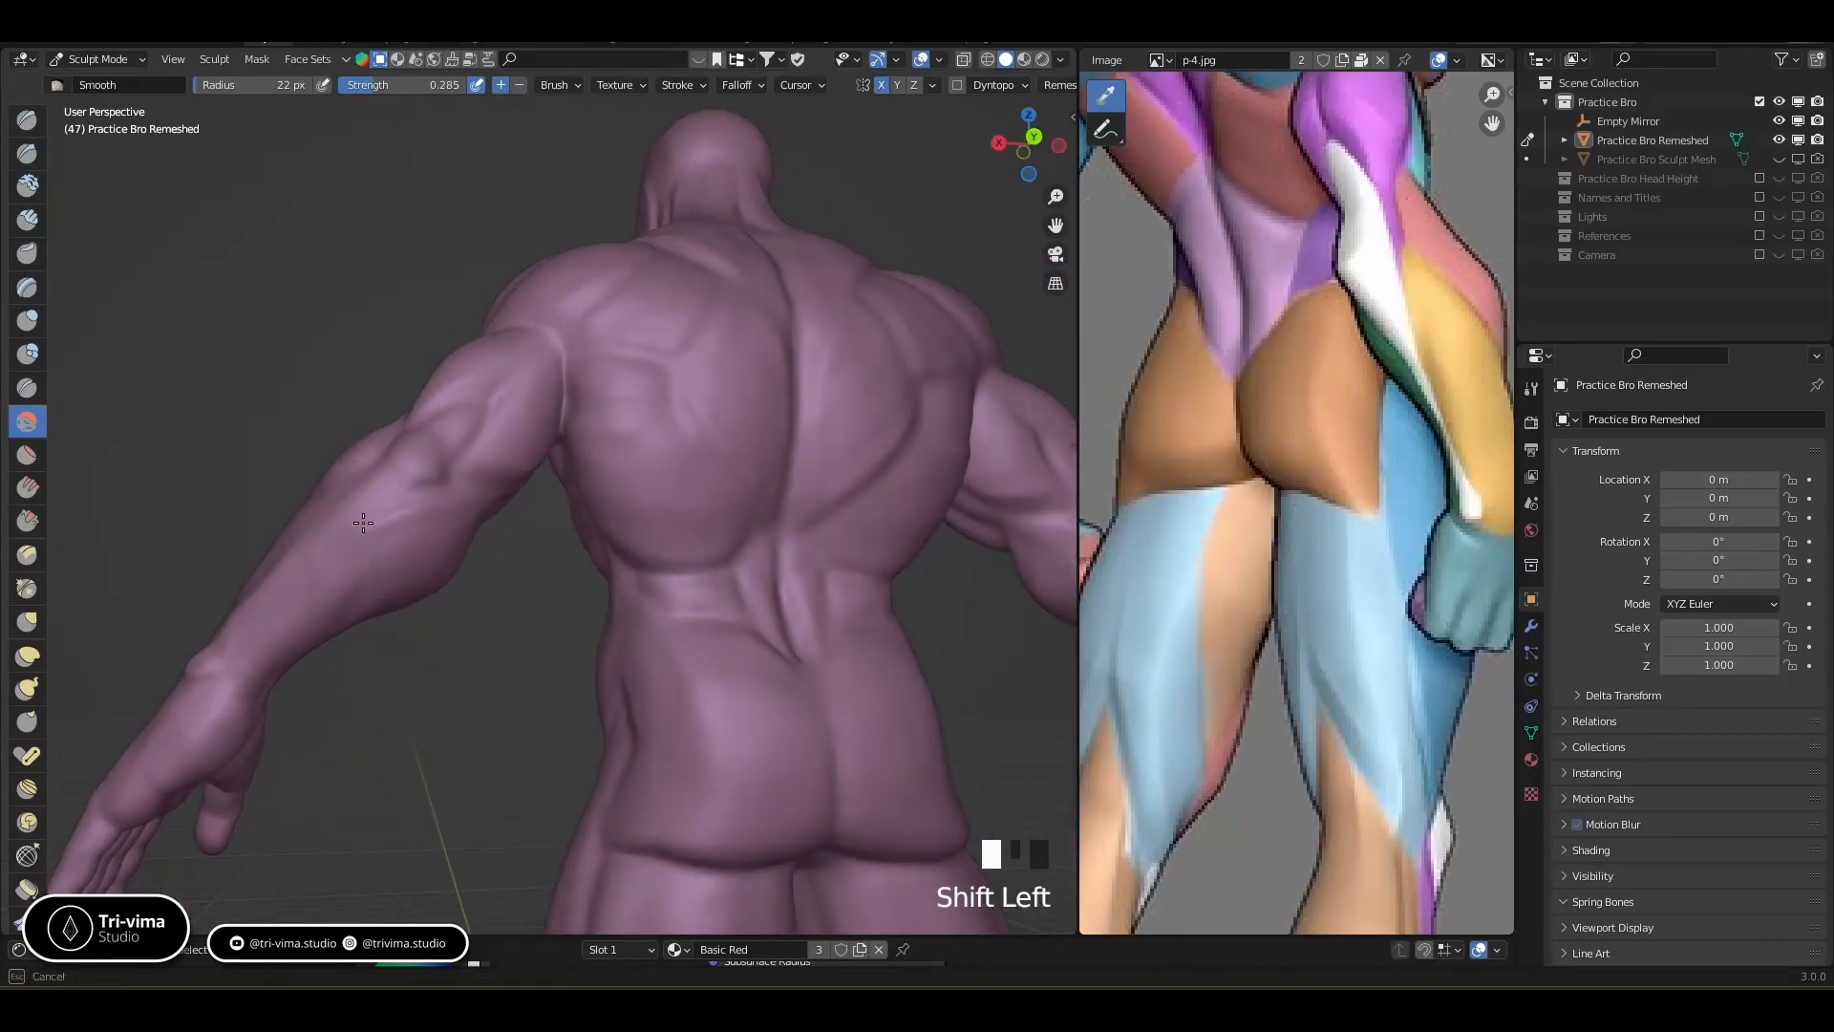
Raise sharp ridges along the underside of the forearm and at the inner forearm below the elbow
{"action": "middle_click_drag", "start_coordinate": [381, 553], "coordinate": [378, 535]}
{"action": "left_click_drag", "start_coordinate": [354, 573], "coordinate": [321, 621], "text": "ctrl"}
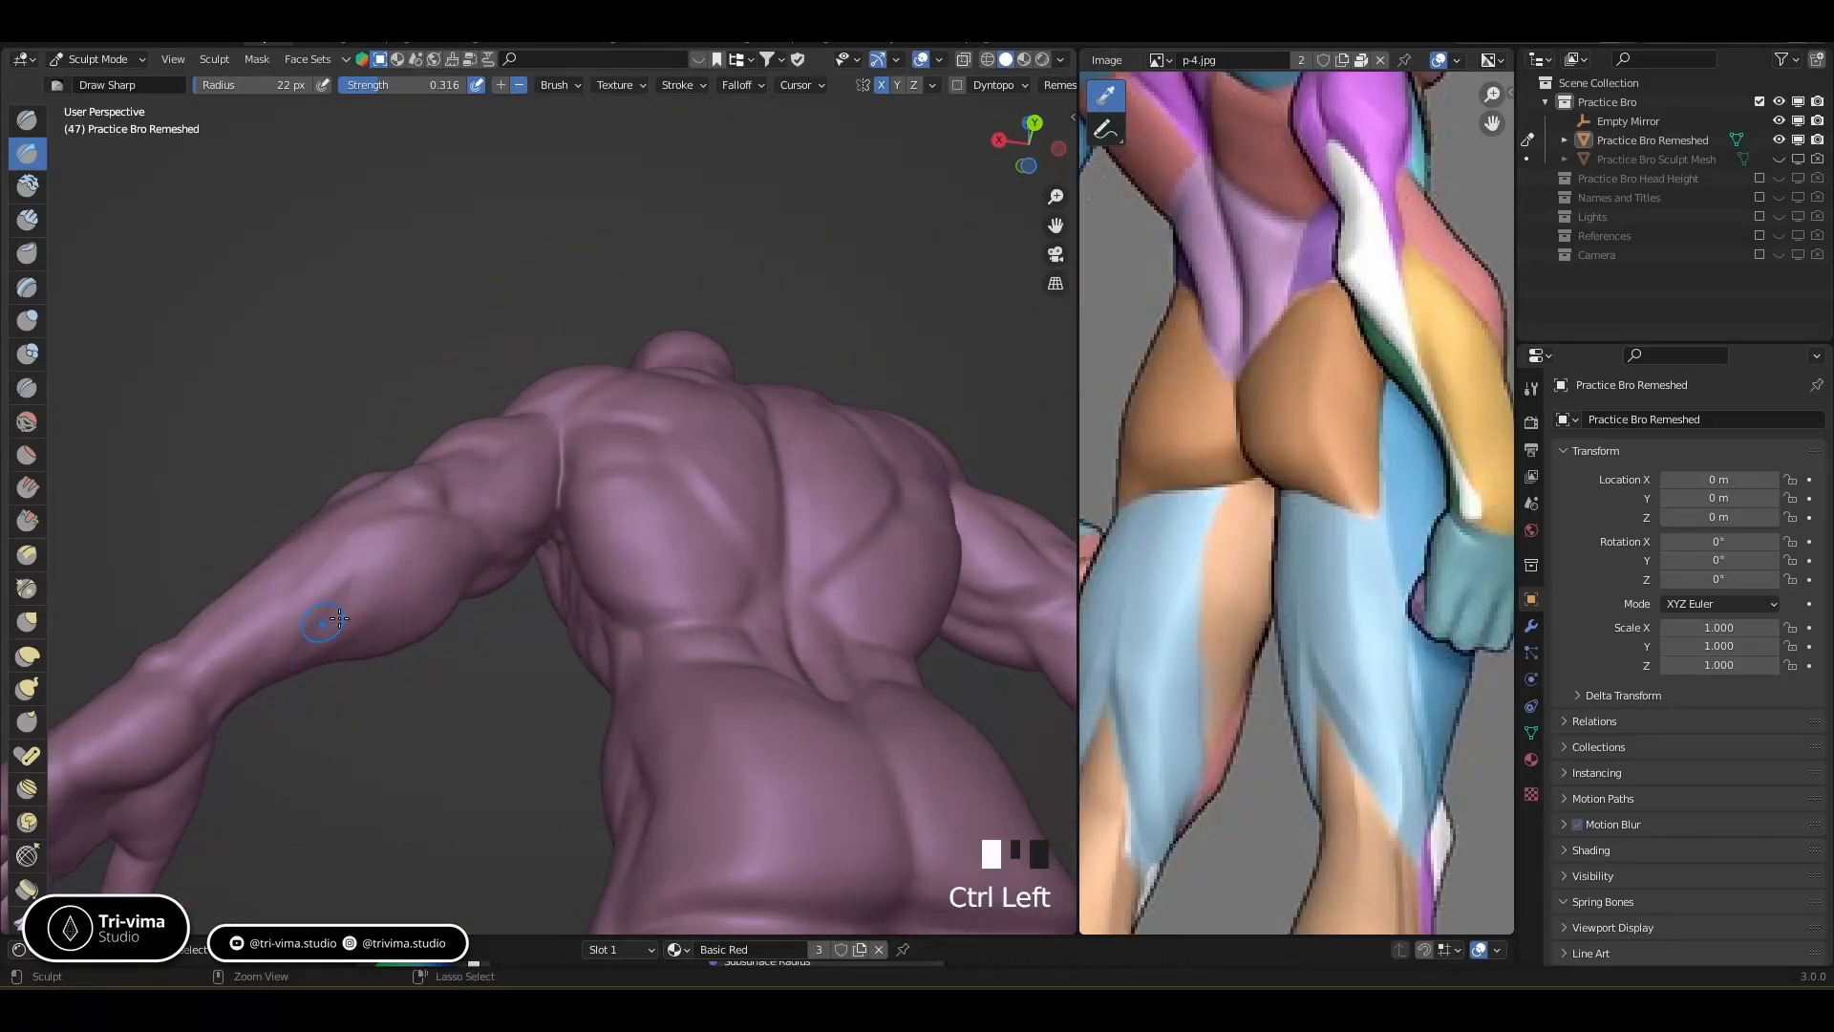
{"action": "middle_click_drag", "start_coordinate": [321, 621], "coordinate": [410, 655]}
{"action": "left_click_drag", "start_coordinate": [411, 589], "coordinate": [395, 622], "text": "ctrl"}
{"action": "mouse_move", "coordinate": [413, 588]}
{"action": "middle_mouse_down"}
{"action": "mouse_move", "coordinate": [544, 749]}
{"action": "mouse_move", "coordinate": [520, 742]}
{"action": "mouse_move", "coordinate": [304, 827]}
{"action": "mouse_move", "coordinate": [768, 453]}
{"action": "mouse_move", "coordinate": [663, 602]}
{"action": "middle_mouse_up"}
{"action": "left_click_drag", "start_coordinate": [716, 600], "coordinate": [724, 604], "text": "ctrl"}
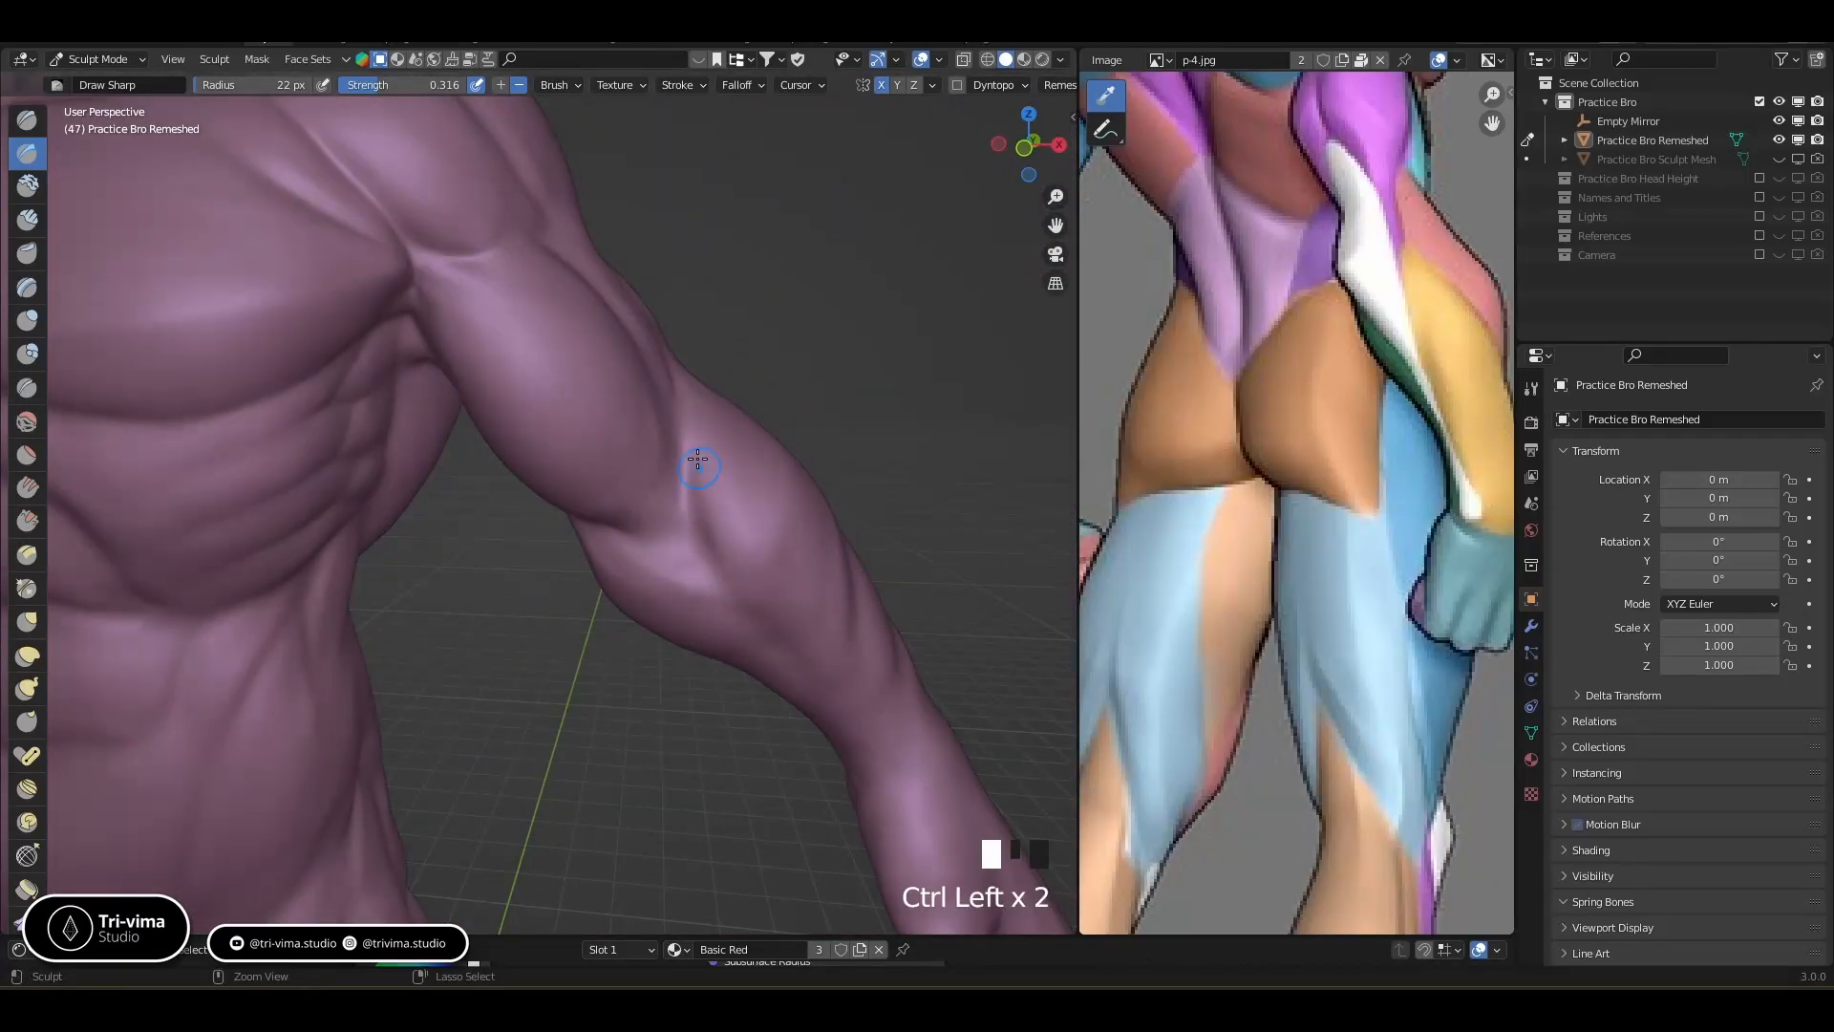
Carve the hollow at the front of the elbow crease with Draw Sharp and smooth it
{"action": "middle_click_drag", "start_coordinate": [734, 544], "coordinate": [742, 407]}
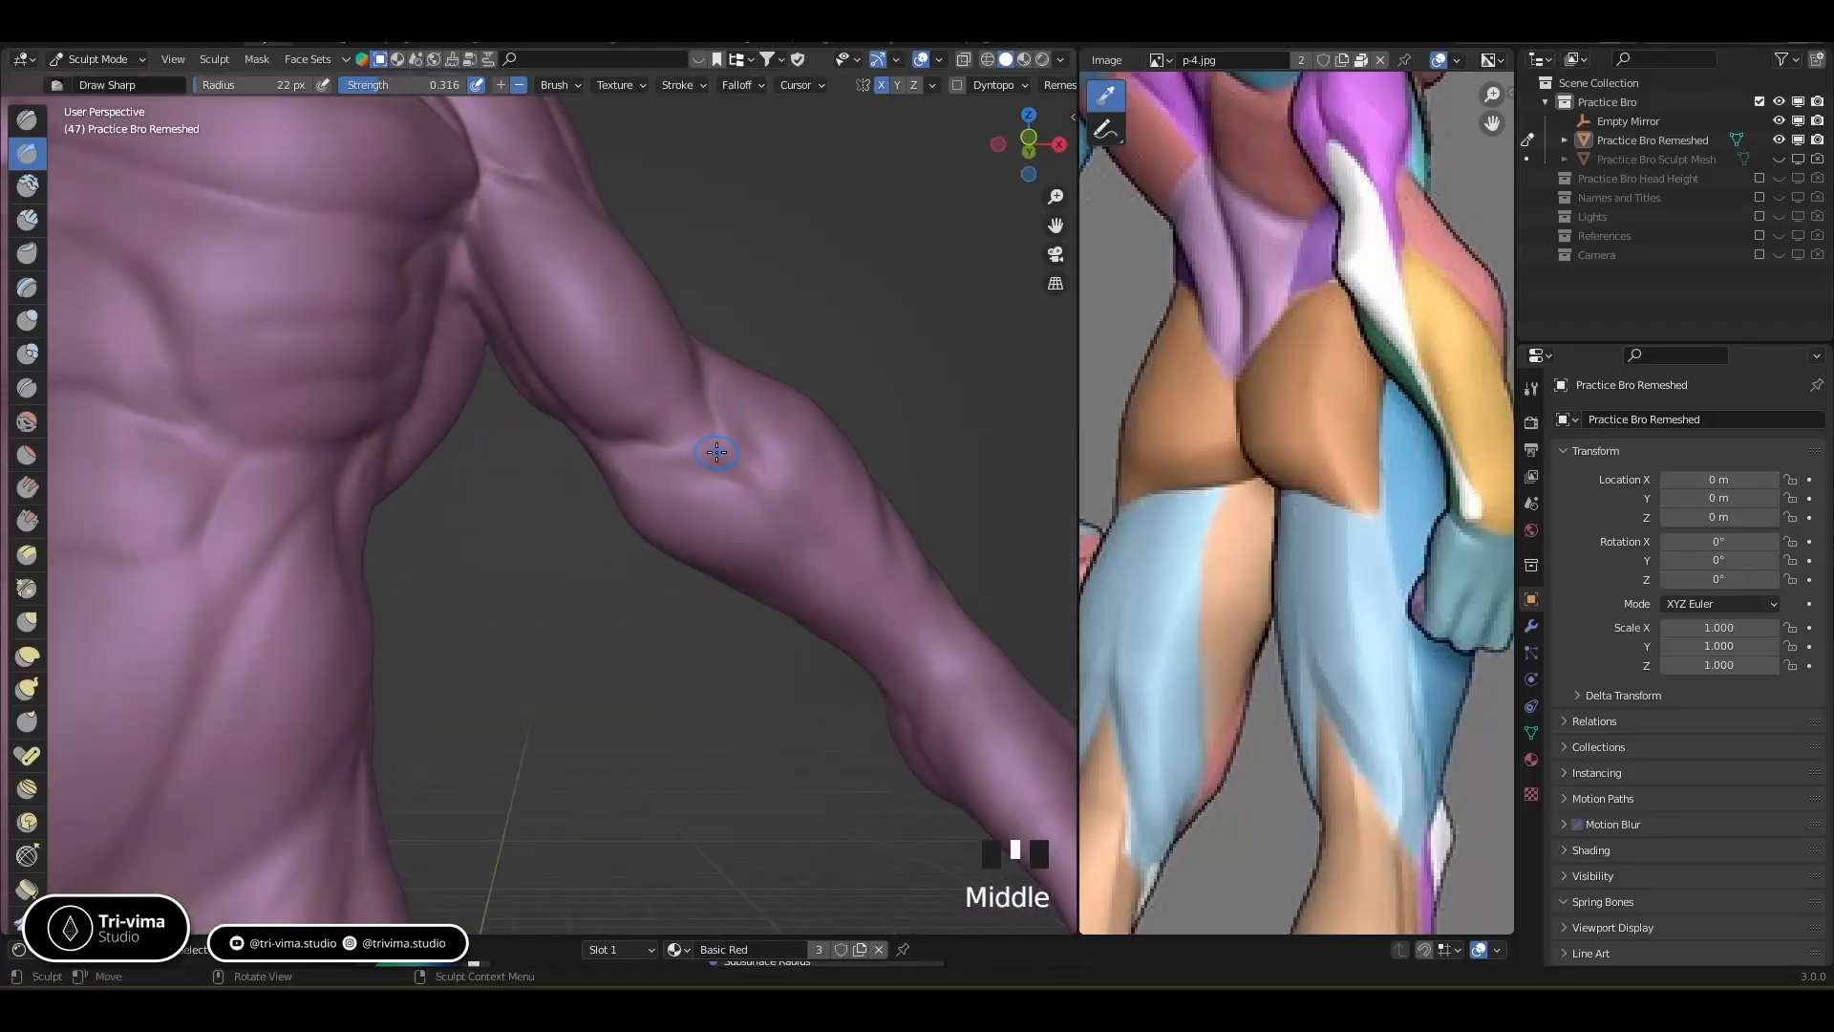
{"action": "left_click_drag", "start_coordinate": [747, 454], "coordinate": [746, 465]}
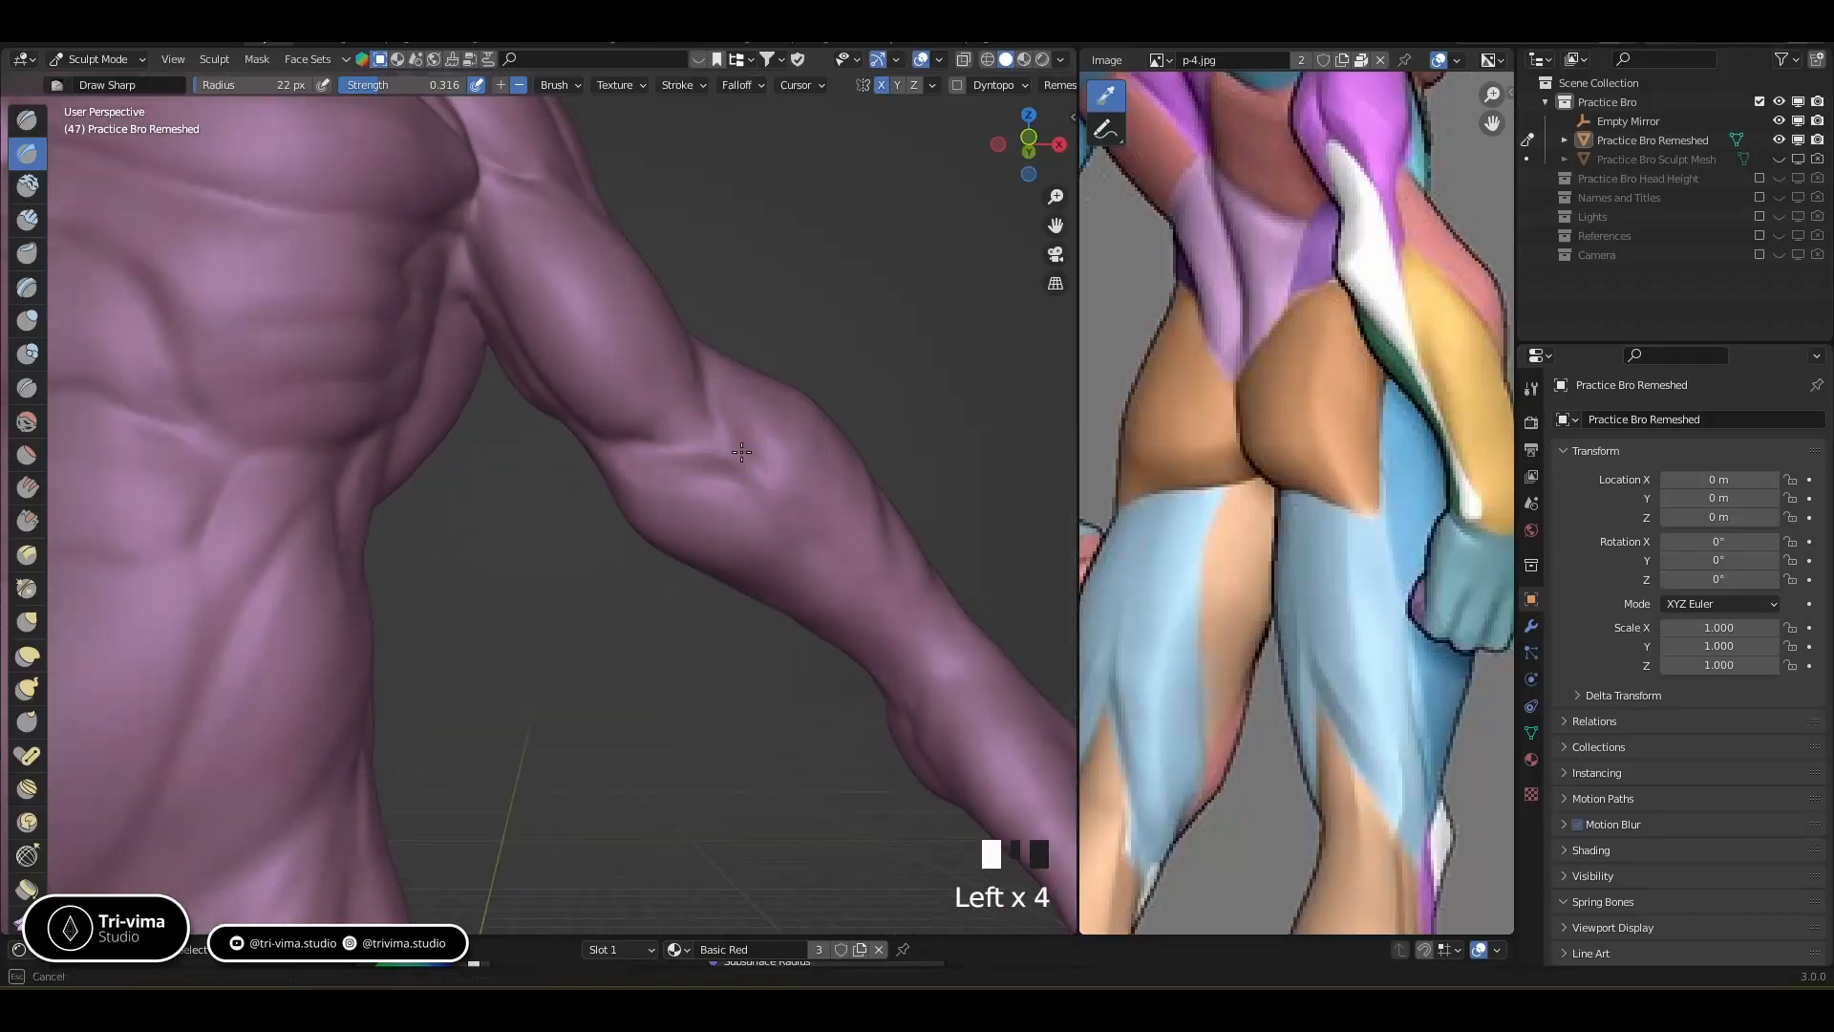
{"action": "mouse_move", "coordinate": [734, 464]}
{"action": "left_mouse_down", "text": "shift"}
{"action": "mouse_move", "coordinate": [724, 476]}
{"action": "mouse_move", "coordinate": [743, 463]}
{"action": "left_mouse_up", "text": "shift"}
Set the Inflate/Deflate radius to 37 px and inflate the muscles around the front of the elbow crease
{"action": "left_click", "coordinate": [27, 320]}
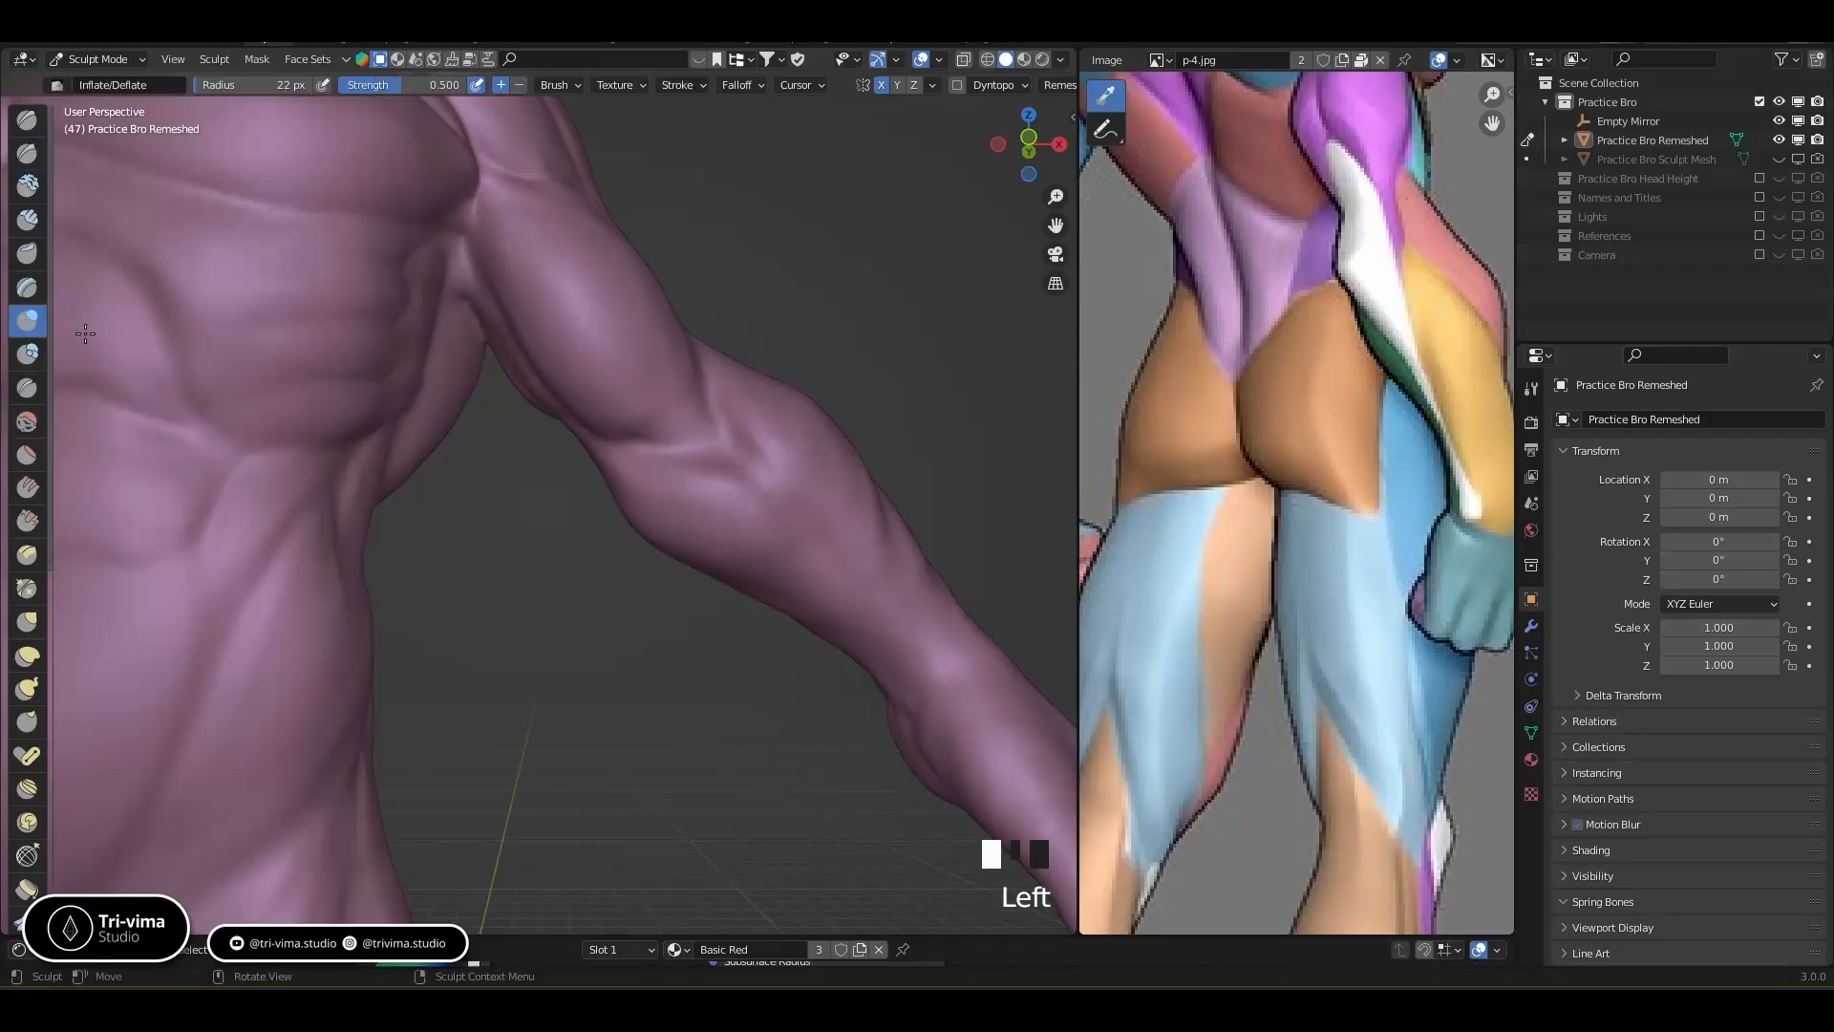
{"action": "key", "text": "bracketright"}
{"action": "key", "text": "bracketright"}
{"action": "key", "text": "bracketright"}
{"action": "key", "text": "bracketright"}
{"action": "key", "text": "bracketright"}
{"action": "key", "text": "bracketright"}
{"action": "key", "text": "bracketright"}
{"action": "key", "text": "bracketright"}
{"action": "key", "text": "bracketright"}
{"action": "key", "text": "bracketright"}
{"action": "left_click", "coordinate": [702, 372]}
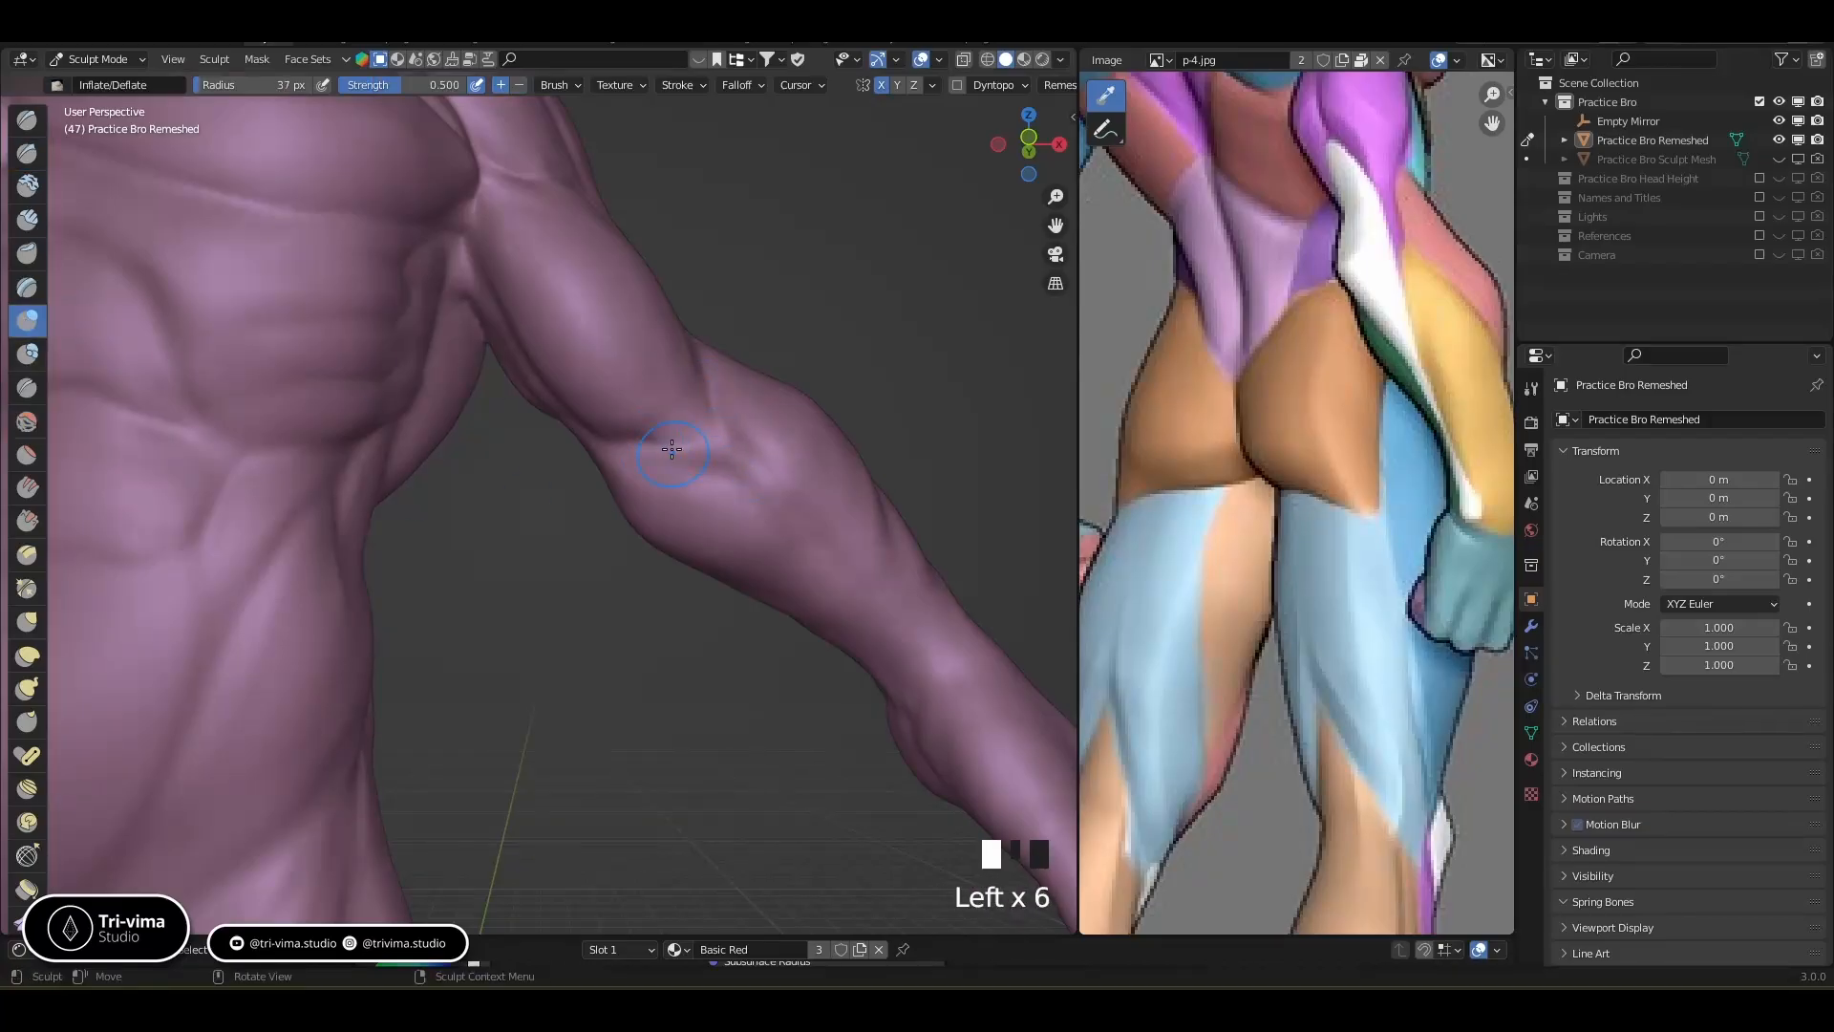
{"action": "left_click", "coordinate": [729, 467]}
{"action": "mouse_move", "coordinate": [729, 467]}
{"action": "middle_mouse_down"}
{"action": "mouse_move", "coordinate": [757, 409]}
{"action": "mouse_move", "coordinate": [718, 456]}
{"action": "middle_mouse_up"}
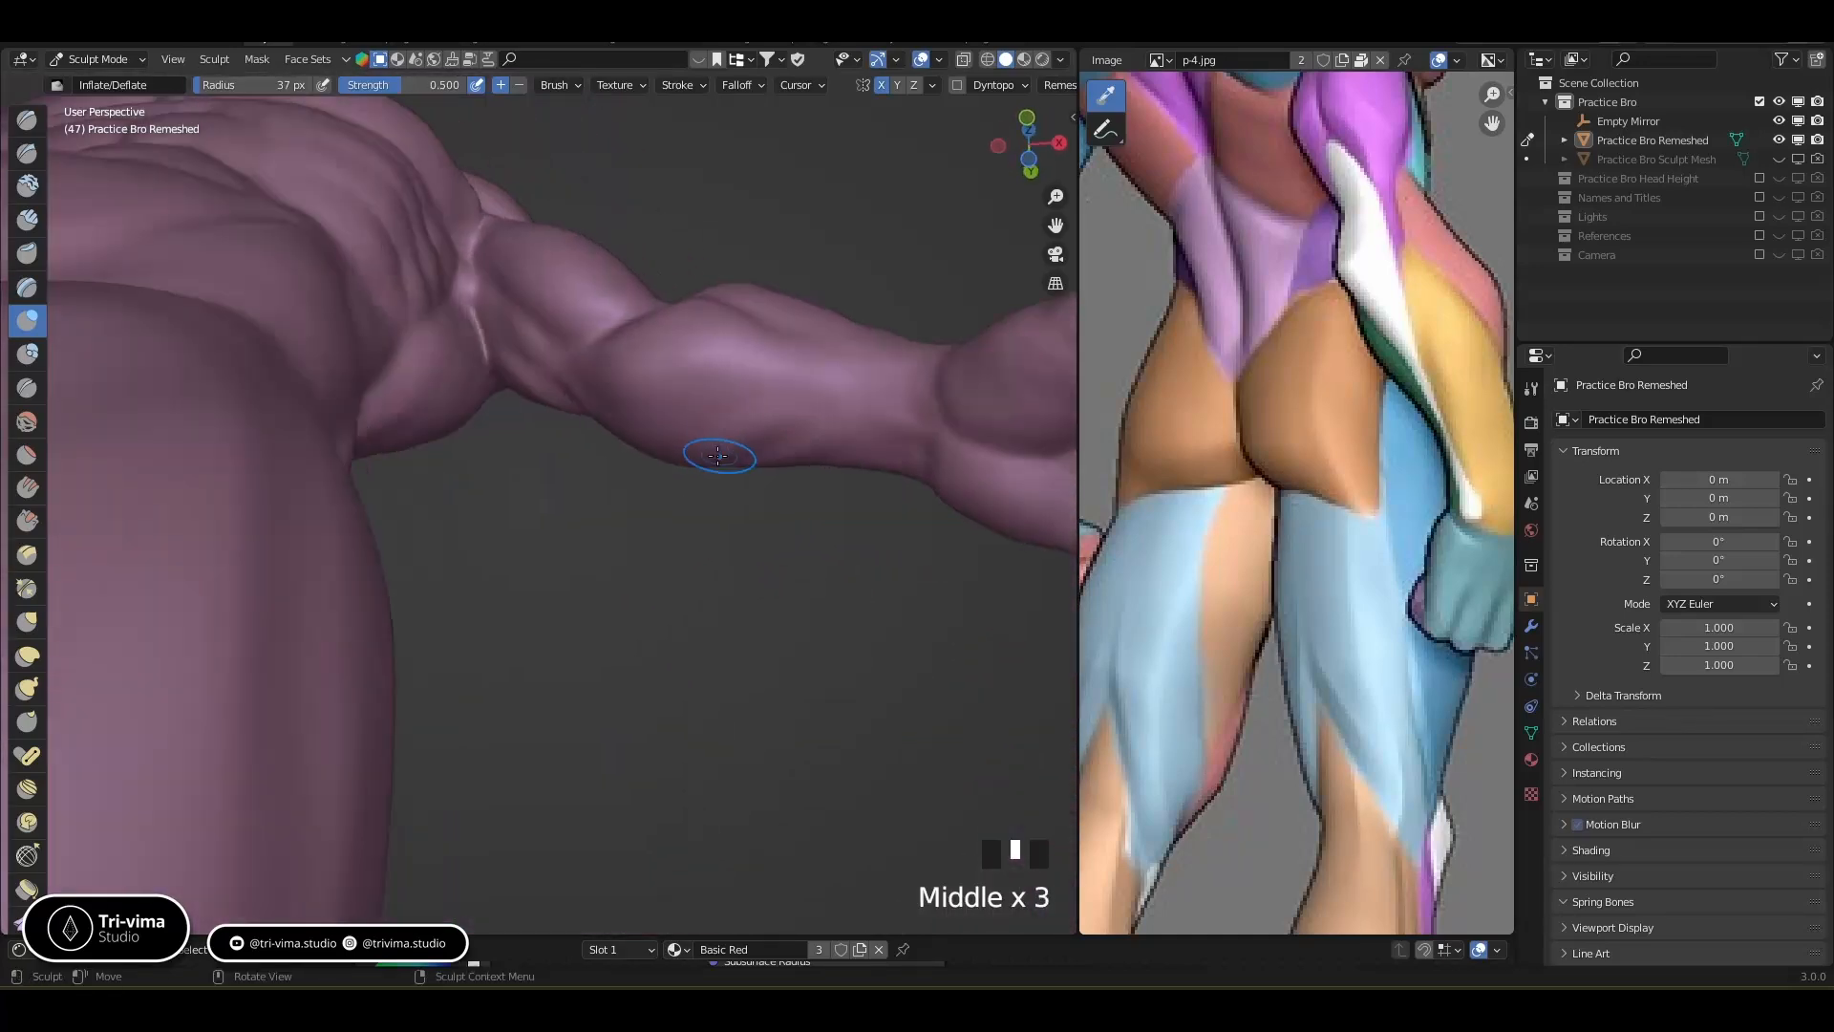
Raise a ridge on the forearm with Draw Sharp at 37 px and smooth the muscle beside it
{"action": "left_click", "coordinate": [27, 152]}
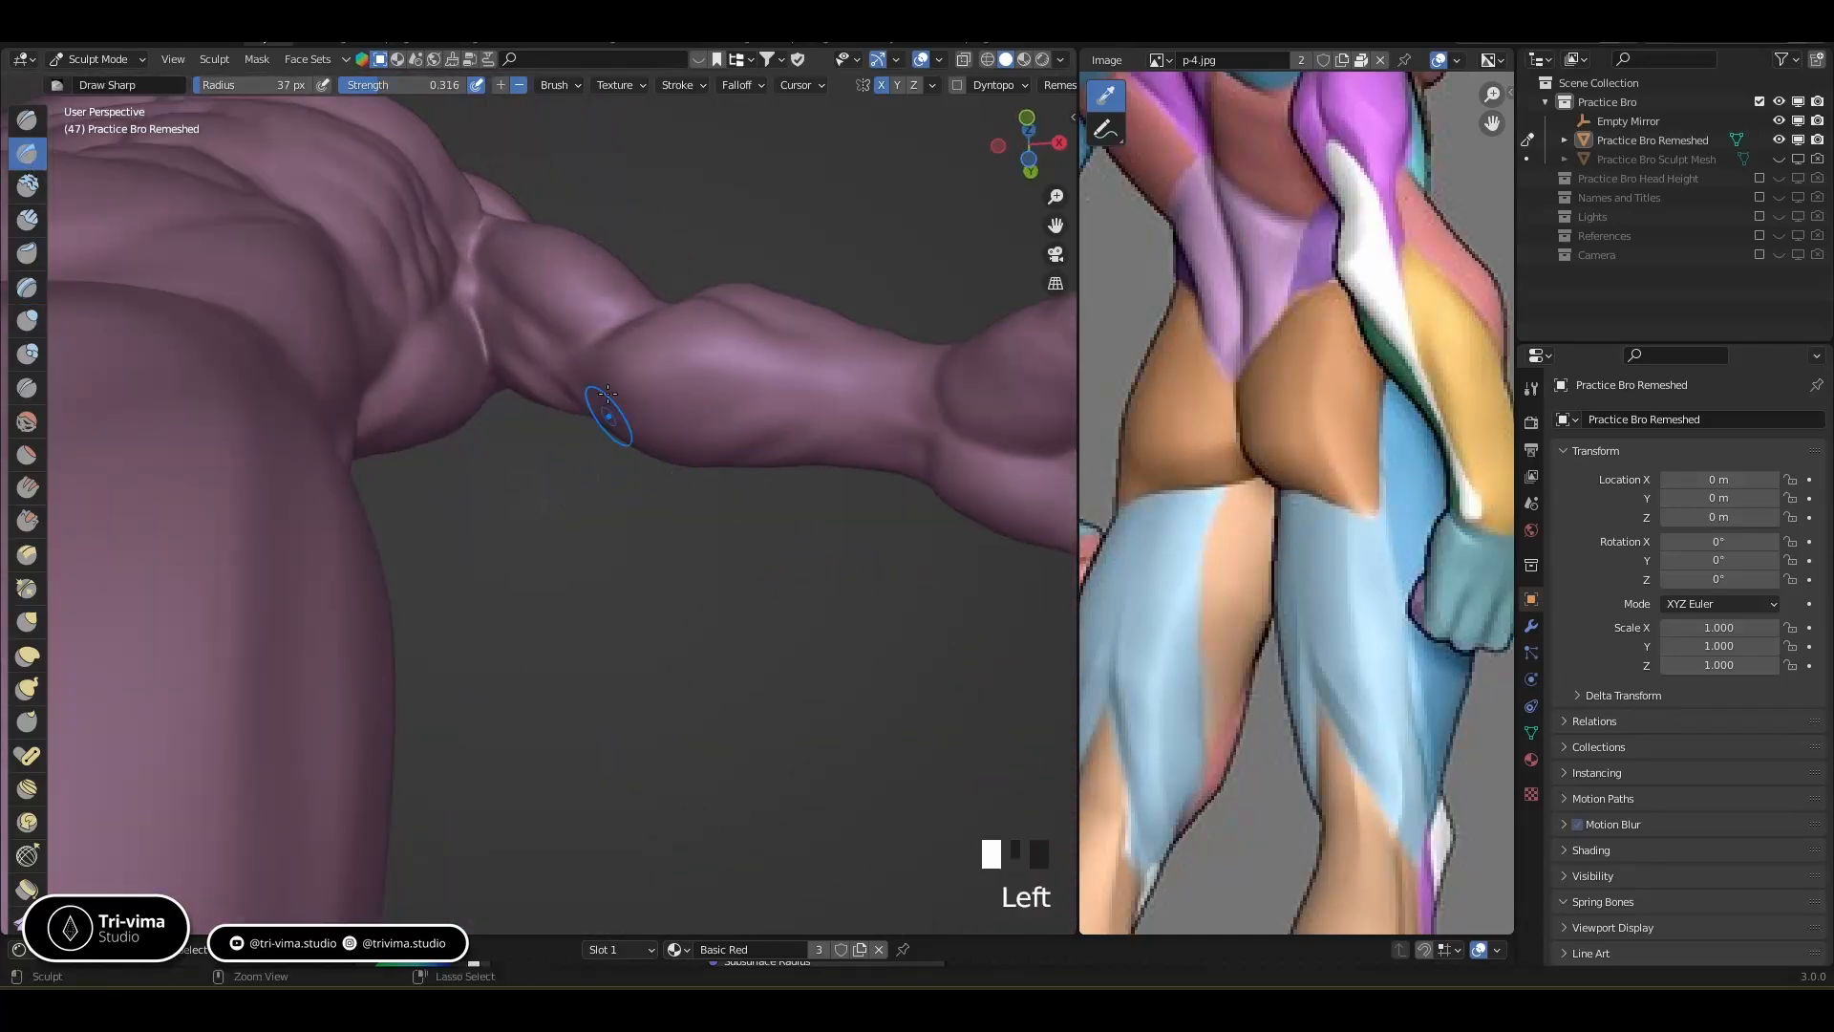
{"action": "mouse_move", "coordinate": [611, 374]}
{"action": "middle_mouse_down"}
{"action": "mouse_move", "coordinate": [737, 507]}
{"action": "mouse_move", "coordinate": [737, 647]}
{"action": "mouse_move", "coordinate": [702, 673]}
{"action": "mouse_move", "coordinate": [721, 643]}
{"action": "middle_mouse_up"}
{"action": "left_click", "coordinate": [674, 686], "text": "ctrl"}
{"action": "left_click", "coordinate": [684, 704], "text": "ctrl"}
{"action": "left_click", "coordinate": [722, 643], "text": "shift"}
{"action": "left_click_drag", "start_coordinate": [715, 631], "coordinate": [696, 604], "text": "shift"}
{"action": "left_click_drag", "start_coordinate": [690, 600], "coordinate": [675, 577], "text": "shift"}
Smooth the forearm muscles from a closer view
{"action": "mouse_move", "coordinate": [683, 583]}
{"action": "middle_mouse_down", "text": "ctrl"}
{"action": "mouse_move", "coordinate": [711, 659]}
{"action": "mouse_move", "coordinate": [774, 539]}
{"action": "middle_mouse_up", "text": "ctrl"}
{"action": "mouse_move", "coordinate": [709, 520]}
{"action": "left_mouse_down", "text": "shift"}
{"action": "mouse_move", "coordinate": [654, 486]}
{"action": "mouse_move", "coordinate": [669, 535]}
{"action": "left_mouse_up", "text": "shift"}
{"action": "left_click", "coordinate": [621, 492], "text": "shift"}
{"action": "left_click", "coordinate": [640, 492], "text": "shift"}
{"action": "left_click_drag", "start_coordinate": [669, 535], "coordinate": [614, 643], "text": "shift"}
Raise tendon ridges along the thumb side of the wrist with Draw Sharp
{"action": "mouse_move", "coordinate": [614, 643]}
{"action": "middle_mouse_down"}
{"action": "mouse_move", "coordinate": [634, 631]}
{"action": "mouse_move", "coordinate": [596, 552]}
{"action": "mouse_move", "coordinate": [780, 435]}
{"action": "middle_mouse_up"}
{"action": "left_click_drag", "start_coordinate": [785, 330], "coordinate": [792, 406], "text": "ctrl"}
{"action": "left_click_drag", "start_coordinate": [787, 373], "coordinate": [798, 439], "text": "ctrl"}
{"action": "middle_click_drag", "start_coordinate": [730, 380], "coordinate": [790, 361]}
{"action": "left_click_drag", "start_coordinate": [789, 370], "coordinate": [790, 435], "text": "ctrl"}
{"action": "left_click", "coordinate": [808, 401], "text": "ctrl"}
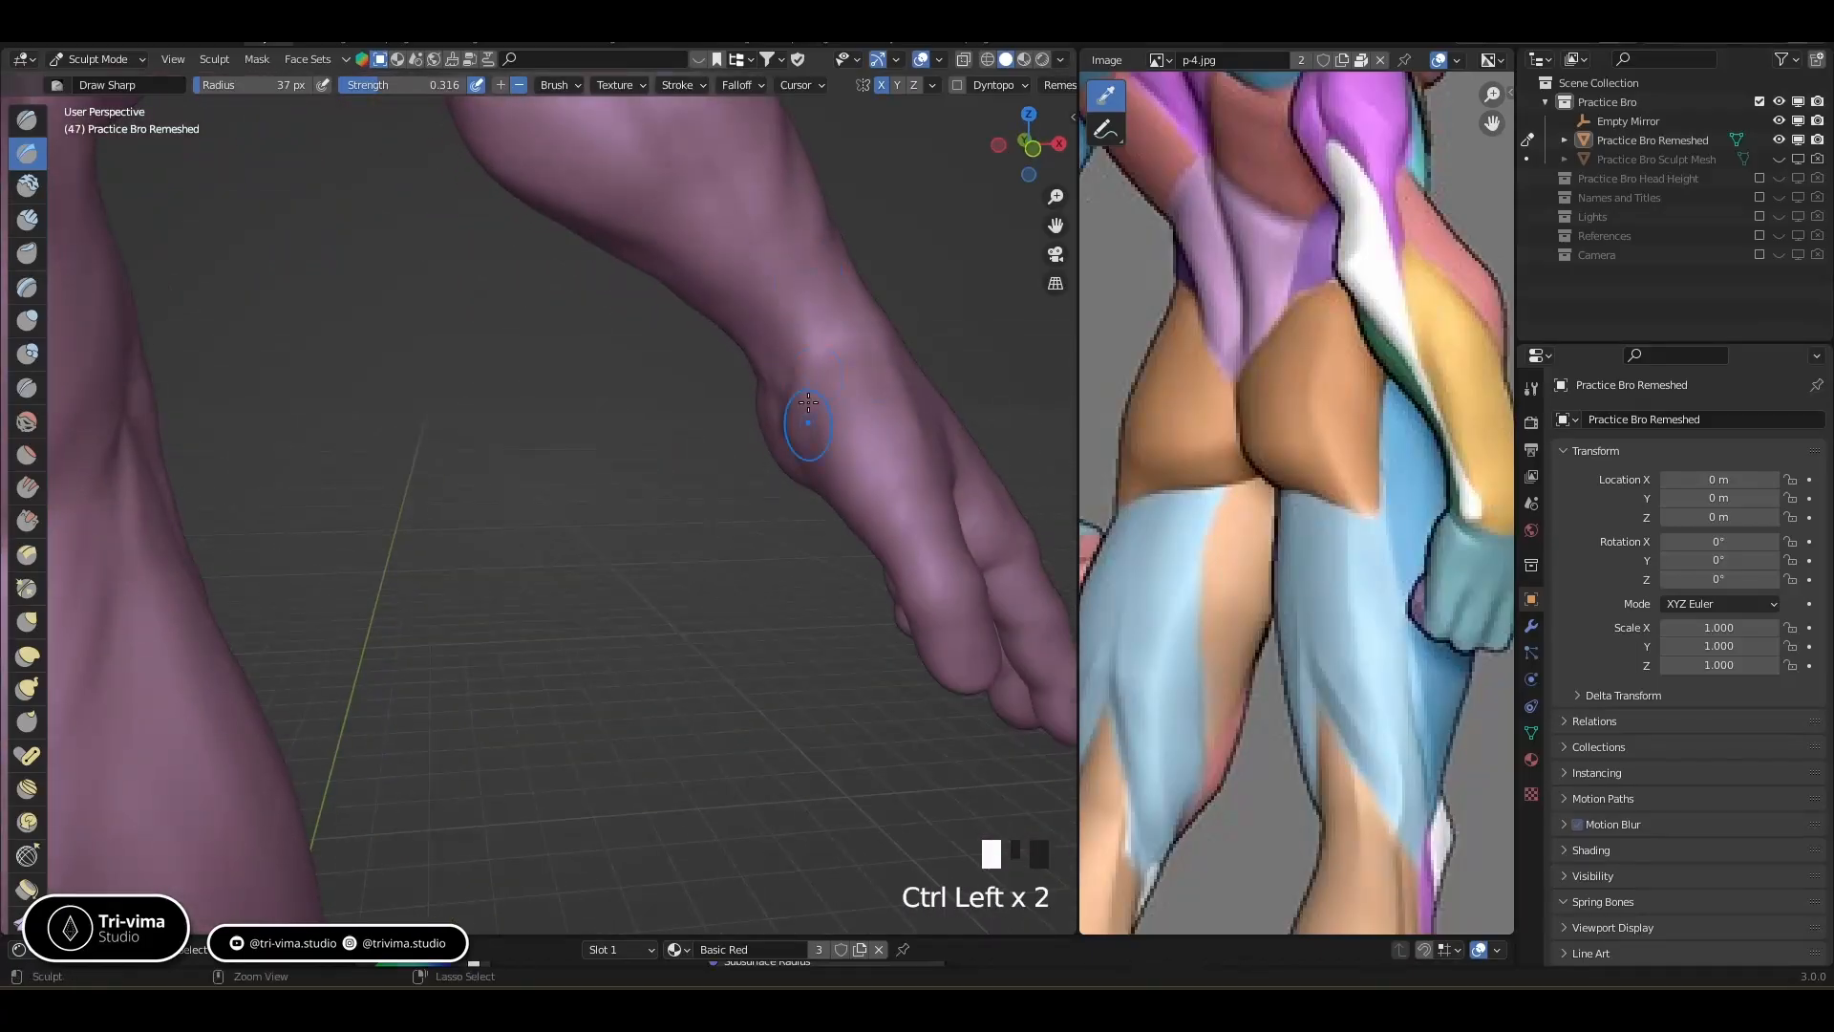
Raise ridges from the wrist onto the back of the hand and the base of the thumb
{"action": "mouse_move", "coordinate": [821, 407]}
{"action": "middle_mouse_down"}
{"action": "mouse_move", "coordinate": [849, 378]}
{"action": "mouse_move", "coordinate": [820, 407]}
{"action": "mouse_move", "coordinate": [814, 468]}
{"action": "middle_mouse_up"}
{"action": "left_click", "coordinate": [823, 406], "text": "ctrl"}
{"action": "left_click", "coordinate": [845, 336], "text": "ctrl"}
{"action": "left_click", "coordinate": [864, 535], "text": "ctrl"}
{"action": "mouse_move", "coordinate": [864, 535]}
{"action": "middle_mouse_down"}
{"action": "mouse_move", "coordinate": [874, 564]}
{"action": "mouse_move", "coordinate": [730, 587]}
{"action": "middle_mouse_up"}
{"action": "left_click", "coordinate": [921, 550], "text": "ctrl"}
{"action": "left_click", "coordinate": [917, 546], "text": "ctrl"}
{"action": "left_click", "coordinate": [755, 592], "text": "ctrl"}
{"action": "left_click", "coordinate": [749, 605], "text": "ctrl"}
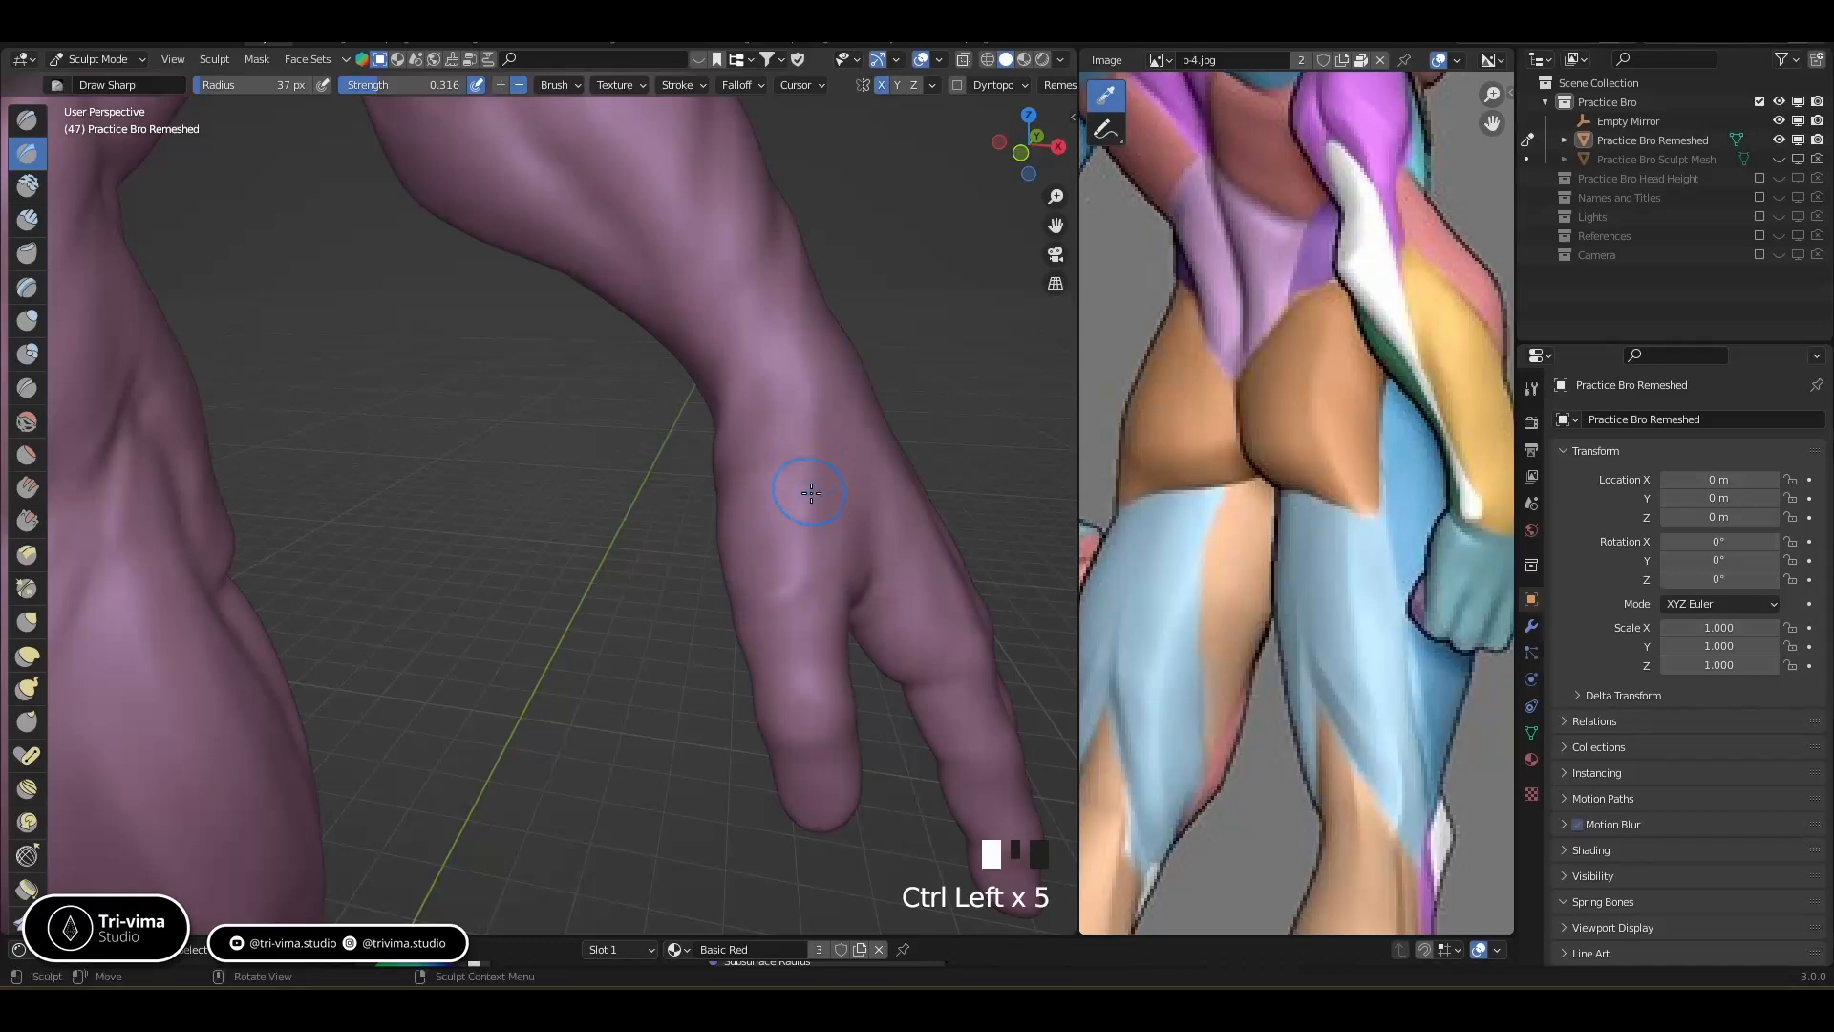
Smooth the ridges on the back of the hand near the base of the thumb
{"action": "left_click_drag", "start_coordinate": [809, 486], "coordinate": [808, 472], "text": "shift"}
{"action": "left_click", "coordinate": [763, 440], "text": "shift"}
Raise ridges over the finger knuckles and carve grooves between the tendons on the back of the hand with Draw Sharp
{"action": "mouse_move", "coordinate": [793, 473]}
{"action": "middle_mouse_down", "text": "ctrl"}
{"action": "mouse_move", "coordinate": [819, 500]}
{"action": "mouse_move", "coordinate": [680, 662]}
{"action": "mouse_move", "coordinate": [602, 592]}
{"action": "middle_mouse_up", "text": "ctrl"}
{"action": "middle_click_drag", "start_coordinate": [601, 592], "coordinate": [563, 586], "text": "ctrl"}
{"action": "left_click", "coordinate": [516, 541], "text": "ctrl"}
{"action": "left_click", "coordinate": [502, 544], "text": "ctrl"}
{"action": "key", "text": "ctrl+z"}
{"action": "middle_click_drag", "start_coordinate": [707, 596], "coordinate": [724, 475], "text": "shift"}
{"action": "left_click", "coordinate": [495, 409], "text": "ctrl"}
{"action": "left_click", "coordinate": [592, 405], "text": "ctrl"}
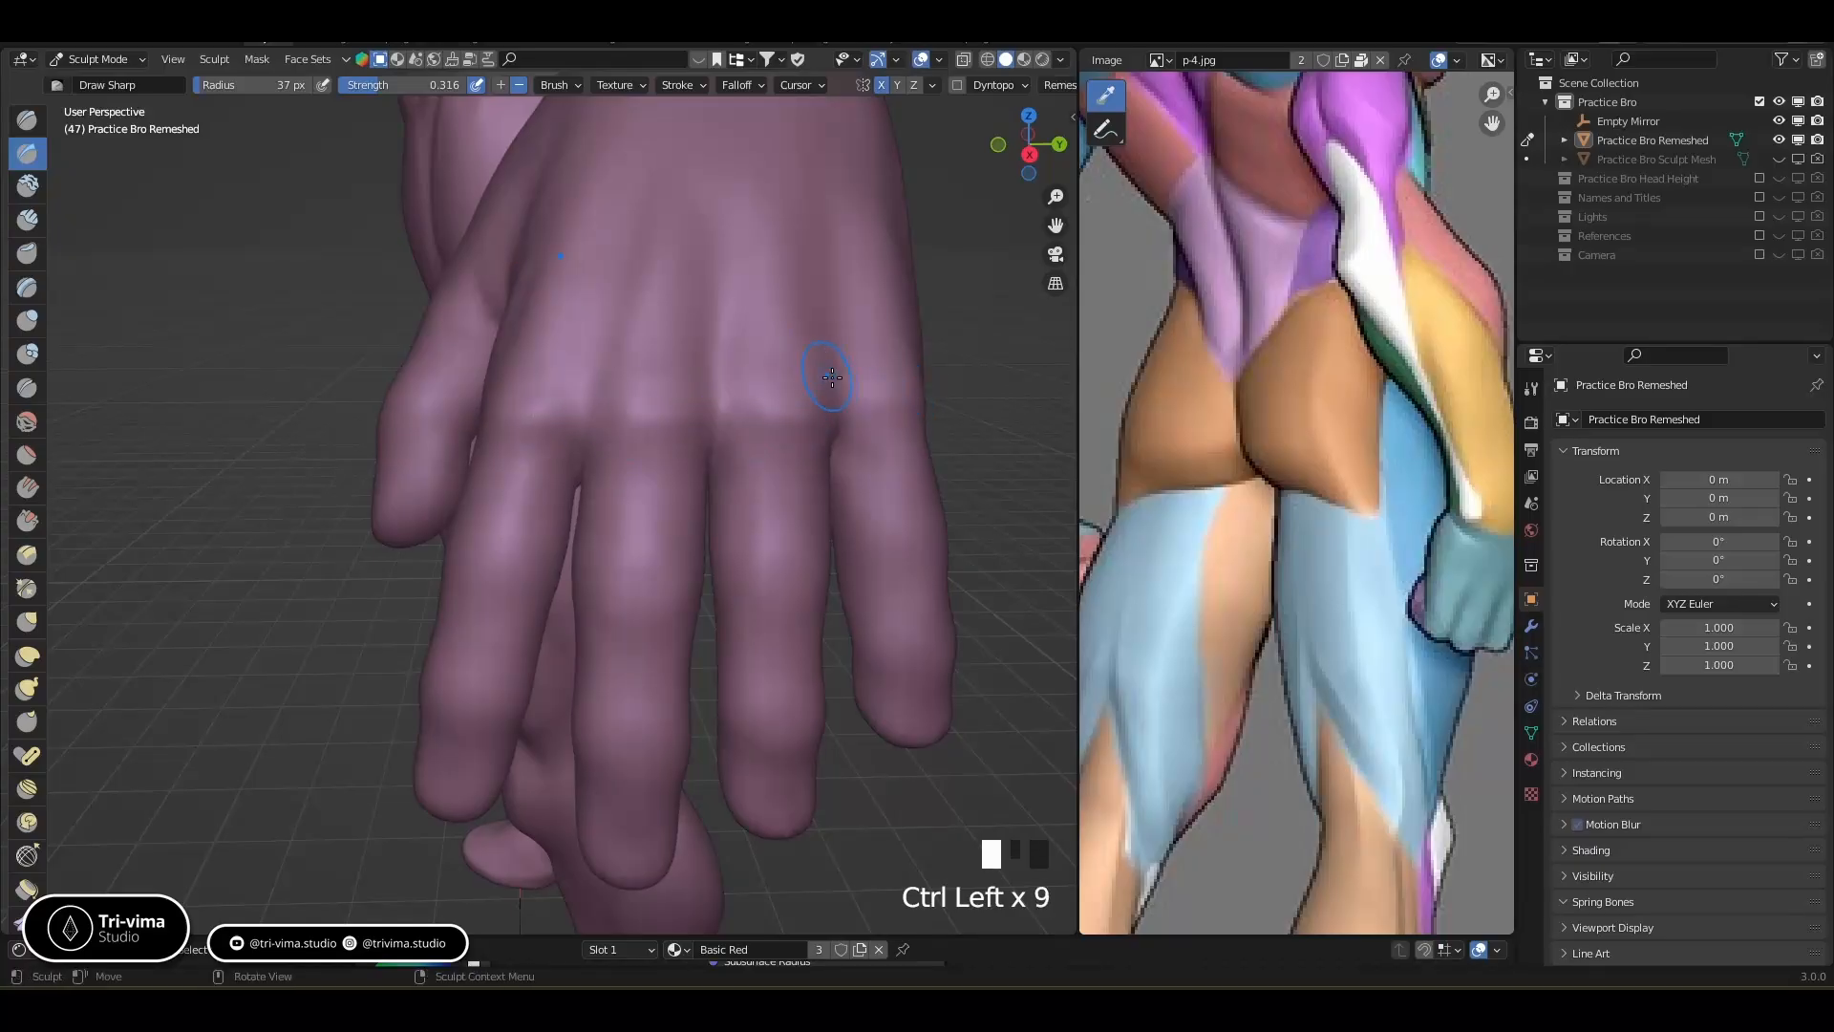
{"action": "left_click_drag", "start_coordinate": [832, 377], "coordinate": [837, 183]}
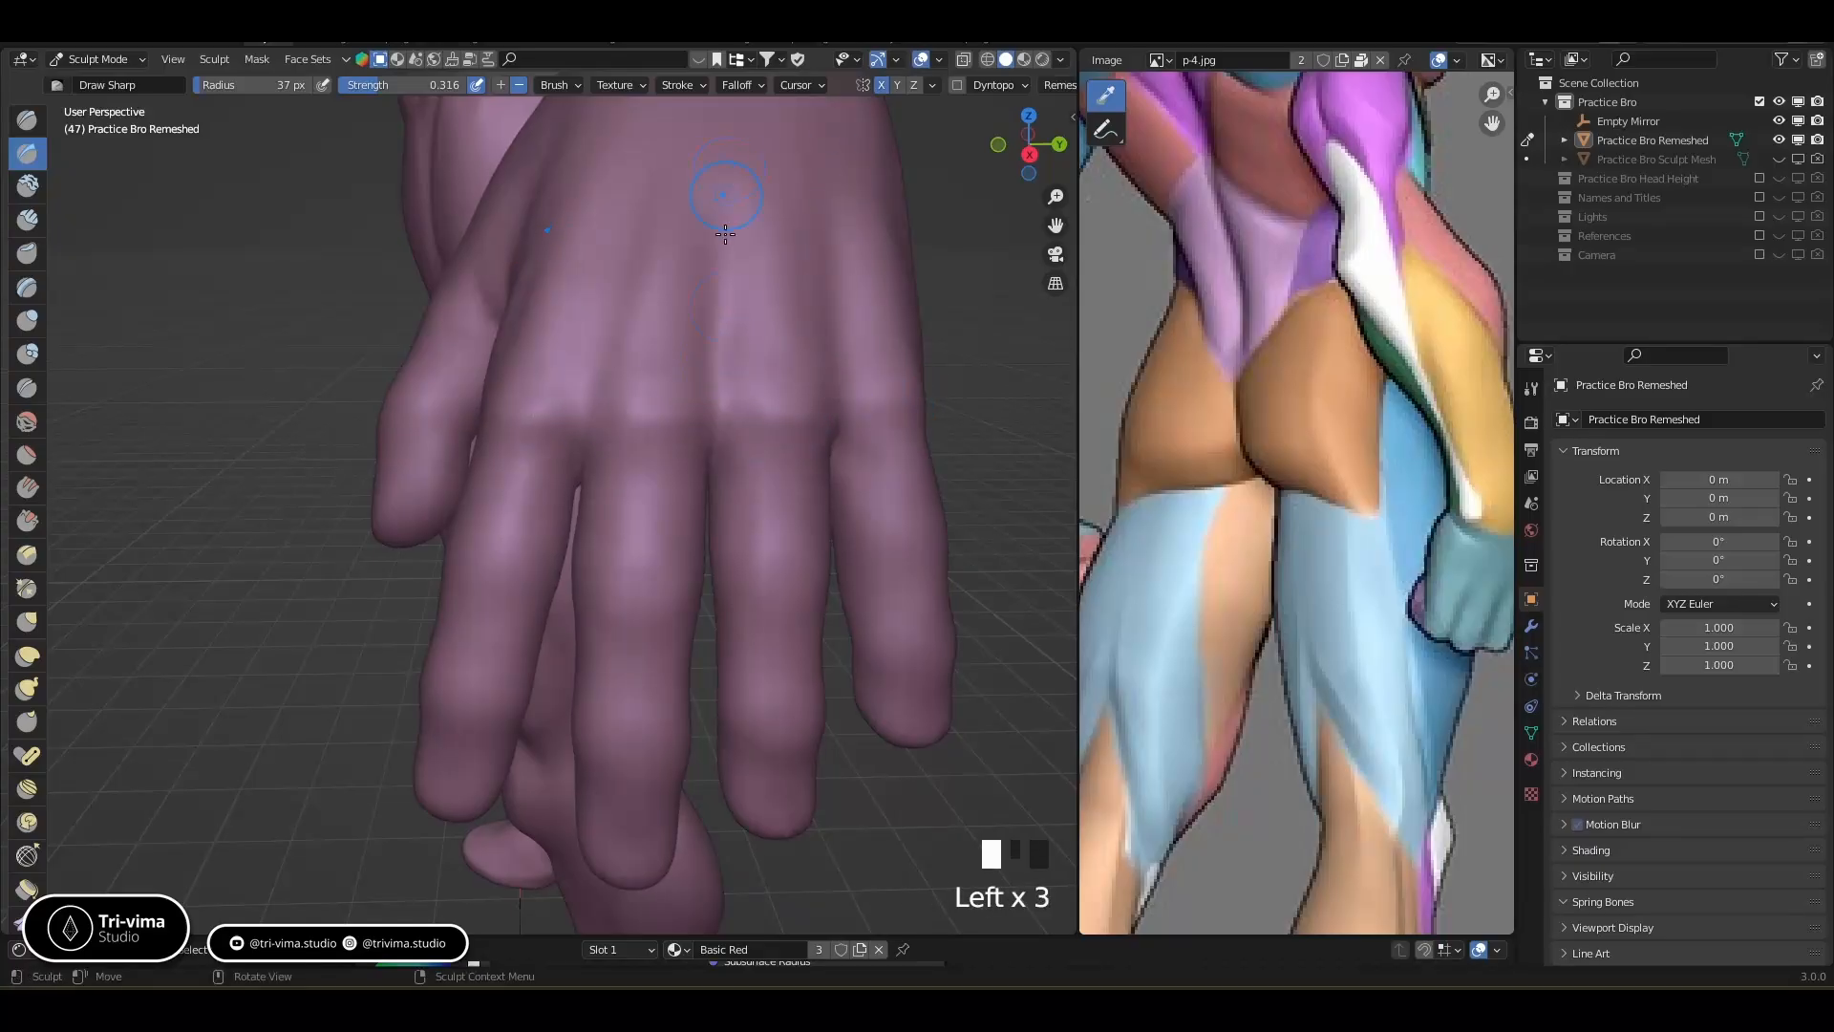
{"action": "middle_click_drag", "start_coordinate": [629, 159], "coordinate": [737, 324]}
{"action": "left_click_drag", "start_coordinate": [736, 324], "coordinate": [800, 403]}
{"action": "middle_click_drag", "start_coordinate": [700, 401], "coordinate": [730, 413]}
{"action": "left_click_drag", "start_coordinate": [732, 405], "coordinate": [814, 410], "text": "ctrl"}
{"action": "left_click_drag", "start_coordinate": [730, 402], "coordinate": [766, 412], "text": "ctrl"}
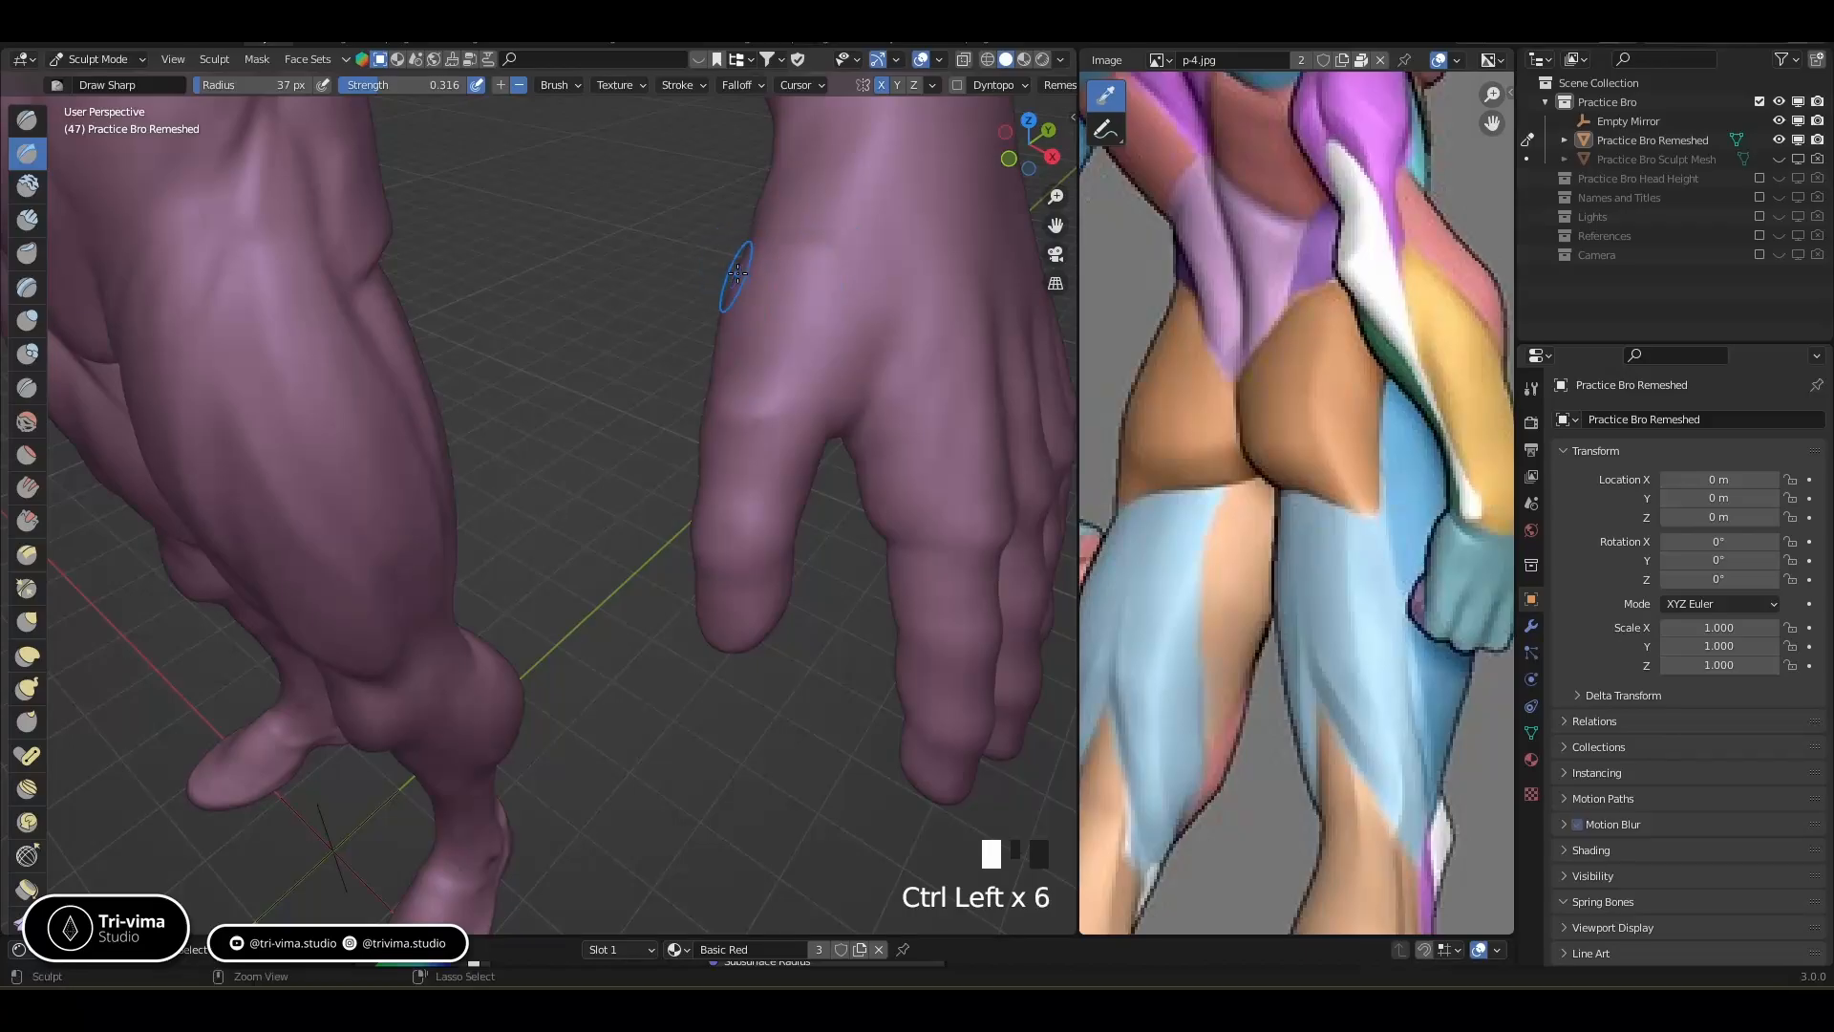
{"action": "middle_click_drag", "start_coordinate": [774, 278], "coordinate": [816, 251]}
{"action": "key", "text": "ctrl+z"}
{"action": "key", "text": "ctrl+z"}
{"action": "key", "text": "ctrl+z"}
{"action": "key", "text": "ctrl+z"}
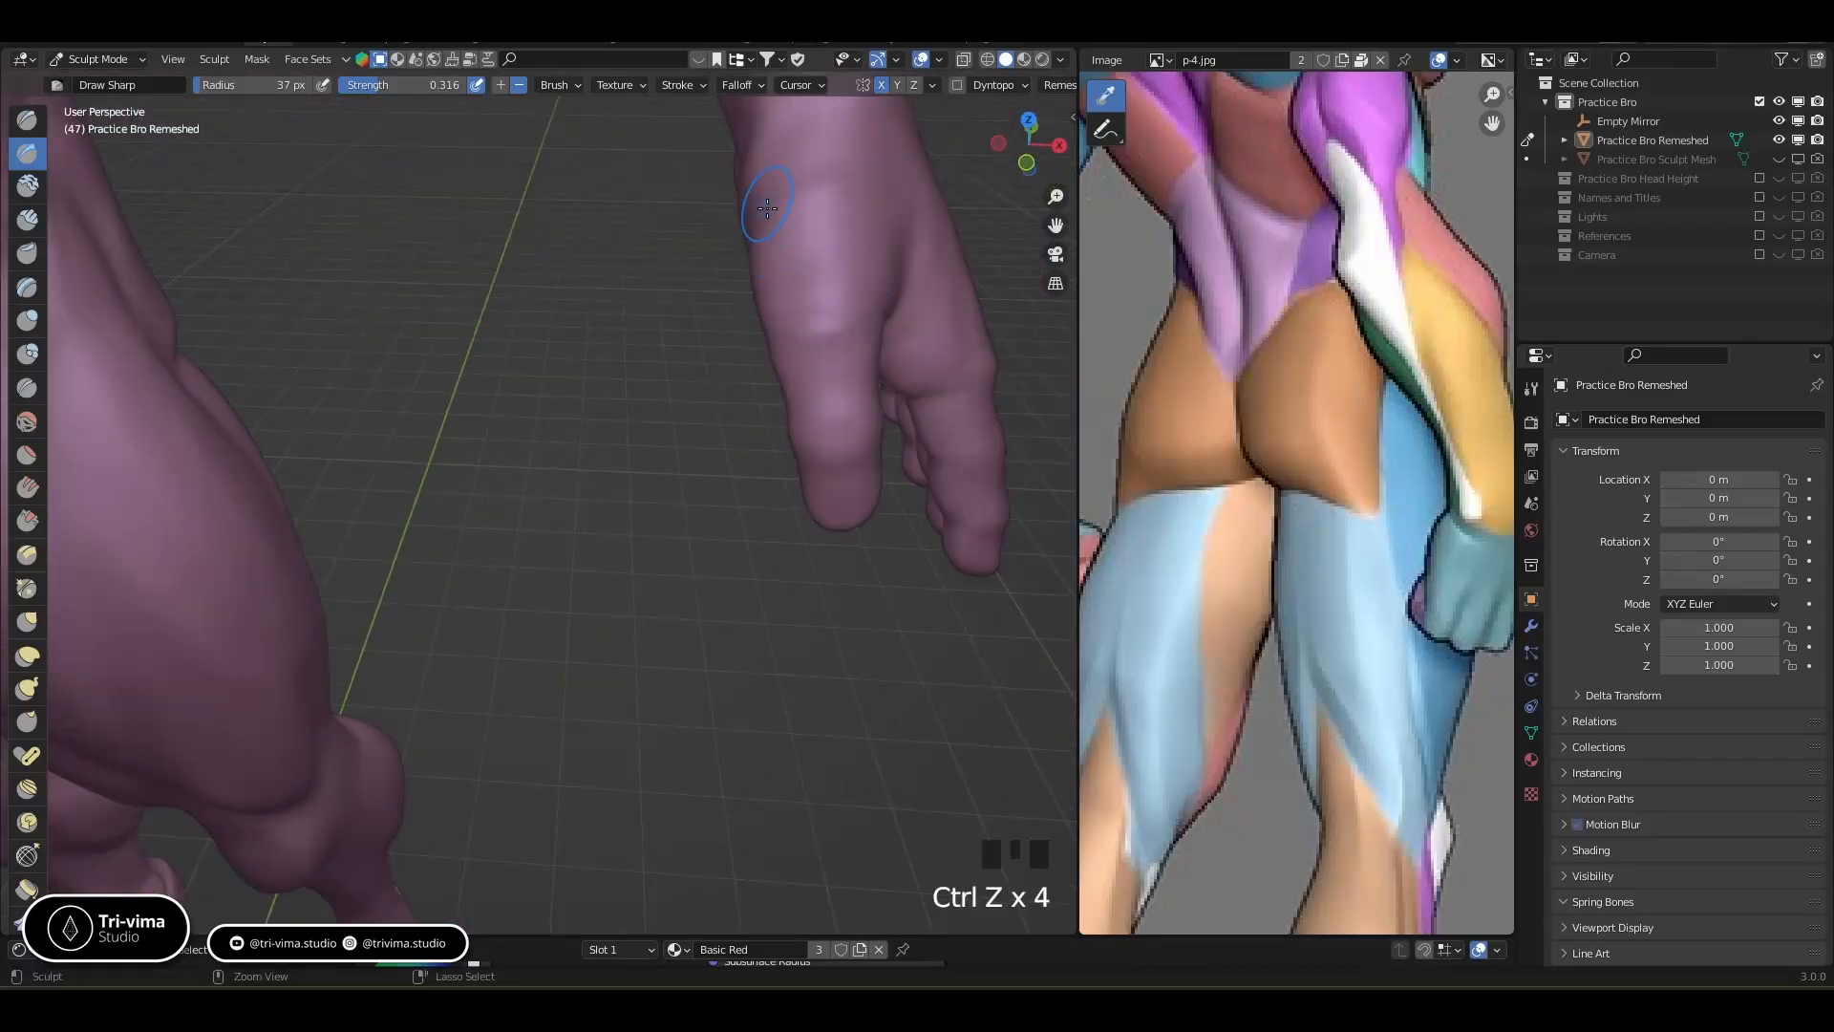
Raise ridges over the knuckle and joint of the thumb with Draw Sharp
{"action": "mouse_move", "coordinate": [768, 223]}
{"action": "left_mouse_down", "text": "ctrl"}
{"action": "mouse_move", "coordinate": [807, 206]}
{"action": "mouse_move", "coordinate": [800, 242]}
{"action": "left_mouse_up", "text": "ctrl"}
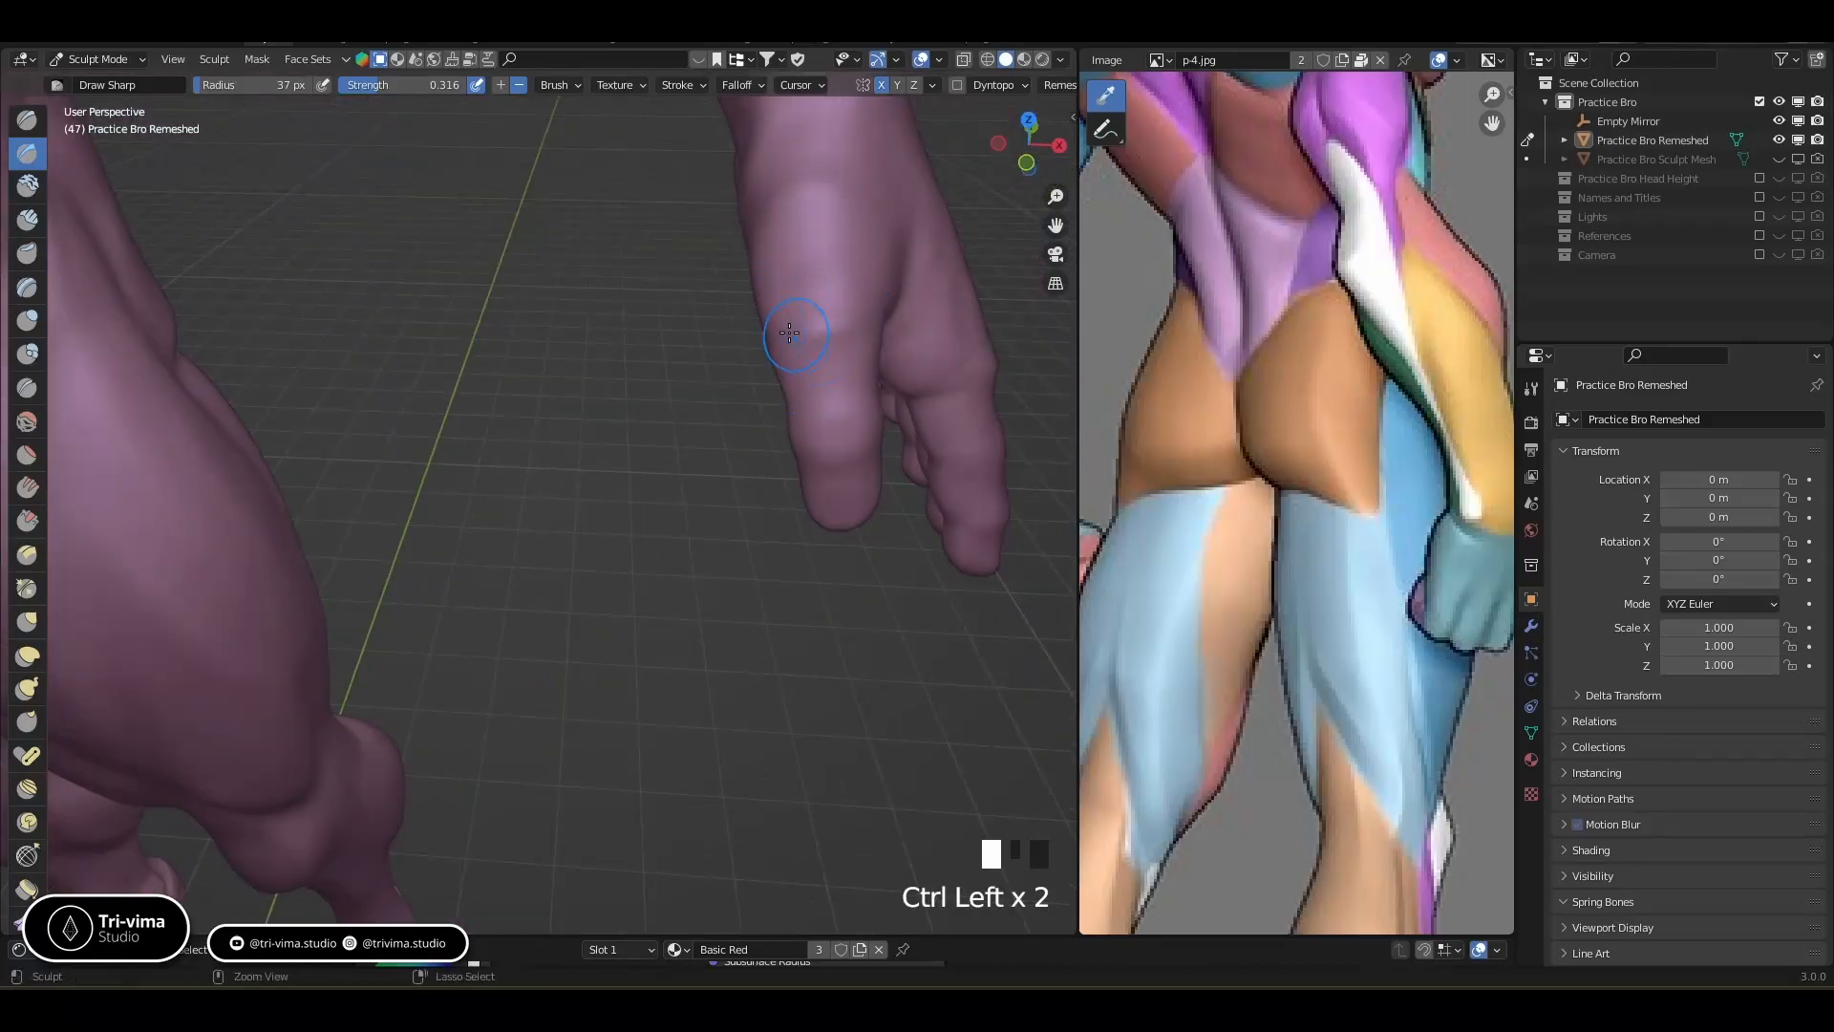
{"action": "middle_click_drag", "start_coordinate": [766, 320], "coordinate": [789, 392]}
{"action": "left_click_drag", "start_coordinate": [792, 417], "coordinate": [781, 432], "text": "ctrl"}
{"action": "middle_click_drag", "start_coordinate": [782, 432], "coordinate": [711, 532]}
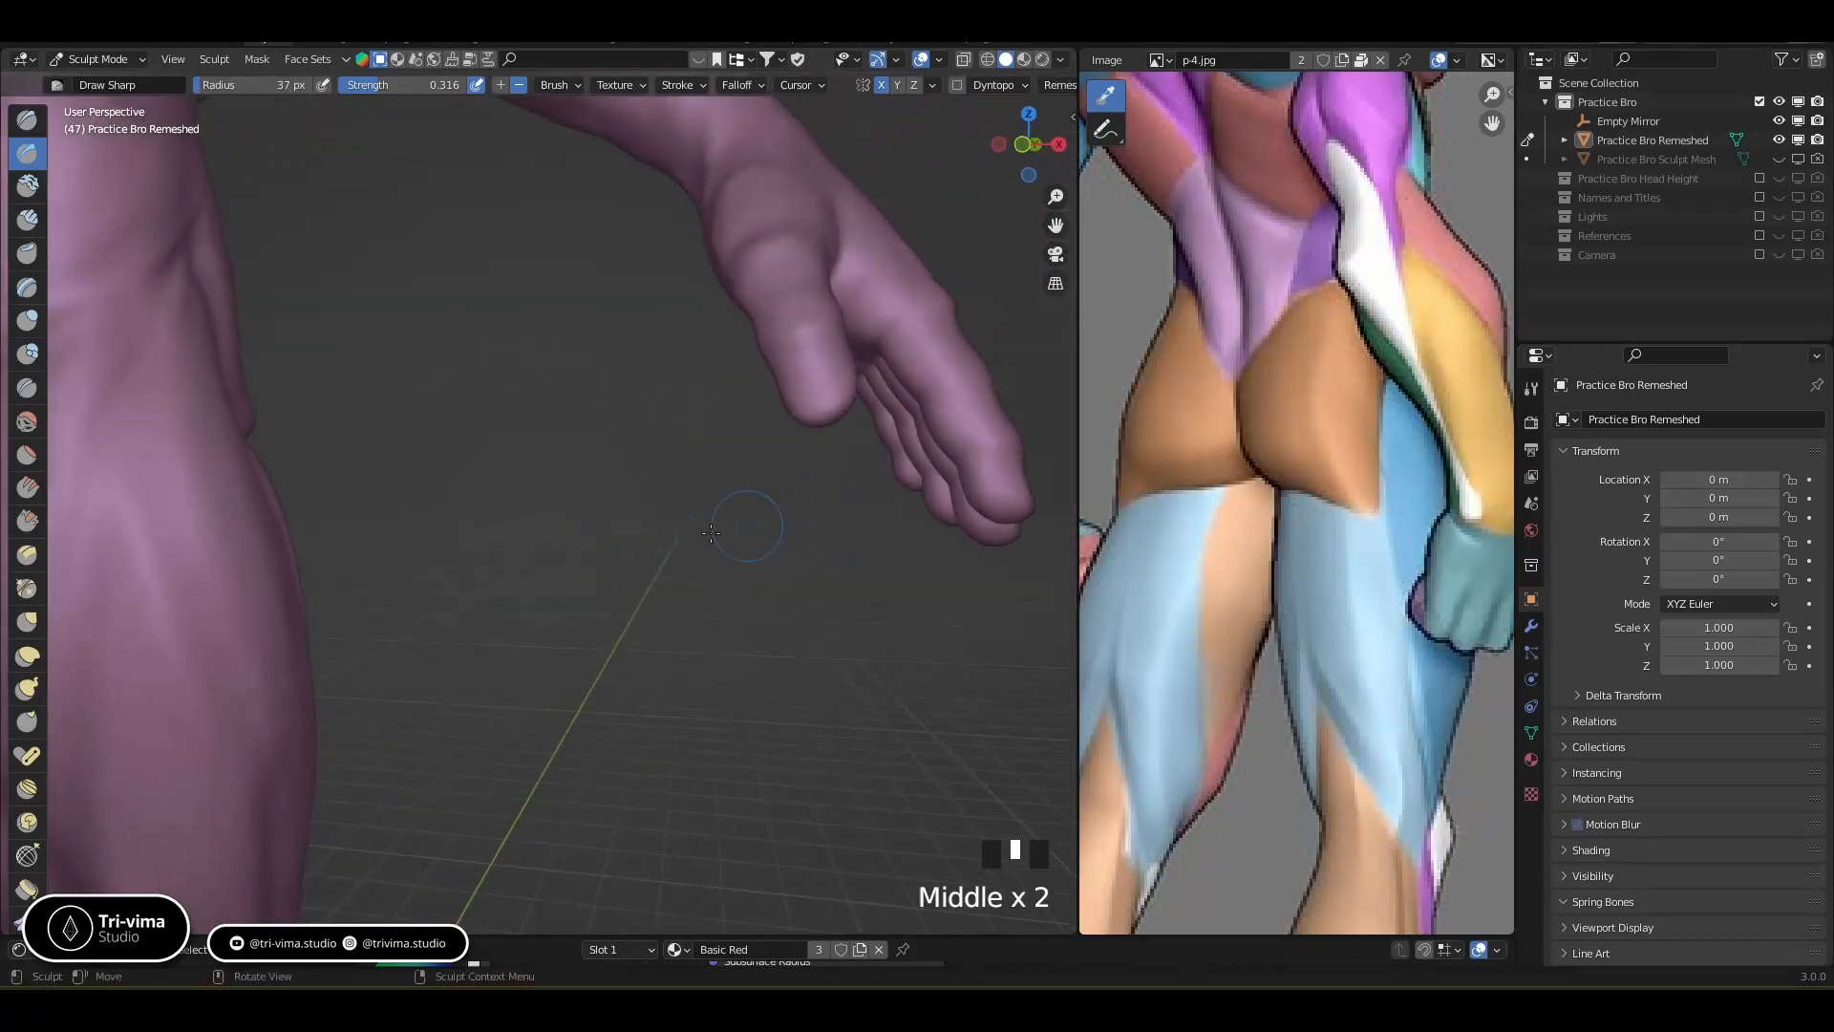
Nudge the inner edge of the thumb tip with Elastic Deform at 37 px
{"action": "left_click", "coordinate": [27, 655]}
{"action": "left_click_drag", "start_coordinate": [846, 418], "coordinate": [853, 407]}
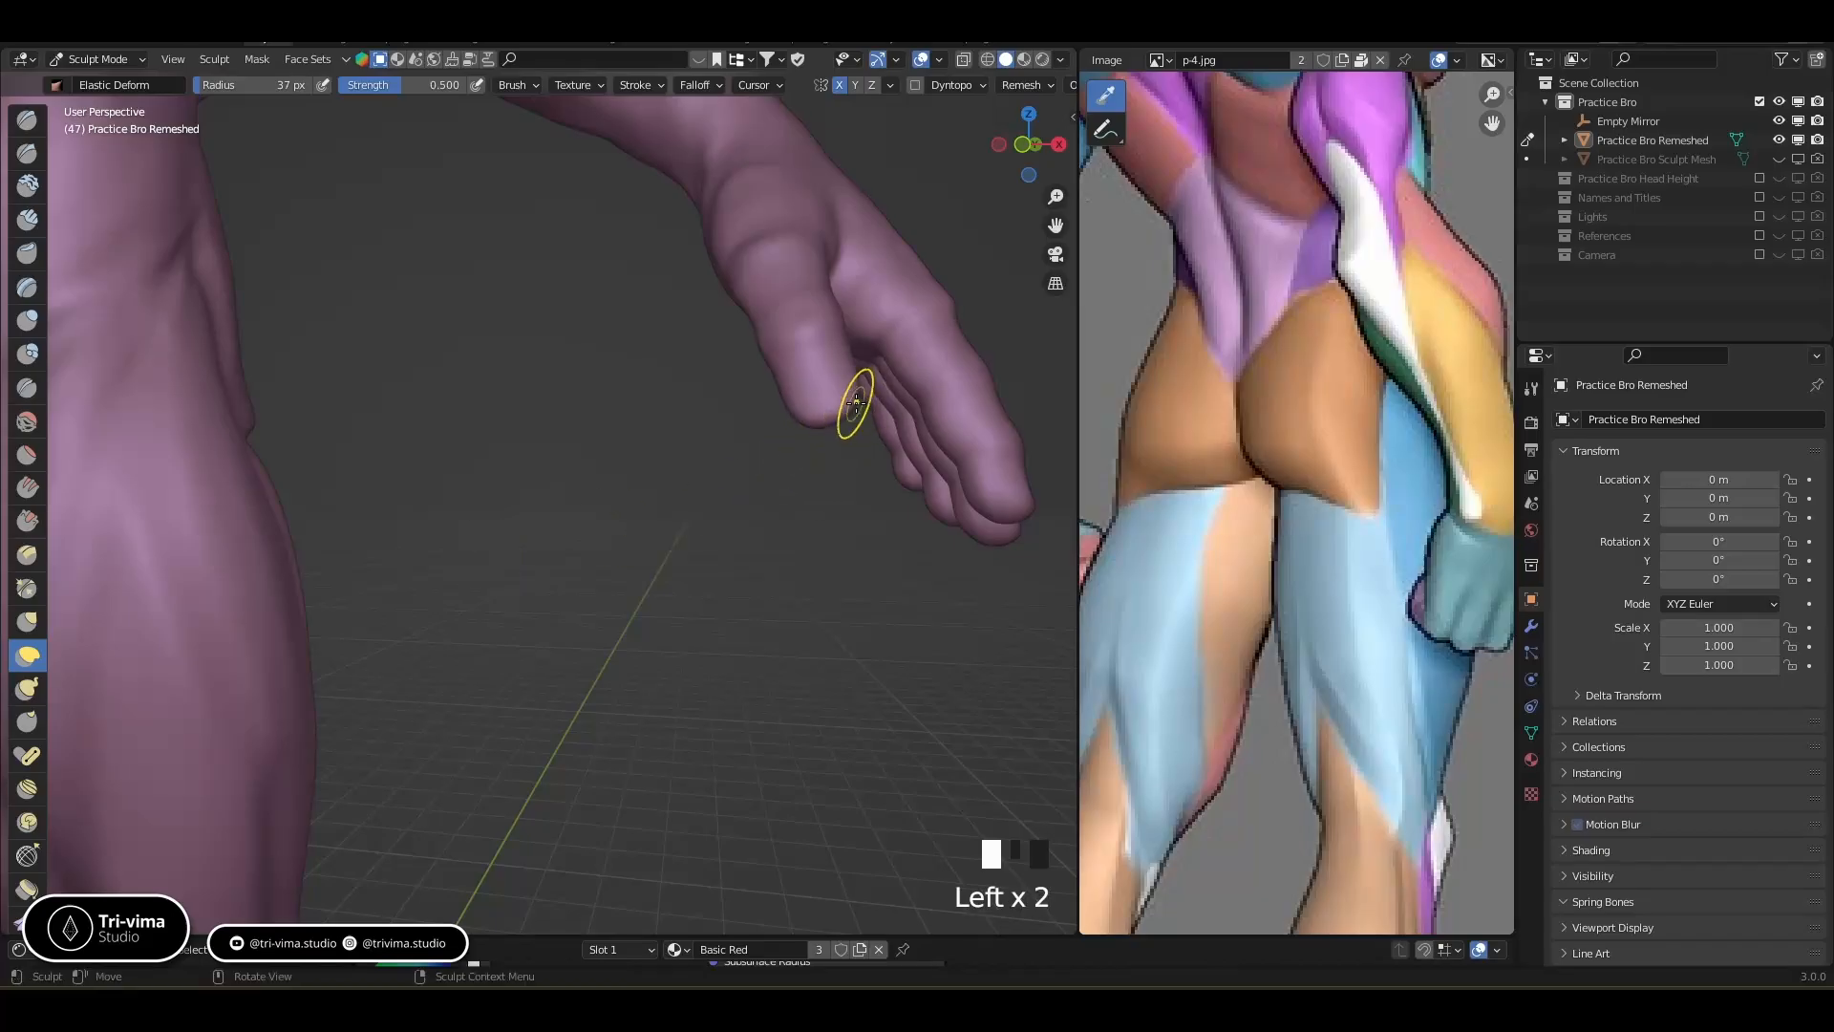
{"action": "middle_click_drag", "start_coordinate": [816, 432], "coordinate": [516, 491]}
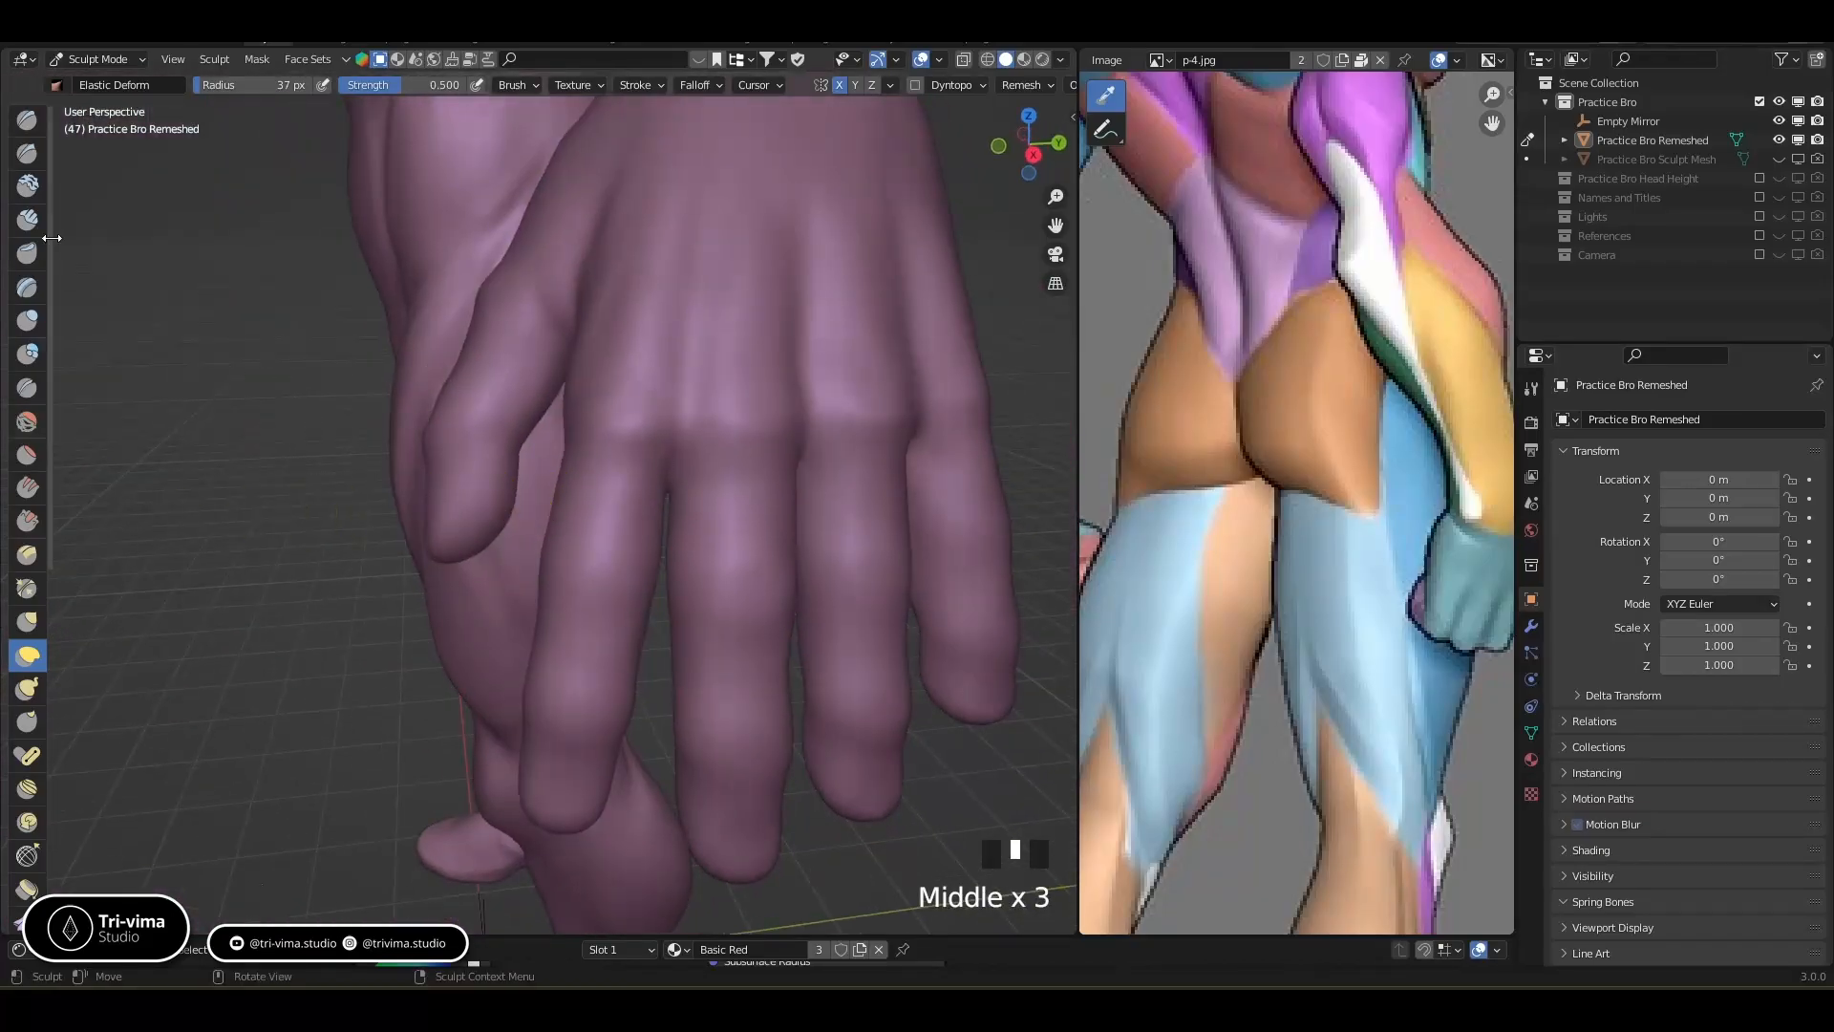
Raise the middle joints on the back of the fingers with Draw Sharp
{"action": "left_click", "coordinate": [27, 154]}
{"action": "left_click", "coordinate": [564, 584], "text": "ctrl"}
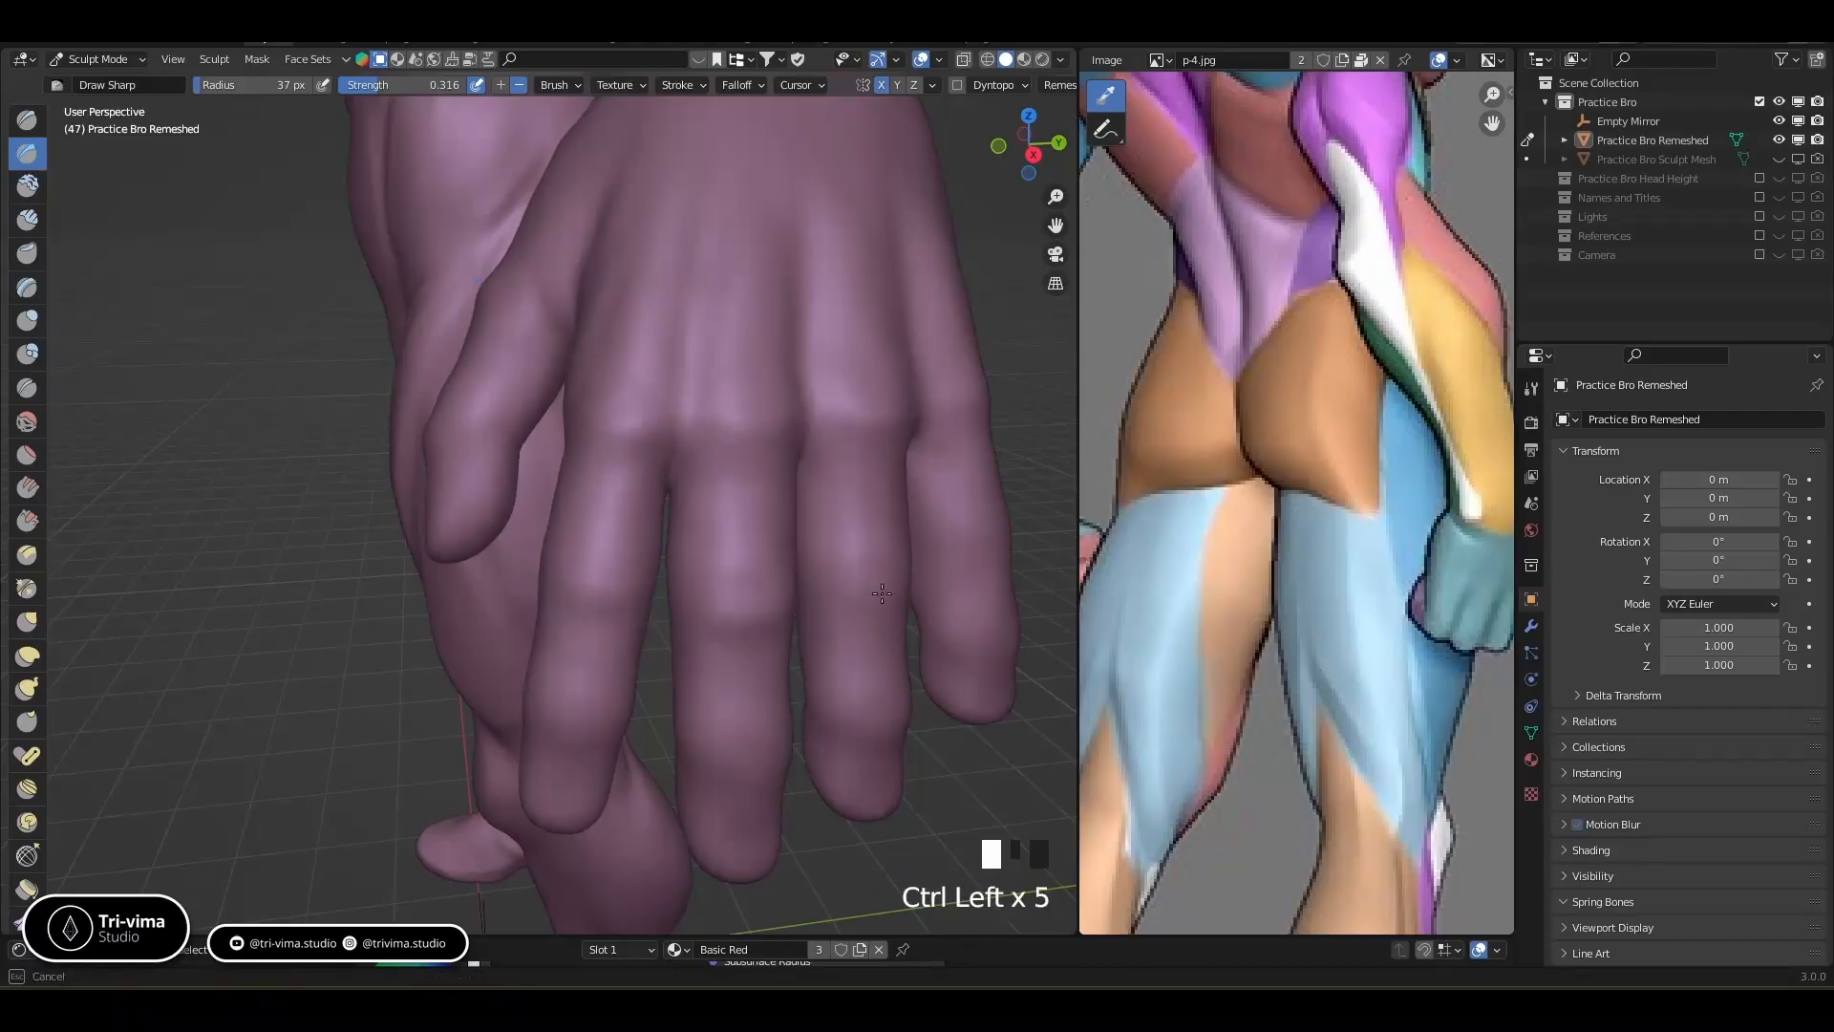
{"action": "middle_click_drag", "start_coordinate": [967, 537], "coordinate": [899, 545]}
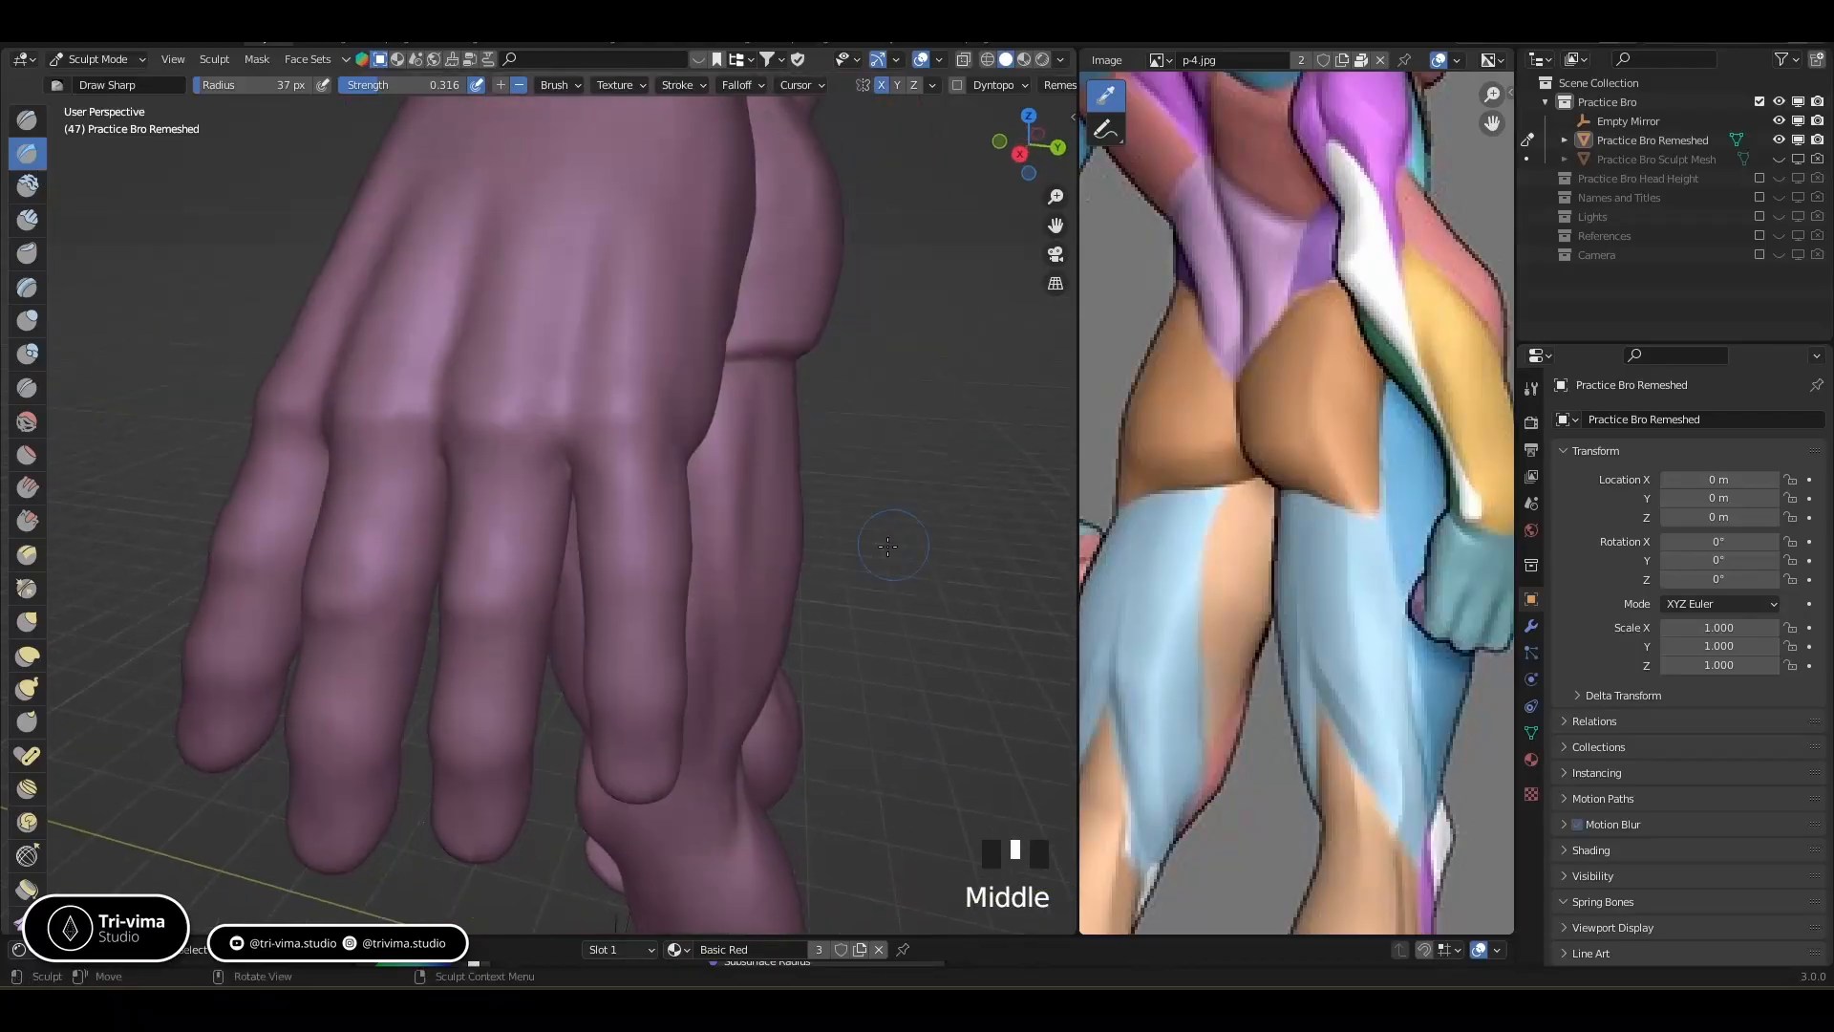
{"action": "left_click", "coordinate": [646, 573], "text": "ctrl"}
{"action": "left_click", "coordinate": [659, 577], "text": "ctrl"}
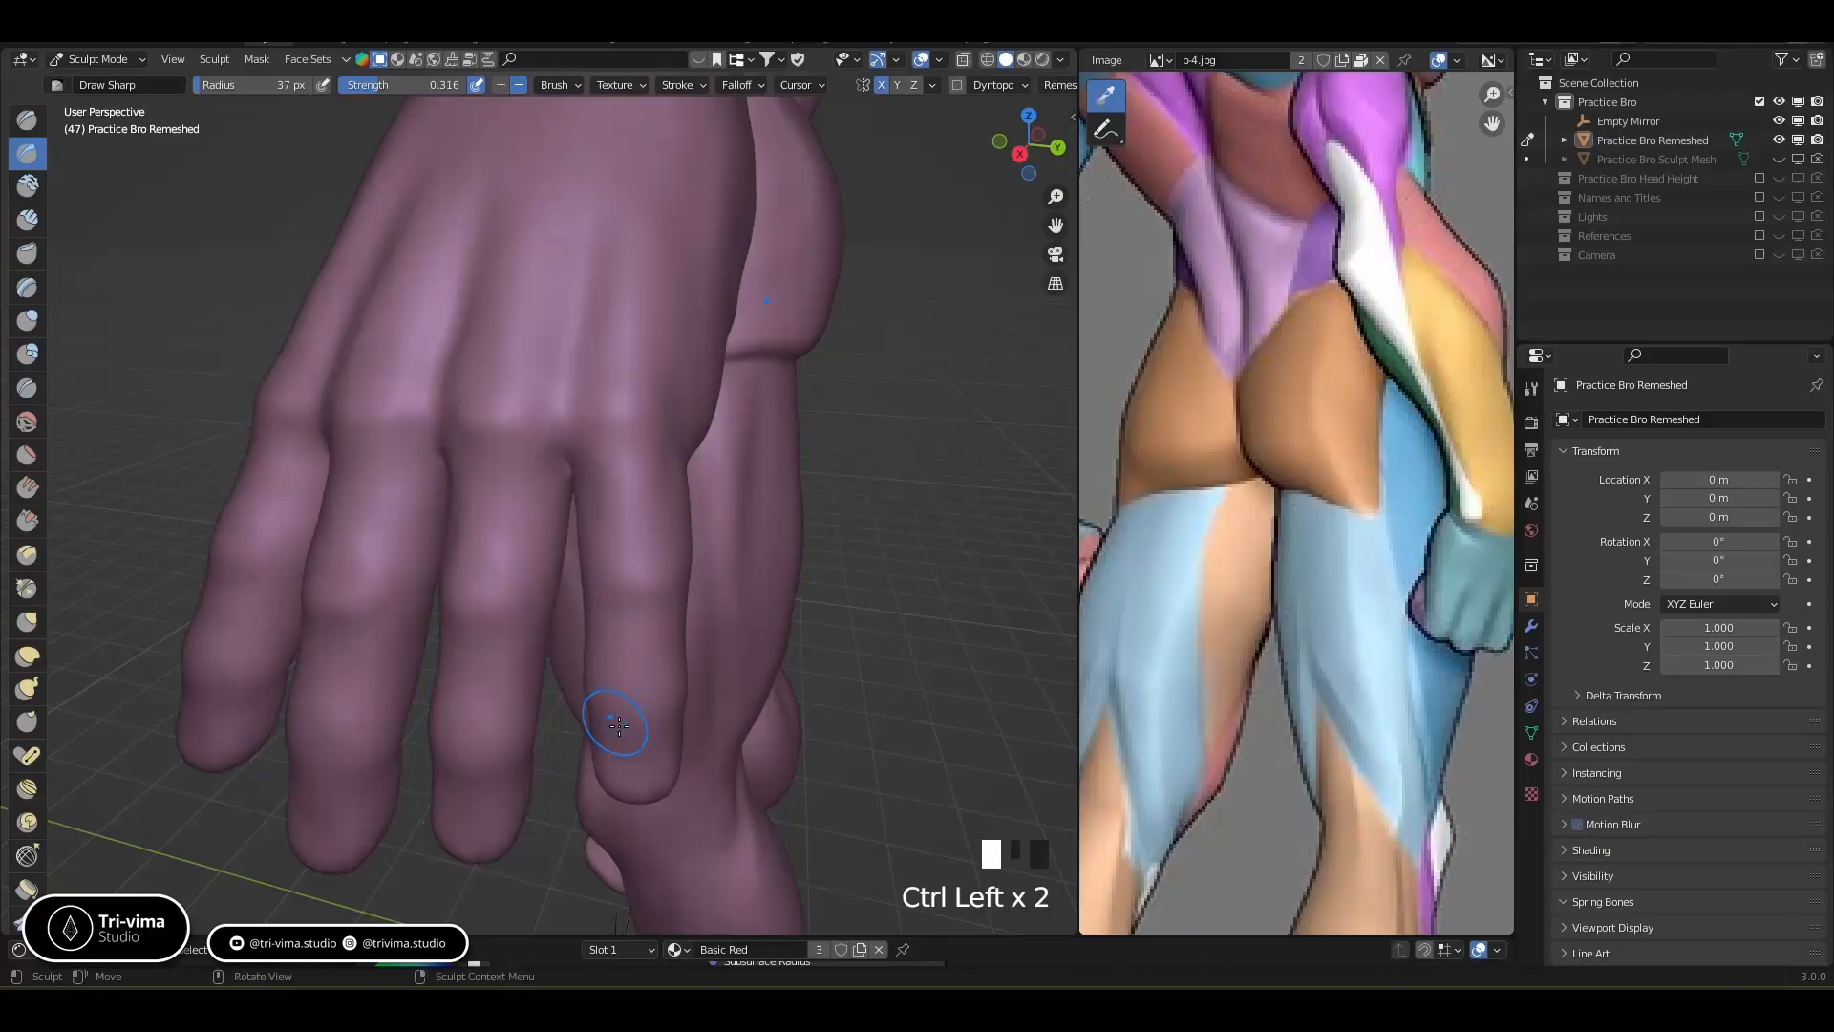
Raise the joints nearest the fingertips, from the little finger across to the index finger
{"action": "middle_click_drag", "start_coordinate": [615, 721], "coordinate": [634, 676]}
{"action": "left_click", "coordinate": [657, 519], "text": "ctrl"}
{"action": "left_click_drag", "start_coordinate": [664, 533], "coordinate": [640, 538], "text": "ctrl"}
{"action": "left_click_drag", "start_coordinate": [736, 533], "coordinate": [642, 546], "text": "ctrl"}
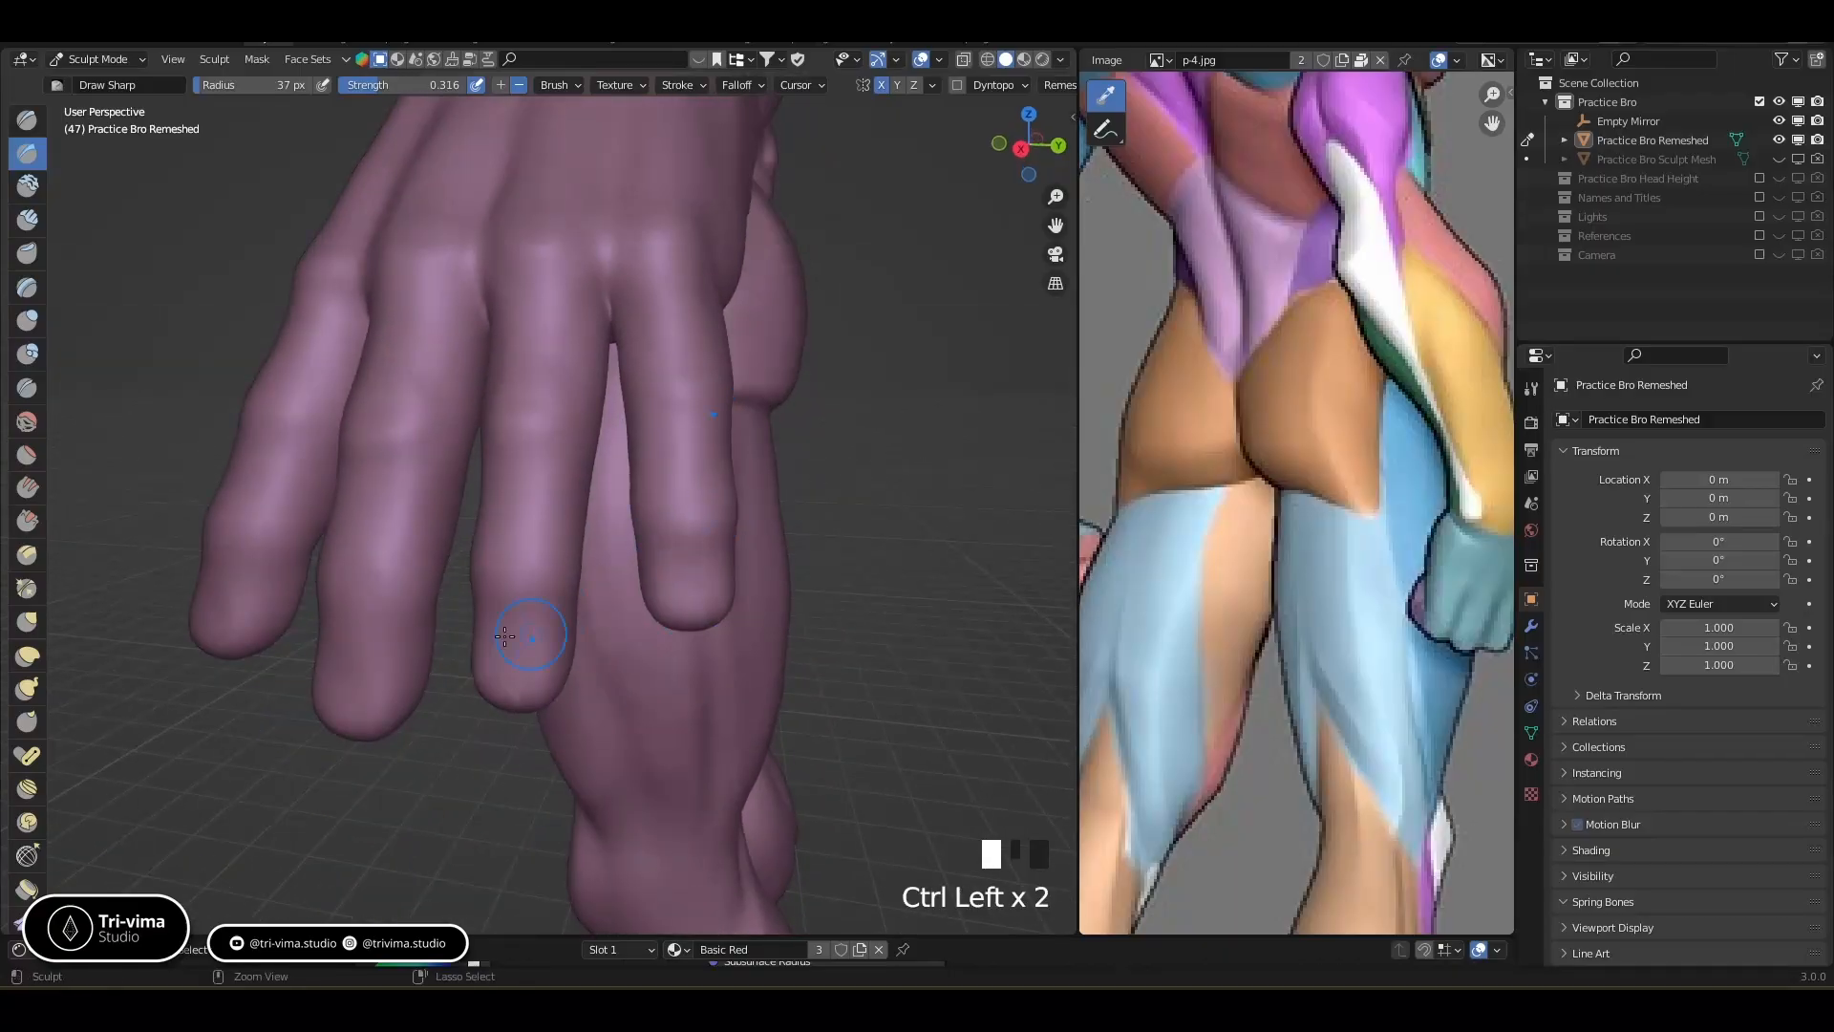
{"action": "mouse_move", "coordinate": [506, 583]}
{"action": "middle_mouse_down"}
{"action": "mouse_move", "coordinate": [614, 594]}
{"action": "mouse_move", "coordinate": [580, 578]}
{"action": "middle_mouse_up"}
{"action": "left_click", "coordinate": [621, 597], "text": "ctrl"}
{"action": "left_click", "coordinate": [611, 507], "text": "ctrl"}
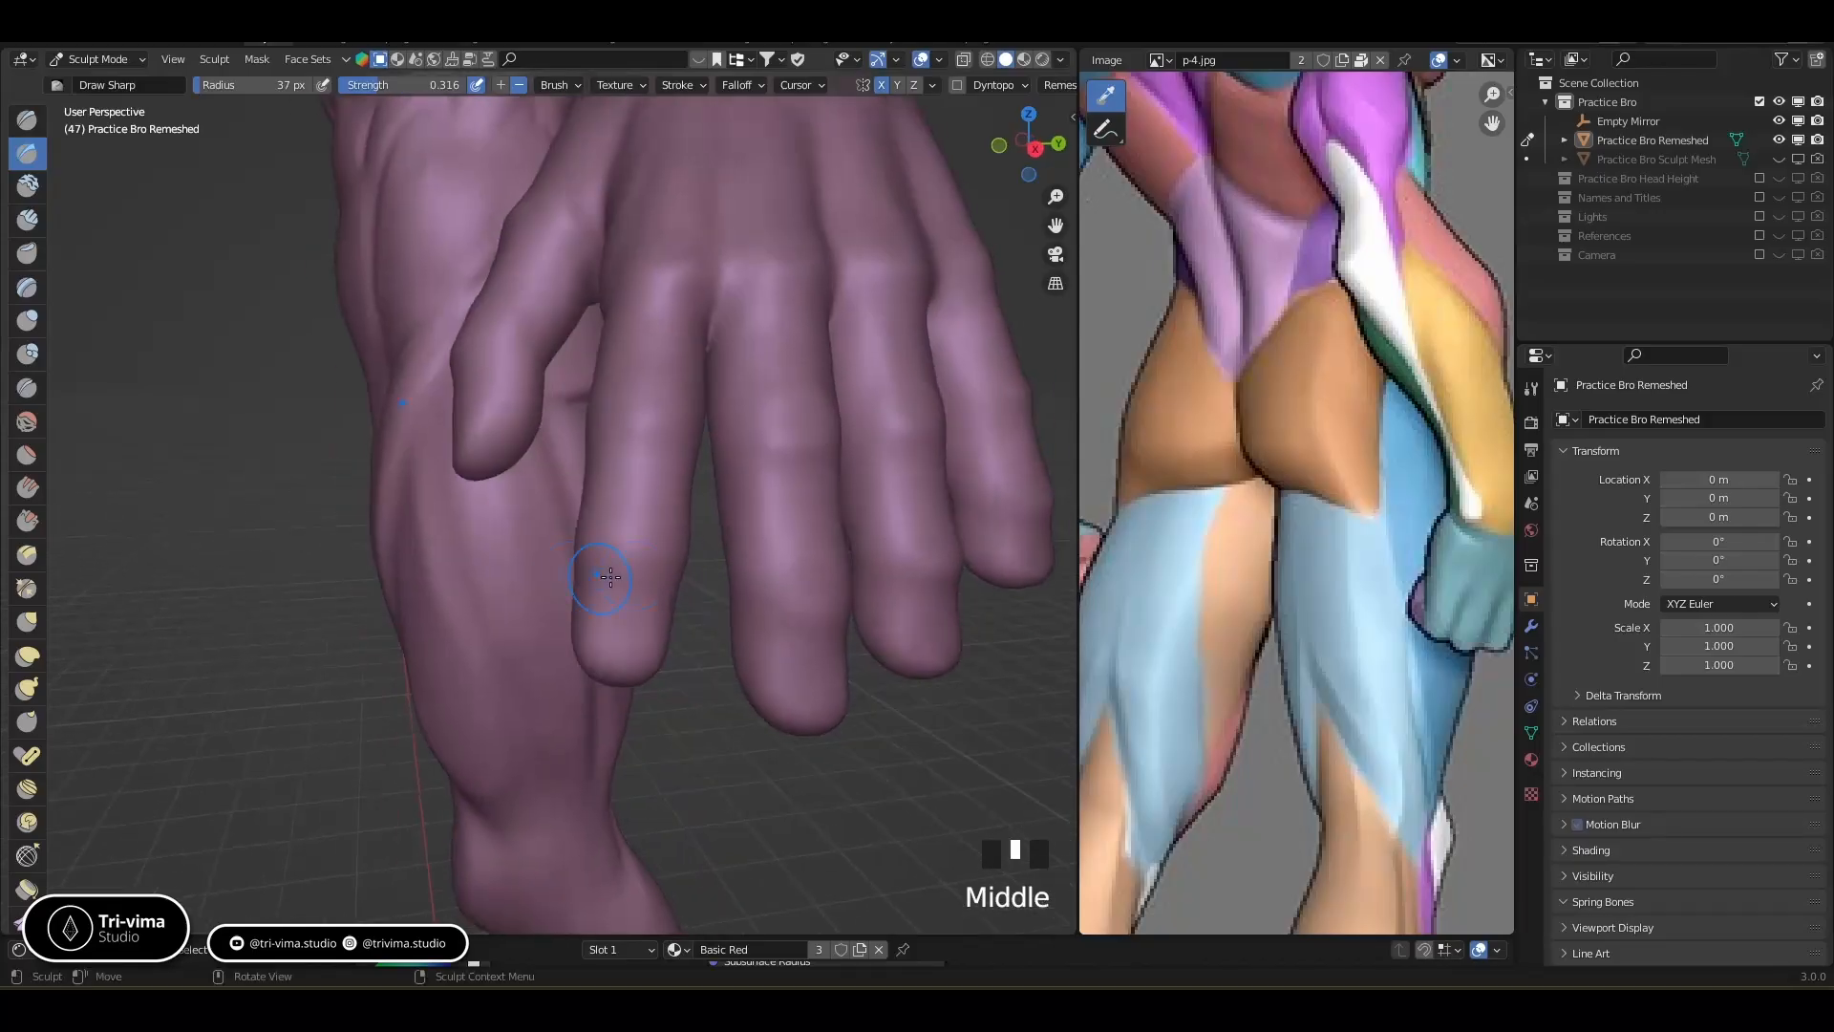
{"action": "left_click", "coordinate": [588, 548], "text": "ctrl"}
{"action": "left_click_drag", "start_coordinate": [604, 551], "coordinate": [616, 554], "text": "ctrl"}
Raise ridges on the palm side of the hand near the base of the fingers
{"action": "mouse_move", "coordinate": [680, 555]}
{"action": "middle_mouse_down"}
{"action": "mouse_move", "coordinate": [925, 459]}
{"action": "mouse_move", "coordinate": [922, 429]}
{"action": "mouse_move", "coordinate": [923, 464]}
{"action": "mouse_move", "coordinate": [889, 410]}
{"action": "middle_mouse_up"}
{"action": "left_click_drag", "start_coordinate": [784, 583], "coordinate": [791, 574], "text": "ctrl"}
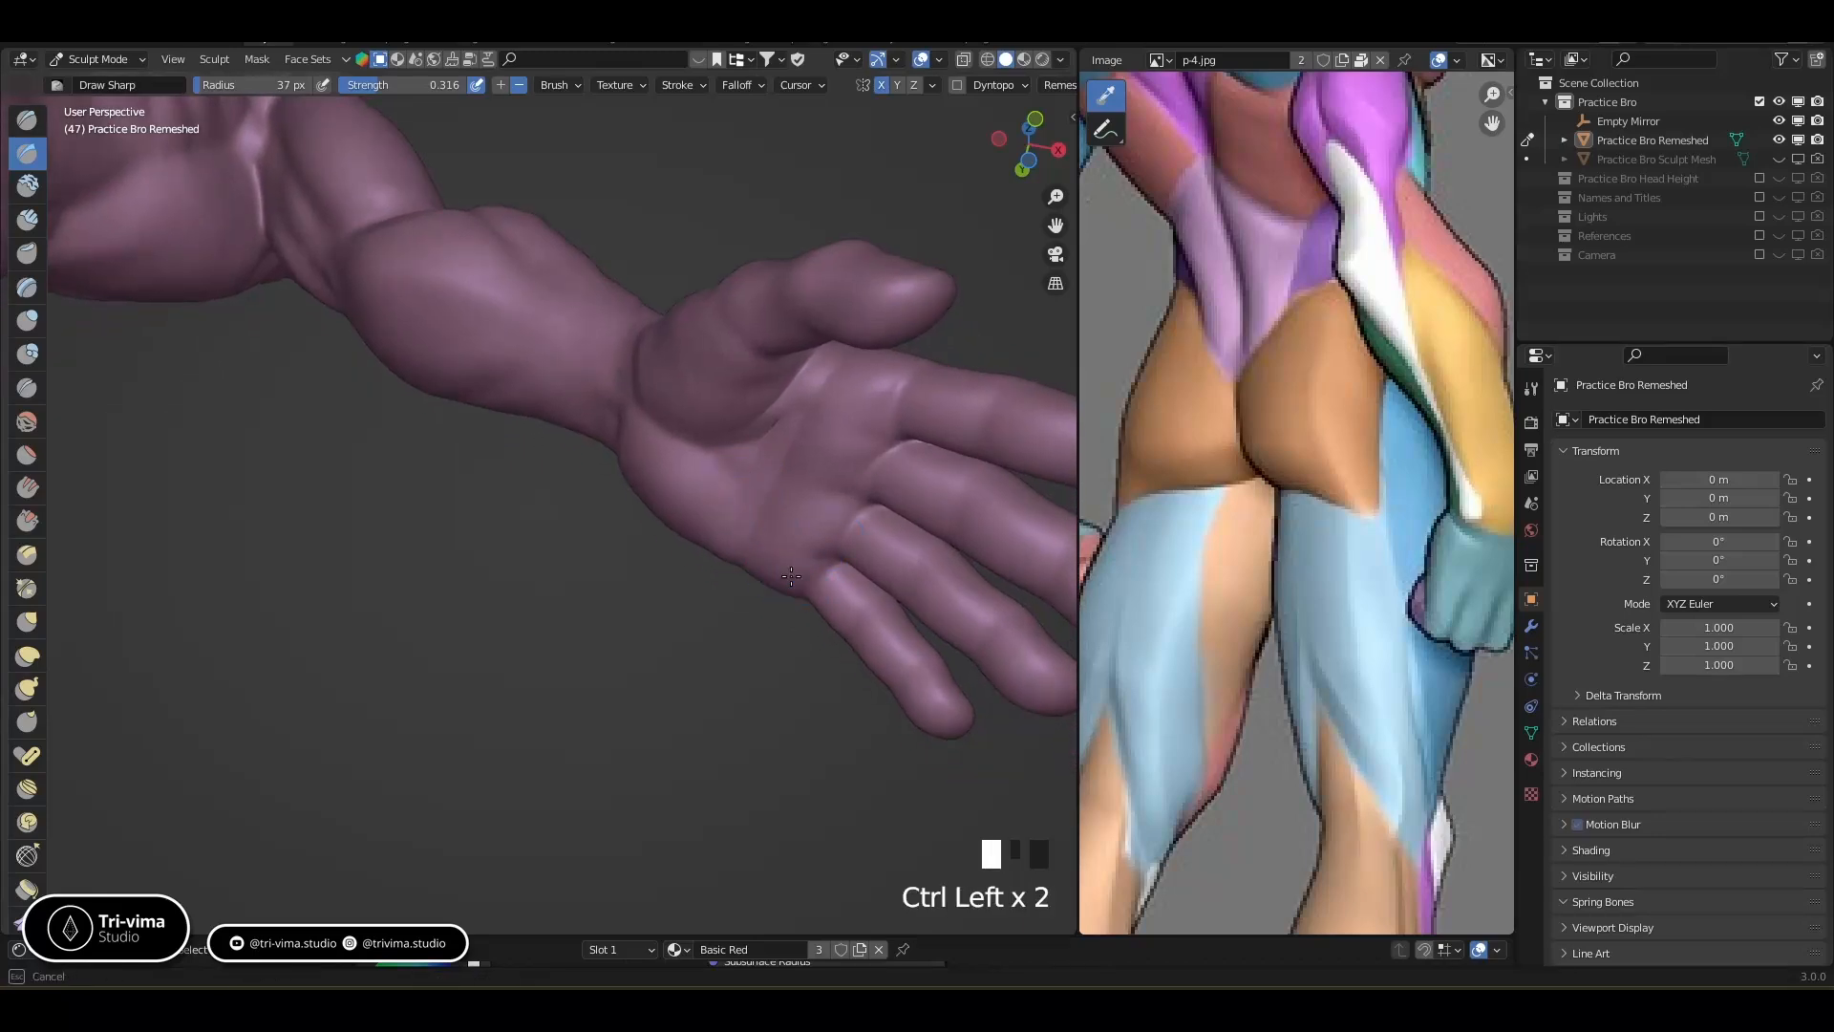
{"action": "middle_click_drag", "start_coordinate": [876, 401], "coordinate": [630, 610]}
{"action": "left_click_drag", "start_coordinate": [623, 607], "coordinate": [628, 594], "text": "ctrl"}
{"action": "mouse_move", "coordinate": [755, 591]}
{"action": "left_mouse_down", "text": "ctrl"}
{"action": "mouse_move", "coordinate": [726, 630]}
{"action": "mouse_move", "coordinate": [712, 612]}
{"action": "left_mouse_up", "text": "ctrl"}
Raise ridges from the heel of the palm onto the inner wrist and along the little-finger edge of the hand
{"action": "mouse_move", "coordinate": [712, 611]}
{"action": "middle_mouse_down"}
{"action": "mouse_move", "coordinate": [750, 630]}
{"action": "mouse_move", "coordinate": [666, 747]}
{"action": "mouse_move", "coordinate": [798, 864]}
{"action": "middle_mouse_up"}
{"action": "middle_click_drag", "start_coordinate": [490, 250], "coordinate": [552, 380], "text": "shift"}
{"action": "left_click_drag", "start_coordinate": [545, 440], "coordinate": [477, 303], "text": "ctrl"}
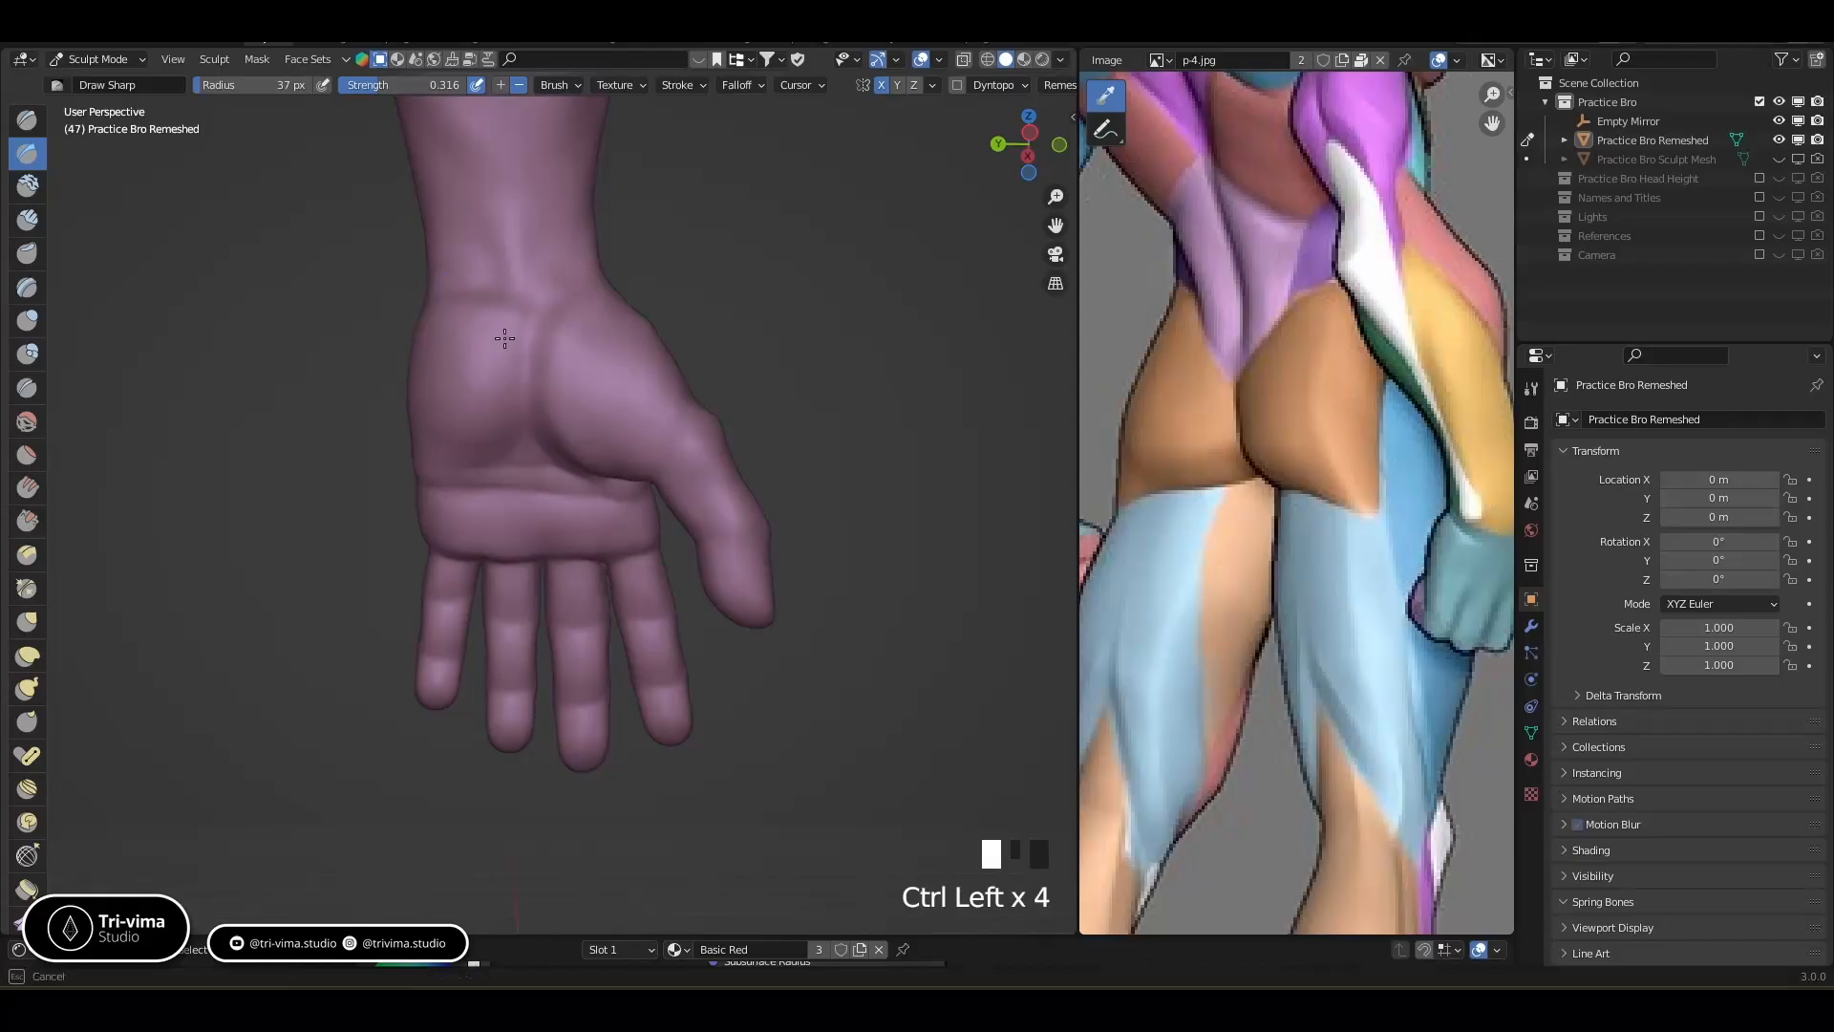
{"action": "middle_click_drag", "start_coordinate": [431, 463], "coordinate": [555, 354]}
{"action": "left_click_drag", "start_coordinate": [555, 174], "coordinate": [571, 124], "text": "ctrl"}
{"action": "left_click_drag", "start_coordinate": [530, 243], "coordinate": [479, 302], "text": "ctrl"}
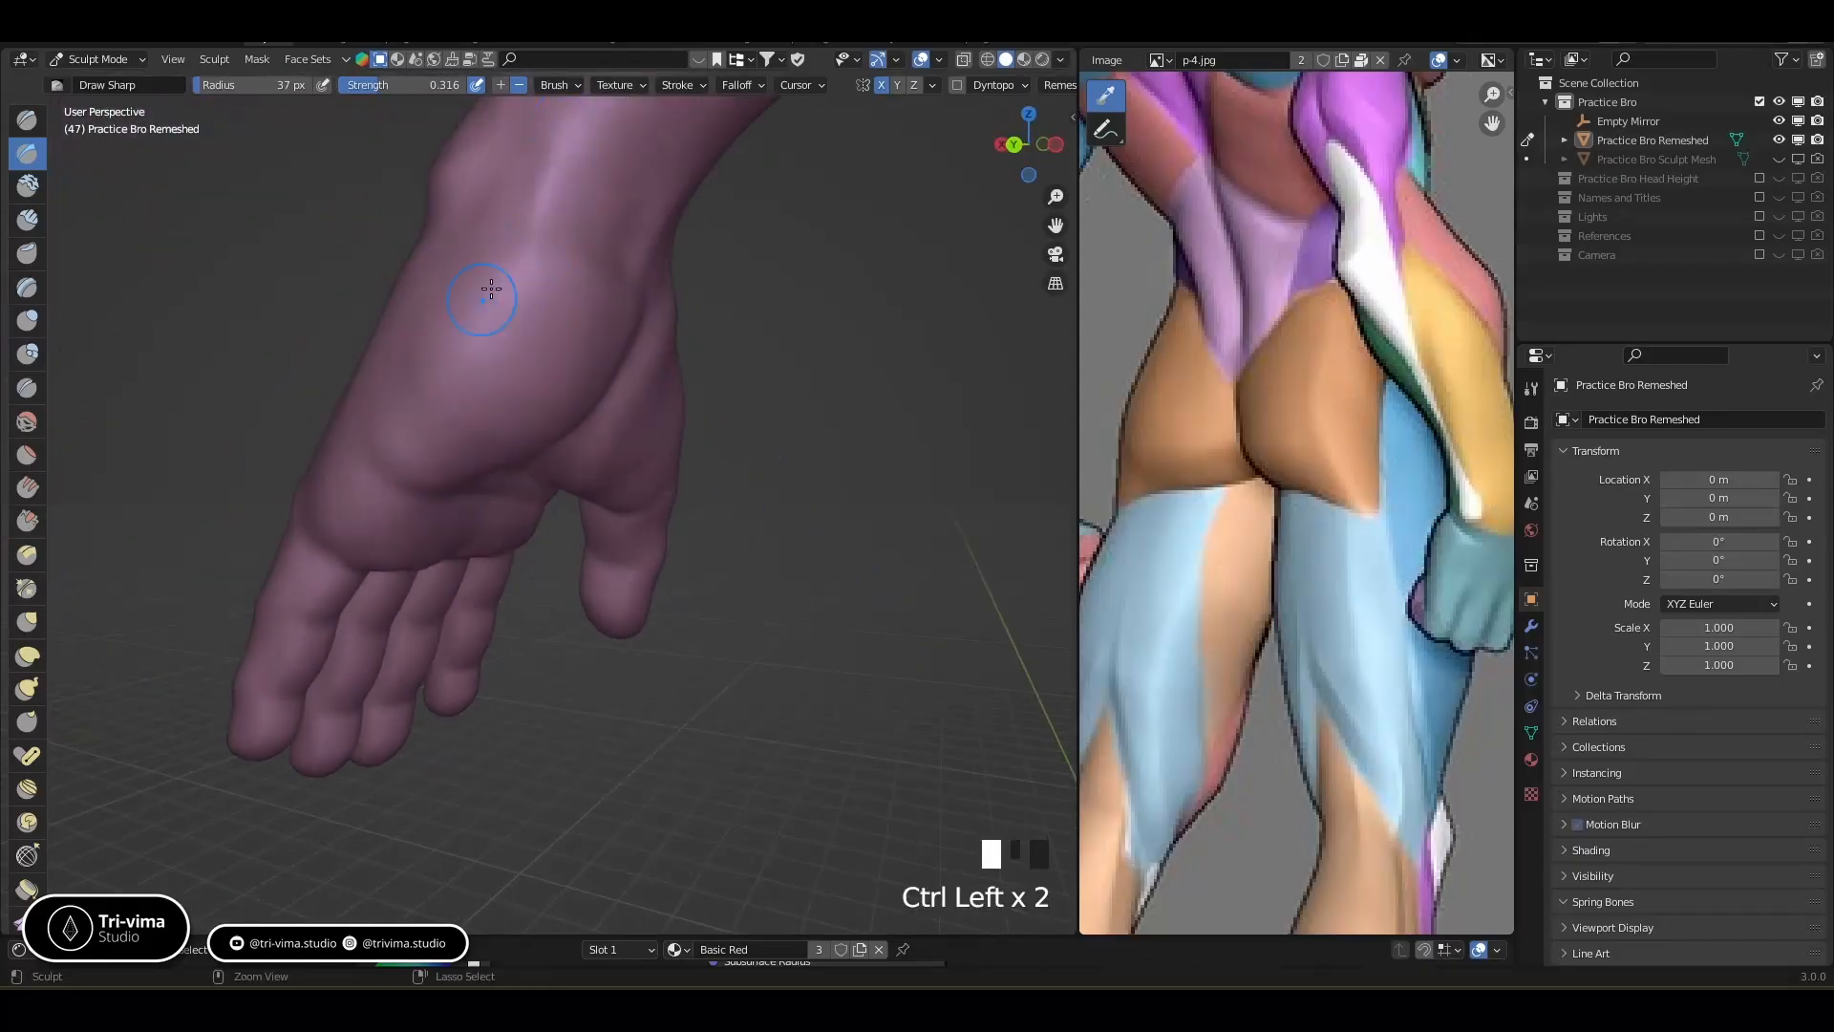
{"action": "mouse_move", "coordinate": [320, 537]}
{"action": "middle_mouse_down"}
{"action": "mouse_move", "coordinate": [430, 565]}
{"action": "mouse_move", "coordinate": [353, 564]}
{"action": "middle_mouse_up"}
{"action": "mouse_move", "coordinate": [256, 521]}
{"action": "left_mouse_down", "text": "ctrl"}
{"action": "mouse_move", "coordinate": [366, 279]}
{"action": "mouse_move", "coordinate": [325, 372]}
{"action": "left_mouse_up", "text": "ctrl"}
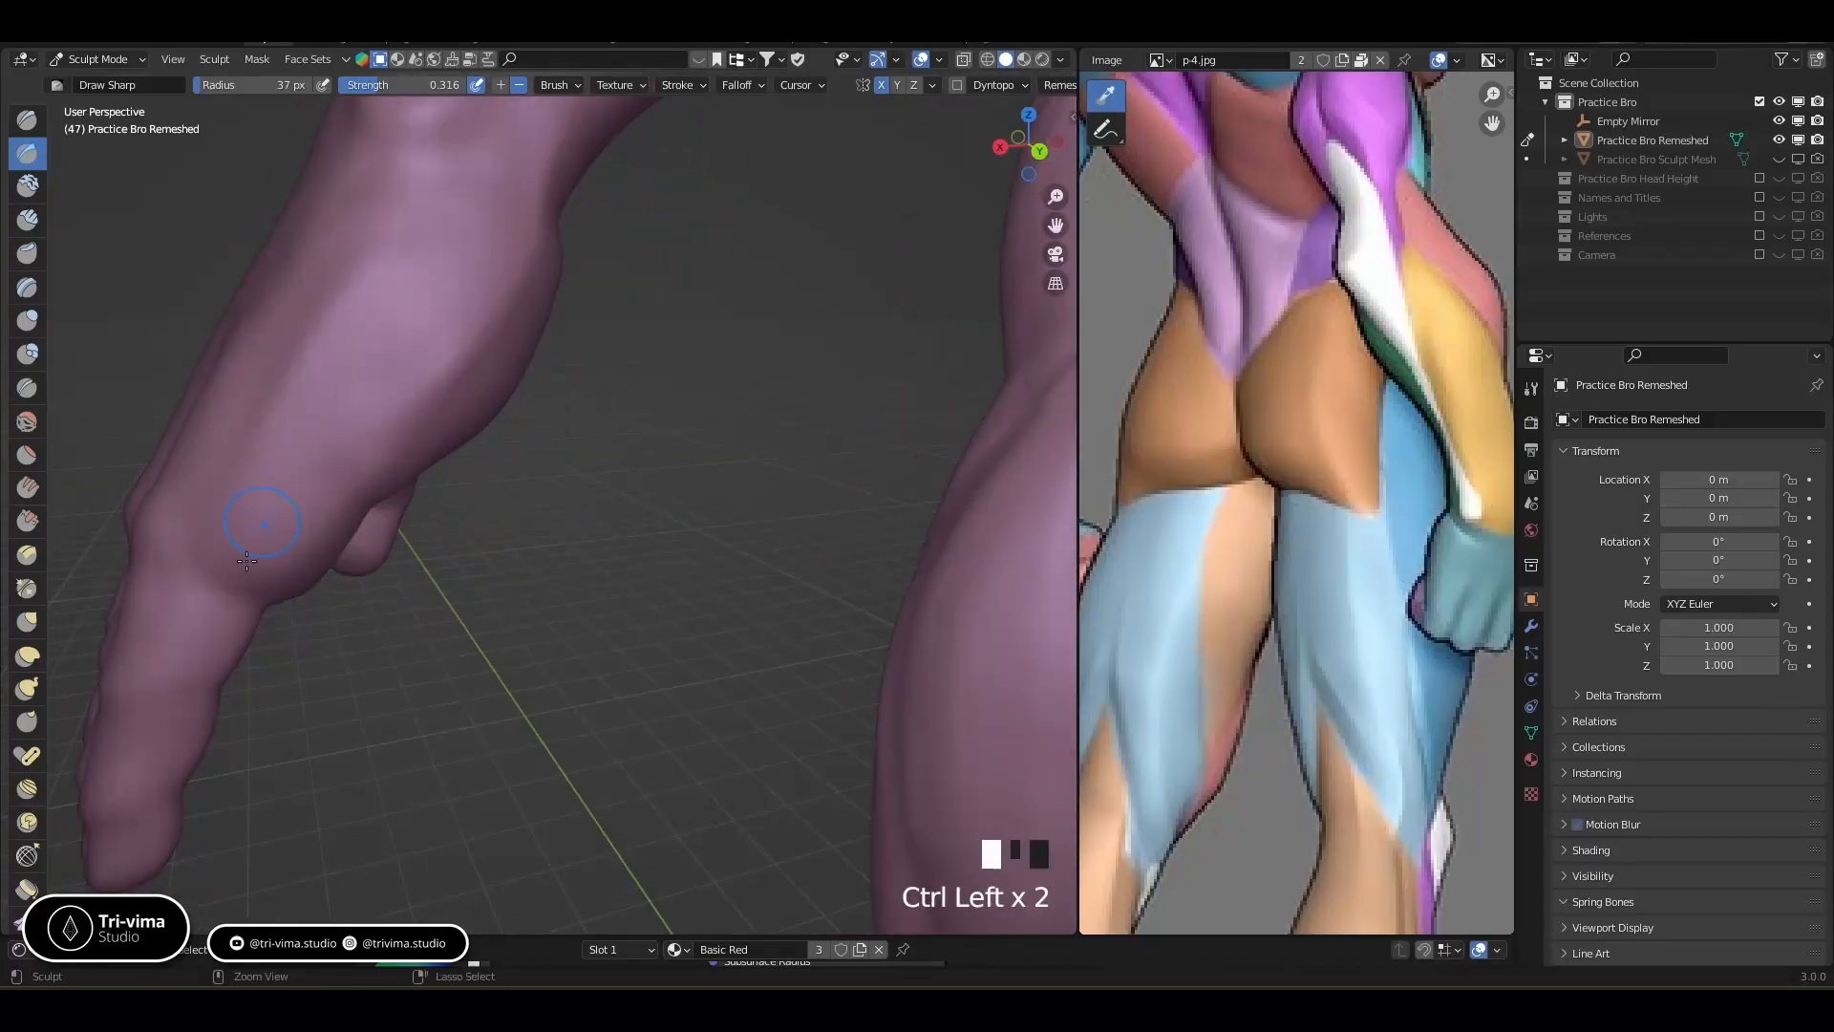
Add short raised Draw Sharp strokes over the back of the wrist and around the side of the hand
{"action": "middle_click_drag", "start_coordinate": [301, 533], "coordinate": [602, 346], "text": "ctrl"}
{"action": "middle_click_drag", "start_coordinate": [551, 279], "coordinate": [601, 276]}
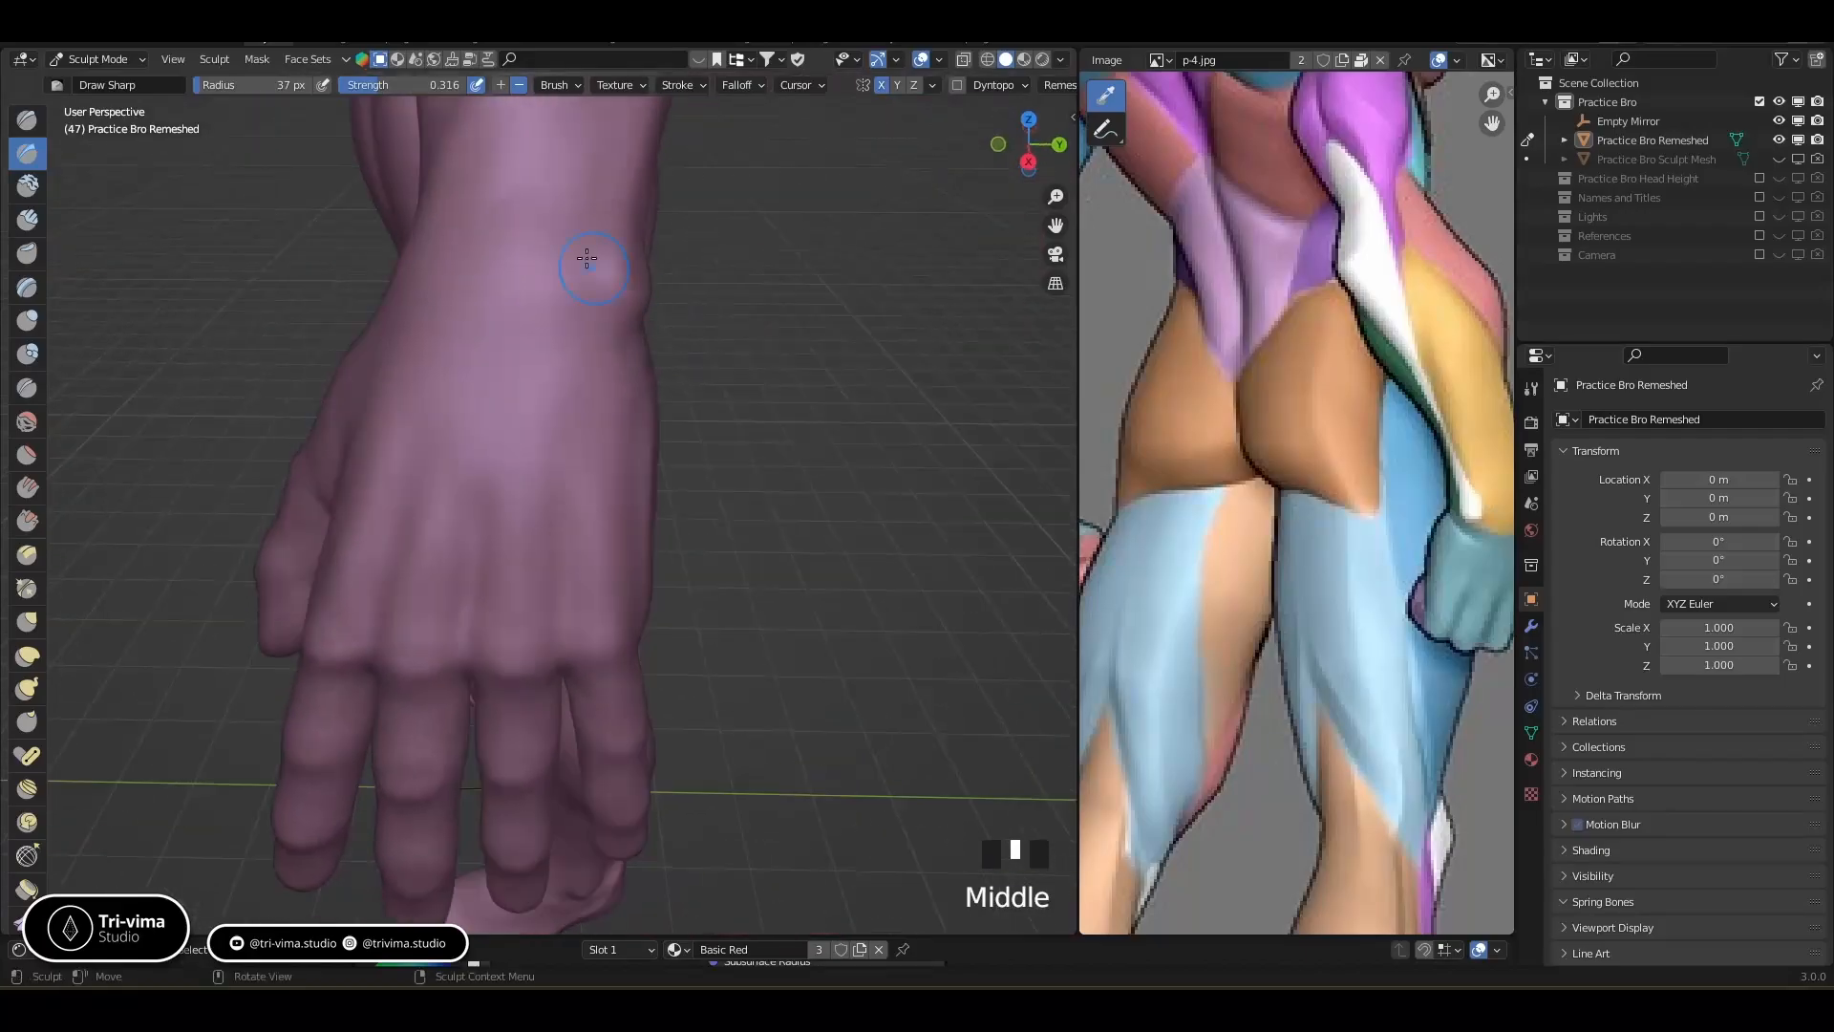
{"action": "mouse_move", "coordinate": [536, 409]}
{"action": "middle_mouse_down"}
{"action": "mouse_move", "coordinate": [507, 389]}
{"action": "mouse_move", "coordinate": [525, 444]}
{"action": "middle_mouse_up"}
{"action": "mouse_move", "coordinate": [500, 449]}
{"action": "left_mouse_down", "text": "ctrl"}
{"action": "mouse_move", "coordinate": [515, 390]}
{"action": "mouse_move", "coordinate": [536, 459]}
{"action": "left_mouse_up", "text": "ctrl"}
{"action": "mouse_move", "coordinate": [542, 453]}
{"action": "middle_mouse_down"}
{"action": "mouse_move", "coordinate": [568, 443]}
{"action": "mouse_move", "coordinate": [611, 465]}
{"action": "middle_mouse_up"}
{"action": "mouse_move", "coordinate": [625, 524]}
{"action": "left_mouse_down", "text": "ctrl"}
{"action": "mouse_move", "coordinate": [656, 560]}
{"action": "mouse_move", "coordinate": [635, 535]}
{"action": "left_mouse_up", "text": "ctrl"}
{"action": "middle_click_drag", "start_coordinate": [635, 535], "coordinate": [715, 521]}
{"action": "left_click_drag", "start_coordinate": [715, 521], "coordinate": [718, 525], "text": "ctrl"}
{"action": "middle_click_drag", "start_coordinate": [719, 525], "coordinate": [733, 492]}
{"action": "left_click_drag", "start_coordinate": [838, 380], "coordinate": [838, 388], "text": "ctrl"}
Sharpen the contours around the thumb and index finger and smooth the surface between them
{"action": "middle_click_drag", "start_coordinate": [833, 395], "coordinate": [677, 467]}
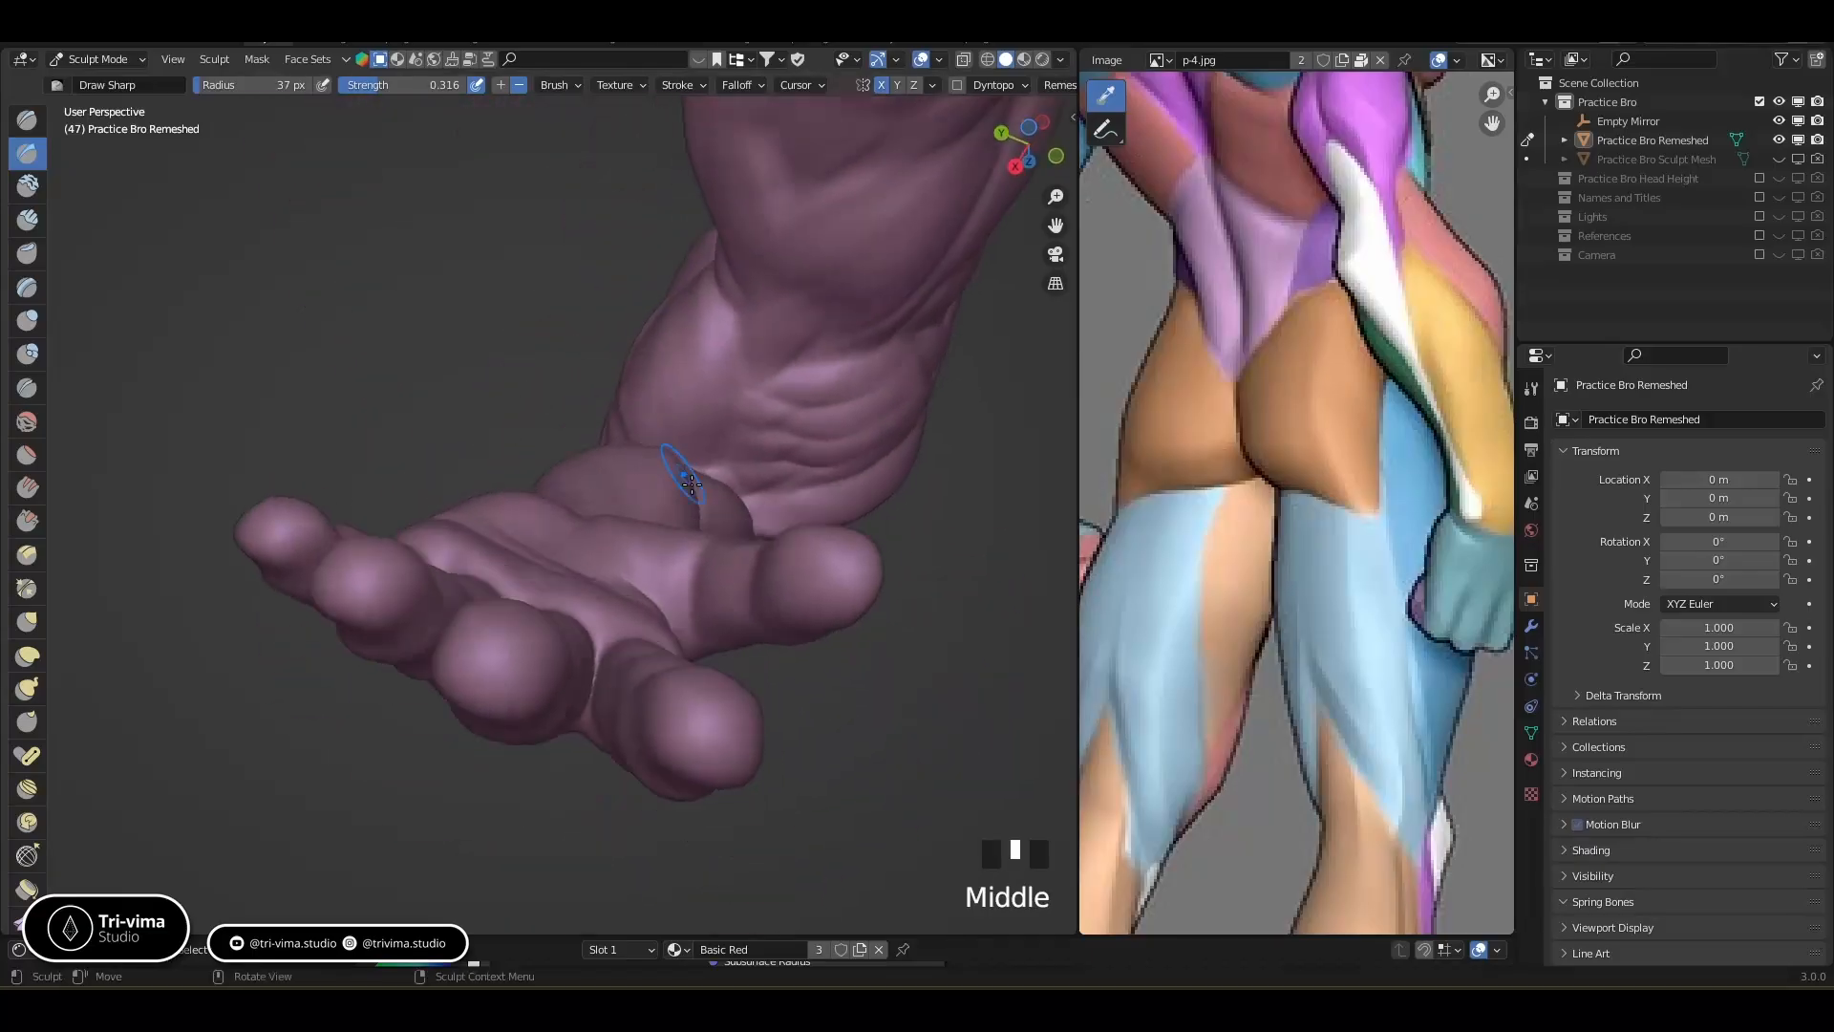
{"action": "left_click_drag", "start_coordinate": [817, 606], "coordinate": [819, 608], "text": "ctrl"}
{"action": "middle_click_drag", "start_coordinate": [818, 608], "coordinate": [573, 783]}
{"action": "left_click_drag", "start_coordinate": [555, 819], "coordinate": [556, 821], "text": "ctrl"}
{"action": "middle_click_drag", "start_coordinate": [556, 822], "coordinate": [535, 603]}
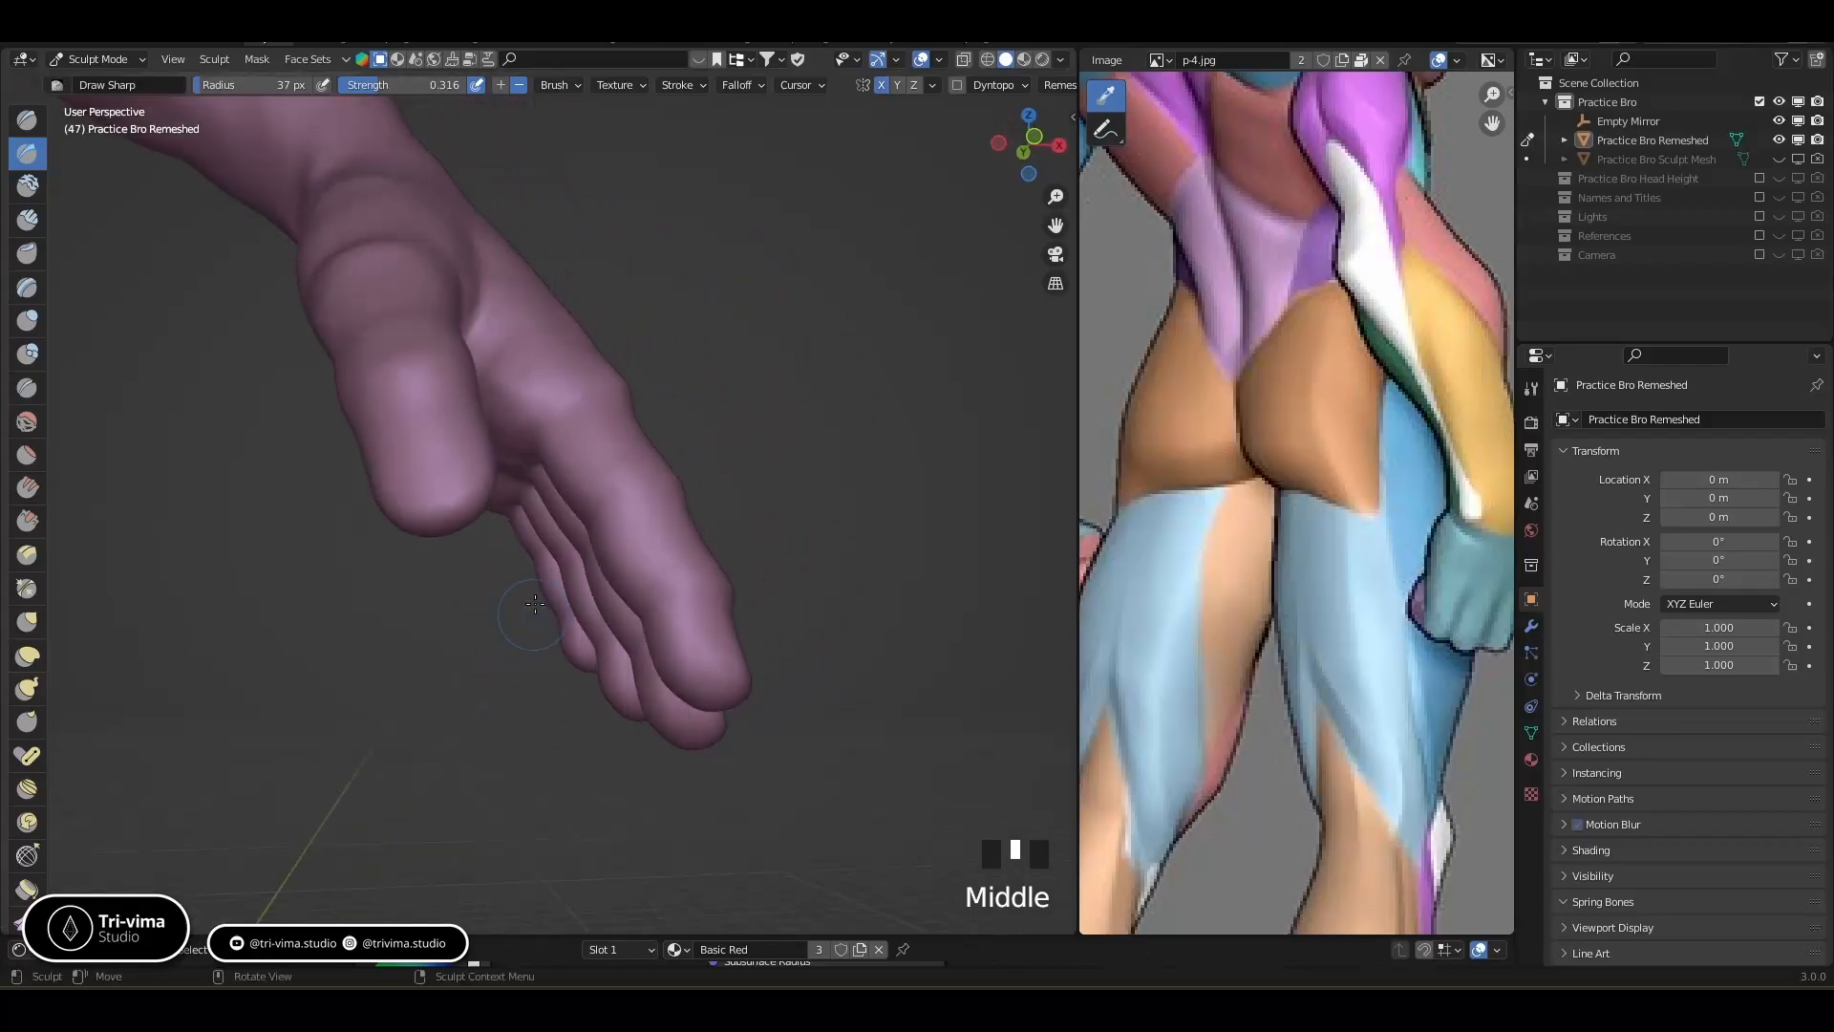
{"action": "left_click_drag", "start_coordinate": [607, 552], "coordinate": [608, 539], "text": "ctrl"}
{"action": "mouse_move", "coordinate": [609, 538]}
{"action": "middle_mouse_down"}
{"action": "mouse_move", "coordinate": [671, 540]}
{"action": "mouse_move", "coordinate": [594, 523]}
{"action": "mouse_move", "coordinate": [667, 508]}
{"action": "middle_mouse_up"}
{"action": "left_click_drag", "start_coordinate": [667, 507], "coordinate": [586, 508], "text": "shift"}
Reshape the thumb pad and the palm crease below the wrist with Elastic Deform at 67 px
{"action": "middle_click_drag", "start_coordinate": [537, 425], "coordinate": [571, 571], "text": "shift"}
{"action": "mouse_move", "coordinate": [580, 459]}
{"action": "middle_mouse_down"}
{"action": "mouse_move", "coordinate": [592, 370]}
{"action": "mouse_move", "coordinate": [541, 361]}
{"action": "middle_mouse_up"}
{"action": "left_click", "coordinate": [28, 655]}
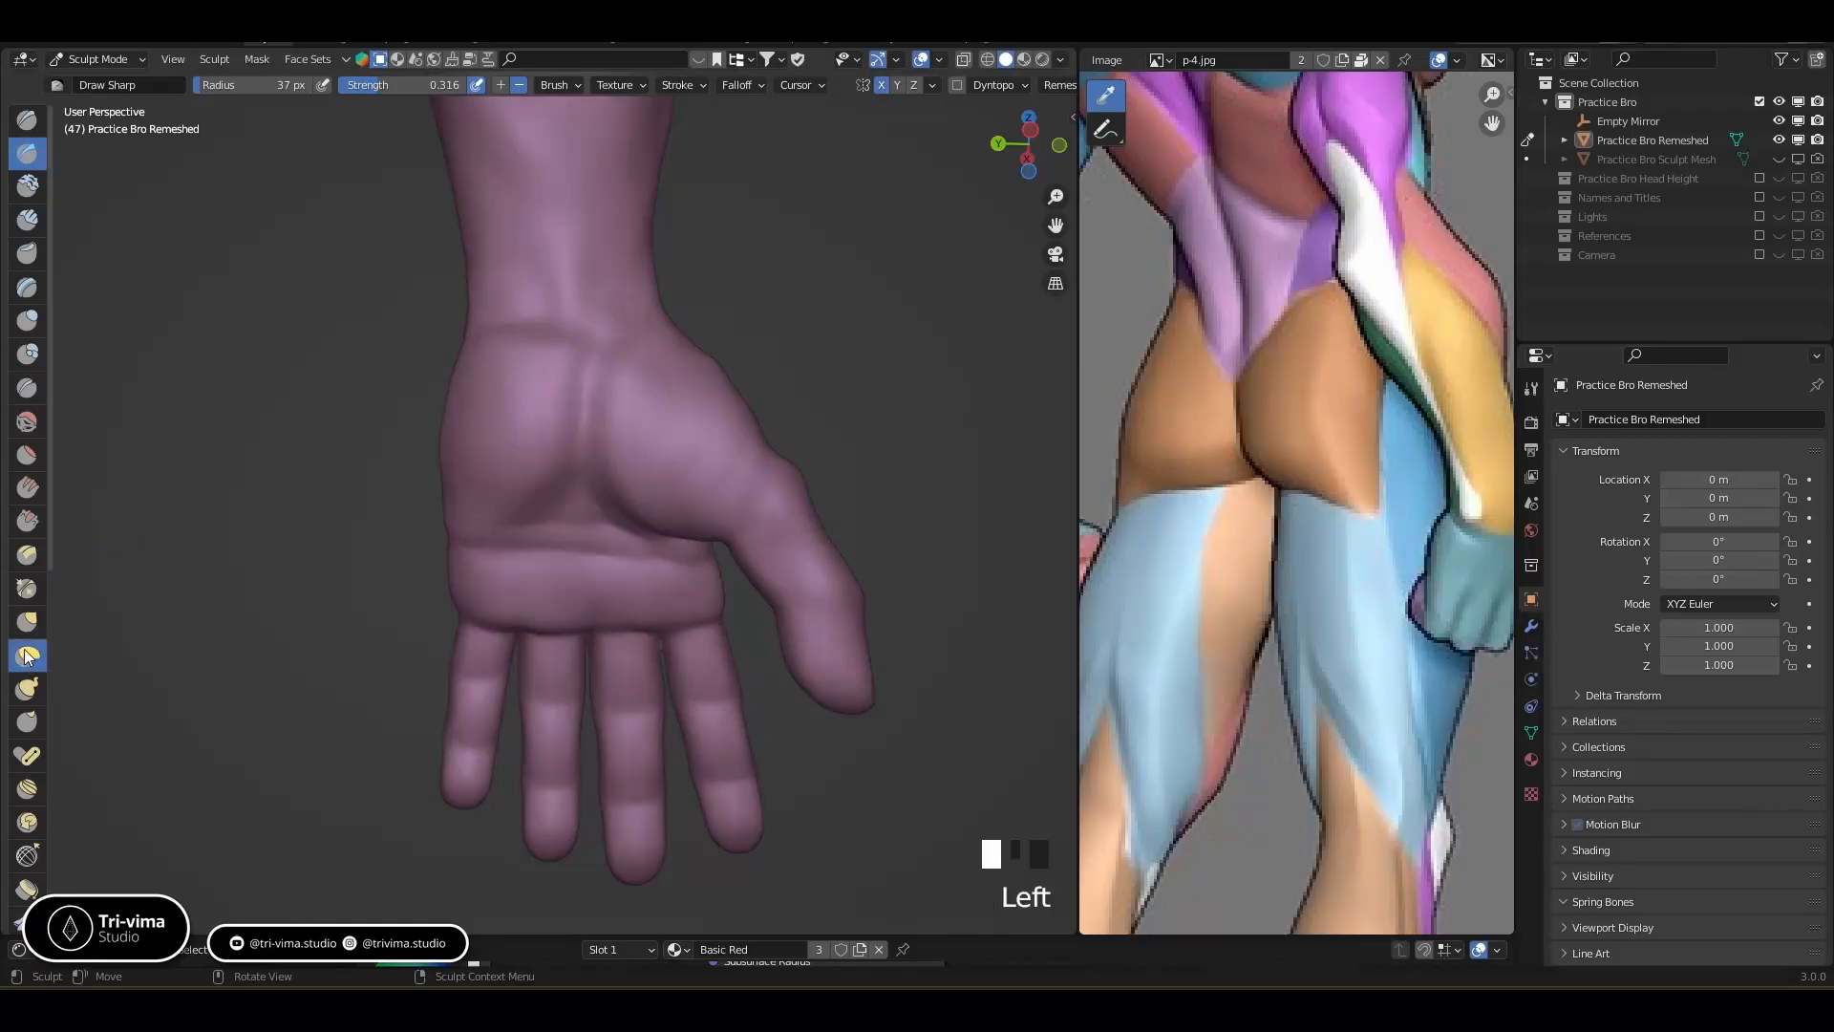
{"action": "key", "text": "bracketright"}
{"action": "key", "text": "bracketright"}
{"action": "key", "text": "bracketright"}
{"action": "key", "text": "bracketright"}
{"action": "key", "text": "bracketright"}
{"action": "key", "text": "bracketright"}
{"action": "mouse_move", "coordinate": [573, 356]}
{"action": "left_mouse_down"}
{"action": "mouse_move", "coordinate": [540, 357]}
{"action": "mouse_move", "coordinate": [611, 342]}
{"action": "left_mouse_up"}
{"action": "left_click_drag", "start_coordinate": [612, 340], "coordinate": [617, 365]}
{"action": "left_click_drag", "start_coordinate": [667, 367], "coordinate": [688, 386]}
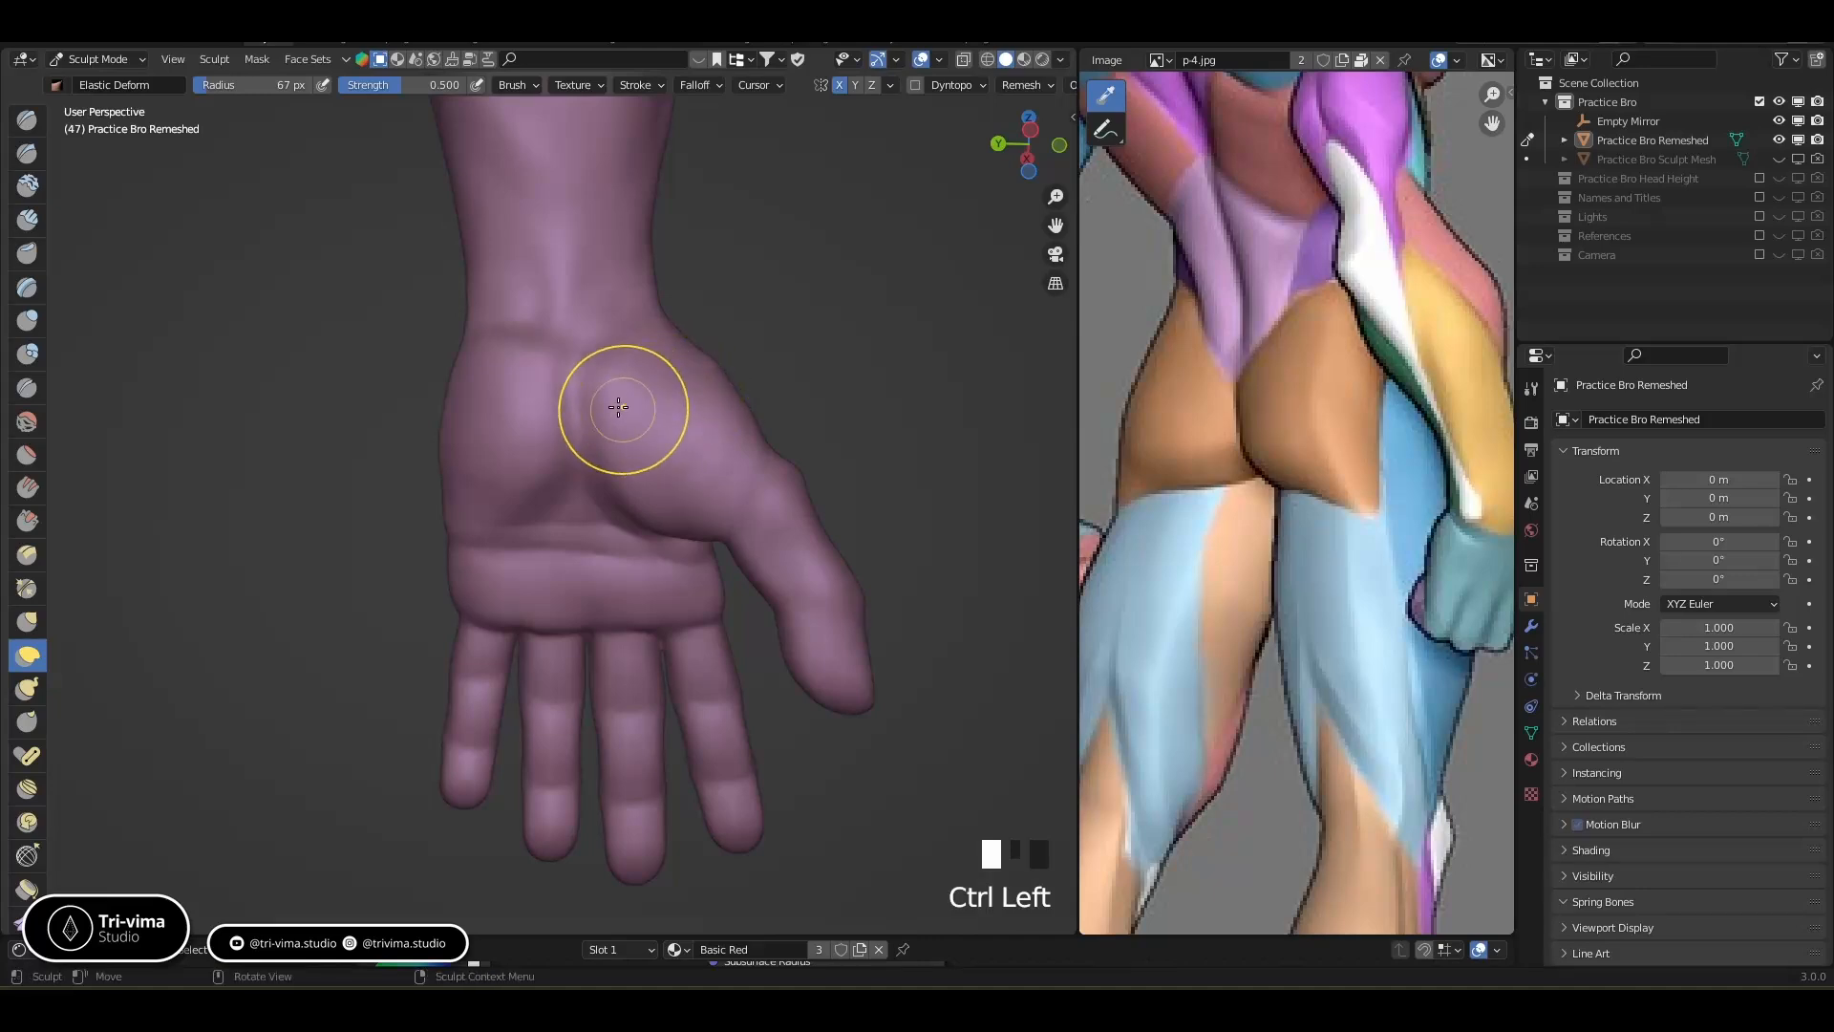
Reshape the outer contour of the thumb from its tip to its base with Elastic Deform
{"action": "left_click_drag", "start_coordinate": [843, 597], "coordinate": [833, 613]}
{"action": "mouse_move", "coordinate": [850, 621]}
{"action": "left_mouse_down"}
{"action": "mouse_move", "coordinate": [852, 663]}
{"action": "mouse_move", "coordinate": [801, 672]}
{"action": "mouse_move", "coordinate": [850, 670]}
{"action": "left_mouse_up"}
{"action": "left_click_drag", "start_coordinate": [855, 630], "coordinate": [849, 627]}
{"action": "left_click_drag", "start_coordinate": [850, 613], "coordinate": [842, 567]}
{"action": "left_click_drag", "start_coordinate": [788, 494], "coordinate": [791, 500]}
{"action": "left_click_drag", "start_coordinate": [763, 428], "coordinate": [766, 425]}
{"action": "left_click_drag", "start_coordinate": [755, 412], "coordinate": [759, 410]}
{"action": "left_click_drag", "start_coordinate": [757, 422], "coordinate": [775, 438]}
{"action": "left_click_drag", "start_coordinate": [779, 453], "coordinate": [783, 451]}
{"action": "left_click_drag", "start_coordinate": [795, 470], "coordinate": [807, 482]}
Smooth the base of the thumb and adjust the thumb's profile from another angle
{"action": "middle_click_drag", "start_coordinate": [818, 499], "coordinate": [708, 532]}
{"action": "left_click_drag", "start_coordinate": [707, 451], "coordinate": [682, 424], "text": "shift"}
{"action": "middle_click_drag", "start_coordinate": [725, 507], "coordinate": [891, 476]}
{"action": "left_click_drag", "start_coordinate": [729, 523], "coordinate": [741, 511]}
{"action": "mouse_move", "coordinate": [783, 602]}
{"action": "left_mouse_down"}
{"action": "mouse_move", "coordinate": [777, 635]}
{"action": "mouse_move", "coordinate": [809, 632]}
{"action": "left_mouse_up"}
{"action": "left_click_drag", "start_coordinate": [857, 675], "coordinate": [852, 666]}
{"action": "left_click_drag", "start_coordinate": [885, 631], "coordinate": [877, 621]}
Adjust the rounded tip and inner edge of the thumb as seen from the thumb side
{"action": "middle_click_drag", "start_coordinate": [859, 619], "coordinate": [579, 708]}
{"action": "middle_click_drag", "start_coordinate": [566, 720], "coordinate": [523, 749]}
{"action": "left_click_drag", "start_coordinate": [490, 728], "coordinate": [541, 704]}
{"action": "left_click_drag", "start_coordinate": [554, 671], "coordinate": [551, 667]}
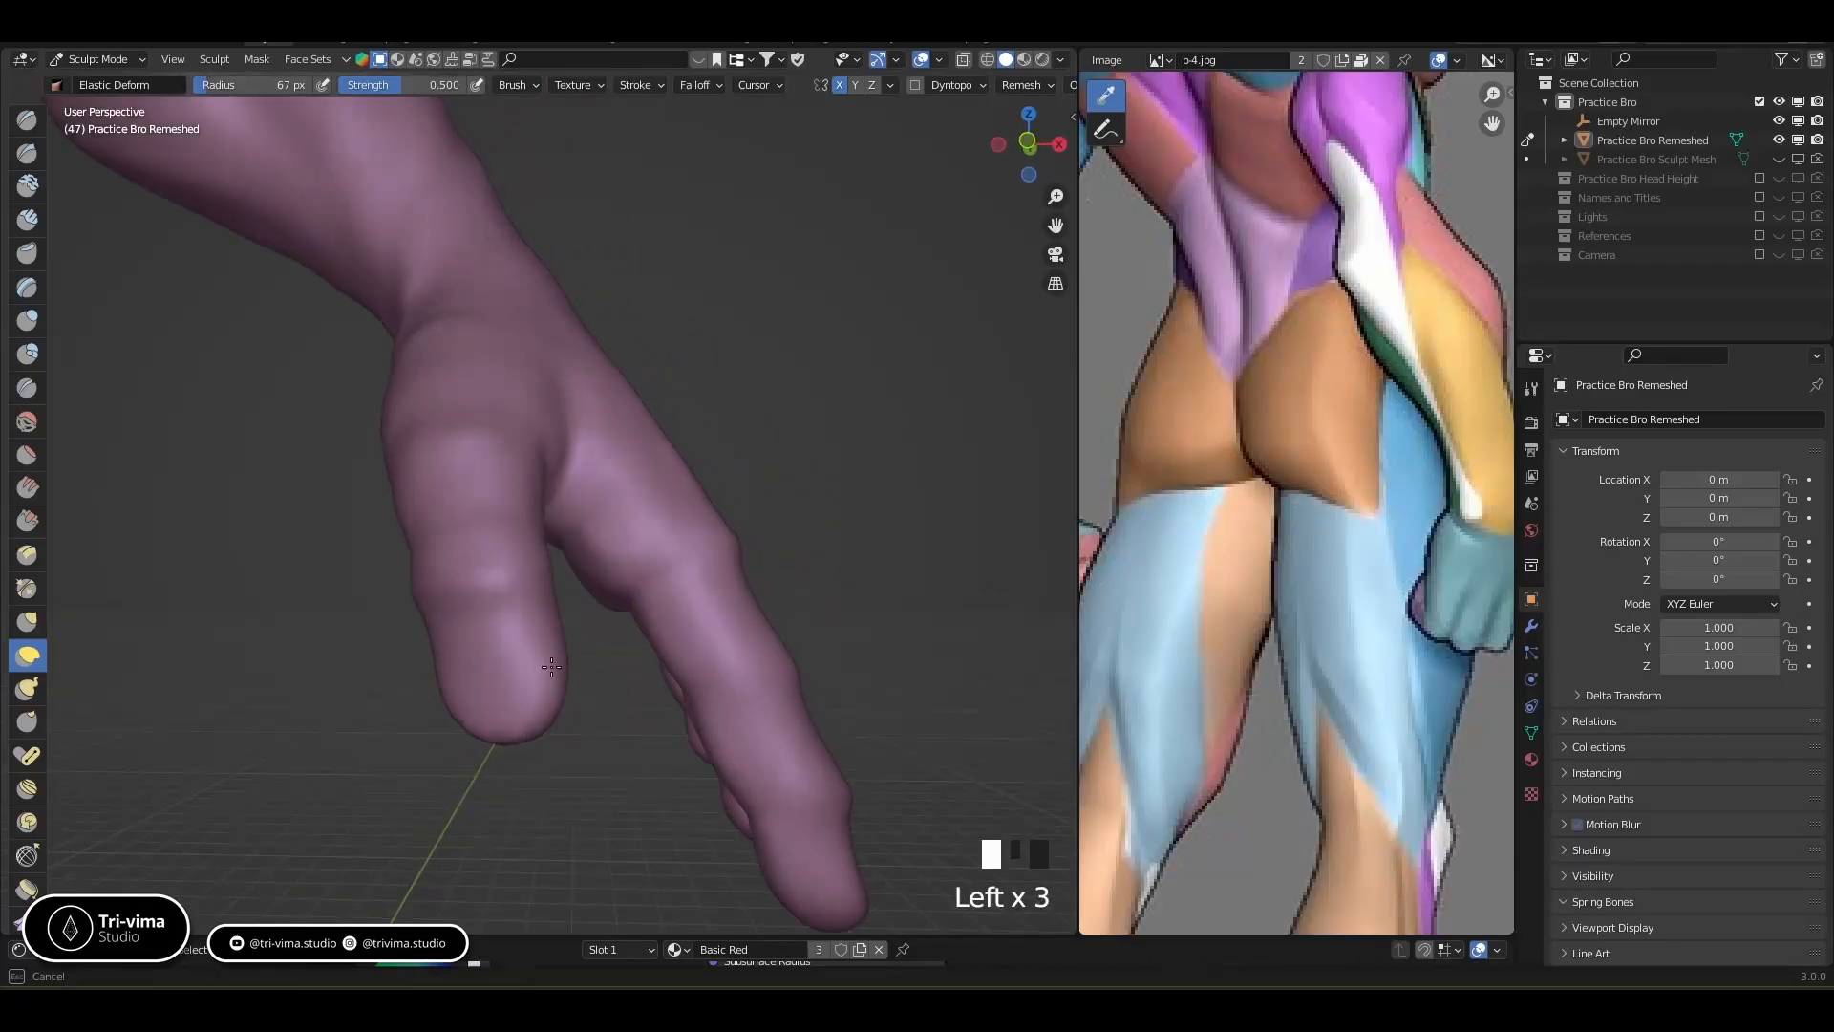
{"action": "middle_click_drag", "start_coordinate": [554, 669], "coordinate": [610, 684]}
{"action": "left_click_drag", "start_coordinate": [553, 626], "coordinate": [551, 638]}
{"action": "left_click_drag", "start_coordinate": [551, 642], "coordinate": [551, 656]}
Nudge the contours of the index finger and the neighbouring thumb area into shape
{"action": "left_click_drag", "start_coordinate": [643, 610], "coordinate": [638, 613]}
{"action": "left_click_drag", "start_coordinate": [637, 615], "coordinate": [632, 619]}
{"action": "mouse_move", "coordinate": [631, 621]}
{"action": "left_mouse_down"}
{"action": "mouse_move", "coordinate": [616, 608]}
{"action": "mouse_move", "coordinate": [601, 634]}
{"action": "left_mouse_up"}
{"action": "left_click_drag", "start_coordinate": [605, 726], "coordinate": [592, 775]}
{"action": "mouse_move", "coordinate": [635, 696]}
{"action": "middle_mouse_down", "text": "ctrl"}
{"action": "mouse_move", "coordinate": [601, 762]}
{"action": "mouse_move", "coordinate": [475, 698]}
{"action": "mouse_move", "coordinate": [410, 778]}
{"action": "mouse_move", "coordinate": [514, 799]}
{"action": "middle_mouse_up", "text": "ctrl"}
{"action": "left_click", "coordinate": [452, 778]}
{"action": "left_click_drag", "start_coordinate": [524, 752], "coordinate": [528, 743]}
{"action": "left_click_drag", "start_coordinate": [604, 692], "coordinate": [600, 671]}
Make broader adjustments to the shape of the hand with Elastic Deform at 101 px
{"action": "middle_click_drag", "start_coordinate": [602, 665], "coordinate": [393, 786]}
{"action": "key", "text": "bracketright"}
{"action": "key", "text": "bracketright"}
{"action": "key", "text": "bracketright"}
{"action": "left_click_drag", "start_coordinate": [435, 789], "coordinate": [429, 778]}
{"action": "middle_click_drag", "start_coordinate": [430, 778], "coordinate": [593, 799]}
{"action": "left_click_drag", "start_coordinate": [593, 798], "coordinate": [573, 757]}
Raise ridges down the lat on the side of the torso with Draw Sharp at 51 px
{"action": "mouse_move", "coordinate": [573, 757]}
{"action": "middle_mouse_down"}
{"action": "mouse_move", "coordinate": [892, 675]}
{"action": "mouse_move", "coordinate": [842, 826]}
{"action": "mouse_move", "coordinate": [946, 841]}
{"action": "mouse_move", "coordinate": [614, 688]}
{"action": "mouse_move", "coordinate": [716, 516]}
{"action": "mouse_move", "coordinate": [611, 535]}
{"action": "mouse_move", "coordinate": [430, 478]}
{"action": "middle_mouse_up"}
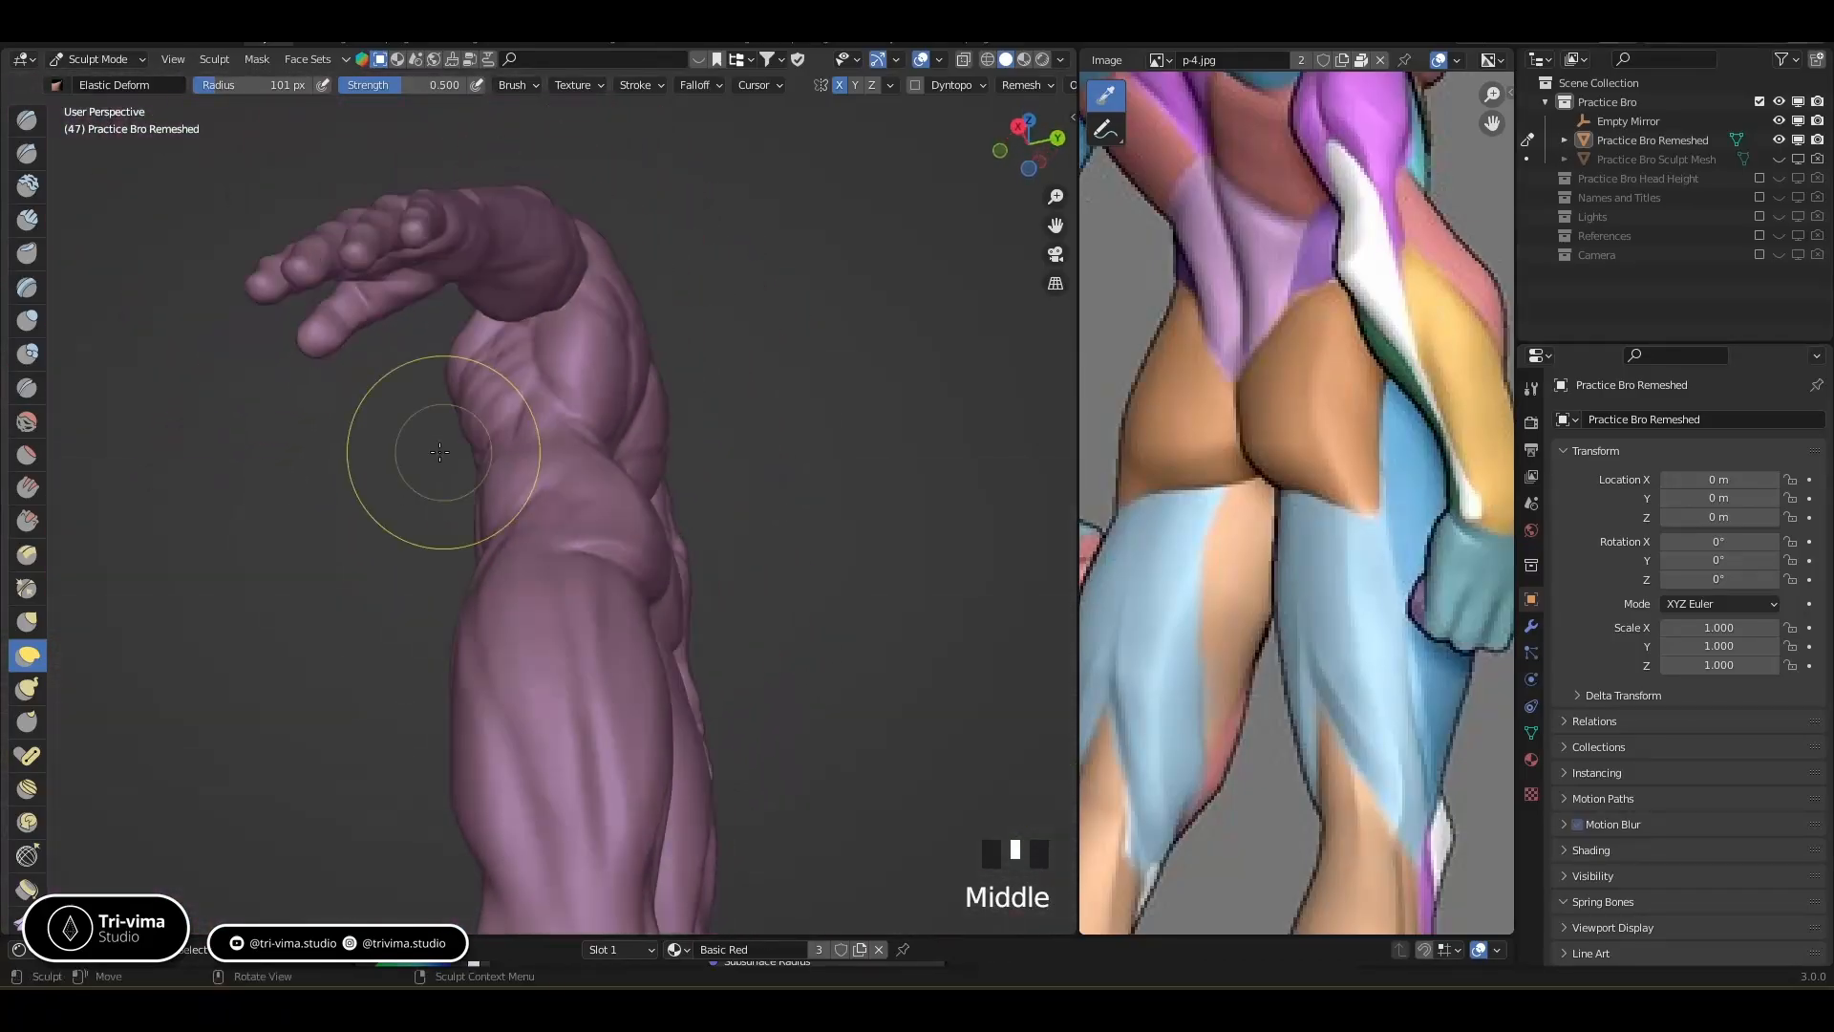
{"action": "left_click", "coordinate": [27, 153]}
{"action": "mouse_move", "coordinate": [573, 430]}
{"action": "middle_mouse_down", "text": "ctrl"}
{"action": "mouse_move", "coordinate": [630, 286]}
{"action": "mouse_move", "coordinate": [608, 582]}
{"action": "mouse_move", "coordinate": [491, 430]}
{"action": "mouse_move", "coordinate": [488, 473]}
{"action": "middle_mouse_up", "text": "ctrl"}
{"action": "key", "text": "bracketleft"}
{"action": "key", "text": "bracketleft"}
{"action": "key", "text": "bracketleft"}
{"action": "key", "text": "bracketleft"}
{"action": "key", "text": "bracketleft"}
{"action": "key", "text": "bracketleft"}
{"action": "key", "text": "bracketleft"}
{"action": "key", "text": "bracketleft"}
{"action": "key", "text": "bracketleft"}
{"action": "key", "text": "bracketleft"}
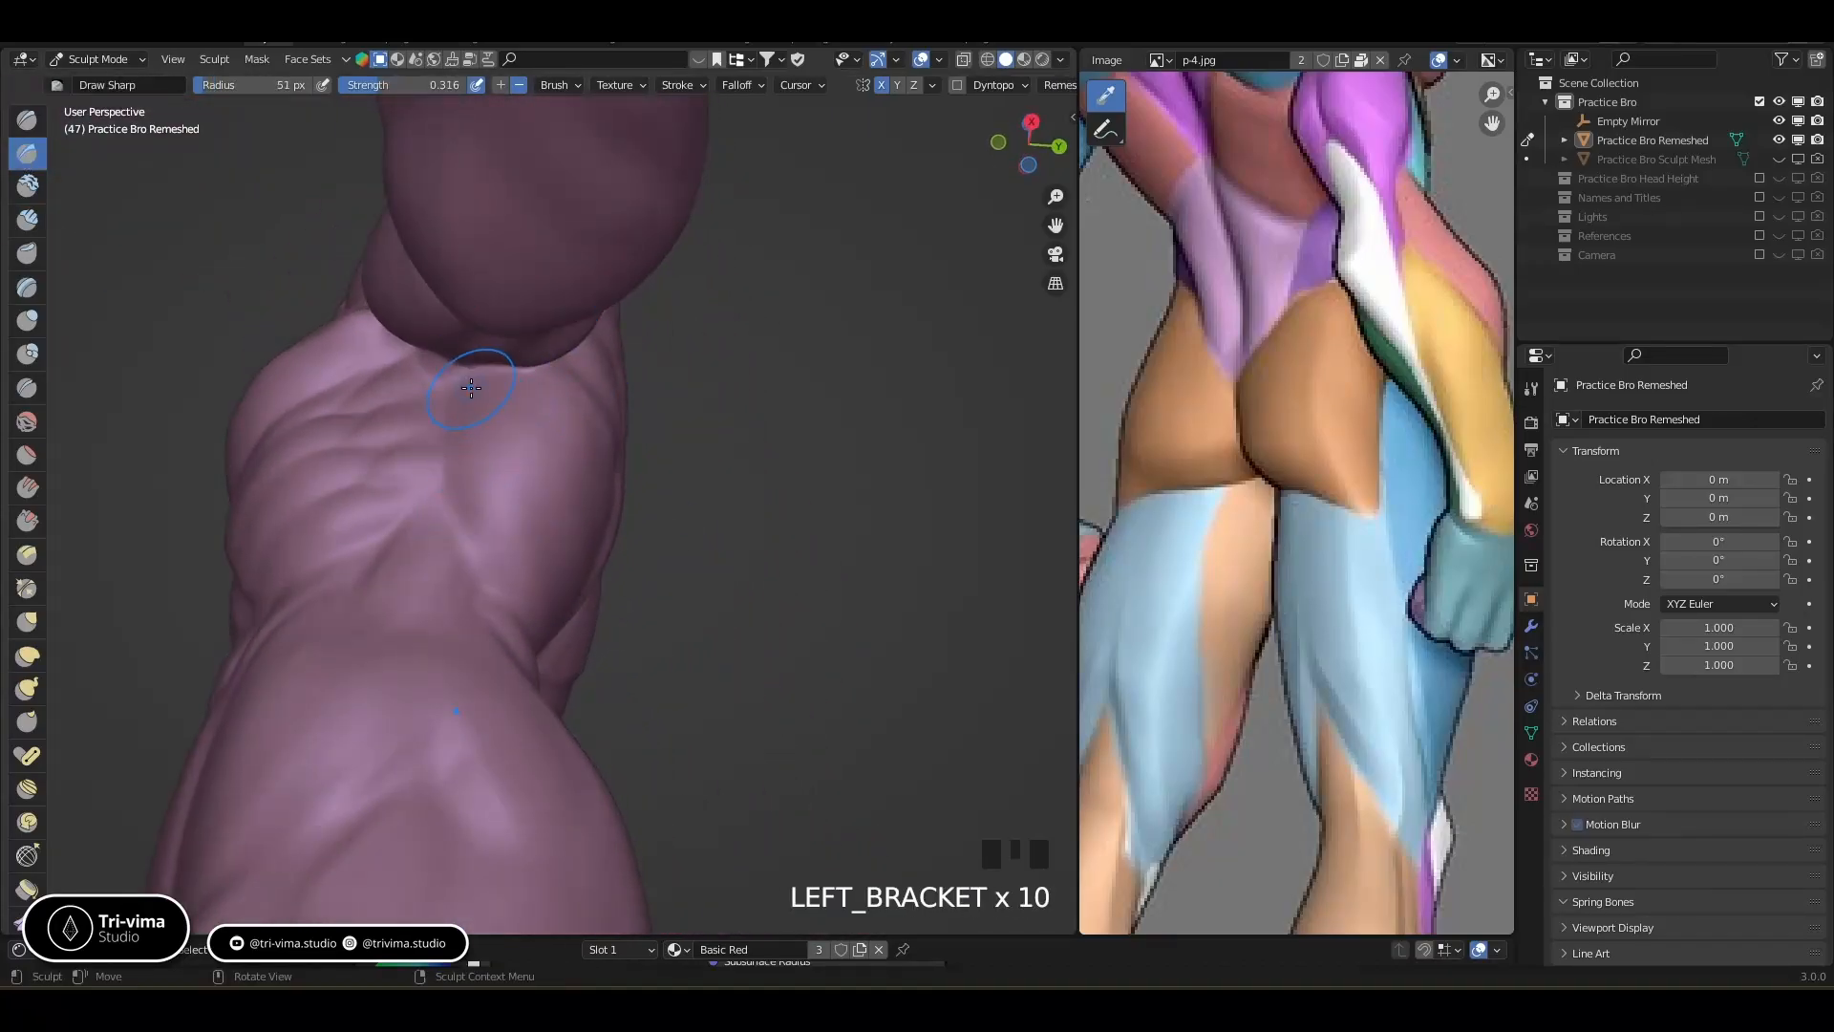
{"action": "left_click", "coordinate": [489, 418], "text": "ctrl"}
{"action": "left_click", "coordinate": [516, 520], "text": "ctrl"}
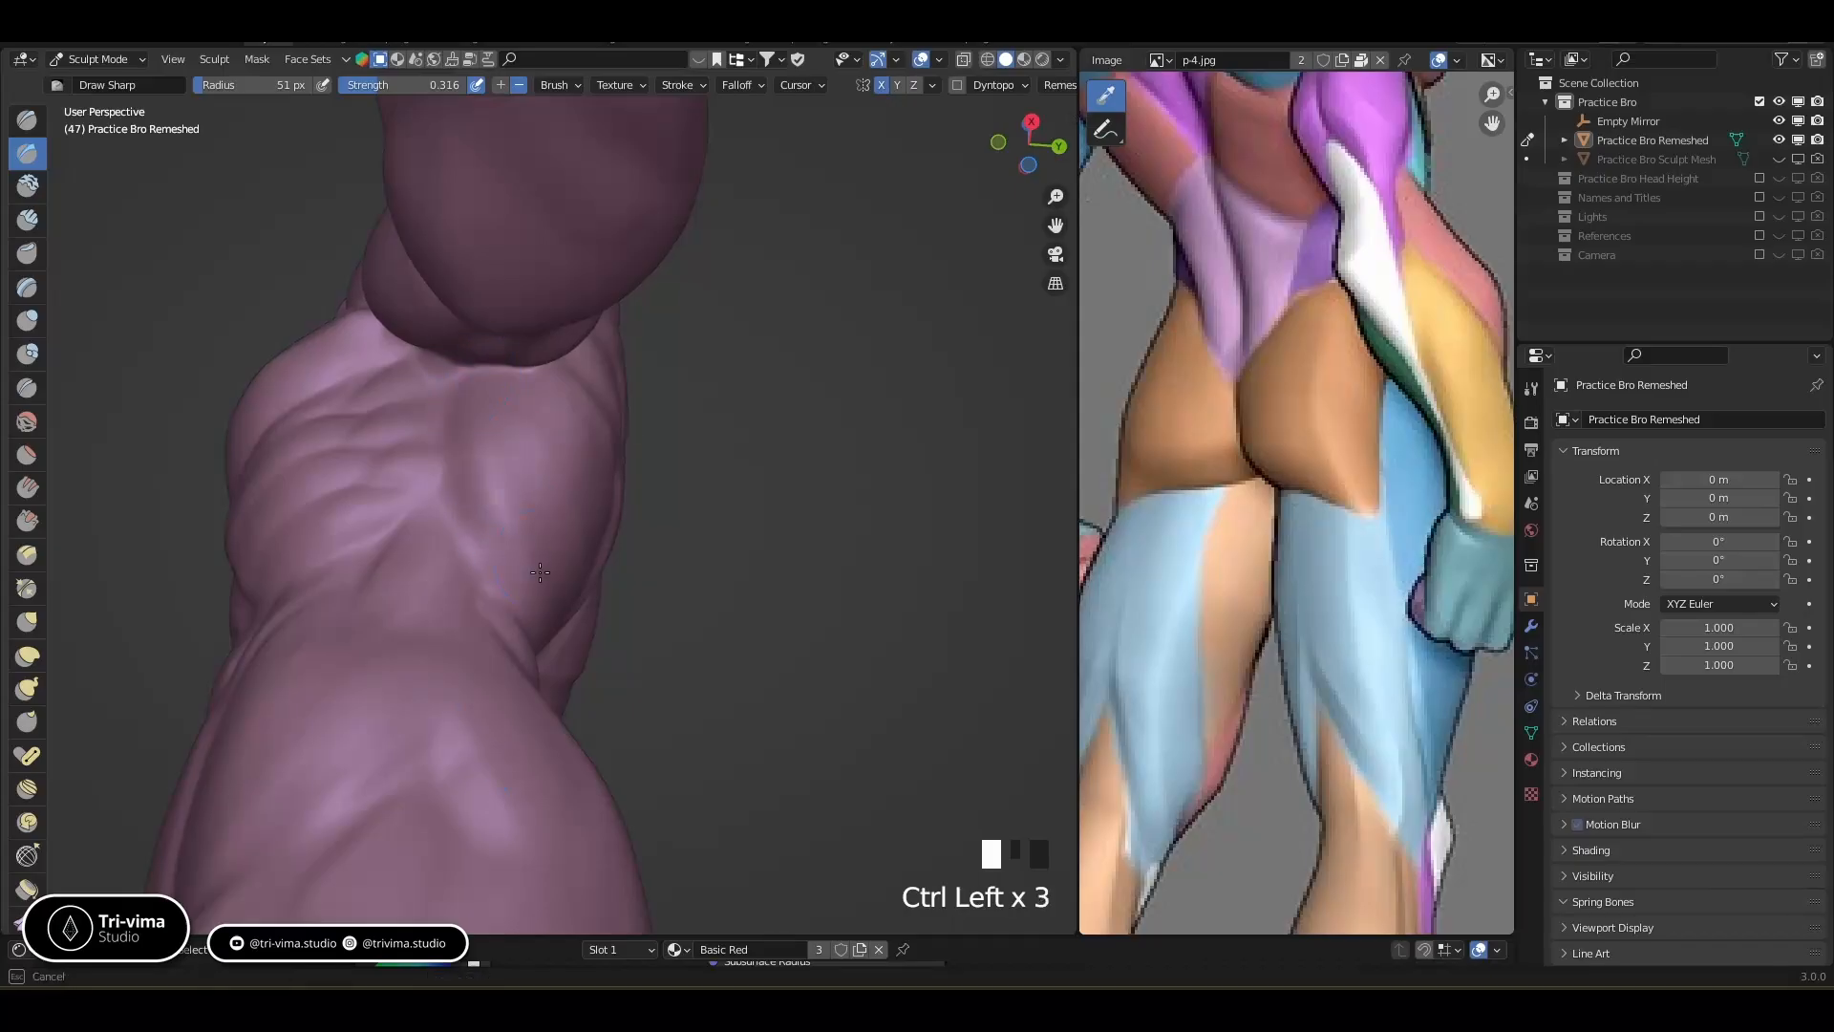
Carve creases along the upper torso, then raise and smooth muscle ridges on the upper back
{"action": "middle_click_drag", "start_coordinate": [500, 521], "coordinate": [580, 593]}
{"action": "left_click_drag", "start_coordinate": [374, 206], "coordinate": [365, 335]}
{"action": "left_click_drag", "start_coordinate": [361, 315], "coordinate": [348, 418]}
{"action": "middle_click_drag", "start_coordinate": [439, 430], "coordinate": [360, 504]}
{"action": "left_click", "coordinate": [860, 421], "text": "ctrl"}
{"action": "left_click", "coordinate": [694, 386], "text": "ctrl"}
{"action": "left_click_drag", "start_coordinate": [717, 409], "coordinate": [764, 435], "text": "ctrl"}
{"action": "left_click_drag", "start_coordinate": [764, 429], "coordinate": [702, 401], "text": "shift"}
{"action": "mouse_move", "coordinate": [701, 260]}
{"action": "middle_mouse_down"}
{"action": "mouse_move", "coordinate": [728, 204]}
{"action": "mouse_move", "coordinate": [525, 391]}
{"action": "middle_mouse_up"}
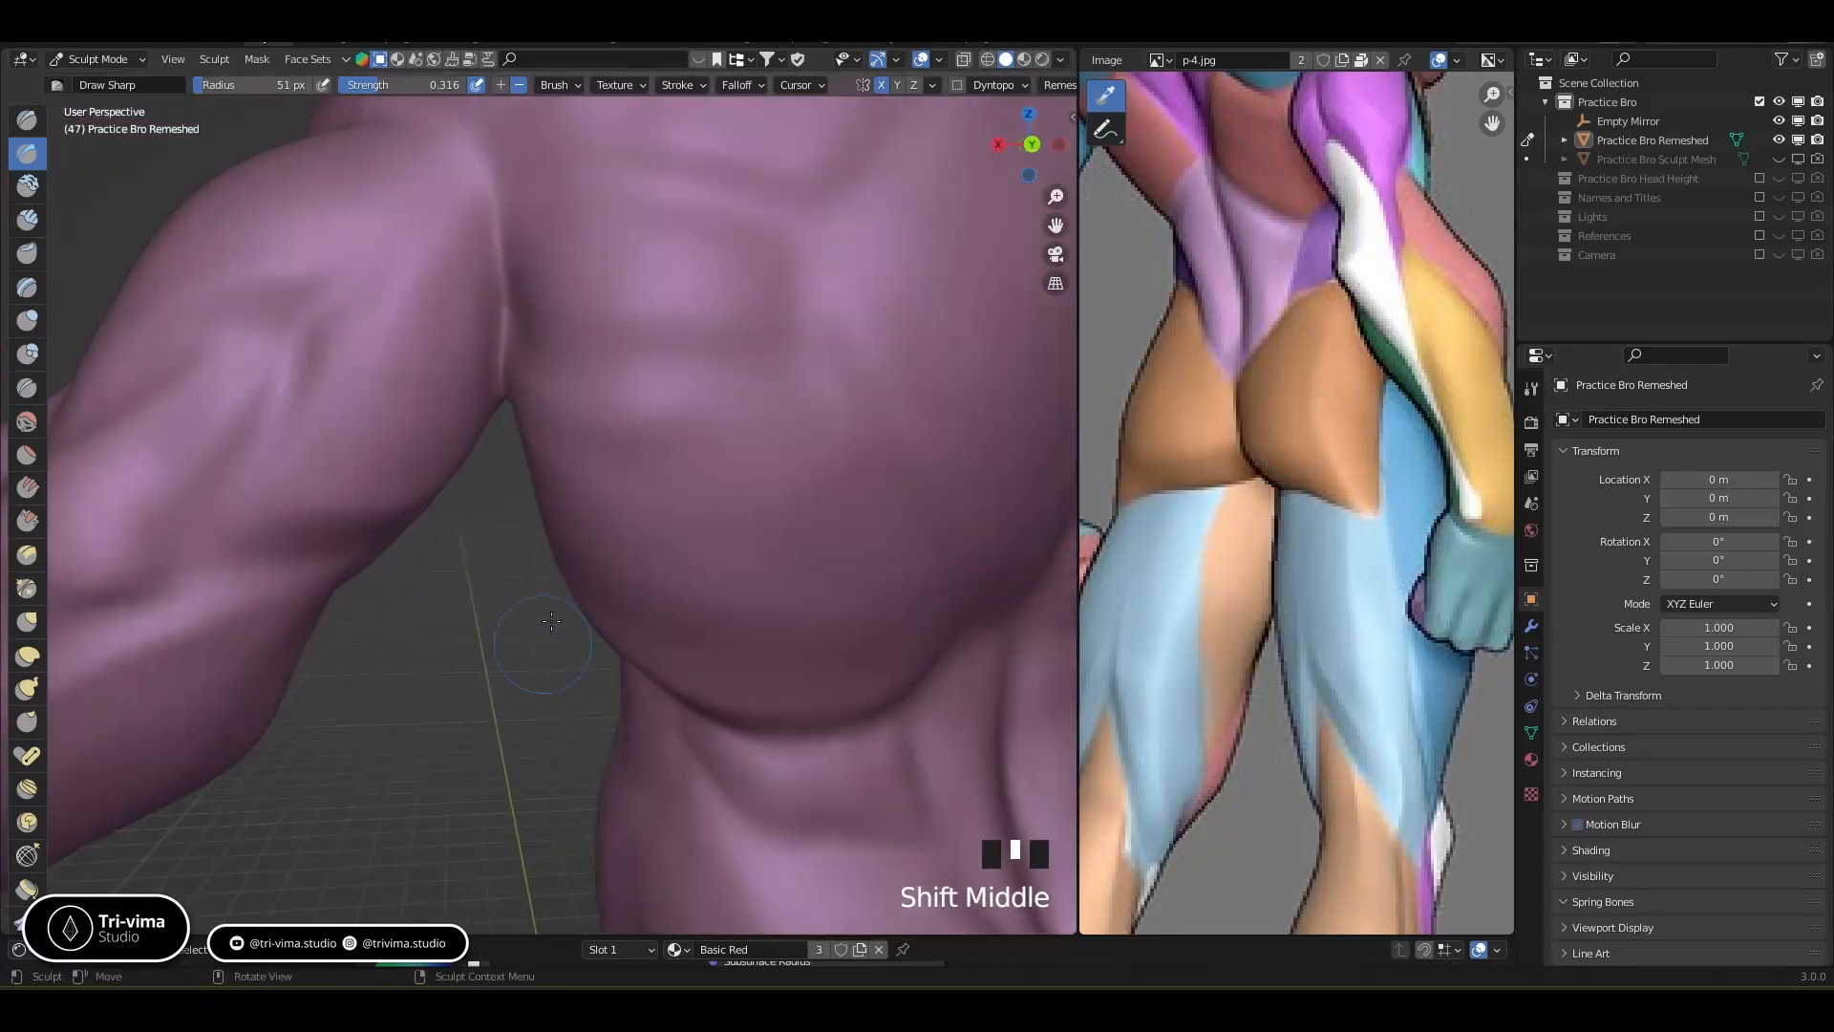
Raise horizontal muscle ridges on the back beside the armpit with Draw Sharp
{"action": "left_click", "coordinate": [554, 416], "text": "ctrl"}
{"action": "left_click", "coordinate": [610, 351], "text": "ctrl"}
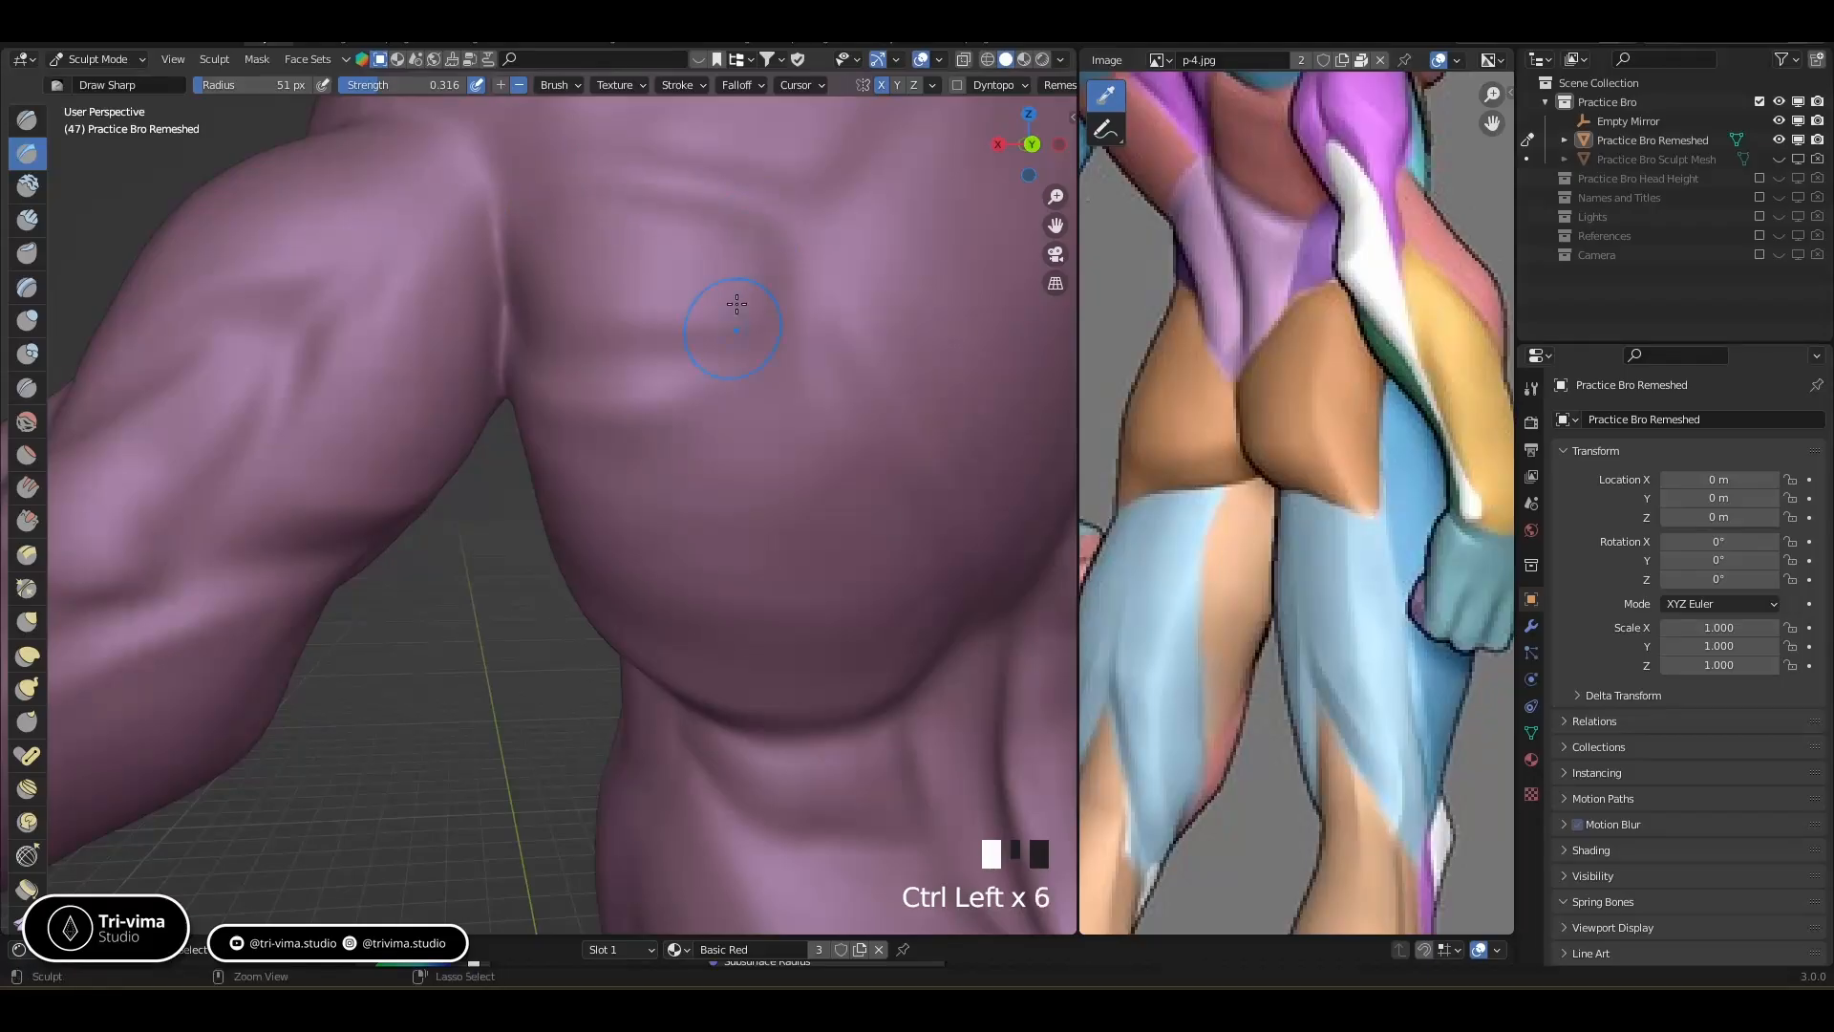
{"action": "middle_click_drag", "start_coordinate": [737, 303], "coordinate": [806, 397]}
{"action": "middle_click_drag", "start_coordinate": [818, 287], "coordinate": [694, 465], "text": "ctrl"}
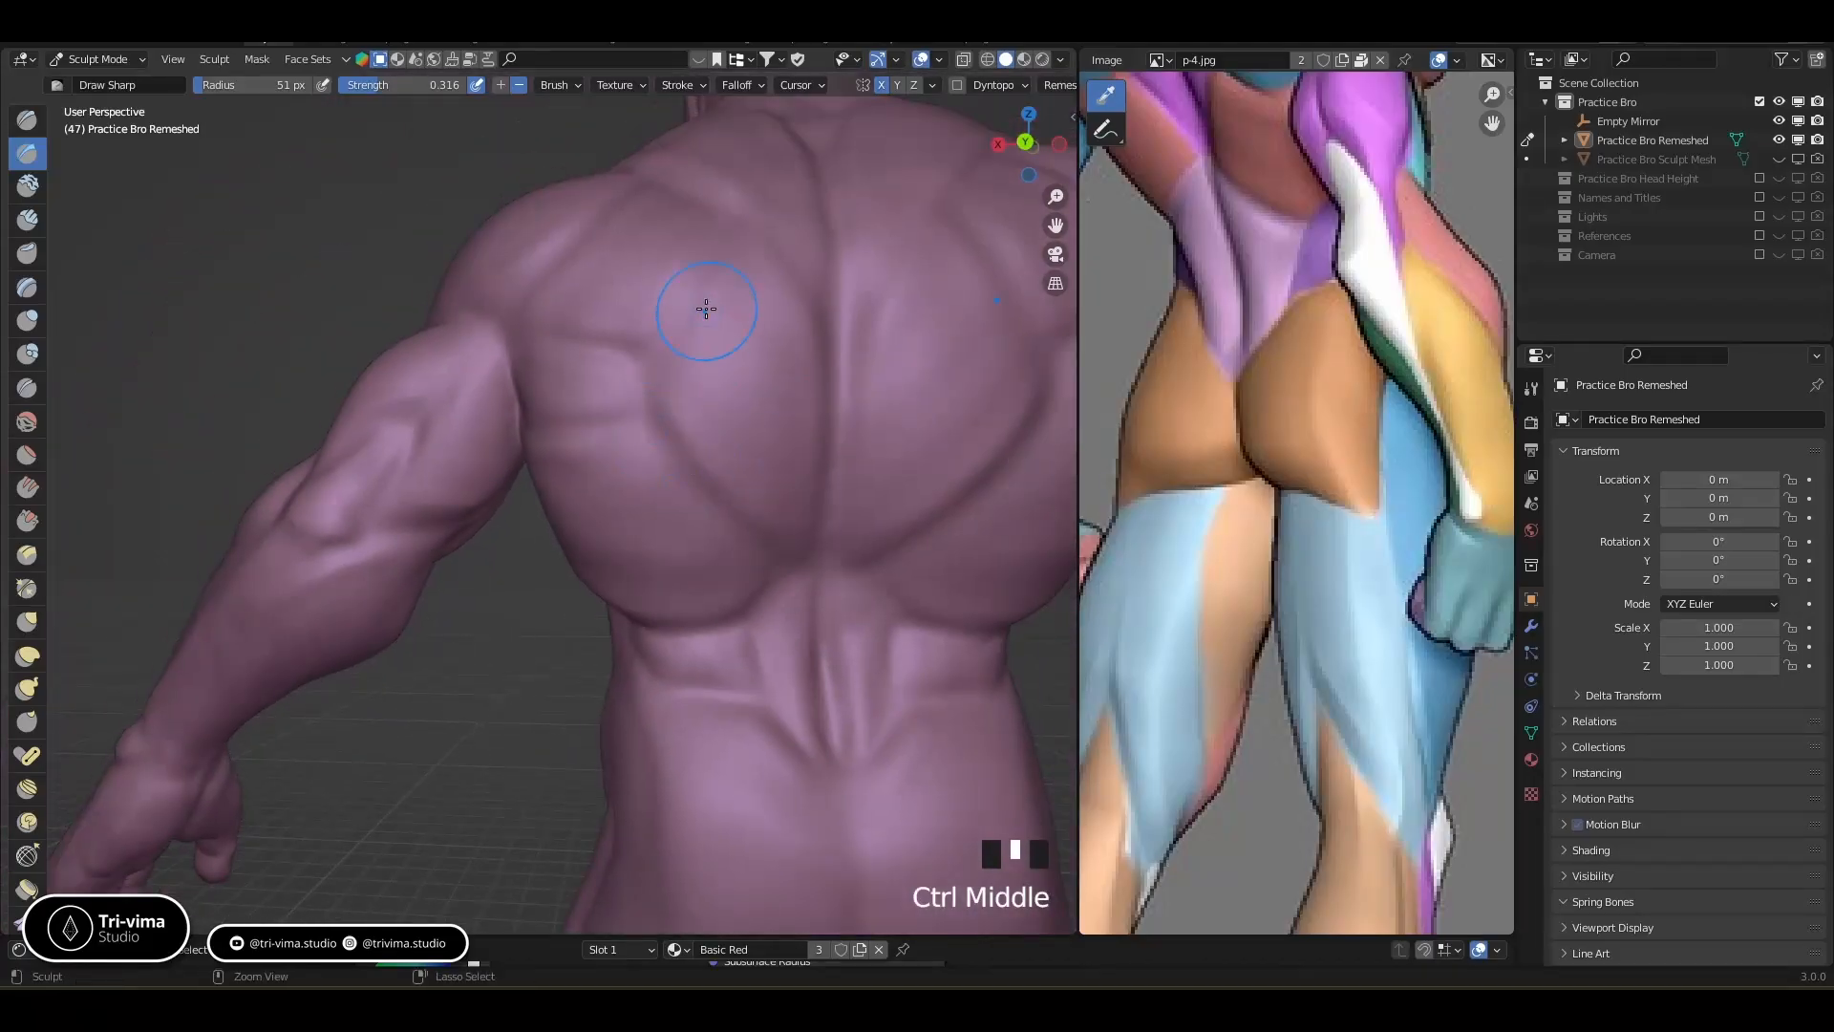
Smooth the muscle ridges between the armpit and the lower edge of the shoulder blade
{"action": "middle_click_drag", "start_coordinate": [672, 363], "coordinate": [732, 417]}
{"action": "left_click_drag", "start_coordinate": [594, 413], "coordinate": [621, 415], "text": "shift"}
{"action": "left_click_drag", "start_coordinate": [621, 415], "coordinate": [640, 416], "text": "shift"}
{"action": "left_click_drag", "start_coordinate": [642, 416], "coordinate": [647, 418], "text": "shift"}
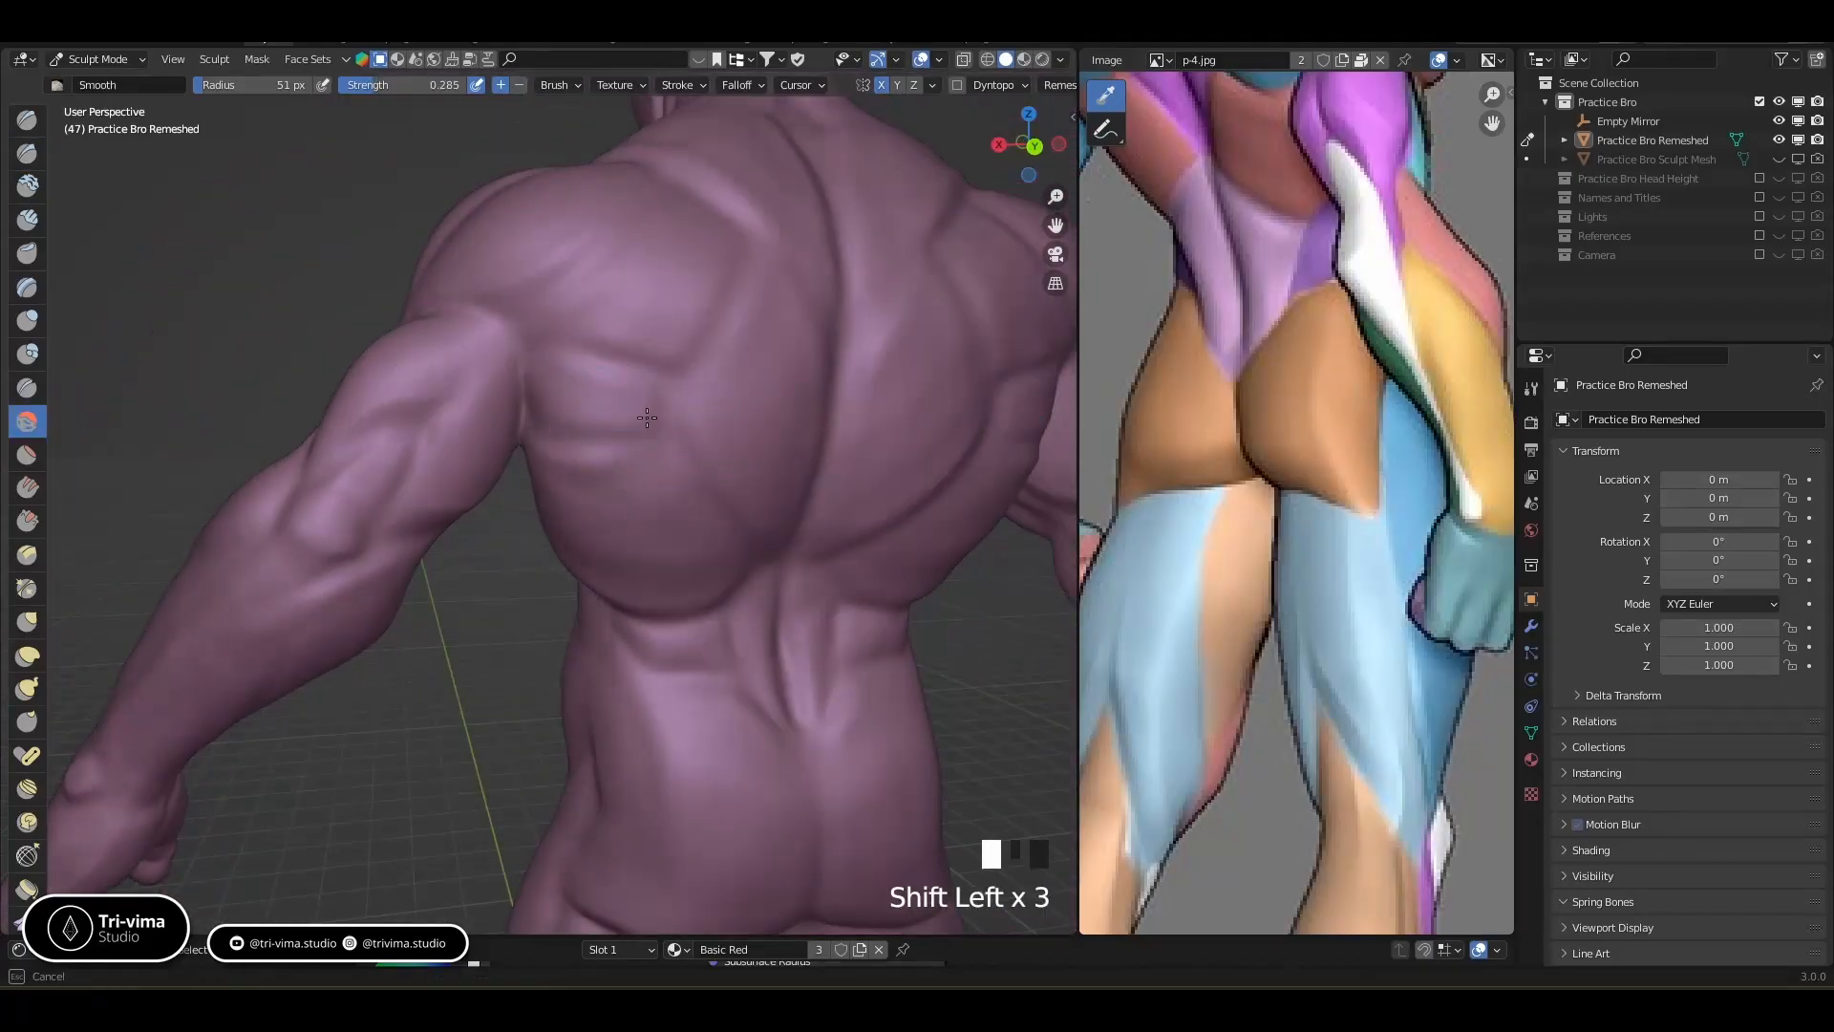
Raise the muscle edge running from the armpit across the lat below the shoulder blade
{"action": "mouse_move", "coordinate": [655, 462]}
{"action": "middle_mouse_down"}
{"action": "mouse_move", "coordinate": [676, 430]}
{"action": "mouse_move", "coordinate": [636, 426]}
{"action": "middle_mouse_up"}
{"action": "left_click_drag", "start_coordinate": [609, 410], "coordinate": [687, 471], "text": "ctrl"}
{"action": "middle_click_drag", "start_coordinate": [688, 471], "coordinate": [627, 405], "text": "ctrl"}
{"action": "mouse_move", "coordinate": [626, 405]}
{"action": "left_mouse_down", "text": "ctrl"}
{"action": "mouse_move", "coordinate": [721, 488]}
{"action": "mouse_move", "coordinate": [623, 430]}
{"action": "left_mouse_up", "text": "ctrl"}
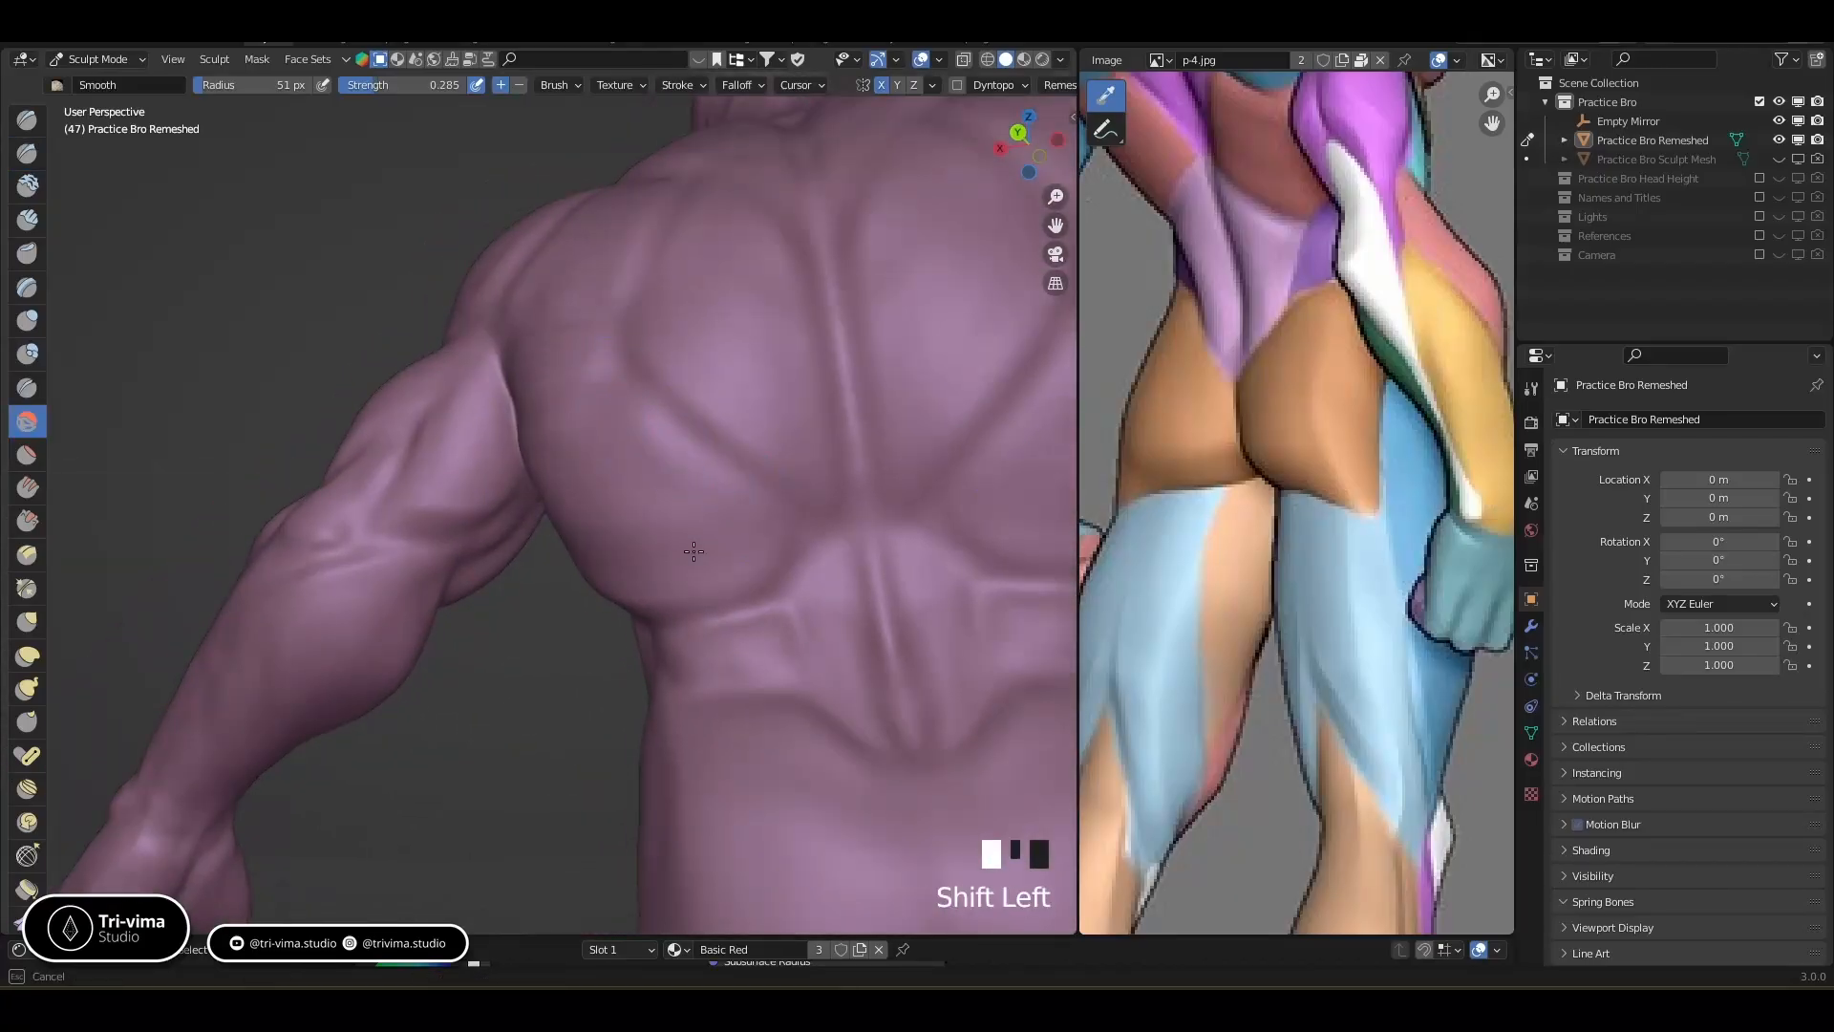
Smooth the muscle transitions across the lat, the back of the upper arm and the mid-back
{"action": "left_click_drag", "start_coordinate": [694, 551], "coordinate": [760, 533], "text": "shift"}
{"action": "mouse_move", "coordinate": [792, 531]}
{"action": "middle_mouse_down", "text": "ctrl"}
{"action": "mouse_move", "coordinate": [679, 657]}
{"action": "mouse_move", "coordinate": [777, 749]}
{"action": "mouse_move", "coordinate": [802, 573]}
{"action": "mouse_move", "coordinate": [921, 542]}
{"action": "mouse_move", "coordinate": [401, 645]}
{"action": "mouse_move", "coordinate": [472, 258]}
{"action": "middle_mouse_up", "text": "ctrl"}
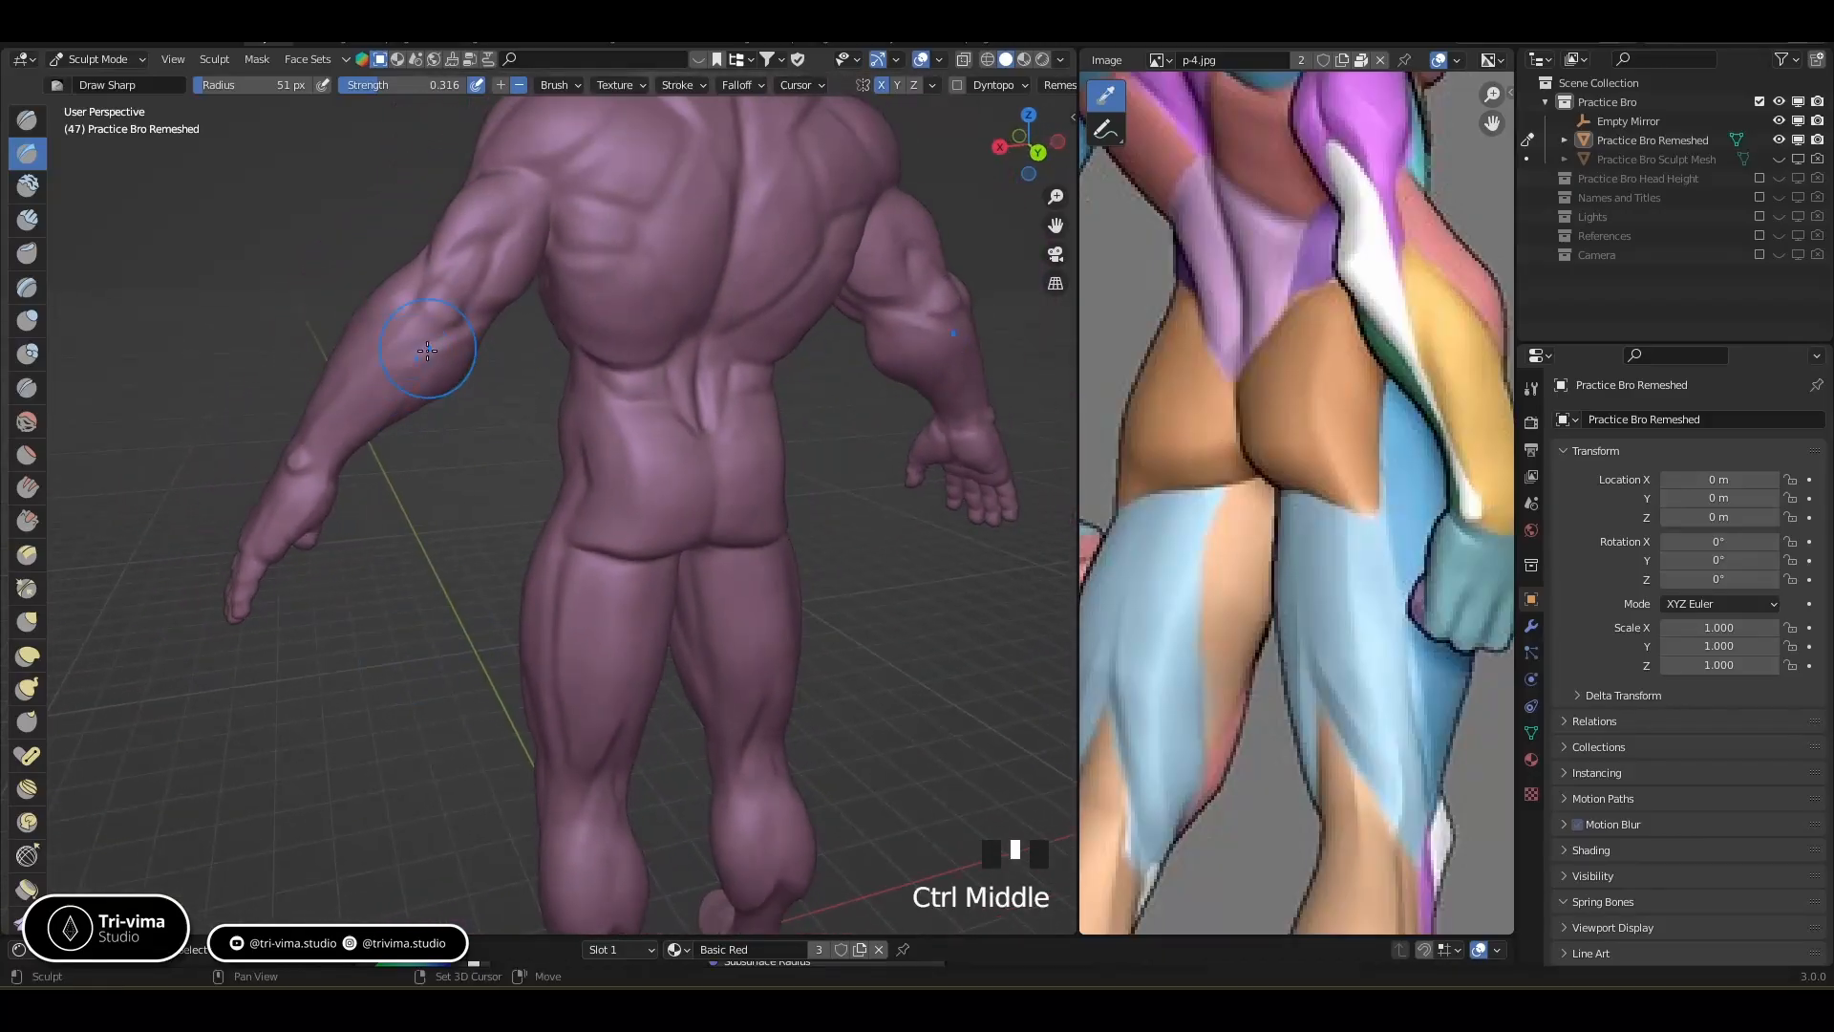
{"action": "left_click", "coordinate": [472, 258], "text": "shift"}
{"action": "left_click", "coordinate": [472, 258], "text": "shift"}
{"action": "left_click", "coordinate": [472, 258], "text": "shift"}
{"action": "left_click", "coordinate": [472, 258], "text": "shift"}
{"action": "left_click", "coordinate": [472, 258], "text": "shift"}
{"action": "left_click", "coordinate": [472, 258], "text": "shift"}
{"action": "left_click", "coordinate": [472, 258], "text": "shift"}
{"action": "middle_click_drag", "start_coordinate": [472, 257], "coordinate": [559, 420], "text": "shift"}
{"action": "left_click", "coordinate": [559, 420], "text": "shift"}
{"action": "left_click", "coordinate": [573, 425], "text": "shift"}
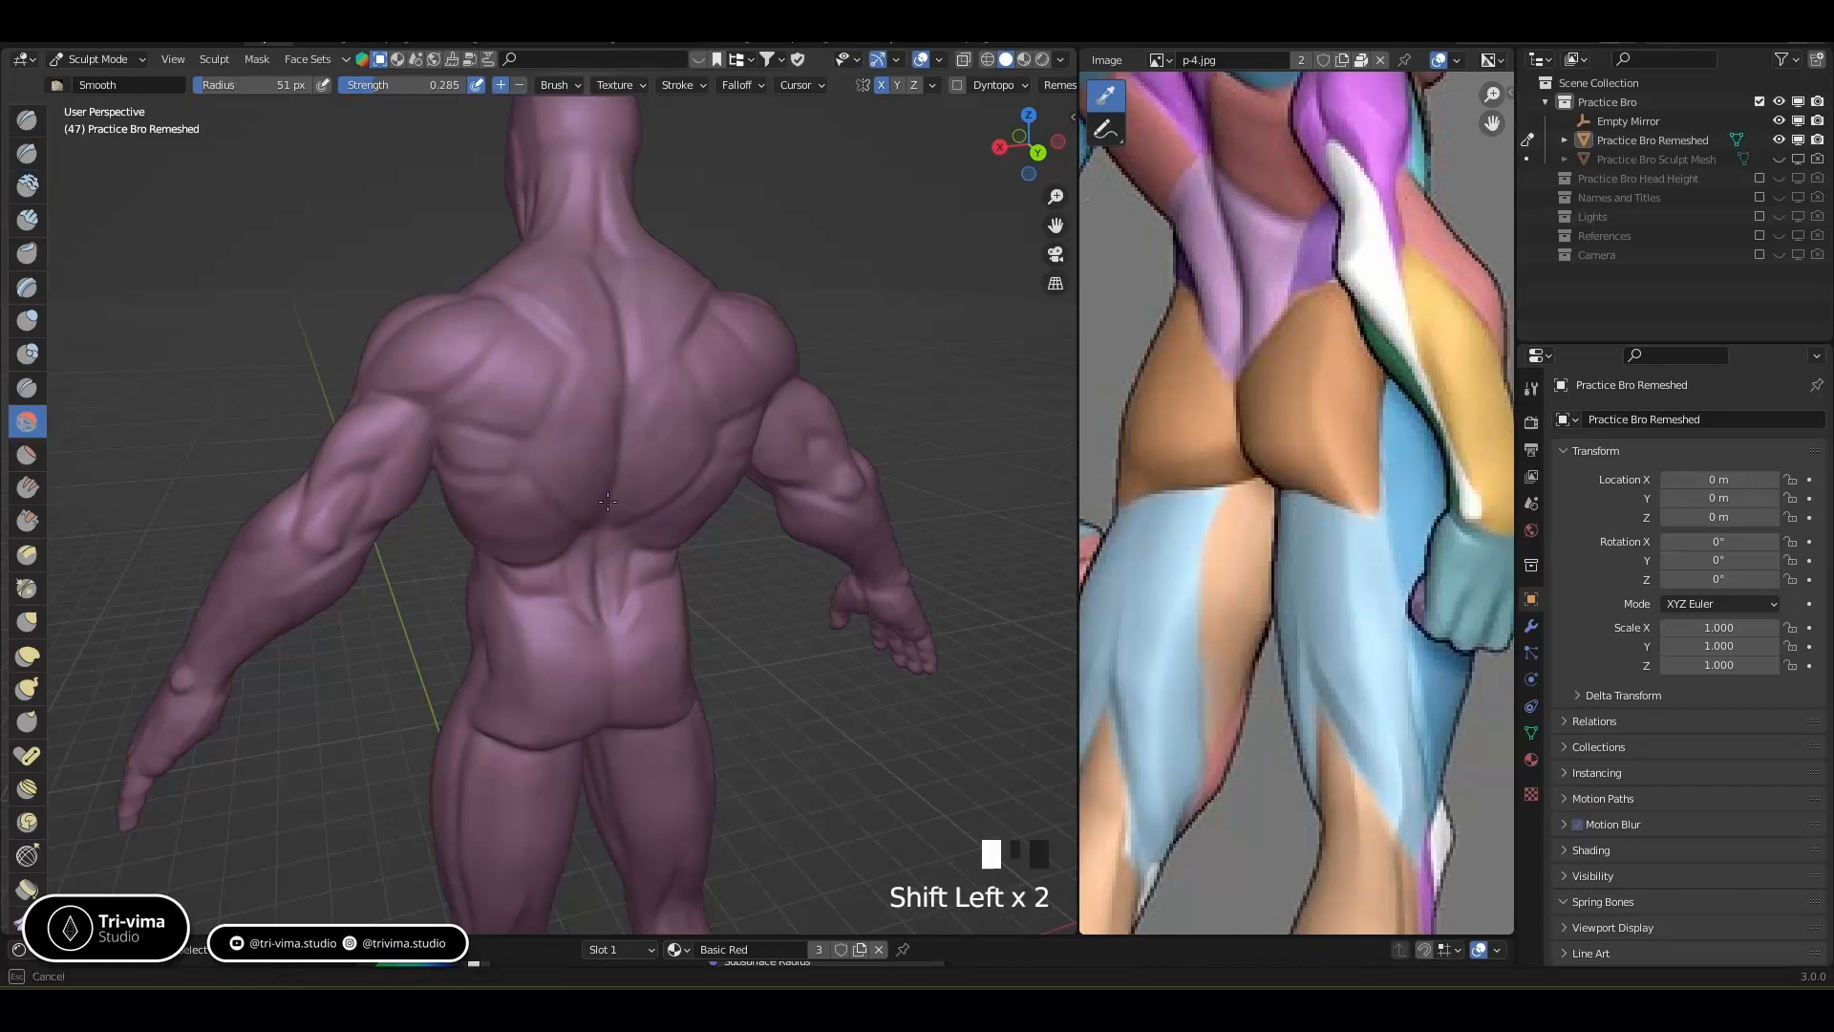
{"action": "left_click", "coordinate": [669, 445], "text": "shift"}
Add volume to the lower lat and the muscles beside the spine with the Inflate/Deflate brush
{"action": "left_click", "coordinate": [27, 320]}
{"action": "left_click", "coordinate": [573, 520]}
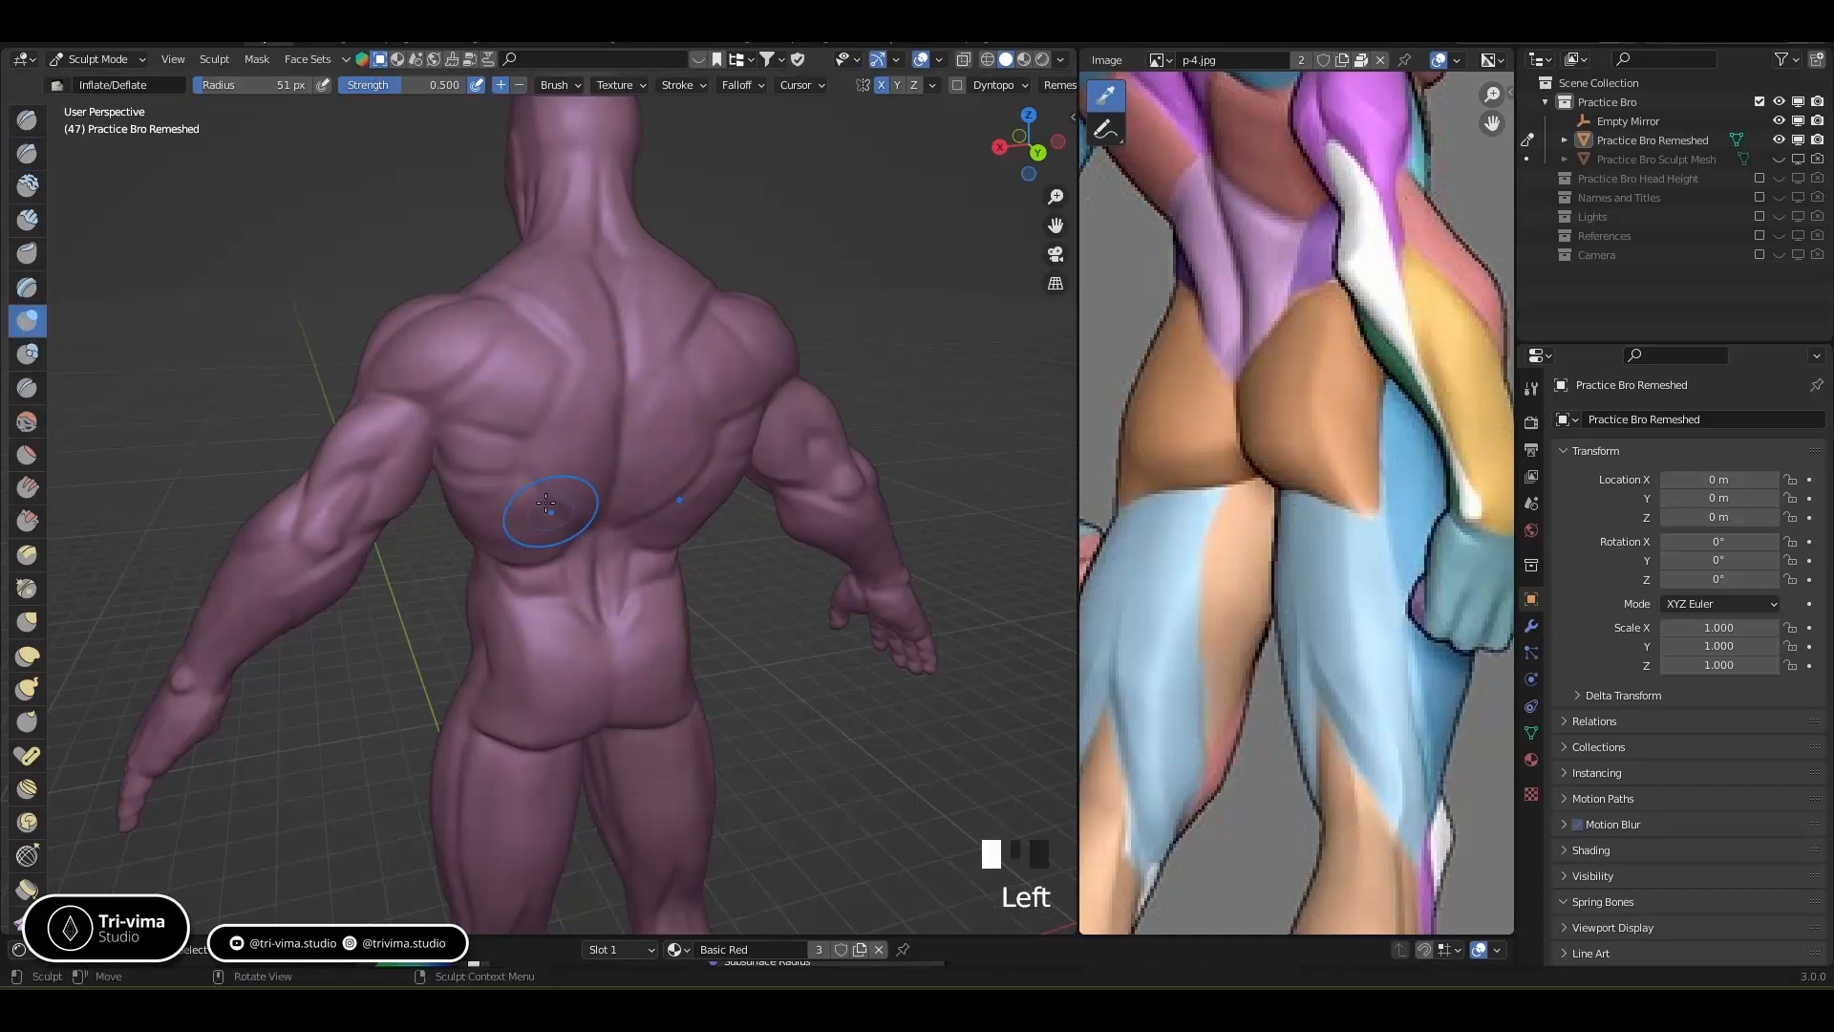
{"action": "left_click", "coordinate": [564, 464]}
{"action": "left_click", "coordinate": [605, 358]}
{"action": "left_click_drag", "start_coordinate": [605, 358], "coordinate": [590, 421]}
{"action": "mouse_move", "coordinate": [567, 484]}
{"action": "left_mouse_down"}
{"action": "mouse_move", "coordinate": [582, 458]}
{"action": "mouse_move", "coordinate": [592, 516]}
{"action": "left_mouse_up"}
{"action": "left_click_drag", "start_coordinate": [602, 511], "coordinate": [616, 504]}
{"action": "left_click_drag", "start_coordinate": [617, 505], "coordinate": [699, 439]}
{"action": "left_click", "coordinate": [651, 432]}
{"action": "left_click", "coordinate": [646, 436]}
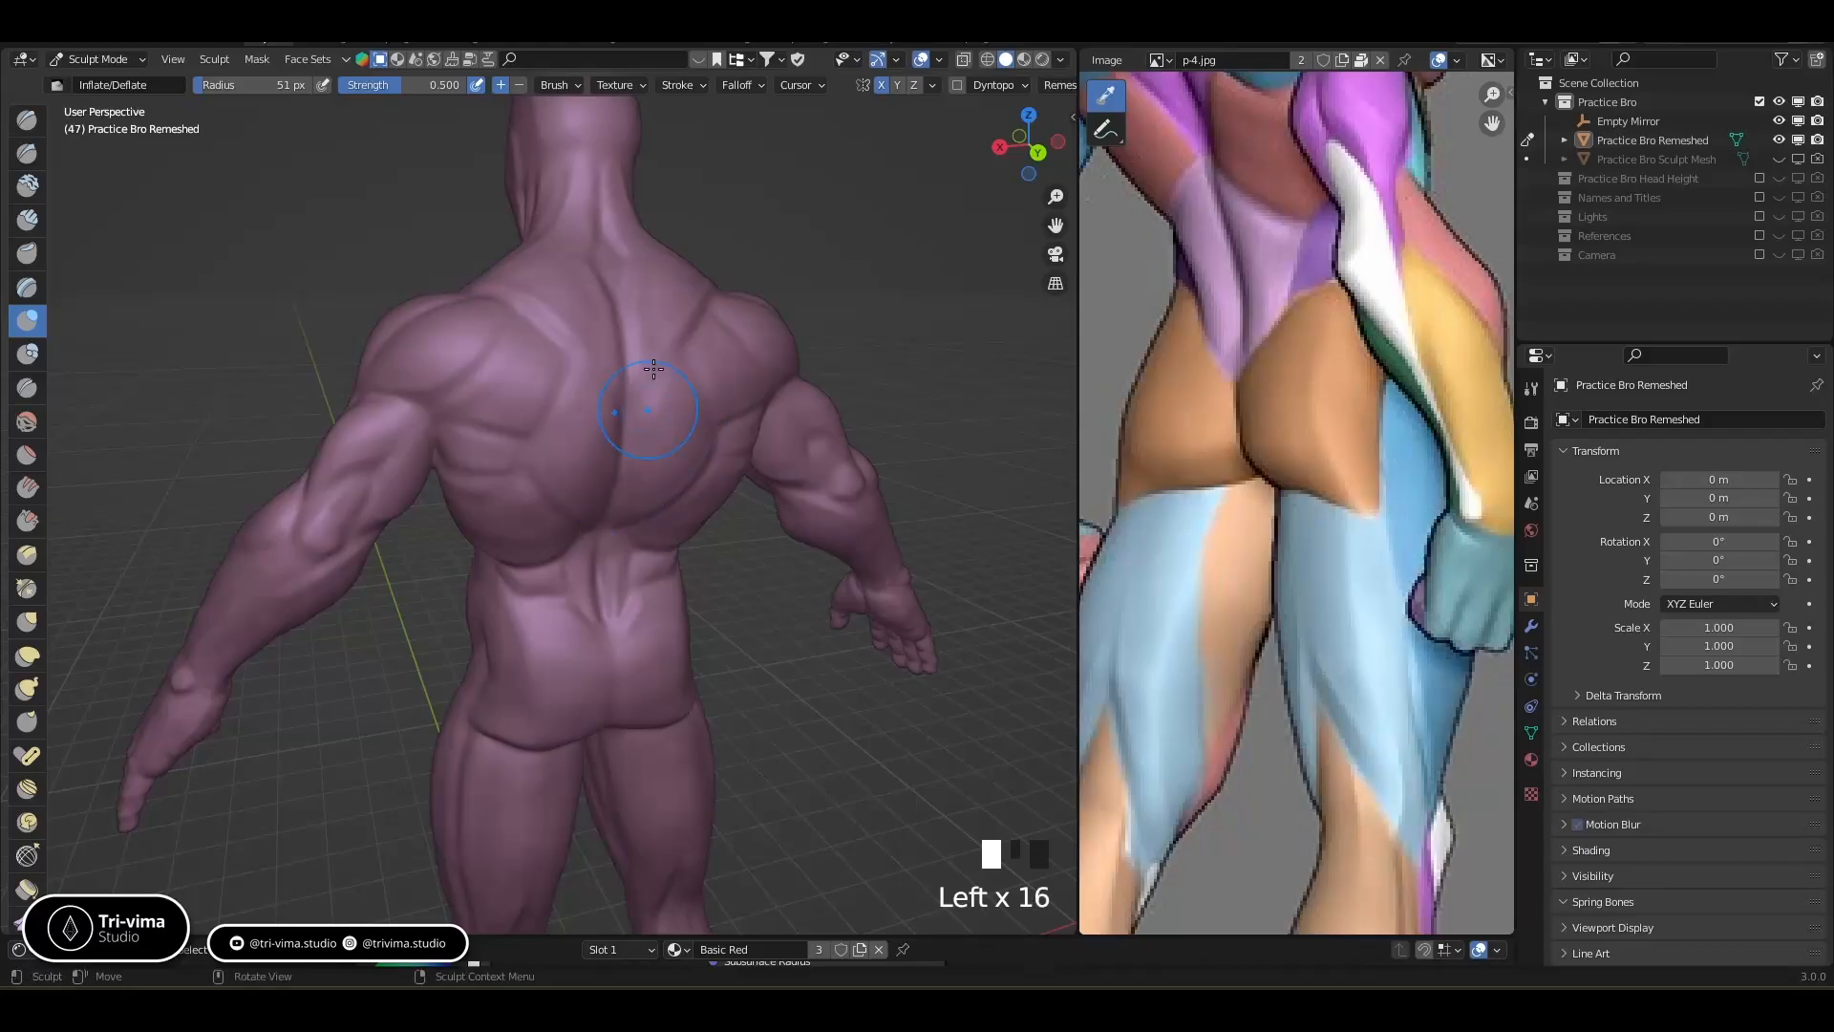
Inflate the muscles around the shoulder blade and along the outer and lower edges of the lat
{"action": "middle_click_drag", "start_coordinate": [702, 343], "coordinate": [725, 372]}
{"action": "left_click_drag", "start_coordinate": [725, 372], "coordinate": [732, 388]}
{"action": "left_click_drag", "start_coordinate": [734, 390], "coordinate": [740, 405]}
{"action": "left_click_drag", "start_coordinate": [742, 407], "coordinate": [772, 410]}
{"action": "middle_click_drag", "start_coordinate": [466, 490], "coordinate": [480, 451]}
{"action": "left_click_drag", "start_coordinate": [489, 420], "coordinate": [472, 426]}
{"action": "left_click_drag", "start_coordinate": [489, 431], "coordinate": [468, 432]}
{"action": "mouse_move", "coordinate": [482, 430]}
{"action": "left_mouse_down"}
{"action": "mouse_move", "coordinate": [463, 427]}
{"action": "mouse_move", "coordinate": [471, 512]}
{"action": "left_mouse_up"}
{"action": "middle_click_drag", "start_coordinate": [470, 512], "coordinate": [463, 497]}
{"action": "left_click_drag", "start_coordinate": [462, 496], "coordinate": [458, 519]}
{"action": "middle_click_drag", "start_coordinate": [529, 548], "coordinate": [562, 573]}
{"action": "left_click_drag", "start_coordinate": [562, 573], "coordinate": [588, 579]}
Inflate the upper back from the base of the neck out toward the shoulder
{"action": "middle_click_drag", "start_coordinate": [707, 518], "coordinate": [668, 574]}
{"action": "middle_click_drag", "start_coordinate": [692, 208], "coordinate": [674, 269]}
{"action": "left_click_drag", "start_coordinate": [668, 194], "coordinate": [673, 227]}
{"action": "mouse_move", "coordinate": [670, 186]}
{"action": "left_mouse_down"}
{"action": "mouse_move", "coordinate": [674, 235]}
{"action": "mouse_move", "coordinate": [636, 304]}
{"action": "left_mouse_up"}
{"action": "left_click_drag", "start_coordinate": [650, 277], "coordinate": [655, 308]}
{"action": "mouse_move", "coordinate": [669, 287]}
{"action": "left_mouse_down"}
{"action": "mouse_move", "coordinate": [669, 339]}
{"action": "mouse_move", "coordinate": [705, 342]}
{"action": "left_mouse_up"}
{"action": "left_click_drag", "start_coordinate": [727, 314], "coordinate": [747, 347]}
Build up the trapezius where the neck meets the shoulders using Inflate/Deflate
{"action": "mouse_move", "coordinate": [739, 316]}
{"action": "middle_mouse_down"}
{"action": "mouse_move", "coordinate": [682, 327]}
{"action": "mouse_move", "coordinate": [653, 267]}
{"action": "middle_mouse_up"}
{"action": "left_click", "coordinate": [662, 270]}
{"action": "left_click", "coordinate": [661, 271]}
{"action": "left_click", "coordinate": [661, 270]}
{"action": "left_click", "coordinate": [653, 267]}
{"action": "left_click_drag", "start_coordinate": [654, 239], "coordinate": [655, 296]}
{"action": "left_click_drag", "start_coordinate": [650, 191], "coordinate": [654, 268]}
{"action": "left_click_drag", "start_coordinate": [654, 258], "coordinate": [656, 349]}
{"action": "mouse_move", "coordinate": [674, 311]}
{"action": "middle_mouse_down"}
{"action": "mouse_move", "coordinate": [634, 266]}
{"action": "mouse_move", "coordinate": [636, 416]}
{"action": "middle_mouse_up"}
{"action": "left_click", "coordinate": [659, 291]}
{"action": "left_click", "coordinate": [634, 265]}
{"action": "left_click", "coordinate": [630, 277]}
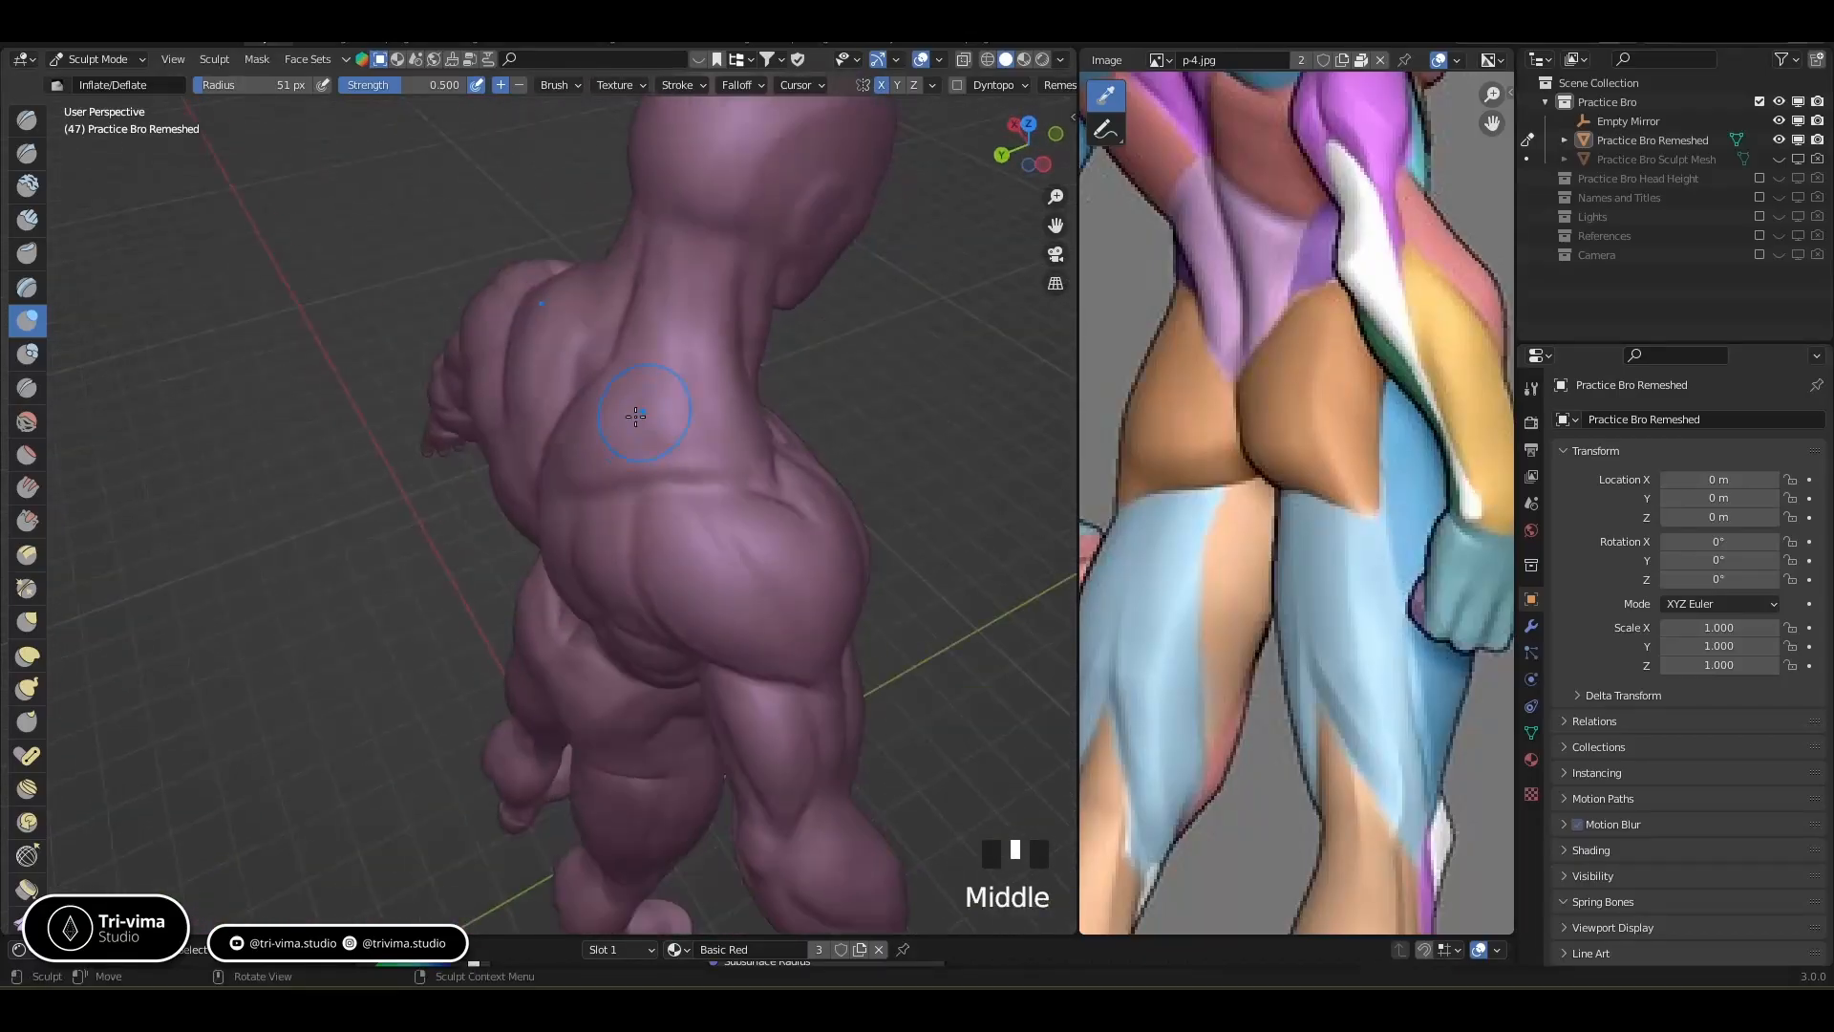
Inflate the rear shoulder and the lat from the armpit down toward its lower edge
{"action": "left_click_drag", "start_coordinate": [683, 542], "coordinate": [691, 519]}
{"action": "mouse_move", "coordinate": [731, 493]}
{"action": "middle_mouse_down"}
{"action": "mouse_move", "coordinate": [702, 411]}
{"action": "mouse_move", "coordinate": [764, 463]}
{"action": "middle_mouse_up"}
{"action": "left_click", "coordinate": [764, 463]}
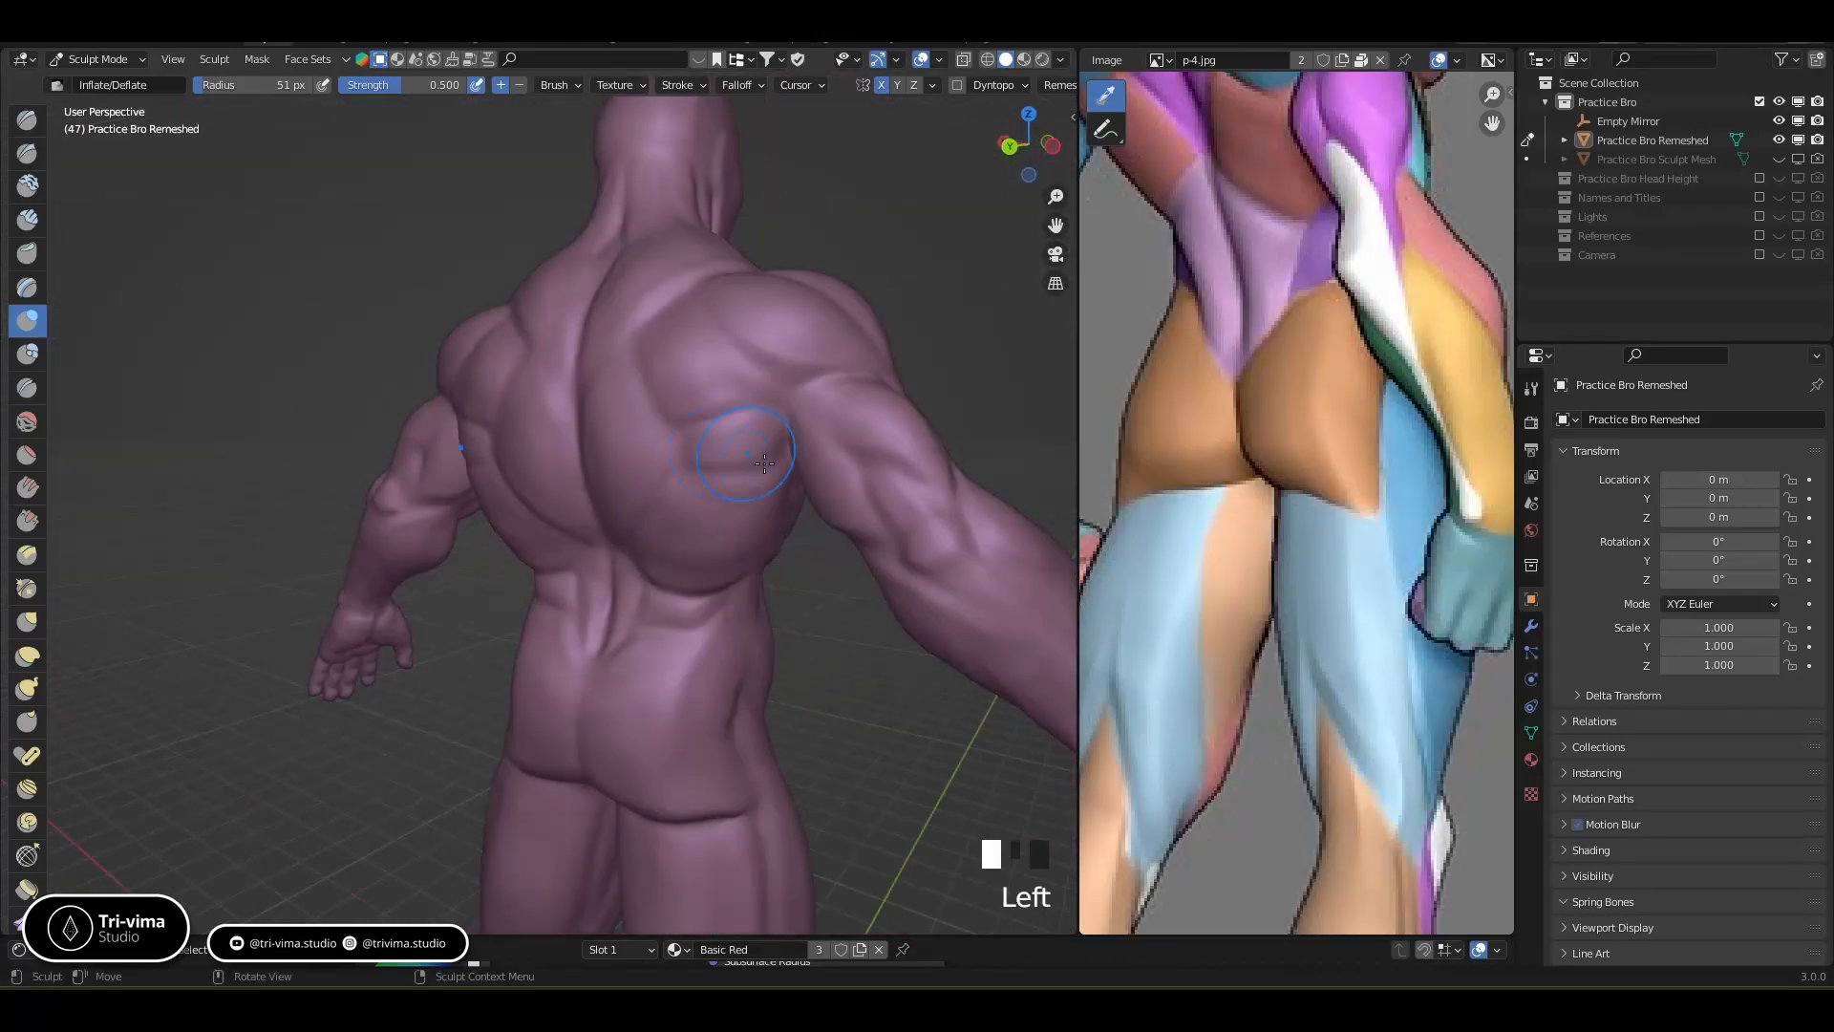
{"action": "mouse_move", "coordinate": [764, 463]}
{"action": "left_mouse_down"}
{"action": "mouse_move", "coordinate": [737, 530]}
{"action": "mouse_move", "coordinate": [674, 559]}
{"action": "left_mouse_up"}
Smooth the inflated lat and the muscles running up beside the shoulder blade
{"action": "mouse_move", "coordinate": [680, 558]}
{"action": "left_mouse_down", "text": "shift"}
{"action": "mouse_move", "coordinate": [725, 549]}
{"action": "mouse_move", "coordinate": [639, 491]}
{"action": "left_mouse_up", "text": "shift"}
{"action": "middle_click_drag", "start_coordinate": [659, 435], "coordinate": [692, 512]}
{"action": "left_click_drag", "start_coordinate": [702, 401], "coordinate": [719, 339], "text": "shift"}
{"action": "mouse_move", "coordinate": [717, 349]}
{"action": "left_mouse_down", "text": "shift"}
{"action": "mouse_move", "coordinate": [708, 368]}
{"action": "mouse_move", "coordinate": [741, 239]}
{"action": "mouse_move", "coordinate": [733, 277]}
{"action": "left_mouse_up", "text": "shift"}
{"action": "left_click", "coordinate": [733, 290], "text": "shift"}
{"action": "mouse_move", "coordinate": [734, 290]}
{"action": "middle_mouse_down"}
{"action": "mouse_move", "coordinate": [687, 328]}
{"action": "mouse_move", "coordinate": [649, 449]}
{"action": "mouse_move", "coordinate": [570, 472]}
{"action": "mouse_move", "coordinate": [623, 459]}
{"action": "mouse_move", "coordinate": [611, 502]}
{"action": "middle_mouse_up"}
Soften the remaining hard transitions between the upper-back and shoulder muscles
{"action": "left_click_drag", "start_coordinate": [564, 451], "coordinate": [642, 444], "text": "shift"}
{"action": "middle_click_drag", "start_coordinate": [641, 444], "coordinate": [507, 575]}
{"action": "mouse_move", "coordinate": [478, 526]}
{"action": "left_mouse_down", "text": "shift"}
{"action": "mouse_move", "coordinate": [431, 484]}
{"action": "mouse_move", "coordinate": [448, 477]}
{"action": "left_mouse_up", "text": "shift"}
{"action": "left_click_drag", "start_coordinate": [445, 482], "coordinate": [454, 495], "text": "shift"}
{"action": "left_click_drag", "start_coordinate": [453, 492], "coordinate": [462, 509], "text": "shift"}
{"action": "middle_click_drag", "start_coordinate": [498, 562], "coordinate": [574, 590]}
Ready the Clay Strips brush with a 36 px radius for sculpting the front of the face
{"action": "middle_click_drag", "start_coordinate": [675, 412], "coordinate": [680, 449]}
{"action": "mouse_move", "coordinate": [680, 449]}
{"action": "middle_mouse_down", "text": "shift"}
{"action": "mouse_move", "coordinate": [857, 616]}
{"action": "mouse_move", "coordinate": [822, 509]}
{"action": "mouse_move", "coordinate": [779, 474]}
{"action": "middle_mouse_up", "text": "shift"}
{"action": "left_click", "coordinate": [28, 219]}
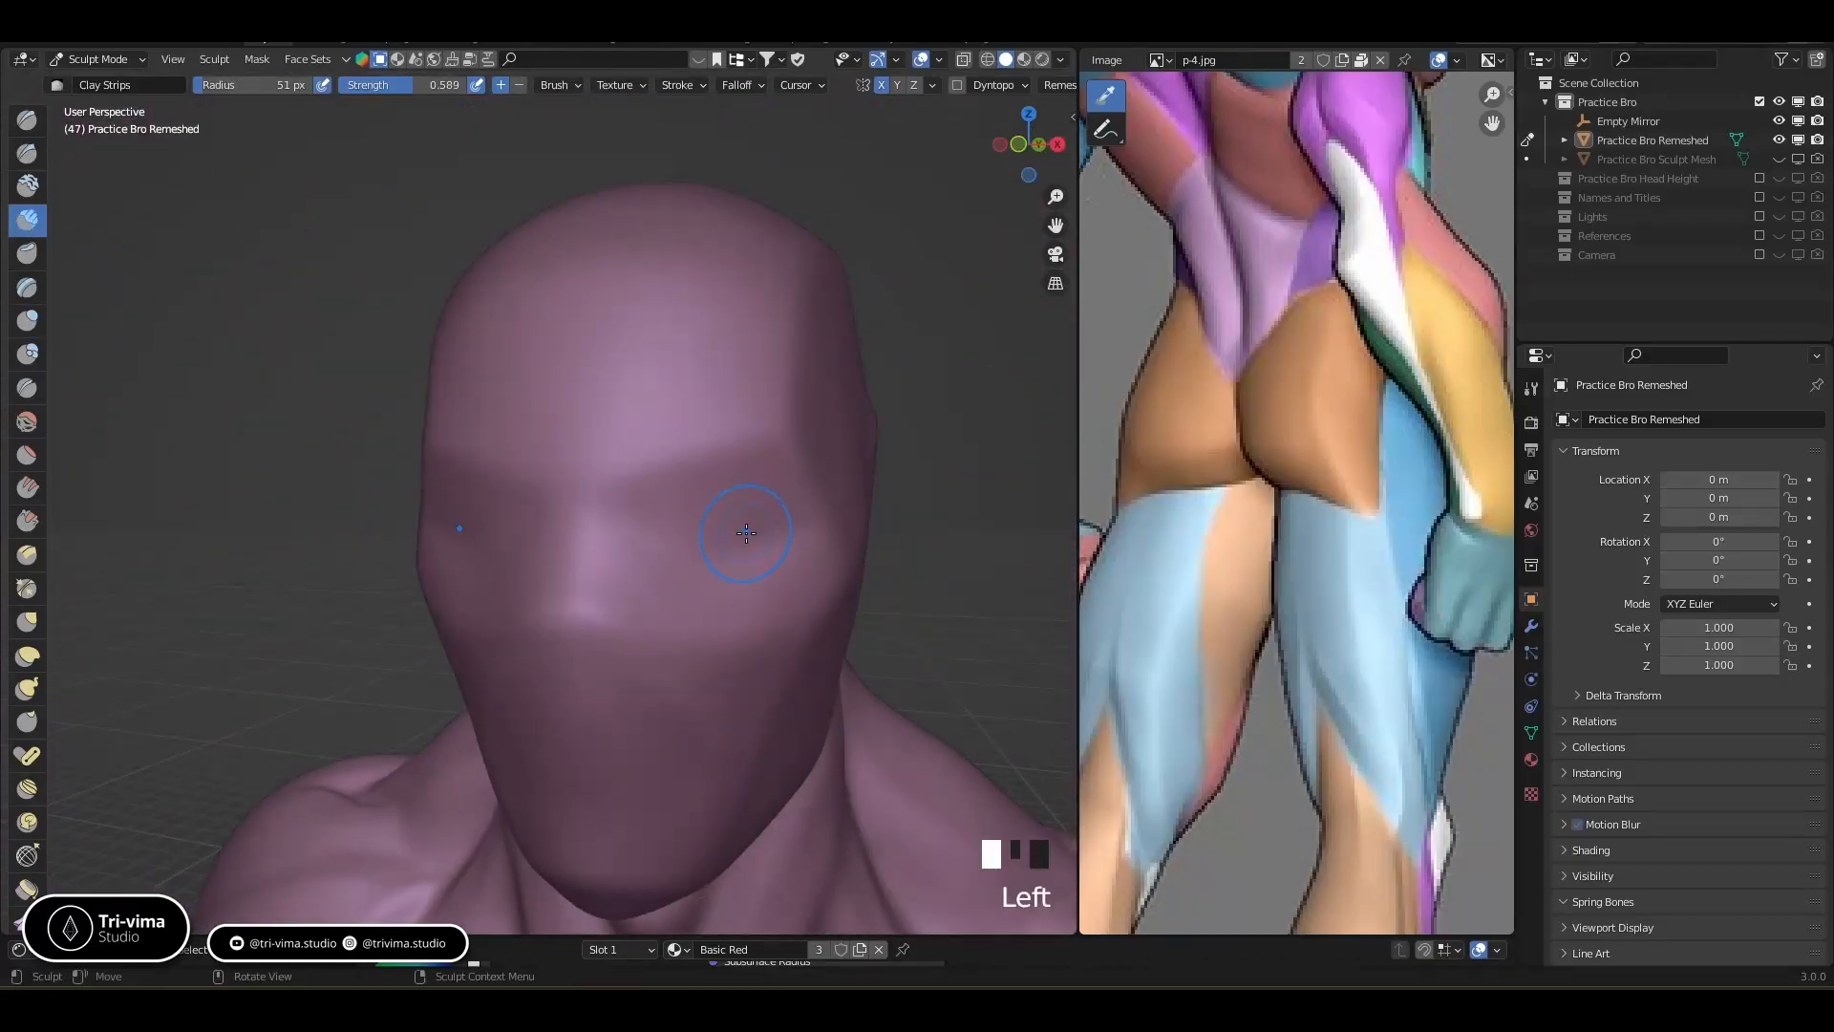
{"action": "key", "text": "bracketleft"}
{"action": "key", "text": "bracketleft"}
{"action": "key", "text": "bracketleft"}
{"action": "middle_click_drag", "start_coordinate": [769, 537], "coordinate": [725, 484], "text": "shift"}
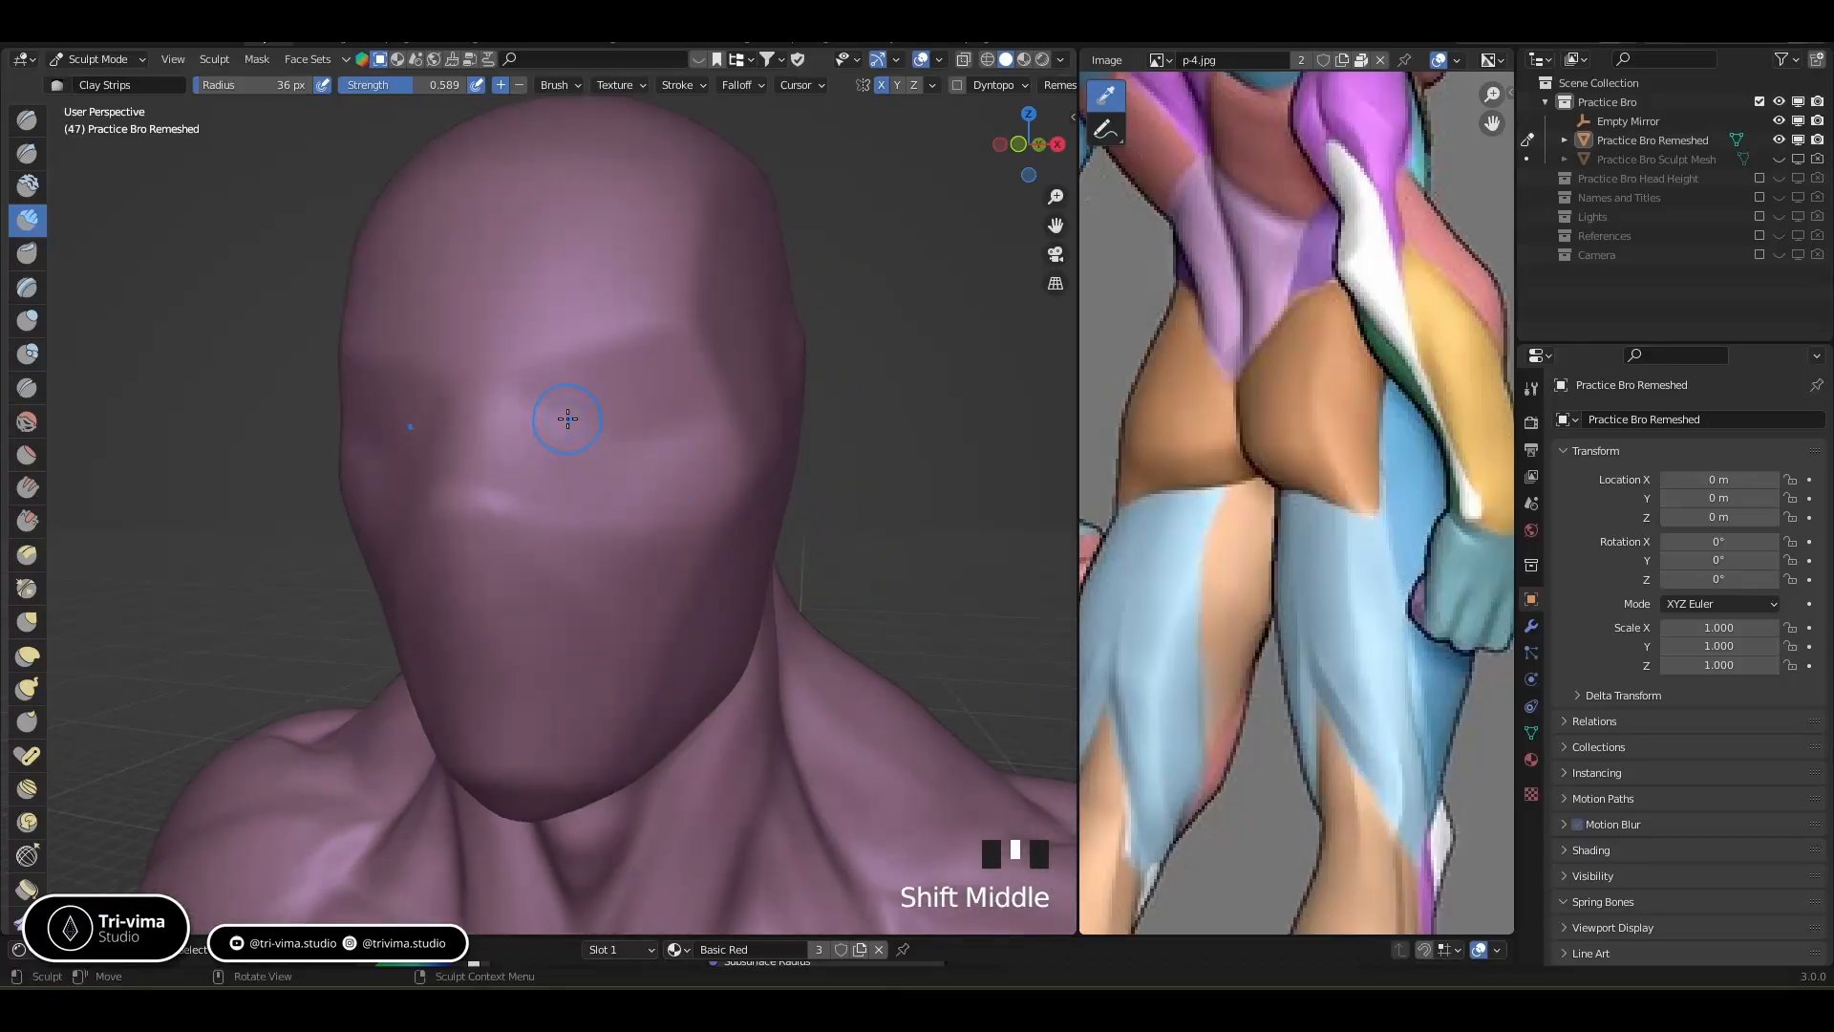
Try to build up mirrored eyelid volumes inside the eye sockets with Clay Strips at 0.589 strength
{"action": "left_click_drag", "start_coordinate": [560, 422], "coordinate": [635, 380]}
{"action": "left_click_drag", "start_coordinate": [563, 420], "coordinate": [642, 378]}
{"action": "left_click_drag", "start_coordinate": [579, 420], "coordinate": [668, 384]}
{"action": "left_click_drag", "start_coordinate": [592, 411], "coordinate": [708, 385]}
{"action": "left_click_drag", "start_coordinate": [649, 390], "coordinate": [703, 394]}
{"action": "left_click_drag", "start_coordinate": [654, 394], "coordinate": [709, 396]}
{"action": "mouse_move", "coordinate": [659, 401]}
{"action": "left_mouse_down"}
{"action": "mouse_move", "coordinate": [707, 405]}
{"action": "mouse_move", "coordinate": [668, 415]}
{"action": "left_mouse_up"}
{"action": "mouse_move", "coordinate": [631, 430]}
{"action": "left_mouse_down"}
{"action": "mouse_move", "coordinate": [687, 423]}
{"action": "mouse_move", "coordinate": [622, 402]}
{"action": "left_mouse_up"}
{"action": "left_click_drag", "start_coordinate": [563, 425], "coordinate": [630, 390]}
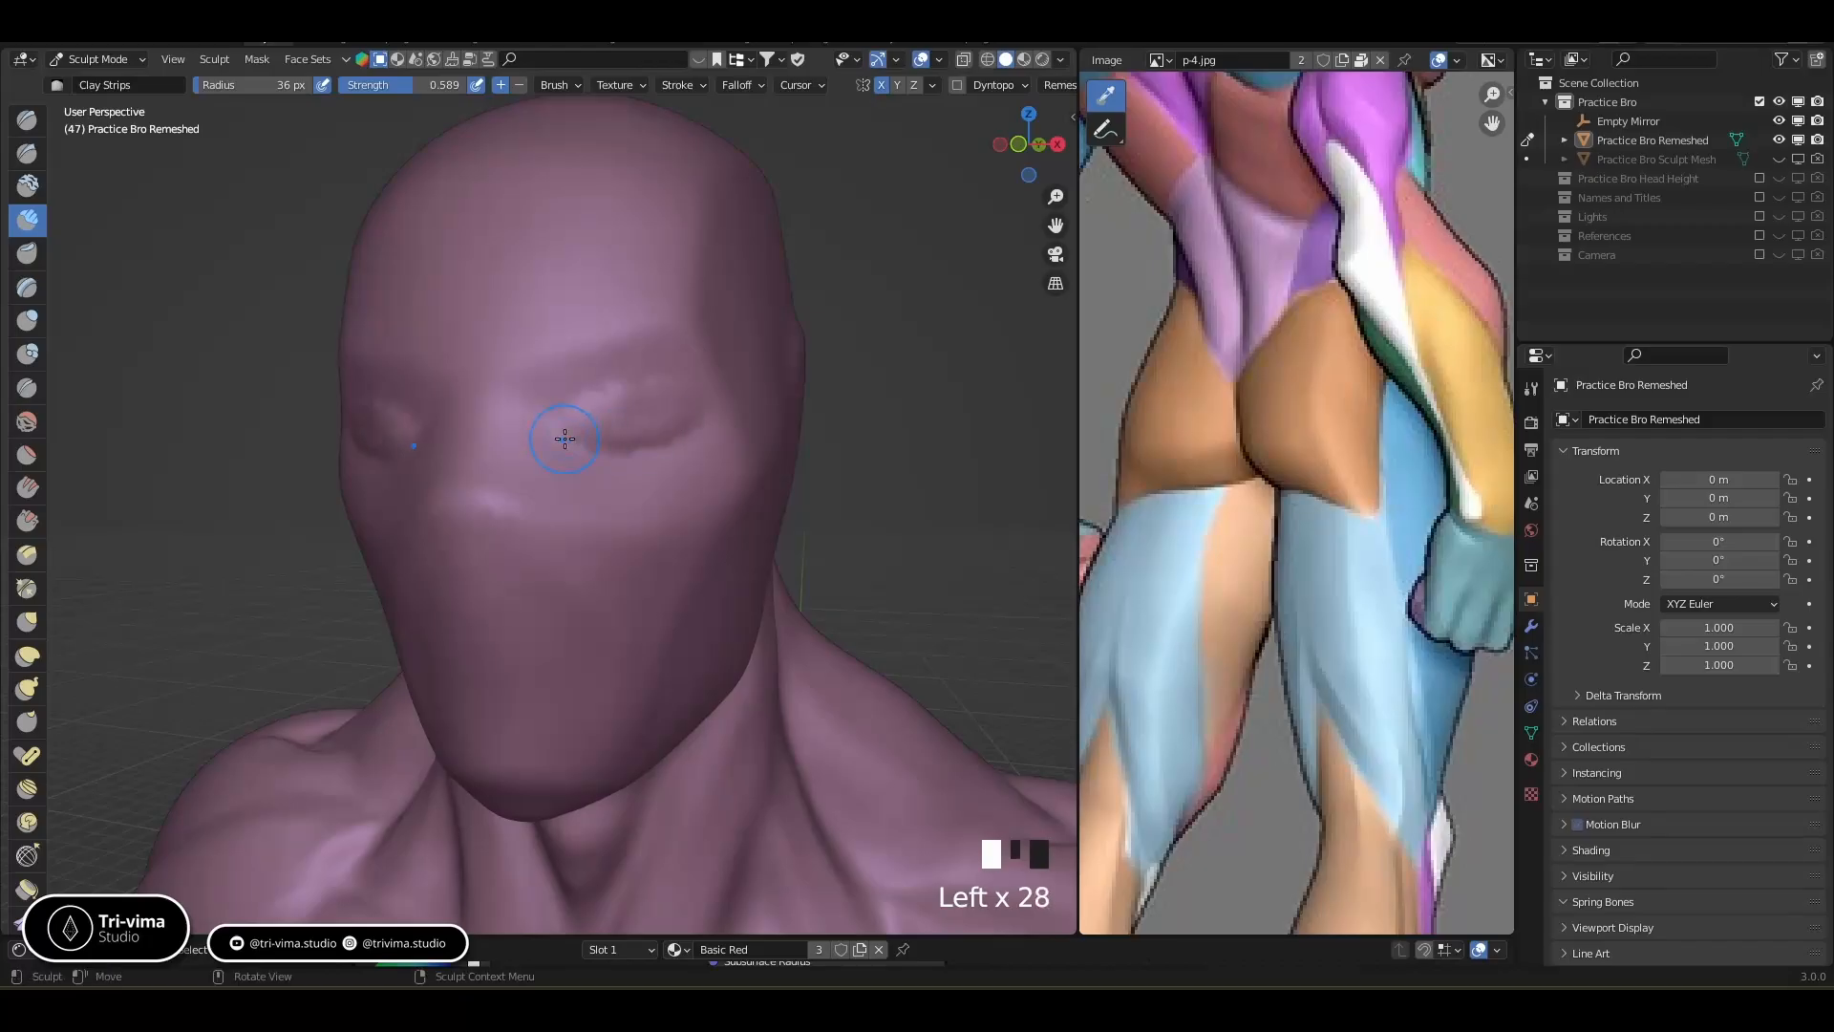
Add more Clay Strips volume along the outer brow ends, inner eye corners and lids
{"action": "left_click_drag", "start_coordinate": [651, 377], "coordinate": [691, 361]}
{"action": "left_click_drag", "start_coordinate": [653, 368], "coordinate": [699, 374]}
{"action": "left_click_drag", "start_coordinate": [680, 366], "coordinate": [699, 395]}
{"action": "left_click_drag", "start_coordinate": [690, 387], "coordinate": [702, 362]}
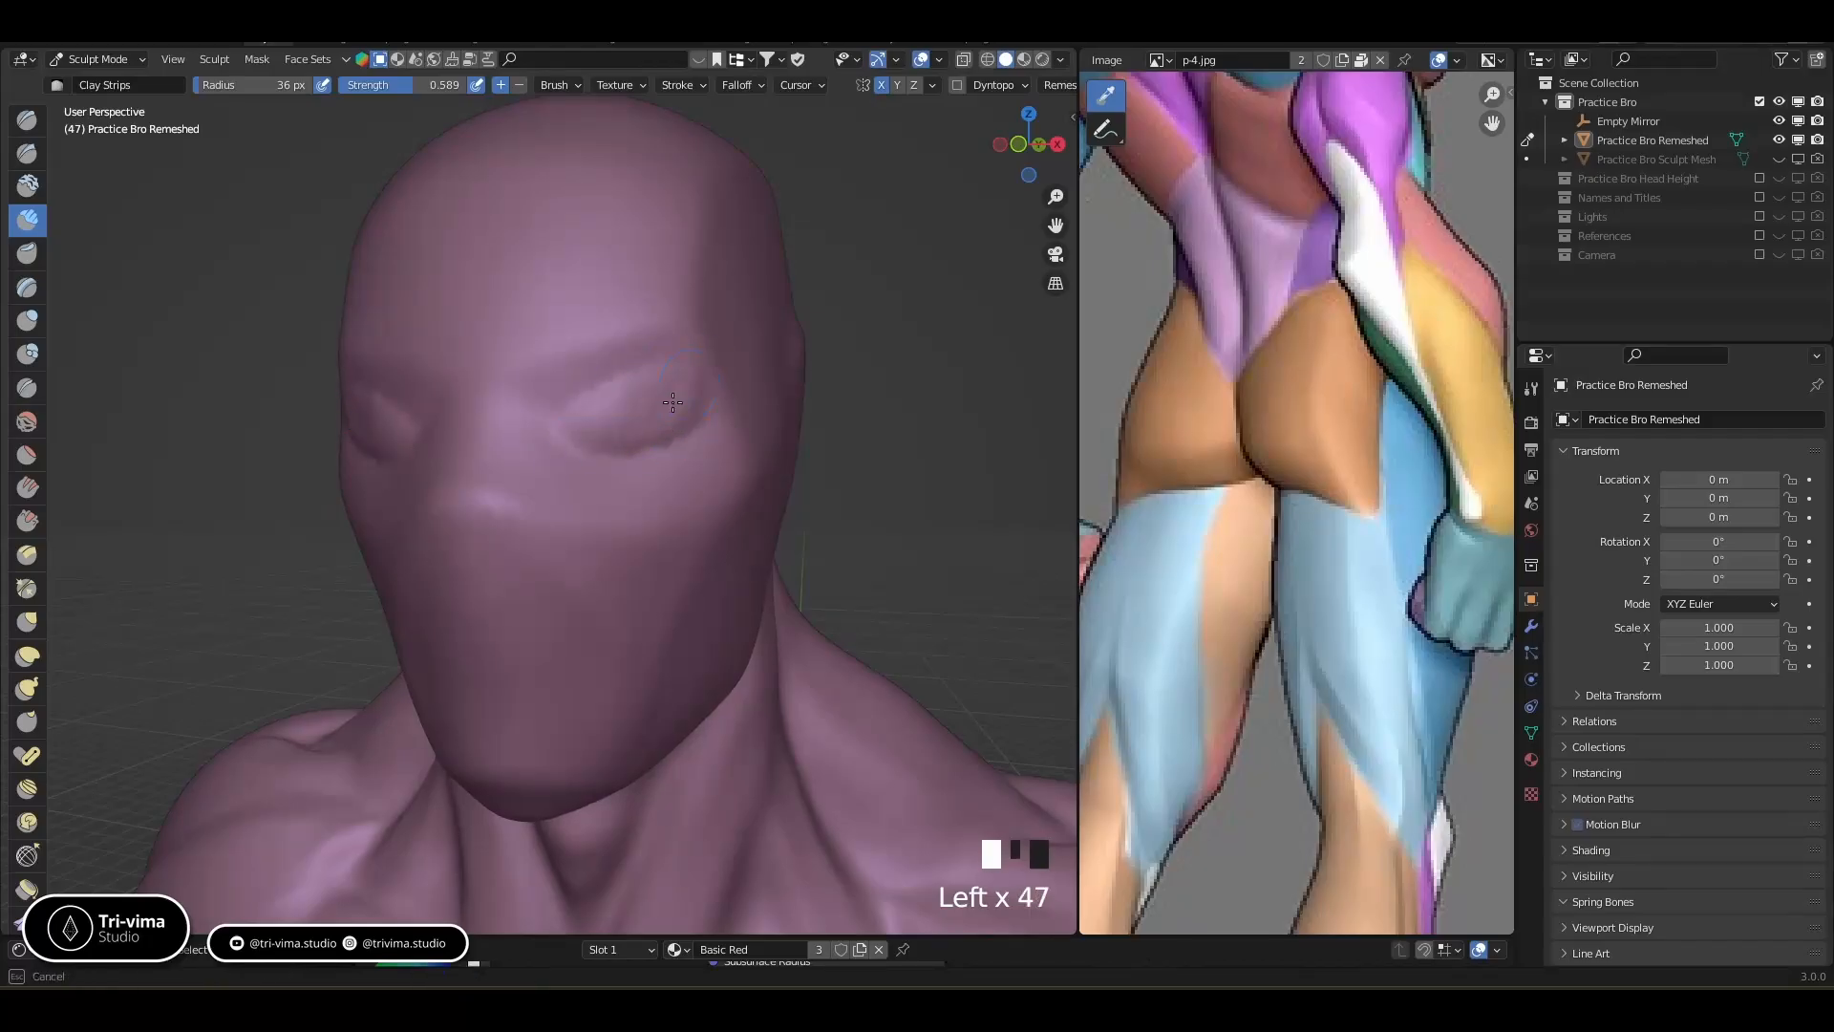
{"action": "left_click_drag", "start_coordinate": [555, 433], "coordinate": [567, 420]}
{"action": "left_click_drag", "start_coordinate": [554, 432], "coordinate": [579, 420]}
{"action": "mouse_move", "coordinate": [562, 436]}
{"action": "left_mouse_down"}
{"action": "mouse_move", "coordinate": [667, 392]}
{"action": "mouse_move", "coordinate": [676, 408]}
{"action": "left_mouse_up"}
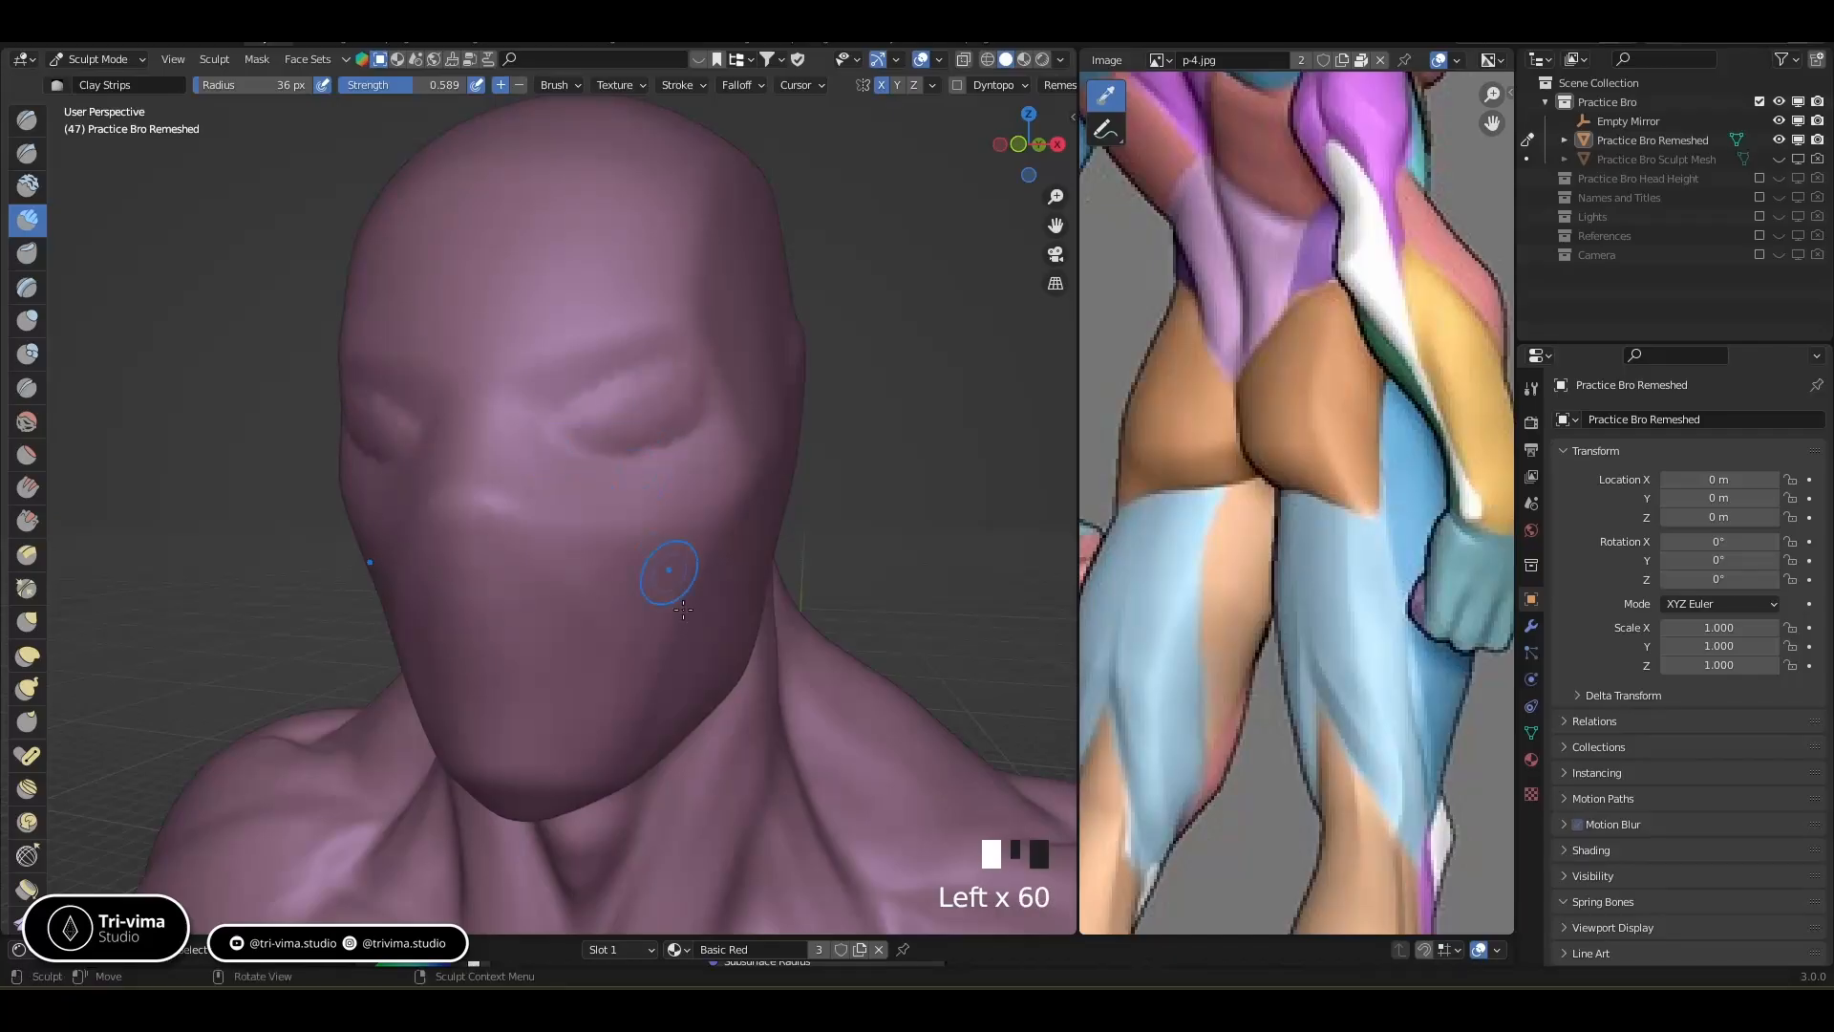
Adjust the voxel size of the body mesh and remesh it
{"action": "key", "text": "shift+r"}
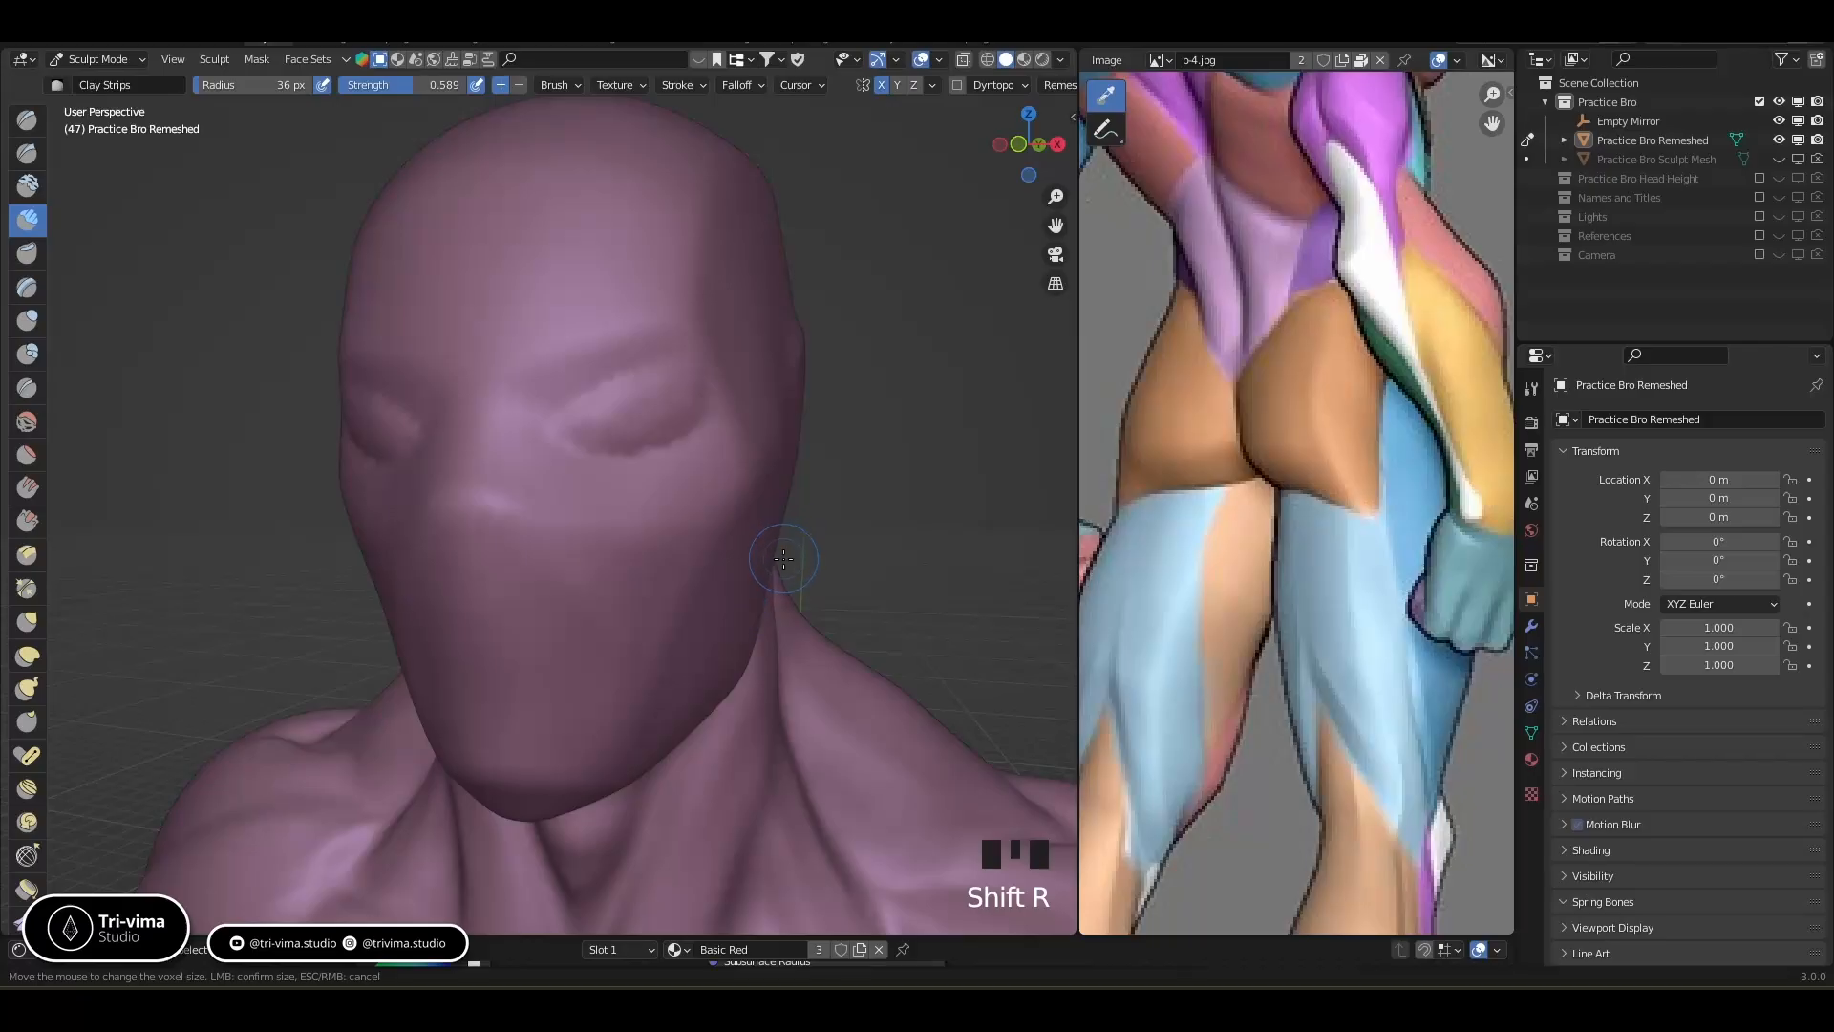
{"action": "key", "text": "shift+r"}
{"action": "left_click", "coordinate": [684, 579]}
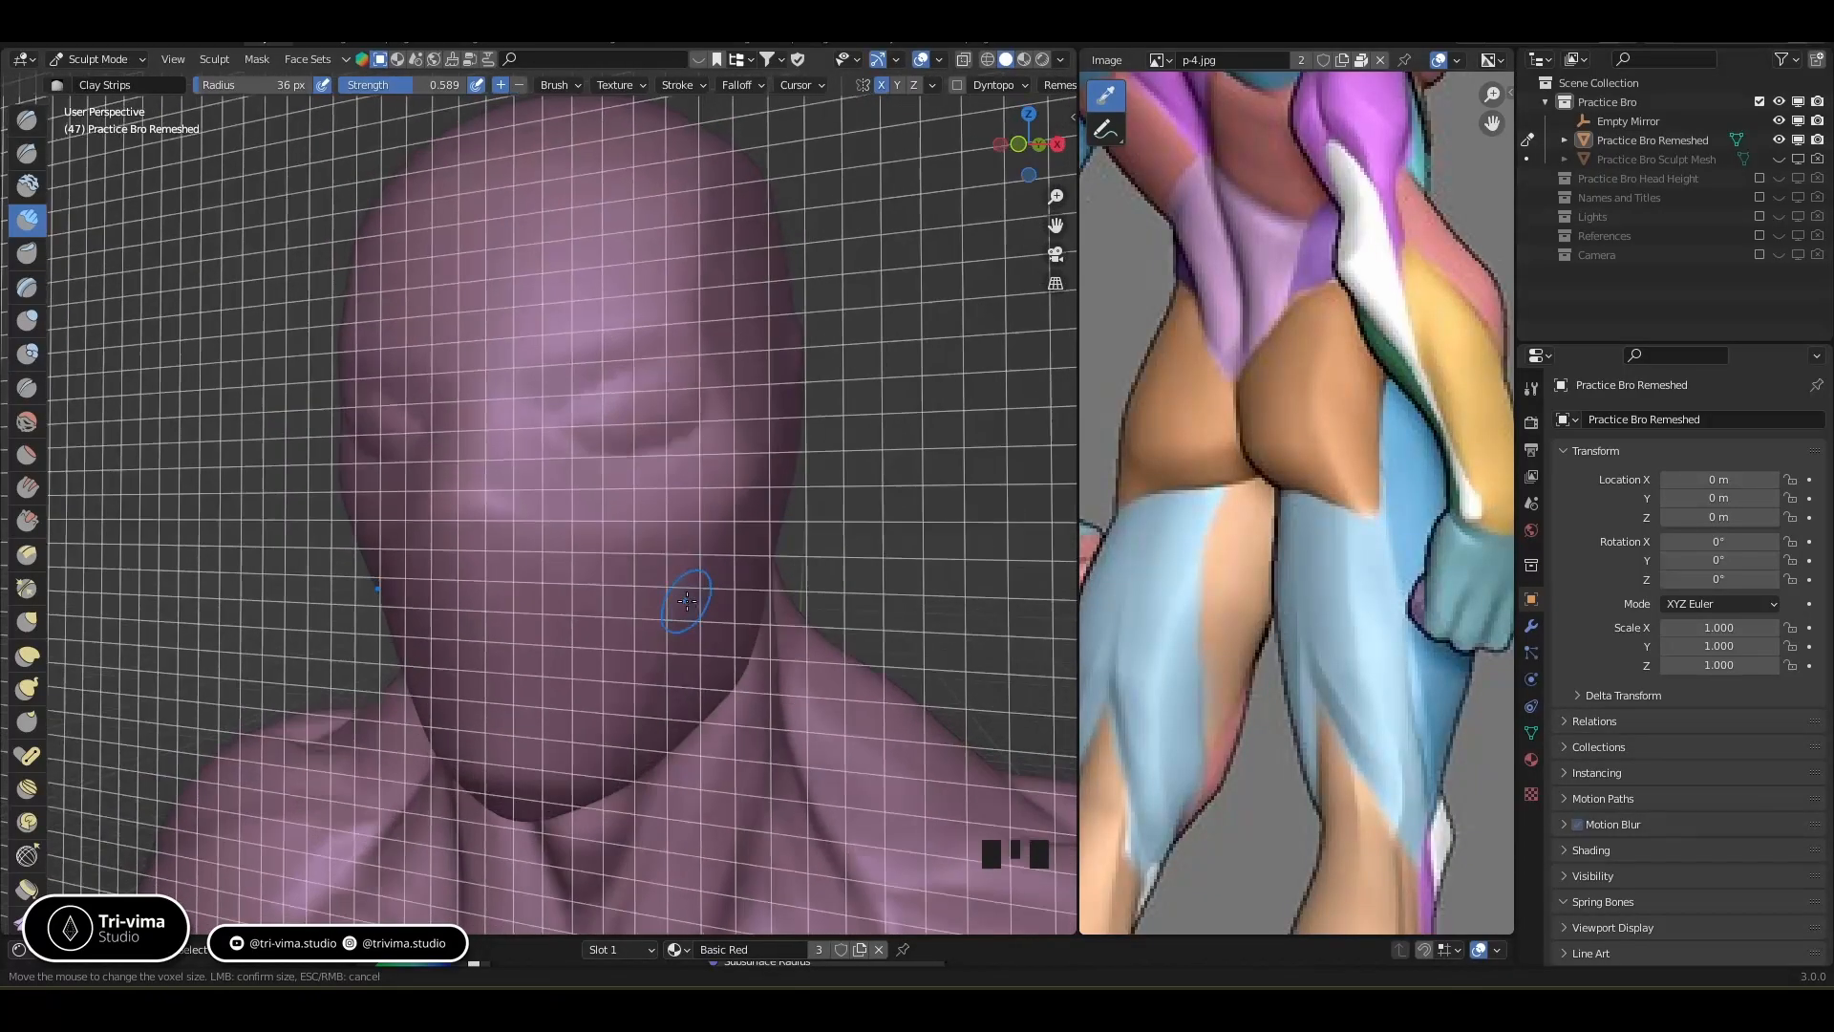
{"action": "left_click", "coordinate": [738, 561]}
{"action": "middle_click_drag", "start_coordinate": [823, 520], "coordinate": [792, 574], "text": "ctrl"}
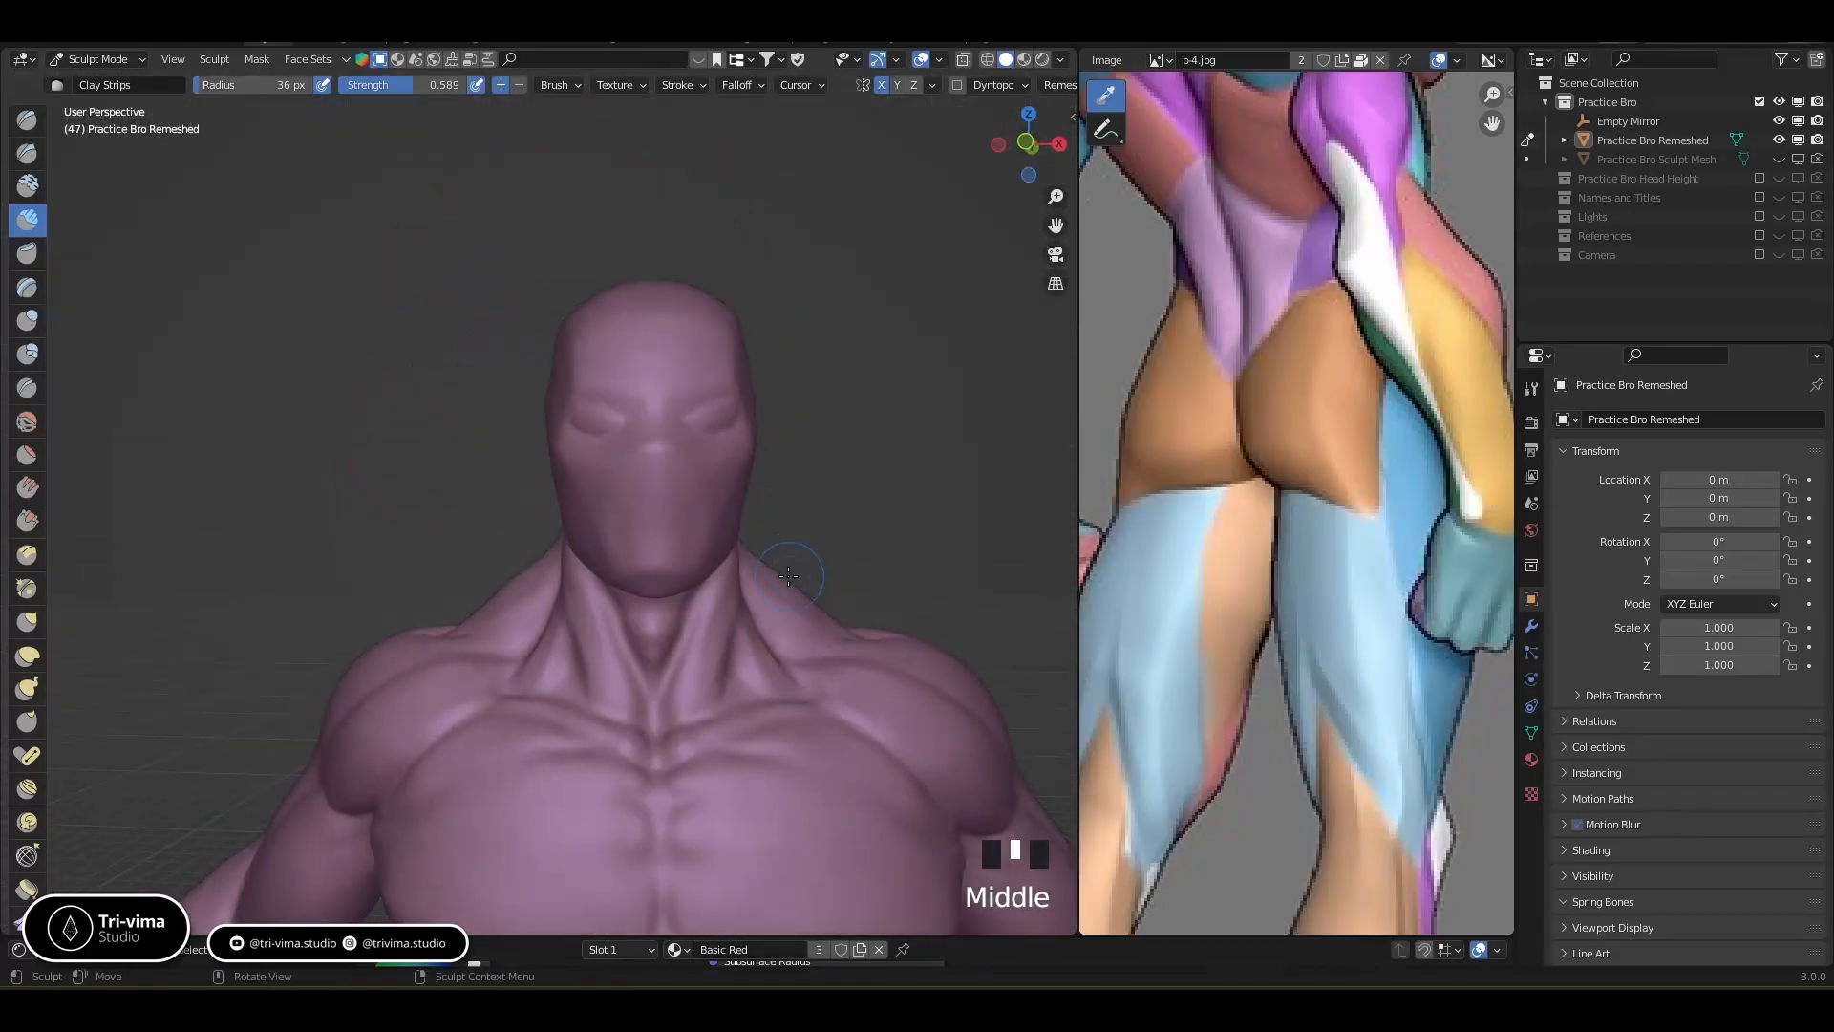
{"action": "key", "text": "KP_1"}
{"action": "middle_click", "coordinate": [776, 506], "text": "ctrl"}
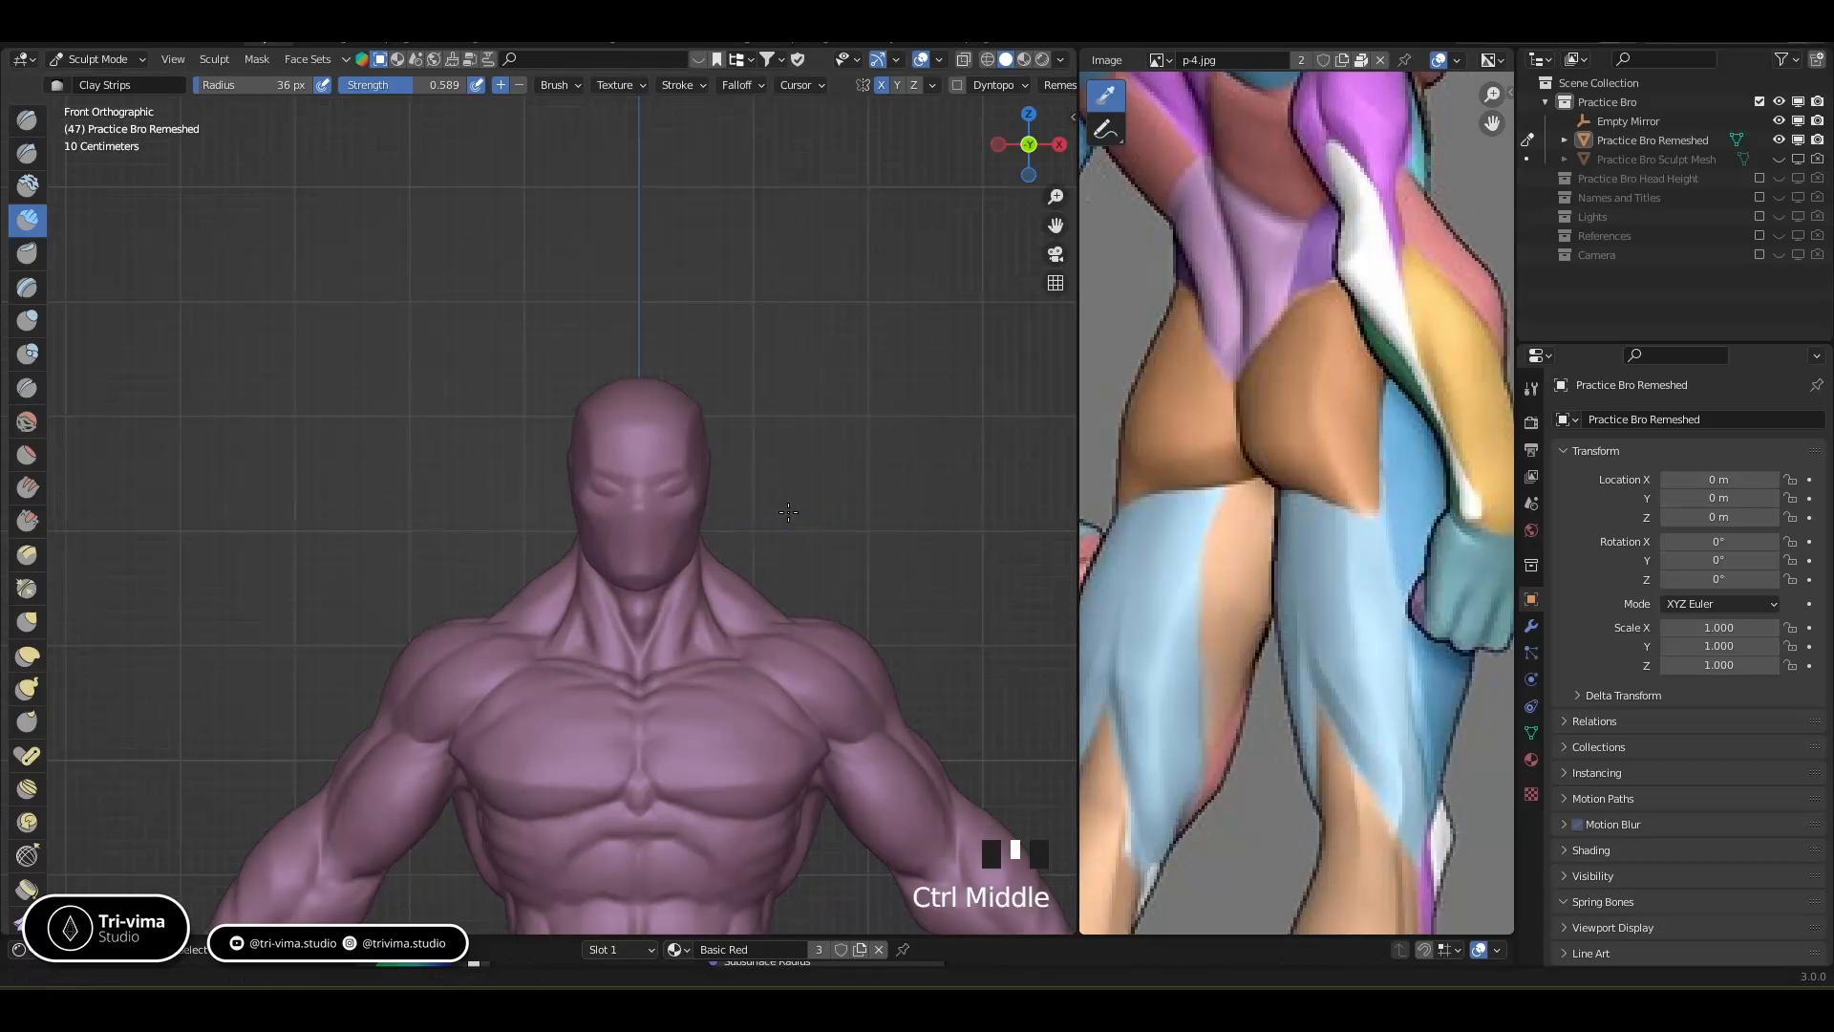
{"action": "key", "text": "shift+r"}
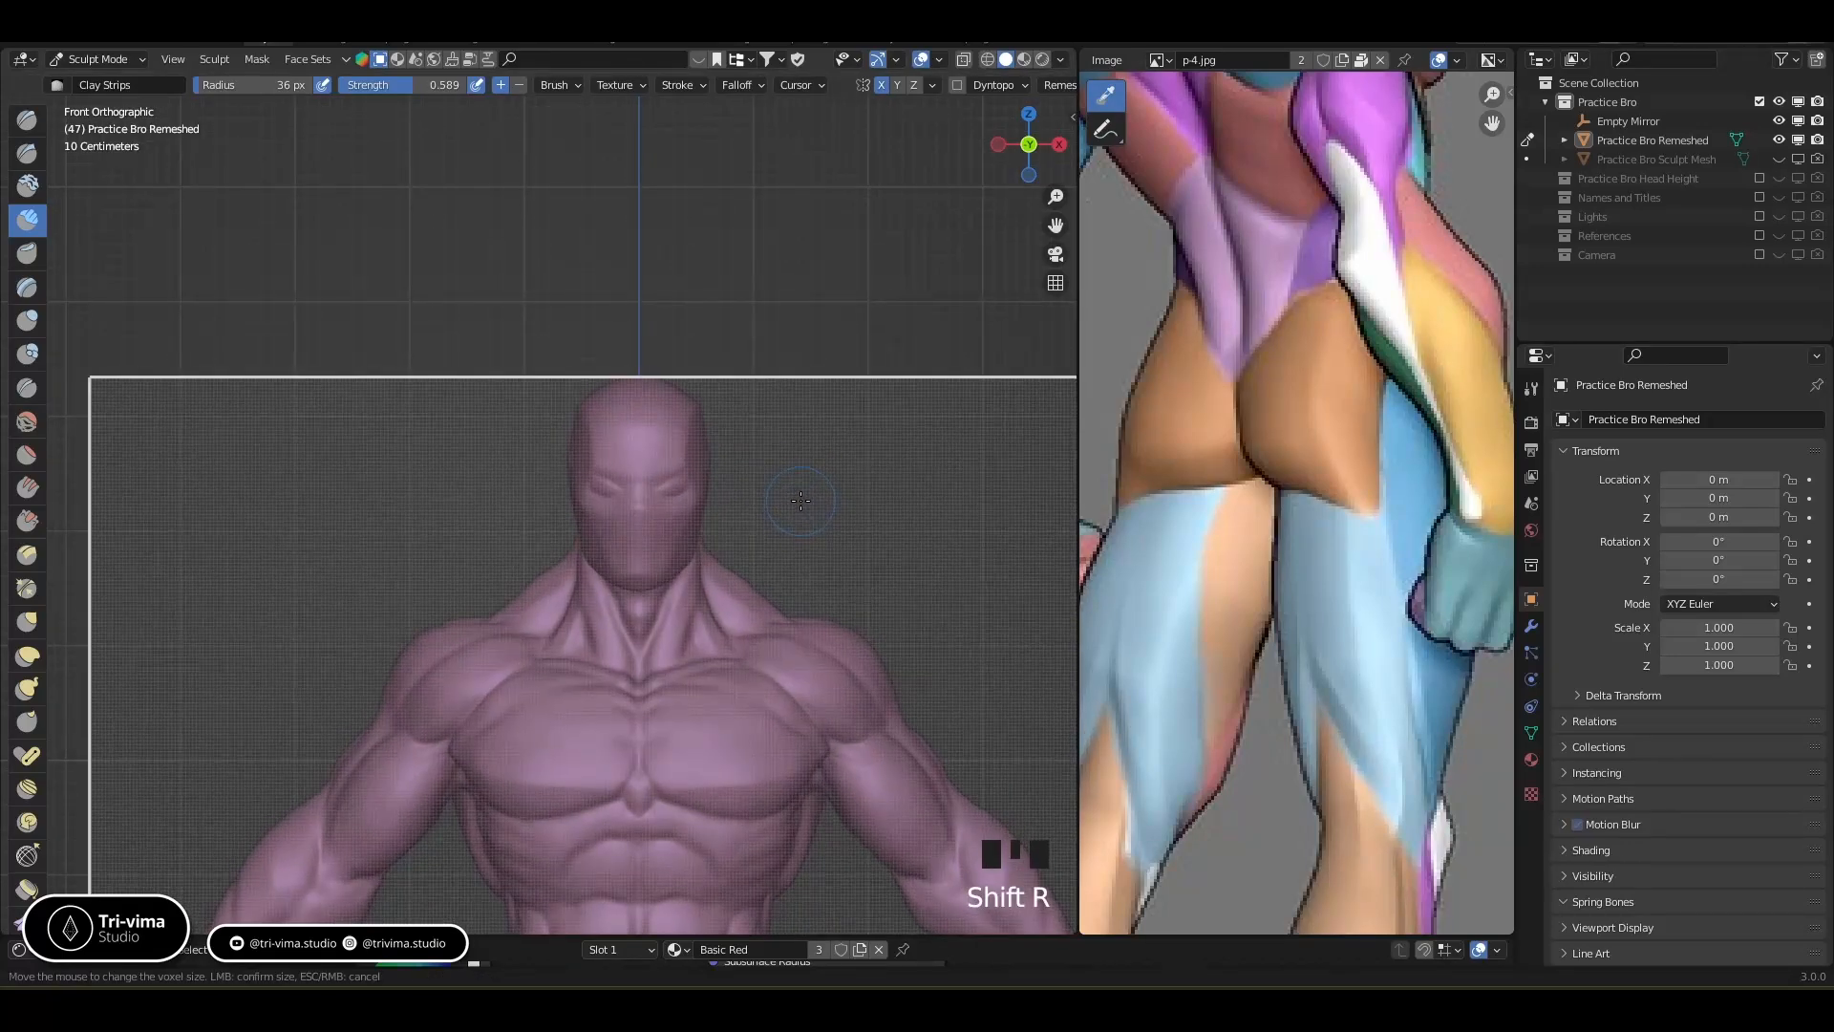
{"action": "left_click", "coordinate": [827, 483]}
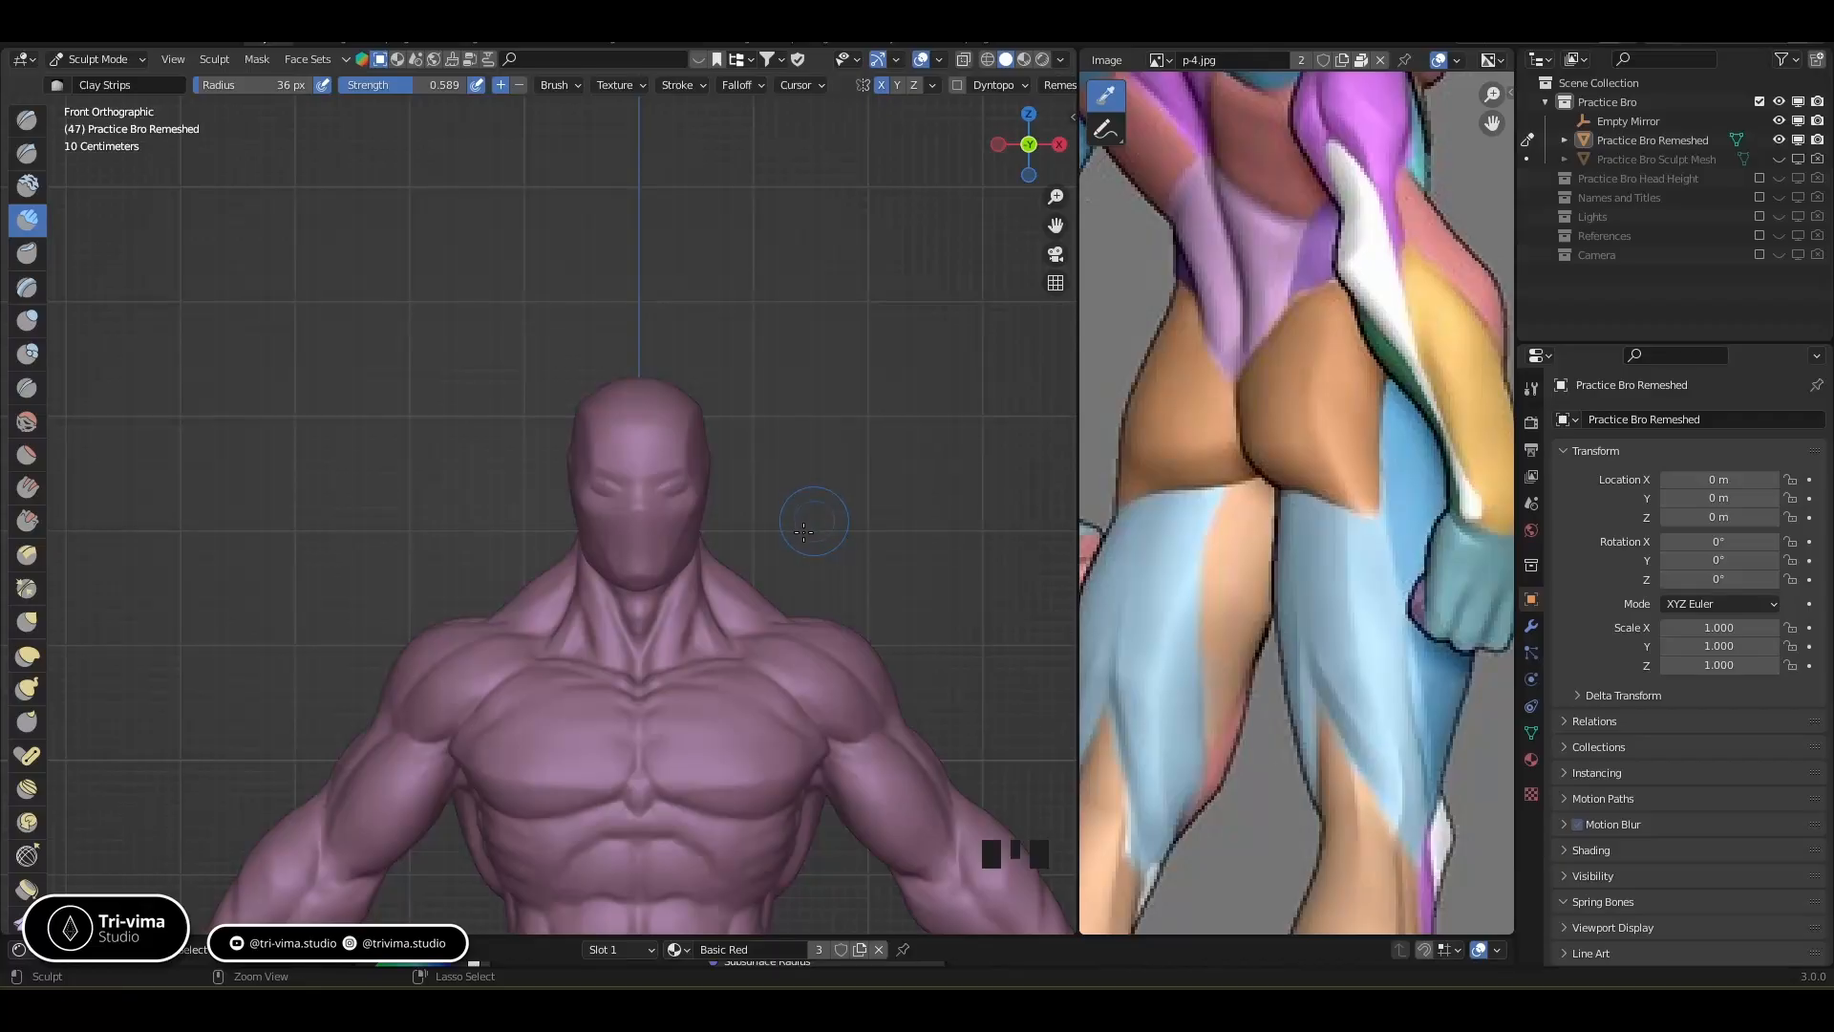
{"action": "key", "text": "ctrl+r"}
Try to define the inner eye corners and lower lid creases with the Draw Sharp brush
{"action": "mouse_move", "coordinate": [753, 594]}
{"action": "middle_mouse_down", "text": "ctrl"}
{"action": "mouse_move", "coordinate": [764, 545]}
{"action": "mouse_move", "coordinate": [809, 525]}
{"action": "mouse_move", "coordinate": [718, 512]}
{"action": "mouse_move", "coordinate": [774, 459]}
{"action": "middle_mouse_up", "text": "ctrl"}
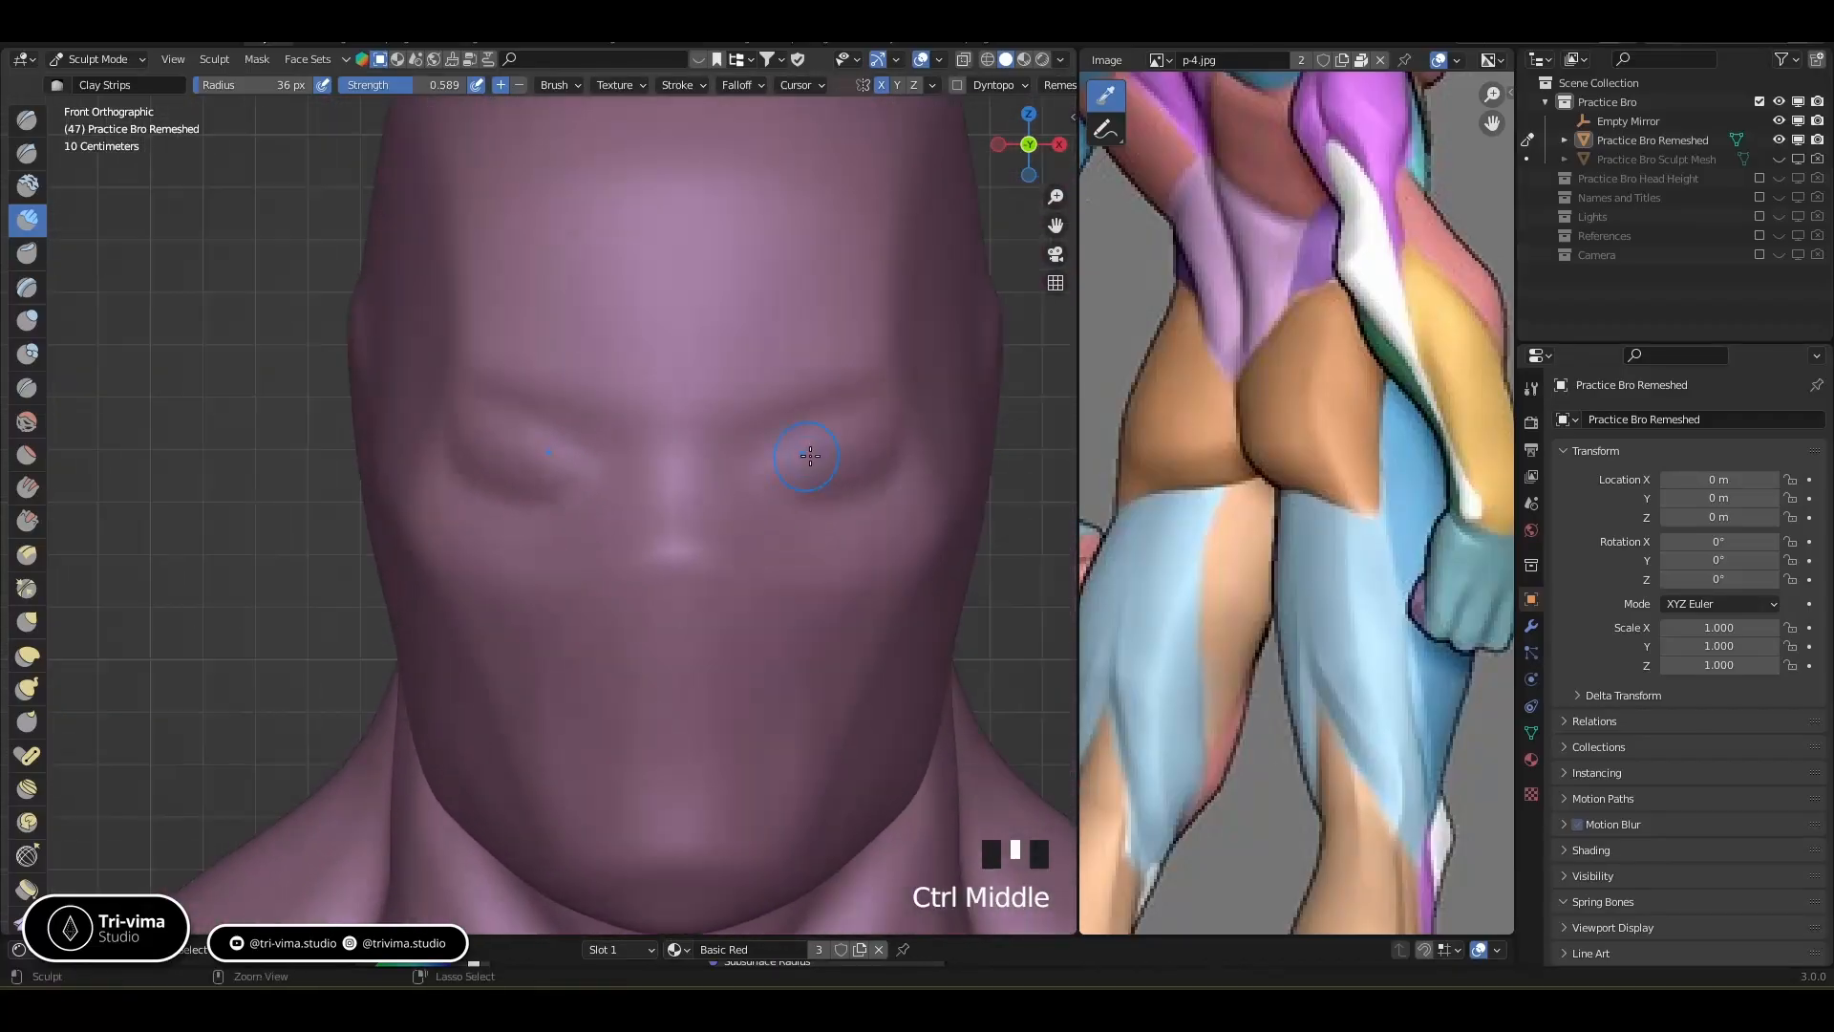
{"action": "left_click", "coordinate": [27, 153]}
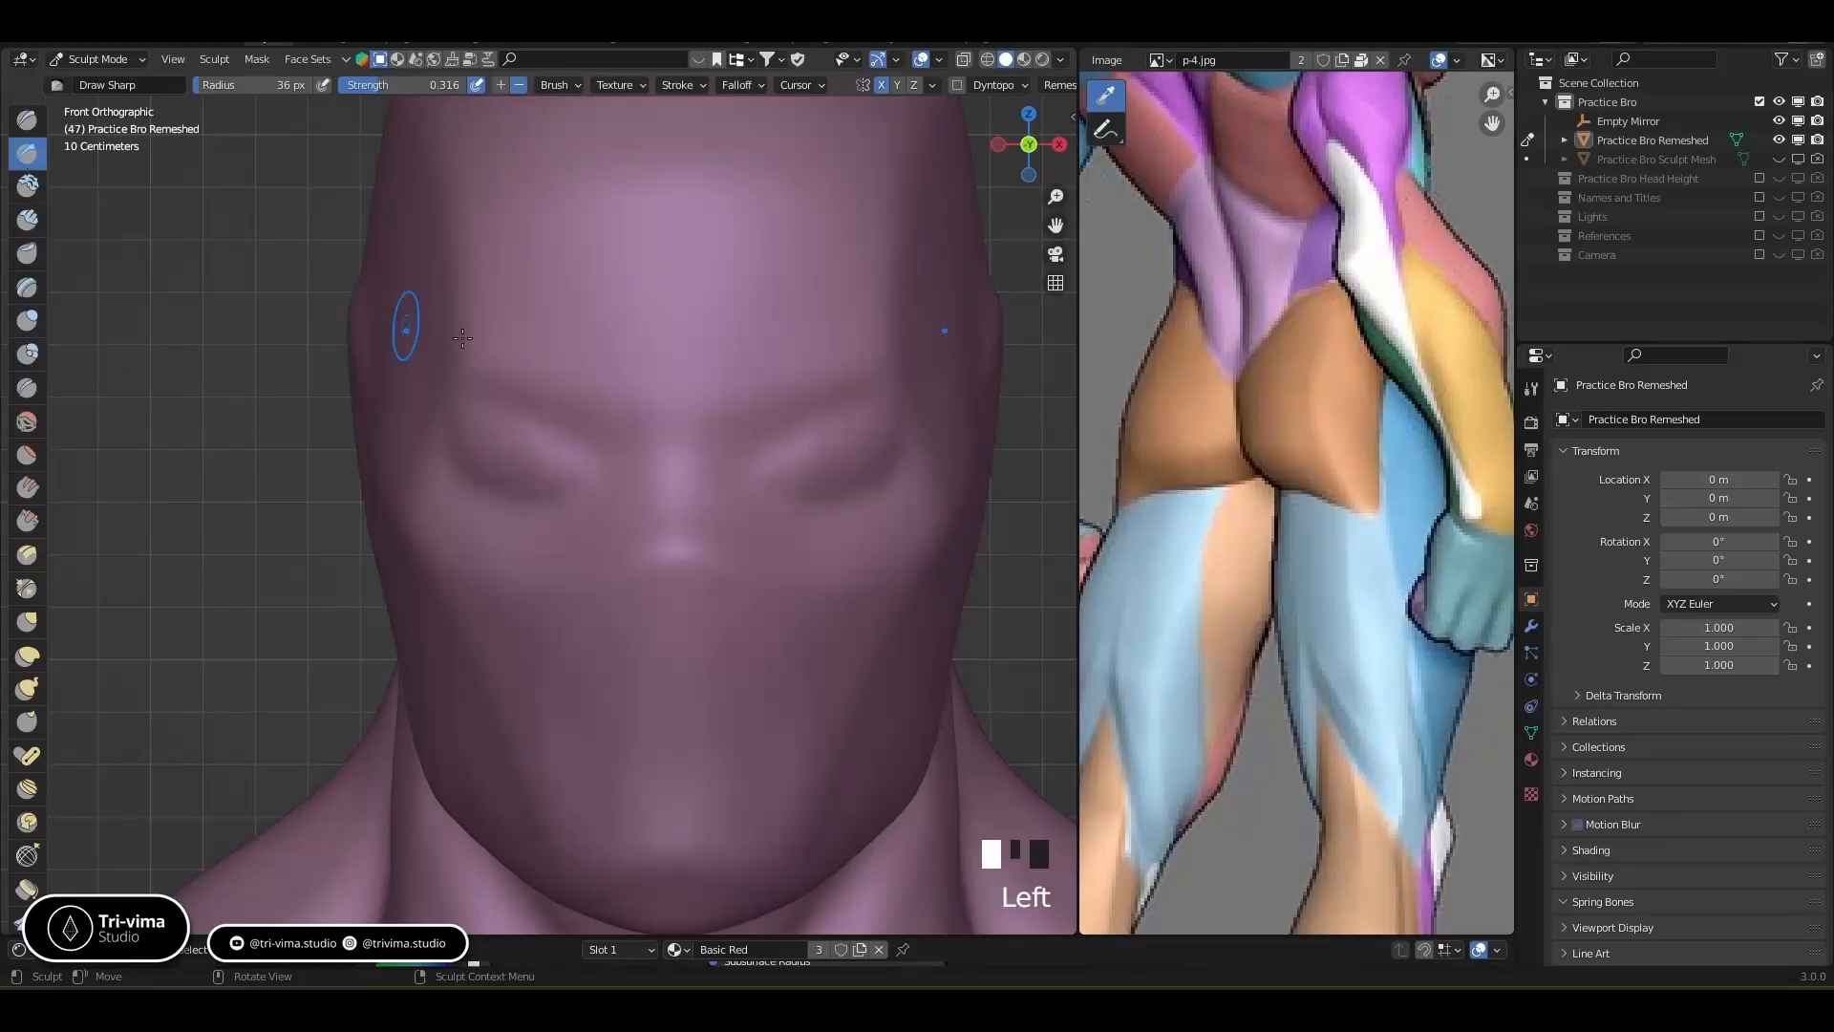
{"action": "left_click", "coordinate": [779, 449], "text": "ctrl"}
{"action": "left_click", "coordinate": [769, 453], "text": "ctrl"}
{"action": "left_click", "coordinate": [738, 472]}
{"action": "left_click", "coordinate": [739, 471]}
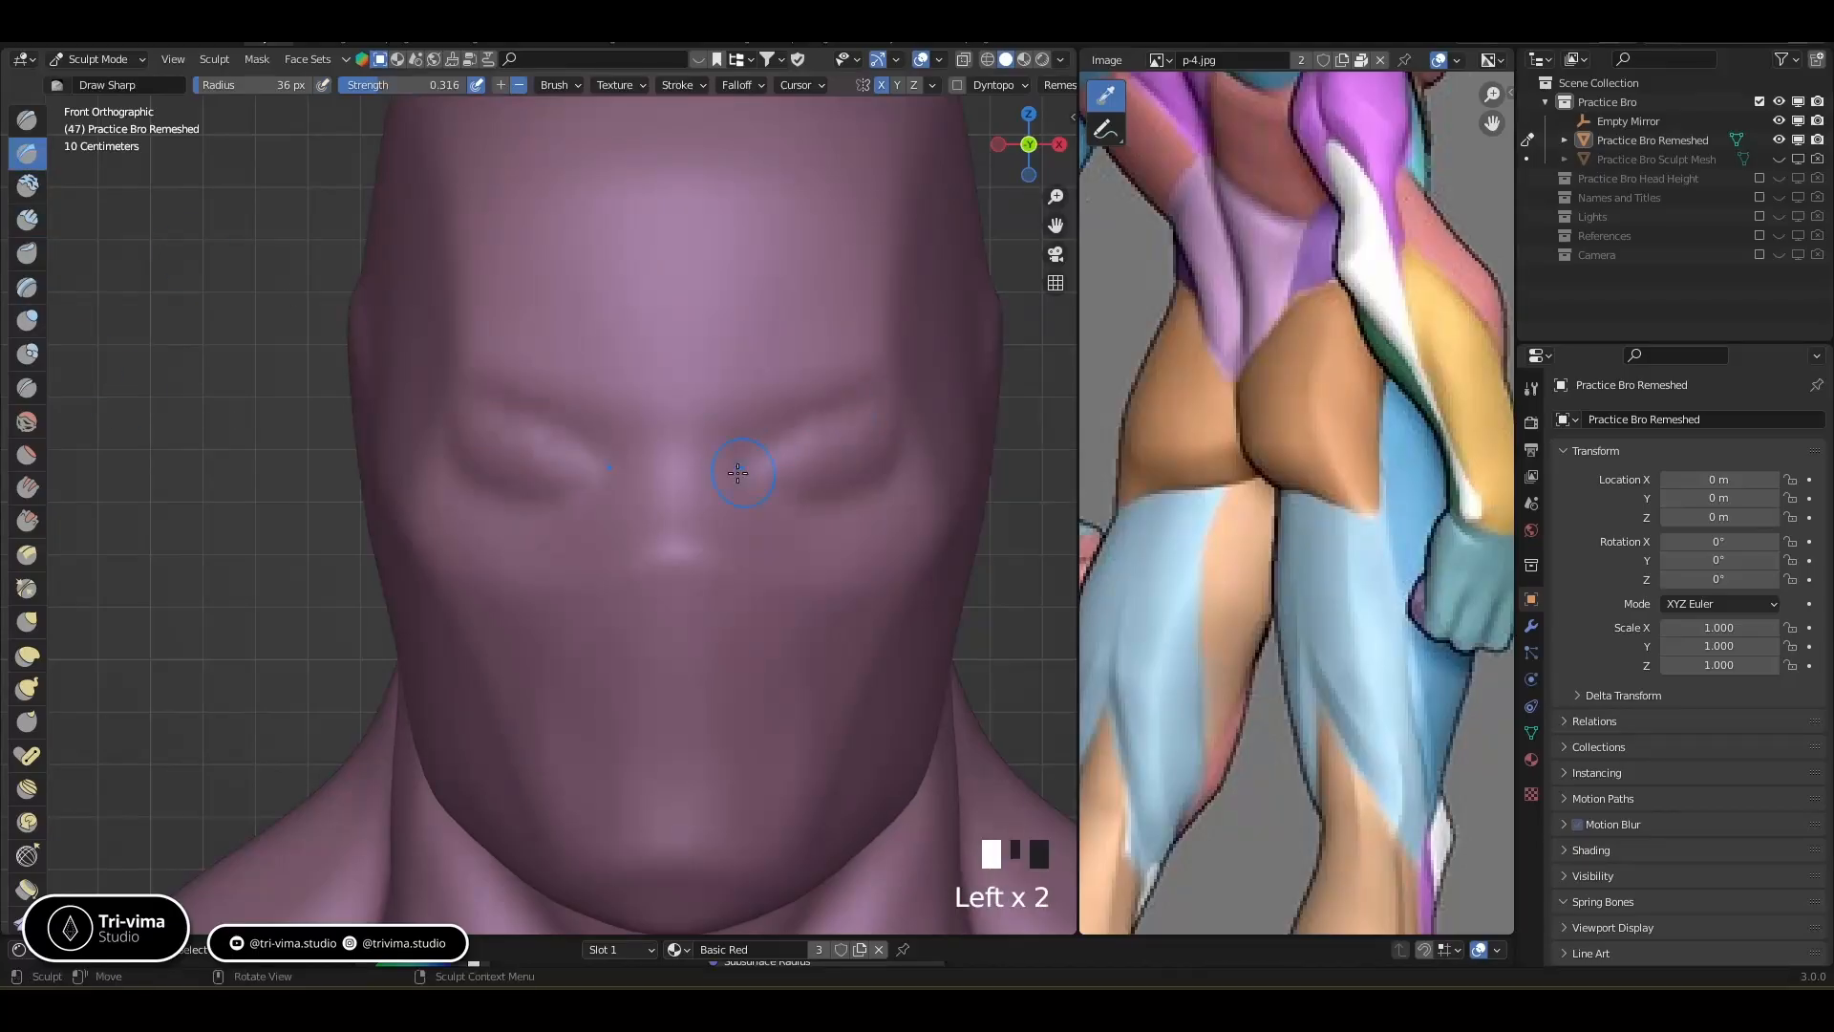
{"action": "left_click", "coordinate": [903, 430]}
{"action": "left_click_drag", "start_coordinate": [759, 497], "coordinate": [762, 475]}
{"action": "left_click_drag", "start_coordinate": [761, 476], "coordinate": [840, 491]}
{"action": "left_click_drag", "start_coordinate": [836, 491], "coordinate": [874, 479]}
{"action": "left_click_drag", "start_coordinate": [871, 481], "coordinate": [902, 454]}
{"action": "left_click", "coordinate": [764, 484], "text": "ctrl"}
{"action": "mouse_move", "coordinate": [754, 487]}
{"action": "middle_mouse_down"}
{"action": "mouse_move", "coordinate": [779, 490]}
{"action": "mouse_move", "coordinate": [741, 641]}
{"action": "mouse_move", "coordinate": [745, 583]}
{"action": "mouse_move", "coordinate": [796, 482]}
{"action": "middle_mouse_up"}
Undo all the eye sculpting and remeshing, back to the plain, empty eye sockets
{"action": "key", "text": "ctrl+z"}
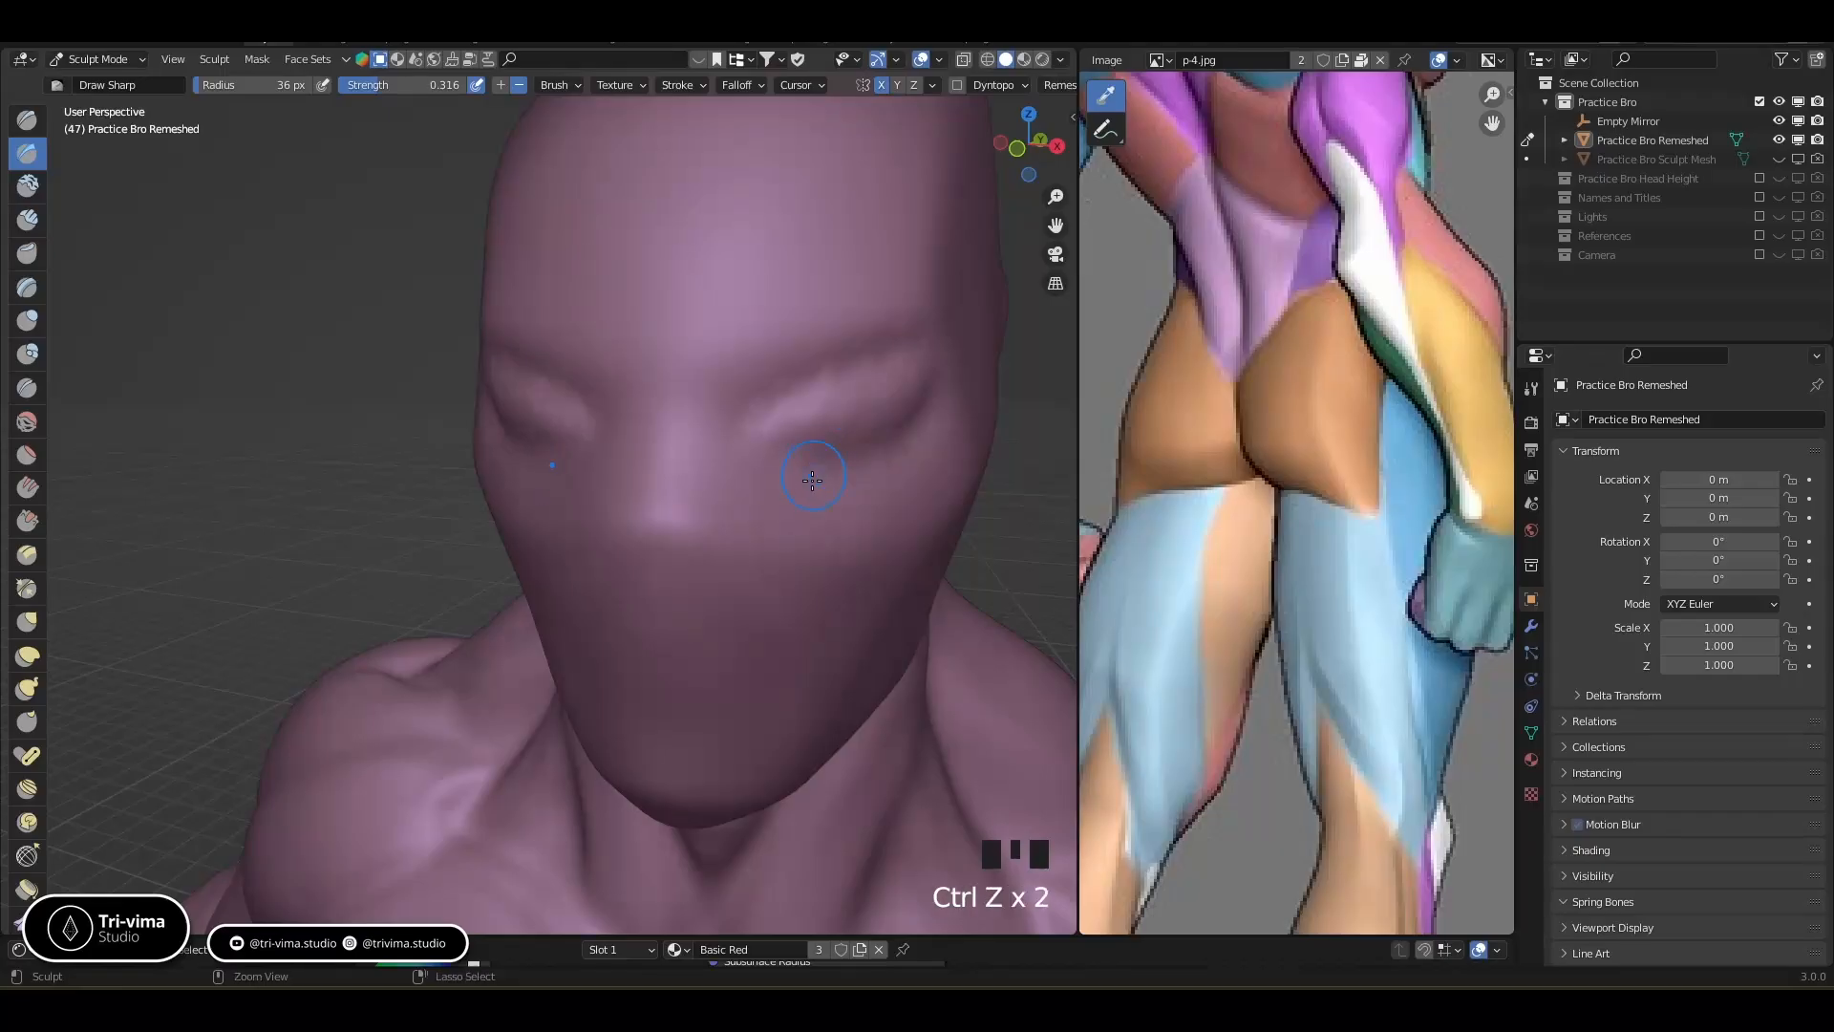
{"action": "key", "text": "ctrl+z"}
{"action": "key", "text": "ctrl+z"}
{"action": "key", "text": "ctrl+z"}
{"action": "key", "text": "ctrl+z"}
{"action": "key", "text": "ctrl+z"}
{"action": "key", "text": "ctrl+z"}
{"action": "key", "text": "ctrl+z"}
{"action": "key", "text": "ctrl+z"}
{"action": "key", "text": "ctrl+z"}
{"action": "key", "text": "ctrl+z"}
{"action": "key", "text": "ctrl+z"}
{"action": "key", "text": "ctrl+z"}
{"action": "key", "text": "ctrl+z"}
{"action": "key", "text": "ctrl+z"}
{"action": "key", "text": "ctrl+z"}
{"action": "key", "text": "ctrl+z"}
{"action": "key", "text": "ctrl+z"}
{"action": "key", "text": "ctrl+z"}
{"action": "key", "text": "ctrl+z"}
{"action": "key", "text": "ctrl+z"}
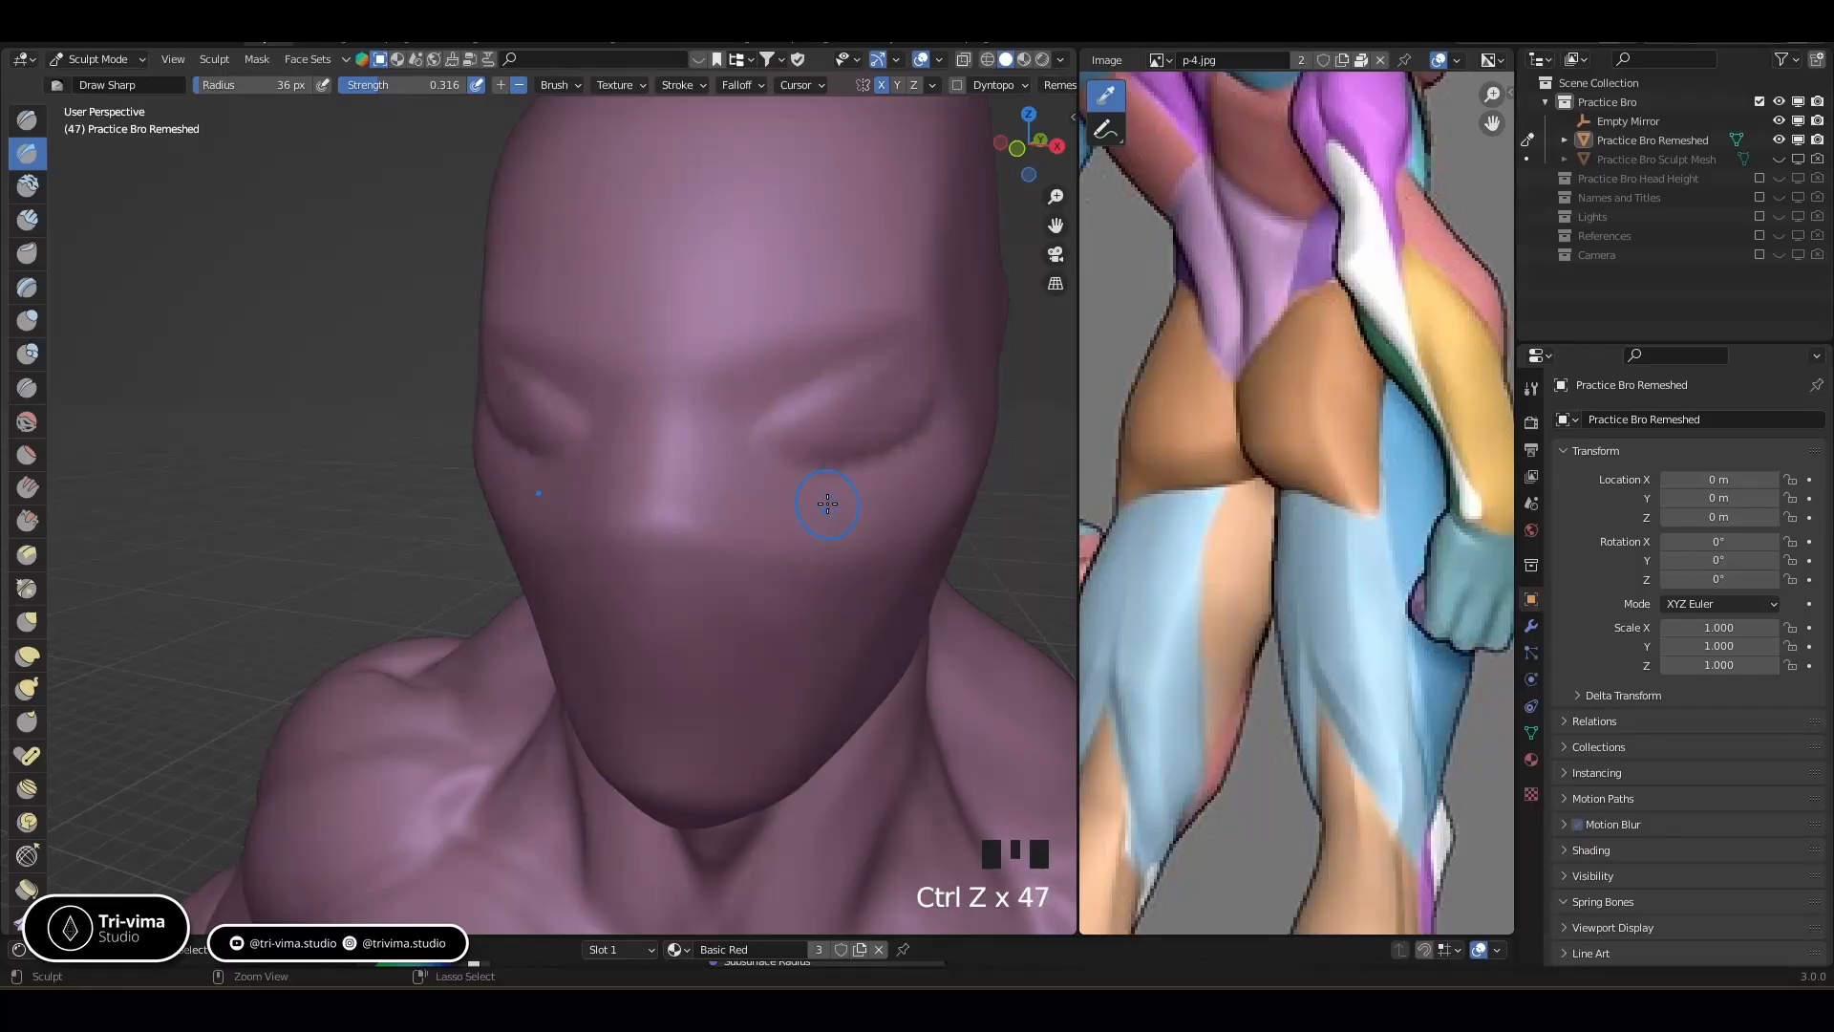
{"action": "key", "text": "ctrl+z"}
{"action": "key", "text": "ctrl+z"}
{"action": "key", "text": "ctrl+z"}
{"action": "key", "text": "ctrl+z"}
{"action": "key", "text": "ctrl+z"}
{"action": "key", "text": "ctrl+z"}
{"action": "key", "text": "ctrl+z"}
{"action": "key", "text": "ctrl+z"}
{"action": "key", "text": "ctrl+z"}
{"action": "key", "text": "ctrl+z"}
{"action": "key", "text": "ctrl+z"}
{"action": "key", "text": "ctrl+z"}
{"action": "key", "text": "ctrl+z"}
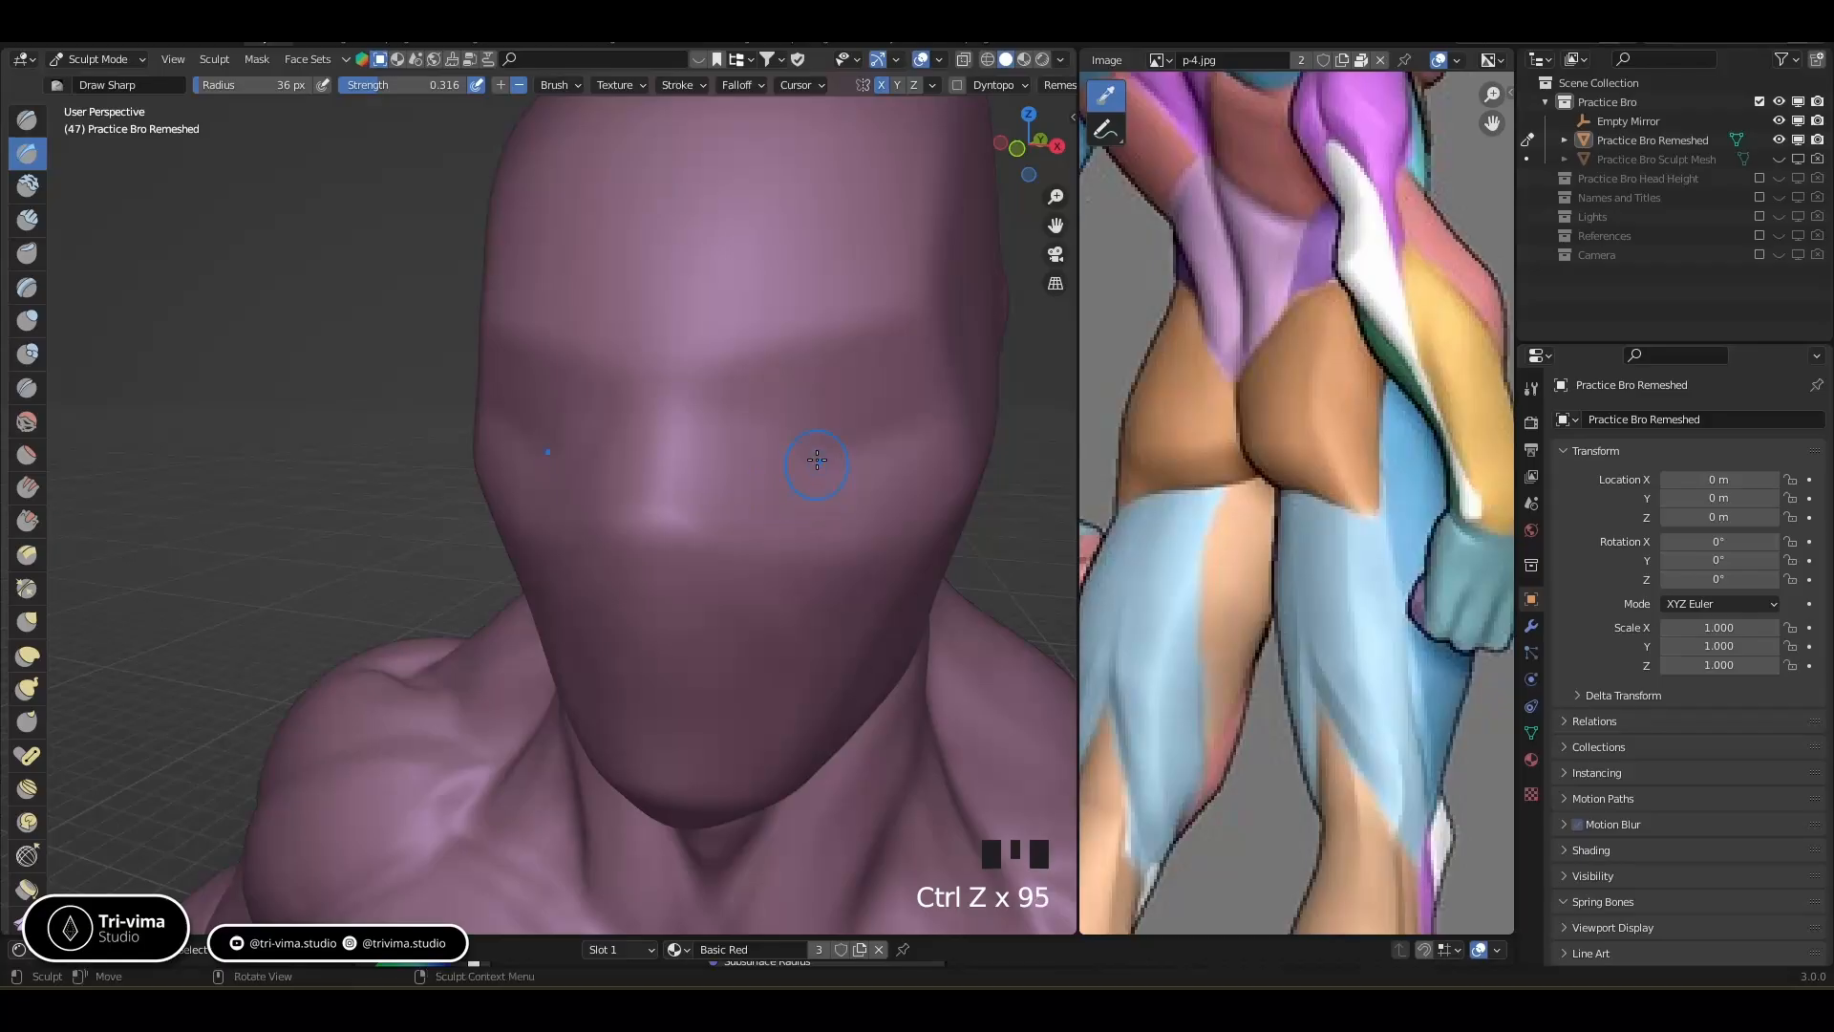
Carve the inner eye sockets and the sides of the nose bridge with Draw Sharp strokes
{"action": "left_click", "coordinate": [753, 412], "text": "ctrl"}
{"action": "left_click", "coordinate": [756, 412]}
{"action": "left_click", "coordinate": [757, 412]}
{"action": "left_click", "coordinate": [771, 419]}
{"action": "left_click", "coordinate": [788, 425]}
{"action": "left_click", "coordinate": [803, 432]}
{"action": "left_click", "coordinate": [819, 438]}
{"action": "left_click", "coordinate": [721, 437]}
{"action": "left_click", "coordinate": [684, 430]}
{"action": "left_click", "coordinate": [717, 430]}
{"action": "left_click", "coordinate": [754, 453]}
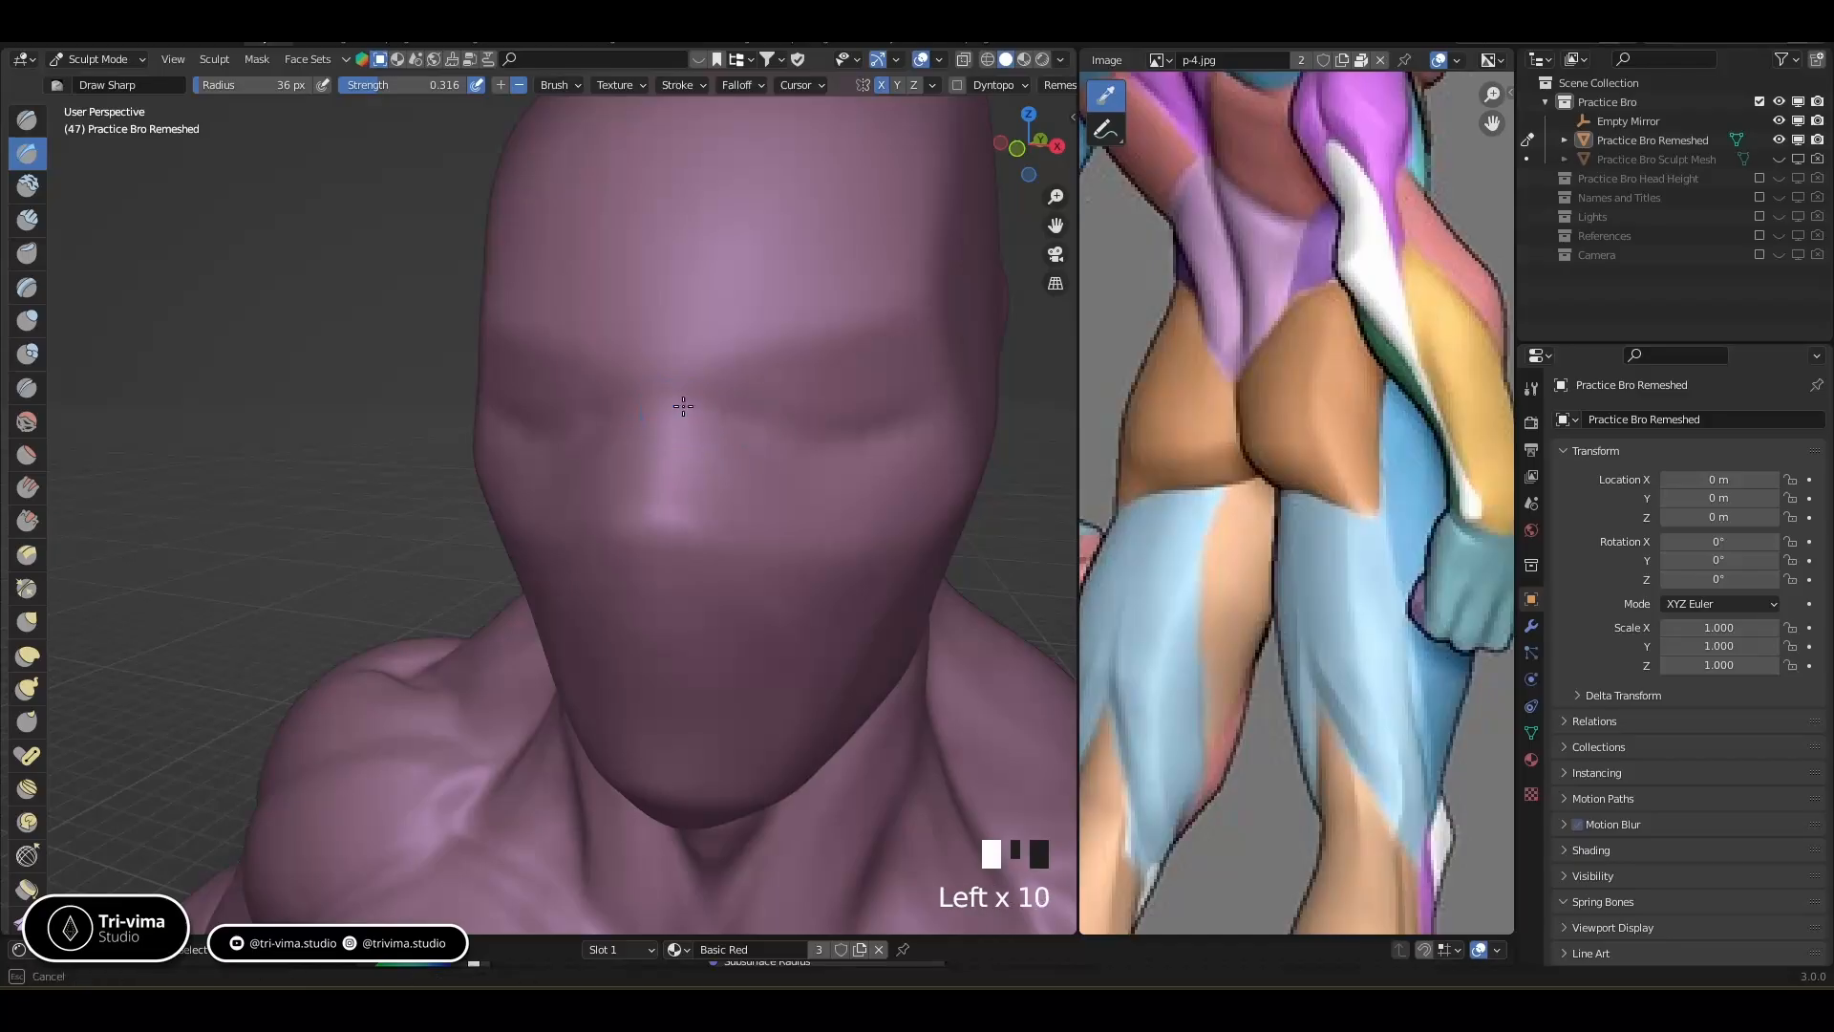
{"action": "left_click", "coordinate": [798, 501]}
Smooth the carved creases across the inner eye sockets and beside the nose bridge
{"action": "left_click", "coordinate": [737, 425], "text": "shift"}
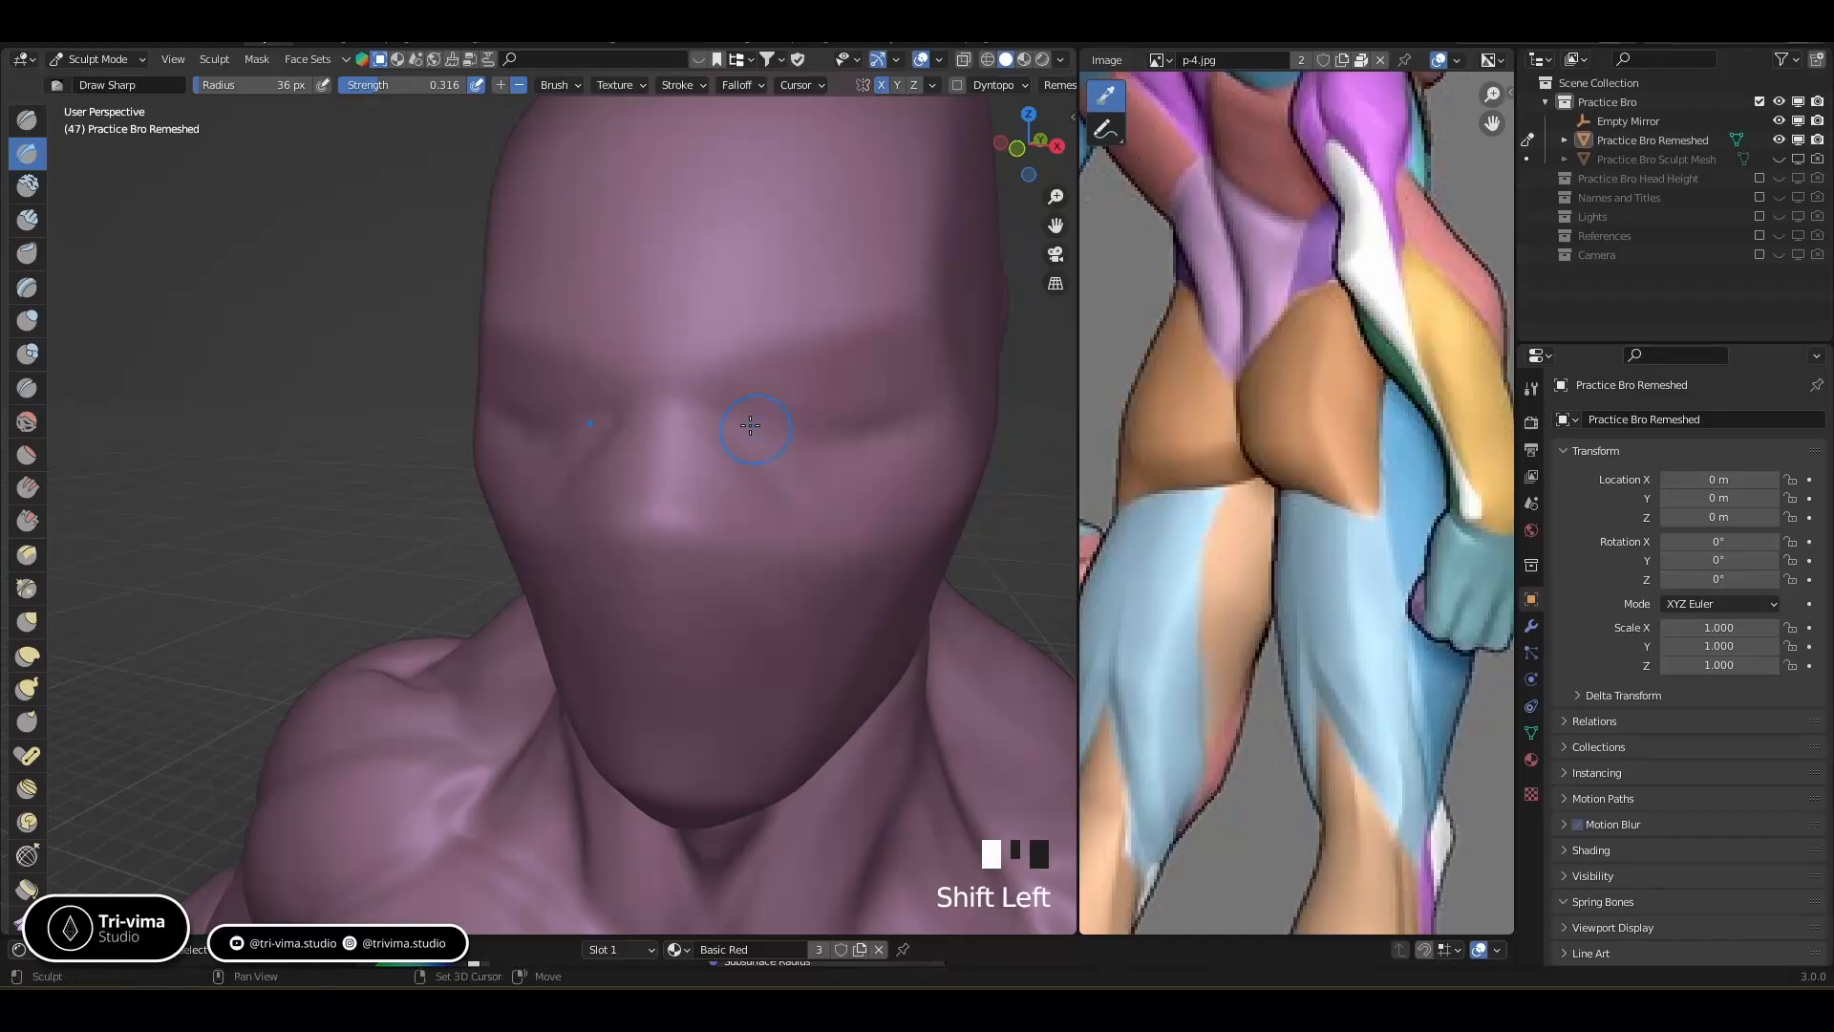
{"action": "left_click_drag", "start_coordinate": [725, 413], "coordinate": [845, 414], "text": "shift"}
{"action": "left_click", "coordinate": [708, 435], "text": "shift"}
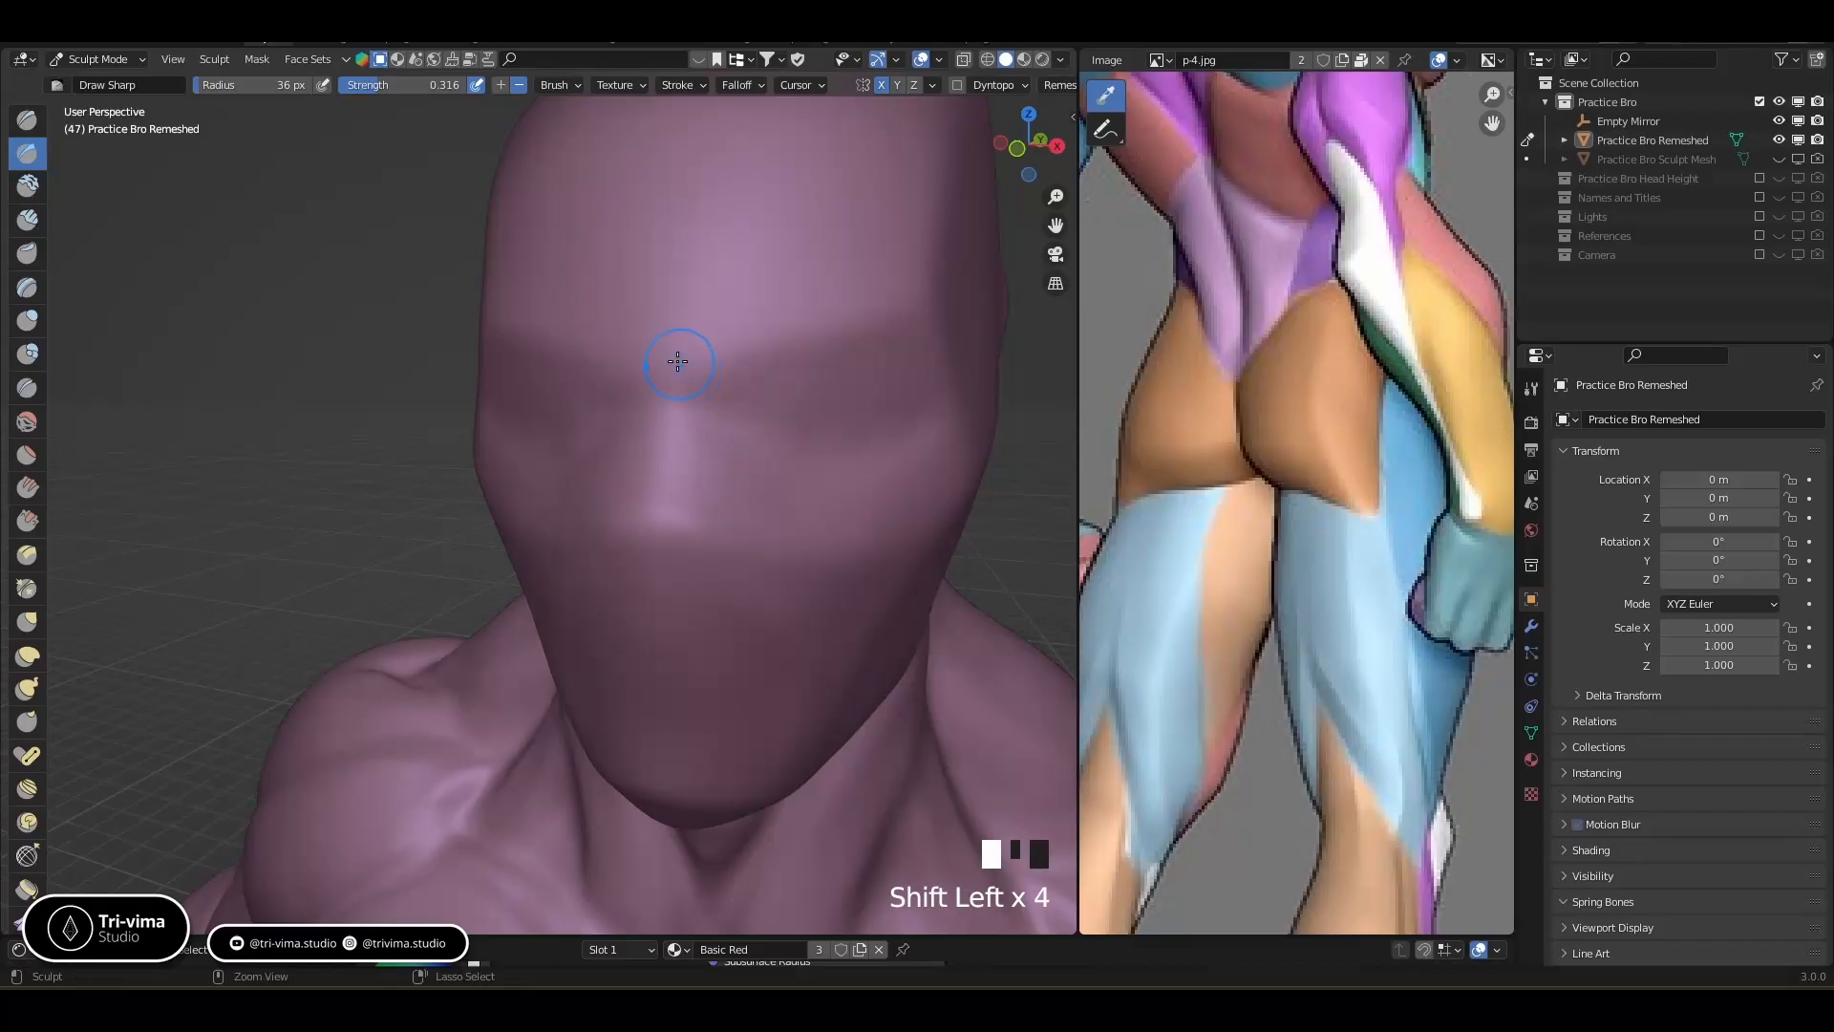
Raise the inner brow ridges with inverted Draw Sharp strokes and deepen the sockets beside the nose bridge
{"action": "left_click_drag", "start_coordinate": [703, 320], "coordinate": [706, 367], "text": "ctrl"}
{"action": "left_click_drag", "start_coordinate": [711, 322], "coordinate": [705, 371], "text": "ctrl"}
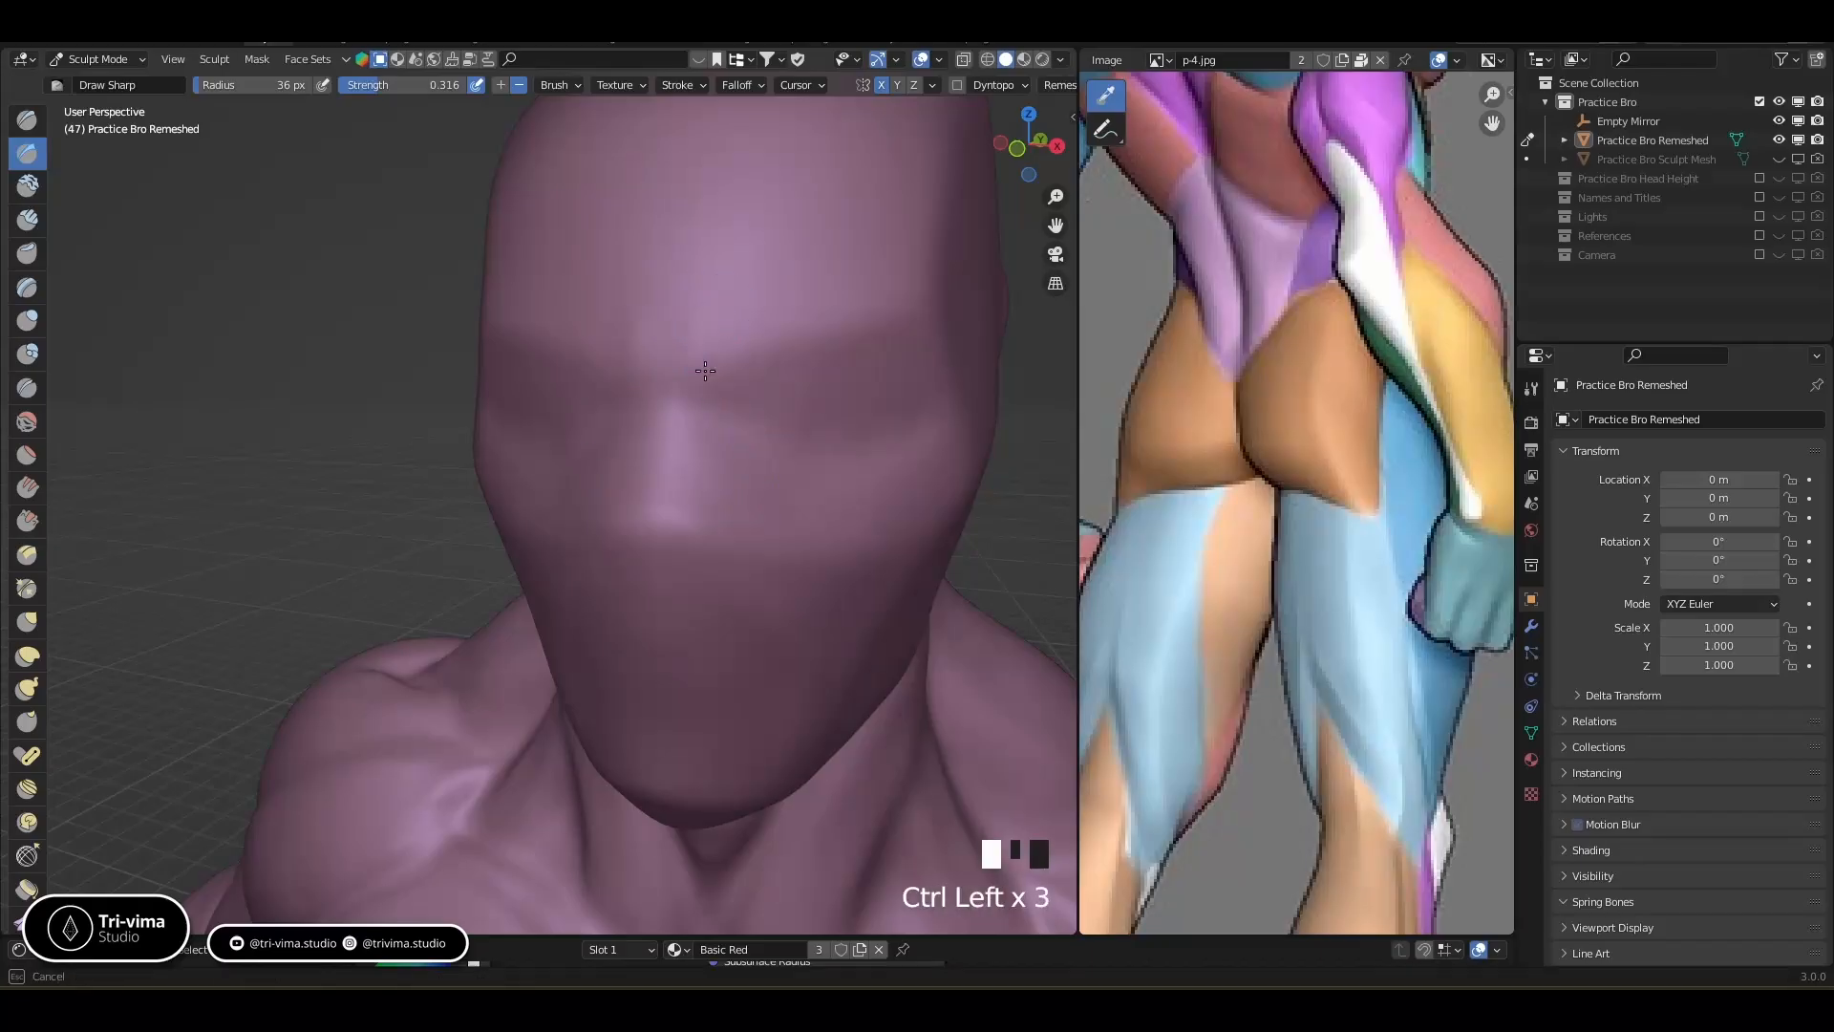
{"action": "middle_click_drag", "start_coordinate": [754, 390], "coordinate": [963, 393]}
{"action": "left_click_drag", "start_coordinate": [963, 393], "coordinate": [1008, 318], "text": "ctrl"}
{"action": "left_click_drag", "start_coordinate": [959, 402], "coordinate": [901, 424]}
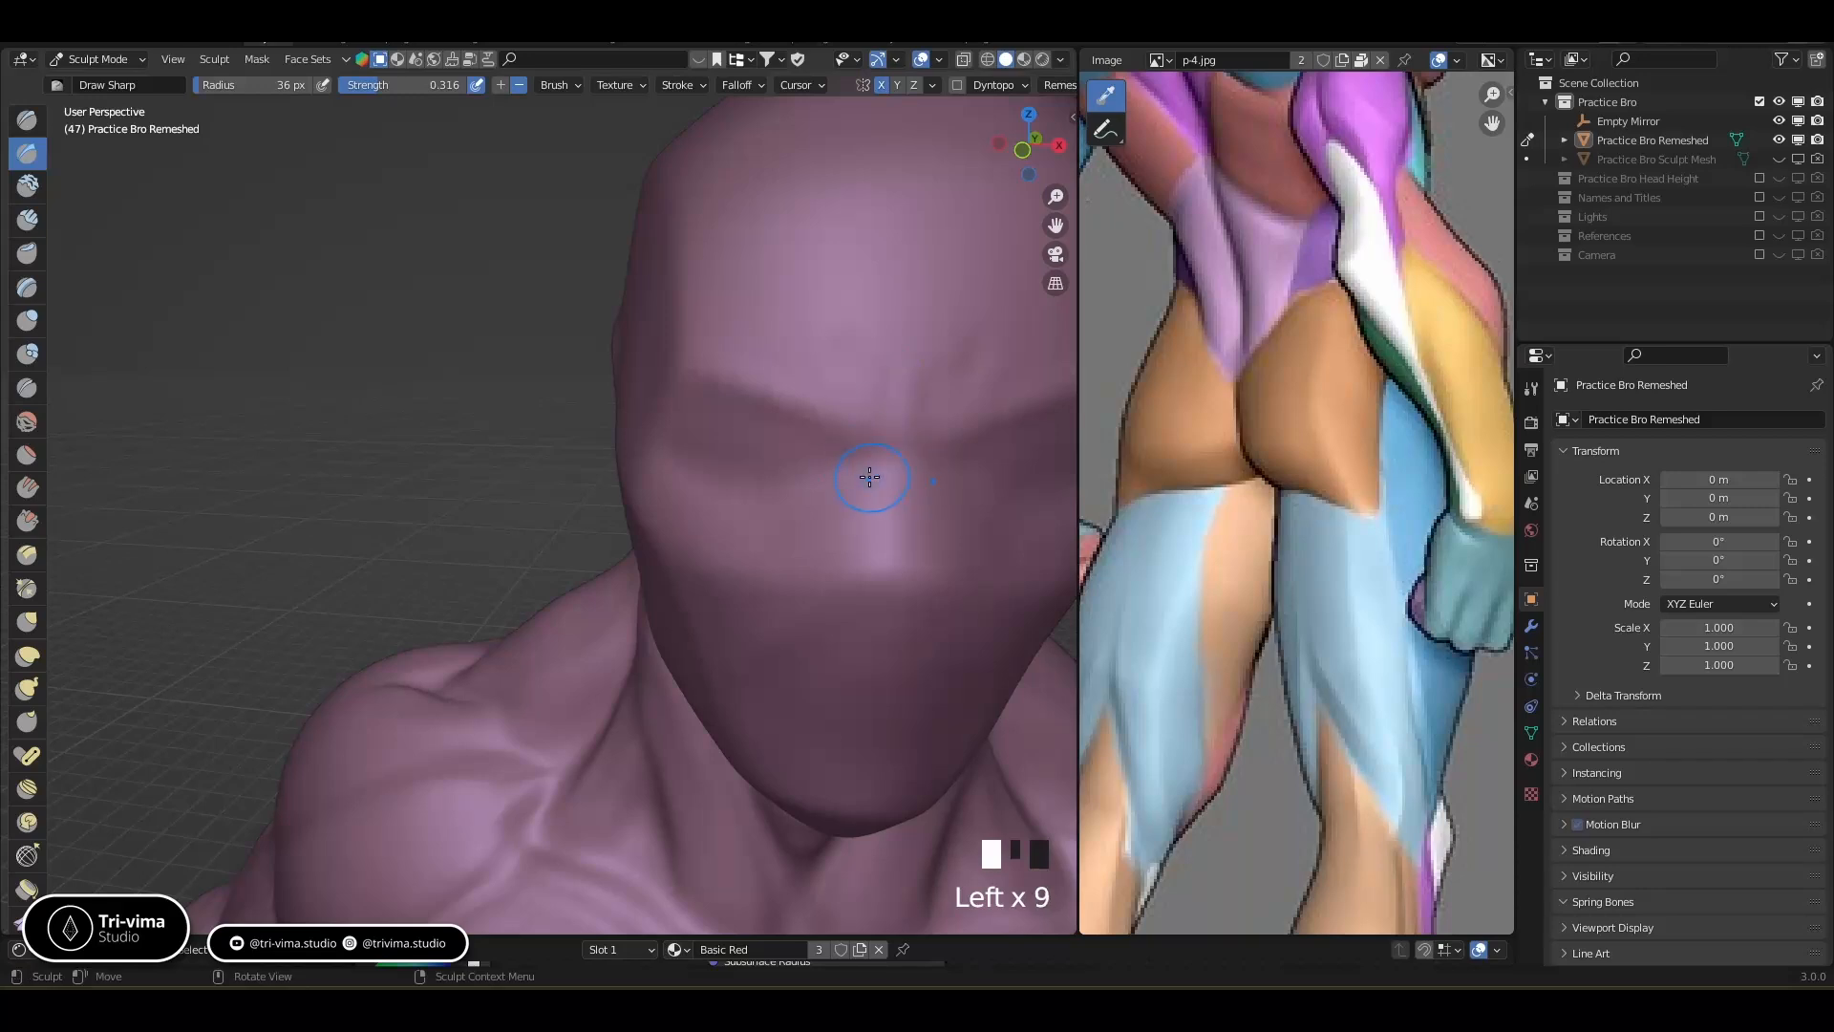
Raise the tip of the nose with inverted Draw Sharp strokes
{"action": "left_click_drag", "start_coordinate": [874, 561], "coordinate": [849, 555], "text": "ctrl"}
{"action": "middle_click_drag", "start_coordinate": [879, 557], "coordinate": [862, 544]}
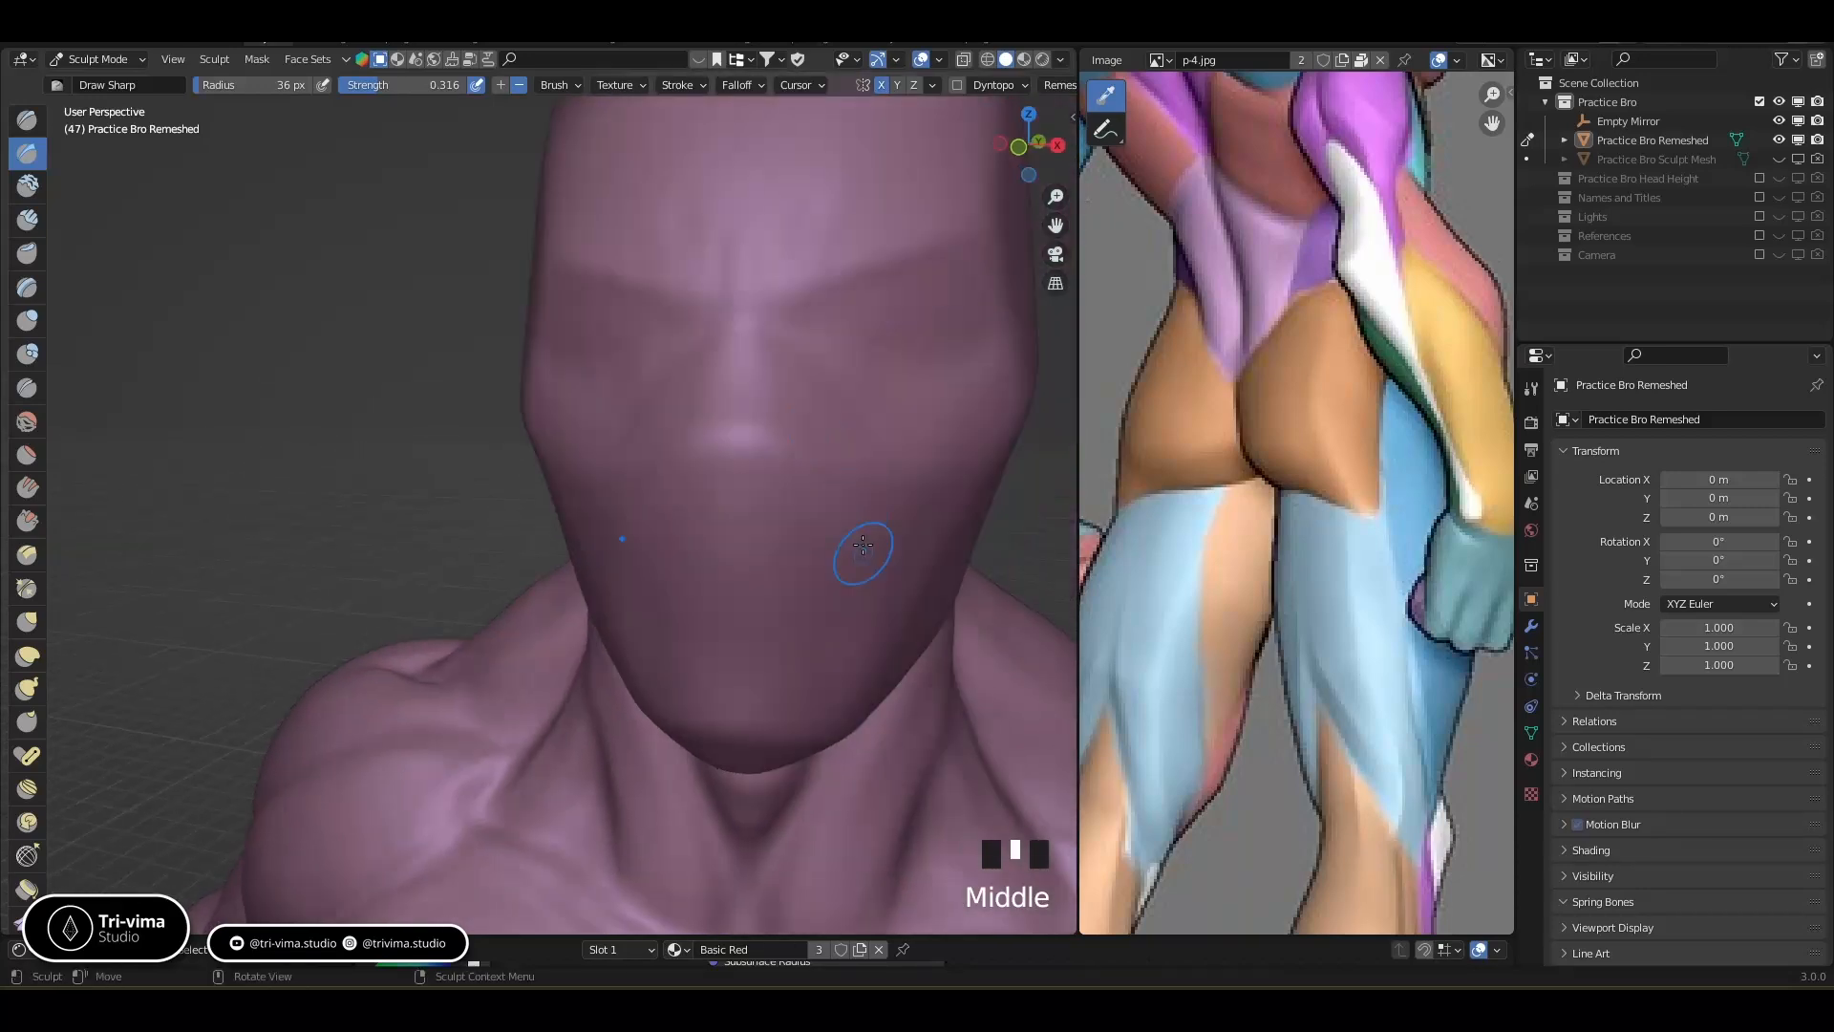
{"action": "left_click_drag", "start_coordinate": [738, 432], "coordinate": [723, 457], "text": "ctrl"}
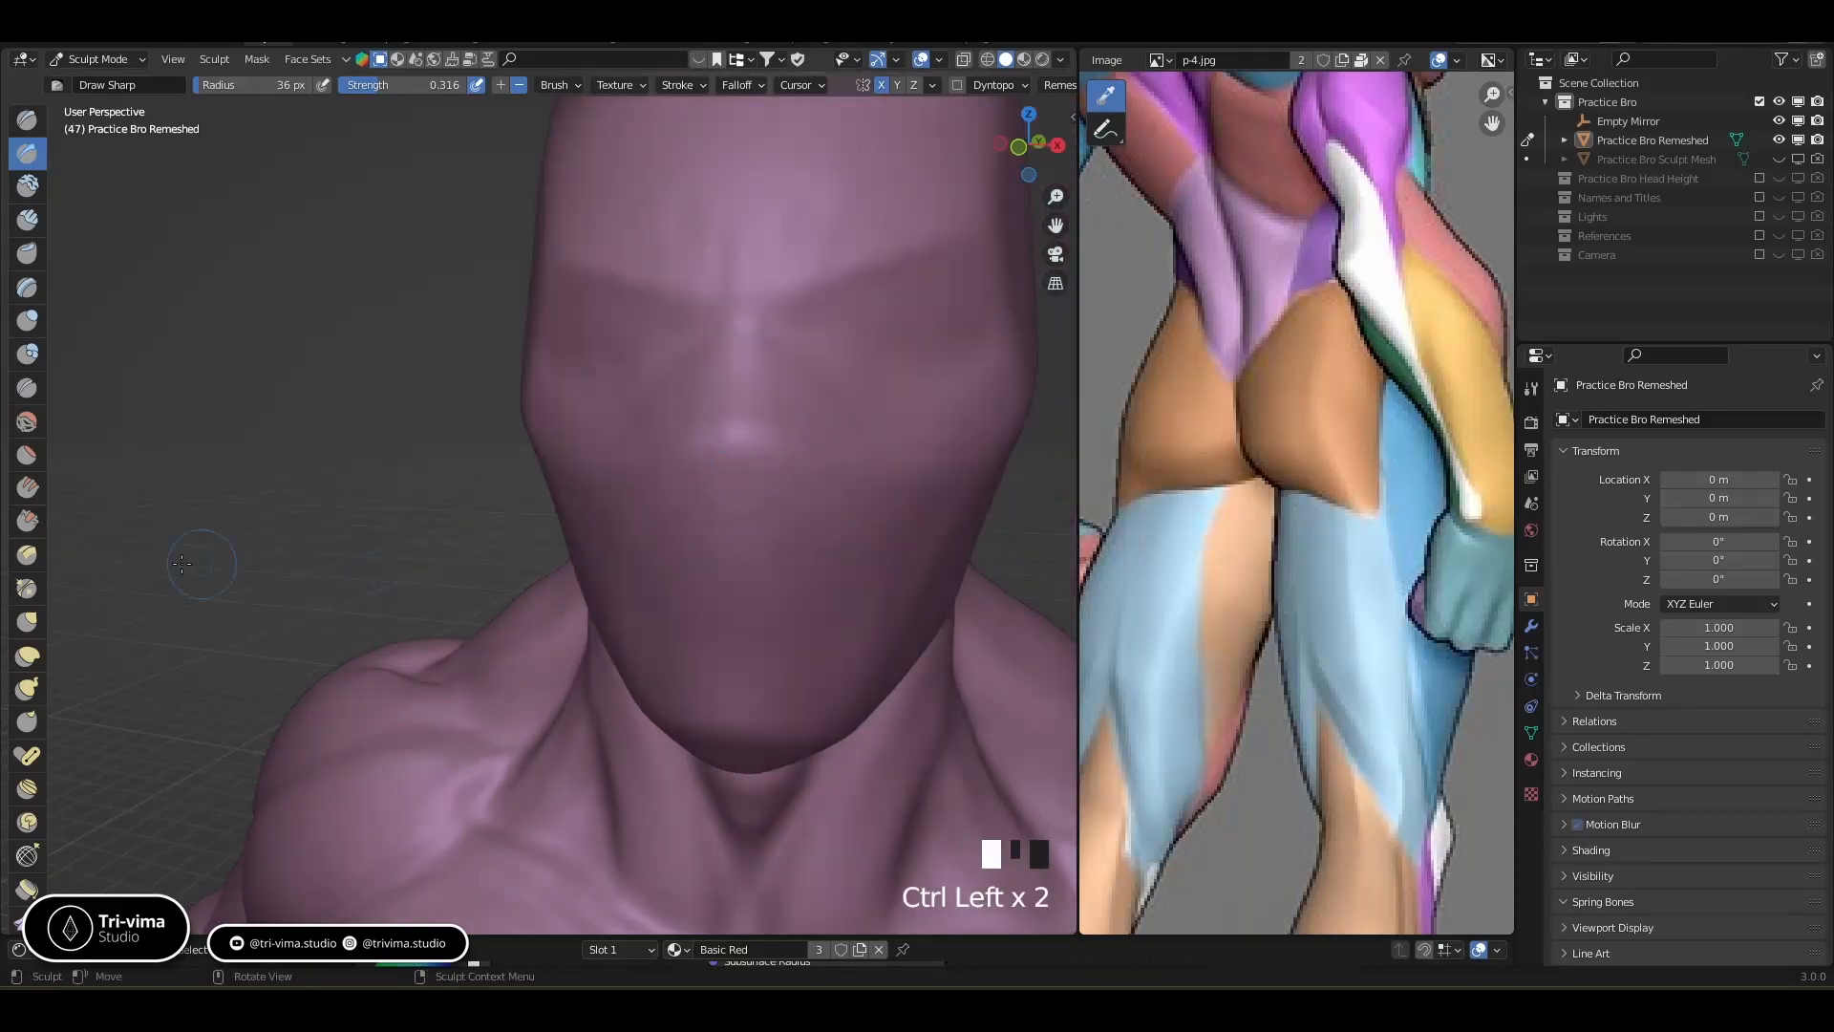
Reshape the nose and the surrounding mid-face from several angles with Elastic Deform
{"action": "left_click", "coordinate": [27, 656]}
{"action": "mouse_move", "coordinate": [668, 606]}
{"action": "middle_mouse_down", "text": "ctrl"}
{"action": "mouse_move", "coordinate": [700, 597]}
{"action": "mouse_move", "coordinate": [668, 491]}
{"action": "middle_mouse_up", "text": "ctrl"}
{"action": "mouse_move", "coordinate": [667, 491]}
{"action": "left_mouse_down", "text": "ctrl"}
{"action": "mouse_move", "coordinate": [697, 513]}
{"action": "mouse_move", "coordinate": [684, 499]}
{"action": "left_mouse_up", "text": "ctrl"}
{"action": "mouse_move", "coordinate": [741, 516]}
{"action": "middle_mouse_down"}
{"action": "mouse_move", "coordinate": [680, 554]}
{"action": "mouse_move", "coordinate": [811, 491]}
{"action": "mouse_move", "coordinate": [786, 484]}
{"action": "middle_mouse_up"}
{"action": "mouse_move", "coordinate": [786, 484]}
{"action": "left_mouse_down", "text": "ctrl"}
{"action": "mouse_move", "coordinate": [757, 467]}
{"action": "mouse_move", "coordinate": [755, 508]}
{"action": "left_mouse_up", "text": "ctrl"}
{"action": "middle_click_drag", "start_coordinate": [755, 508], "coordinate": [668, 560]}
{"action": "left_click_drag", "start_coordinate": [627, 532], "coordinate": [641, 544], "text": "ctrl"}
{"action": "middle_click_drag", "start_coordinate": [709, 605], "coordinate": [724, 456]}
Smooth the brow, the nose bridge and the area below the nose
{"action": "left_click_drag", "start_coordinate": [735, 368], "coordinate": [697, 420], "text": "shift"}
{"action": "left_click_drag", "start_coordinate": [694, 424], "coordinate": [677, 459], "text": "shift"}
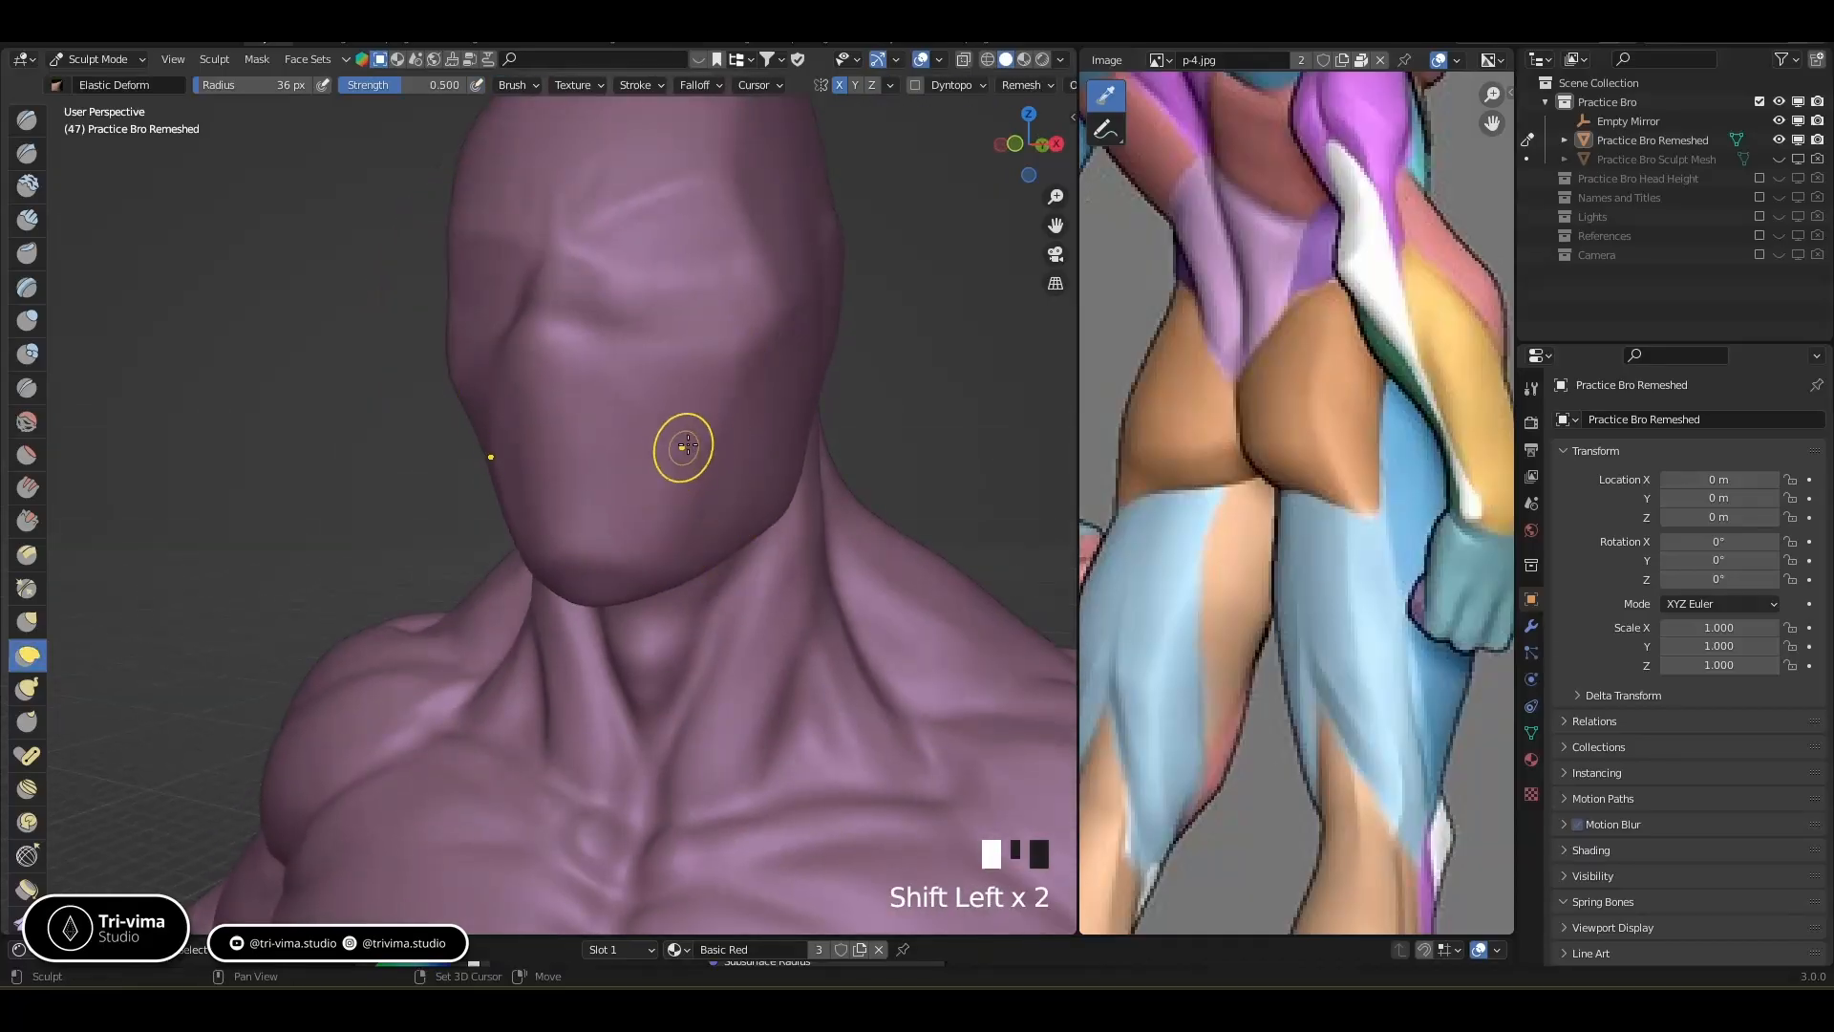
{"action": "middle_click_drag", "start_coordinate": [720, 426], "coordinate": [723, 449], "text": "ctrl"}
{"action": "left_click_drag", "start_coordinate": [571, 273], "coordinate": [581, 222], "text": "shift"}
{"action": "left_click_drag", "start_coordinate": [582, 215], "coordinate": [573, 229], "text": "shift"}
{"action": "left_click_drag", "start_coordinate": [565, 235], "coordinate": [584, 291], "text": "shift"}
{"action": "mouse_move", "coordinate": [592, 298]}
{"action": "left_mouse_down", "text": "shift"}
{"action": "mouse_move", "coordinate": [594, 353]}
{"action": "mouse_move", "coordinate": [569, 377]}
{"action": "left_mouse_up", "text": "shift"}
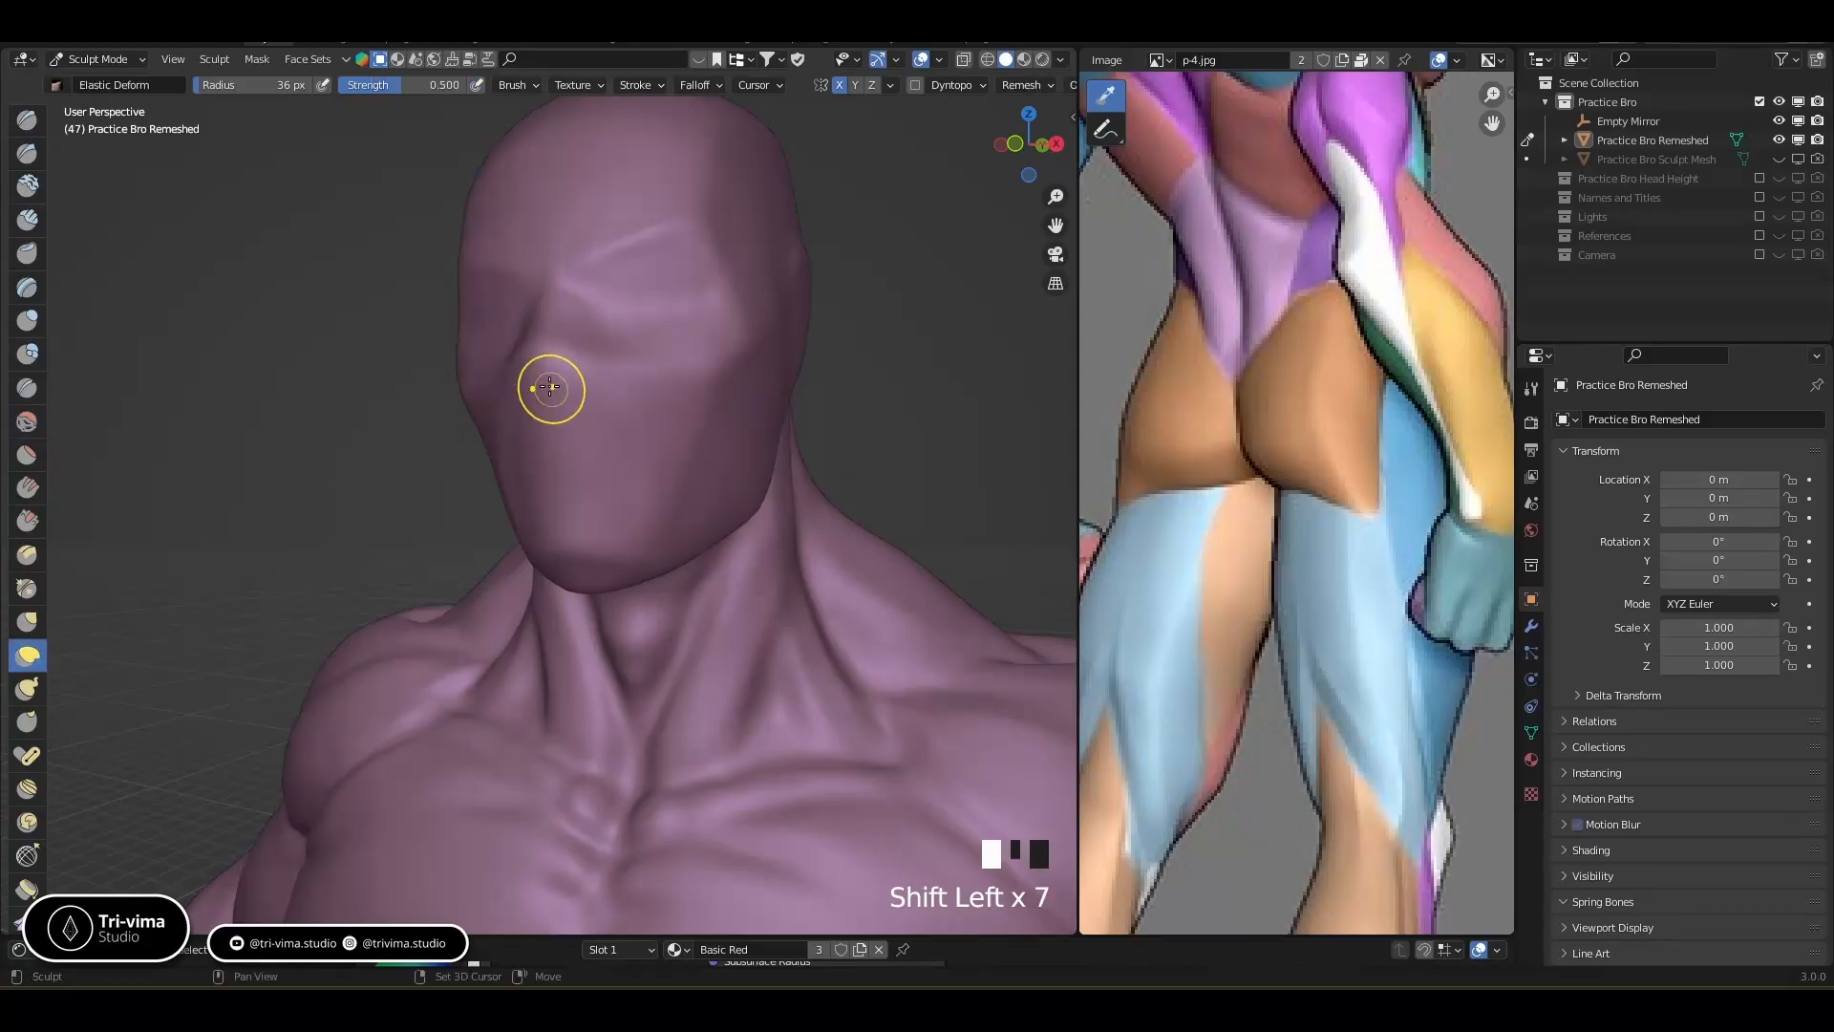
Sharpen the nose tip and bridge with inverted Draw Sharp strokes
{"action": "left_click", "coordinate": [38, 159]}
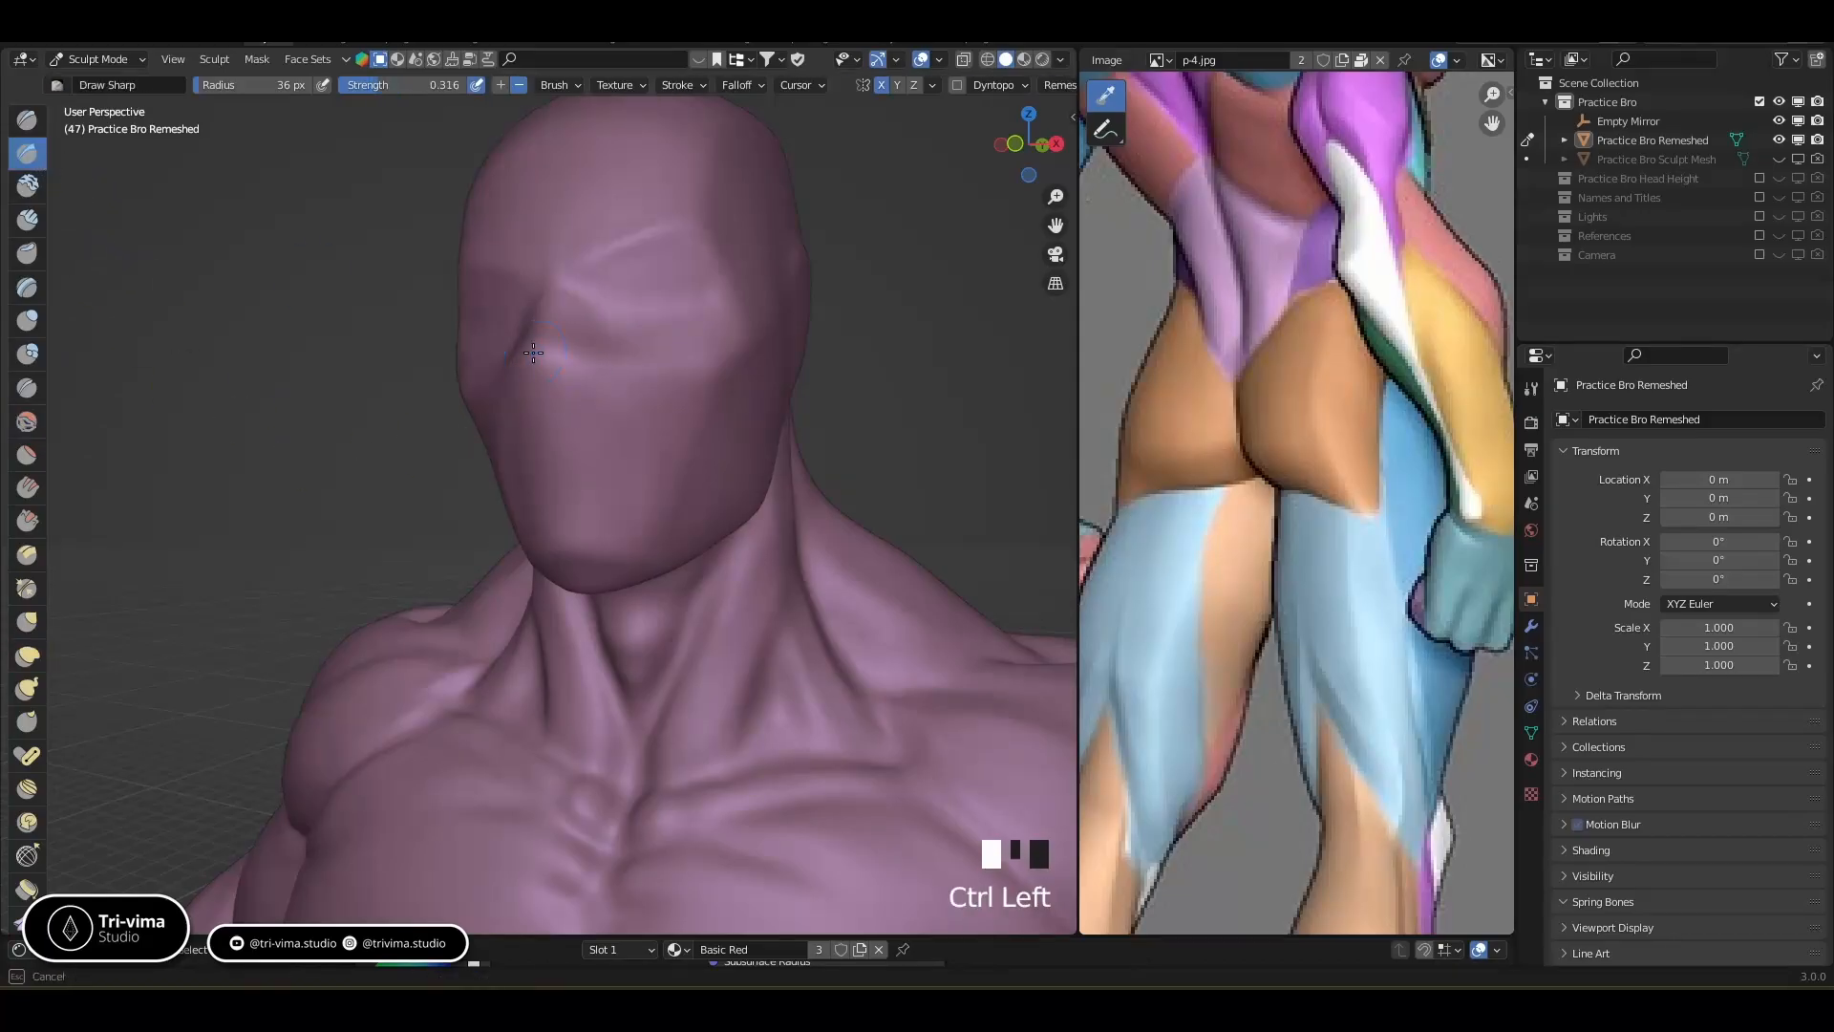
{"action": "left_click_drag", "start_coordinate": [531, 350], "coordinate": [529, 348], "text": "ctrl"}
{"action": "middle_click_drag", "start_coordinate": [584, 374], "coordinate": [646, 451]}
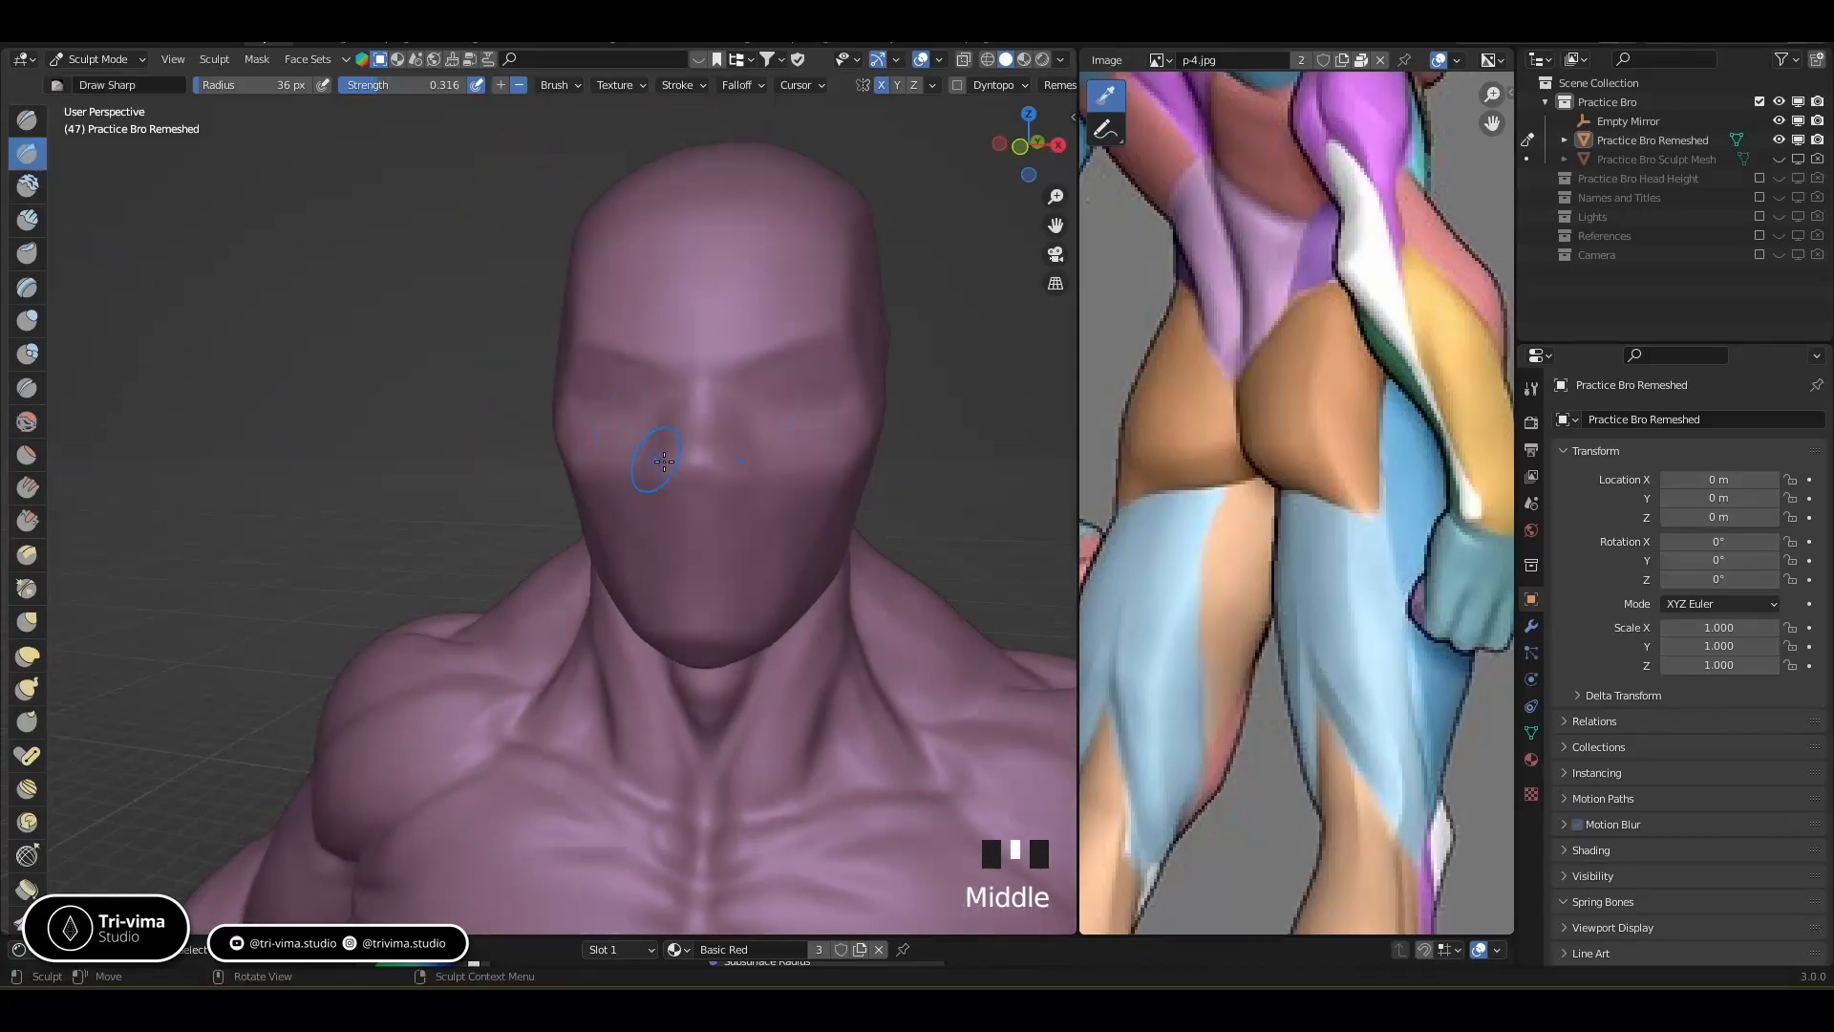
{"action": "left_click_drag", "start_coordinate": [699, 452], "coordinate": [701, 385], "text": "ctrl"}
{"action": "left_click_drag", "start_coordinate": [700, 447], "coordinate": [703, 387], "text": "ctrl"}
Raise the outer brow ridges with inverted Draw Sharp strokes and carve the eye sockets beneath them
{"action": "left_click_drag", "start_coordinate": [804, 336], "coordinate": [839, 335], "text": "ctrl"}
{"action": "middle_click_drag", "start_coordinate": [848, 346], "coordinate": [722, 321]}
{"action": "left_click_drag", "start_coordinate": [612, 286], "coordinate": [654, 301], "text": "ctrl"}
{"action": "left_click_drag", "start_coordinate": [622, 281], "coordinate": [657, 304], "text": "ctrl"}
{"action": "left_click_drag", "start_coordinate": [625, 282], "coordinate": [660, 307], "text": "ctrl"}
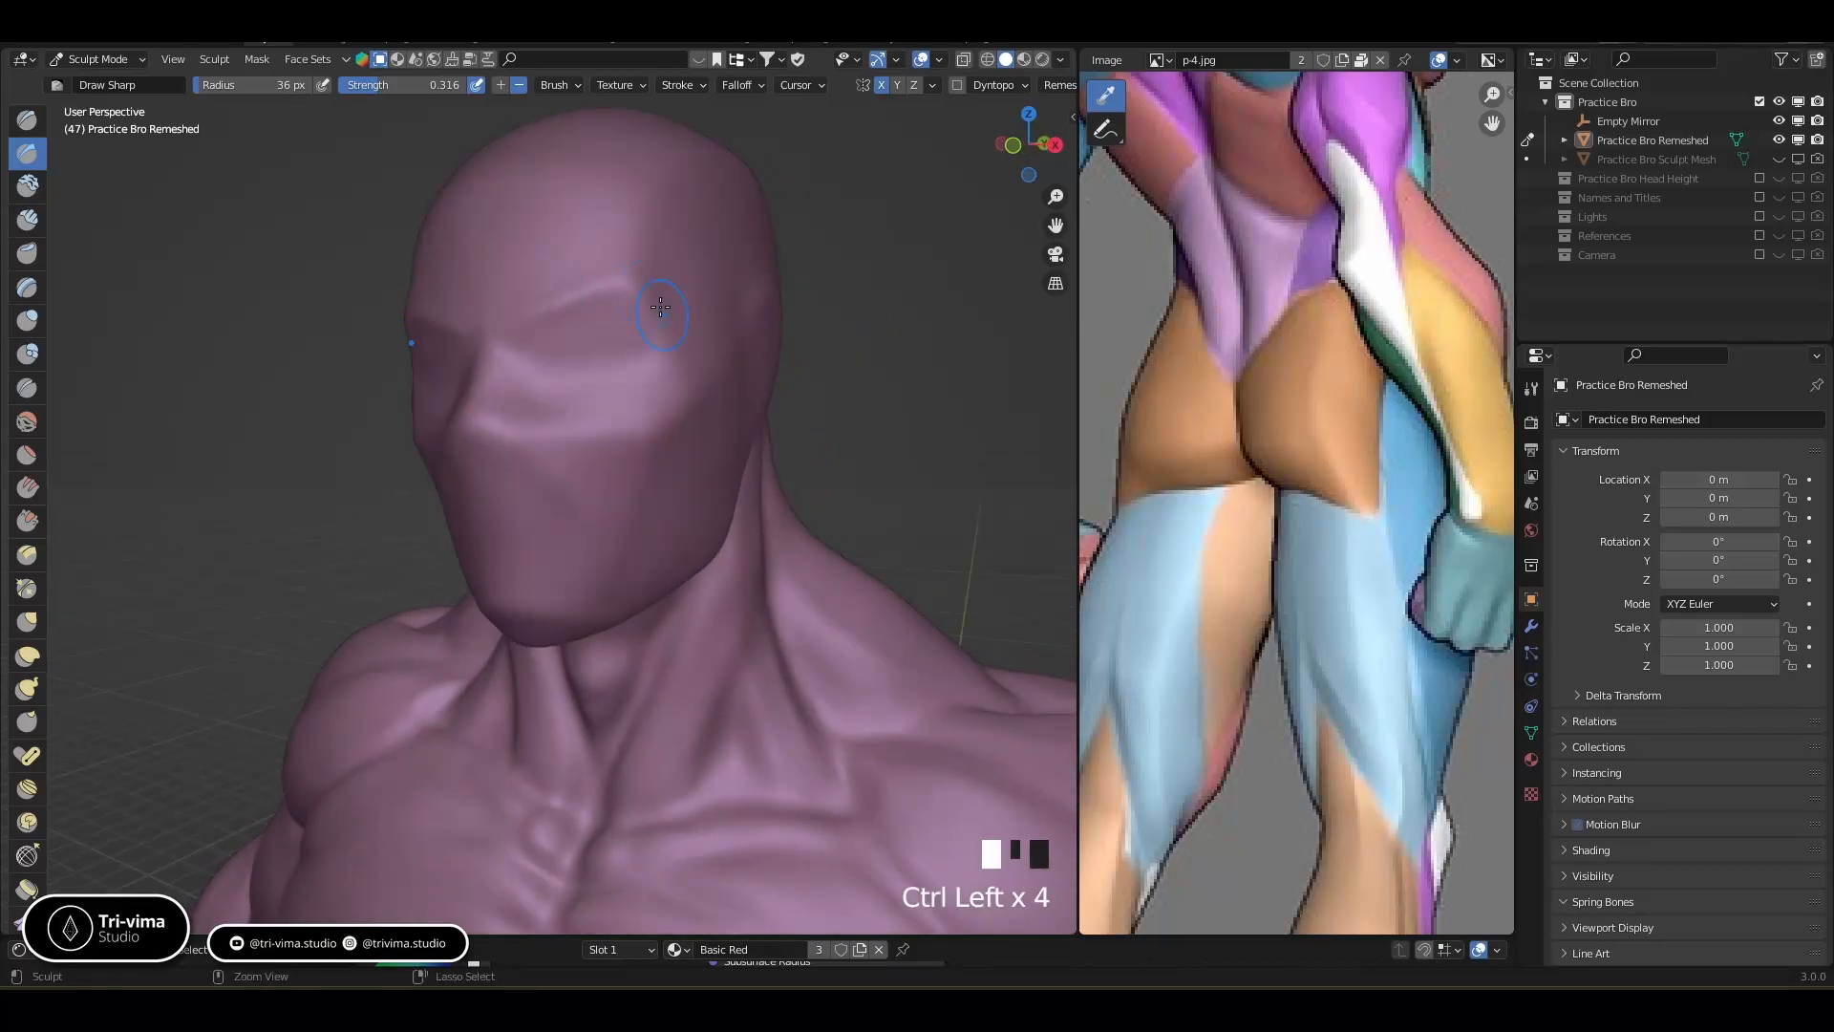
{"action": "left_click", "coordinate": [530, 367]}
{"action": "left_click_drag", "start_coordinate": [529, 367], "coordinate": [529, 364]}
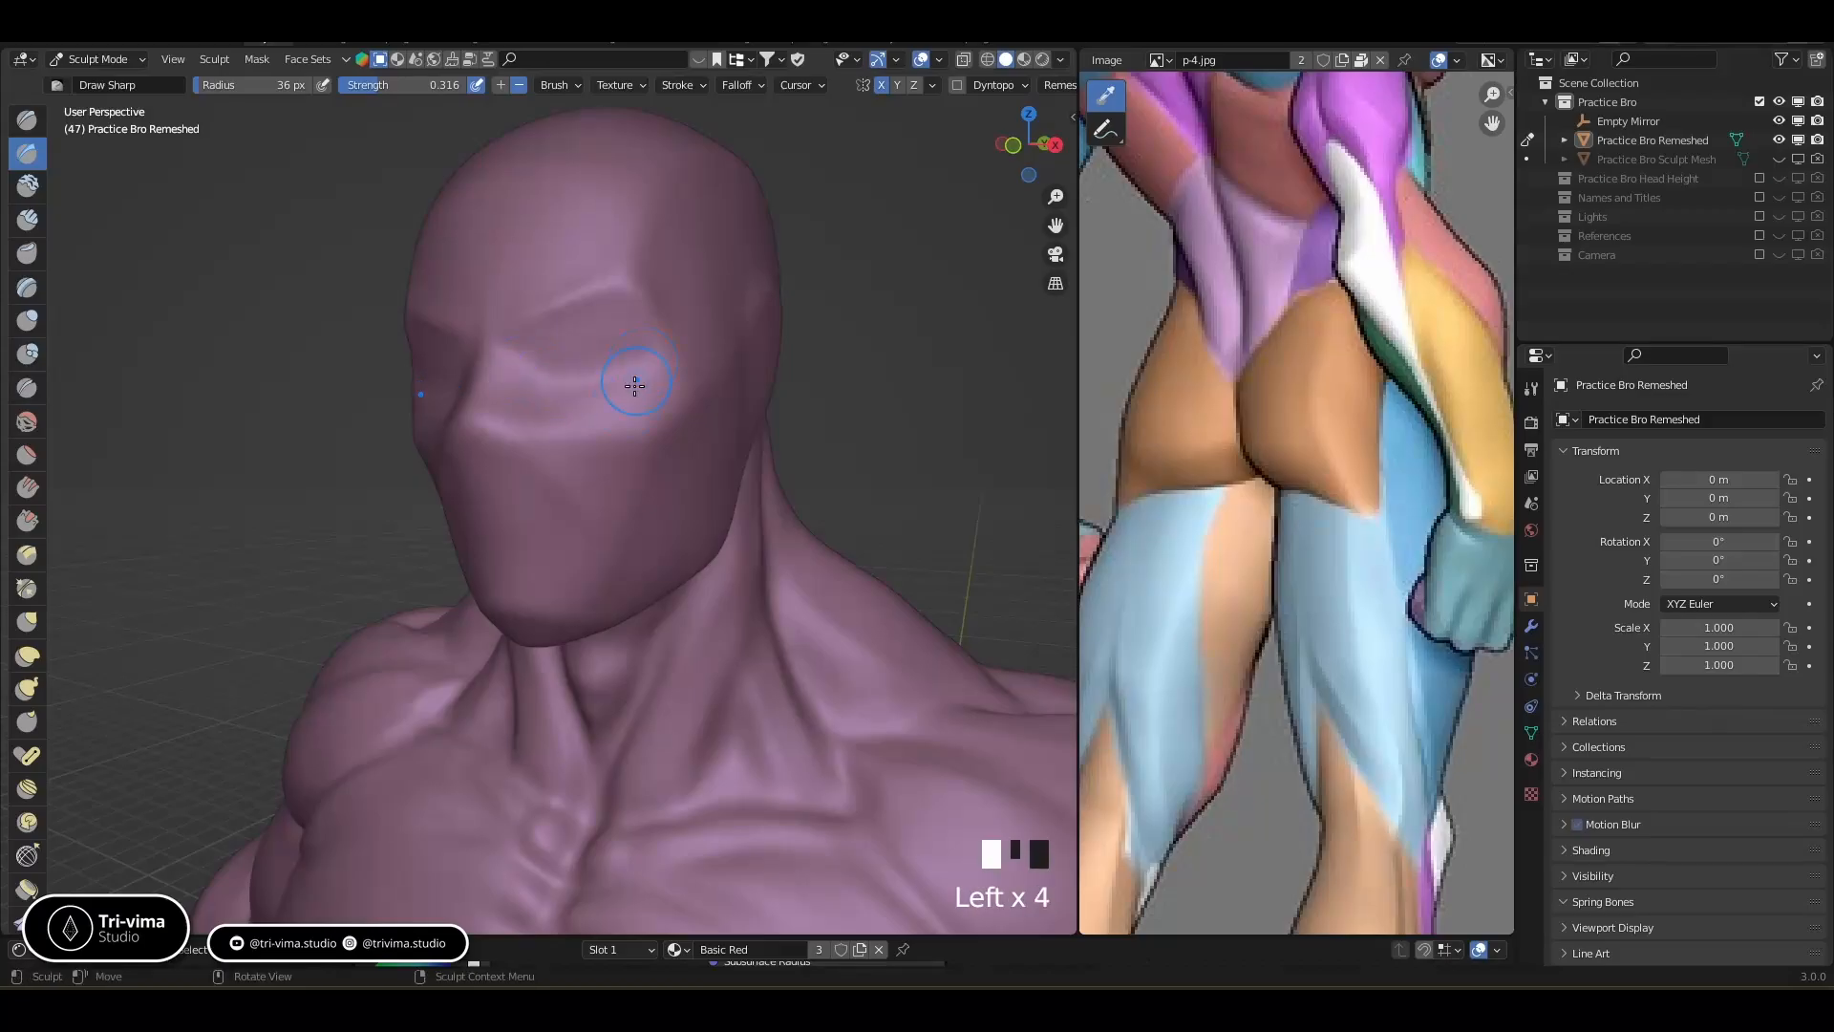
Raise a plane edge from the cheekbones down toward the jaw with inverted Draw Sharp strokes
{"action": "left_click_drag", "start_coordinate": [640, 424], "coordinate": [604, 583], "text": "ctrl"}
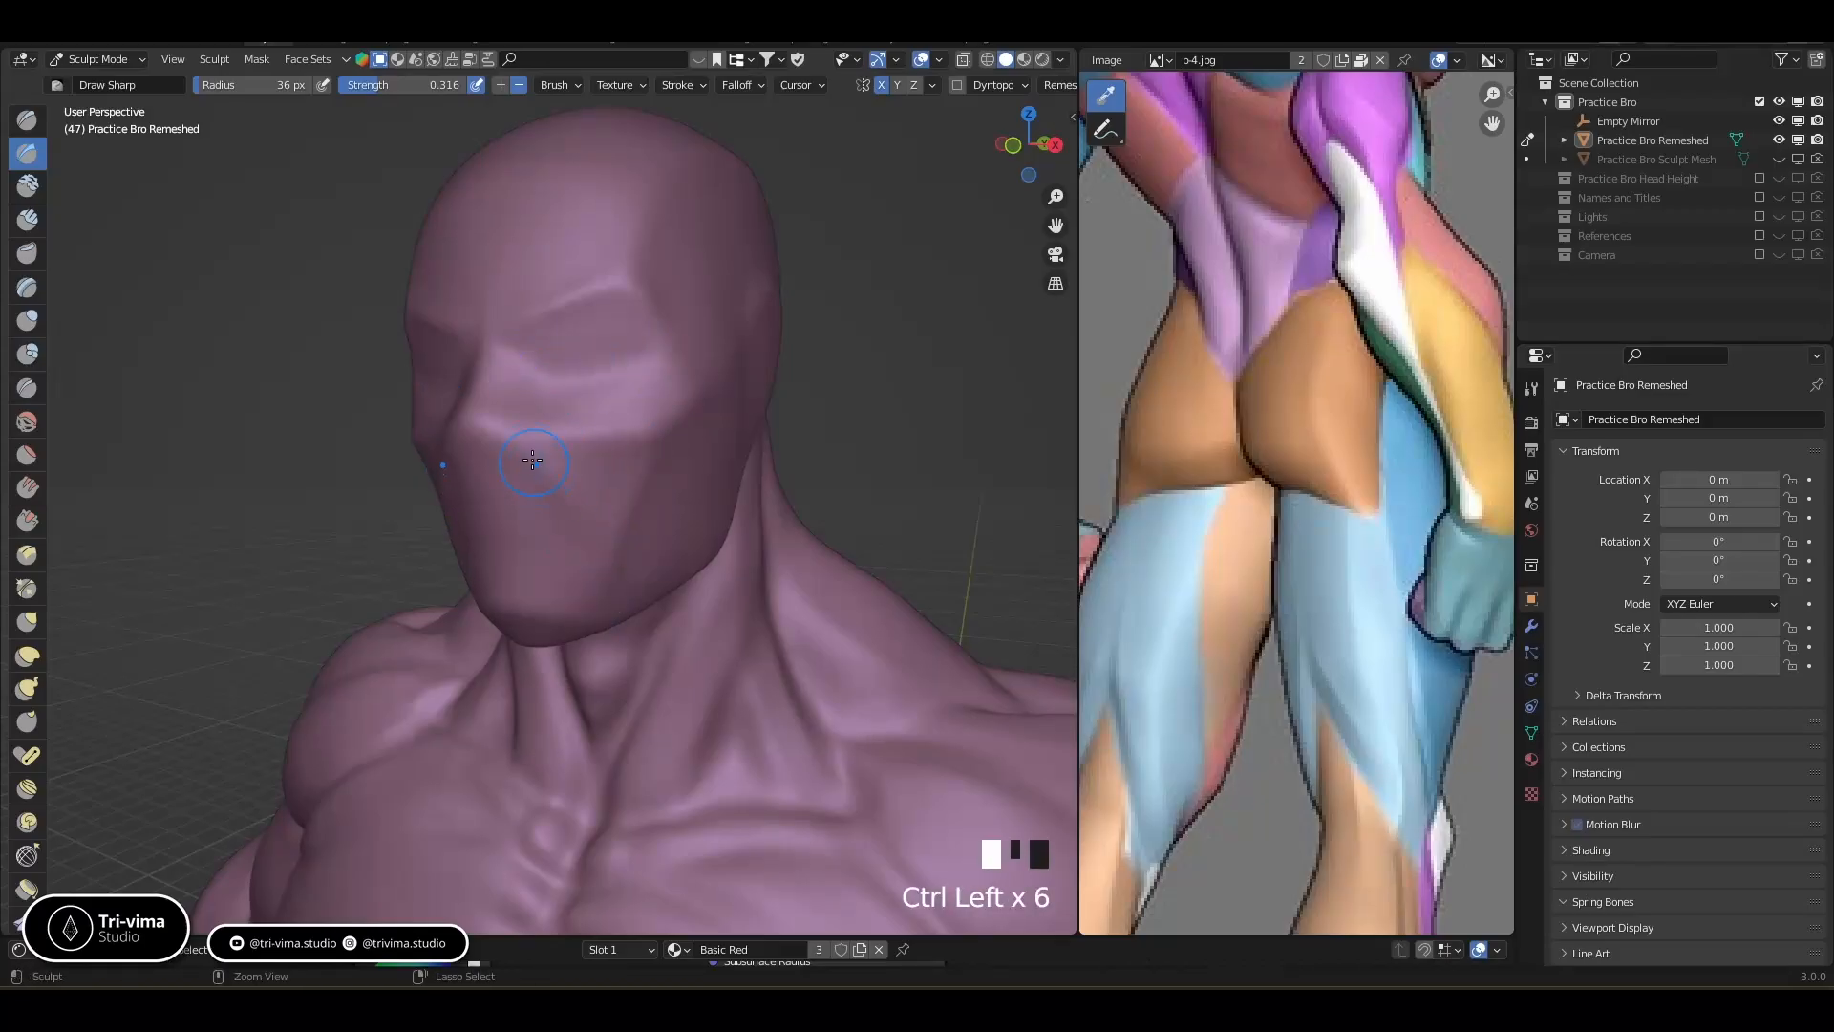
{"action": "middle_click_drag", "start_coordinate": [583, 568], "coordinate": [648, 500]}
{"action": "left_click_drag", "start_coordinate": [615, 411], "coordinate": [621, 499], "text": "ctrl"}
Smooth the cheek planes and the lower face to soften the new edges
{"action": "mouse_move", "coordinate": [675, 551]}
{"action": "middle_mouse_down"}
{"action": "mouse_move", "coordinate": [609, 554]}
{"action": "mouse_move", "coordinate": [635, 521]}
{"action": "middle_mouse_up"}
{"action": "left_click_drag", "start_coordinate": [636, 520], "coordinate": [632, 524], "text": "shift"}
{"action": "left_click_drag", "start_coordinate": [632, 524], "coordinate": [635, 516], "text": "shift"}
{"action": "mouse_move", "coordinate": [635, 516]}
{"action": "middle_mouse_down", "text": "ctrl"}
{"action": "mouse_move", "coordinate": [545, 576]}
{"action": "mouse_move", "coordinate": [555, 532]}
{"action": "mouse_move", "coordinate": [670, 502]}
{"action": "mouse_move", "coordinate": [607, 494]}
{"action": "middle_mouse_up", "text": "ctrl"}
{"action": "left_click_drag", "start_coordinate": [607, 495], "coordinate": [603, 492], "text": "shift"}
{"action": "mouse_move", "coordinate": [604, 492]}
{"action": "left_mouse_down", "text": "shift"}
{"action": "mouse_move", "coordinate": [574, 458]}
{"action": "mouse_move", "coordinate": [560, 532]}
{"action": "left_mouse_up", "text": "shift"}
Smooth the muscle forms of the abdomen and waist
{"action": "middle_click_drag", "start_coordinate": [681, 517], "coordinate": [678, 650], "text": "ctrl"}
{"action": "middle_click_drag", "start_coordinate": [812, 522], "coordinate": [793, 438], "text": "shift"}
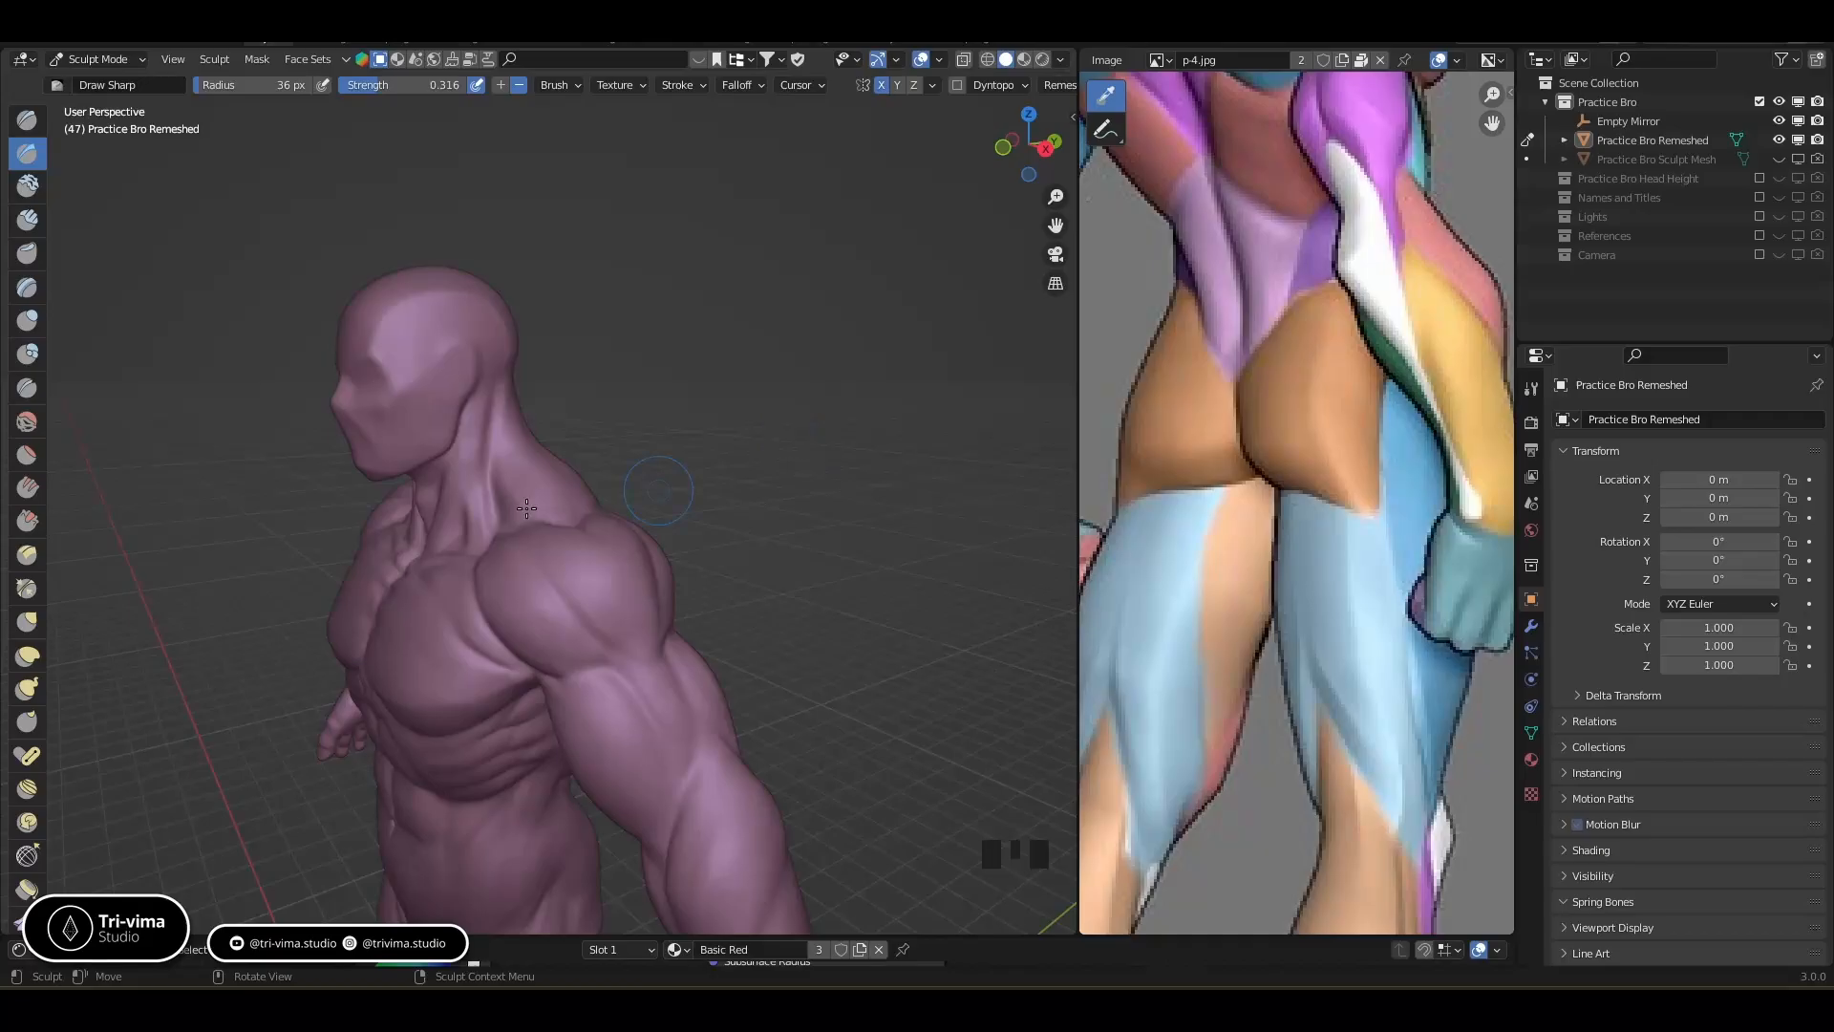
{"action": "middle_click_drag", "start_coordinate": [814, 557], "coordinate": [894, 416], "text": "shift"}
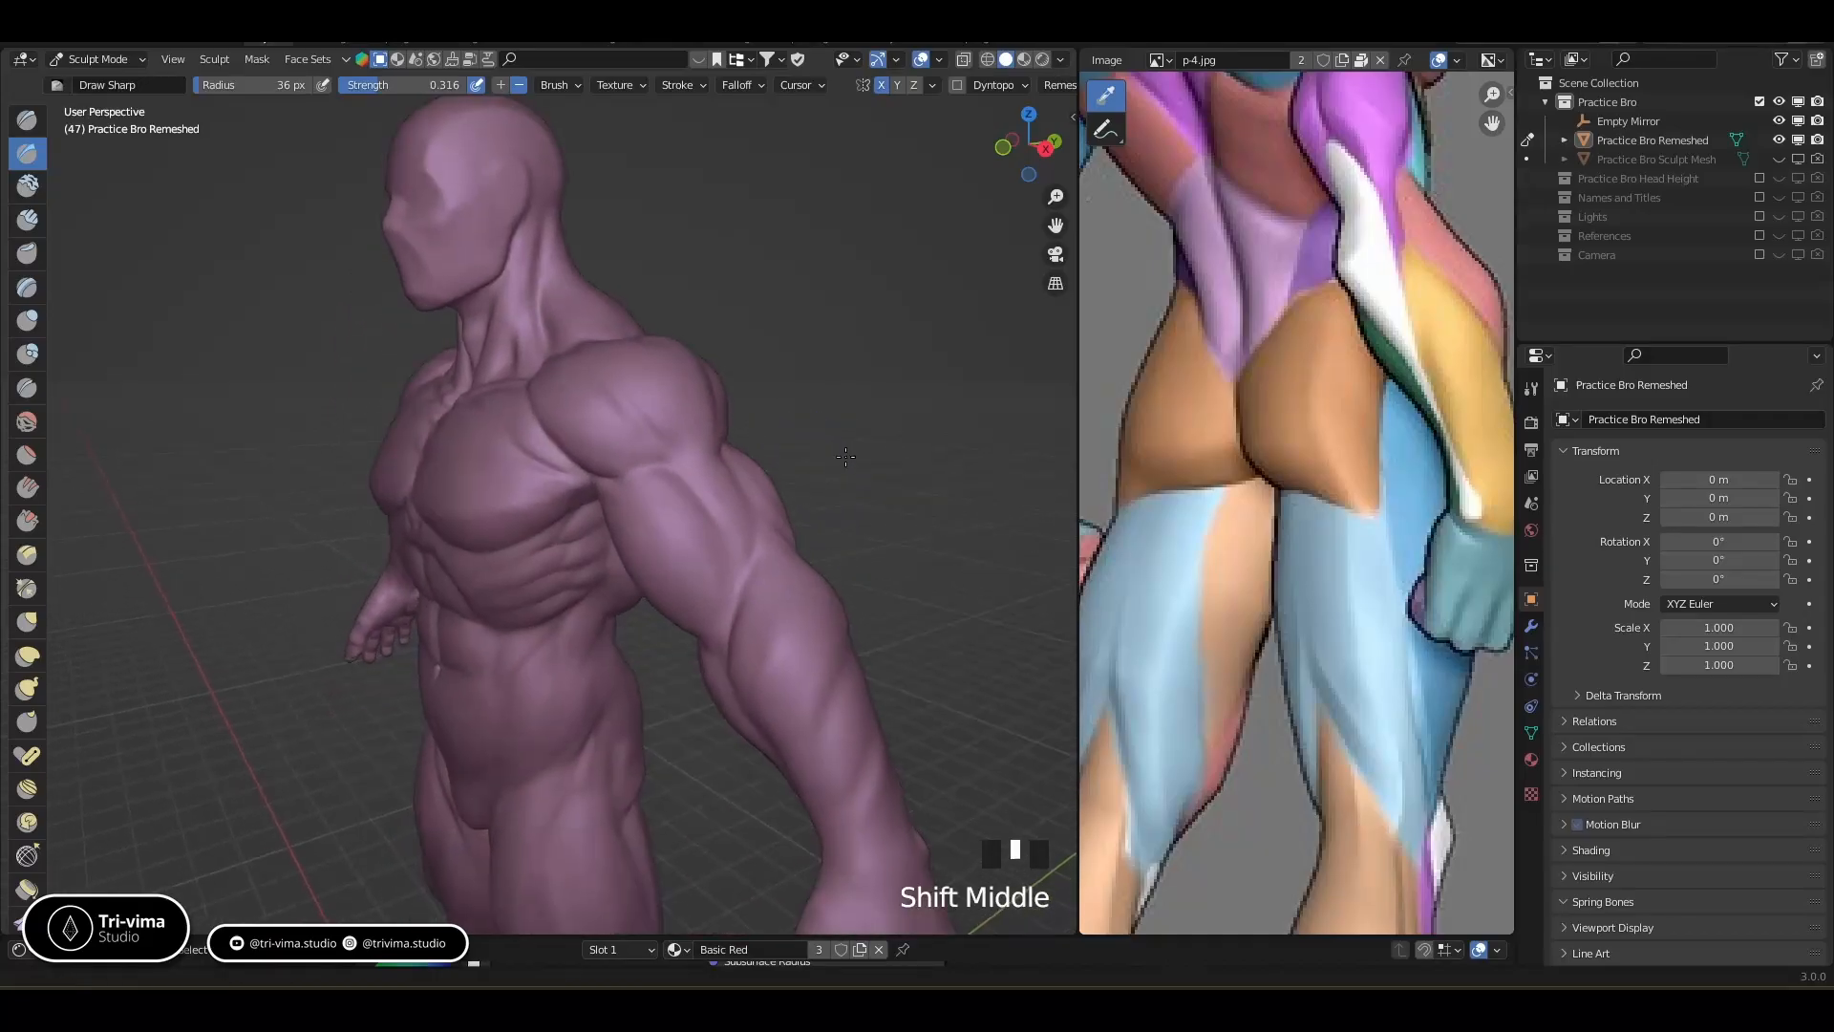
{"action": "middle_click_drag", "start_coordinate": [758, 553], "coordinate": [834, 492]}
{"action": "mouse_move", "coordinate": [659, 669]}
{"action": "left_mouse_down", "text": "shift"}
{"action": "mouse_move", "coordinate": [619, 556]}
{"action": "mouse_move", "coordinate": [564, 567]}
{"action": "mouse_move", "coordinate": [549, 606]}
{"action": "left_mouse_up", "text": "shift"}
{"action": "mouse_move", "coordinate": [602, 687]}
{"action": "left_mouse_down", "text": "shift"}
{"action": "mouse_move", "coordinate": [586, 759]}
{"action": "mouse_move", "coordinate": [614, 714]}
{"action": "left_mouse_up", "text": "shift"}
{"action": "middle_click_drag", "start_coordinate": [614, 715], "coordinate": [680, 670]}
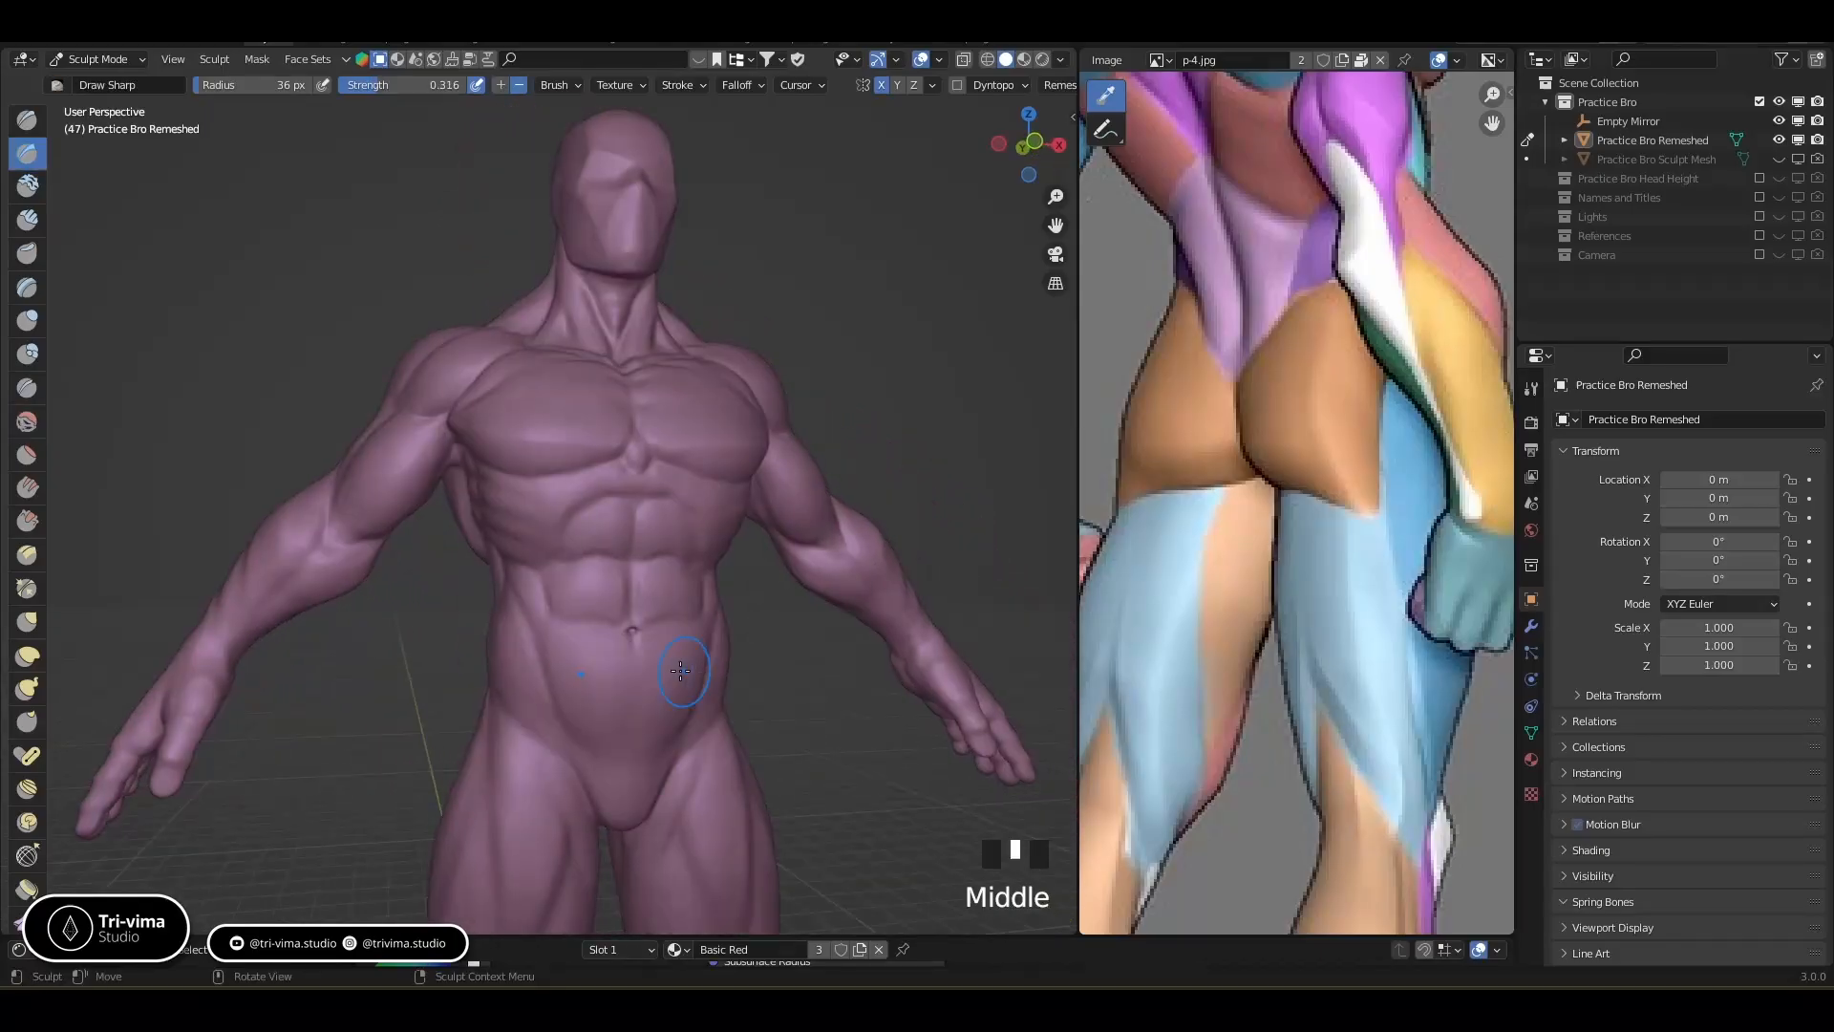
{"action": "left_click_drag", "start_coordinate": [636, 613], "coordinate": [649, 582], "text": "shift"}
Smooth the front of the forearms from the elbow down to the wrist
{"action": "middle_click_drag", "start_coordinate": [325, 591], "coordinate": [377, 579]}
{"action": "mouse_move", "coordinate": [377, 577]}
{"action": "left_mouse_down", "text": "shift"}
{"action": "mouse_move", "coordinate": [408, 572]}
{"action": "mouse_move", "coordinate": [358, 588]}
{"action": "mouse_move", "coordinate": [305, 545]}
{"action": "left_mouse_up", "text": "shift"}
{"action": "mouse_move", "coordinate": [315, 559]}
{"action": "left_mouse_down", "text": "shift"}
{"action": "mouse_move", "coordinate": [292, 539]}
{"action": "mouse_move", "coordinate": [279, 562]}
{"action": "left_mouse_up", "text": "shift"}
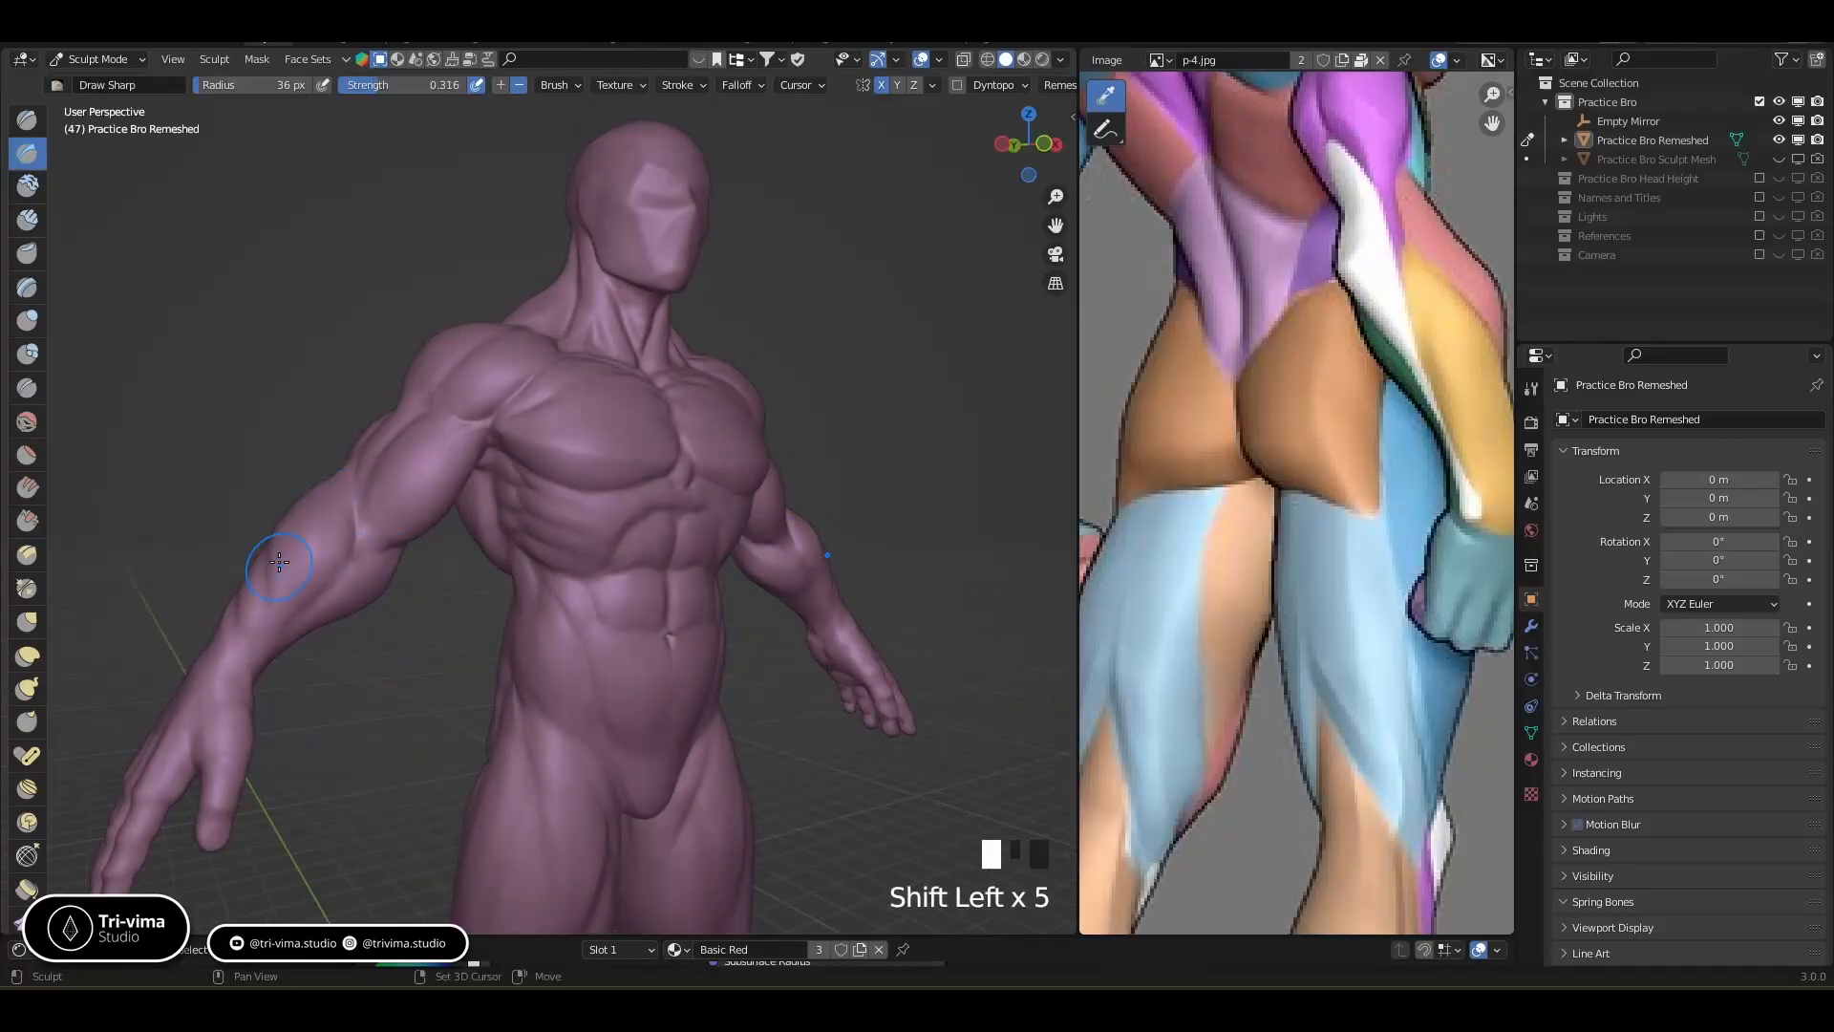
{"action": "left_click_drag", "start_coordinate": [187, 687], "coordinate": [230, 659], "text": "shift"}
Smooth the muscle forms on the back of the forearm just below the elbow
{"action": "middle_click_drag", "start_coordinate": [300, 644], "coordinate": [764, 669]}
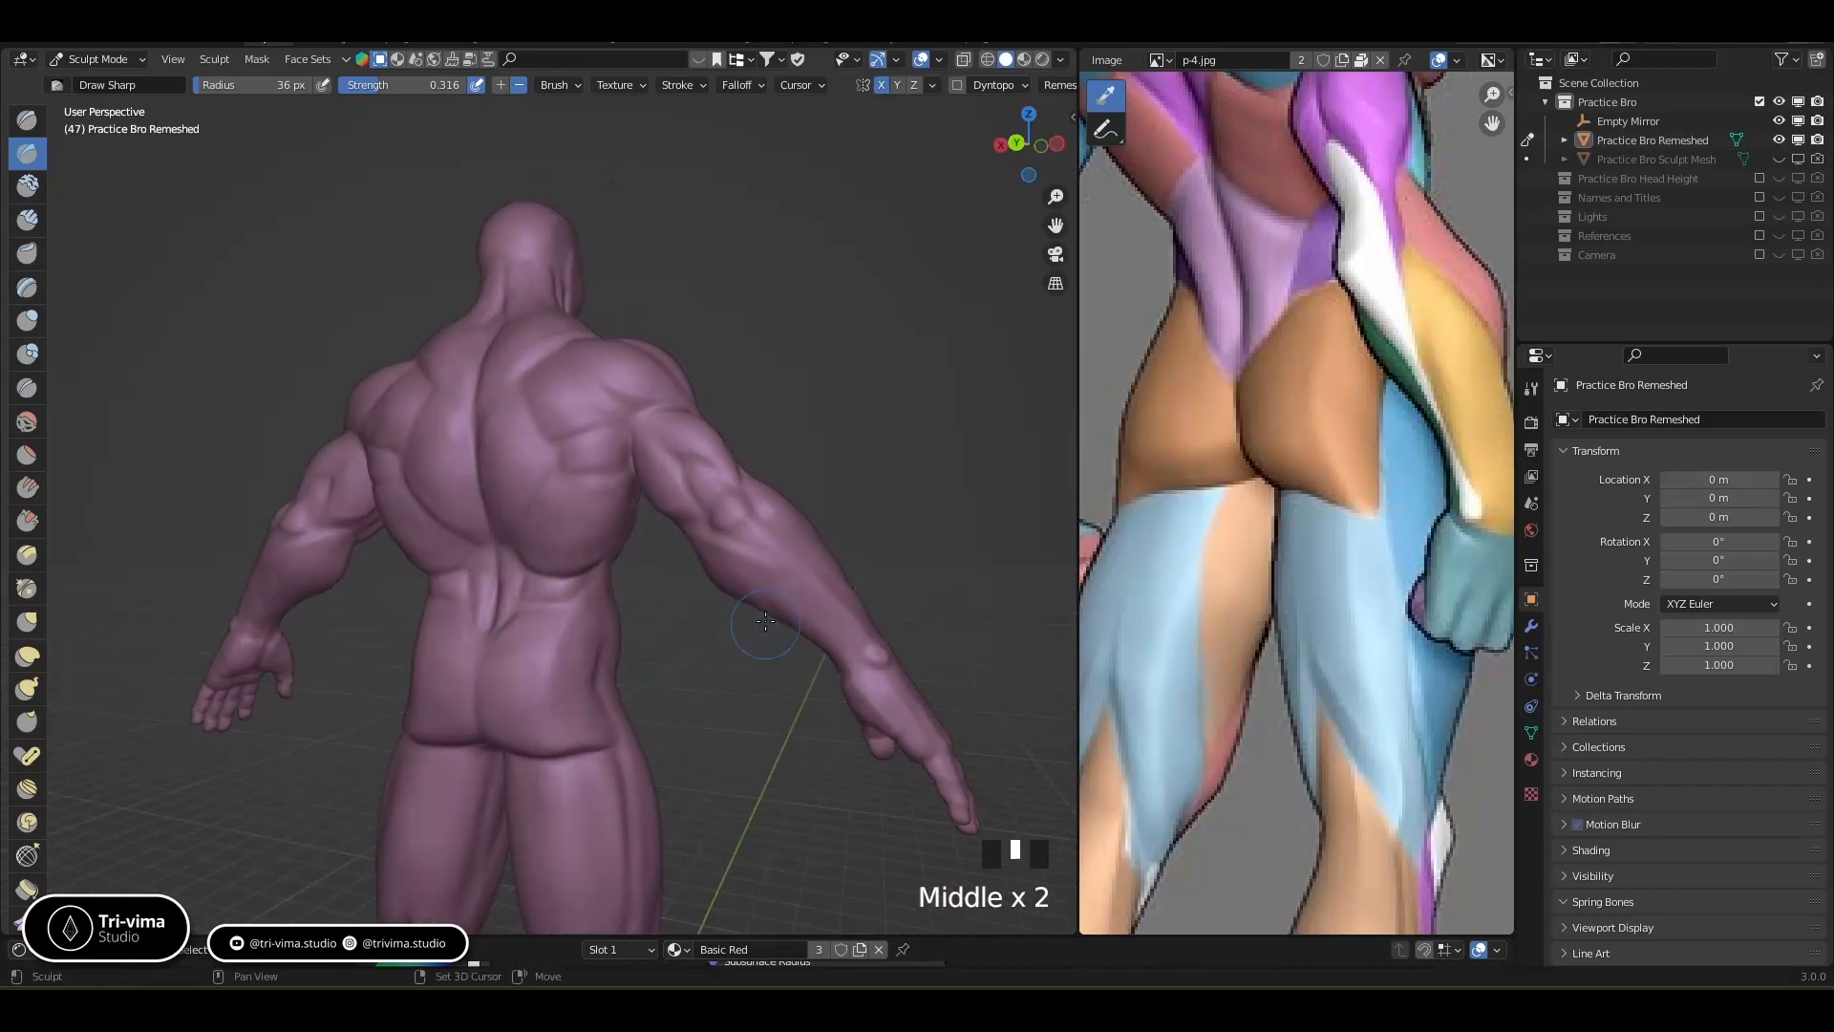
{"action": "left_click", "coordinate": [776, 594], "text": "shift"}
{"action": "left_click", "coordinate": [783, 597], "text": "shift"}
{"action": "left_click", "coordinate": [789, 599], "text": "shift"}
{"action": "left_click", "coordinate": [789, 599], "text": "shift"}
Smooth the outer side of the forearm and the transition from the wrist to the back of the hand
{"action": "middle_click_drag", "start_coordinate": [789, 599], "coordinate": [702, 487]}
{"action": "left_click", "coordinate": [700, 484], "text": "shift"}
{"action": "left_click", "coordinate": [700, 484], "text": "shift"}
{"action": "left_click", "coordinate": [700, 485], "text": "shift"}
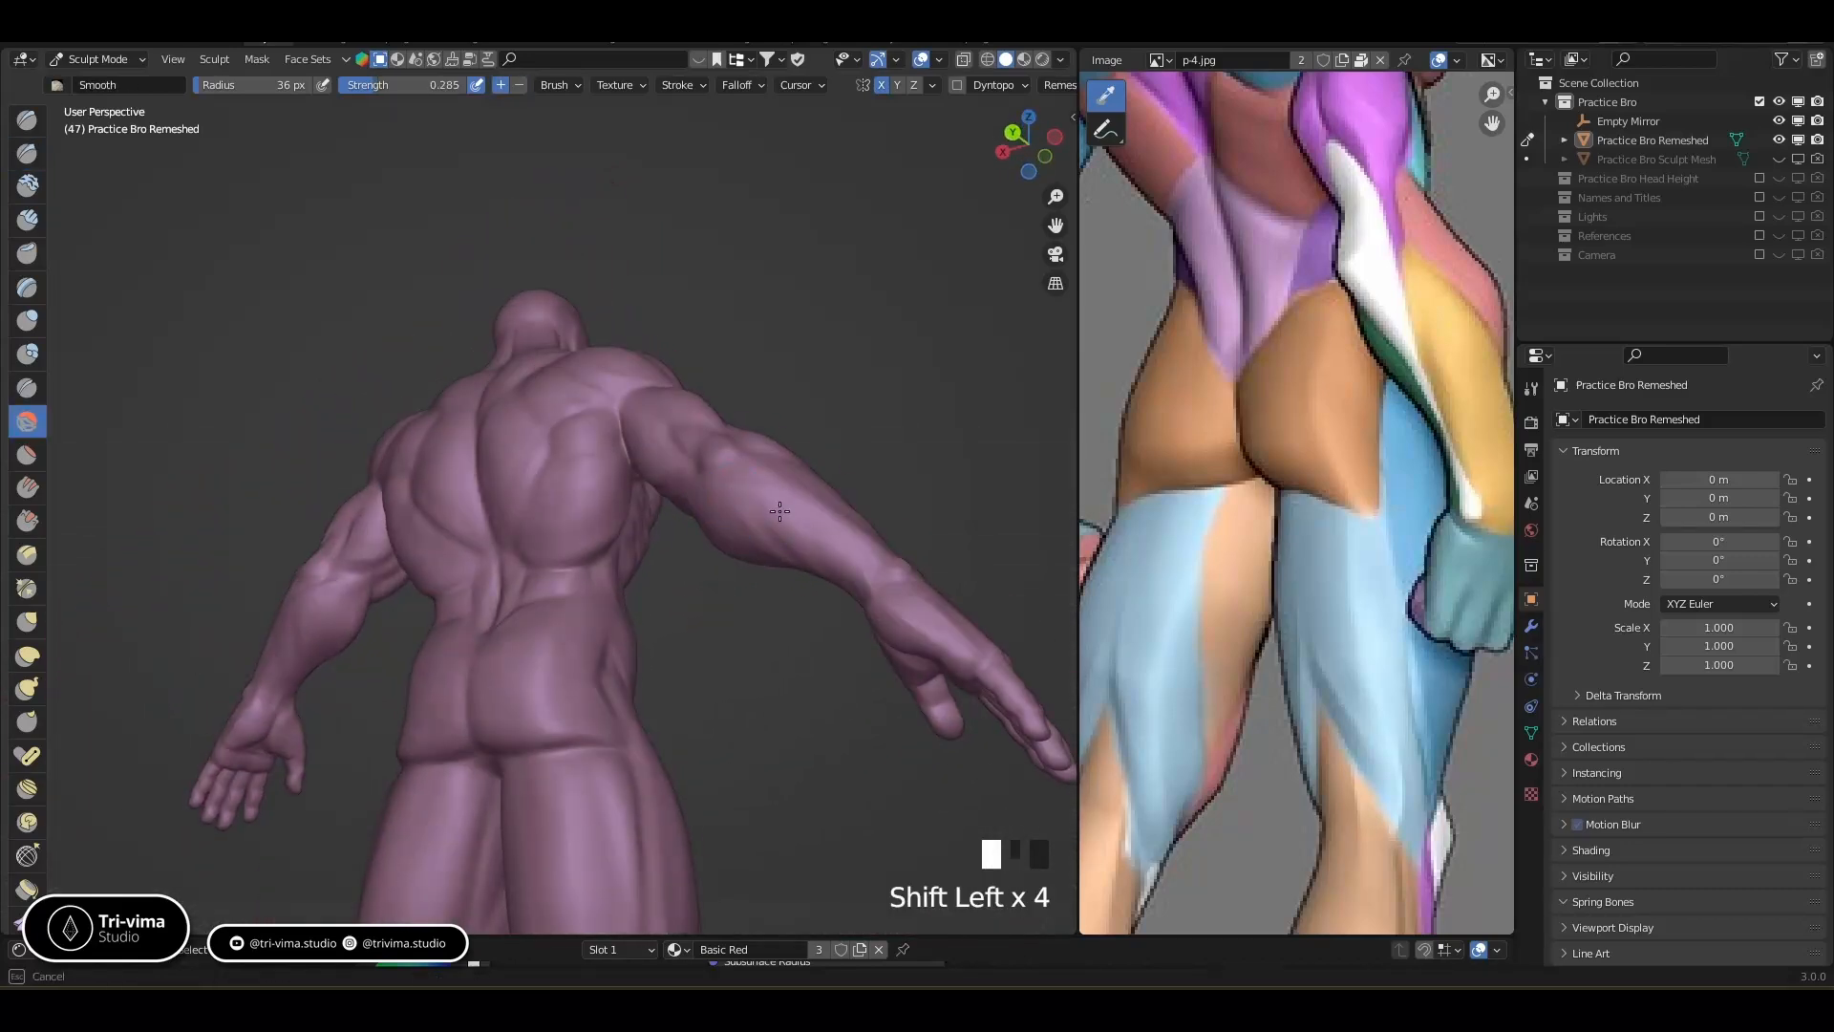
{"action": "left_click", "coordinate": [908, 618], "text": "shift"}
{"action": "left_click", "coordinate": [917, 630], "text": "shift"}
{"action": "middle_click_drag", "start_coordinate": [960, 659], "coordinate": [745, 639]}
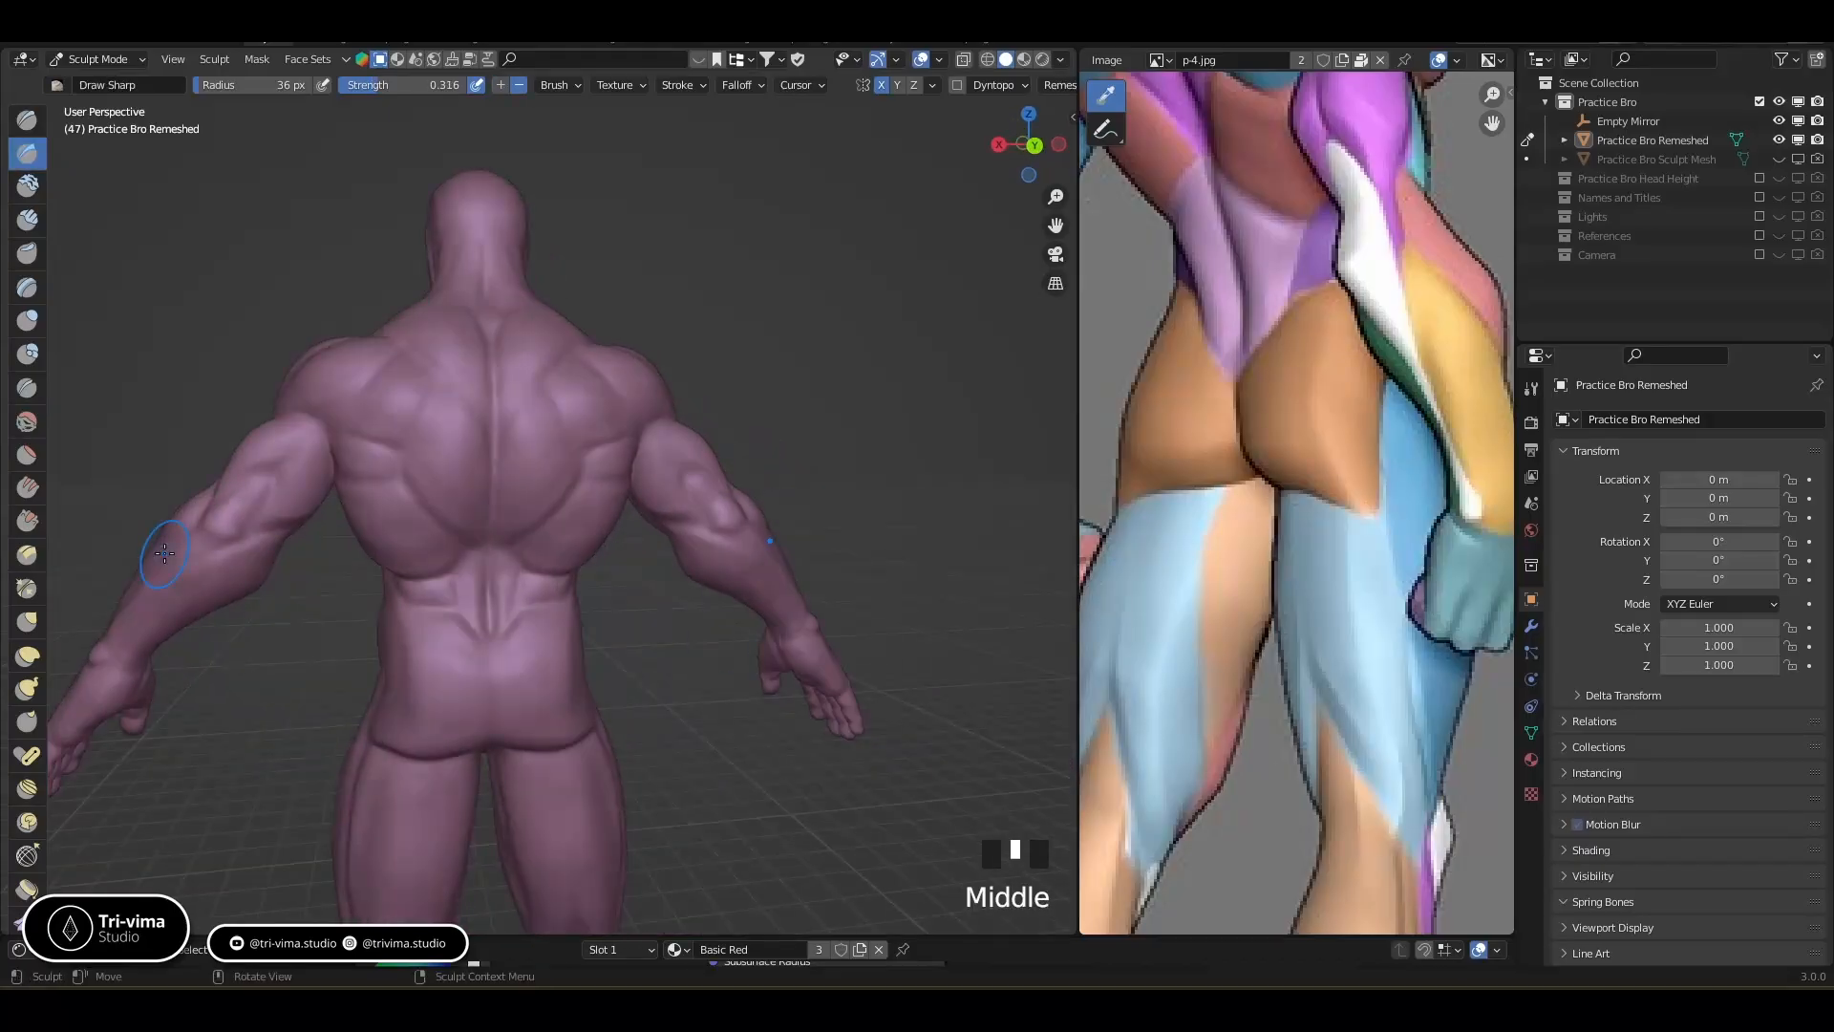
Smooth the surface at the back of the head
{"action": "middle_click_drag", "start_coordinate": [261, 689], "coordinate": [314, 750]}
{"action": "left_click", "coordinate": [473, 196], "text": "shift"}
{"action": "left_click", "coordinate": [468, 192], "text": "shift"}
{"action": "left_click", "coordinate": [464, 186], "text": "shift"}
Smooth the groin area where the pelvis meets the inner thigh
{"action": "mouse_move", "coordinate": [447, 338]}
{"action": "middle_mouse_down"}
{"action": "mouse_move", "coordinate": [712, 338]}
{"action": "mouse_move", "coordinate": [754, 459]}
{"action": "mouse_move", "coordinate": [782, 303]}
{"action": "middle_mouse_up"}
{"action": "scroll", "coordinate": [712, 337], "scroll_direction": "down", "scroll_amount": 2}
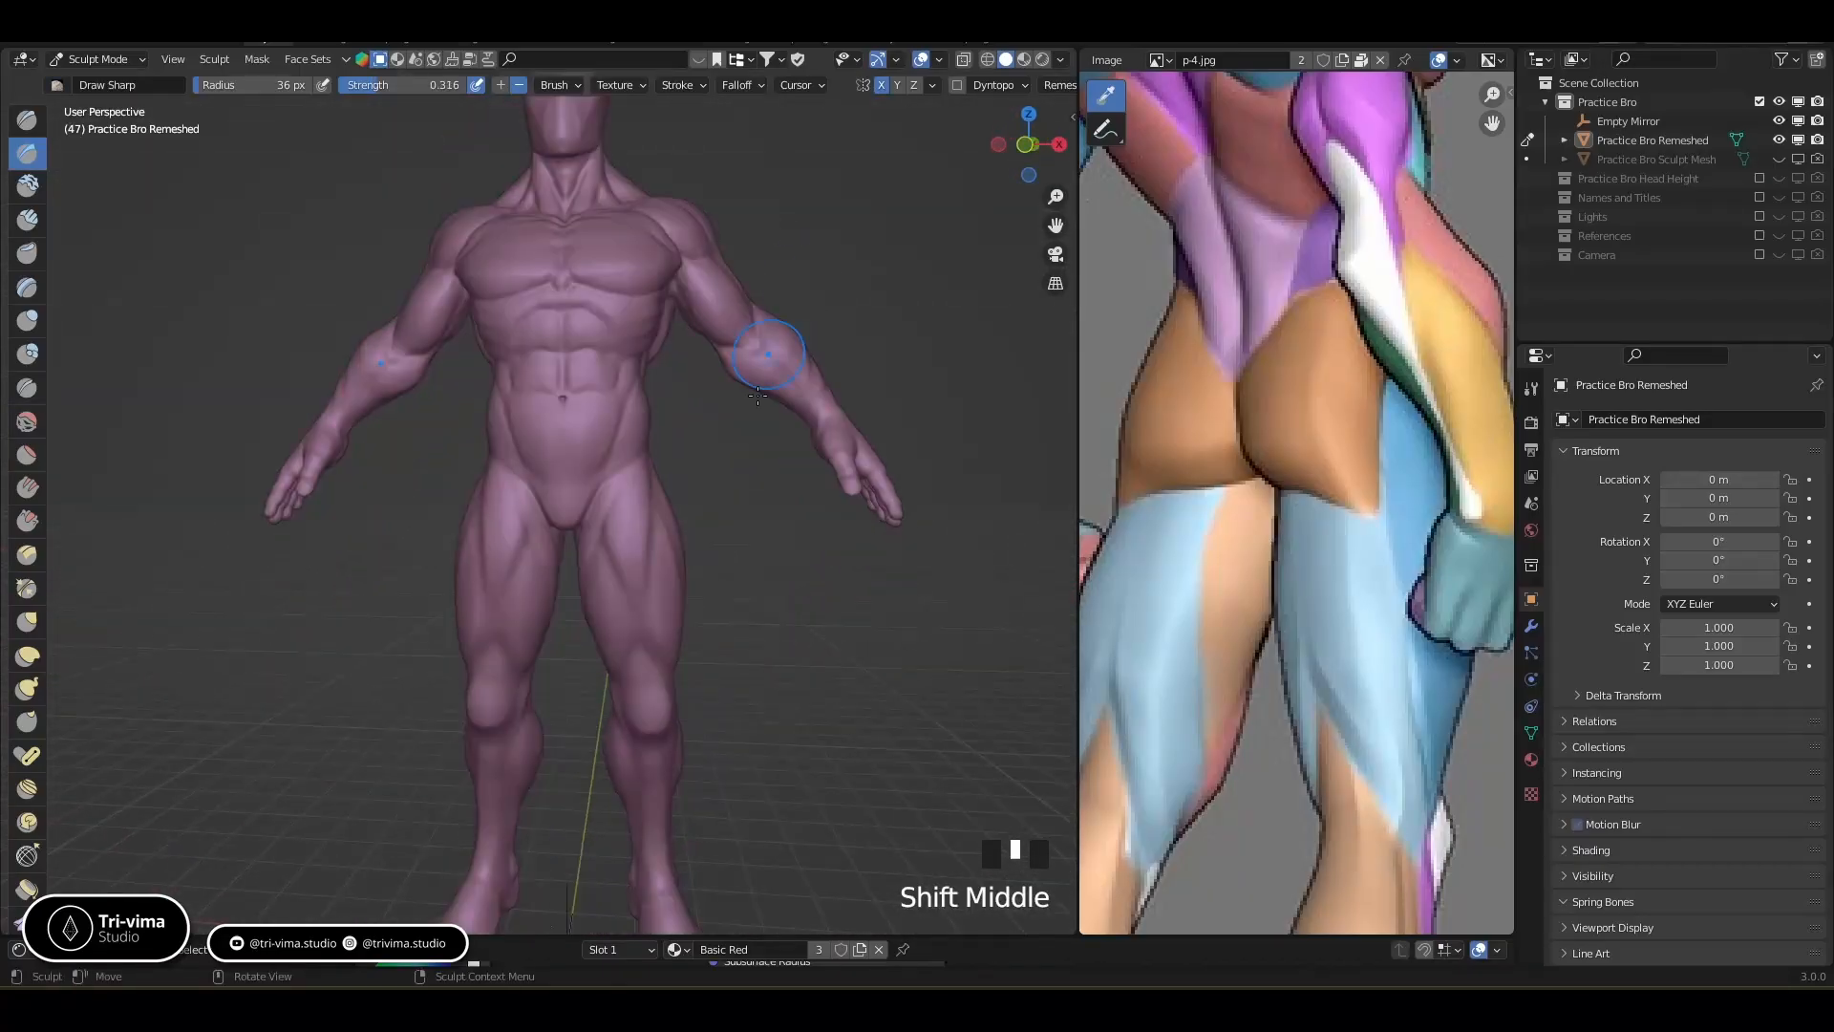
{"action": "mouse_move", "coordinate": [700, 561]}
{"action": "middle_mouse_down", "text": "shift"}
{"action": "mouse_move", "coordinate": [697, 612]}
{"action": "mouse_move", "coordinate": [573, 594]}
{"action": "middle_mouse_up", "text": "shift"}
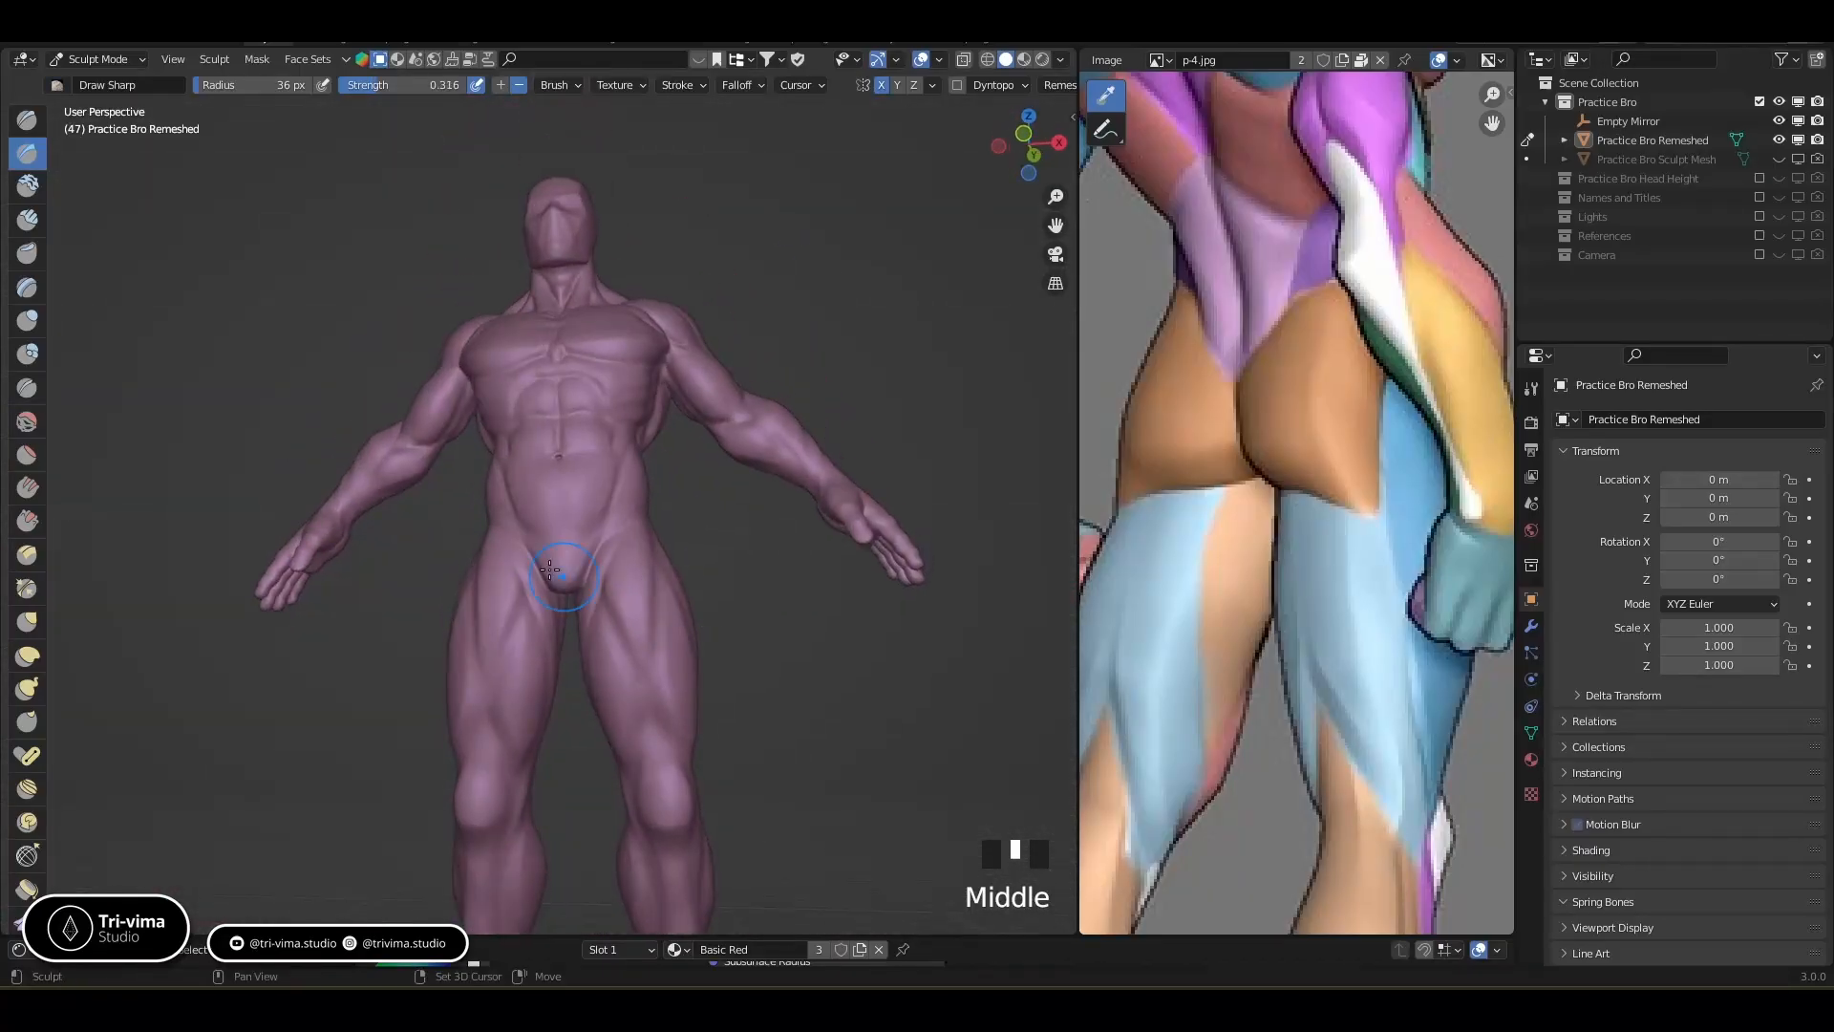
{"action": "left_click", "coordinate": [539, 596], "text": "shift"}
{"action": "middle_click_drag", "start_coordinate": [766, 711], "coordinate": [745, 676], "text": "ctrl"}
{"action": "mouse_move", "coordinate": [747, 511]}
{"action": "middle_mouse_down", "text": "shift"}
{"action": "mouse_move", "coordinate": [753, 697]}
{"action": "mouse_move", "coordinate": [669, 713]}
{"action": "middle_mouse_up", "text": "shift"}
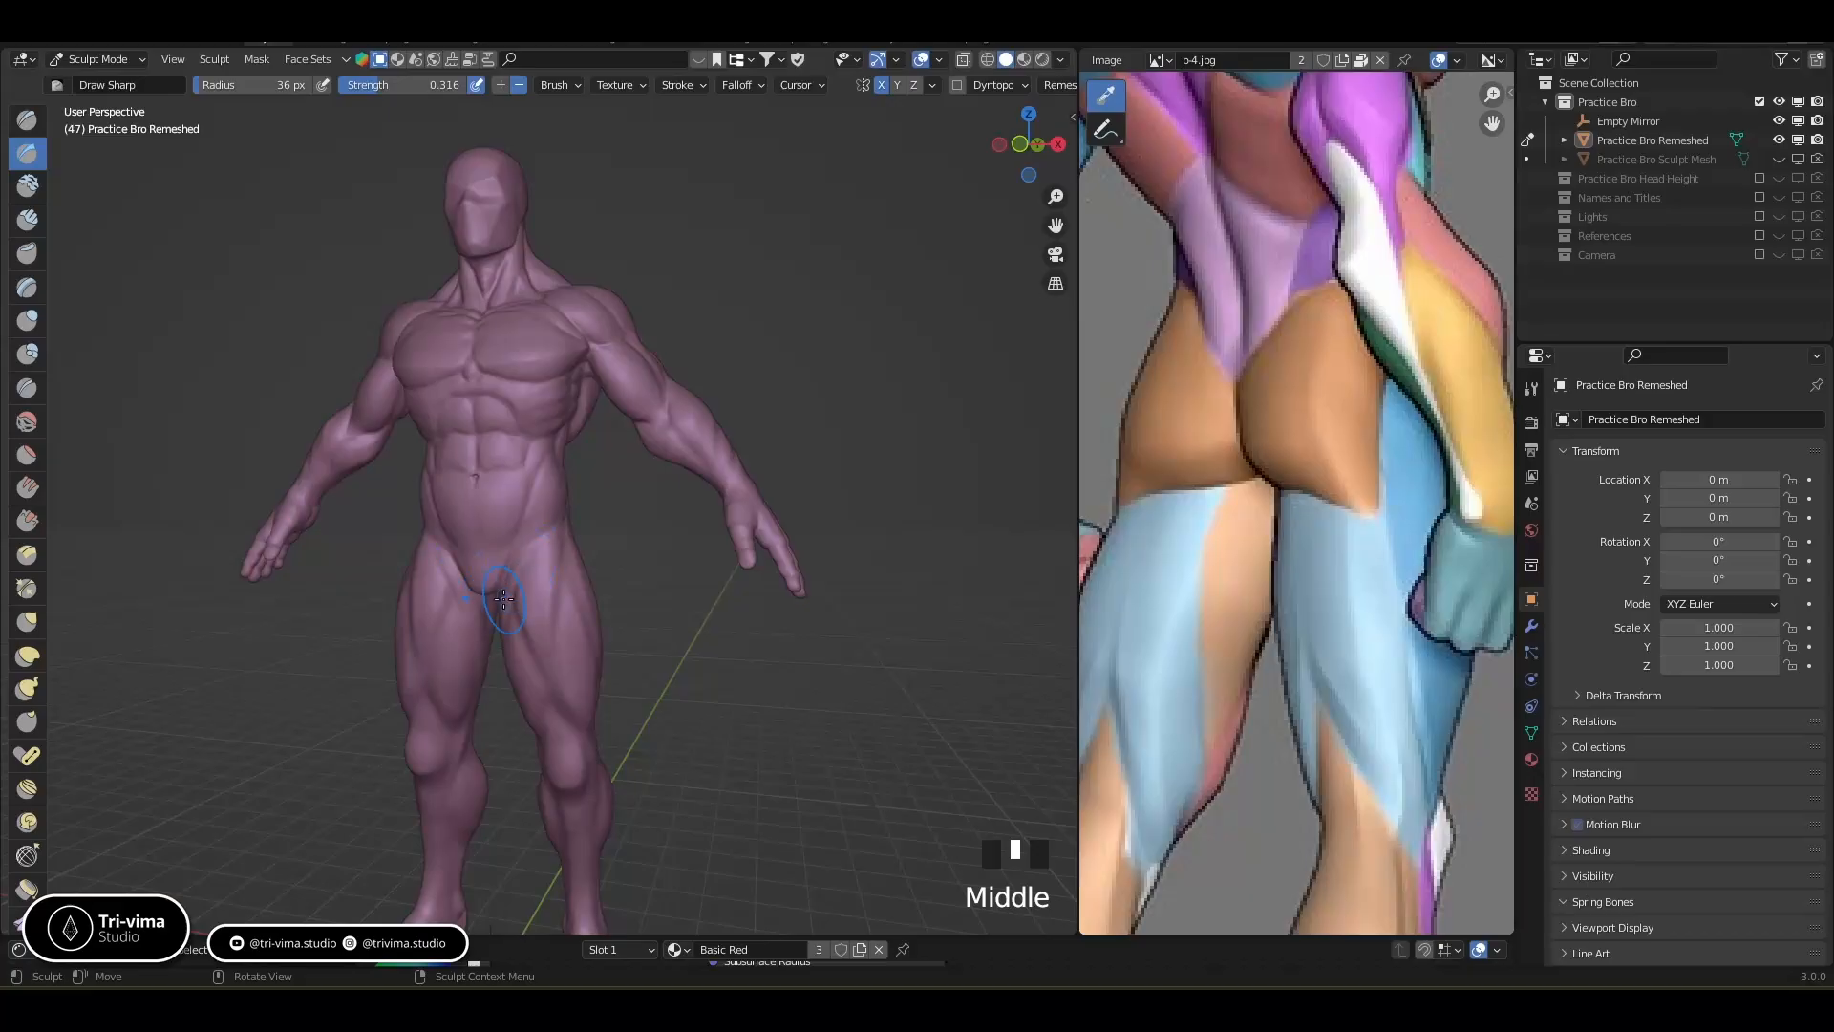
Build up the groin crease between the lower abdomen and the inner thigh with Clay Strips strokes, following the anatomy reference
{"action": "scroll", "coordinate": [503, 599], "scroll_direction": "up", "scroll_amount": 4}
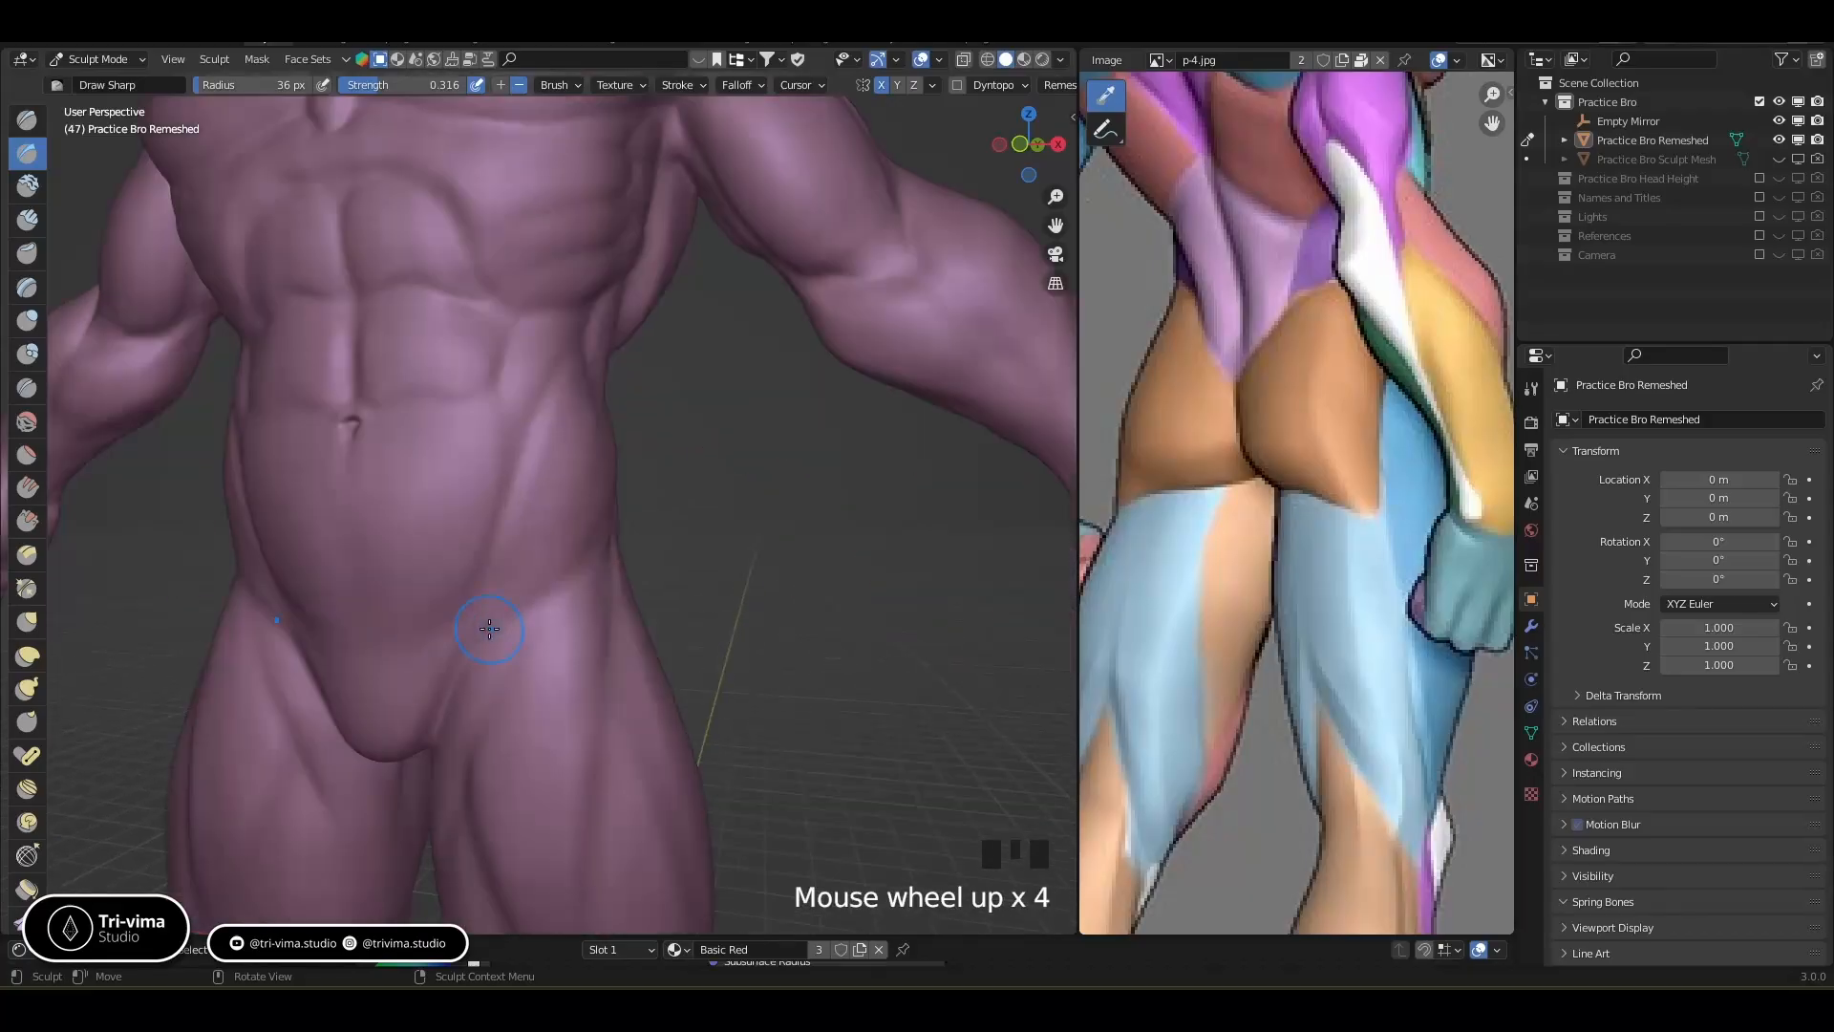
{"action": "left_click", "coordinate": [27, 220]}
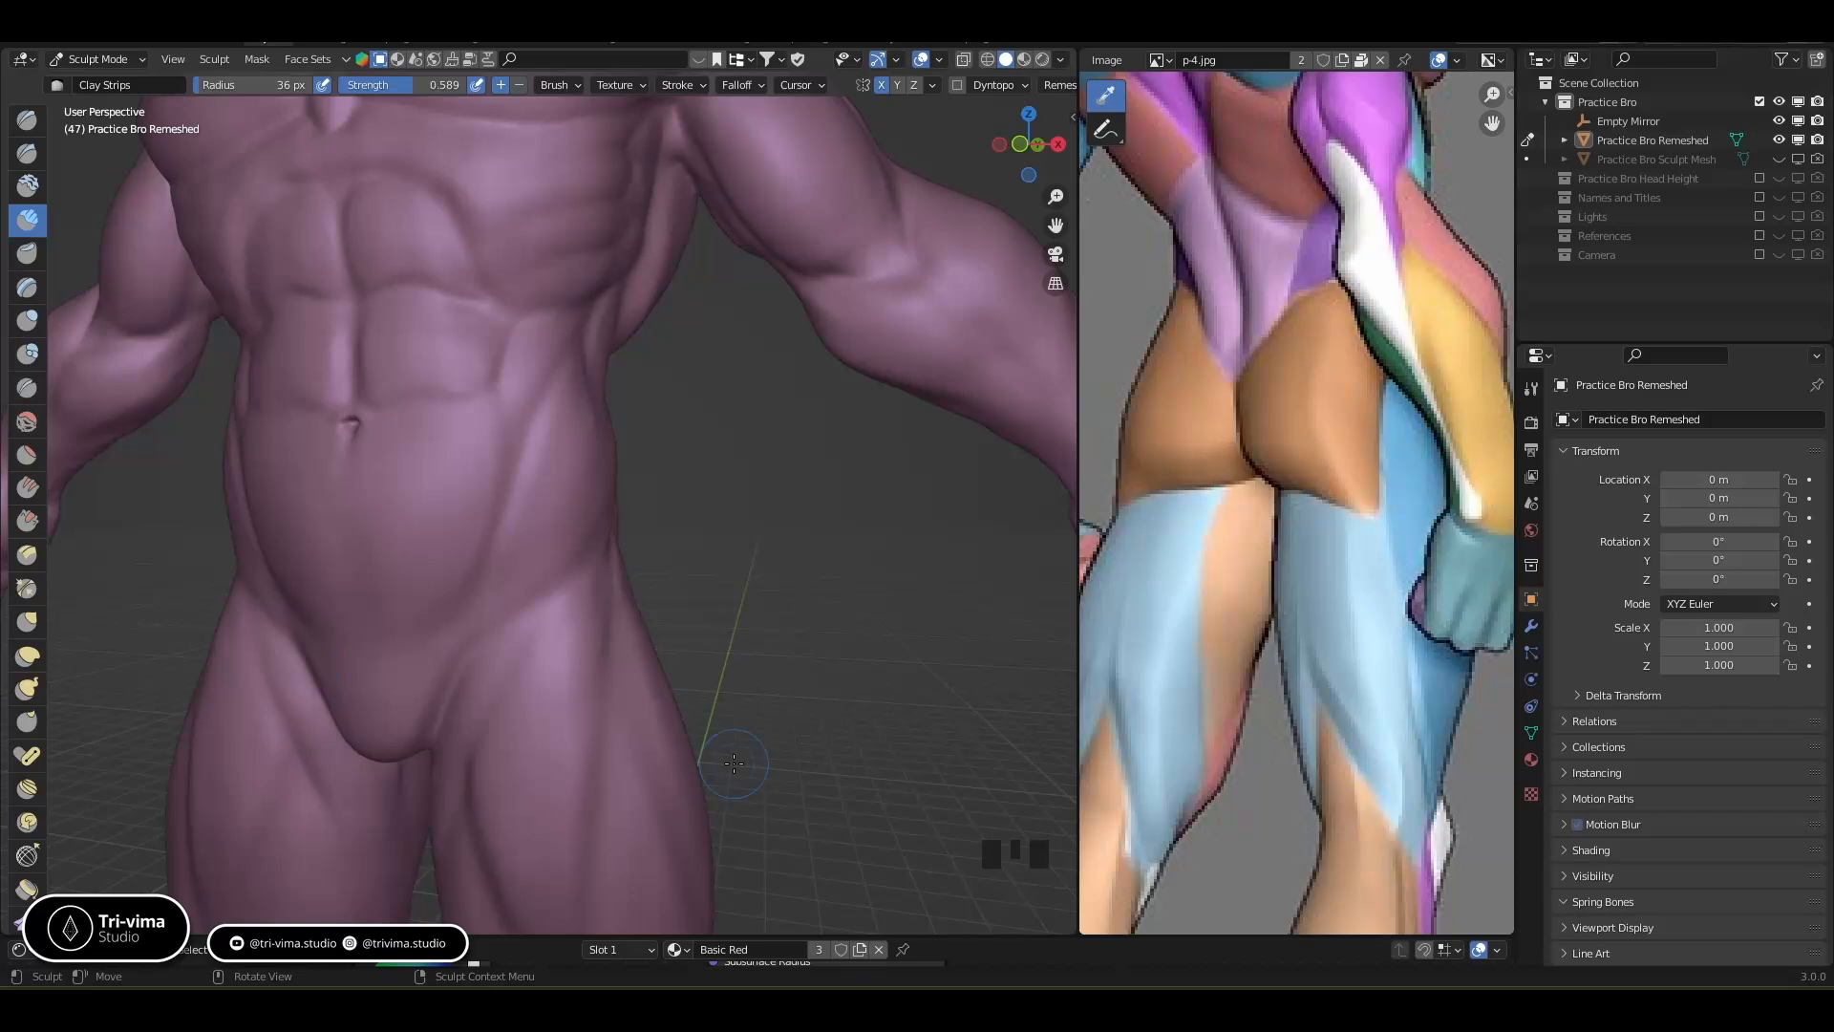
{"action": "middle_click_drag", "start_coordinate": [1349, 470], "coordinate": [1492, 499]}
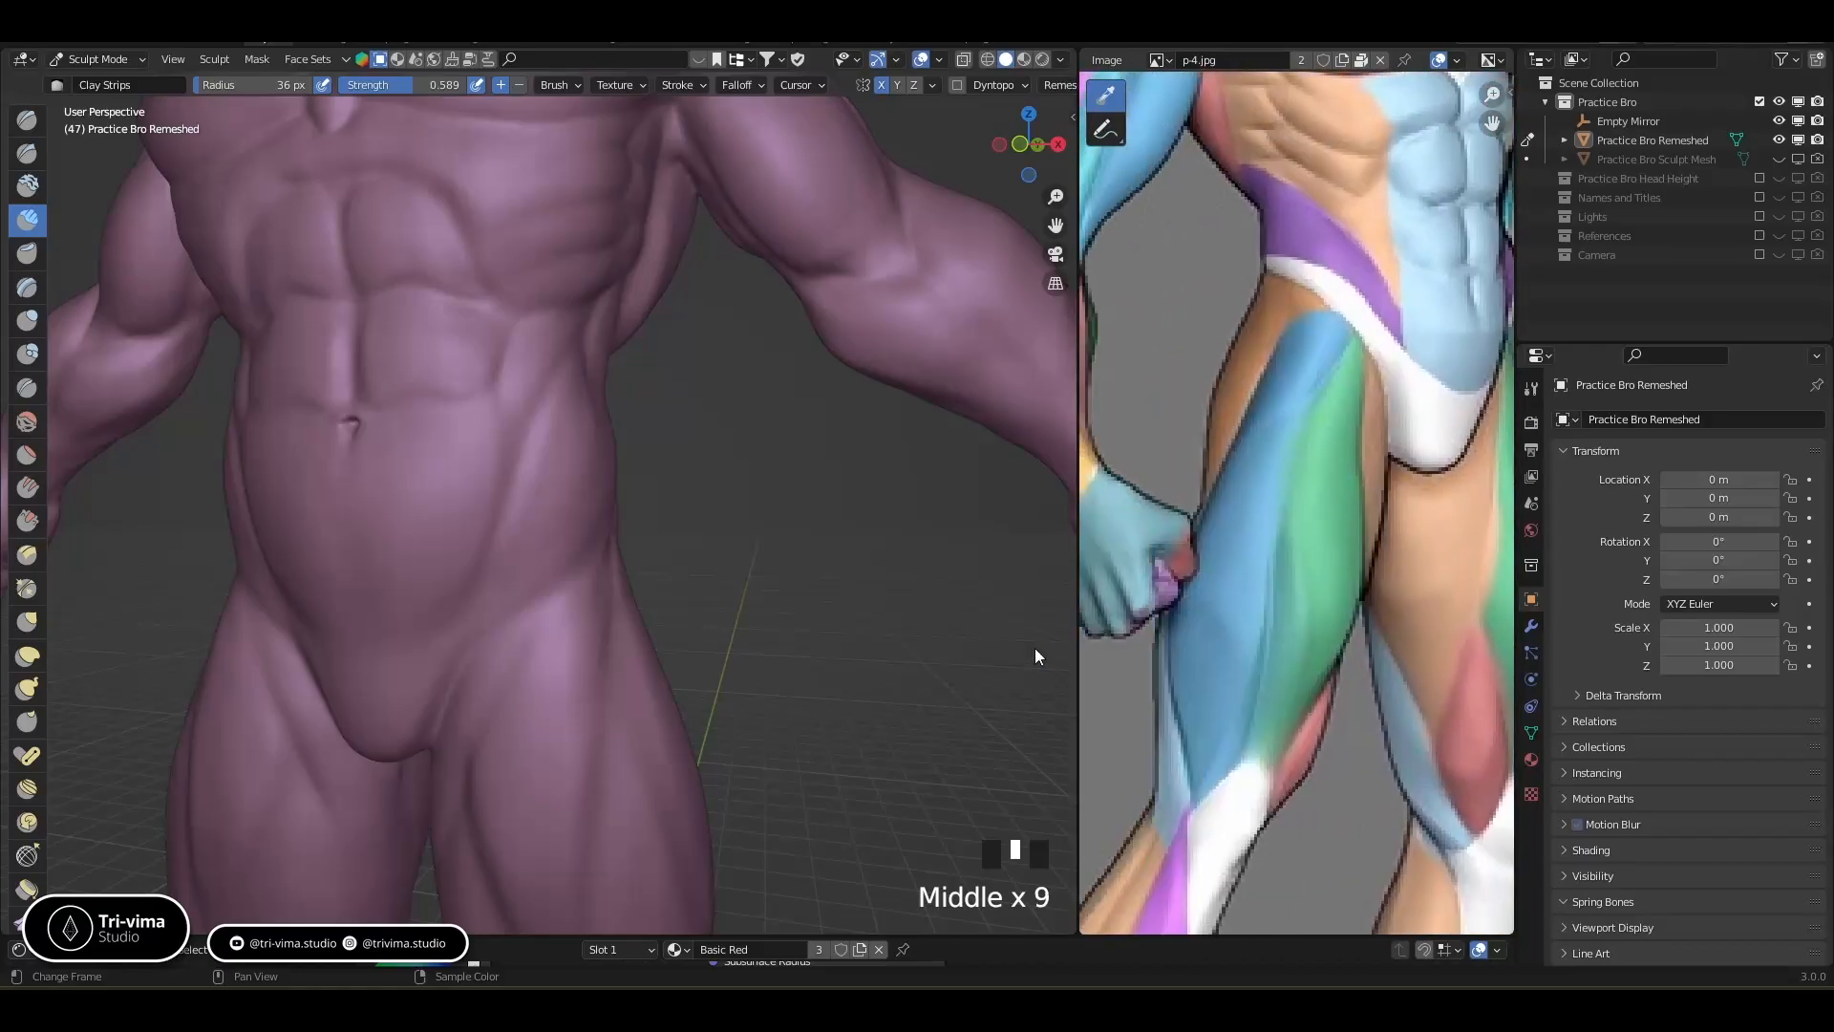
{"action": "middle_click_drag", "start_coordinate": [468, 704], "coordinate": [597, 395], "text": "shift"}
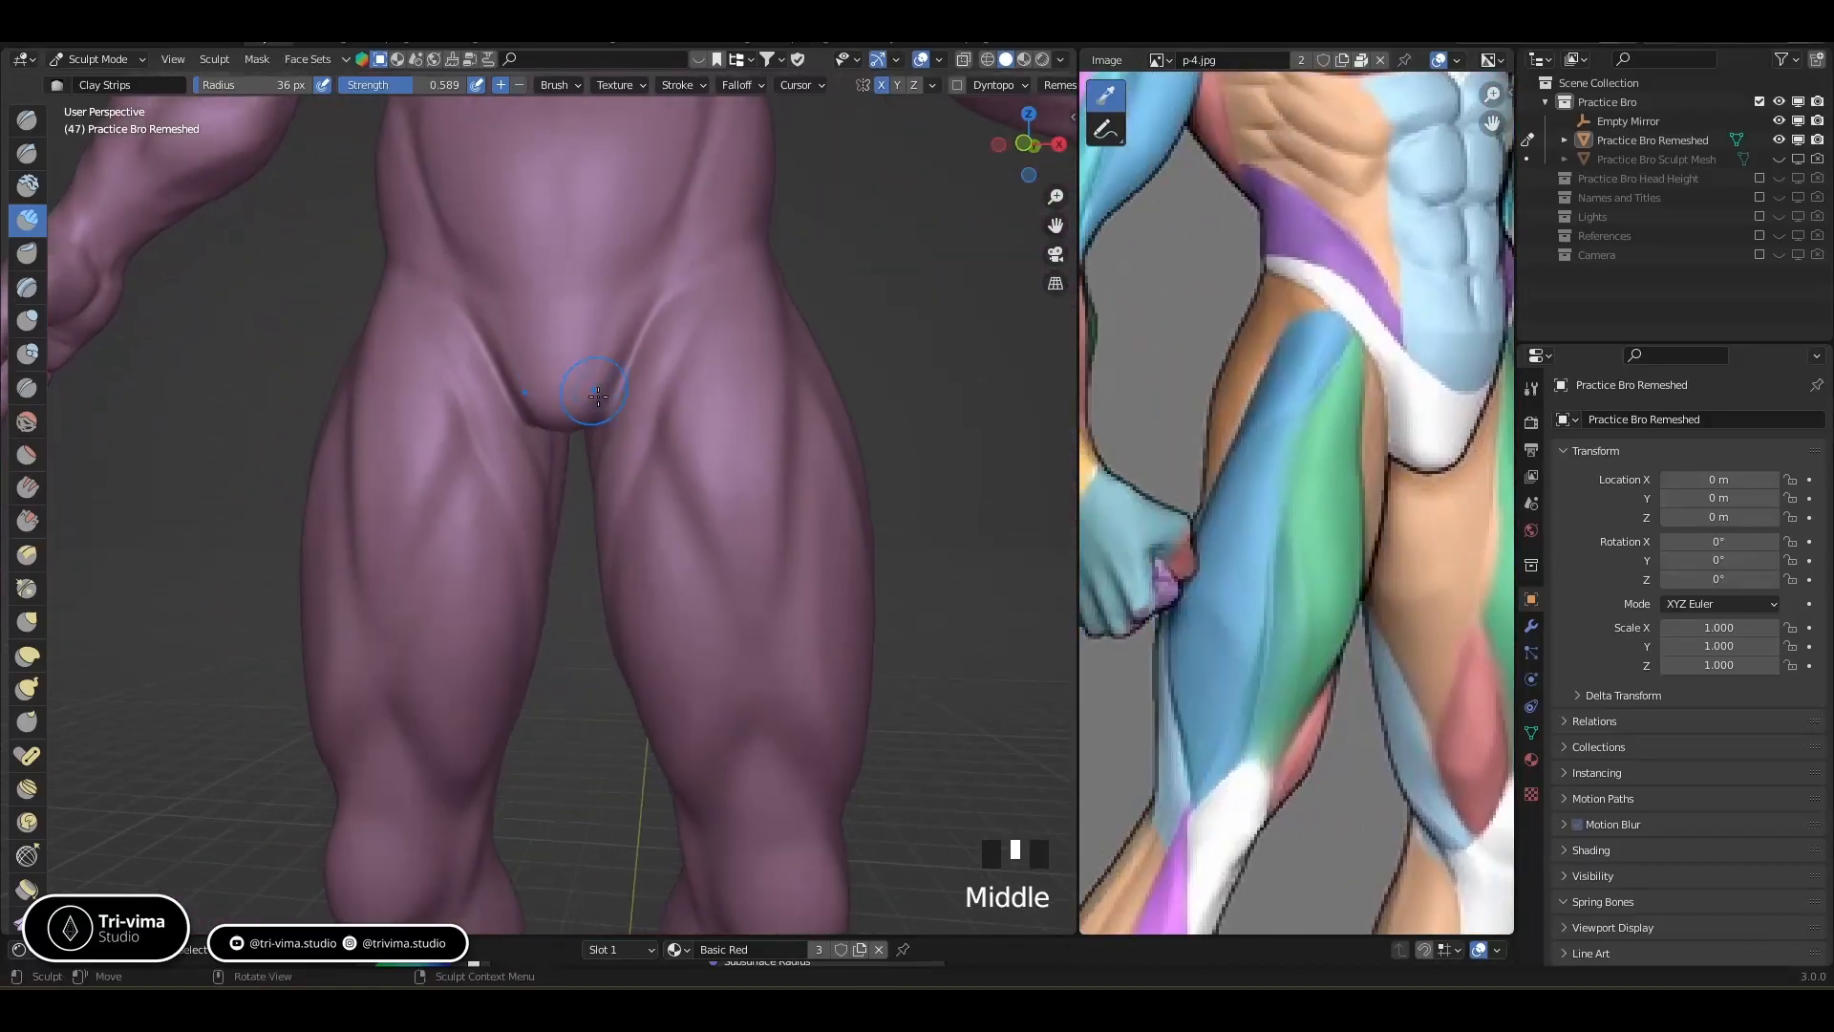
{"action": "left_click_drag", "start_coordinate": [663, 304], "coordinate": [611, 406]}
{"action": "left_click_drag", "start_coordinate": [666, 298], "coordinate": [613, 401]}
{"action": "left_click_drag", "start_coordinate": [667, 299], "coordinate": [617, 393]}
{"action": "left_click_drag", "start_coordinate": [665, 303], "coordinate": [608, 402]}
{"action": "mouse_move", "coordinate": [667, 301]}
{"action": "left_mouse_down"}
{"action": "mouse_move", "coordinate": [598, 390]}
{"action": "mouse_move", "coordinate": [617, 409]}
{"action": "left_mouse_up"}
{"action": "mouse_move", "coordinate": [667, 304]}
{"action": "left_mouse_down"}
{"action": "mouse_move", "coordinate": [611, 429]}
{"action": "mouse_move", "coordinate": [616, 406]}
{"action": "left_mouse_up"}
{"action": "left_click_drag", "start_coordinate": [669, 300], "coordinate": [619, 406]}
{"action": "left_click_drag", "start_coordinate": [672, 302], "coordinate": [621, 410]}
{"action": "left_click_drag", "start_coordinate": [677, 304], "coordinate": [619, 438]}
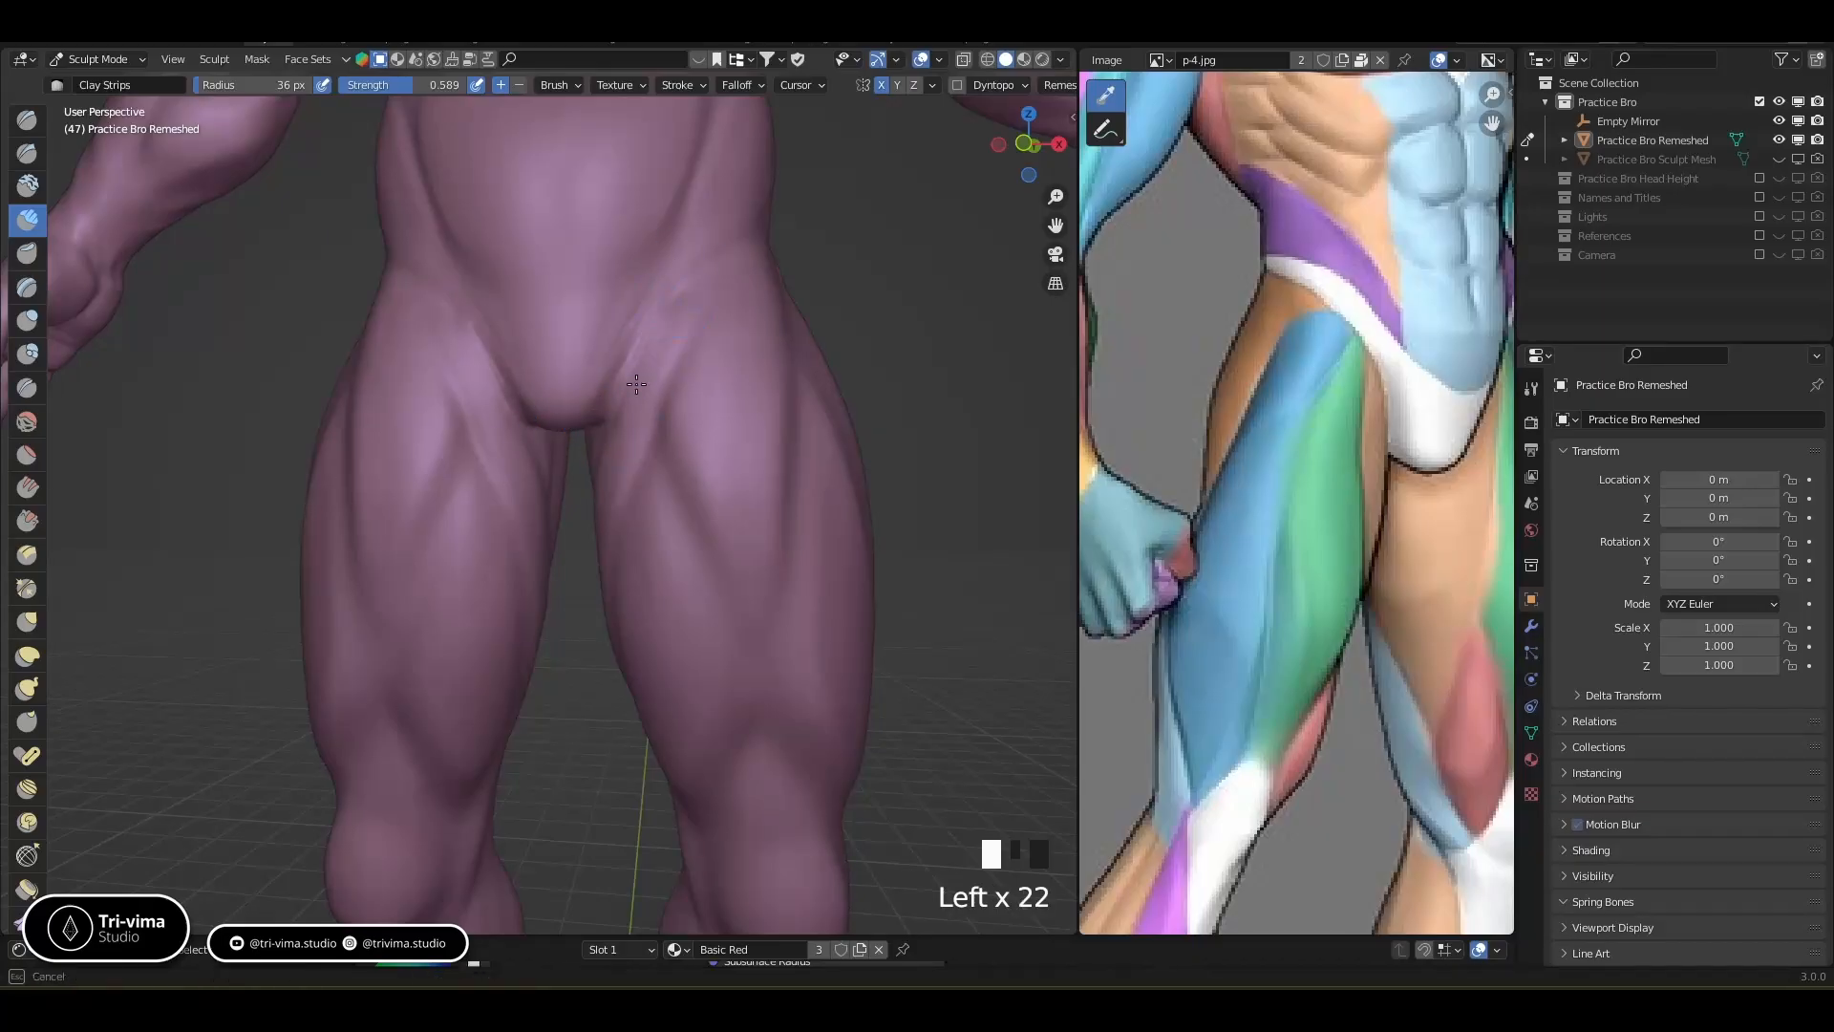
{"action": "left_click_drag", "start_coordinate": [667, 302], "coordinate": [612, 402]}
{"action": "mouse_move", "coordinate": [669, 300]}
{"action": "left_mouse_down"}
{"action": "mouse_move", "coordinate": [606, 406]}
{"action": "mouse_move", "coordinate": [593, 394]}
{"action": "mouse_move", "coordinate": [641, 320]}
{"action": "left_mouse_up"}
Smooth the Clay Strips build-up along the groin and upper inner thigh
{"action": "left_click_drag", "start_coordinate": [621, 368], "coordinate": [640, 299], "text": "shift"}
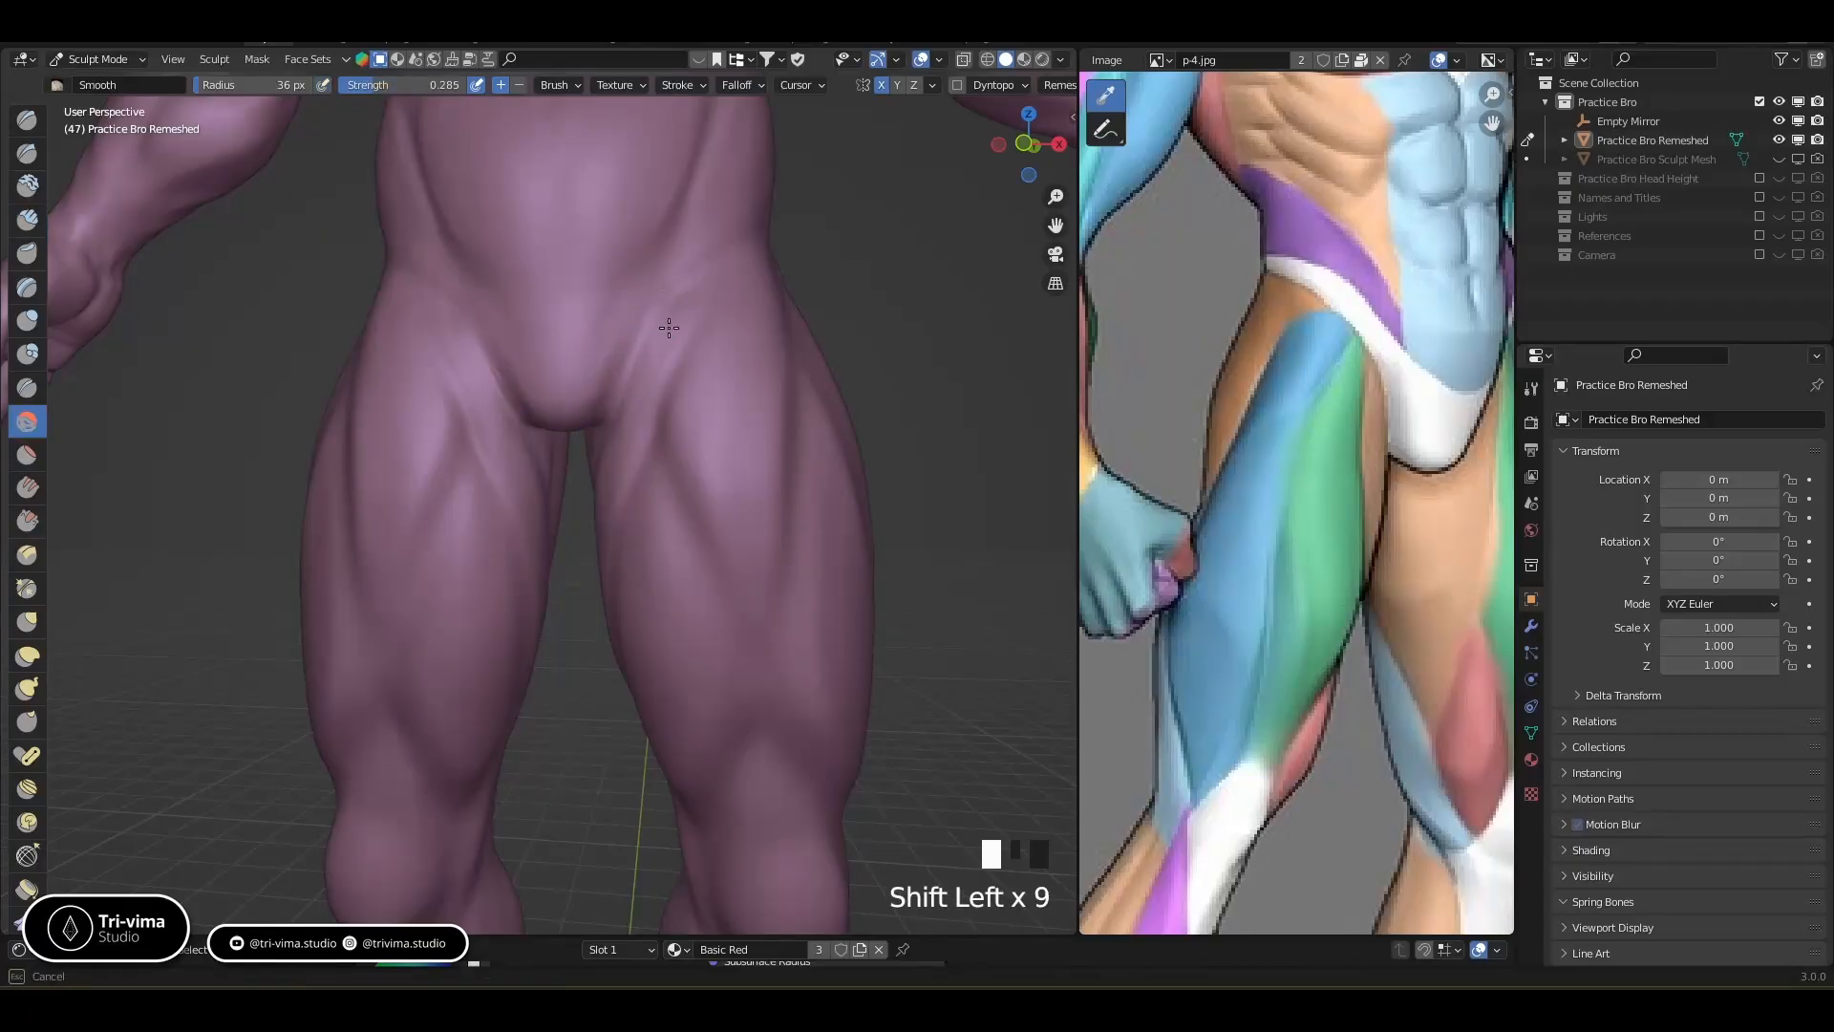
{"action": "left_click_drag", "start_coordinate": [634, 404], "coordinate": [626, 445], "text": "shift"}
{"action": "left_click_drag", "start_coordinate": [642, 382], "coordinate": [628, 444], "text": "shift"}
{"action": "left_click_drag", "start_coordinate": [642, 397], "coordinate": [630, 449], "text": "shift"}
Reshape the outer hip and side of the buttock with the Elastic Deform brush at a 71 px radius
{"action": "mouse_move", "coordinate": [647, 455]}
{"action": "middle_mouse_down"}
{"action": "mouse_move", "coordinate": [672, 467]}
{"action": "mouse_move", "coordinate": [664, 564]}
{"action": "mouse_move", "coordinate": [521, 569]}
{"action": "middle_mouse_up"}
{"action": "mouse_move", "coordinate": [796, 503]}
{"action": "middle_mouse_down", "text": "ctrl"}
{"action": "mouse_move", "coordinate": [783, 535]}
{"action": "mouse_move", "coordinate": [256, 542]}
{"action": "middle_mouse_up", "text": "ctrl"}
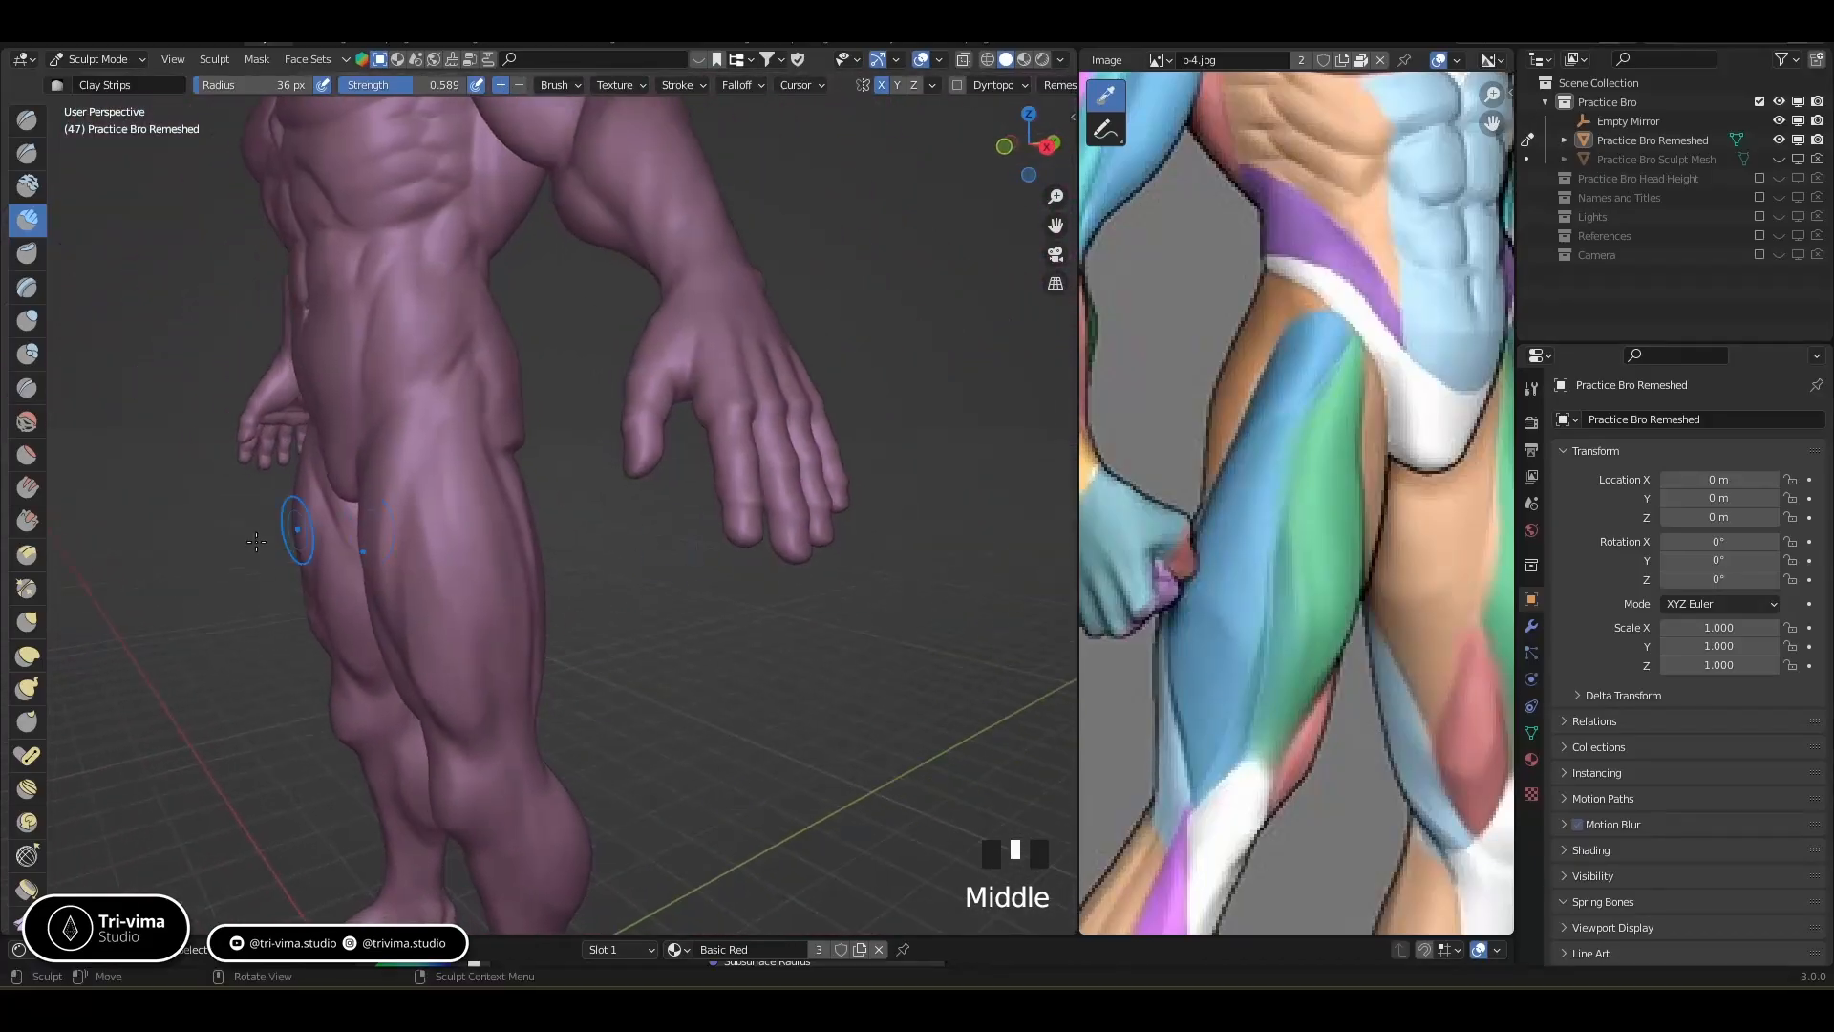
{"action": "left_click", "coordinate": [27, 655]}
{"action": "key", "text": "bracketright"}
{"action": "key", "text": "bracketright"}
{"action": "key", "text": "bracketright"}
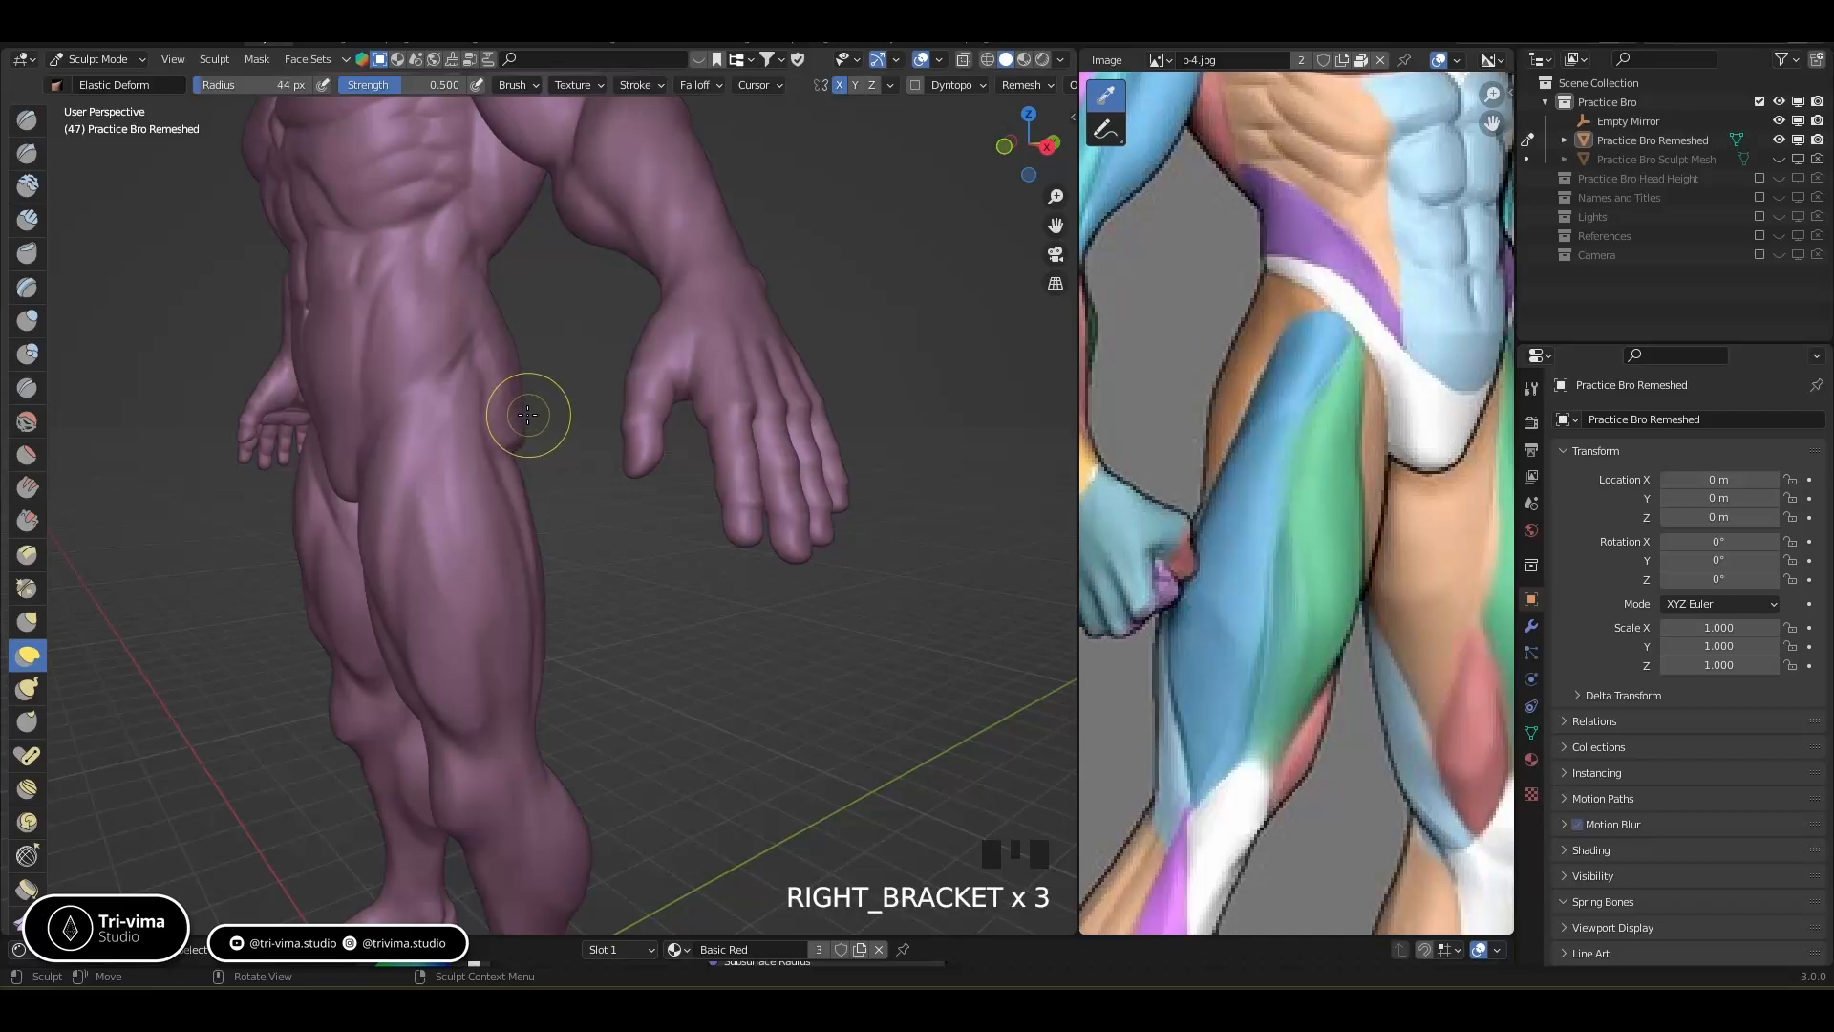
{"action": "key", "text": "bracketright"}
{"action": "key", "text": "bracketright"}
{"action": "key", "text": "bracketright"}
{"action": "left_click_drag", "start_coordinate": [517, 386], "coordinate": [528, 392]}
{"action": "left_click_drag", "start_coordinate": [521, 467], "coordinate": [481, 440]}
{"action": "left_click_drag", "start_coordinate": [492, 445], "coordinate": [532, 409]}
{"action": "middle_click_drag", "start_coordinate": [534, 411], "coordinate": [545, 361], "text": "ctrl"}
{"action": "left_click_drag", "start_coordinate": [507, 380], "coordinate": [526, 370]}
{"action": "left_click_drag", "start_coordinate": [500, 281], "coordinate": [532, 307]}
Adjust the buttock and hip contours from behind with small Elastic Deform pulls
{"action": "mouse_move", "coordinate": [532, 306]}
{"action": "middle_mouse_down"}
{"action": "mouse_move", "coordinate": [306, 389]}
{"action": "mouse_move", "coordinate": [462, 352]}
{"action": "mouse_move", "coordinate": [457, 315]}
{"action": "middle_mouse_up"}
{"action": "middle_click_drag", "start_coordinate": [411, 378], "coordinate": [320, 380]}
{"action": "left_click_drag", "start_coordinate": [530, 341], "coordinate": [537, 331]}
{"action": "left_click_drag", "start_coordinate": [534, 340], "coordinate": [541, 331]}
{"action": "left_click_drag", "start_coordinate": [526, 292], "coordinate": [519, 297]}
{"action": "left_click_drag", "start_coordinate": [516, 300], "coordinate": [512, 302]}
{"action": "left_click_drag", "start_coordinate": [516, 305], "coordinate": [513, 304]}
{"action": "left_click_drag", "start_coordinate": [518, 210], "coordinate": [530, 216]}
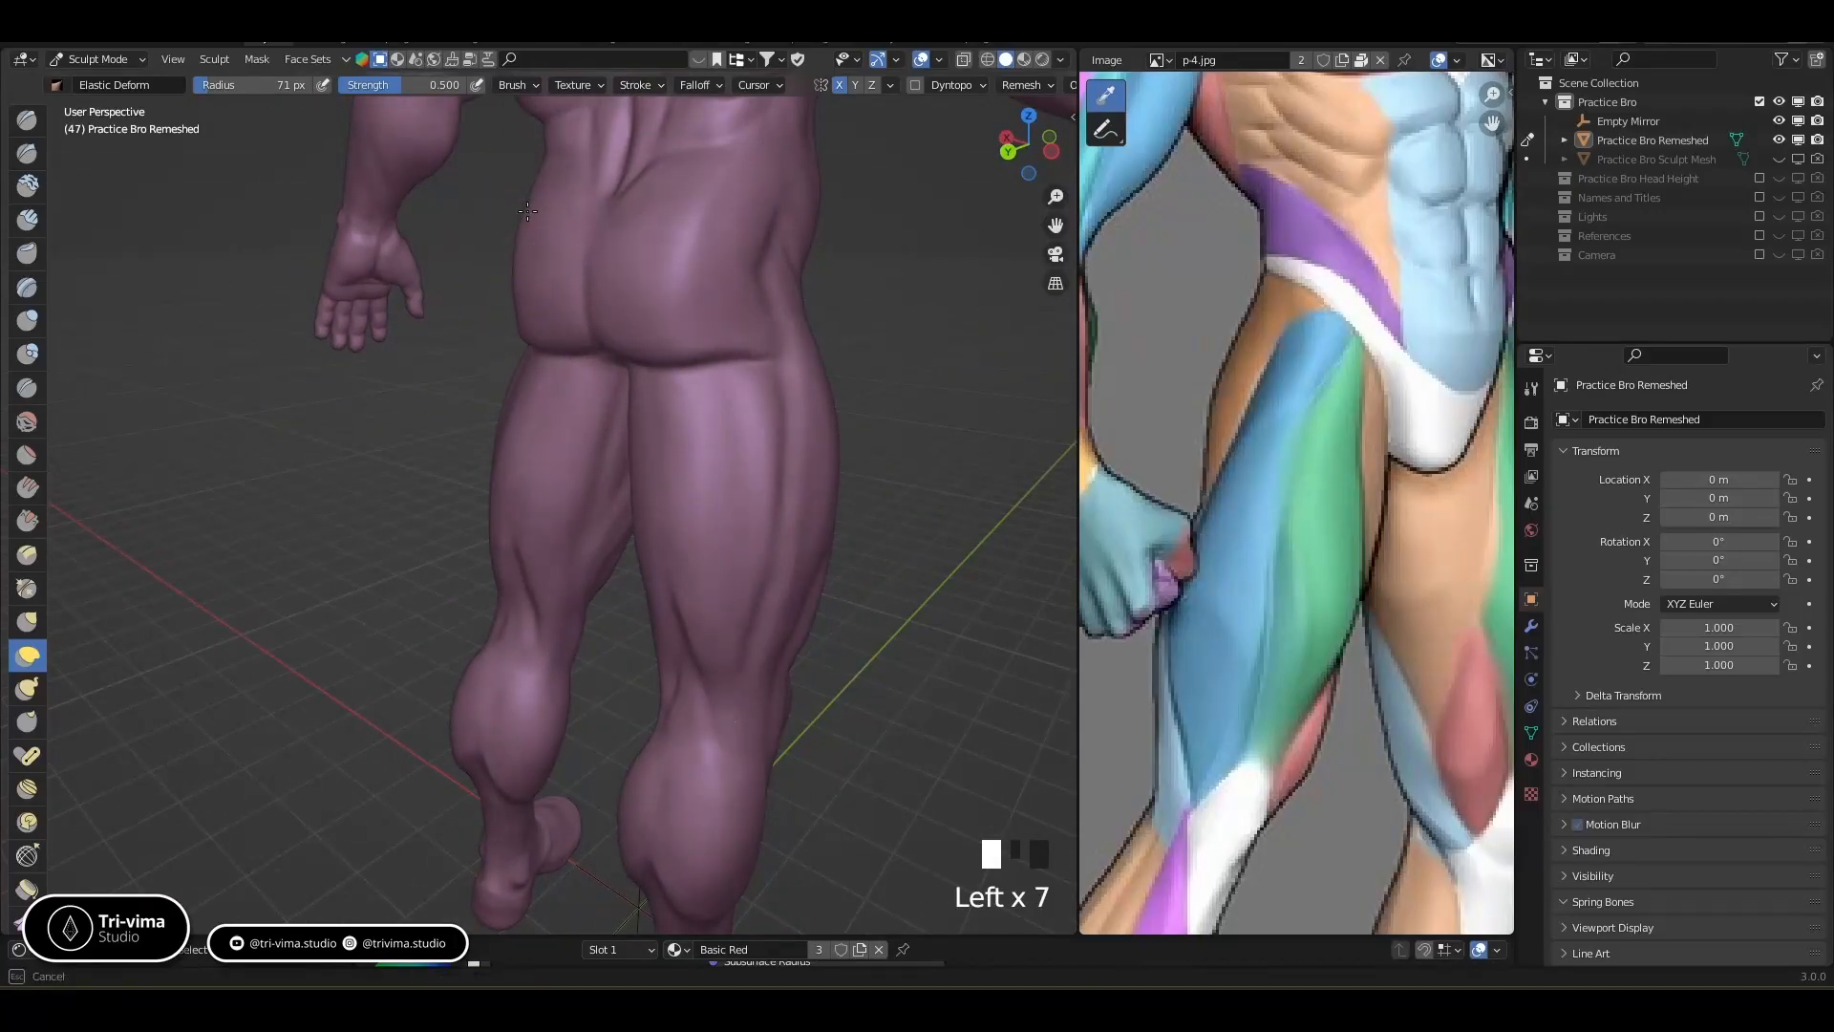
{"action": "middle_click_drag", "start_coordinate": [532, 215], "coordinate": [612, 239]}
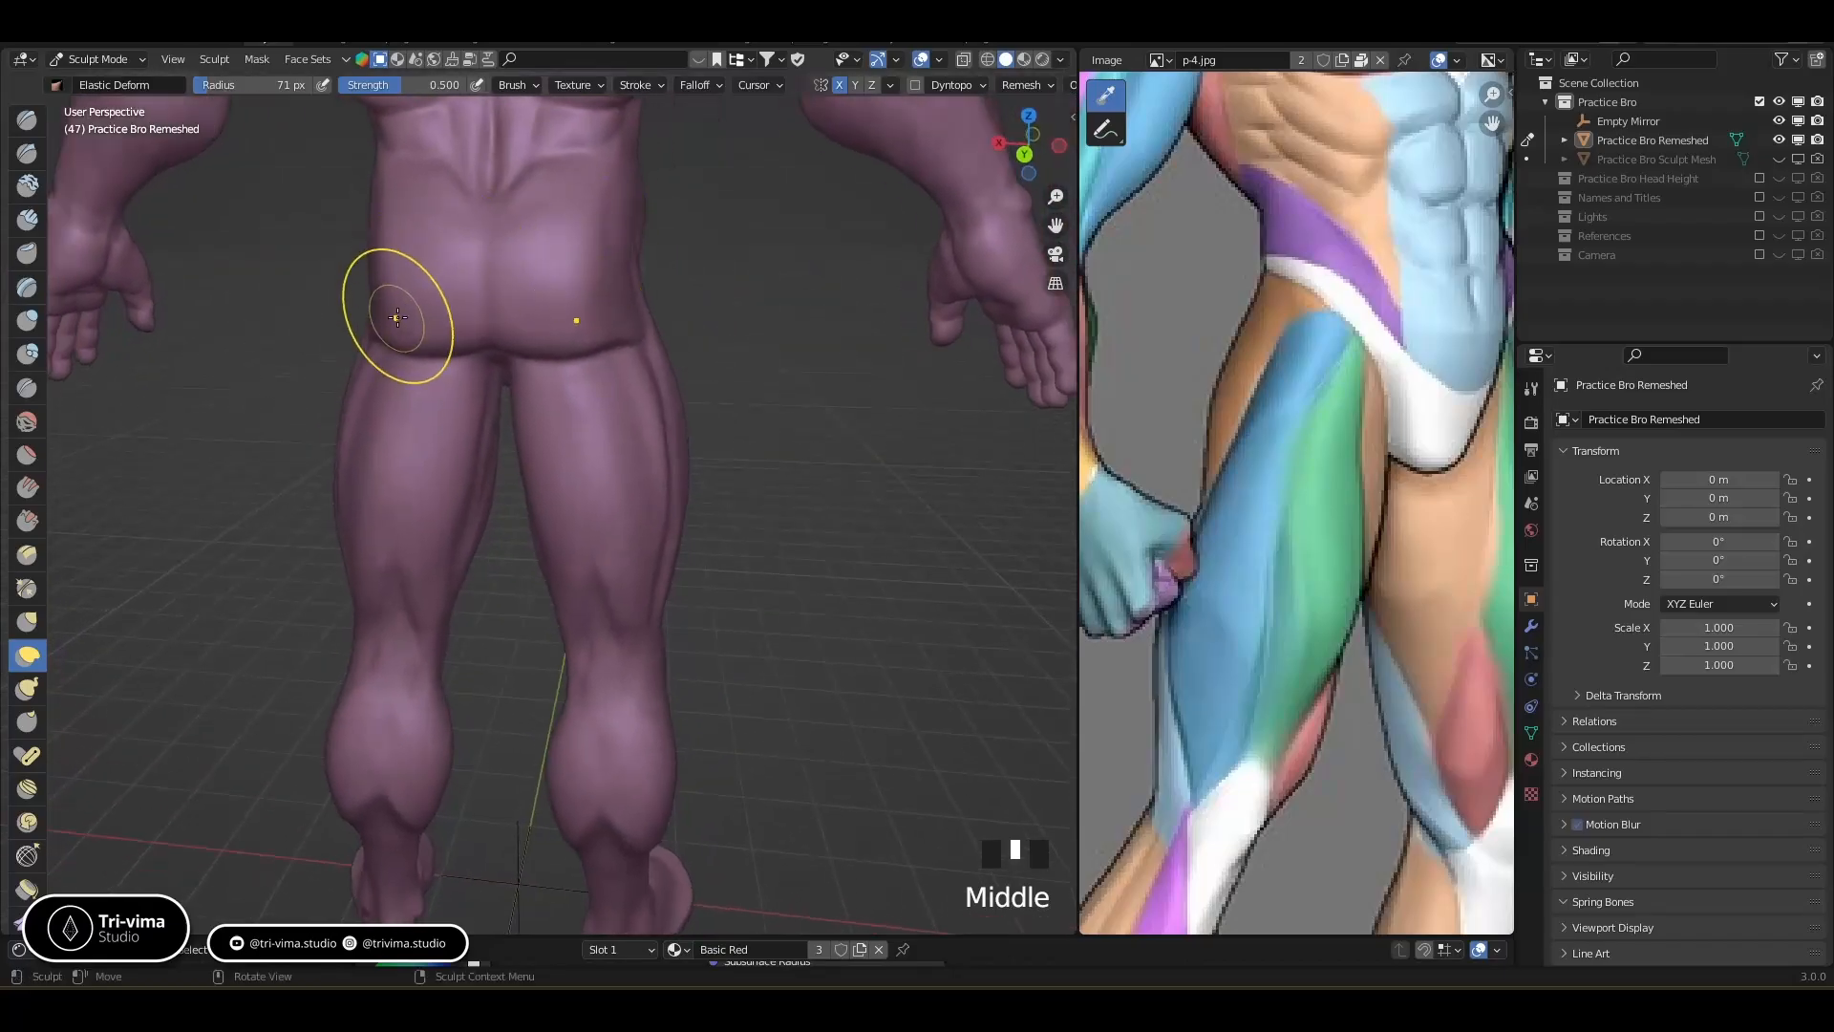
{"action": "middle_click_drag", "start_coordinate": [397, 317], "coordinate": [360, 255]}
{"action": "mouse_move", "coordinate": [342, 221]}
{"action": "left_mouse_down"}
{"action": "mouse_move", "coordinate": [388, 245]}
{"action": "mouse_move", "coordinate": [355, 259]}
{"action": "left_mouse_up"}
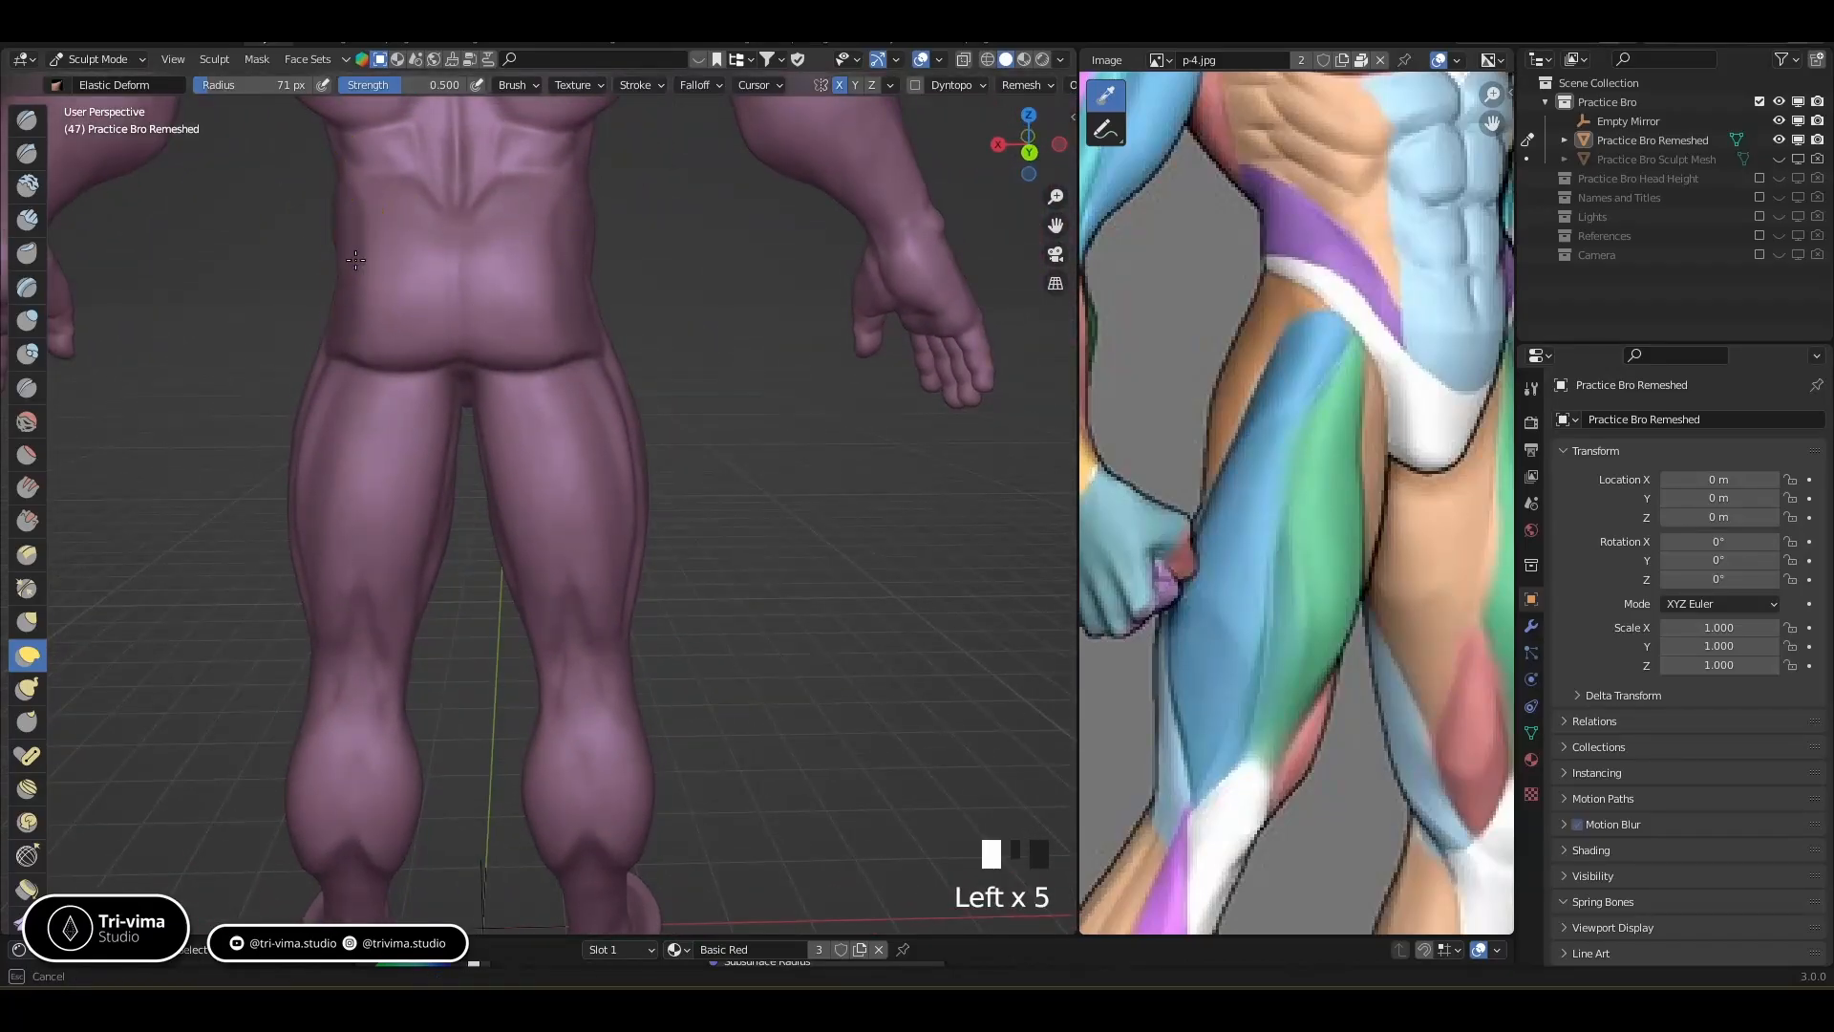
Refine the side profile and lower edge of the buttocks with Elastic Deform, reducing the brush radius to 45 px
{"action": "middle_click_drag", "start_coordinate": [349, 311], "coordinate": [417, 449]}
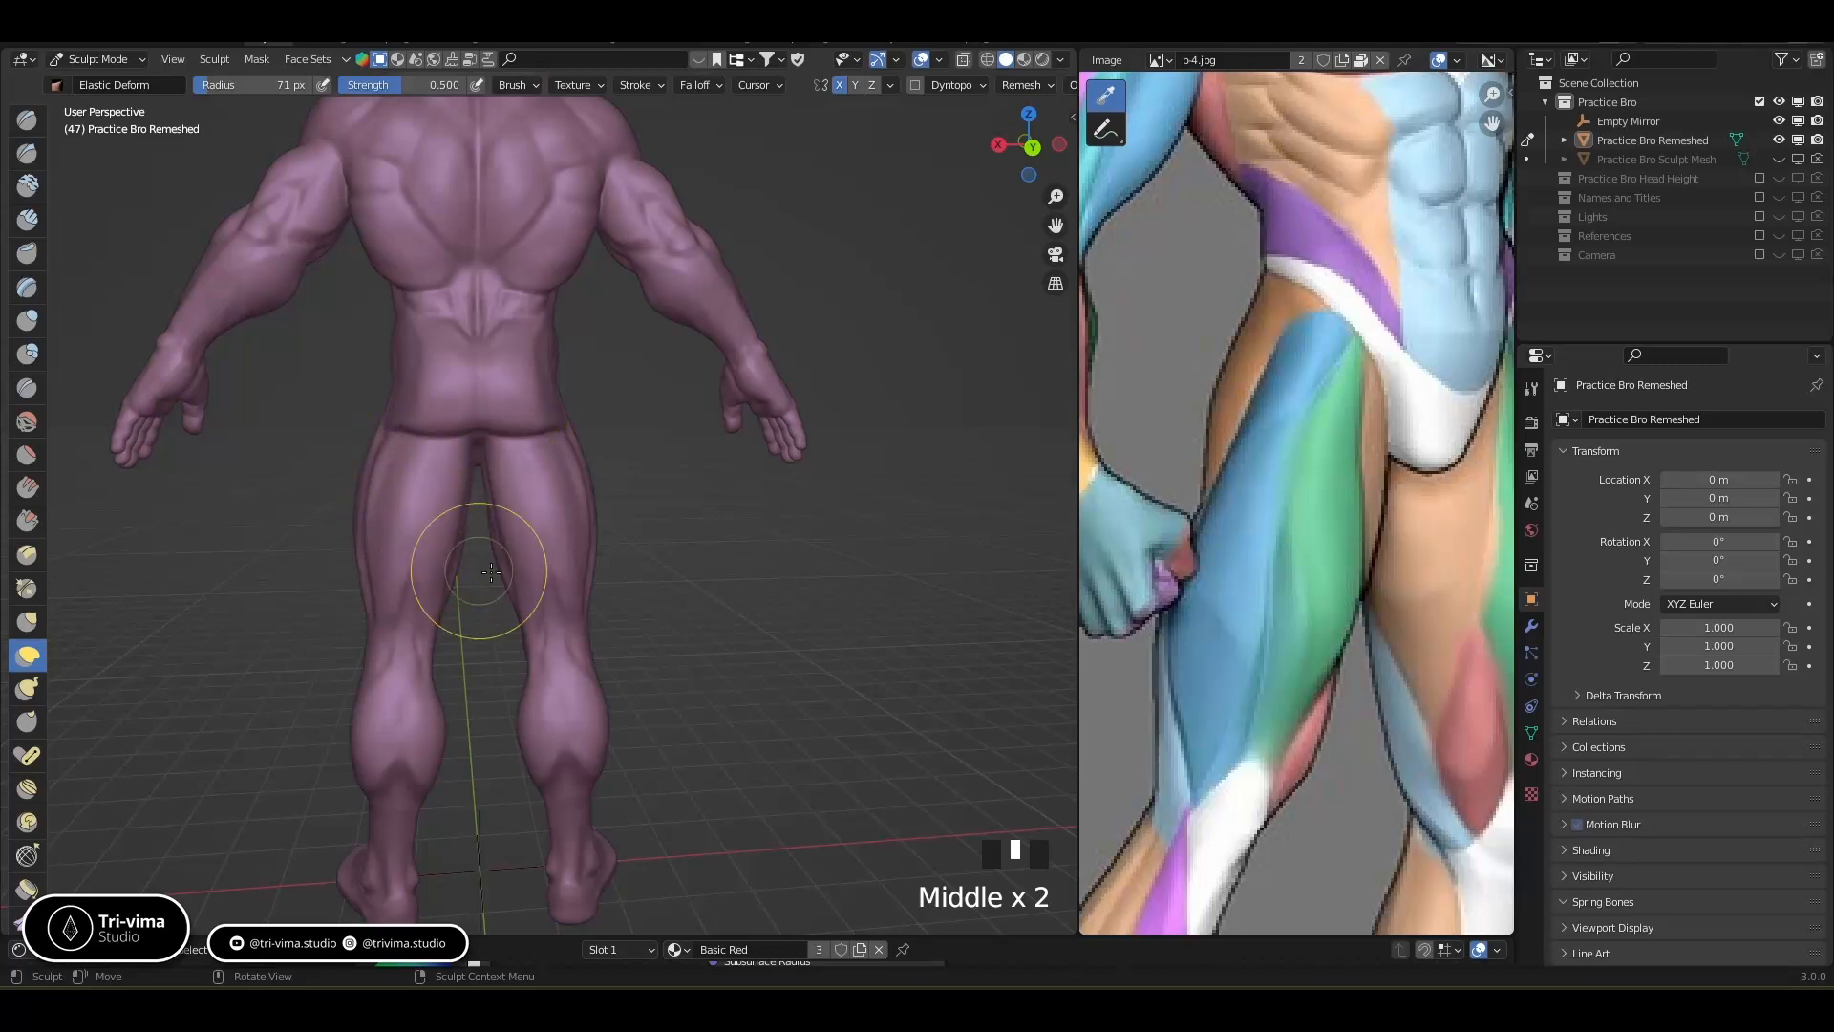
{"action": "mouse_move", "coordinate": [605, 491]}
{"action": "middle_mouse_down", "text": "ctrl"}
{"action": "mouse_move", "coordinate": [611, 520]}
{"action": "mouse_move", "coordinate": [673, 466]}
{"action": "mouse_move", "coordinate": [737, 499]}
{"action": "mouse_move", "coordinate": [565, 544]}
{"action": "mouse_move", "coordinate": [535, 535]}
{"action": "middle_mouse_up", "text": "ctrl"}
{"action": "key", "text": "bracketleft"}
{"action": "key", "text": "bracketleft"}
{"action": "key", "text": "bracketleft"}
{"action": "key", "text": "bracketleft"}
{"action": "key", "text": "bracketleft"}
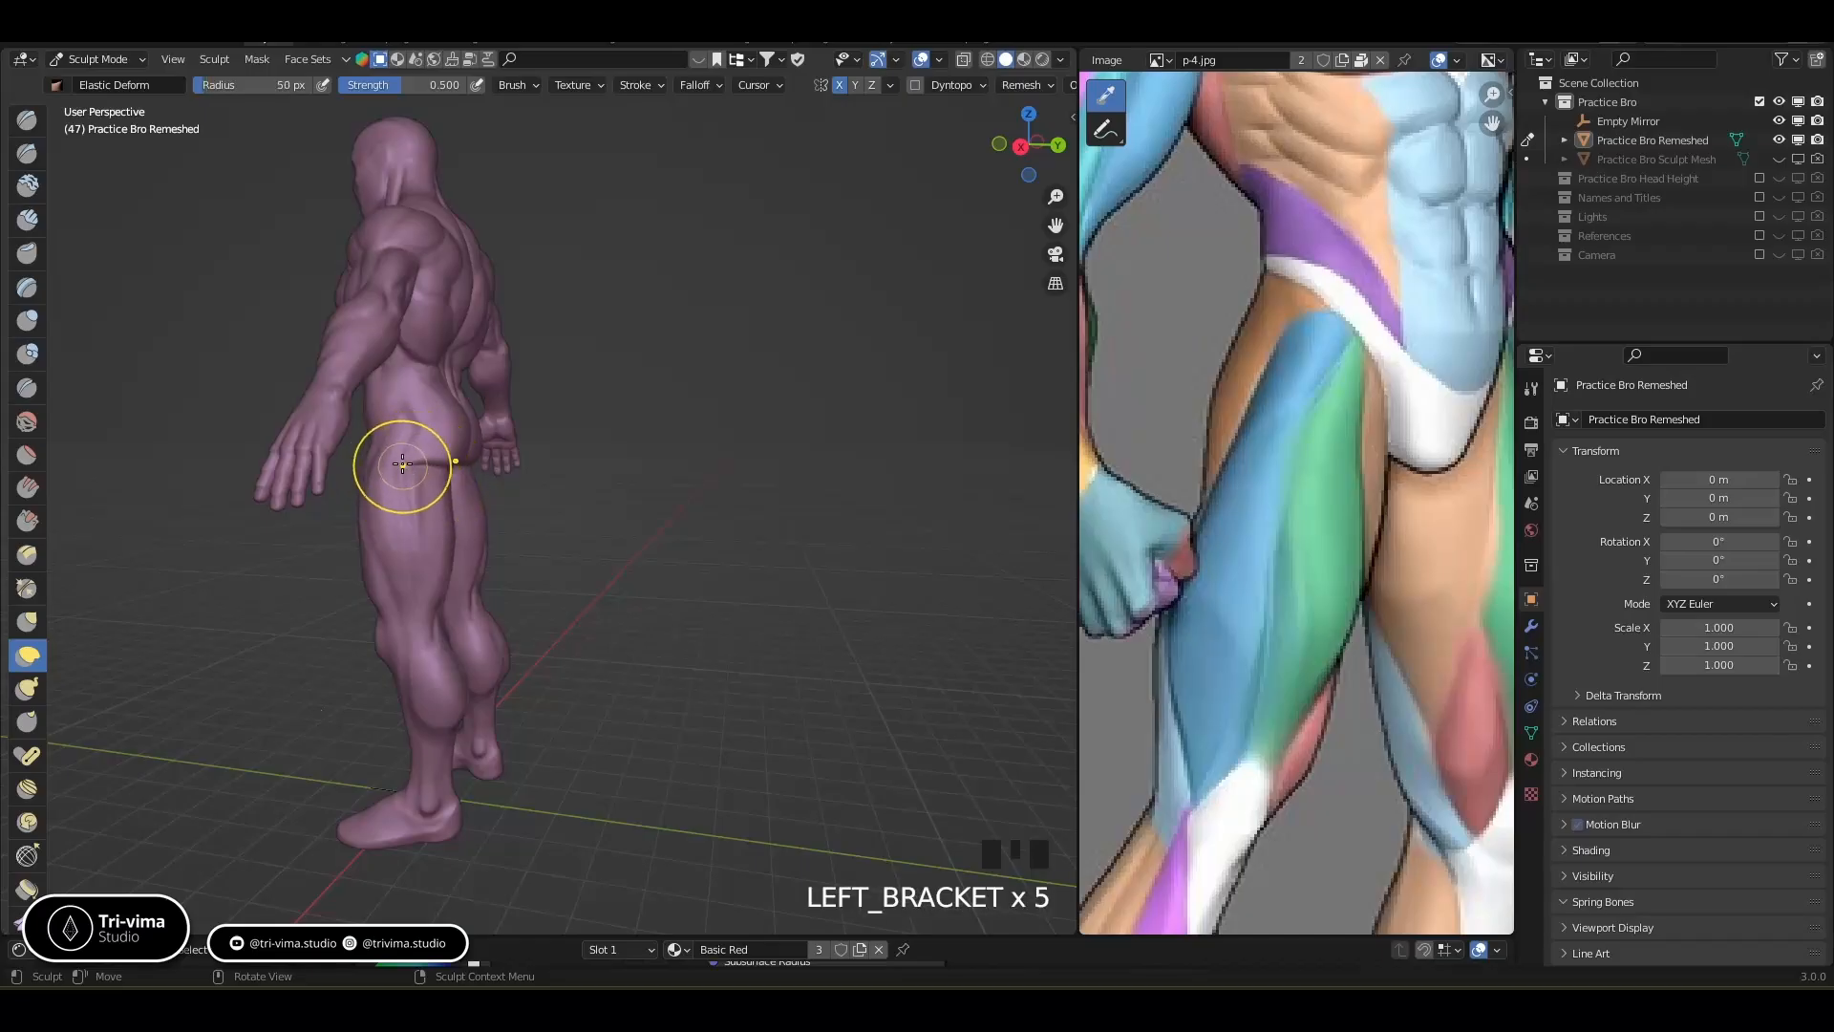
{"action": "left_click_drag", "start_coordinate": [405, 460], "coordinate": [403, 470]}
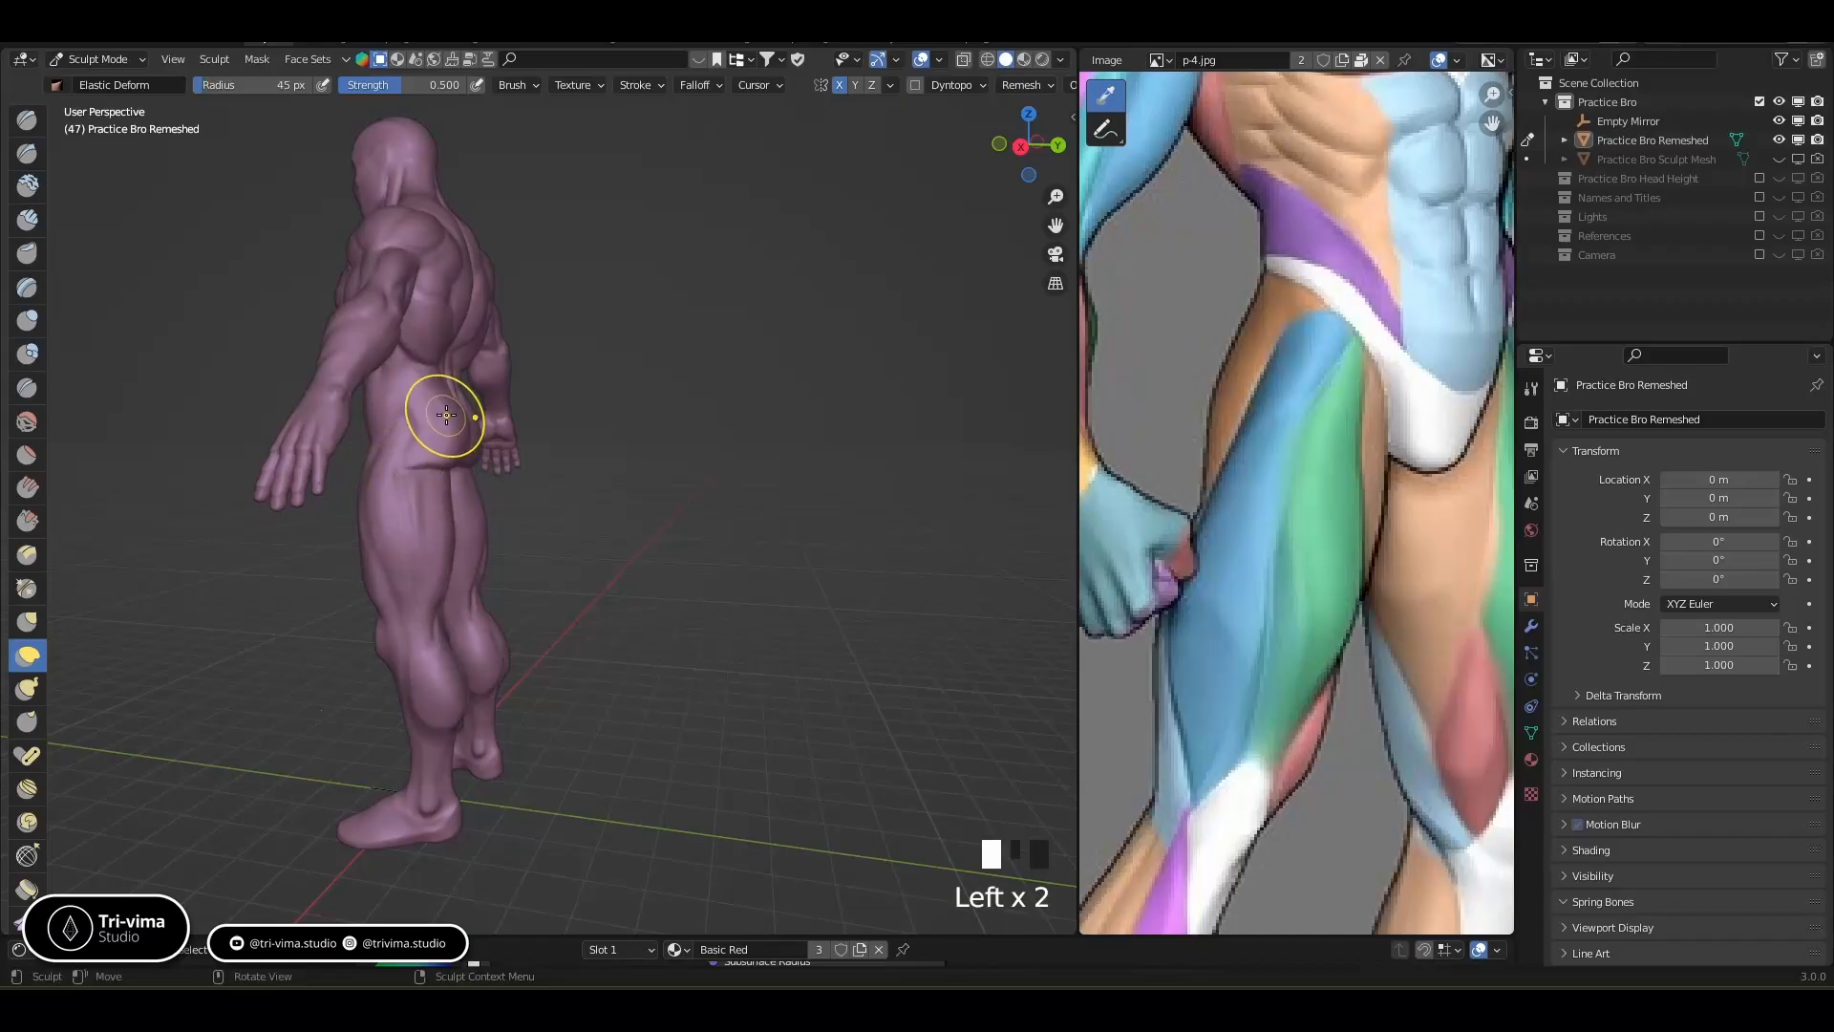
{"action": "mouse_move", "coordinate": [446, 478]}
{"action": "middle_mouse_down"}
{"action": "mouse_move", "coordinate": [670, 461]}
{"action": "mouse_move", "coordinate": [643, 422]}
{"action": "middle_mouse_up"}
{"action": "left_click_drag", "start_coordinate": [643, 422], "coordinate": [631, 338]}
{"action": "middle_click_drag", "start_coordinate": [650, 359], "coordinate": [456, 392]}
{"action": "left_click_drag", "start_coordinate": [452, 430], "coordinate": [441, 457]}
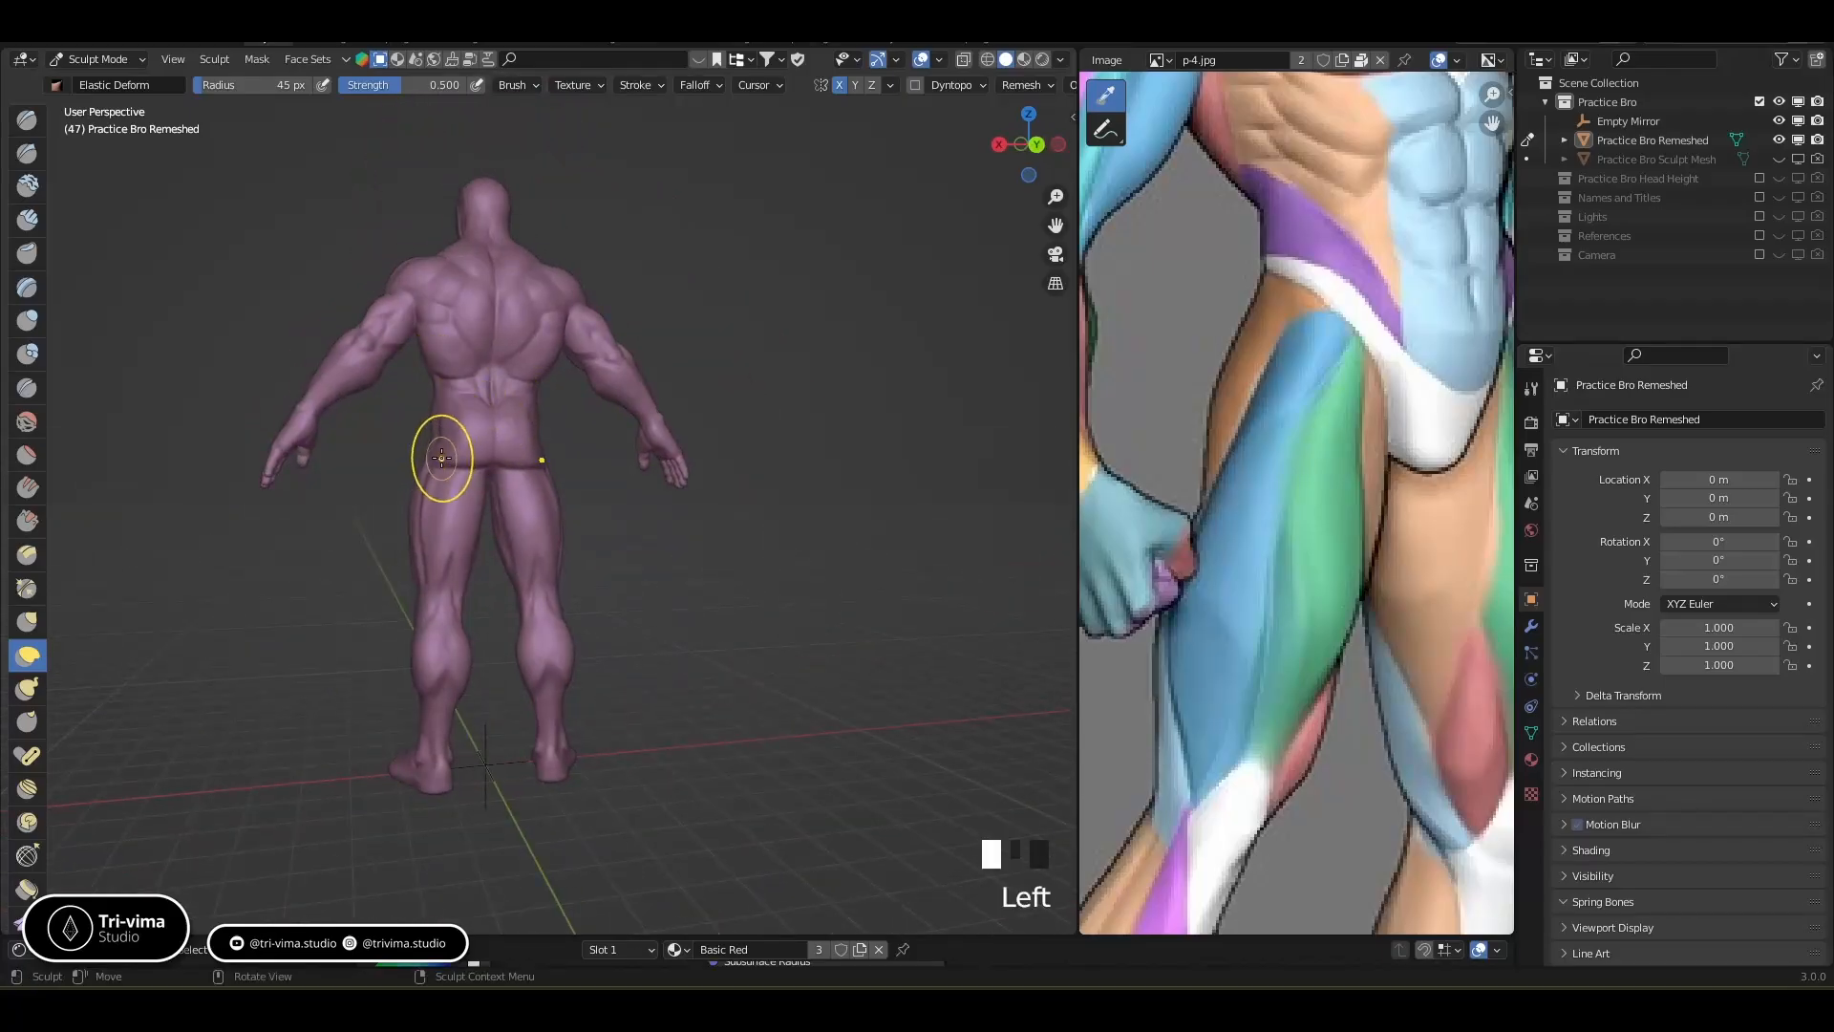
Adjust the trapezius slope and the contours of the neck with Elastic Deform
{"action": "middle_click_drag", "start_coordinate": [557, 472], "coordinate": [554, 226]}
{"action": "left_click_drag", "start_coordinate": [489, 159], "coordinate": [506, 159], "text": "ctrl"}
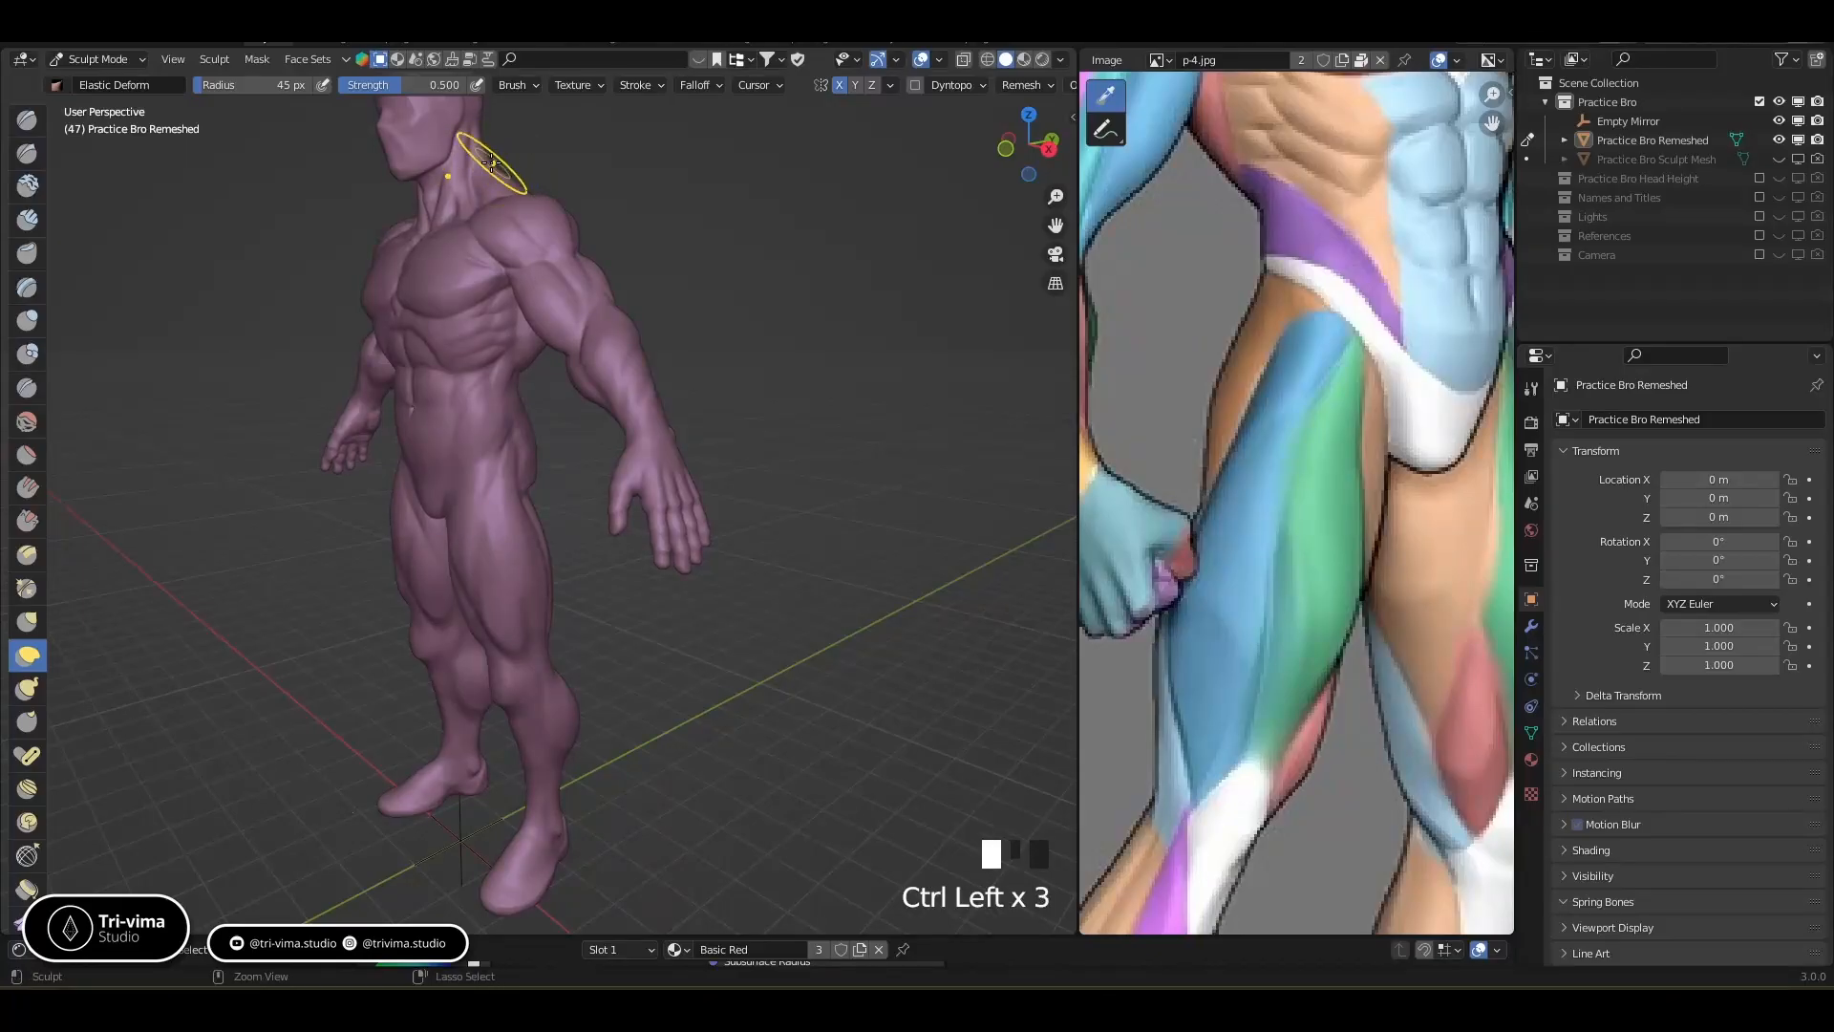
{"action": "middle_click_drag", "start_coordinate": [496, 159], "coordinate": [649, 139]}
{"action": "left_click_drag", "start_coordinate": [596, 166], "coordinate": [580, 164]}
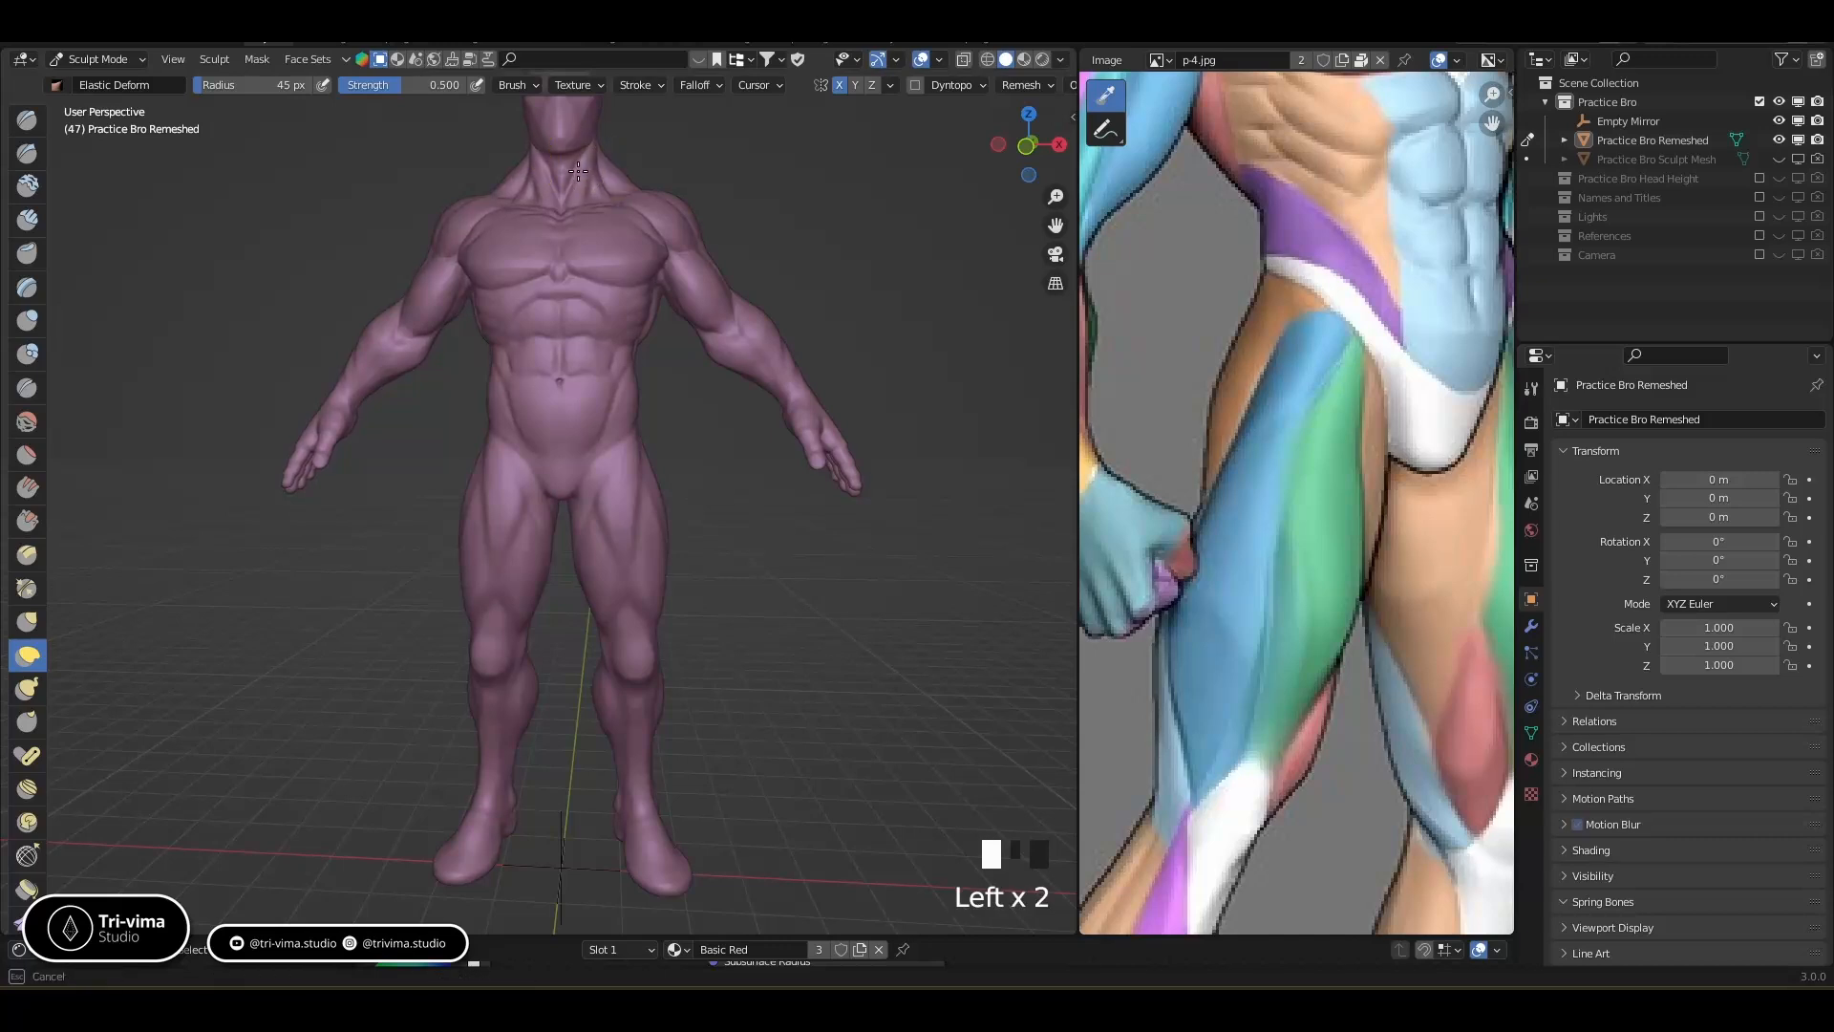
{"action": "mouse_move", "coordinate": [575, 171]}
{"action": "middle_mouse_down"}
{"action": "mouse_move", "coordinate": [462, 226]}
{"action": "mouse_move", "coordinate": [540, 437]}
{"action": "mouse_move", "coordinate": [500, 319]}
{"action": "mouse_move", "coordinate": [532, 267]}
{"action": "mouse_move", "coordinate": [366, 238]}
{"action": "mouse_move", "coordinate": [350, 259]}
{"action": "mouse_move", "coordinate": [586, 268]}
{"action": "middle_mouse_up"}
{"action": "left_click", "coordinate": [369, 241]}
{"action": "left_click", "coordinate": [669, 237]}
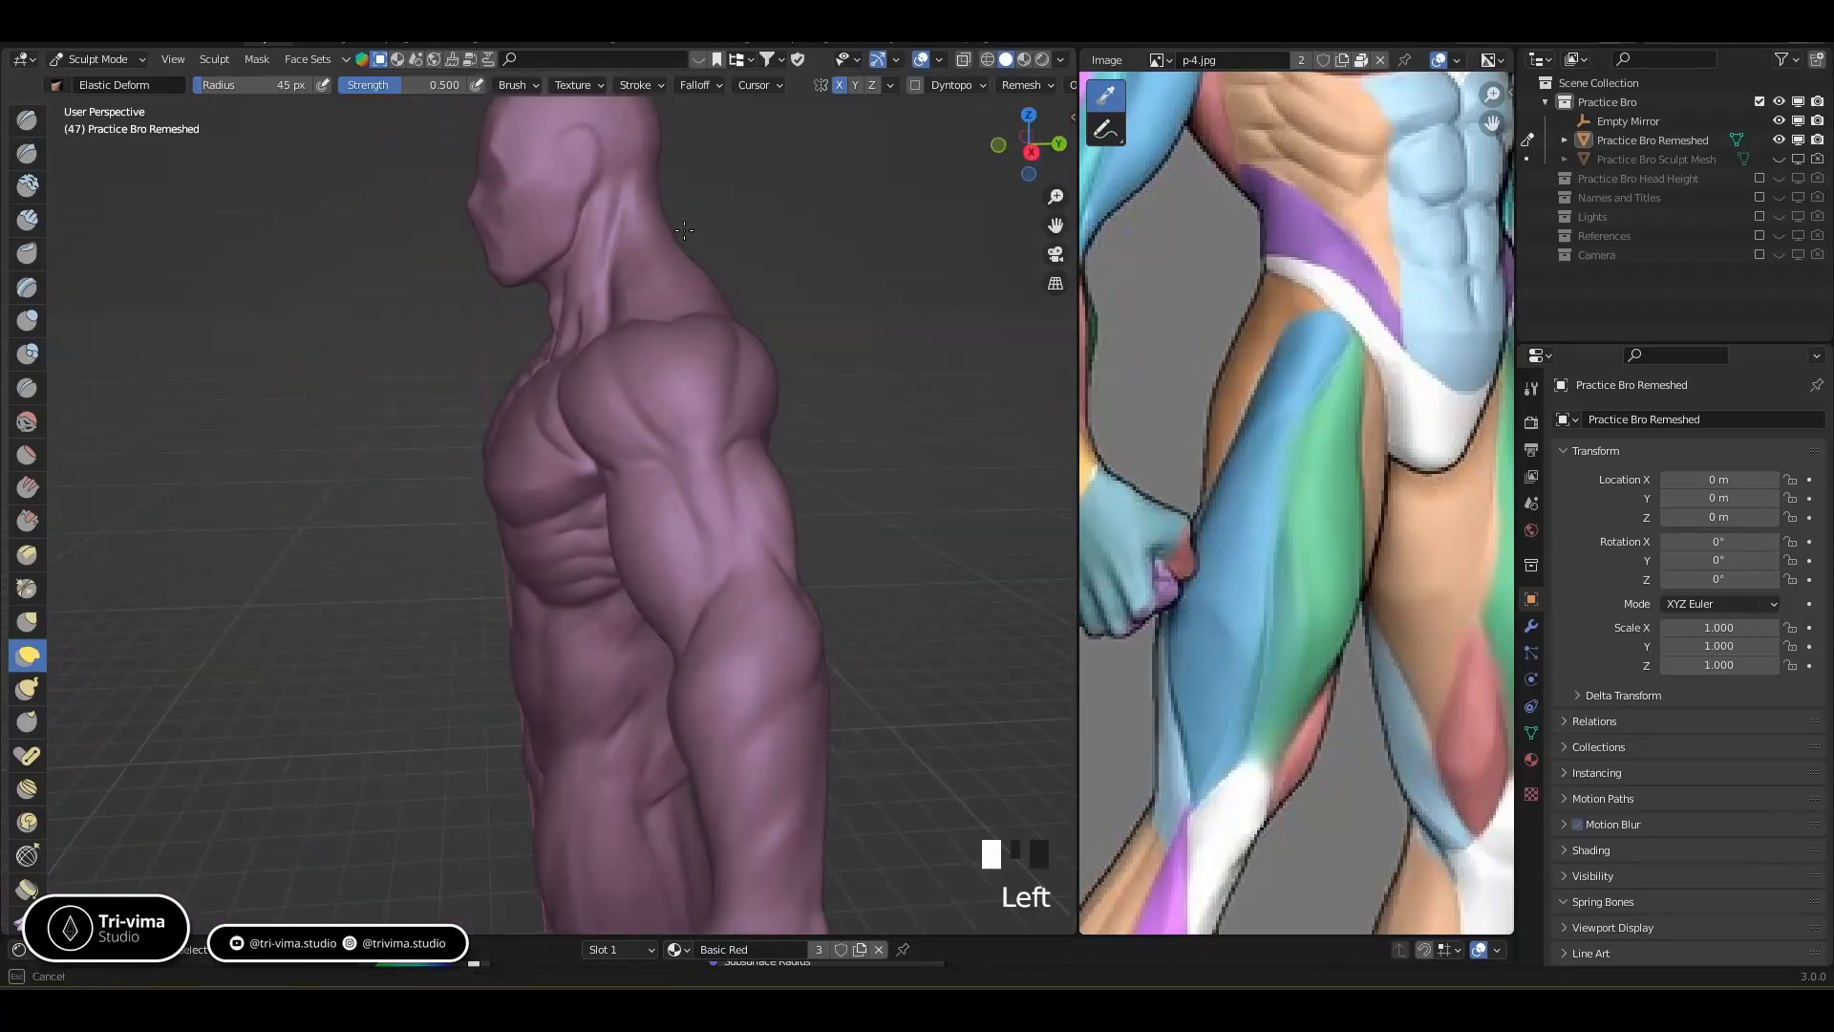
Refine the transitions between the neck, upper shoulders and head with further Elastic Deform pulls
{"action": "mouse_move", "coordinate": [696, 245]}
{"action": "middle_mouse_down"}
{"action": "mouse_move", "coordinate": [922, 218]}
{"action": "mouse_move", "coordinate": [668, 263]}
{"action": "mouse_move", "coordinate": [611, 316]}
{"action": "middle_mouse_up"}
{"action": "mouse_move", "coordinate": [541, 303]}
{"action": "left_mouse_down"}
{"action": "mouse_move", "coordinate": [555, 290]}
{"action": "mouse_move", "coordinate": [536, 312]}
{"action": "left_mouse_up"}
{"action": "left_click", "coordinate": [536, 311]}
{"action": "mouse_move", "coordinate": [536, 311]}
{"action": "middle_mouse_down"}
{"action": "mouse_move", "coordinate": [737, 294]}
{"action": "mouse_move", "coordinate": [765, 192]}
{"action": "middle_mouse_up"}
{"action": "left_click_drag", "start_coordinate": [760, 200], "coordinate": [745, 164]}
{"action": "mouse_move", "coordinate": [745, 163]}
{"action": "middle_mouse_down", "text": "shift"}
{"action": "mouse_move", "coordinate": [746, 253]}
{"action": "mouse_move", "coordinate": [668, 450]}
{"action": "mouse_move", "coordinate": [750, 361]}
{"action": "middle_mouse_up", "text": "shift"}
{"action": "left_click_drag", "start_coordinate": [778, 403], "coordinate": [776, 421]}
{"action": "left_click_drag", "start_coordinate": [792, 262], "coordinate": [818, 220]}
{"action": "left_click_drag", "start_coordinate": [738, 288], "coordinate": [731, 264]}
{"action": "left_click_drag", "start_coordinate": [728, 256], "coordinate": [735, 245]}
Check the head and torso from the front and save the file
{"action": "mouse_move", "coordinate": [731, 238]}
{"action": "middle_mouse_down"}
{"action": "mouse_move", "coordinate": [638, 202]}
{"action": "mouse_move", "coordinate": [564, 353]}
{"action": "middle_mouse_up"}
{"action": "middle_click_drag", "start_coordinate": [563, 349], "coordinate": [742, 354]}
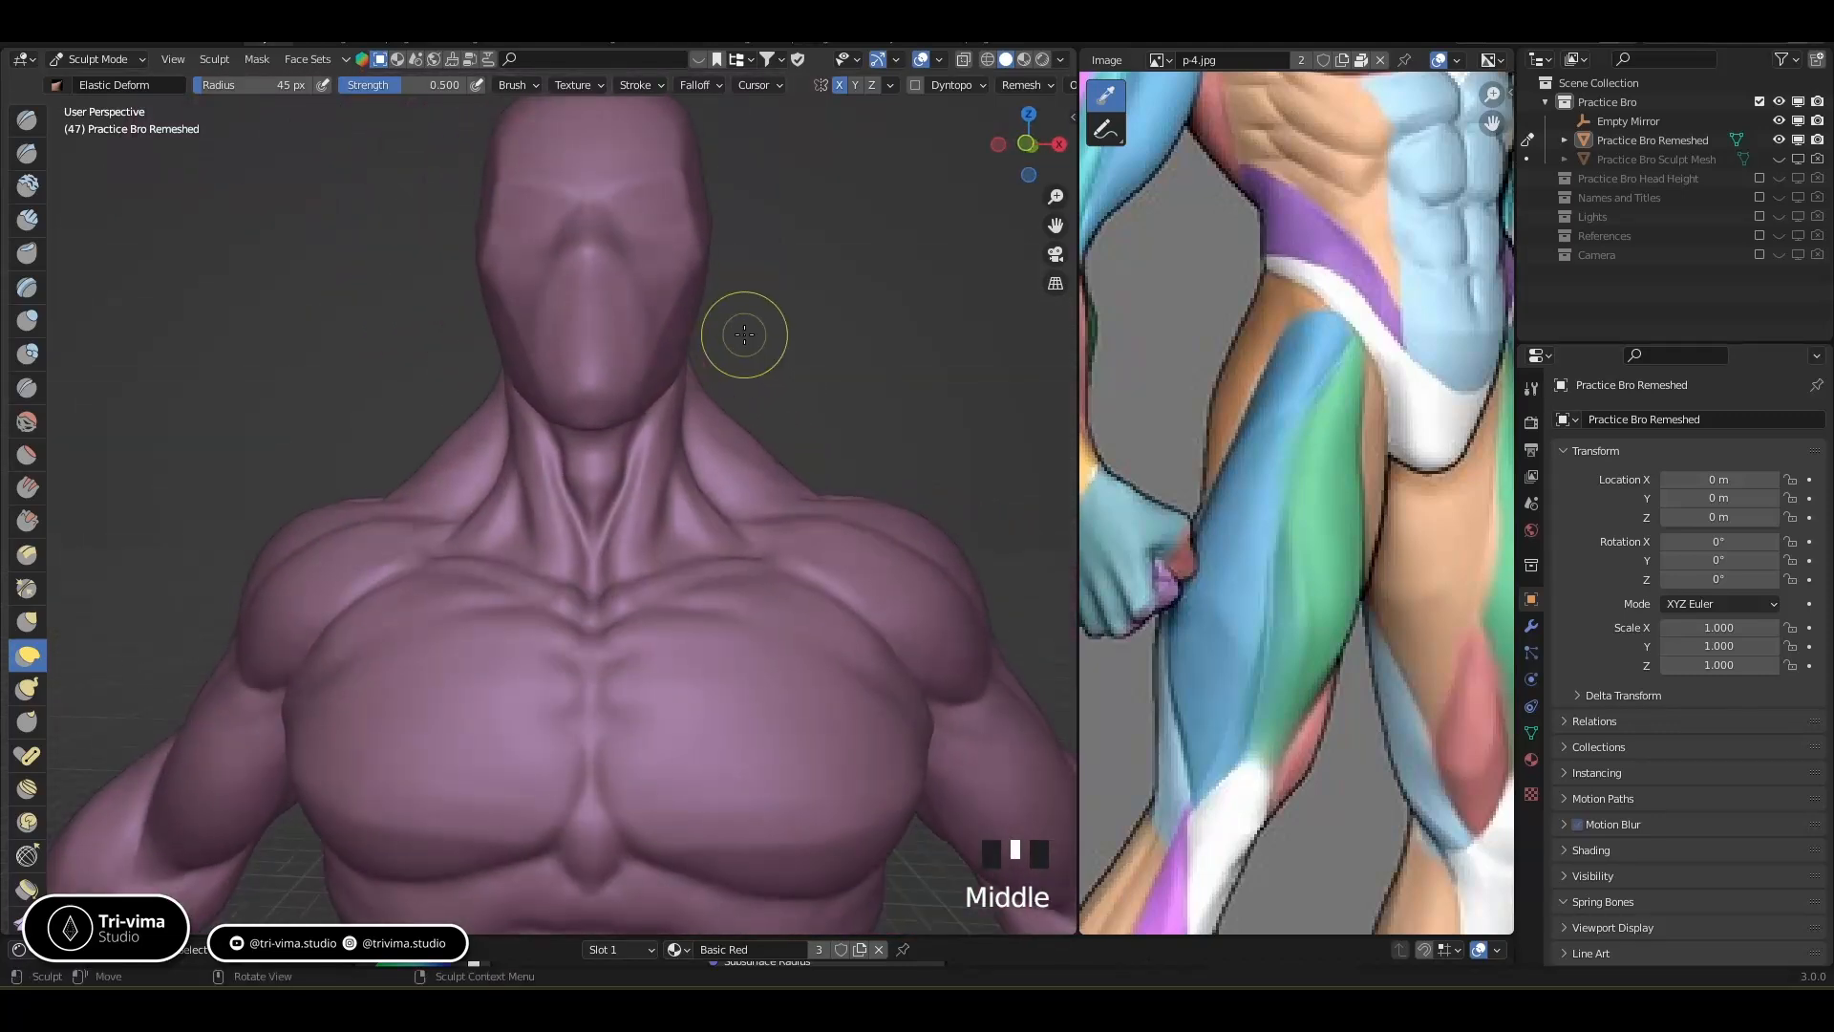
{"action": "key", "text": "KP_1"}
{"action": "key", "text": "KP_2"}
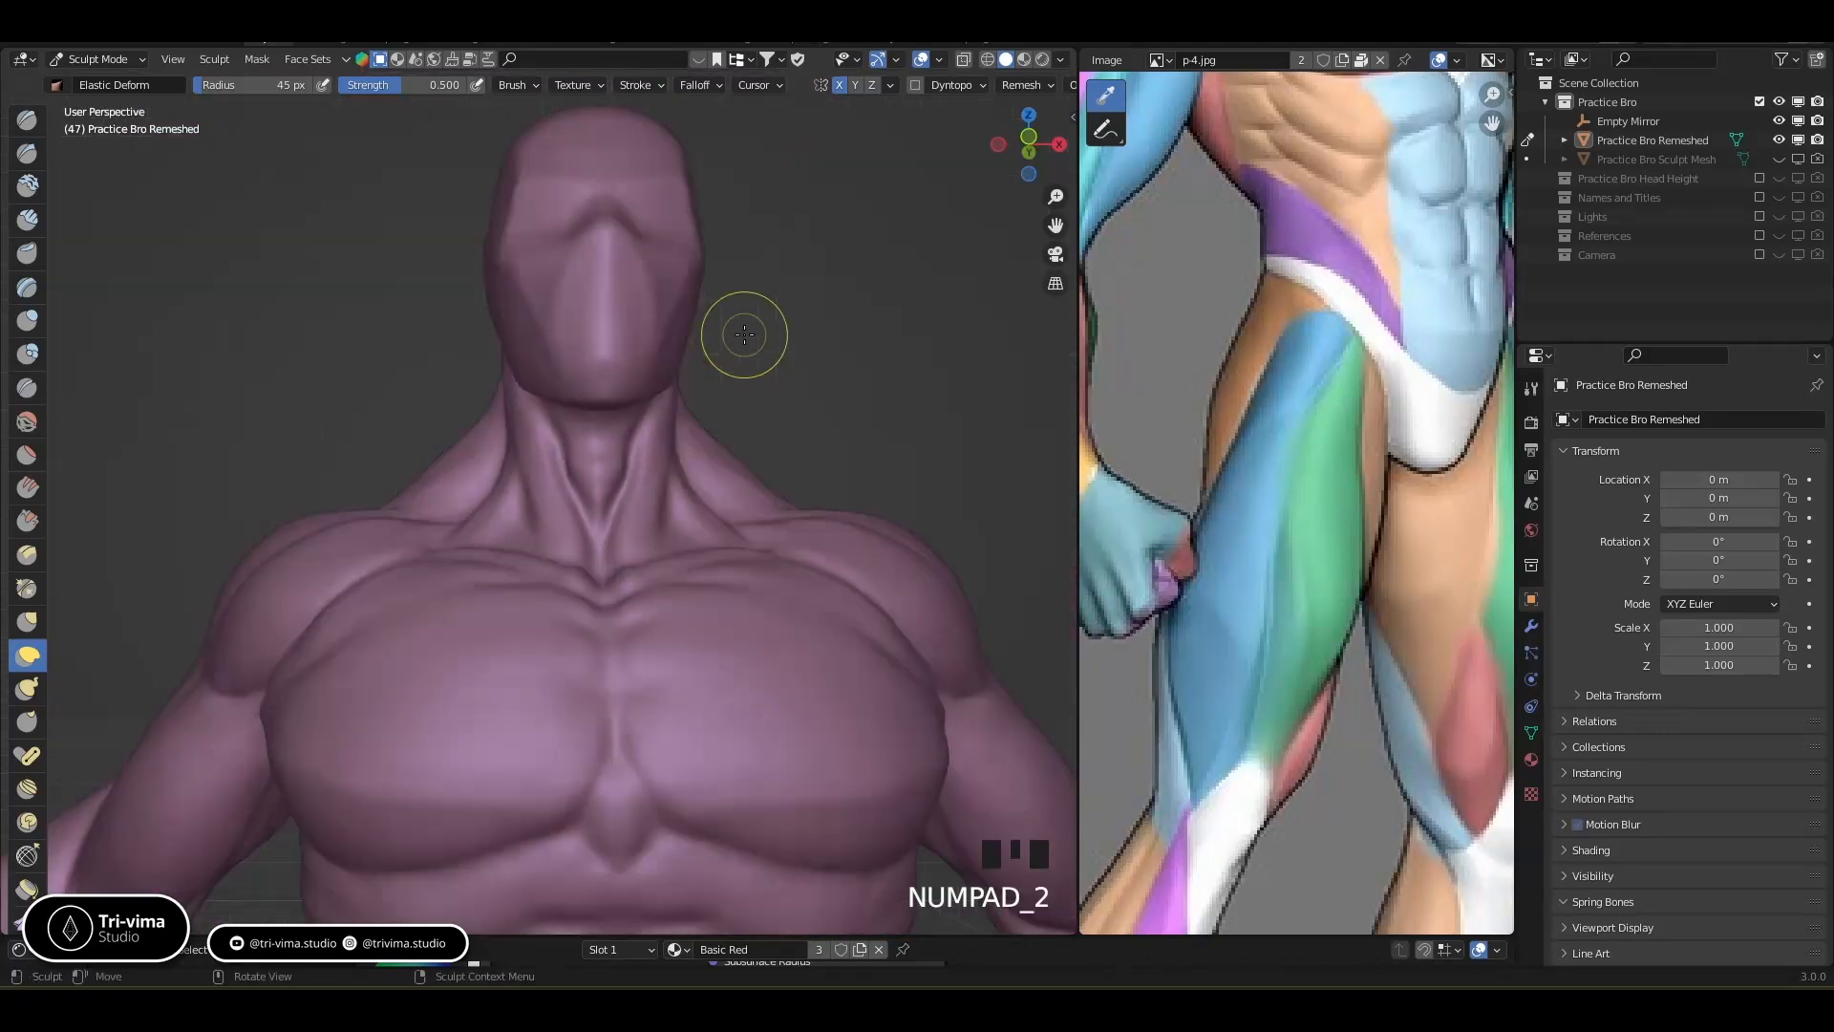
{"action": "middle_click_drag", "start_coordinate": [647, 532], "coordinate": [624, 682], "text": "ctrl"}
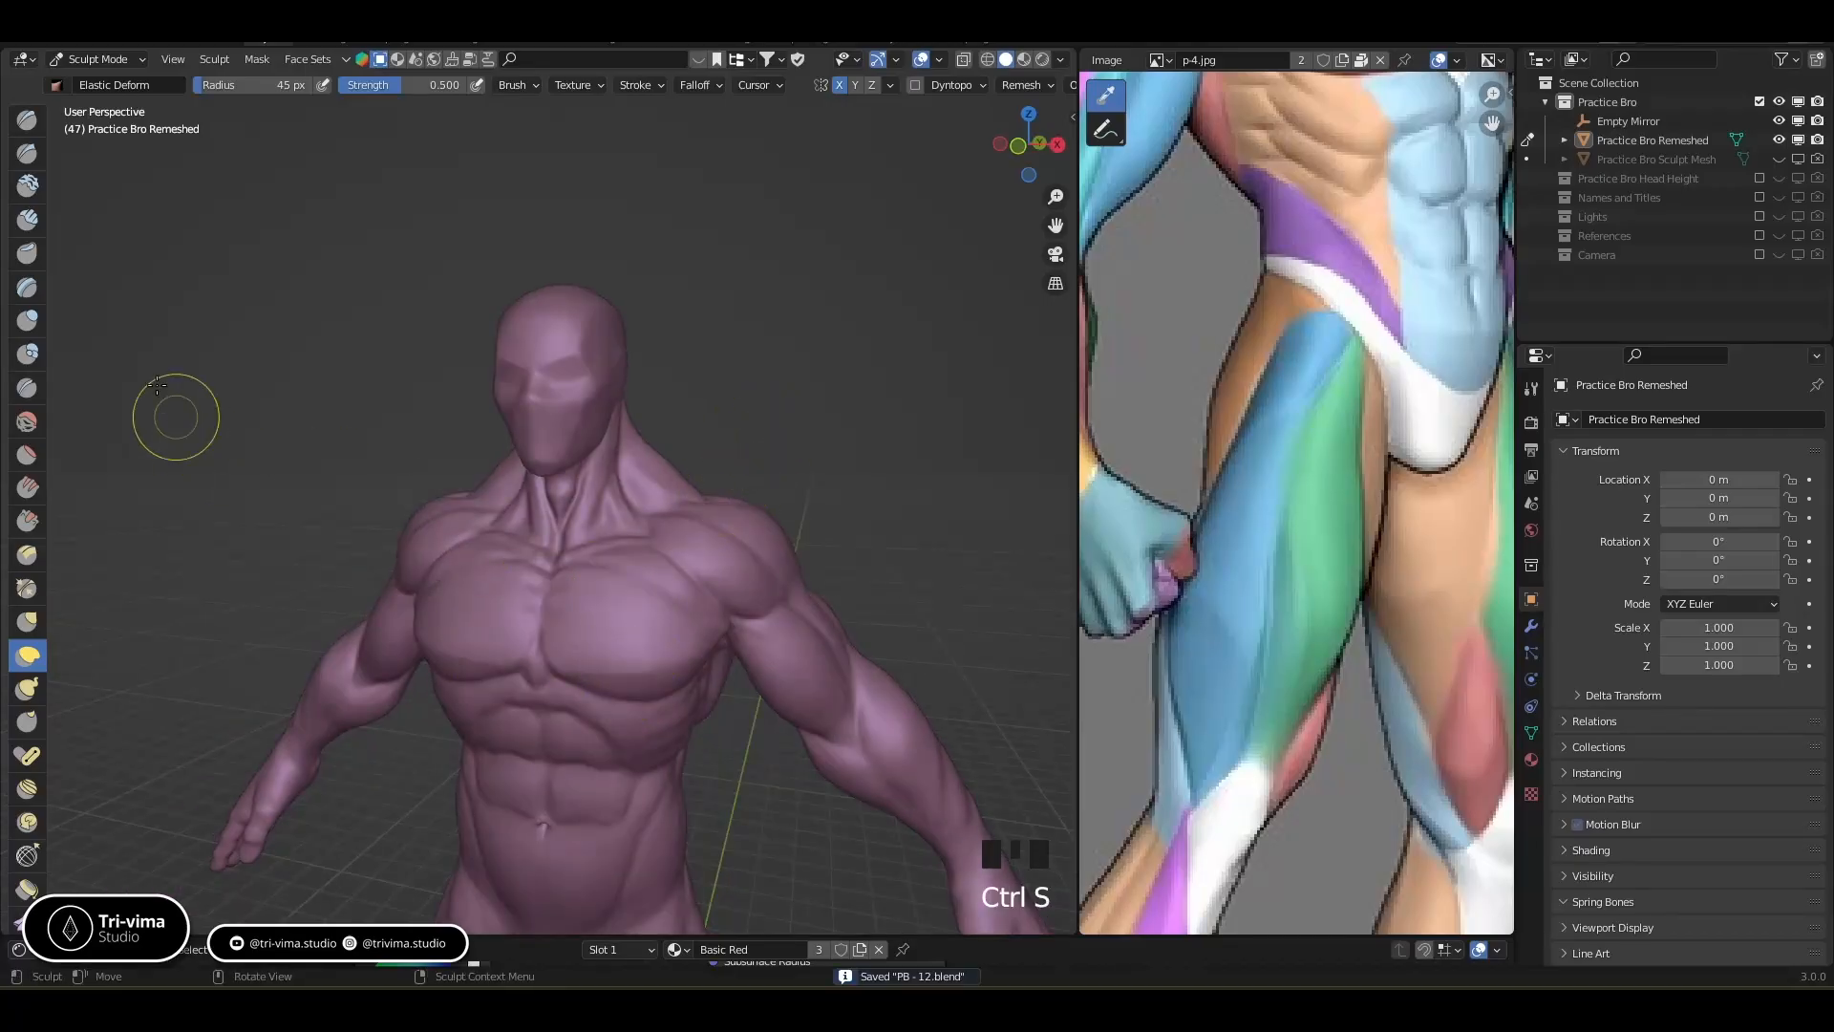
{"action": "scroll", "coordinate": [26, 119], "scroll_direction": "up", "scroll_amount": 3}
{"action": "left_click", "coordinate": [27, 119]}
{"action": "scroll", "coordinate": [685, 346], "scroll_direction": "down", "scroll_amount": 4, "text": "ctrl"}
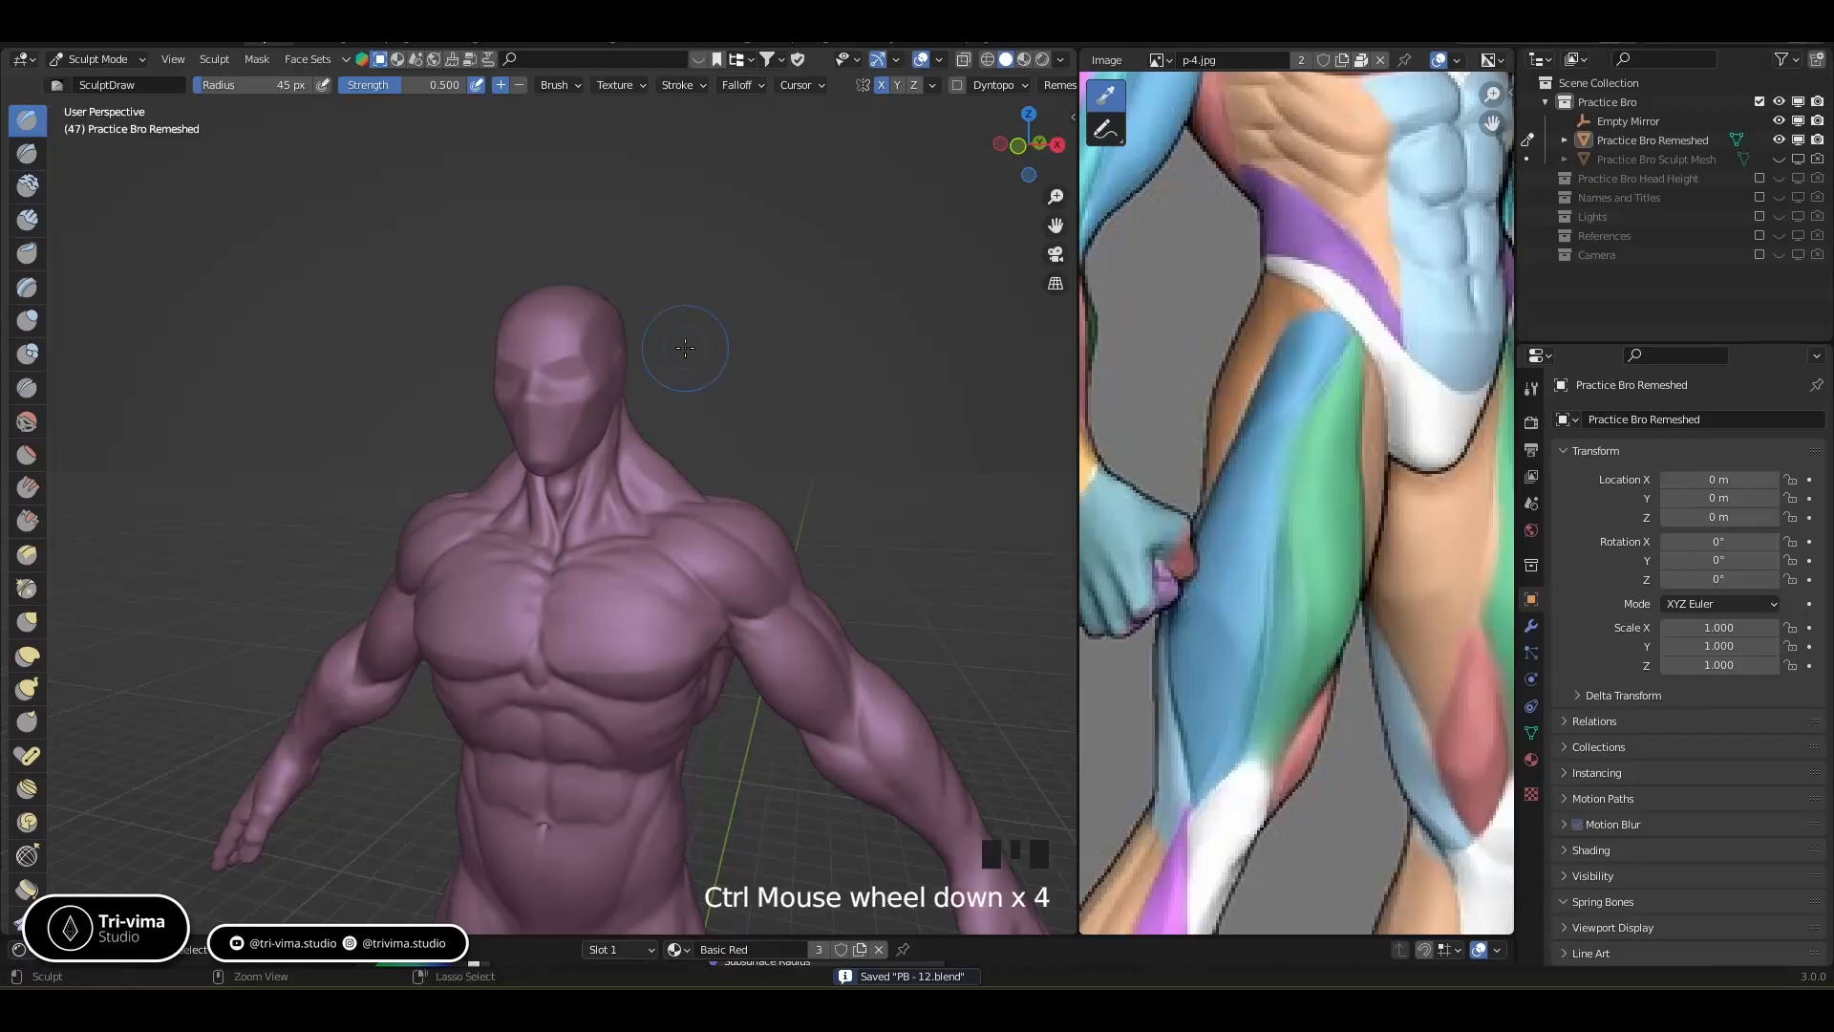
Switch the figure to Object Mode and frame the whole body from the front
{"action": "left_click", "coordinate": [96, 59]}
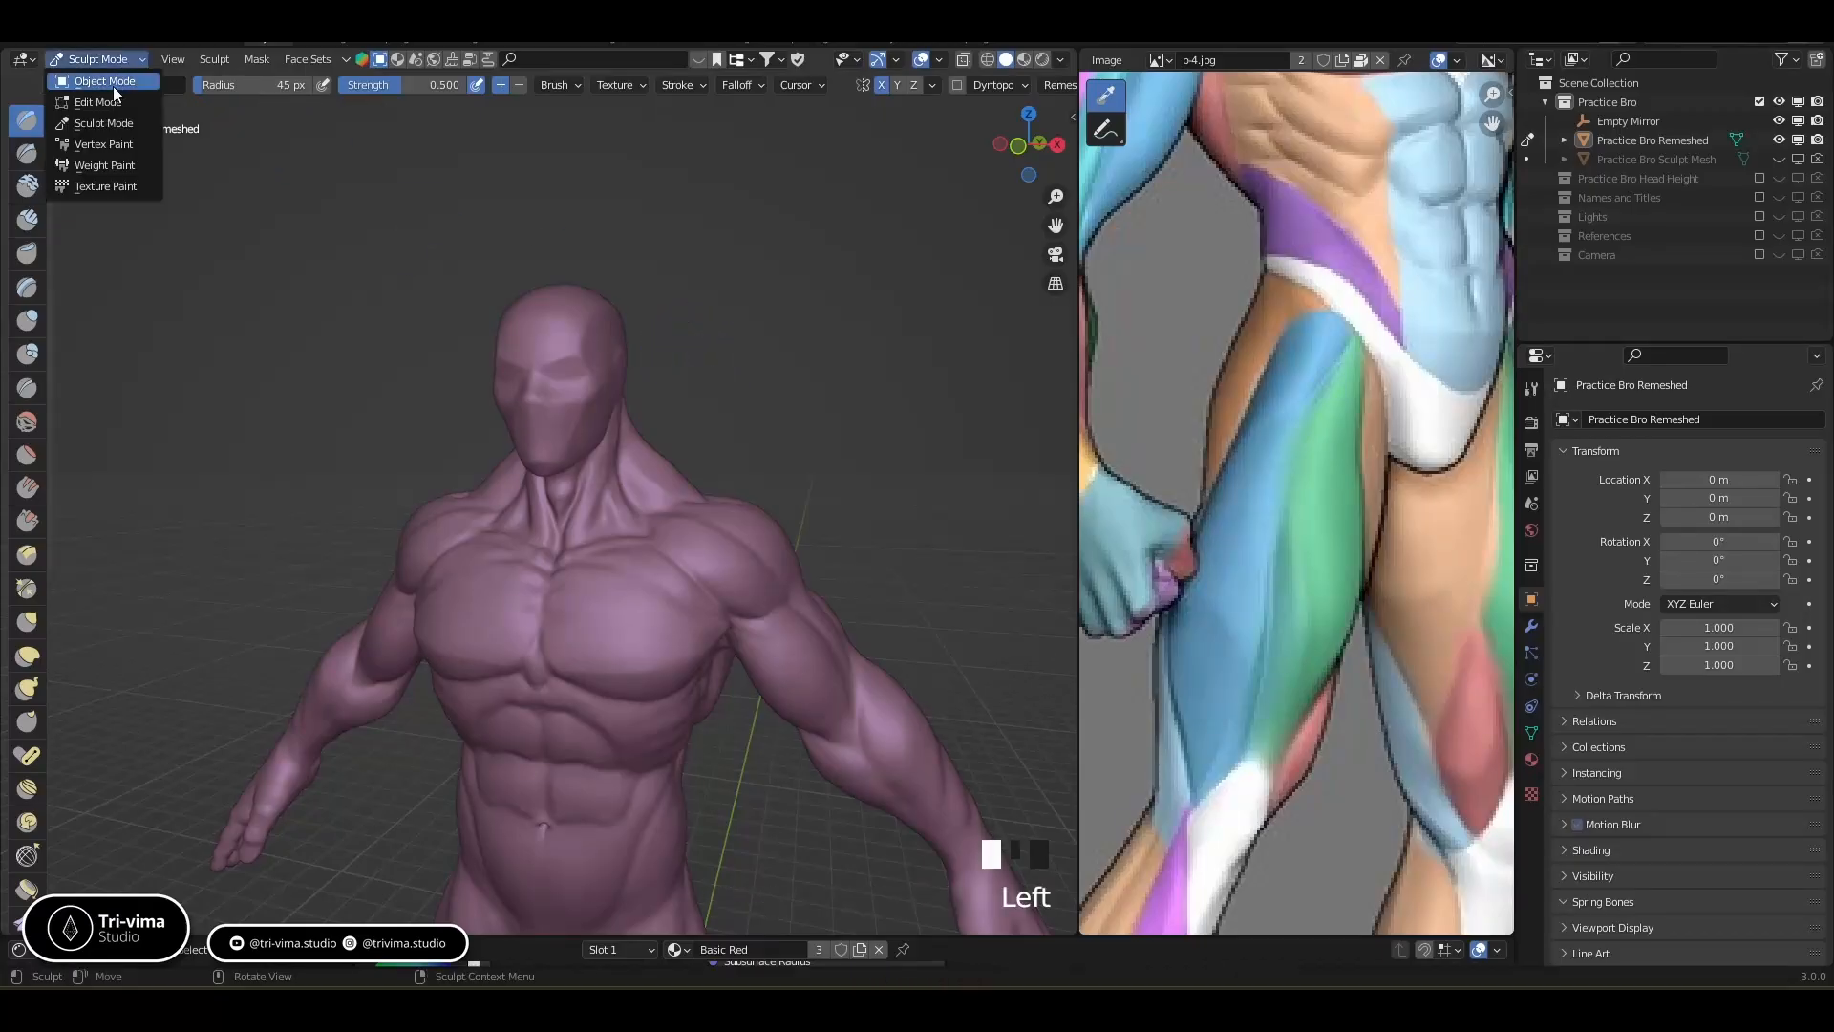
{"action": "left_click", "coordinate": [91, 79]}
{"action": "key", "text": "KP_Decimal"}
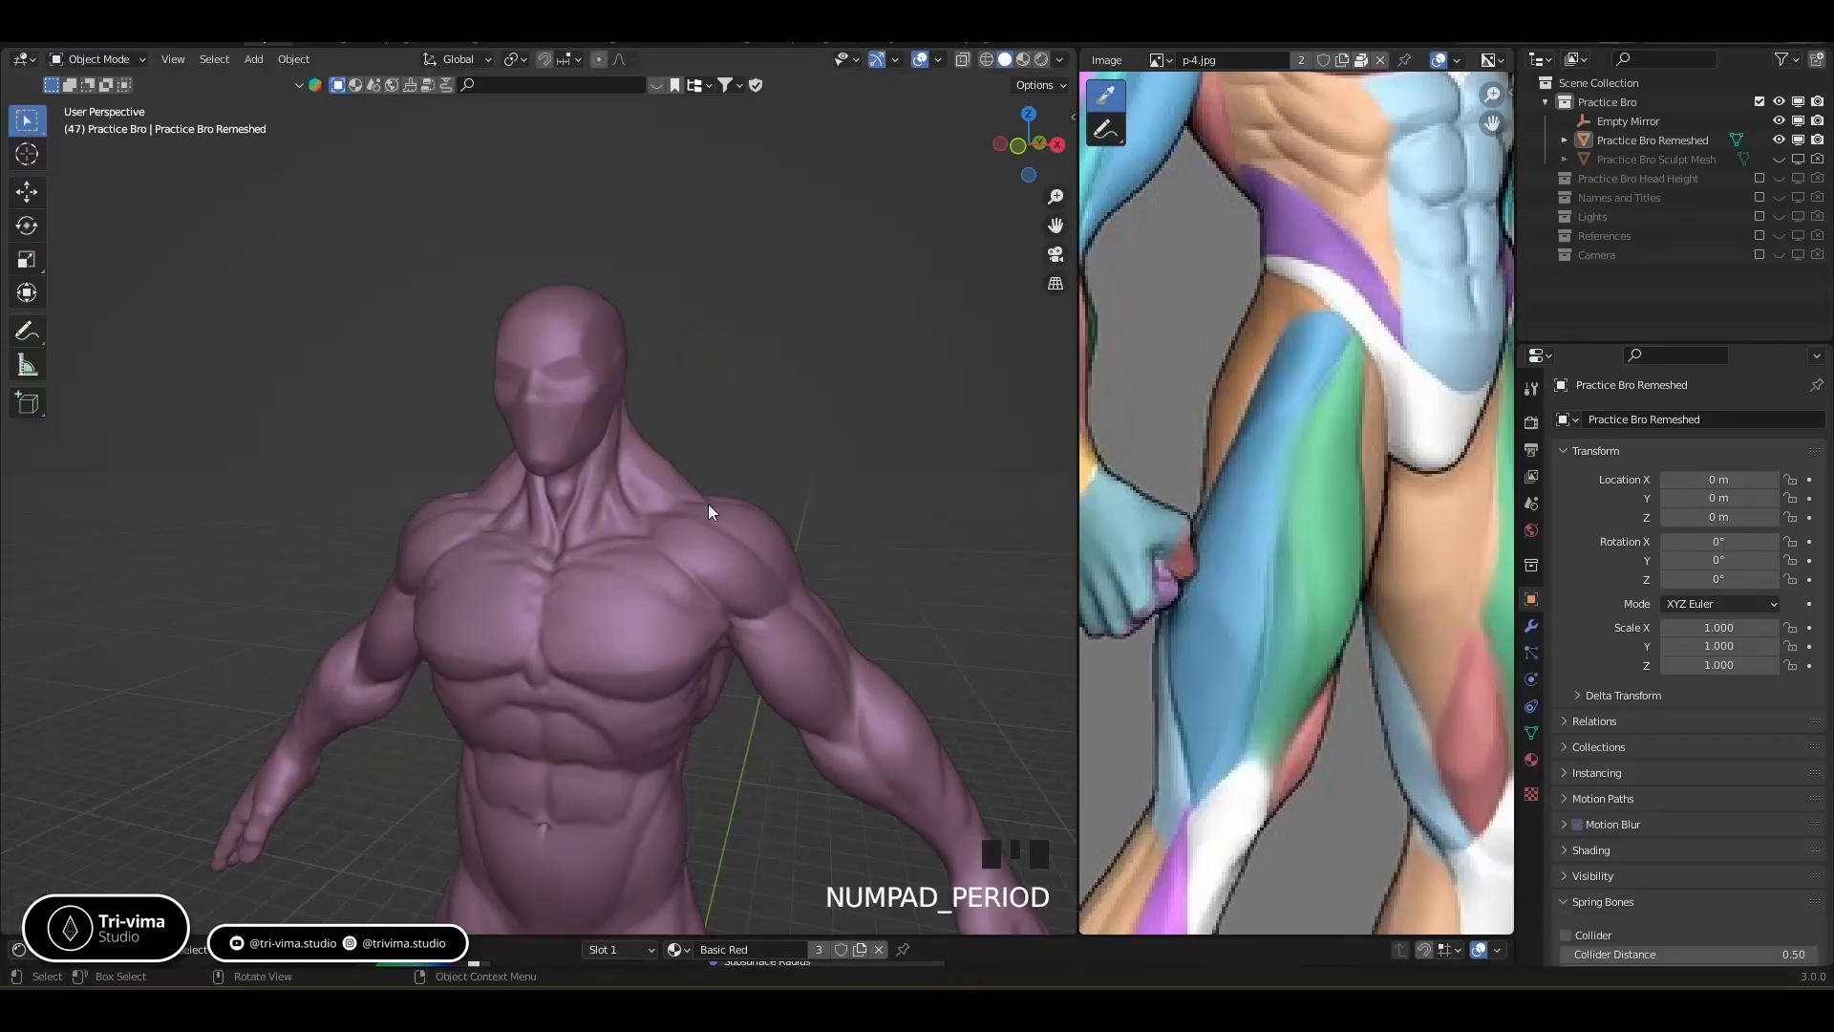
{"action": "left_click", "coordinate": [705, 508]}
{"action": "key", "text": "KP_Decimal"}
{"action": "left_click", "coordinate": [825, 465]}
{"action": "mouse_move", "coordinate": [797, 771]}
{"action": "middle_mouse_down"}
{"action": "mouse_move", "coordinate": [858, 766]}
{"action": "mouse_move", "coordinate": [827, 766]}
{"action": "middle_mouse_up"}
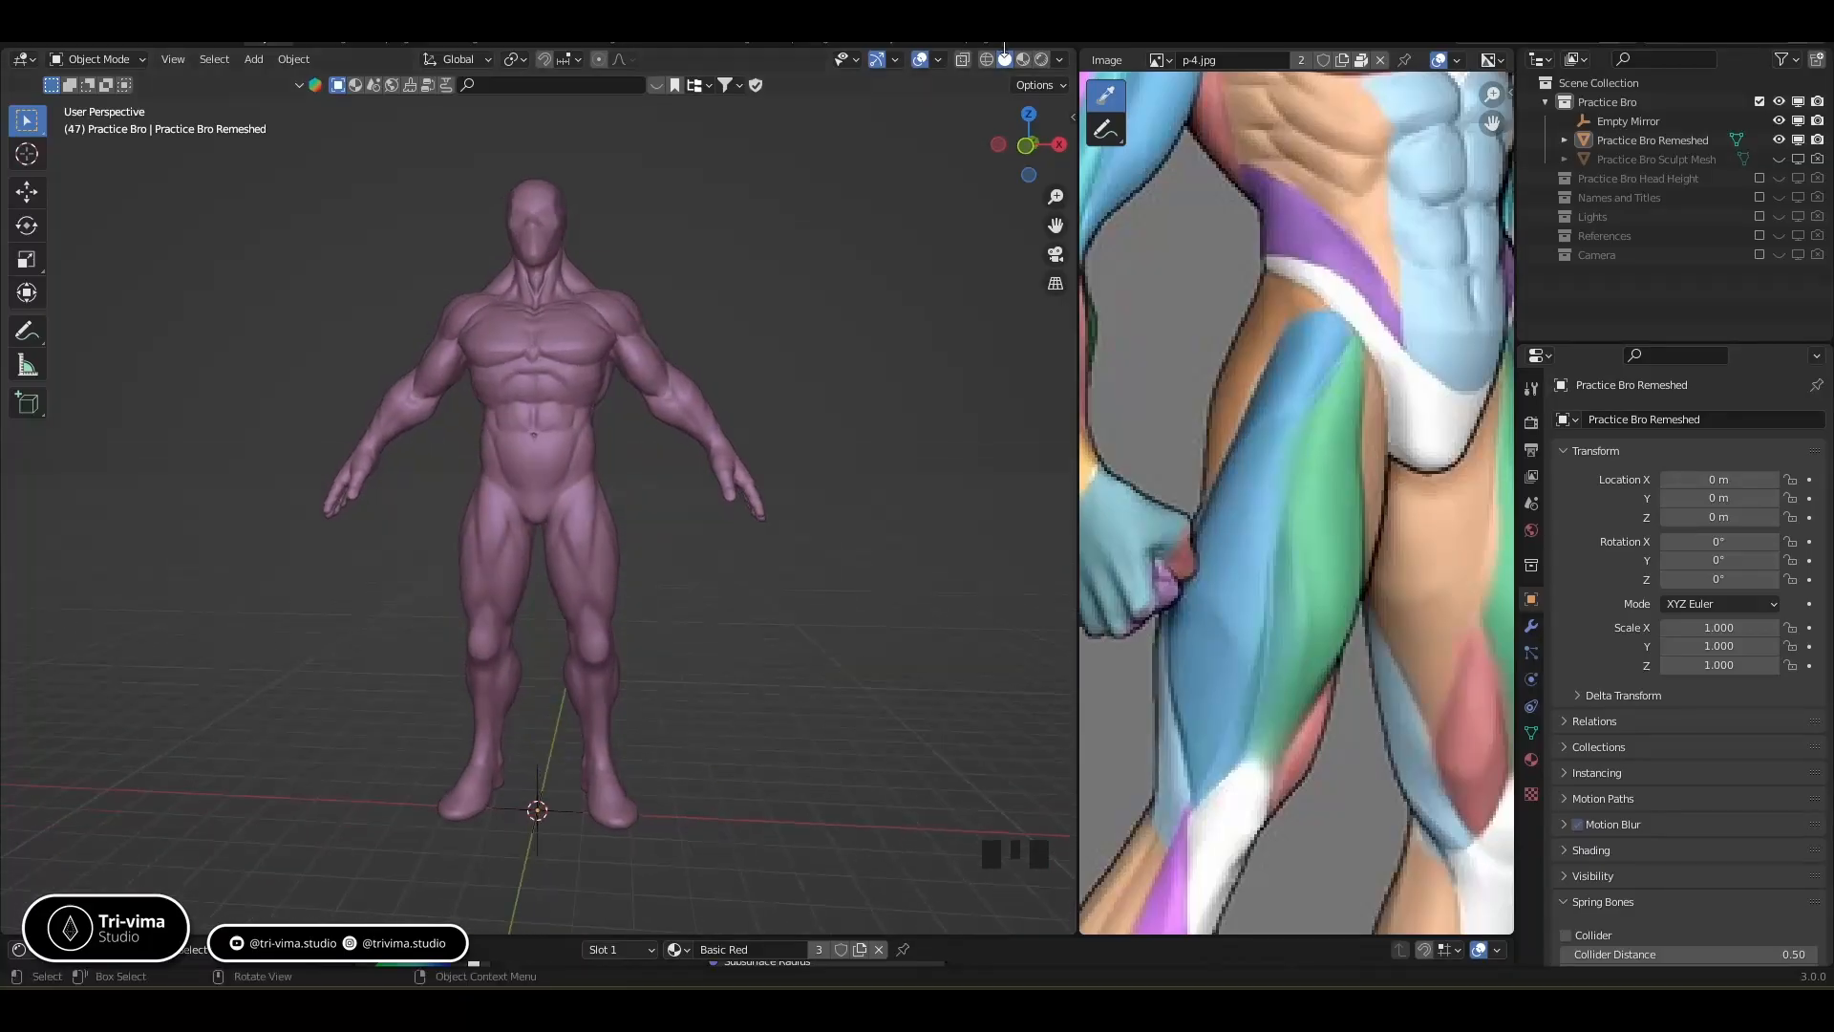
Display the viewport in rendered shading and enable the Lights and Camera collections, leaving References disabled
{"action": "left_click", "coordinate": [1041, 61]}
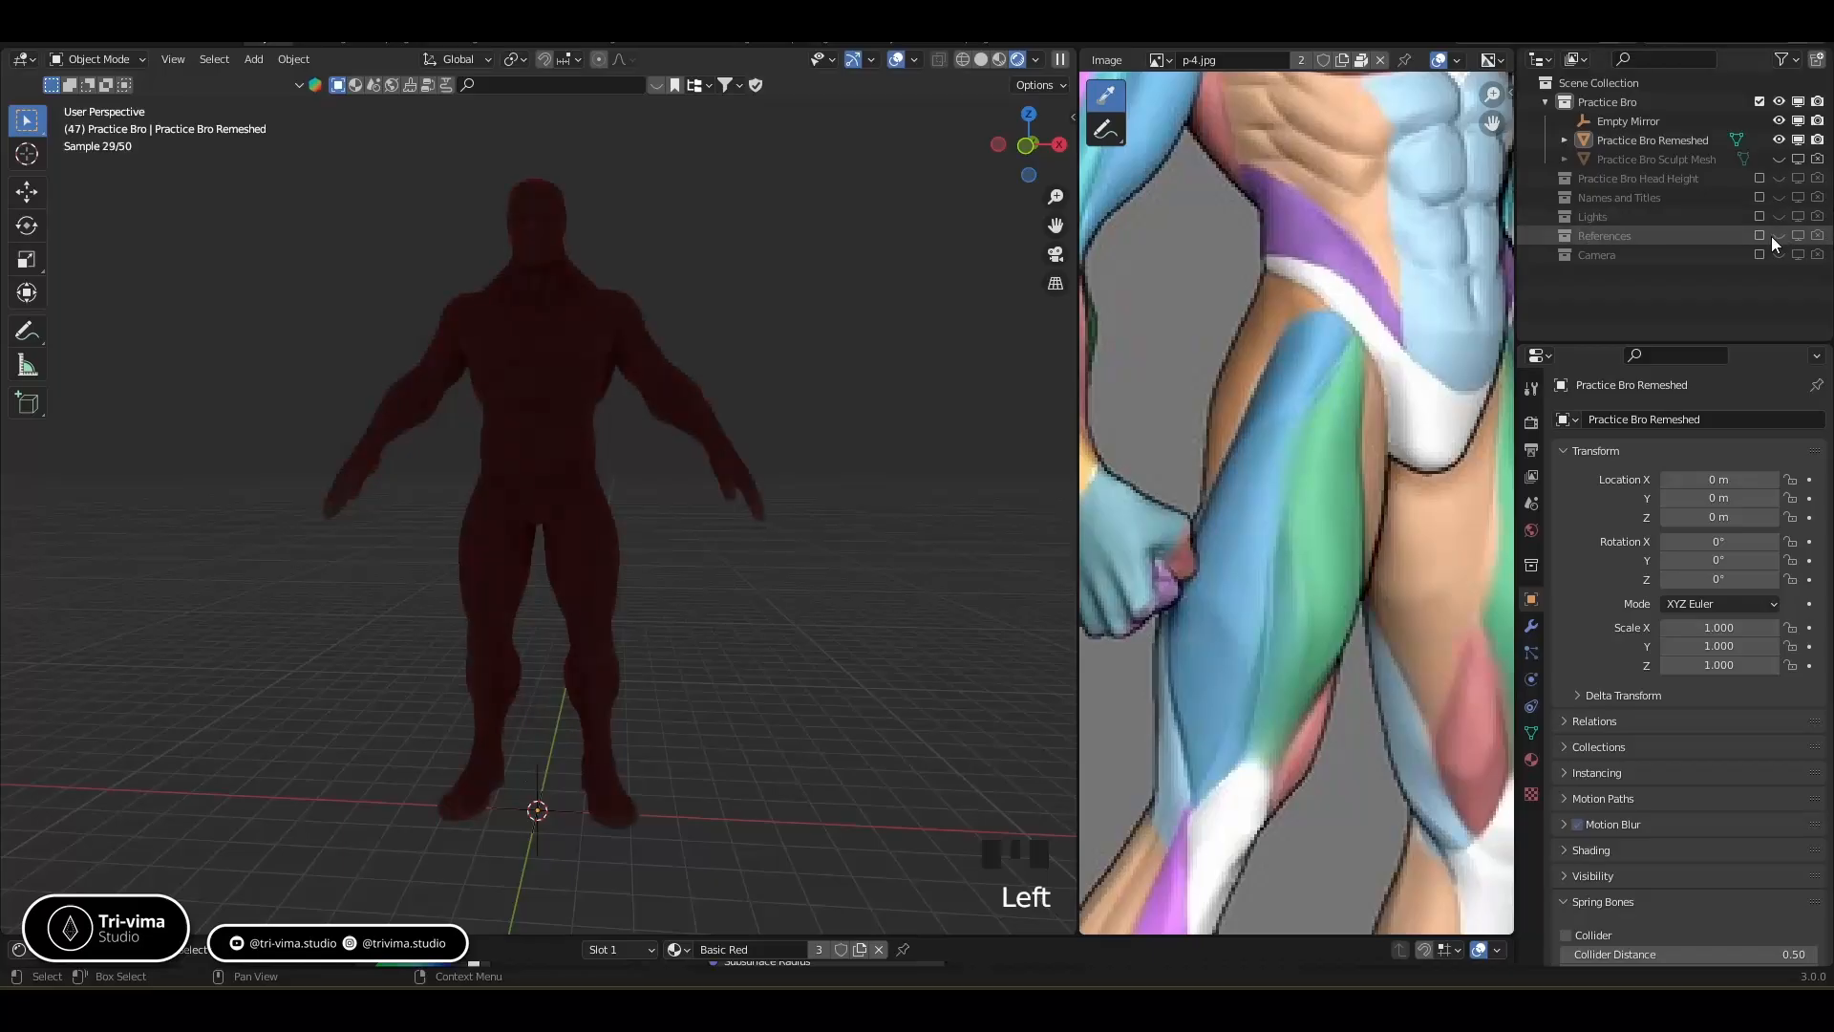
{"action": "left_click", "coordinate": [1759, 235]}
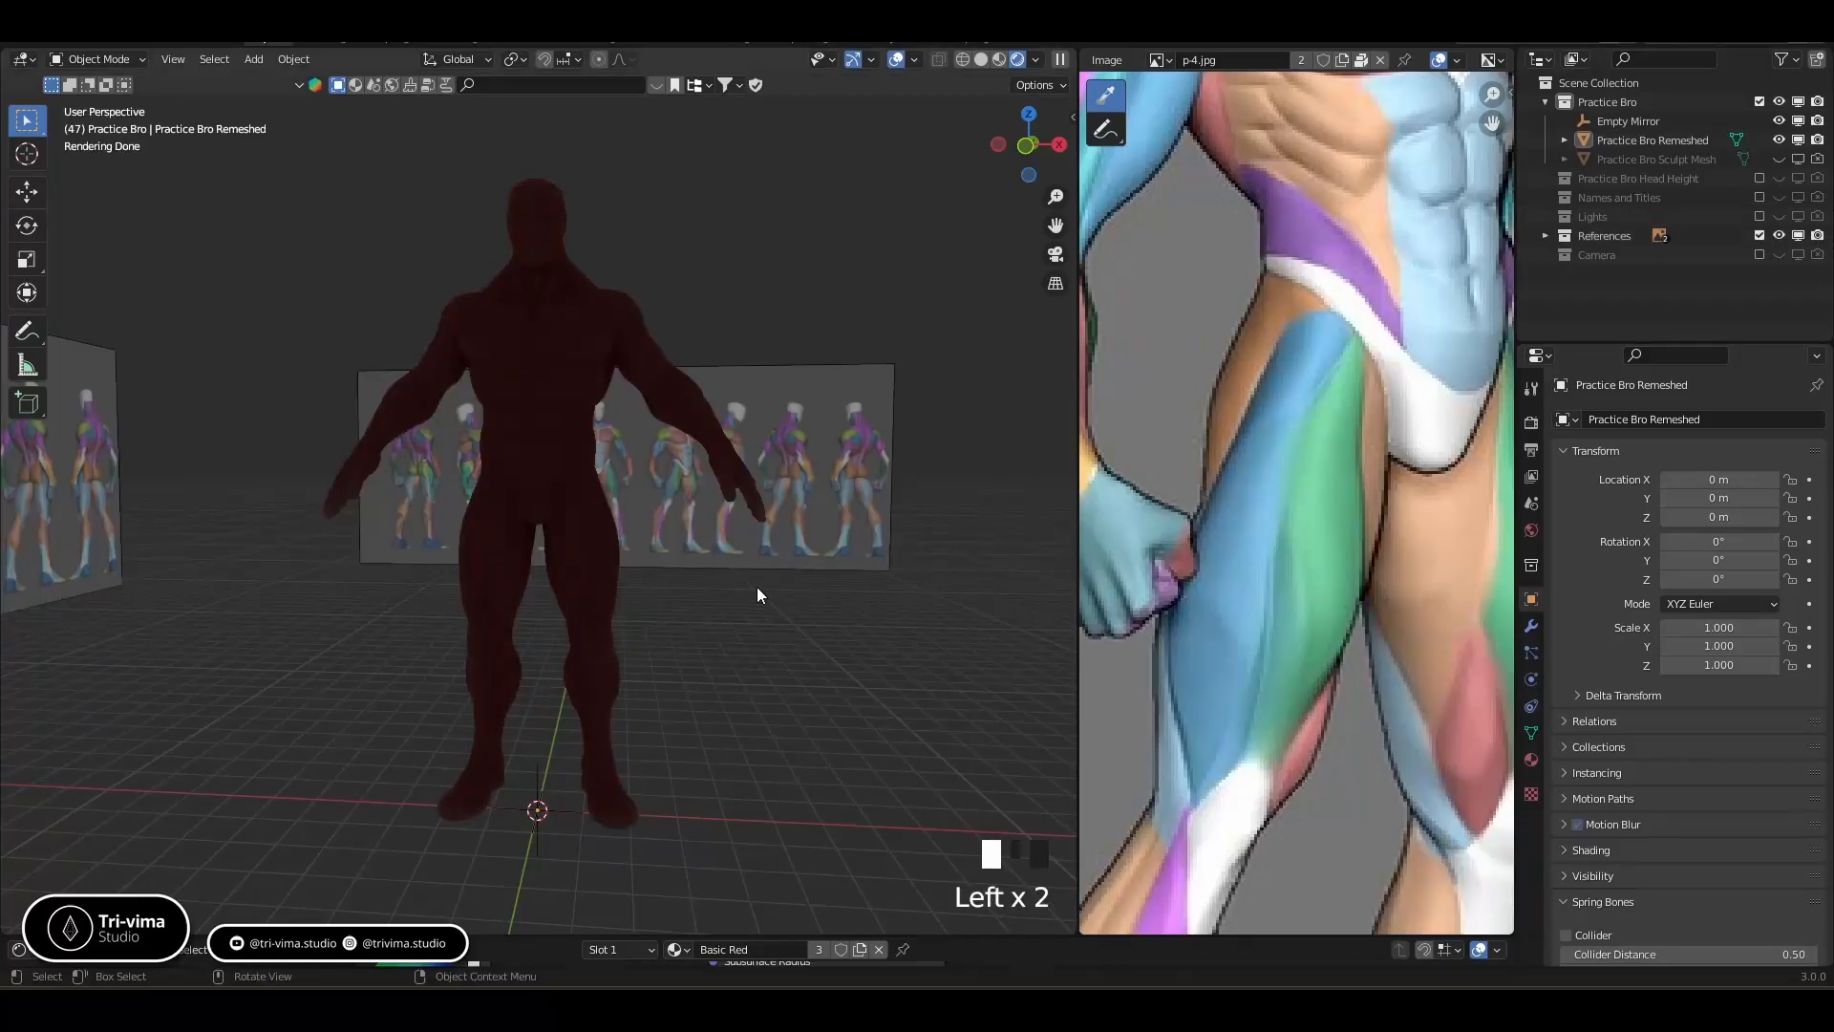
{"action": "left_click", "coordinate": [1759, 235]}
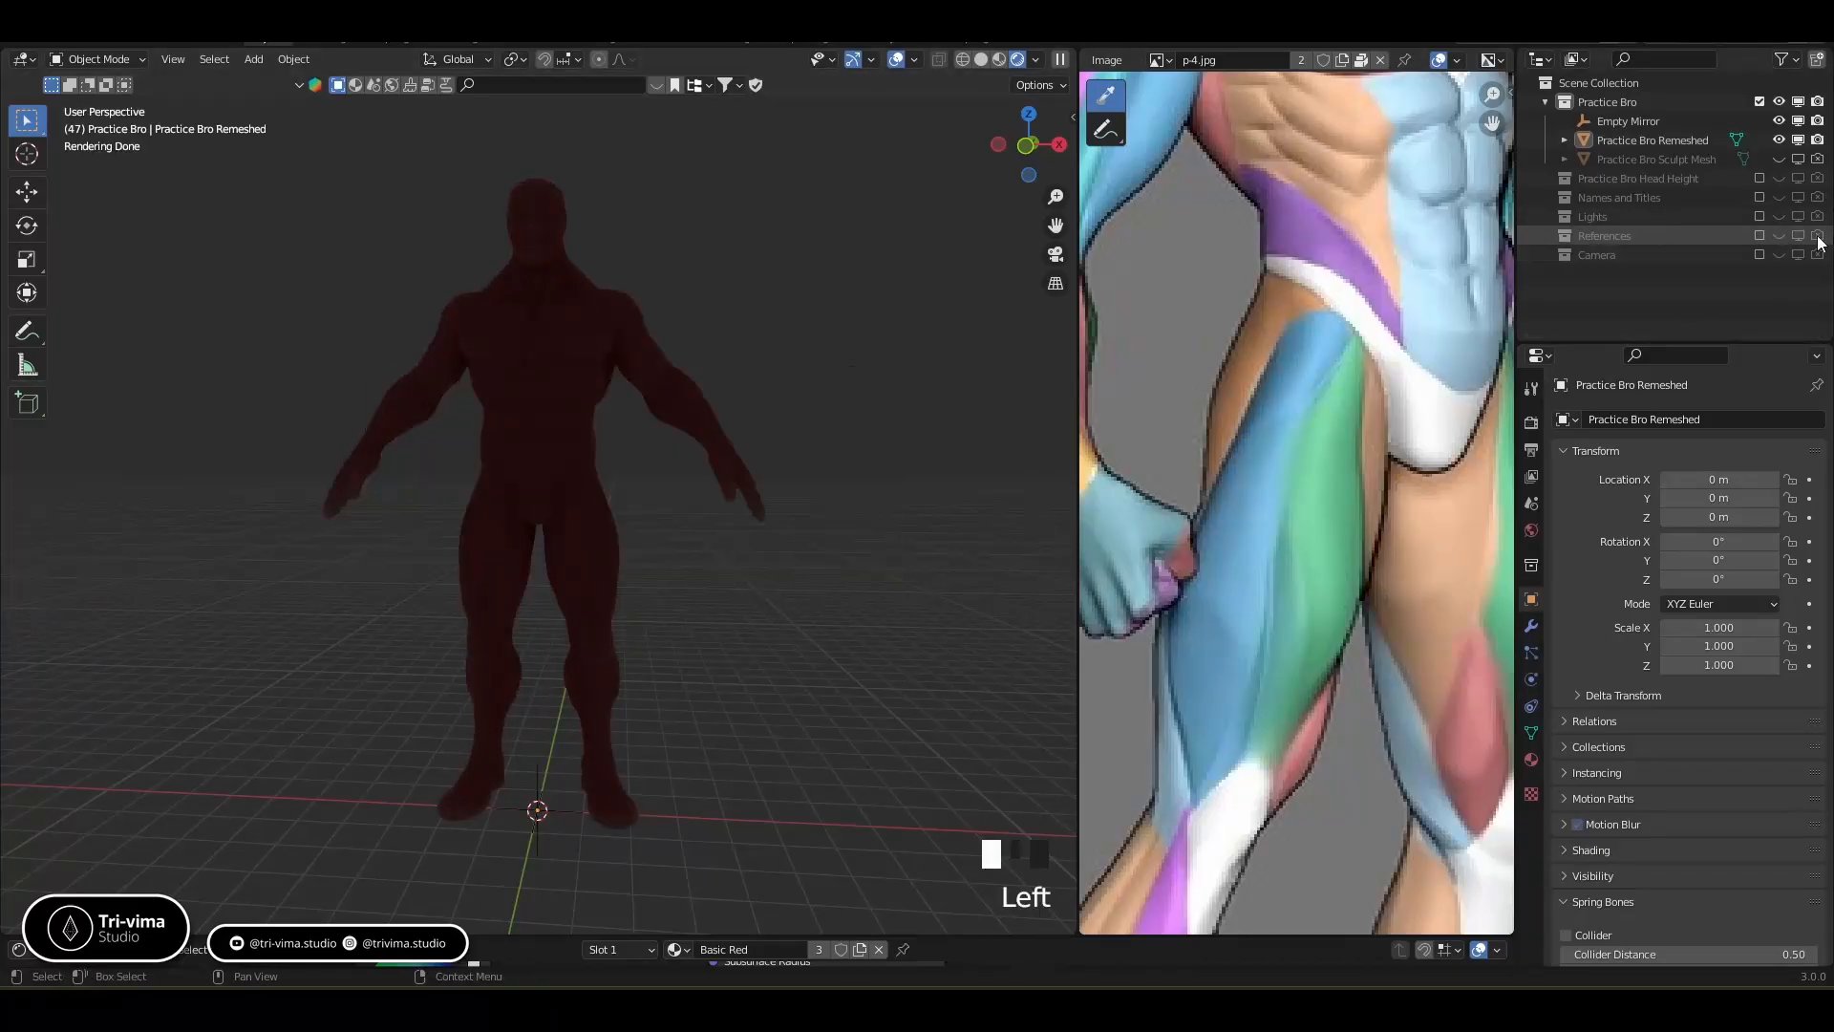
{"action": "left_click", "coordinate": [1760, 216]}
{"action": "left_click", "coordinate": [1760, 254]}
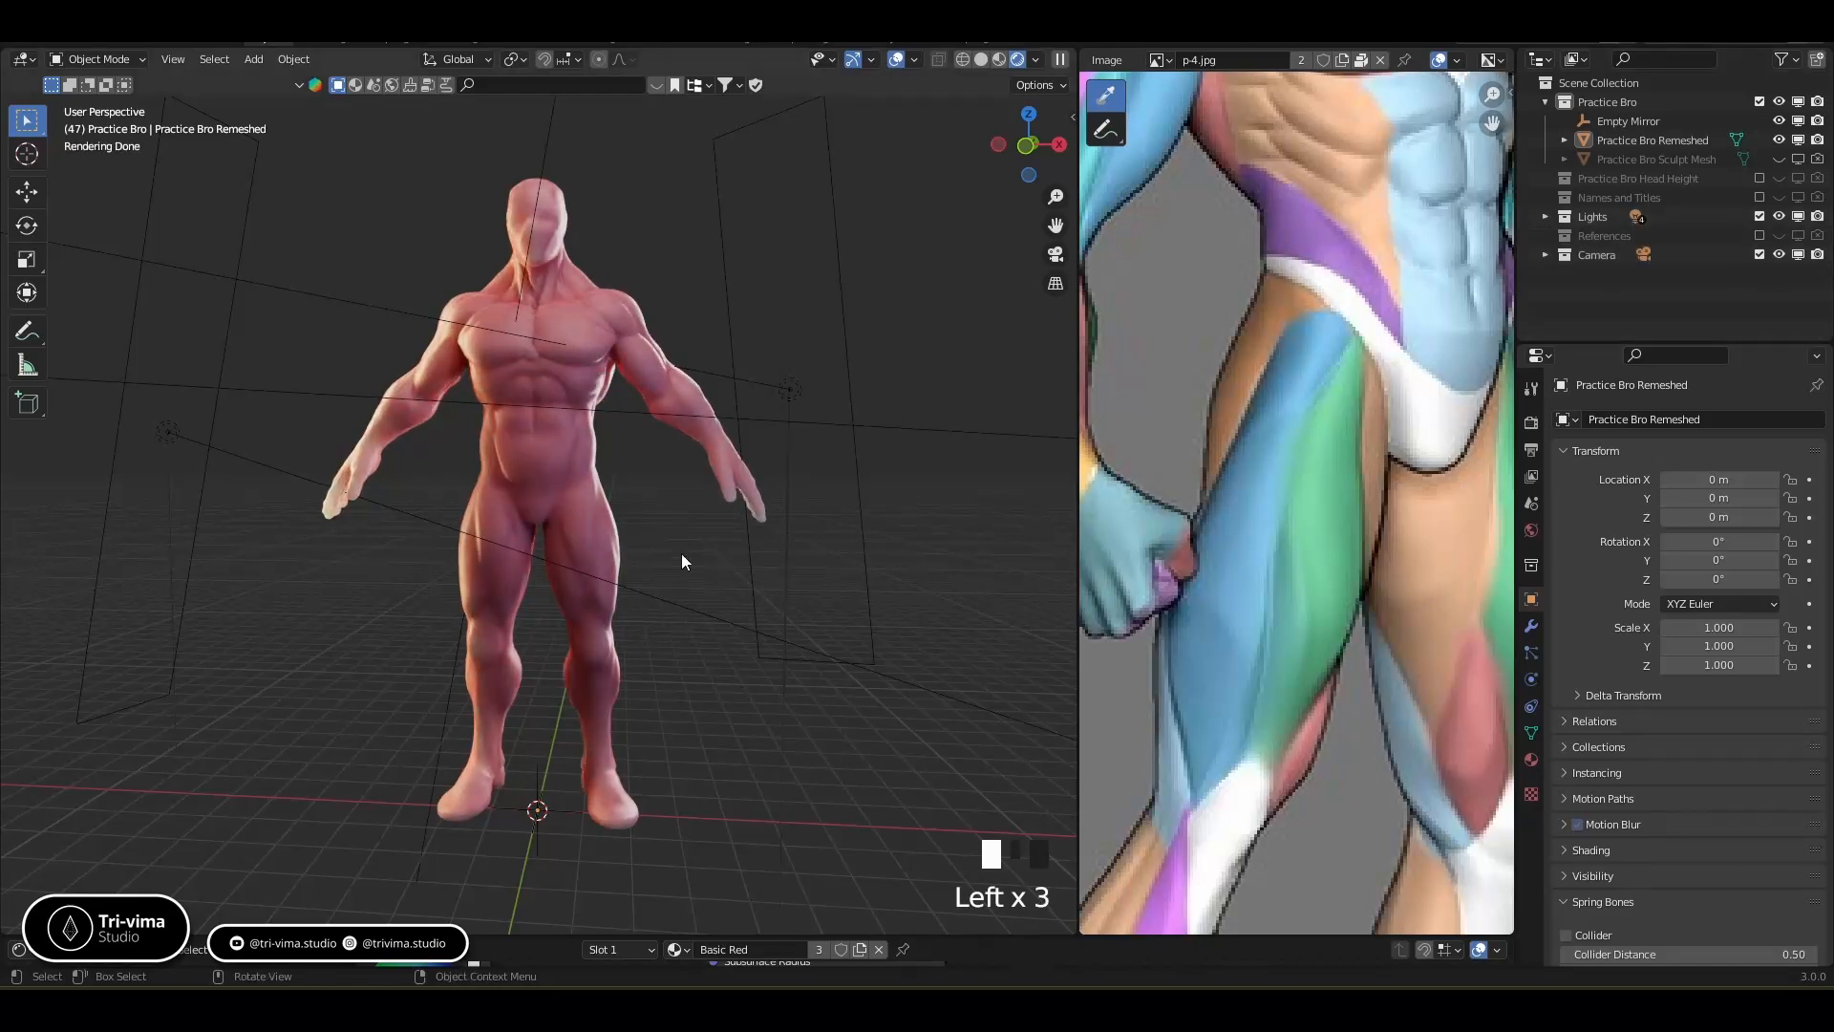
Select the remeshed figure, reveal its material node graph, and hide the viewport overlays for a clean view of the upper body
{"action": "left_click", "coordinate": [571, 501]}
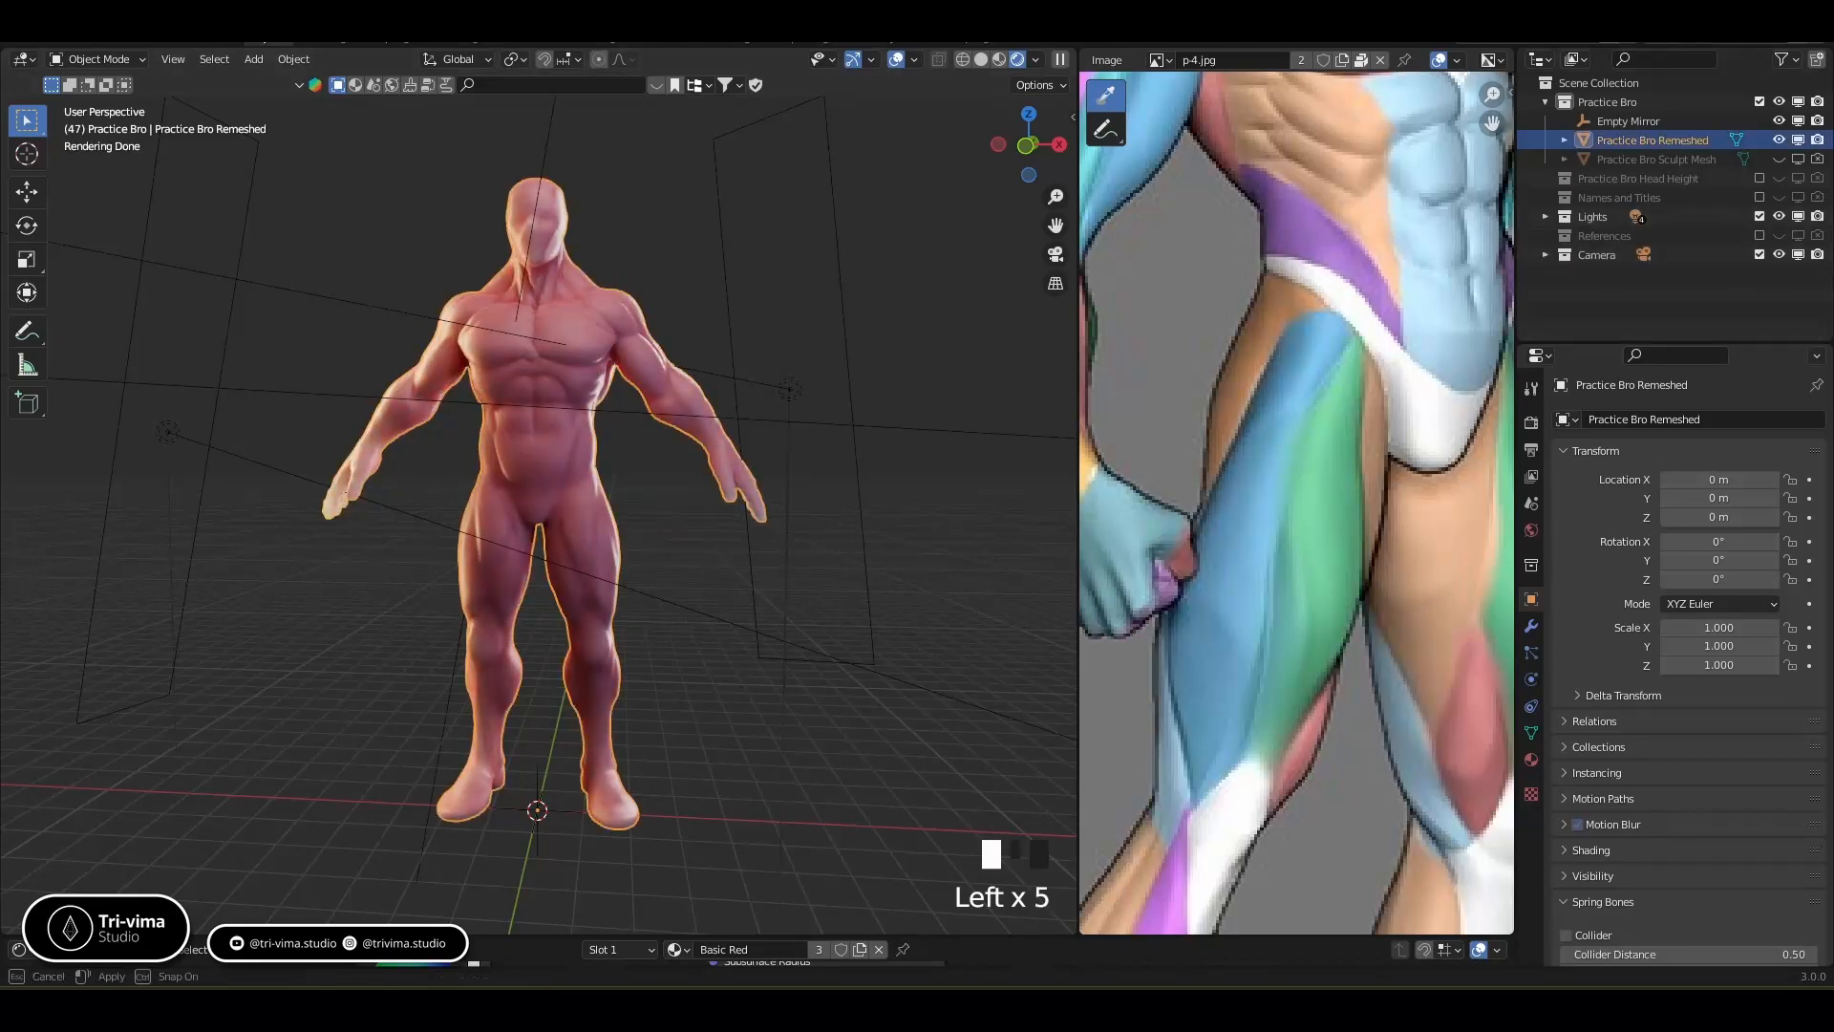
{"action": "left_click_drag", "start_coordinate": [573, 938], "coordinate": [573, 695]}
{"action": "scroll", "coordinate": [577, 347], "scroll_direction": "up", "scroll_amount": 2}
{"action": "middle_click_drag", "start_coordinate": [581, 323], "coordinate": [569, 449], "text": "shift"}
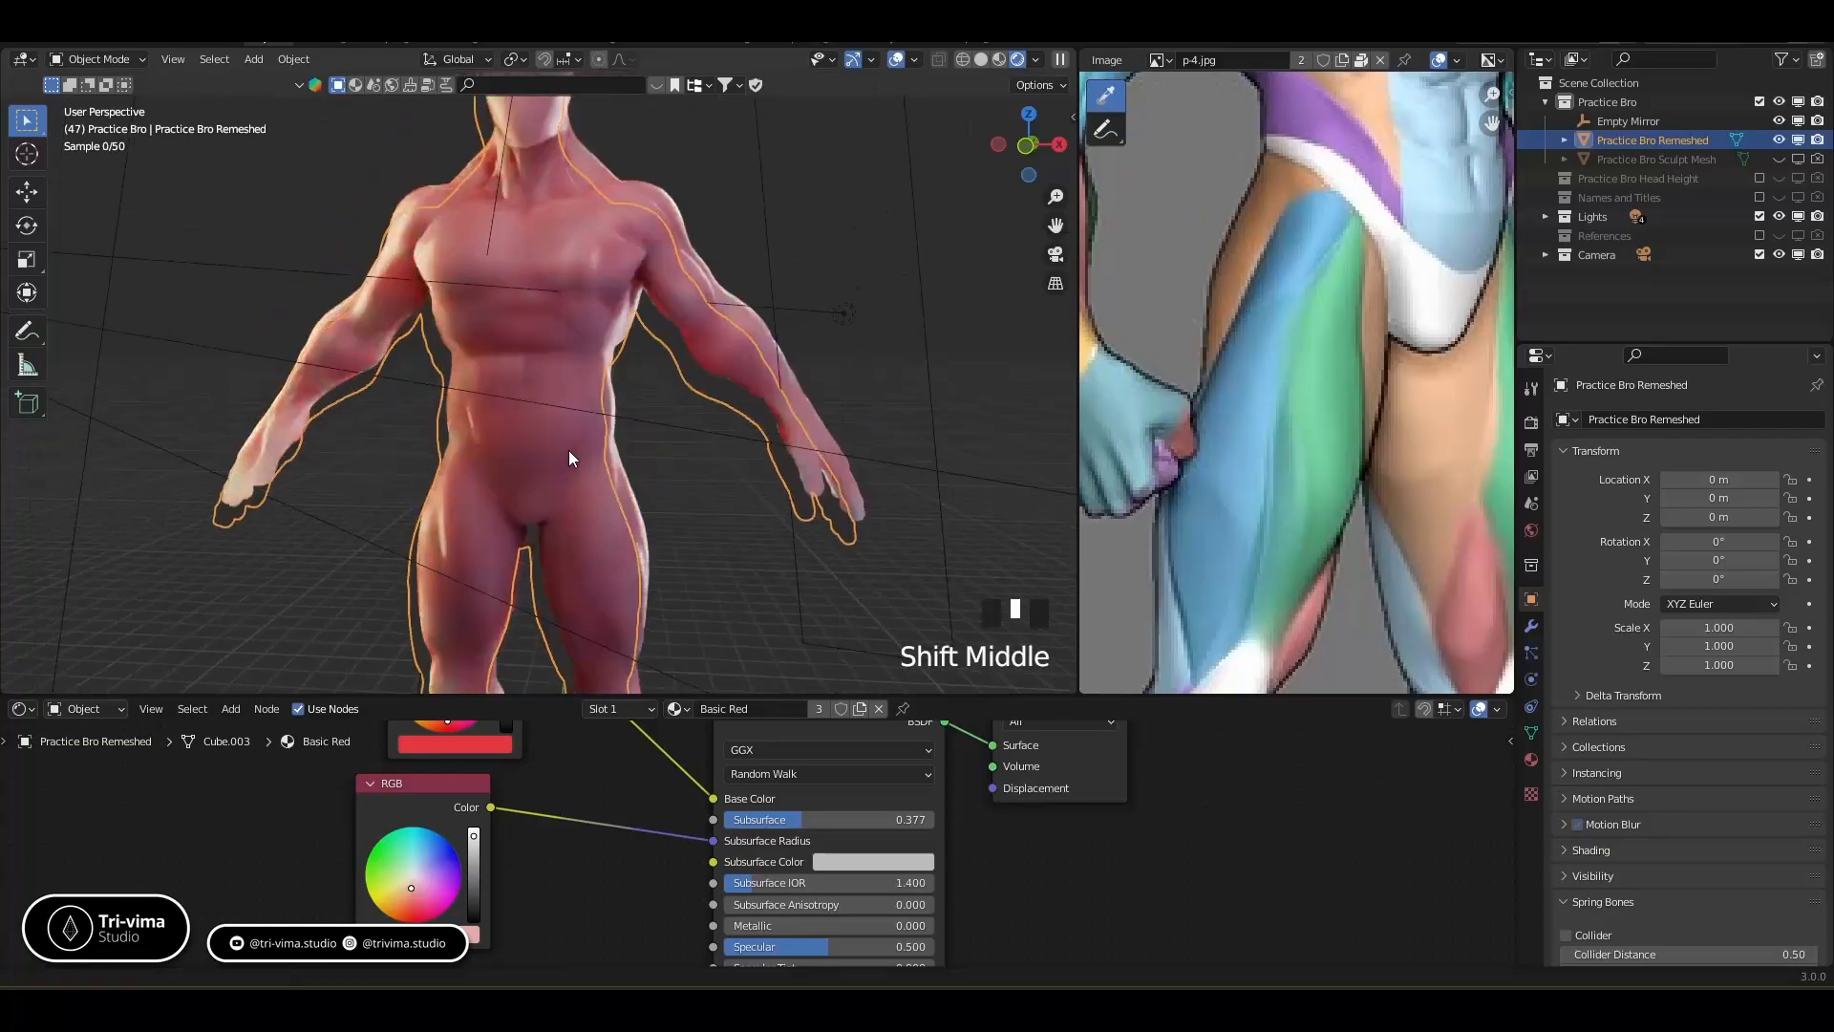
{"action": "left_click", "coordinate": [897, 59]}
{"action": "scroll", "coordinate": [499, 437], "scroll_direction": "up", "scroll_amount": 5}
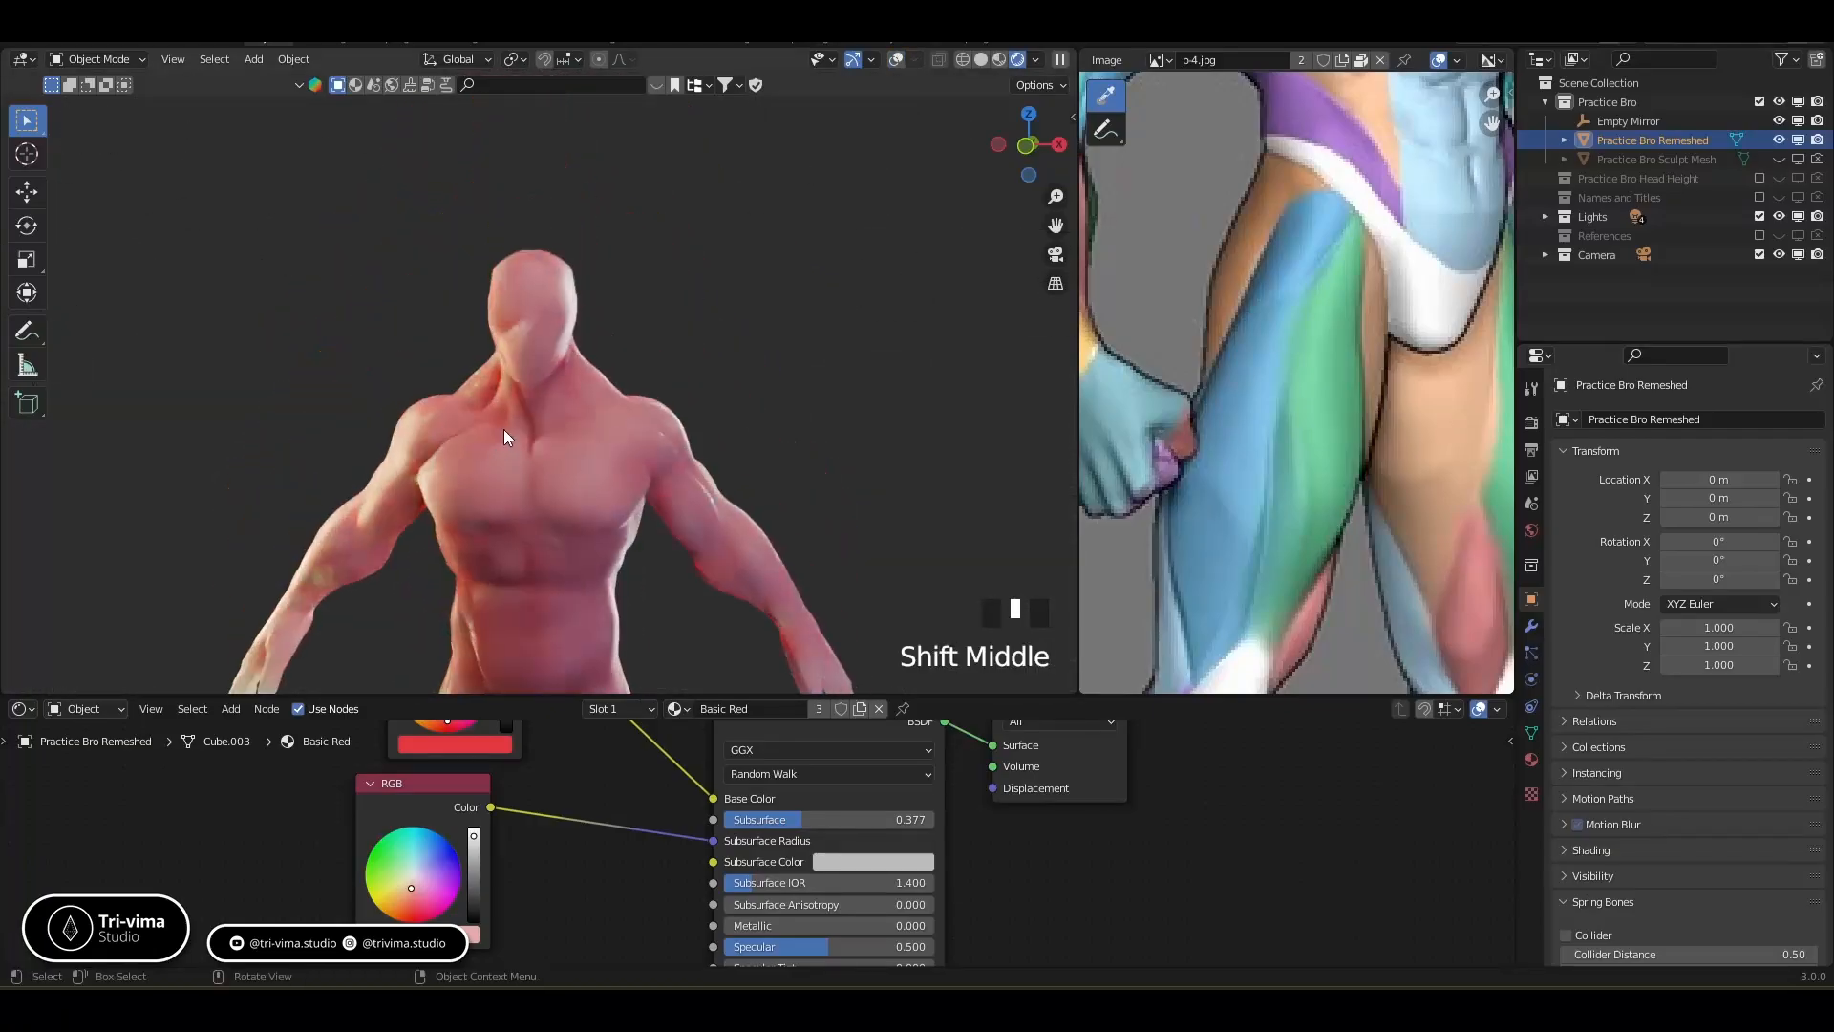
Add an Ambient Occlusion node to the Basic Red material, placed well ahead of the existing colour nodes
{"action": "middle_click_drag", "start_coordinate": [475, 920], "coordinate": [709, 987]}
{"action": "key", "text": "shift+a"}
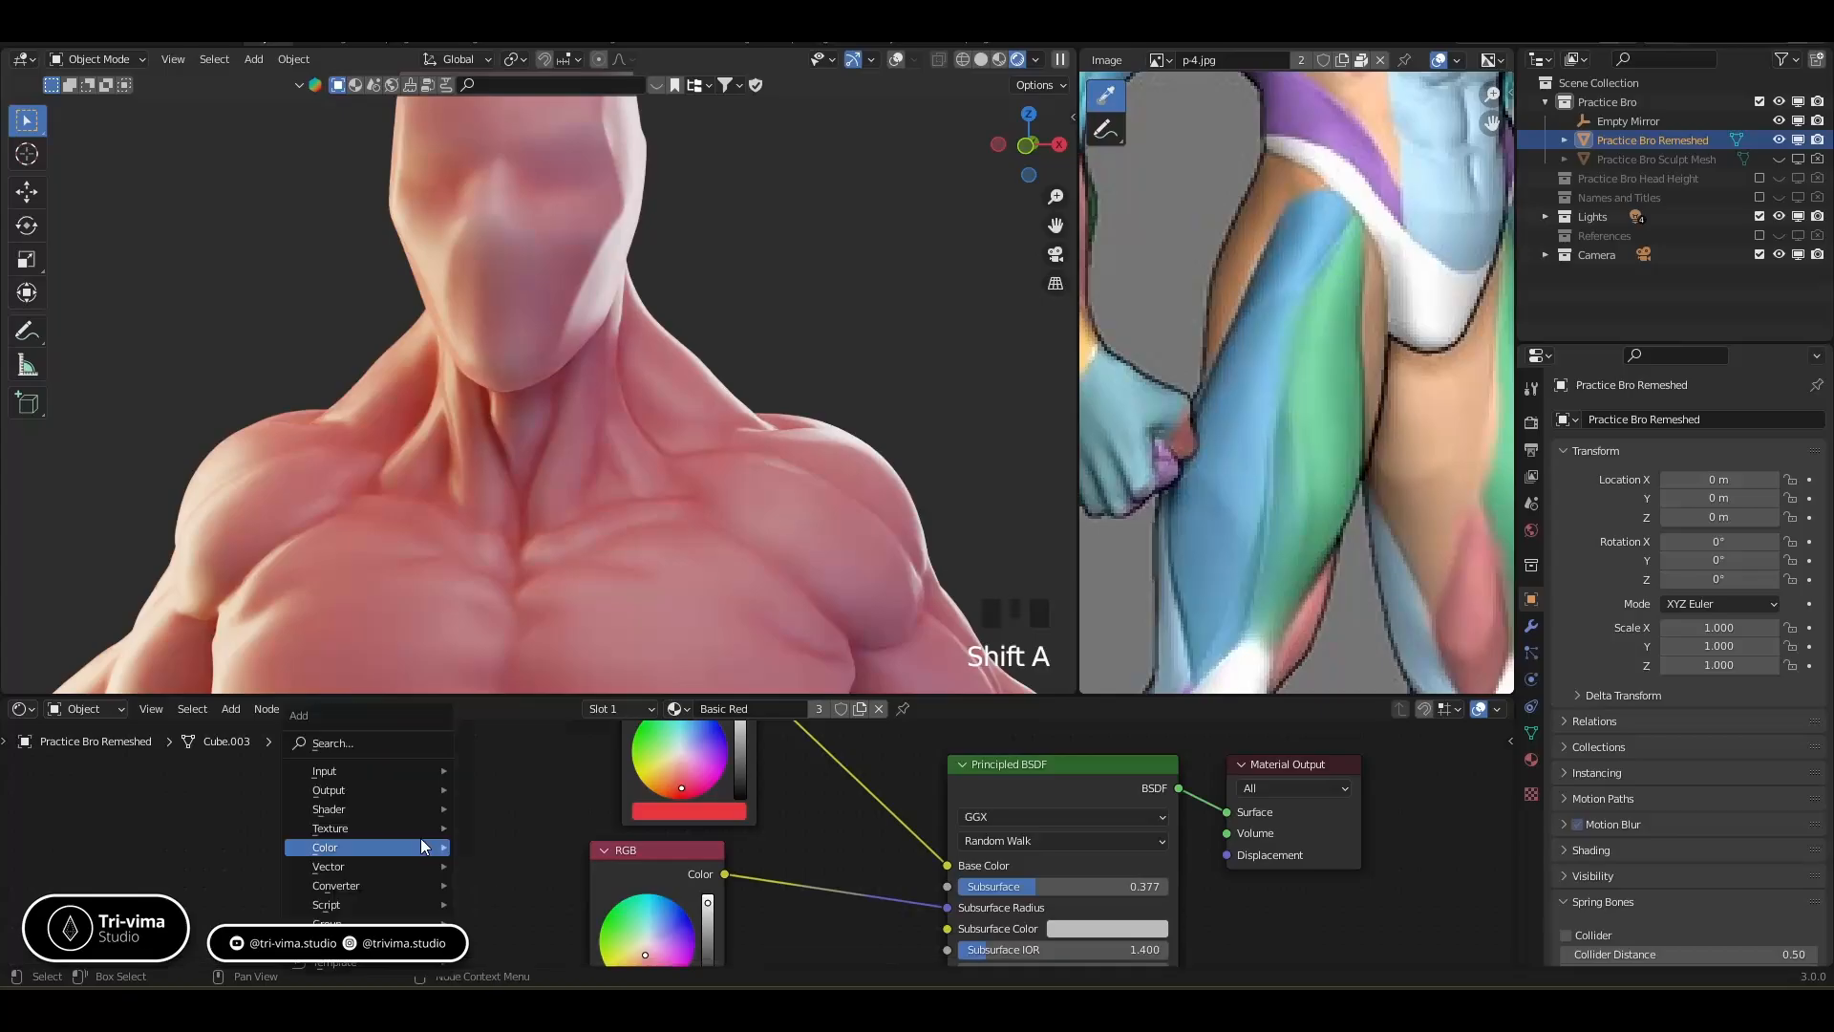
{"action": "left_click", "coordinate": [342, 748]}
{"action": "type", "text": "m"}
{"action": "key", "text": "BackSpace"}
{"action": "type", "text": "amb"}
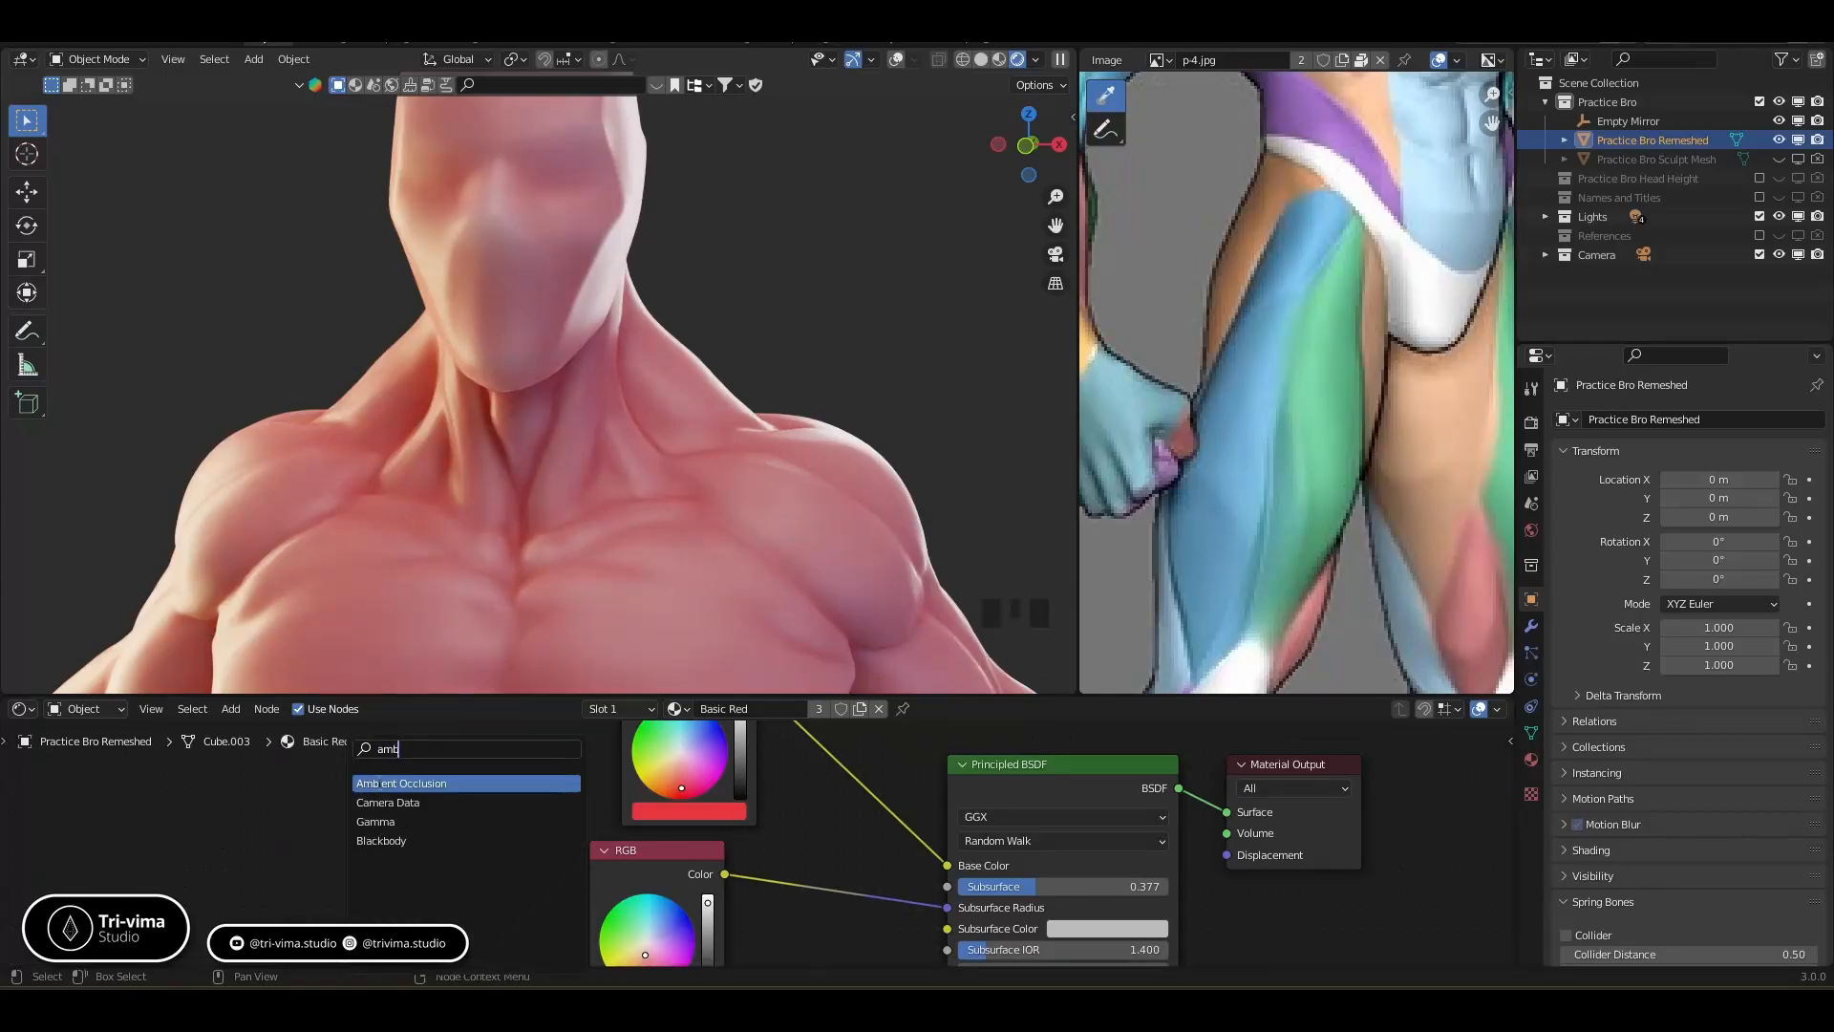
{"action": "key", "text": "Return"}
{"action": "left_click", "coordinate": [288, 823]}
{"action": "middle_click_drag", "start_coordinate": [238, 798], "coordinate": [381, 751]}
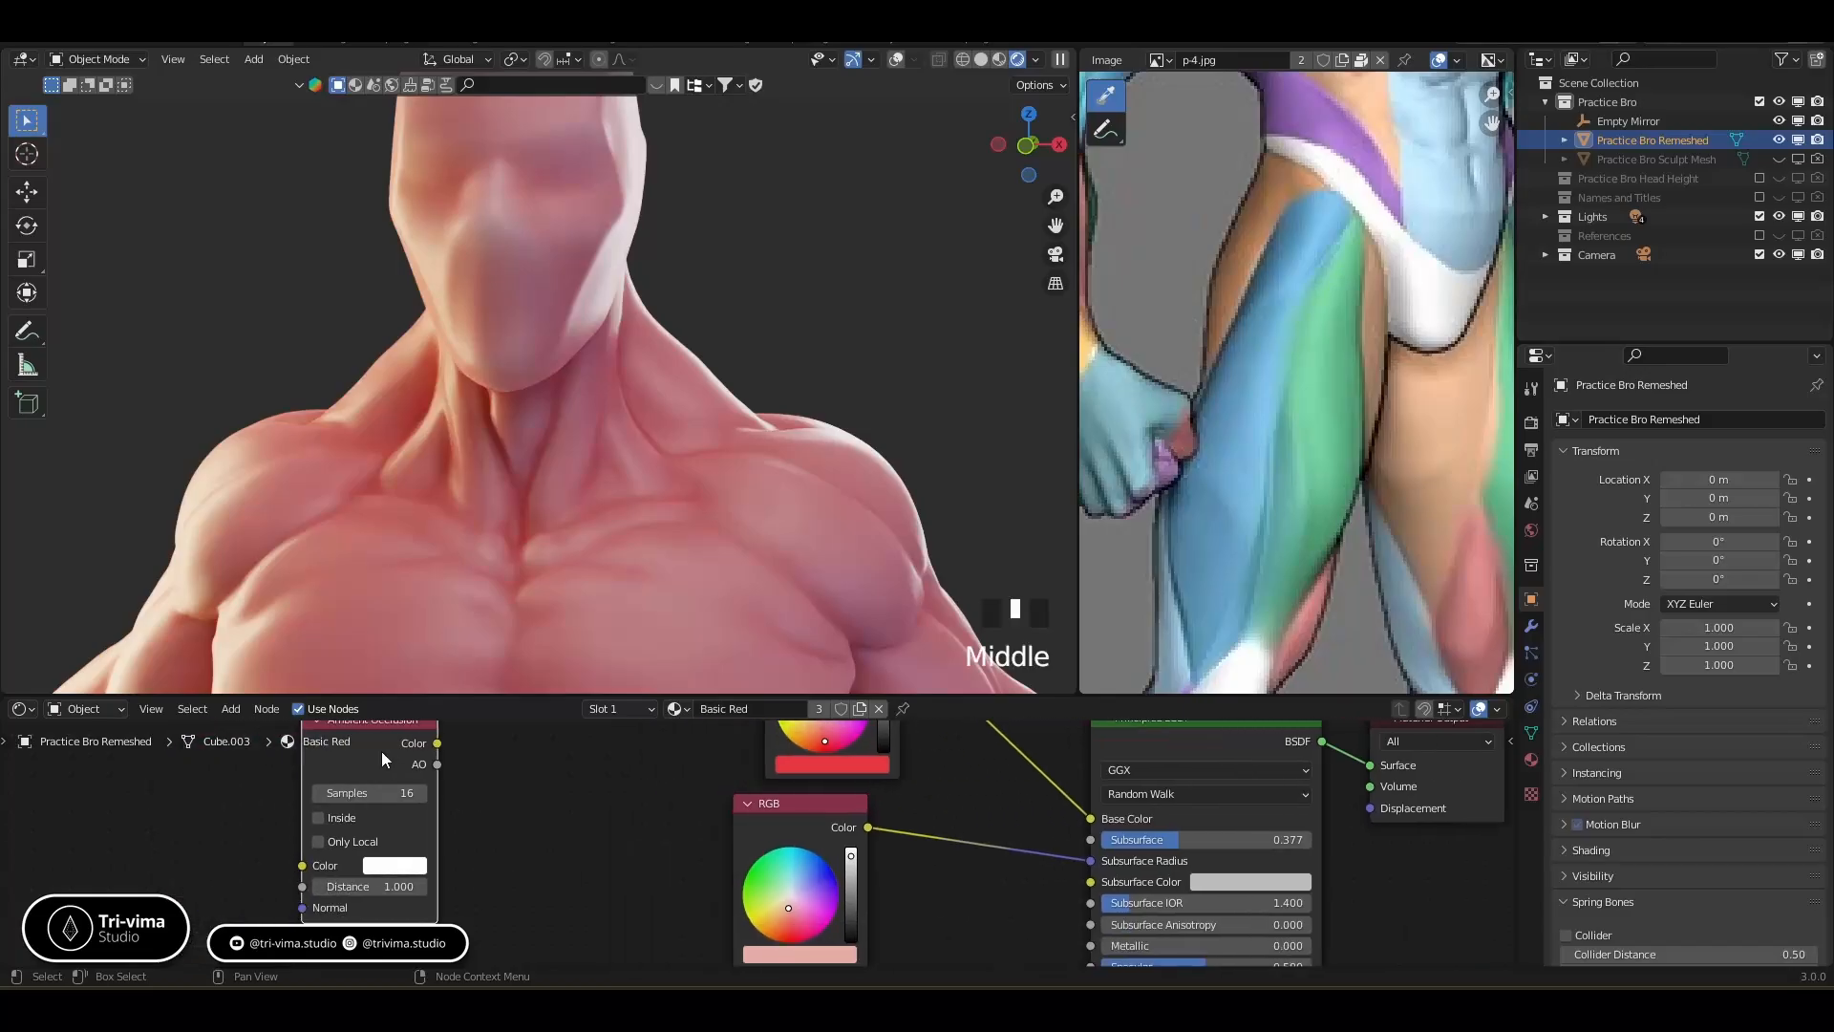
{"action": "left_click_drag", "start_coordinate": [381, 751], "coordinate": [245, 786]}
Add a ColorRamp node and connect the Ambient Occlusion Color output to its Fac input
{"action": "key", "text": "shift+a"}
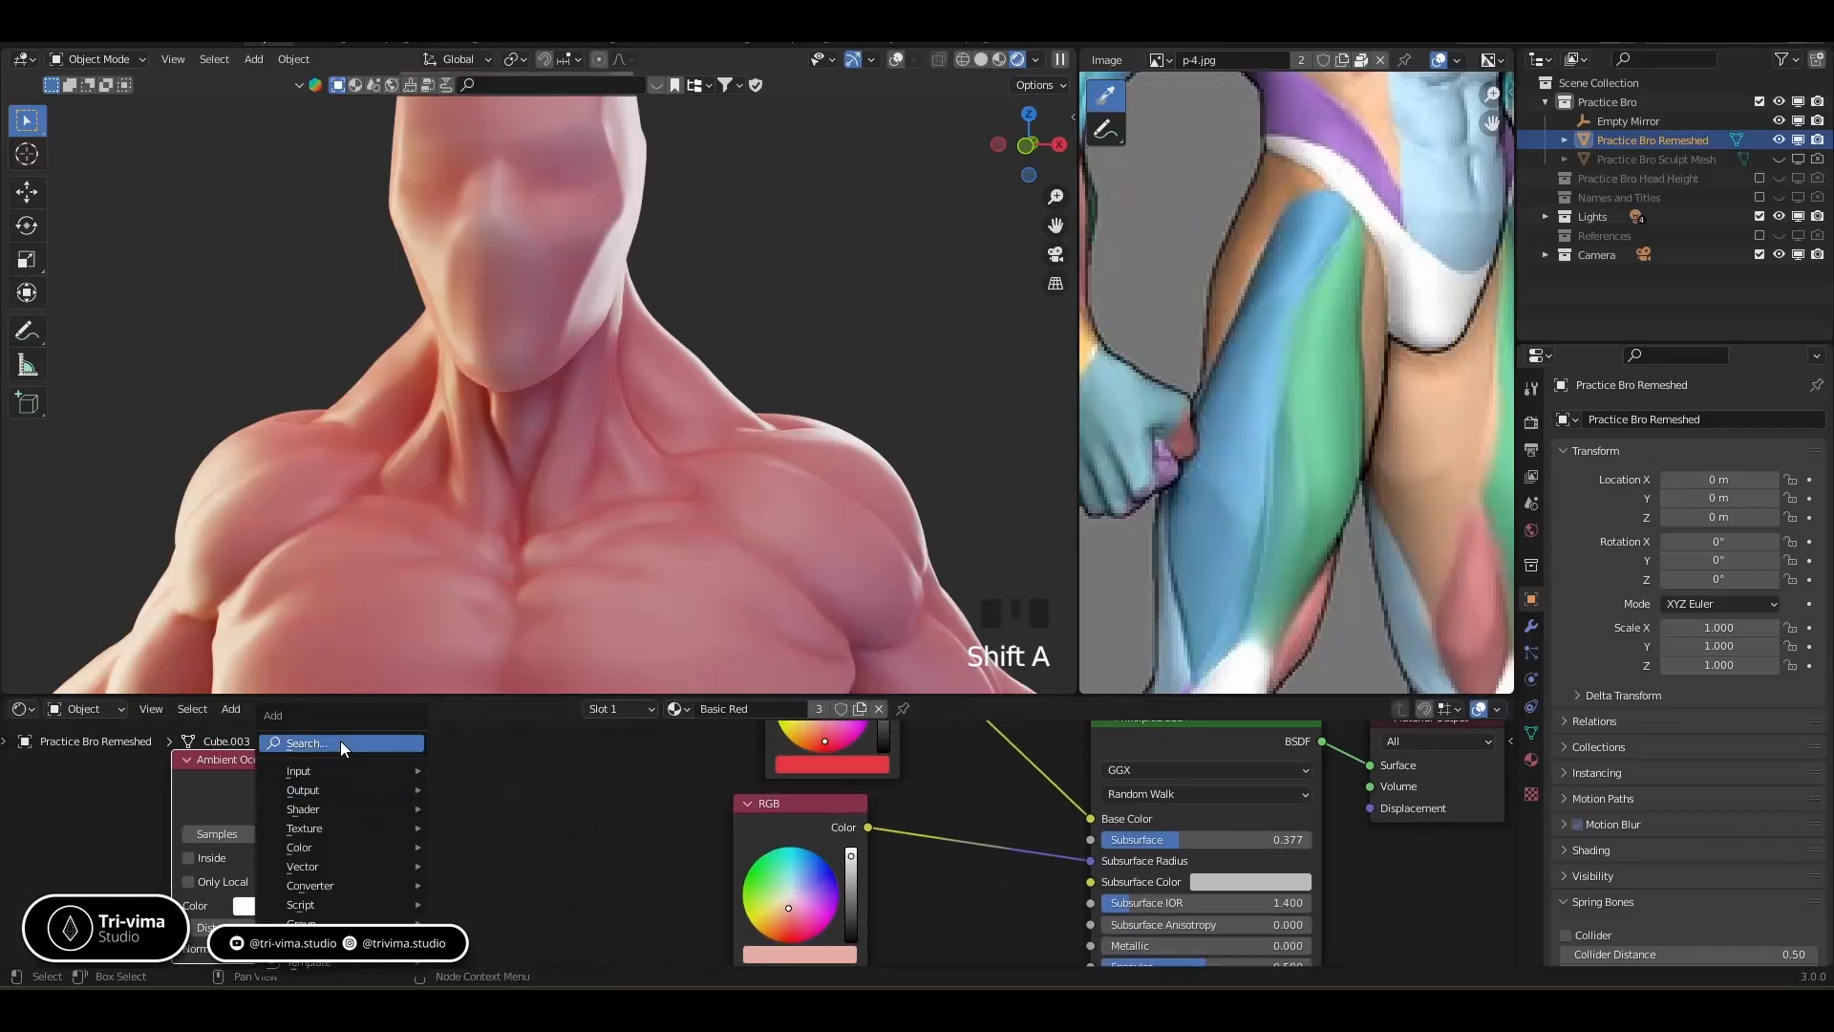
{"action": "left_click", "coordinate": [340, 741]}
{"action": "type", "text": "col"}
{"action": "left_click", "coordinate": [383, 777]}
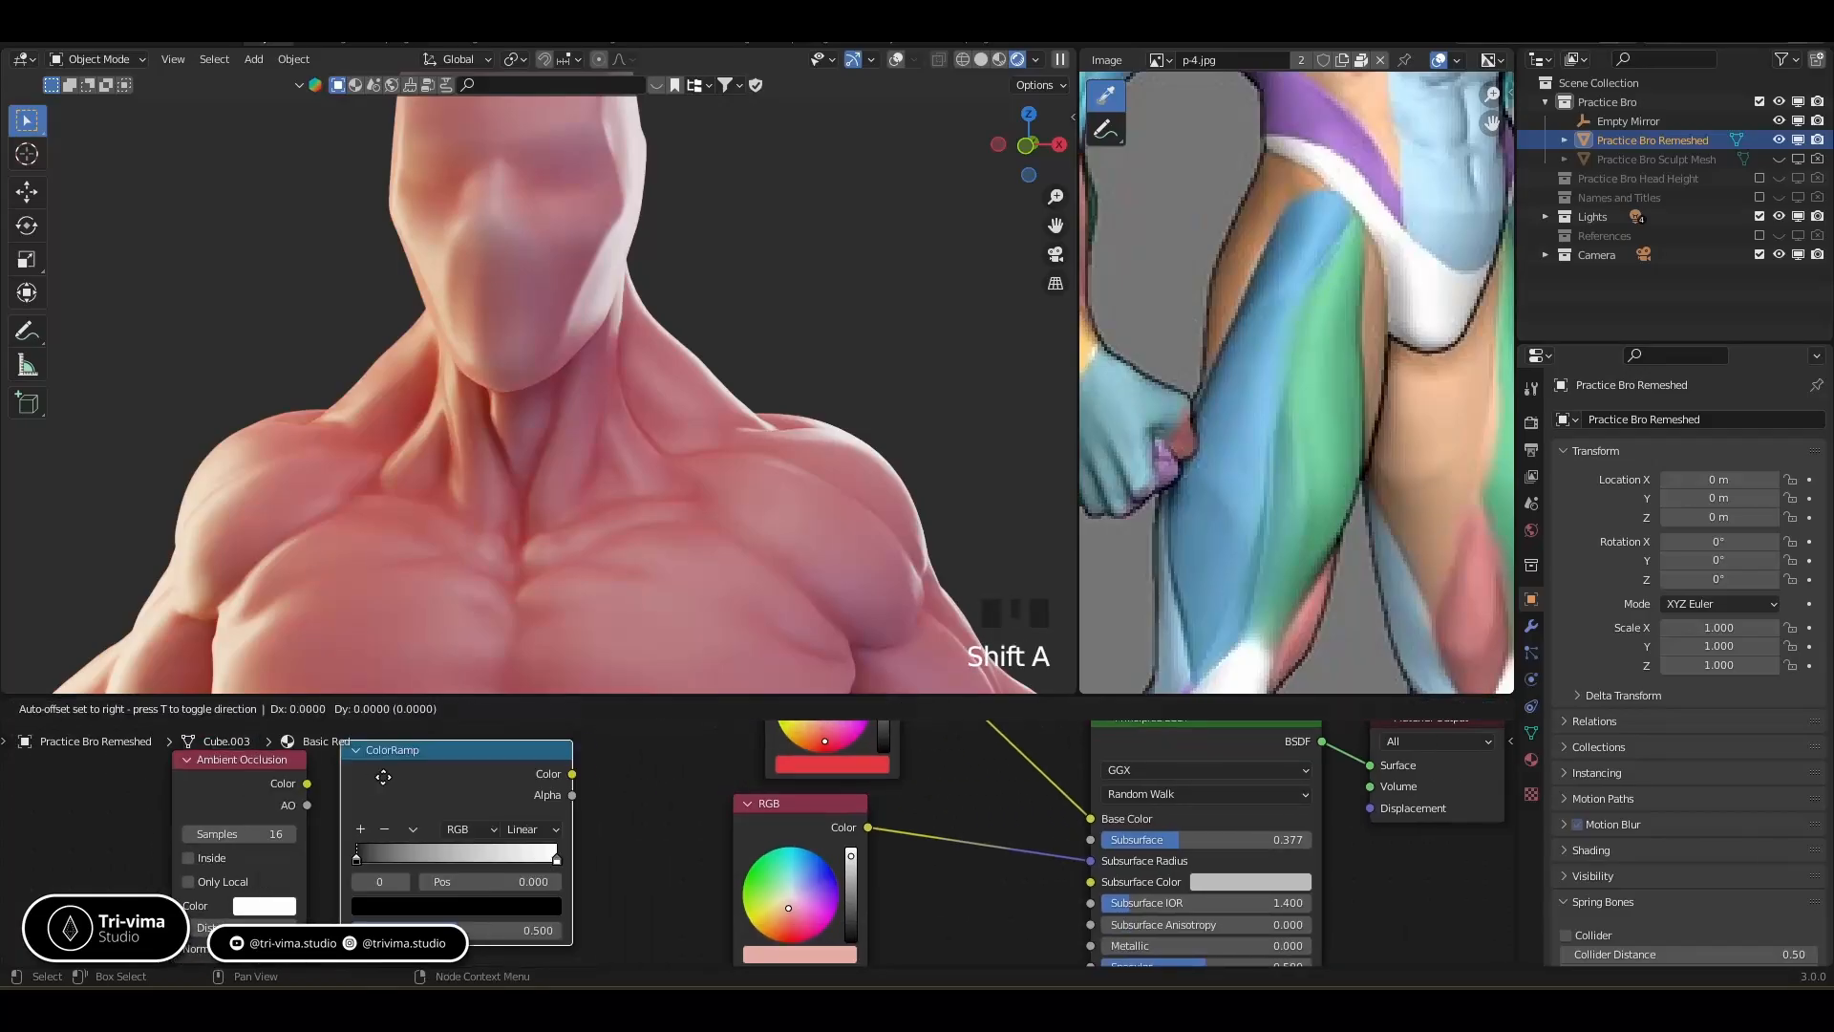
{"action": "left_click", "coordinate": [400, 774]}
{"action": "left_click_drag", "start_coordinate": [307, 784], "coordinate": [366, 926]}
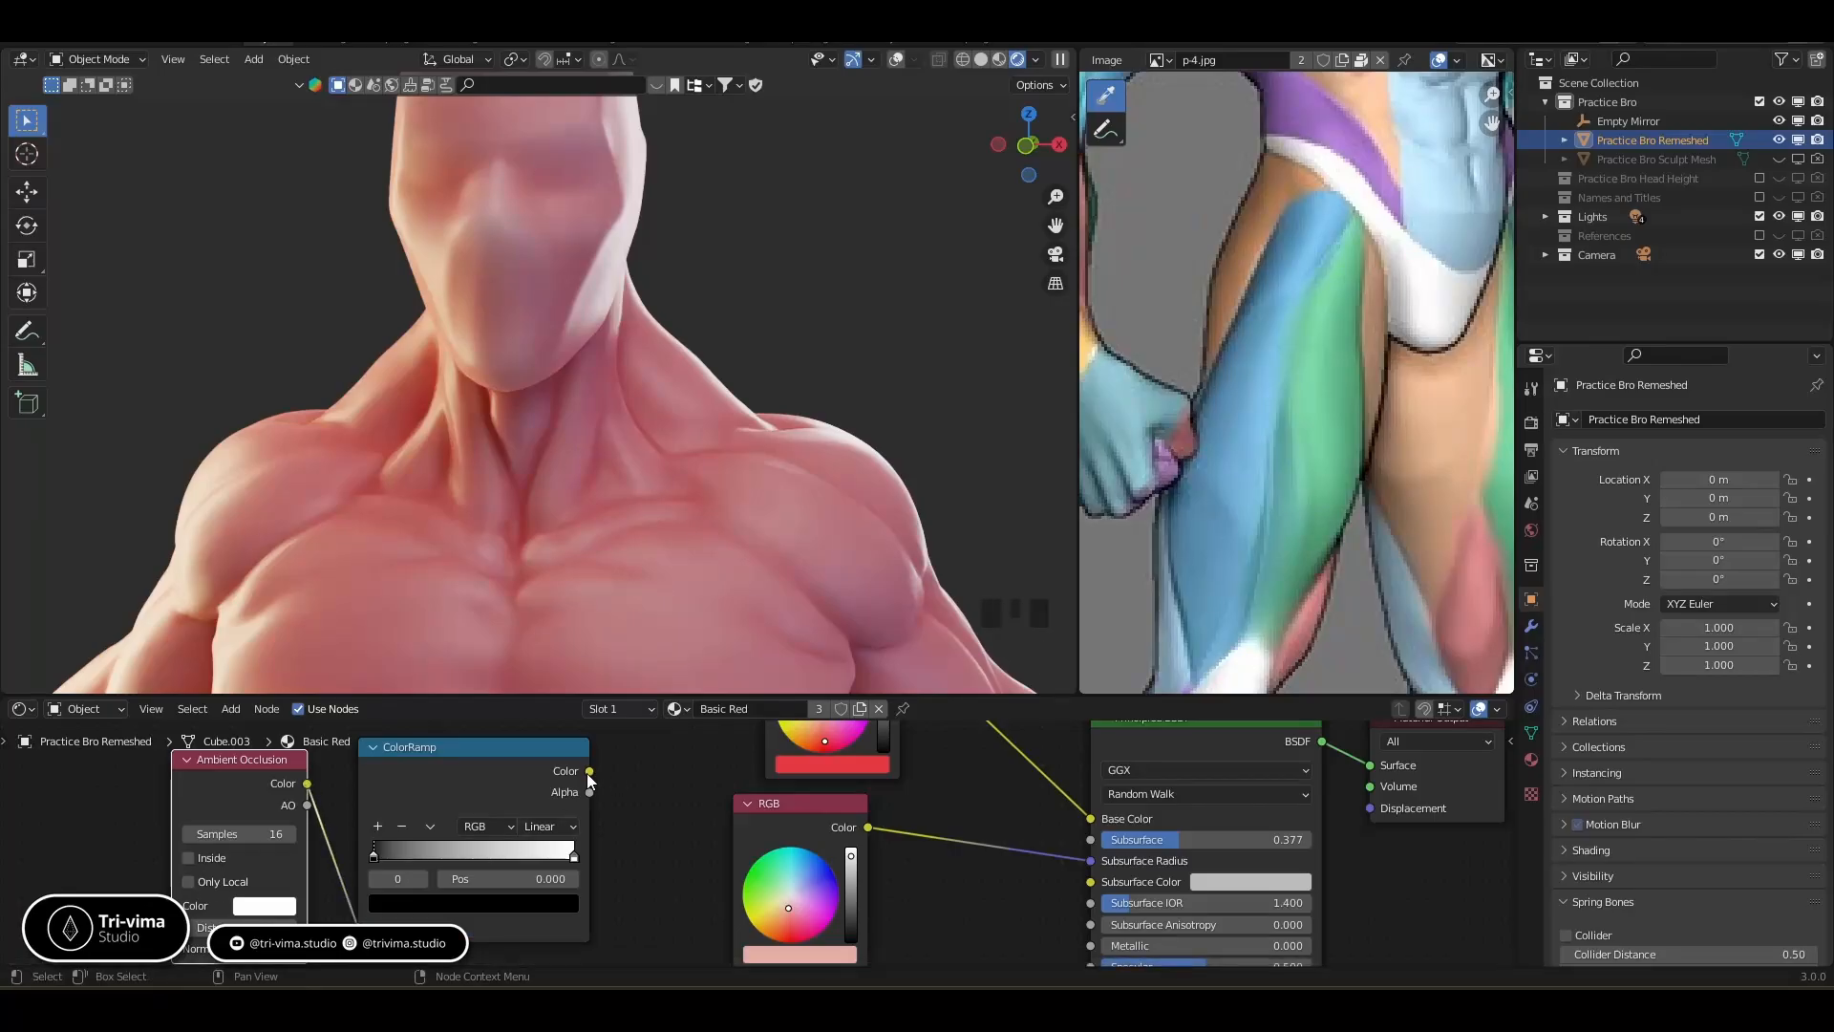
Combine the ColorRamp output with the red RGB colour through a new Mix node feeding the Principled BSDF Base Color
{"action": "scroll", "coordinate": [668, 806], "scroll_direction": "down", "scroll_amount": 7}
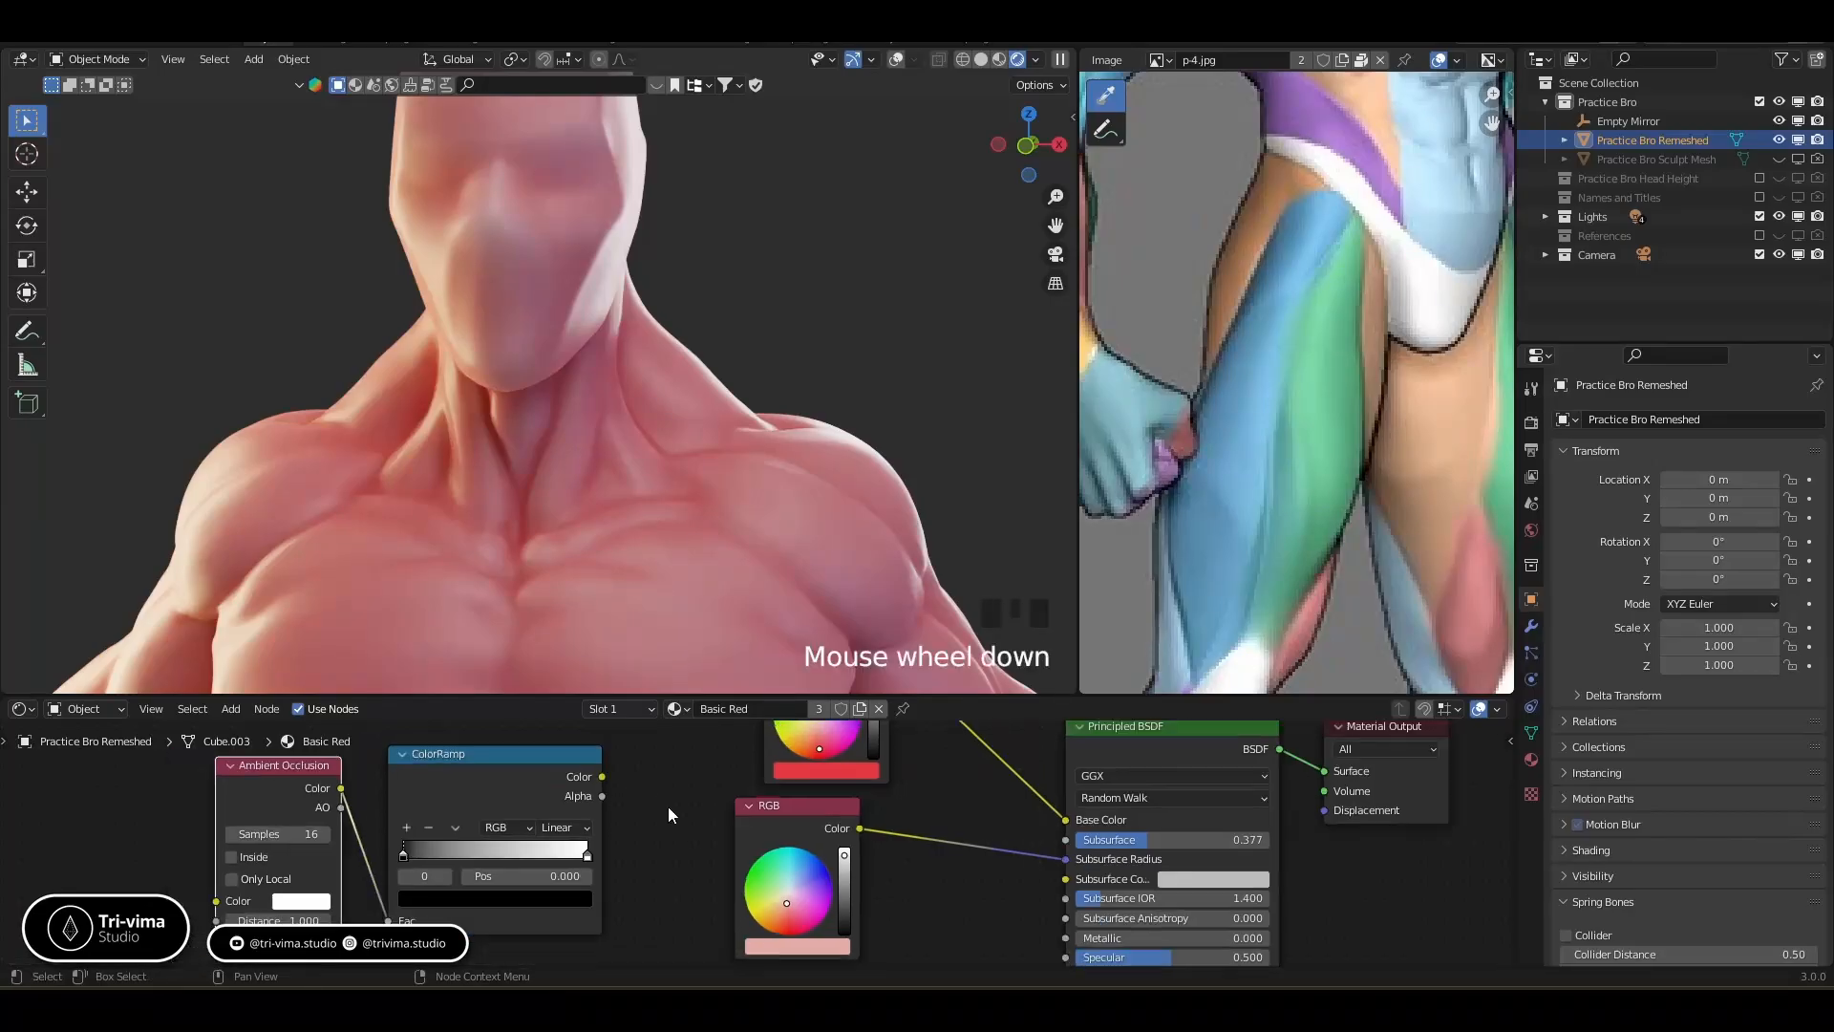
{"action": "middle_click_drag", "start_coordinate": [667, 824], "coordinate": [798, 857]}
{"action": "left_click_drag", "start_coordinate": [523, 850], "coordinate": [488, 813]}
{"action": "left_click", "coordinate": [525, 803]}
{"action": "right_click_drag", "start_coordinate": [531, 811], "coordinate": [877, 822], "text": "ctrl+shift"}
{"action": "left_click_drag", "start_coordinate": [879, 823], "coordinate": [696, 720]}
{"action": "left_click_drag", "start_coordinate": [563, 829], "coordinate": [592, 879]}
Rearrange the Mix, Ambient Occlusion, ColorRamp and both RGB nodes so the graph reads clearly towards the Principled BSDF
{"action": "left_click_drag", "start_coordinate": [993, 860], "coordinate": [839, 821]}
{"action": "left_click", "coordinate": [833, 866]}
{"action": "middle_click_drag", "start_coordinate": [896, 951], "coordinate": [876, 830]}
{"action": "left_click_drag", "start_coordinate": [876, 831], "coordinate": [949, 888]}
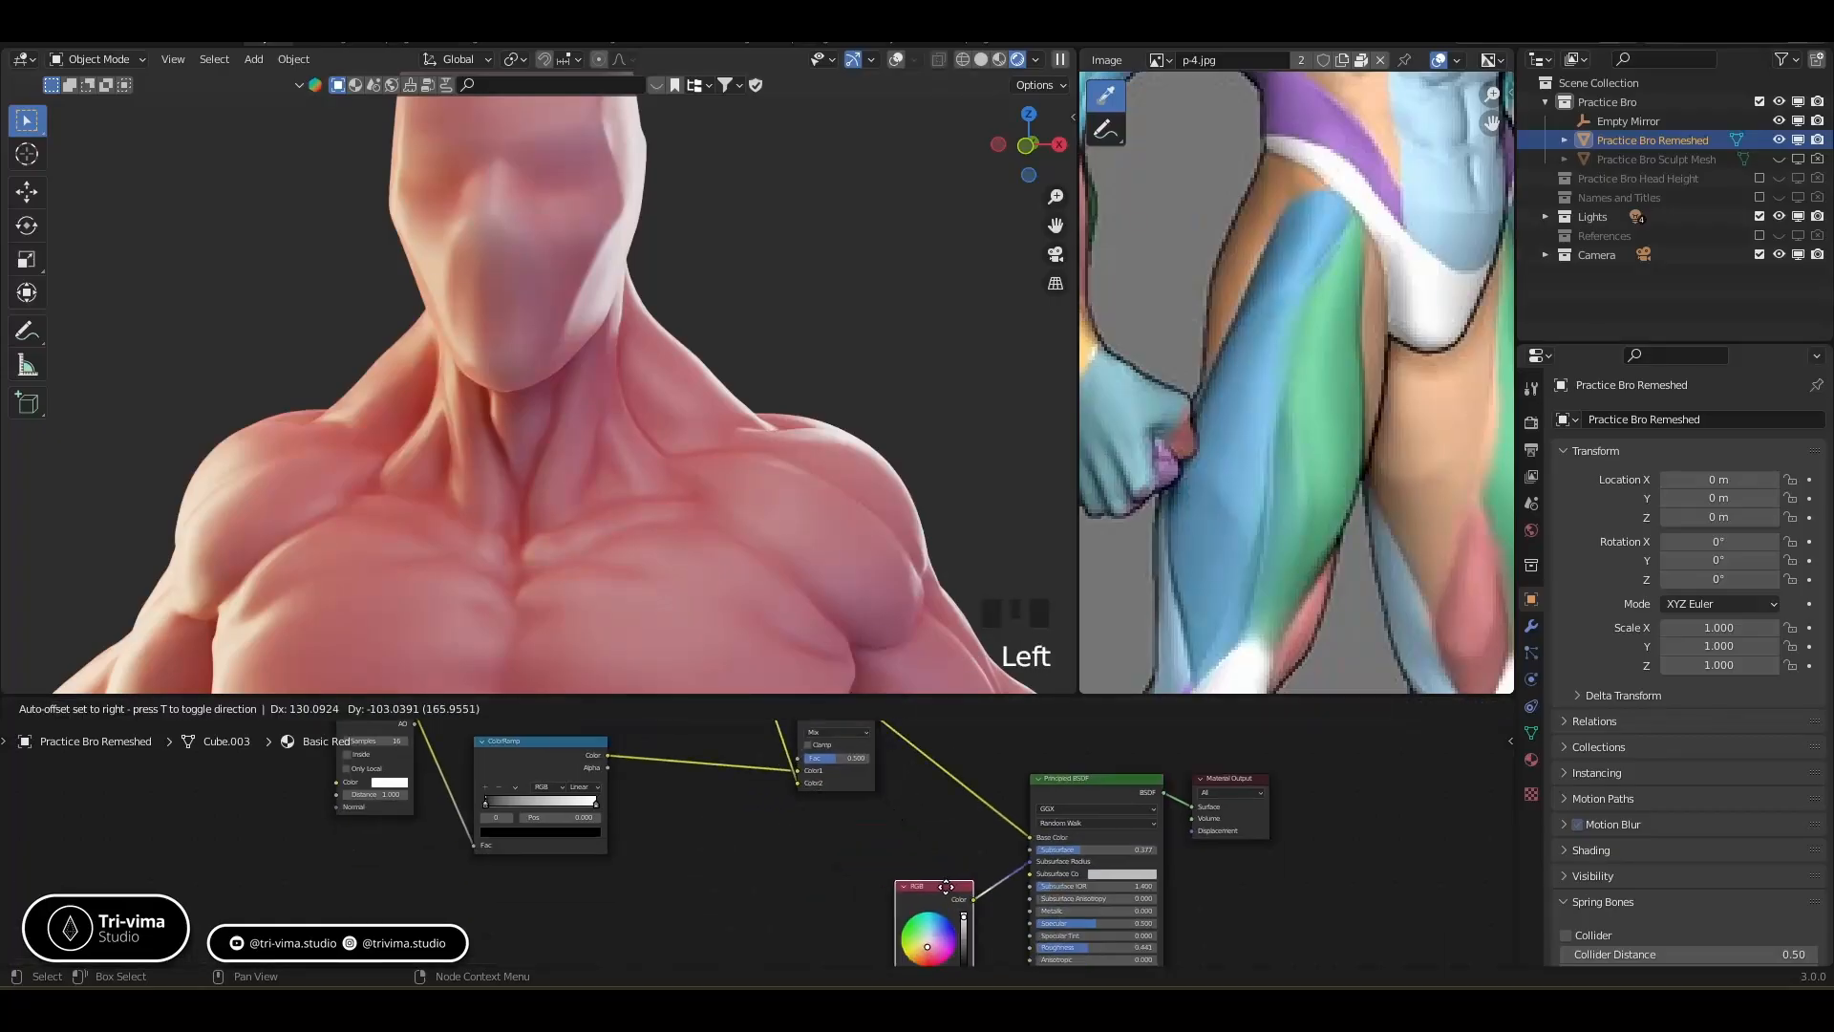
{"action": "left_click_drag", "start_coordinate": [858, 779], "coordinate": [912, 844]}
{"action": "middle_click_drag", "start_coordinate": [730, 888], "coordinate": [776, 968]}
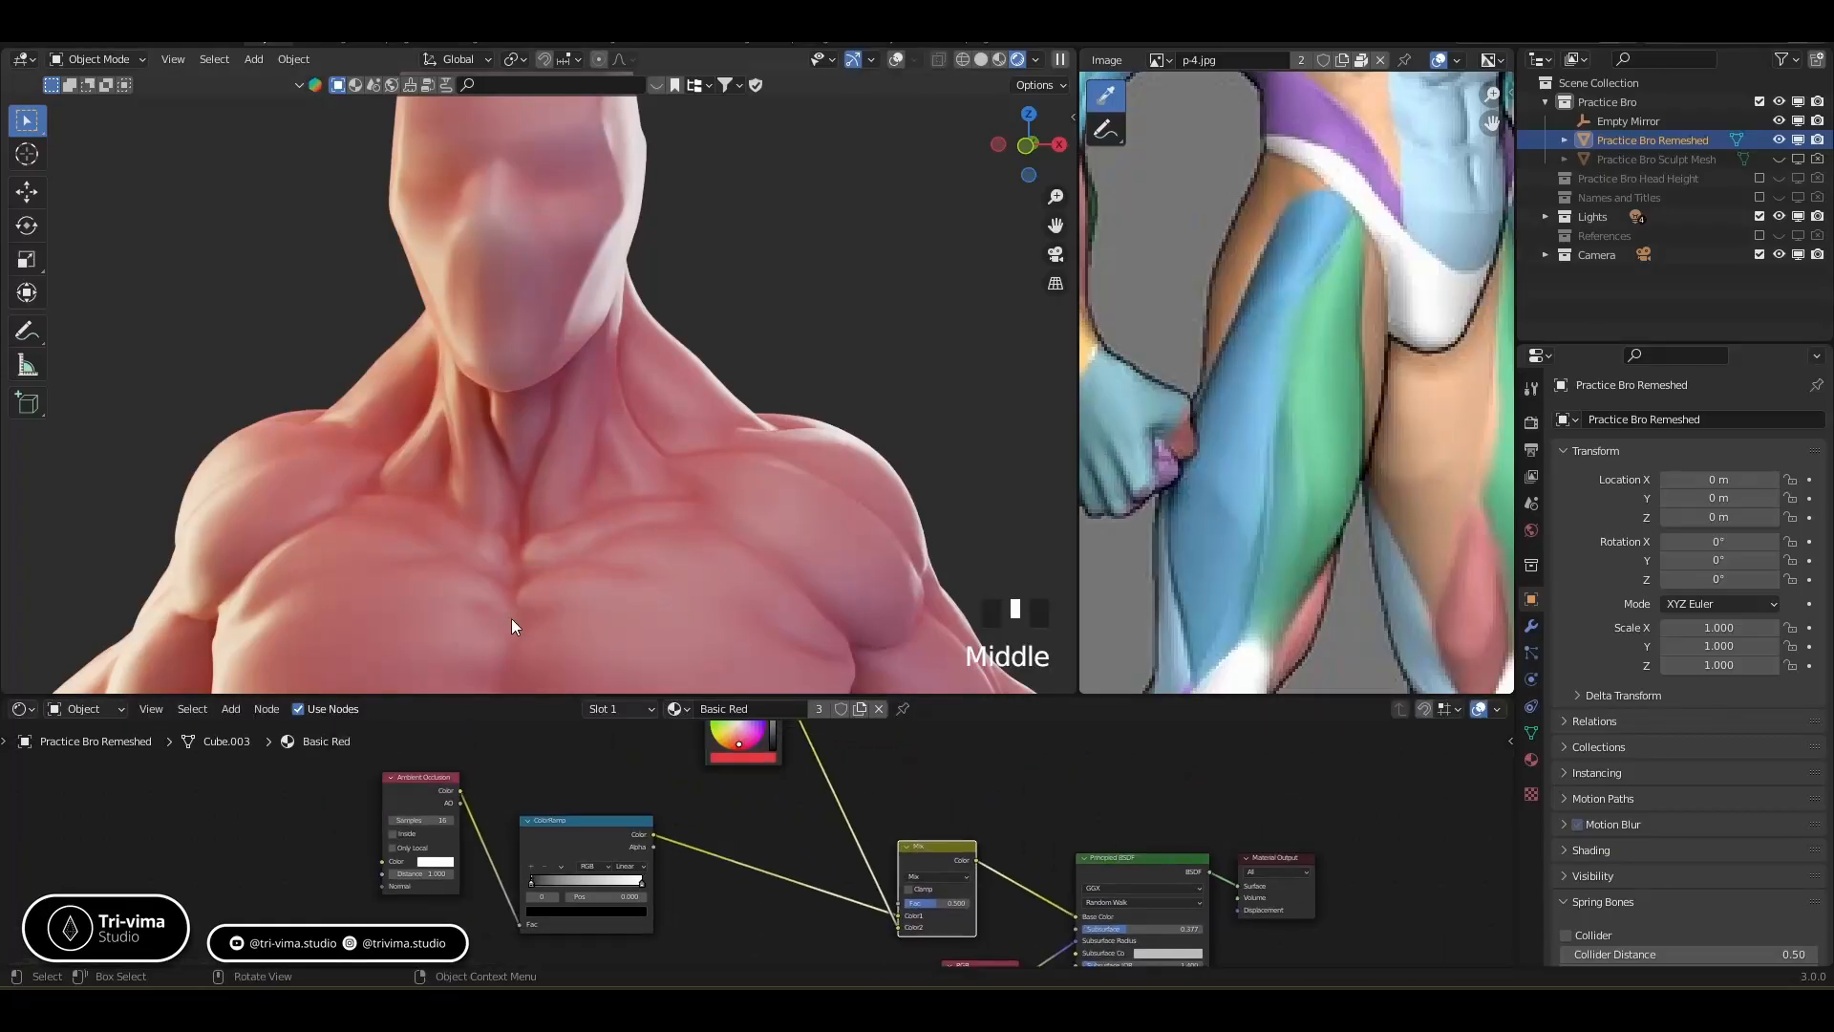
{"action": "left_click_drag", "start_coordinate": [584, 829], "coordinate": [714, 925]}
{"action": "left_click_drag", "start_coordinate": [441, 802], "coordinate": [574, 951]}
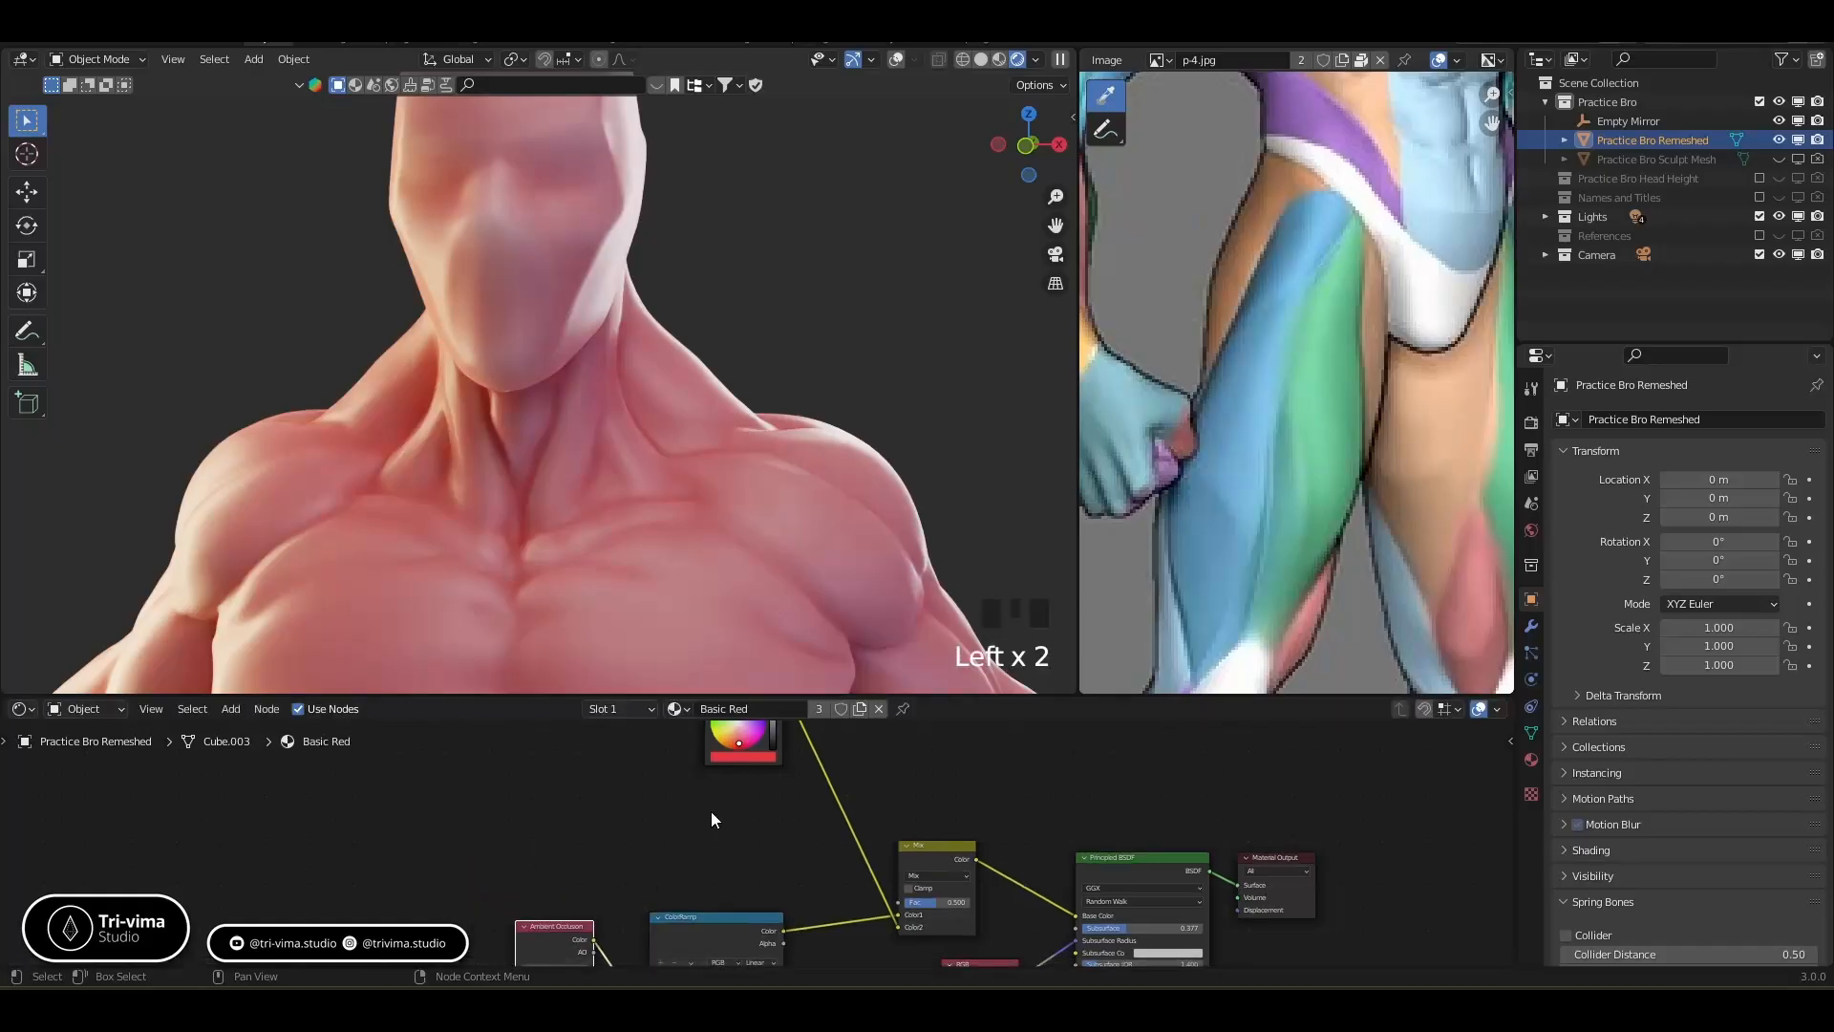
{"action": "left_click_drag", "start_coordinate": [703, 741], "coordinate": [691, 845]}
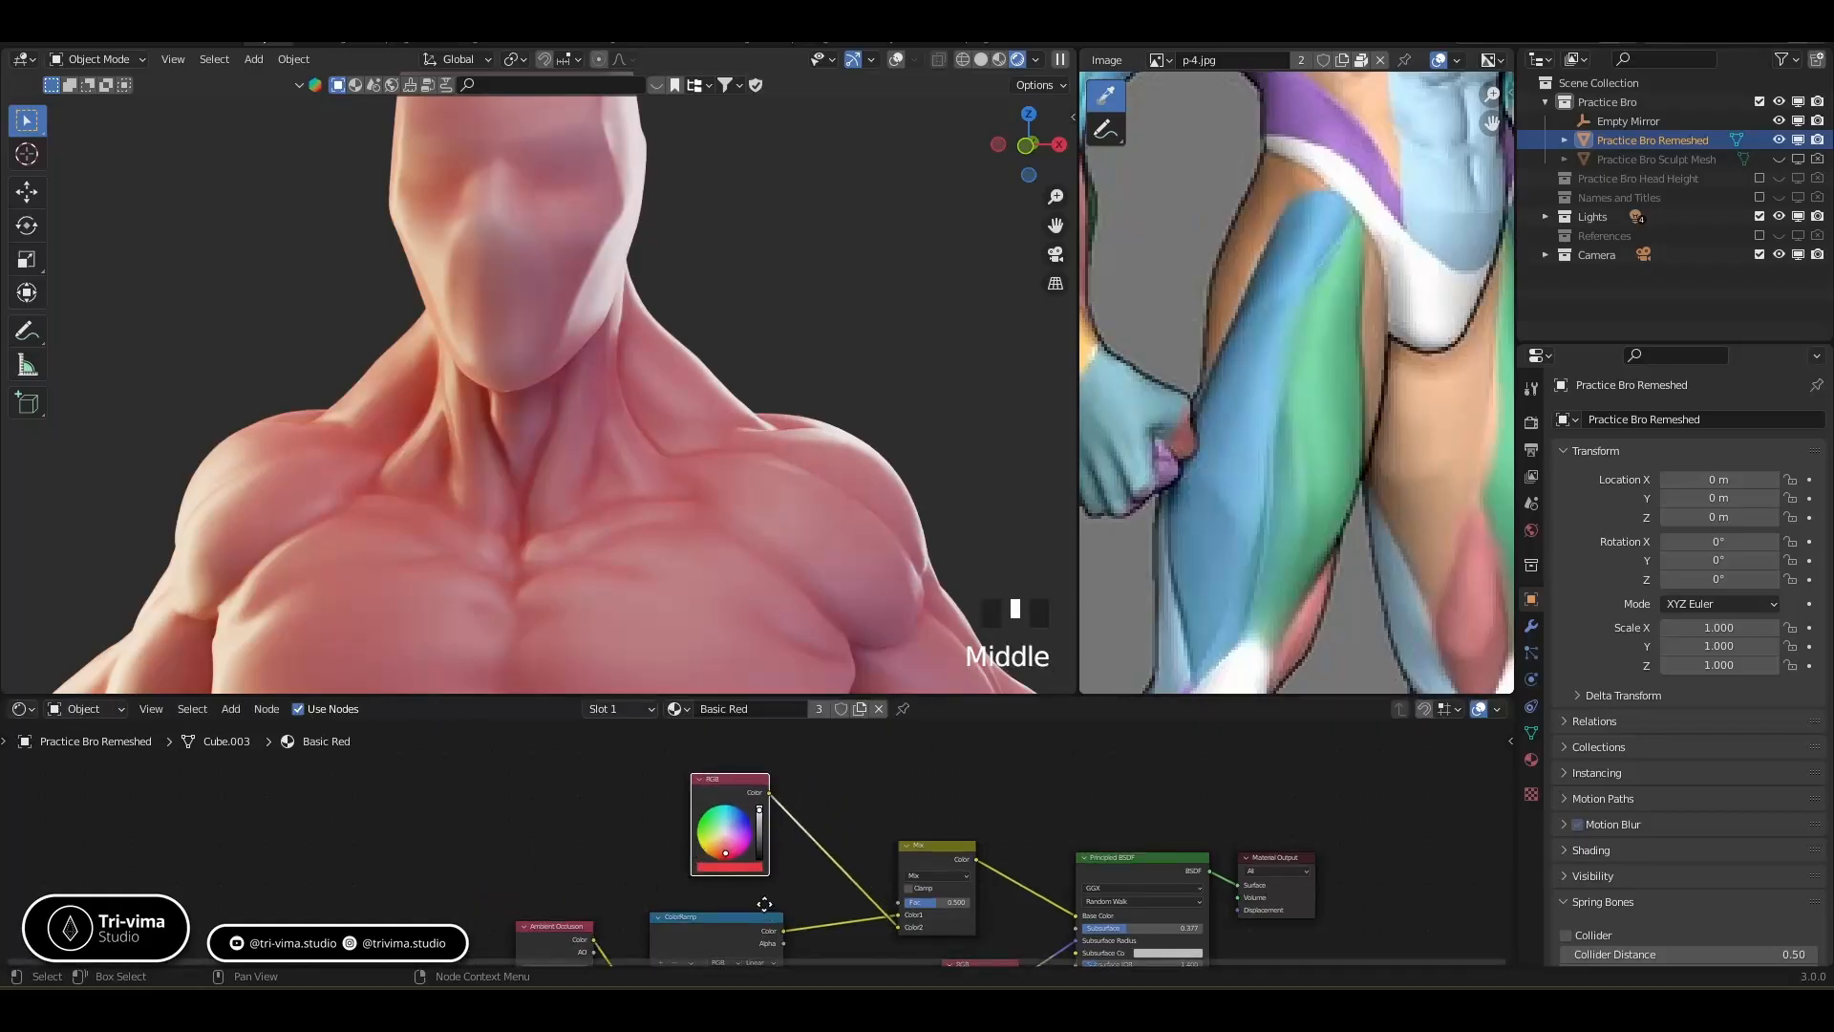
Swap the Mix inputs so red RGB feeds Color1 and ColorRamp feeds Color2, and set the blending mode to Multiply
{"action": "middle_click_drag", "start_coordinate": [869, 959], "coordinate": [740, 870]}
{"action": "scroll", "coordinate": [765, 842], "scroll_direction": "up", "scroll_amount": 8}
{"action": "left_click_drag", "start_coordinate": [779, 810], "coordinate": [778, 831]}
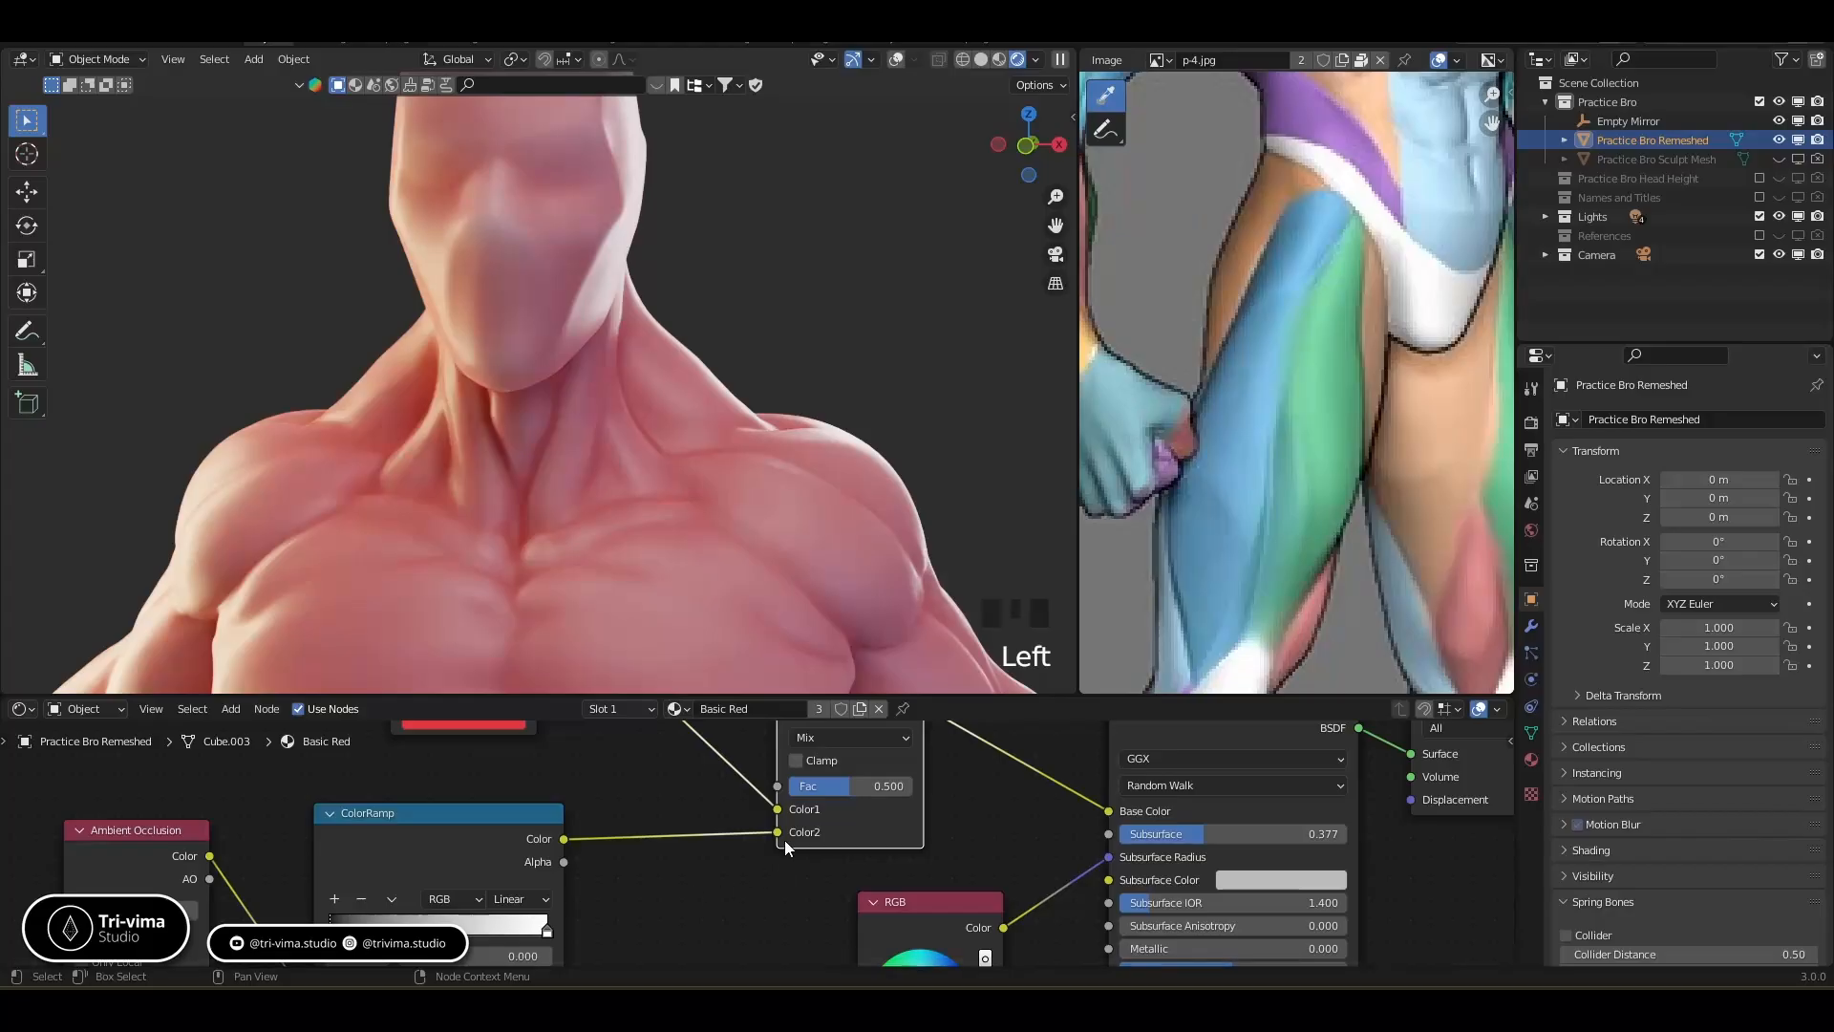
{"action": "left_click", "coordinate": [835, 734]}
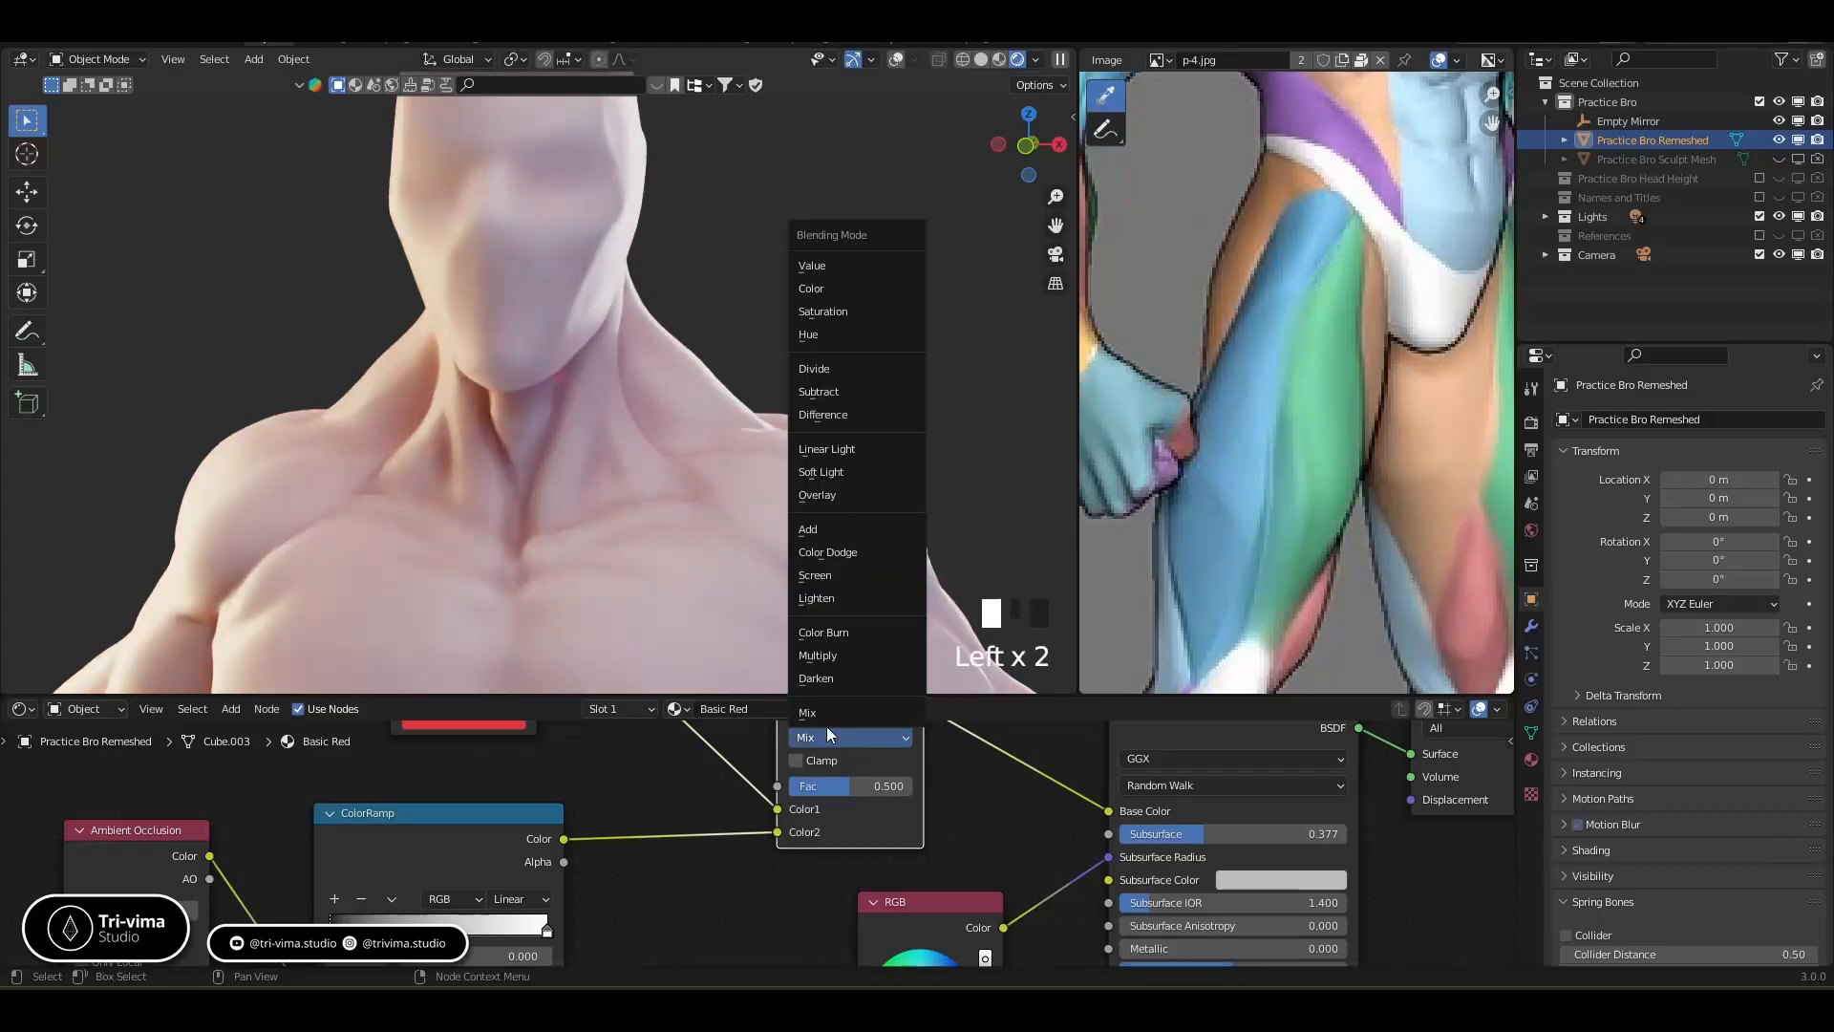
{"action": "left_click", "coordinate": [821, 657]}
Preview the ColorRamp output on the figure and adjust its stops, leaving black near the middle and white at 1.000
{"action": "middle_click_drag", "start_coordinate": [701, 793], "coordinate": [938, 696]}
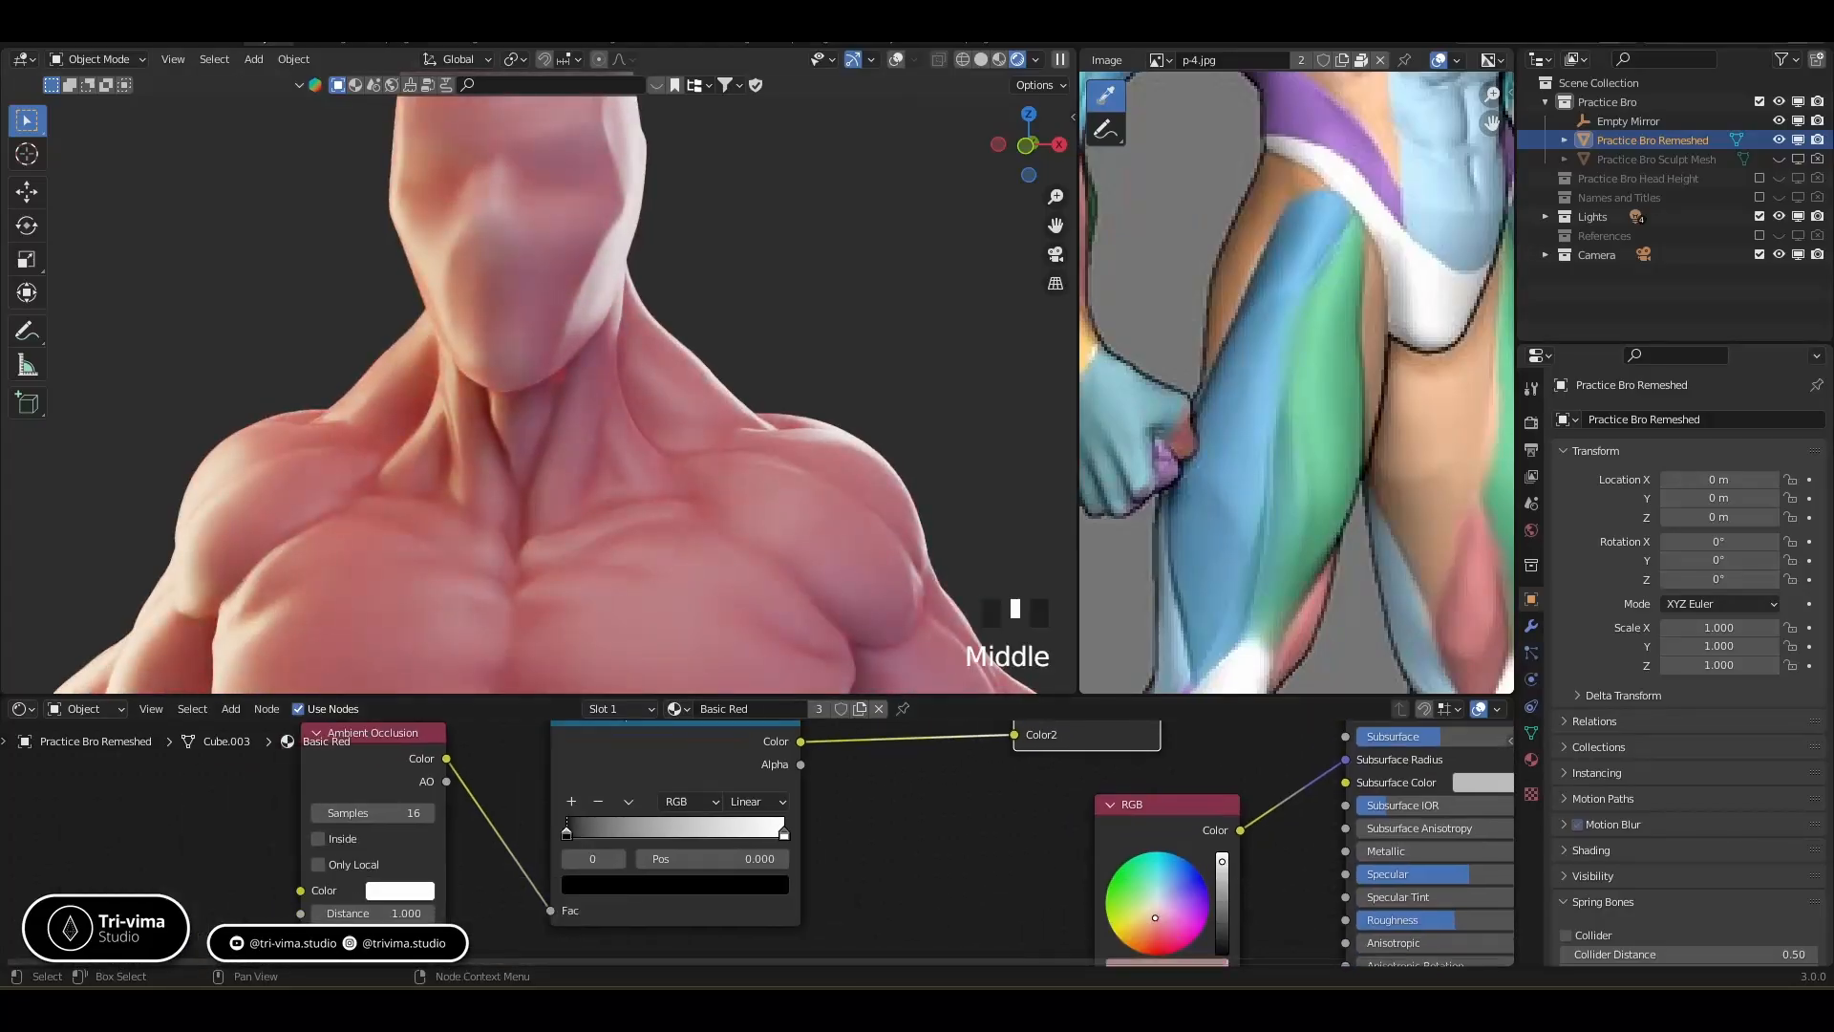
{"action": "left_click", "coordinate": [586, 835]}
{"action": "left_click_drag", "start_coordinate": [587, 835], "coordinate": [628, 841]}
{"action": "left_click_drag", "start_coordinate": [783, 833], "coordinate": [657, 833]}
{"action": "left_click", "coordinate": [669, 766], "text": "ctrl+shift"}
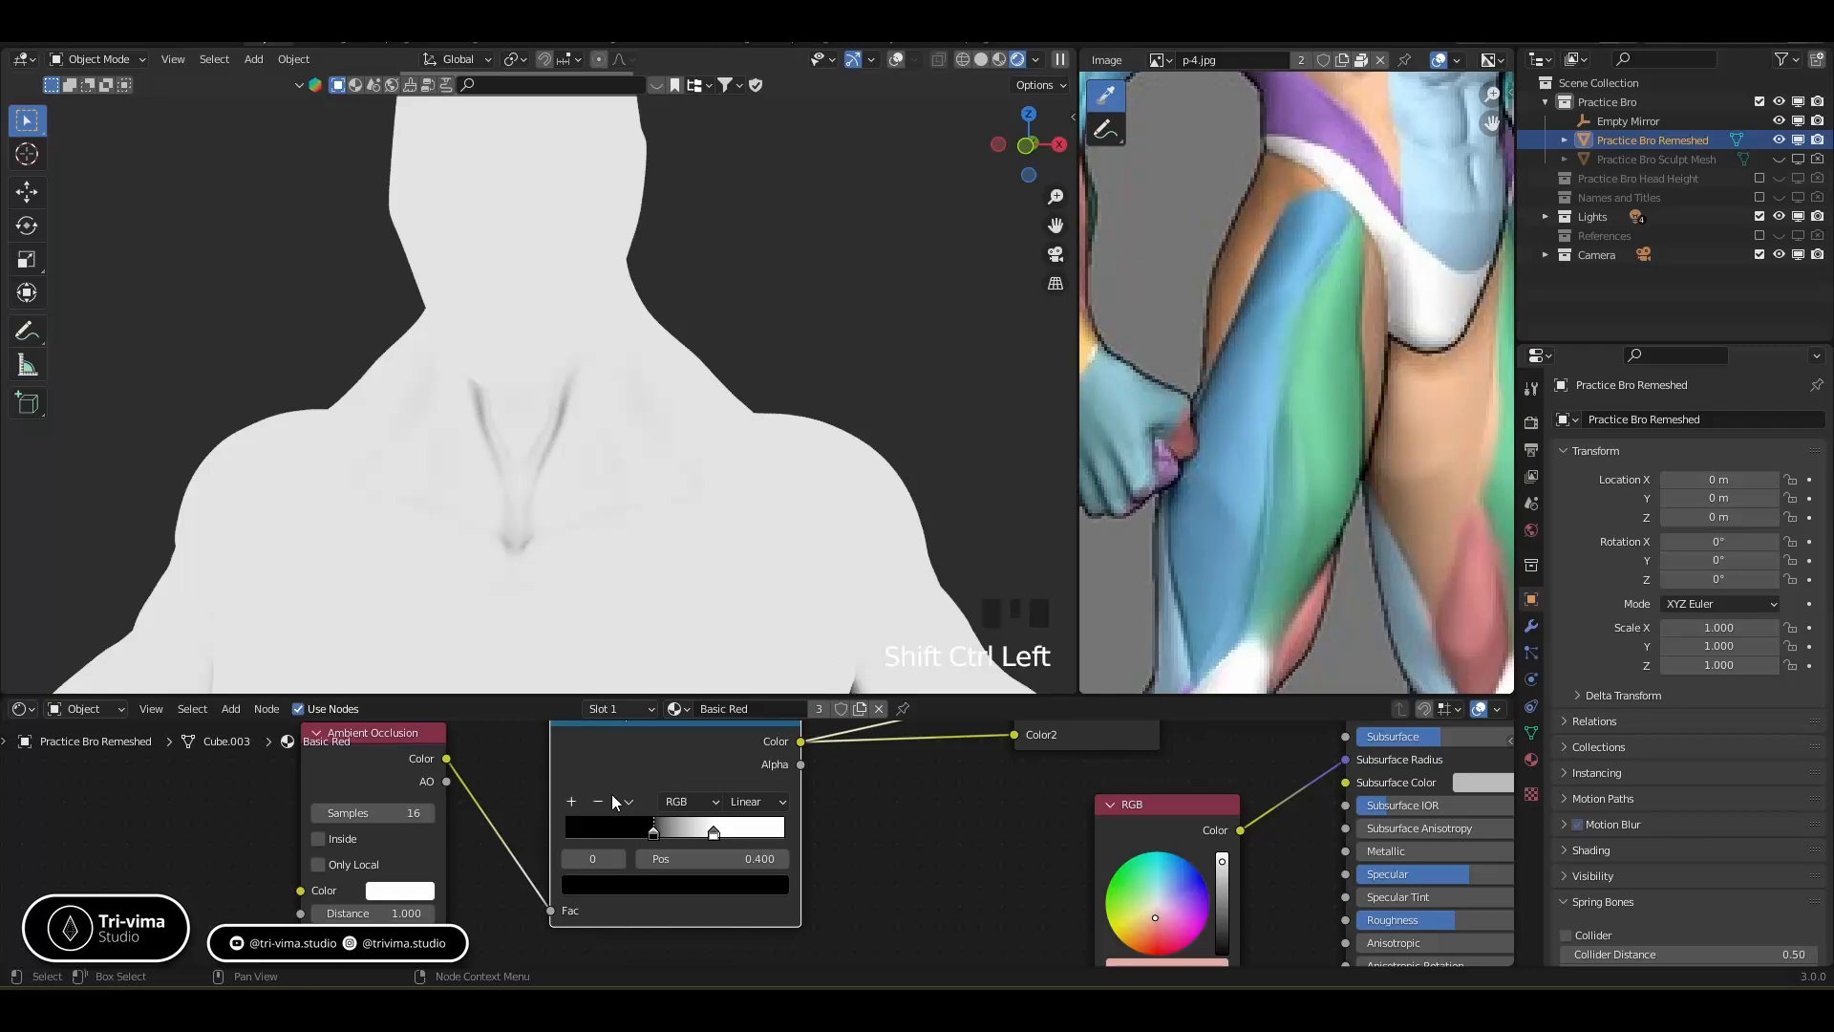
{"action": "left_click_drag", "start_coordinate": [654, 834], "coordinate": [811, 835]}
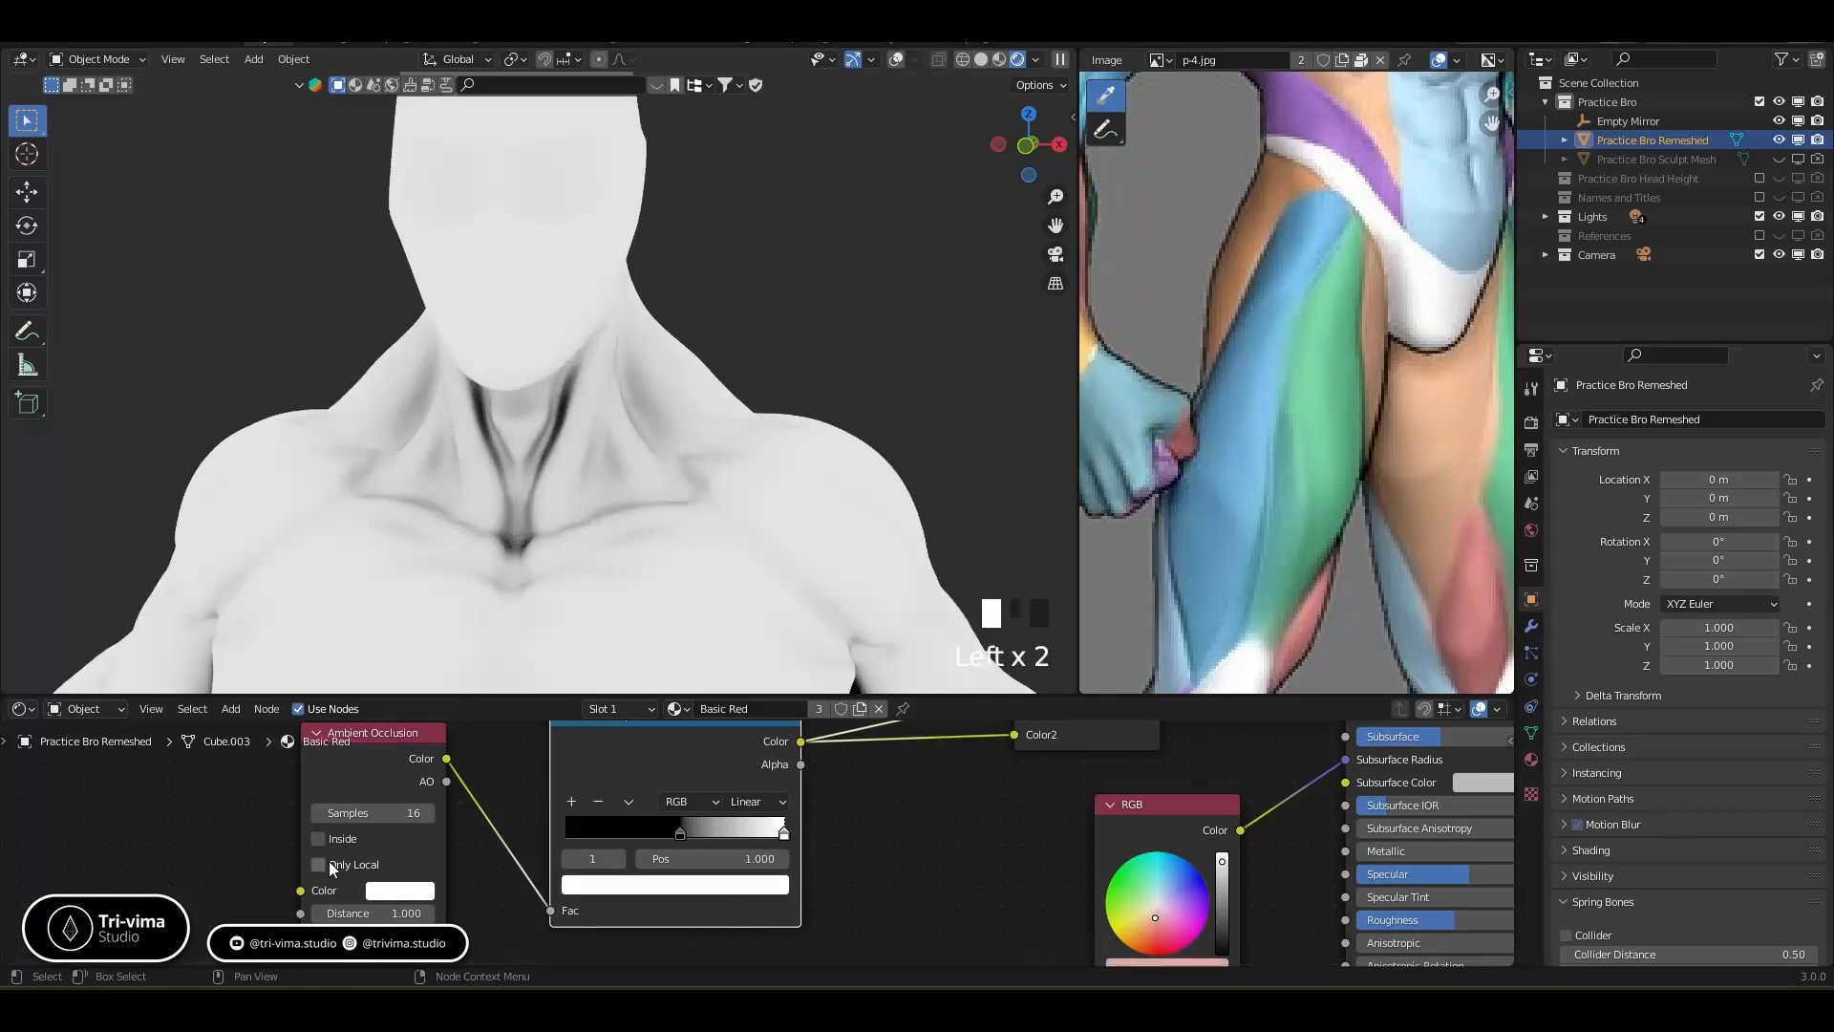
Set the Ambient Occlusion Samples to 32 and try Distances of 0.5 and 2.000
{"action": "left_click", "coordinate": [400, 814]}
{"action": "type", "text": "3"}
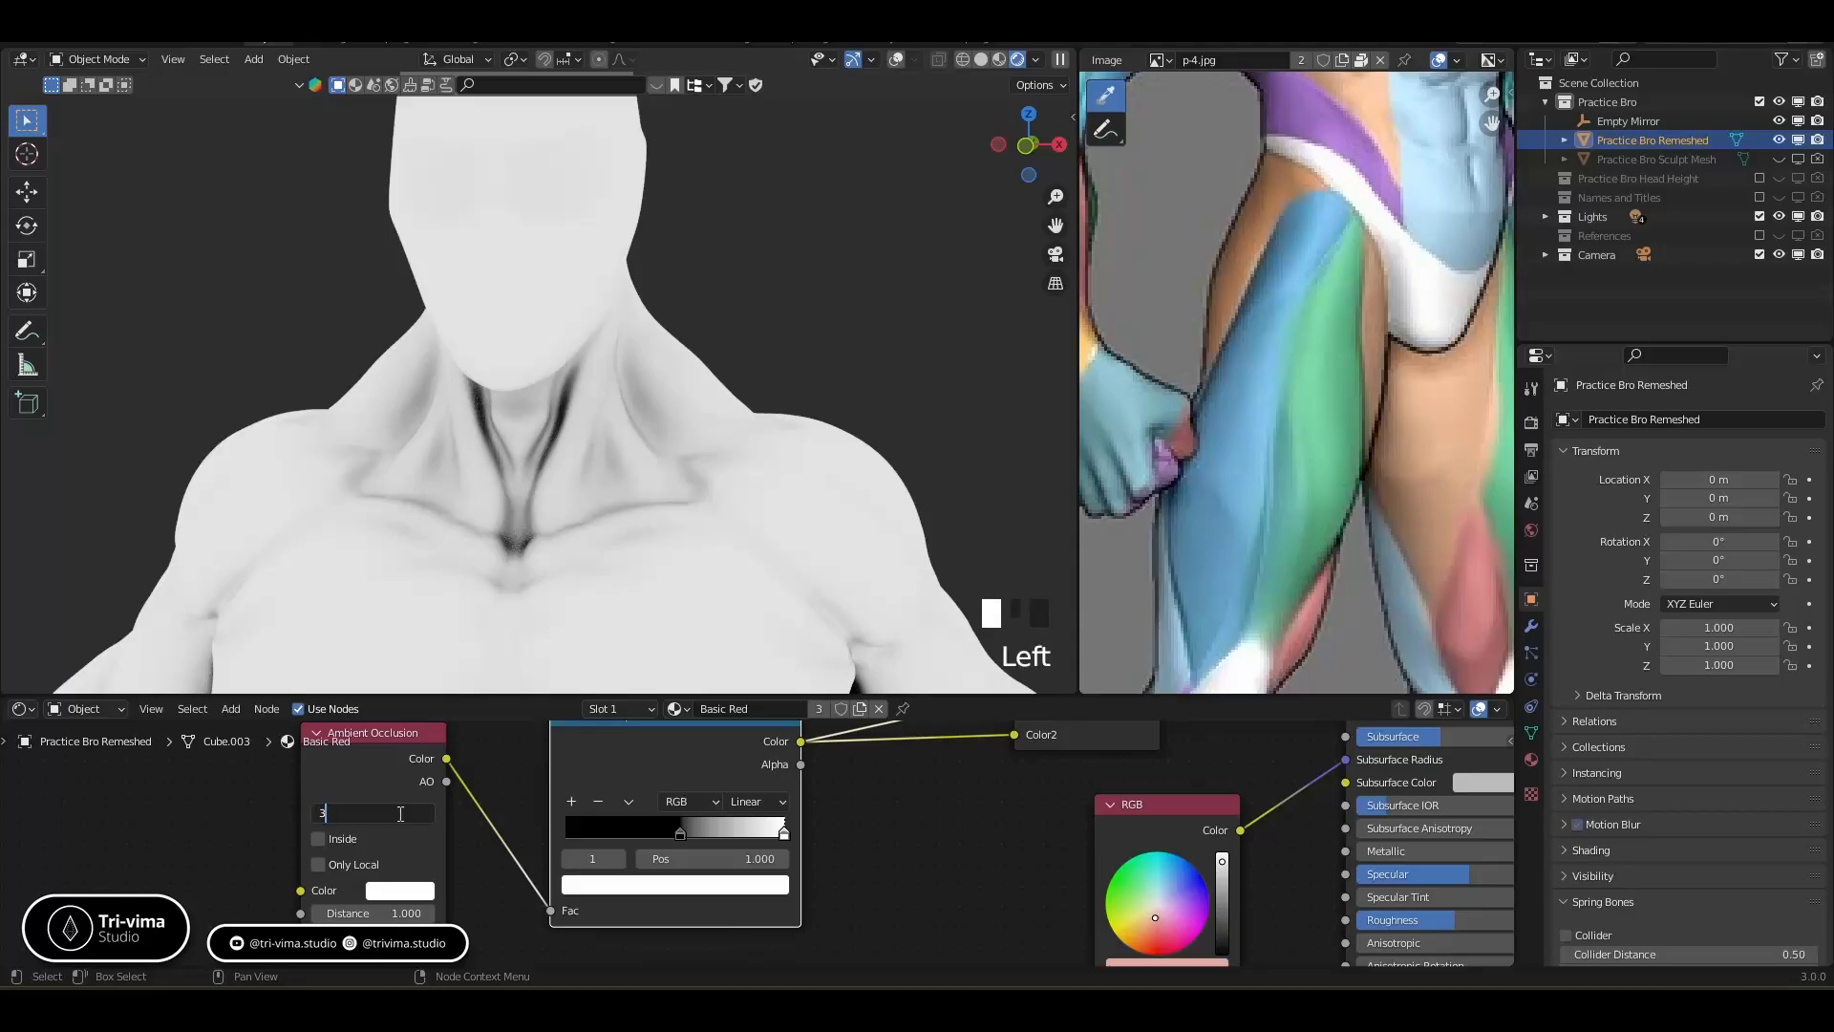
{"action": "type", "text": "2"}
{"action": "key", "text": "Return"}
{"action": "double_click", "coordinate": [394, 913]}
{"action": "type", "text": "0.5"}
{"action": "key", "text": "Return"}
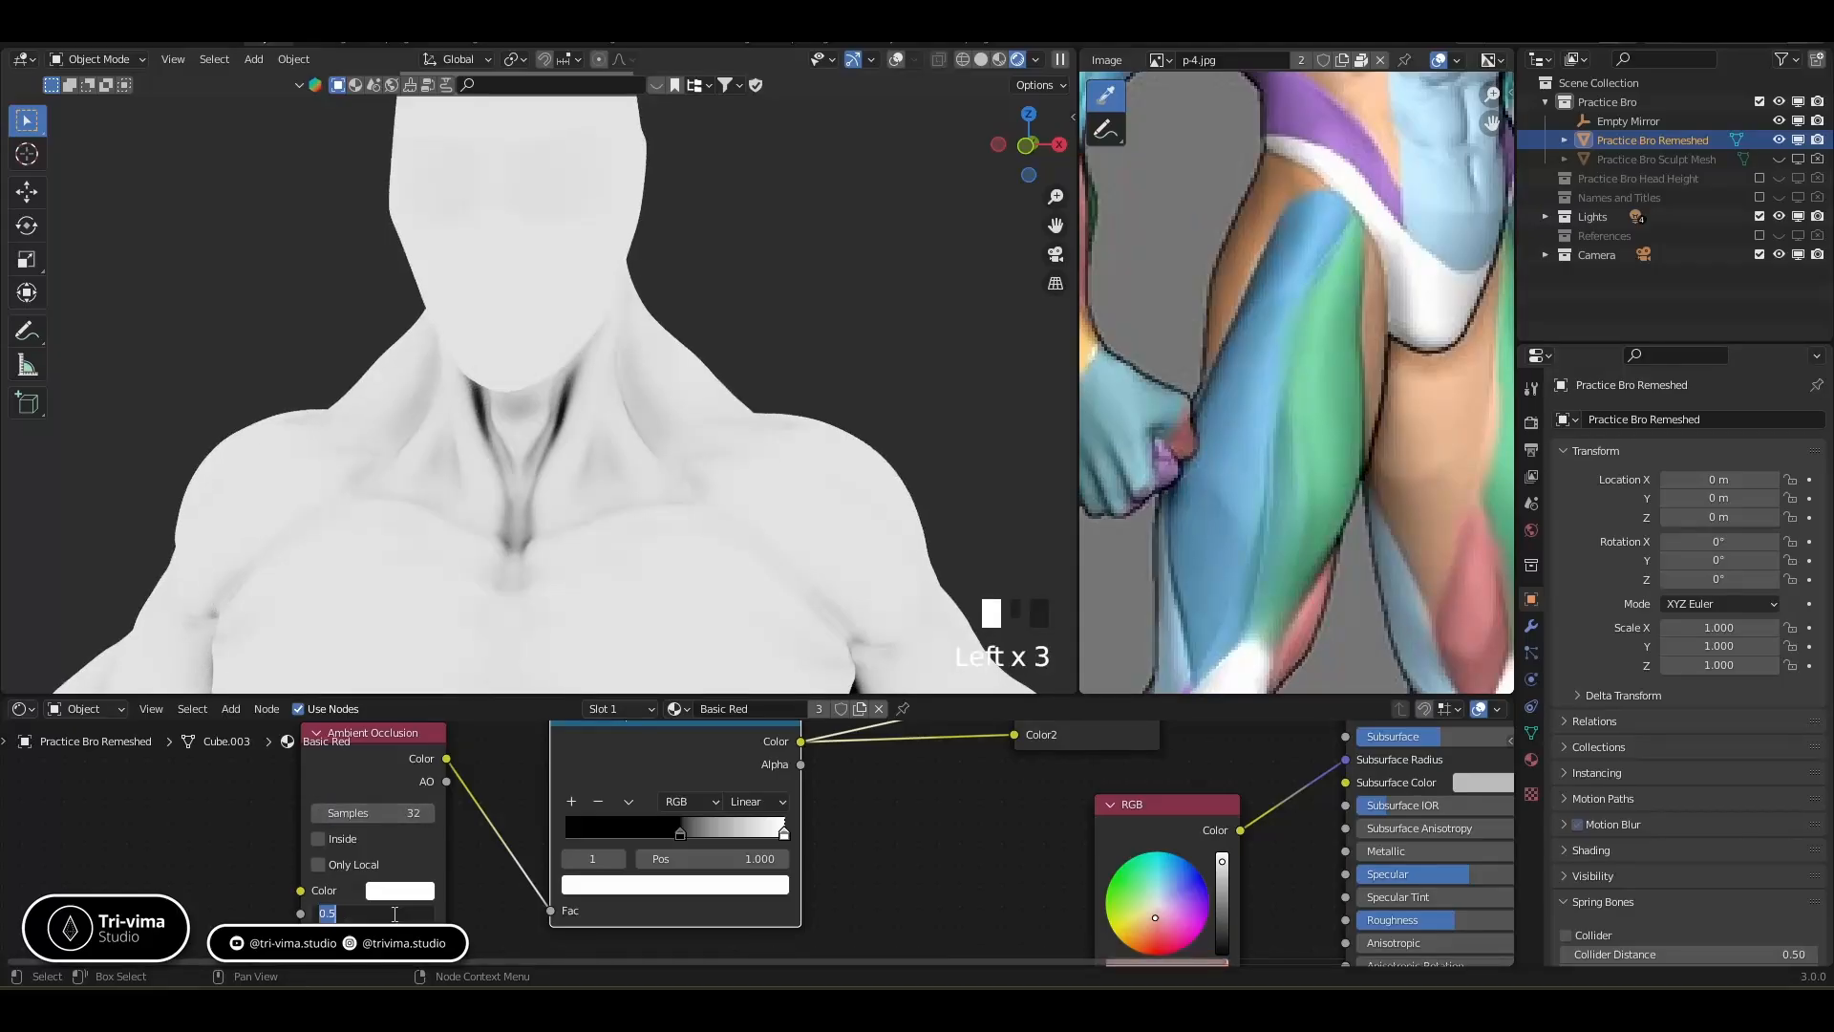
{"action": "key", "text": "Return"}
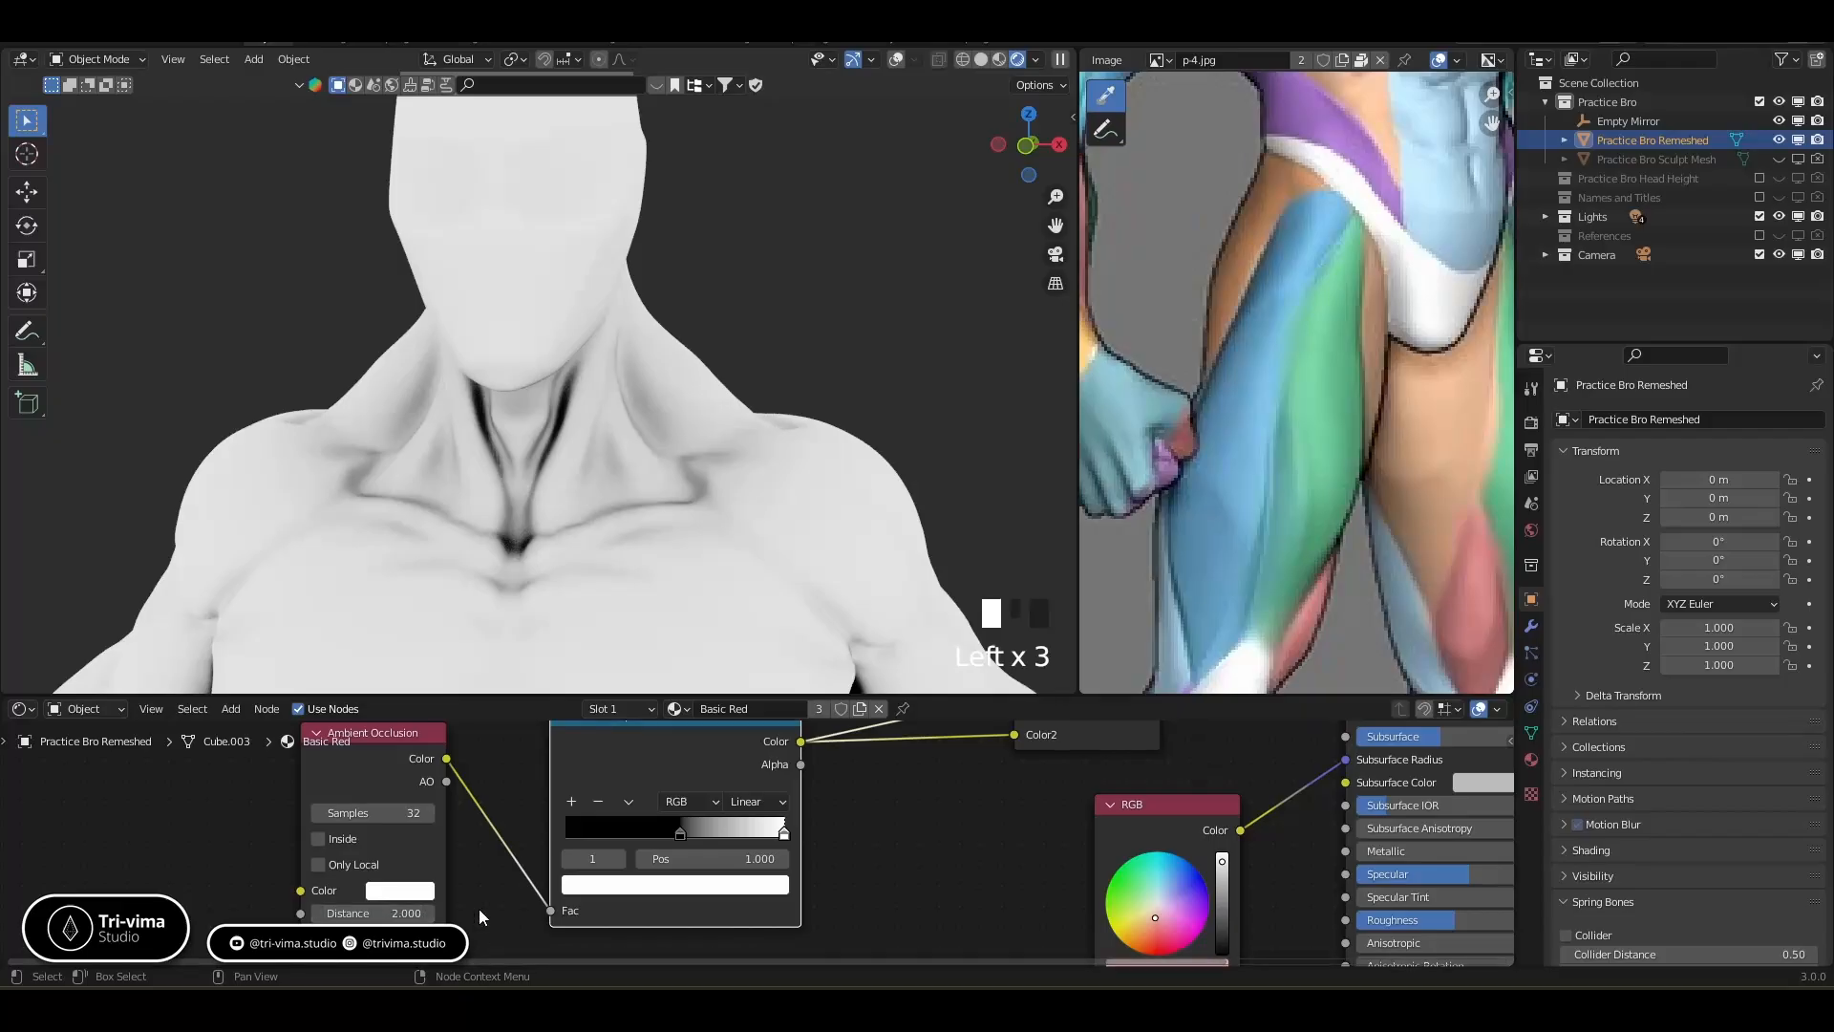
Try the Ambient Occlusion node's Inside option and its Only Local option in turn on the figure
{"action": "left_click", "coordinate": [319, 839]}
{"action": "scroll", "coordinate": [617, 485], "scroll_direction": "down", "scroll_amount": 6}
{"action": "scroll", "coordinate": [422, 829], "scroll_direction": "down", "scroll_amount": 1}
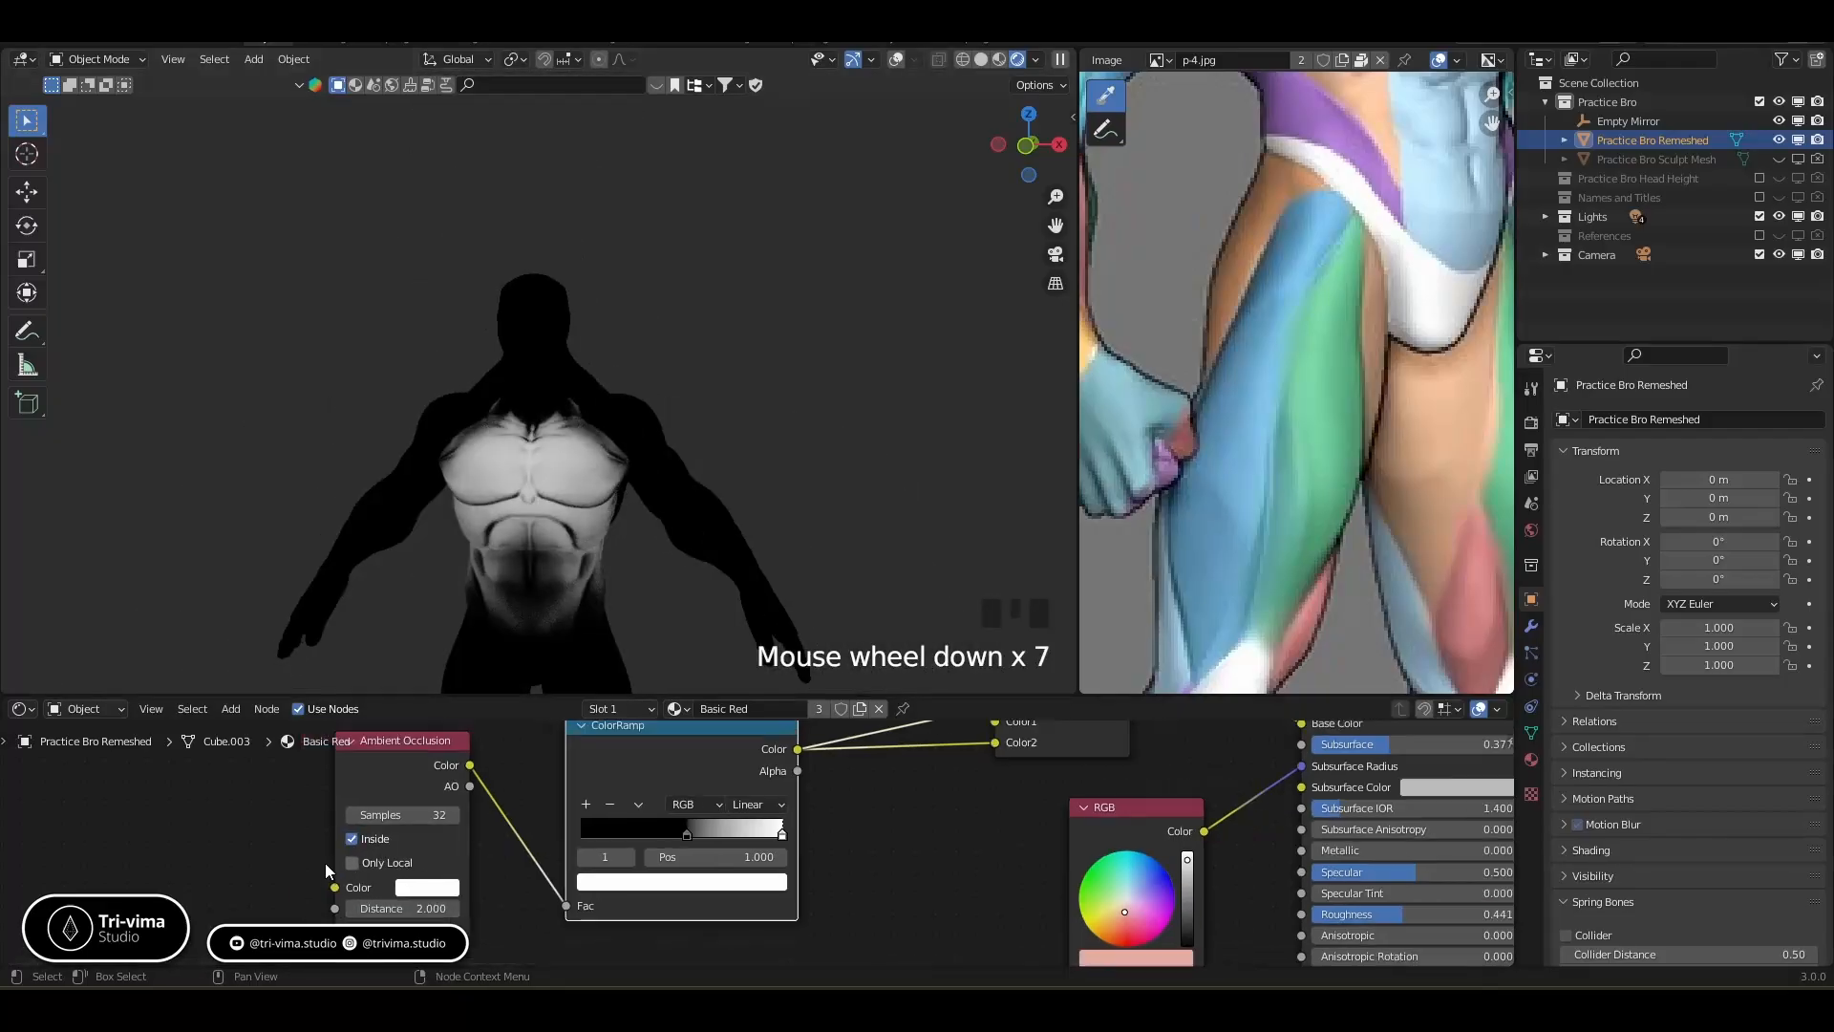
{"action": "left_click", "coordinate": [351, 839]}
{"action": "left_click", "coordinate": [351, 864]}
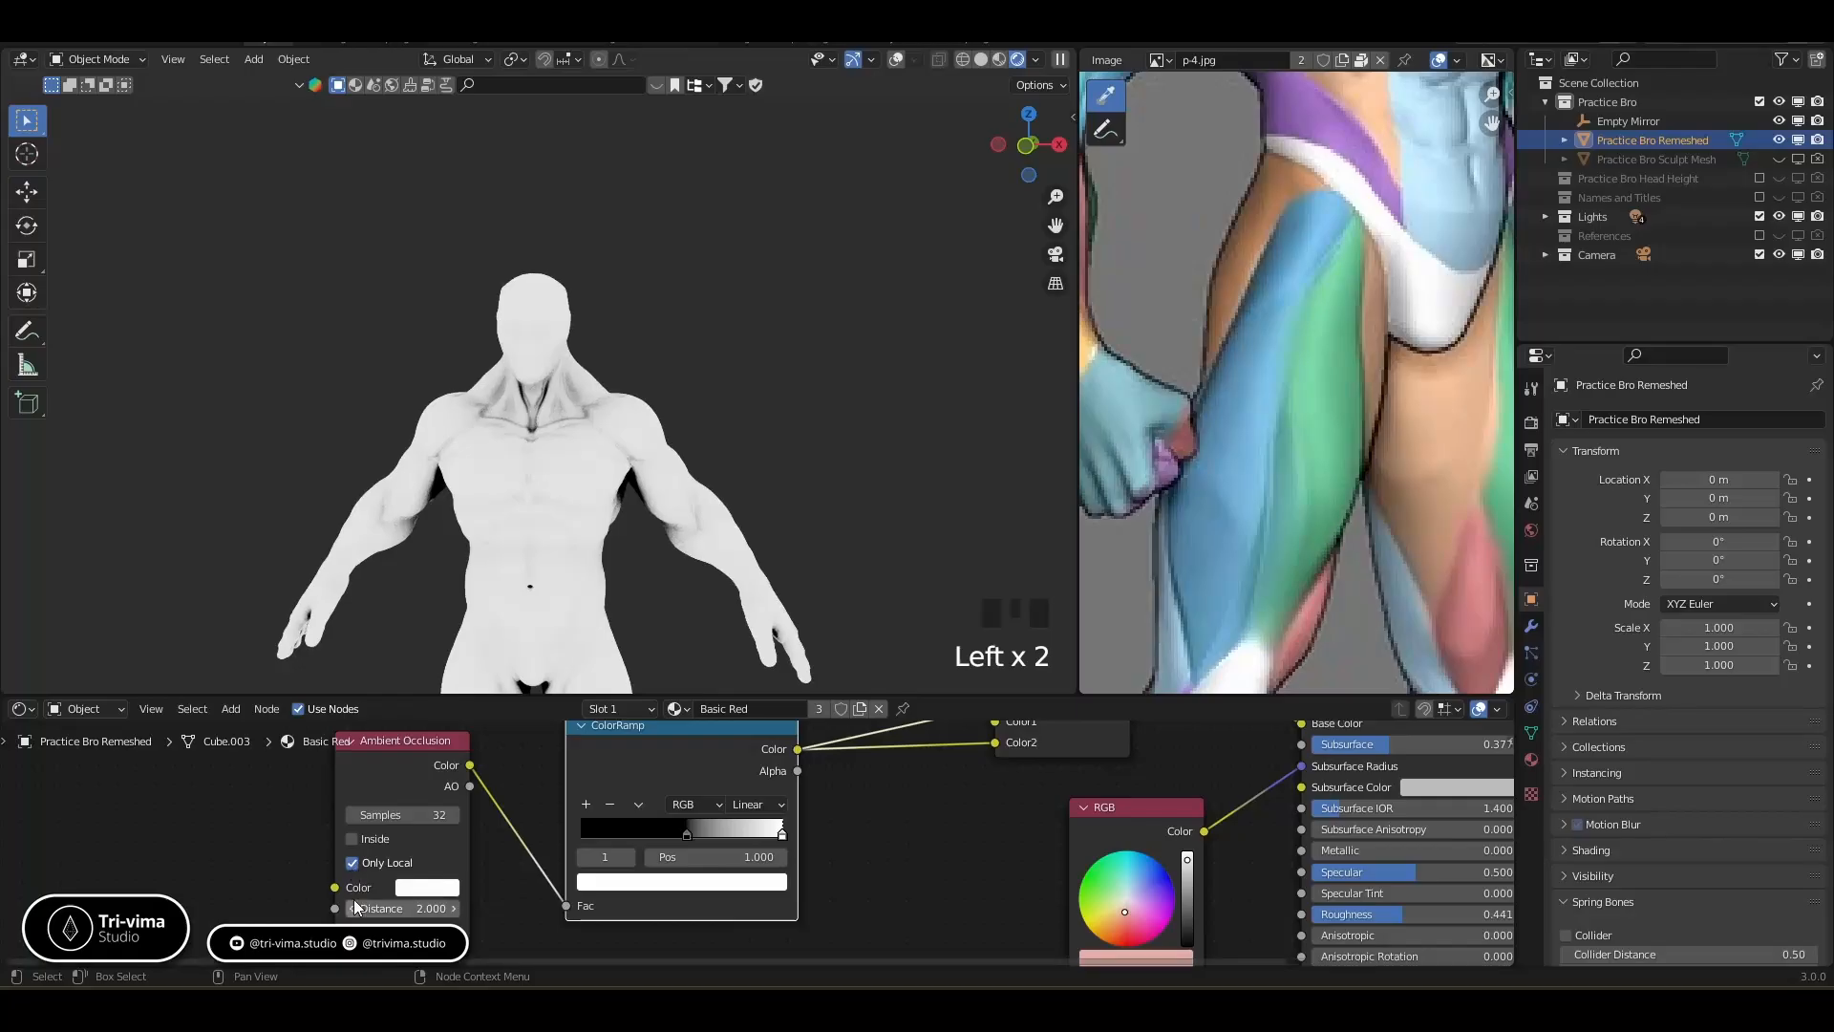
{"action": "left_click", "coordinate": [352, 863]}
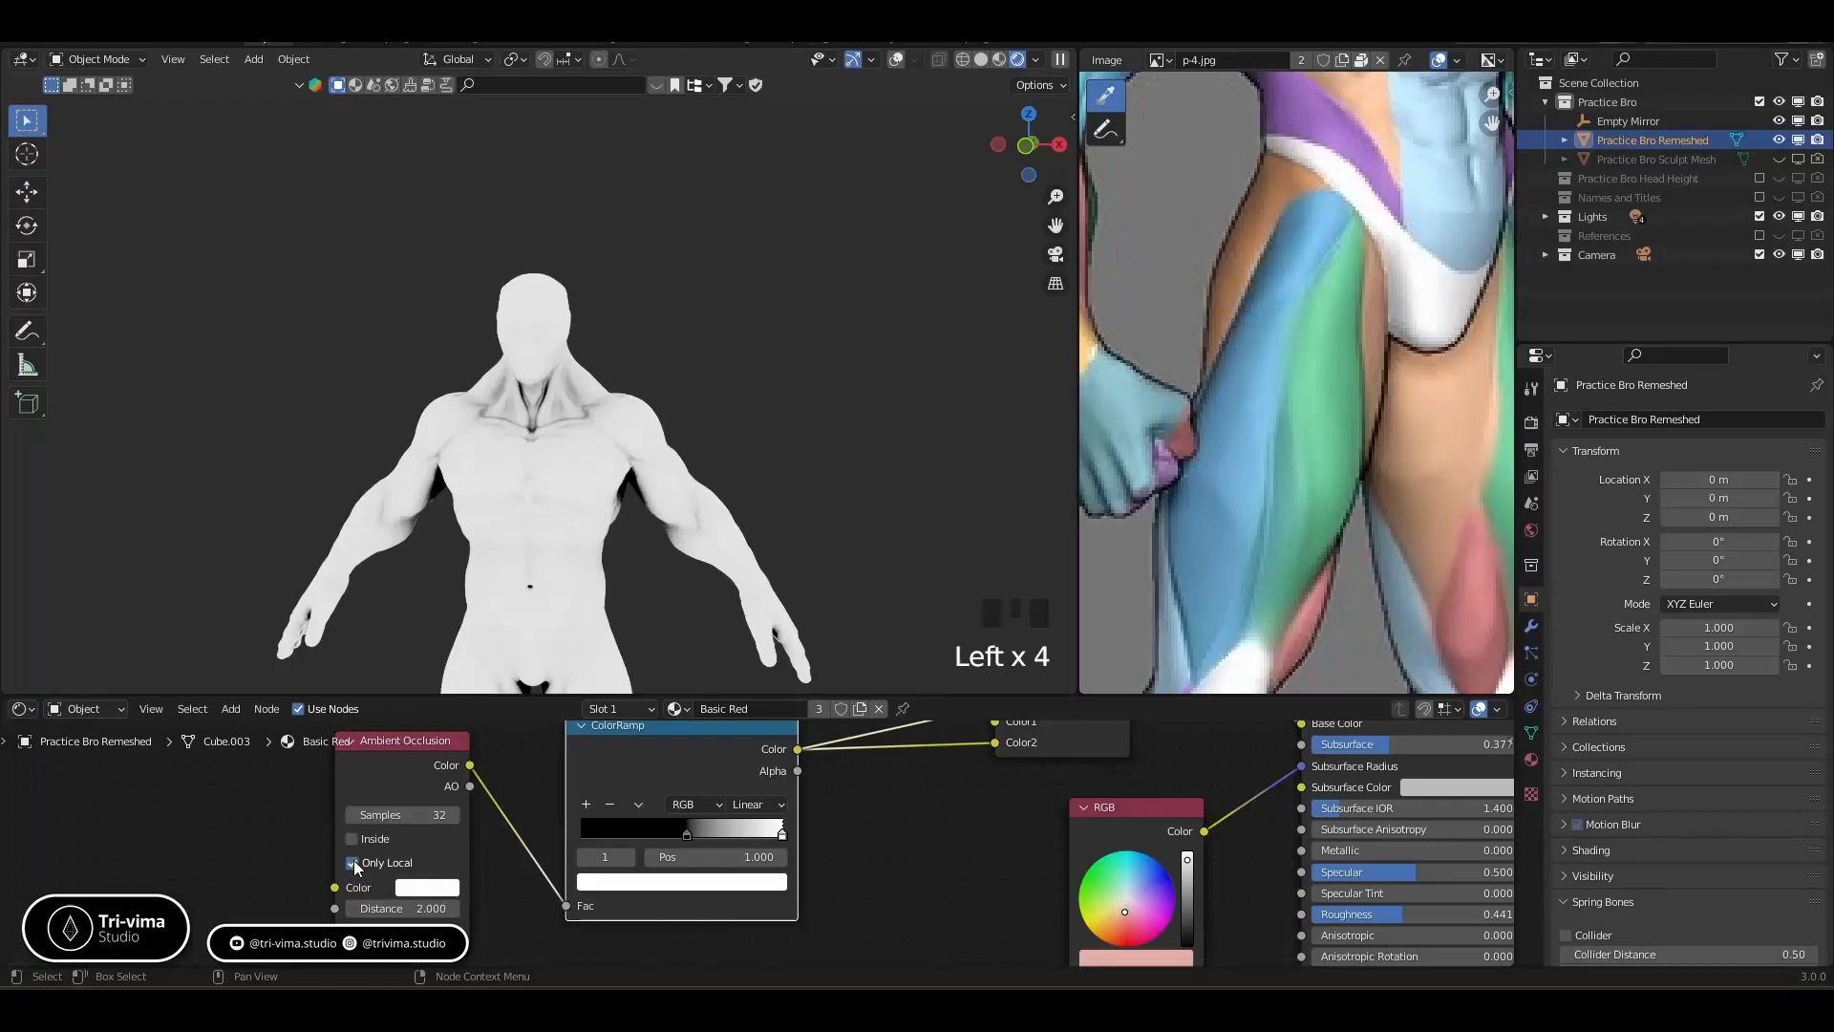
{"action": "scroll", "coordinate": [496, 867], "scroll_direction": "up", "scroll_amount": 3}
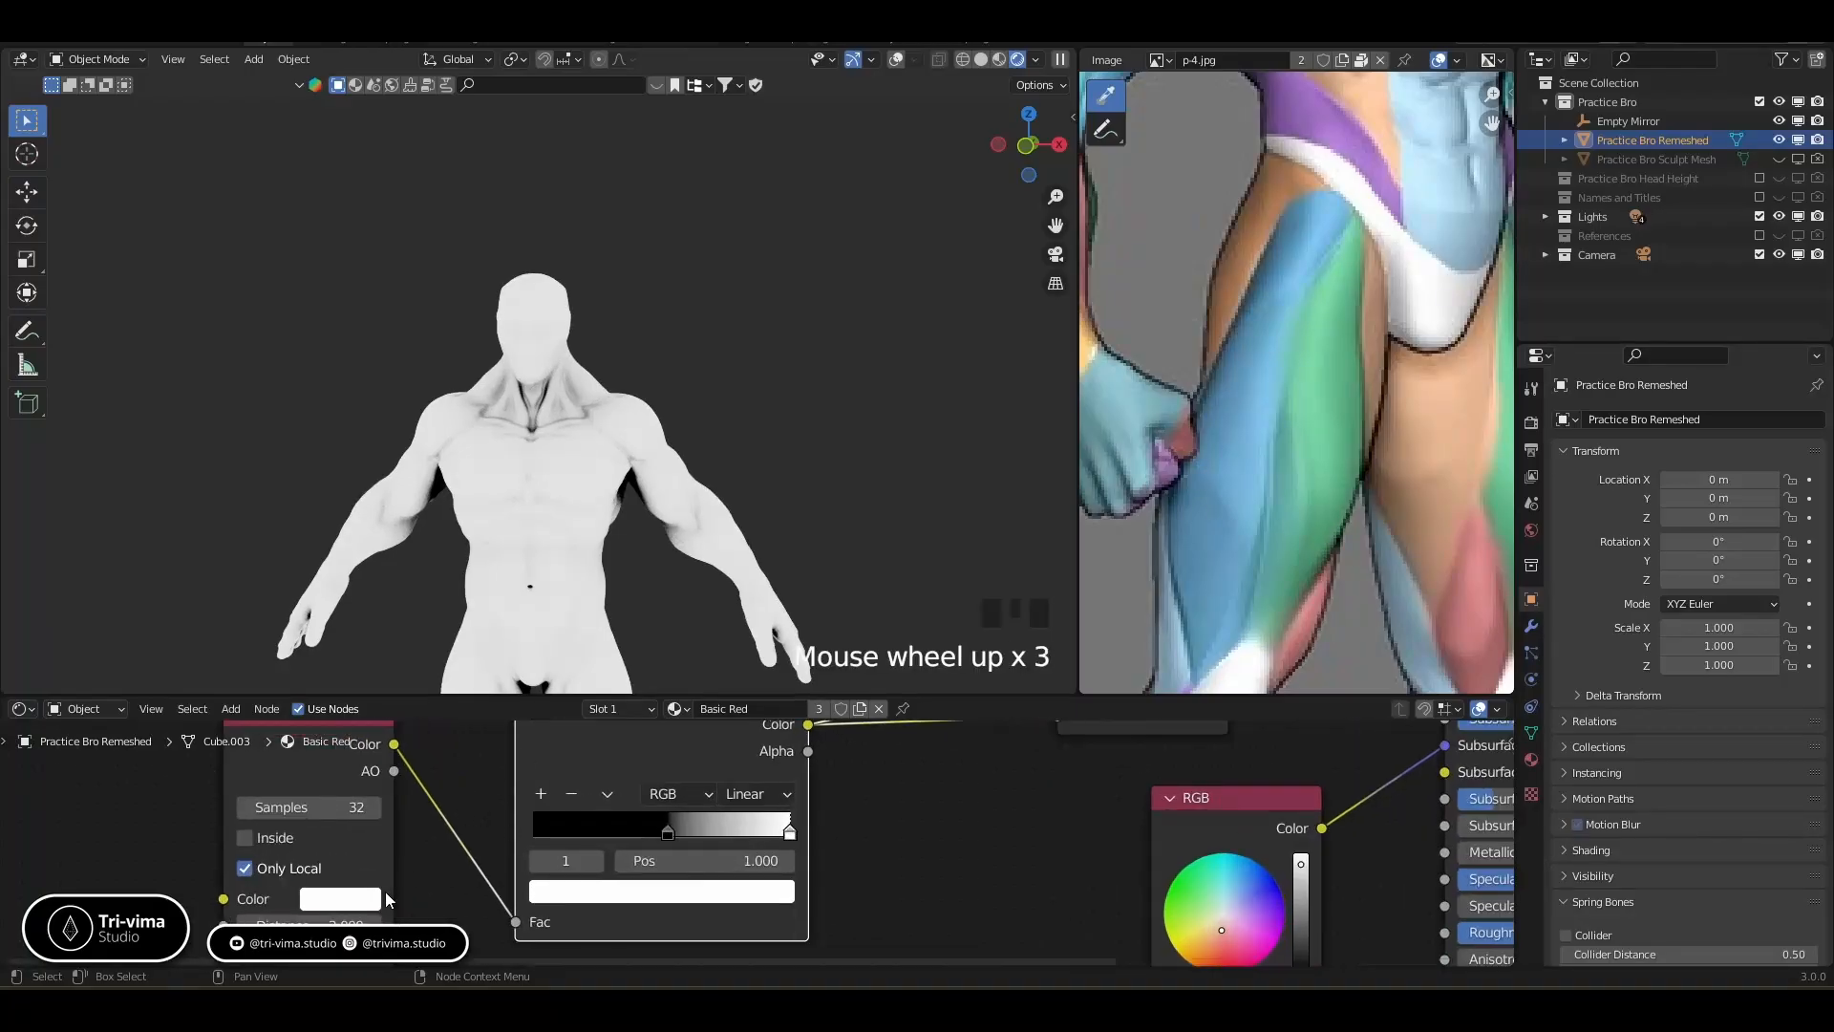
{"action": "left_click", "coordinate": [339, 922]}
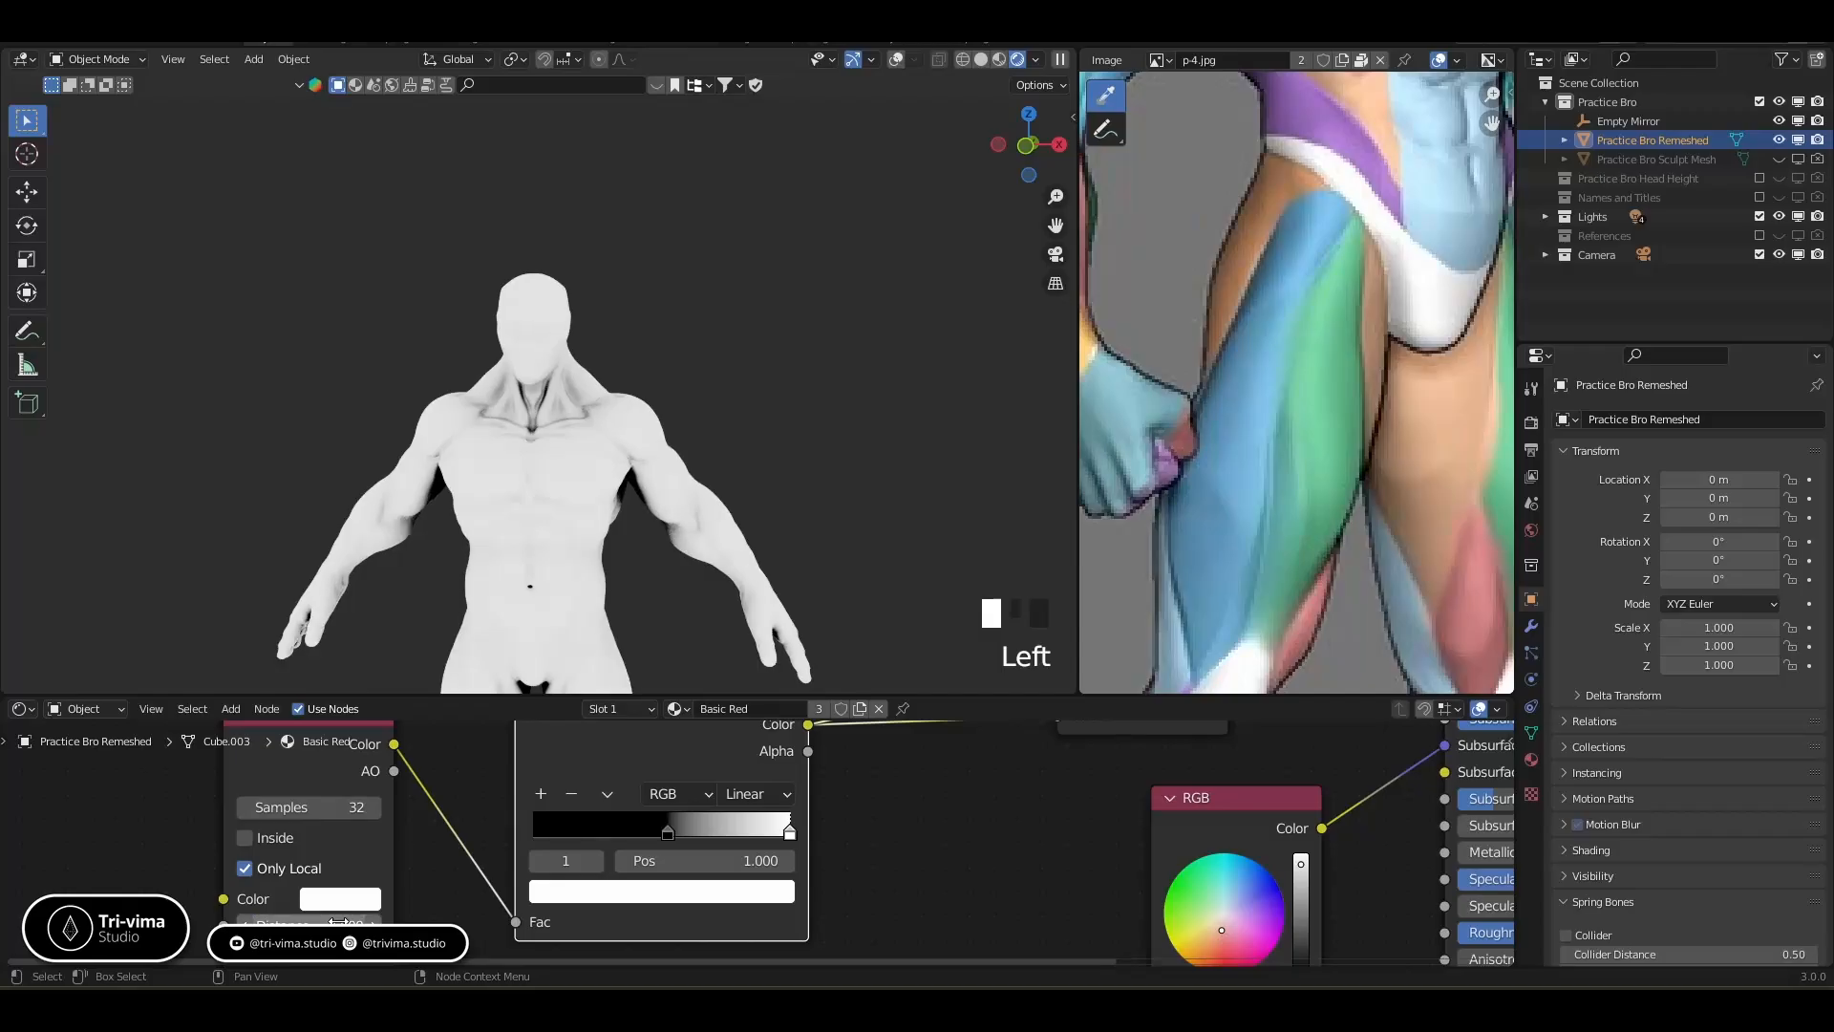
{"action": "left_click", "coordinate": [339, 922]}
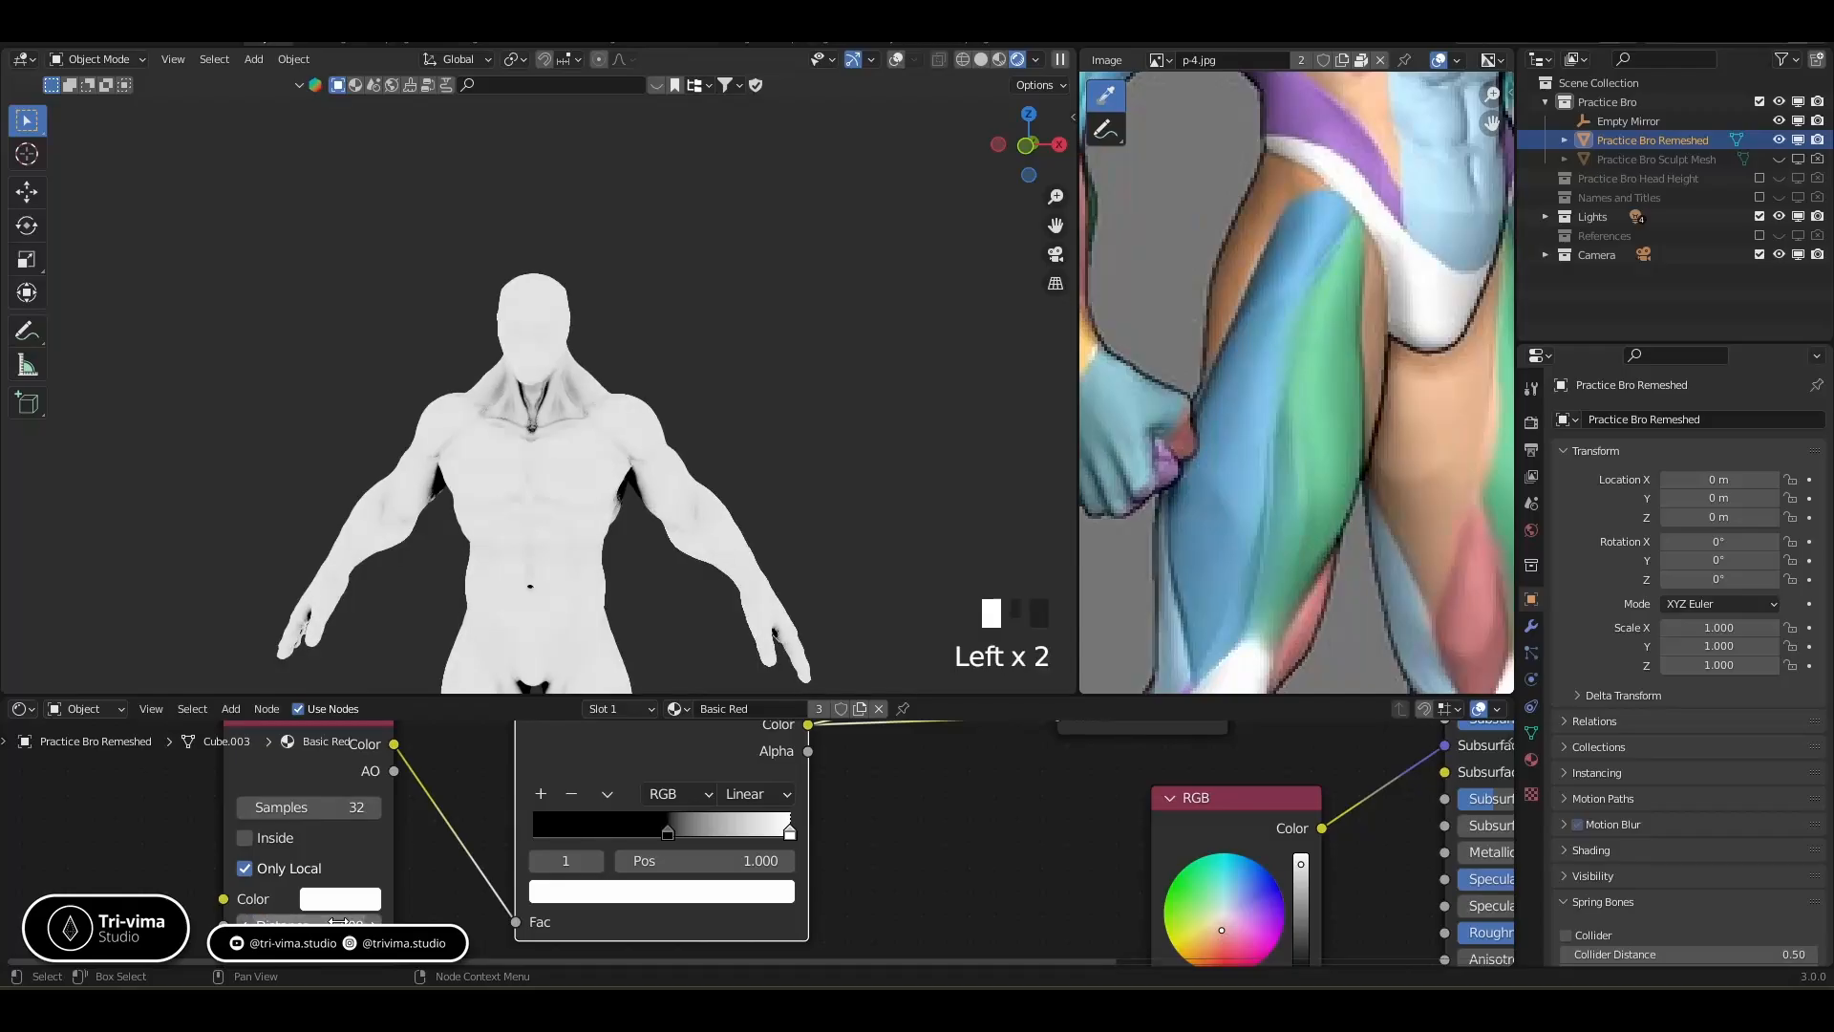
Try B-Spline interpolation on the ColorRamp with the black stop moved to 0.473
{"action": "left_click_drag", "start_coordinate": [671, 833], "coordinate": [520, 824]}
{"action": "left_click", "coordinate": [755, 794]}
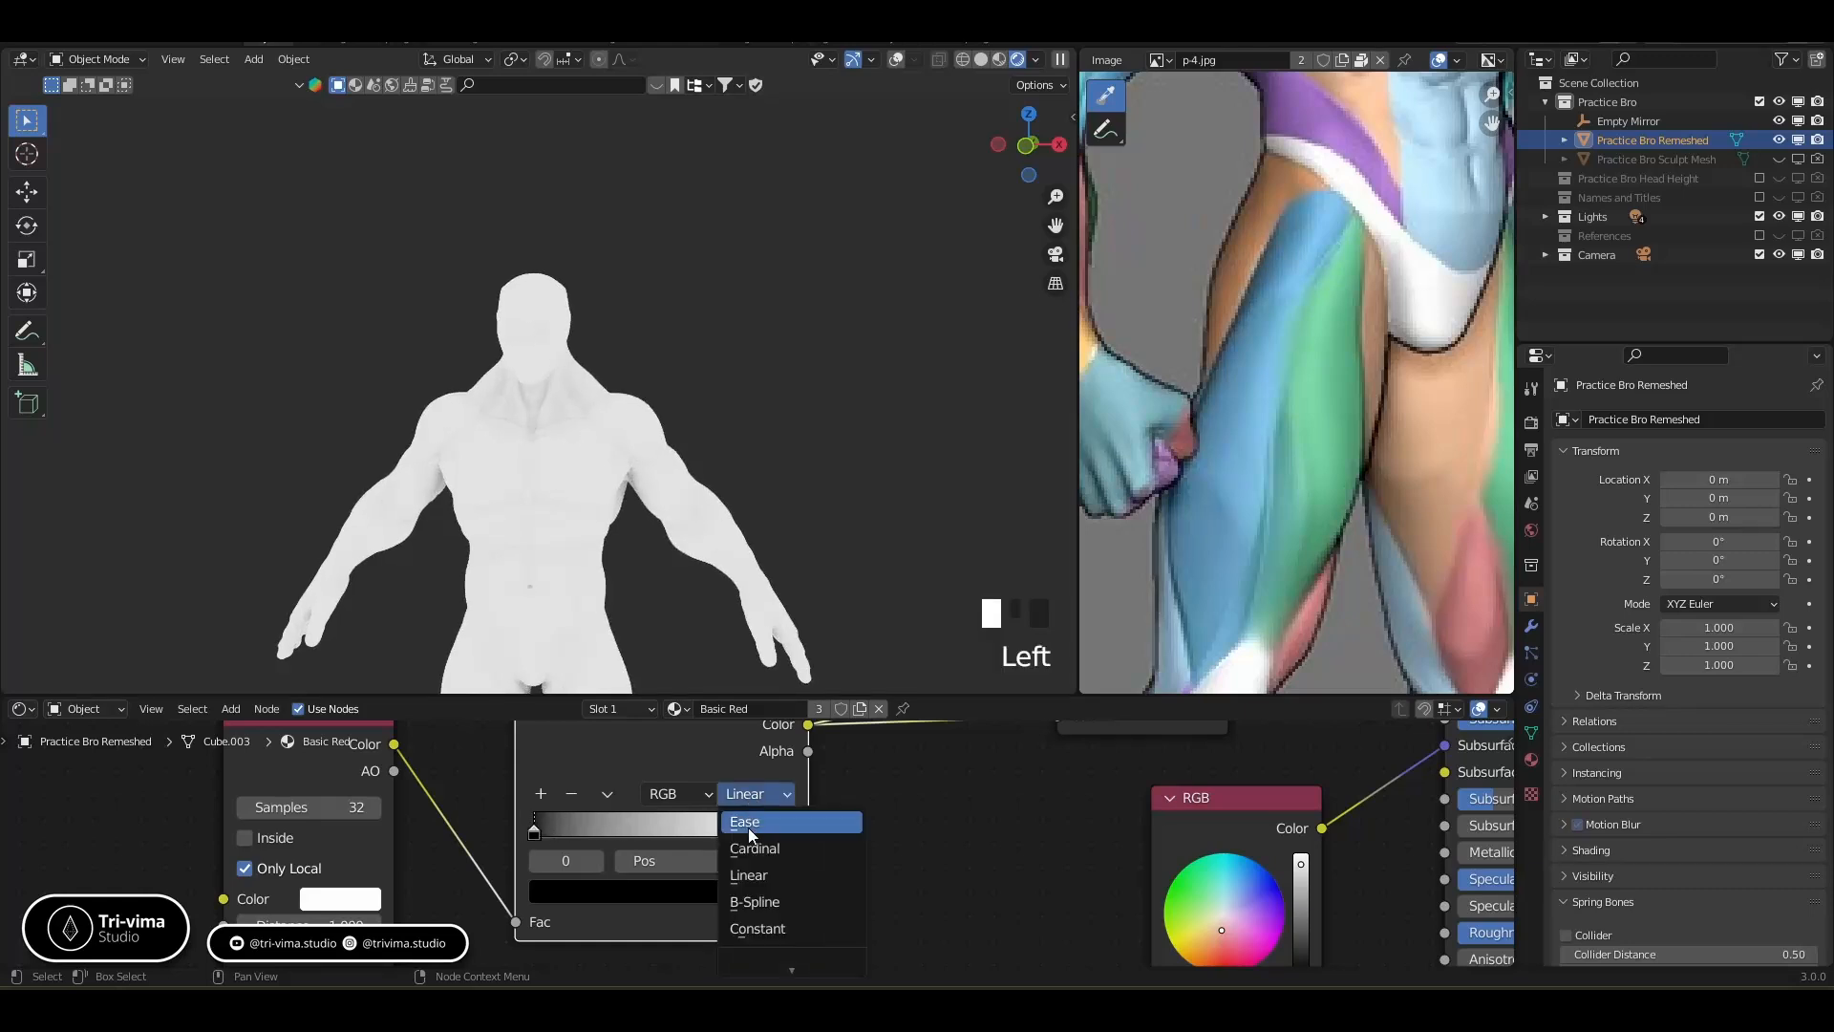
{"action": "left_click", "coordinate": [741, 902]}
{"action": "left_click", "coordinate": [540, 830]}
{"action": "left_click_drag", "start_coordinate": [543, 829], "coordinate": [661, 834]}
Switch the Ambient Occlusion from Only Local to Inside, and give the ColorRamp Ease interpolation with its black stop at 0.000
{"action": "left_click", "coordinate": [243, 870]}
{"action": "left_click", "coordinate": [245, 839]}
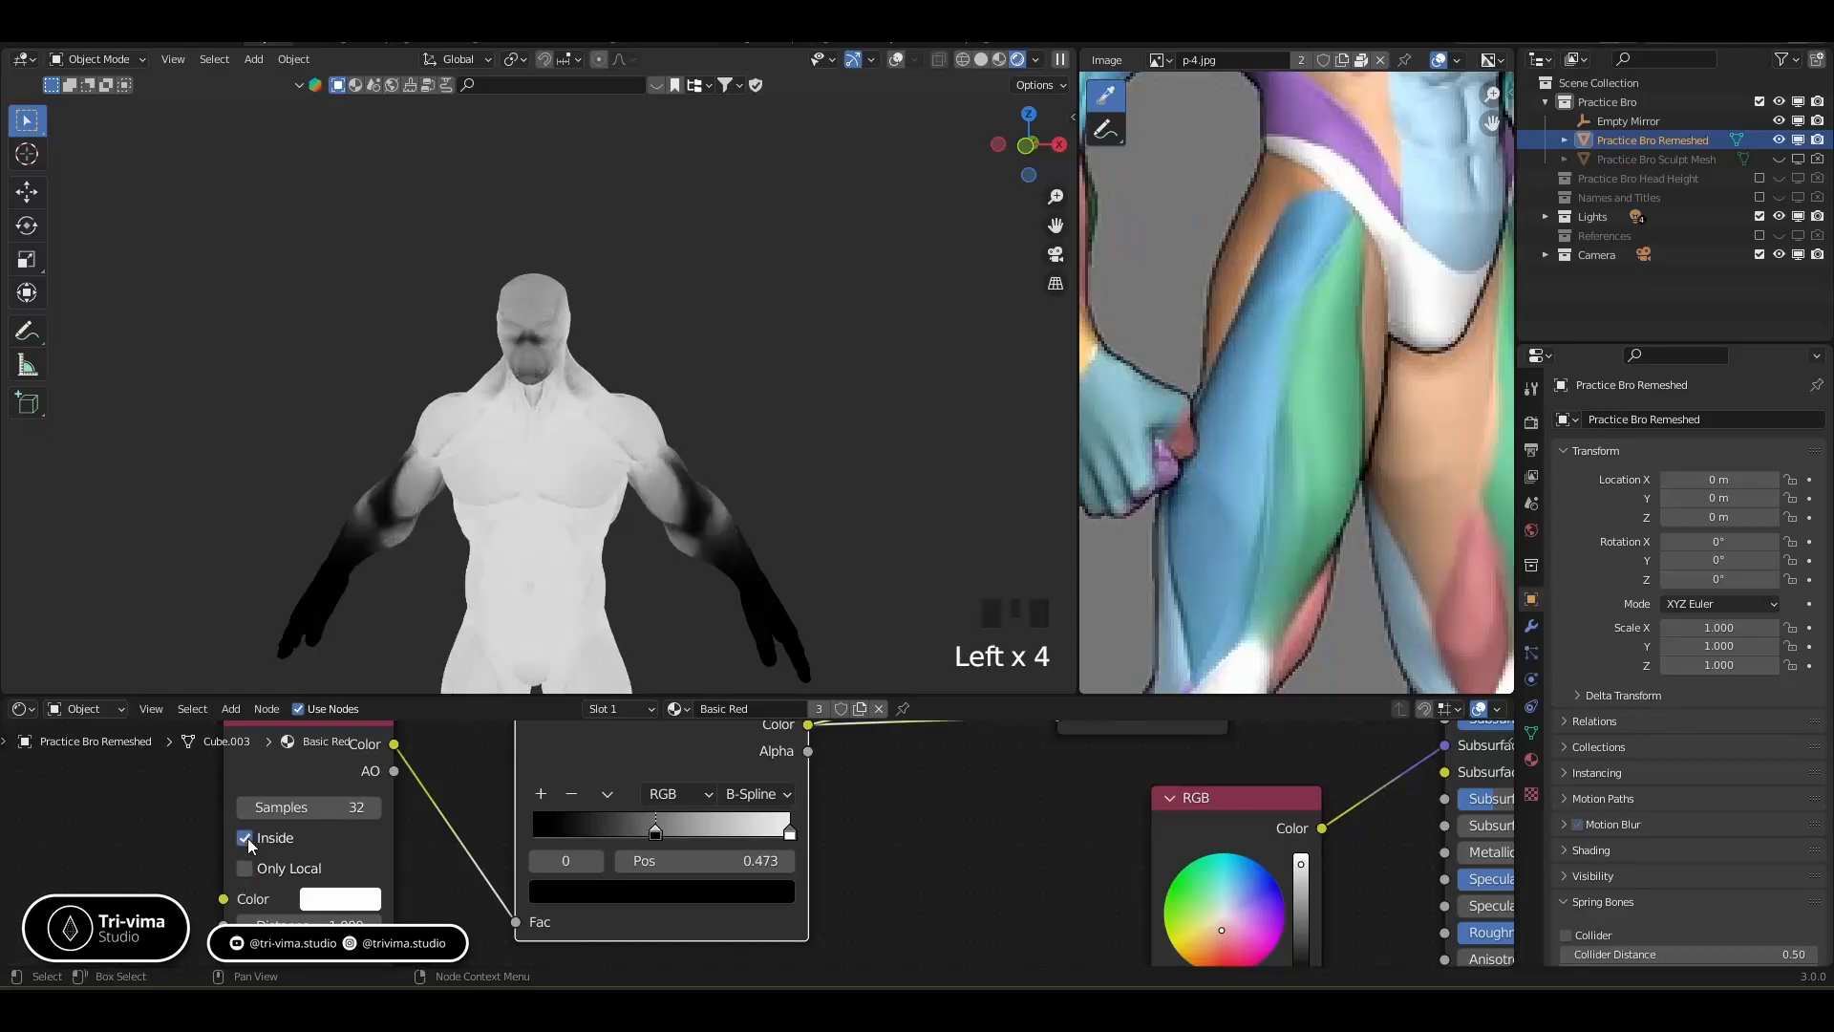
{"action": "left_click_drag", "start_coordinate": [653, 838], "coordinate": [476, 833]}
{"action": "scroll", "coordinate": [684, 382], "scroll_direction": "up", "scroll_amount": 3}
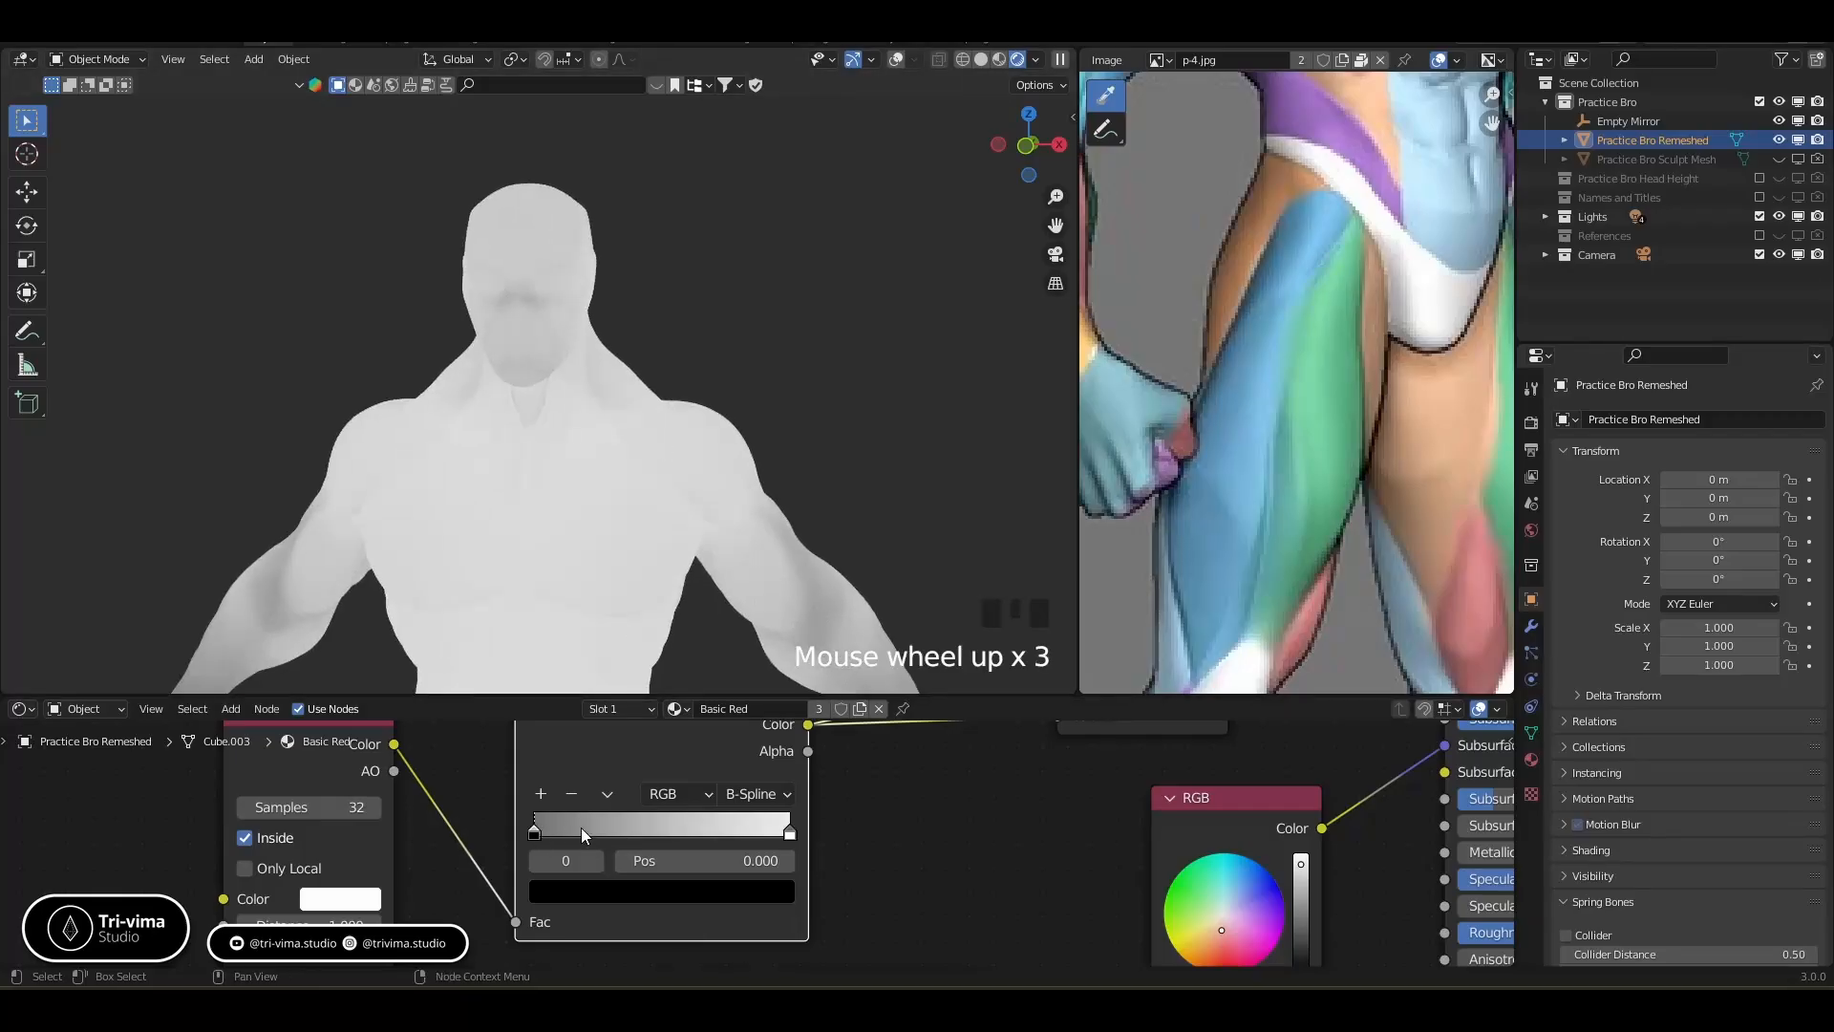
{"action": "left_click", "coordinate": [754, 793]}
{"action": "left_click", "coordinate": [764, 819]}
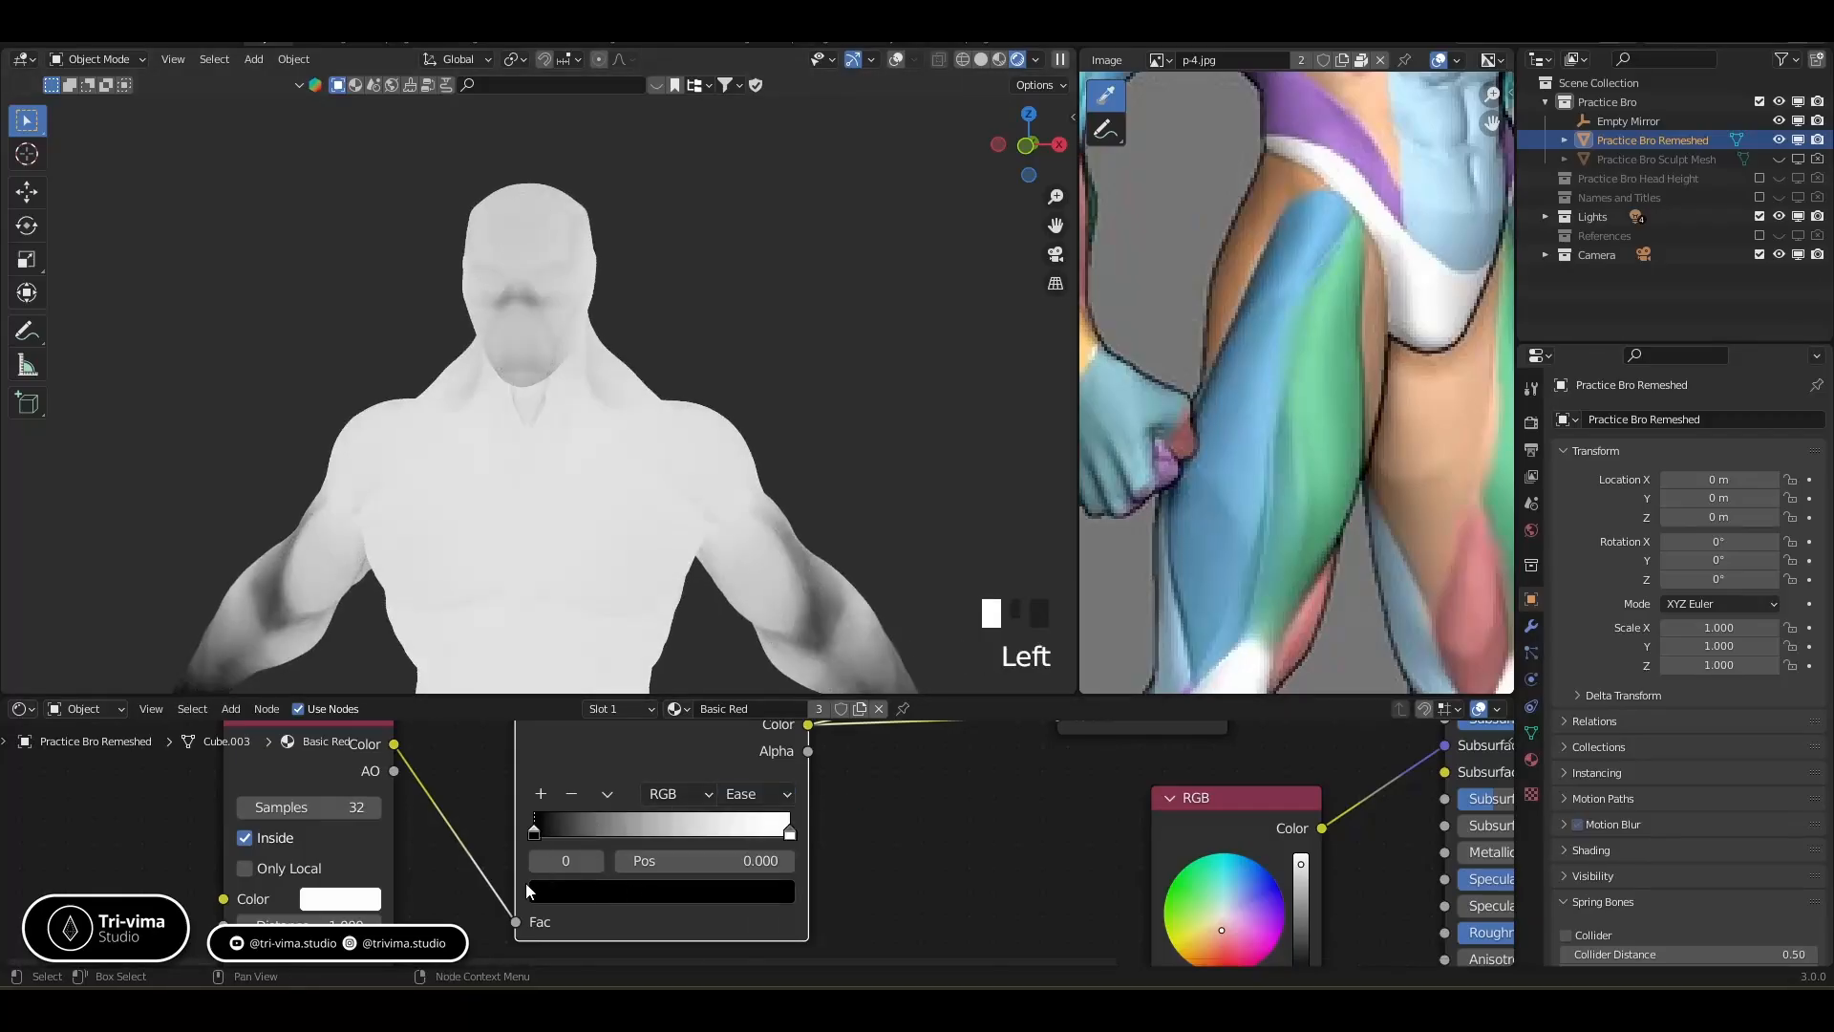
Set the Ambient Occlusion Distance to 0.4
{"action": "double_click", "coordinate": [313, 922]}
{"action": "type", "text": "0"}
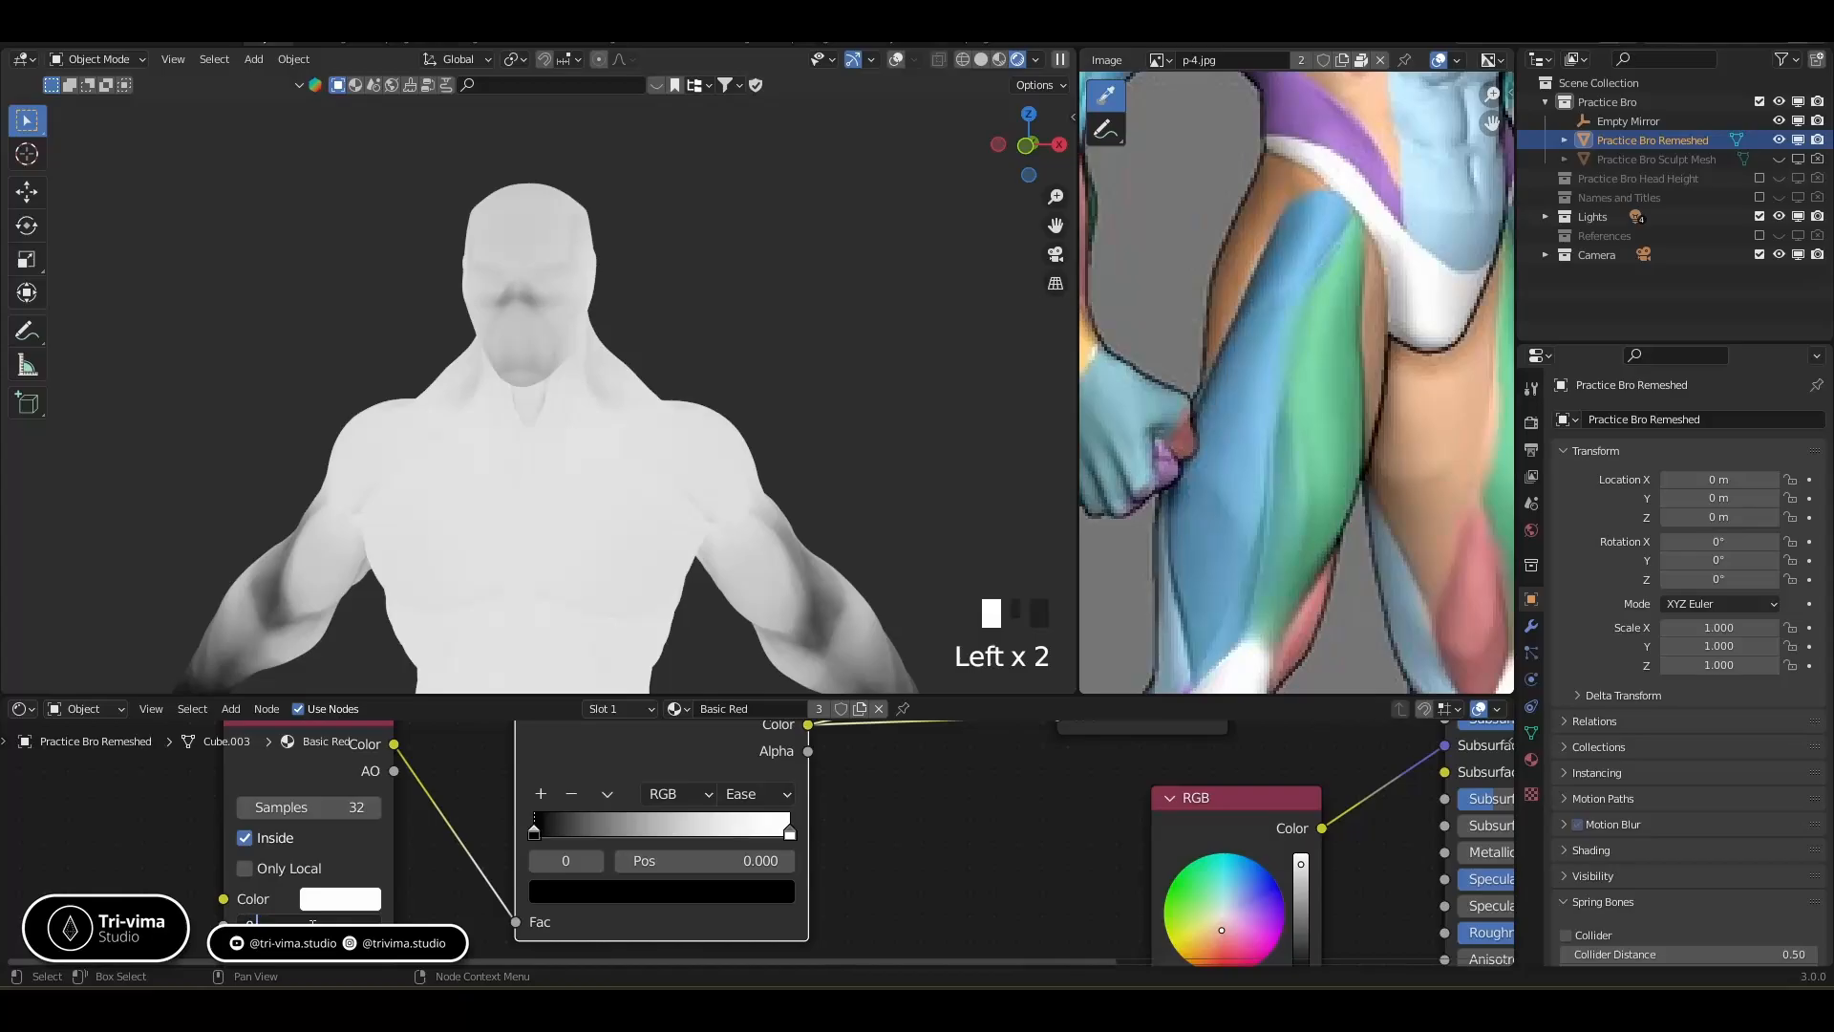
{"action": "type", "text": ".4"}
{"action": "key", "text": "Return"}
Move the ColorRamp's black stop to 0.464 and flip the ramp
{"action": "left_click_drag", "start_coordinate": [530, 833], "coordinate": [635, 833]}
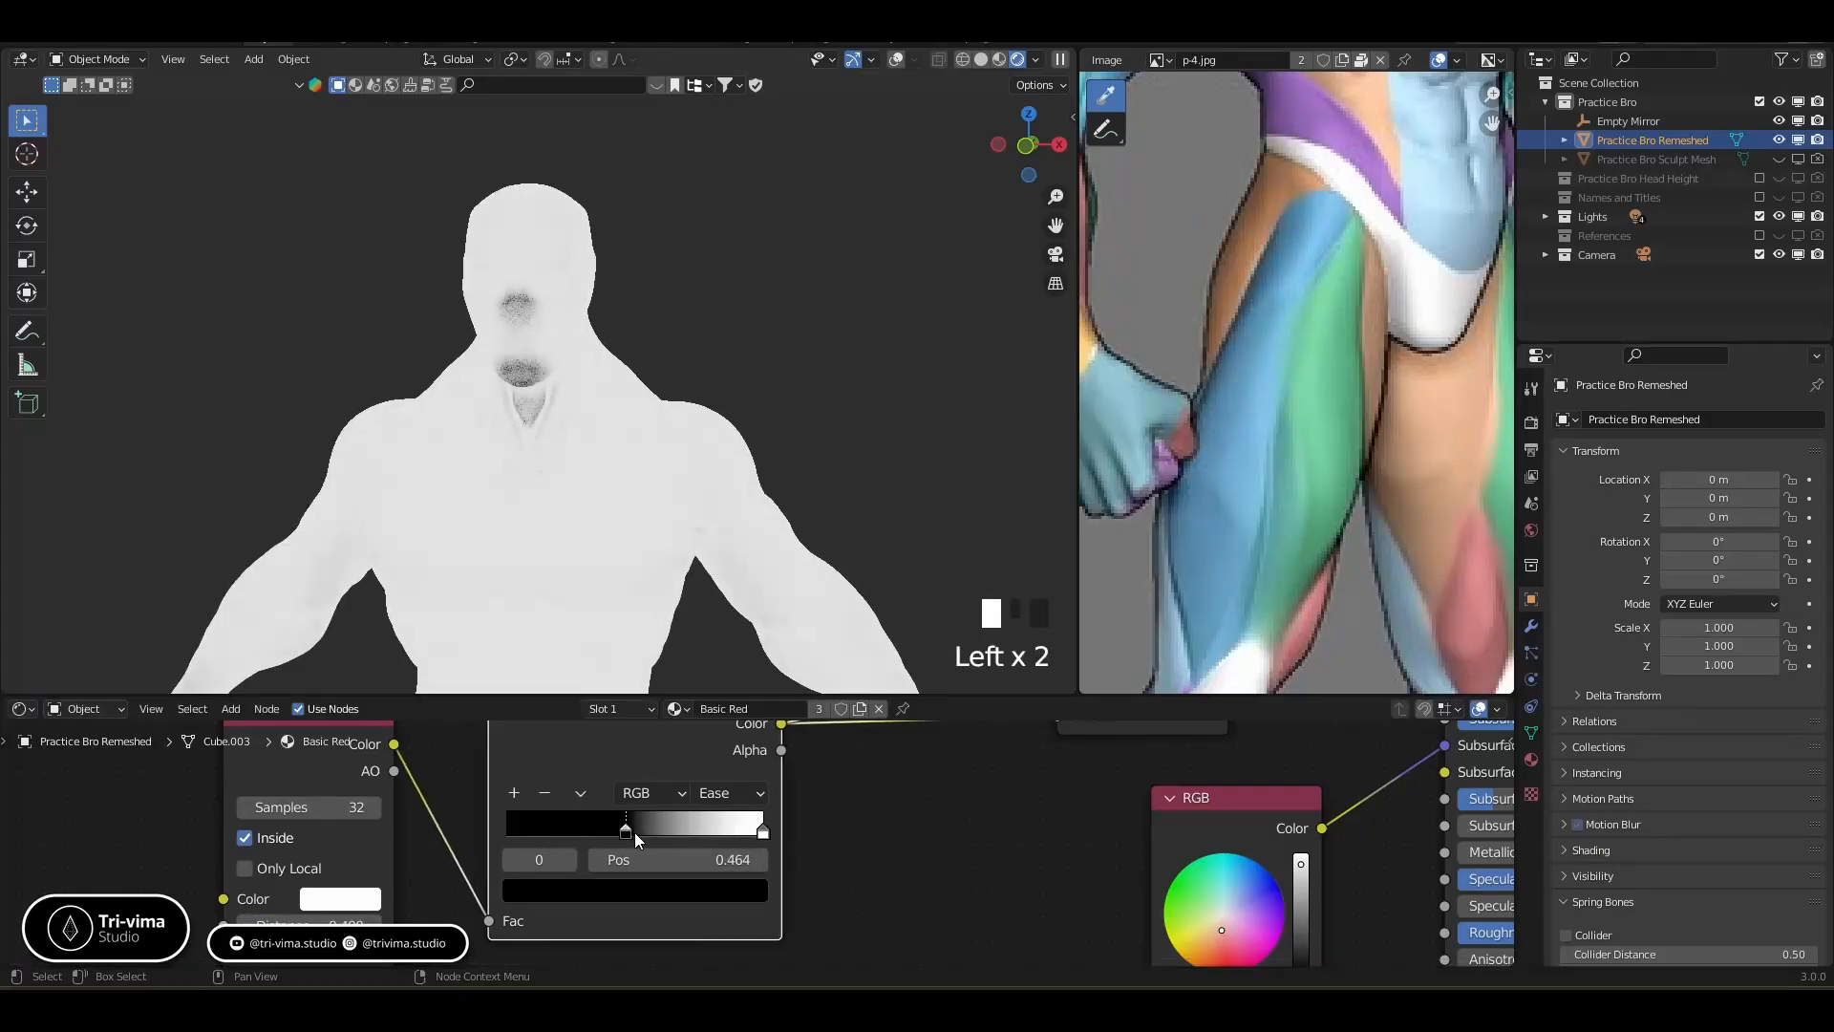
{"action": "left_click", "coordinate": [580, 794]}
{"action": "left_click", "coordinate": [596, 818]}
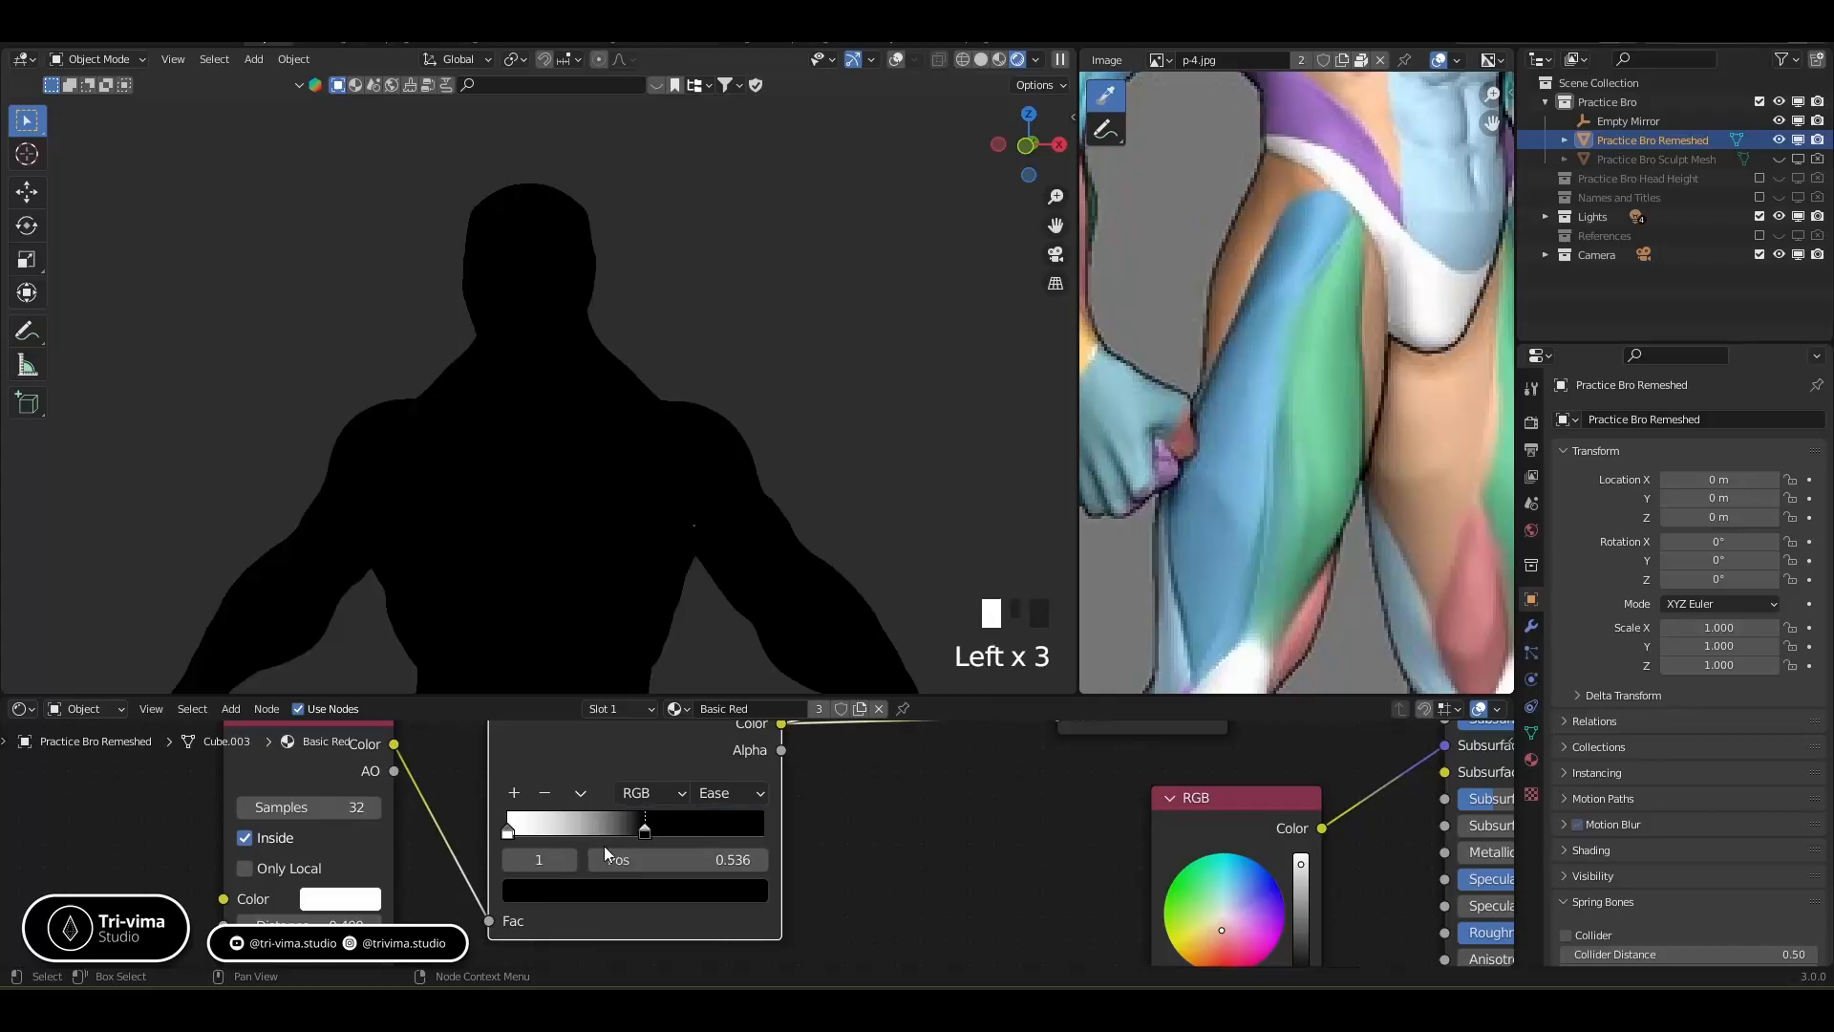
Move the ColorRamp's black stop to 1.000 and its white stop to 0.923
{"action": "left_click_drag", "start_coordinate": [657, 834], "coordinate": [792, 830]}
{"action": "left_click", "coordinate": [513, 831]}
{"action": "left_click_drag", "start_coordinate": [566, 831], "coordinate": [730, 833]}
{"action": "left_click", "coordinate": [718, 832]}
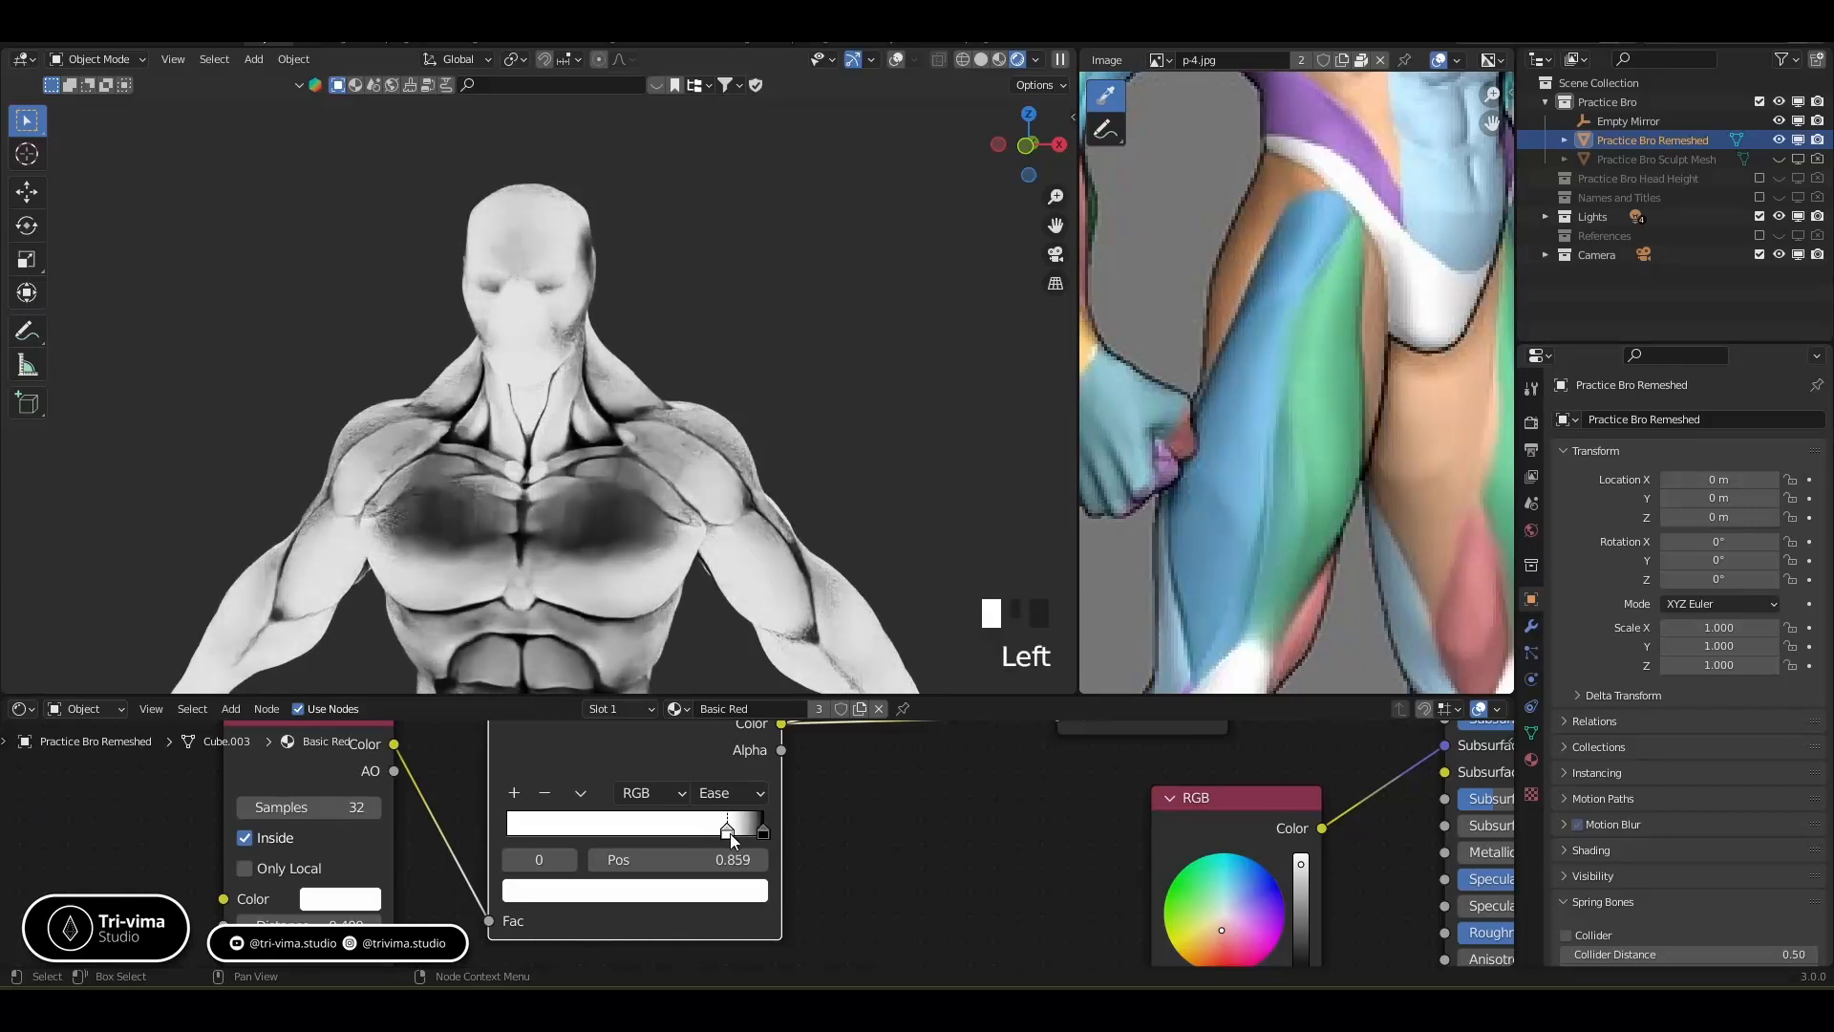
{"action": "scroll", "coordinate": [692, 416], "scroll_direction": "down", "scroll_amount": 2}
{"action": "middle_click_drag", "start_coordinate": [692, 416], "coordinate": [651, 310], "text": "shift"}
{"action": "middle_click_drag", "start_coordinate": [621, 476], "coordinate": [562, 434], "text": "shift"}
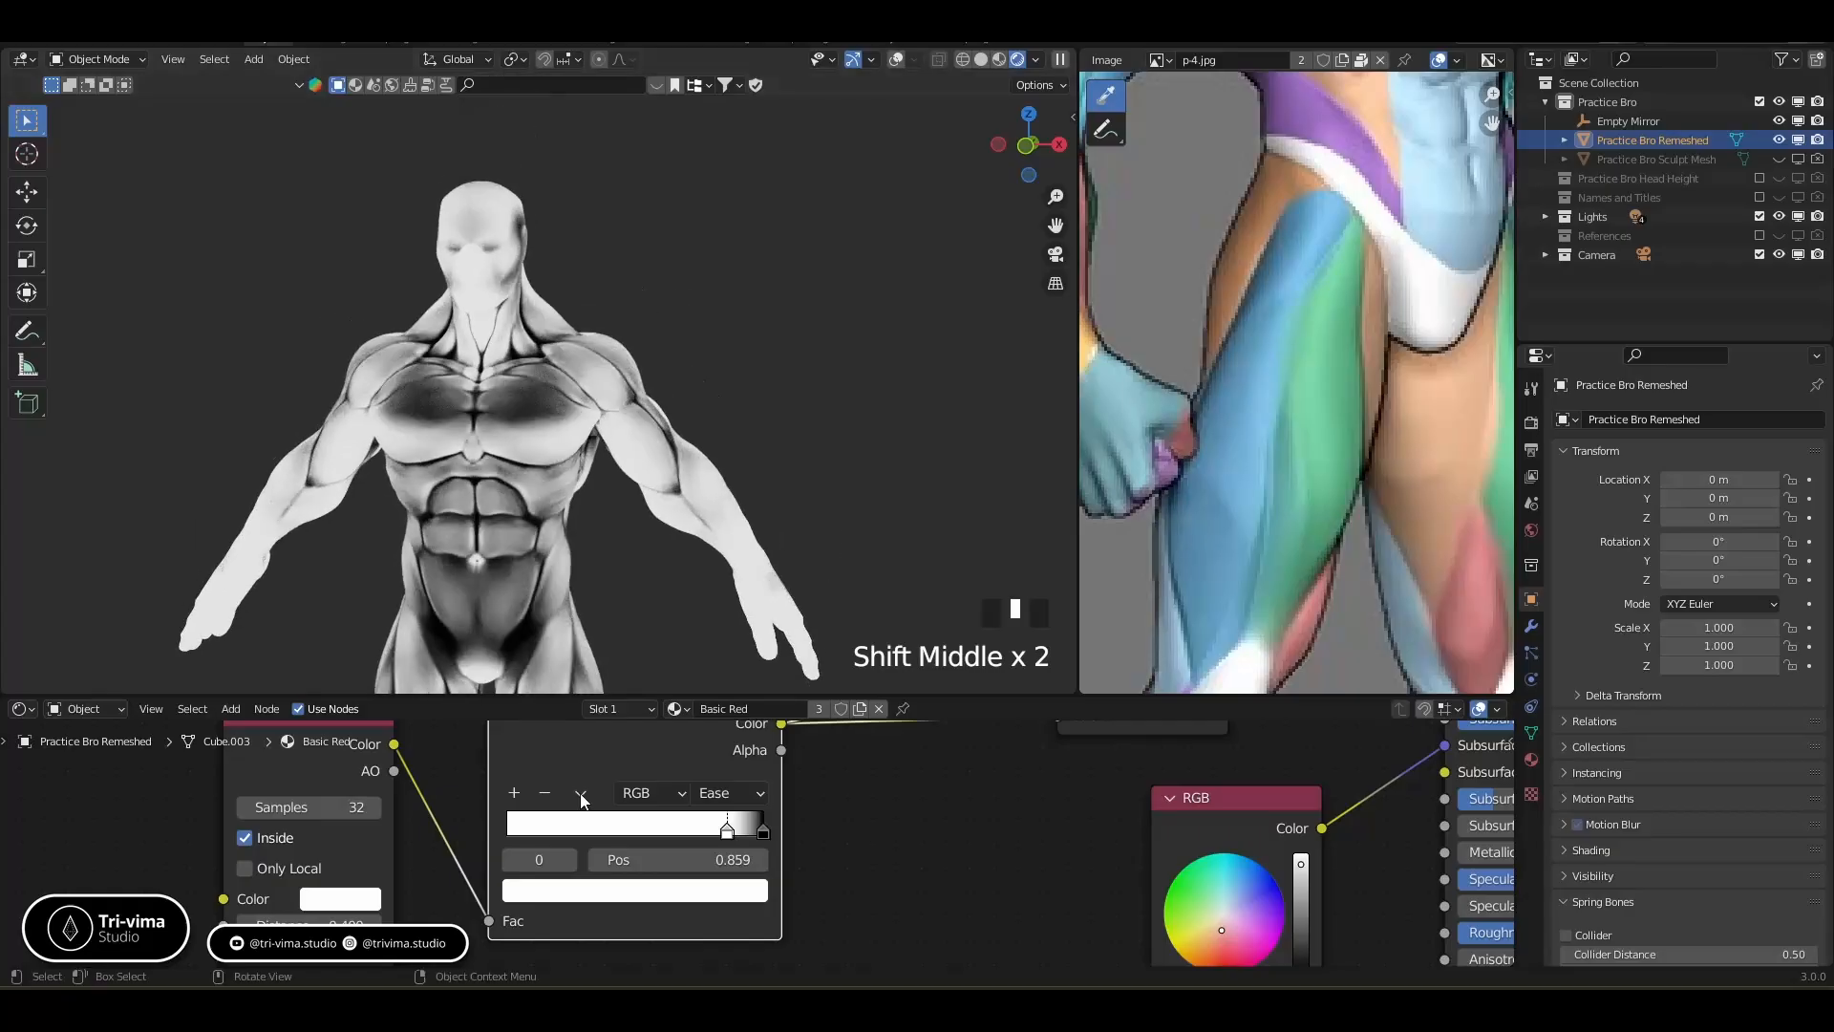
{"action": "left_click_drag", "start_coordinate": [728, 831], "coordinate": [743, 831]}
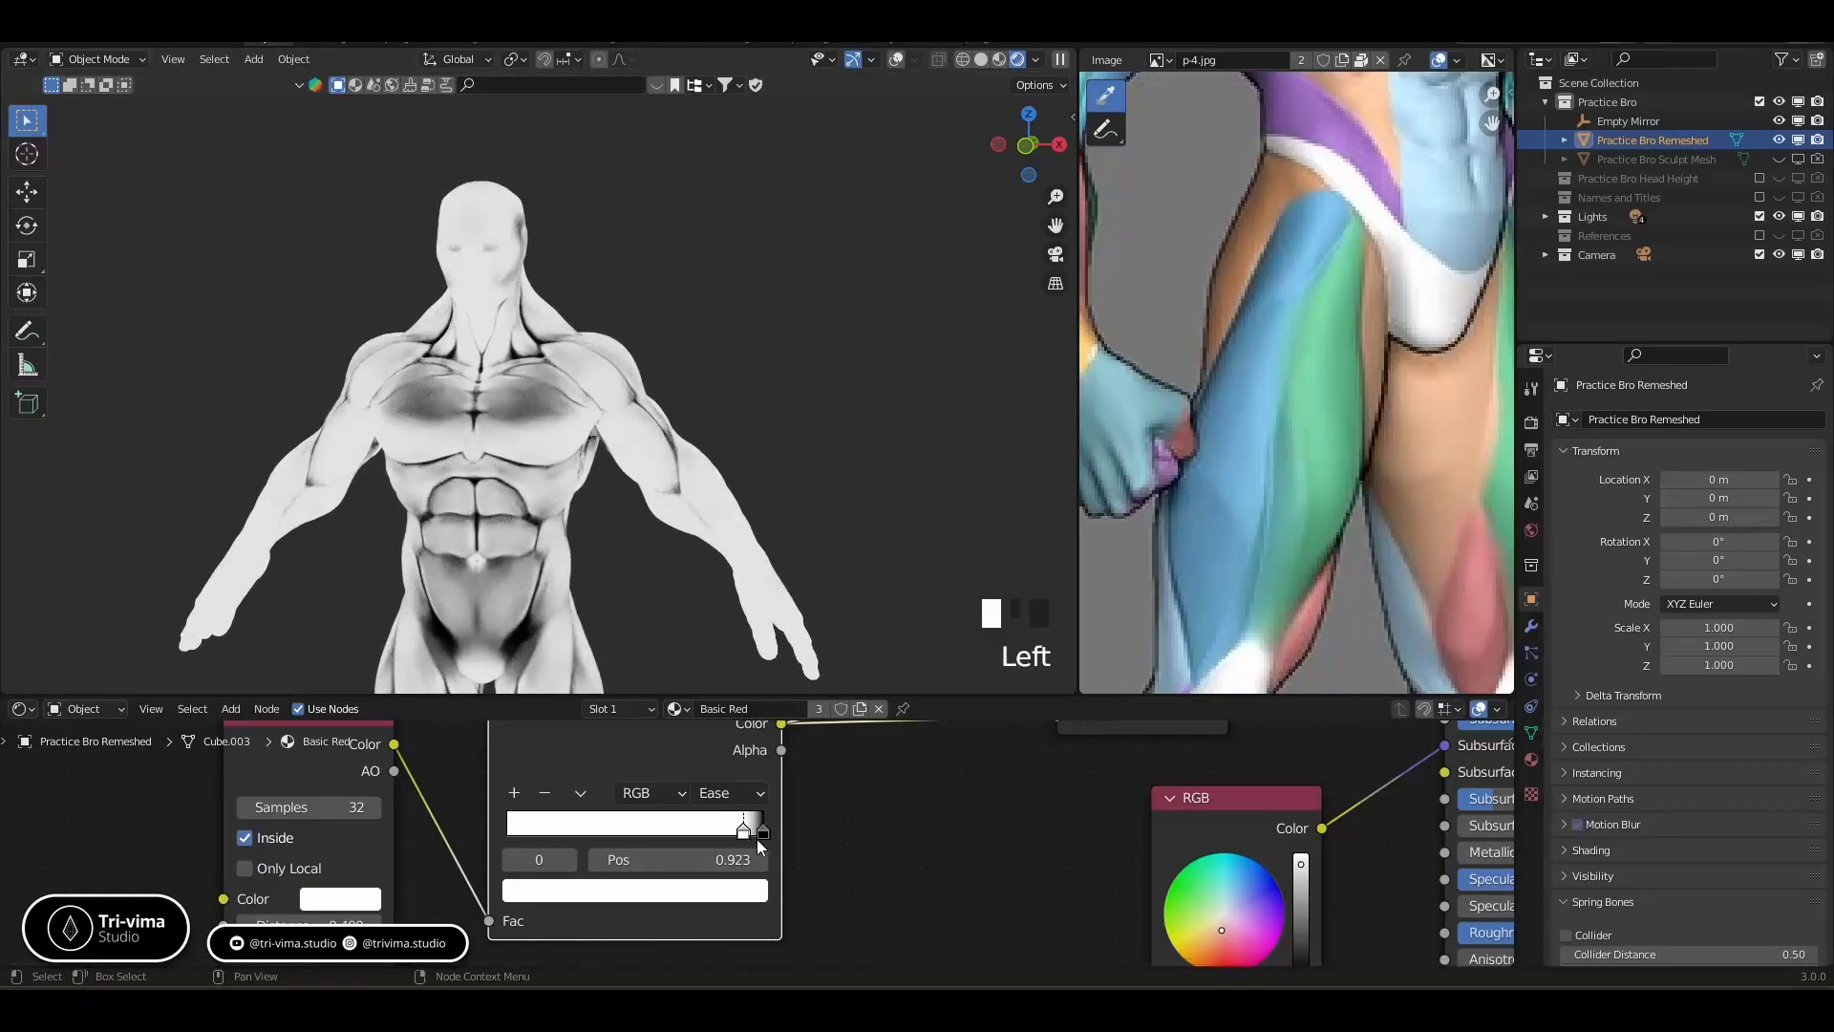
{"action": "left_click", "coordinate": [764, 832]}
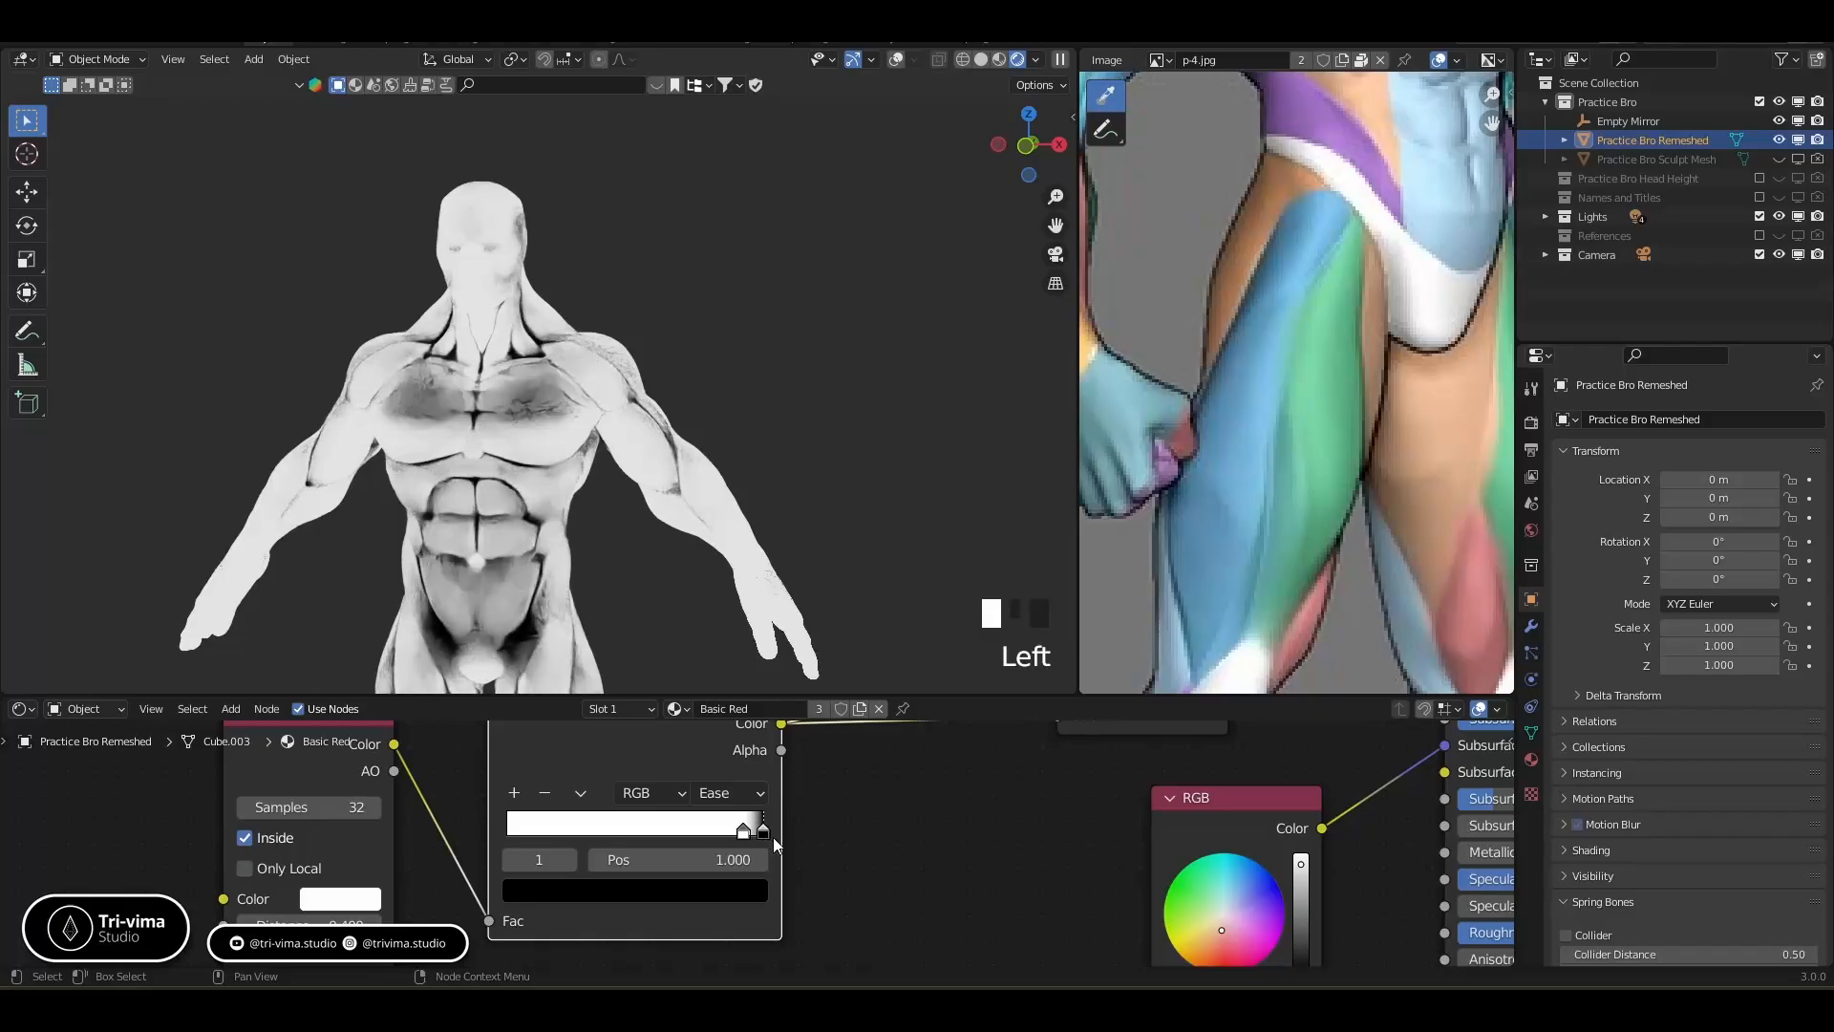
Switch the preview back to the Principled BSDF and inspect the chest shading
{"action": "middle_click_drag", "start_coordinate": [988, 850], "coordinate": [413, 964]}
{"action": "left_click", "coordinate": [926, 732], "text": "ctrl+shift"}
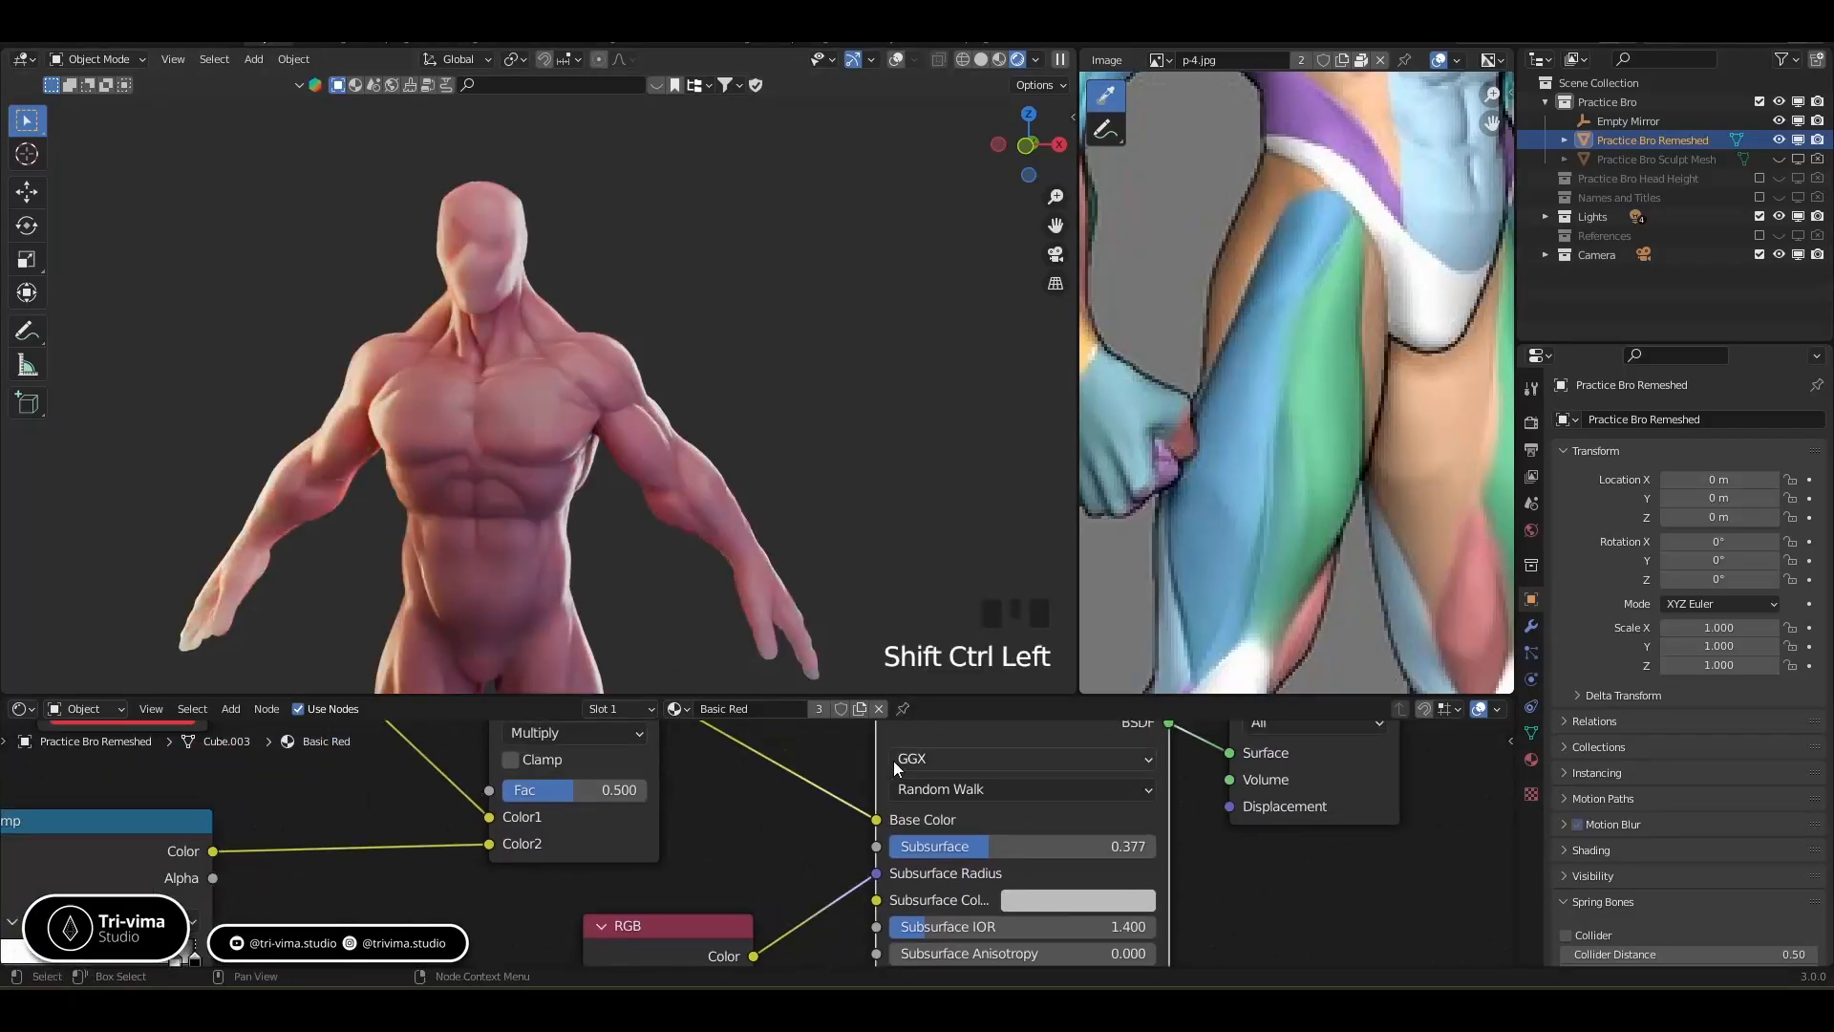
{"action": "scroll", "coordinate": [512, 462], "scroll_direction": "up", "scroll_amount": 4}
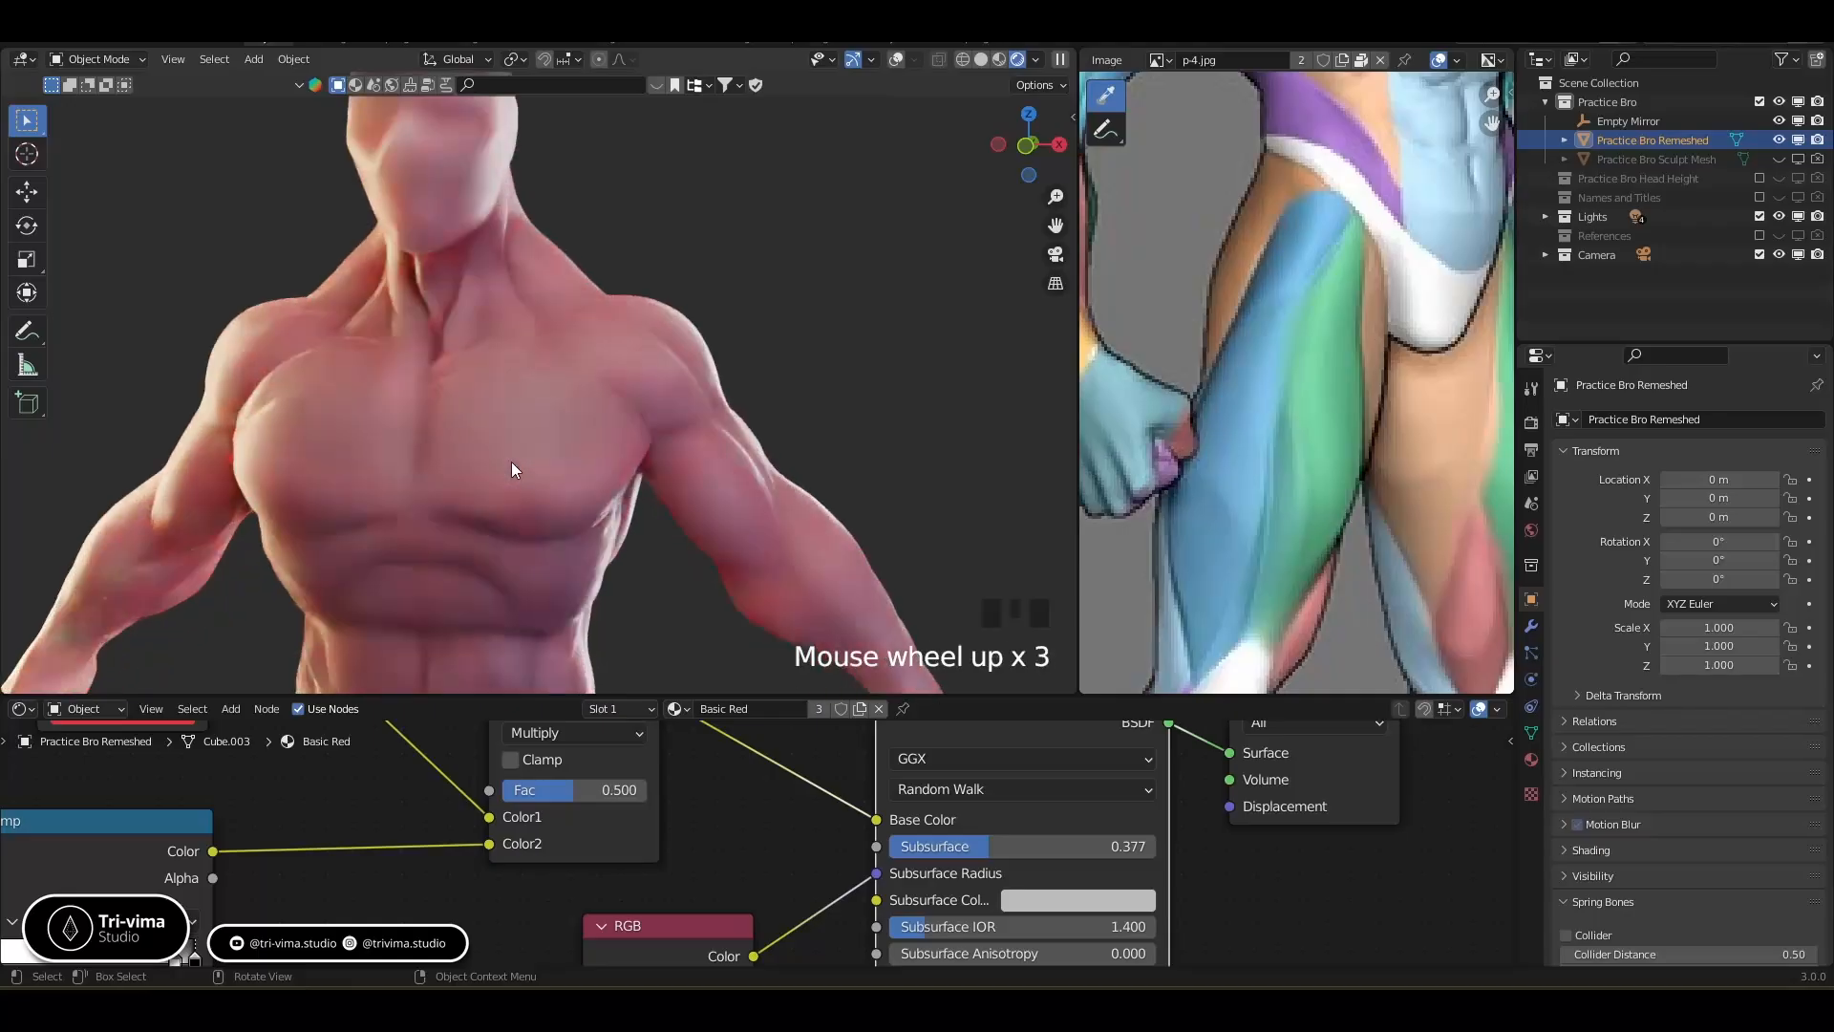
Try the Lighten and Linear Light blending modes on the Multiply node feeding Base Color
{"action": "middle_click_drag", "start_coordinate": [568, 824], "coordinate": [610, 927]}
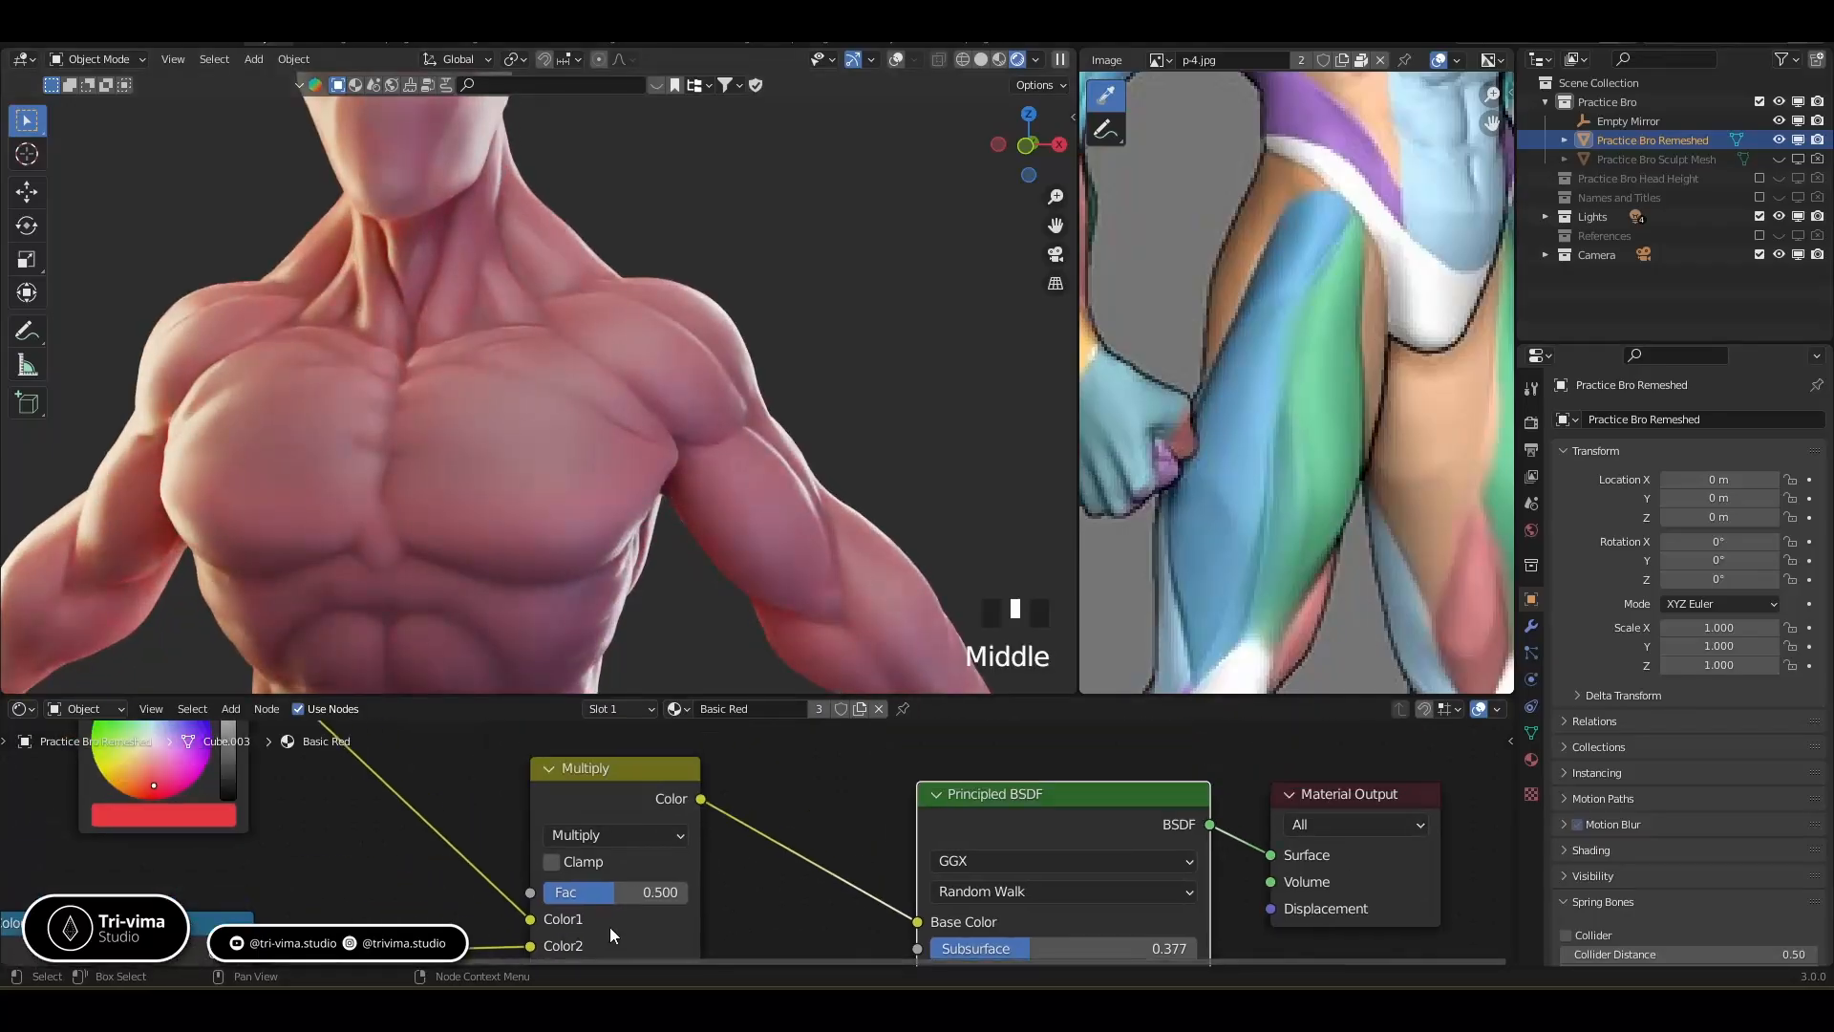
{"action": "left_click", "coordinate": [609, 823]}
{"action": "left_click", "coordinate": [610, 837]}
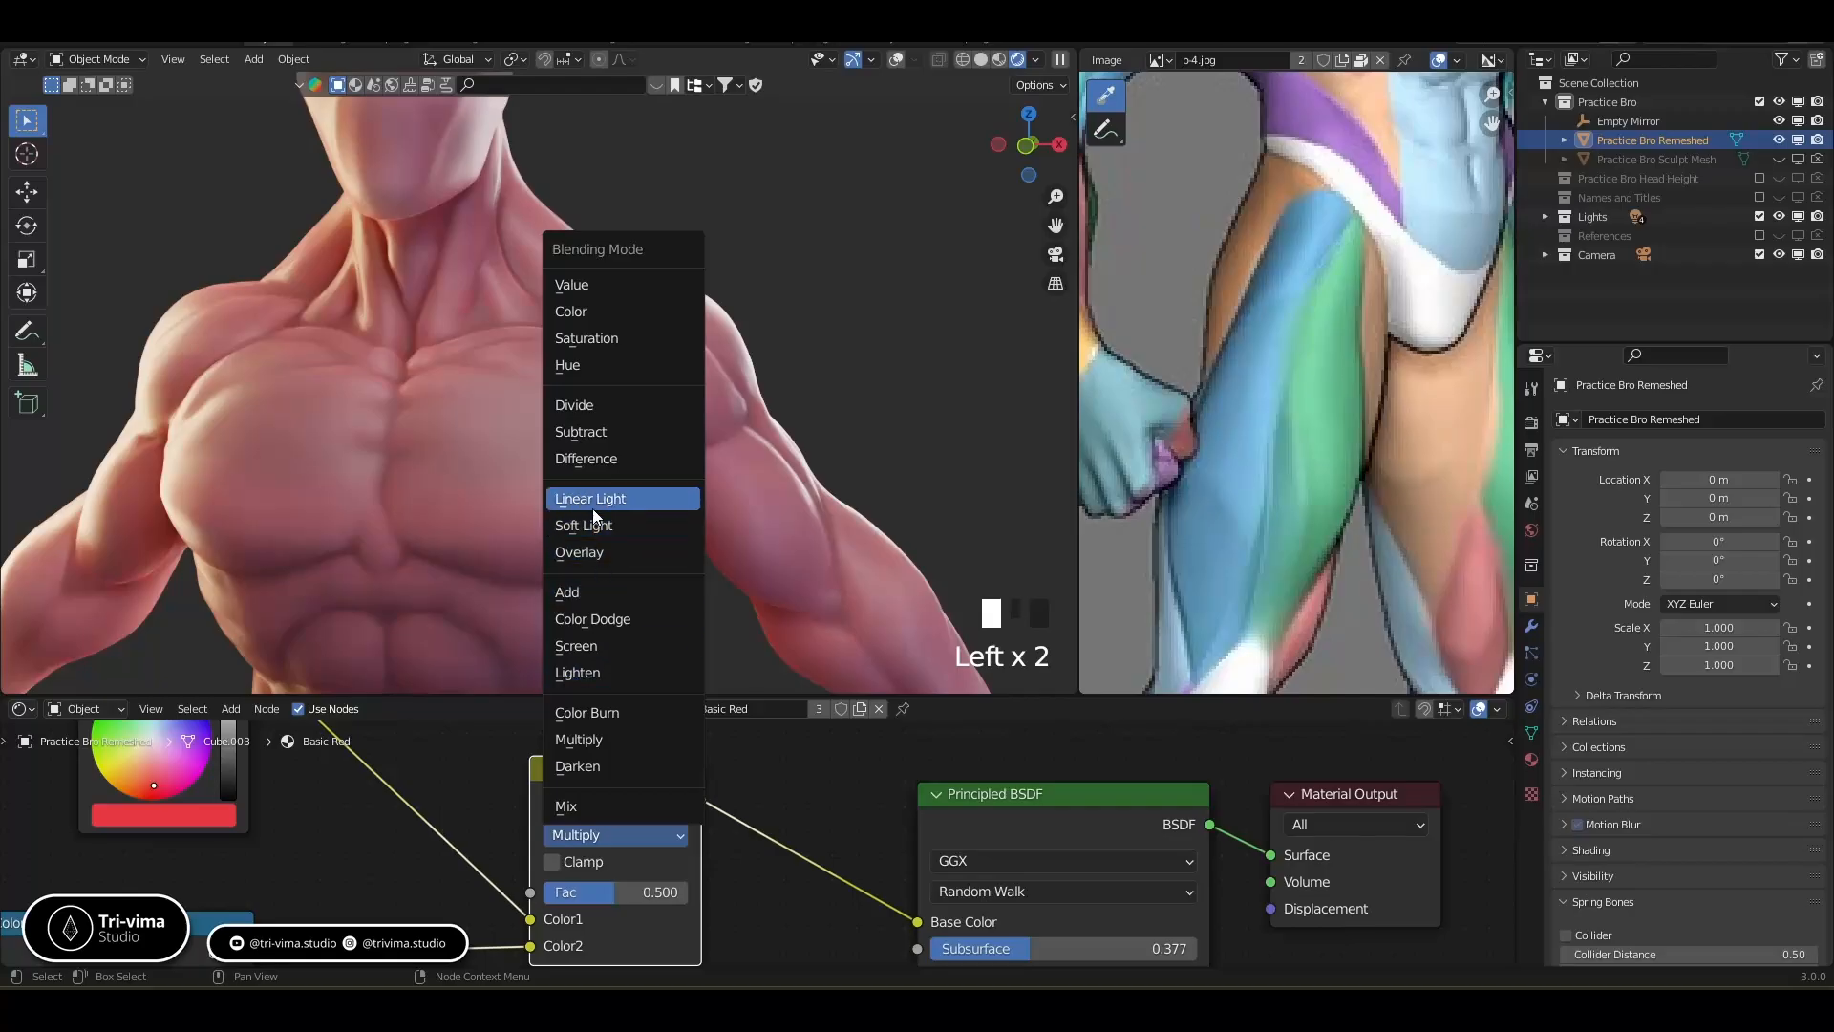
{"action": "left_click", "coordinate": [578, 676]}
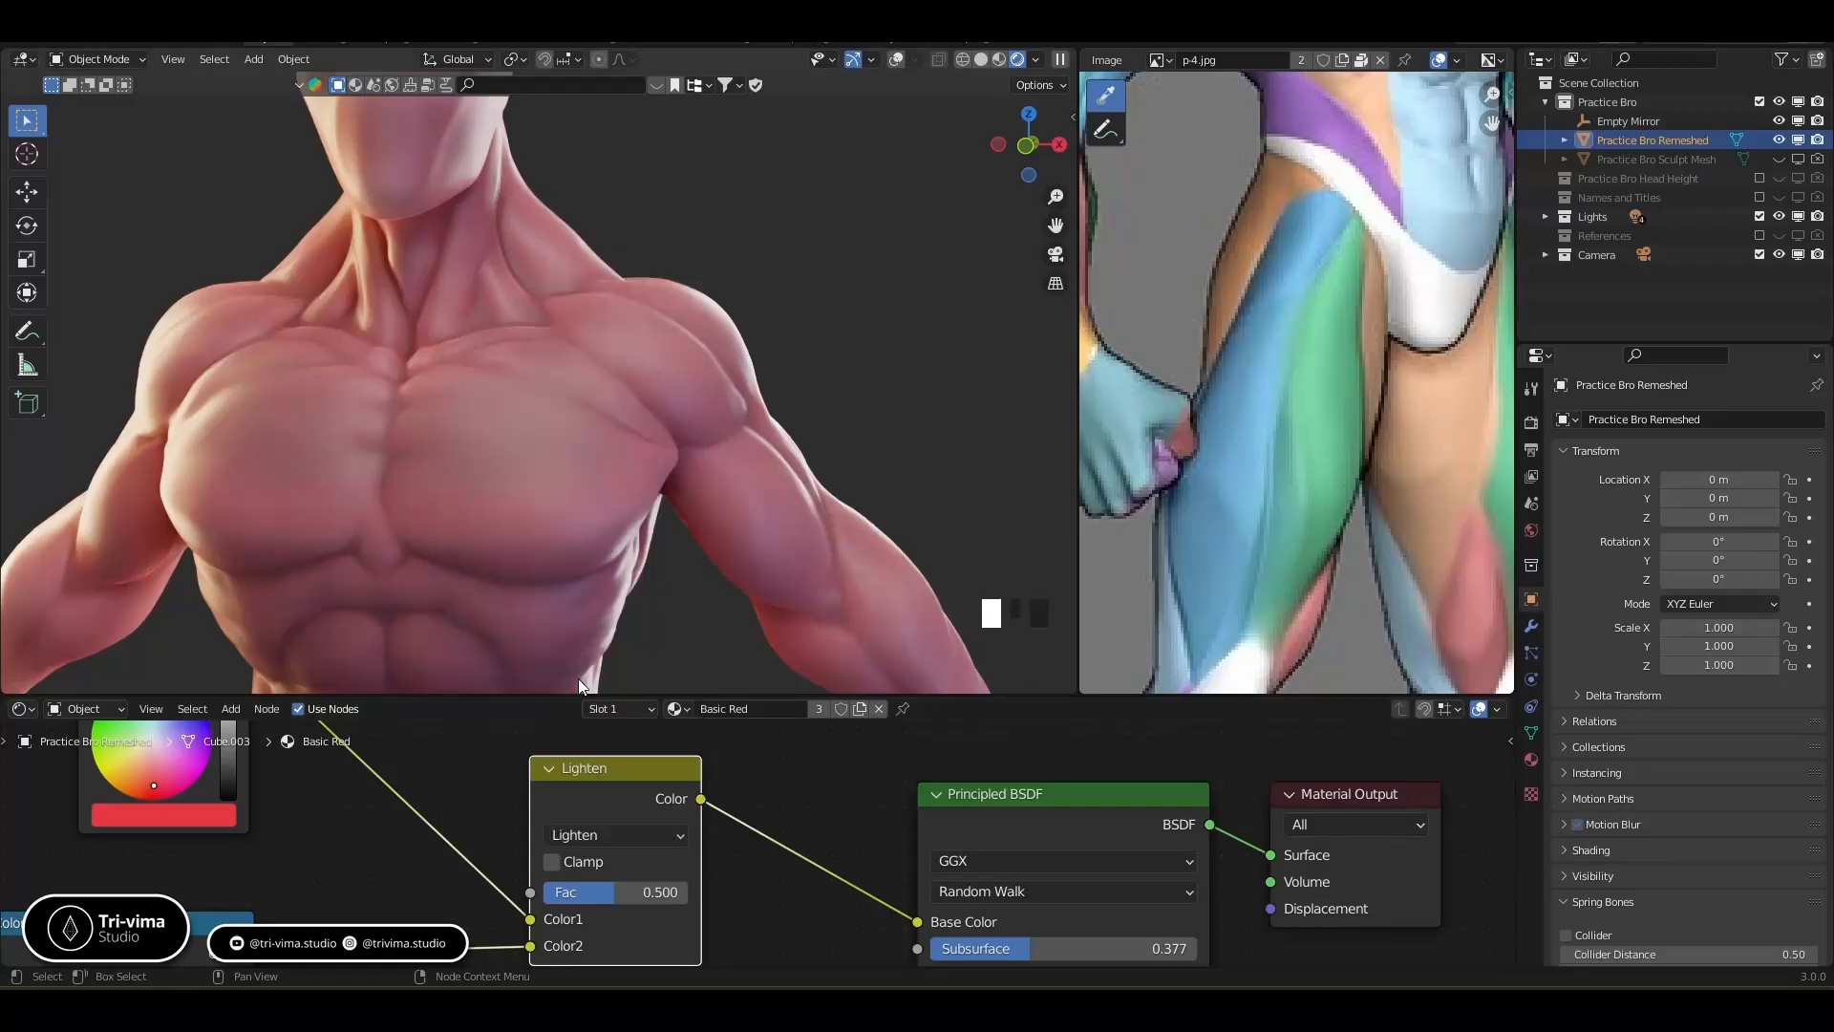
{"action": "scroll", "coordinate": [582, 411], "scroll_direction": "down", "scroll_amount": 3}
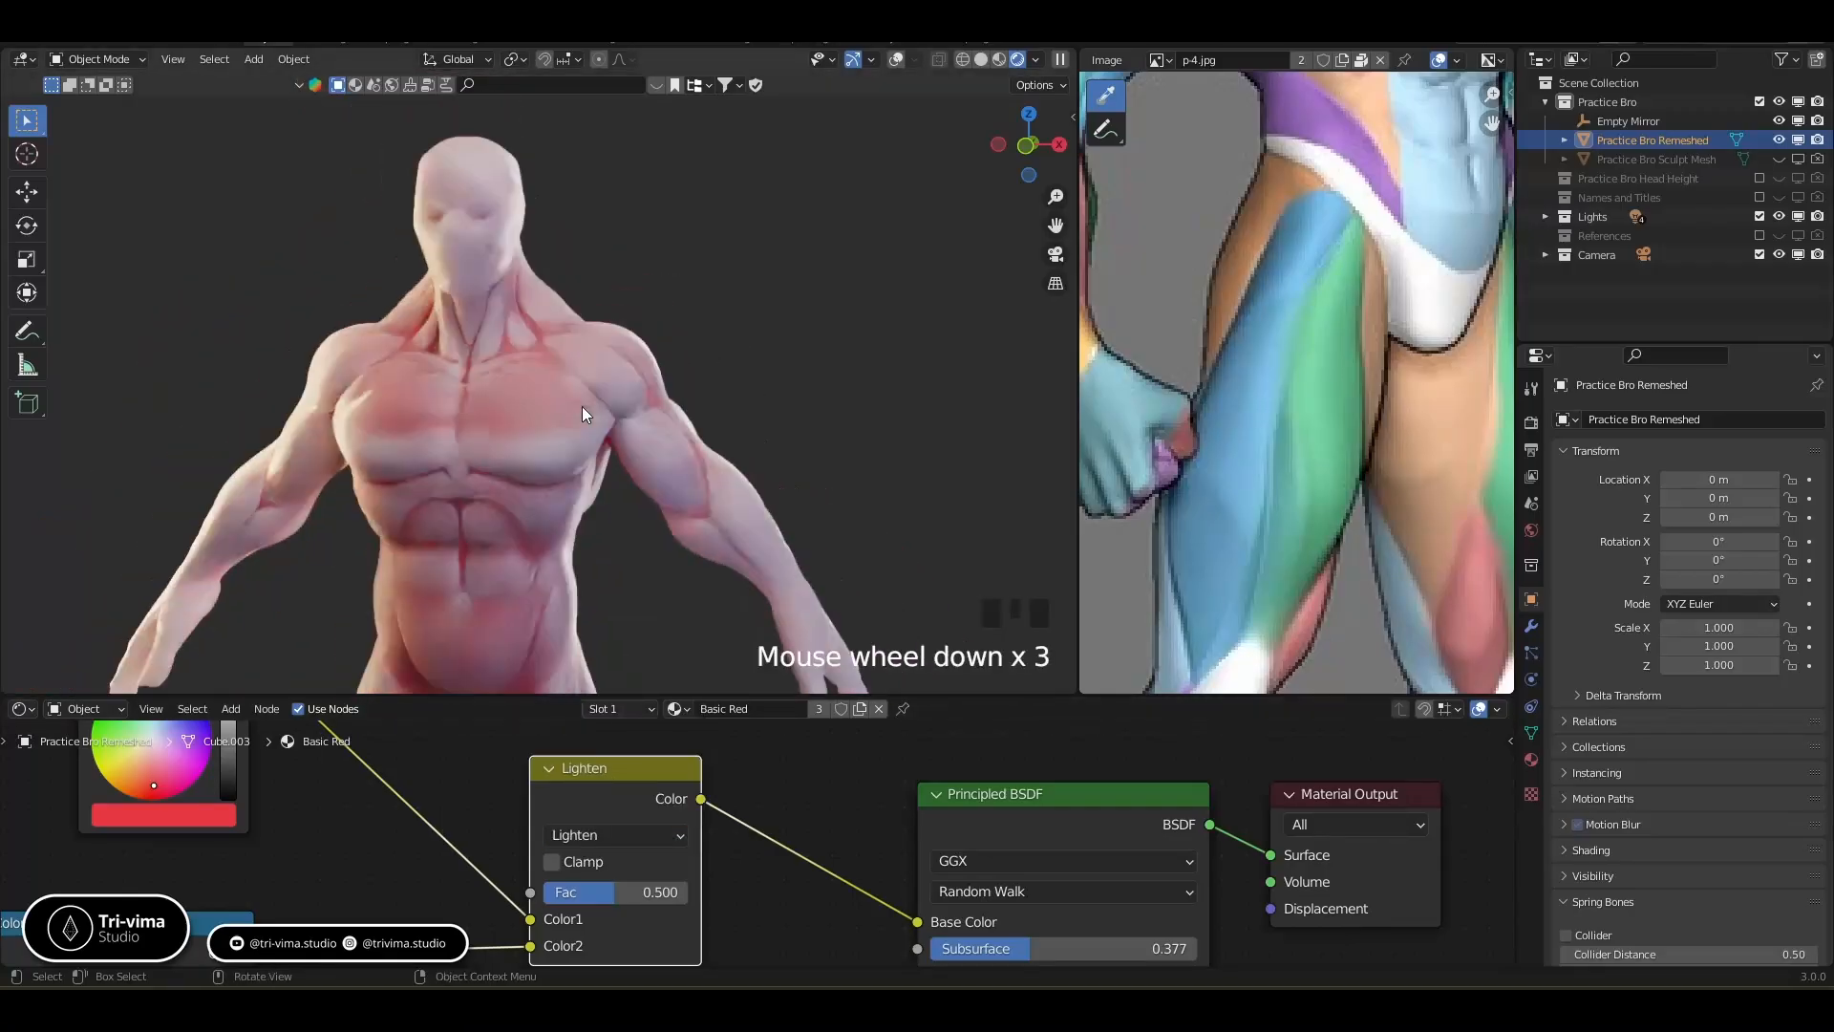
{"action": "left_click", "coordinate": [609, 836]}
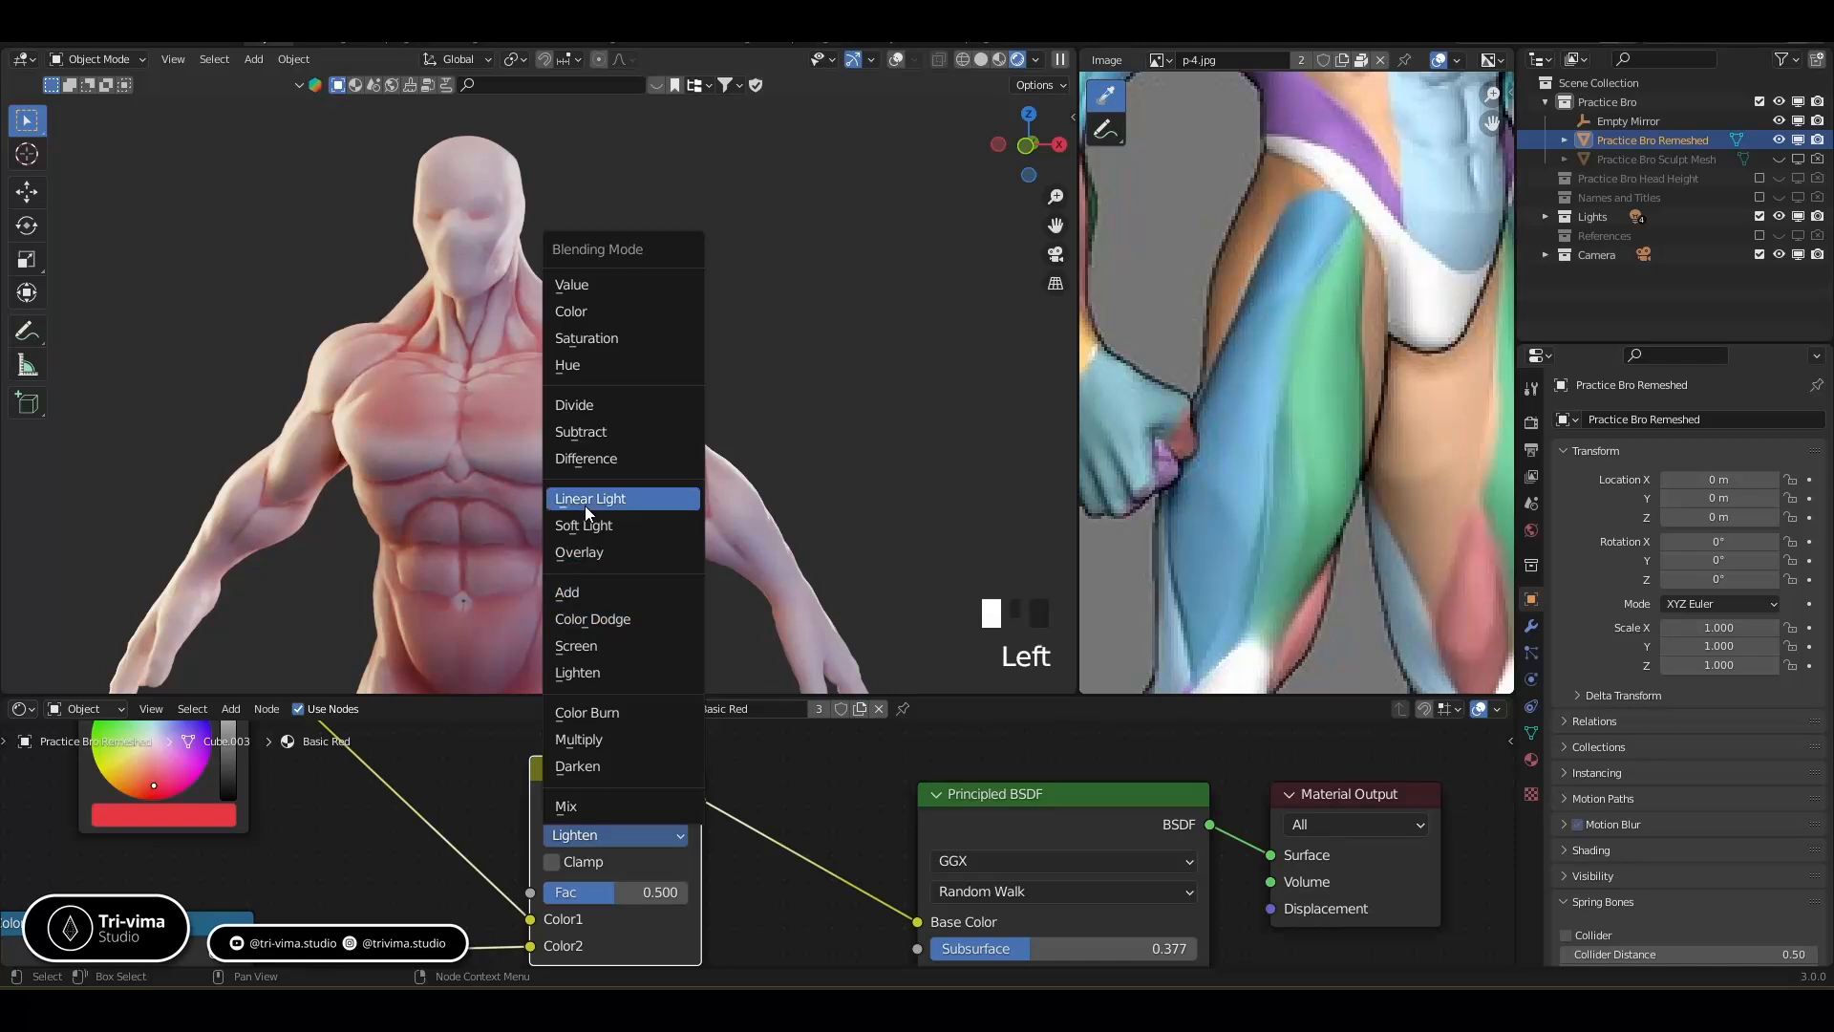
{"action": "left_click", "coordinate": [584, 507]}
Set the Base Color mix node to Soft Light, with Clamp enabled and Fac at 1.000
{"action": "left_click", "coordinate": [587, 833]}
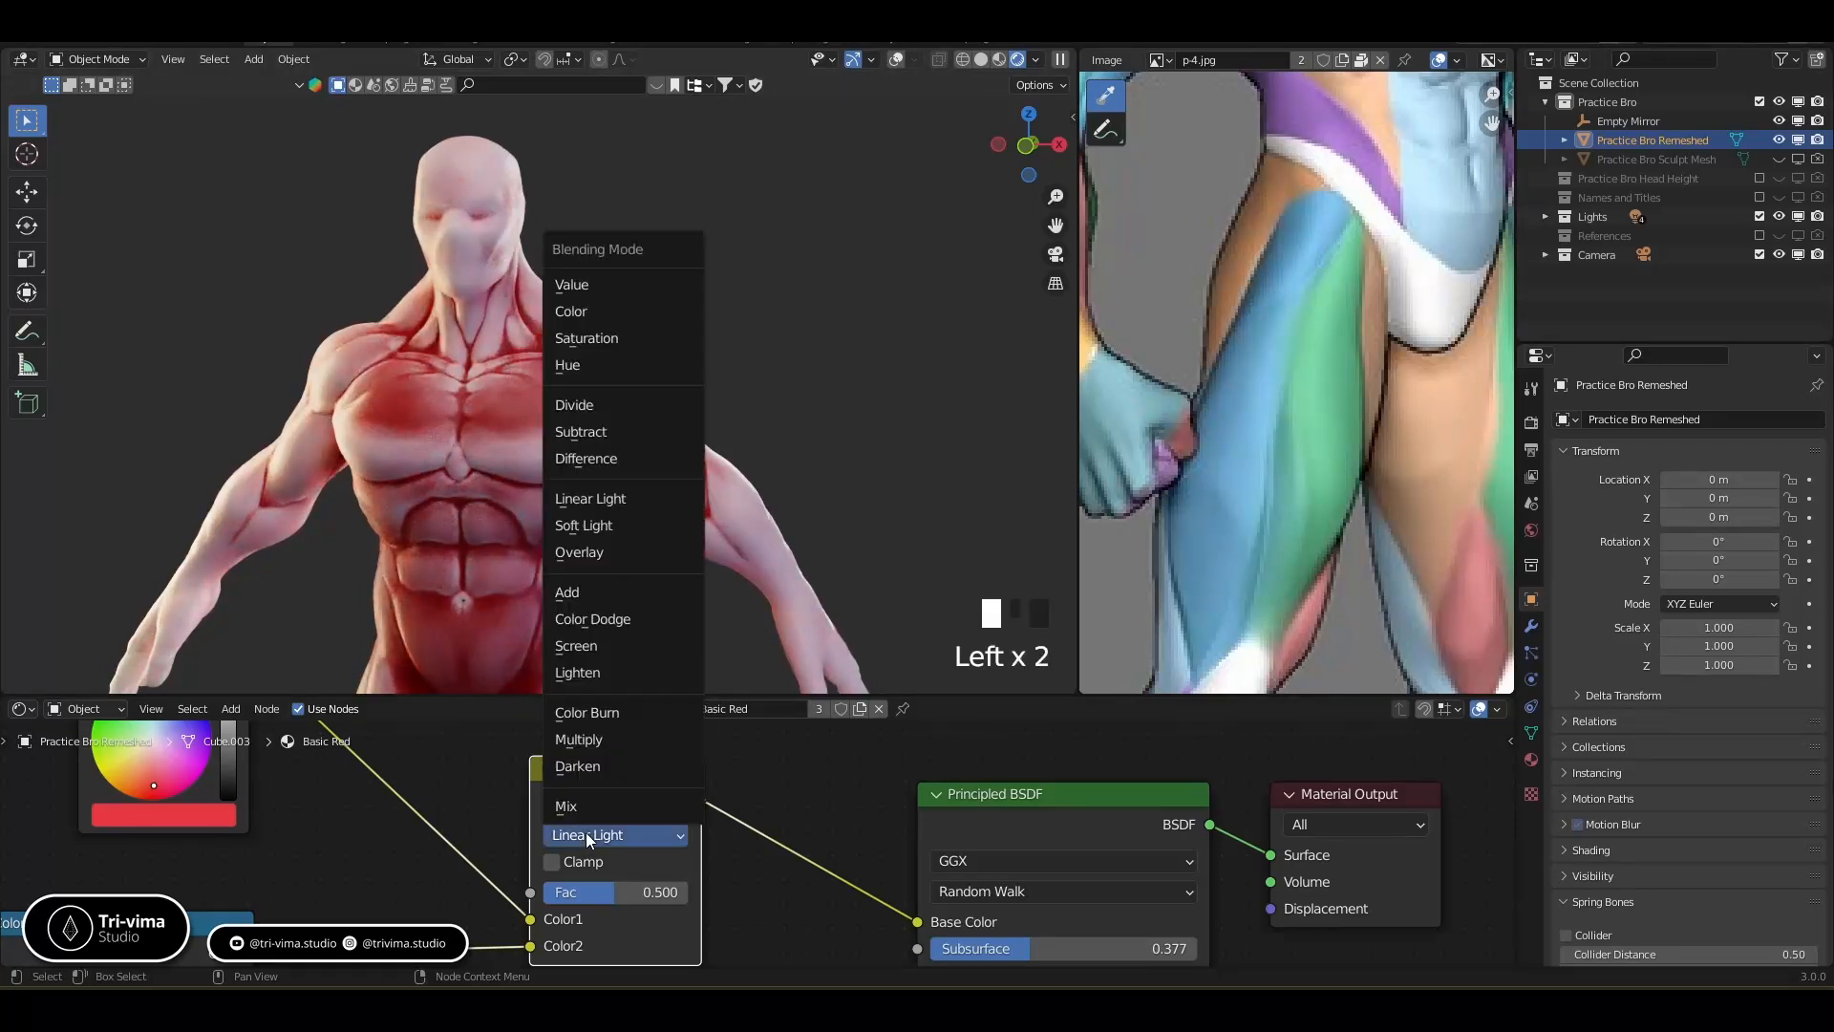
{"action": "left_click", "coordinate": [581, 526]}
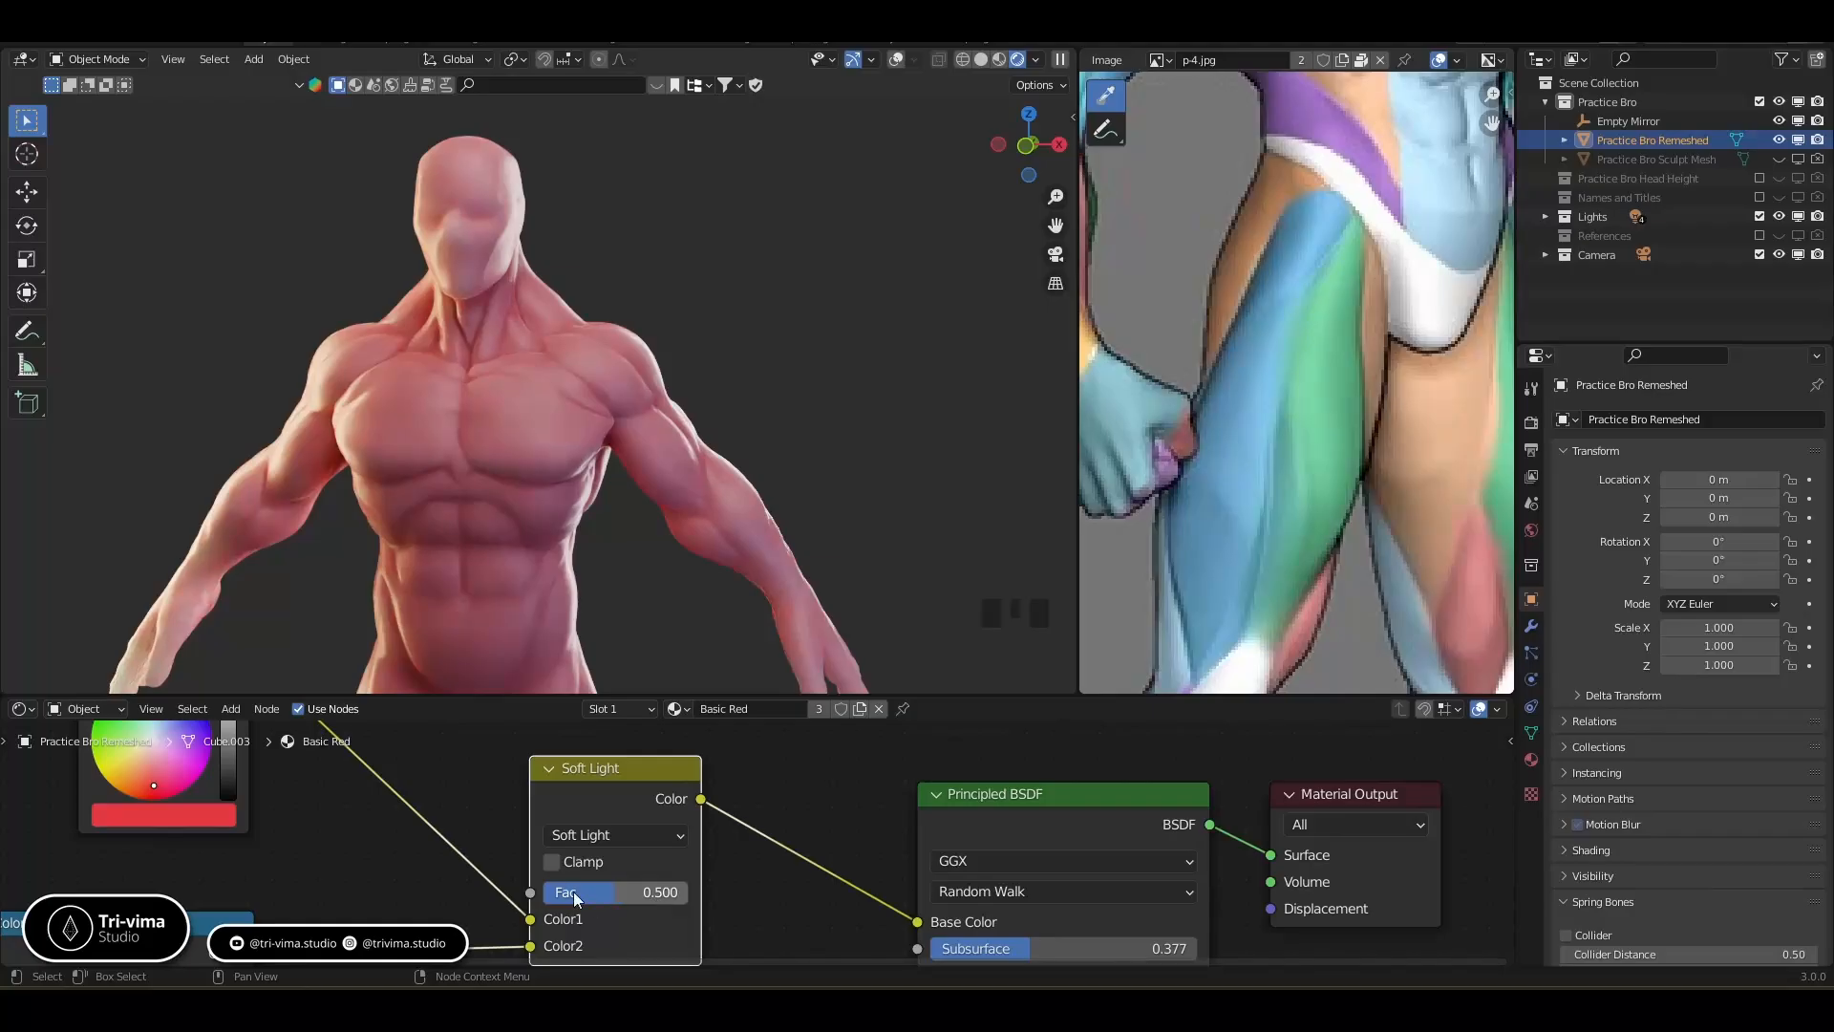
{"action": "left_click", "coordinate": [552, 863]}
{"action": "left_click_drag", "start_coordinate": [583, 892], "coordinate": [686, 892]}
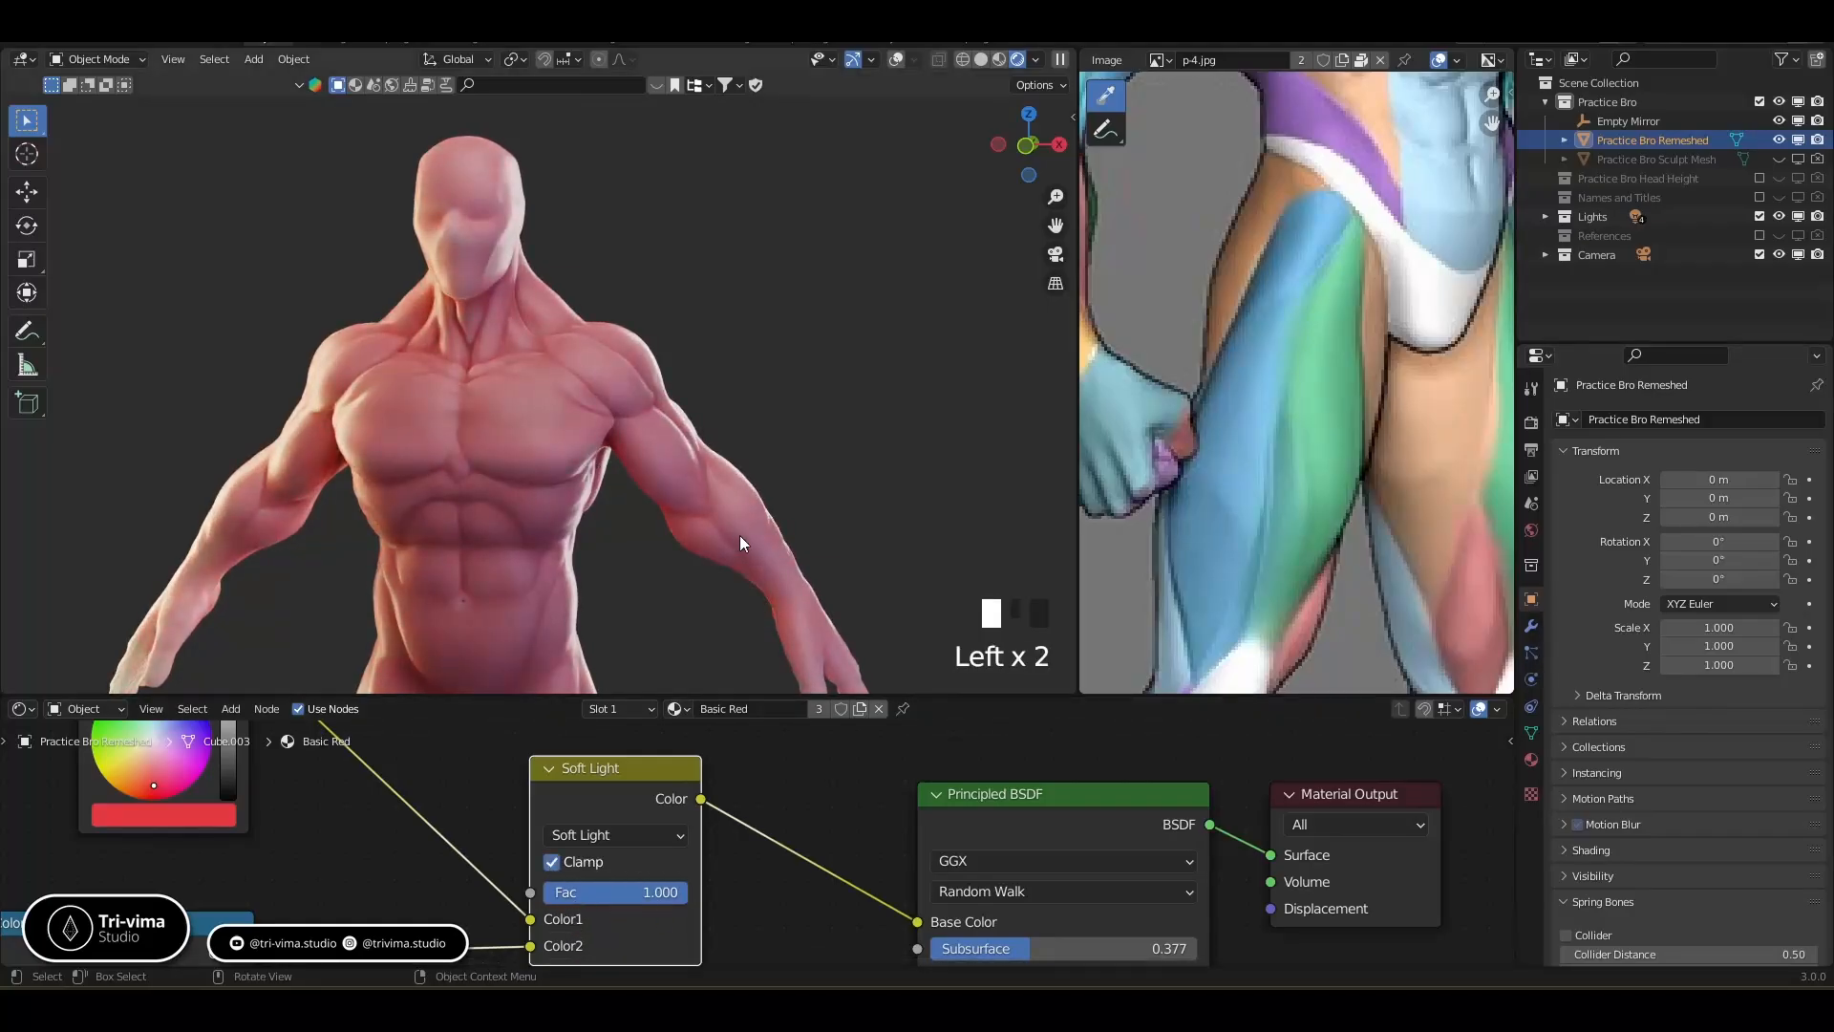
Reposition the subsurface RGB node and the Soft Light node to clear space beside the ColorRamp
{"action": "middle_click_drag", "start_coordinate": [375, 880], "coordinate": [577, 736]}
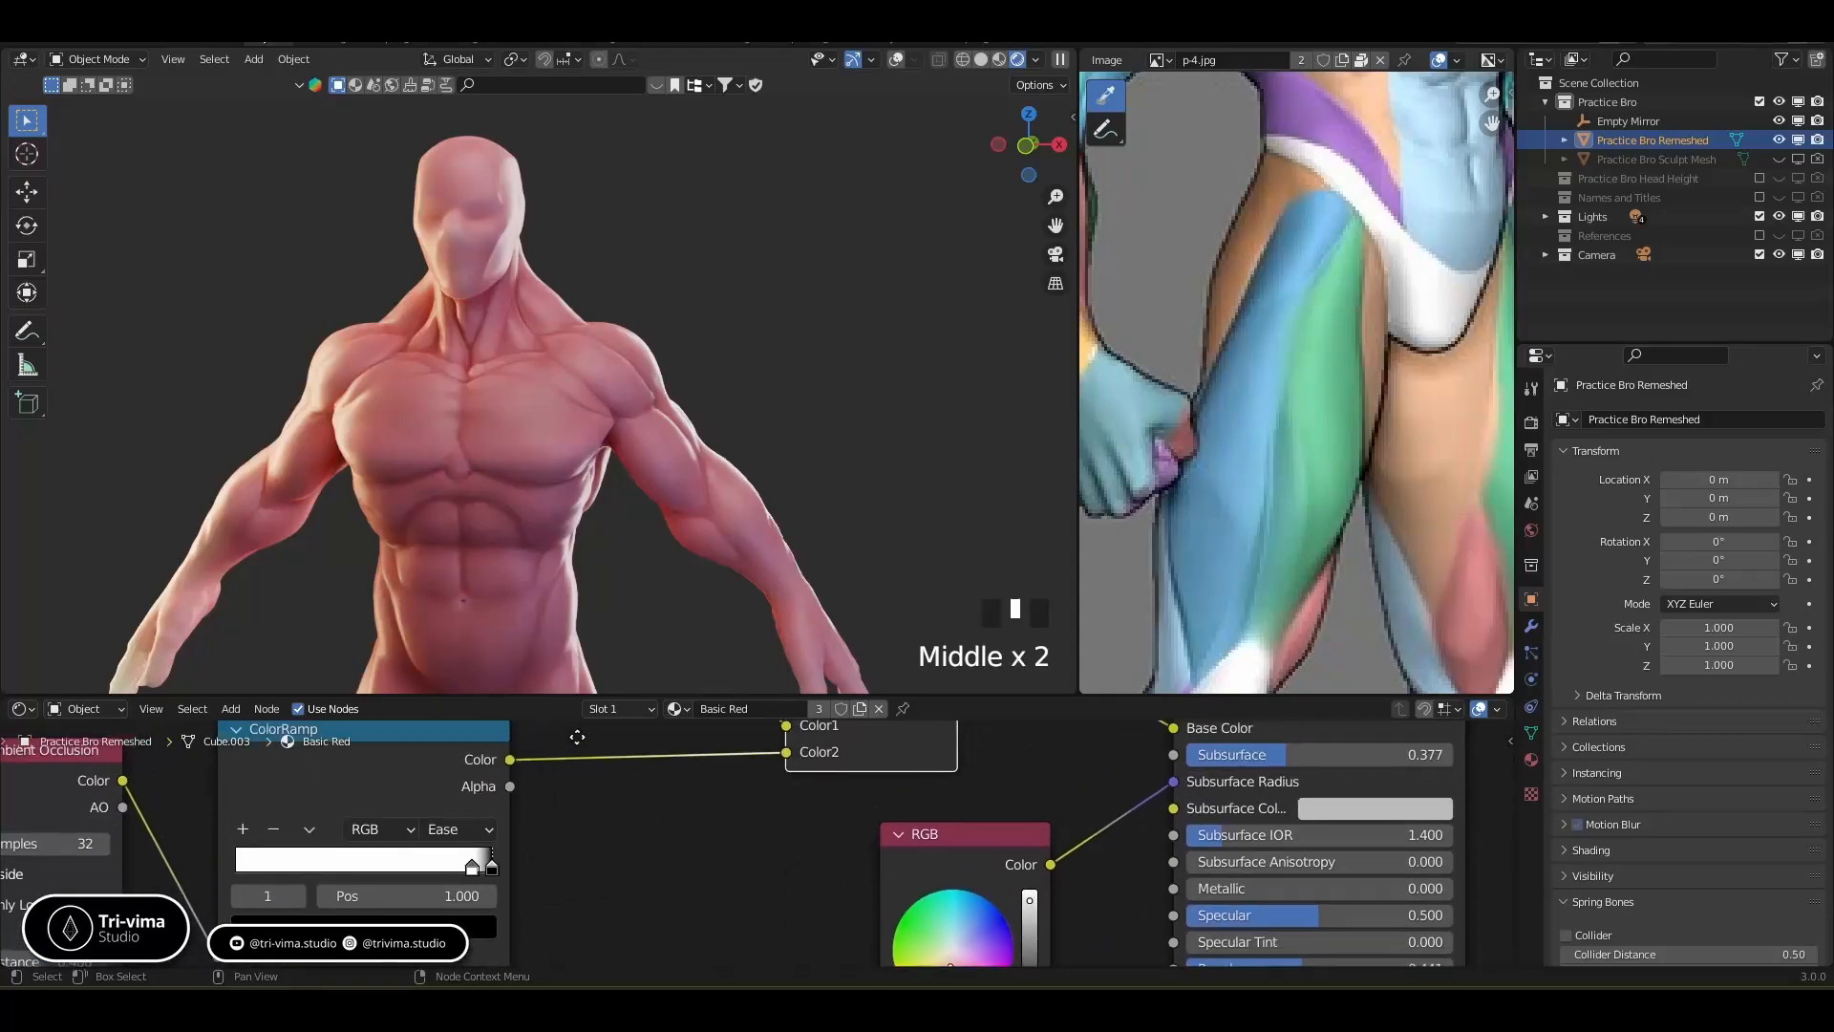
{"action": "scroll", "coordinate": [669, 869], "scroll_direction": "down", "scroll_amount": 3}
{"action": "scroll", "coordinate": [669, 861], "scroll_direction": "down", "scroll_amount": 4}
{"action": "left_click", "coordinate": [784, 879]}
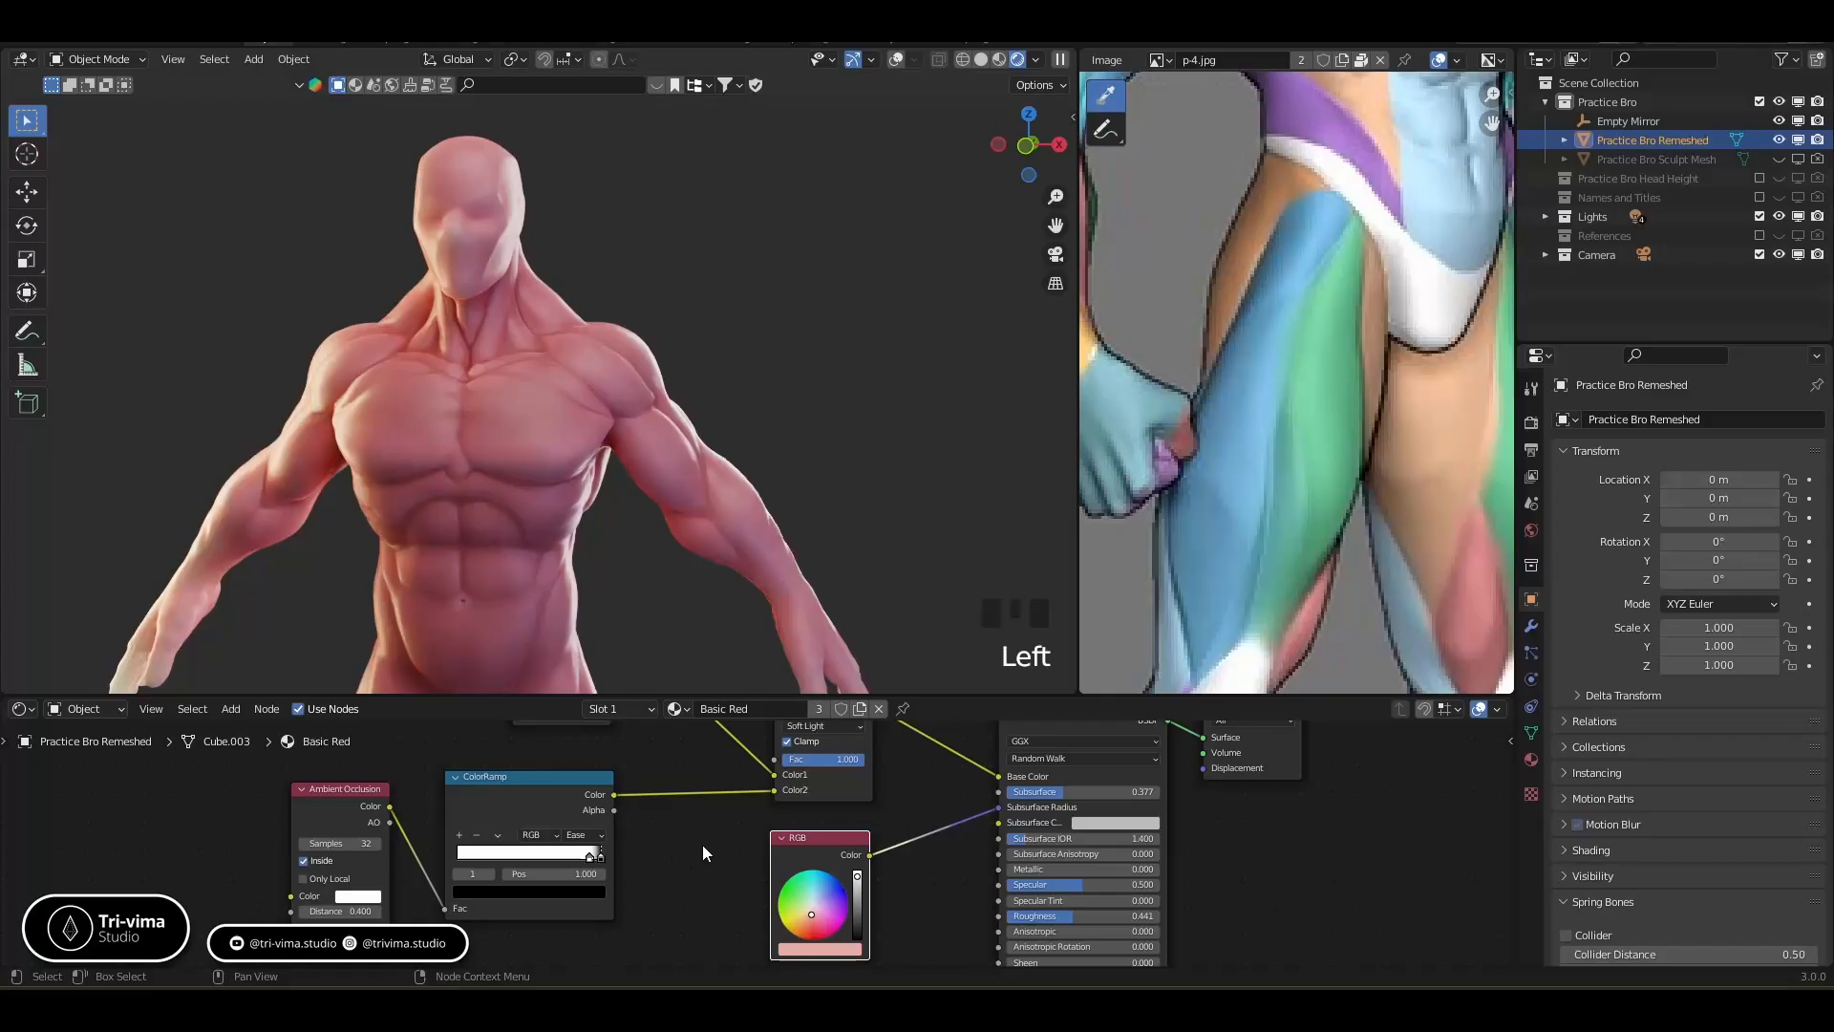
{"action": "left_click_drag", "start_coordinate": [841, 839], "coordinate": [789, 899]}
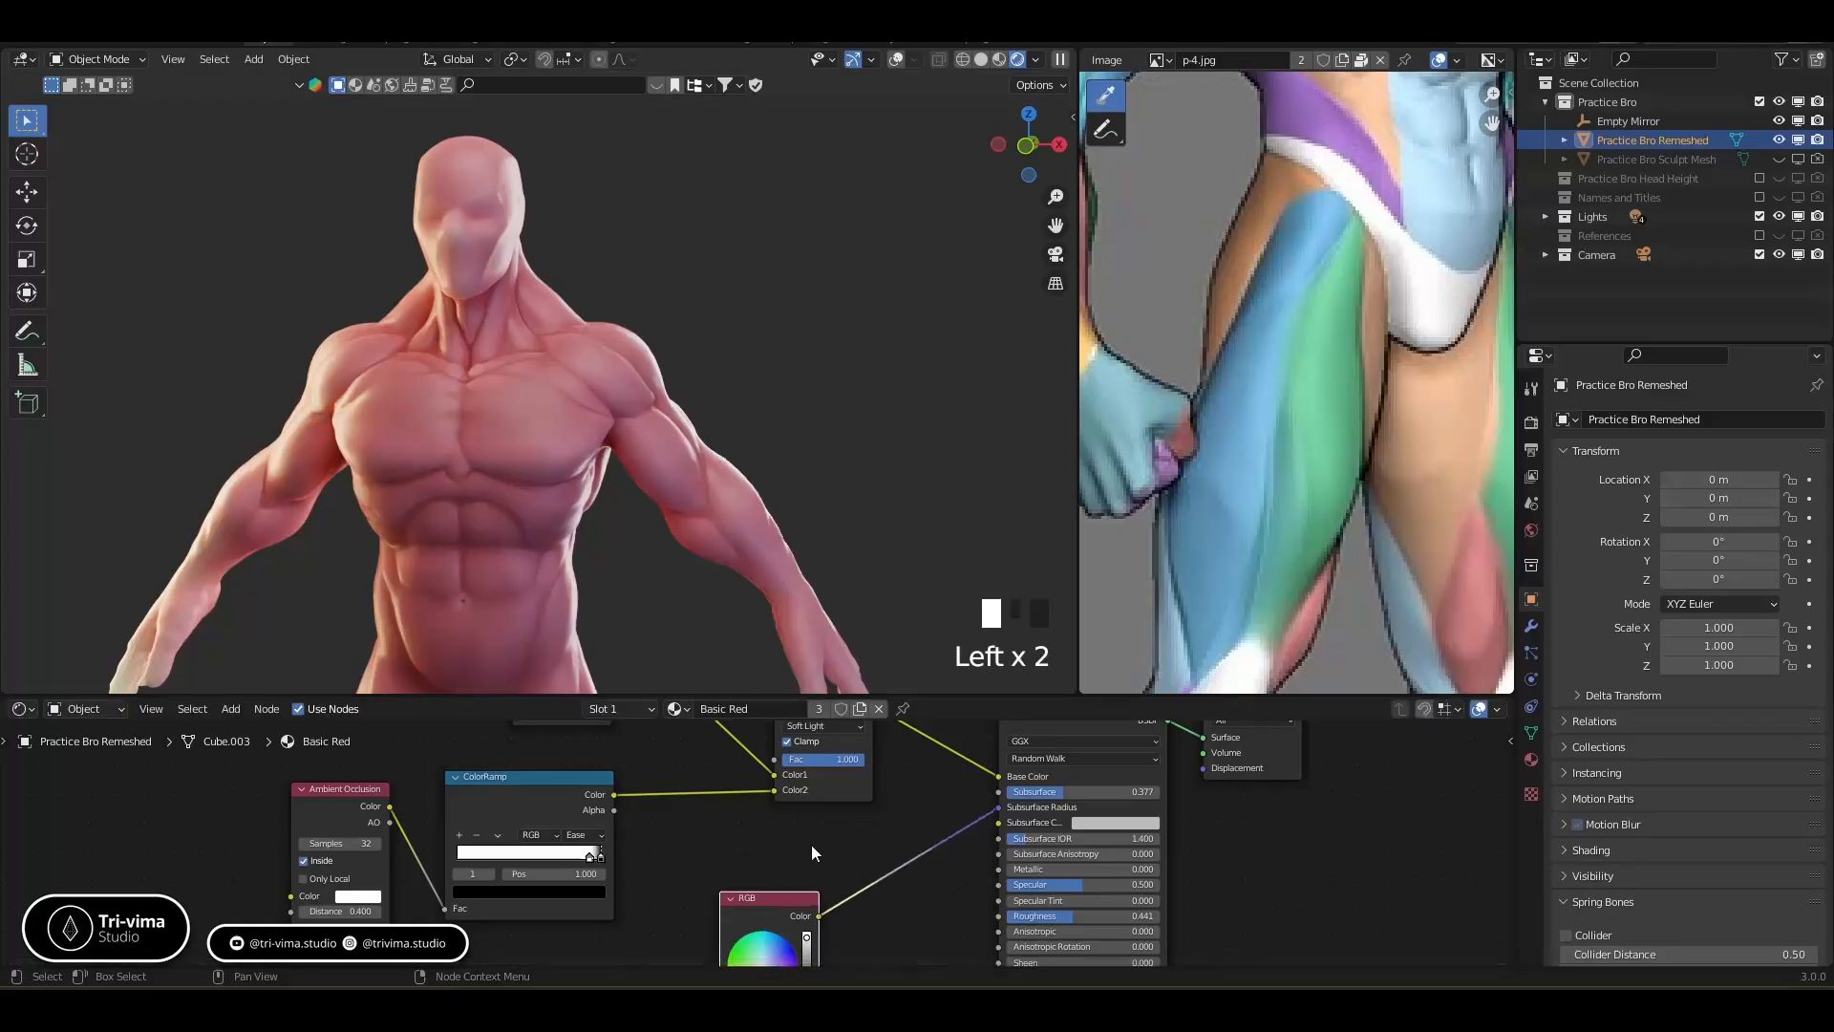
{"action": "left_click_drag", "start_coordinate": [827, 794], "coordinate": [816, 819]}
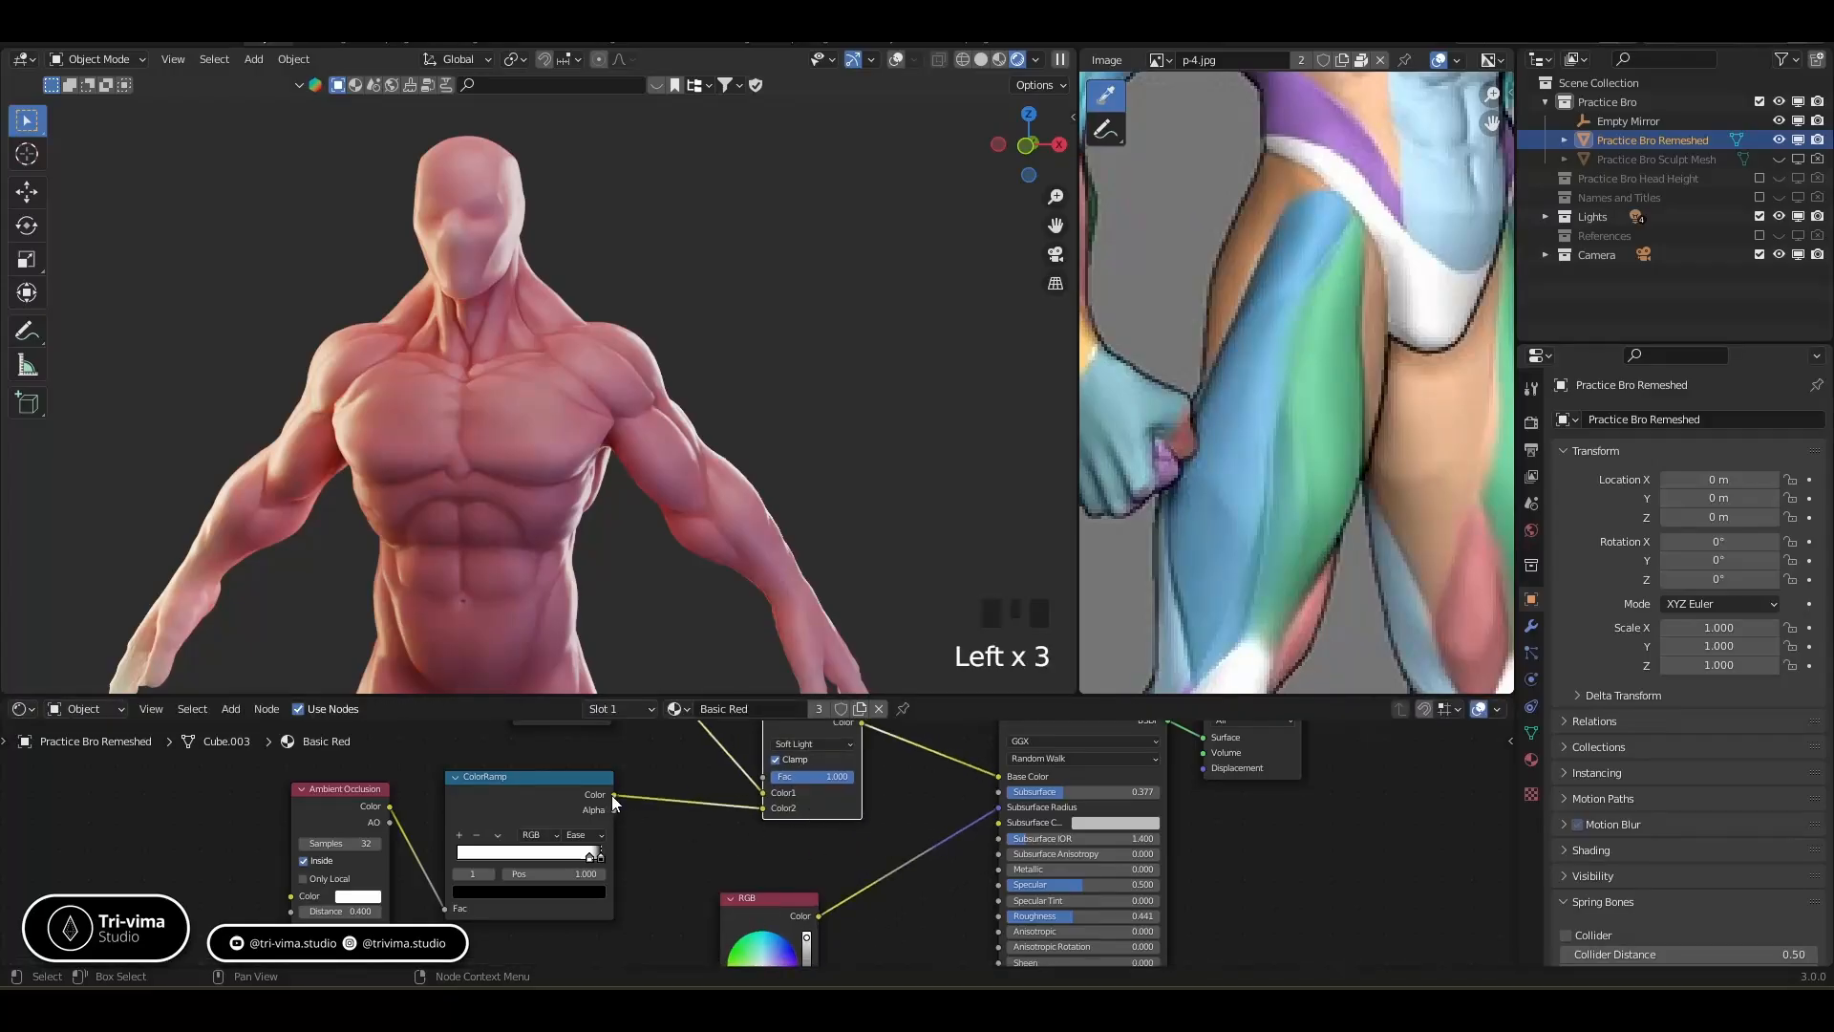
Combine the ColorRamp and the subsurface RGB colors in a new Mix node feeding Subsurface Radius
{"action": "right_click_drag", "start_coordinate": [565, 800], "coordinate": [729, 908], "text": "ctrl+shift"}
{"action": "left_click_drag", "start_coordinate": [904, 875], "coordinate": [750, 853]}
{"action": "left_click_drag", "start_coordinate": [613, 794], "coordinate": [761, 808]}
{"action": "left_click_drag", "start_coordinate": [747, 909], "coordinate": [695, 876]}
{"action": "left_click_drag", "start_coordinate": [807, 810], "coordinate": [999, 775]}
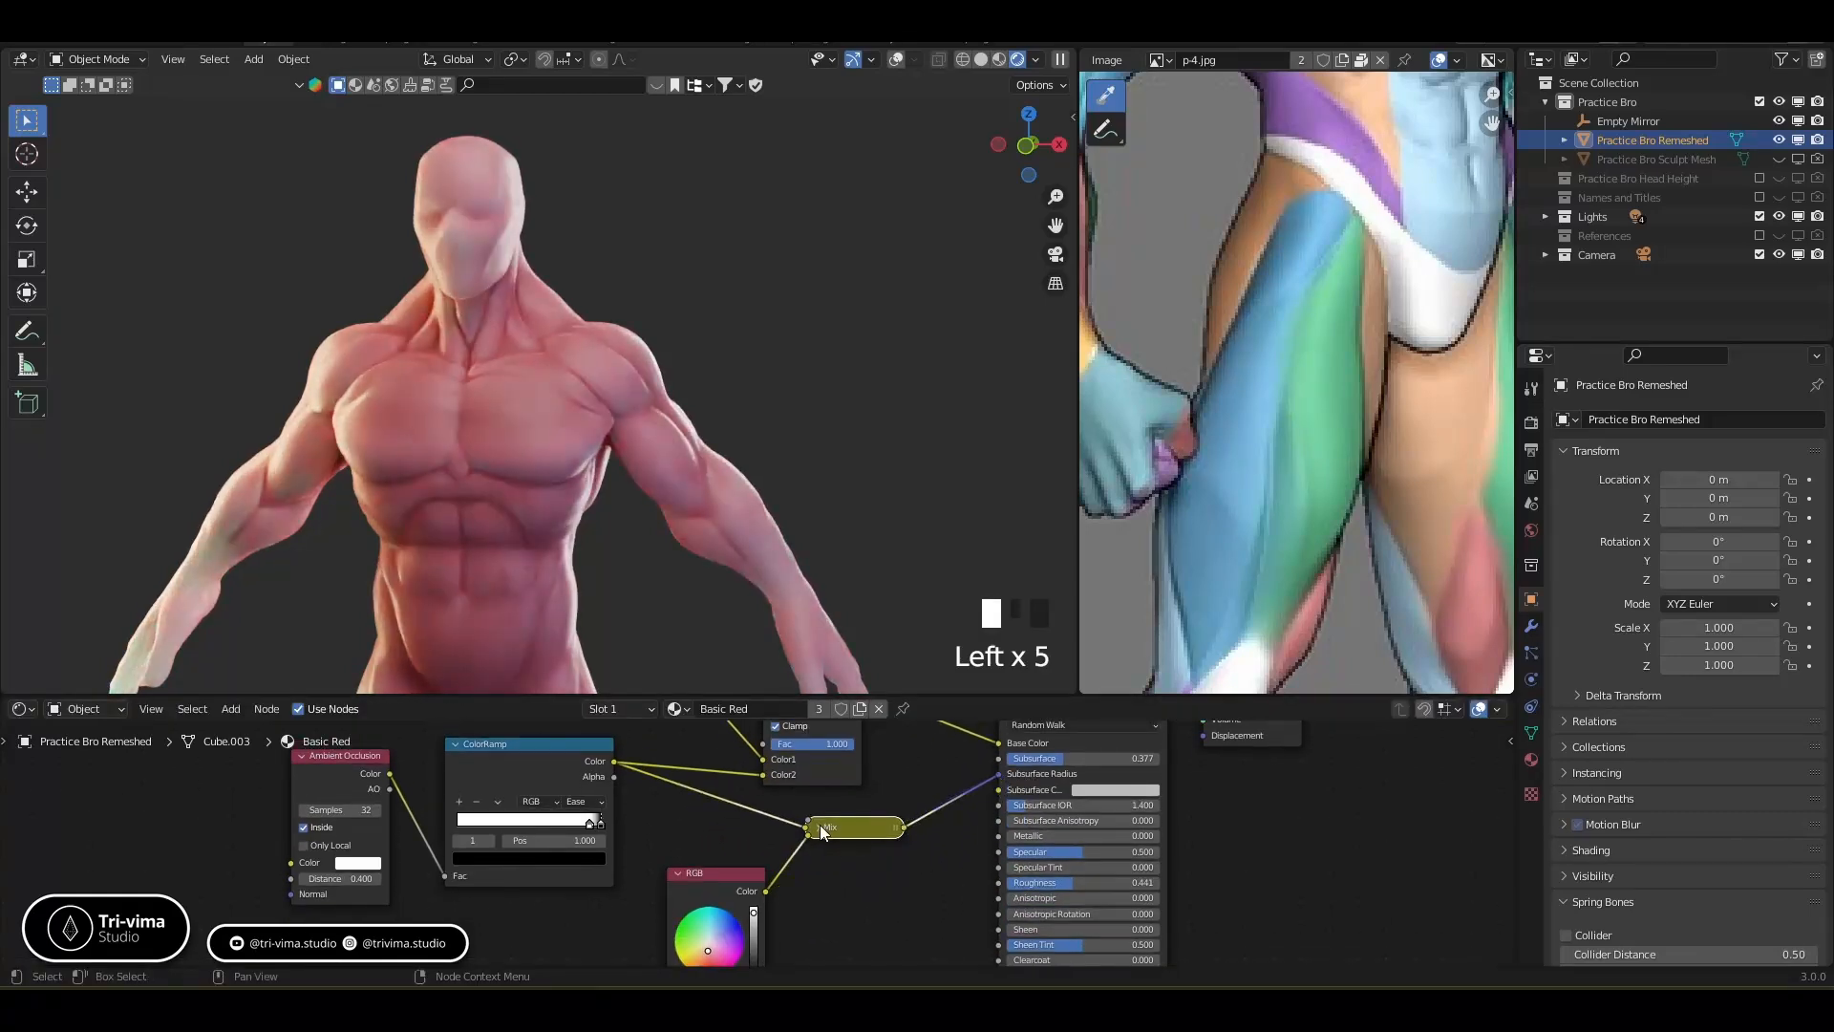
Expand the Mix node, feed the ColorRamp into Fac and the RGB into Color1, and set Color2 to black
{"action": "left_click", "coordinate": [819, 824]}
{"action": "middle_click_drag", "start_coordinate": [858, 924], "coordinate": [857, 848]}
{"action": "left_click_drag", "start_coordinate": [751, 818], "coordinate": [738, 839]}
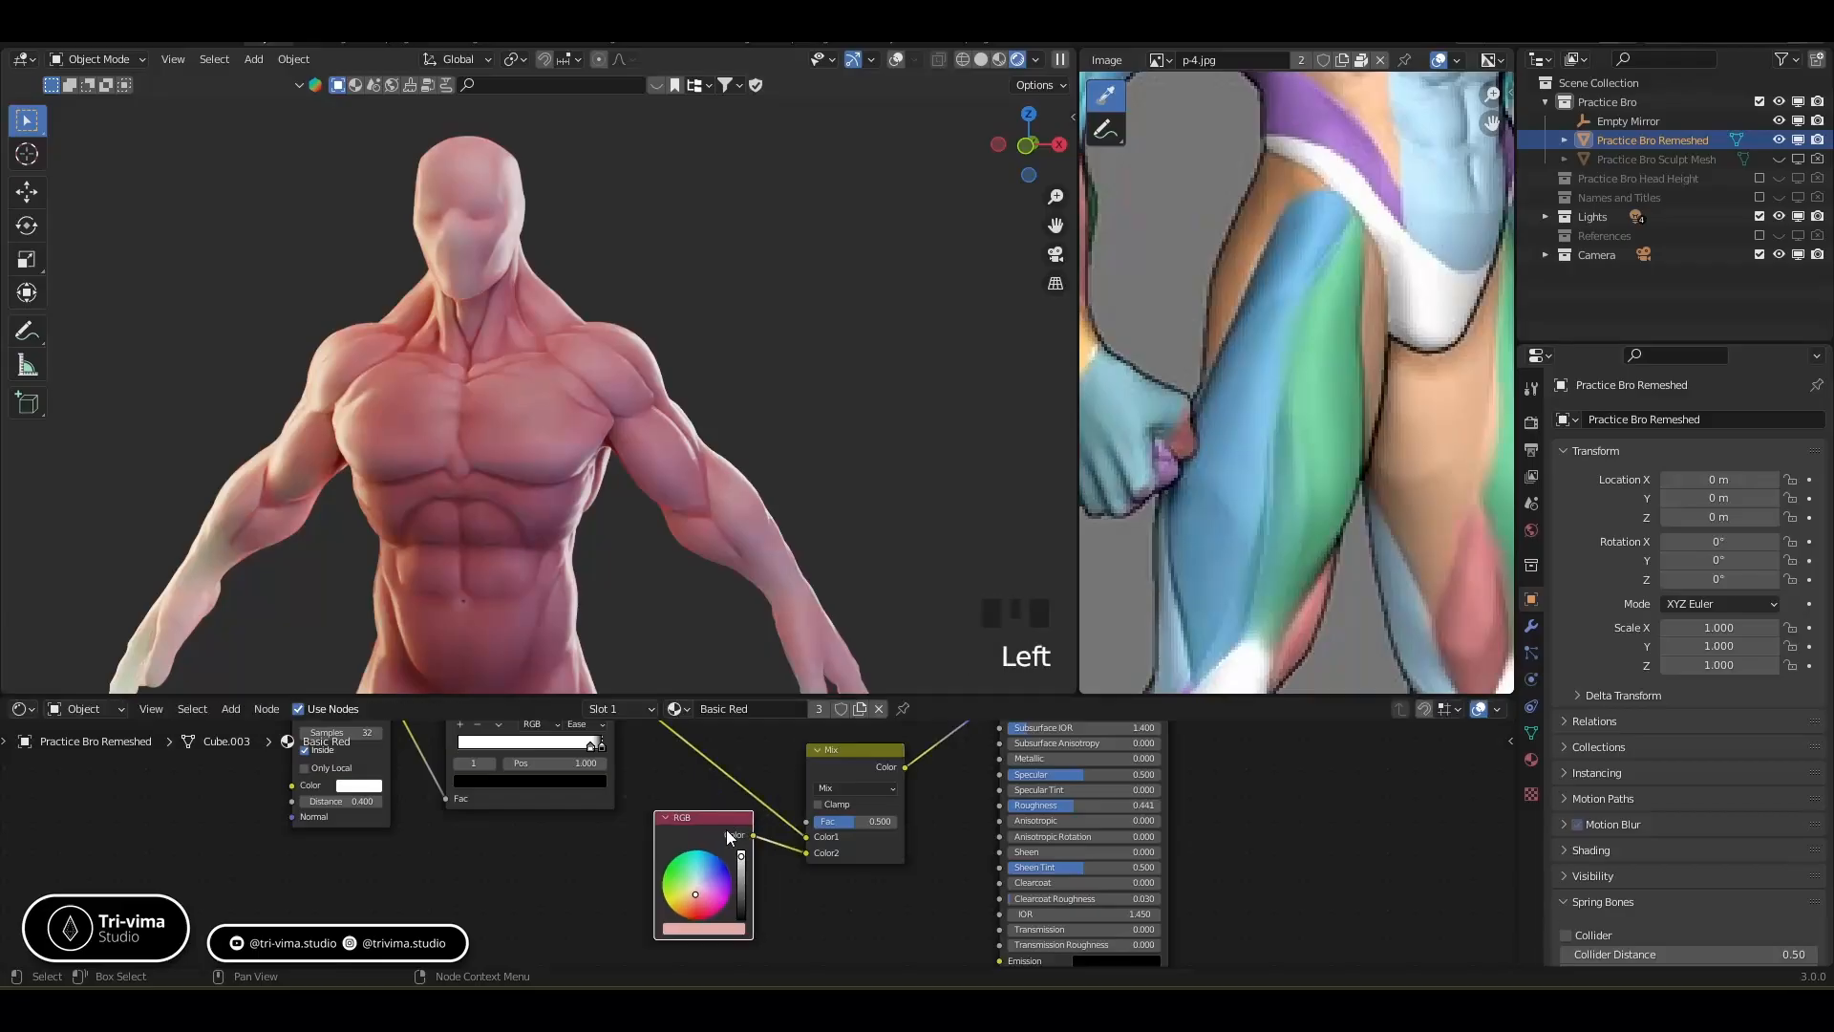
{"action": "left_click", "coordinate": [806, 849]}
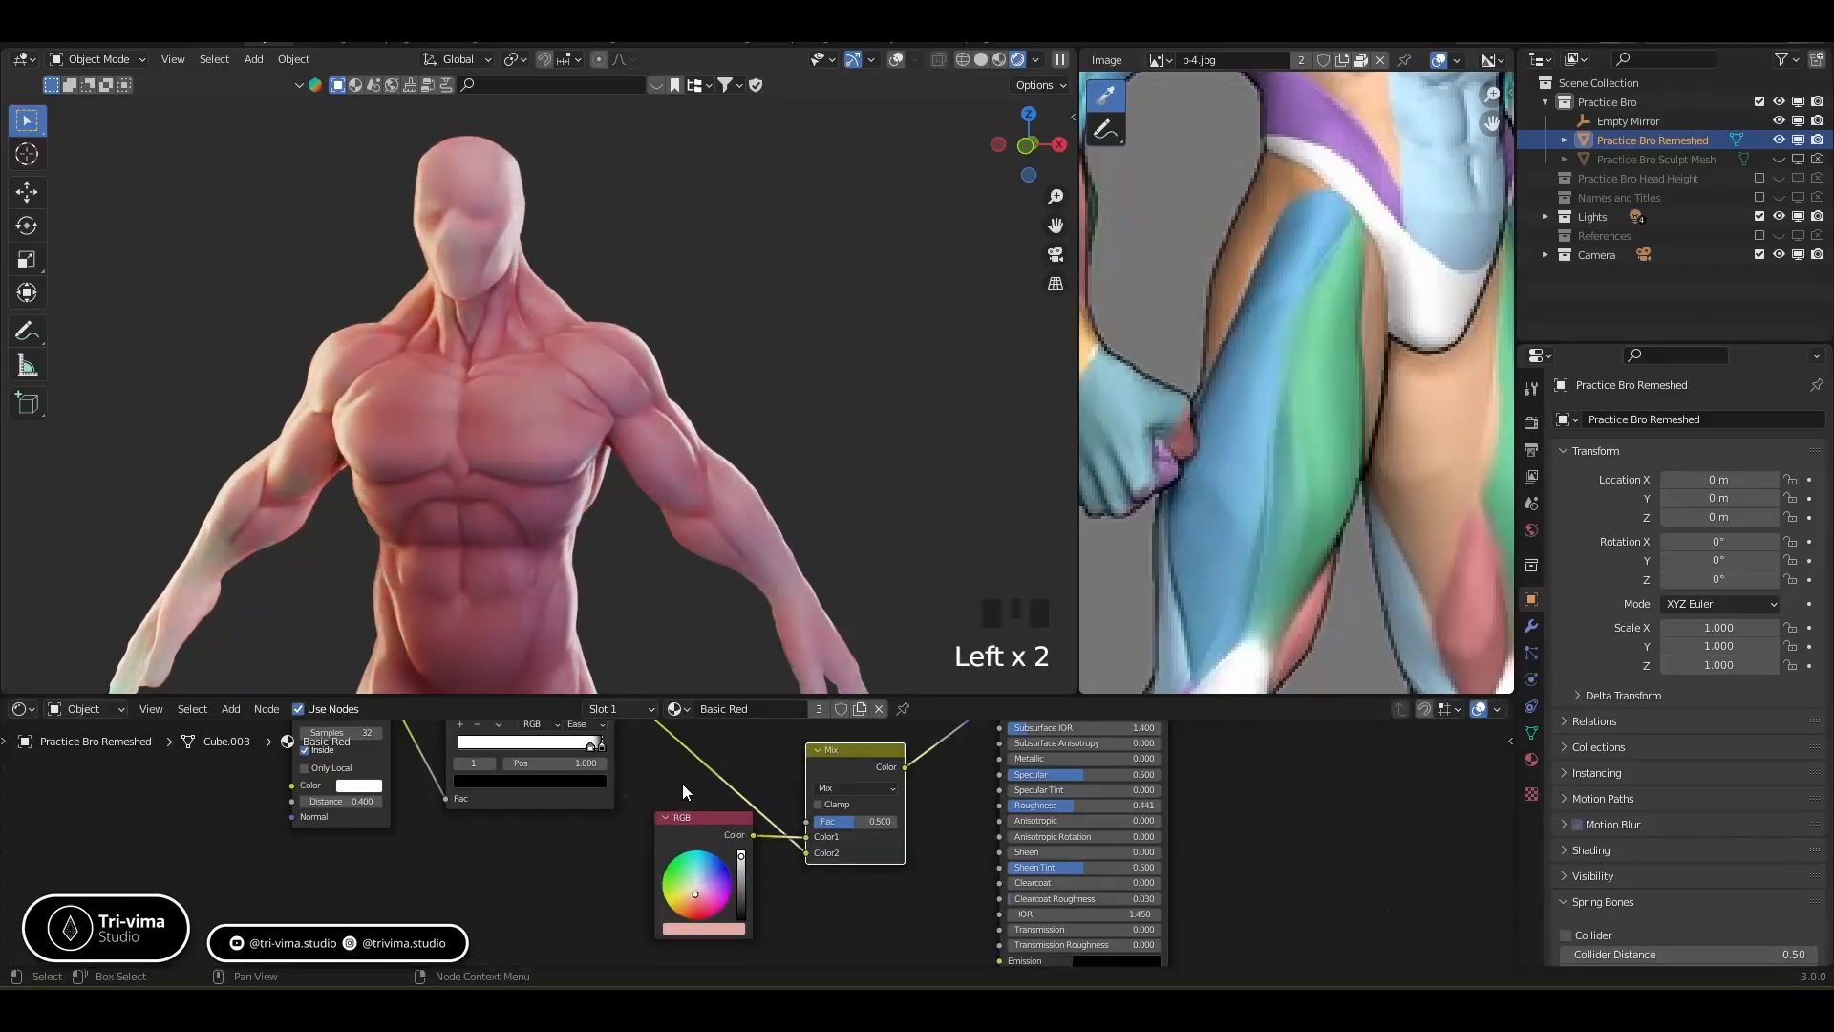
{"action": "middle_click_drag", "start_coordinate": [805, 858], "coordinate": [774, 879]}
{"action": "left_click_drag", "start_coordinate": [775, 881], "coordinate": [773, 848]}
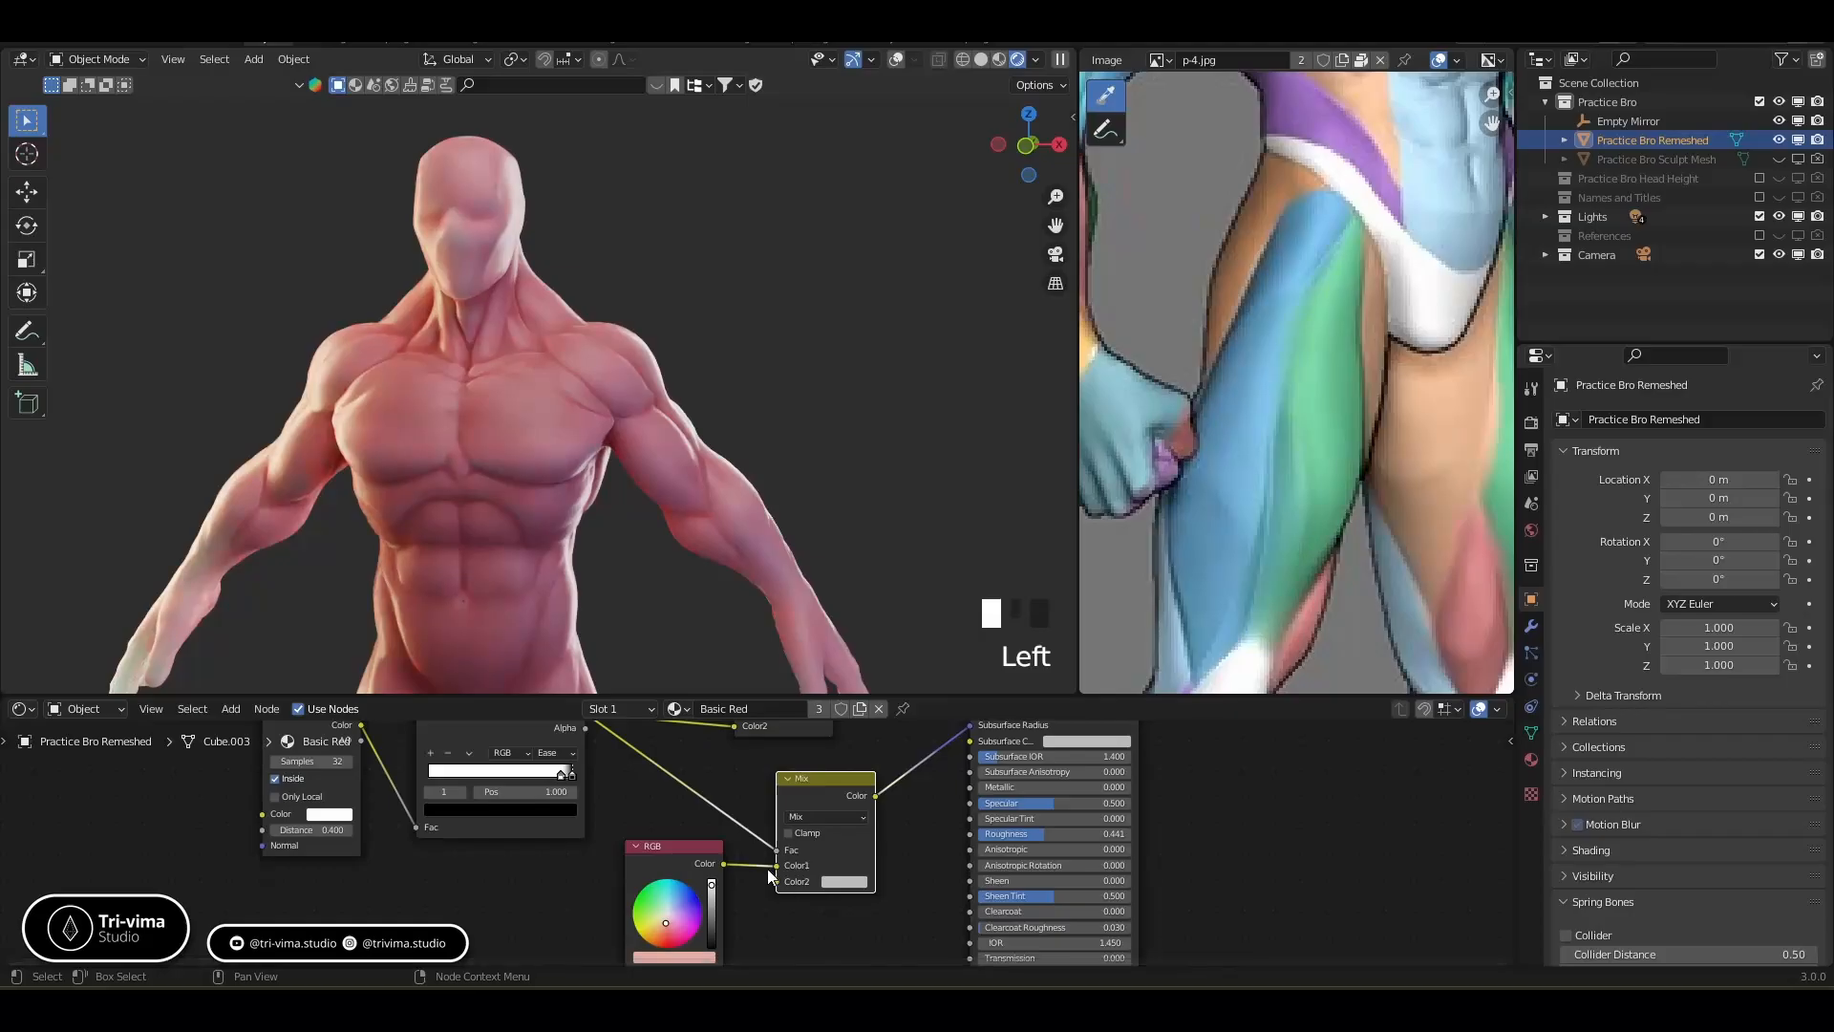
{"action": "left_click", "coordinate": [842, 881]}
{"action": "left_click_drag", "start_coordinate": [852, 847], "coordinate": [831, 846]}
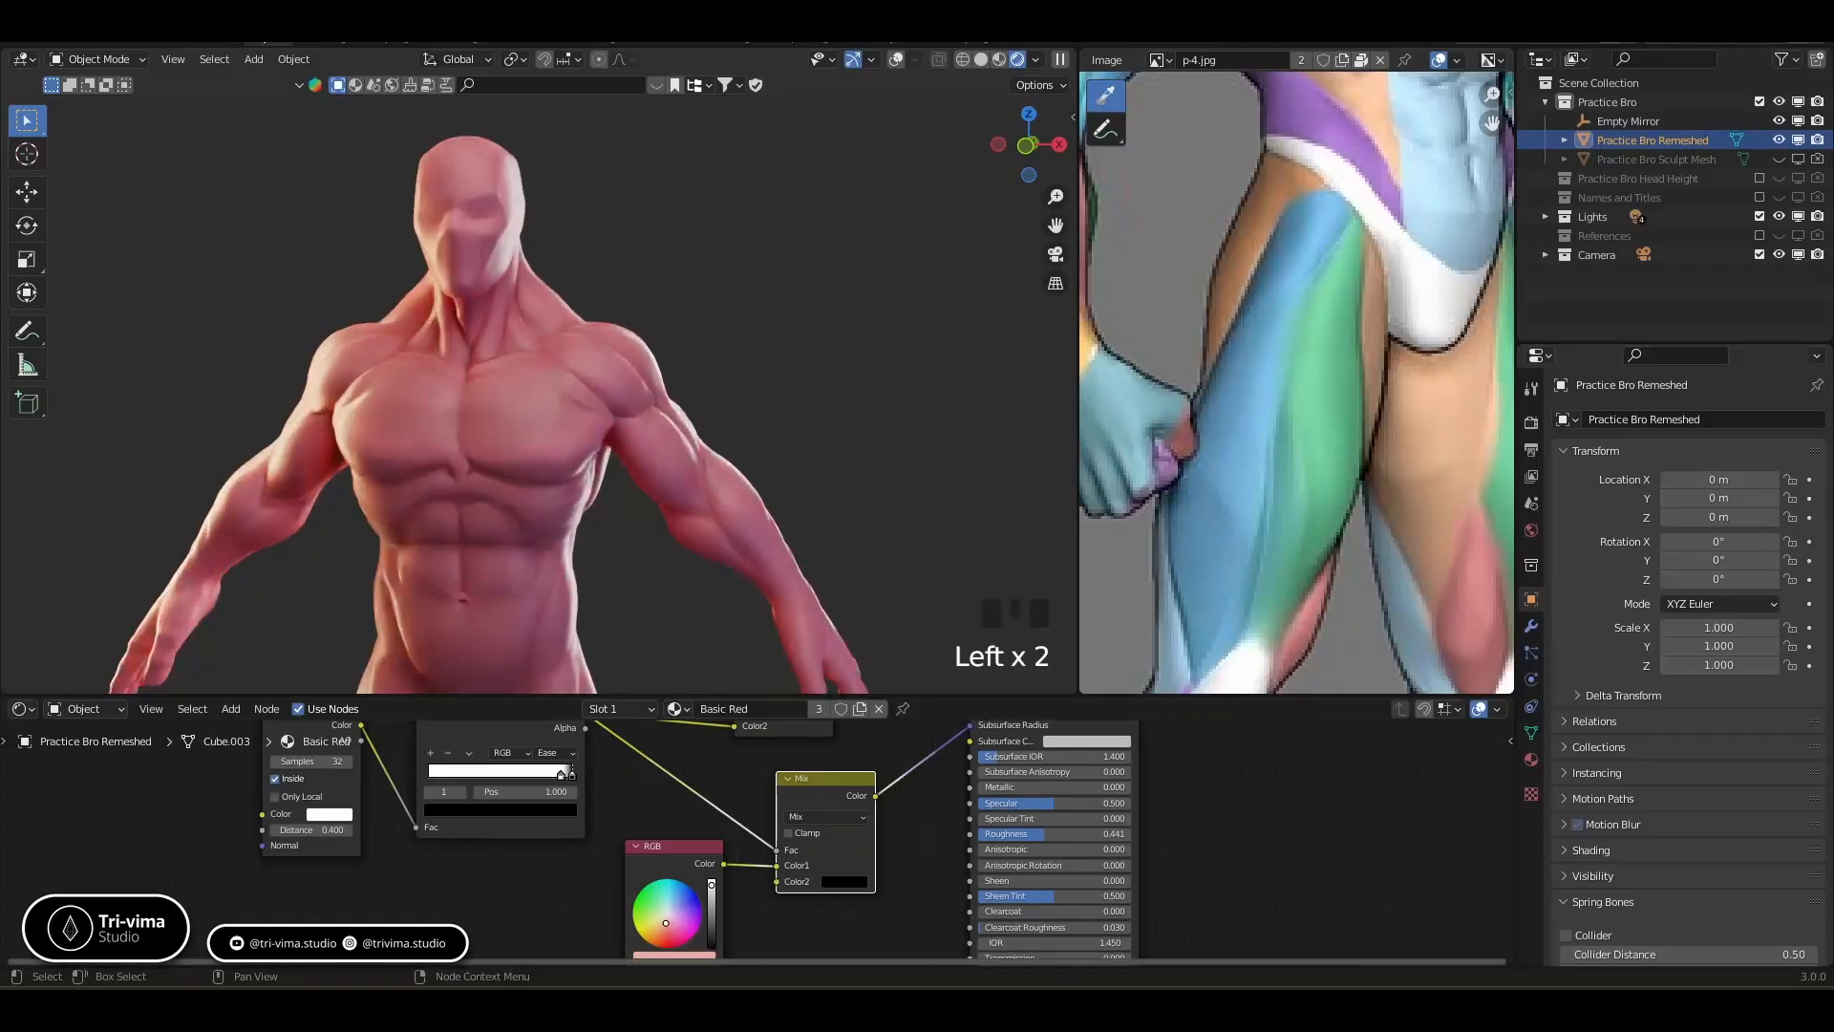
Try the RGB color in the Mix node's Color2 input with Multiply blending
{"action": "left_click_drag", "start_coordinate": [776, 865], "coordinate": [827, 841]}
{"action": "left_click", "coordinate": [844, 865]}
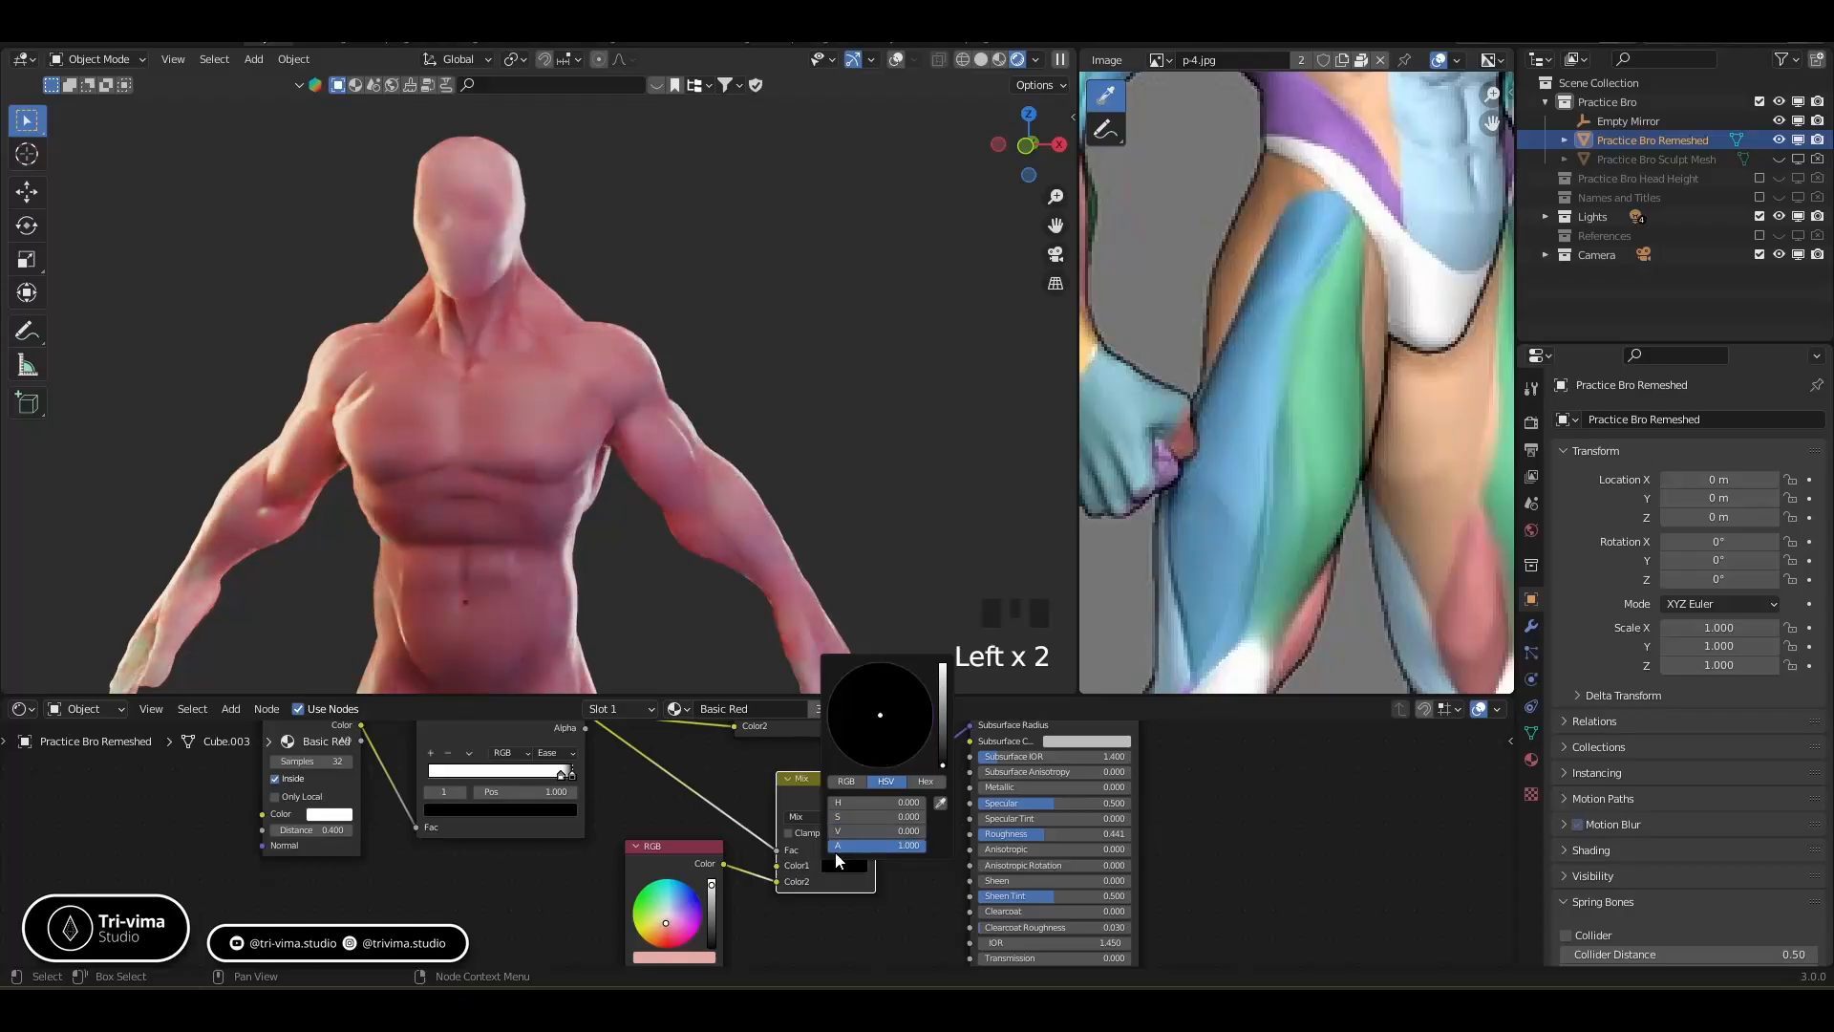
{"action": "left_click", "coordinate": [805, 817]}
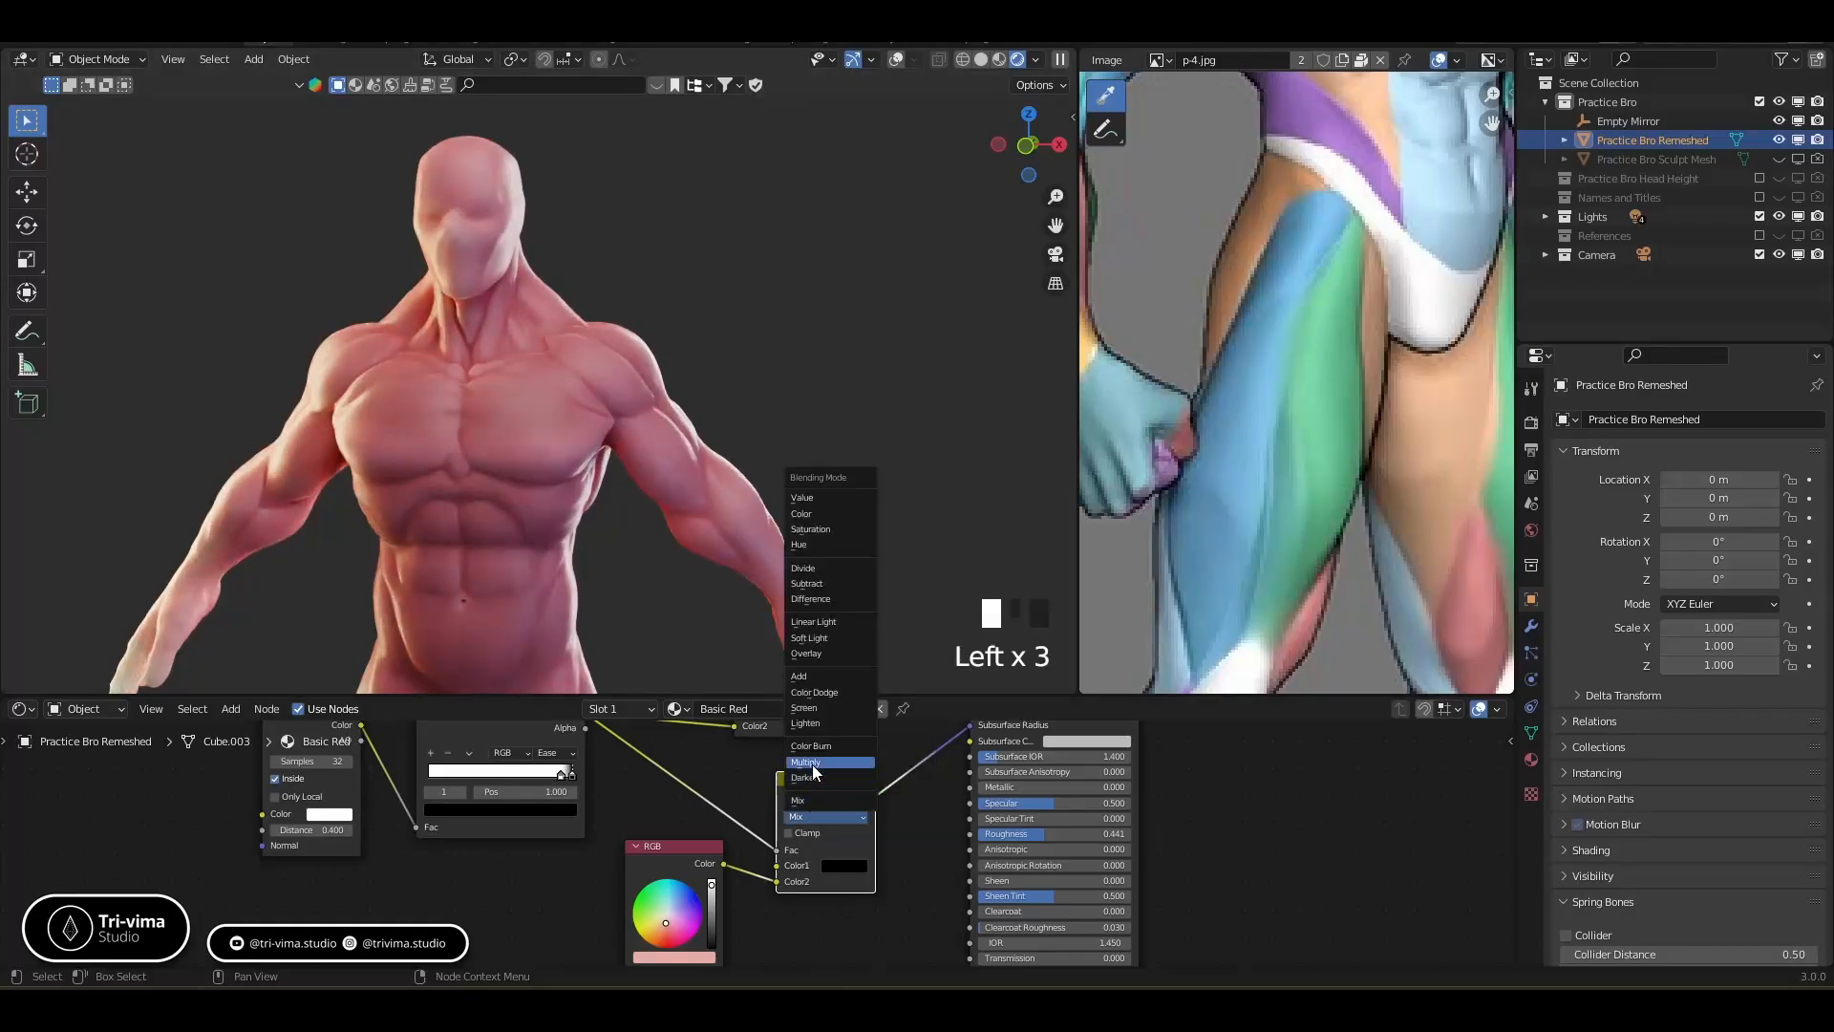
{"action": "left_click", "coordinate": [812, 761]}
Preview the subsurface mix node with the RGB reconnected to Color1 and its blending mode set to Soft Light
{"action": "left_click", "coordinate": [814, 792], "text": "ctrl+shift"}
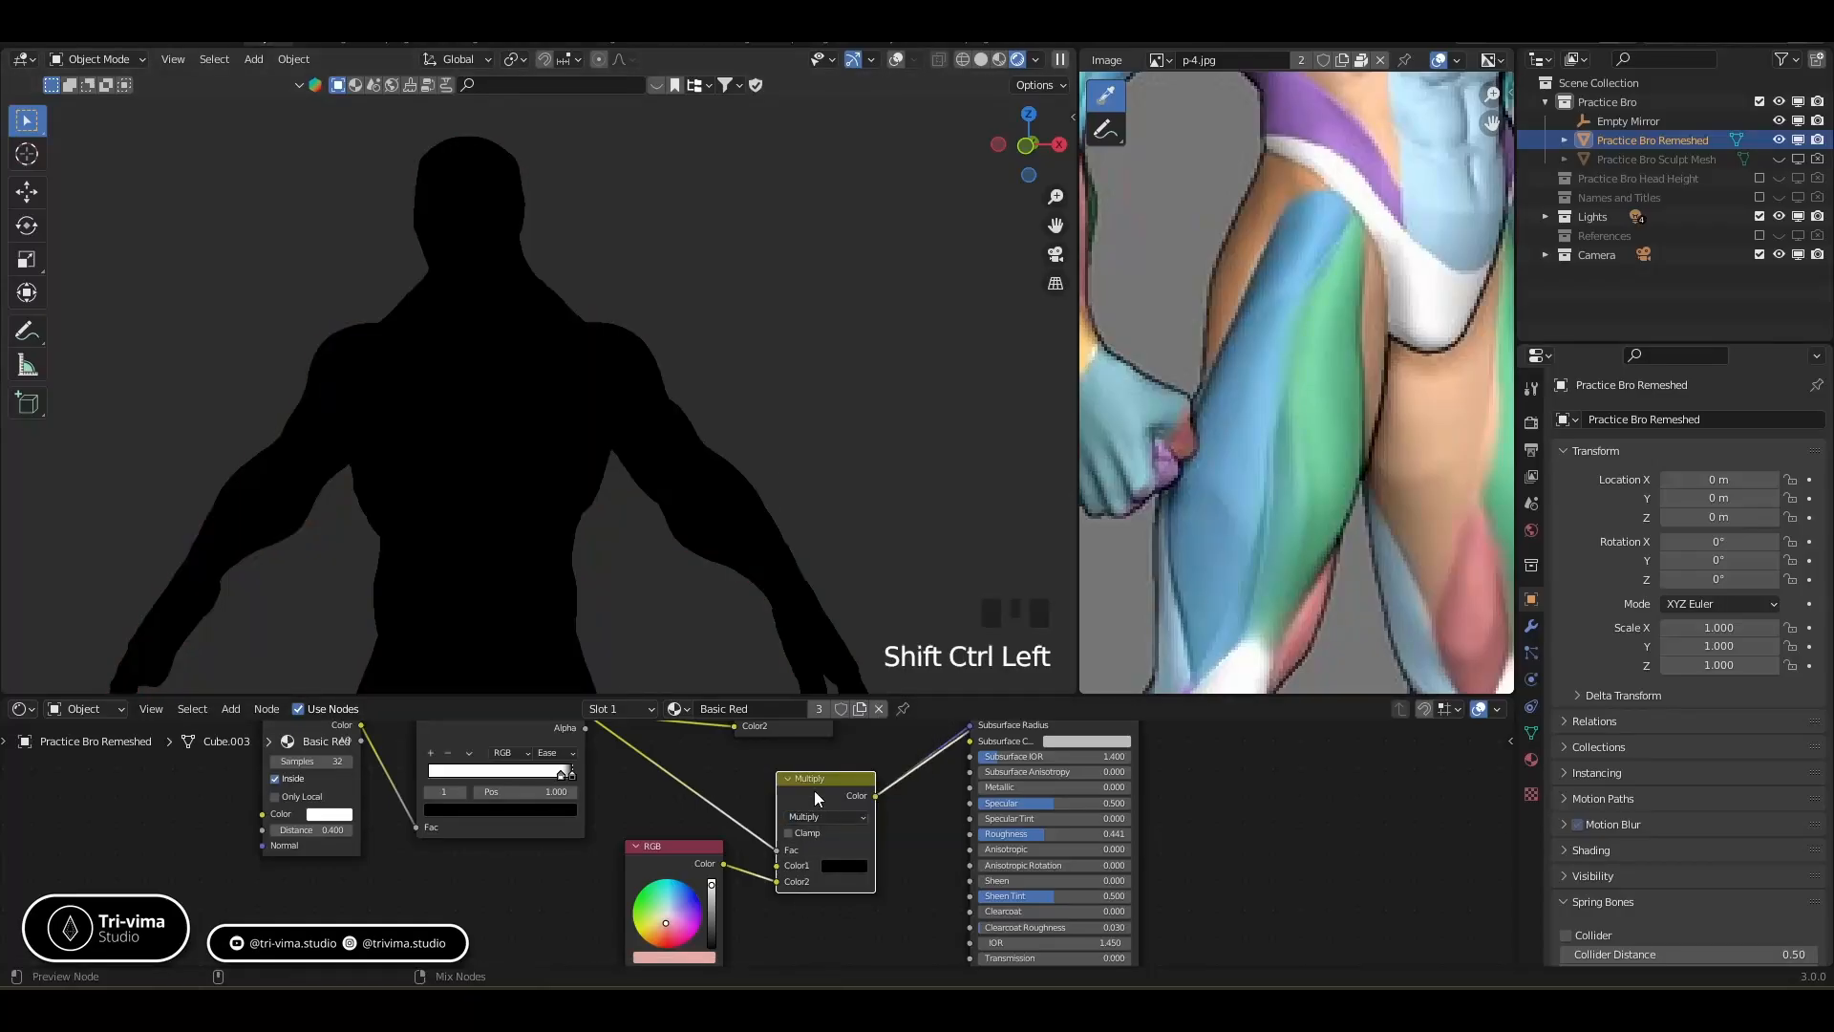
{"action": "left_click_drag", "start_coordinate": [775, 881], "coordinate": [776, 864]}
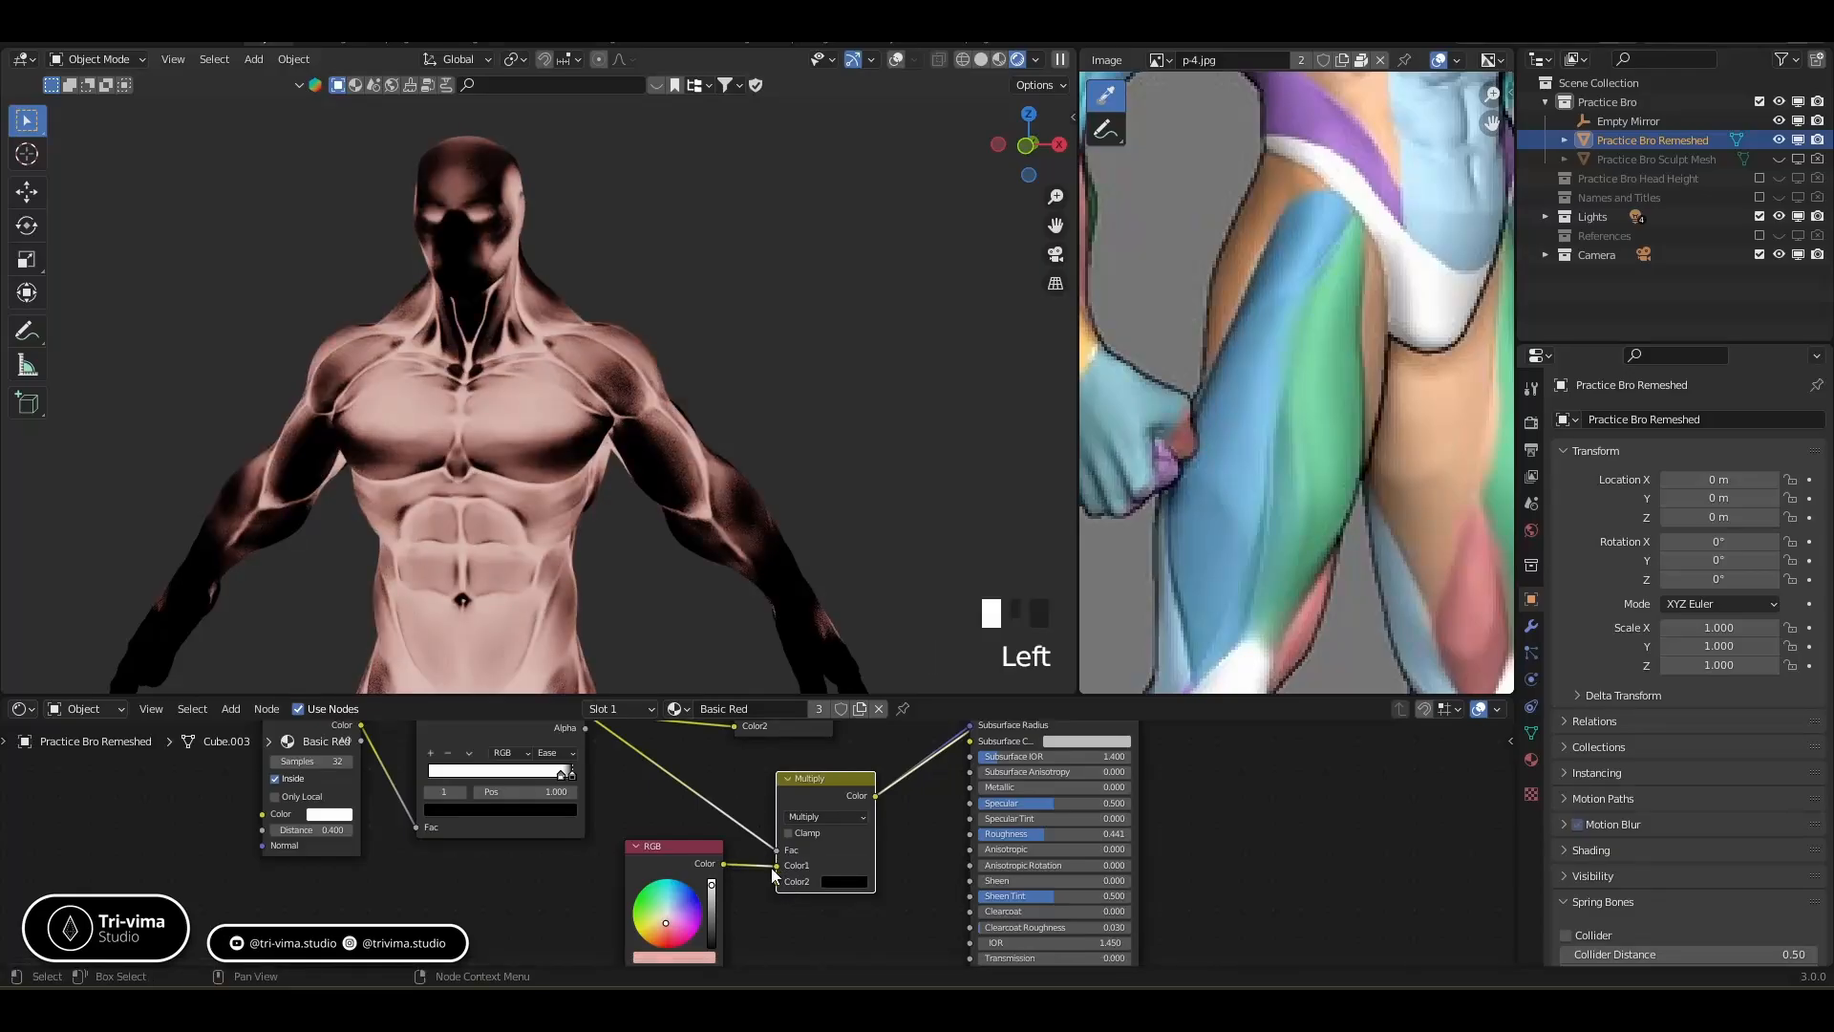
{"action": "left_click", "coordinate": [812, 819]}
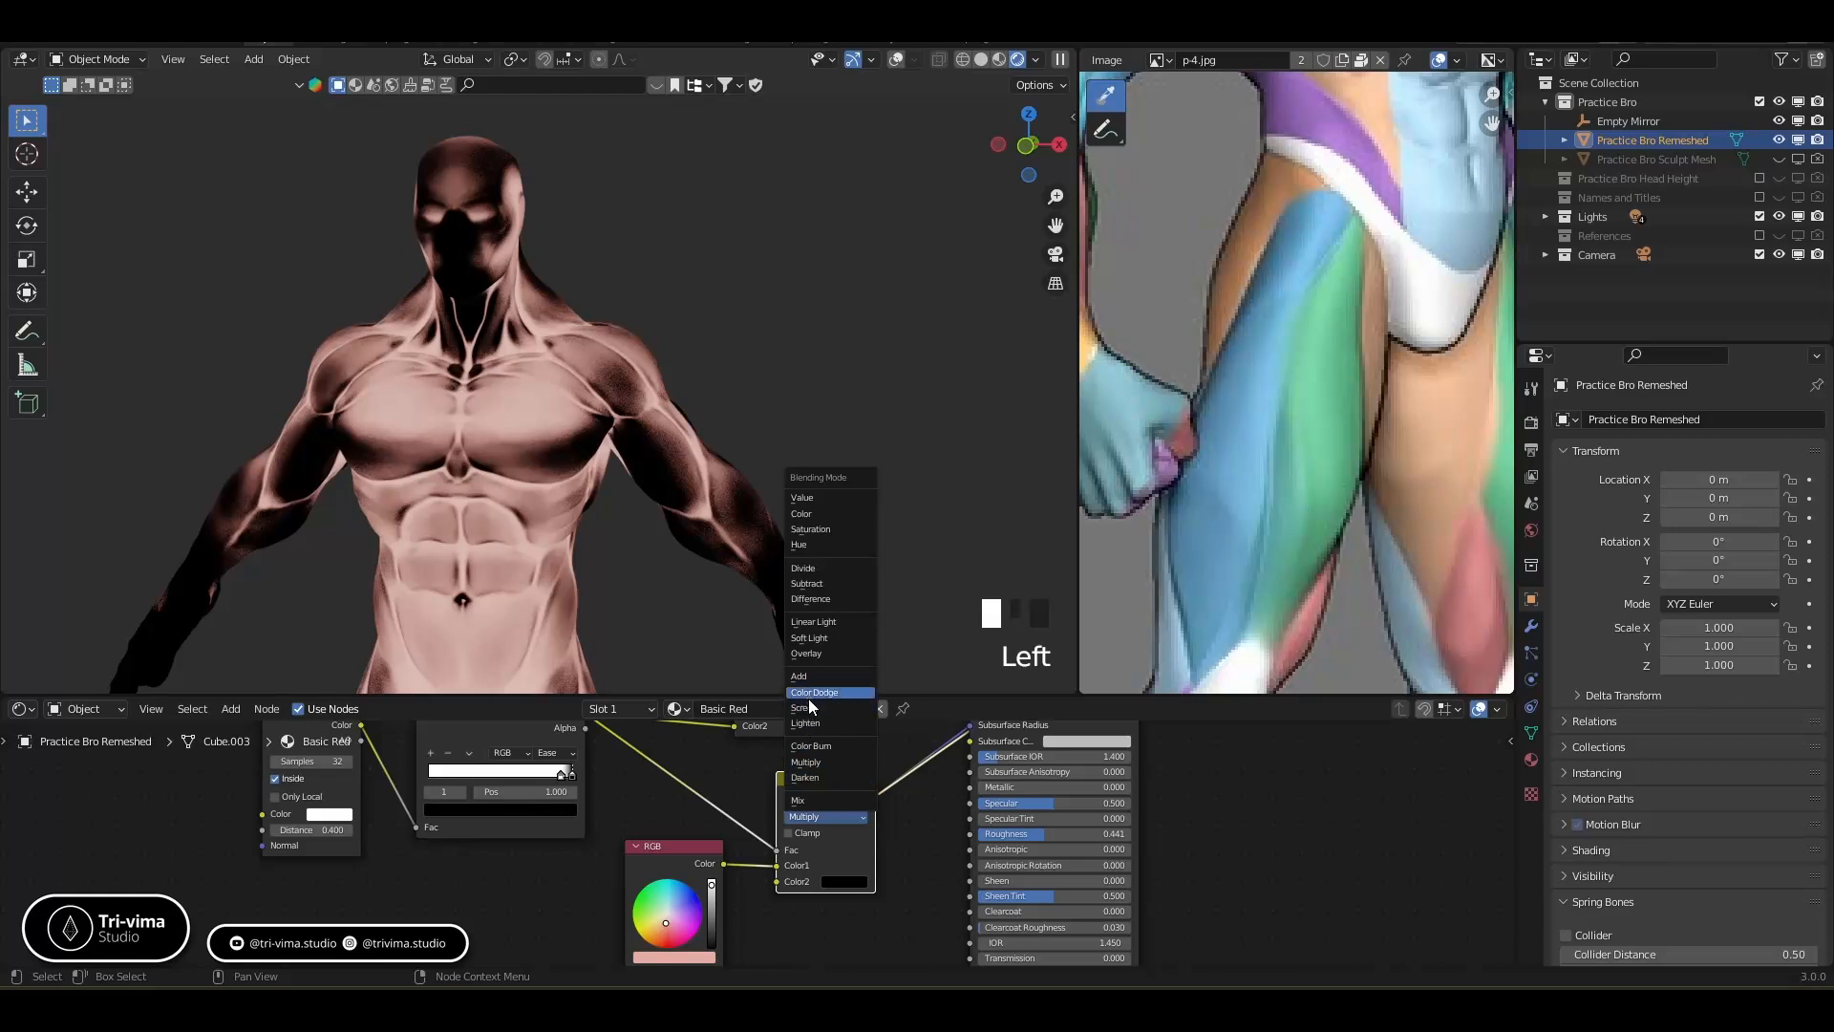
{"action": "left_click", "coordinate": [814, 724]}
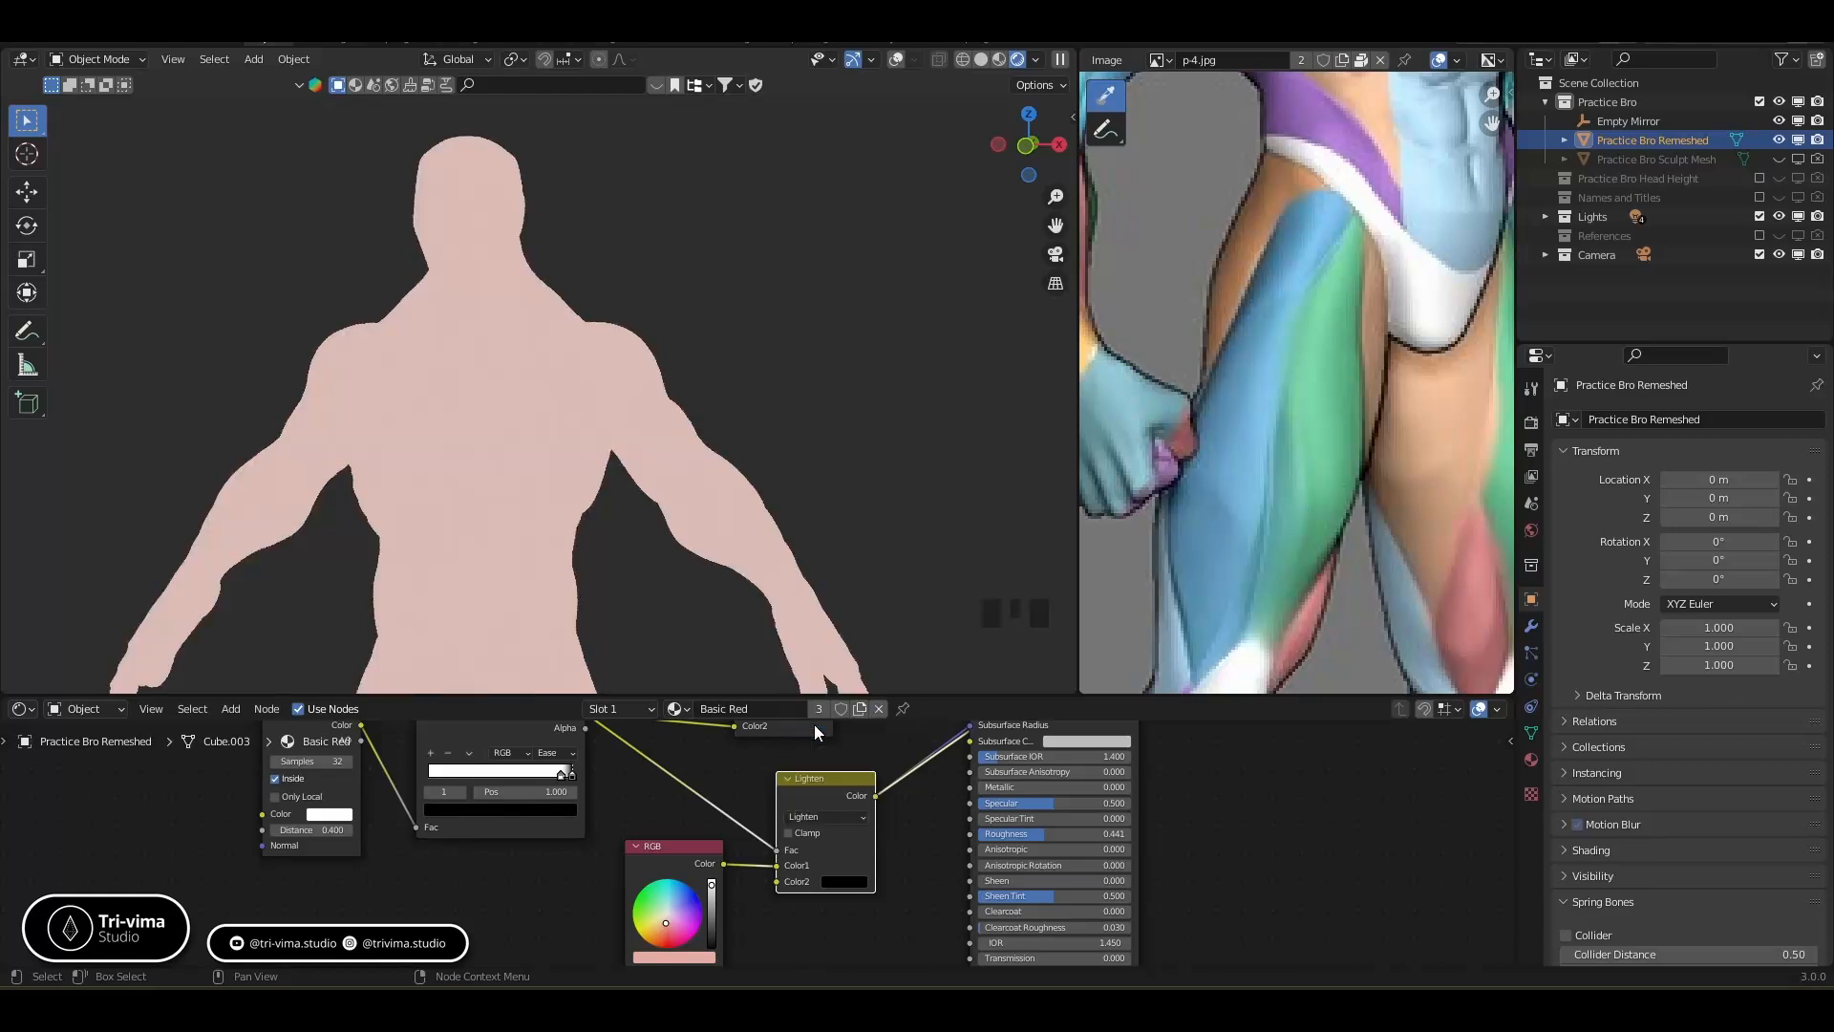
{"action": "left_click", "coordinate": [822, 814]}
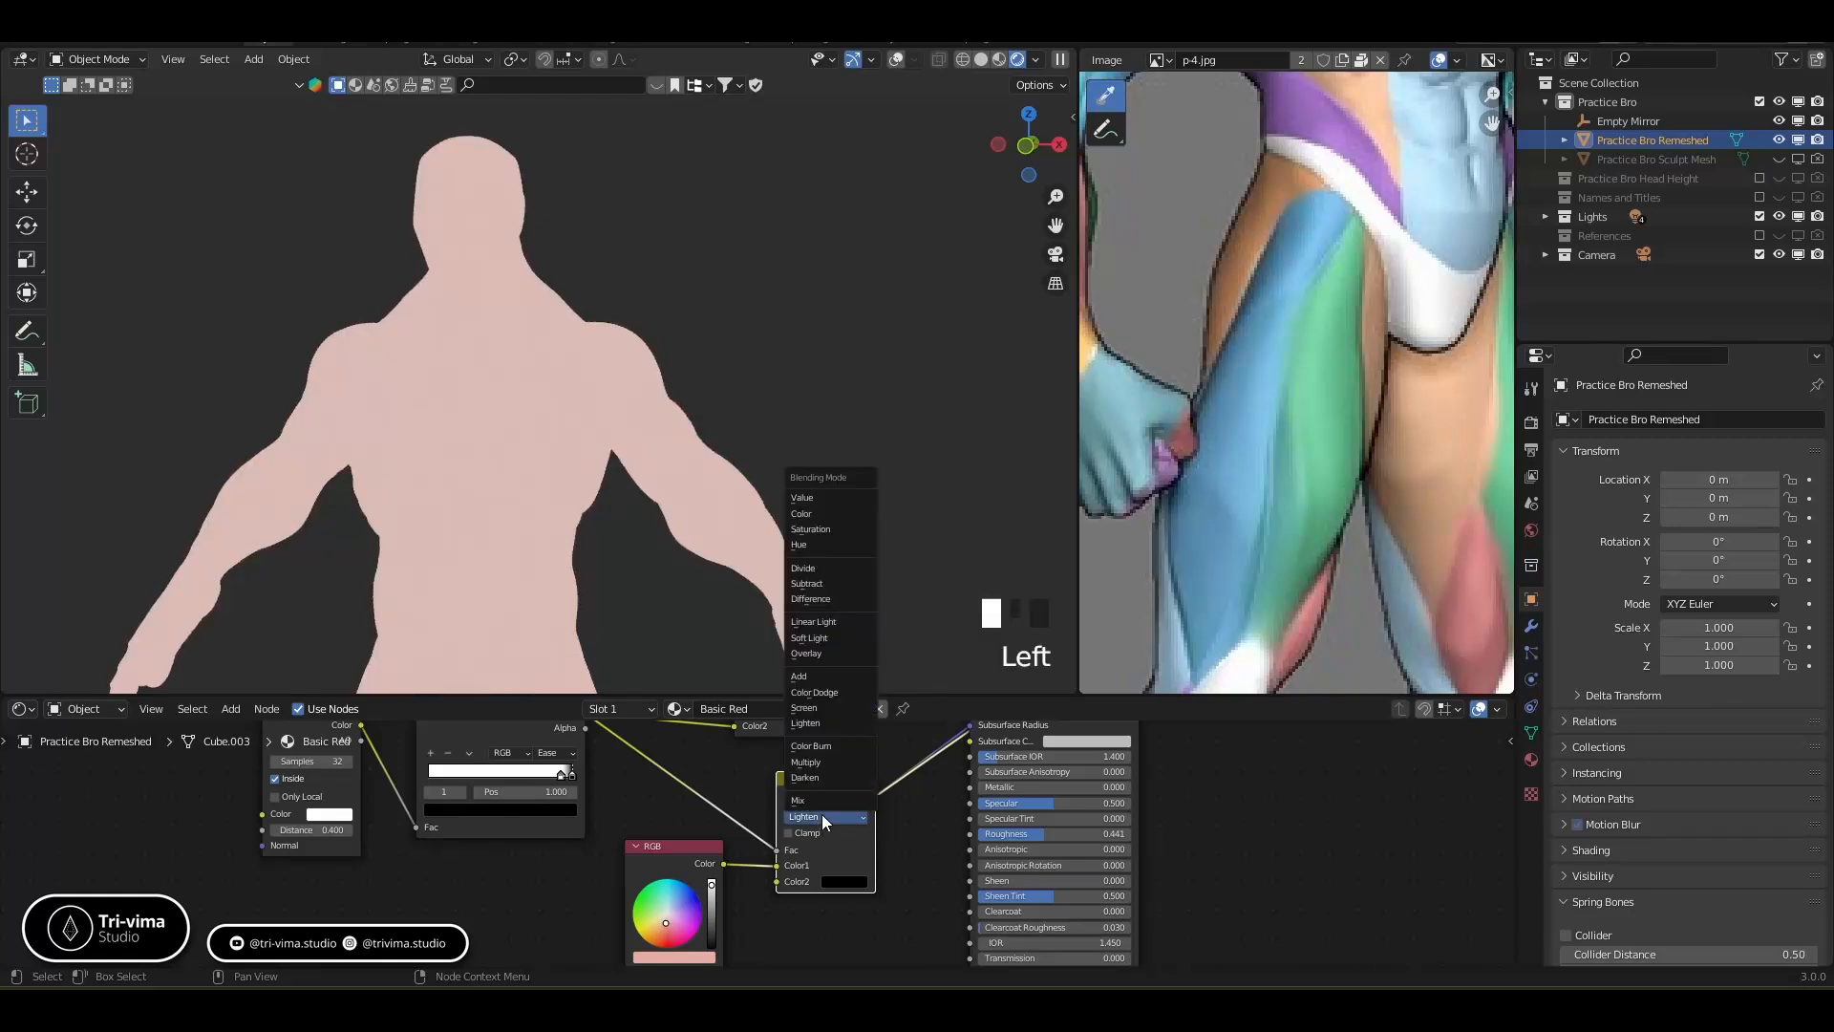
{"action": "left_click", "coordinate": [807, 645]}
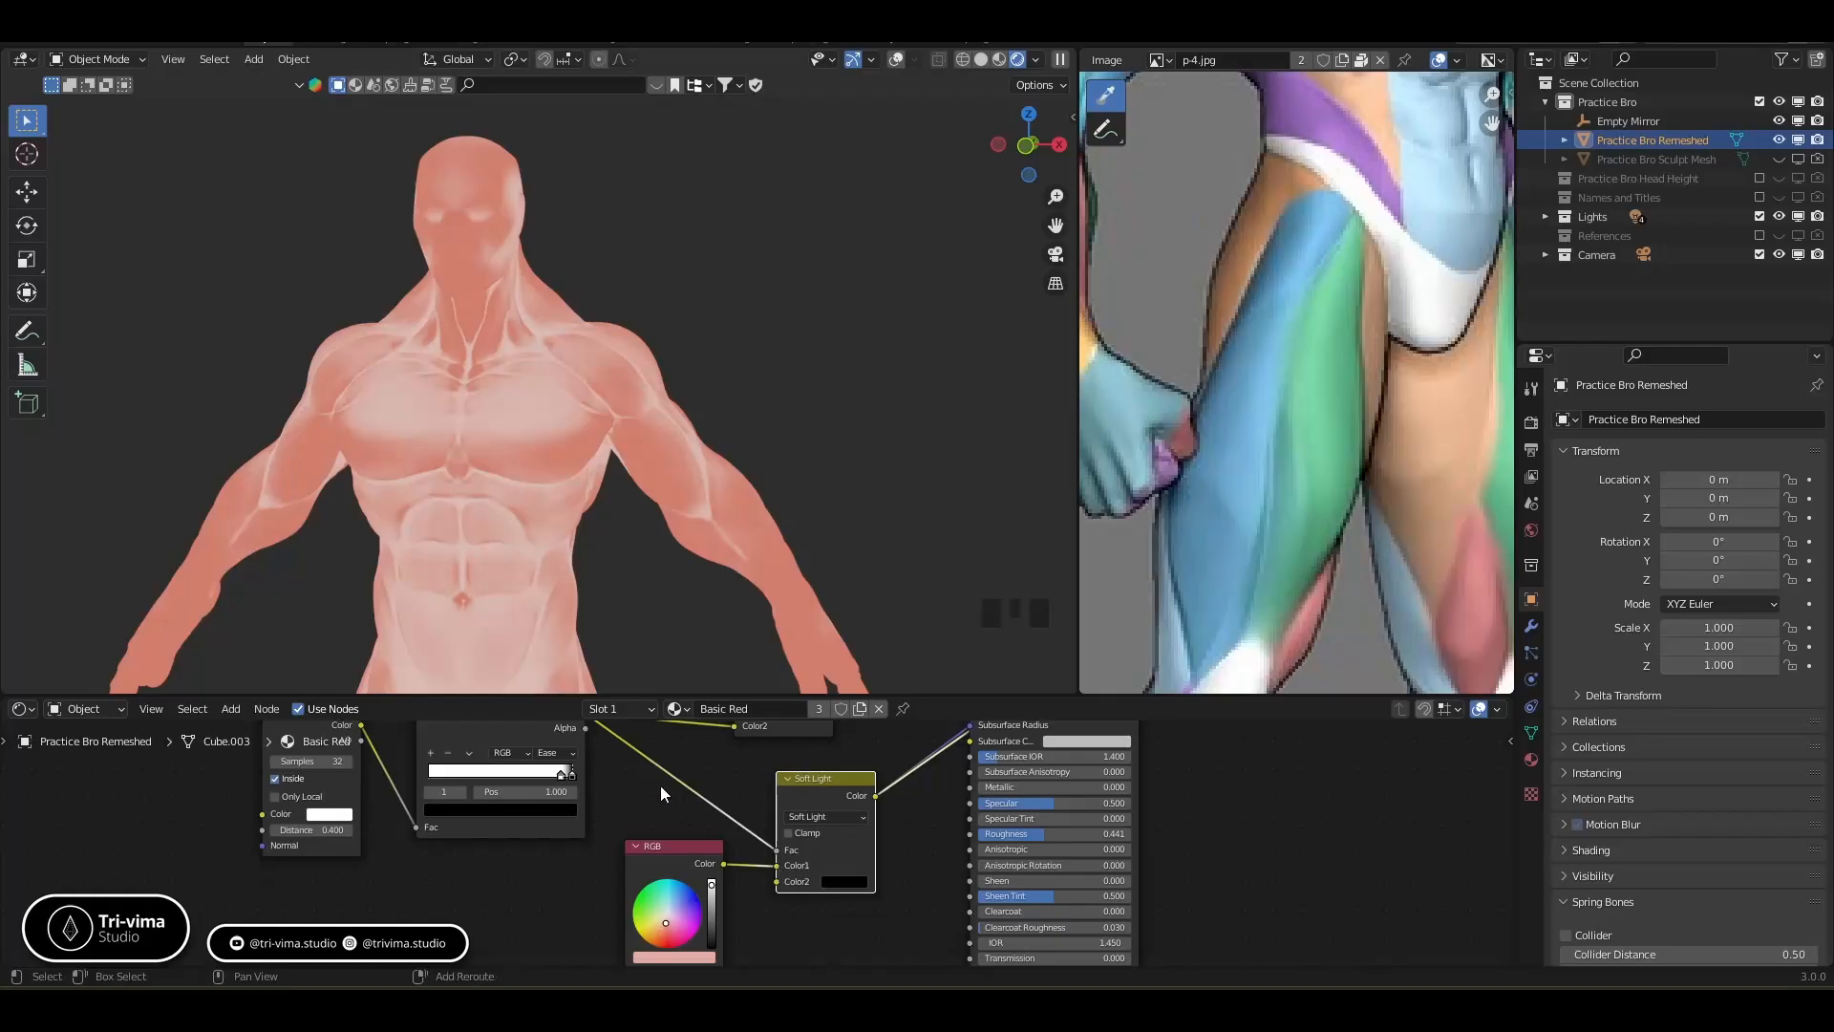
Insert an Invert node between the ColorRamp and the subsurface Soft Light node's Fac, and preview the Principled BSDF again
{"action": "key", "text": "shift+a"}
{"action": "left_click", "coordinate": [617, 746]}
{"action": "type", "text": "invert"}
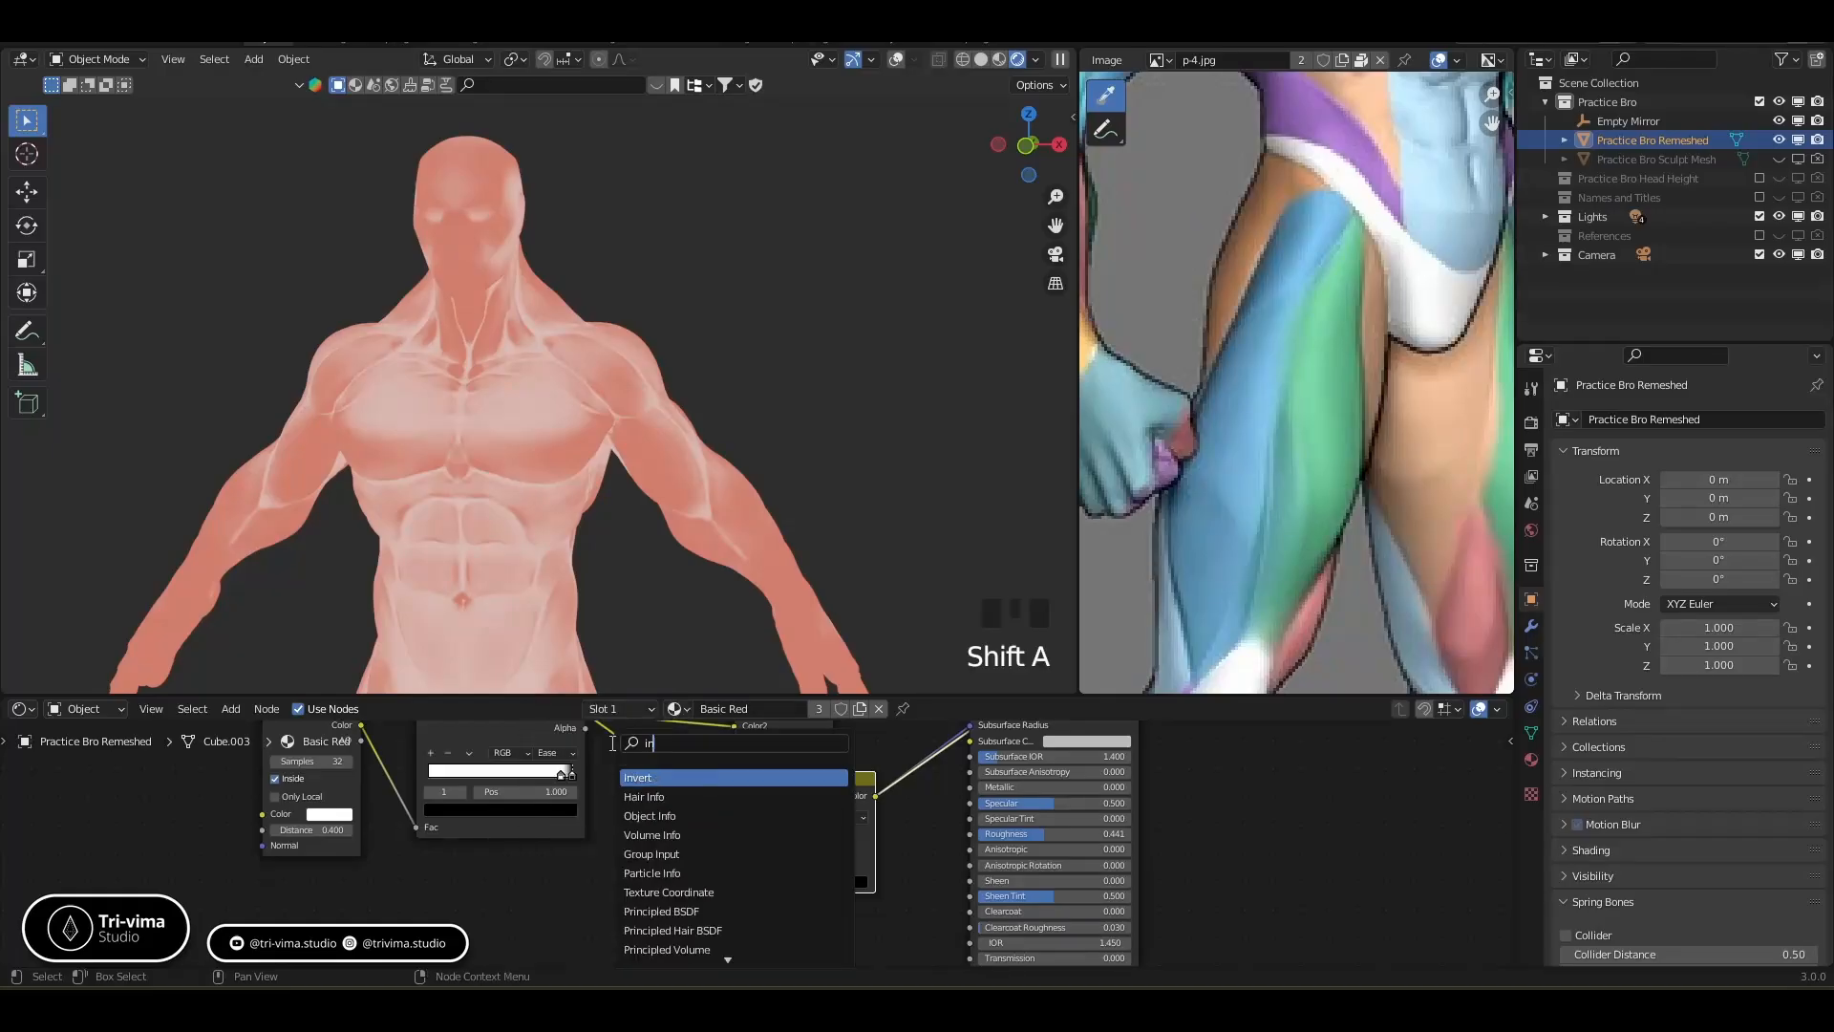
{"action": "key", "text": "Return"}
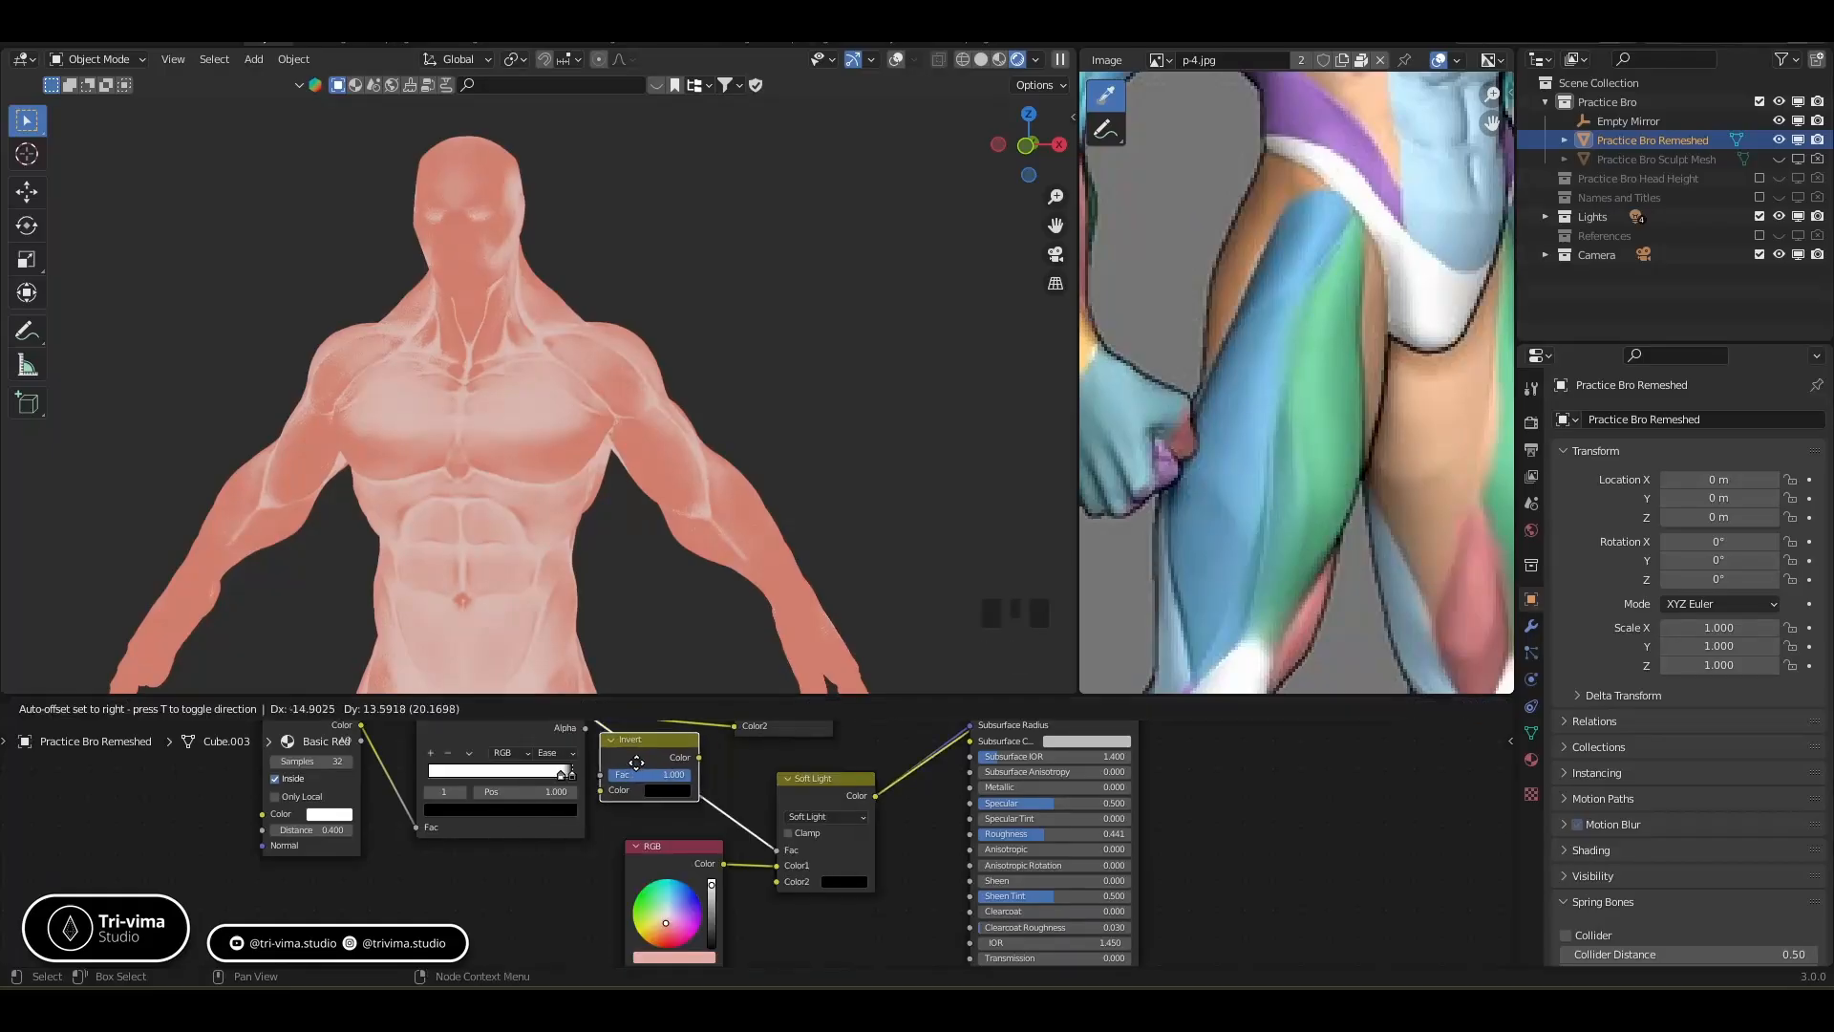
{"action": "left_click", "coordinate": [686, 799]}
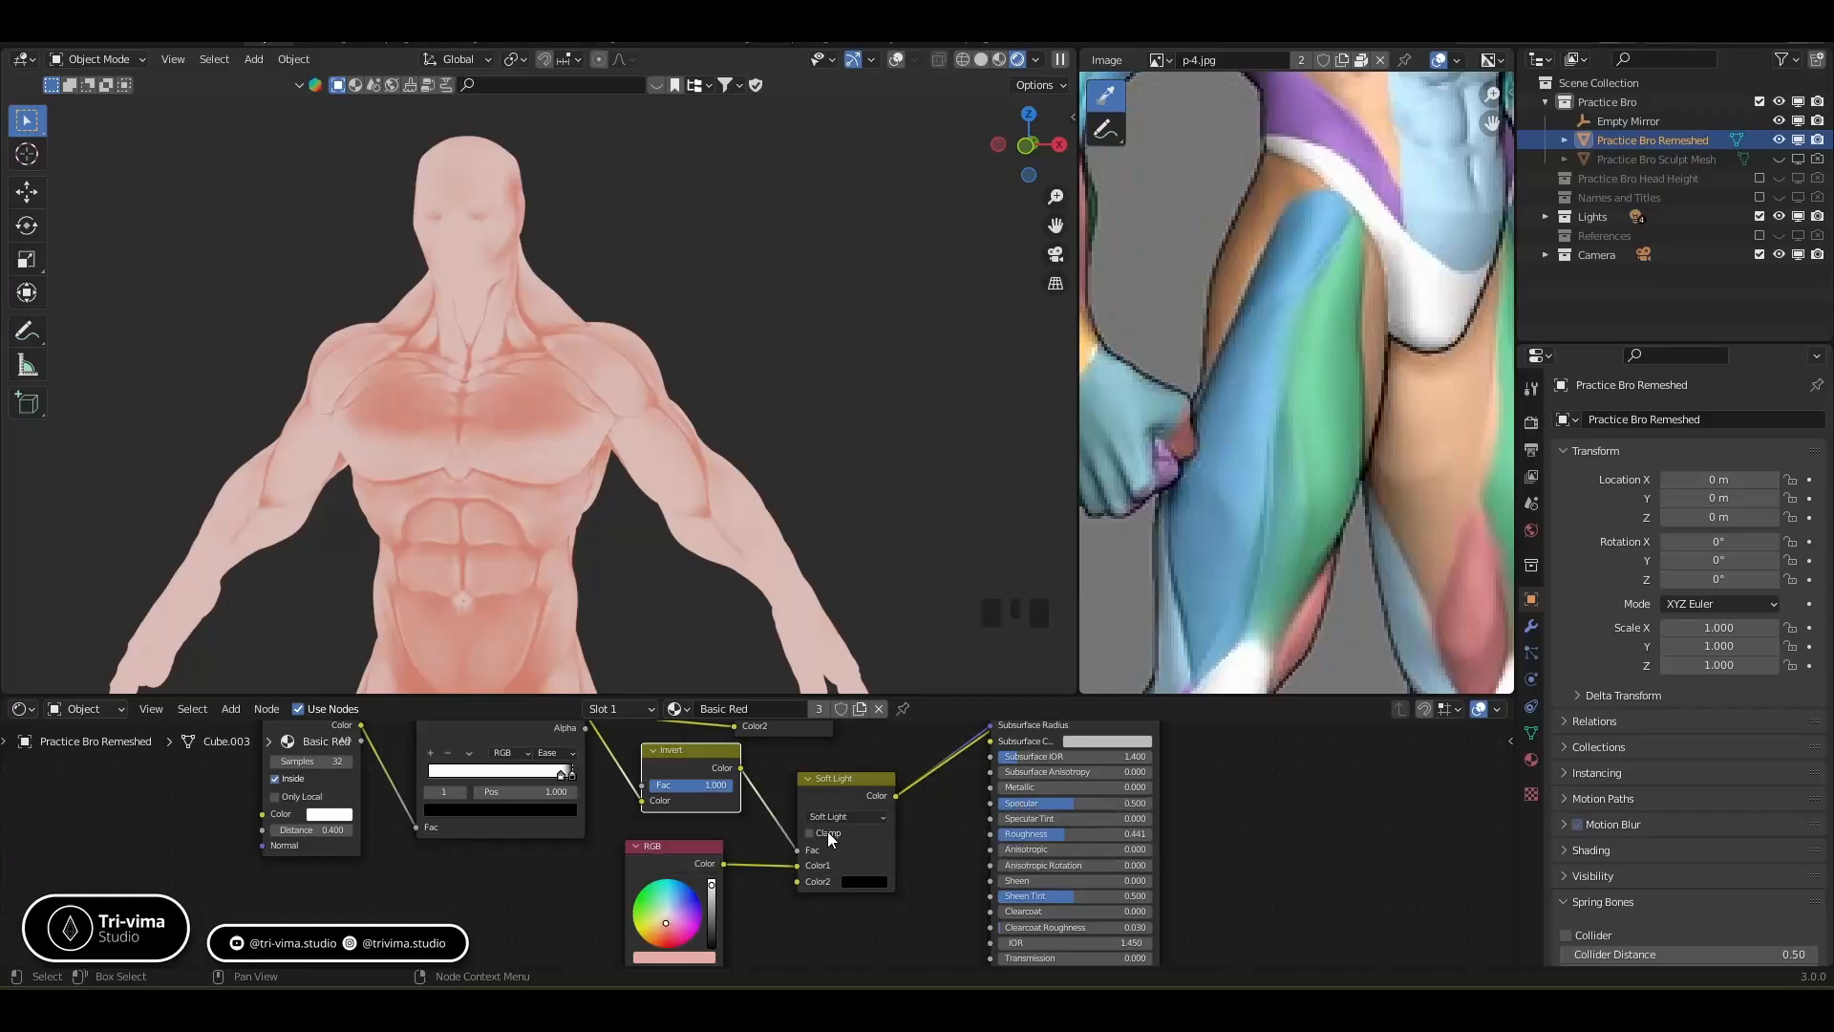
{"action": "left_click", "coordinate": [1028, 735], "text": "ctrl+shift"}
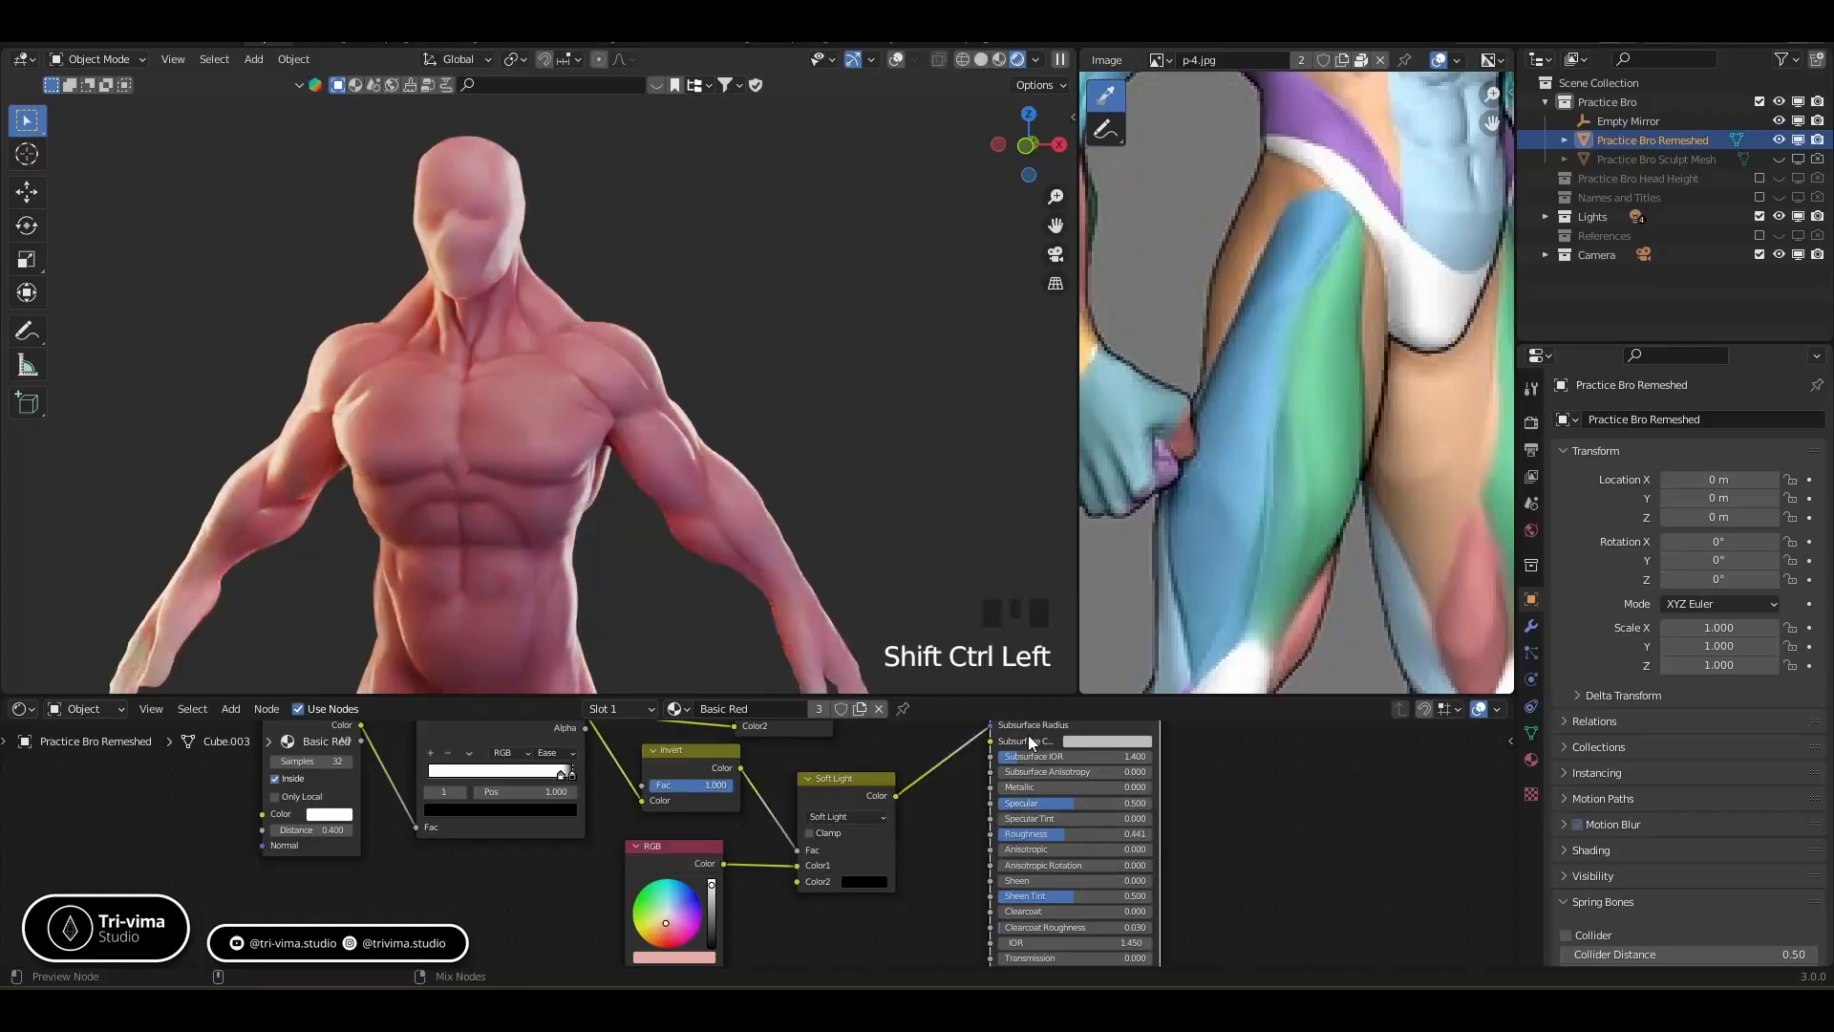
Undo the last node preview change and preview the Principled BSDF again
{"action": "key", "text": "ctrl+z"}
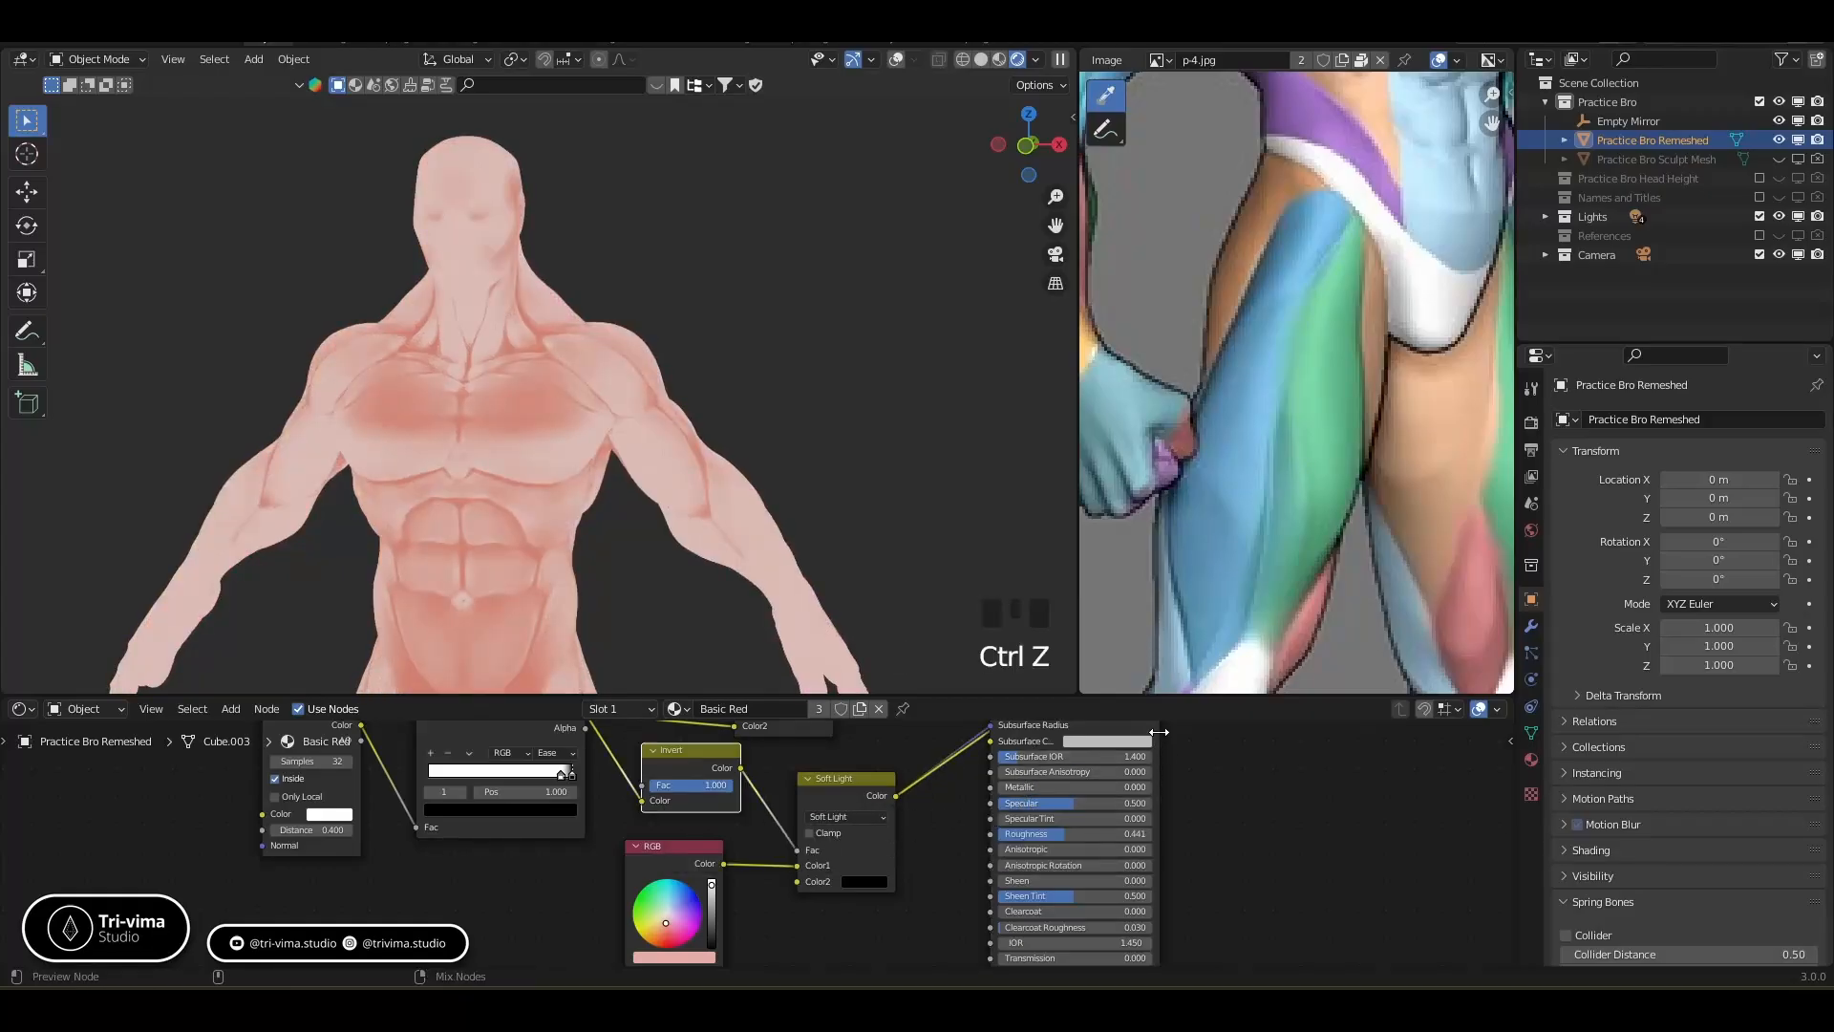
{"action": "middle_click_drag", "start_coordinate": [1160, 730], "coordinate": [1103, 857]}
{"action": "left_click", "coordinate": [1024, 765], "text": "ctrl+shift"}
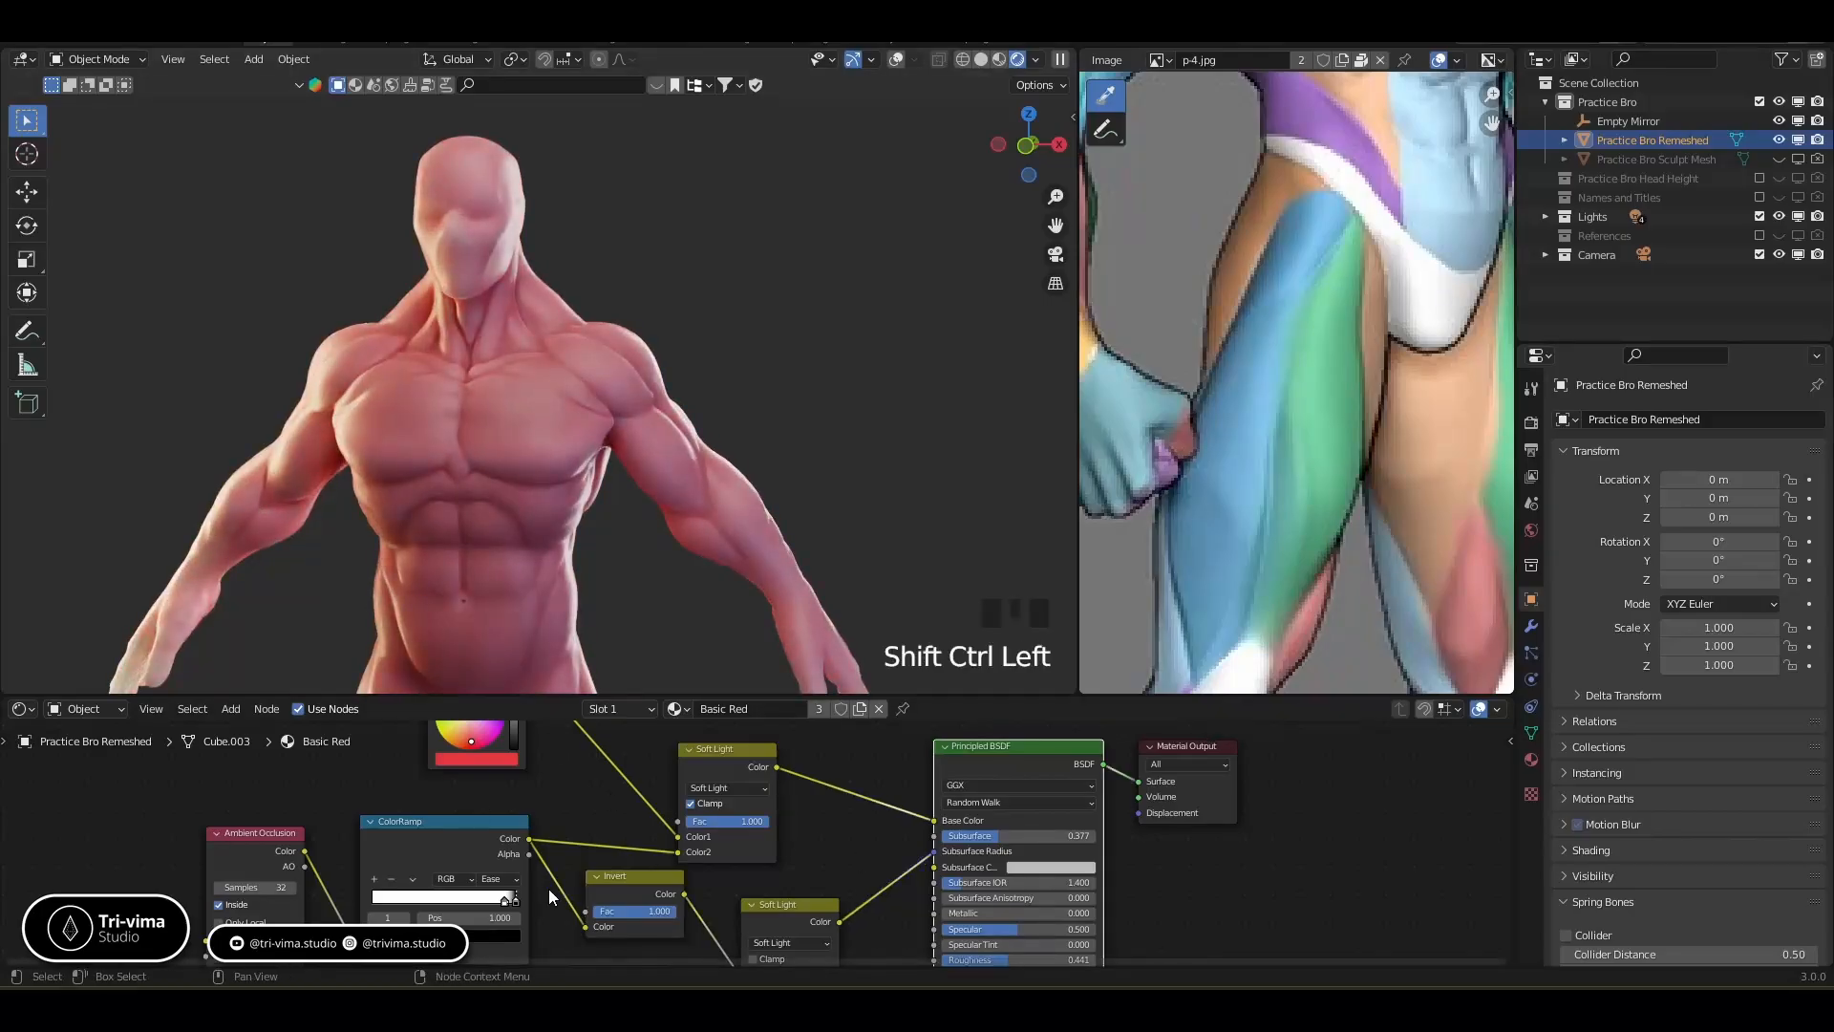
Set the base color Soft Light node's Fac to 0.5 and move the ColorRamp's first stop to 0.955
{"action": "middle_click_drag", "start_coordinate": [548, 884], "coordinate": [556, 736]}
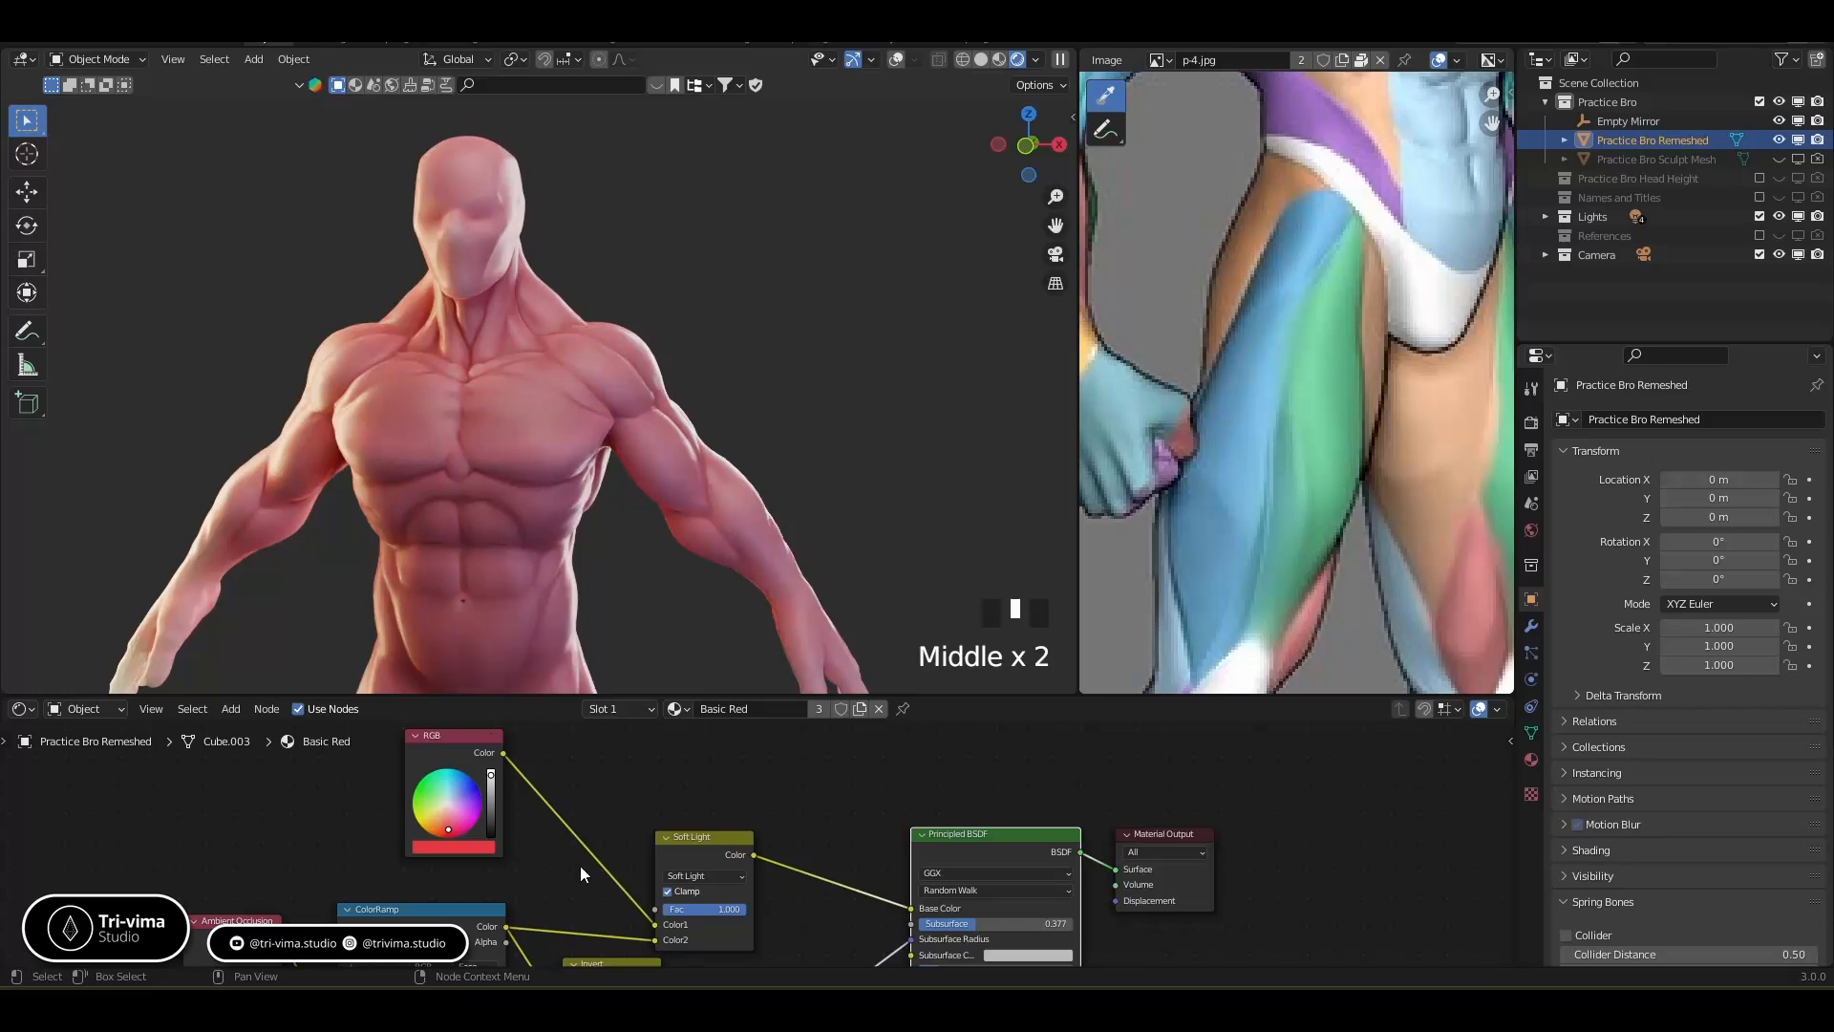
{"action": "left_click", "coordinate": [718, 907]}
{"action": "type", "text": "0"}
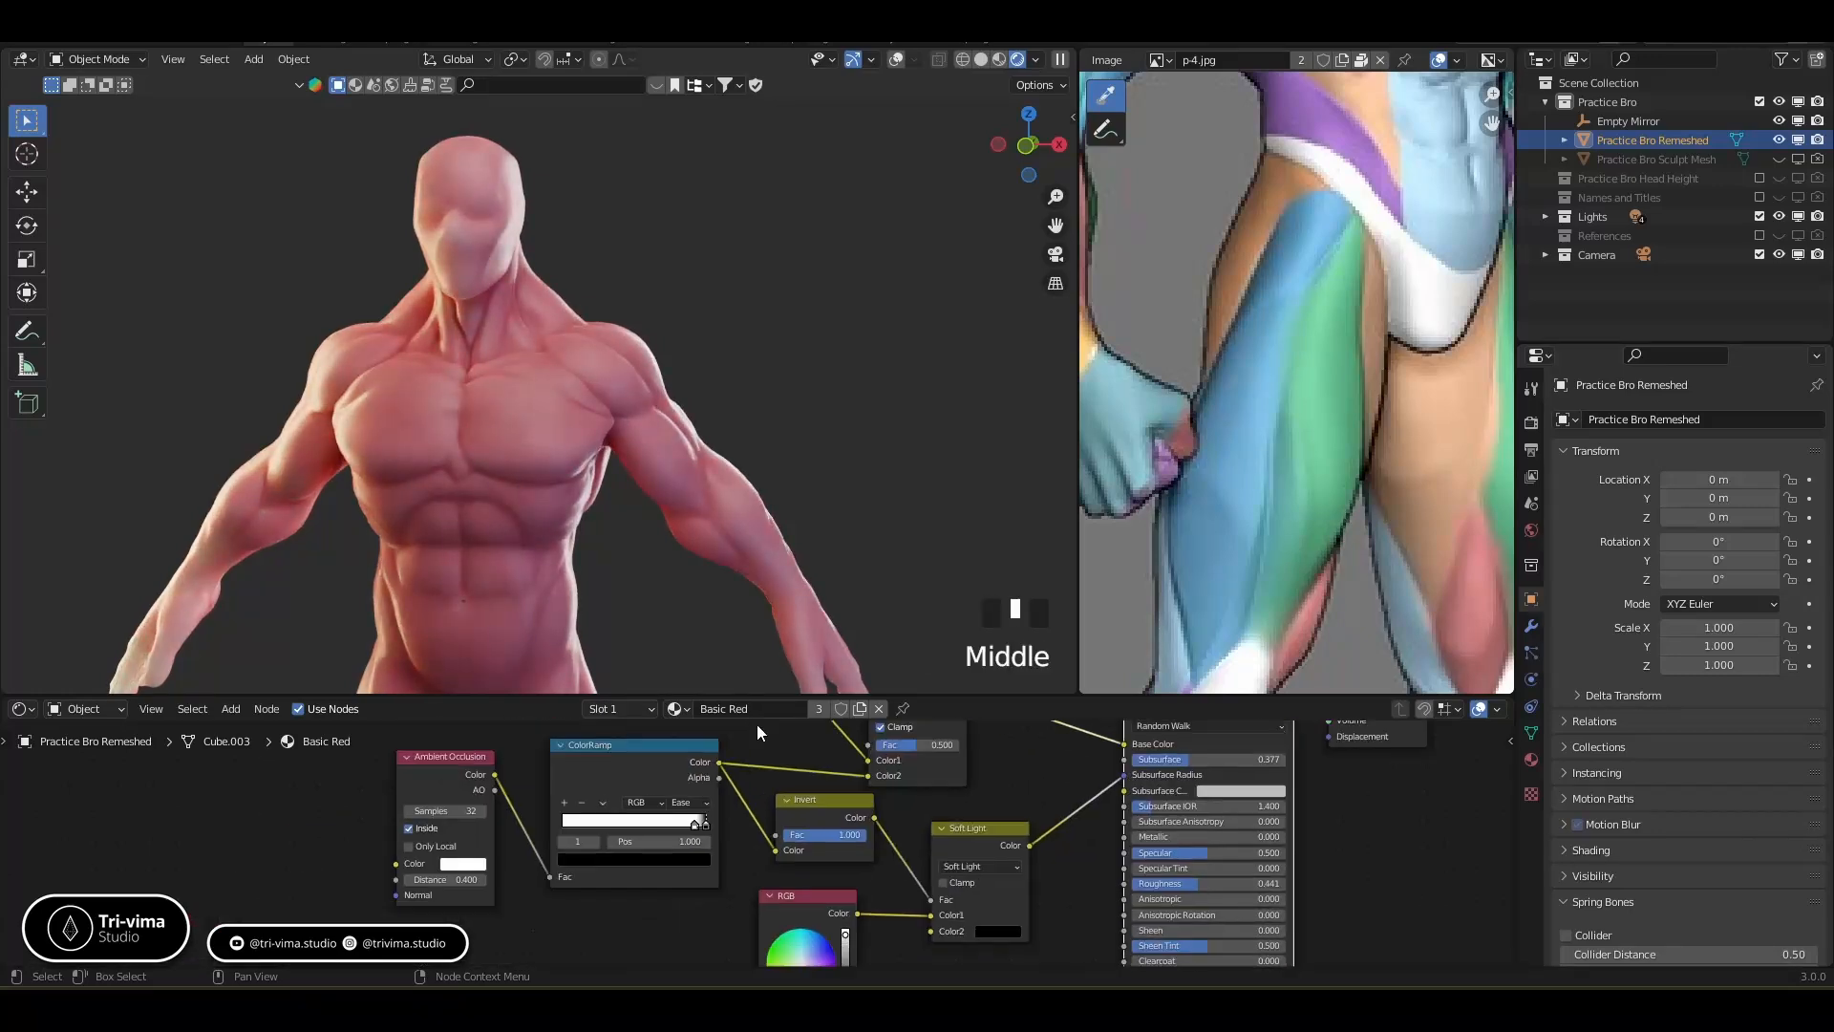
{"action": "mouse_move", "coordinate": [695, 823]}
{"action": "left_mouse_down"}
{"action": "mouse_move", "coordinate": [636, 823]}
{"action": "mouse_move", "coordinate": [697, 830]}
{"action": "left_mouse_up"}
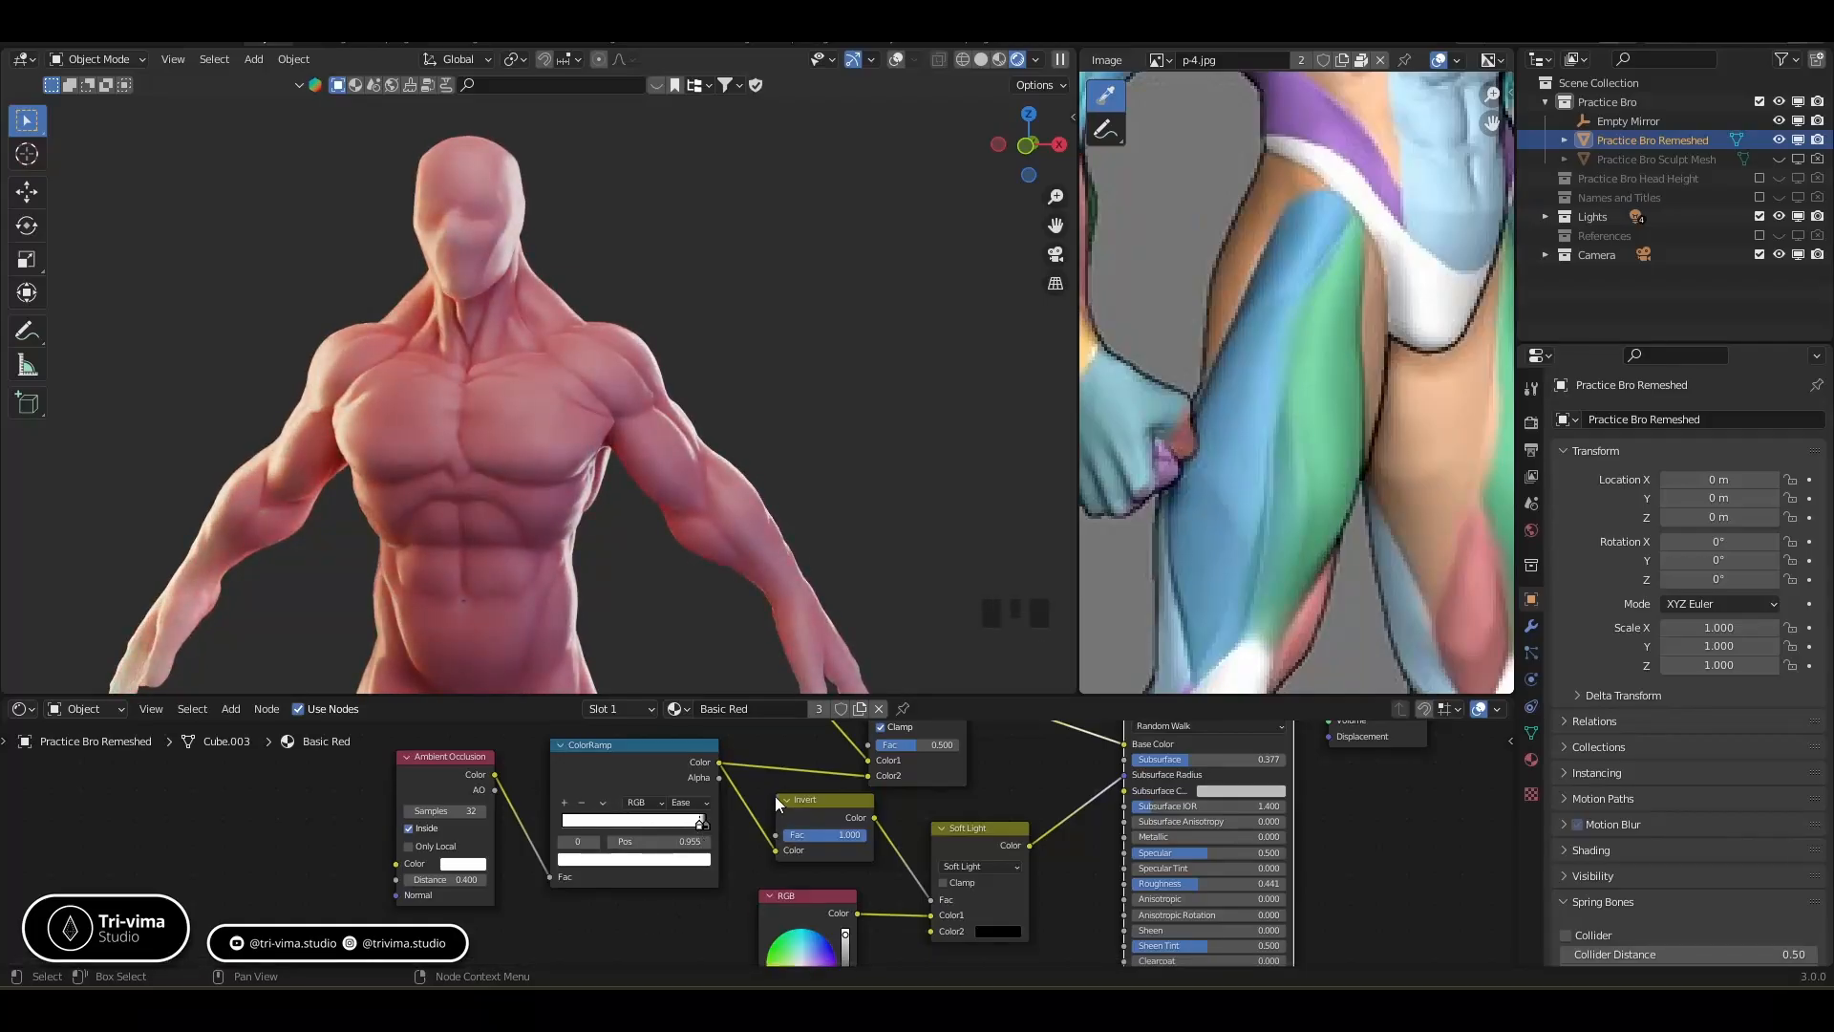
Try driving the Principled BSDF's Subsurface amount with the ColorRamp color, and disconnect it again
{"action": "middle_click_drag", "start_coordinate": [775, 787], "coordinate": [548, 835]}
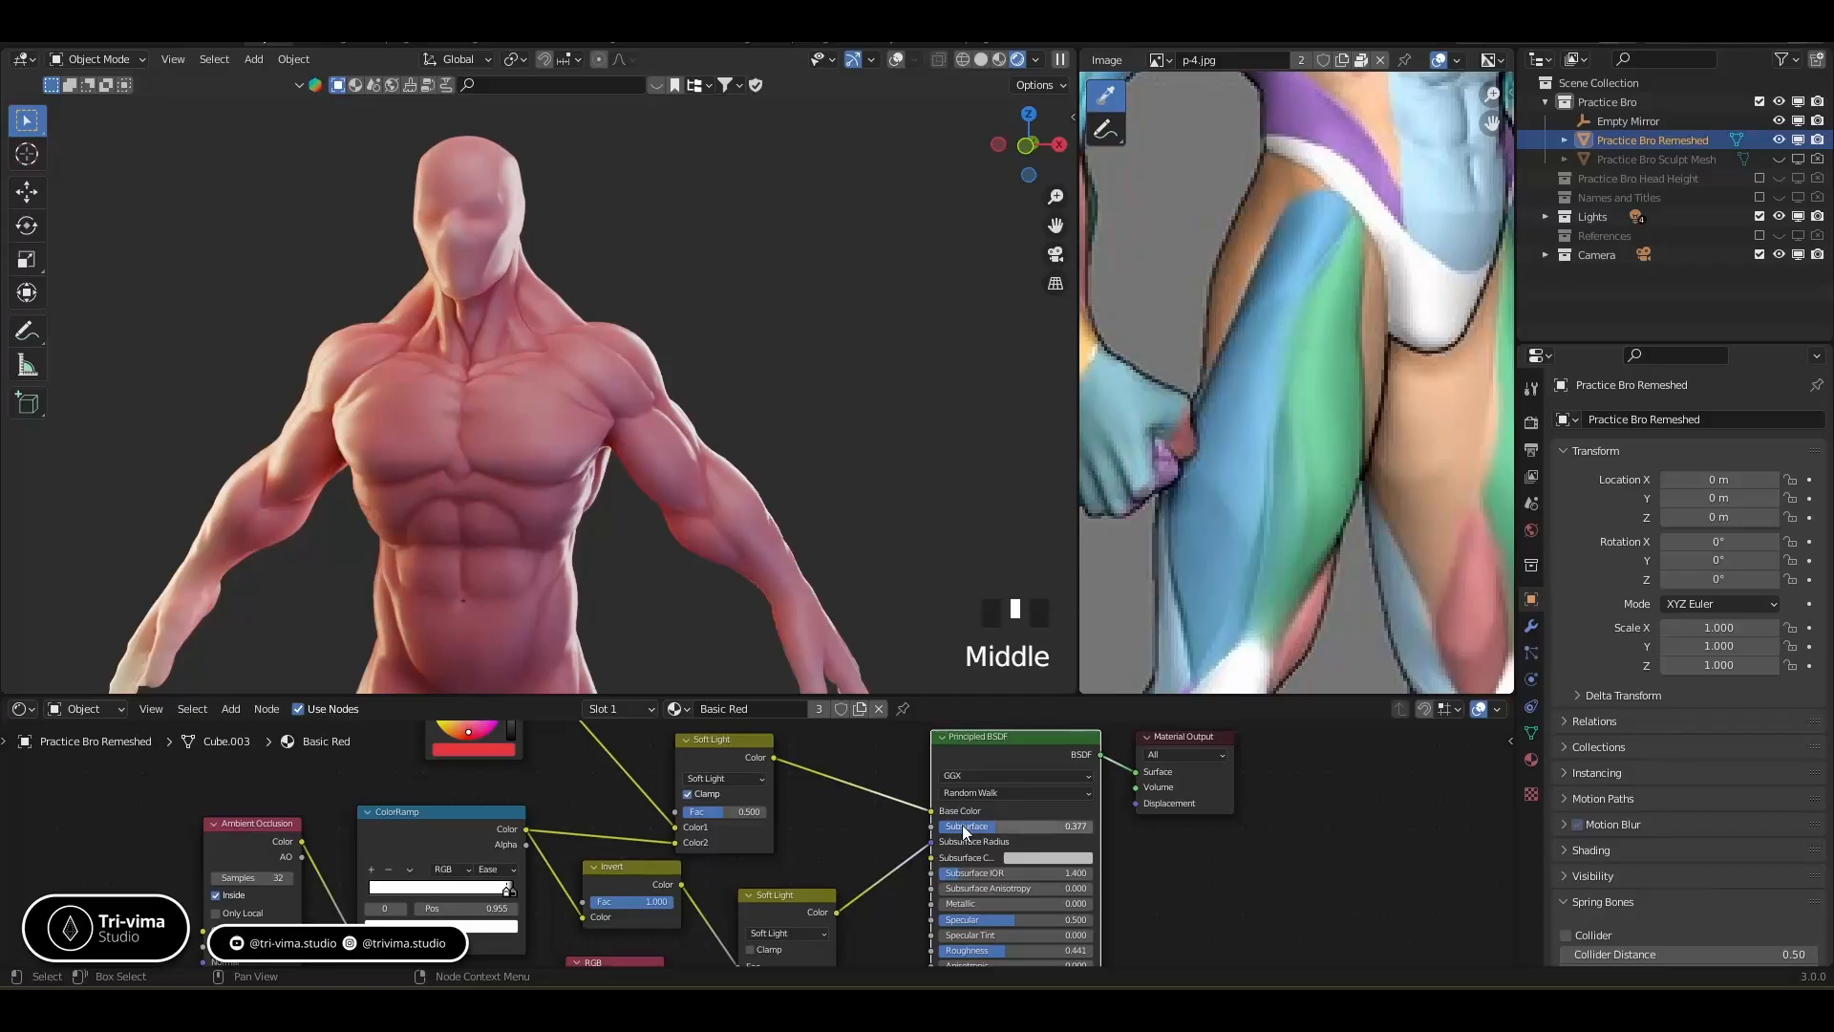
{"action": "left_click_drag", "start_coordinate": [525, 829], "coordinate": [928, 826]}
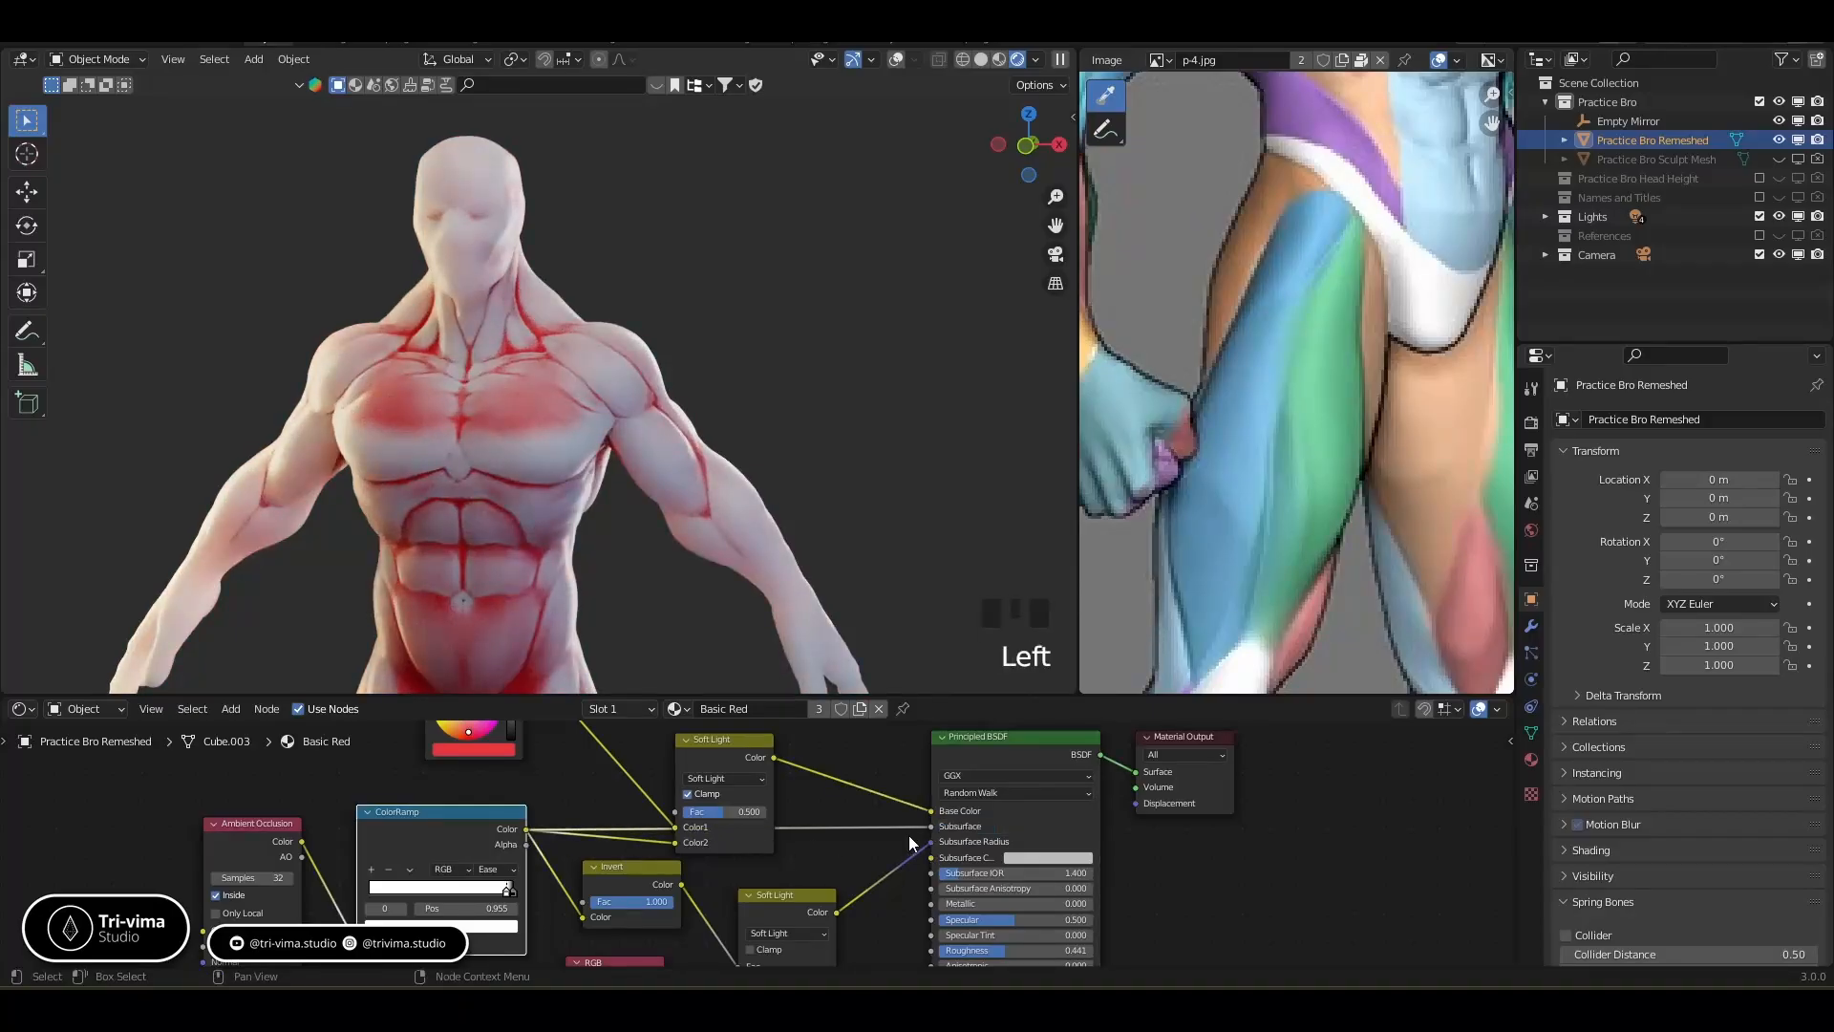
{"action": "left_click_drag", "start_coordinate": [932, 826], "coordinate": [902, 835]}
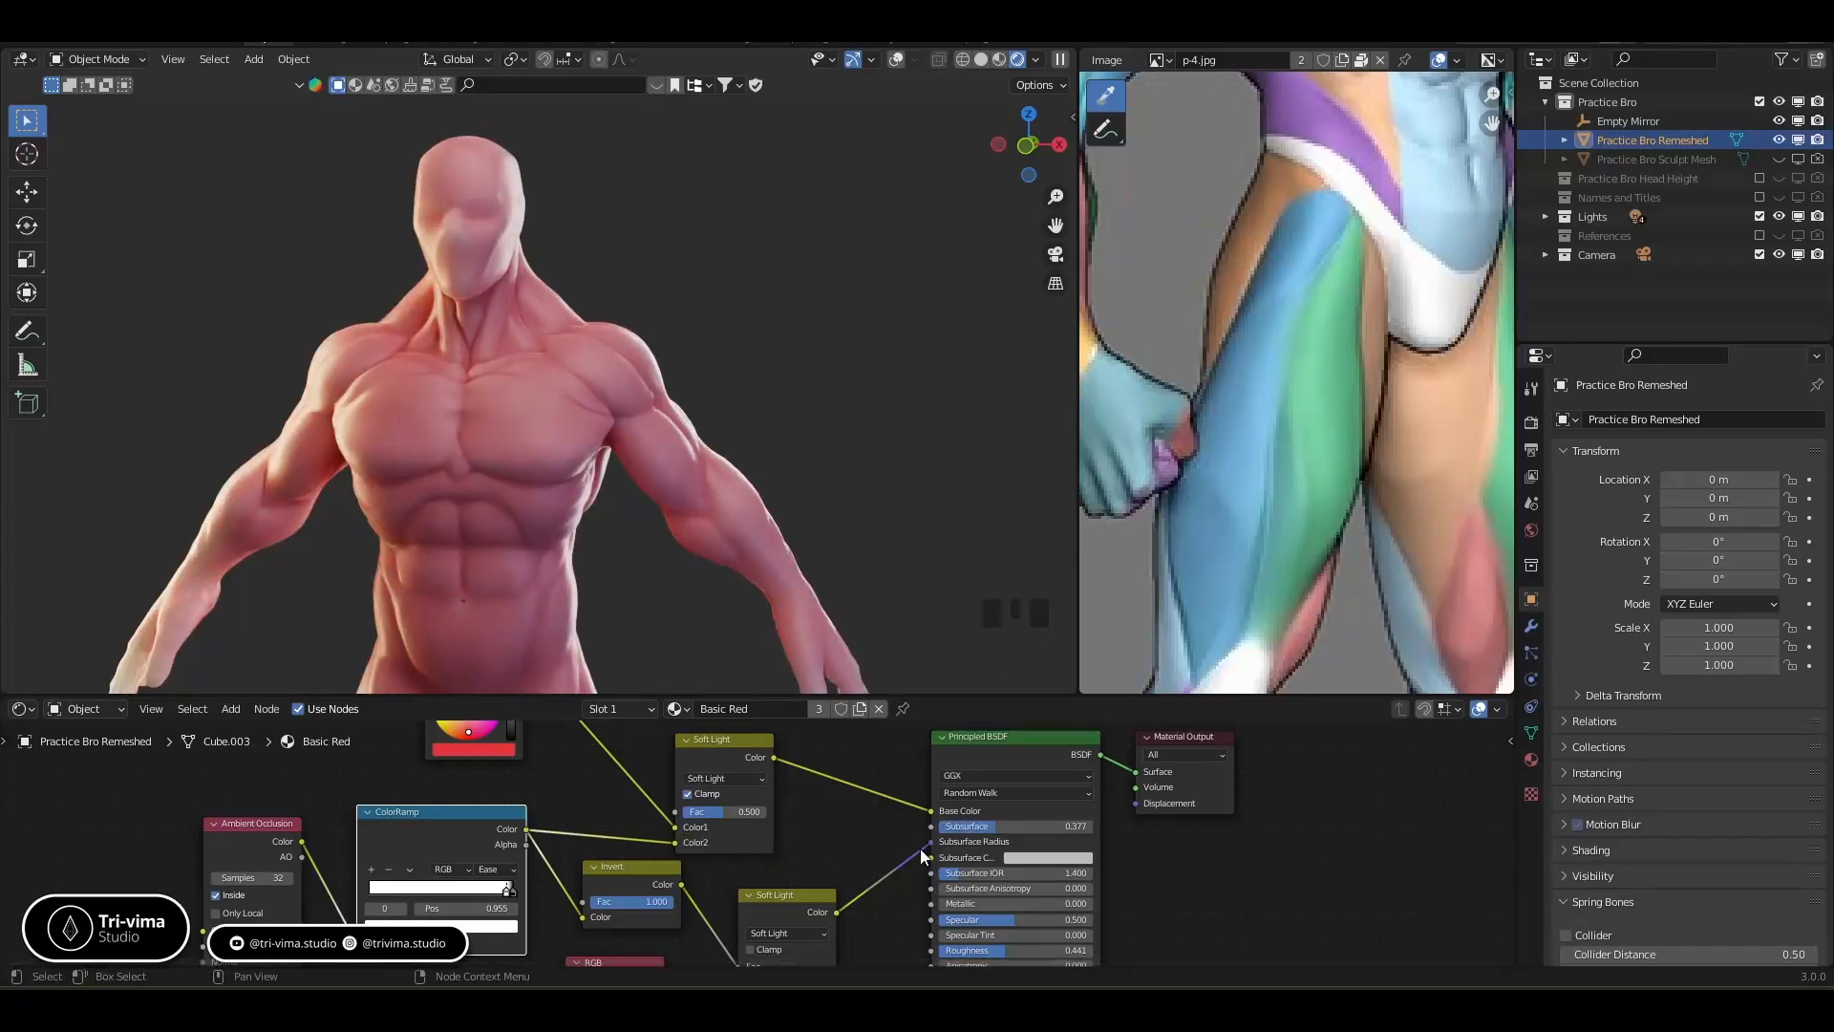
Try the base color Soft Light output as the Principled BSDF's Subsurface Color, and disconnect it again
{"action": "left_click_drag", "start_coordinate": [775, 758], "coordinate": [928, 856]}
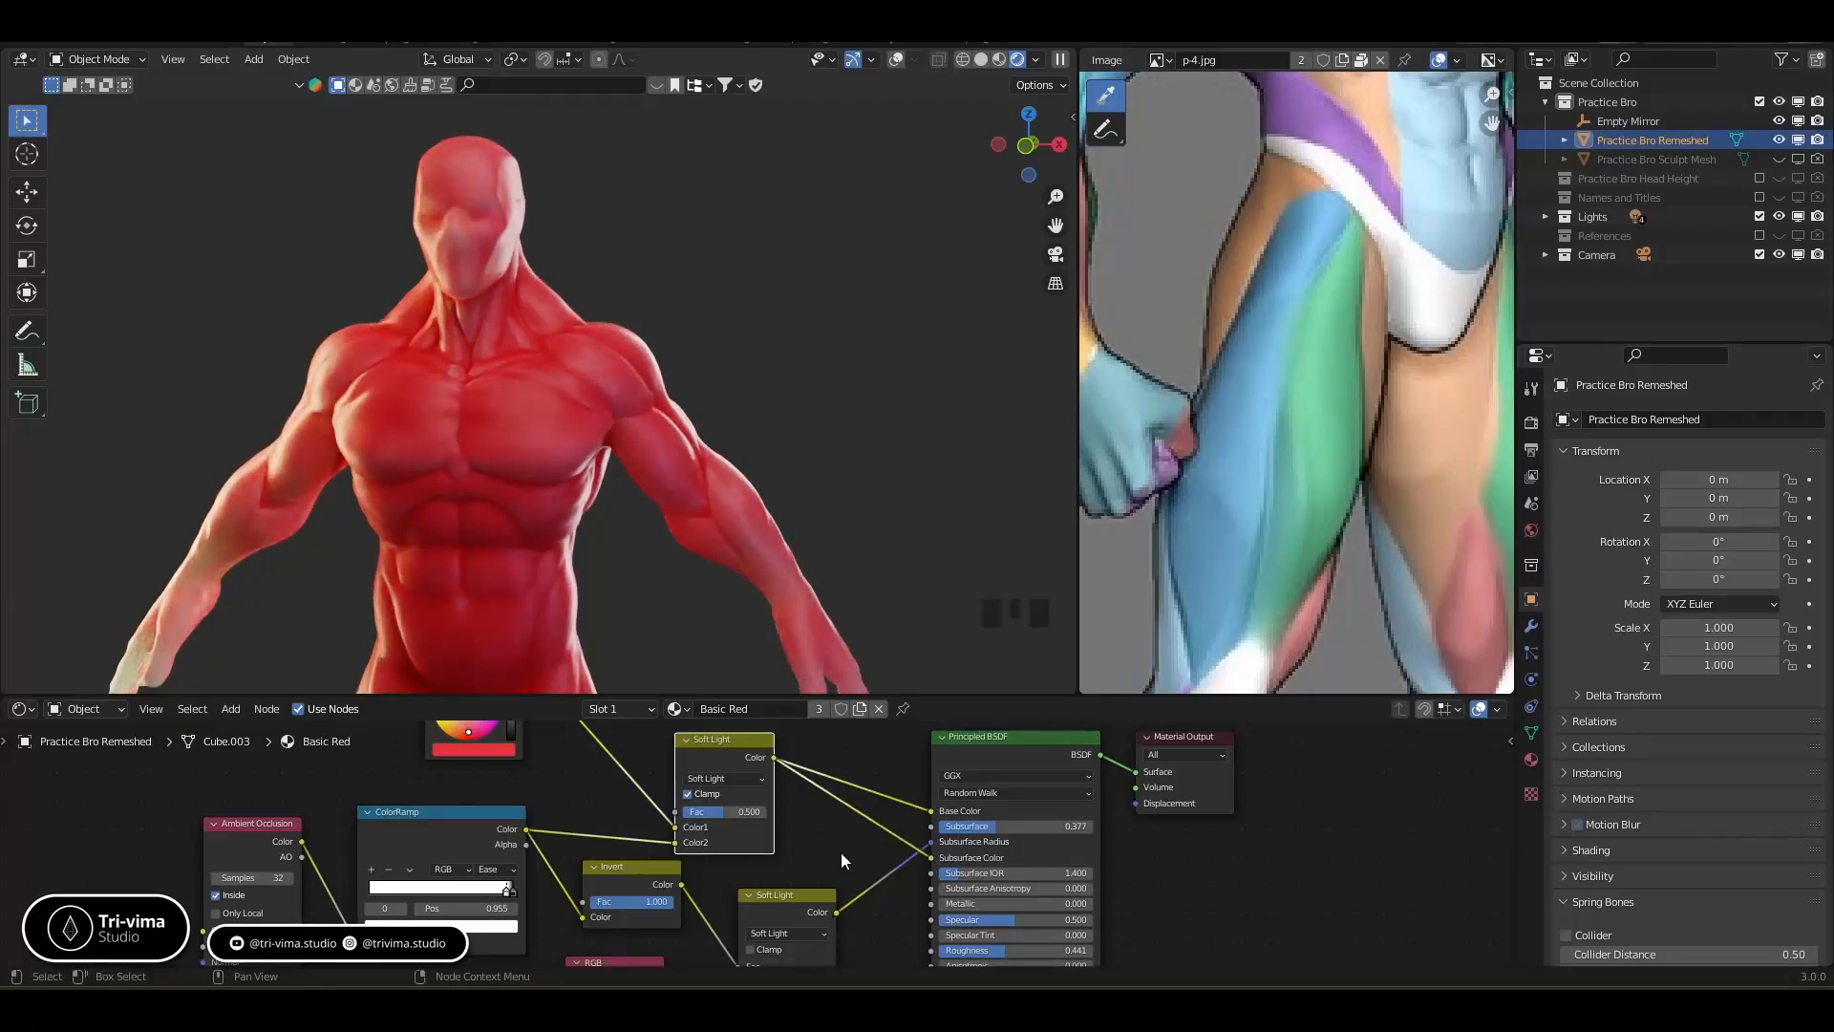
{"action": "scroll", "coordinate": [598, 559], "scroll_direction": "down", "scroll_amount": 2}
{"action": "middle_click_drag", "start_coordinate": [598, 560], "coordinate": [599, 543], "text": "shift"}
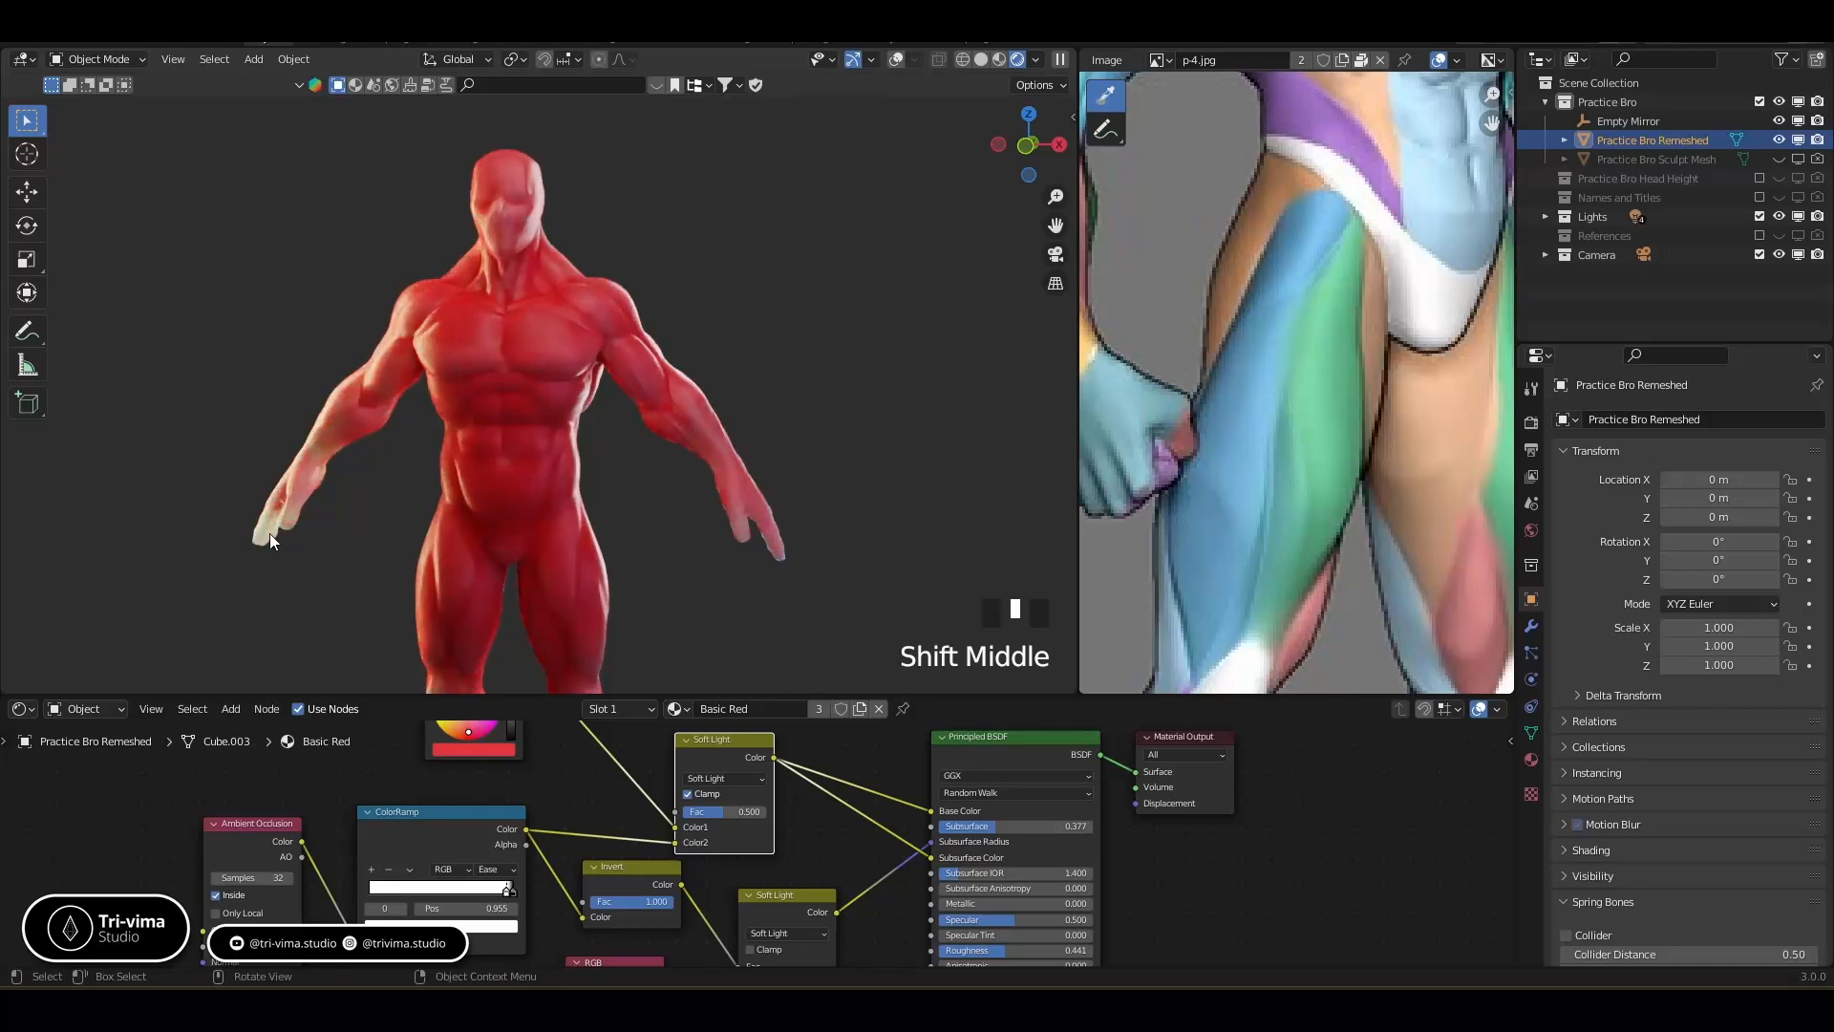
{"action": "left_click_drag", "start_coordinate": [930, 857], "coordinate": [970, 828]}
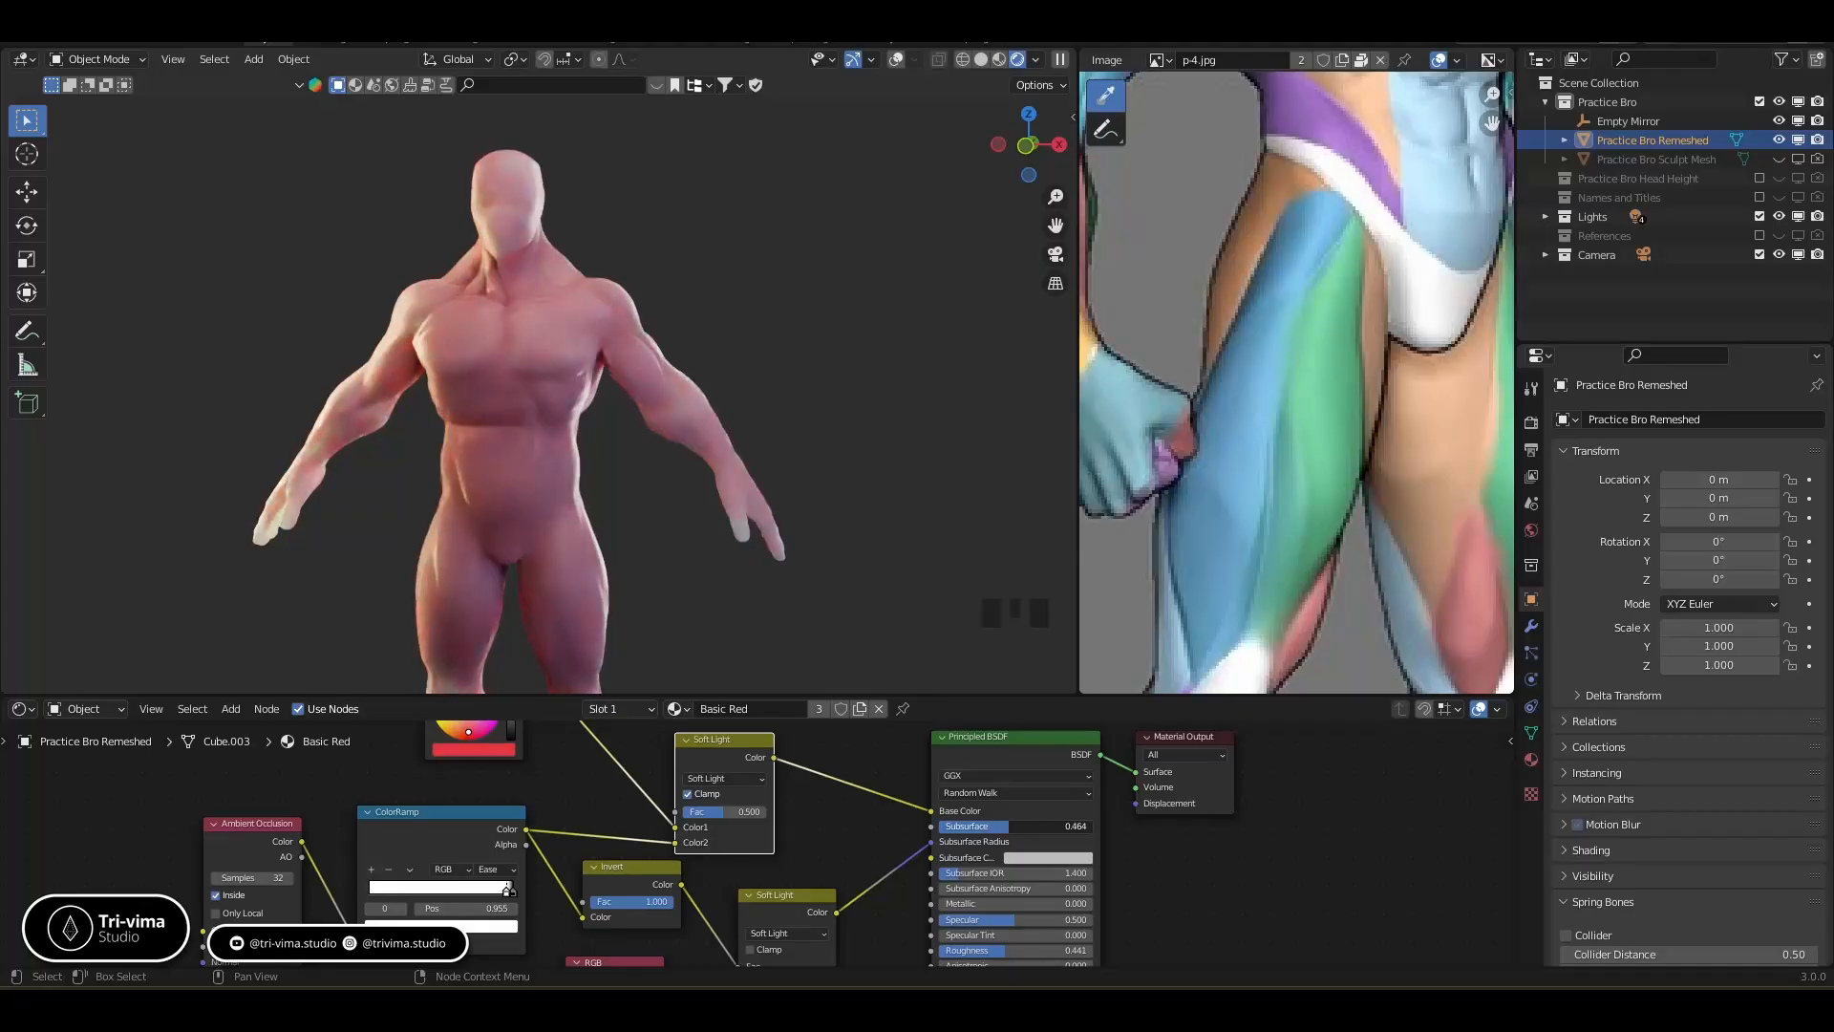
Try Subsurface values of 0.4 and 0.25 on the Principled BSDF
{"action": "left_click", "coordinate": [989, 827]}
{"action": "type", "text": "0.4"}
{"action": "key", "text": "Return"}
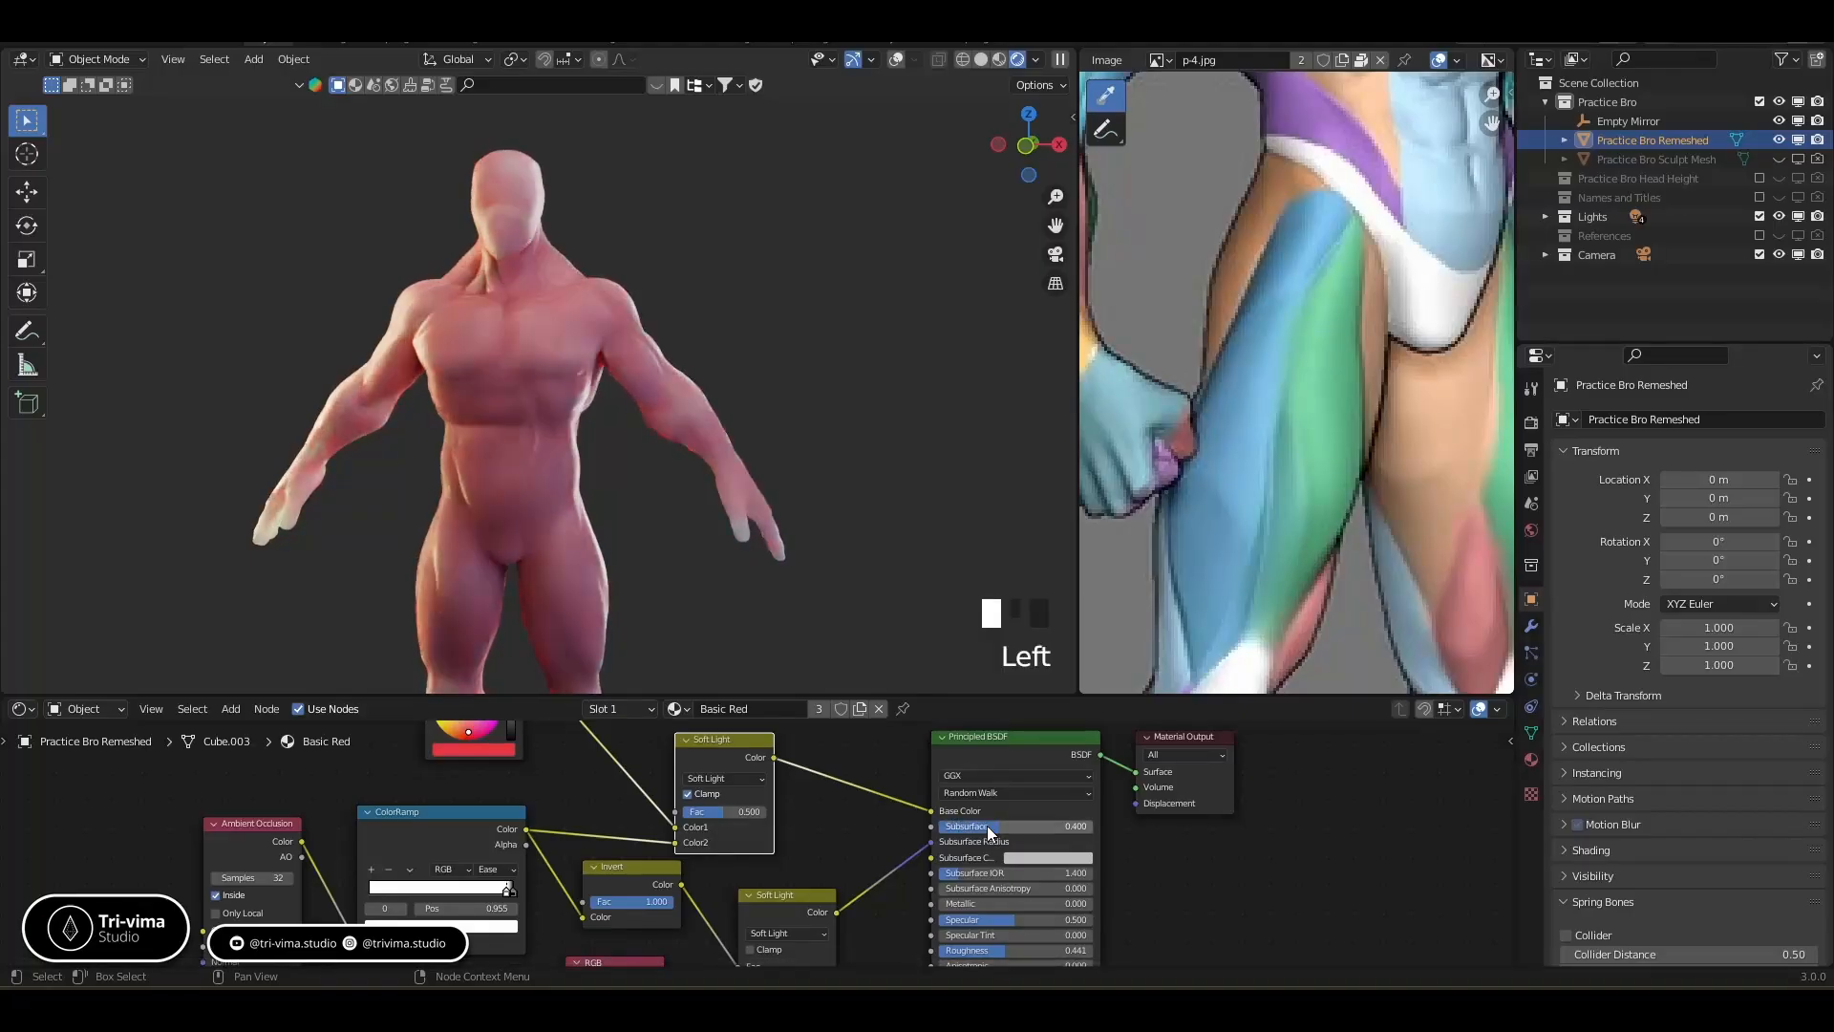
{"action": "mouse_move", "coordinate": [955, 828]}
{"action": "left_mouse_down"}
{"action": "mouse_move", "coordinate": [932, 828]}
{"action": "mouse_move", "coordinate": [974, 828]}
{"action": "mouse_move", "coordinate": [955, 828]}
{"action": "left_mouse_up"}
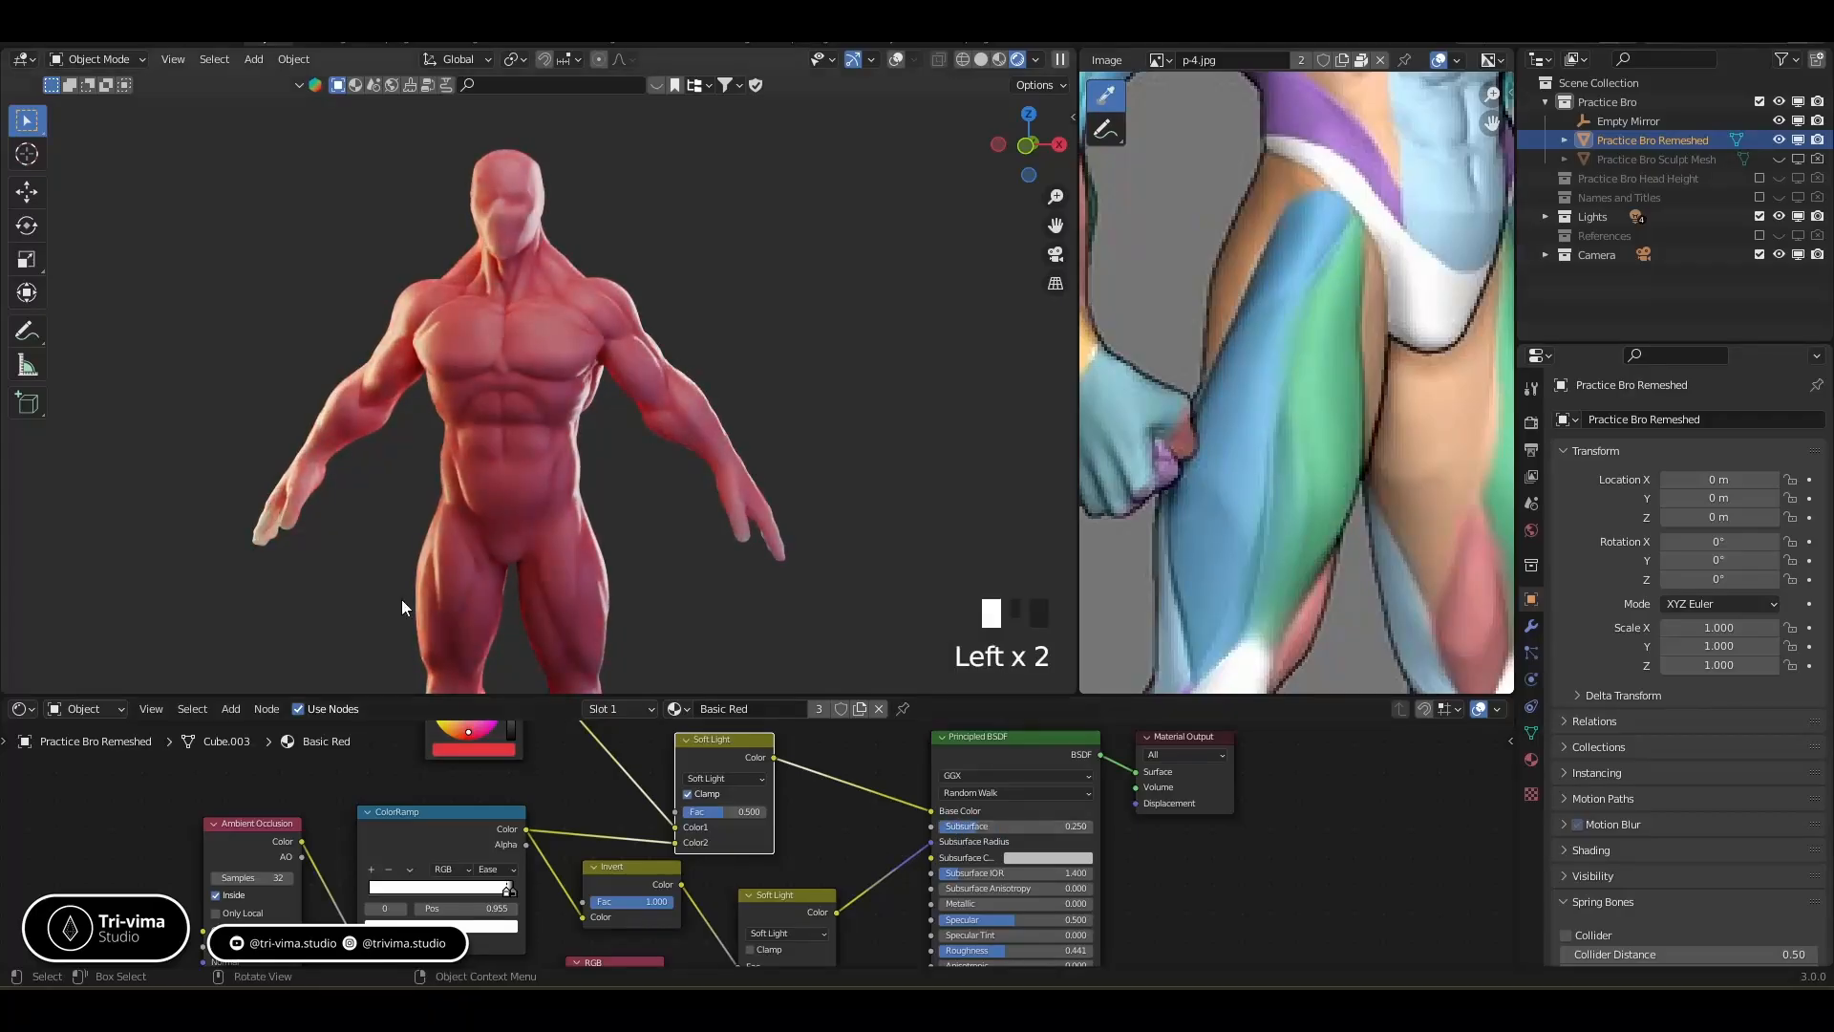
Switch the base color Soft Light node to Mix without Clamp at Fac 0.133, and set Subsurface to 0.1
{"action": "middle_click_drag", "start_coordinate": [588, 766], "coordinate": [688, 778]}
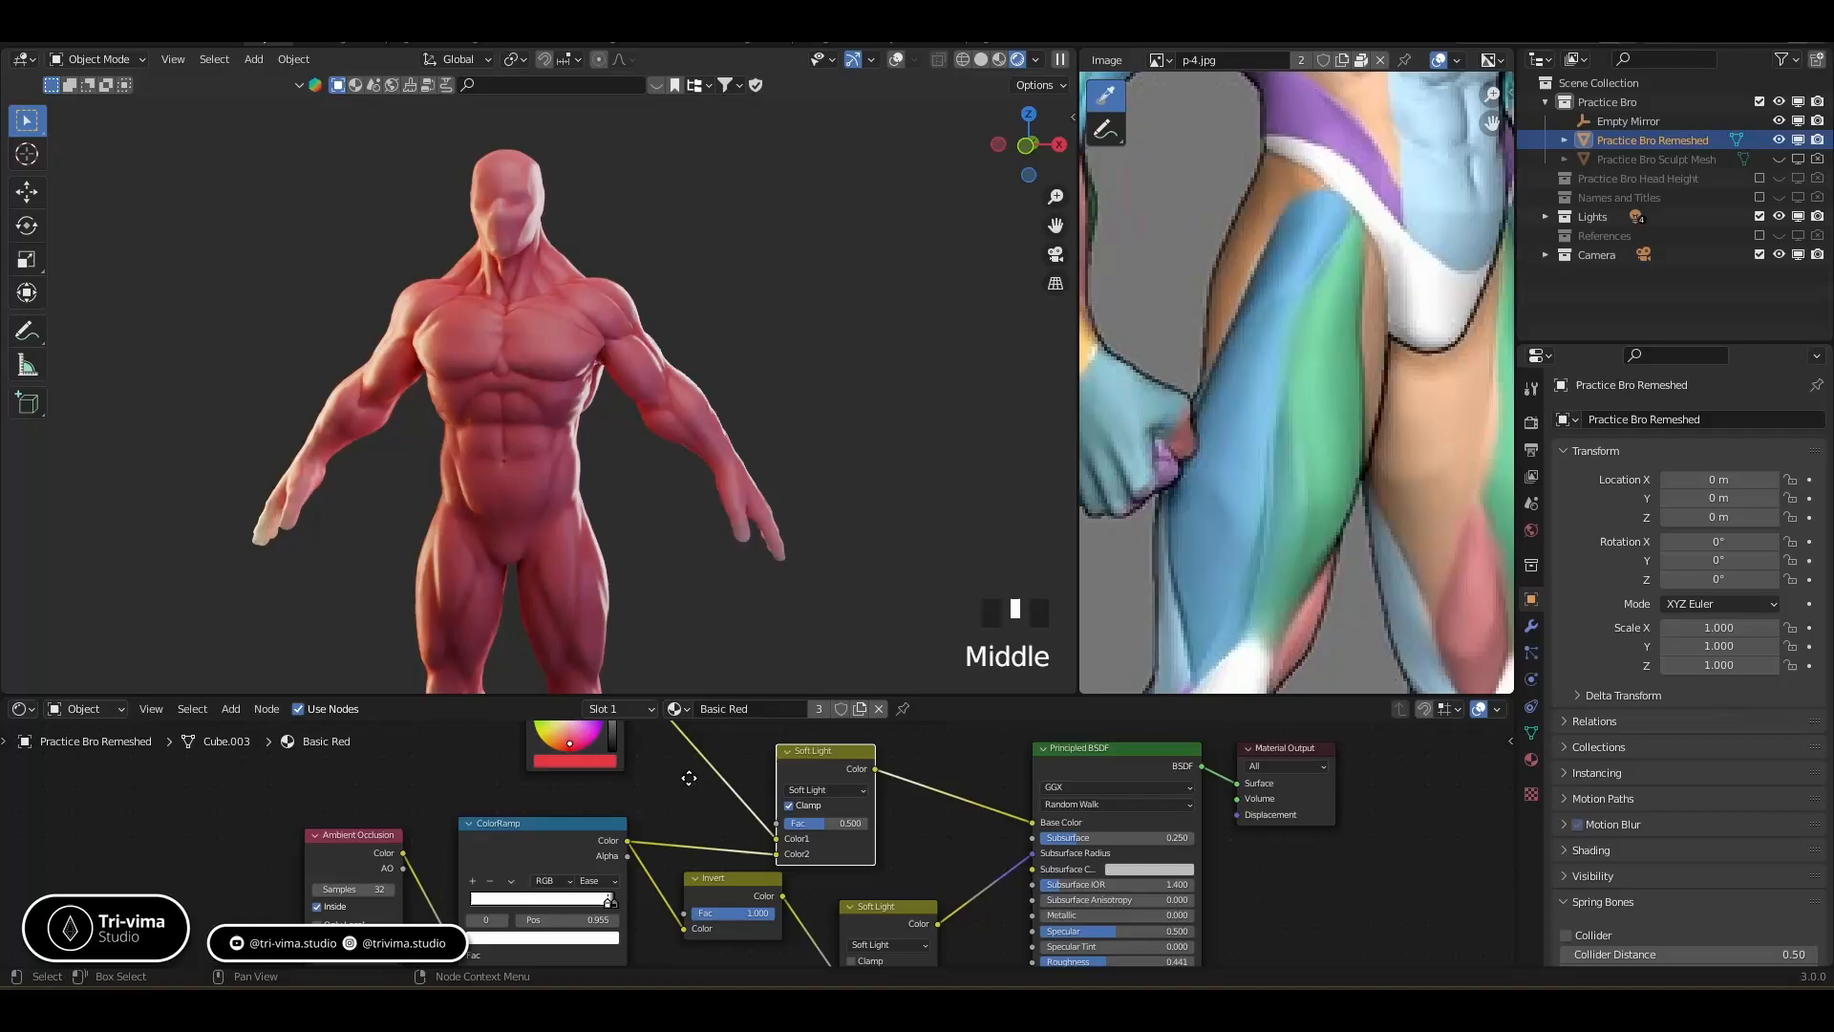
{"action": "left_click", "coordinate": [814, 789]}
{"action": "left_click", "coordinate": [811, 765]}
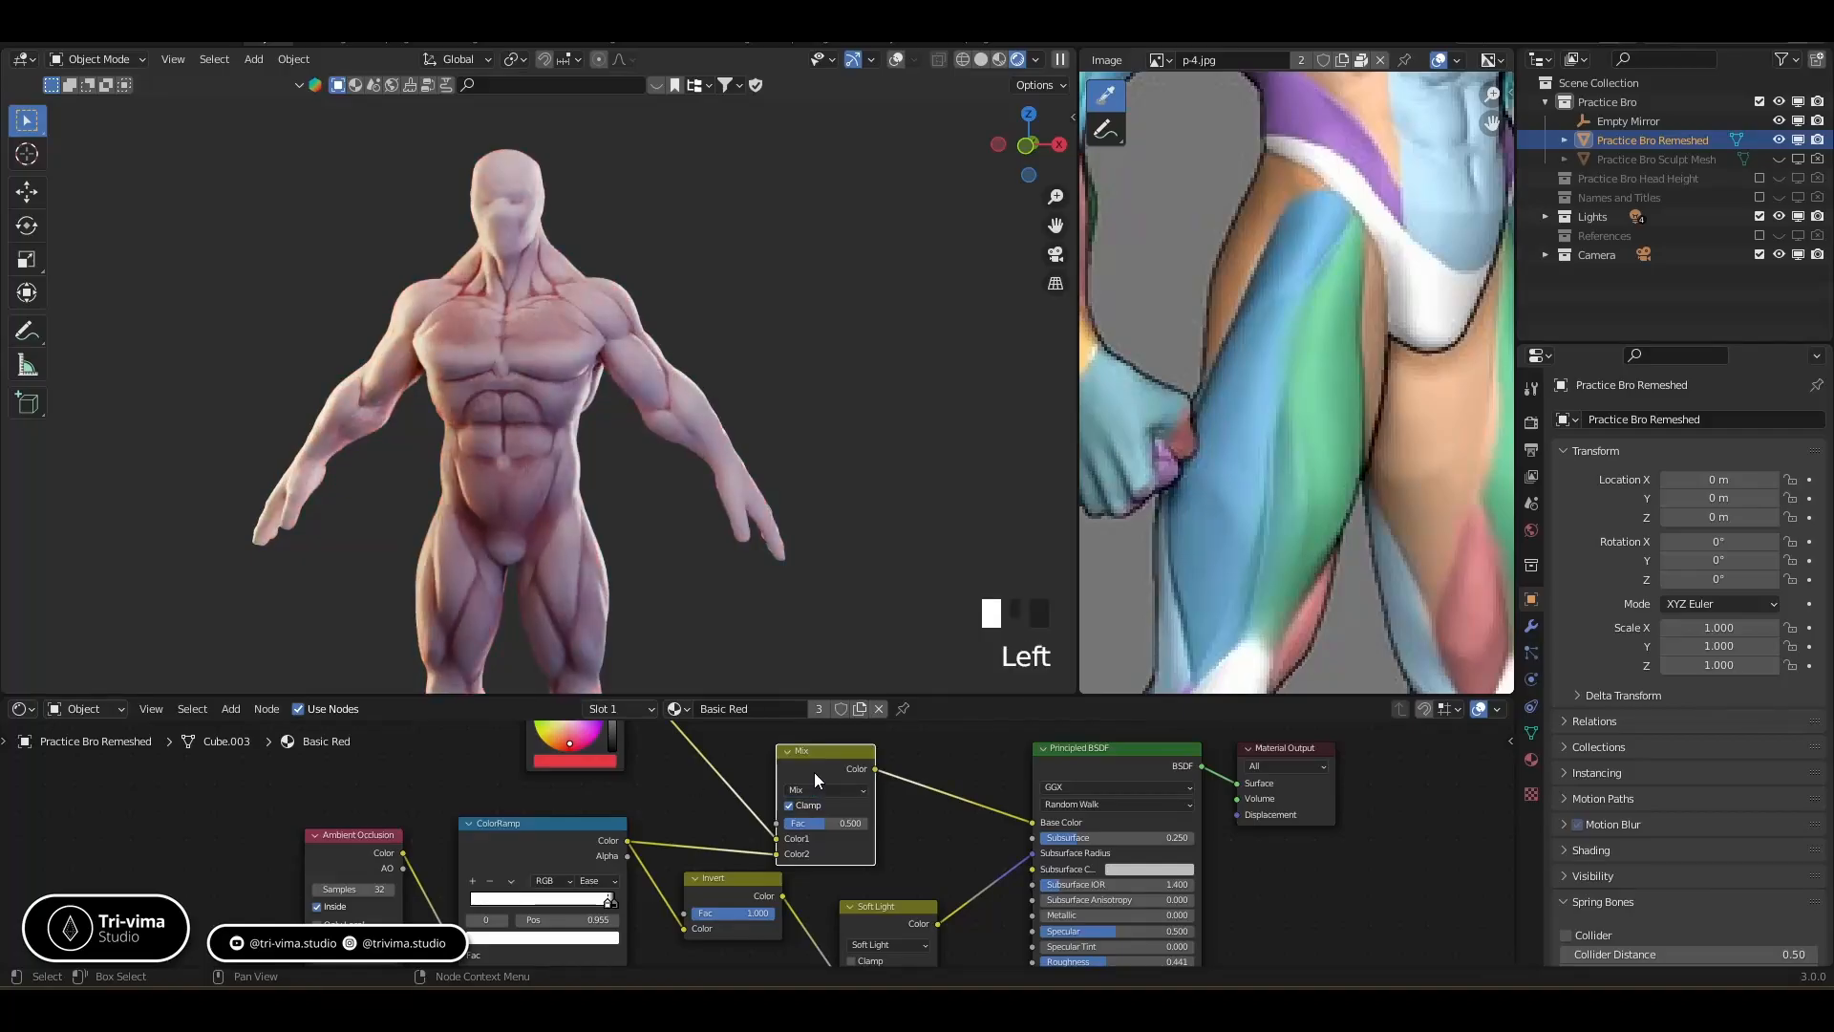
{"action": "left_click", "coordinate": [798, 810]}
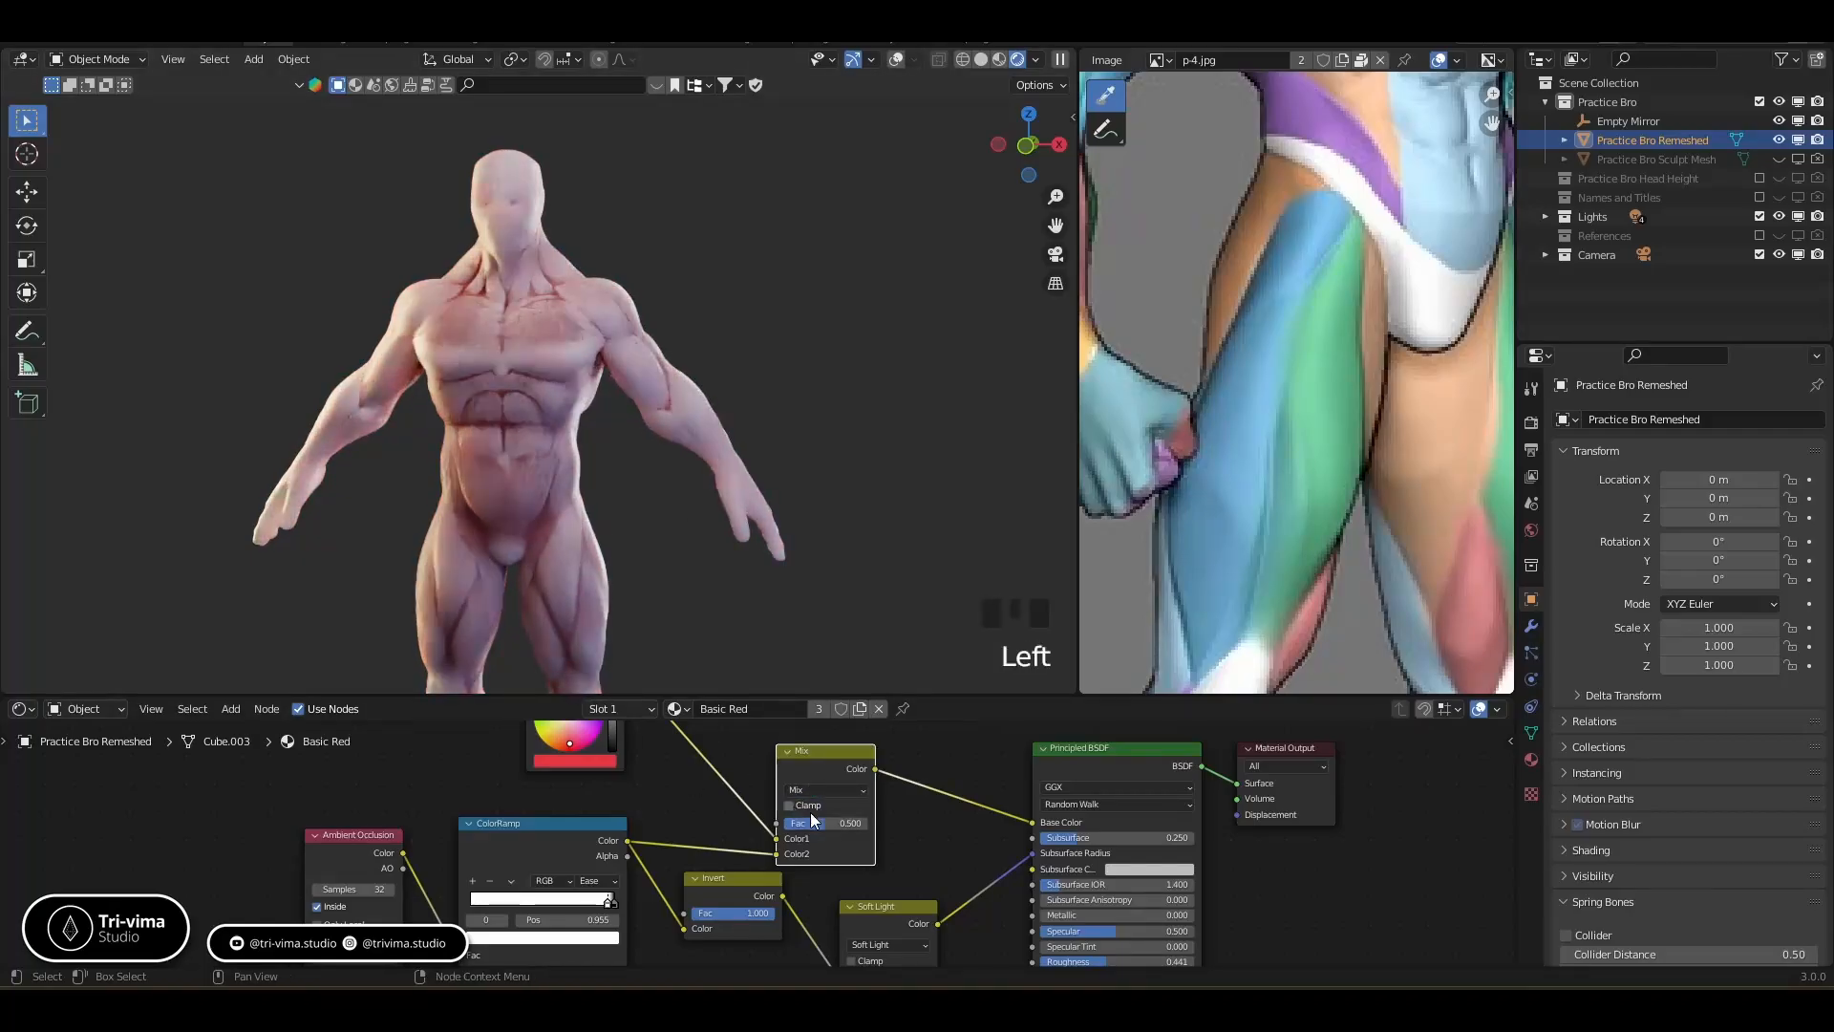
{"action": "left_click_drag", "start_coordinate": [802, 822], "coordinate": [764, 822]}
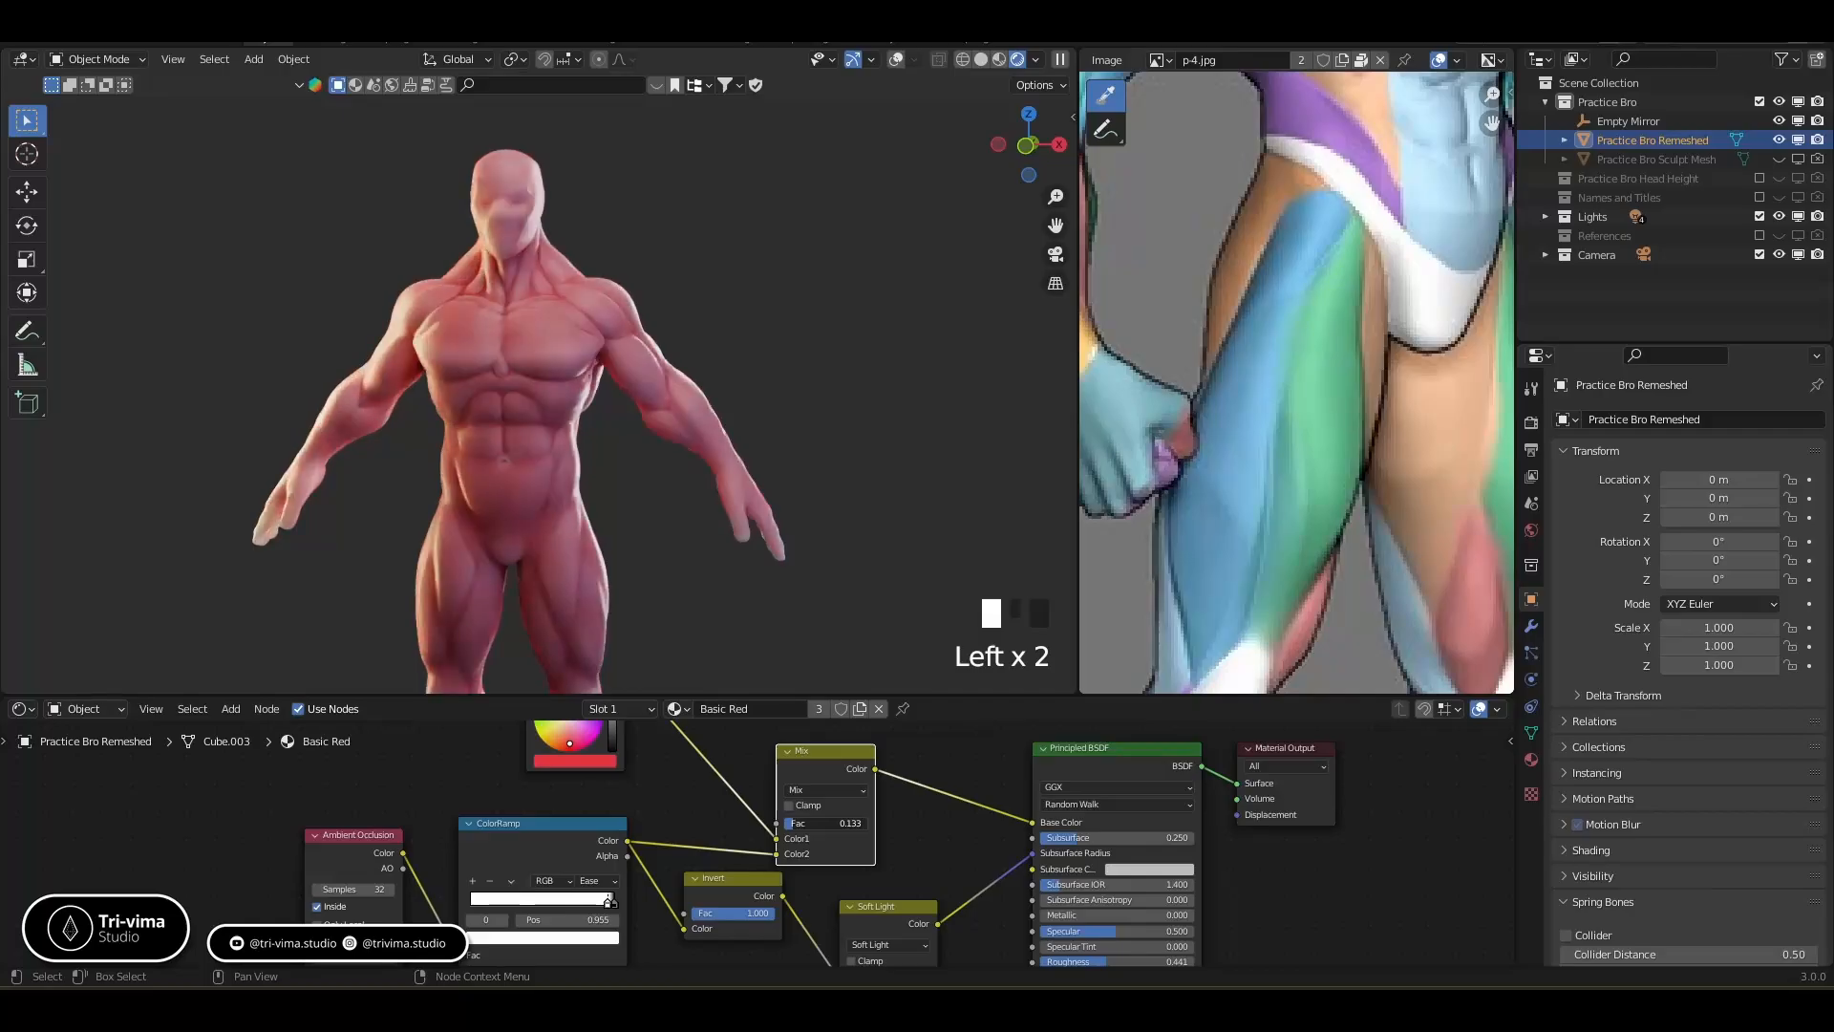
{"action": "left_click_drag", "start_coordinate": [764, 822], "coordinate": [796, 822]}
{"action": "left_click", "coordinate": [198, 828]}
{"action": "left_click_drag", "start_coordinate": [1064, 834], "coordinate": [1042, 835]}
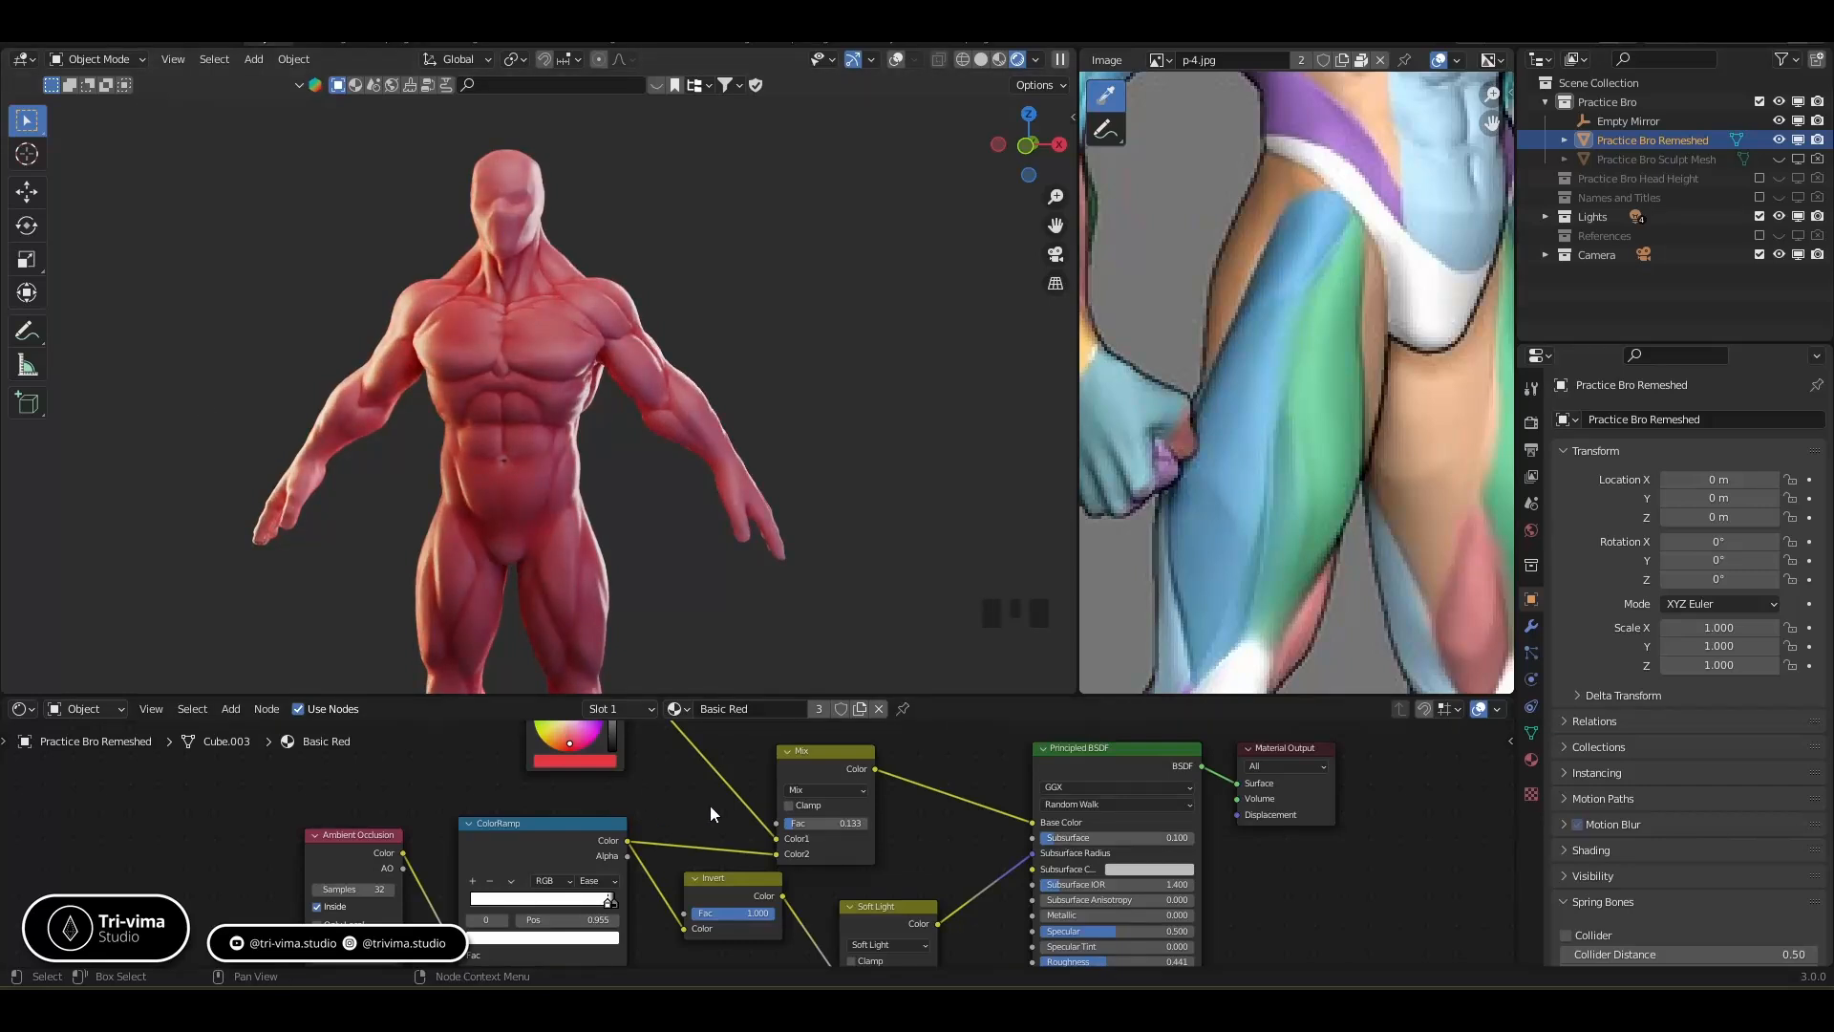
Try Multiply blending on the base color mix node, and return it to Mix
{"action": "left_click", "coordinate": [812, 789]}
{"action": "left_click", "coordinate": [806, 738]}
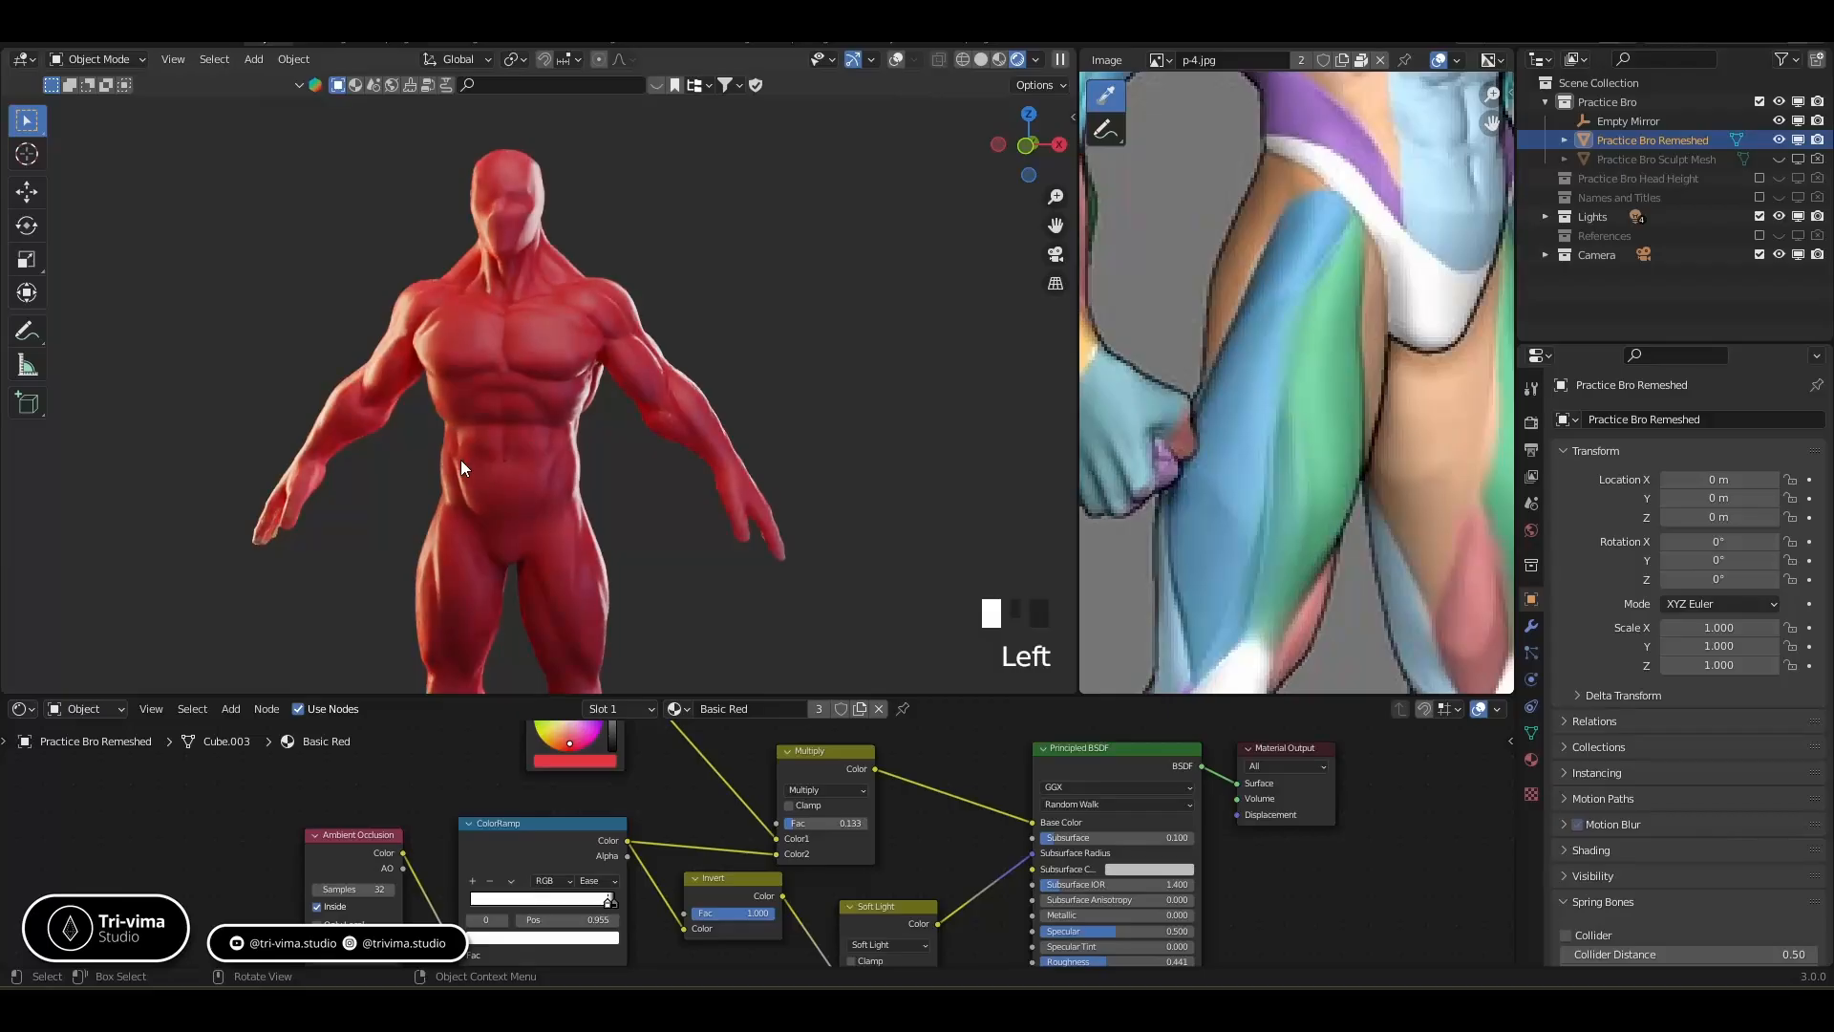
{"action": "left_click", "coordinate": [810, 789]}
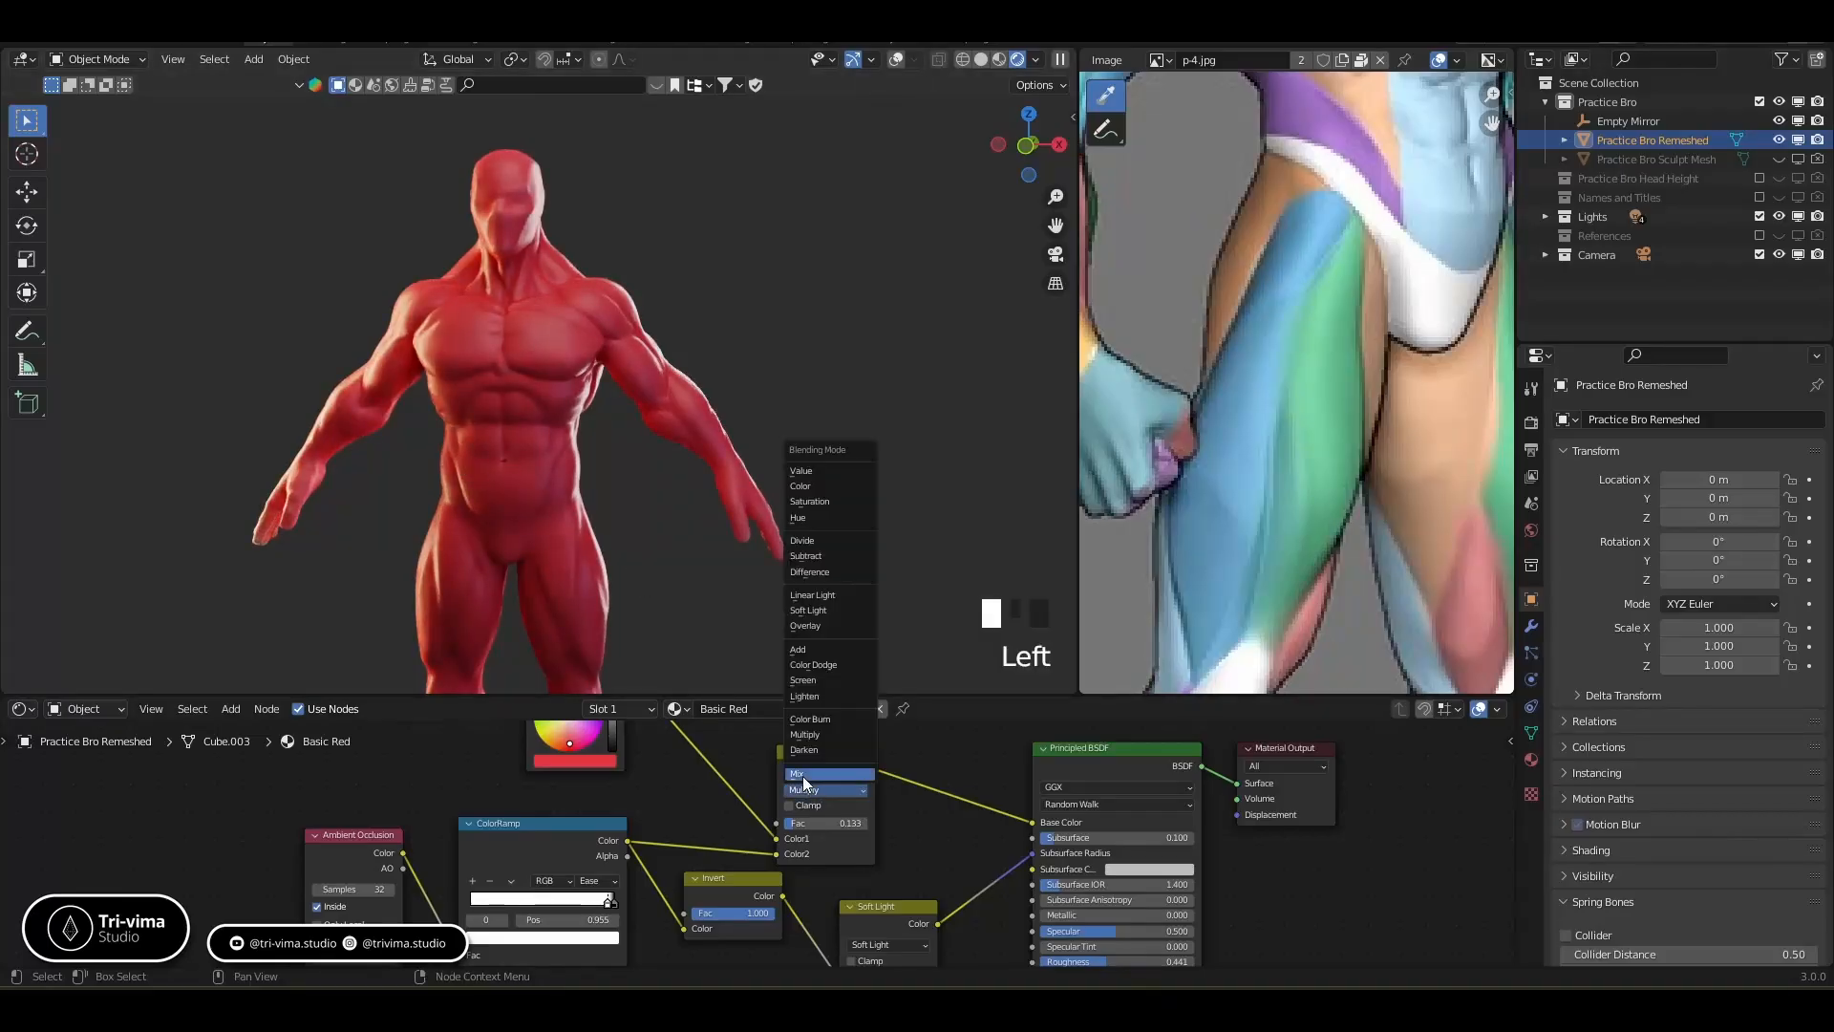
{"action": "left_click", "coordinate": [803, 773]}
Change the subsurface Soft Light node's blending mode to Mix and inspect the figure's head and shoulders
{"action": "middle_click_drag", "start_coordinate": [924, 836], "coordinate": [893, 768]}
{"action": "left_click", "coordinate": [857, 879]}
{"action": "left_click", "coordinate": [846, 863]}
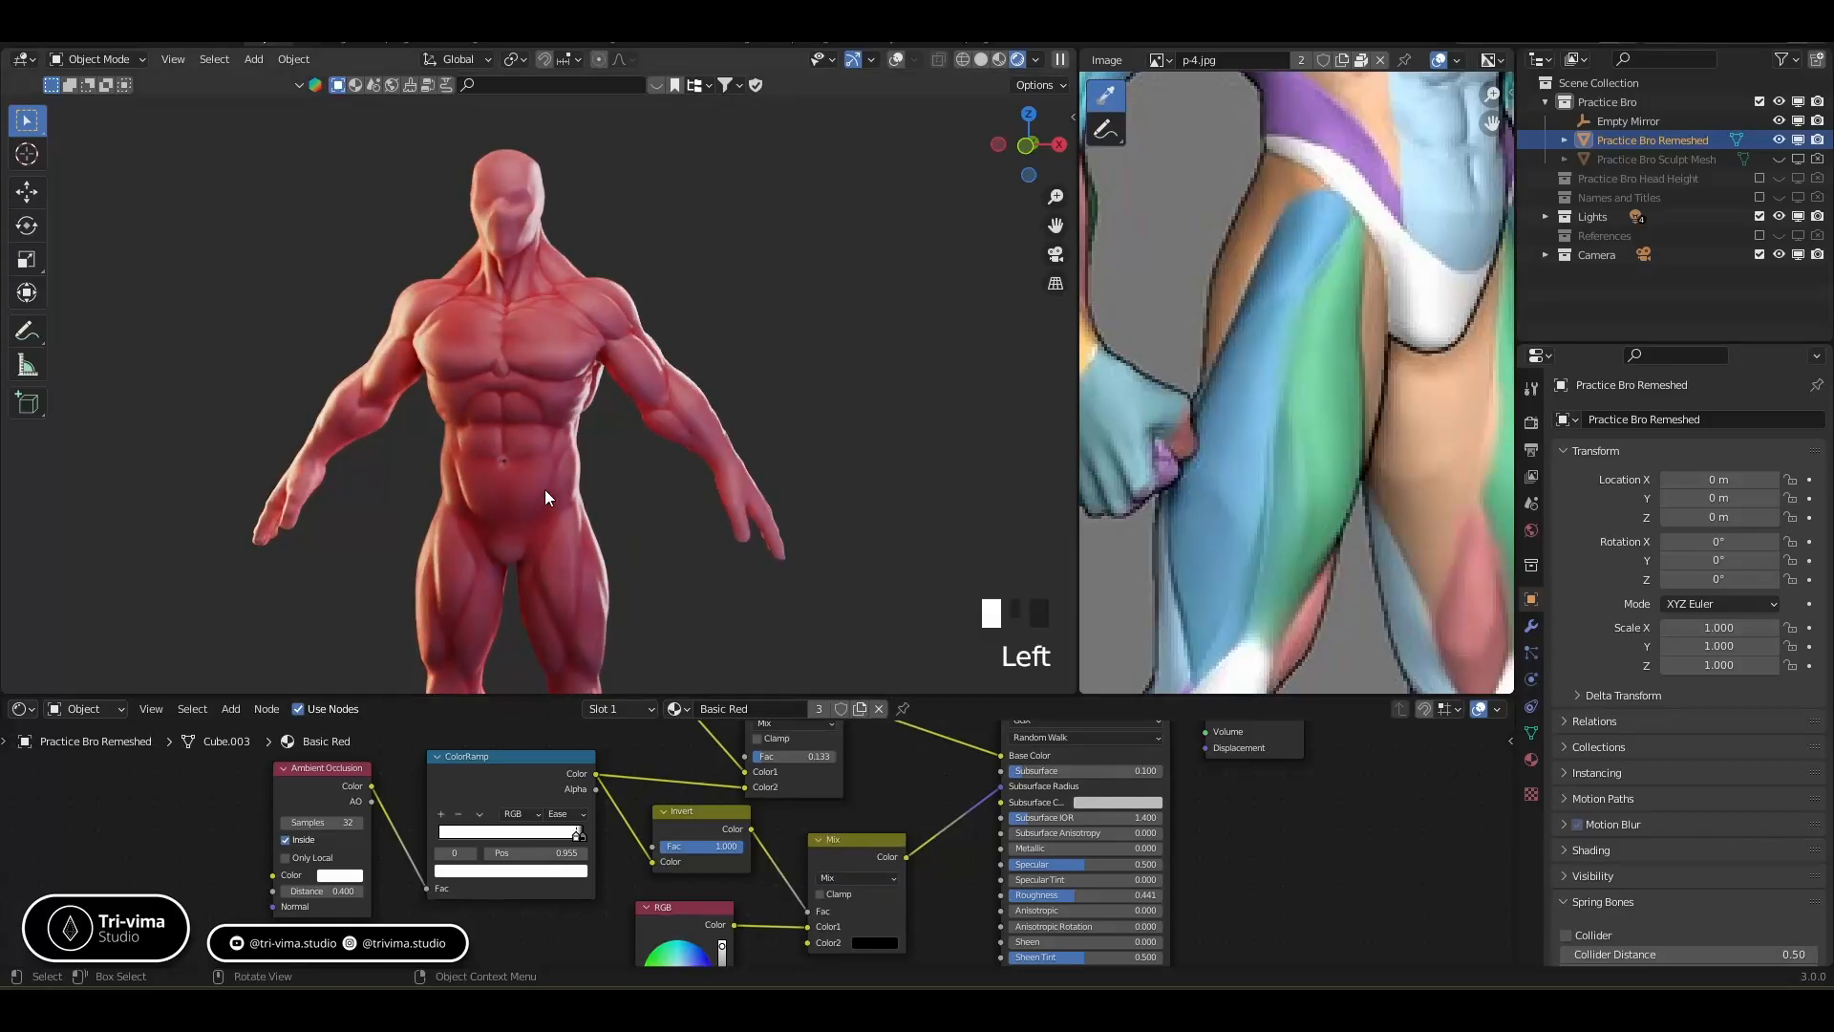
{"action": "scroll", "coordinate": [524, 348], "scroll_direction": "up", "scroll_amount": 2}
{"action": "middle_click_drag", "start_coordinate": [525, 348], "coordinate": [533, 578], "text": "shift"}
{"action": "scroll", "coordinate": [528, 568], "scroll_direction": "up", "scroll_amount": 2}
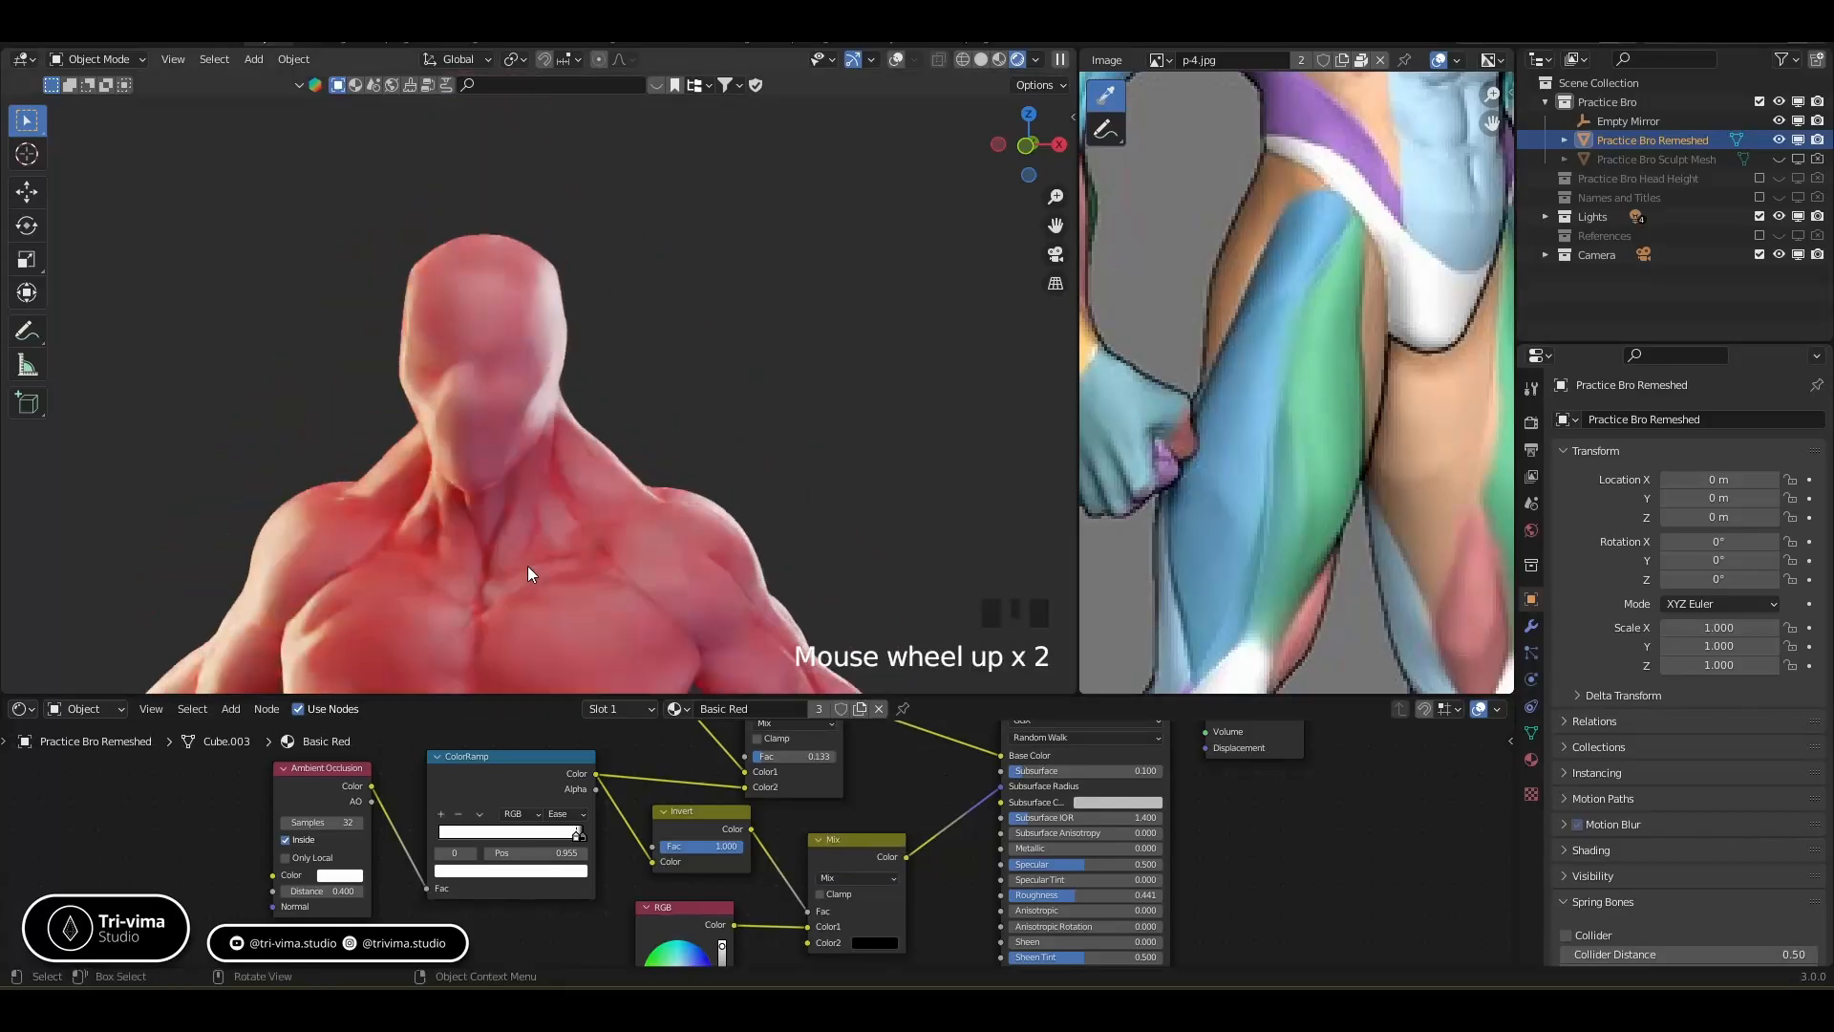
Feed the ColorRamp's Color output into the Principled BSDF's Specular input
{"action": "middle_click_drag", "start_coordinate": [914, 862], "coordinate": [949, 781]}
{"action": "scroll", "coordinate": [711, 936], "scroll_direction": "down", "scroll_amount": 3}
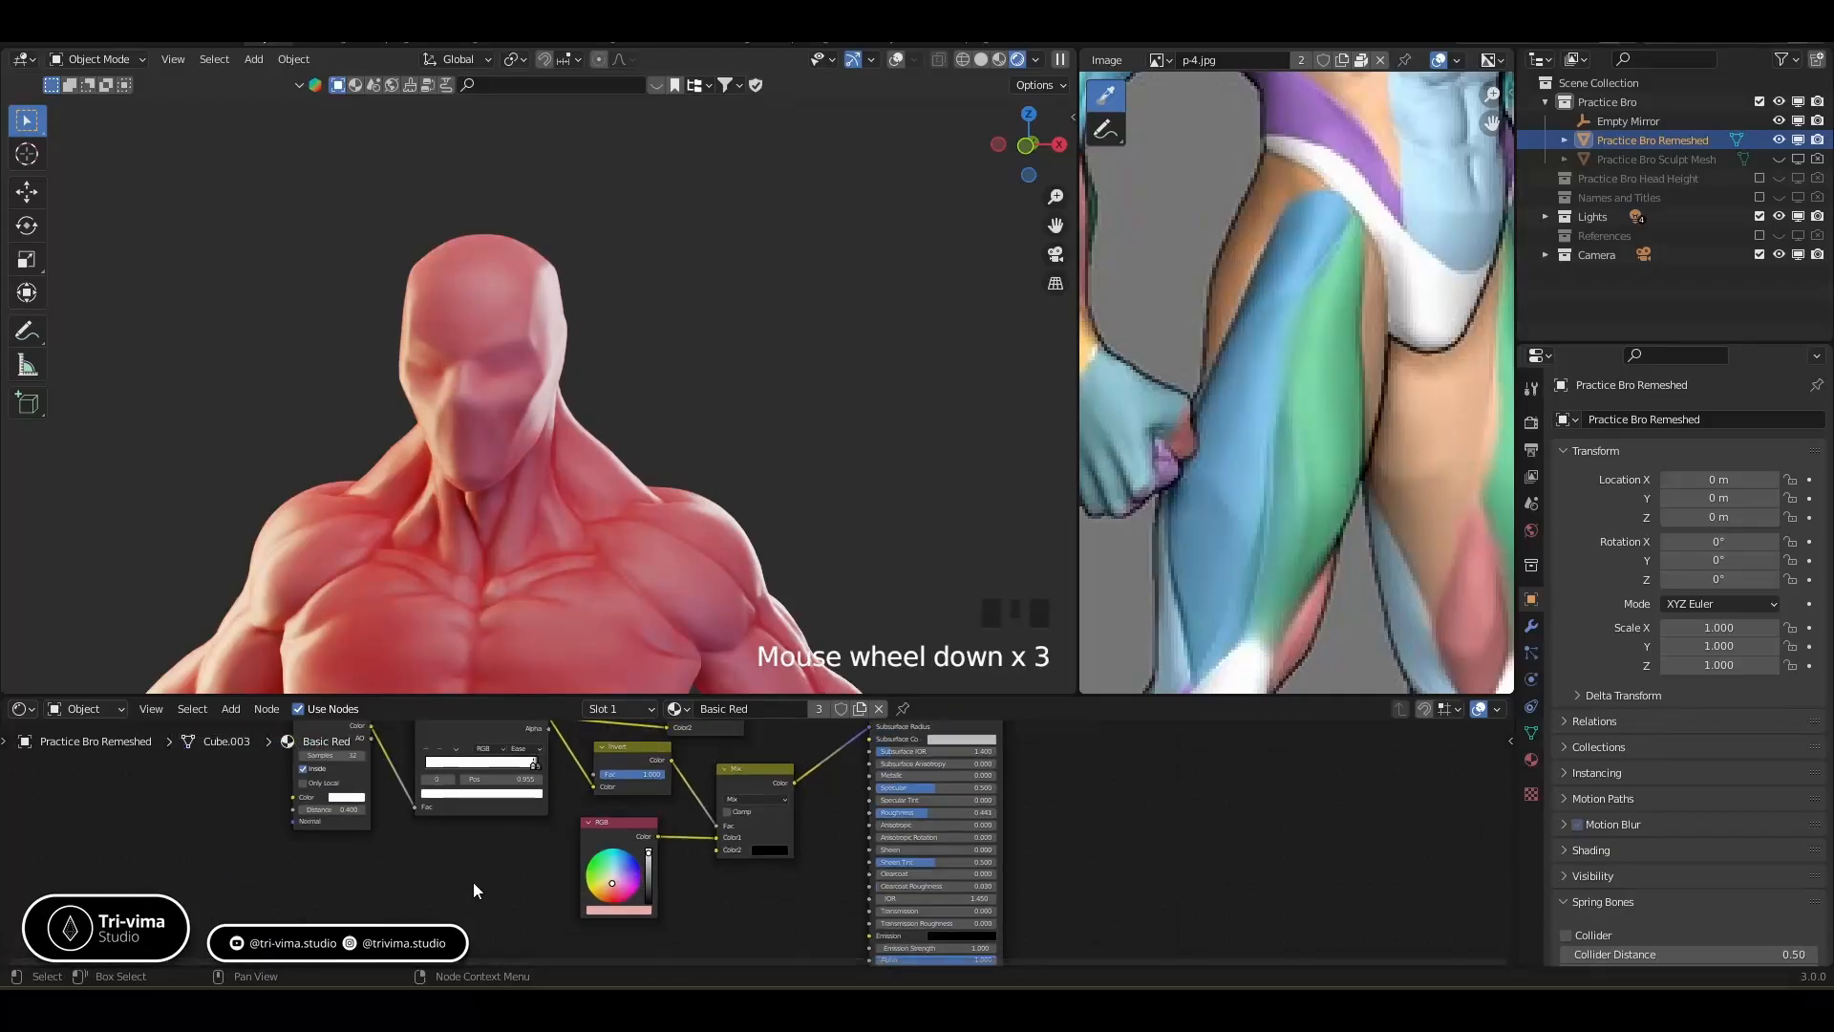
{"action": "middle_click_drag", "start_coordinate": [473, 881], "coordinate": [389, 950]}
{"action": "left_click", "coordinate": [466, 777]}
{"action": "middle_click_drag", "start_coordinate": [138, 917], "coordinate": [252, 886]}
{"action": "left_click_drag", "start_coordinate": [252, 893], "coordinate": [902, 819]}
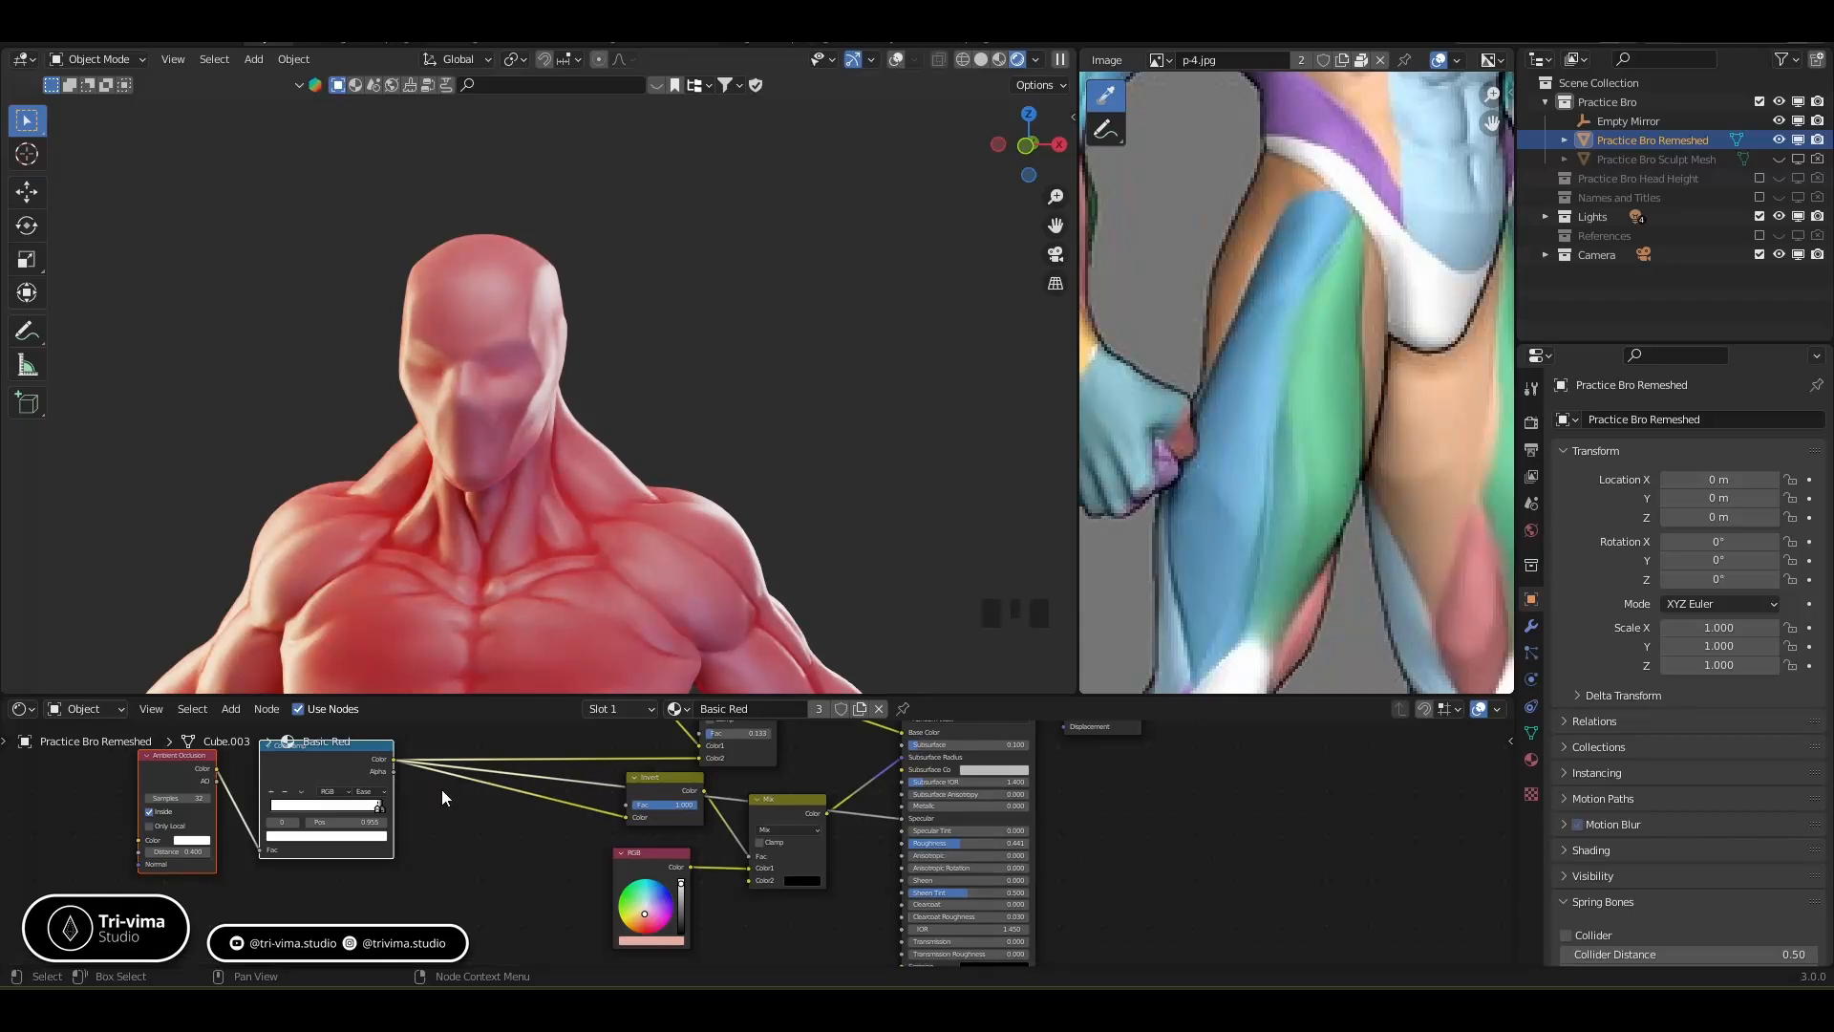
Insert a second ColorRamp node on the Specular link and place it below the first ColorRamp
{"action": "key", "text": "shift+a"}
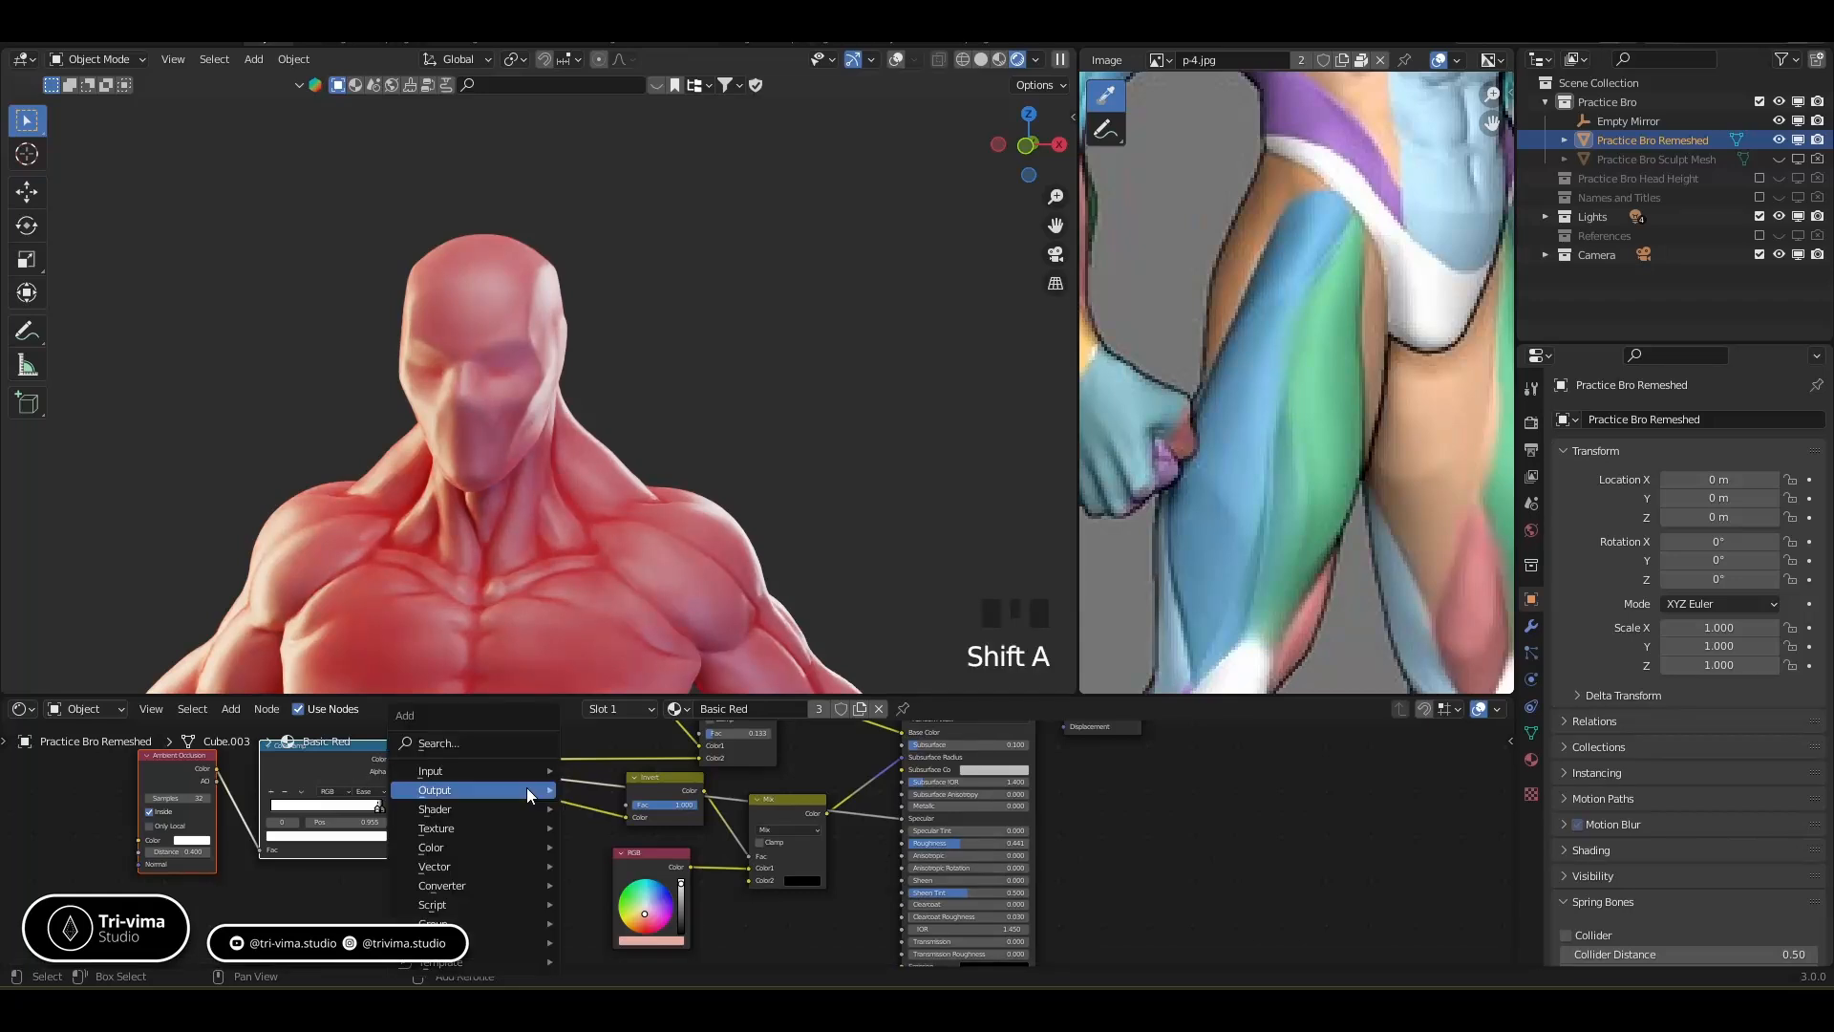
{"action": "left_click", "coordinate": [472, 744]}
{"action": "type", "text": "colo"}
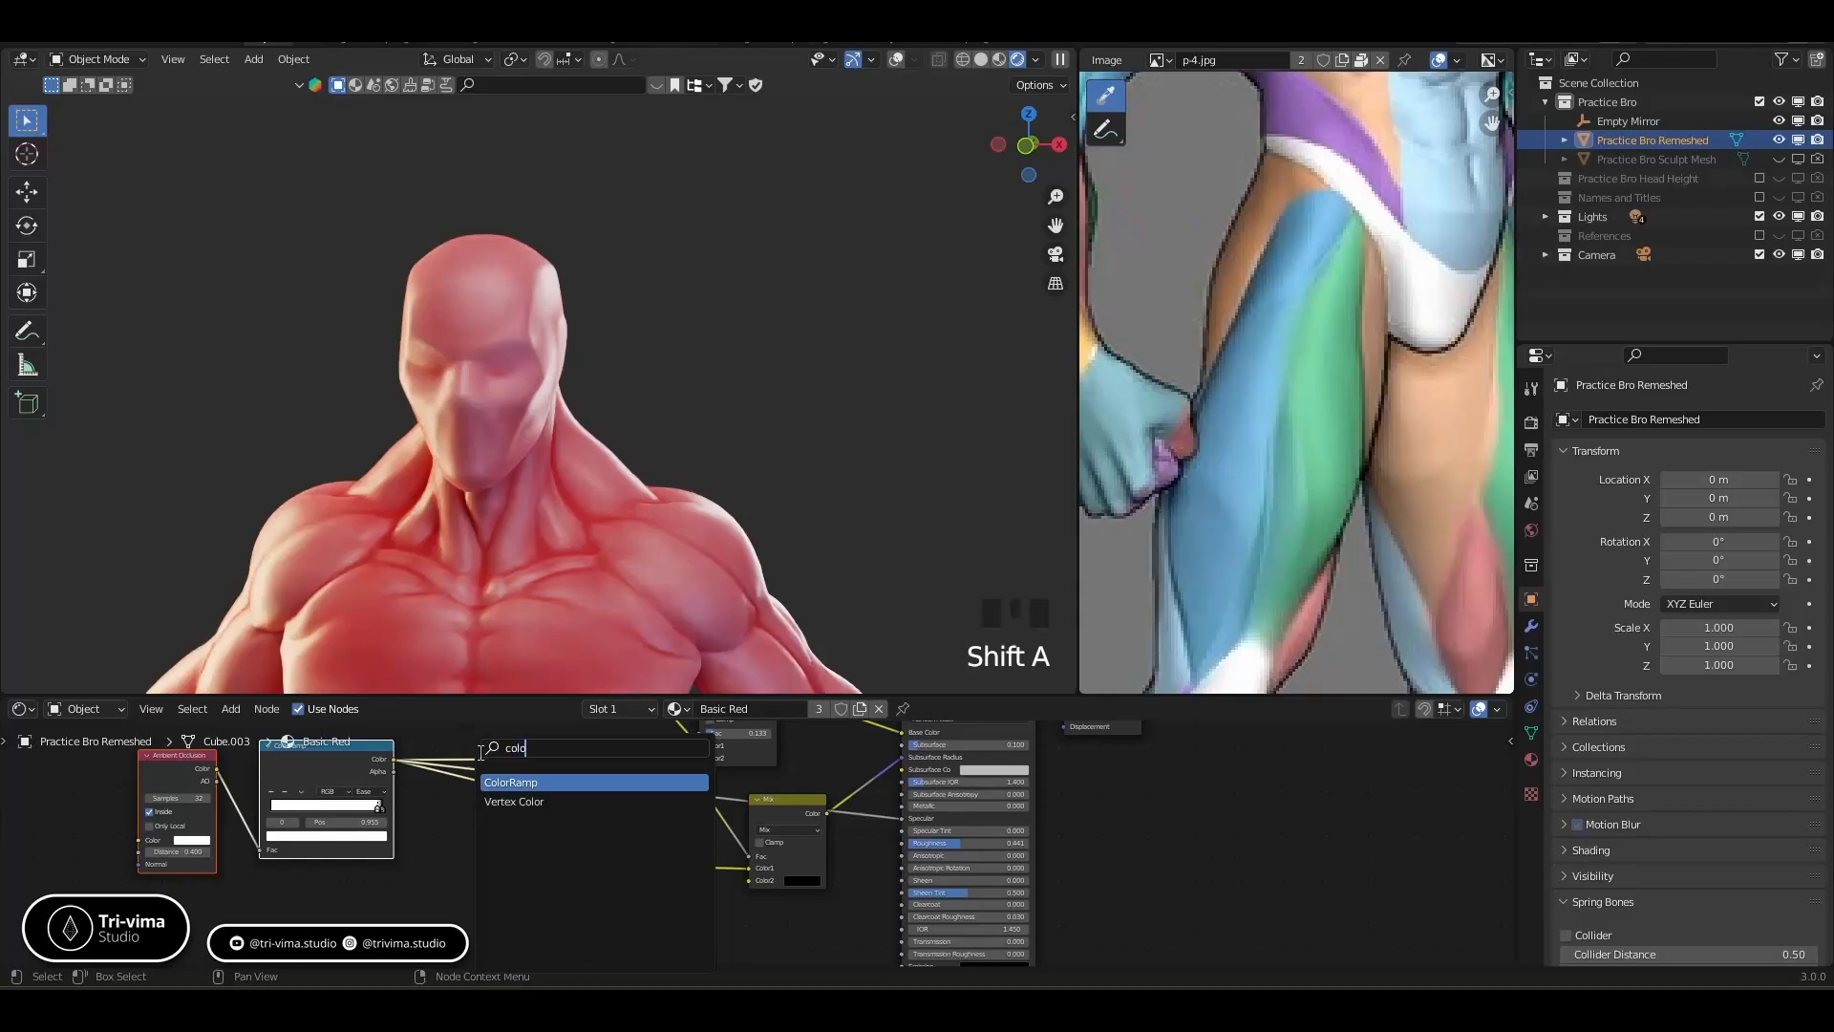
{"action": "left_click", "coordinate": [508, 783]}
{"action": "left_click", "coordinate": [554, 804]}
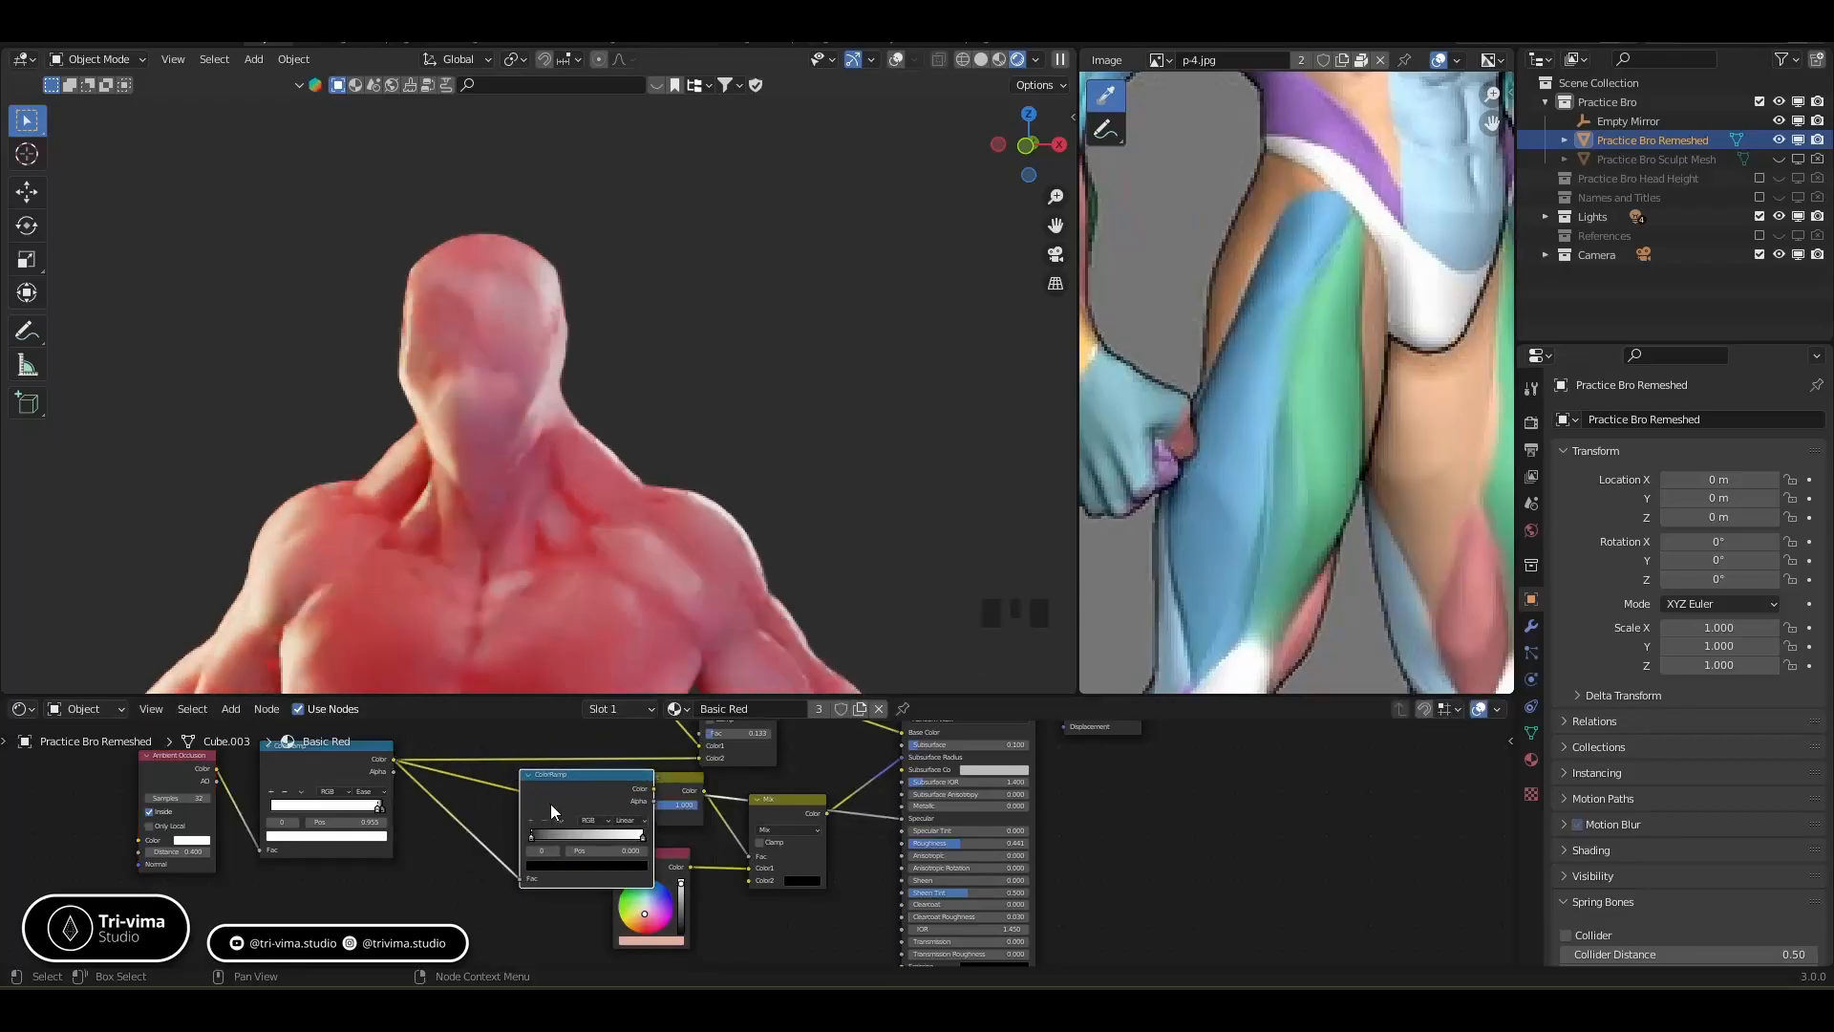
{"action": "left_click_drag", "start_coordinate": [572, 799], "coordinate": [492, 900]}
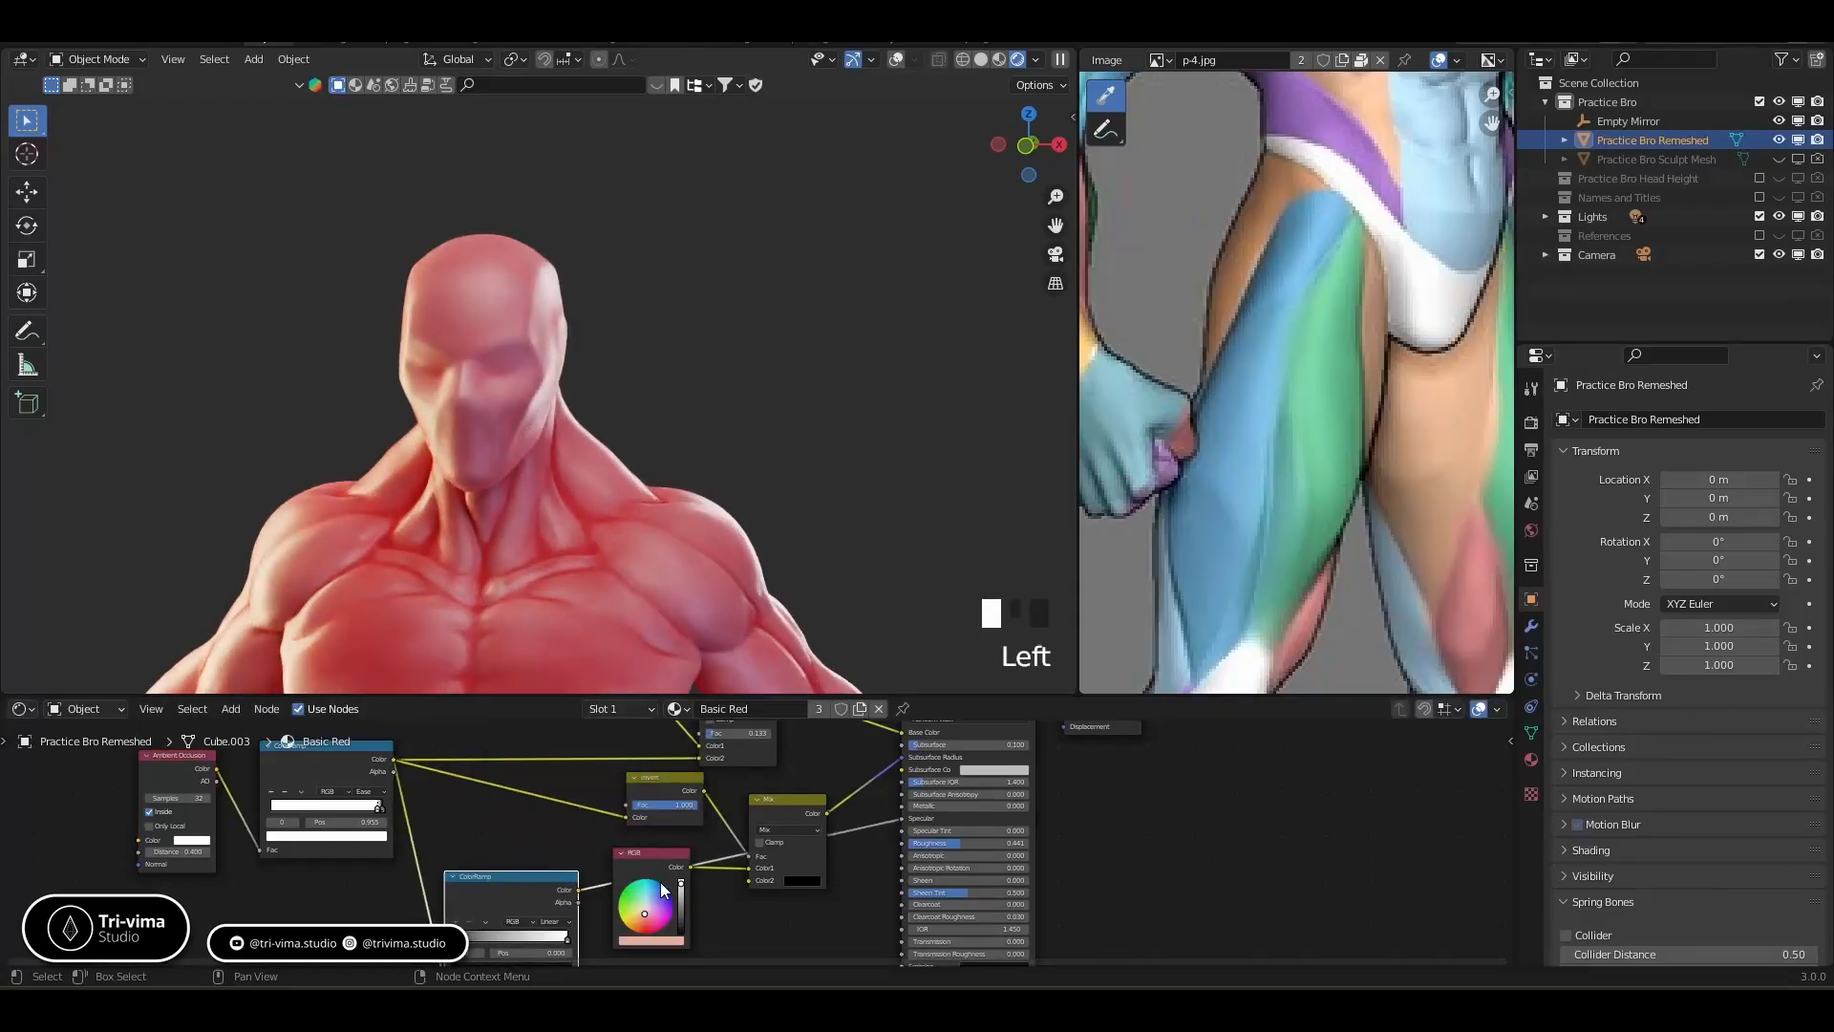
Rearrange the Mix, Invert and RGB nodes upward and place the specular ColorRamp in the freed space beneath them
{"action": "scroll", "coordinate": [666, 881], "scroll_direction": "down", "scroll_amount": 4}
{"action": "scroll", "coordinate": [667, 881], "scroll_direction": "down", "scroll_amount": 3}
{"action": "left_click_drag", "start_coordinate": [735, 769], "coordinate": [719, 745]}
{"action": "left_click_drag", "start_coordinate": [713, 815], "coordinate": [674, 800]}
{"action": "left_click_drag", "start_coordinate": [778, 834], "coordinate": [761, 796]}
{"action": "left_click_drag", "start_coordinate": [690, 858], "coordinate": [711, 781]}
{"action": "left_click_drag", "start_coordinate": [755, 885], "coordinate": [753, 852]}
{"action": "middle_click_drag", "start_coordinate": [718, 895], "coordinate": [667, 894]}
{"action": "scroll", "coordinate": [664, 896], "scroll_direction": "up", "scroll_amount": 3}
{"action": "left_click_drag", "start_coordinate": [411, 881], "coordinate": [615, 852]}
{"action": "scroll", "coordinate": [598, 861], "scroll_direction": "up", "scroll_amount": 4}
Preview the specular ColorRamp, move its black stop close to the white one and set its interpolation to Ease
{"action": "left_click", "coordinate": [592, 862], "text": "ctrl+shift"}
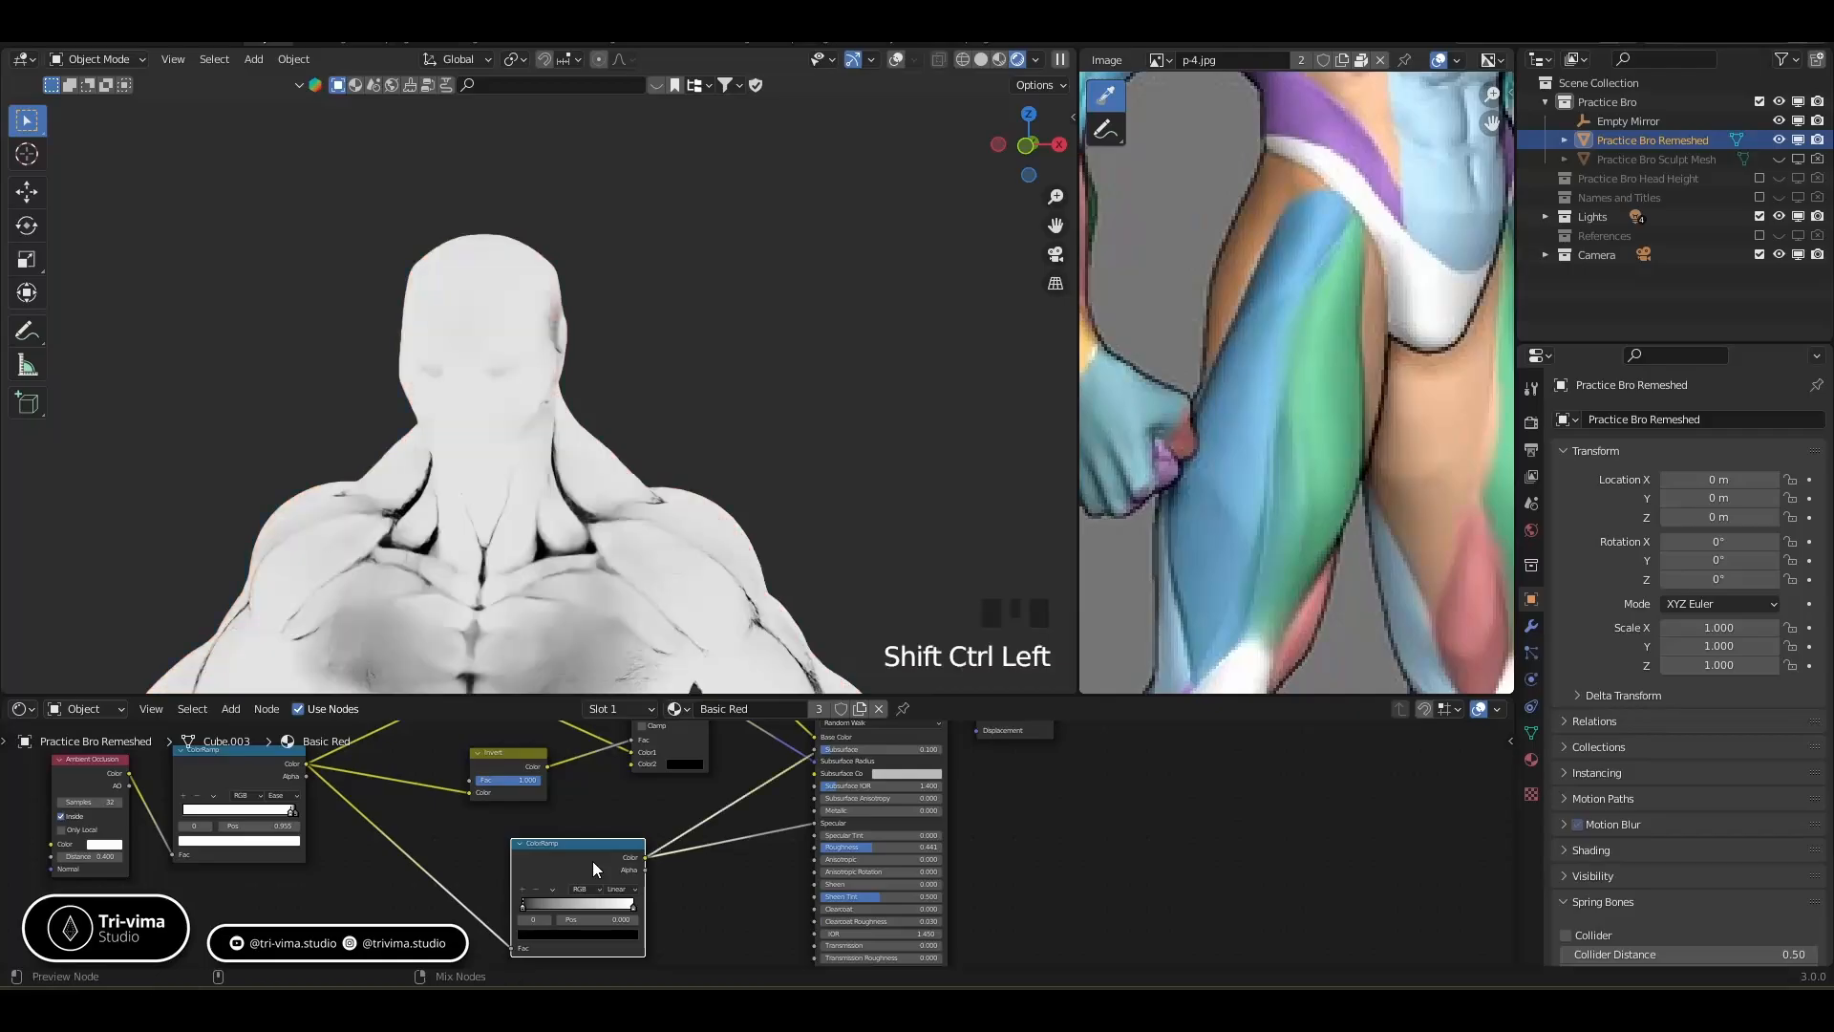
{"action": "middle_click_drag", "start_coordinate": [691, 920], "coordinate": [846, 819]}
{"action": "scroll", "coordinate": [755, 903], "scroll_direction": "up", "scroll_amount": 6}
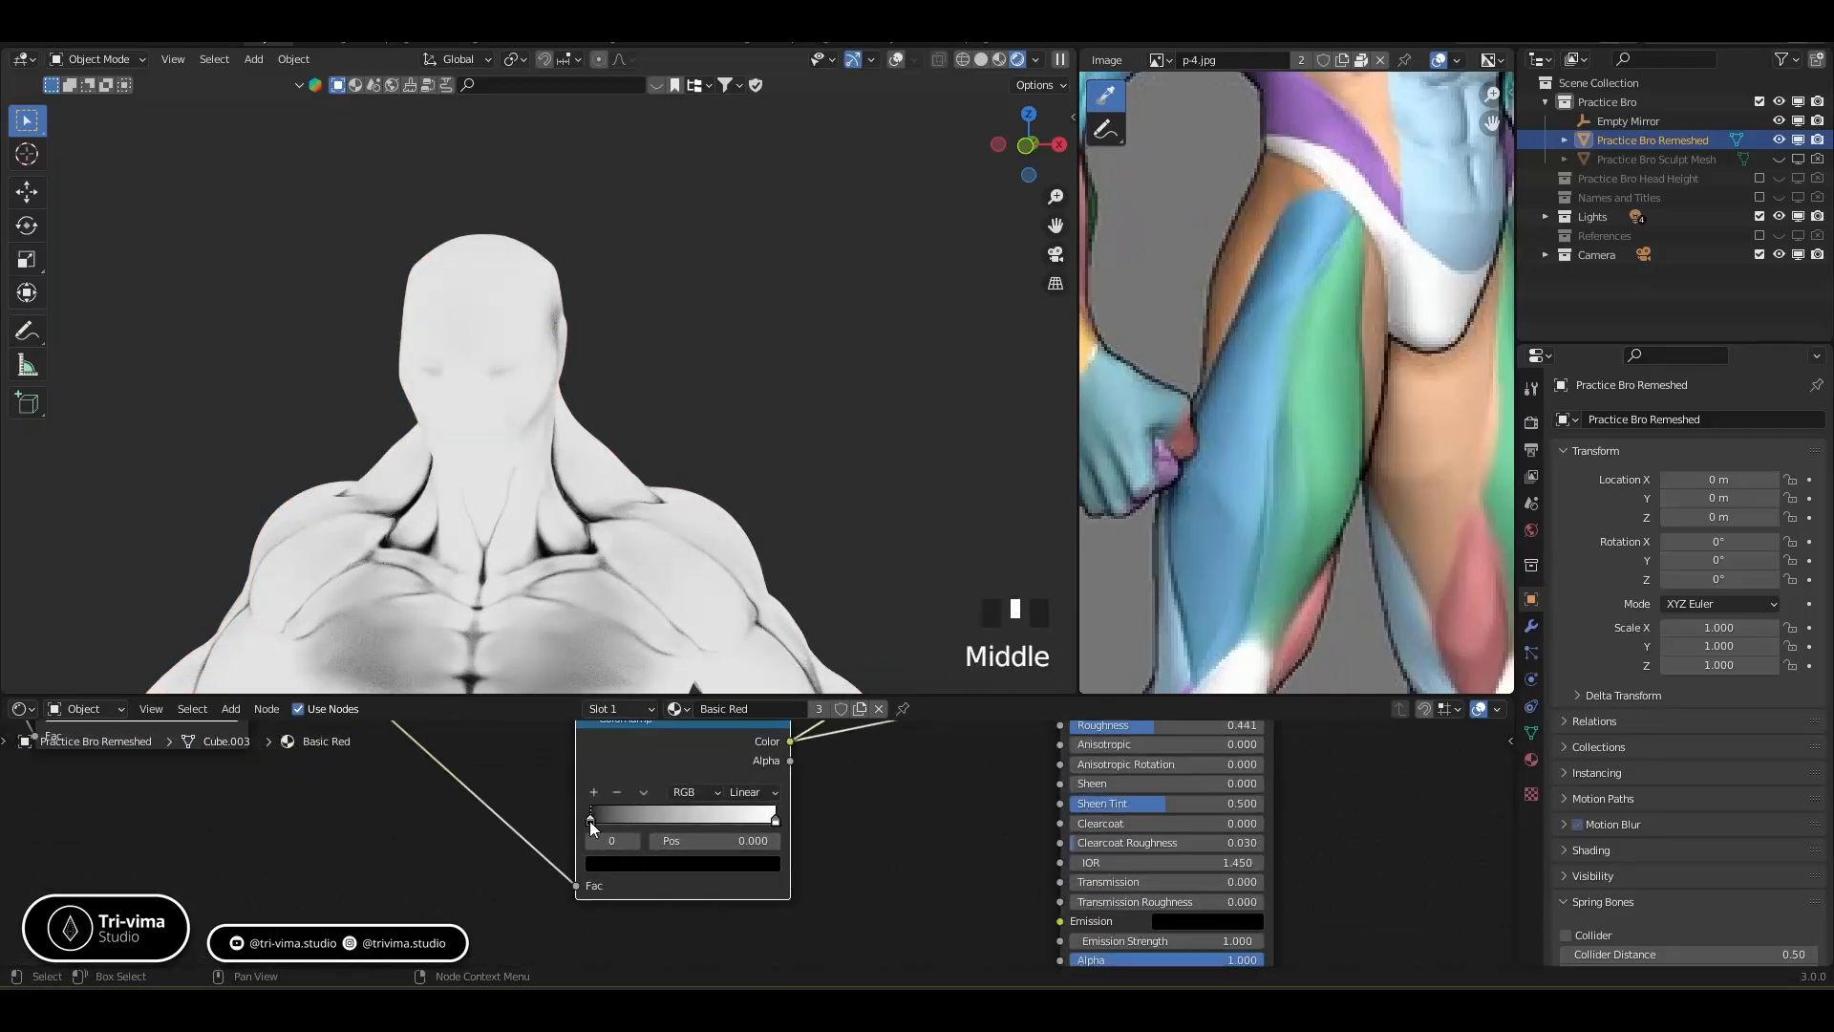
{"action": "left_click_drag", "start_coordinate": [590, 820], "coordinate": [738, 827]}
{"action": "left_click", "coordinate": [752, 793]}
{"action": "left_click", "coordinate": [749, 830]}
Darken the specular ColorRamp's white stop to a value of 0.150 and preview the Principled BSDF on the figure
{"action": "left_click", "coordinate": [775, 819]}
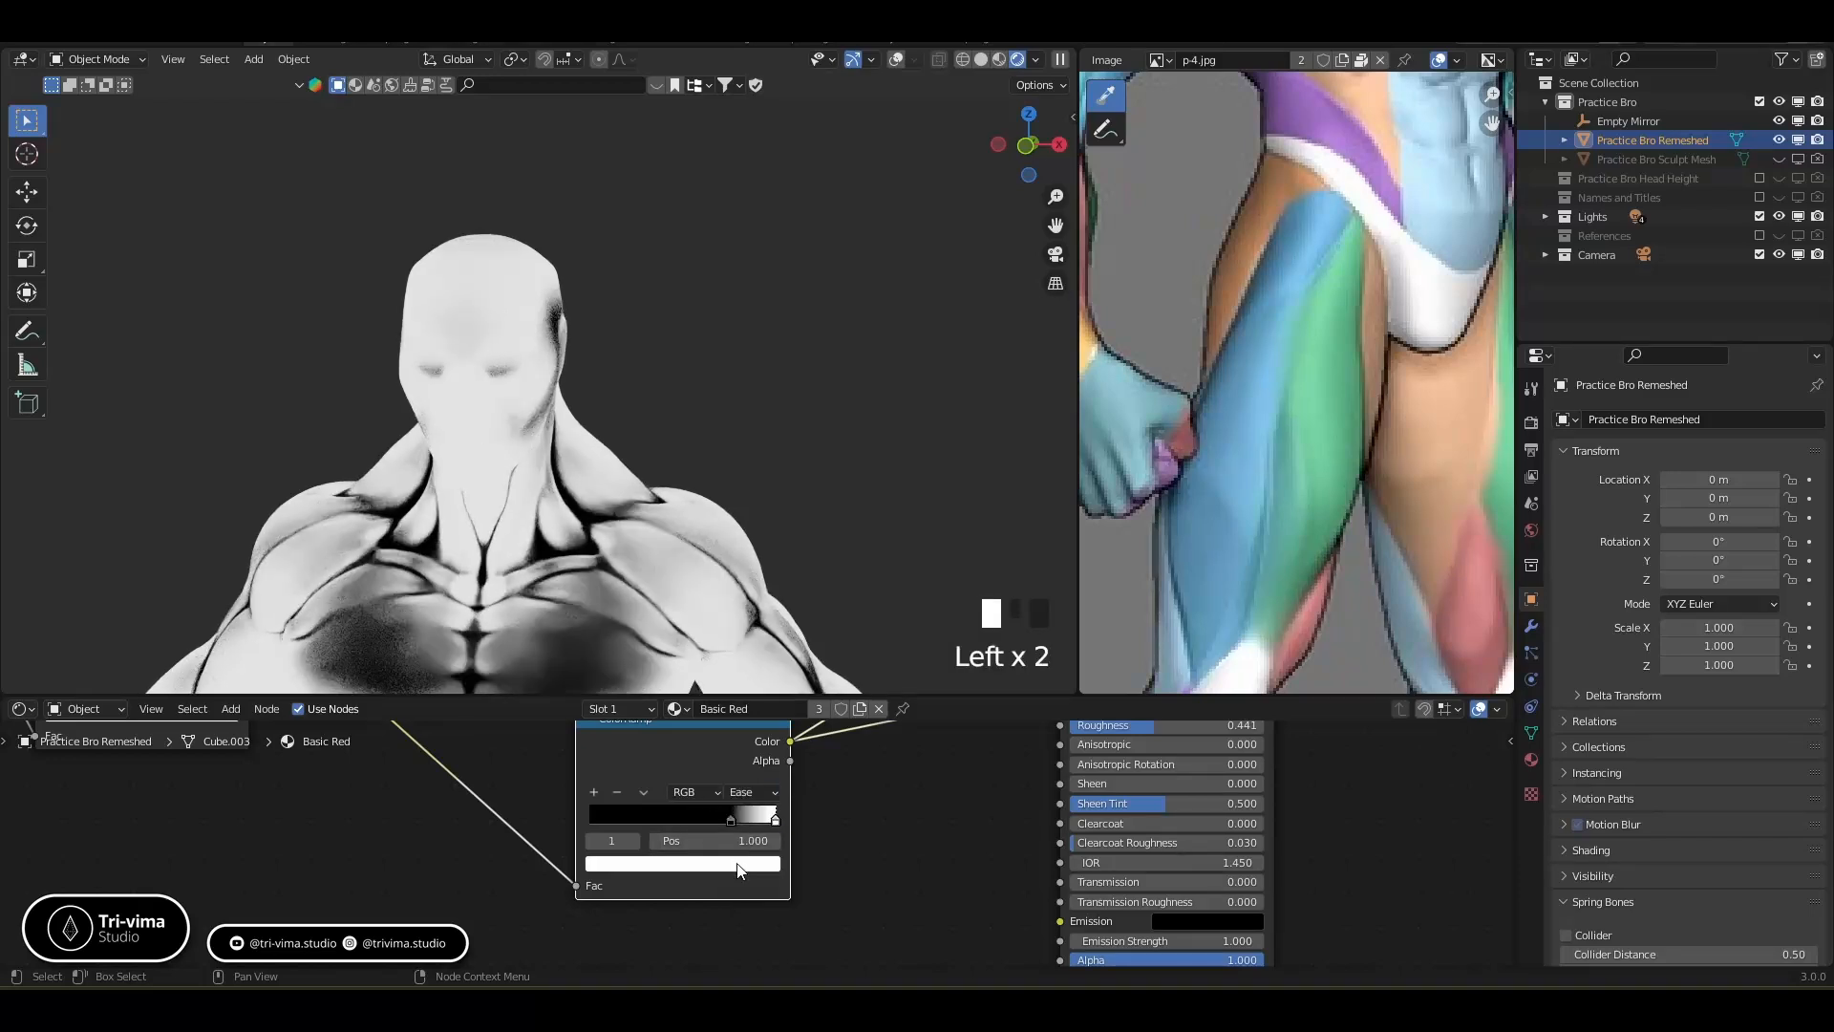
{"action": "left_click", "coordinate": [755, 864]}
{"action": "left_click_drag", "start_coordinate": [740, 645], "coordinate": [739, 680]}
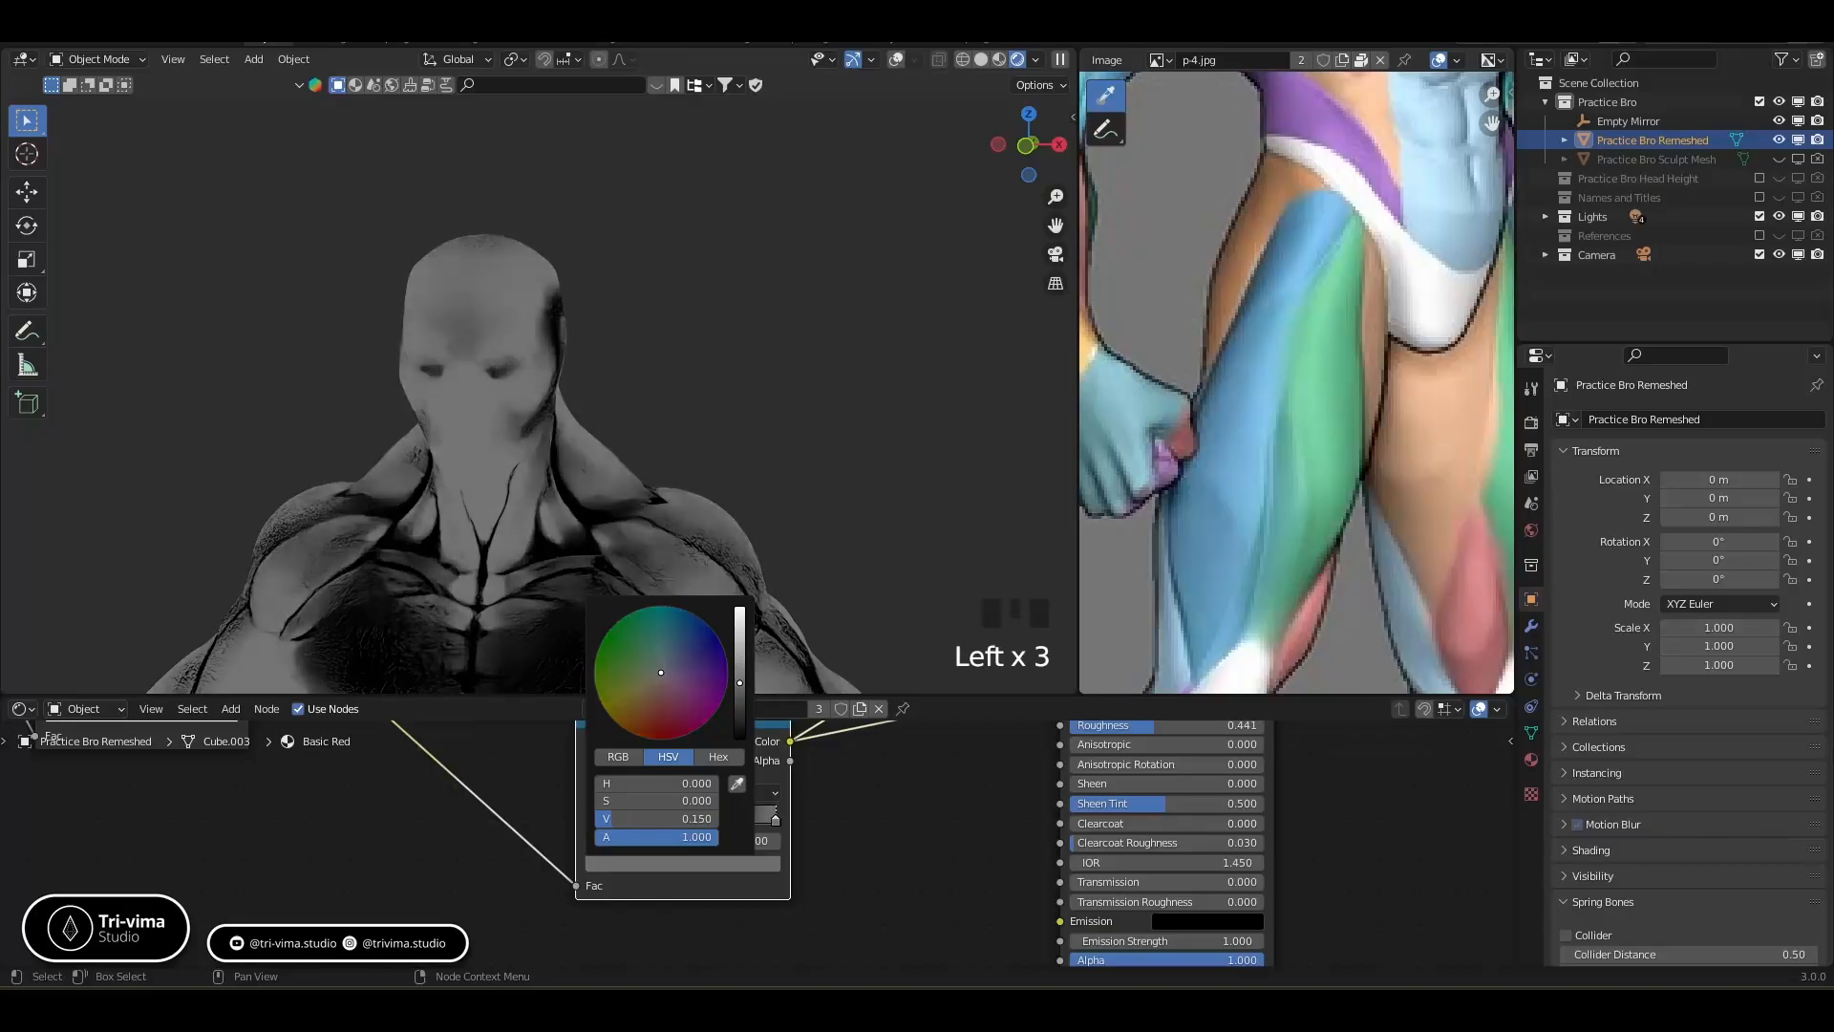
{"action": "left_click", "coordinate": [1122, 812], "text": "ctrl+shift"}
{"action": "middle_click_drag", "start_coordinate": [570, 630], "coordinate": [523, 627]}
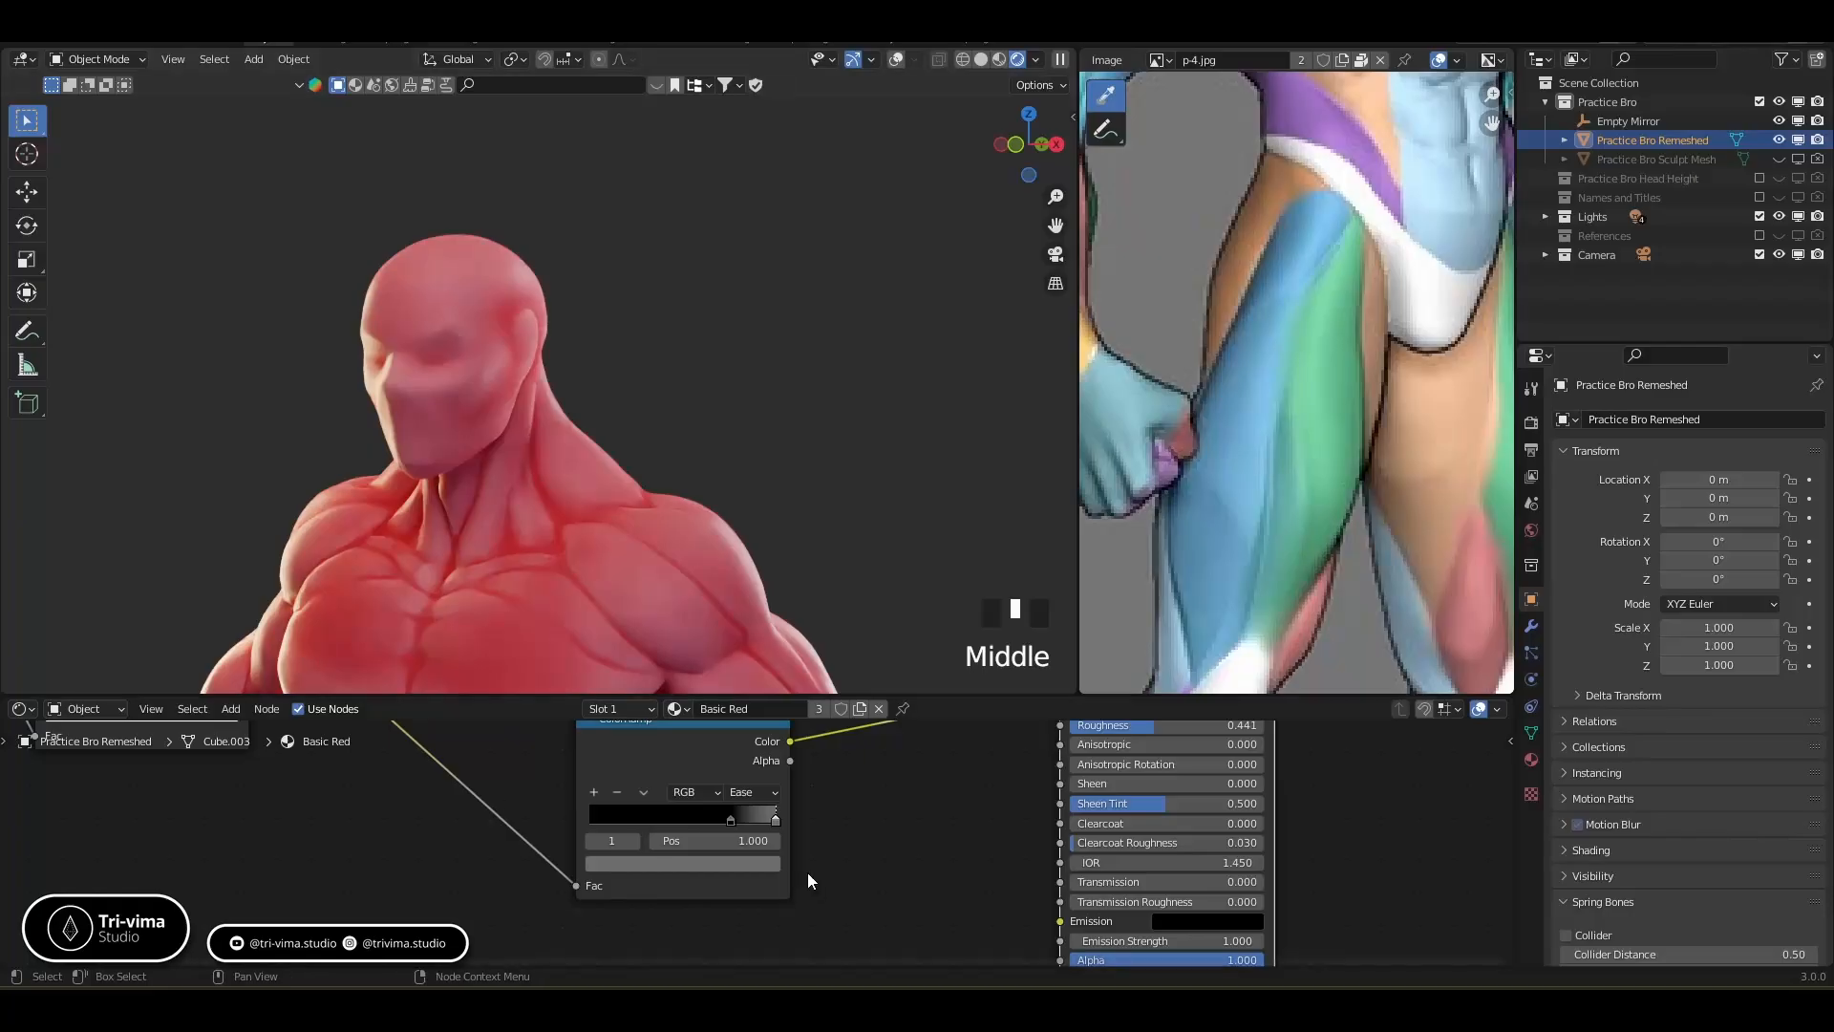
Move the specular ColorRamp's black stop back toward the middle and set its end stop to white
{"action": "mouse_move", "coordinate": [731, 820]}
{"action": "left_mouse_down"}
{"action": "mouse_move", "coordinate": [690, 821]}
{"action": "mouse_move", "coordinate": [755, 825]}
{"action": "mouse_move", "coordinate": [672, 829]}
{"action": "left_mouse_up"}
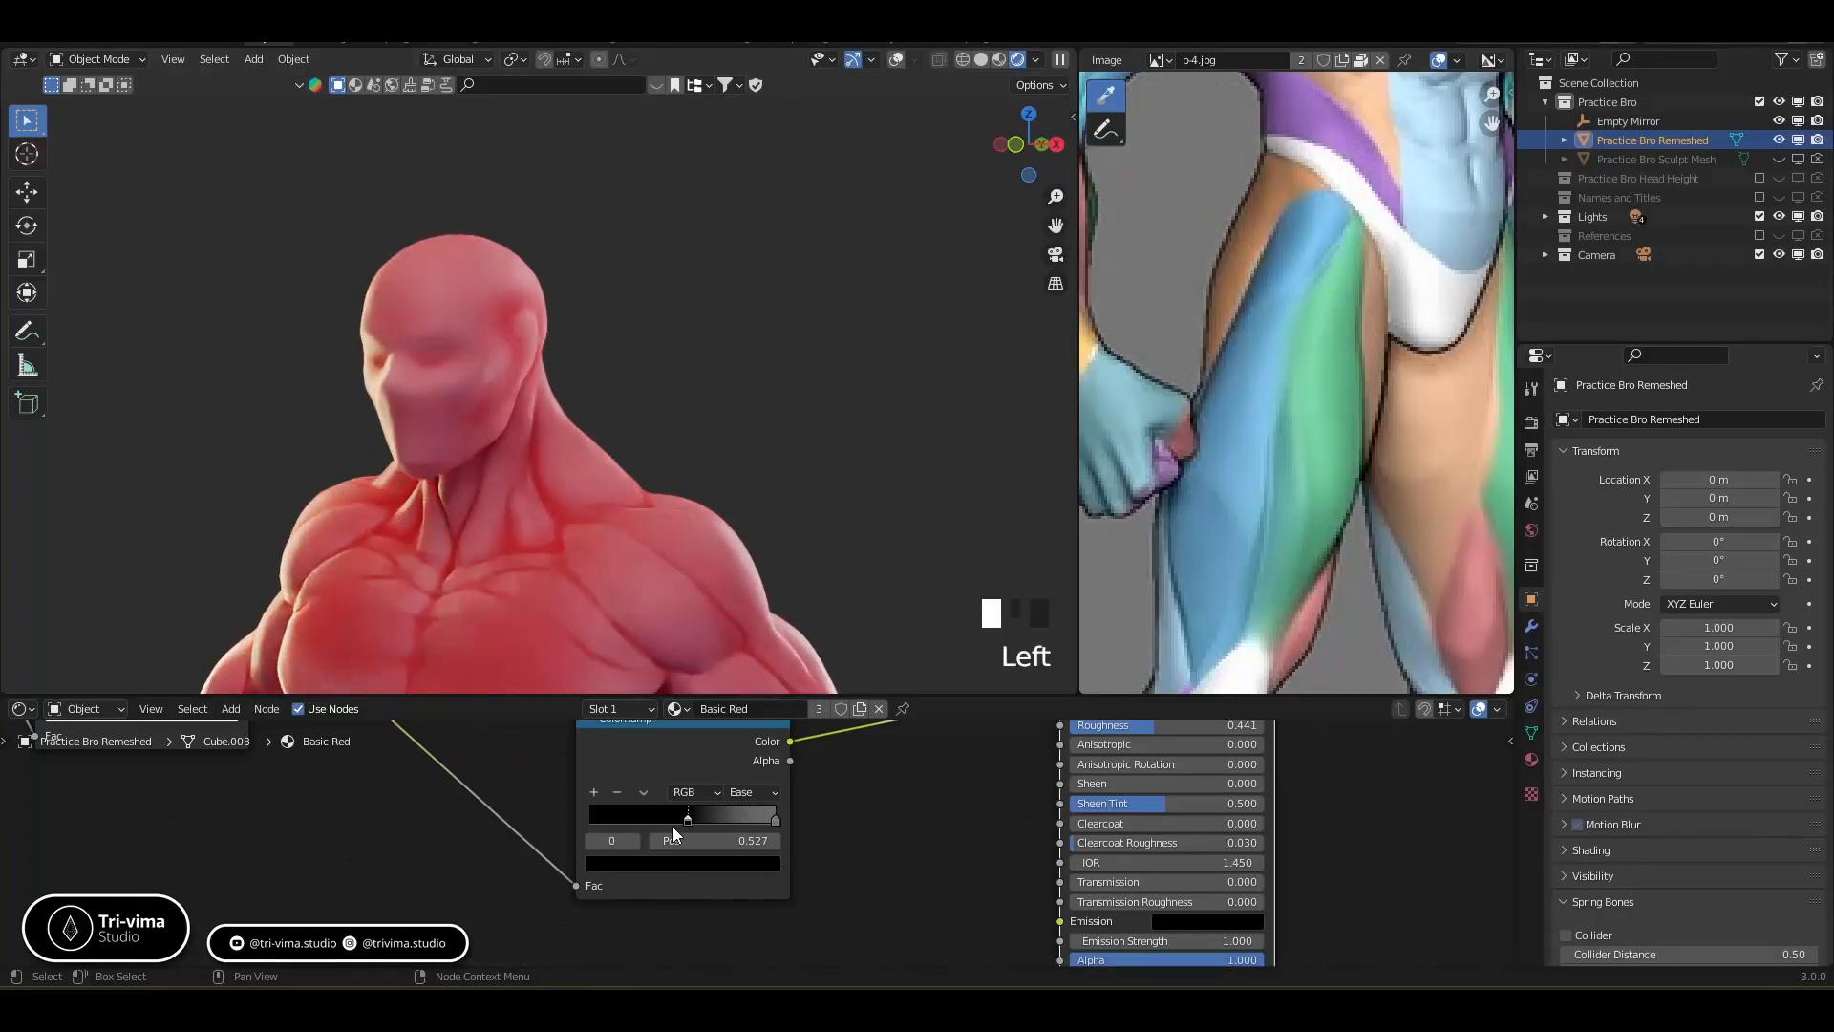
{"action": "left_click", "coordinate": [775, 820]}
{"action": "left_click", "coordinate": [745, 864]}
{"action": "left_click_drag", "start_coordinate": [741, 684], "coordinate": [739, 609]}
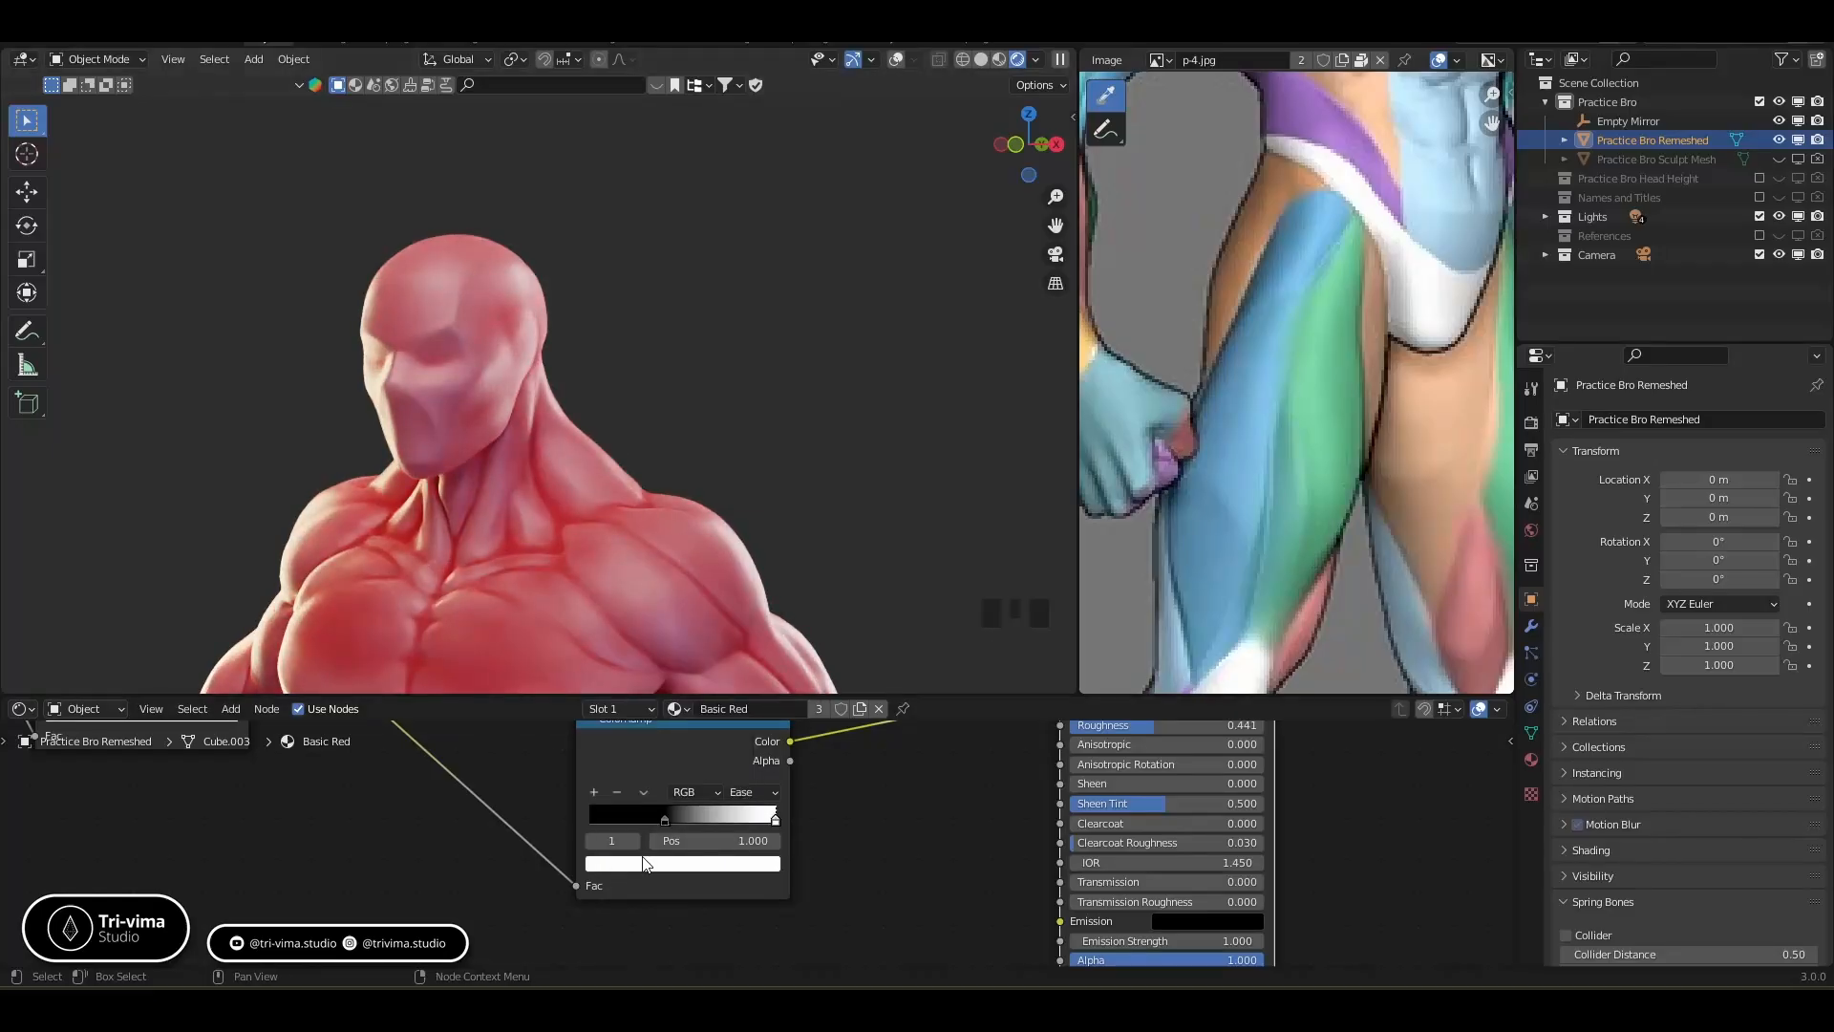
Move the specular ColorRamp's black stop to position 0.000 and darken its end stop to mid-grey, value 0.311
{"action": "left_click_drag", "start_coordinate": [664, 820], "coordinate": [759, 819]}
{"action": "middle_click_drag", "start_coordinate": [485, 552], "coordinate": [179, 663], "text": "alt"}
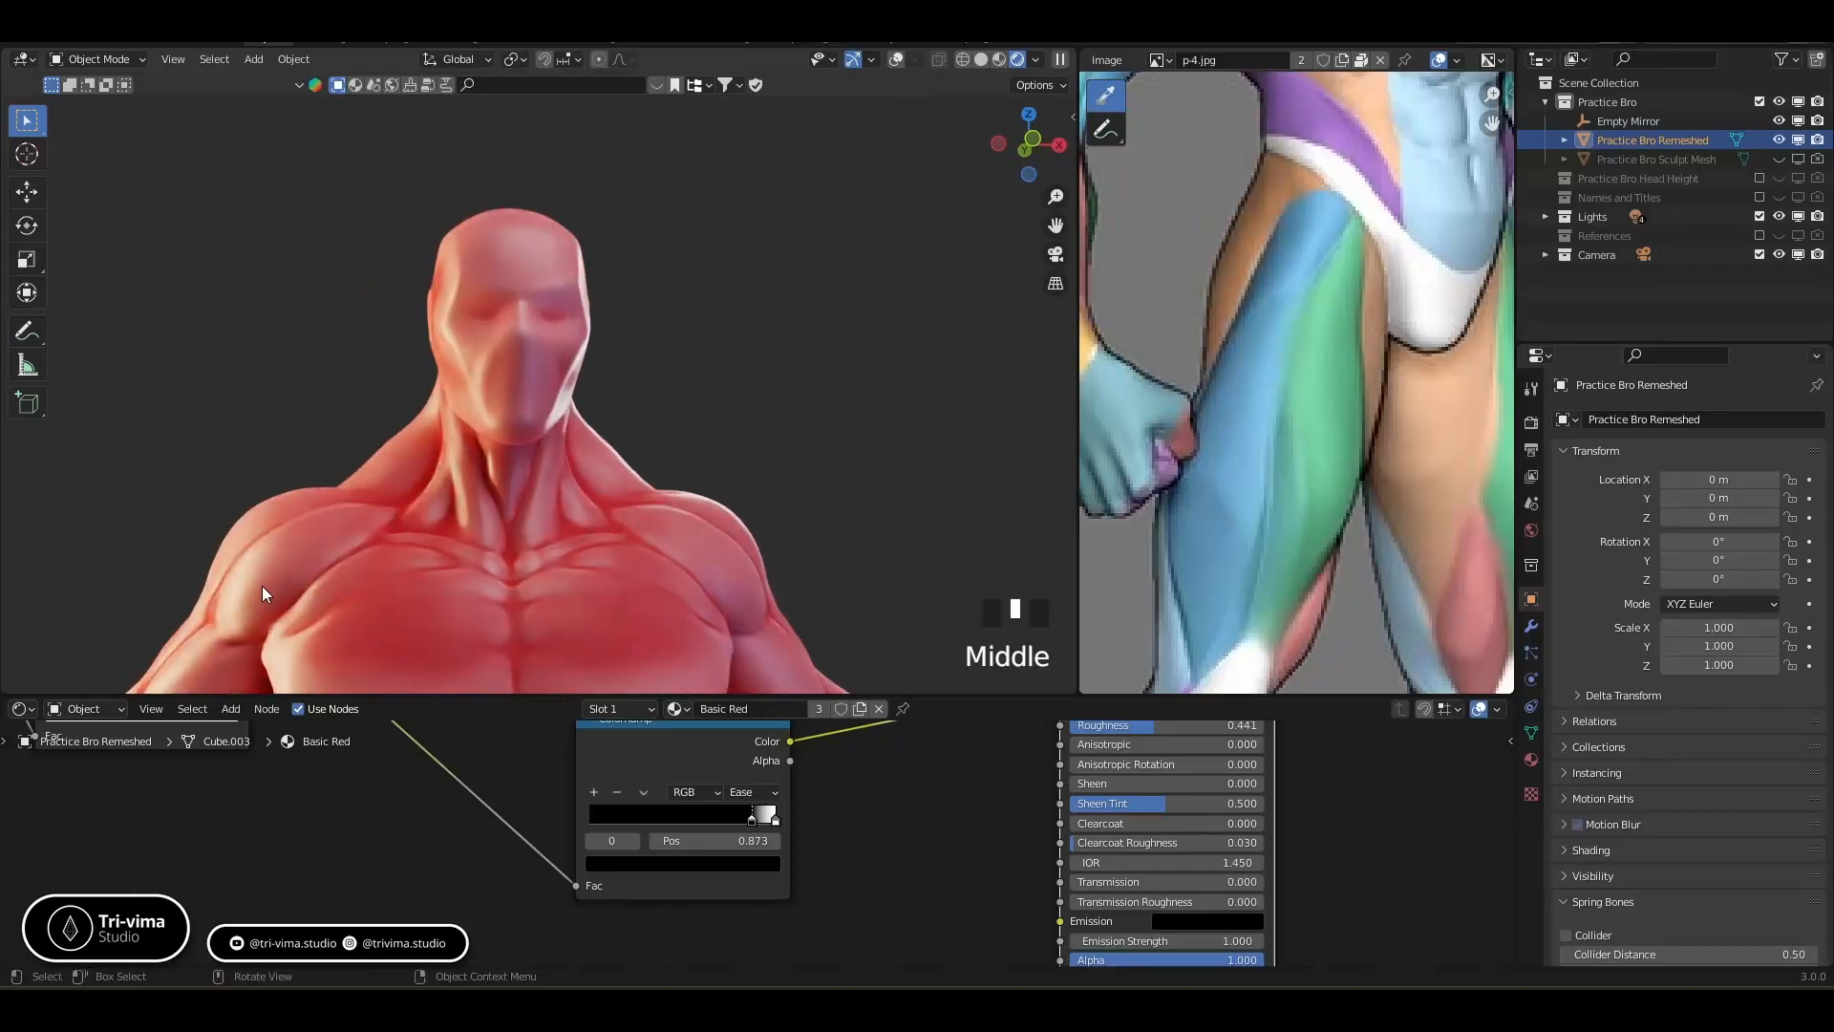
{"action": "left_click_drag", "start_coordinate": [753, 820], "coordinate": [496, 837]}
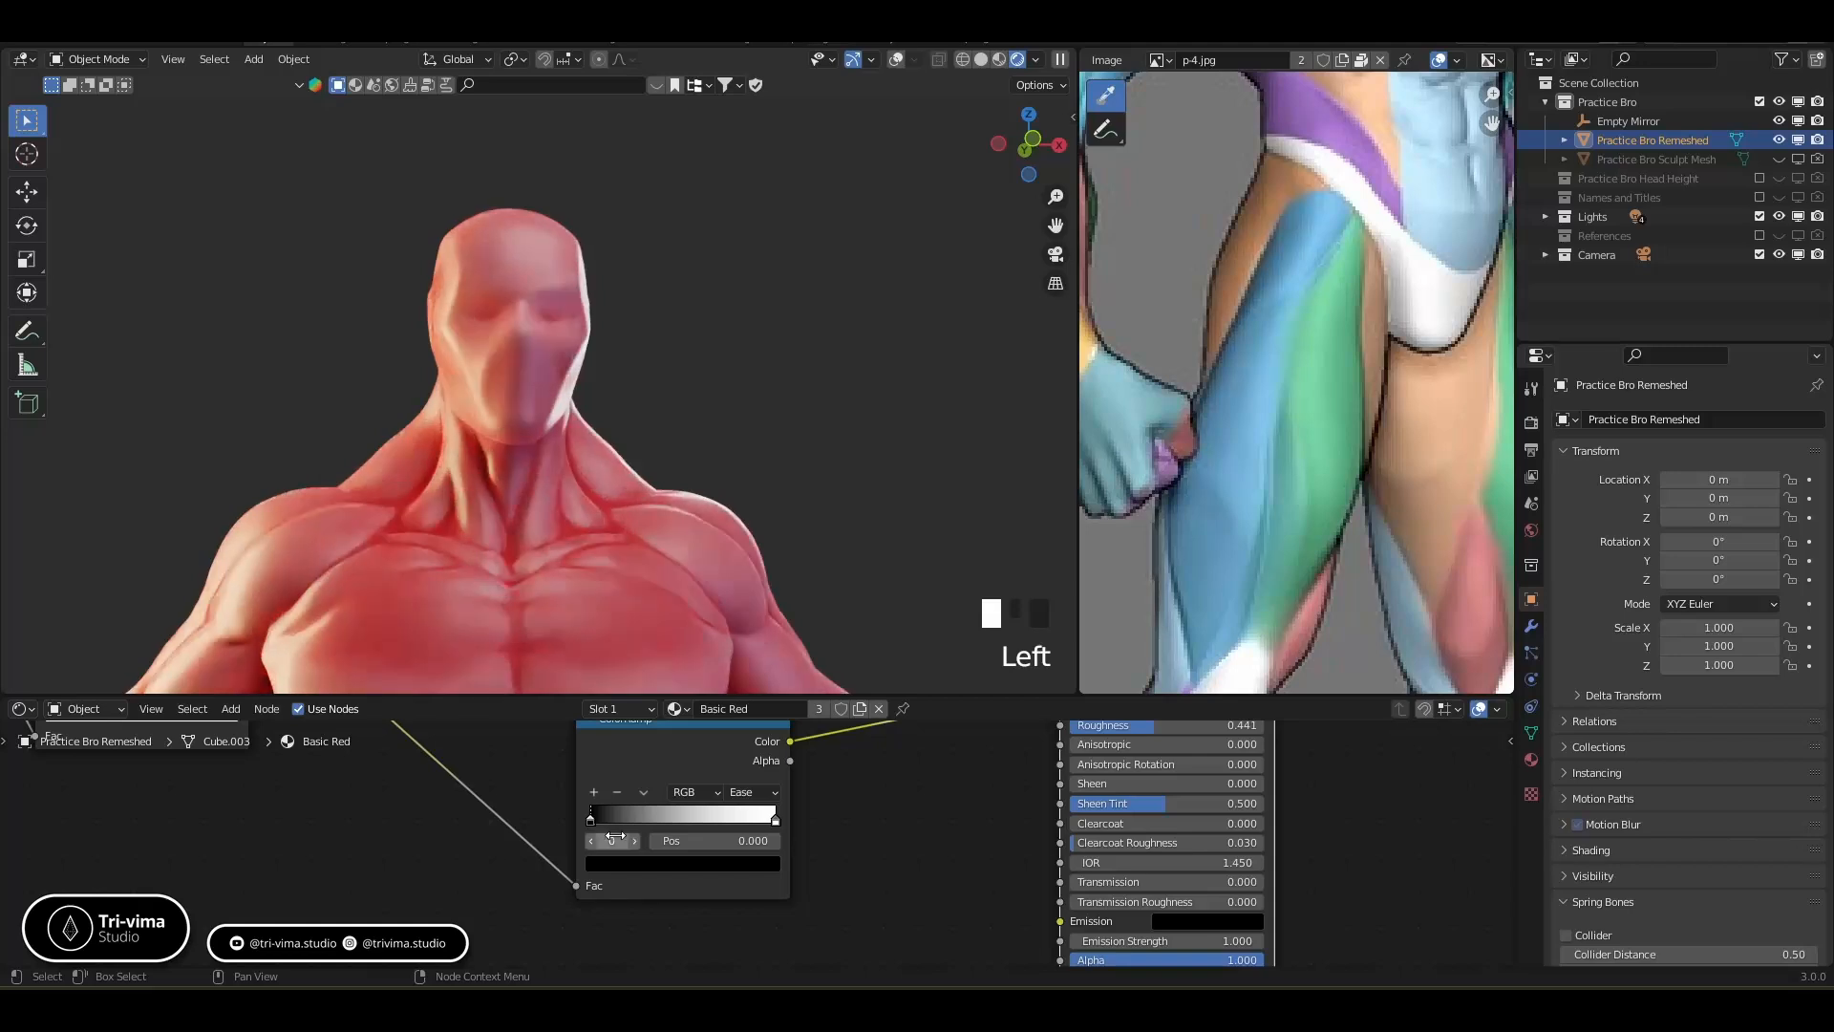
{"action": "left_click", "coordinate": [774, 818]}
{"action": "left_click", "coordinate": [707, 863]}
{"action": "left_click", "coordinate": [738, 663]}
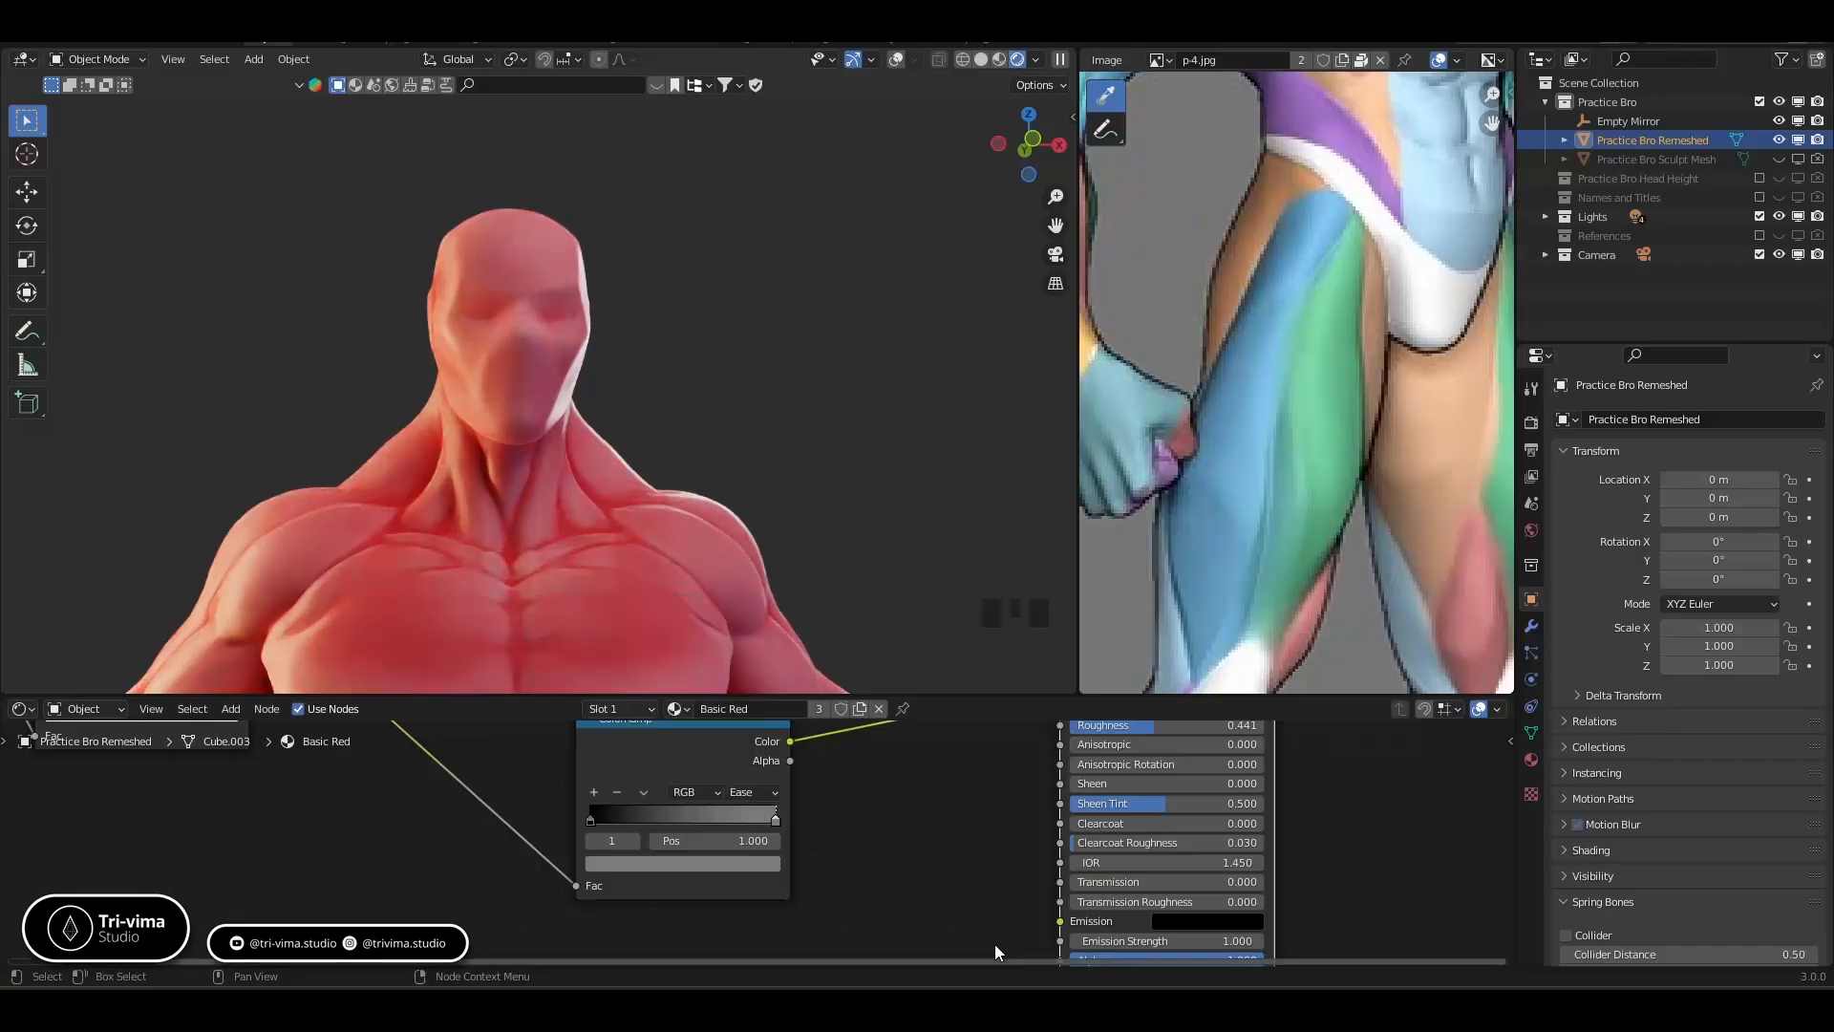
Move the specular ColorRamp's black stop well toward the grey end and set the grey stop at position 0.873
{"action": "middle_click_drag", "start_coordinate": [966, 866], "coordinate": [836, 948]}
{"action": "left_click_drag", "start_coordinate": [472, 907], "coordinate": [622, 898]}
{"action": "left_click", "coordinate": [649, 898]}
{"action": "left_click", "coordinate": [566, 569]}
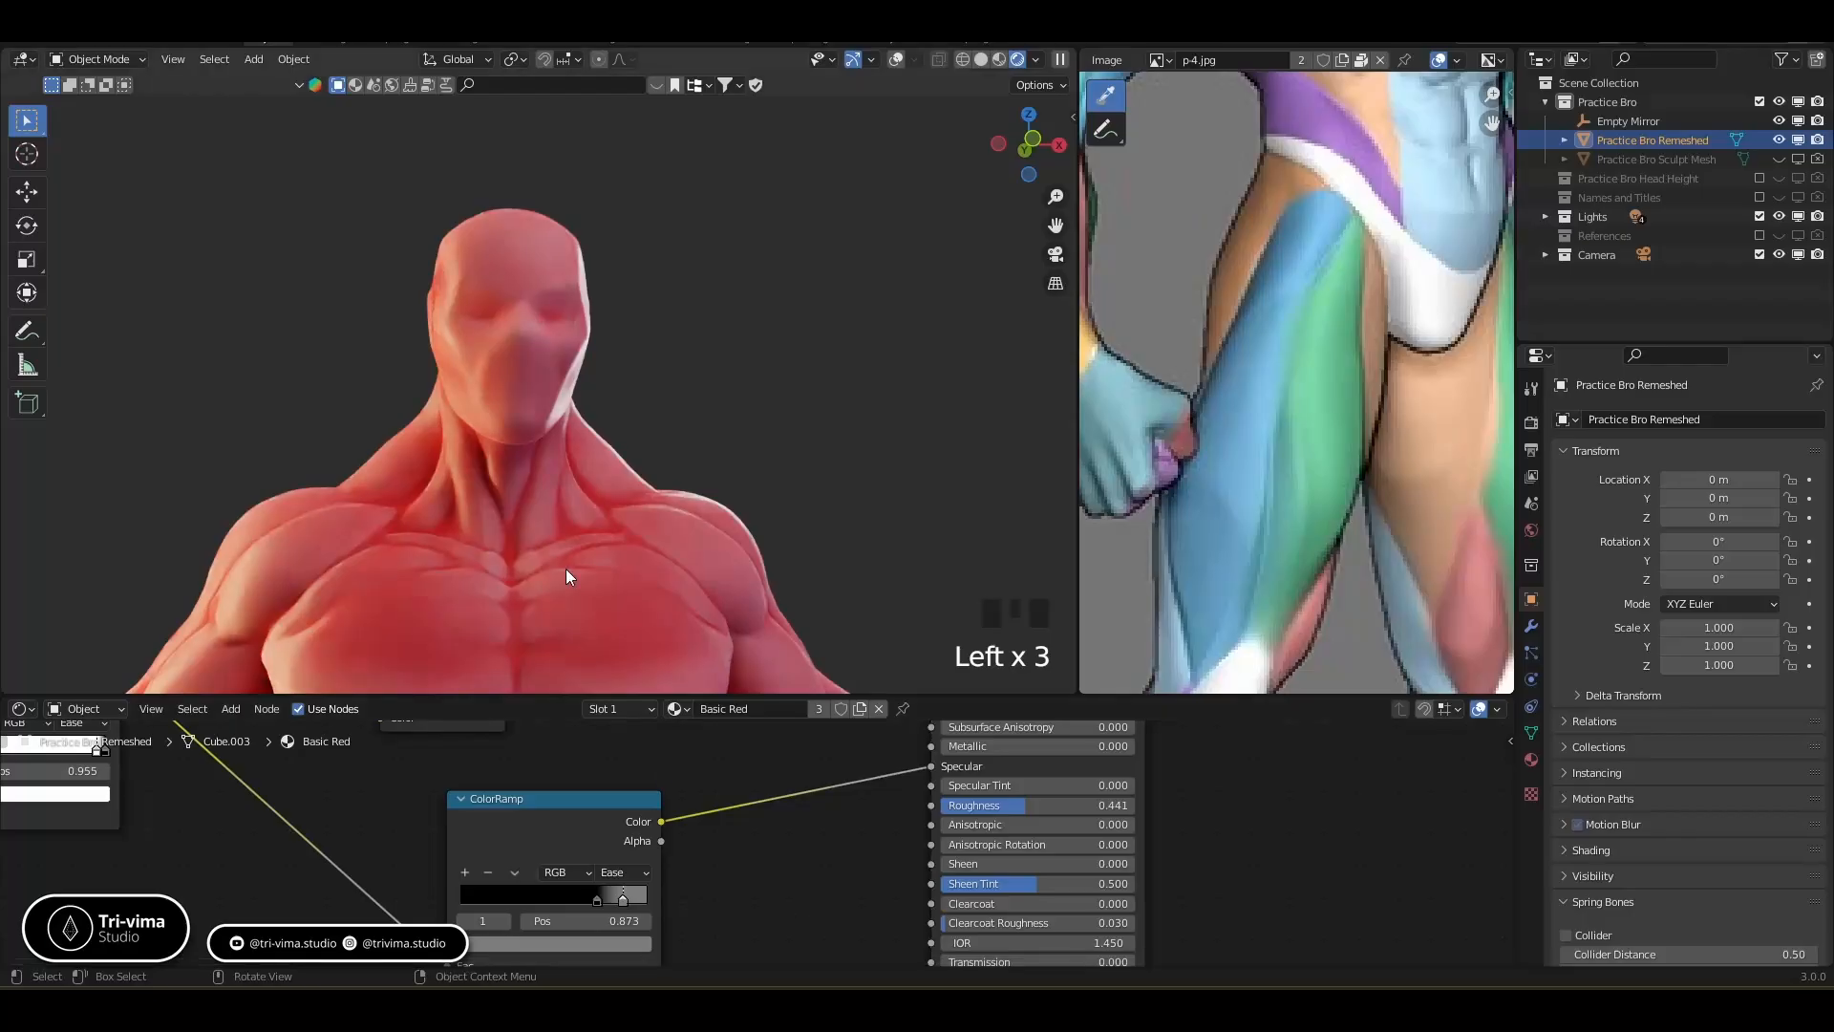
{"action": "scroll", "coordinate": [565, 569], "scroll_direction": "down", "scroll_amount": 2}
Try shifting the ambient-occlusion ColorRamp's first stop to position 0.868 and undo the change
{"action": "middle_click_drag", "start_coordinate": [771, 861], "coordinate": [809, 1005]}
{"action": "middle_click_drag", "start_coordinate": [599, 856], "coordinate": [669, 945]}
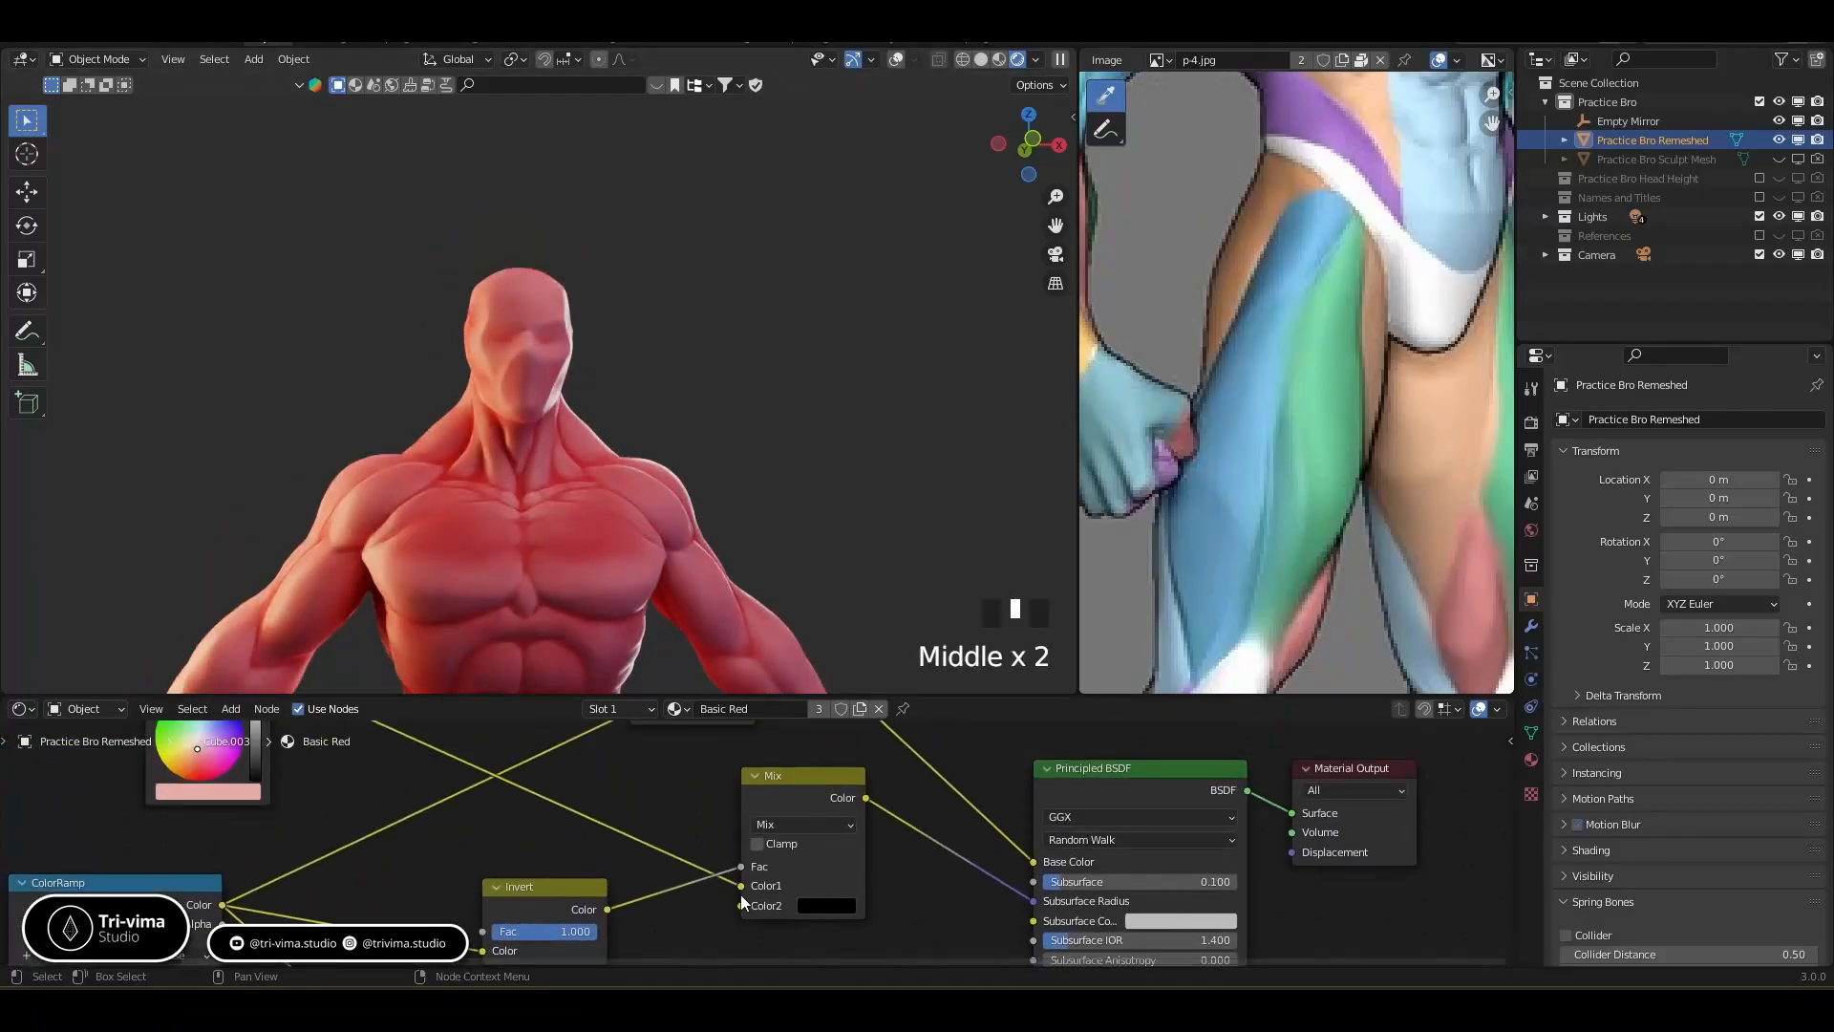
{"action": "middle_click_drag", "start_coordinate": [615, 885], "coordinate": [845, 768]}
{"action": "left_click_drag", "start_coordinate": [432, 865], "coordinate": [414, 867]}
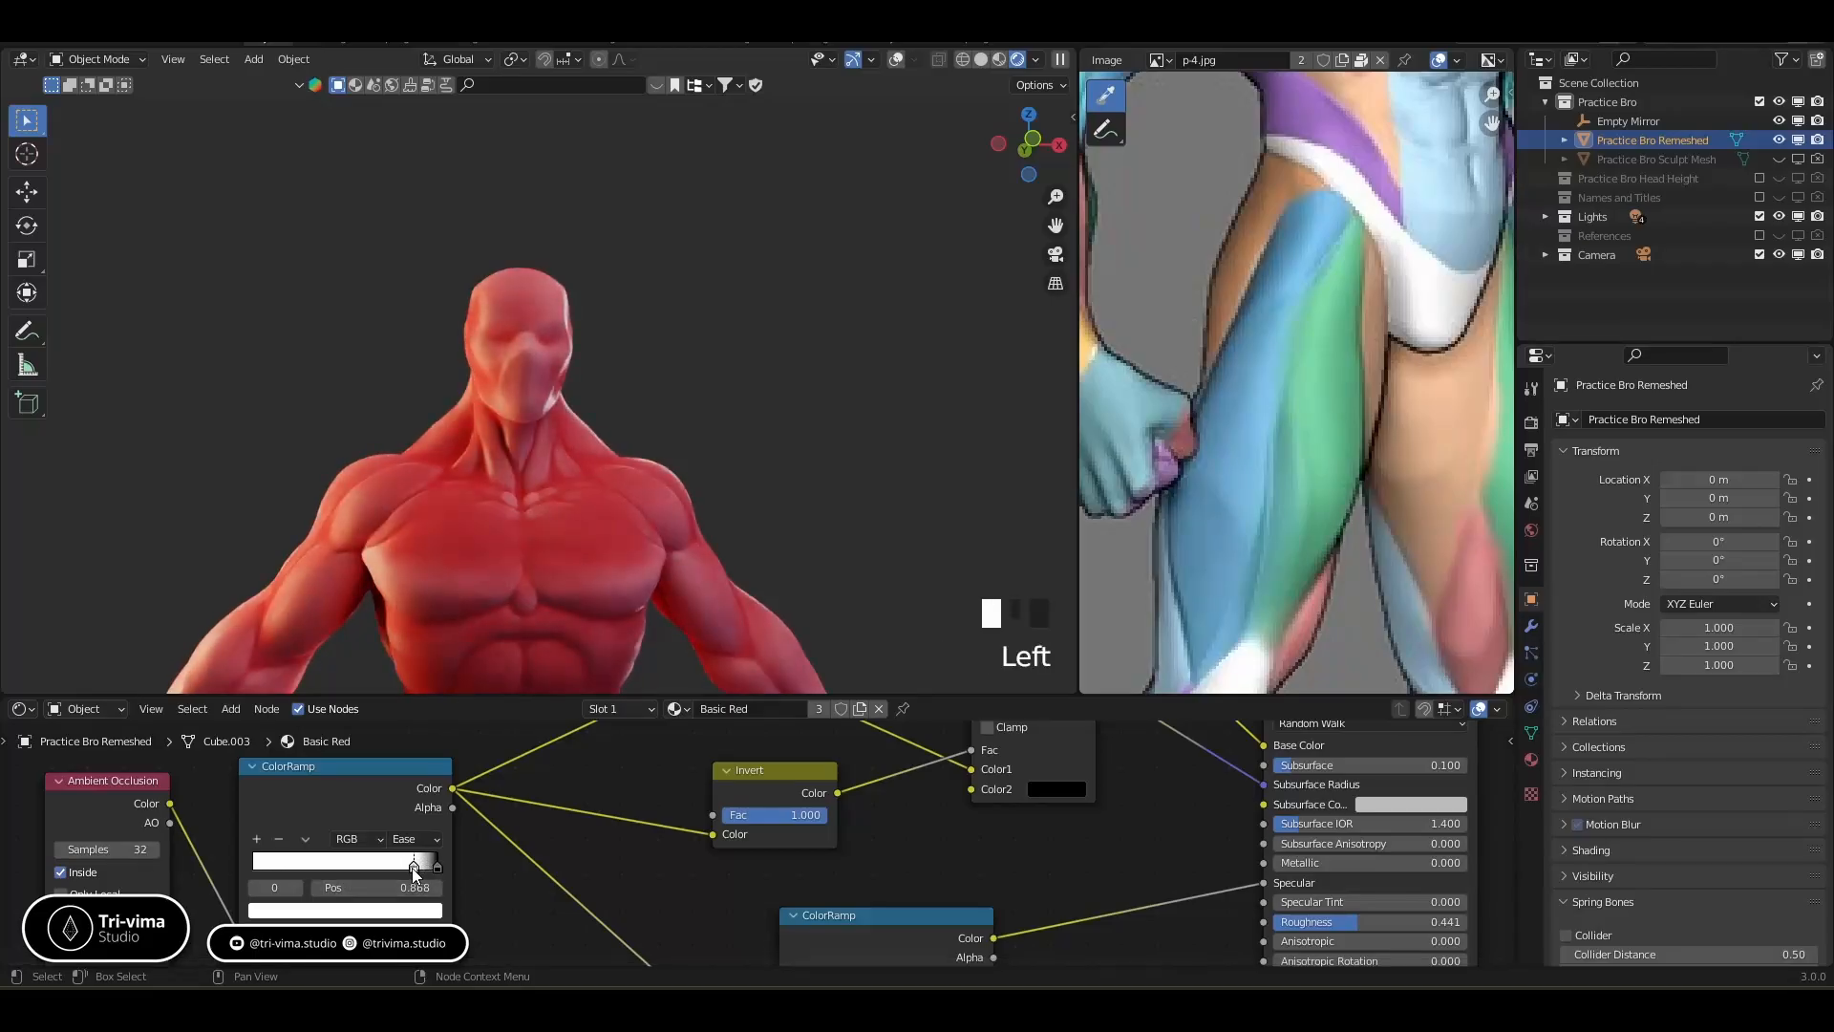
{"action": "key", "text": "ctrl+z"}
Move the Invert link from Fac to Color2 on the subsurface Mix node, and disconnect it there
{"action": "middle_click_drag", "start_coordinate": [893, 778], "coordinate": [782, 869]}
{"action": "mouse_move", "coordinate": [856, 839]}
{"action": "left_mouse_down"}
{"action": "mouse_move", "coordinate": [812, 857]}
{"action": "mouse_move", "coordinate": [857, 878]}
{"action": "left_mouse_up"}
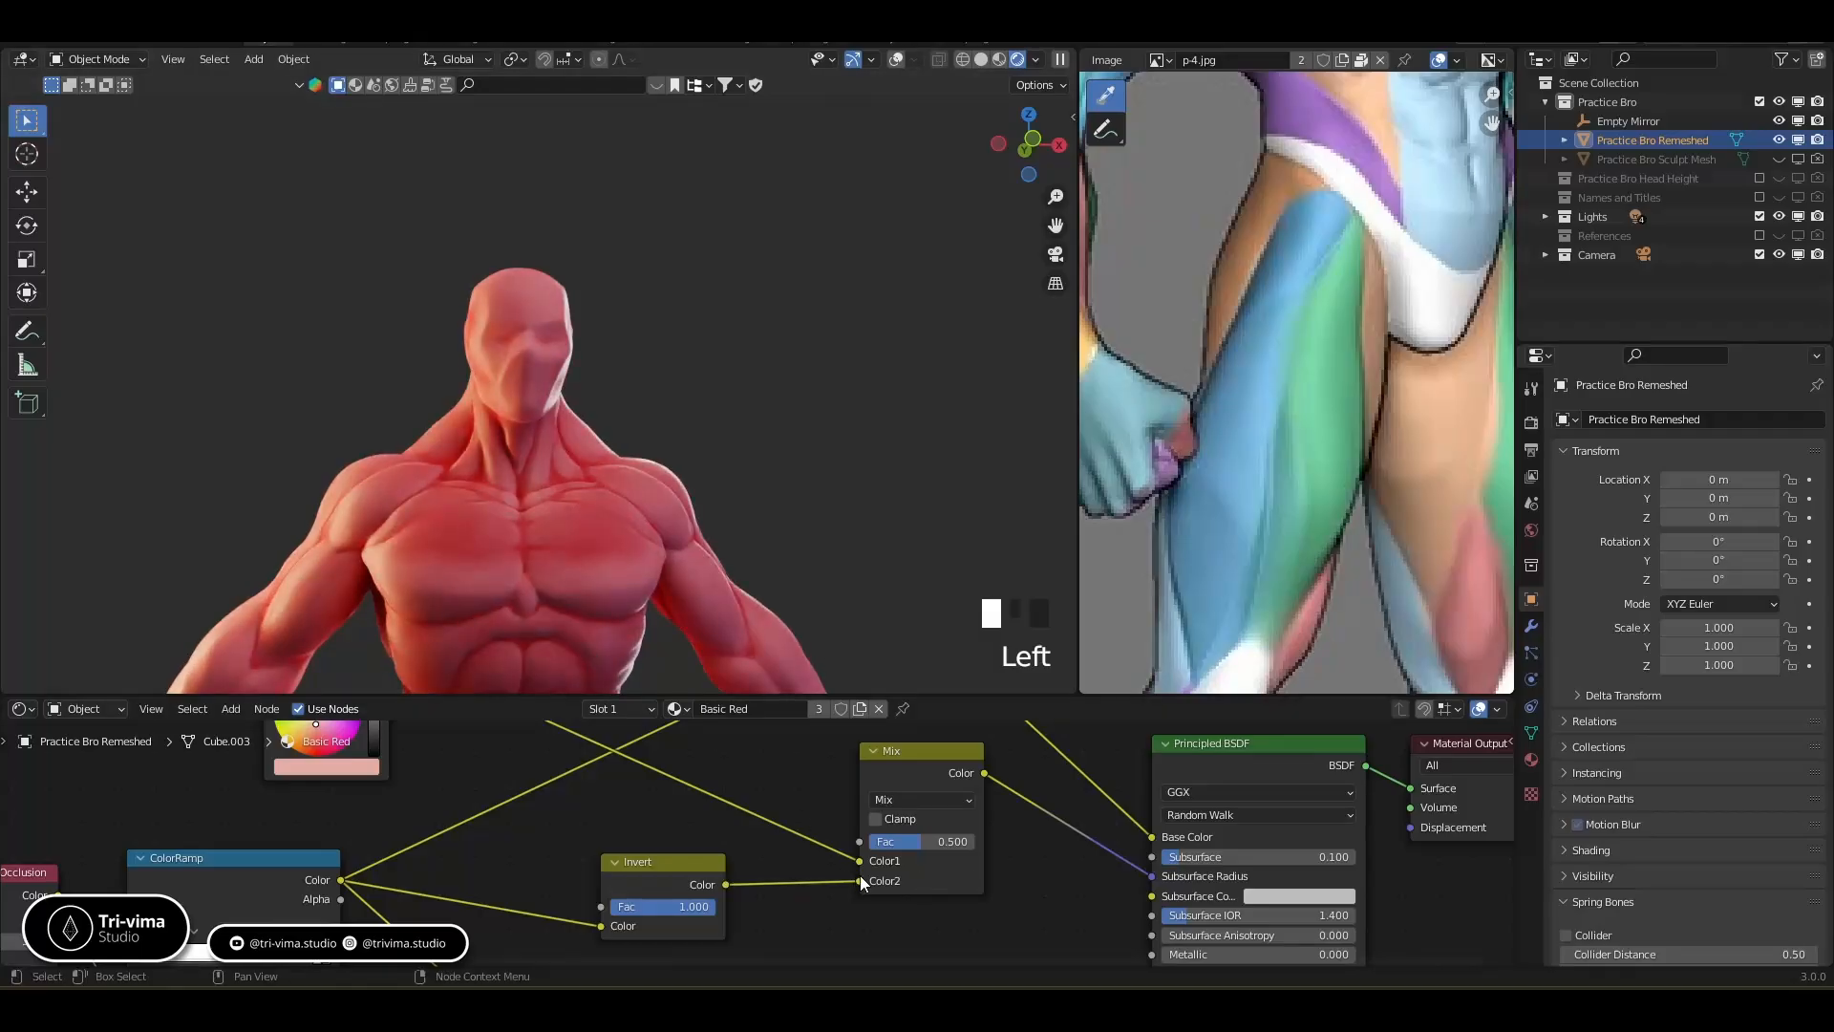
{"action": "mouse_move", "coordinate": [858, 879]}
{"action": "left_mouse_down"}
{"action": "mouse_move", "coordinate": [852, 842]}
{"action": "mouse_move", "coordinate": [794, 885]}
{"action": "left_mouse_up"}
{"action": "scroll", "coordinate": [806, 845], "scroll_direction": "down", "scroll_amount": 3}
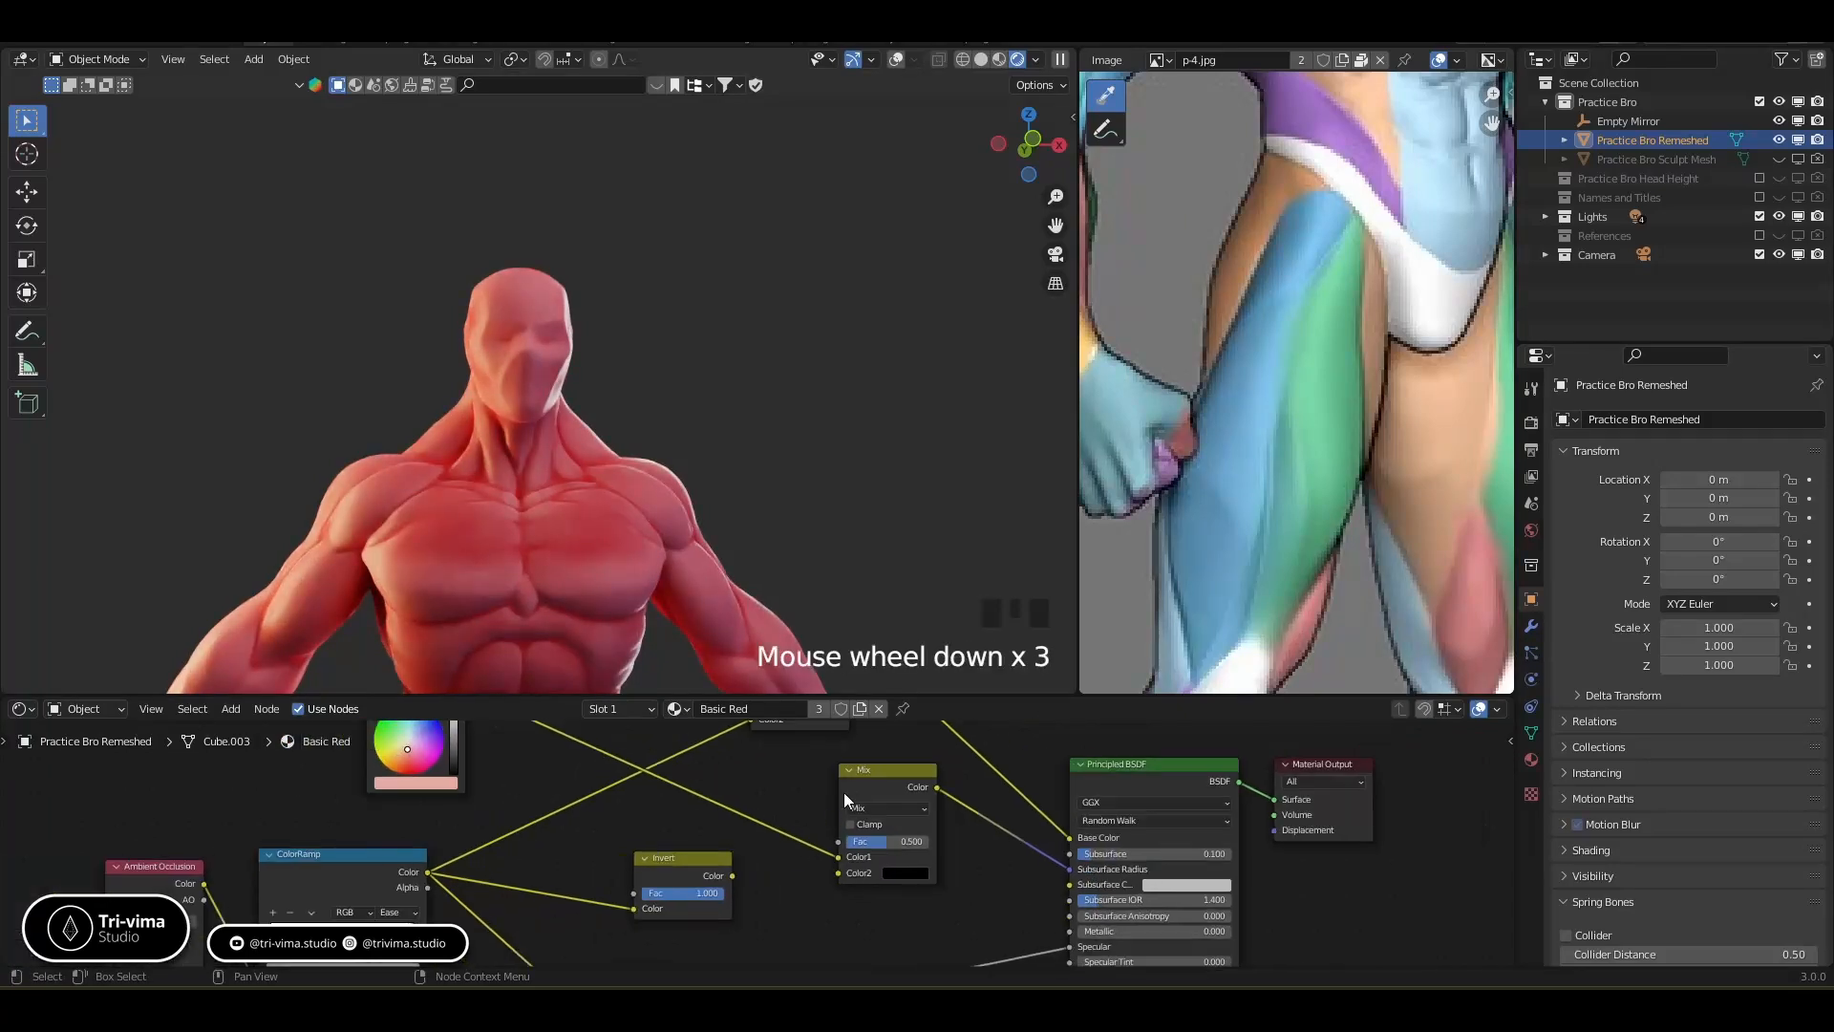
Connect the pink RGB node directly to Subsurface Radius and delete the leftover Mix and Invert nodes
{"action": "middle_click_drag", "start_coordinate": [873, 786], "coordinate": [708, 853]}
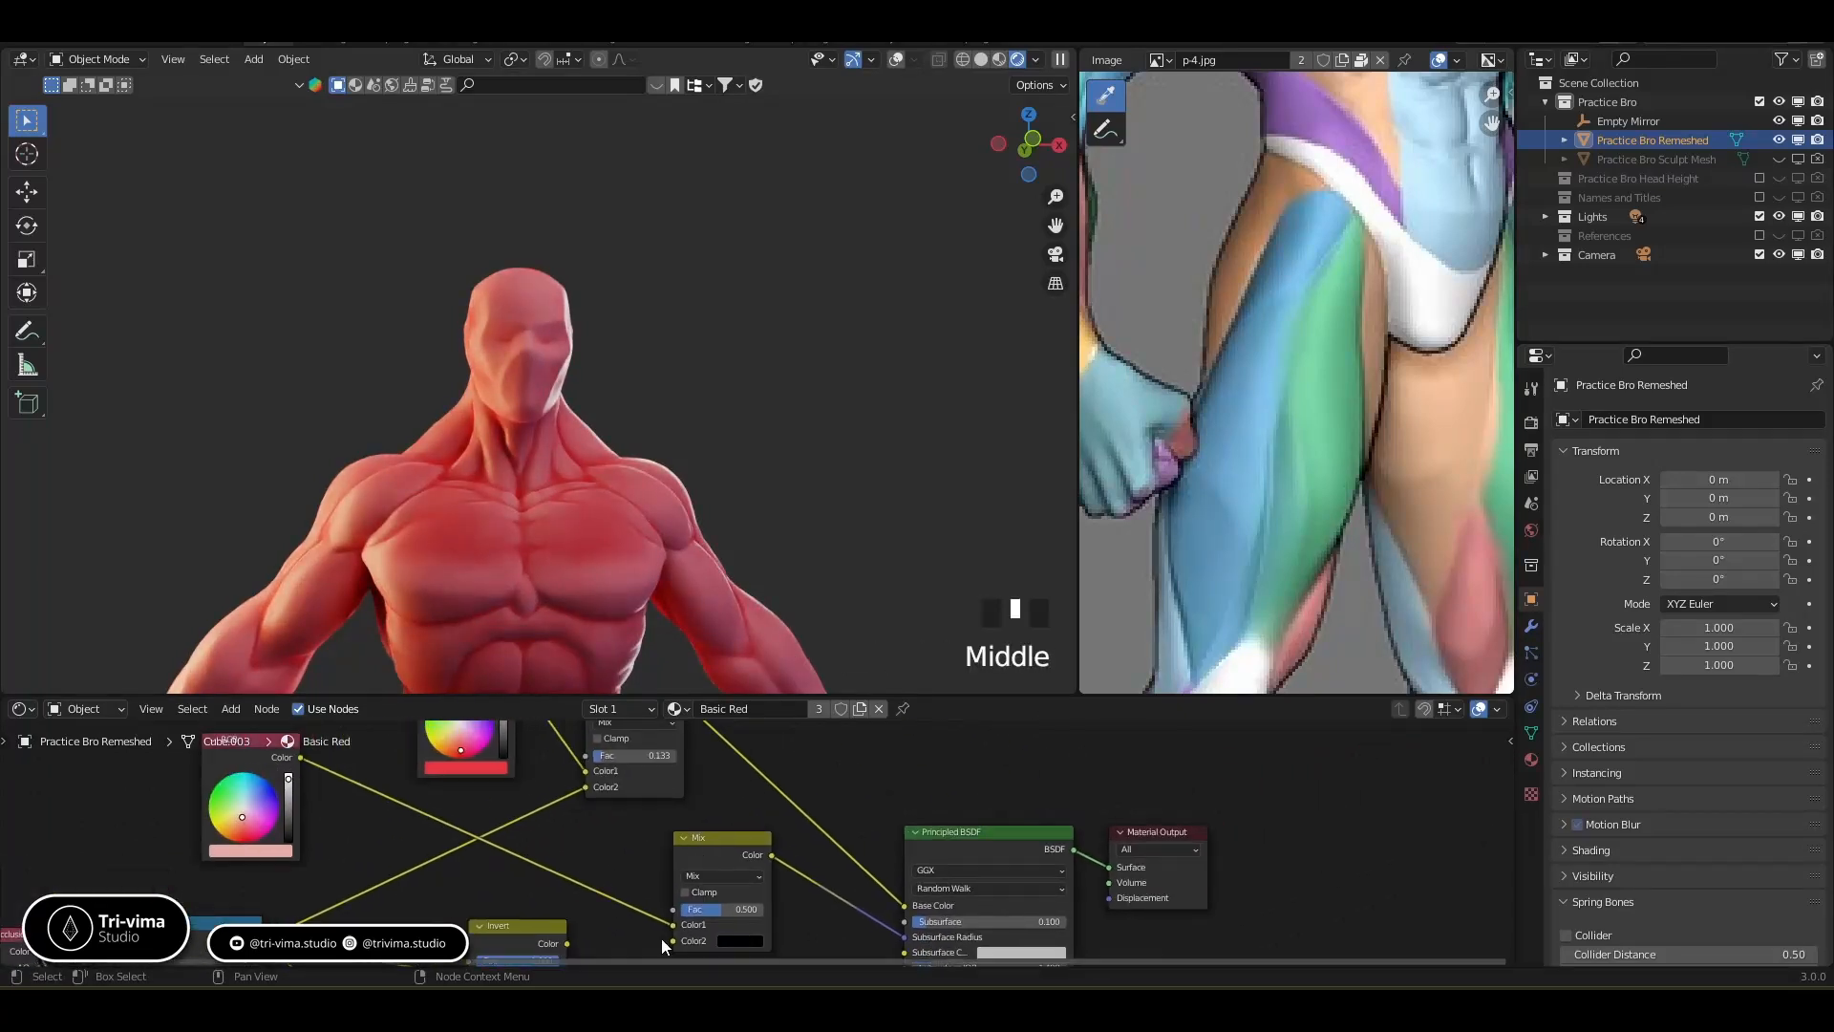
{"action": "left_click_drag", "start_coordinate": [674, 923], "coordinate": [905, 883]}
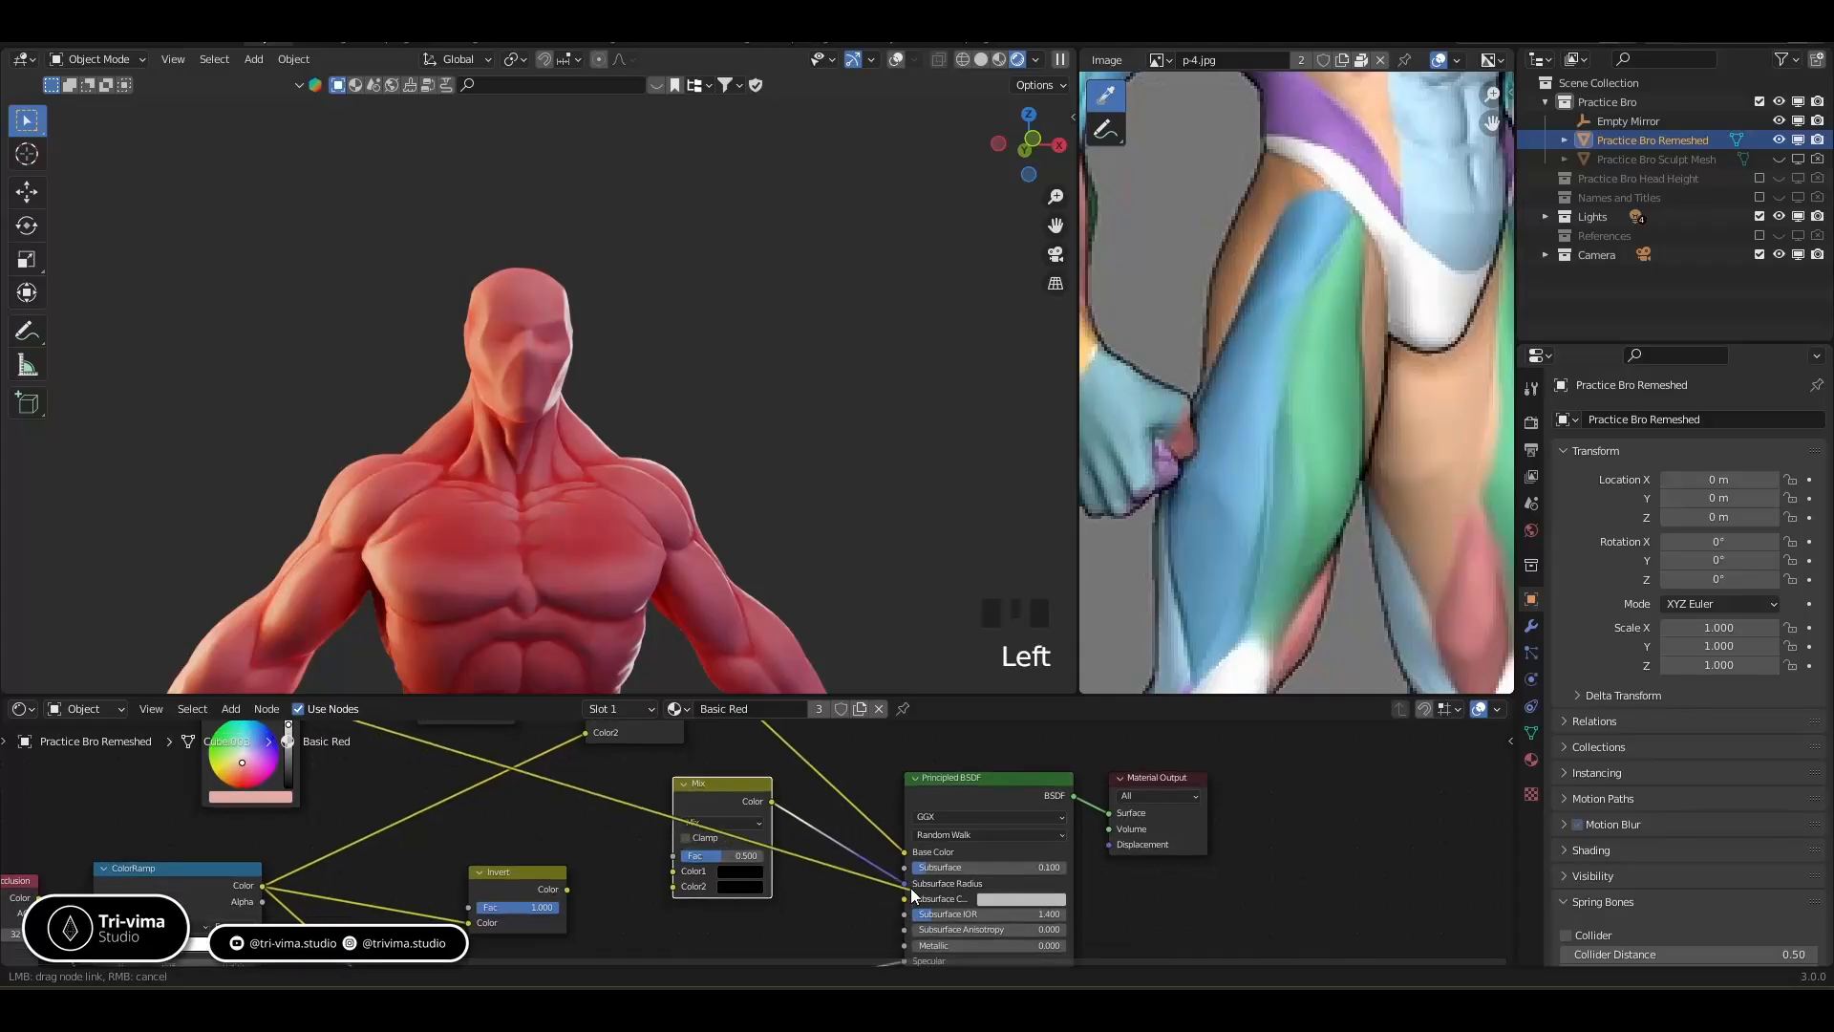
{"action": "left_click", "coordinate": [742, 794]}
{"action": "key", "text": "x"}
{"action": "left_click", "coordinate": [516, 887]}
{"action": "key", "text": "x"}
Place the specular ColorRamp and the pink RGB node closer to the Principled BSDF
{"action": "middle_click_drag", "start_coordinate": [439, 902], "coordinate": [620, 785]}
{"action": "left_click_drag", "start_coordinate": [798, 913], "coordinate": [872, 812]}
{"action": "middle_click_drag", "start_coordinate": [783, 733], "coordinate": [702, 776]}
{"action": "scroll", "coordinate": [711, 885], "scroll_direction": "down", "scroll_amount": 2}
{"action": "left_click_drag", "start_coordinate": [772, 857], "coordinate": [772, 900]}
{"action": "left_click_drag", "start_coordinate": [414, 735], "coordinate": [426, 731]}
{"action": "key", "text": "ctrl+z"}
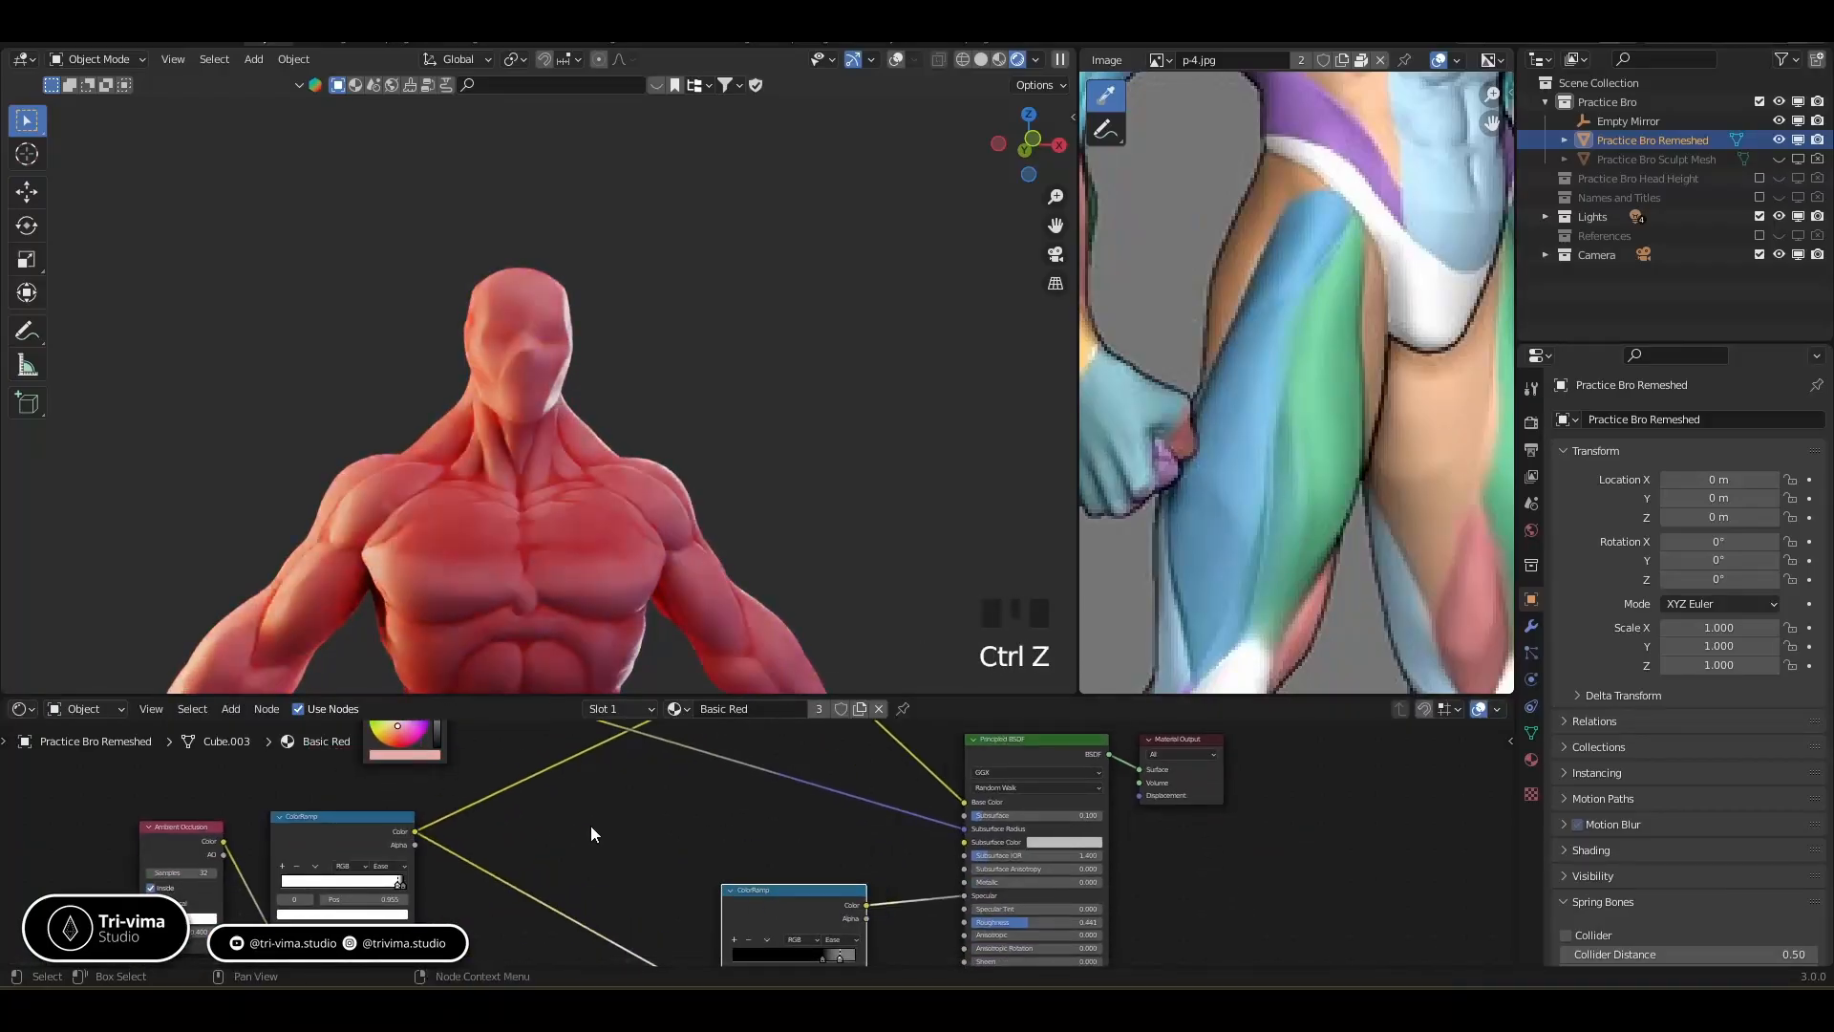
{"action": "middle_click_drag", "start_coordinate": [590, 827], "coordinate": [600, 916]}
{"action": "left_click_drag", "start_coordinate": [408, 754], "coordinate": [765, 858]}
{"action": "middle_click_drag", "start_coordinate": [666, 867], "coordinate": [631, 865]}
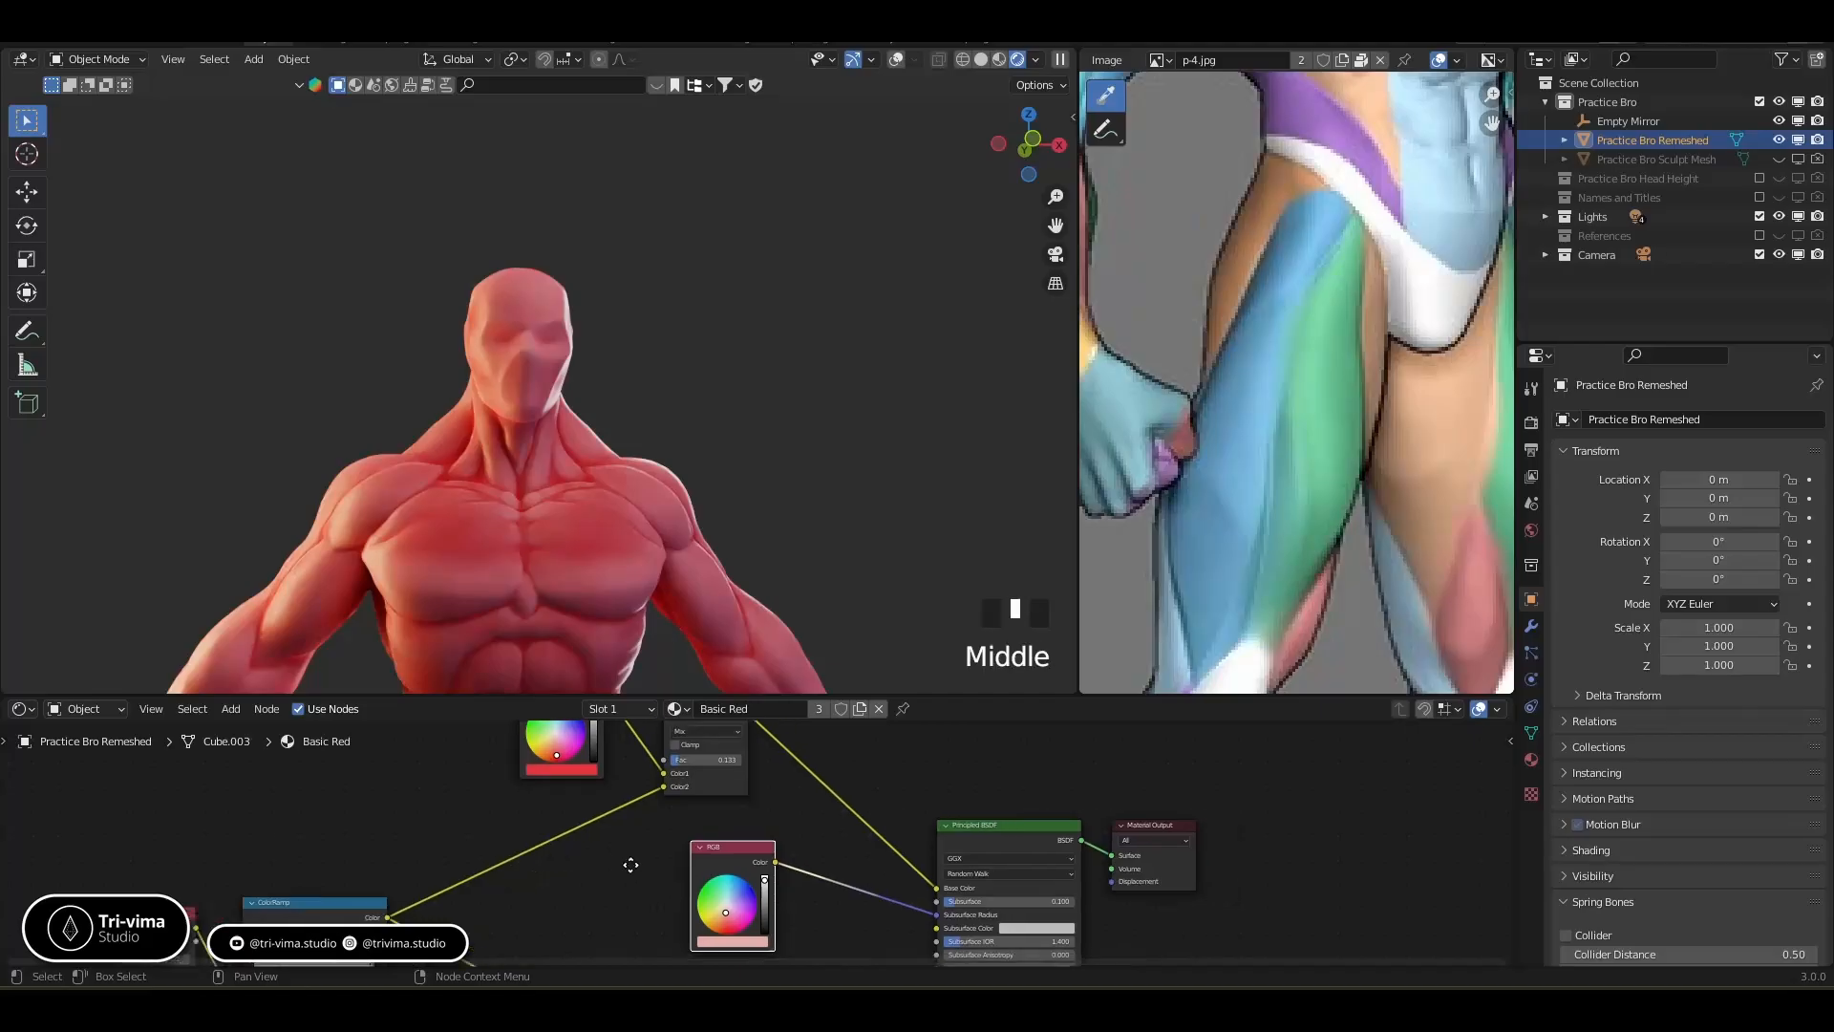
Shift the Subsurface Radius RGB node's colour to a pale peach
{"action": "scroll", "coordinate": [630, 864], "scroll_direction": "up", "scroll_amount": 7}
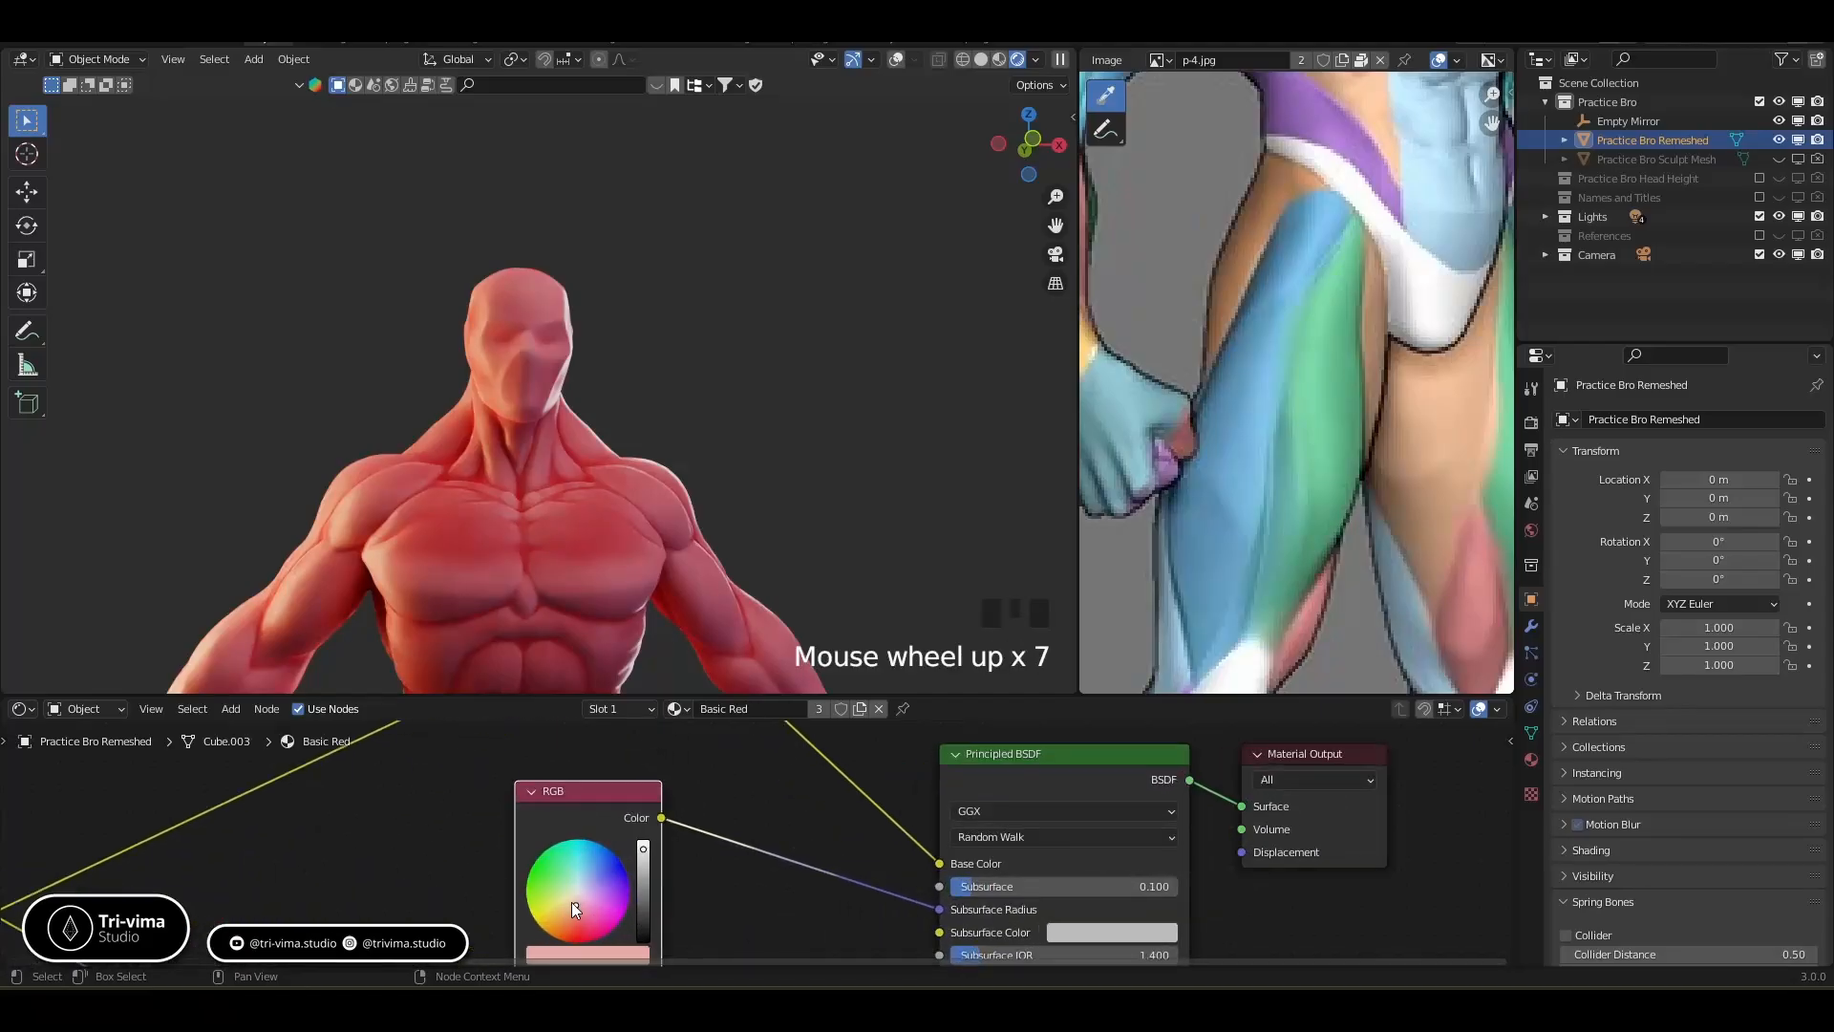
{"action": "left_click", "coordinate": [571, 903]}
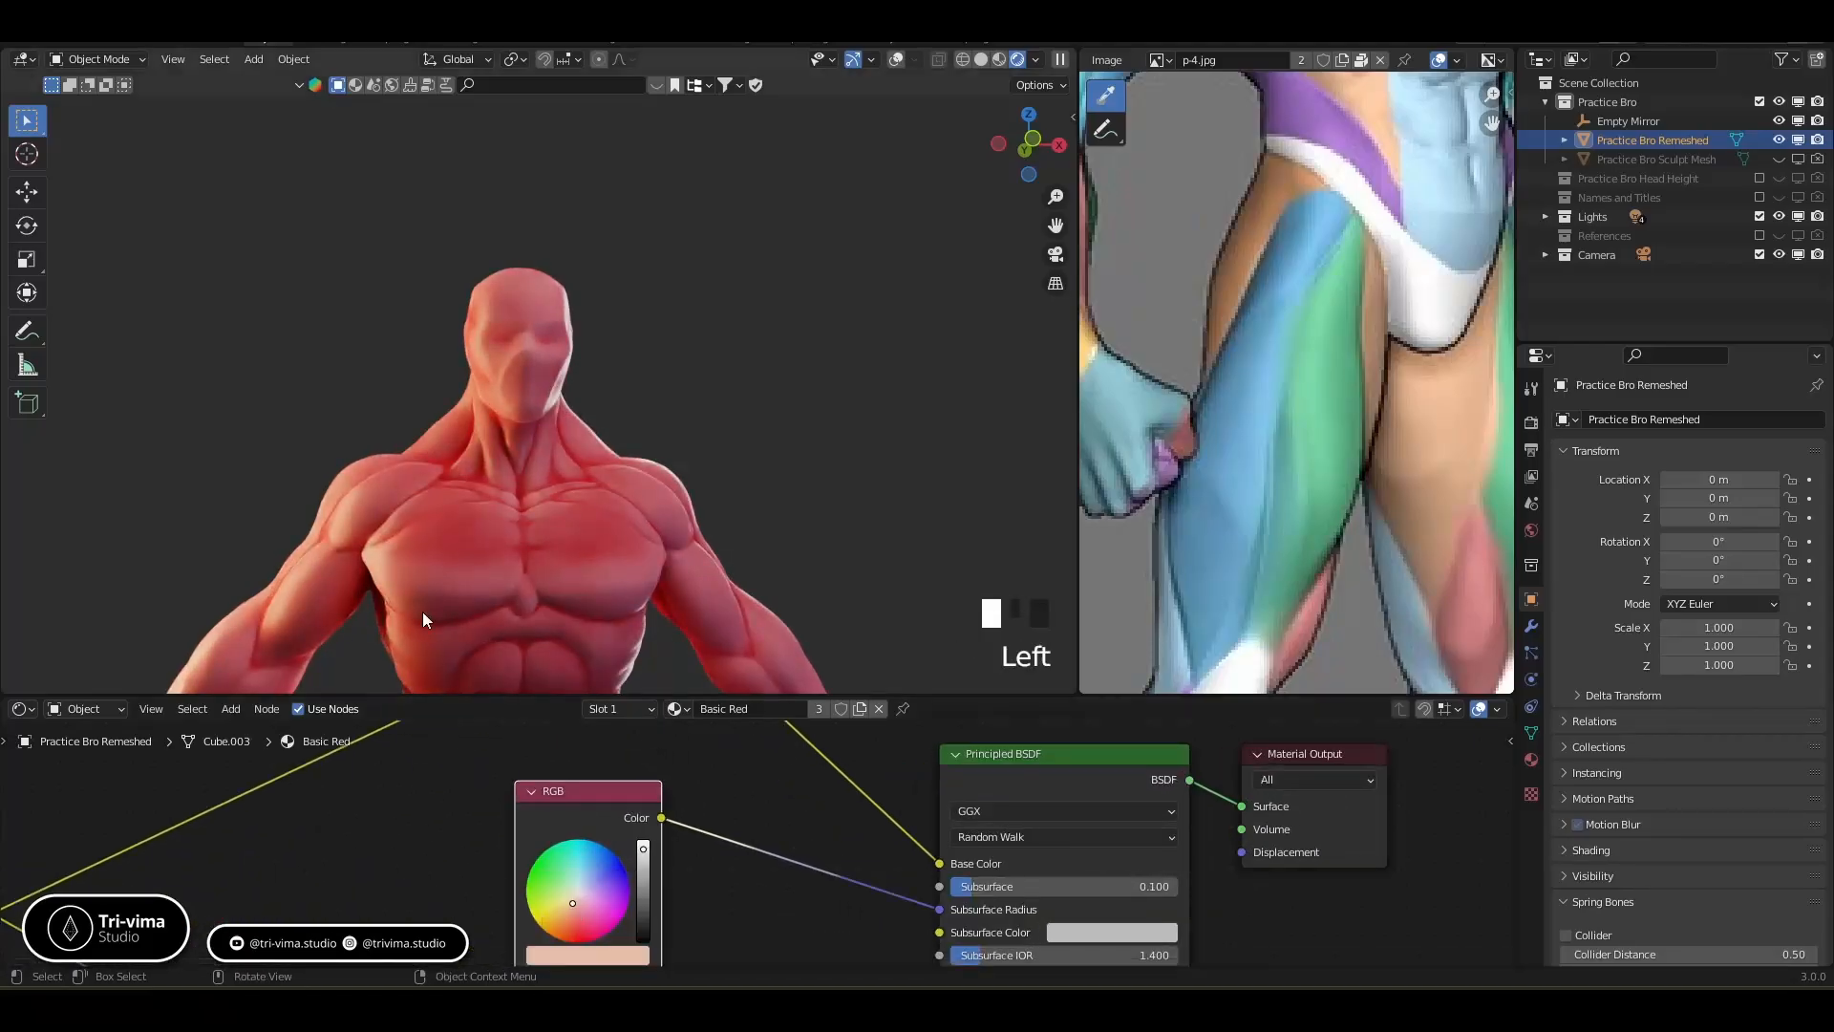
{"action": "scroll", "coordinate": [440, 575], "scroll_direction": "down", "scroll_amount": 3}
{"action": "scroll", "coordinate": [440, 583], "scroll_direction": "up", "scroll_amount": 3}
Move the ambient-occlusion ColorRamp and the Ambient Occlusion node closer to the rest of the node tree
{"action": "middle_click_drag", "start_coordinate": [349, 860], "coordinate": [697, 860]}
{"action": "scroll", "coordinate": [693, 857], "scroll_direction": "down", "scroll_amount": 5}
{"action": "scroll", "coordinate": [693, 857], "scroll_direction": "down", "scroll_amount": 4}
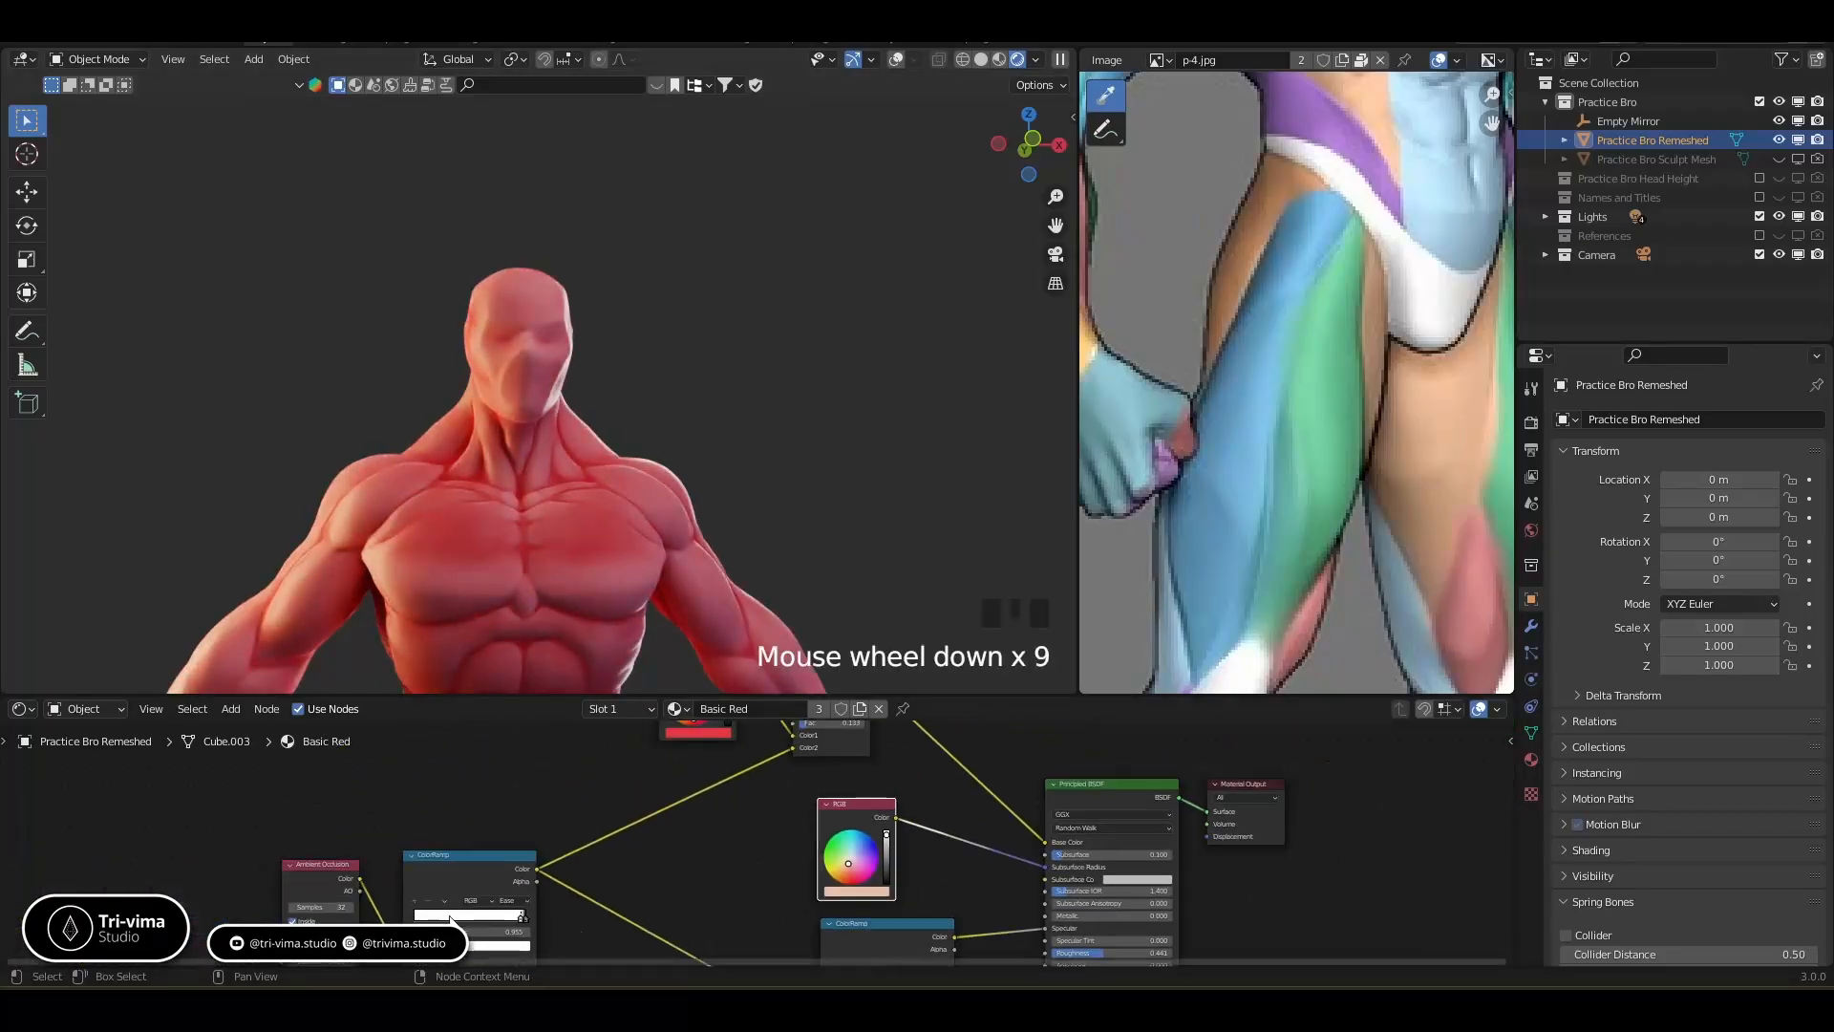
{"action": "left_click_drag", "start_coordinate": [449, 864], "coordinate": [573, 833]}
{"action": "left_click_drag", "start_coordinate": [286, 888], "coordinate": [383, 870]}
Turn off the Inside option on the Ambient Occlusion node
{"action": "middle_click_drag", "start_coordinate": [412, 876], "coordinate": [239, 860]}
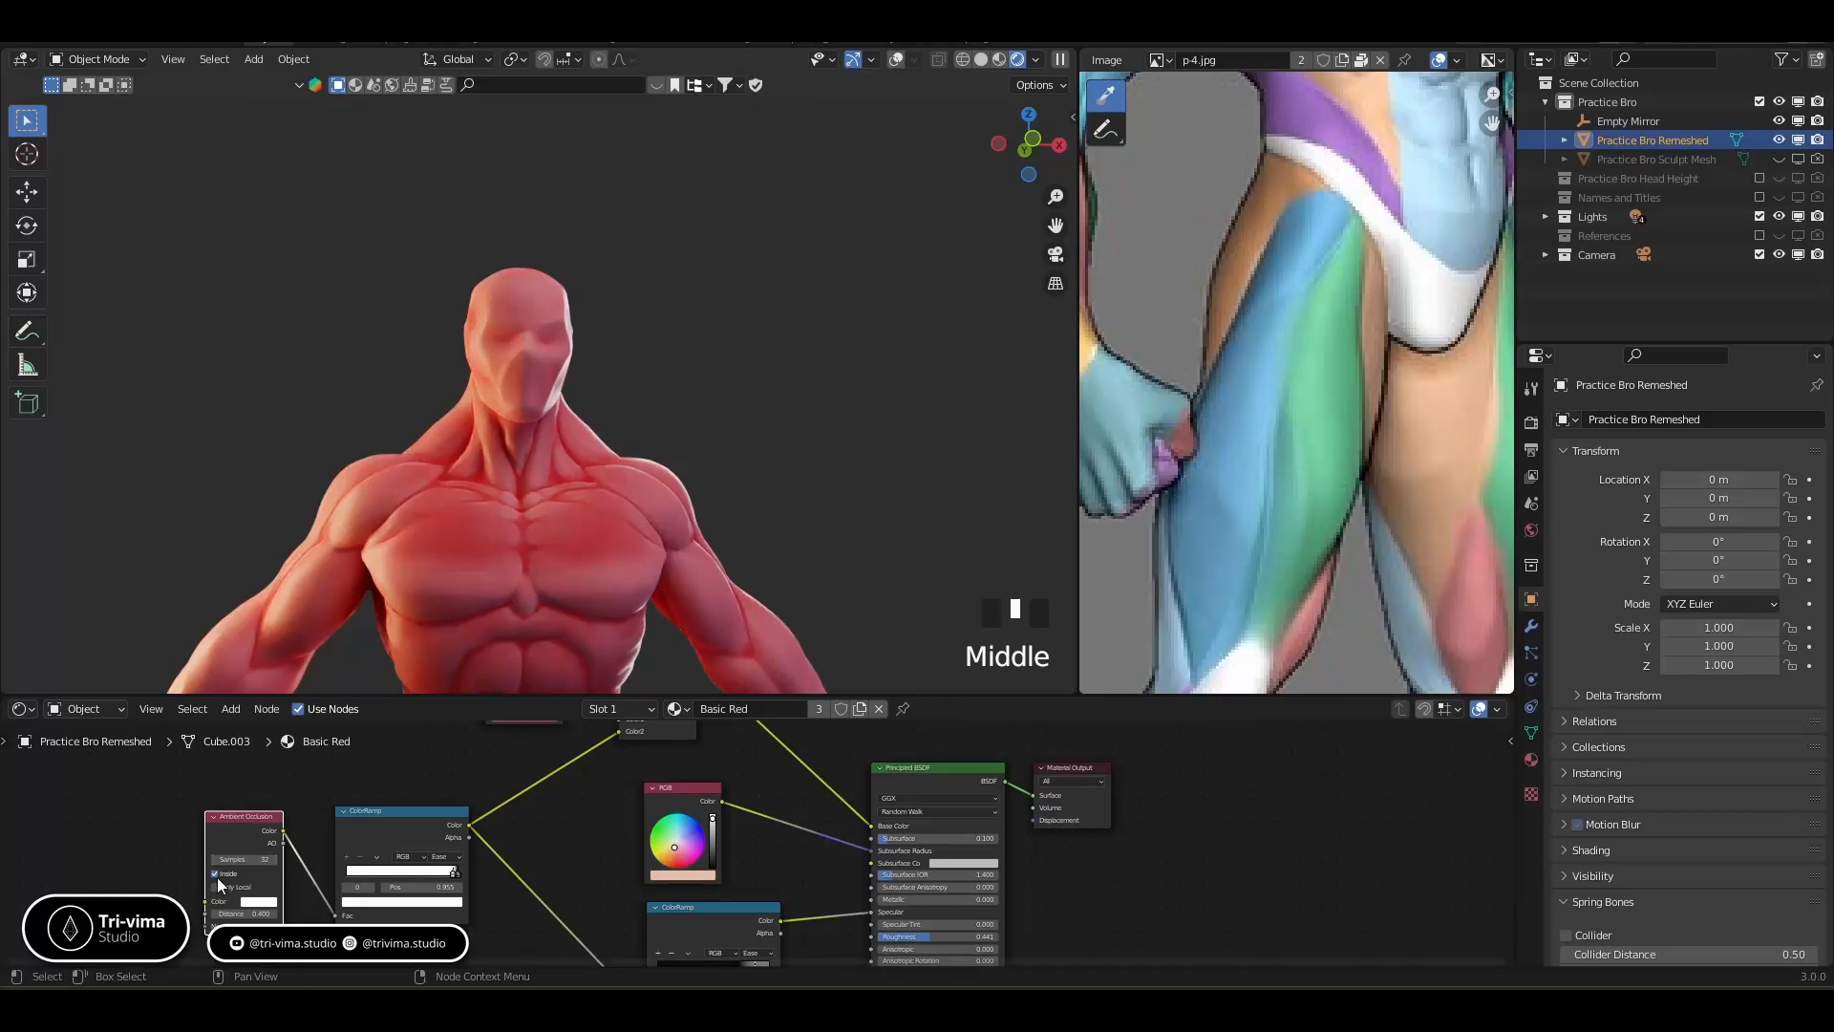
{"action": "left_click", "coordinate": [214, 874]}
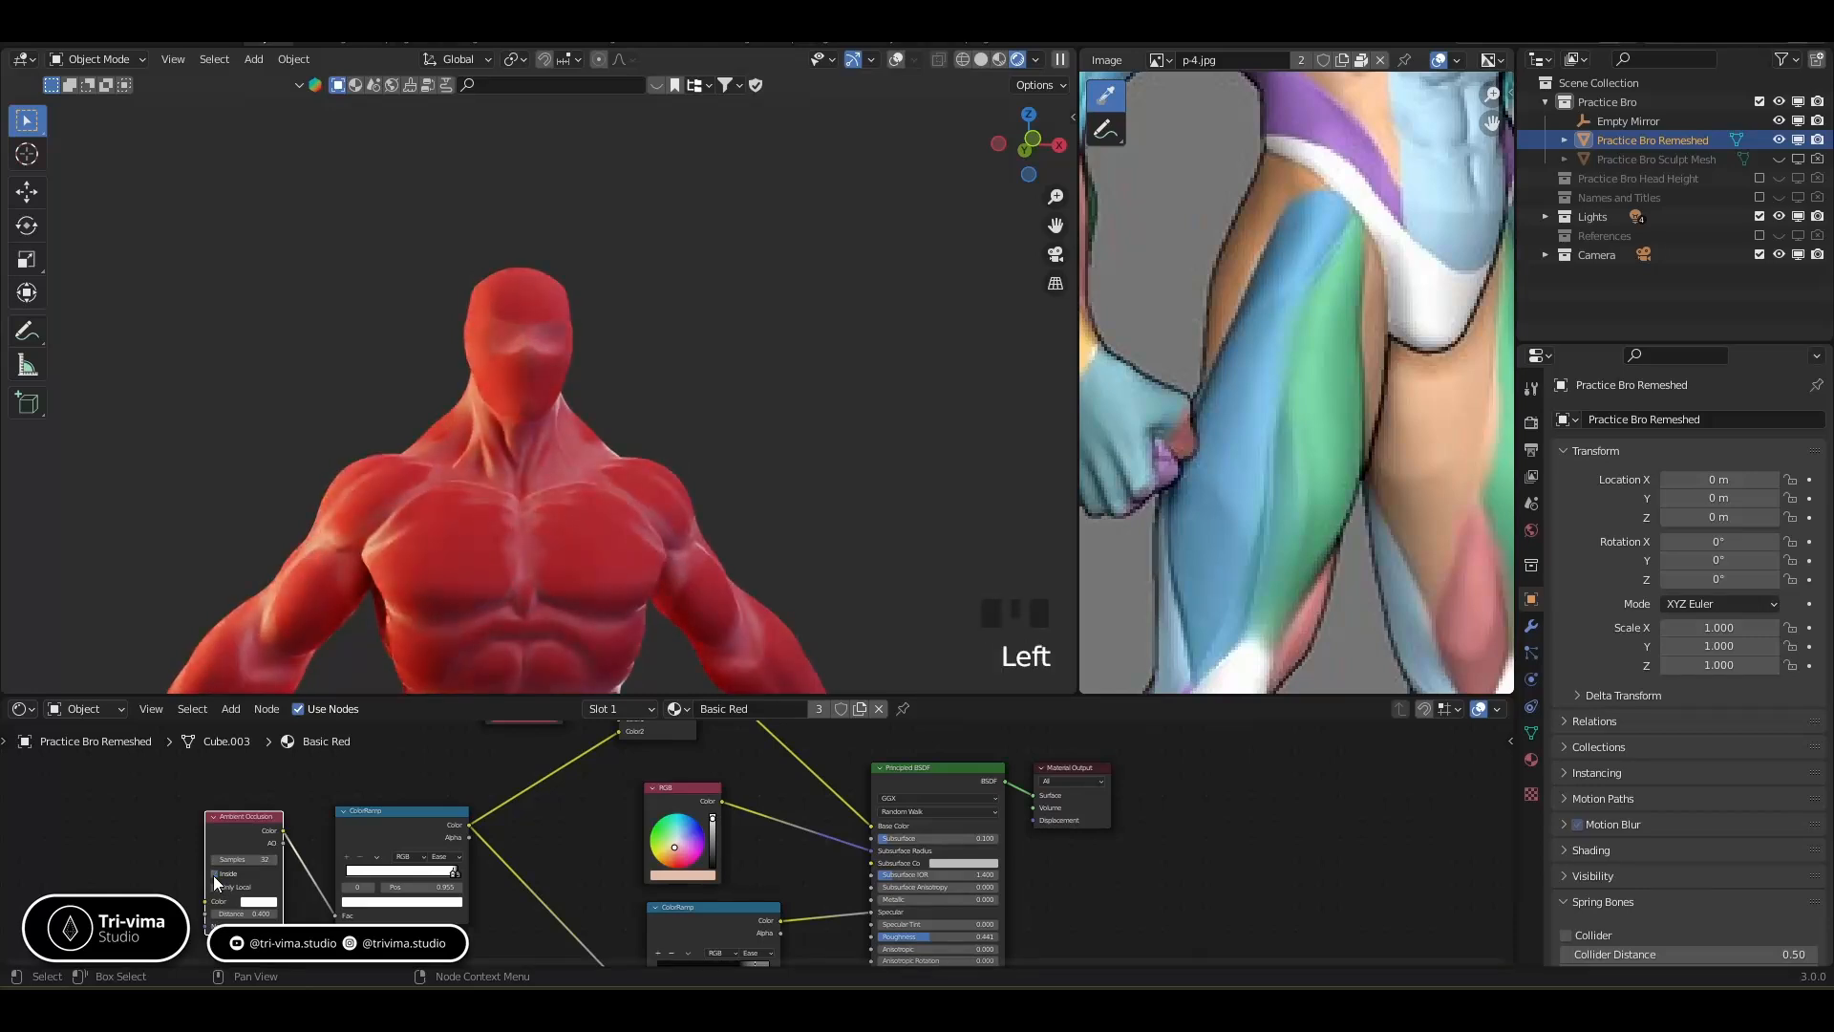
{"action": "middle_click_drag", "start_coordinate": [214, 875], "coordinate": [256, 828]}
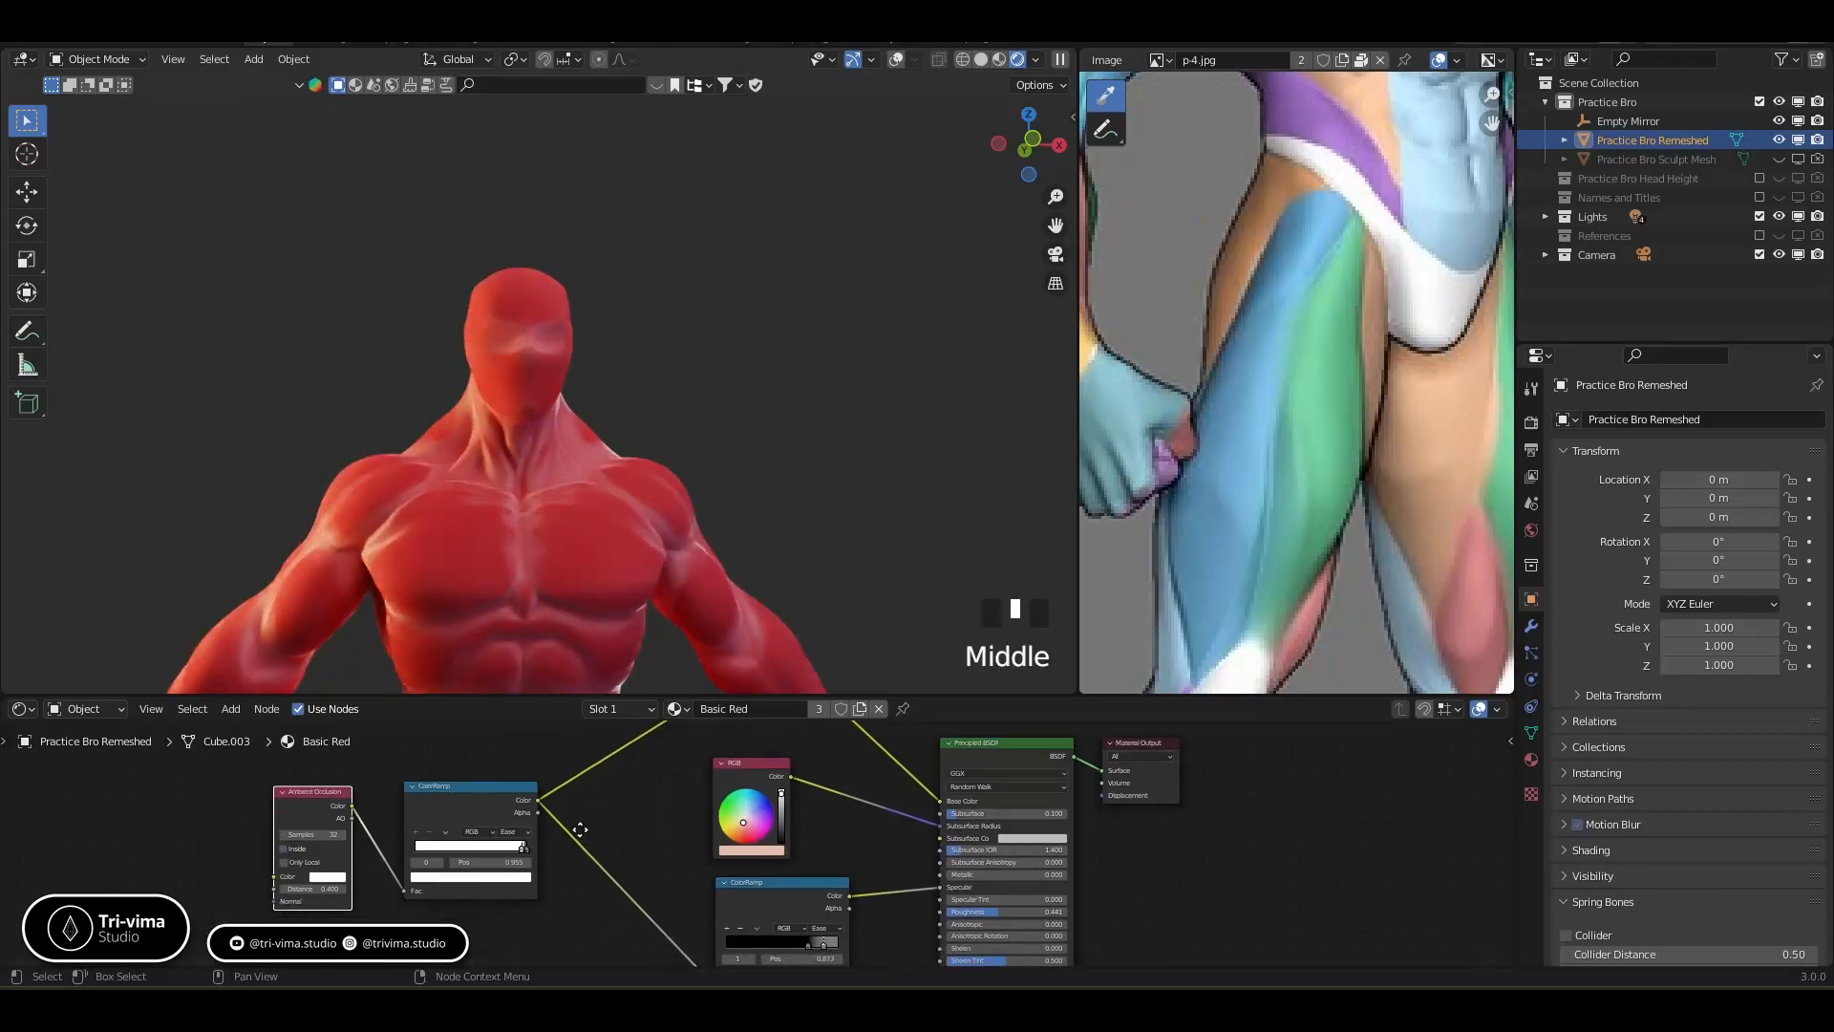
Make the ambient-occlusion ColorRamp run black to white with B-Spline interpolation and its black stop at position 0.427
{"action": "scroll", "coordinate": [589, 827], "scroll_direction": "up", "scroll_amount": 4}
{"action": "scroll", "coordinate": [588, 827], "scroll_direction": "up", "scroll_amount": 7}
{"action": "middle_click_drag", "start_coordinate": [397, 842], "coordinate": [685, 857]}
{"action": "mouse_move", "coordinate": [569, 818]}
{"action": "left_mouse_down"}
{"action": "mouse_move", "coordinate": [203, 805]}
{"action": "mouse_move", "coordinate": [592, 815]}
{"action": "mouse_move", "coordinate": [524, 818]}
{"action": "left_mouse_up"}
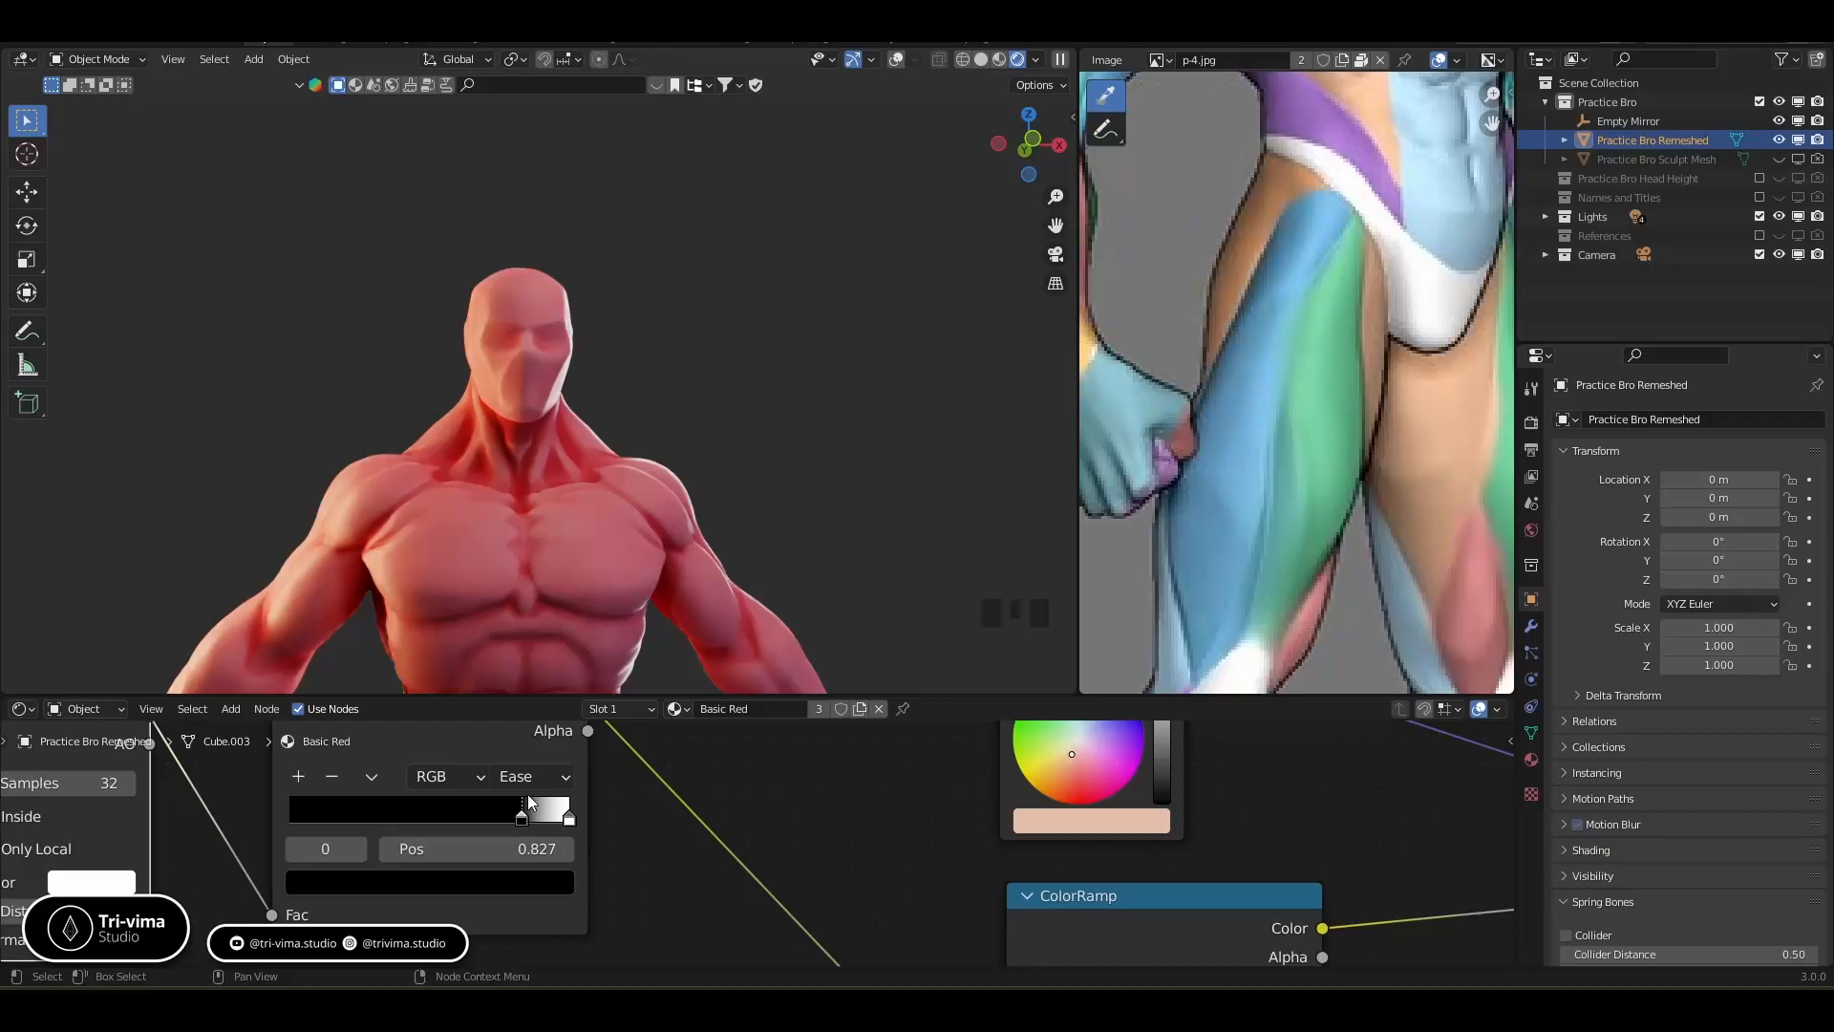
{"action": "left_click", "coordinate": [528, 784]}
{"action": "left_click", "coordinate": [524, 891]}
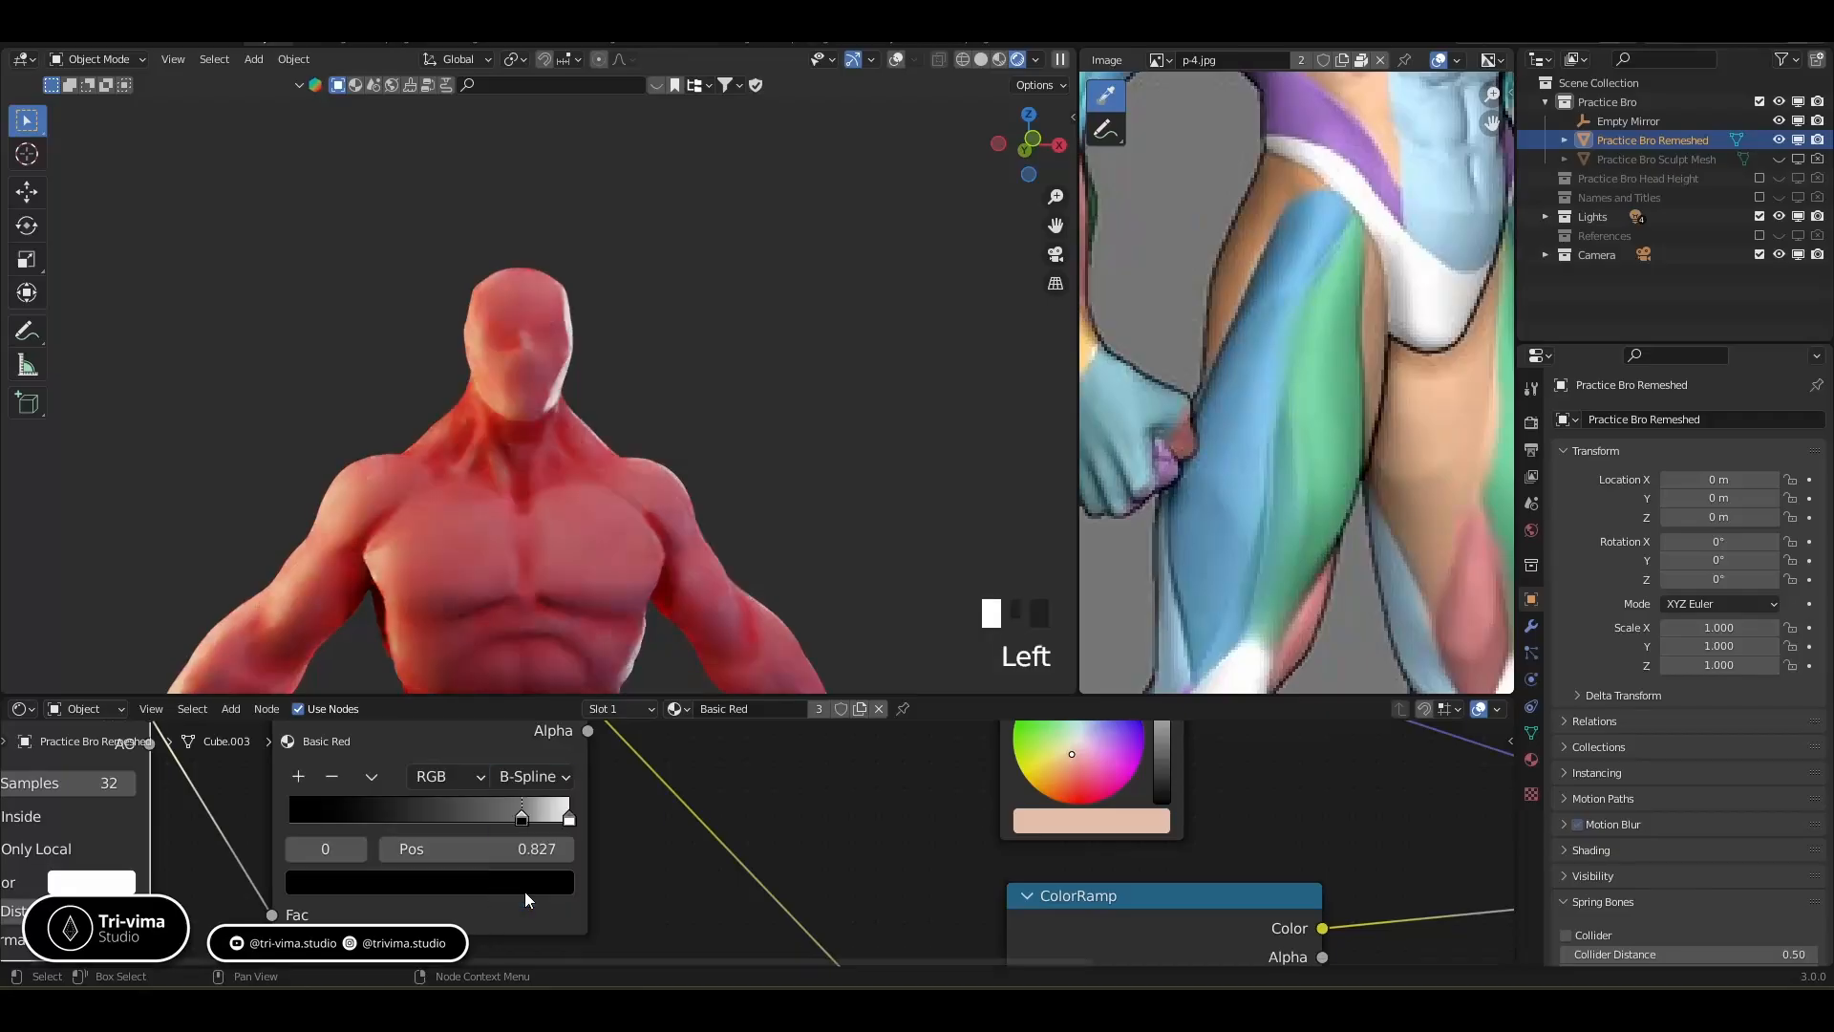
{"action": "left_click_drag", "start_coordinate": [521, 818], "coordinate": [409, 833]}
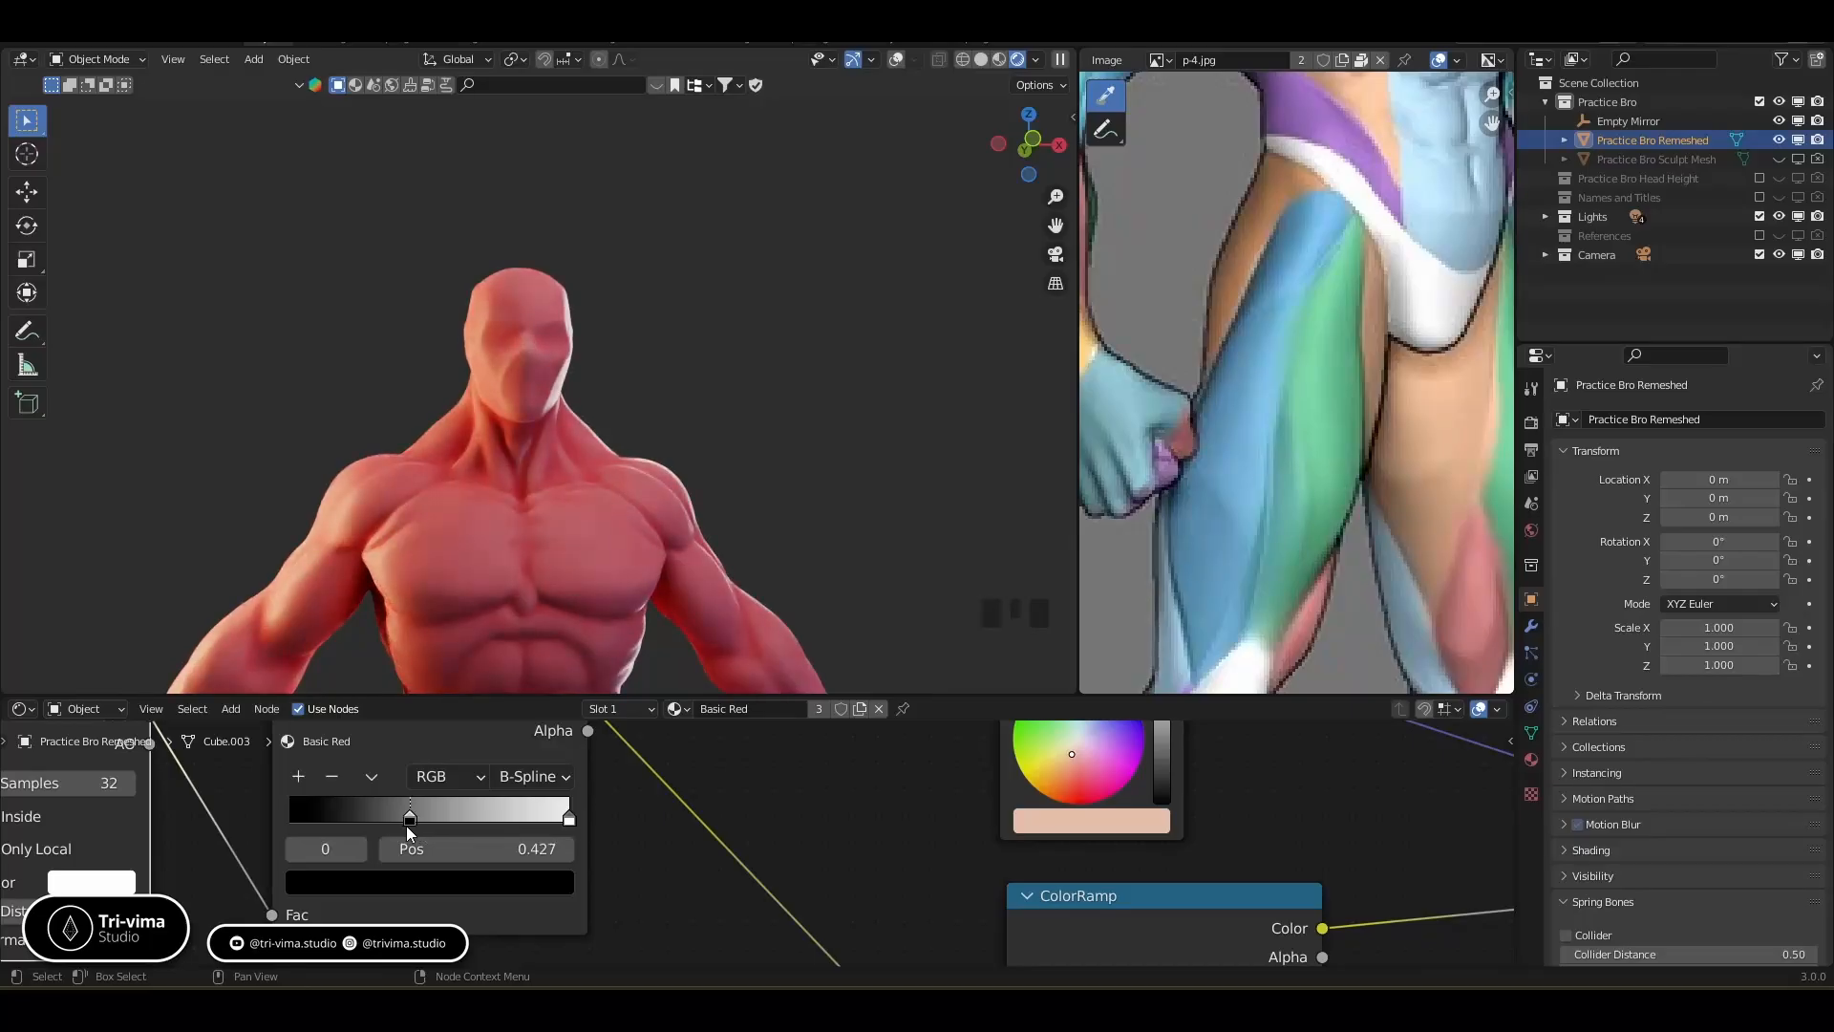
Brighten the specular ColorRamp's grey stop to a value of 0.622
{"action": "middle_click_drag", "start_coordinate": [783, 917], "coordinate": [188, 926]}
{"action": "left_click", "coordinate": [576, 917]}
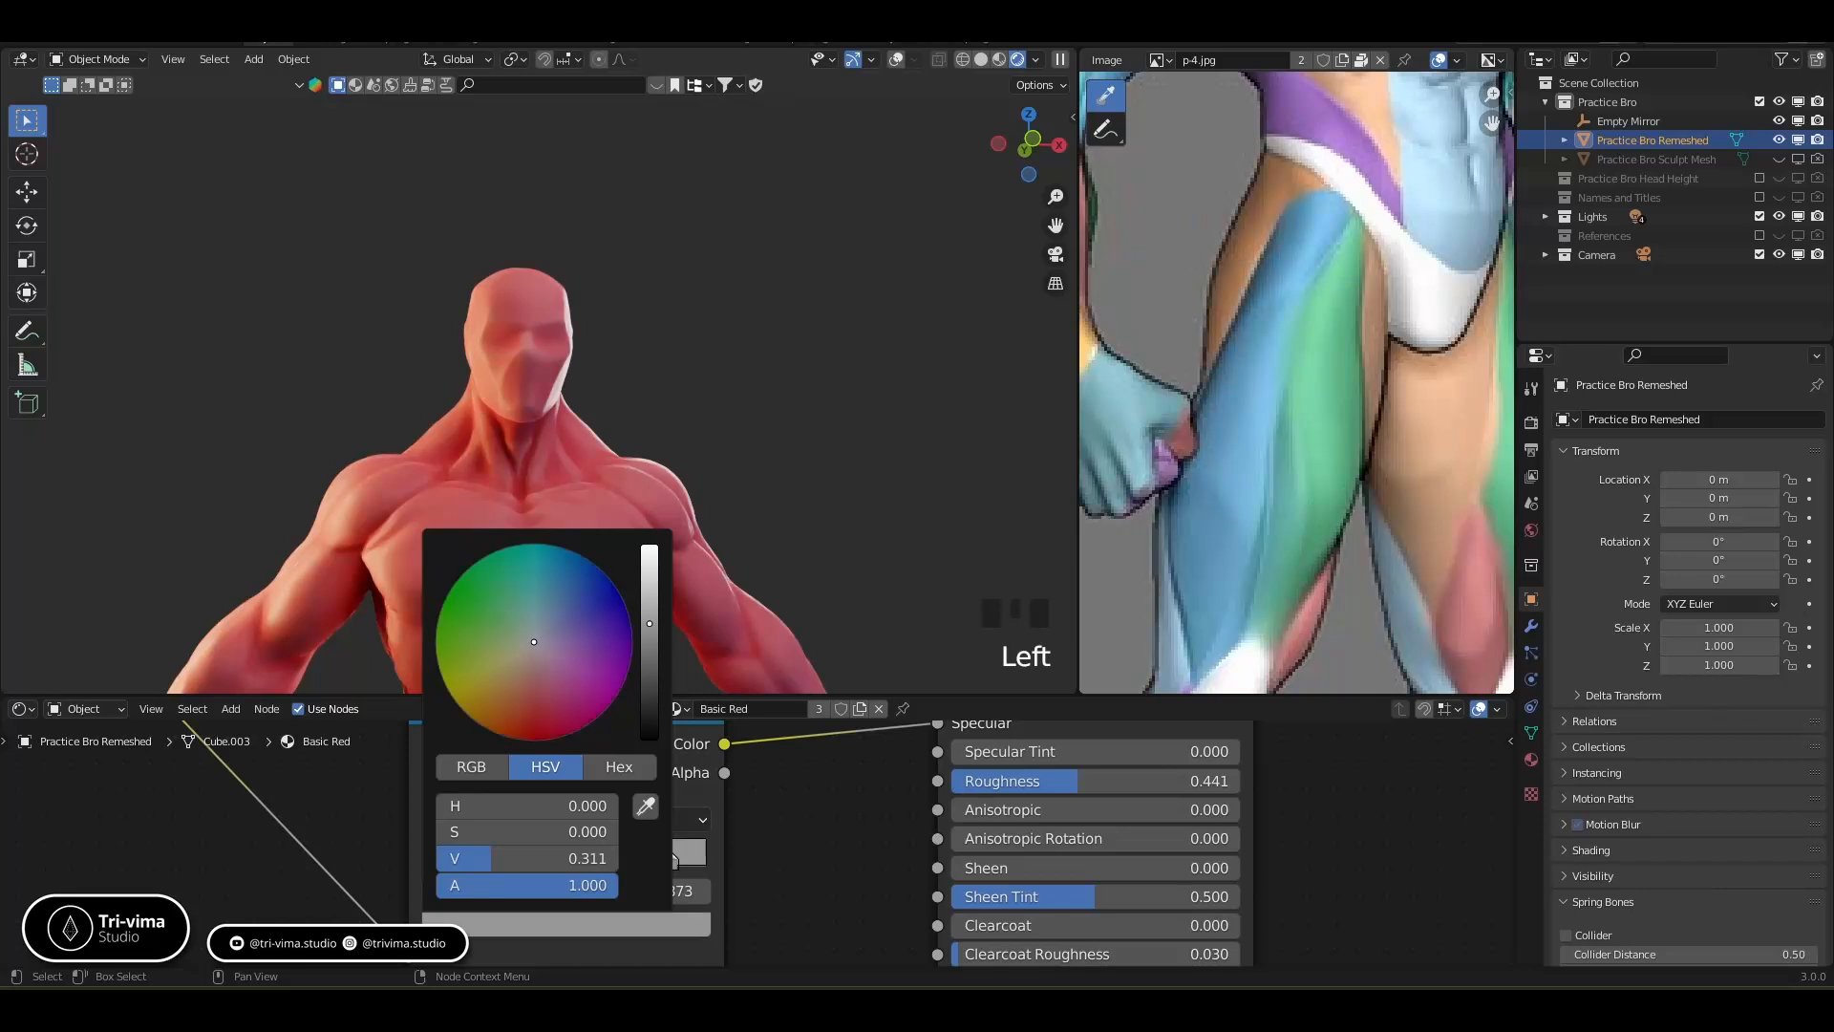
{"action": "scroll", "coordinate": [673, 858], "scroll_direction": "up", "scroll_amount": 5}
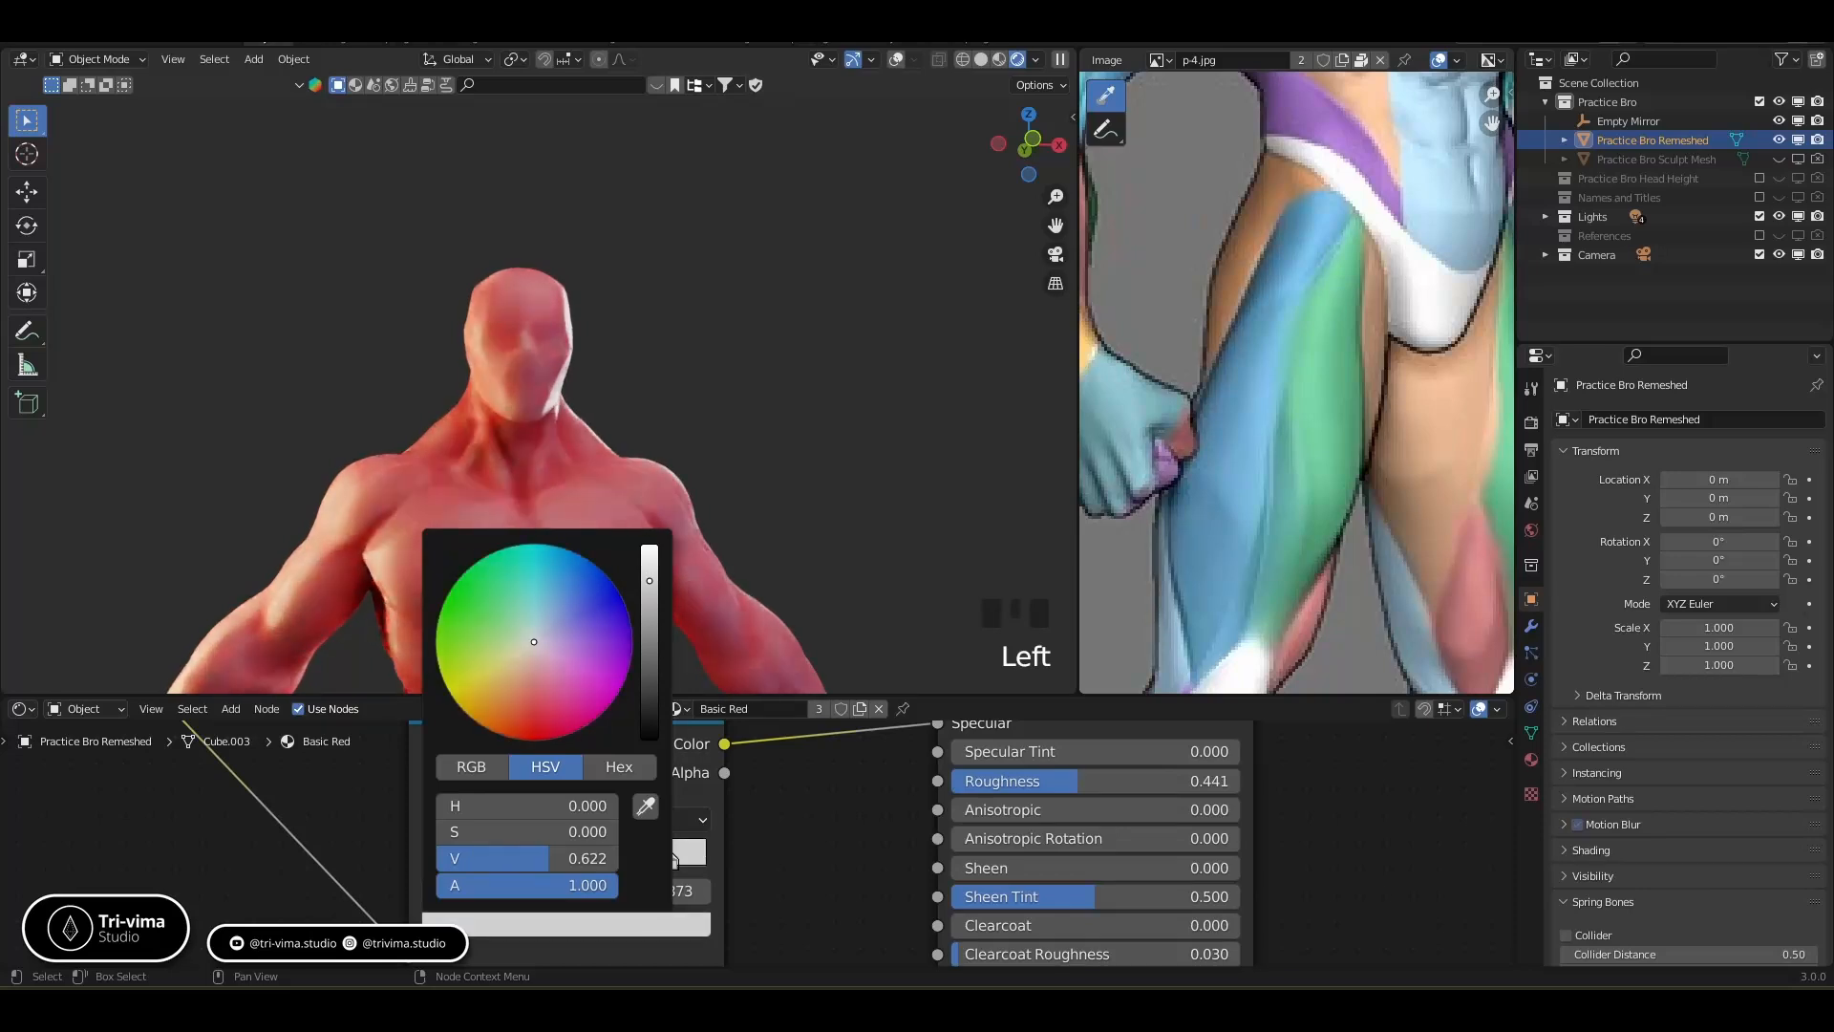
Darken the Subsurface Radius RGB colour to a muted brown and make it slightly more saturated
{"action": "middle_click_drag", "start_coordinate": [353, 797], "coordinate": [931, 849]}
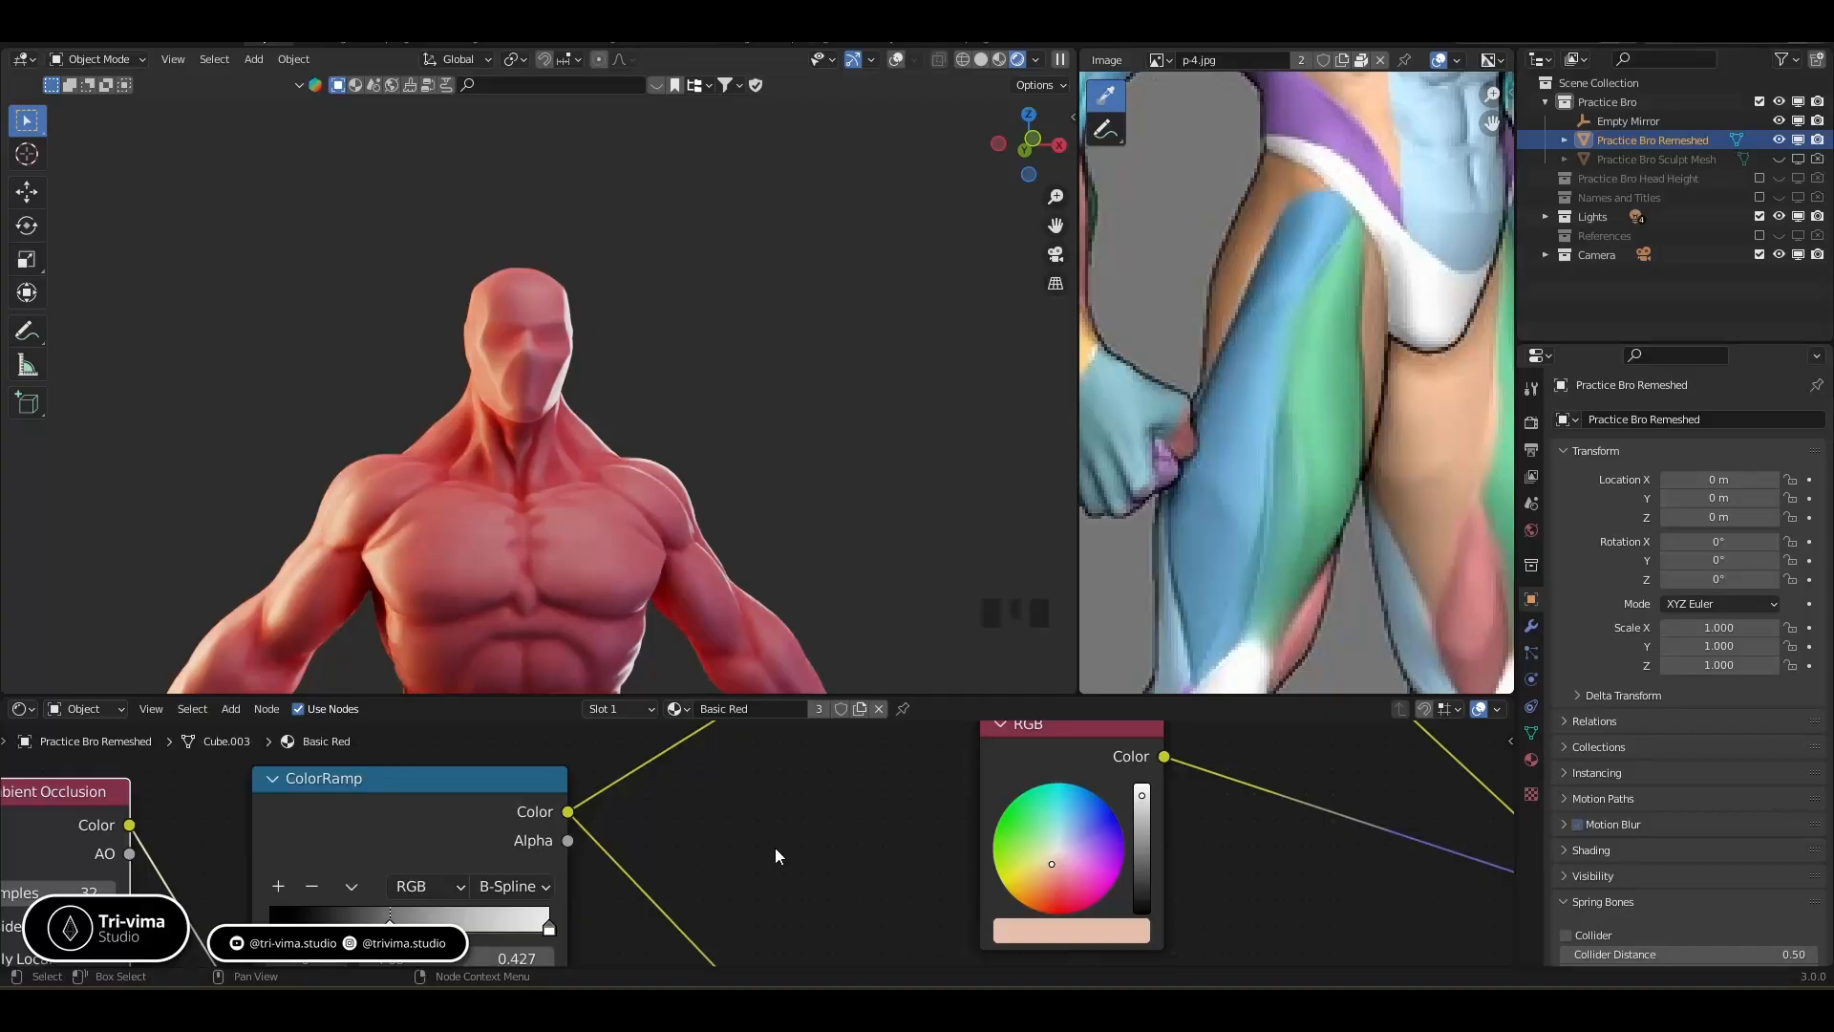
{"action": "middle_click_drag", "start_coordinate": [751, 858], "coordinate": [622, 864]}
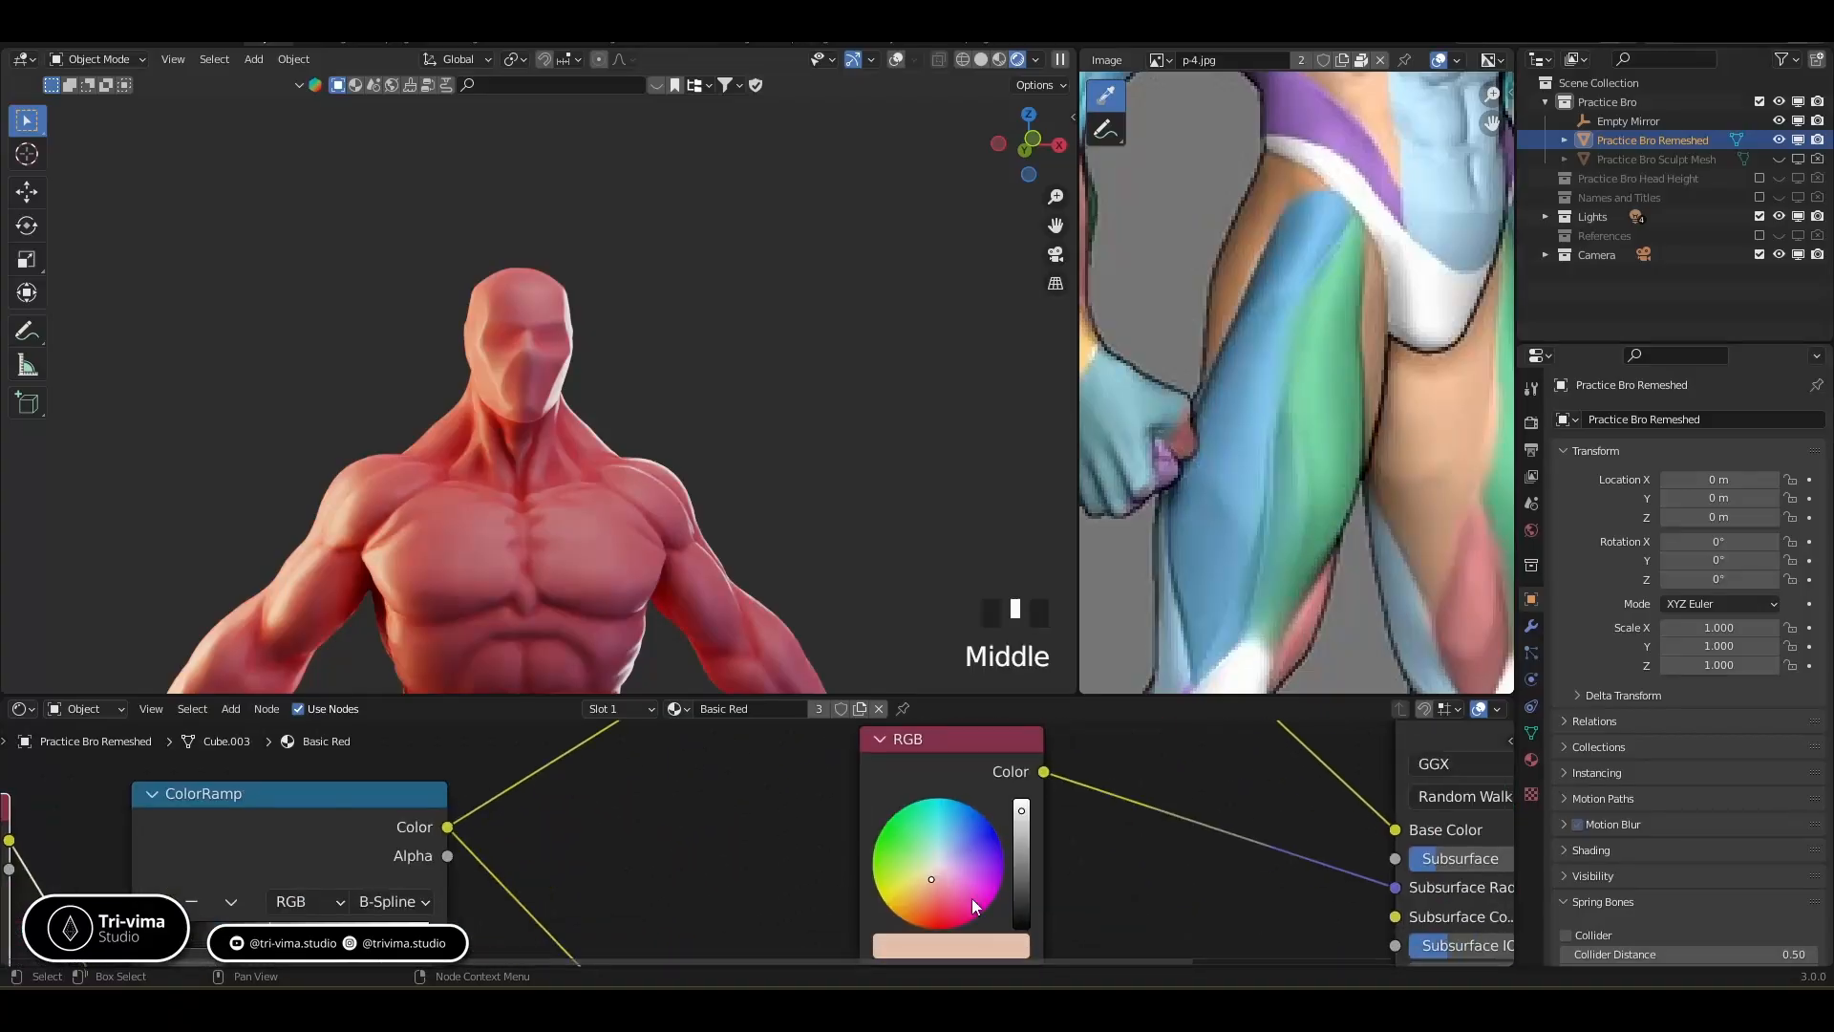
{"action": "left_click_drag", "start_coordinate": [1021, 826], "coordinate": [1028, 850]}
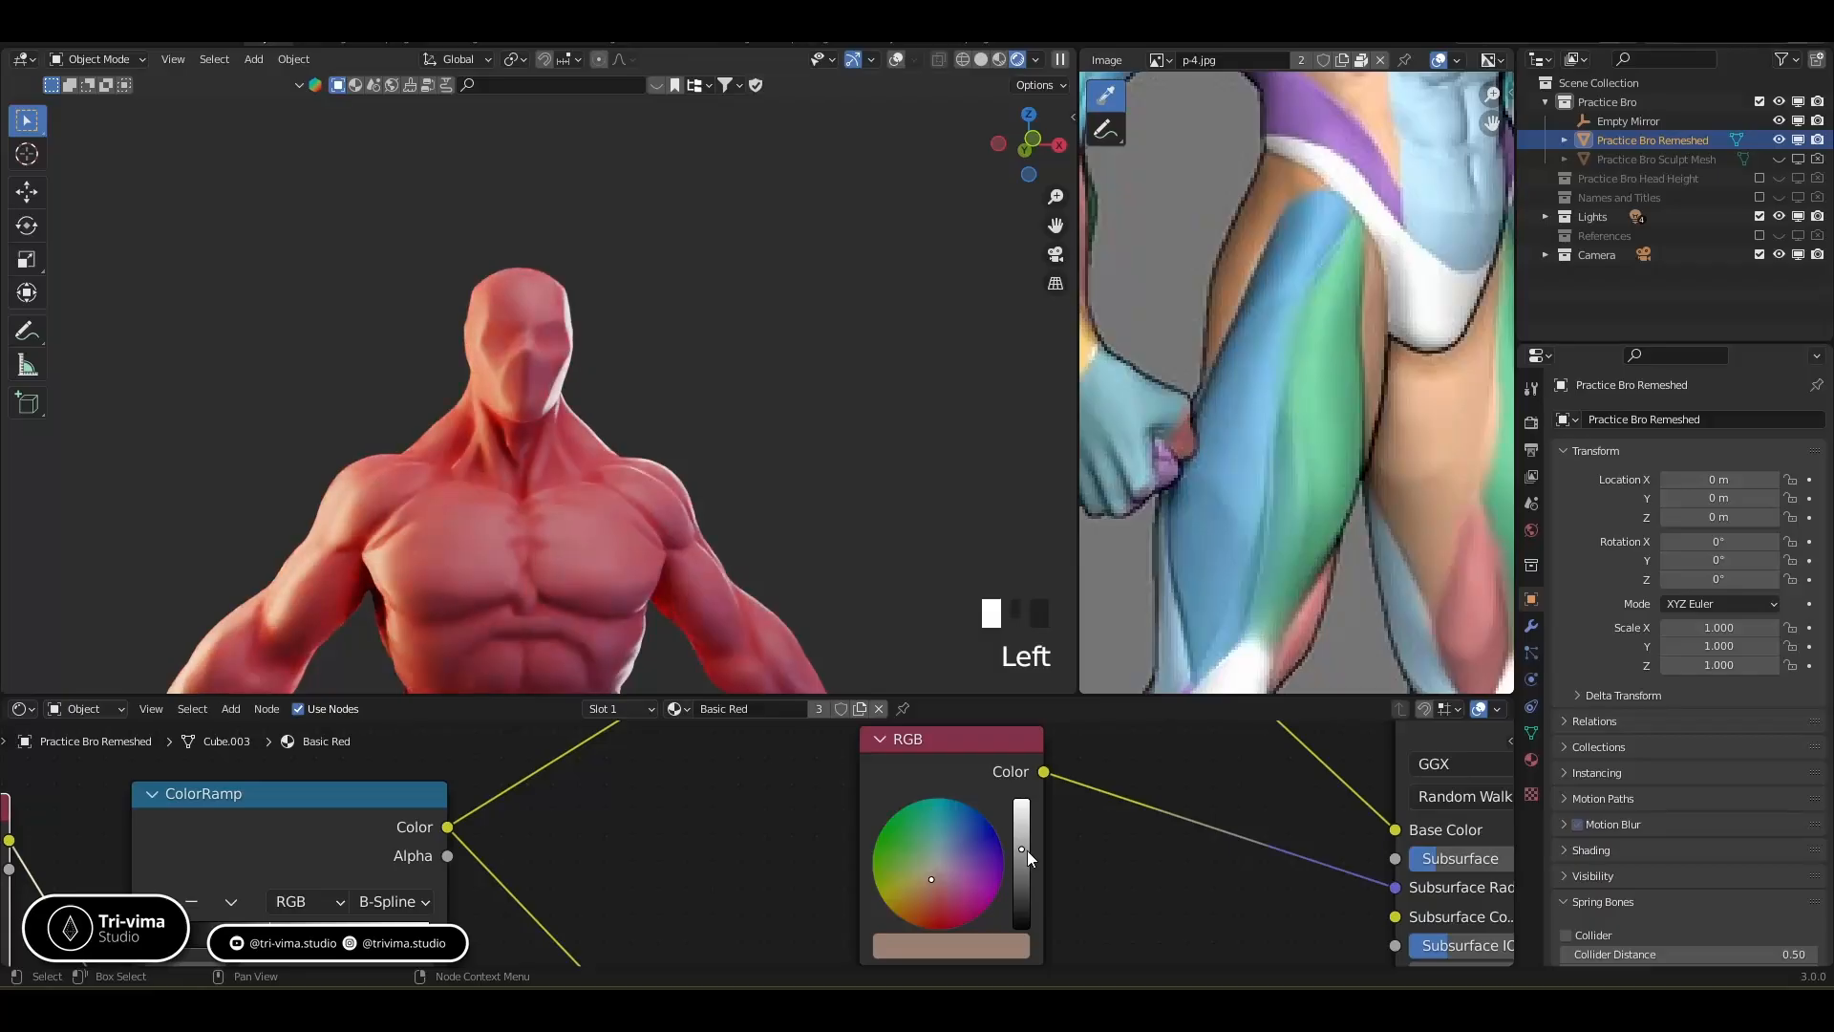
{"action": "middle_click_drag", "start_coordinate": [1204, 917], "coordinate": [958, 892]}
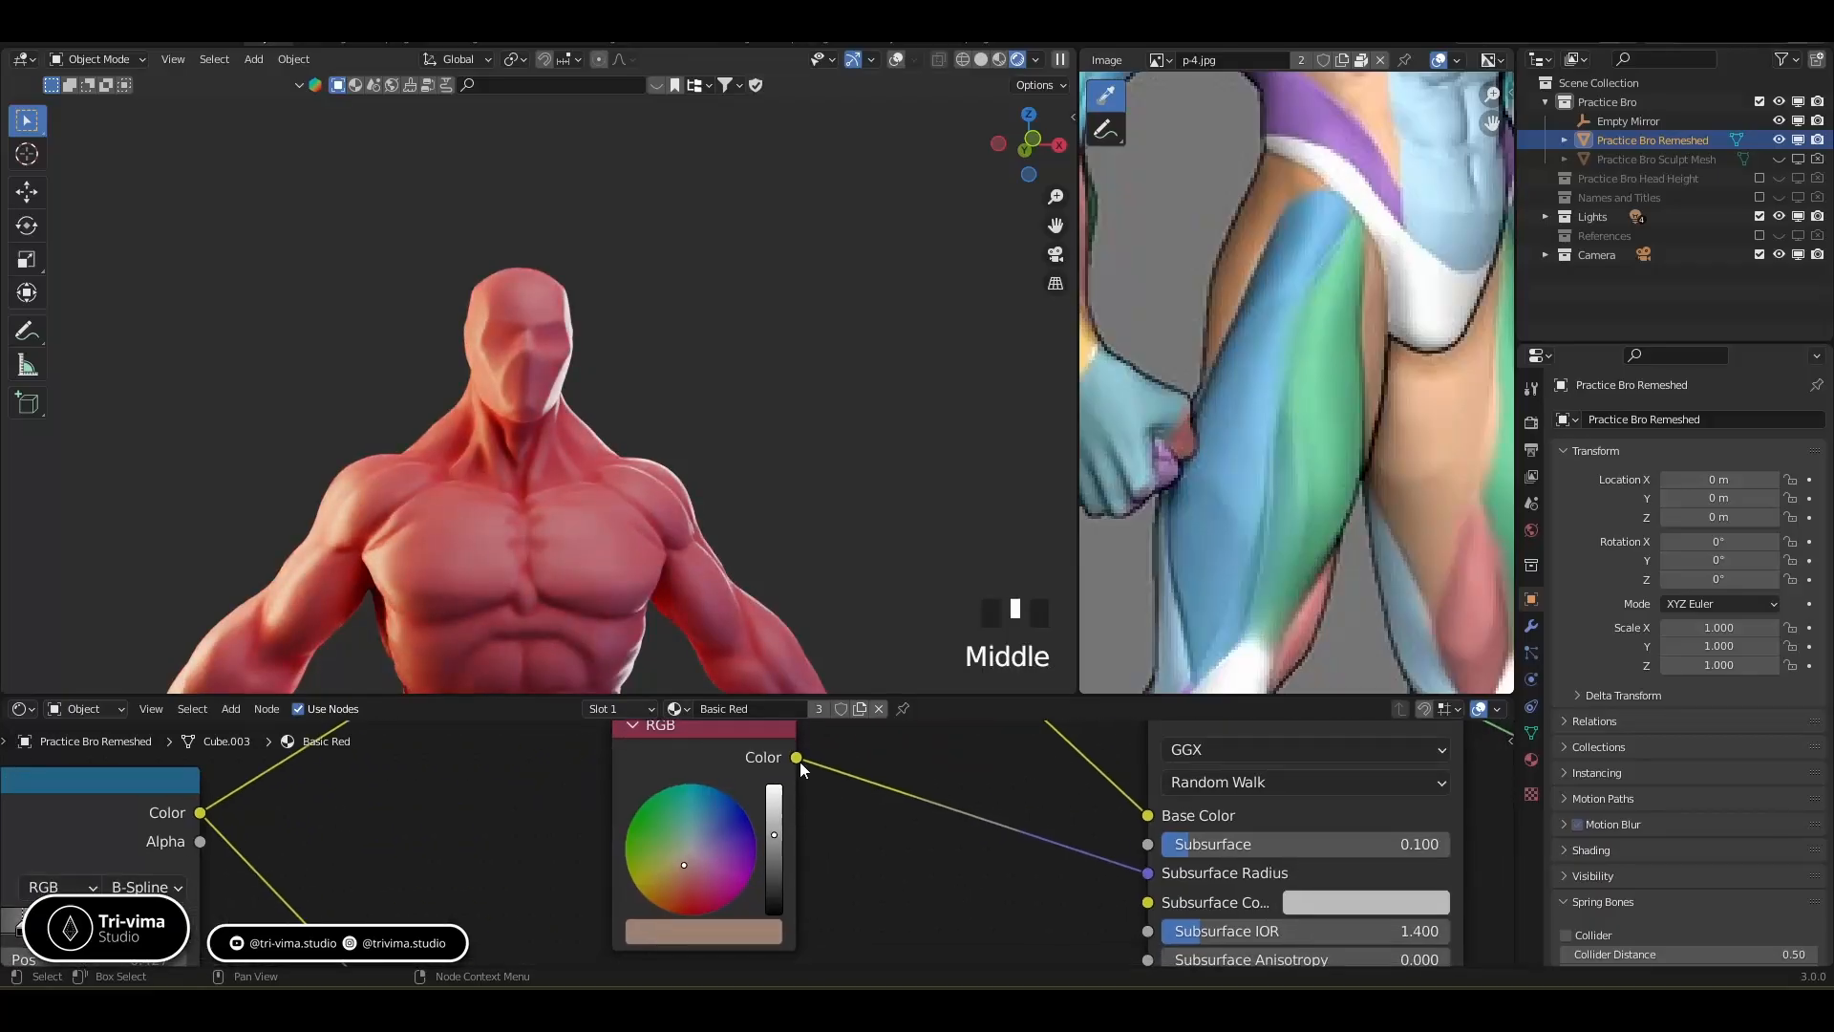
{"action": "left_click", "coordinate": [685, 872]}
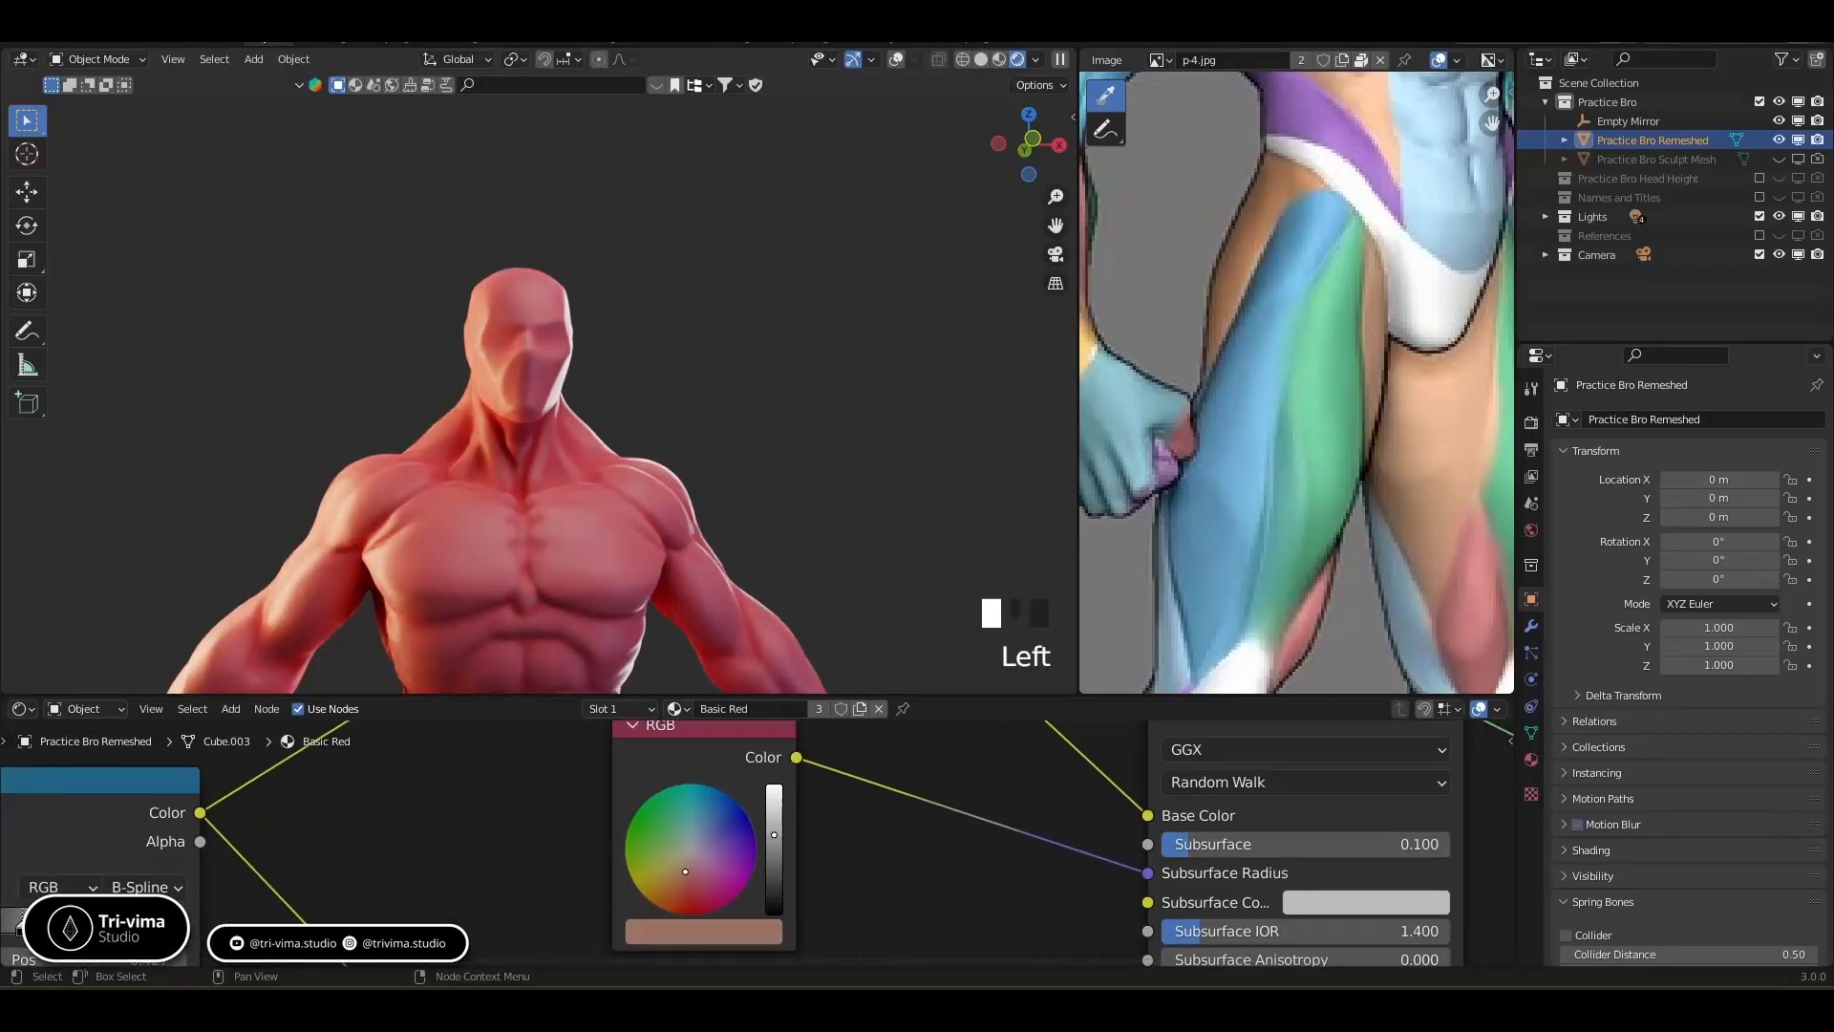
Reroute the ambient-occlusion ColorRamp's link from Color2 to the Fac input of the base colour Mix node
{"action": "middle_click_drag", "start_coordinate": [564, 860], "coordinate": [896, 954]}
{"action": "scroll", "coordinate": [525, 927], "scroll_direction": "down", "scroll_amount": 10}
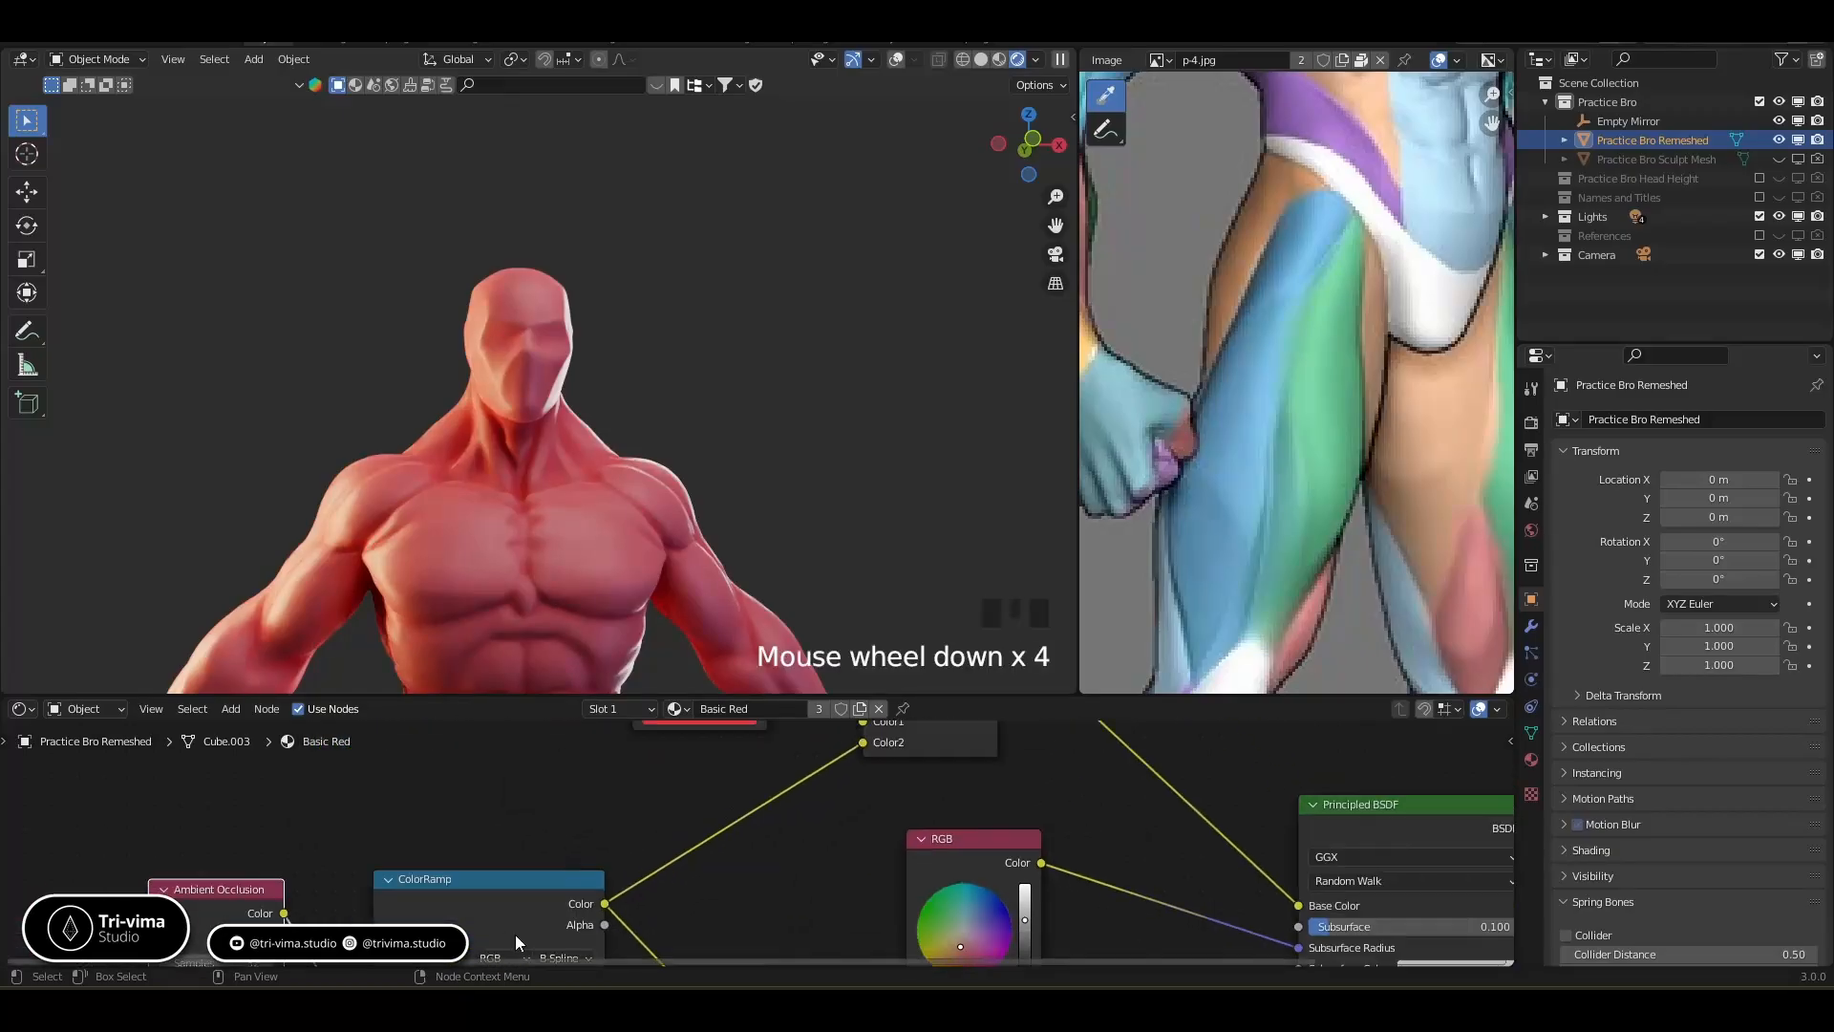
{"action": "middle_click_drag", "start_coordinate": [526, 924], "coordinate": [448, 848]}
{"action": "middle_click_drag", "start_coordinate": [564, 830], "coordinate": [599, 923]}
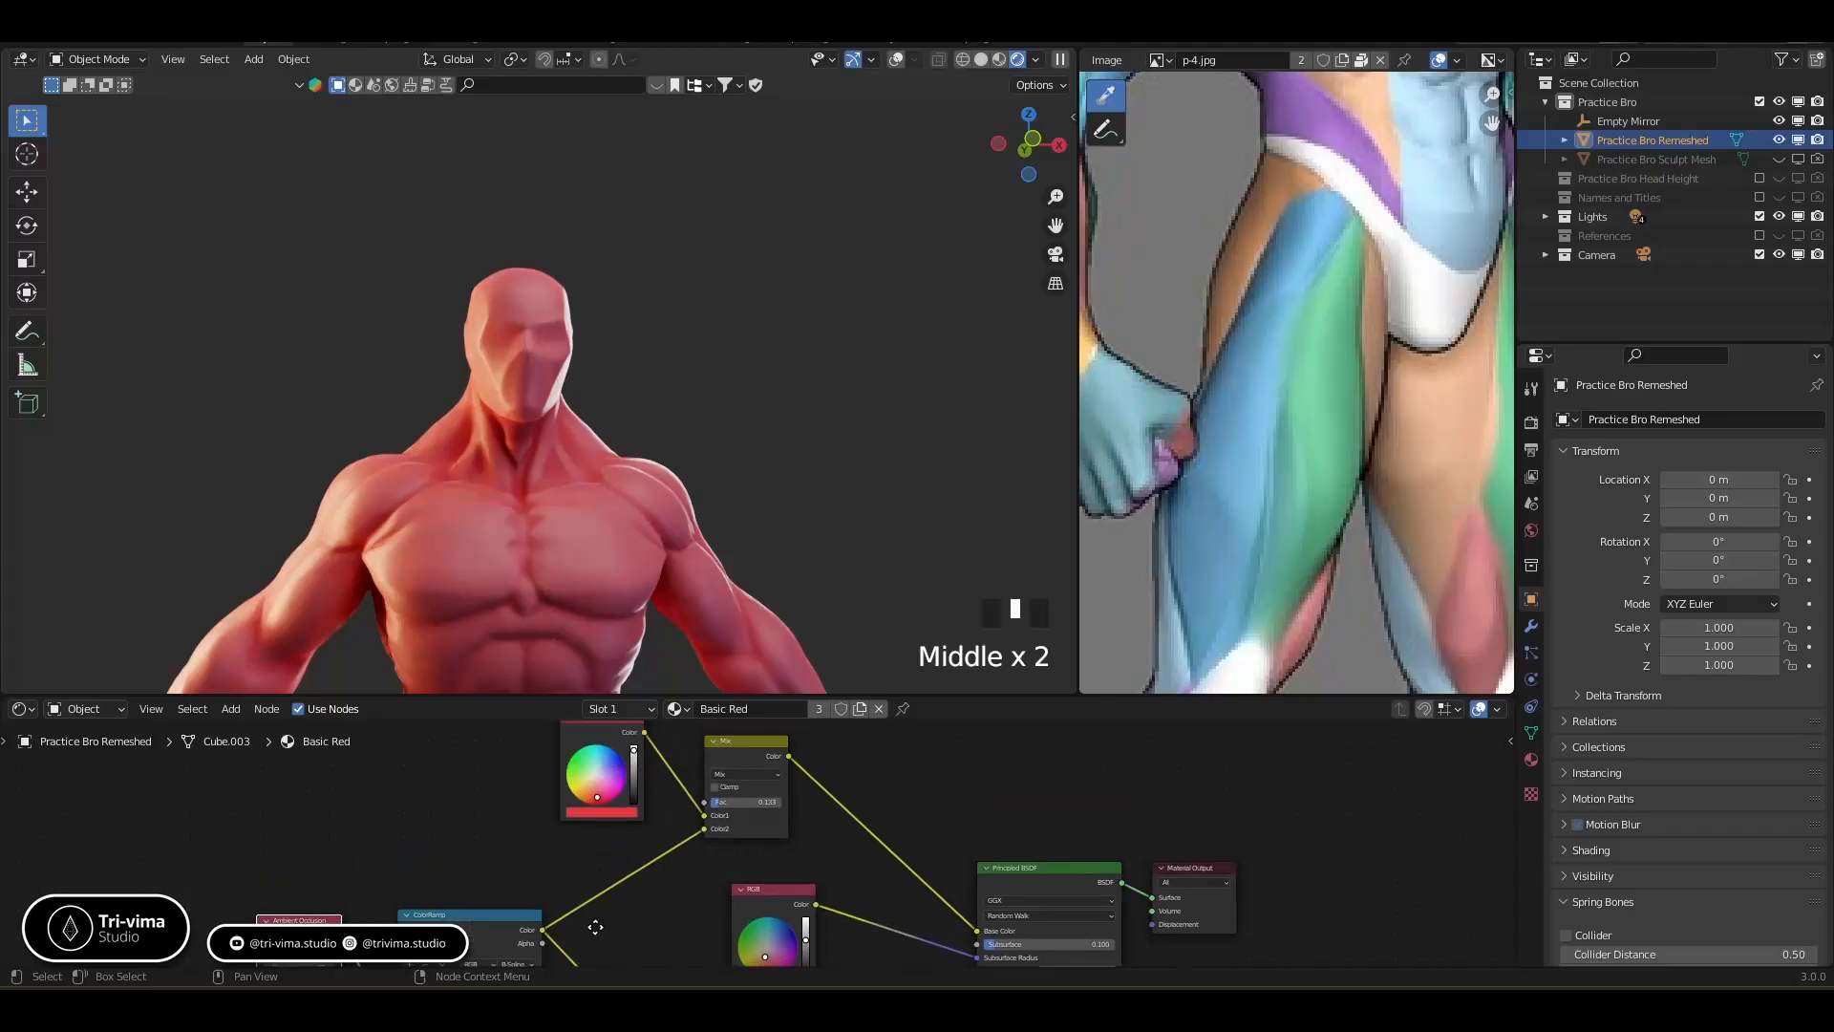
{"action": "left_click_drag", "start_coordinate": [702, 829], "coordinate": [704, 801]}
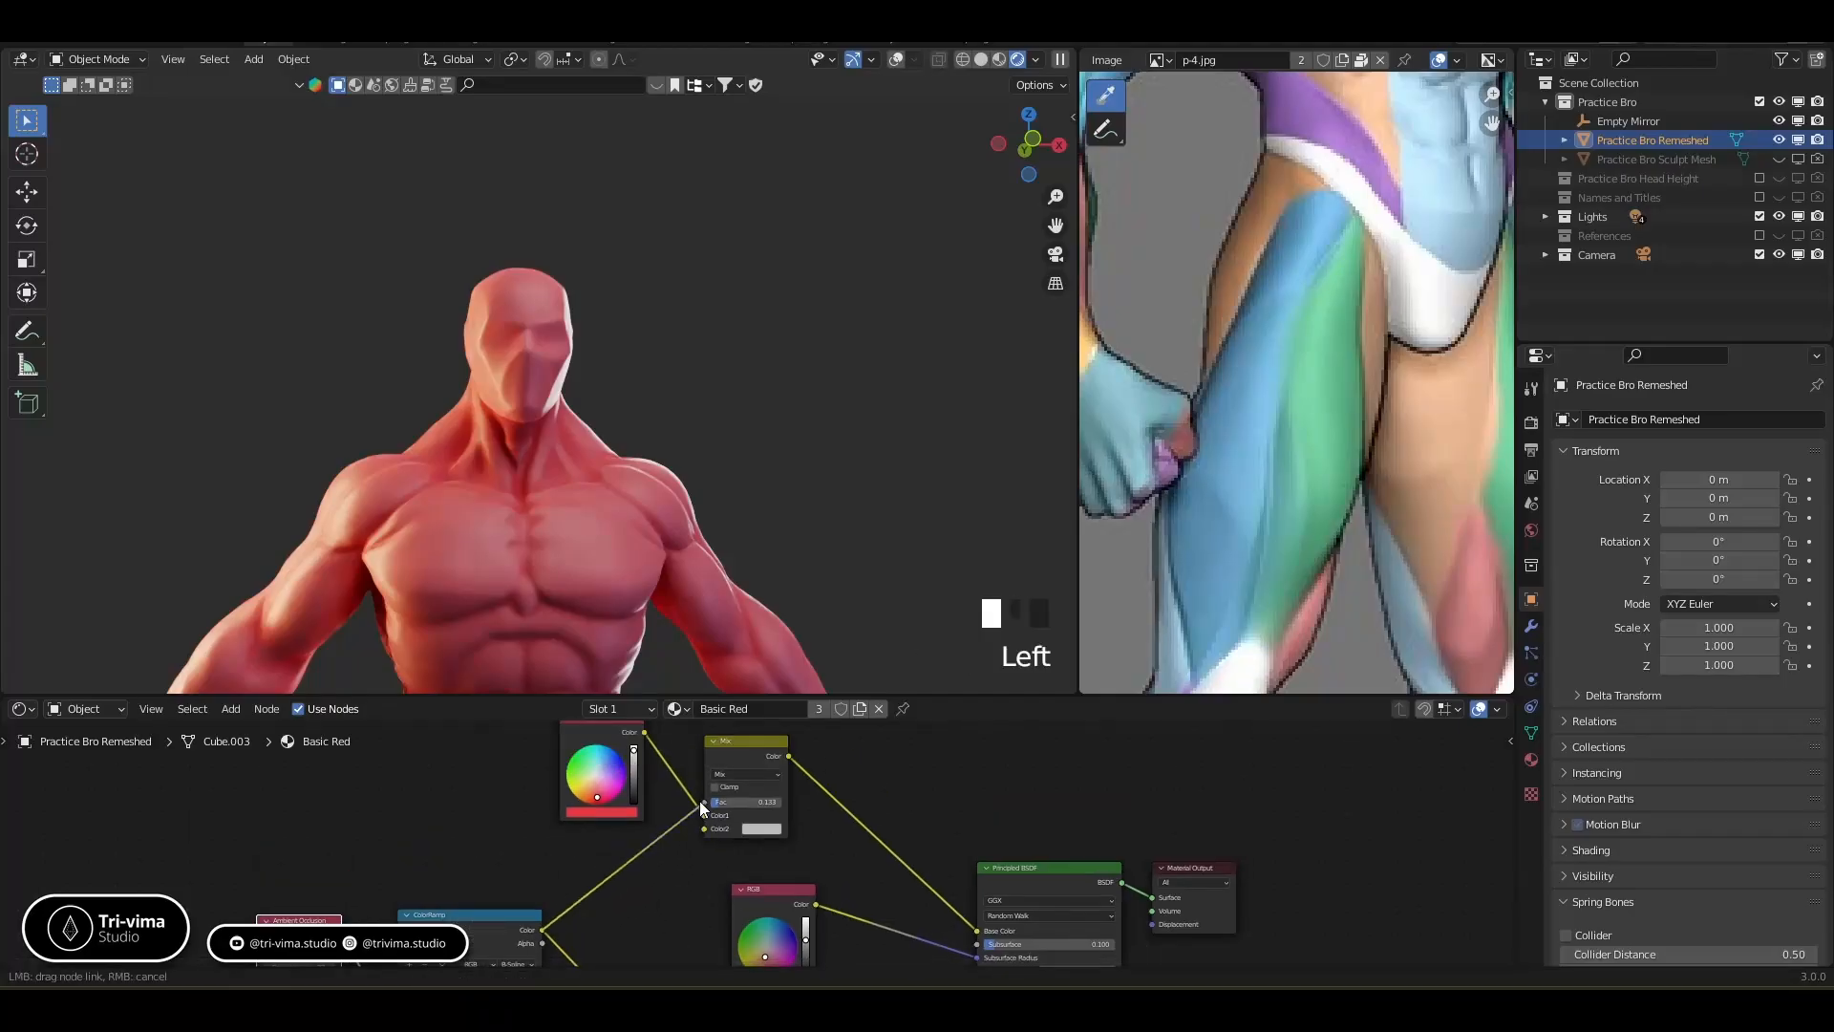
Move the red RGB node away from the base colour Mix node and add an RGB Curves node
{"action": "left_click", "coordinate": [605, 731]}
{"action": "left_click_drag", "start_coordinate": [605, 731], "coordinate": [445, 752]}
{"action": "key", "text": "shift+a"}
{"action": "left_click", "coordinate": [426, 747]}
{"action": "type", "text": "curve"}
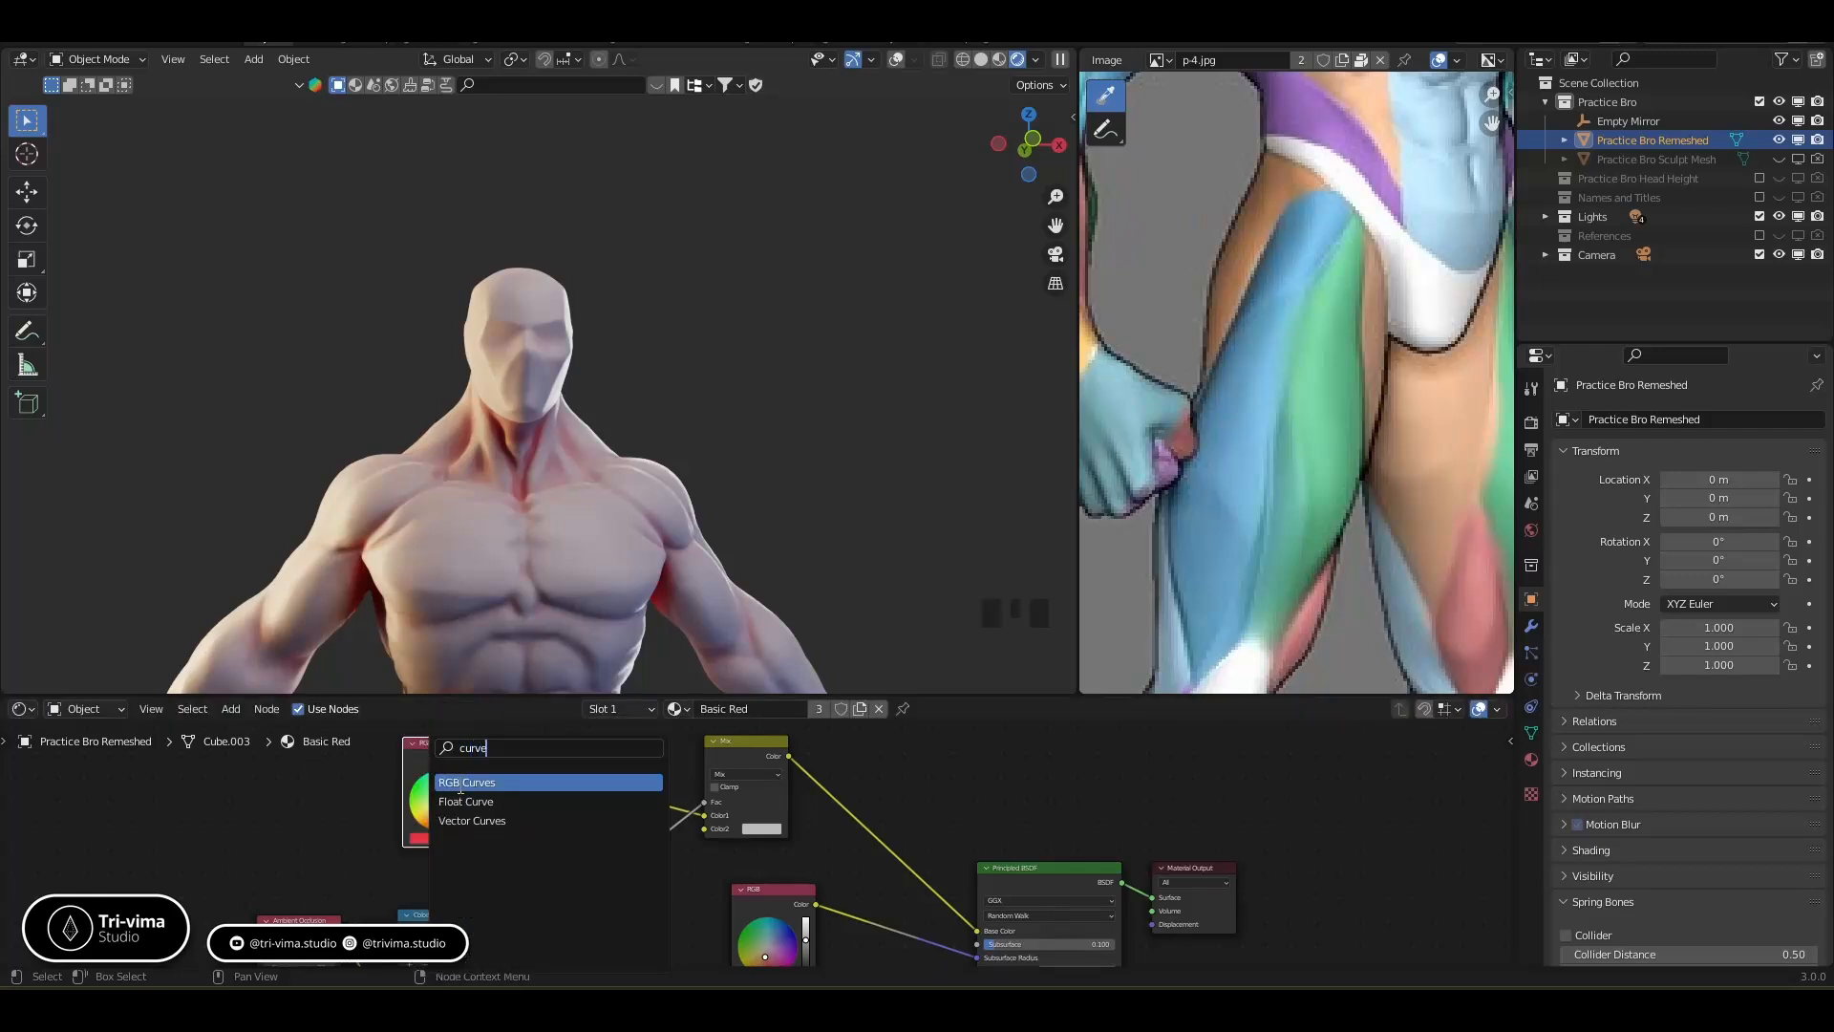
{"action": "left_click", "coordinate": [460, 786]}
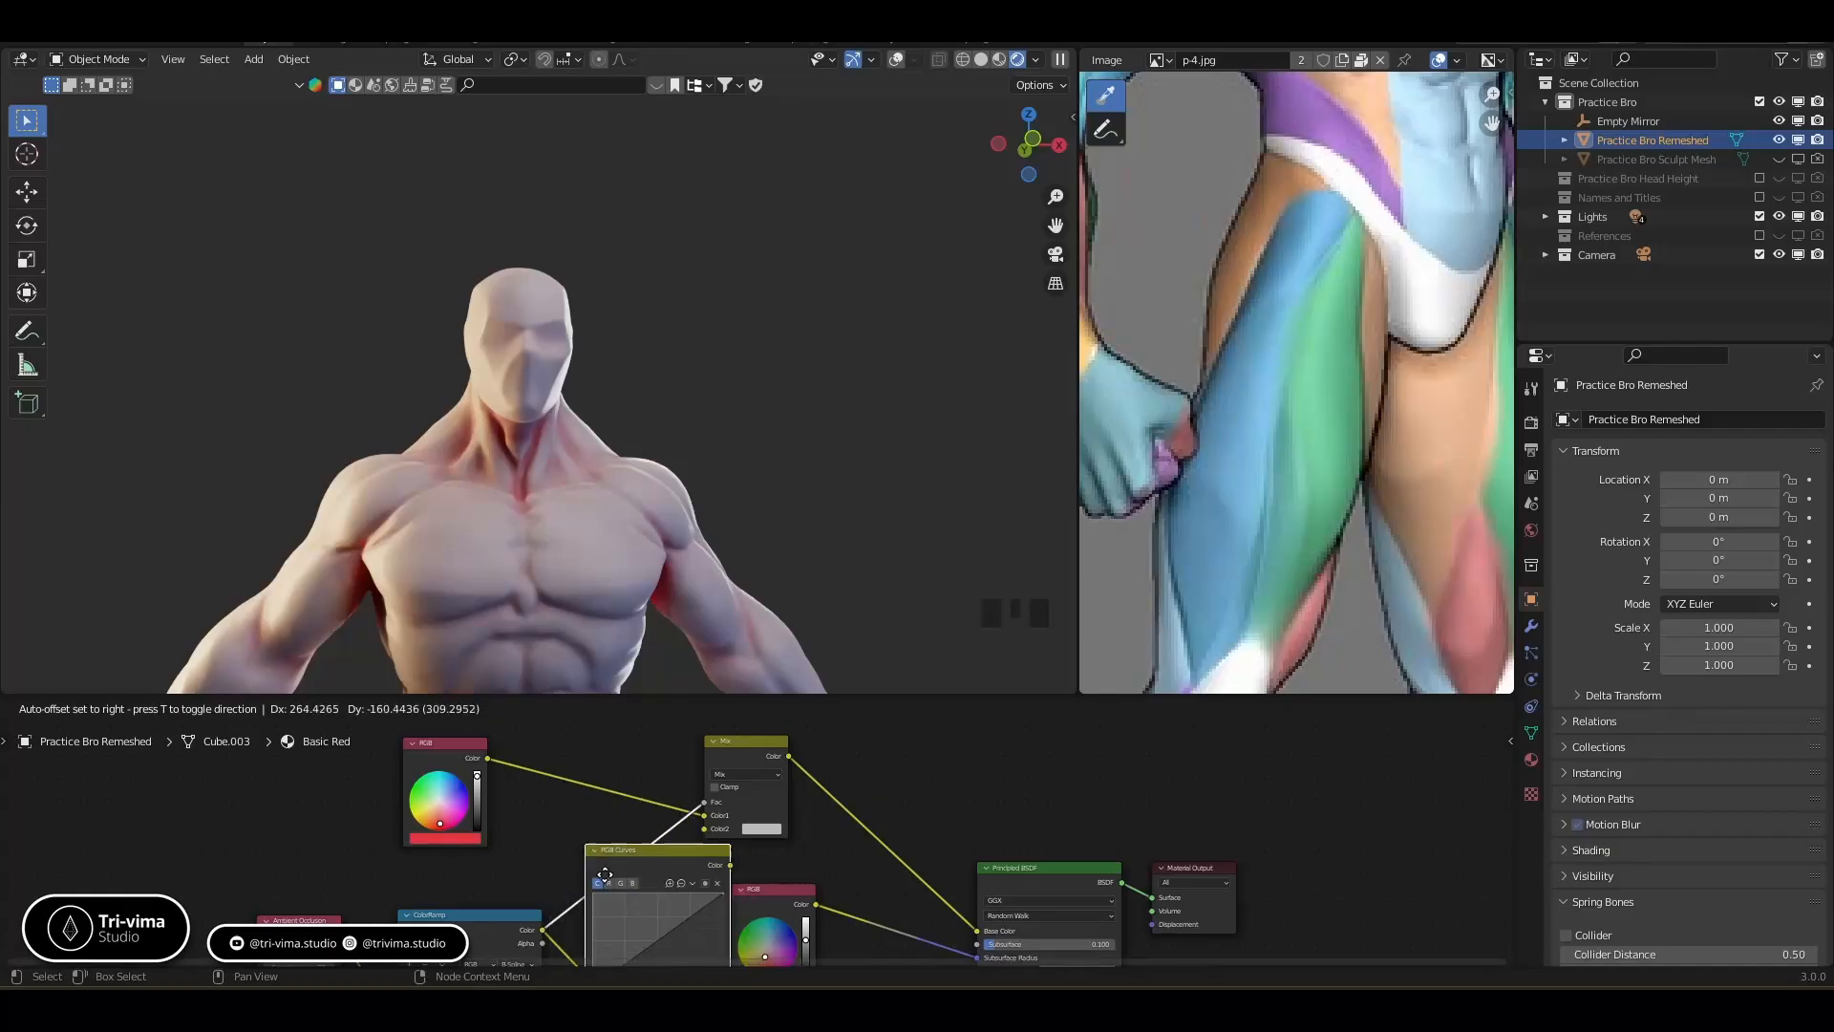
{"action": "left_click", "coordinate": [47, 775]}
Link the red RGB colour through the RGB Curves node into Color2 of the base colour Mix node
{"action": "left_click_drag", "start_coordinate": [486, 760], "coordinate": [100, 910]}
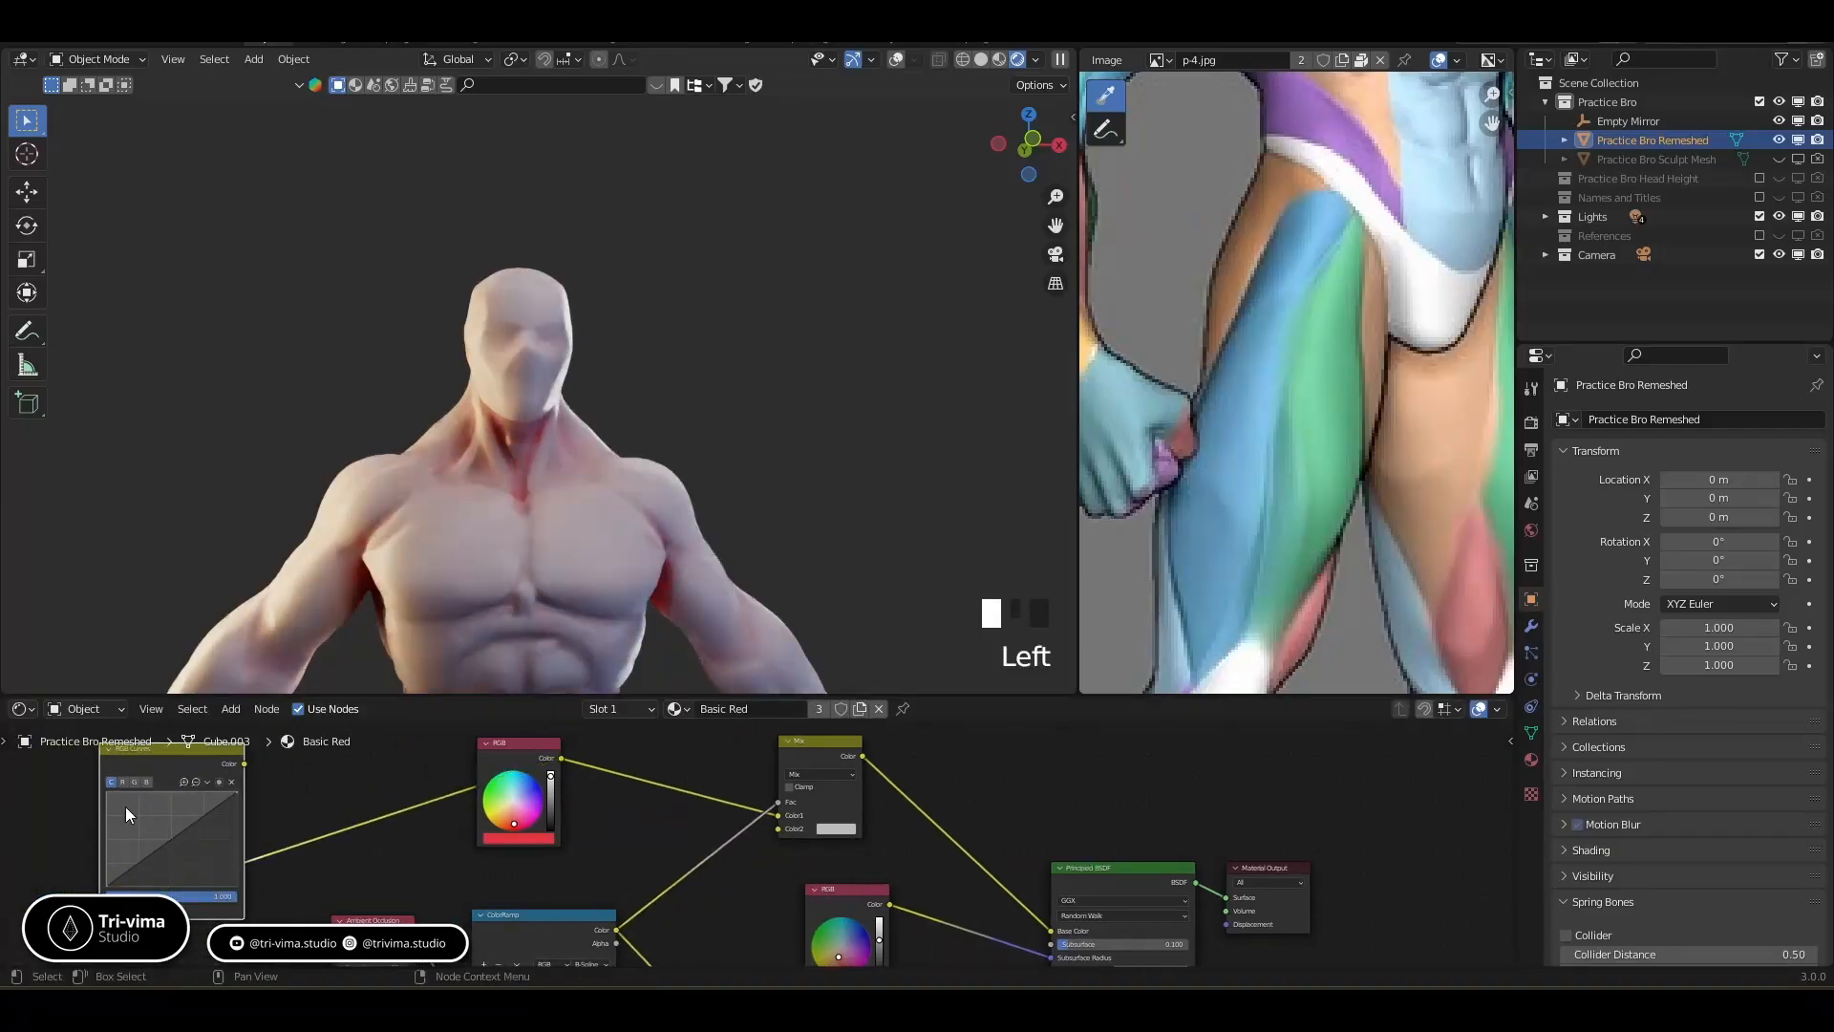
{"action": "left_click_drag", "start_coordinate": [160, 756], "coordinate": [700, 766]}
{"action": "middle_click_drag", "start_coordinate": [566, 872], "coordinate": [643, 708]}
{"action": "left_click_drag", "start_coordinate": [323, 759], "coordinate": [686, 837]}
{"action": "left_click_drag", "start_coordinate": [632, 754], "coordinate": [453, 857]}
Rearrange the base colour Mix node and the Subsurface Radius RGB node to make room around RGB Curves
{"action": "middle_click_drag", "start_coordinate": [727, 791], "coordinate": [596, 915]}
{"action": "left_click_drag", "start_coordinate": [644, 730], "coordinate": [731, 793]}
{"action": "left_click_drag", "start_coordinate": [769, 770], "coordinate": [800, 803]}
{"action": "left_click_drag", "start_coordinate": [787, 867], "coordinate": [813, 886]}
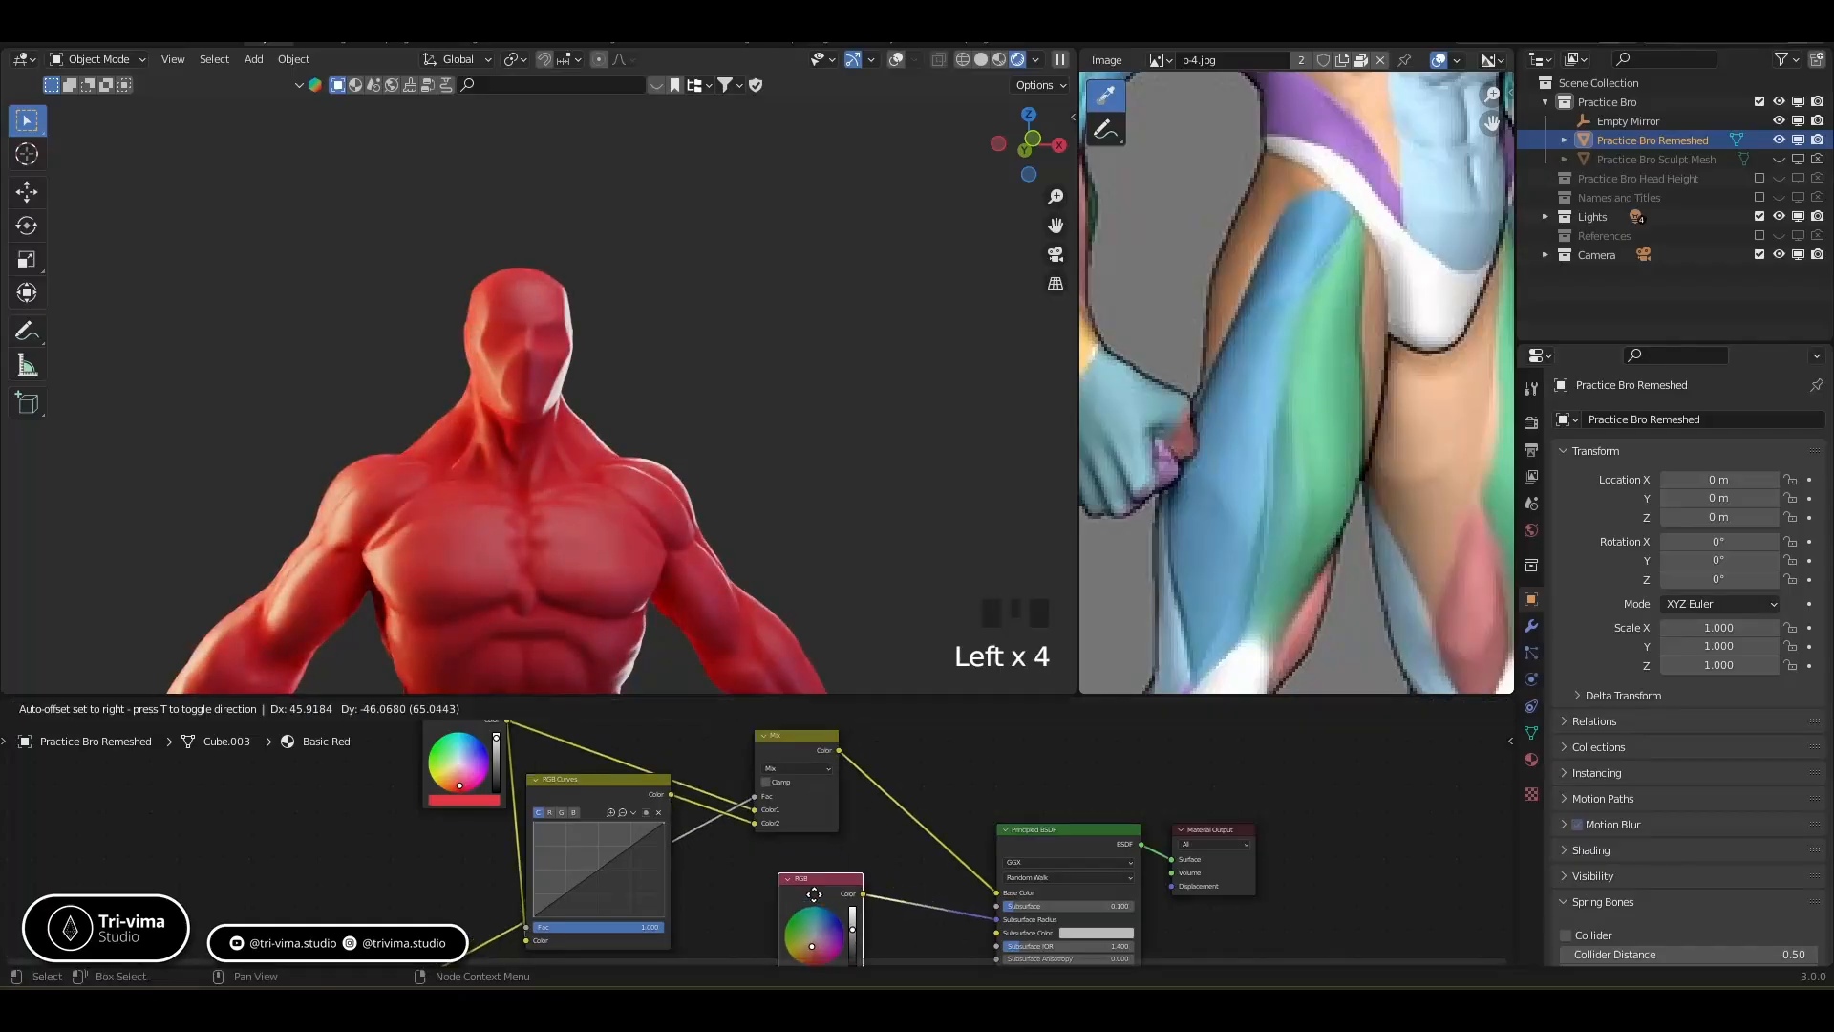
Reposition the Subsurface Radius RGB, red RGB and base colour Mix nodes around the RGB Curves node
{"action": "middle_click_drag", "start_coordinate": [804, 940], "coordinate": [735, 772]}
{"action": "left_click_drag", "start_coordinate": [734, 880], "coordinate": [739, 869]}
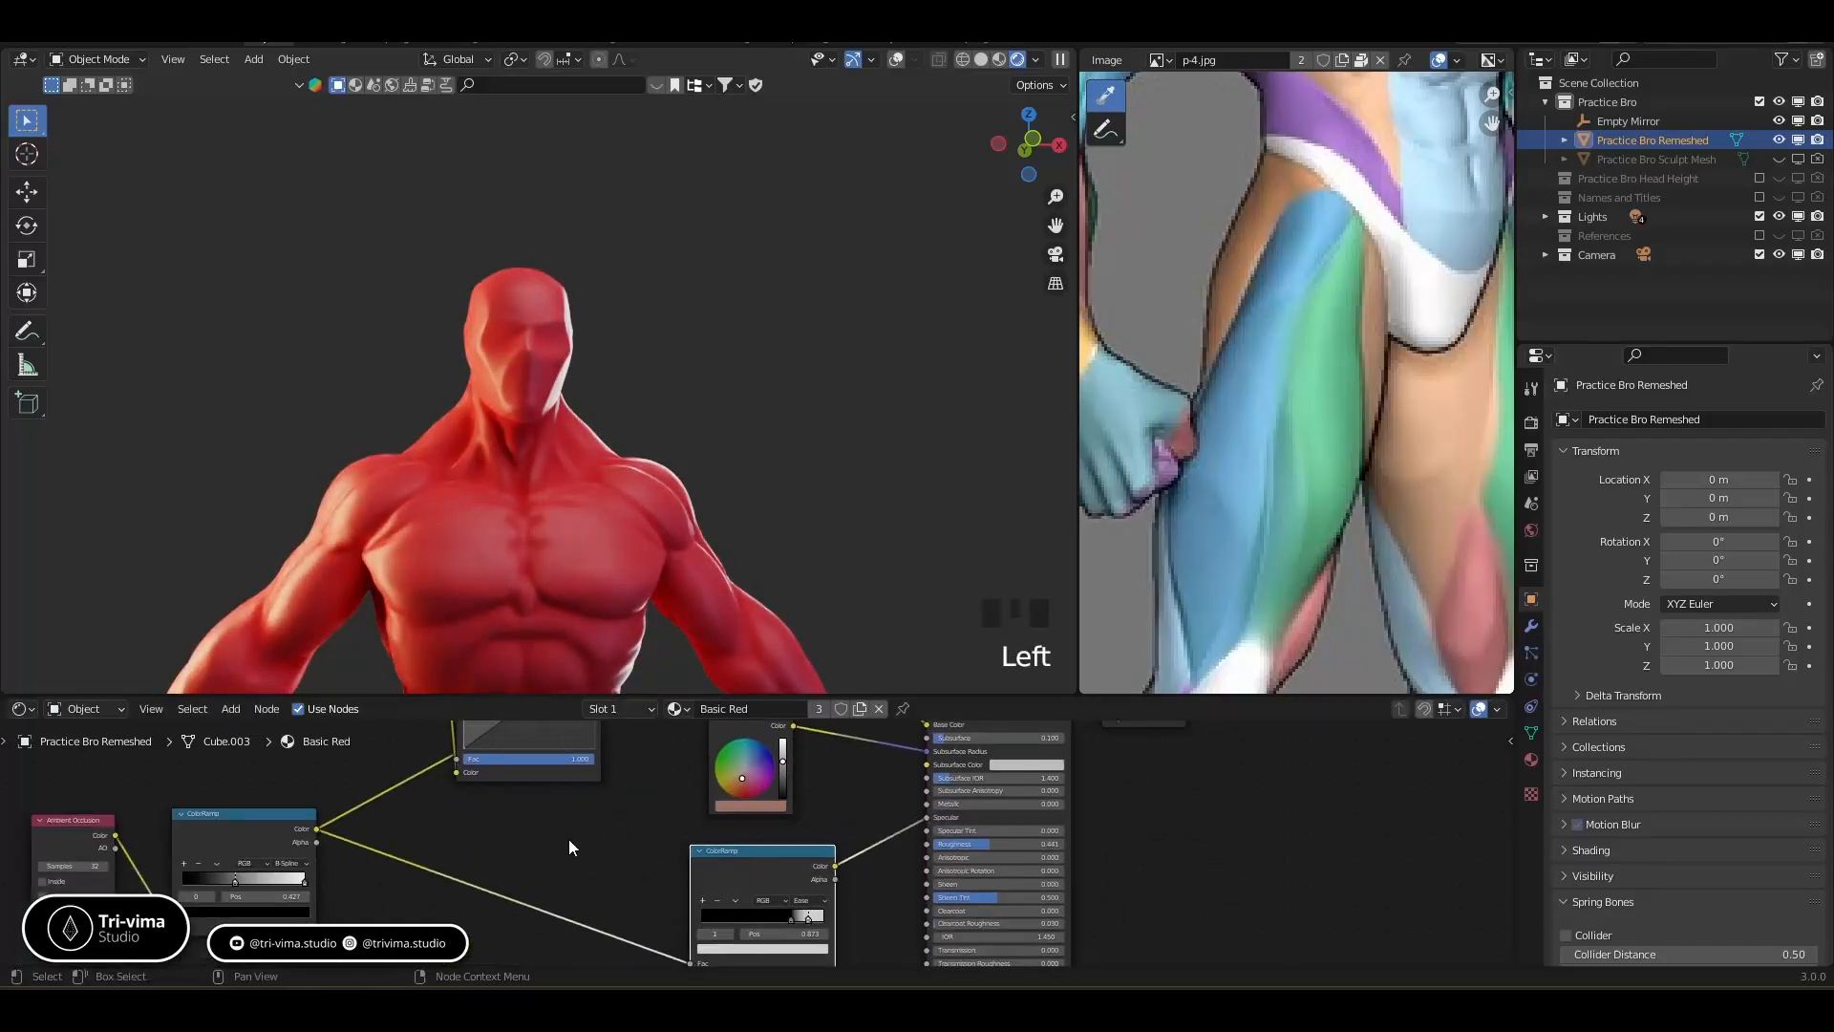
{"action": "scroll", "coordinate": [569, 839], "scroll_direction": "down", "scroll_amount": 1}
{"action": "middle_click_drag", "start_coordinate": [565, 837], "coordinate": [642, 961]}
{"action": "left_click_drag", "start_coordinate": [487, 732], "coordinate": [445, 822]}
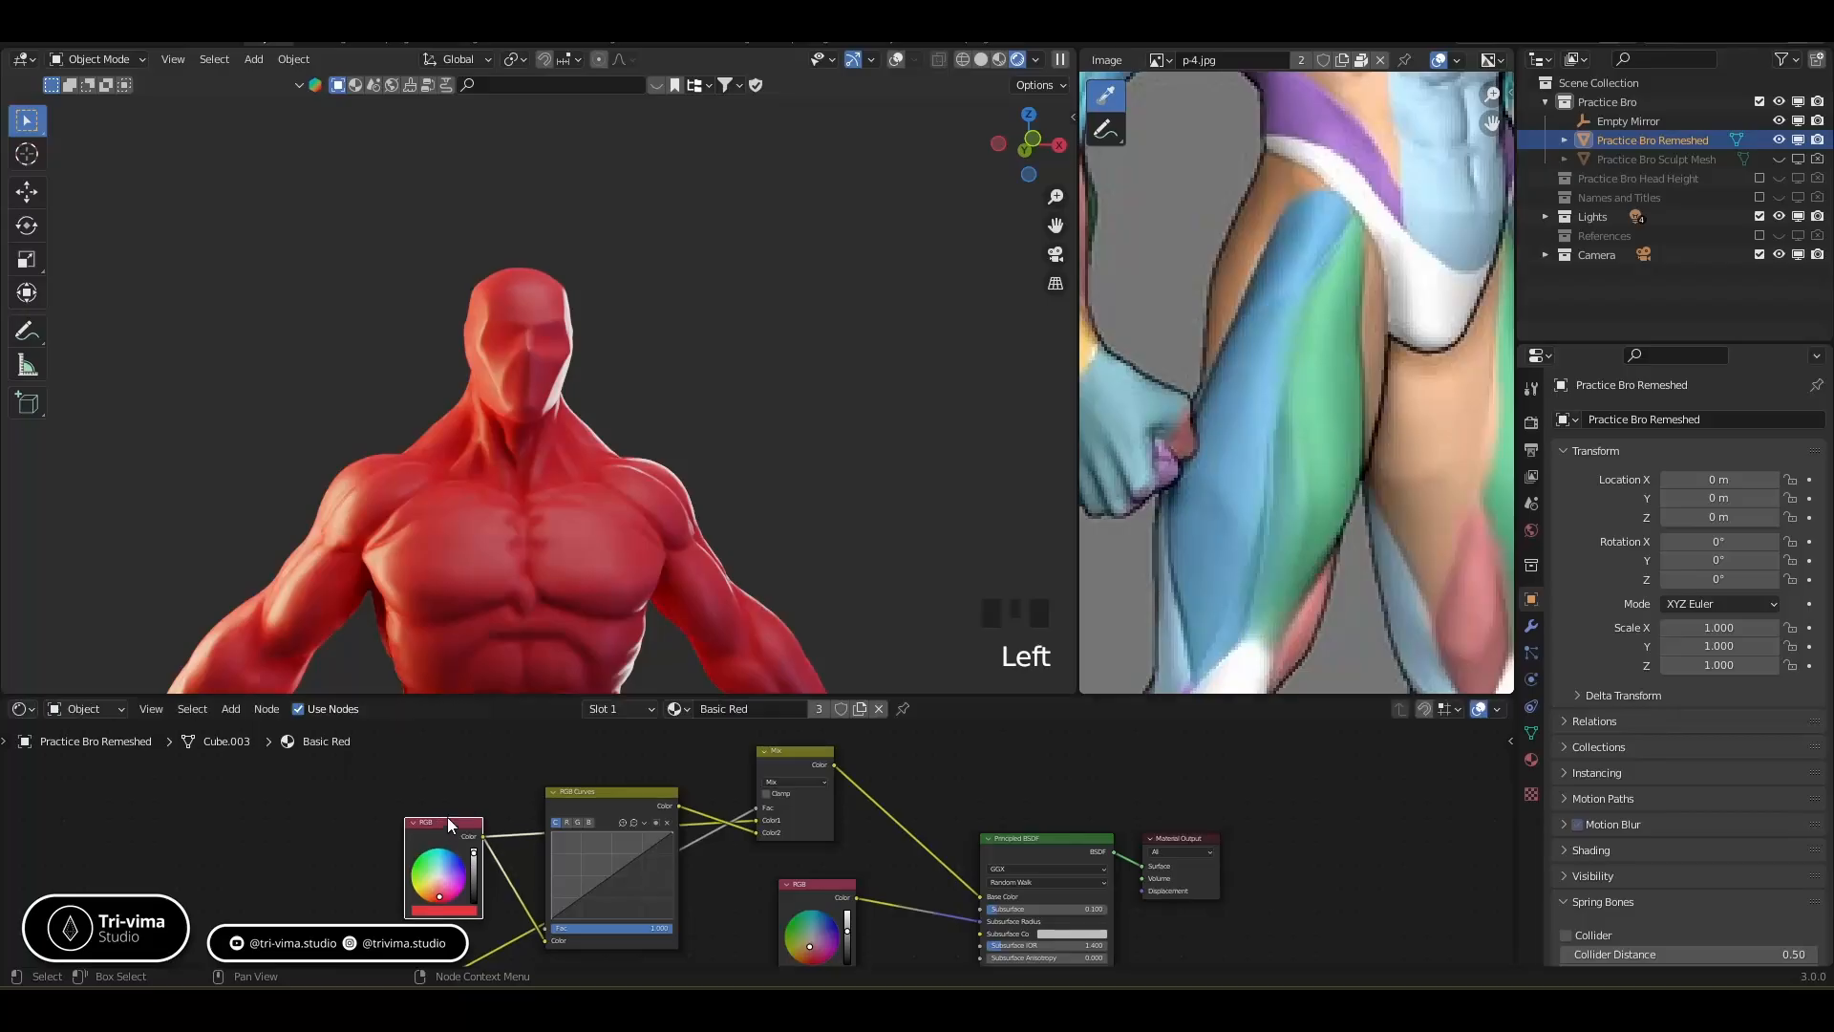
{"action": "left_click_drag", "start_coordinate": [782, 760], "coordinate": [790, 775]}
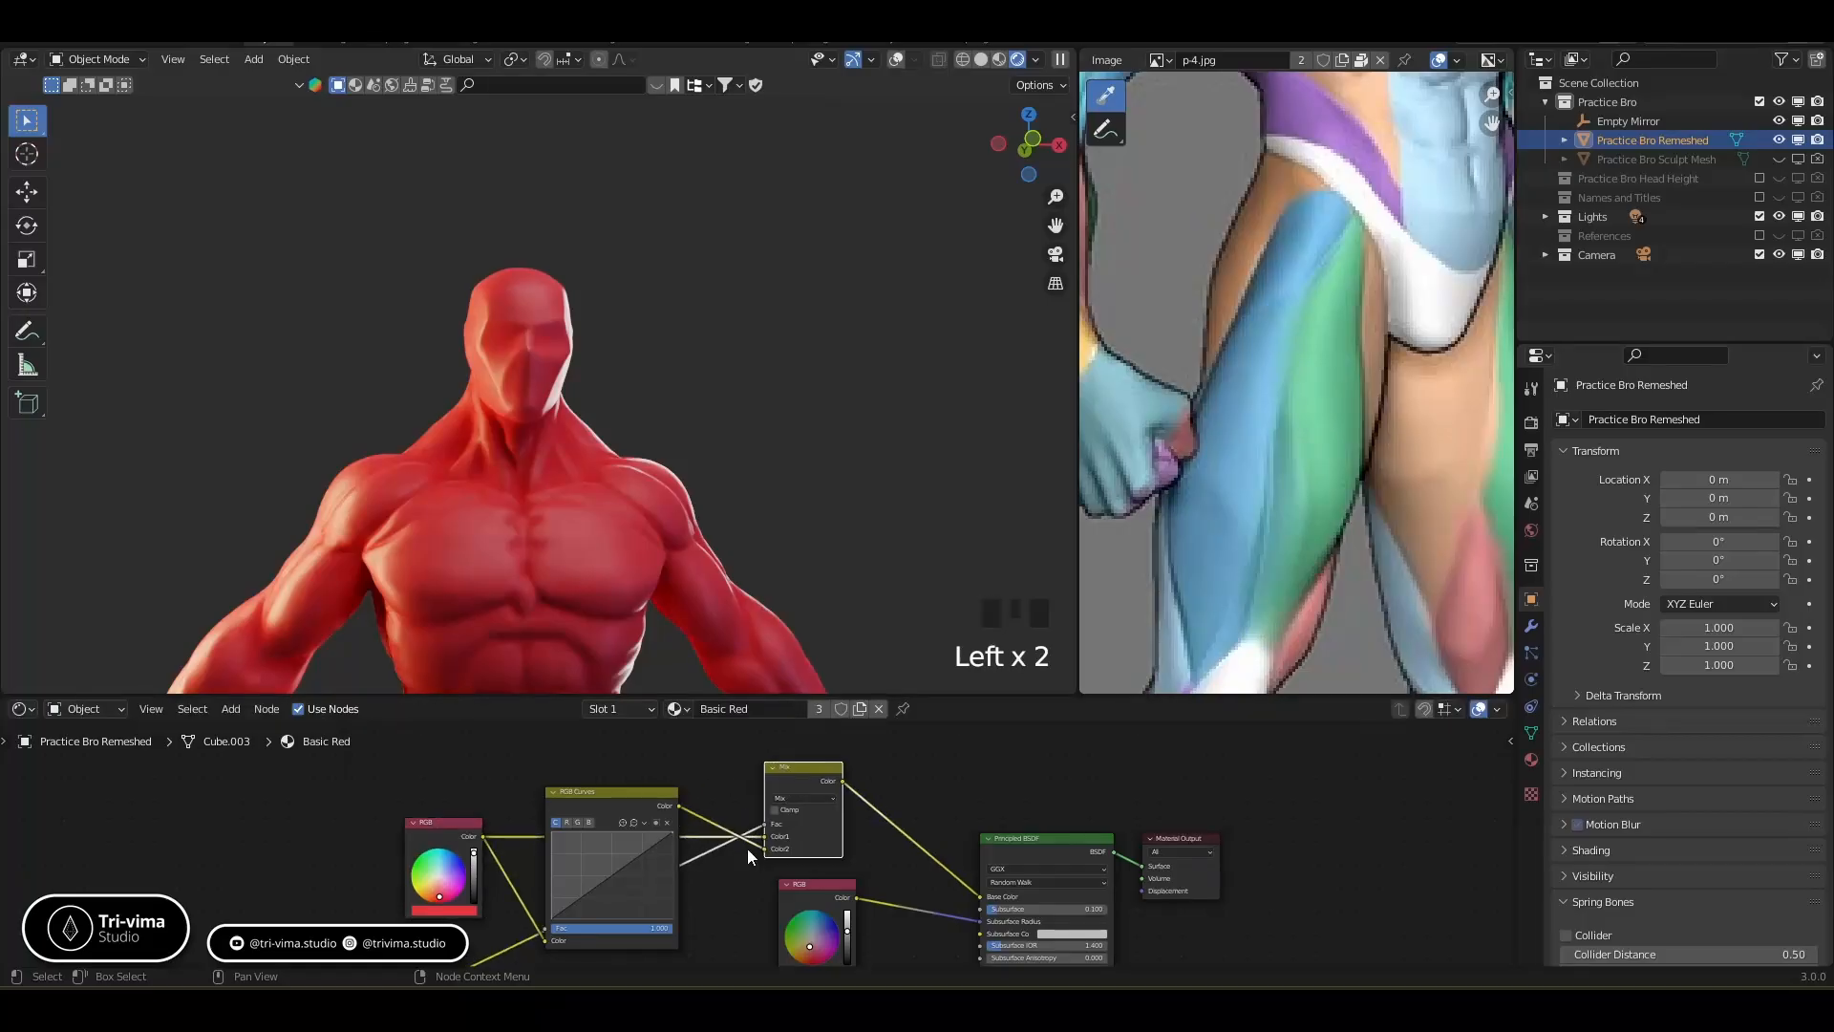
Darken the RGB Curves response with one point lowered to Y 0.2375 and a second at X 0.24545, Y 0, shifting the red RGB node aside
{"action": "left_click_drag", "start_coordinate": [612, 876], "coordinate": [621, 898]}
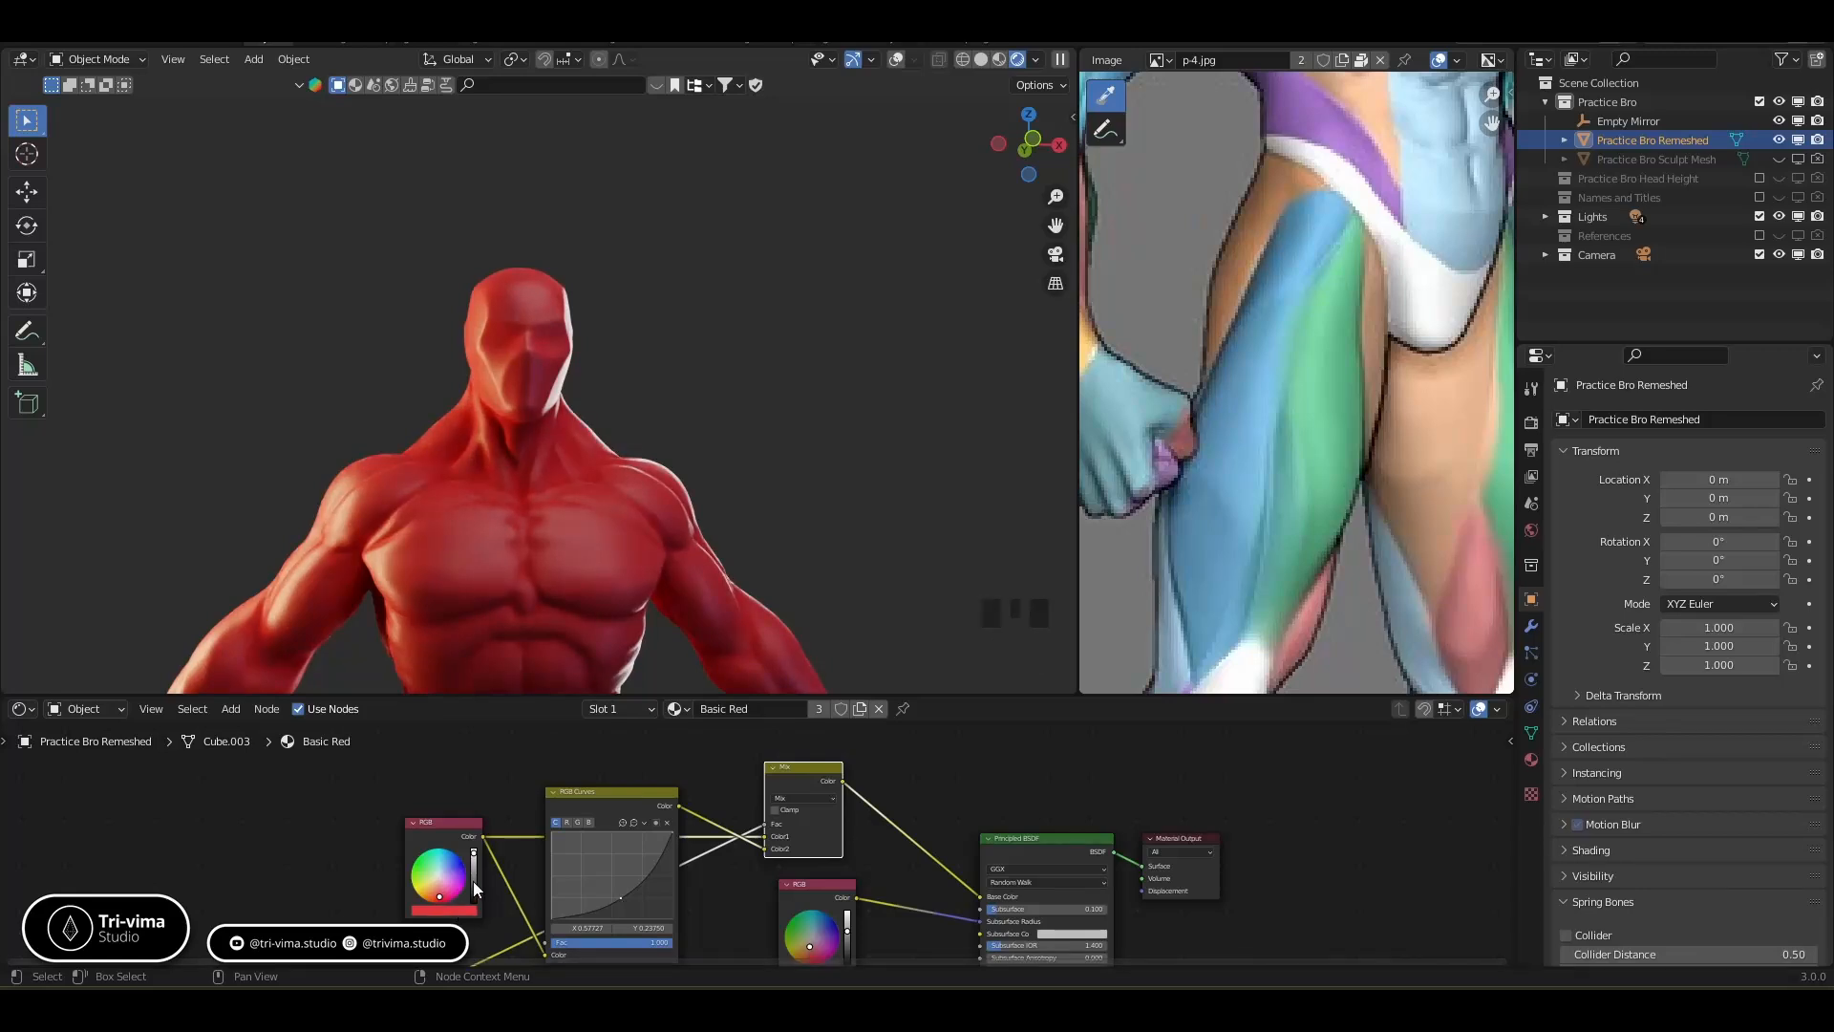
{"action": "left_click", "coordinate": [439, 833]}
{"action": "left_click_drag", "start_coordinate": [440, 833], "coordinate": [407, 796]}
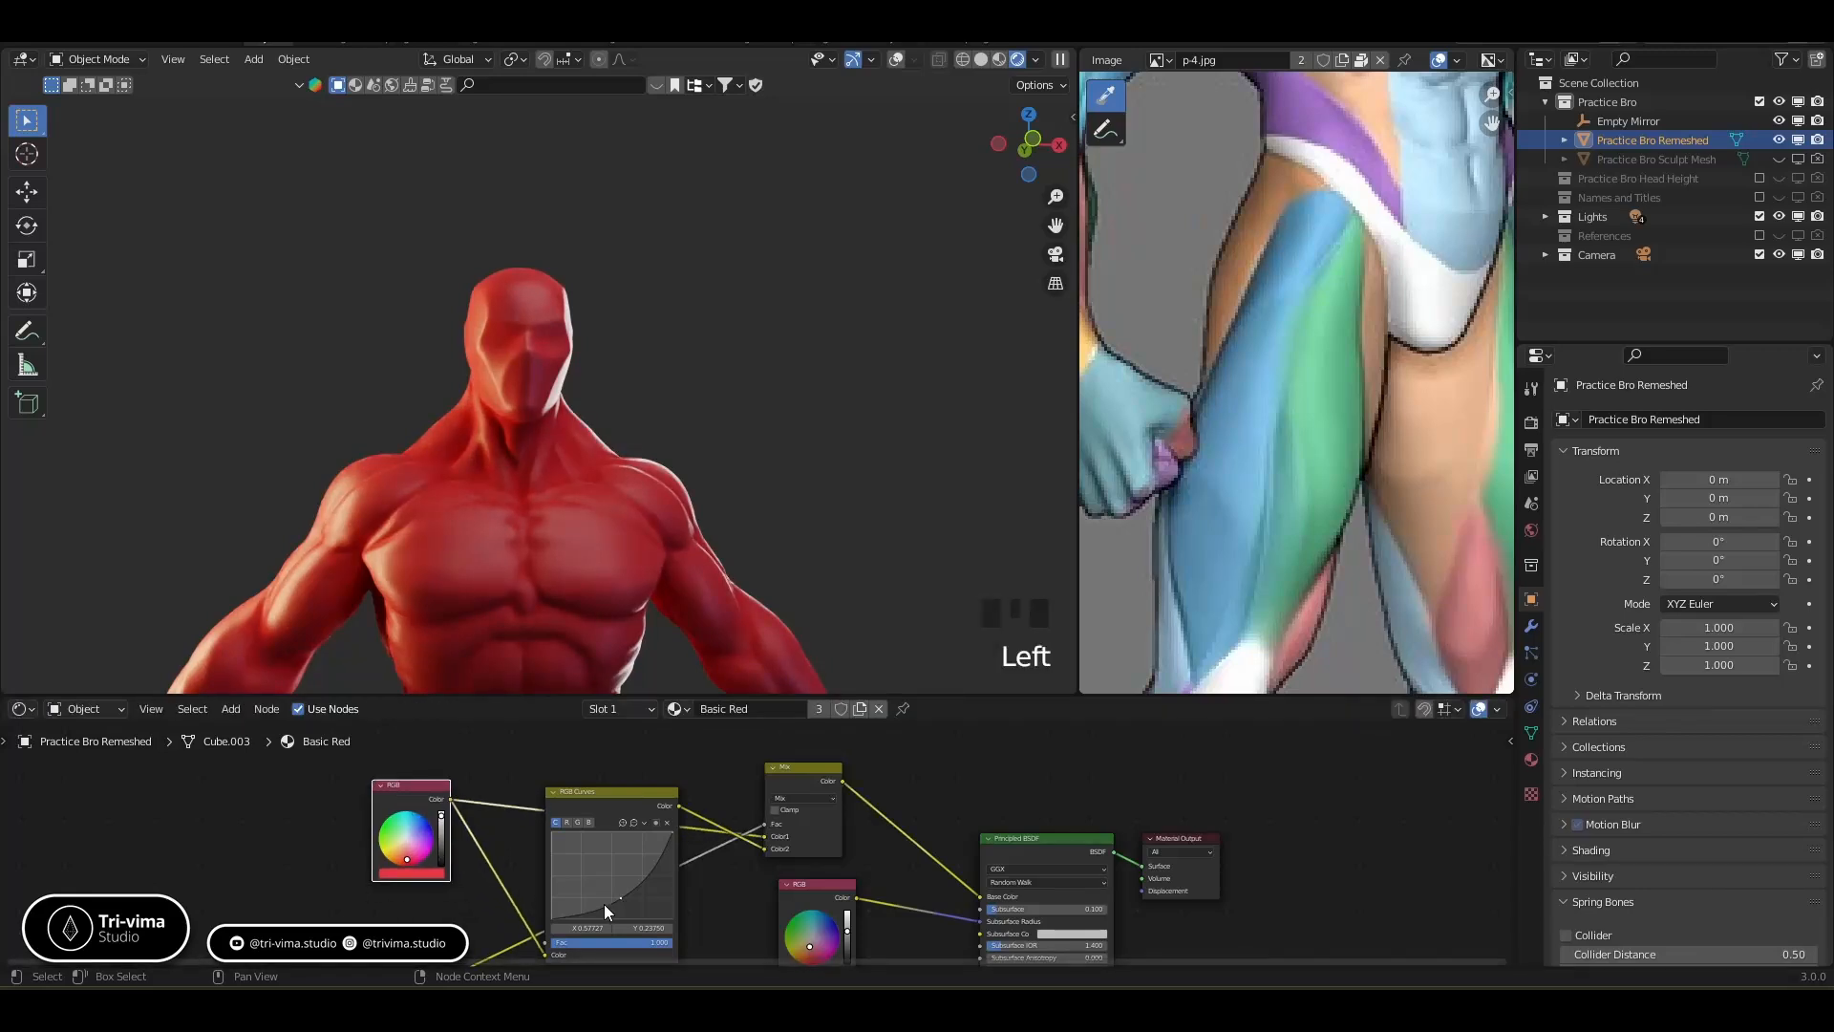
{"action": "left_click_drag", "start_coordinate": [552, 920], "coordinate": [553, 914]}
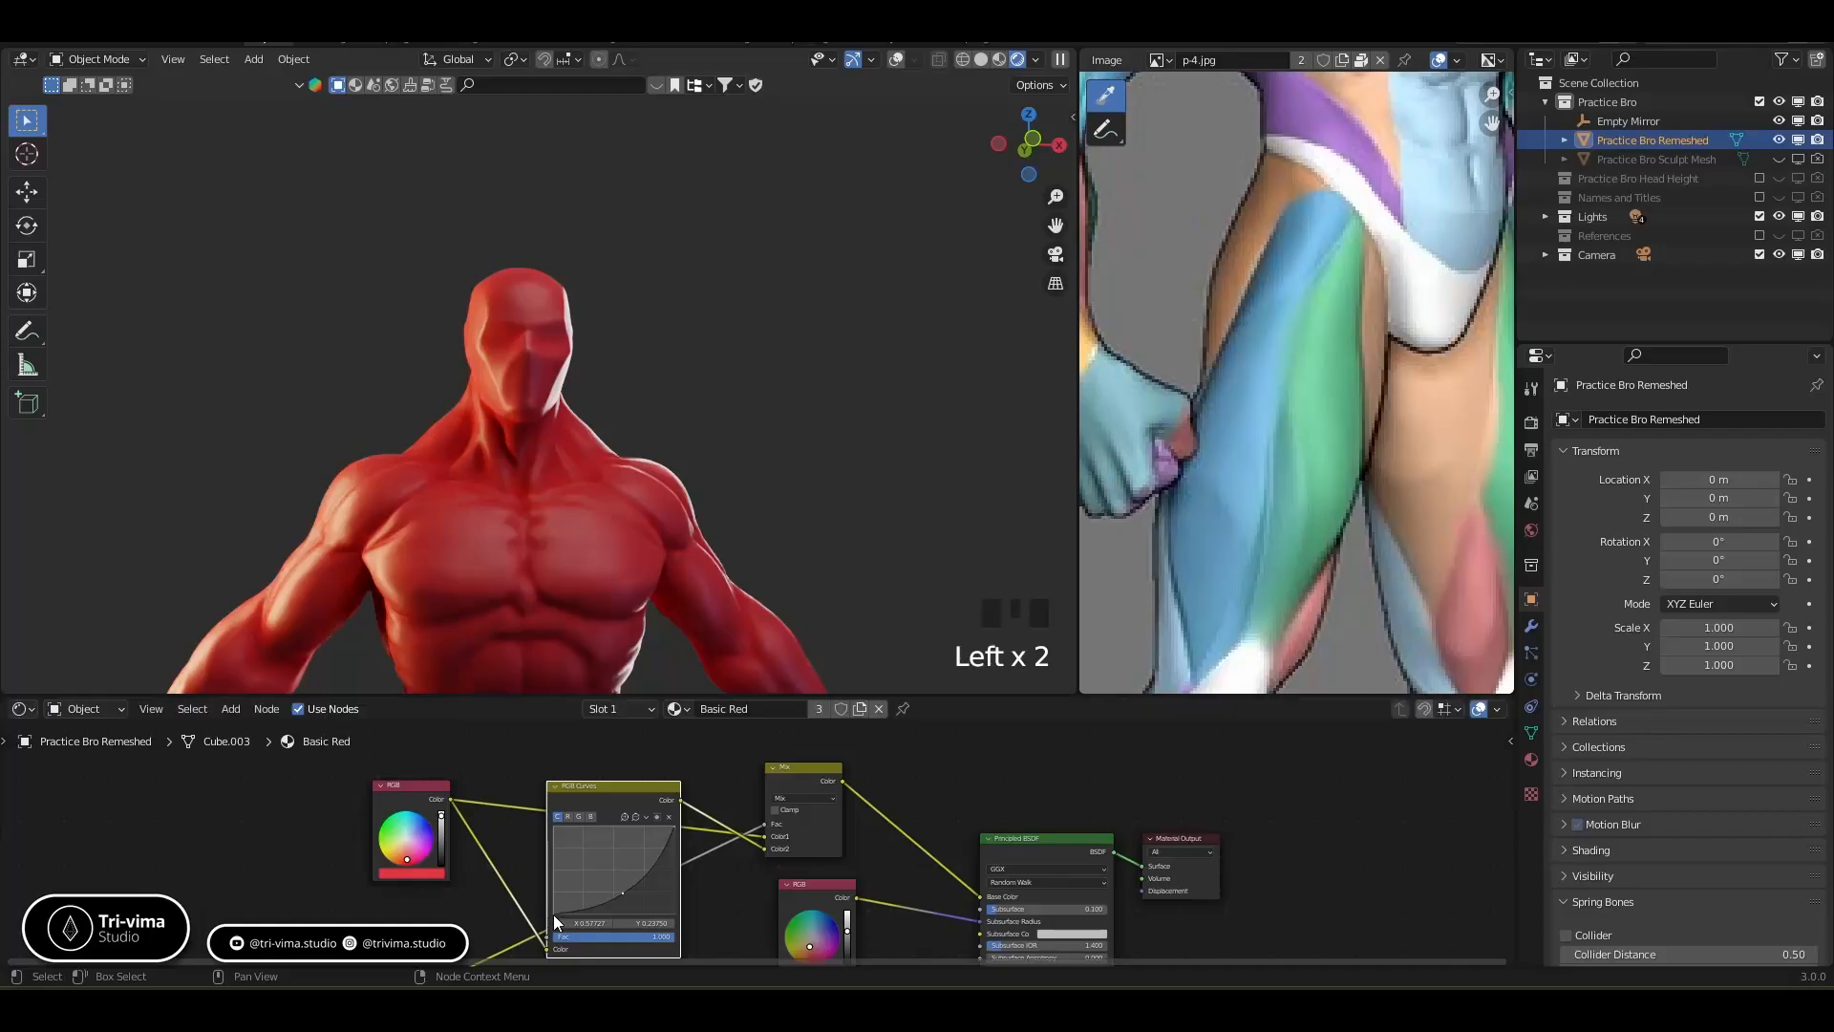
{"action": "left_click", "coordinate": [555, 915]}
{"action": "scroll", "coordinate": [548, 931], "scroll_direction": "up", "scroll_amount": 3}
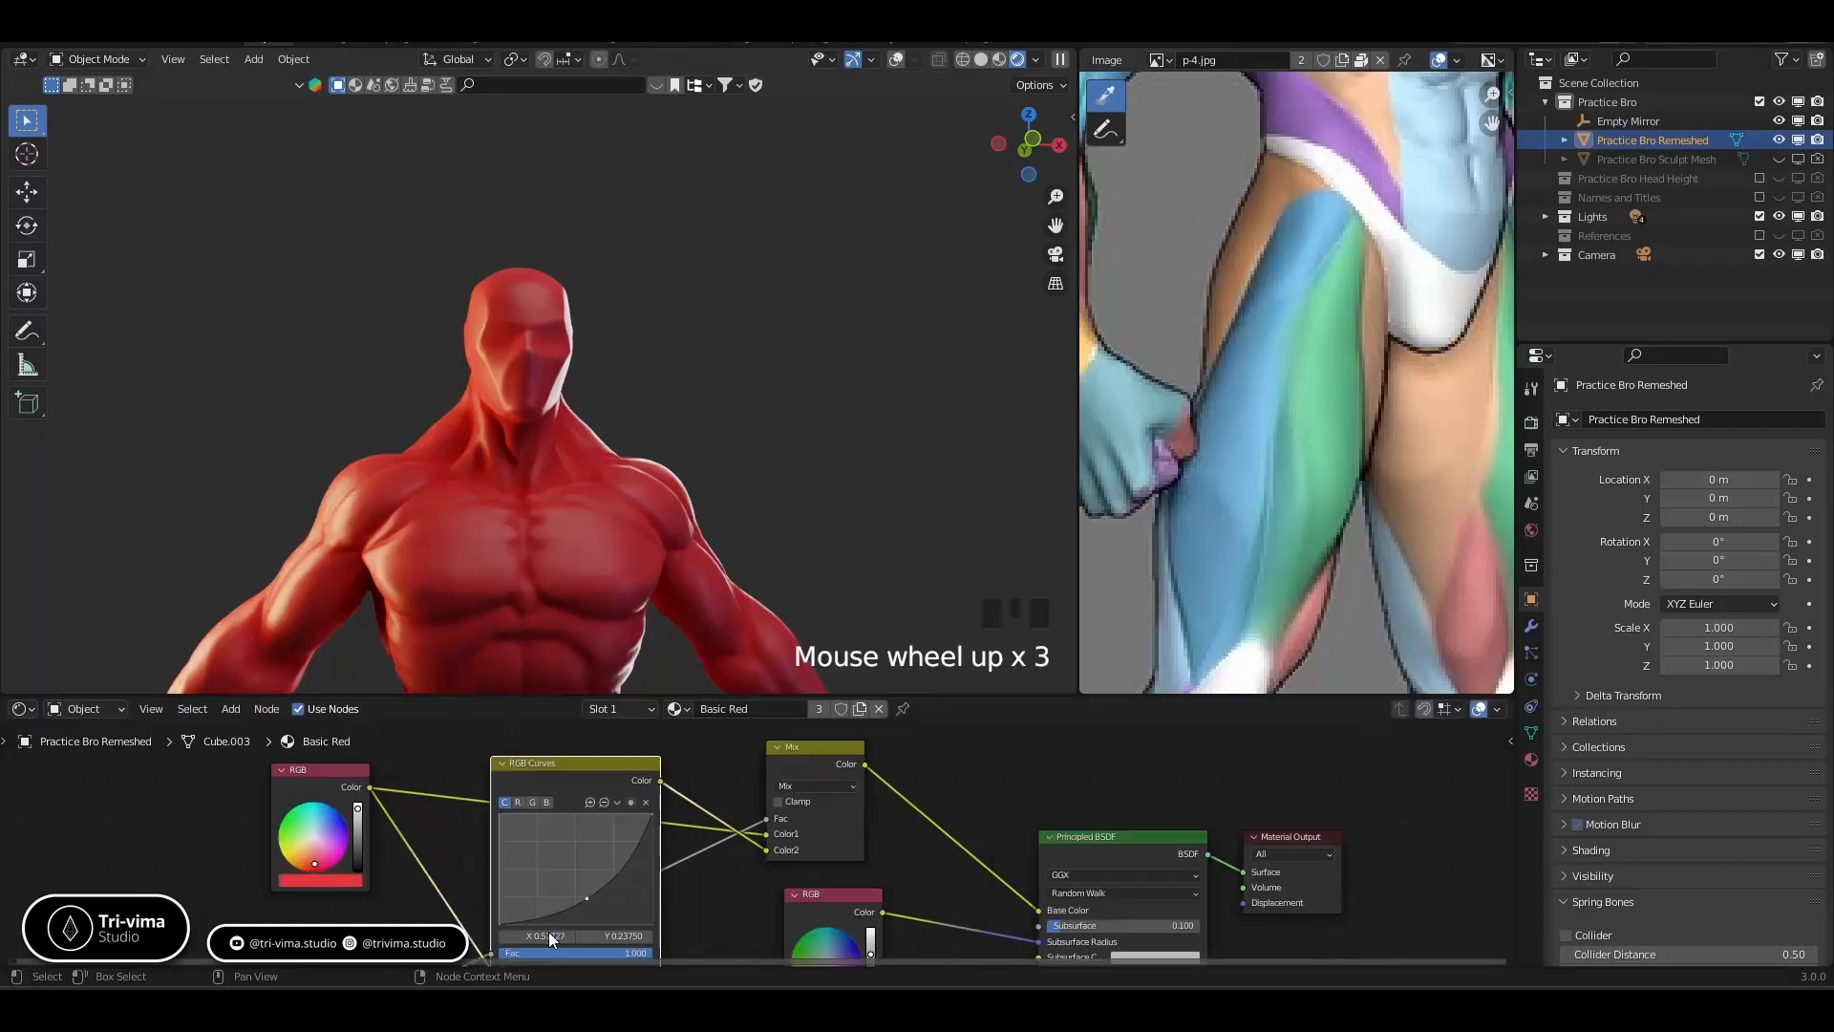
{"action": "left_click", "coordinate": [516, 923]}
{"action": "left_click_drag", "start_coordinate": [521, 924], "coordinate": [536, 924]}
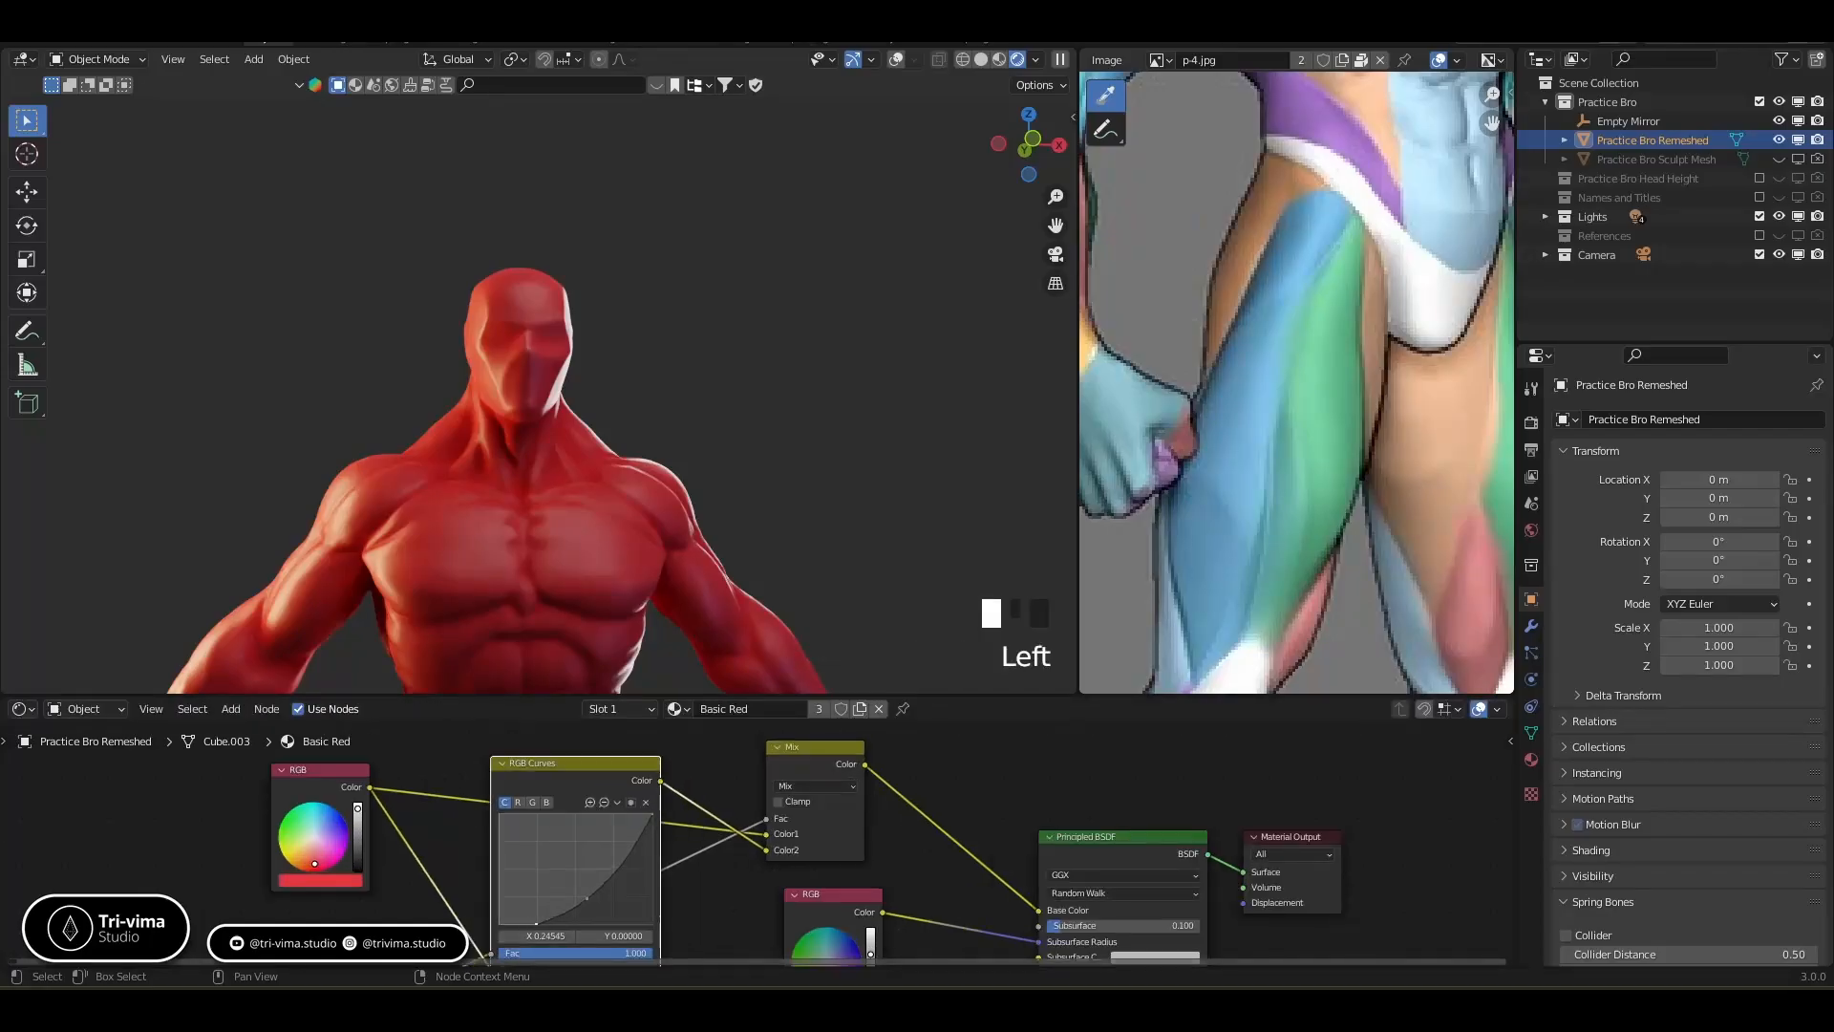
Desaturate the red RGB base colour to a lighter salmon red
{"action": "left_click", "coordinate": [312, 857]}
{"action": "left_click", "coordinate": [310, 854]}
{"action": "left_click", "coordinate": [310, 850]}
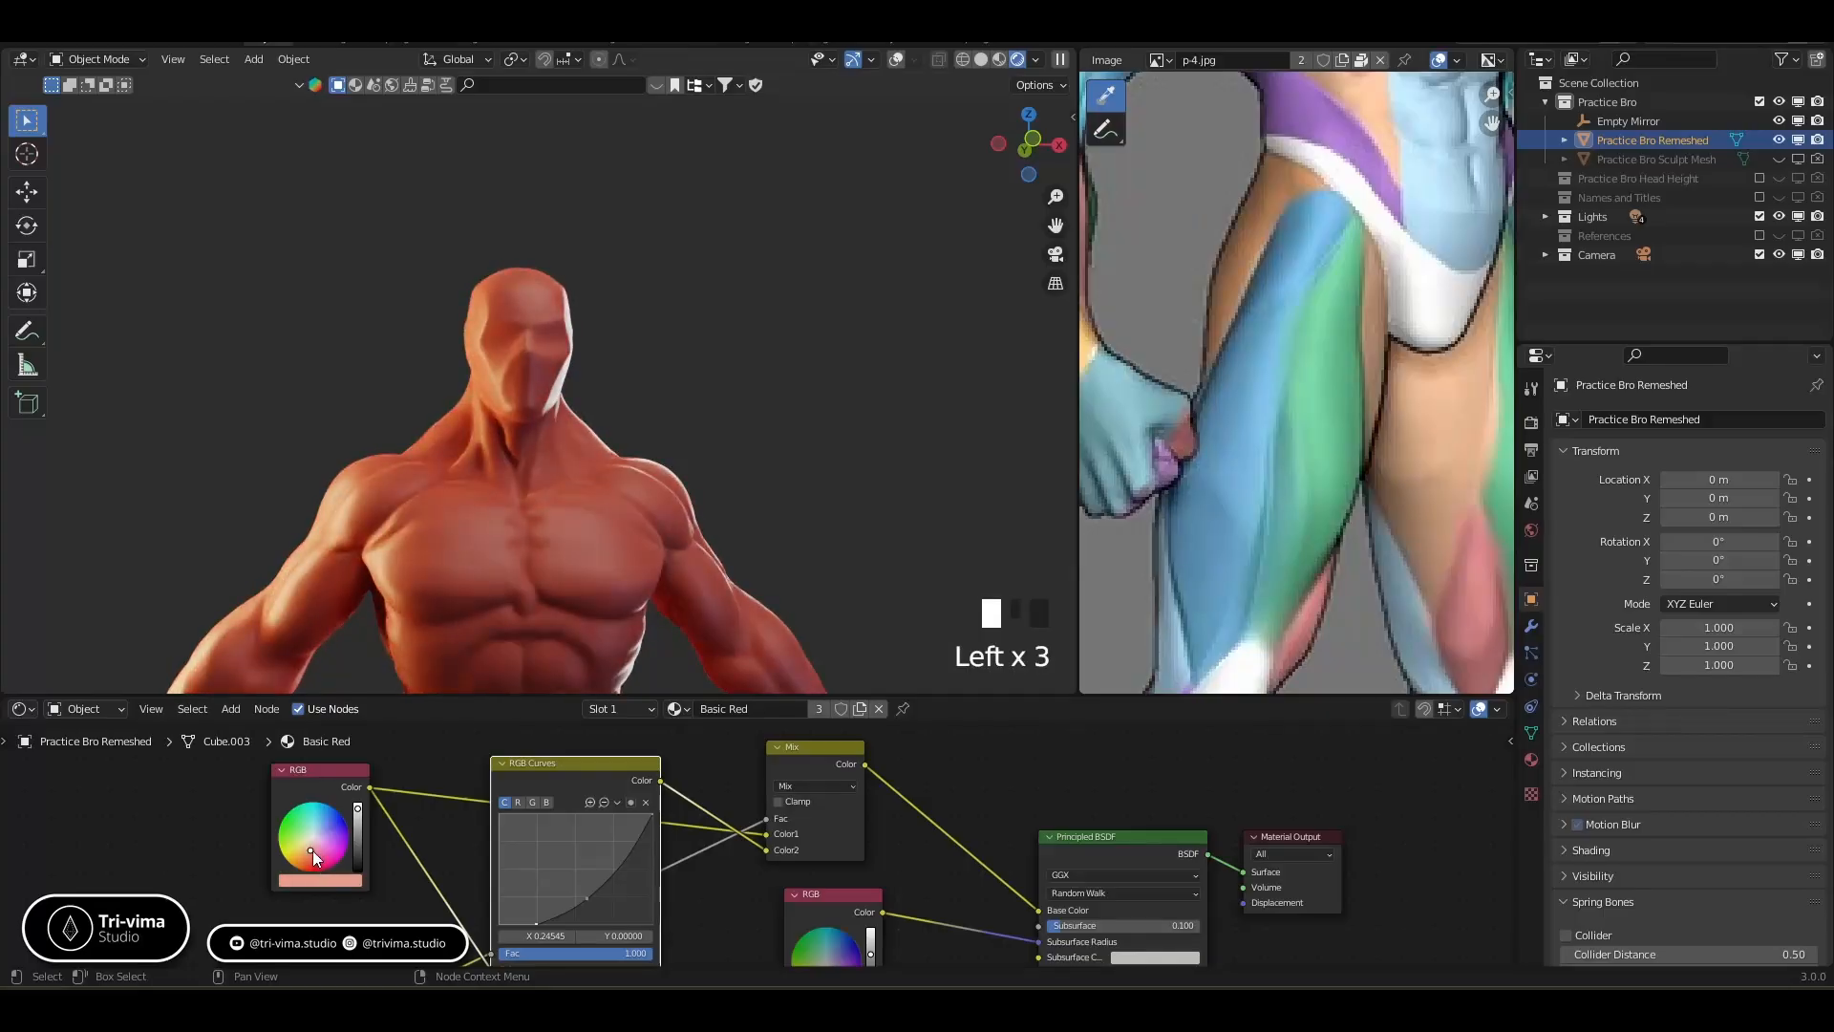
{"action": "left_click", "coordinate": [311, 855]}
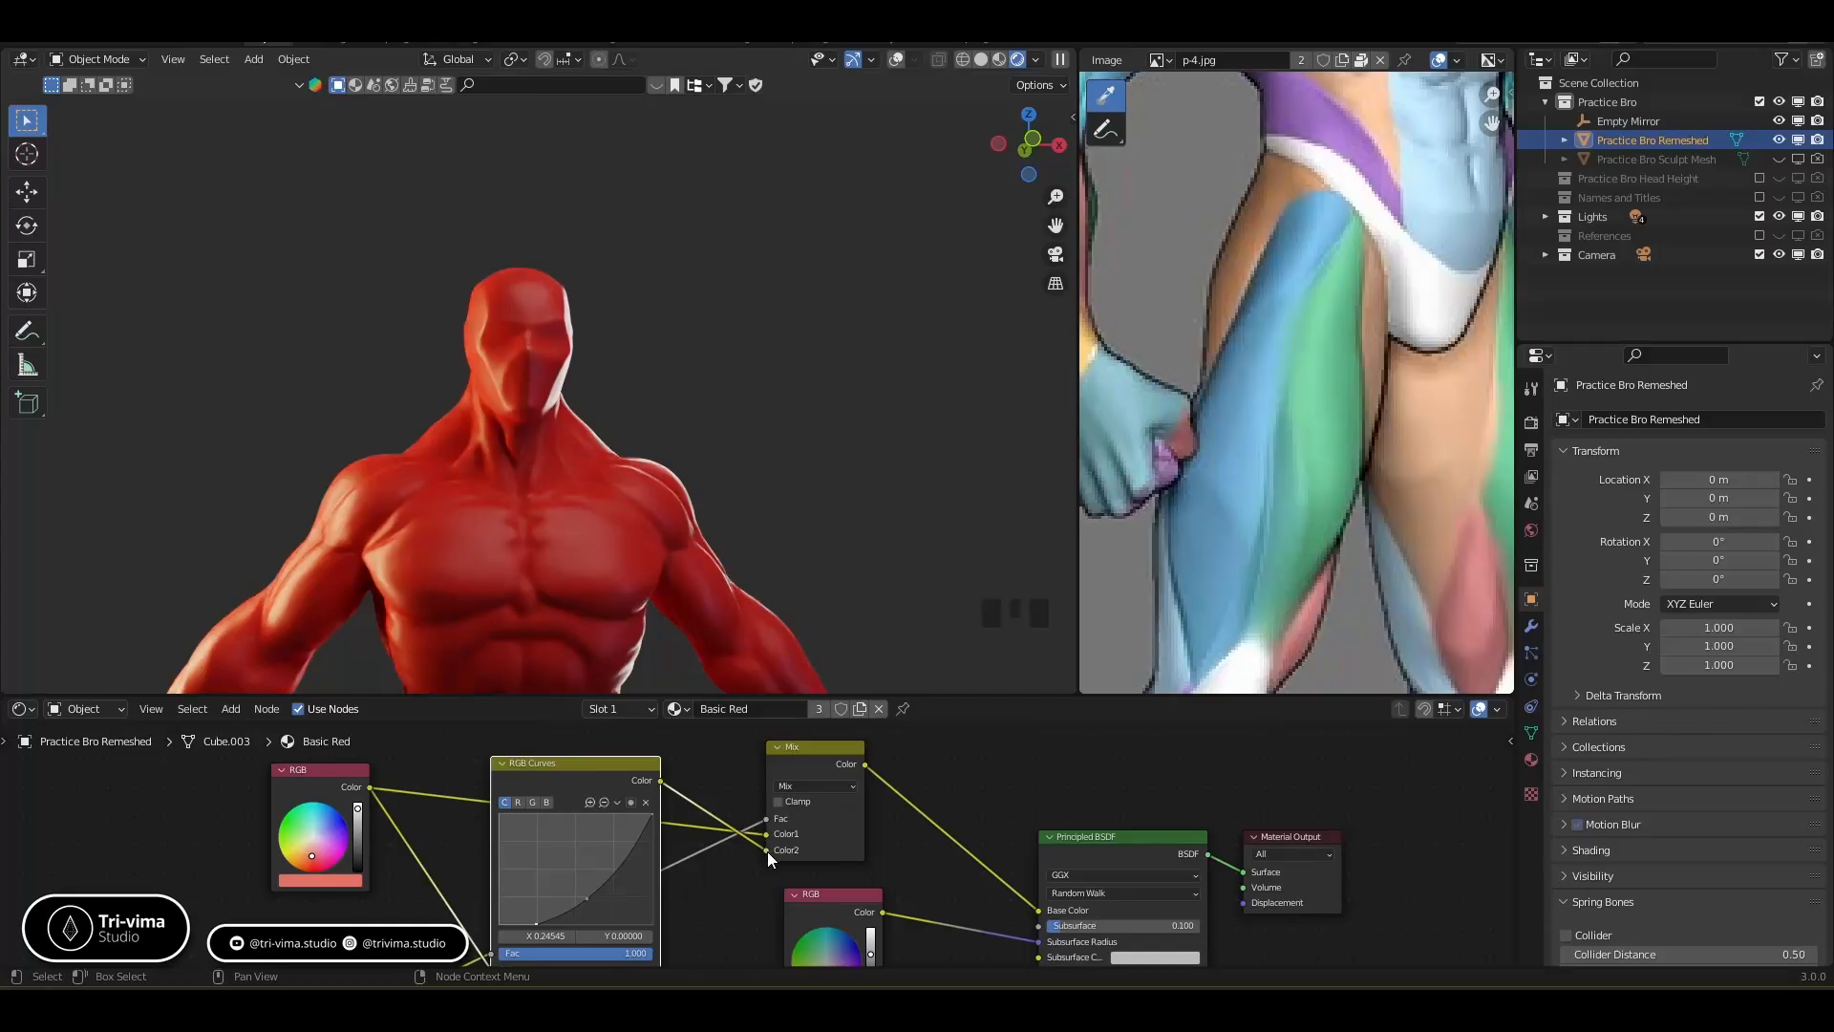
Swap the Color1 and Color2 links of the base colour Mix node and check the figure from the front and side
{"action": "left_click_drag", "start_coordinate": [766, 851], "coordinate": [768, 835]}
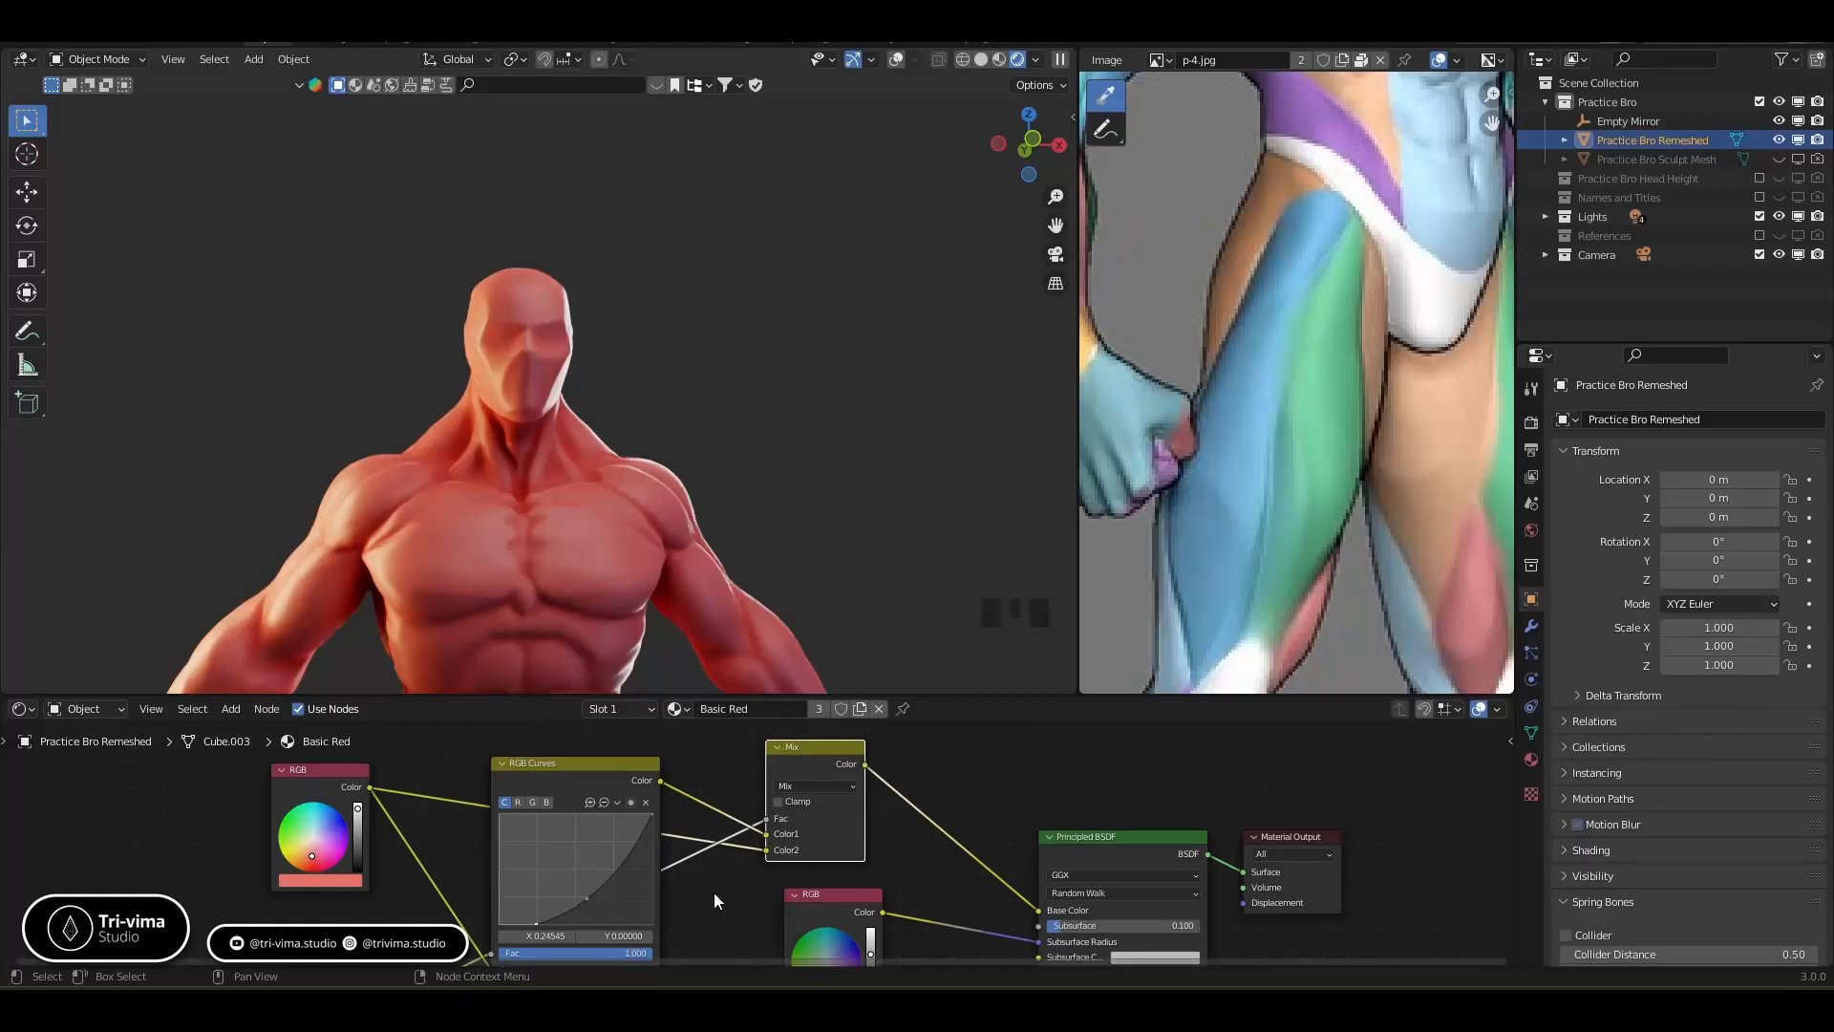
{"action": "scroll", "coordinate": [584, 531], "scroll_direction": "down", "scroll_amount": 2}
{"action": "middle_click_drag", "start_coordinate": [590, 541], "coordinate": [614, 445], "text": "shift"}
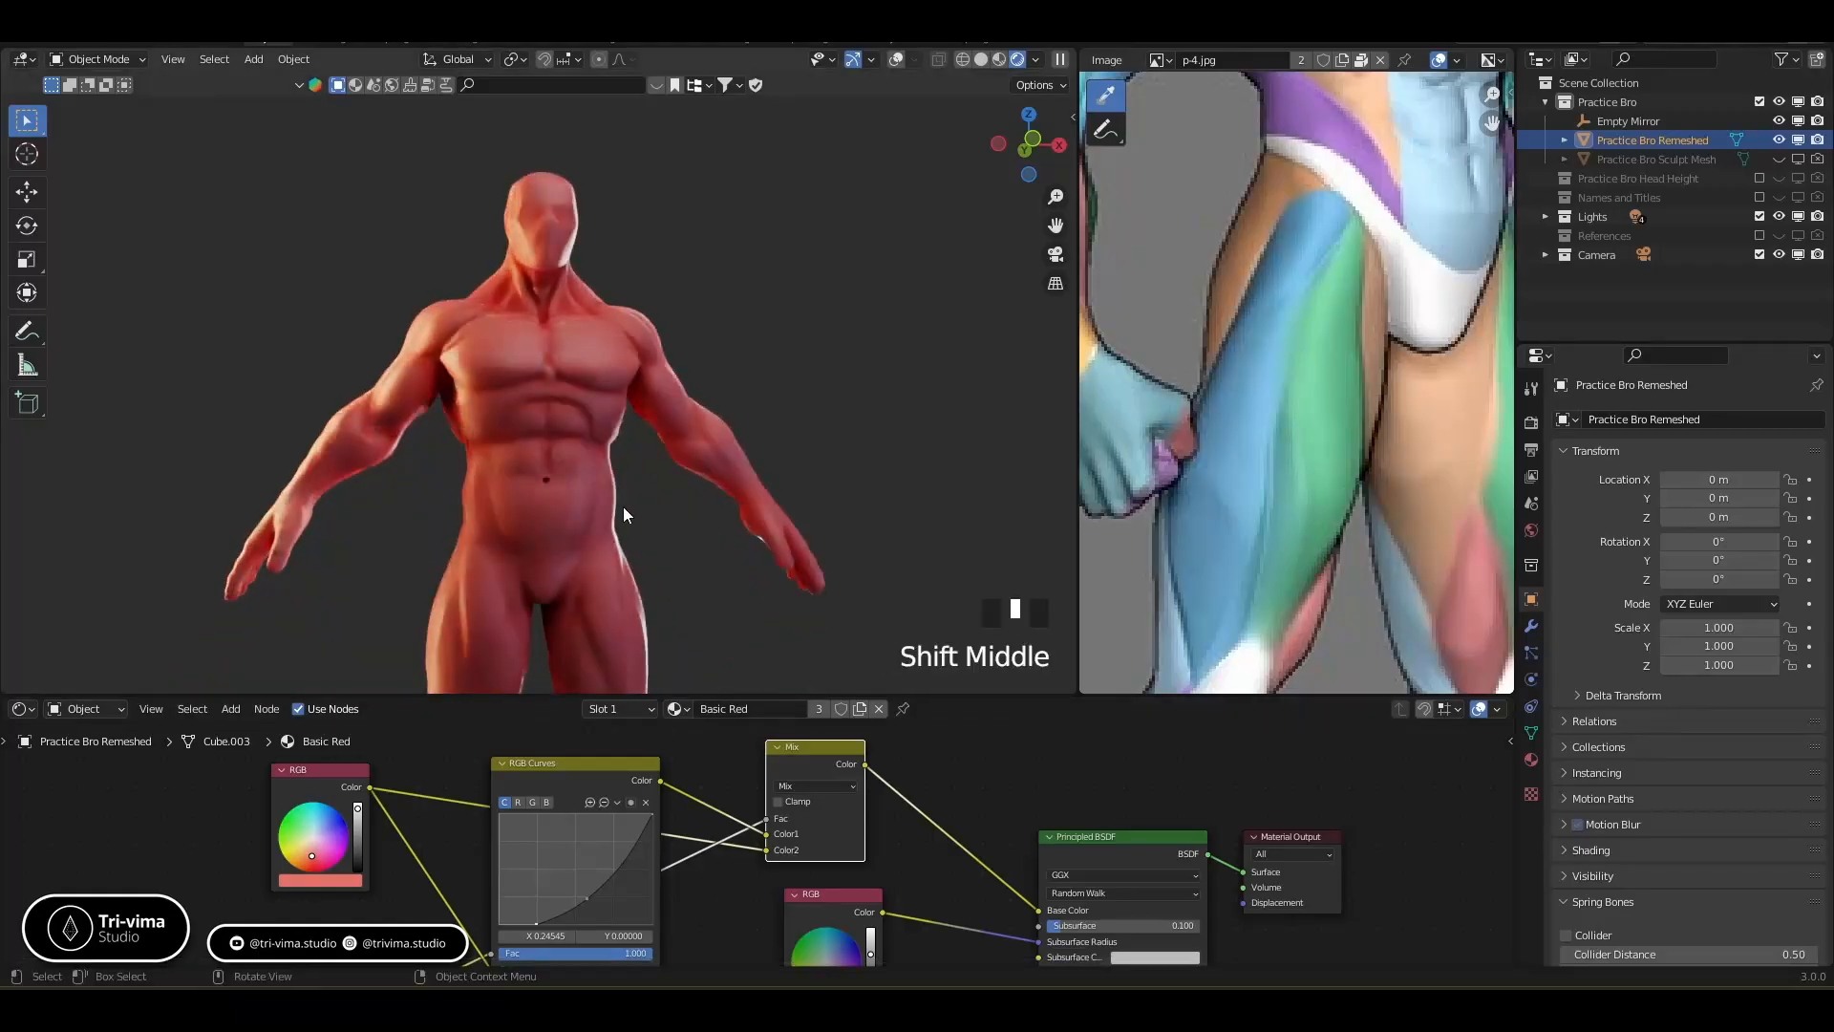
{"action": "middle_click_drag", "start_coordinate": [651, 523], "coordinate": [560, 556]}
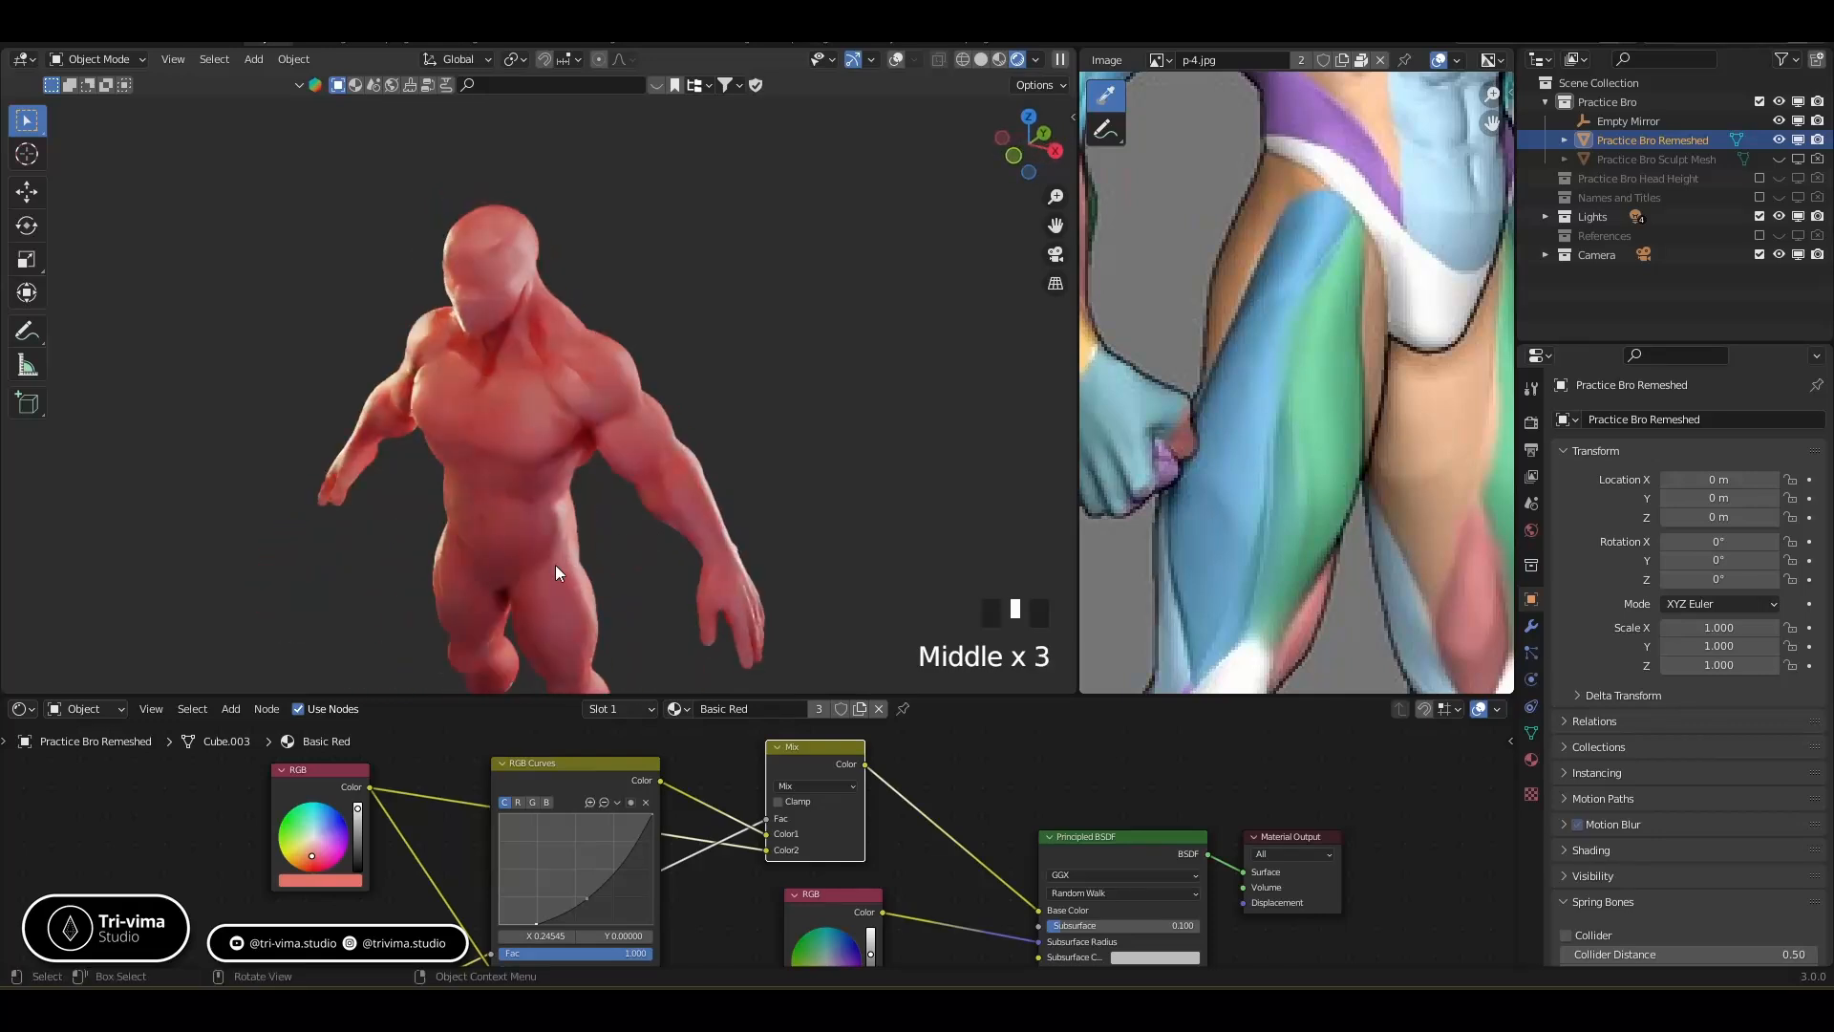
Darken the light stop of the specular ColorRamp to a mid grey
{"action": "middle_click_drag", "start_coordinate": [735, 867], "coordinate": [715, 592]}
{"action": "left_click", "coordinate": [874, 881]}
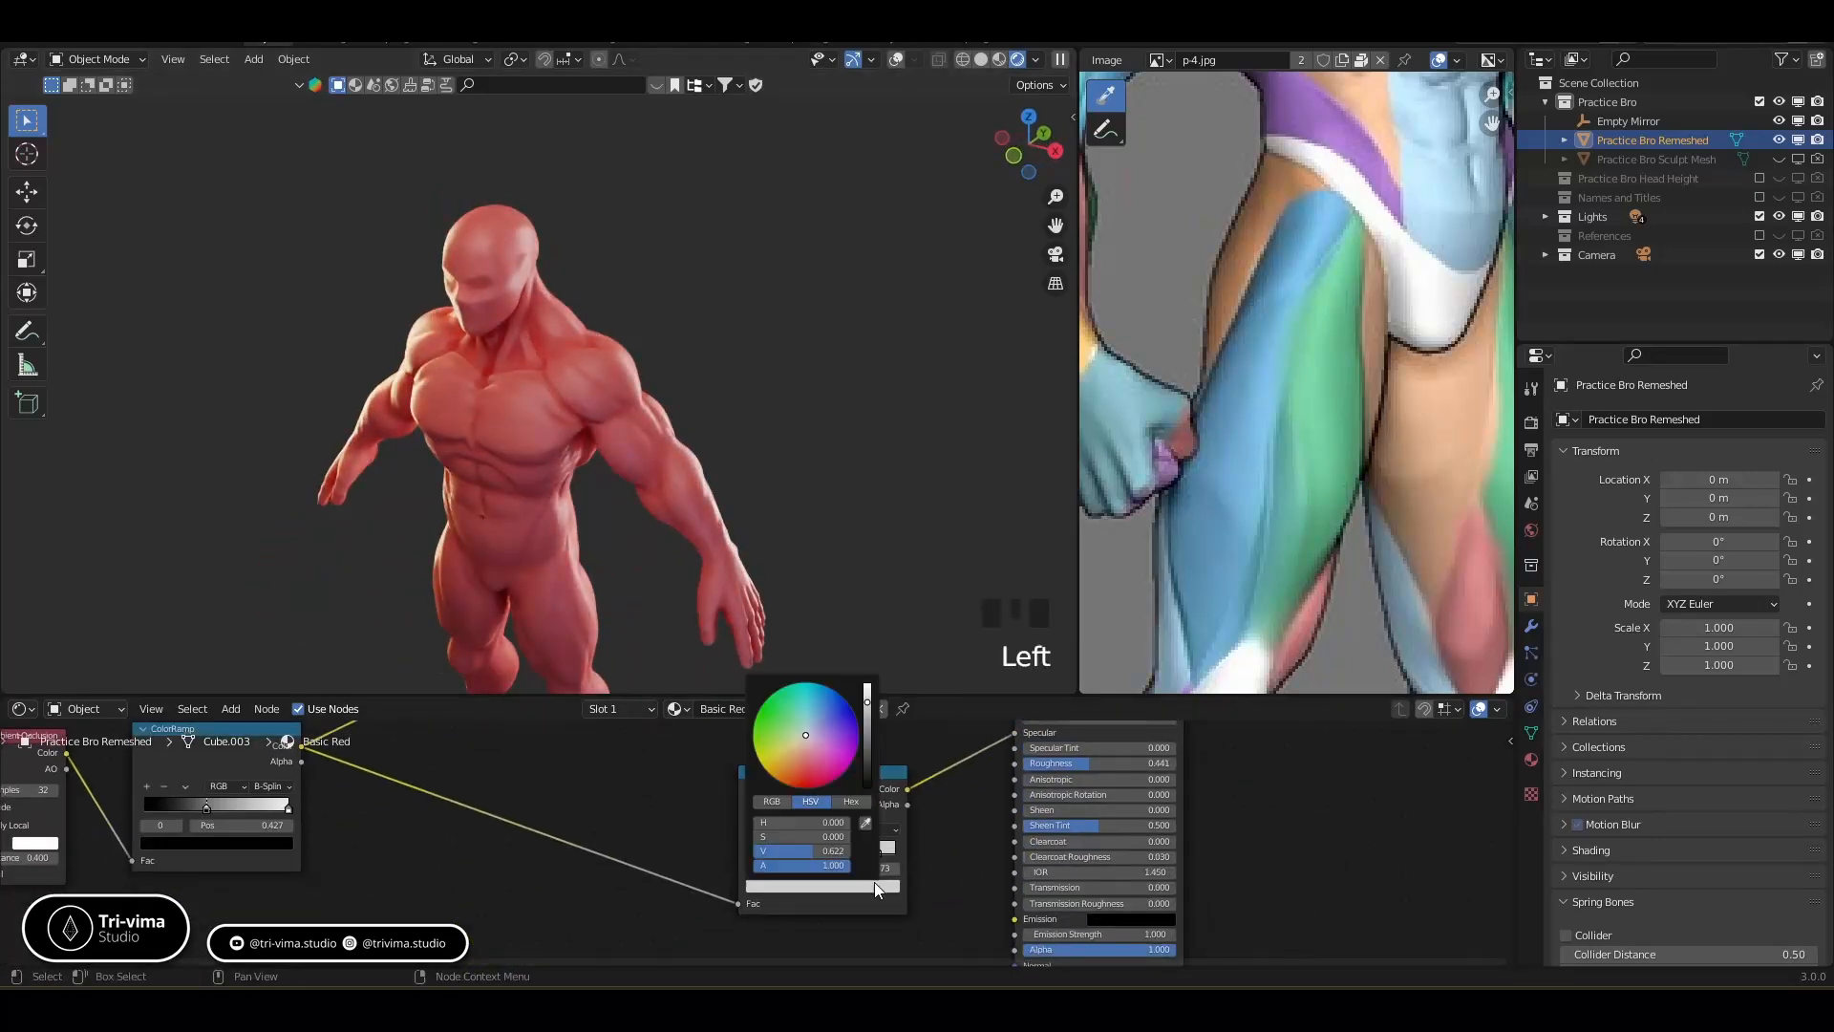
{"action": "left_click", "coordinate": [866, 718]}
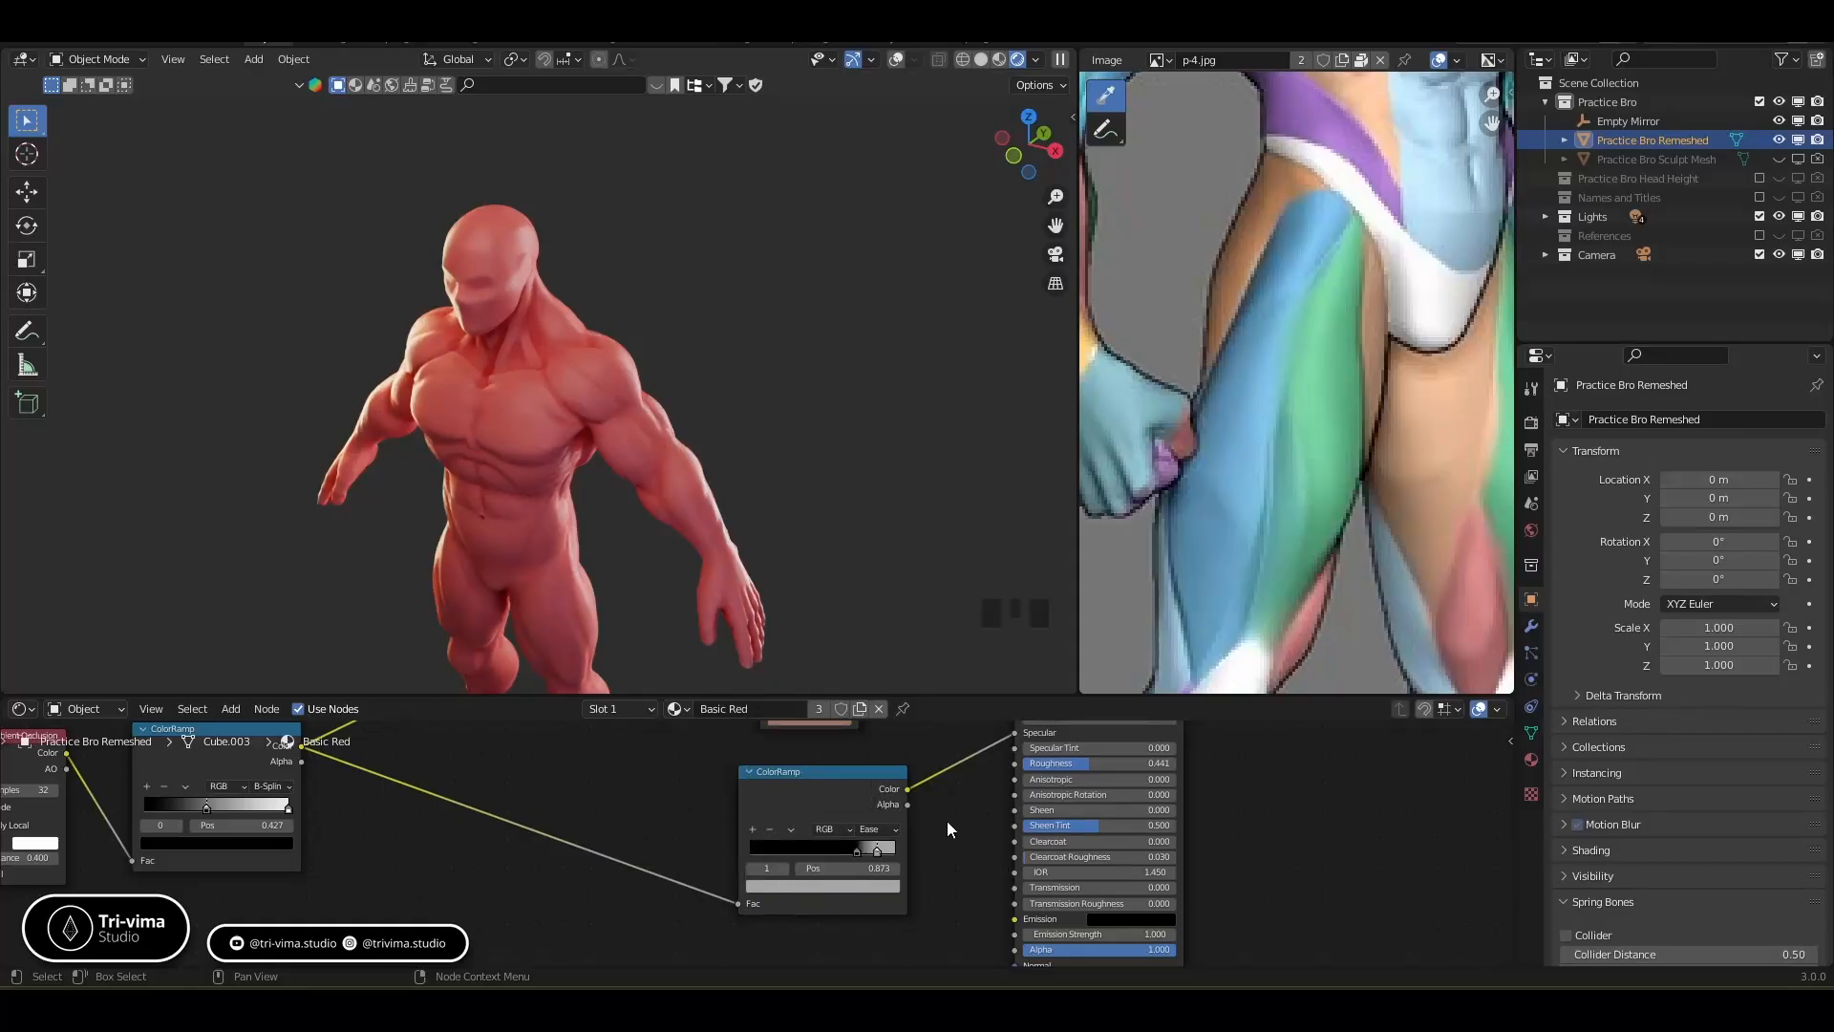
Try feeding the specular ColorRamp into the Principled BSDF's Clearcoat input as well
{"action": "left_click_drag", "start_coordinate": [908, 789], "coordinate": [1015, 841]}
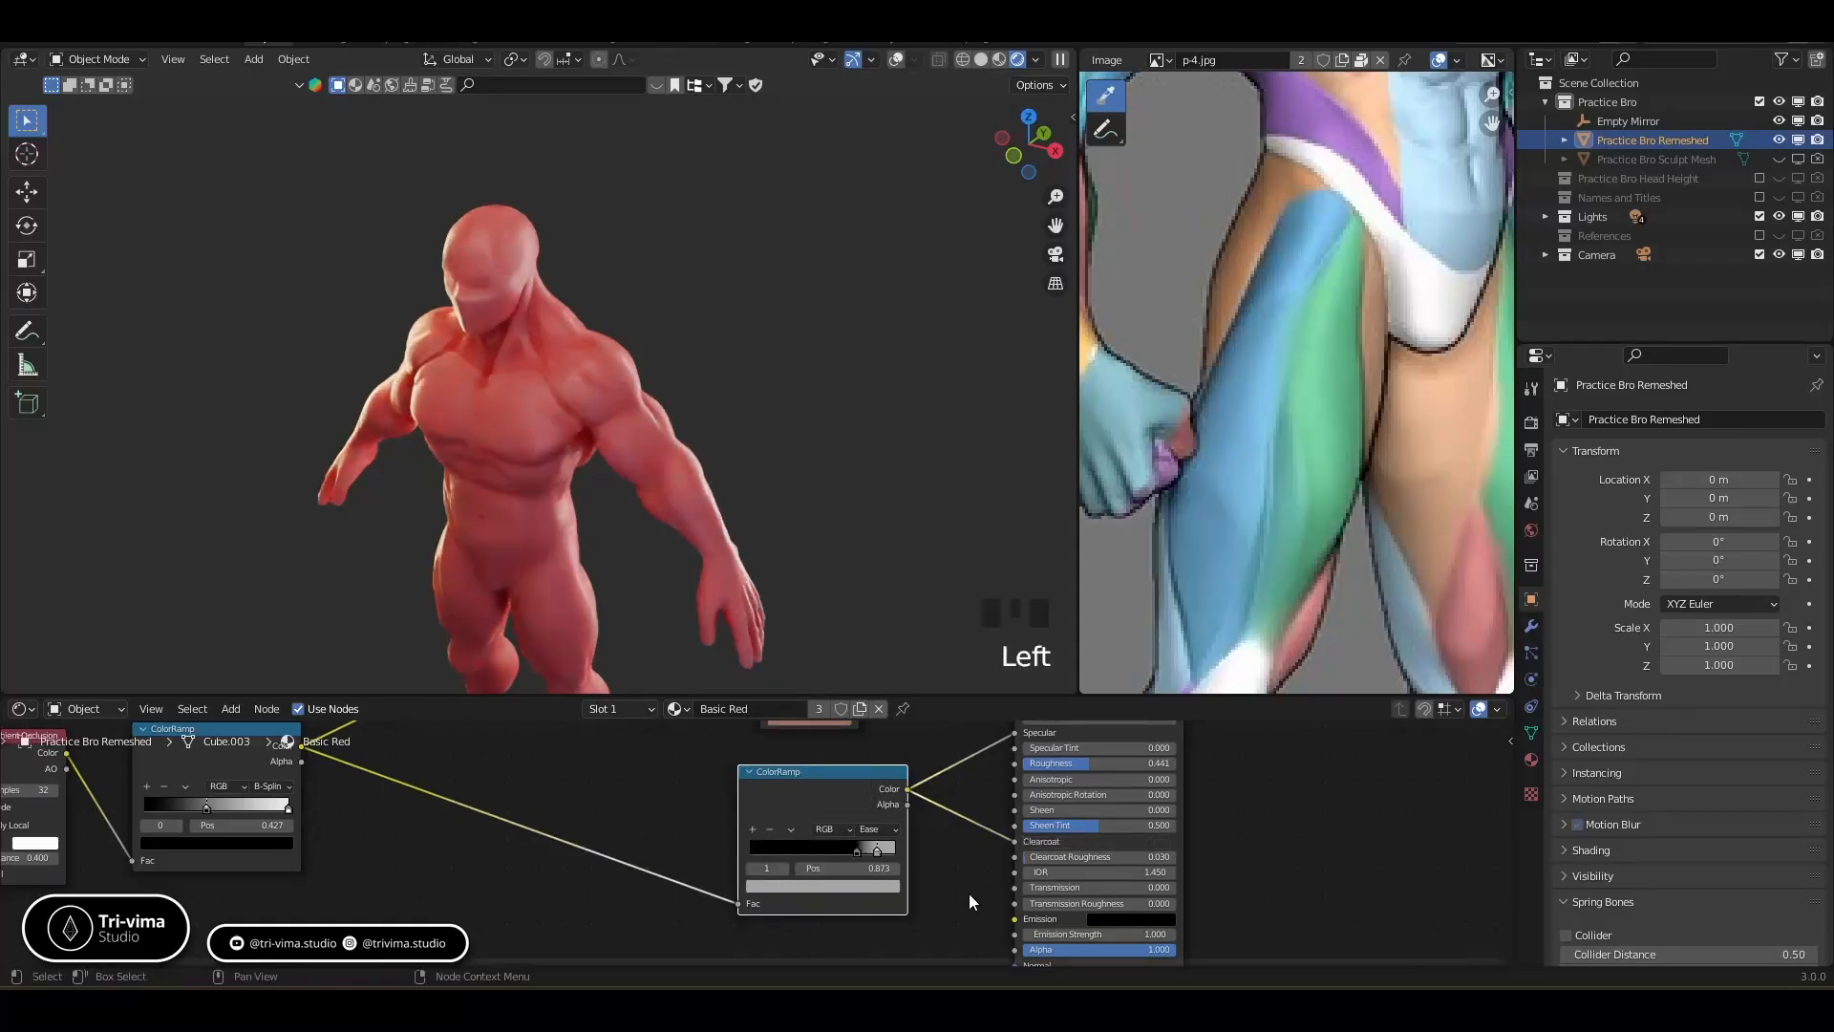
{"action": "middle_click_drag", "start_coordinate": [564, 444], "coordinate": [909, 856]}
{"action": "scroll", "coordinate": [608, 430], "scroll_direction": "up", "scroll_amount": 3}
{"action": "middle_click", "coordinate": [478, 450]}
{"action": "left_click_drag", "start_coordinate": [1016, 840], "coordinate": [971, 879]}
Save the project file with the refined Basic Red material
{"action": "middle_click_drag", "start_coordinate": [456, 858], "coordinate": [619, 904]}
{"action": "scroll", "coordinate": [581, 910], "scroll_direction": "down", "scroll_amount": 8}
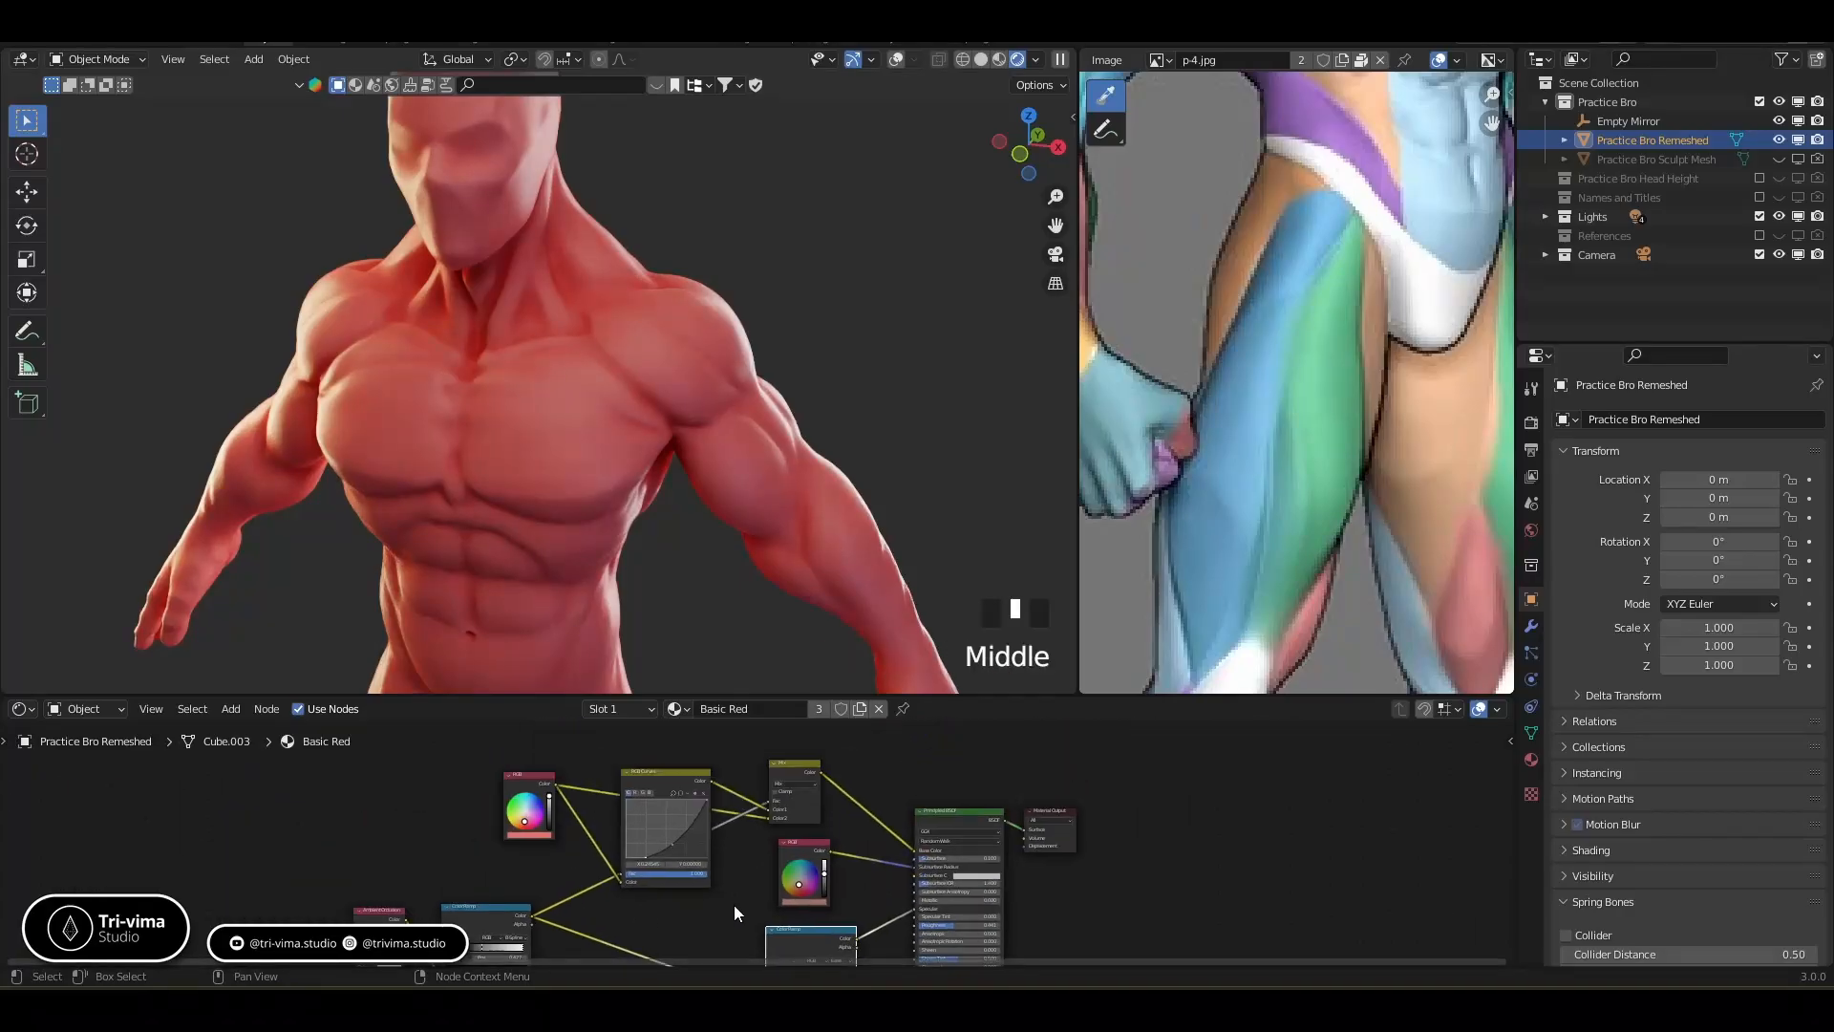
{"action": "key", "text": "ctrl+s"}
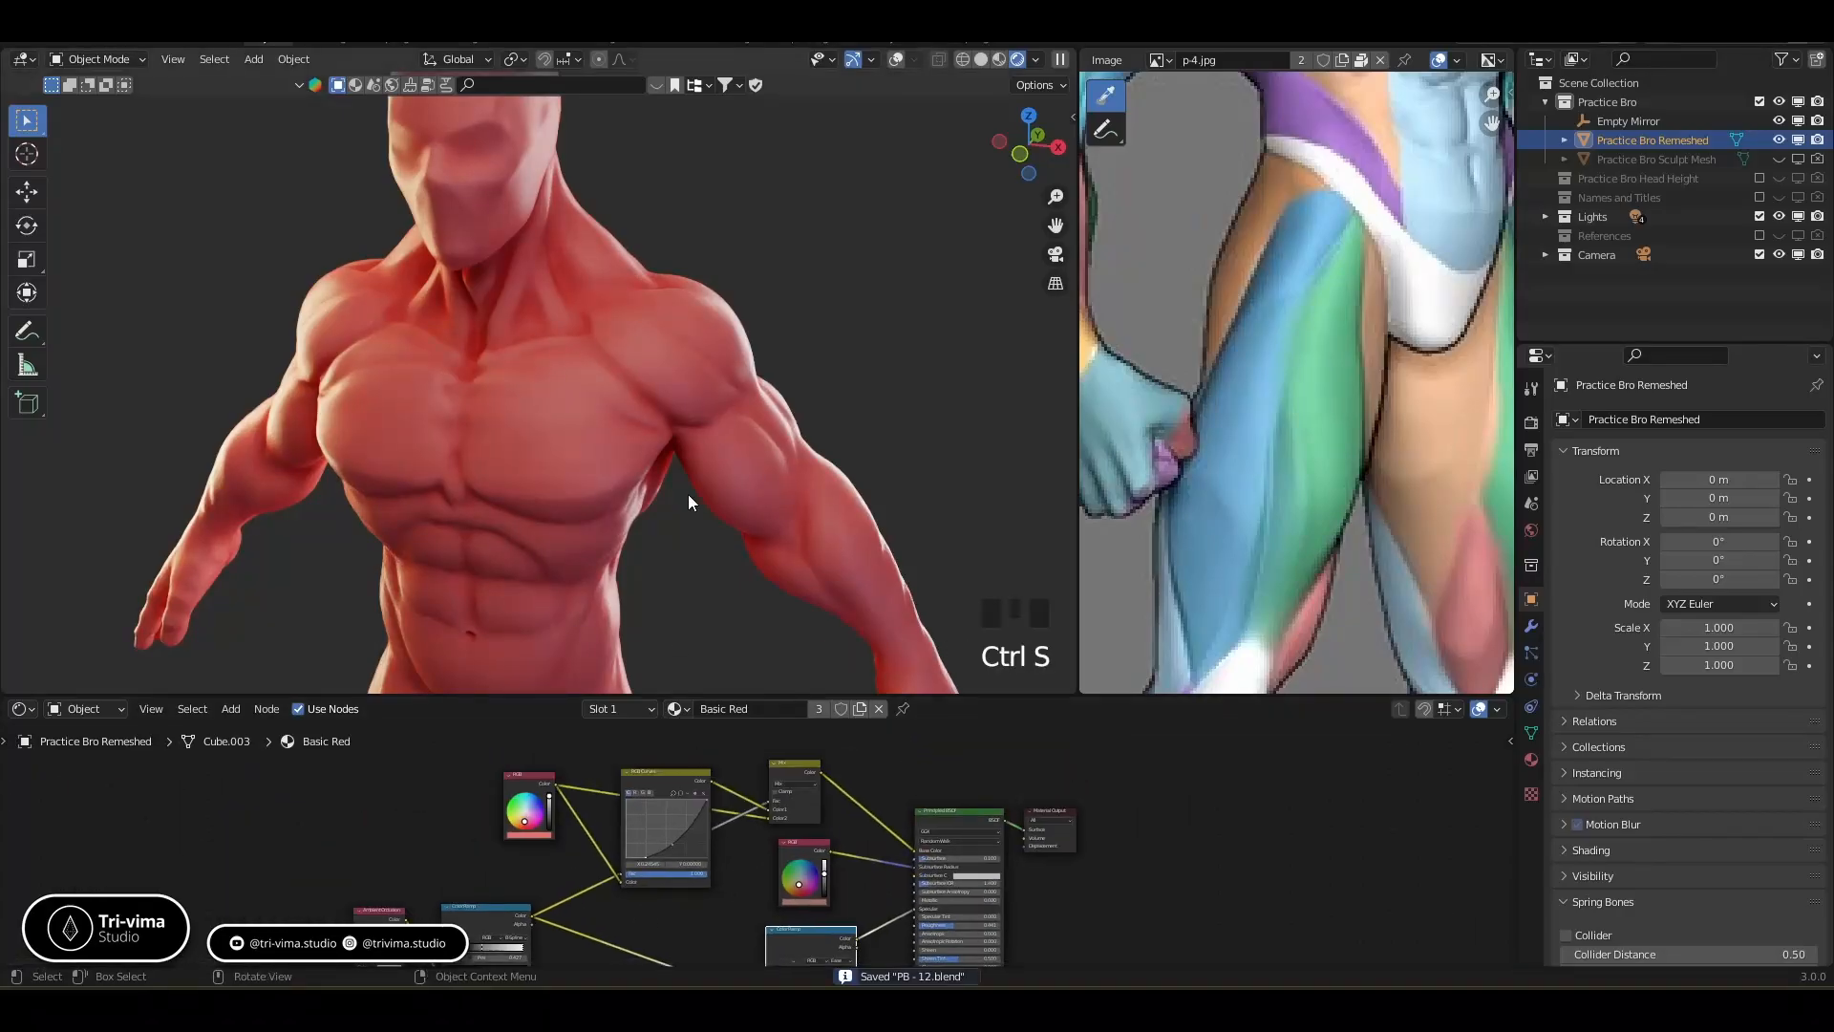
Look through the camera and orbit it slightly around the figure
{"action": "key", "text": "KP_0"}
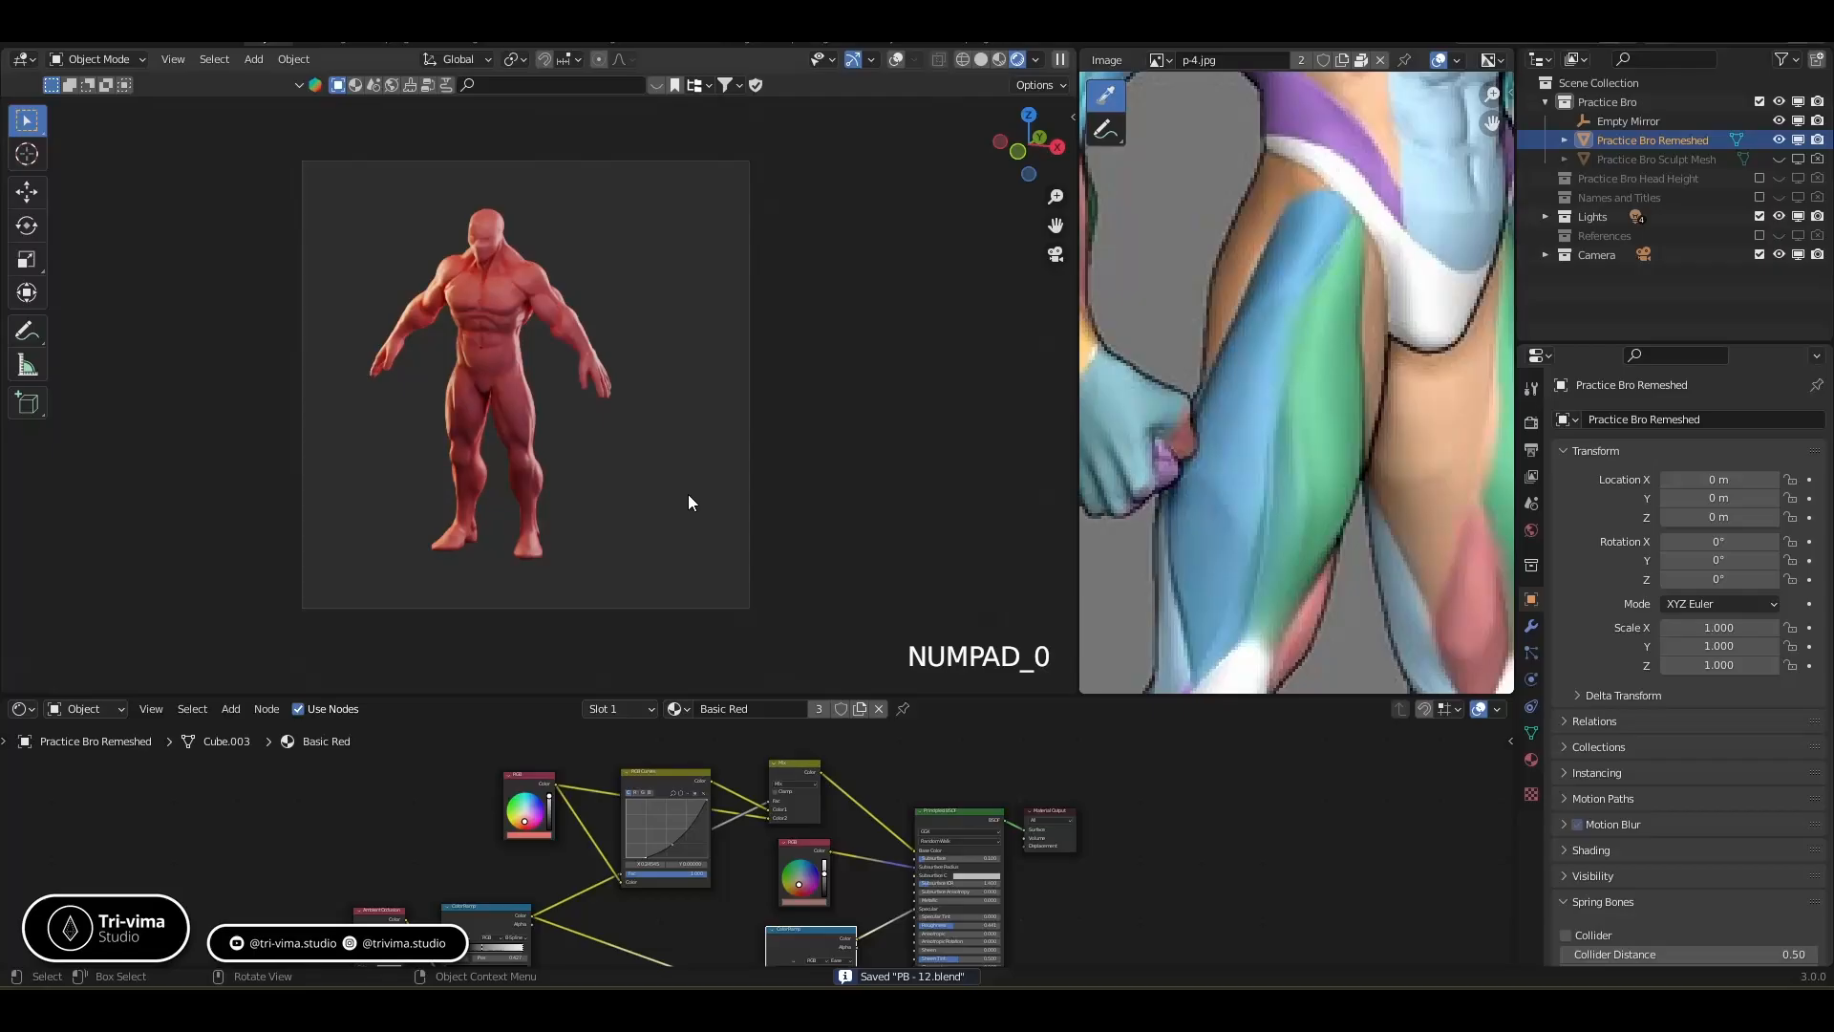
{"action": "left_click", "coordinate": [525, 444]}
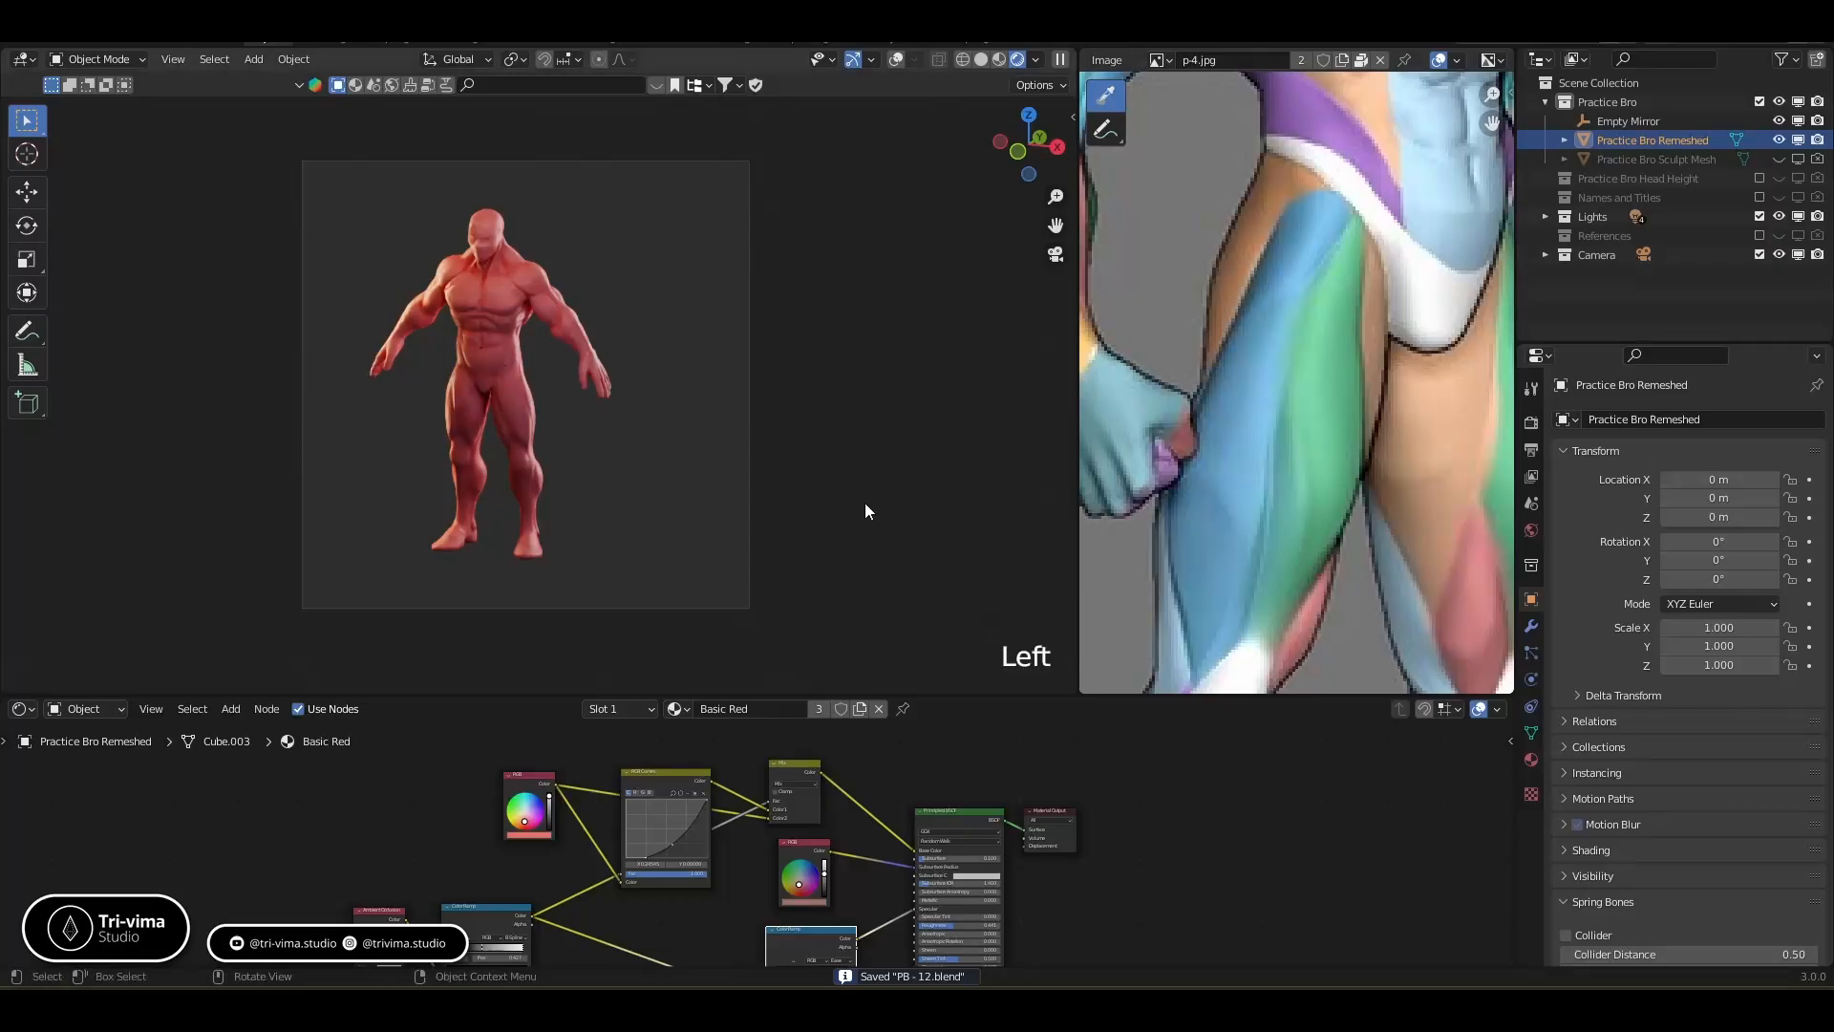
{"action": "key", "text": "n"}
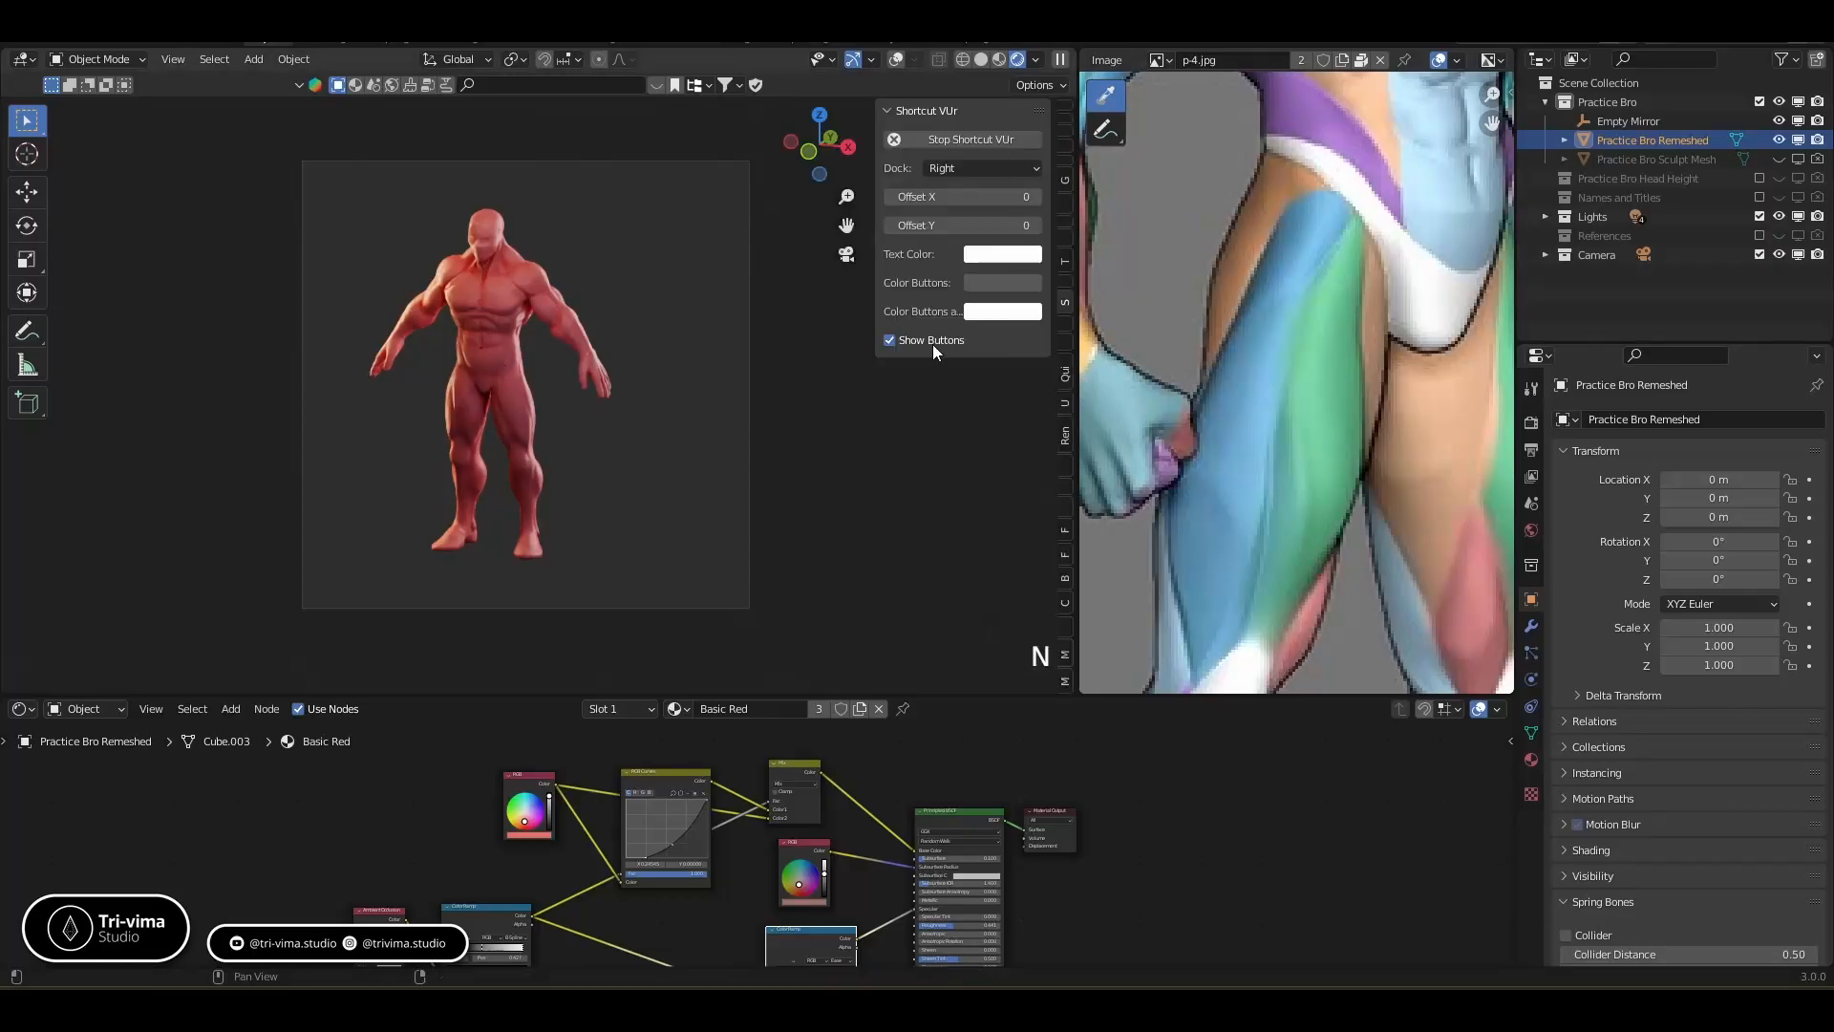
{"action": "left_click", "coordinate": [1065, 139]}
{"action": "key", "text": "n"}
{"action": "middle_click_drag", "start_coordinate": [516, 440], "coordinate": [478, 455]}
Duplicate the figure and place the copy behind it on the ground plane at about X 3.32 m, Y 5.31 m
{"action": "left_click", "coordinate": [478, 394]}
{"action": "key", "text": "shift+d"}
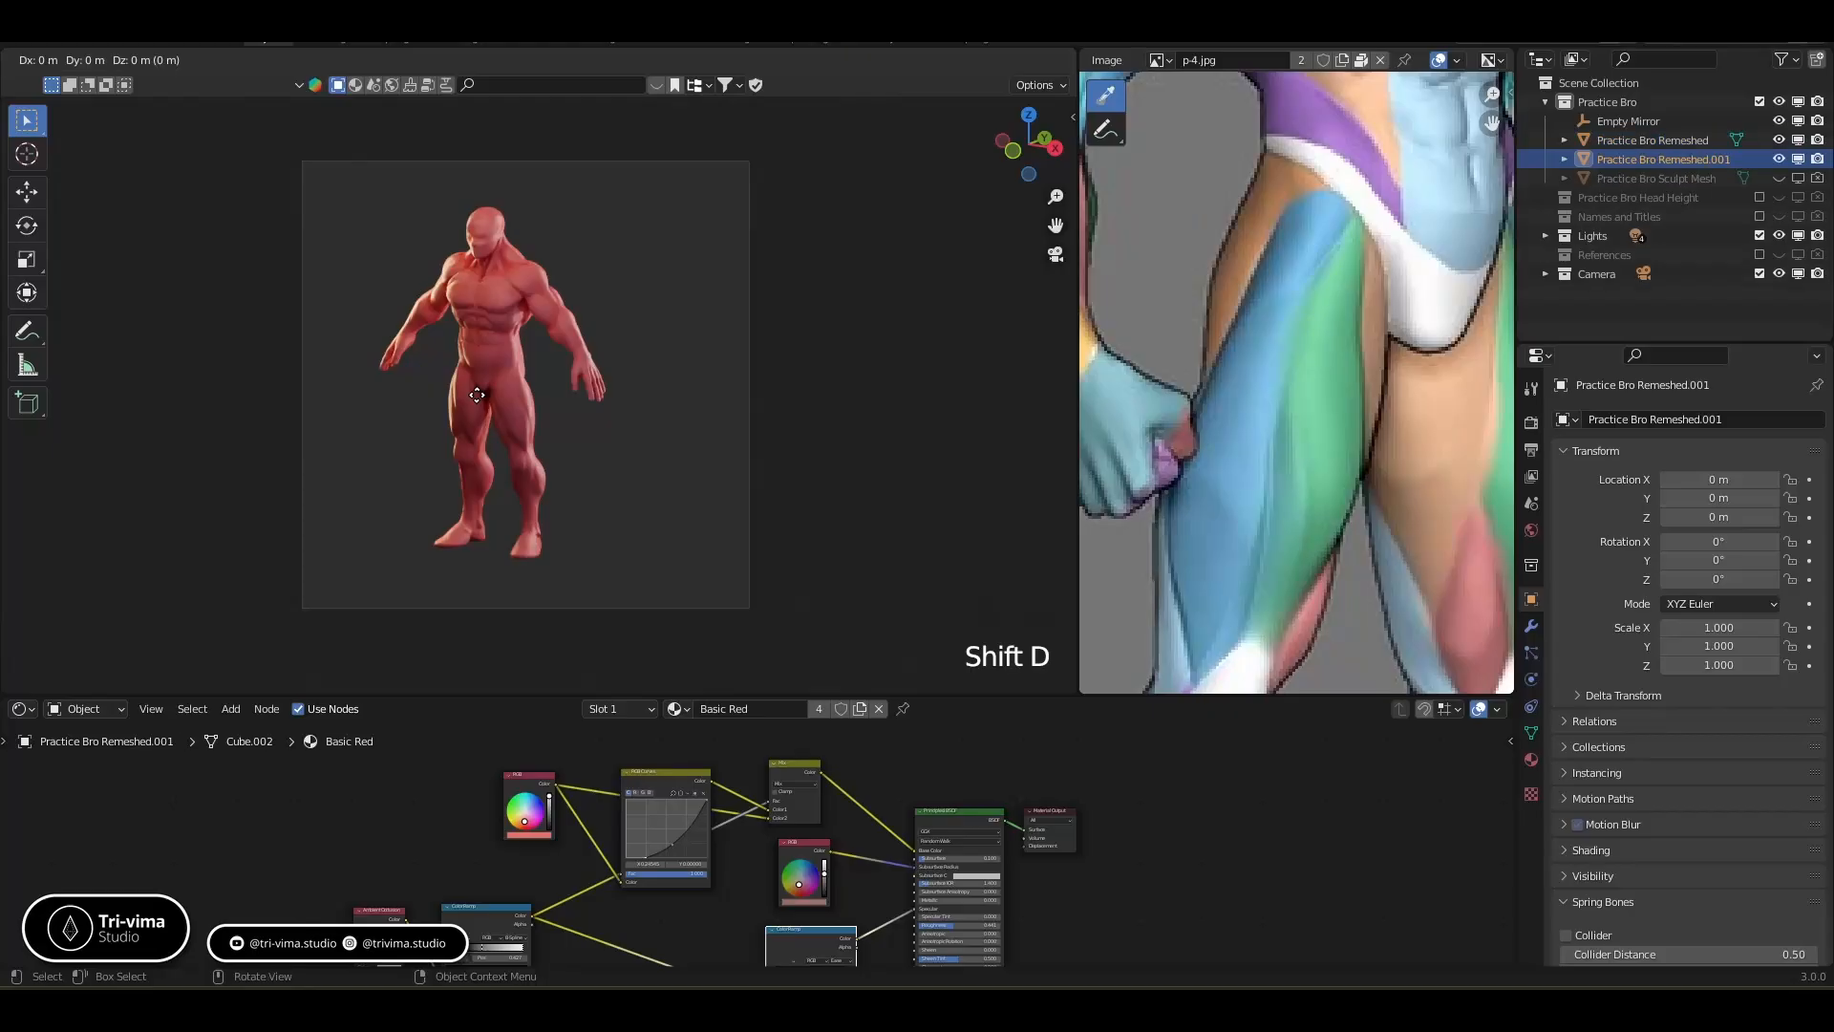
{"action": "key", "text": "shift+z"}
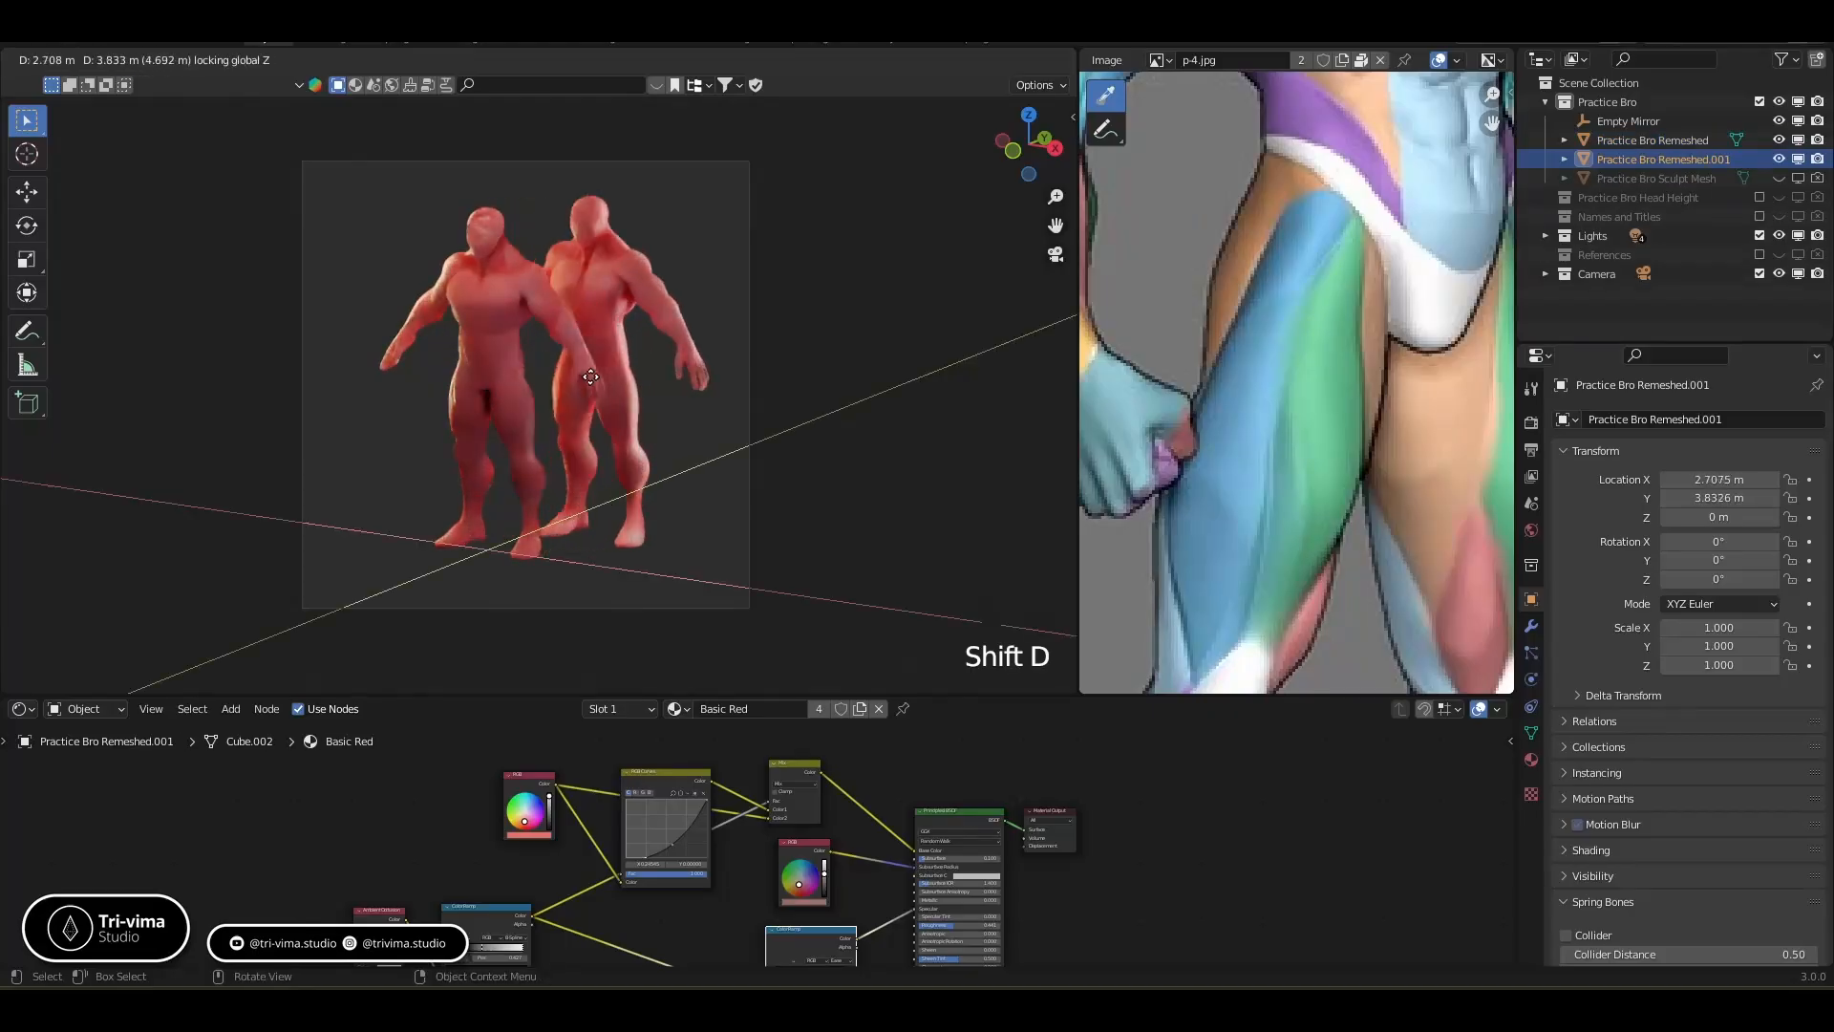
{"action": "left_click", "coordinate": [621, 375]}
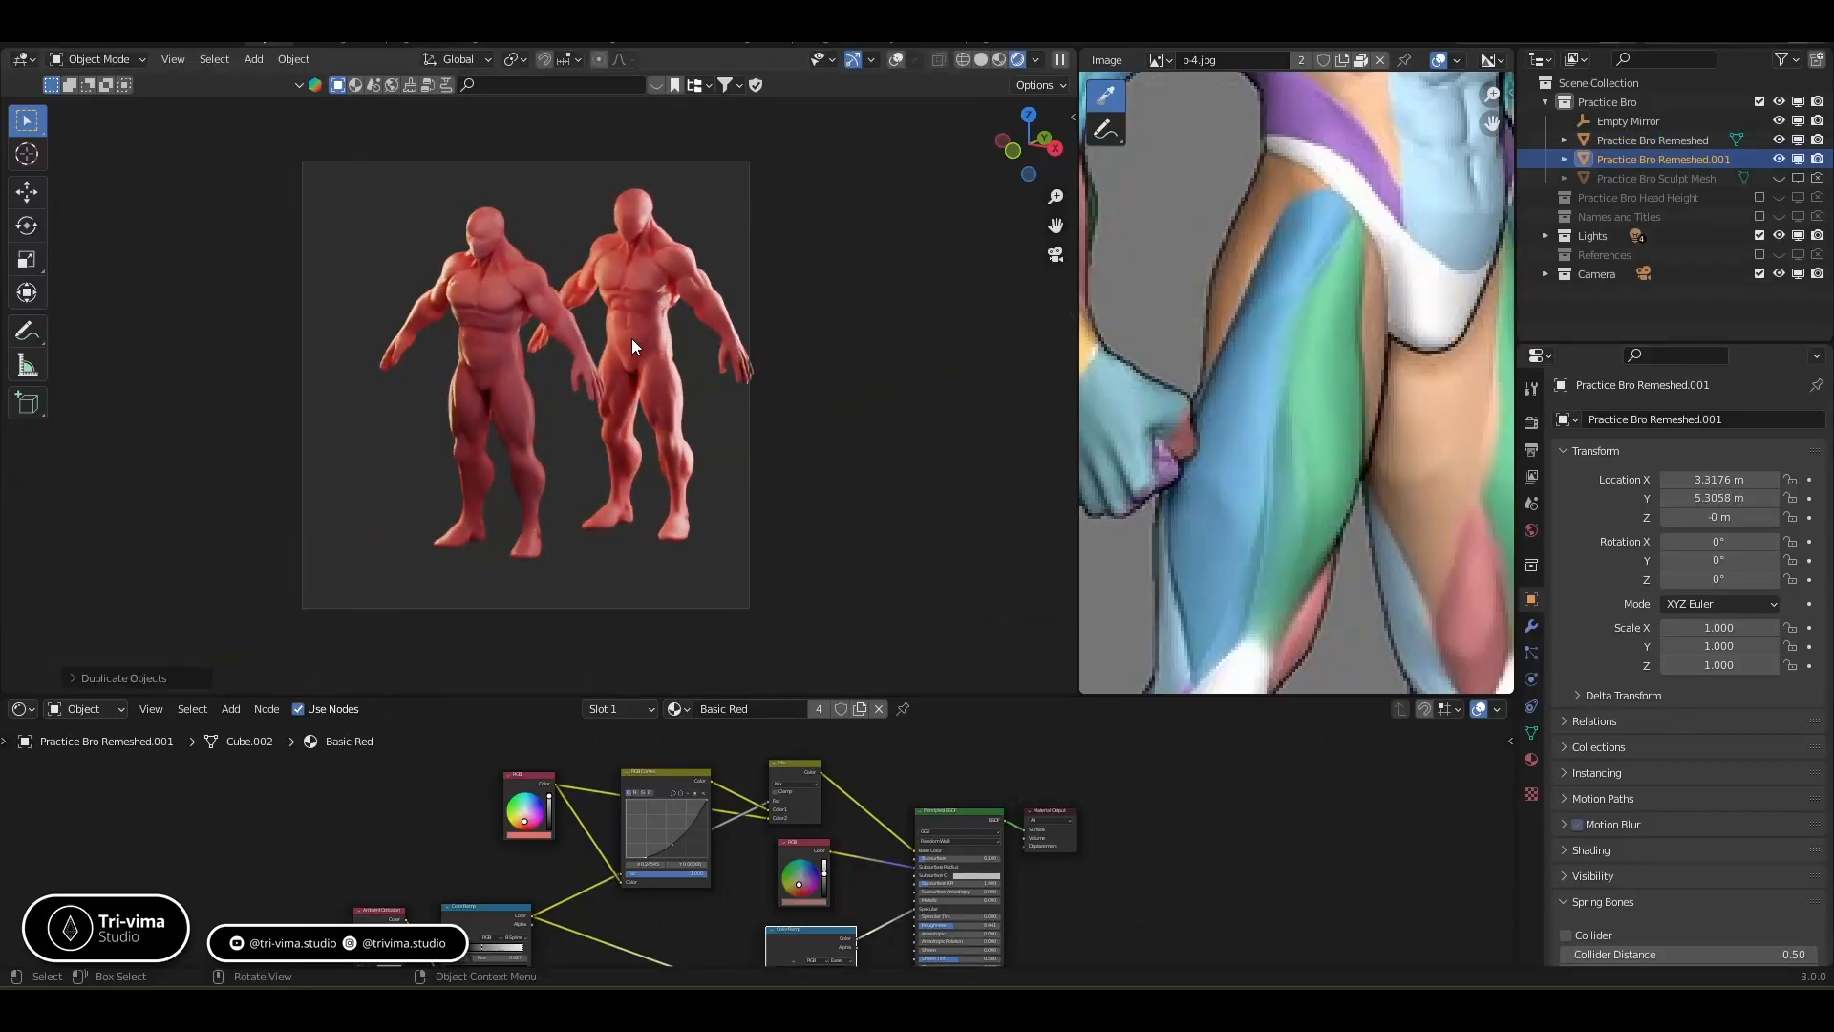
Rotate the duplicate figure 180° about the Z axis and reframe the camera on both figures
{"action": "type", "text": "rz180"}
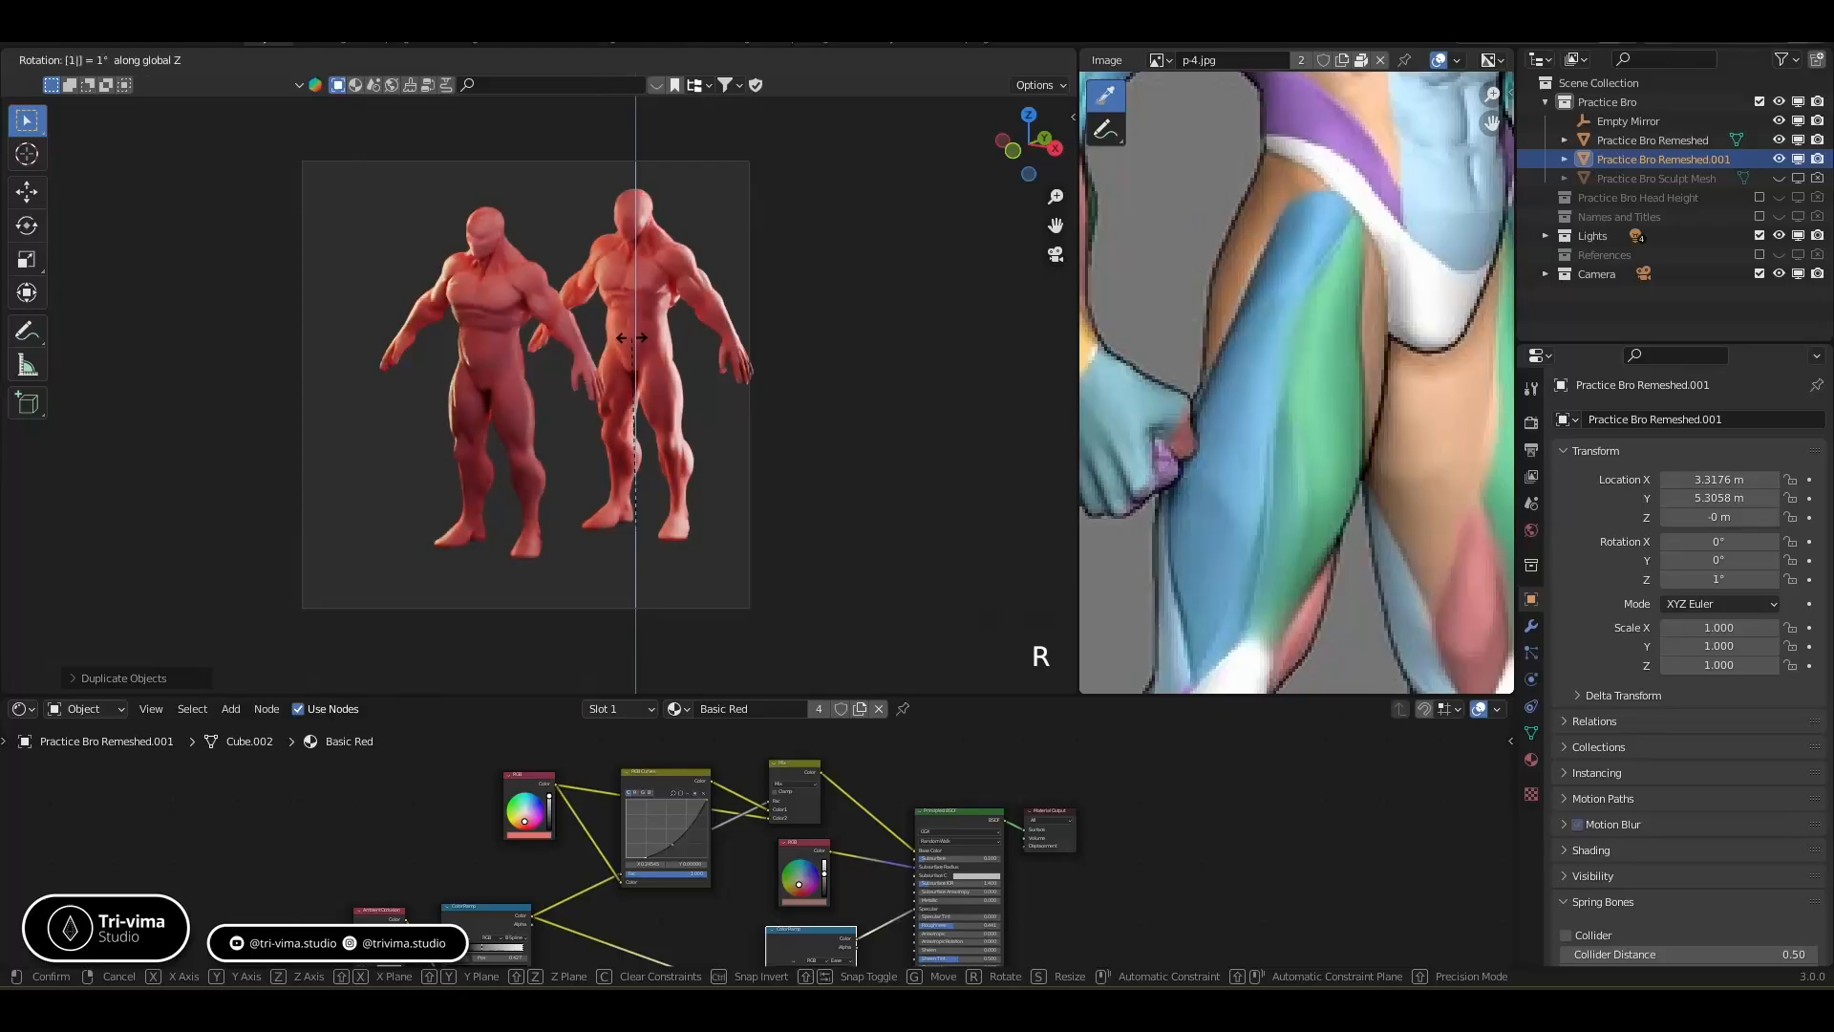
{"action": "key", "text": "Return"}
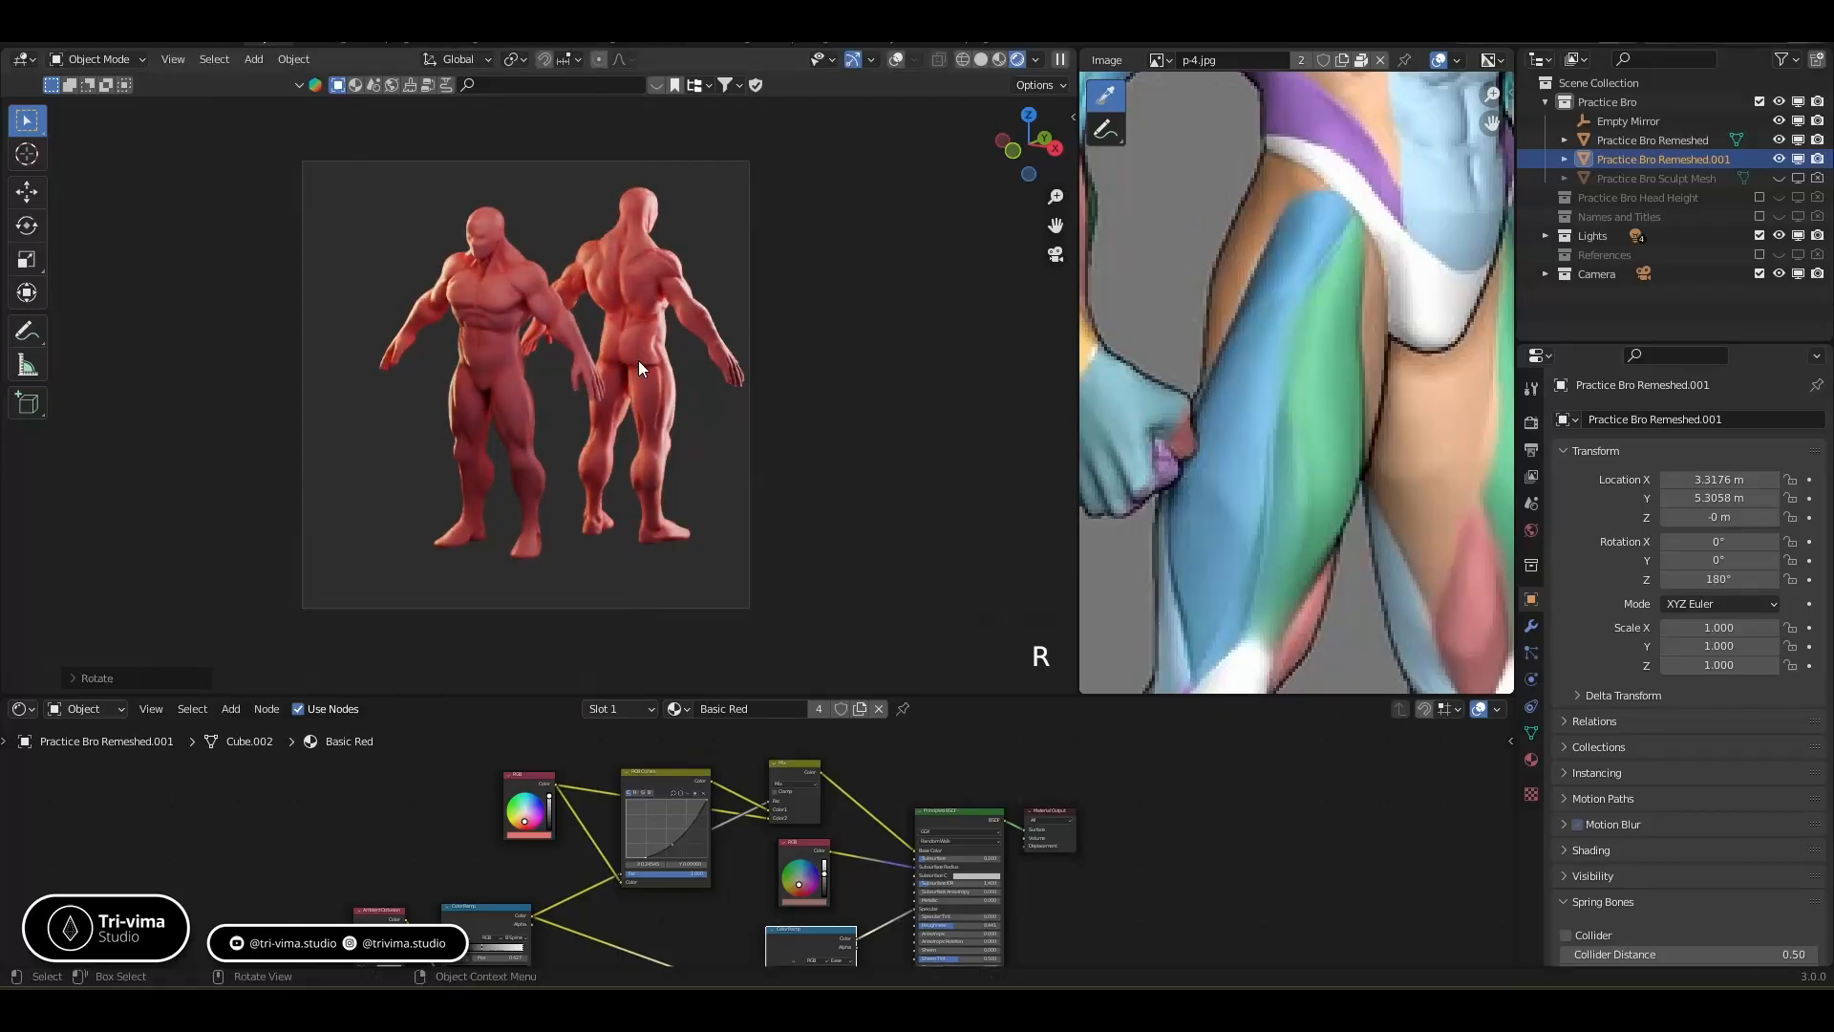
{"action": "middle_click_drag", "start_coordinate": [644, 468], "coordinate": [612, 477], "text": "shift"}
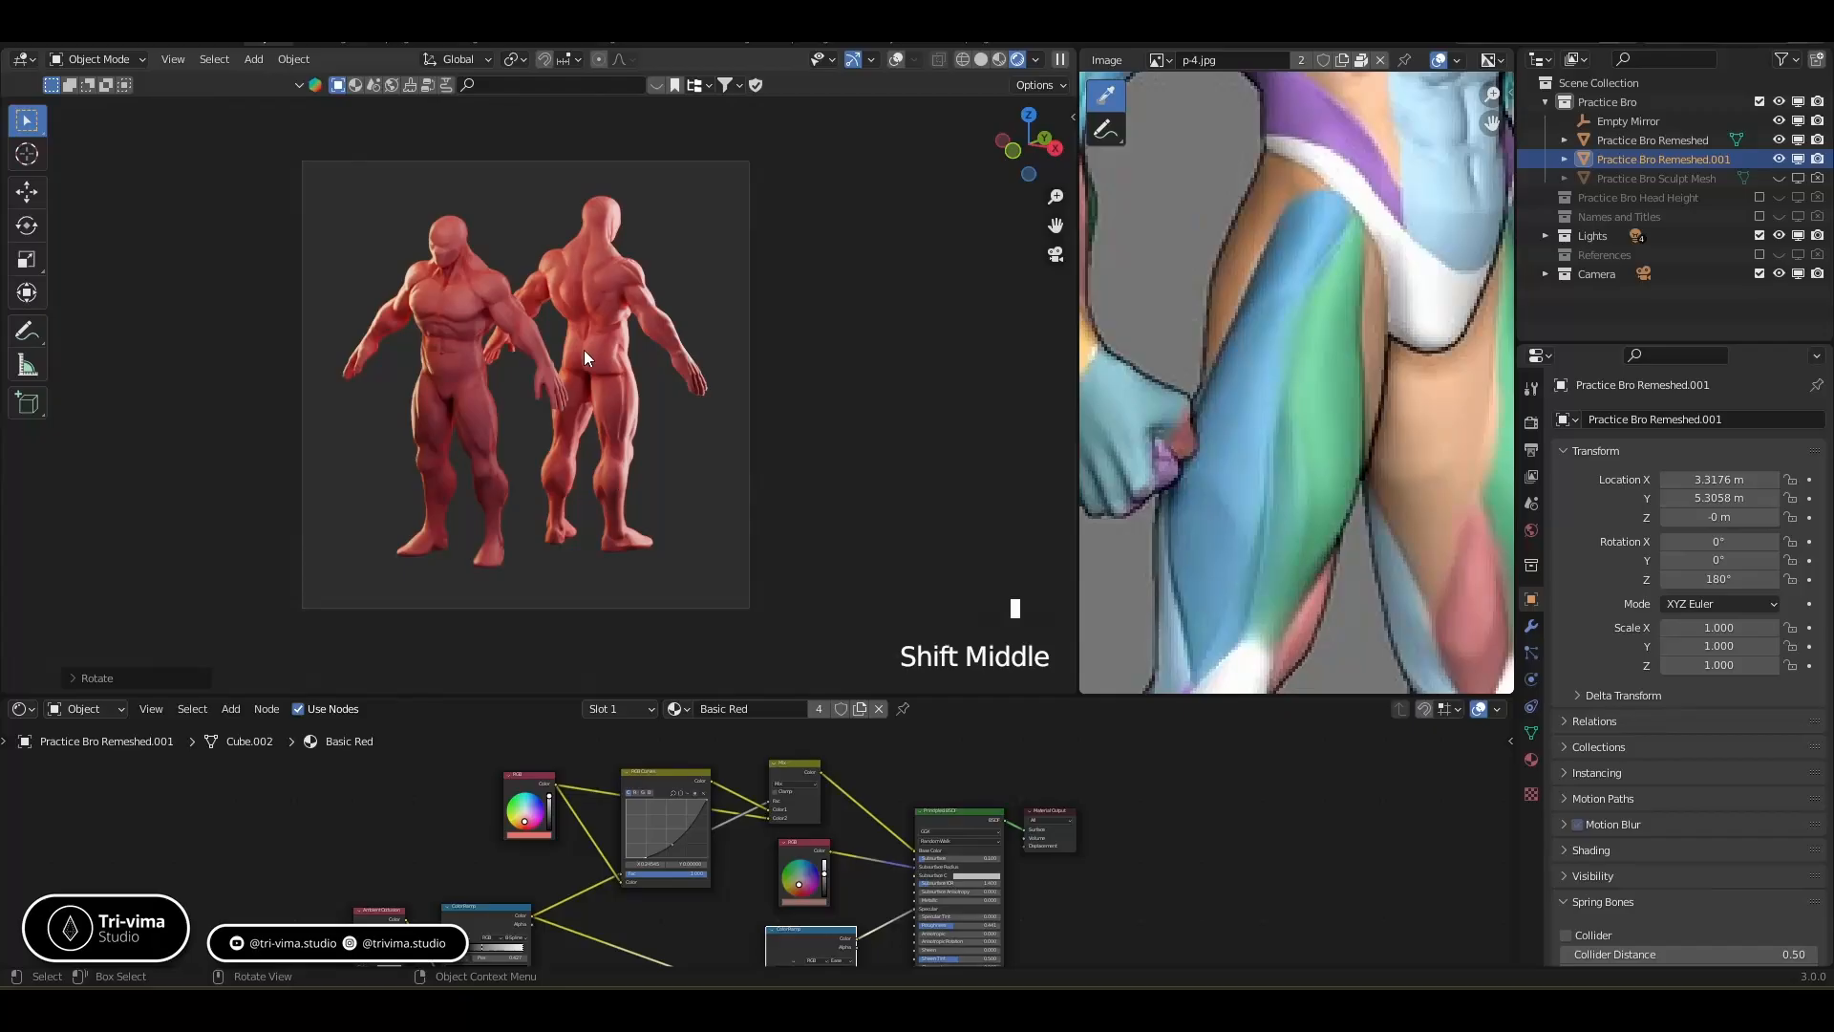
Copy all nodes of the Basic Red material except the Material Output
{"action": "key", "text": "Left"}
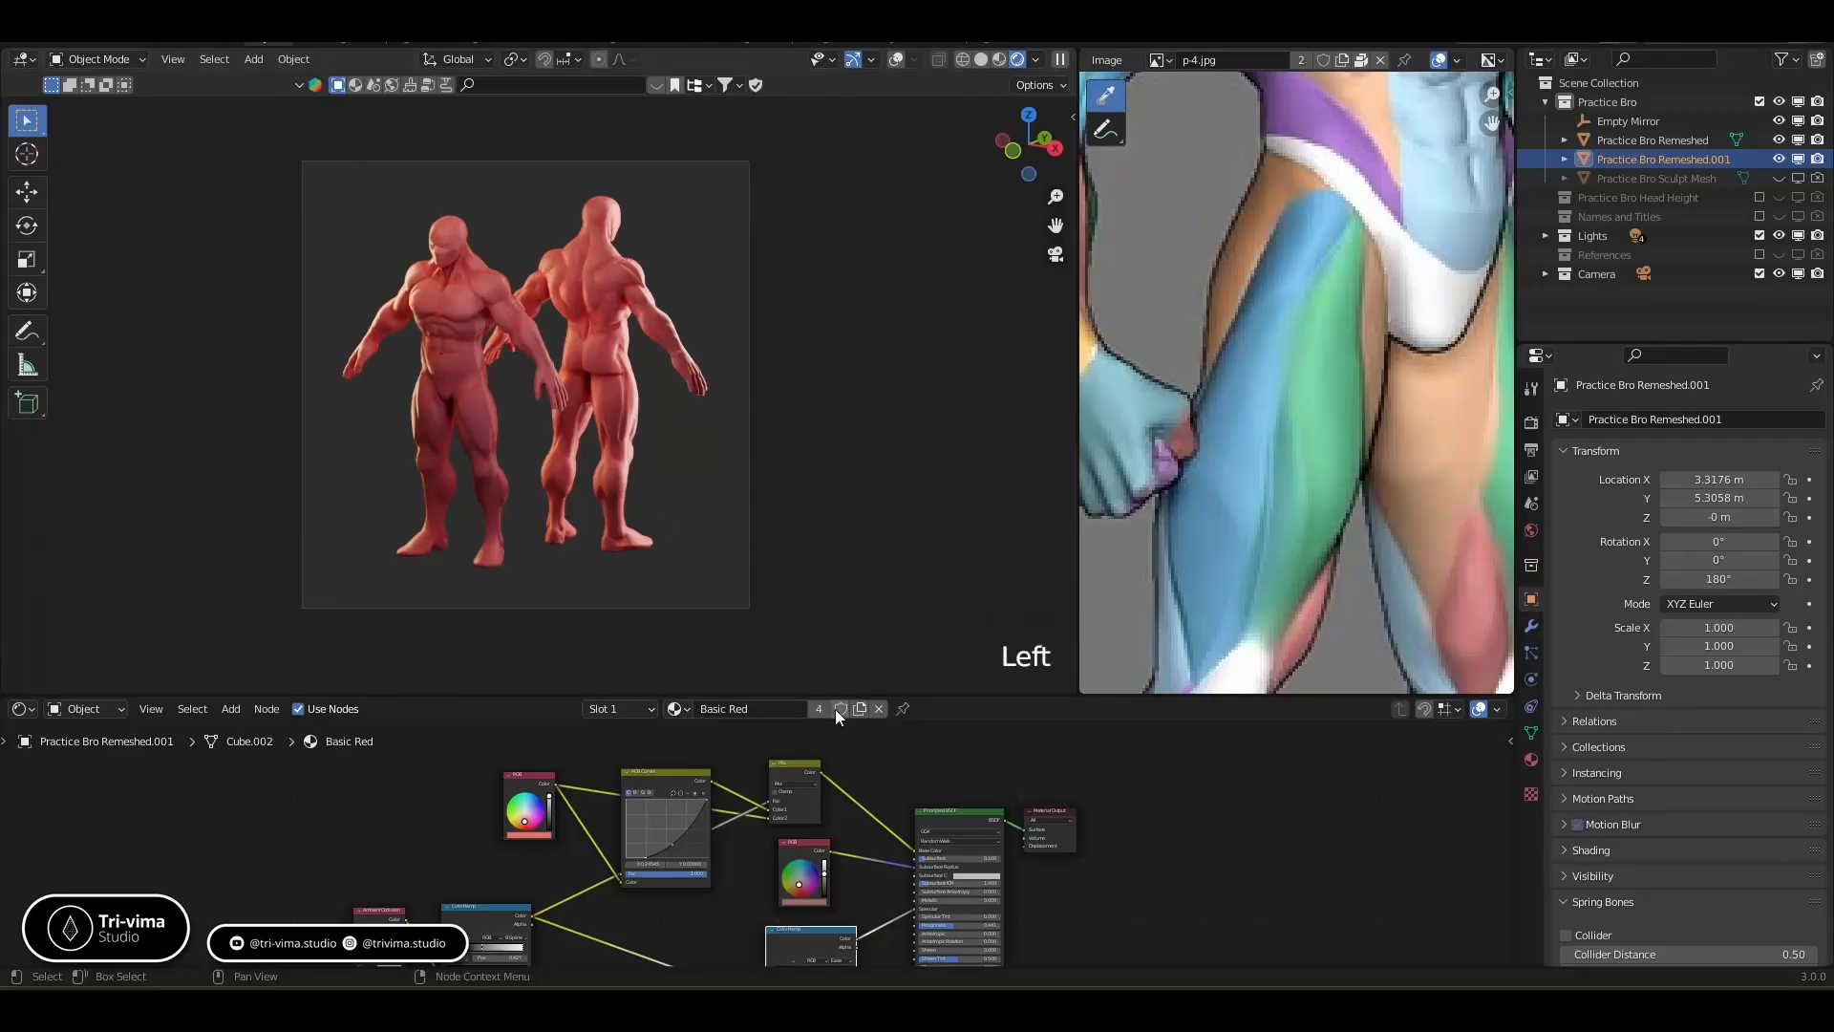
{"action": "left_click", "coordinate": [678, 708]}
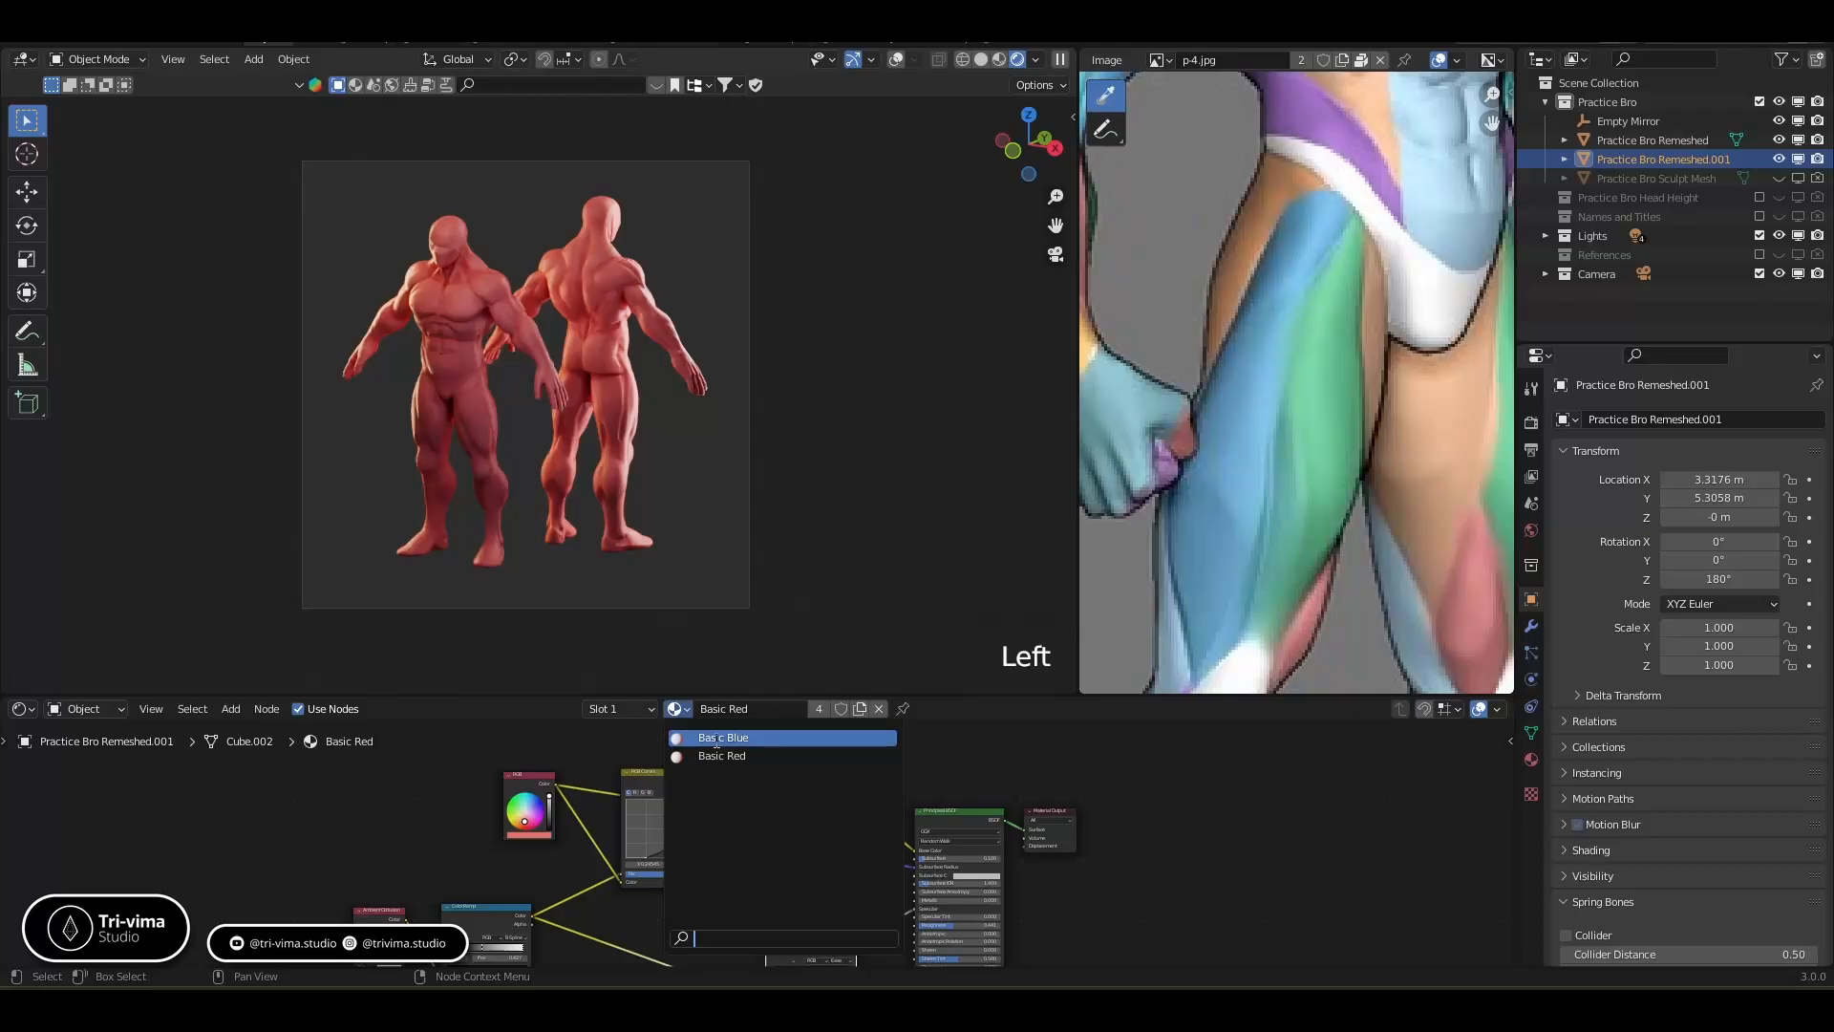
{"action": "scroll", "coordinate": [440, 795], "scroll_direction": "down", "scroll_amount": 12}
{"action": "left_click_drag", "start_coordinate": [459, 794], "coordinate": [831, 958]}
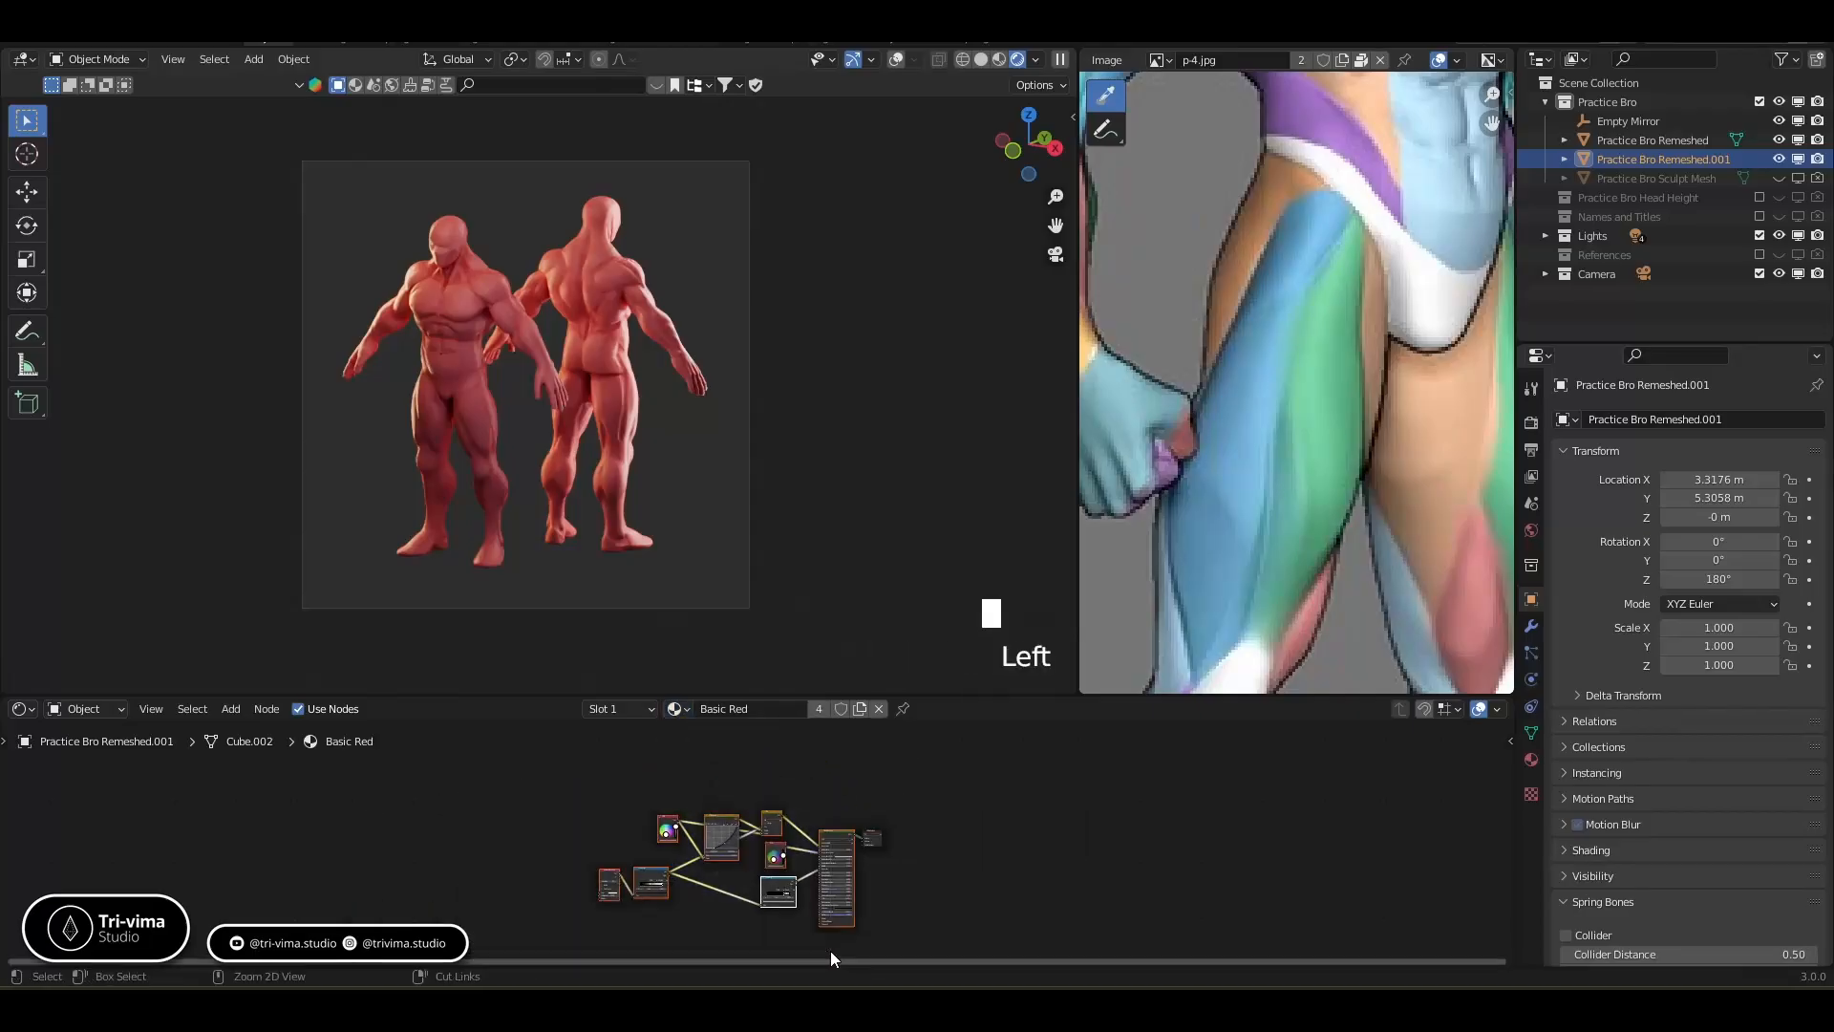
{"action": "key", "text": "ctrl+c"}
{"action": "key", "text": "ctrl+c"}
{"action": "key", "text": "ctrl+c"}
{"action": "key", "text": "ctrl+c"}
Assign the Basic Blue material to the duplicate figure and remove its Principled BSDF along with the RGB node links
{"action": "left_click", "coordinate": [677, 709]}
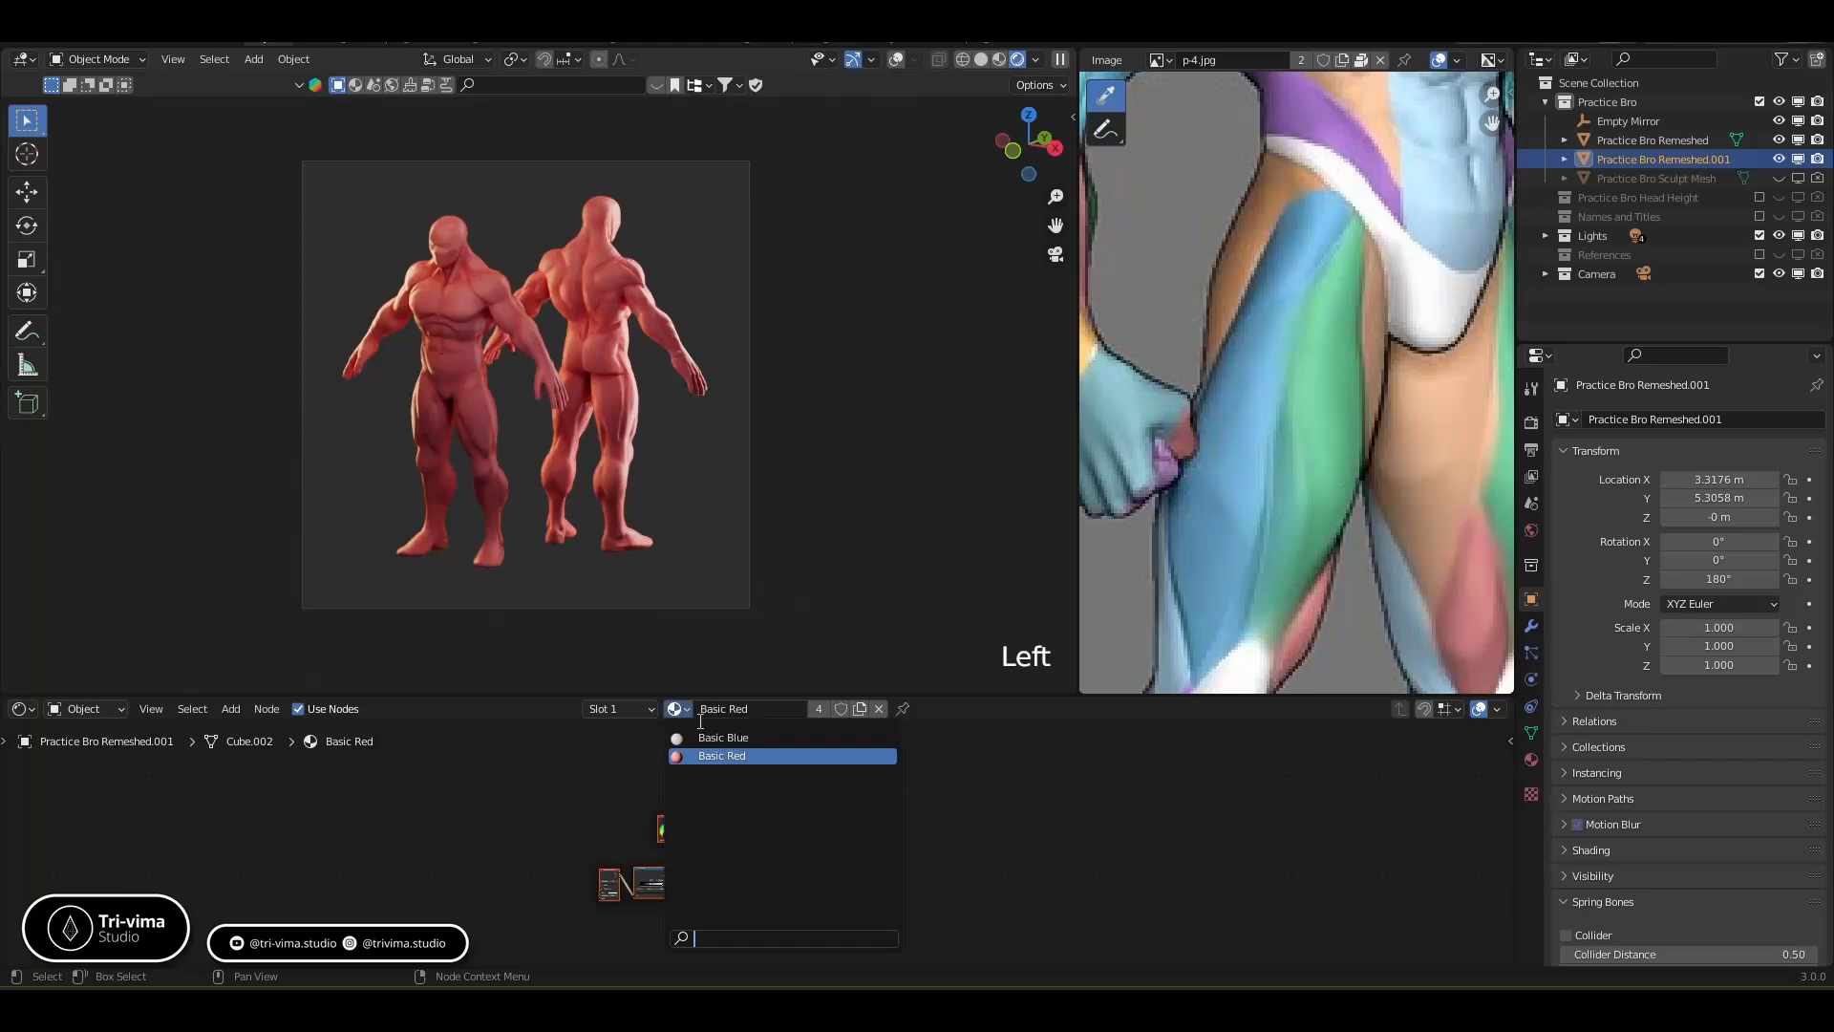
{"action": "left_click", "coordinate": [720, 738]}
{"action": "left_click_drag", "start_coordinate": [657, 787], "coordinate": [825, 936]}
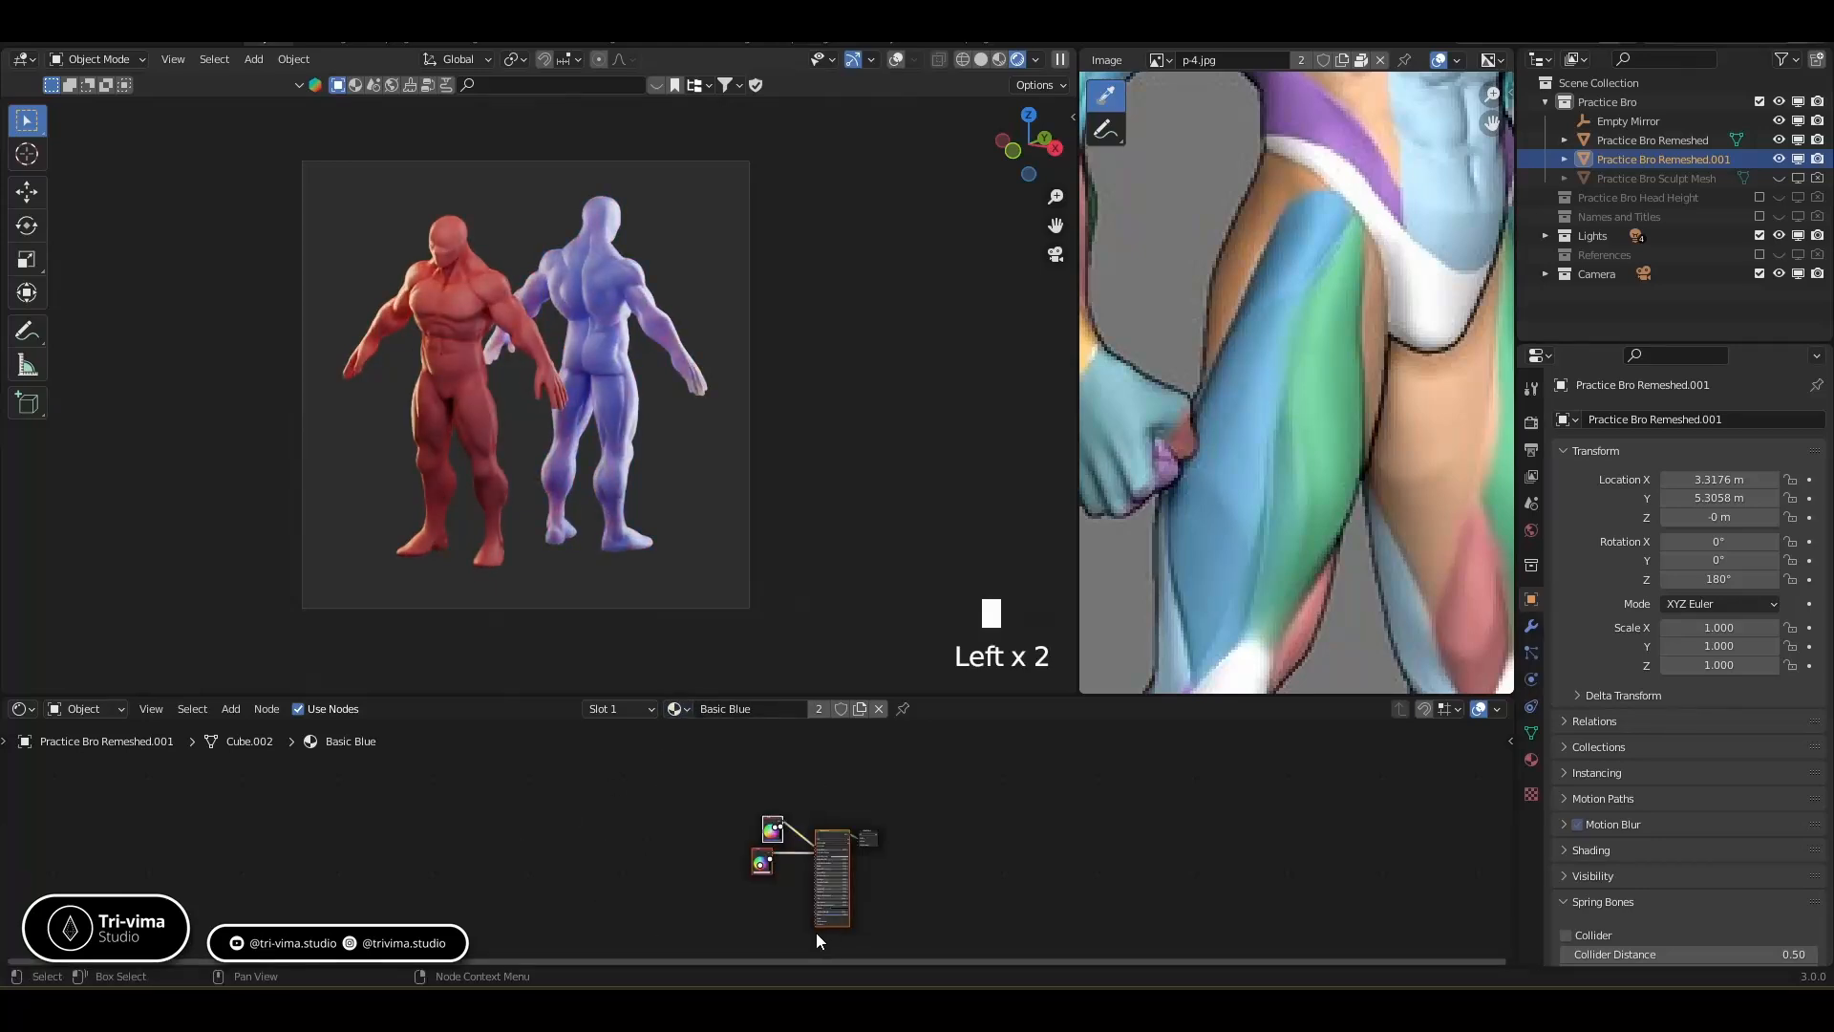
{"action": "left_click_drag", "start_coordinate": [690, 793], "coordinate": [791, 888]}
{"action": "right_click_drag", "start_coordinate": [801, 827], "coordinate": [783, 869], "text": "ctrl"}
{"action": "left_click", "coordinate": [826, 841]}
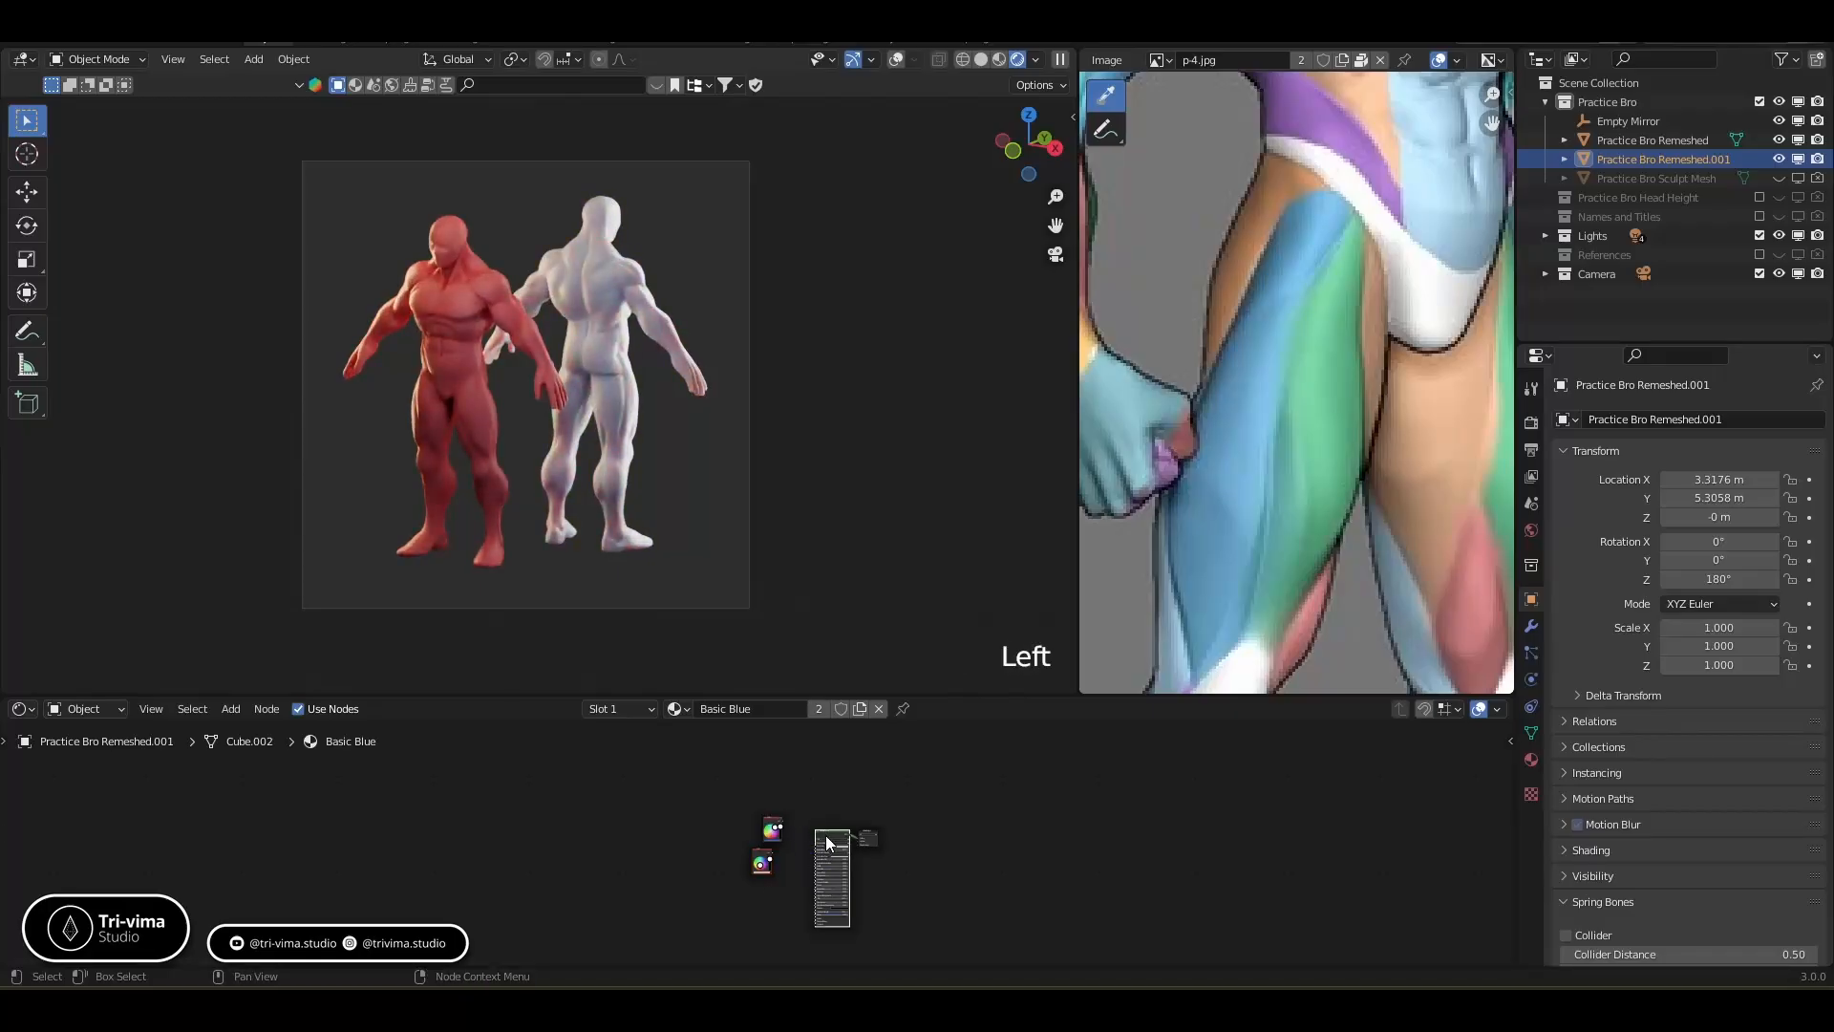
{"action": "key", "text": "x"}
Move Basic Blue's two RGB nodes upward out of the way and paste the copied Basic Red nodes
{"action": "left_click_drag", "start_coordinate": [697, 790], "coordinate": [799, 896]}
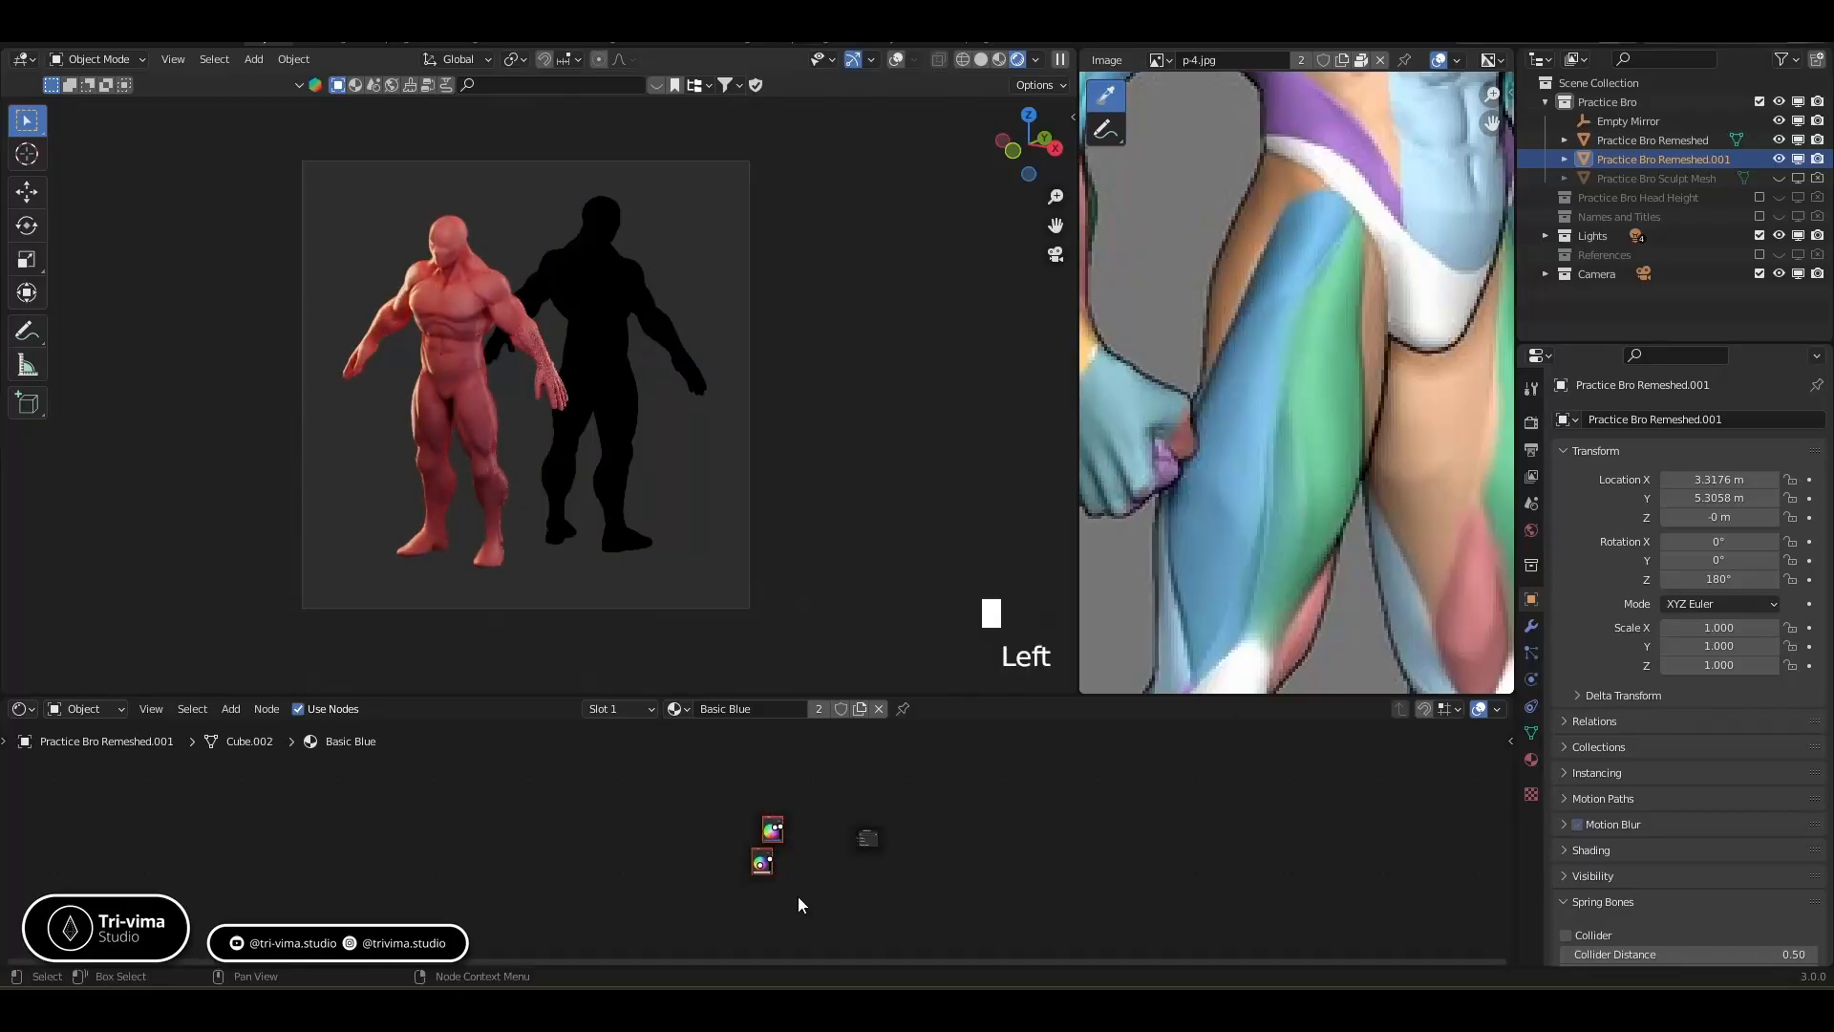
{"action": "key", "text": "g"}
{"action": "left_click", "coordinate": [801, 829]}
{"action": "key", "text": "ctrl+v"}
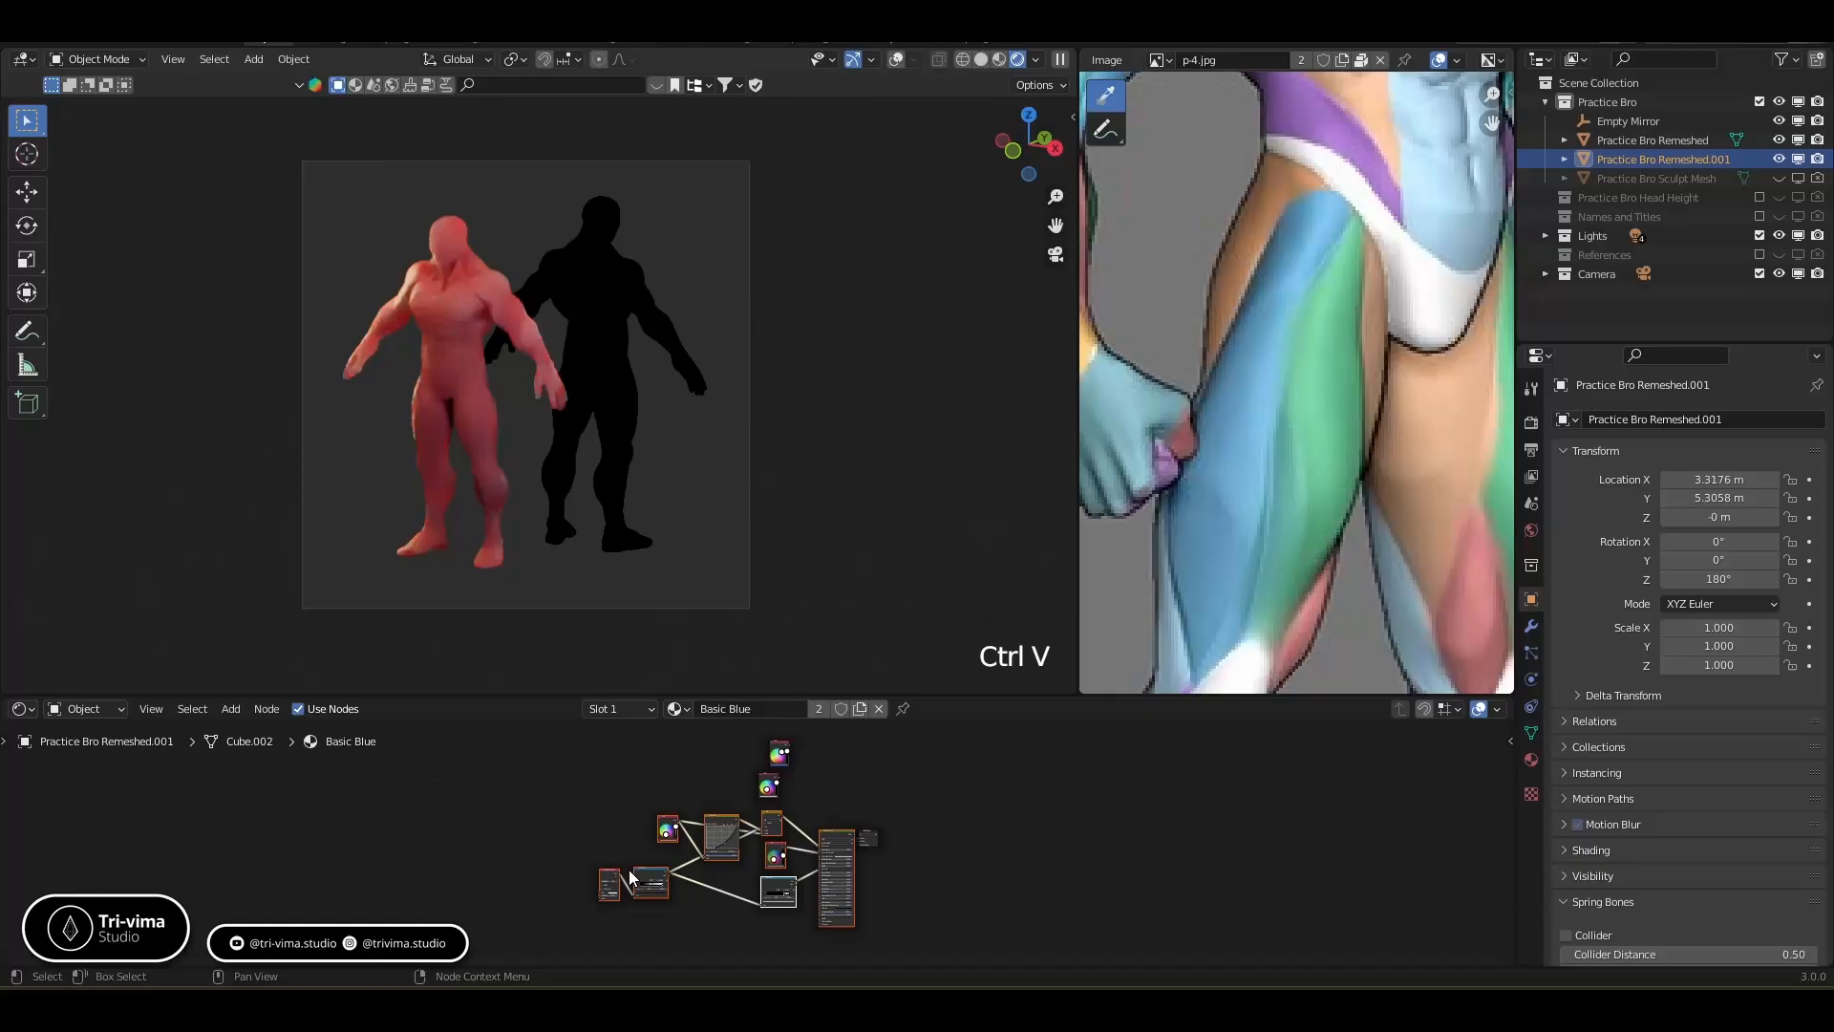
Connect the pasted Principled BSDF to the Material Output and the pale RGB node to its Subsurface Radius in Basic Blue
{"action": "left_click", "coordinate": [823, 835], "text": "ctrl+shift"}
{"action": "scroll", "coordinate": [812, 837], "scroll_direction": "up", "scroll_amount": 11}
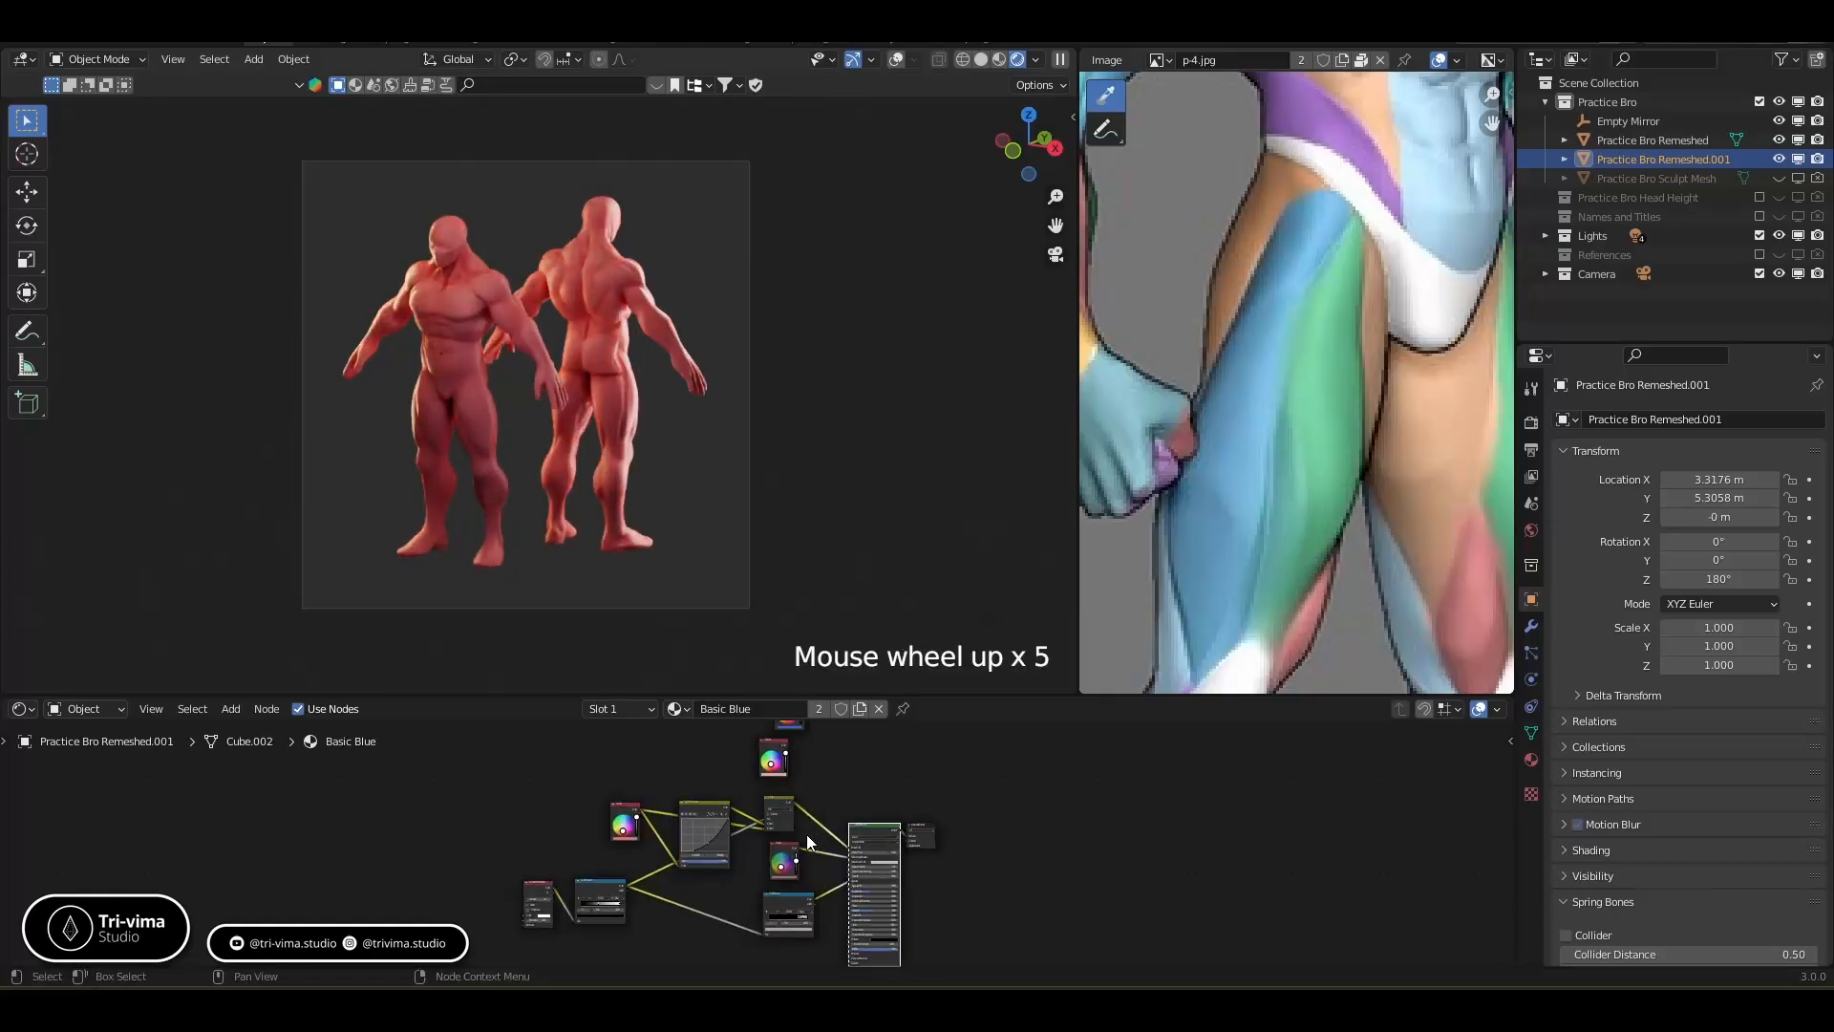
{"action": "middle_click_drag", "start_coordinate": [799, 843], "coordinate": [697, 789]}
{"action": "left_click_drag", "start_coordinate": [665, 752], "coordinate": [764, 923]}
Move the blue RGB node beside the pasted red one and link it to the Mix node's Color2 and the RGB Curves Color
{"action": "middle_click_drag", "start_coordinate": [581, 777], "coordinate": [589, 847]}
{"action": "left_click_drag", "start_coordinate": [671, 740], "coordinate": [277, 851]}
{"action": "middle_click_drag", "start_coordinate": [416, 882], "coordinate": [512, 772]}
{"action": "left_click_drag", "start_coordinate": [433, 763], "coordinate": [731, 833]}
{"action": "left_click_drag", "start_coordinate": [438, 764], "coordinate": [591, 893]}
Delete both RGB nodes pasted from Basic Red: the base-colour one and the unlinked one below the Mix node
{"action": "left_click", "coordinate": [520, 812]}
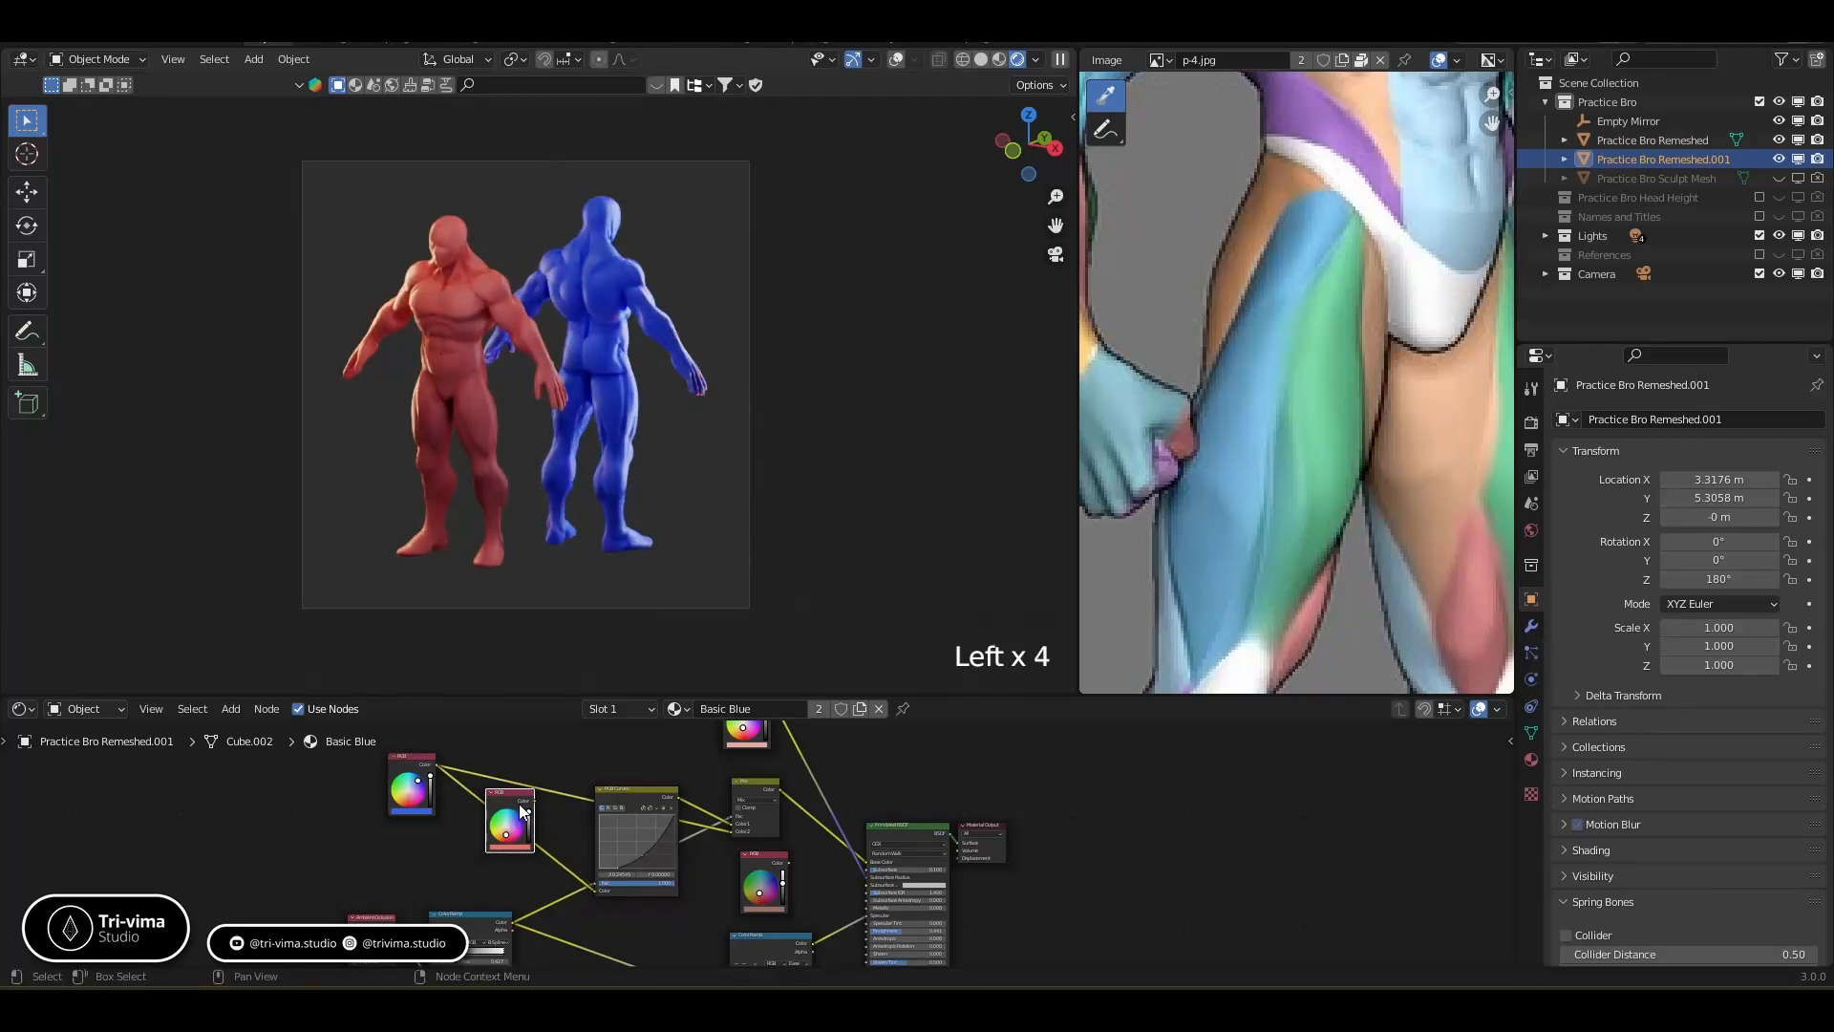
{"action": "key", "text": "x"}
{"action": "scroll", "coordinate": [684, 919], "scroll_direction": "up", "scroll_amount": 2}
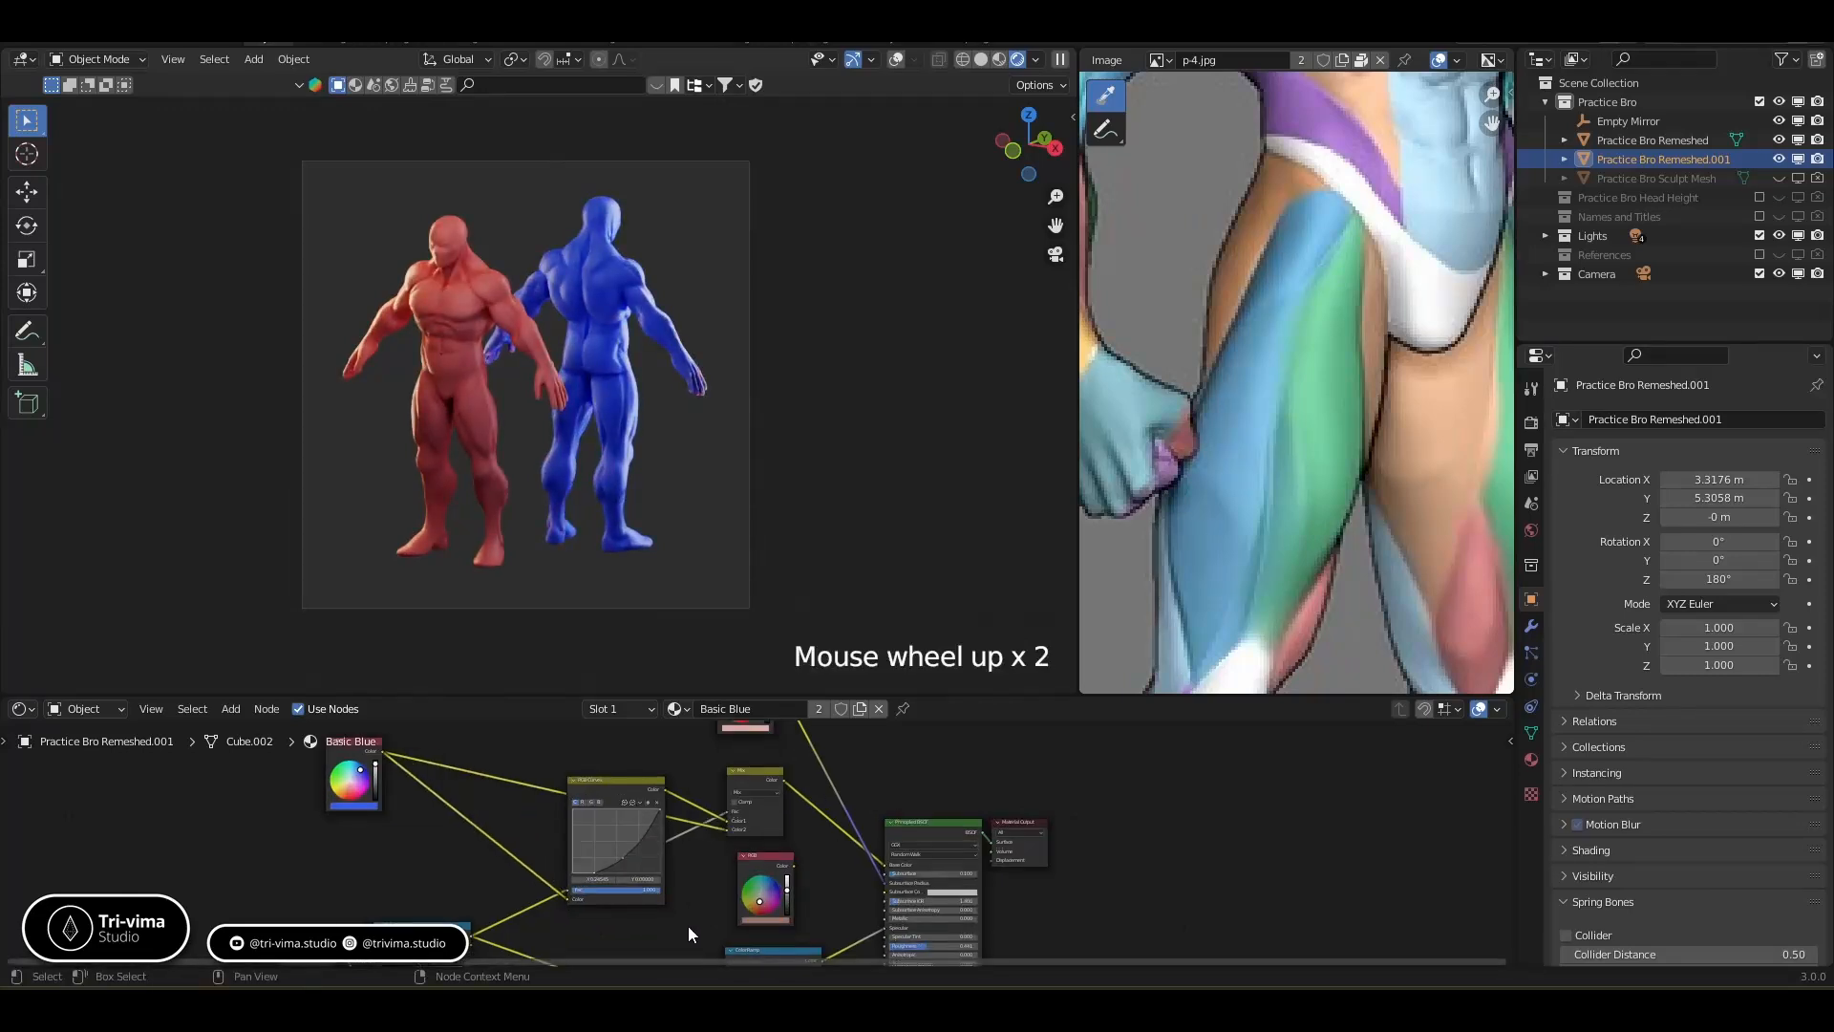
{"action": "scroll", "coordinate": [688, 925], "scroll_direction": "up", "scroll_amount": 2}
{"action": "left_click", "coordinate": [747, 896]}
{"action": "key", "text": "x"}
{"action": "scroll", "coordinate": [719, 874], "scroll_direction": "down", "scroll_amount": 8}
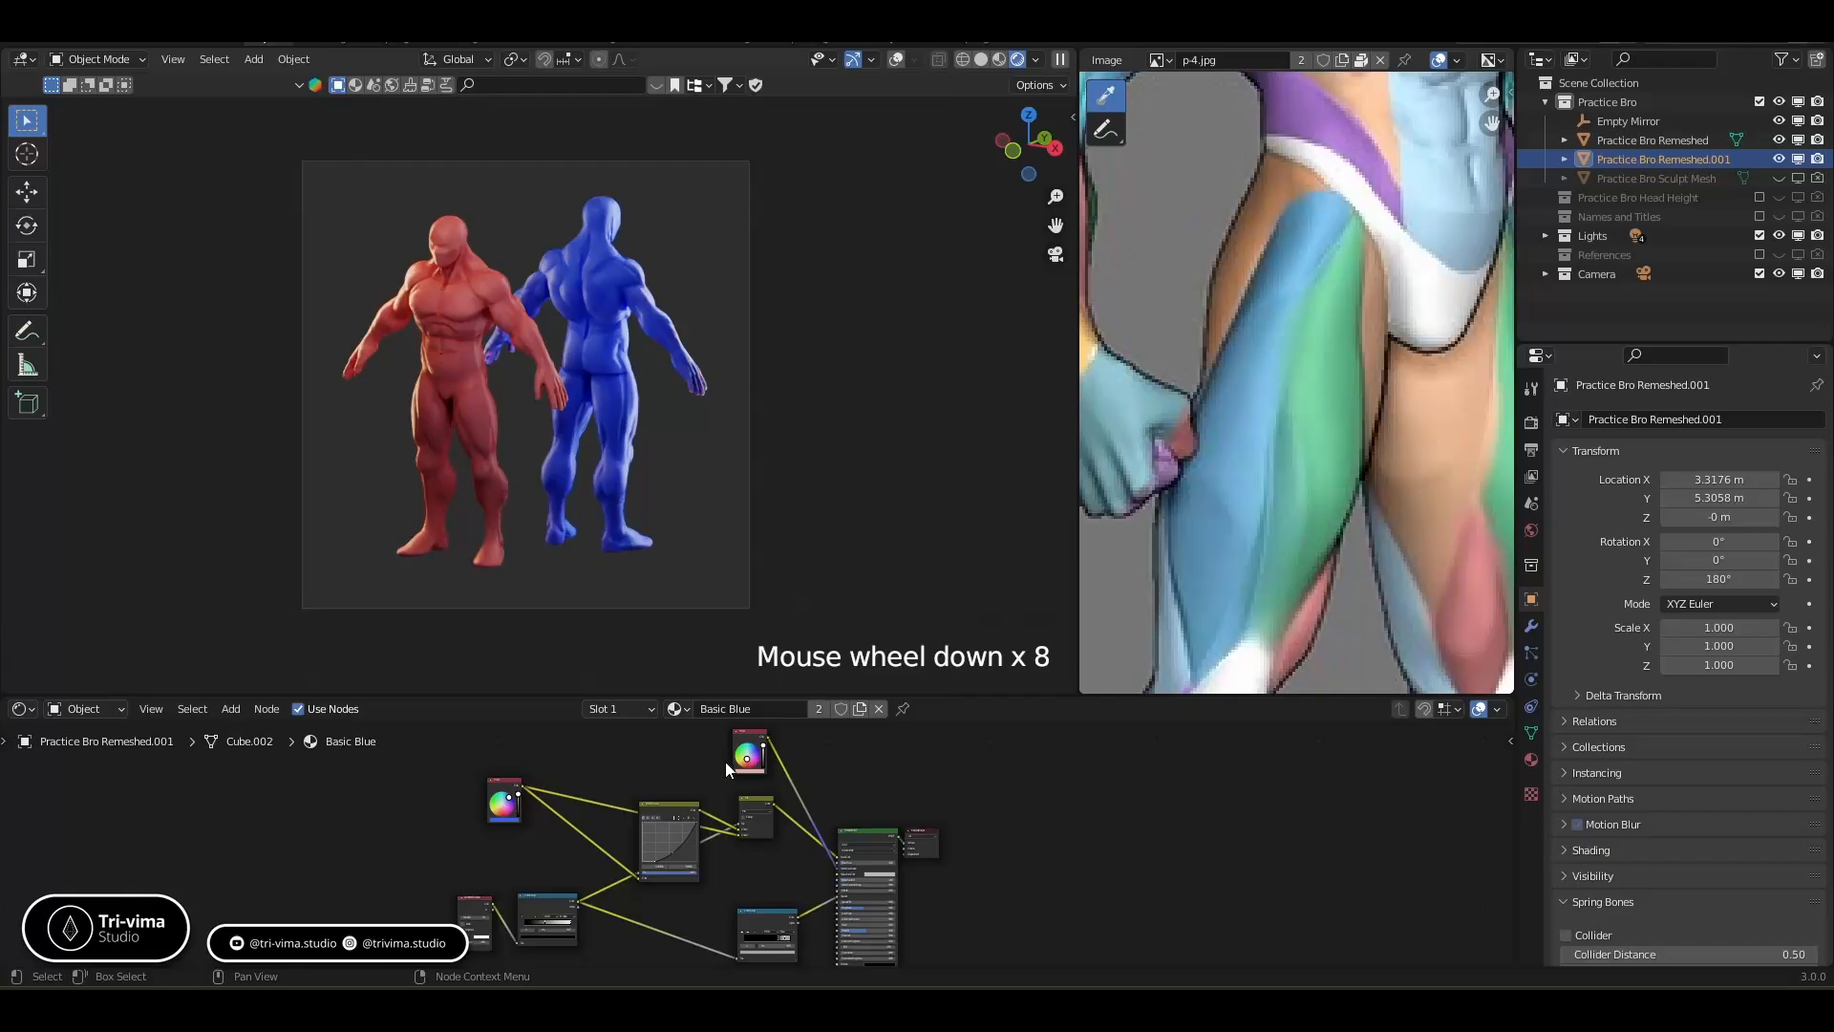
Move the pale RGB node feeding Subsurface Radius beneath the Mix node and tint it pale blue
{"action": "left_click_drag", "start_coordinate": [741, 754], "coordinate": [750, 864]}
{"action": "middle_click_drag", "start_coordinate": [695, 918], "coordinate": [616, 891]}
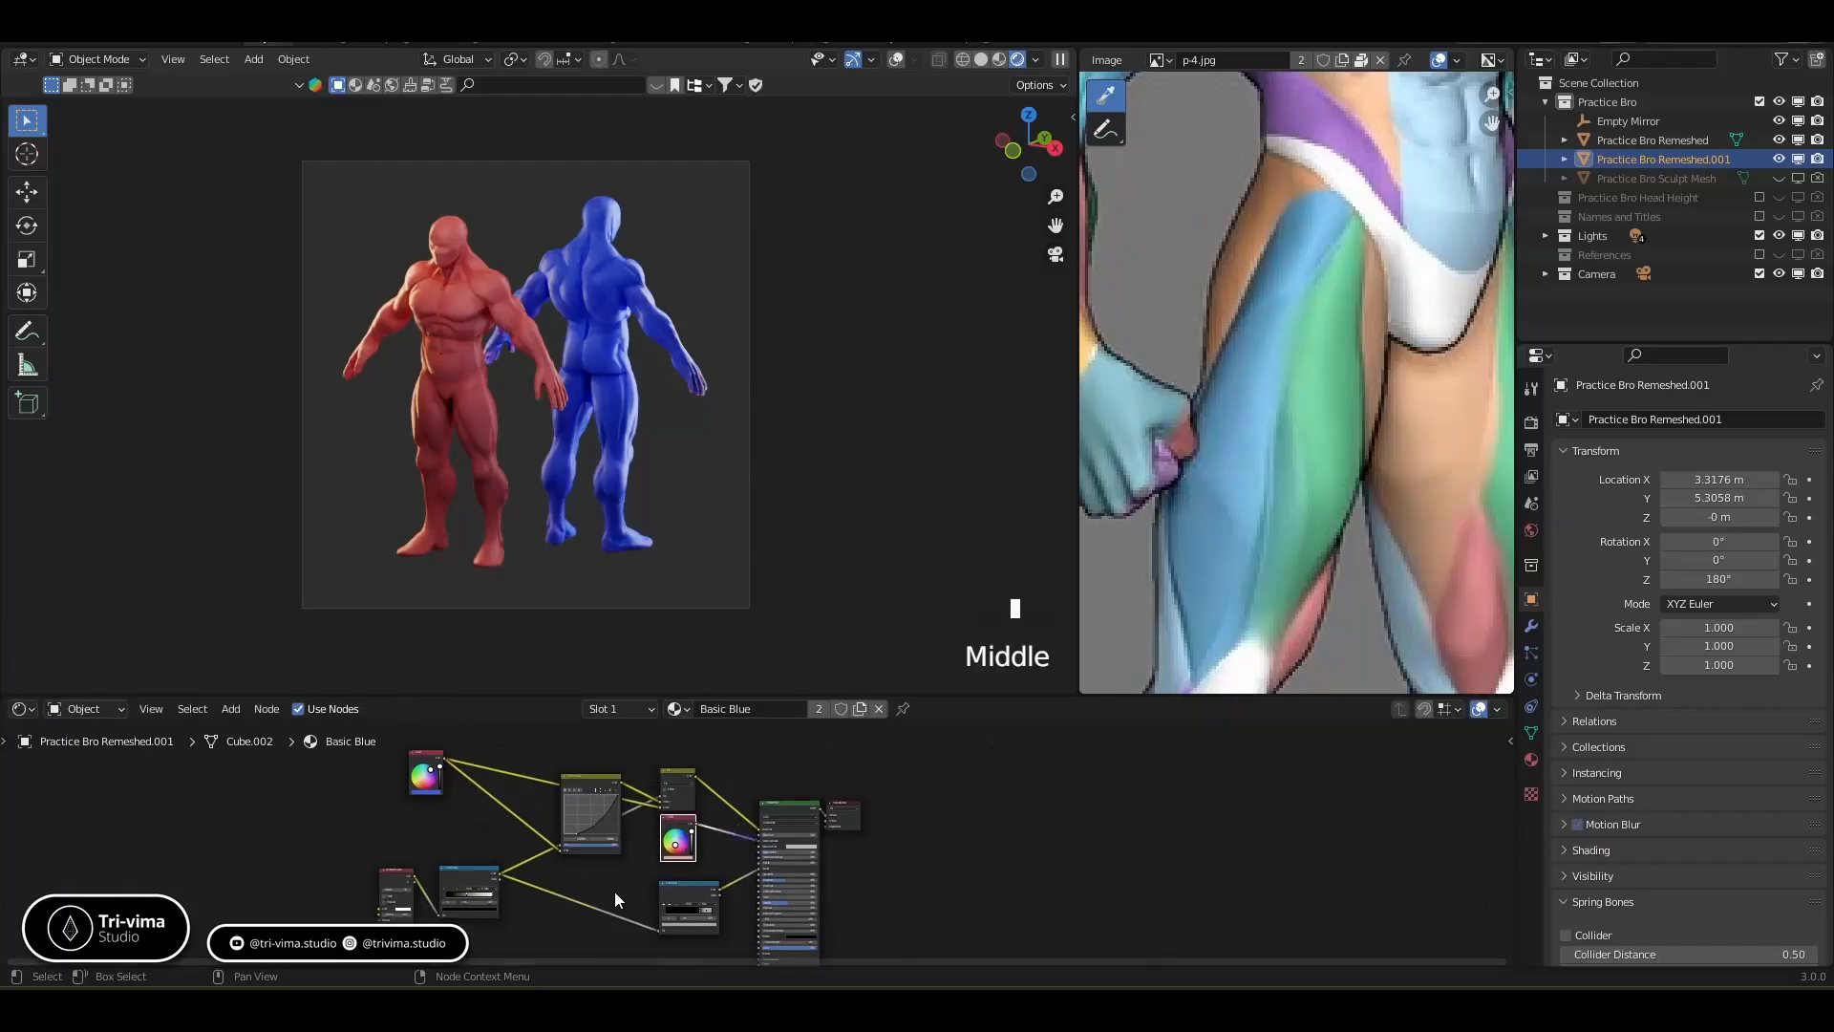
{"action": "scroll", "coordinate": [633, 867], "scroll_direction": "up", "scroll_amount": 18}
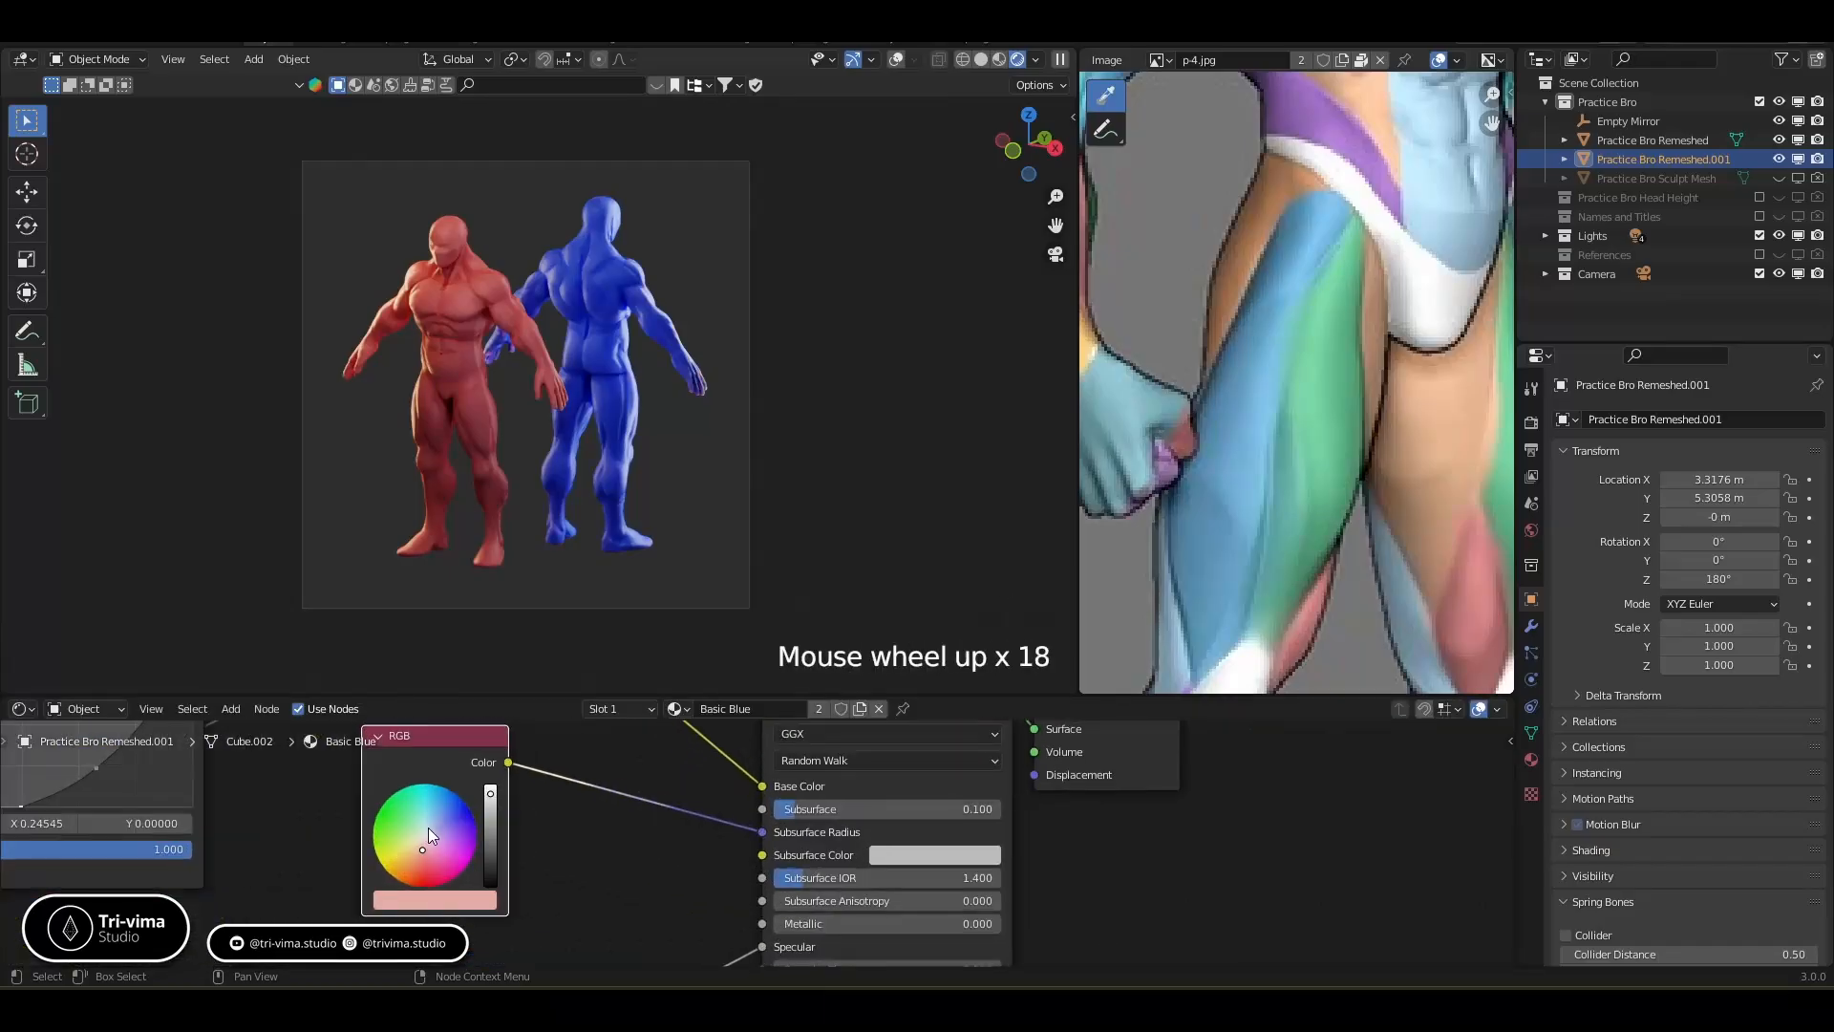
{"action": "left_click", "coordinate": [435, 824]}
Set the Principled BSDF Subsurface to 0.25 in Basic Blue and in the front figure's Basic Red material
{"action": "middle_click_drag", "start_coordinate": [596, 863], "coordinate": [893, 884]}
{"action": "middle_click_drag", "start_coordinate": [893, 883], "coordinate": [1056, 906]}
{"action": "left_click_drag", "start_coordinate": [1293, 849], "coordinate": [1300, 856]}
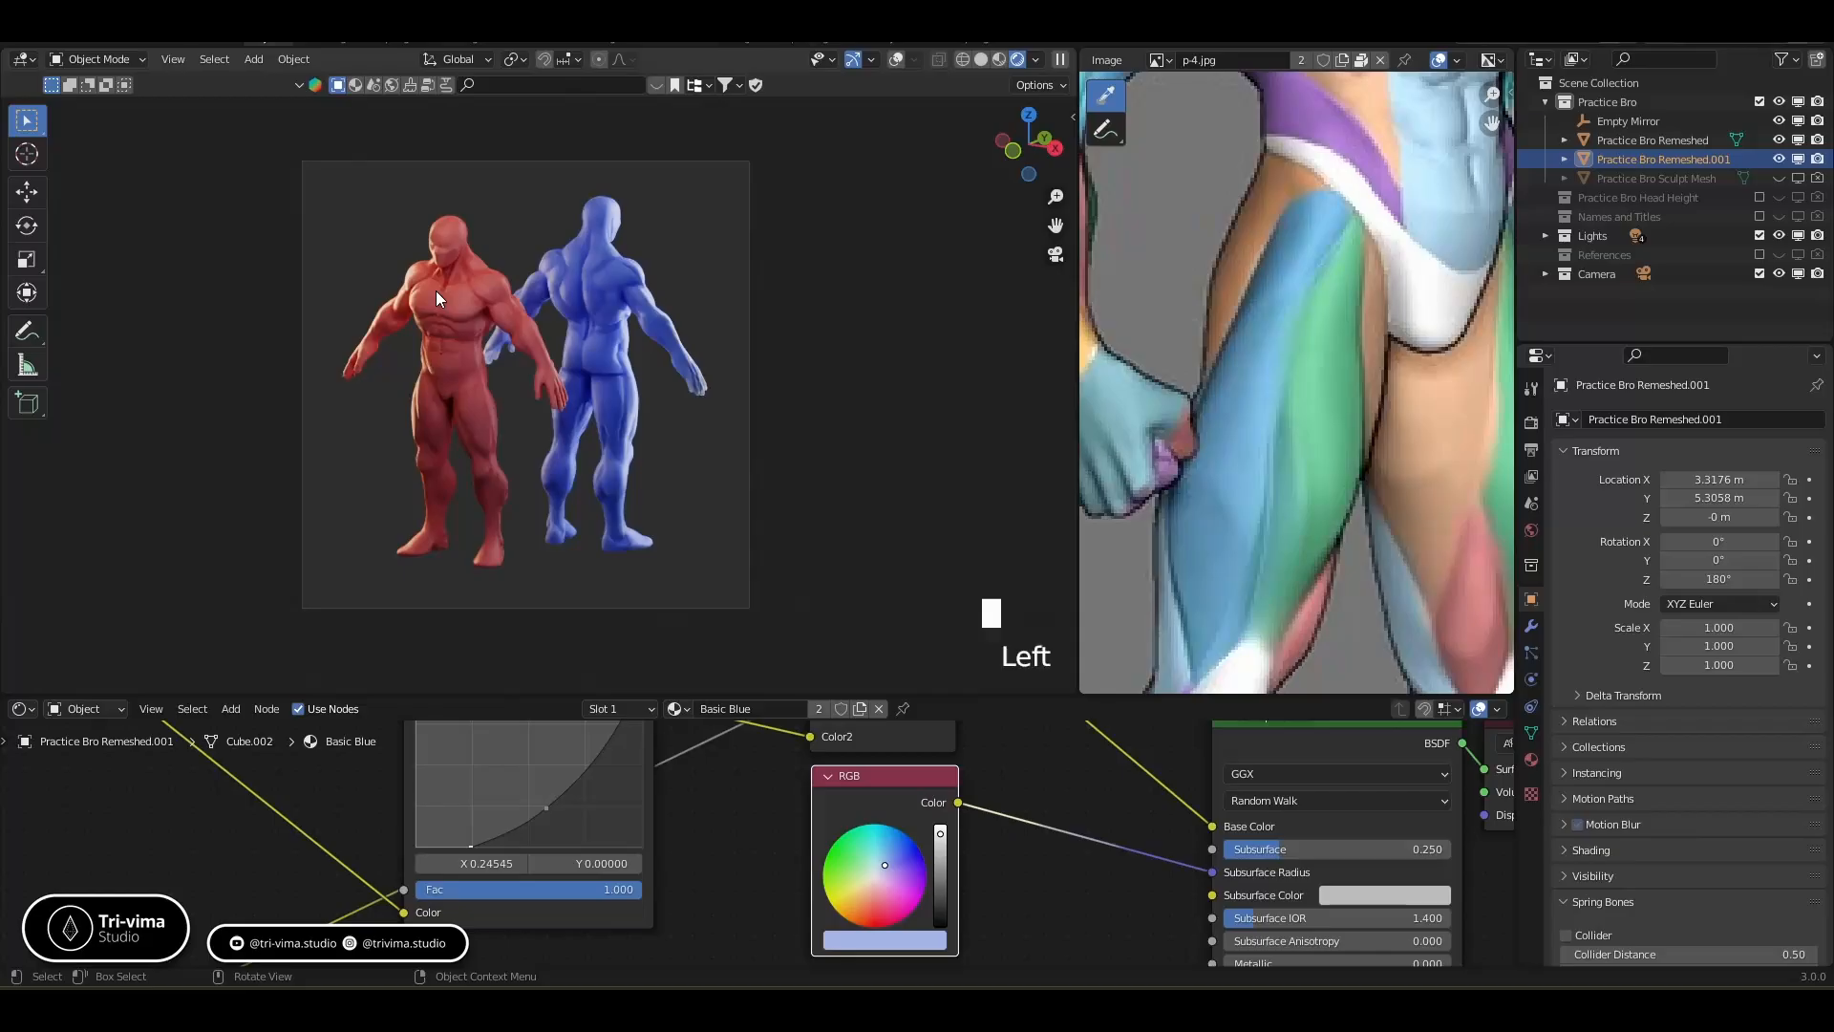
{"action": "left_click", "coordinate": [436, 291]}
{"action": "double_click", "coordinate": [1345, 852]}
{"action": "type", "text": "0."}
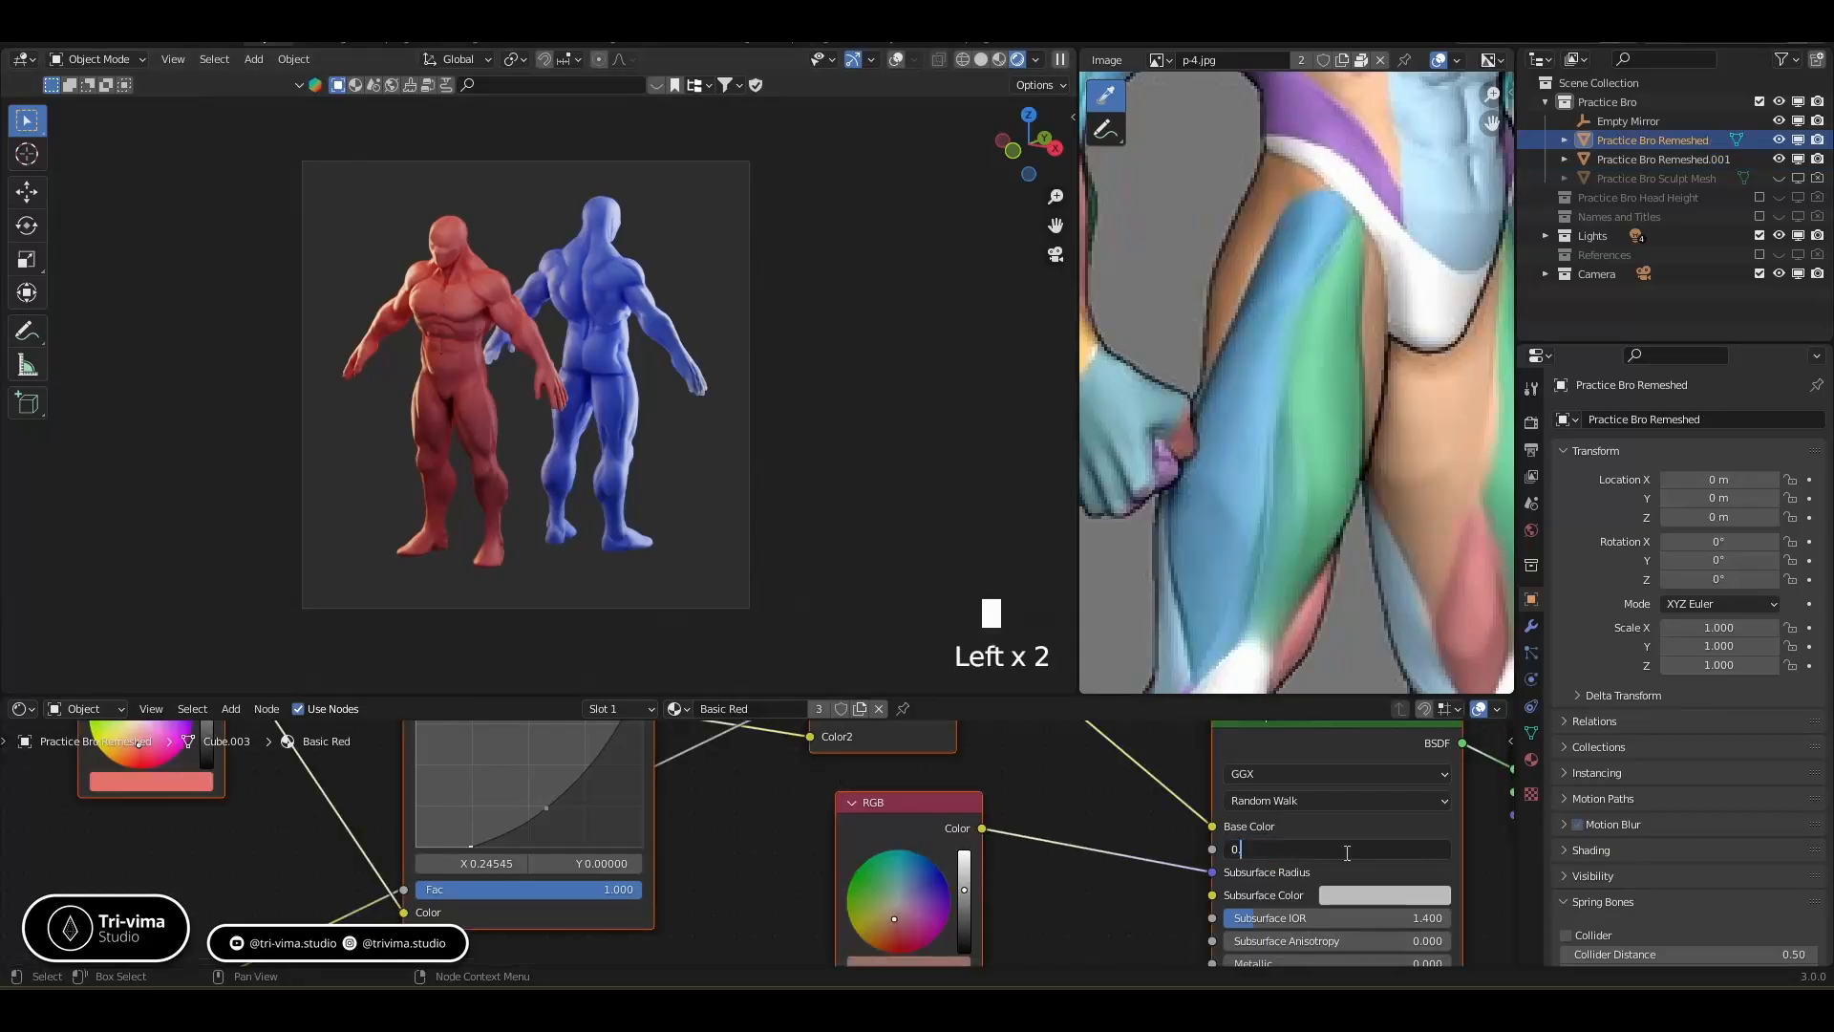
{"action": "type", "text": "25"}
{"action": "key", "text": "Return"}
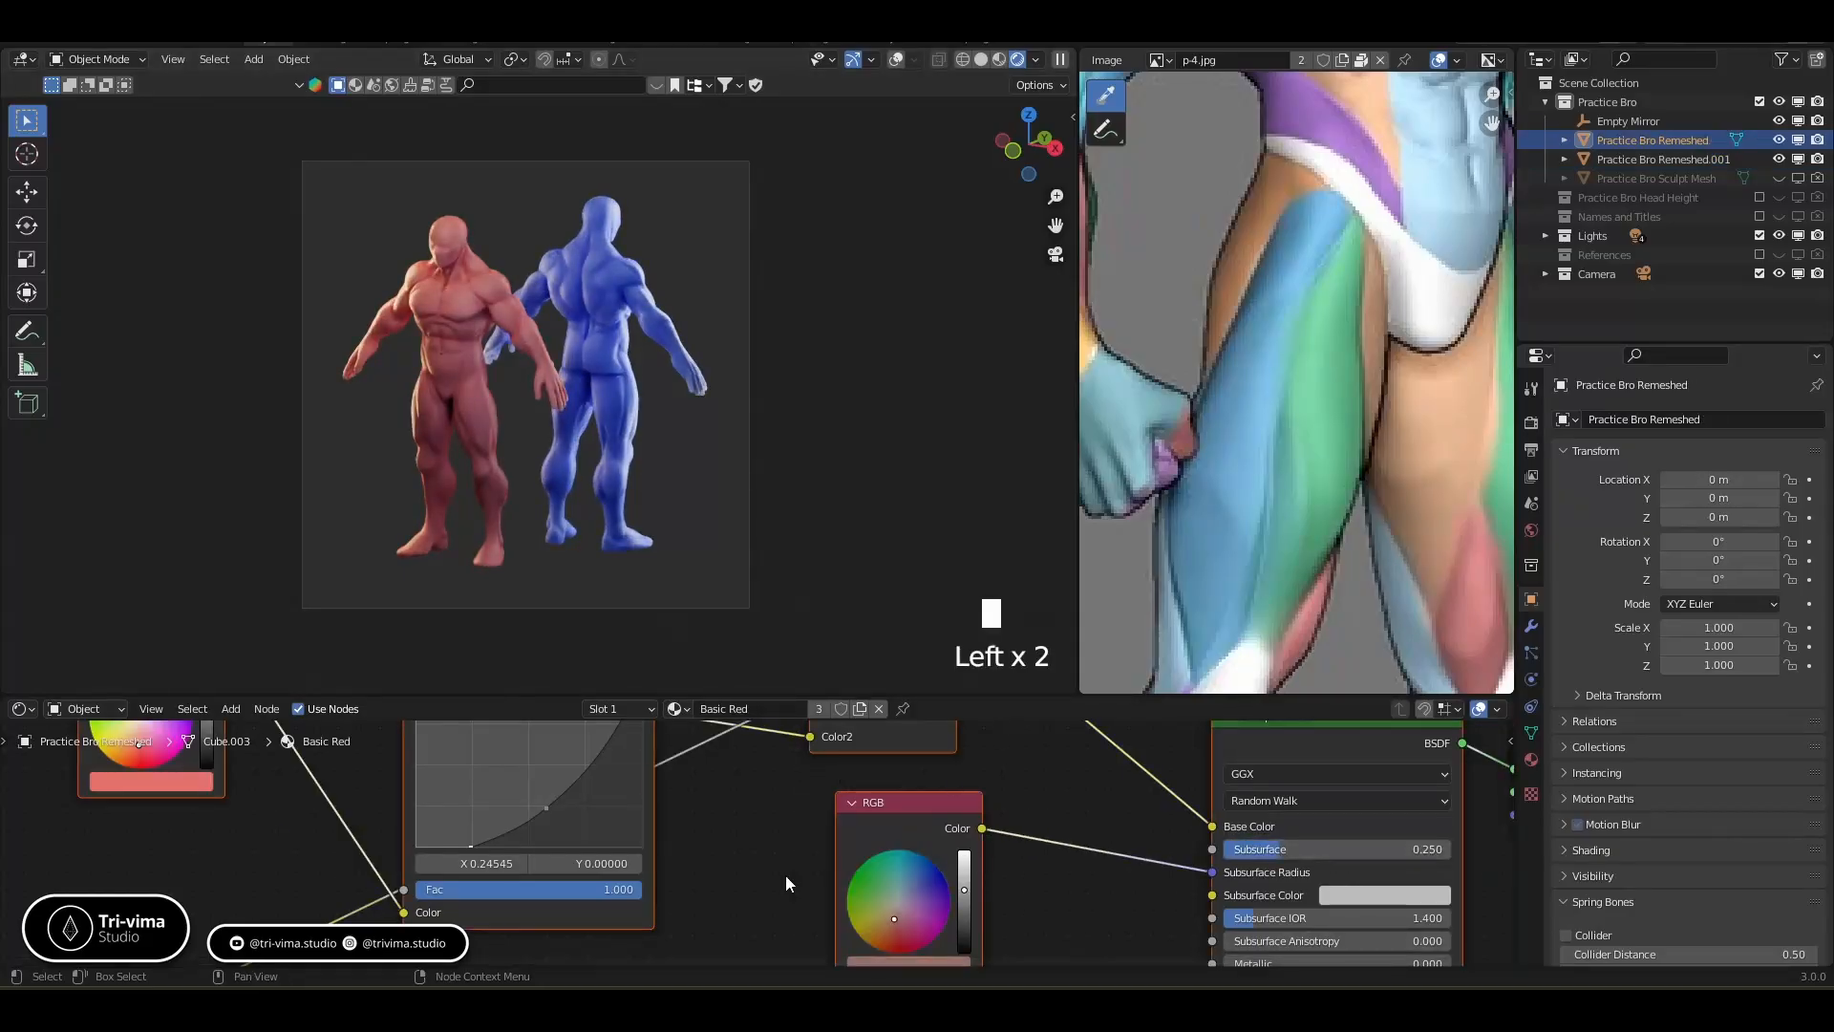
Change Basic Red's base-colour RGB node to a more saturated red
{"action": "middle_click_drag", "start_coordinate": [742, 884], "coordinate": [1108, 965]}
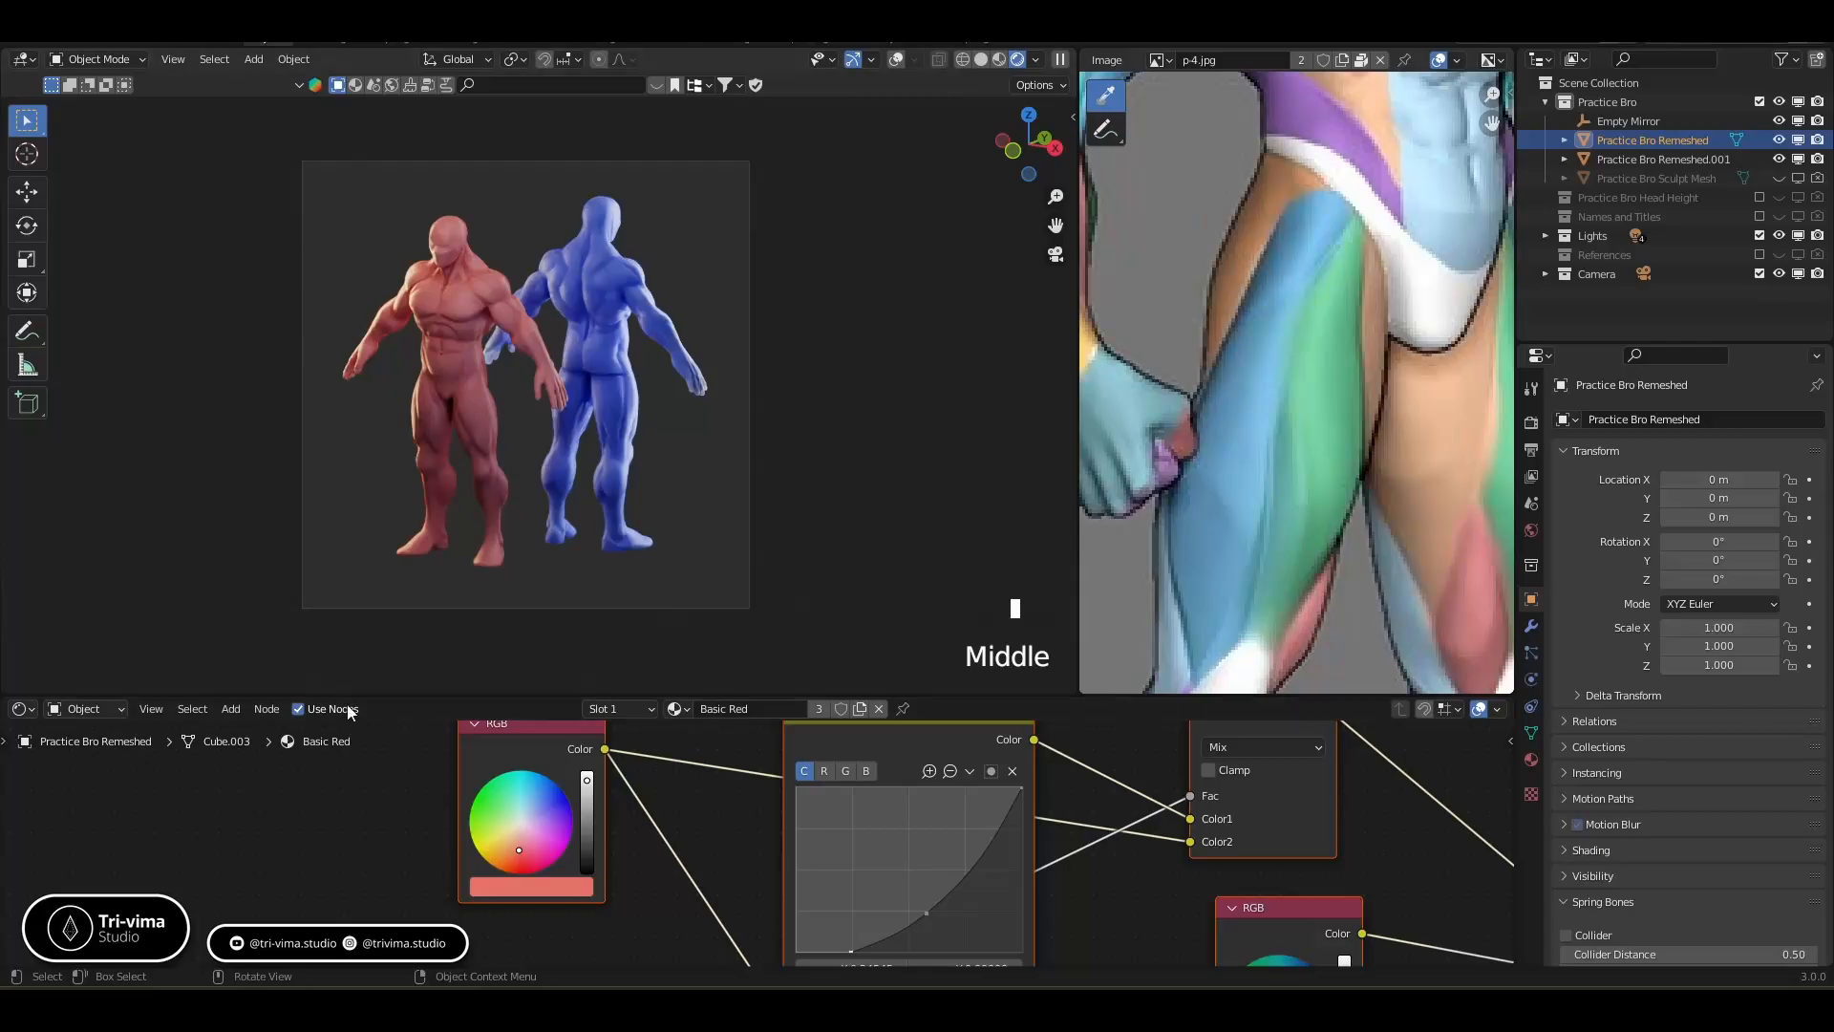
{"action": "left_click", "coordinate": [521, 864]}
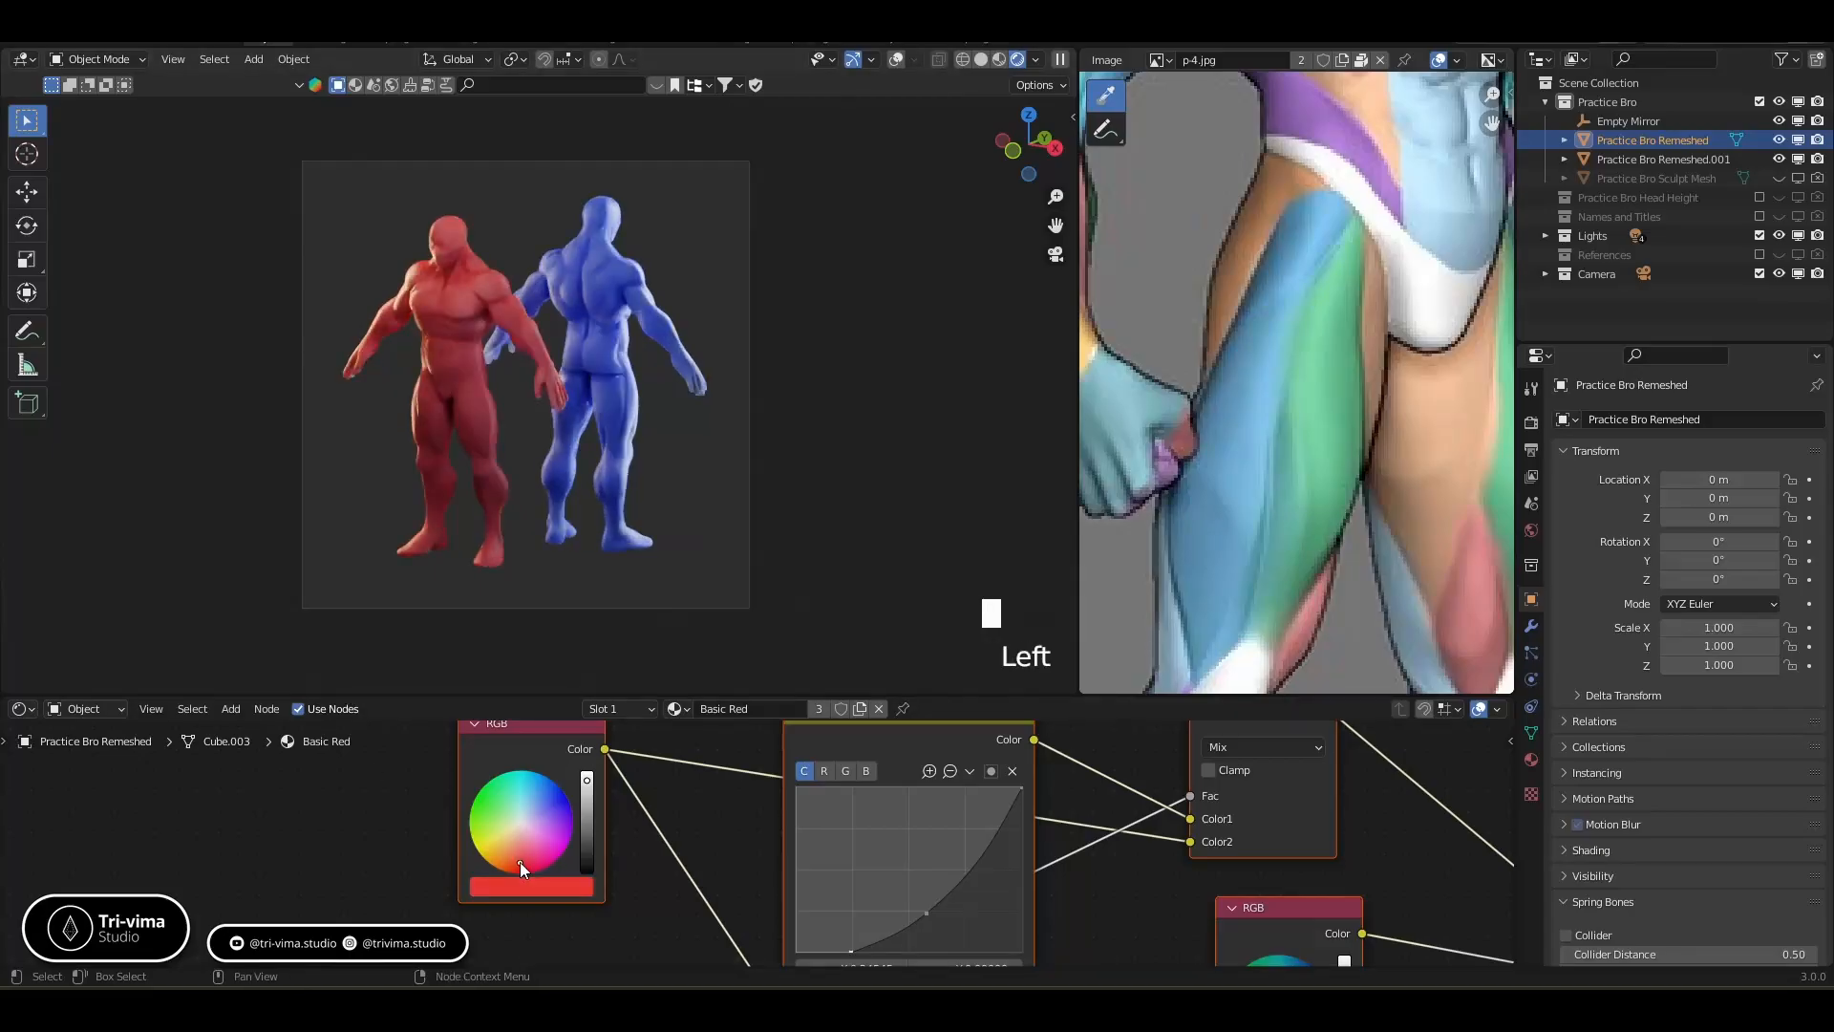
{"action": "left_click", "coordinate": [441, 875]}
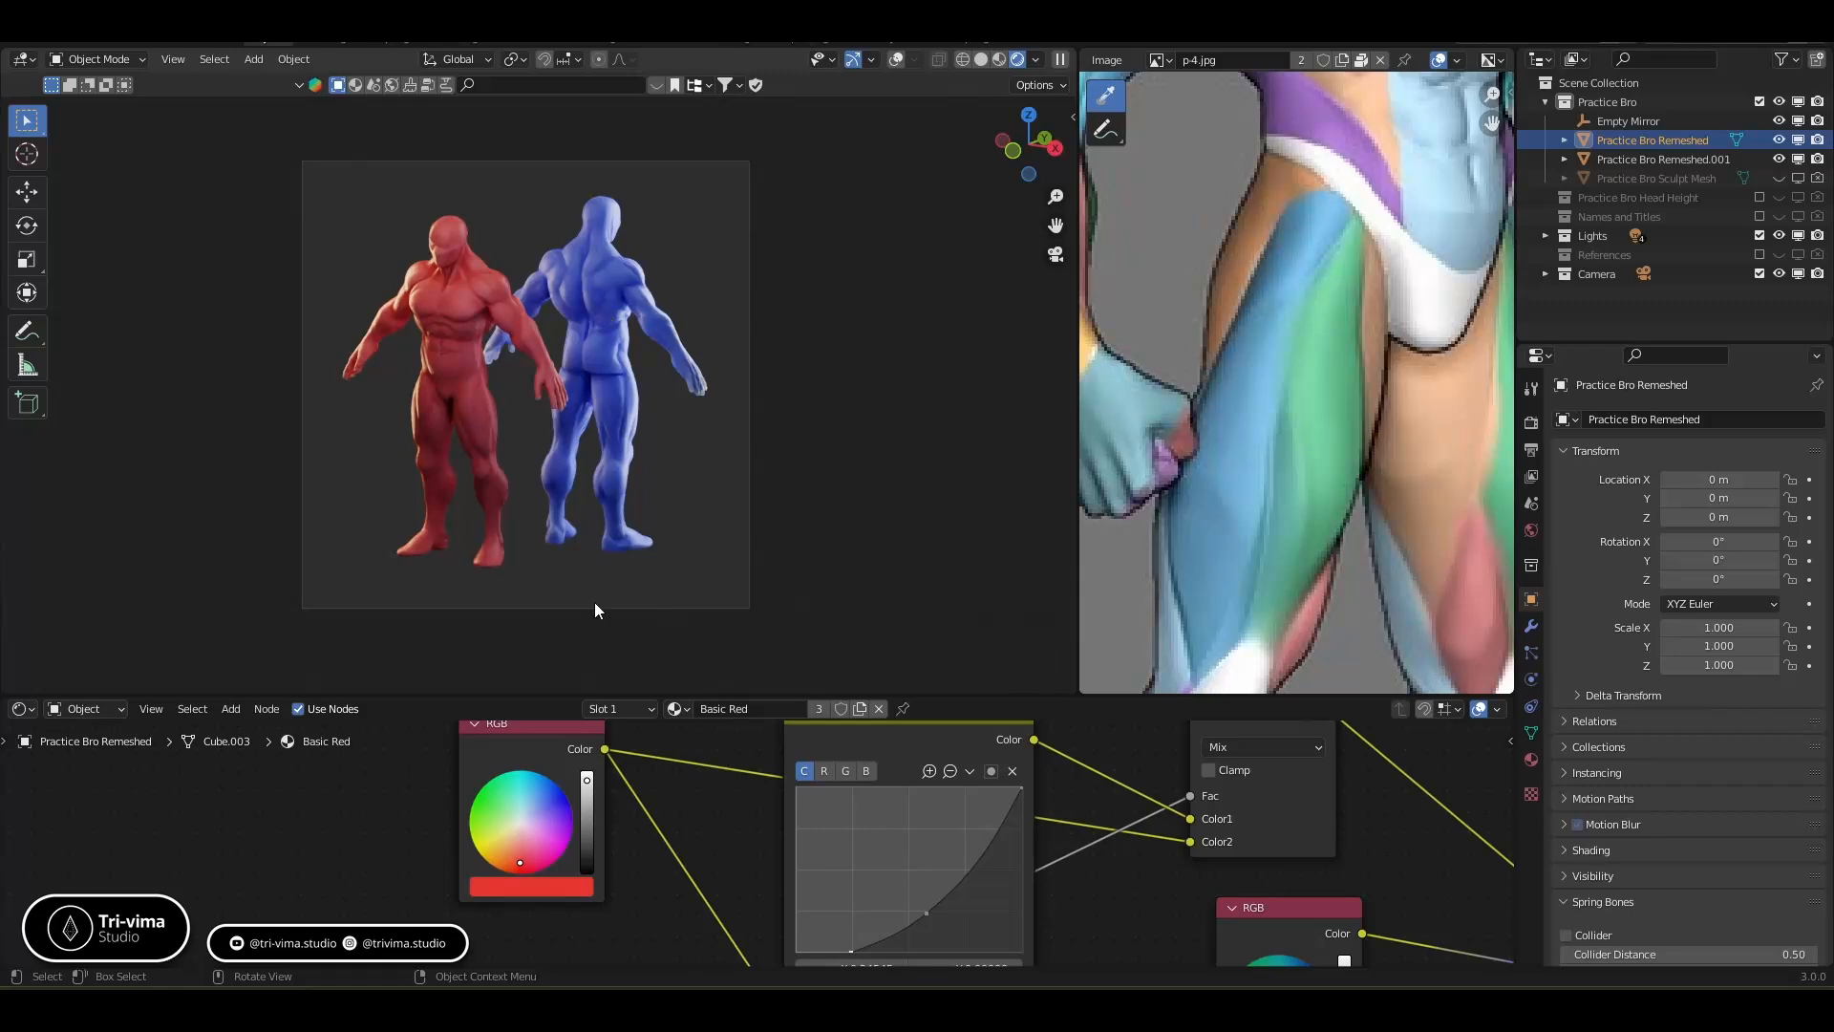
Move the blue duplicate's base-colour RGB node closer to its RGB Curves node
{"action": "scroll", "coordinate": [726, 806], "scroll_direction": "down", "scroll_amount": 4}
{"action": "left_click", "coordinate": [600, 317]}
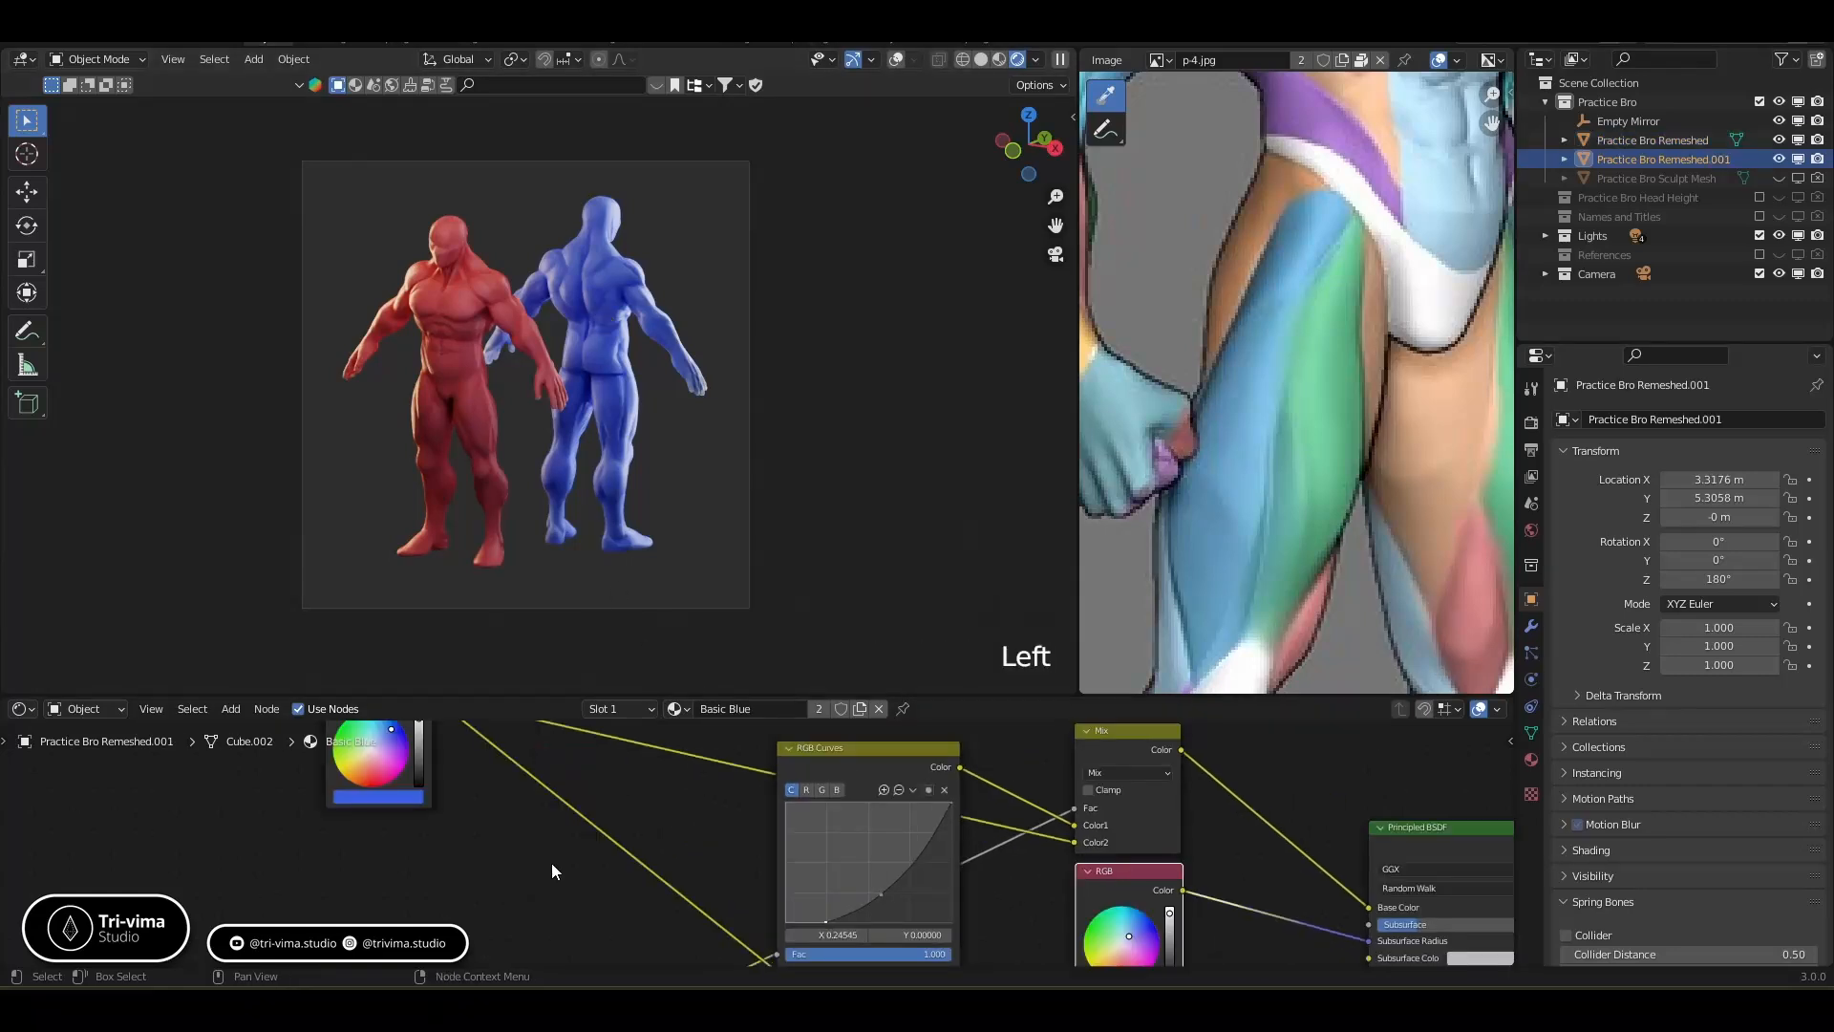
{"action": "middle_click_drag", "start_coordinate": [478, 869], "coordinate": [512, 901]}
{"action": "left_click_drag", "start_coordinate": [432, 745], "coordinate": [632, 890]}
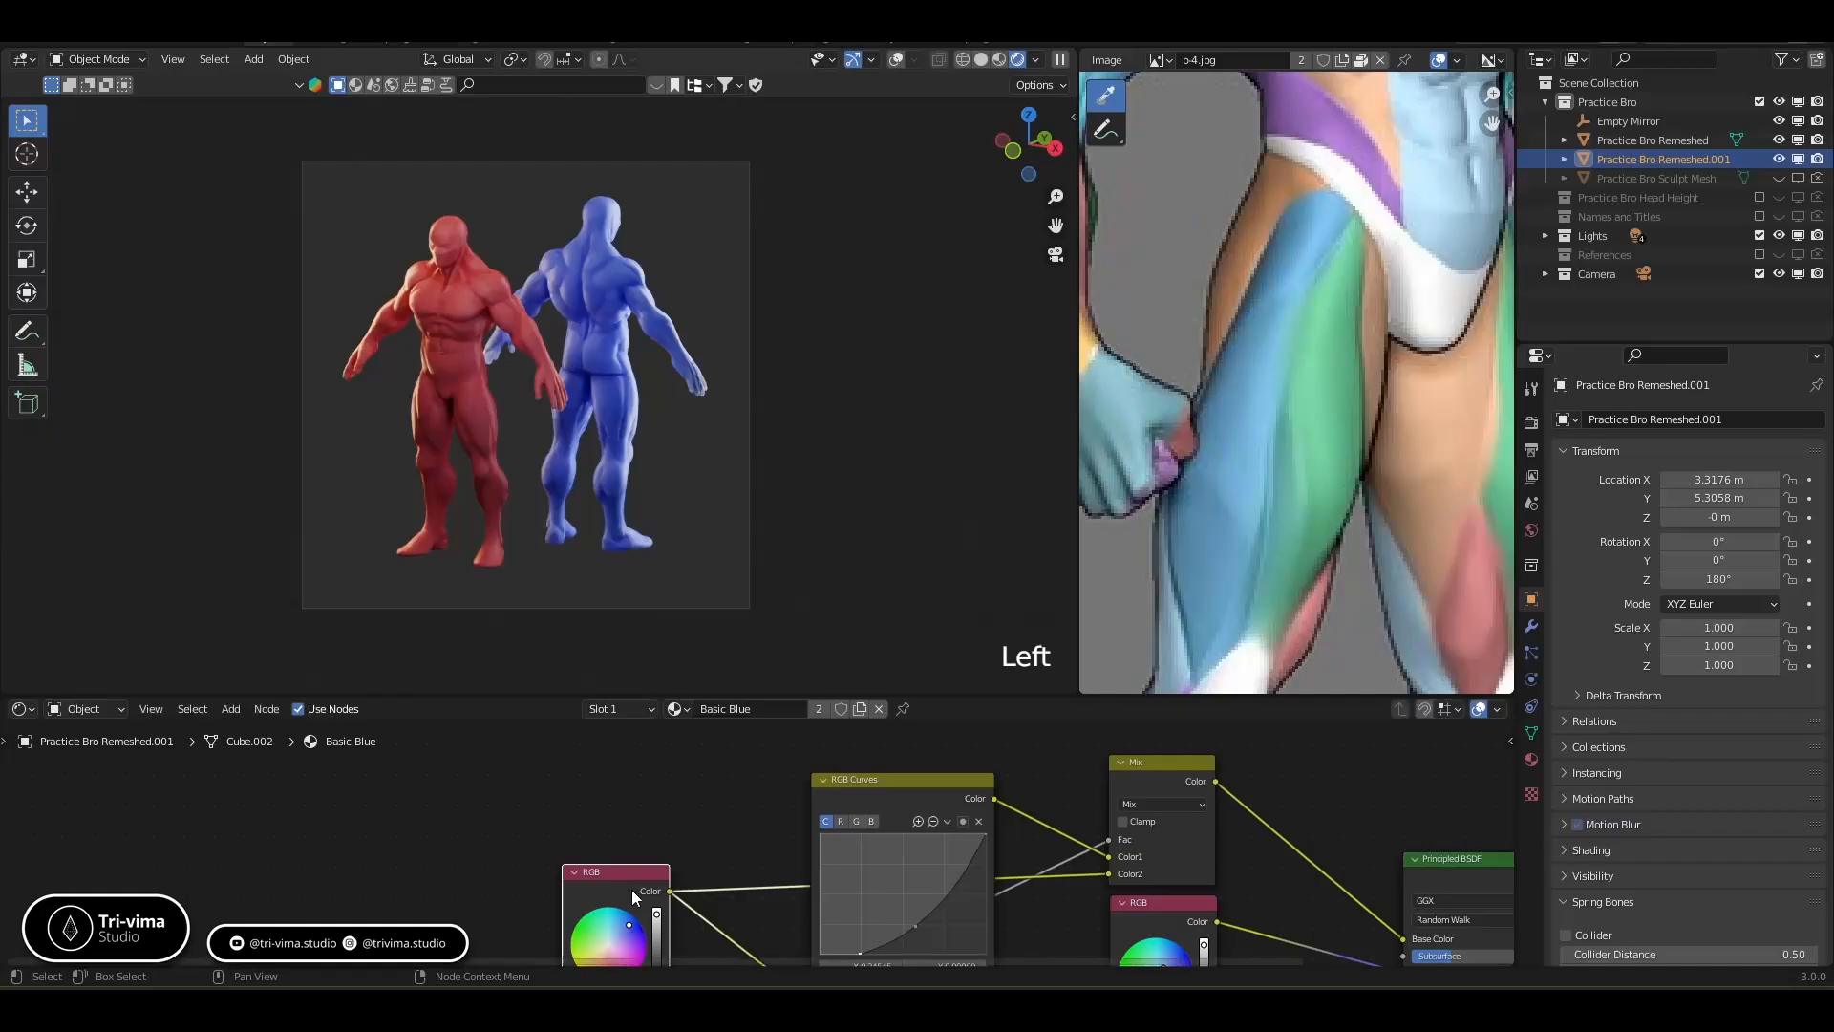
{"action": "middle_click_drag", "start_coordinate": [730, 816], "coordinate": [475, 662]}
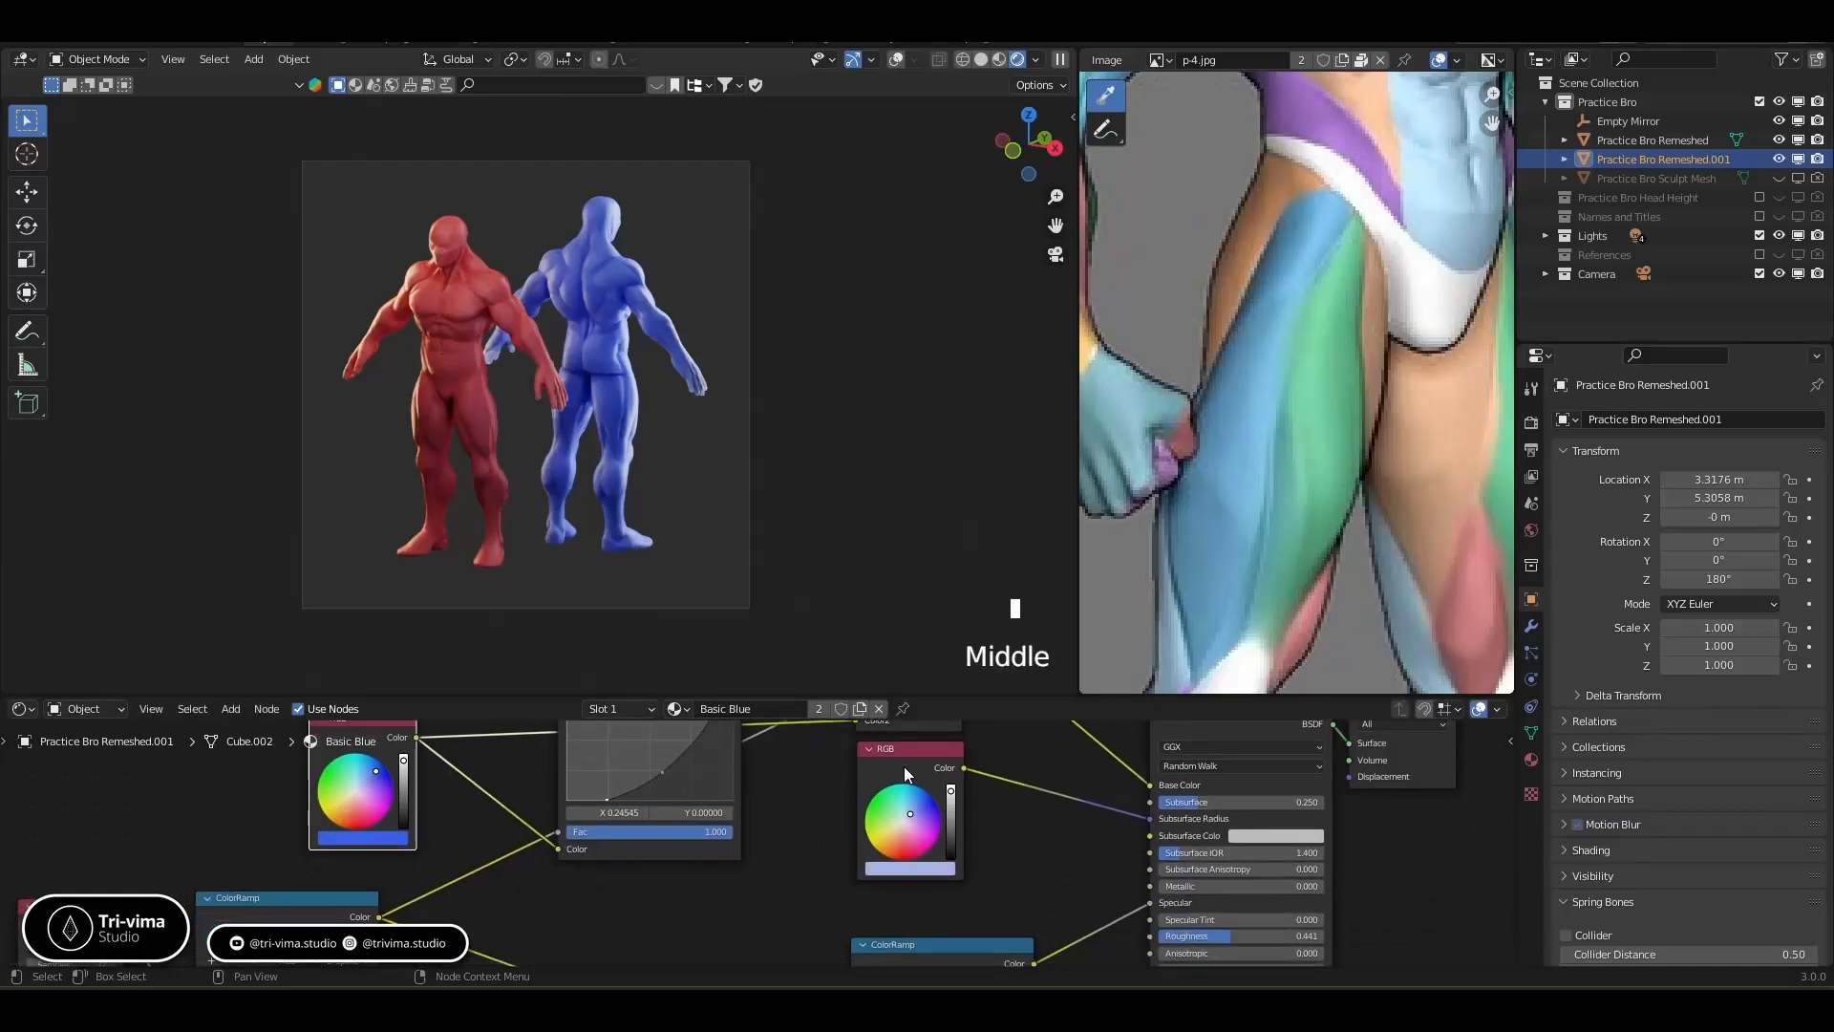
Shift Basic Blue's subsurface-radius RGB node toward the Principled BSDF and fine-tune its pale blue colour
{"action": "left_click_drag", "start_coordinate": [910, 761], "coordinate": [939, 784]}
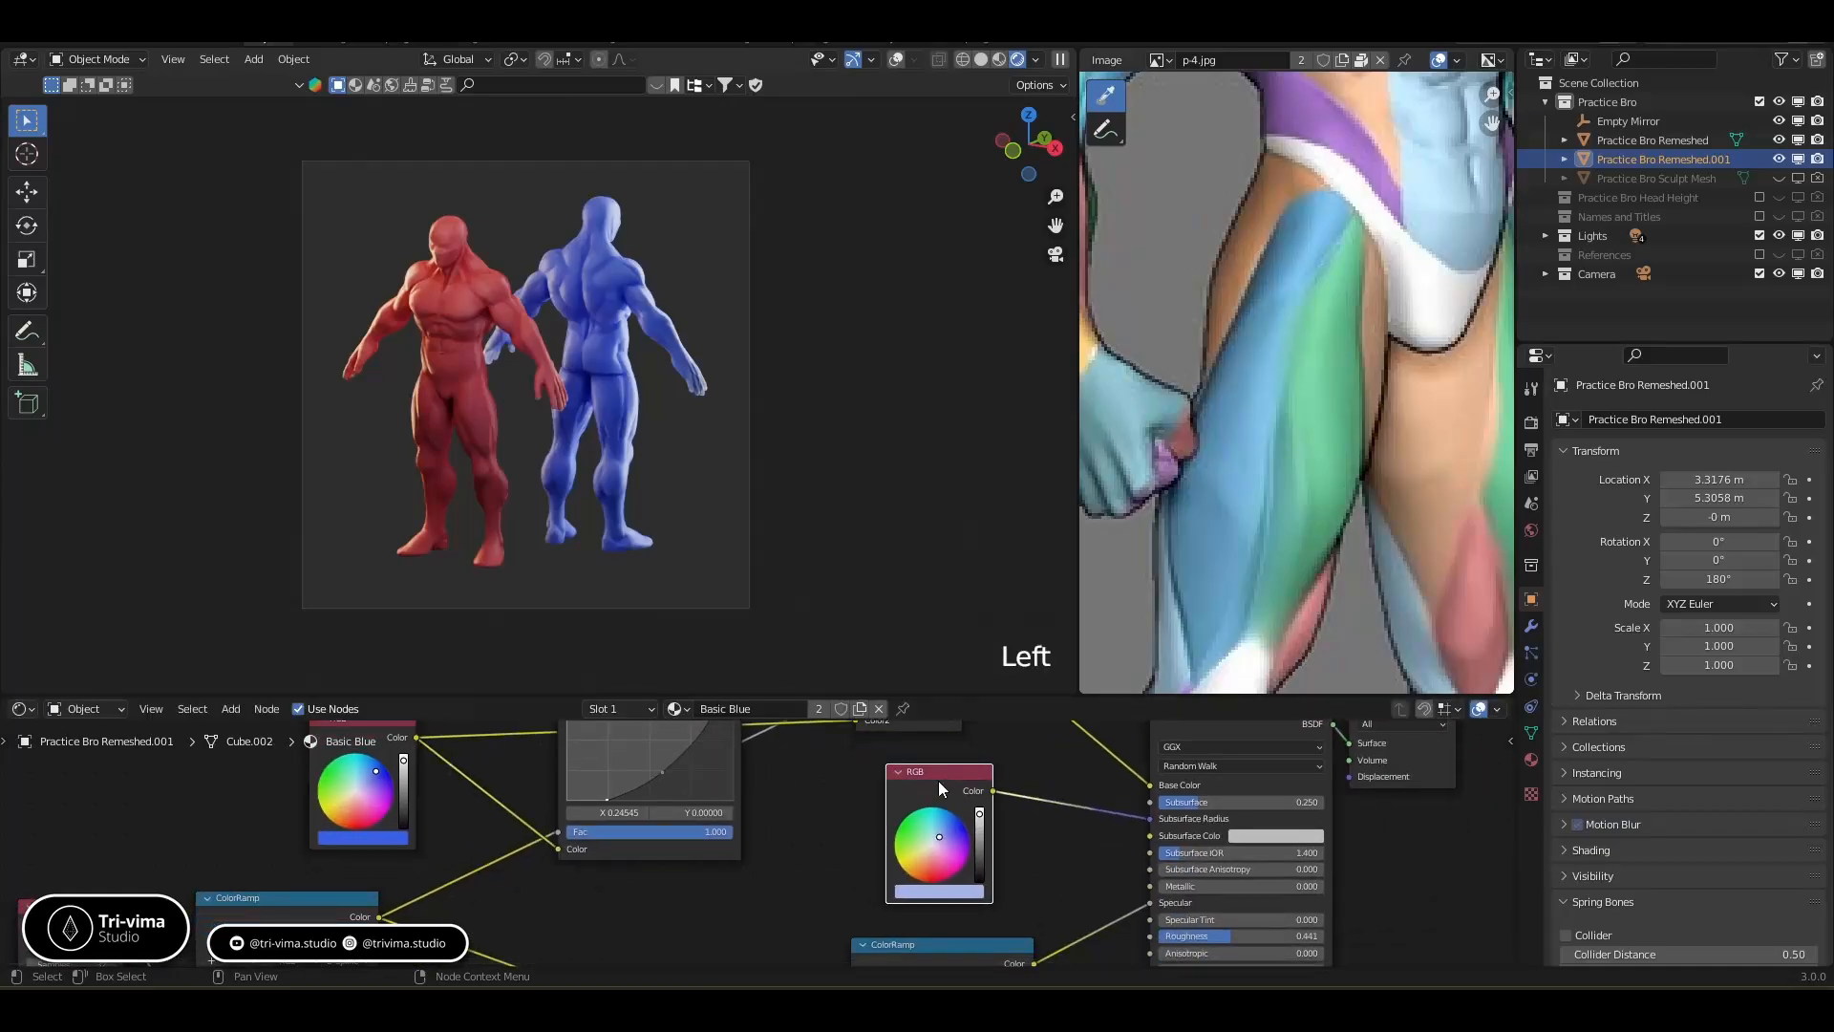
{"action": "left_click", "coordinate": [936, 838]}
{"action": "left_click", "coordinate": [788, 856]}
Lighten Basic Red's subsurface-radius RGB node to a pale pink and save the file
{"action": "left_click", "coordinate": [420, 373]}
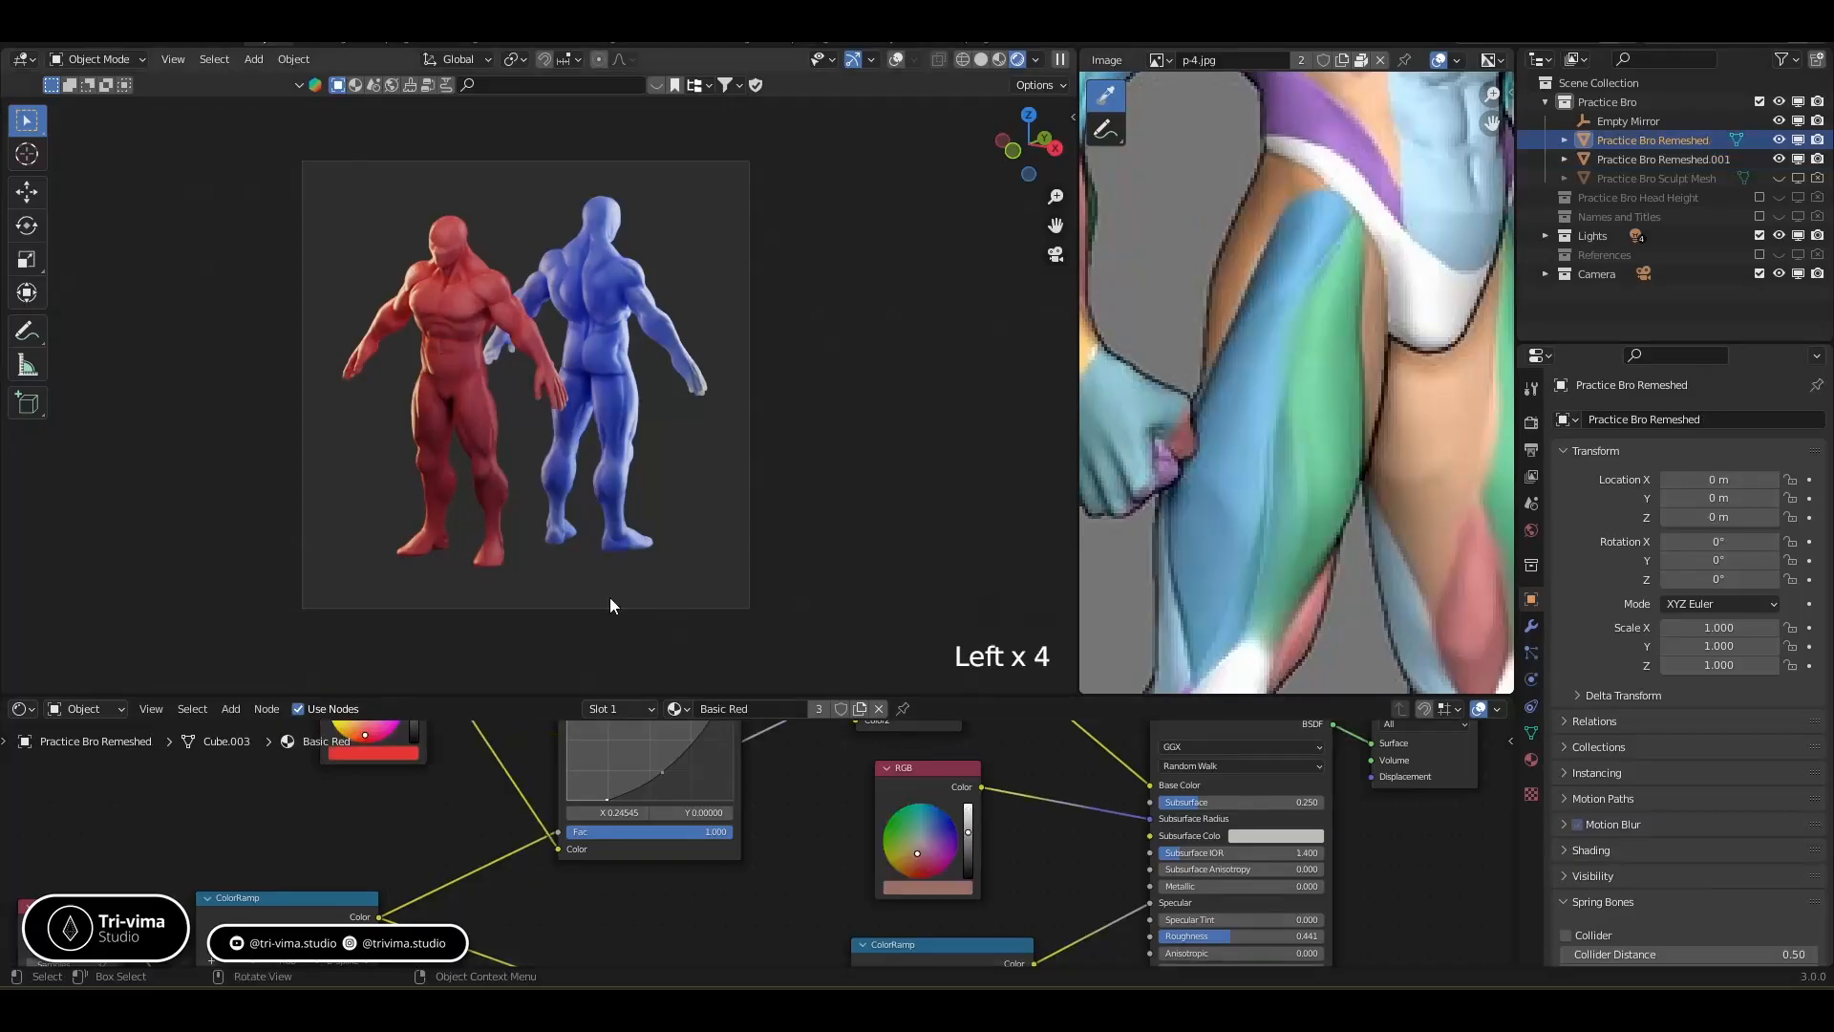
{"action": "left_click", "coordinate": [919, 844]}
{"action": "left_click", "coordinate": [920, 844]}
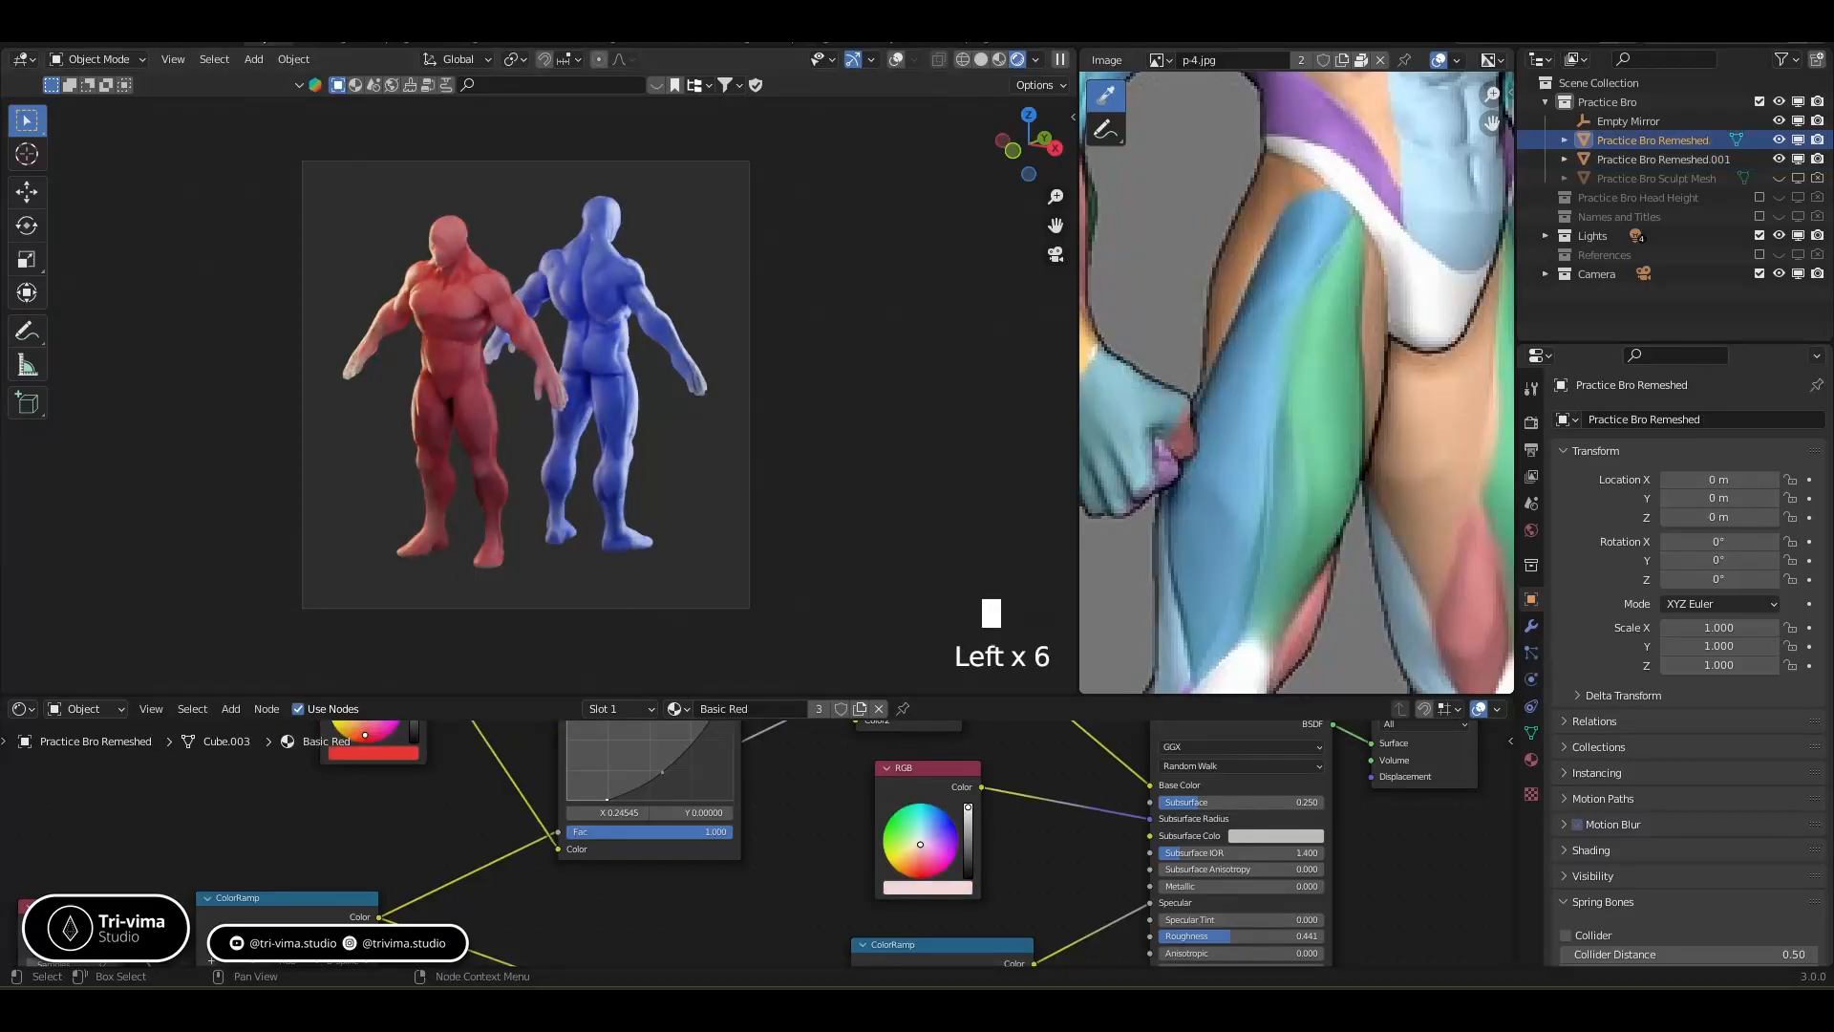
{"action": "left_click", "coordinate": [917, 850]}
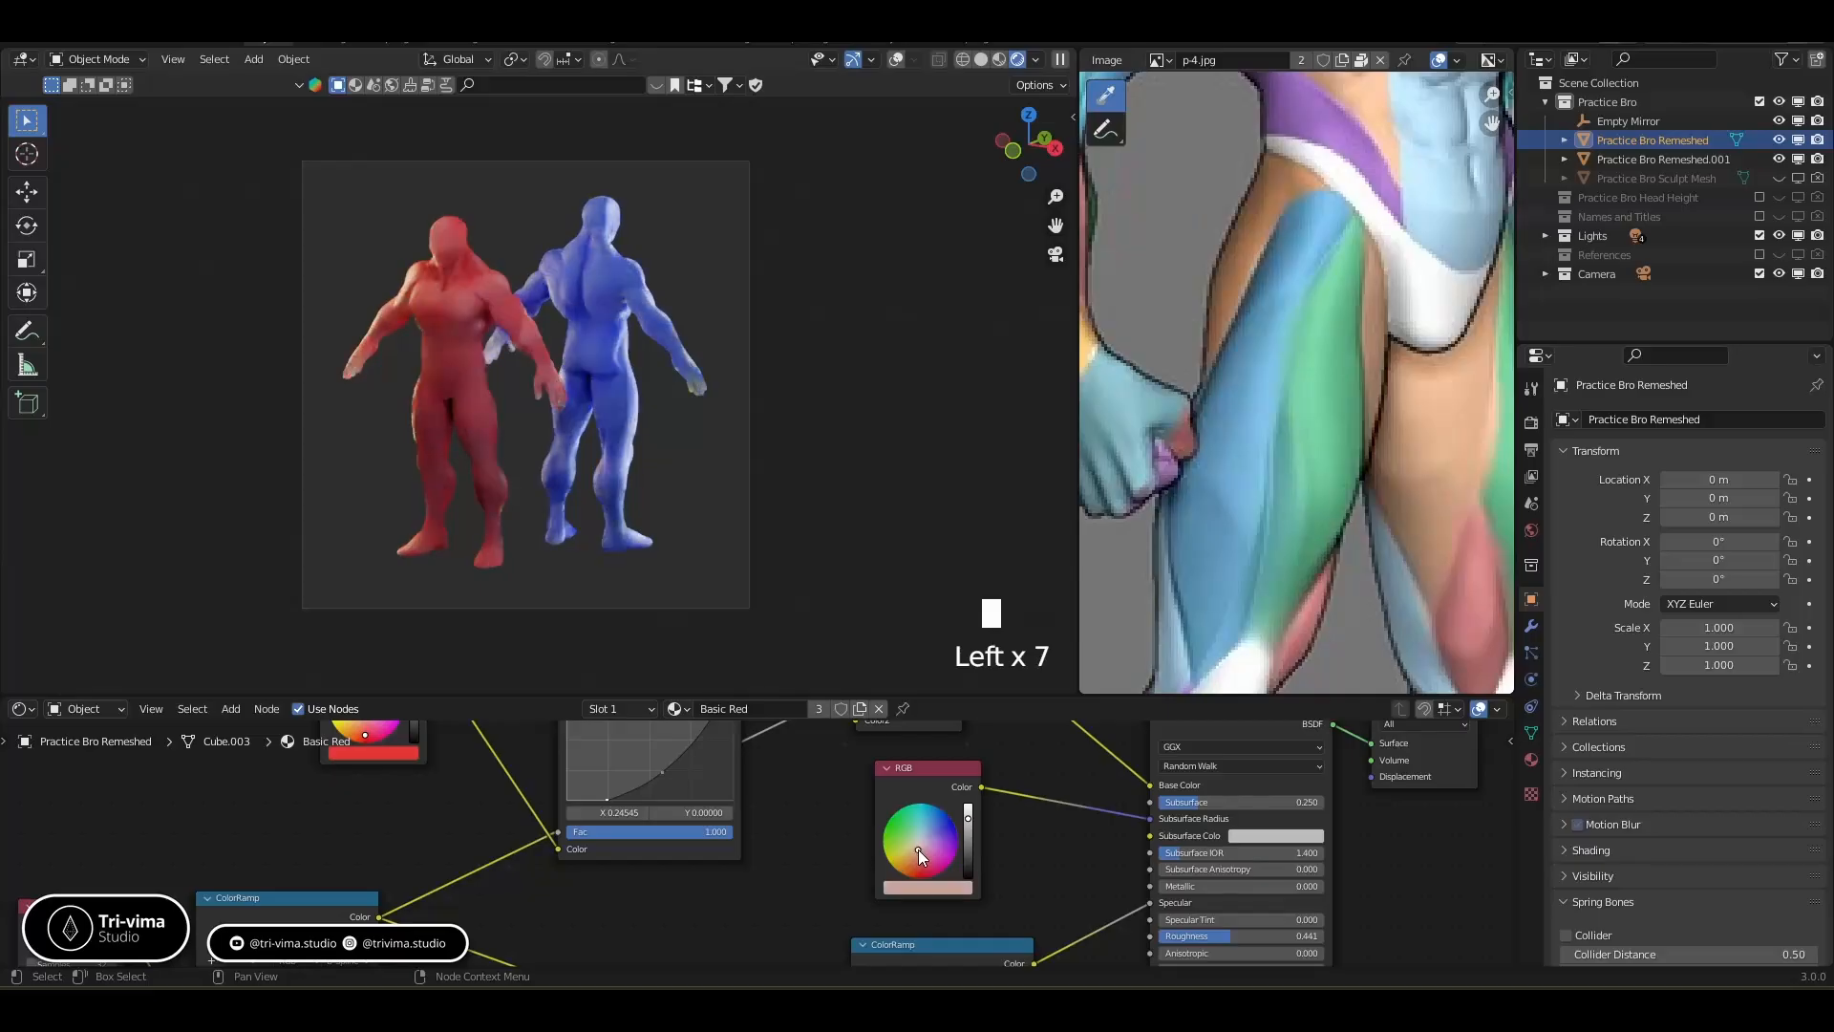
{"action": "left_click", "coordinate": [713, 916]}
{"action": "key", "text": "ctrl+s"}
{"action": "scroll", "coordinate": [761, 877], "scroll_direction": "down", "scroll_amount": 12}
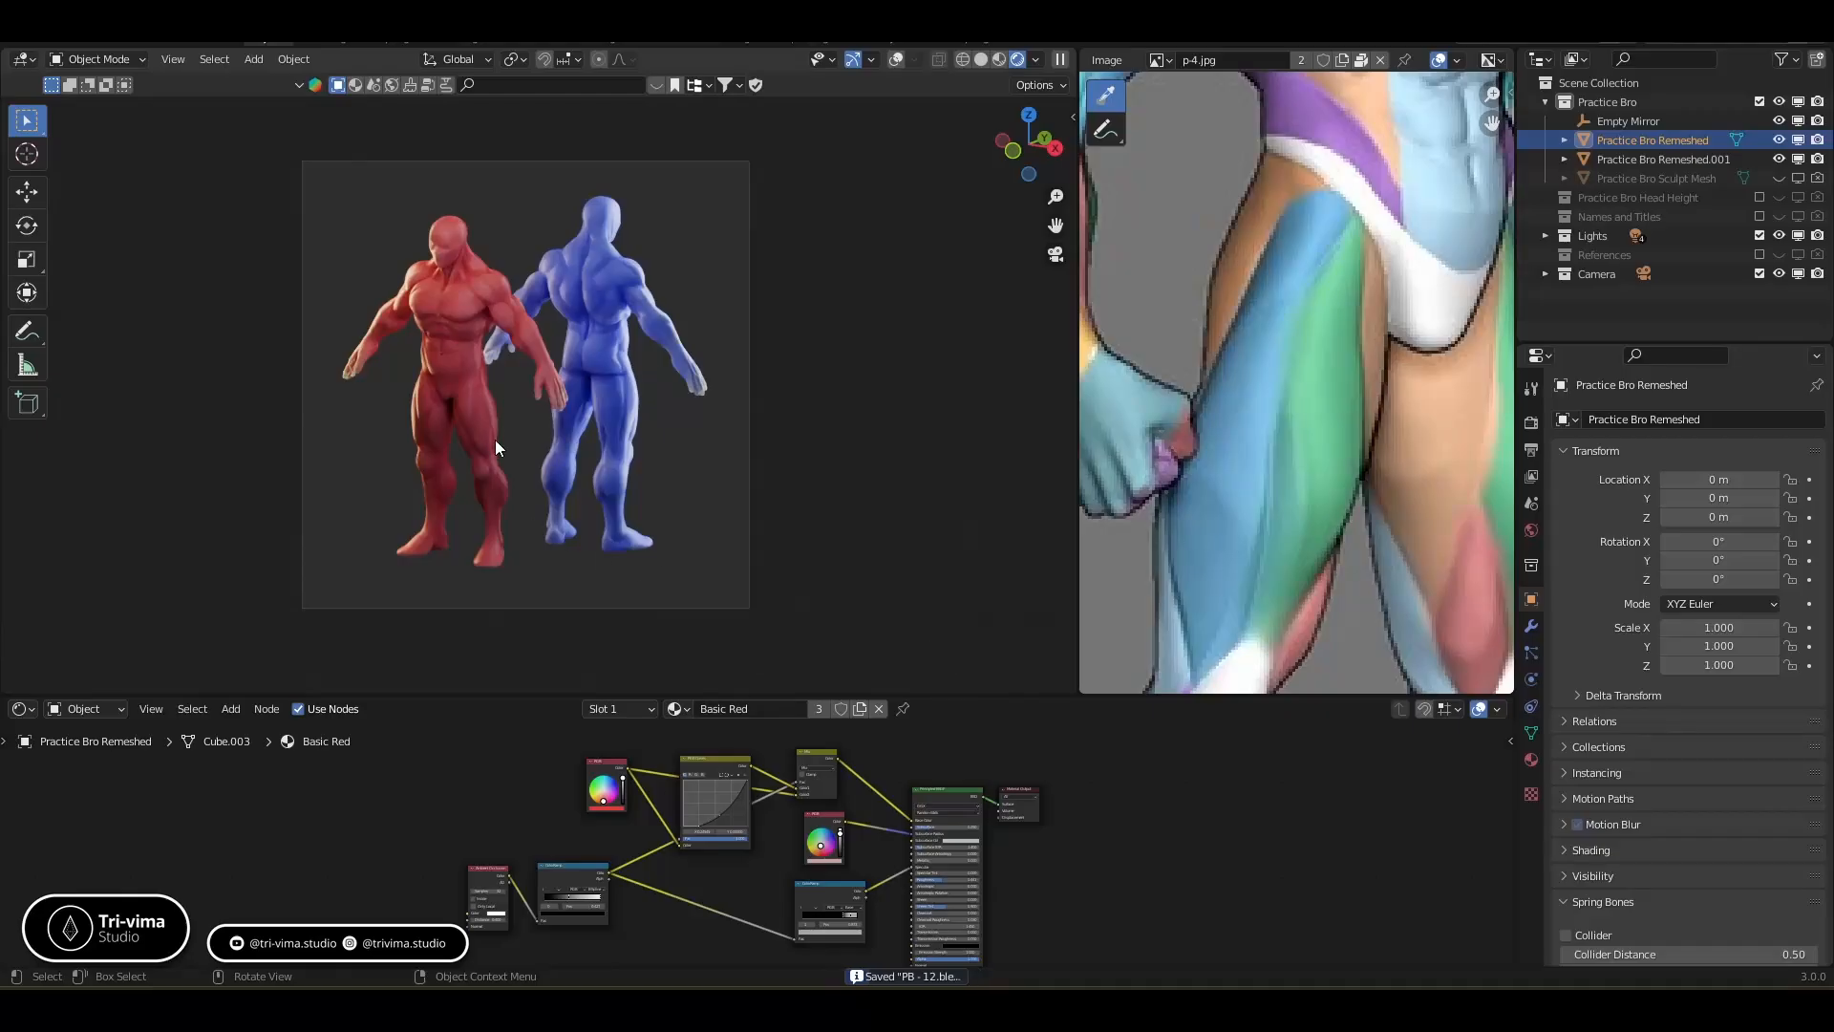
Try a darkened duplicate of Basic Red's base-colour RGB node as the Mix node's Color1 input
{"action": "key", "text": "n"}
{"action": "key", "text": "n"}
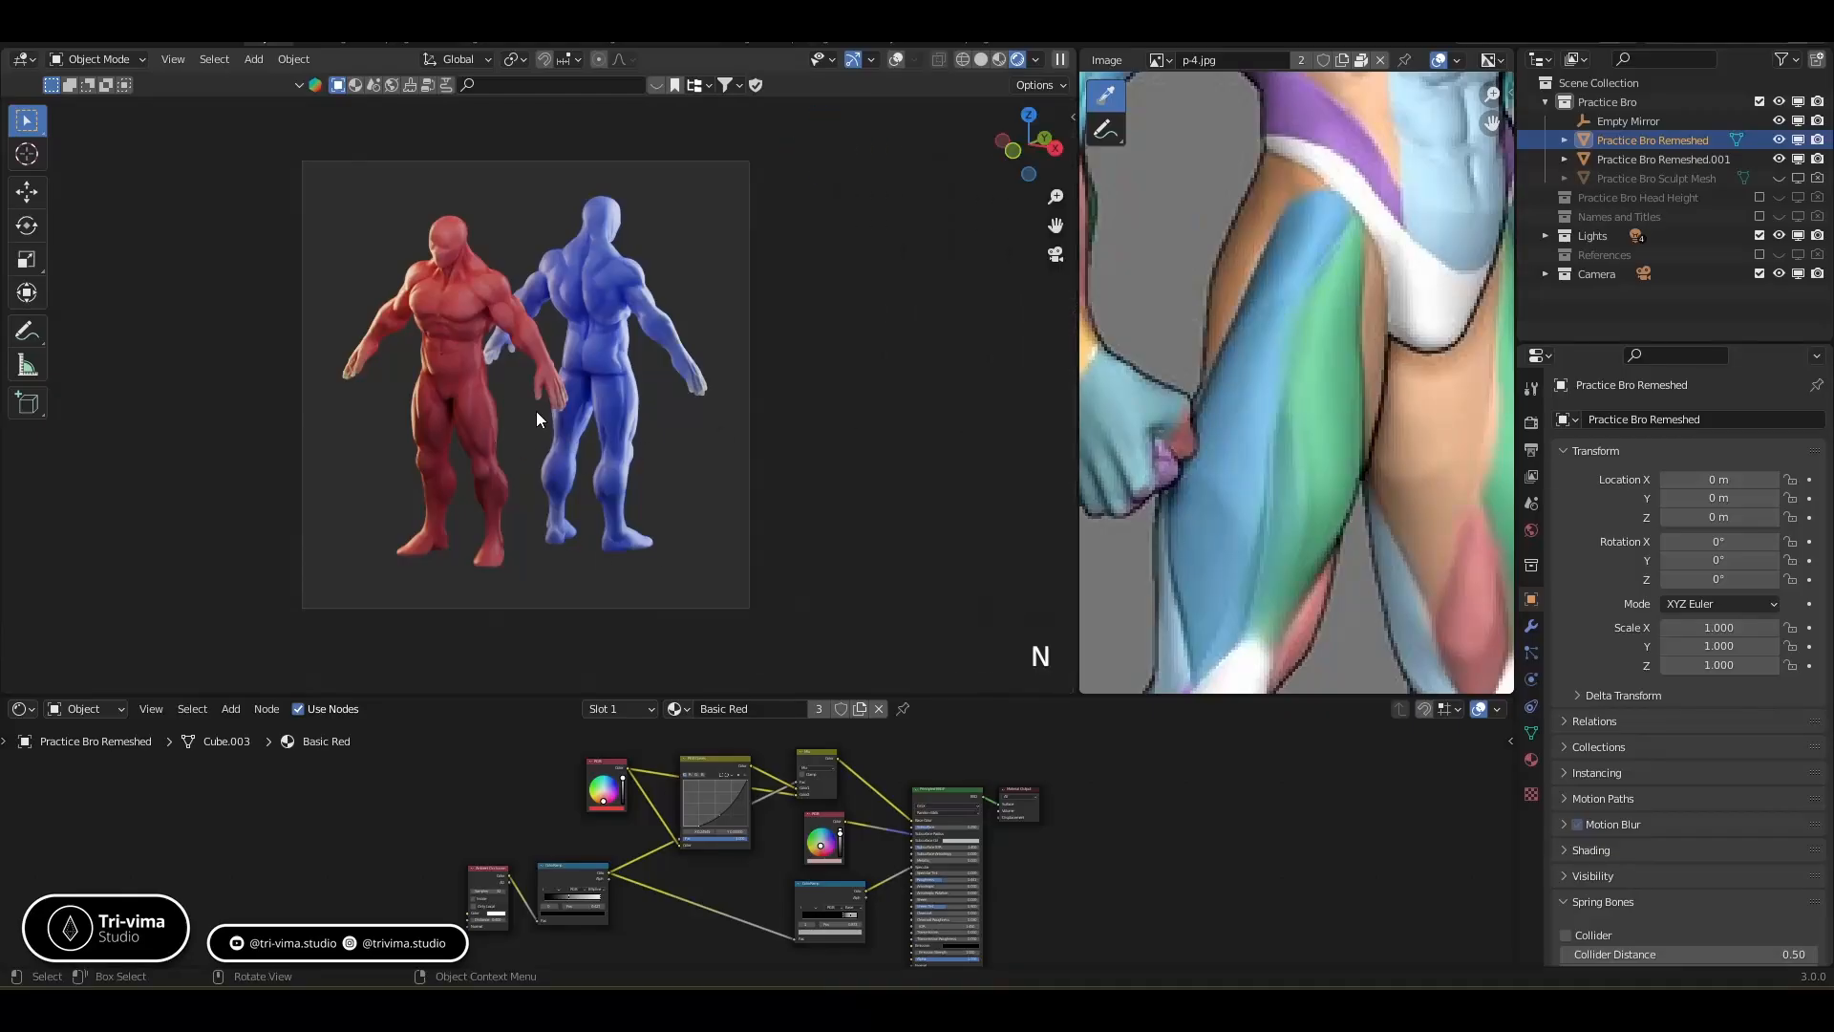
{"action": "scroll", "coordinate": [536, 411], "scroll_direction": "up", "scroll_amount": 4}
{"action": "middle_click_drag", "start_coordinate": [430, 374], "coordinate": [573, 473], "text": "shift"}
{"action": "scroll", "coordinate": [556, 332], "scroll_direction": "up", "scroll_amount": 3}
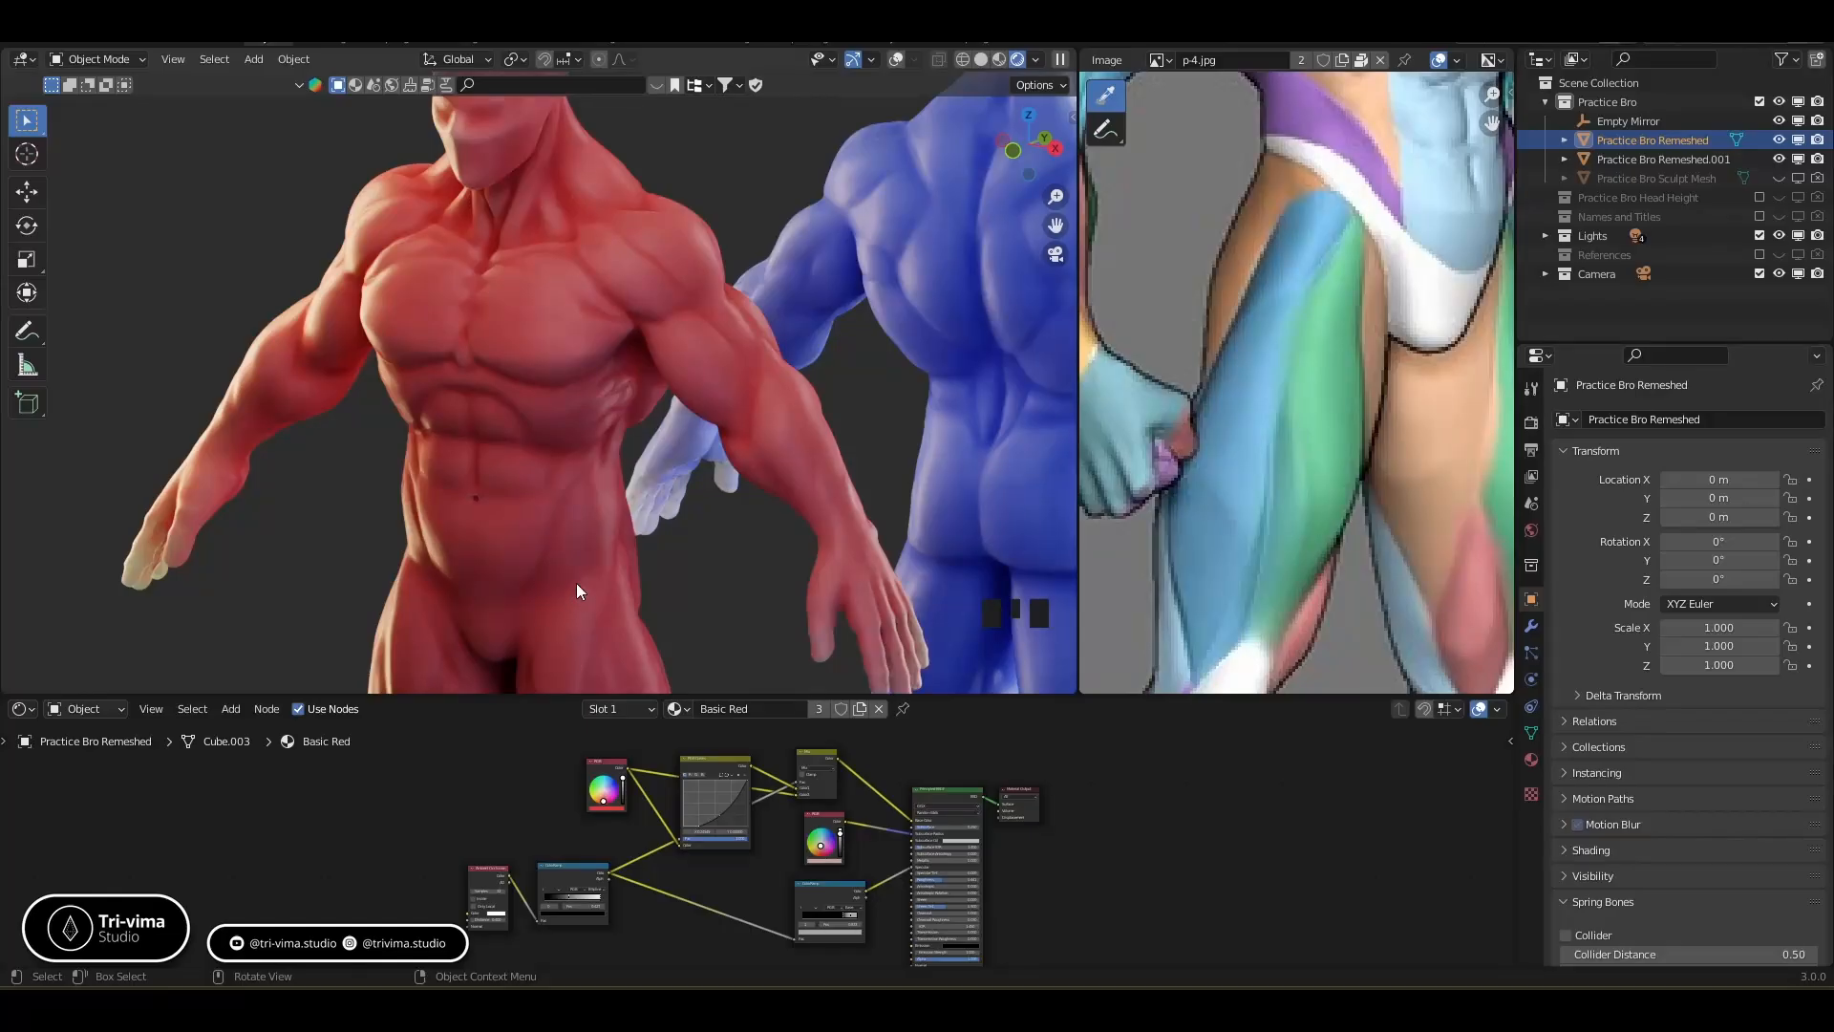
{"action": "scroll", "coordinate": [549, 840], "scroll_direction": "up", "scroll_amount": 8}
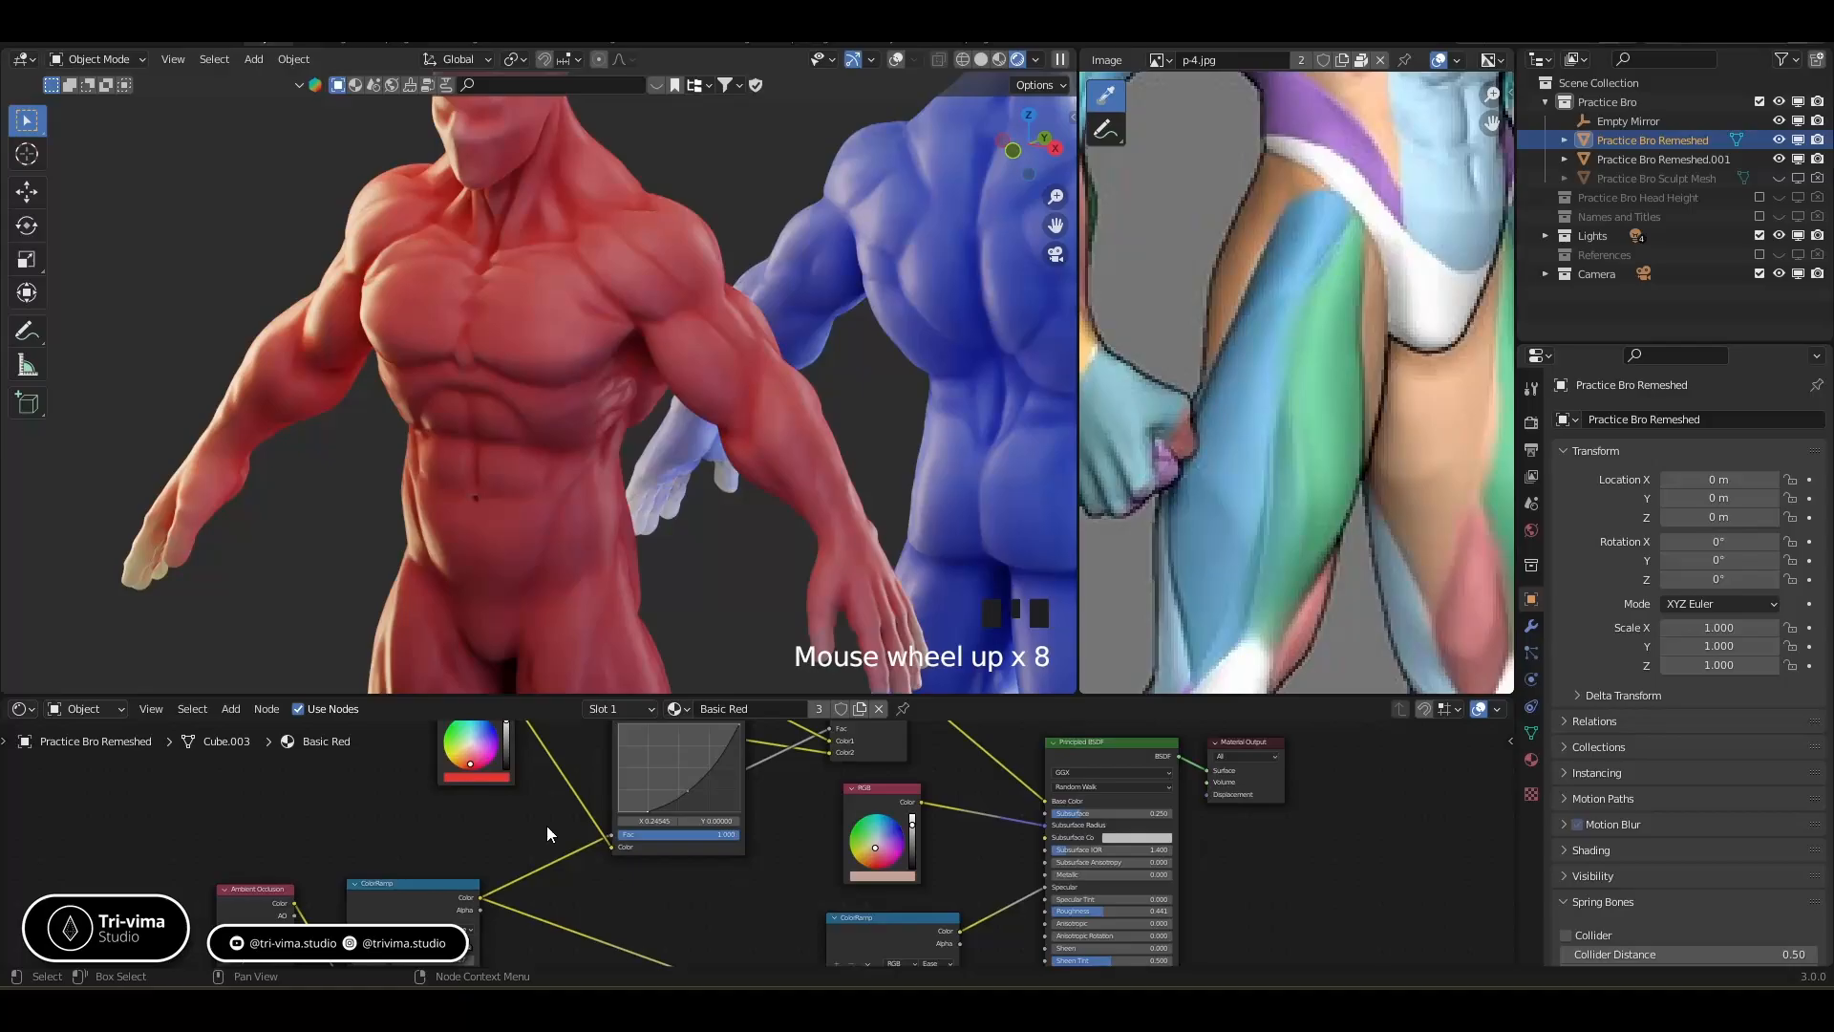
{"action": "middle_click_drag", "start_coordinate": [514, 842], "coordinate": [508, 880]}
{"action": "left_click_drag", "start_coordinate": [432, 776], "coordinate": [409, 747]}
{"action": "key", "text": "shift+d"}
{"action": "left_click", "coordinate": [315, 847]}
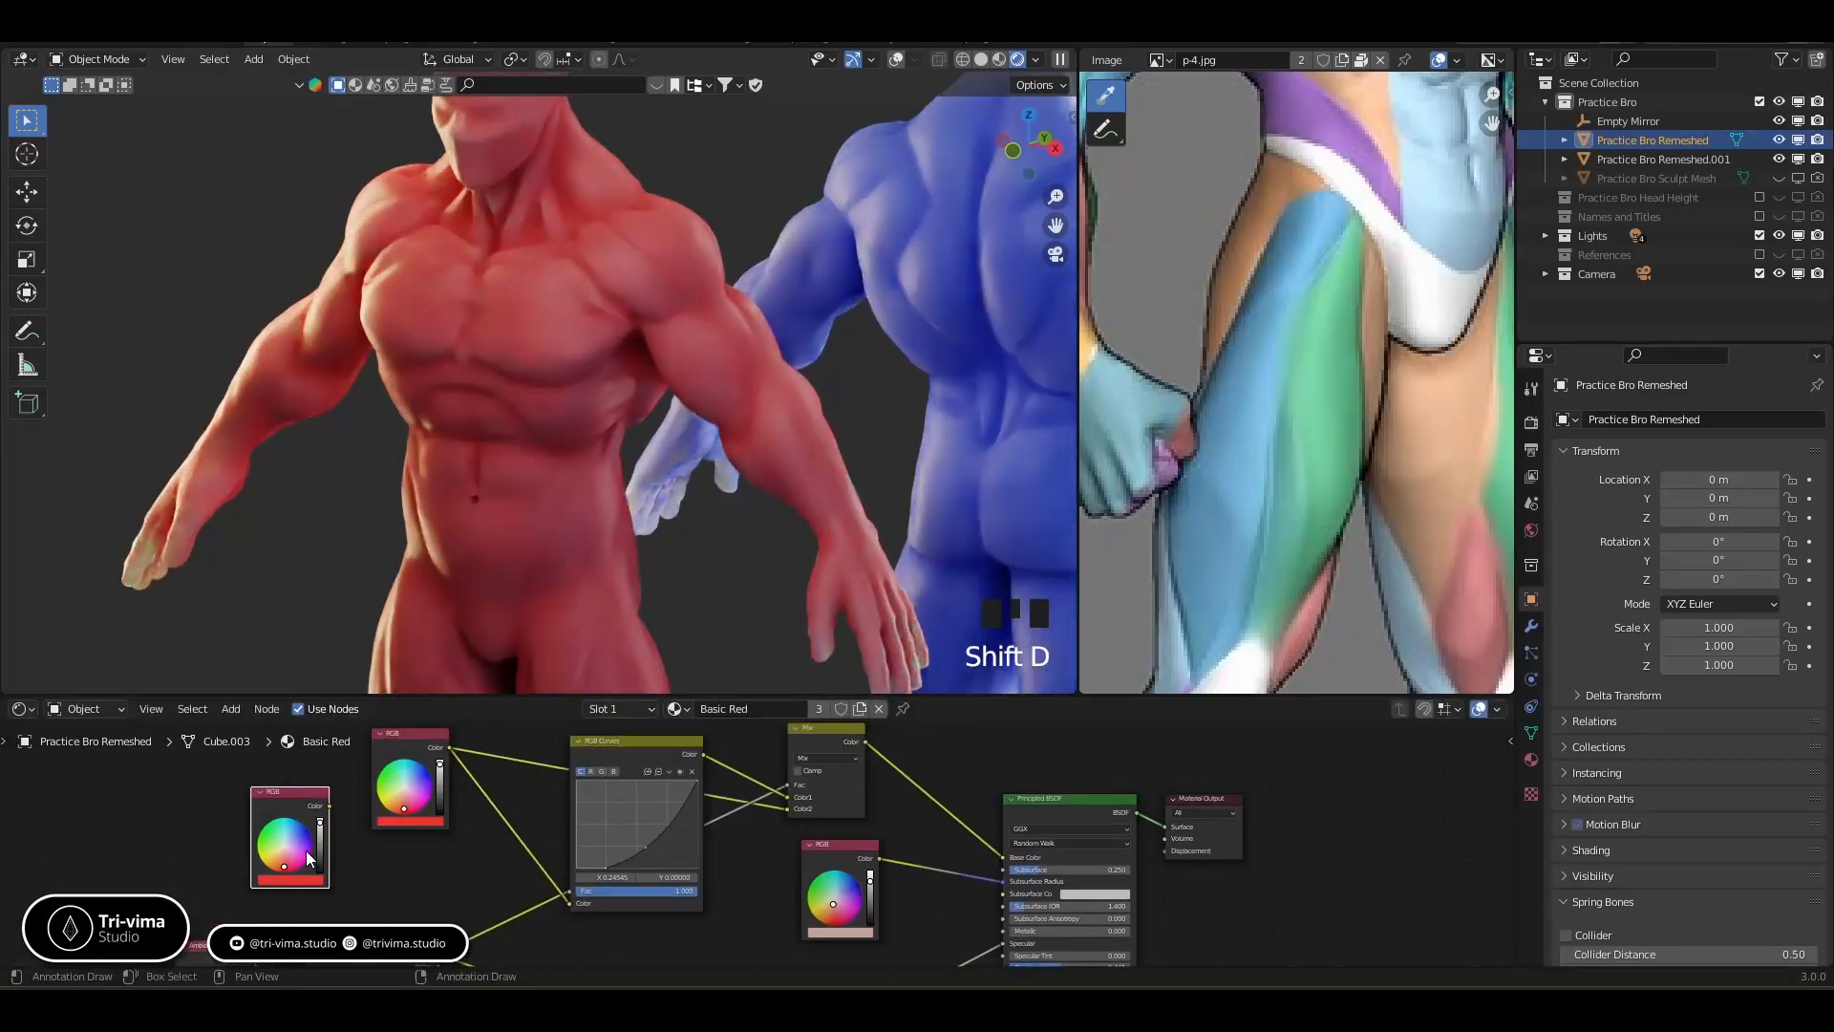
{"action": "left_click", "coordinate": [320, 856]}
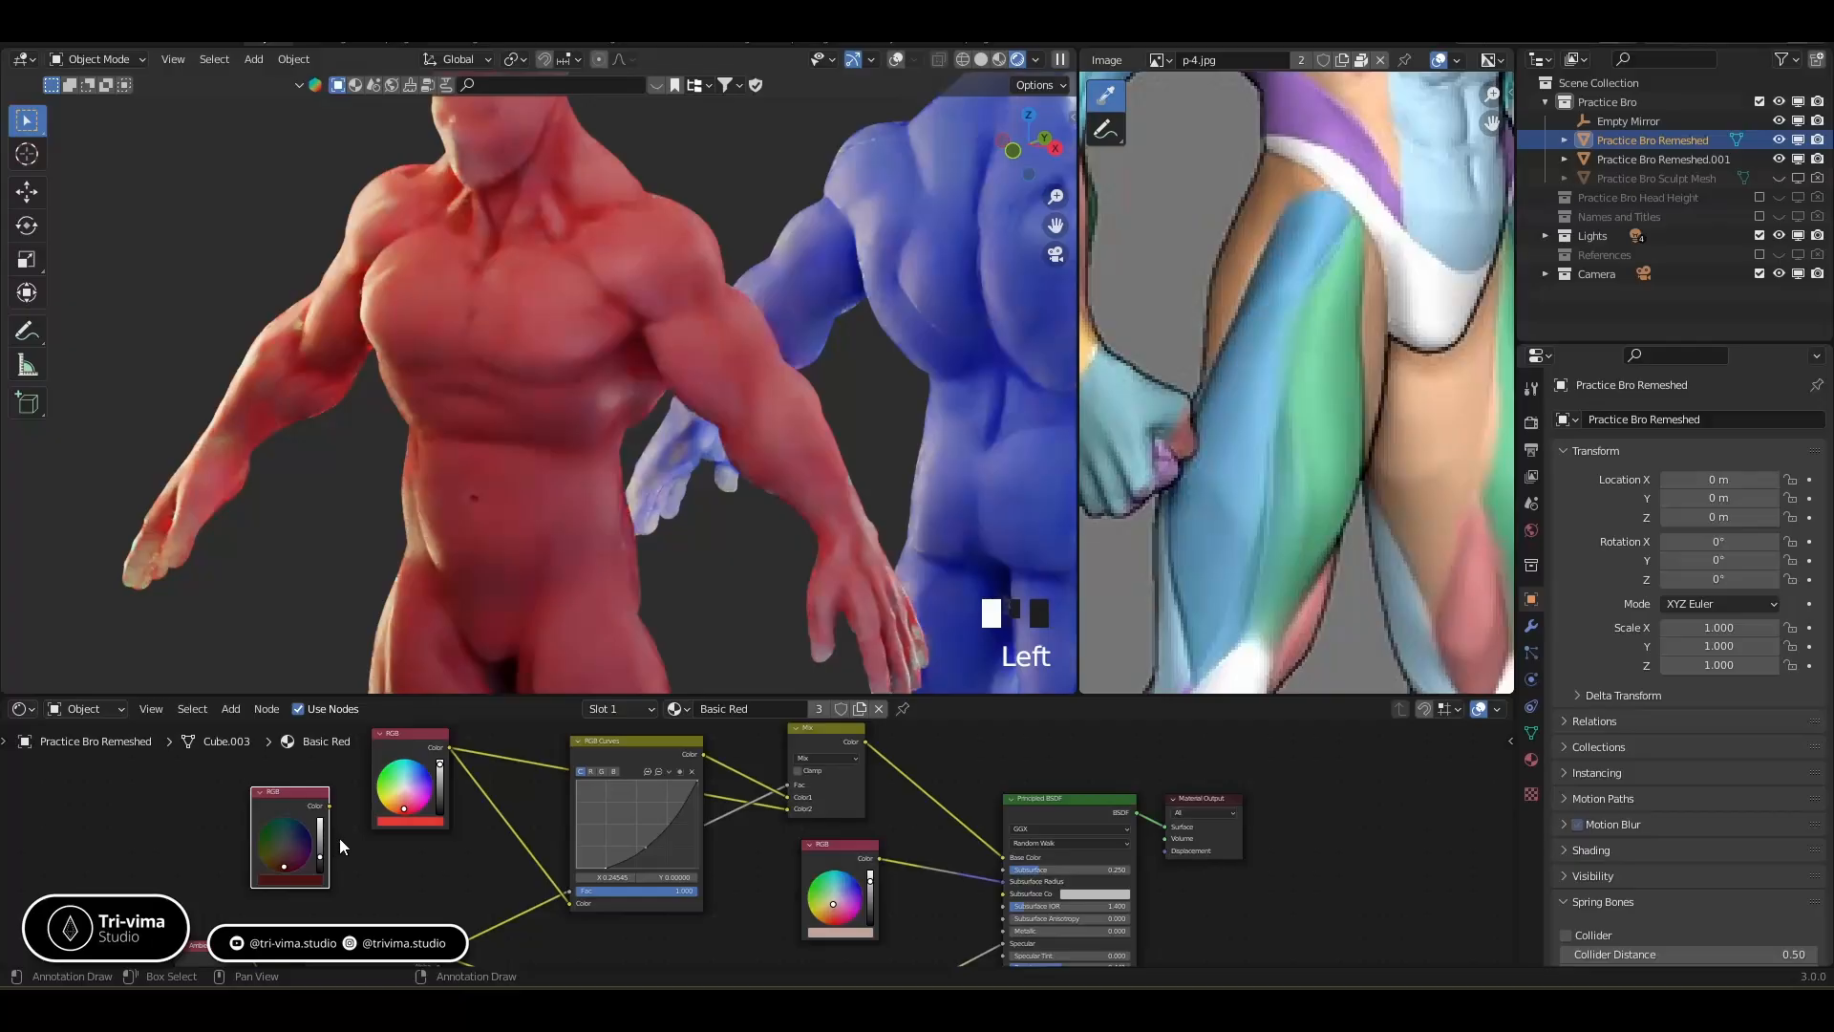
{"action": "left_click_drag", "start_coordinate": [329, 805], "coordinate": [783, 797]}
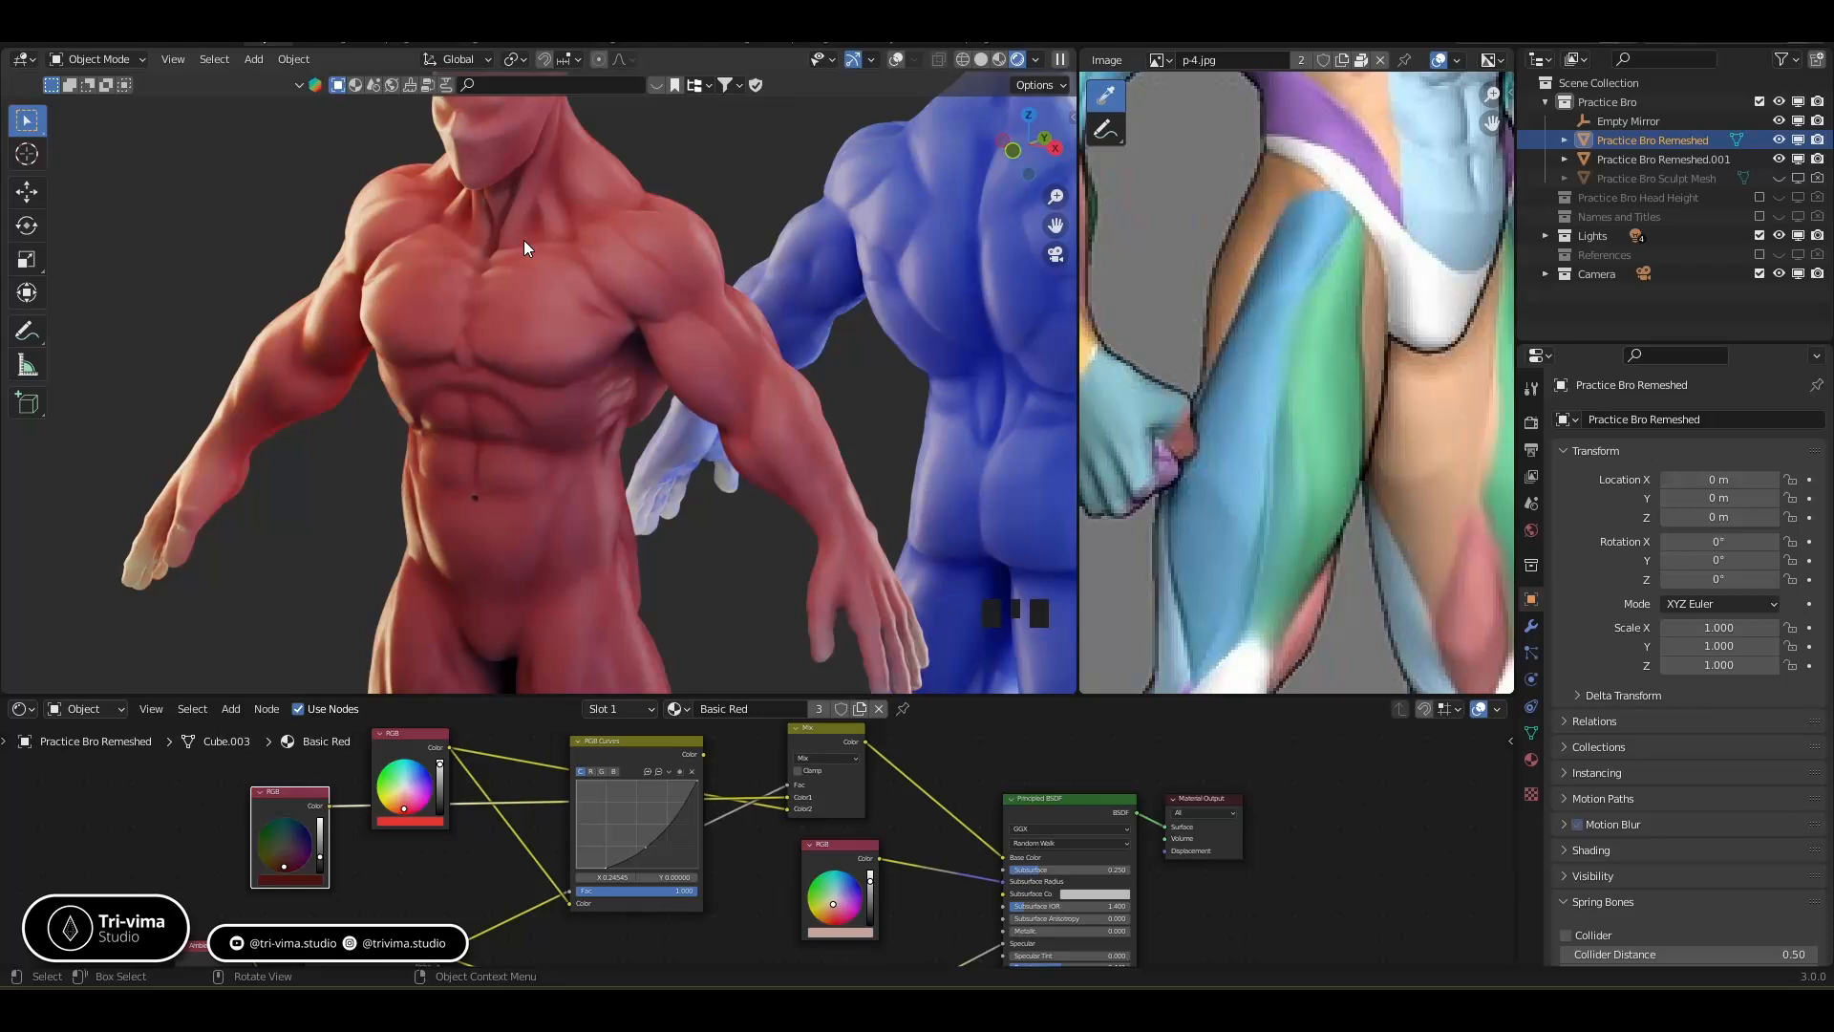
Desaturate the duplicated dark RGB node and check the shading on the red figure's torso up close
{"action": "left_click", "coordinate": [279, 881]}
{"action": "left_click_drag", "start_coordinate": [283, 843], "coordinate": [237, 843]}
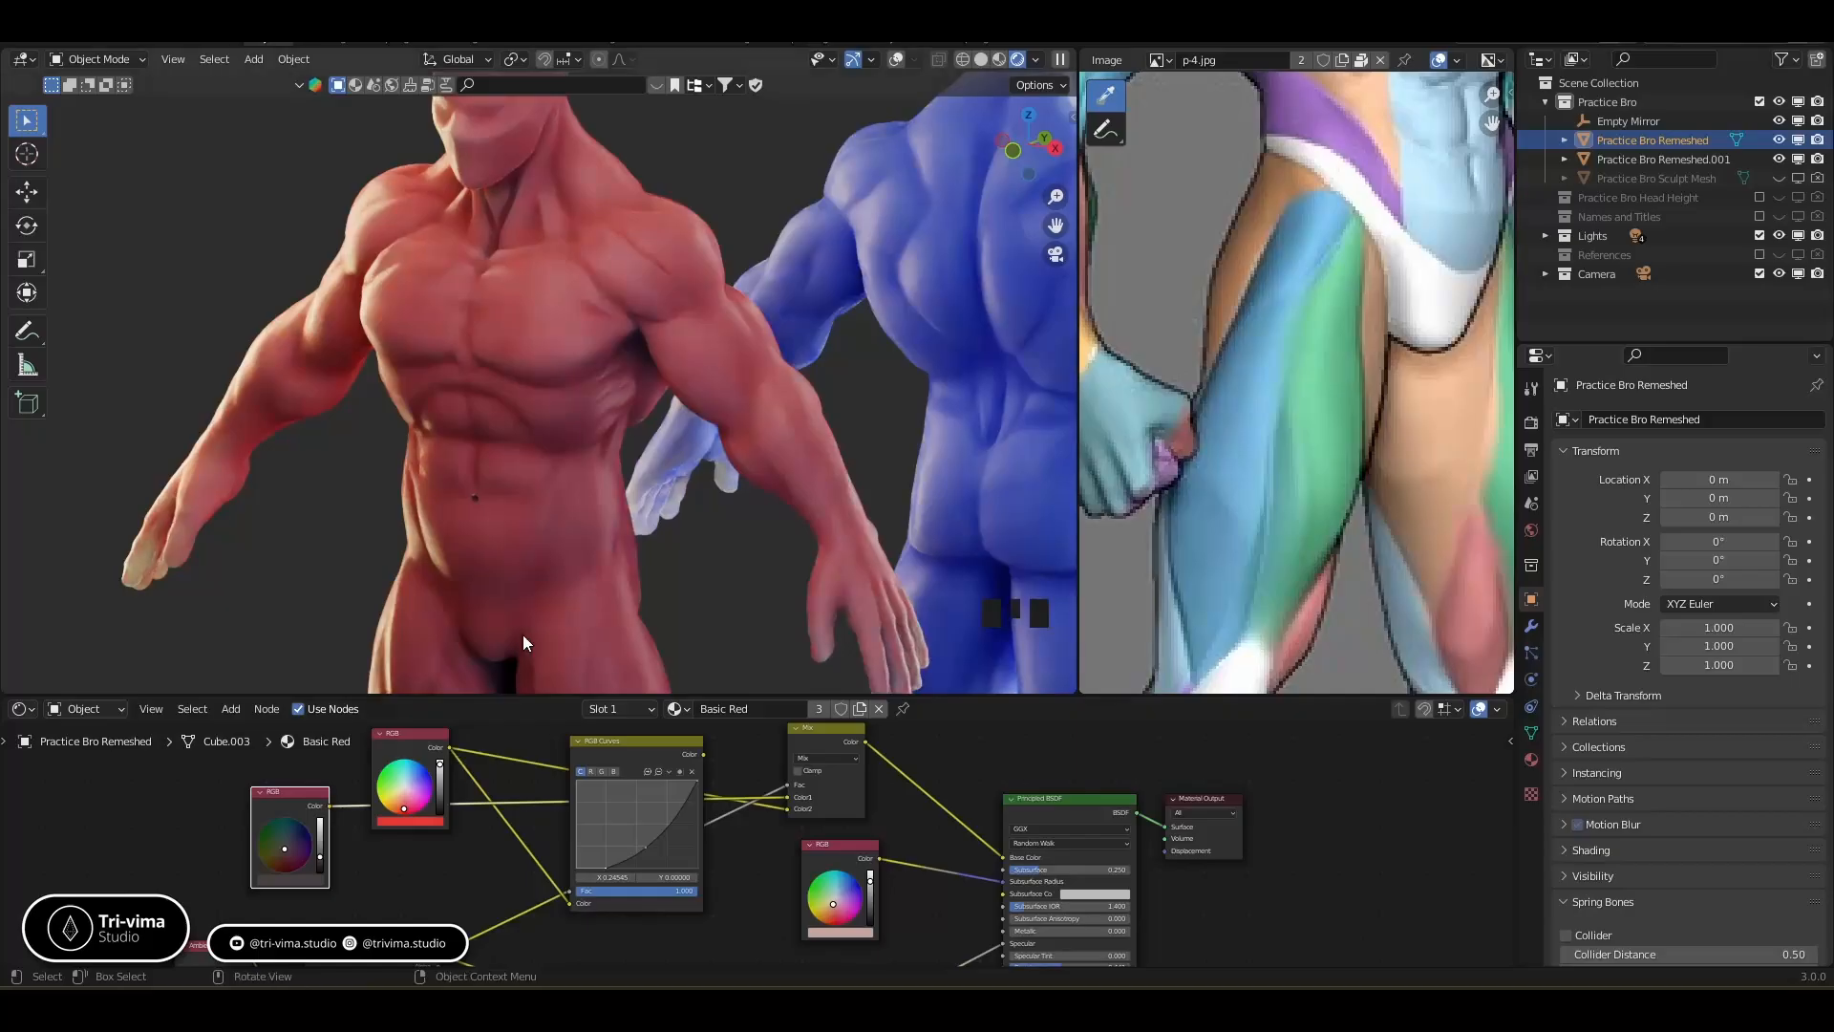
{"action": "middle_click_drag", "start_coordinate": [521, 559], "coordinate": [421, 414]}
{"action": "scroll", "coordinate": [628, 410], "scroll_direction": "up", "scroll_amount": 7}
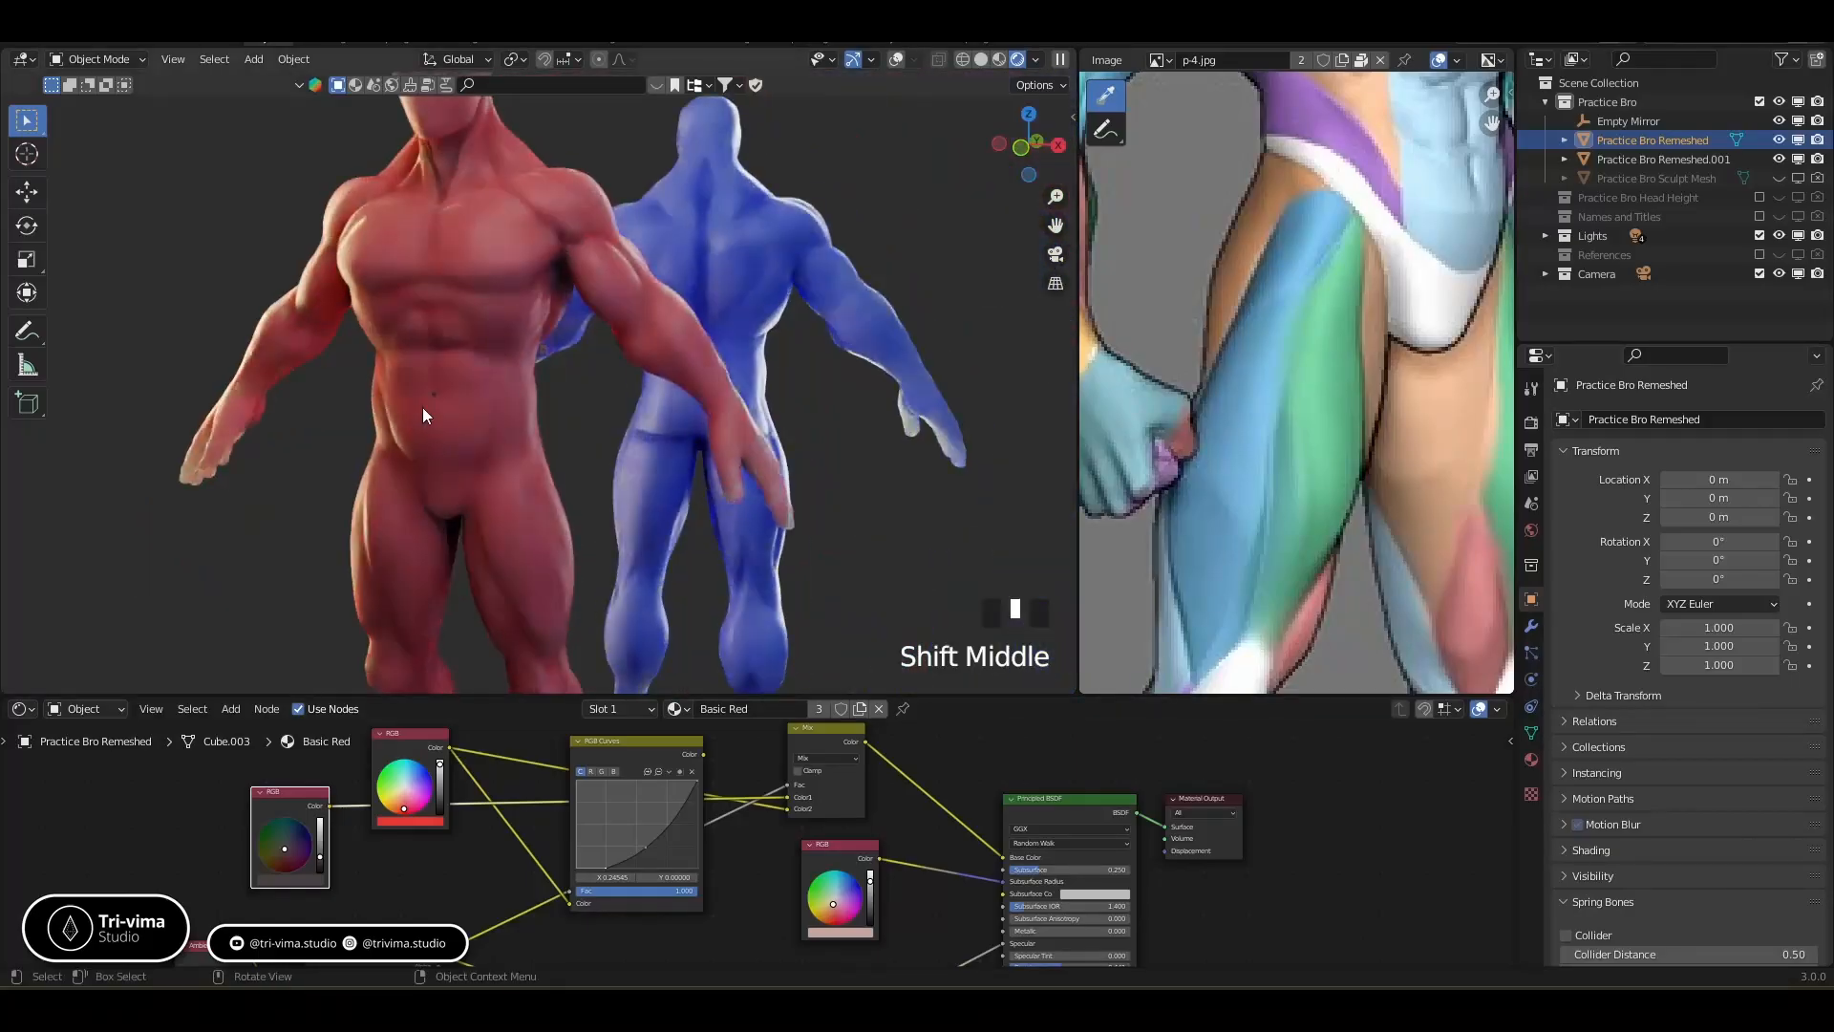
{"action": "scroll", "coordinate": [405, 433], "scroll_direction": "up", "scroll_amount": 5}
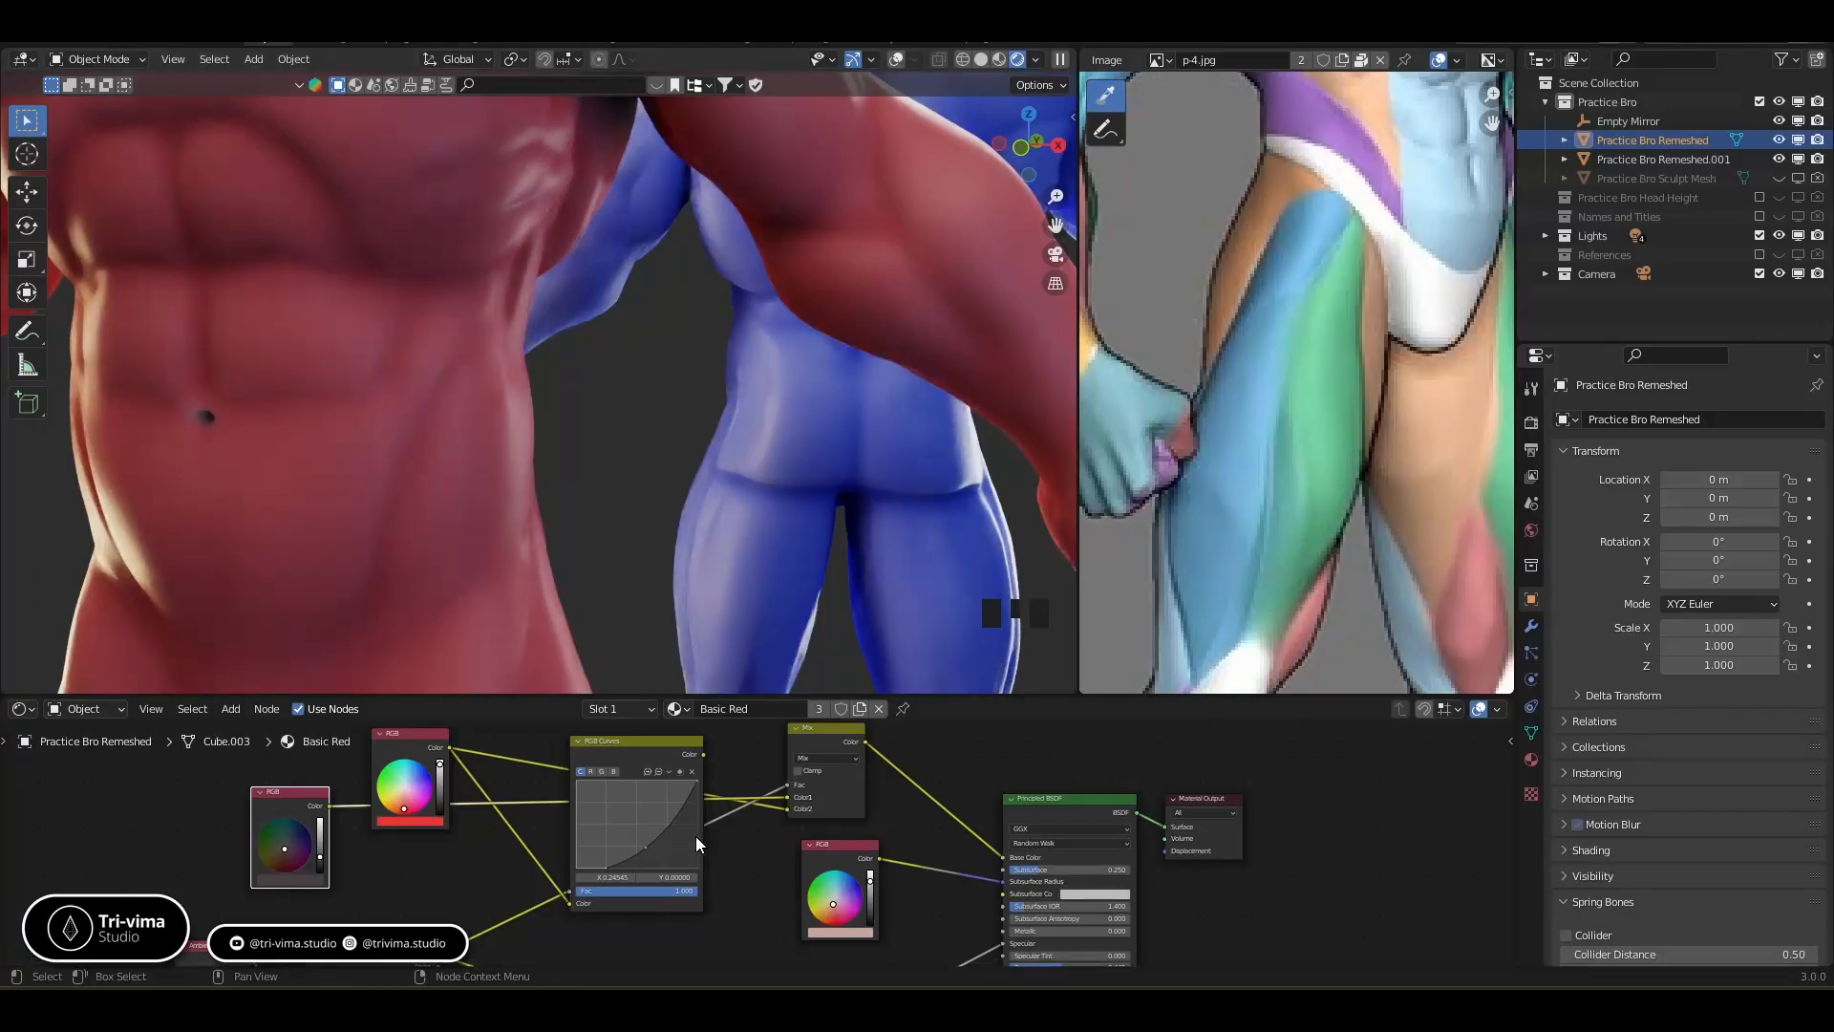
Reconnect the RGB Curves output to the Mix node's Color1 and delete the dark RGB node
{"action": "left_click", "coordinate": [703, 758]}
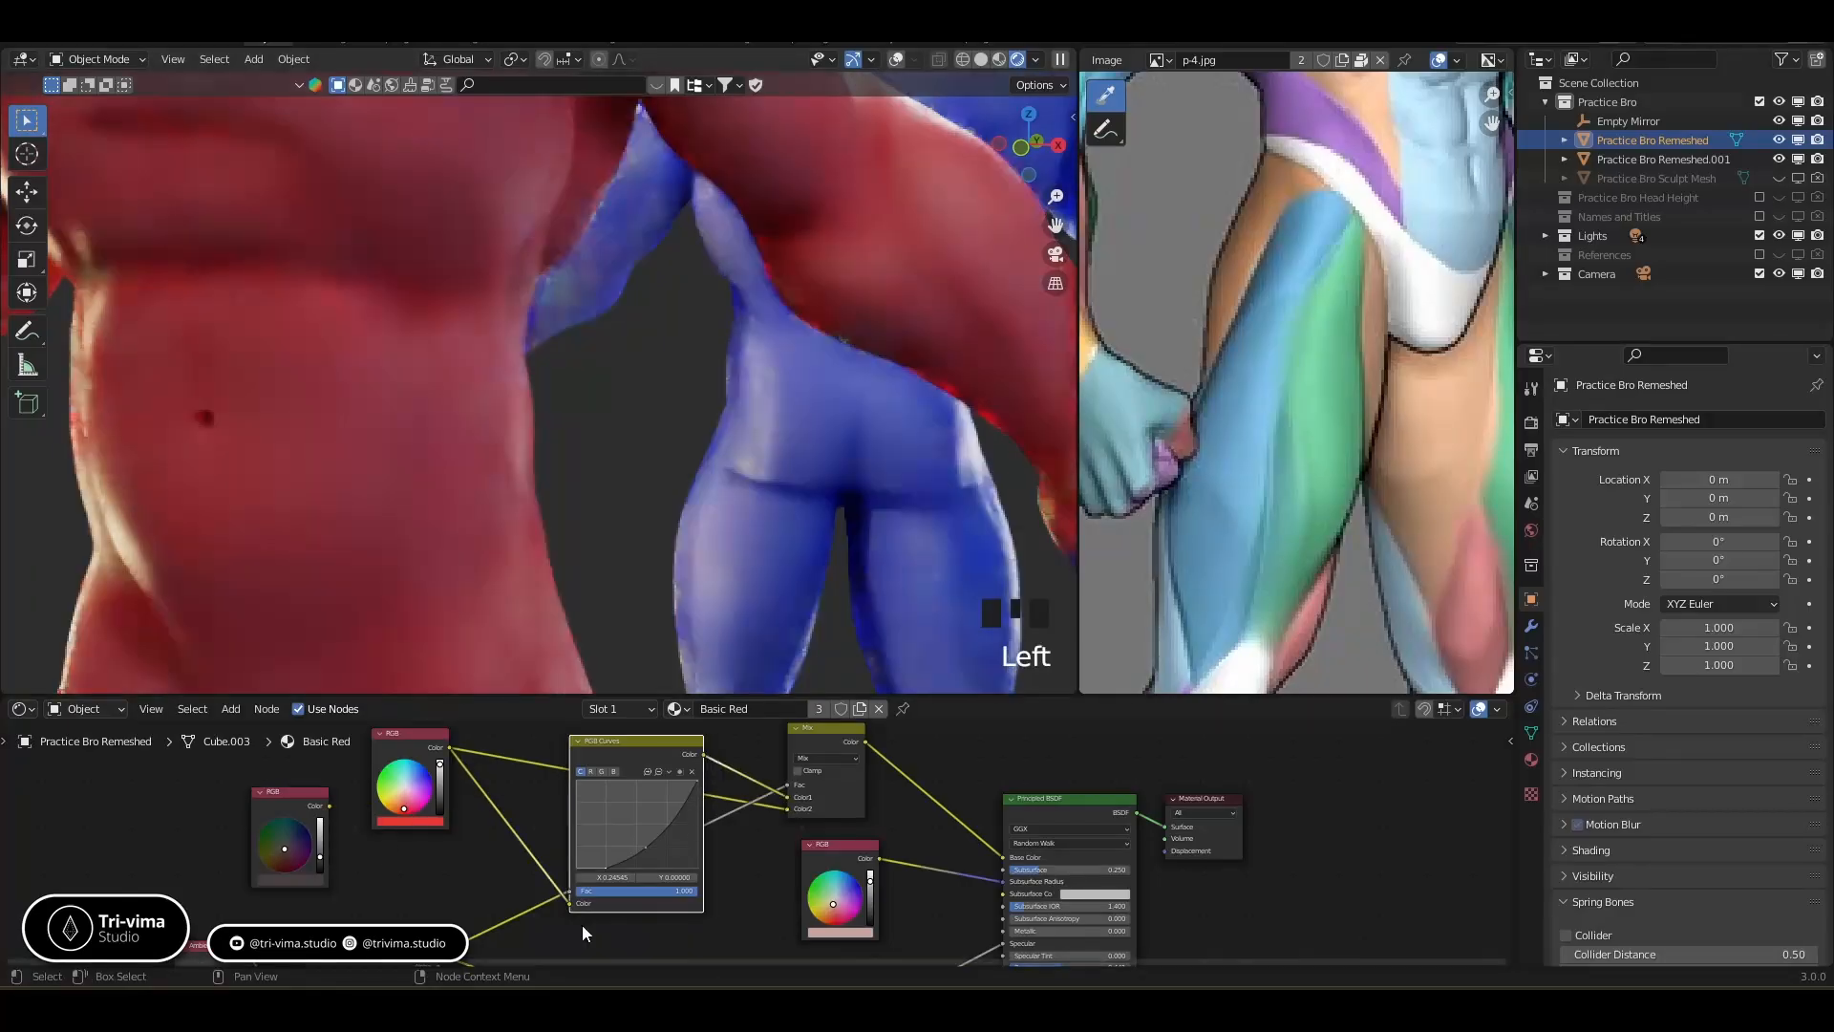
{"action": "left_click", "coordinate": [285, 799]}
{"action": "key", "text": "x"}
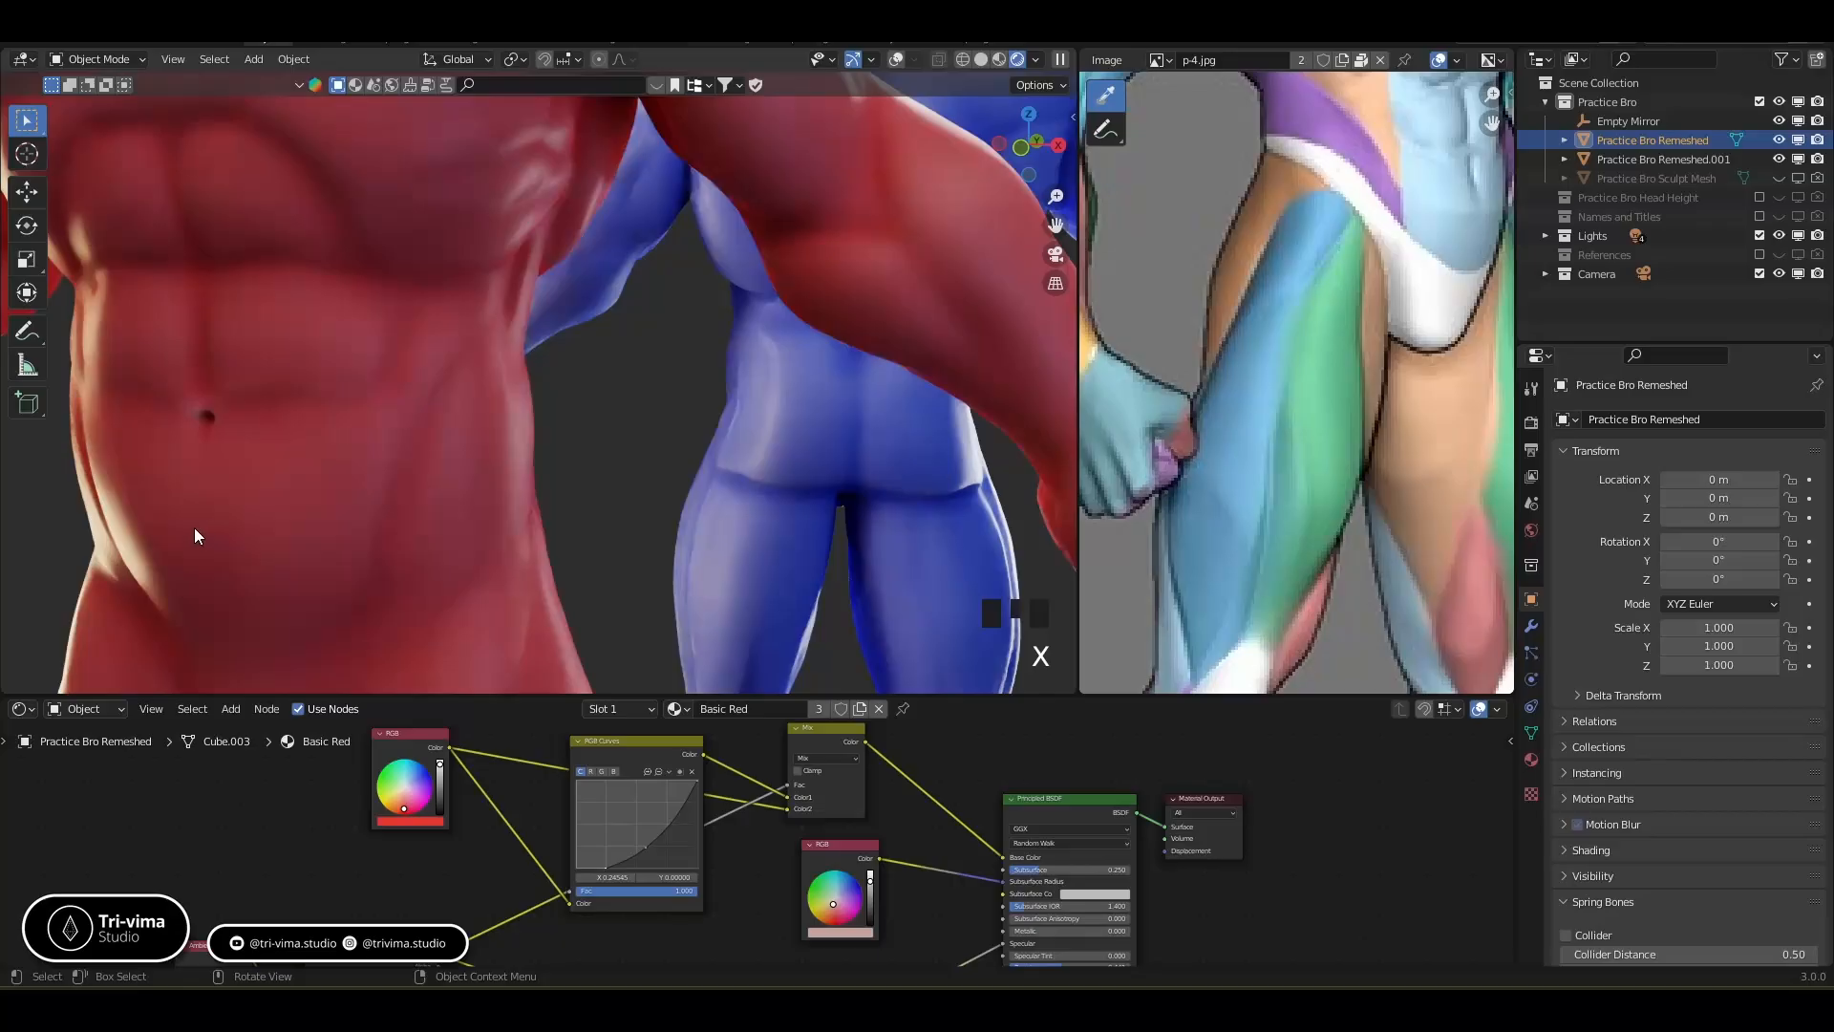
Examine the shading of the red and blue figures up close and from several angles
{"action": "middle_click_drag", "start_coordinate": [227, 445], "coordinate": [299, 421]}
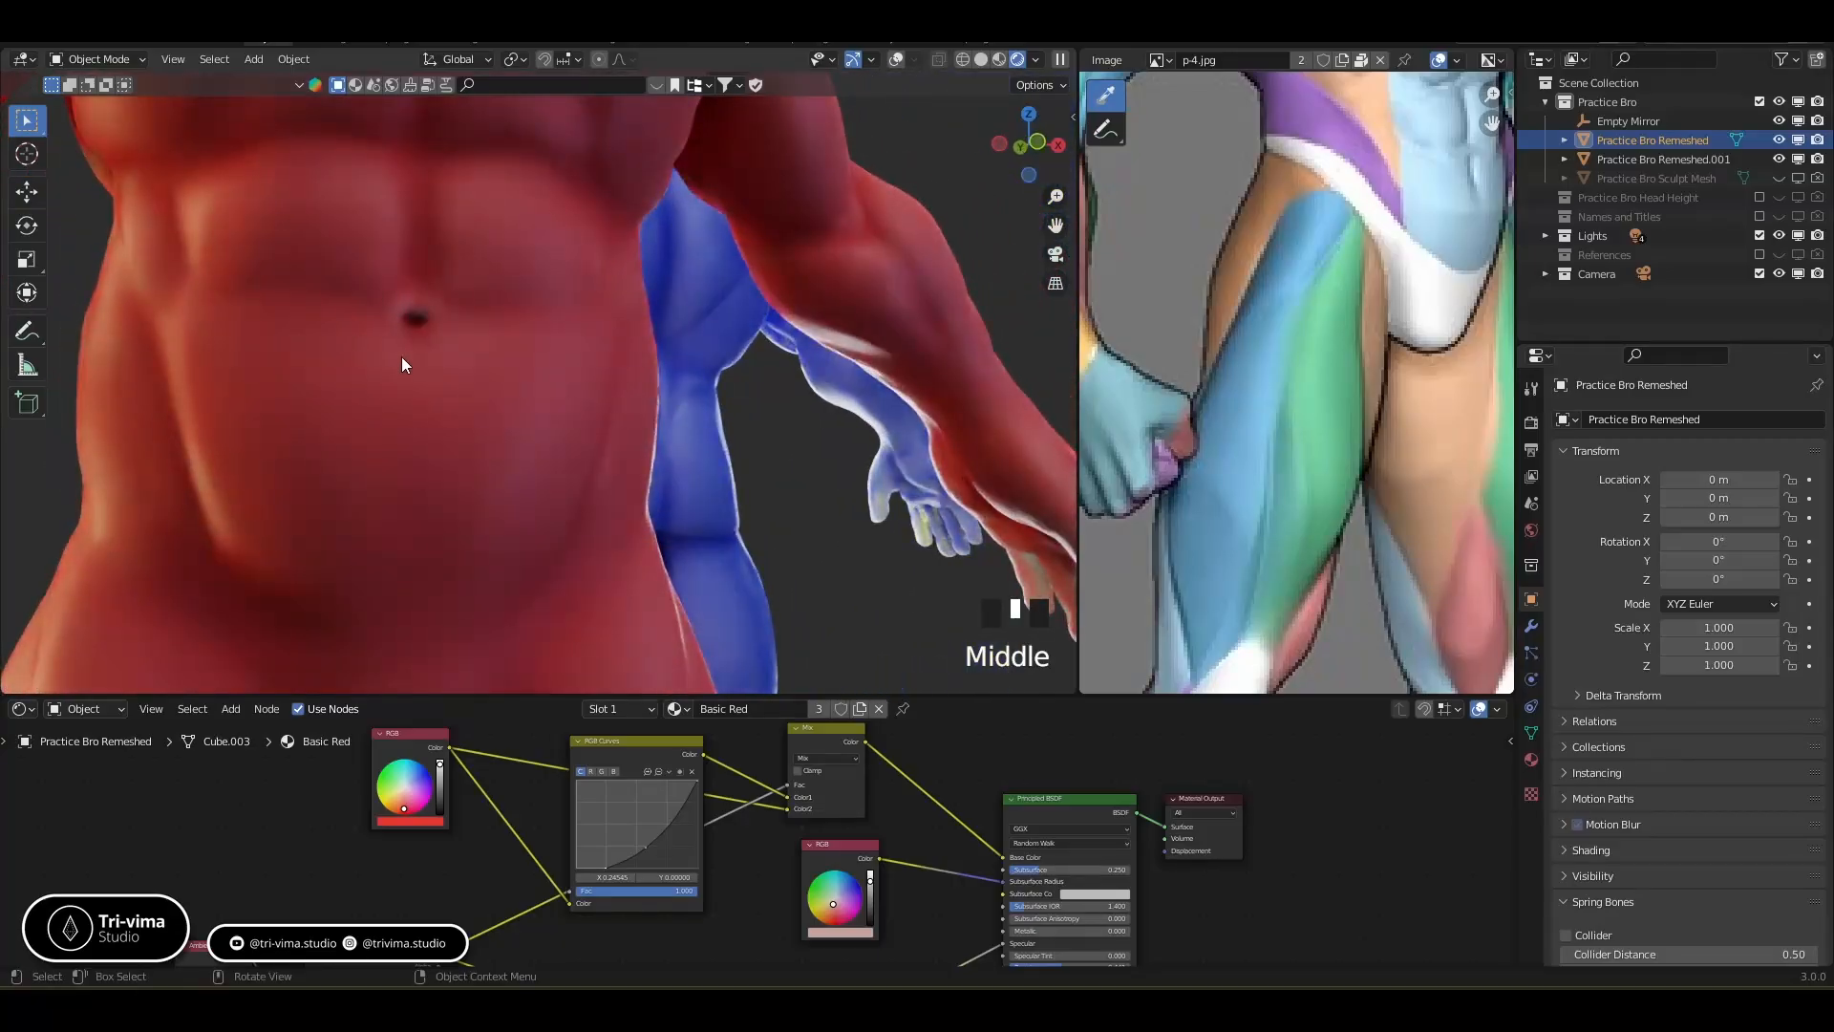
{"action": "scroll", "coordinate": [497, 392], "scroll_direction": "down", "scroll_amount": 3}
{"action": "middle_click_drag", "start_coordinate": [532, 414], "coordinate": [180, 446]}
{"action": "scroll", "coordinate": [678, 441], "scroll_direction": "down", "scroll_amount": 2}
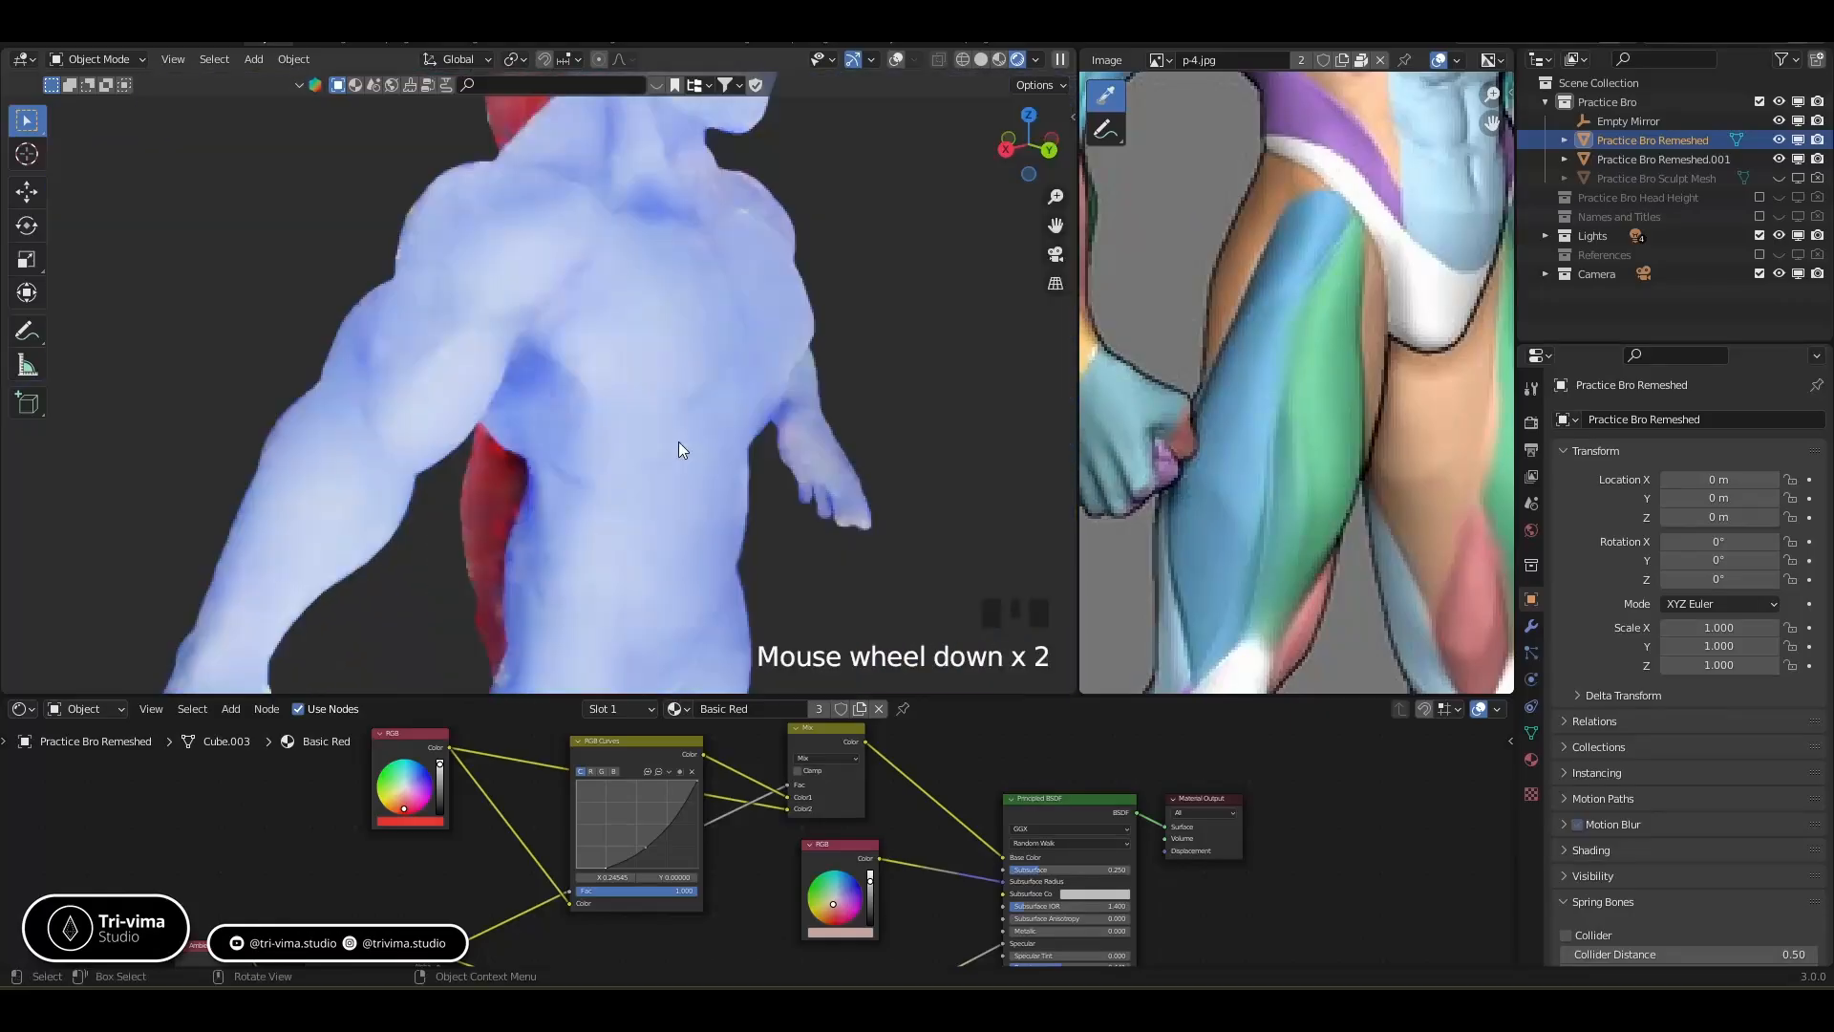
{"action": "scroll", "coordinate": [1328, 306], "scroll_direction": "down", "scroll_amount": 1}
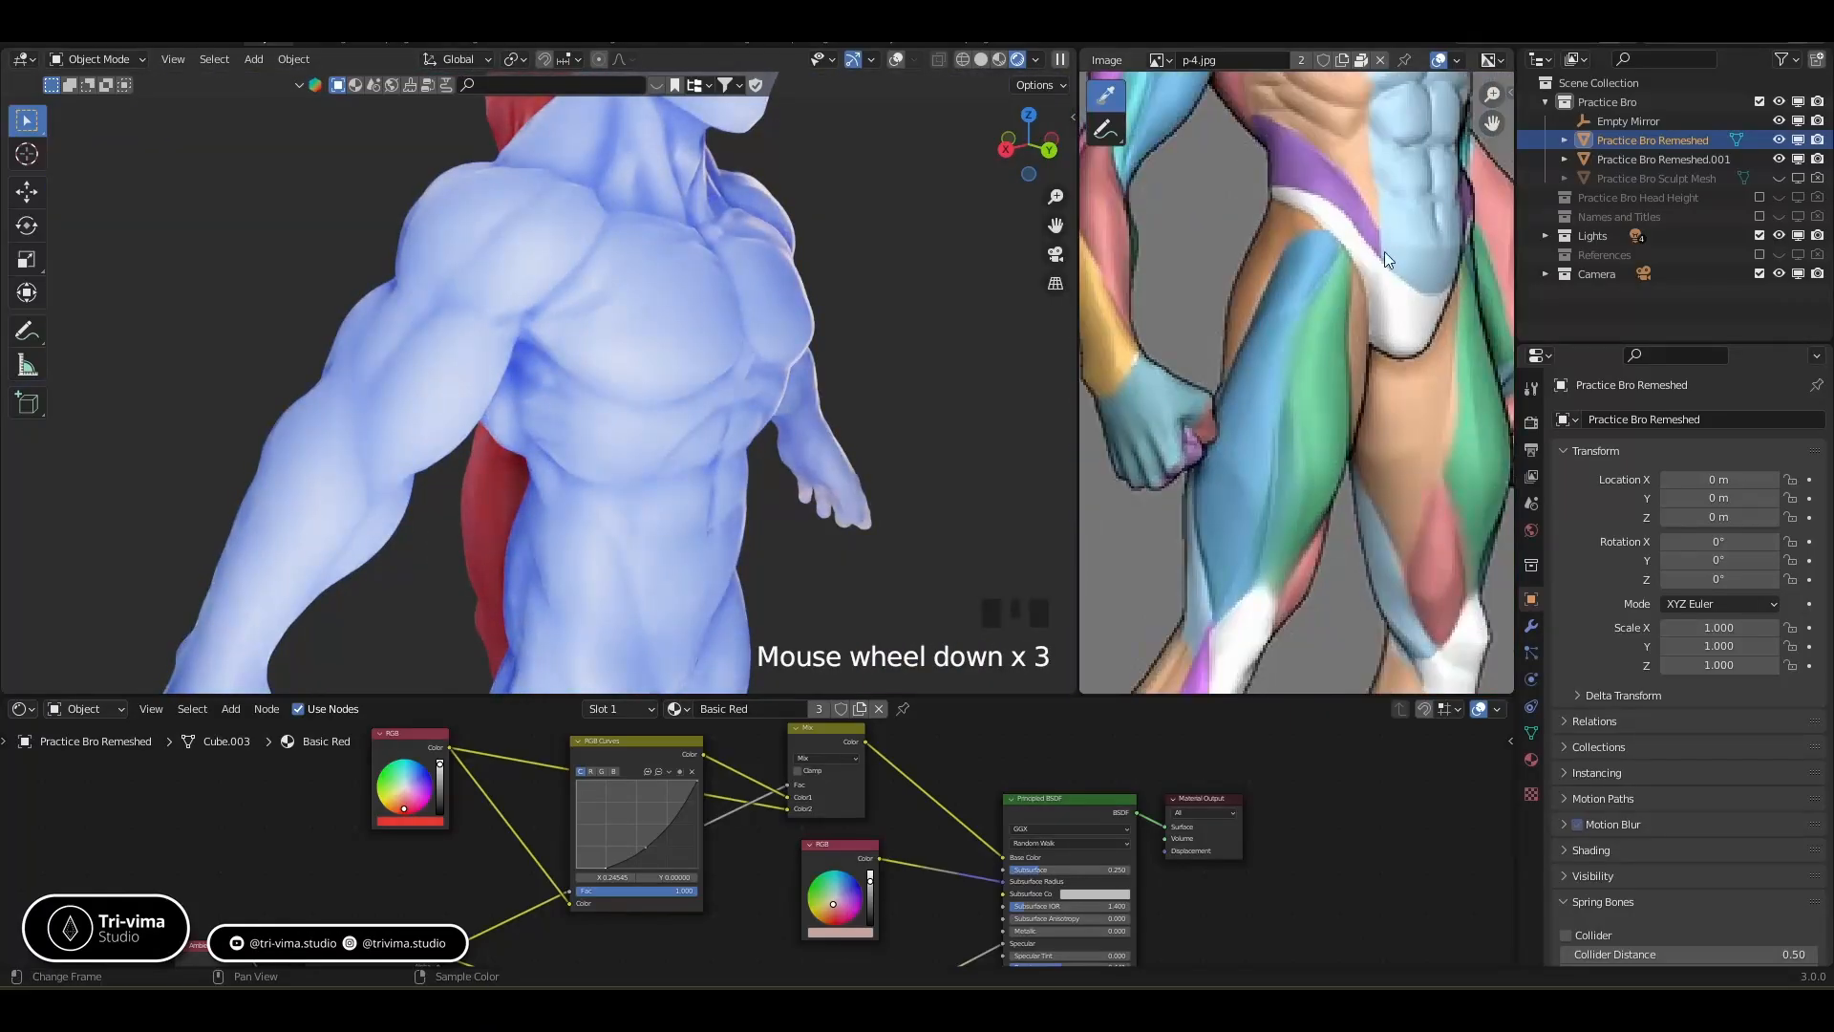
{"action": "middle_click_drag", "start_coordinate": [613, 537], "coordinate": [880, 479]}
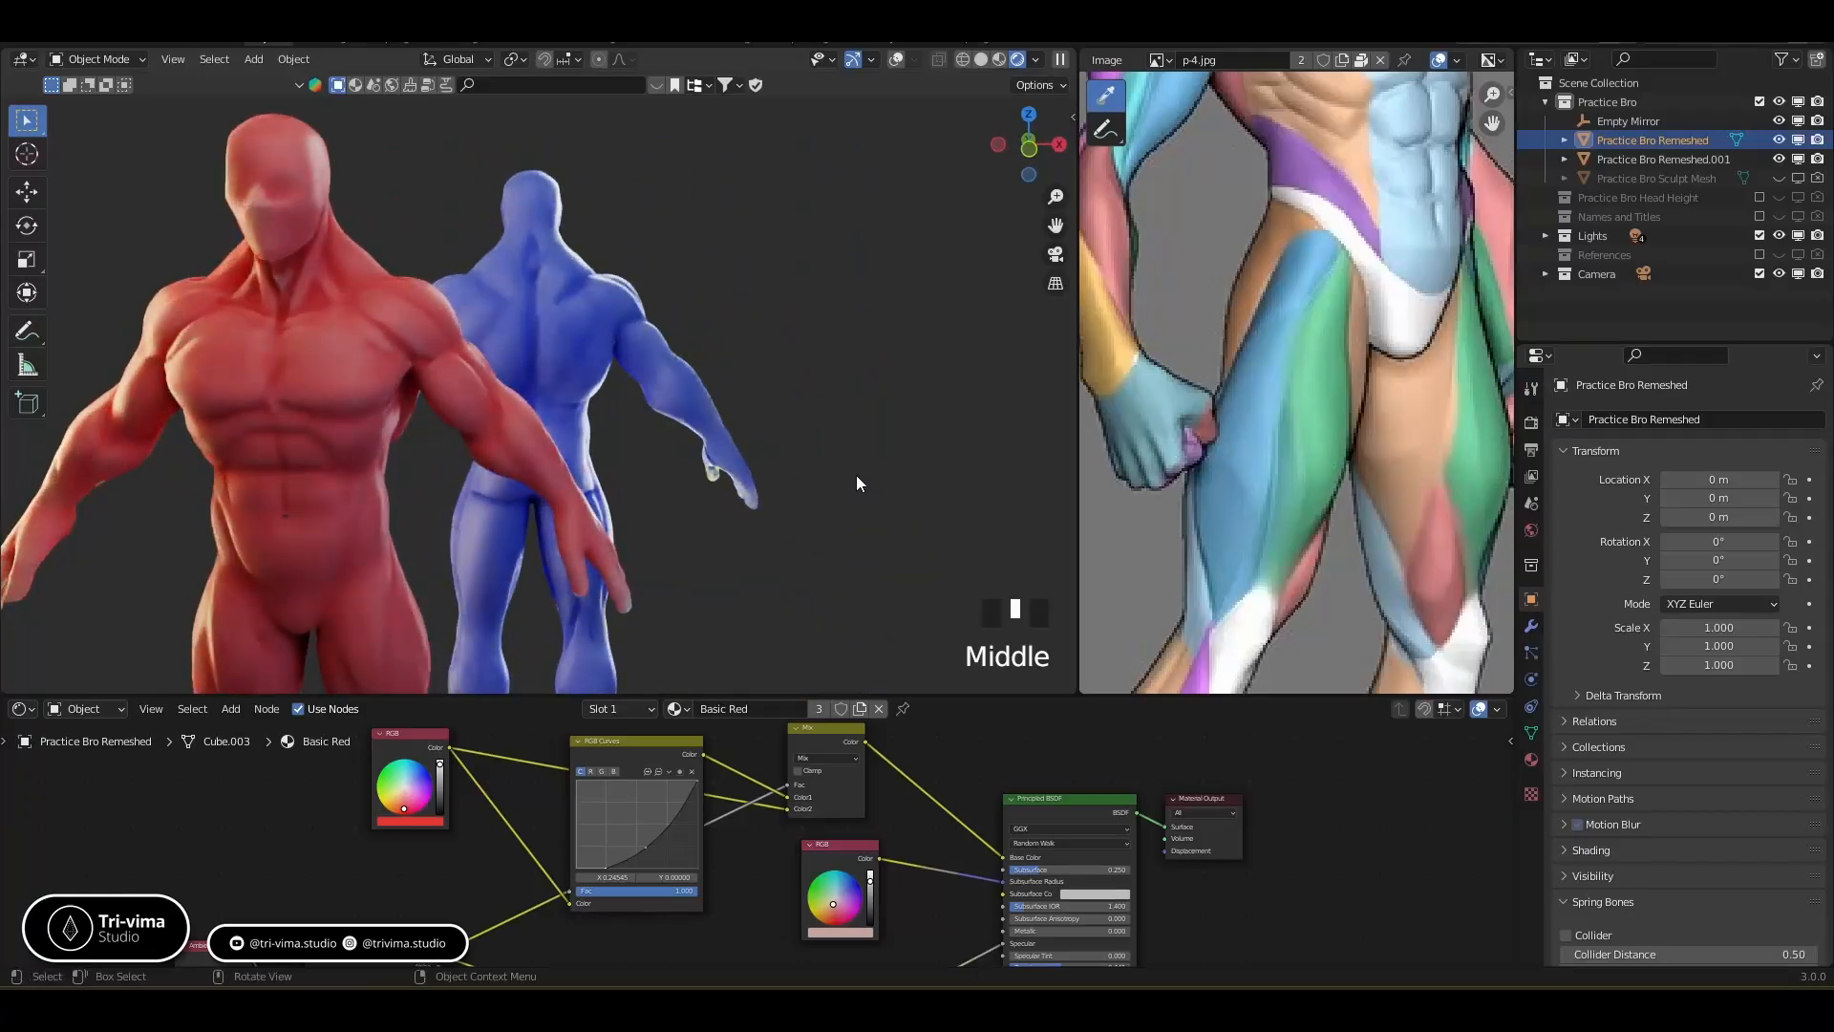
Reframe both figures from a more level angle in the orthographic camera view, enabling Camera to View only for the adjustment
{"action": "key", "text": "KP_0"}
{"action": "scroll", "coordinate": [698, 405], "scroll_direction": "down", "scroll_amount": 6}
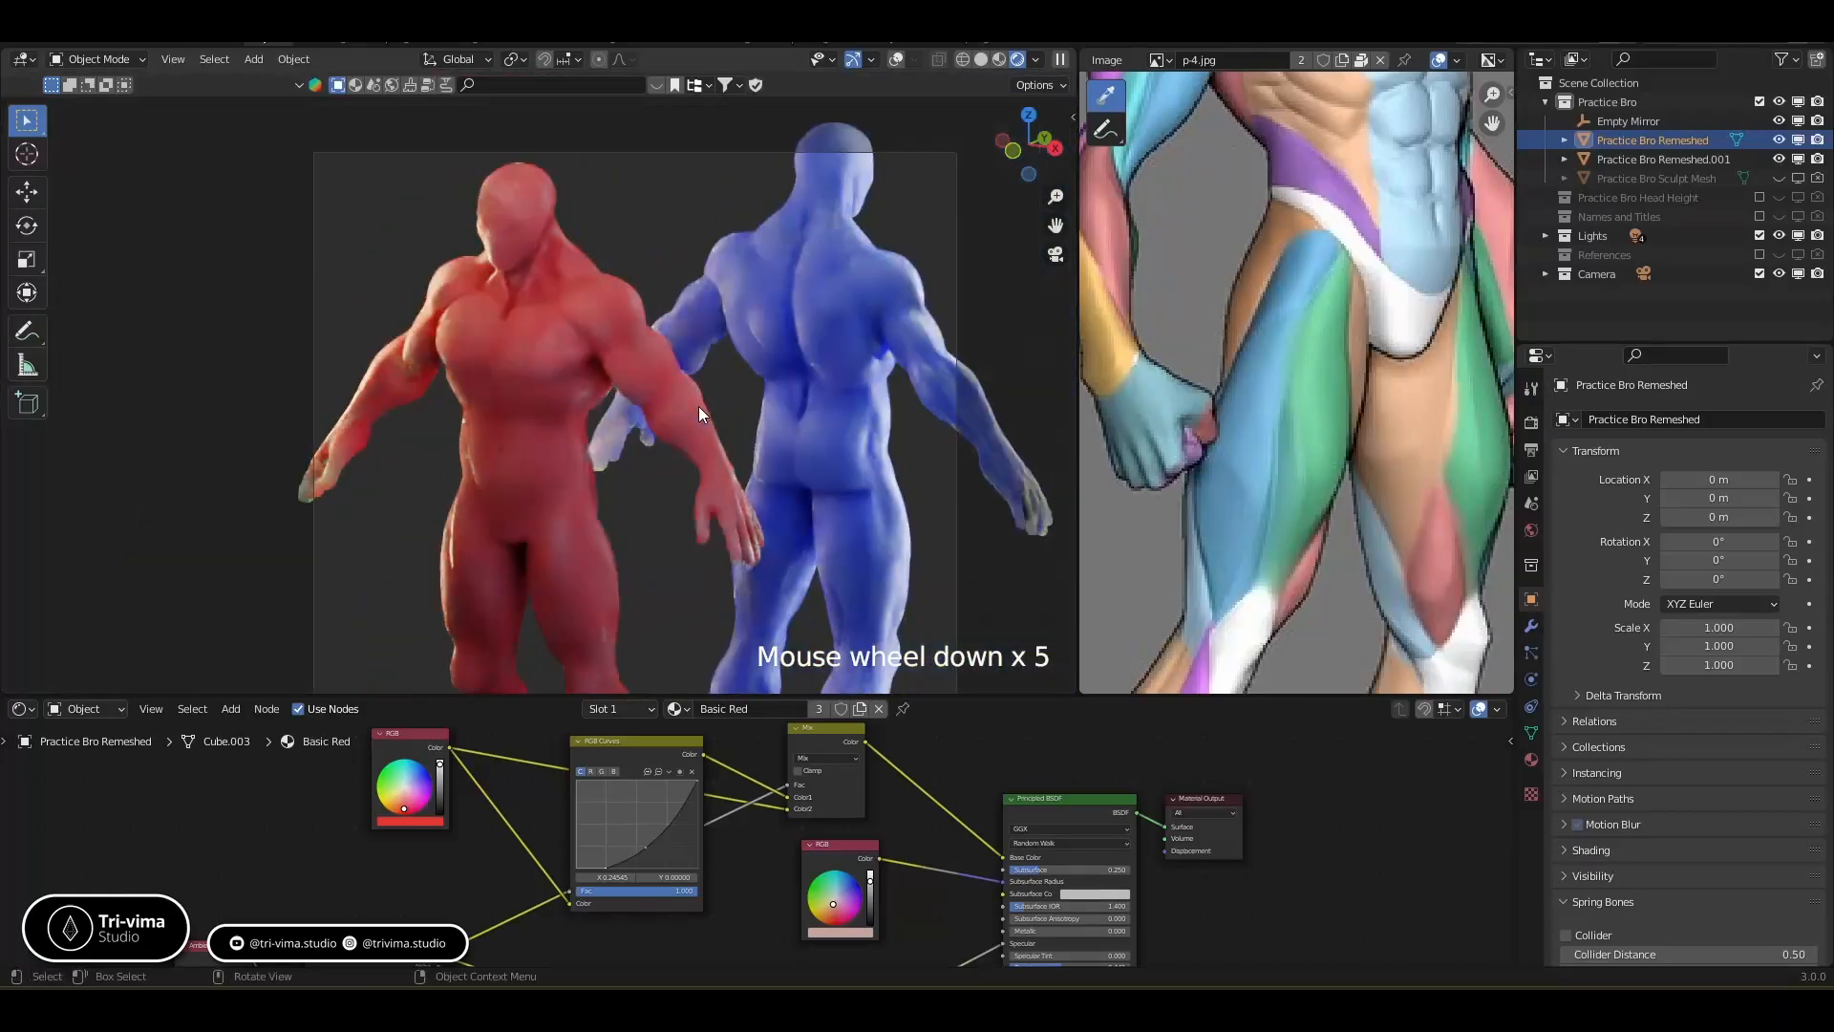
{"action": "middle_click_drag", "start_coordinate": [716, 424], "coordinate": [651, 382], "text": "shift"}
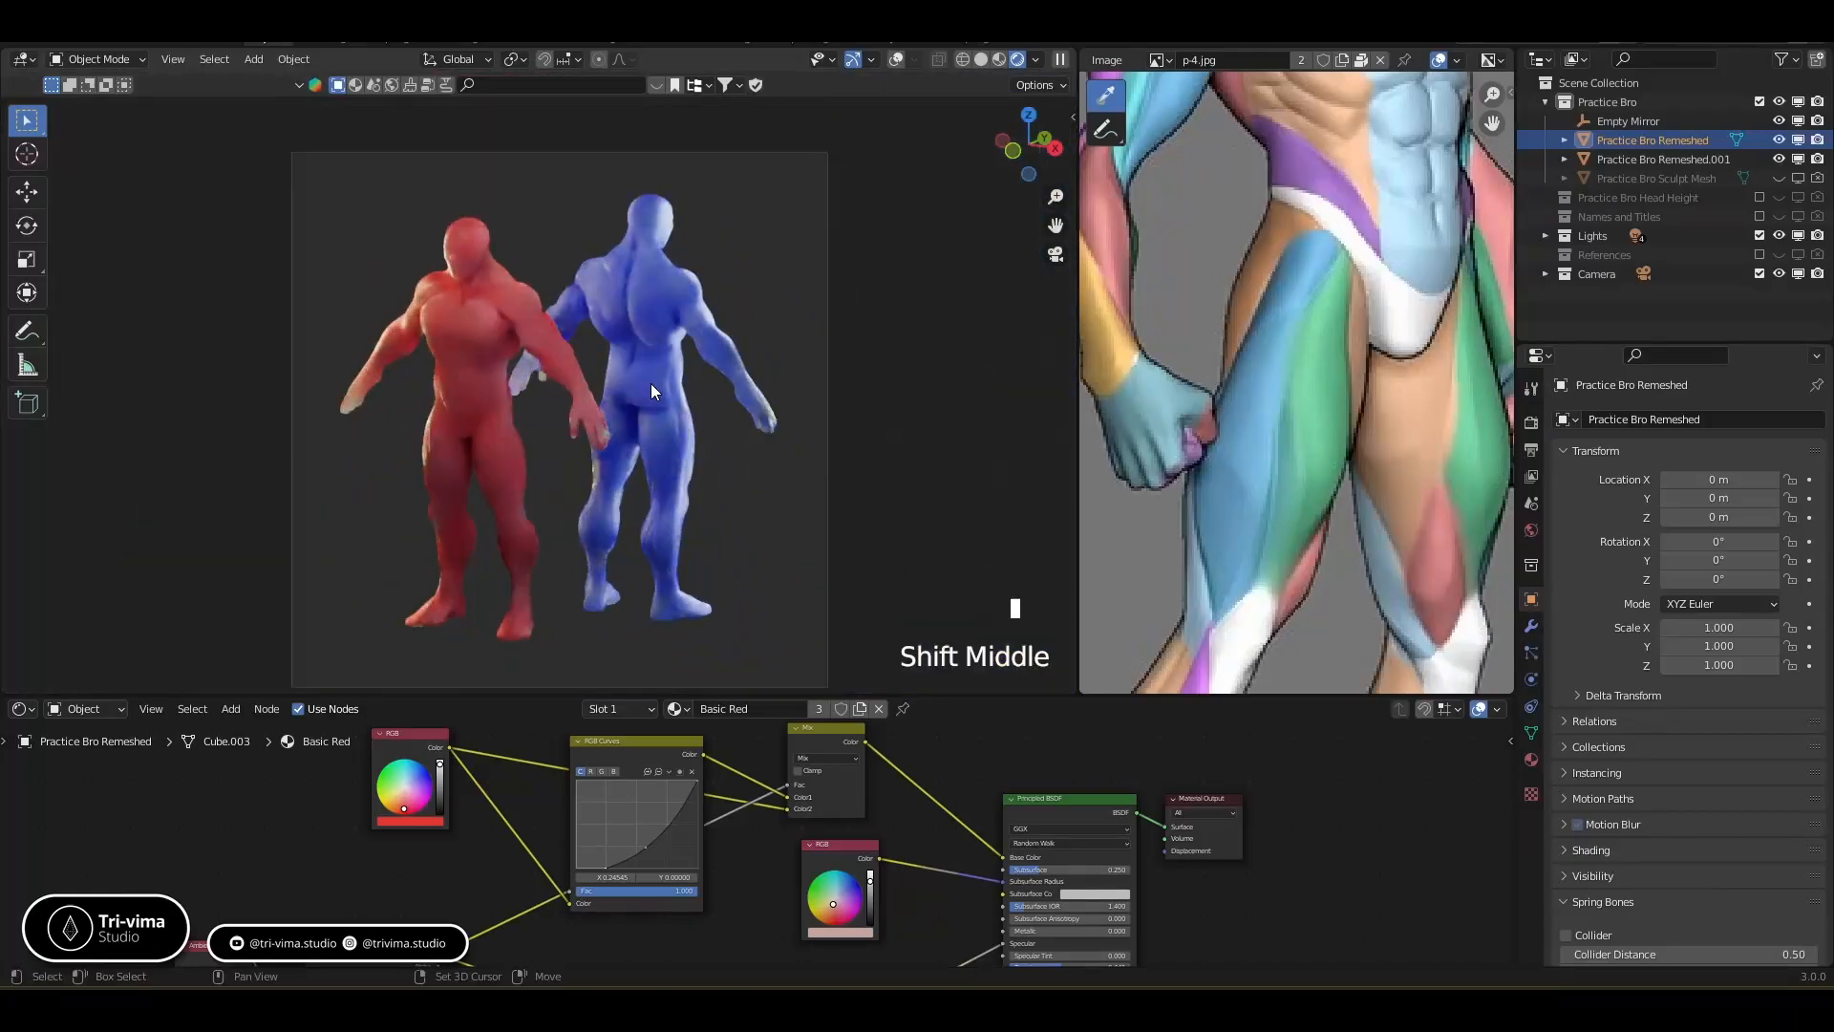
{"action": "key", "text": "n"}
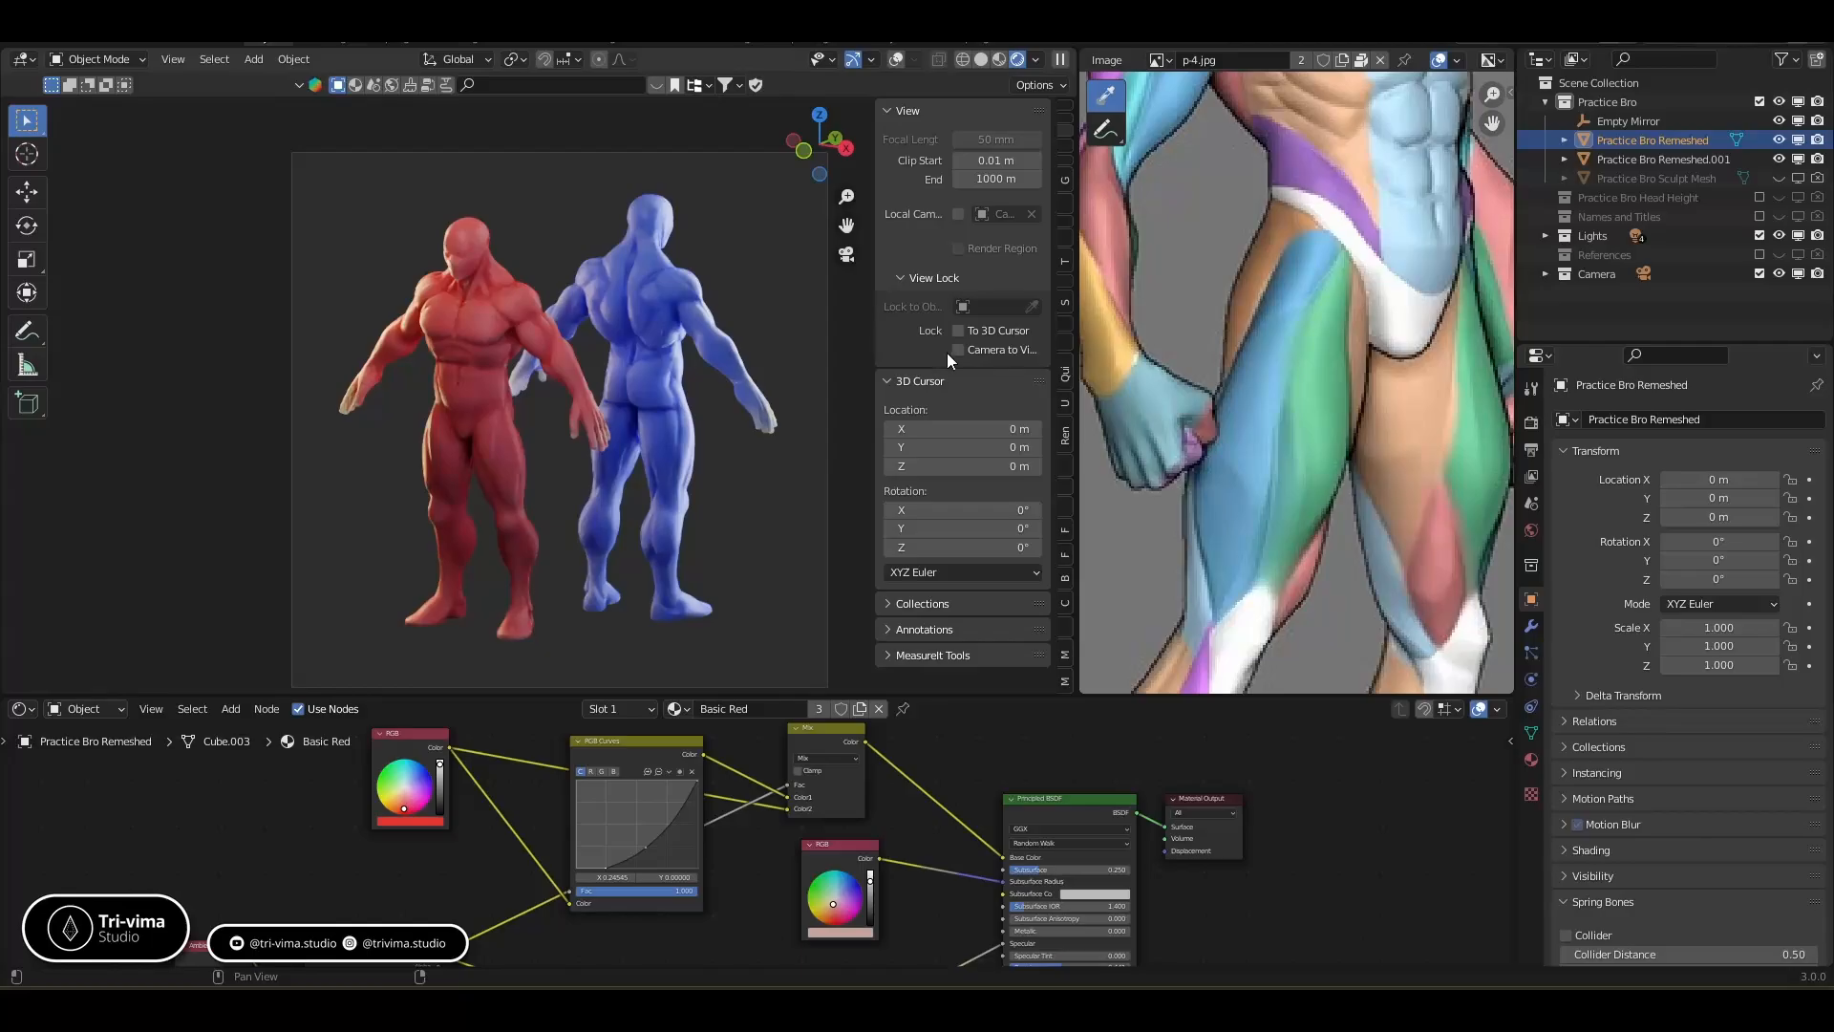
{"action": "key", "text": "n"}
{"action": "mouse_move", "coordinate": [518, 432]}
{"action": "middle_mouse_down"}
{"action": "mouse_move", "coordinate": [520, 382]}
{"action": "mouse_move", "coordinate": [520, 403]}
{"action": "middle_mouse_up"}
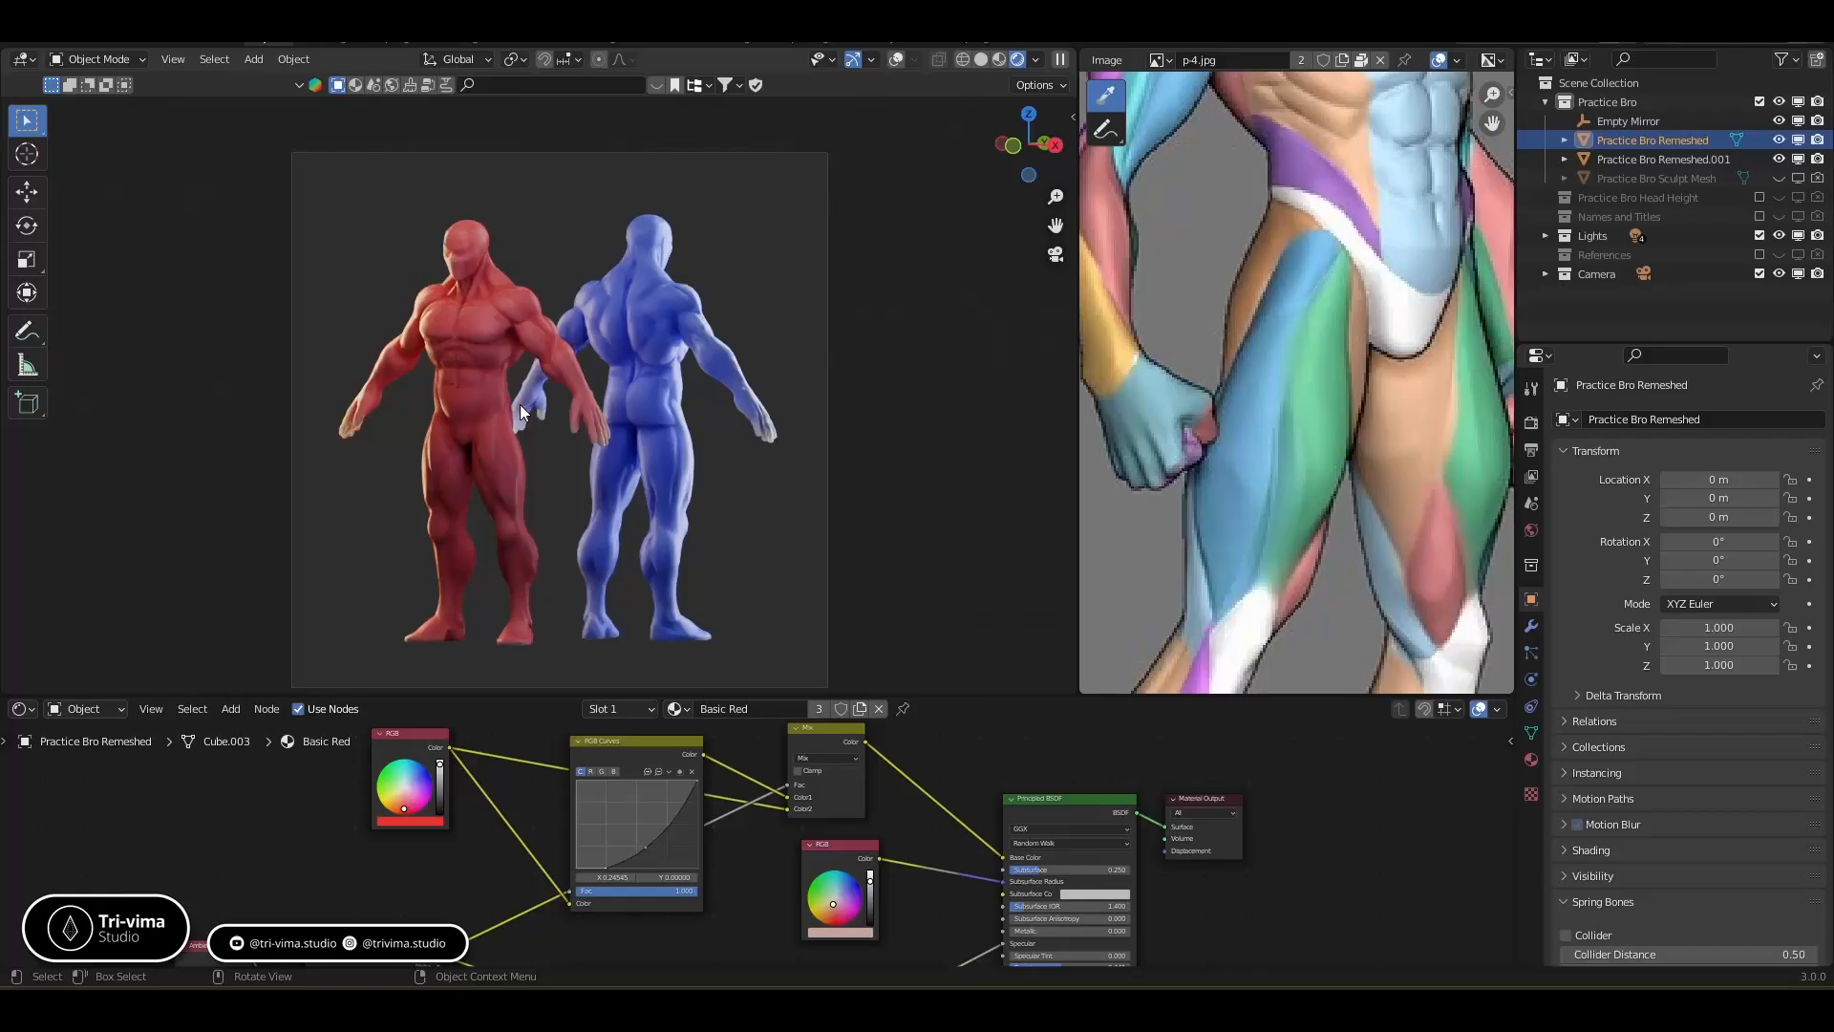
{"action": "key", "text": "n"}
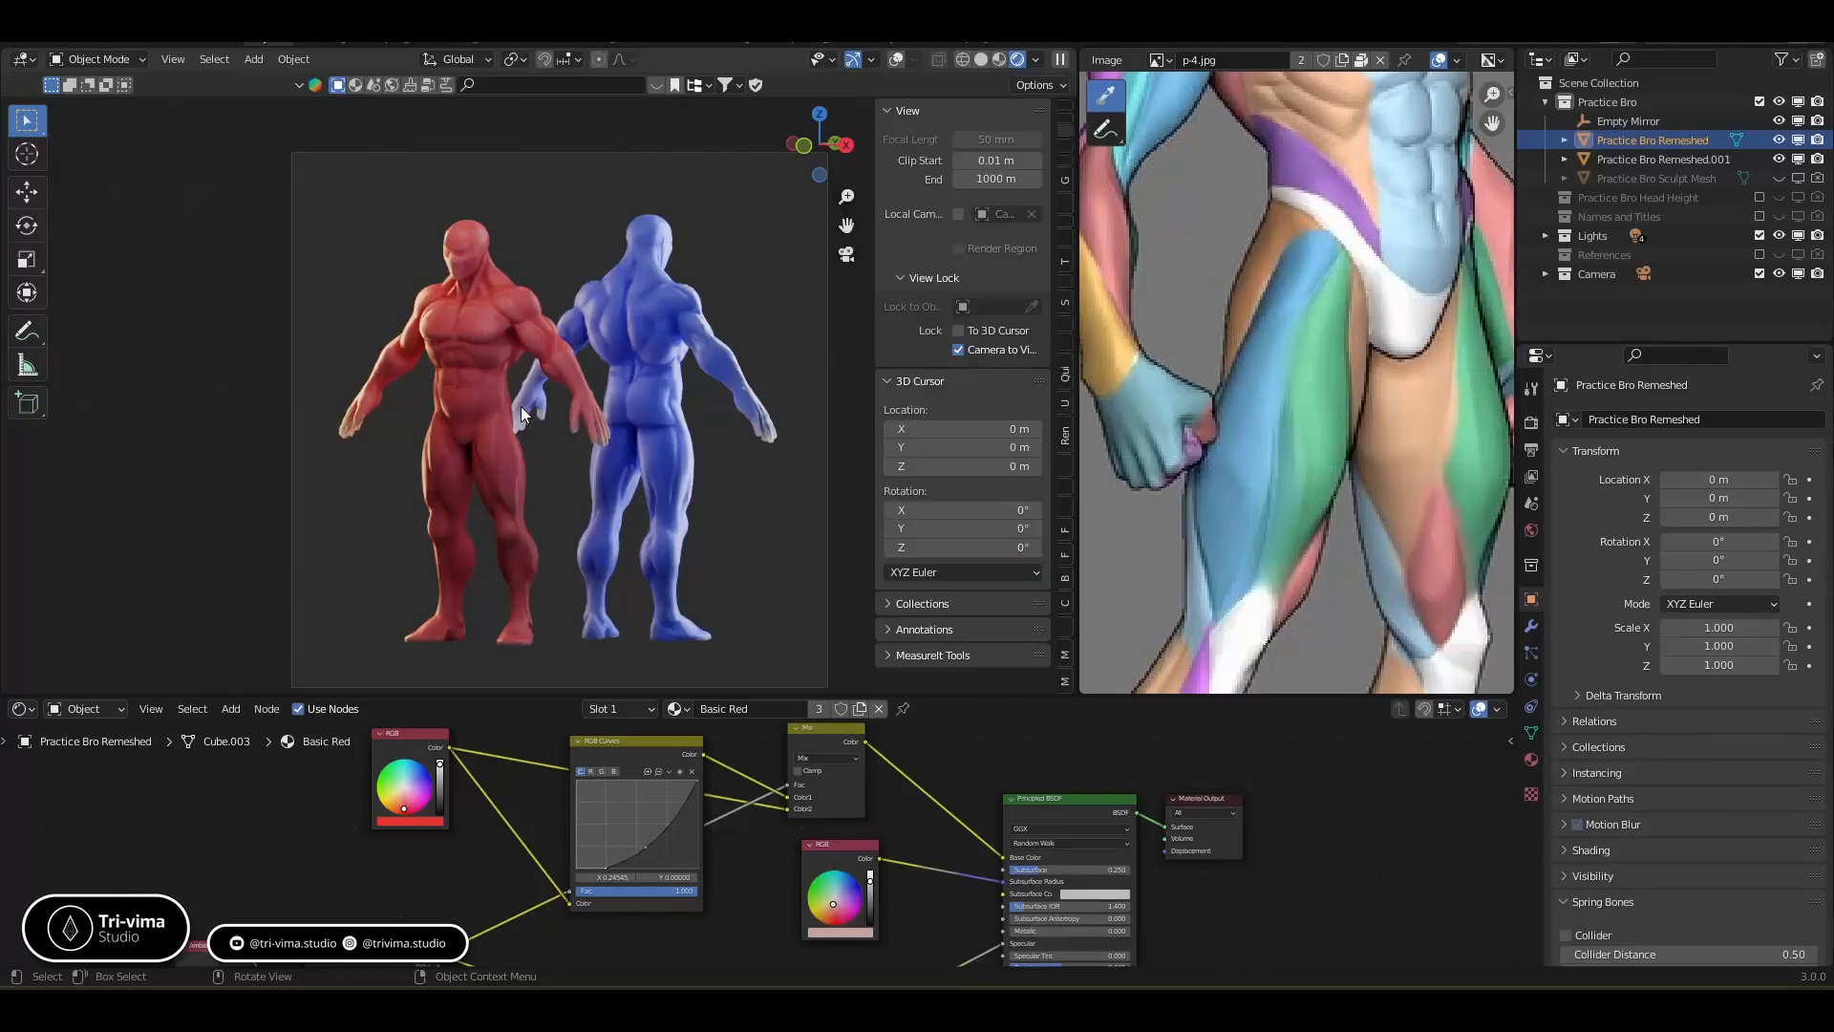
{"action": "key", "text": "n"}
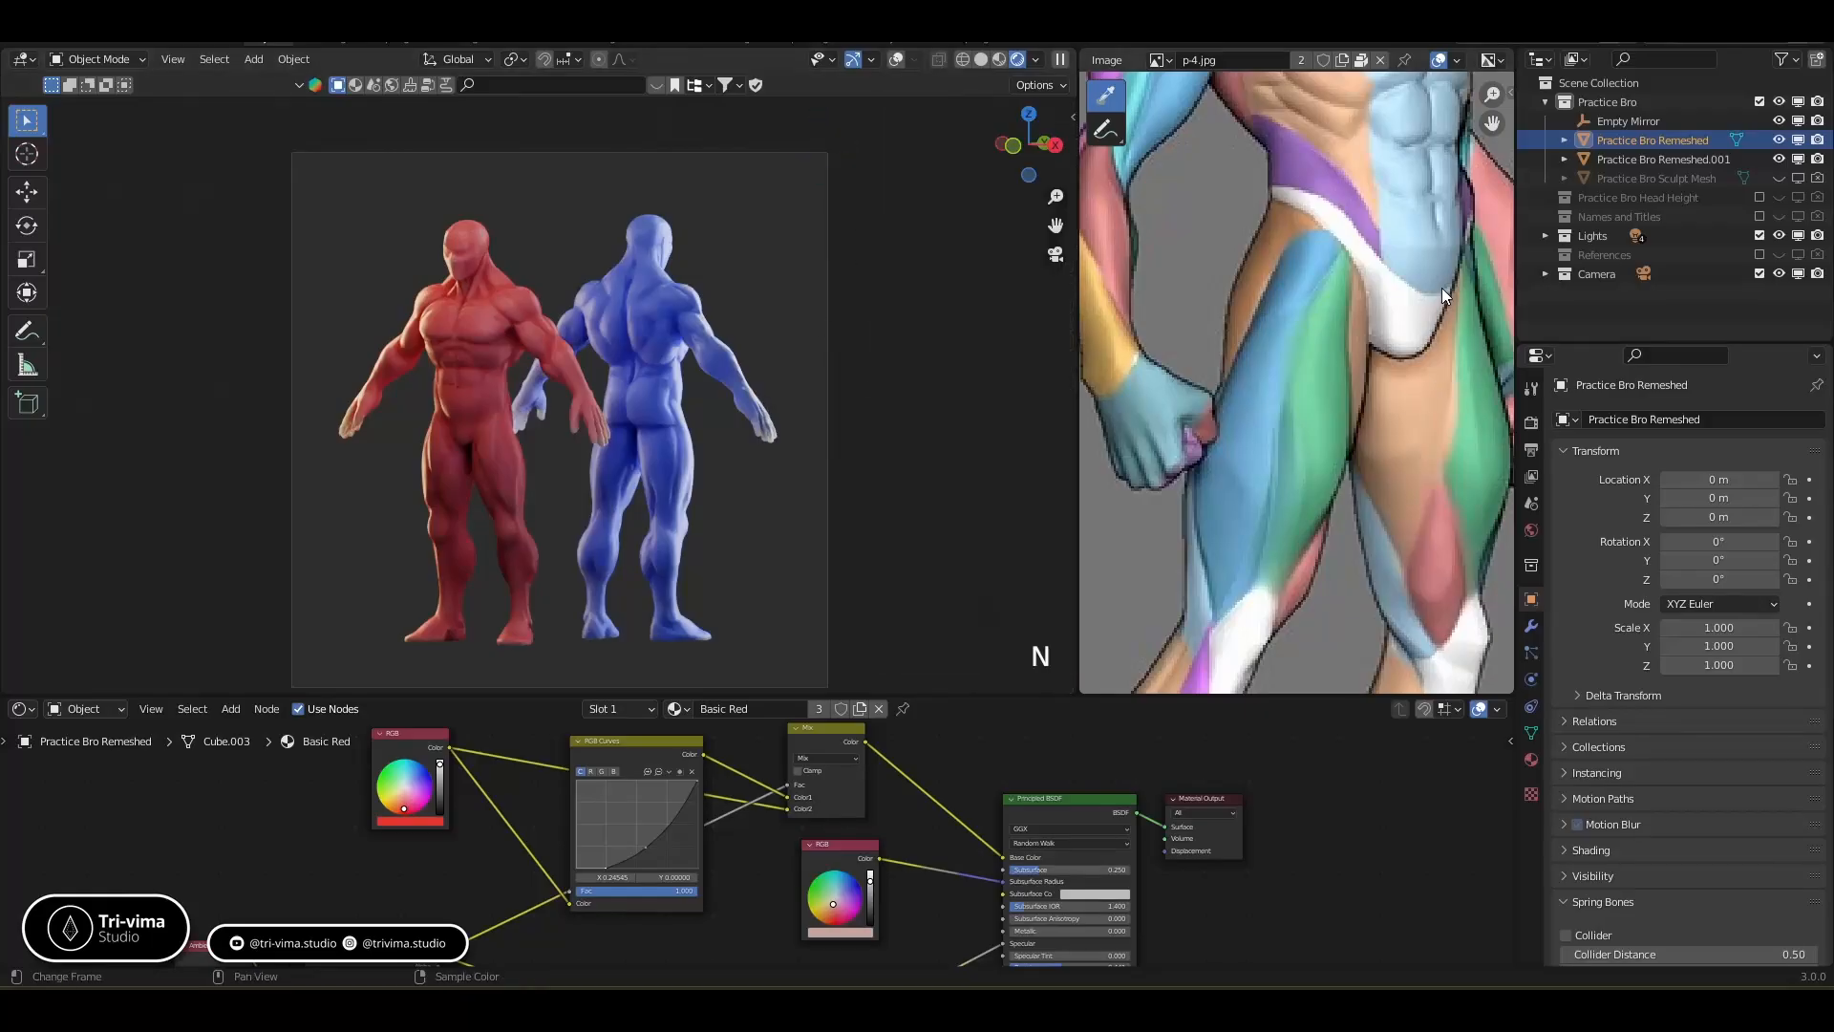
Duplicate the orthographic camera in place and rename the copy Camera Perspective
{"action": "left_click", "coordinate": [1542, 273]}
{"action": "left_click", "coordinate": [1636, 293]}
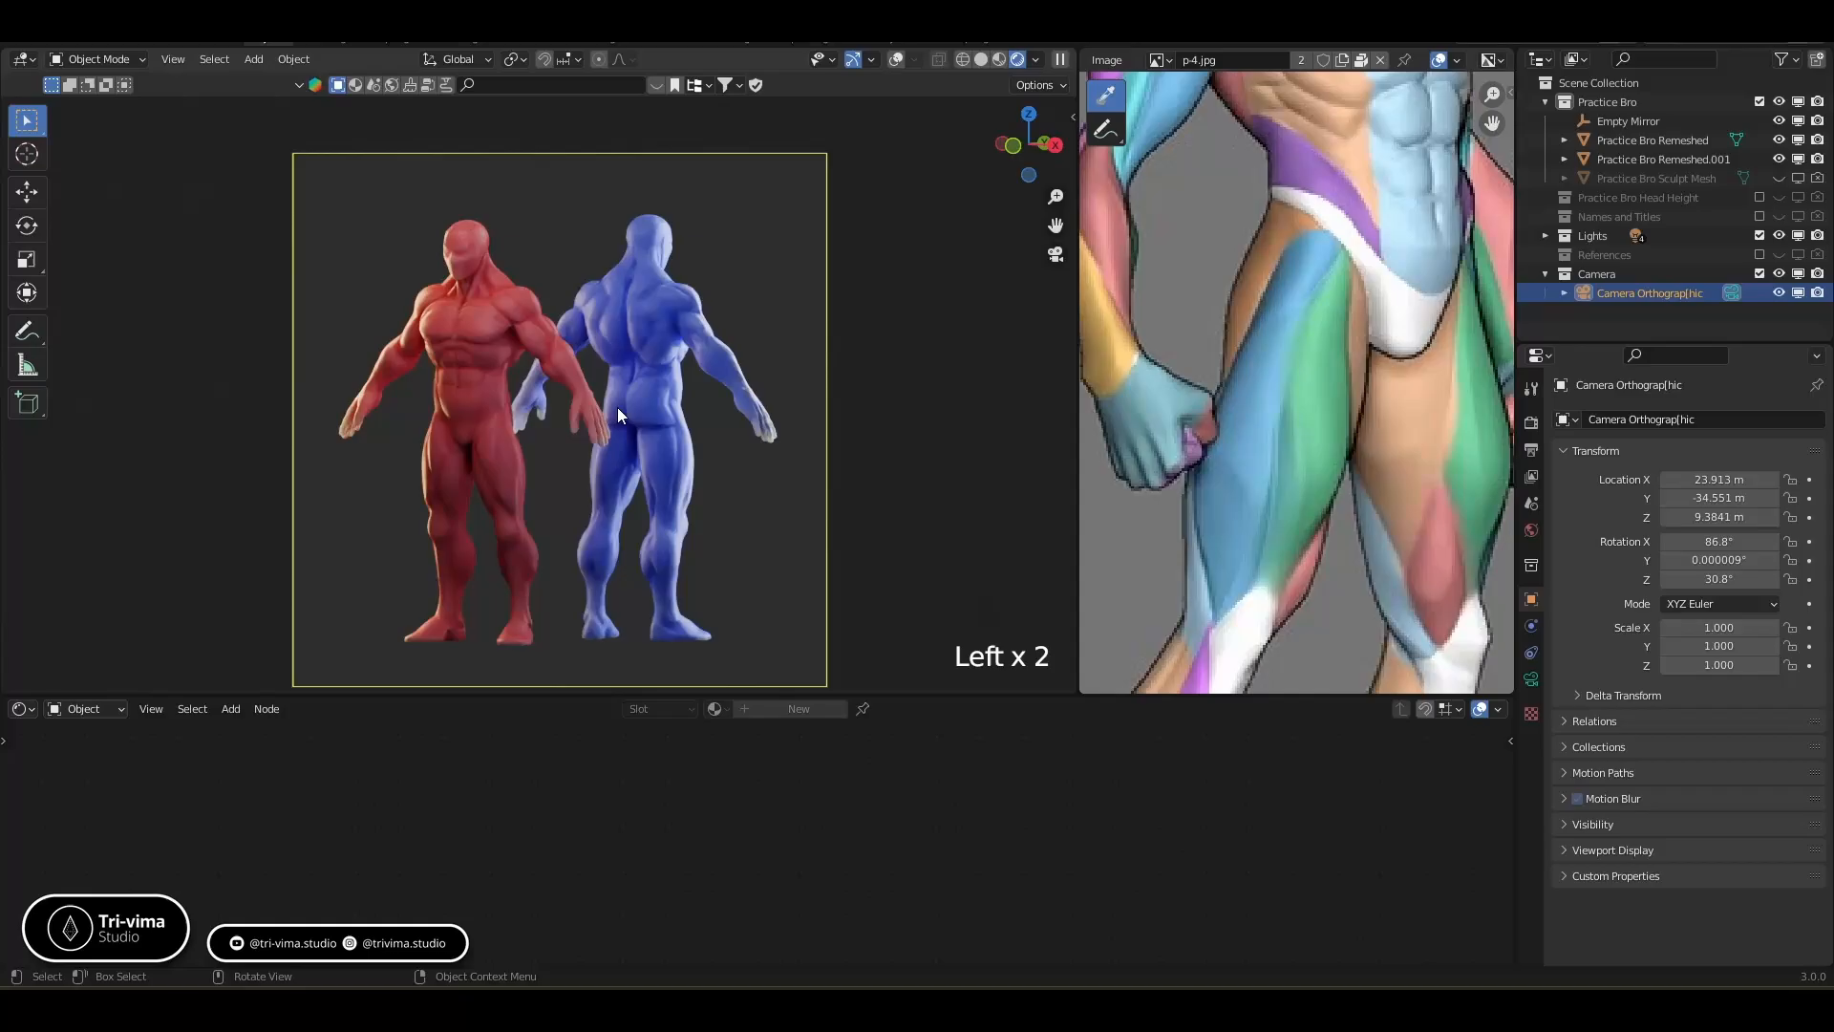
{"action": "key", "text": "shift"}
{"action": "key", "text": "shift+d"}
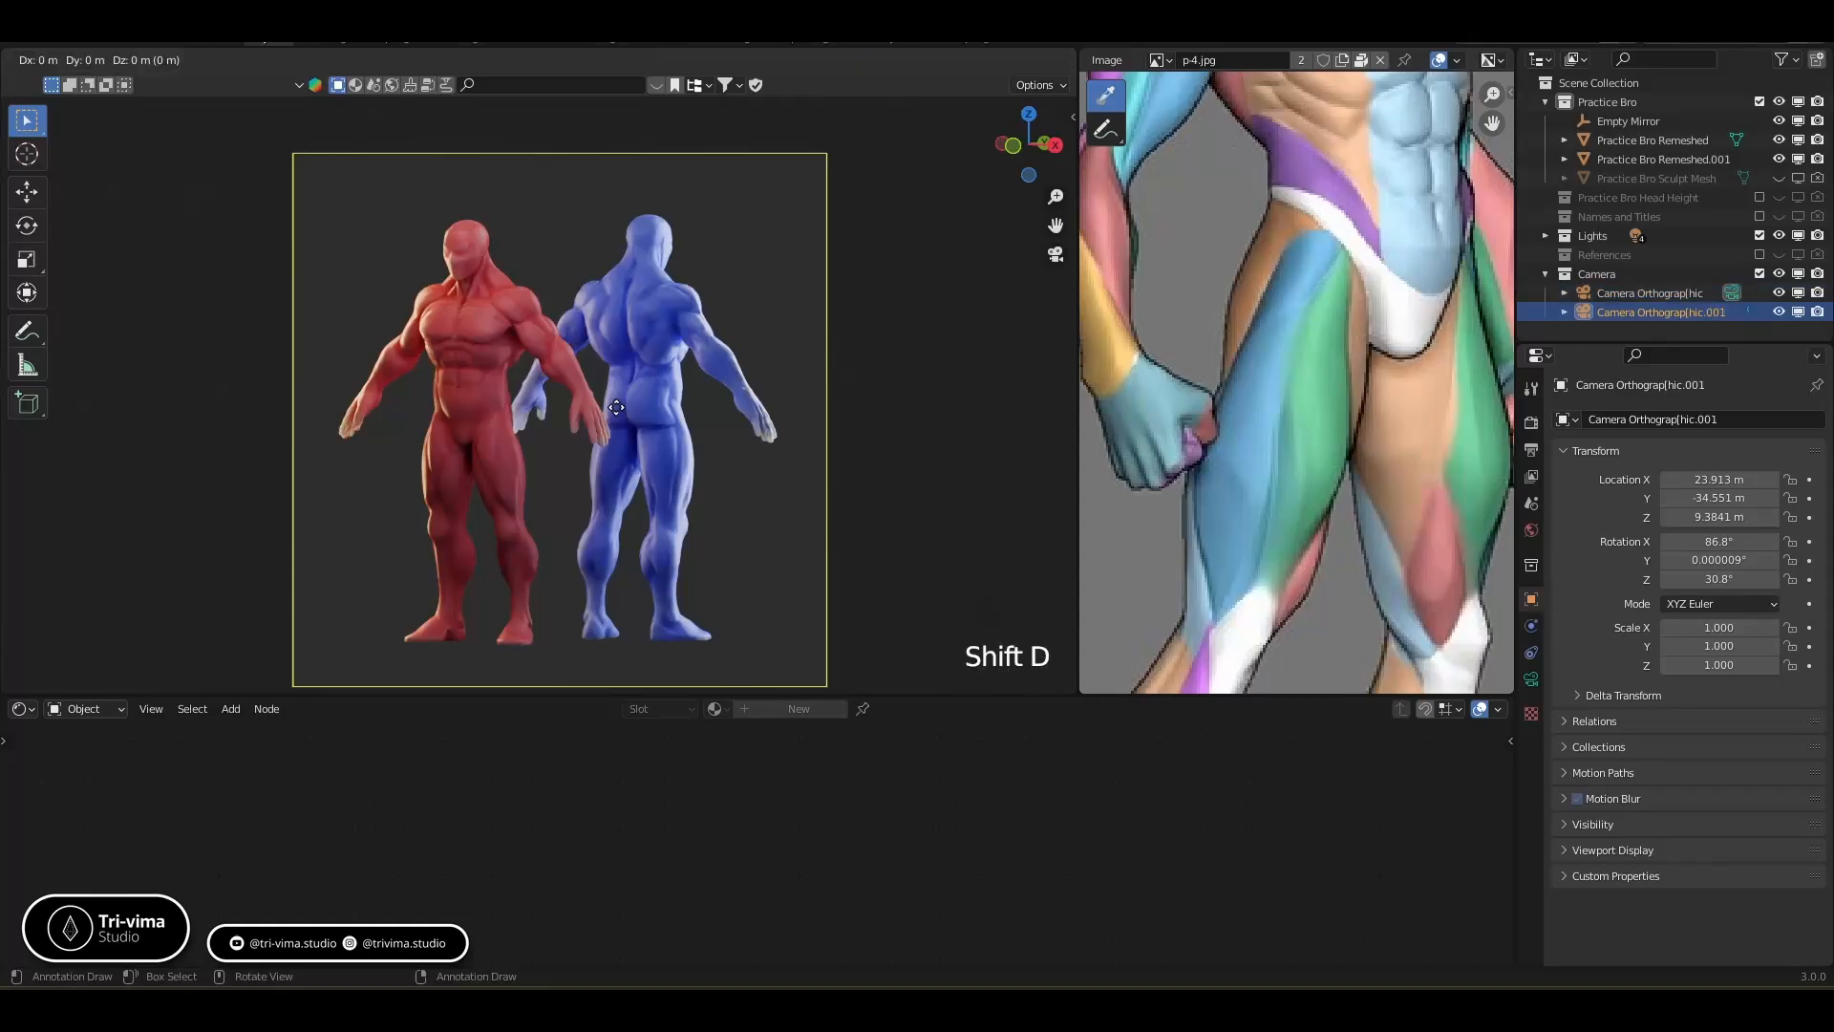
{"action": "double_click", "coordinate": [1674, 310]}
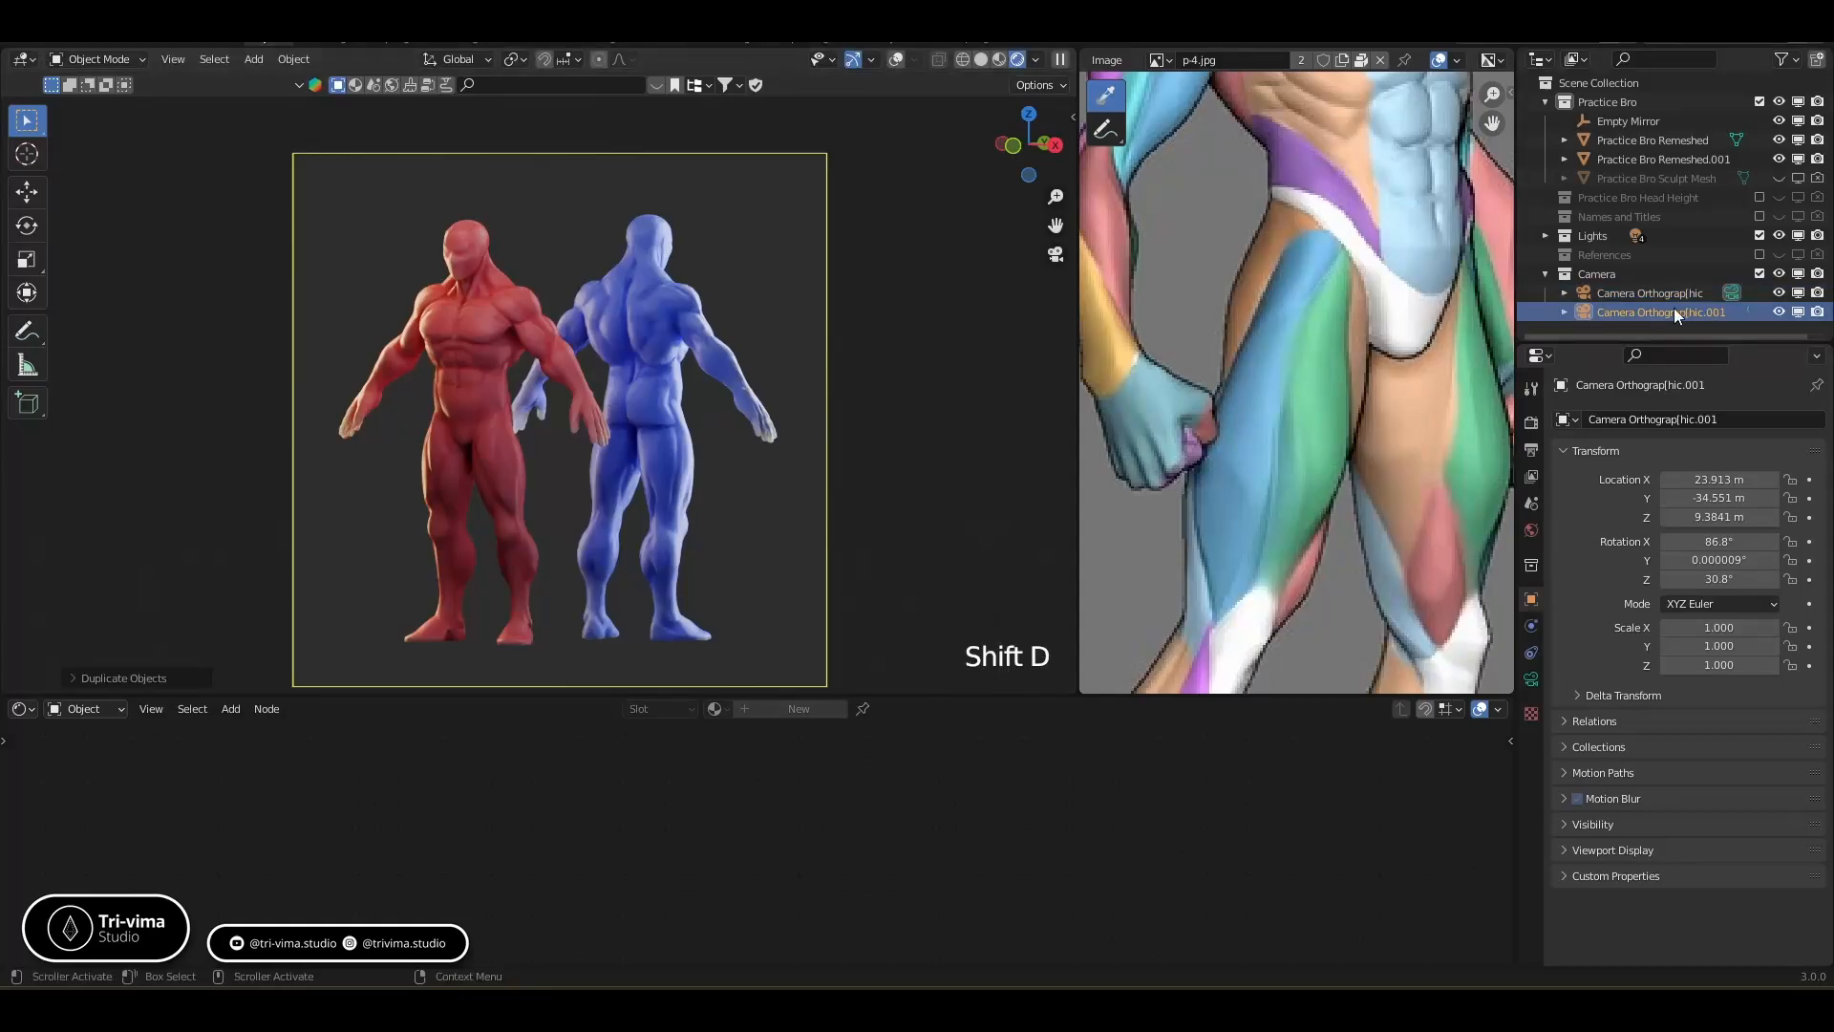
{"action": "type", "text": "Camera P"}
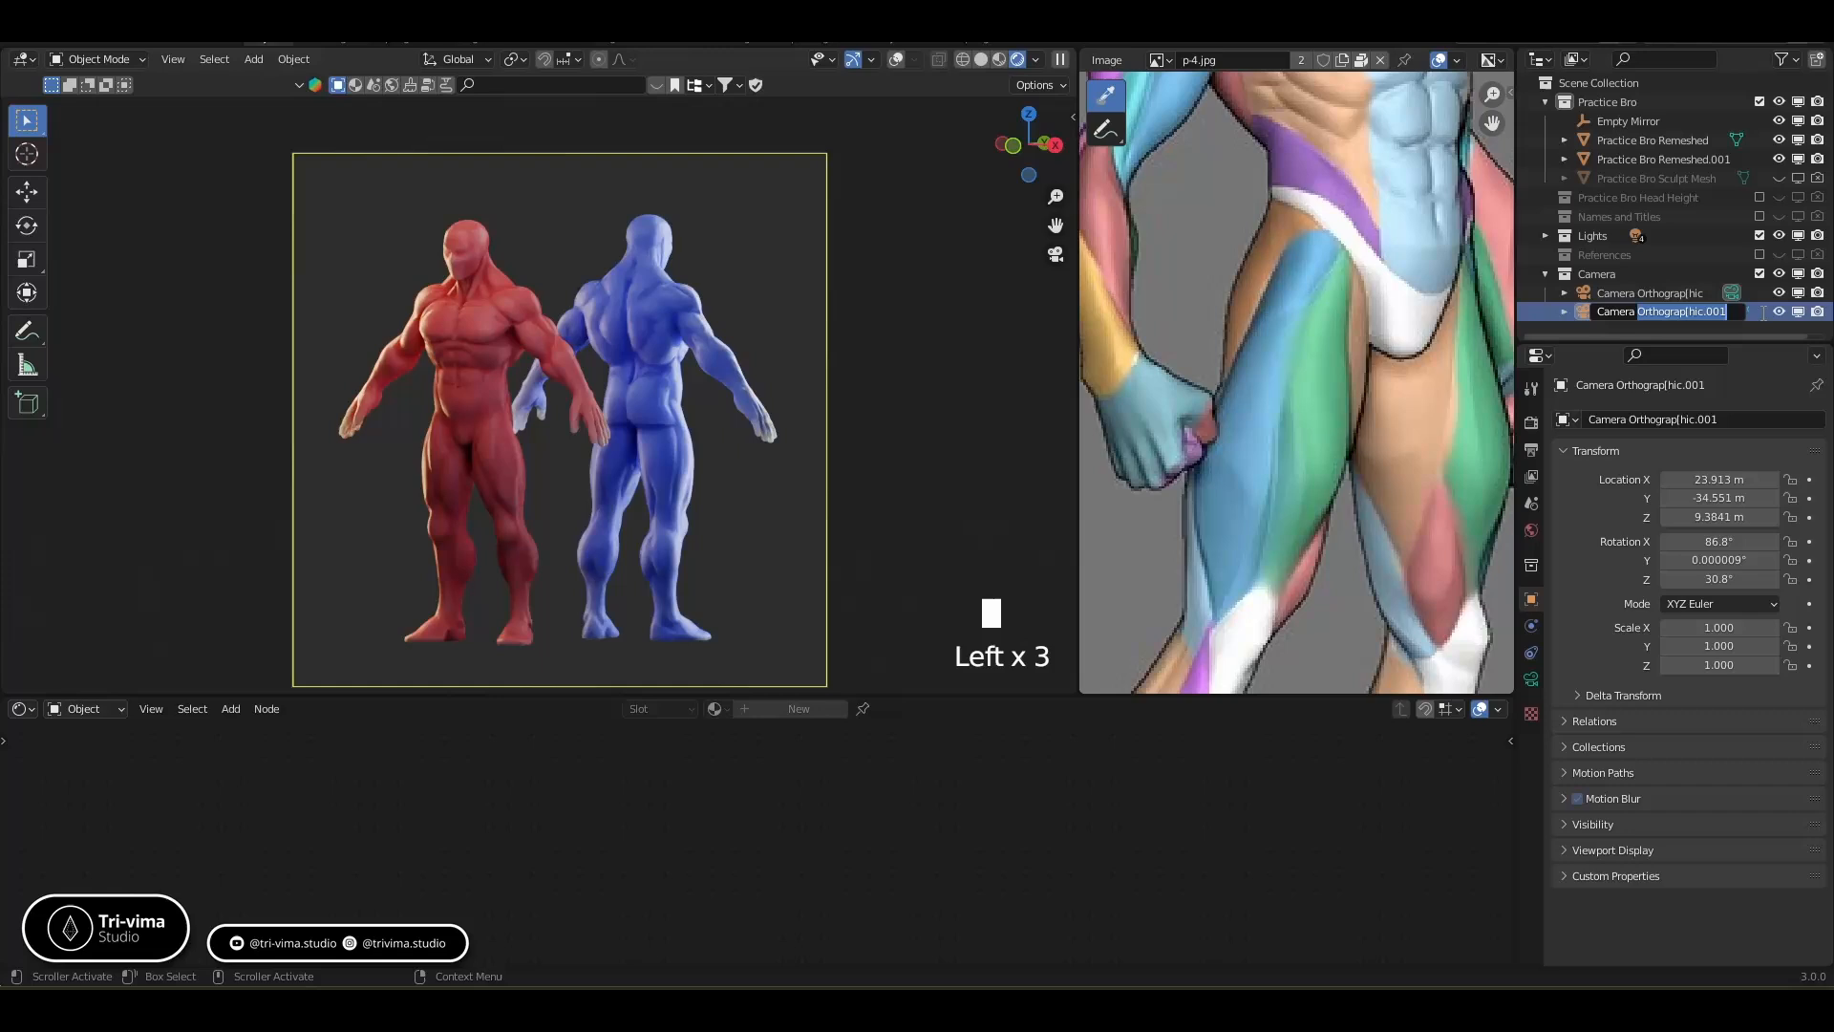
{"action": "type", "text": "er"}
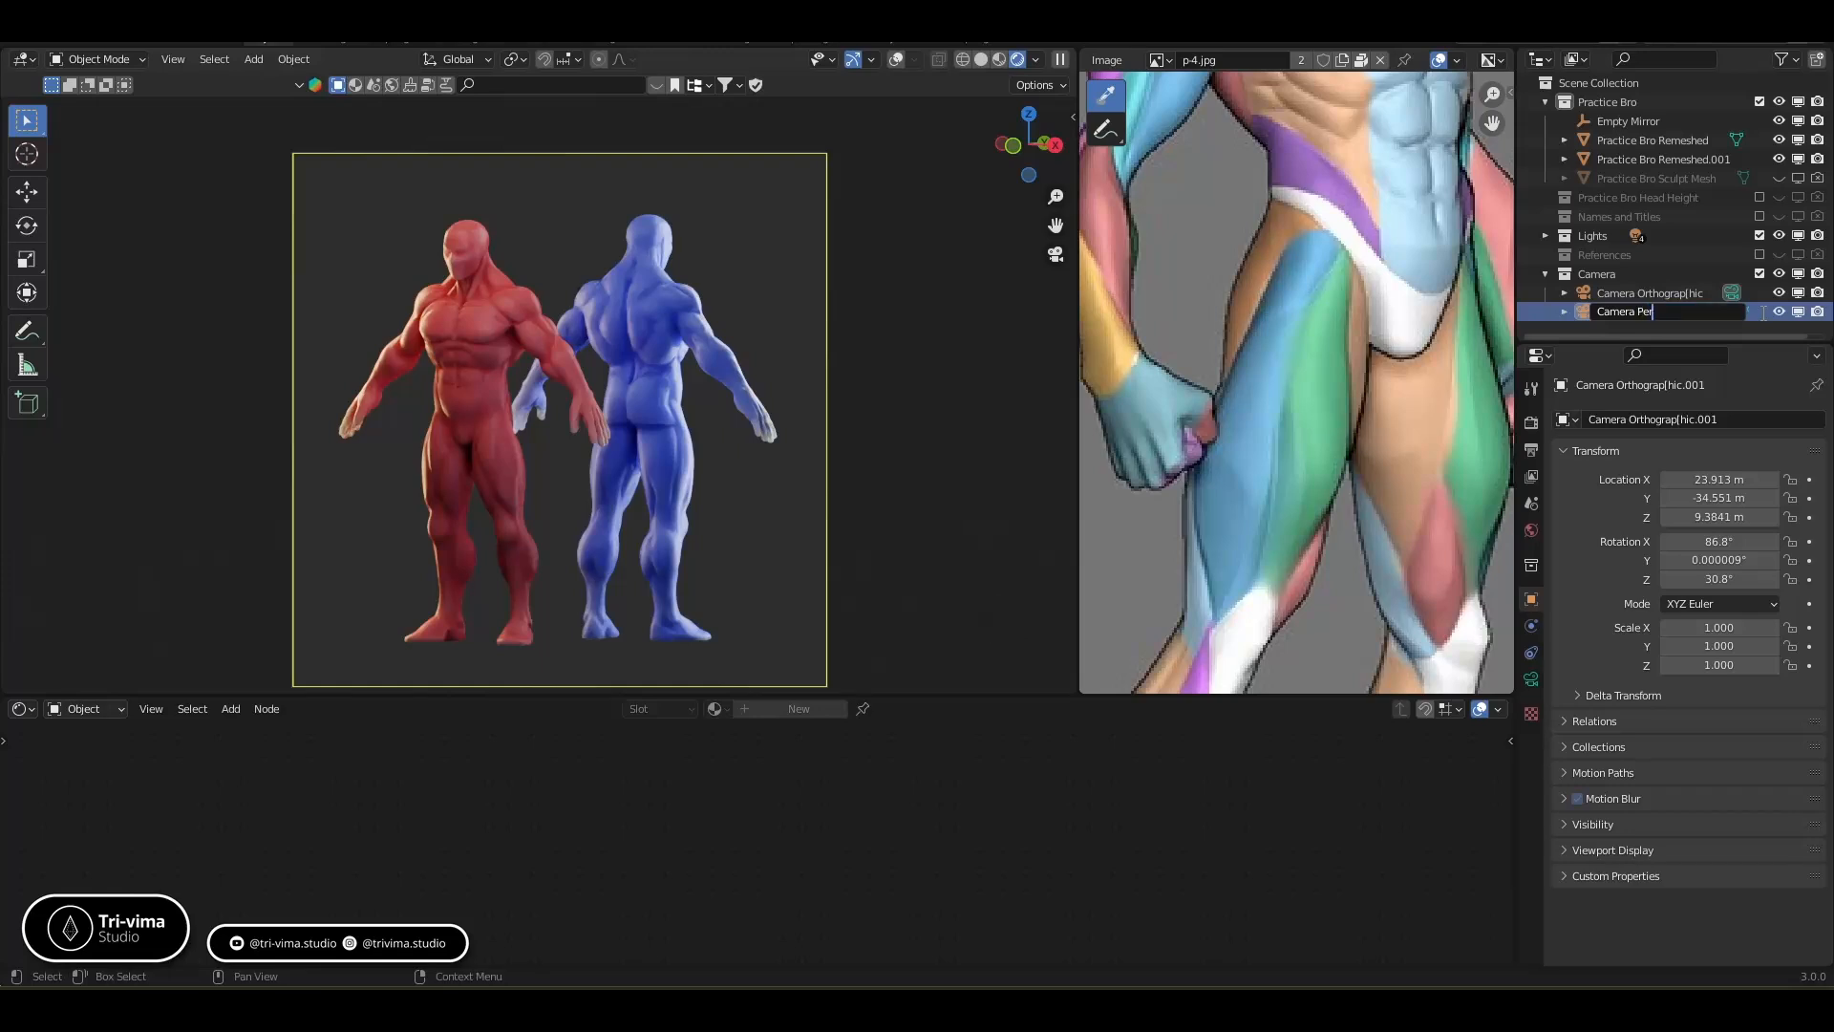
{"action": "type", "text": "spective"}
{"action": "key", "text": "Return"}
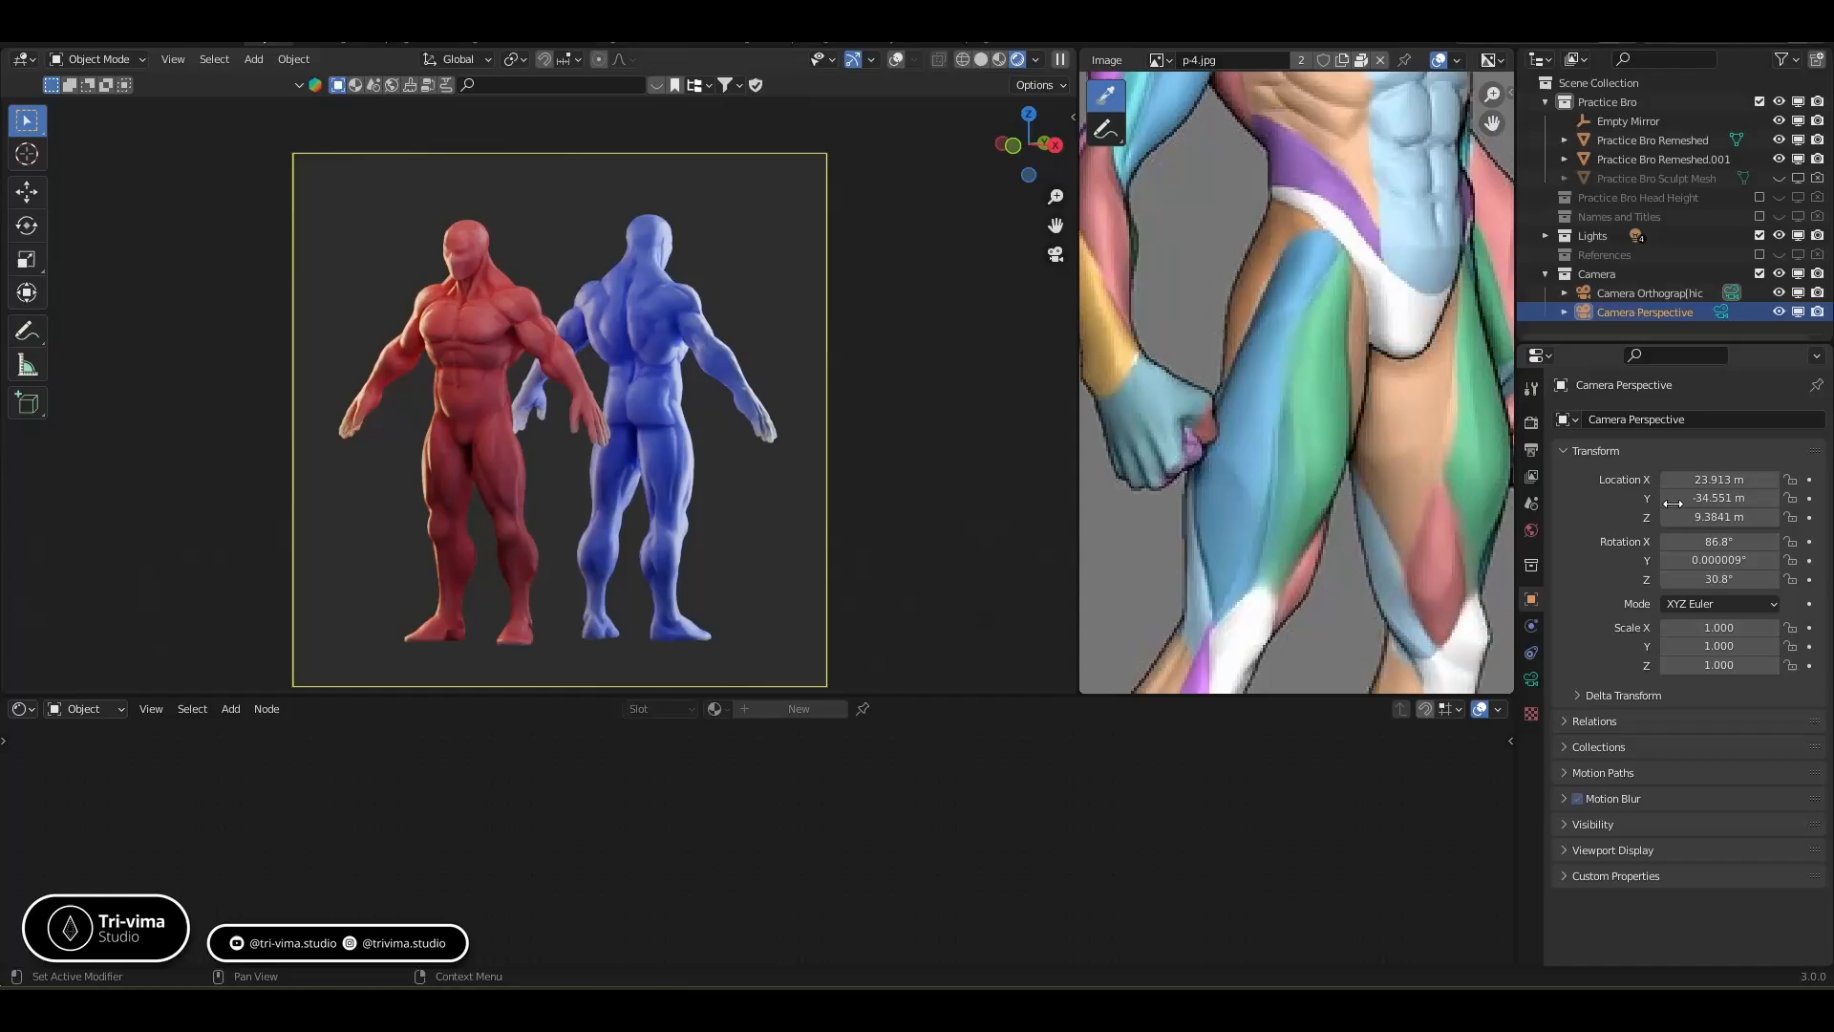
Change the duplicated camera's lens type to Perspective and make it the active scene camera
{"action": "left_click", "coordinate": [1531, 679]}
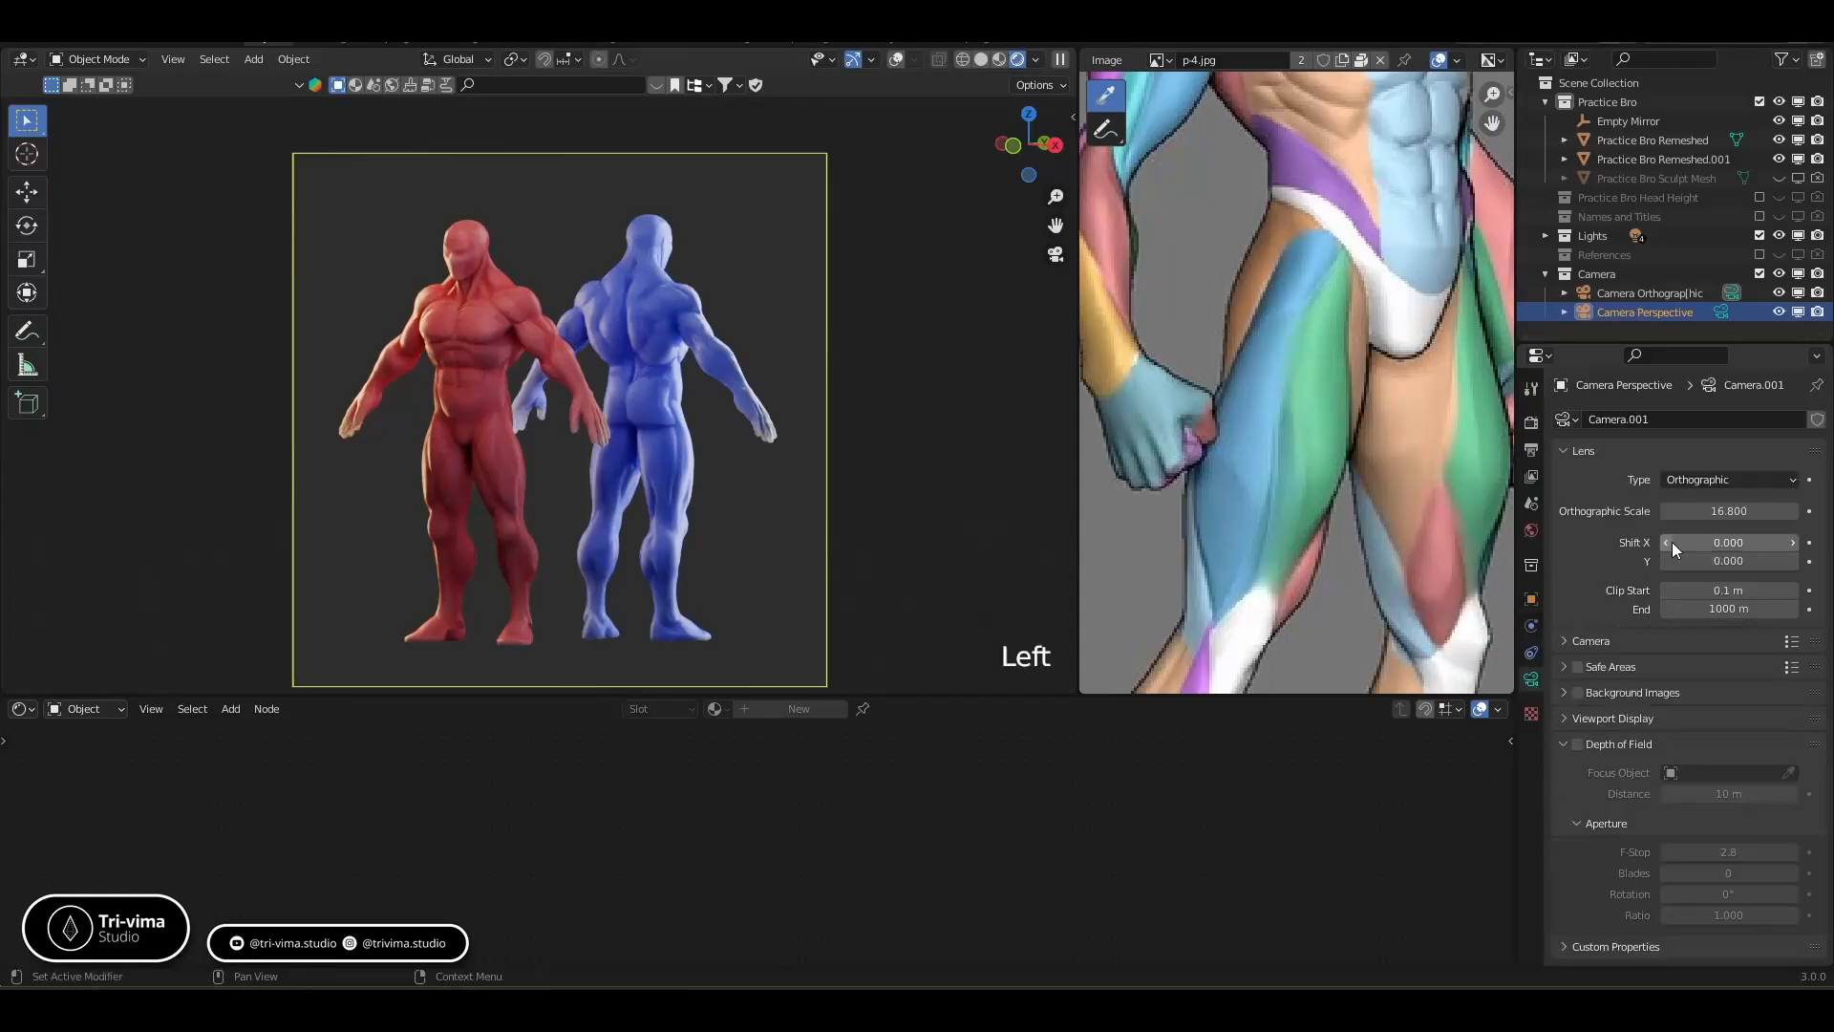
{"action": "left_click", "coordinate": [1689, 485]}
{"action": "left_click", "coordinate": [1689, 497]}
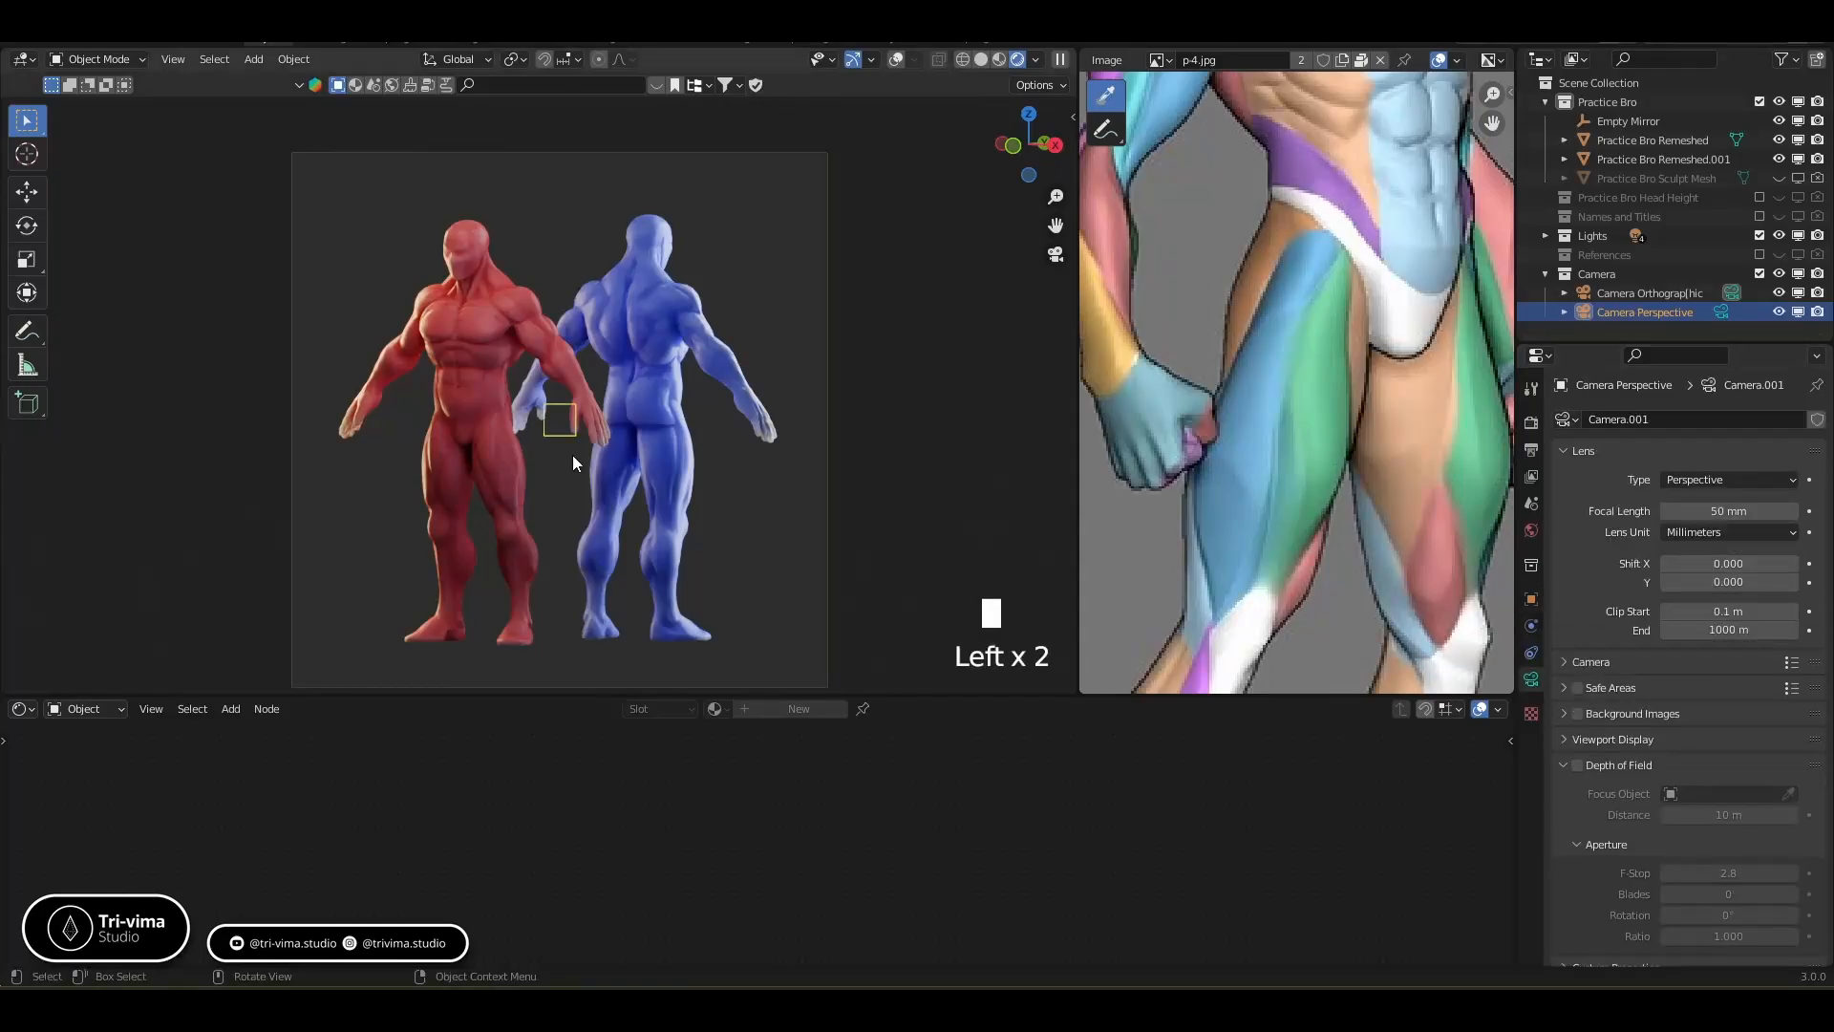
{"action": "key", "text": "ctrl+KP_0"}
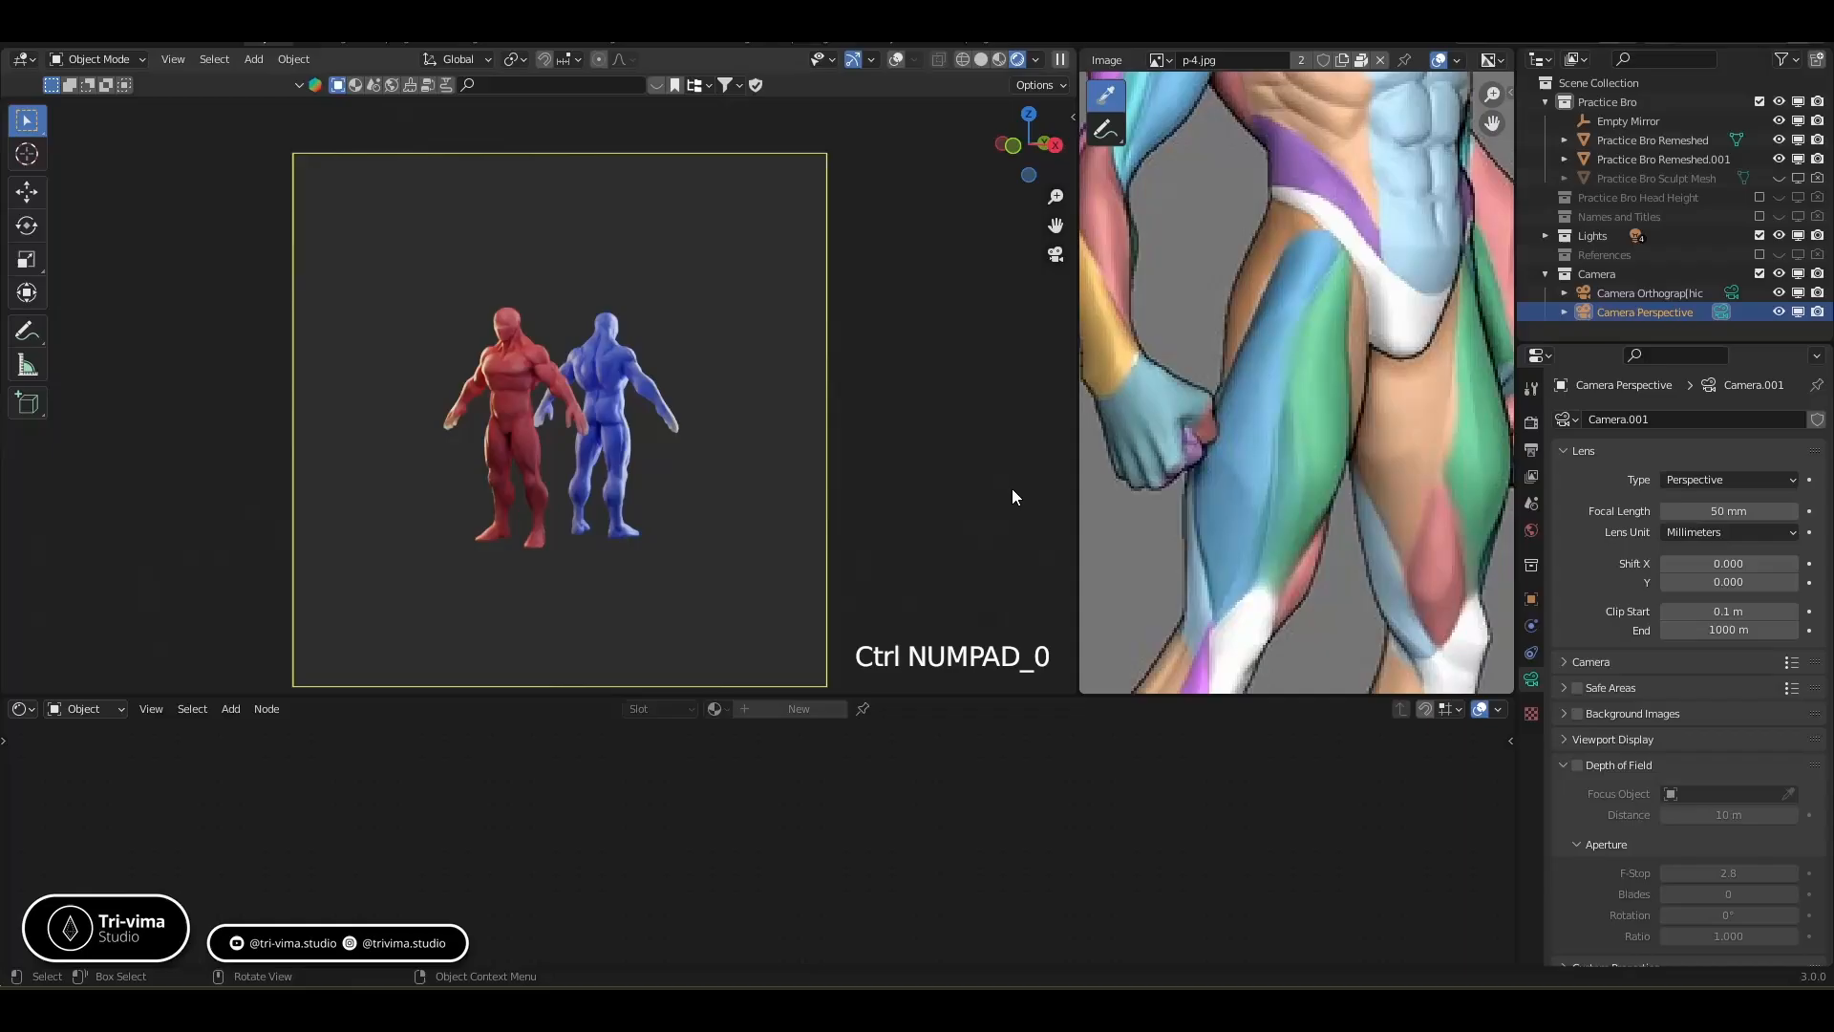
Set the perspective camera's focal length to 100 mm
{"action": "left_click_drag", "start_coordinate": [1719, 511], "coordinate": [1815, 511]}
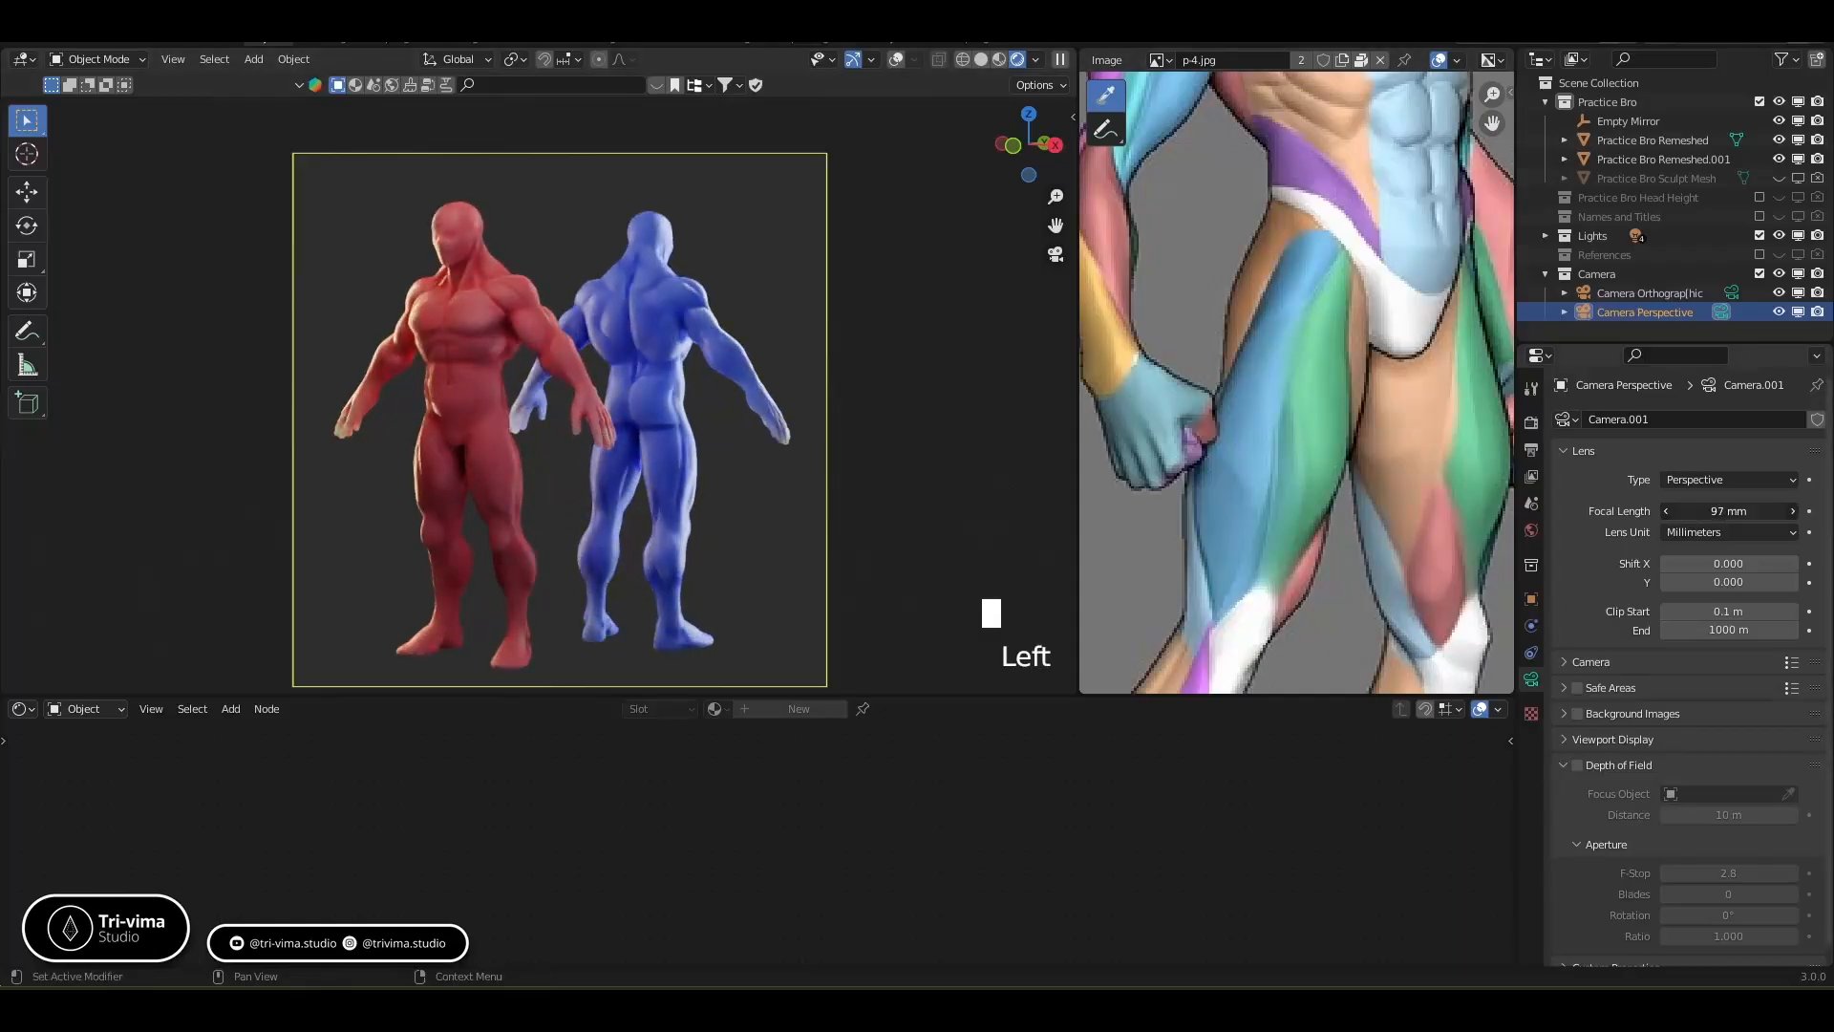
{"action": "double_click", "coordinate": [1734, 515]}
{"action": "type", "text": "100"}
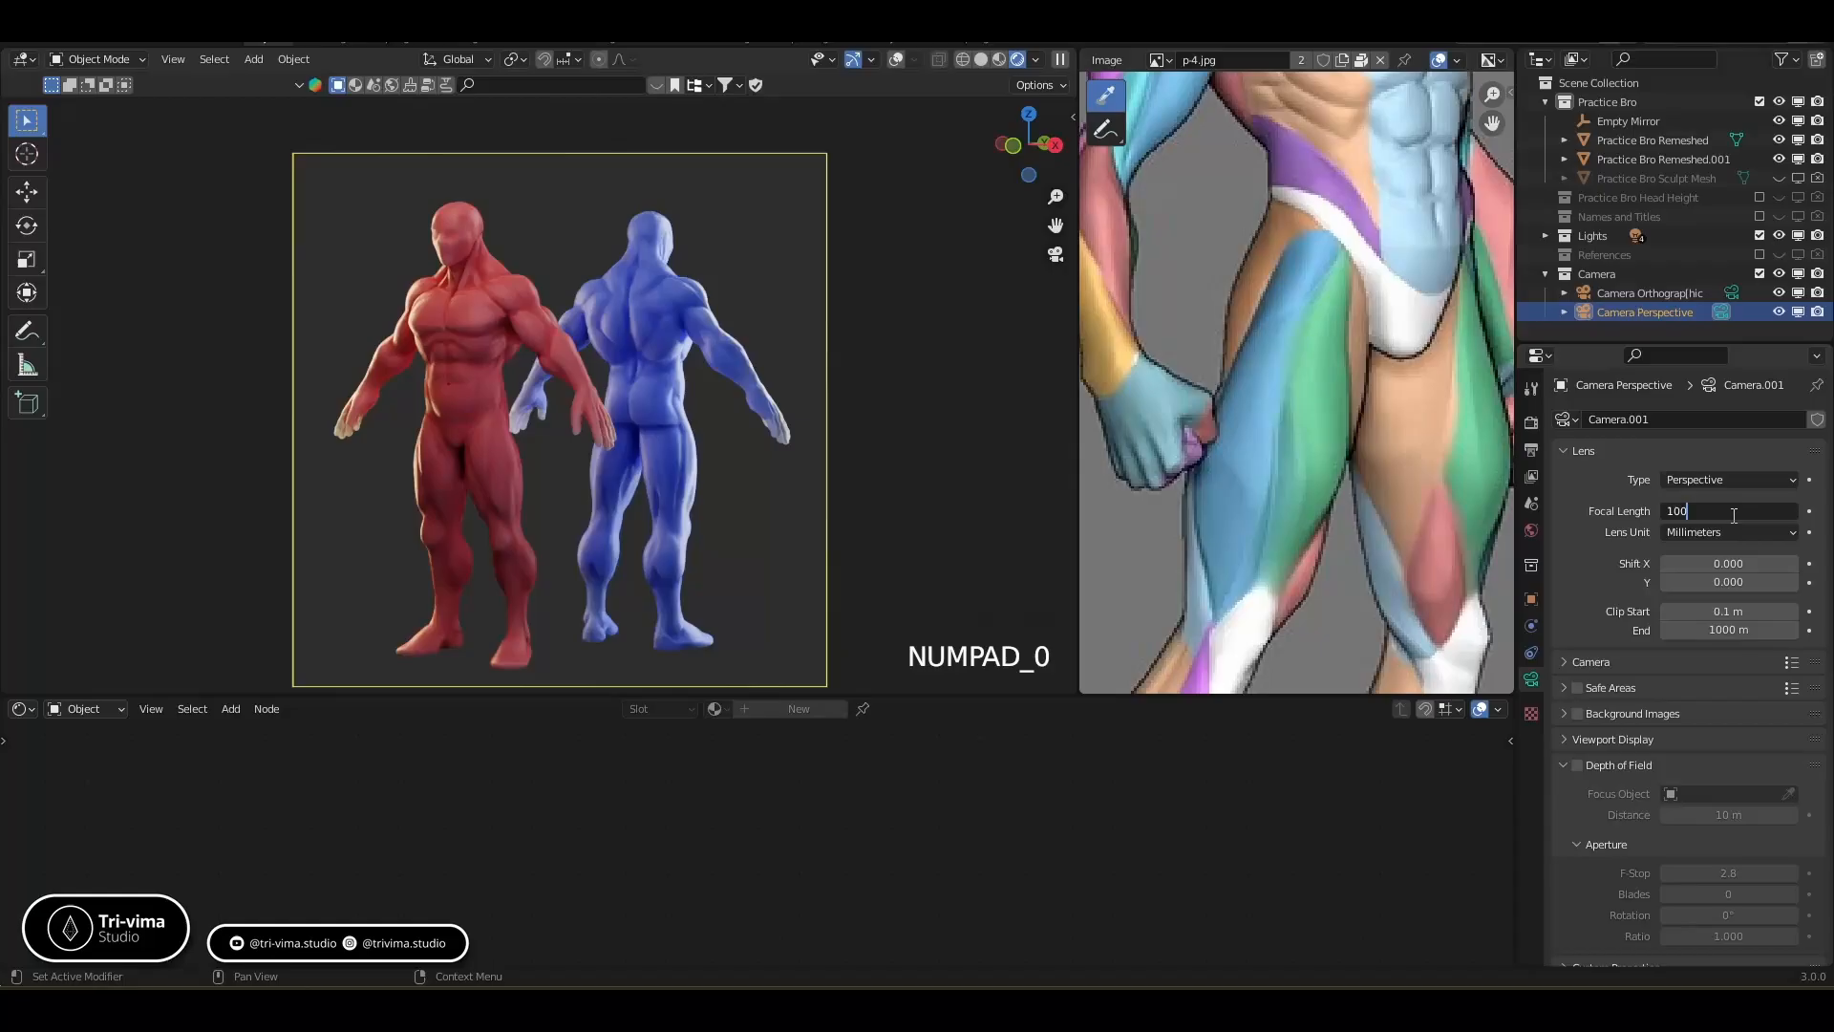
{"action": "key", "text": "Return"}
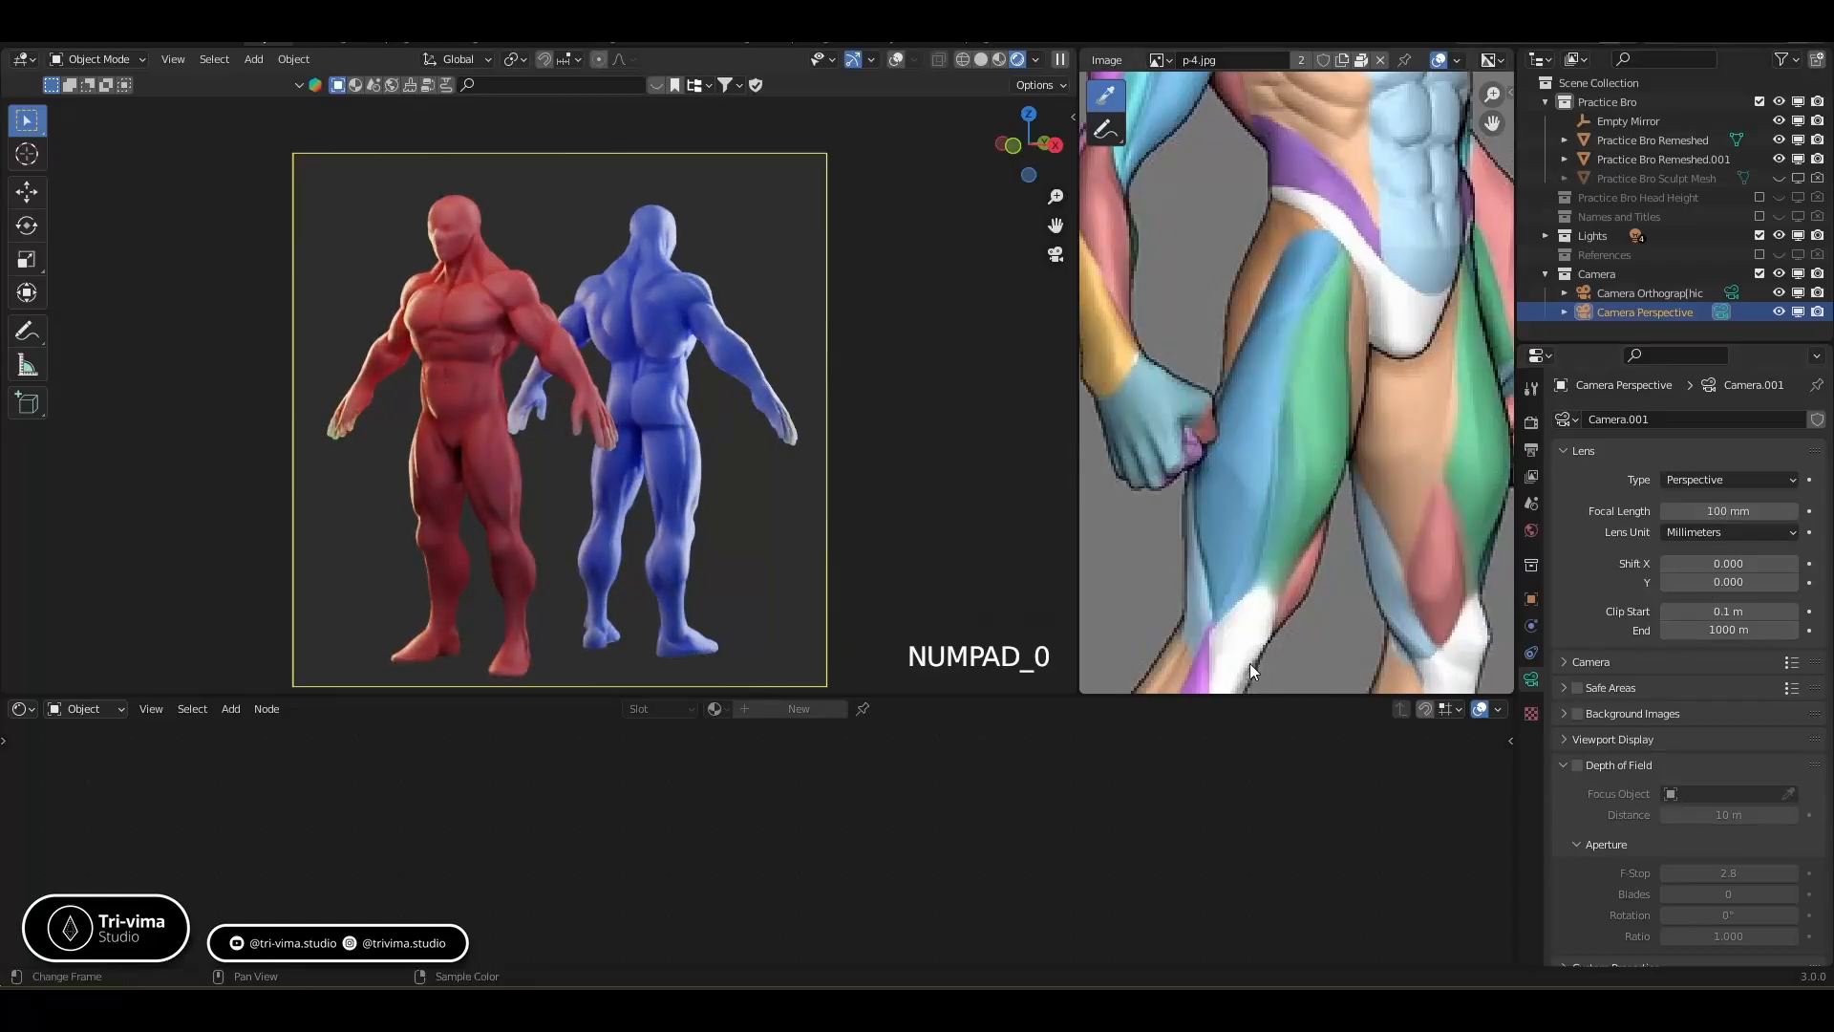
Move the perspective camera along its local Z axis and shift it to fit both figures inside the frame
{"action": "key", "text": "g"}
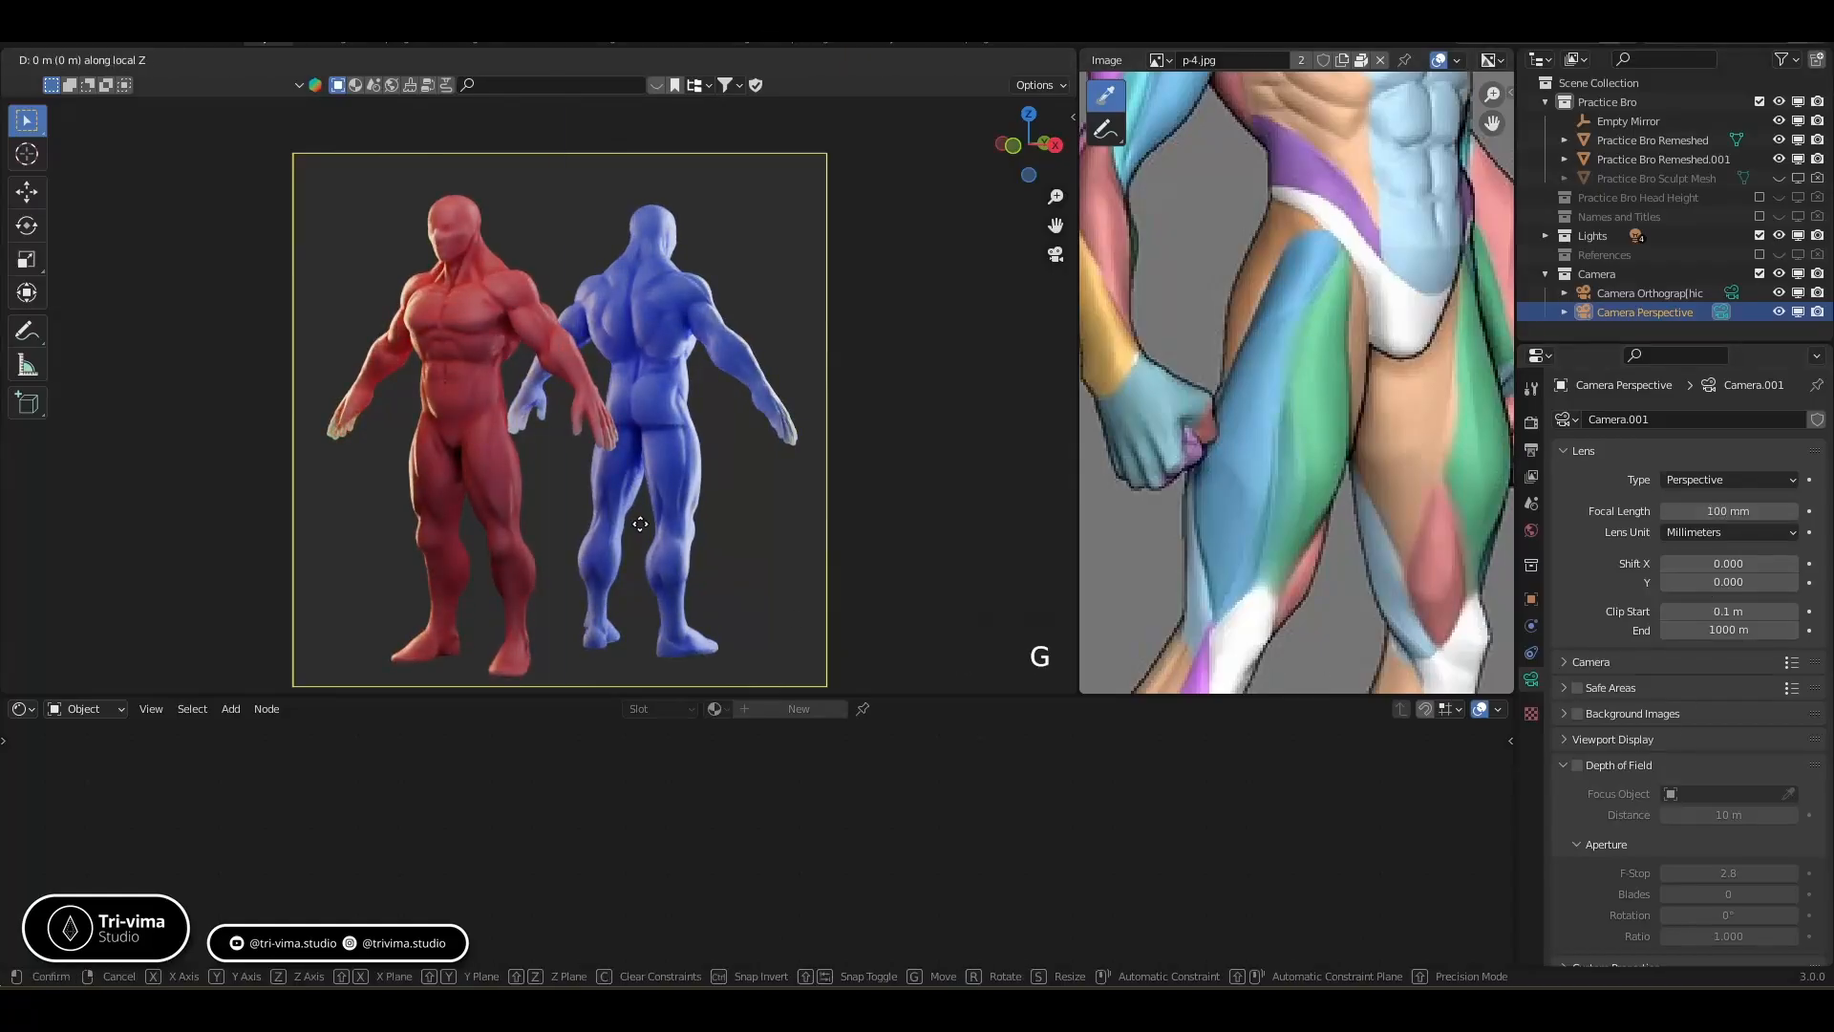
{"action": "left_click", "coordinate": [556, 99]}
{"action": "key", "text": "g"}
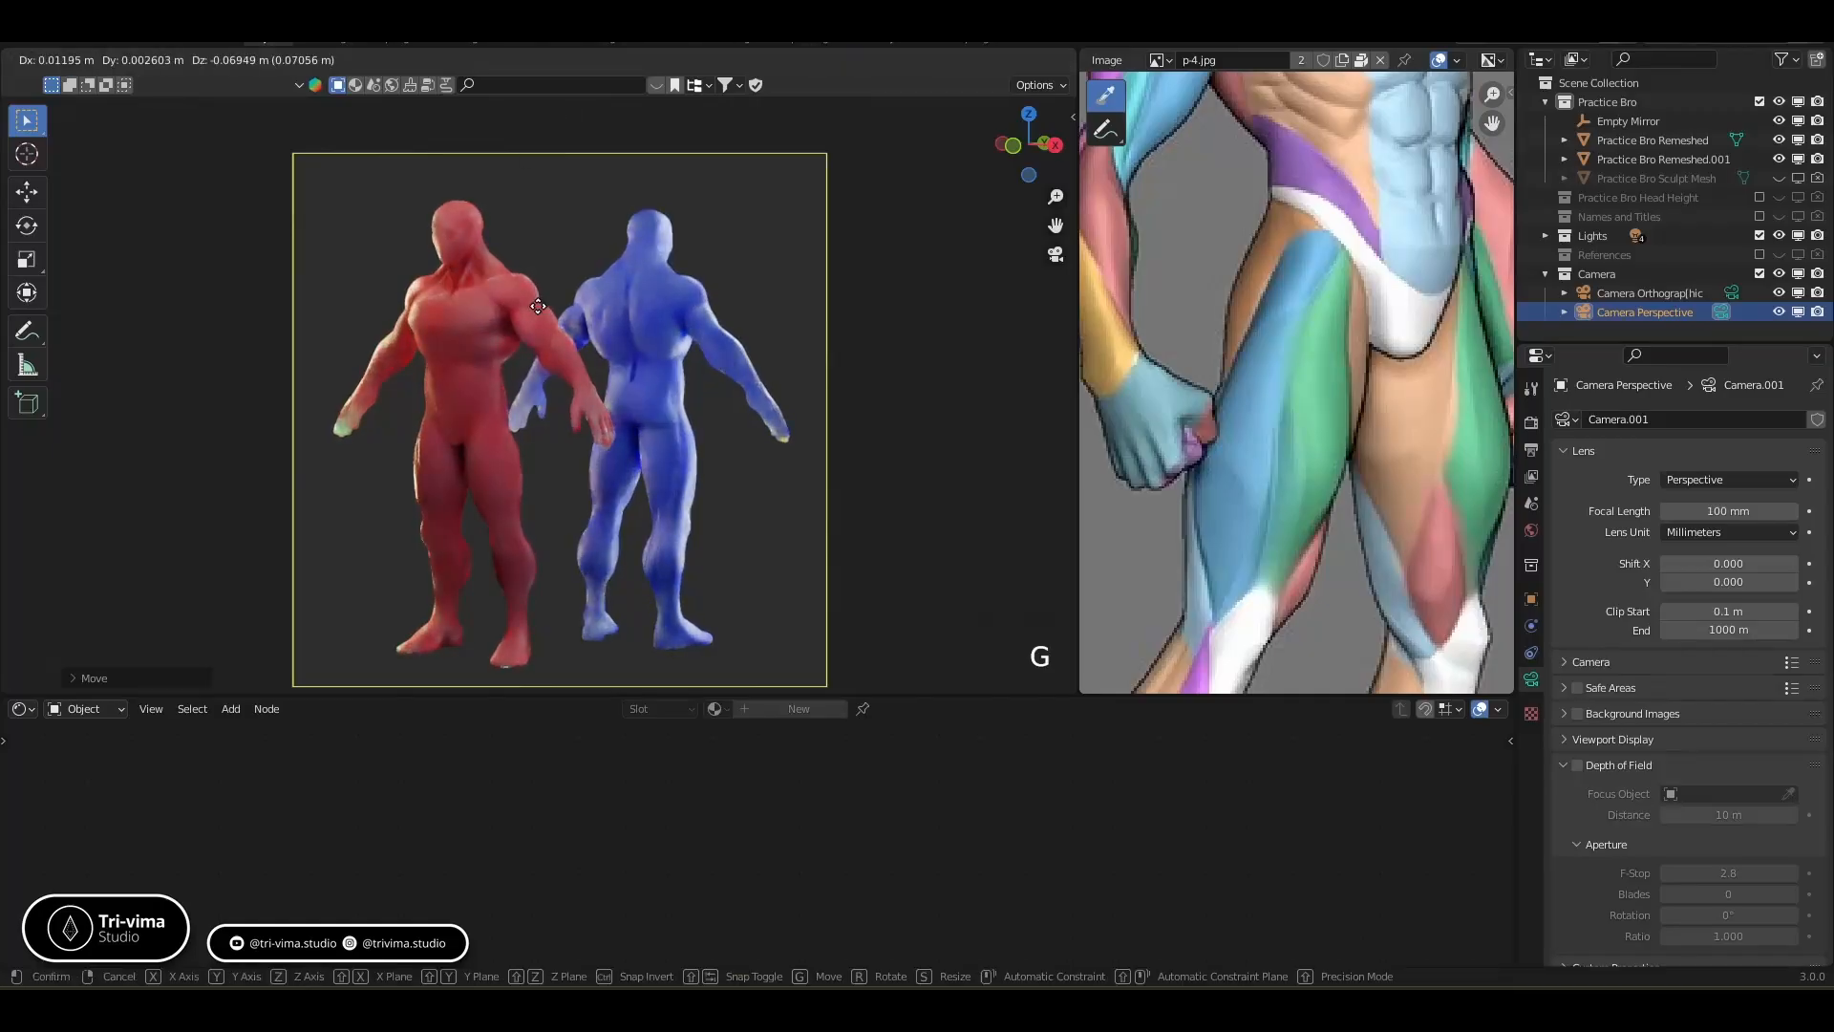
{"action": "left_click", "coordinate": [525, 354]}
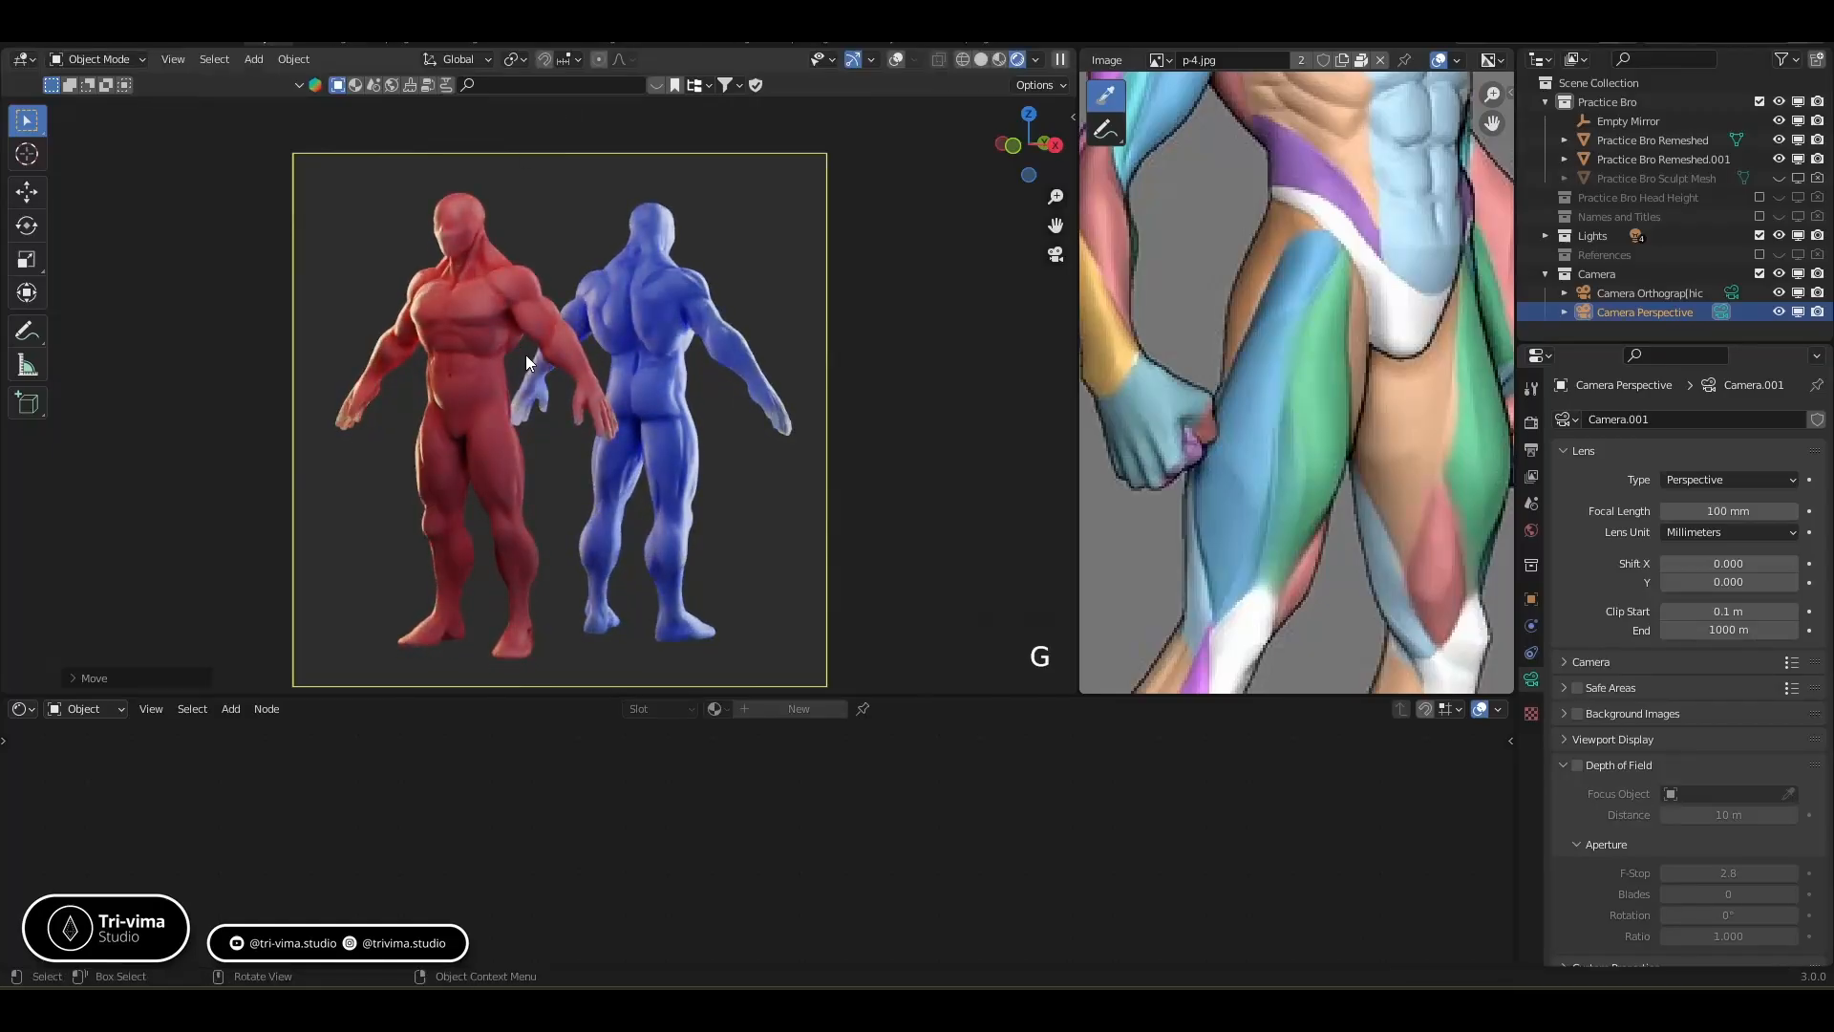
Orbit and pan the perspective camera to a slightly raised framing with Camera to View enabled, unlock it and save the file
{"action": "key", "text": "n"}
{"action": "key", "text": "n"}
{"action": "middle_click_drag", "start_coordinate": [571, 381], "coordinate": [619, 411]}
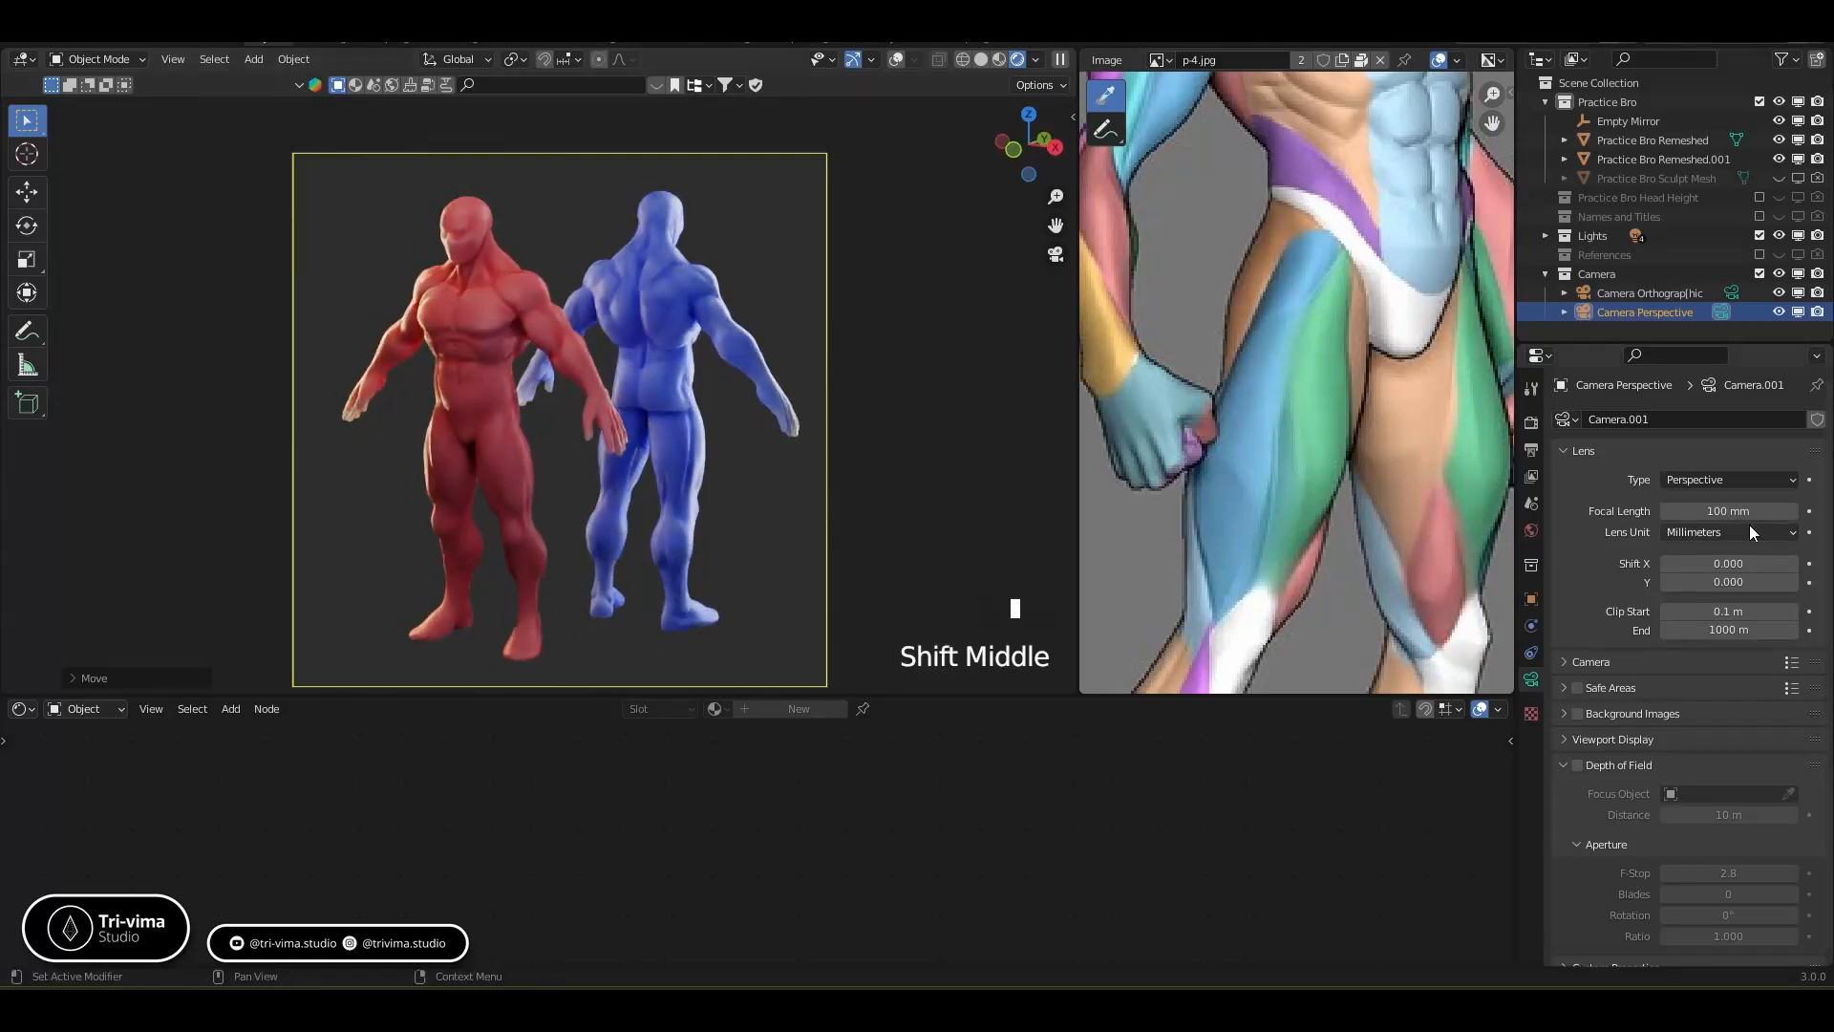
{"action": "middle_click_drag", "start_coordinate": [751, 516], "coordinate": [702, 511], "text": "shift"}
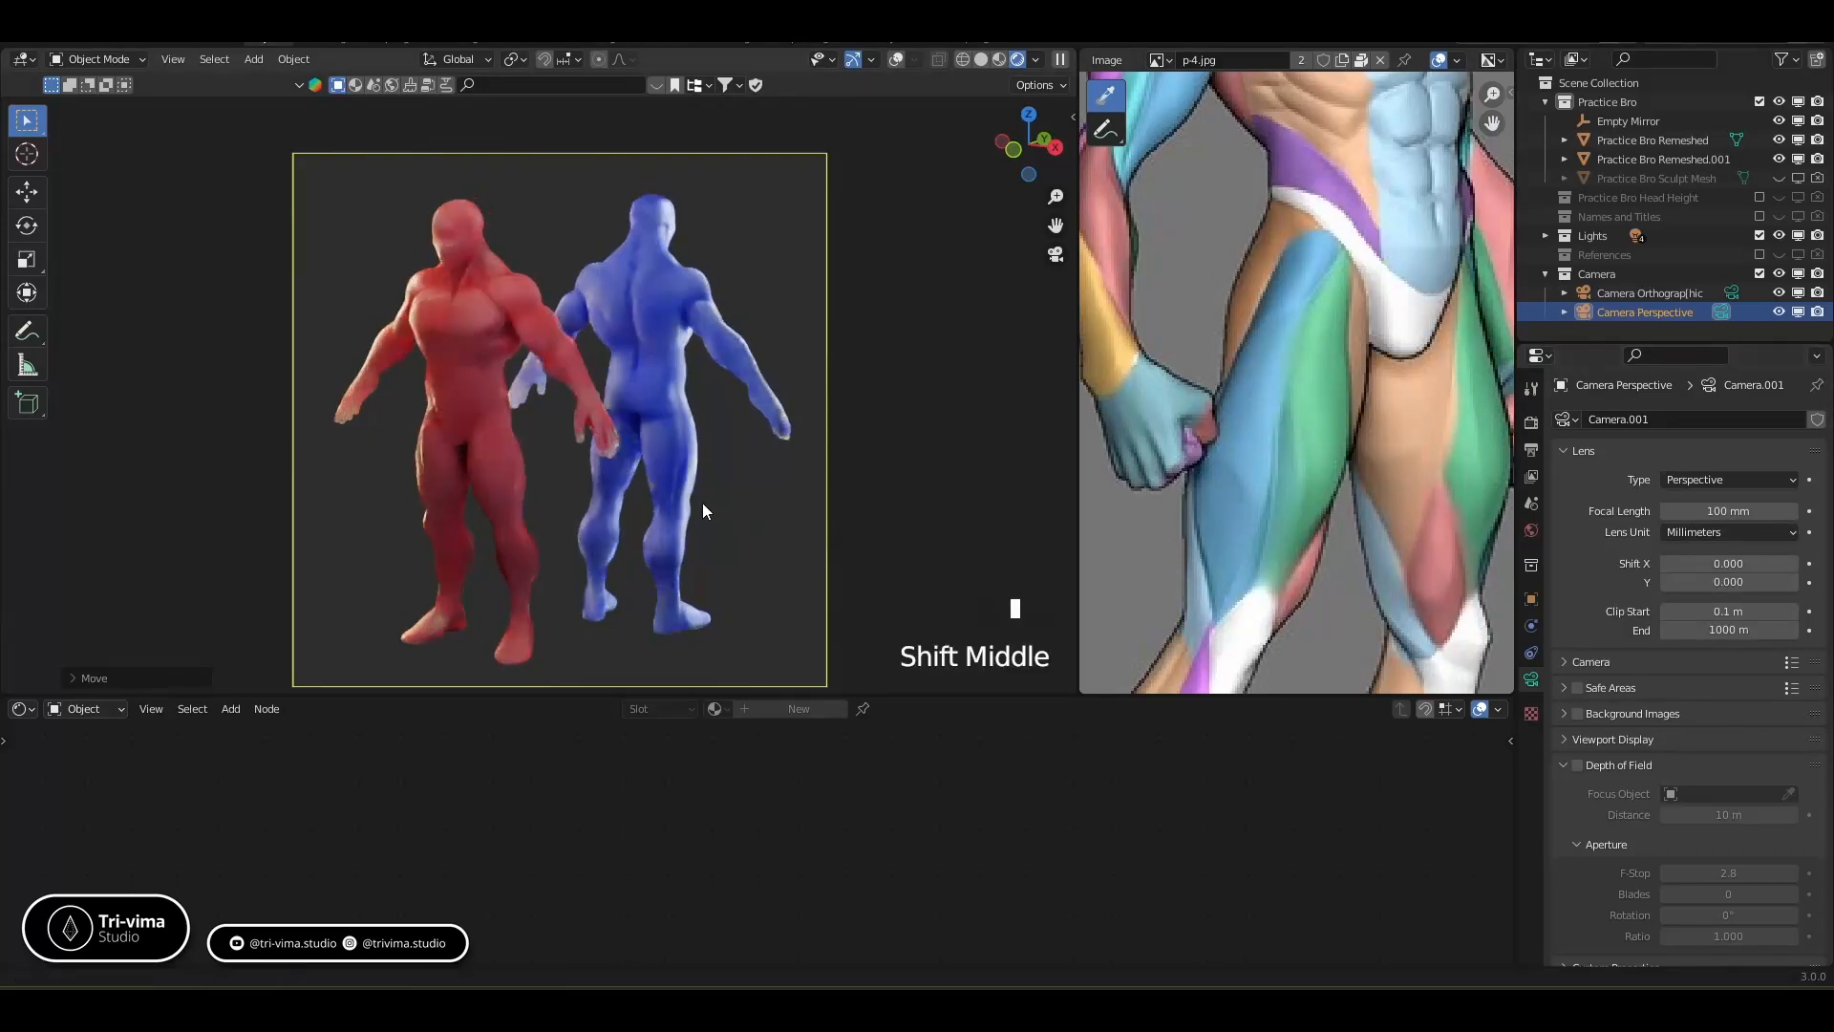
{"action": "key", "text": "n"}
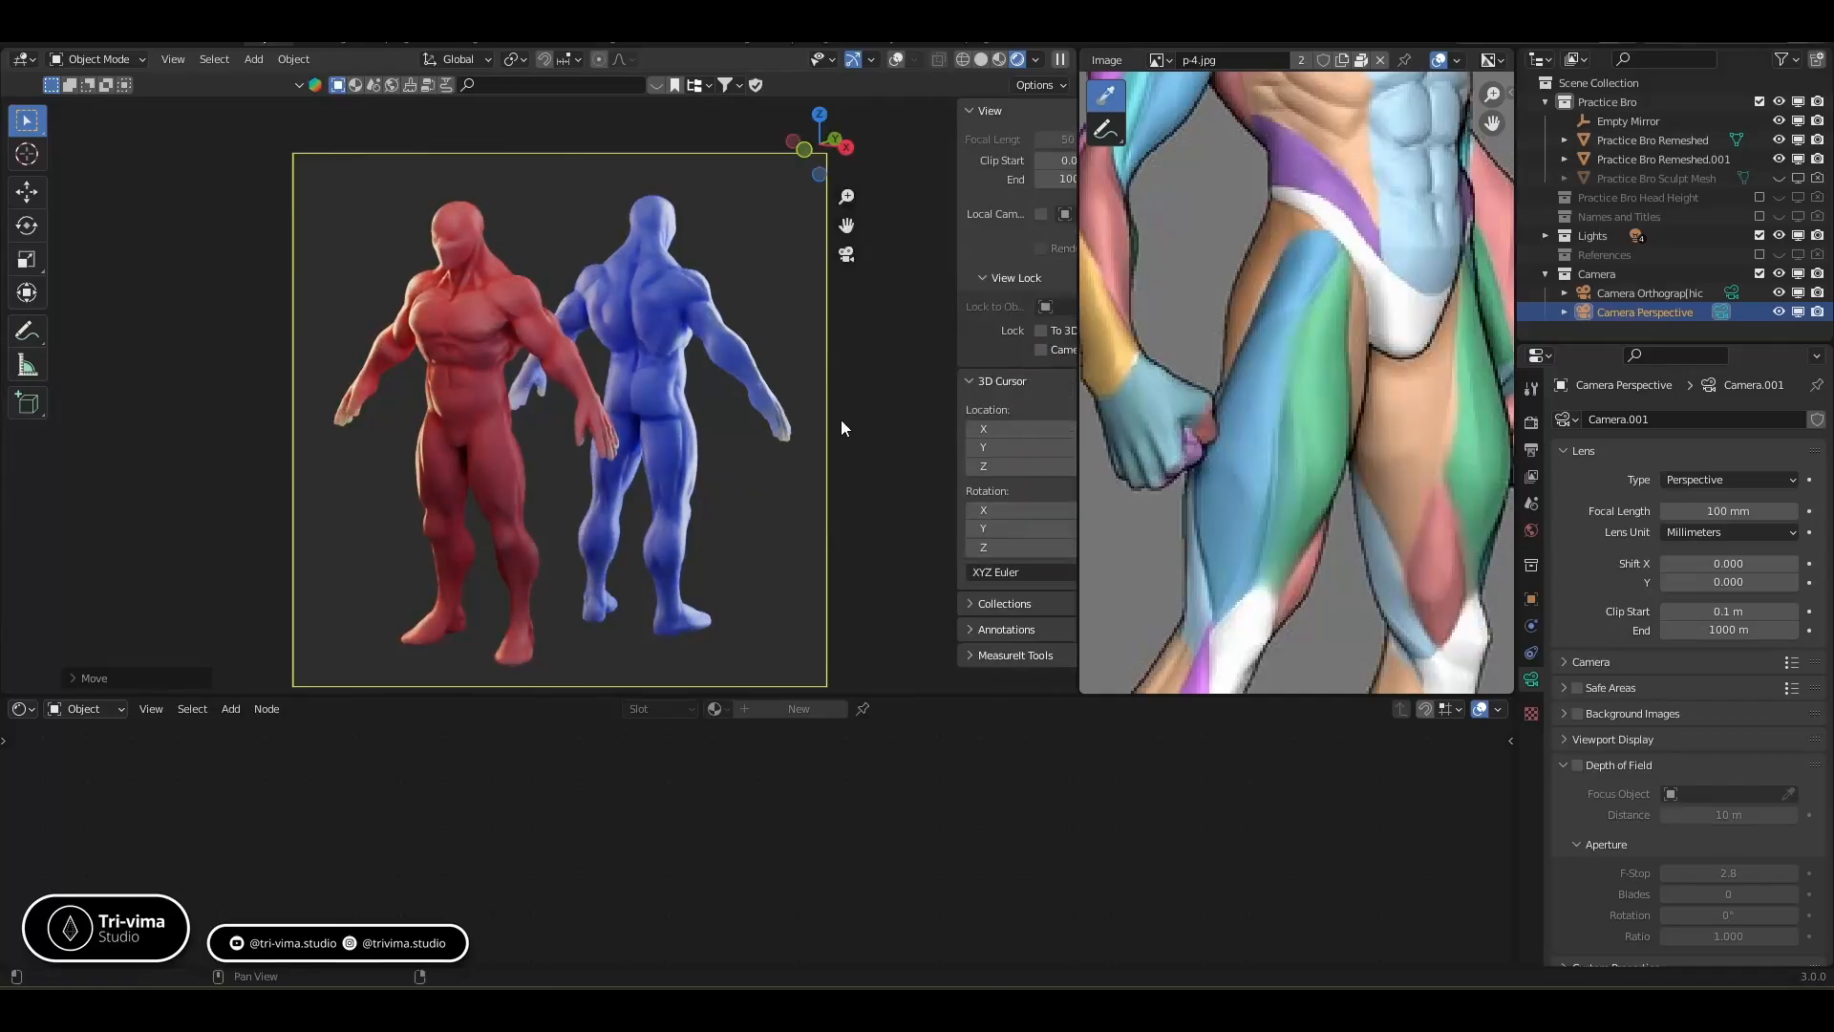
{"action": "key", "text": "n"}
{"action": "key", "text": "ctrl+s"}
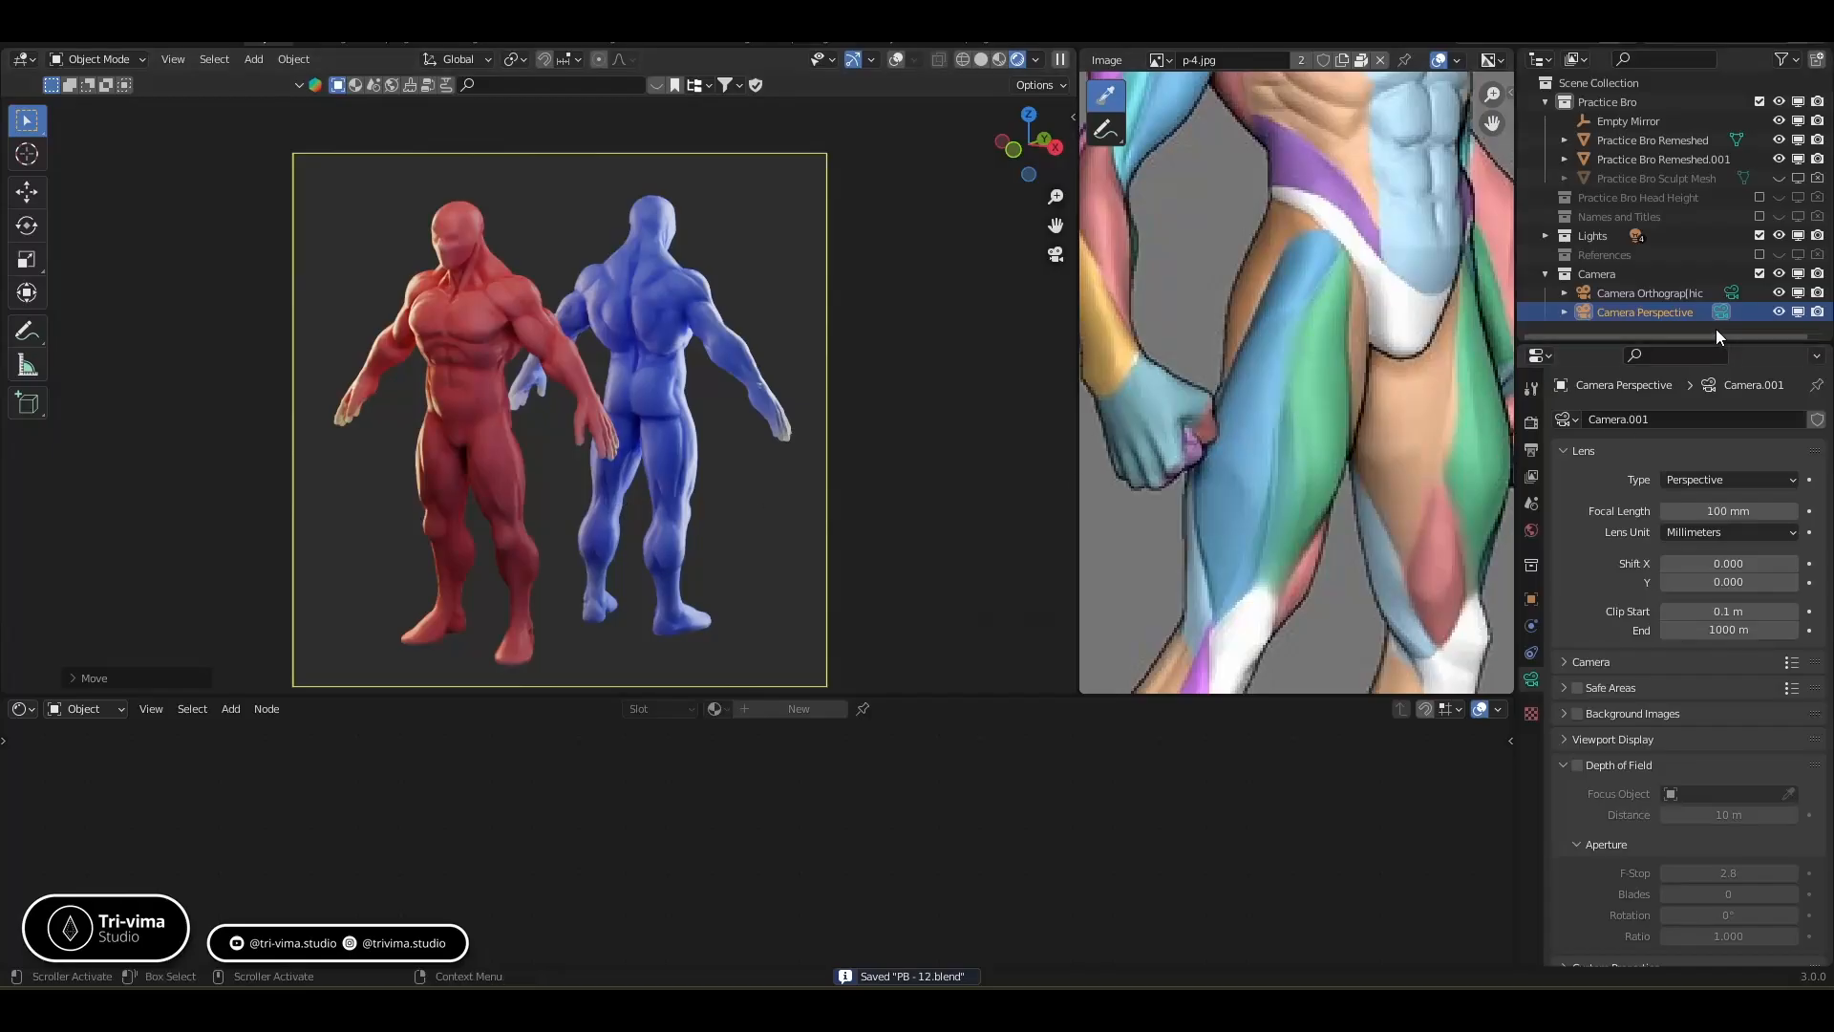
Compare the orthographic and perspective camera views, and reangle the perspective camera to look up at the figures using Camera to View
{"action": "left_click", "coordinate": [1730, 292]}
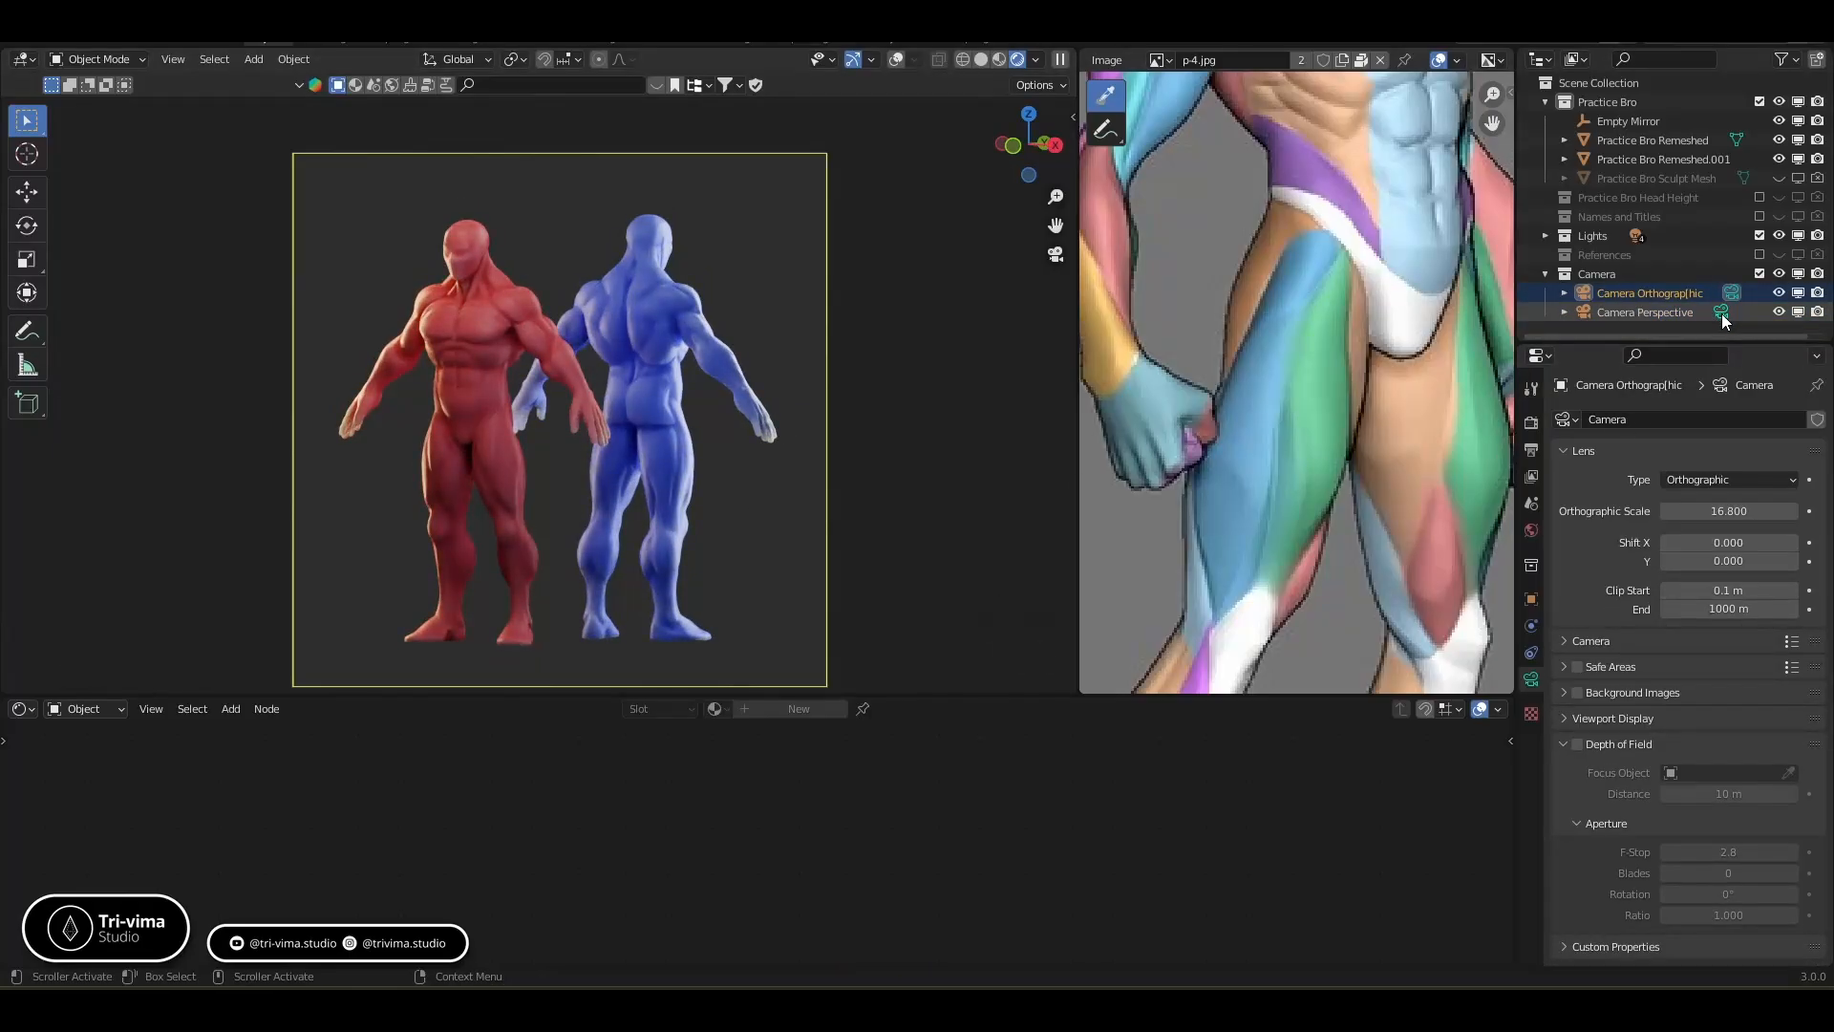
{"action": "left_click", "coordinate": [1721, 314]}
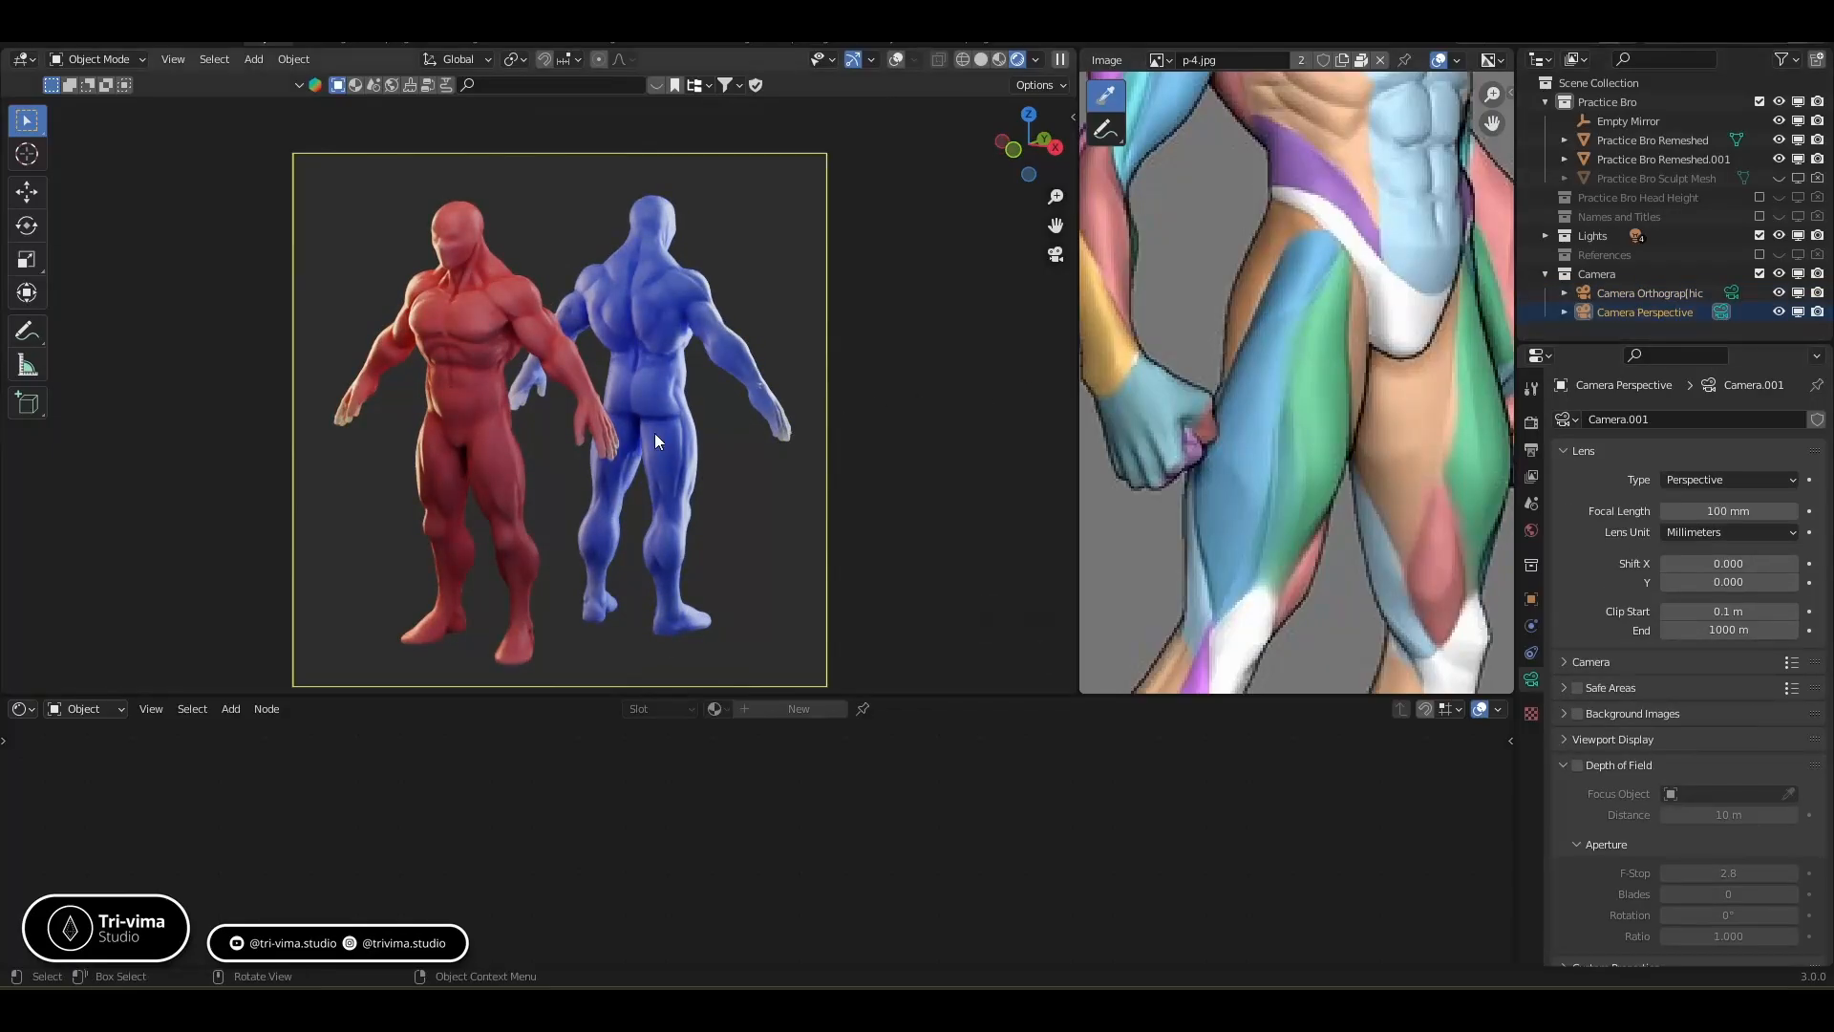
{"action": "key", "text": "n"}
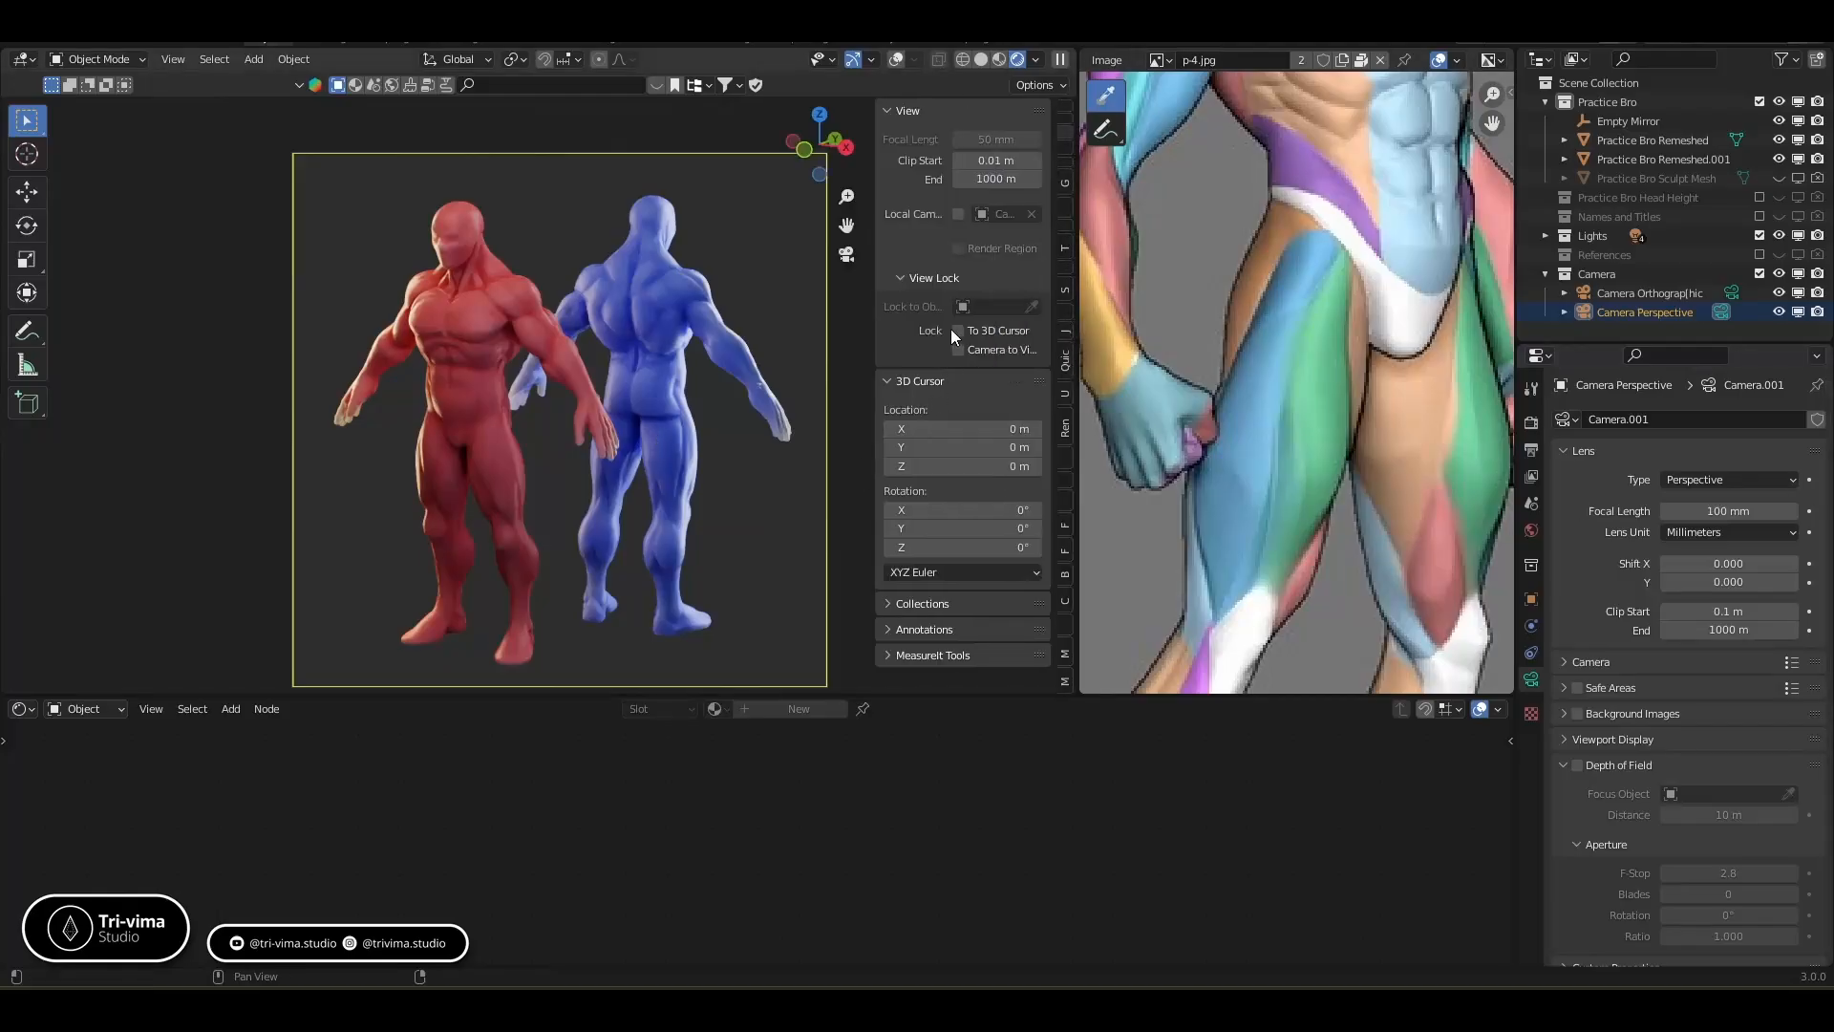
{"action": "key", "text": "n"}
{"action": "mouse_move", "coordinate": [602, 458]}
{"action": "middle_mouse_down"}
{"action": "mouse_move", "coordinate": [592, 393]}
{"action": "mouse_move", "coordinate": [604, 432]}
{"action": "mouse_move", "coordinate": [581, 481]}
{"action": "middle_mouse_up"}
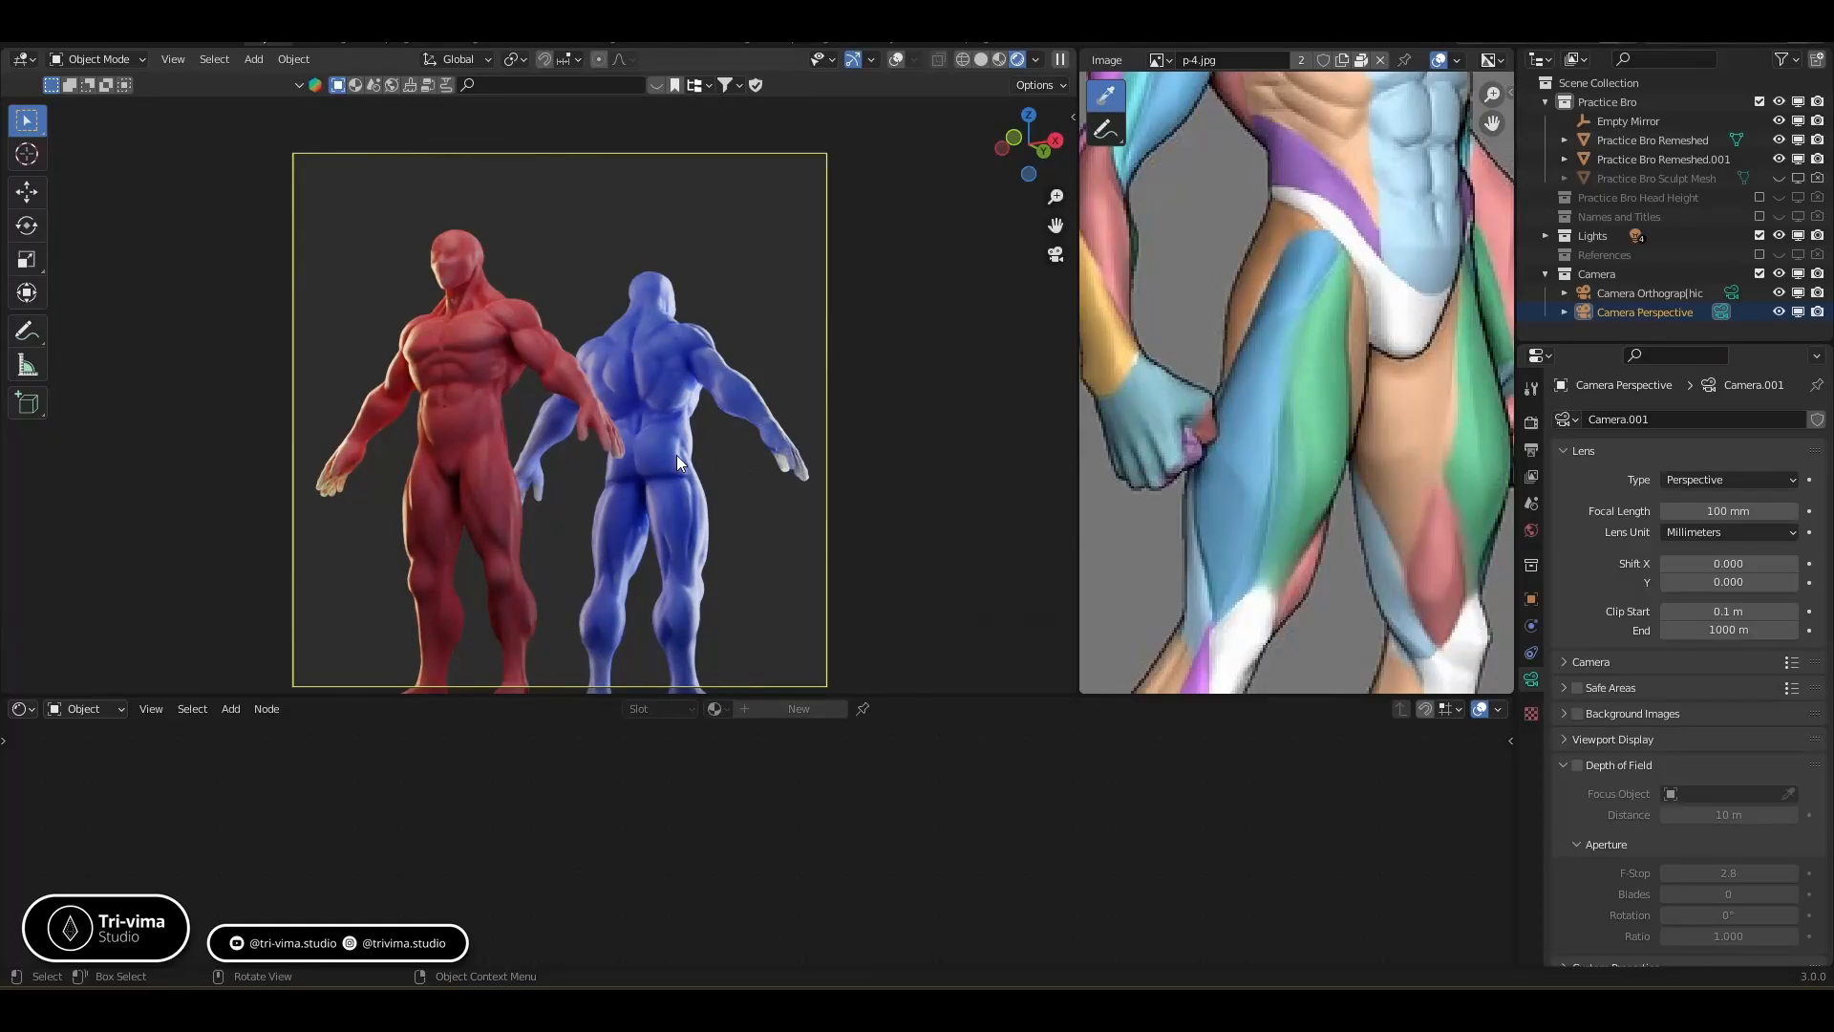
{"action": "key", "text": "n"}
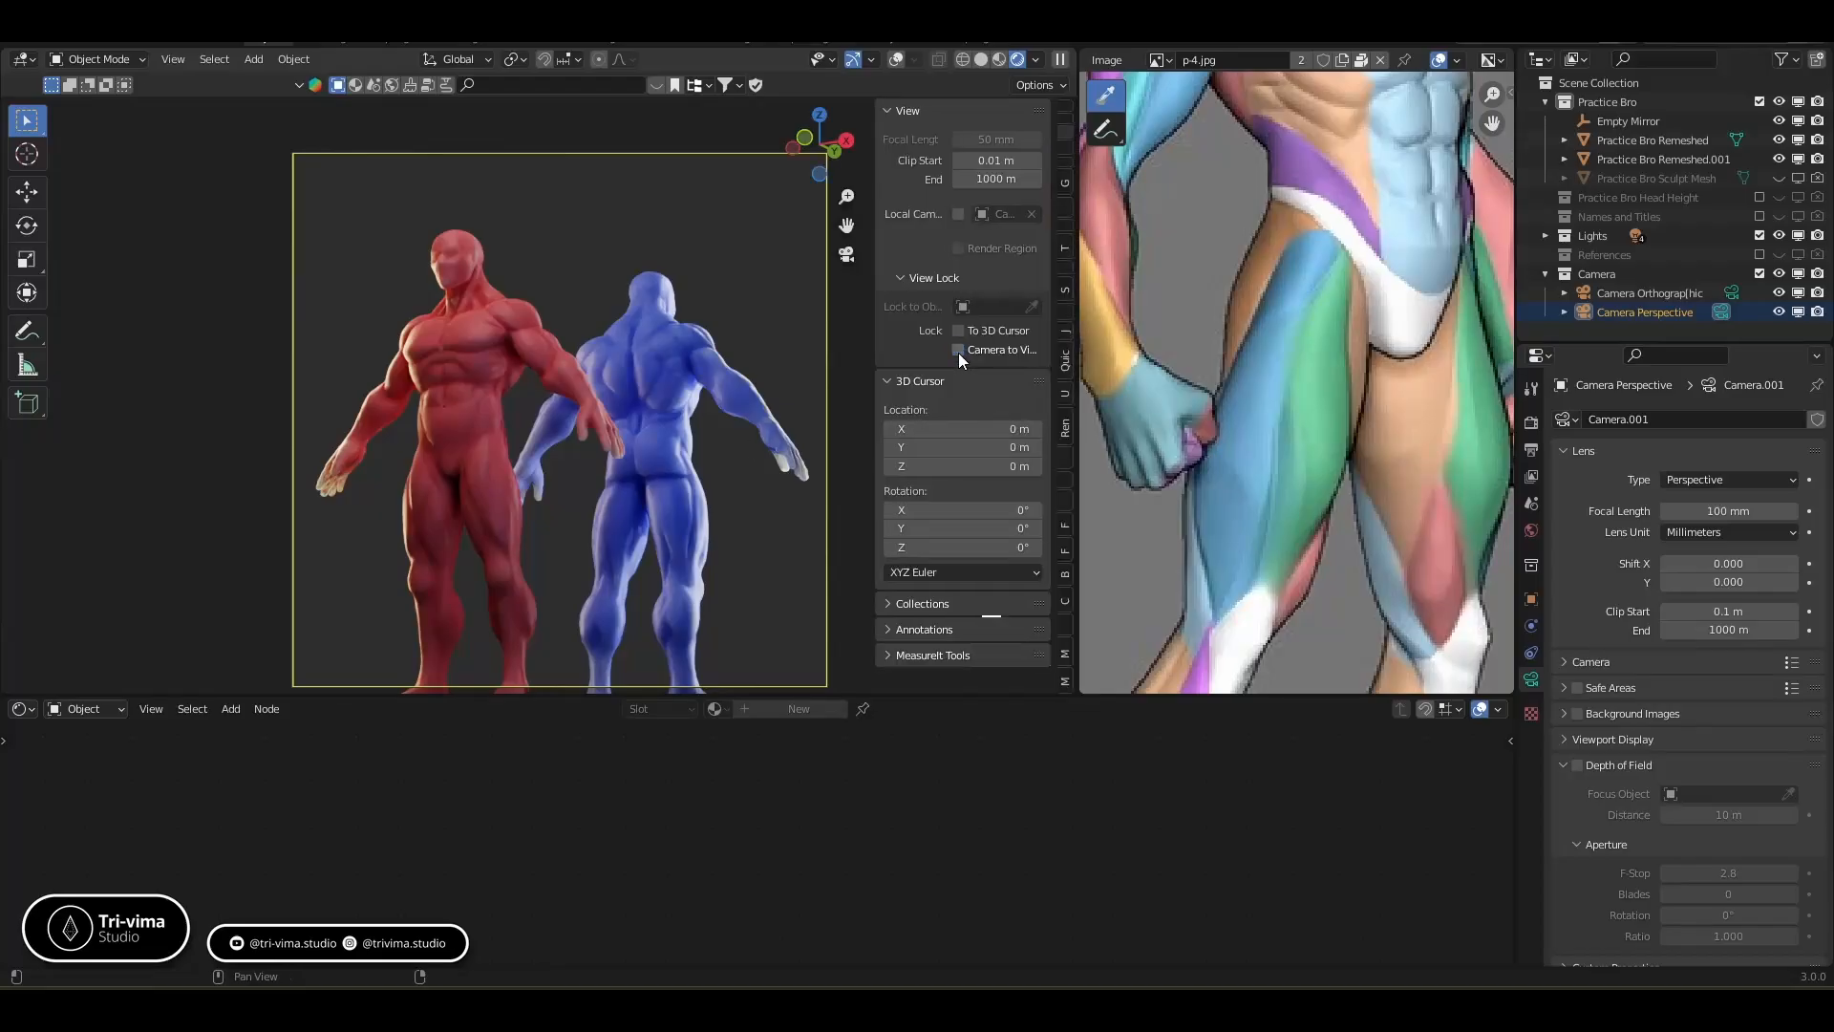
{"action": "key", "text": "n"}
Reangle the orthographic camera to look down on both figures using Camera to View, and compare its view with the perspective camera
{"action": "left_click", "coordinate": [1731, 292]}
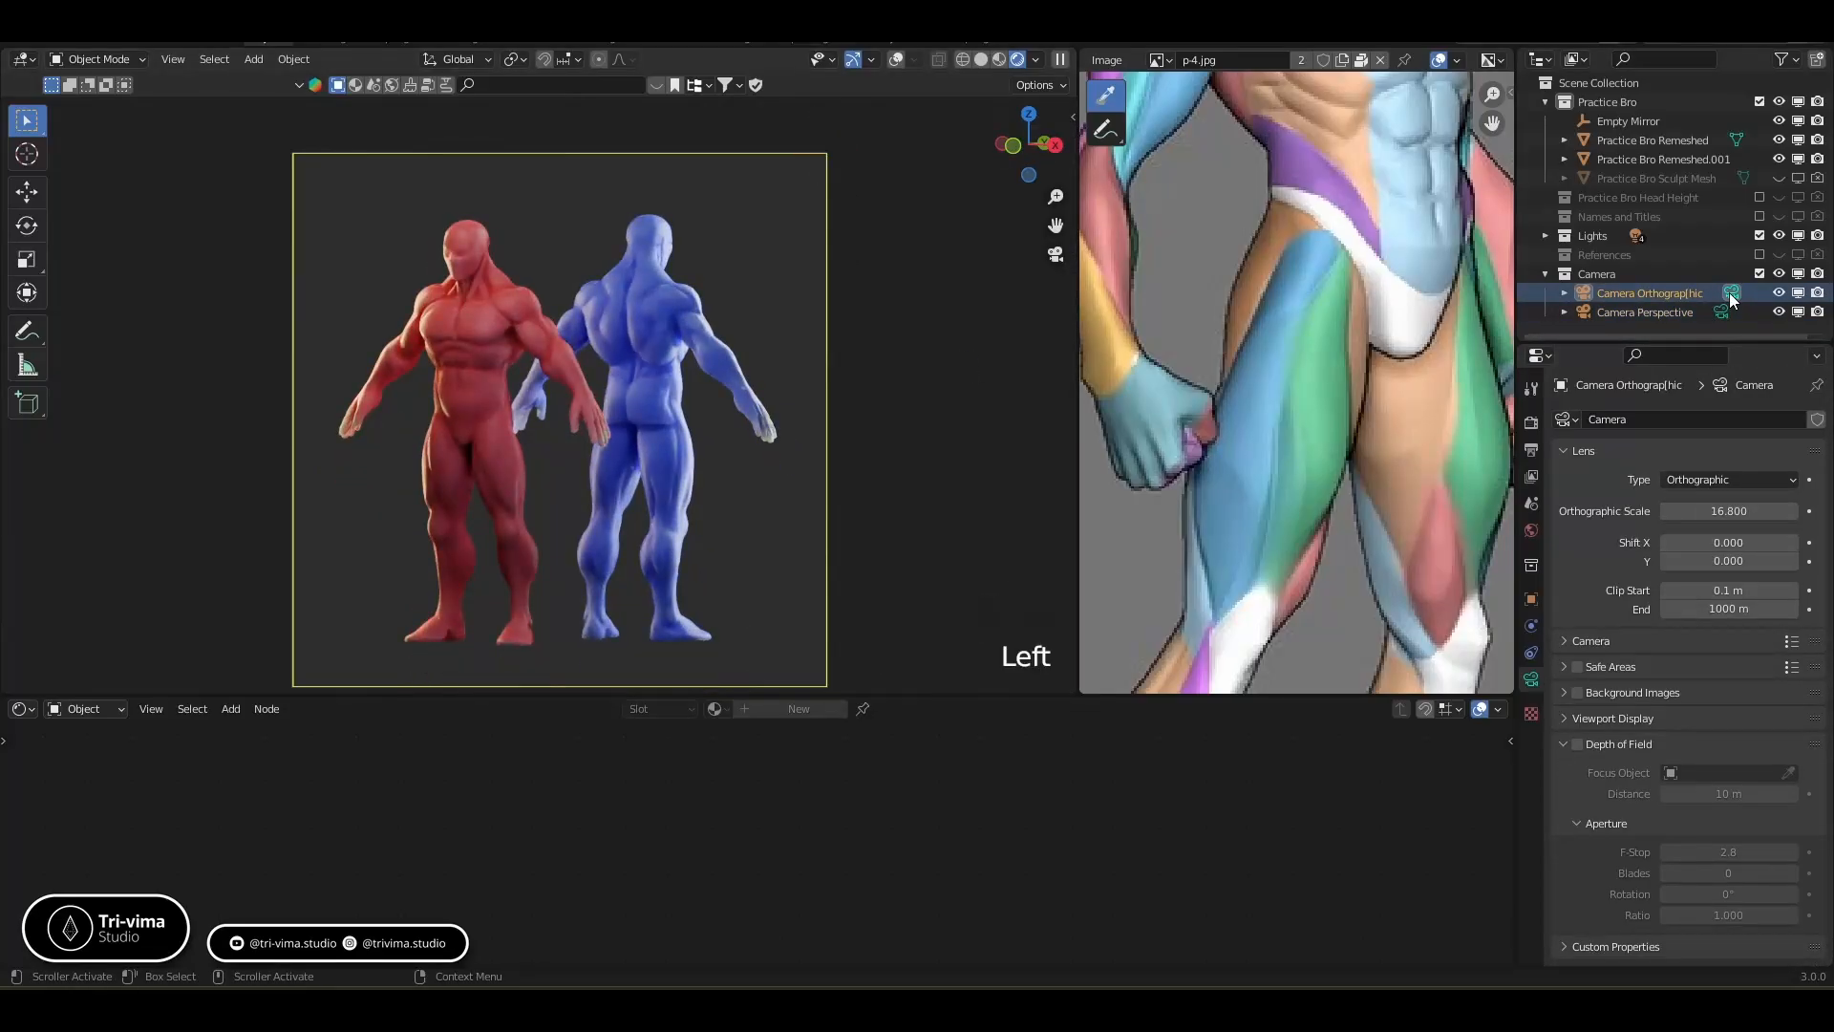
{"action": "key", "text": "n"}
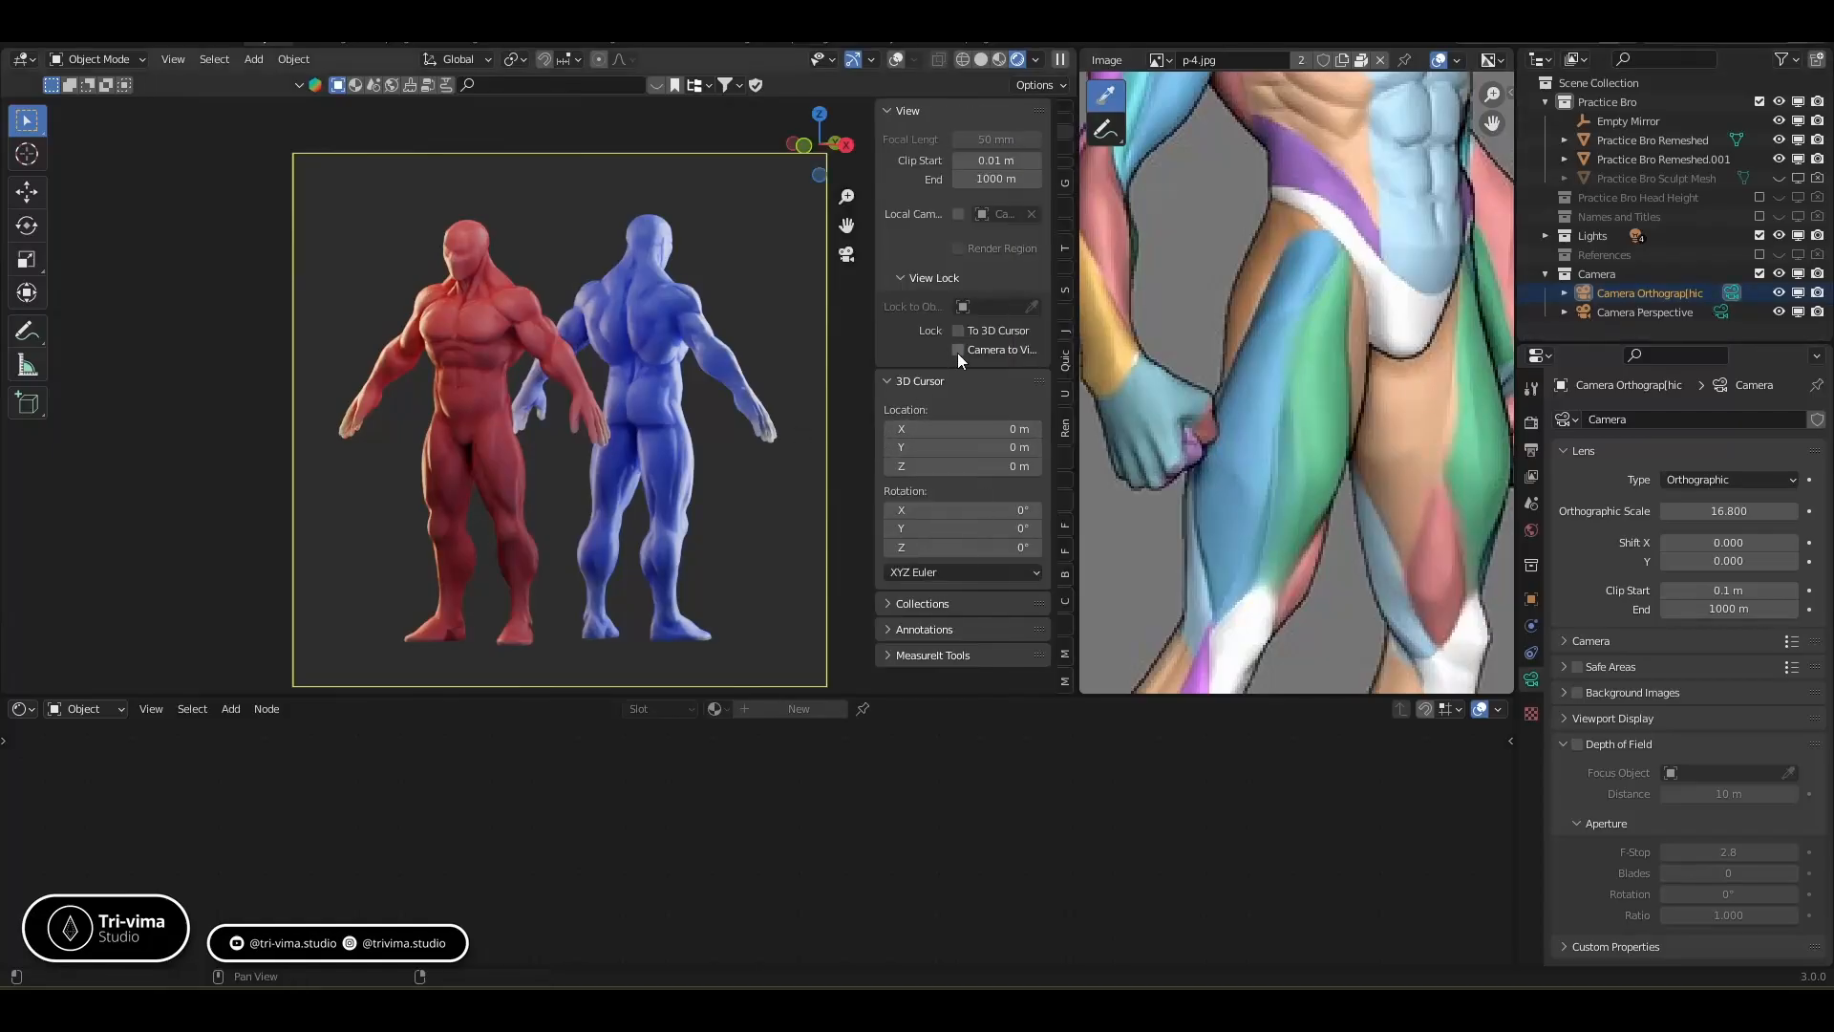
{"action": "key", "text": "n"}
{"action": "middle_click_drag", "start_coordinate": [568, 463], "coordinate": [558, 519]}
{"action": "mouse_move", "coordinate": [638, 467]}
{"action": "middle_mouse_down", "text": "shift"}
{"action": "mouse_move", "coordinate": [621, 518]}
{"action": "mouse_move", "coordinate": [611, 485]}
{"action": "middle_mouse_up", "text": "shift"}
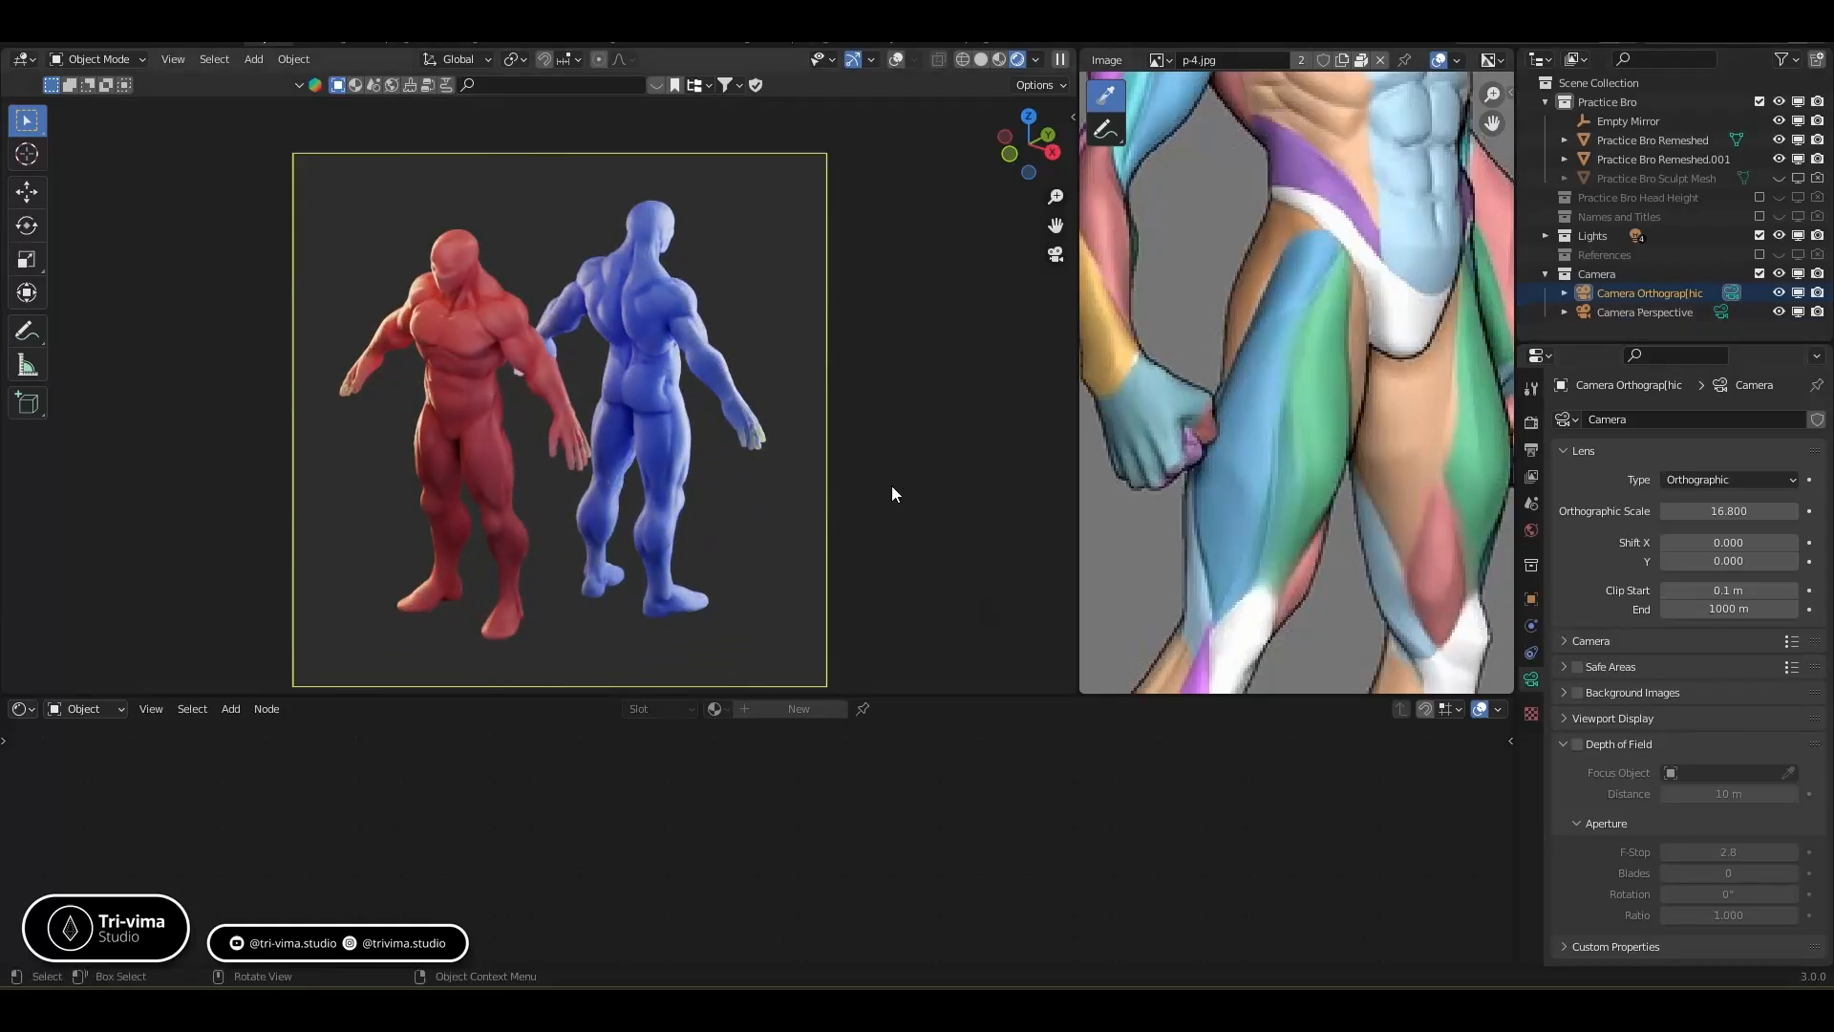
{"action": "key", "text": "n"}
{"action": "key", "text": "n"}
{"action": "left_click", "coordinate": [1724, 313]}
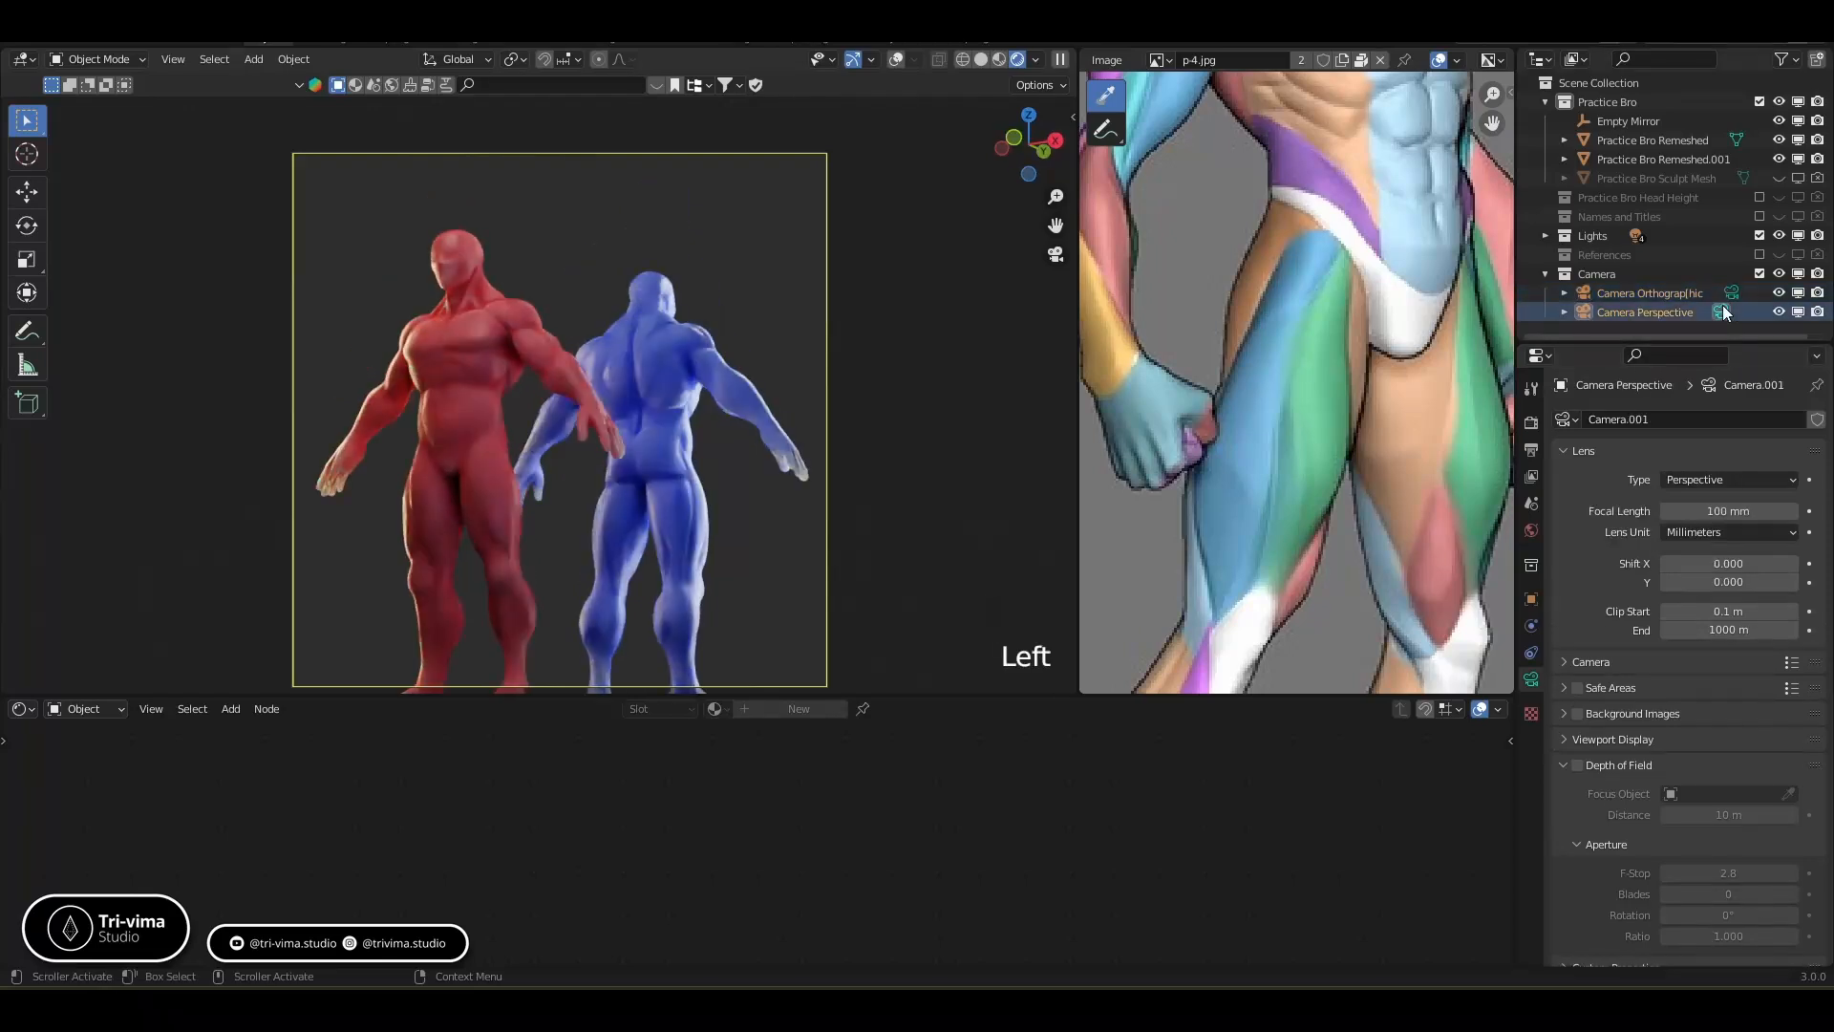
{"action": "left_click", "coordinate": [1725, 295]}
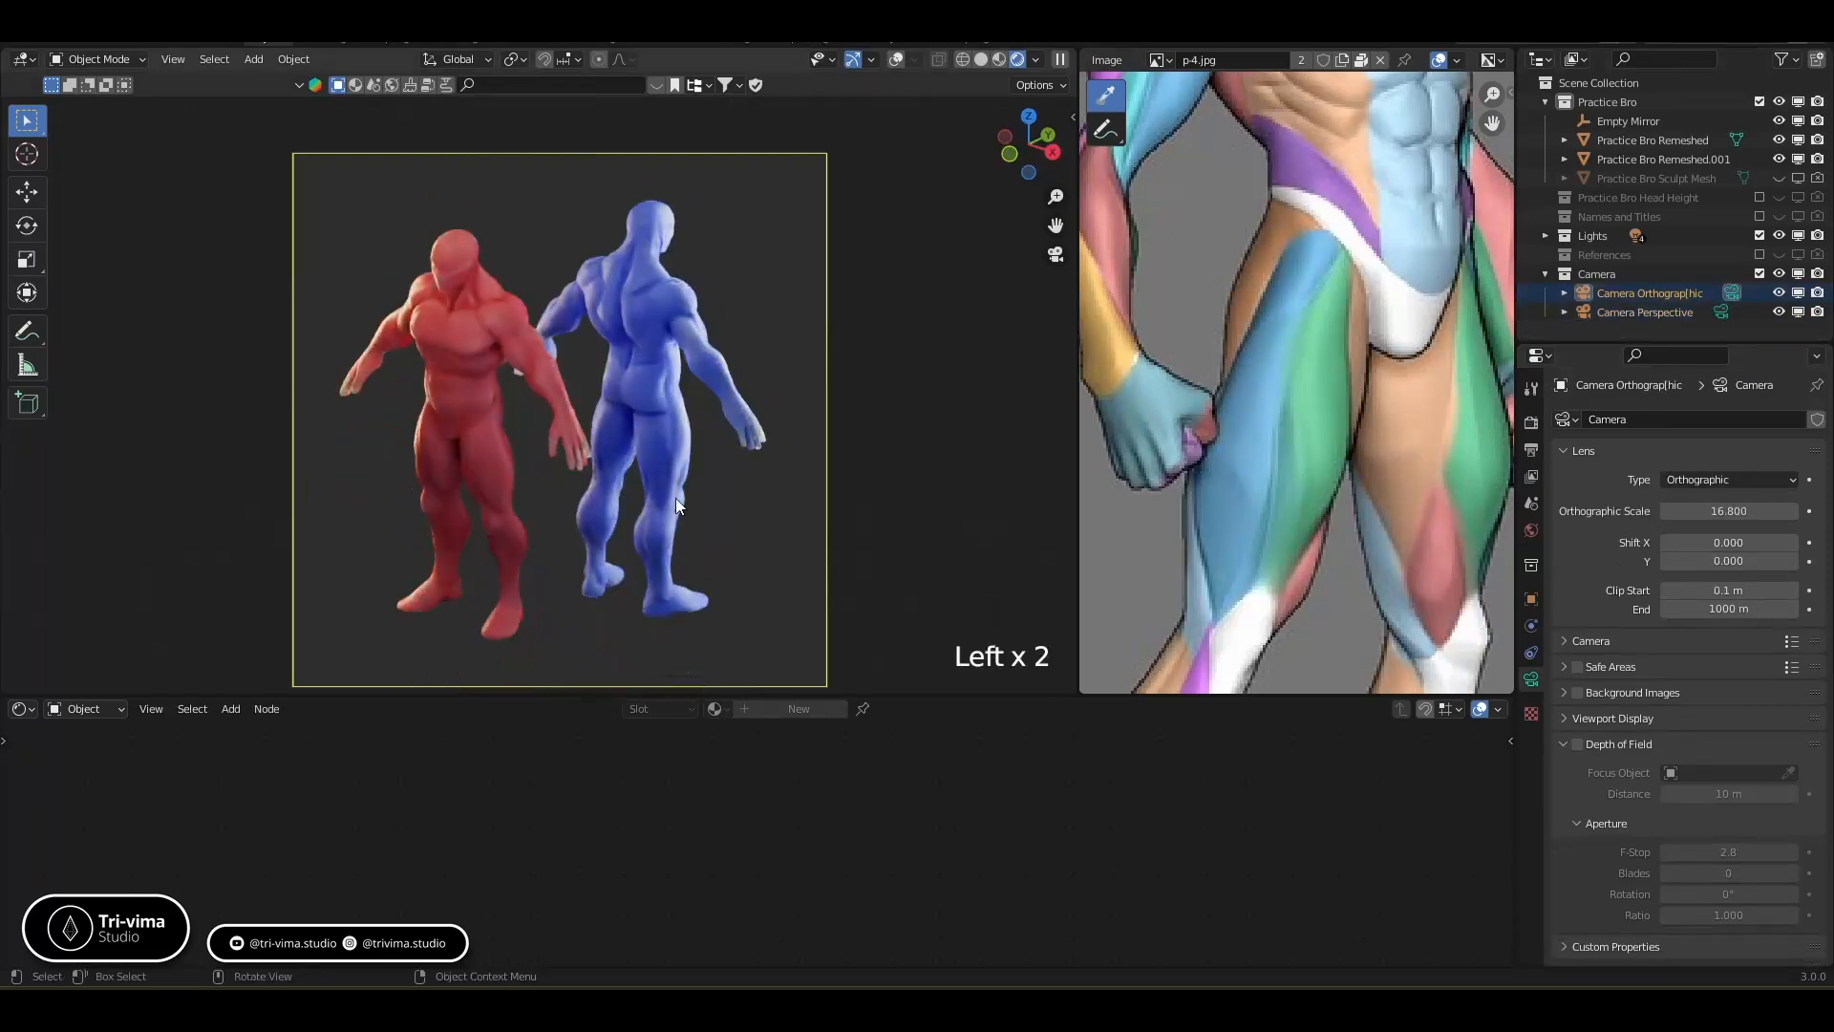